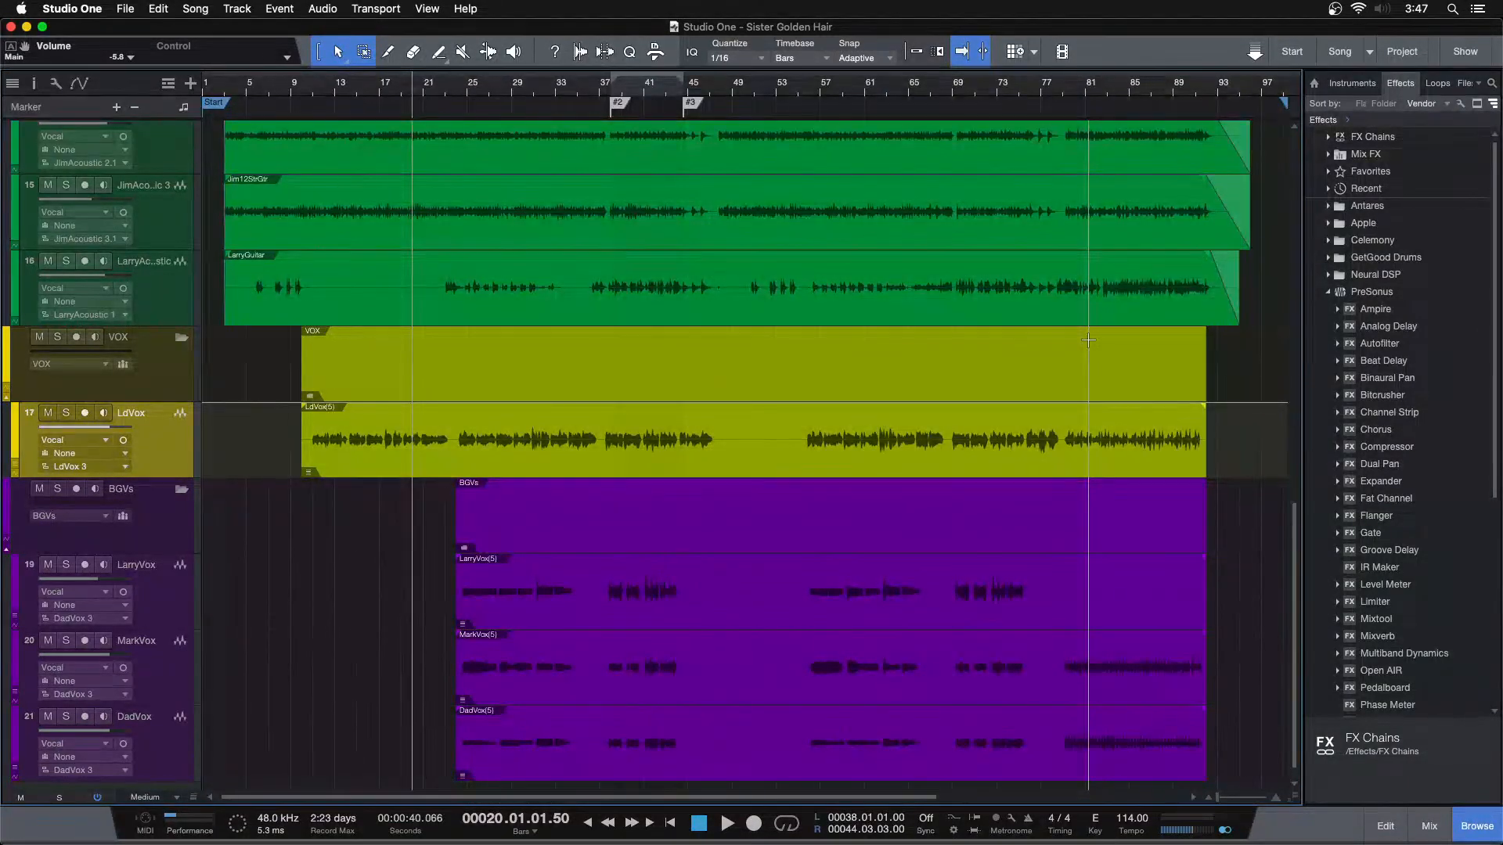
Play the song from marker #2 at bar 38 past bar 50 with the acoustic guitar tracks in view
{"action": "key", "text": "n"}
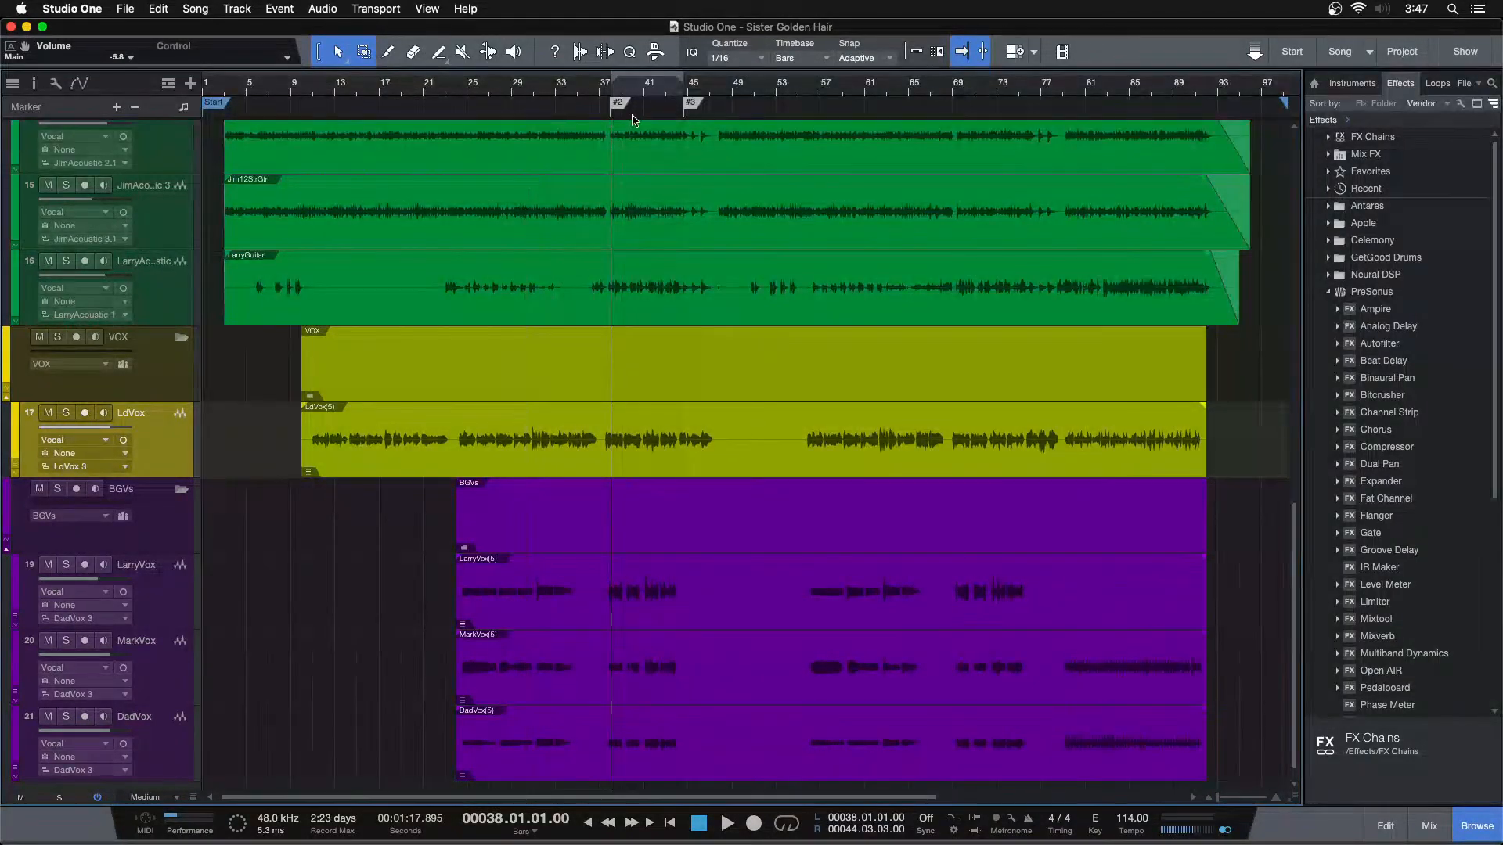
{"action": "left_click_drag", "start_coordinate": [635, 91], "coordinate": [630, 125]}
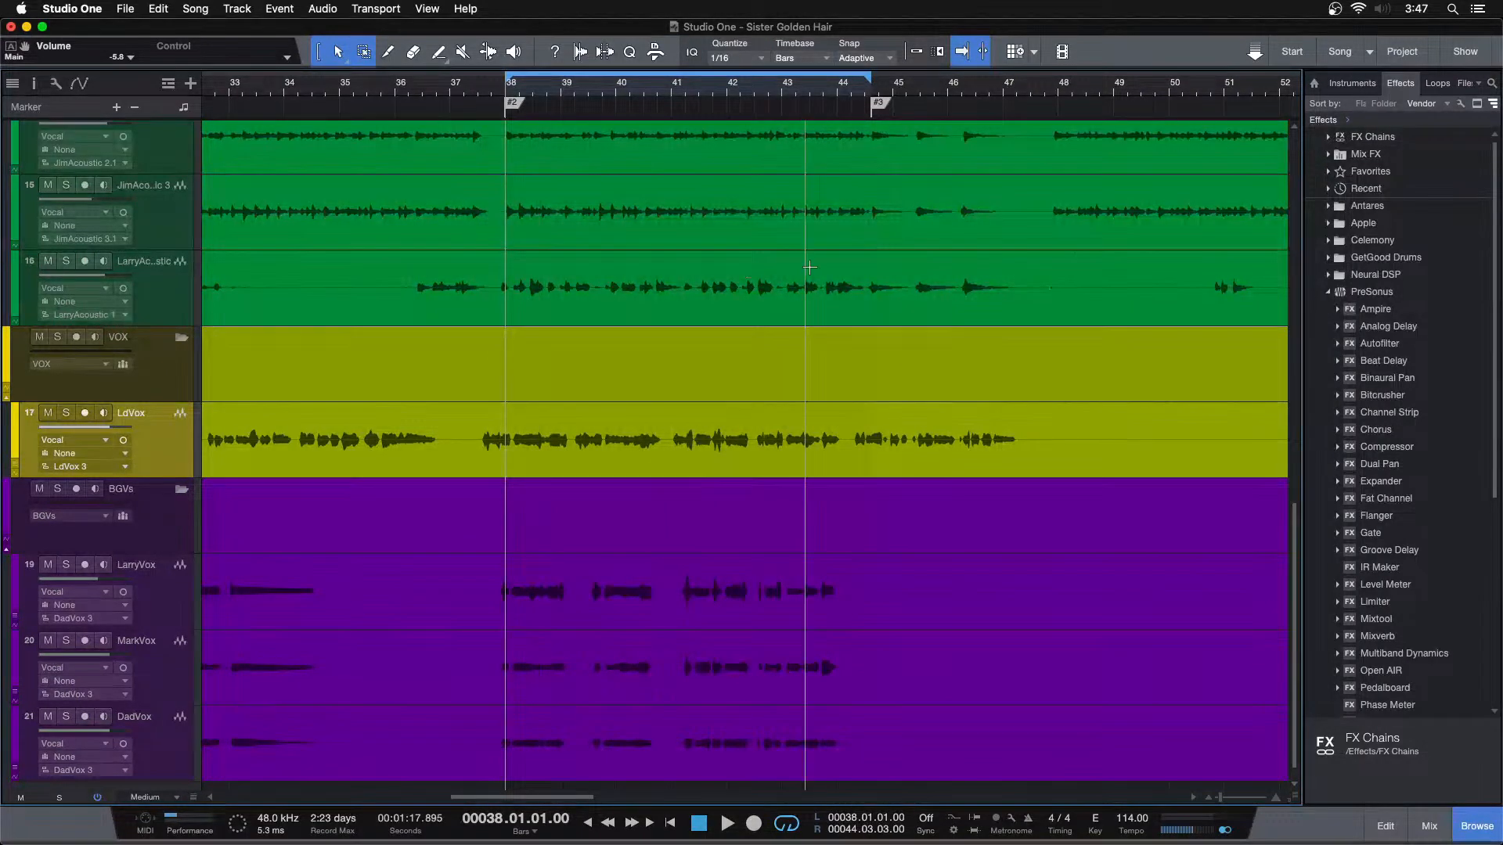
{"action": "scroll", "coordinate": [592, 389], "scroll_direction": "up", "scroll_amount": 5}
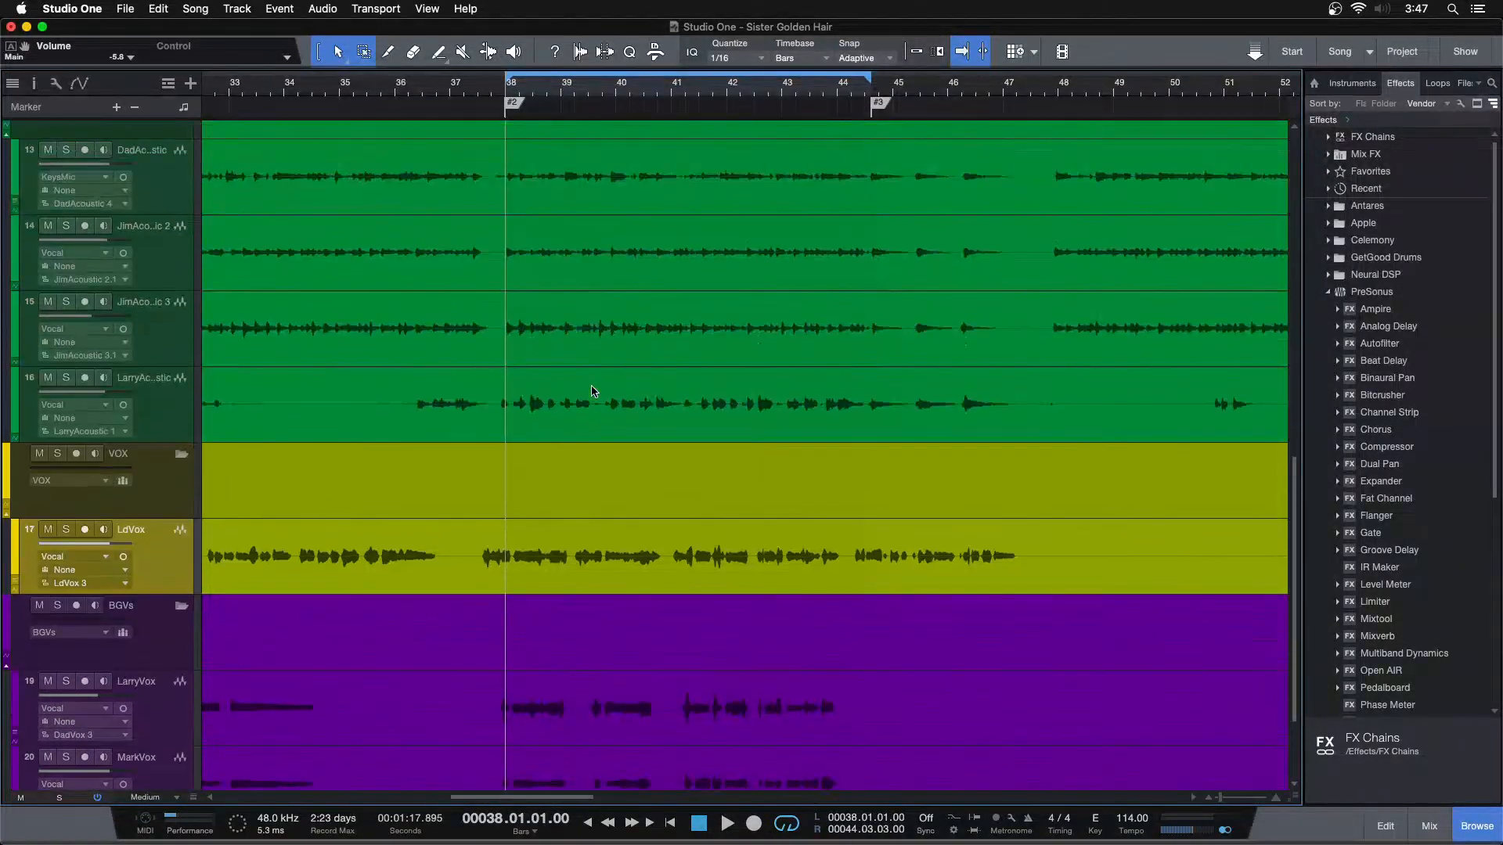
{"action": "scroll", "coordinate": [308, 271], "scroll_direction": "up", "scroll_amount": 1}
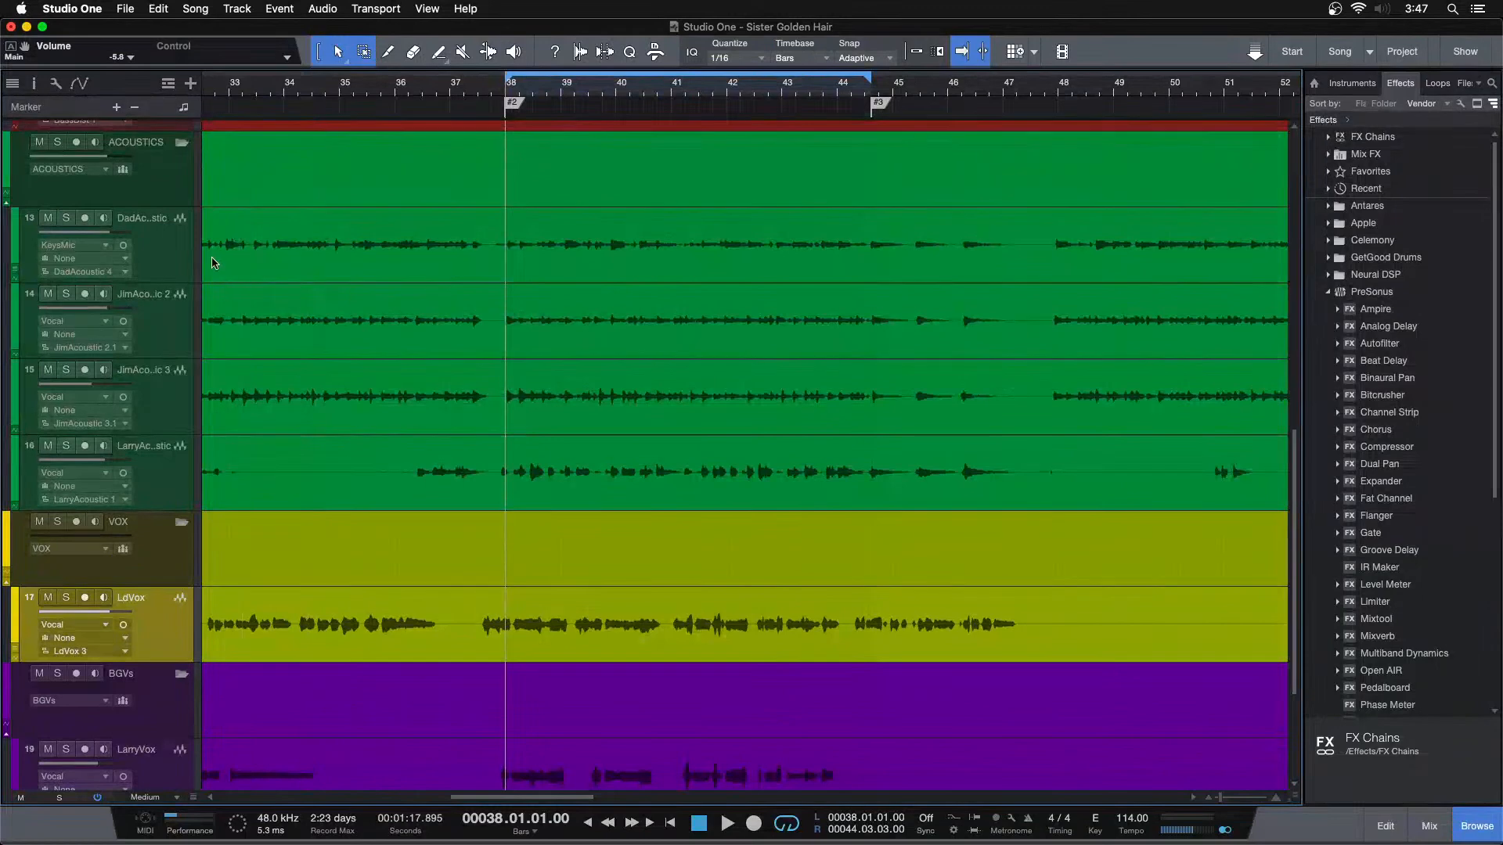
{"action": "scroll", "coordinate": [510, 359], "scroll_direction": "up", "scroll_amount": 1}
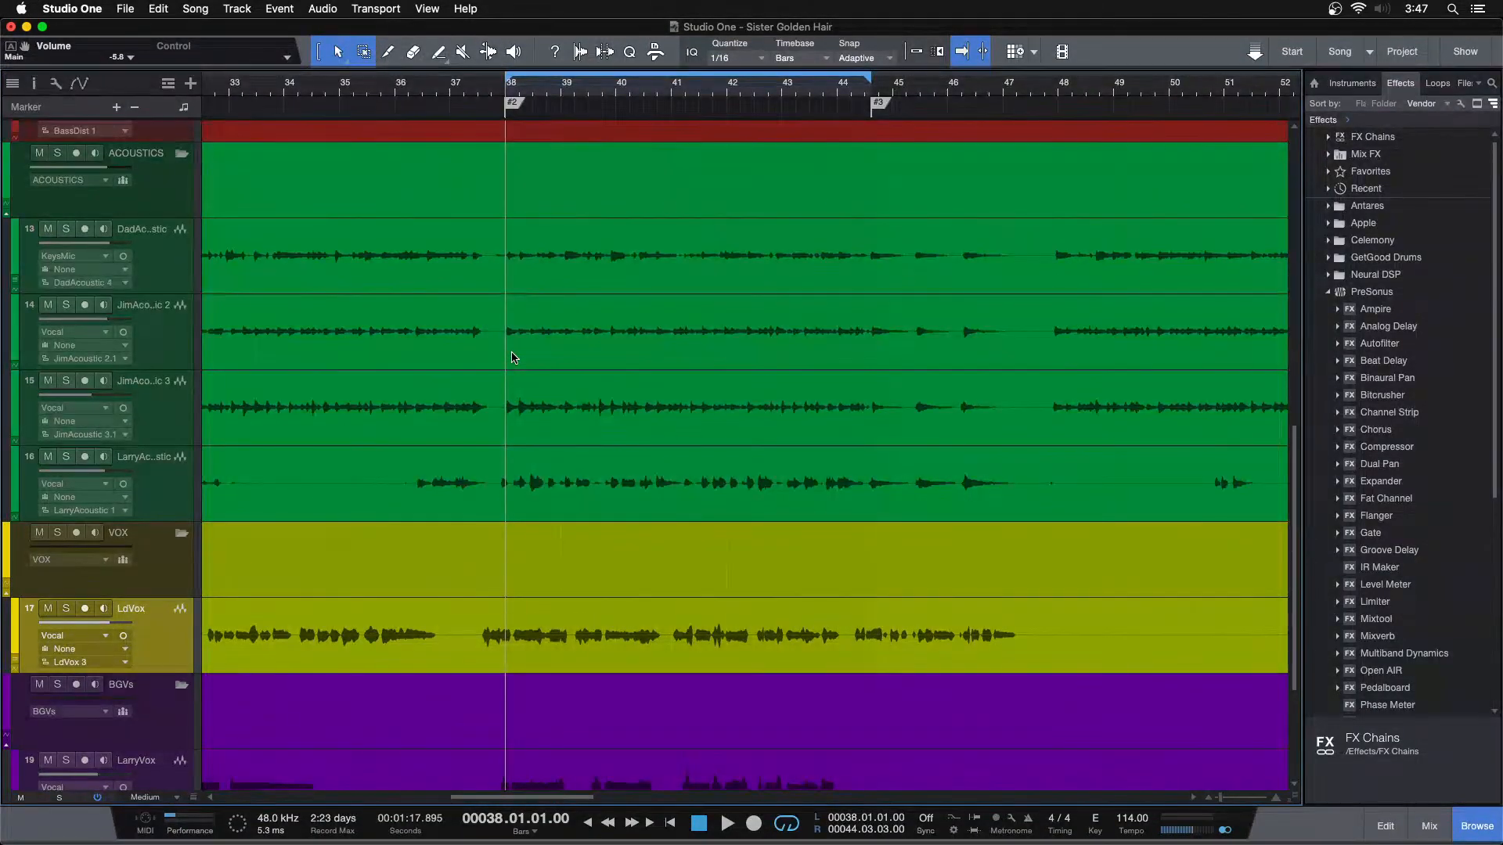
{"action": "key", "text": "space"}
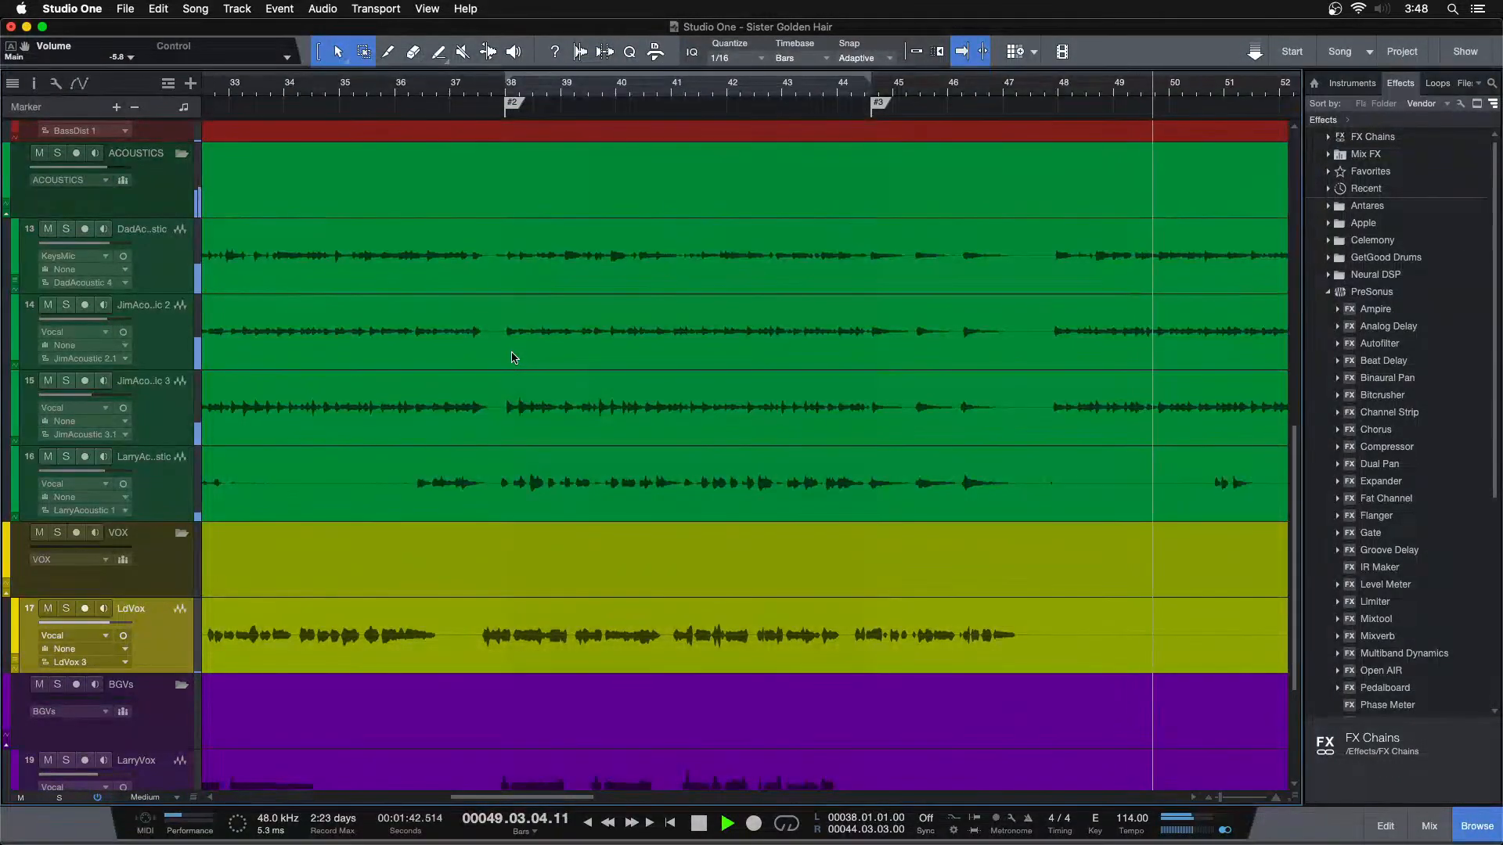
{"action": "key", "text": "space"}
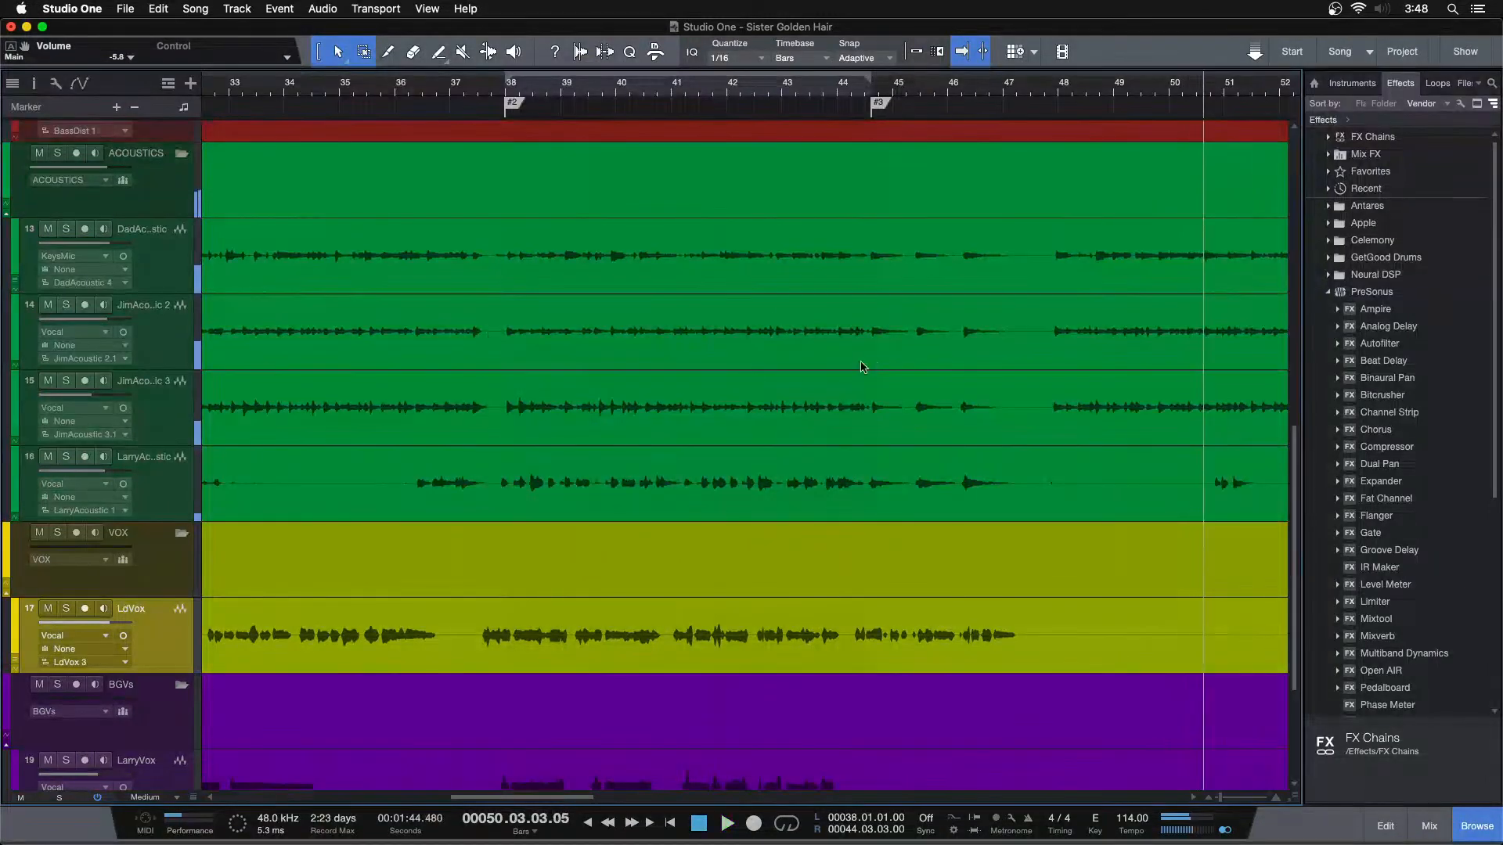
Move the playback cursor to about bar 2 near the song's start and check the acoustic channels in the mixer
{"action": "key", "text": "shift+f"}
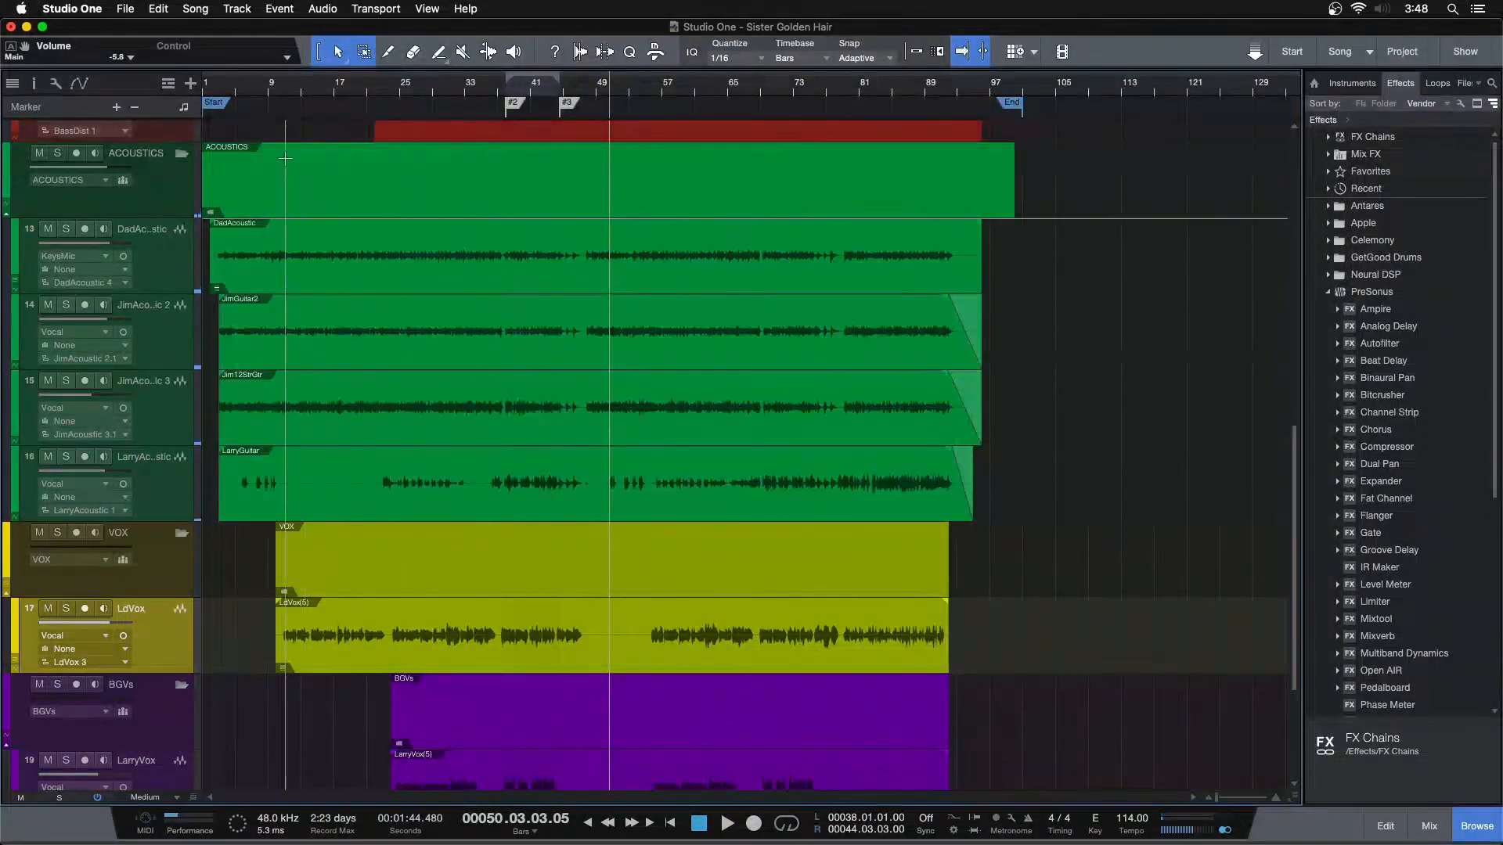
{"action": "left_click", "coordinate": [205, 84]}
{"action": "left_click_drag", "start_coordinate": [216, 90], "coordinate": [487, 100]}
{"action": "scroll", "coordinate": [582, 310], "scroll_direction": "up", "scroll_amount": 1}
{"action": "left_click", "coordinate": [217, 91]}
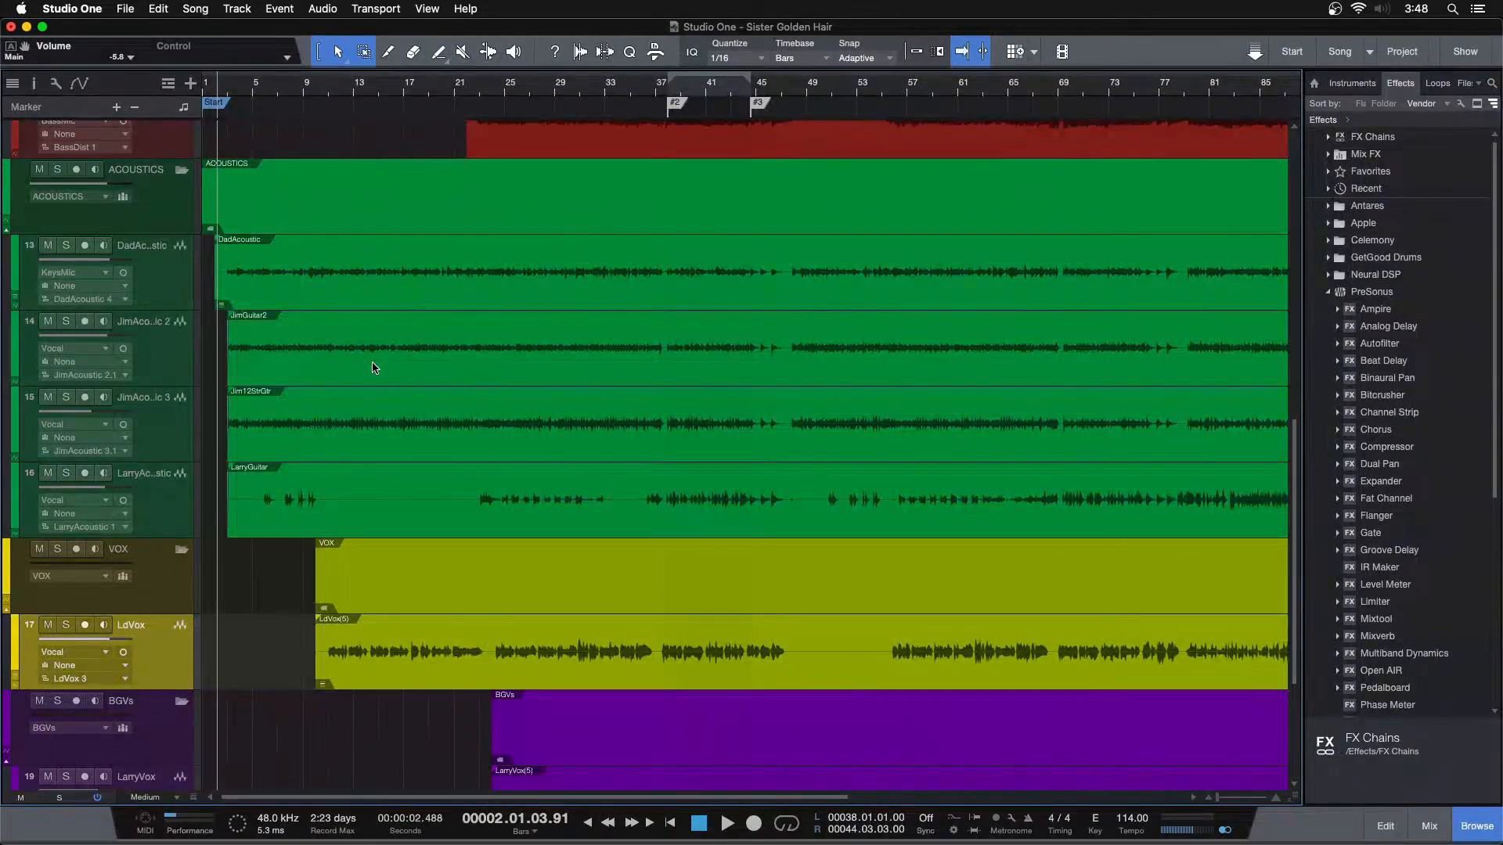
{"action": "key", "text": "F3"}
{"action": "left_click", "coordinate": [264, 680]}
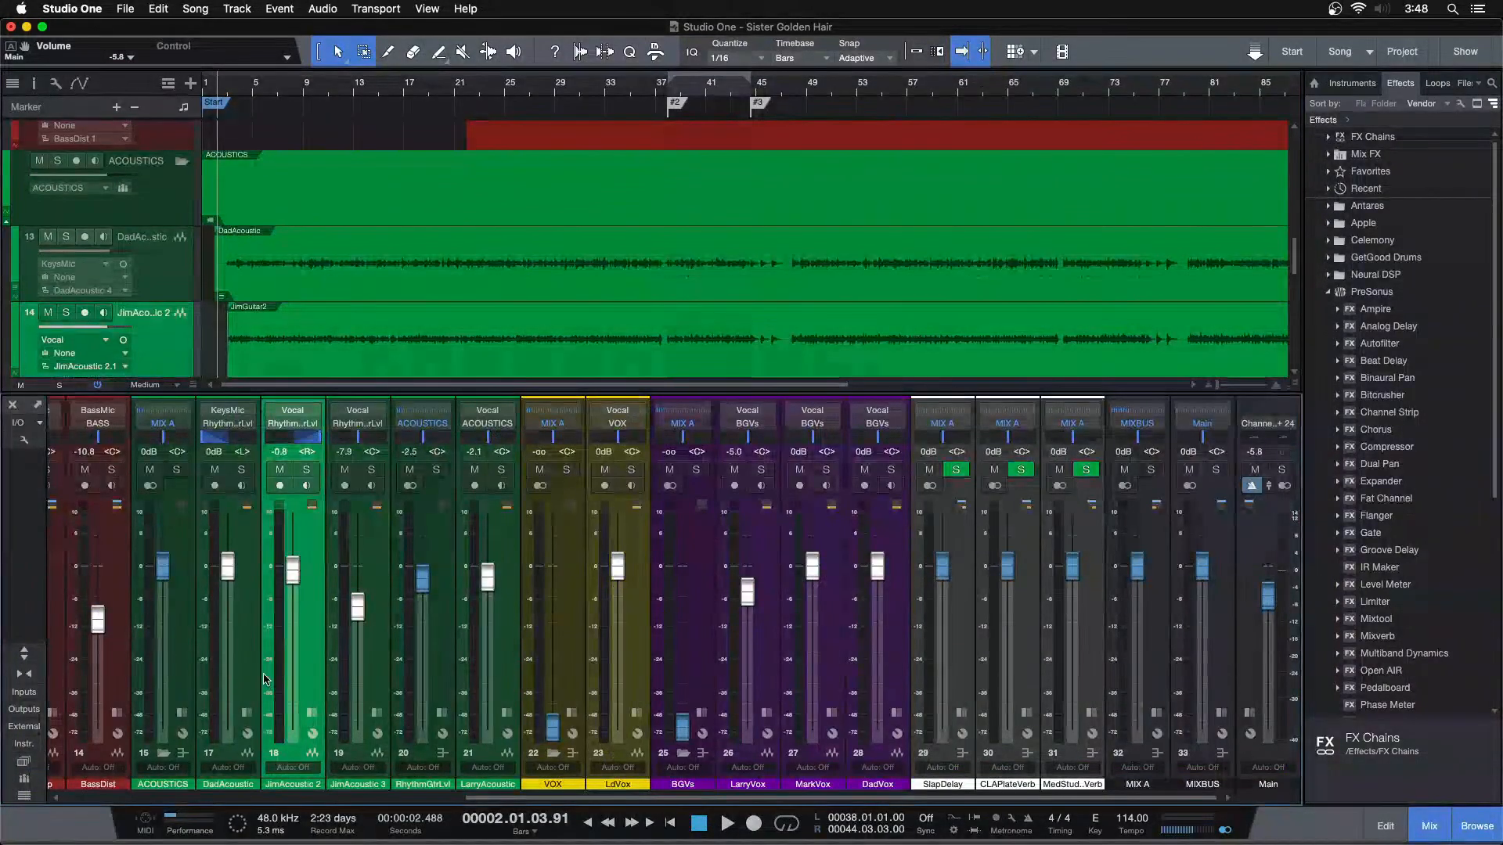
{"action": "key", "text": "F3"}
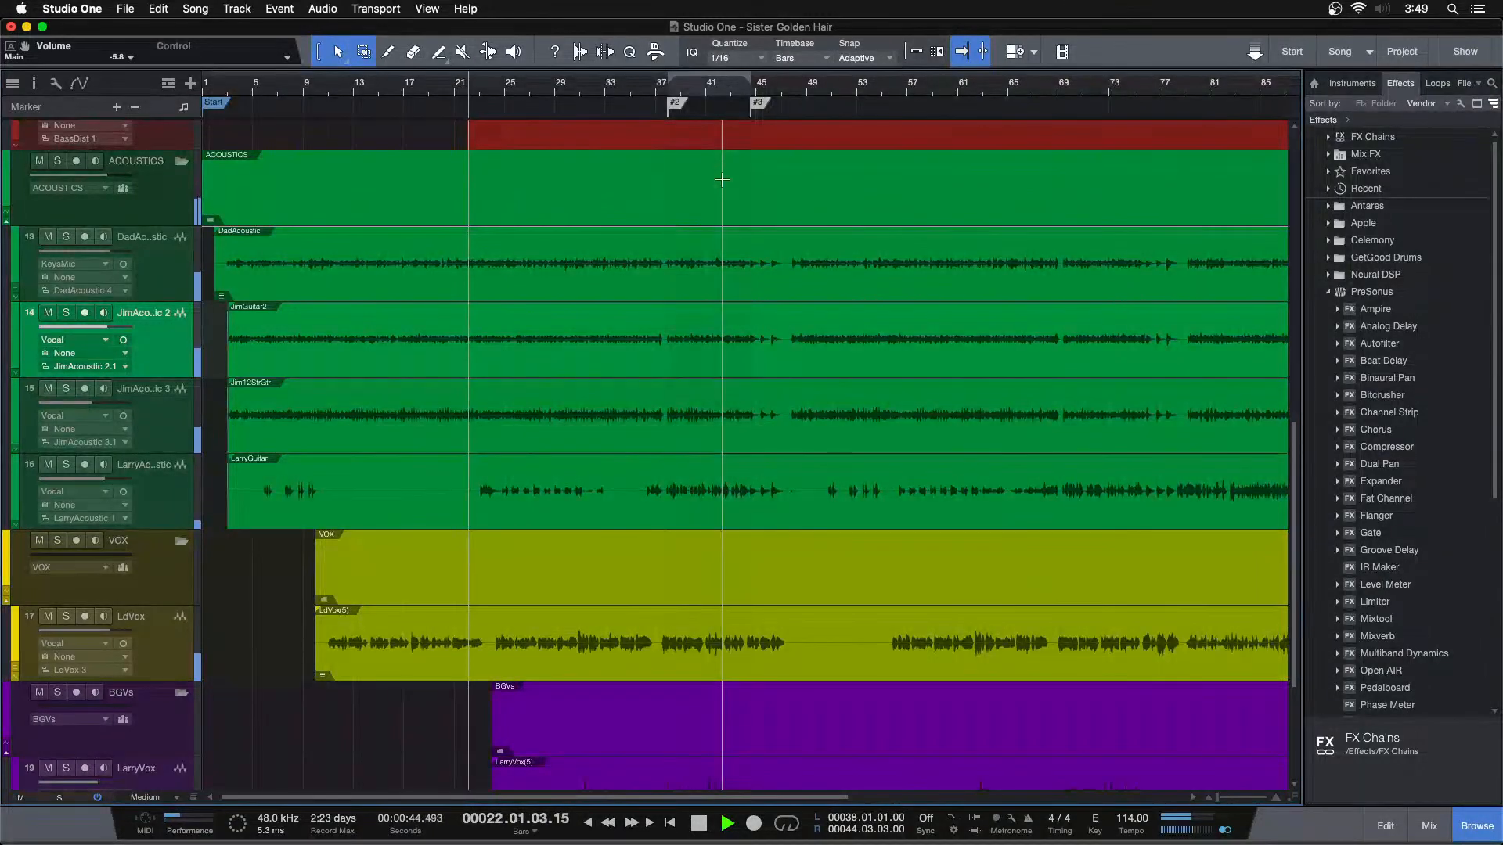
Jump playback to marker #2 and loop the section from bar 38 to bar 44
{"action": "key", "text": "shift+n"}
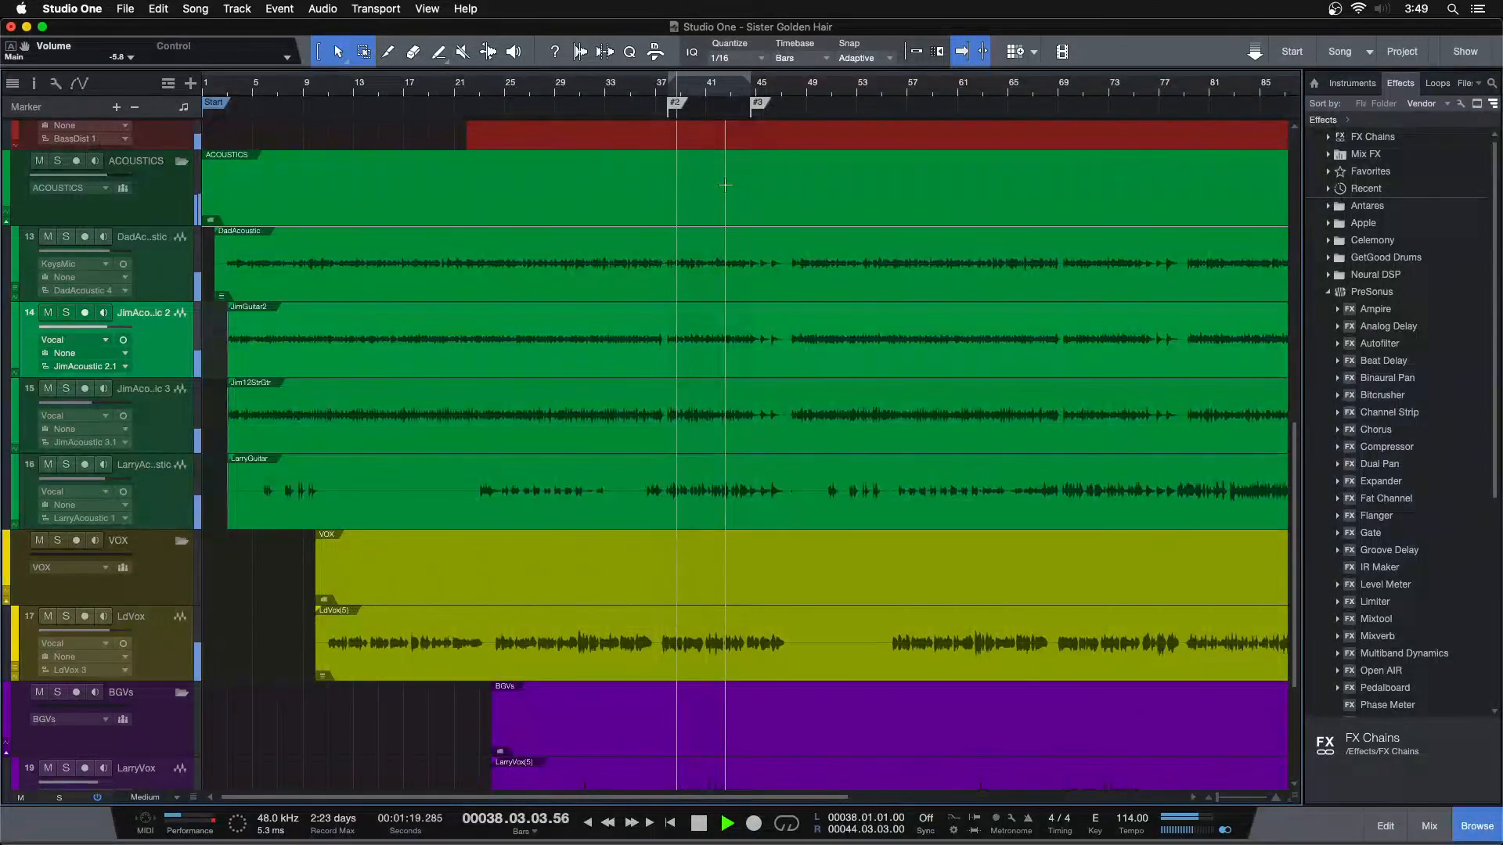
{"action": "key", "text": "slash"}
{"action": "key", "text": "shift+l"}
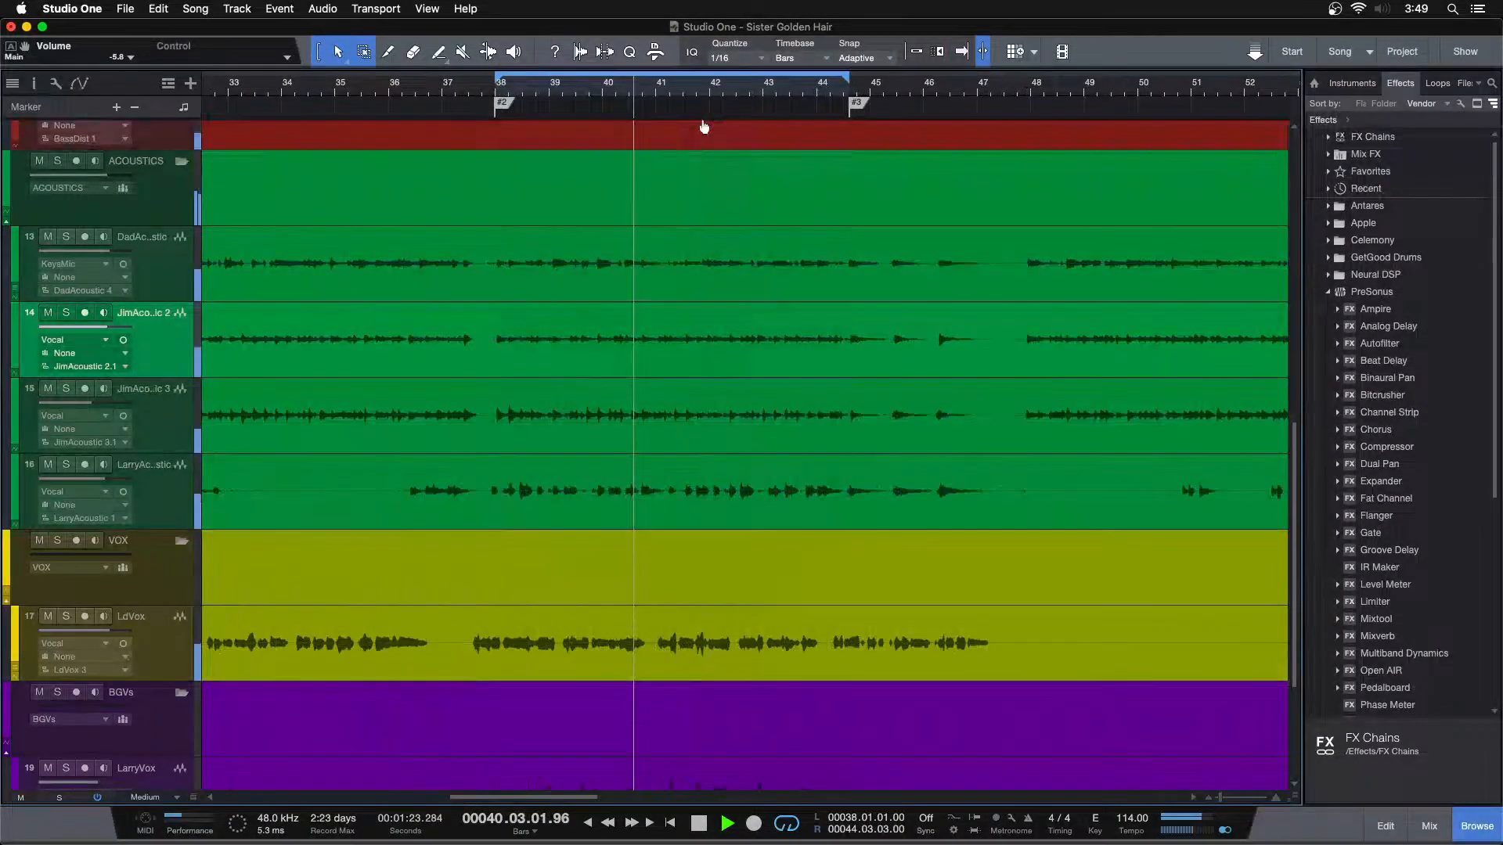
Stop playback and mute the LarryAcoustic channel in the mixer
{"action": "key", "text": "F3"}
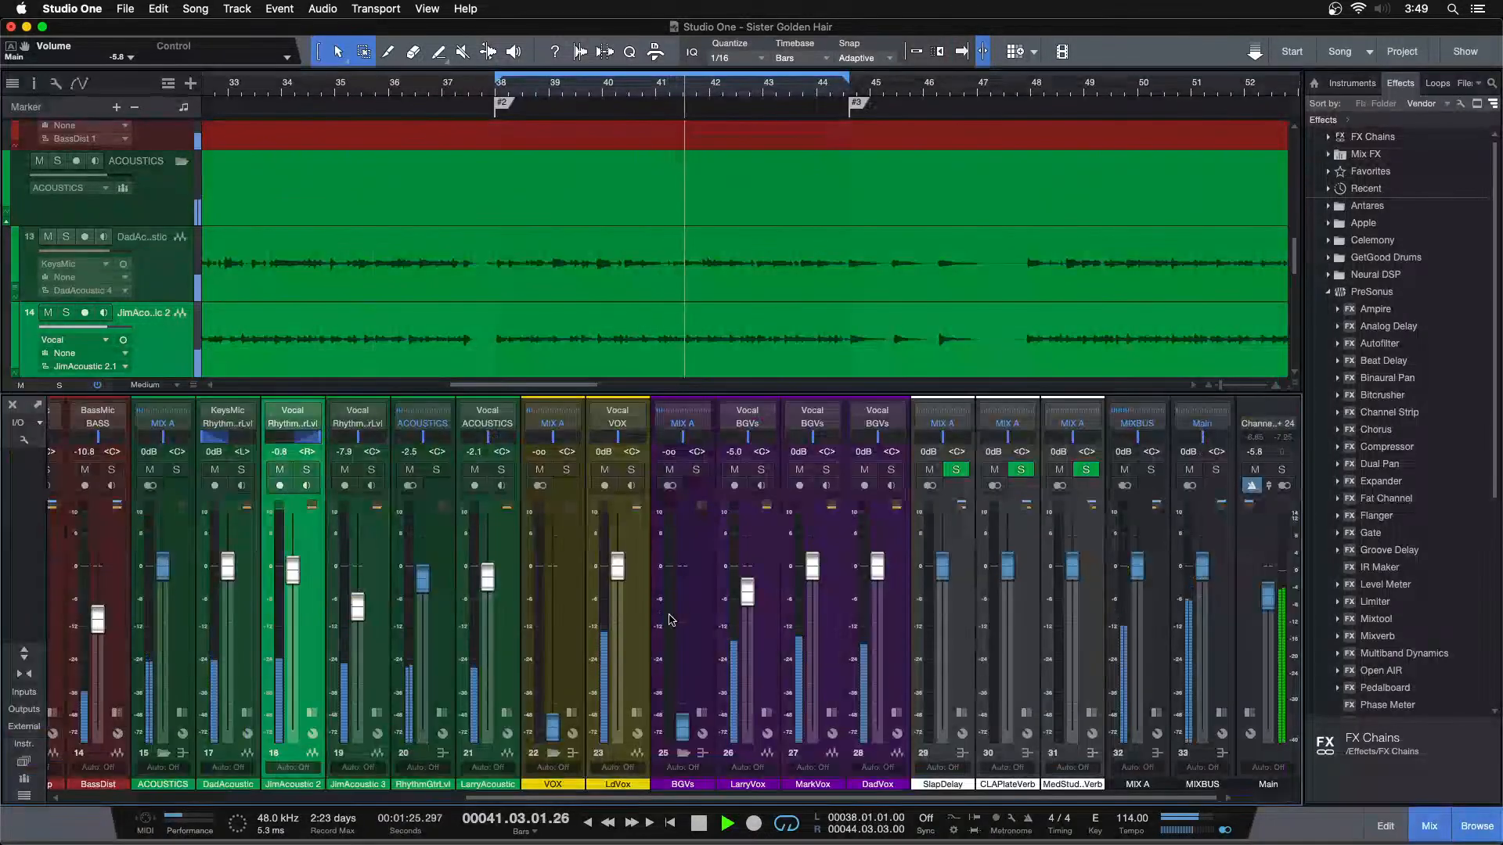
{"action": "key", "text": "f"}
{"action": "key", "text": "space"}
{"action": "left_click", "coordinate": [473, 469]}
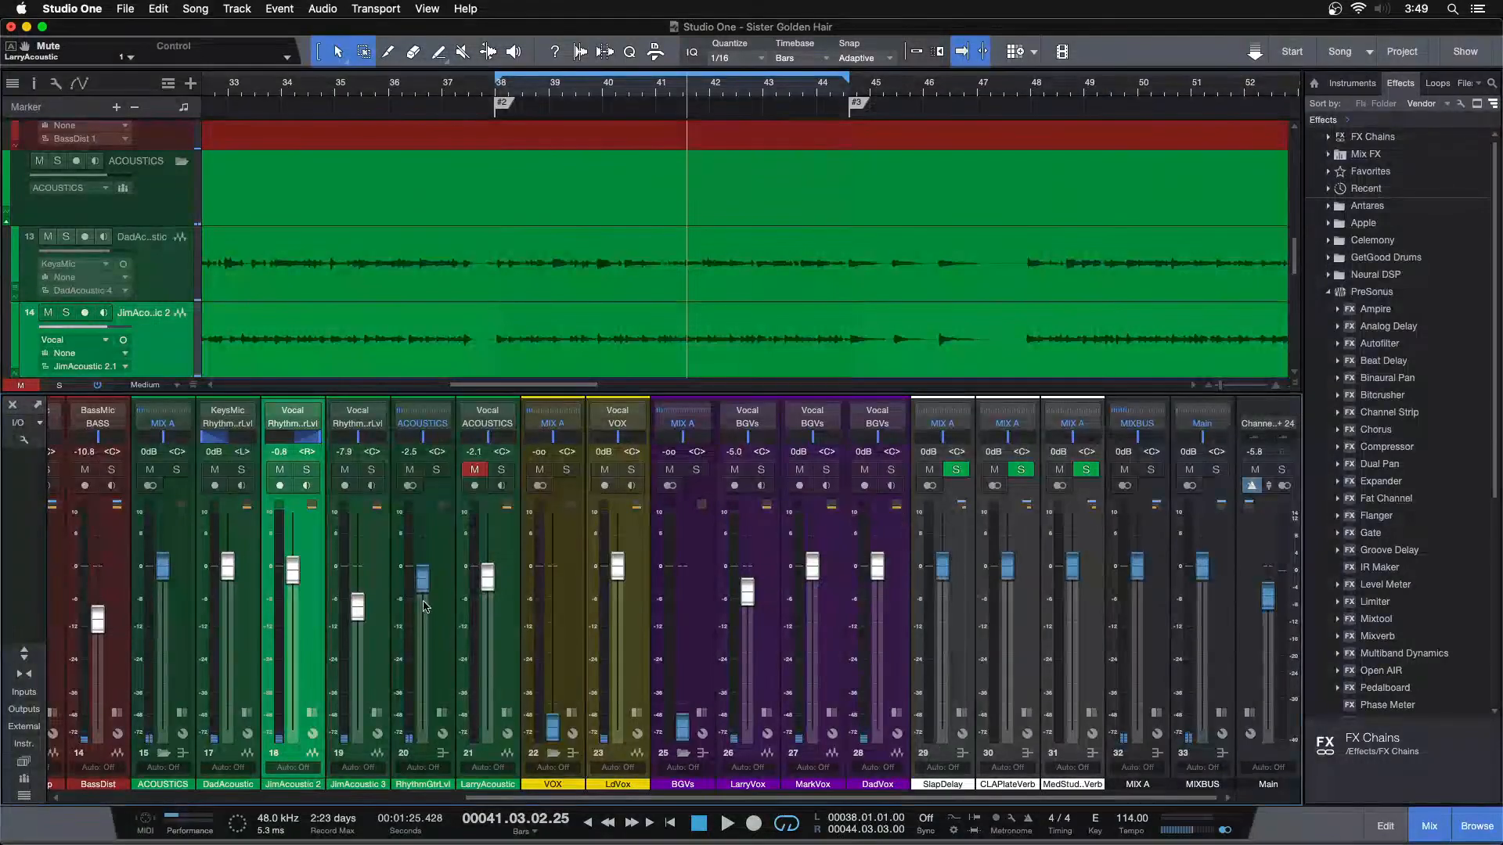
{"action": "key", "text": "F3"}
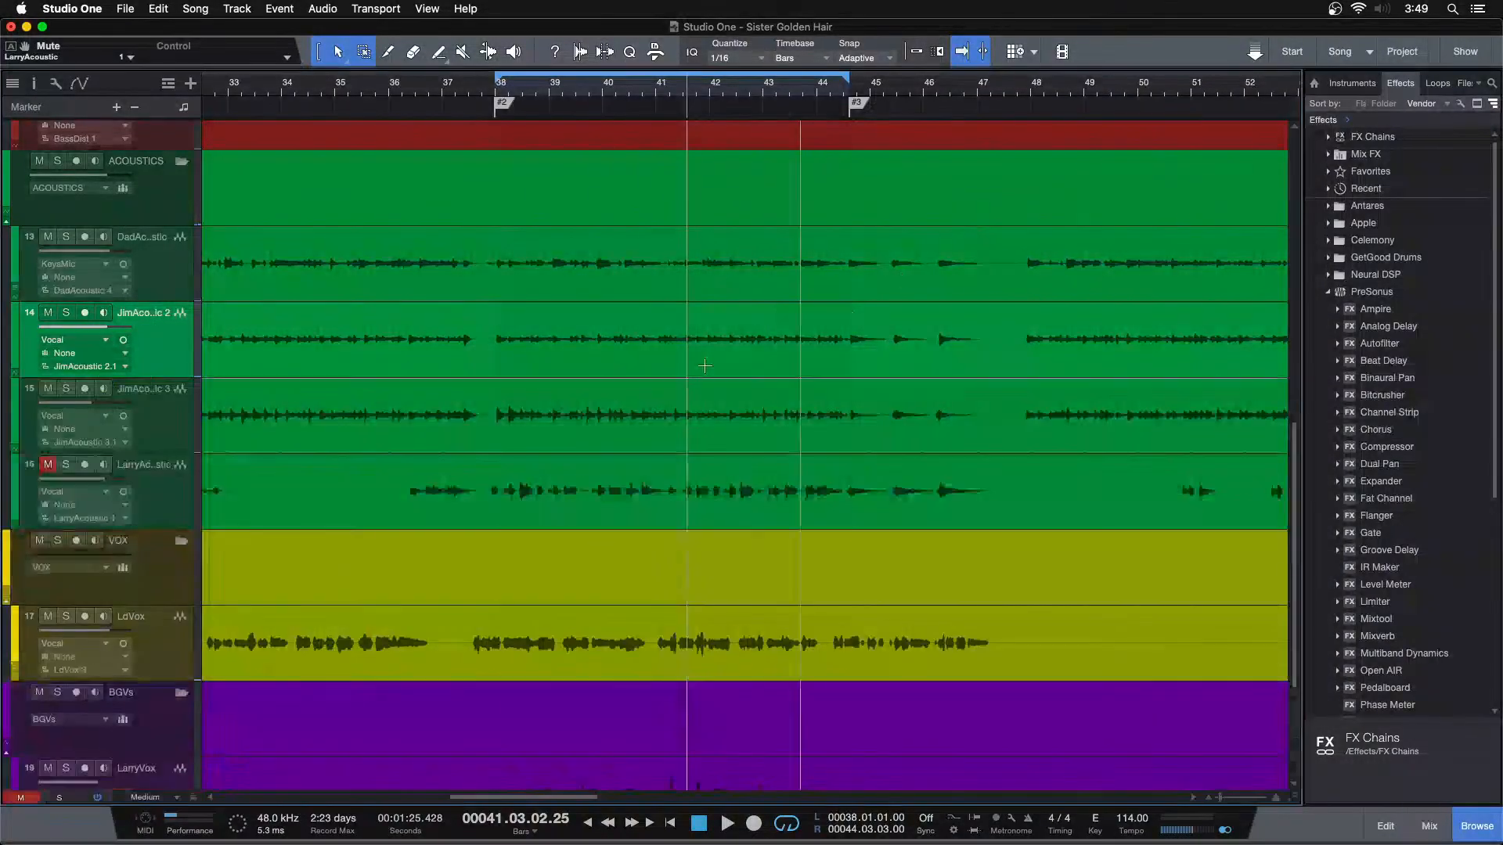
Import the 05 - Live Forever track from In The Bahamas.song onto a new track below DadVox
{"action": "scroll", "coordinate": [845, 316], "scroll_direction": "down", "scroll_amount": 3}
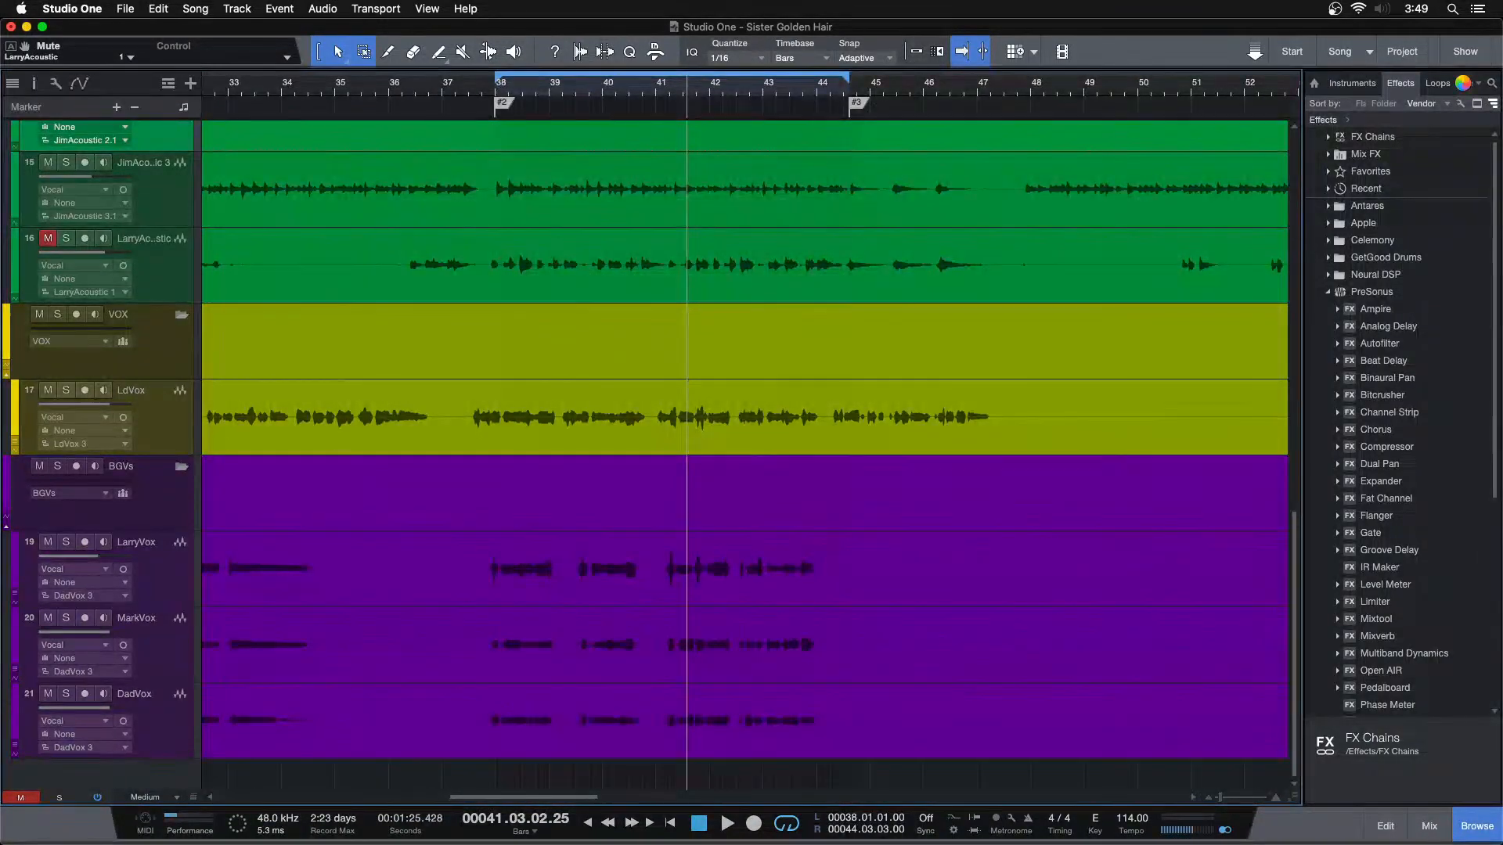
{"action": "left_click", "coordinate": [1458, 84]}
{"action": "scroll", "coordinate": [1400, 412], "scroll_direction": "down", "scroll_amount": 5}
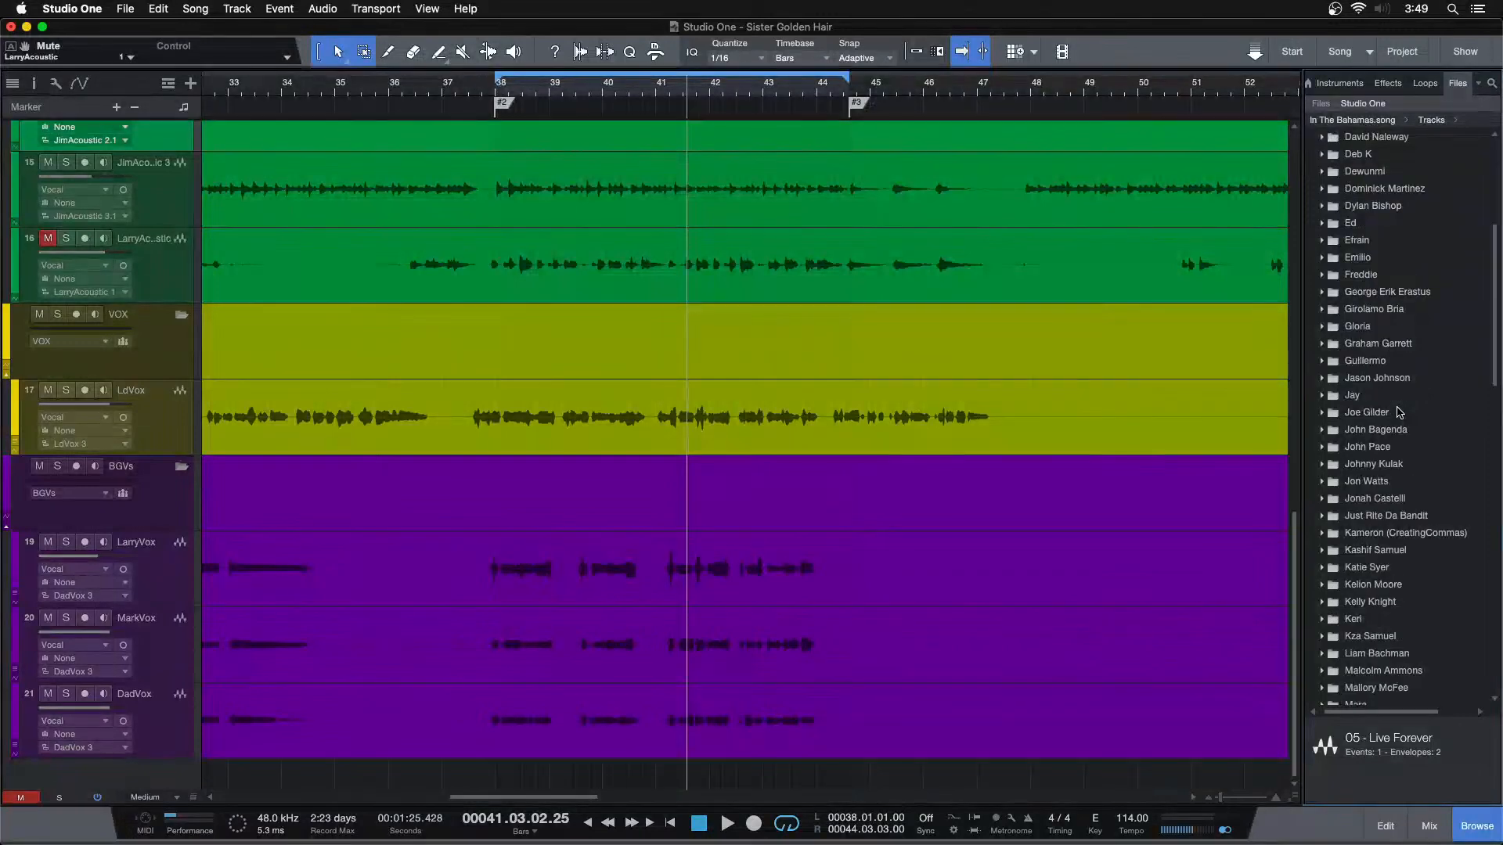
{"action": "scroll", "coordinate": [406, 419], "scroll_direction": "up", "scroll_amount": 3}
{"action": "scroll", "coordinate": [1426, 447], "scroll_direction": "down", "scroll_amount": 6}
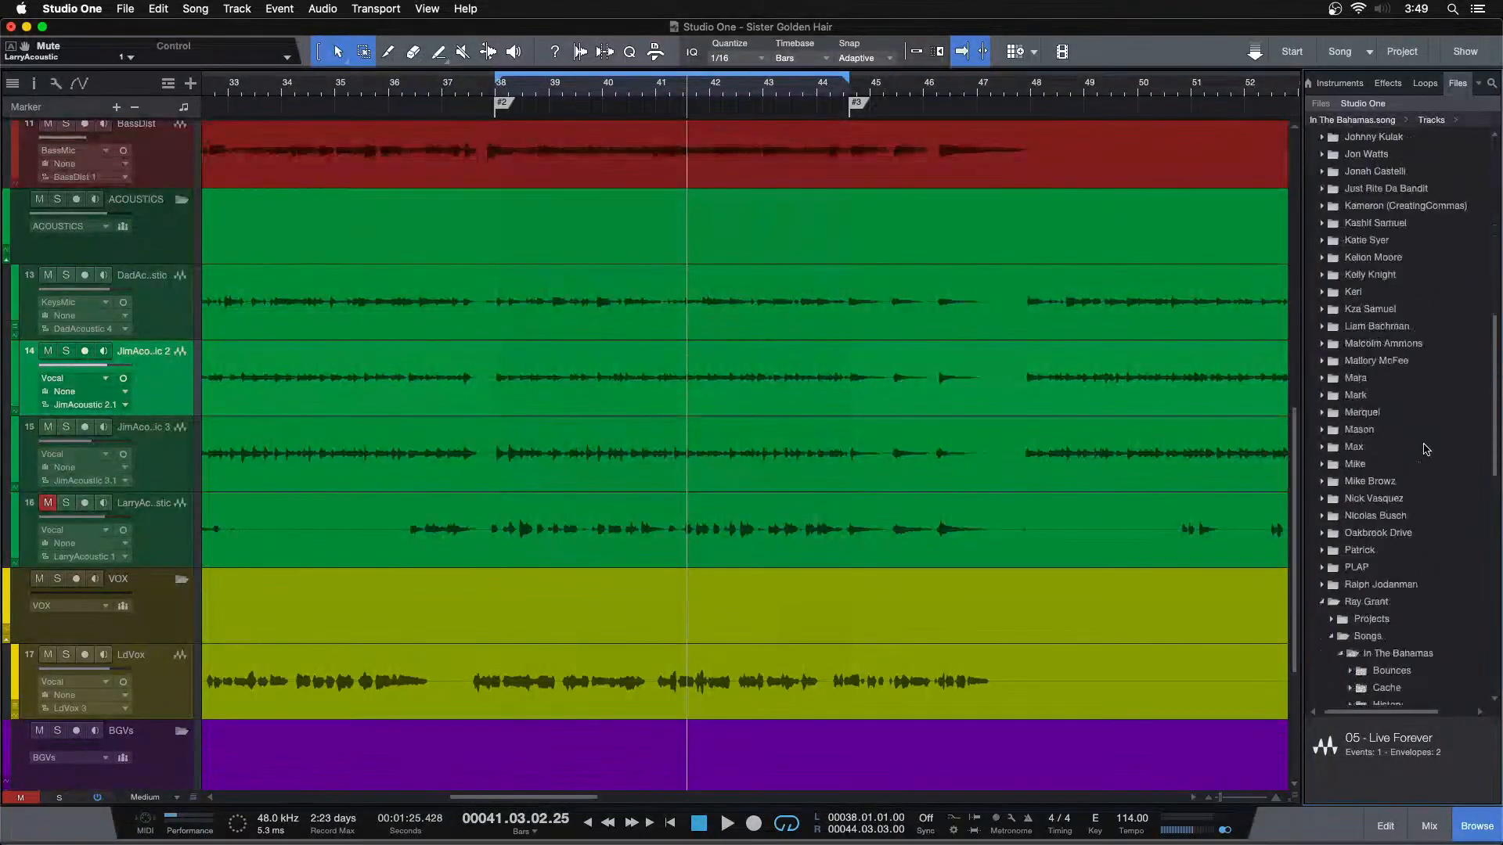
{"action": "scroll", "coordinate": [1426, 447], "scroll_direction": "down", "scroll_amount": 6}
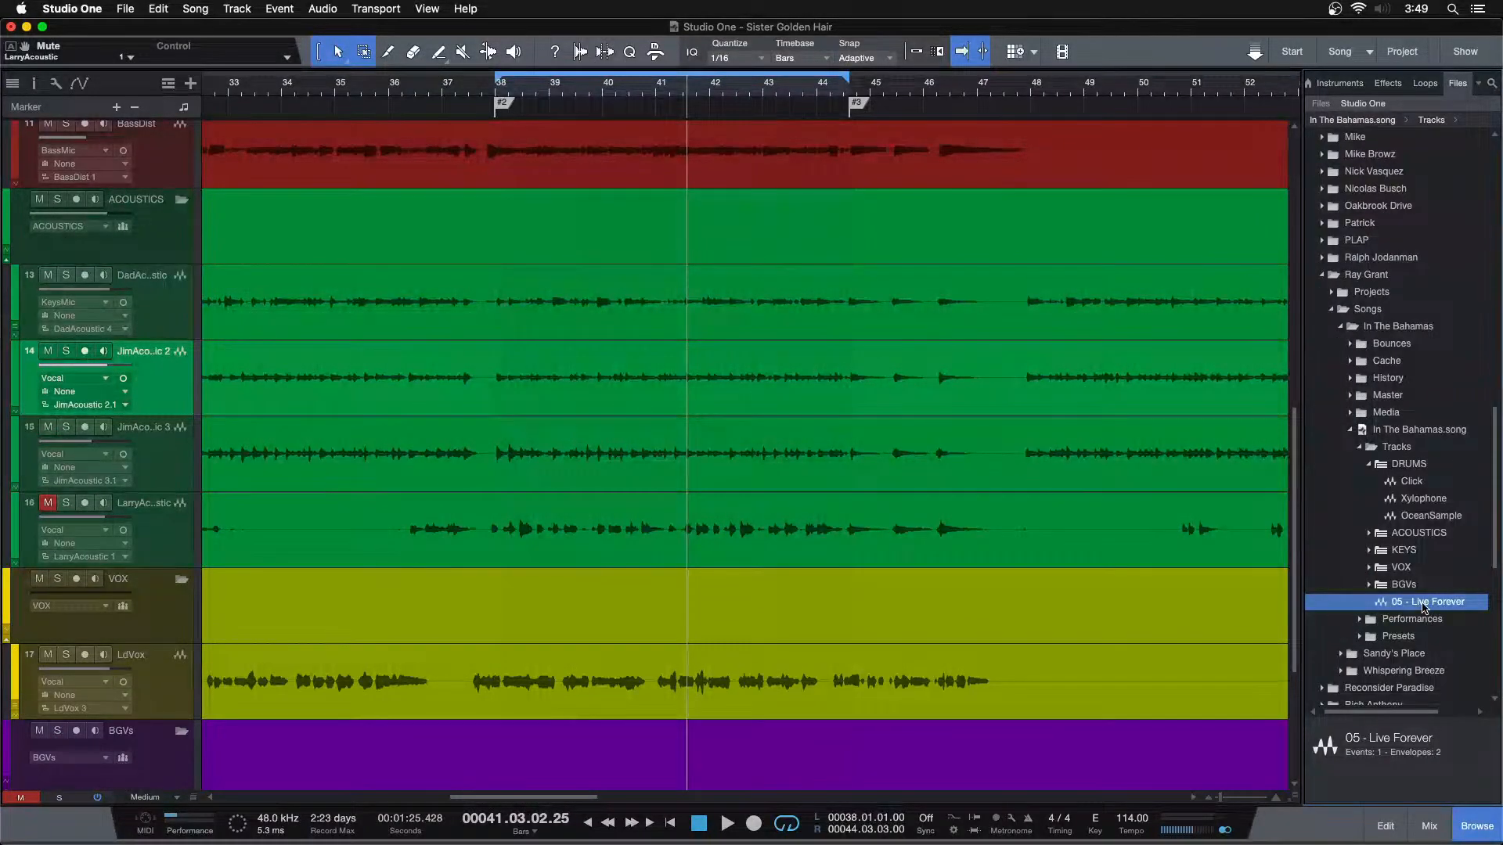
{"action": "left_click_drag", "start_coordinate": [635, 751], "coordinate": [546, 776]}
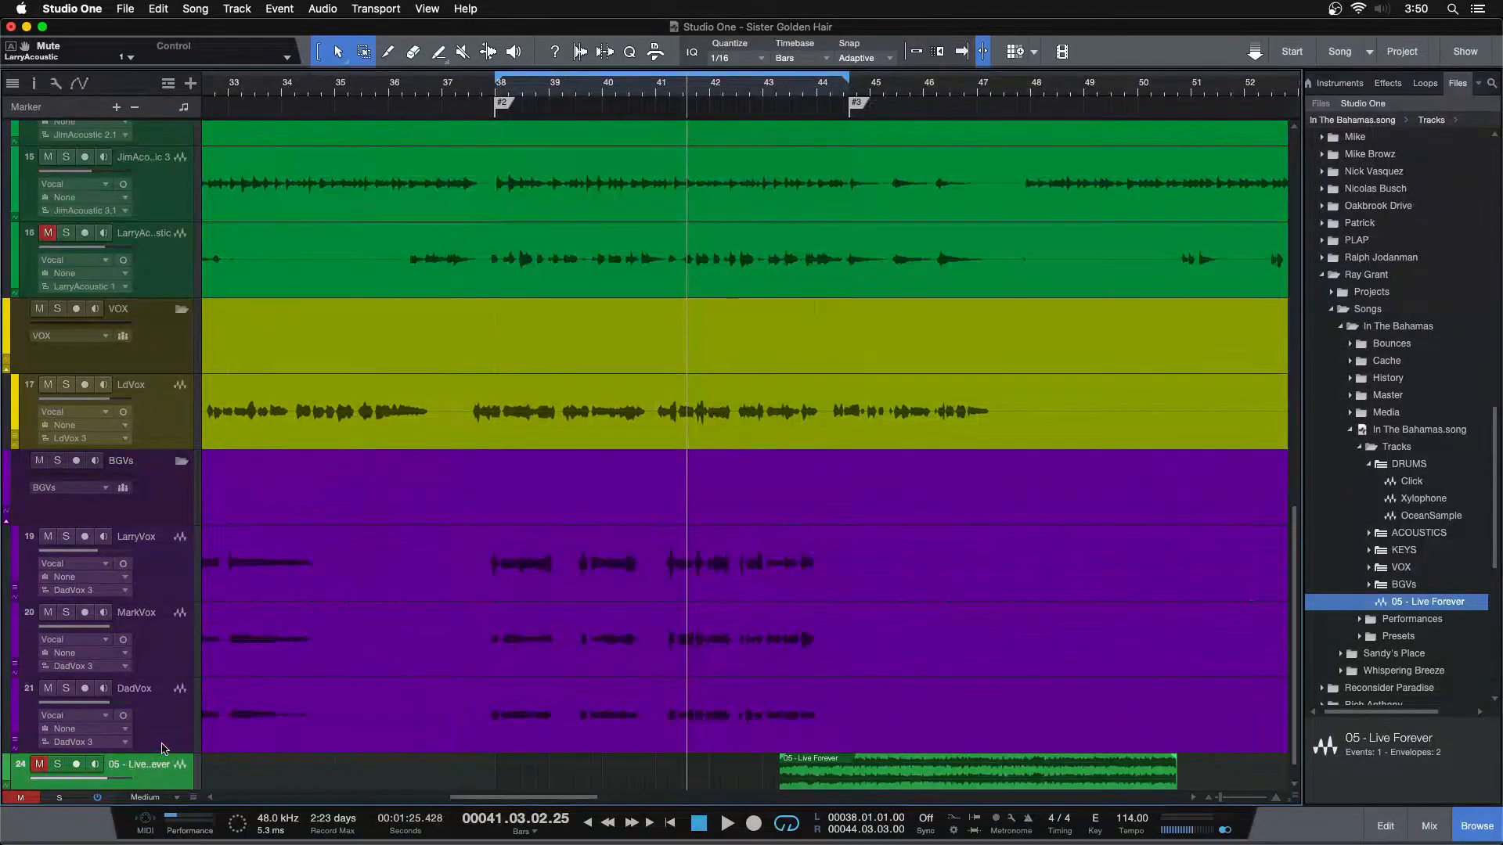
Recolour the 05 - Live Forever track slate blue, enlarge it and check its mixer channel
{"action": "left_click", "coordinate": [6, 768]}
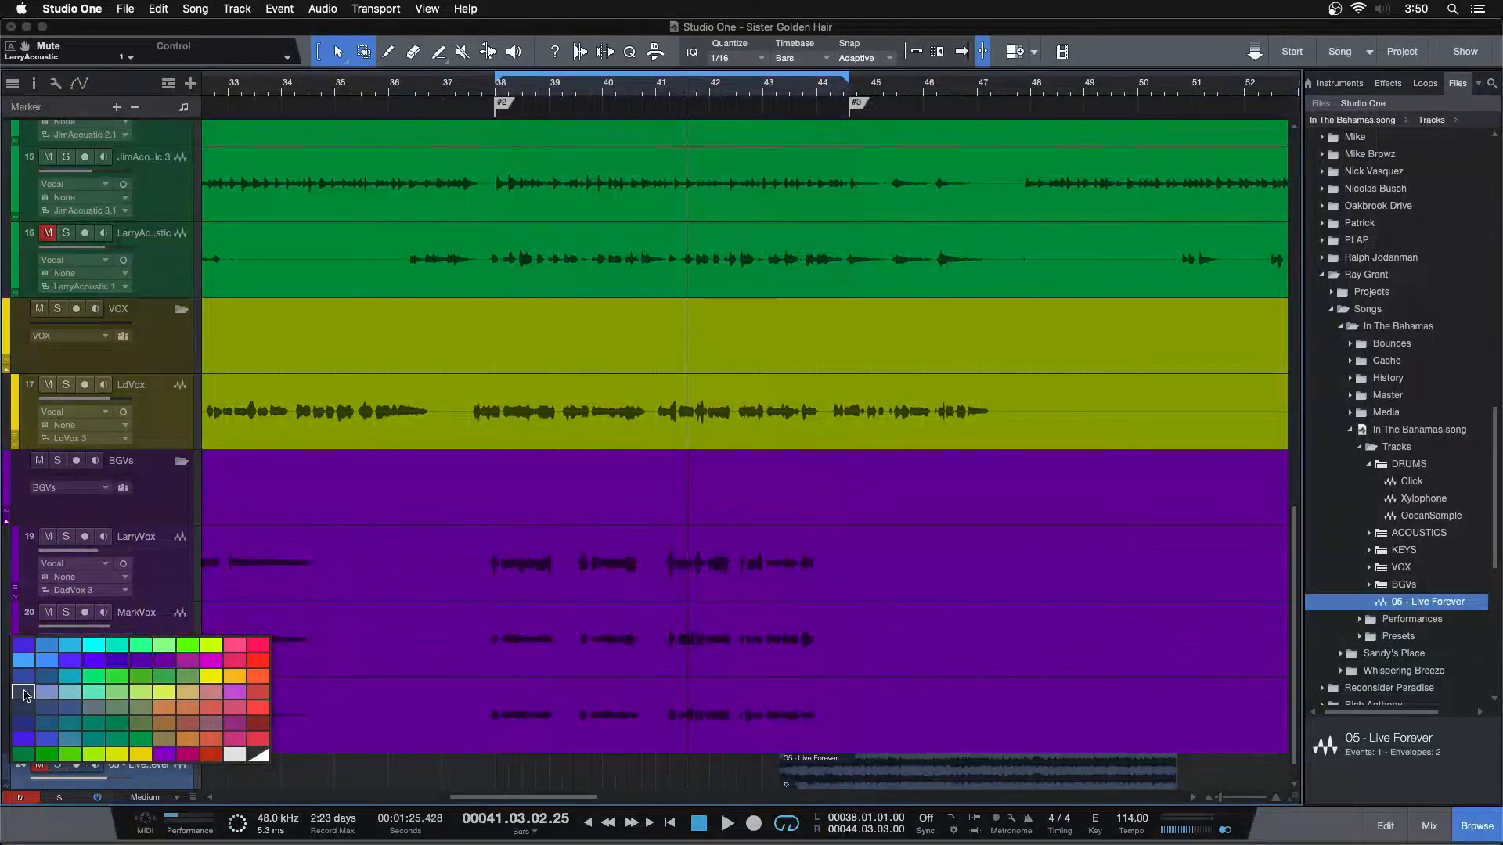
{"action": "left_click", "coordinate": [25, 696]}
{"action": "left_click", "coordinate": [145, 803]}
{"action": "left_click", "coordinate": [156, 771]}
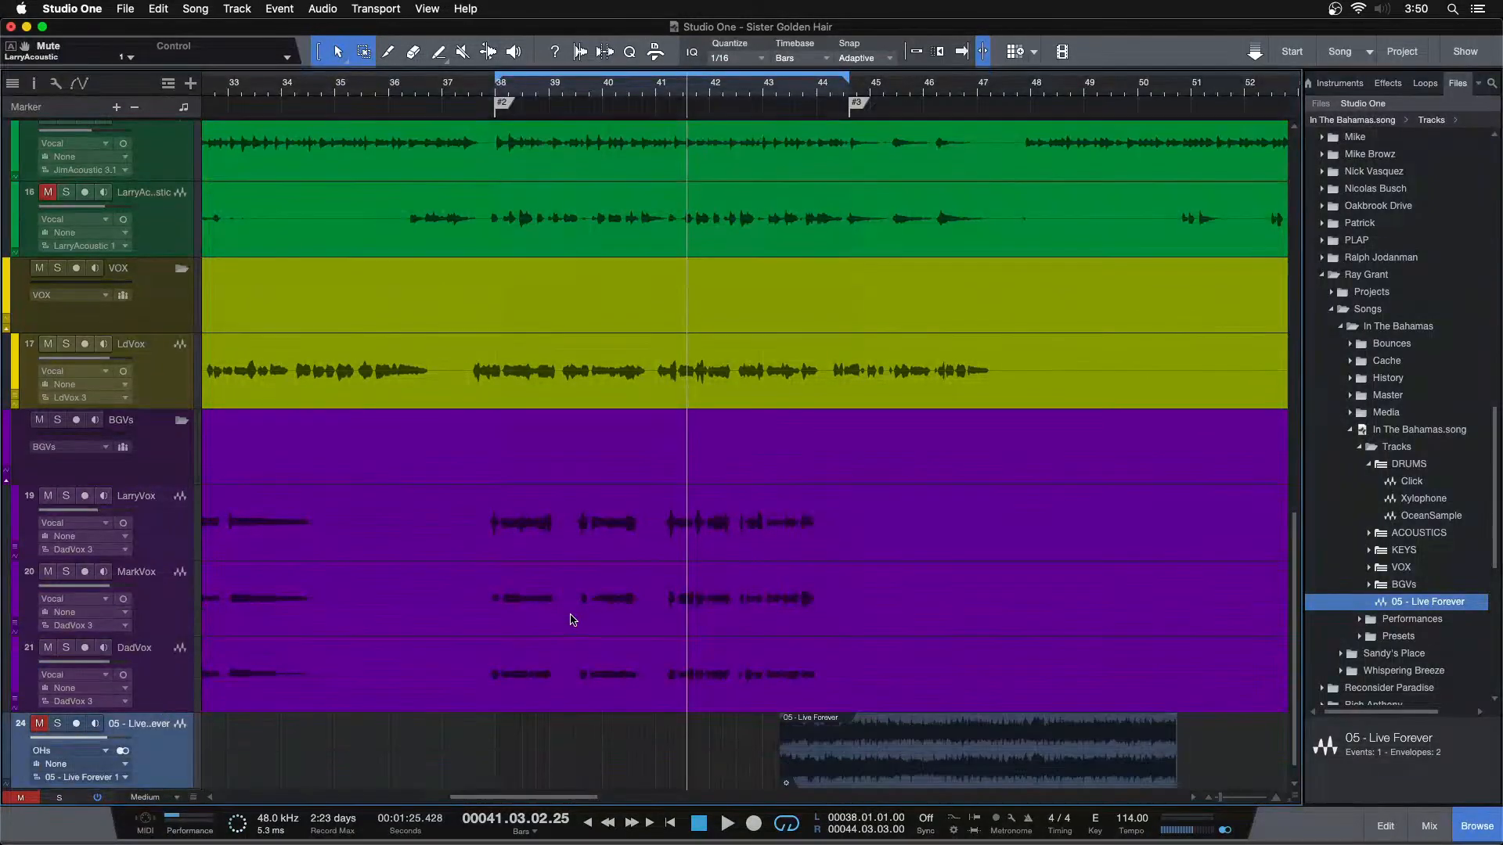
{"action": "key", "text": "F3"}
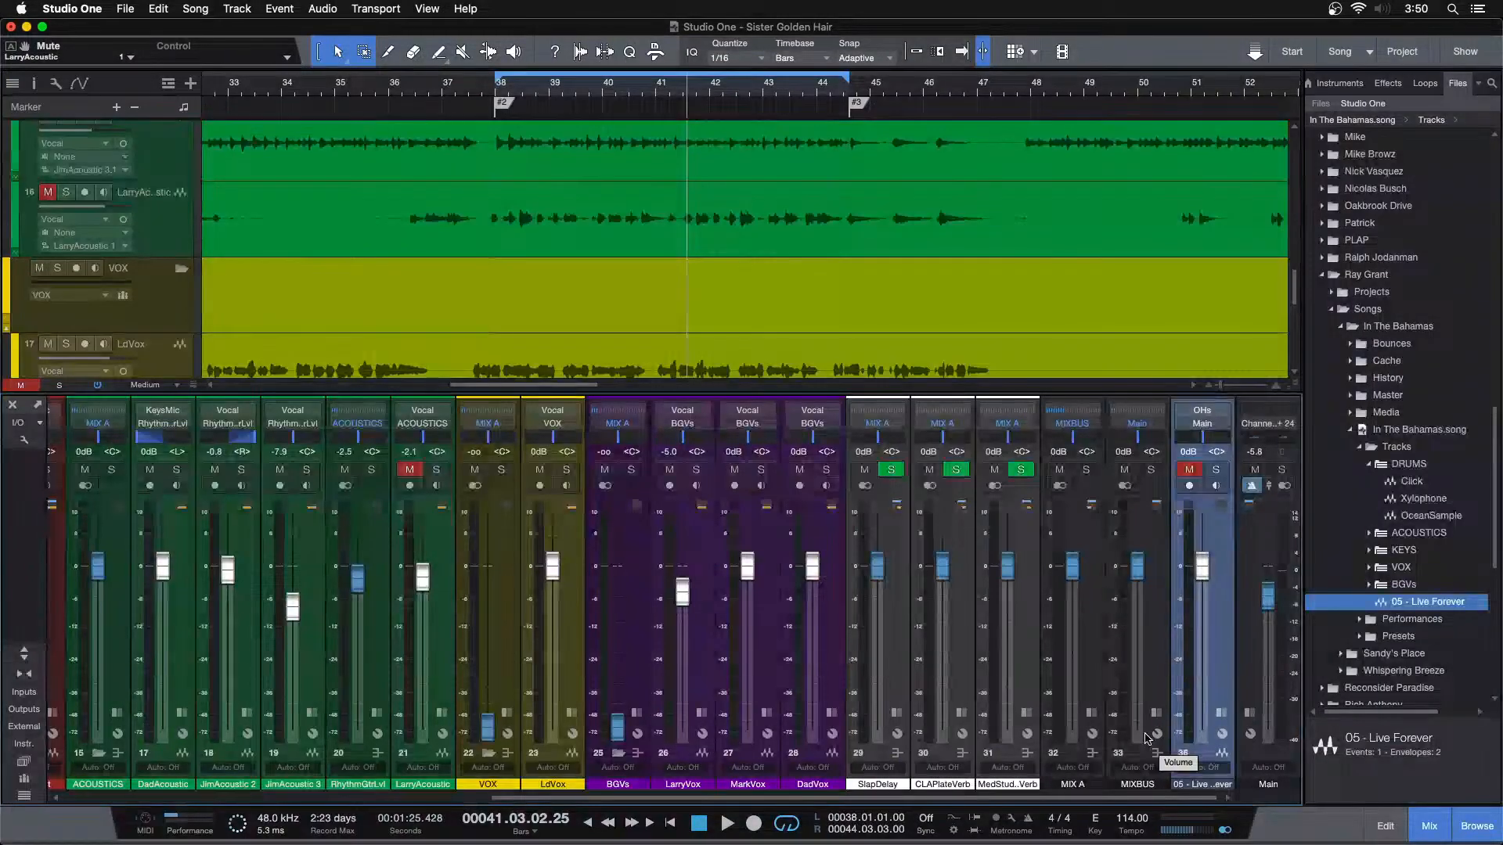
{"action": "key", "text": "F3"}
Move the 05 - Live Forever clip back to about bar 38 and start playback of the loop
{"action": "left_click_drag", "start_coordinate": [831, 779], "coordinate": [560, 764]}
{"action": "scroll", "coordinate": [593, 564], "scroll_direction": "up", "scroll_amount": 15}
{"action": "mouse_move", "coordinate": [508, 85]}
{"action": "left_mouse_down"}
{"action": "mouse_move", "coordinate": [624, 151]}
{"action": "mouse_move", "coordinate": [399, 107]}
{"action": "mouse_move", "coordinate": [501, 90]}
{"action": "mouse_move", "coordinate": [516, 69]}
{"action": "left_mouse_up"}
{"action": "key", "text": "space"}
Solo the DadAcoustic channel in the mixer and expand it to show its inserts
{"action": "key", "text": "F3"}
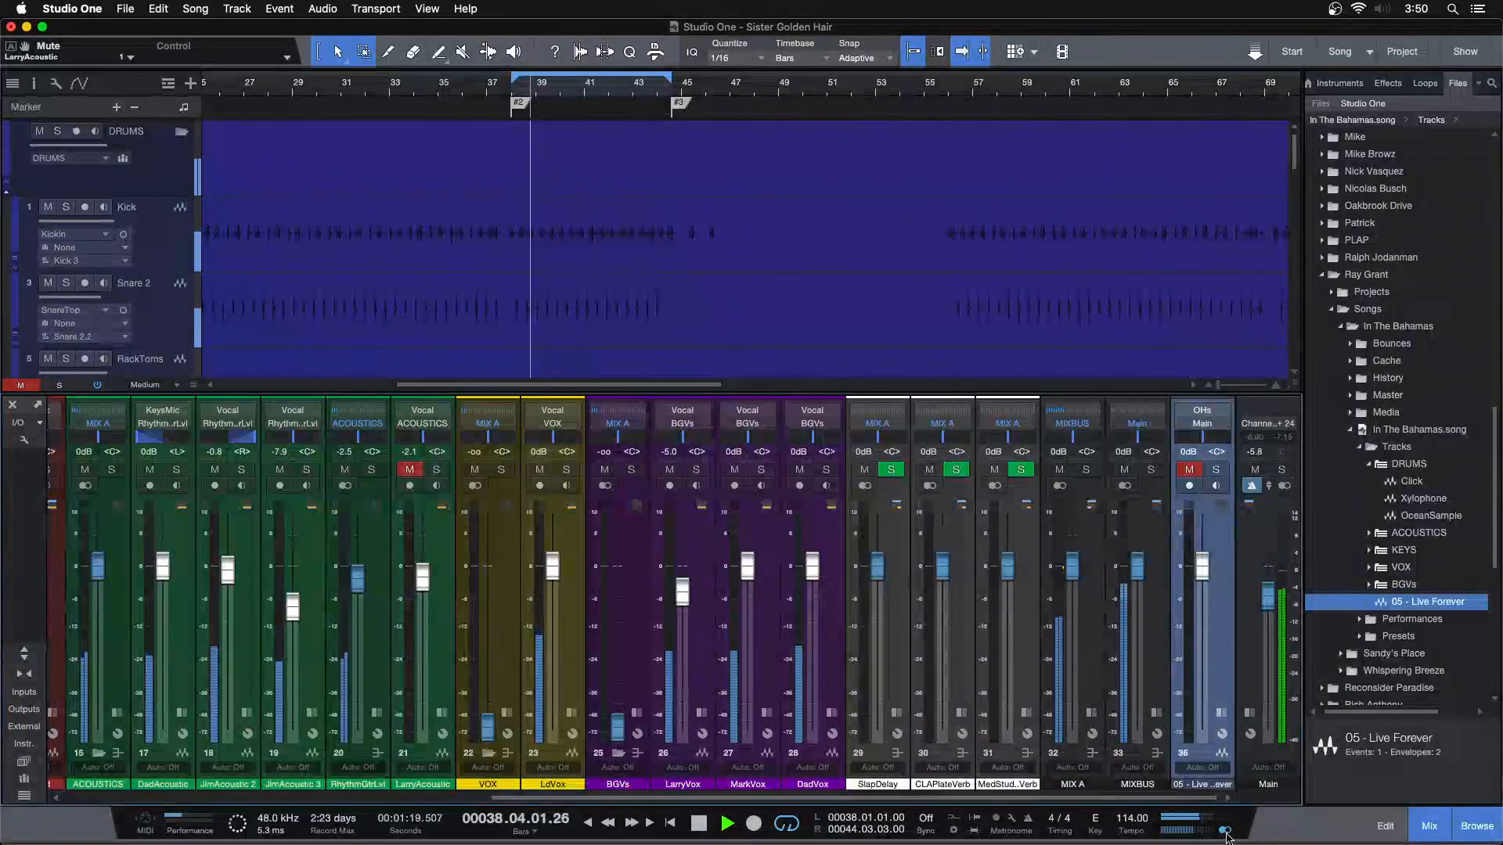
{"action": "scroll", "coordinate": [794, 468], "scroll_direction": "left", "scroll_amount": 10}
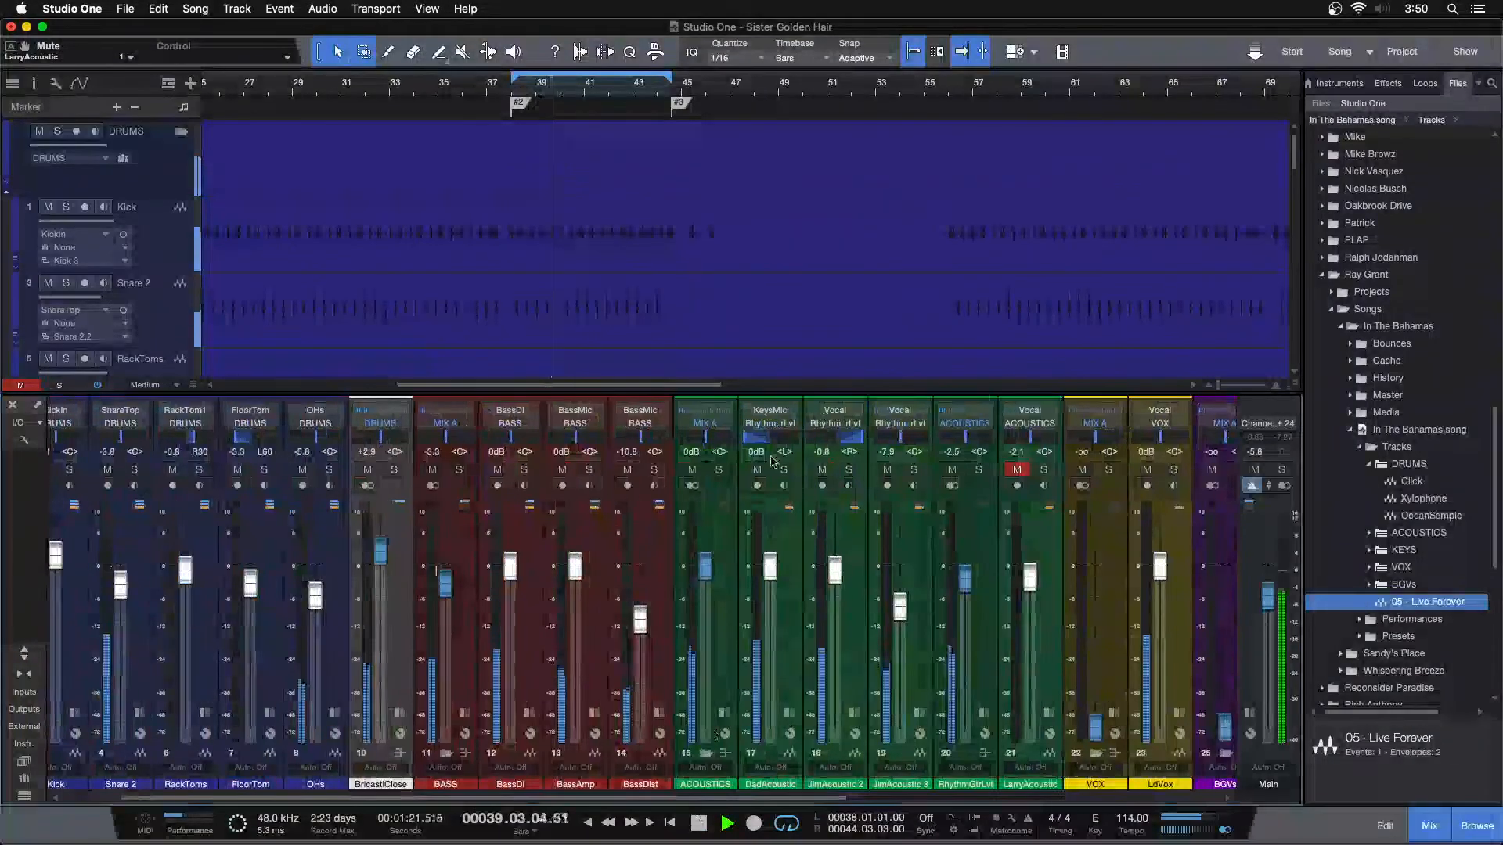
{"action": "left_click", "coordinate": [784, 469]}
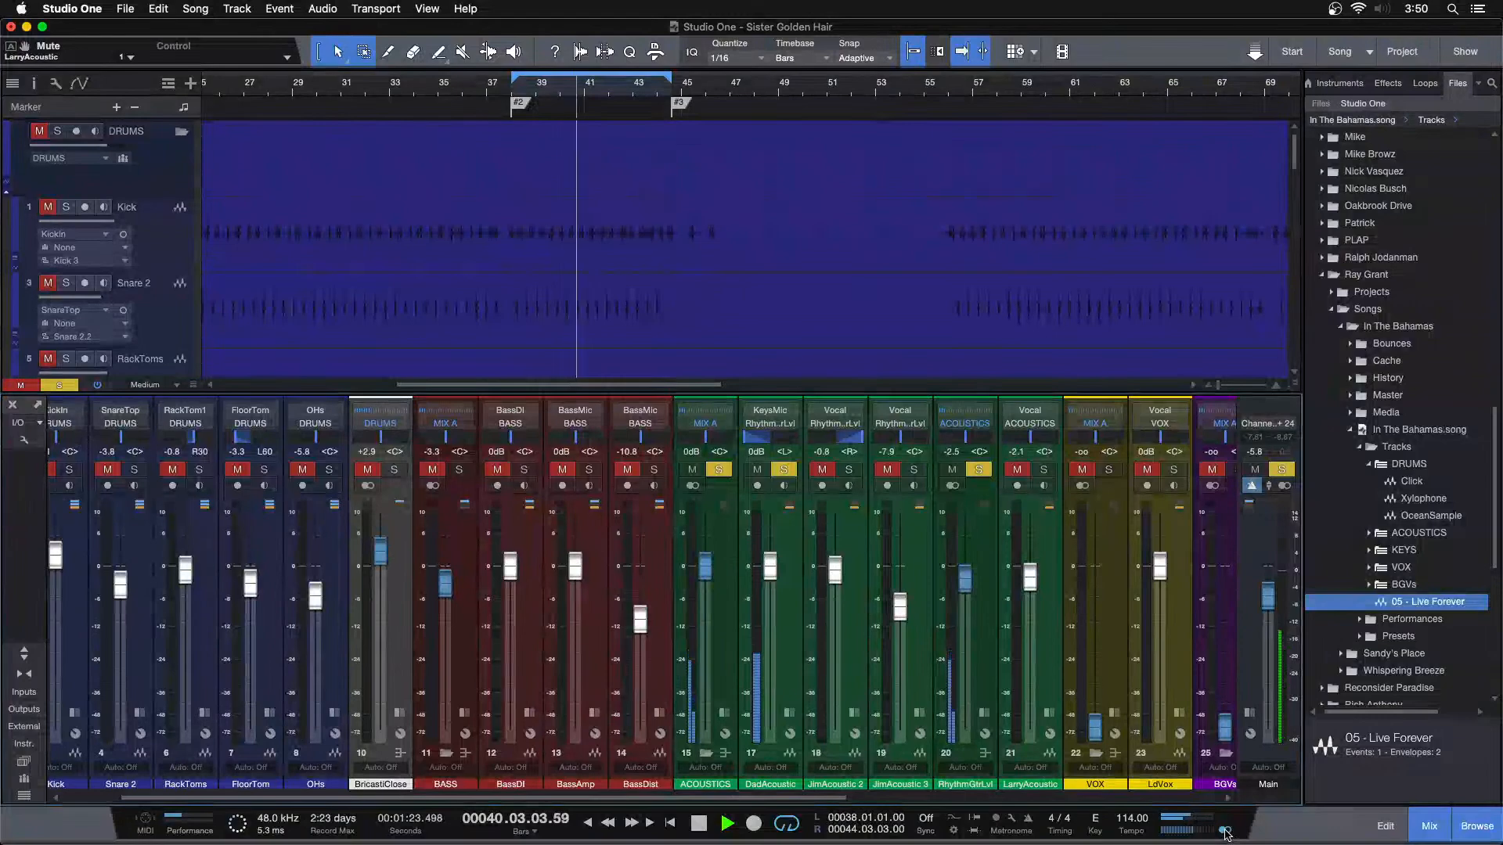
{"action": "left_click", "coordinate": [789, 712]}
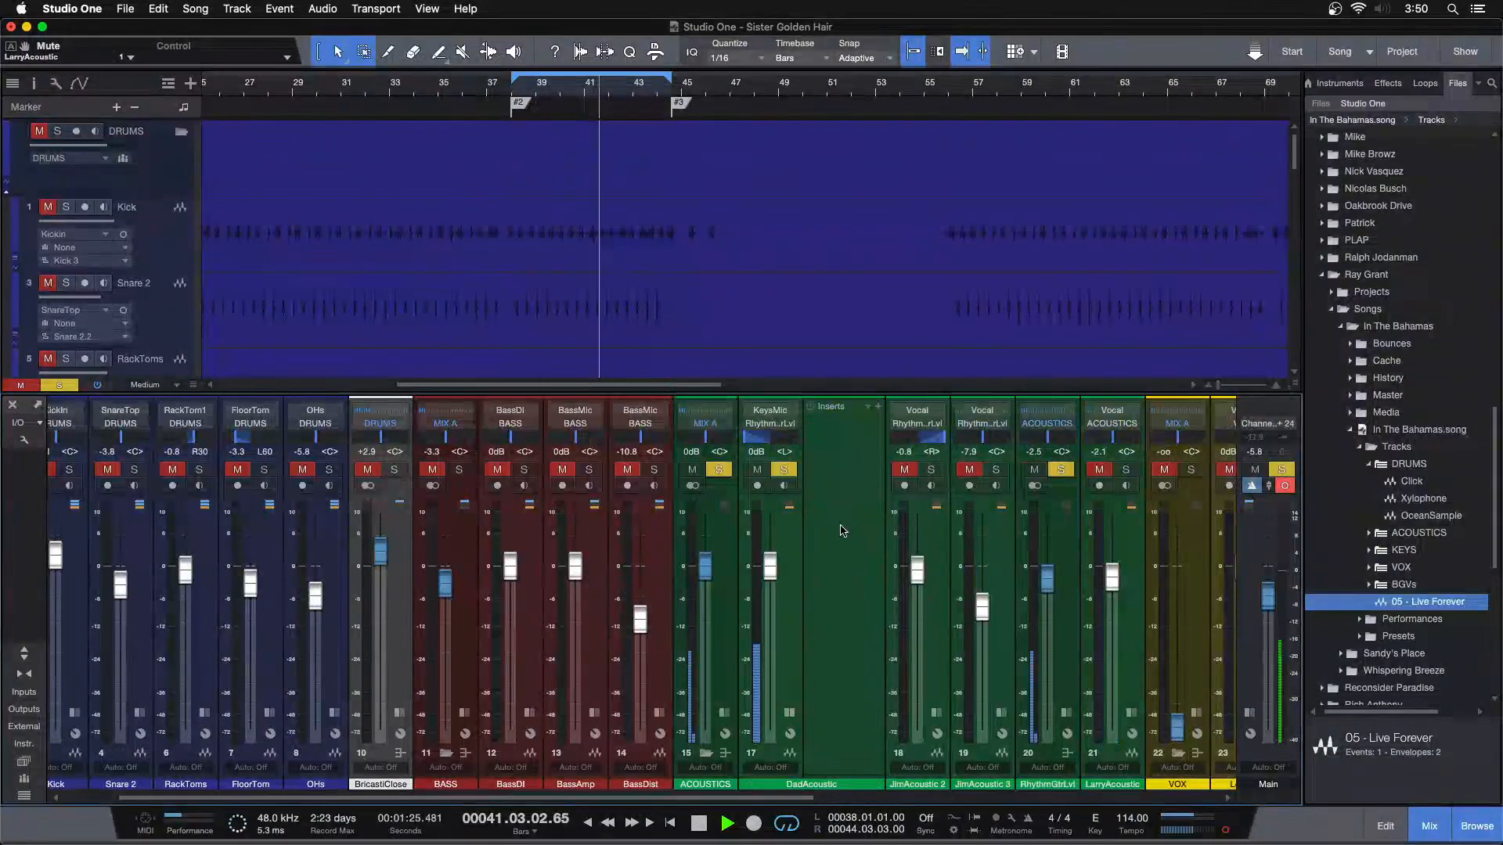
Continue playback around bar 55 and insert a Pro EQ on the DadAcoustic channel
{"action": "left_click", "coordinate": [1386, 81]}
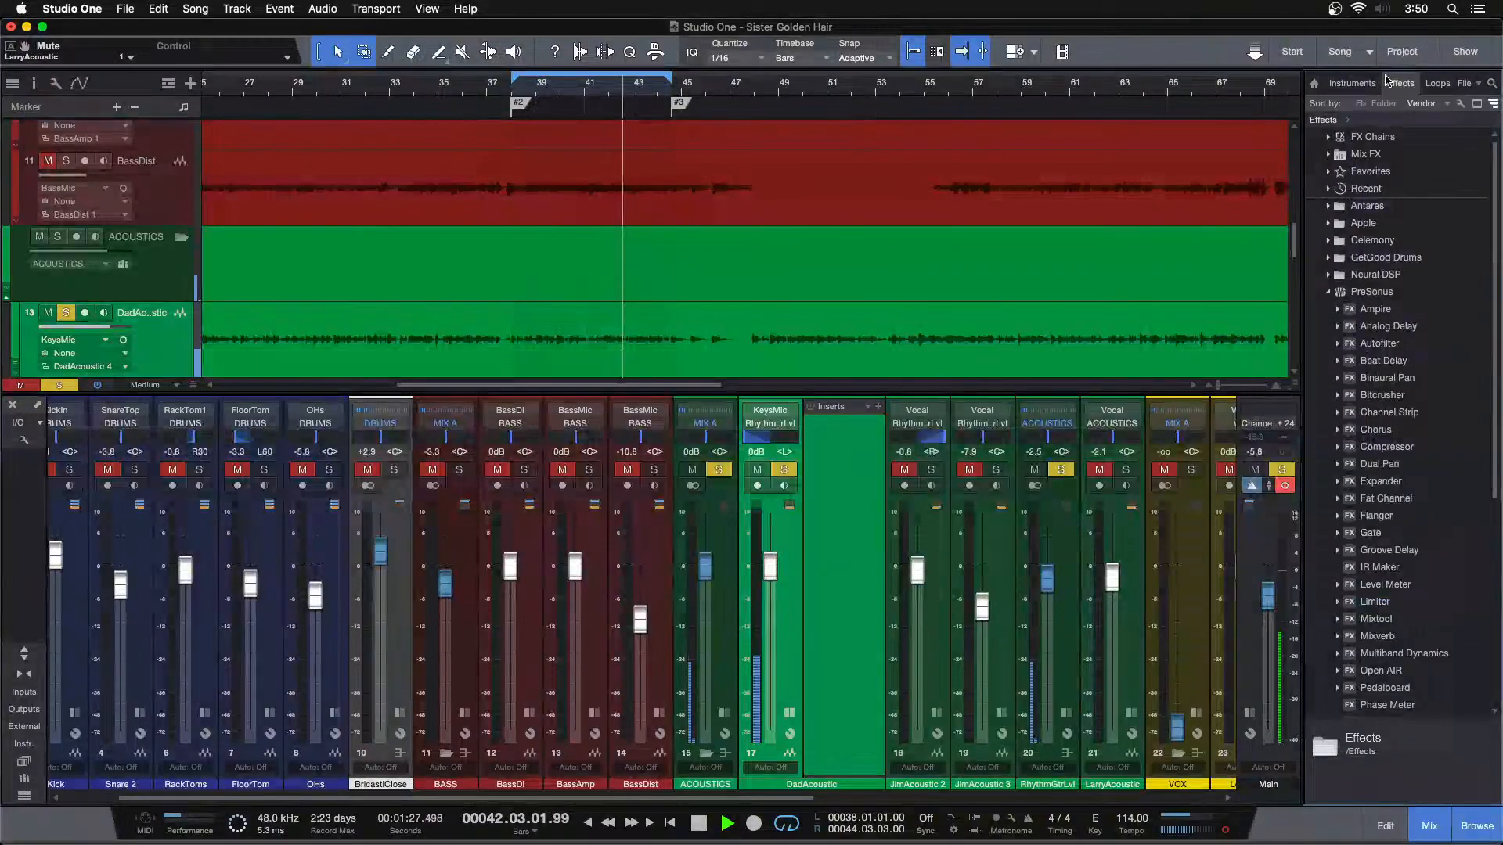
{"action": "left_click_drag", "start_coordinate": [582, 90], "coordinate": [695, 50]}
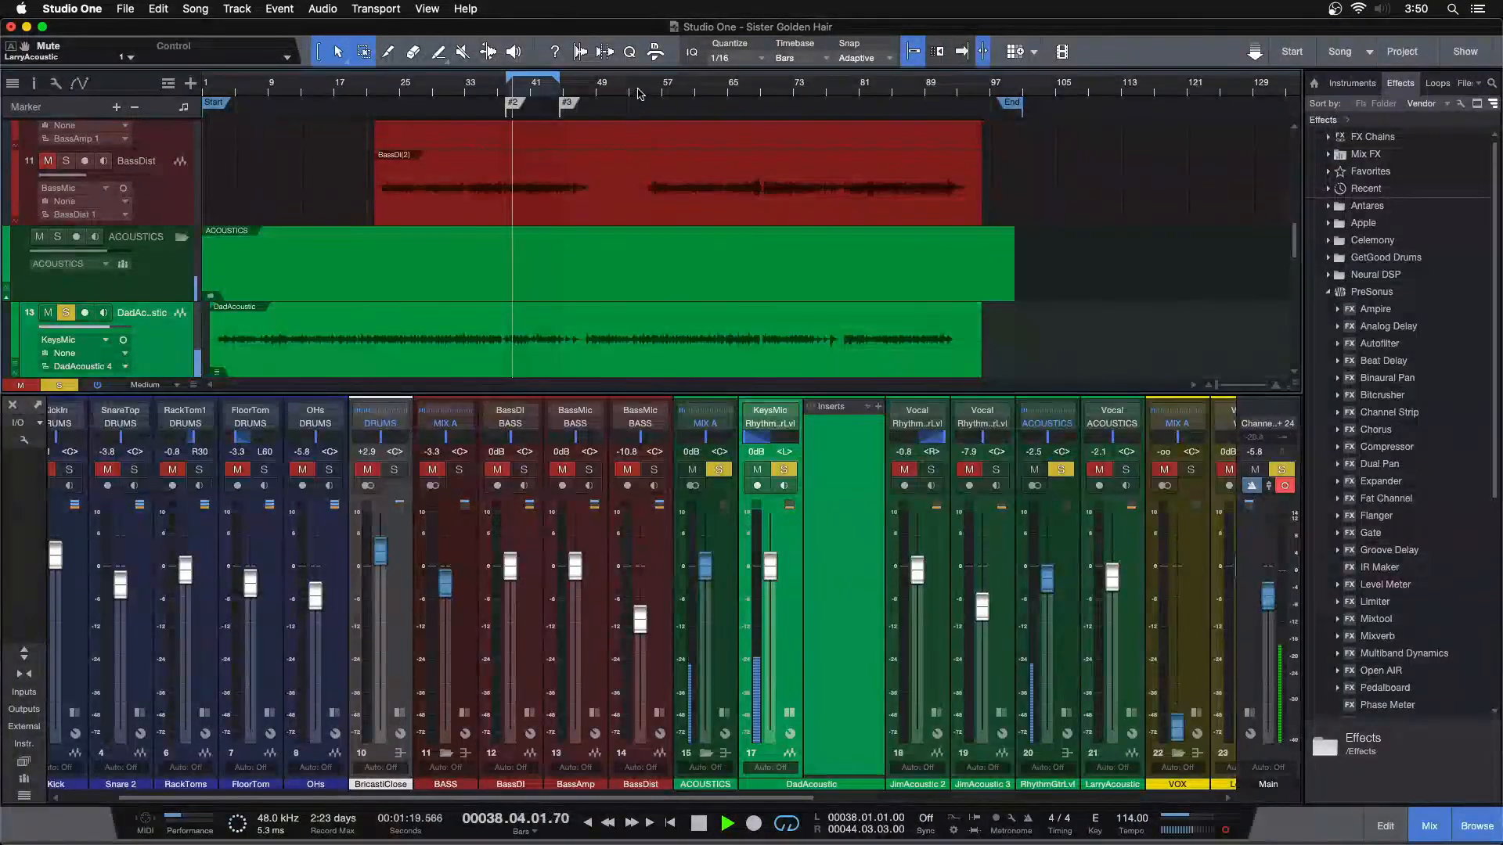
{"action": "left_click_drag", "start_coordinate": [640, 91], "coordinate": [603, 123]}
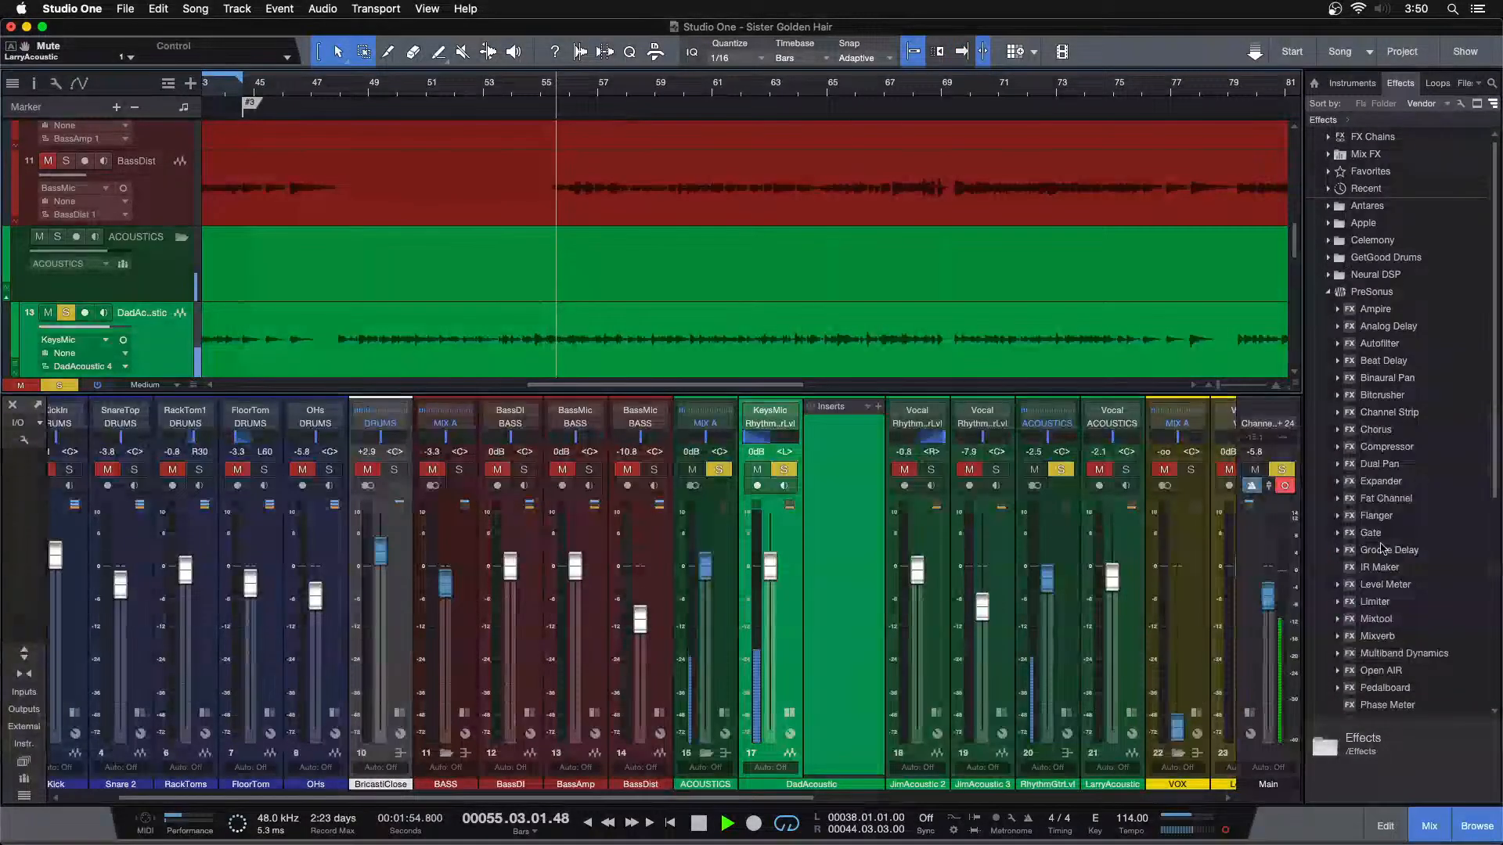
{"action": "scroll", "coordinate": [1384, 469], "scroll_direction": "down", "scroll_amount": 5}
{"action": "left_click_drag", "start_coordinate": [1375, 566], "coordinate": [822, 473]}
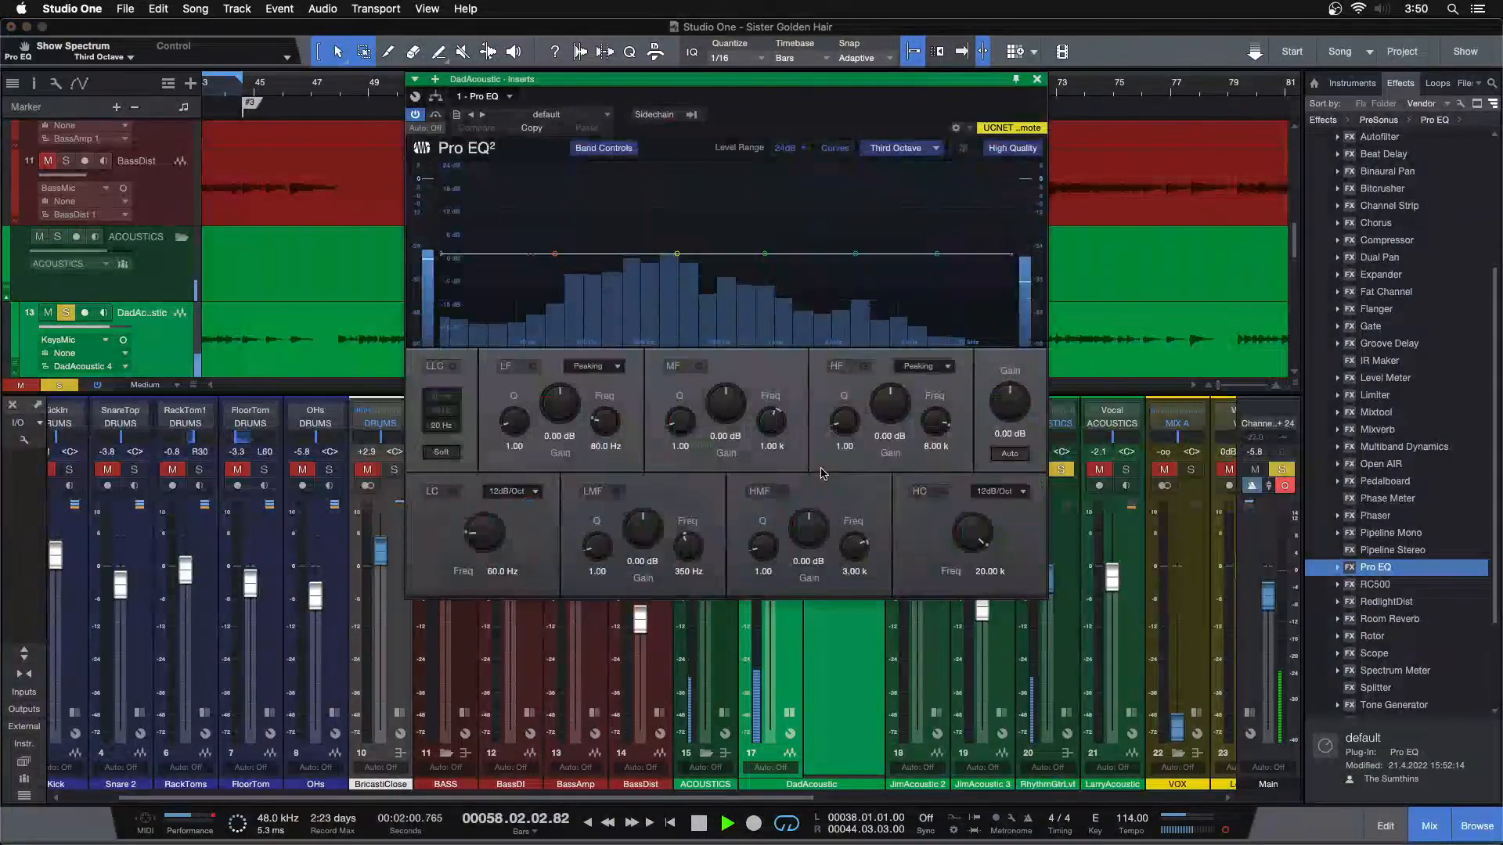
Enable the low-cut filter in DadAcoustic's Pro EQ and raise its frequency to 112 Hz
{"action": "left_click_drag", "start_coordinate": [780, 122], "coordinate": [754, 229]}
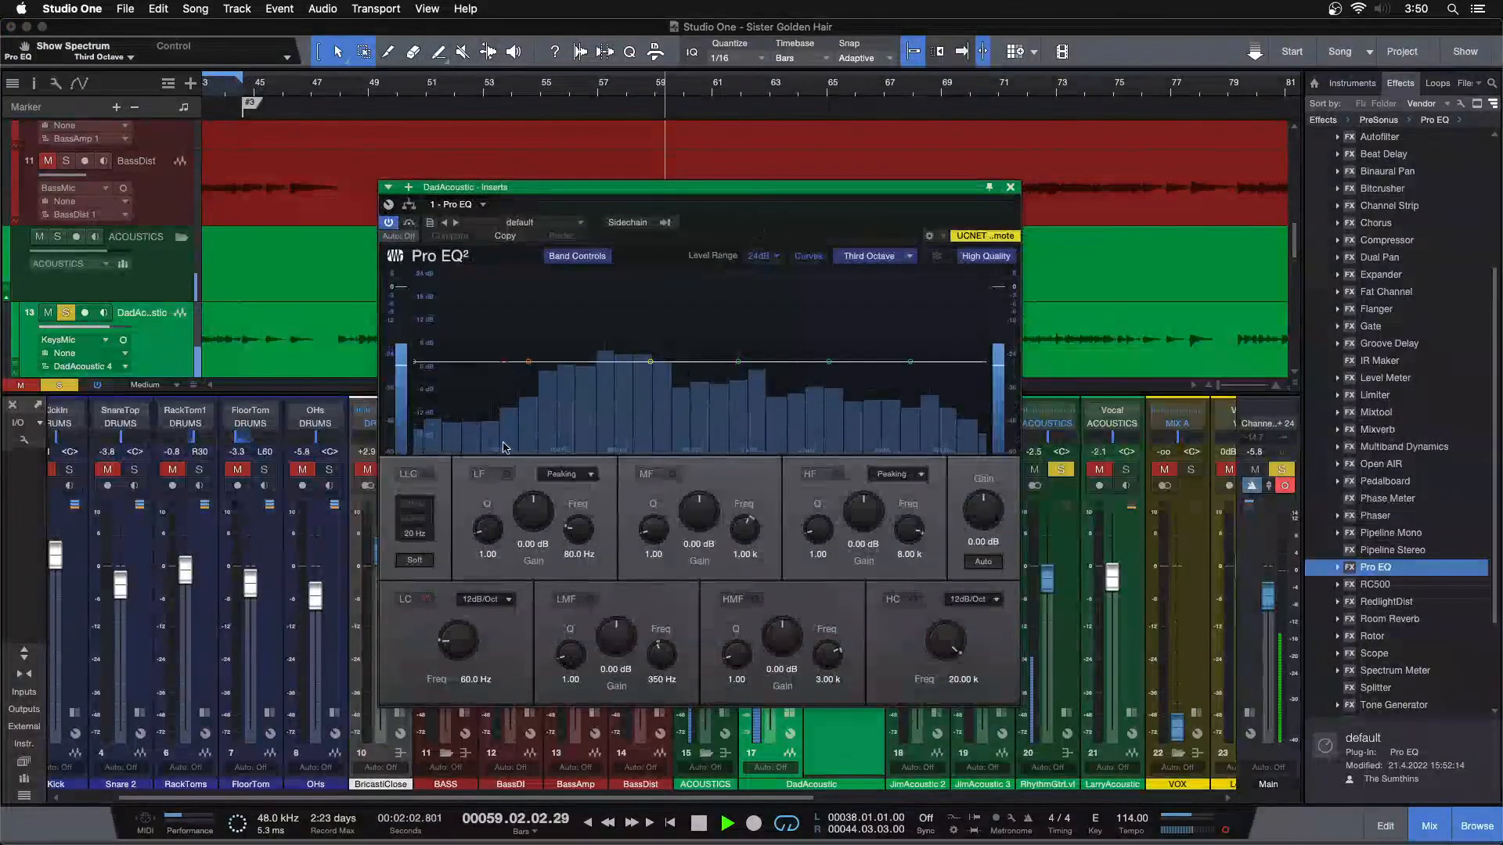
{"action": "left_click", "coordinate": [425, 600]}
{"action": "left_click_drag", "start_coordinate": [460, 645], "coordinate": [461, 641]}
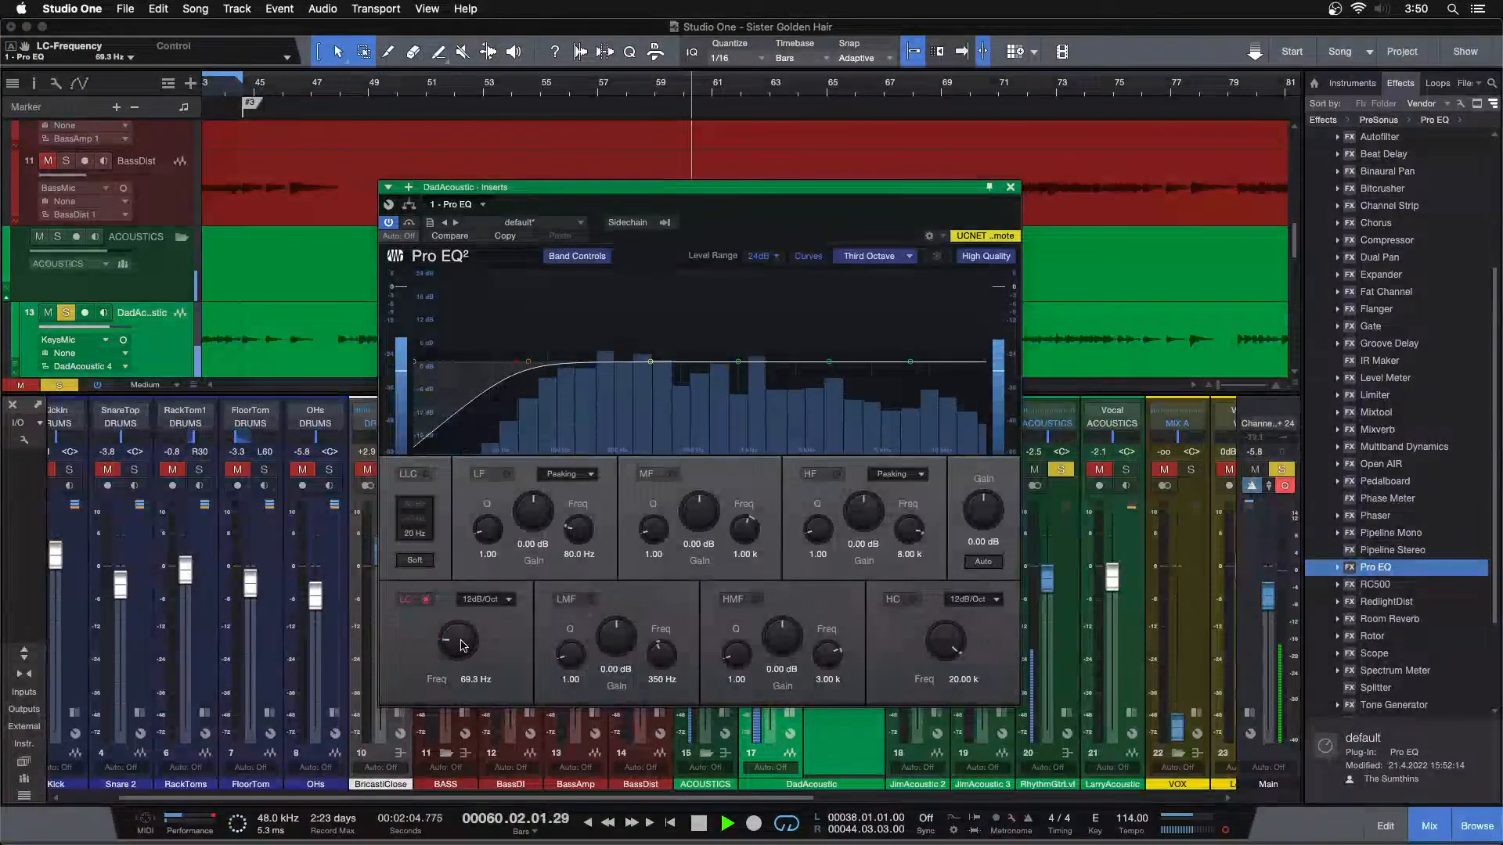
{"action": "scroll", "coordinate": [461, 645], "scroll_direction": "up", "scroll_amount": 3}
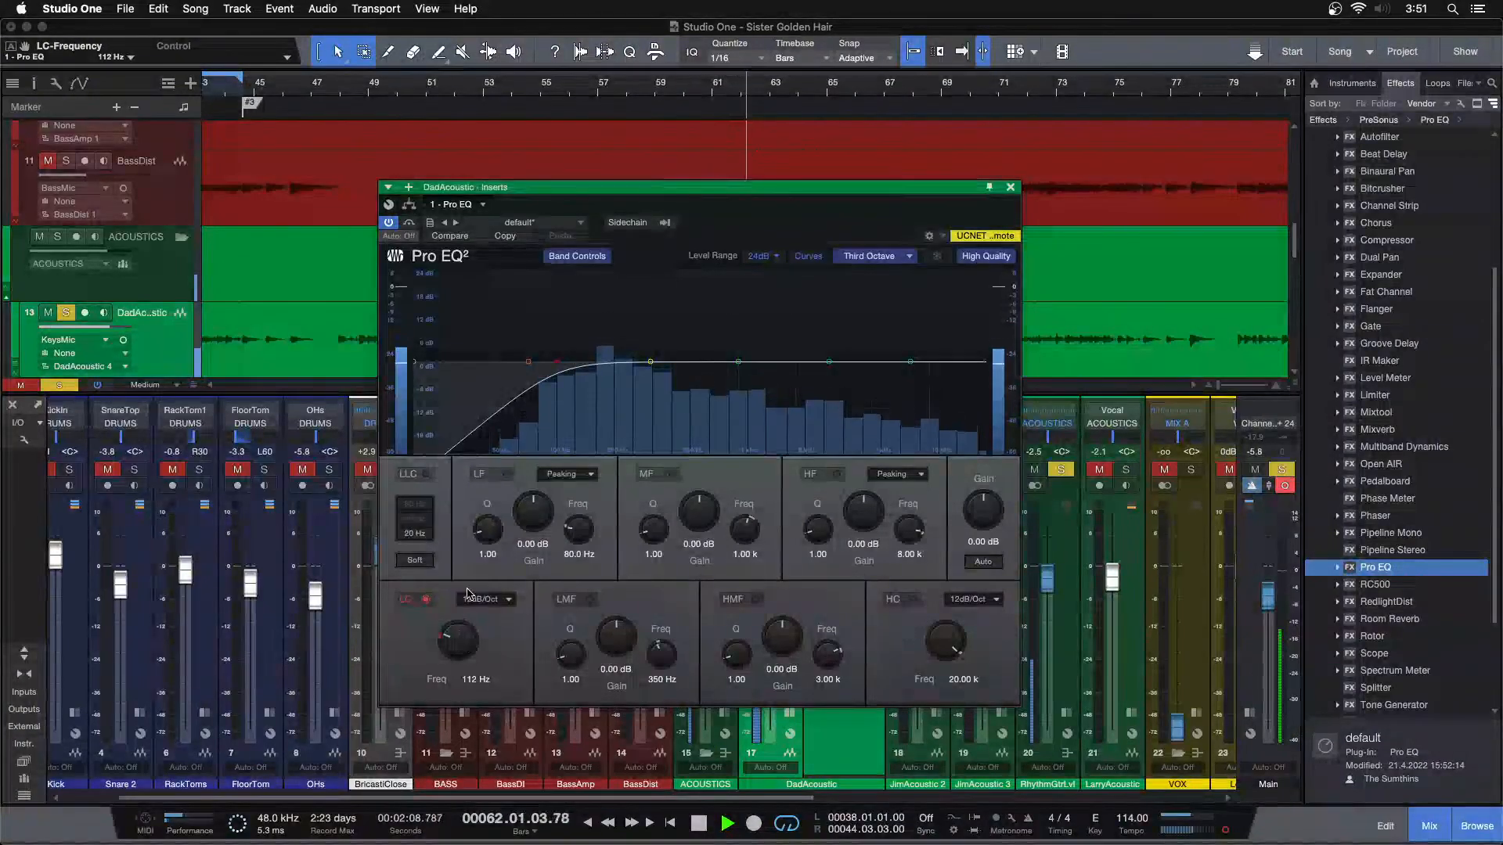
Raise the low-cut frequency in DadAcoustic's Pro EQ to 138 Hz, with the EQ window moved clear of the arrangement
{"action": "key", "text": "KP_1"}
{"action": "left_click_drag", "start_coordinate": [301, 84], "coordinate": [631, 56]}
{"action": "left_click_drag", "start_coordinate": [673, 187], "coordinate": [706, 343]}
{"action": "left_click_drag", "start_coordinate": [428, 763], "coordinate": [428, 760]}
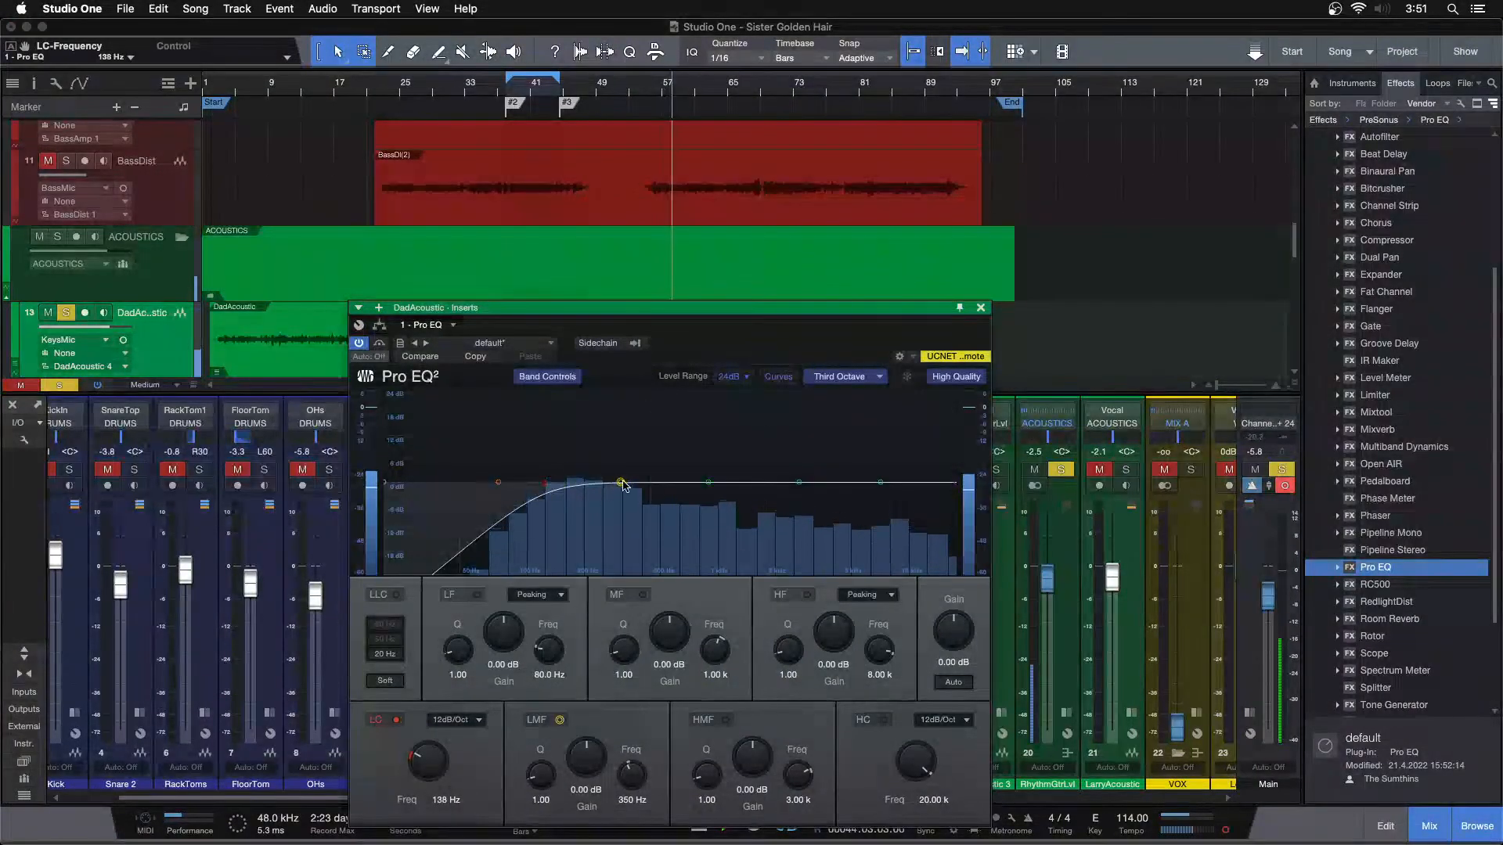
Sweep the Pro EQ's LMF band with a large boost to 251 Hz, reset its gain, and cut it by about 3.4 dB
{"action": "left_click_drag", "start_coordinate": [605, 479], "coordinate": [593, 410]}
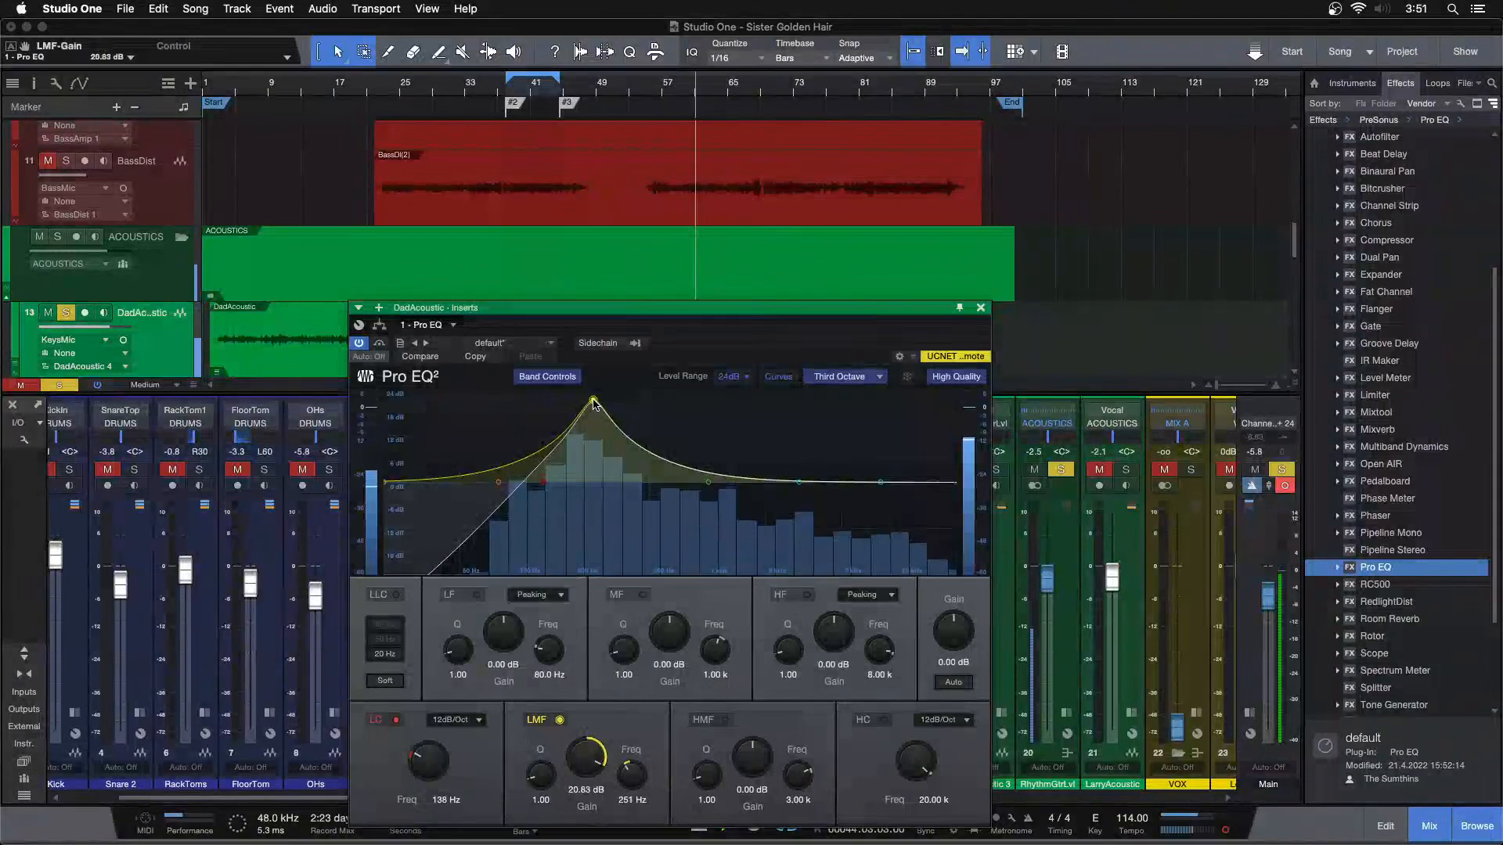
{"action": "double_click", "coordinate": [568, 757]}
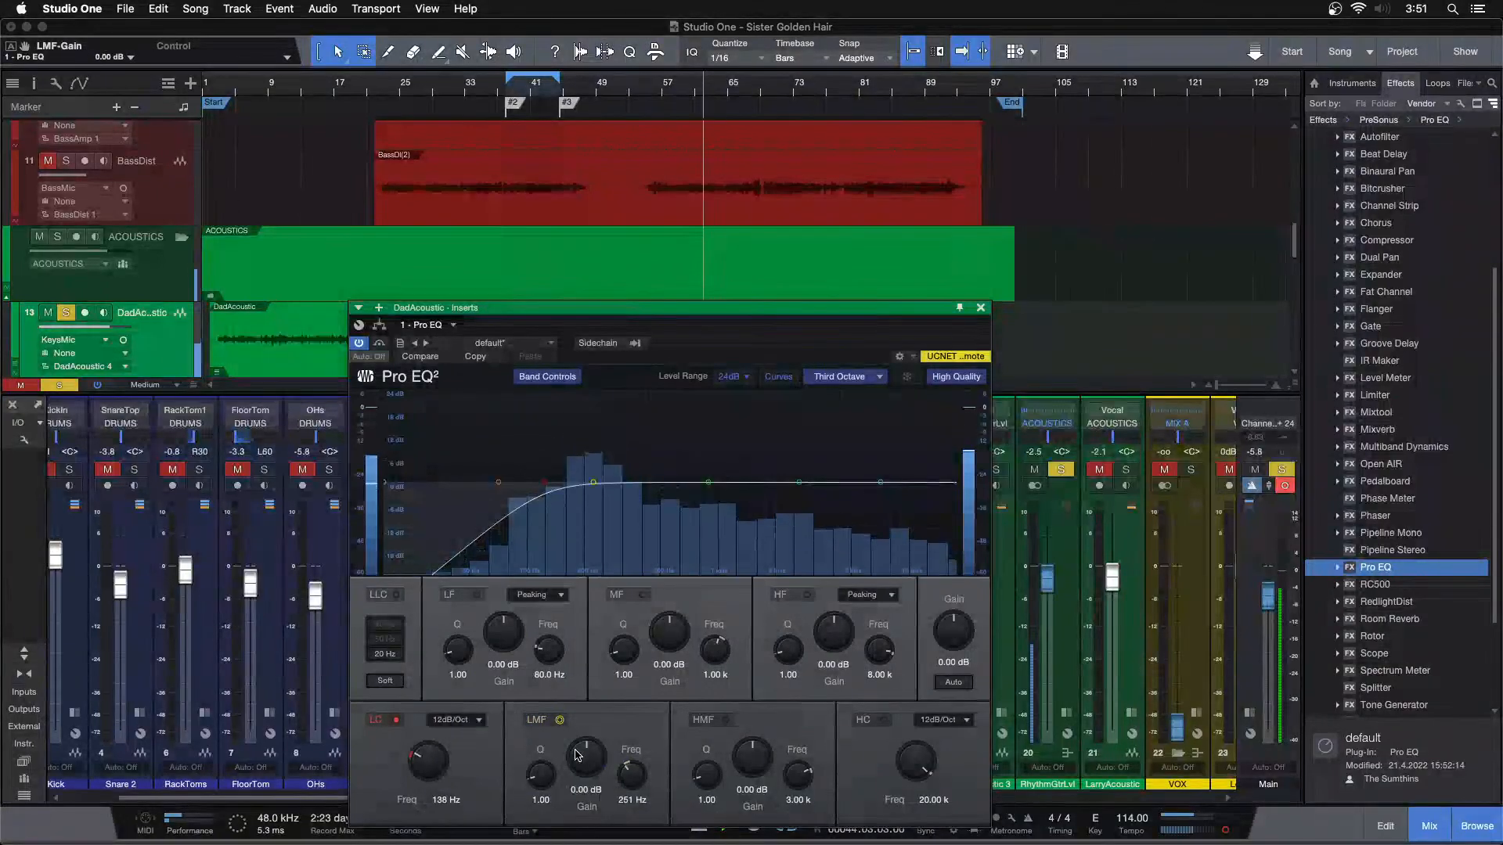
{"action": "scroll", "coordinate": [576, 755], "scroll_direction": "down", "scroll_amount": 3}
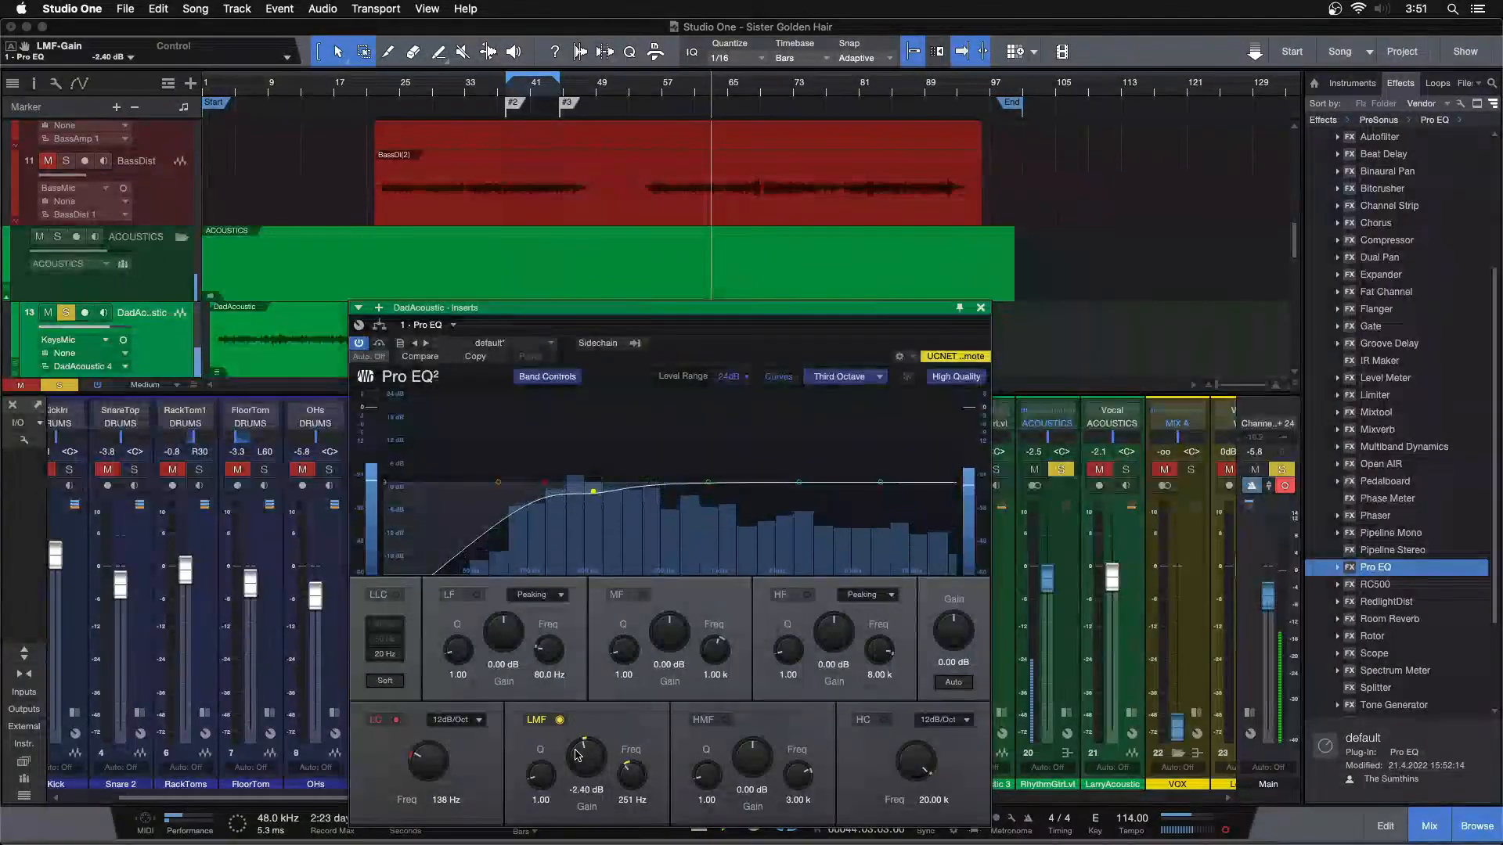
{"action": "scroll", "coordinate": [575, 755], "scroll_direction": "down", "scroll_amount": 1}
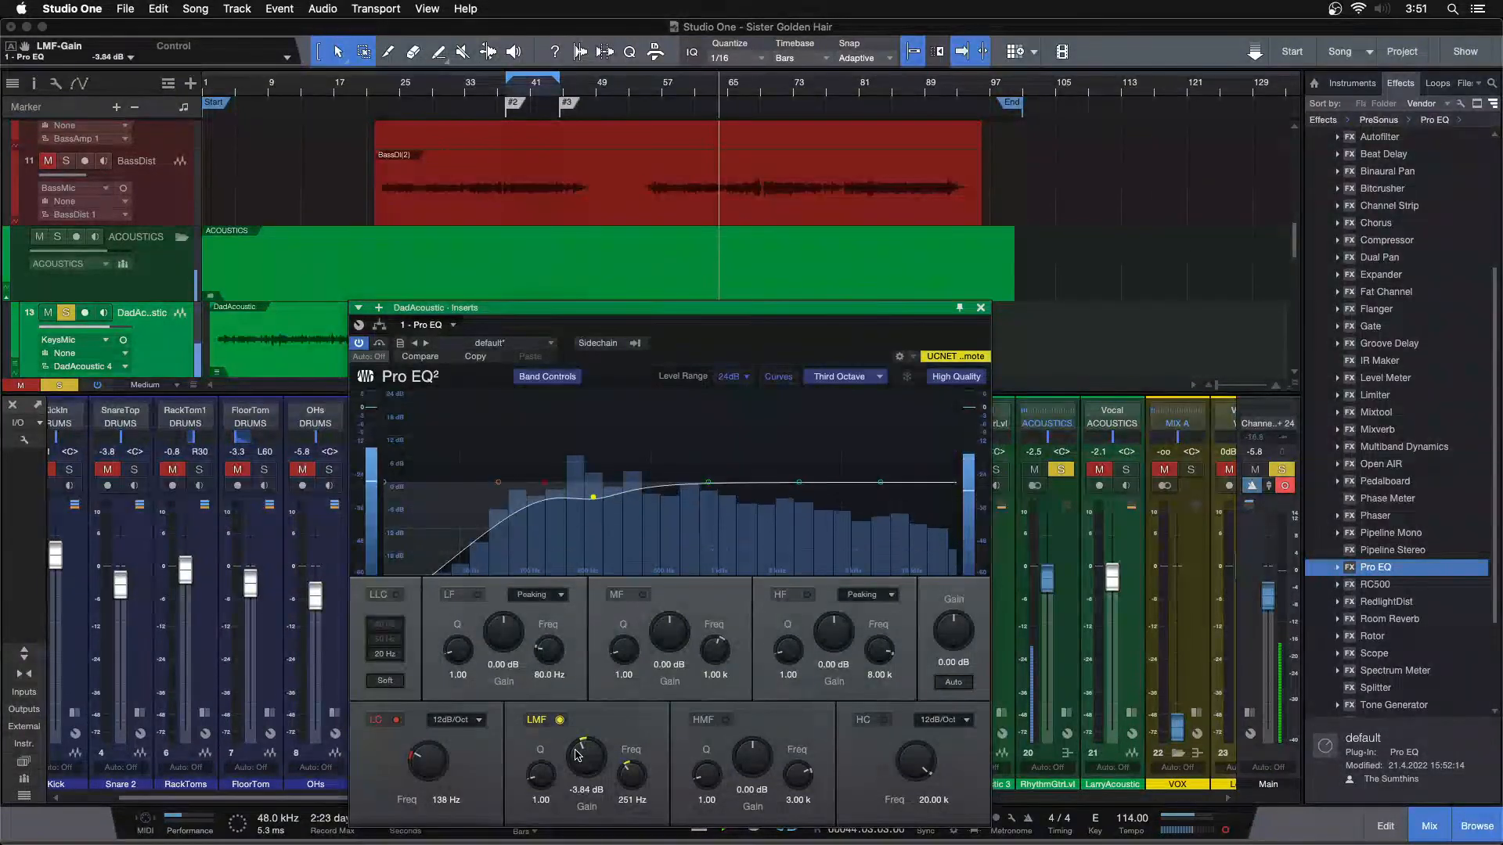
{"action": "scroll", "coordinate": [678, 212], "scroll_direction": "down", "scroll_amount": 4}
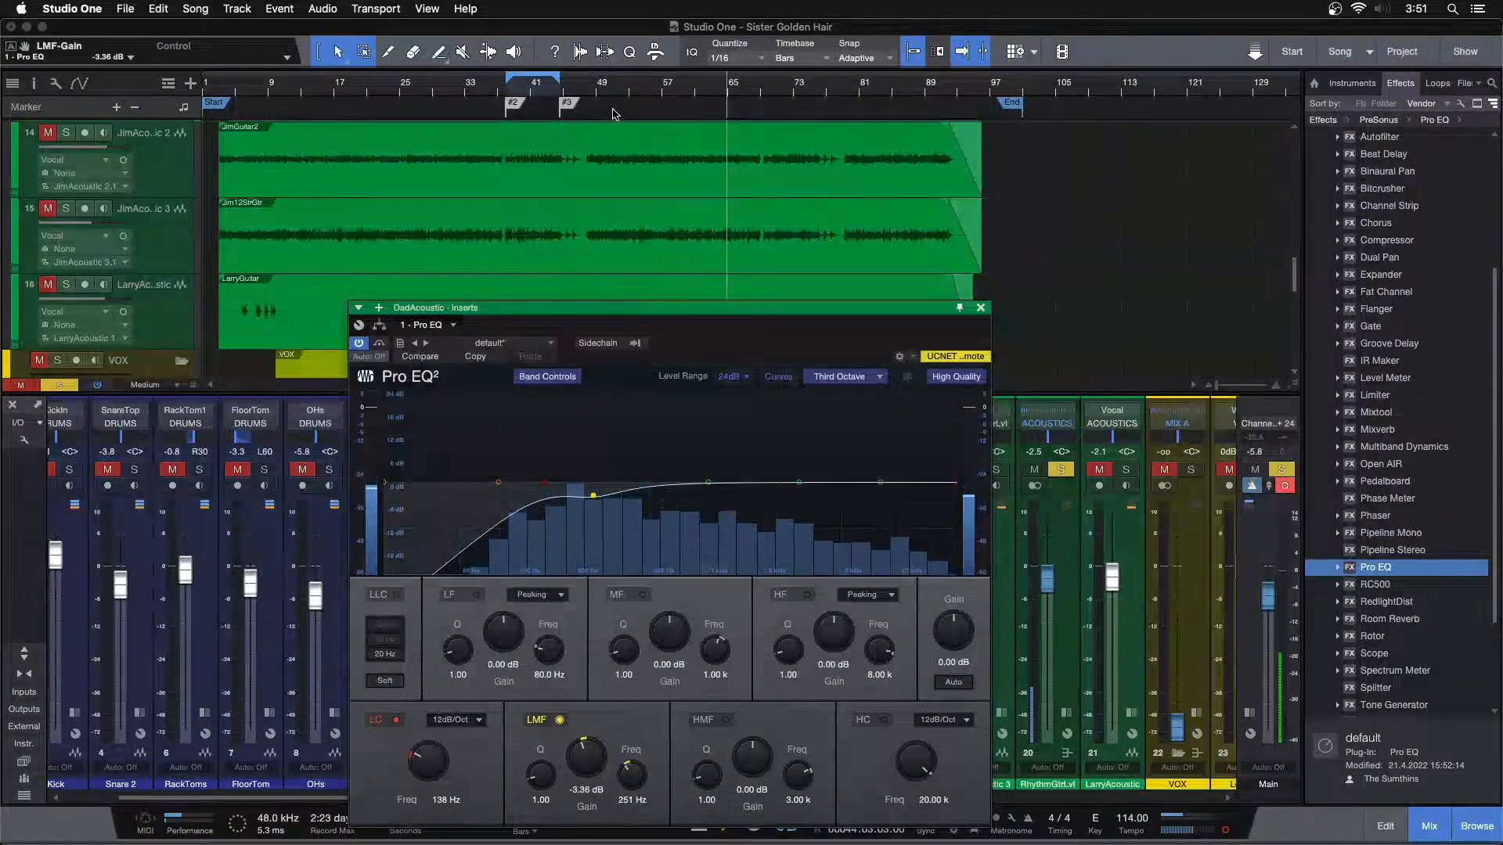
Replay the guitar from about bar 54, set the LMF gain to -4.32 dB, and close the Pro EQ
{"action": "scroll", "coordinate": [635, 145], "scroll_direction": "up", "scroll_amount": 2}
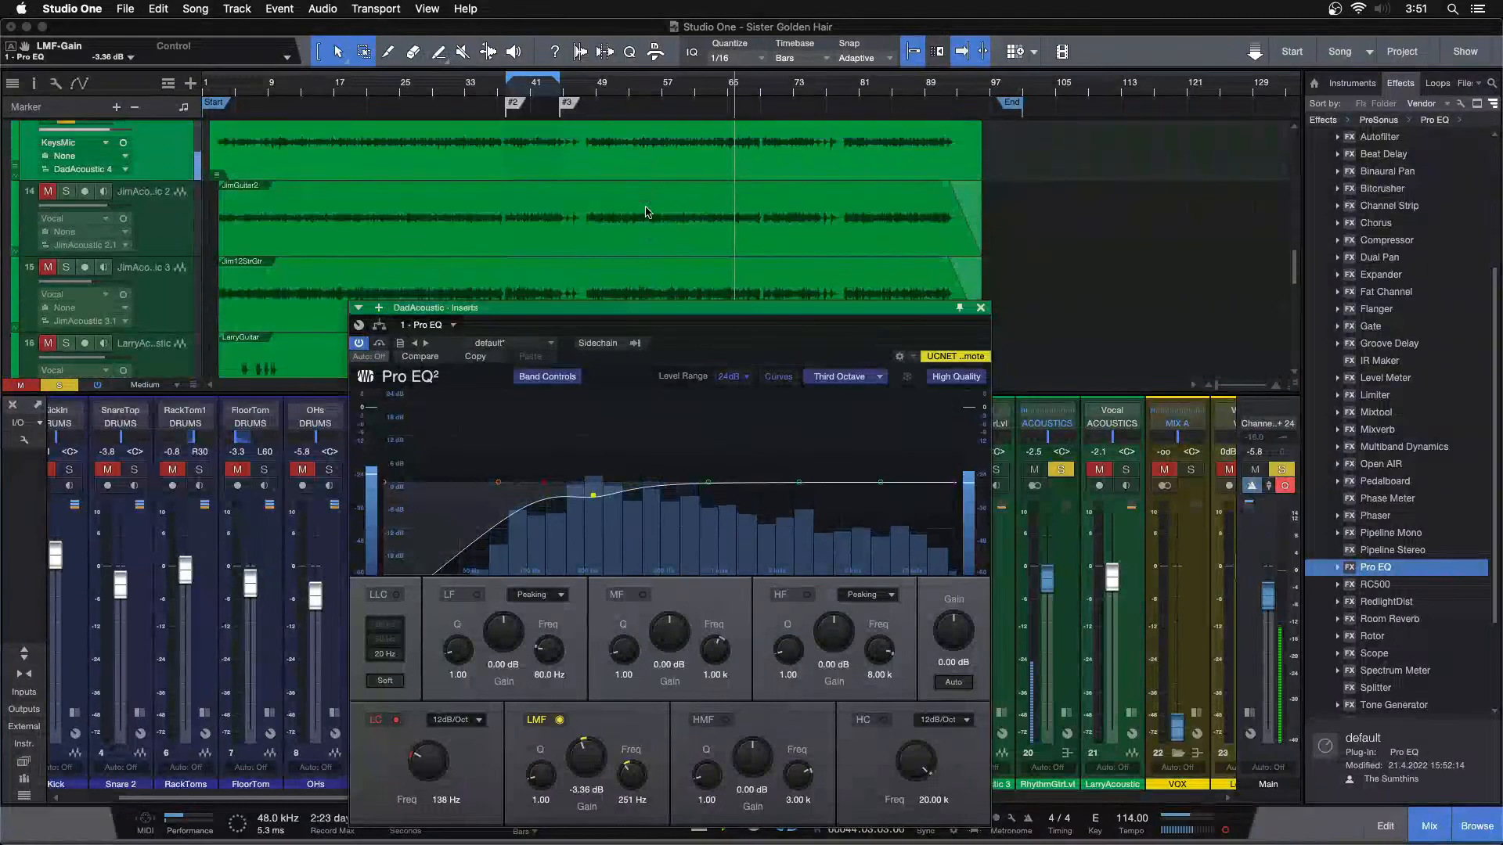
{"action": "left_click", "coordinate": [635, 91]}
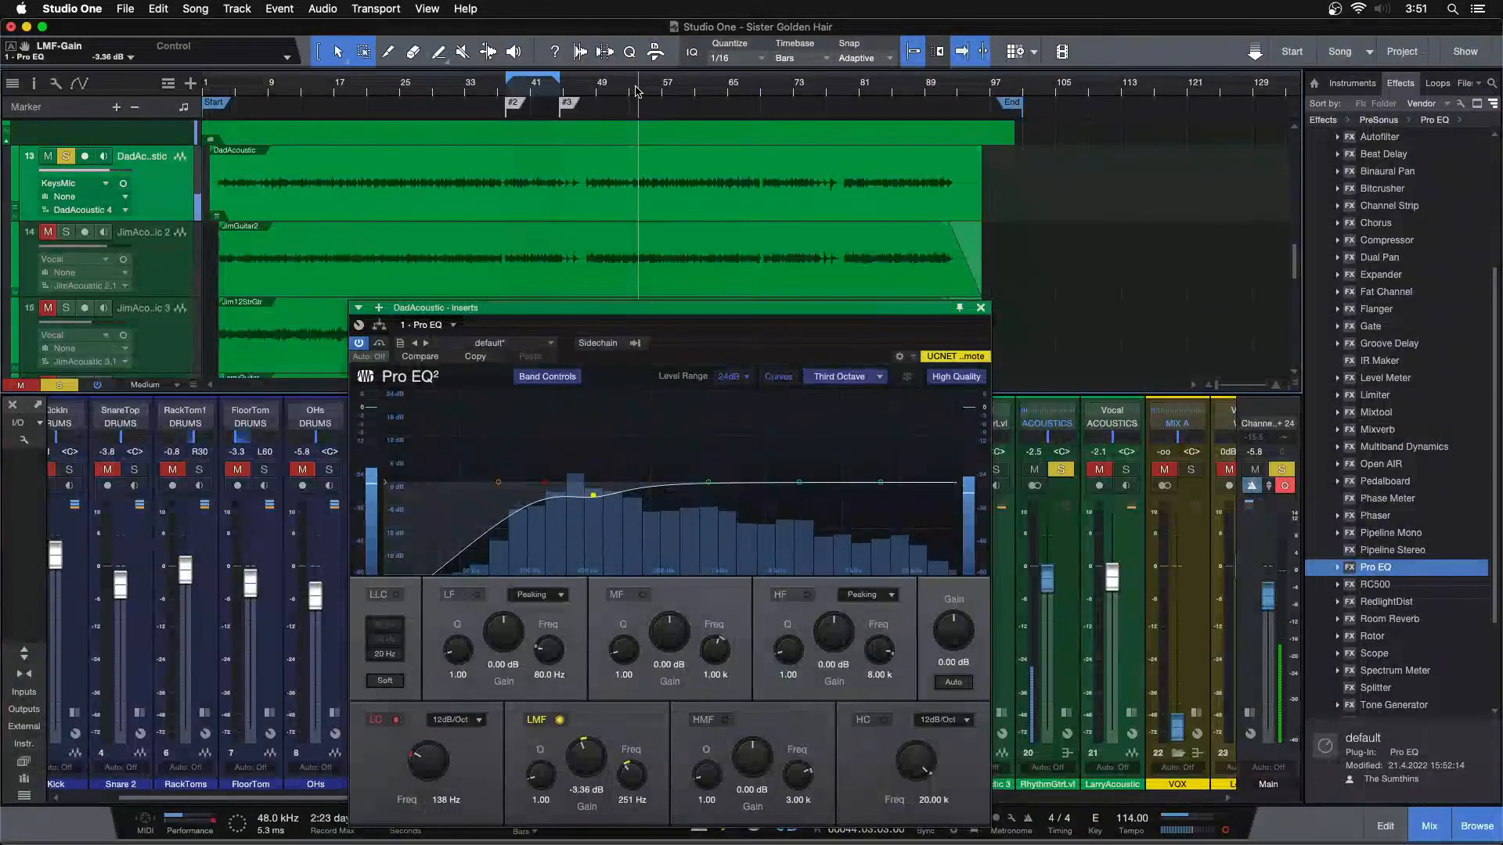
{"action": "scroll", "coordinate": [597, 756], "scroll_direction": "down", "scroll_amount": 1}
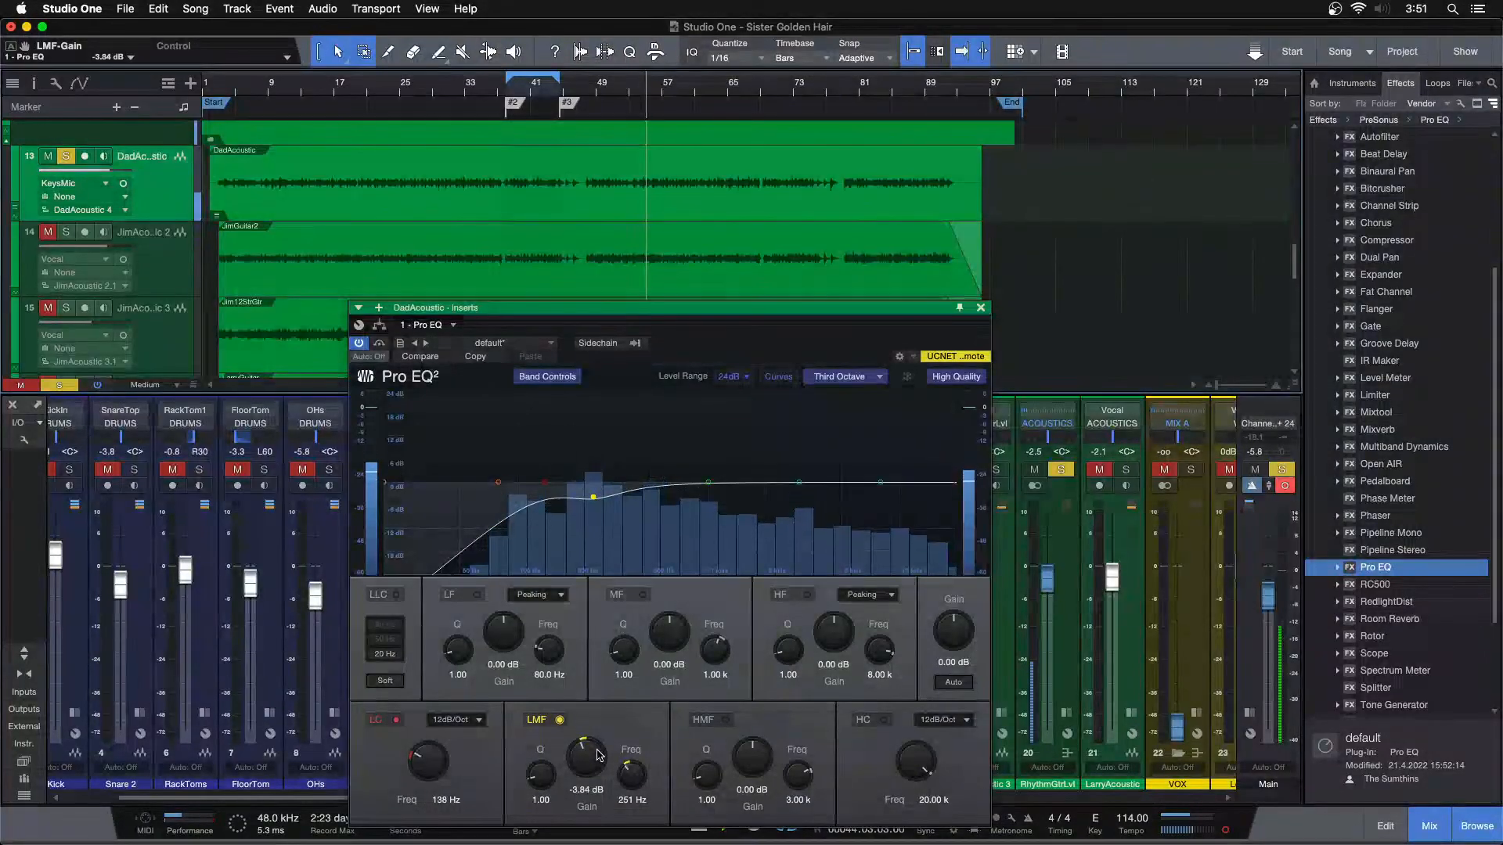
{"action": "scroll", "coordinate": [423, 763], "scroll_direction": "up", "scroll_amount": 1}
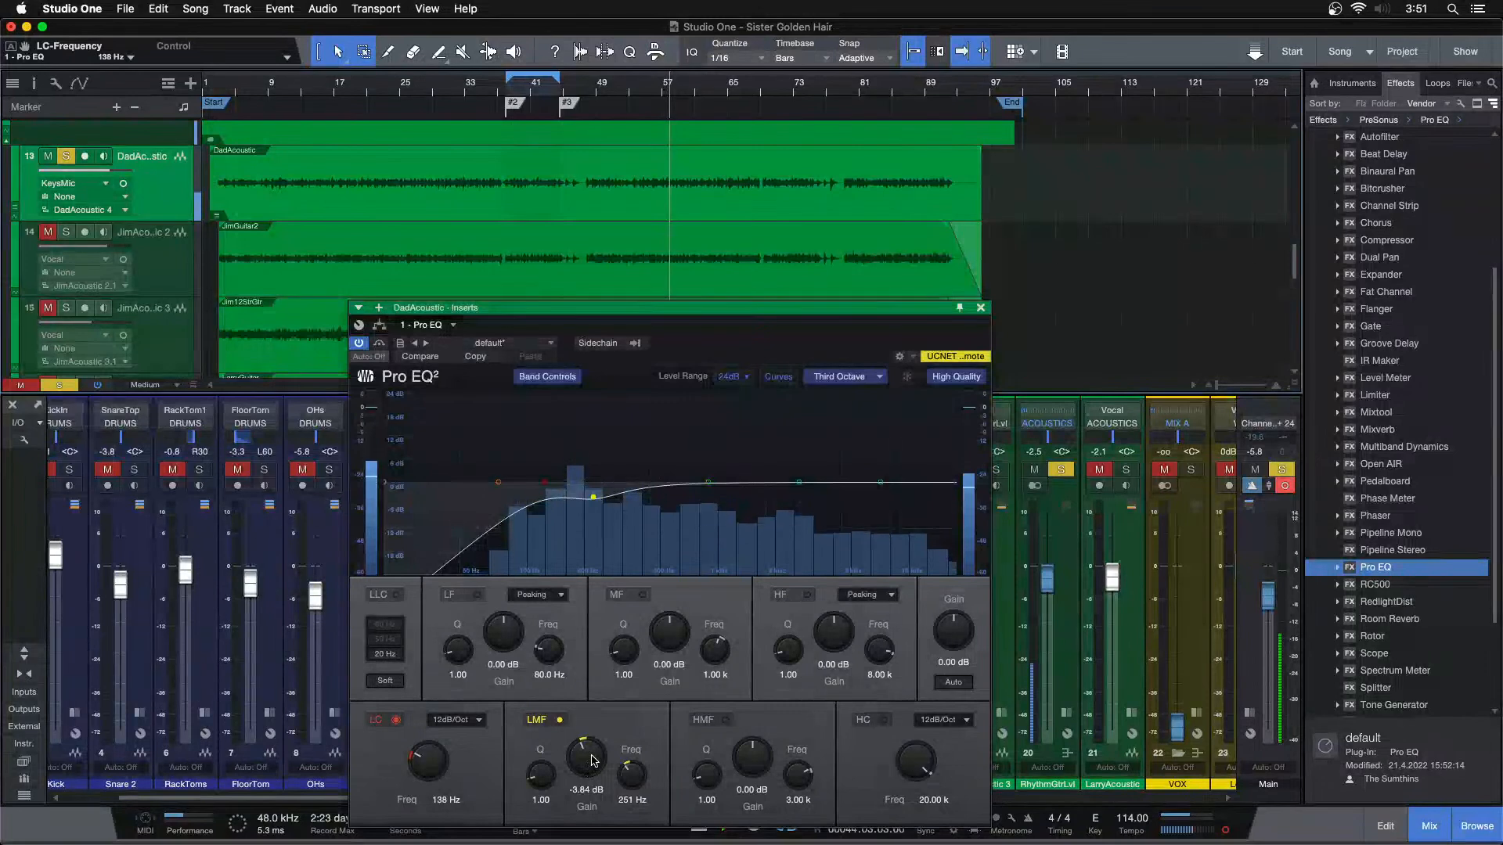
{"action": "scroll", "coordinate": [593, 761], "scroll_direction": "down", "scroll_amount": 1}
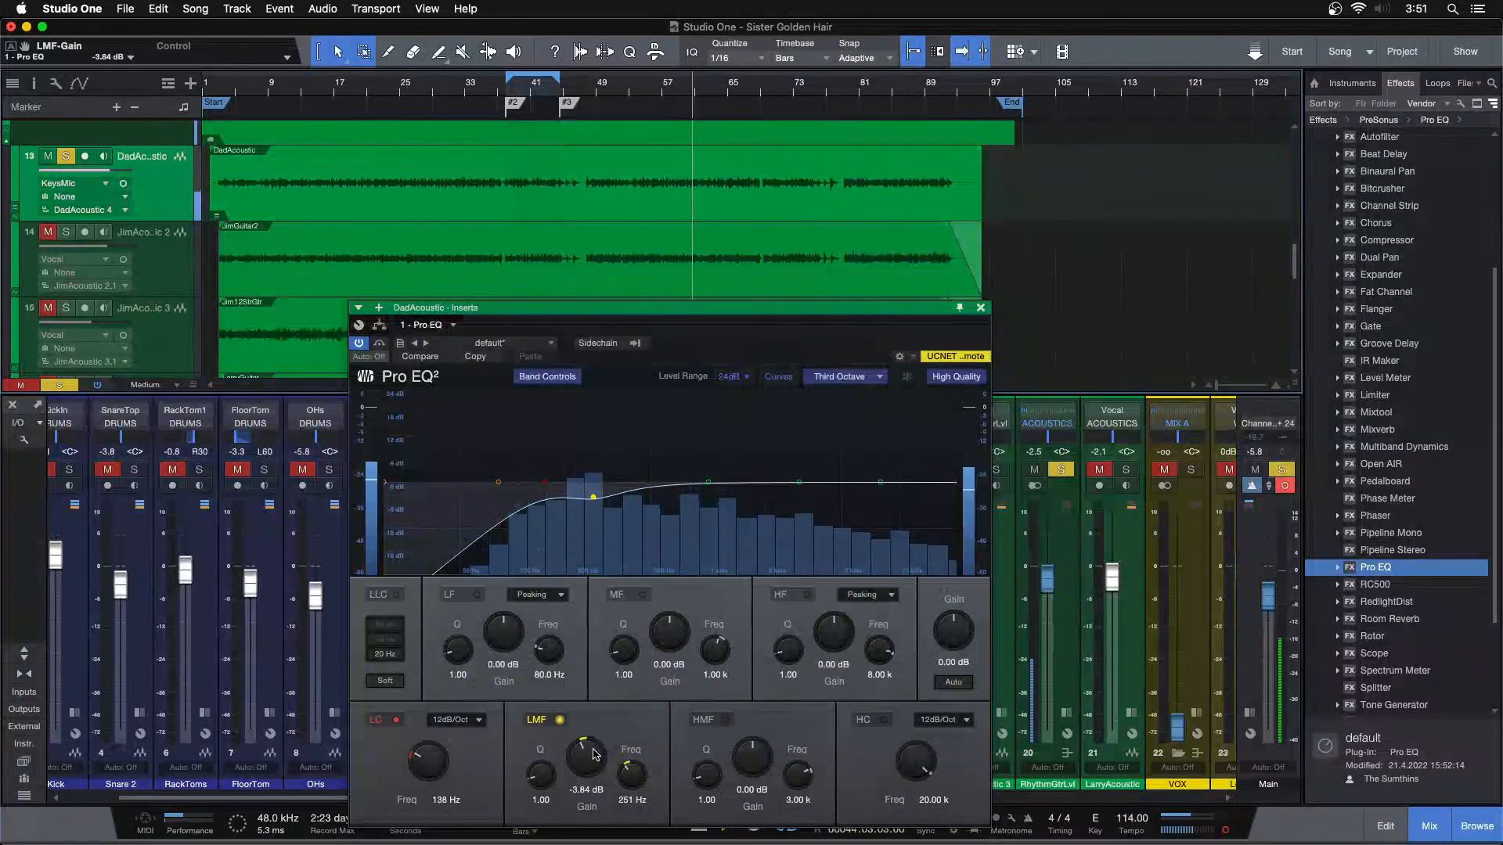
{"action": "left_click", "coordinate": [981, 308]}
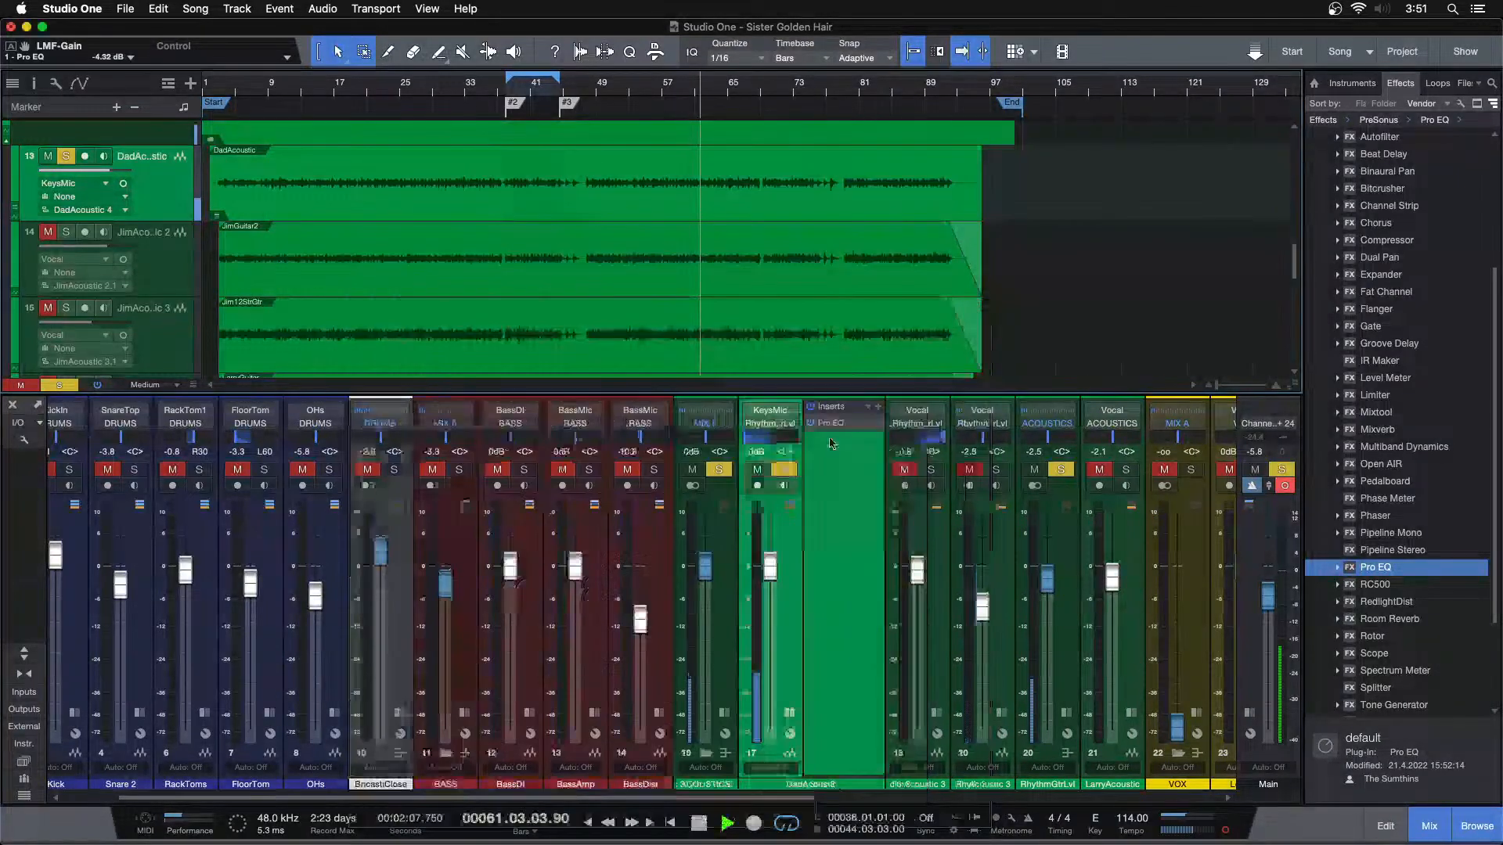
Insert a Fat Channel after the Pro EQ on DadAcoustic and swap its order so the compressor comes before the equalizer
{"action": "left_click_drag", "start_coordinate": [1385, 291], "coordinate": [842, 469]}
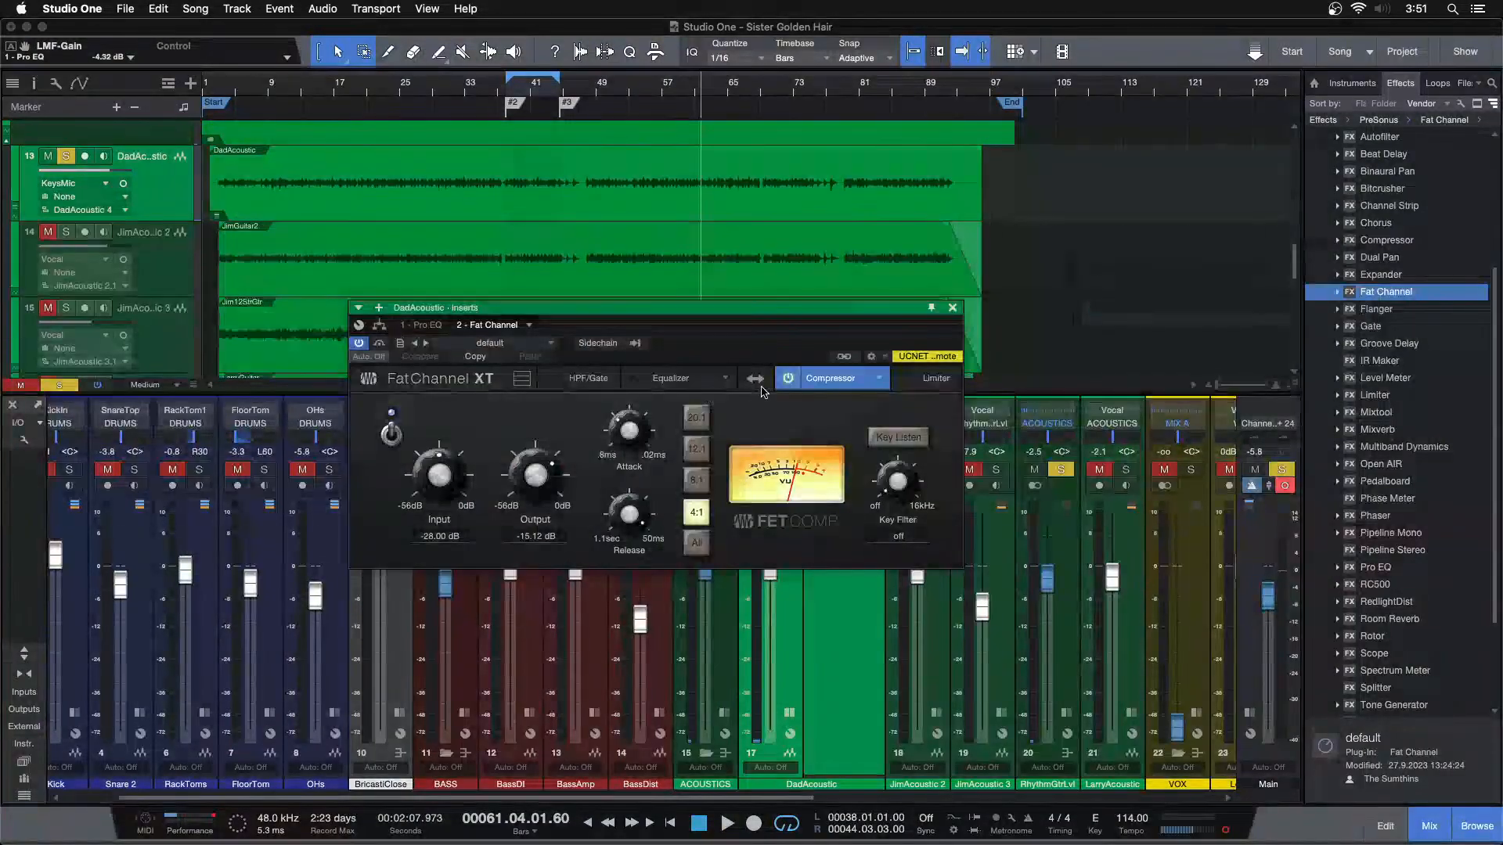
{"action": "left_click", "coordinate": [759, 379]}
{"action": "left_click_drag", "start_coordinate": [727, 348], "coordinate": [741, 415]}
{"action": "left_click", "coordinate": [688, 447]}
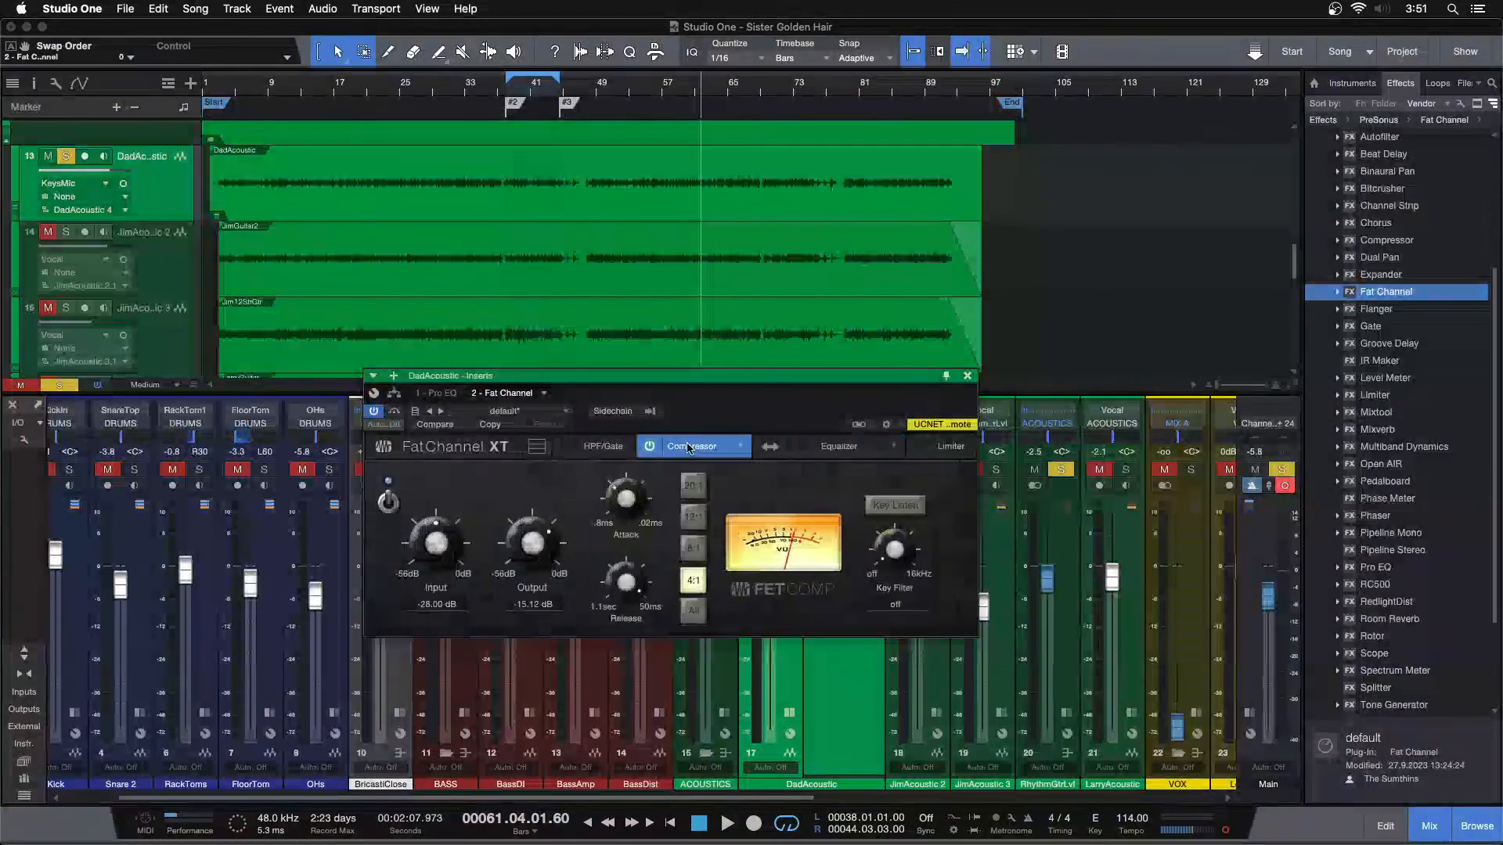
Play the guitar from around bar 77 and set the FET compressor's input to -23.52 dB and output to -19.60 dB
{"action": "left_click", "coordinate": [639, 92]}
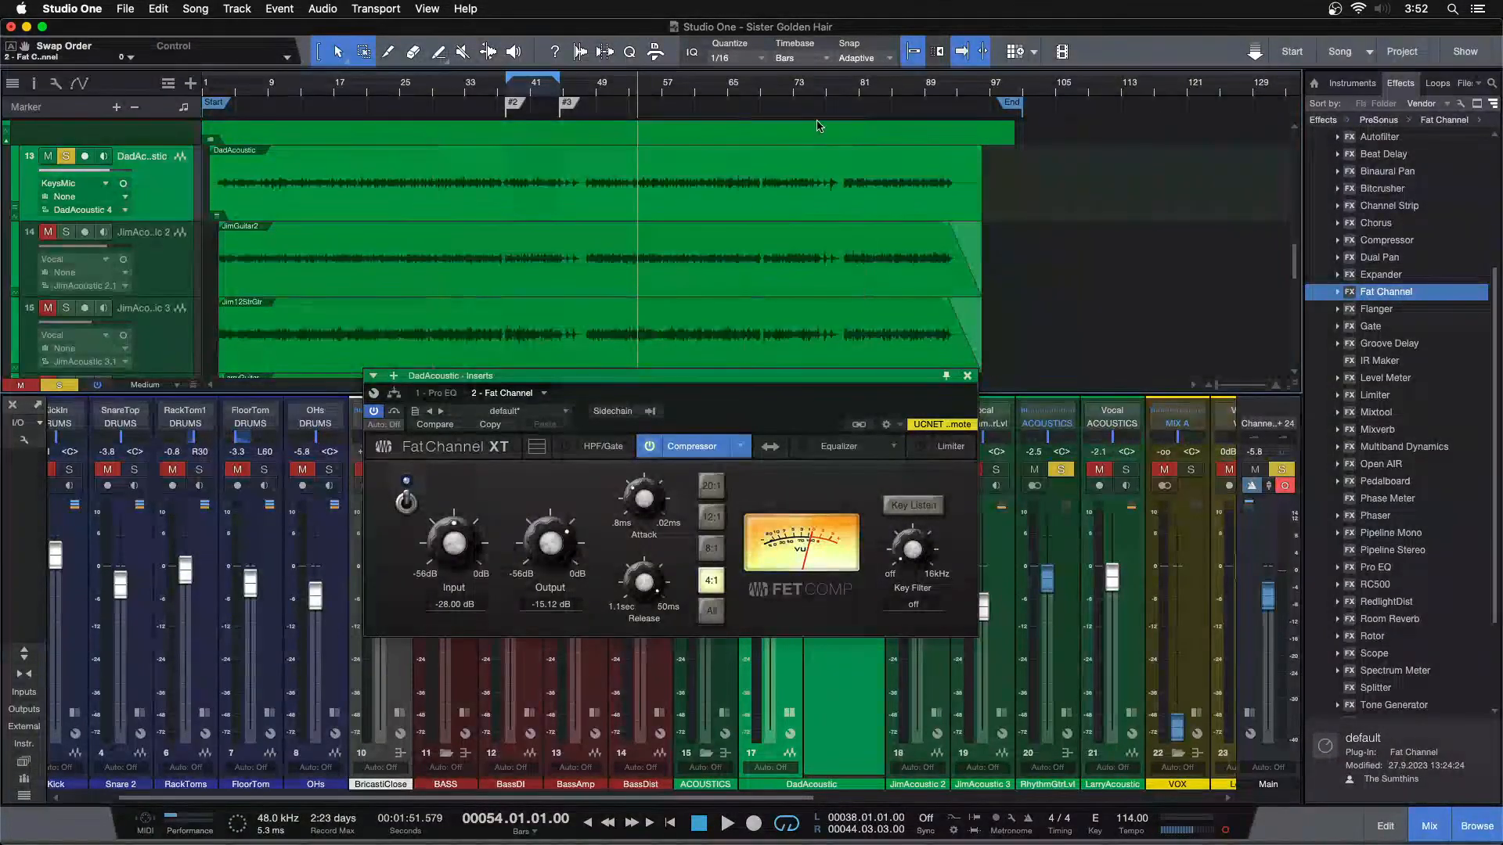
{"action": "left_click_drag", "start_coordinate": [828, 90], "coordinate": [491, 149]}
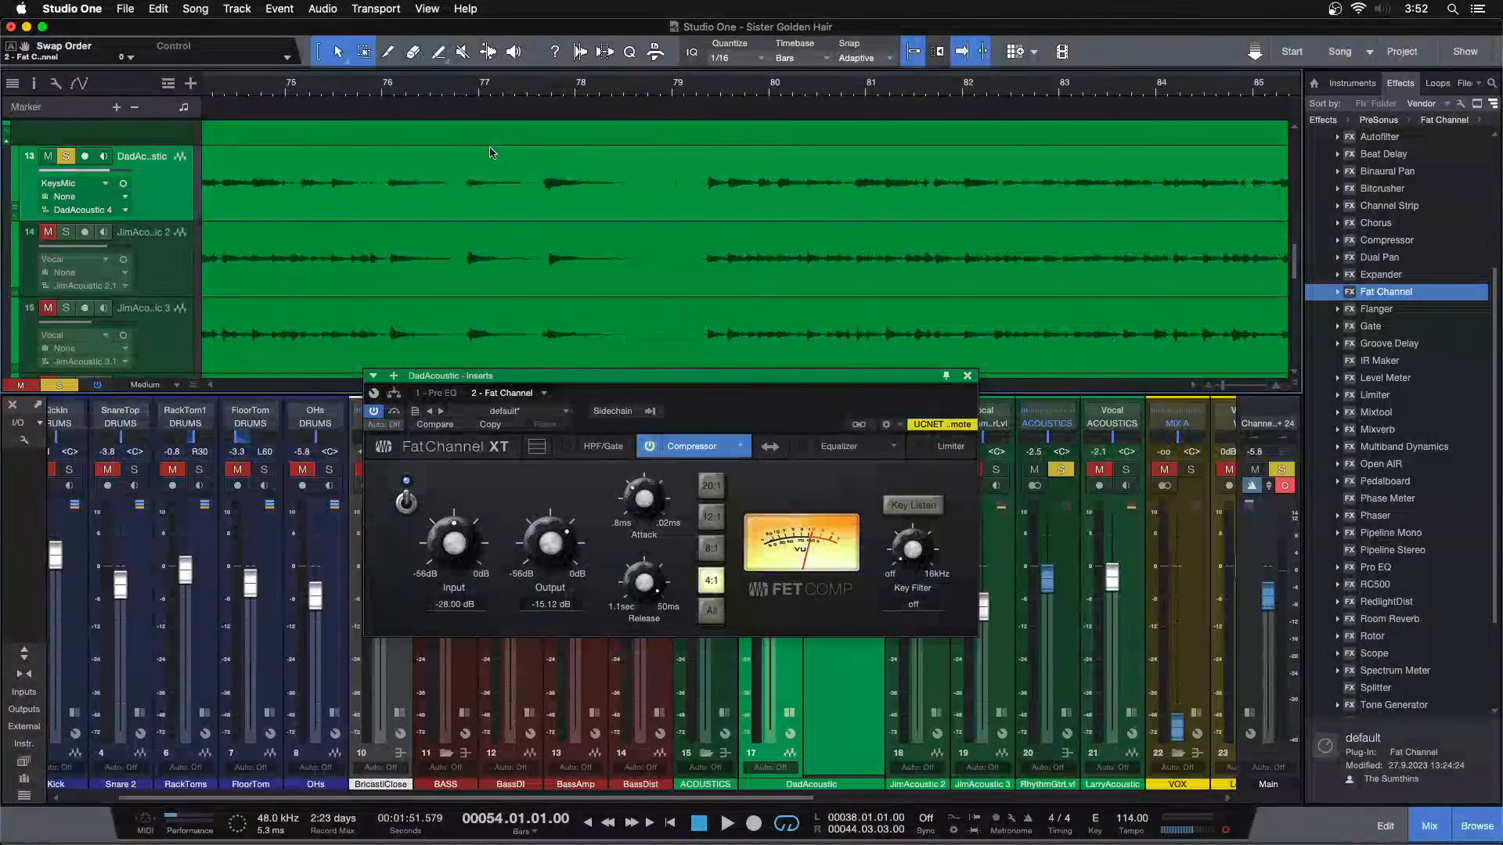
{"action": "key", "text": "space"}
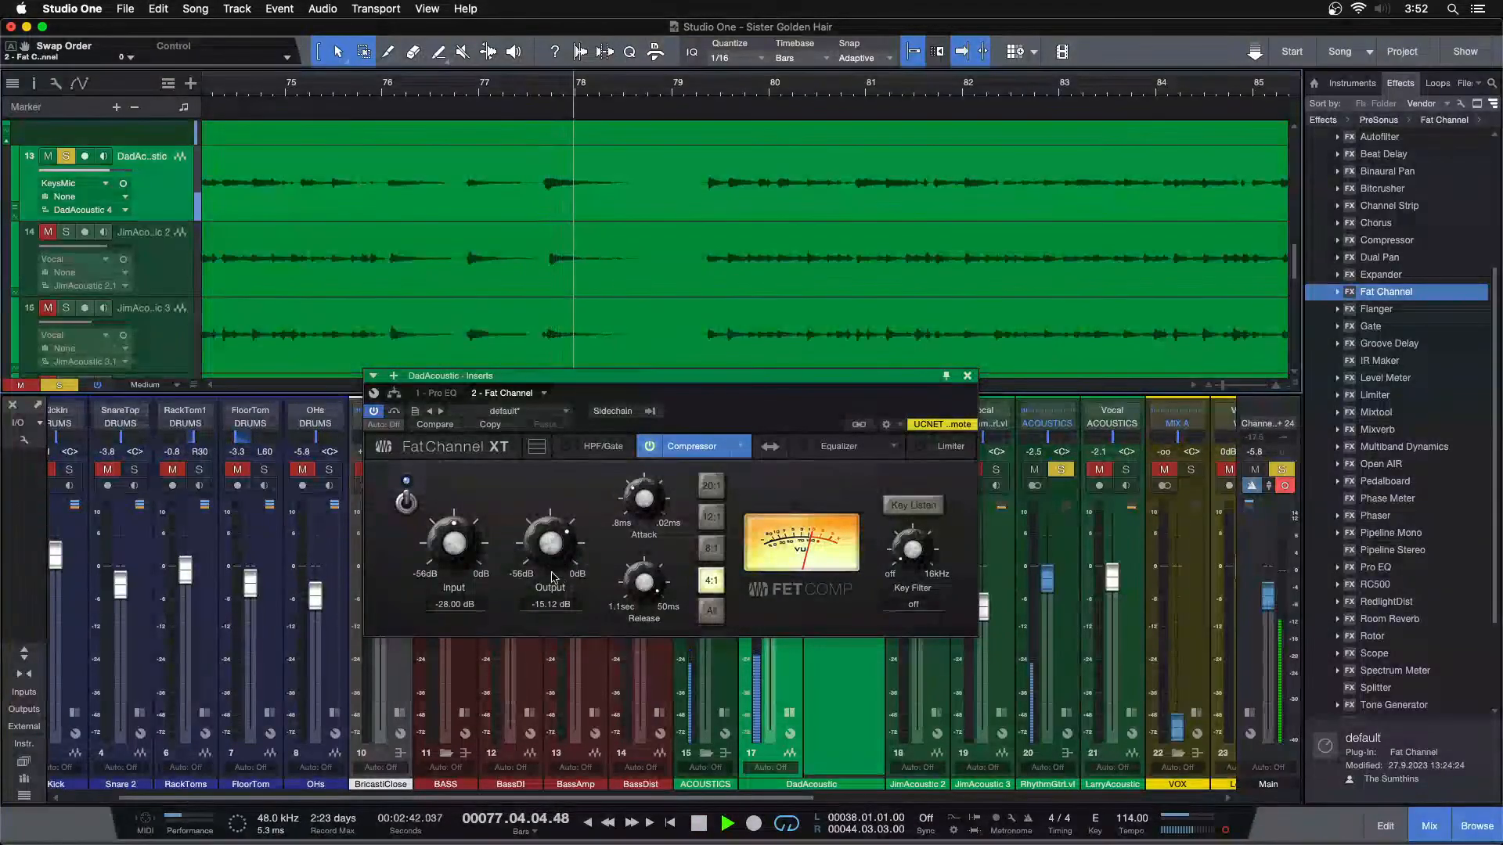
{"action": "scroll", "coordinate": [462, 548], "scroll_direction": "up", "scroll_amount": 1}
{"action": "scroll", "coordinate": [462, 547], "scroll_direction": "up", "scroll_amount": 3}
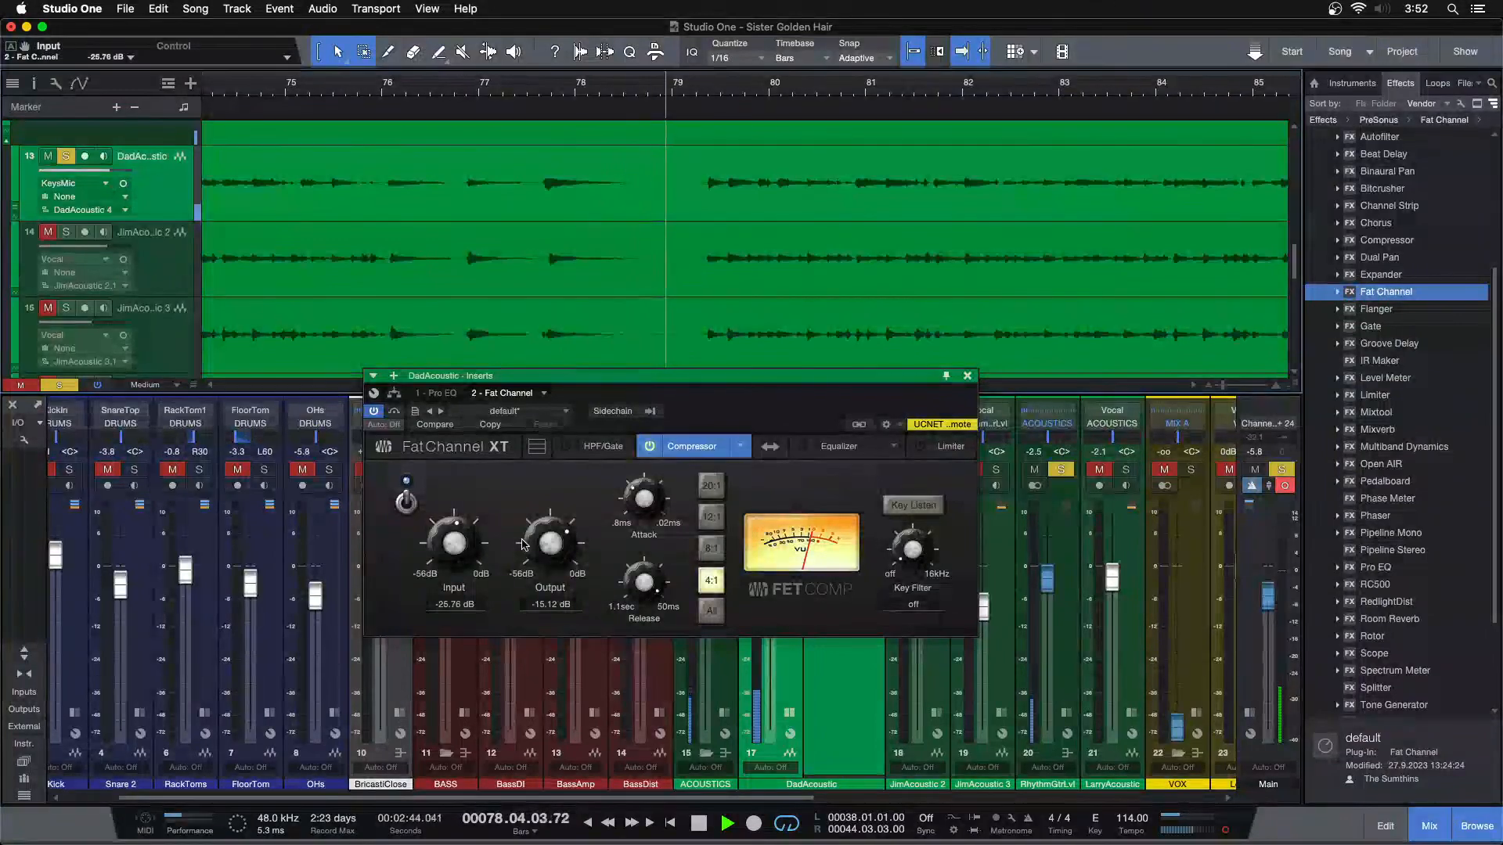
{"action": "scroll", "coordinate": [524, 542], "scroll_direction": "down", "scroll_amount": 1}
{"action": "scroll", "coordinate": [450, 548], "scroll_direction": "up", "scroll_amount": 2}
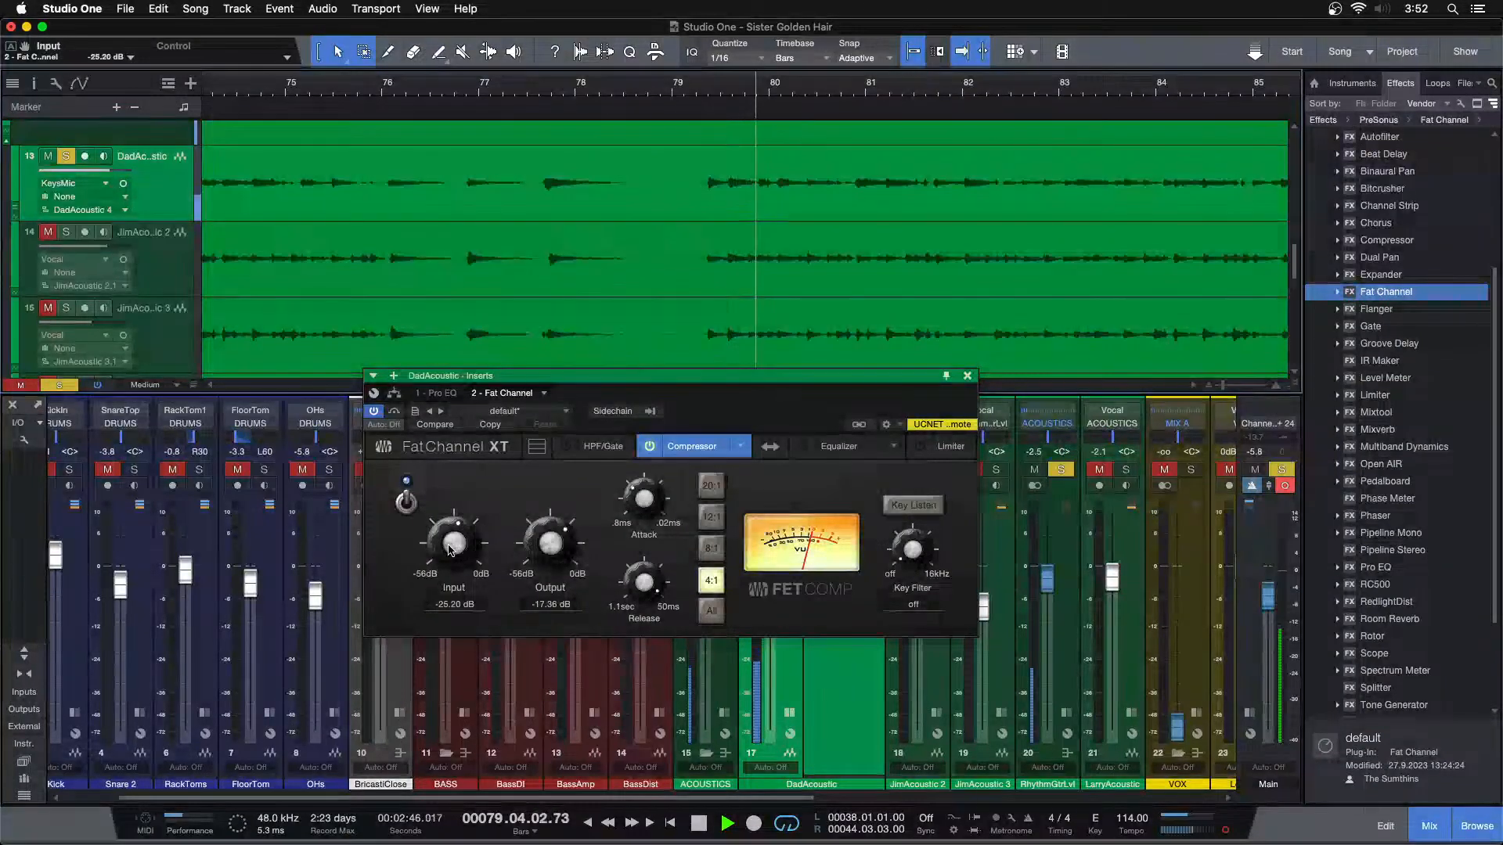
{"action": "scroll", "coordinate": [450, 548], "scroll_direction": "up", "scroll_amount": 1}
{"action": "scroll", "coordinate": [536, 548], "scroll_direction": "down", "scroll_amount": 3}
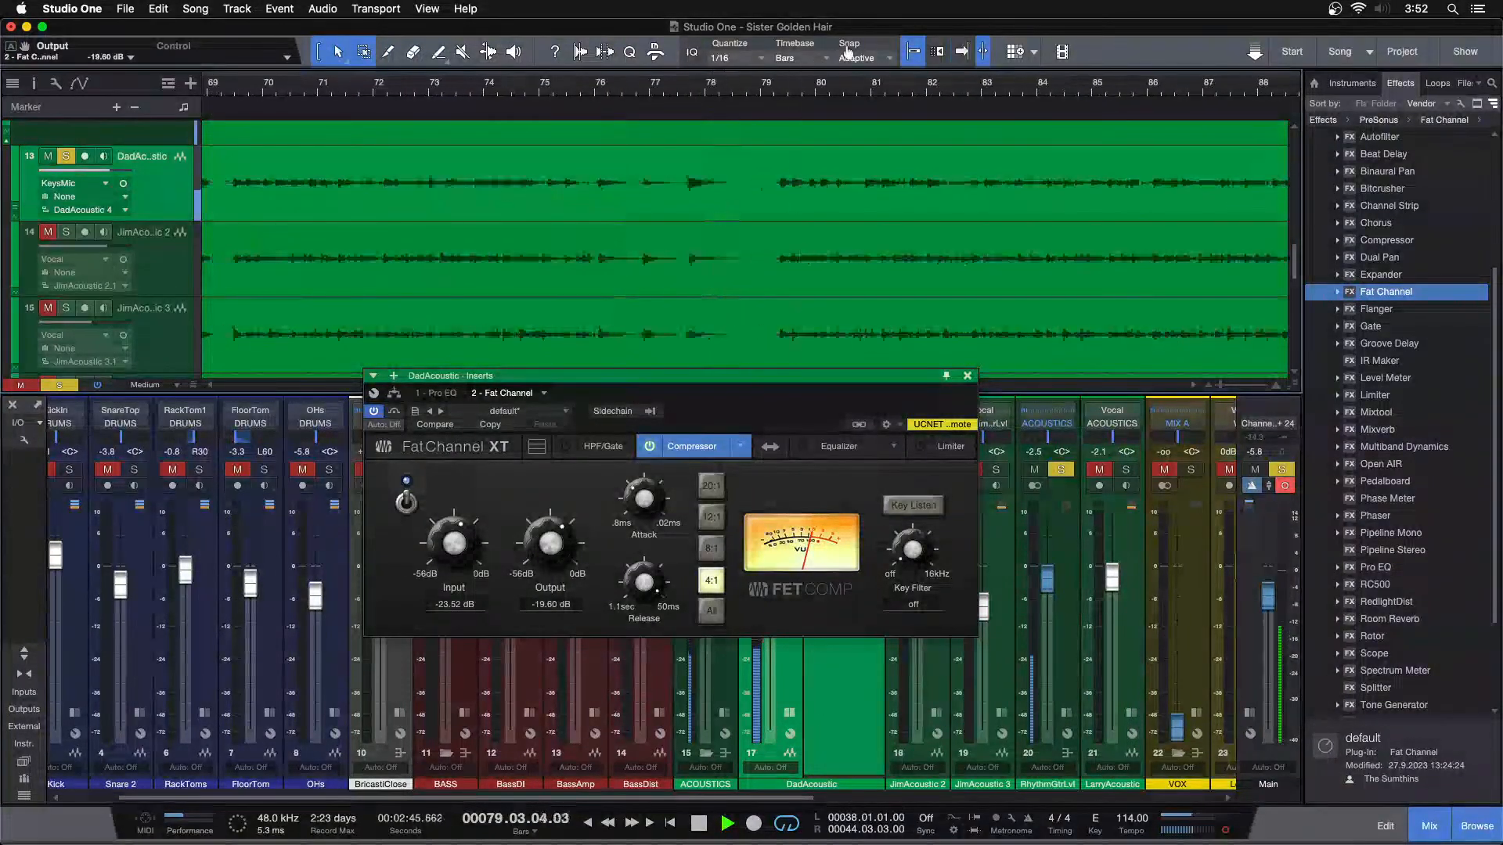
Play from around bar 47 and adjust the FET compressor's input to -22.40 dB and output to -21.28 dB
{"action": "left_click_drag", "start_coordinate": [847, 53], "coordinate": [829, 24]}
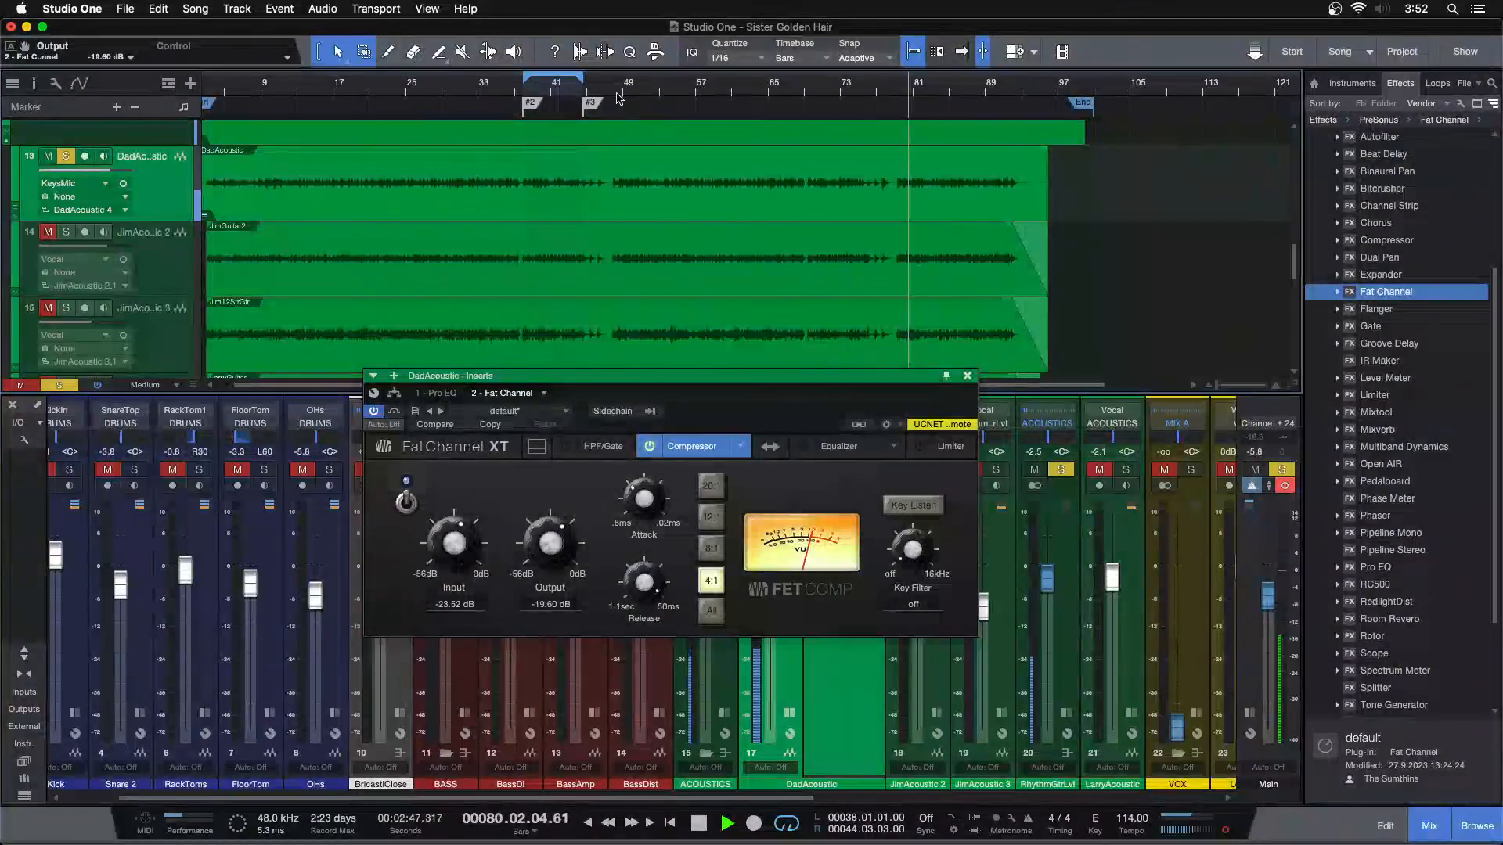
{"action": "left_click_drag", "start_coordinate": [604, 93], "coordinate": [624, 127]}
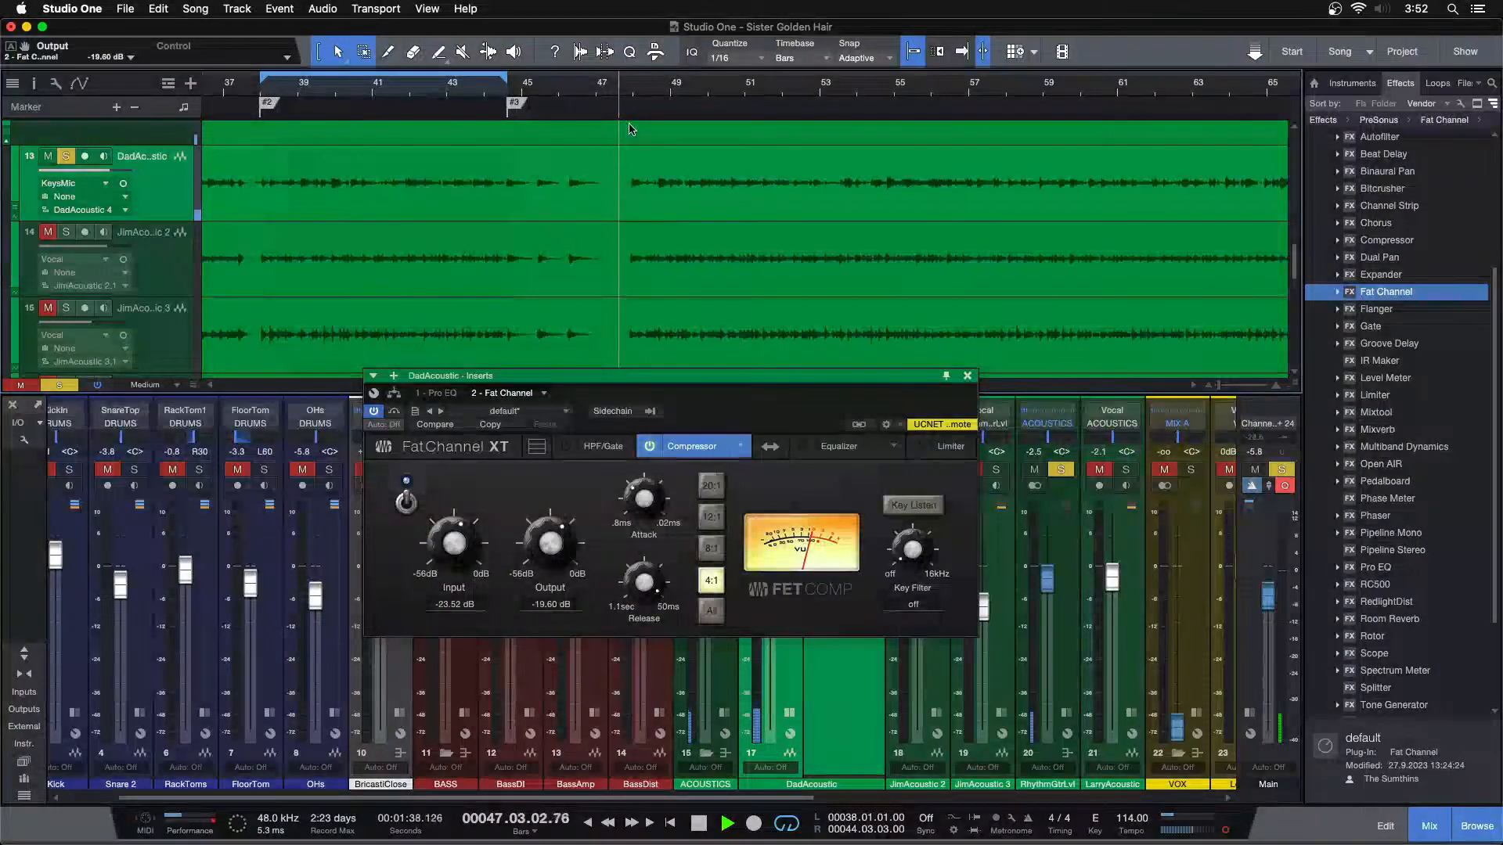
{"action": "left_click_drag", "start_coordinate": [458, 545], "coordinate": [459, 540]}
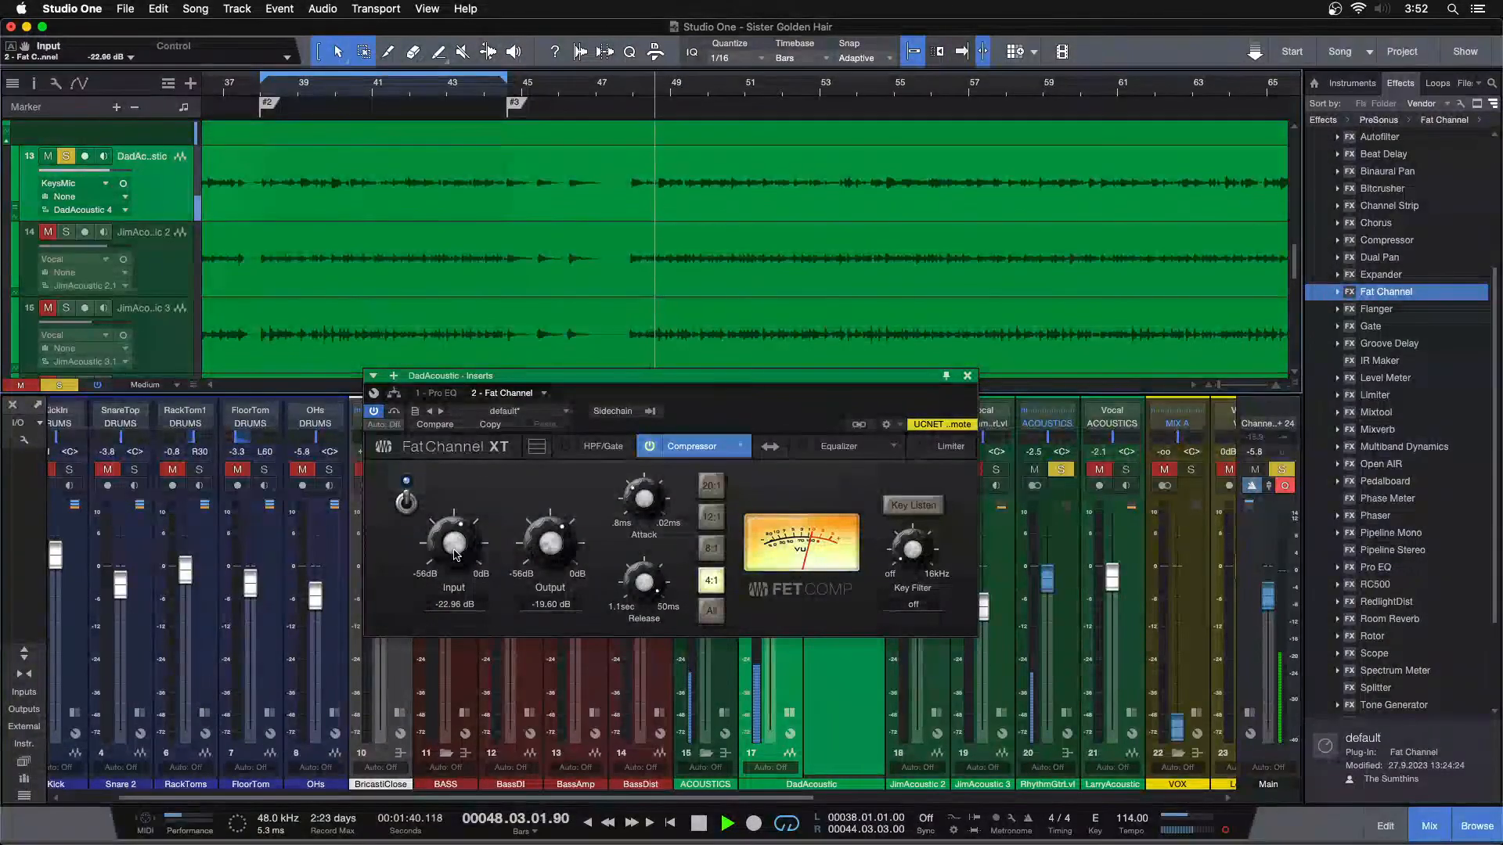
{"action": "left_click_drag", "start_coordinate": [551, 548], "coordinate": [552, 557]}
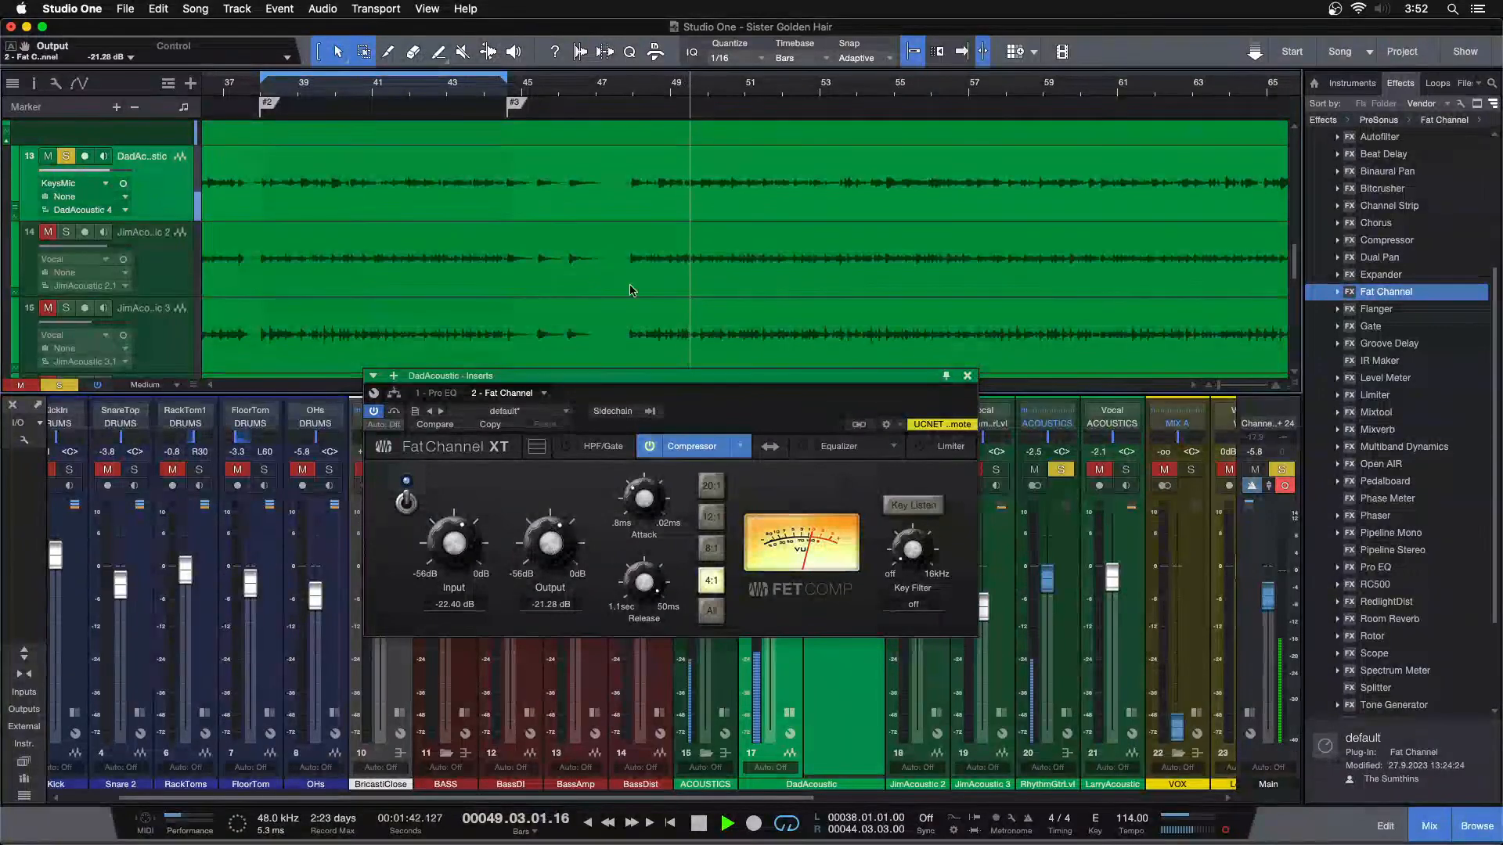
Replay the break around bar 77 and set the FET compressor's input to -21.28 dB and output to -22.40 dB
{"action": "left_click_drag", "start_coordinate": [722, 94], "coordinate": [594, 53]}
{"action": "left_click_drag", "start_coordinate": [834, 86], "coordinate": [828, 111]}
{"action": "left_click", "coordinate": [820, 87]}
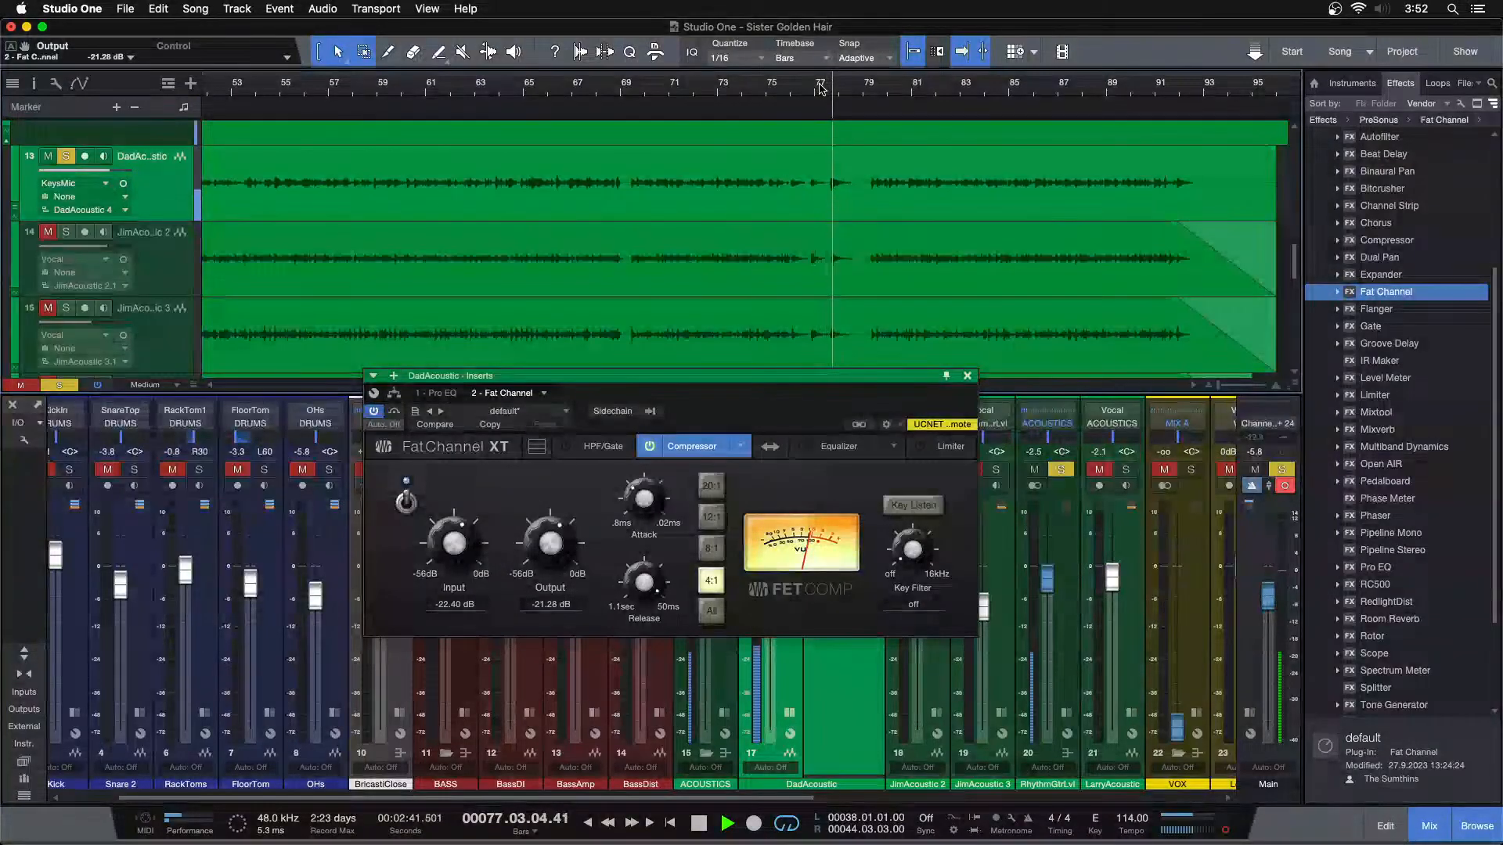
{"action": "left_click_drag", "start_coordinate": [451, 583], "coordinate": [453, 565]}
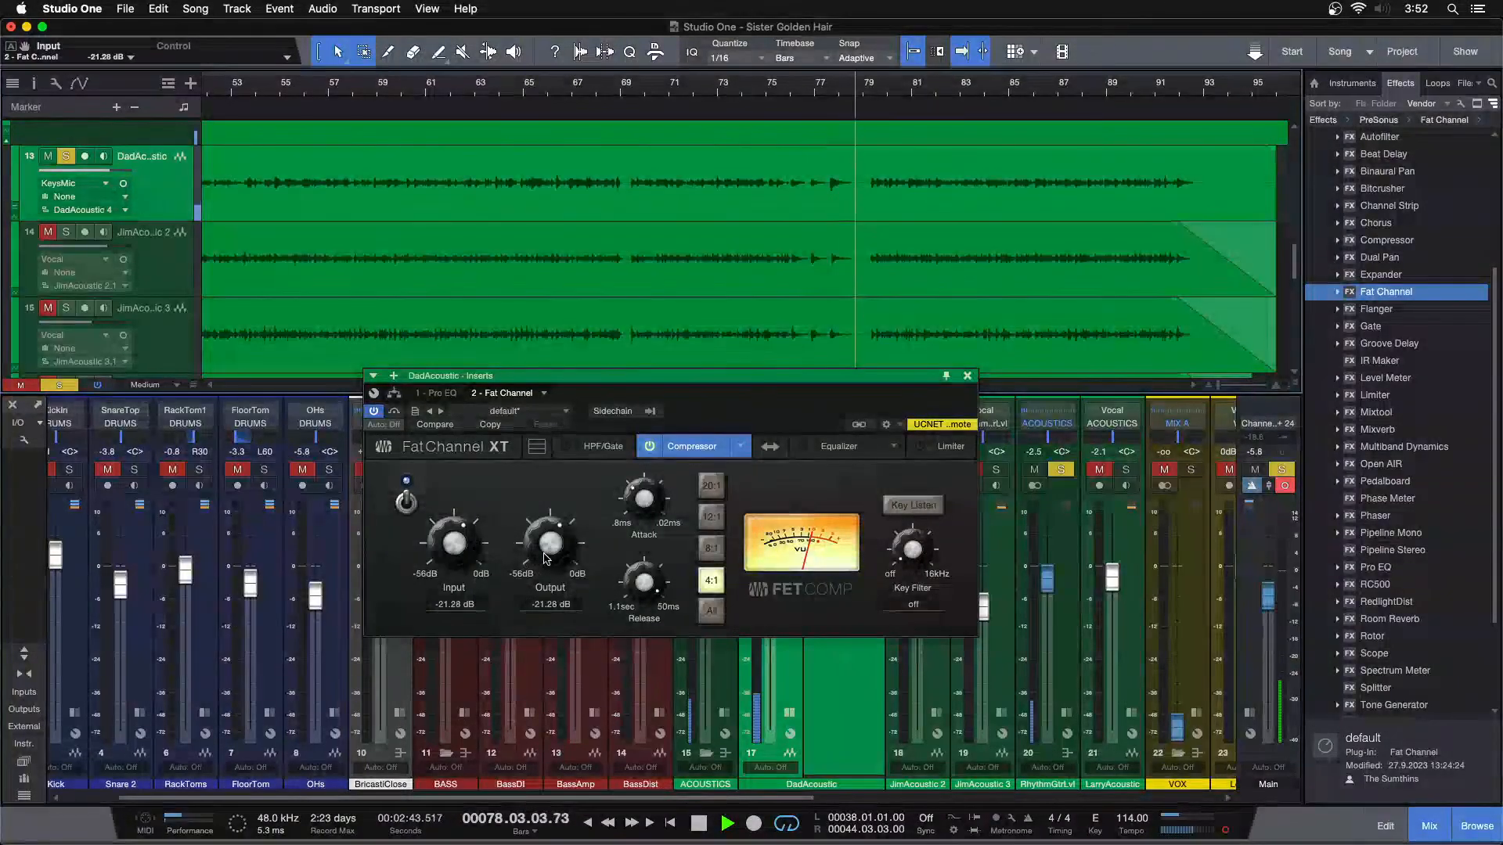
{"action": "left_click", "coordinate": [824, 92]}
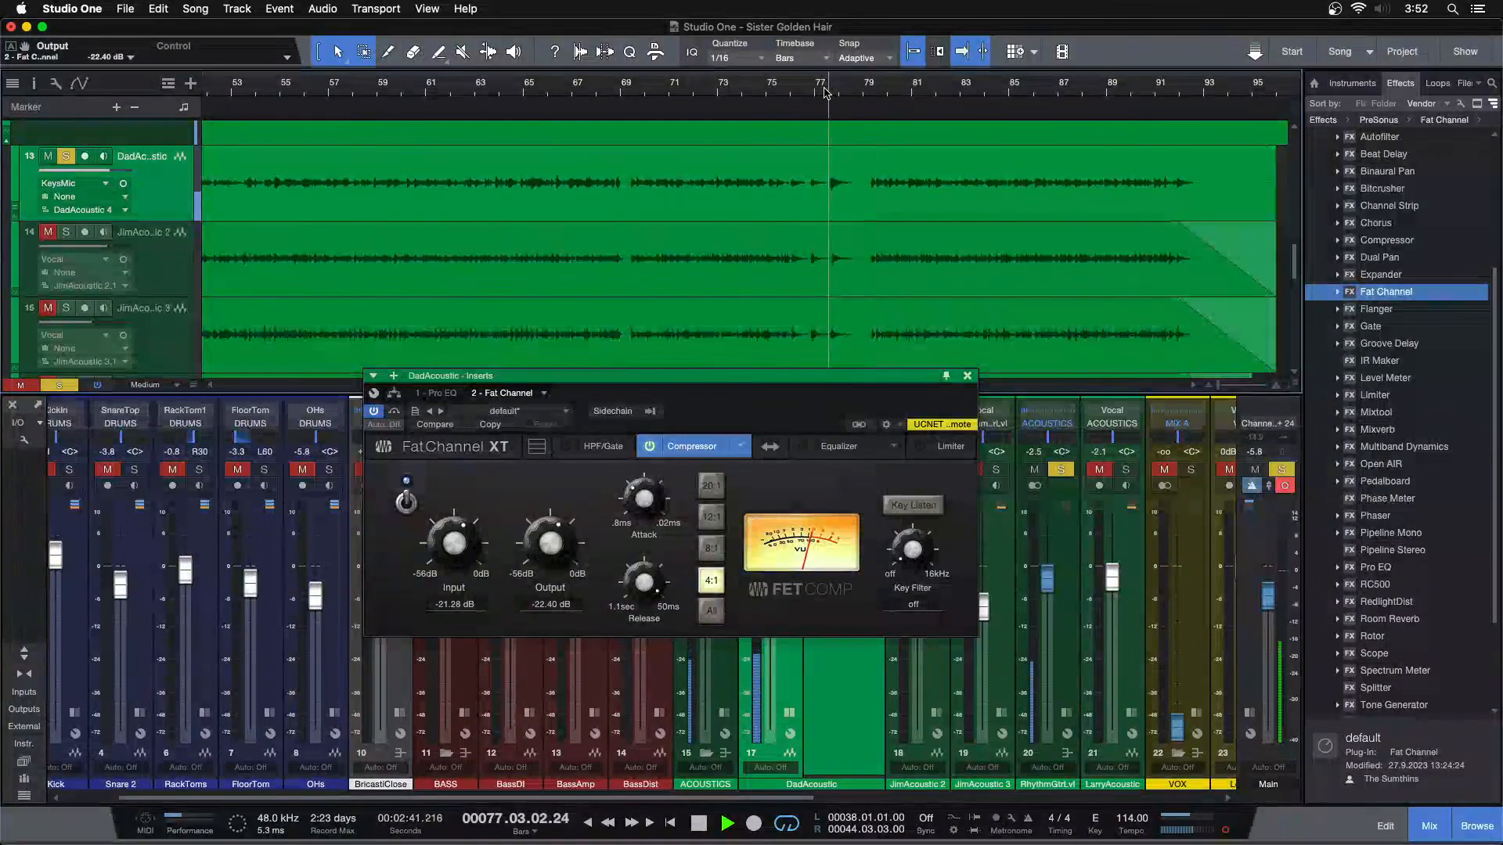
{"action": "left_click", "coordinate": [824, 92]}
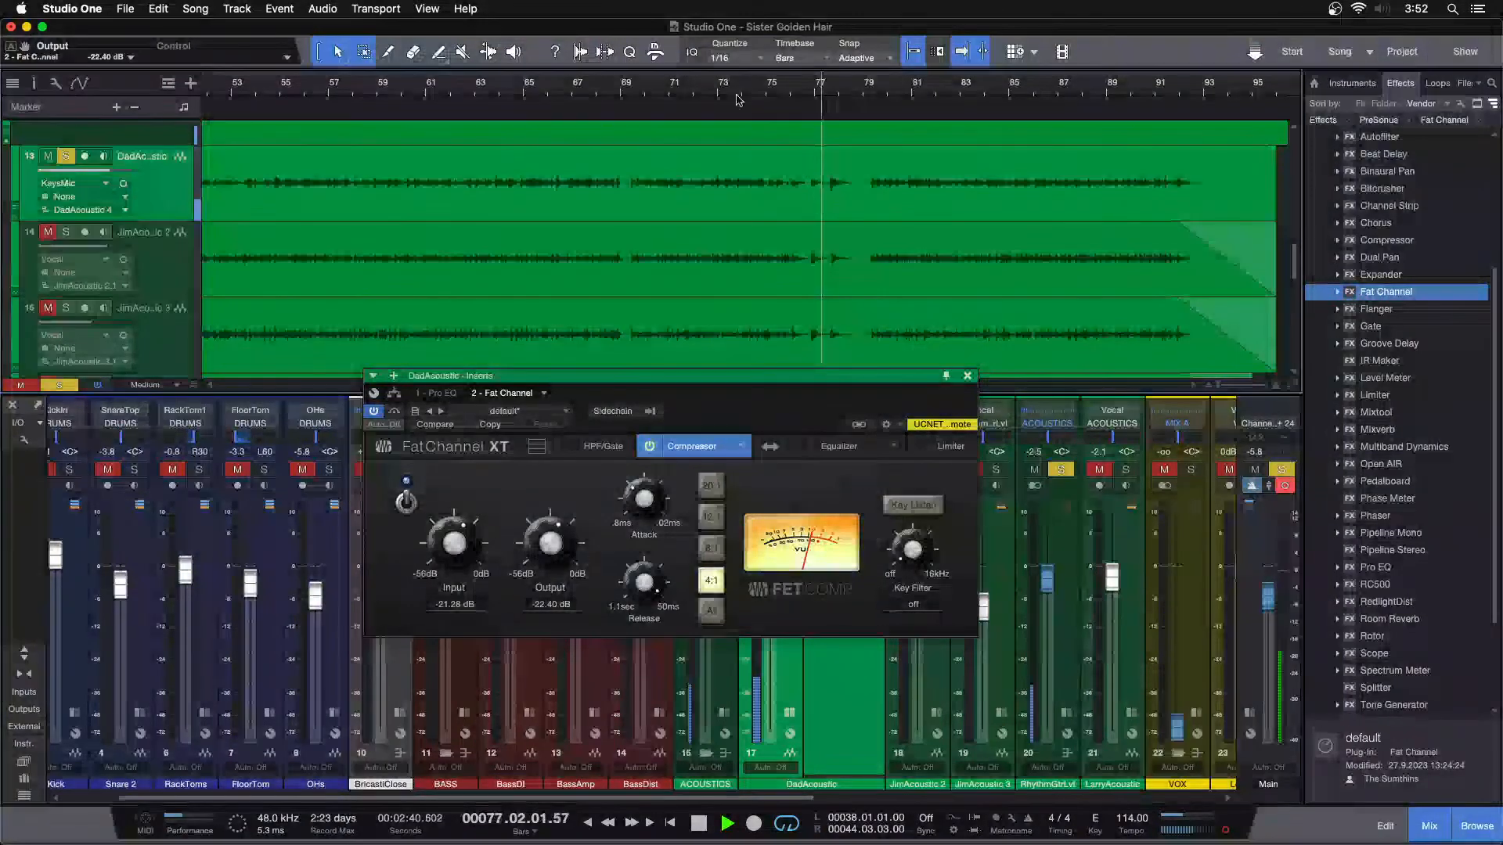
Replay the passage around bar 66 and set the FET compressor's input to -20.72 dB and output to -22.96 dB
{"action": "left_click", "coordinate": [550, 88]}
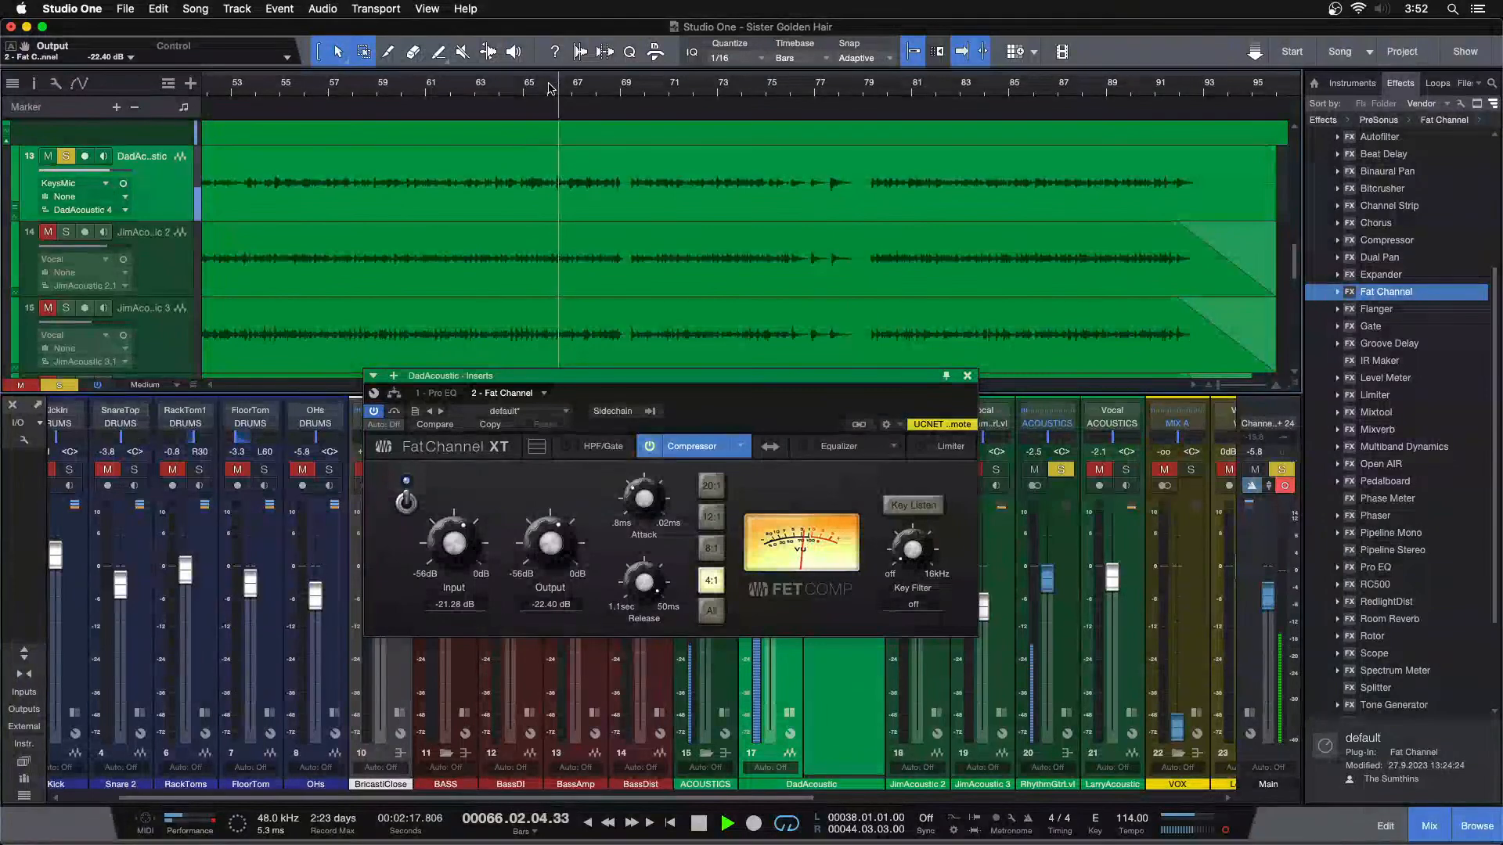
{"action": "left_click_drag", "start_coordinate": [538, 89], "coordinate": [571, 124]}
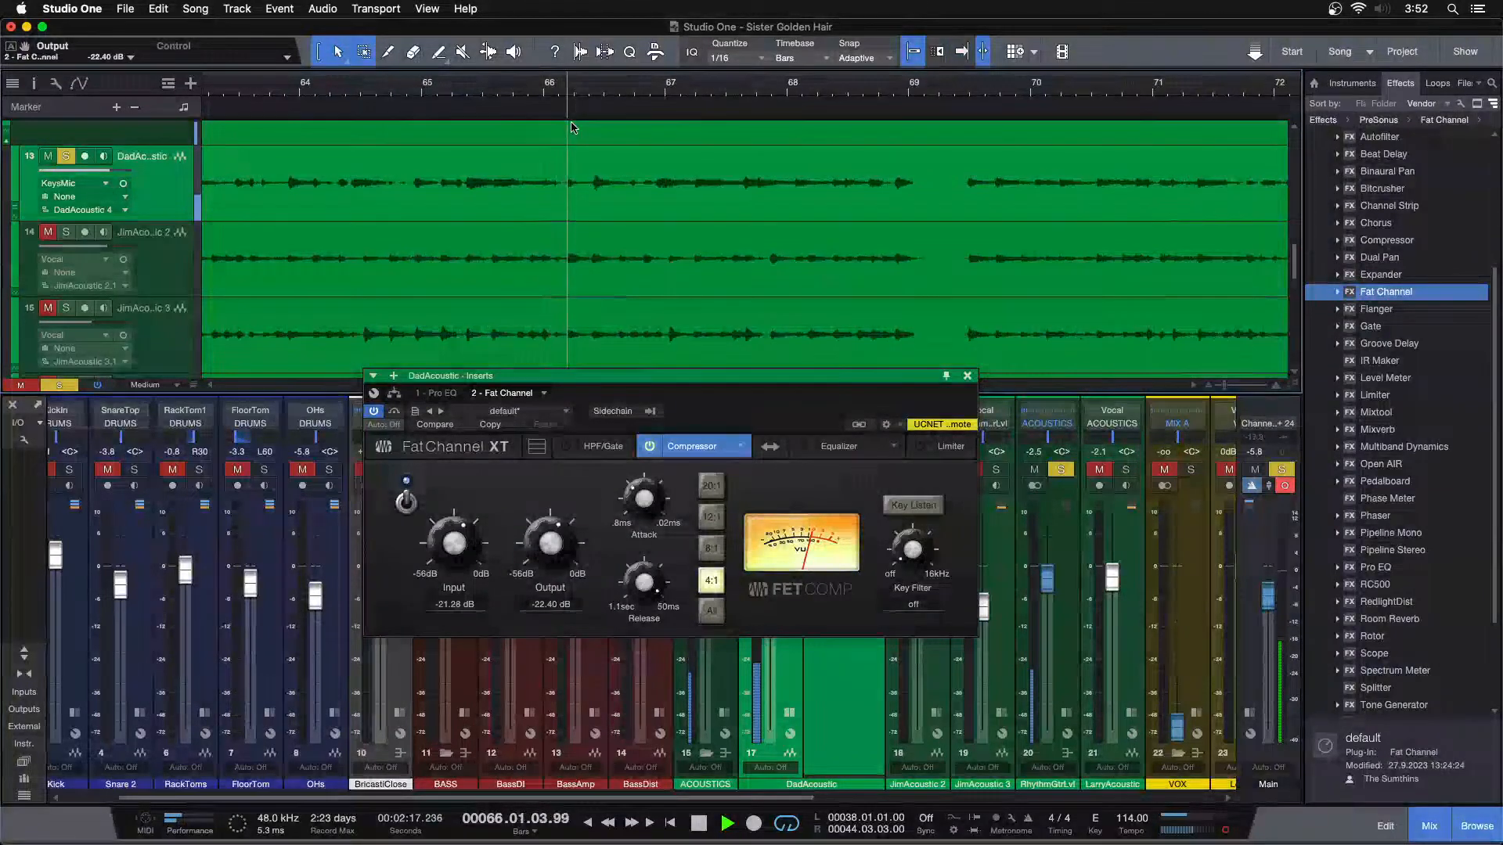
{"action": "left_click_drag", "start_coordinate": [456, 544], "coordinate": [528, 543]}
{"action": "left_click", "coordinate": [574, 91]}
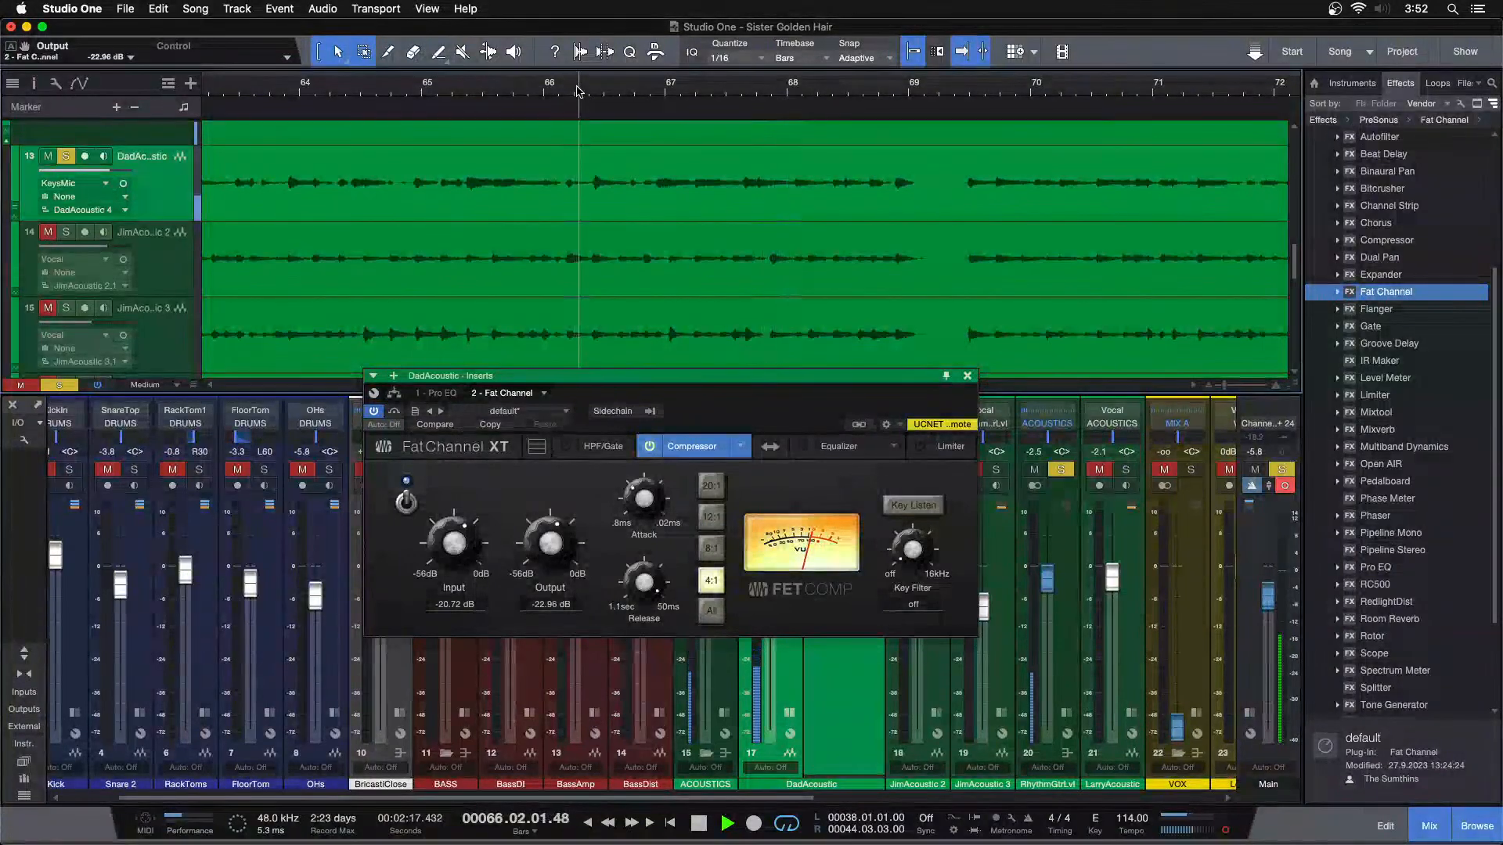
{"action": "left_click", "coordinate": [547, 91]}
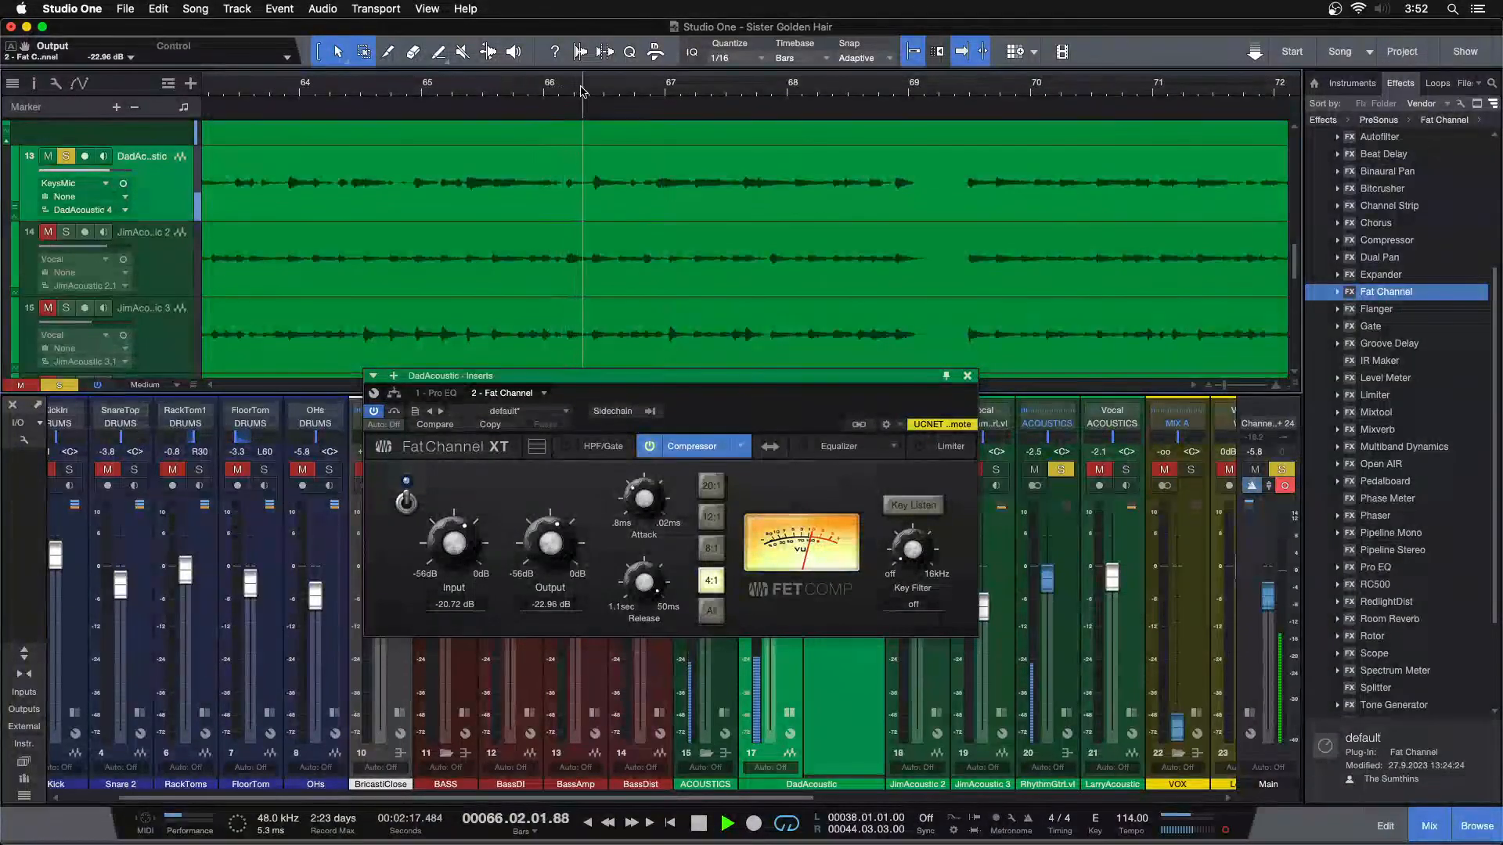
Zoom in around bar 66, move the Fat Channel window aside, and replay the compressed guitar from there
{"action": "left_click_drag", "start_coordinate": [591, 91], "coordinate": [531, 139]}
{"action": "key", "text": "space"}
{"action": "left_click", "coordinate": [479, 89]}
{"action": "left_click_drag", "start_coordinate": [753, 406], "coordinate": [1145, 434]}
{"action": "key", "text": "space"}
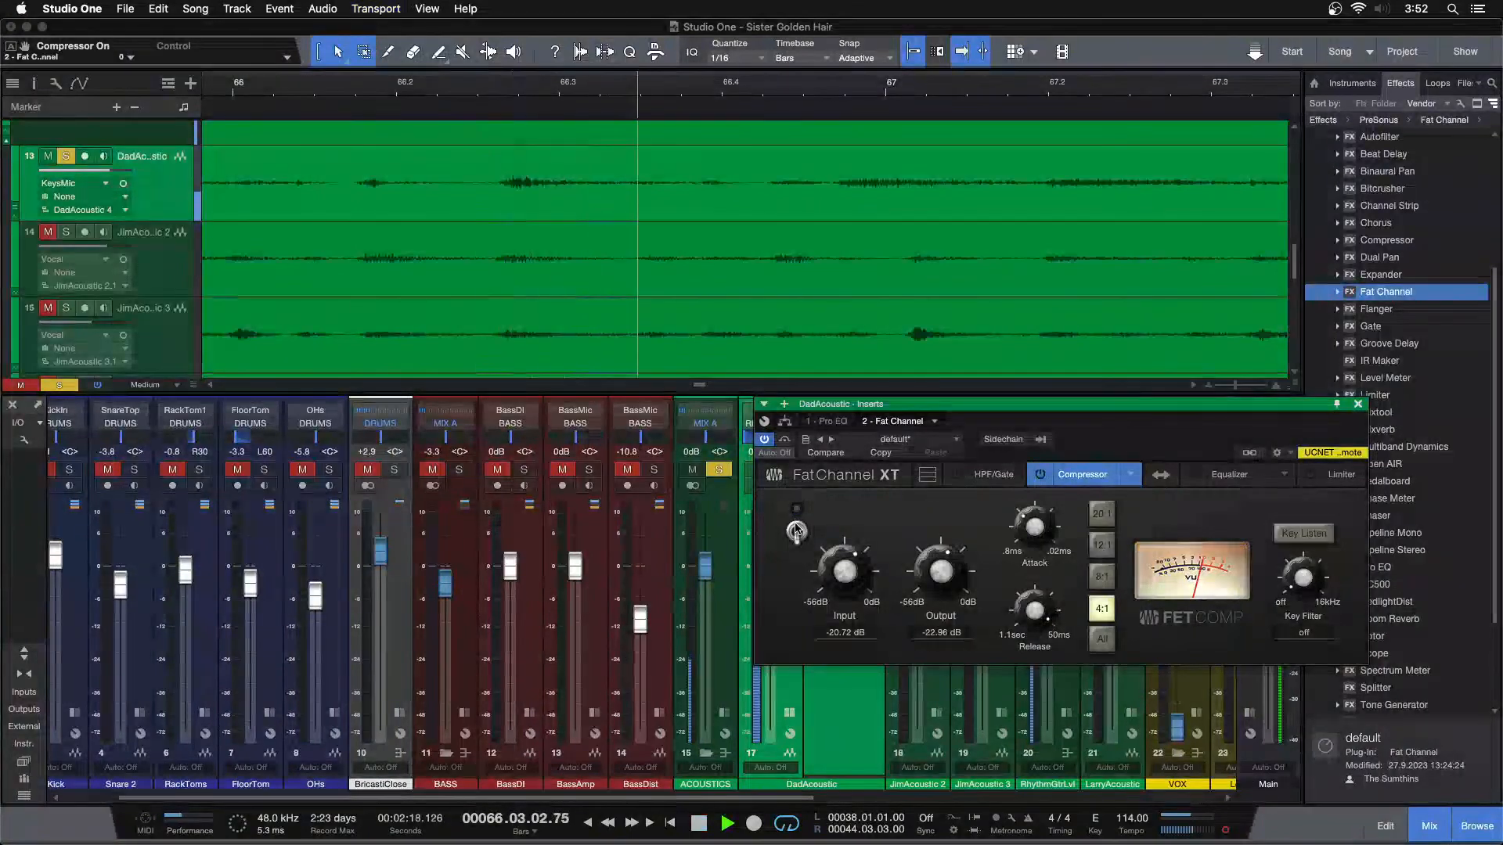
Close the Fat Channel and continue playback of the guitar from around bar 55
{"action": "left_click", "coordinate": [1358, 403]}
{"action": "left_click_drag", "start_coordinate": [831, 102], "coordinate": [743, 7]}
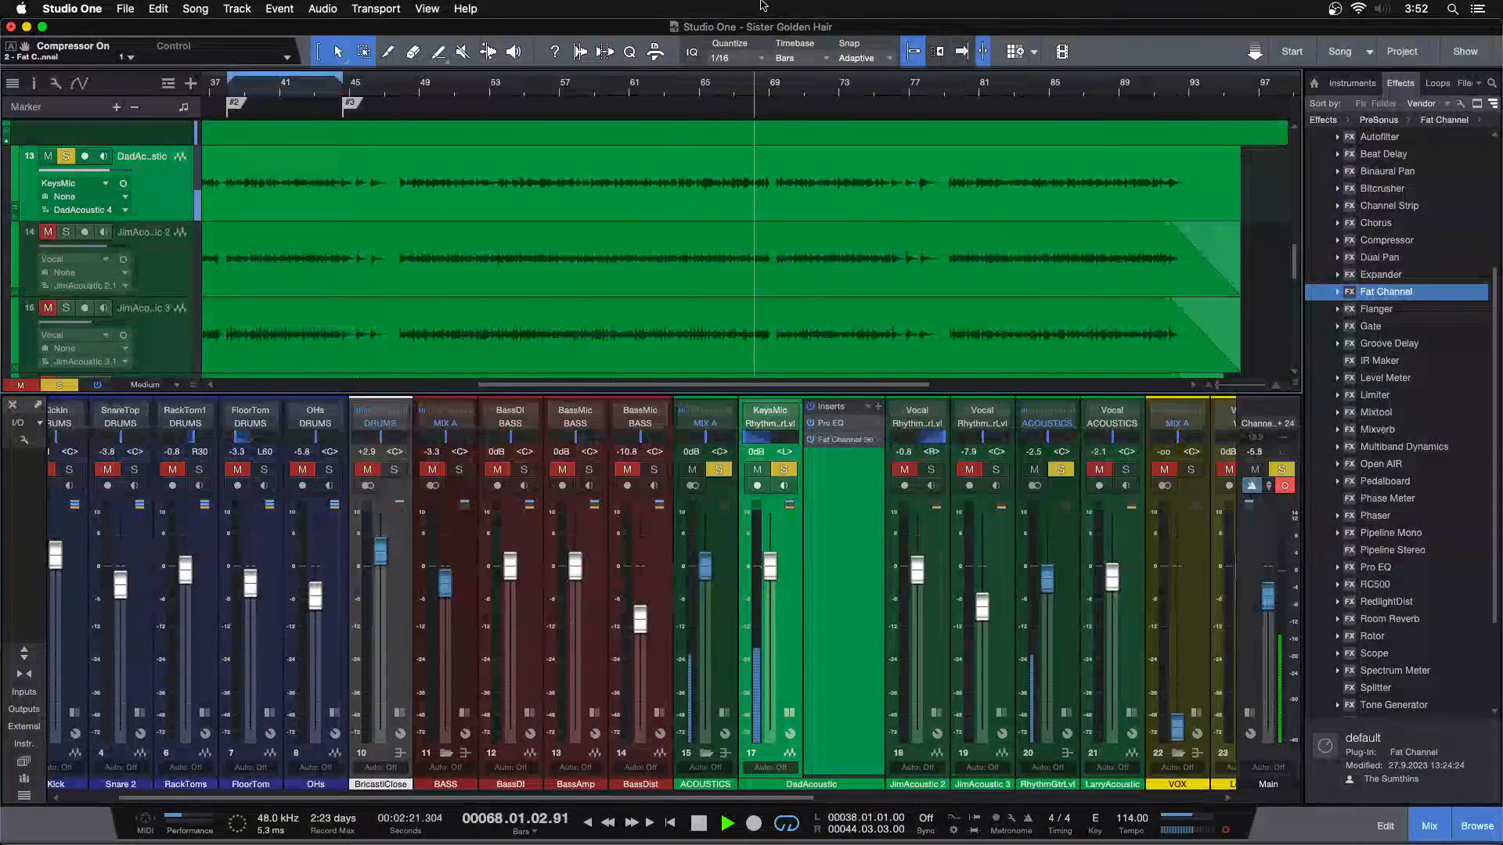
{"action": "left_click", "coordinate": [523, 82]}
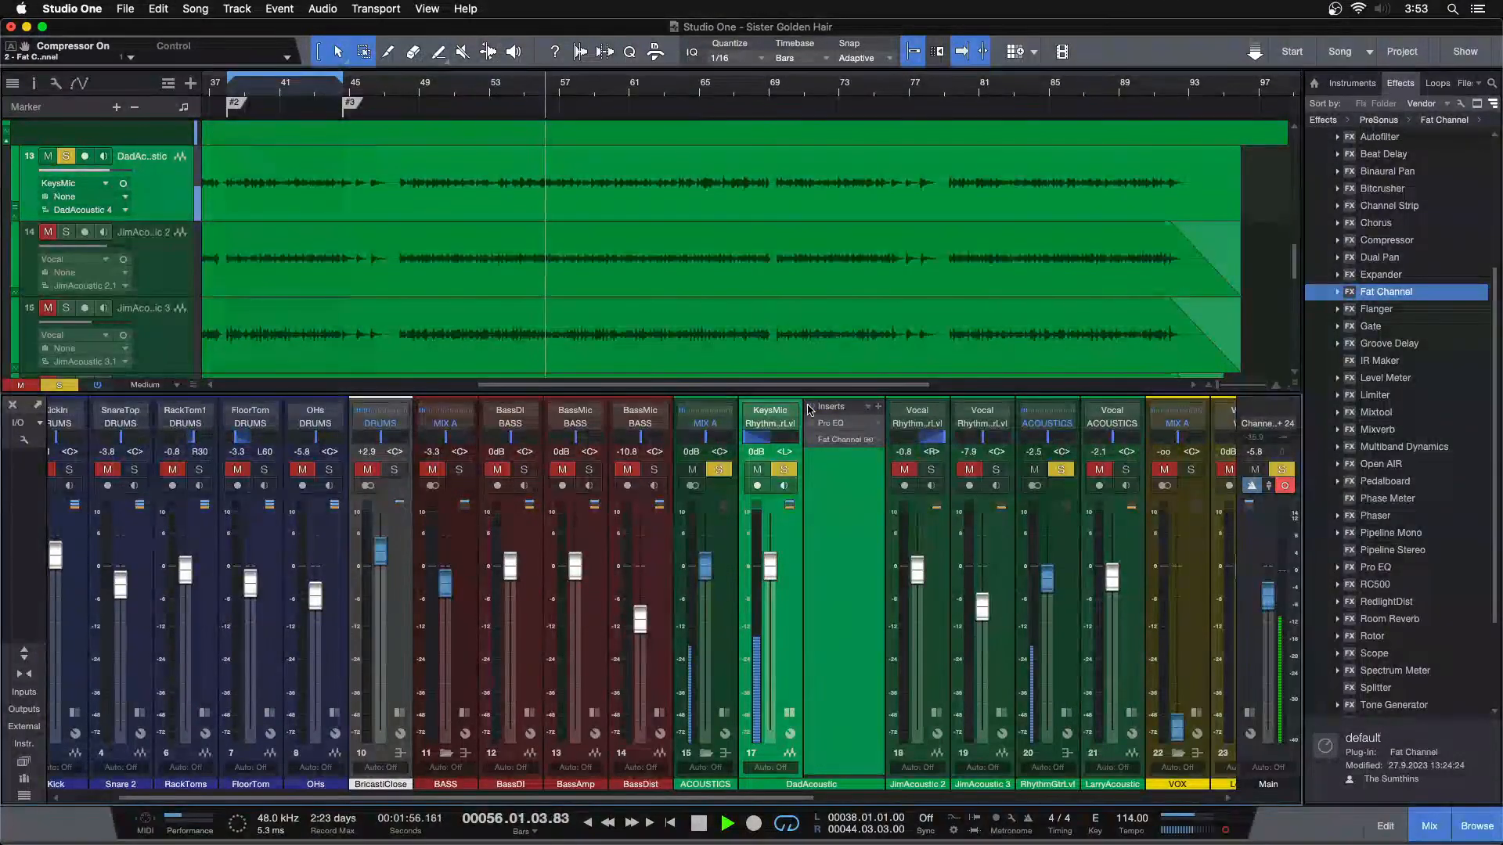
Expand JimAcoustic 2's inserts and, replaying from around bar 9, set DadAcoustic's FET compressor input to -20.16 dB and output to -23.52 dB
{"action": "left_click", "coordinate": [937, 713]}
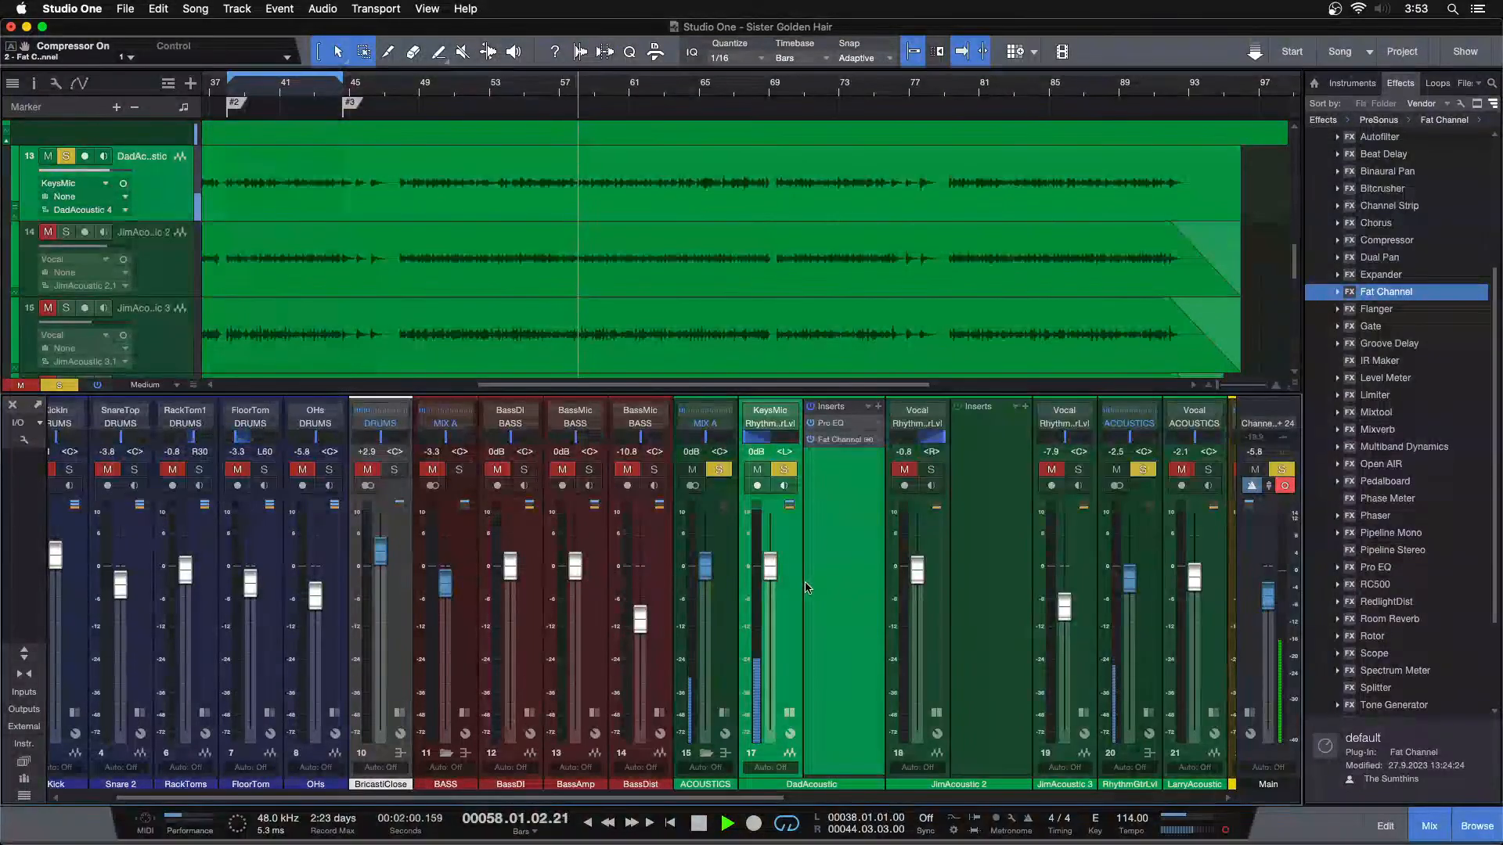
{"action": "left_click_drag", "start_coordinate": [610, 83], "coordinate": [792, 19]}
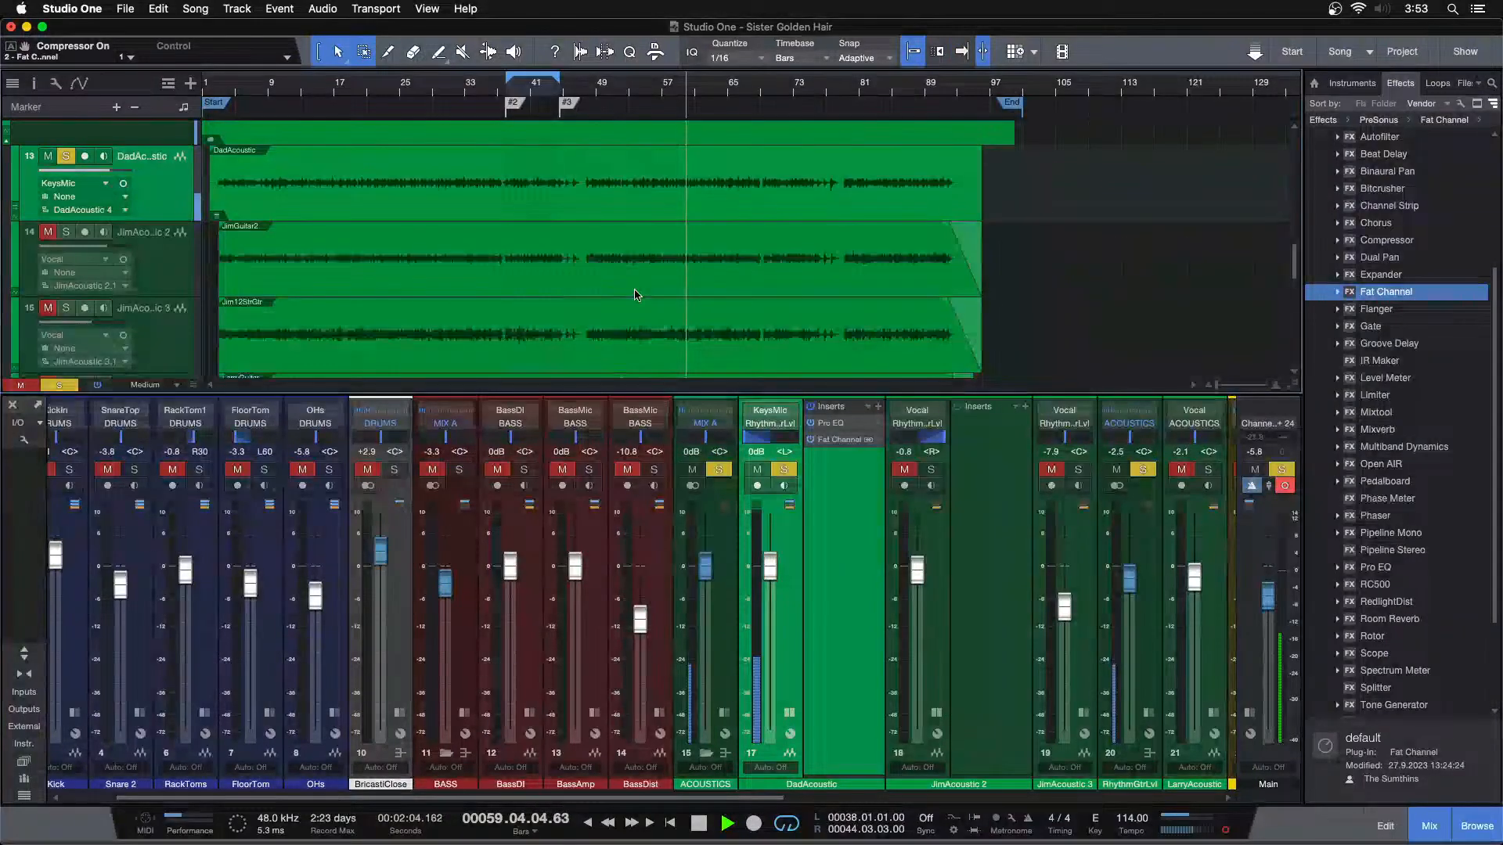
{"action": "left_click", "coordinate": [829, 441]}
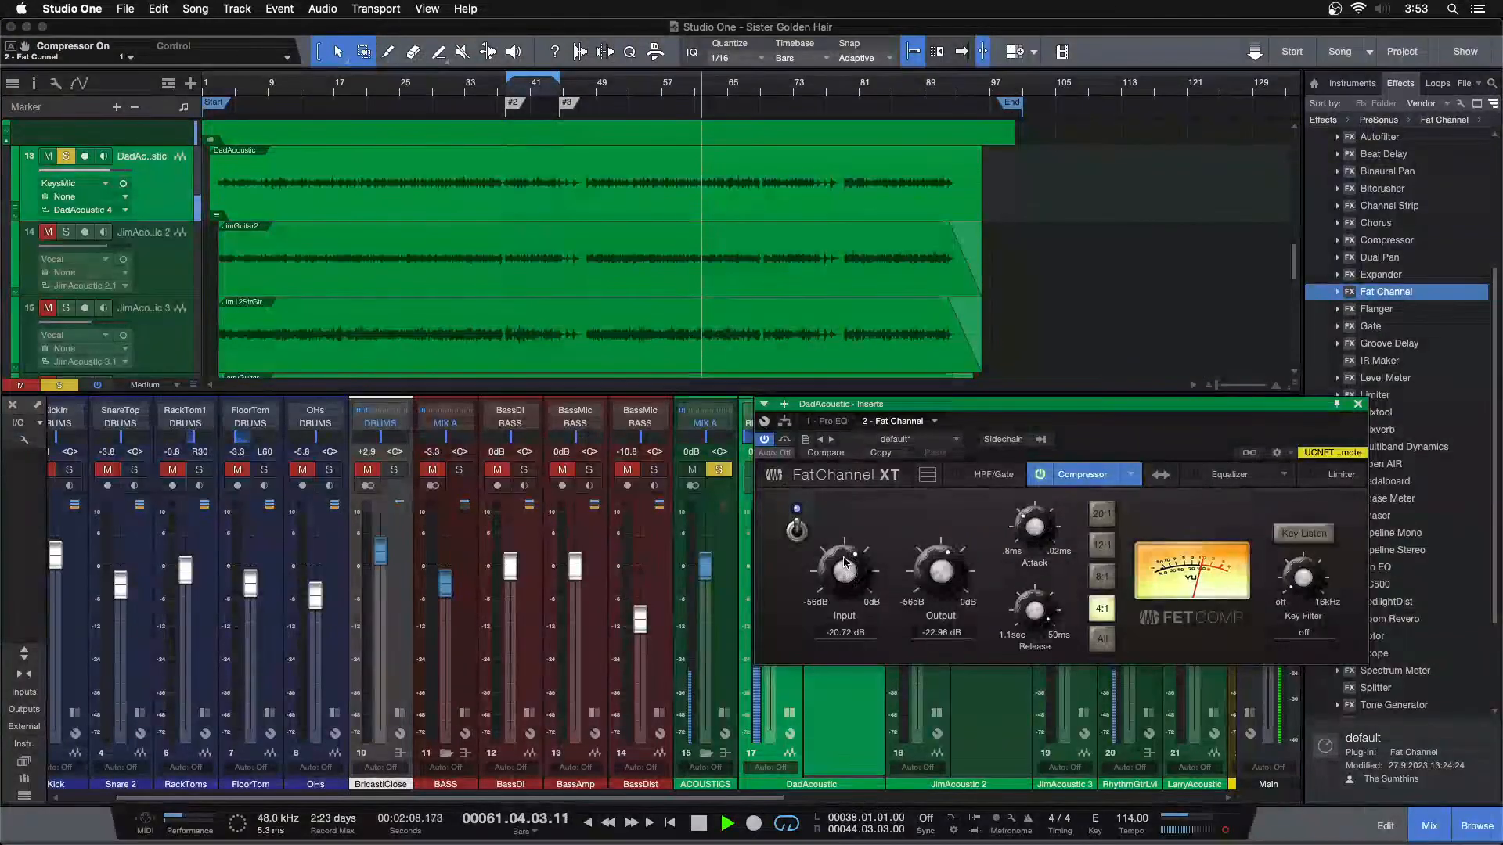
{"action": "left_click", "coordinate": [267, 91]}
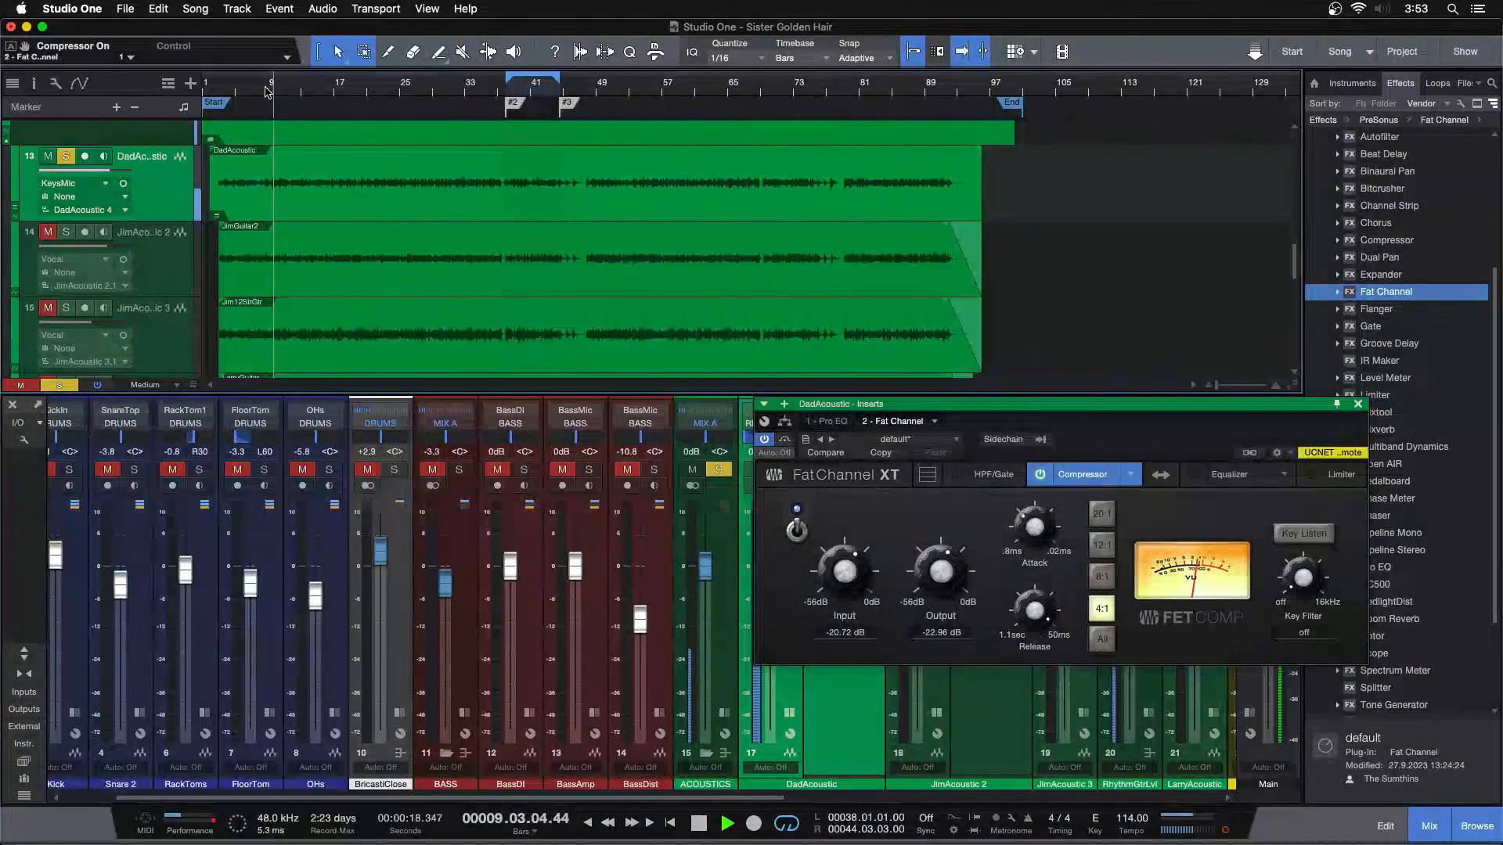
{"action": "left_click_drag", "start_coordinate": [844, 588], "coordinate": [844, 586]}
{"action": "left_click_drag", "start_coordinate": [955, 576], "coordinate": [955, 578]}
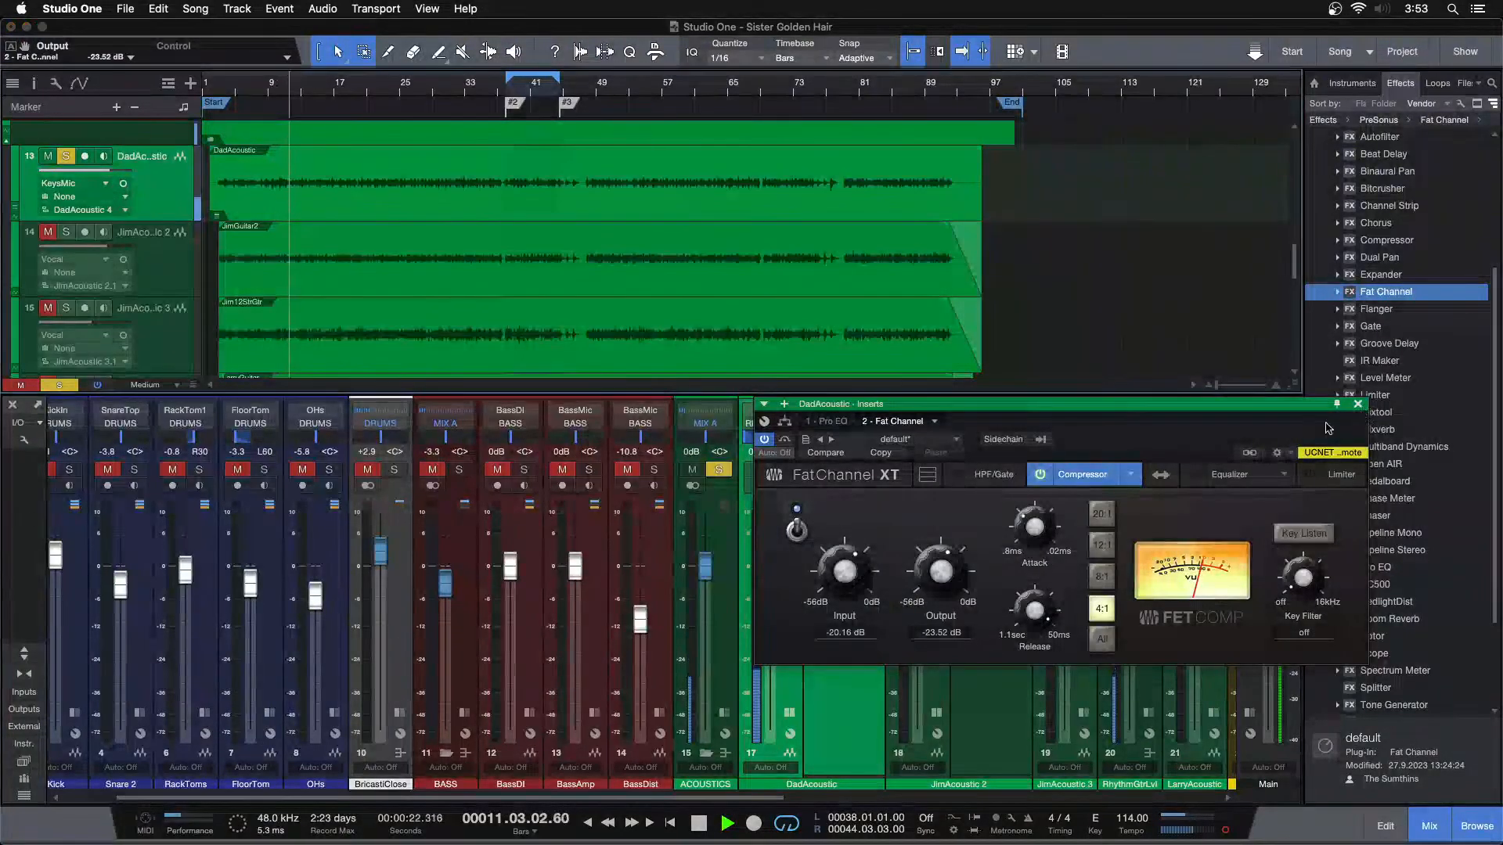
{"action": "left_click", "coordinate": [1357, 405]}
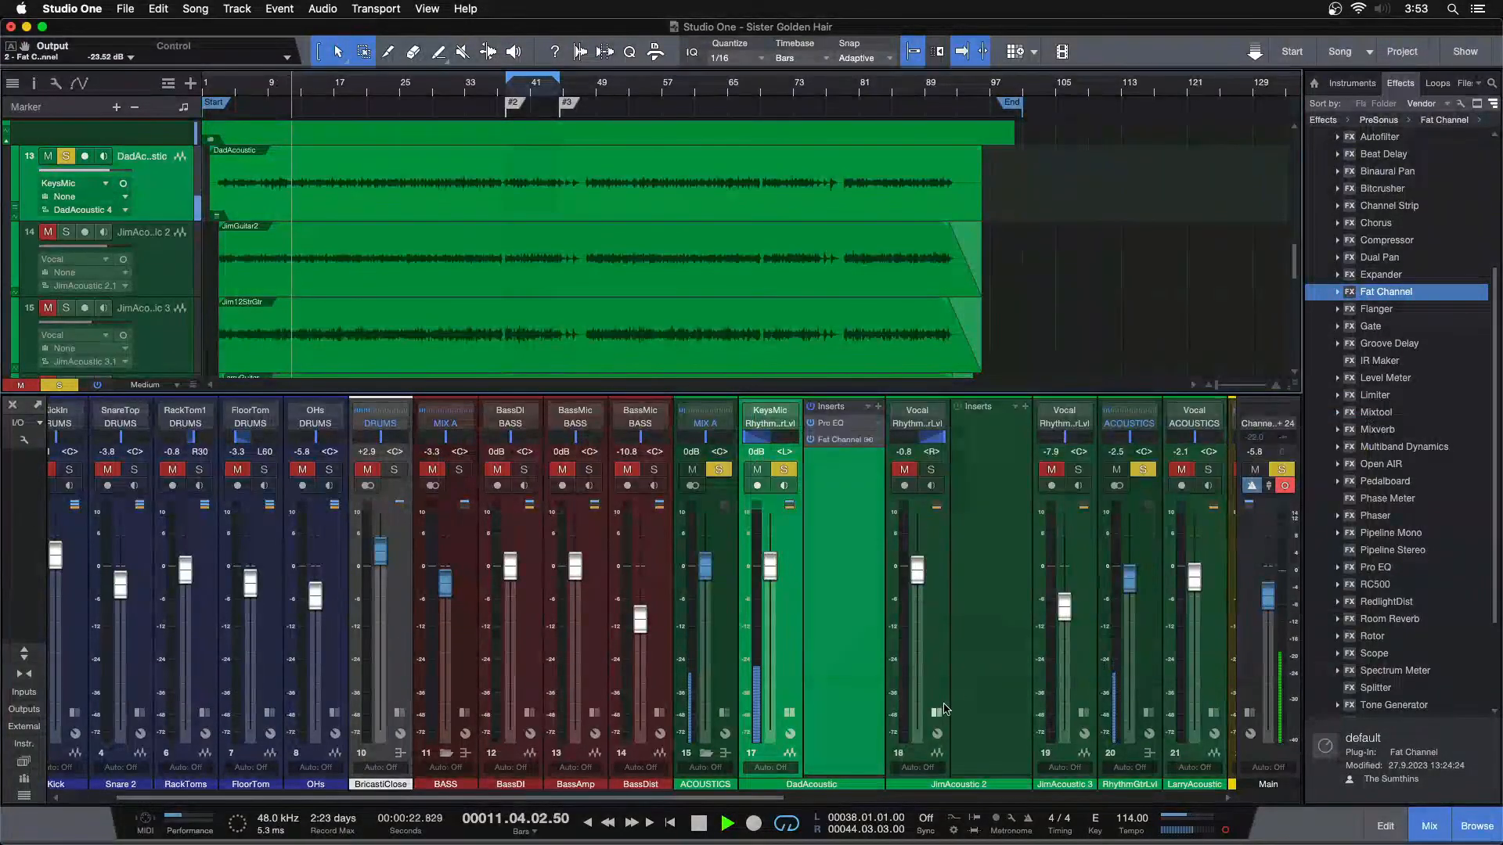
Solo JimAcoustic 2 with copies of DadAcoustic's Pro EQ and Fat Channel inserts, and turn off the copied compressor
{"action": "left_click", "coordinate": [931, 469], "text": "alt"}
{"action": "left_click_drag", "start_coordinate": [836, 408], "coordinate": [987, 445]}
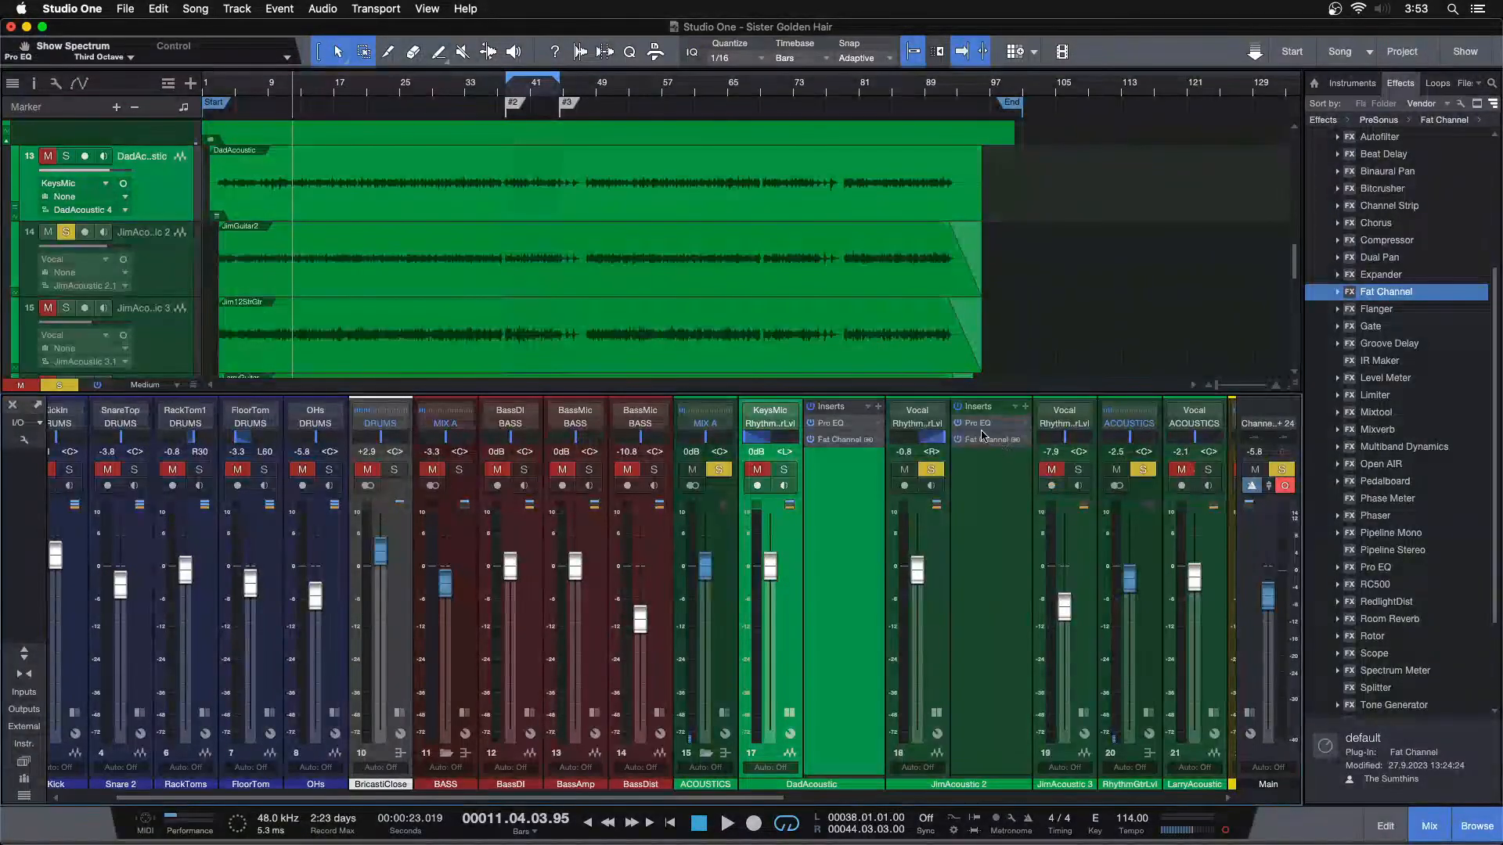
{"action": "left_click", "coordinate": [972, 443]}
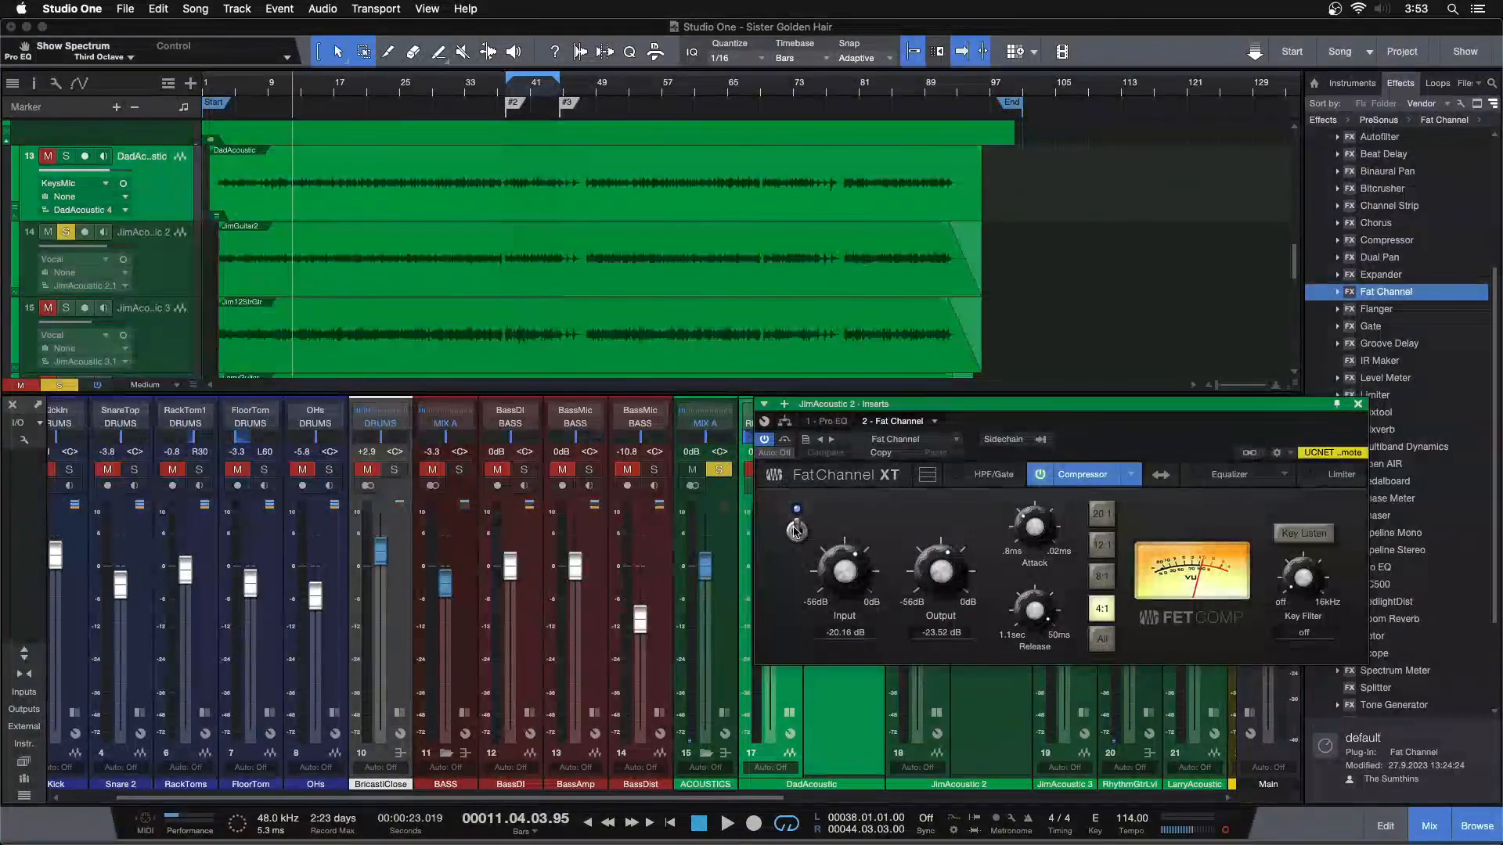
Open JimAcoustic 2's Pro EQ beside the mixer, collapse DadAcoustic's inserts, and cue playback around bar 47
{"action": "left_click", "coordinate": [825, 423]}
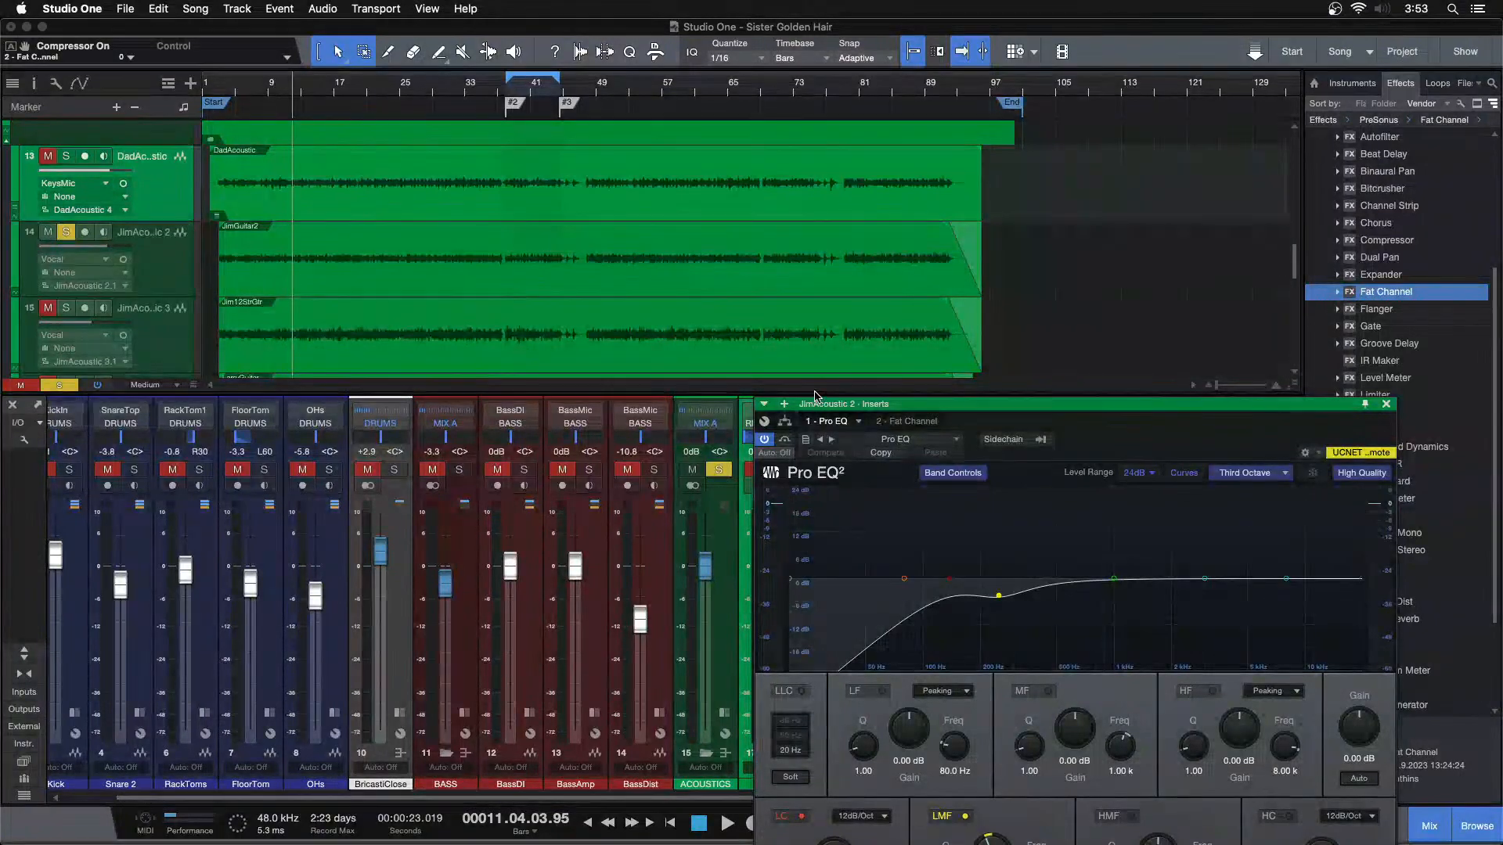
{"action": "left_click_drag", "start_coordinate": [1114, 449], "coordinate": [799, 327]}
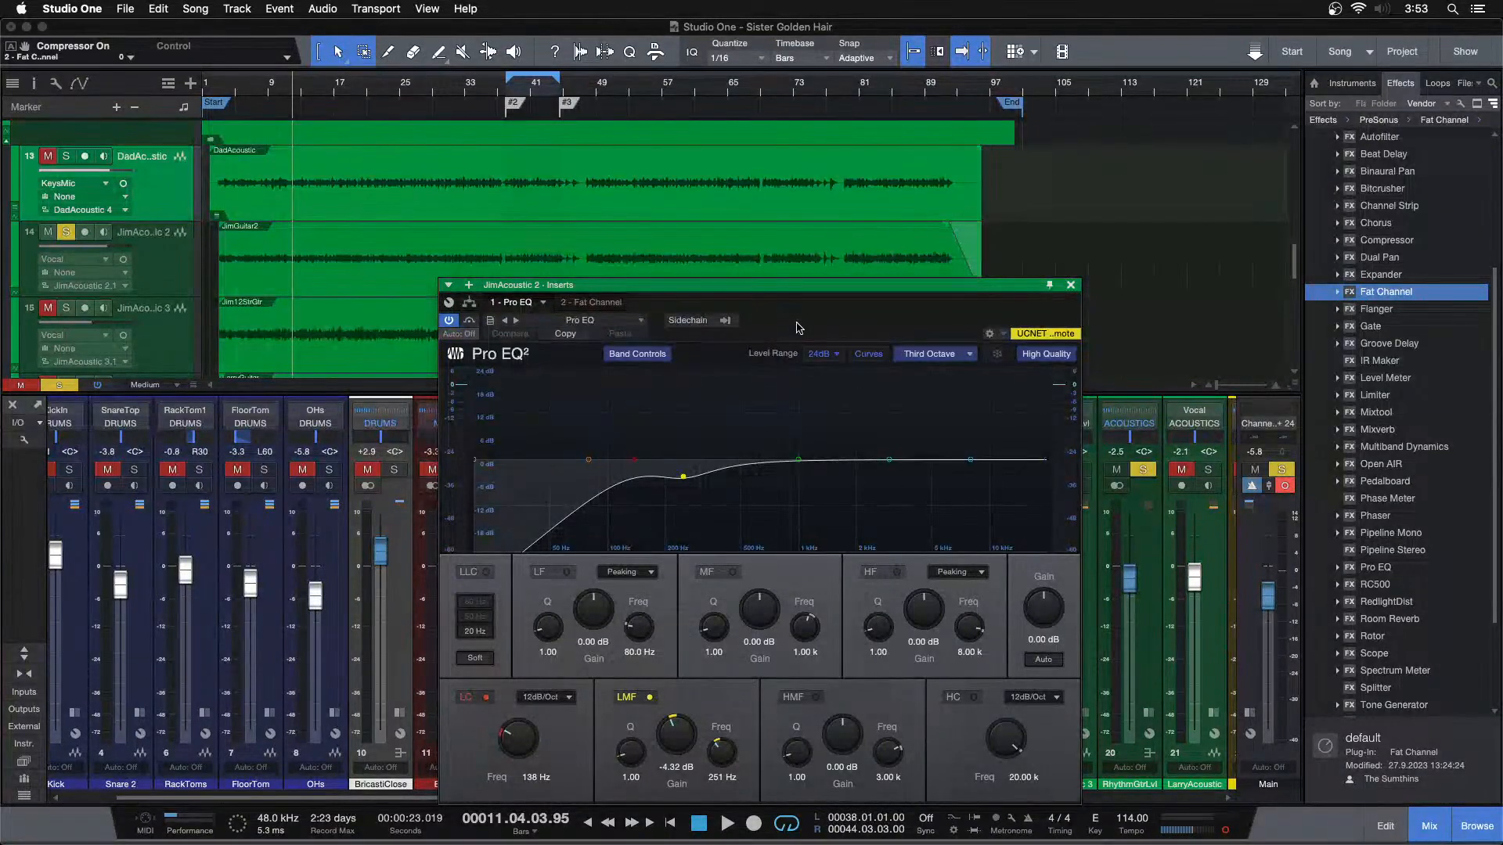
{"action": "left_click_drag", "start_coordinate": [600, 87], "coordinate": [372, 99]}
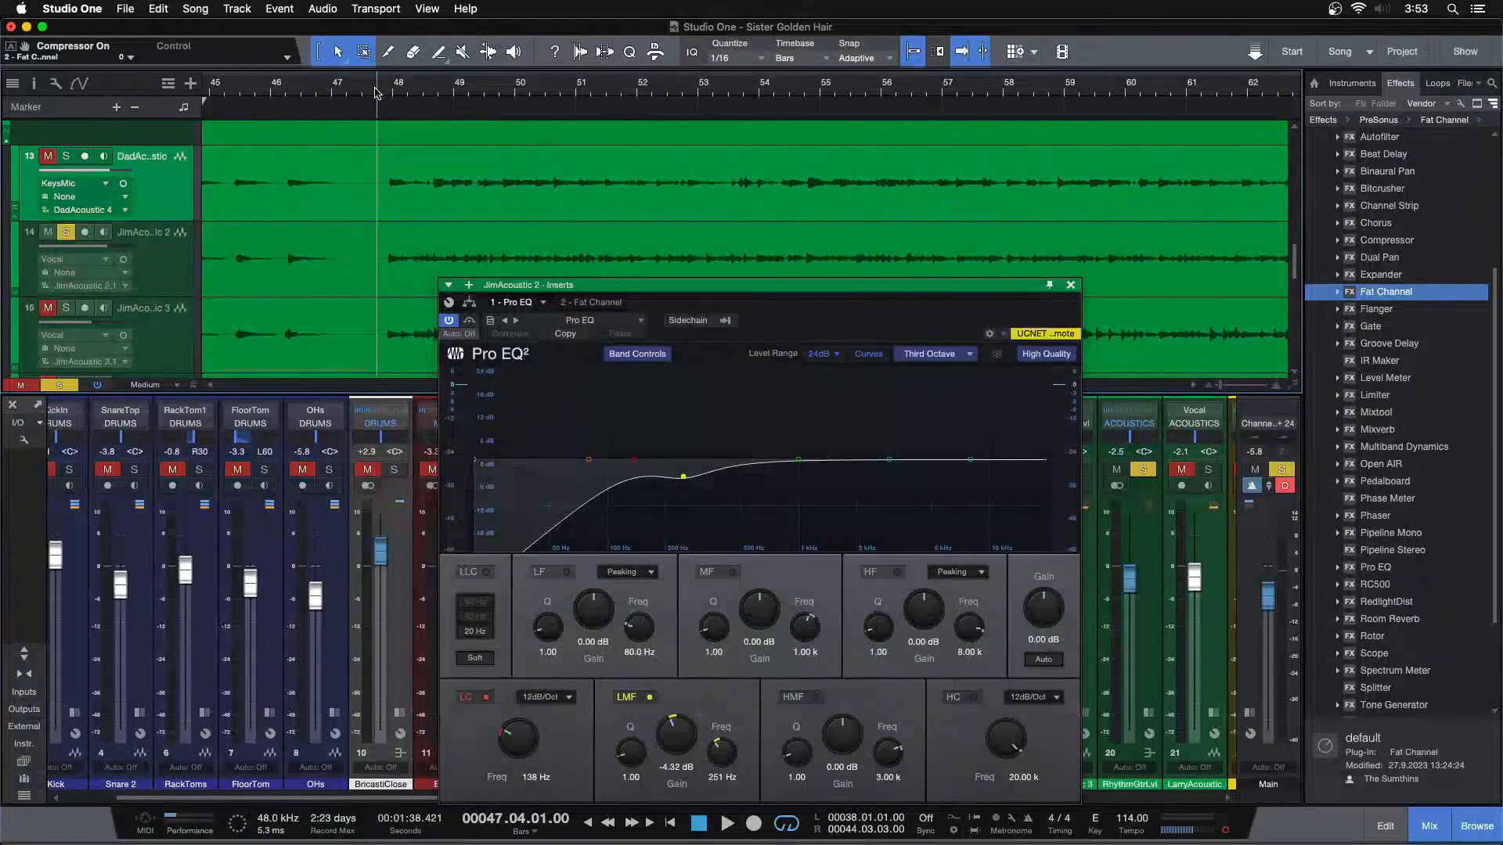
{"action": "left_click_drag", "start_coordinate": [862, 339], "coordinate": [1339, 292]}
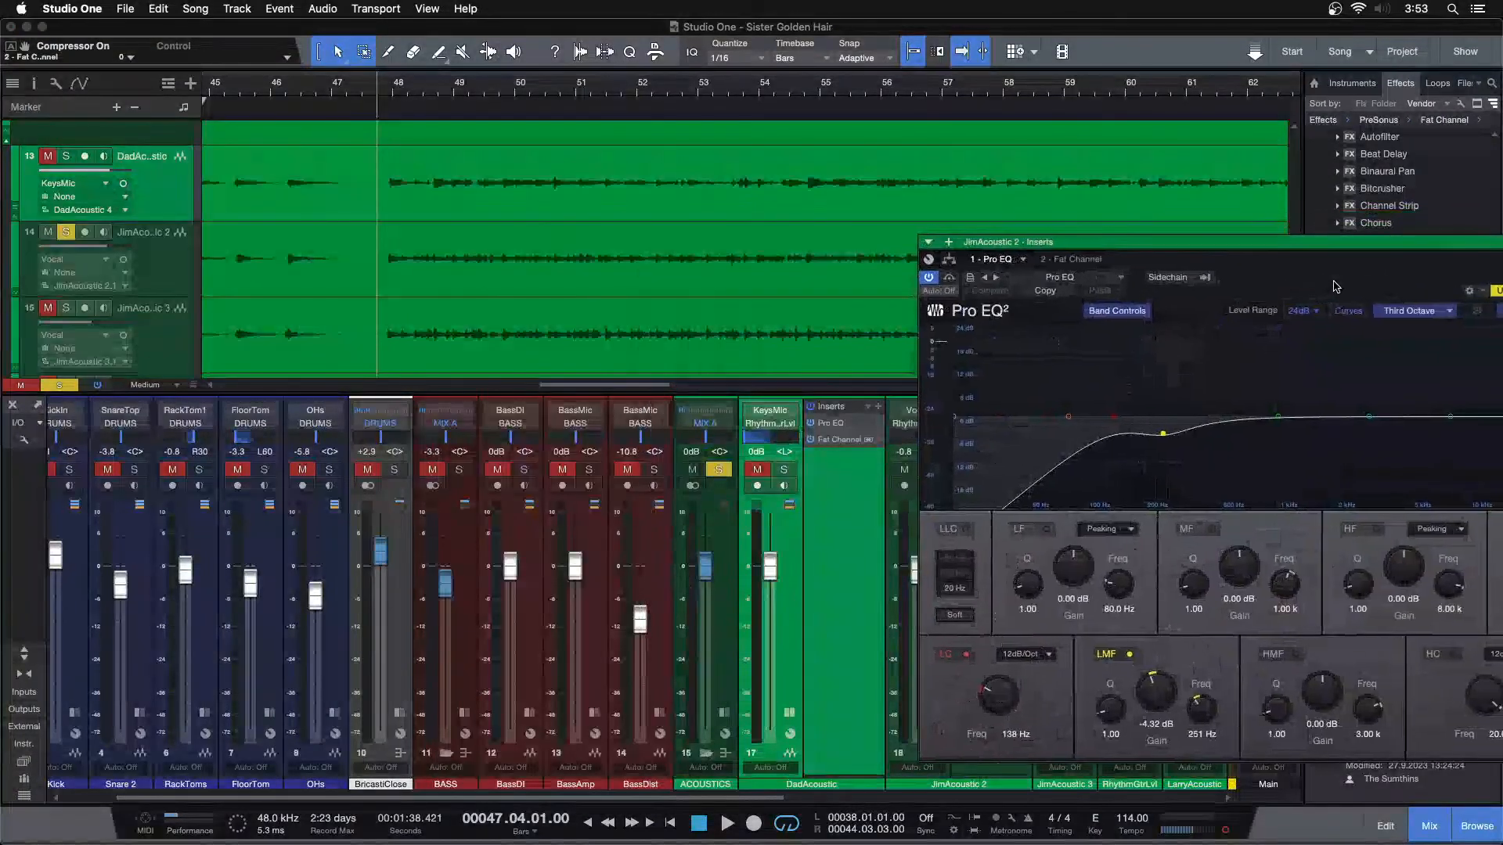
{"action": "scroll", "coordinate": [708, 799], "scroll_direction": "right", "scroll_amount": 5}
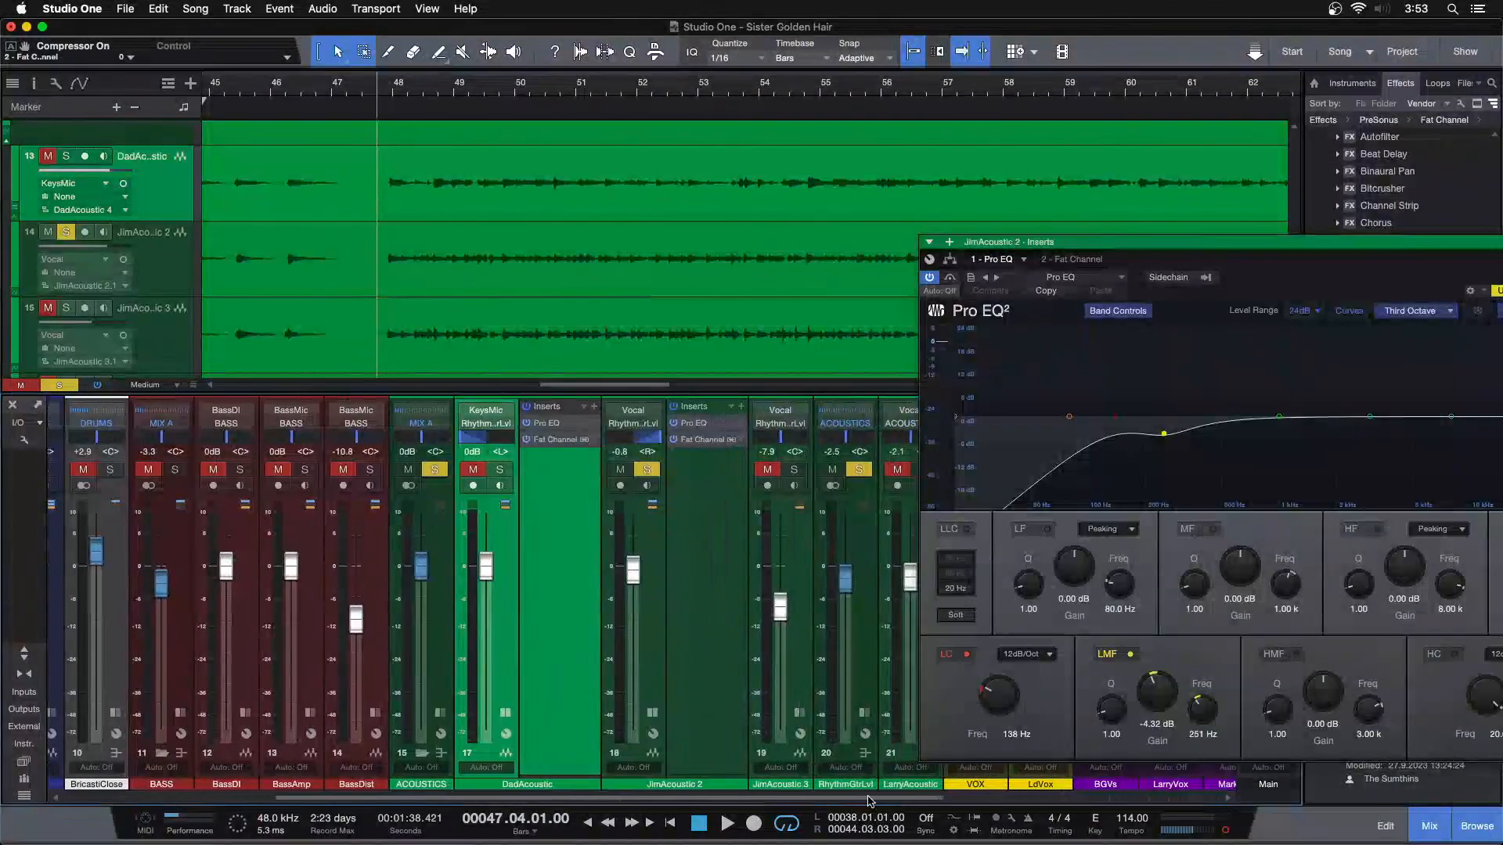
{"action": "left_click", "coordinate": [502, 713]}
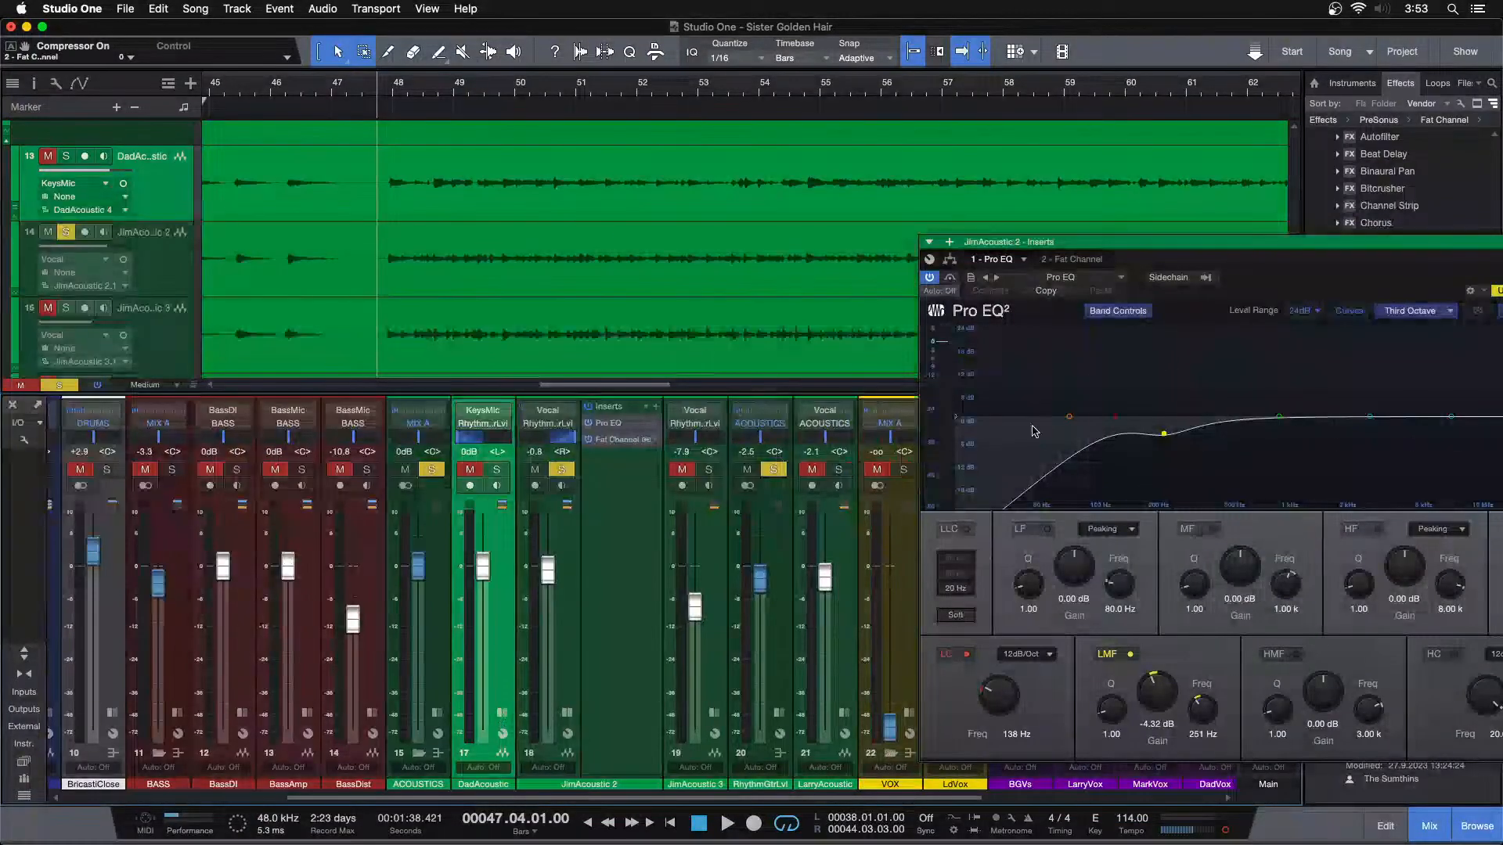
{"action": "left_click_drag", "start_coordinate": [1284, 293], "coordinate": [1129, 298]}
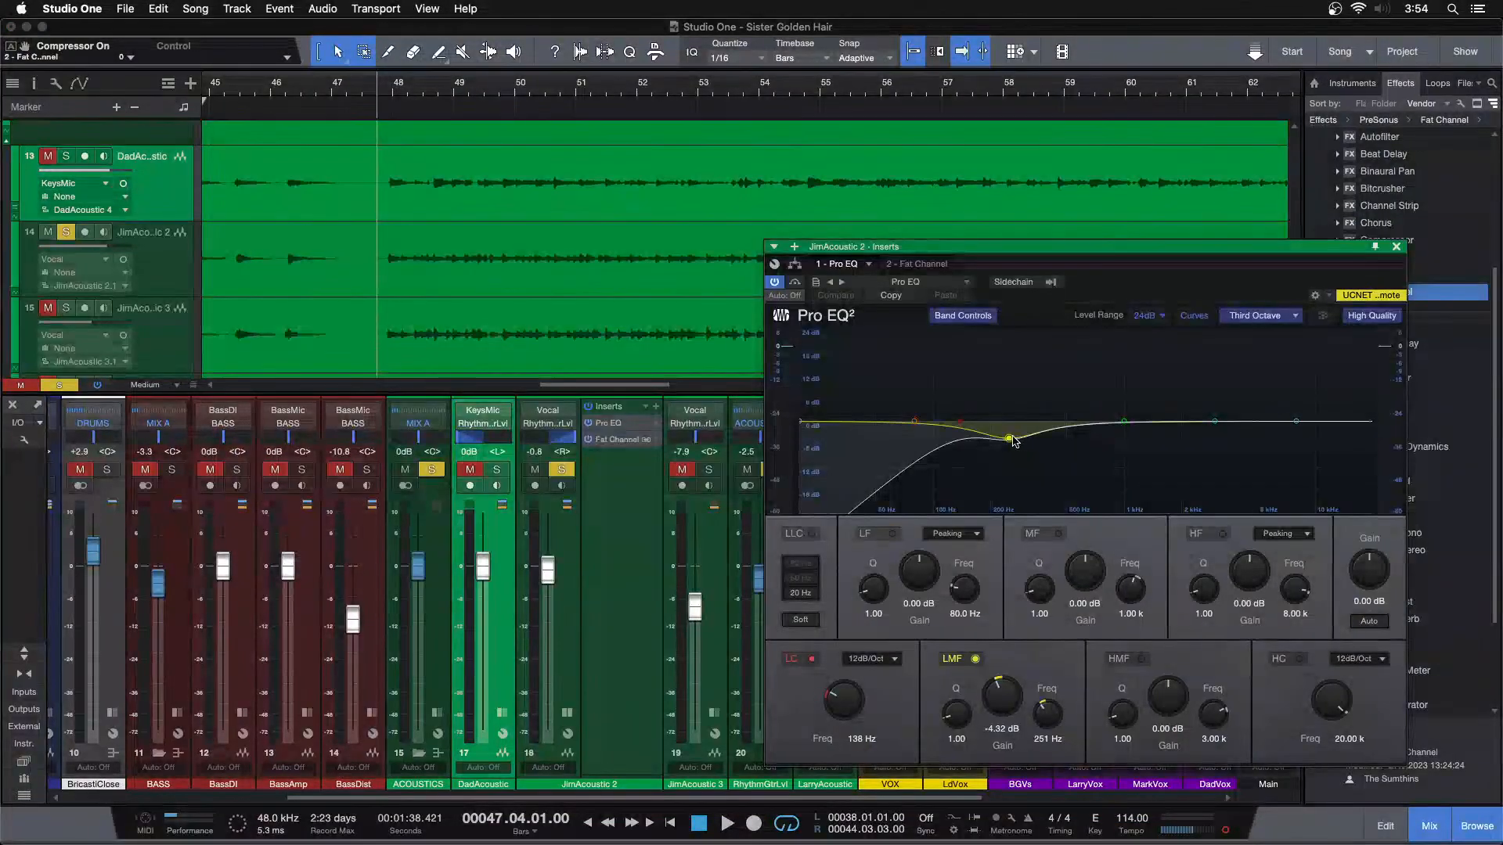
Play from around bar 47, boost JimAcoustic 2's LMF band to 20.83 dB at 248 Hz, and reset its gain to 0 dB
{"action": "key", "text": "space"}
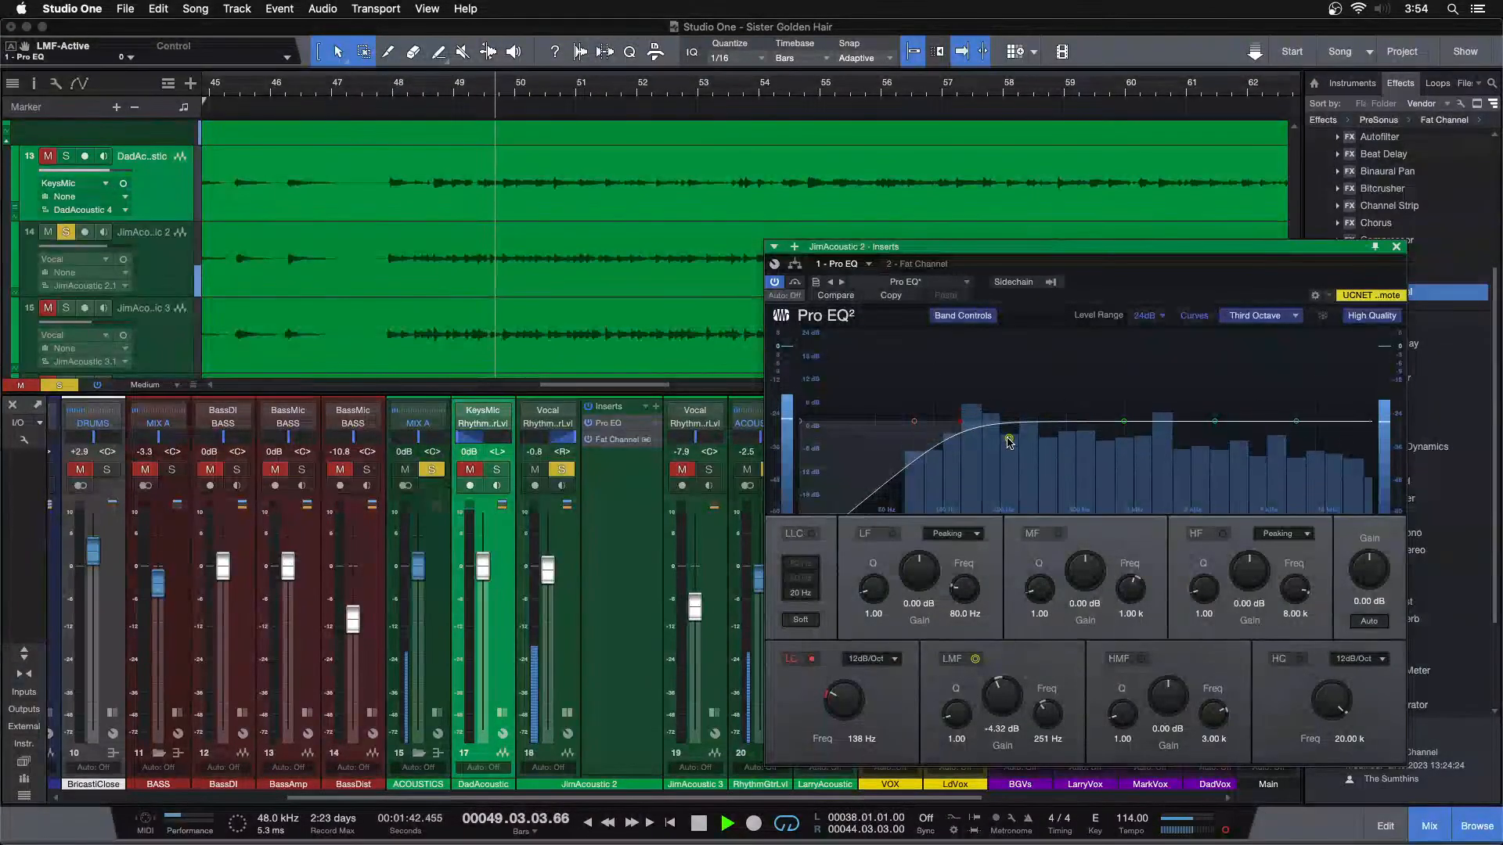
{"action": "left_click_drag", "start_coordinate": [1008, 442], "coordinate": [1009, 342]}
{"action": "left_click_drag", "start_coordinate": [1002, 342], "coordinate": [1008, 342]}
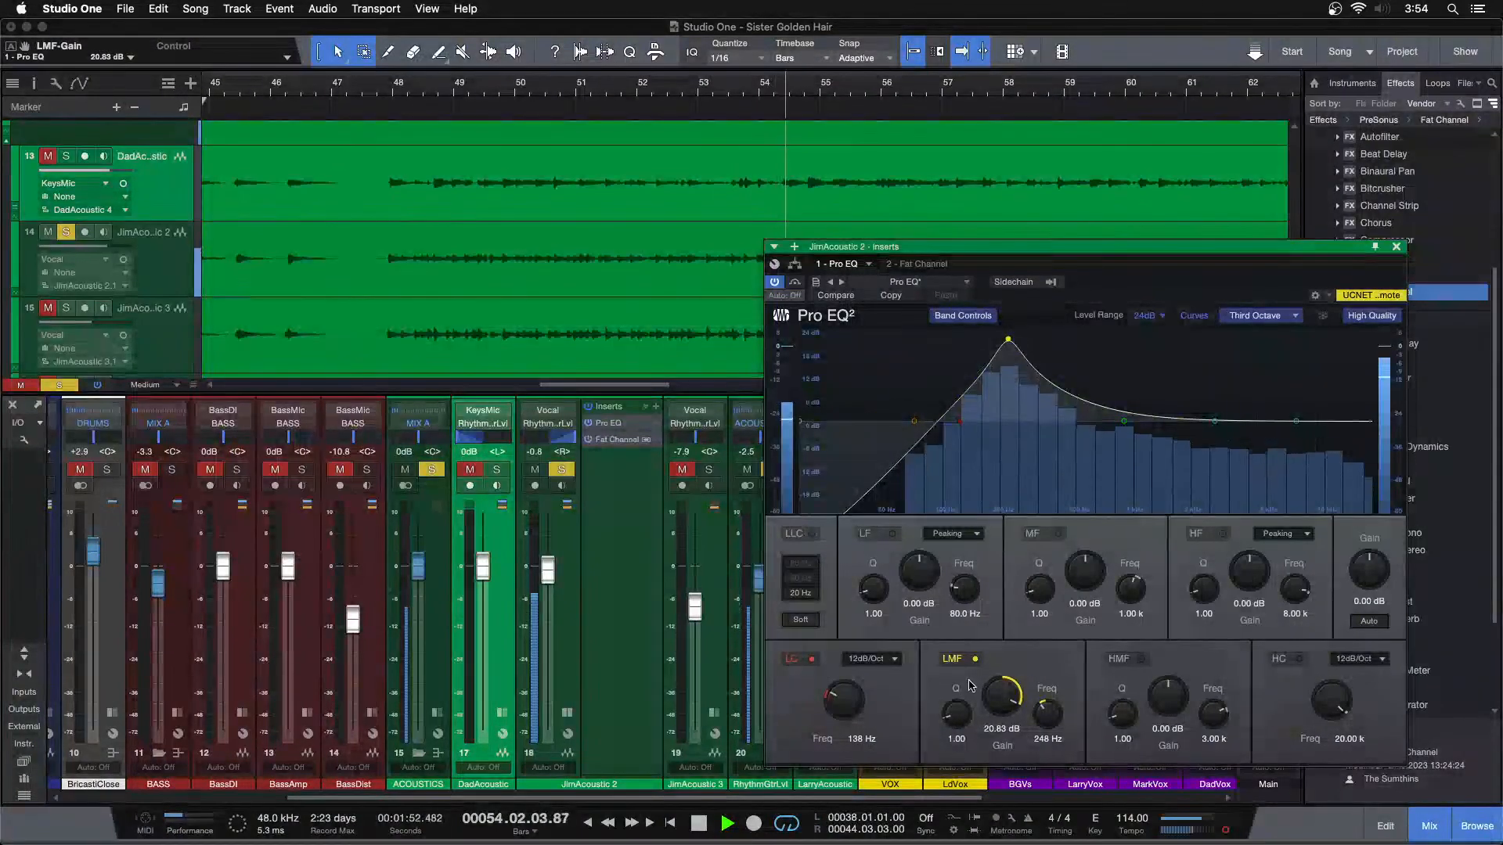
{"action": "double_click", "coordinate": [1008, 342]}
Replay JimAcoustic 2 from around bar 47 and set the LMF band's gain to -2.88 dB
{"action": "left_click", "coordinate": [378, 89]}
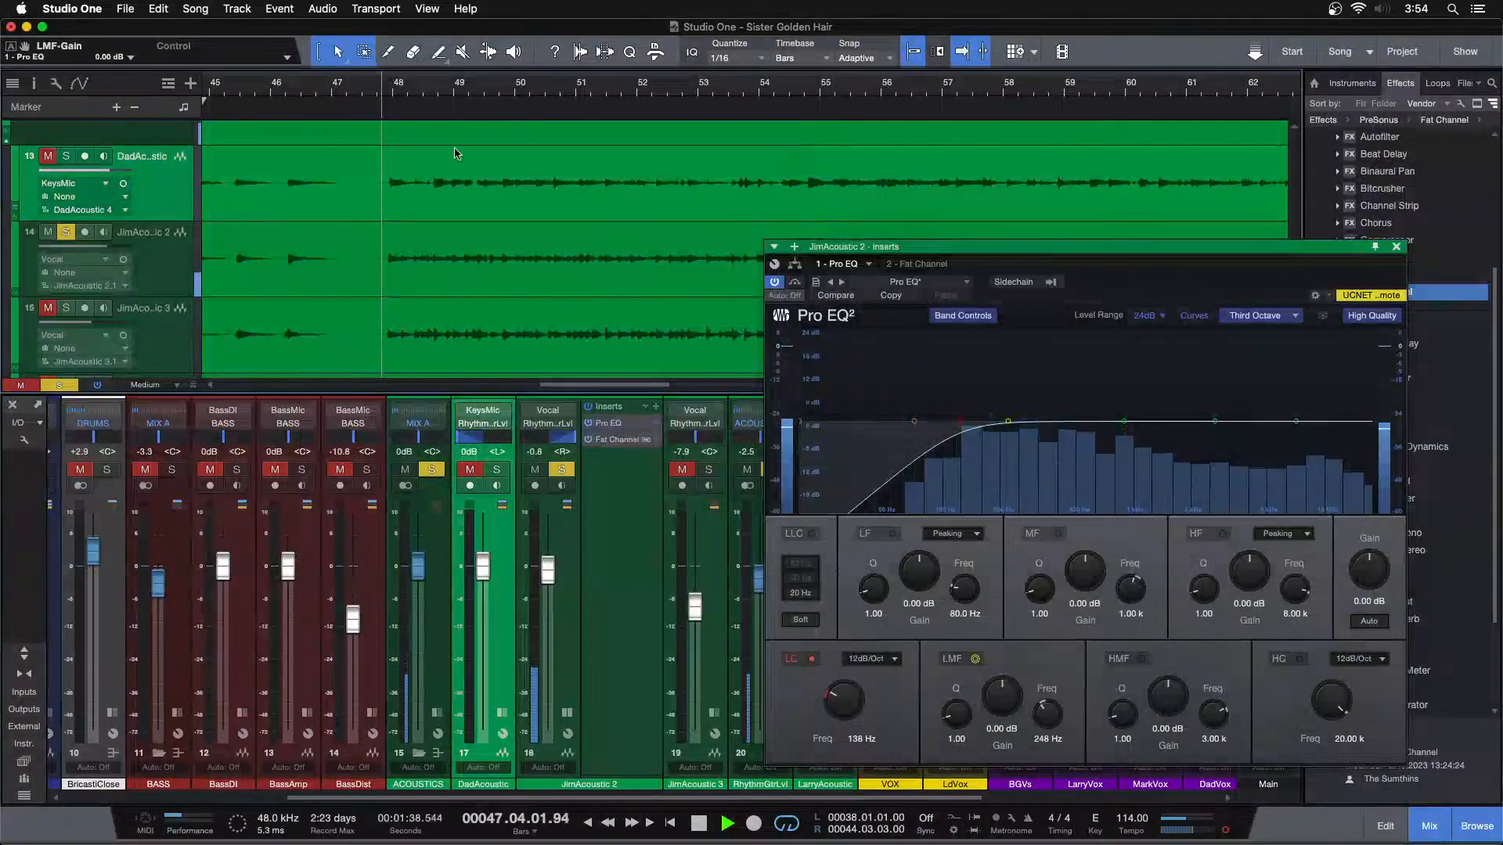
{"action": "scroll", "coordinate": [985, 696], "scroll_direction": "down", "scroll_amount": 2}
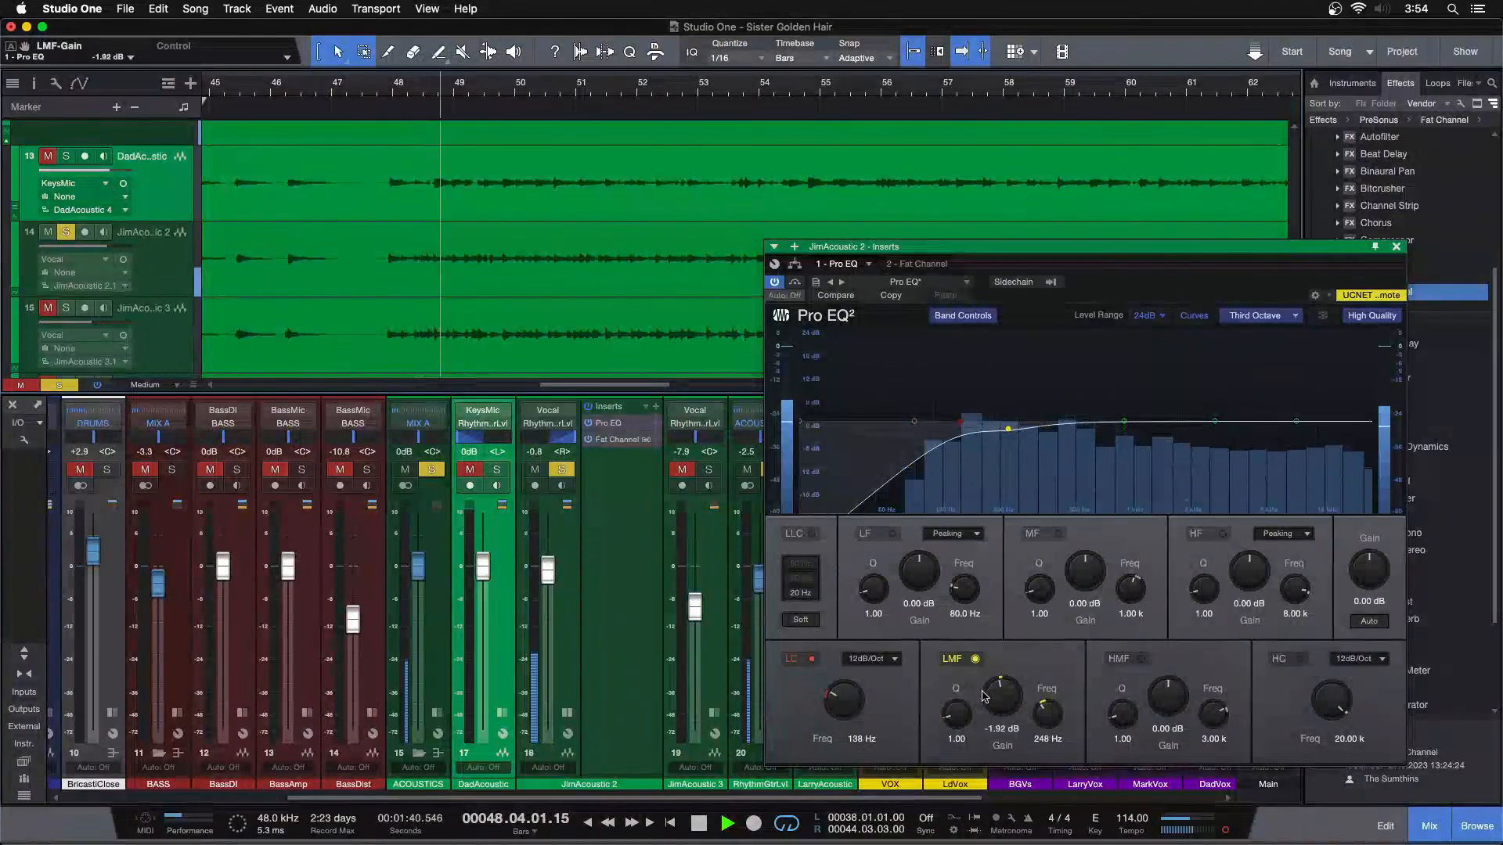
{"action": "scroll", "coordinate": [985, 696], "scroll_direction": "down", "scroll_amount": 1}
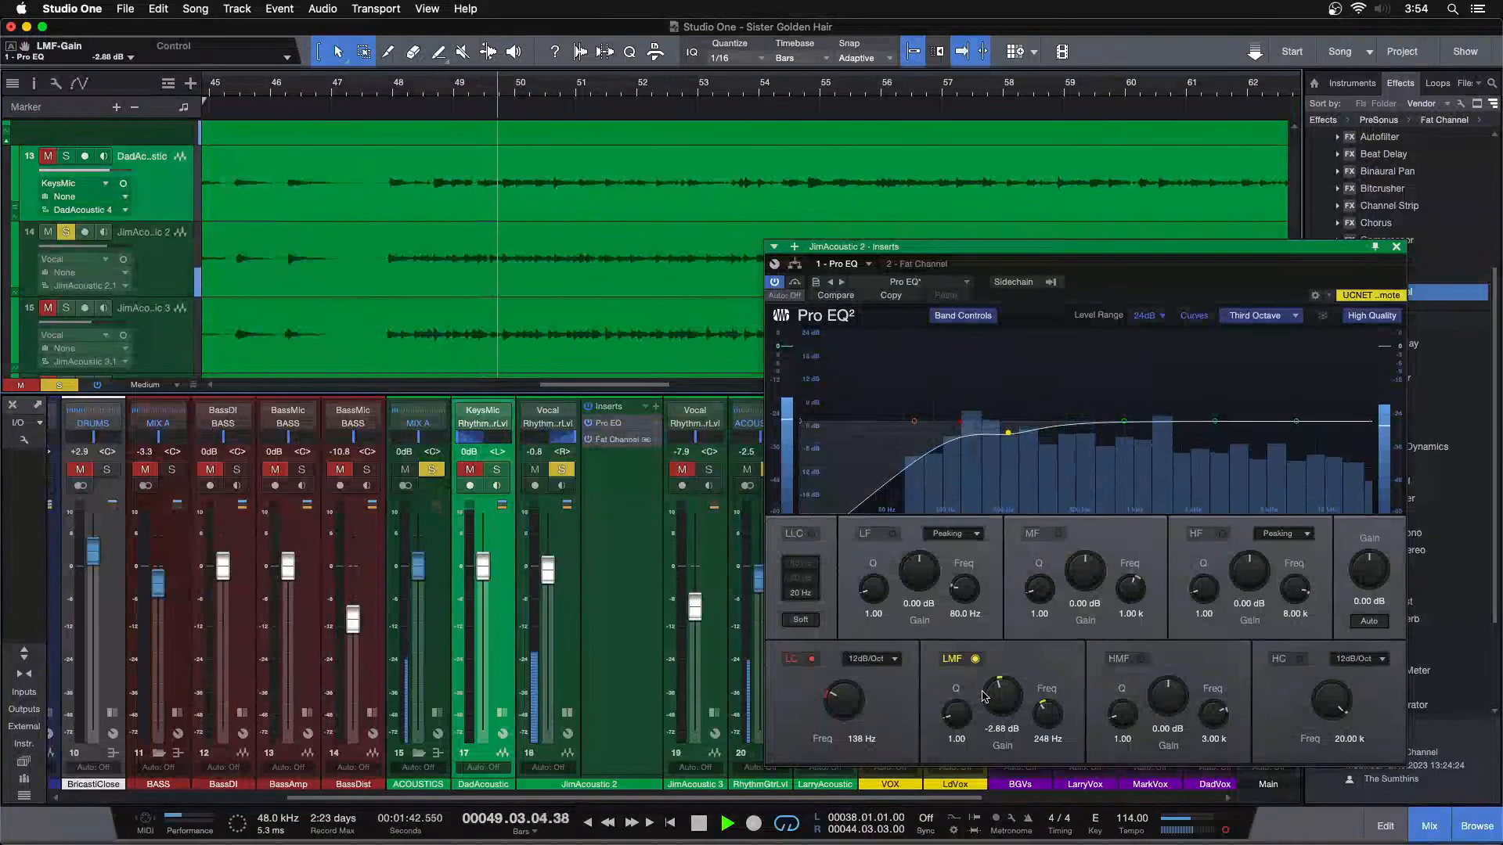
Open JimAcoustic 2's Fat Channel, turn its FET compressor on, and play the guitar from around bar 47
{"action": "left_click", "coordinate": [612, 441]}
{"action": "key", "text": "space"}
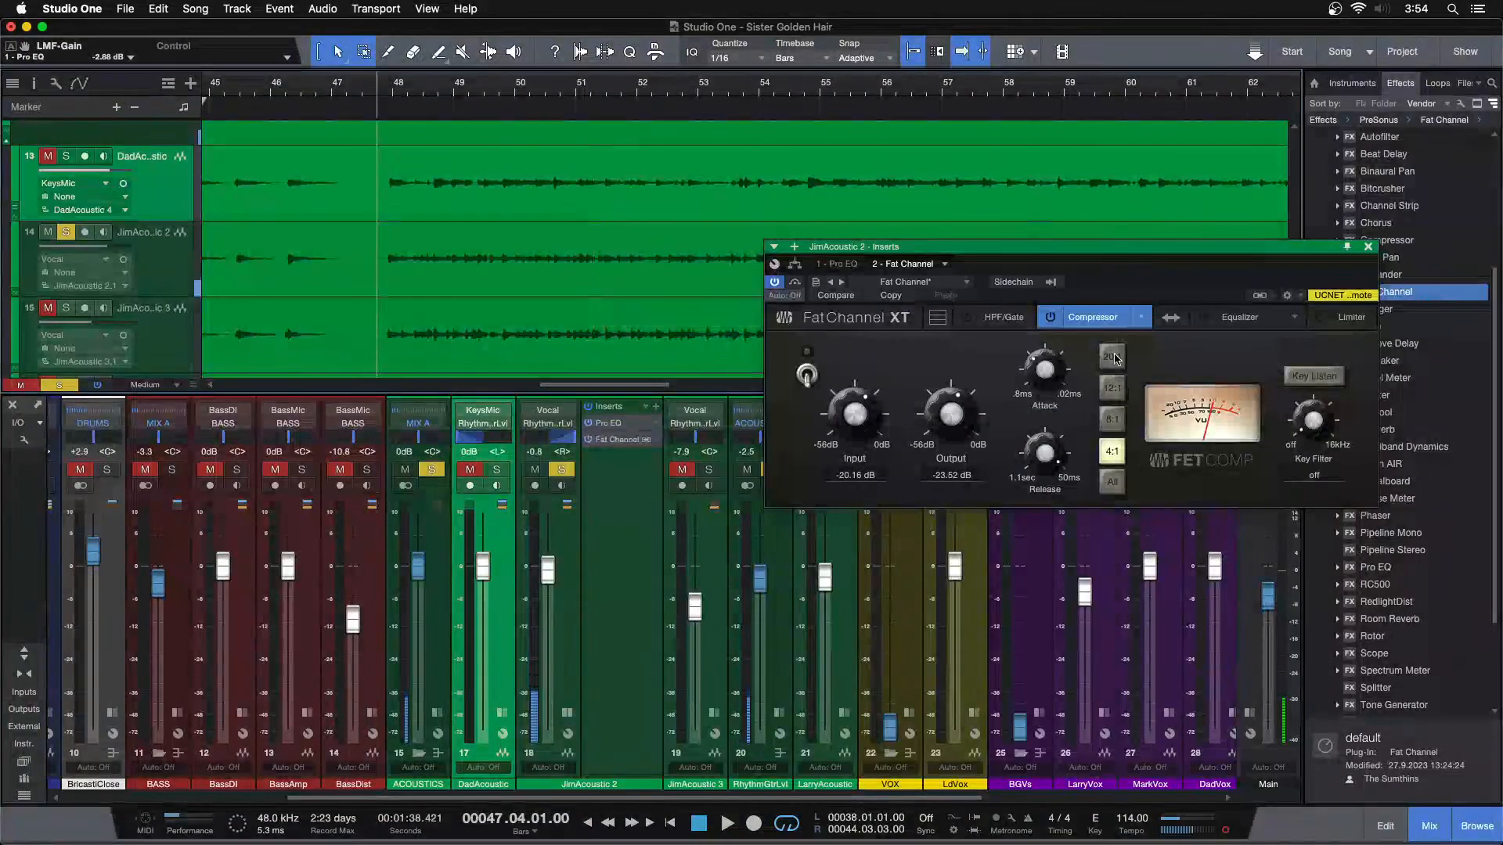
{"action": "left_click_drag", "start_coordinate": [1119, 286], "coordinate": [914, 390]}
{"action": "left_click", "coordinate": [846, 422]}
{"action": "key", "text": "space"}
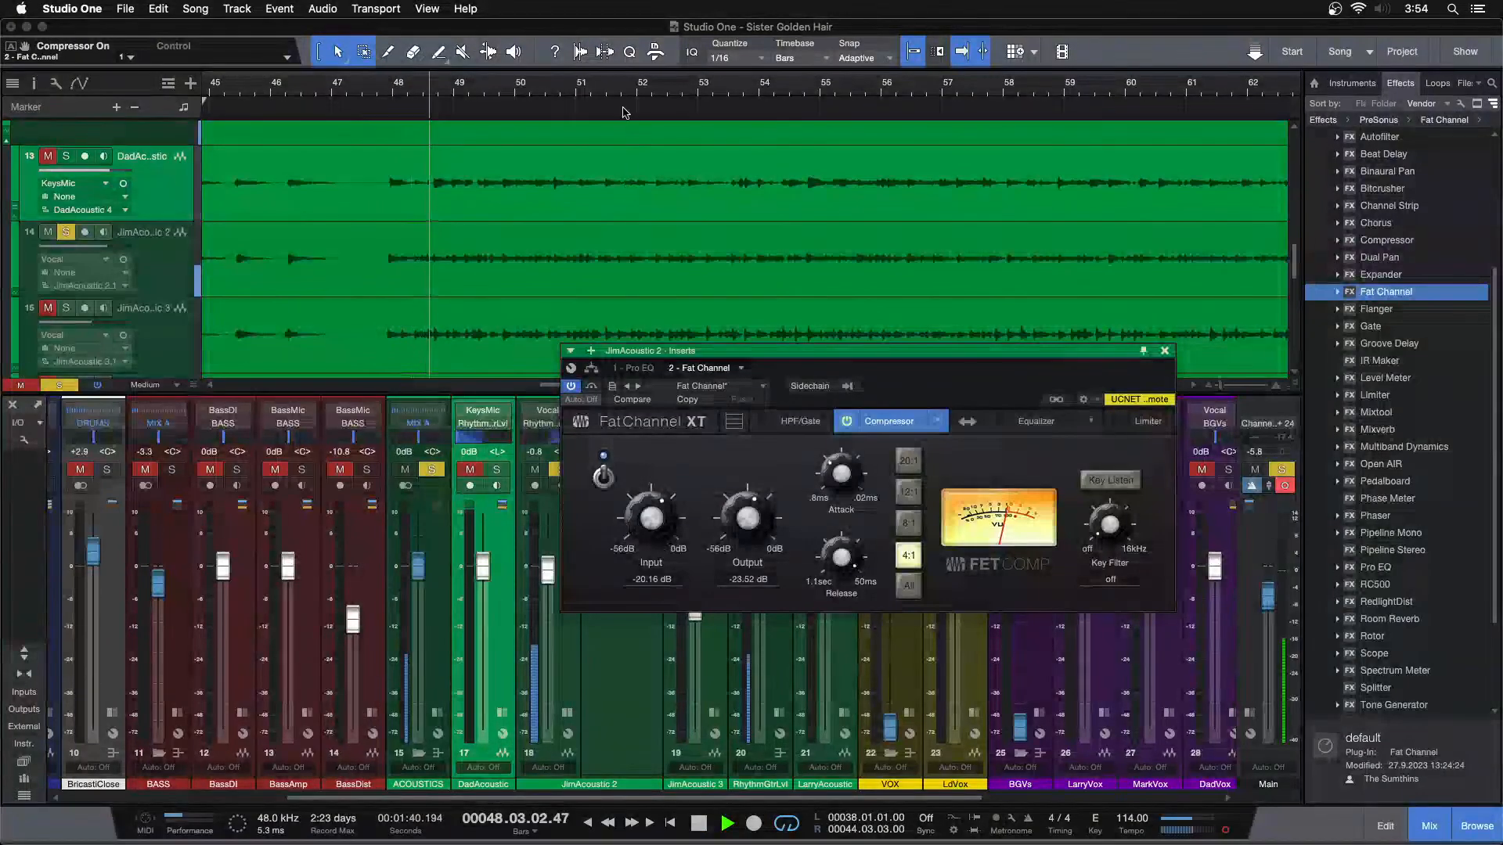
Replay the break around bar 77 and set JimAcoustic 2's FET compressor input to -19.60 dB and output to -24.08 dB
{"action": "left_click_drag", "start_coordinate": [626, 88], "coordinate": [785, 8]}
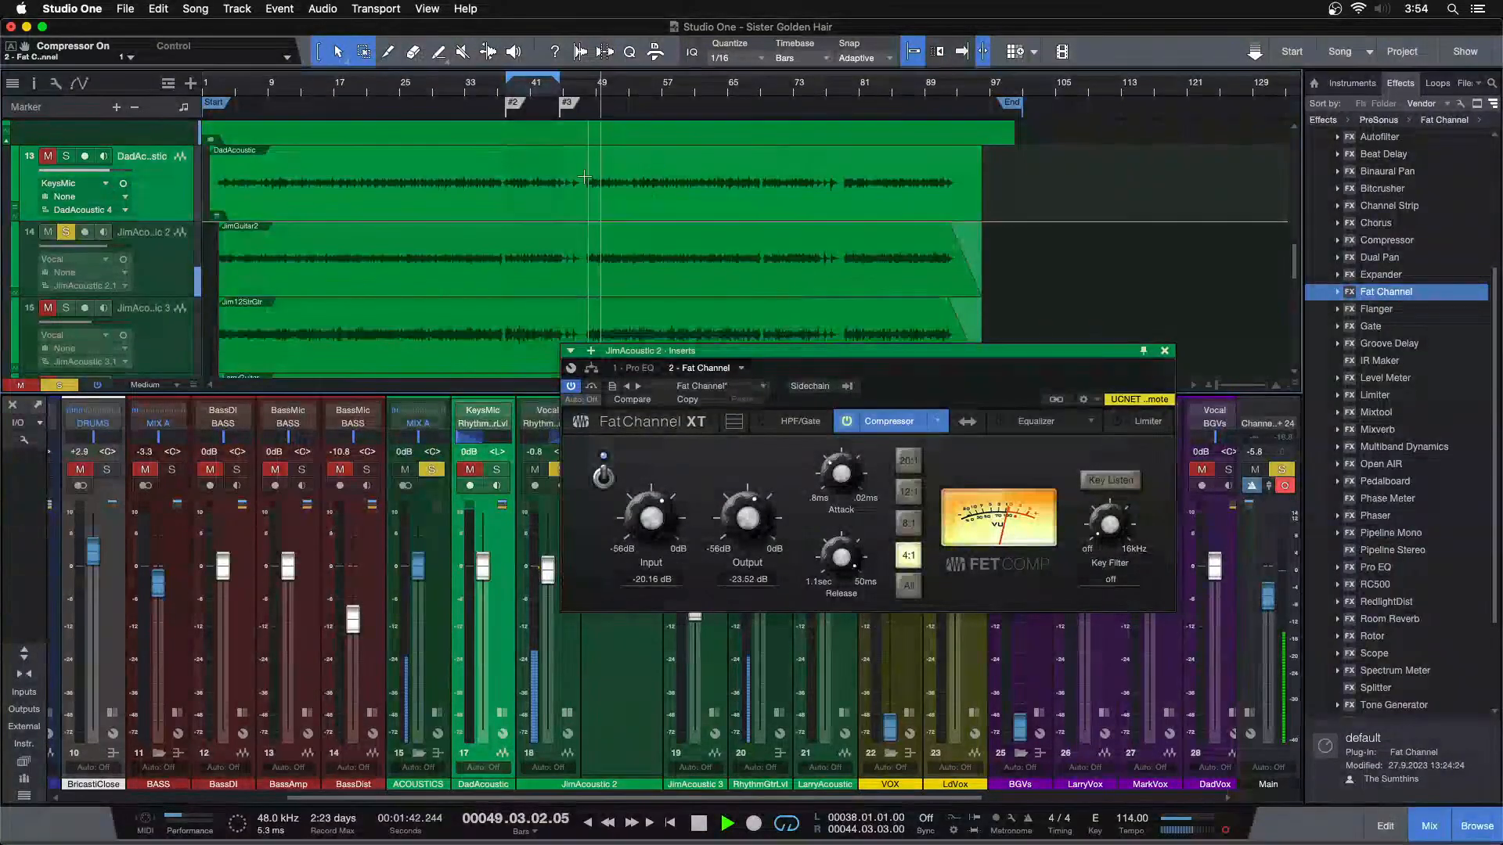
{"action": "left_click_drag", "start_coordinate": [793, 97], "coordinate": [768, 151]}
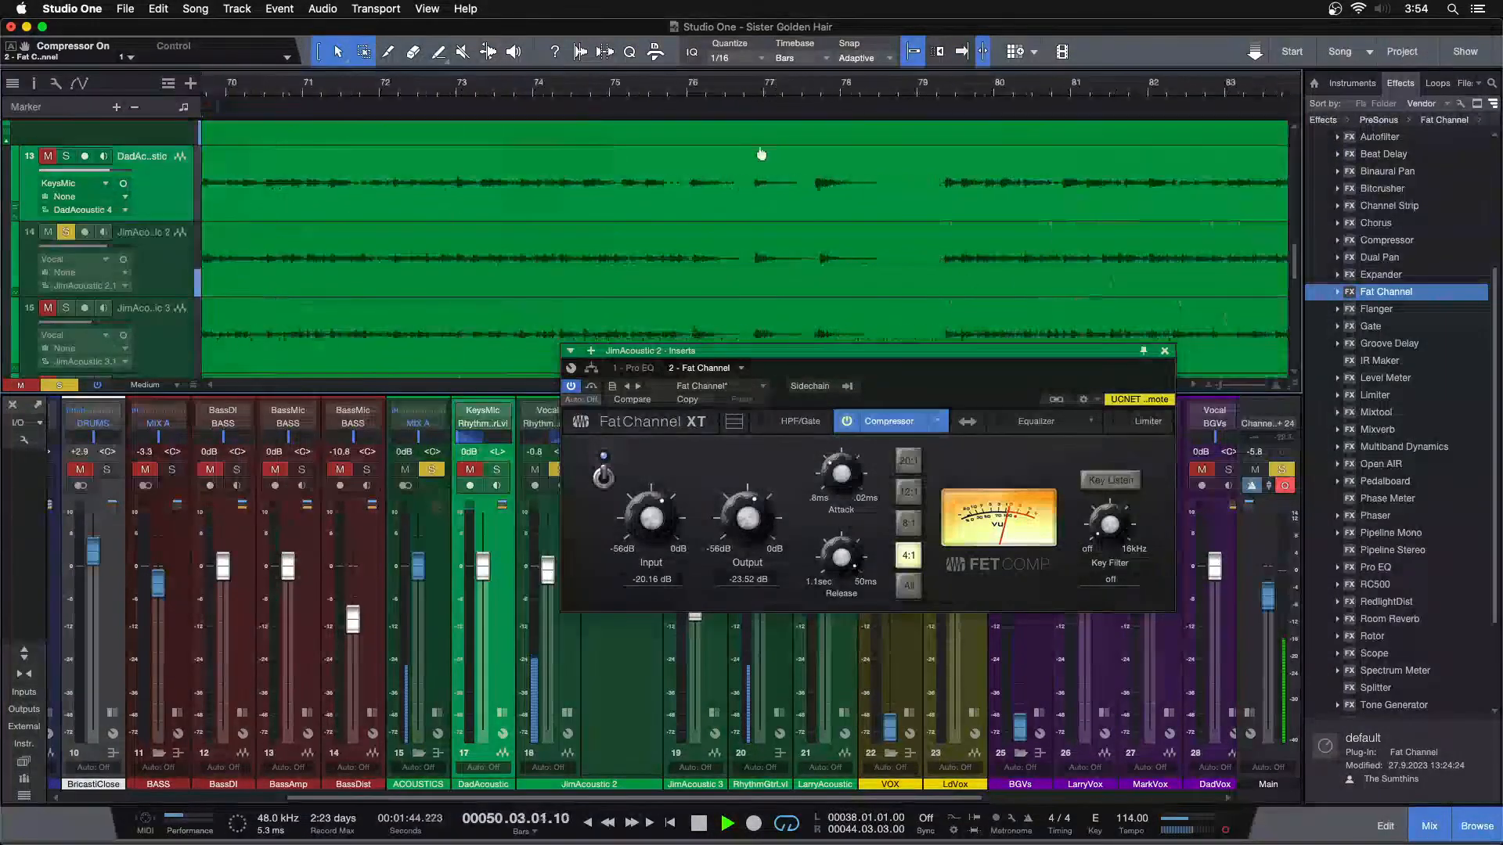
{"action": "key", "text": "f"}
{"action": "left_click", "coordinate": [685, 89]}
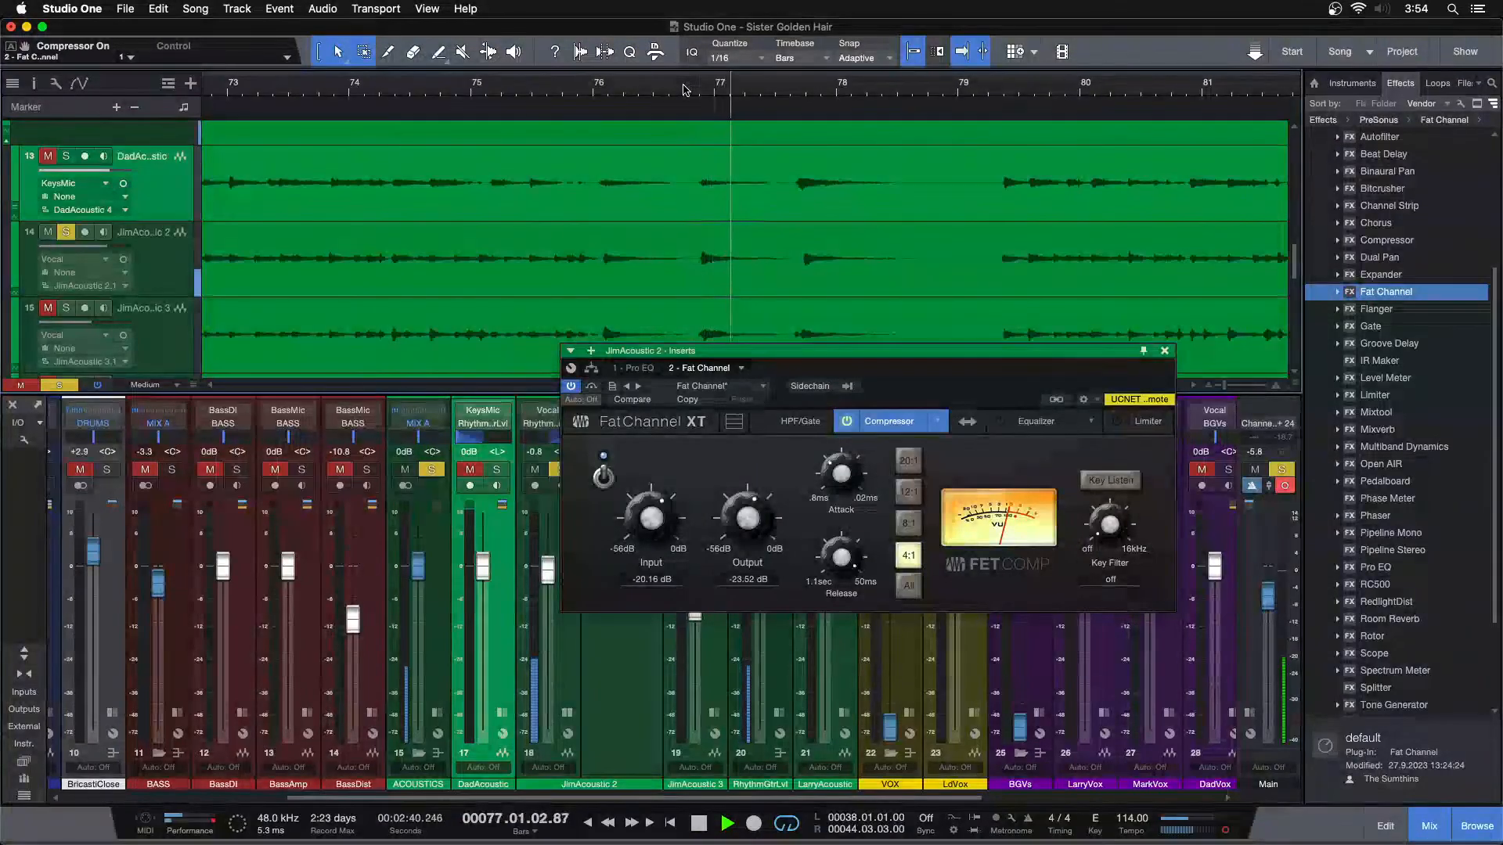
{"action": "left_click", "coordinate": [676, 89]}
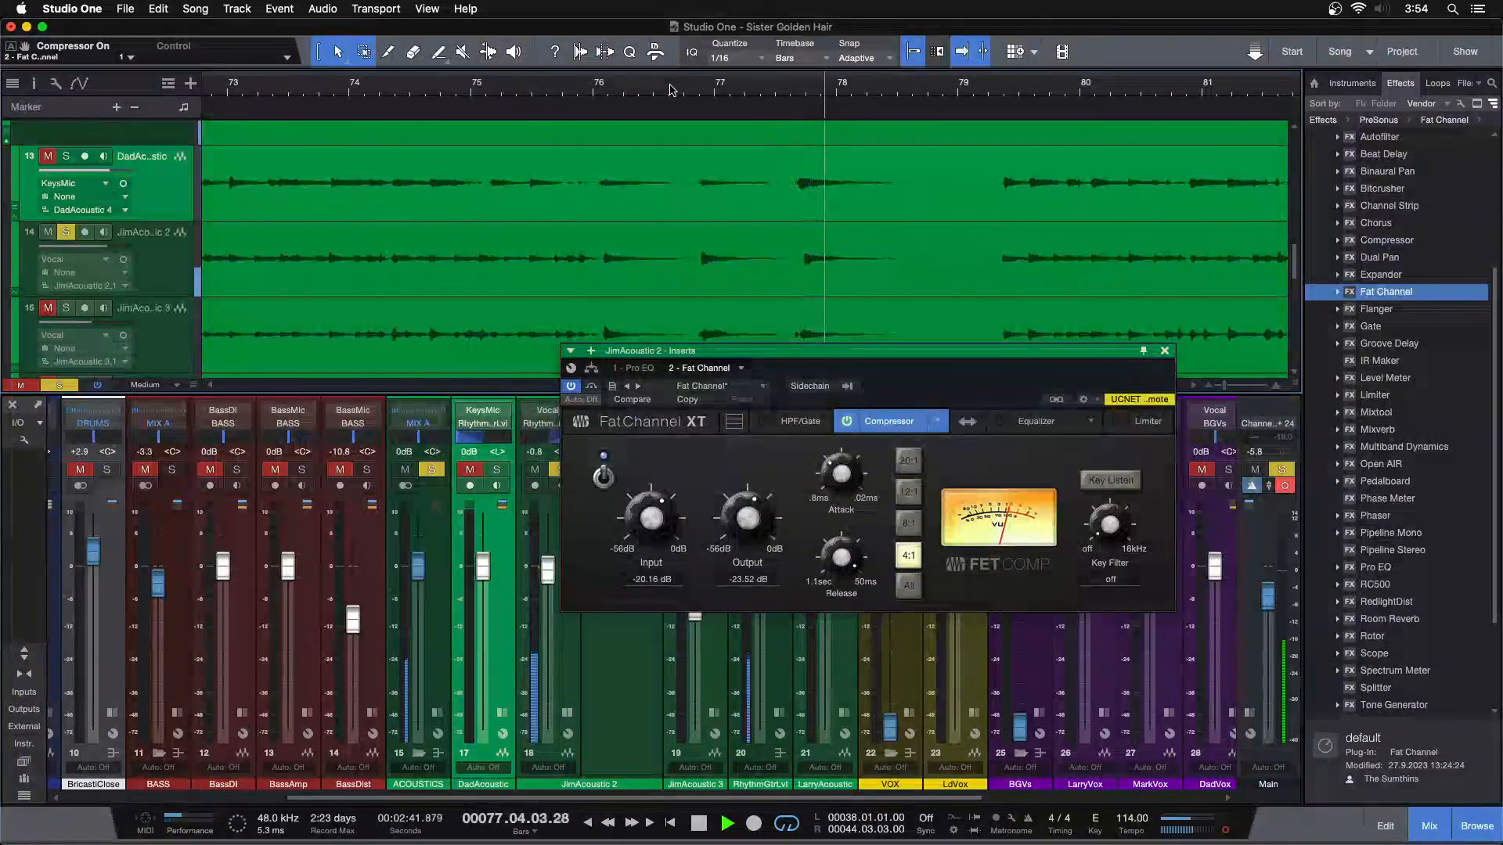
{"action": "scroll", "coordinate": [657, 526], "scroll_direction": "up", "scroll_amount": 1}
{"action": "scroll", "coordinate": [748, 522], "scroll_direction": "down", "scroll_amount": 1}
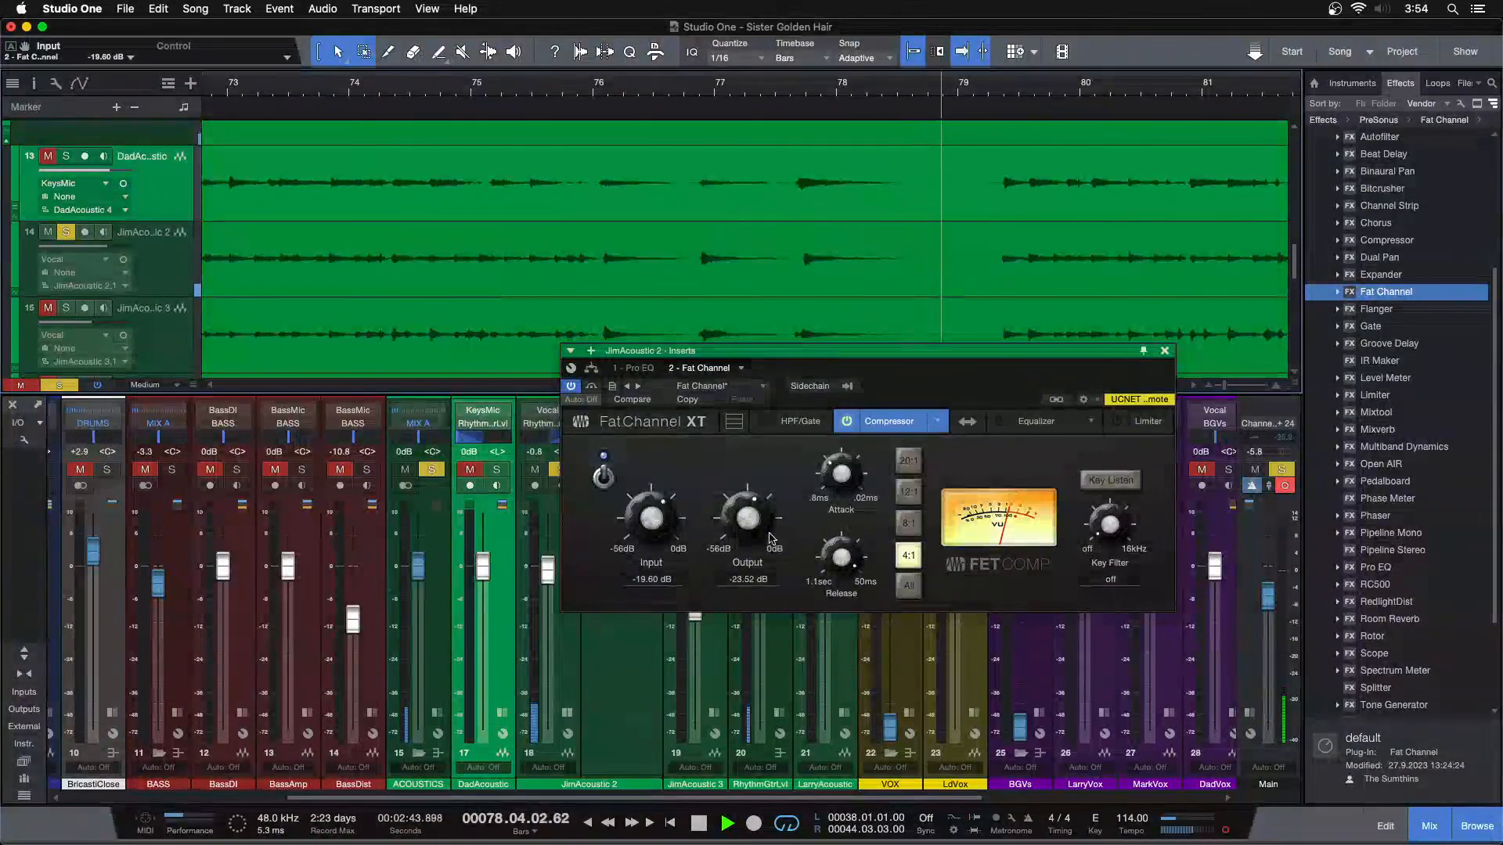
Zoom out to the whole song and set JimAcoustic 2's FET compressor input to -20.16 dB and output to -23.52 dB
{"action": "key", "text": "z"}
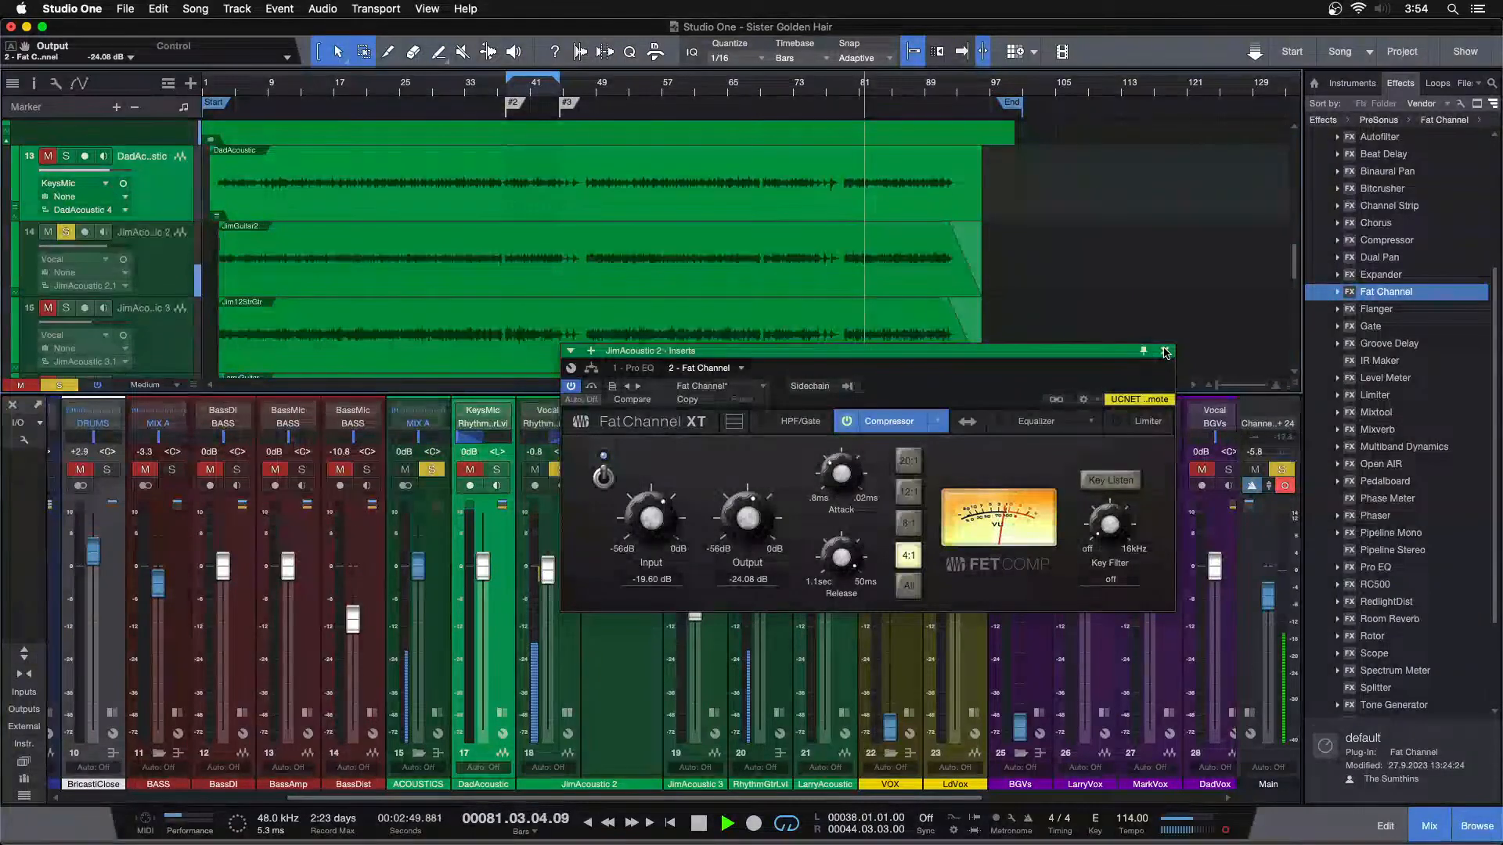
{"action": "scroll", "coordinate": [672, 523], "scroll_direction": "down", "scroll_amount": 1}
{"action": "scroll", "coordinate": [766, 519], "scroll_direction": "up", "scroll_amount": 1}
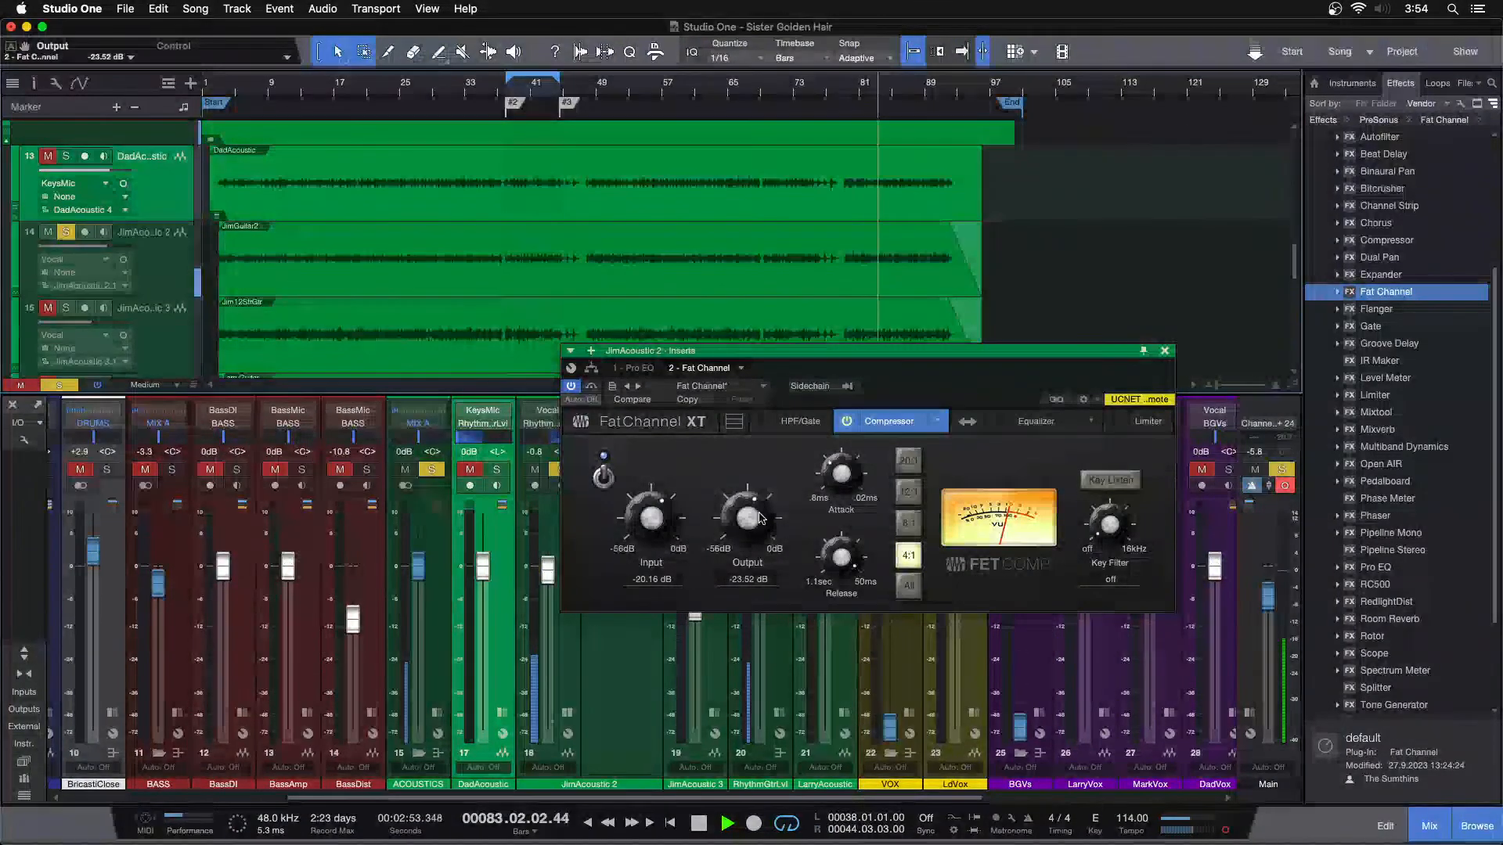
Solo DadAcoustic alongside JimAcoustic 2, replay both guitars from around bar 79, and set JimAcoustic 2's volume to -0.8 dB
{"action": "left_click", "coordinate": [497, 471]}
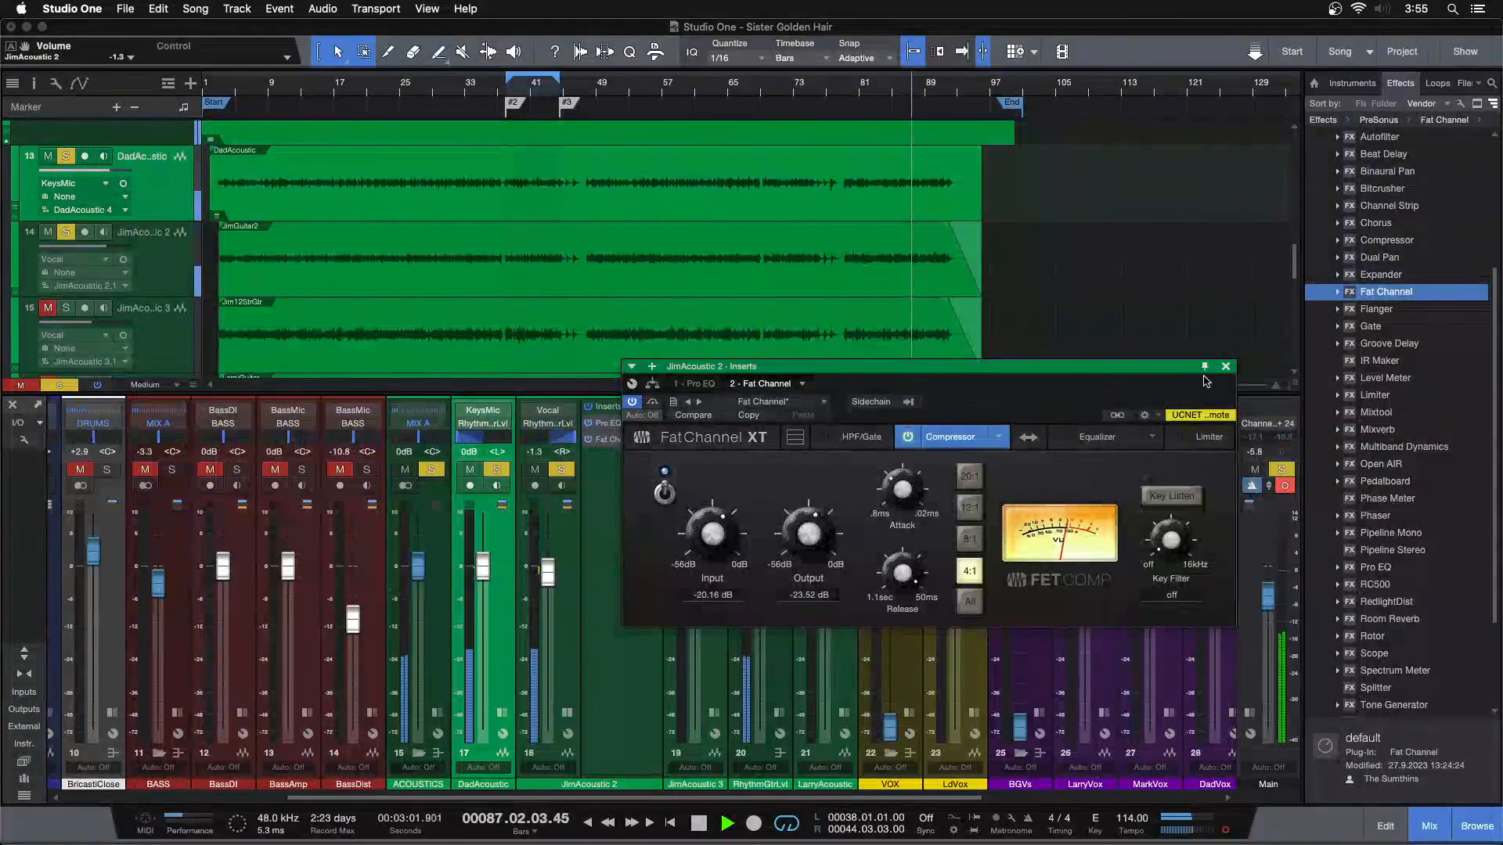
{"action": "left_click", "coordinate": [1226, 367]}
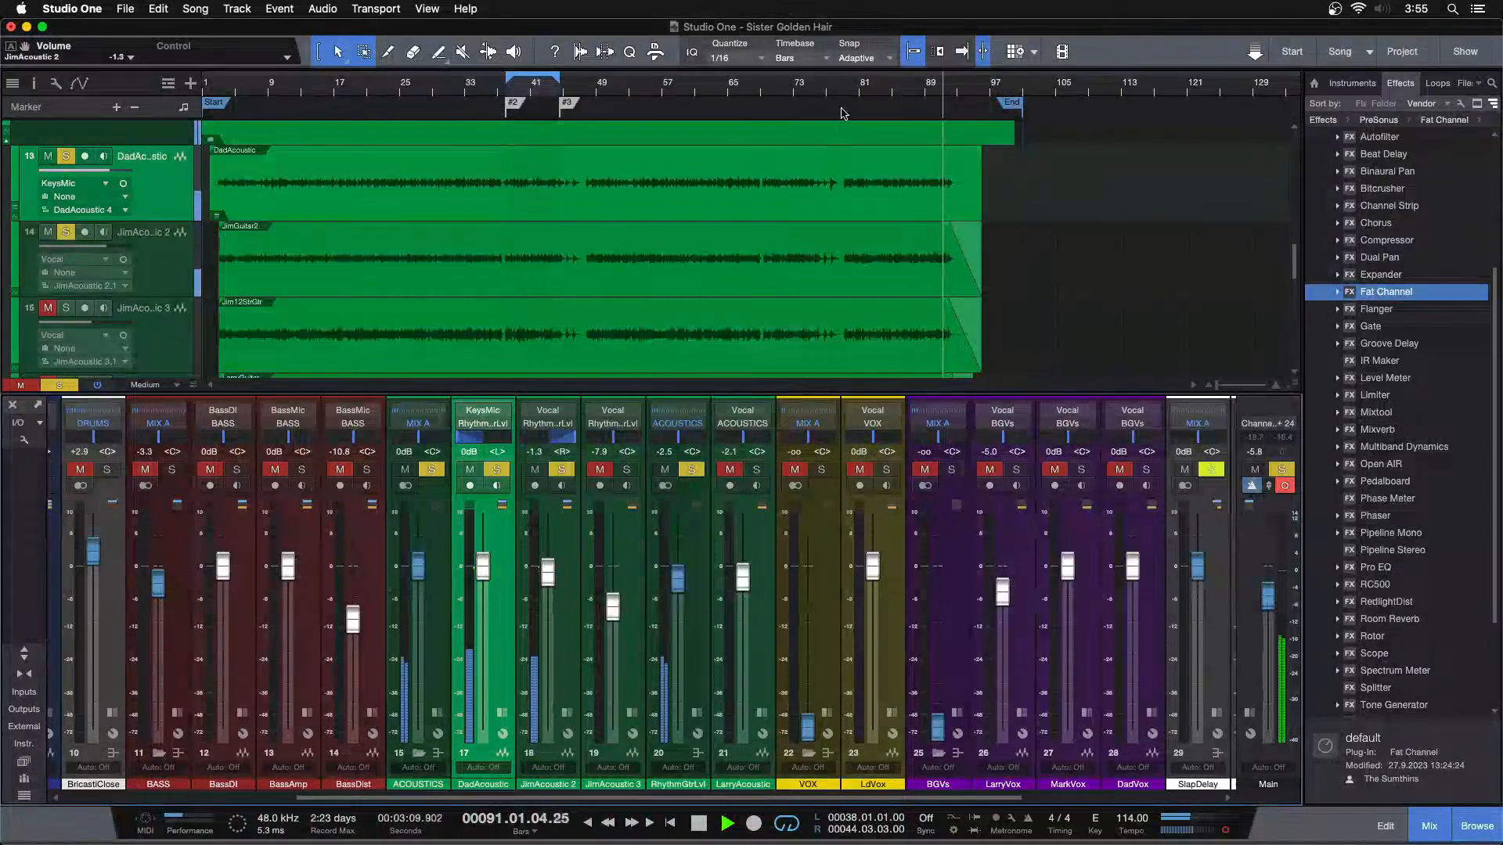
{"action": "left_click", "coordinate": [852, 83]}
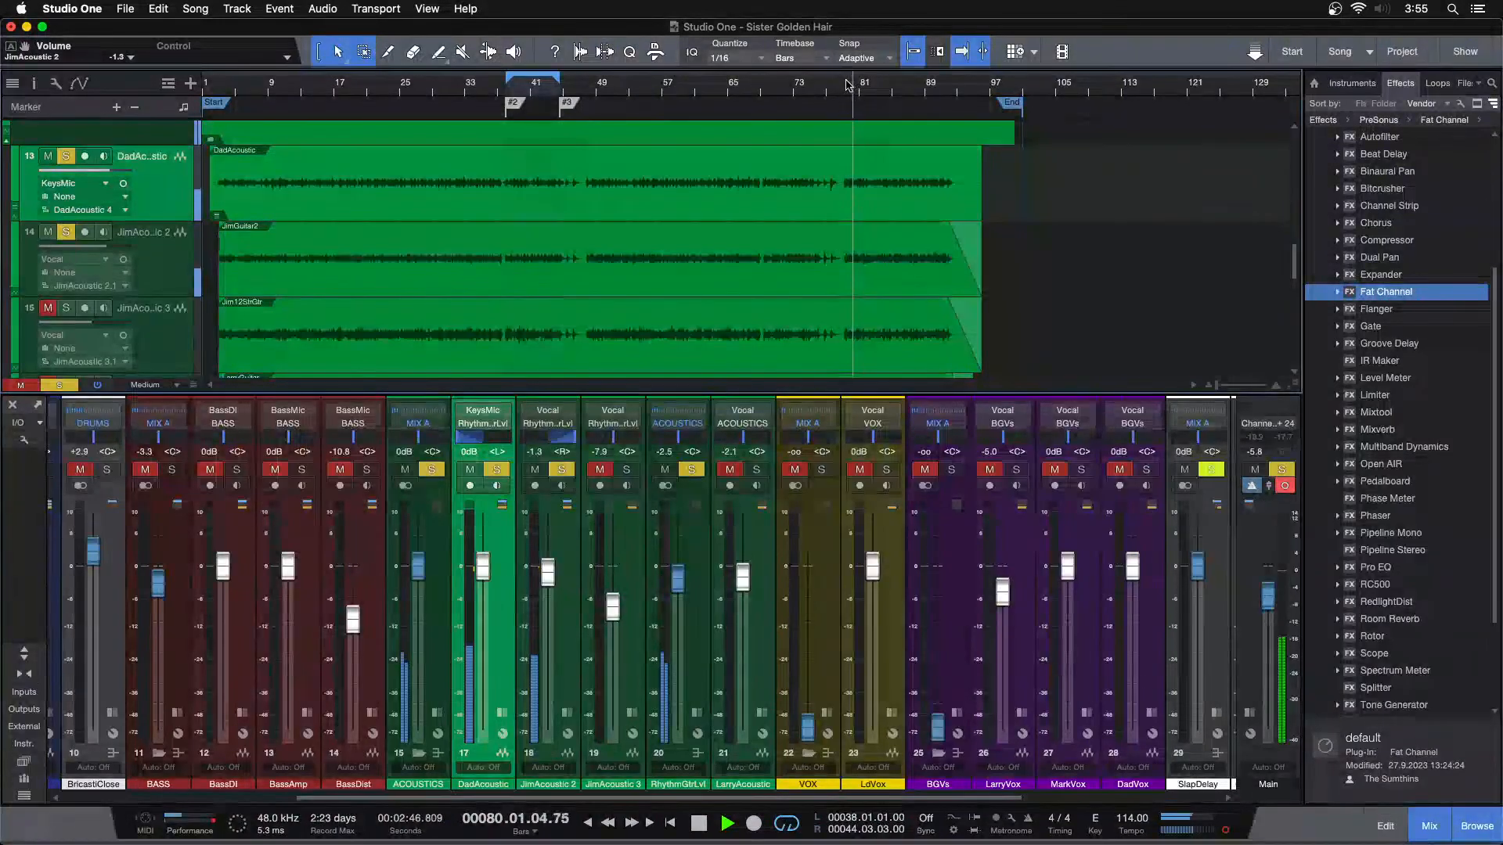
{"action": "left_click_drag", "start_coordinate": [845, 86], "coordinate": [690, 140]}
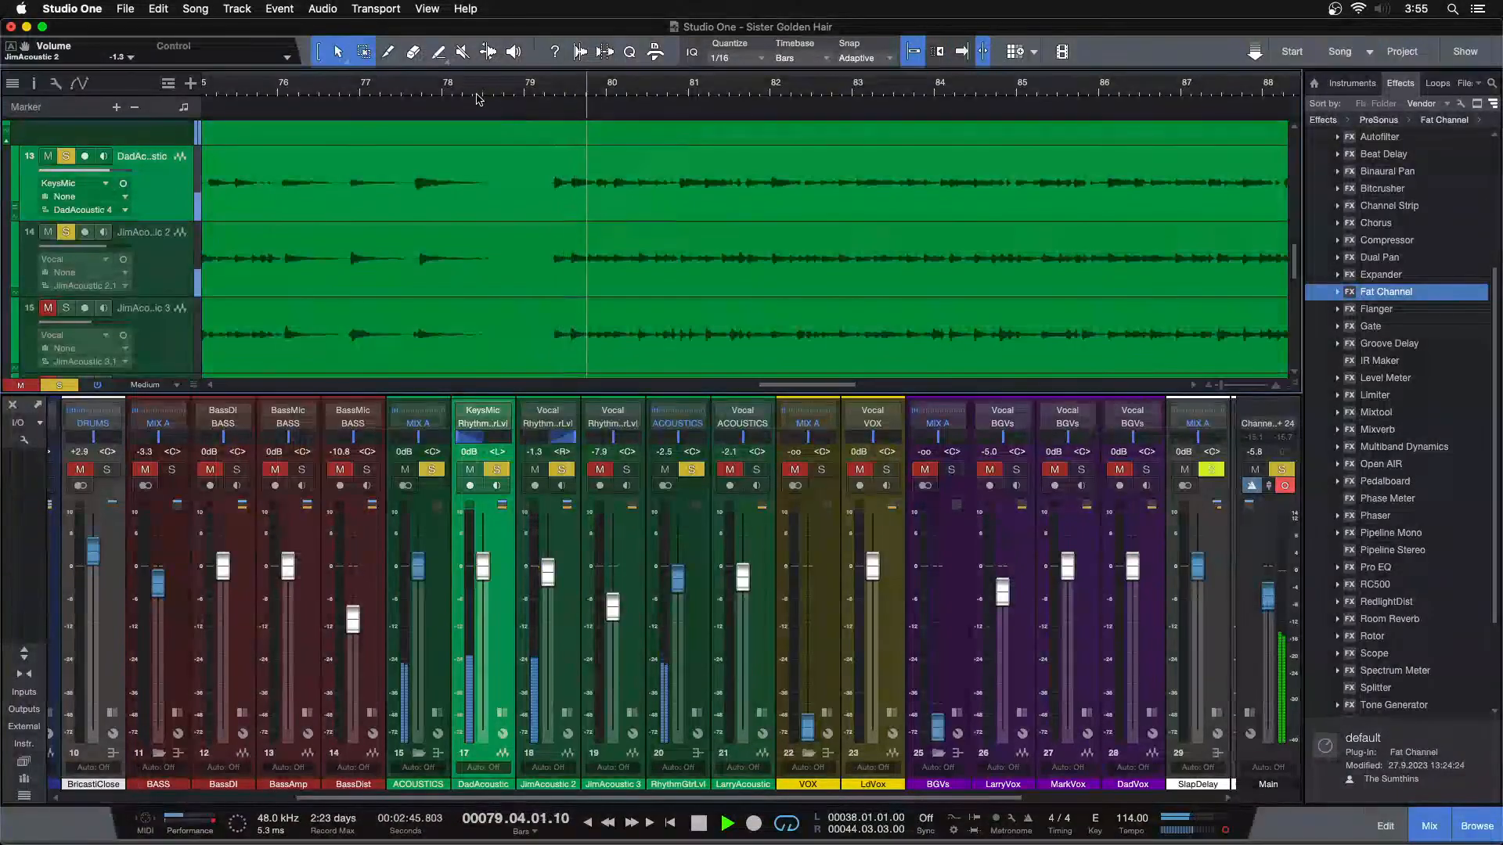
{"action": "left_click", "coordinate": [505, 94]}
{"action": "key", "text": "f"}
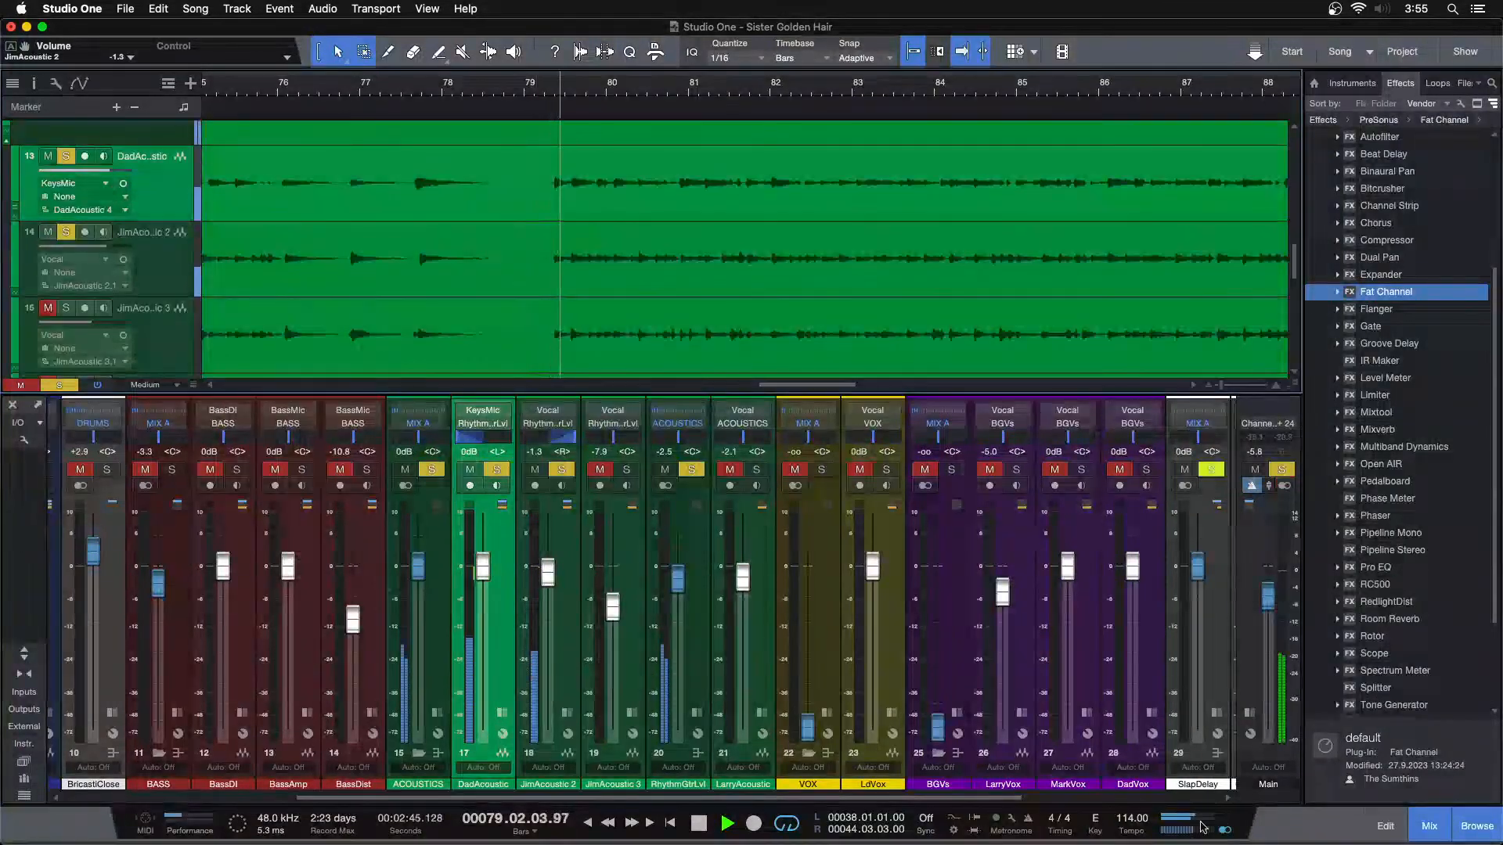
{"action": "left_click_drag", "start_coordinate": [547, 576], "coordinate": [546, 573]}
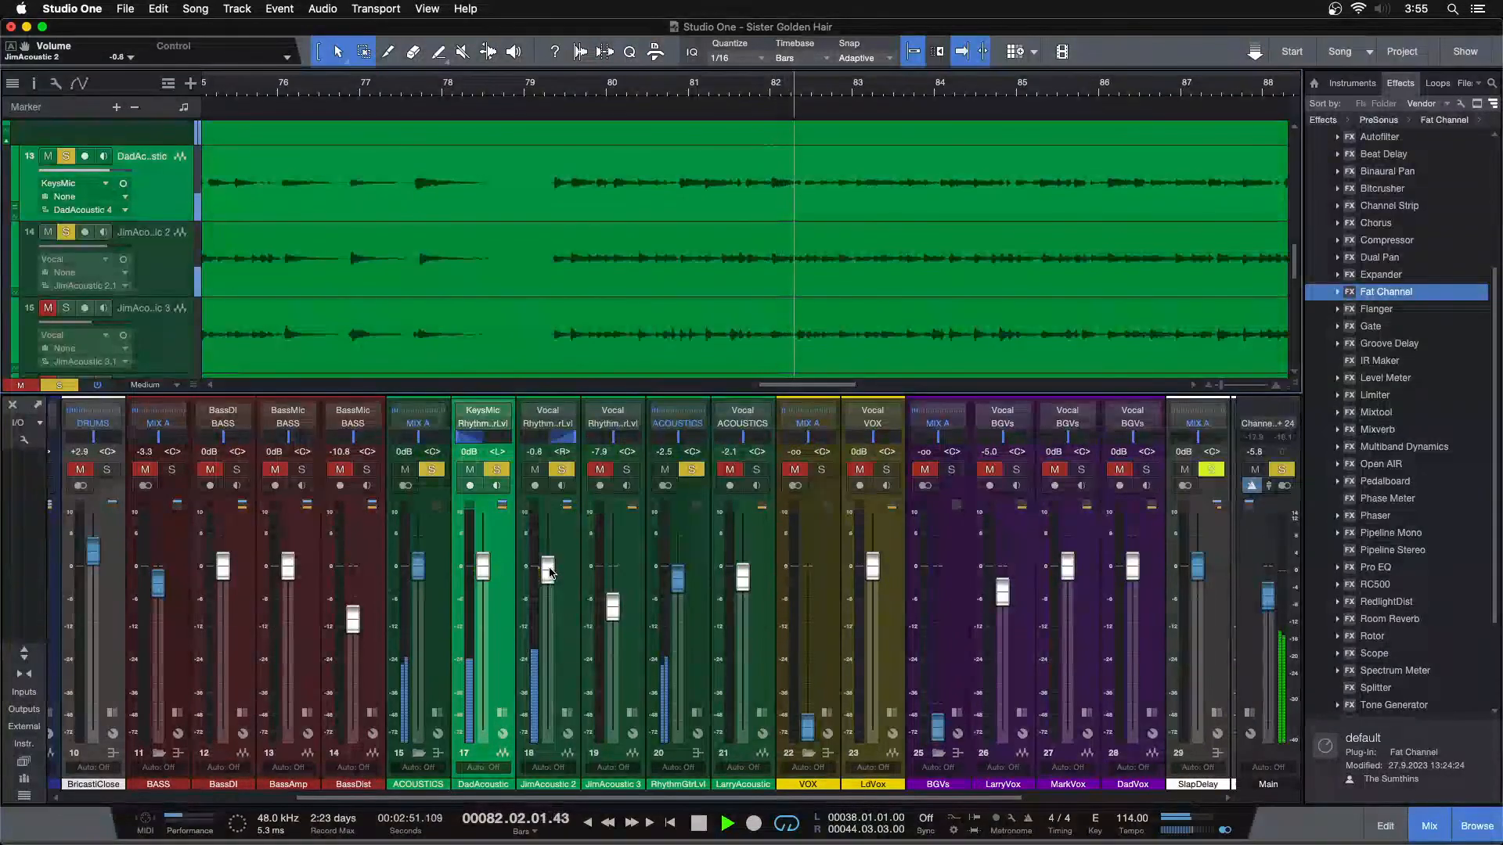
Balance the soloed guitars with DadAcoustic's volume at 0 dB and the RhythmGtrLvl volume at -2.1 dB
{"action": "left_click_drag", "start_coordinate": [483, 565], "coordinate": [485, 569]}
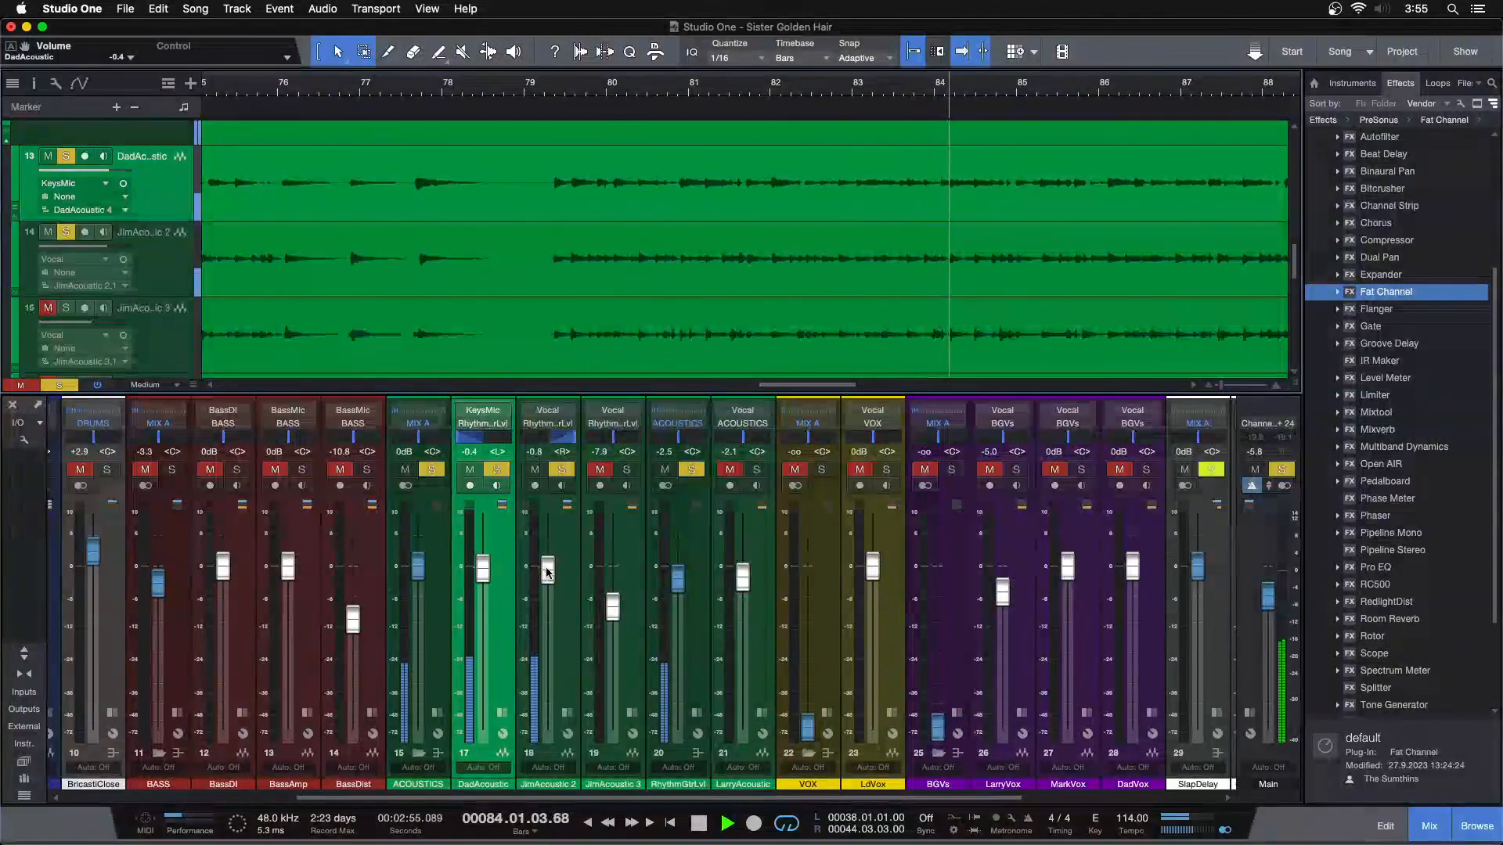
{"action": "left_click_drag", "start_coordinate": [681, 593], "coordinate": [681, 589]}
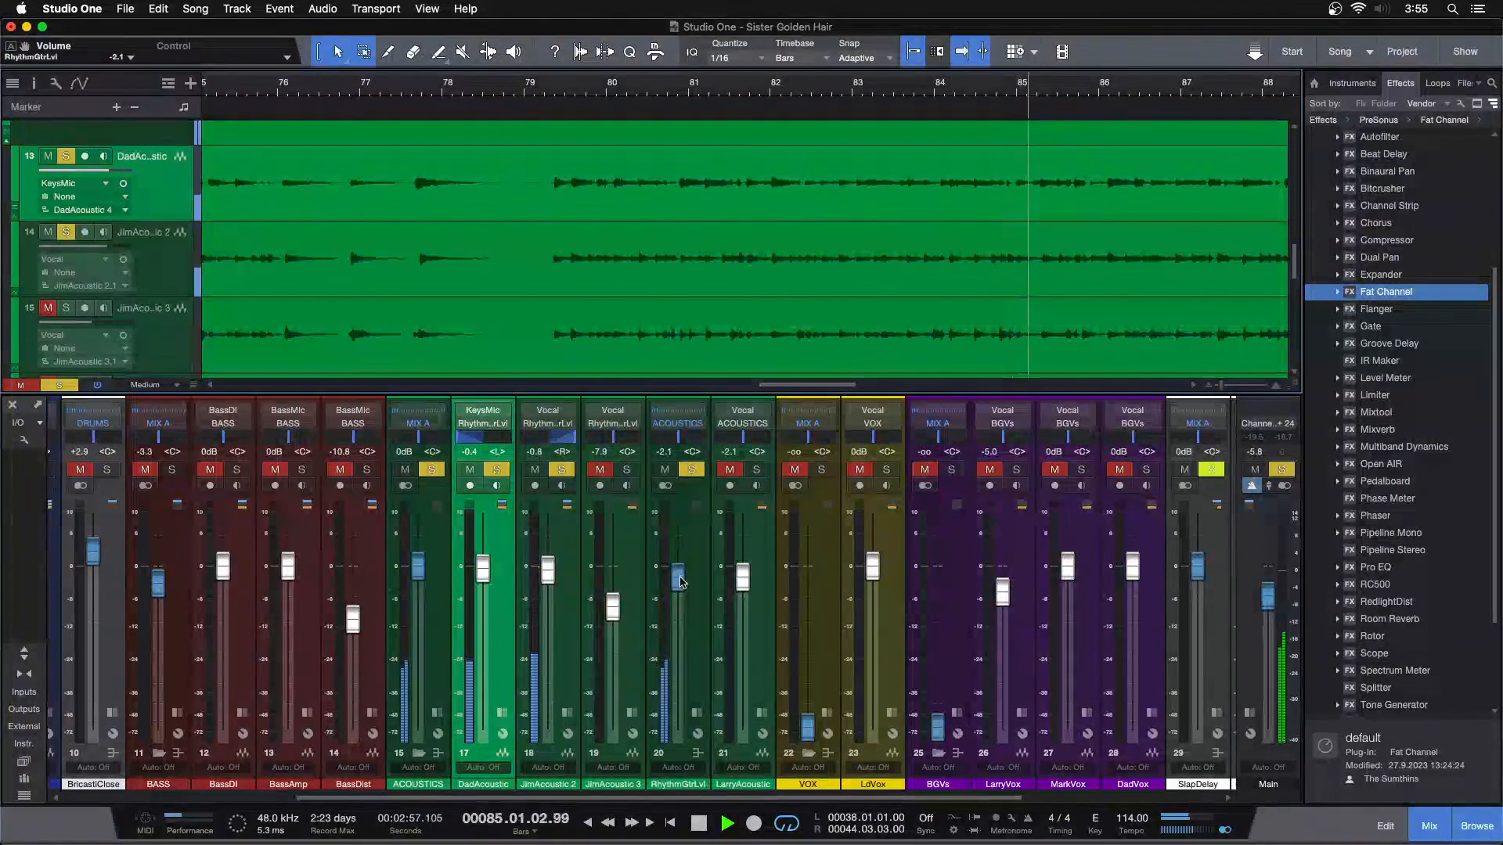
{"action": "left_click", "coordinate": [549, 643], "text": "shift"}
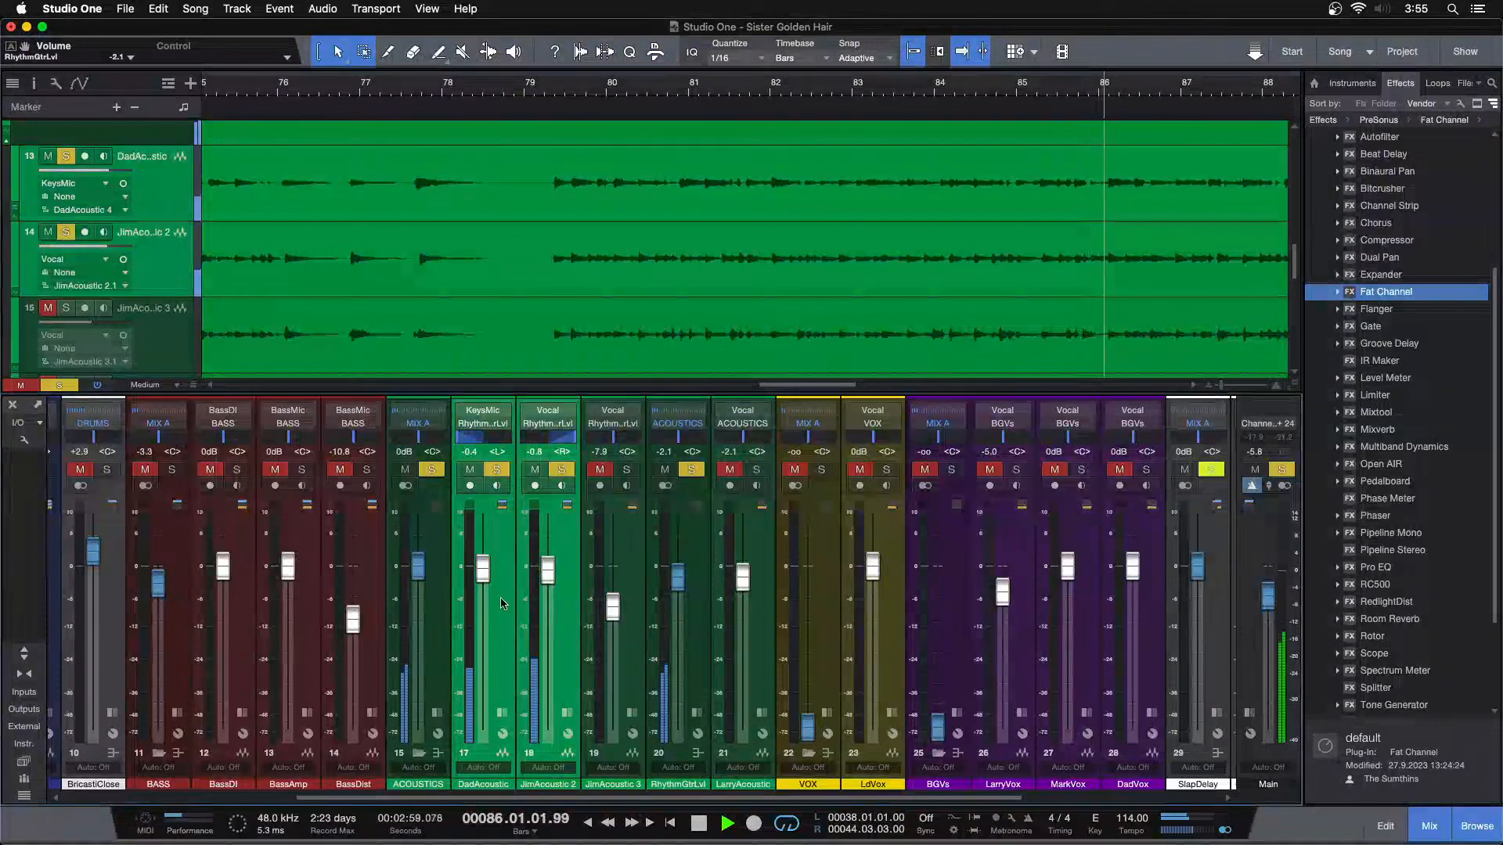
{"action": "left_click_drag", "start_coordinate": [483, 576], "coordinate": [548, 576]}
{"action": "left_click", "coordinate": [540, 618]}
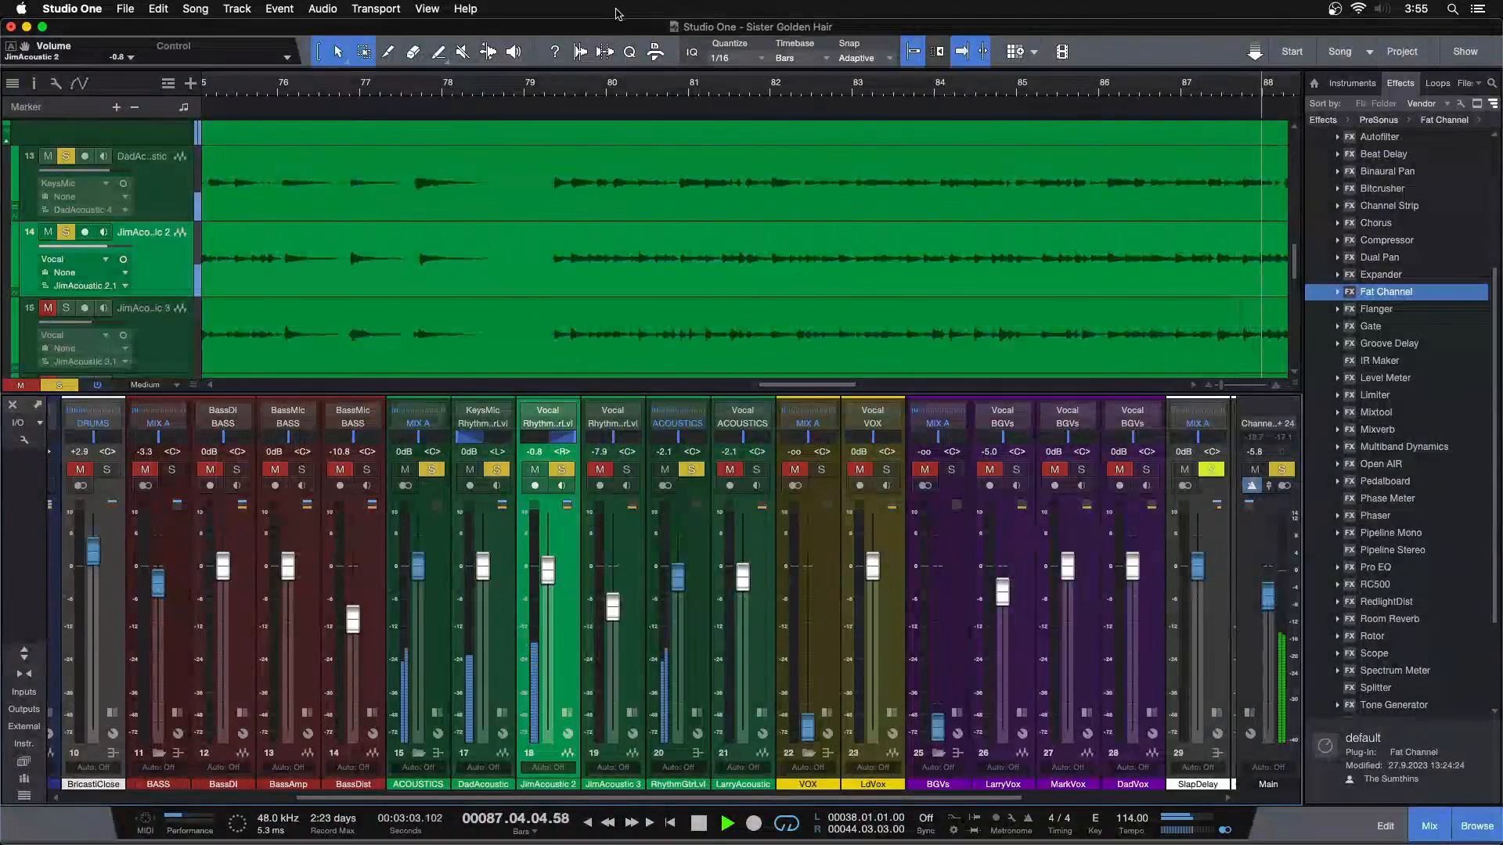
Replay earlier parts of the song, set JimAcoustic 2's volume to -1.3 dB, and stop playback
{"action": "left_click_drag", "start_coordinate": [593, 89], "coordinate": [756, 56]}
{"action": "left_click", "coordinate": [646, 91]}
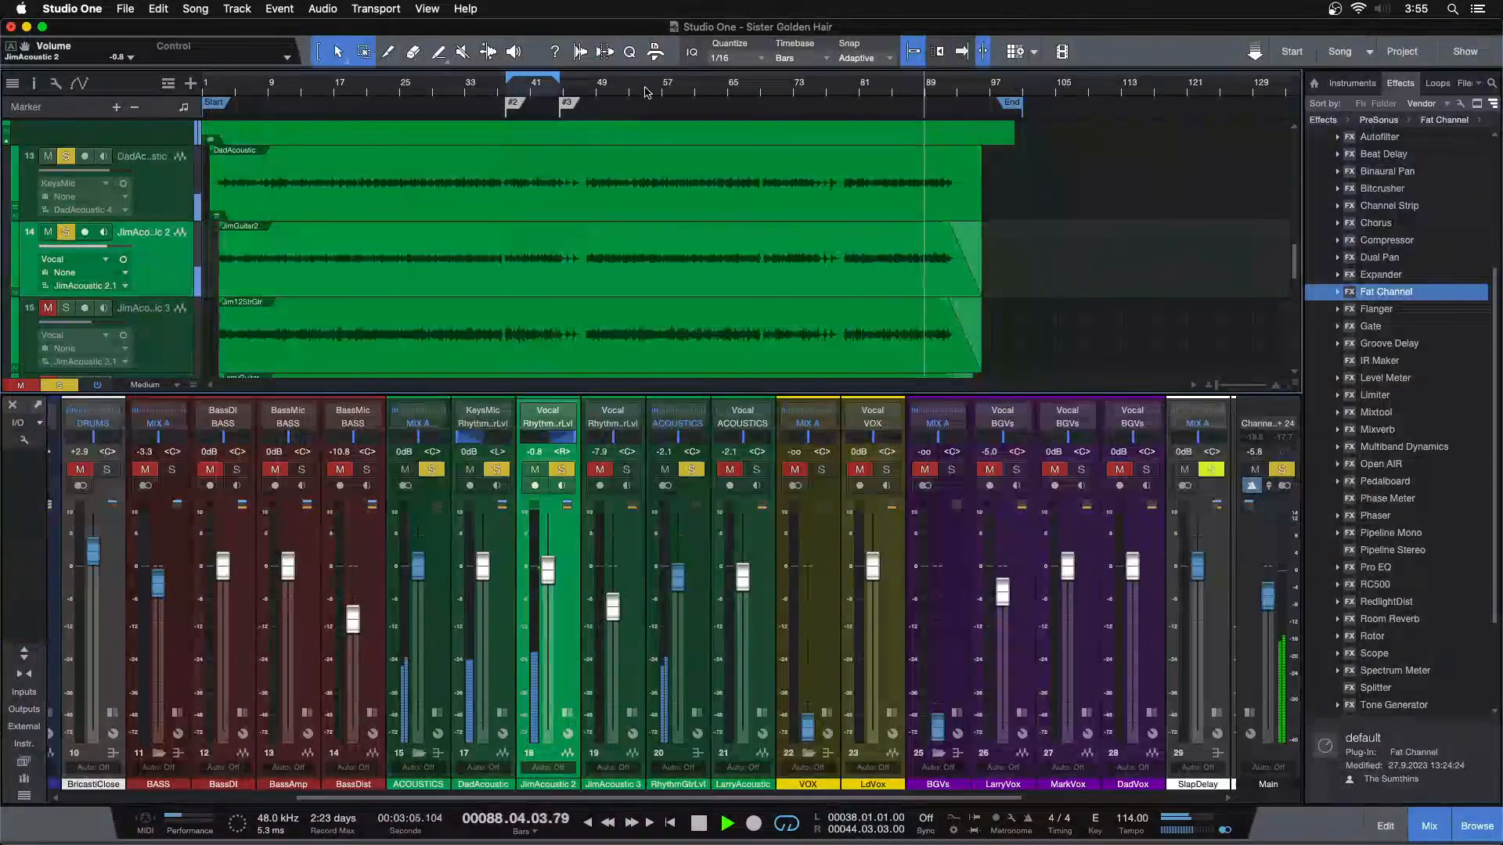
{"action": "key", "text": "f"}
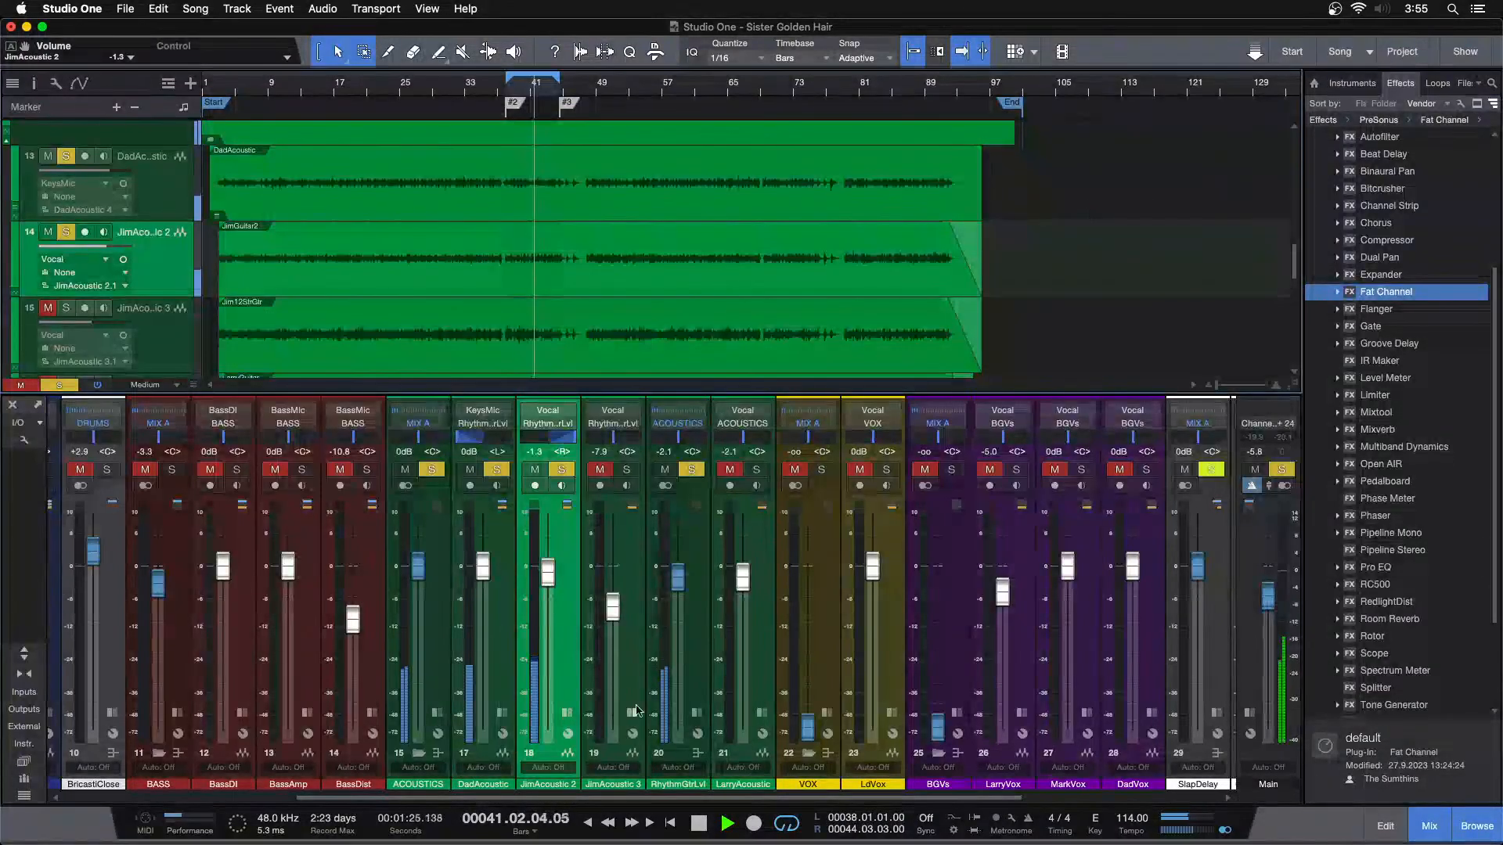
{"action": "left_click", "coordinate": [698, 712]}
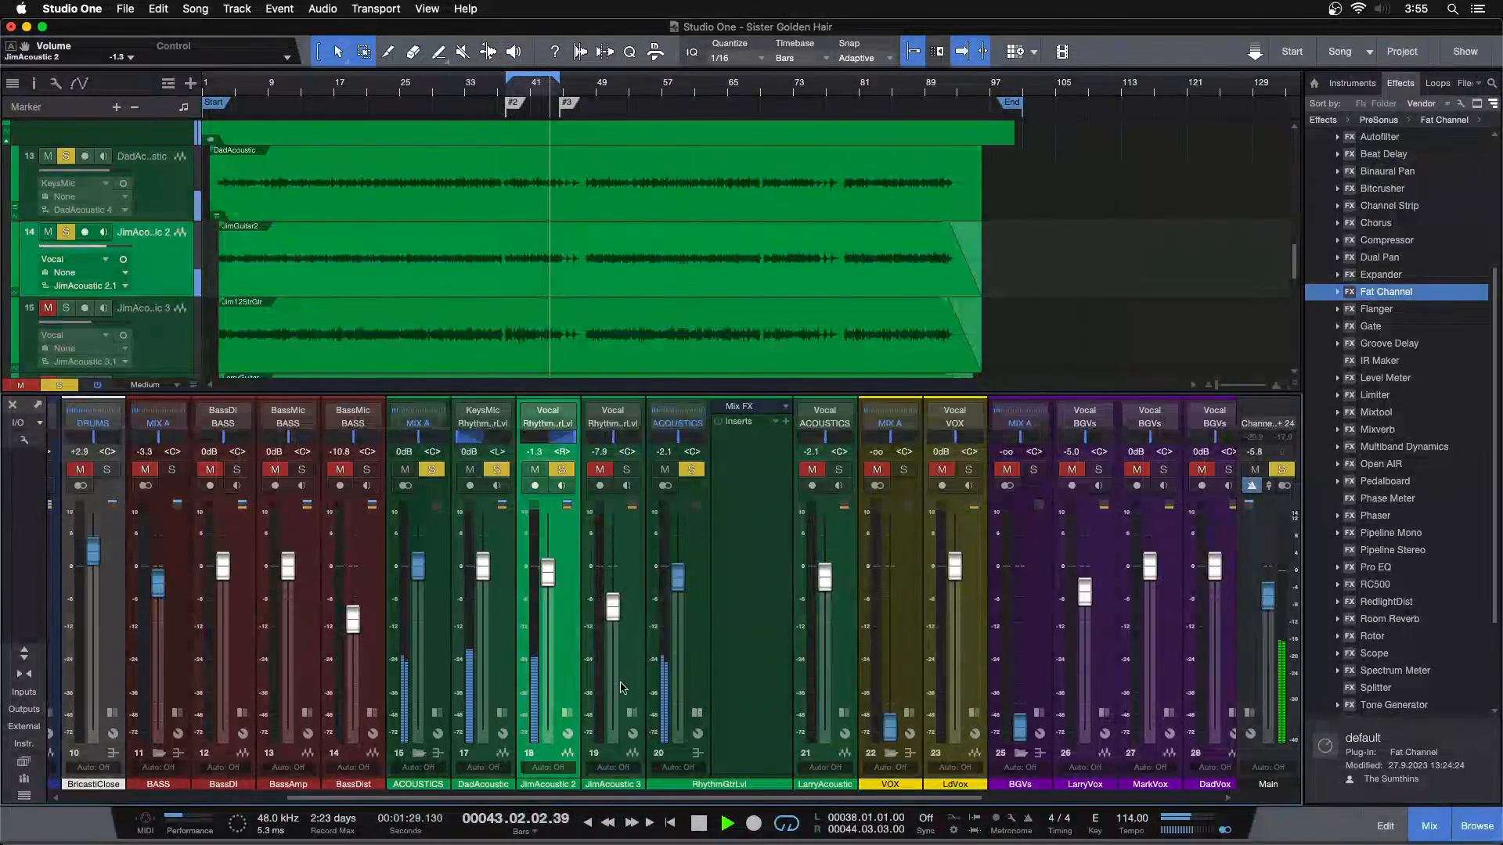
{"action": "key", "text": "space"}
Clear the guitar solos and solo only JimAcoustic 3
{"action": "left_click", "coordinate": [622, 473]}
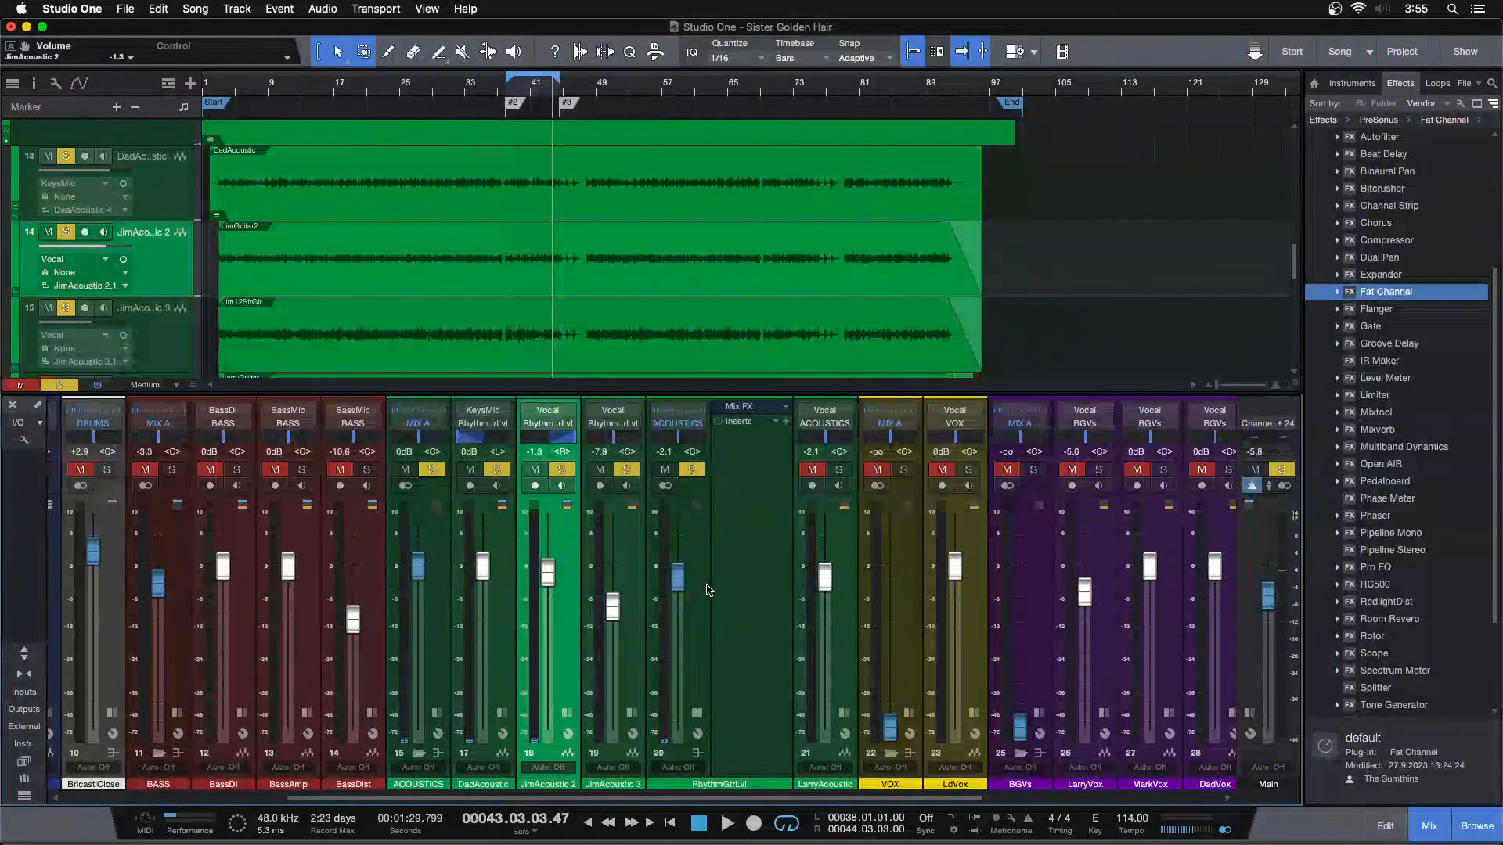
{"action": "left_click", "coordinate": [627, 470]}
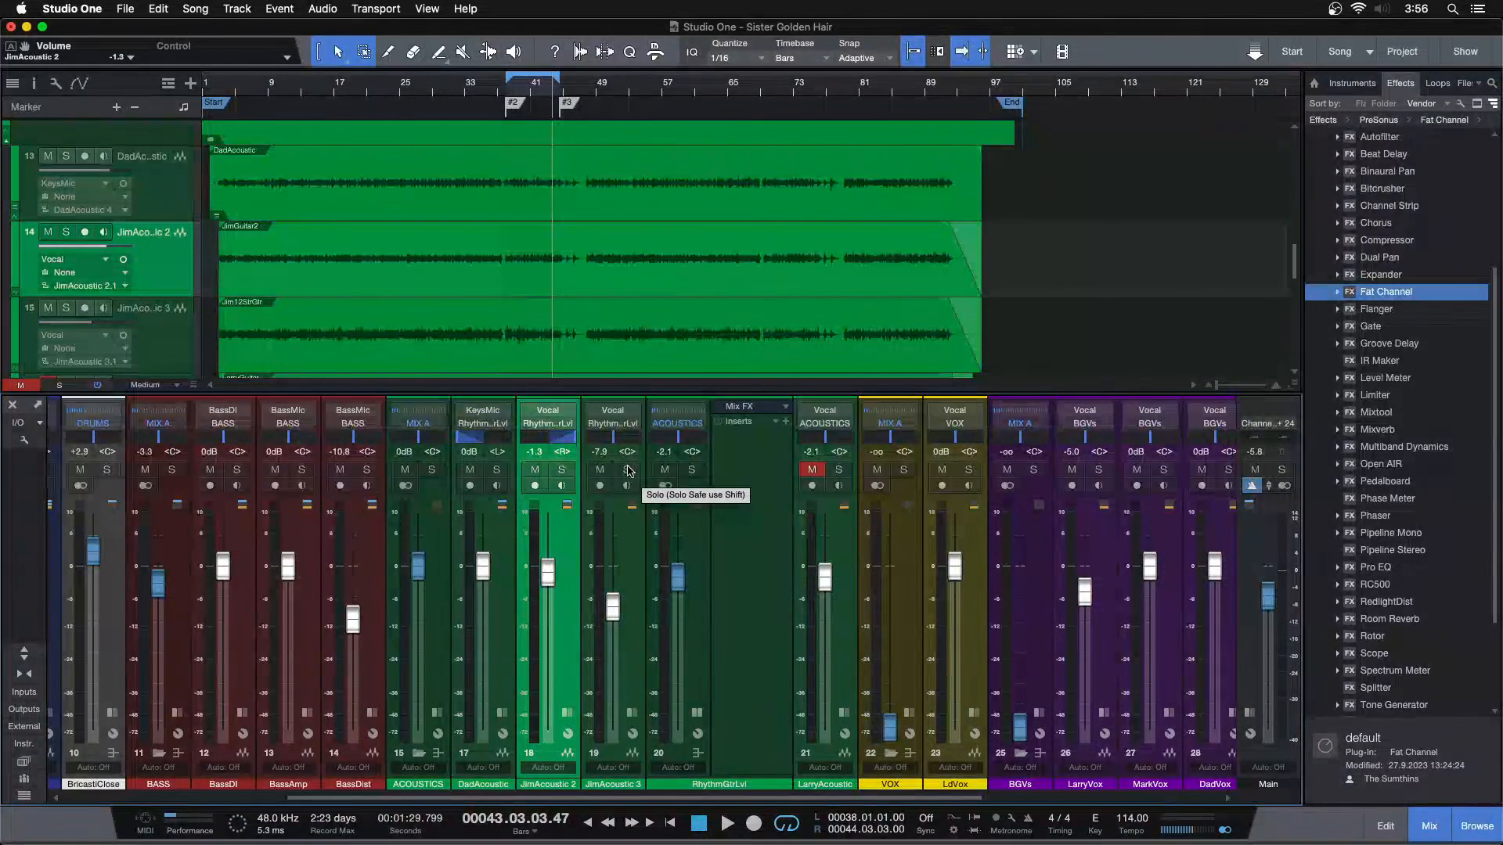
{"action": "left_click", "coordinate": [627, 470]}
Play JimAcoustic 3 from bar 38 and insert a Pro EQ on its channel
{"action": "left_click_drag", "start_coordinate": [537, 91], "coordinate": [617, 128]}
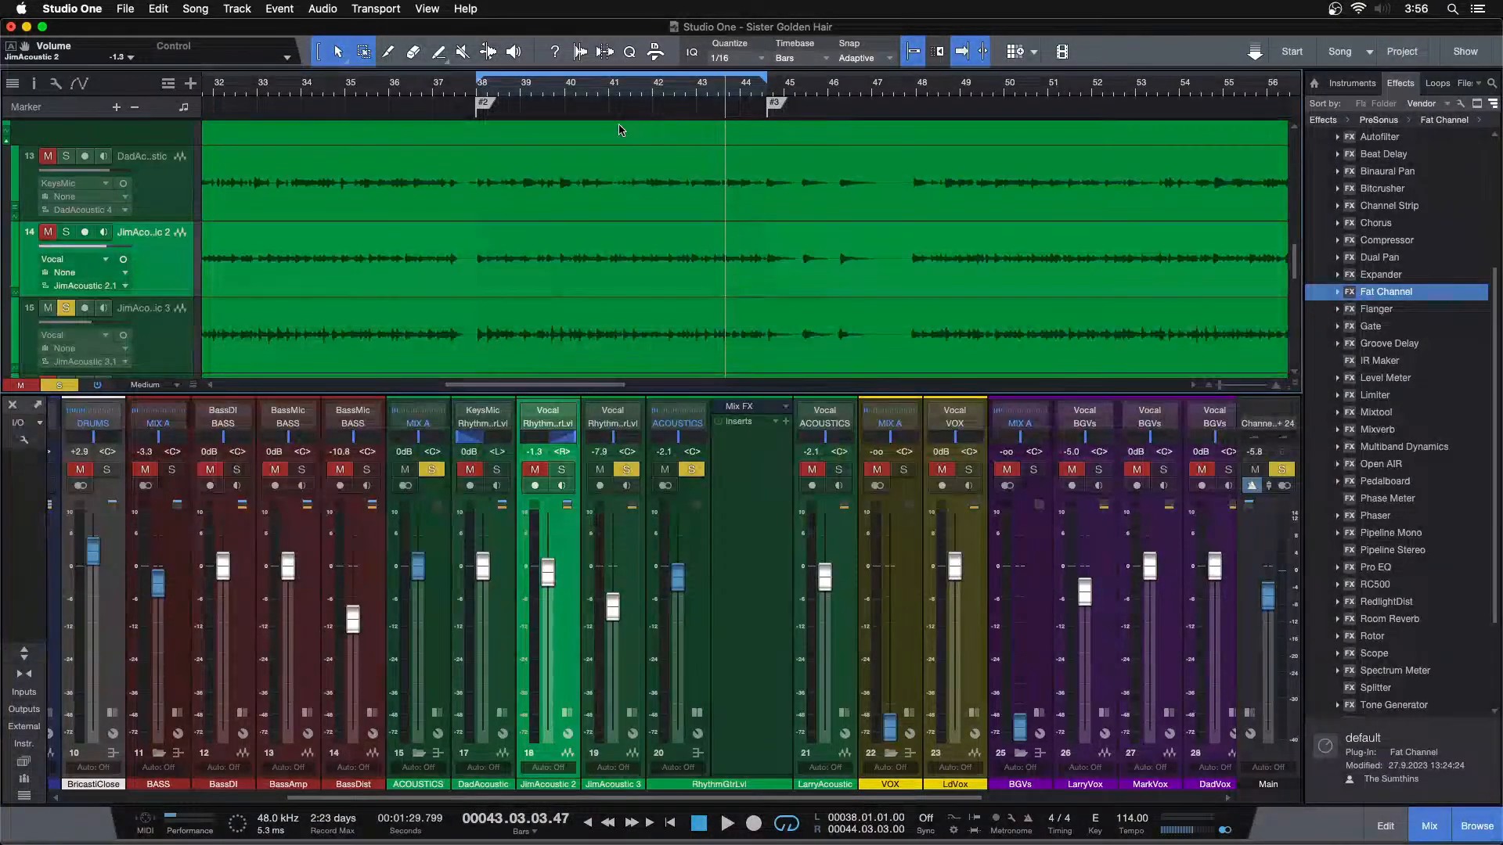
{"action": "left_click", "coordinate": [633, 712]}
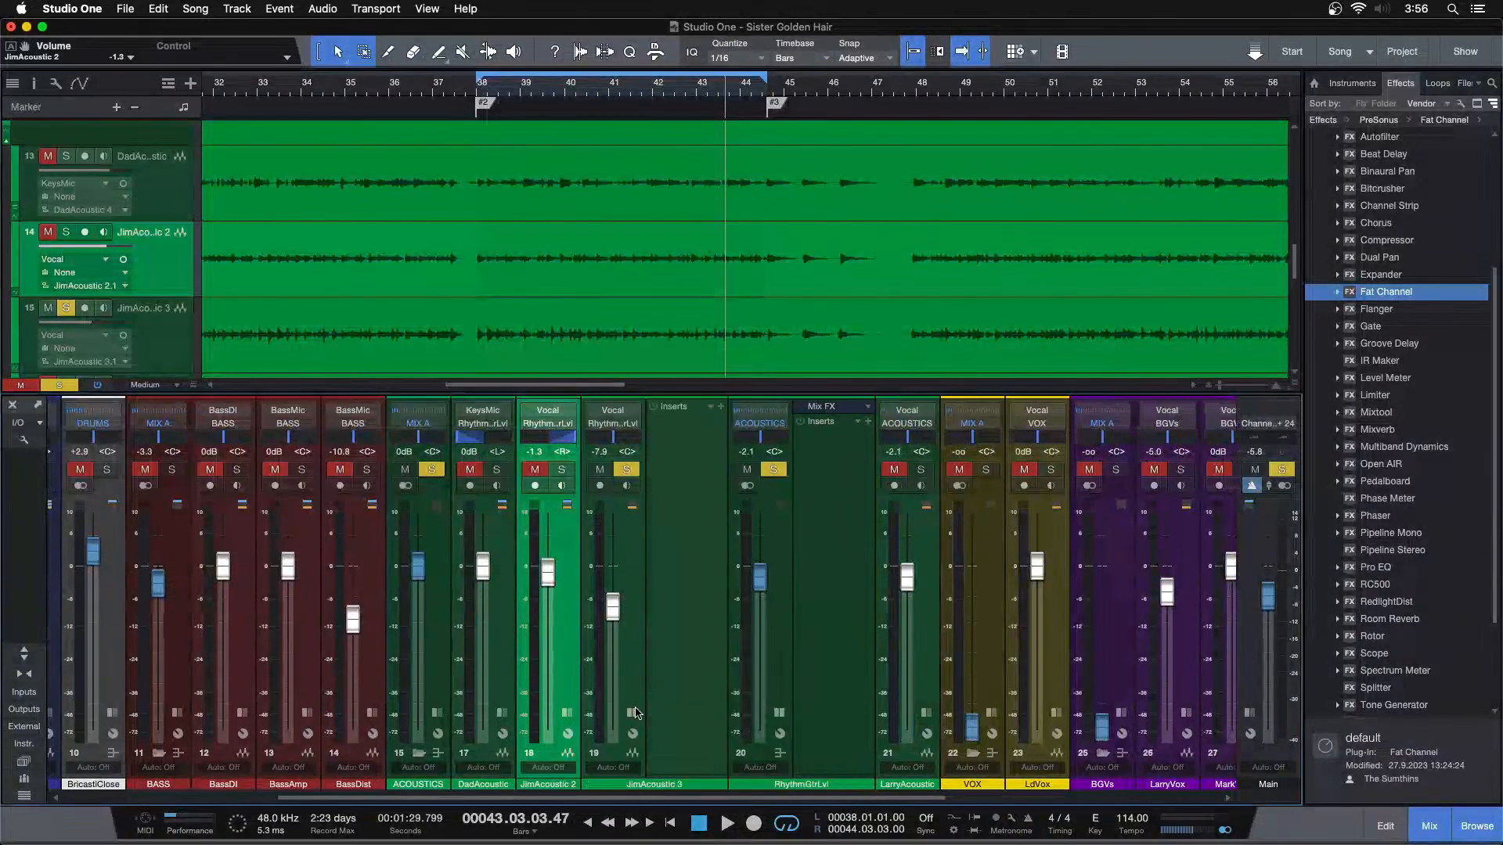
{"action": "left_click", "coordinate": [683, 659]}
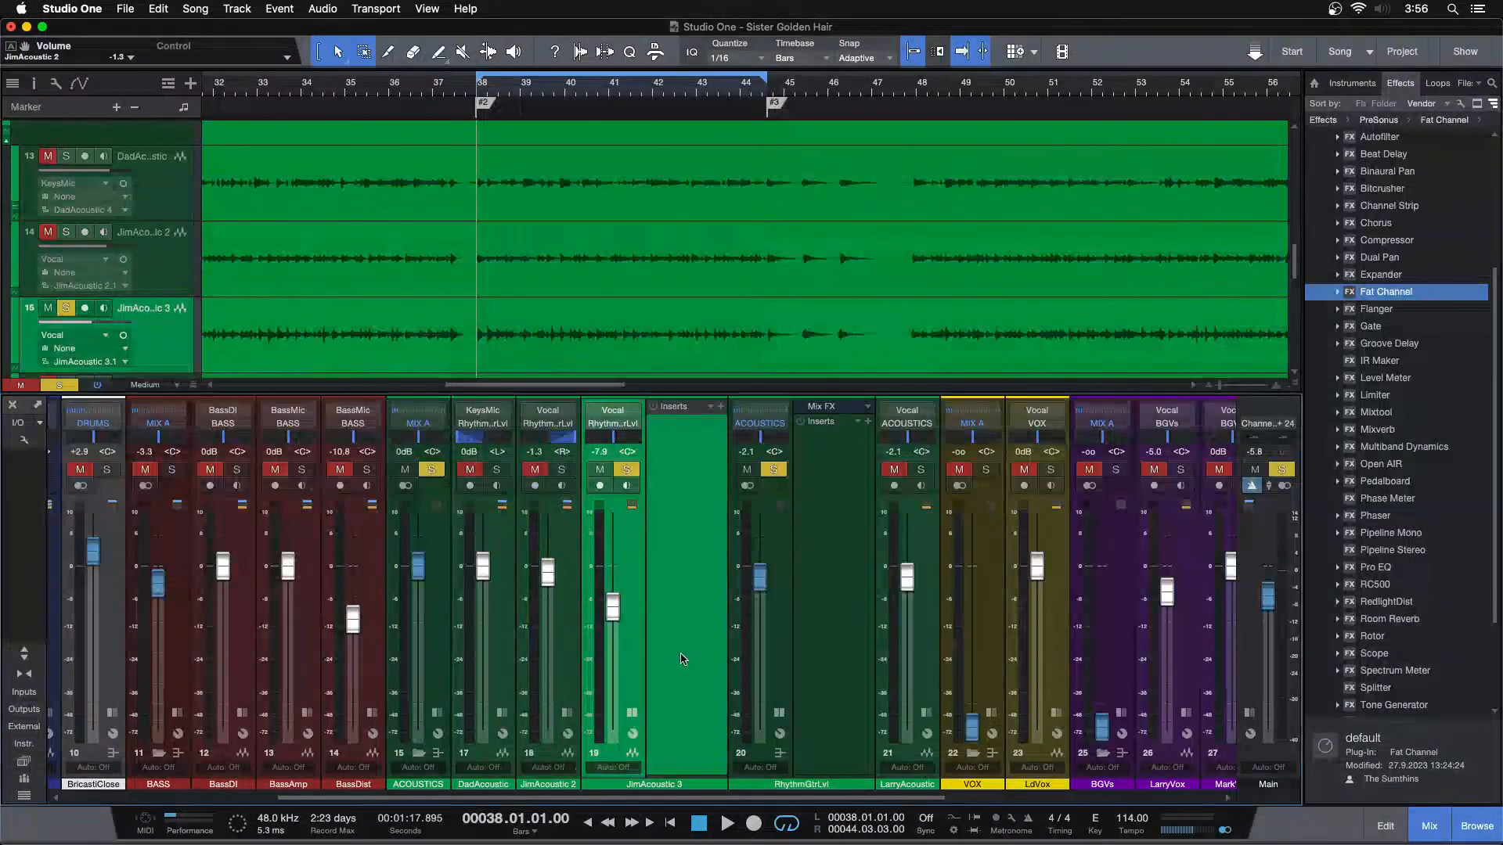
{"action": "key", "text": "space"}
{"action": "left_click_drag", "start_coordinate": [1374, 569], "coordinate": [687, 468]}
Play JimAcoustic 3 from around bar 19 and turn on its Pro EQ low cut at 138 Hz
{"action": "left_click_drag", "start_coordinate": [583, 88], "coordinate": [665, 46]}
{"action": "scroll", "coordinate": [722, 292], "scroll_direction": "down", "scroll_amount": 2}
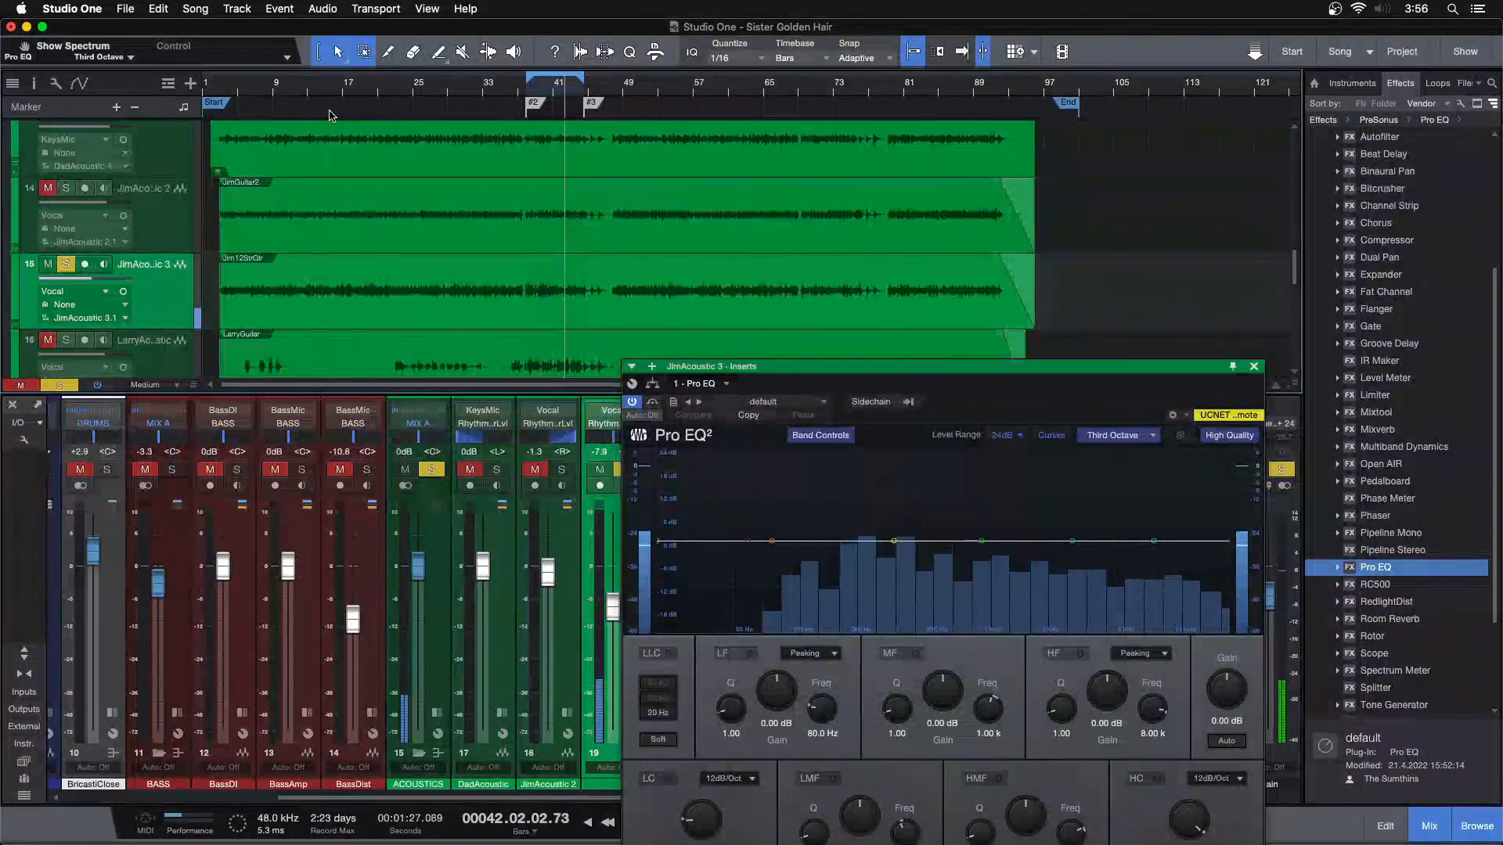
{"action": "left_click", "coordinate": [361, 91]}
{"action": "key", "text": "f"}
{"action": "left_click", "coordinate": [669, 778]}
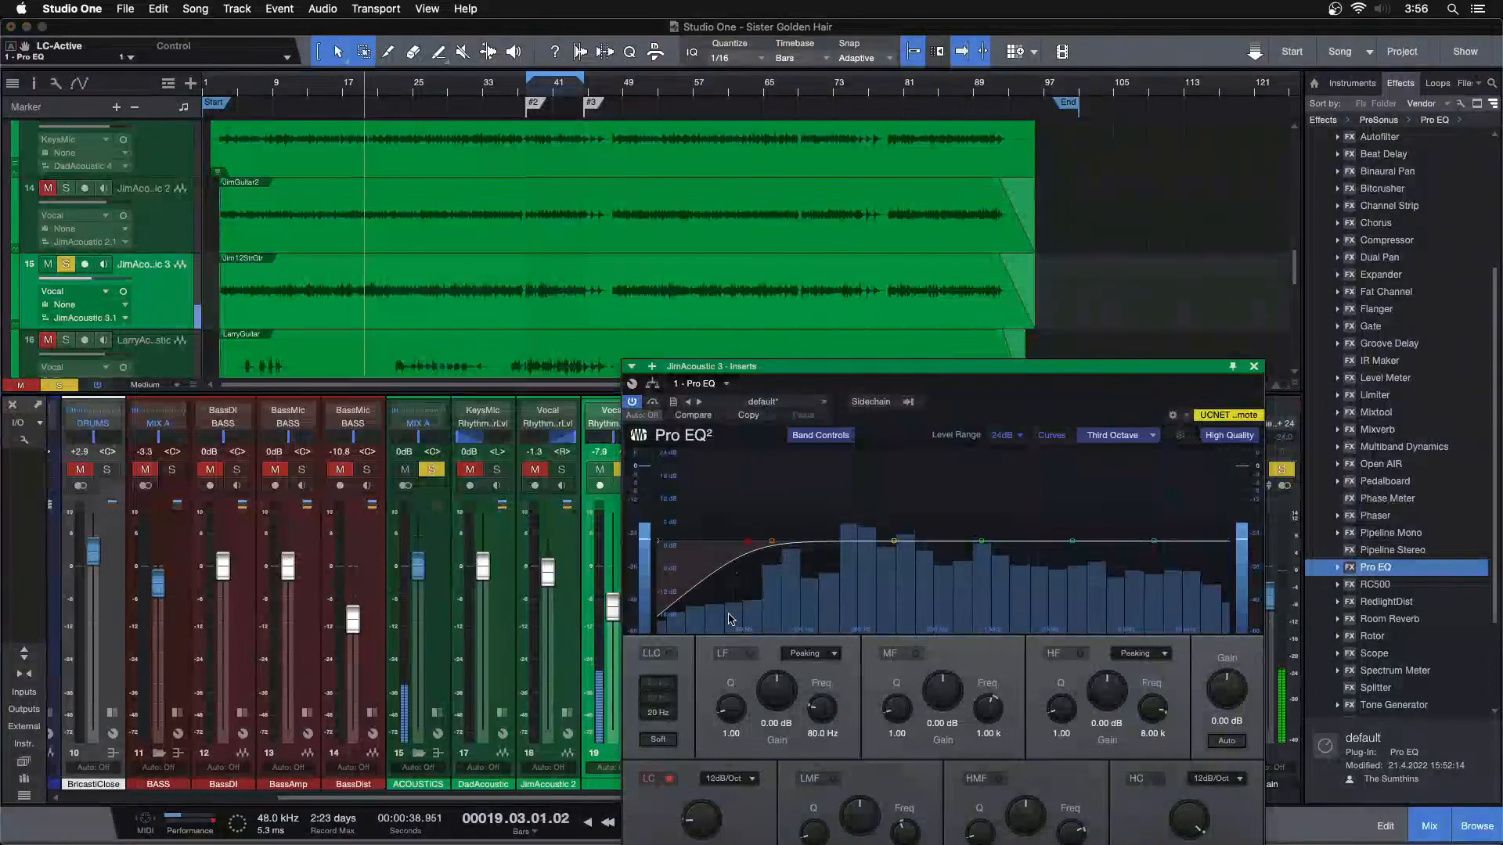
{"action": "scroll", "coordinate": [713, 816], "scroll_direction": "up", "scroll_amount": 5}
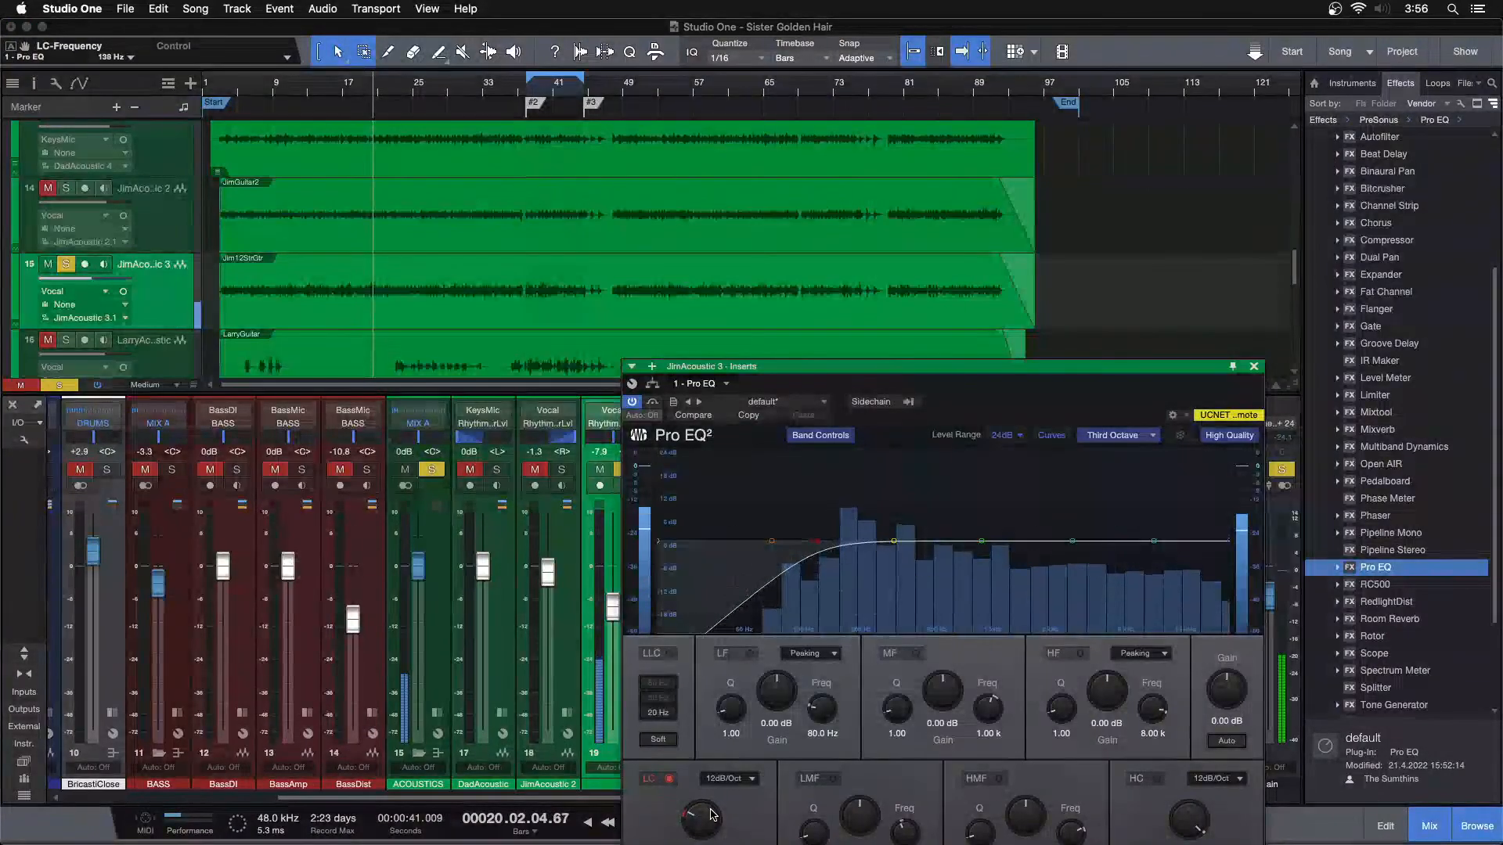
Sweep the Pro EQ's low-mid band on JimAcoustic 3, cut 4.32 dB at 253 Hz, and close the EQ
{"action": "left_click_drag", "start_coordinate": [892, 542], "coordinate": [867, 461]}
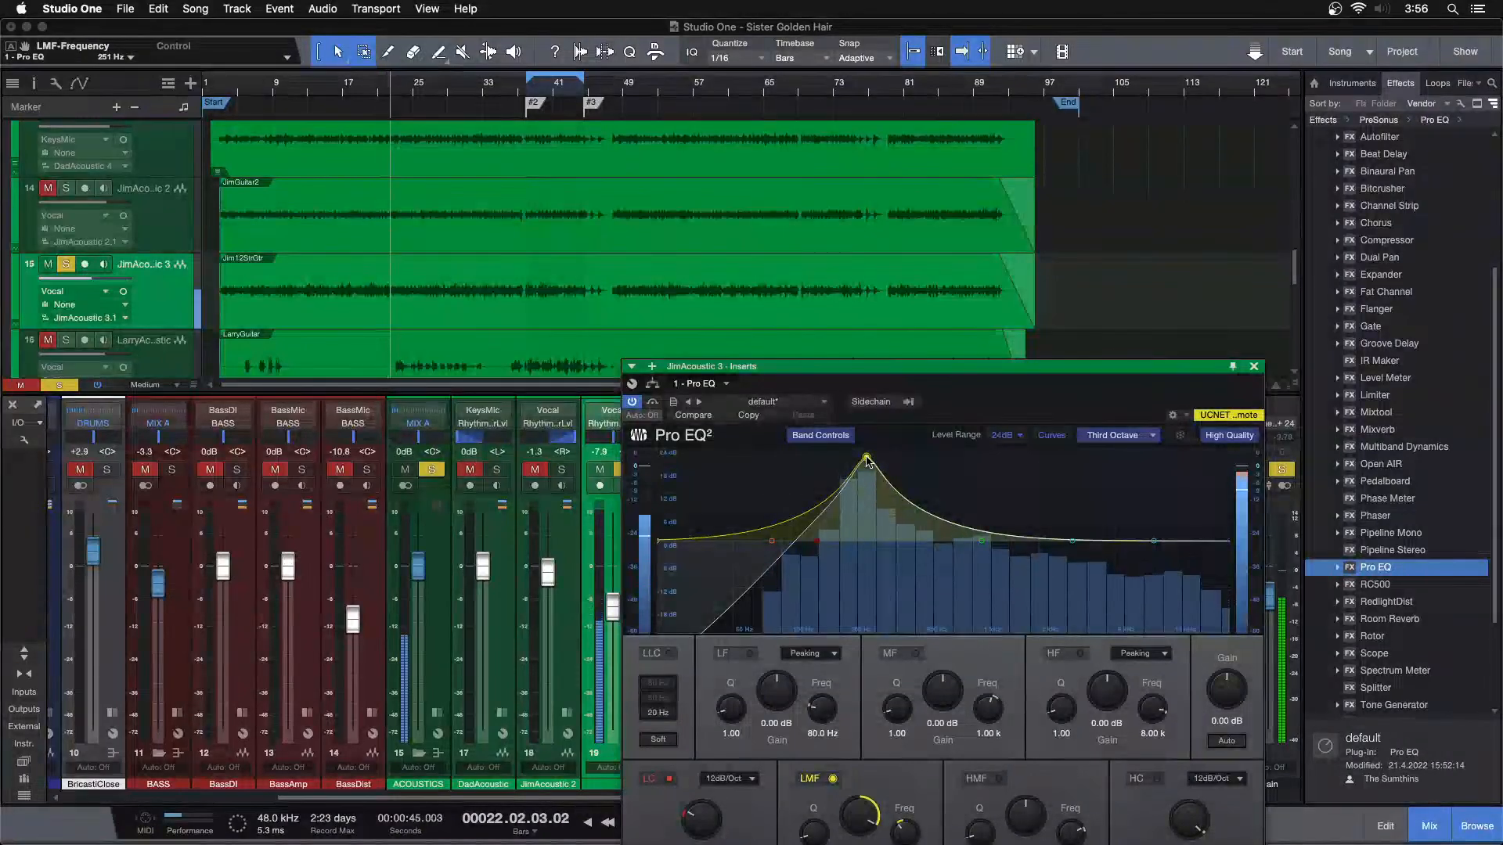
{"action": "left_click_drag", "start_coordinate": [939, 367], "coordinate": [843, 299]}
{"action": "scroll", "coordinate": [767, 745], "scroll_direction": "down", "scroll_amount": 10}
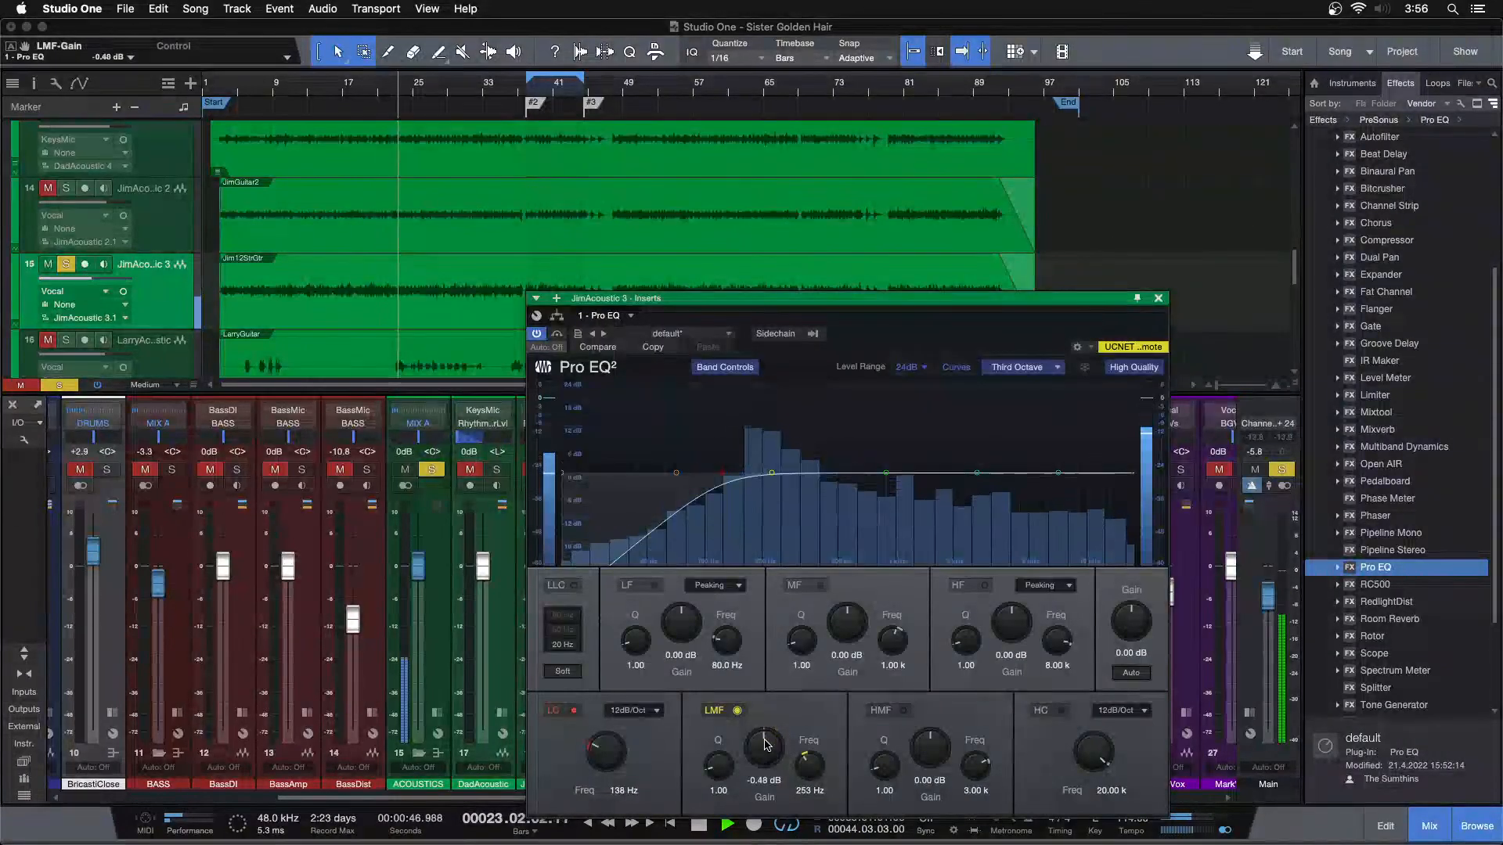
{"action": "scroll", "coordinate": [767, 745], "scroll_direction": "down", "scroll_amount": 3}
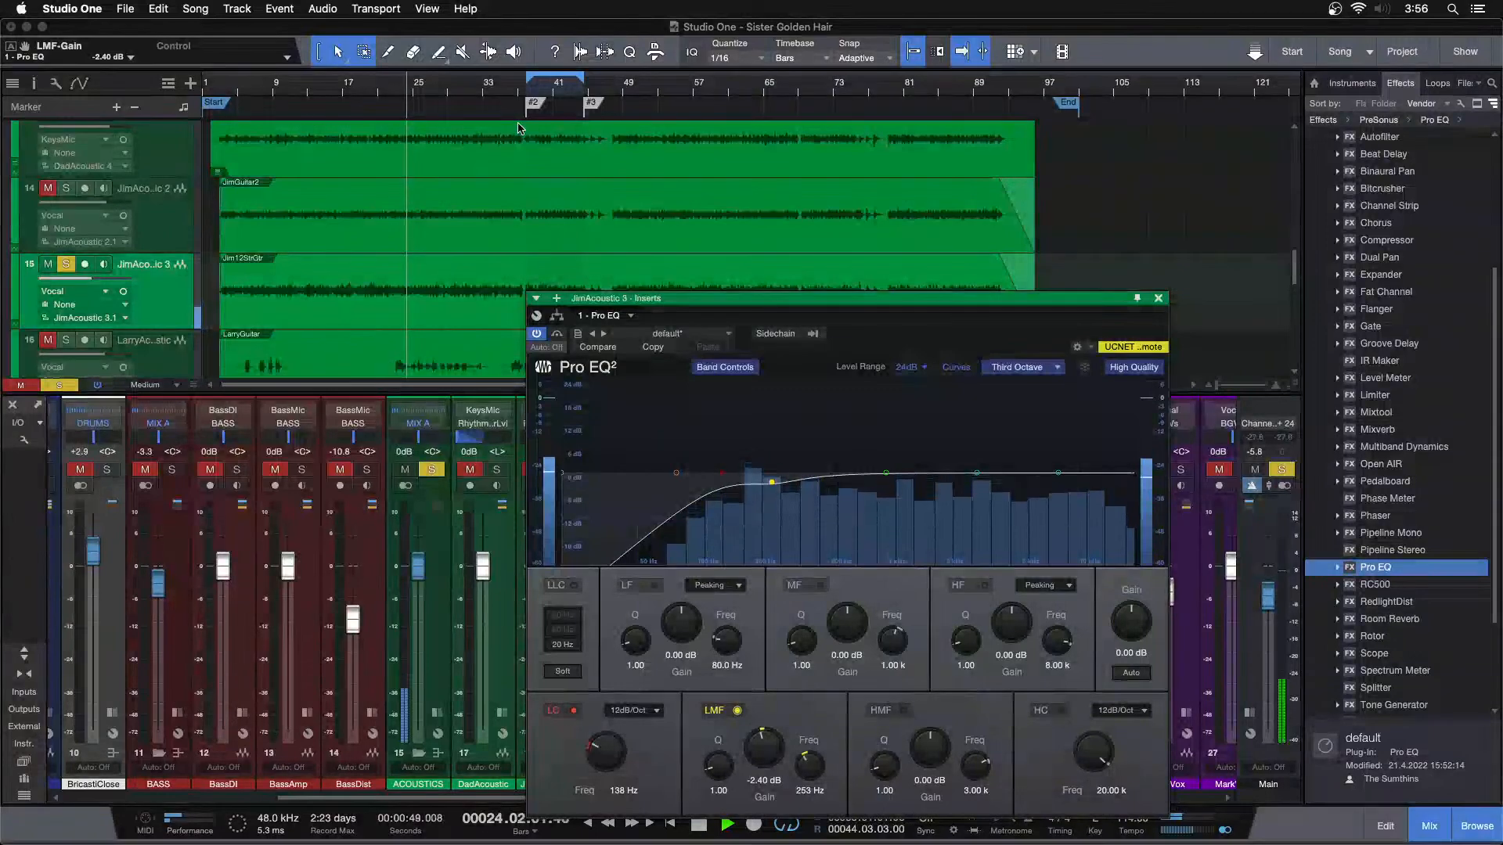
{"action": "scroll", "coordinate": [767, 748], "scroll_direction": "down", "scroll_amount": 5}
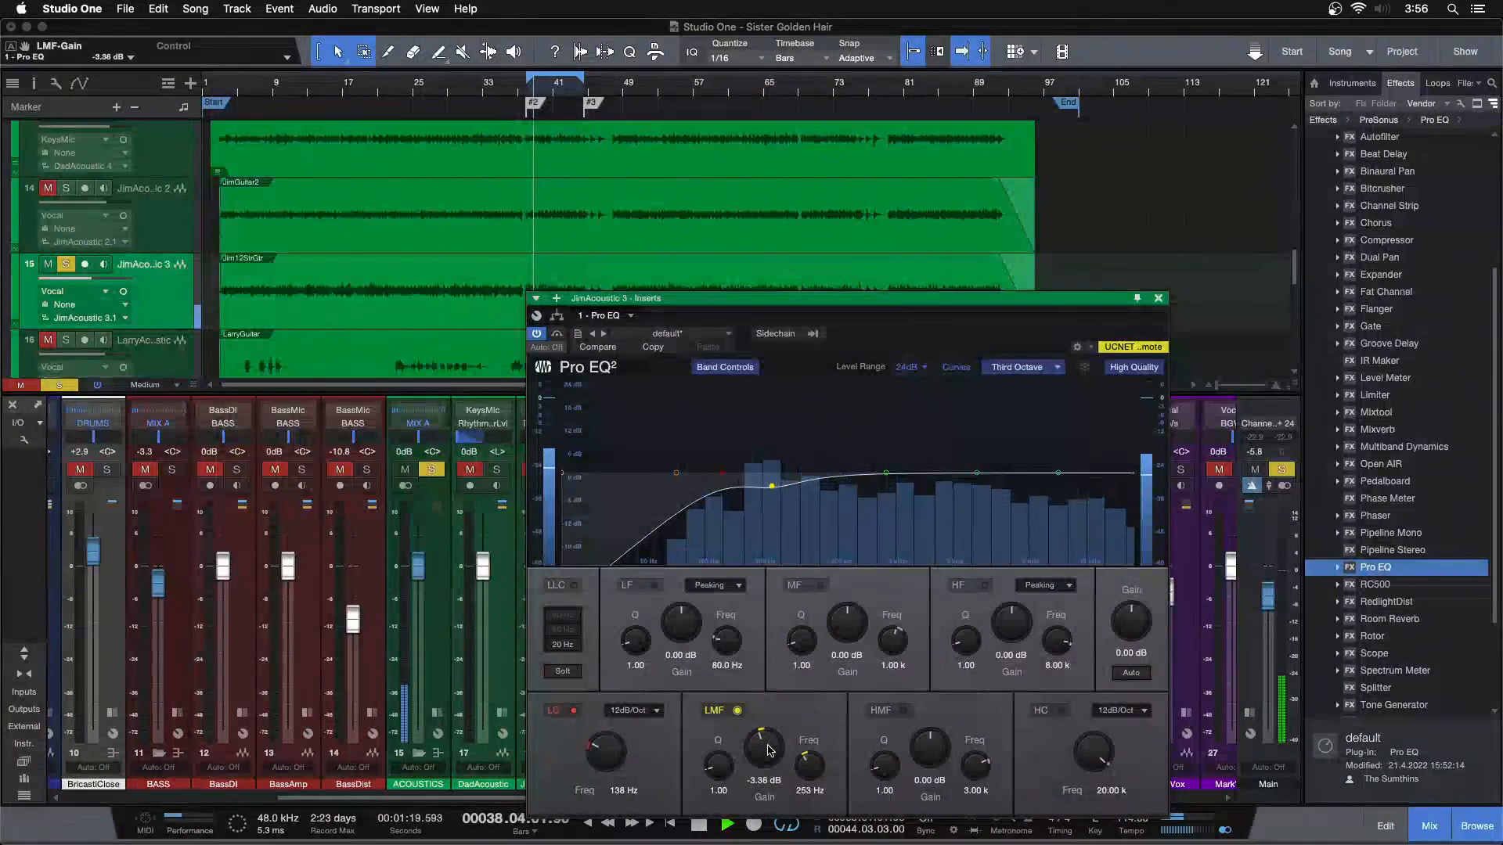
{"action": "scroll", "coordinate": [767, 750], "scroll_direction": "down", "scroll_amount": 2}
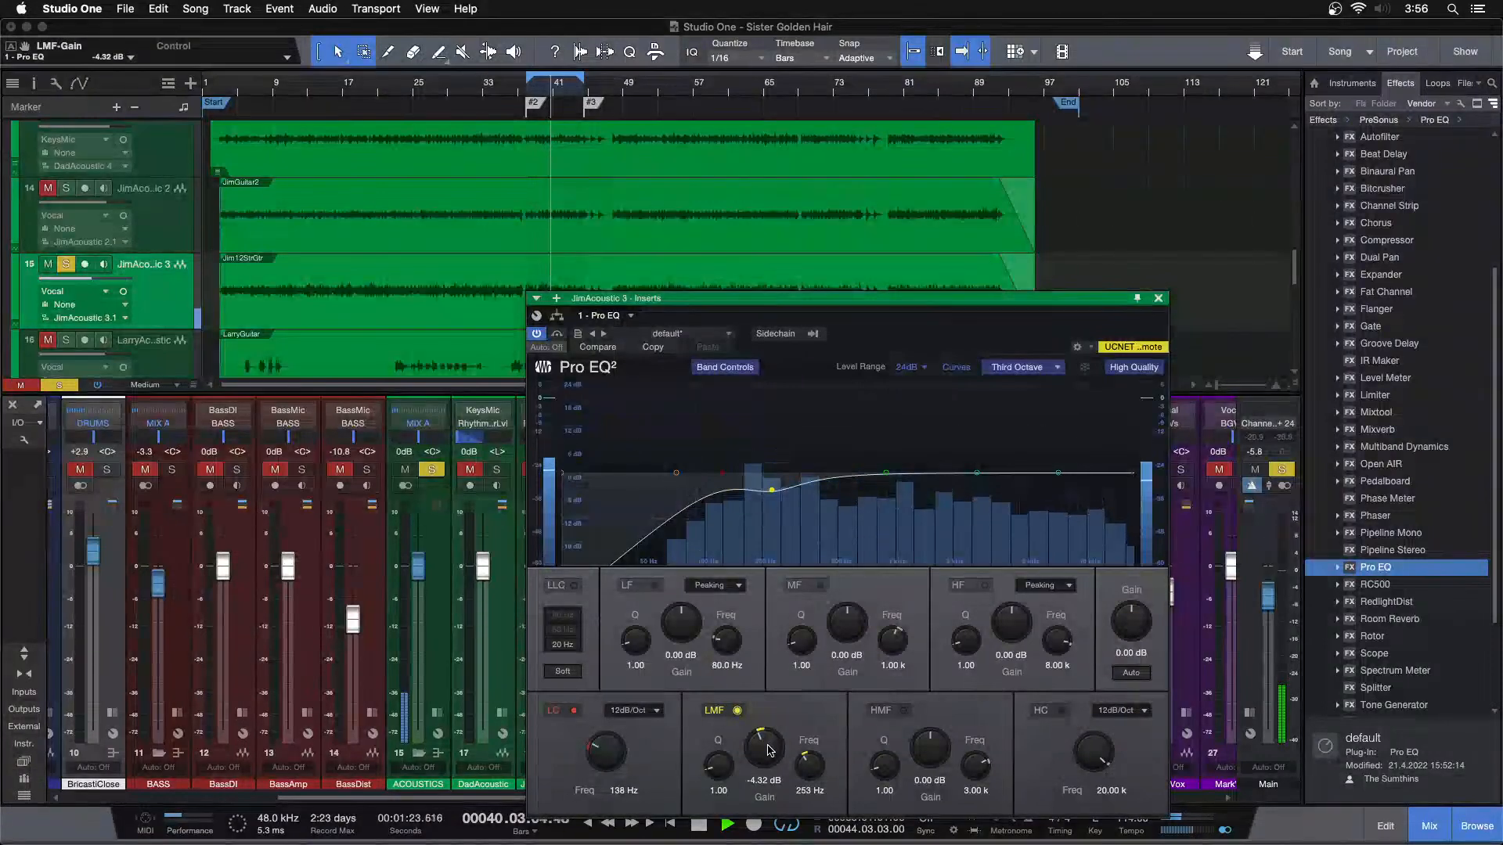
{"action": "left_click", "coordinate": [1158, 298]}
Copy JimAcoustic 2's Fat Channel to JimAcoustic 3 and set its FET compressor input to -22.40 dB and output to -21.28 dB
{"action": "left_click", "coordinate": [566, 712]}
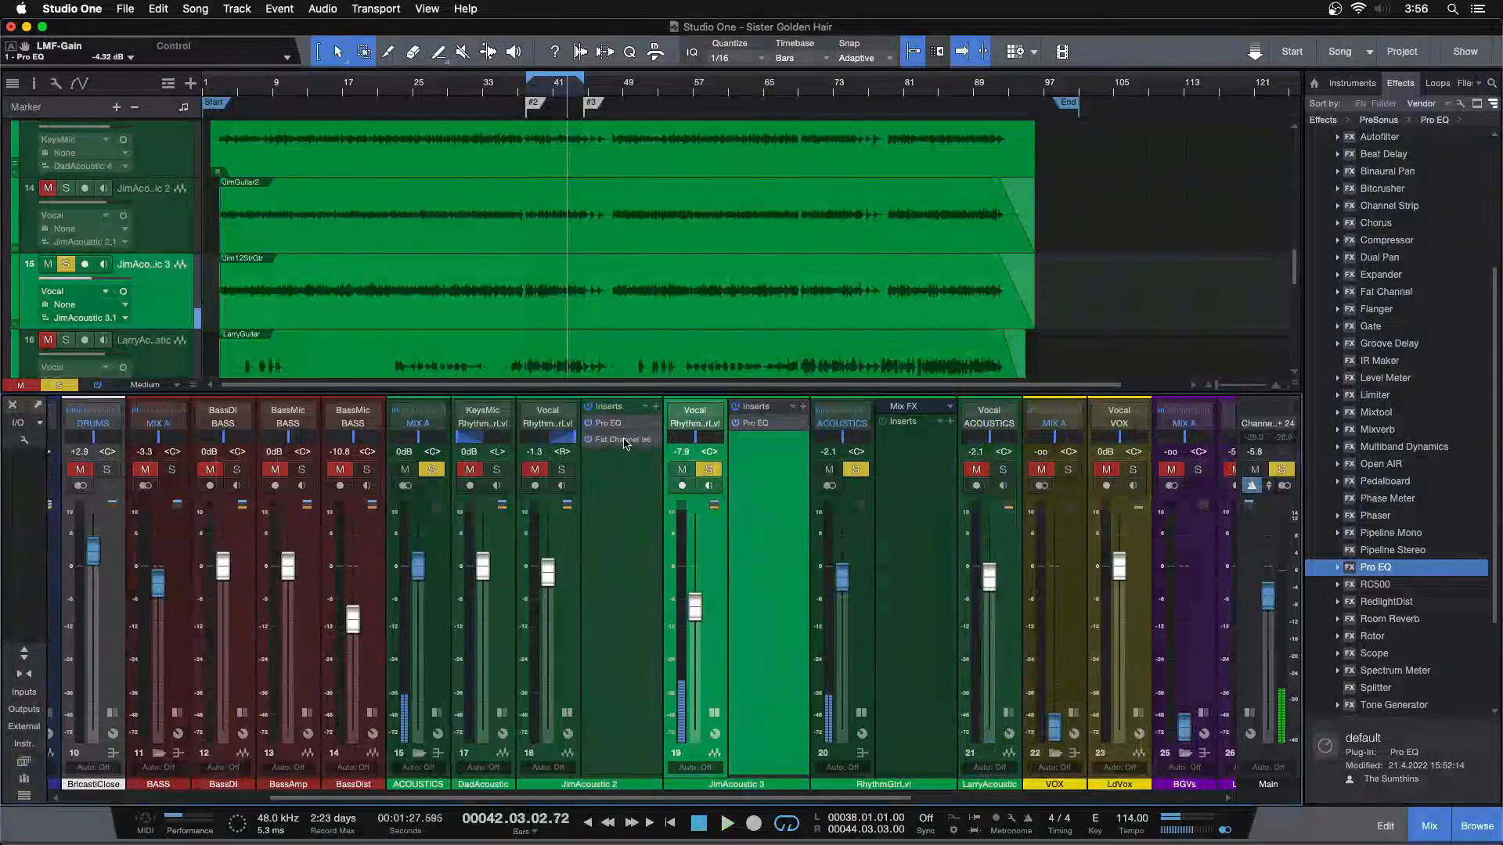
{"action": "left_click_drag", "start_coordinate": [743, 453], "coordinate": [745, 454]}
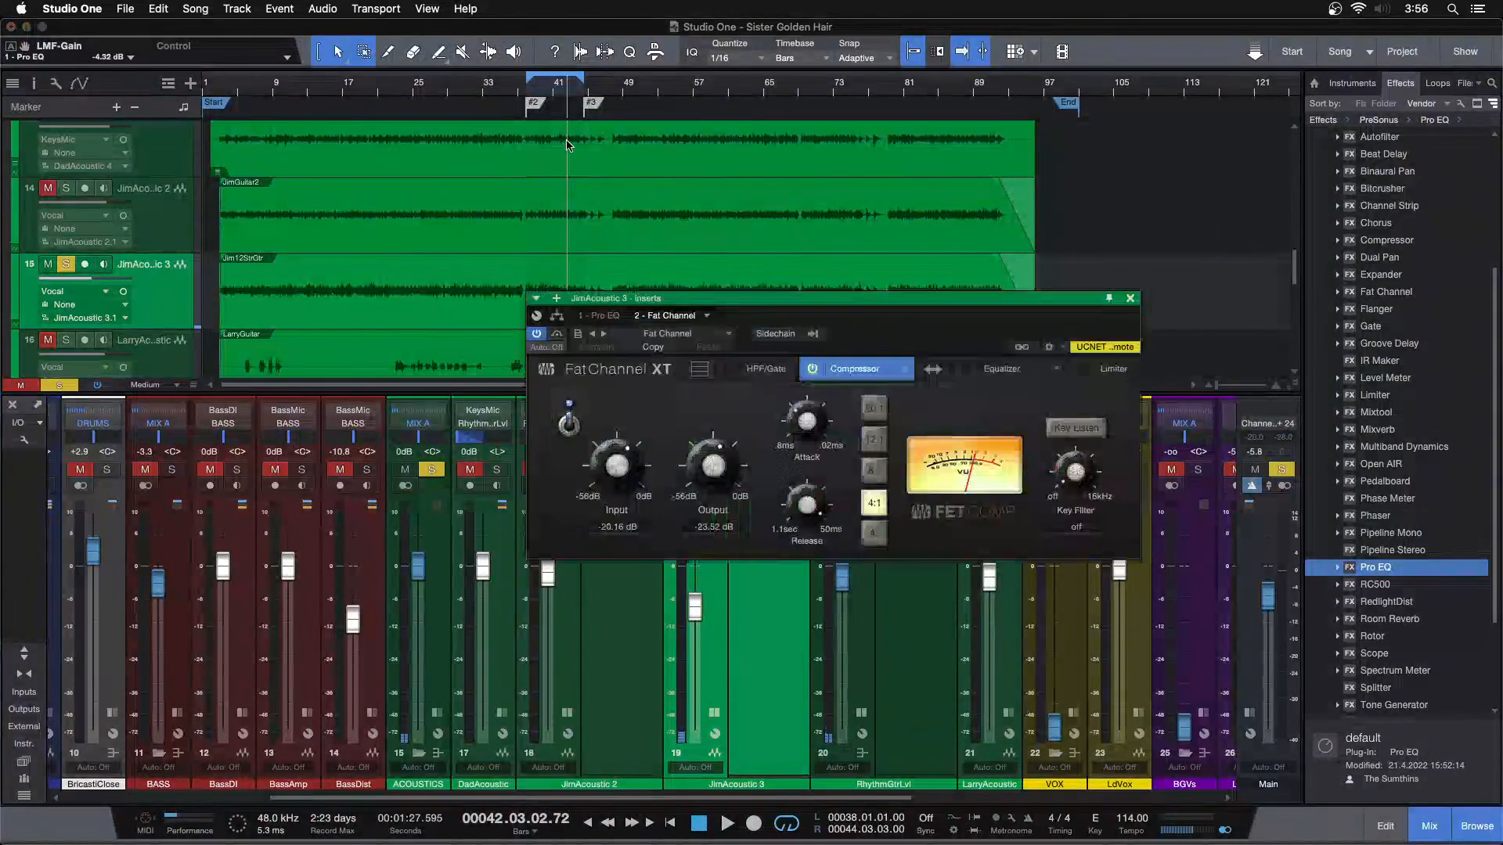
{"action": "left_click_drag", "start_coordinate": [605, 485], "coordinate": [605, 486]}
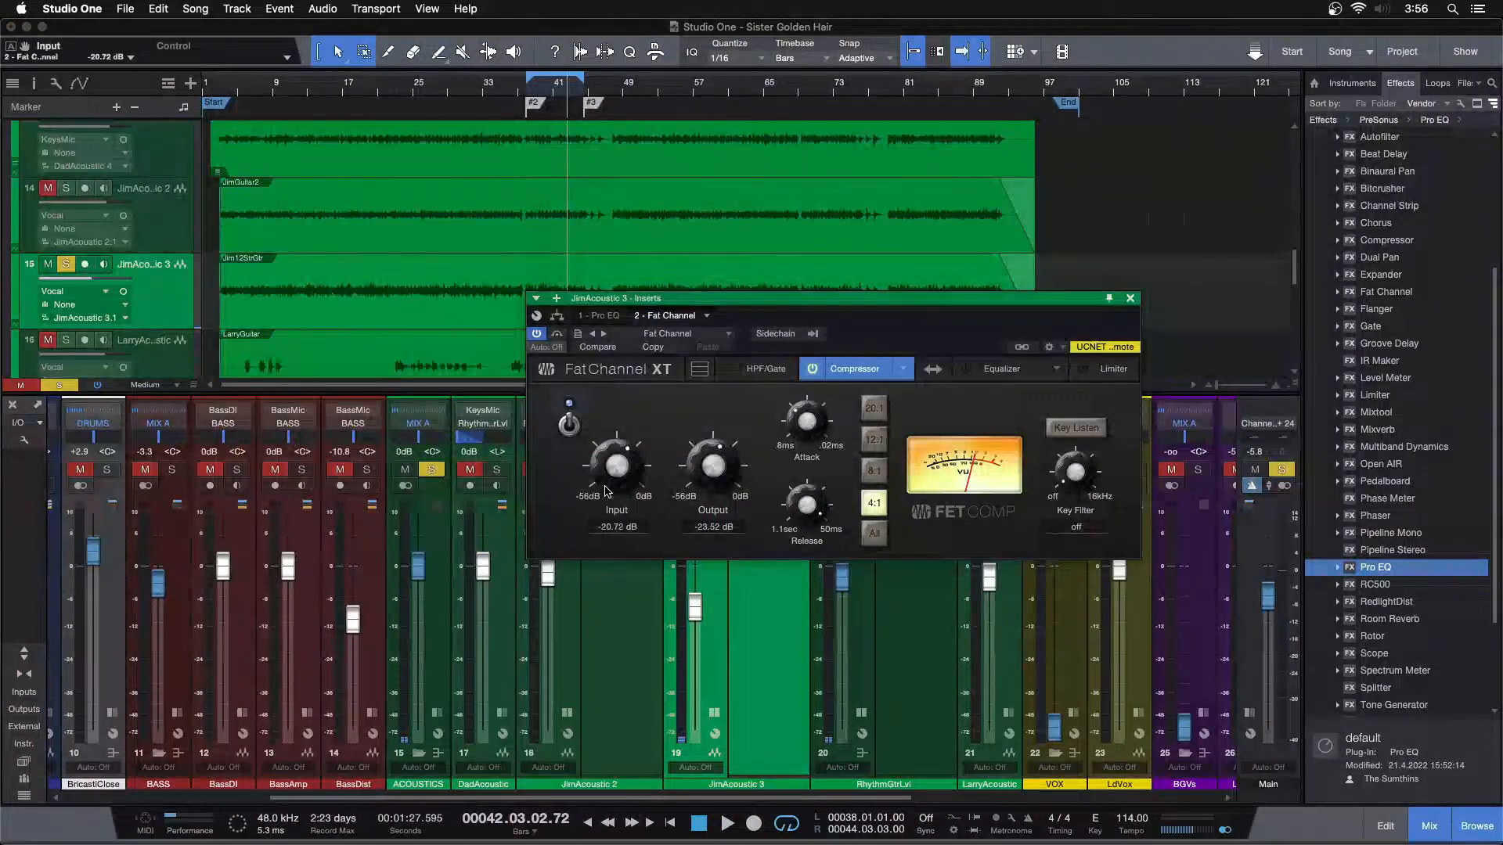
{"action": "scroll", "coordinate": [729, 485], "scroll_direction": "up", "scroll_amount": 1}
{"action": "scroll", "coordinate": [632, 471], "scroll_direction": "down", "scroll_amount": 1}
{"action": "key", "text": "space"}
{"action": "key", "text": "KP_1"}
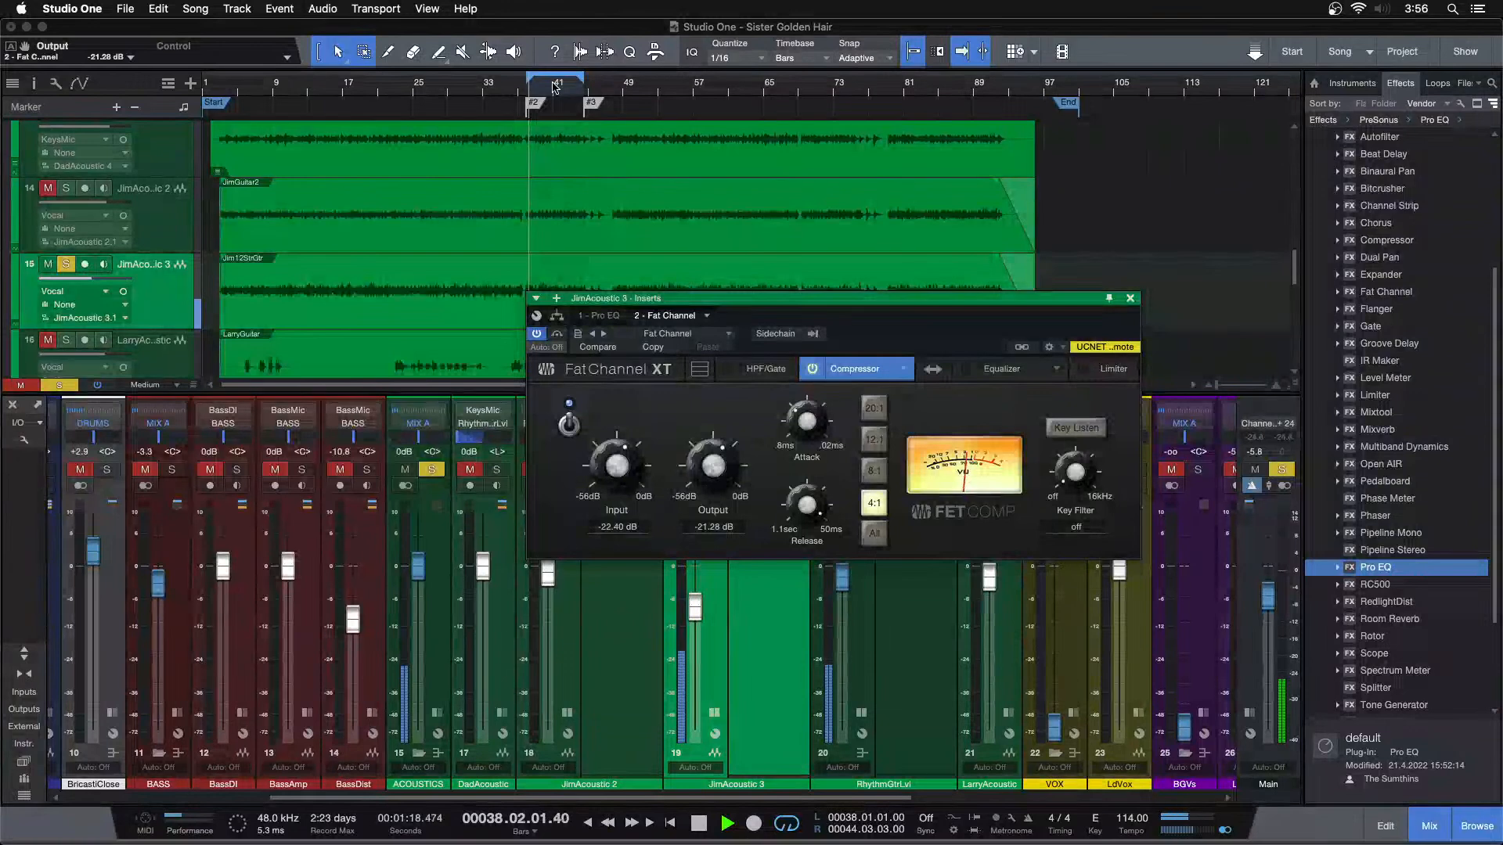
Set JimAcoustic 3's FET compressor input and output both to -21.84 dB and compare the sound with the compressor off and on
{"action": "scroll", "coordinate": [612, 465], "scroll_direction": "up", "scroll_amount": 1}
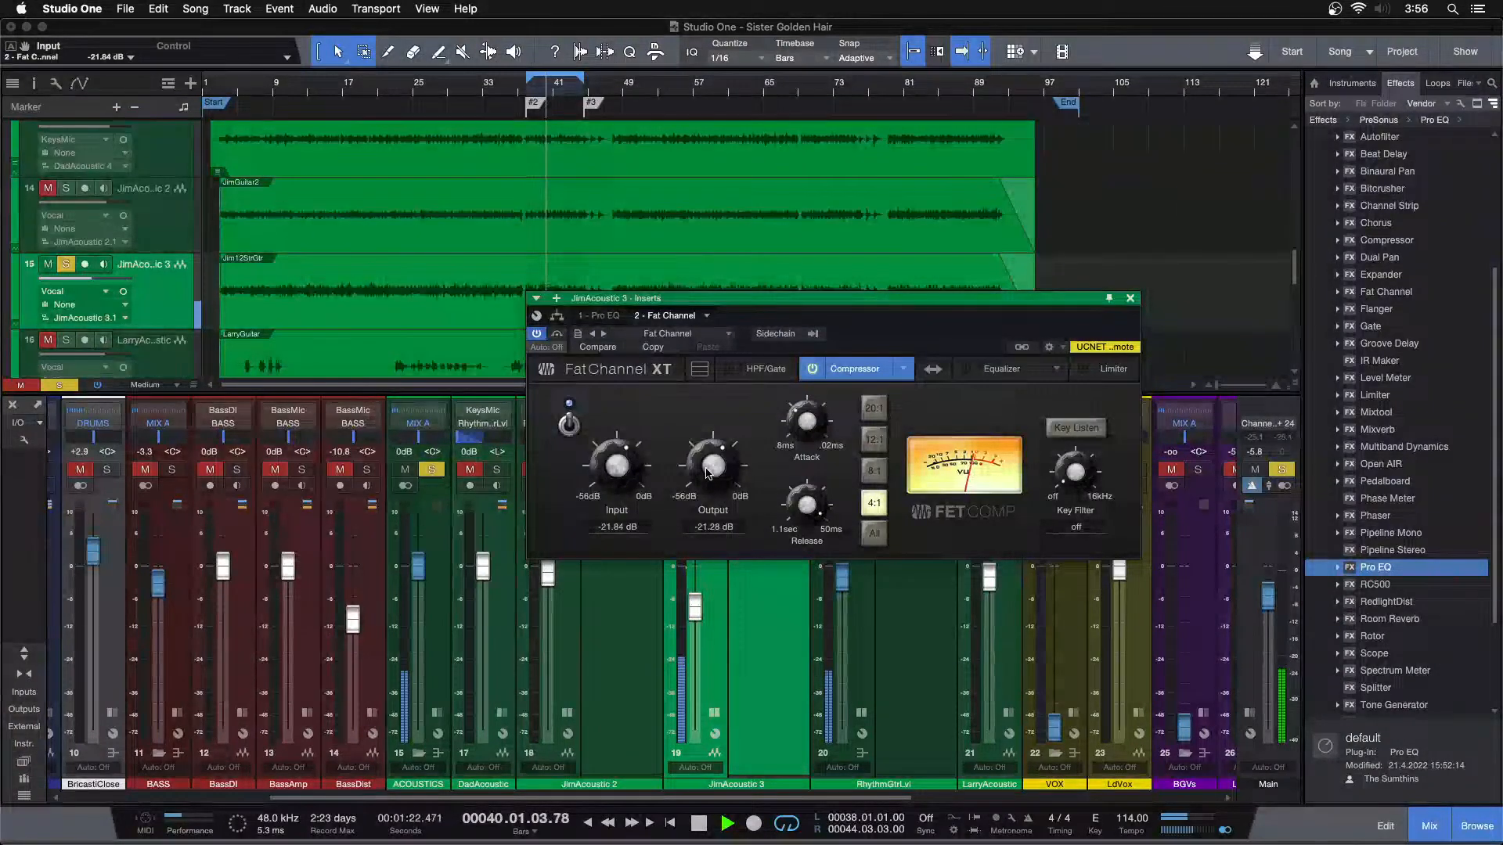
{"action": "scroll", "coordinate": [707, 473], "scroll_direction": "down", "scroll_amount": 1}
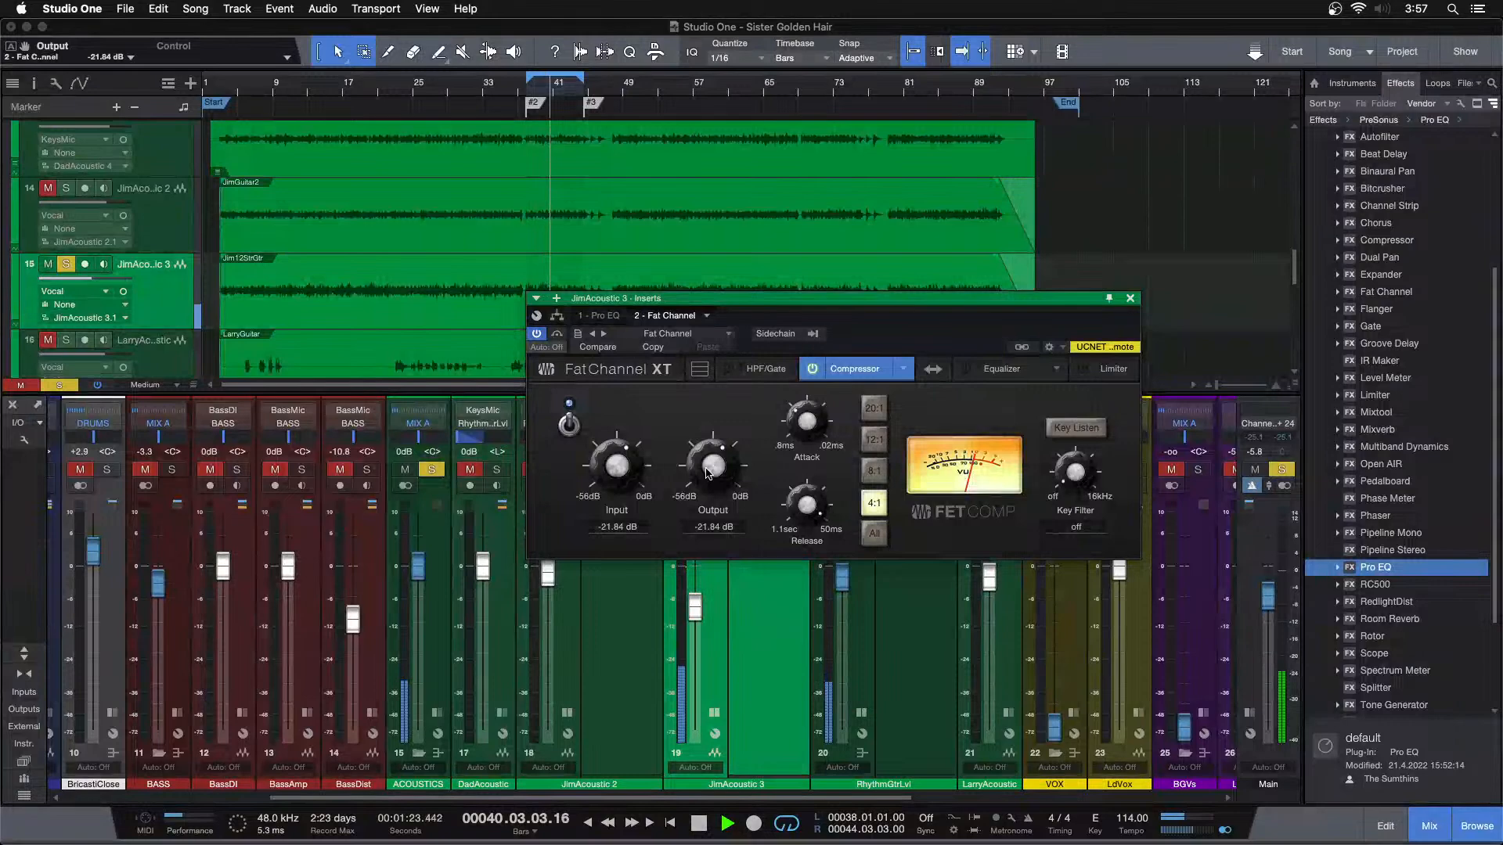
{"action": "left_click", "coordinate": [573, 431]}
{"action": "left_click", "coordinate": [573, 431]}
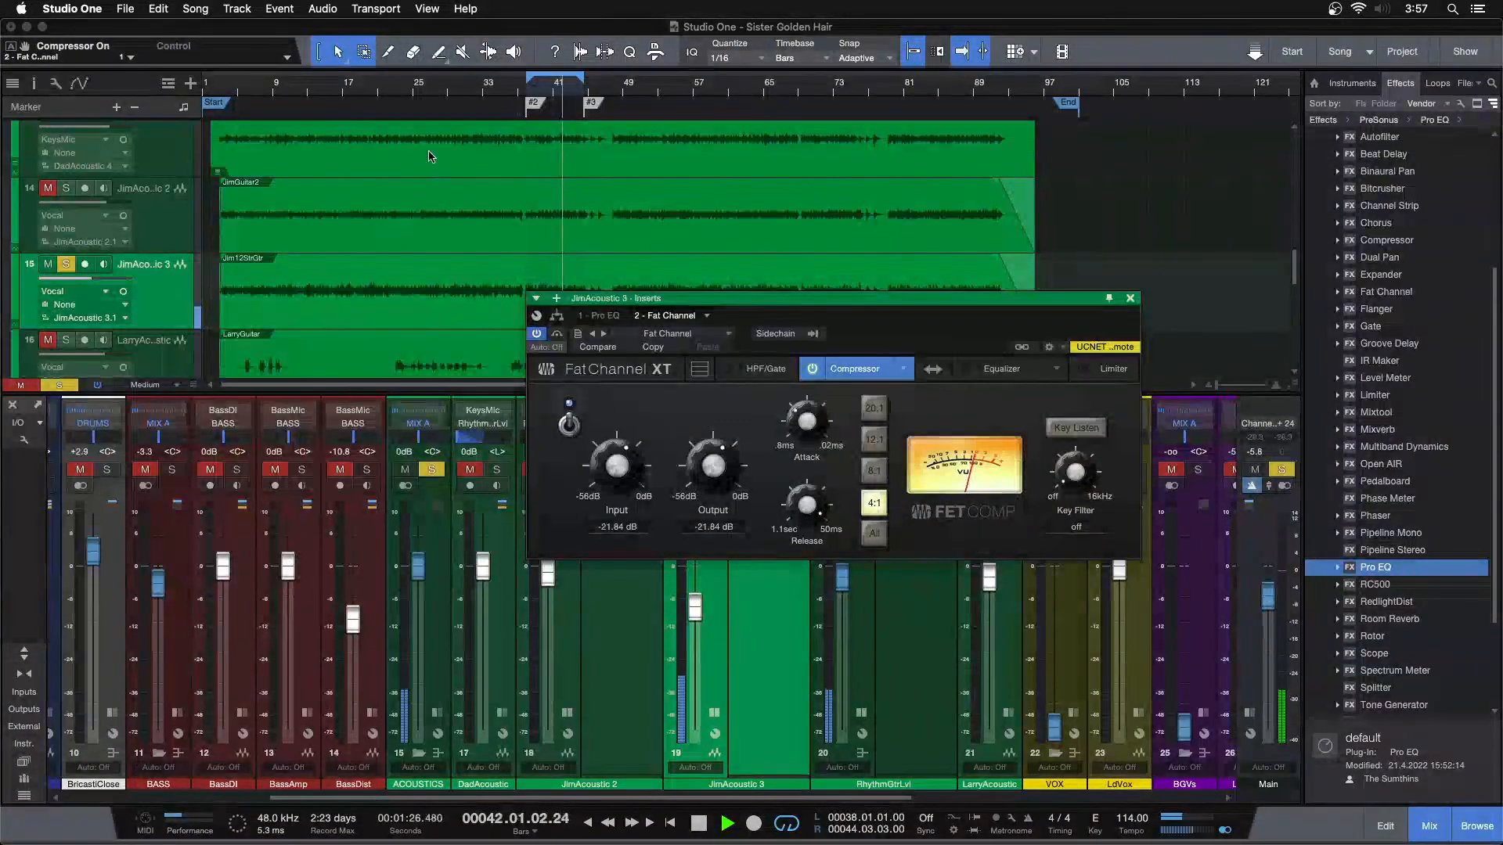
Replay from around bar 20, set JimAcoustic 3's compressor input to -21.28 dB and output to -22.40 dB, and close the Fat Channel
{"action": "left_click", "coordinate": [370, 90]}
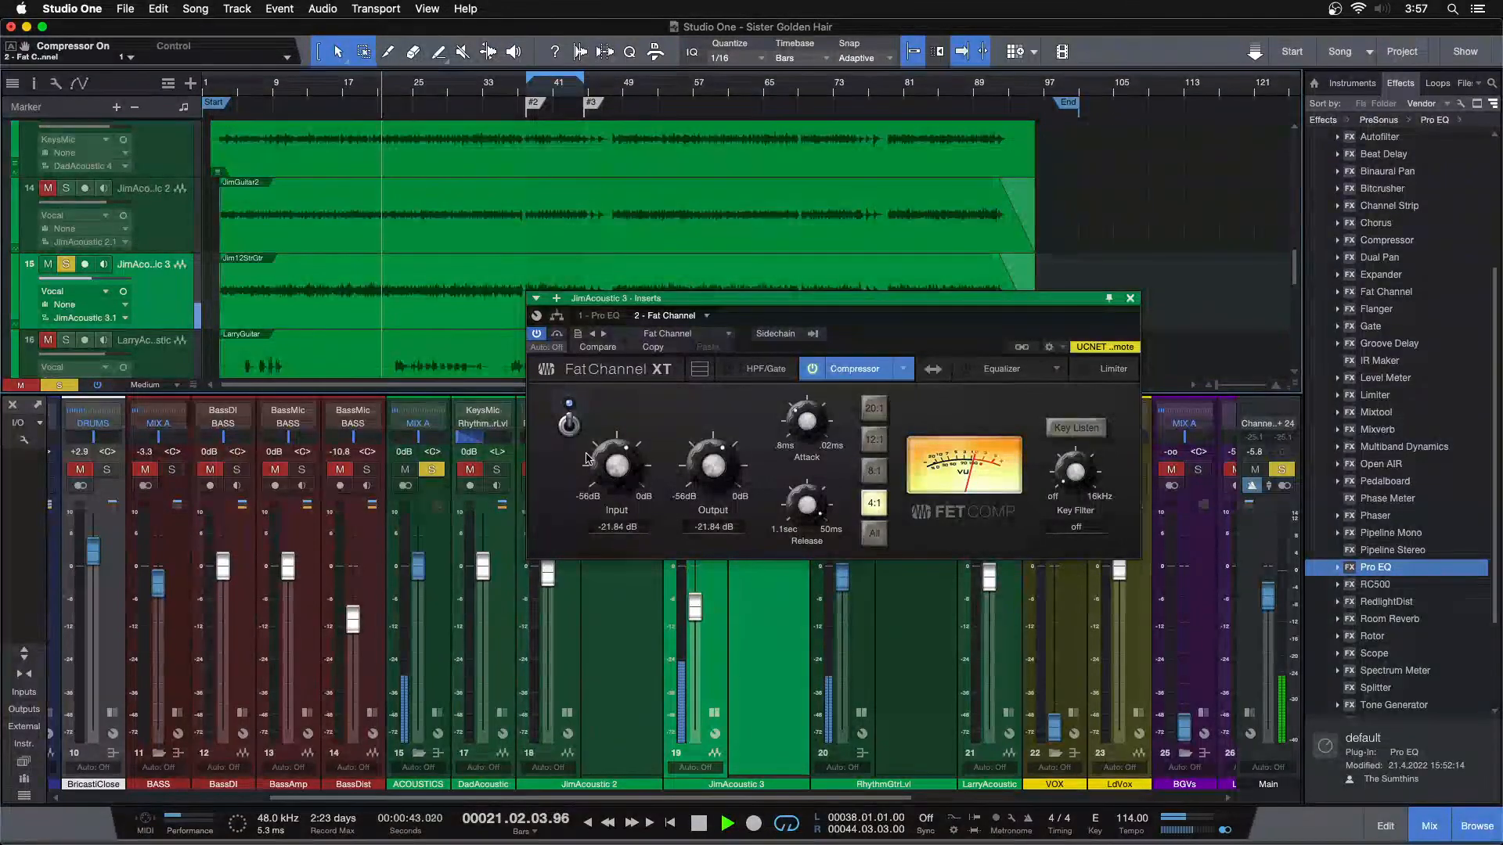
{"action": "left_click_drag", "start_coordinate": [908, 322], "coordinate": [927, 446]}
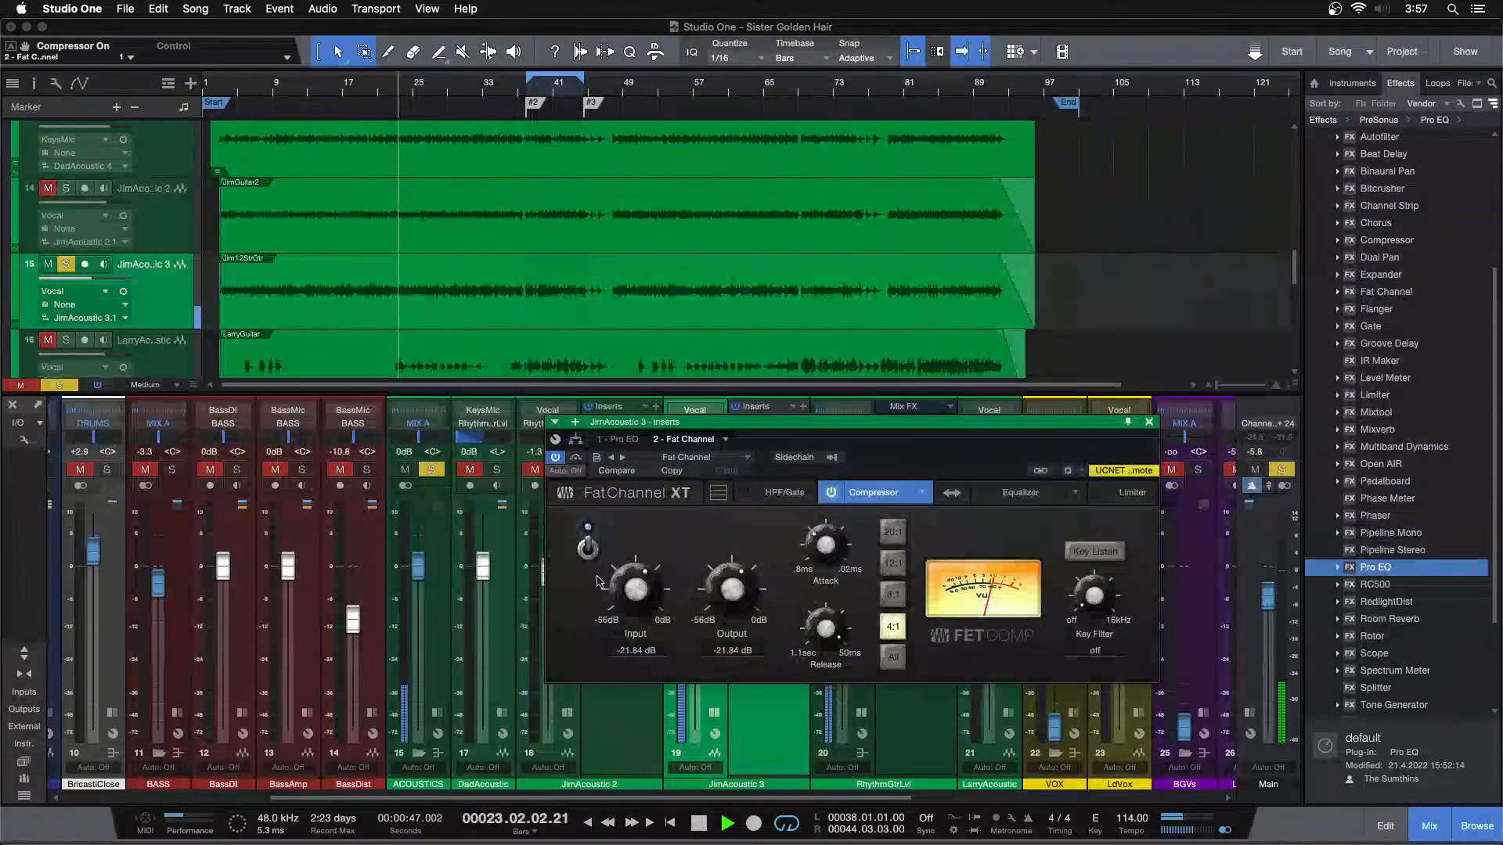
{"action": "scroll", "coordinate": [730, 599], "scroll_direction": "down", "scroll_amount": 1}
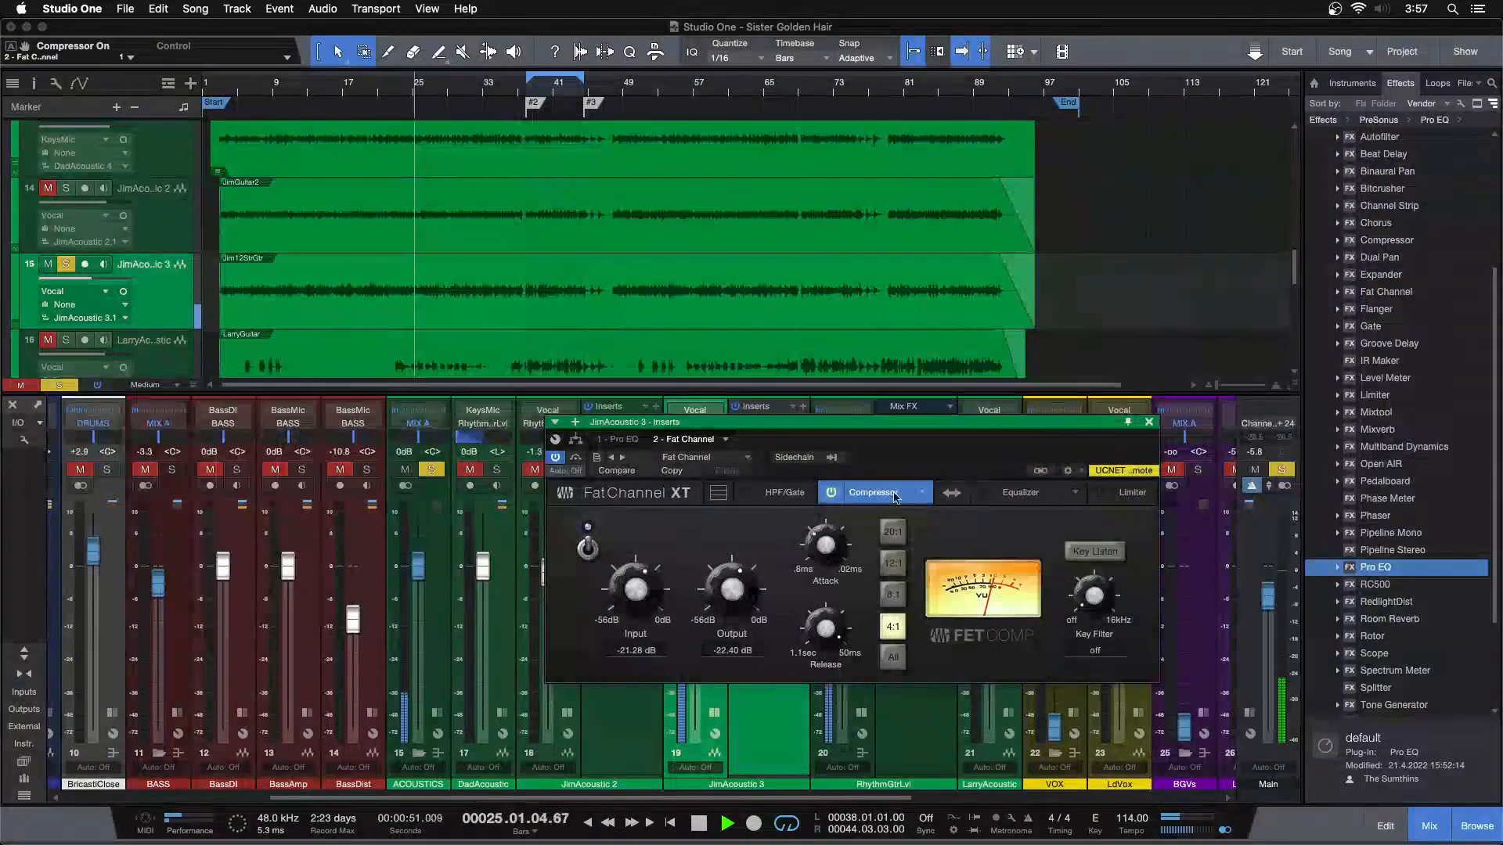
{"action": "left_click", "coordinate": [1148, 423]}
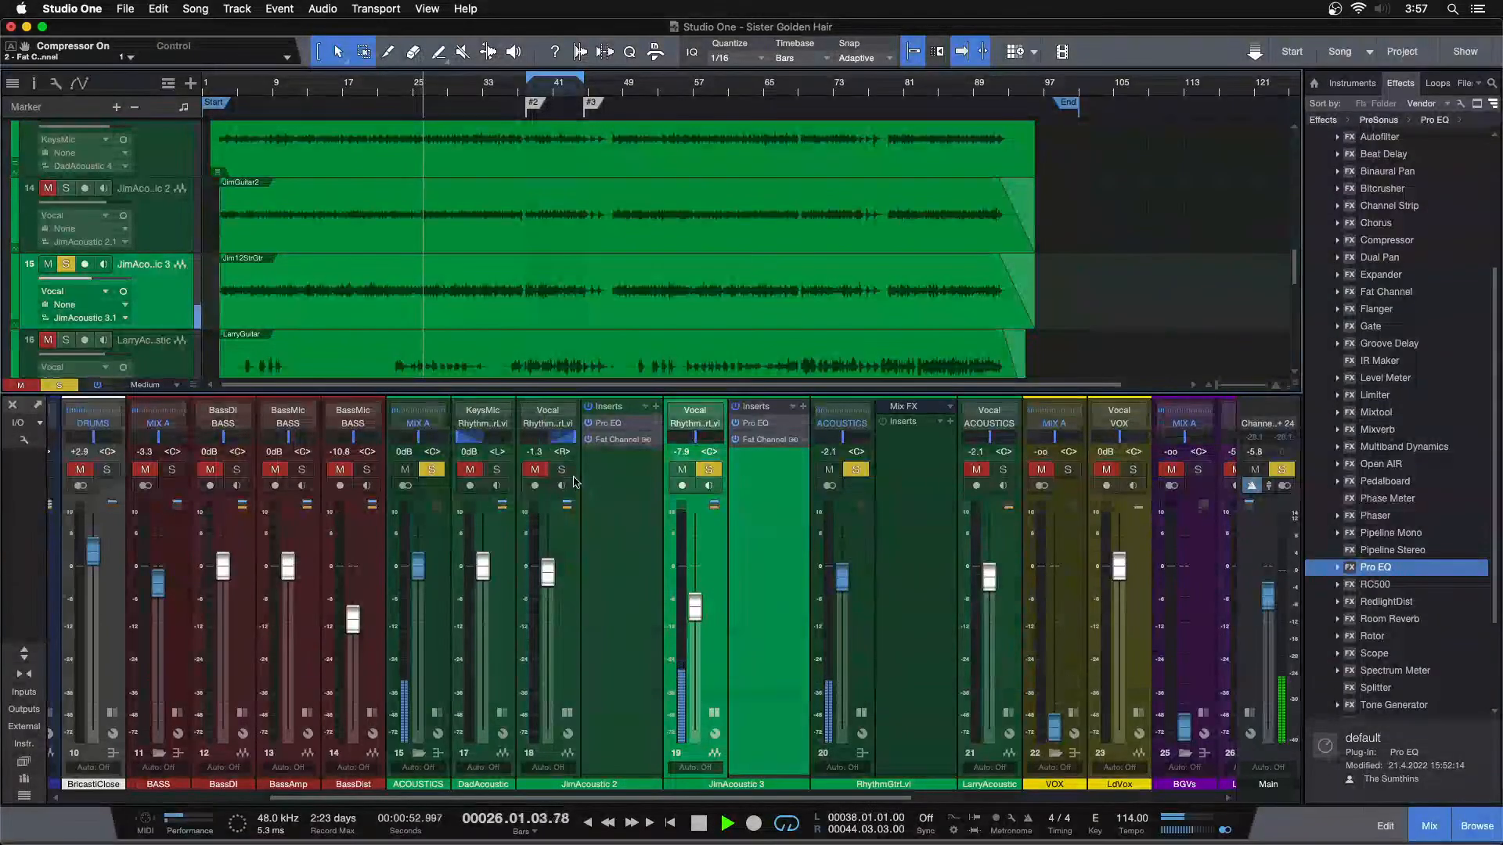
Solo DadAcoustic and JimAcoustic 2 alongside JimAcoustic 3 and set JimAcoustic 3's volume to -7.6 dB
{"action": "left_click", "coordinate": [567, 713]}
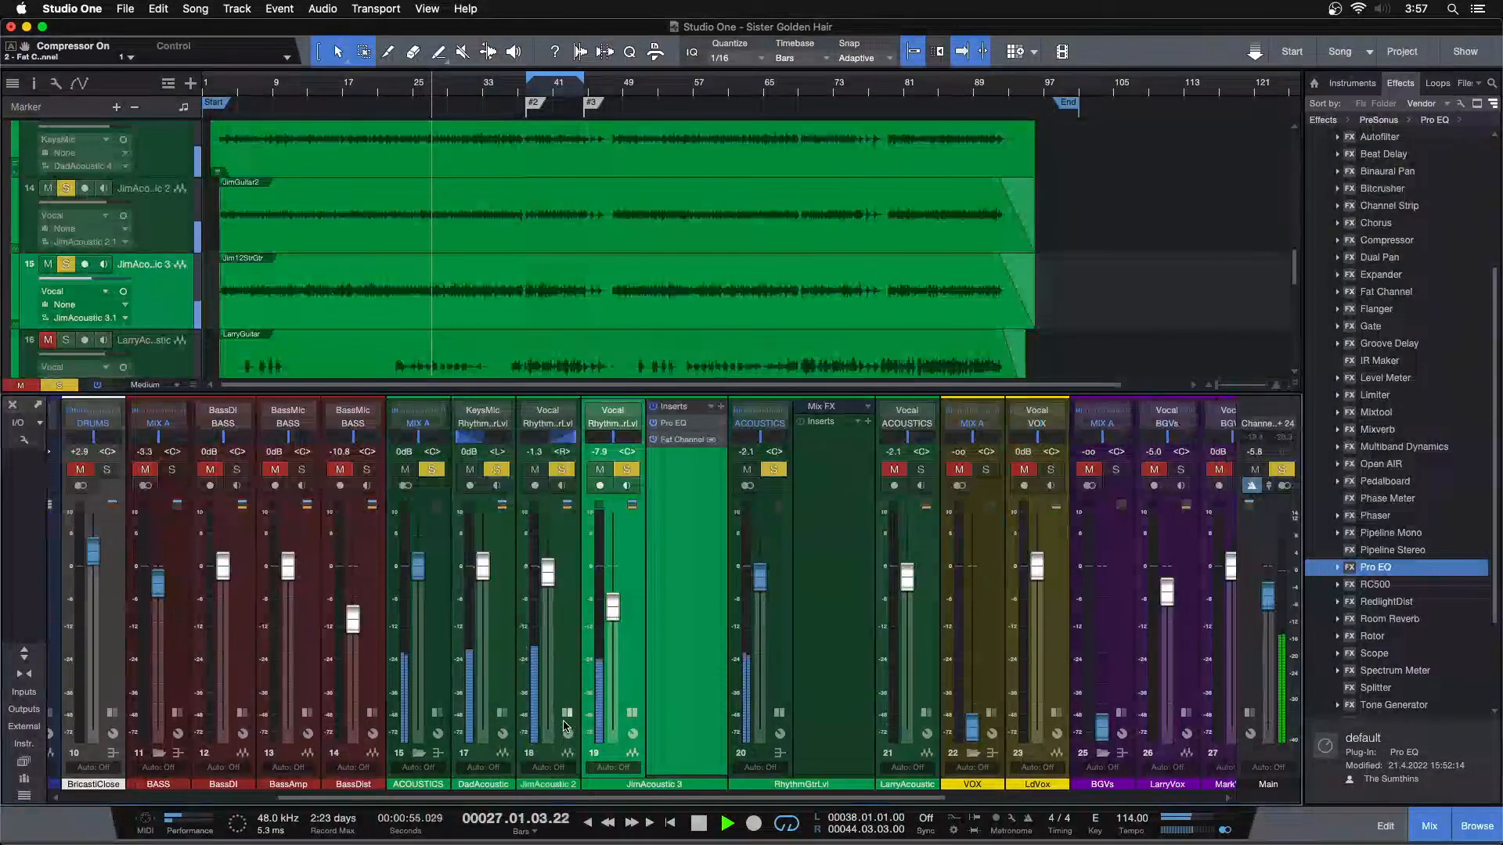
{"action": "left_click", "coordinate": [632, 713]}
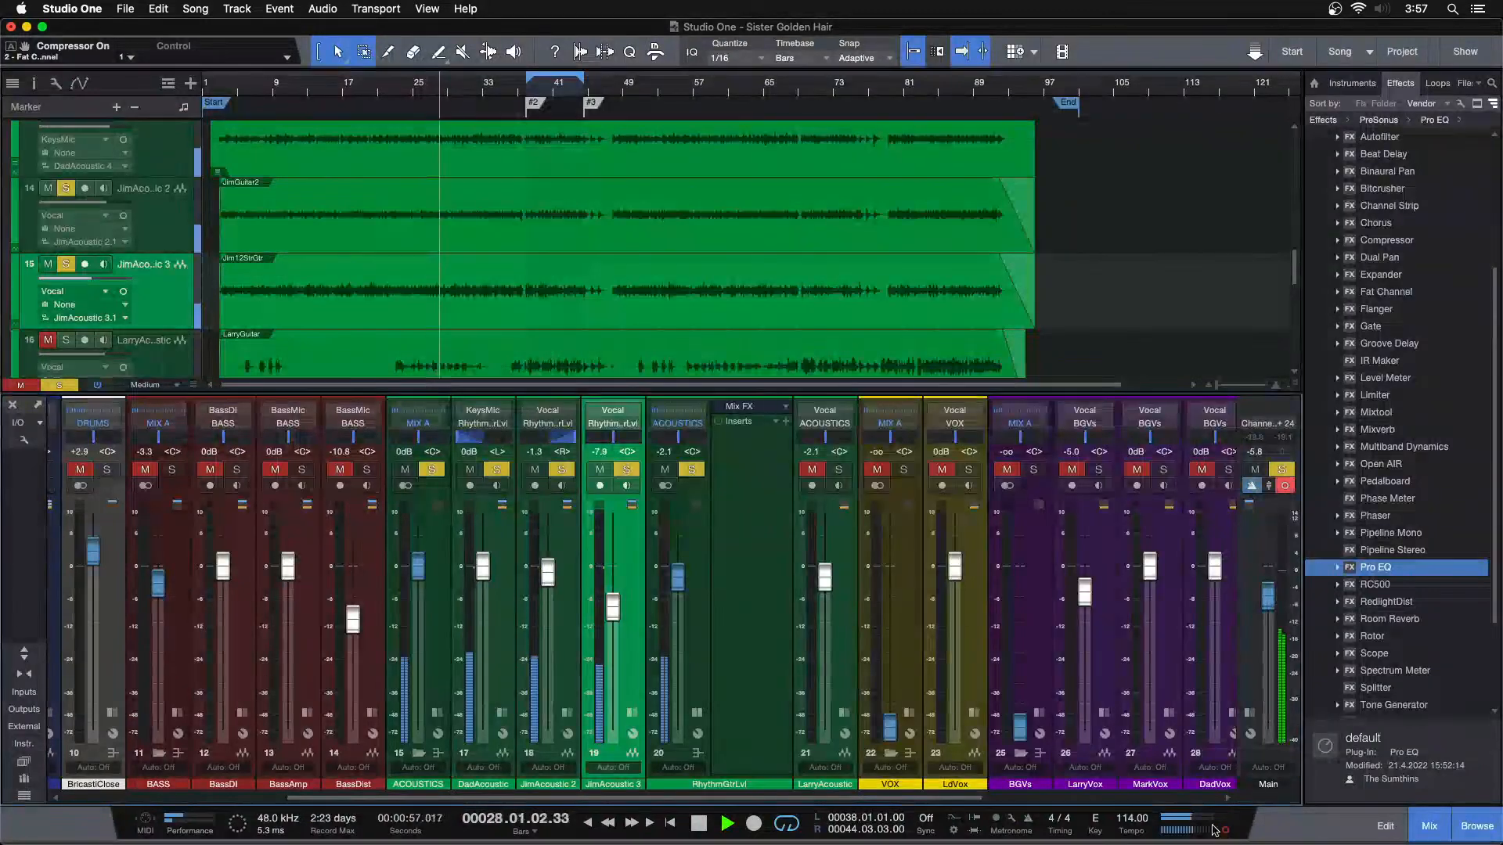
{"action": "left_click_drag", "start_coordinate": [611, 610], "coordinate": [612, 608]}
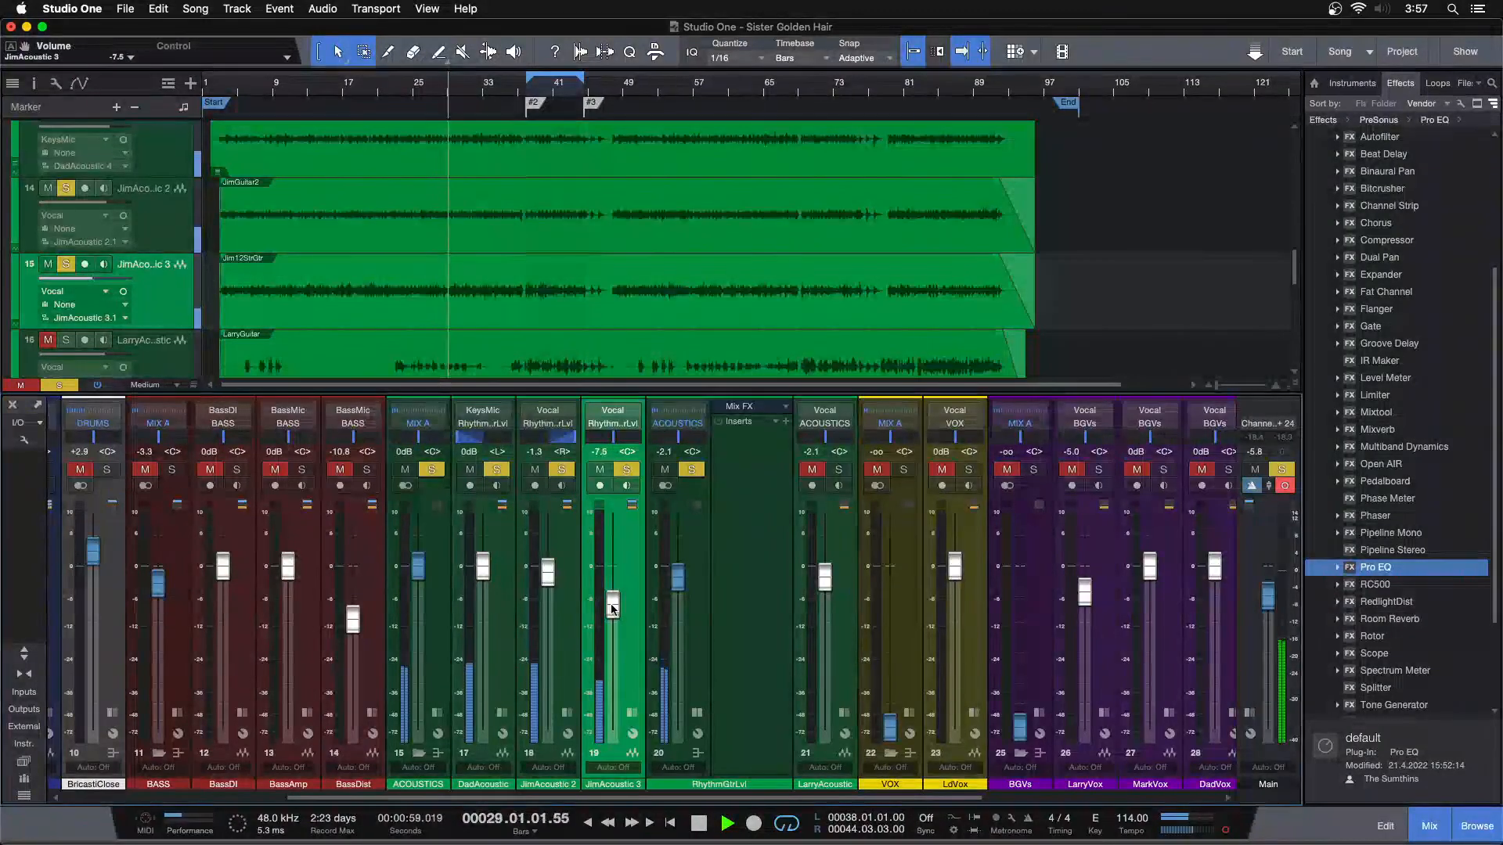
Insert Pro EQ on the RhythmGtrLvl bus during loop playback and enable its low cut at 112 Hz
{"action": "key", "text": "KP_1"}
{"action": "left_click_drag", "start_coordinate": [1398, 568], "coordinate": [743, 465]}
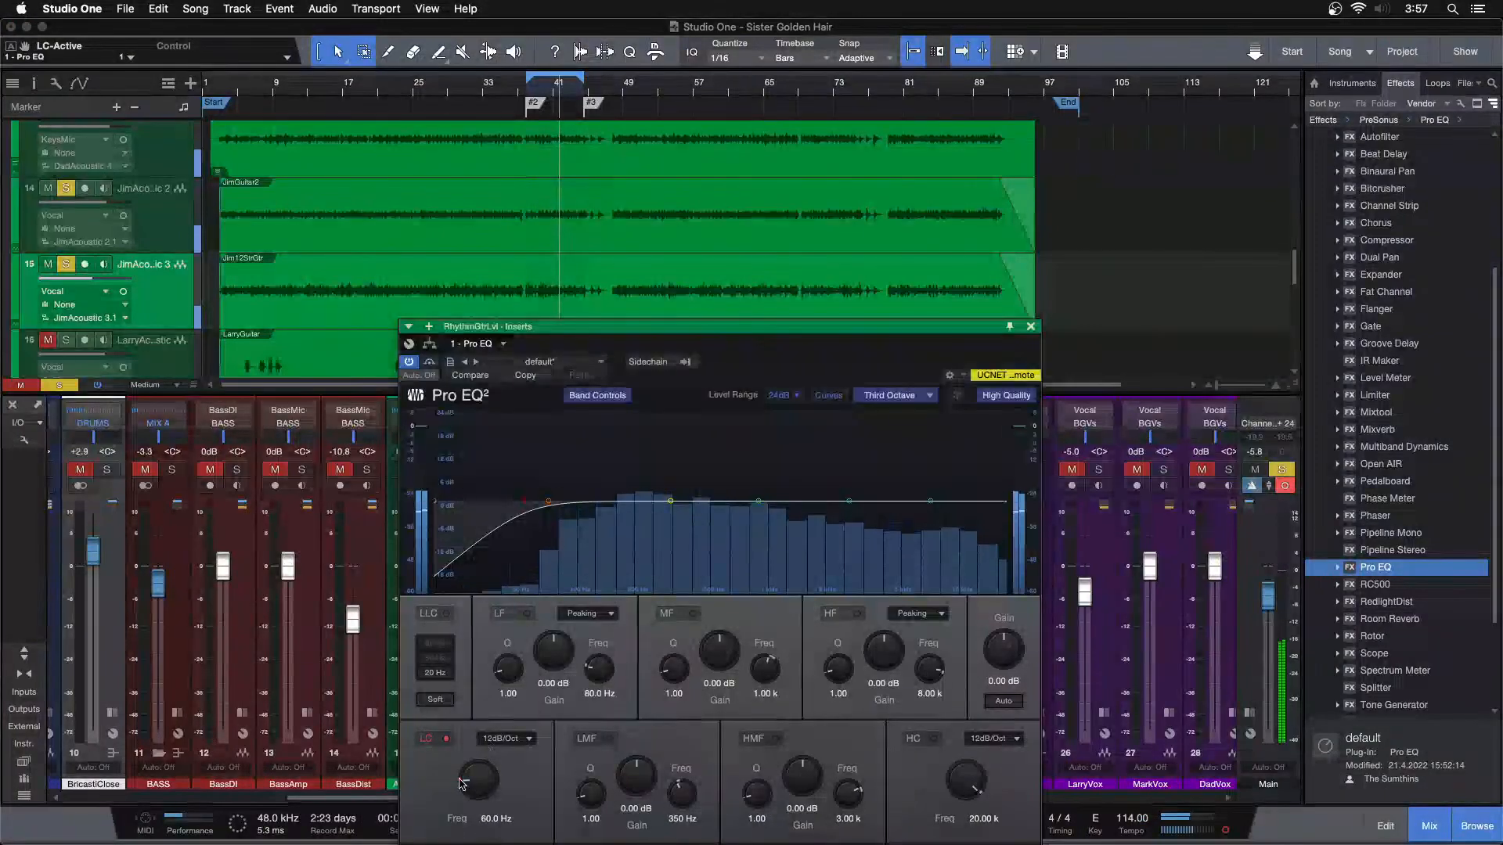
{"action": "scroll", "coordinate": [470, 781], "scroll_direction": "up", "scroll_amount": 2}
{"action": "scroll", "coordinate": [470, 781], "scroll_direction": "up", "scroll_amount": 3}
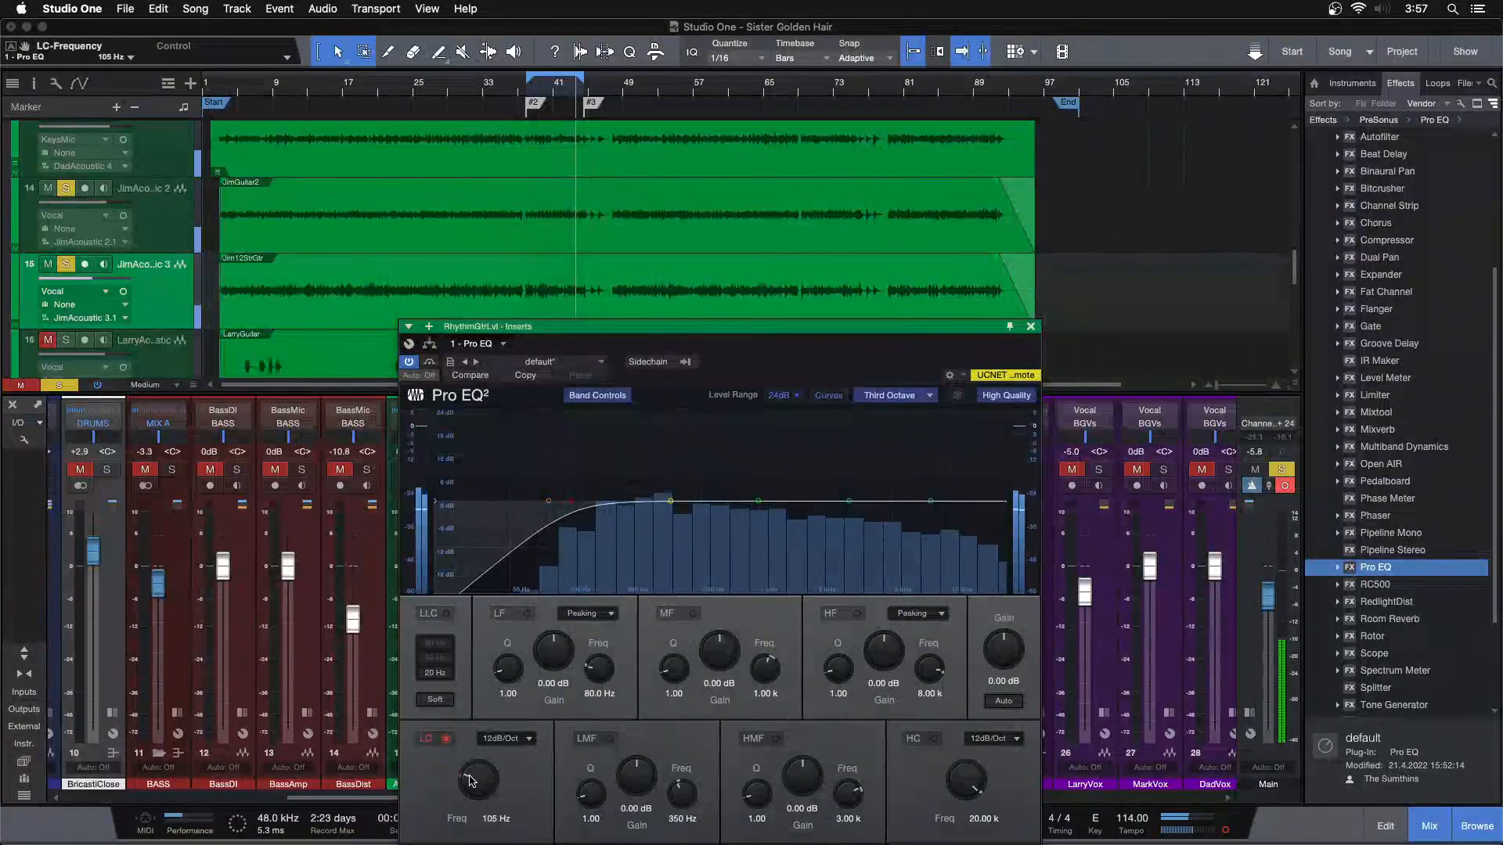
Sweep the bus Pro EQ's LMF band to 208 Hz, set its gain to -1.92 dB, and close the EQ
{"action": "left_click_drag", "start_coordinate": [670, 500], "coordinate": [629, 436]}
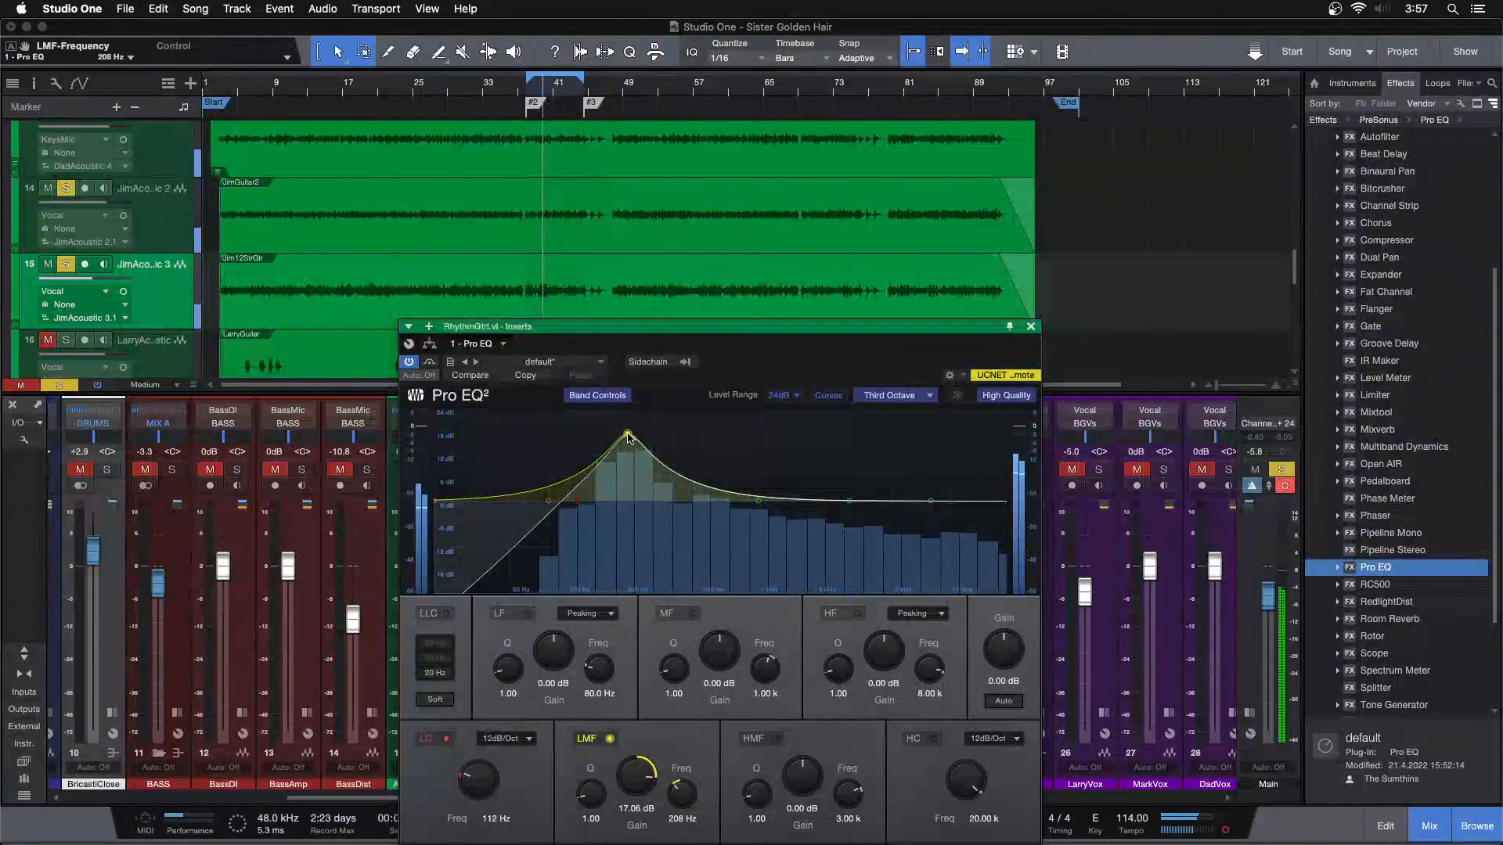
{"action": "left_click_drag", "start_coordinate": [623, 798], "coordinate": [638, 775]}
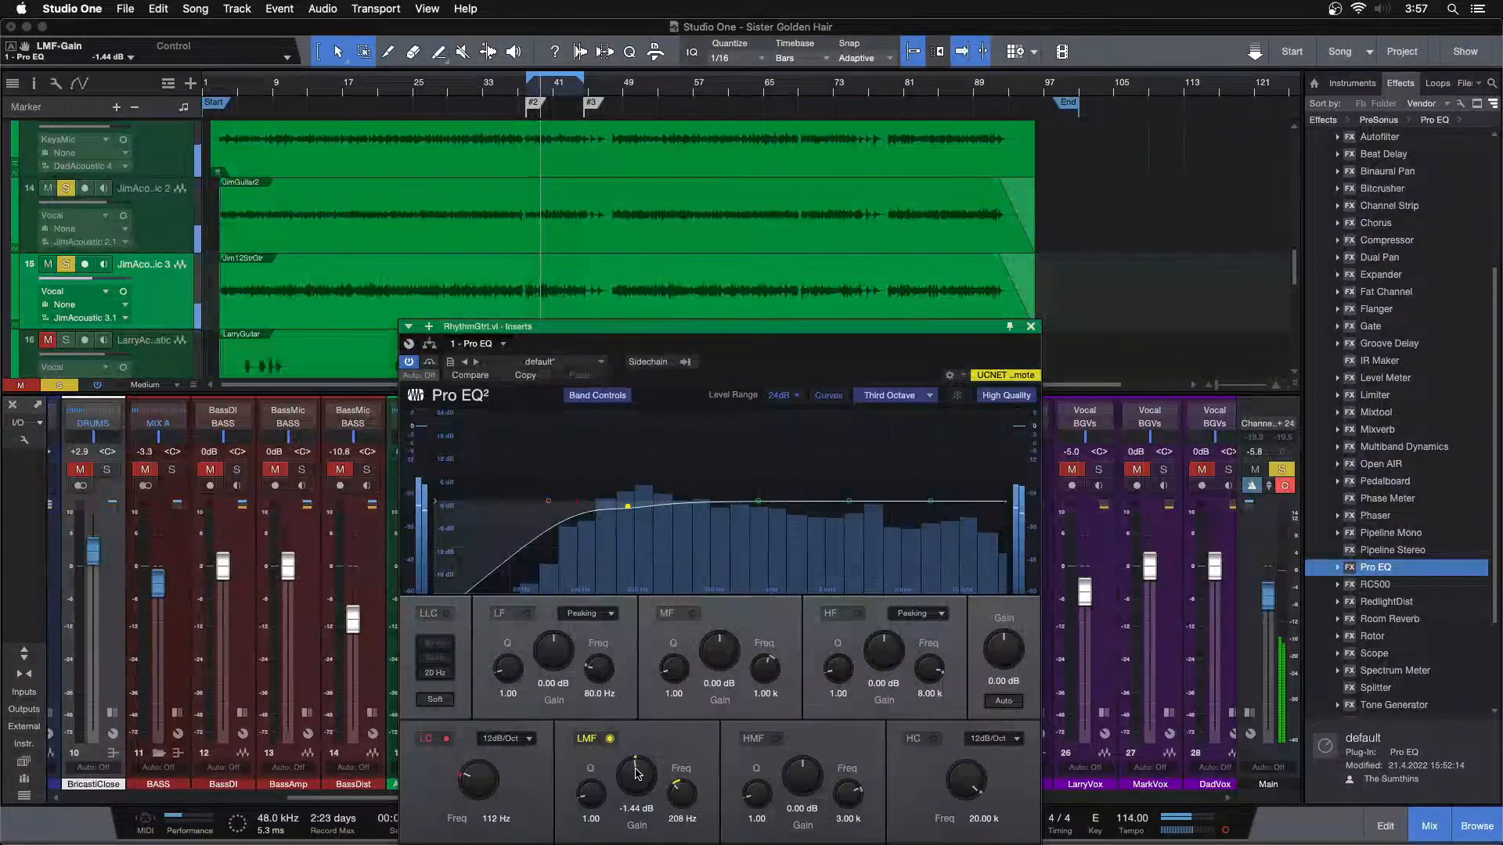
{"action": "scroll", "coordinate": [638, 774], "scroll_direction": "down", "scroll_amount": 1}
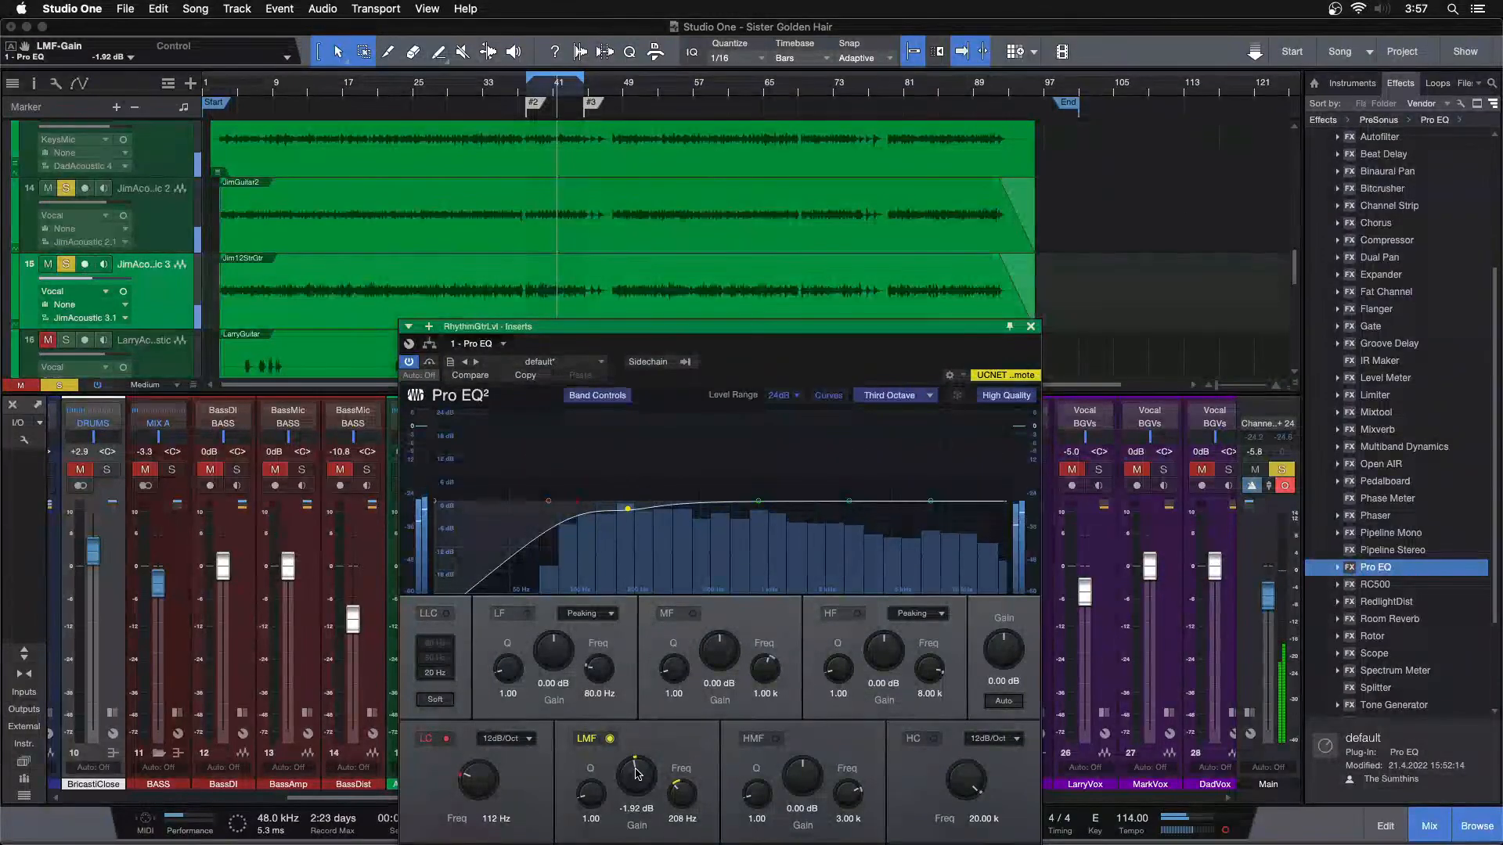
{"action": "left_click", "coordinate": [1029, 328]}
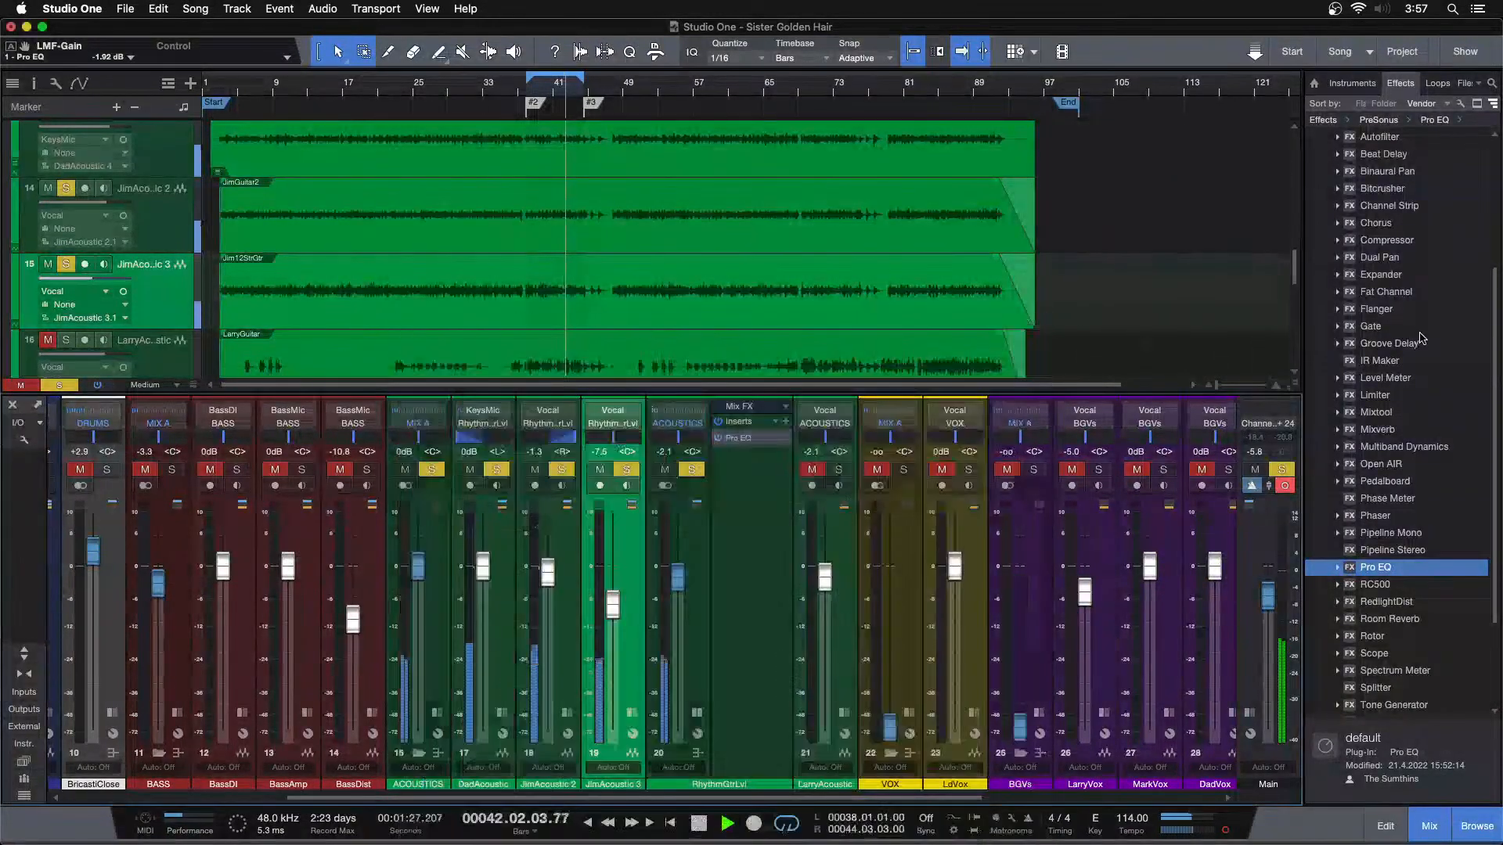
Stop playback, insert the Compressor after Pro EQ on the RhythmGtrLvl bus, and load its Butter preset
{"action": "key", "text": "space"}
{"action": "left_click", "coordinate": [1409, 241]}
{"action": "left_click_drag", "start_coordinate": [1393, 240], "coordinate": [755, 505]}
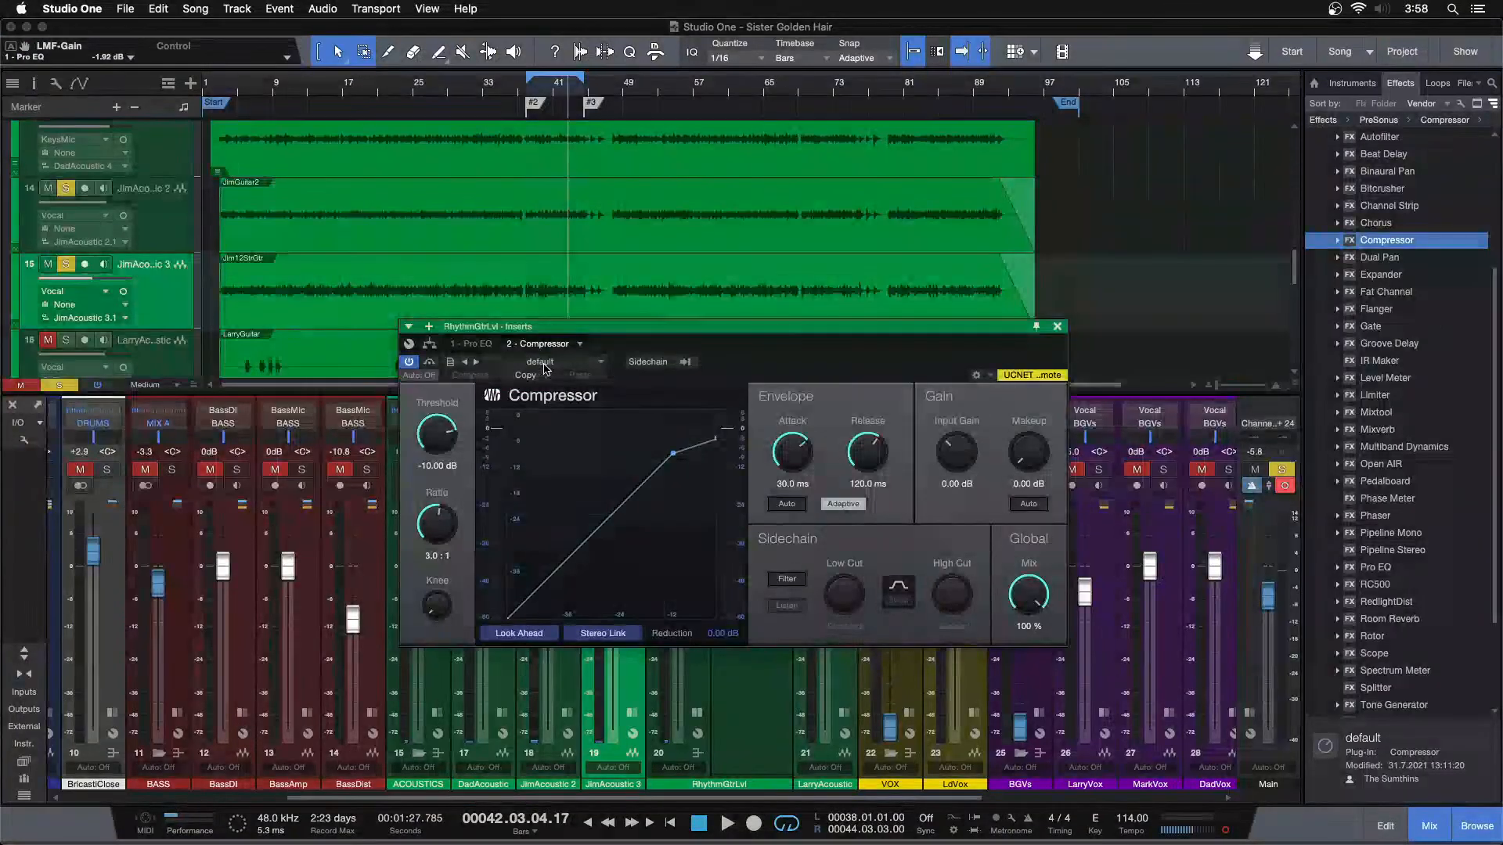
{"action": "left_click", "coordinate": [543, 364]}
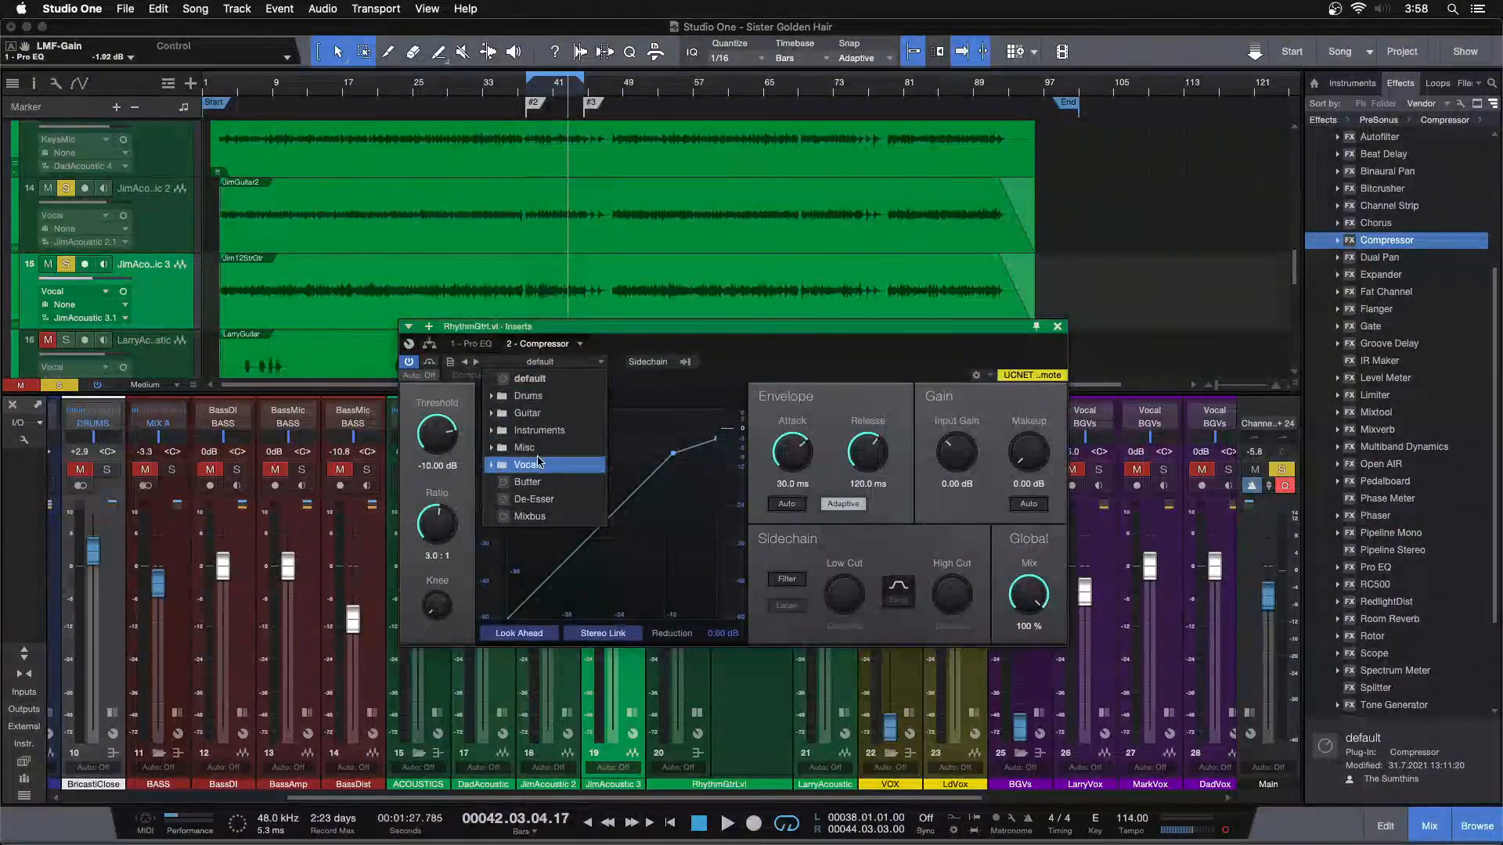
{"action": "left_click", "coordinate": [529, 482]}
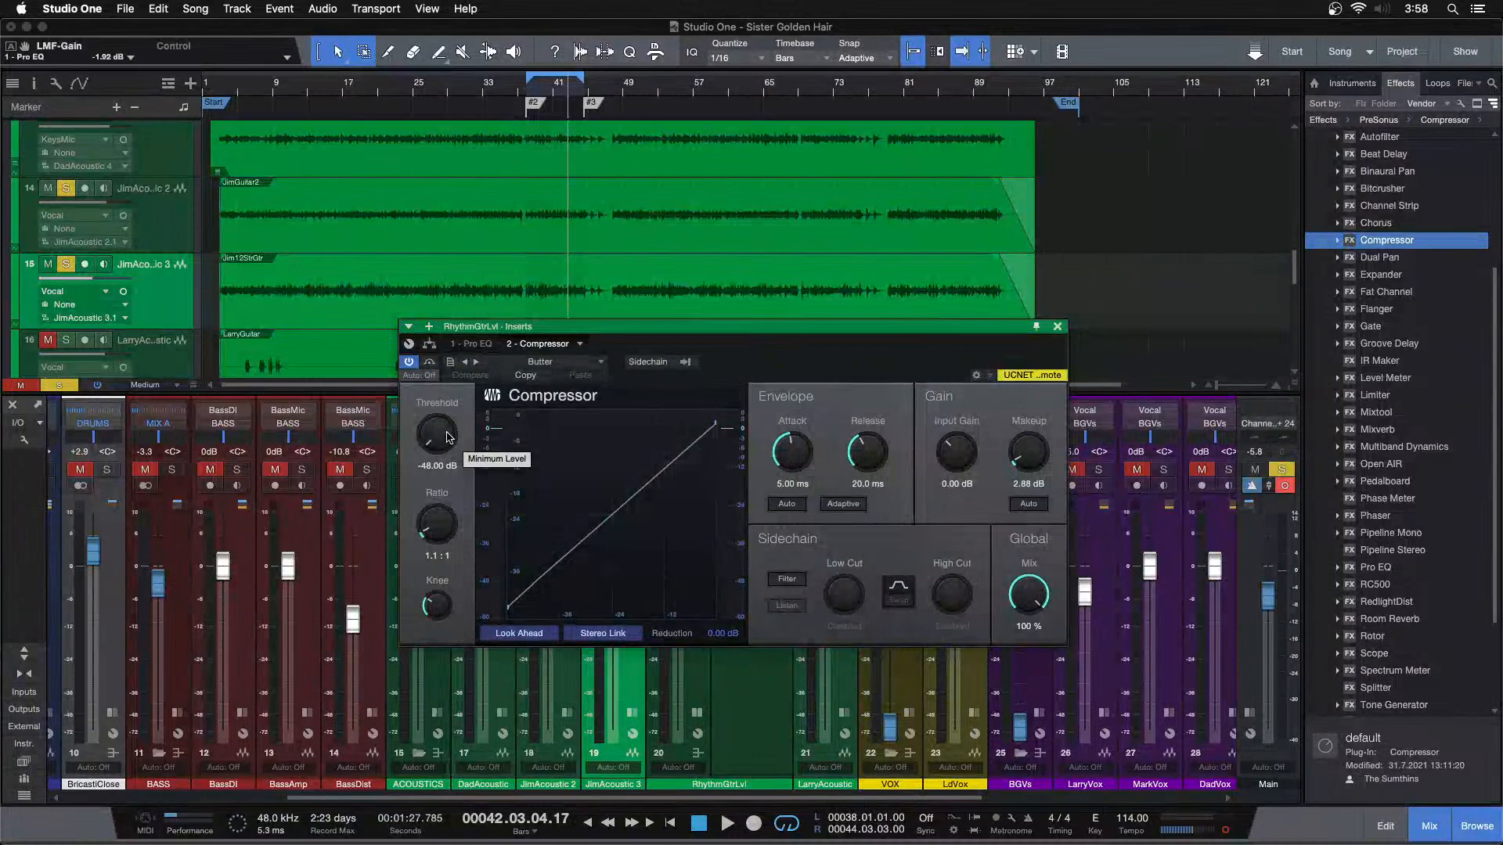
Play the loop from bar 38, set the bus compressor's ratio to 1.2:1, and turn off Stereo Link
{"action": "key", "text": "KP_1"}
{"action": "scroll", "coordinate": [882, 185], "scroll_direction": "down", "scroll_amount": 1}
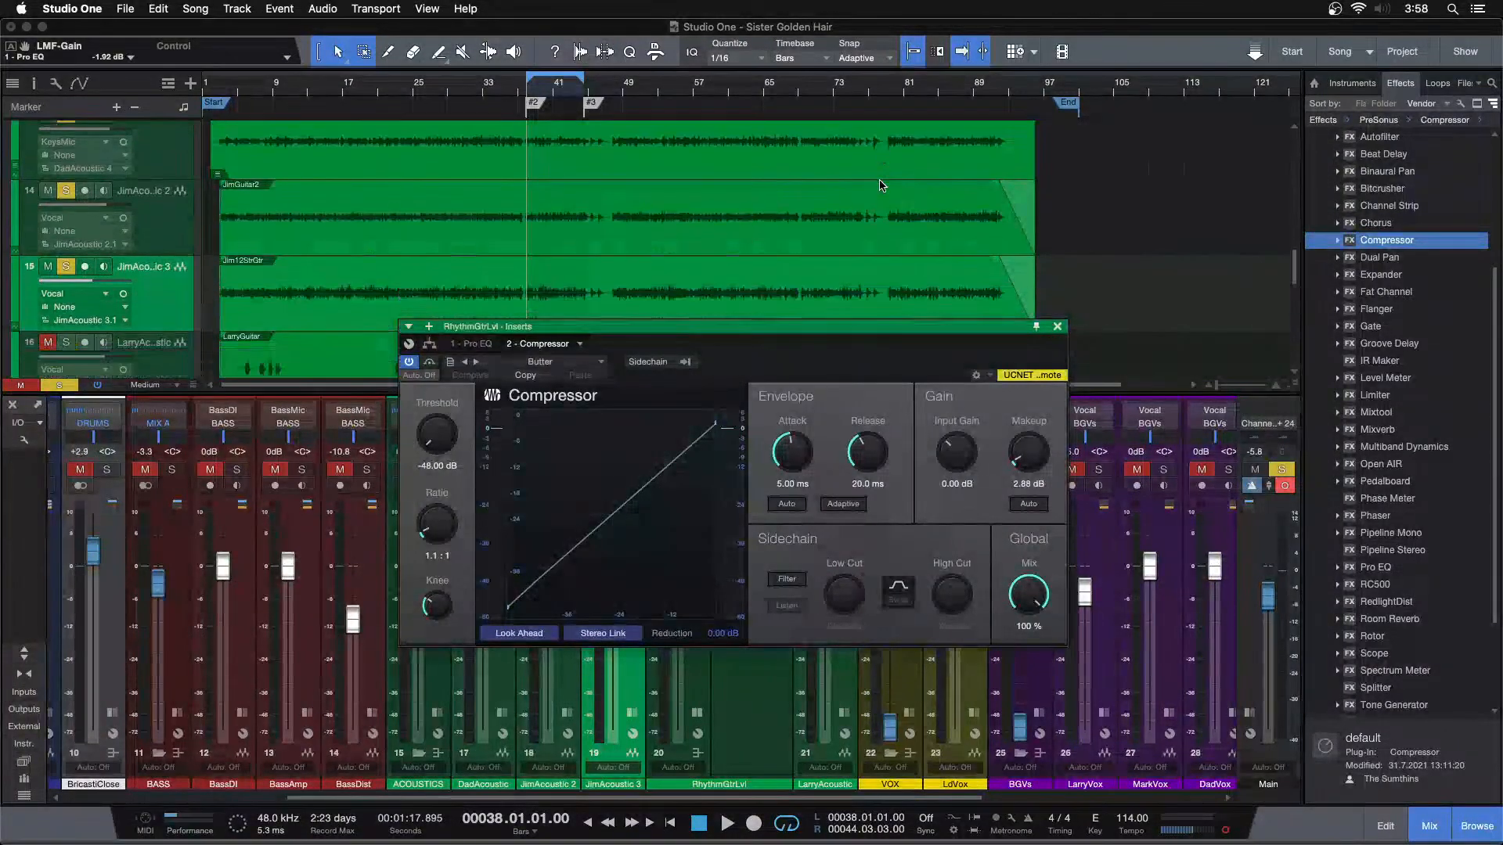
{"action": "scroll", "coordinate": [885, 172], "scroll_direction": "up", "scroll_amount": 1}
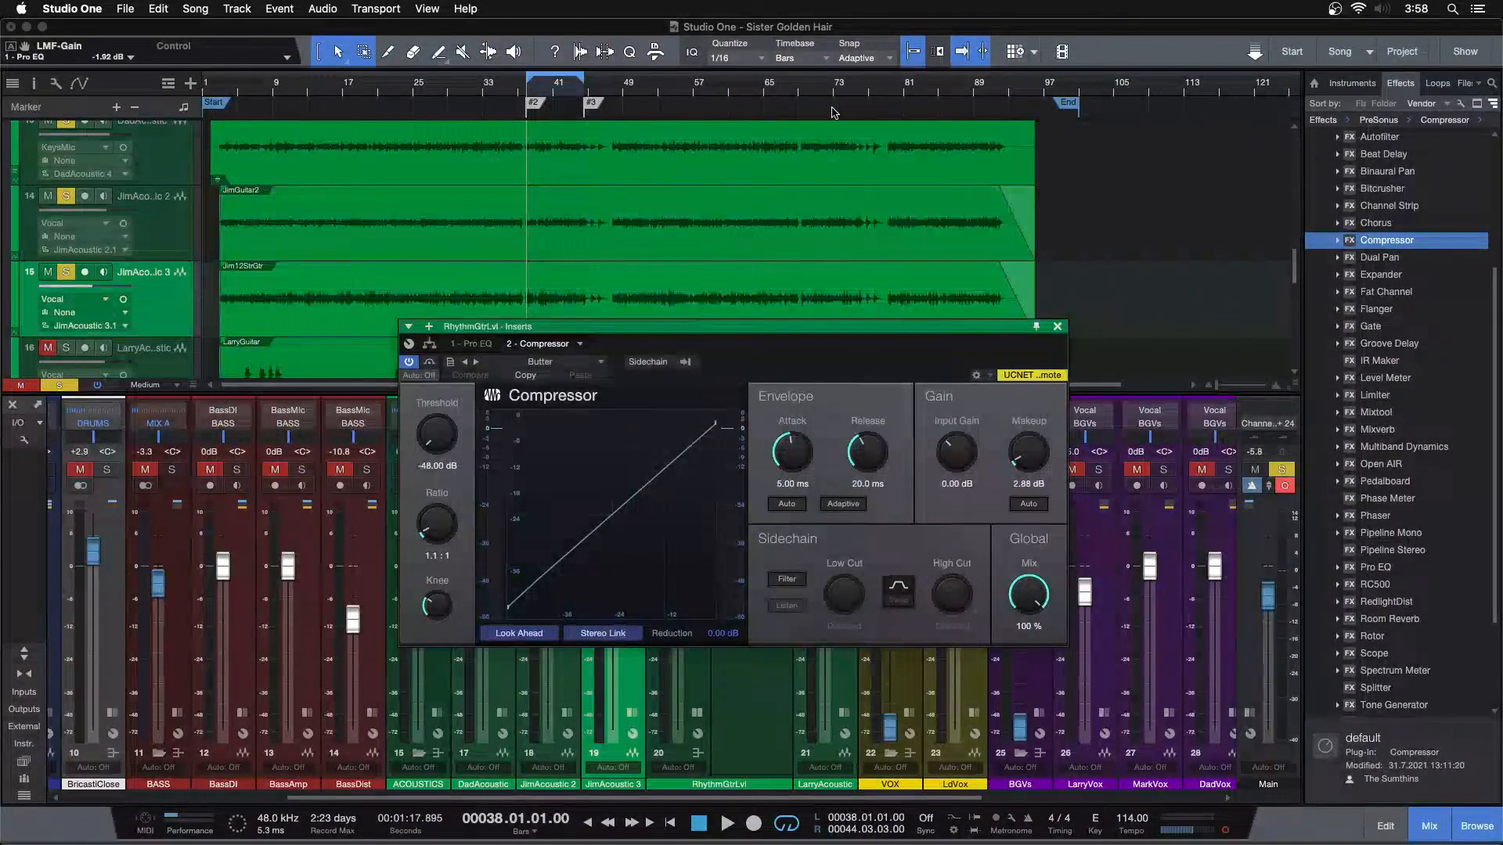
{"action": "key", "text": "space"}
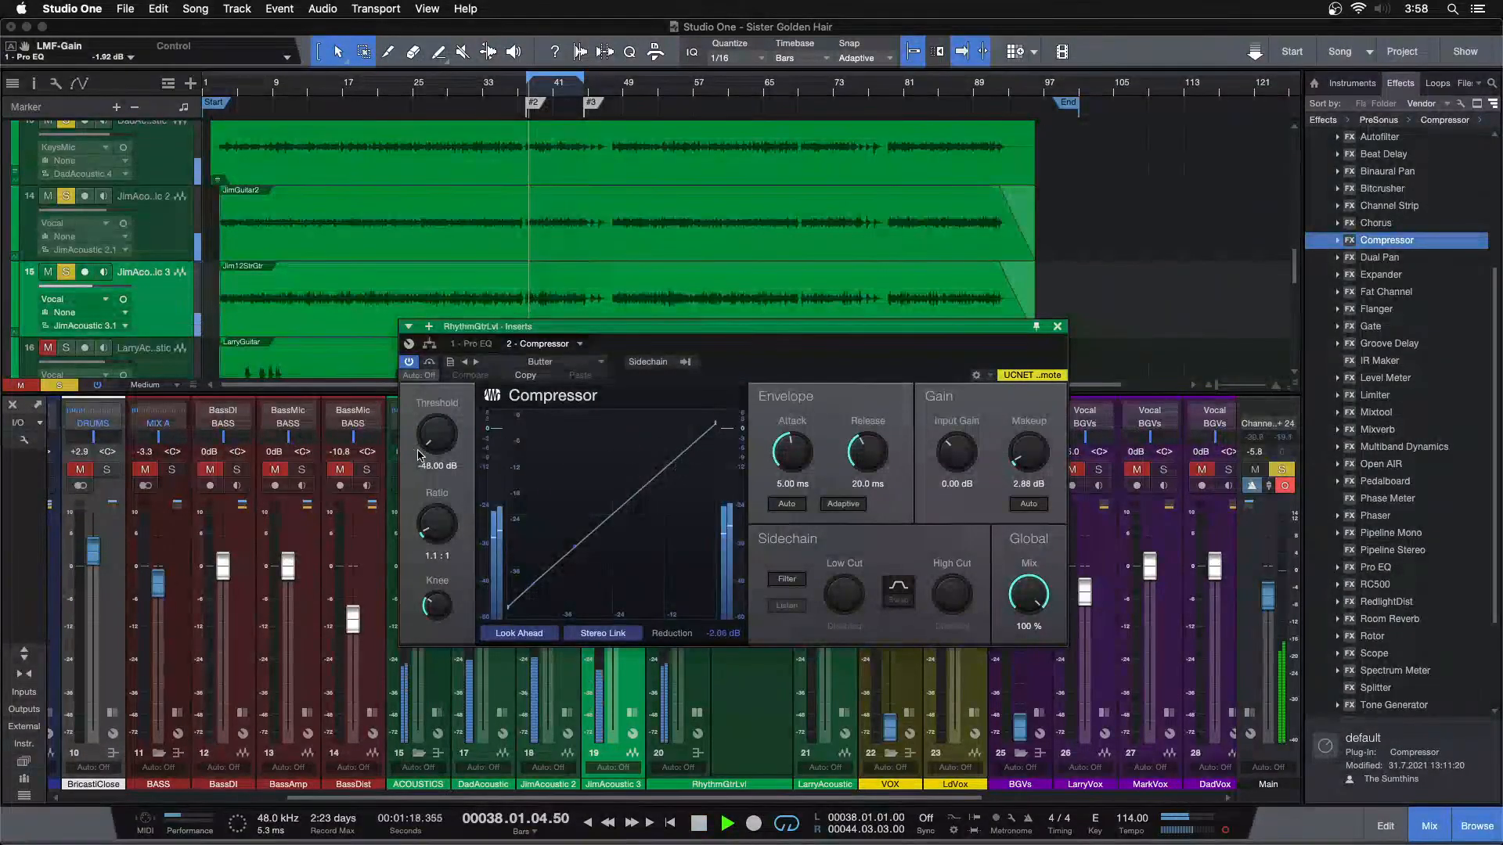
{"action": "left_click_drag", "start_coordinate": [435, 527], "coordinate": [435, 520]}
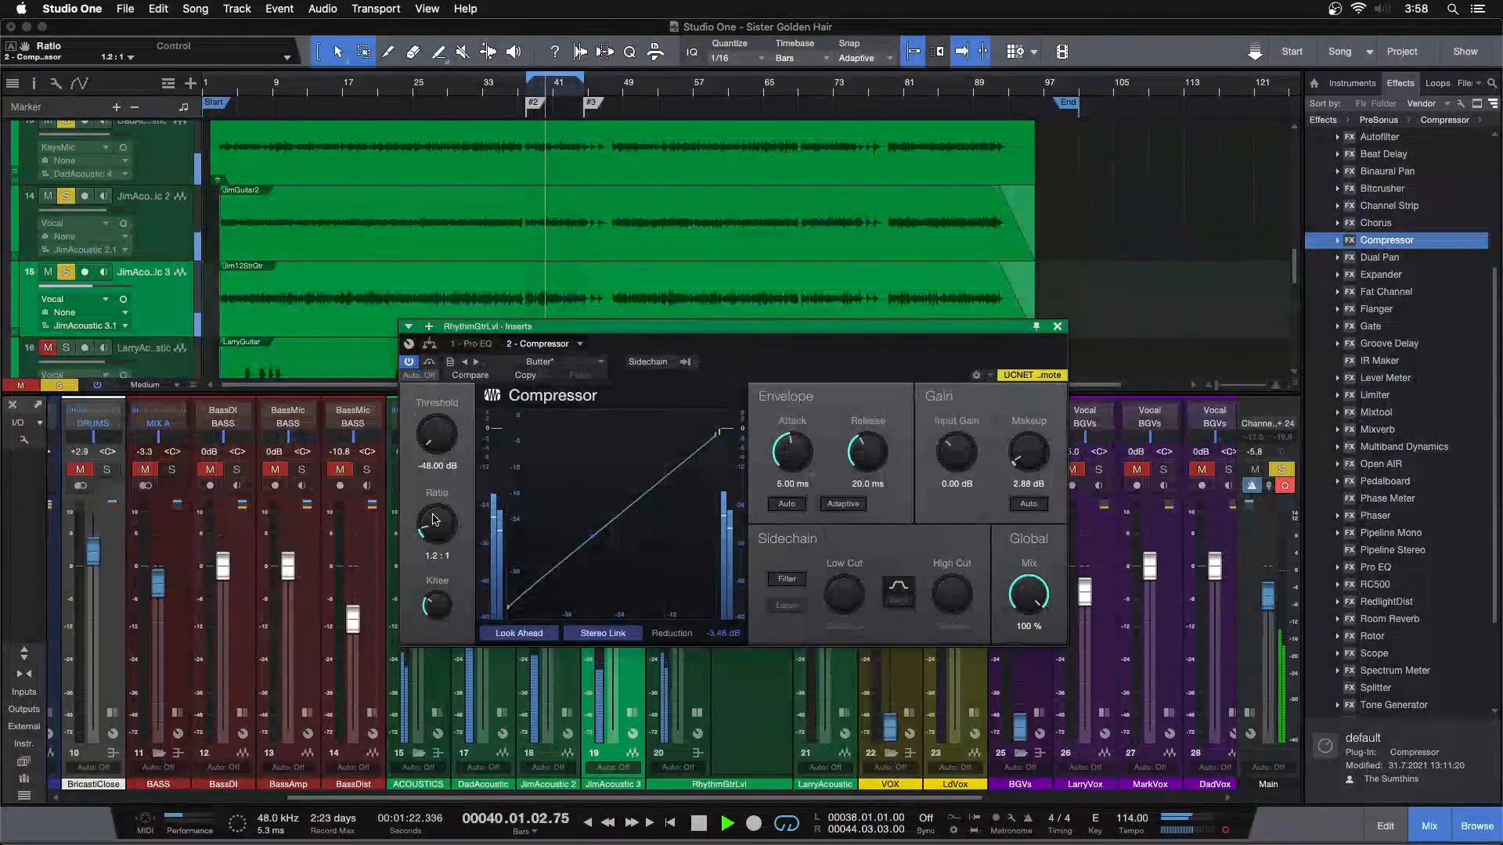
{"action": "left_click_drag", "start_coordinate": [705, 327], "coordinate": [903, 323]}
{"action": "key", "text": "space"}
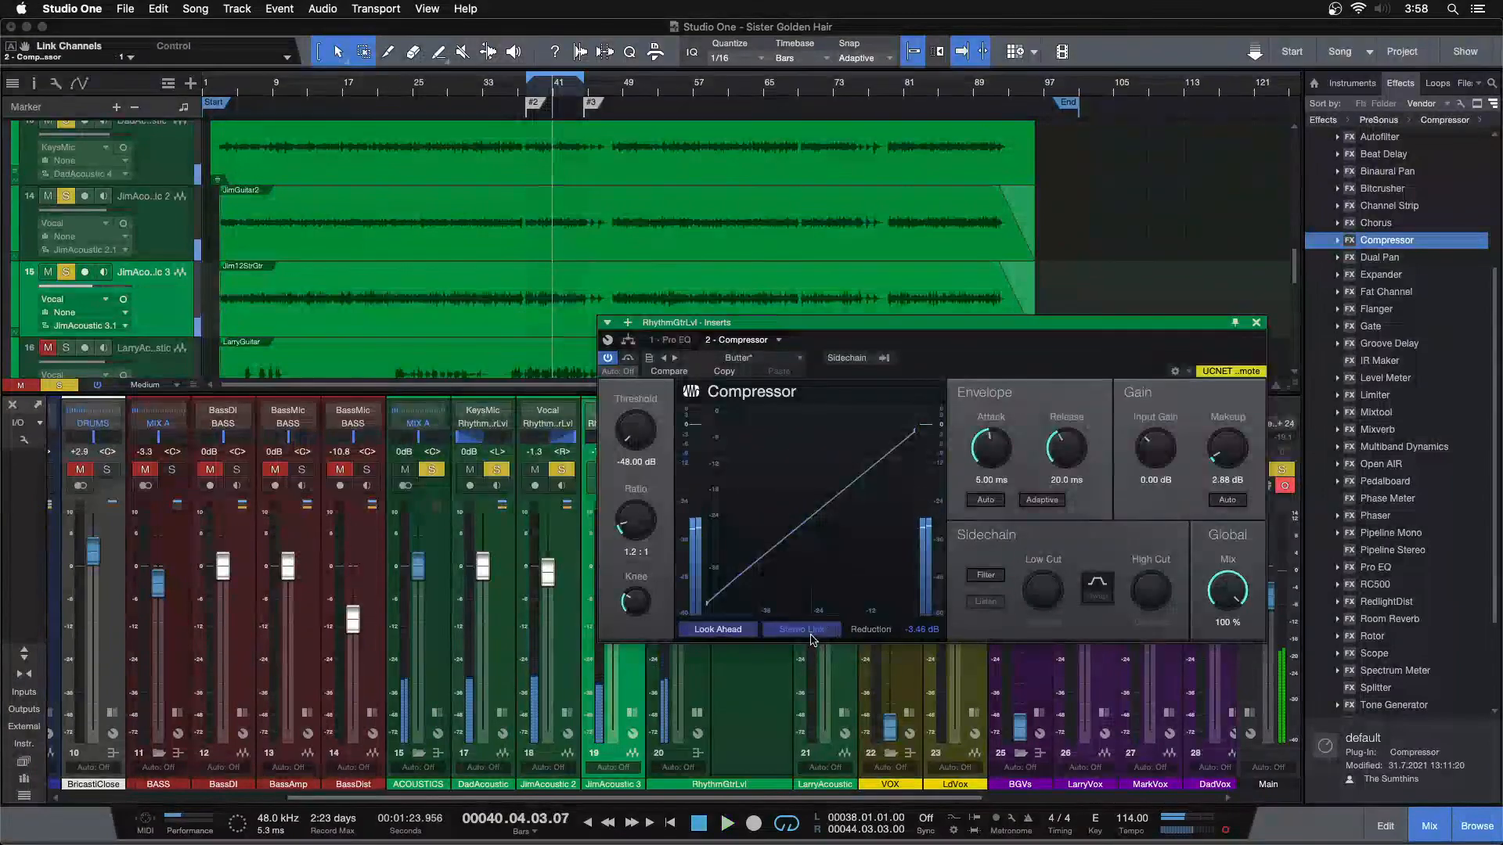
{"action": "key", "text": "space"}
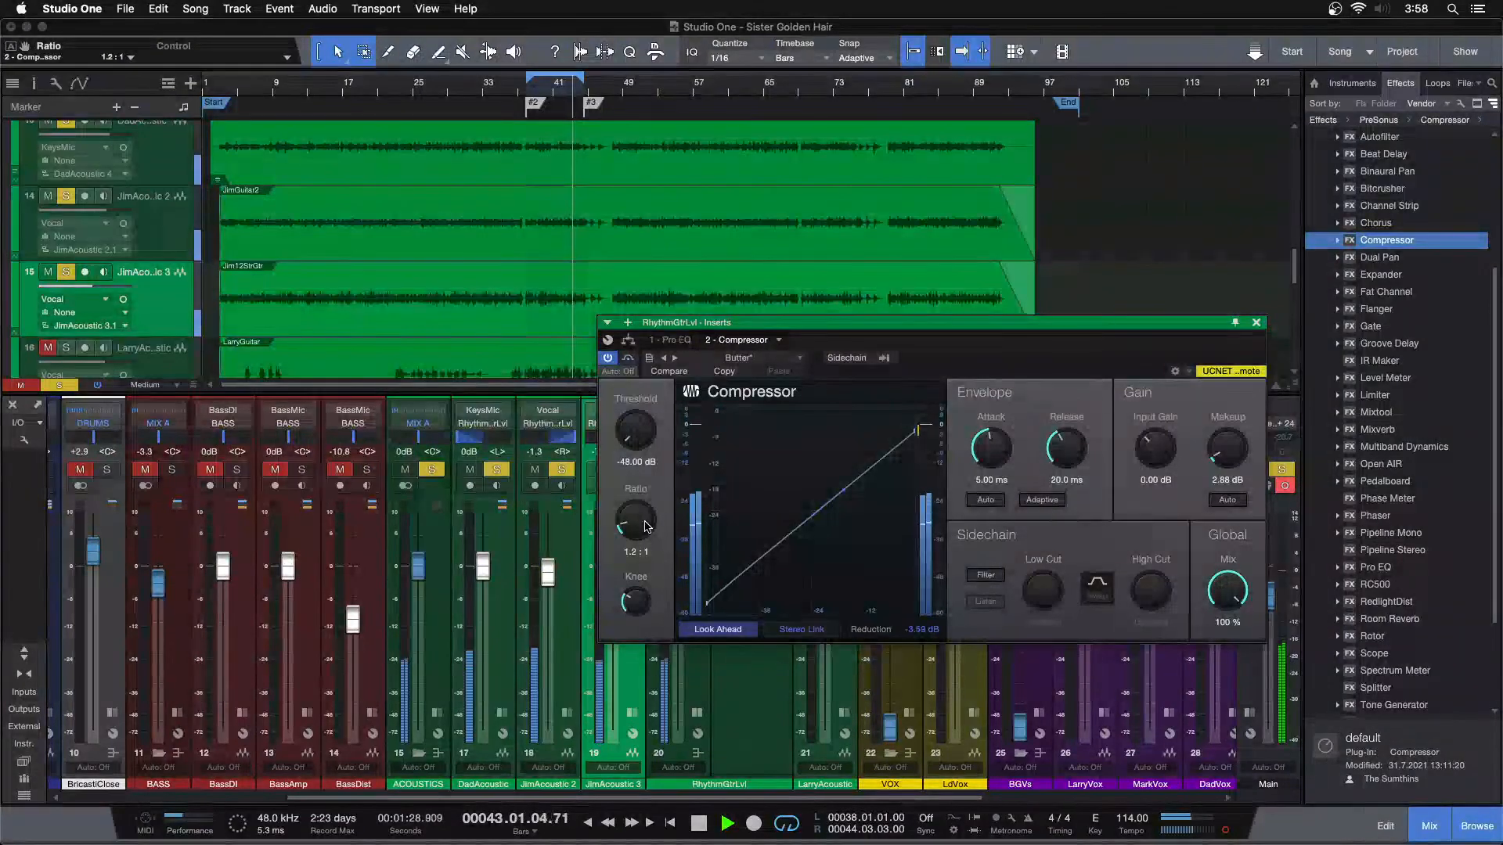
Set the bus compressor's makeup gain to 3.36 dB and check the level match with bypass
{"action": "scroll", "coordinate": [1207, 460], "scroll_direction": "up", "scroll_amount": 1}
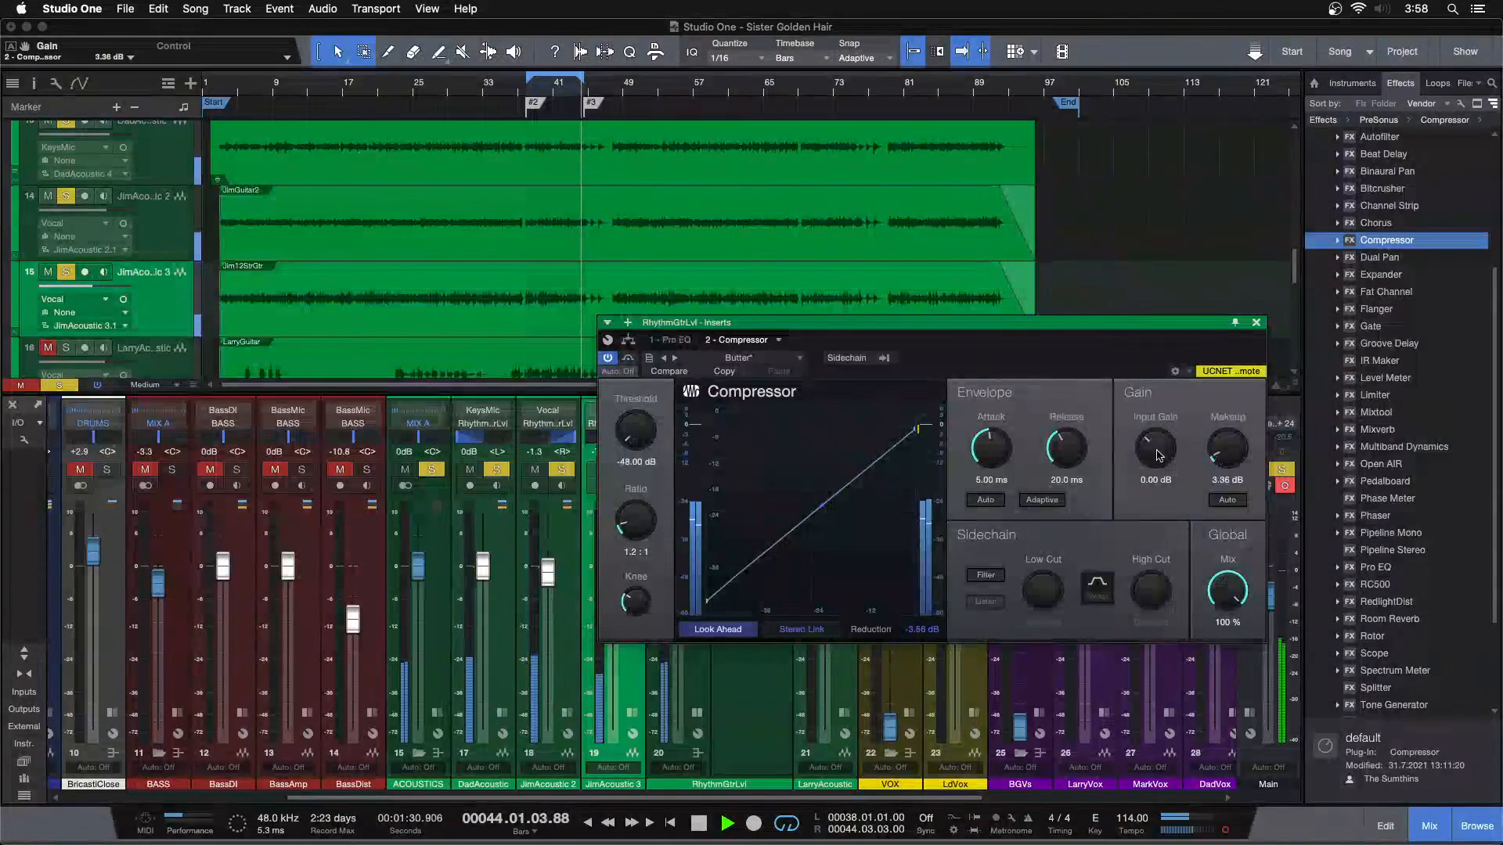
{"action": "left_click", "coordinate": [629, 358]}
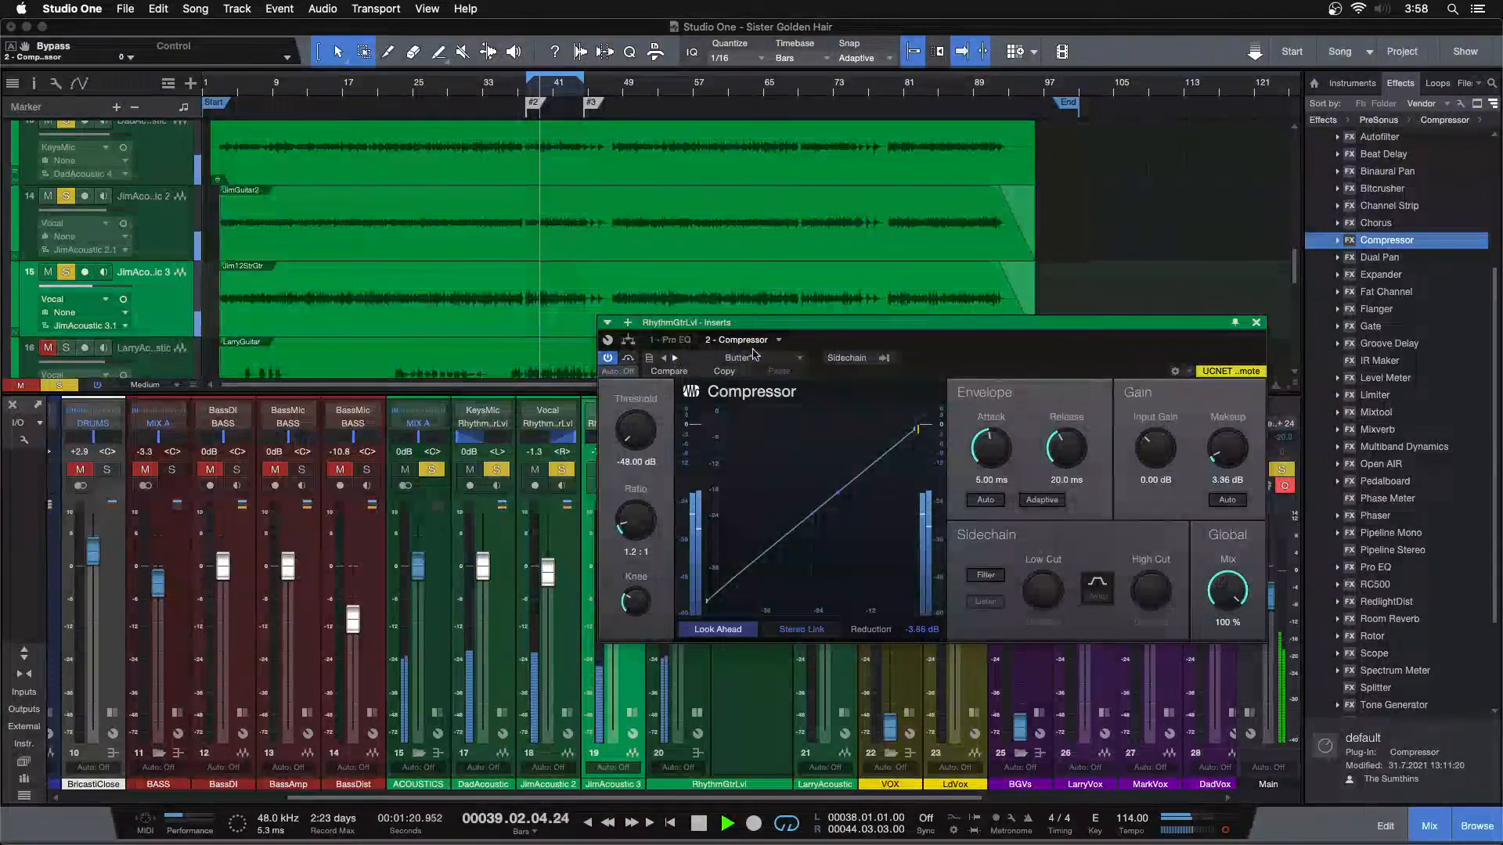
{"action": "left_click_drag", "start_coordinate": [958, 352], "coordinate": [1080, 328]}
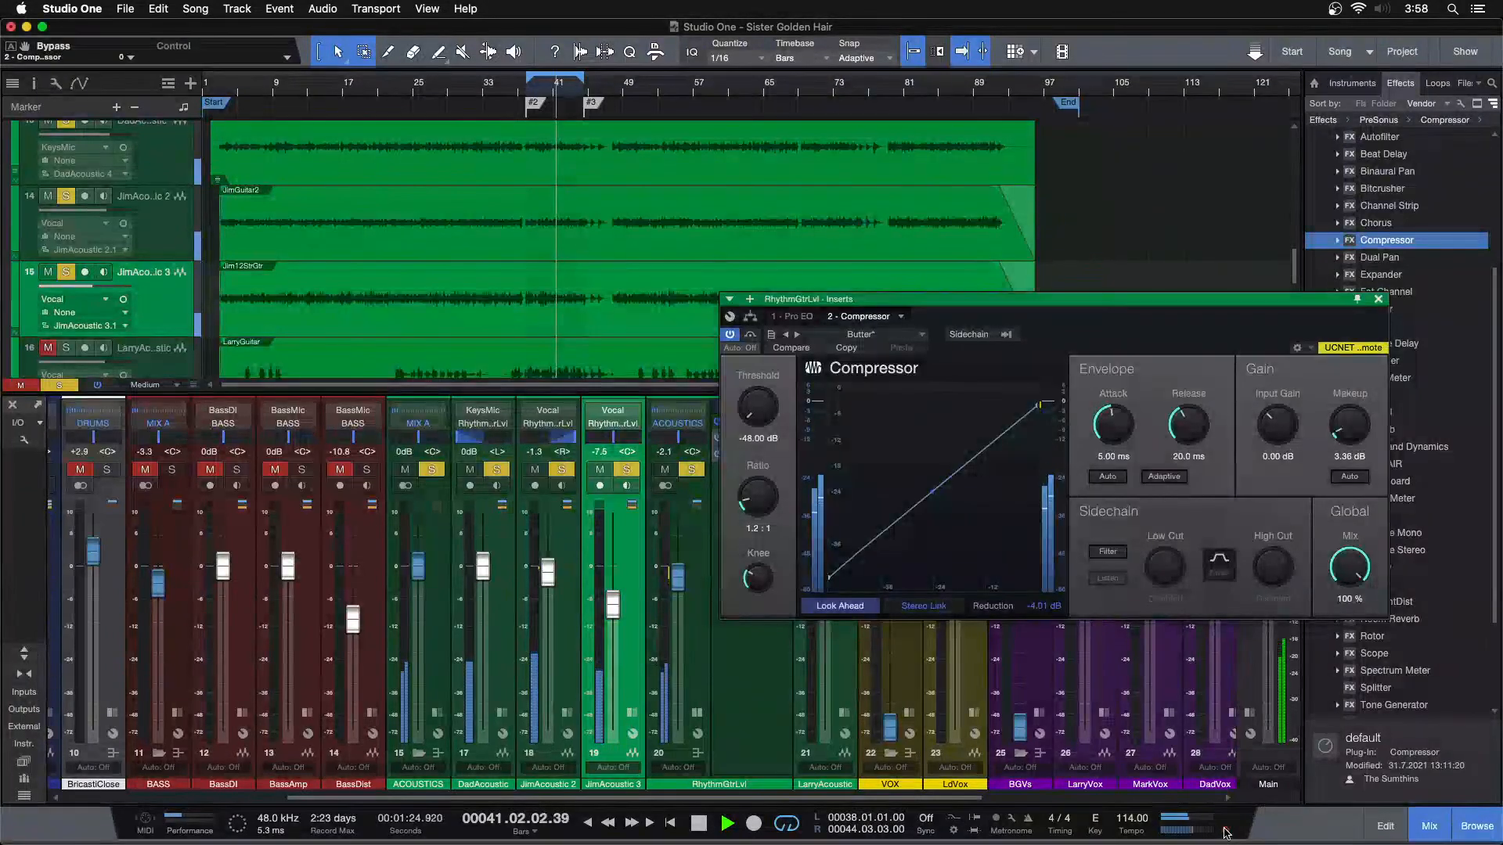
{"action": "left_click_drag", "start_coordinate": [1105, 338], "coordinate": [754, 356]}
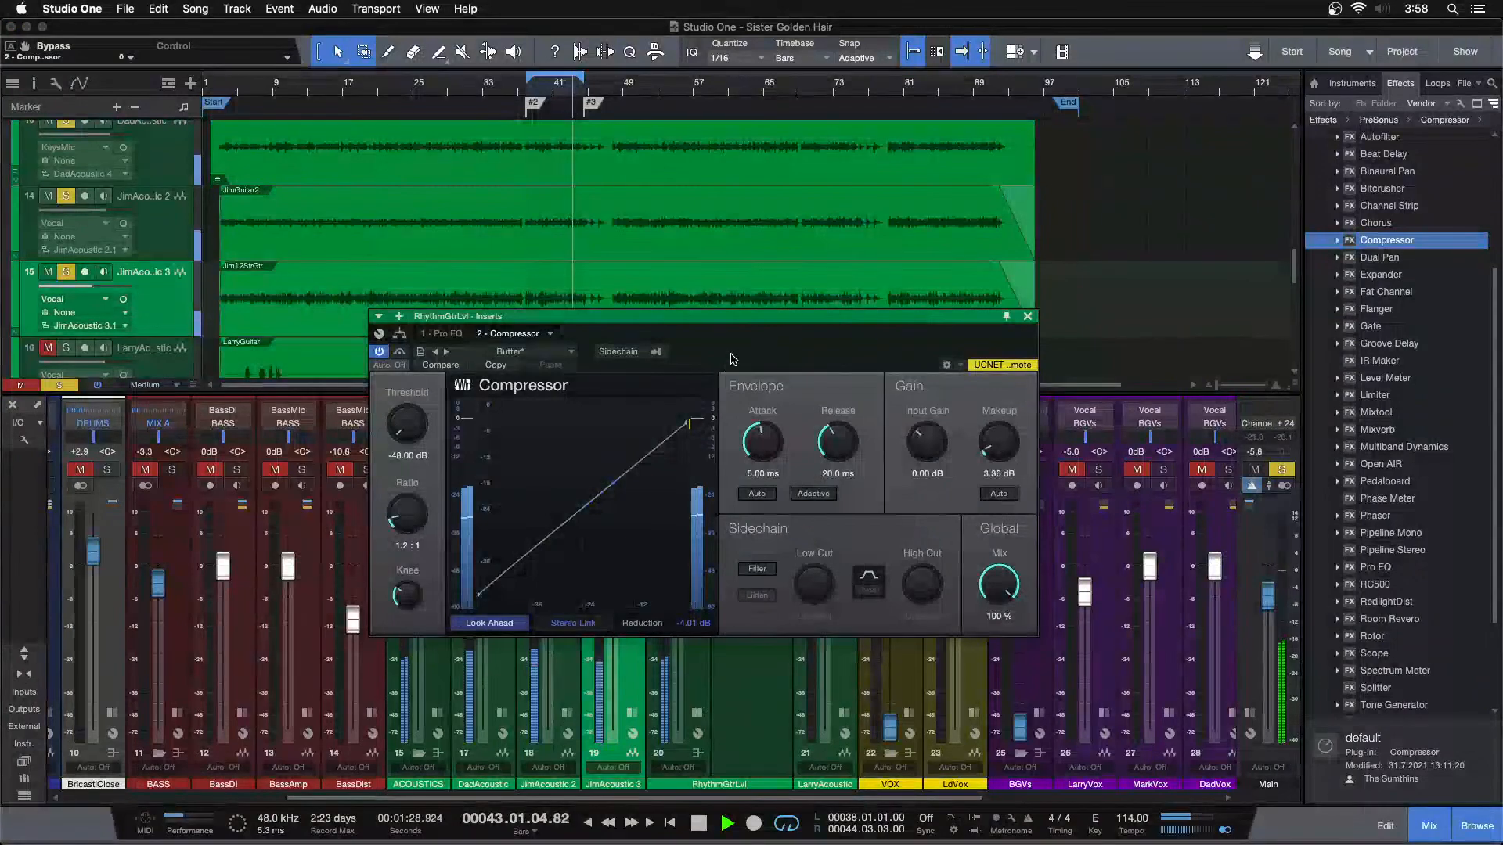
{"action": "left_click_drag", "start_coordinate": [693, 378], "coordinate": [625, 403]}
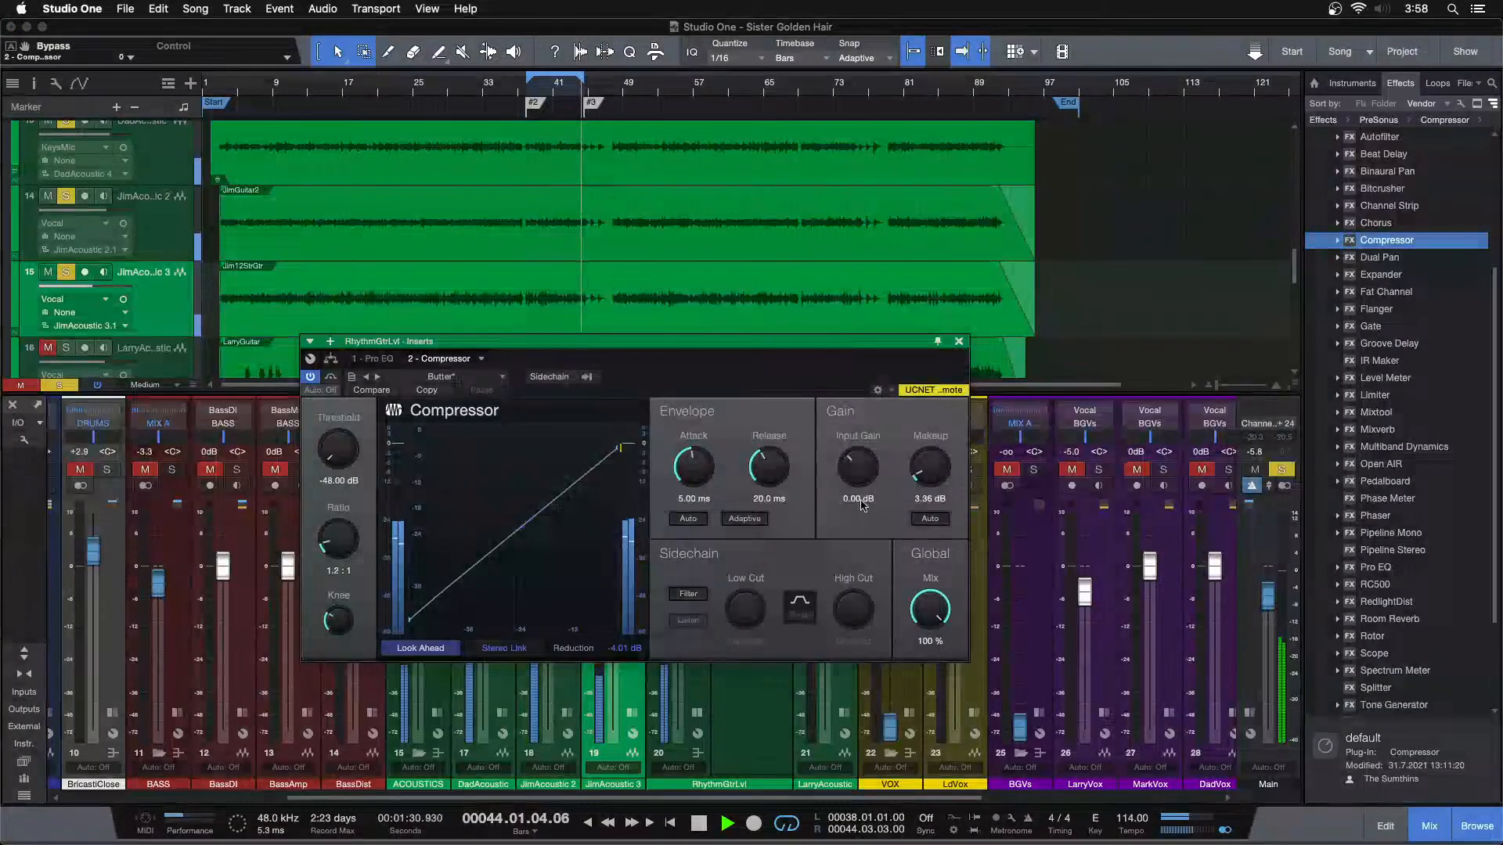
Compare the rhythm guitars with the bus compressor bypassed and active, recheck its settings, and close it
{"action": "left_click", "coordinate": [329, 379]}
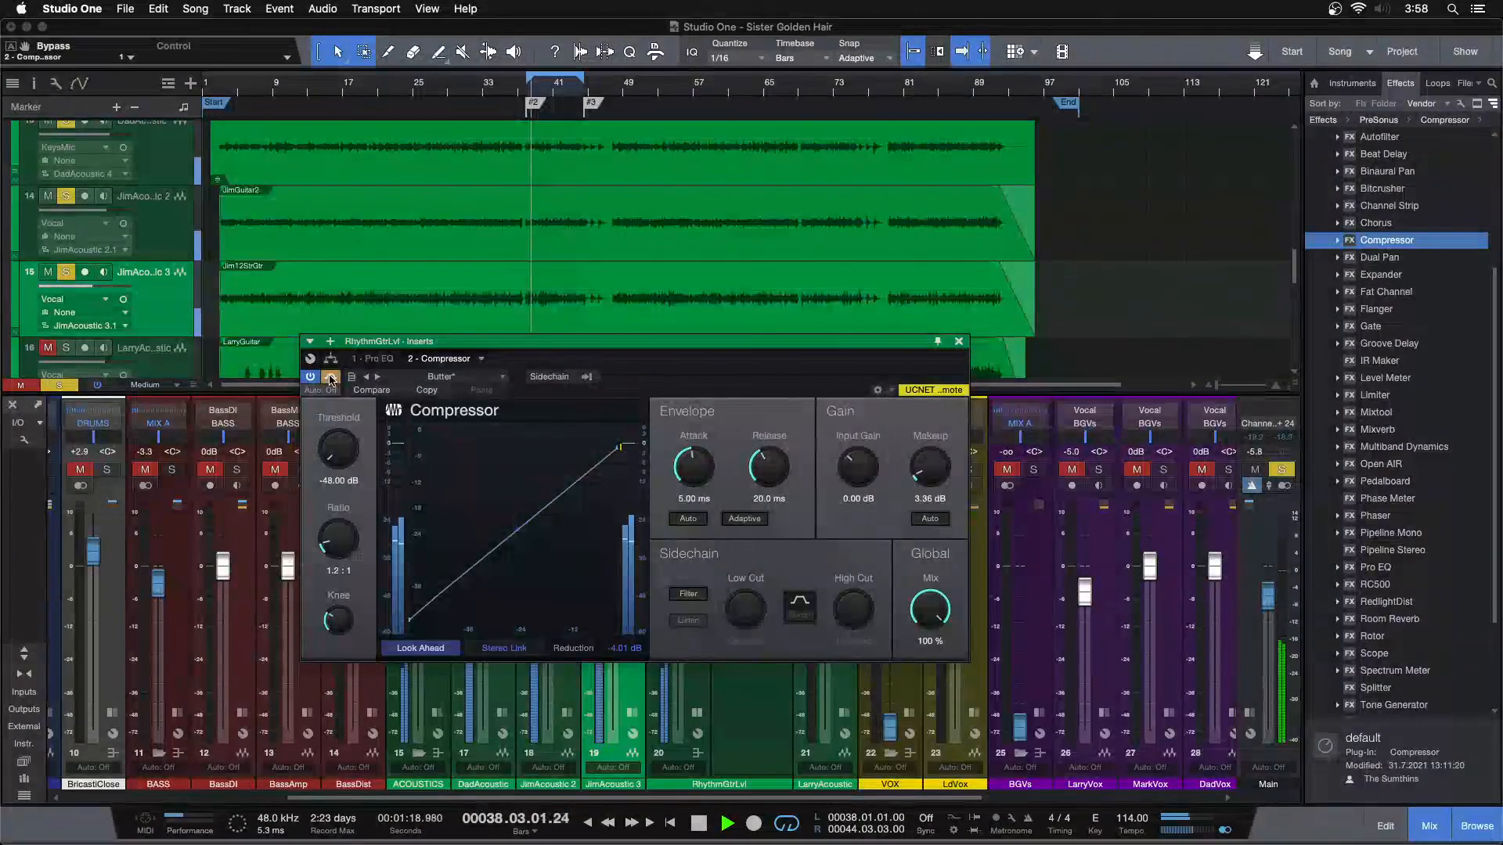
{"action": "left_click", "coordinate": [330, 379]}
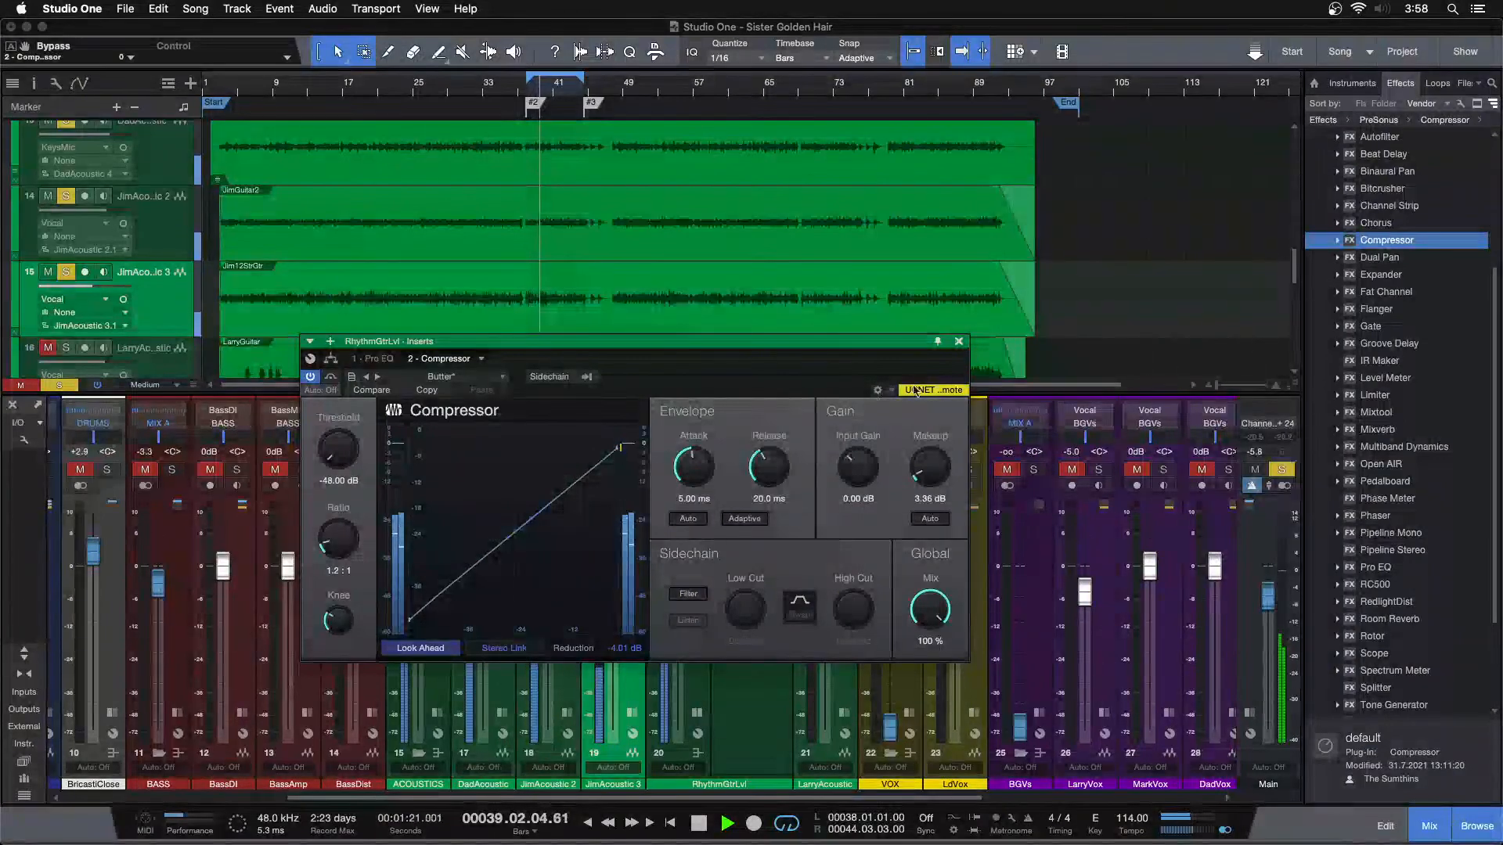
{"action": "left_click", "coordinate": [959, 342]}
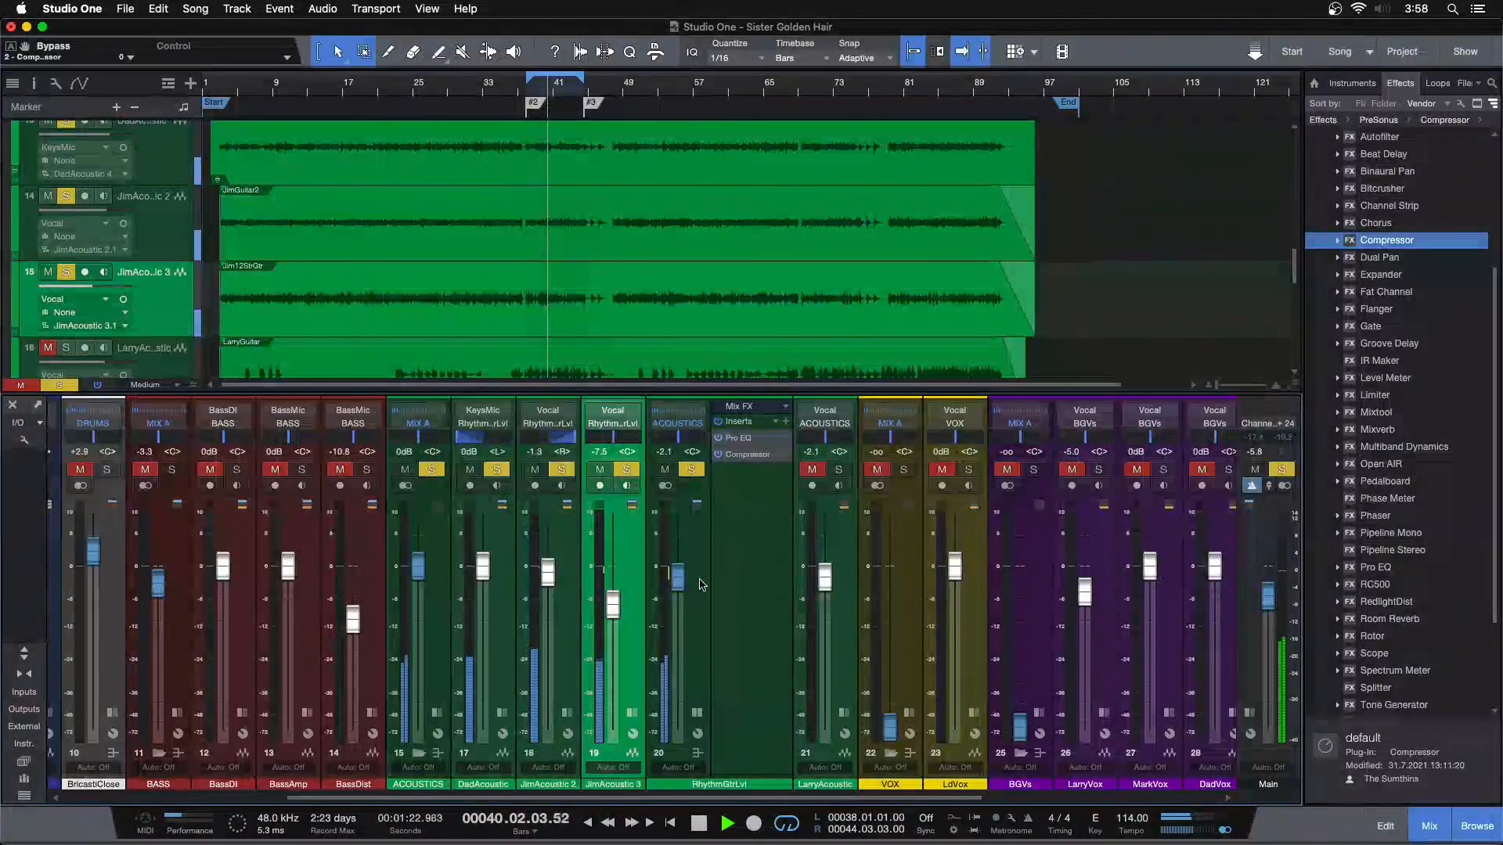
{"action": "left_click", "coordinate": [745, 455]}
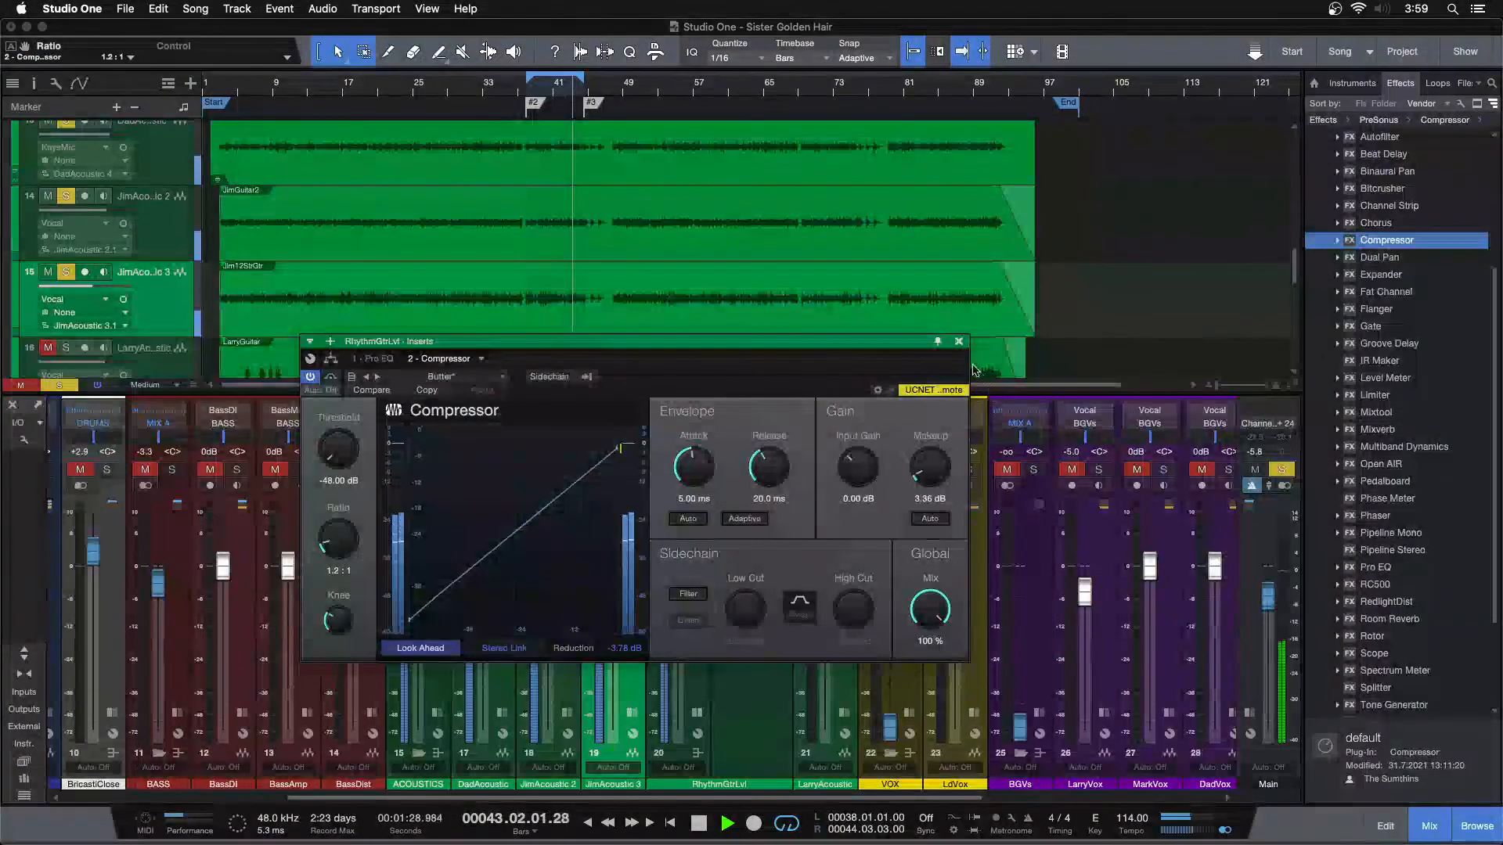
{"action": "left_click", "coordinate": [958, 343]}
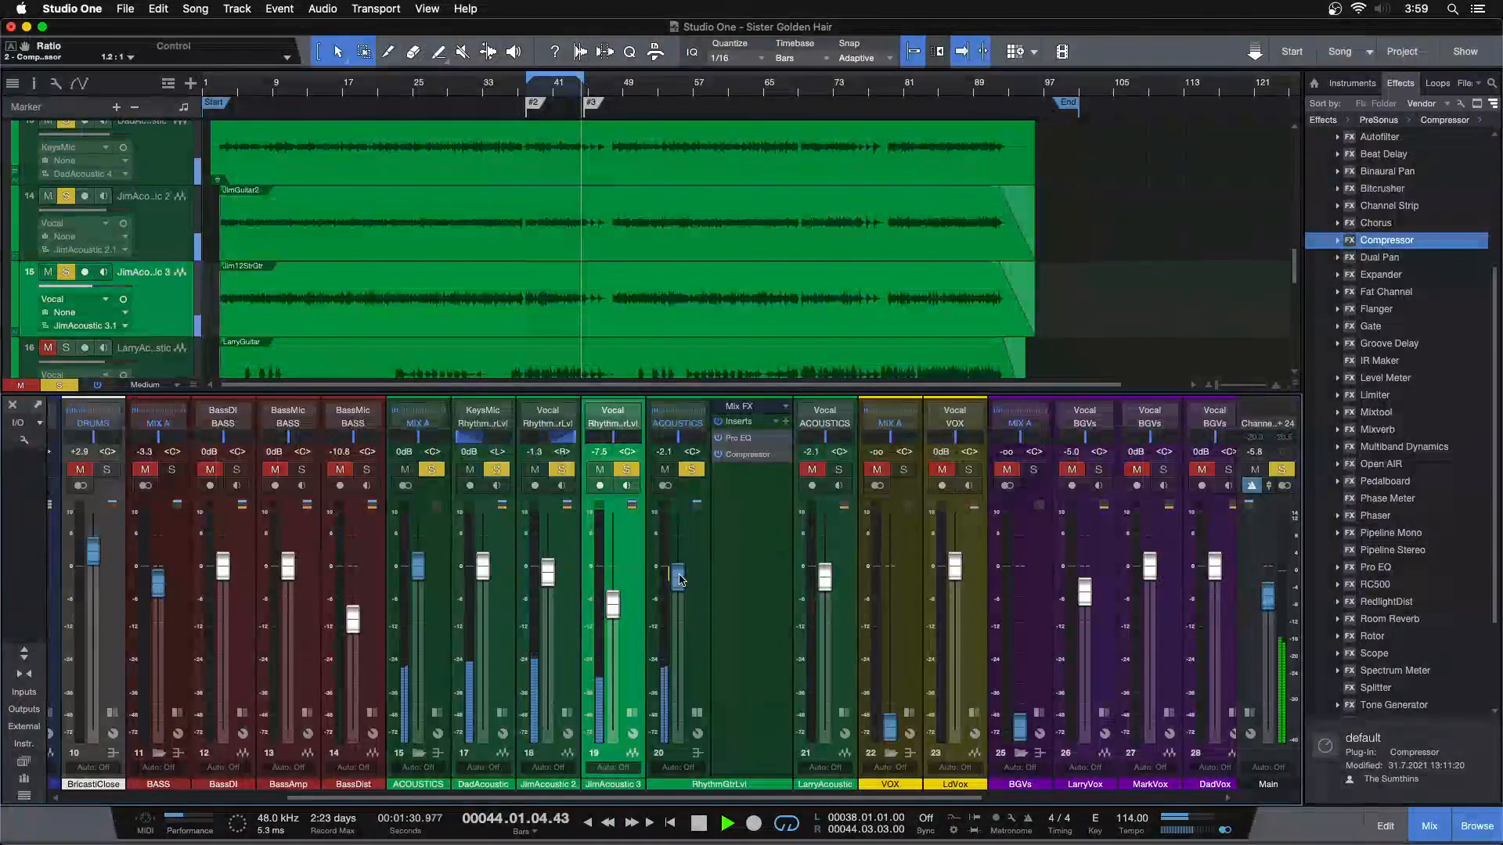
Raise the RhythmGtrLvl bus volume to +0.4 dB, keeping its channel strip expanded
{"action": "left_click", "coordinate": [678, 573], "text": "alt"}
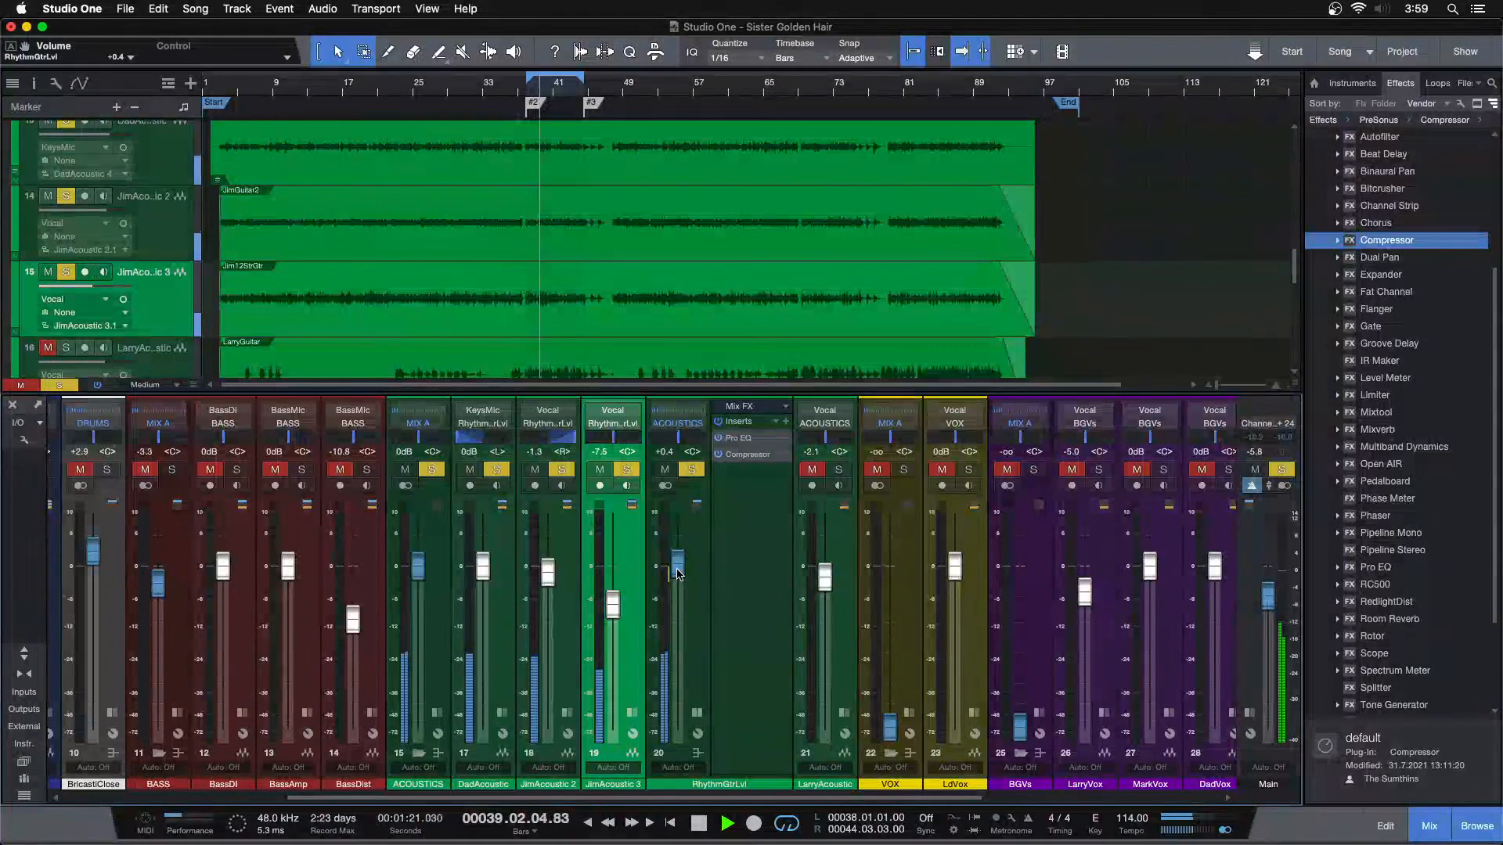
{"action": "left_click", "coordinate": [696, 714]}
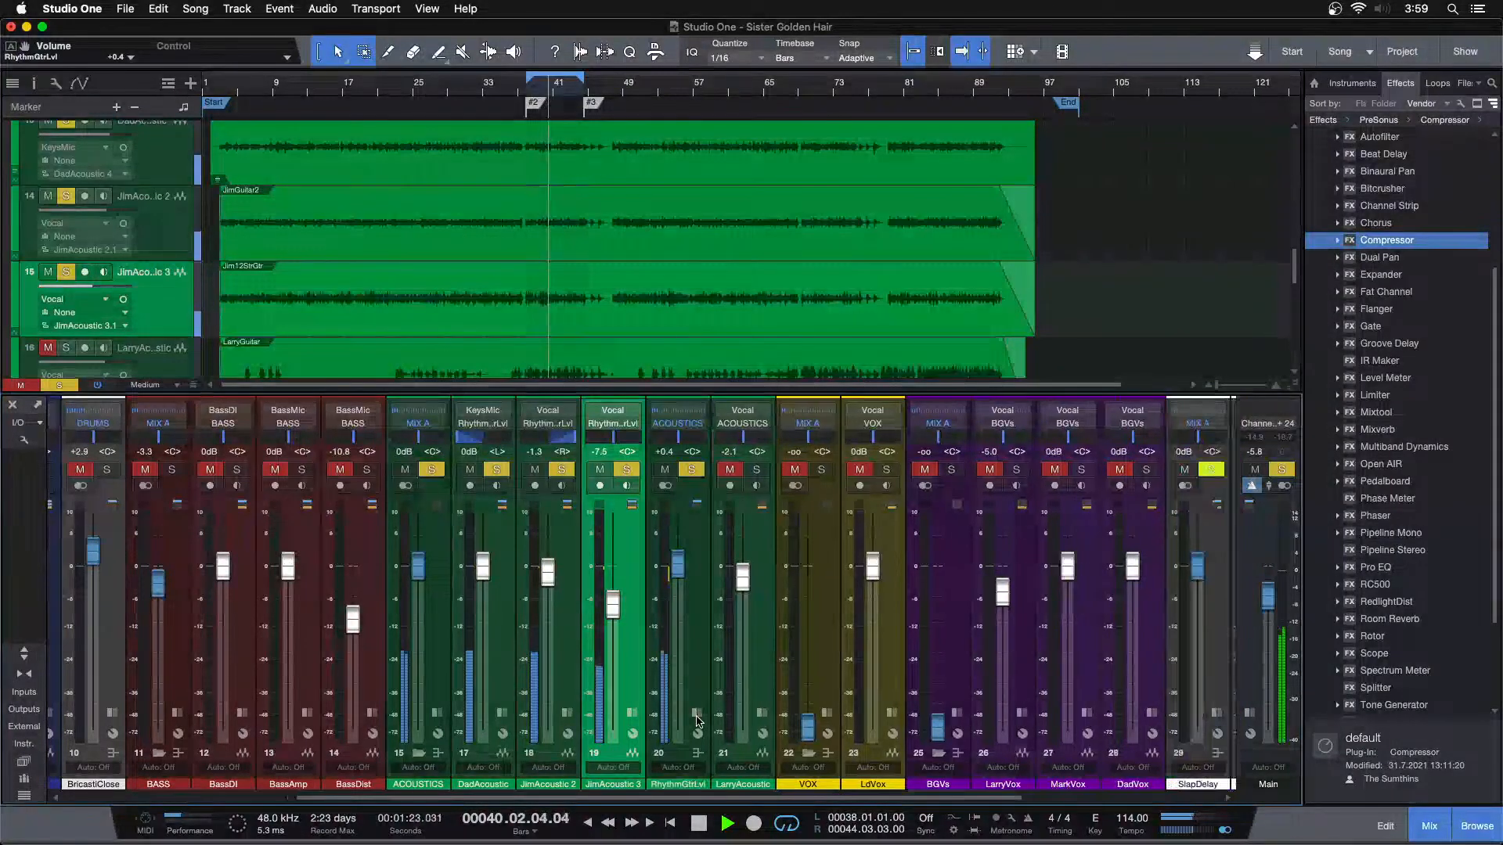
{"action": "left_click", "coordinate": [696, 715]}
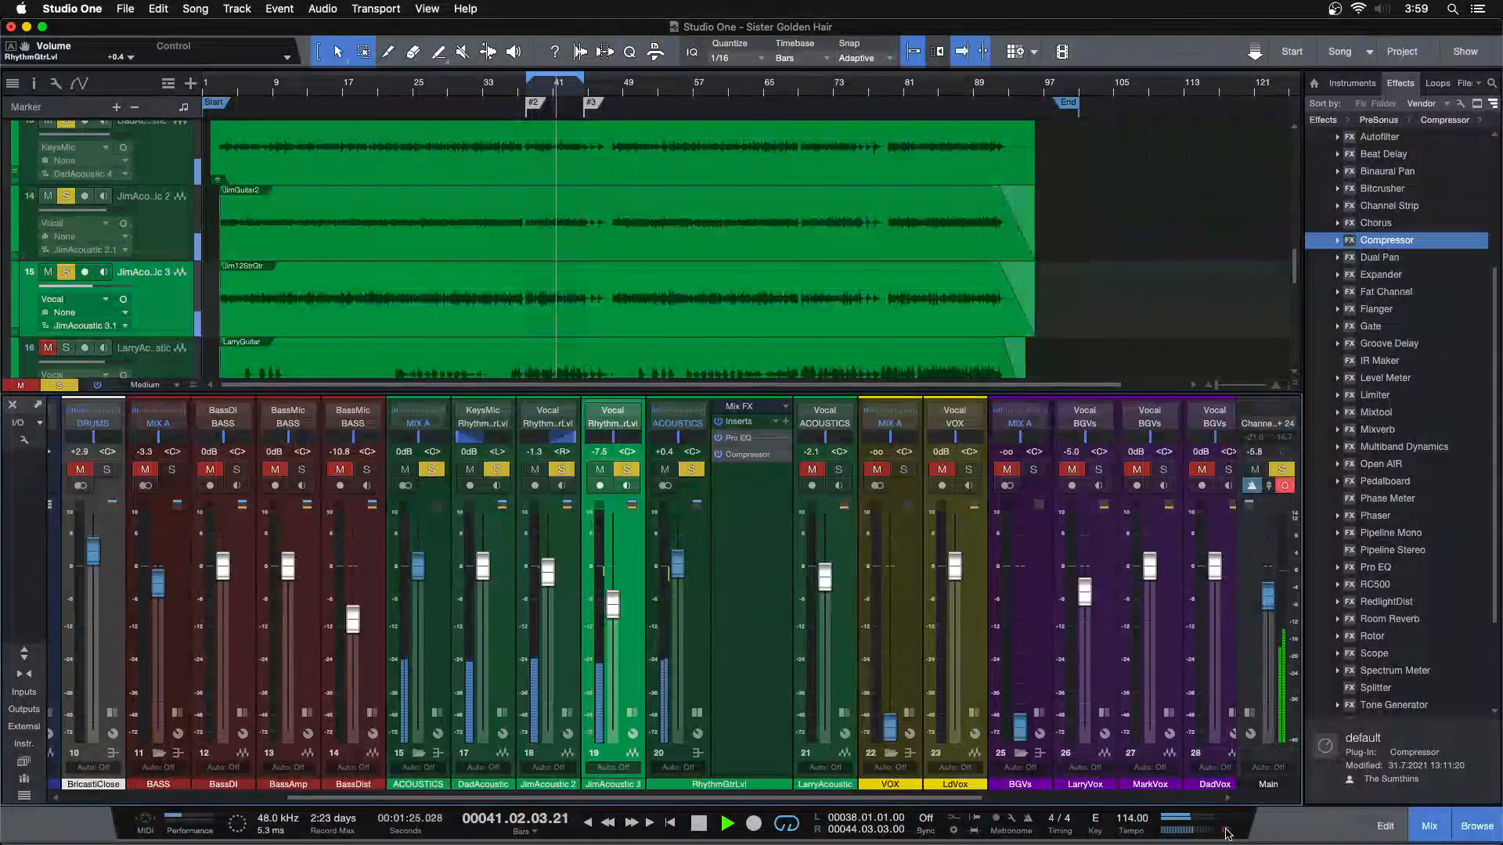
Reopen Pro EQ on the RhythmGtrLvl bus, sweep the HF band, and set it to 8.08 kHz with 4.32 dB gain
{"action": "double_click", "coordinate": [746, 453]}
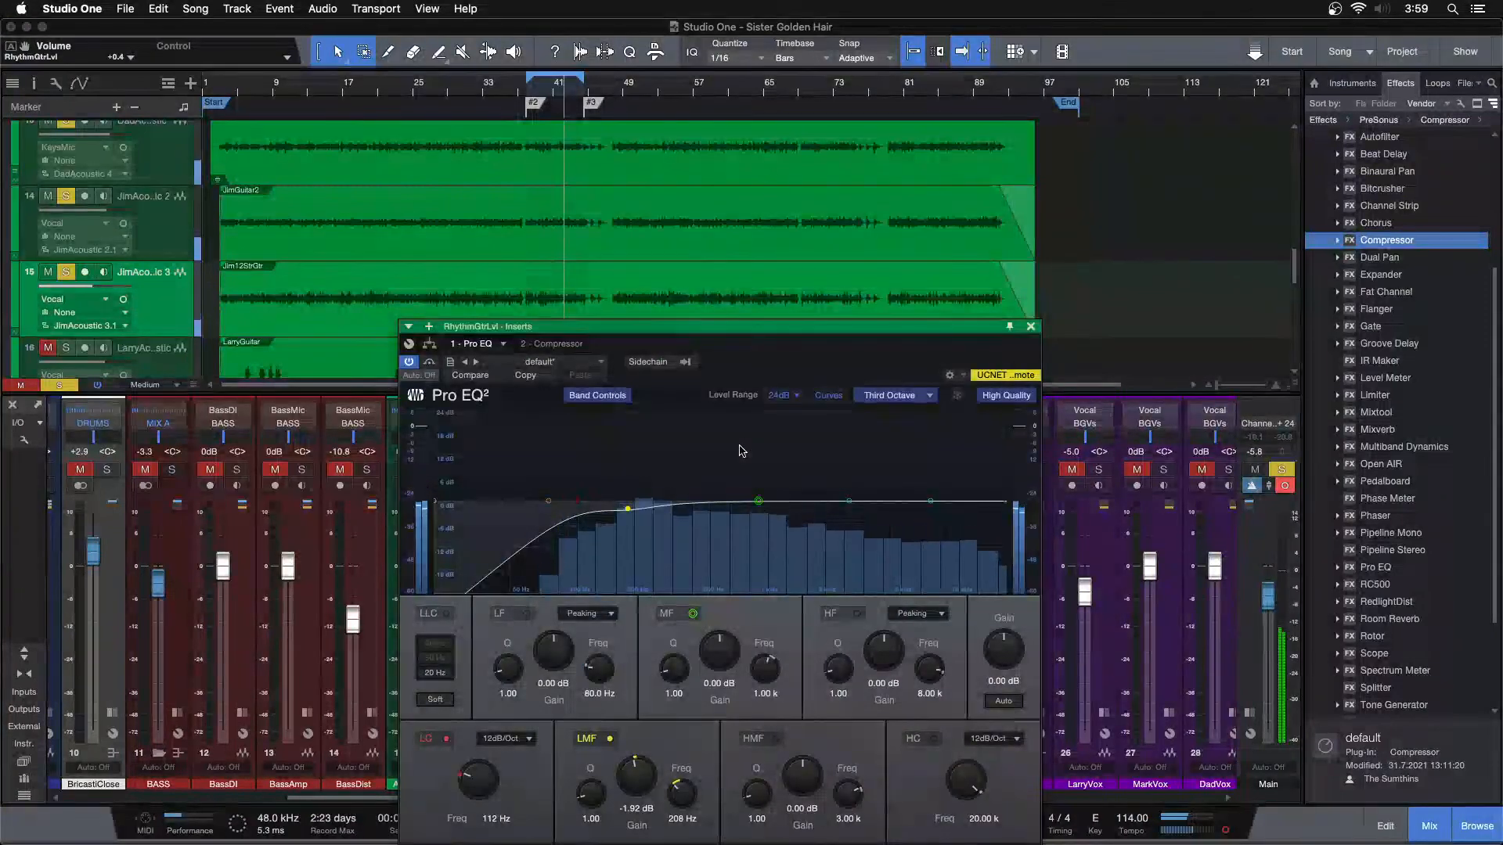
{"action": "key", "text": "space"}
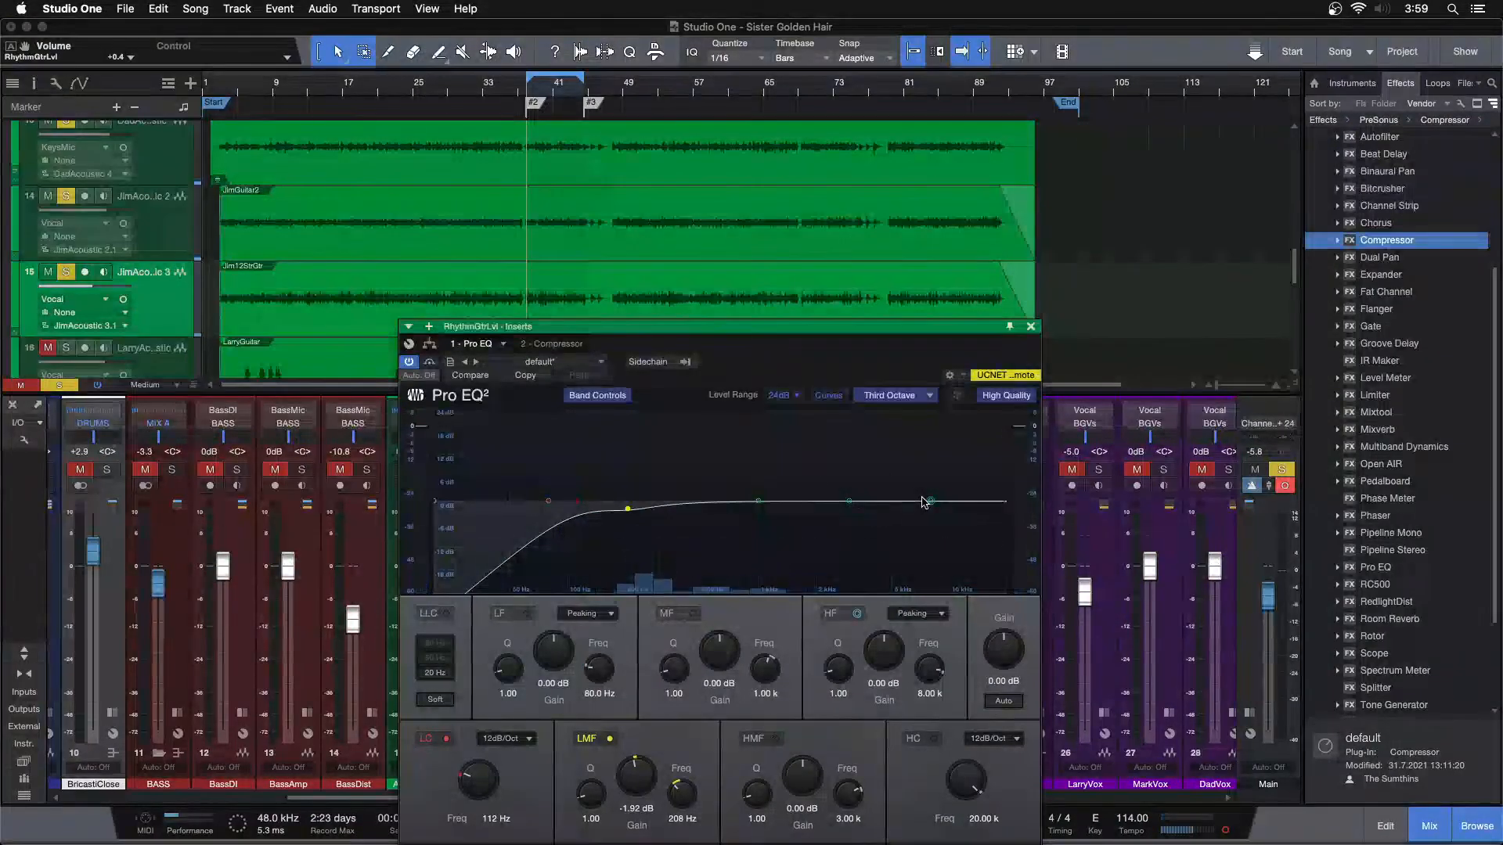
{"action": "key", "text": "space"}
{"action": "left_click_drag", "start_coordinate": [926, 501], "coordinate": [802, 456]}
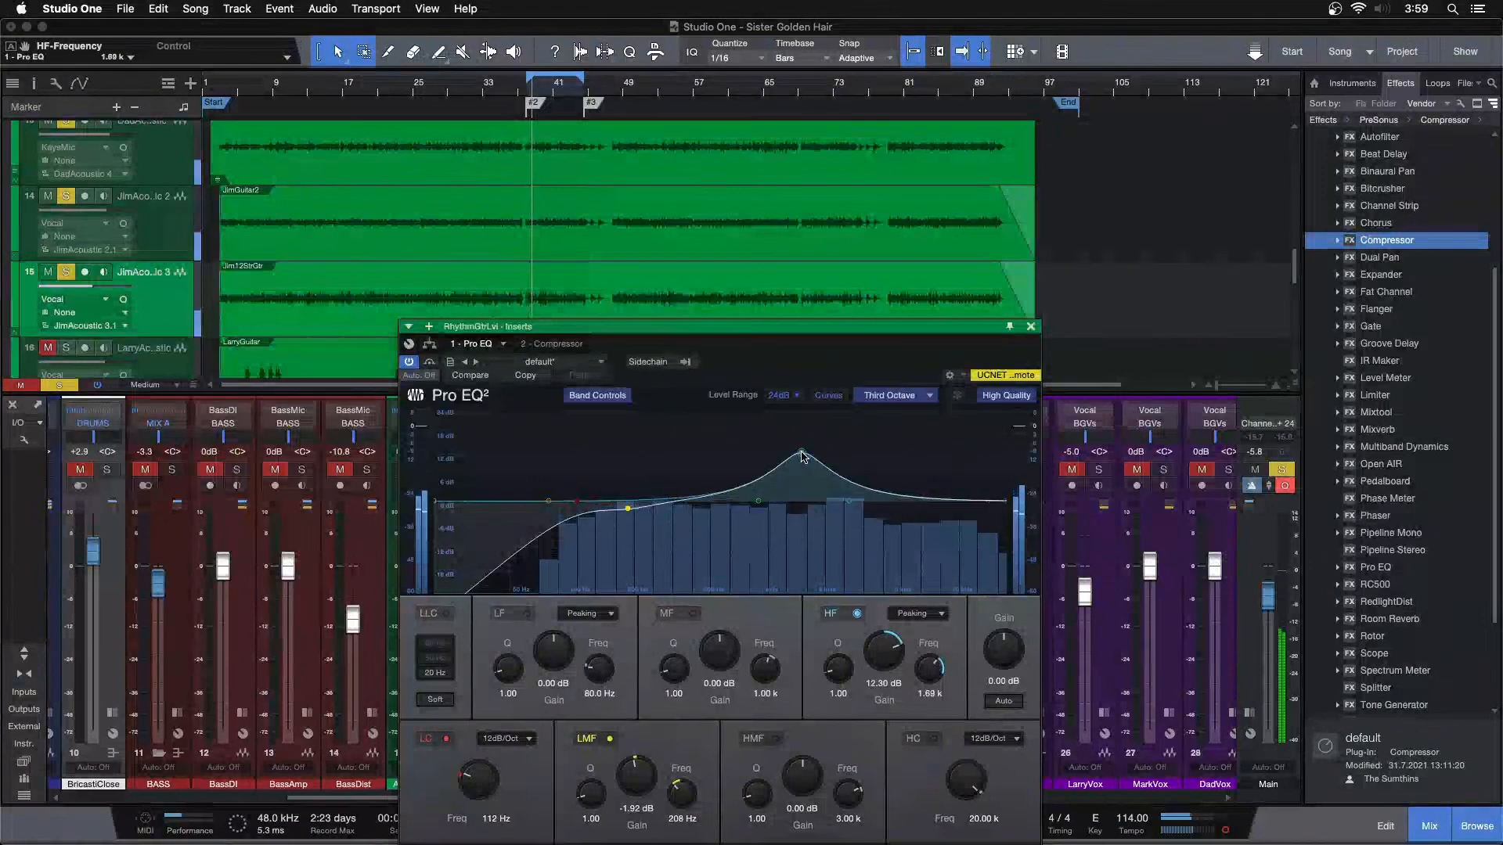
{"action": "left_click_drag", "start_coordinate": [922, 470], "coordinate": [932, 474]}
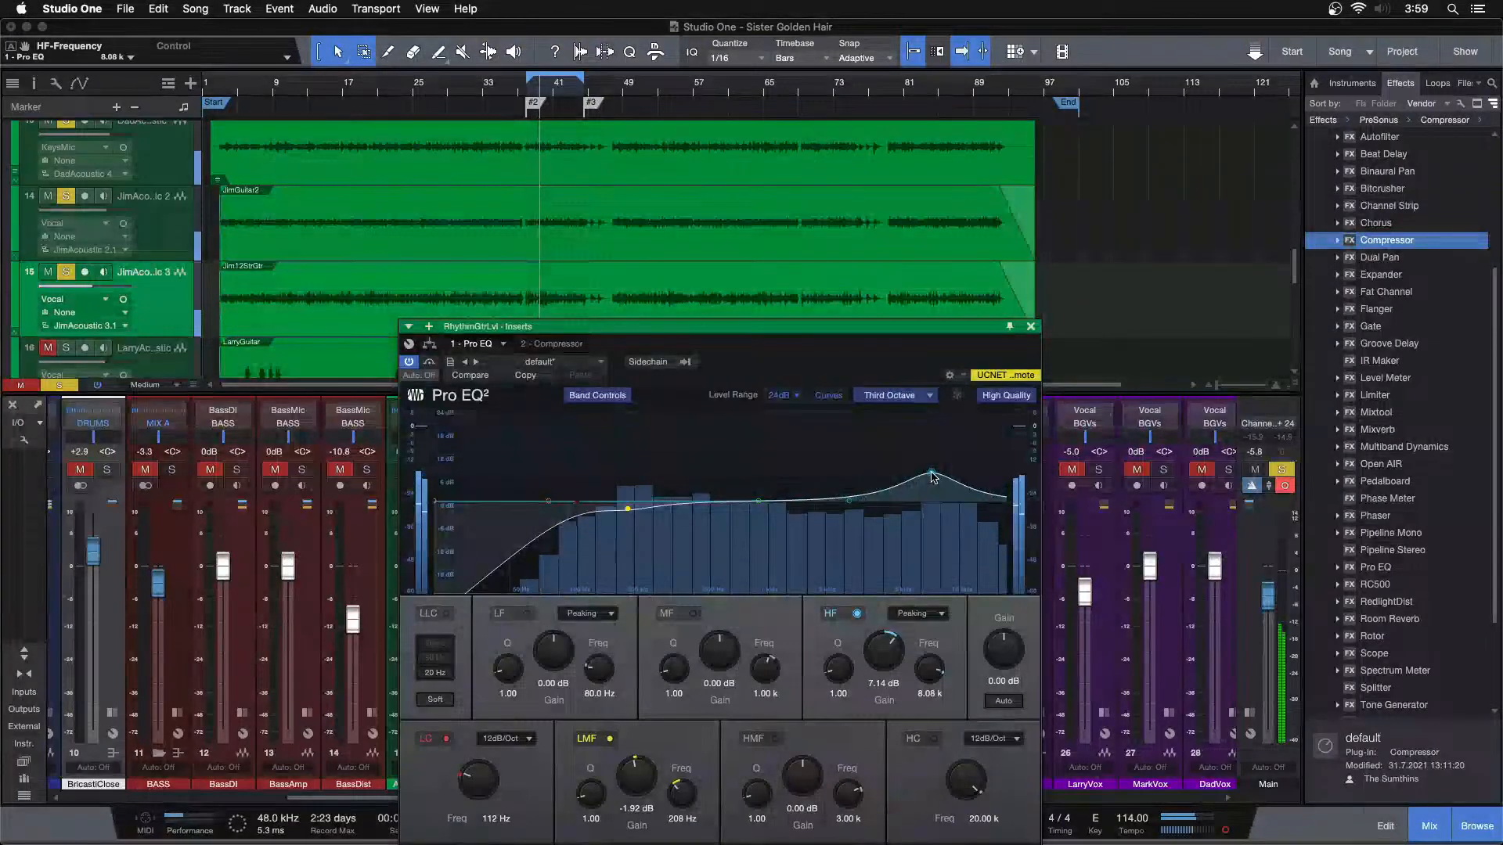
{"action": "left_click", "coordinate": [884, 653], "text": "alt"}
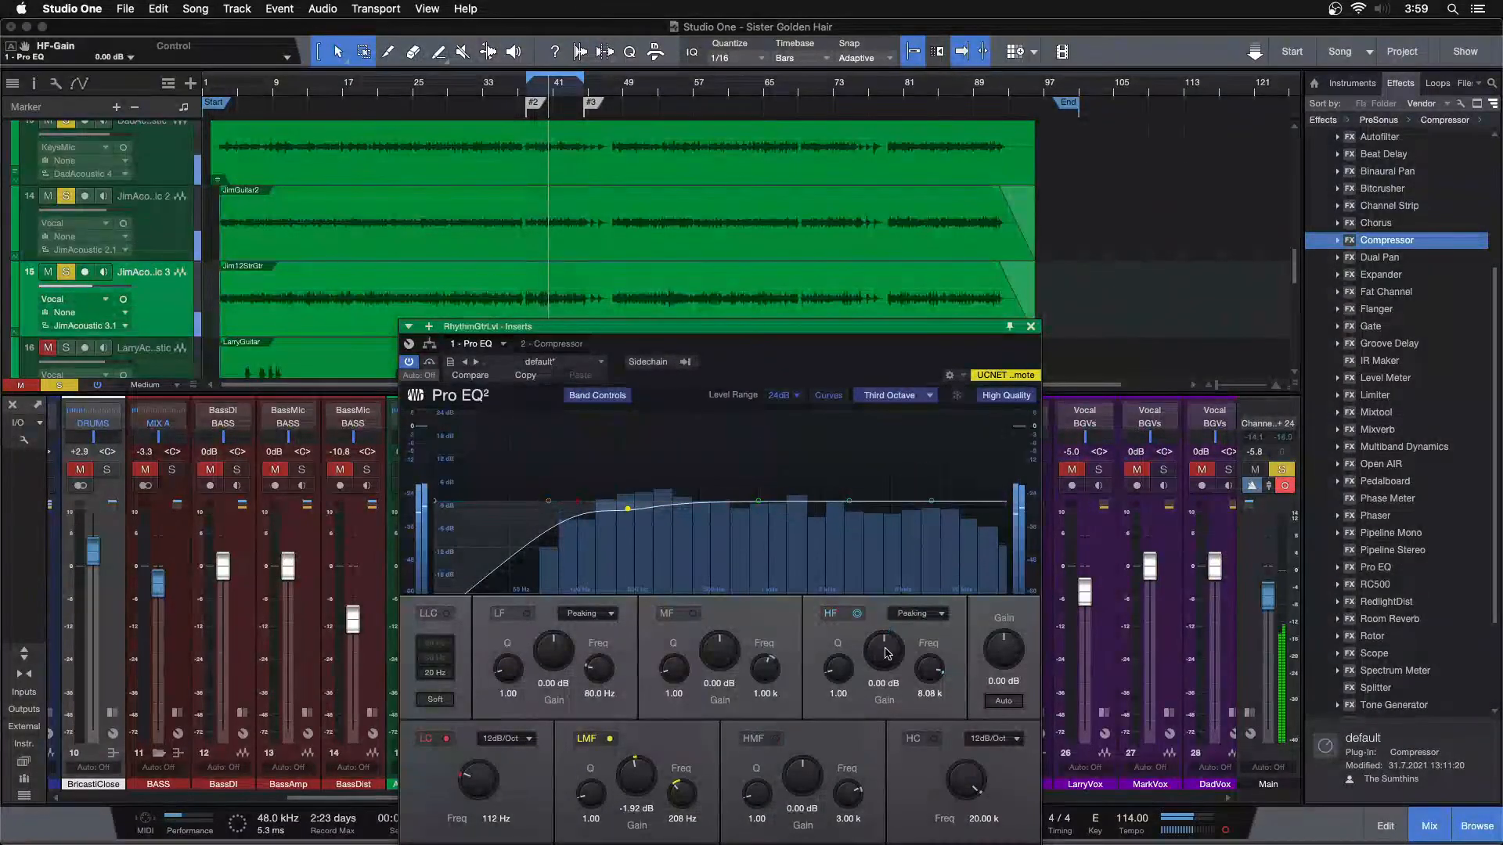
{"action": "scroll", "coordinate": [887, 654], "scroll_direction": "up", "scroll_amount": 3}
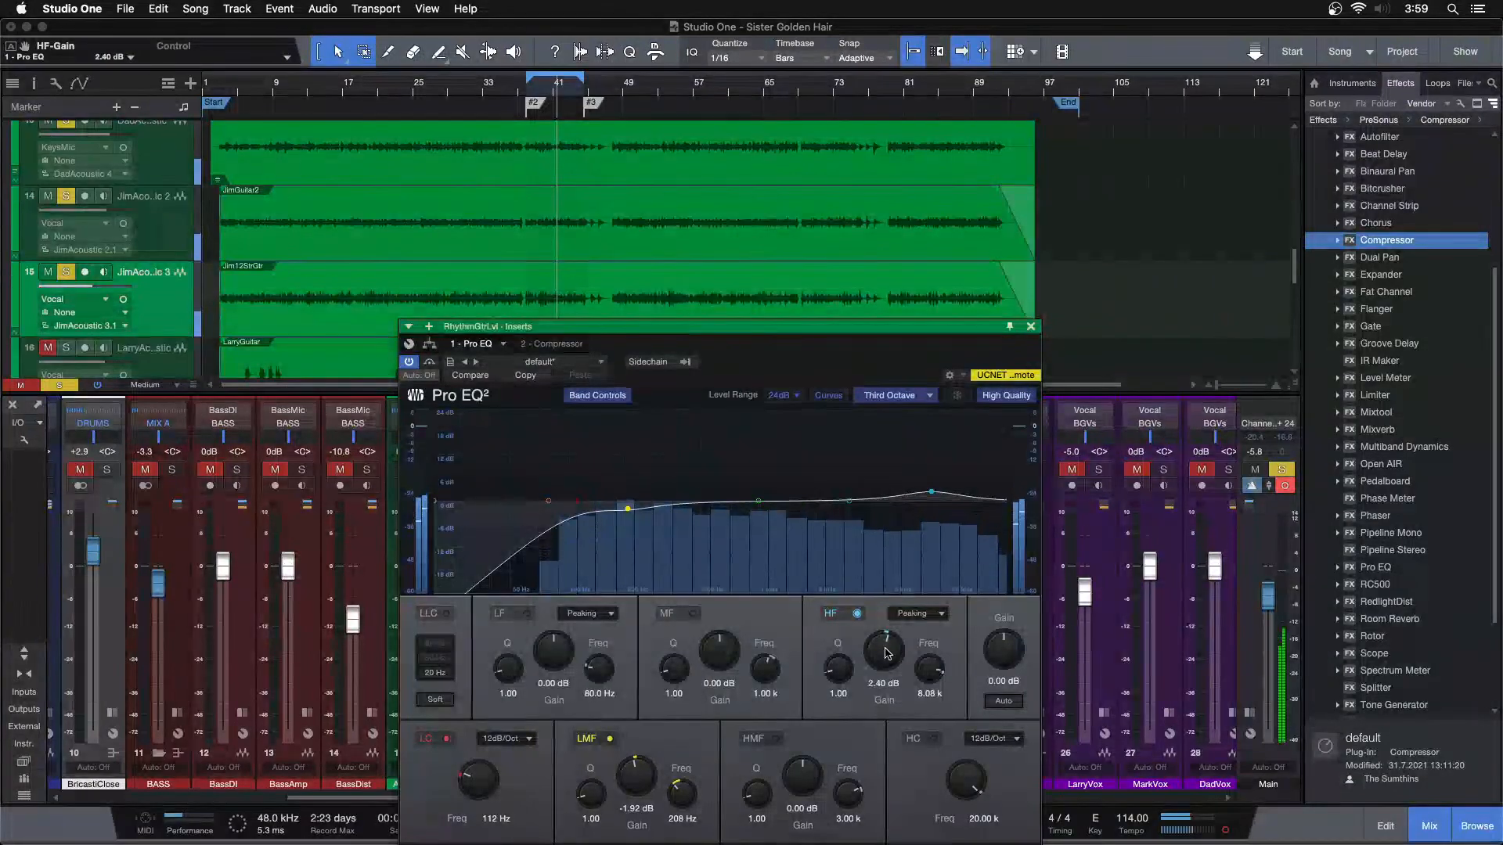
{"action": "scroll", "coordinate": [887, 653], "scroll_direction": "up", "scroll_amount": 2}
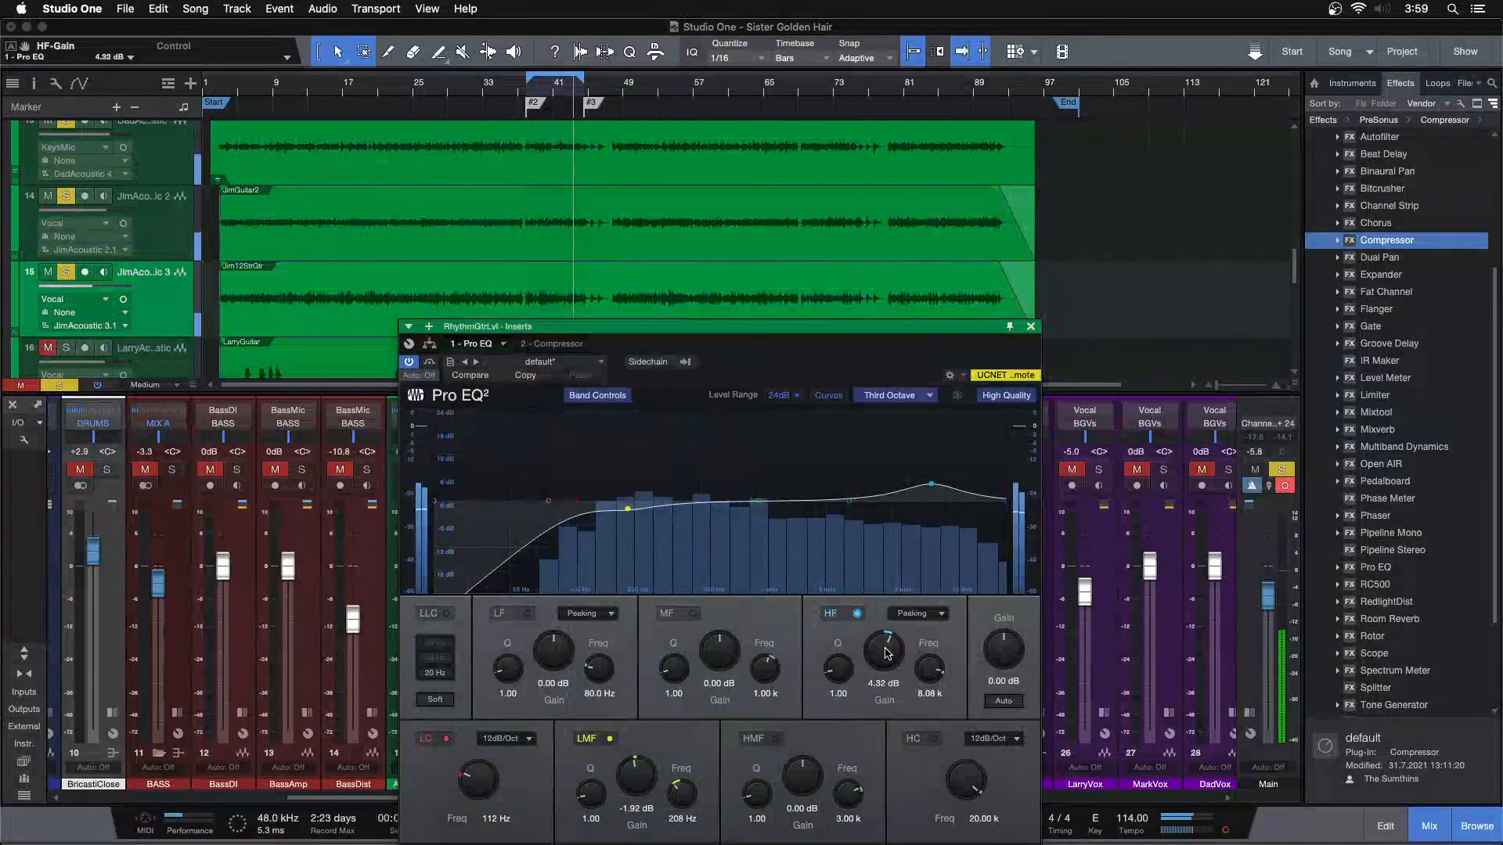
Raise the HF band's gain in the RhythmGtrLvl Pro EQ to 5.76 dB
{"action": "scroll", "coordinate": [887, 654], "scroll_direction": "up", "scroll_amount": 2}
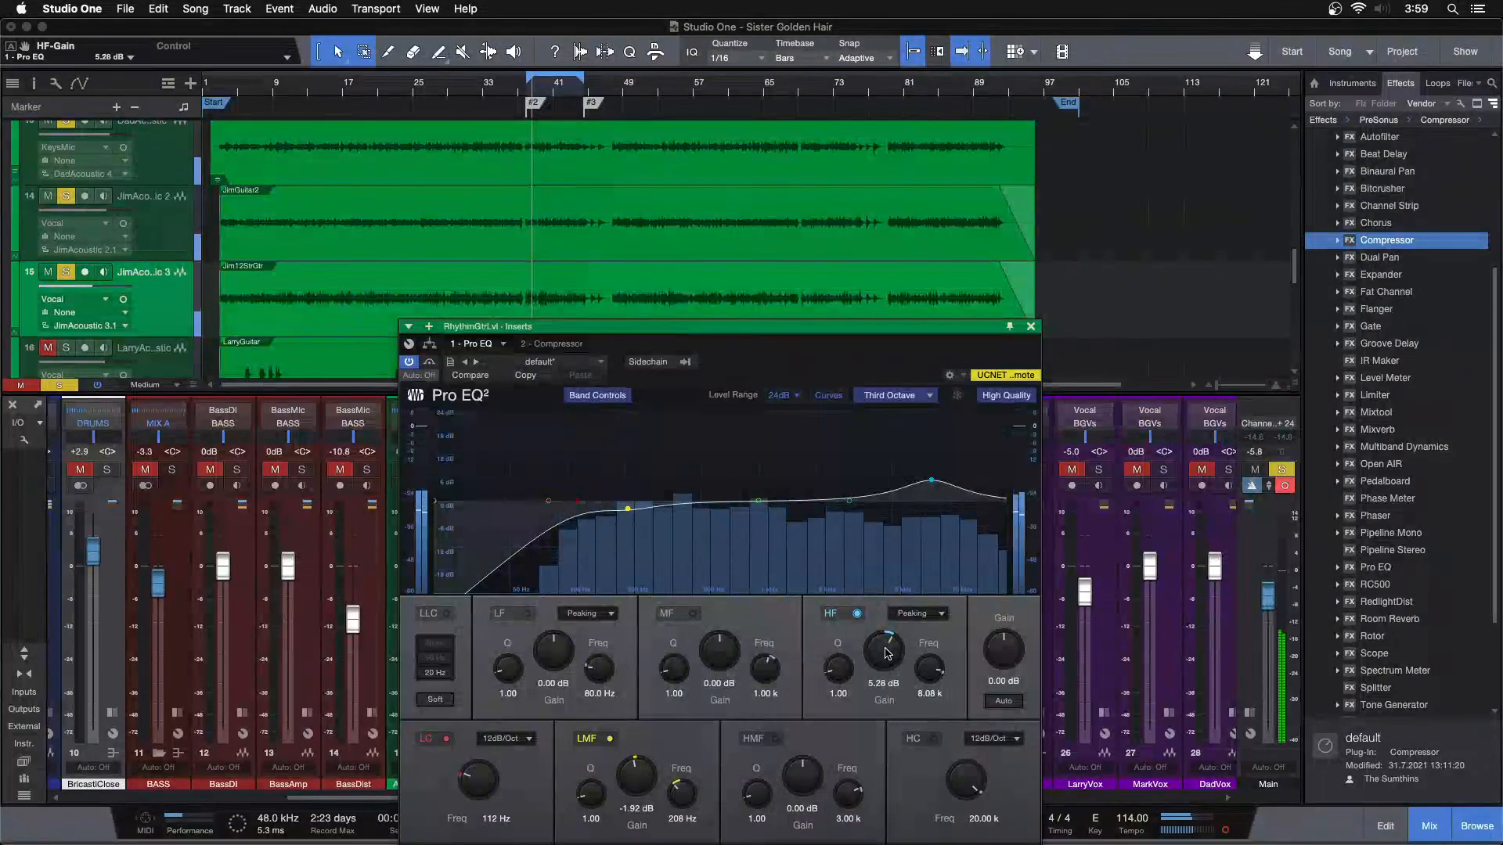
{"action": "scroll", "coordinate": [887, 653], "scroll_direction": "down", "scroll_amount": 1}
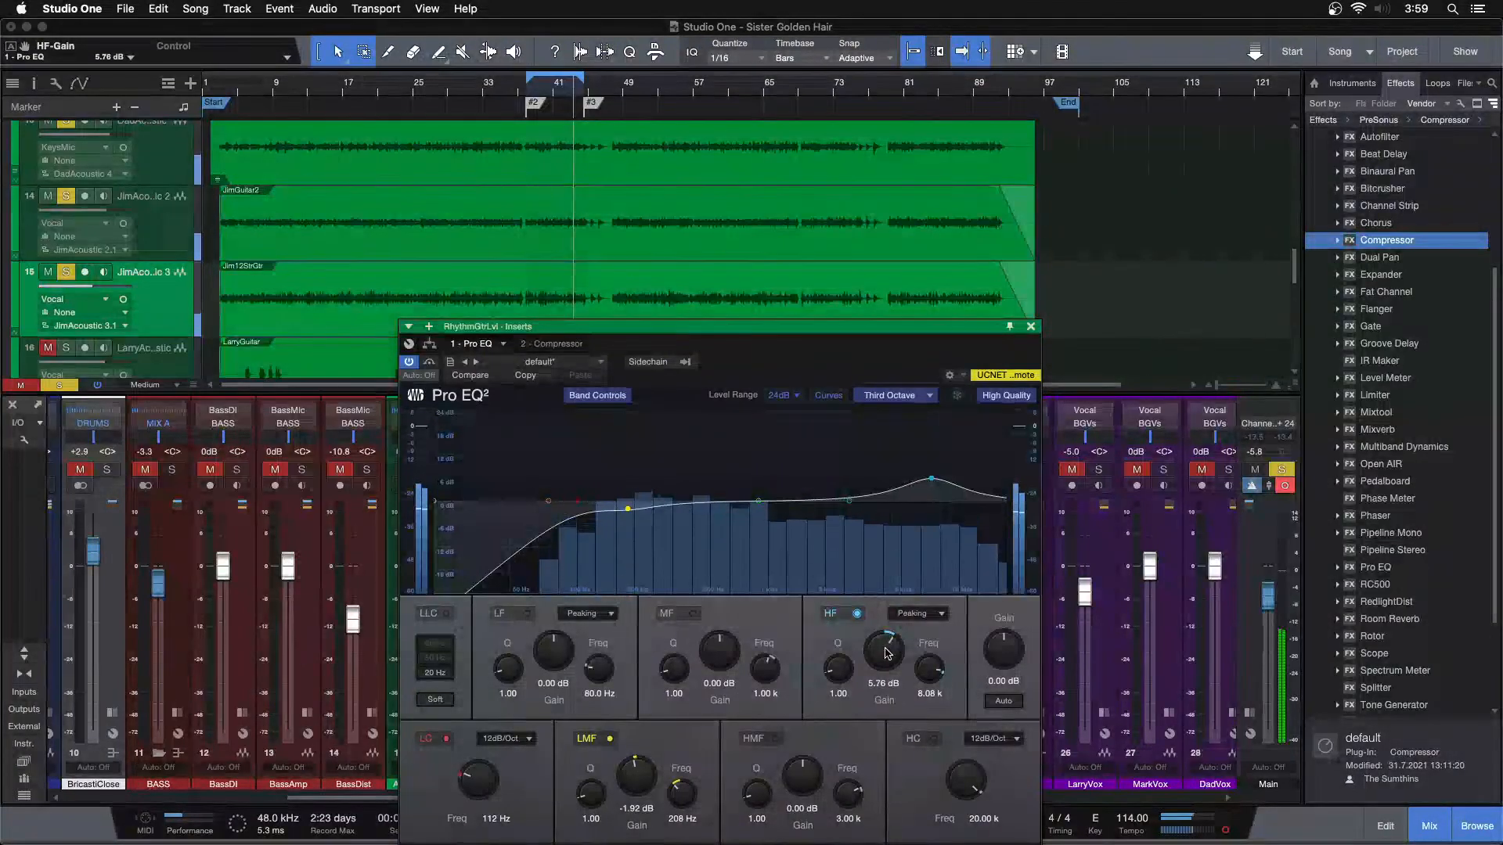
{"action": "scroll", "coordinate": [886, 654], "scroll_direction": "up", "scroll_amount": 2}
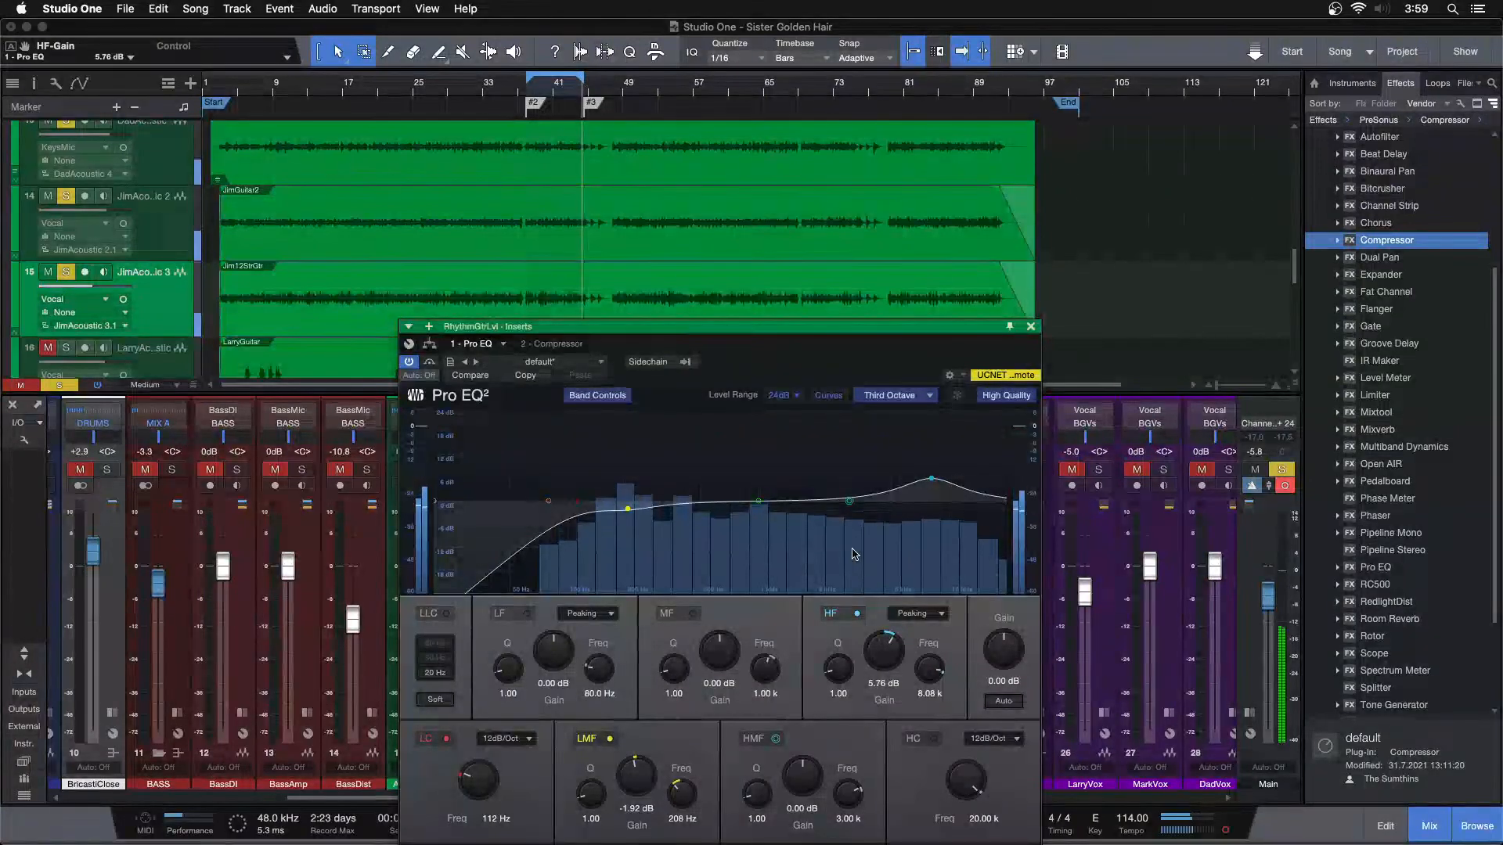
Boost the HMF band at 3.03 kHz by 3.84 dB, moving the EQ window so its lower controls are fully accessible
{"action": "mouse_move", "coordinate": [849, 501]}
{"action": "left_mouse_down"}
{"action": "mouse_move", "coordinate": [691, 456]}
{"action": "mouse_move", "coordinate": [852, 491]}
{"action": "left_mouse_up"}
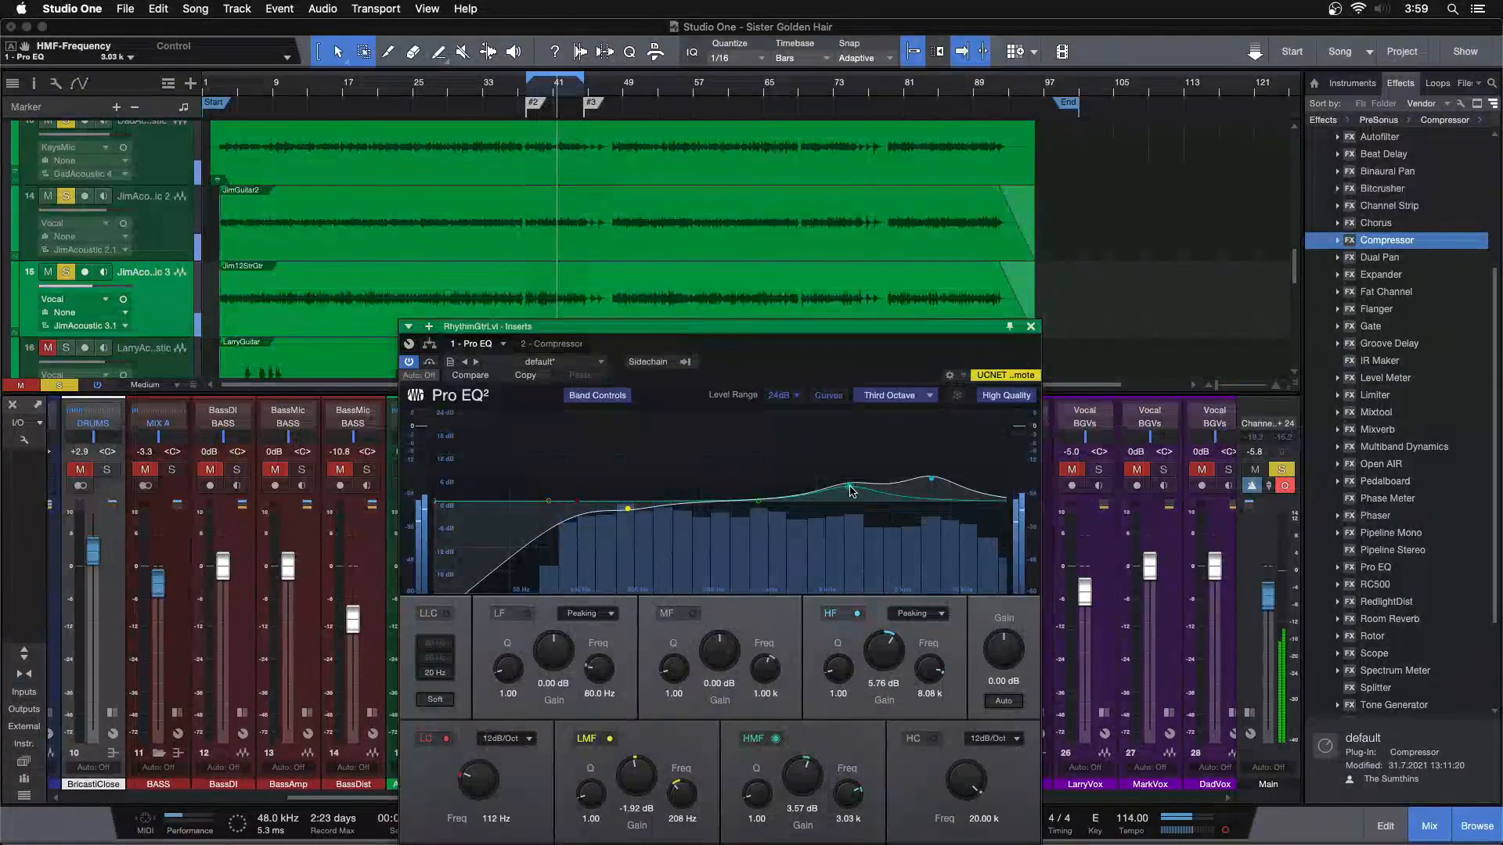
{"action": "left_click_drag", "start_coordinate": [800, 775], "coordinate": [799, 787]}
{"action": "scroll", "coordinate": [799, 787], "scroll_direction": "up", "scroll_amount": 3}
{"action": "scroll", "coordinate": [799, 787], "scroll_direction": "up", "scroll_amount": 1}
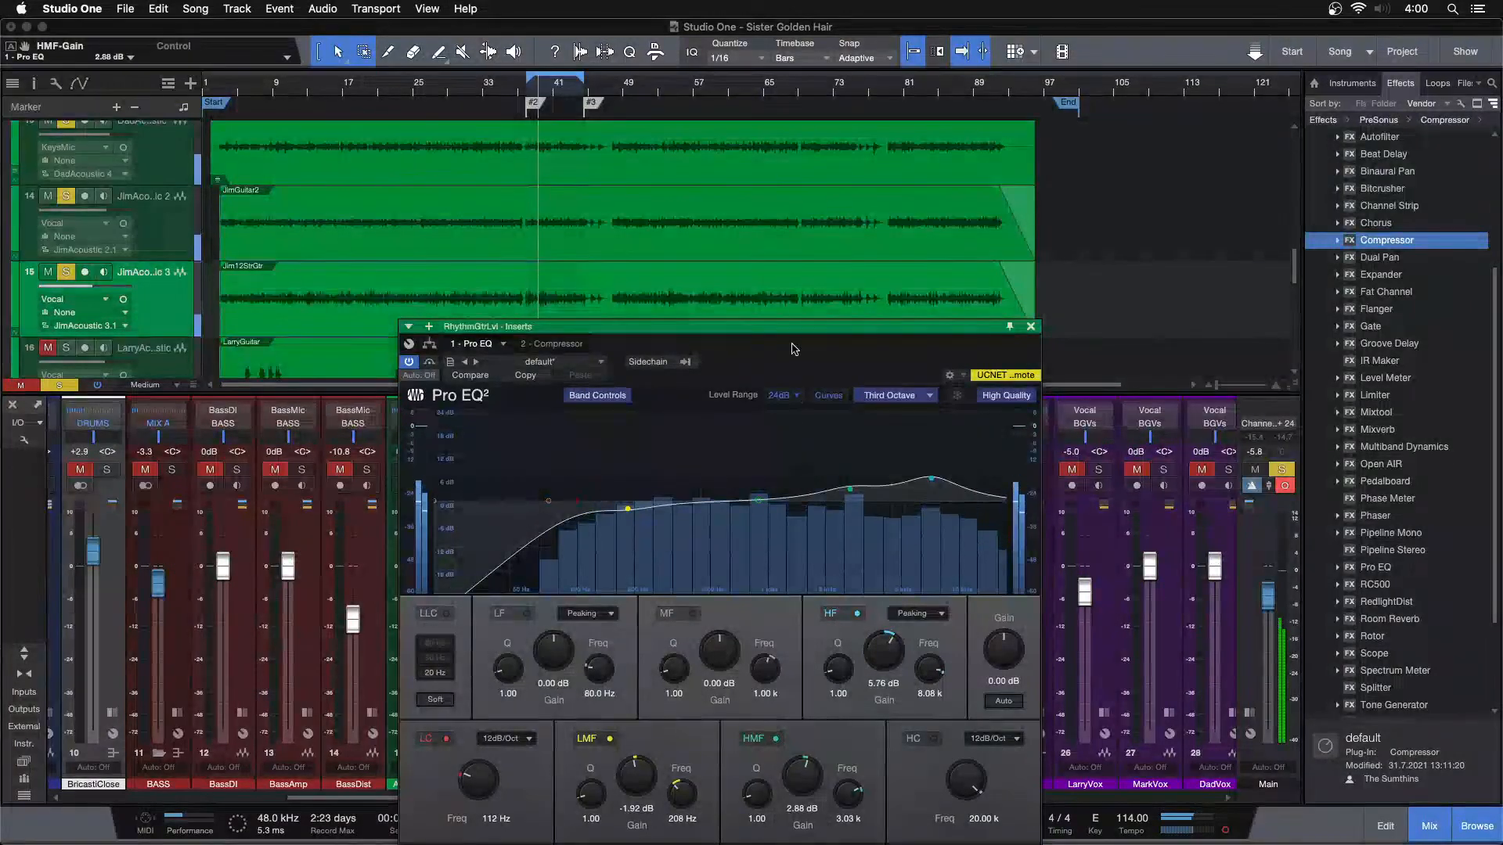
{"action": "left_click_drag", "start_coordinate": [792, 344], "coordinate": [795, 288]}
{"action": "scroll", "coordinate": [815, 722], "scroll_direction": "up", "scroll_amount": 2}
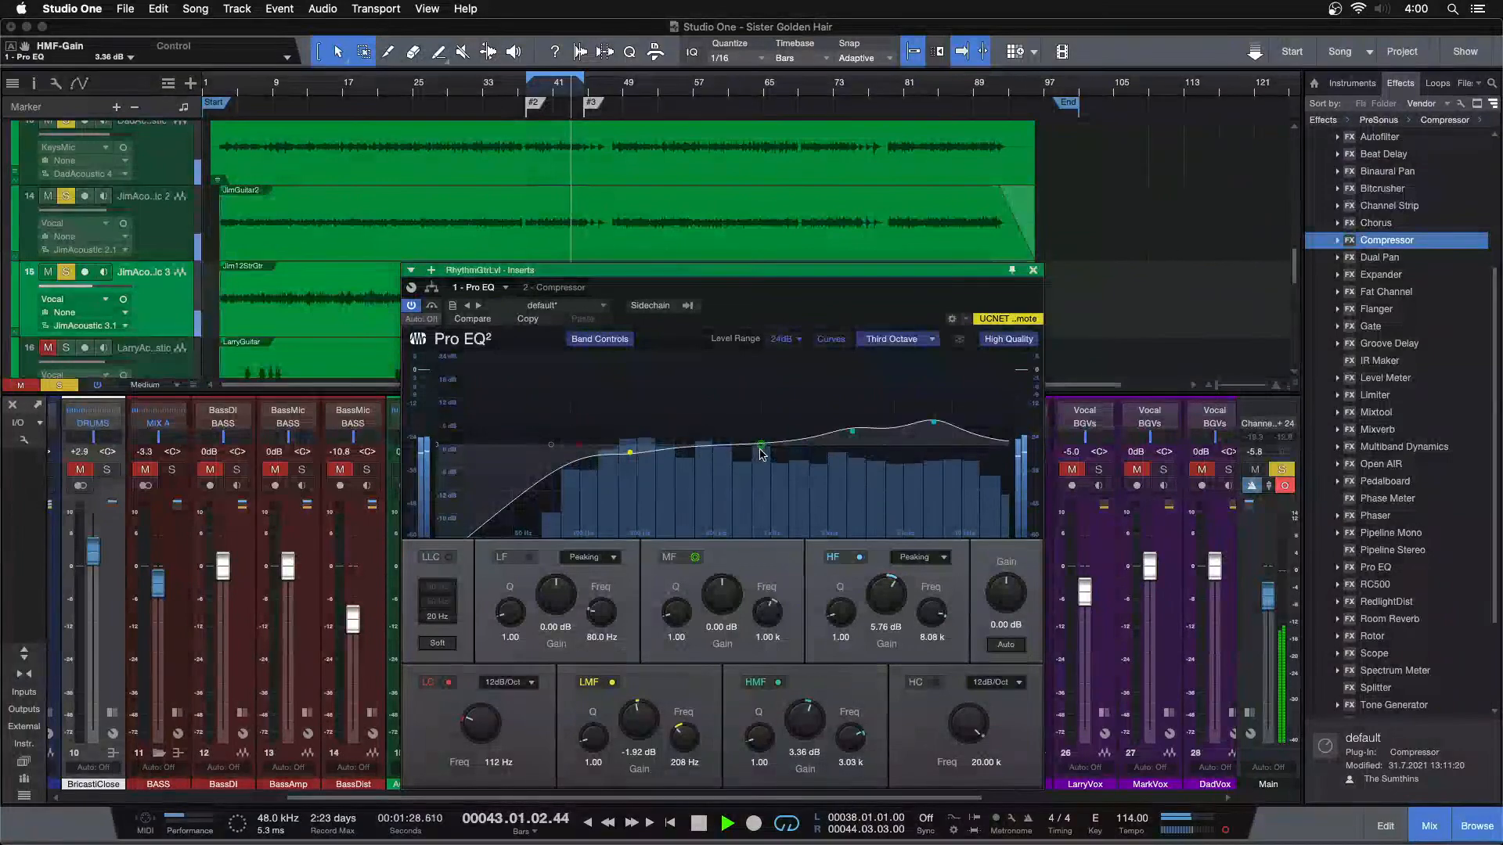
{"action": "scroll", "coordinate": [800, 720], "scroll_direction": "down", "scroll_amount": 1}
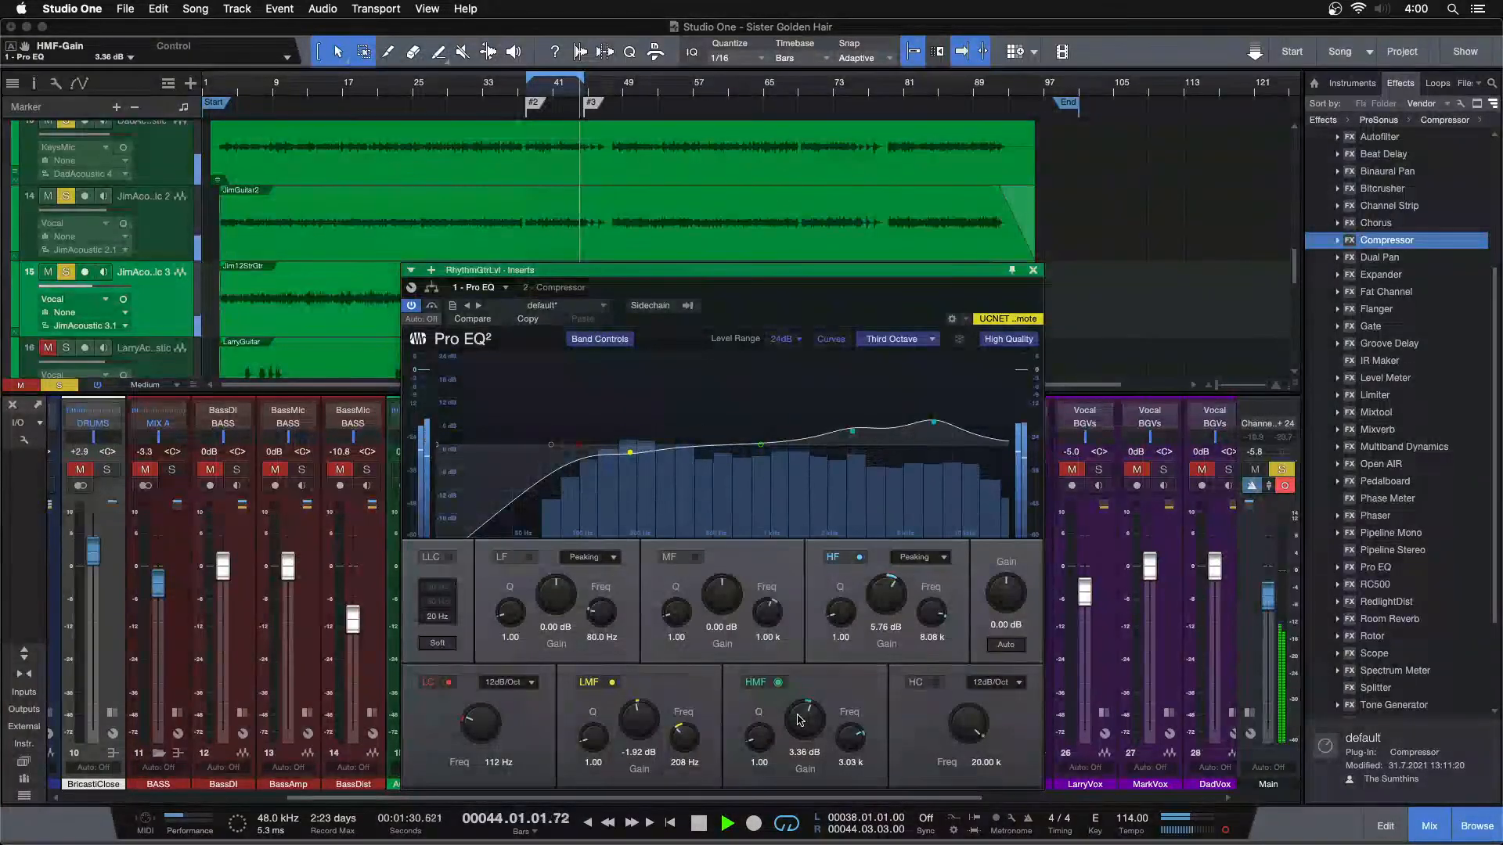
{"action": "scroll", "coordinate": [799, 720], "scroll_direction": "up", "scroll_amount": 1}
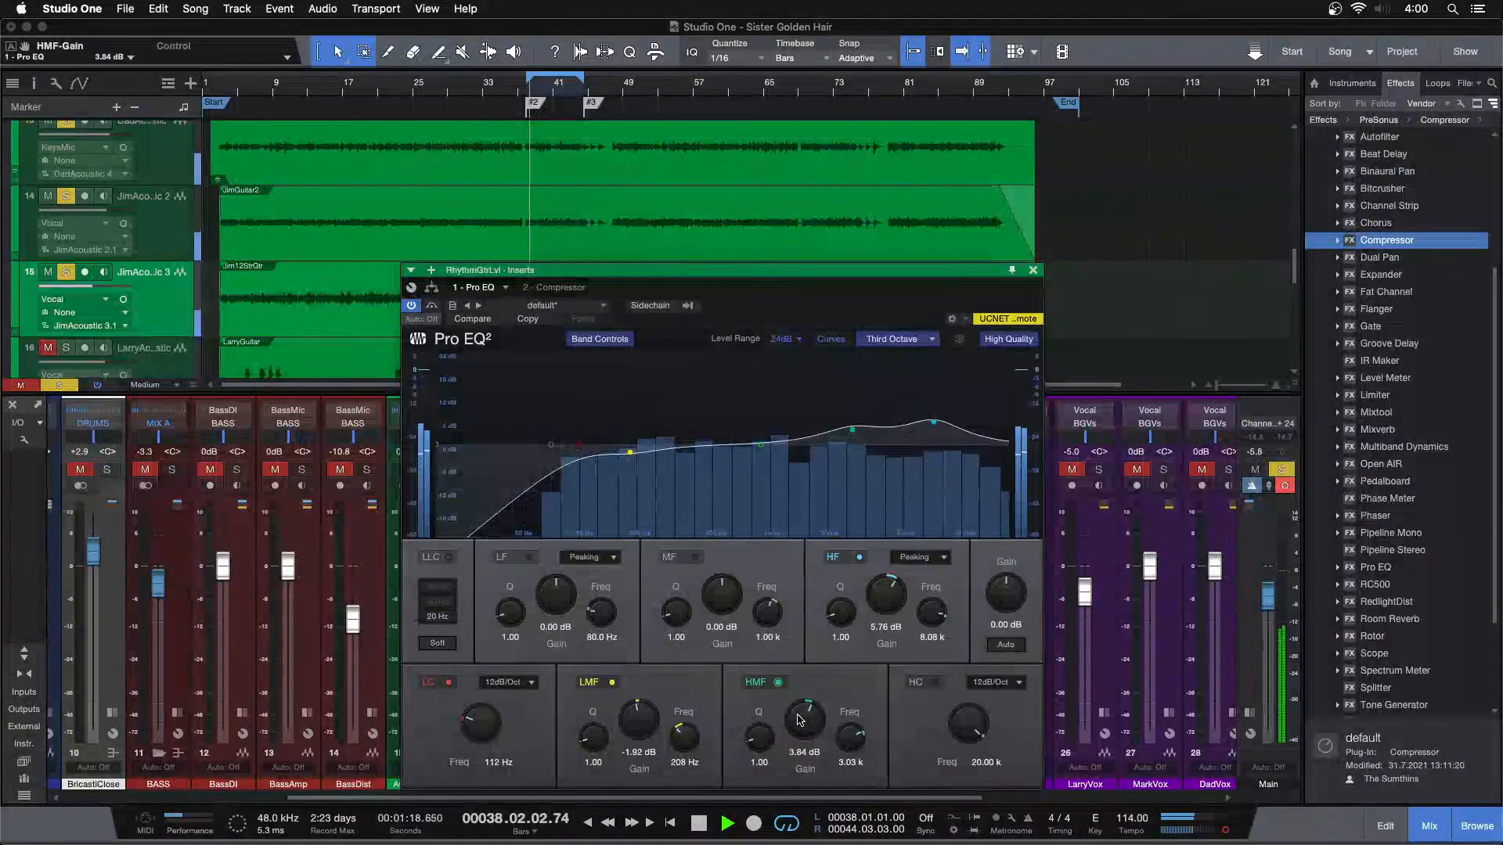
{"action": "scroll", "coordinate": [800, 720], "scroll_direction": "up", "scroll_amount": 1}
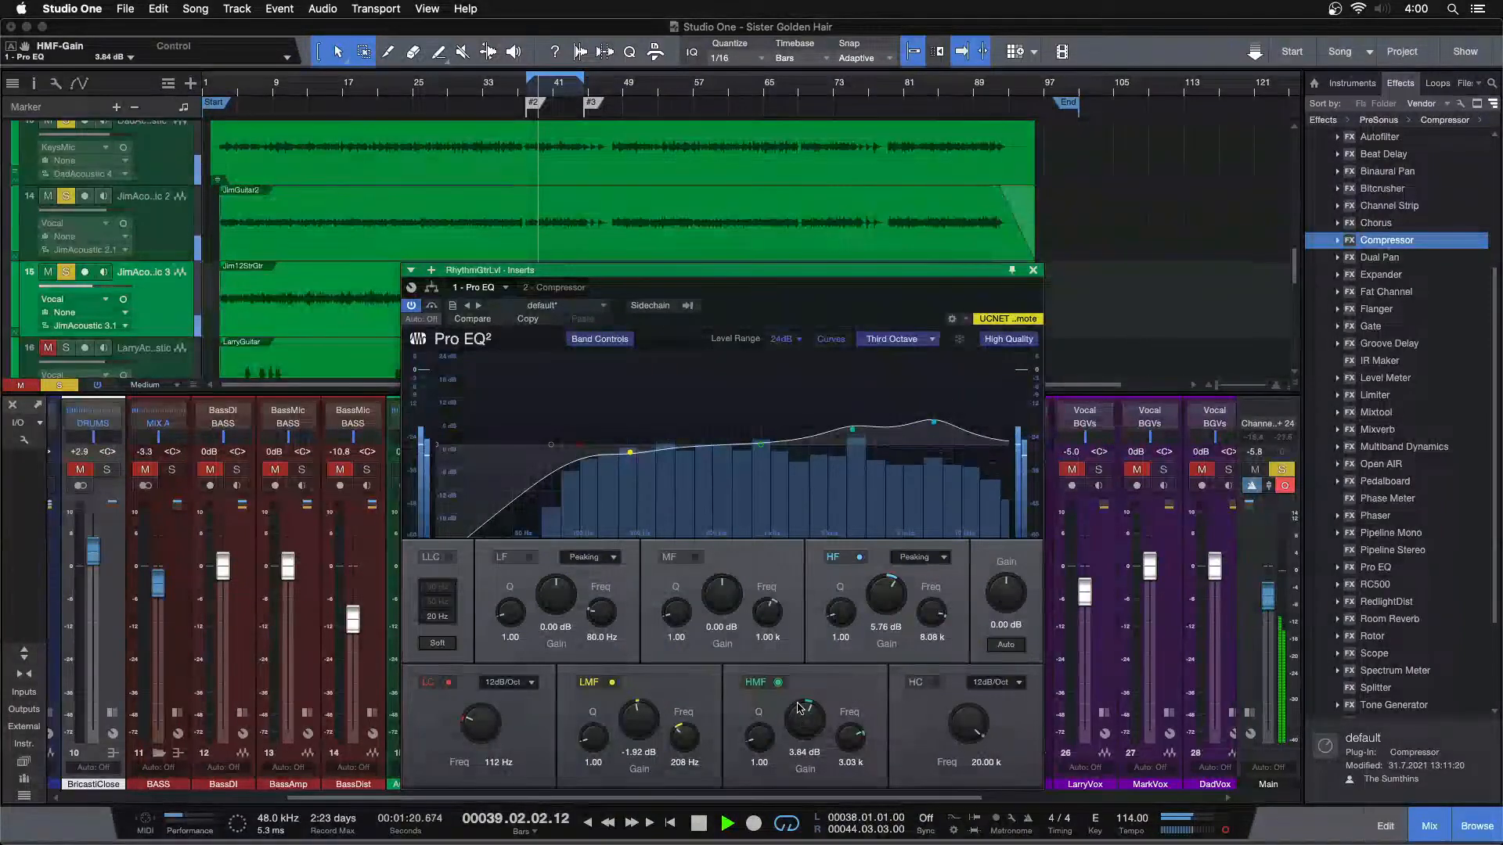
Enable the MF band at 1.02 kHz, try different boost amounts, and set its gain to 1.92 dB
{"action": "mouse_move", "coordinate": [761, 444]}
{"action": "left_mouse_down"}
{"action": "mouse_move", "coordinate": [727, 420]}
{"action": "mouse_move", "coordinate": [783, 429]}
{"action": "left_mouse_up"}
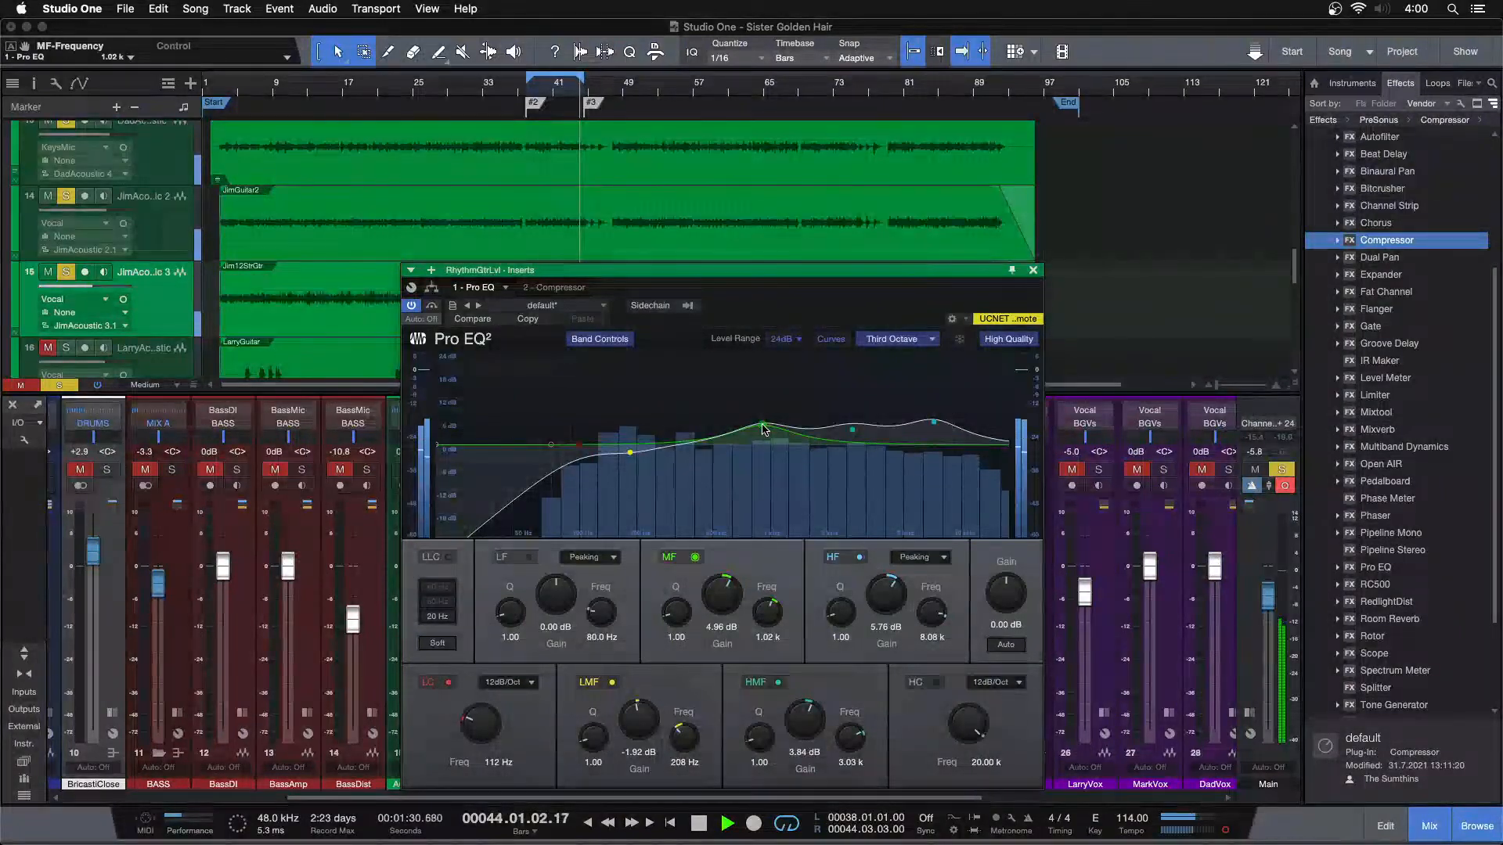
{"action": "scroll", "coordinate": [714, 609], "scroll_direction": "down", "scroll_amount": 5}
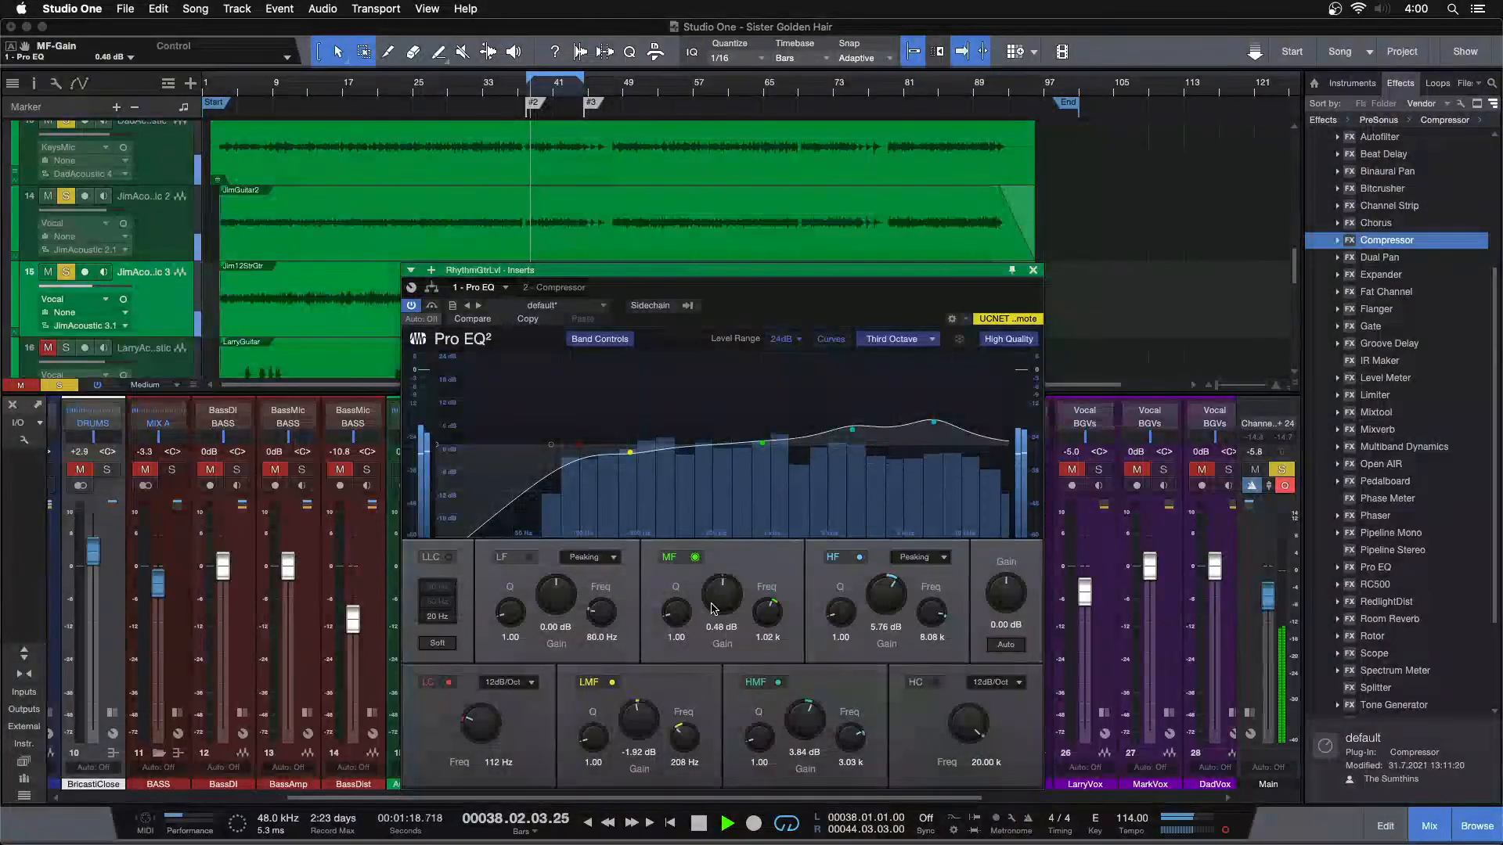
{"action": "scroll", "coordinate": [713, 609], "scroll_direction": "up", "scroll_amount": 1}
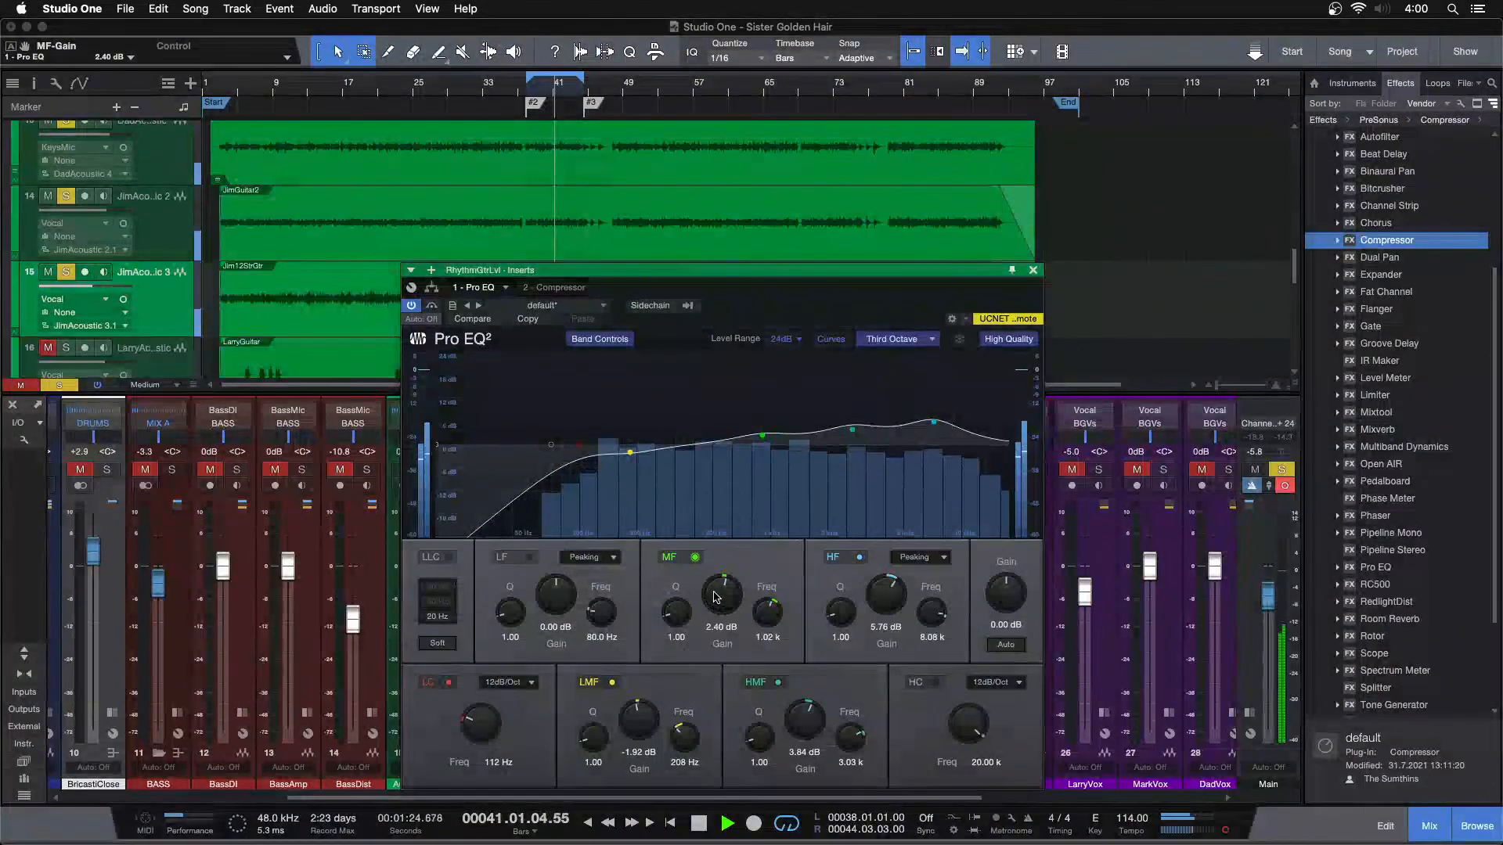
{"action": "scroll", "coordinate": [716, 597], "scroll_direction": "up", "scroll_amount": 1}
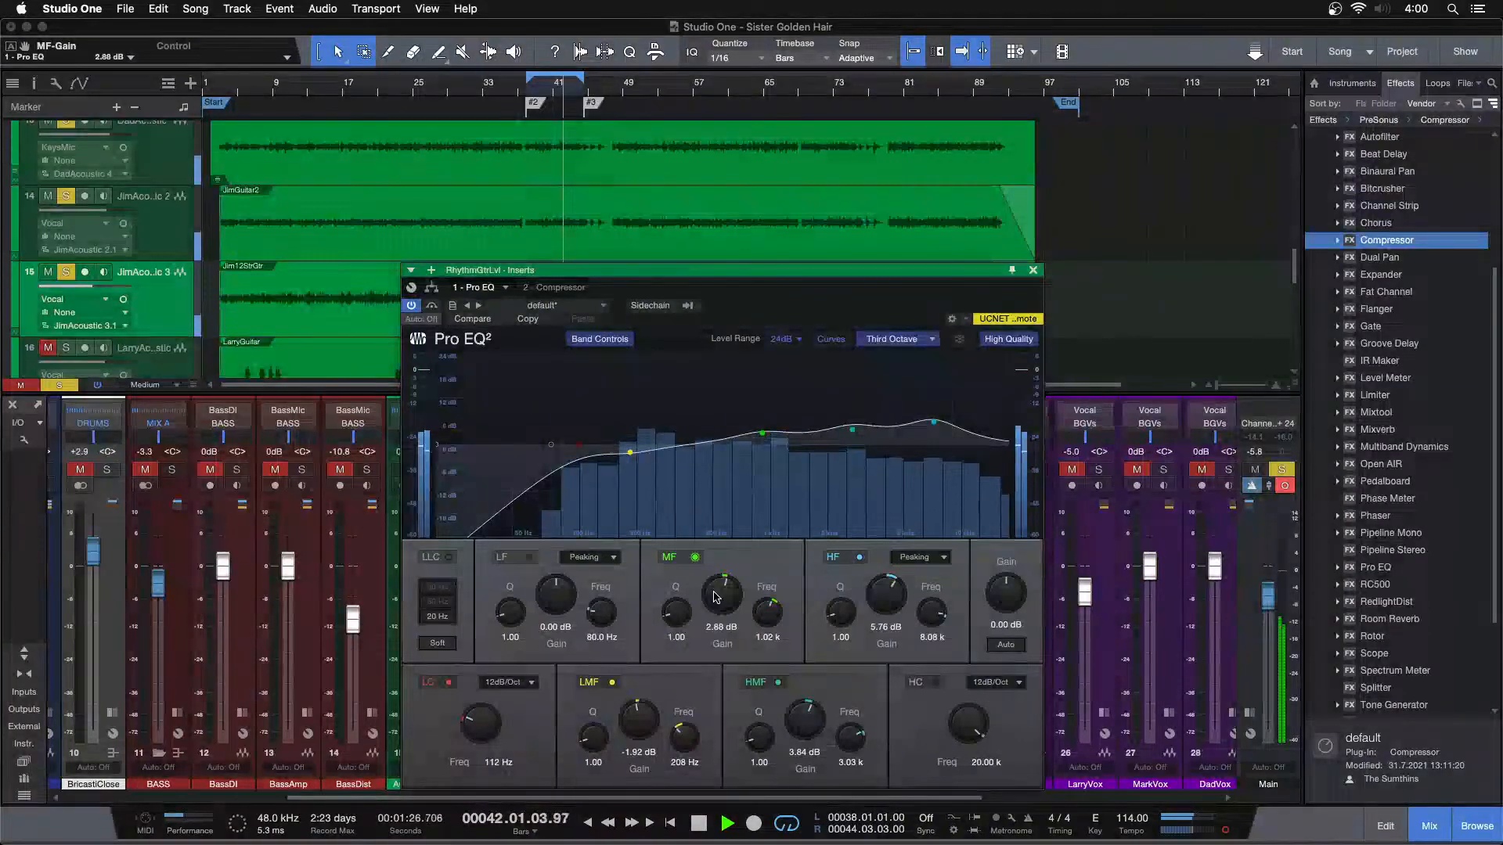
{"action": "scroll", "coordinate": [716, 597], "scroll_direction": "down", "scroll_amount": 2}
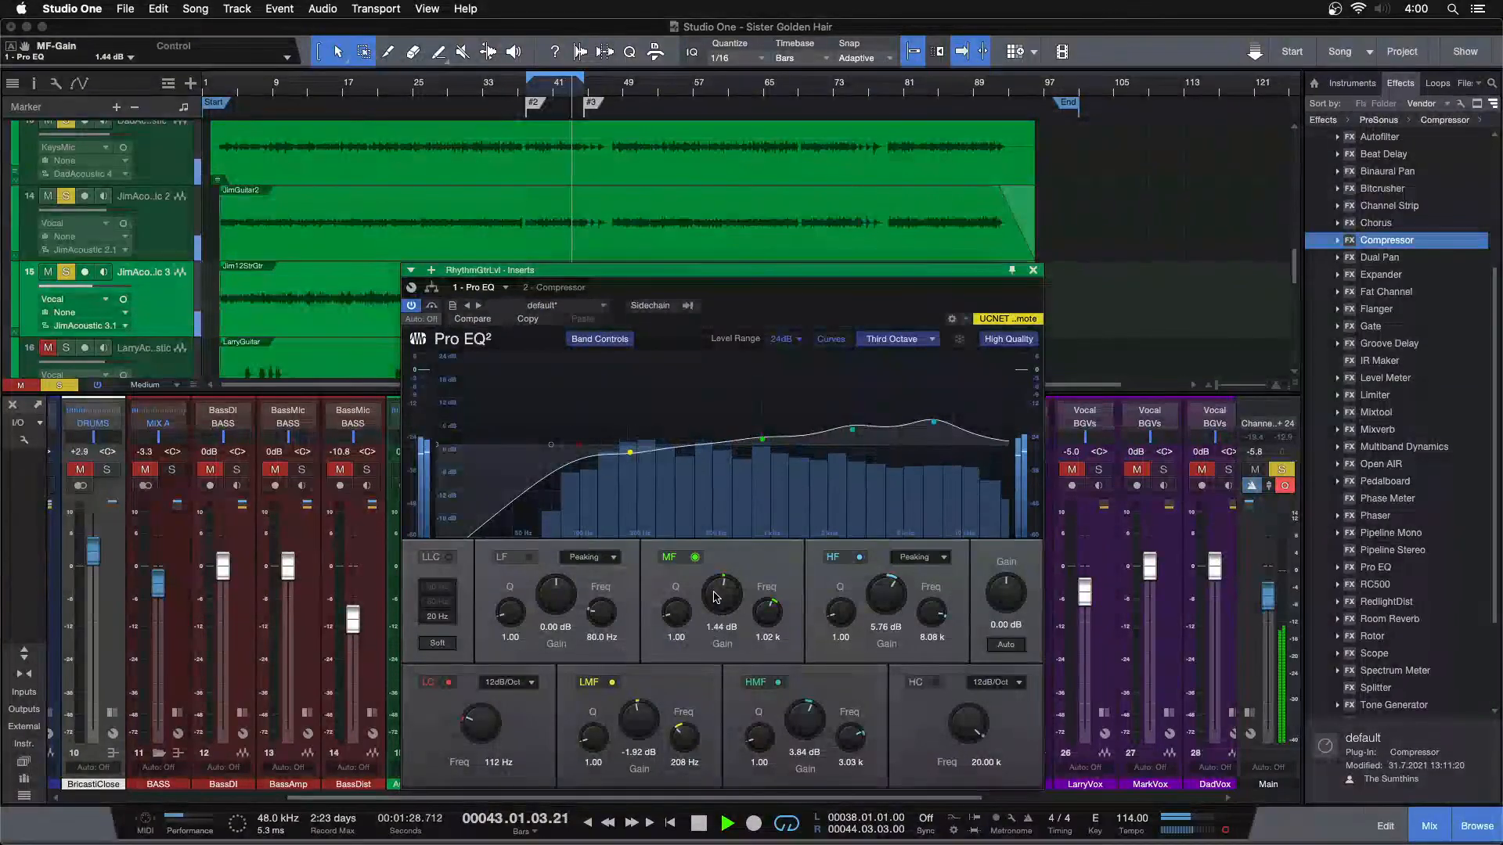
{"action": "scroll", "coordinate": [716, 597], "scroll_direction": "up", "scroll_amount": 1}
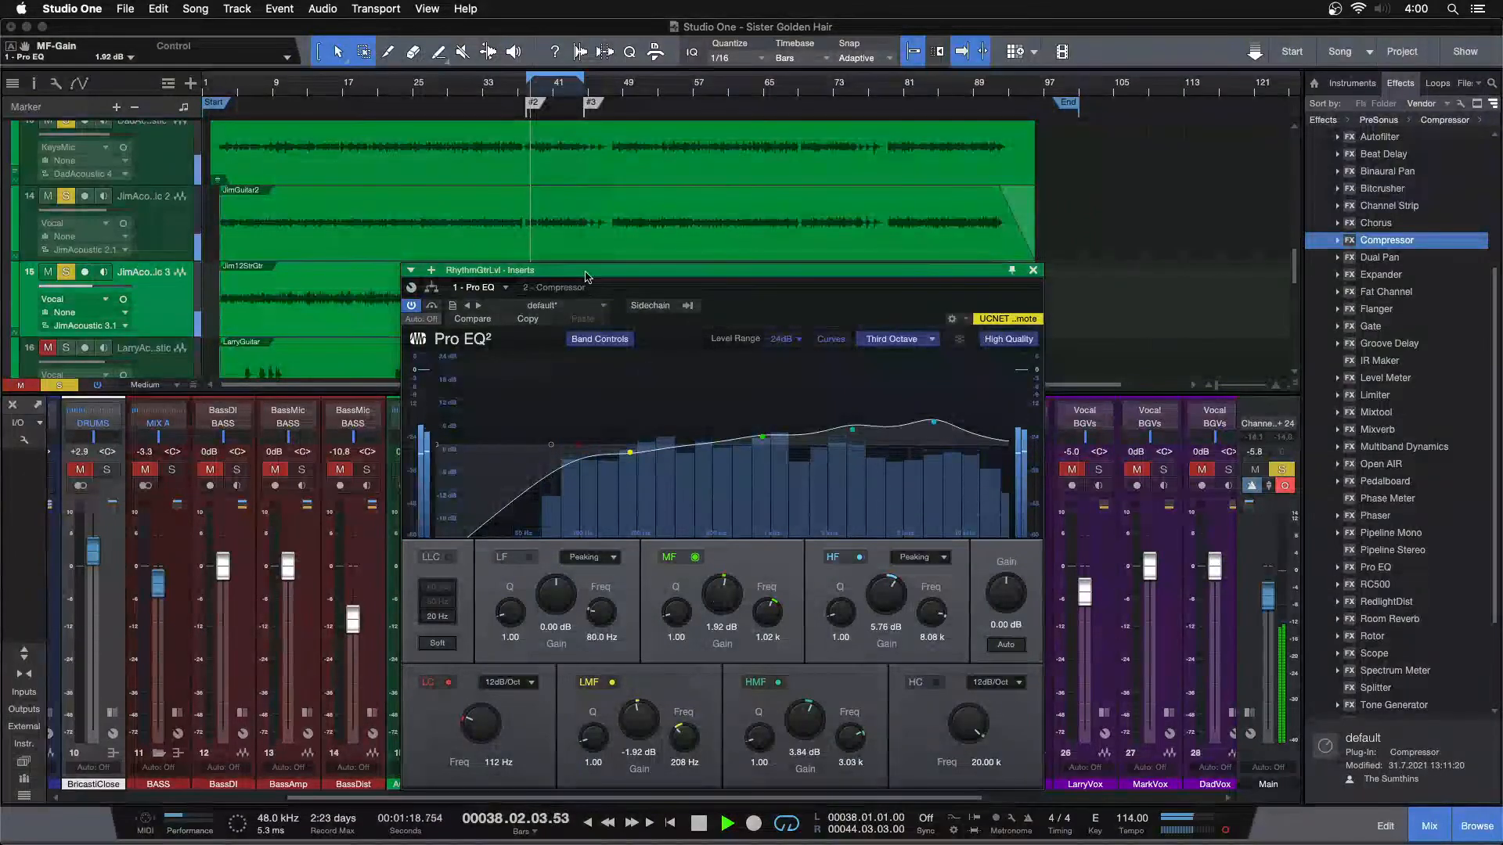
Check the bus Compressor's settings, return to Pro EQ, and close the RhythmGtrLvl effects window
{"action": "left_click", "coordinate": [546, 288]}
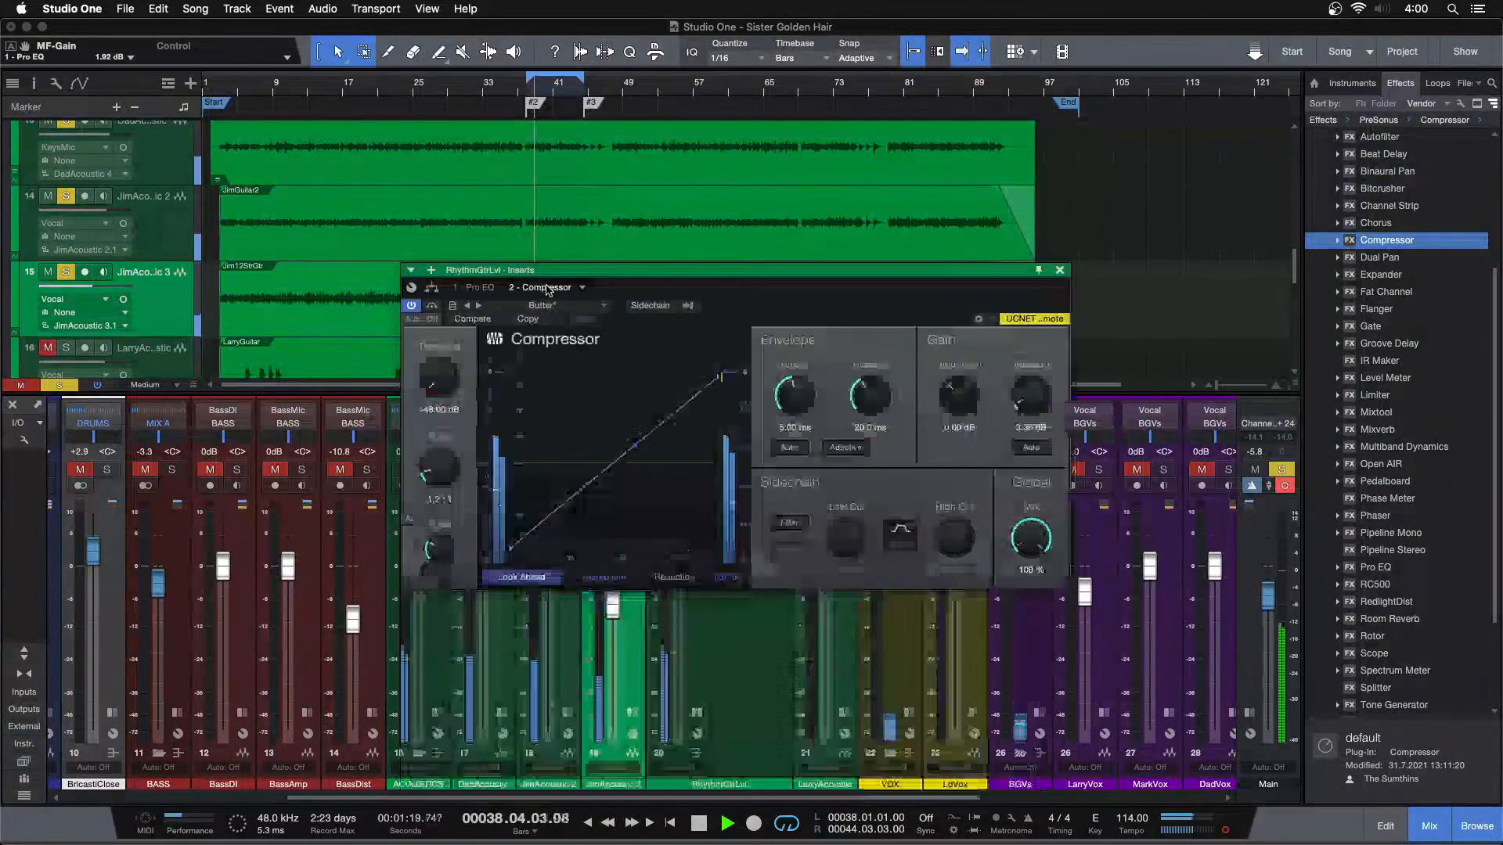
{"action": "left_click", "coordinate": [485, 288]}
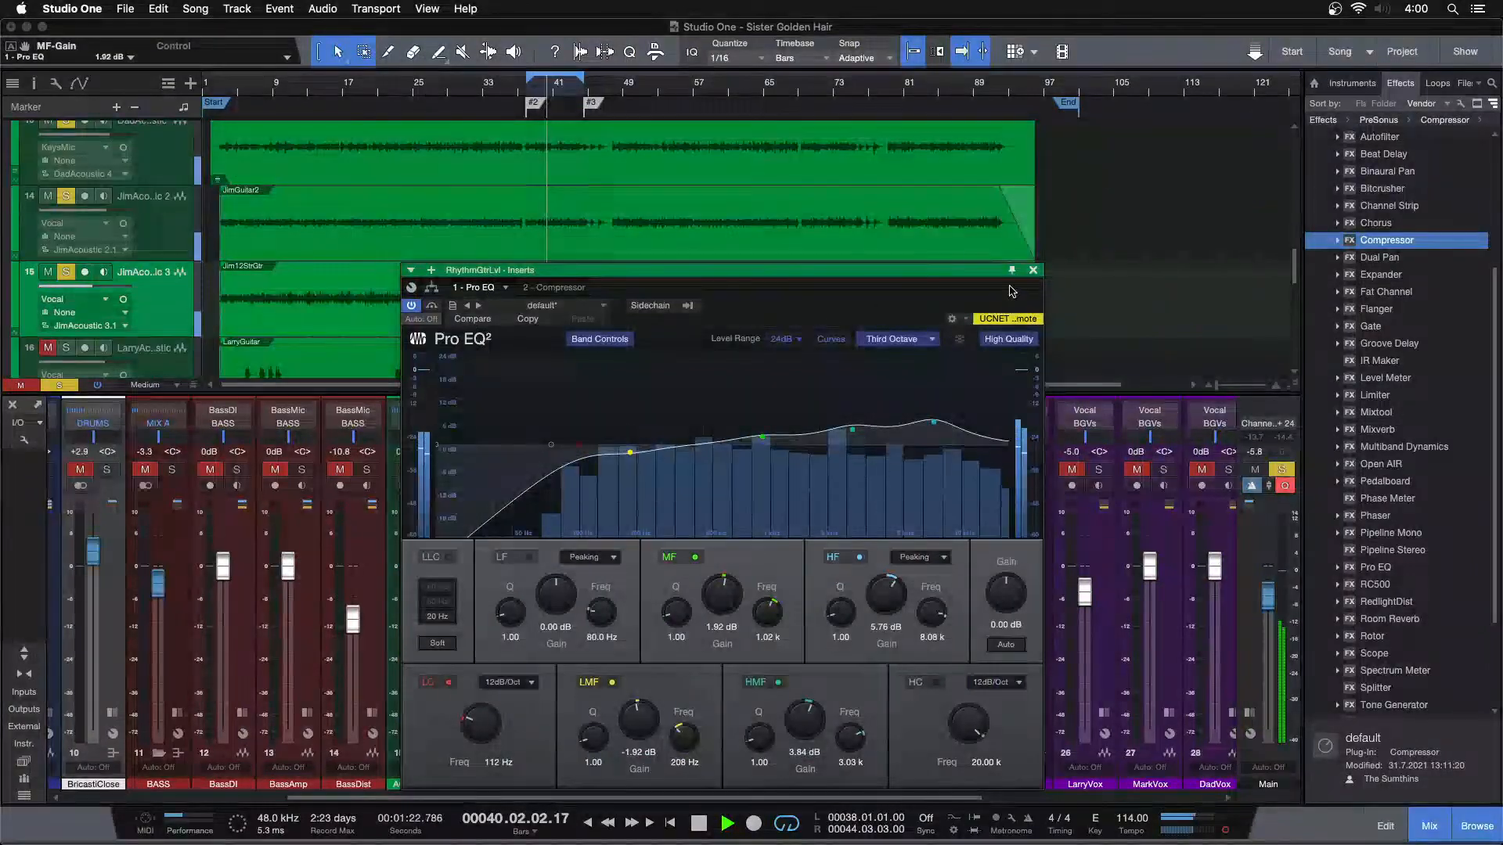
{"action": "left_click", "coordinate": [1033, 270]}
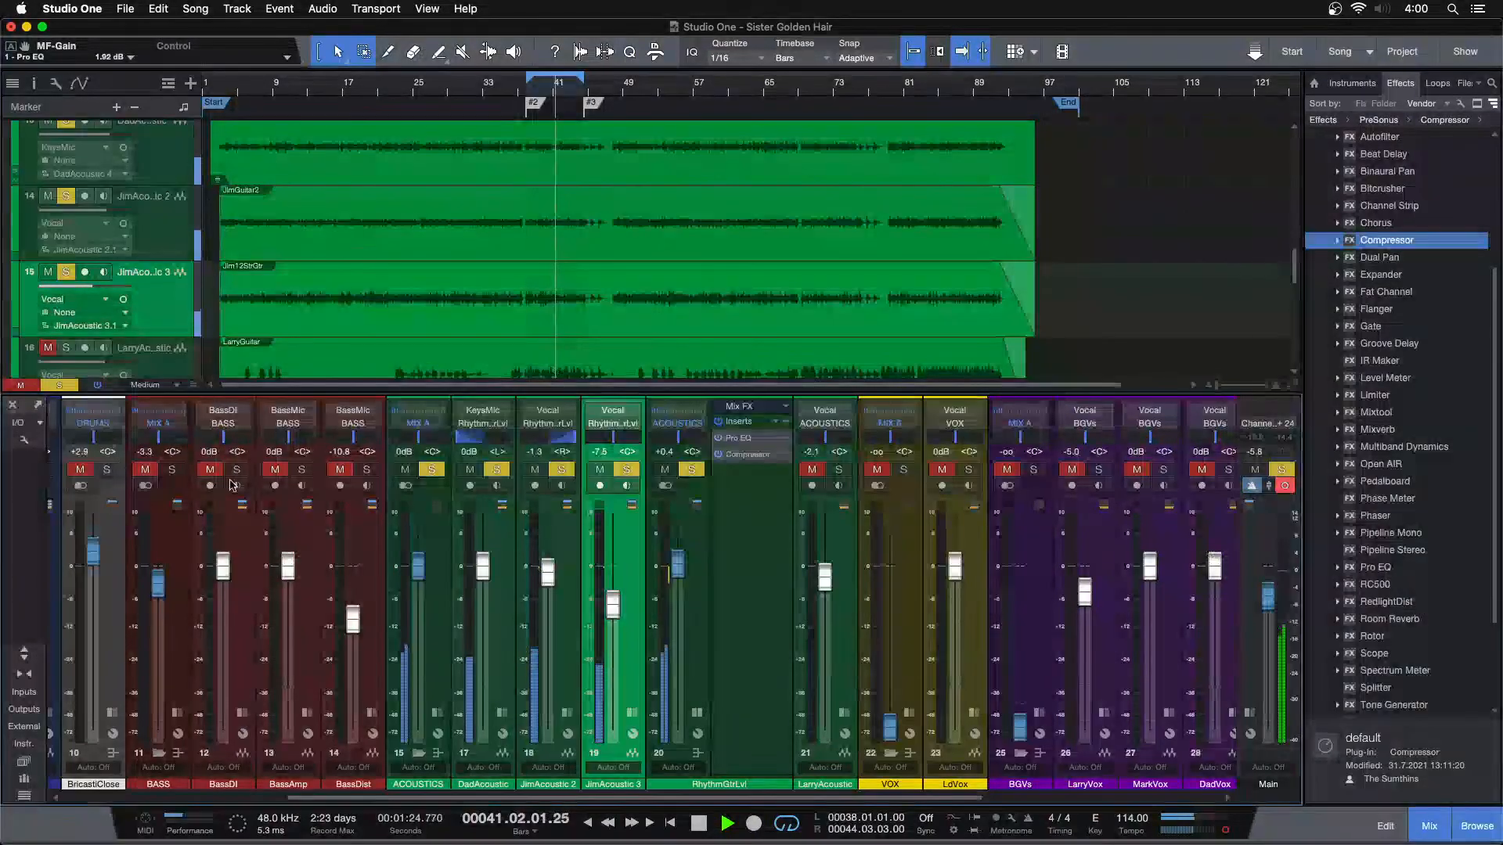
Solo the BASS bus alongside the rhythm guitars and set the RhythmGtrLvl volume to +0.4 dB
{"action": "left_click", "coordinate": [172, 469]}
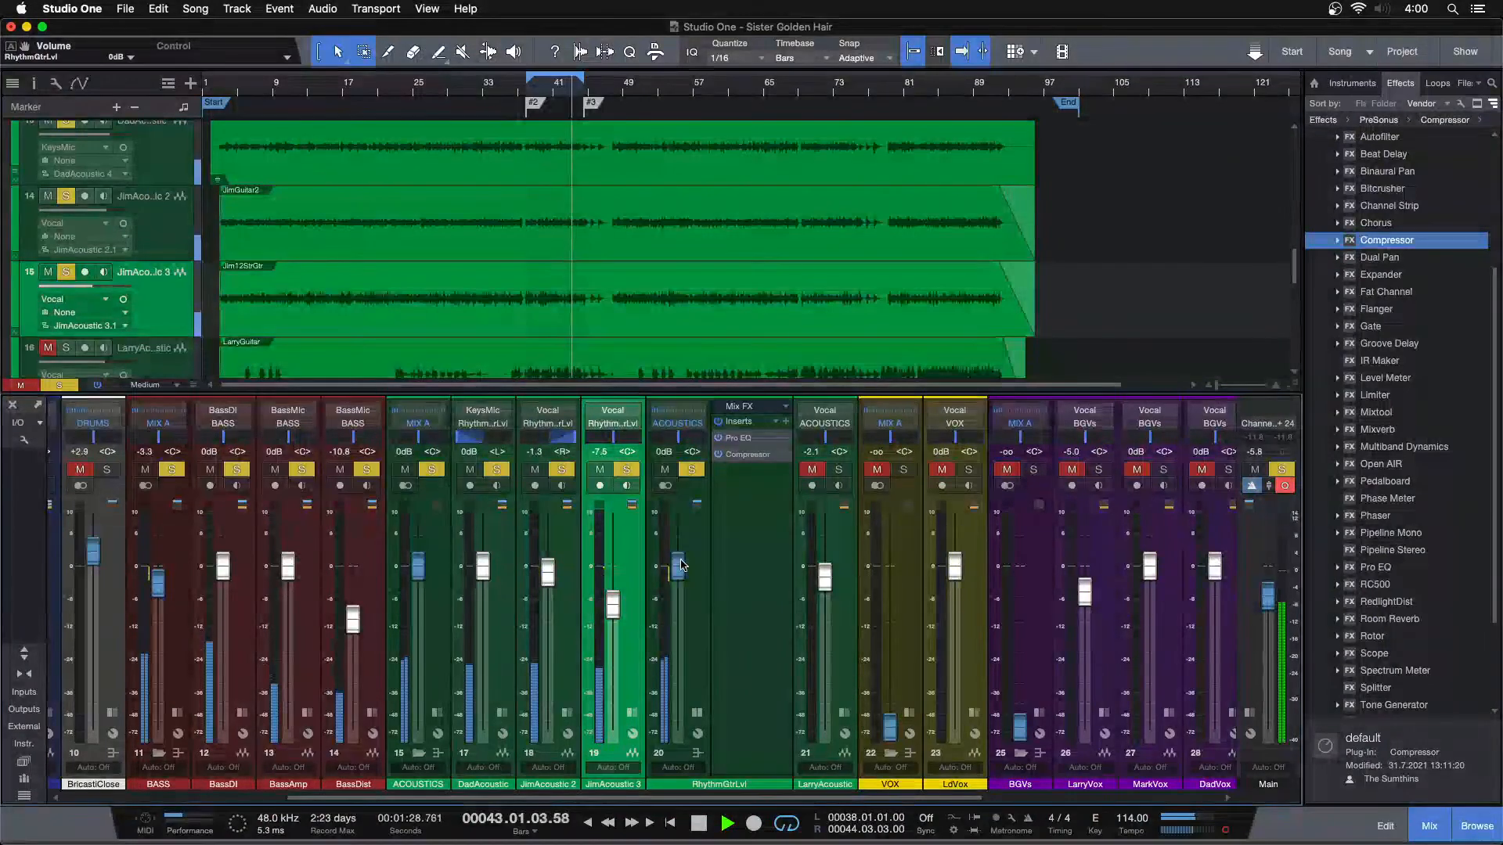
{"action": "left_click_drag", "start_coordinate": [681, 567], "coordinate": [680, 564]}
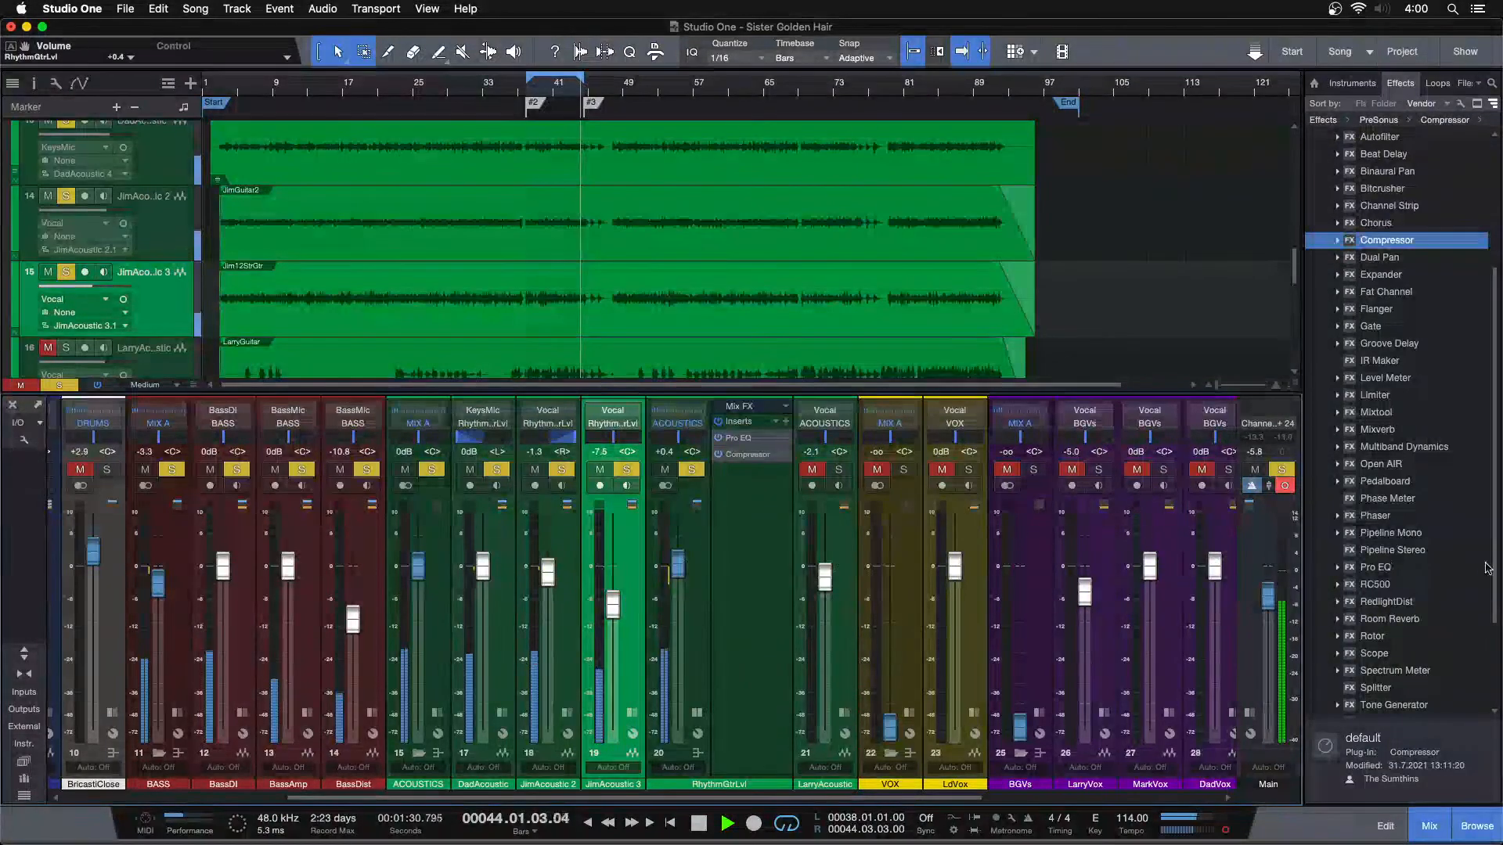
Insert a second Pro EQ after the Compressor on RhythmGtrLvl and boost its LF band at 142 Hz by 1.92 dB
{"action": "left_click_drag", "start_coordinate": [1399, 571], "coordinate": [743, 500]}
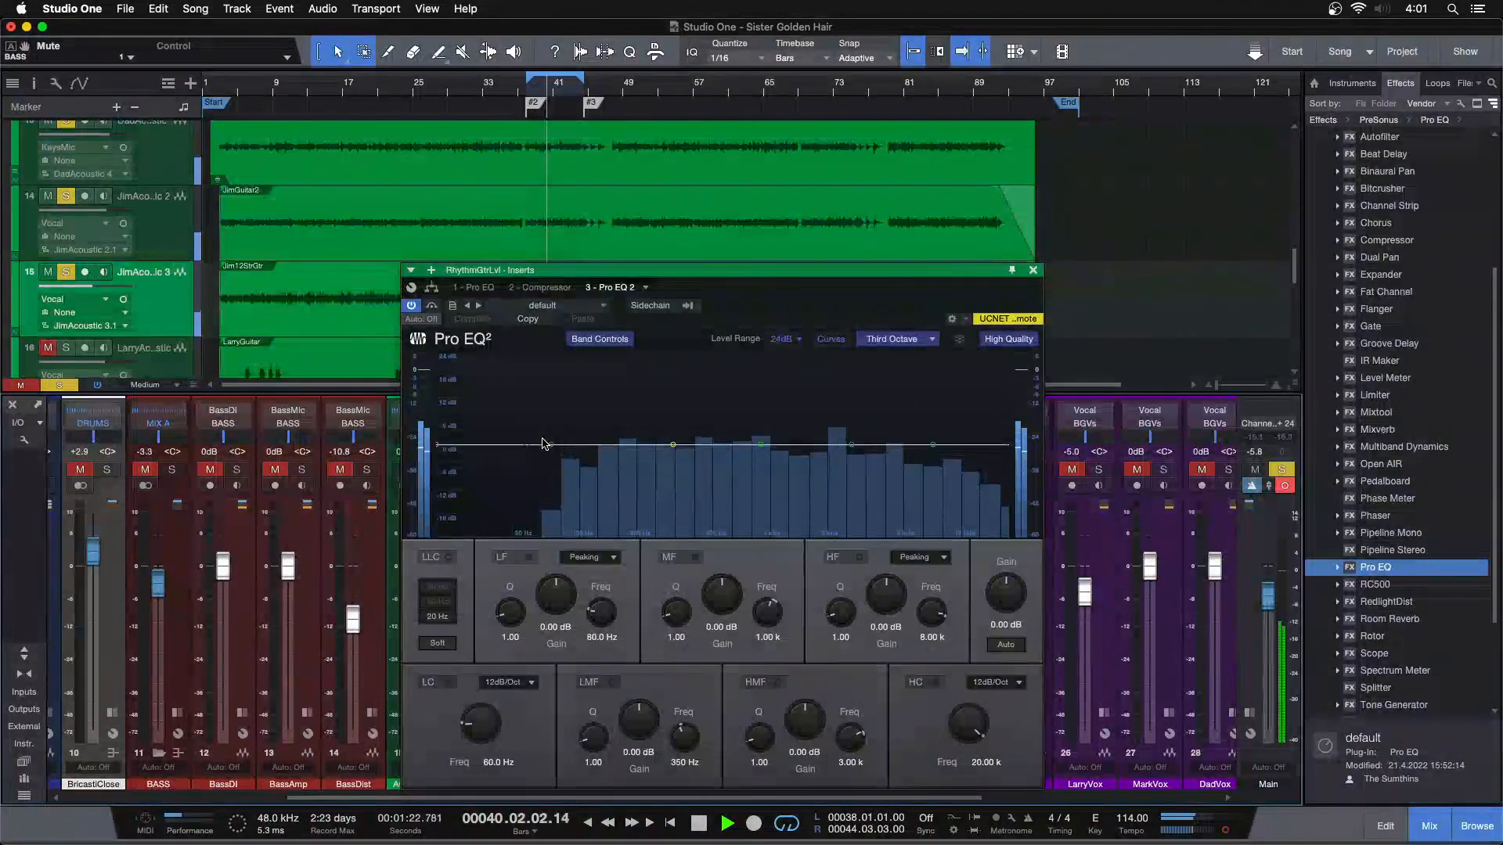
{"action": "left_click_drag", "start_coordinate": [555, 445], "coordinate": [599, 397]}
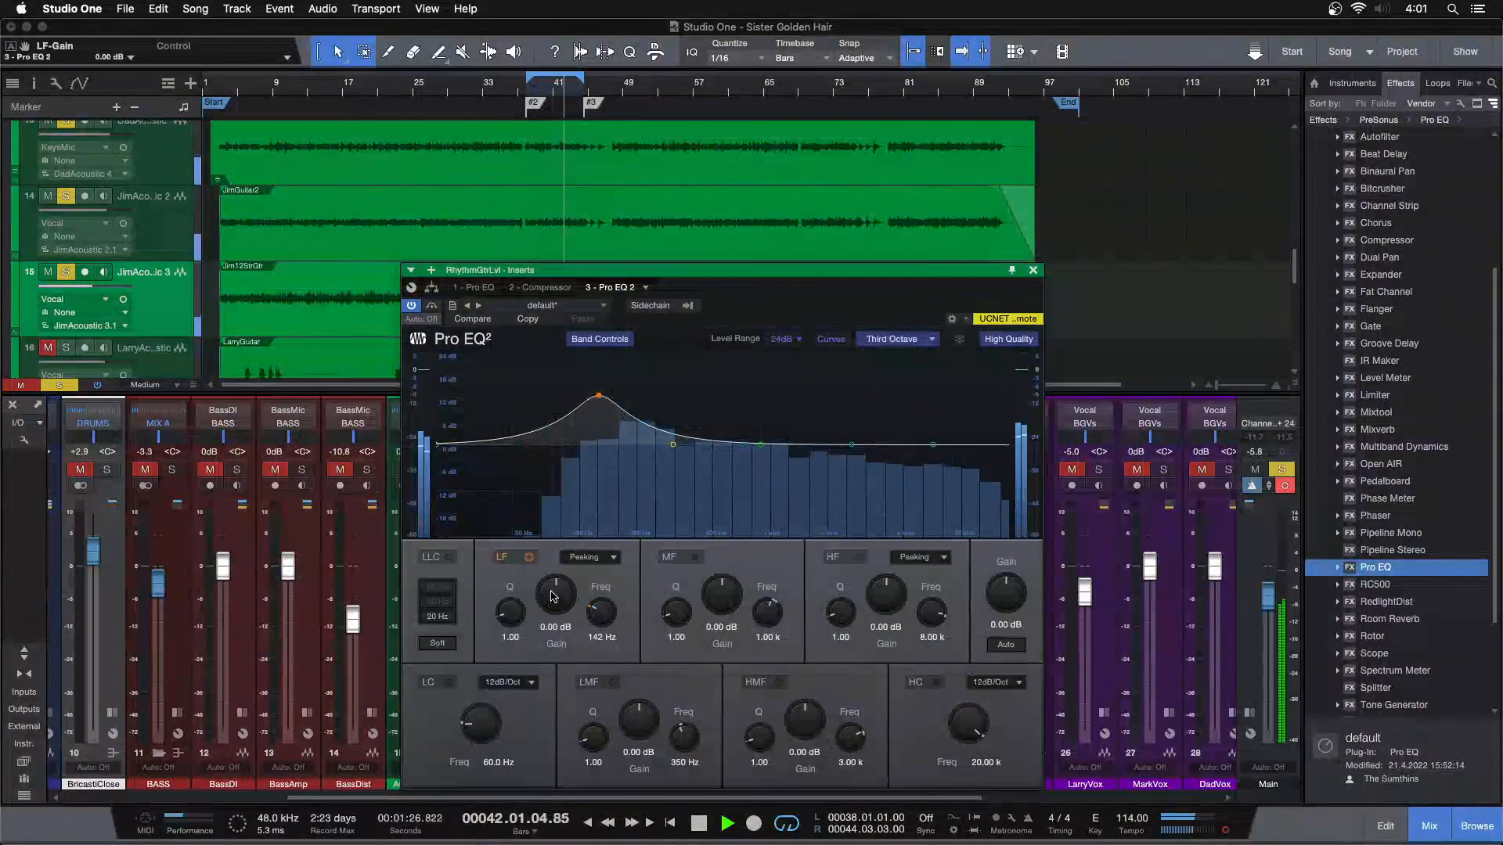
{"action": "scroll", "coordinate": [553, 593], "scroll_direction": "down", "scroll_amount": 10}
{"action": "scroll", "coordinate": [552, 595], "scroll_direction": "up", "scroll_amount": 1}
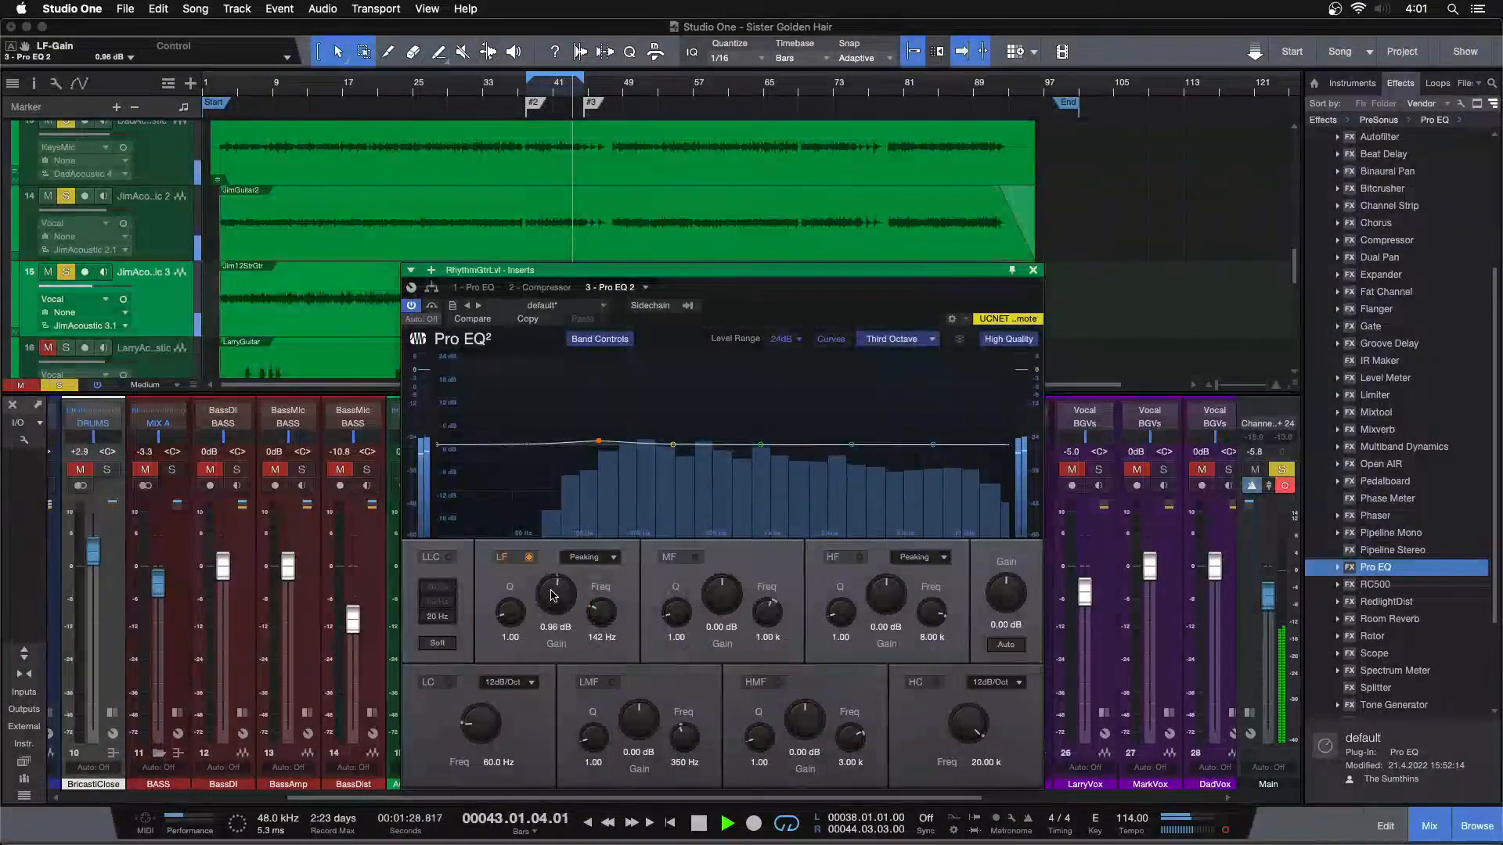
{"action": "scroll", "coordinate": [553, 595], "scroll_direction": "up", "scroll_amount": 1}
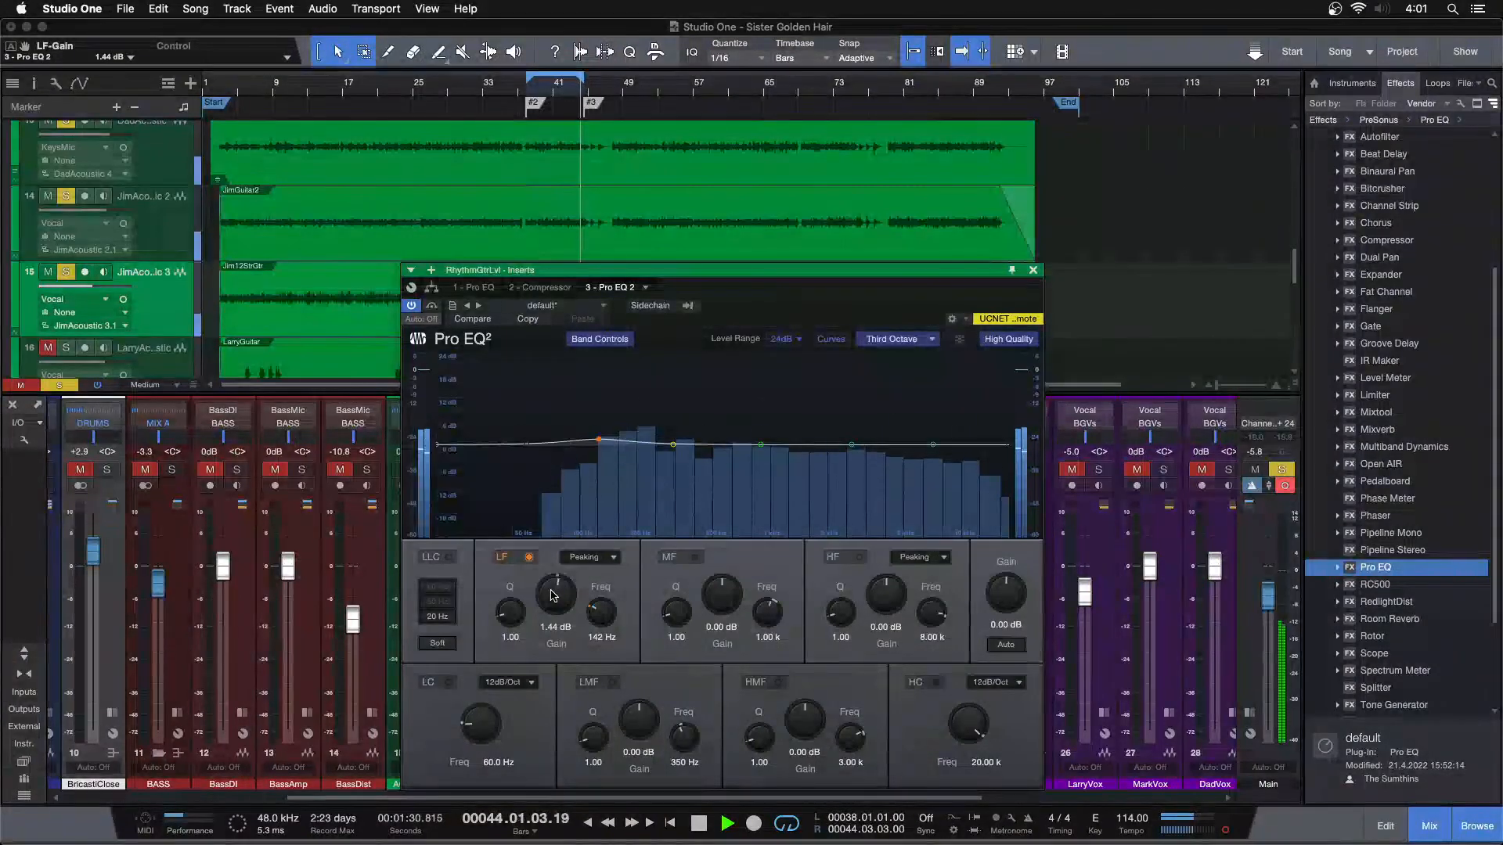
{"action": "scroll", "coordinate": [552, 594], "scroll_direction": "up", "scroll_amount": 1}
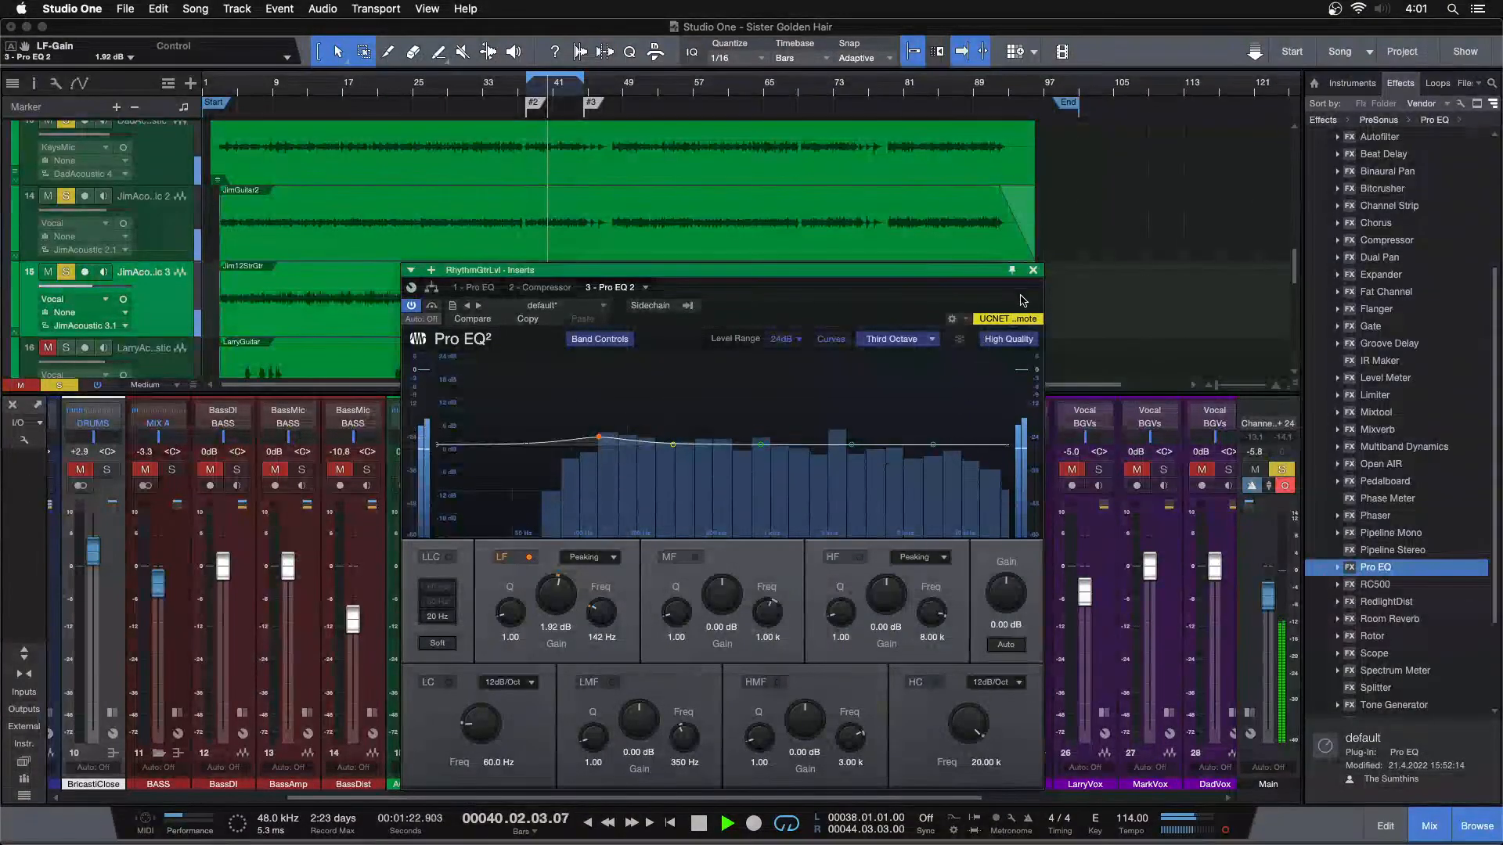
Close the EQ and collapse the RhythmGtrLvl strip, and bring back the full mix by clearing all solos and unmuting BASS
{"action": "left_click", "coordinate": [1032, 273]}
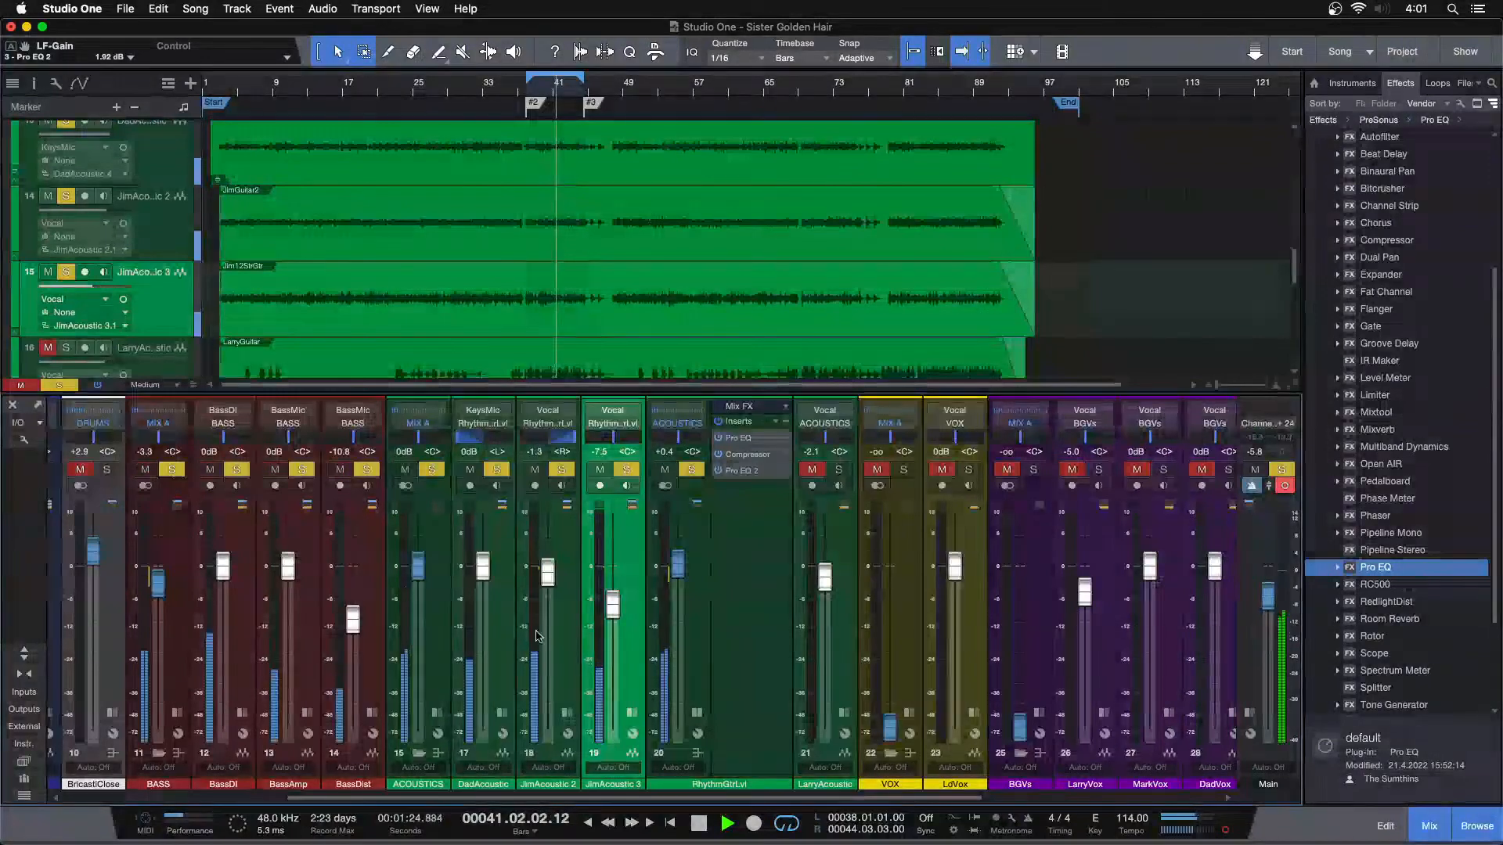
{"action": "left_click", "coordinate": [698, 713]}
{"action": "key", "text": "shift+s"}
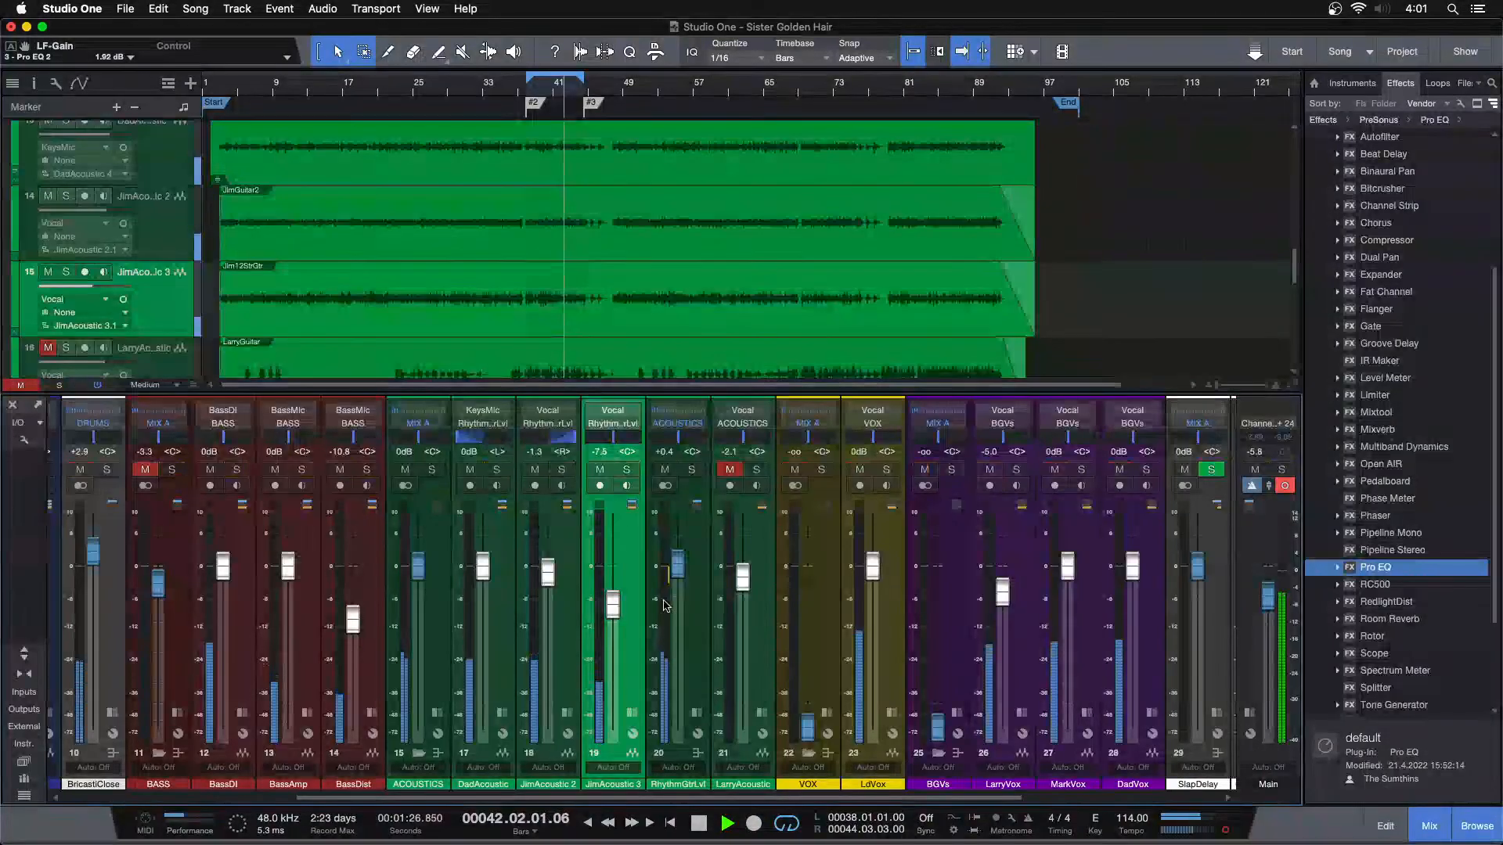
{"action": "left_click", "coordinate": [677, 569], "text": "super"}
{"action": "left_click", "coordinate": [145, 470]}
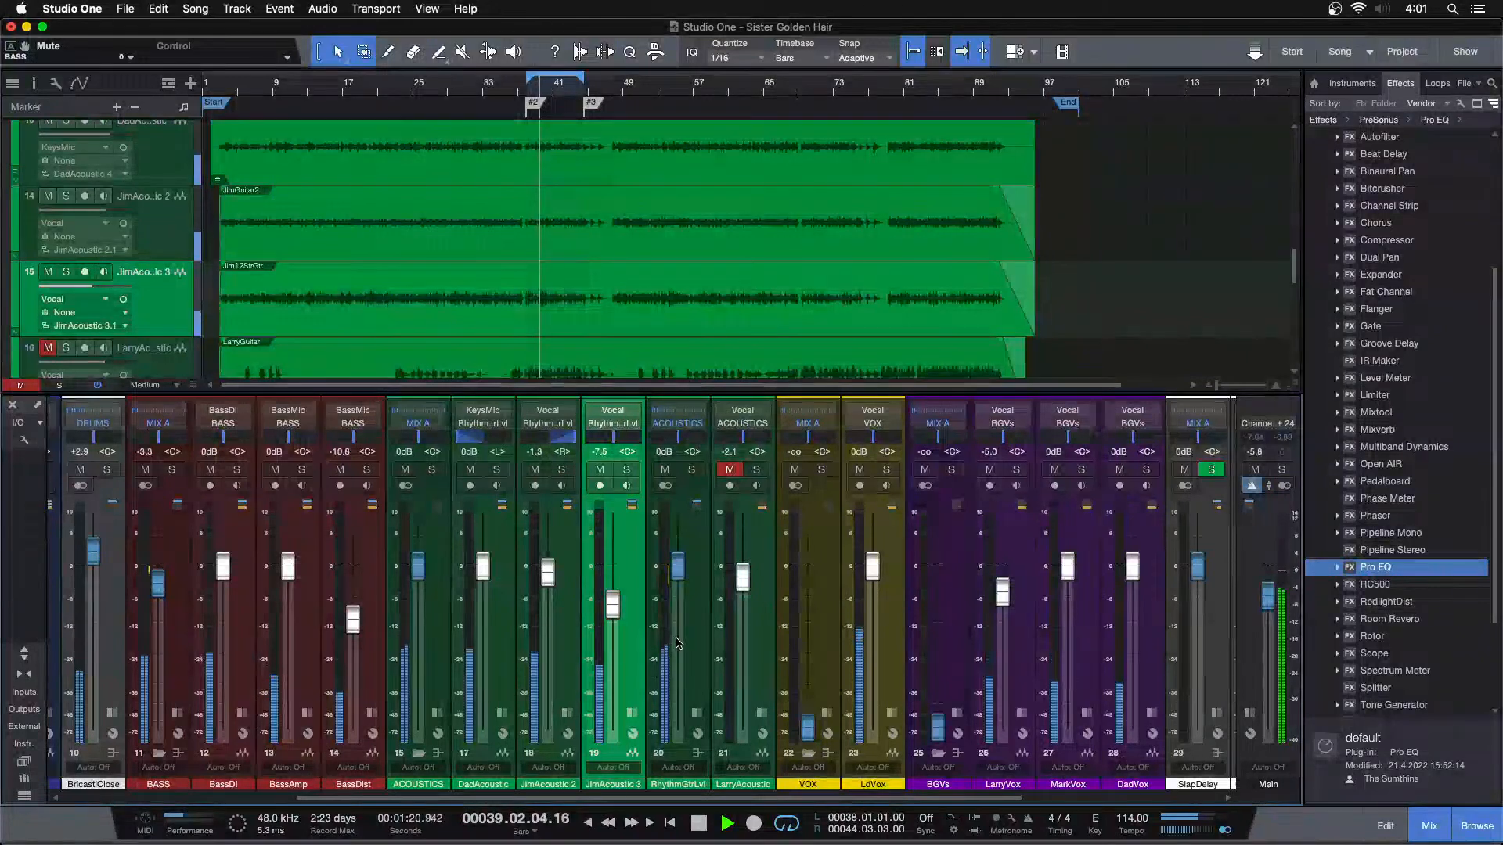
Try a higher BricastiClose volume of about +4.6 dB against the full mix
{"action": "left_click_drag", "start_coordinate": [659, 802], "coordinate": [429, 802]}
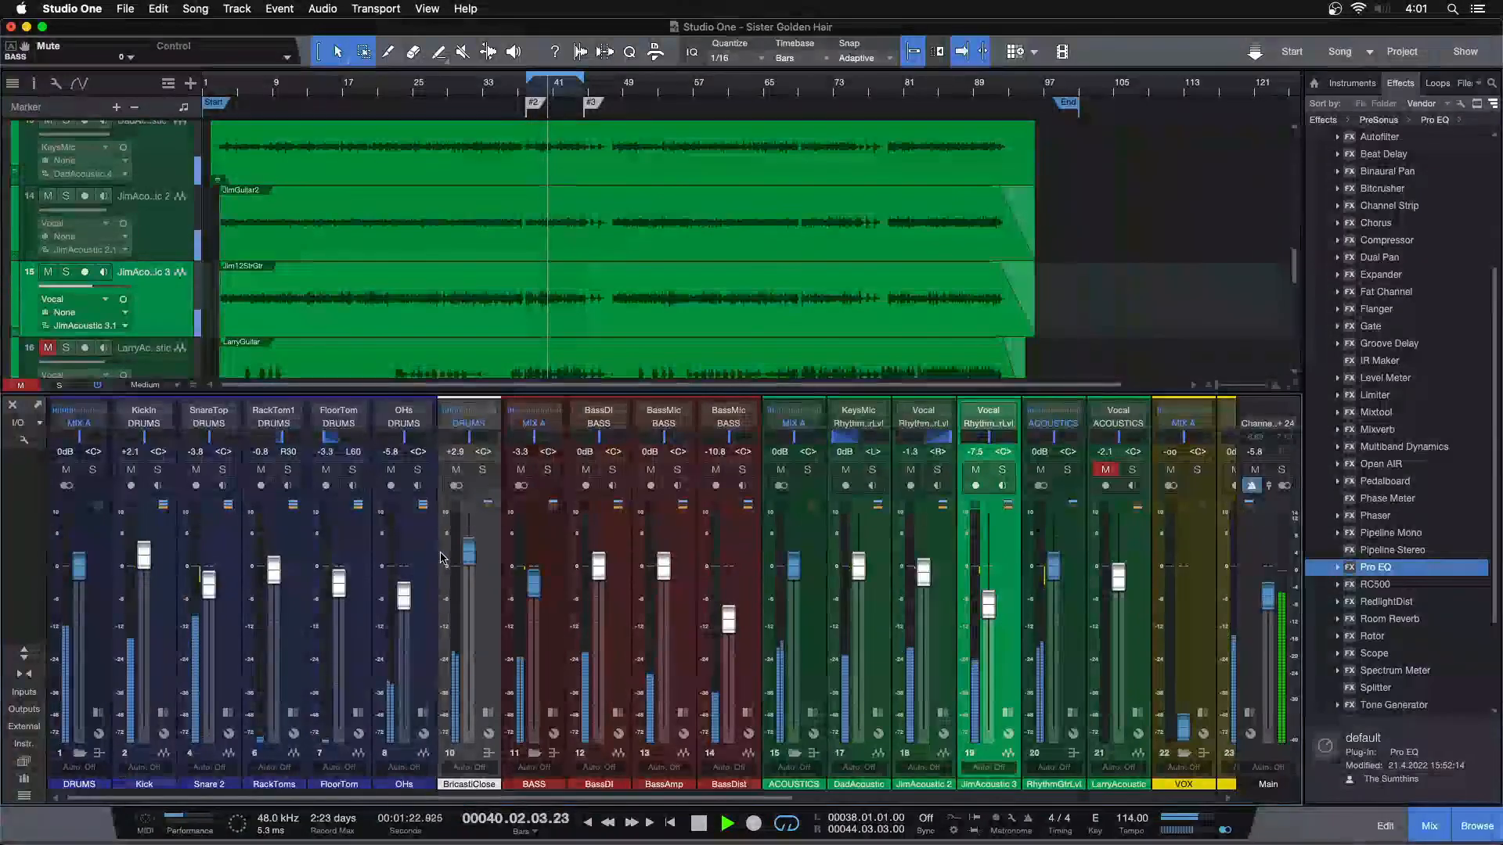
{"action": "left_click_drag", "start_coordinate": [467, 557], "coordinate": [472, 550]}
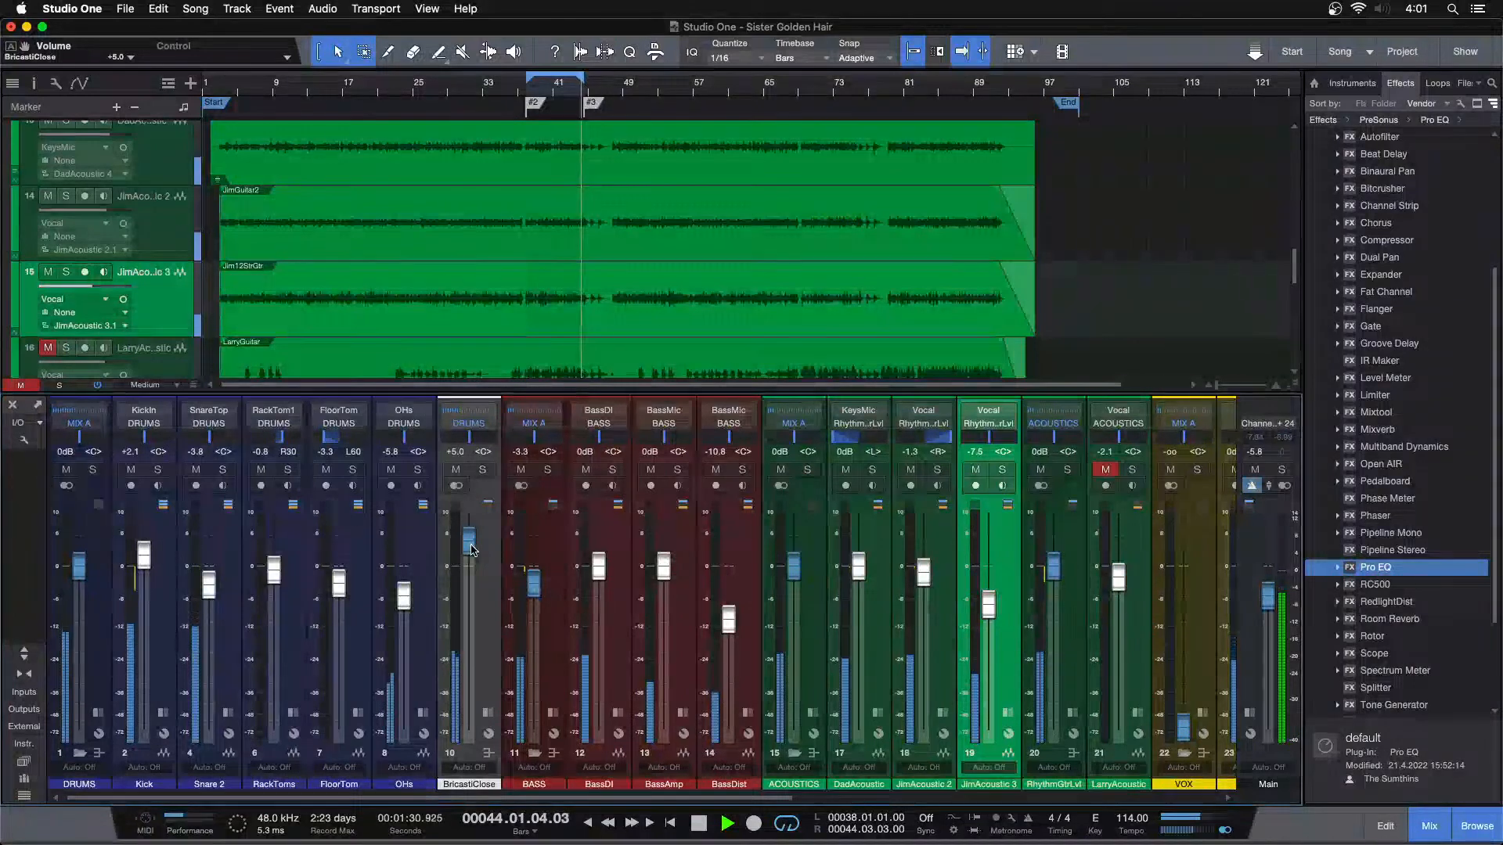
{"action": "left_click_drag", "start_coordinate": [472, 550], "coordinate": [472, 555]}
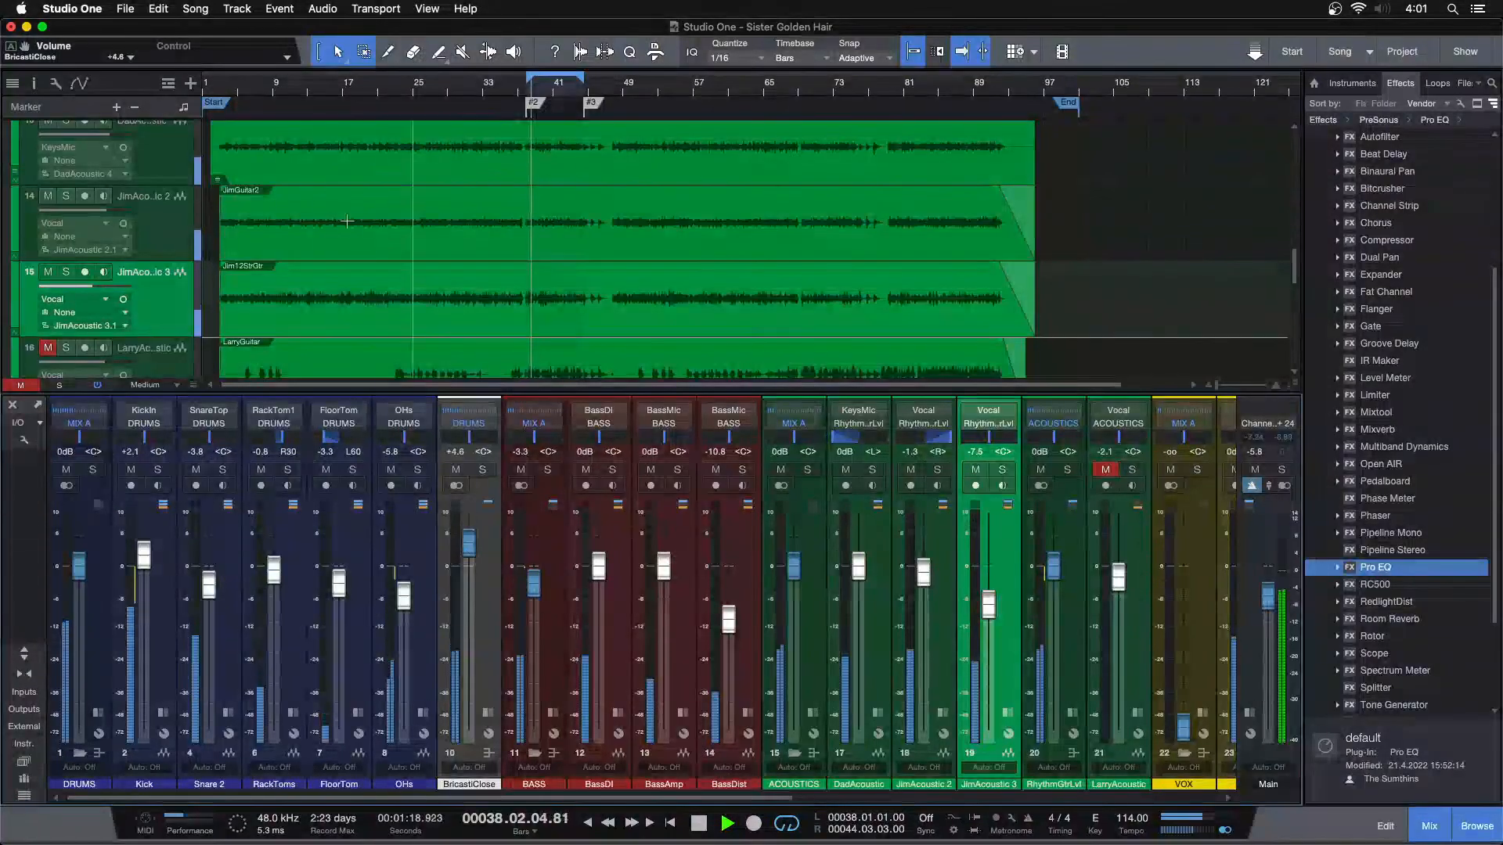
Undo the recent BricastiClose volume changes one by one, back to +2.9 dB
{"action": "left_click", "coordinate": [159, 10]}
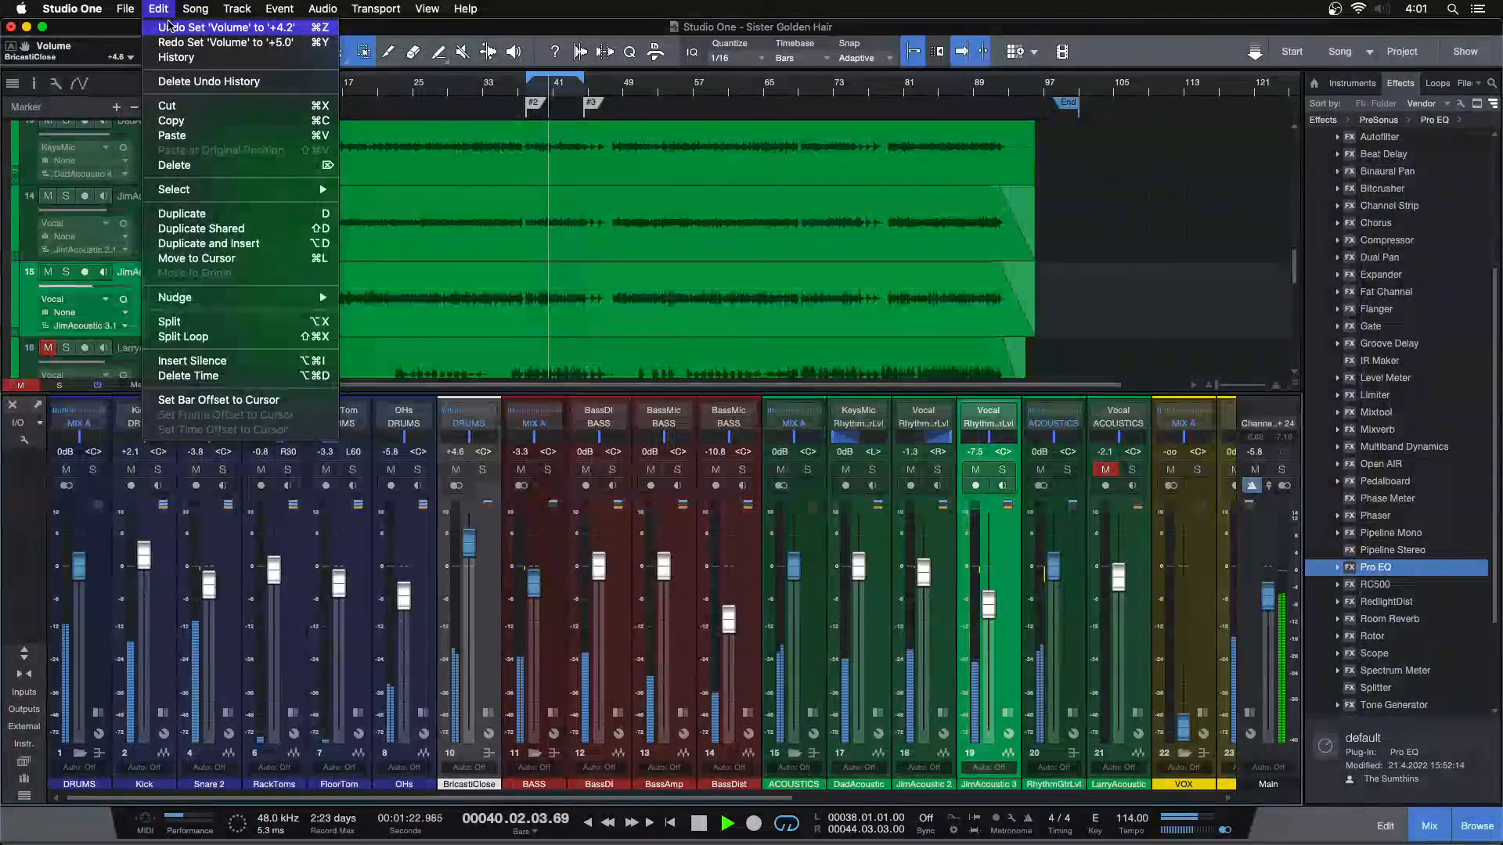
{"action": "left_click", "coordinate": [170, 28]}
{"action": "left_click", "coordinate": [159, 10]}
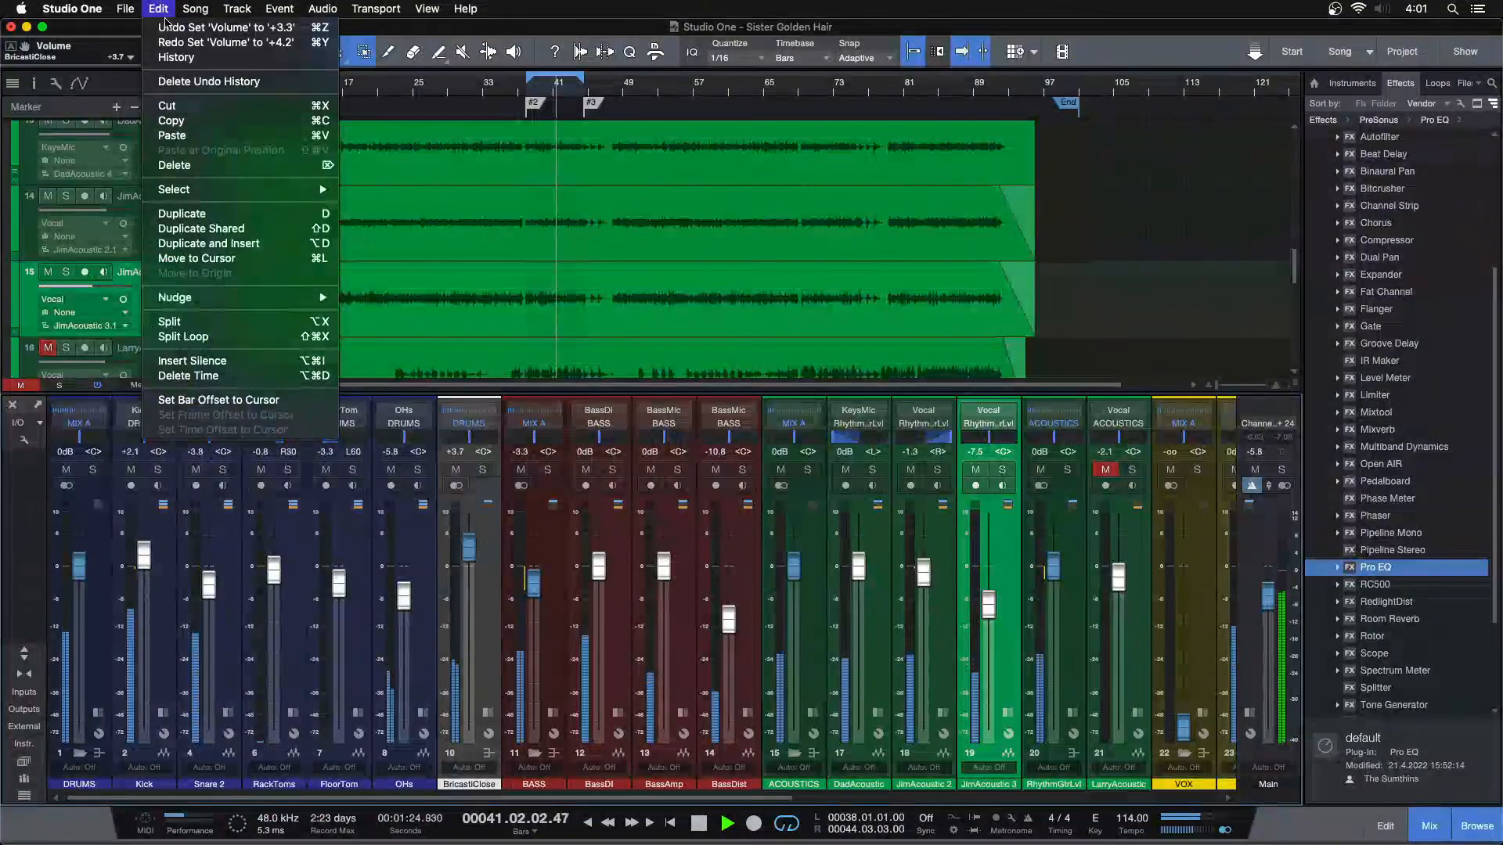
{"action": "left_click", "coordinate": [168, 28]}
{"action": "left_click", "coordinate": [159, 9]}
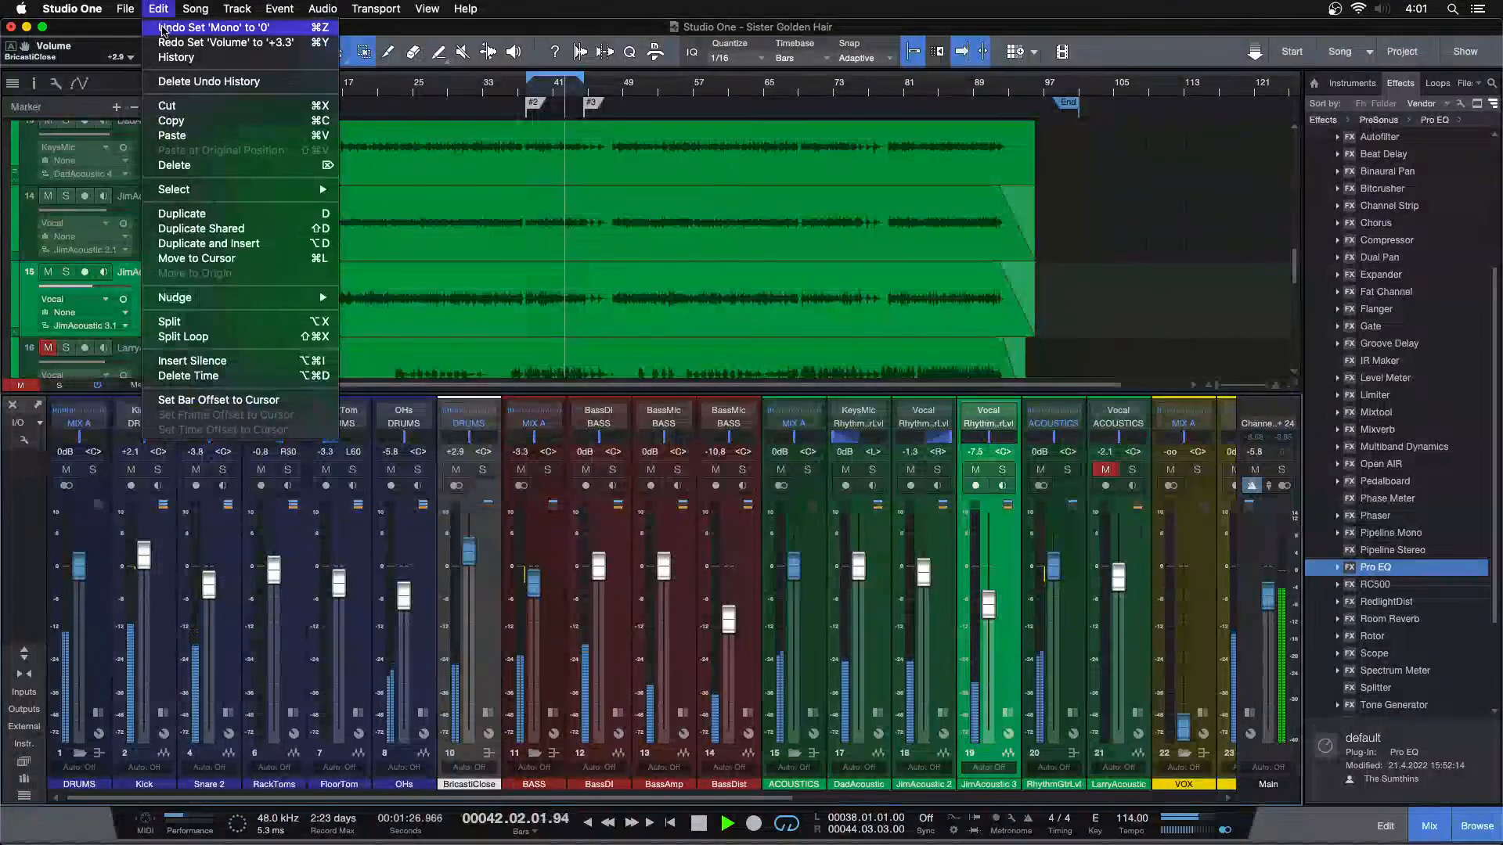
{"action": "left_click", "coordinate": [481, 658]}
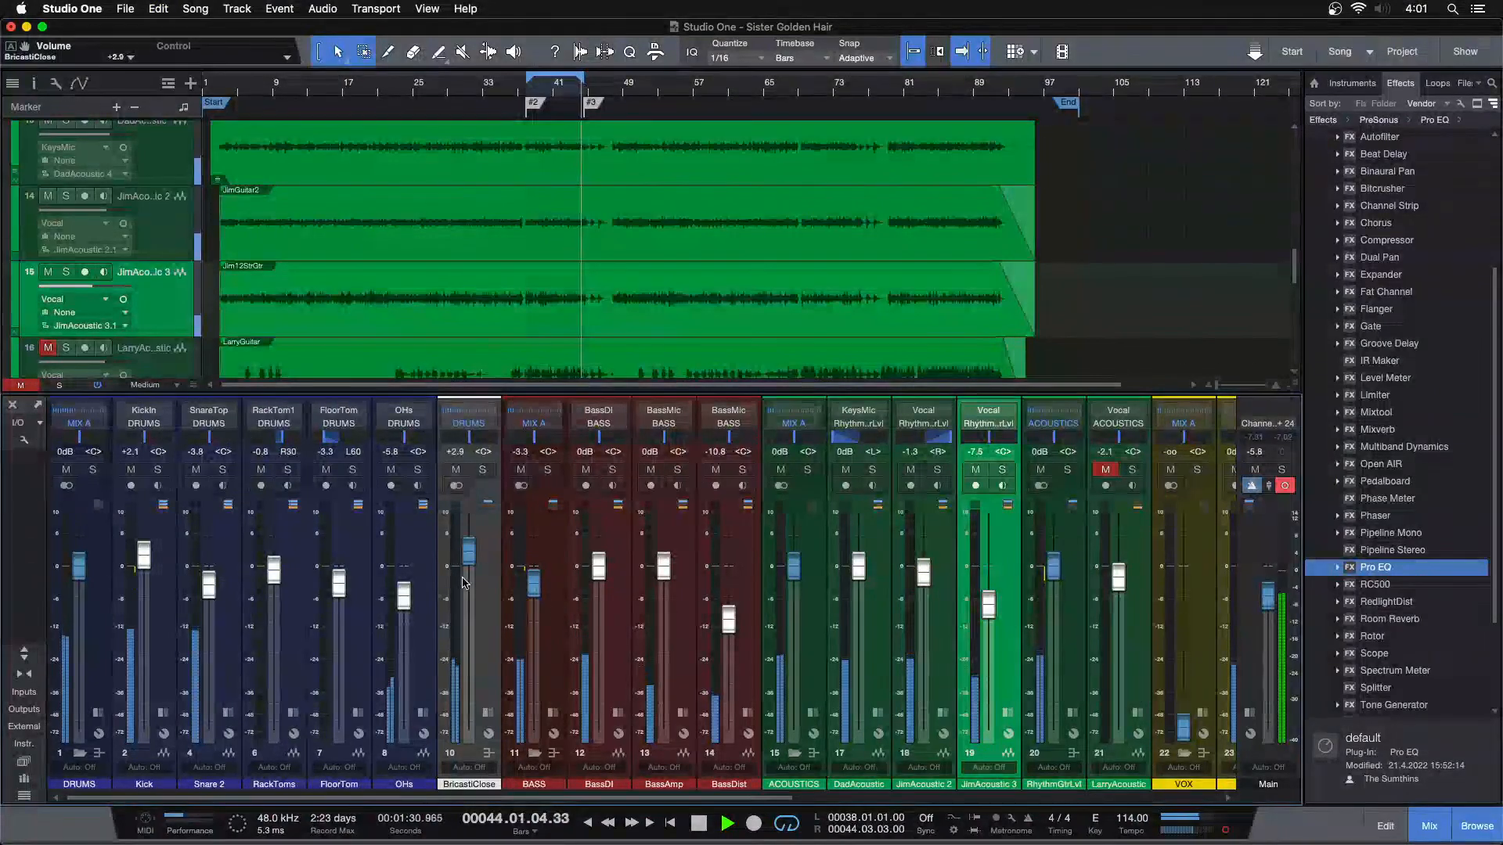
Try the BricastiClose volume at +10.0 dB against the full mix and ease it down gradually to +4.2 dB
{"action": "left_click_drag", "start_coordinate": [467, 564], "coordinate": [461, 385]}
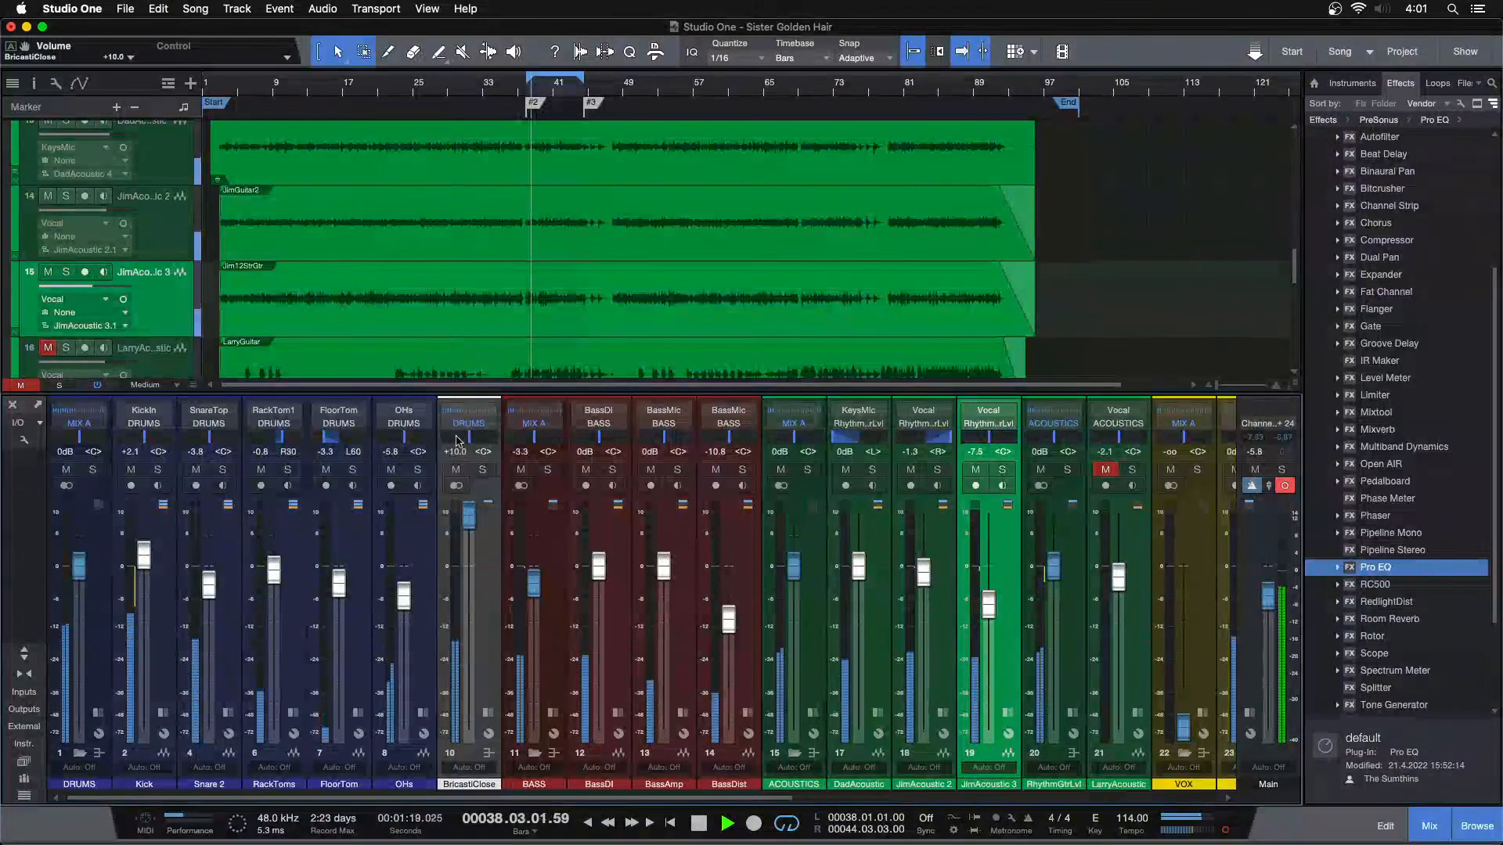
{"action": "scroll", "coordinate": [465, 528], "scroll_direction": "down", "scroll_amount": 2}
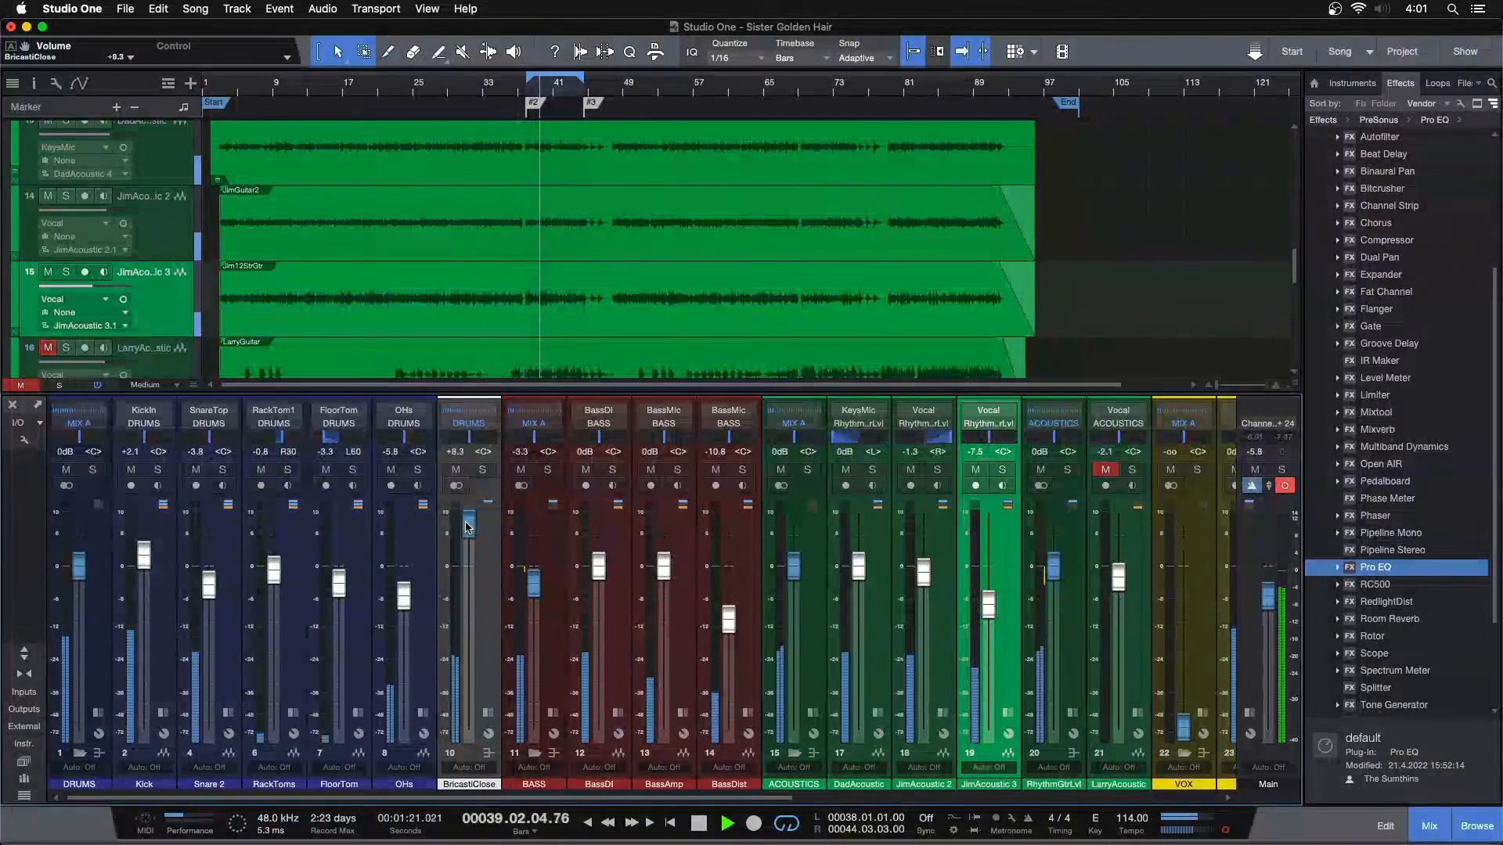
{"action": "scroll", "coordinate": [467, 528], "scroll_direction": "down", "scroll_amount": 1}
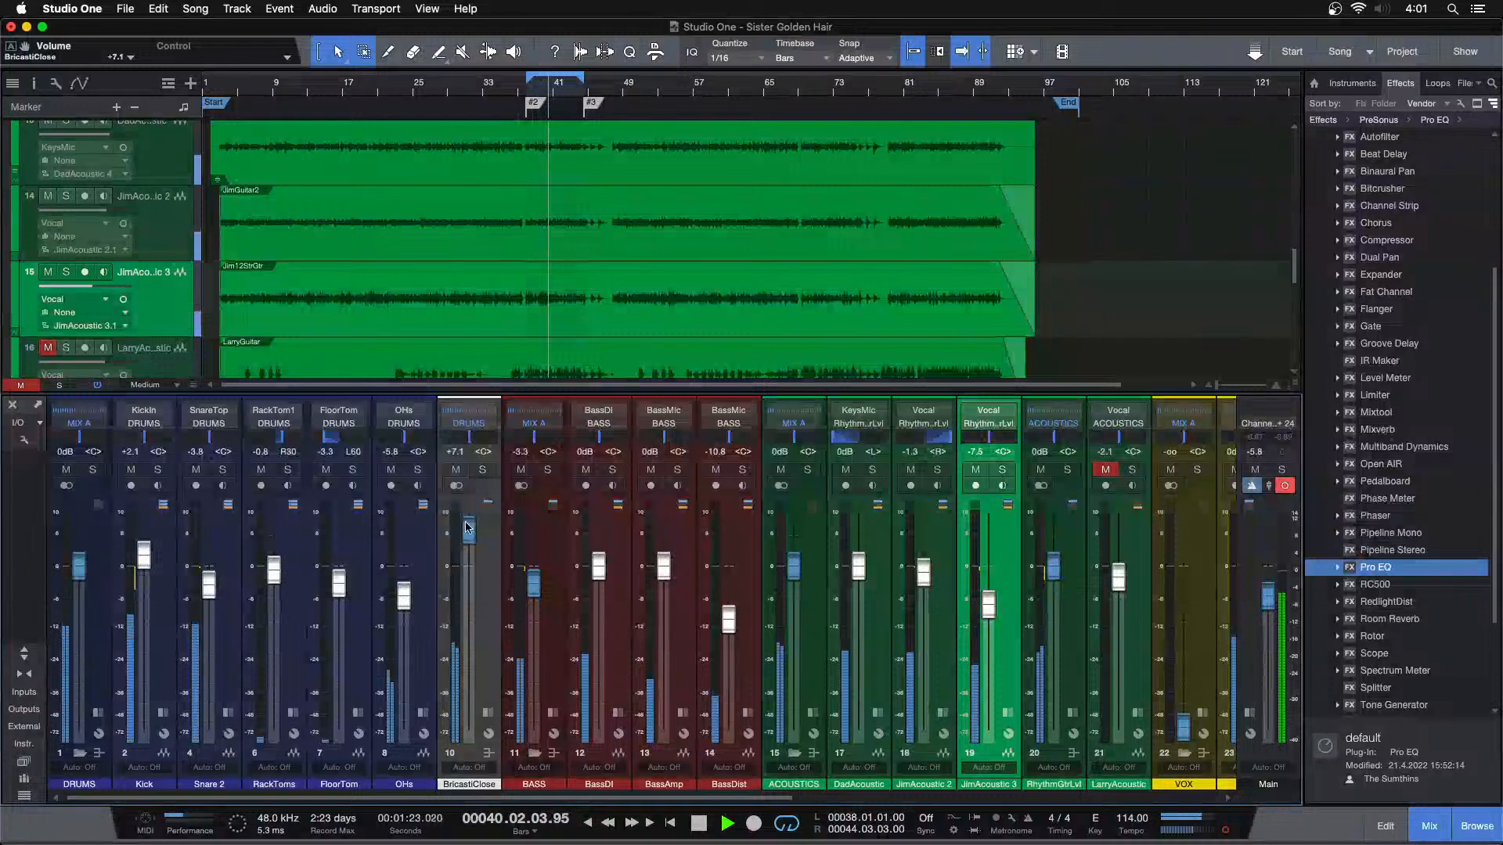
{"action": "scroll", "coordinate": [468, 527], "scroll_direction": "down", "scroll_amount": 1}
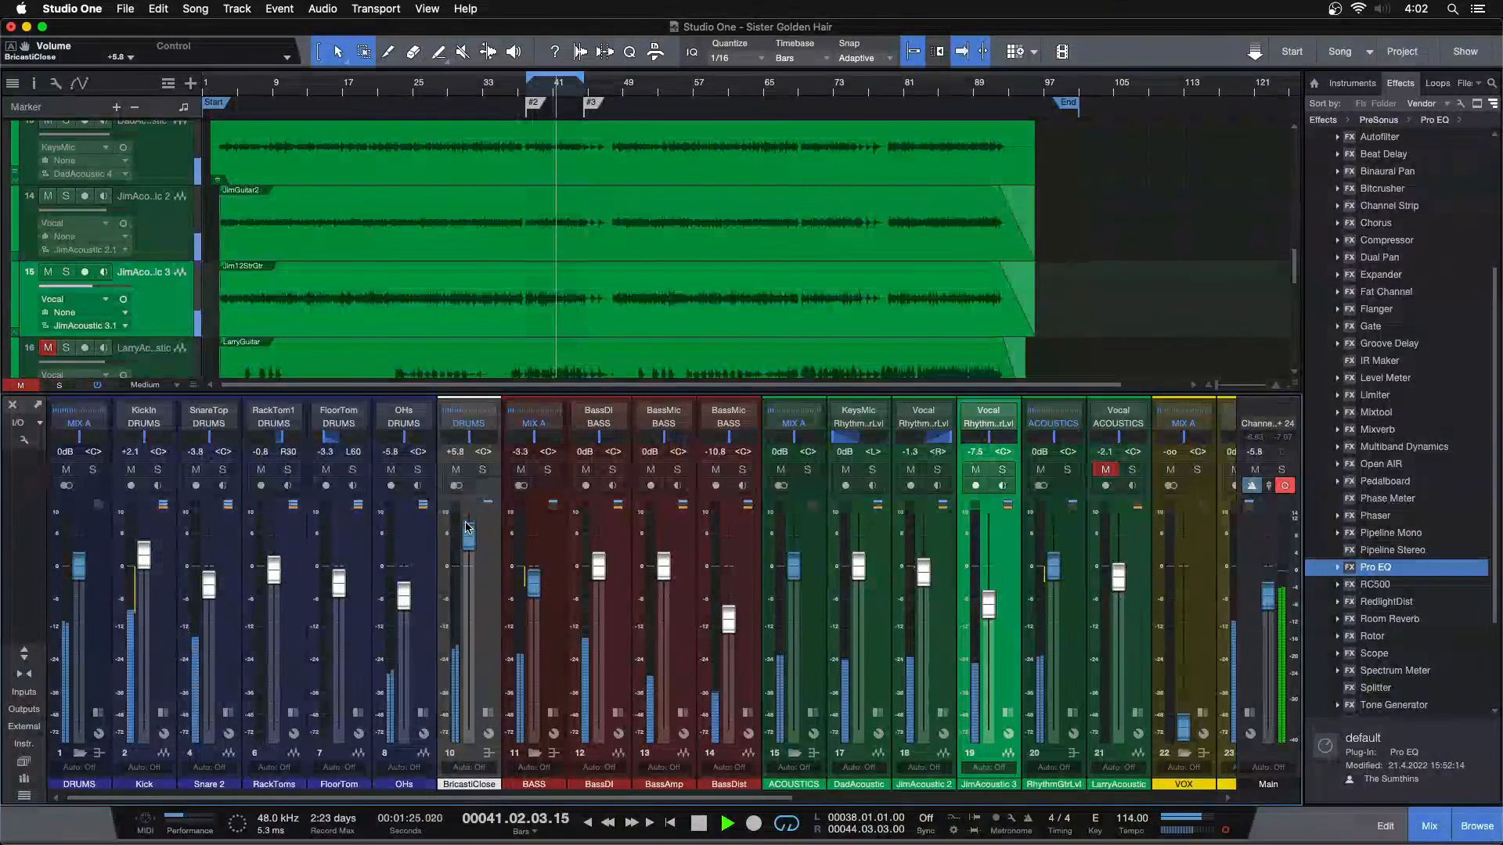
{"action": "scroll", "coordinate": [467, 528], "scroll_direction": "down", "scroll_amount": 1}
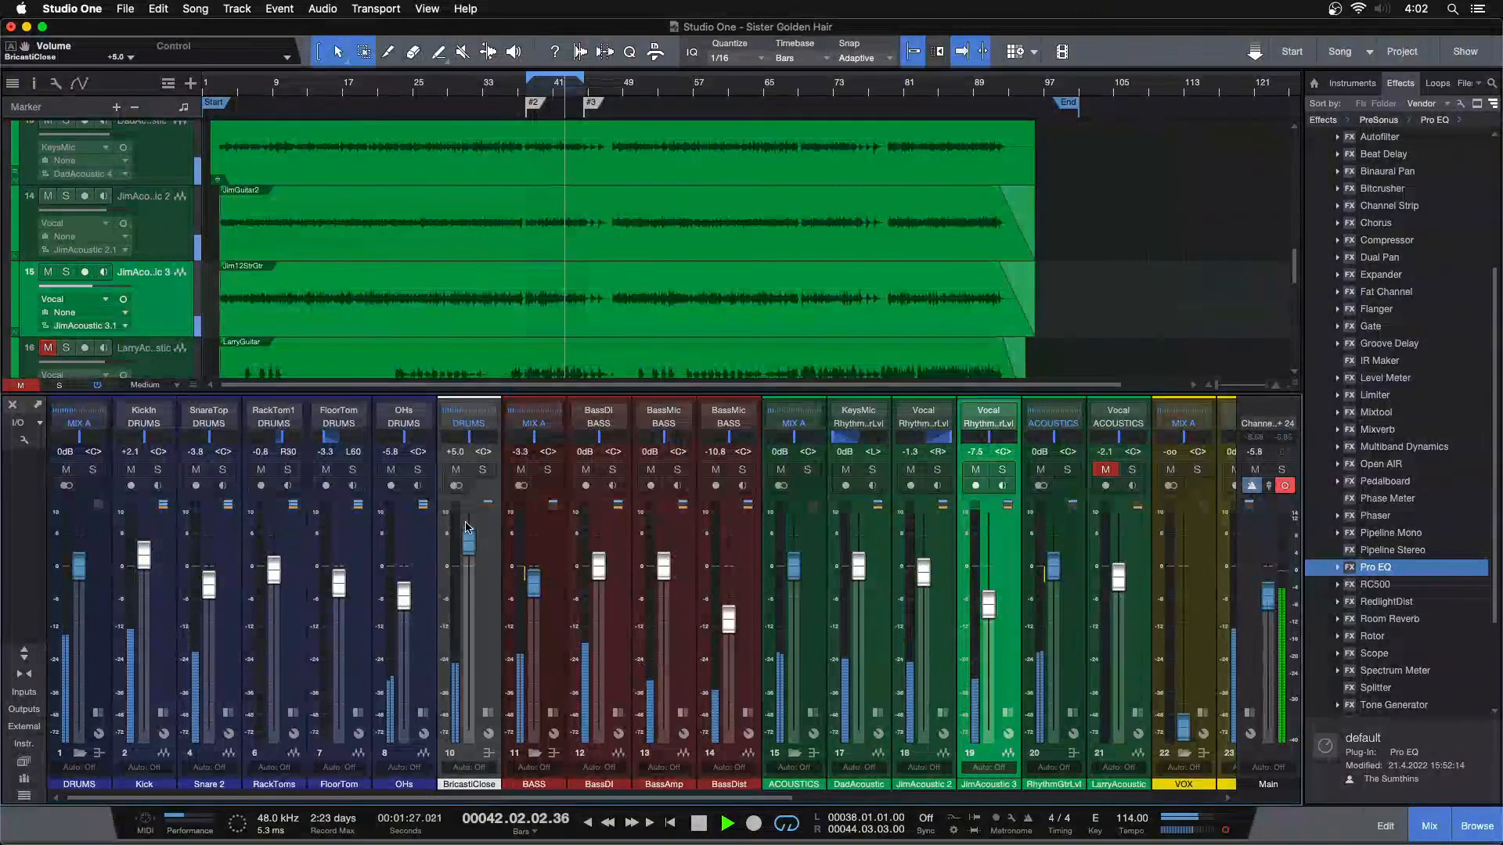
{"action": "scroll", "coordinate": [467, 527], "scroll_direction": "down", "scroll_amount": 1}
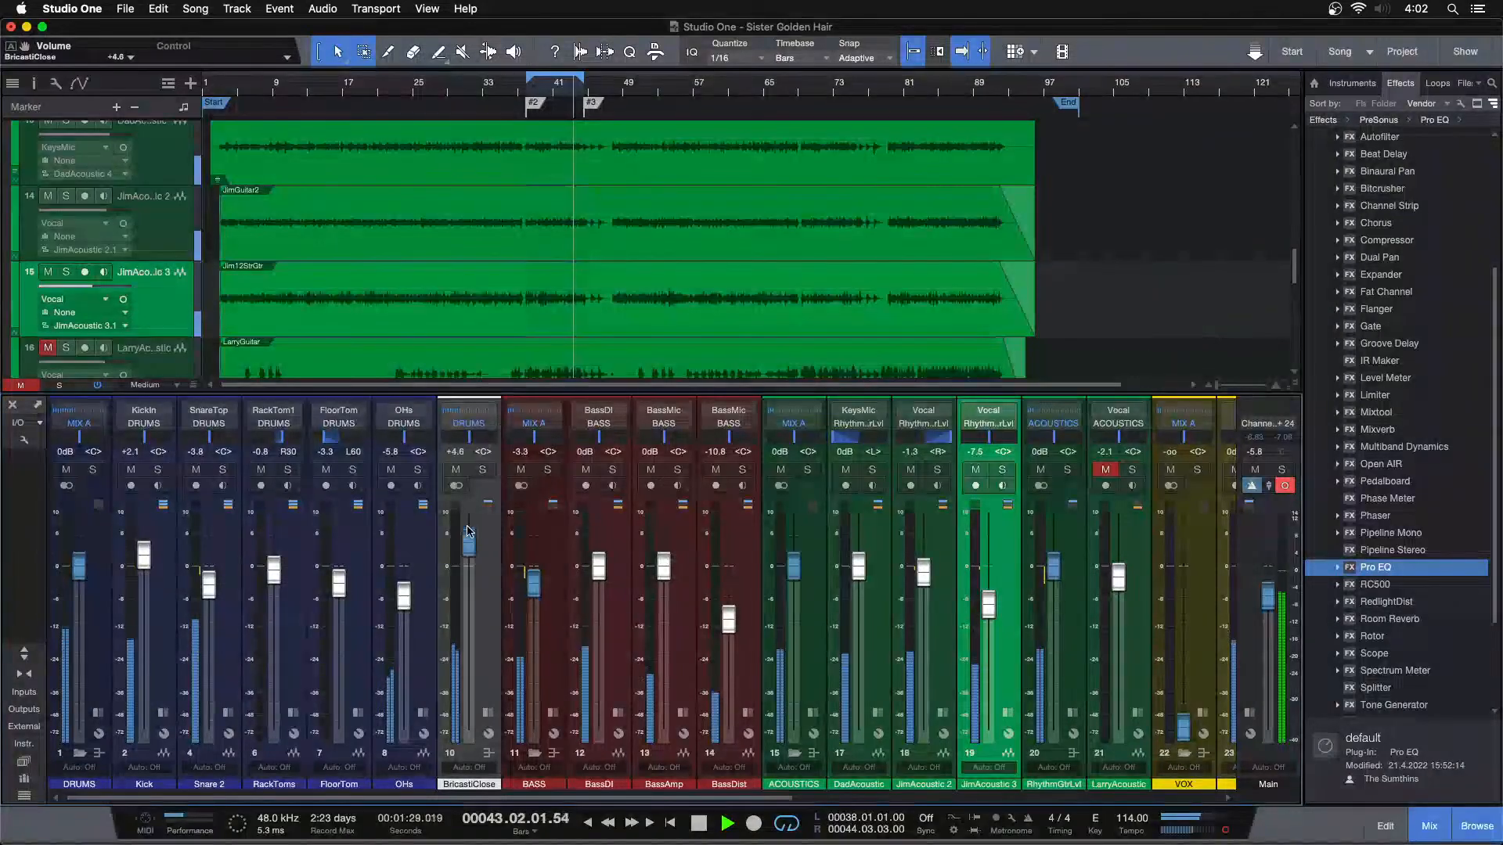
{"action": "scroll", "coordinate": [467, 531], "scroll_direction": "down", "scroll_amount": 1}
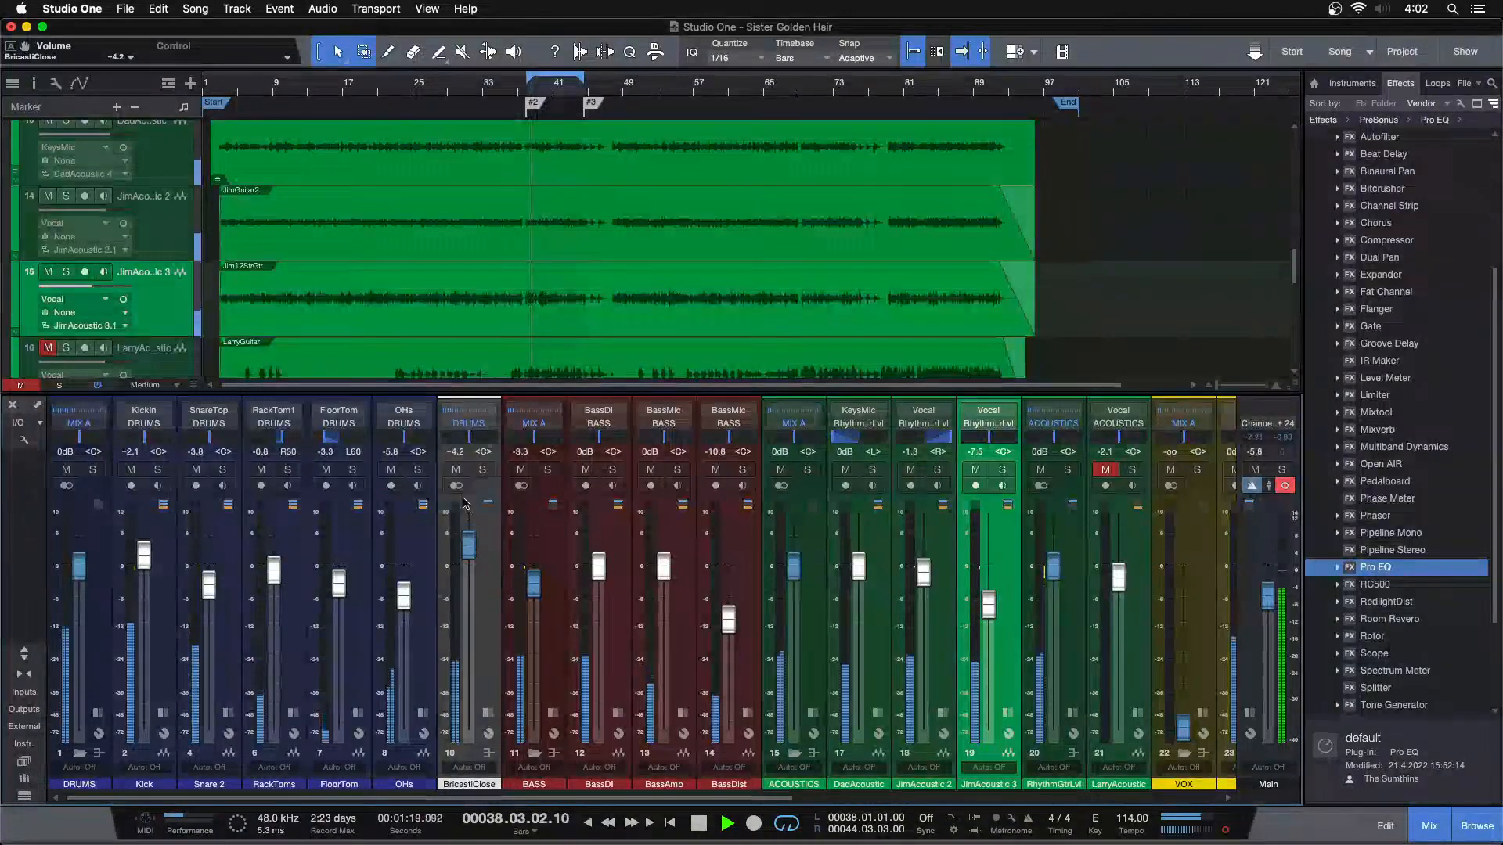
Set the BricastiClose volume to +3.3 dB, comparing the mix with the channel muted and unmuted, and leave it unmuted
{"action": "left_click", "coordinate": [457, 470]}
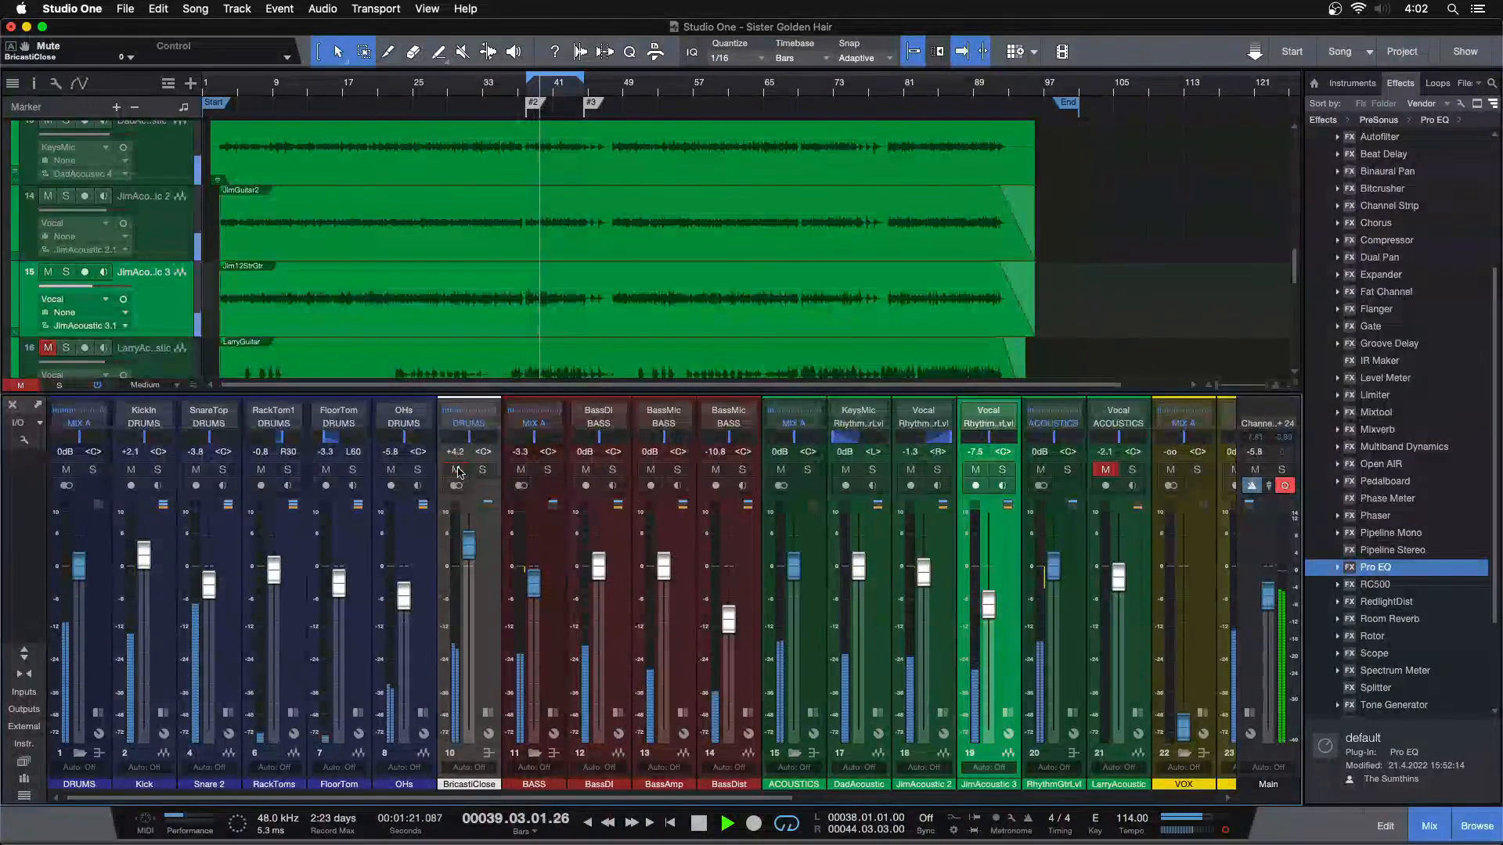
{"action": "scroll", "coordinate": [471, 543], "scroll_direction": "down", "scroll_amount": 1}
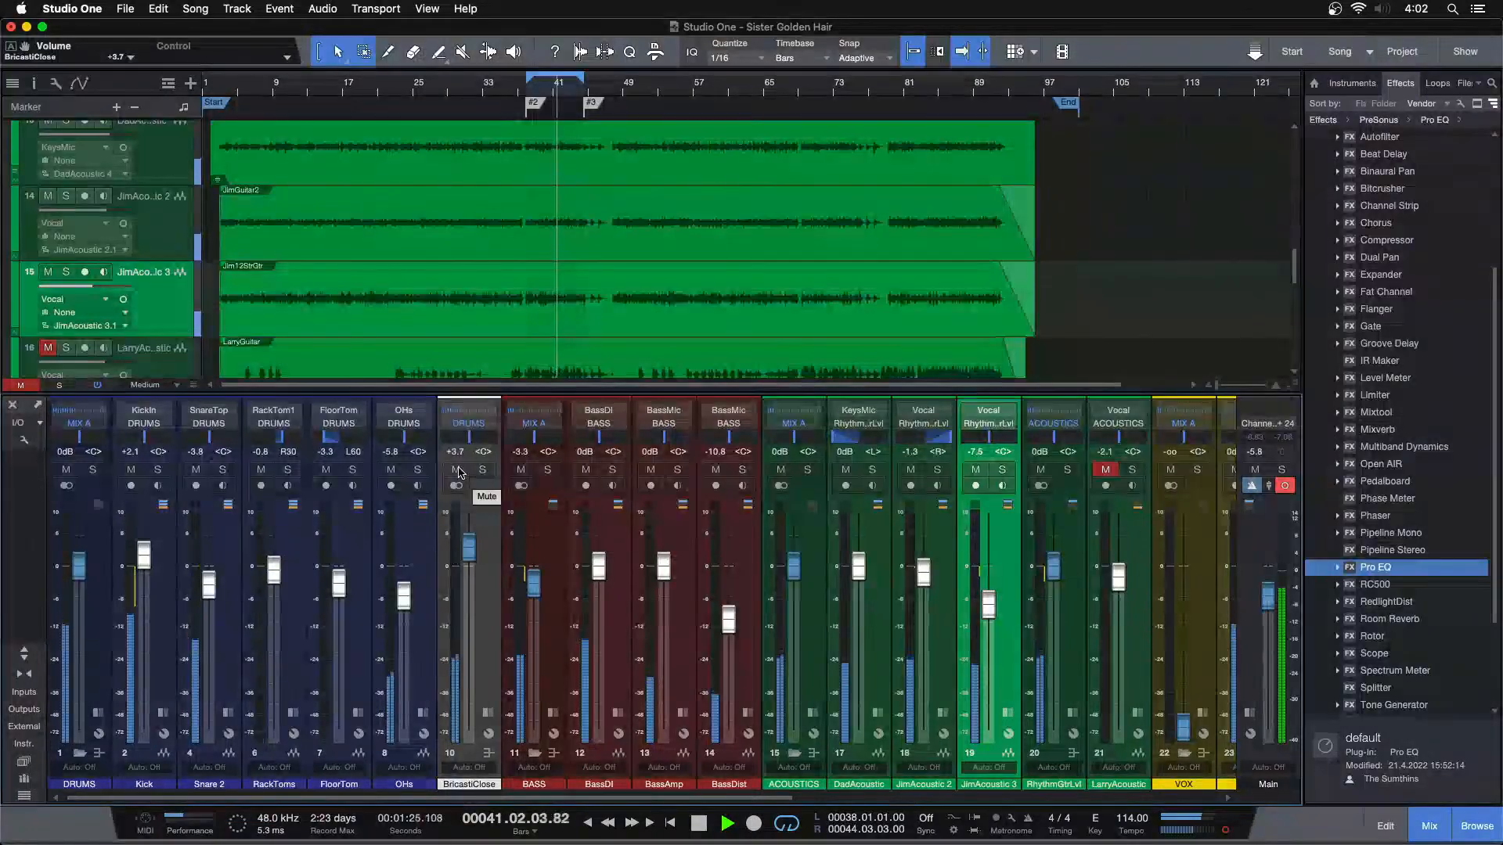
{"action": "scroll", "coordinate": [468, 551], "scroll_direction": "down", "scroll_amount": 1}
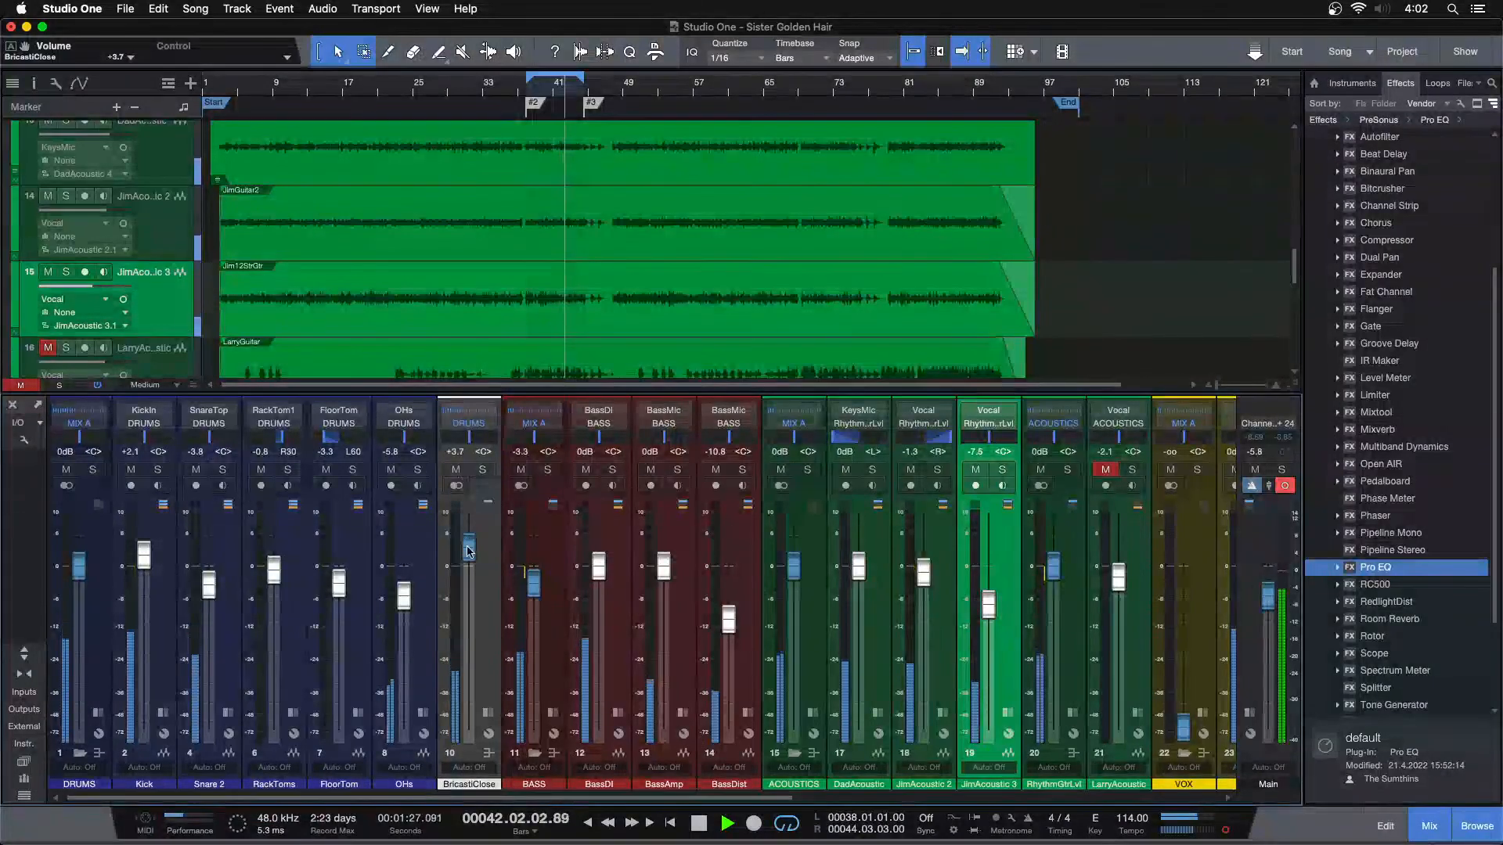
{"action": "left_click", "coordinate": [457, 471]}
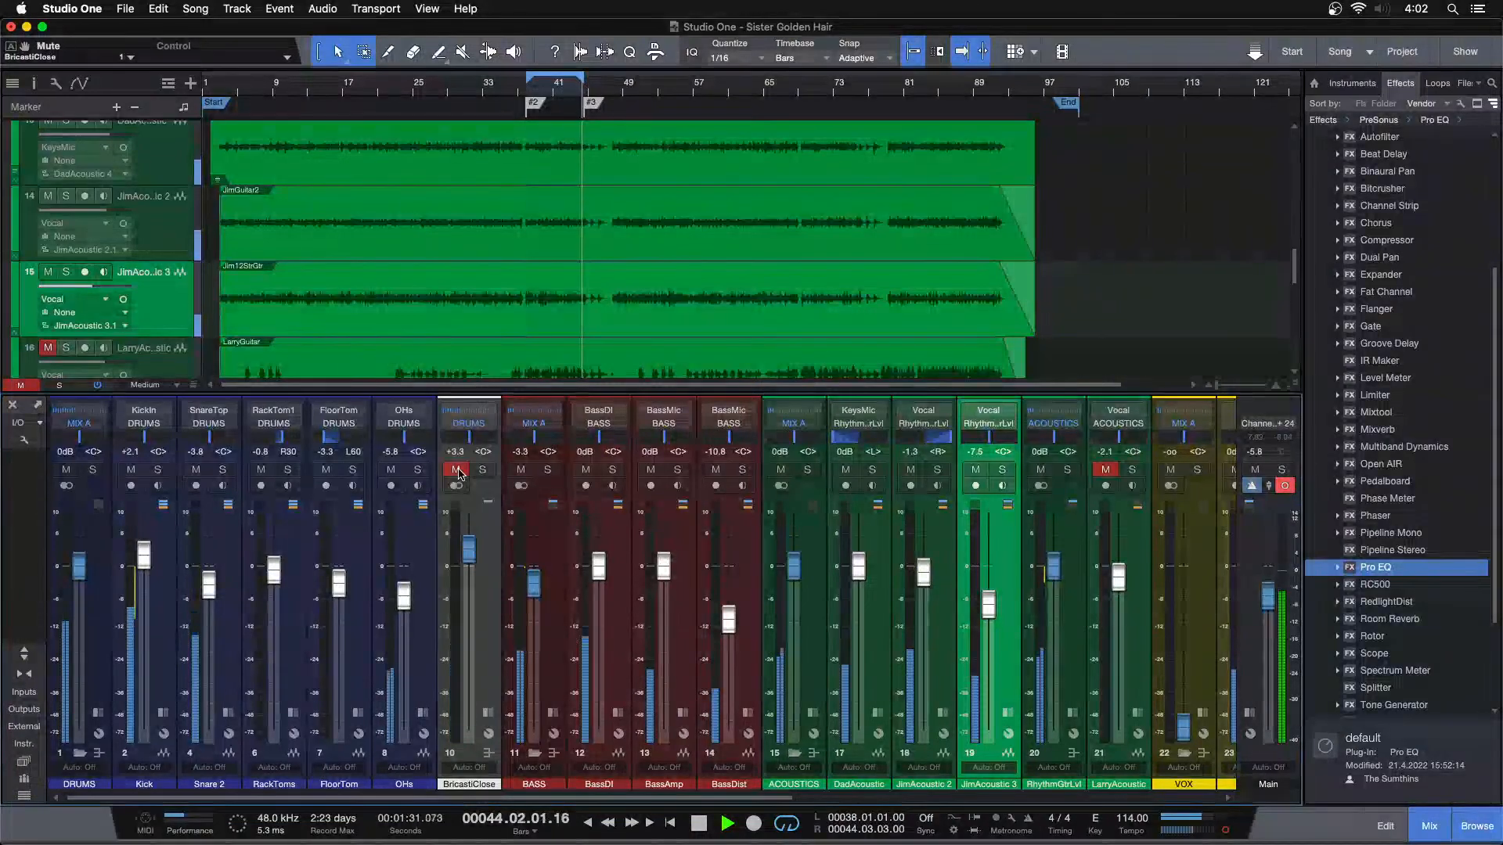
{"action": "left_click", "coordinate": [459, 471]}
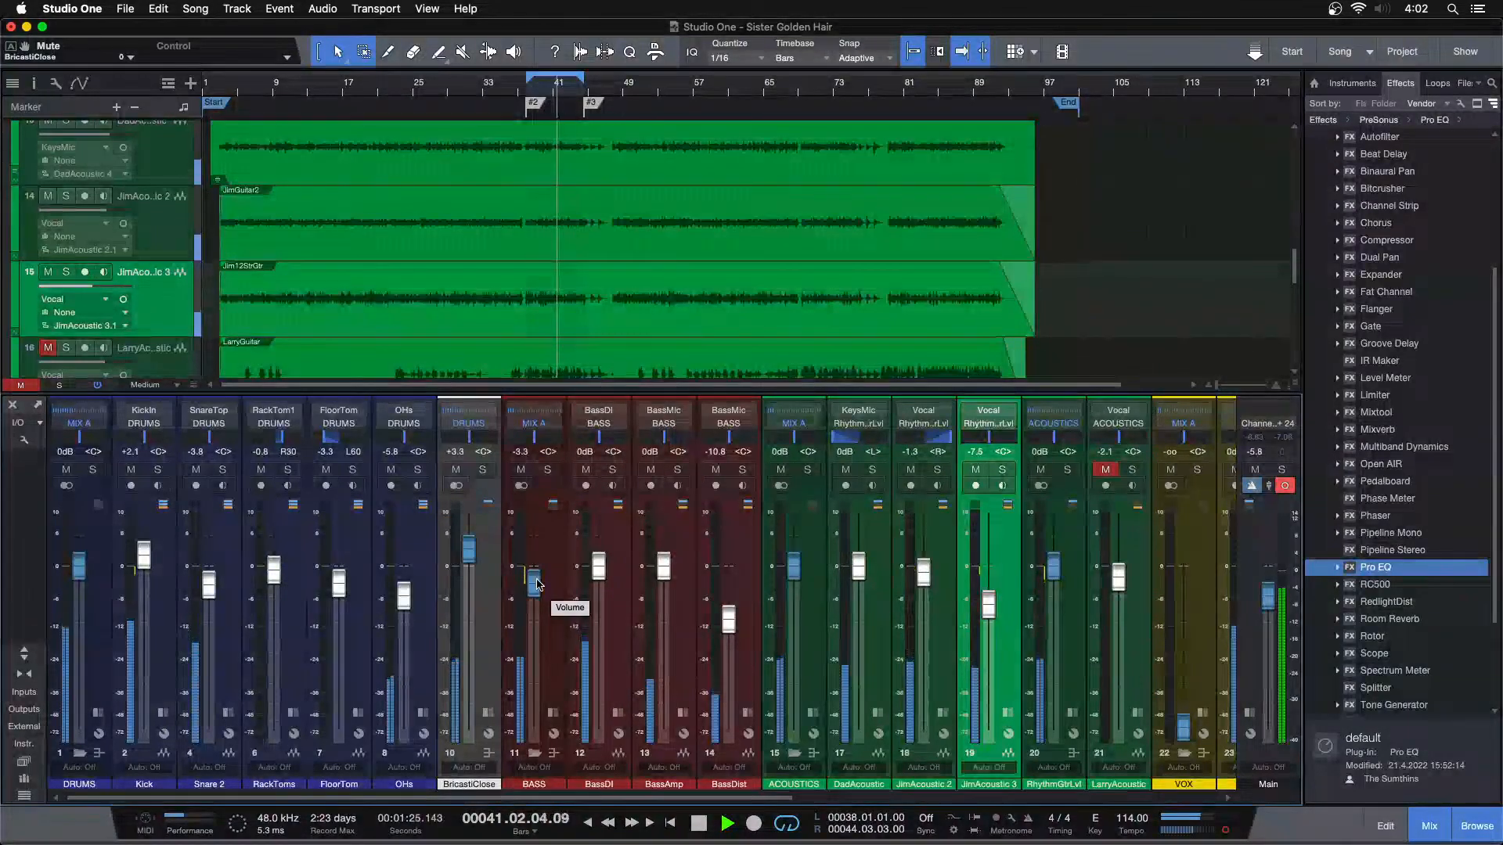
Lower the RhythmGtrLvl bus volume to -0.4 dB against the full mix
{"action": "scroll", "coordinate": [808, 614], "scroll_direction": "right", "scroll_amount": 4}
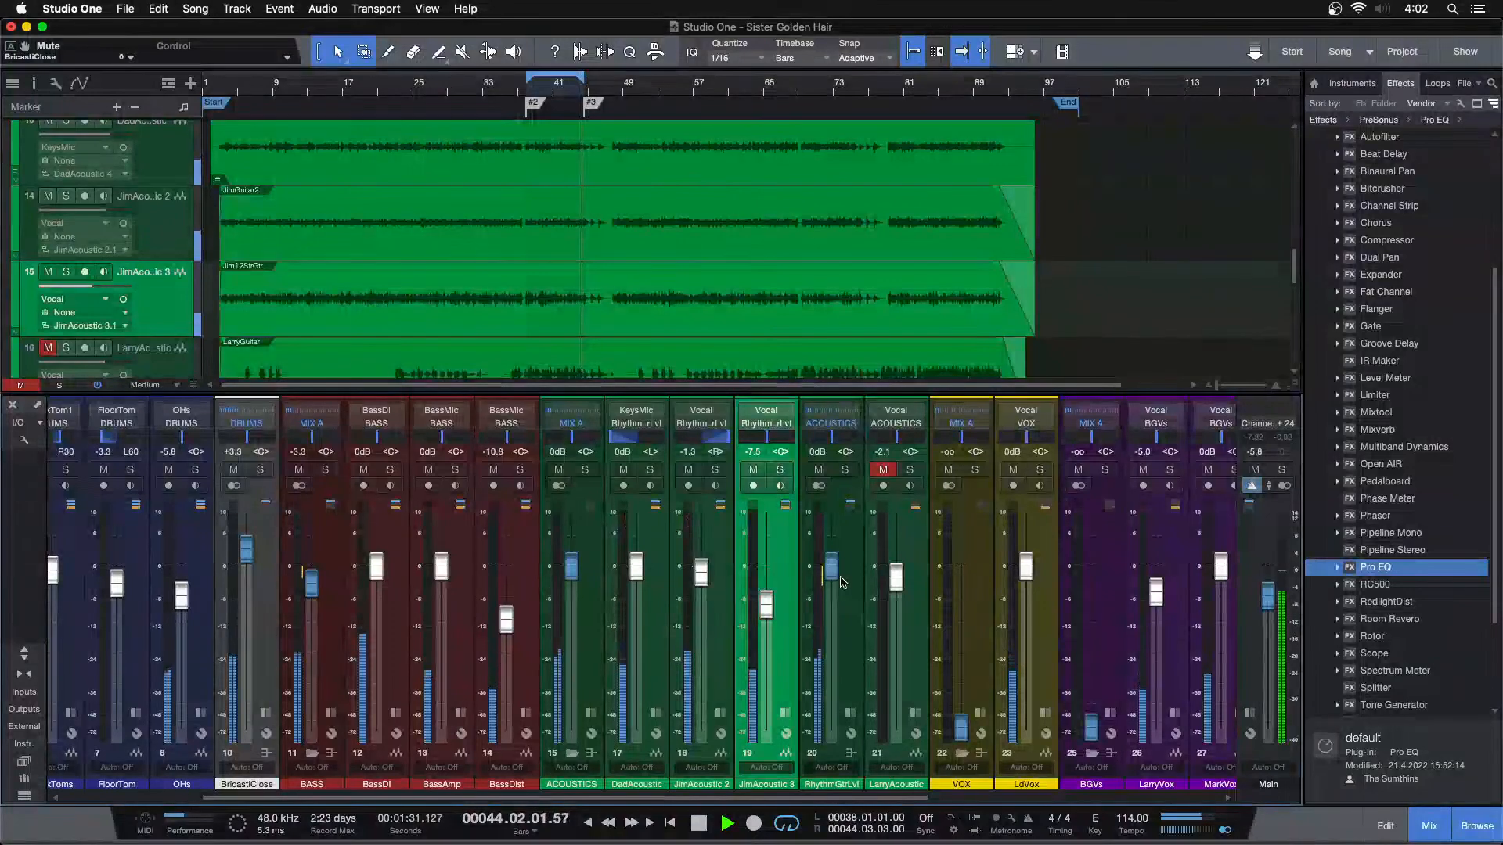
{"action": "scroll", "coordinate": [836, 576], "scroll_direction": "down", "scroll_amount": 1}
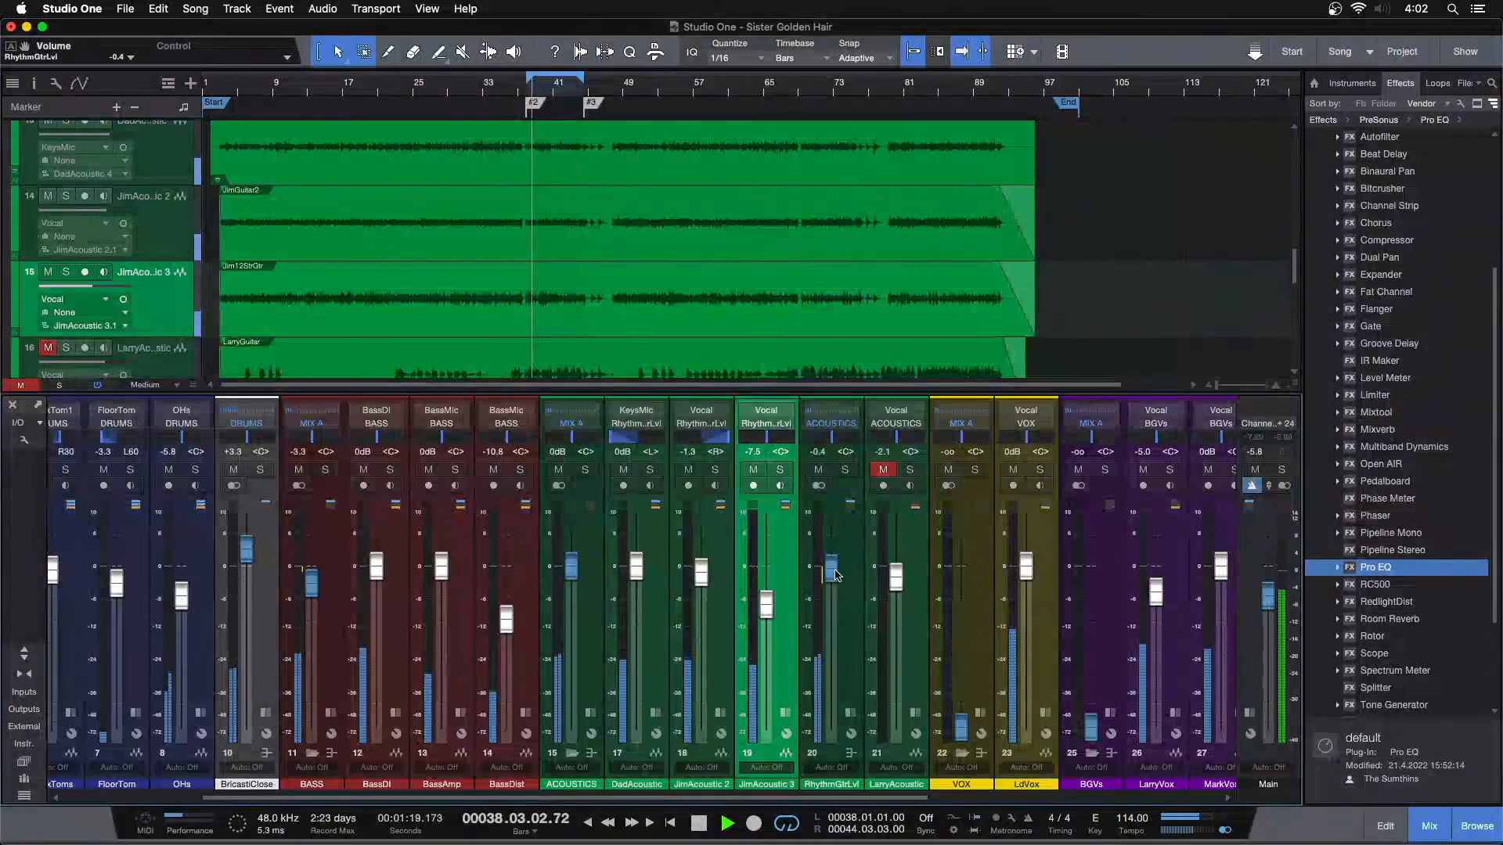
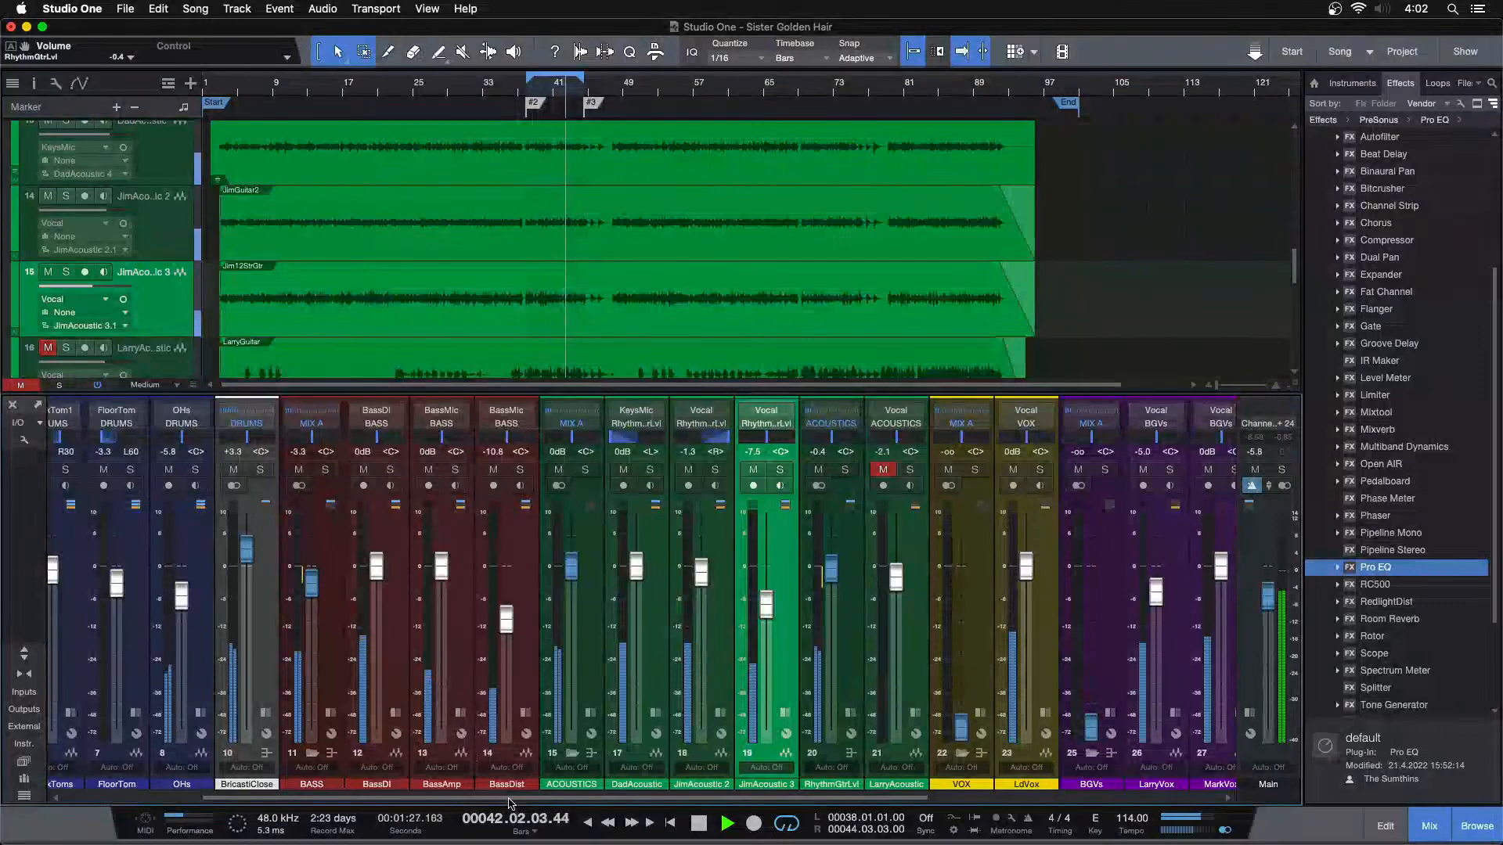
Mute the BASS bus and lower the RhythmGtrLvl bus volume to -0.8 dB against the mix
{"action": "left_click_drag", "start_coordinate": [830, 798], "coordinate": [872, 797]}
{"action": "left_click", "coordinate": [228, 469]}
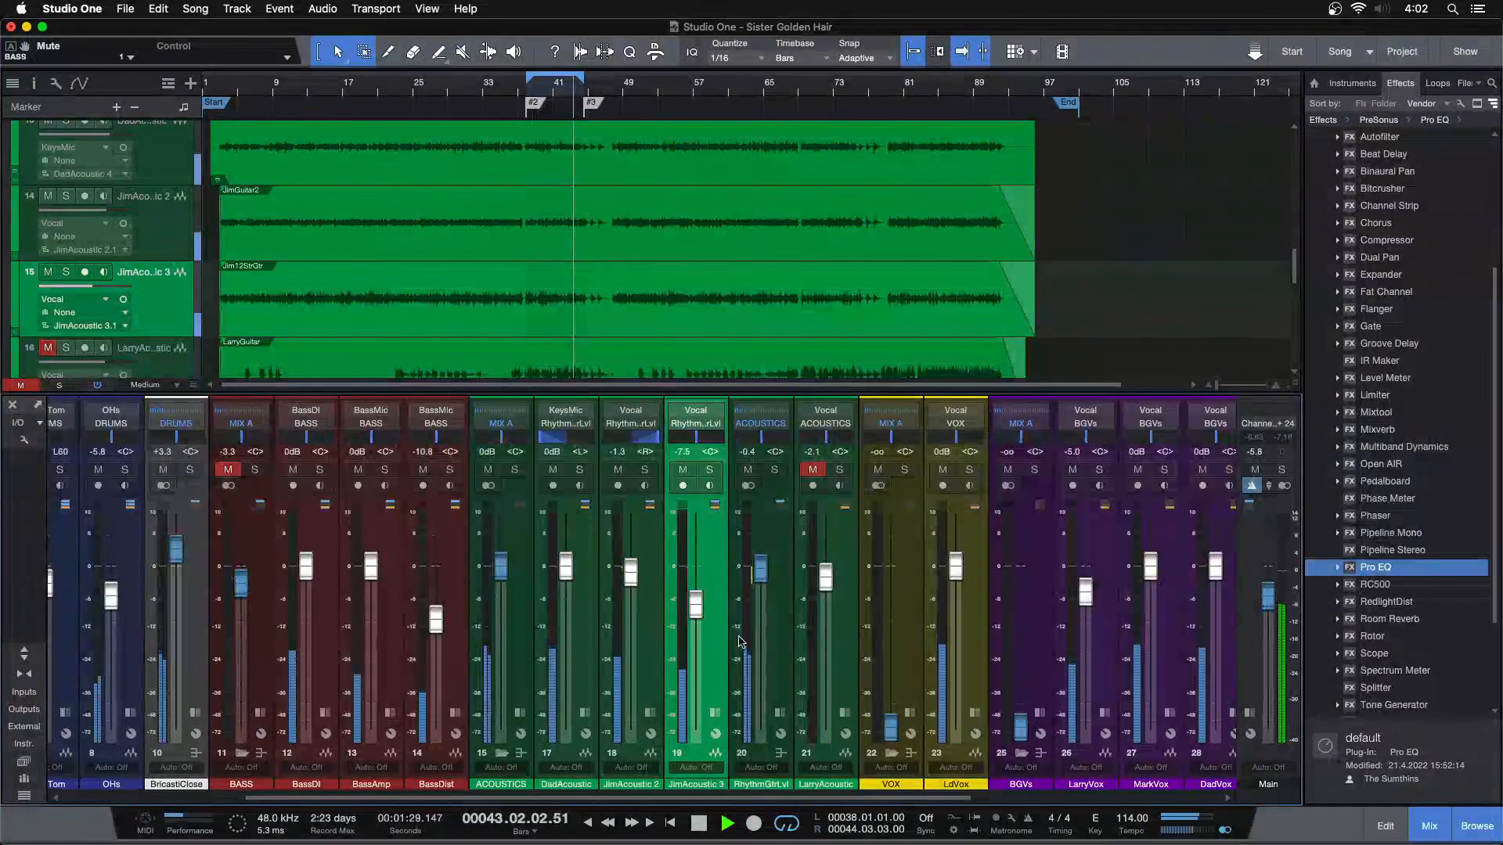
{"action": "left_click_drag", "start_coordinate": [767, 579], "coordinate": [767, 583]}
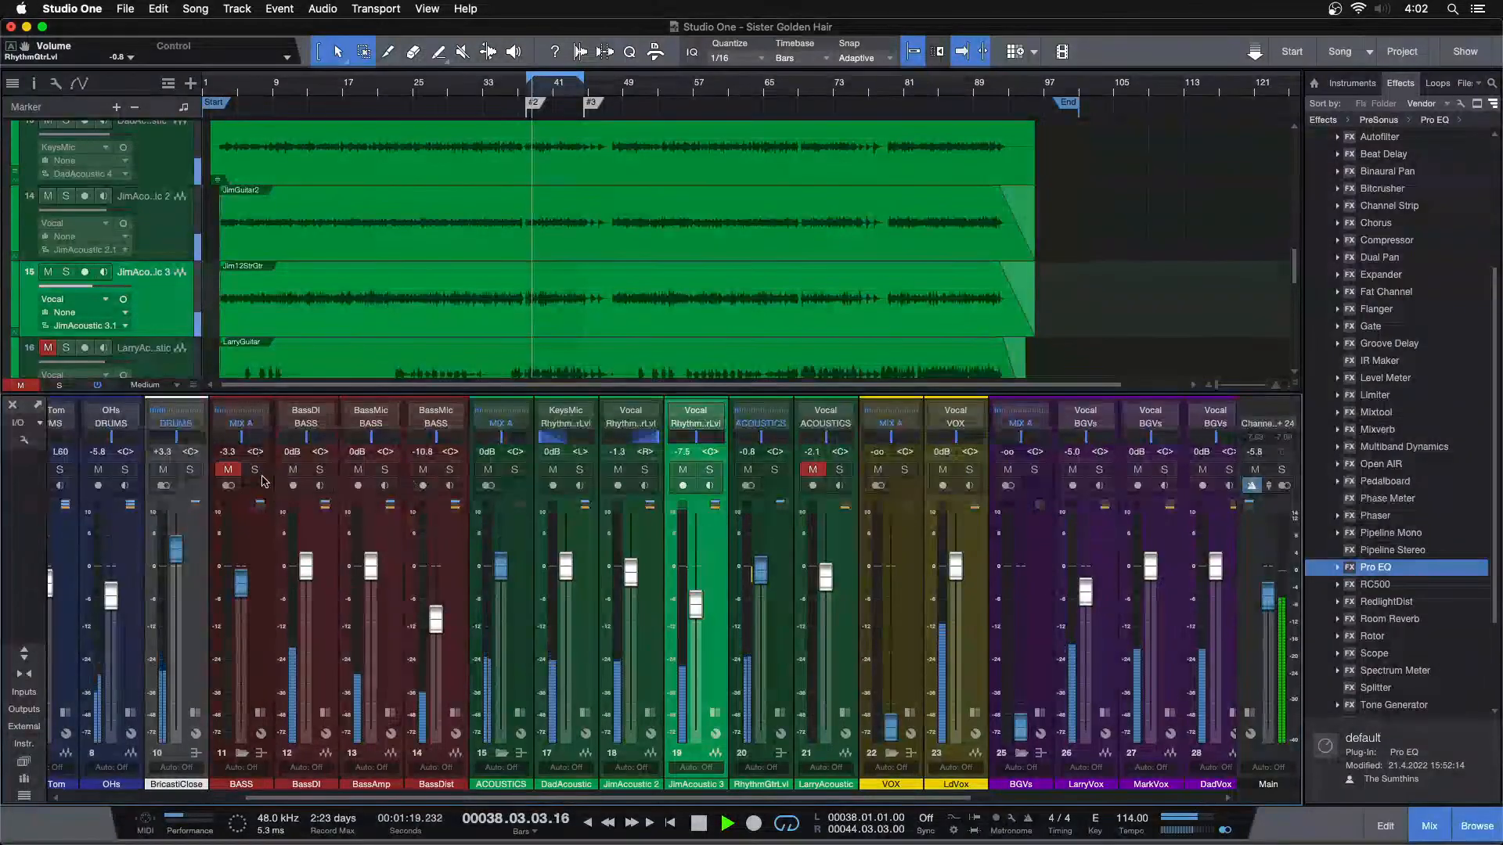
Compare the mix with the BASS bus muted and unmuted, and leave it unmuted
{"action": "key", "text": "space"}
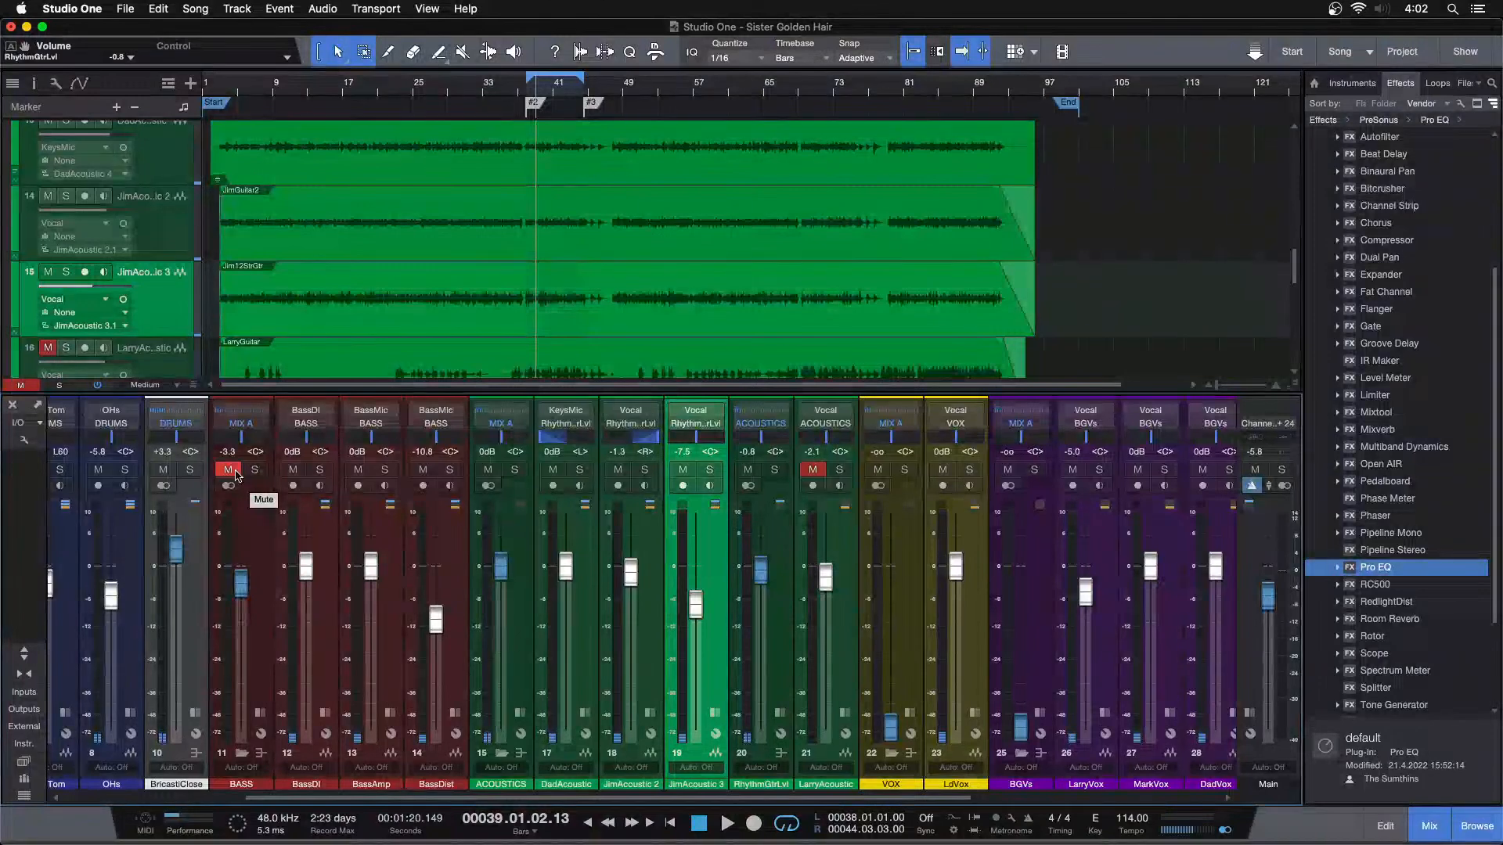
{"action": "left_click", "coordinate": [228, 471]}
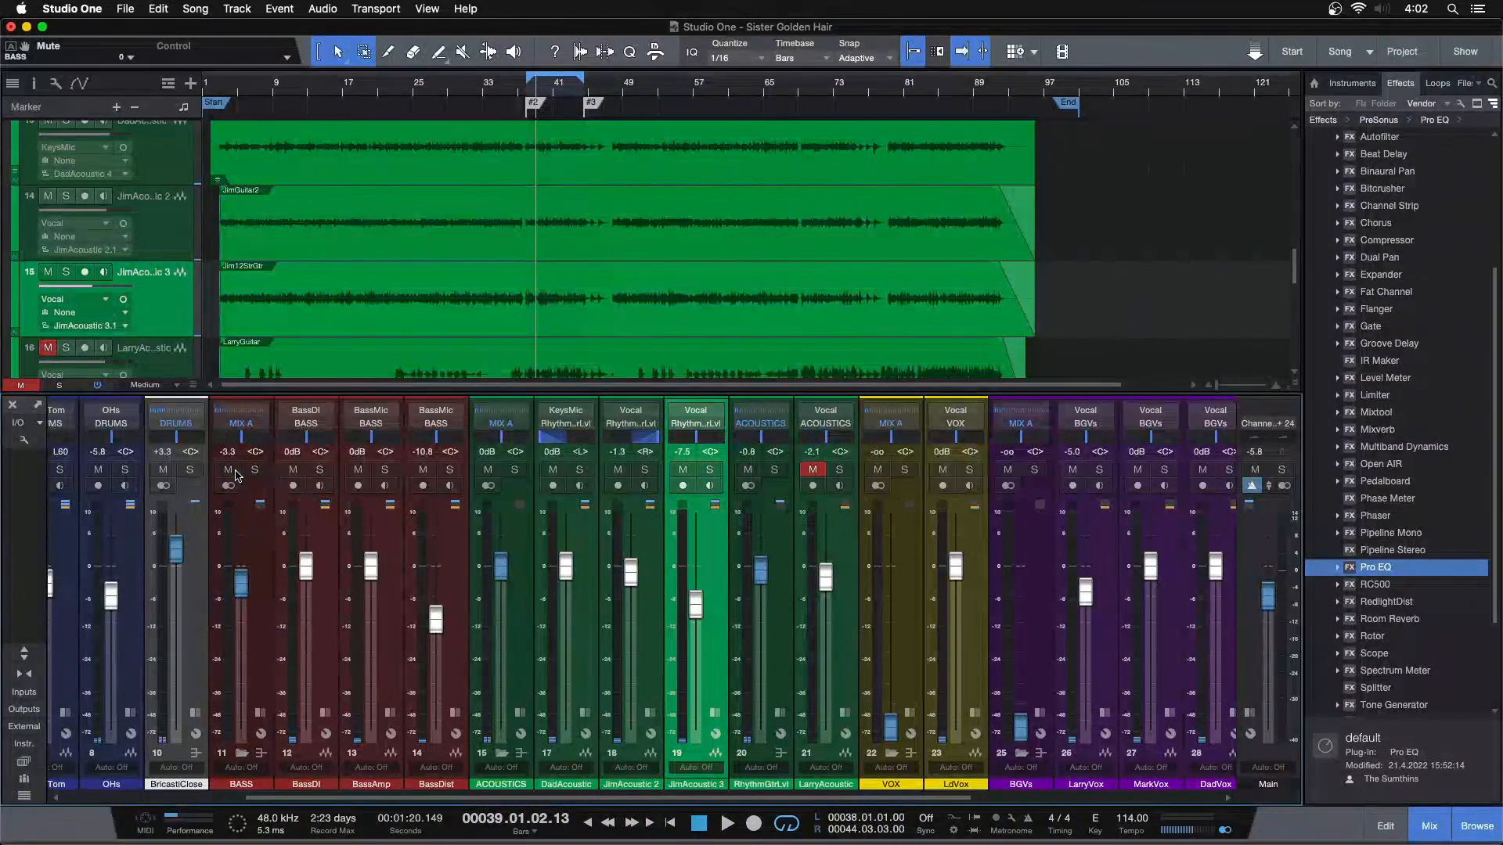
{"action": "left_click", "coordinate": [234, 473]}
{"action": "key", "text": "space"}
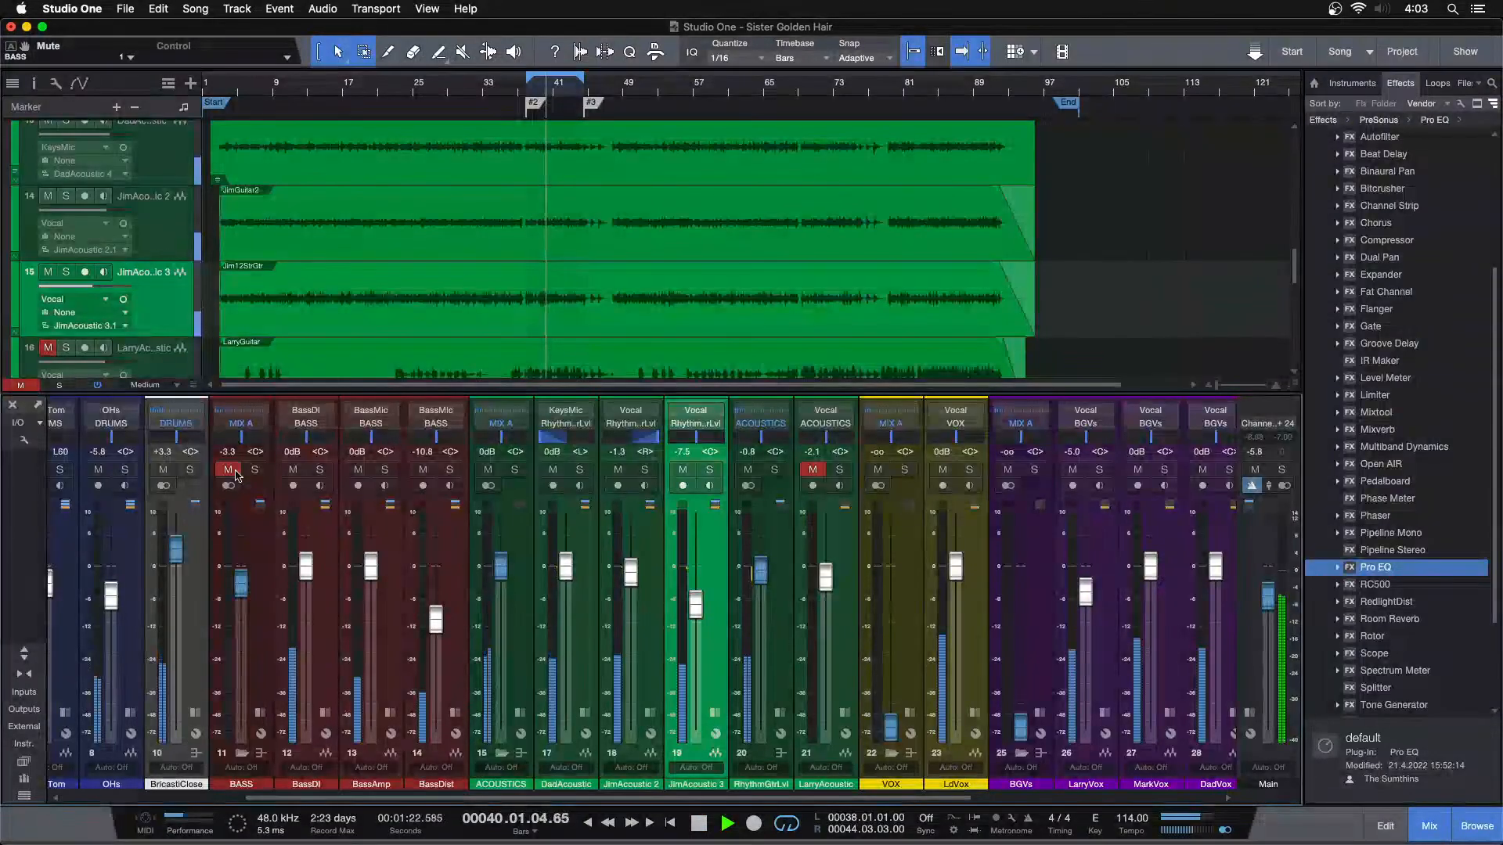
{"action": "left_click", "coordinate": [234, 473]}
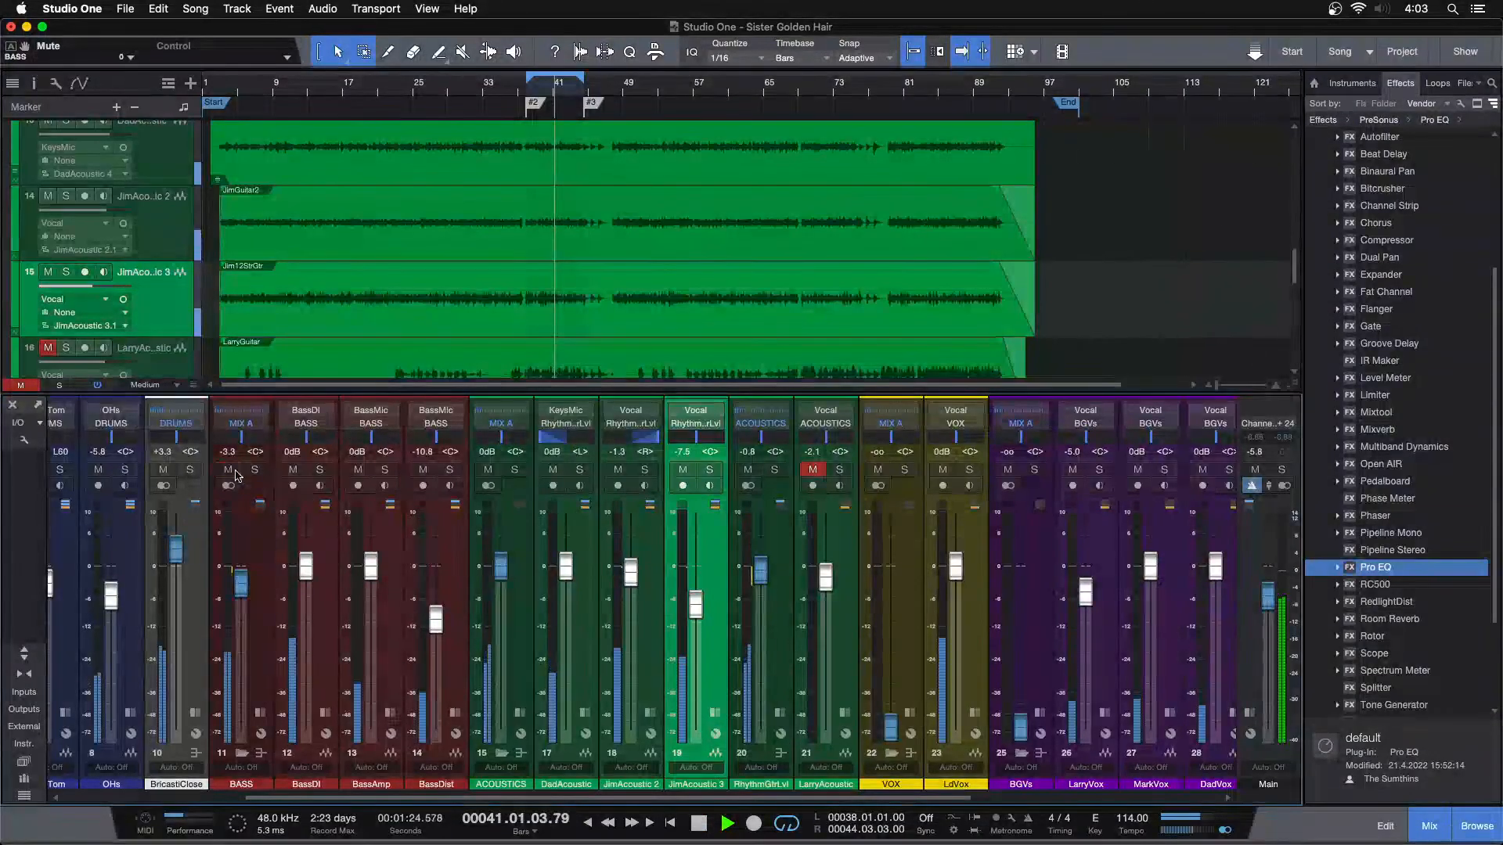
Unmute and solo the LarryAcoustic channel and play it from shortly before bar 79
{"action": "left_click_drag", "start_coordinate": [639, 798], "coordinate": [710, 798]}
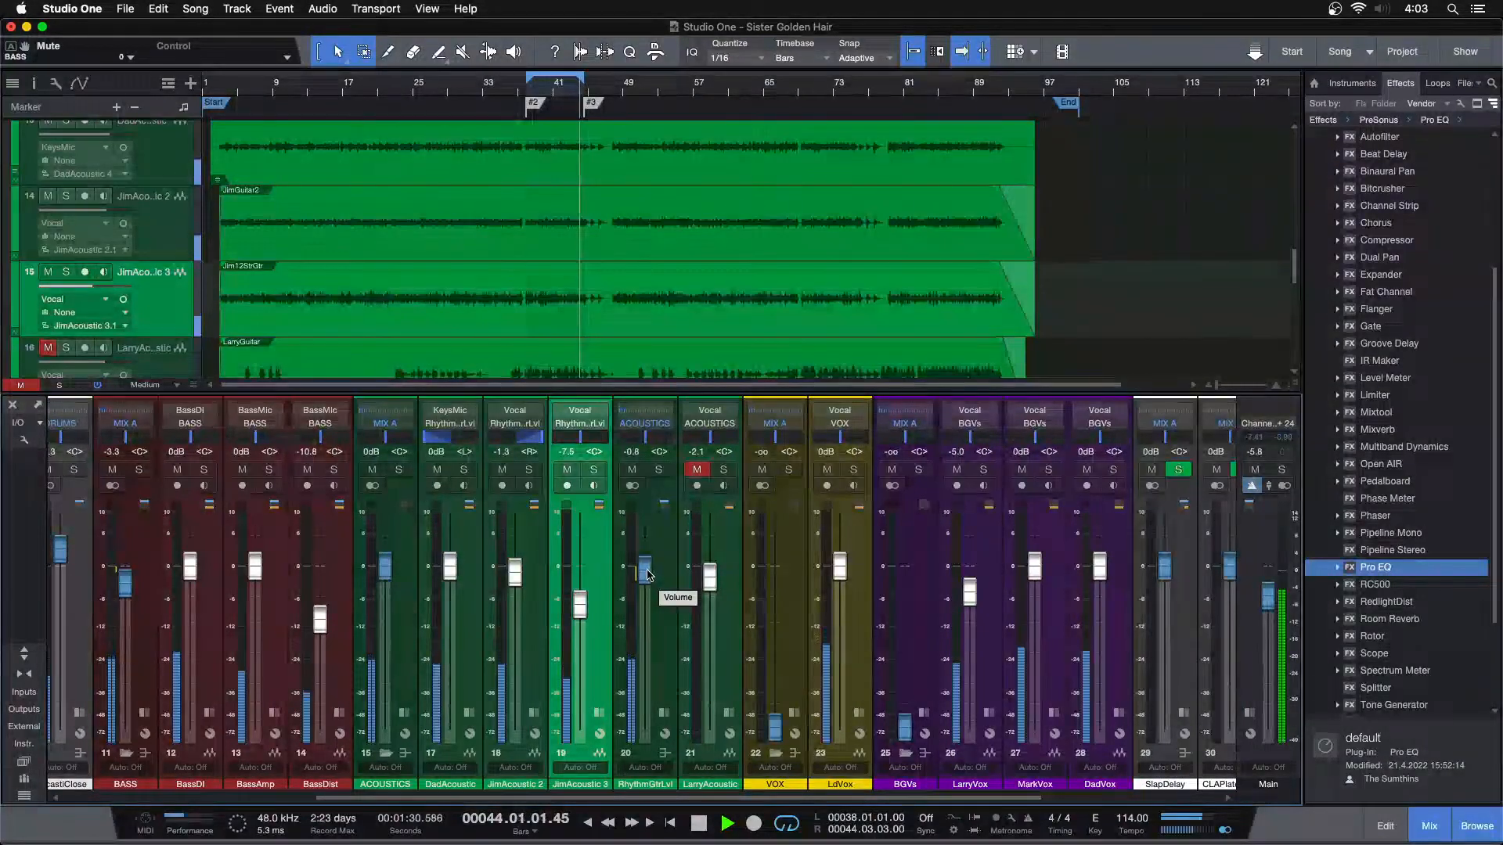
{"action": "scroll", "coordinate": [698, 337], "scroll_direction": "down", "scroll_amount": 2}
{"action": "key", "text": "space"}
{"action": "left_click", "coordinate": [701, 471]}
{"action": "left_click", "coordinate": [723, 469]}
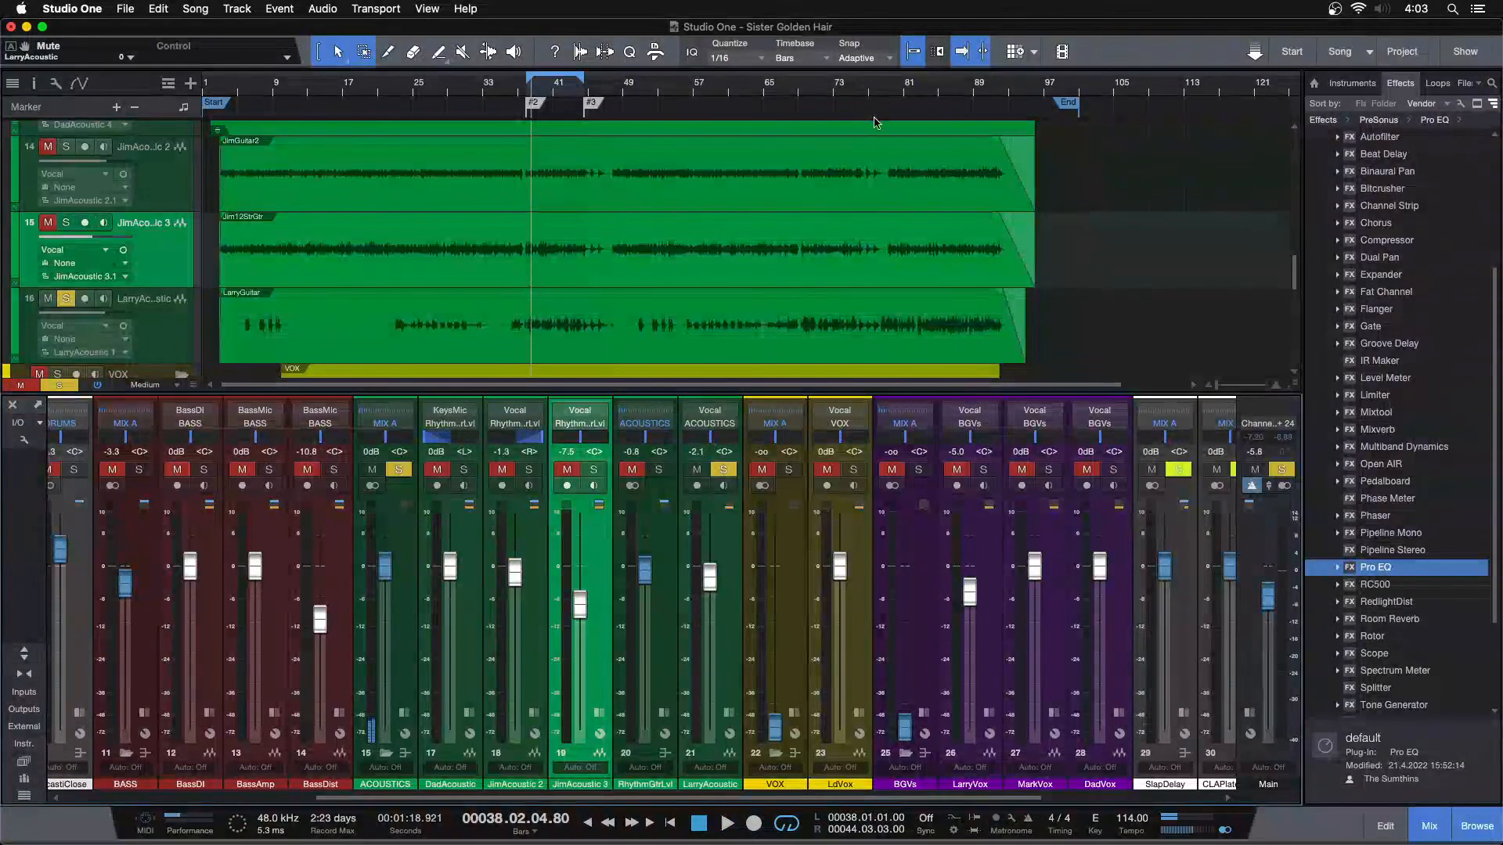
{"action": "left_click_drag", "start_coordinate": [930, 90], "coordinate": [675, 134]}
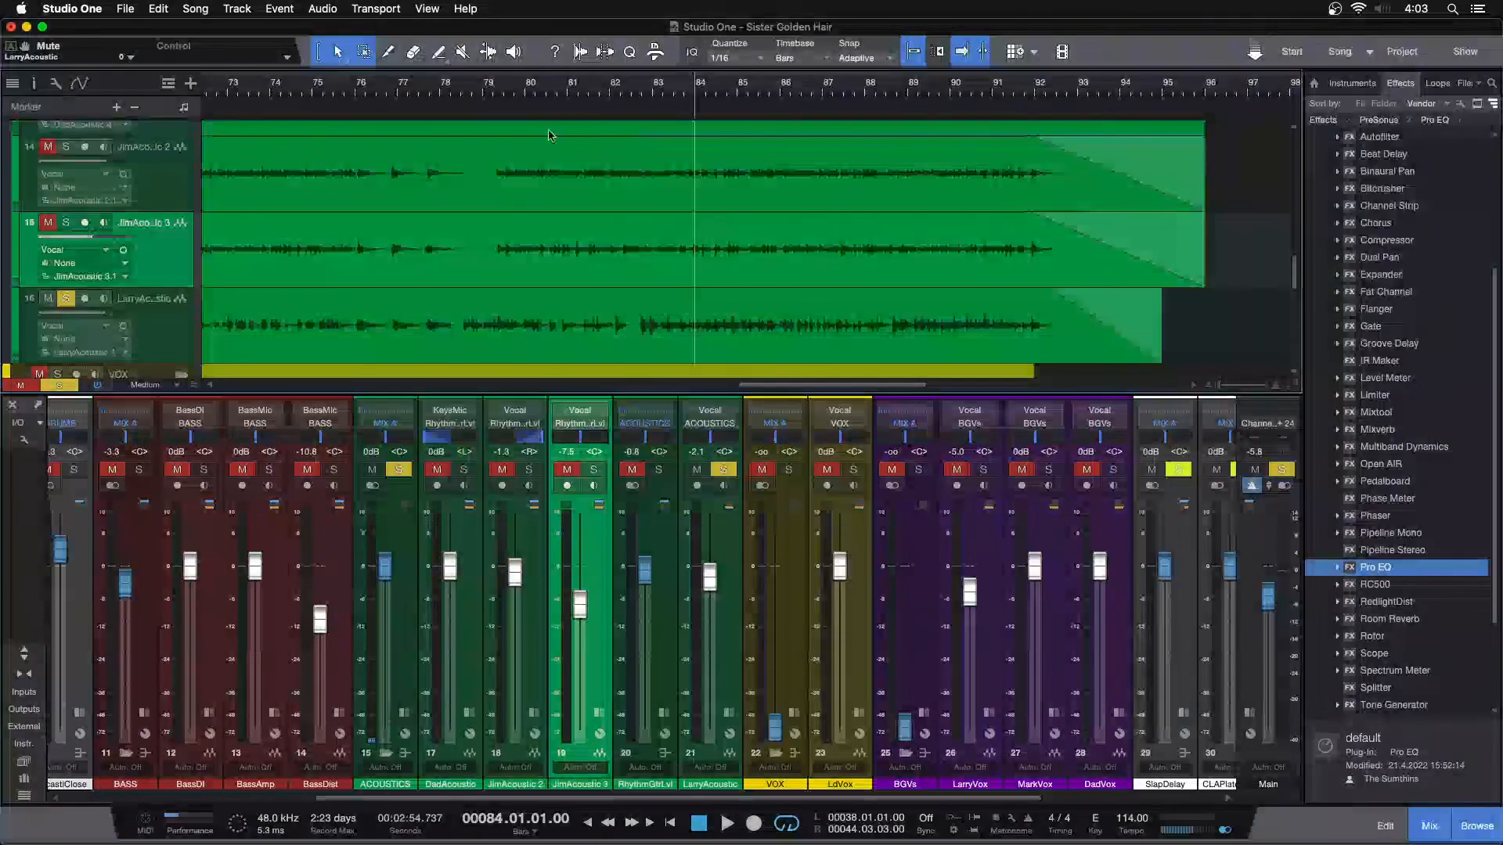
{"action": "left_click", "coordinate": [460, 89]}
{"action": "key", "text": "space"}
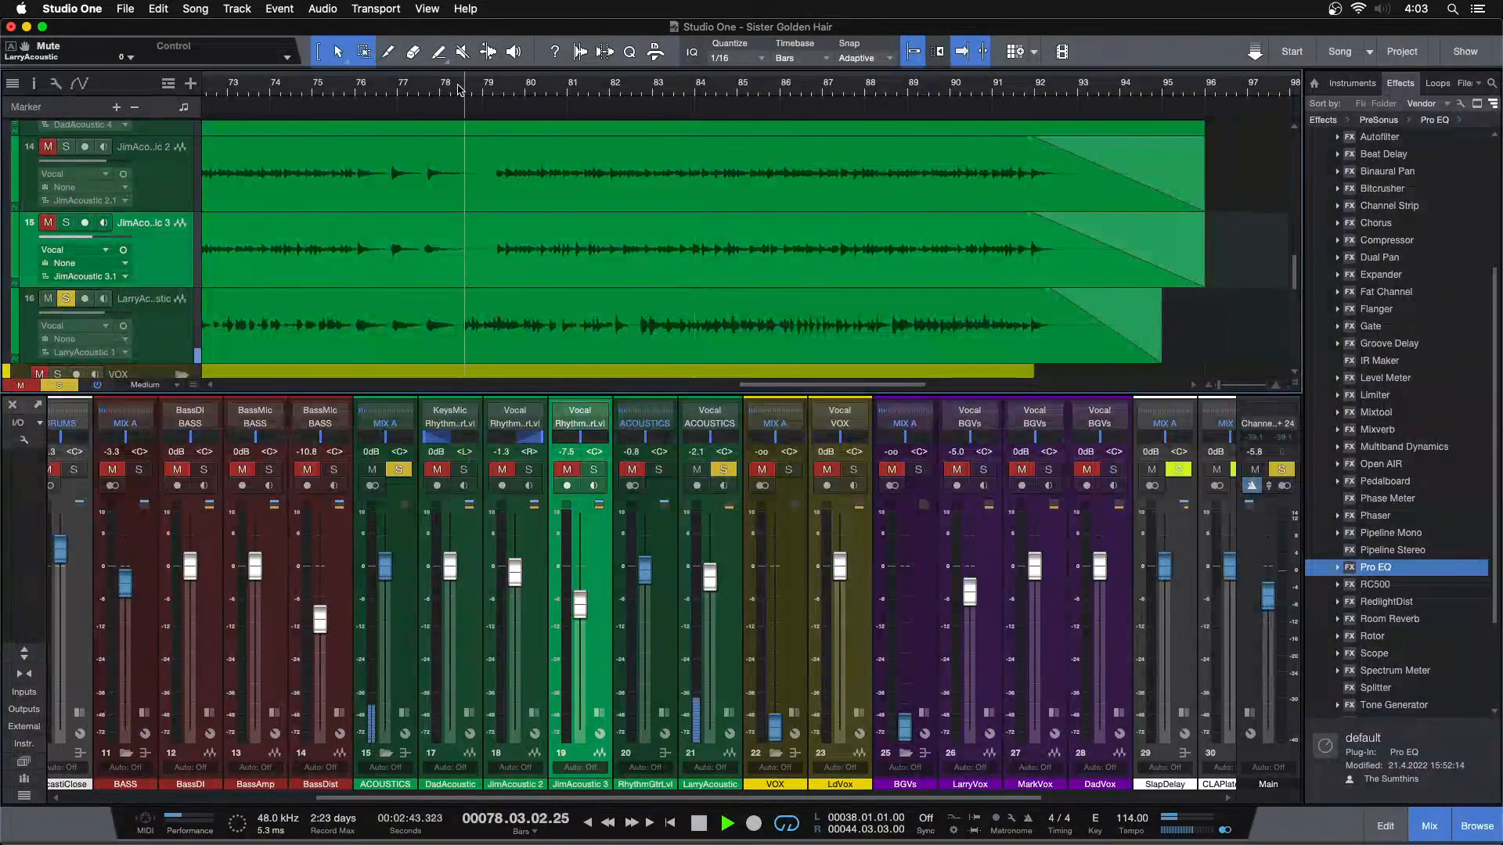
Insert a Pro EQ on the LarryAcoustic channel and apply a low cut at 179 Hz
{"action": "left_click", "coordinate": [729, 714]}
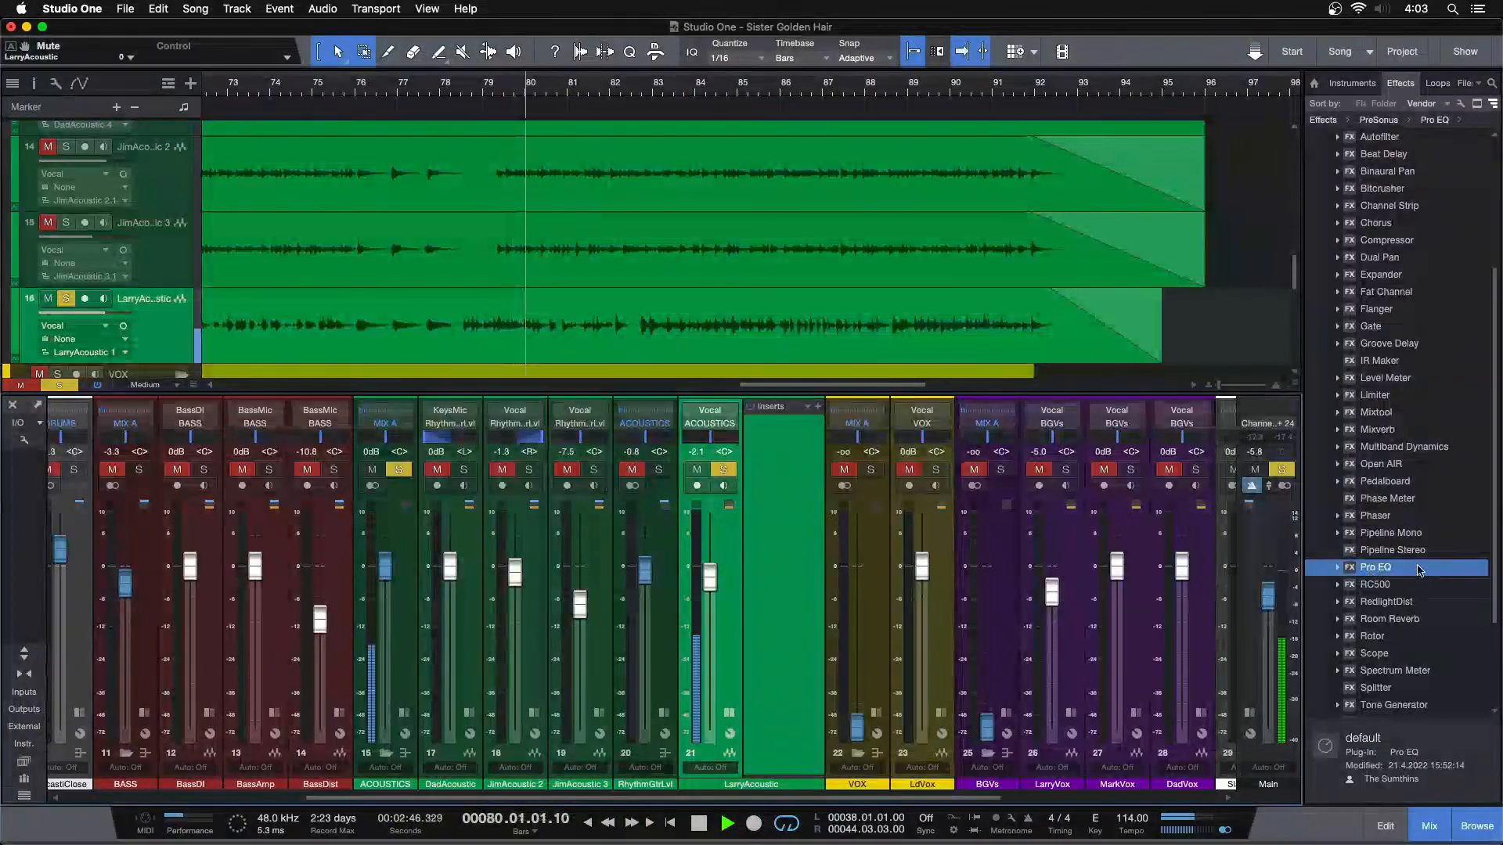
{"action": "left_click_drag", "start_coordinate": [1352, 570], "coordinate": [806, 470]}
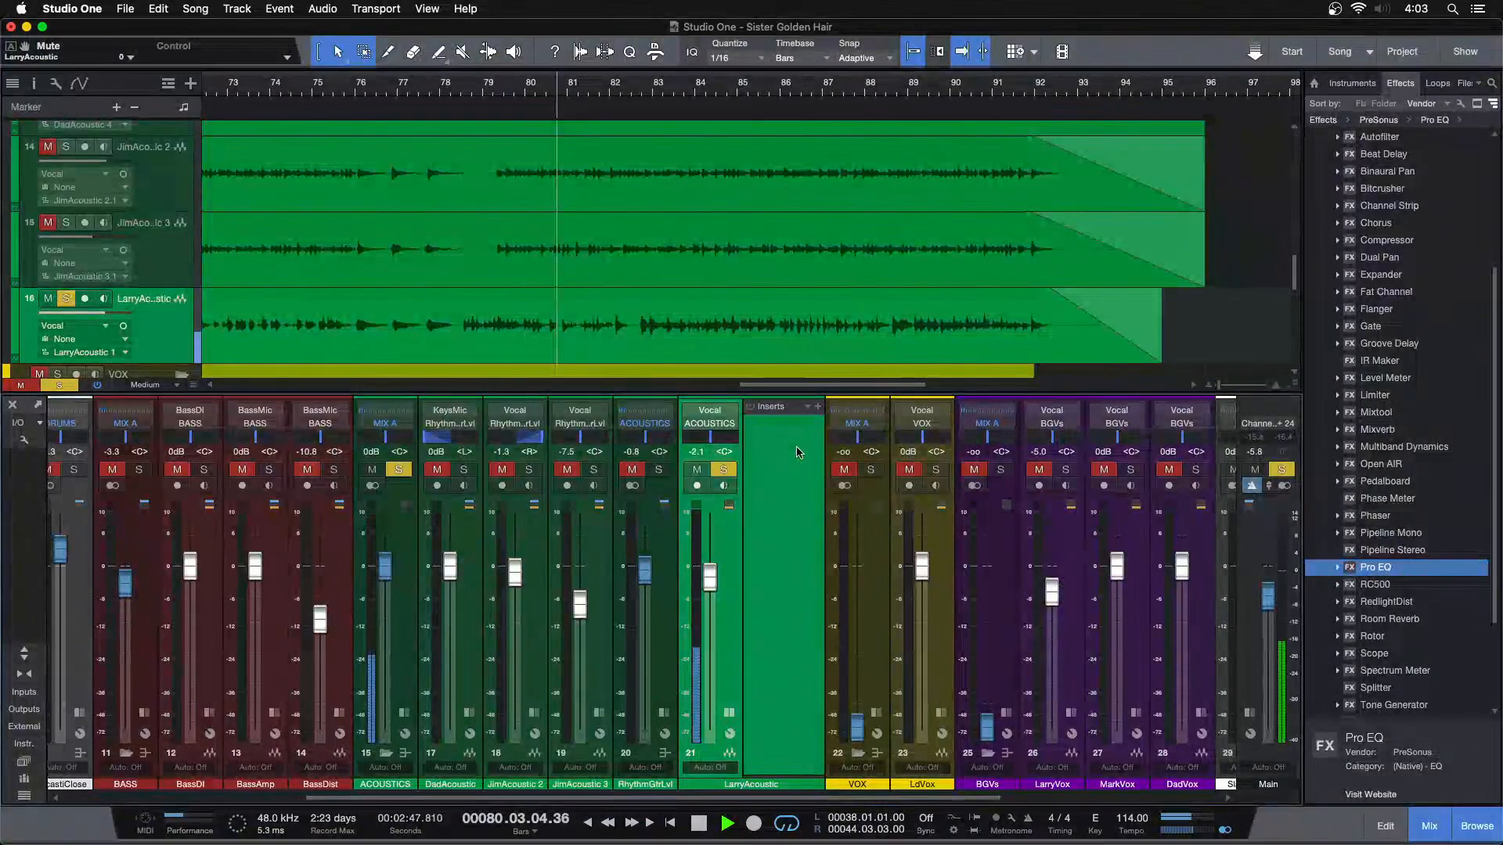
{"action": "left_click_drag", "start_coordinate": [523, 445], "coordinate": [618, 491]}
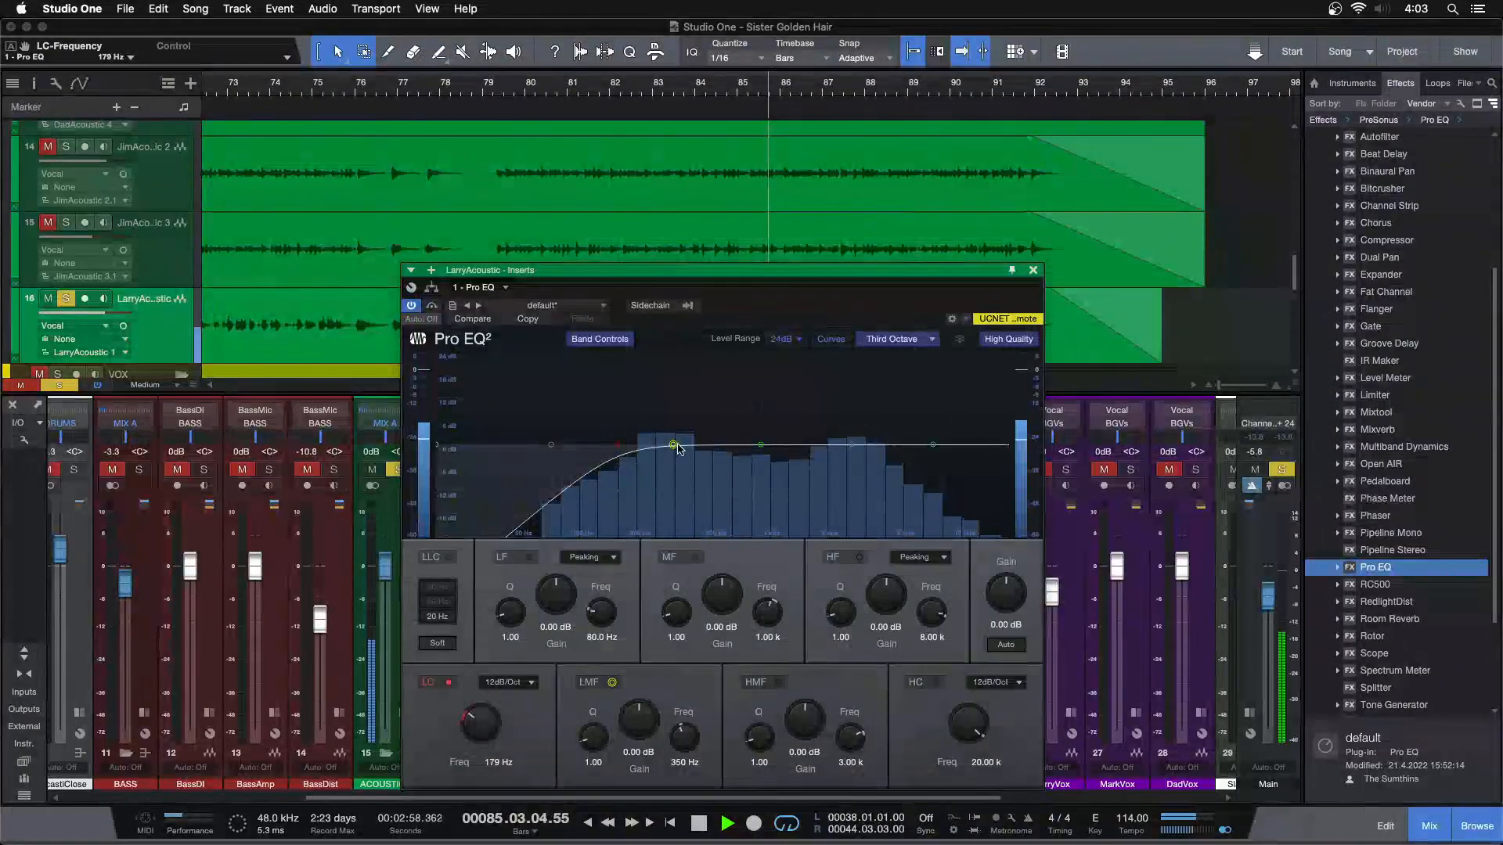
Try a 13.49 dB LMF boost at 294 Hz on the LarryAcoustic EQ, replay the passage and switch the band off
{"action": "left_click_drag", "start_coordinate": [672, 449], "coordinate": [660, 395]}
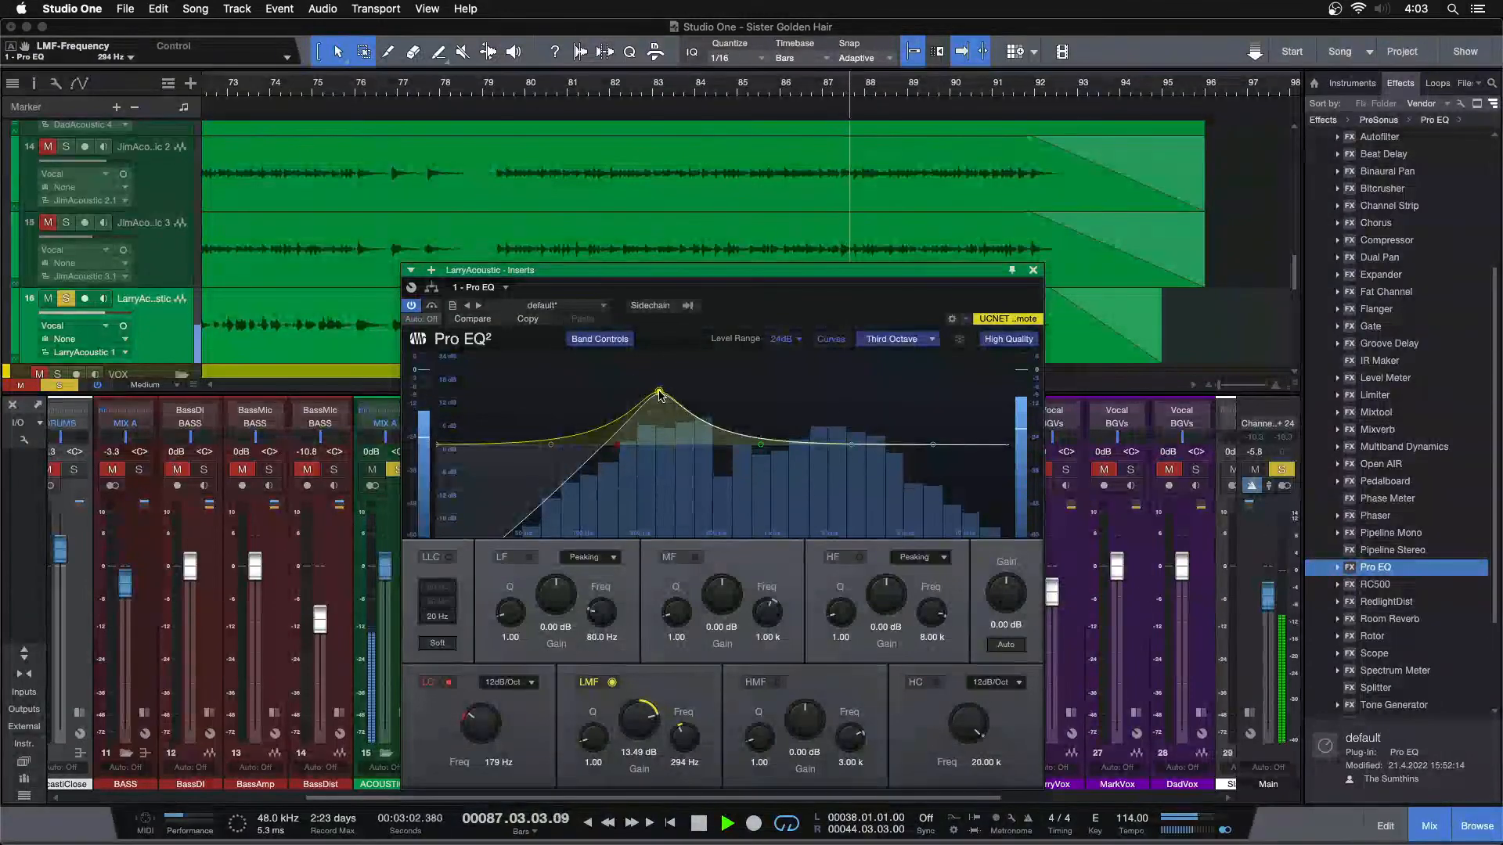
{"action": "scroll", "coordinate": [723, 213], "scroll_direction": "down", "scroll_amount": 3}
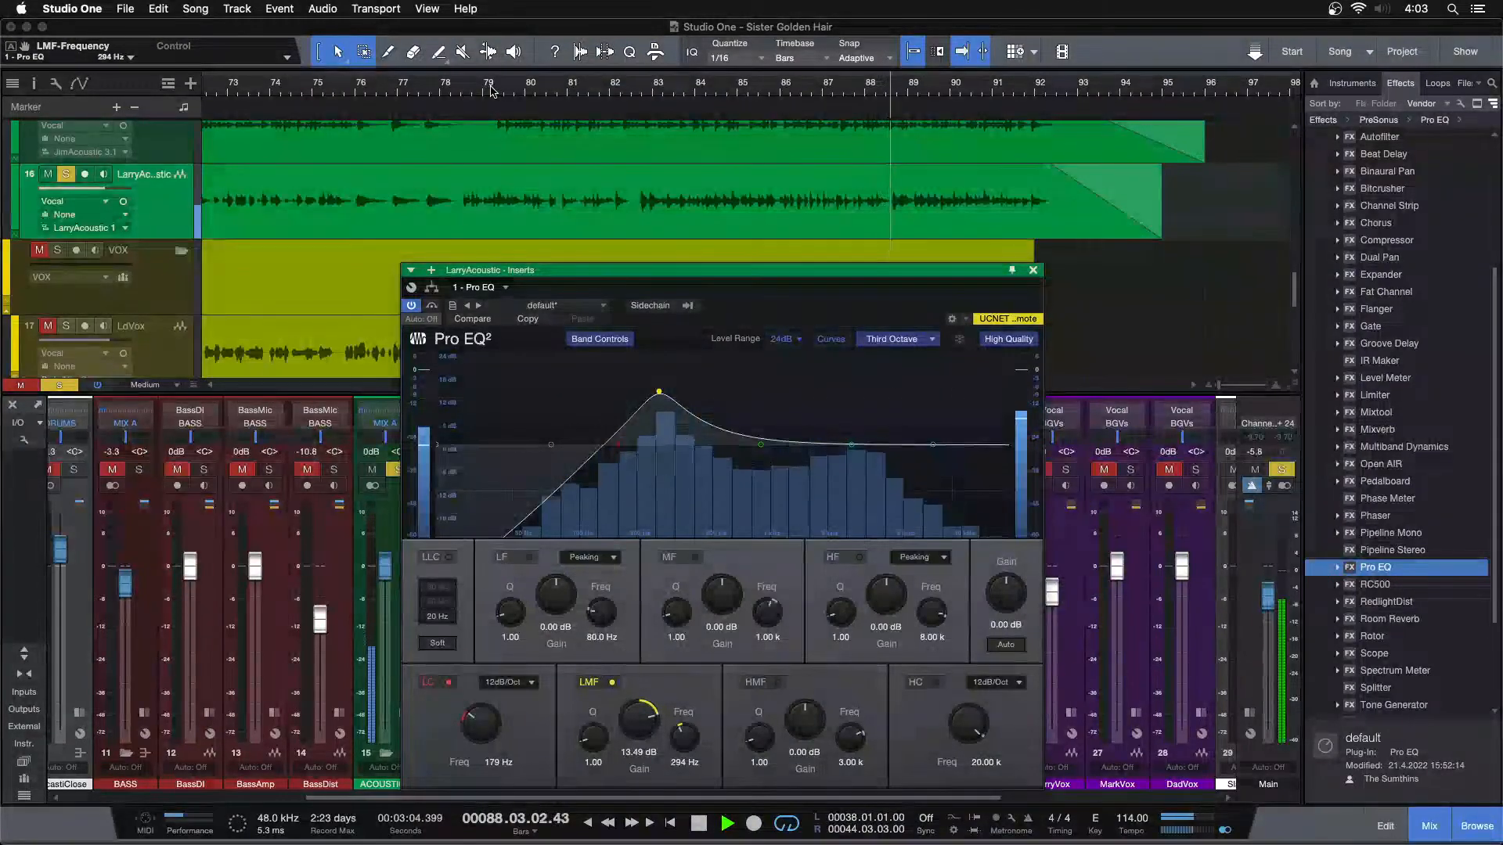
{"action": "left_click", "coordinate": [465, 92]}
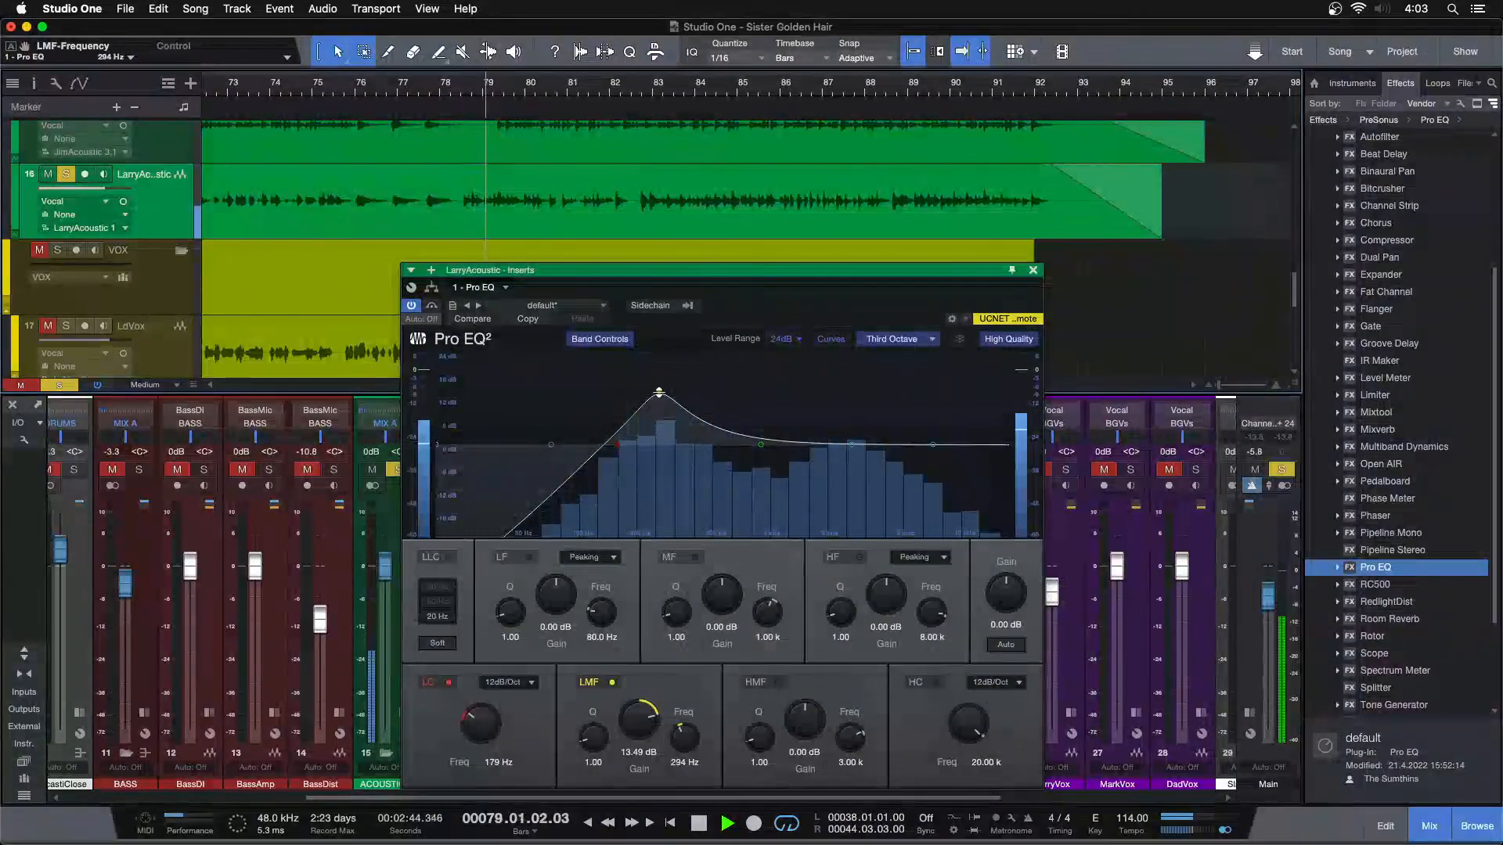
{"action": "double_click", "coordinate": [660, 395]}
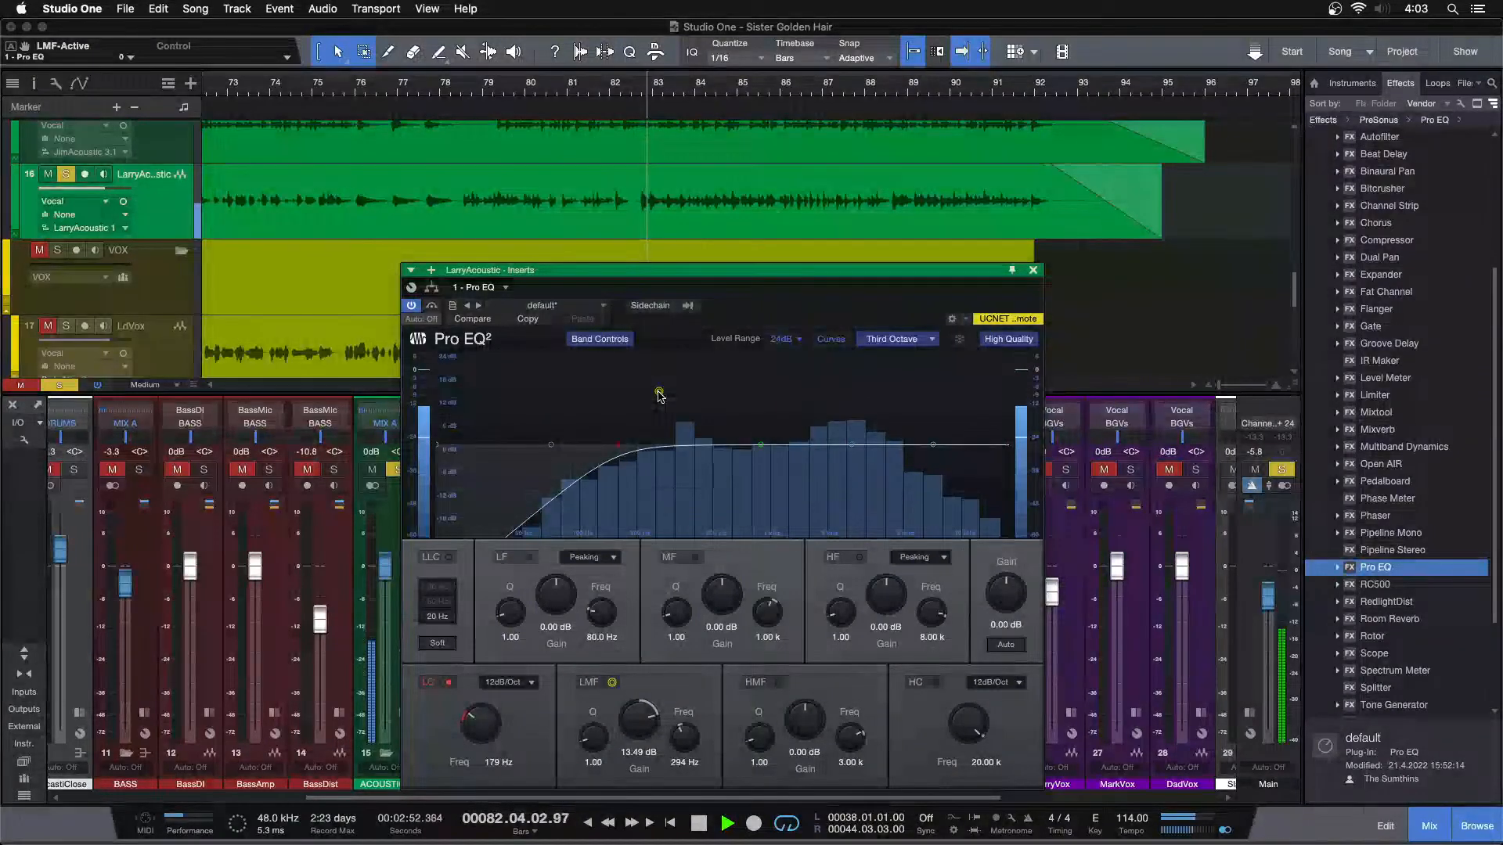
Sweep the boosted LMF band to 318 Hz, set its gain to -4.32 dB and close the EQ
{"action": "left_click_drag", "start_coordinate": [658, 395], "coordinate": [666, 392]}
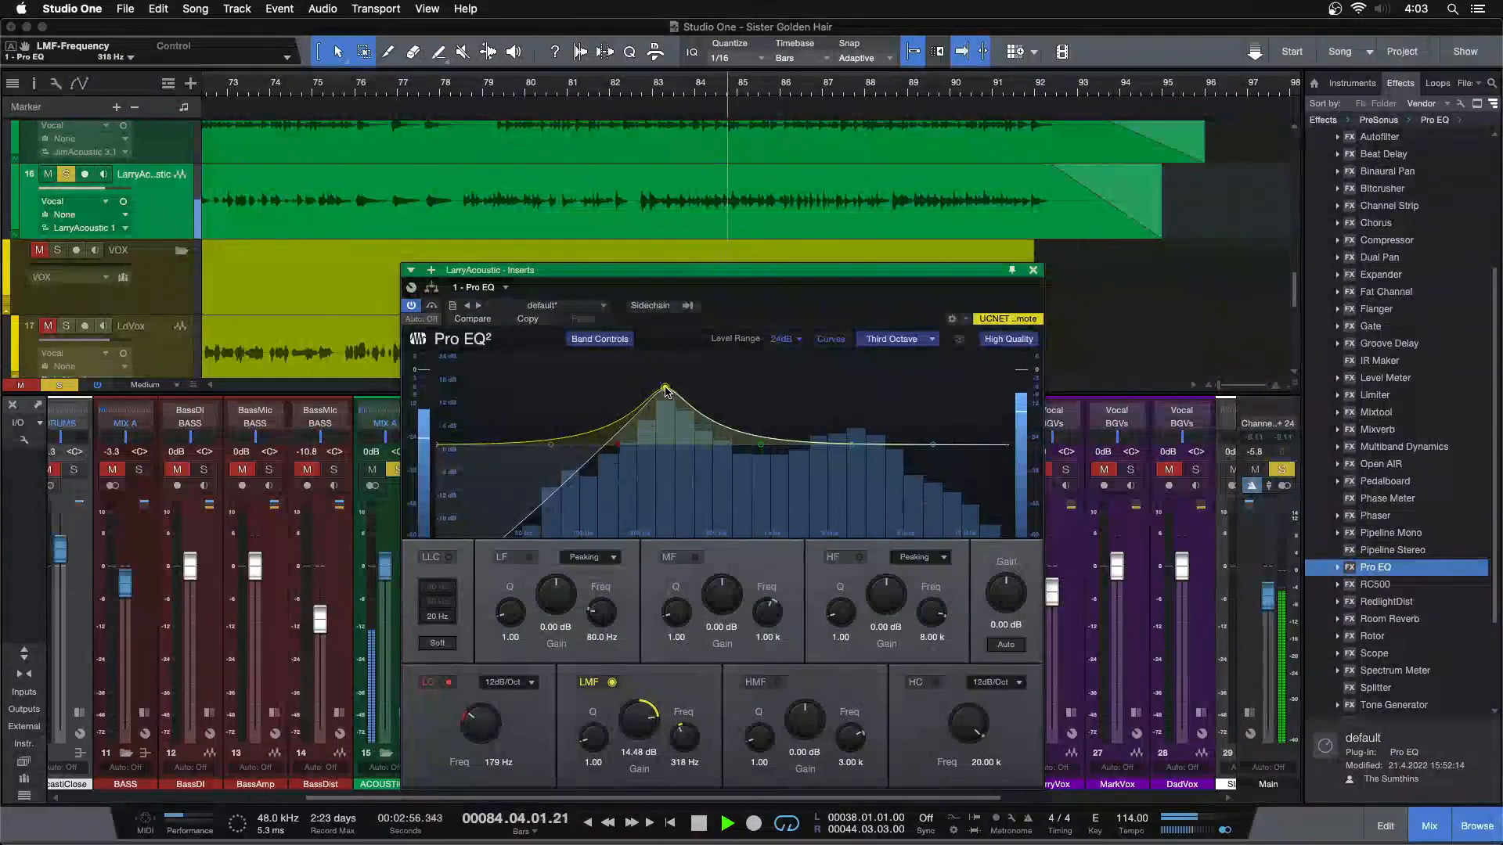
{"action": "left_click", "coordinate": [635, 729], "text": "super"}
{"action": "scroll", "coordinate": [635, 729], "scroll_direction": "down", "scroll_amount": 4}
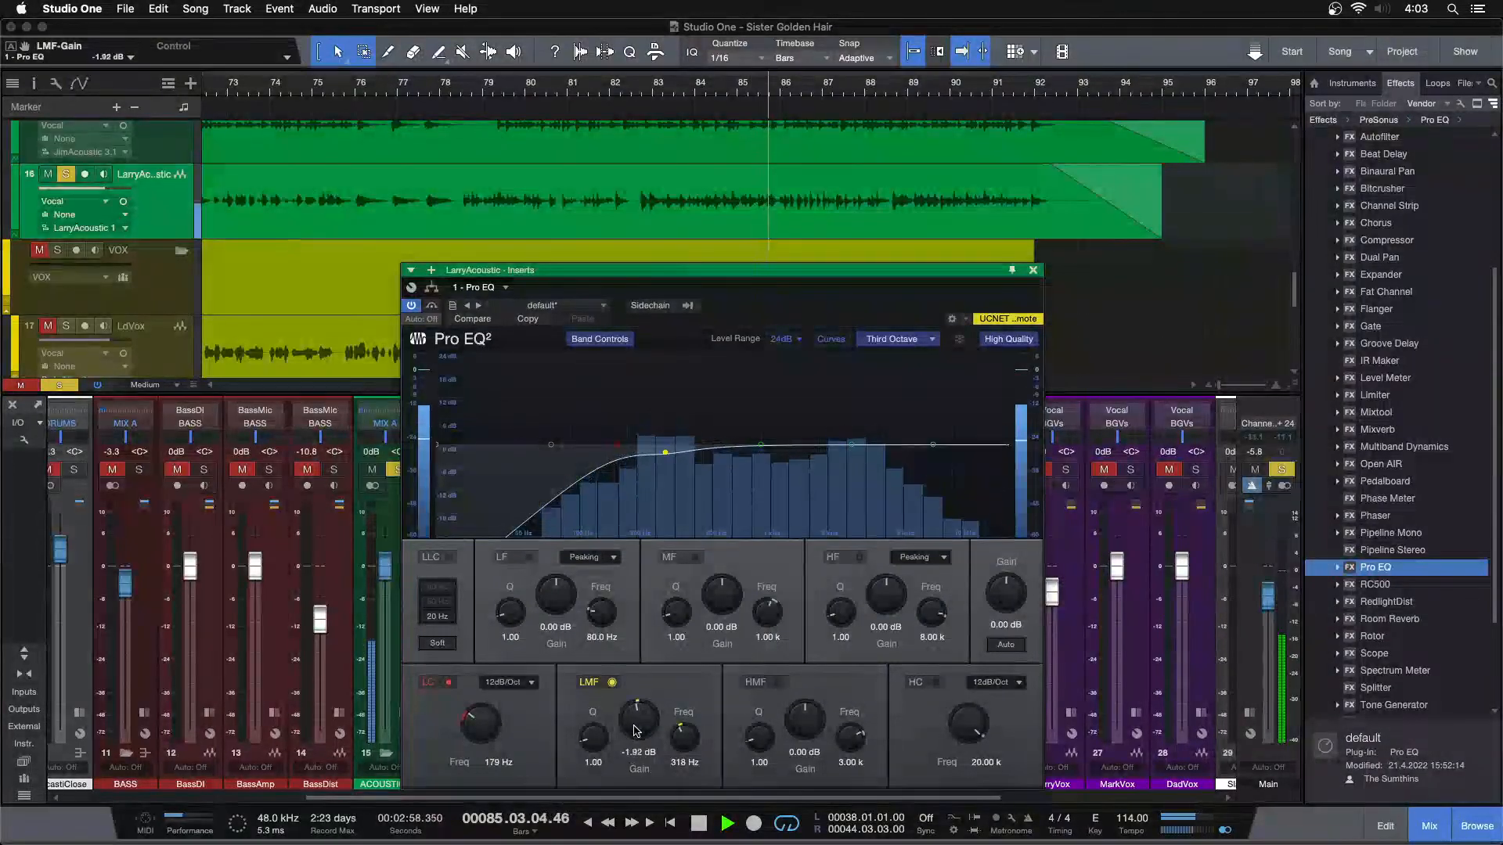
{"action": "scroll", "coordinate": [634, 730], "scroll_direction": "down", "scroll_amount": 1}
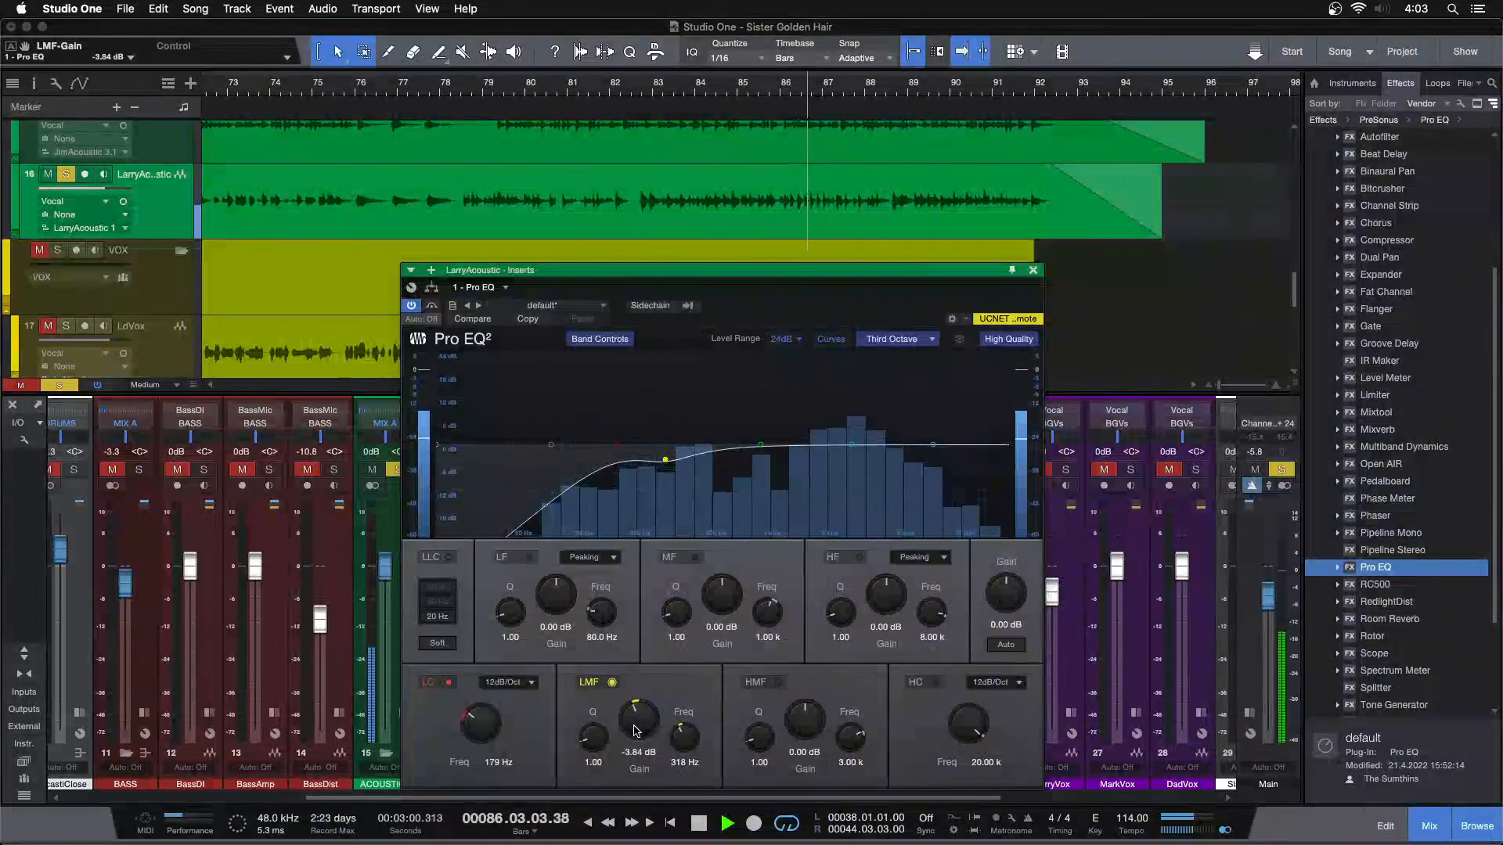
{"action": "left_click", "coordinate": [637, 91]}
{"action": "scroll", "coordinate": [653, 715], "scroll_direction": "down", "scroll_amount": 1}
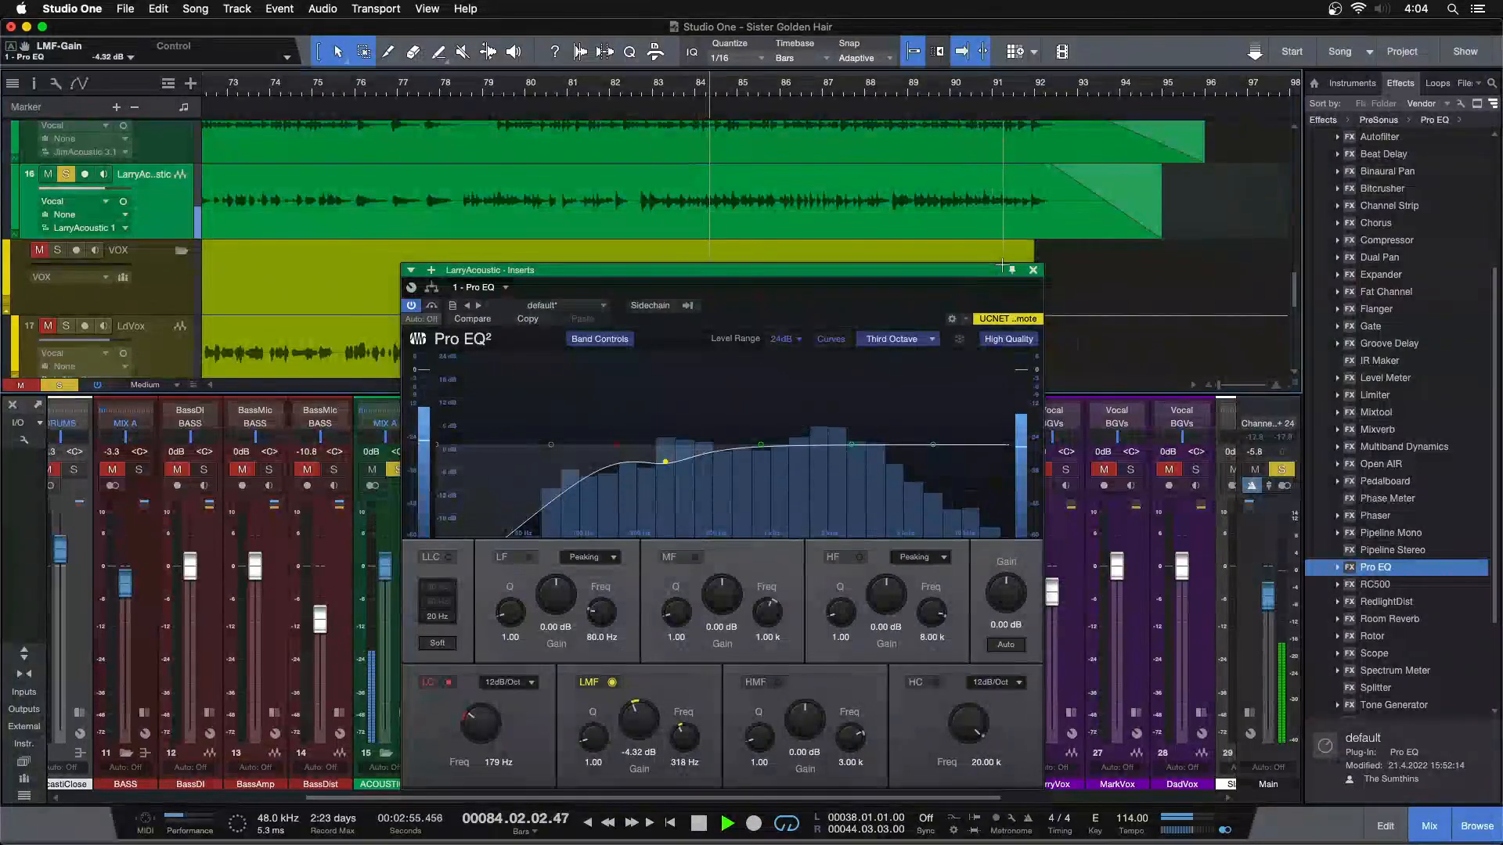
{"action": "left_click", "coordinate": [1032, 269]}
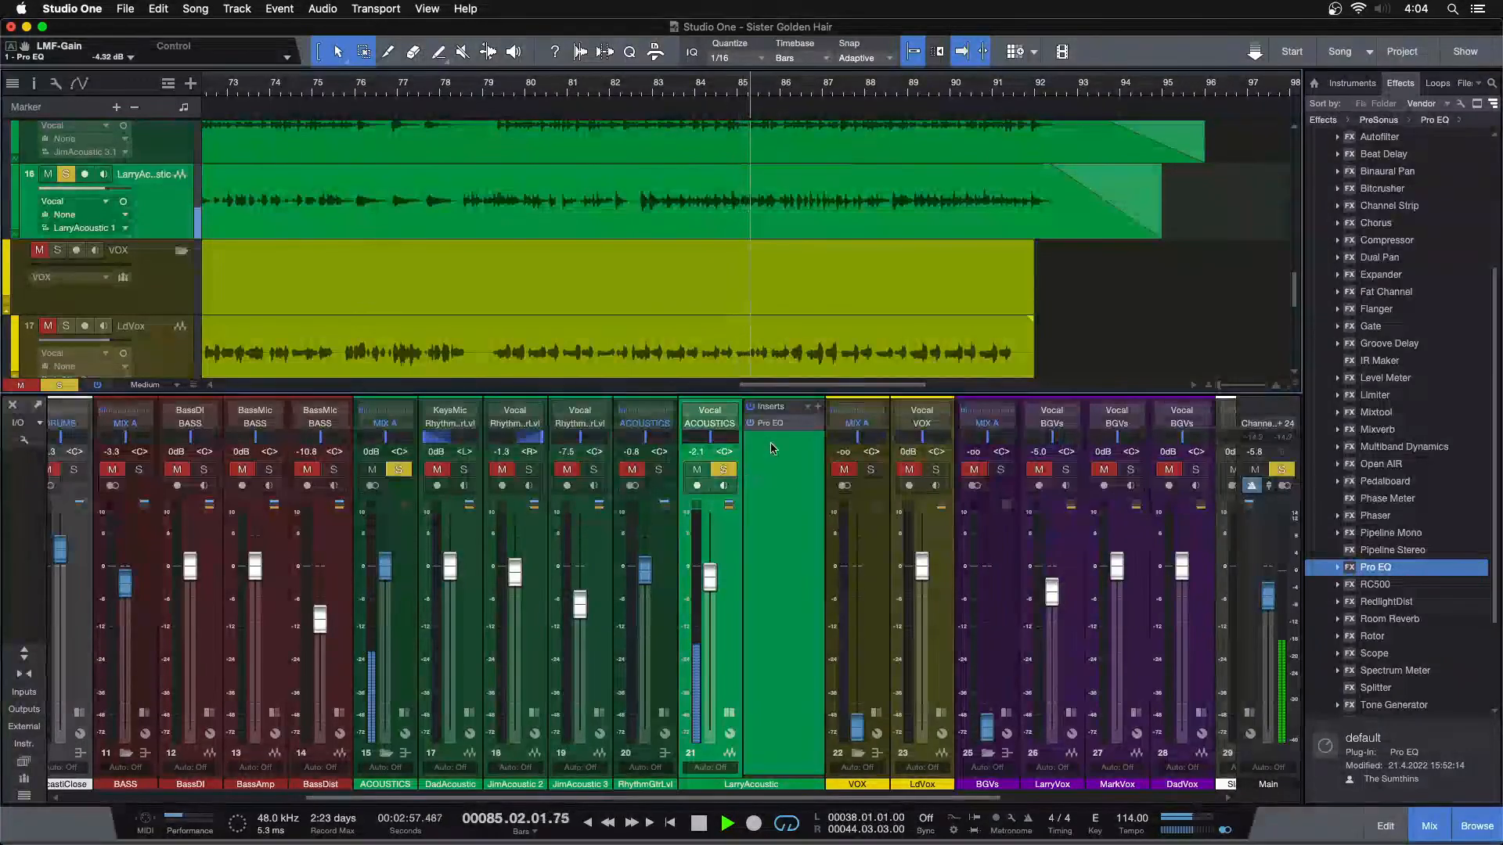
Add Multiband Dynamics after the Pro EQ on LarryAcoustic and recheck the EQ curve while replaying the passage
{"action": "left_click_drag", "start_coordinate": [1397, 454], "coordinate": [769, 458]}
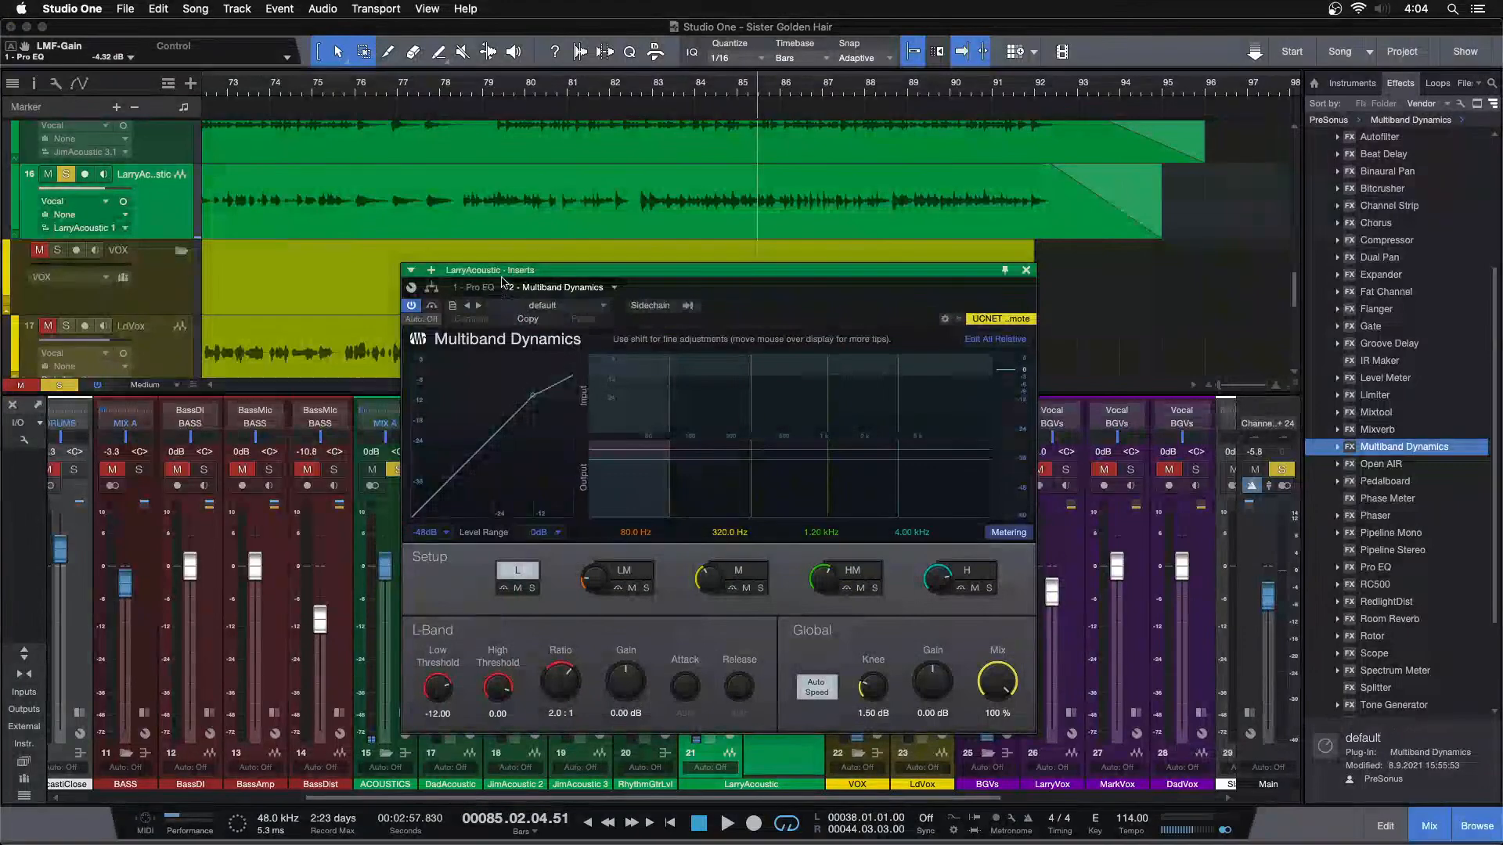
{"action": "left_click", "coordinate": [478, 289]}
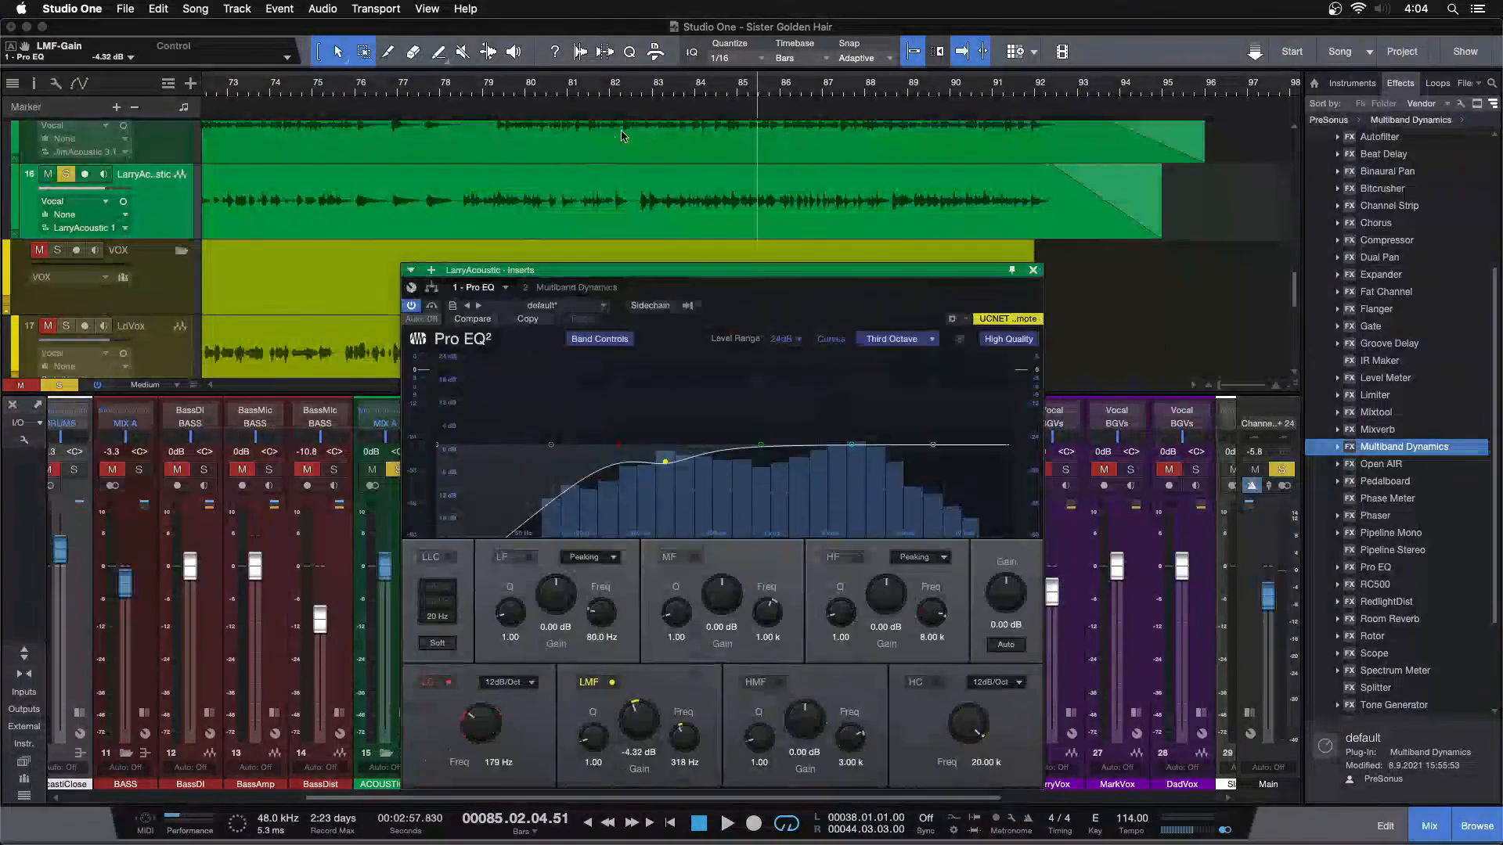
{"action": "left_click", "coordinate": [642, 91]}
{"action": "key", "text": "space"}
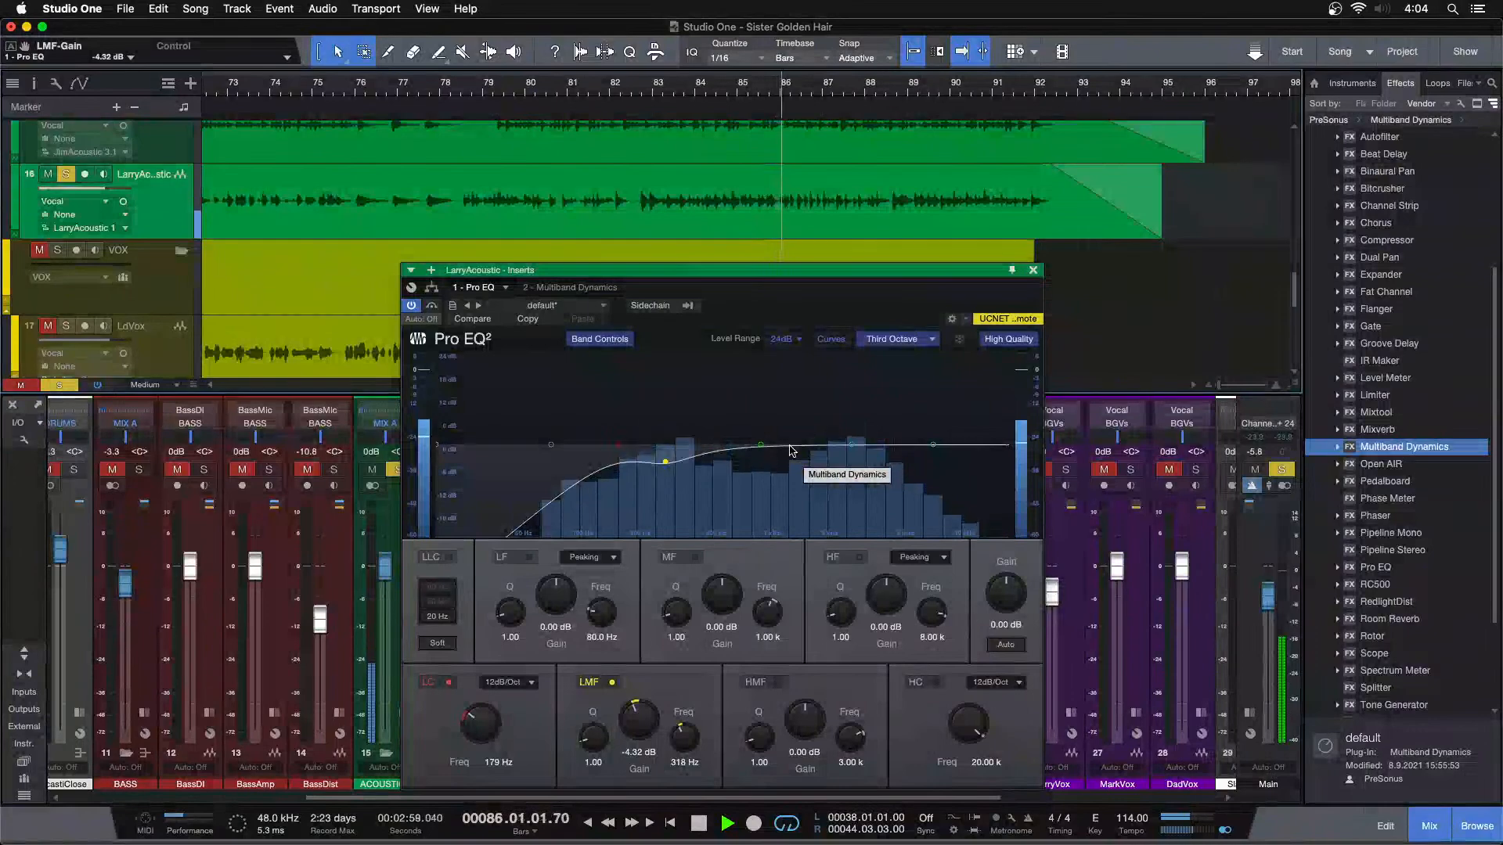
{"action": "key", "text": "space"}
Load the De-Esser preset in Multiband Dynamics, set the HM/H corner to 1.44 kHz and audition the LarryAcoustic guitar
{"action": "left_click", "coordinate": [577, 289]}
{"action": "left_click", "coordinate": [553, 305]}
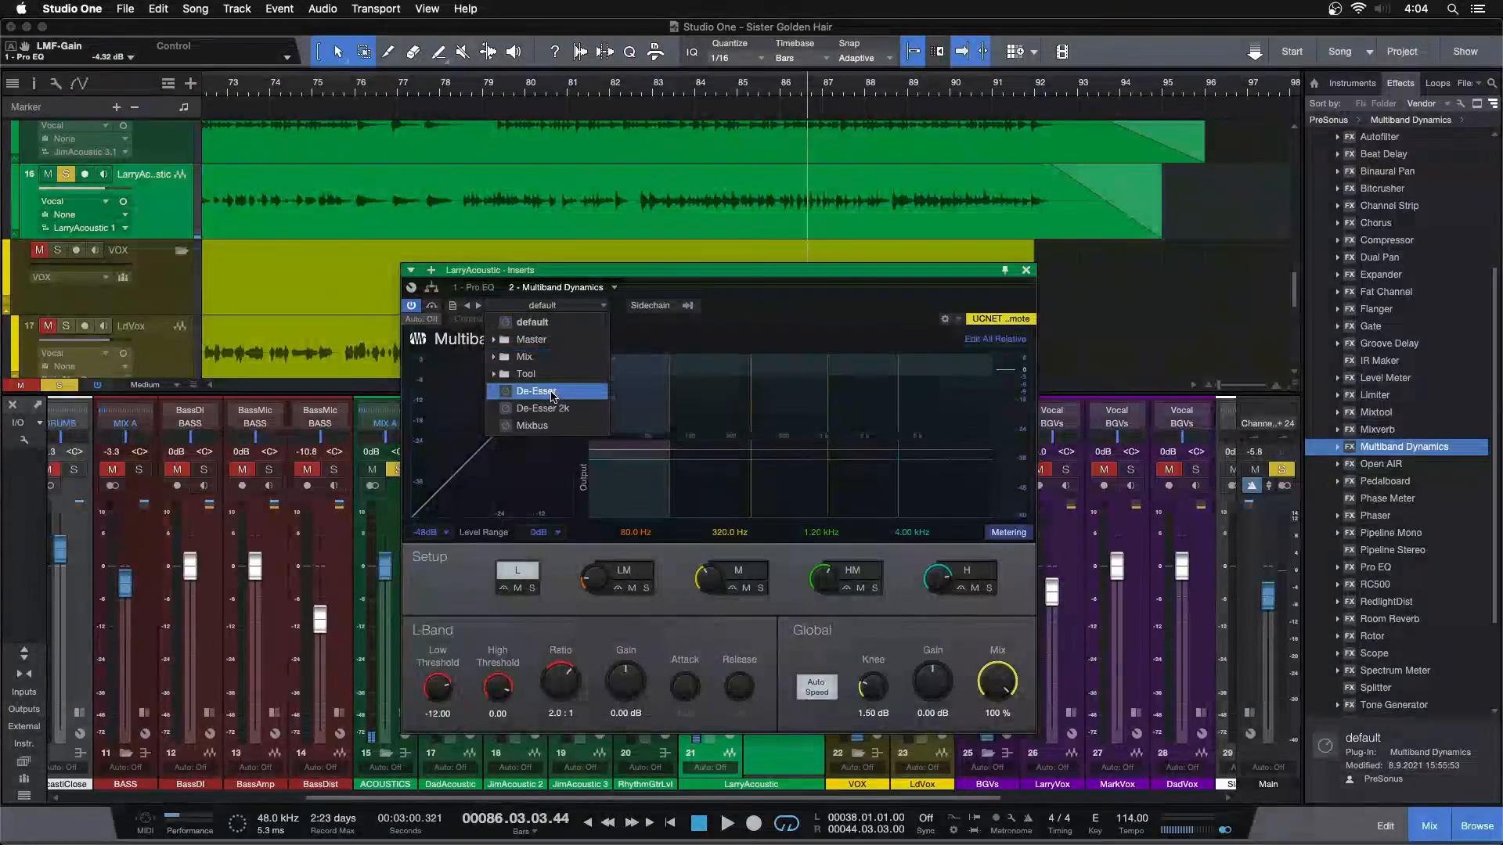
{"action": "left_click", "coordinate": [536, 390]}
{"action": "left_click_drag", "start_coordinate": [938, 578], "coordinate": [940, 576]}
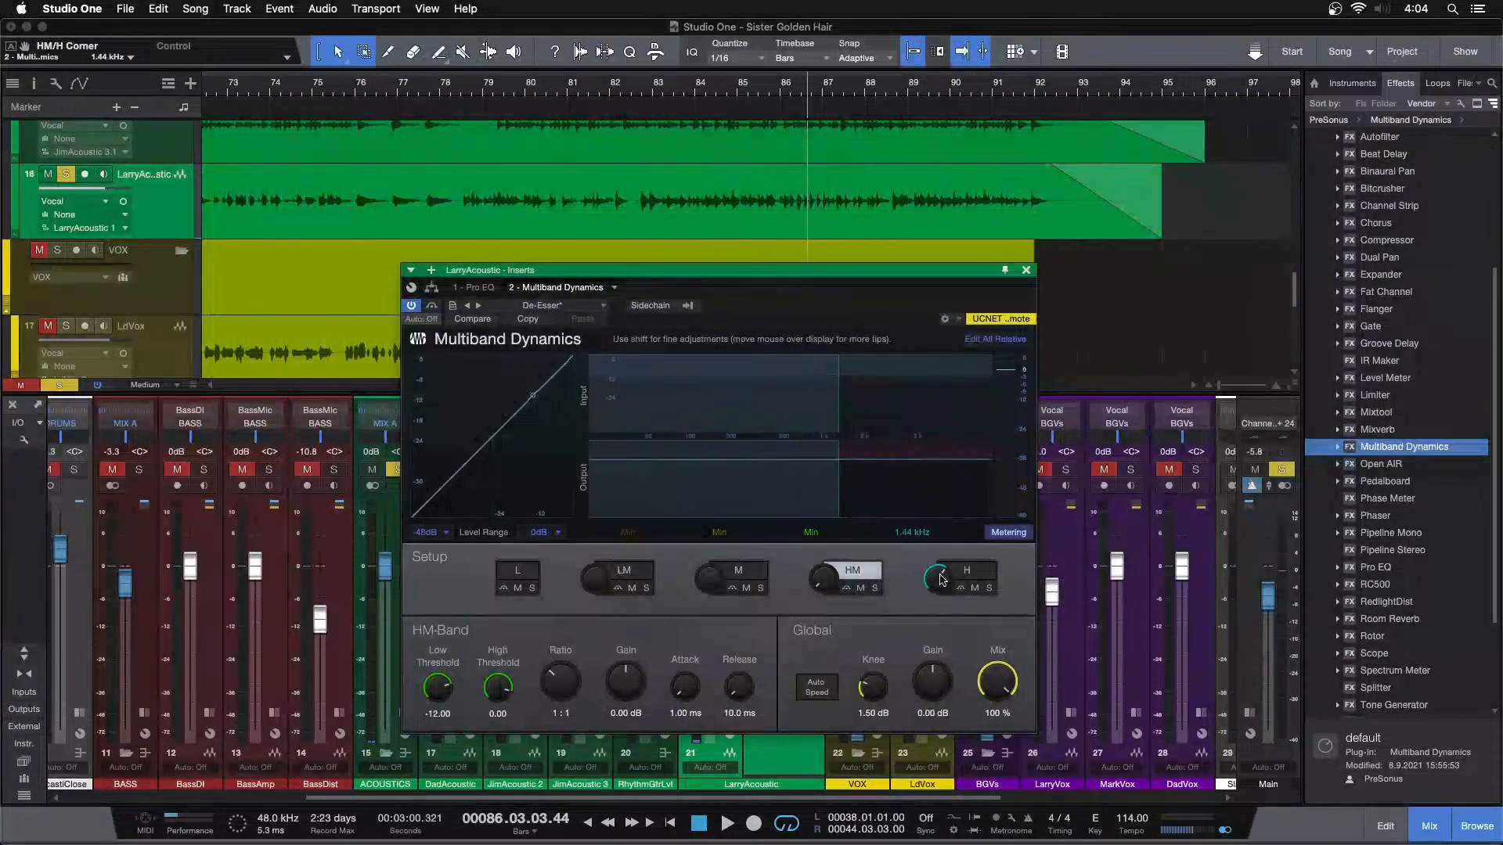
{"action": "left_click", "coordinate": [943, 579]}
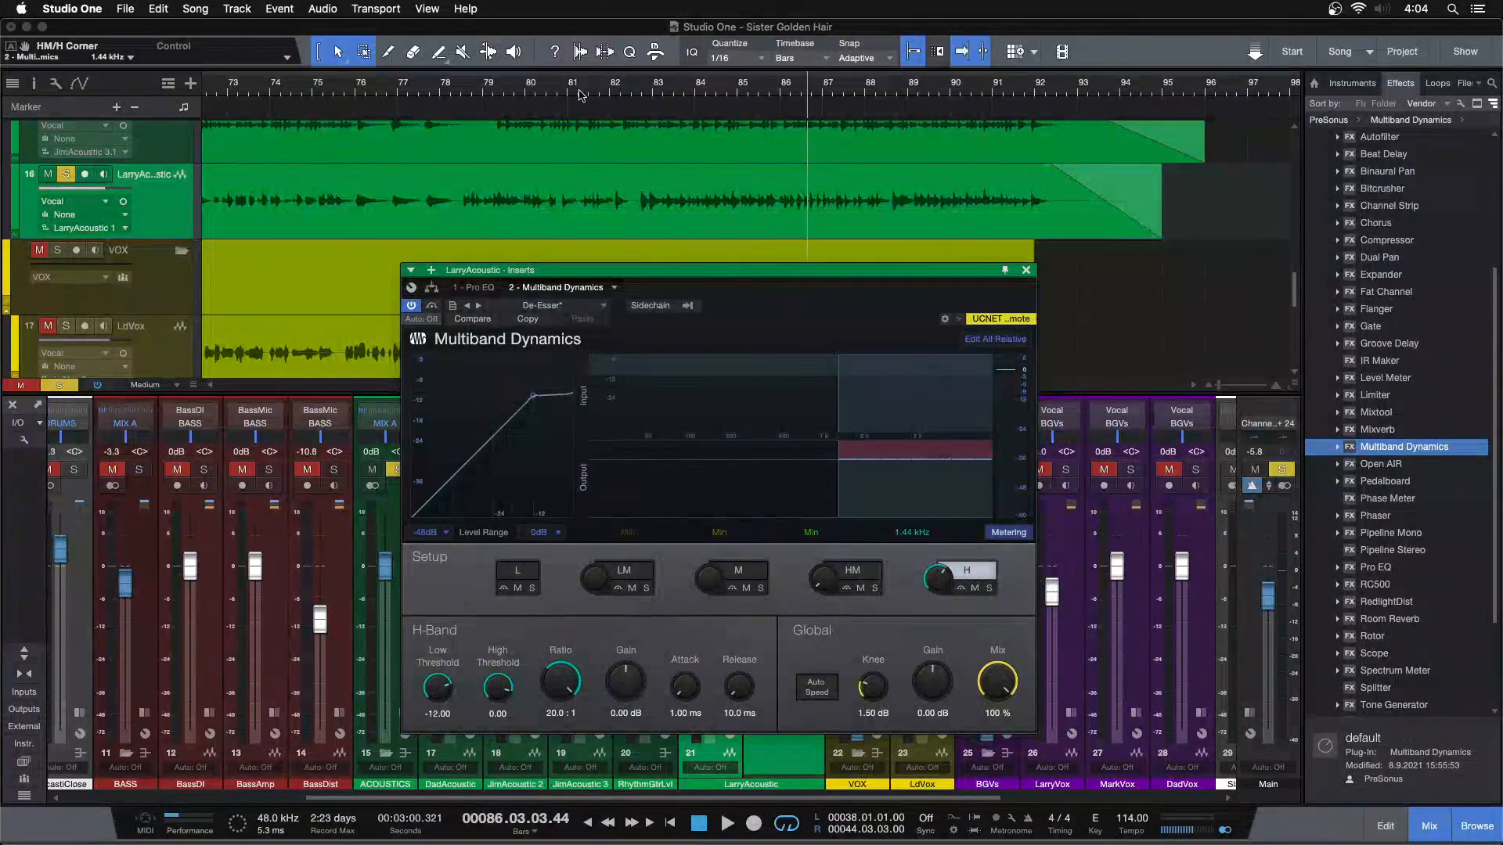
{"action": "left_click", "coordinate": [626, 93]}
{"action": "key", "text": "space"}
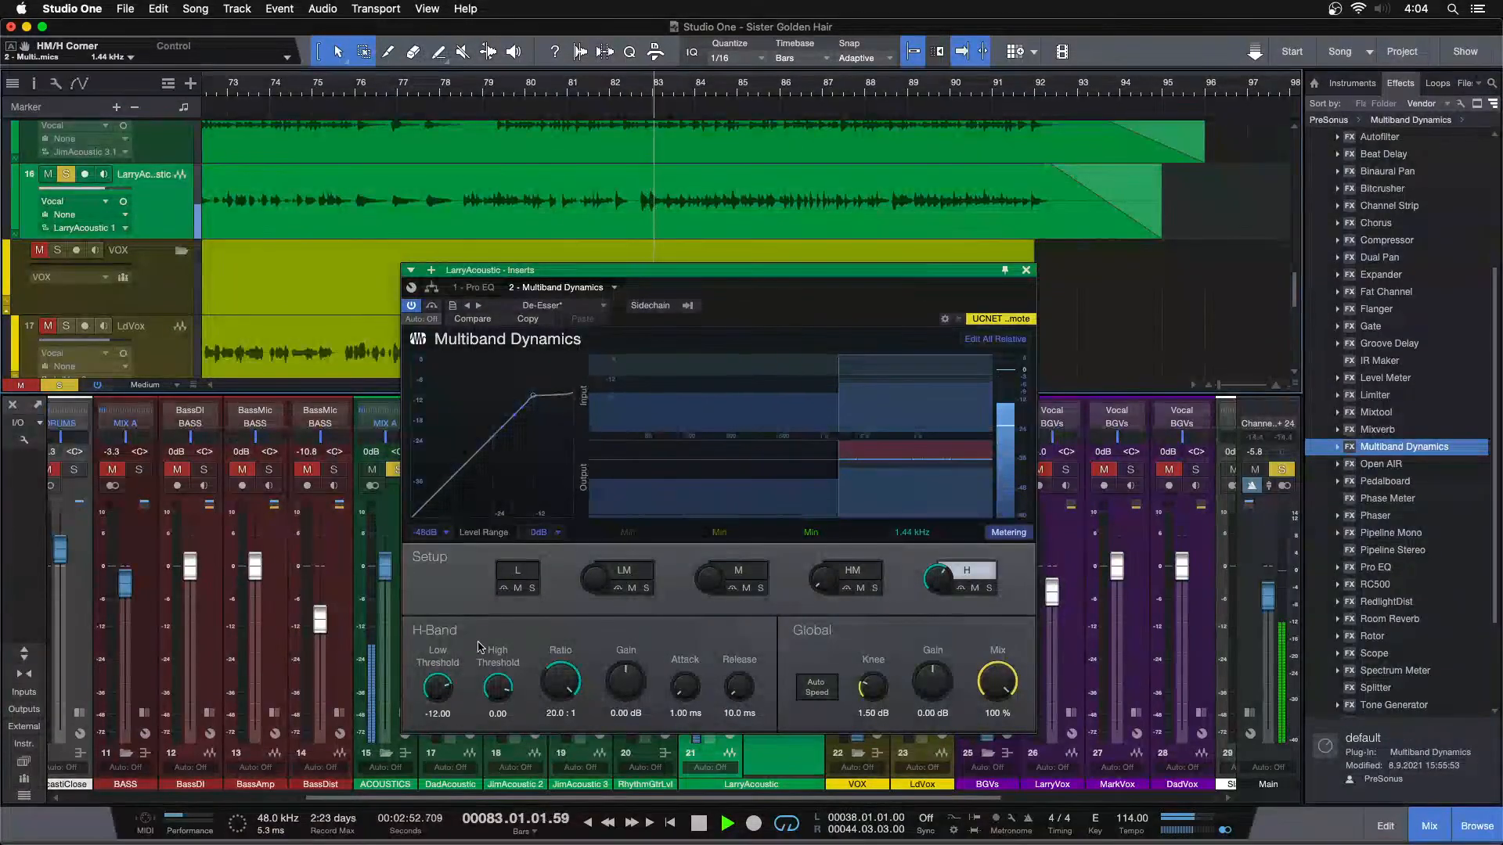
{"action": "left_click", "coordinate": [1025, 269]}
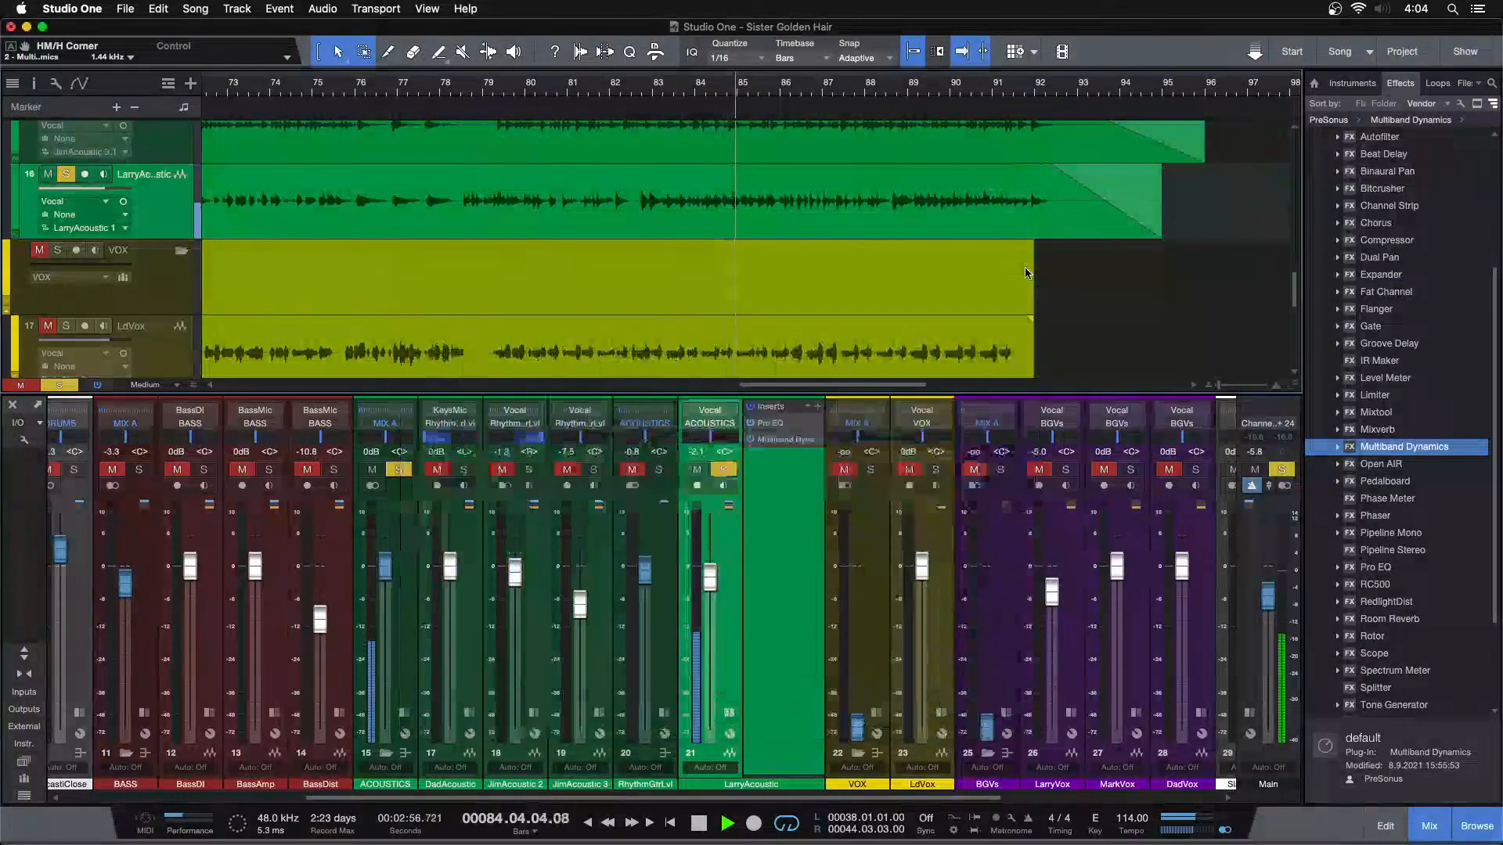
Set the Multiband Dynamics H band's low threshold to -18.24 dB while replaying the LarryAcoustic guitar
{"action": "double_click", "coordinate": [785, 440]}
{"action": "scroll", "coordinate": [443, 696], "scroll_direction": "down", "scroll_amount": 3}
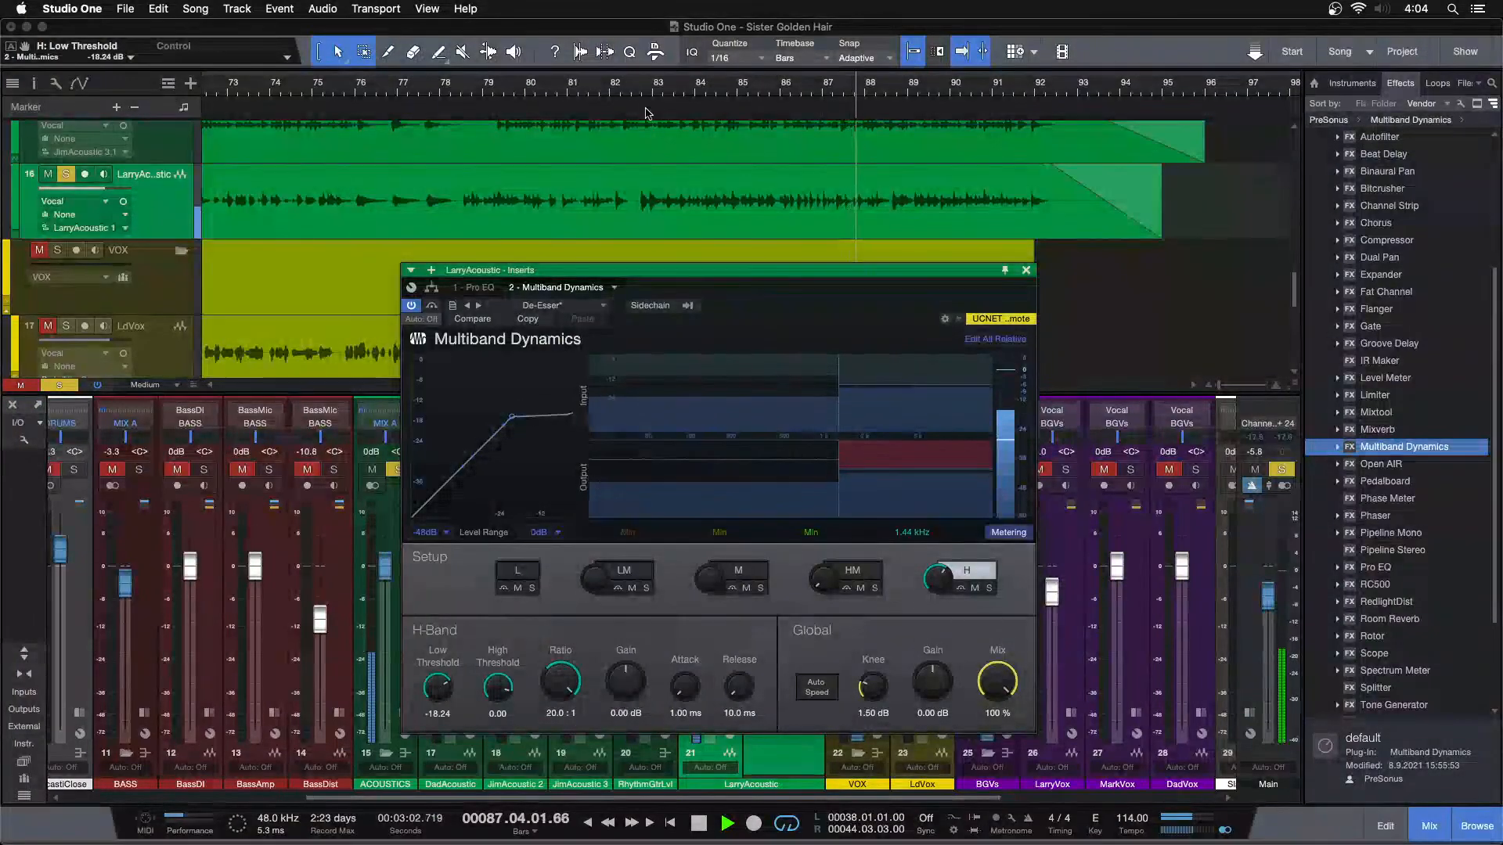
{"action": "left_click", "coordinate": [629, 89]}
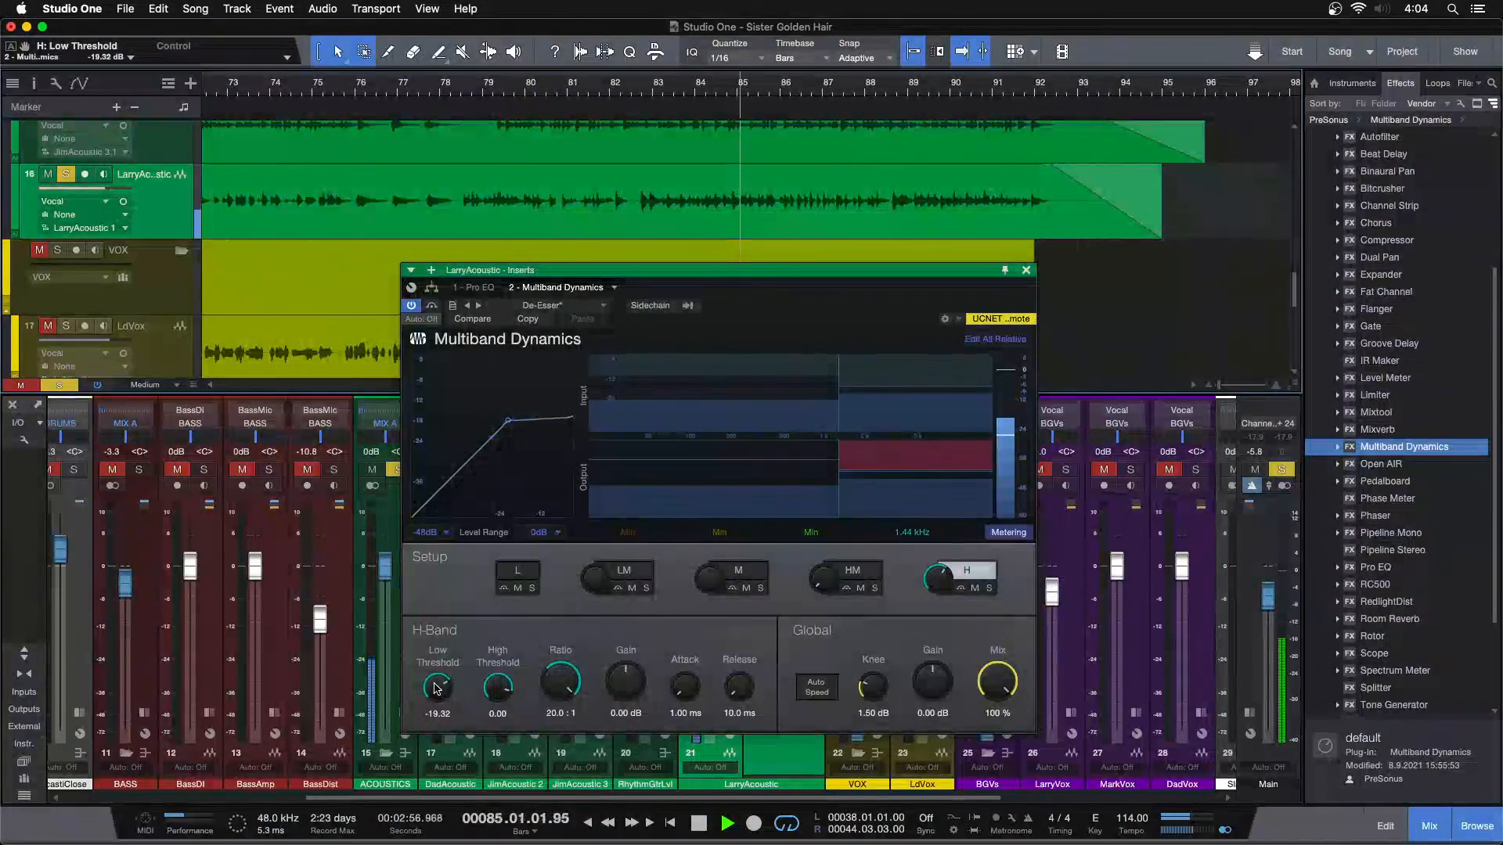
{"action": "scroll", "coordinate": [437, 688], "scroll_direction": "up", "scroll_amount": 2}
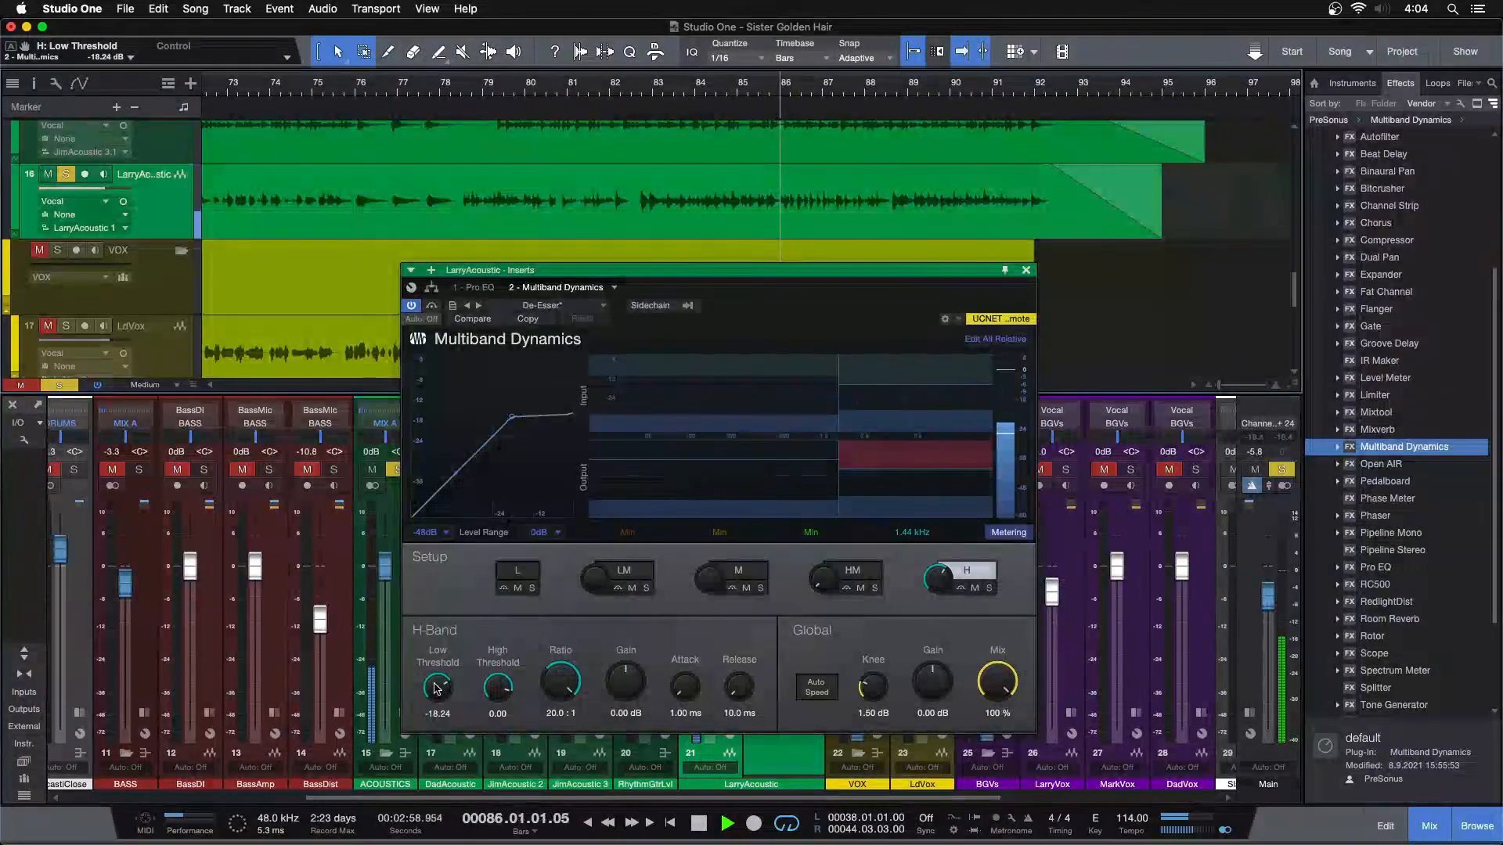
{"action": "scroll", "coordinate": [437, 688], "scroll_direction": "up", "scroll_amount": 2}
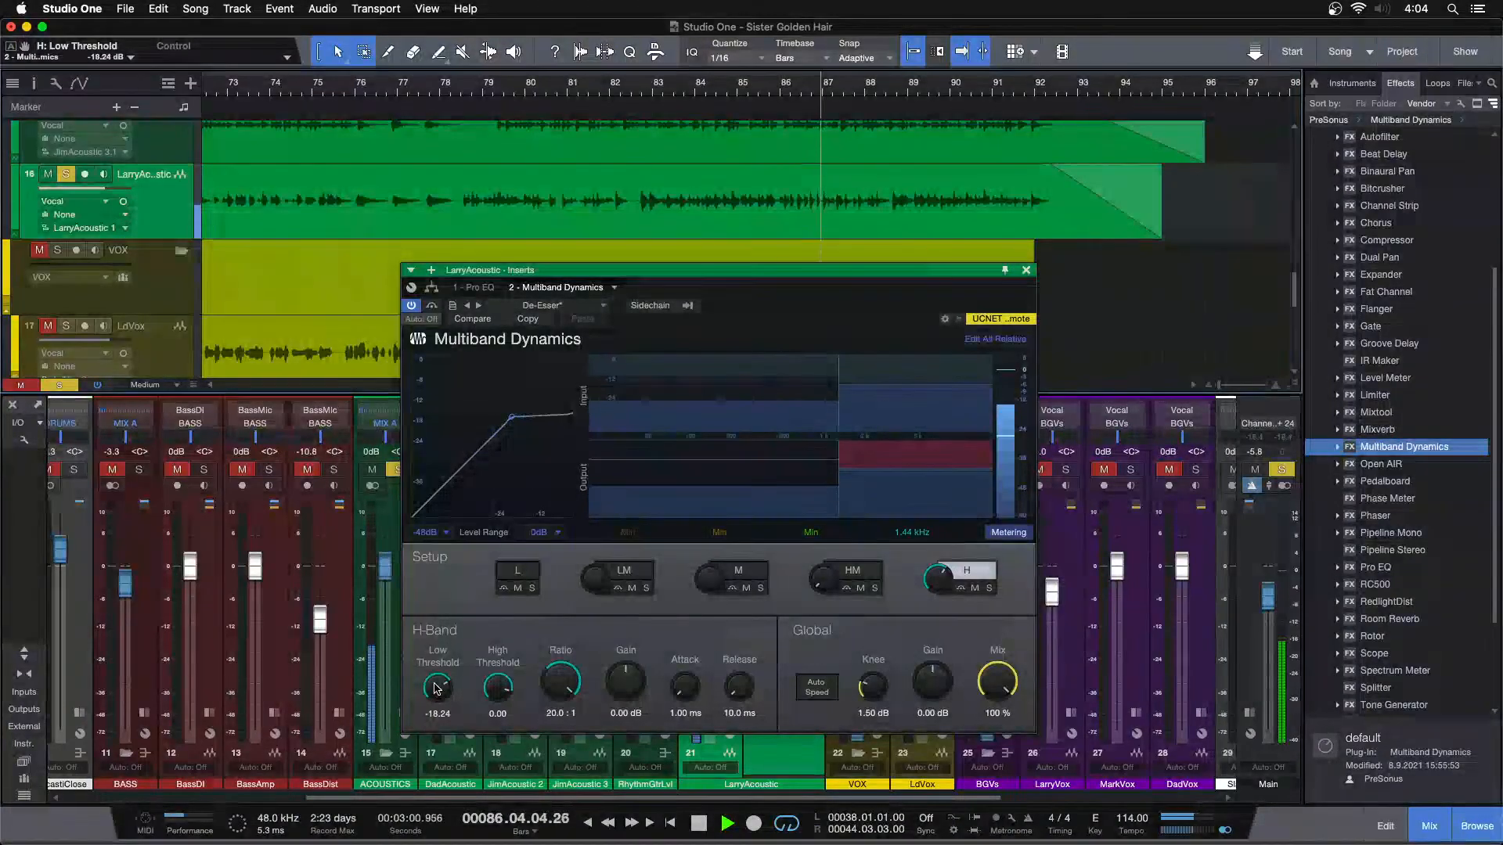
{"action": "left_click", "coordinate": [451, 98]}
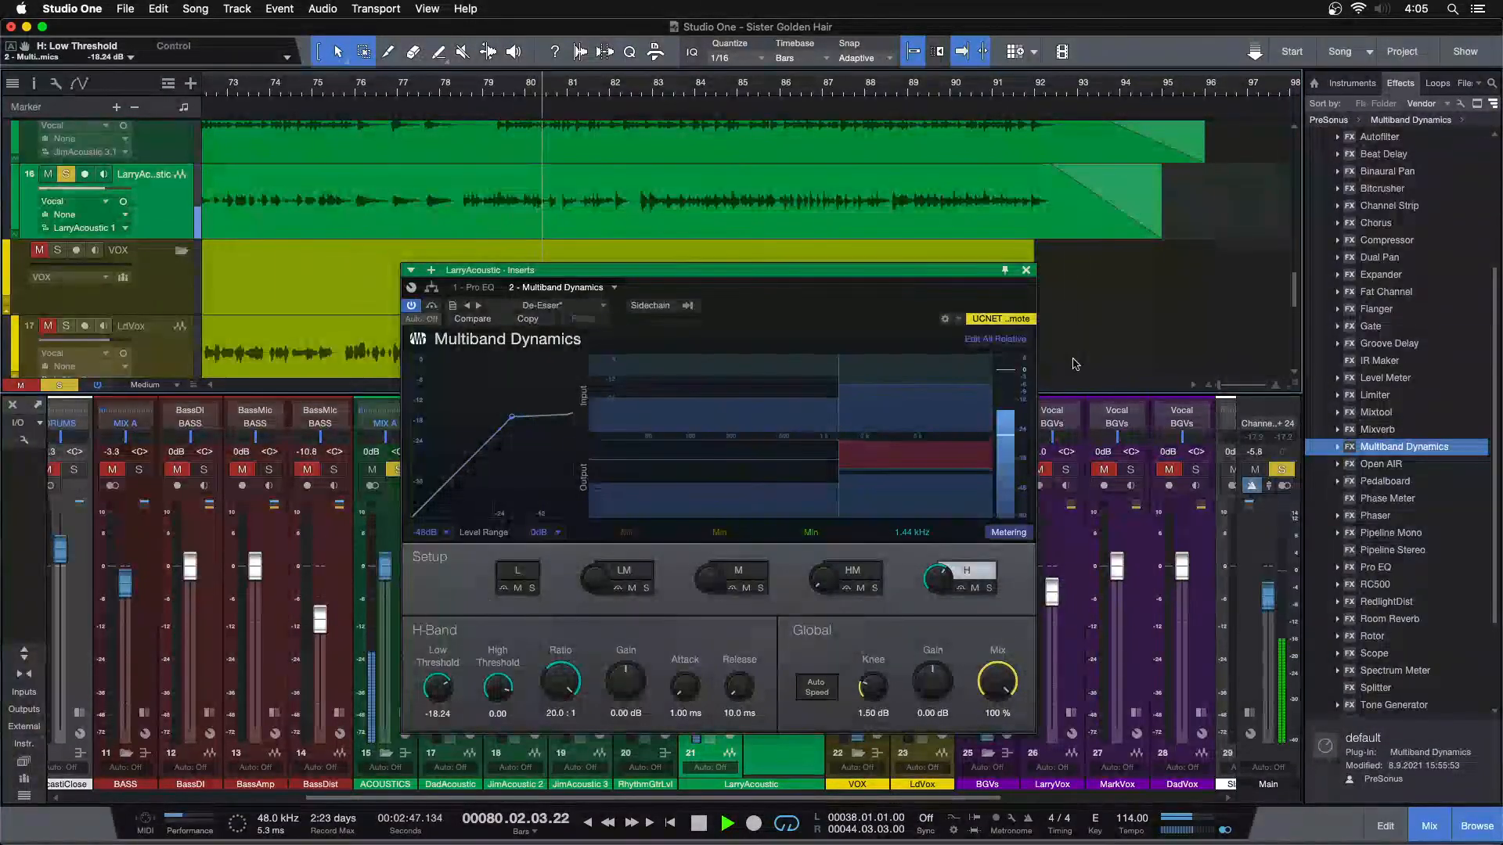
Close Multiband Dynamics and recheck the Pro EQ curve on LarryAcoustic against the playing guitar
{"action": "left_click", "coordinate": [1025, 270]}
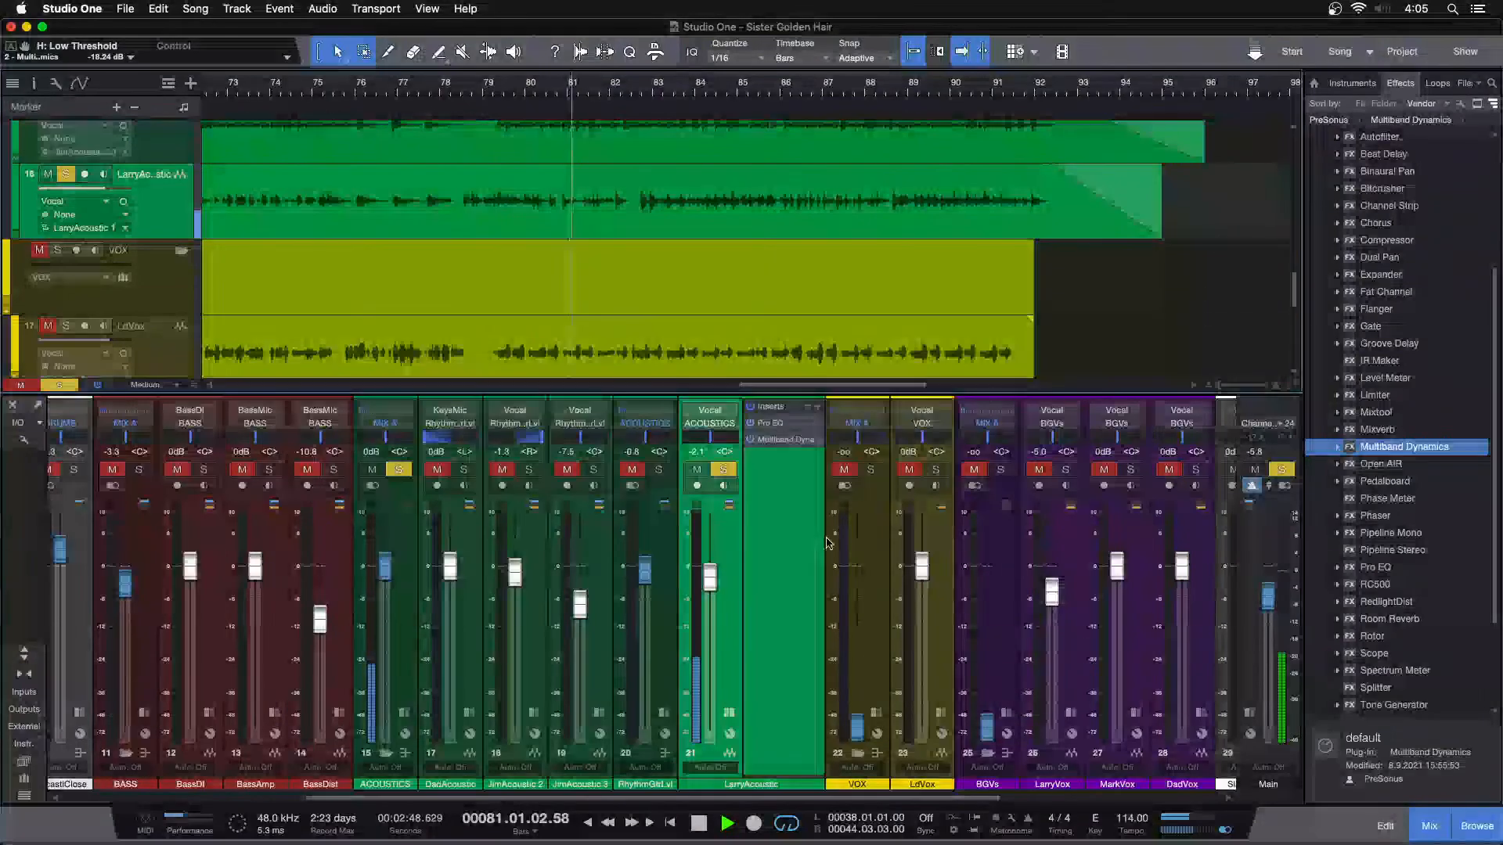
{"action": "left_click", "coordinate": [775, 424]}
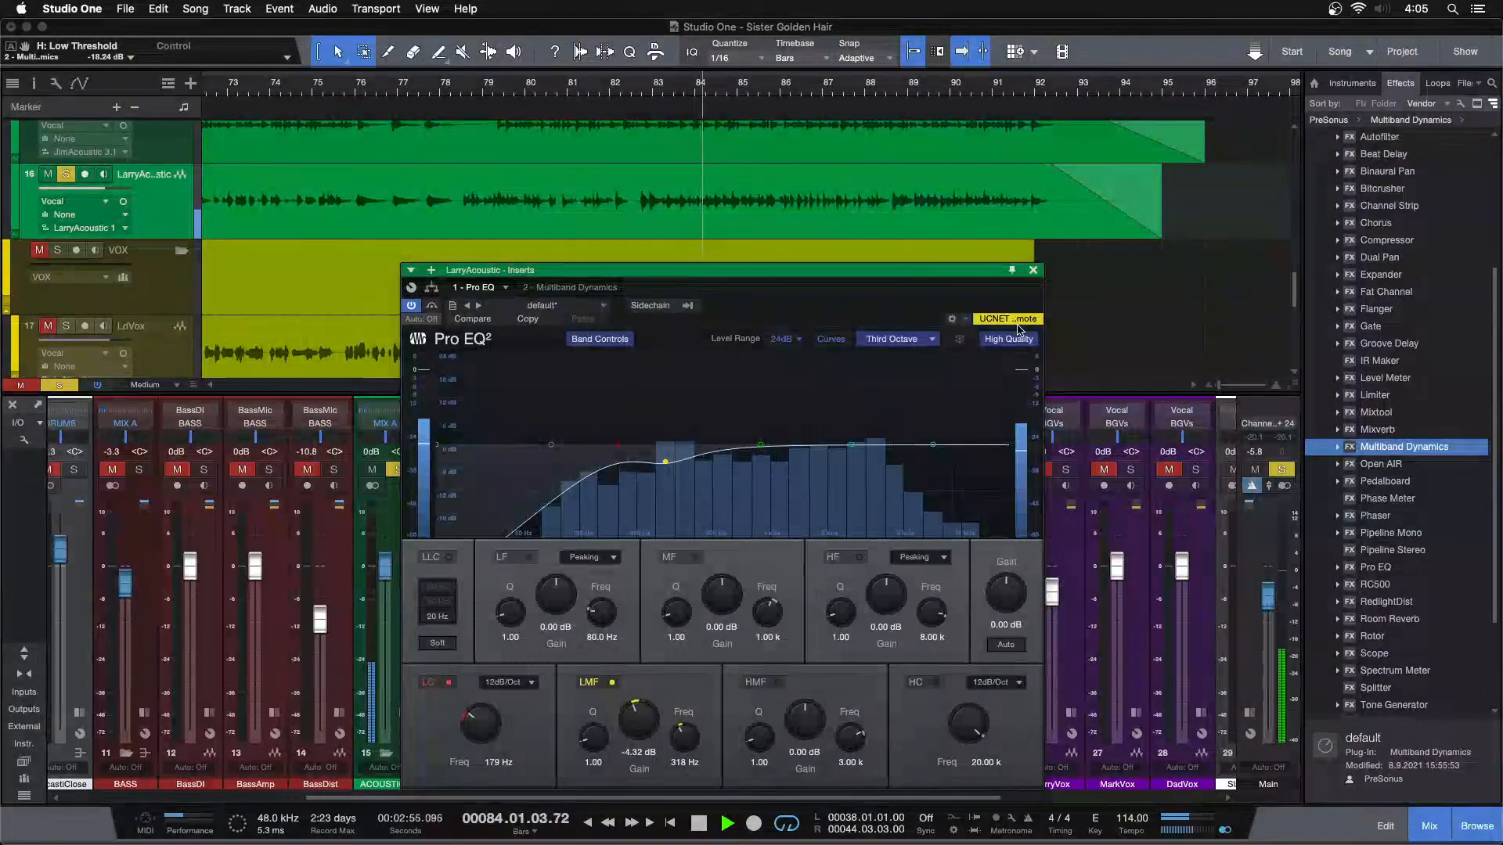
{"action": "left_click", "coordinate": [1034, 270]}
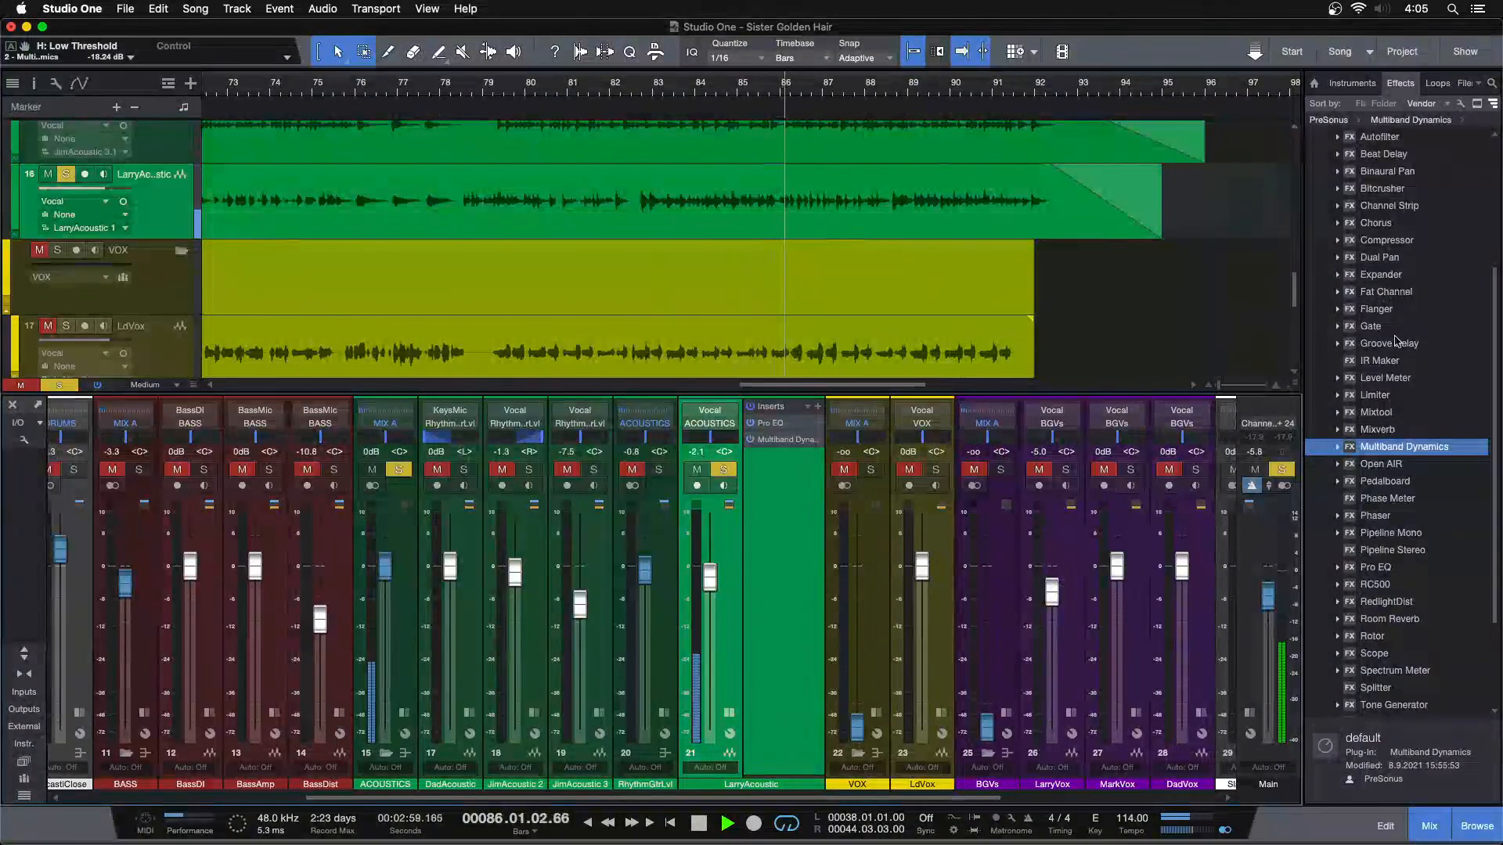
Stop playback, insert Fat Channel after Multiband Dynamics on LarryAcoustic and cue the song at bar 82
{"action": "mouse_move", "coordinate": [1375, 567]}
{"action": "left_mouse_down"}
{"action": "mouse_move", "coordinate": [779, 505]}
{"action": "mouse_move", "coordinate": [1401, 591]}
{"action": "mouse_move", "coordinate": [1393, 576]}
{"action": "left_mouse_up"}
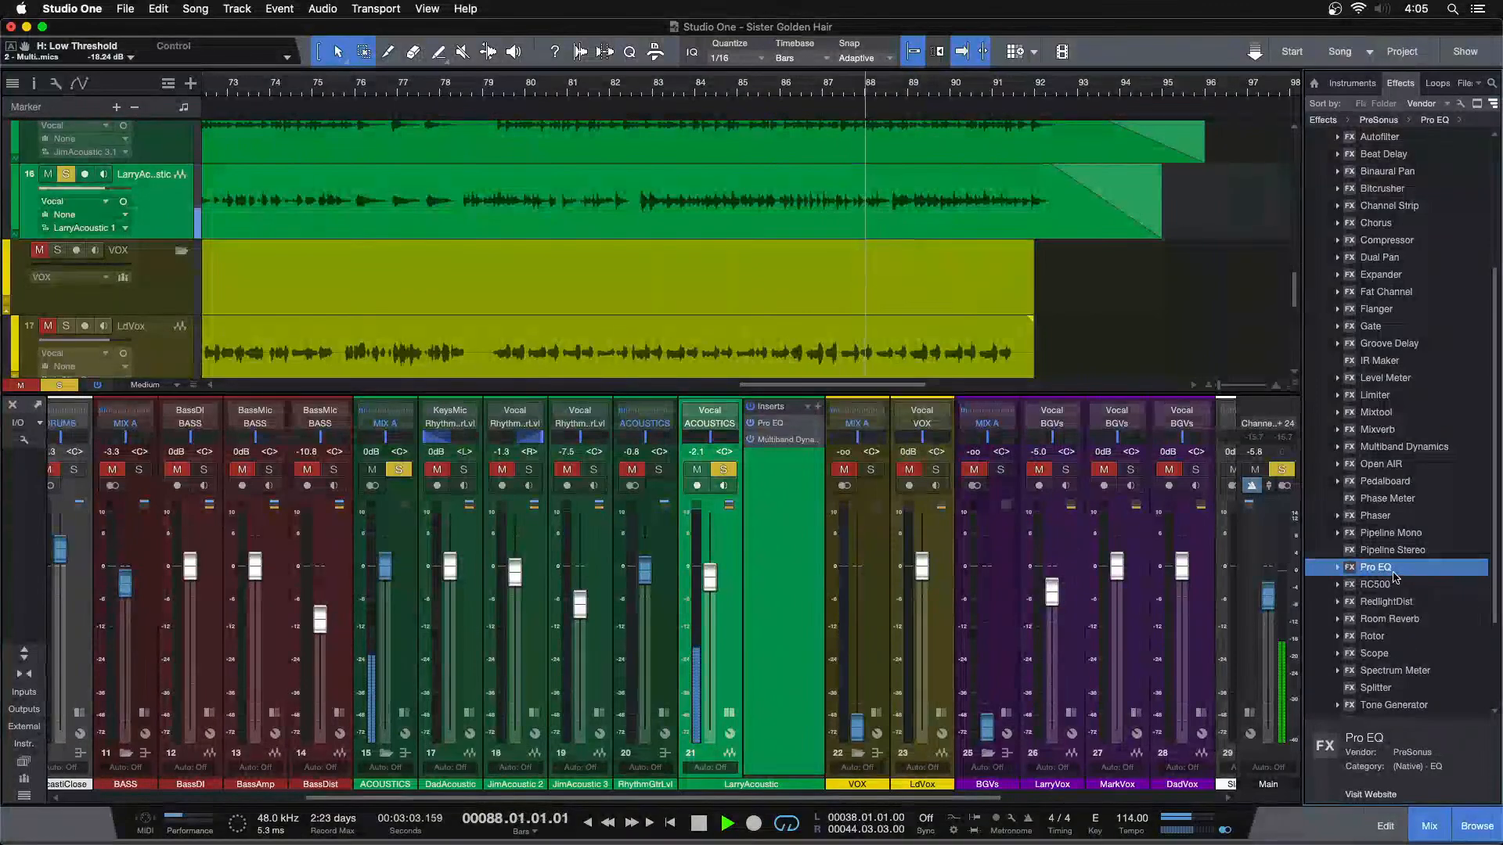
{"action": "key", "text": "space"}
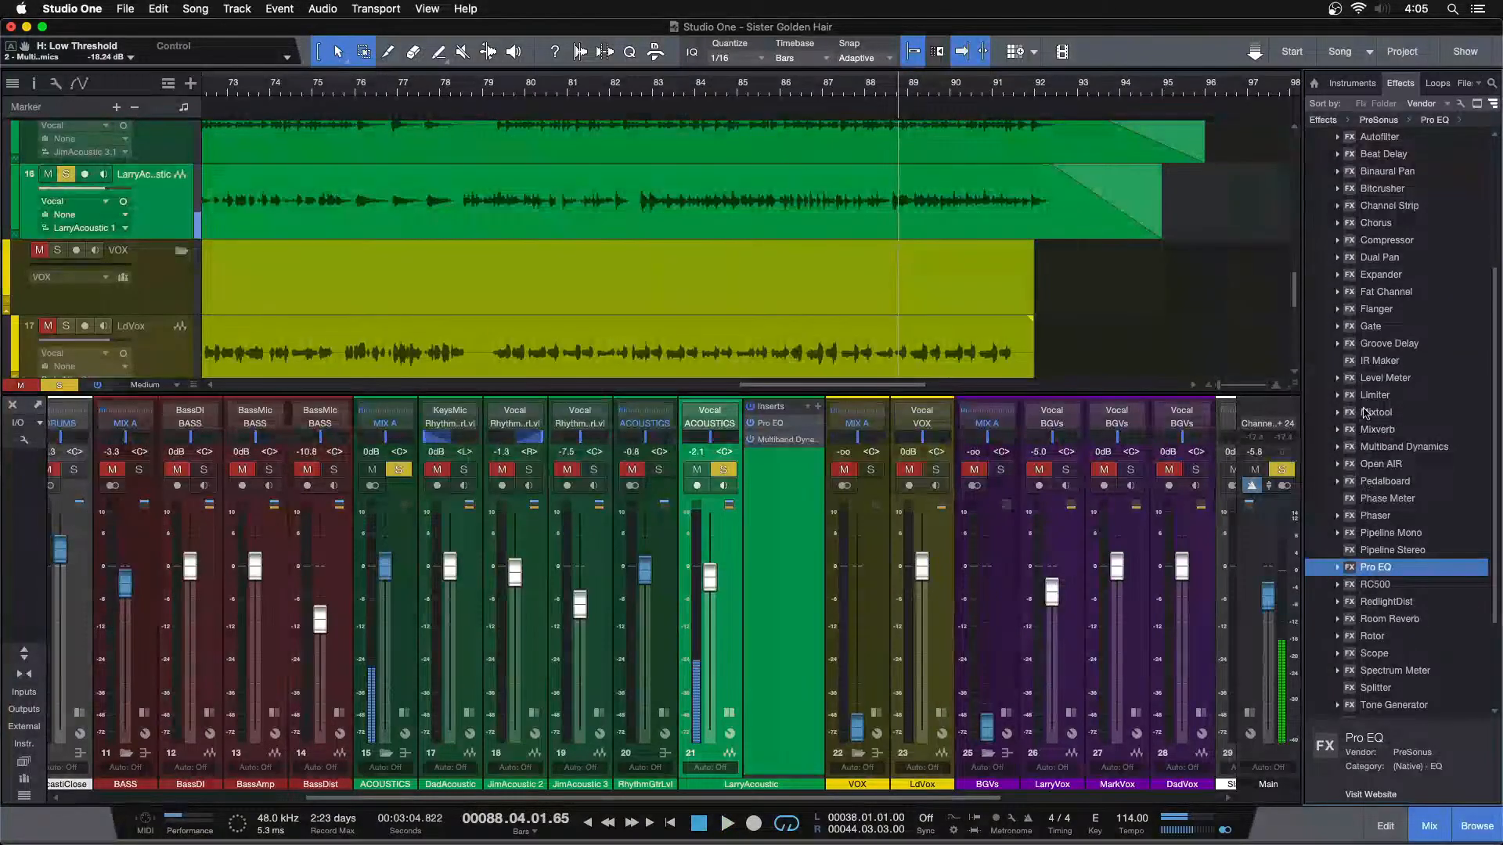
{"action": "left_click_drag", "start_coordinate": [1386, 244], "coordinate": [770, 474]}
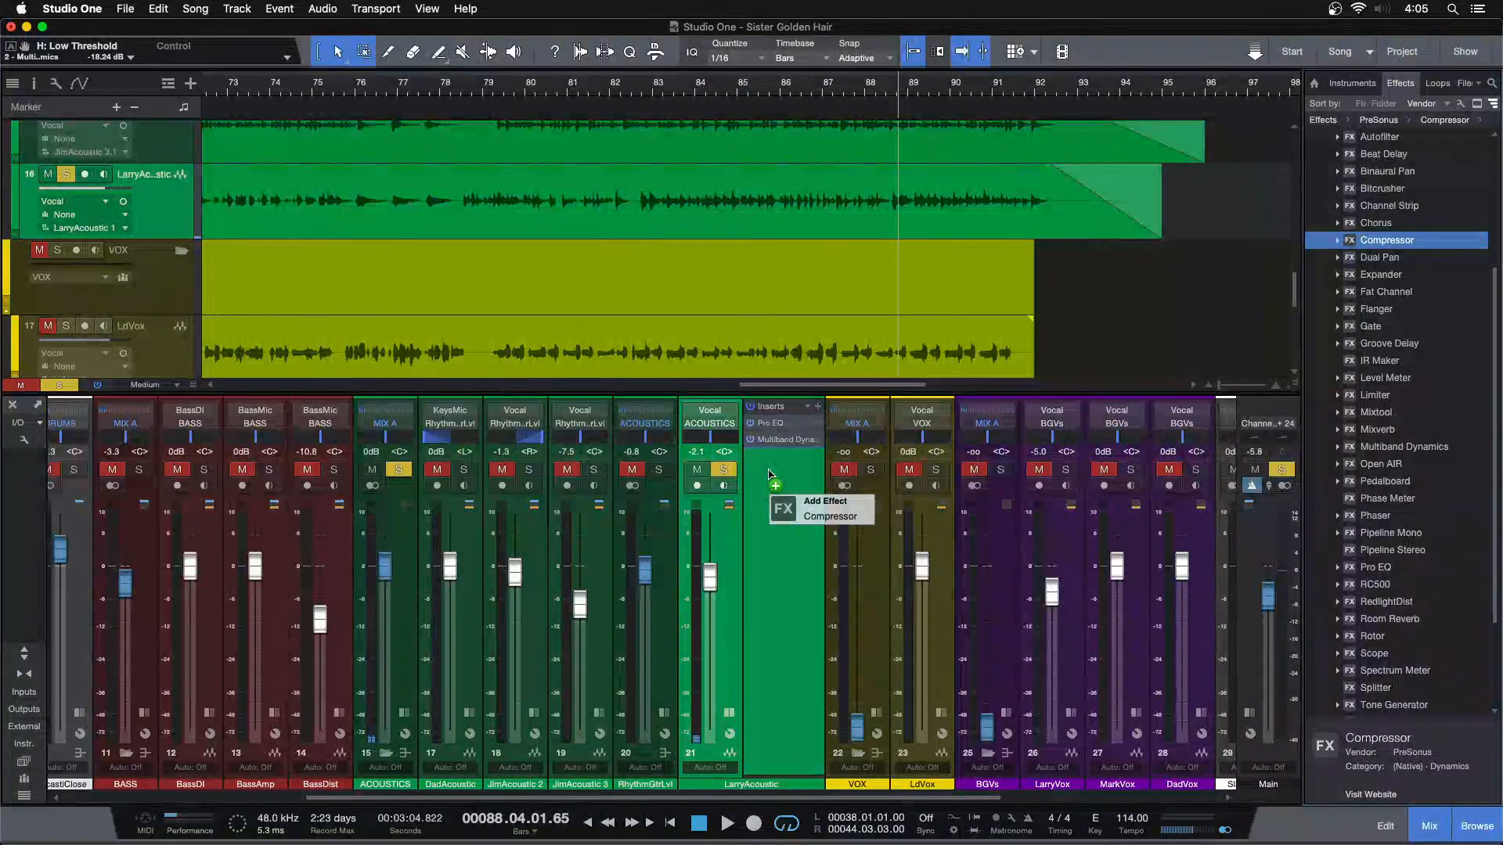
{"action": "mouse_move", "coordinate": [769, 474]}
{"action": "left_mouse_down"}
{"action": "mouse_move", "coordinate": [1239, 358]}
{"action": "mouse_move", "coordinate": [1356, 439]}
{"action": "mouse_move", "coordinate": [1372, 246]}
{"action": "mouse_move", "coordinate": [1432, 376]}
{"action": "mouse_move", "coordinate": [779, 475]}
{"action": "left_mouse_up"}
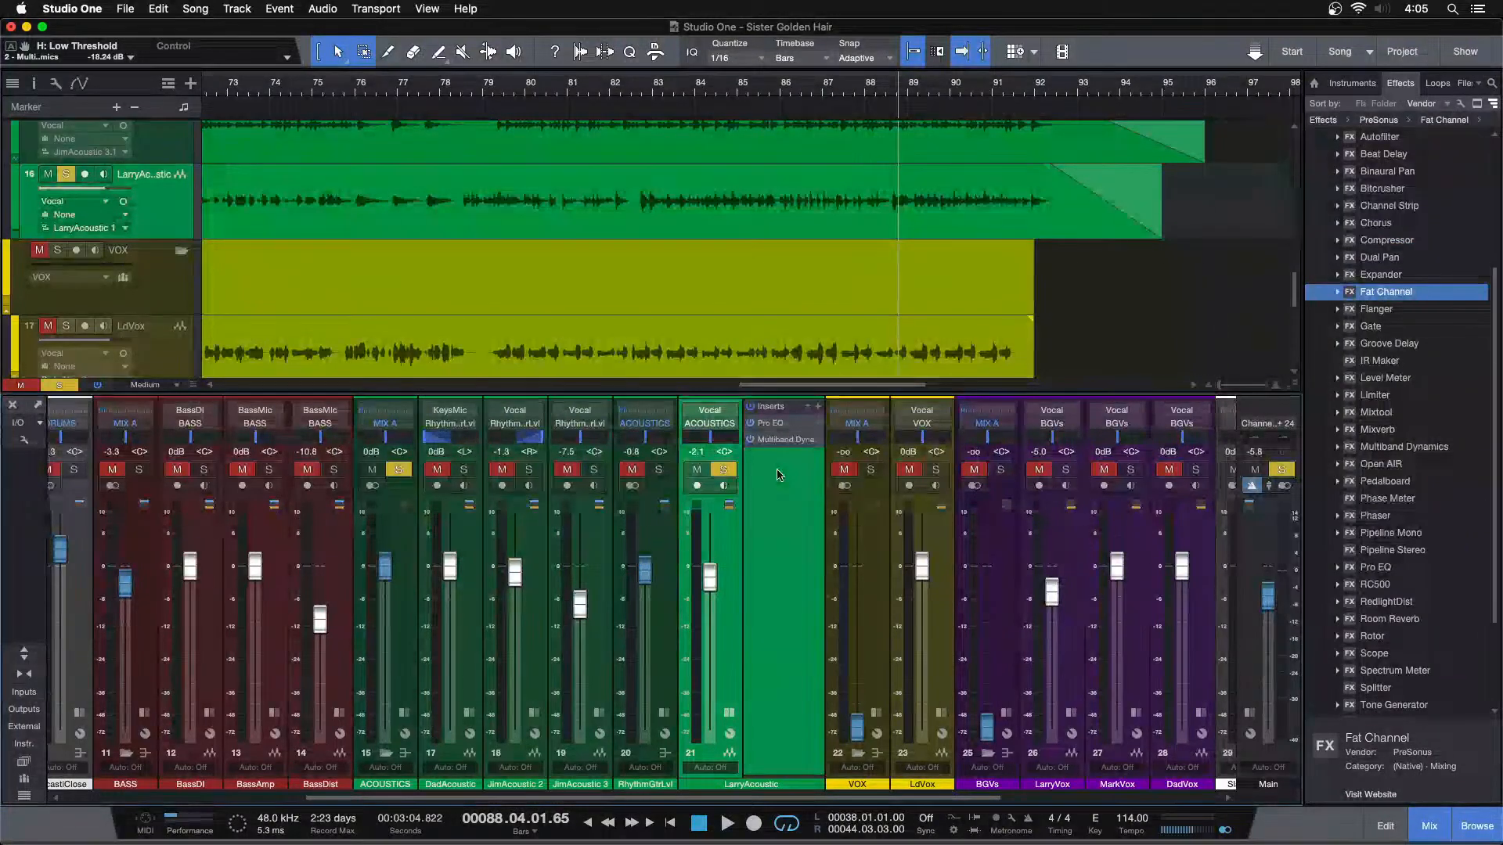
{"action": "left_click", "coordinate": [635, 94]}
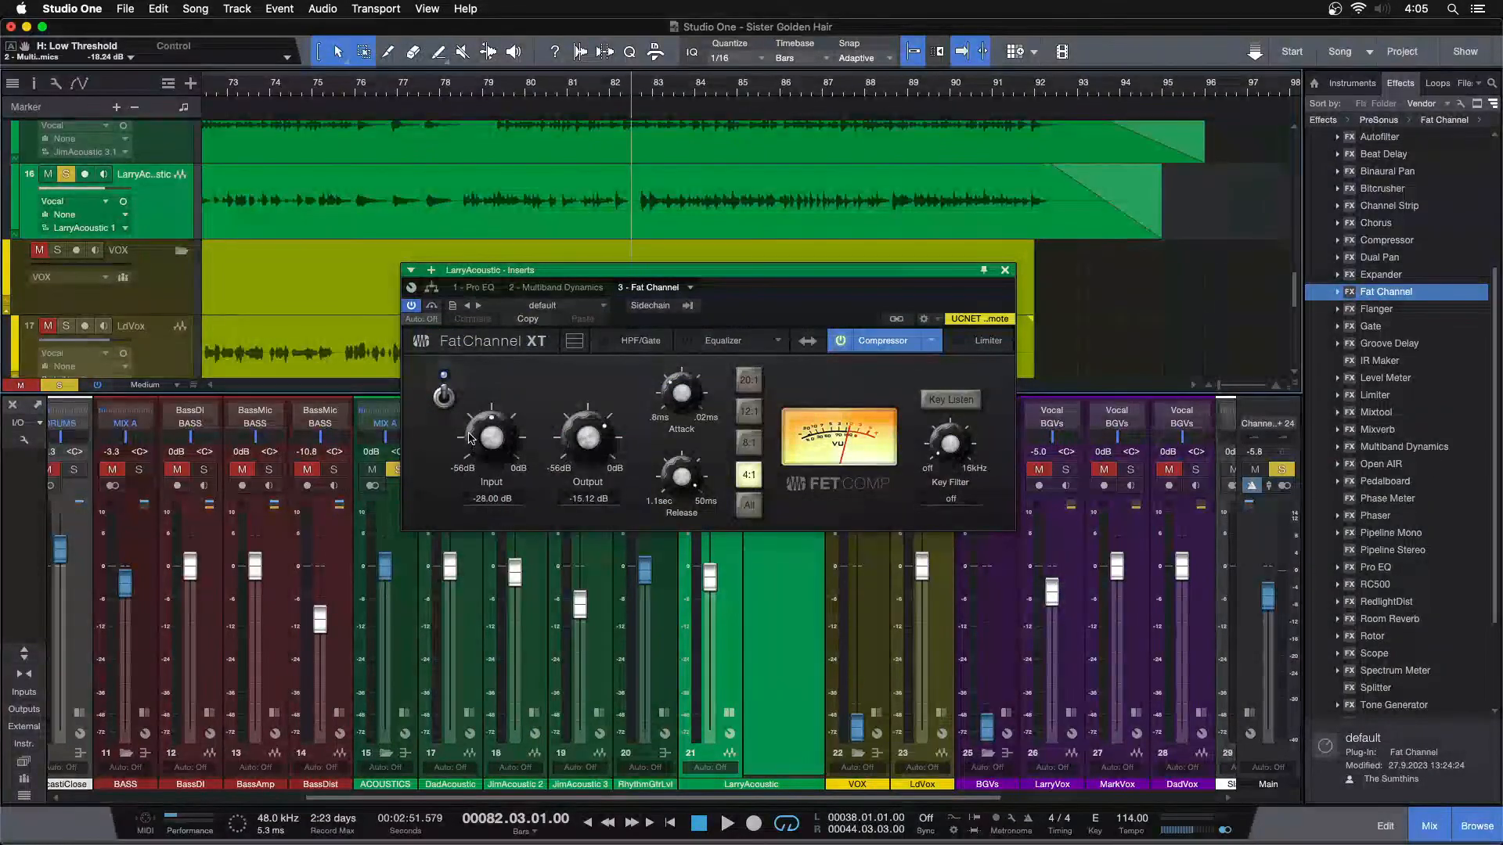
Play the passage and set the Fat Channel FET compressor's Input to -22.96 dB and Output to -20.16 dB
{"action": "key", "text": "space"}
{"action": "left_click_drag", "start_coordinate": [469, 436], "coordinate": [579, 438]}
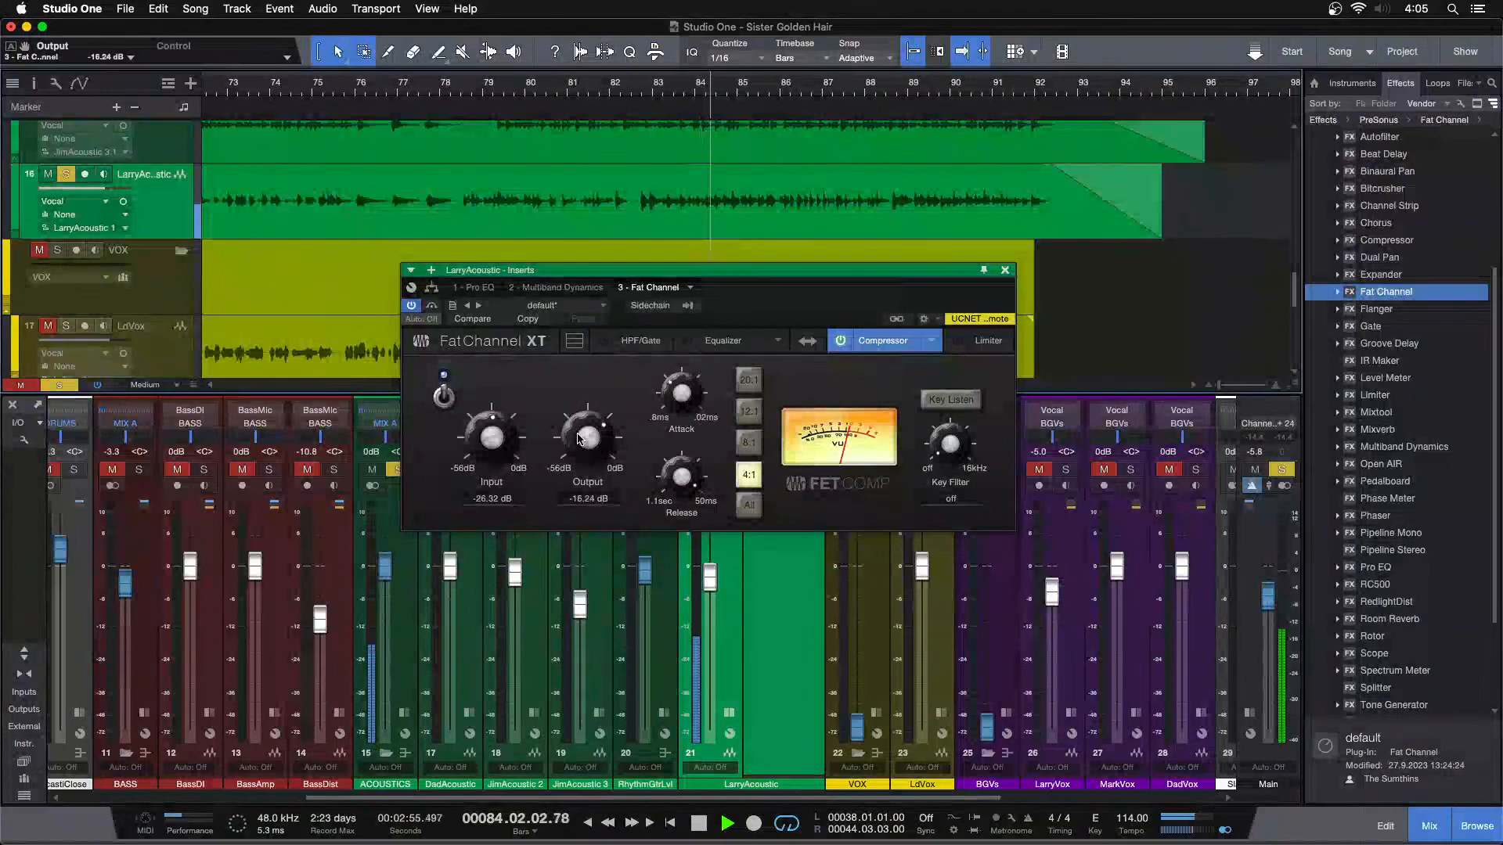
{"action": "left_click_drag", "start_coordinate": [485, 443], "coordinate": [483, 452]}
{"action": "scroll", "coordinate": [481, 453], "scroll_direction": "up", "scroll_amount": 2}
{"action": "scroll", "coordinate": [587, 443], "scroll_direction": "down", "scroll_amount": 3}
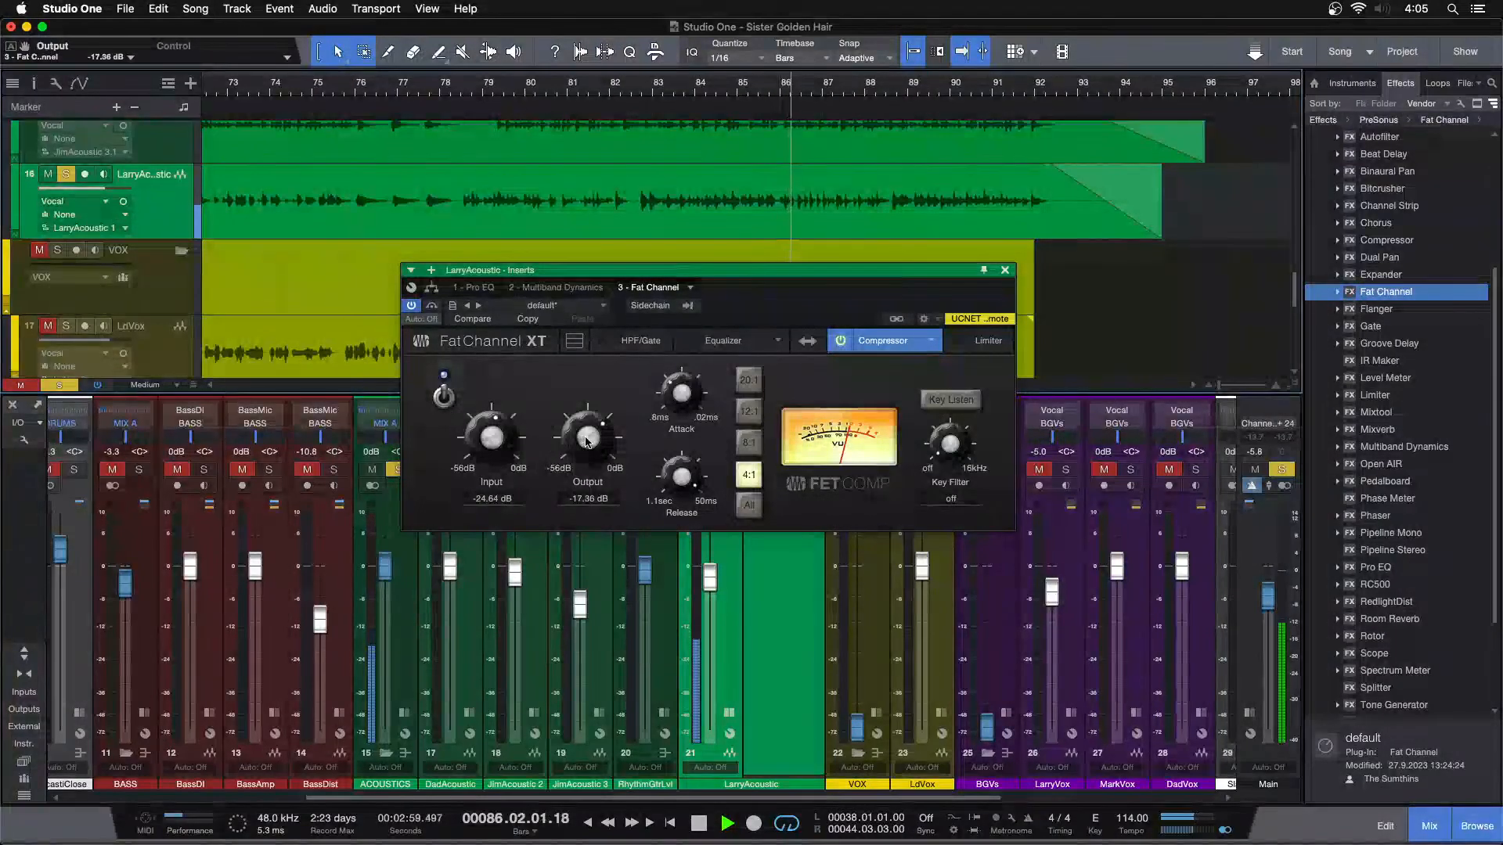
{"action": "scroll", "coordinate": [502, 446], "scroll_direction": "up", "scroll_amount": 2}
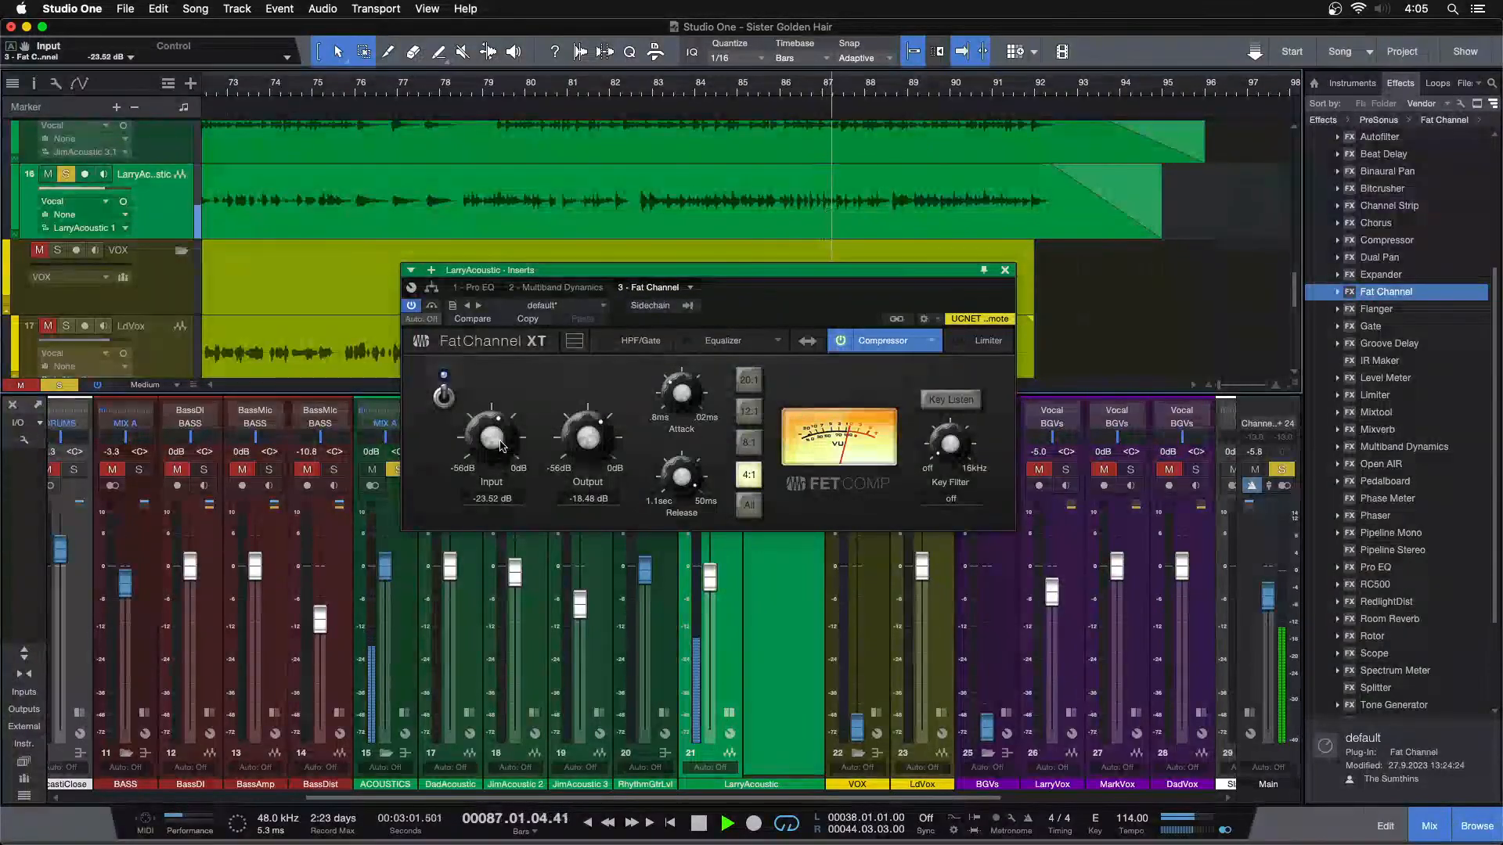
{"action": "scroll", "coordinate": [577, 443], "scroll_direction": "down", "scroll_amount": 1}
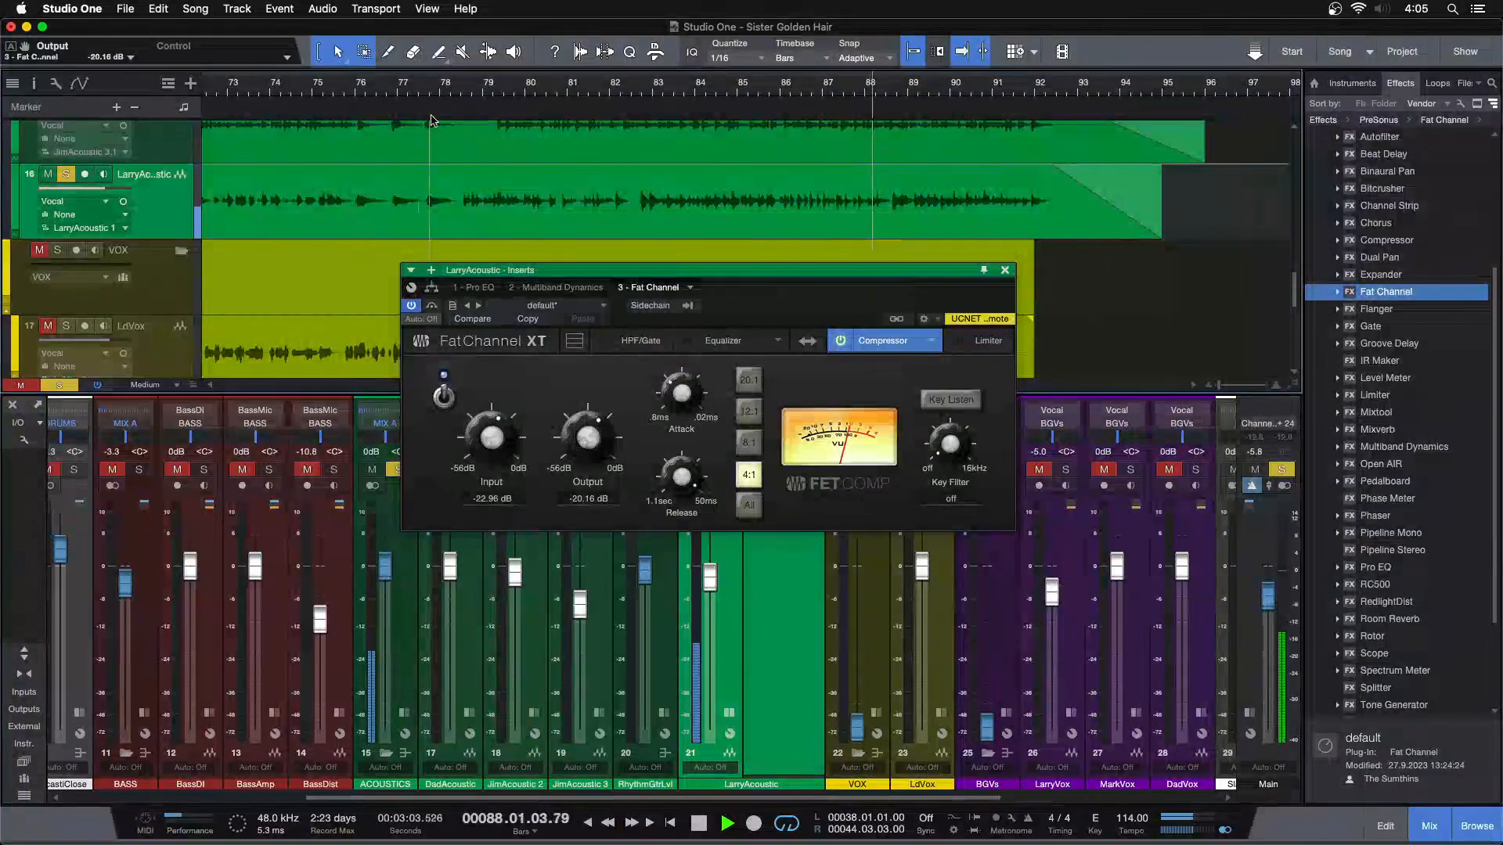
Replay from about bar 82 and set the FET compressor's Input to -21.28 dB and Output to -21.84 dB
{"action": "left_click_drag", "start_coordinate": [759, 83], "coordinate": [746, 9]}
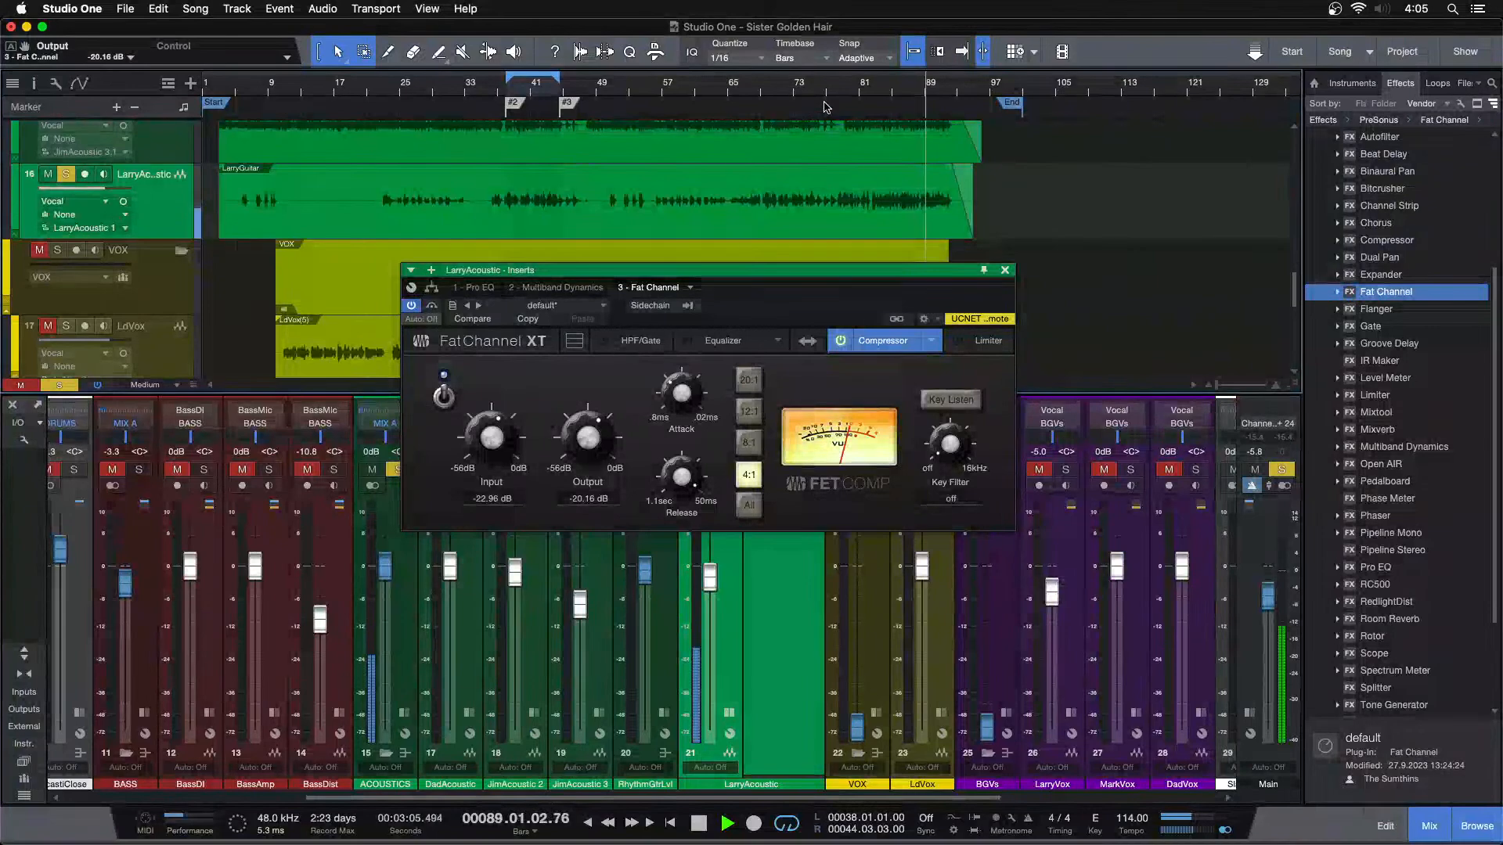
{"action": "left_click", "coordinate": [871, 96]}
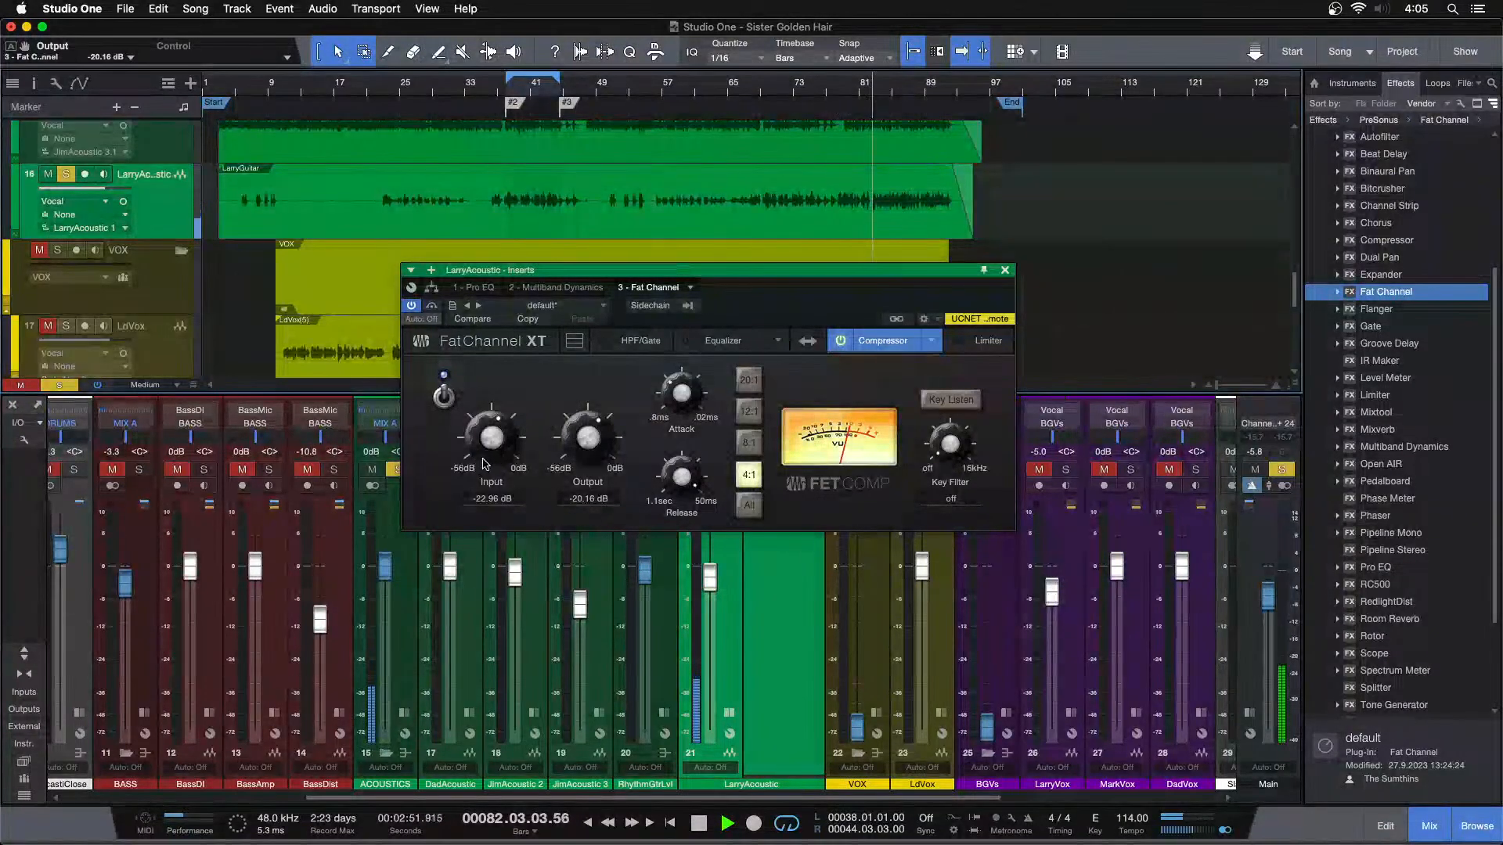
{"action": "scroll", "coordinate": [487, 449], "scroll_direction": "up", "scroll_amount": 2}
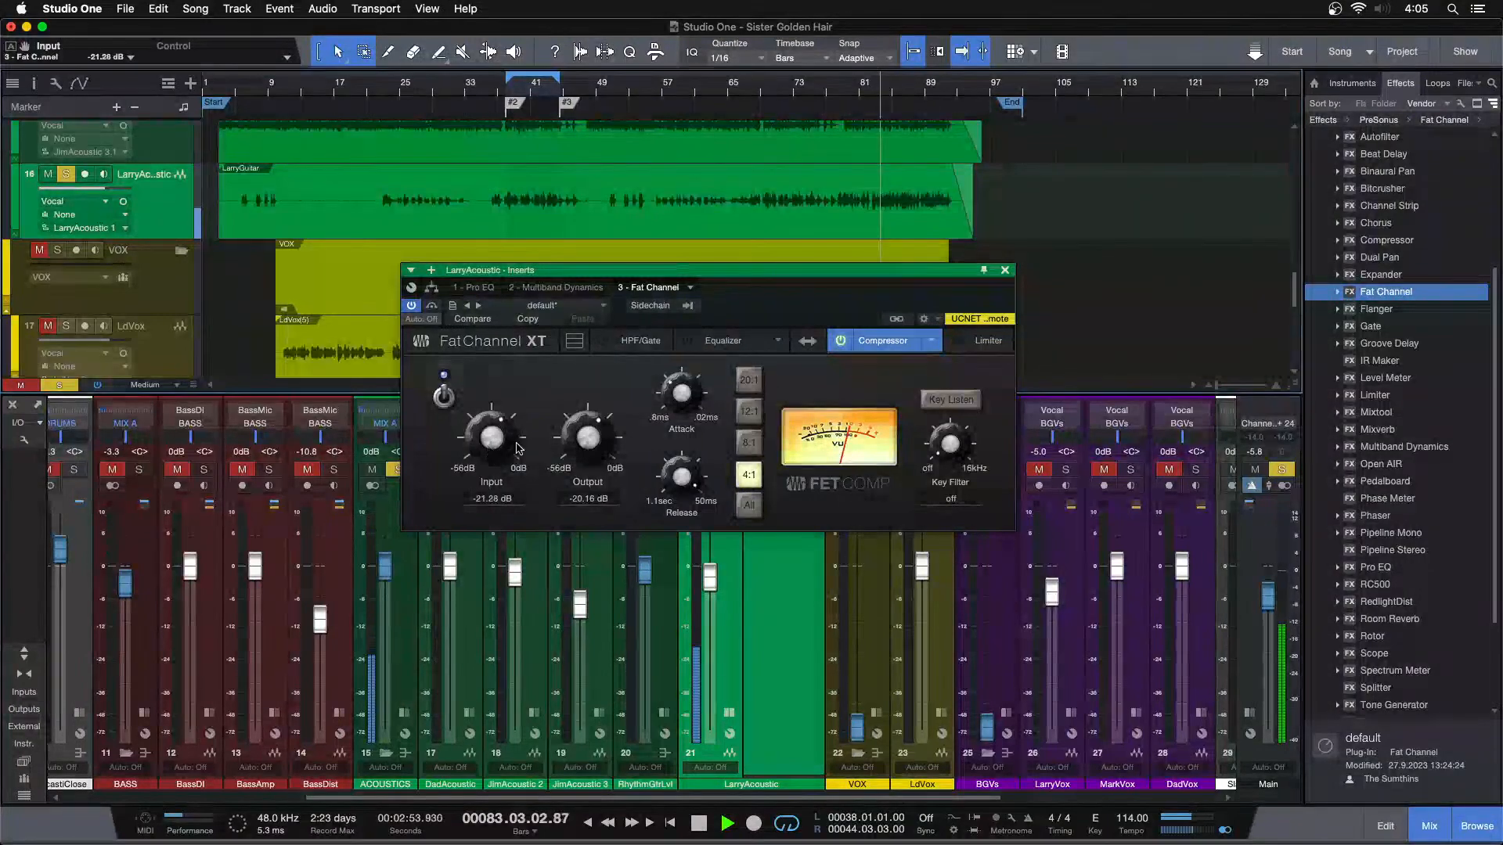
{"action": "scroll", "coordinate": [595, 441], "scroll_direction": "down", "scroll_amount": 1}
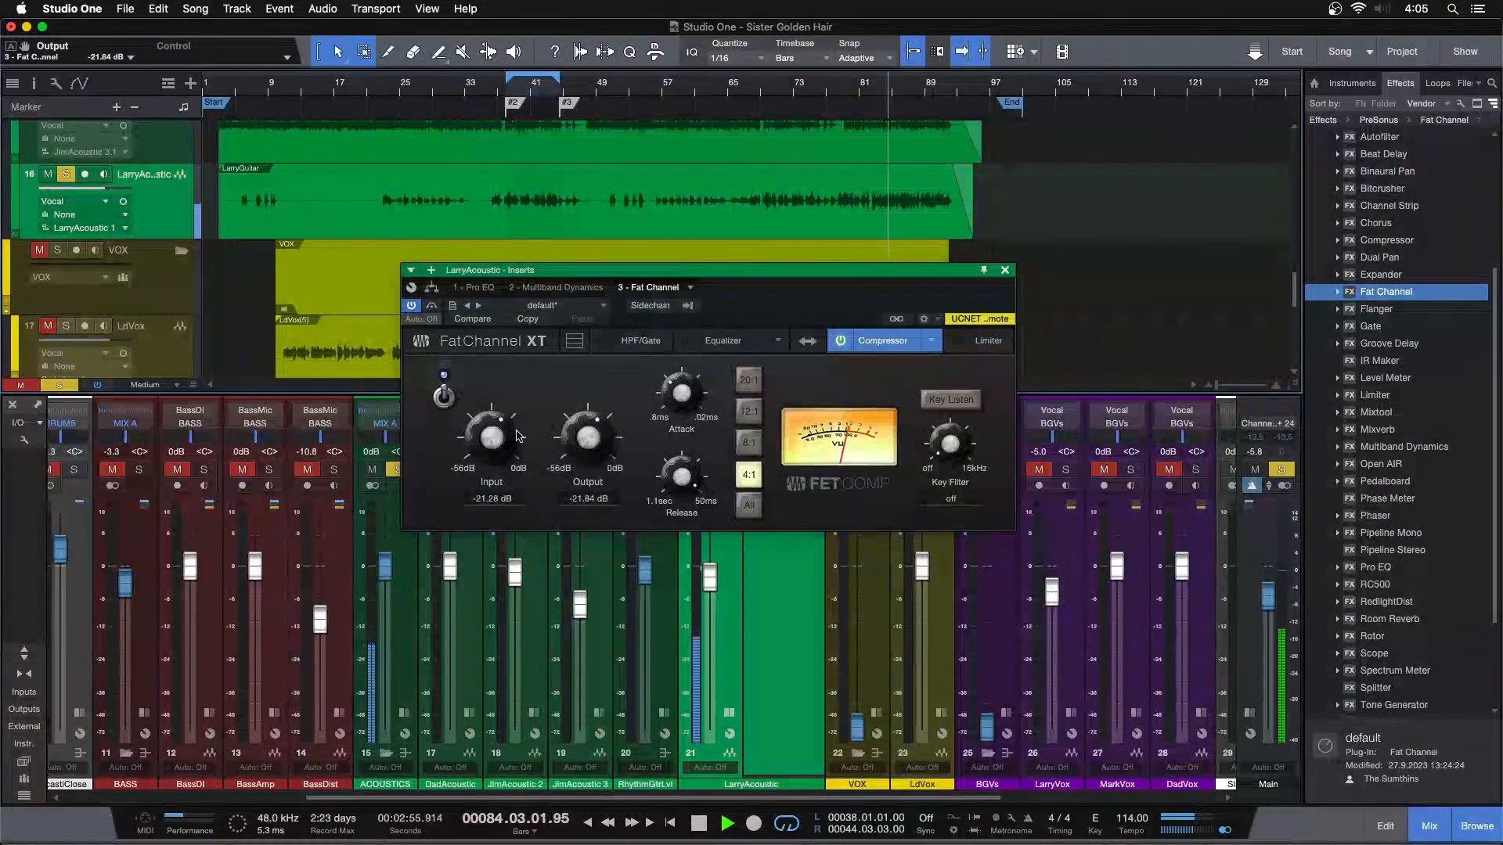
{"action": "scroll", "coordinate": [861, 96], "scroll_direction": "up", "scroll_amount": 5}
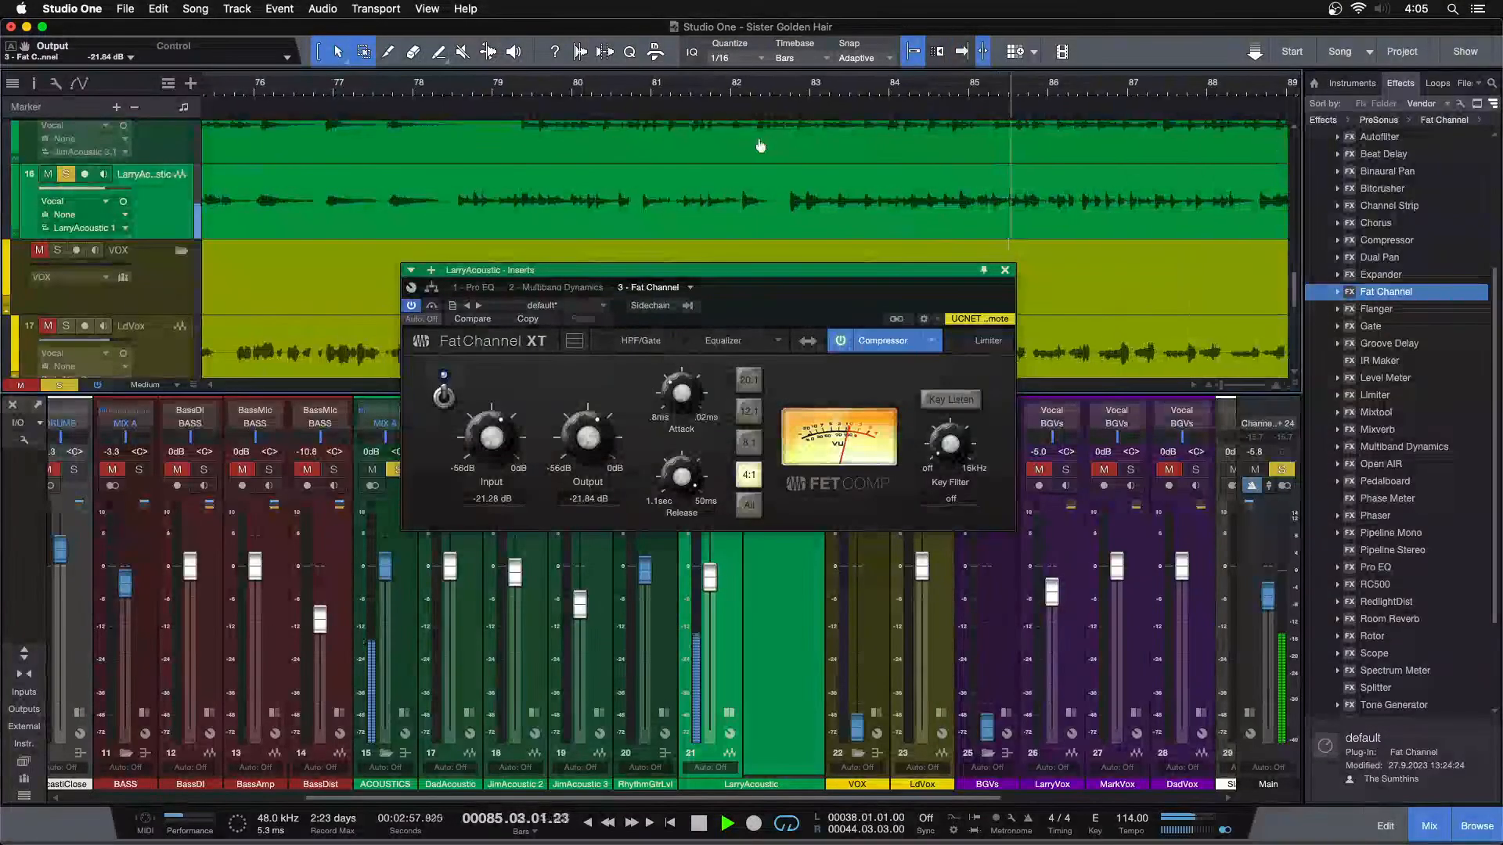
Set the FET compressor's Input to -19.60 dB and Output to -23.52 dB while replaying LarryAcoustic from around bar 82
{"action": "left_click", "coordinate": [730, 92]}
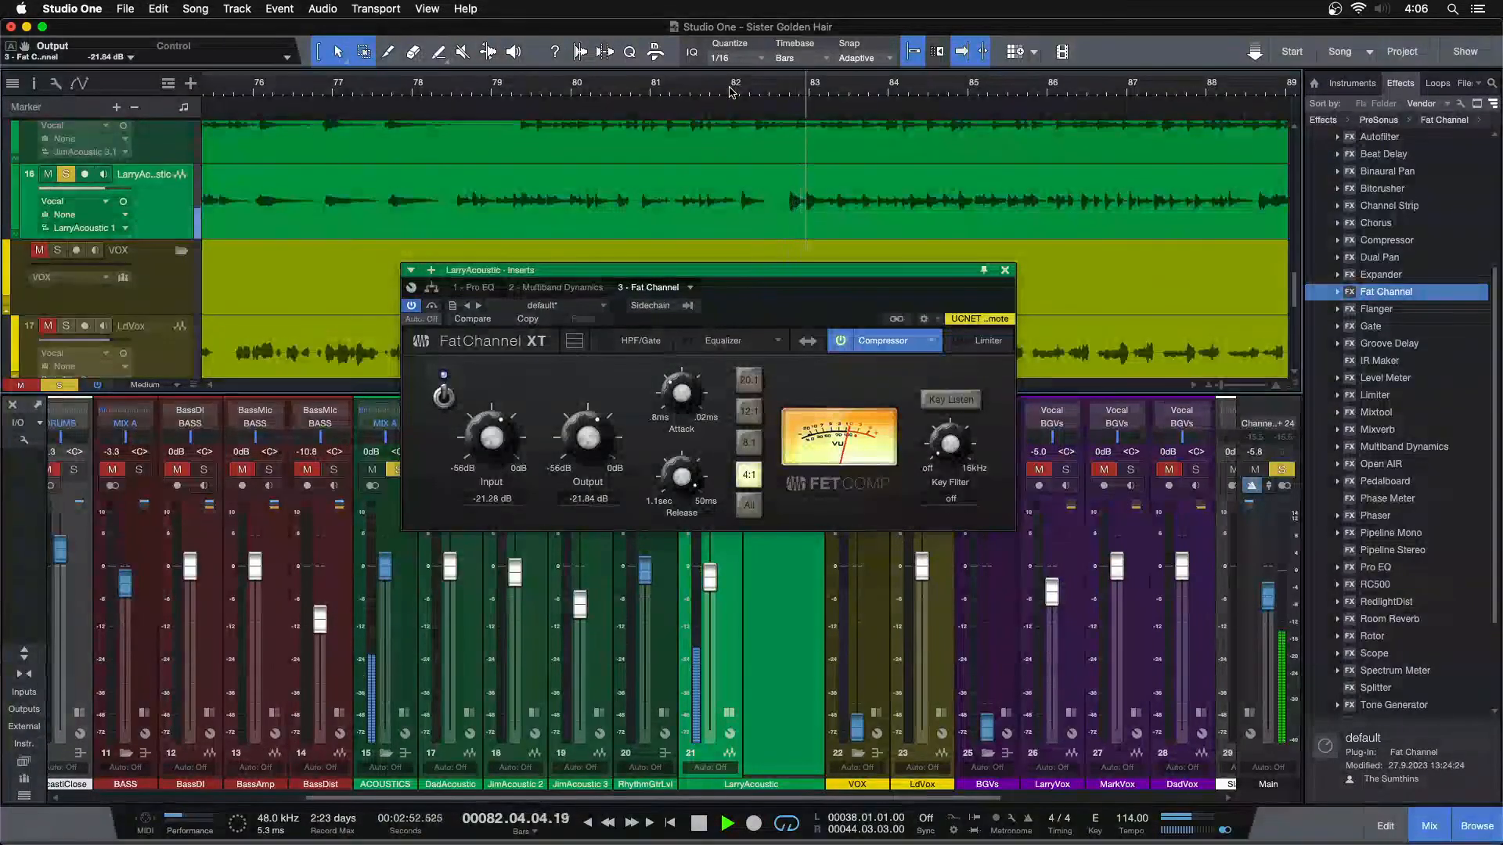
{"action": "scroll", "coordinate": [498, 445], "scroll_direction": "up", "scroll_amount": 2}
{"action": "scroll", "coordinate": [593, 442], "scroll_direction": "down", "scroll_amount": 1}
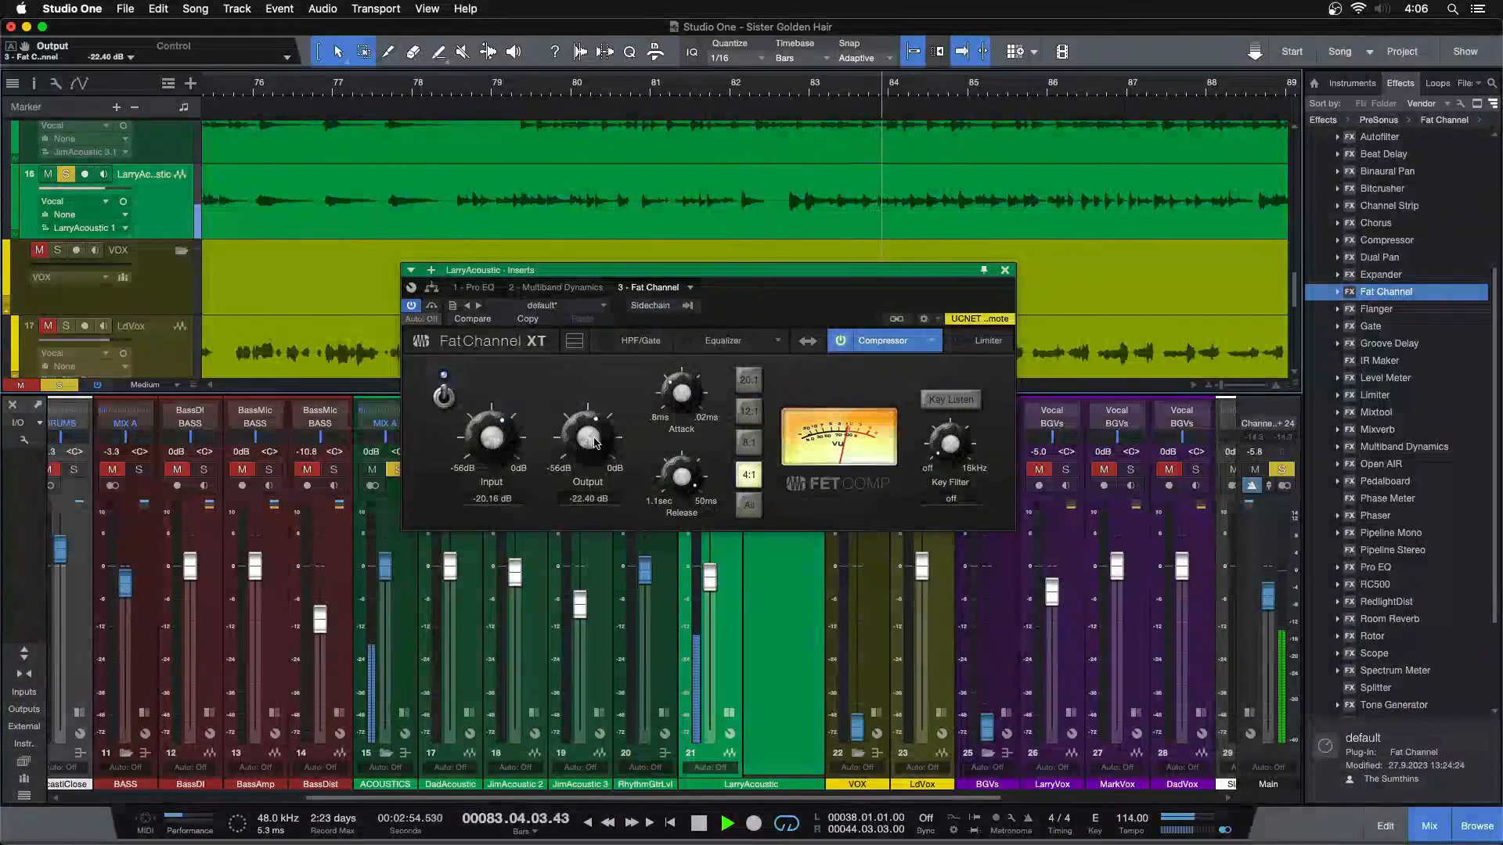
{"action": "left_click", "coordinate": [773, 92]}
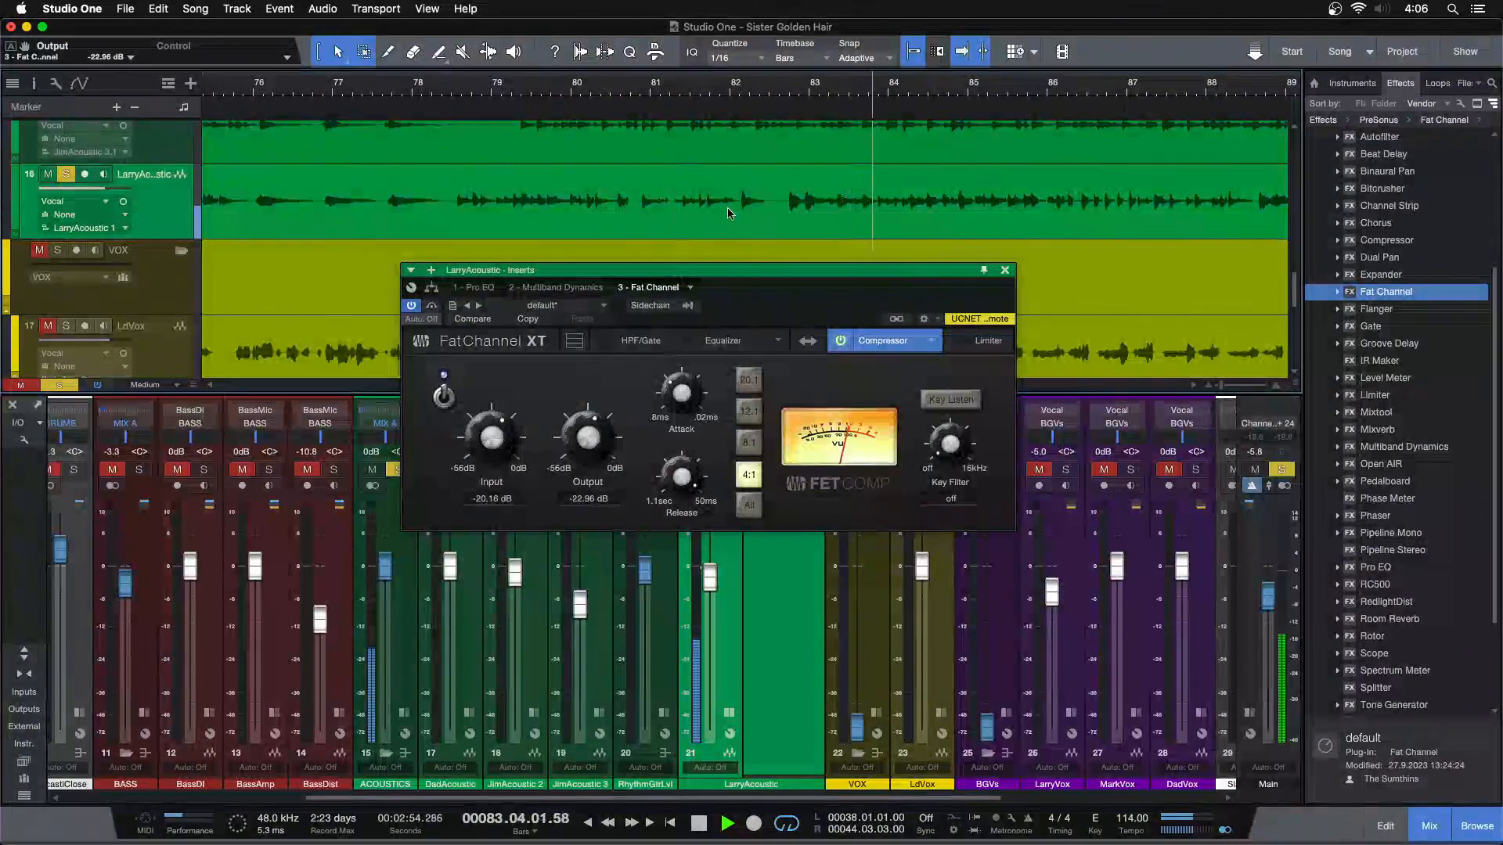
{"action": "scroll", "coordinate": [487, 447], "scroll_direction": "up", "scroll_amount": 1}
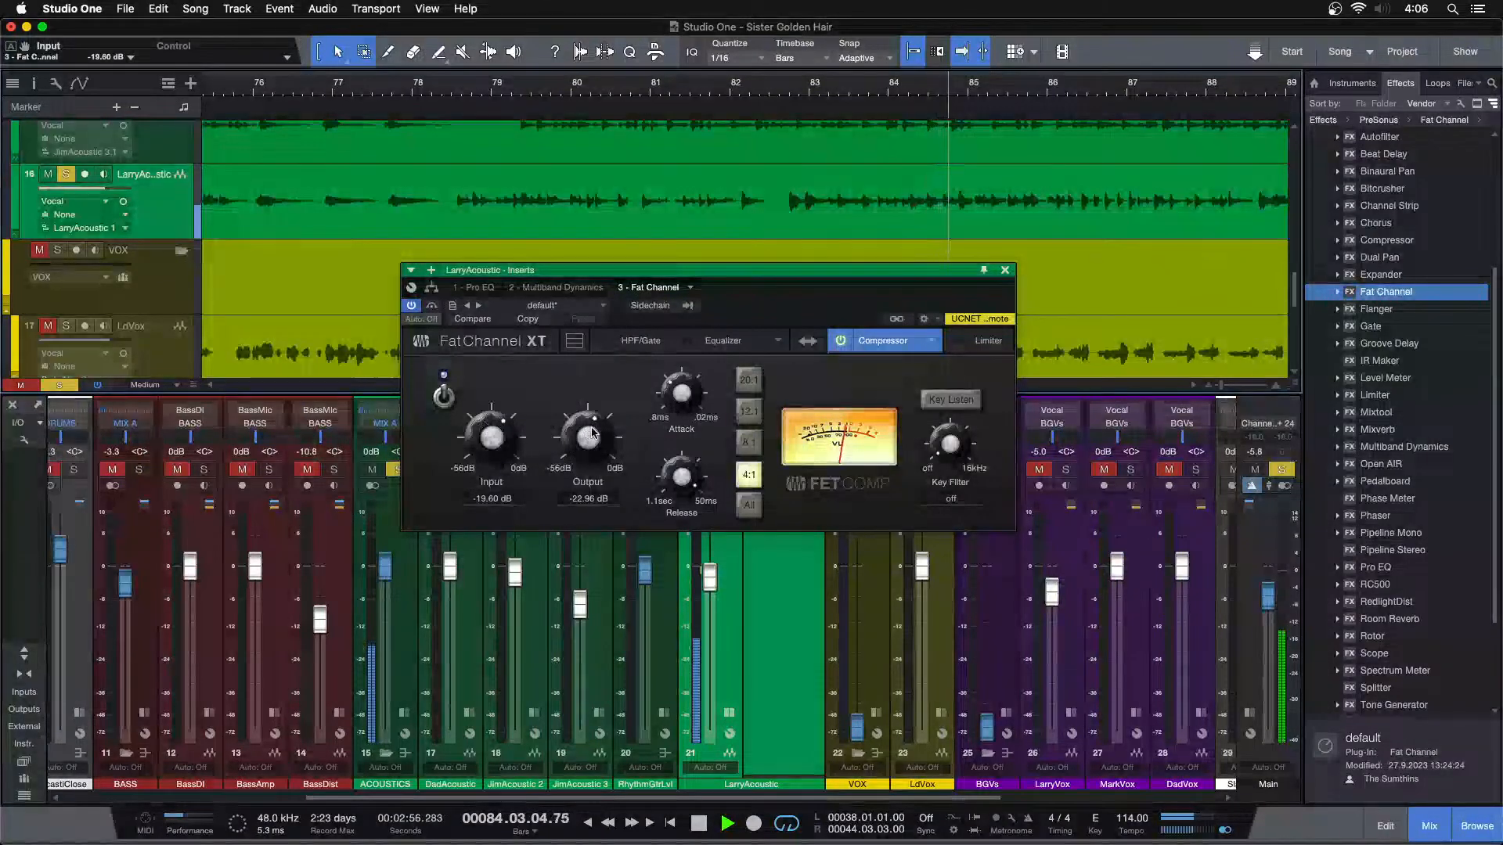
{"action": "key", "text": "space"}
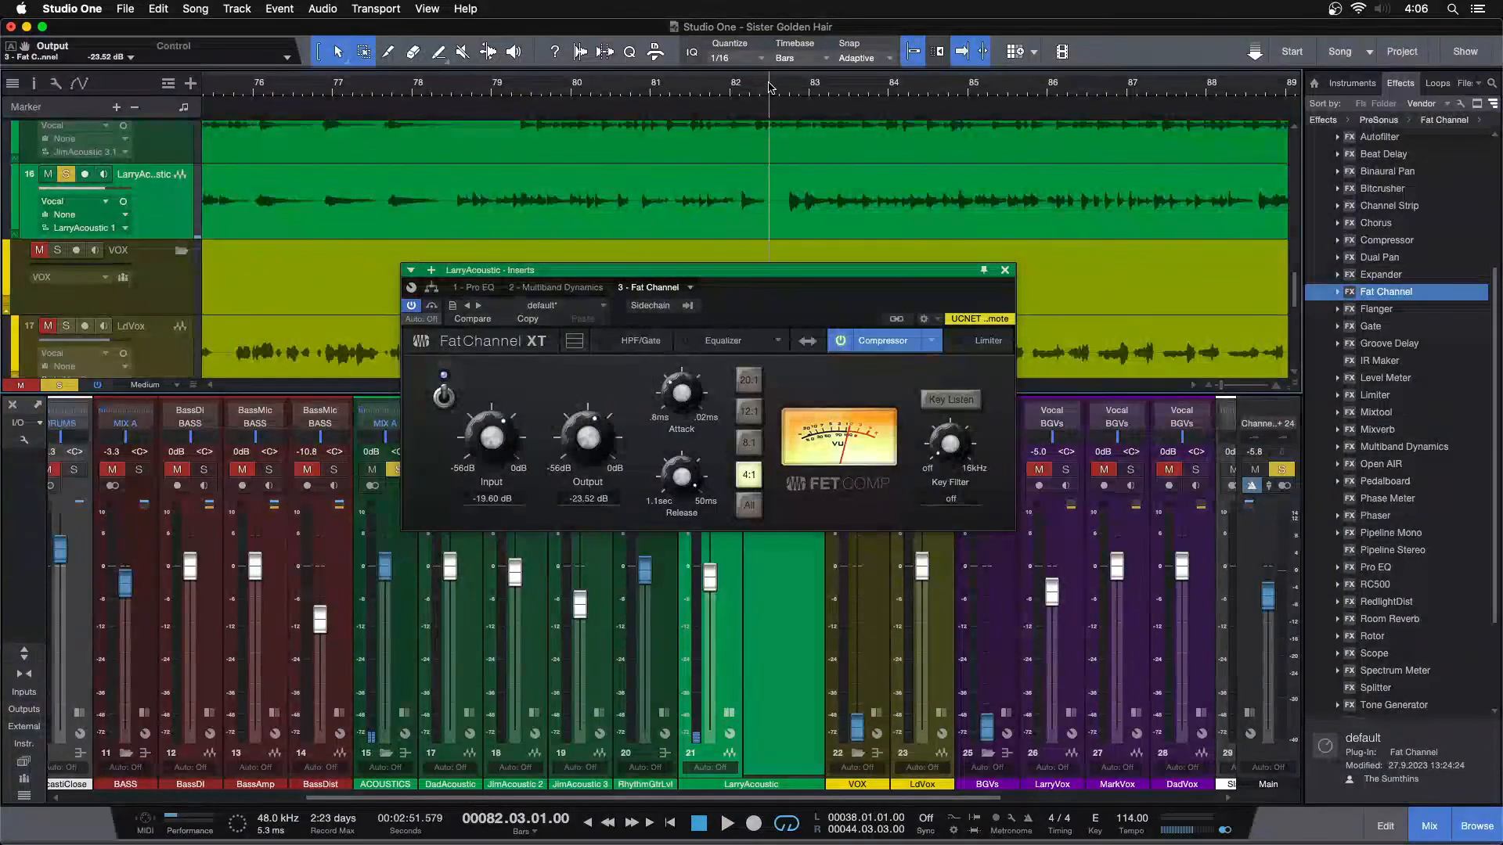
{"action": "key", "text": "space"}
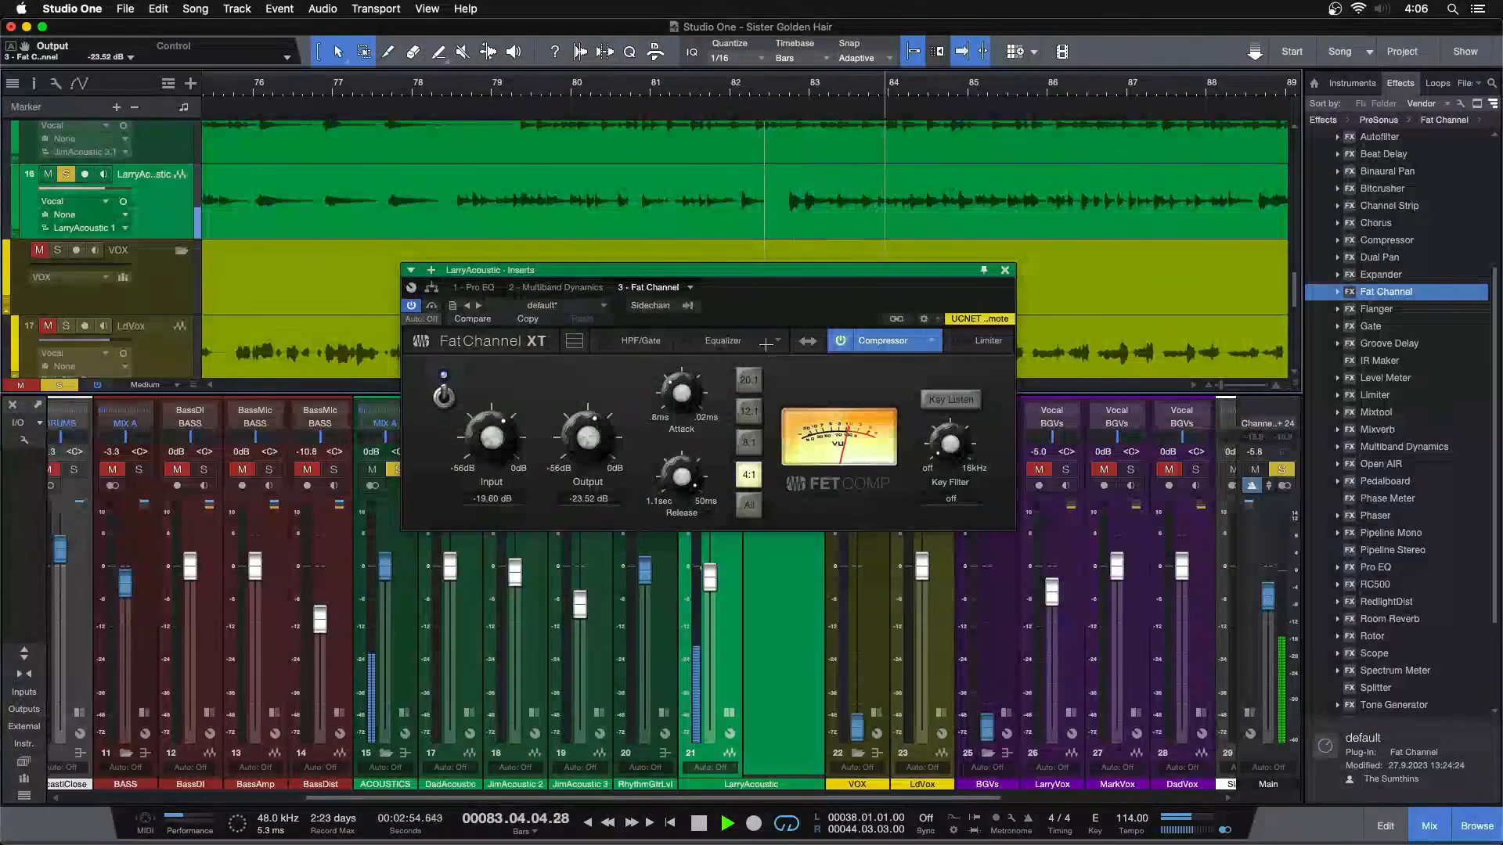
{"action": "left_click_drag", "start_coordinate": [789, 82], "coordinate": [788, 24]}
Enable the Fat Channel equalizer, set its mid frequency to 0.8 kHz, compare it with the Pro EQ and close the inserts
{"action": "left_click", "coordinate": [722, 341]}
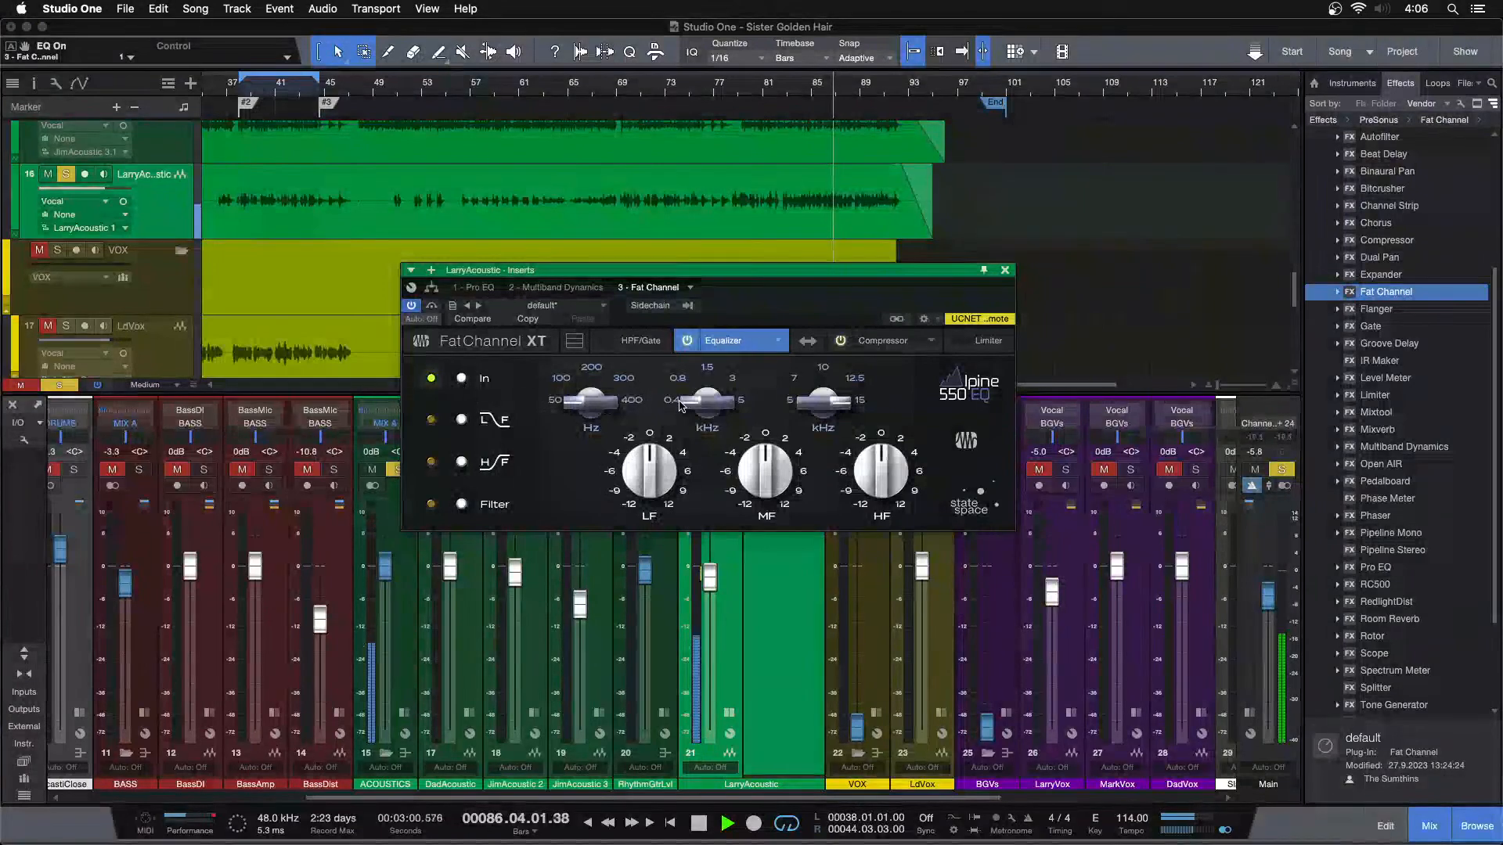
{"action": "left_click_drag", "start_coordinate": [706, 401], "coordinate": [692, 405]}
{"action": "left_click", "coordinate": [476, 287]}
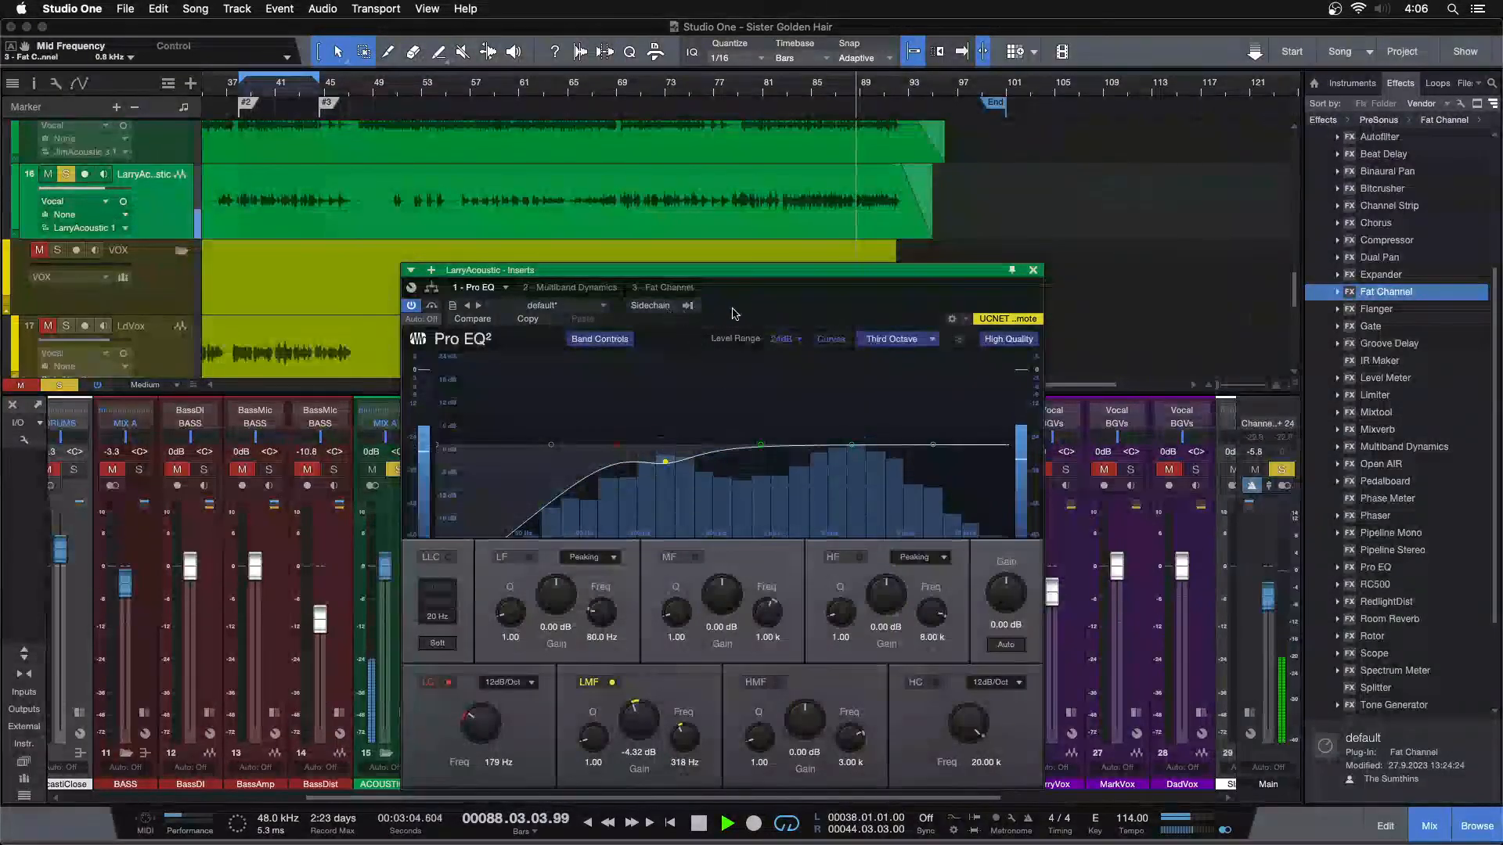
{"action": "left_click", "coordinate": [663, 287]}
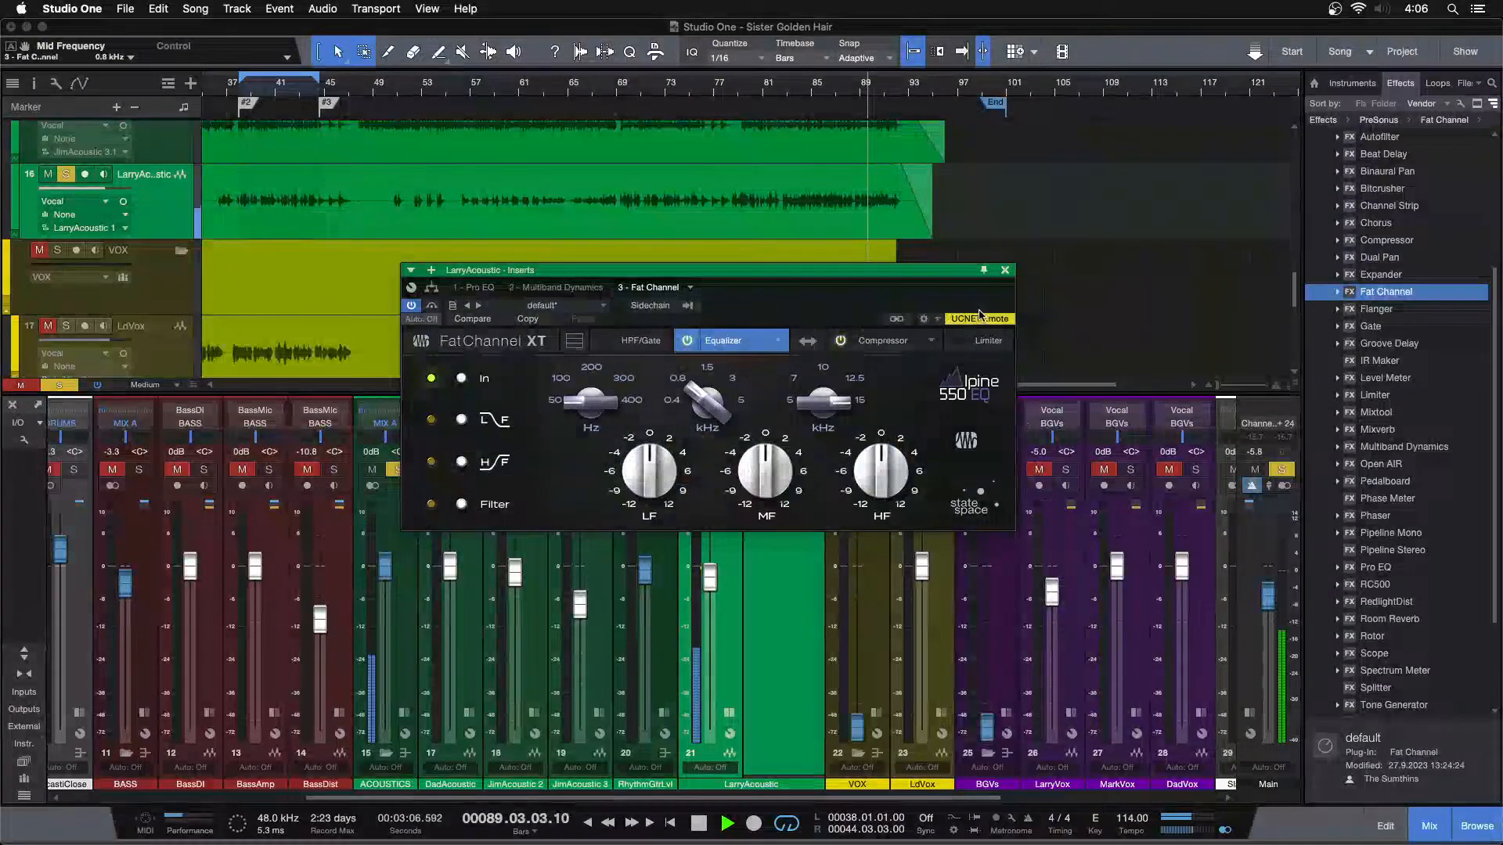
{"action": "left_click", "coordinate": [882, 340]}
{"action": "left_click", "coordinate": [1006, 271]}
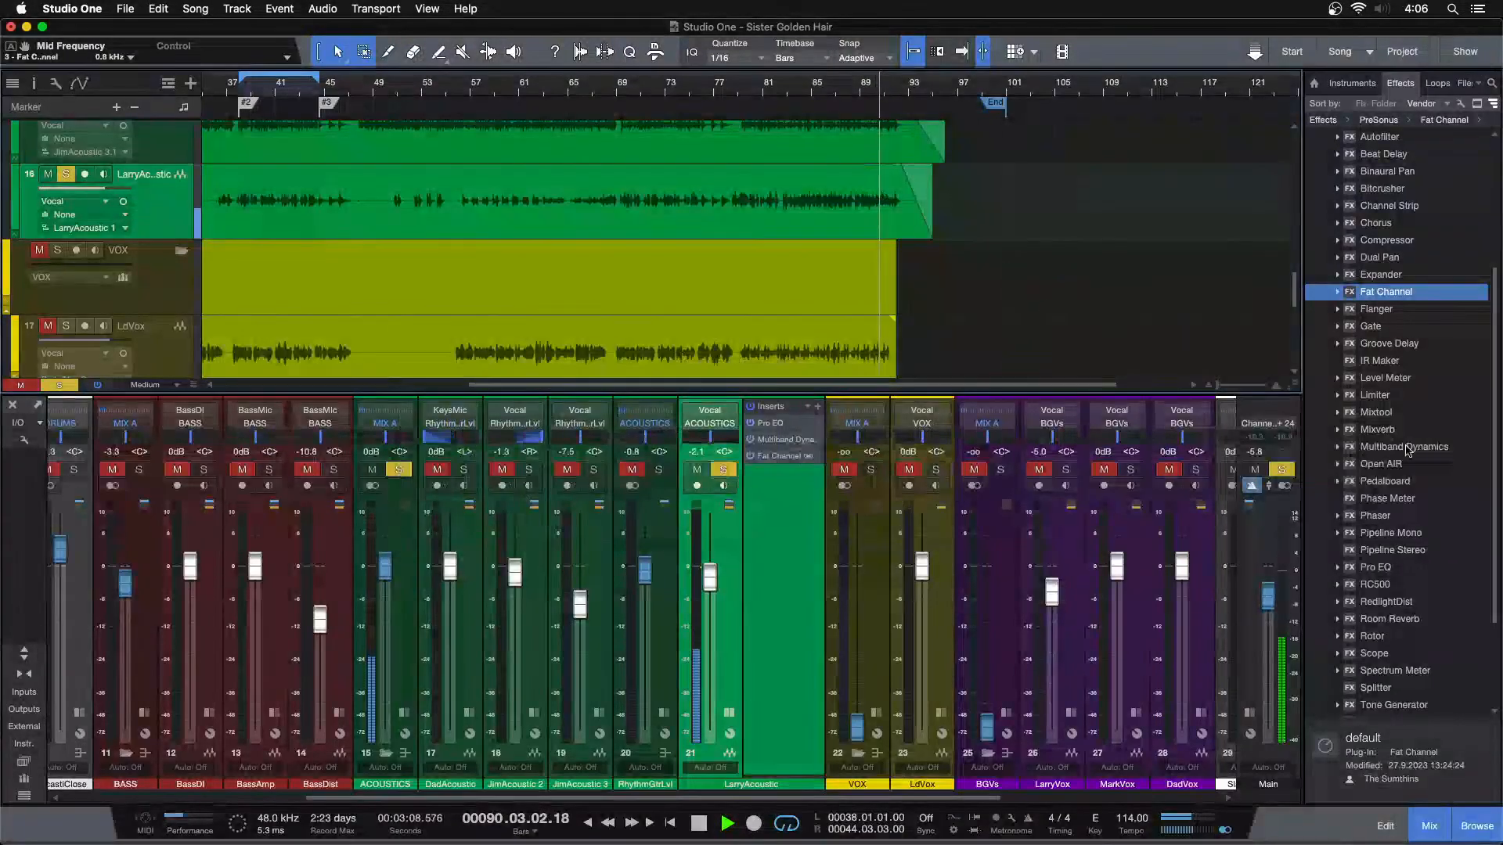
Insert a second Pro EQ ahead of Fat Channel on LarryAcoustic and boost its MF band 4.80 dB at 1.00 kHz
{"action": "left_click_drag", "start_coordinate": [1382, 571], "coordinate": [787, 454]}
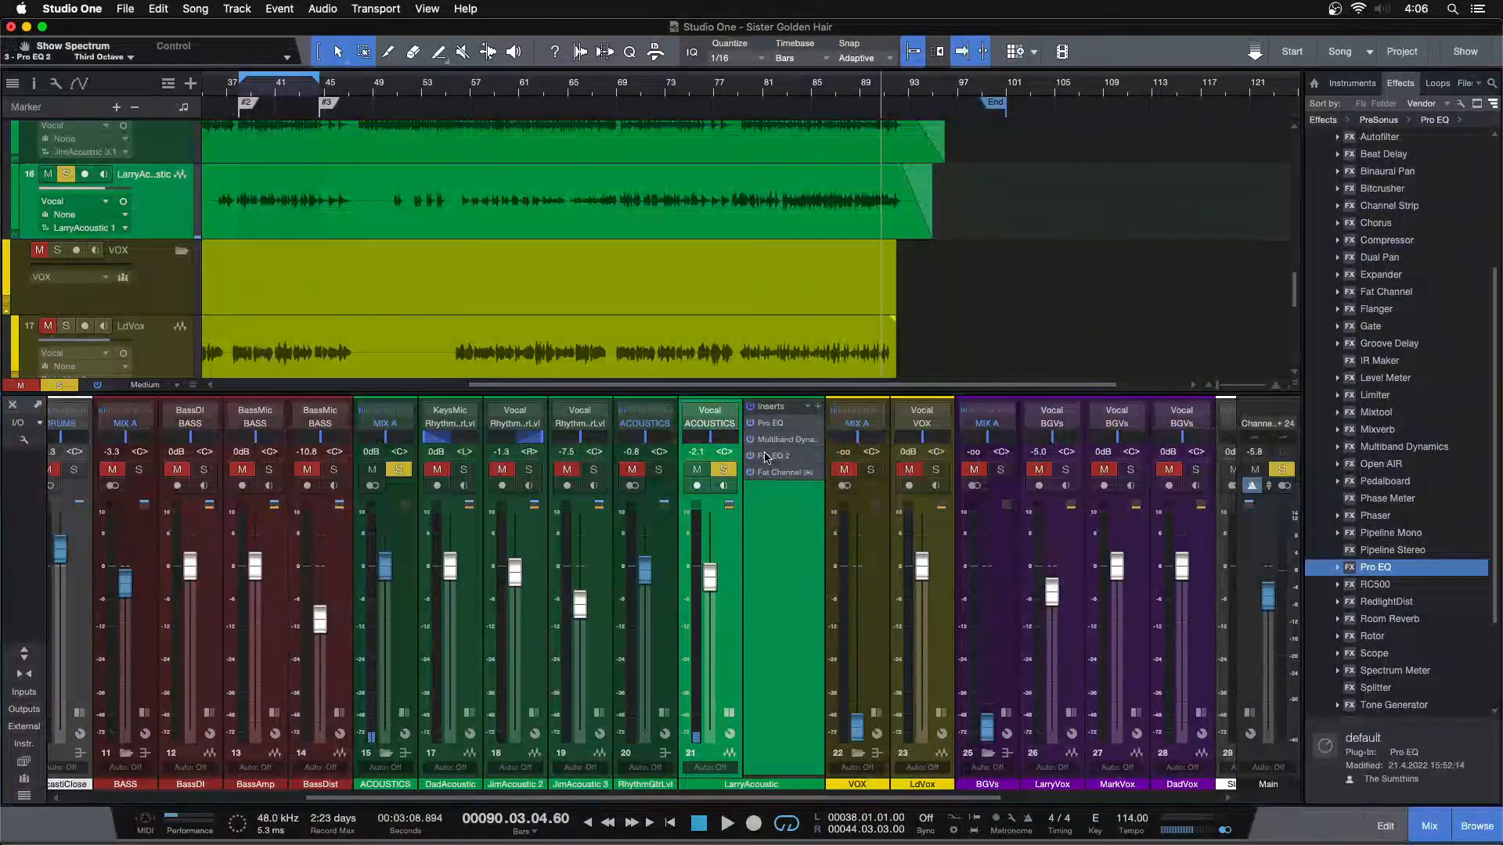
{"action": "key", "text": "space"}
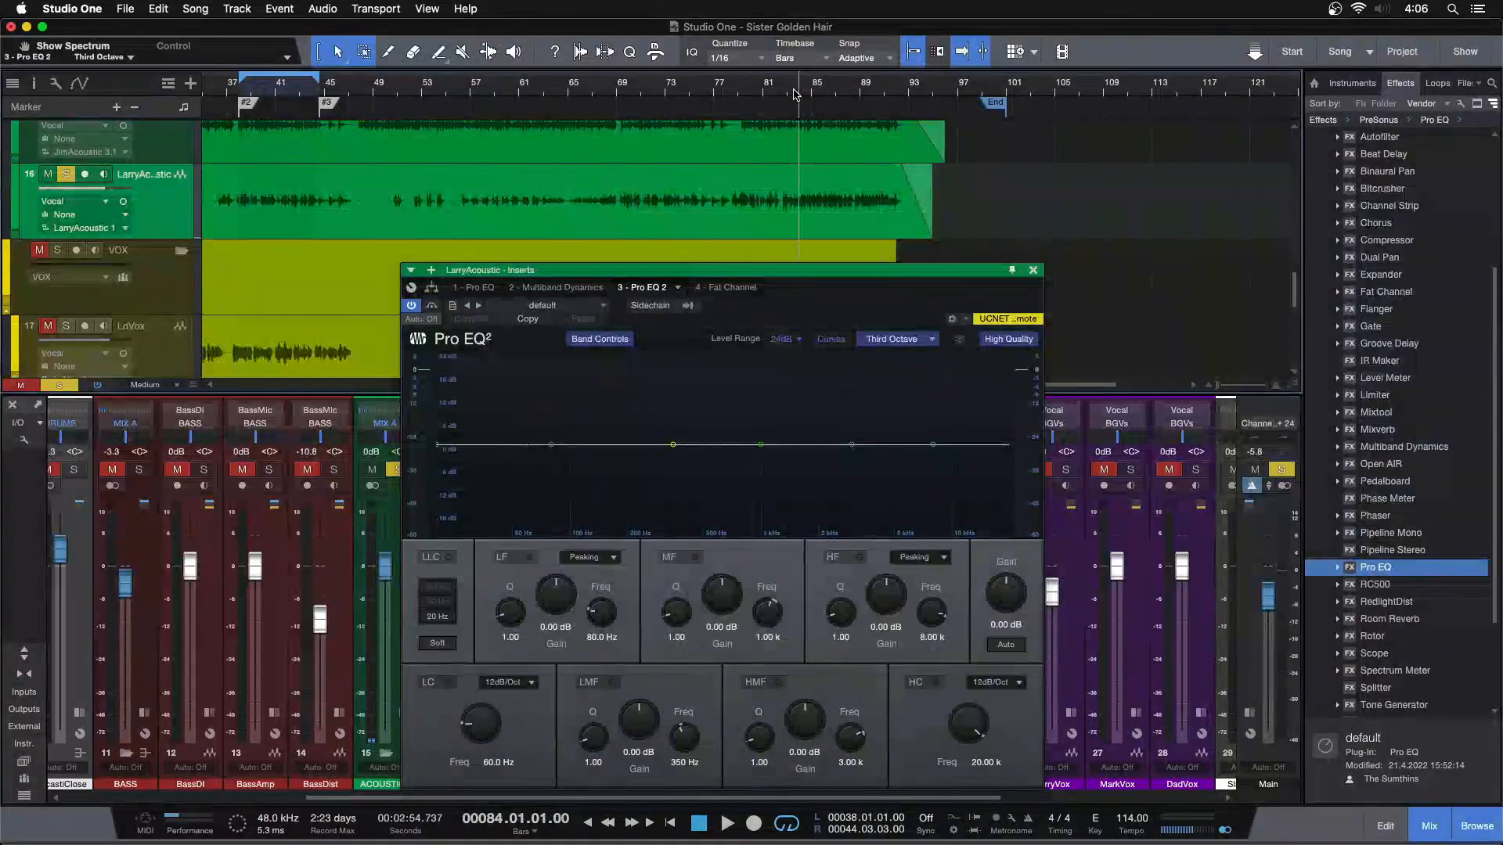
{"action": "left_click_drag", "start_coordinate": [760, 444], "coordinate": [762, 425]}
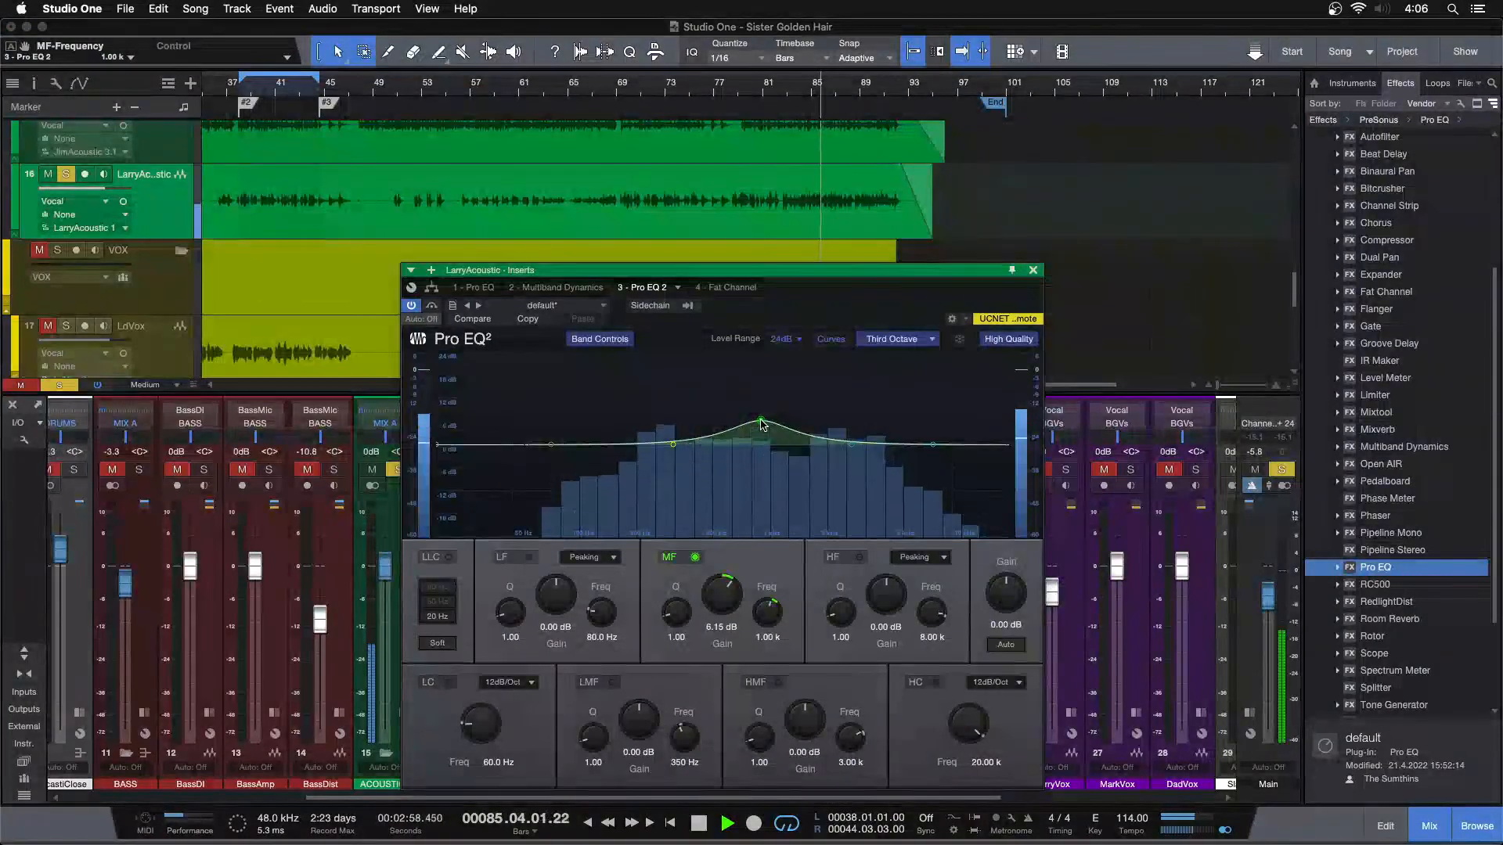
{"action": "left_click_drag", "start_coordinate": [727, 595], "coordinate": [726, 595]}
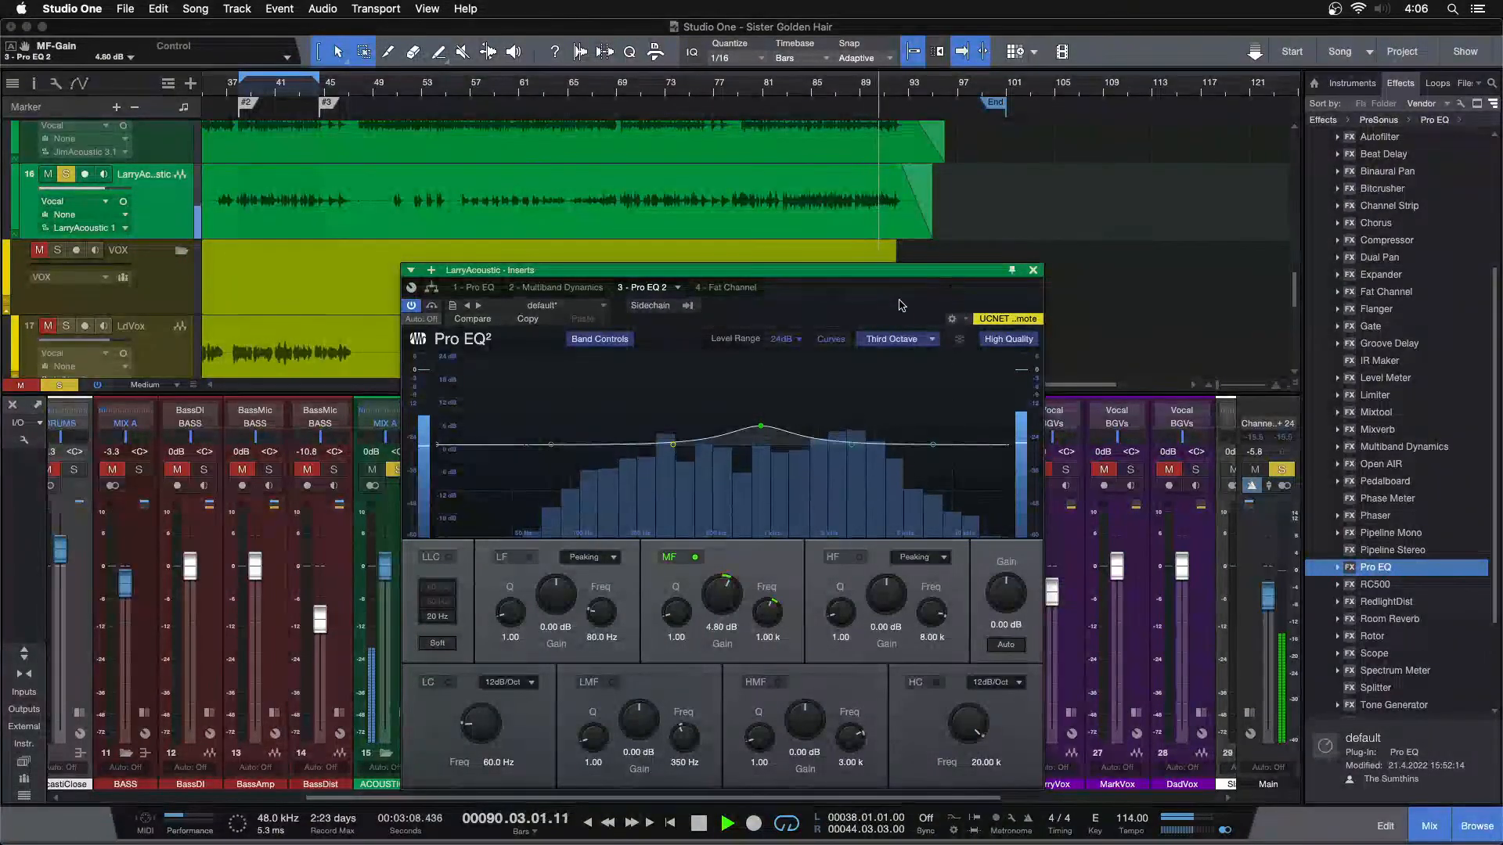
Raise the second Pro EQ's MF gain to 5.28 dB, set the first Pro EQ's LMF gain to -4.80 dB and replay the passage
{"action": "left_click", "coordinate": [789, 91]}
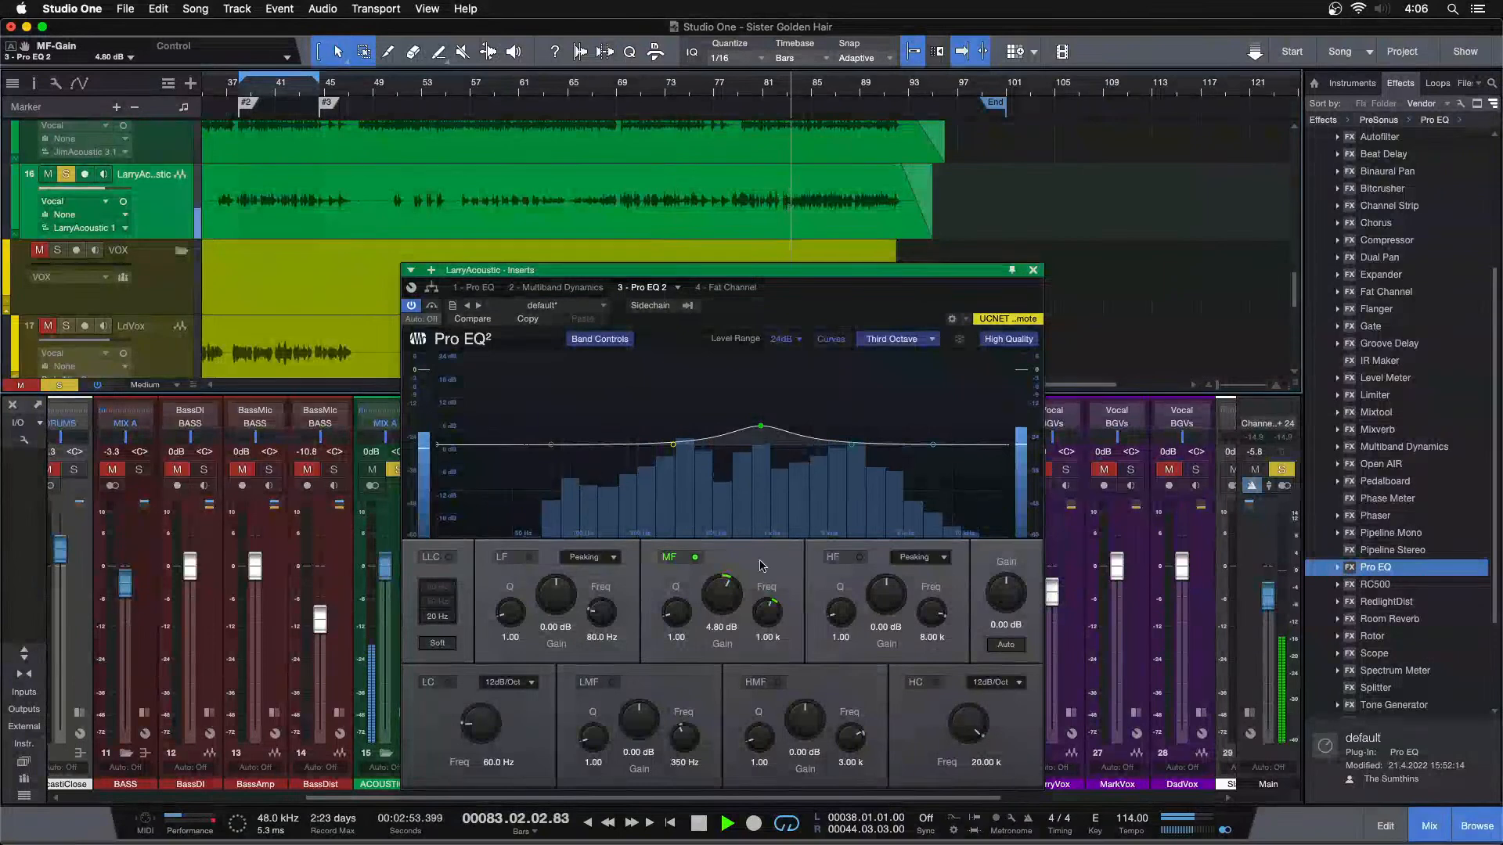
{"action": "scroll", "coordinate": [721, 608], "scroll_direction": "up", "scroll_amount": 1}
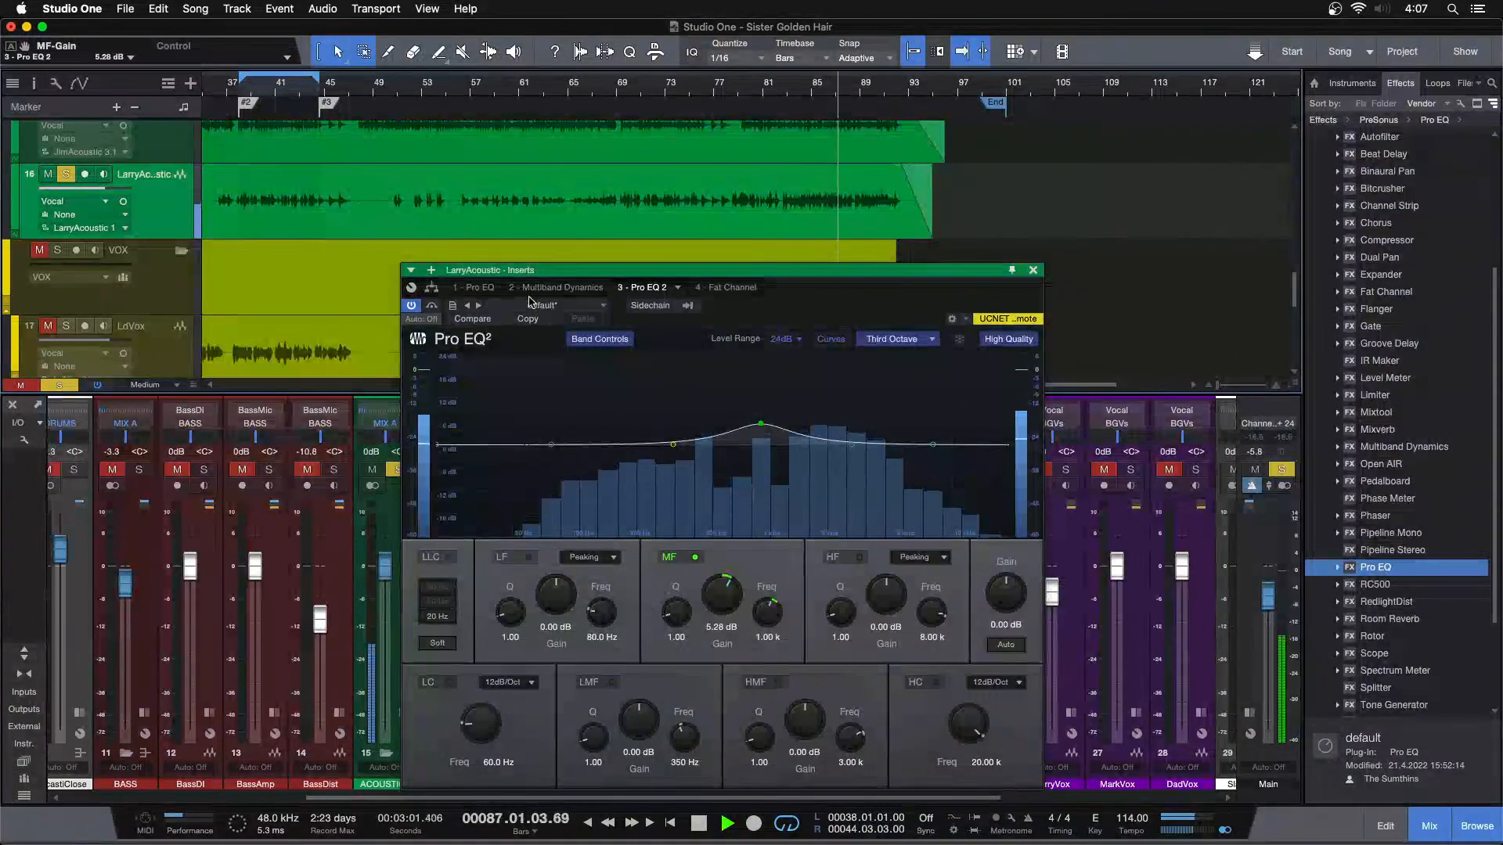
{"action": "left_click", "coordinate": [475, 288]}
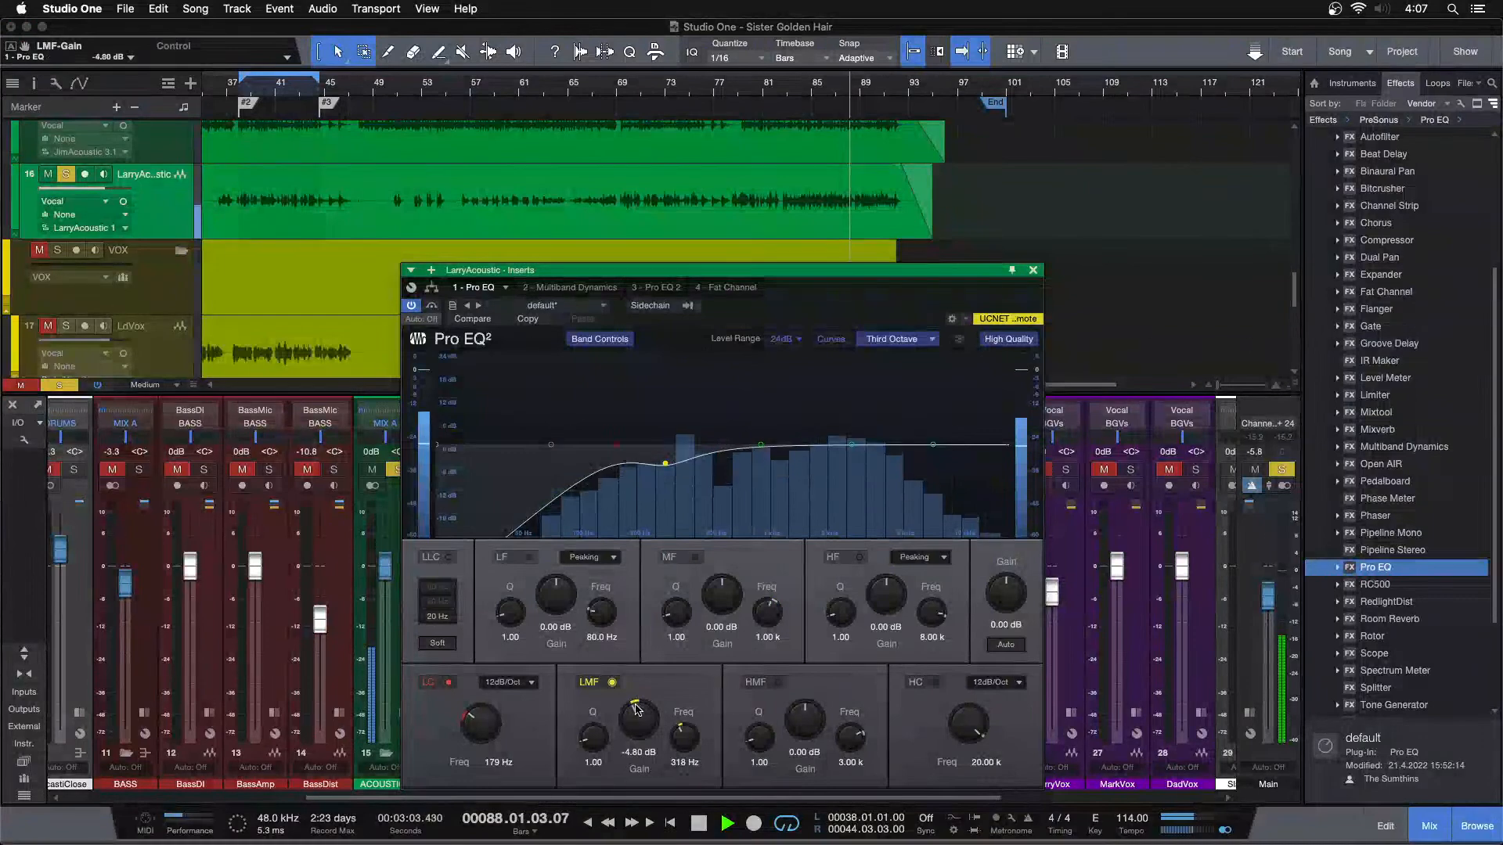
{"action": "left_click", "coordinate": [783, 110]}
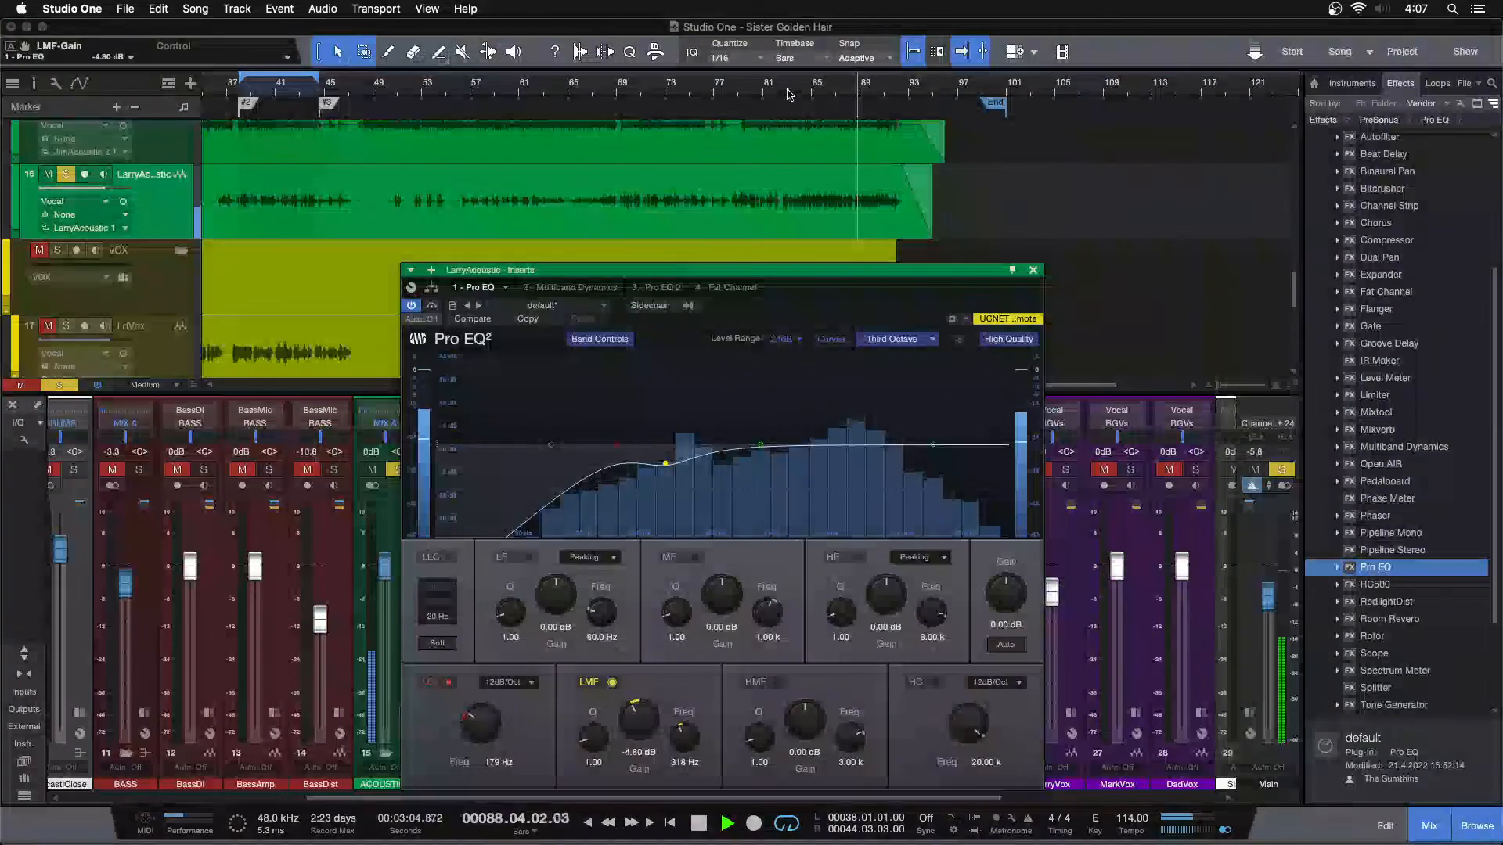
{"action": "left_click", "coordinate": [673, 288]}
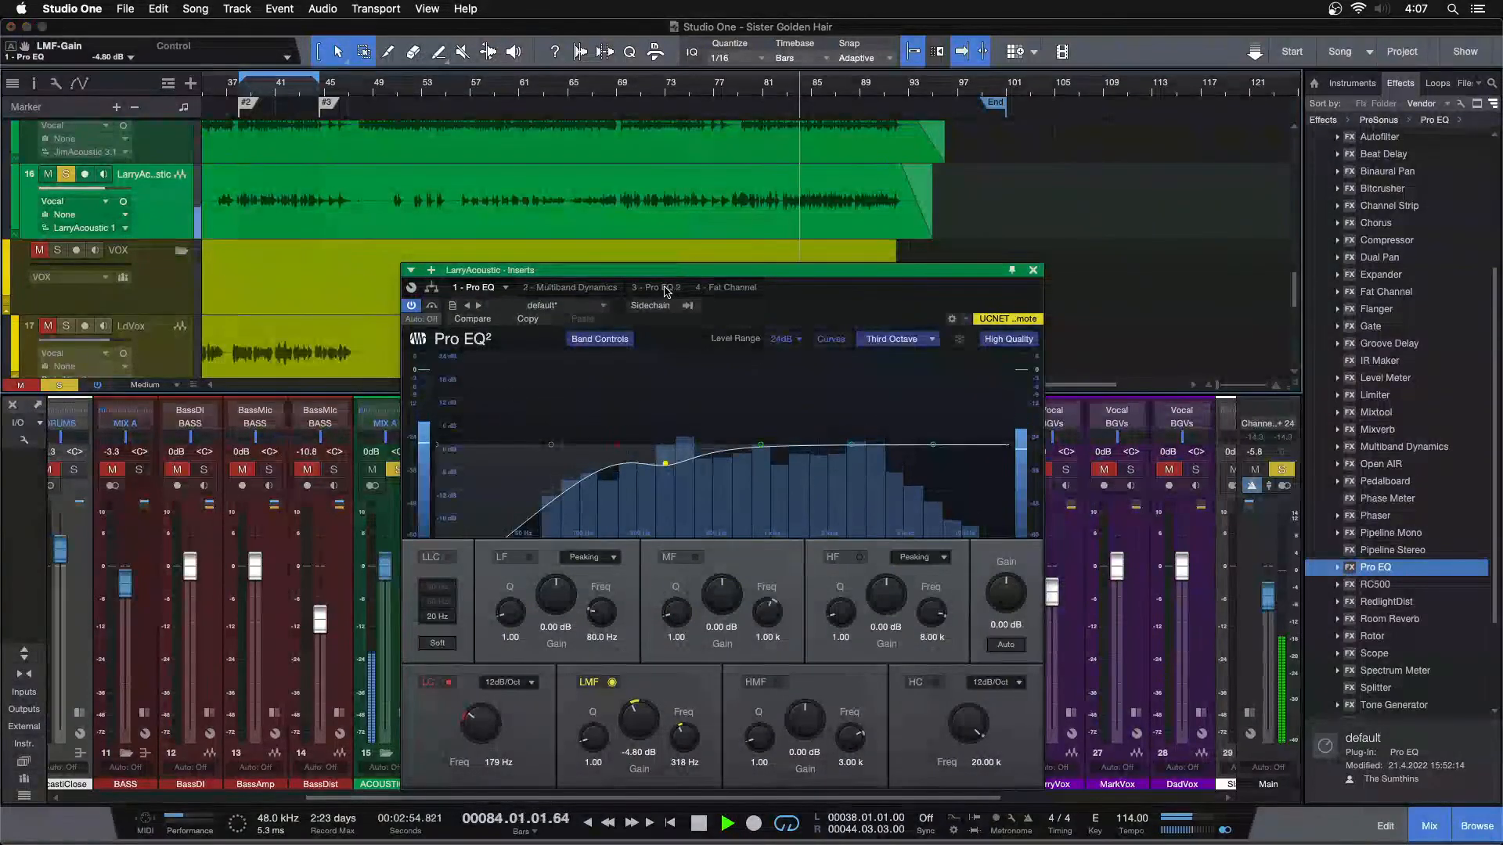
{"action": "left_click", "coordinate": [729, 288]}
{"action": "left_click", "coordinate": [646, 288]}
{"action": "mouse_move", "coordinate": [932, 445]}
{"action": "left_mouse_down"}
{"action": "mouse_move", "coordinate": [866, 389]}
{"action": "mouse_move", "coordinate": [936, 419]}
{"action": "left_mouse_up"}
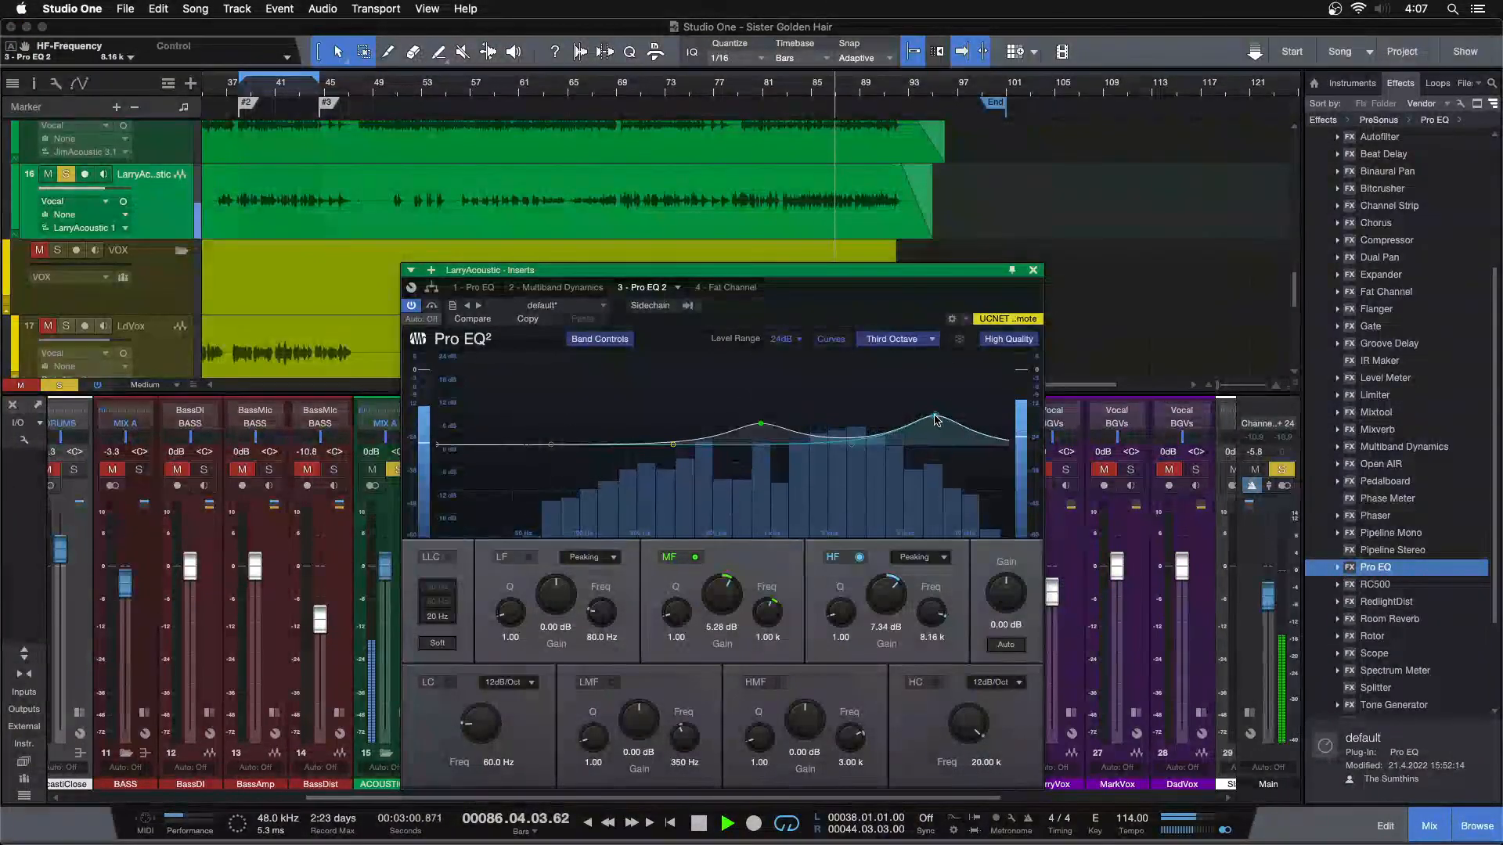
{"action": "double_click", "coordinate": [935, 420]}
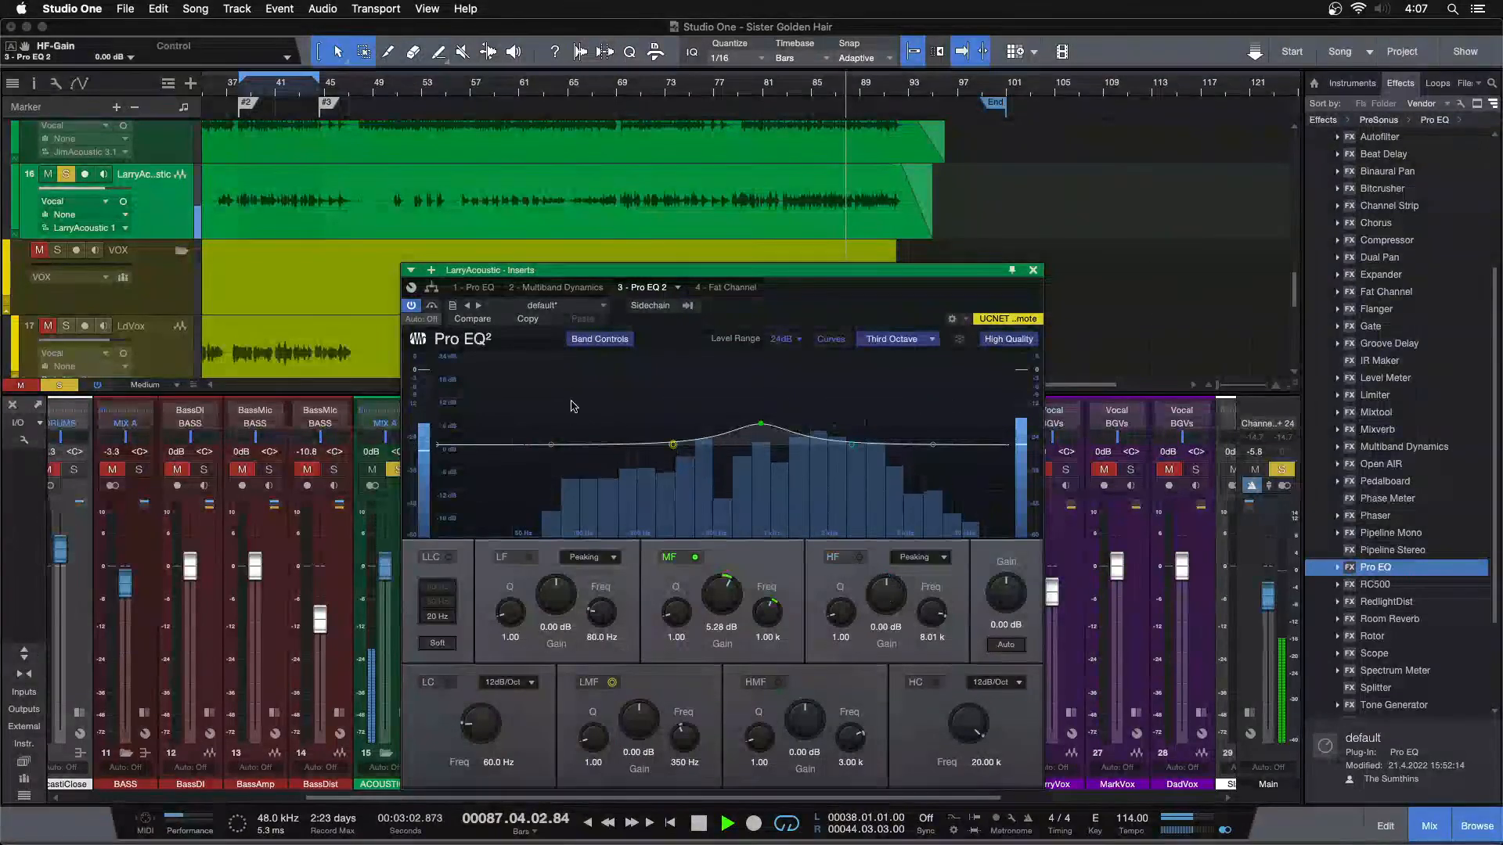
Boost the first Pro EQ's HF band 3.84 dB at 8.08 kHz while replaying LarryAcoustic from bar 83
{"action": "left_click", "coordinate": [479, 290]}
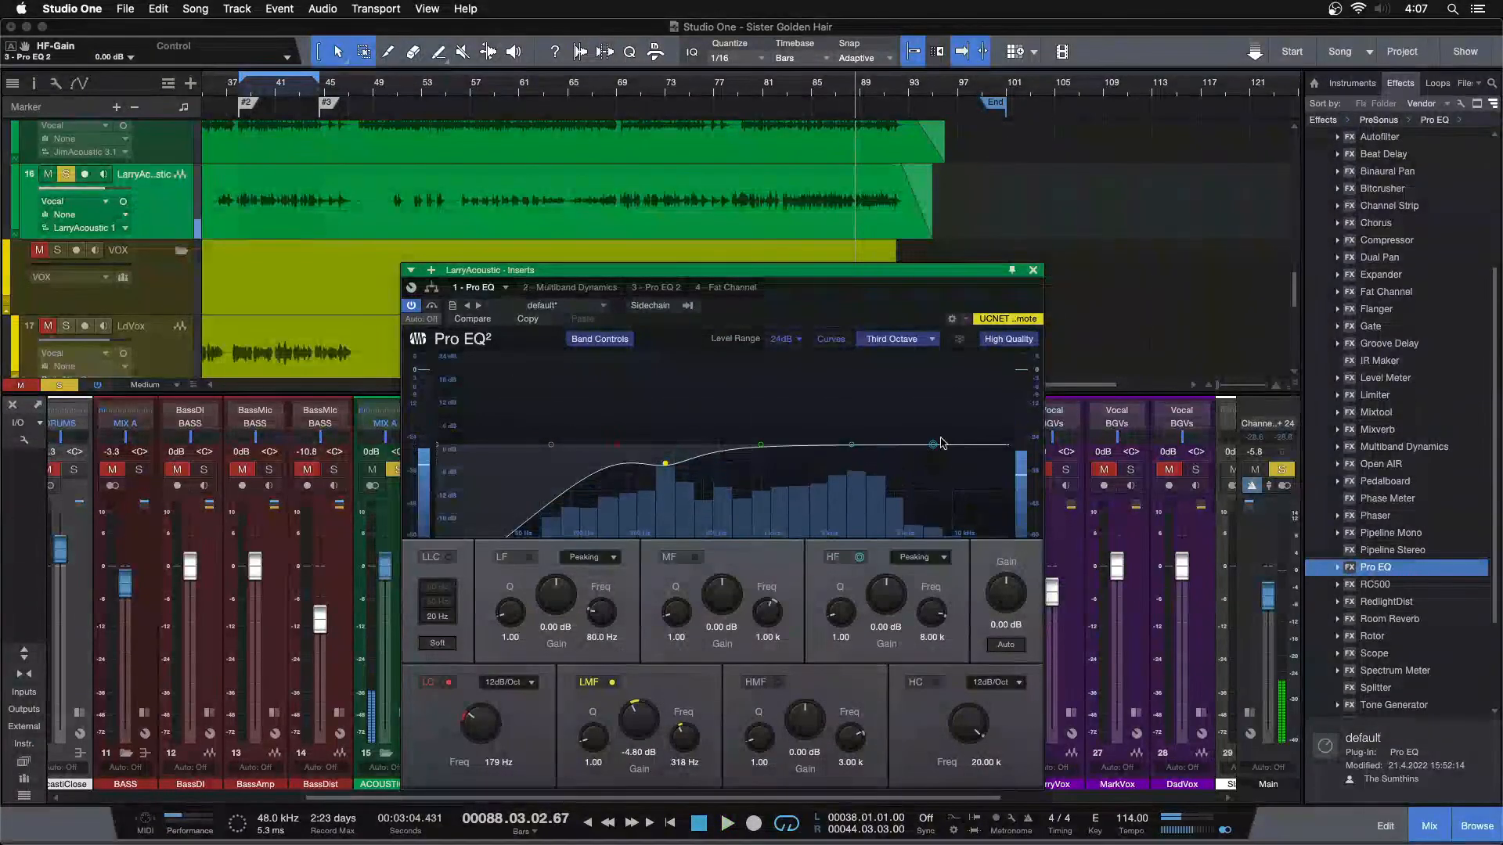
{"action": "left_click", "coordinate": [786, 109]}
{"action": "key", "text": "space"}
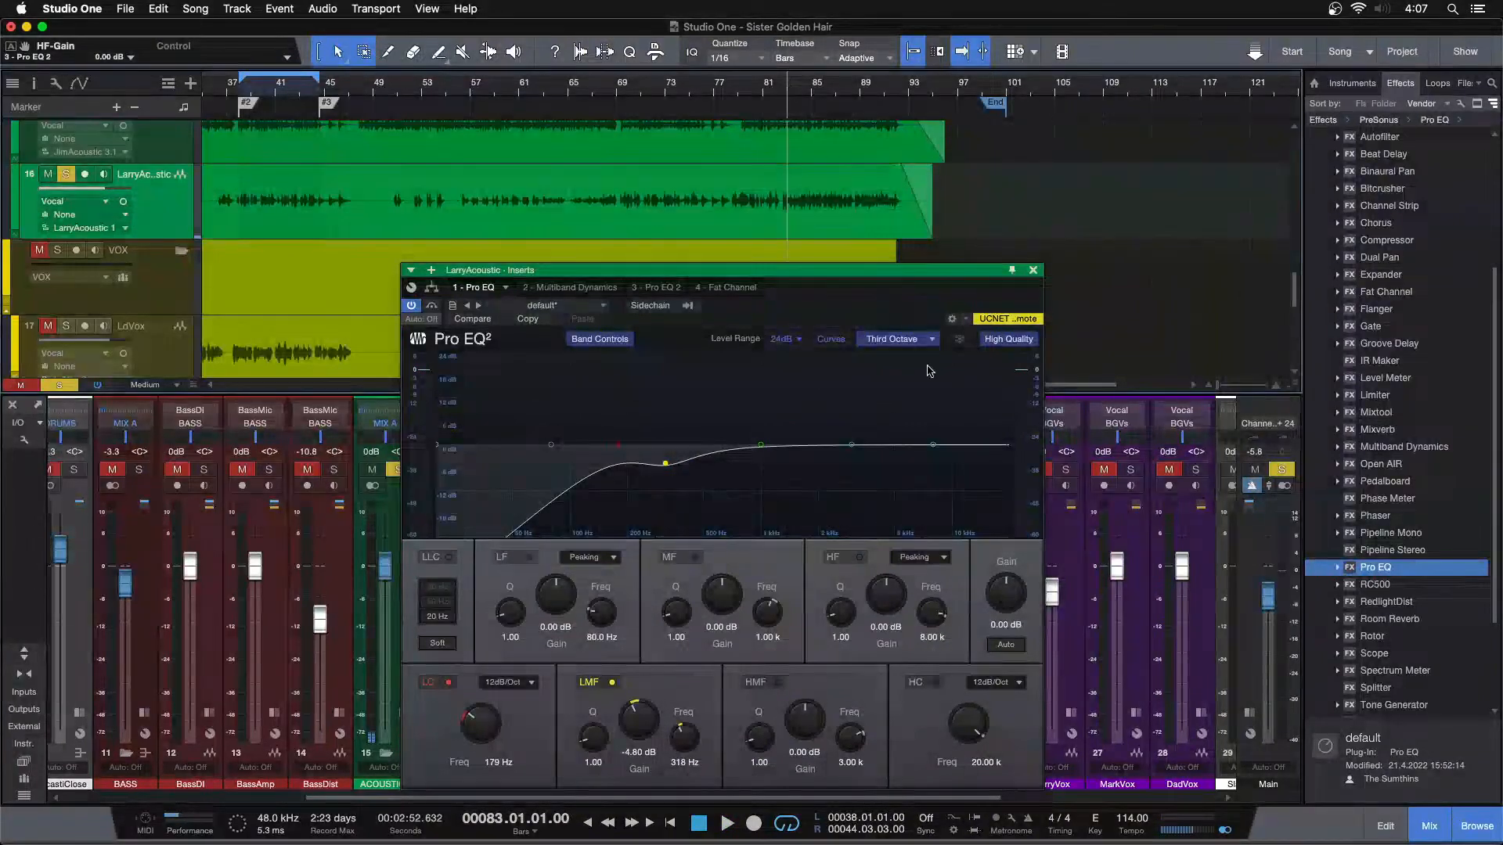
{"action": "left_click_drag", "start_coordinate": [852, 445], "coordinate": [930, 404]}
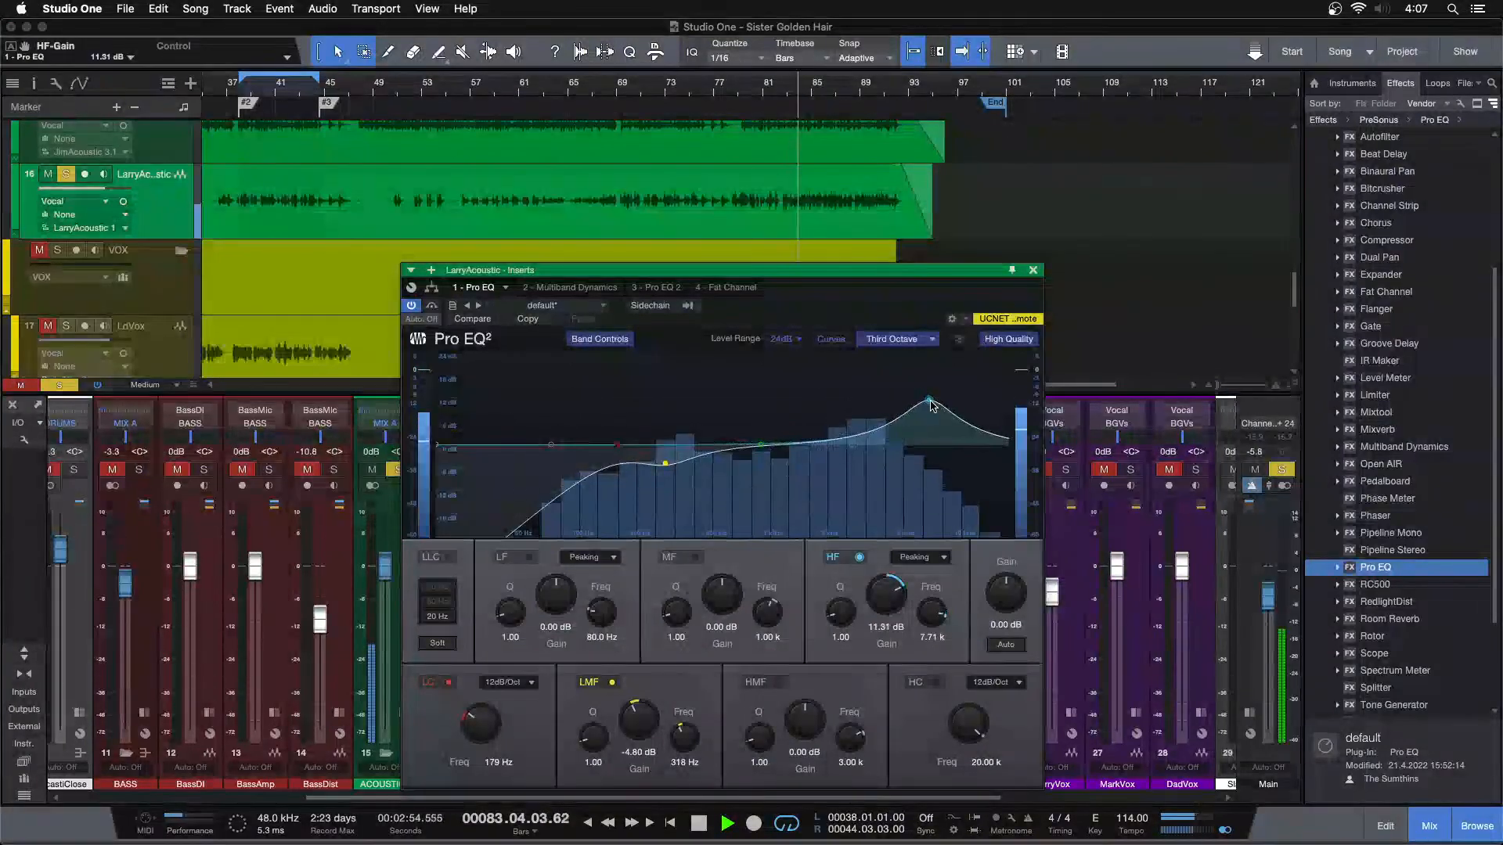
{"action": "double_click", "coordinate": [884, 589]}
{"action": "scroll", "coordinate": [885, 589], "scroll_direction": "up", "scroll_amount": 5}
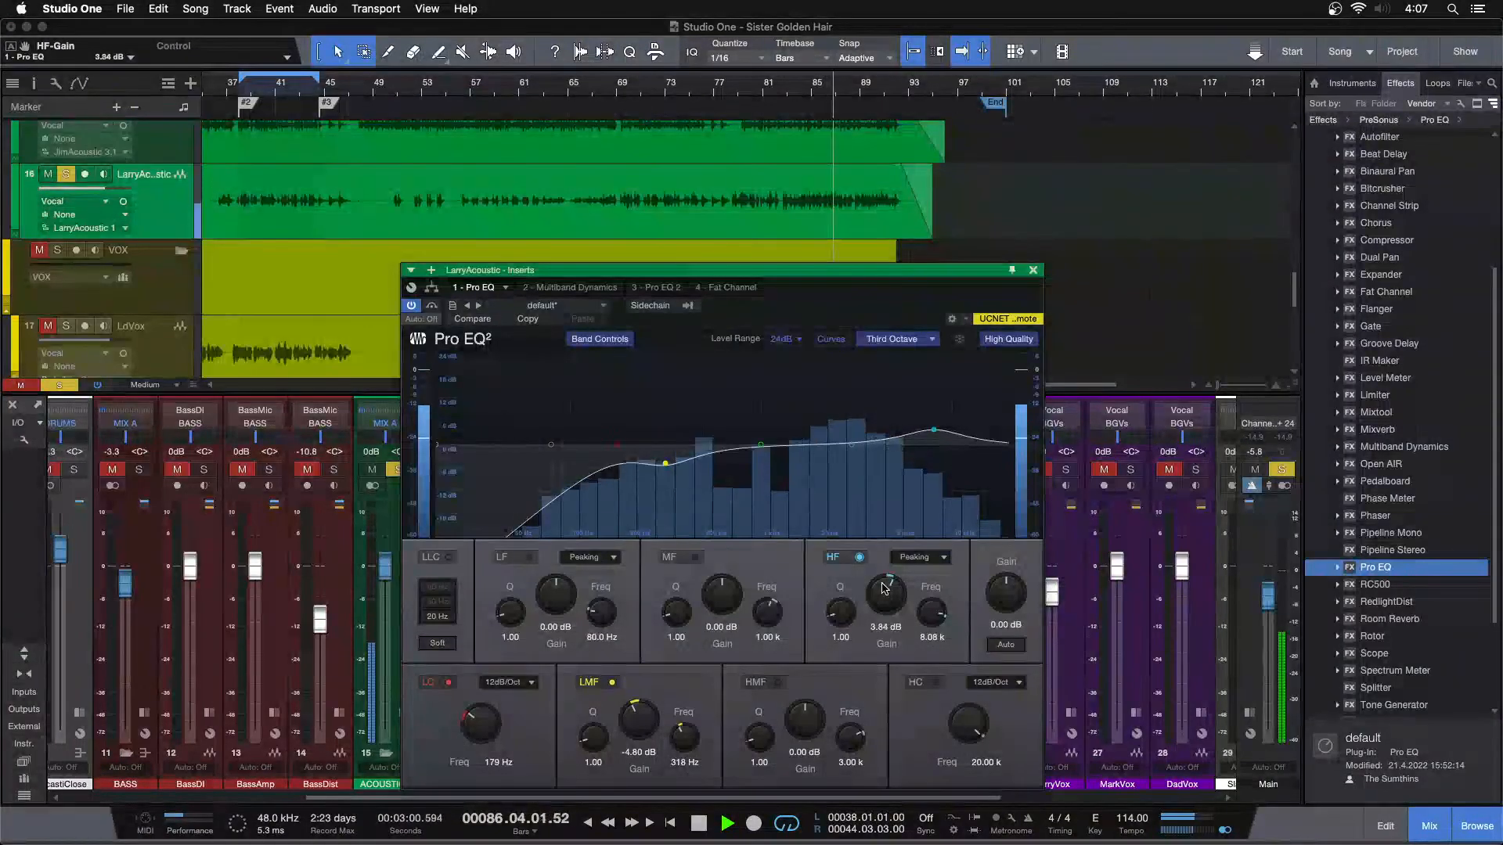
{"action": "scroll", "coordinate": [884, 588], "scroll_direction": "down", "scroll_amount": 1}
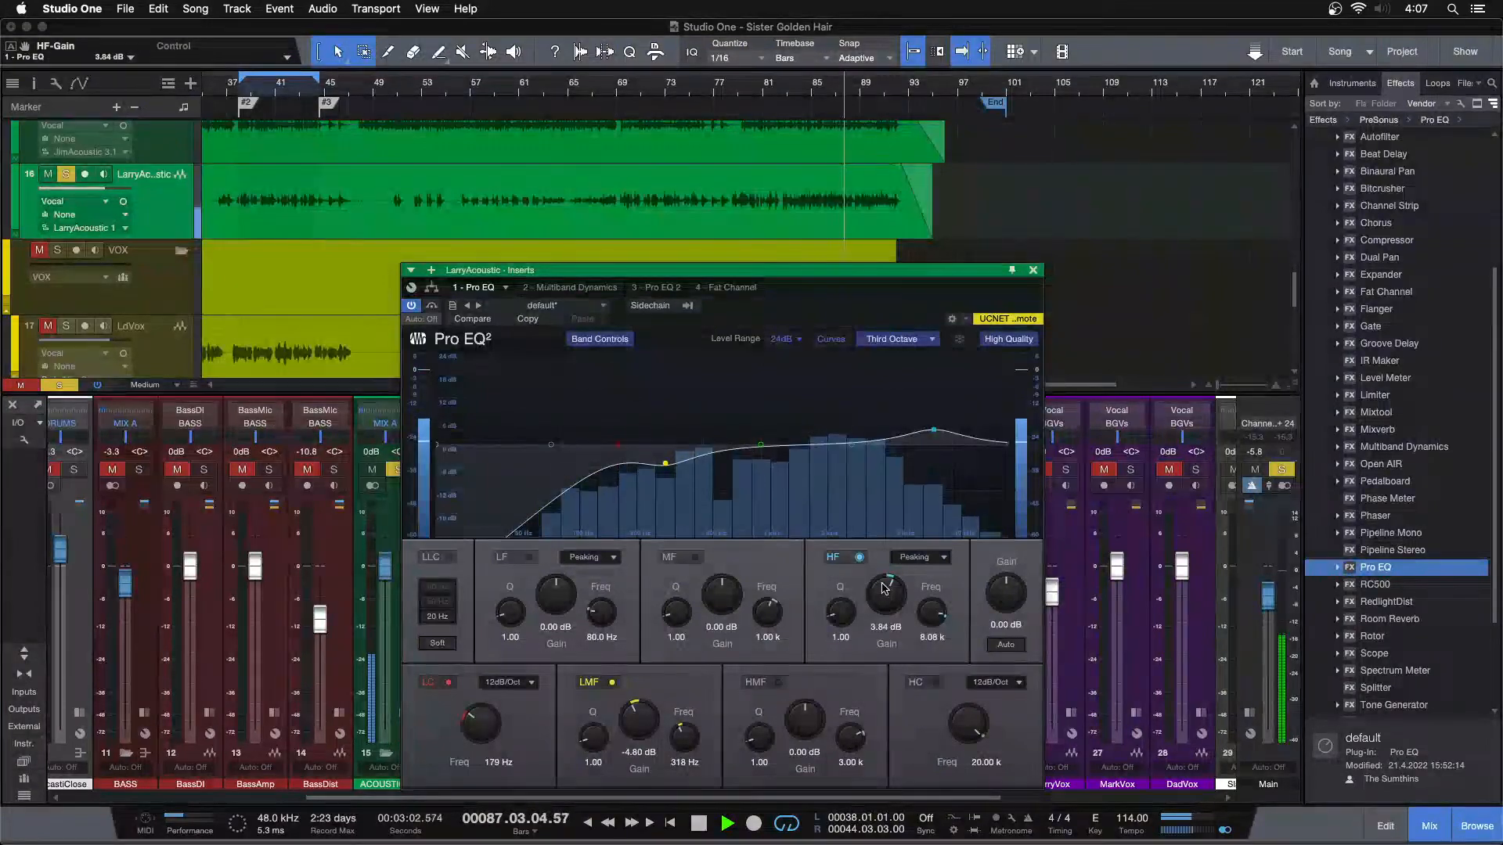
Check the Multiband Dynamics high band while replaying LarryAcoustic from around bar 53, unsolo the track and close the inserts
{"action": "left_click", "coordinate": [408, 86]}
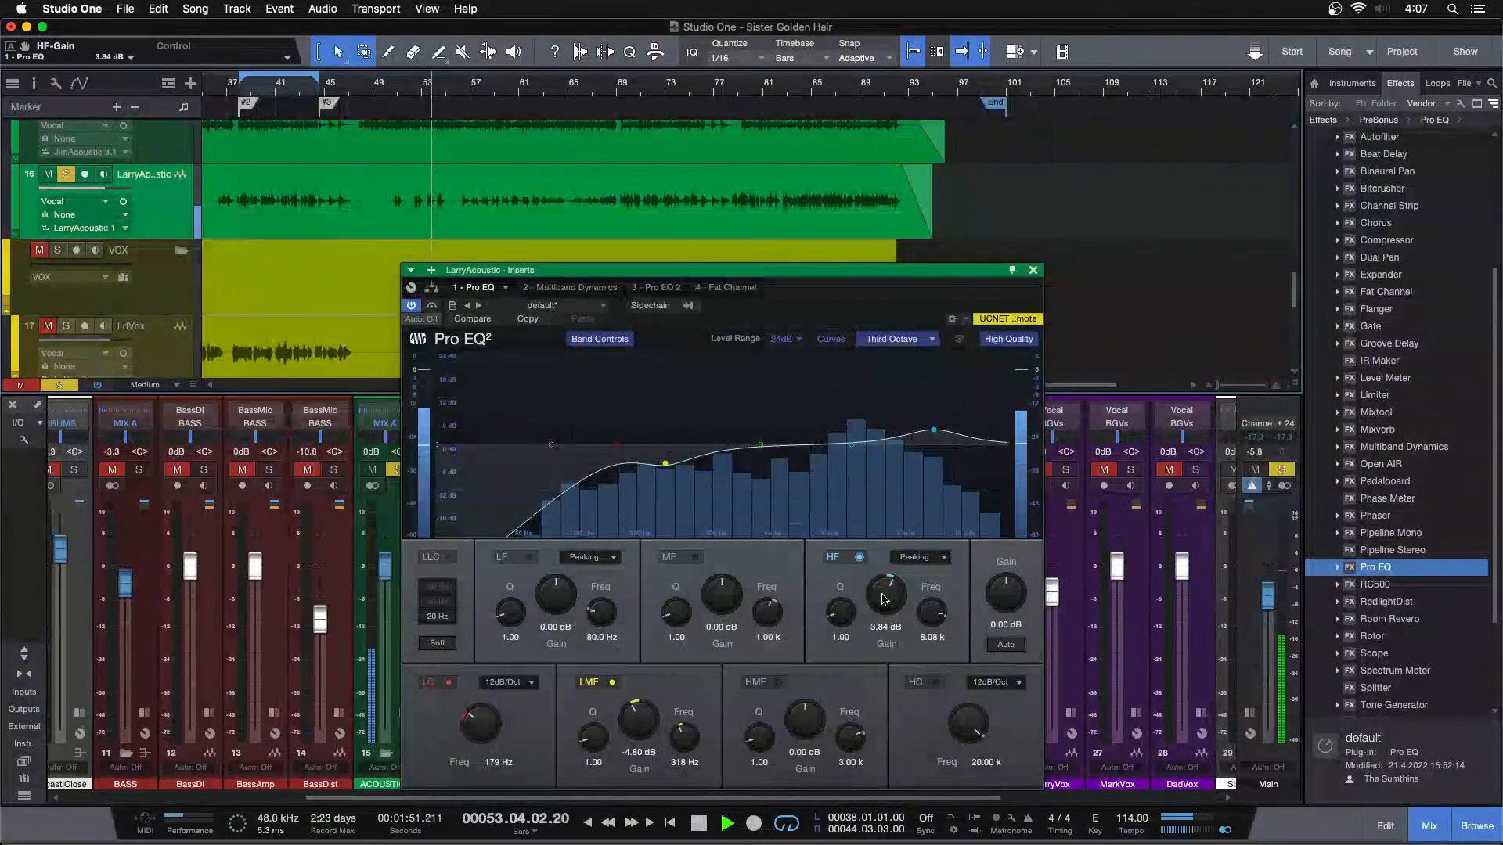
{"action": "left_click", "coordinate": [576, 288]}
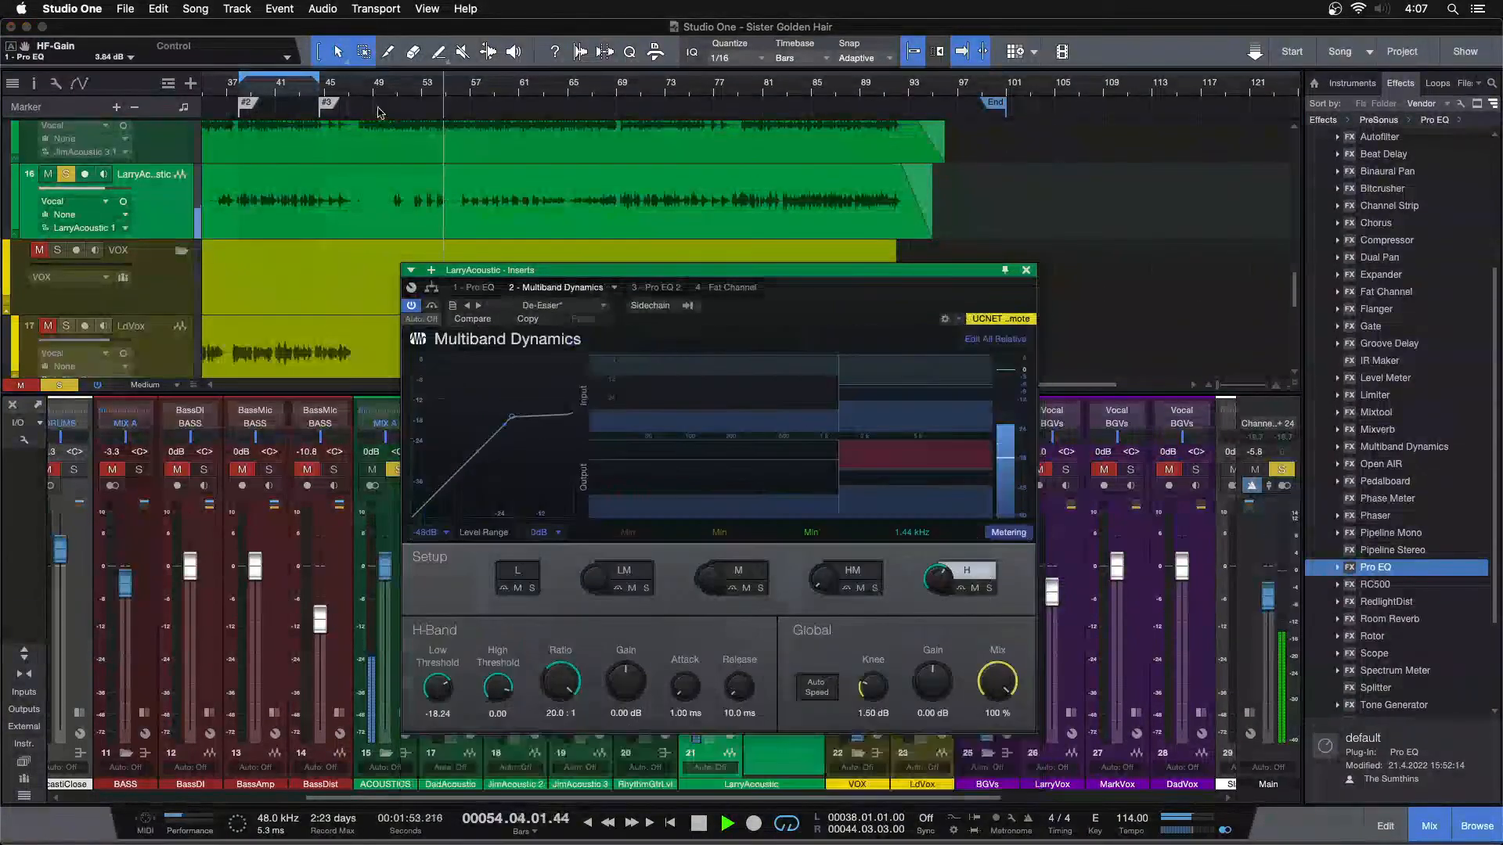
{"action": "left_click", "coordinate": [408, 84]}
{"action": "left_click_drag", "start_coordinate": [408, 83], "coordinate": [438, 110]}
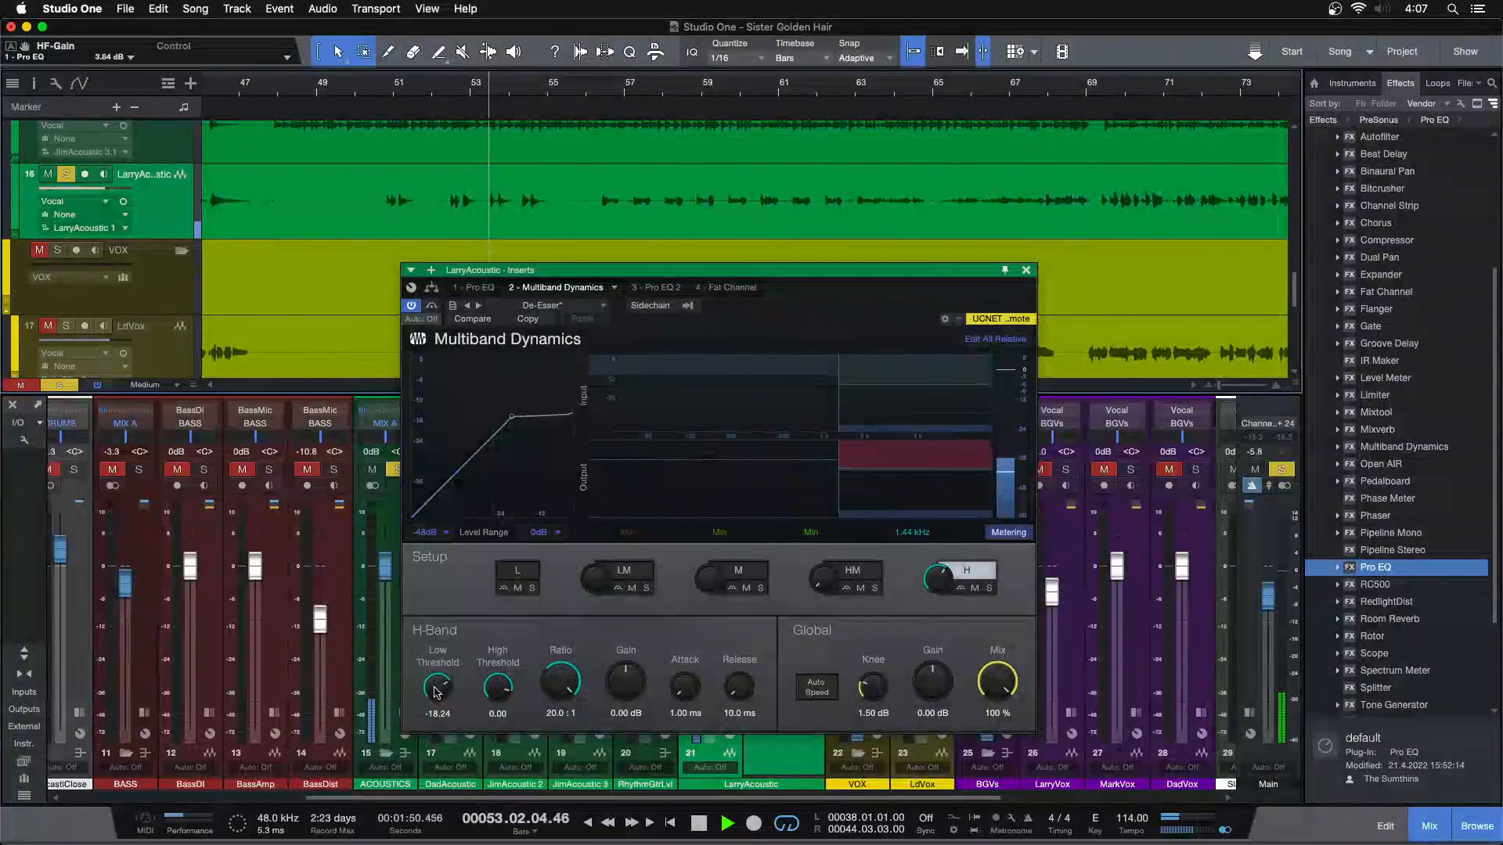
{"action": "left_click_drag", "start_coordinate": [437, 687], "coordinate": [437, 691]}
{"action": "scroll", "coordinate": [433, 690], "scroll_direction": "up", "scroll_amount": 1}
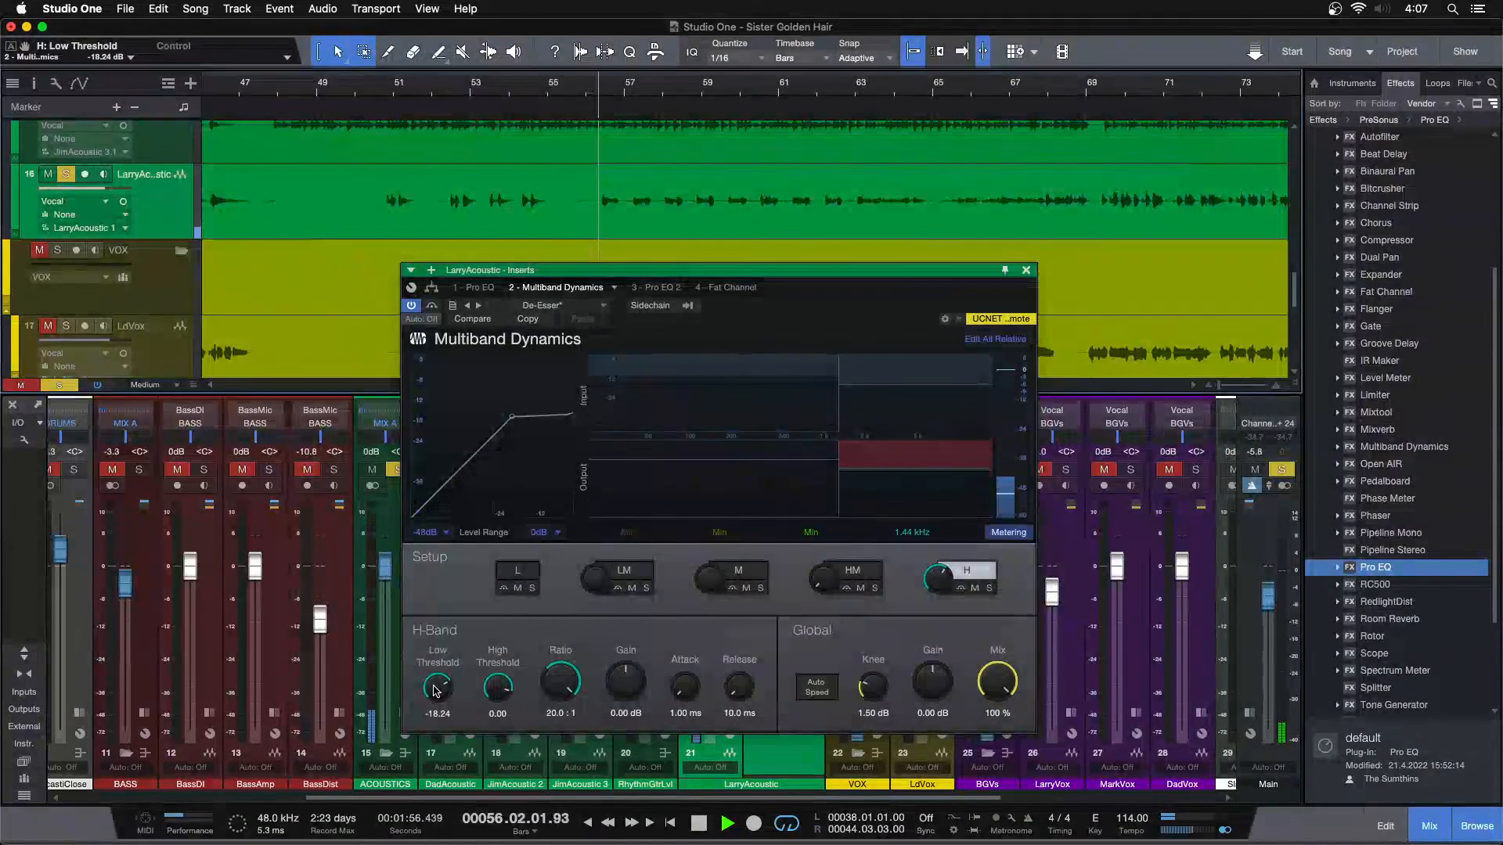
{"action": "key", "text": "s"}
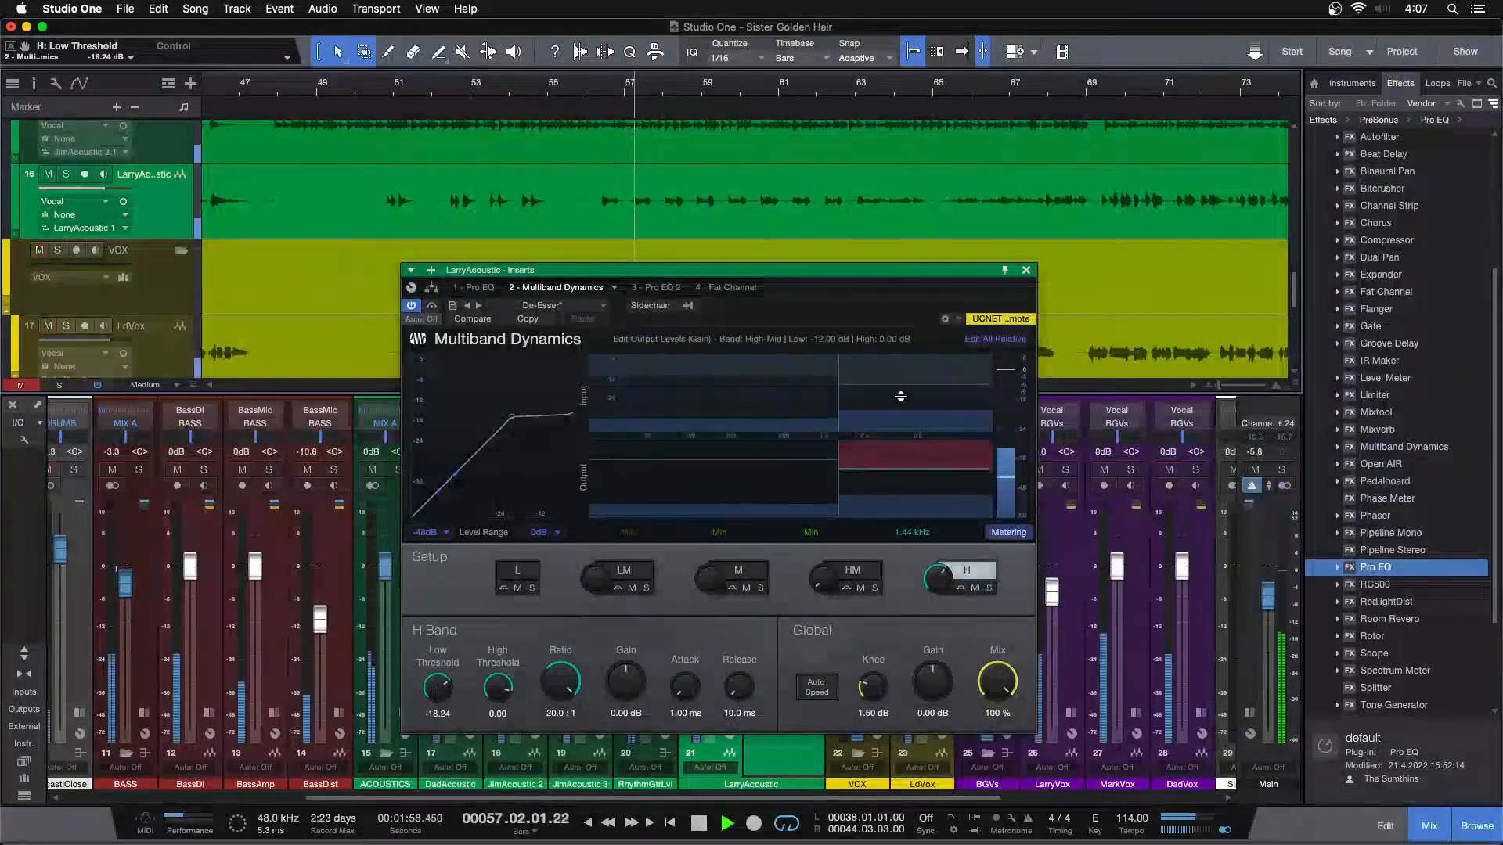
{"action": "left_click", "coordinate": [1026, 270]}
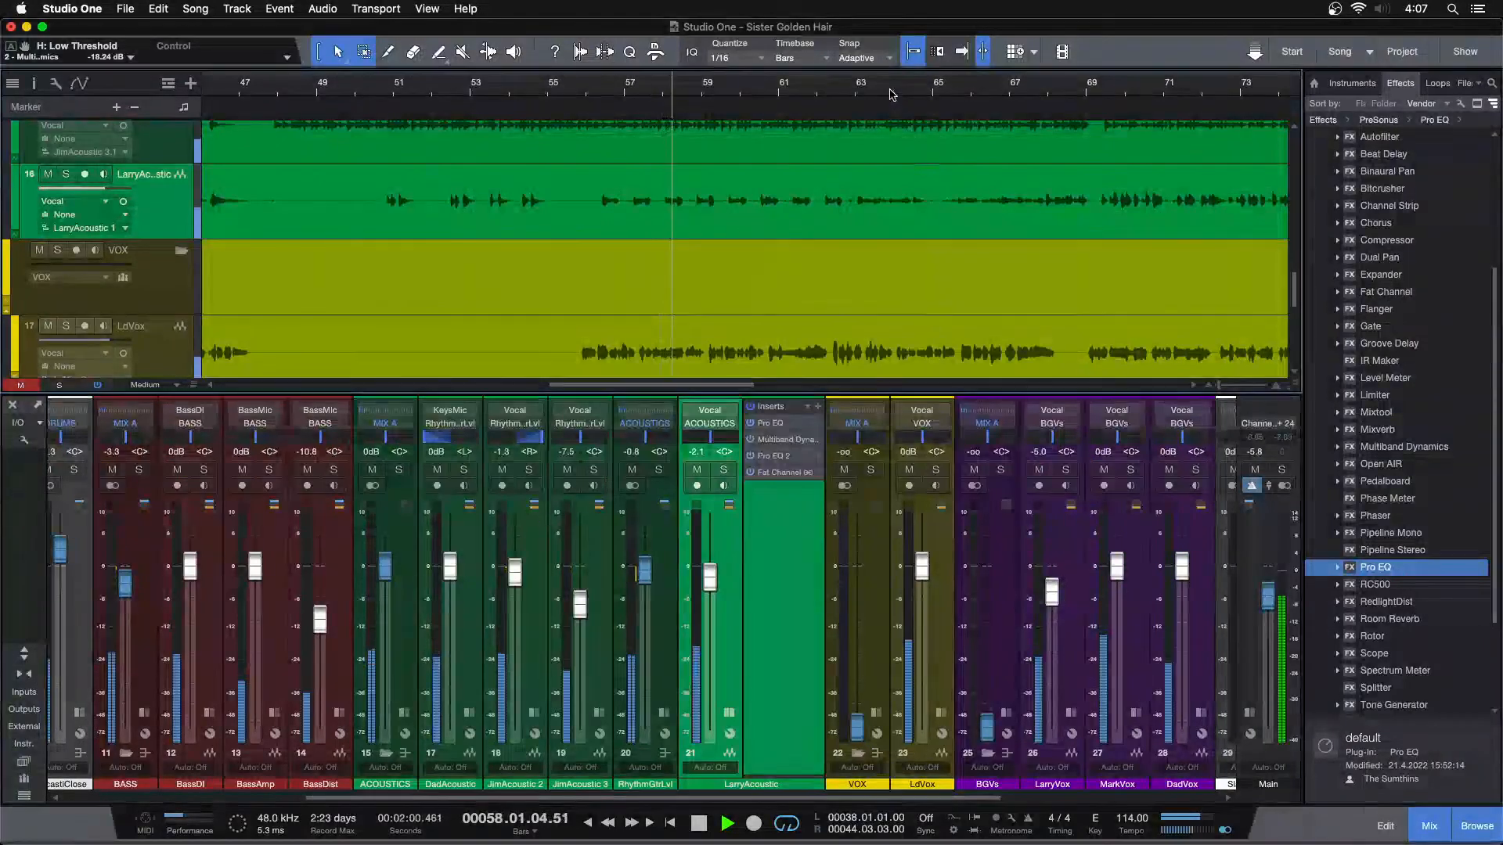
Raise LarryAcoustic's volume fader to +0.8 dB while replaying the full mix from around bar 83
{"action": "key", "text": "shift+z"}
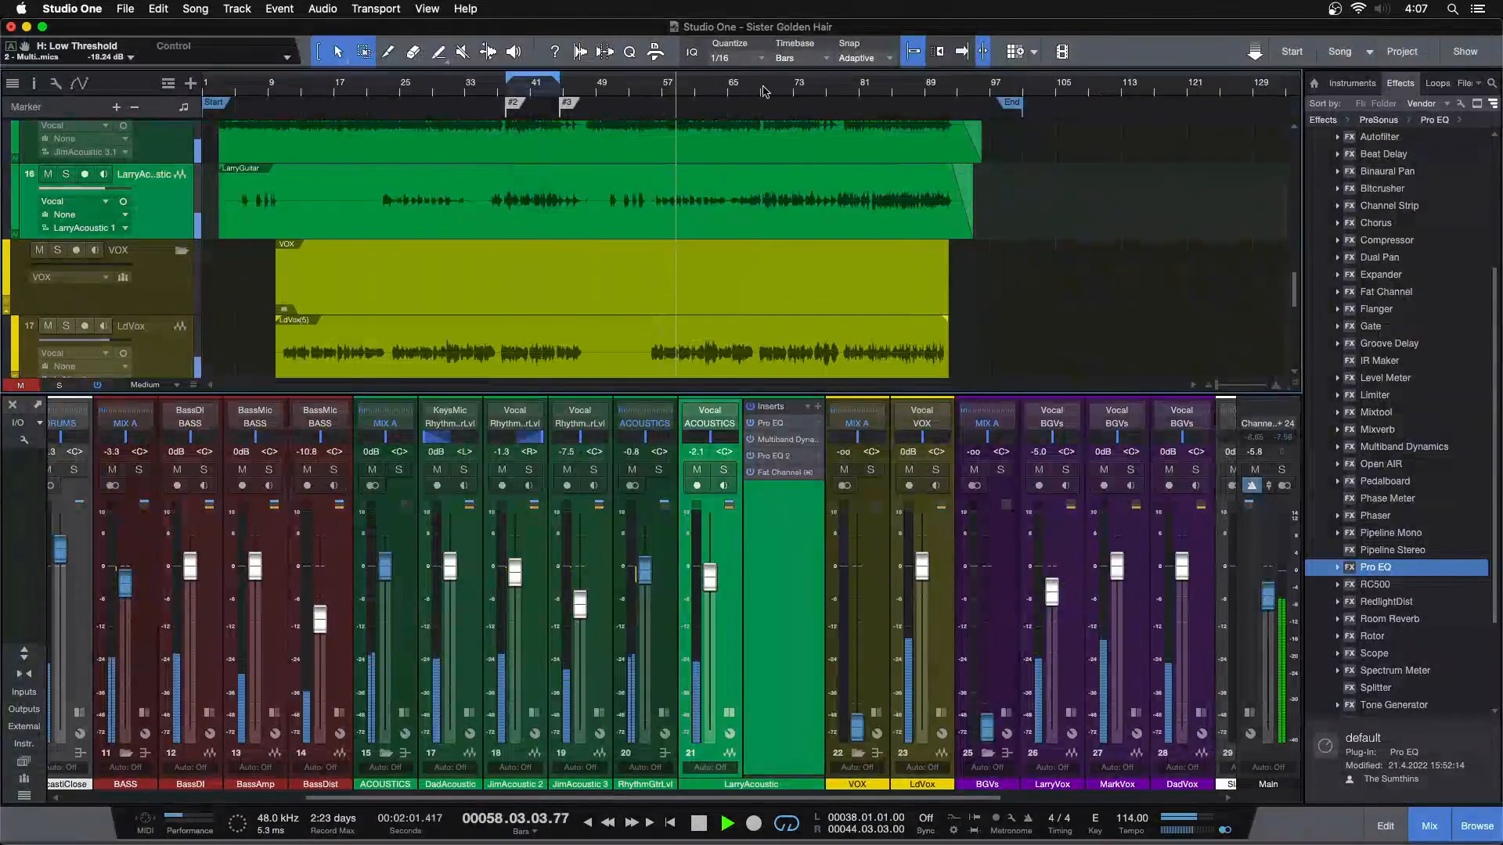
{"action": "left_click", "coordinate": [875, 90]}
{"action": "left_click", "coordinate": [729, 712]}
{"action": "left_click_drag", "start_coordinate": [708, 577], "coordinate": [711, 574]}
{"action": "left_click", "coordinate": [711, 572], "text": "alt"}
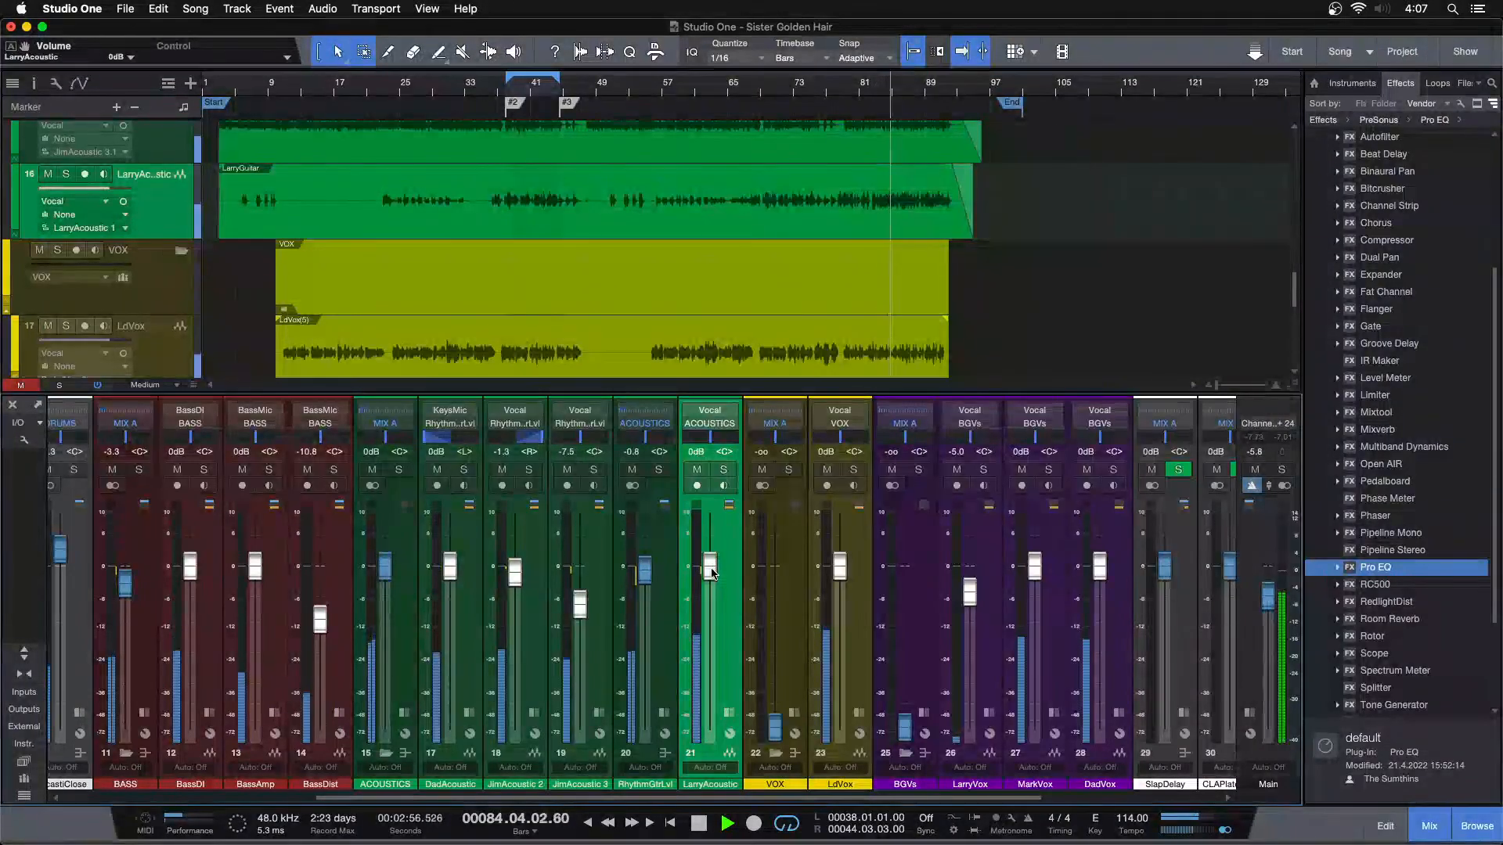
{"action": "scroll", "coordinate": [711, 573], "scroll_direction": "up", "scroll_amount": 2}
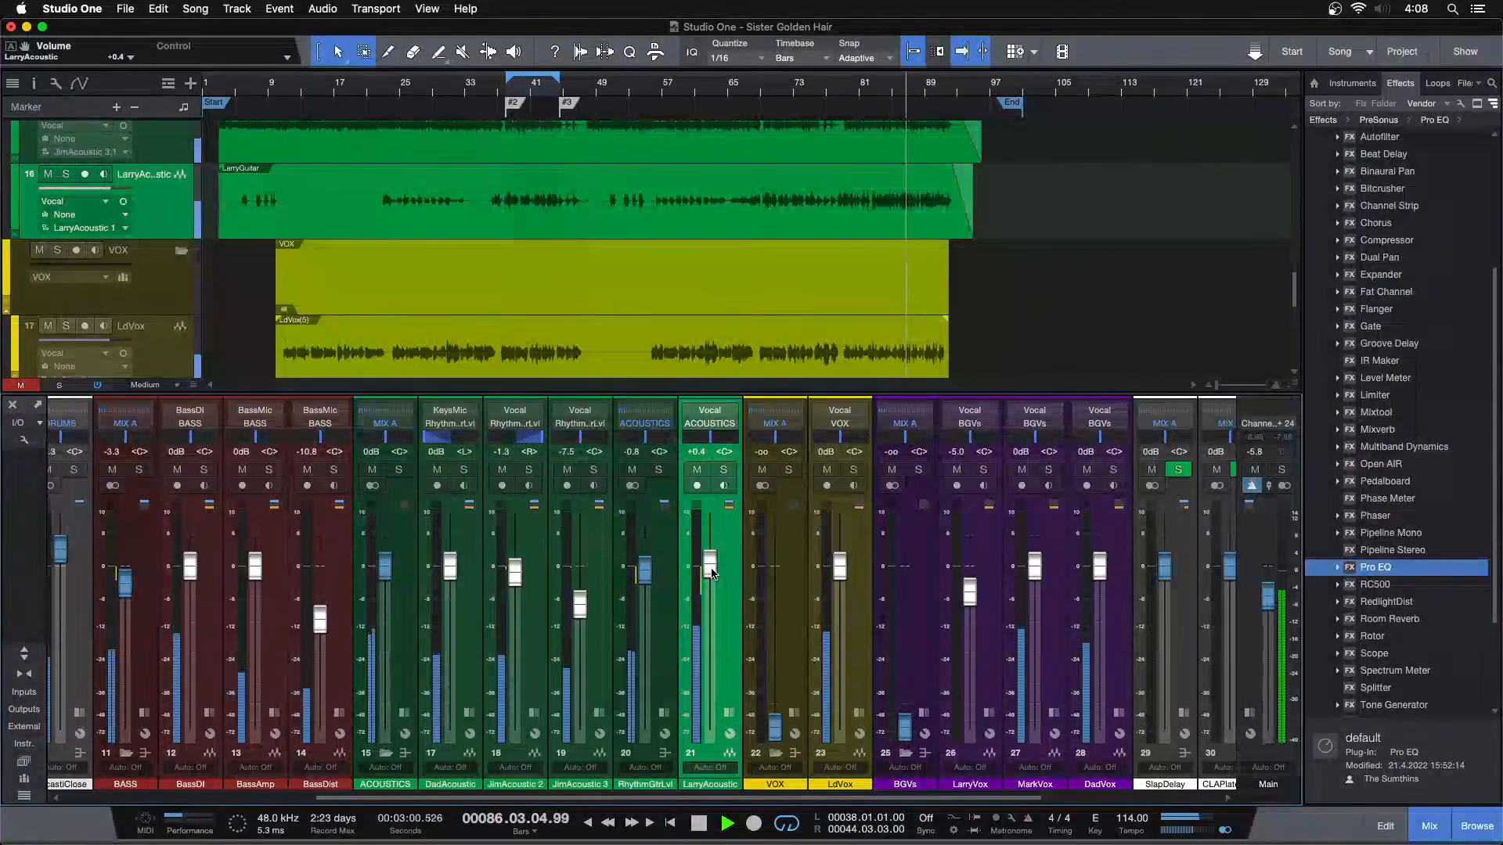
Solo LarryAcoustic, set the Multiband Dynamics high band's low threshold to -19.32 and return to the full mix
{"action": "left_click", "coordinate": [730, 713]}
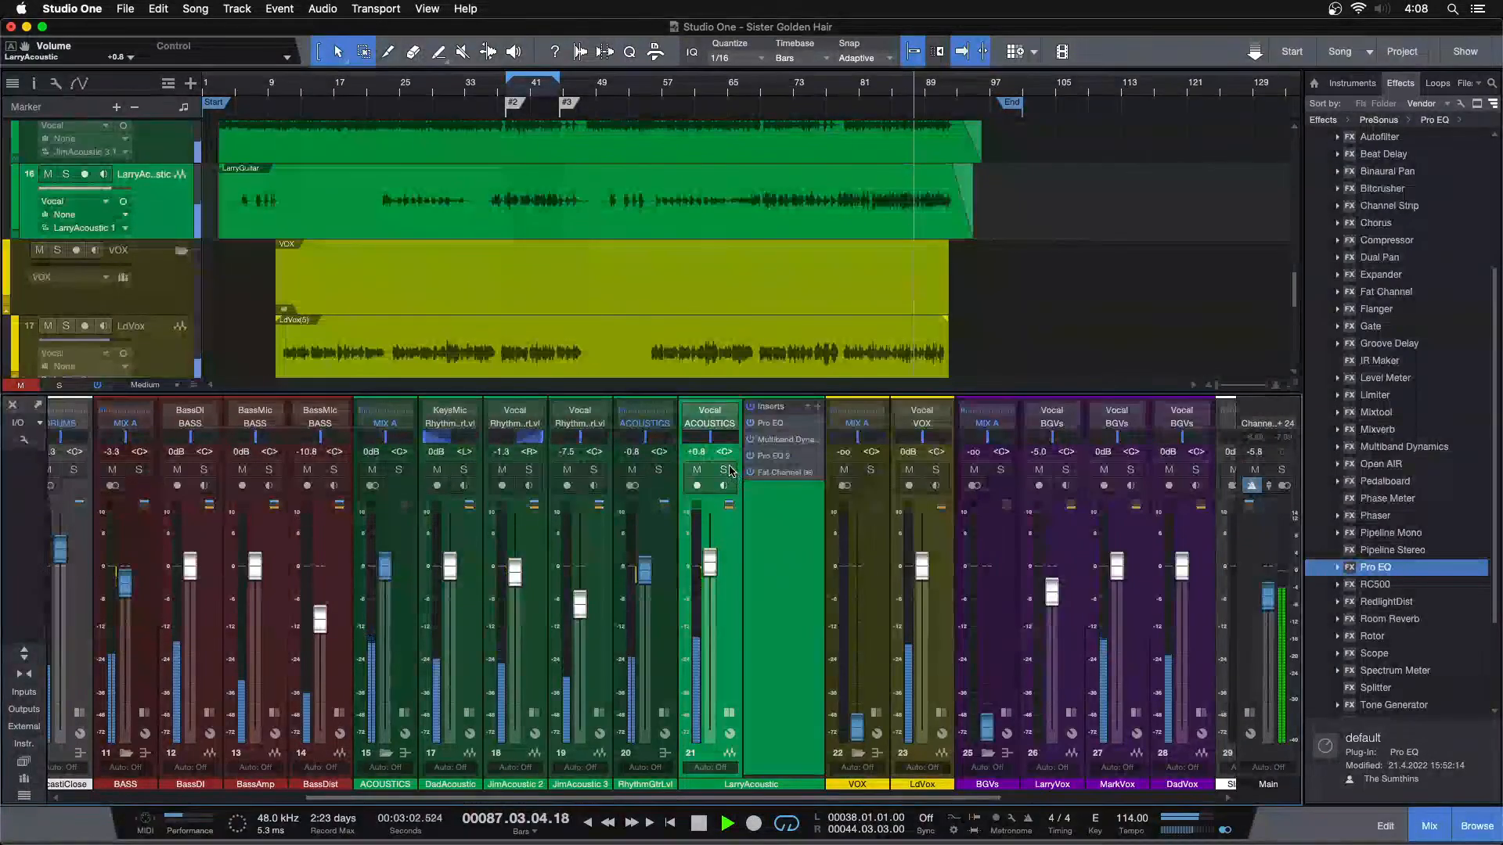
{"action": "key", "text": "s"}
{"action": "left_click", "coordinate": [874, 88]}
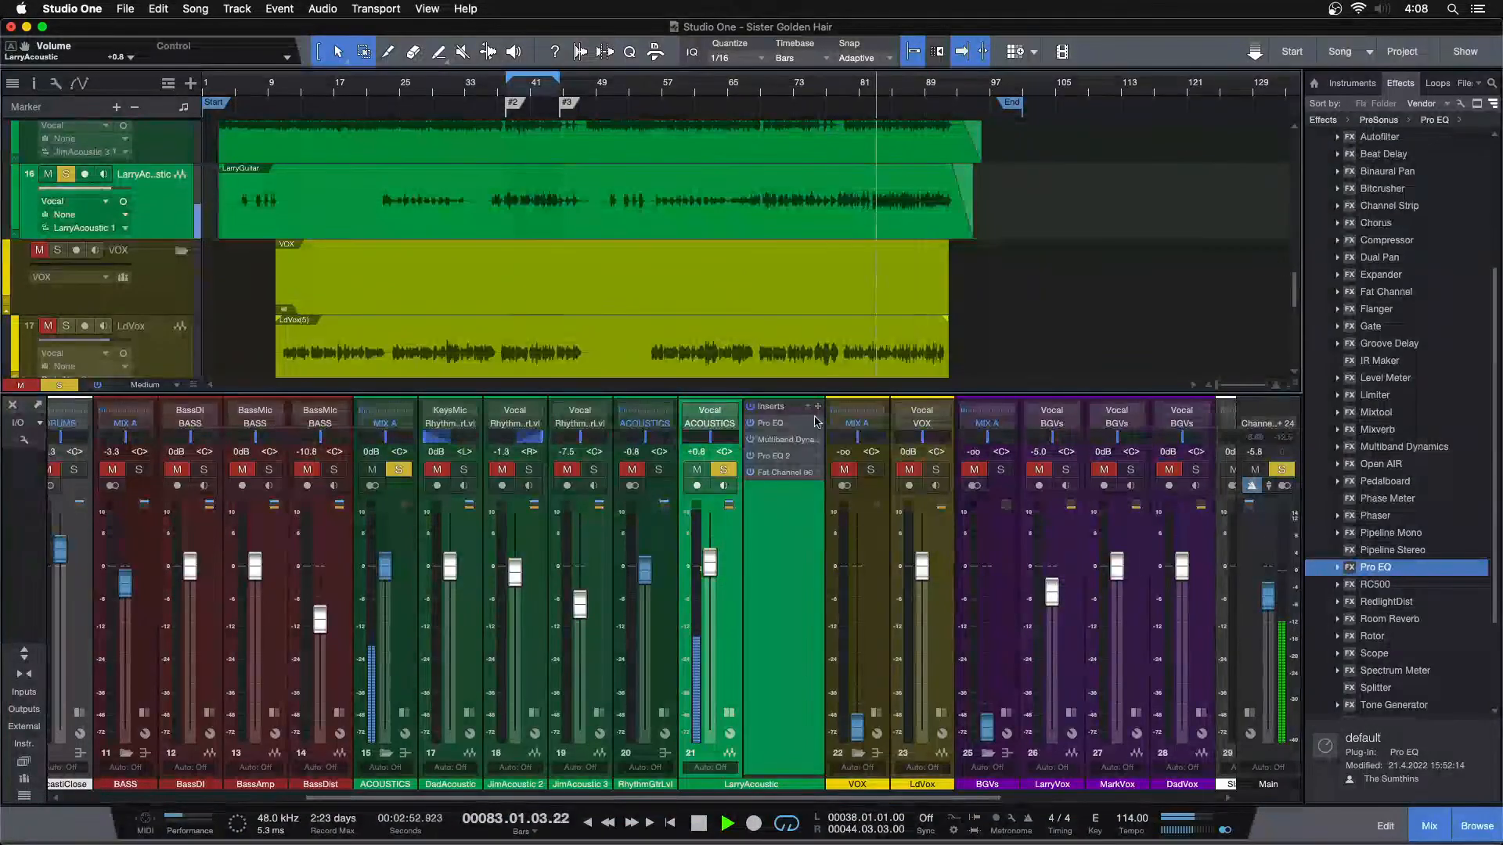
{"action": "left_click", "coordinate": [788, 440]}
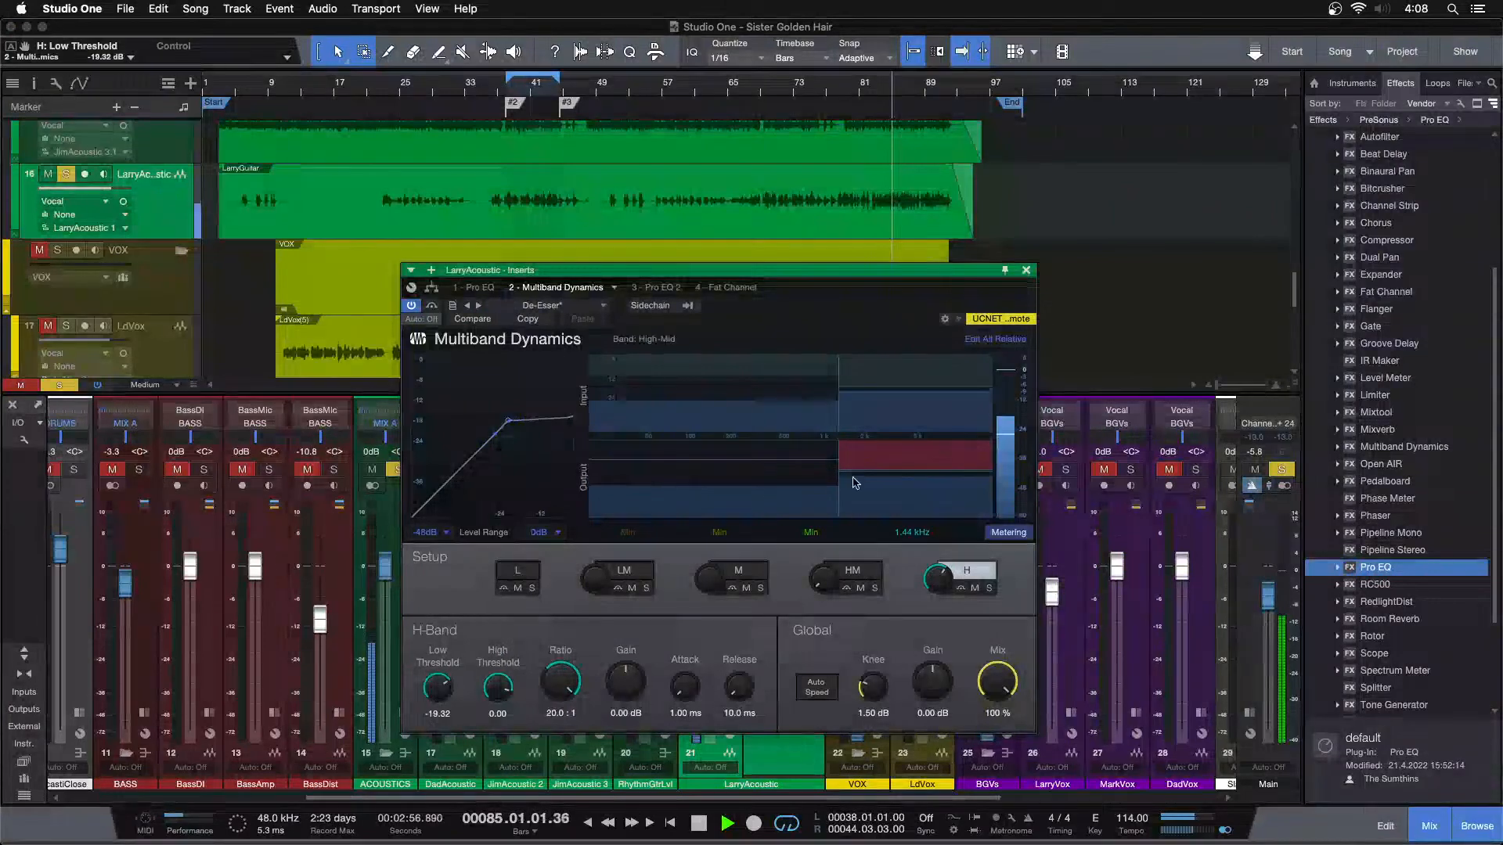
{"action": "key", "text": "s"}
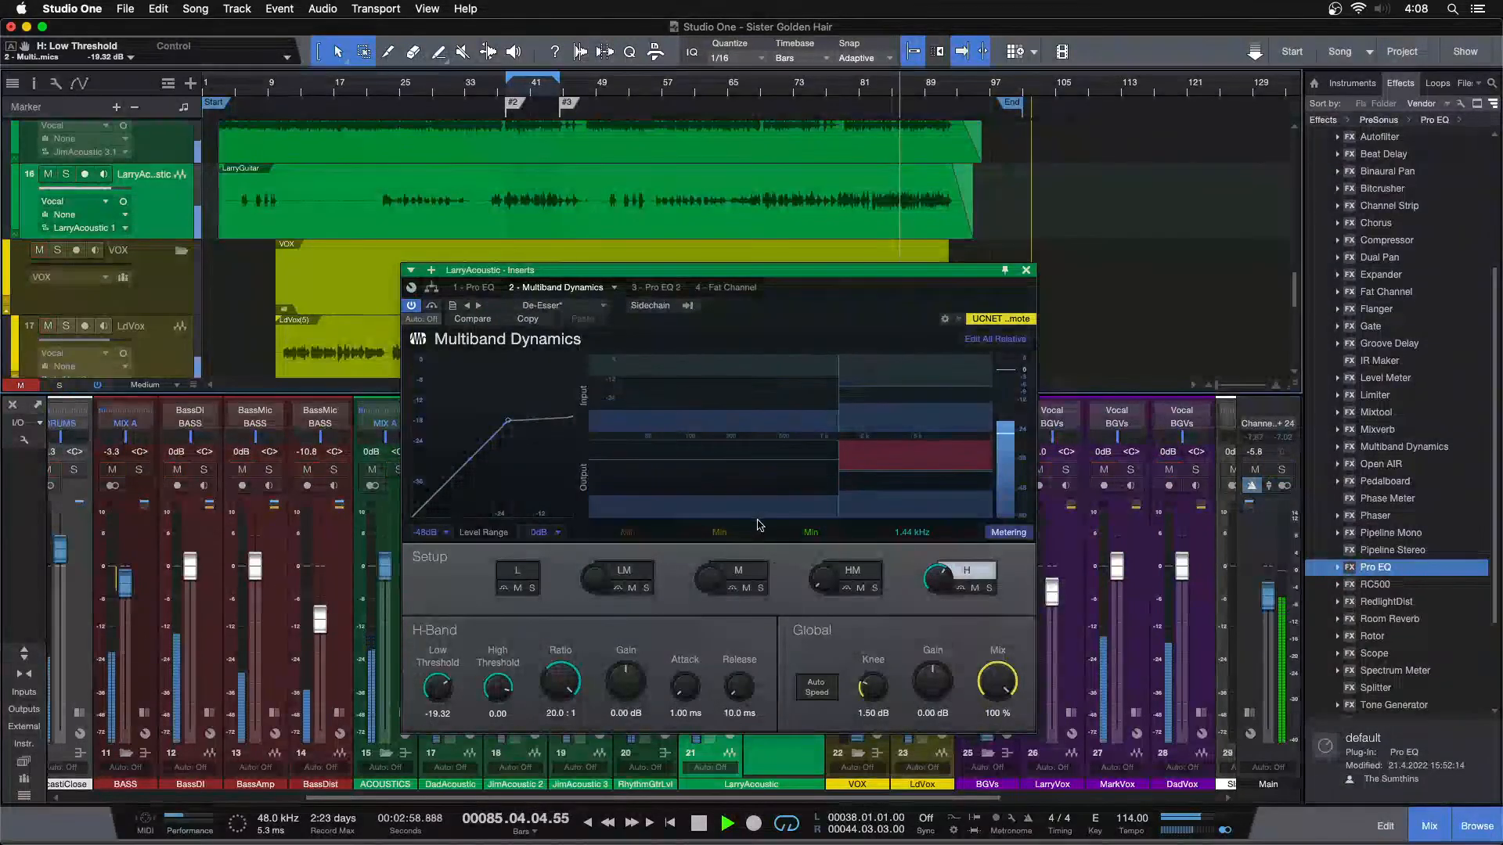
{"action": "left_click", "coordinate": [1025, 270]}
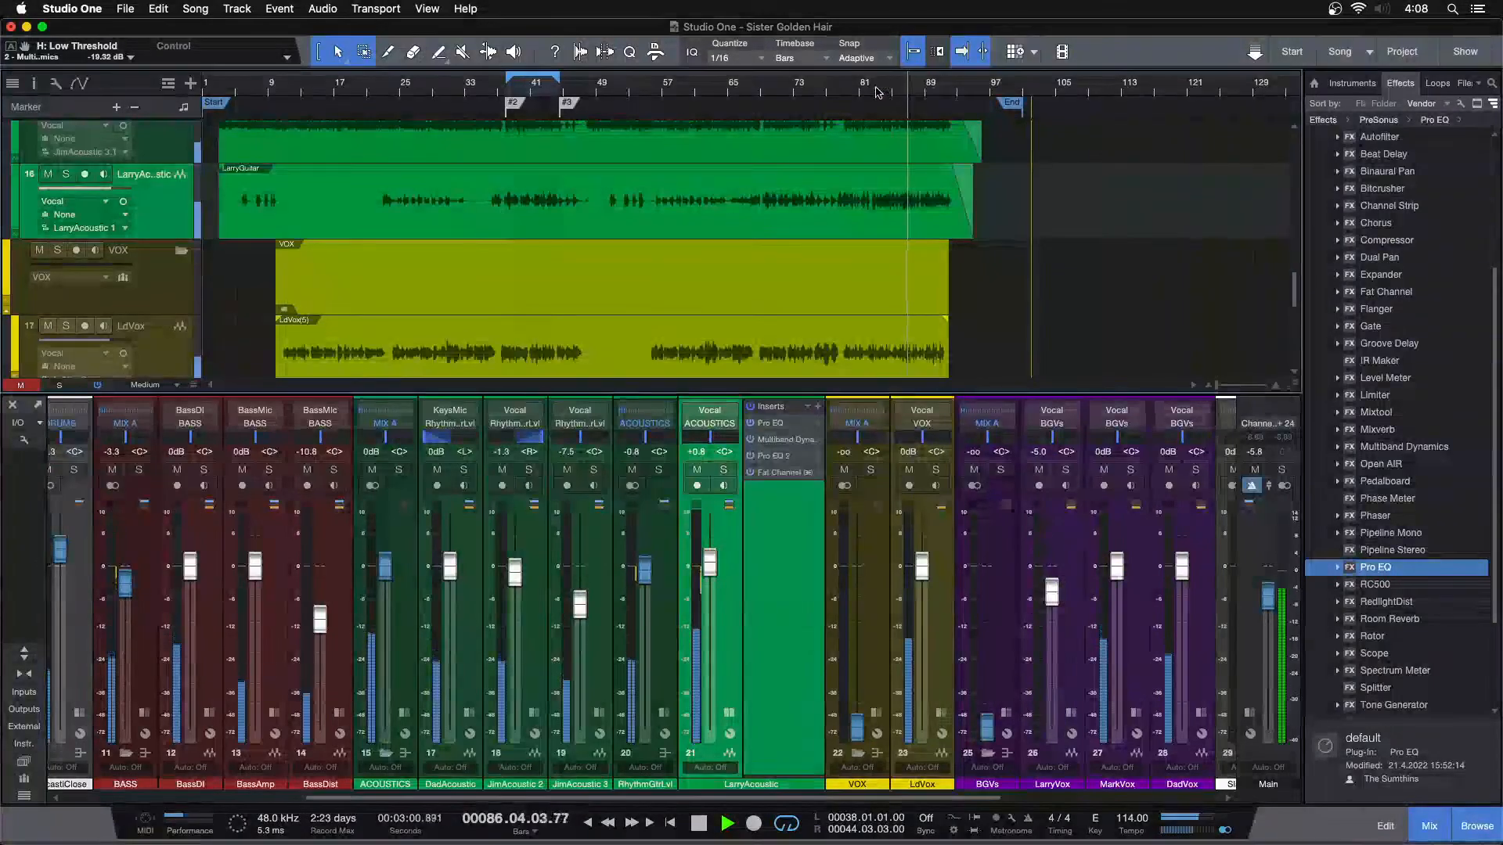
Set the second Pro EQ's MF gain to 5.76 dB and compare the mix with all of LarryAcoustic's inserts bypassed
{"action": "left_click", "coordinate": [771, 457]}
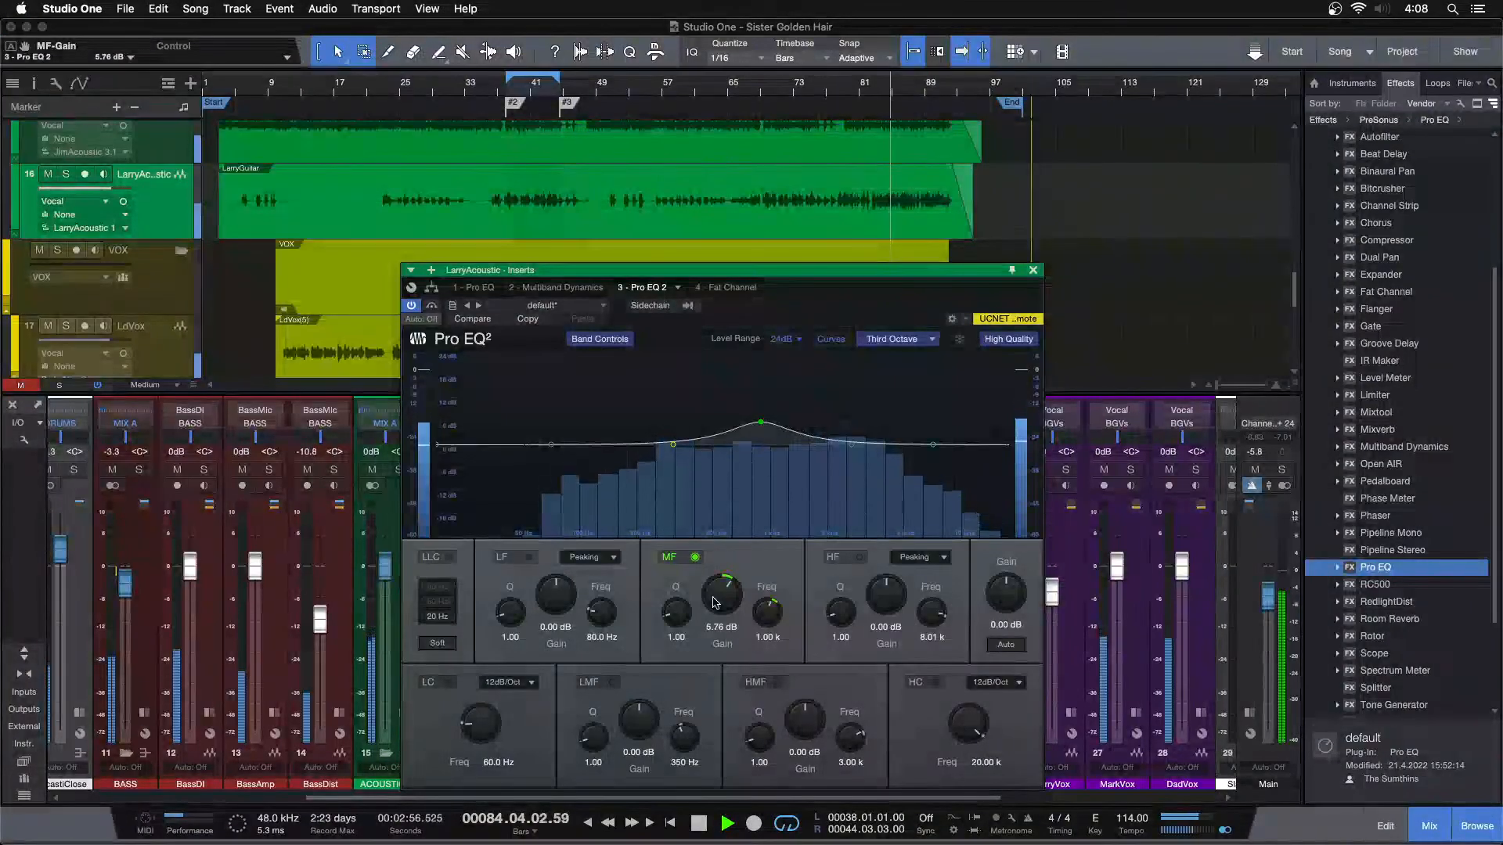
{"action": "scroll", "coordinate": [714, 603], "scroll_direction": "up", "scroll_amount": 3}
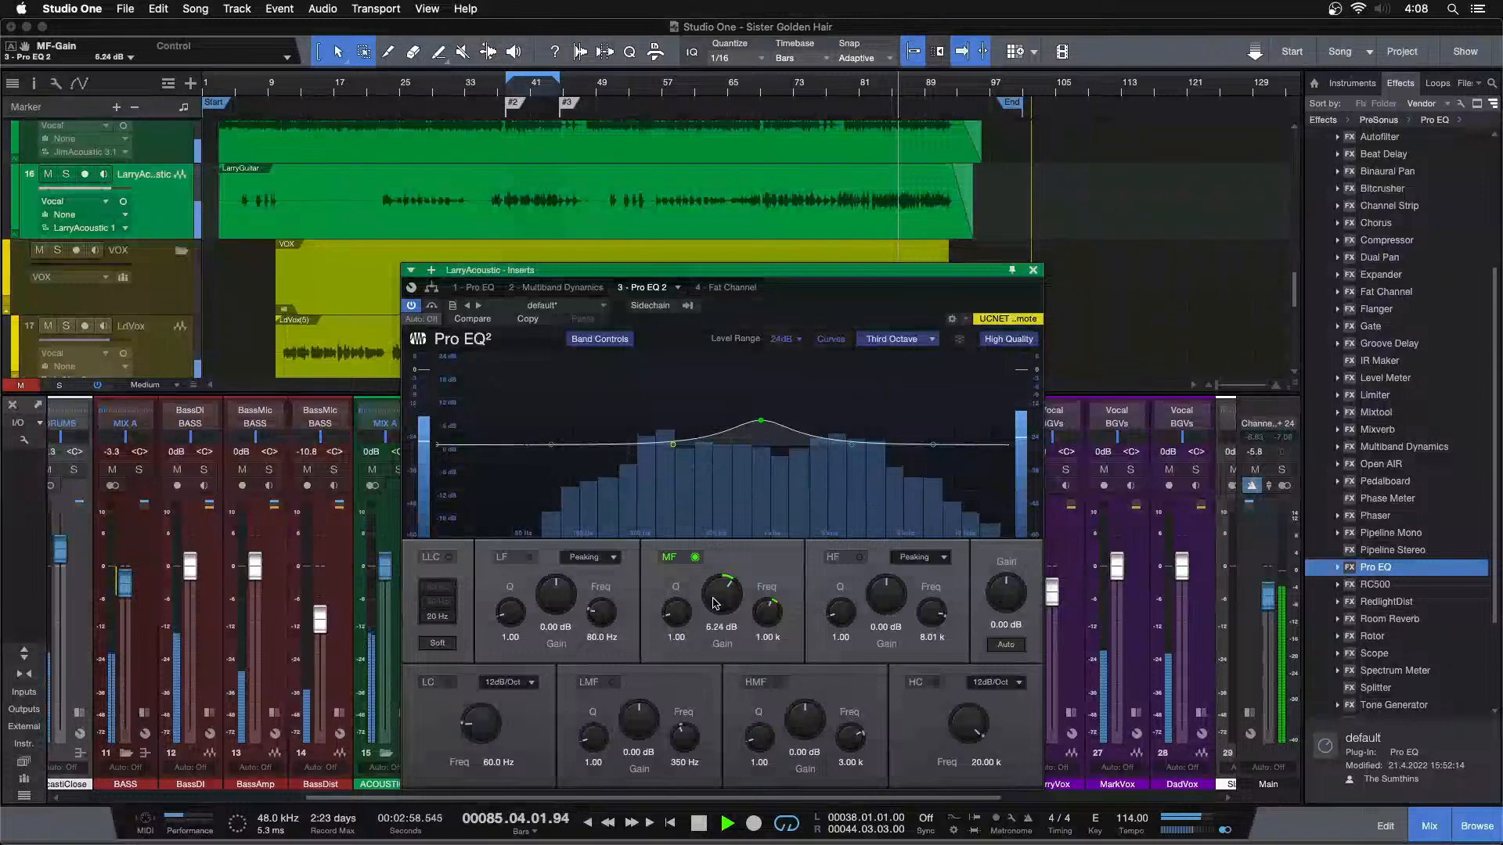
{"action": "scroll", "coordinate": [713, 603], "scroll_direction": "down", "scroll_amount": 3}
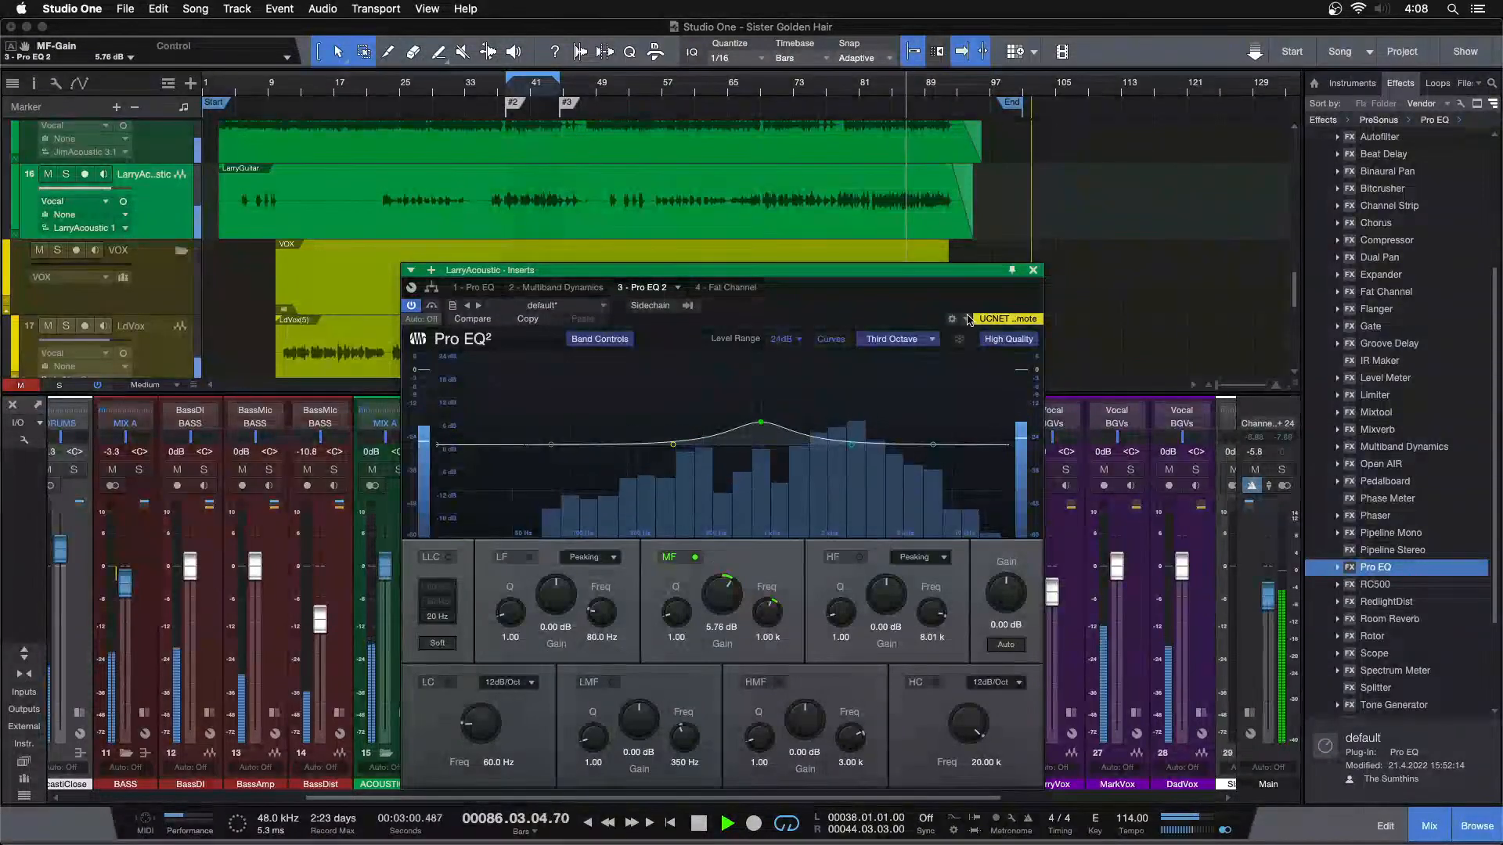
{"action": "left_click", "coordinate": [1033, 270]}
{"action": "left_click", "coordinate": [749, 407]}
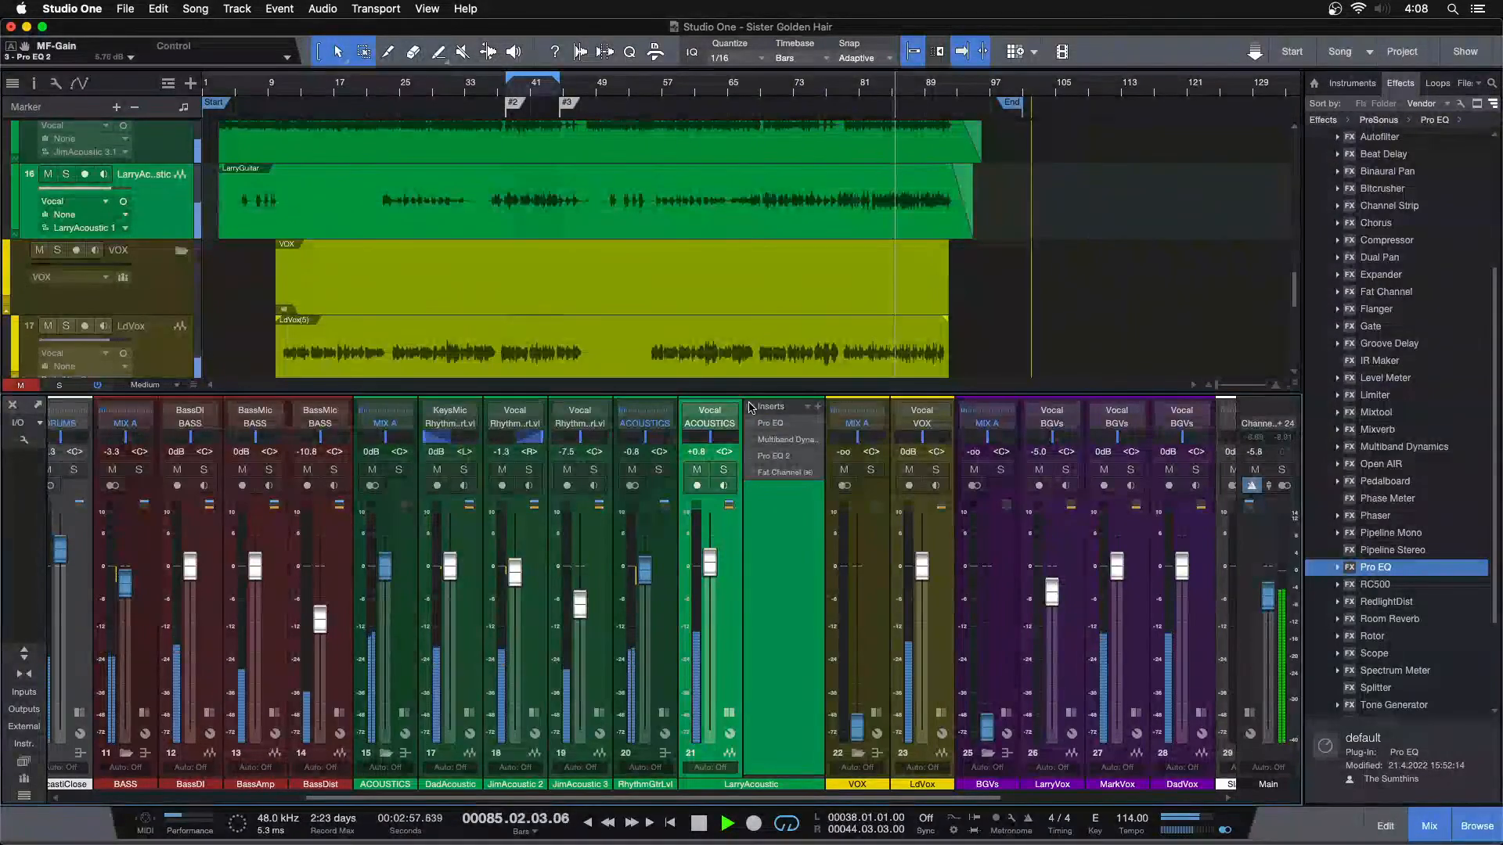
Insert a third Pro EQ after Fat Channel on LarryAcoustic and boost its LF band 3.36 dB at 144 Hz
{"action": "left_click_drag", "start_coordinate": [1382, 568], "coordinate": [766, 499]}
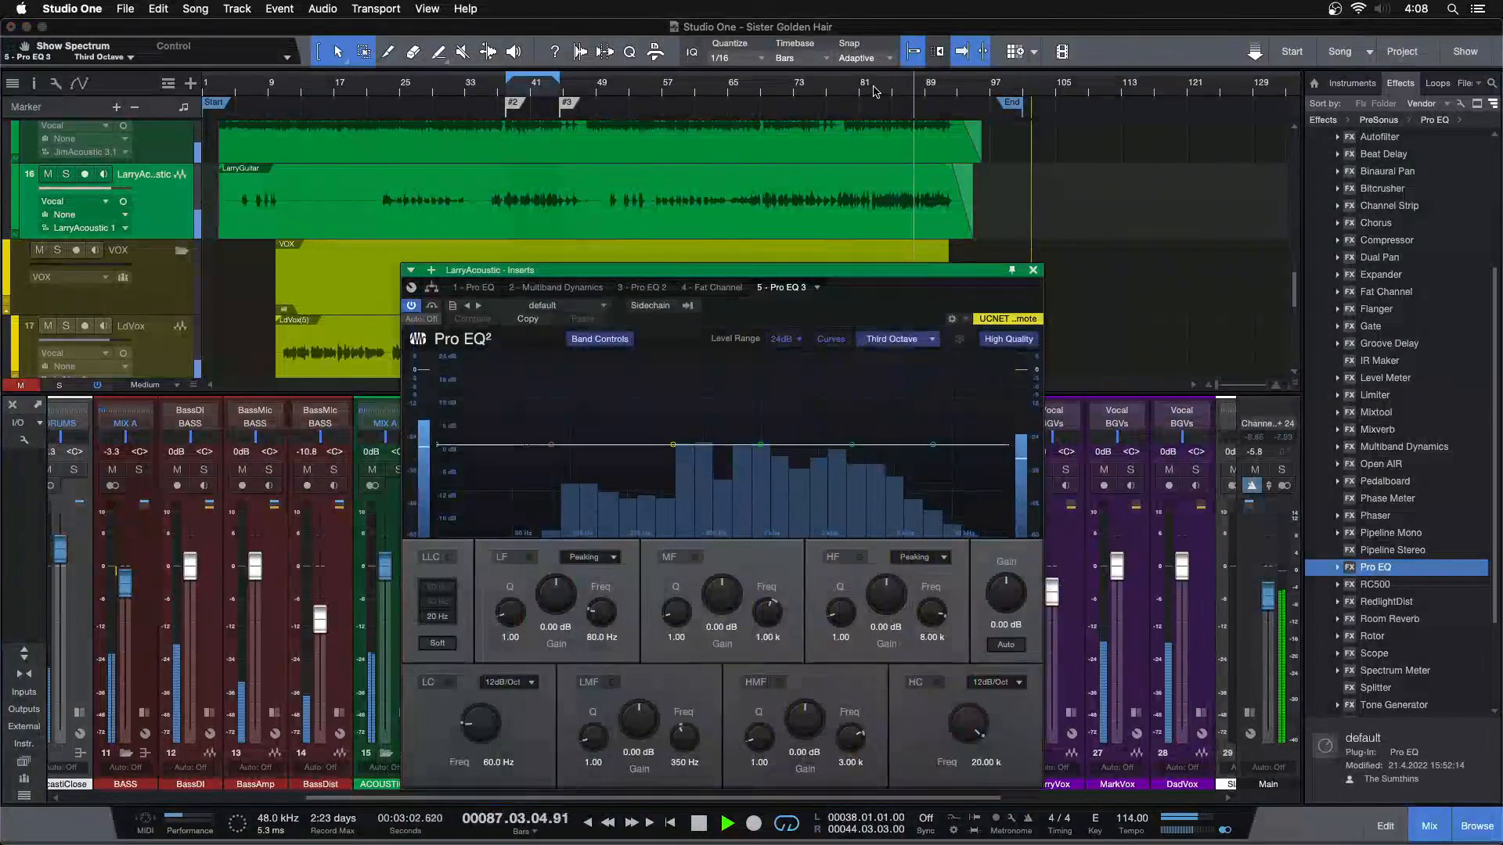
{"action": "left_click", "coordinate": [875, 87]}
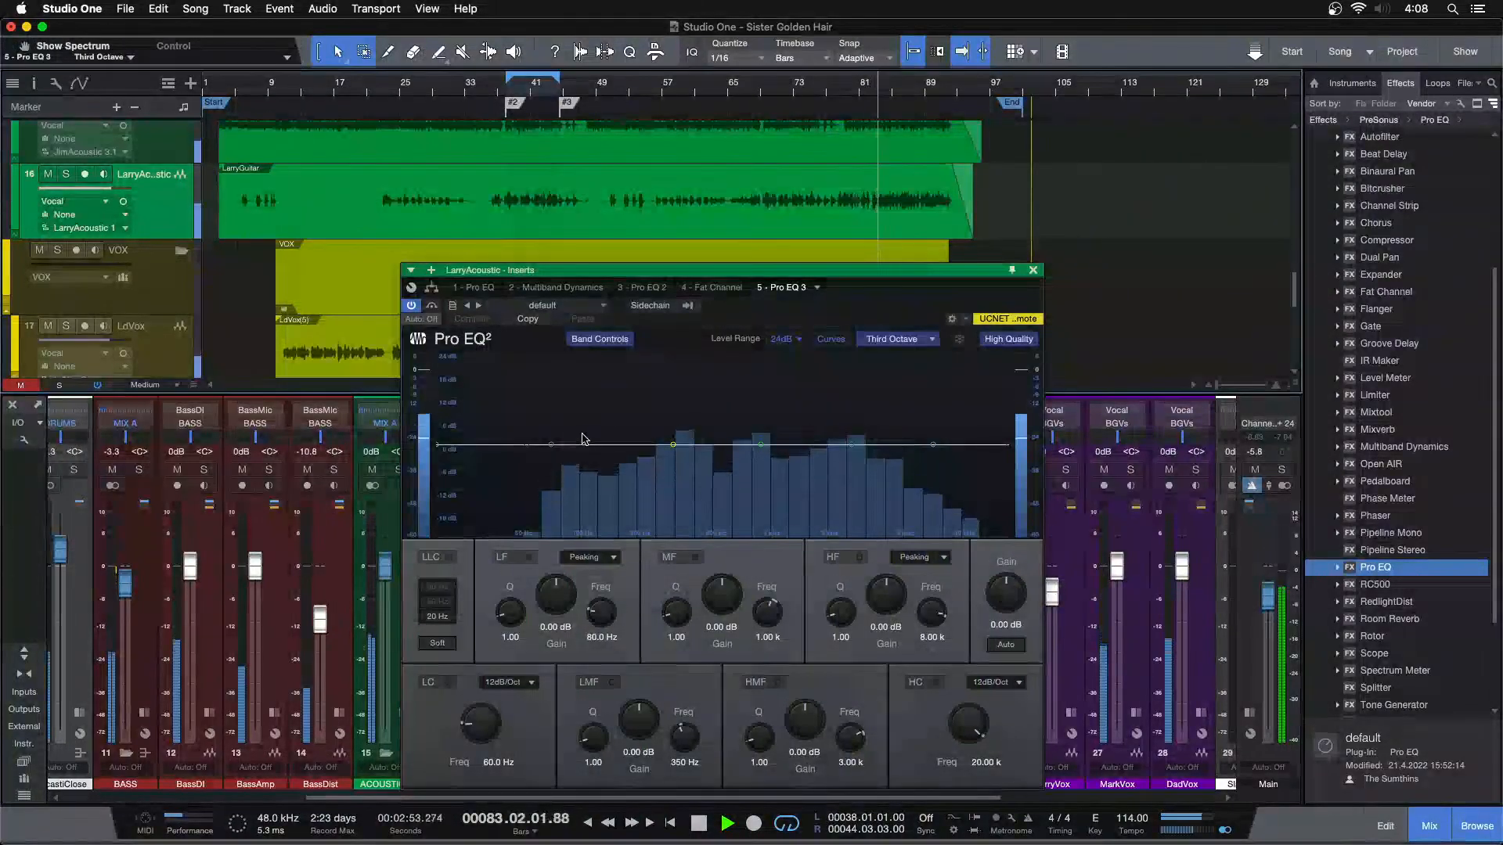
{"action": "left_click_drag", "start_coordinate": [551, 445], "coordinate": [599, 375]}
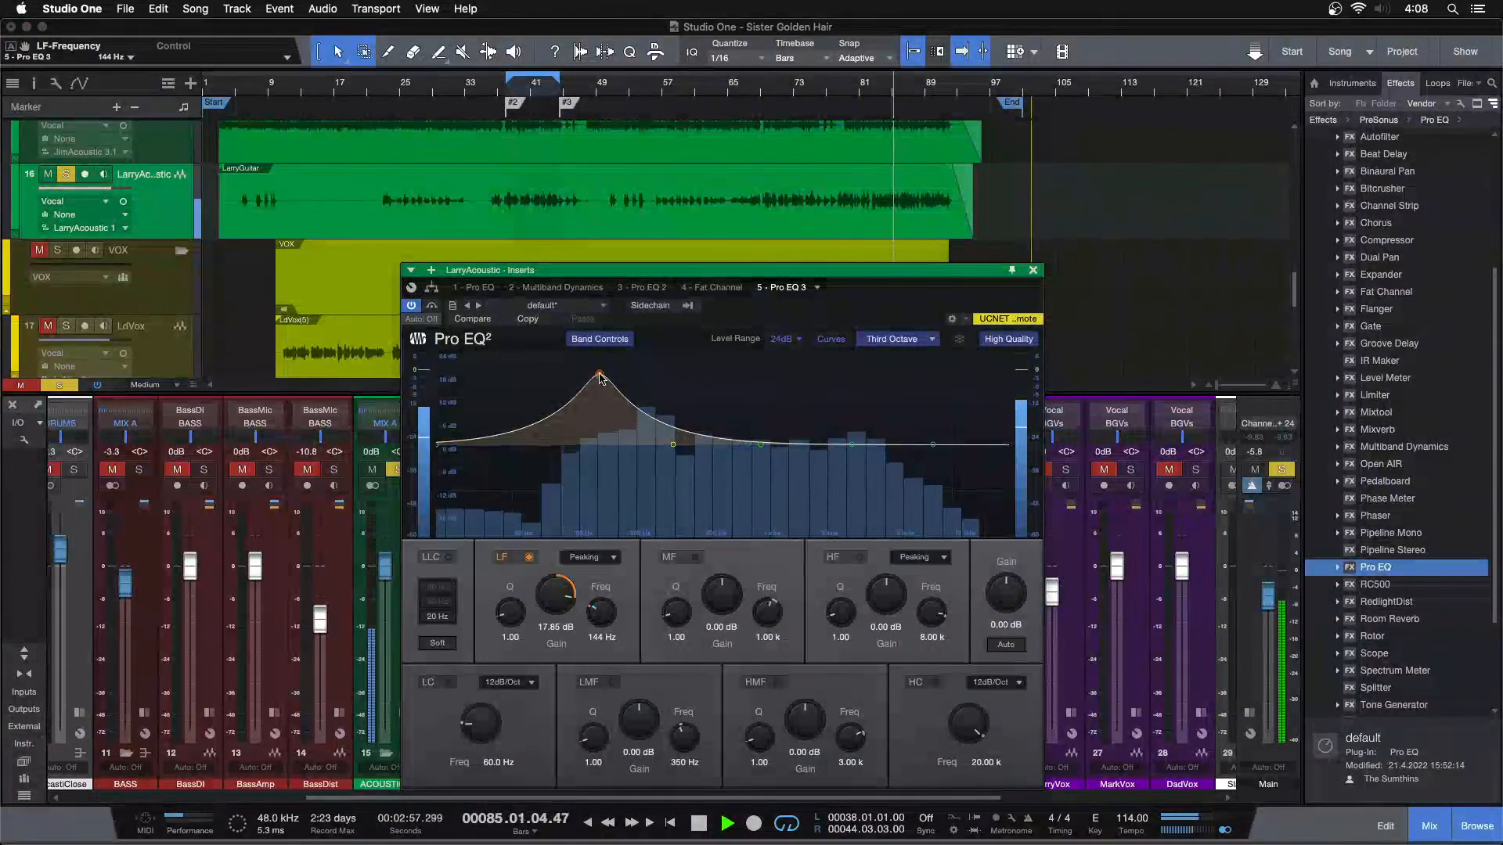
{"action": "left_click", "coordinate": [557, 591], "text": "super"}
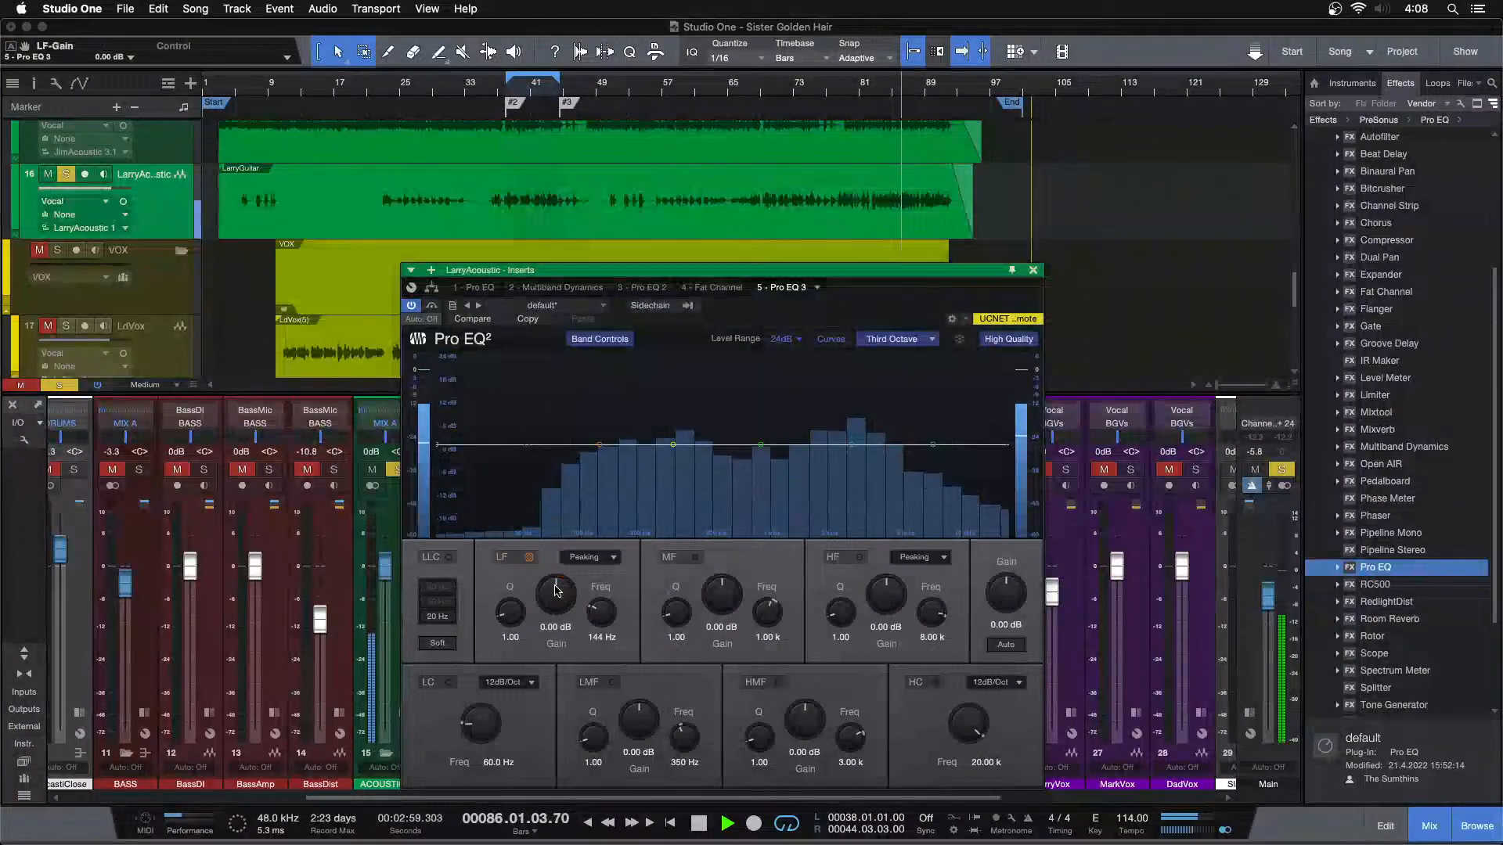
{"action": "left_click_drag", "start_coordinate": [563, 595], "coordinate": [567, 586]}
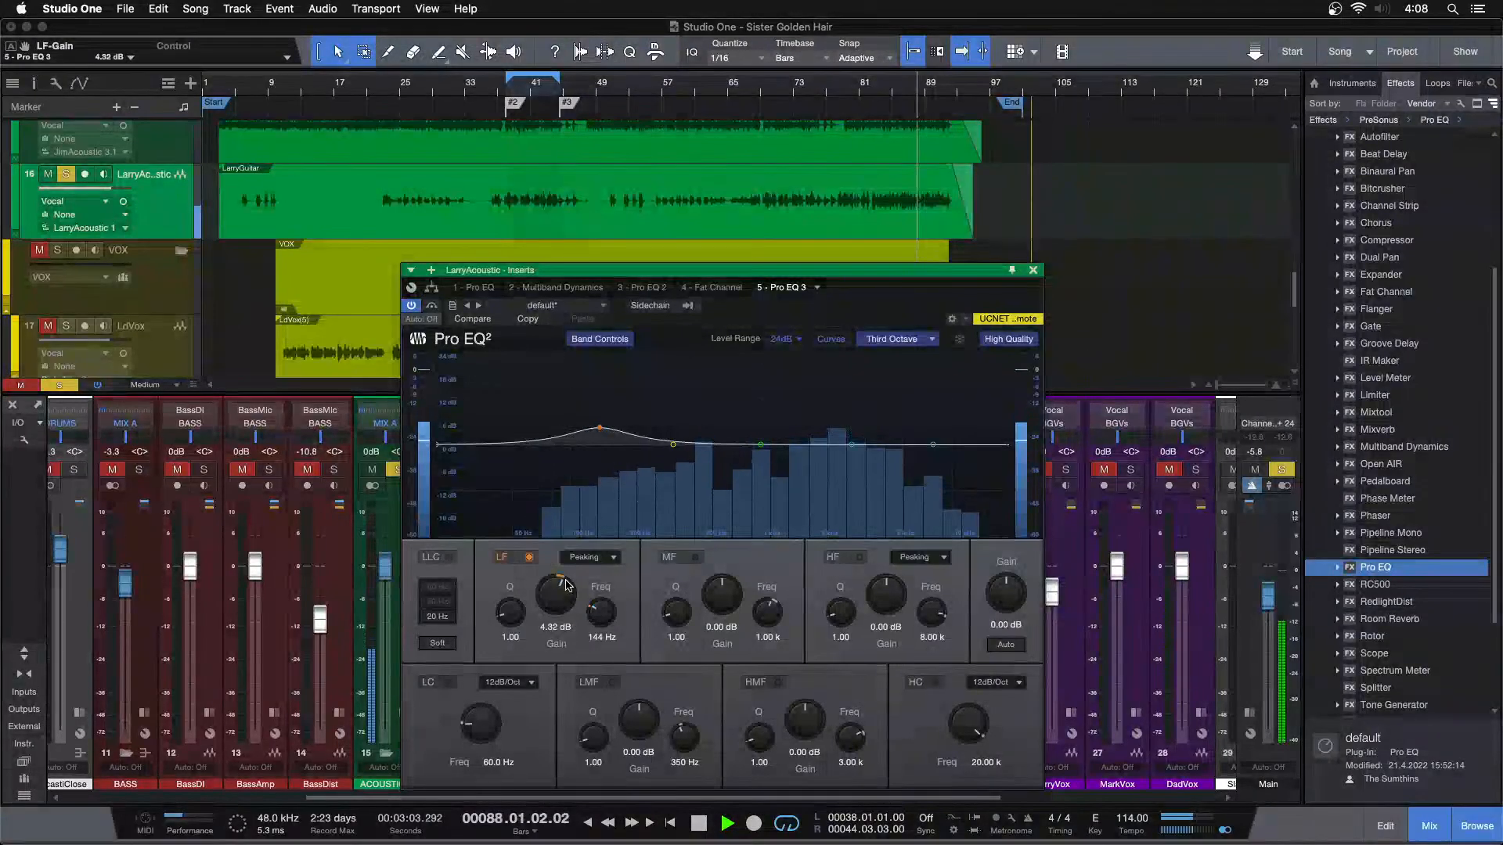
{"action": "left_click", "coordinate": [877, 104]}
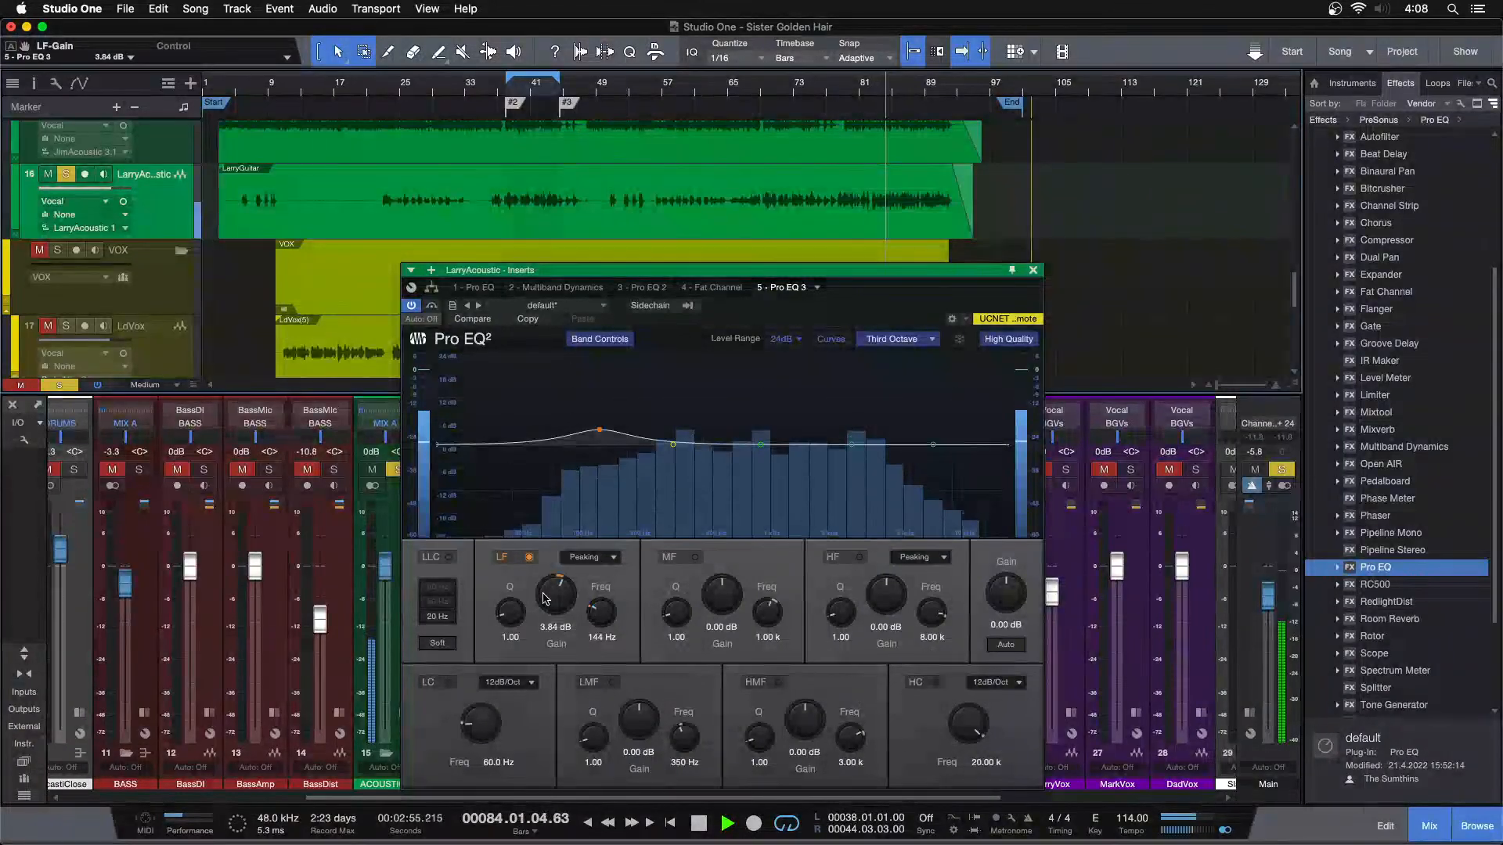
{"action": "key", "text": "s"}
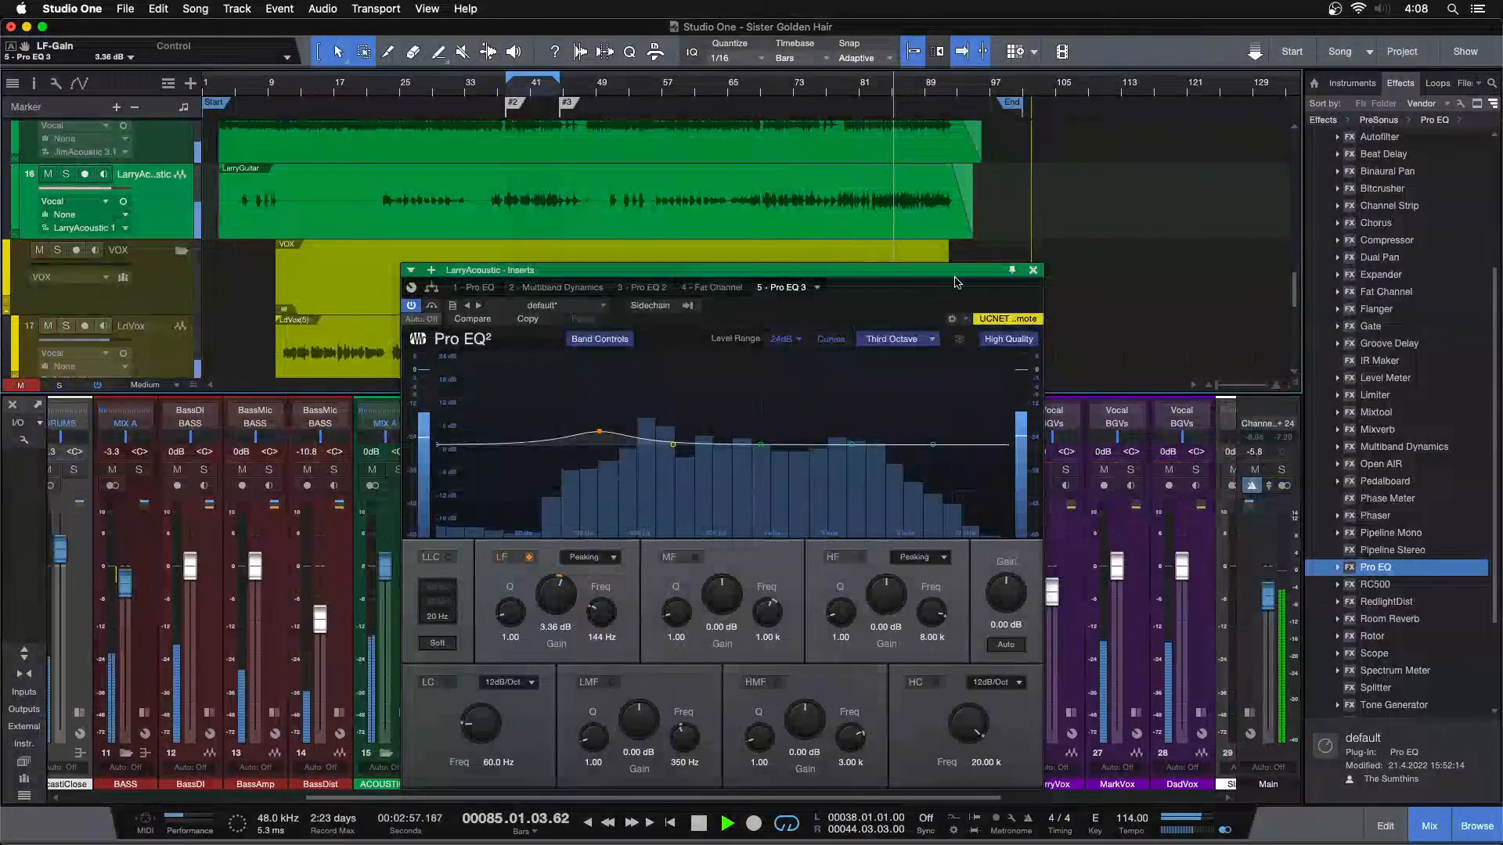
{"action": "left_click", "coordinate": [1033, 270]}
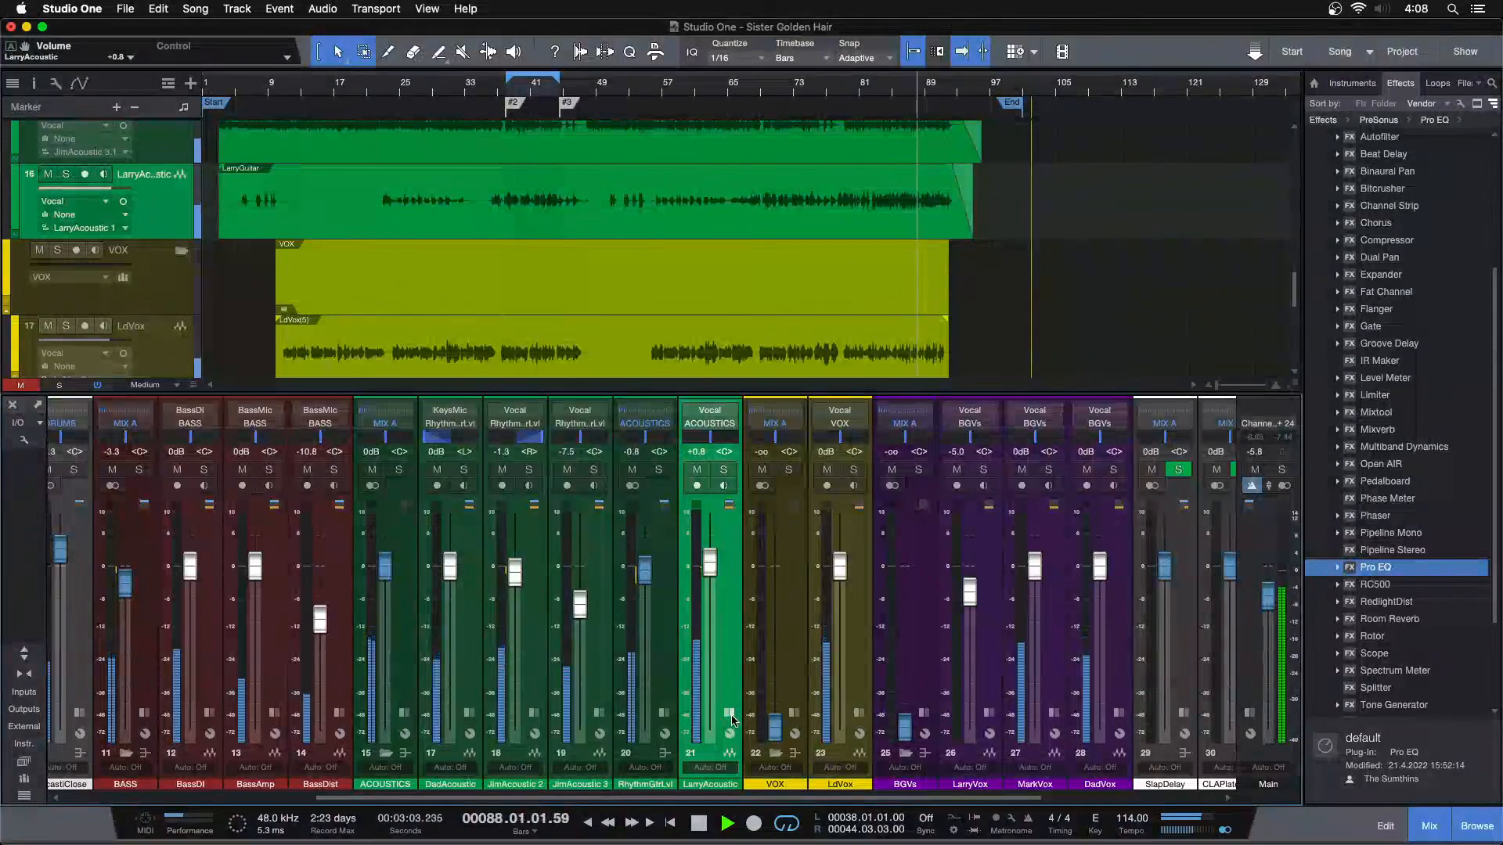
Enable the HF band in LarryAcoustic's first Pro EQ and set its gain to 3.84 dB while the mix replays from about bar 83
{"action": "double_click", "coordinate": [732, 535]}
{"action": "left_click", "coordinate": [771, 457]}
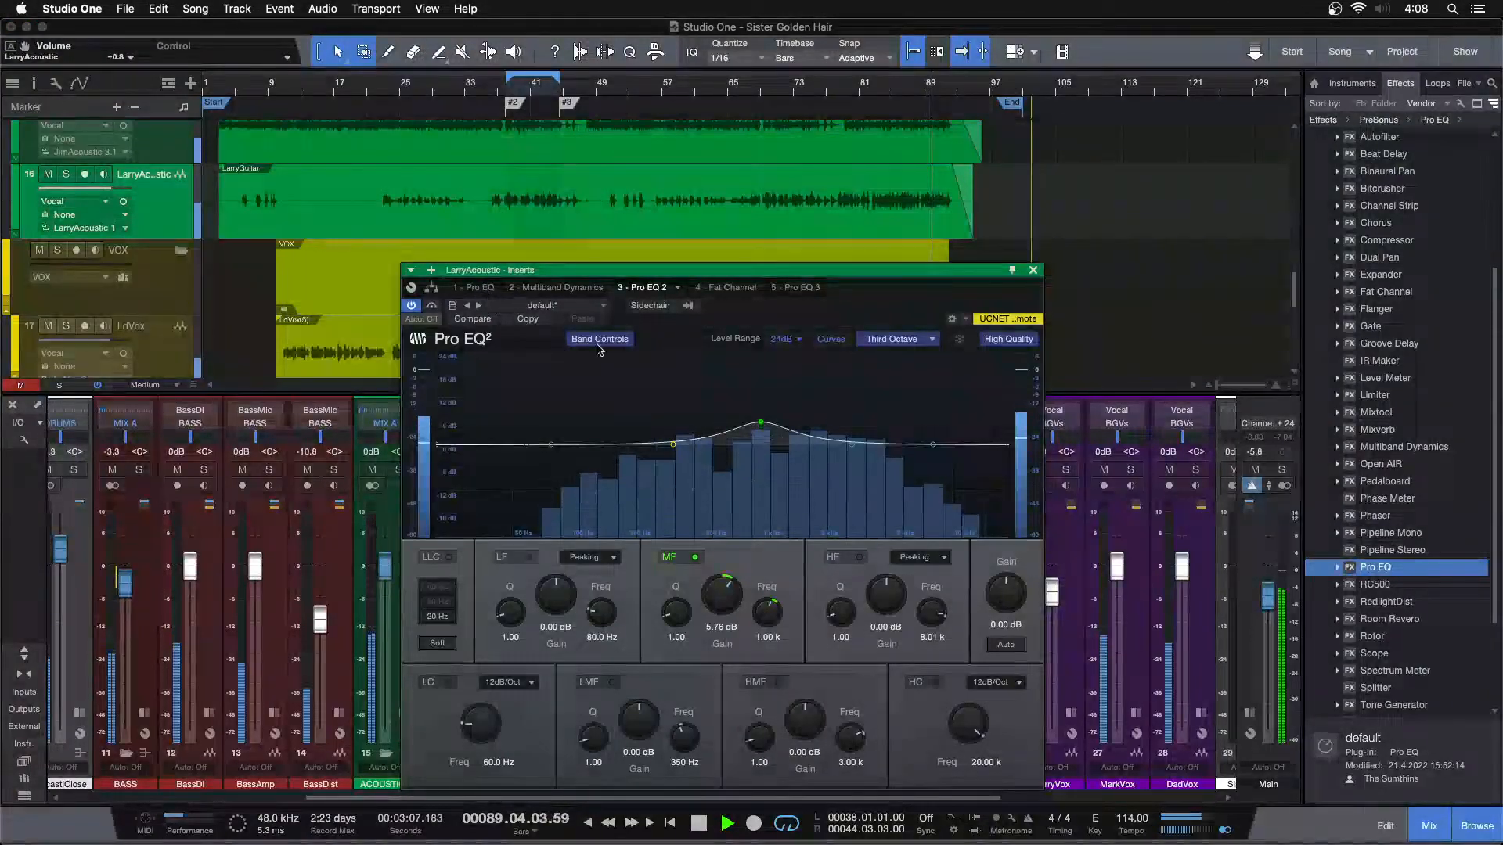
{"action": "left_click", "coordinate": [475, 288]}
{"action": "left_click", "coordinate": [884, 86]}
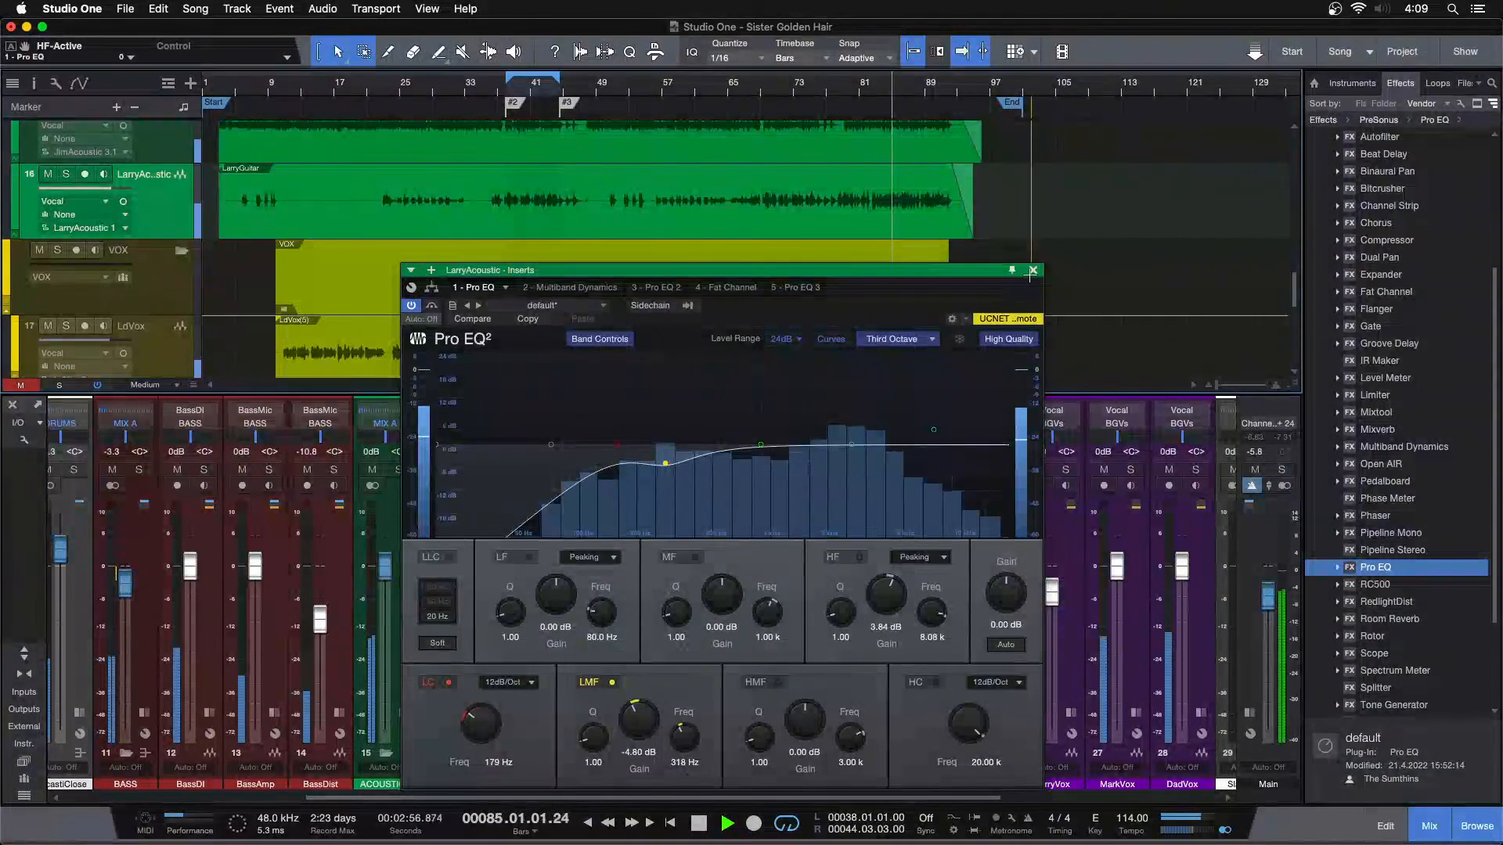
{"action": "left_click_drag", "start_coordinate": [889, 609], "coordinate": [889, 615]}
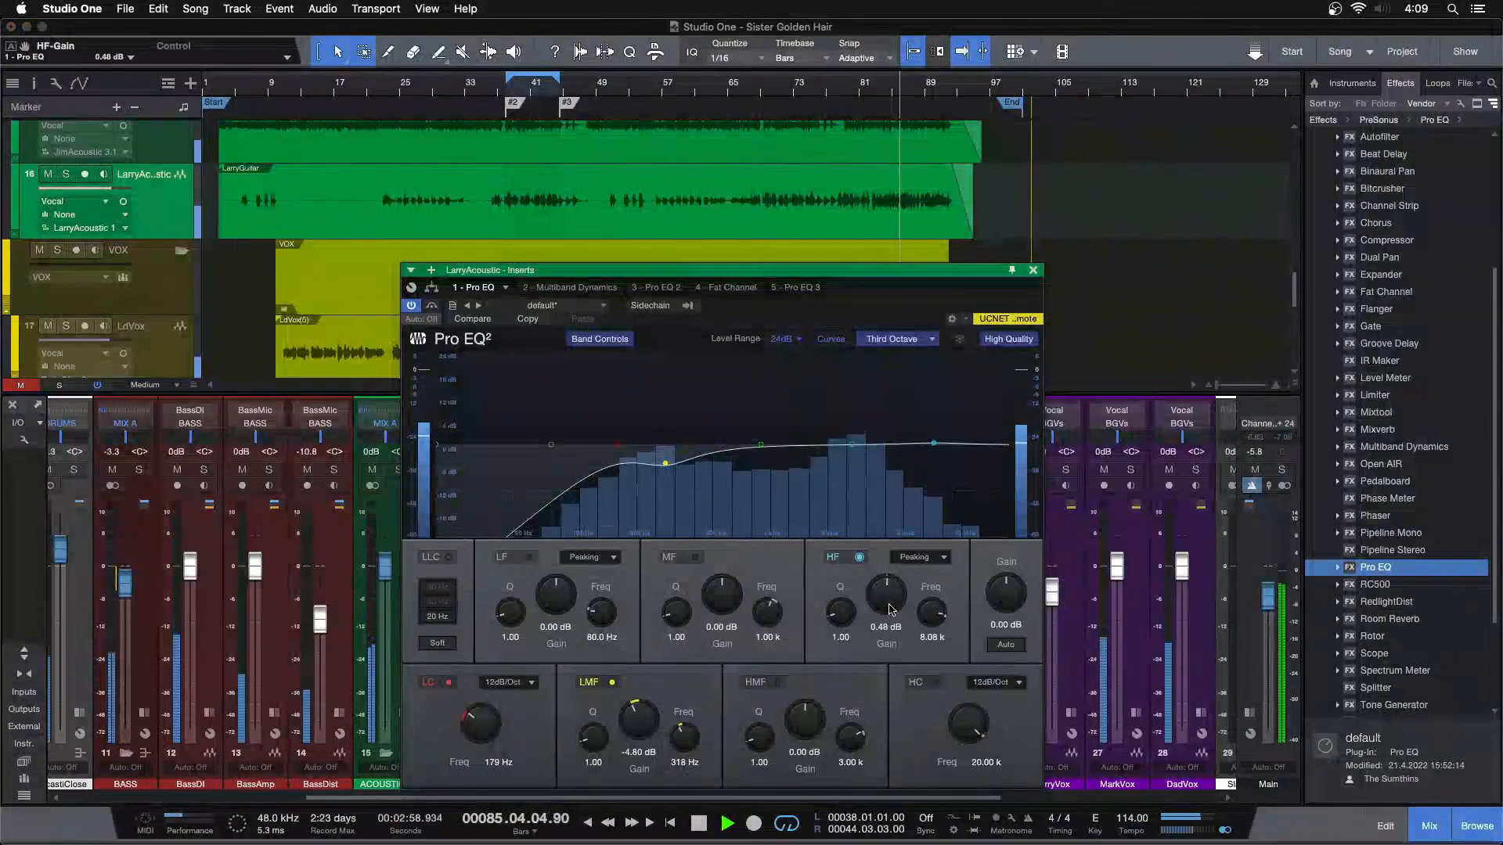
{"action": "scroll", "coordinate": [889, 610], "scroll_direction": "up", "scroll_amount": 1}
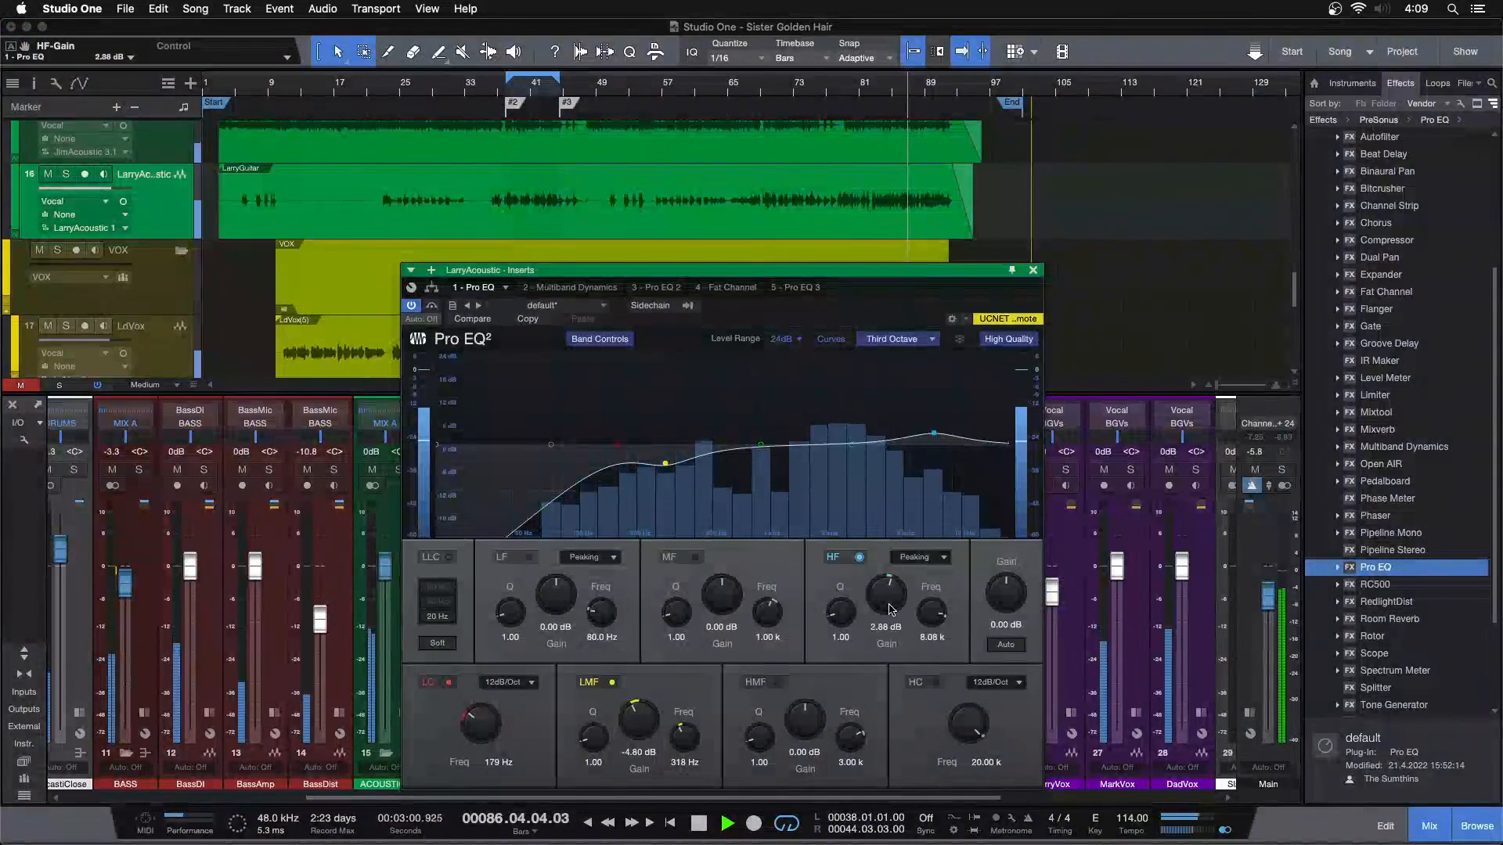
{"action": "scroll", "coordinate": [889, 610], "scroll_direction": "up", "scroll_amount": 1}
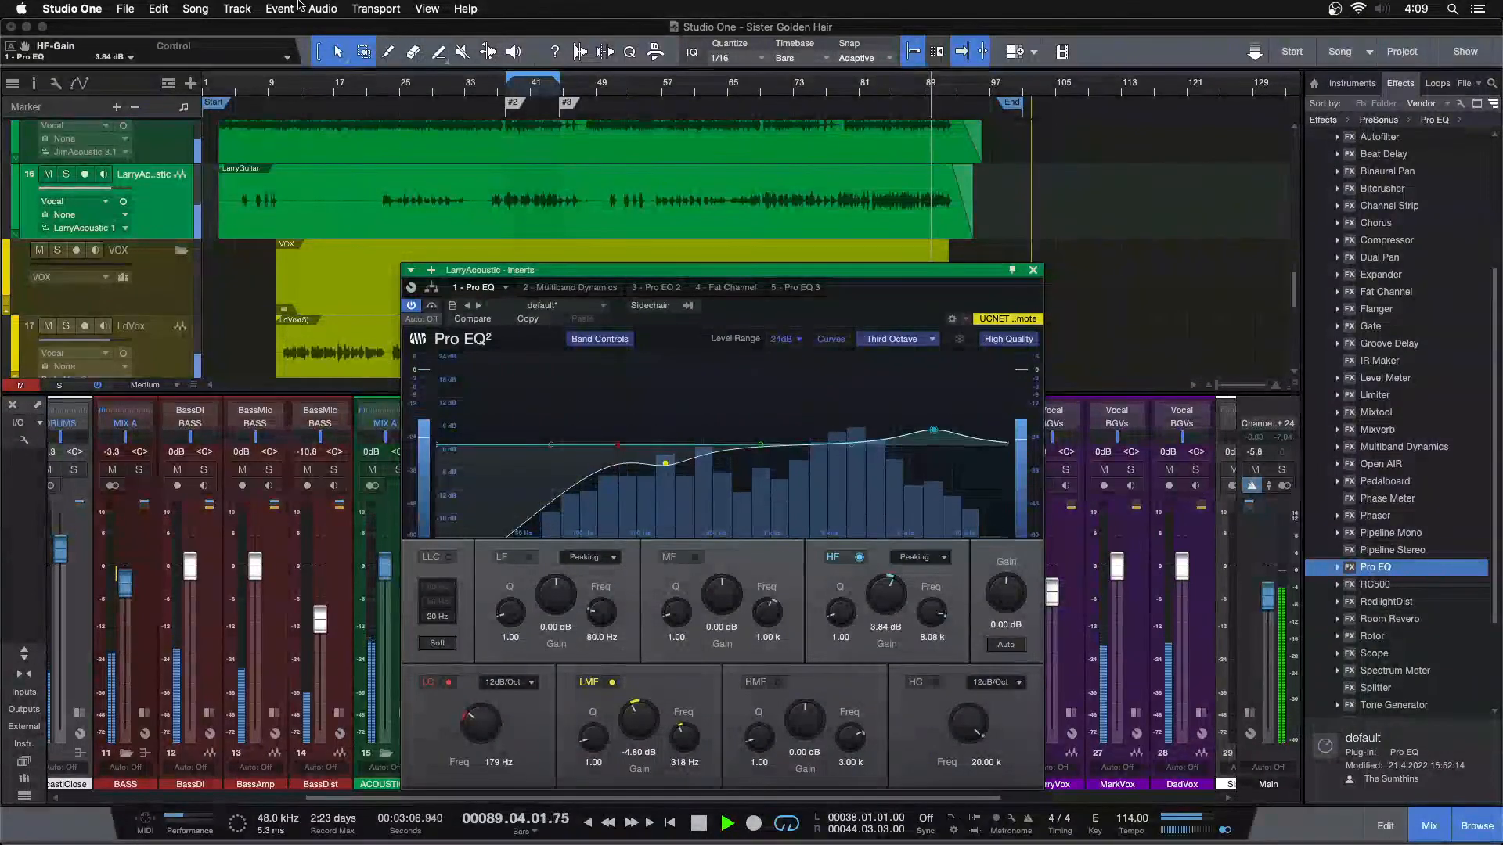
Try redoing the stored volume and HF-band edits, return the first Pro EQ's HF gain to 3.84 dB and close the inserts window
{"action": "left_click", "coordinate": [154, 8]}
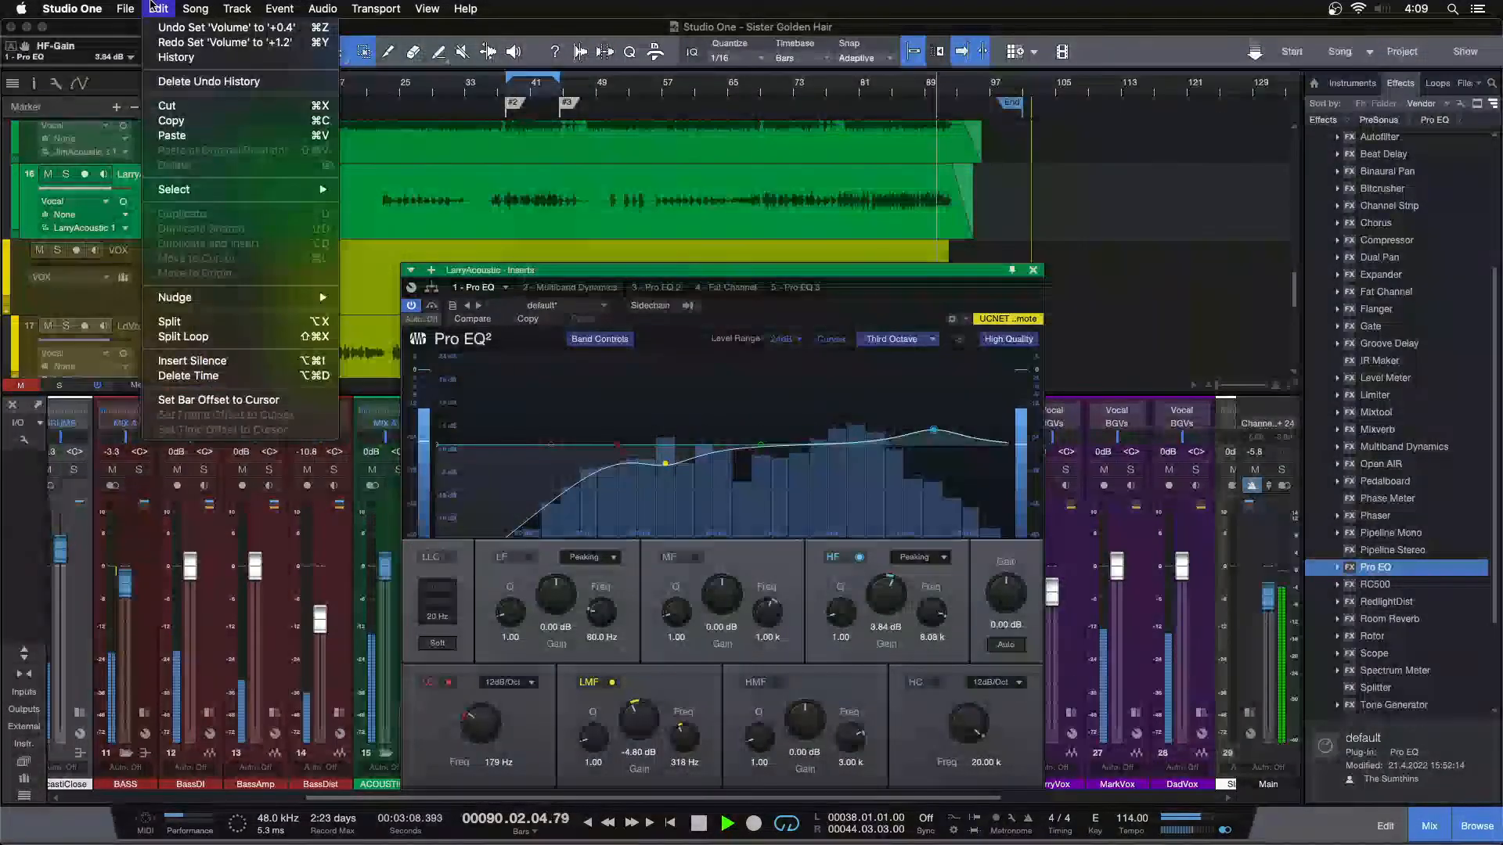
{"action": "left_click", "coordinate": [192, 44]}
{"action": "left_click", "coordinate": [158, 8]}
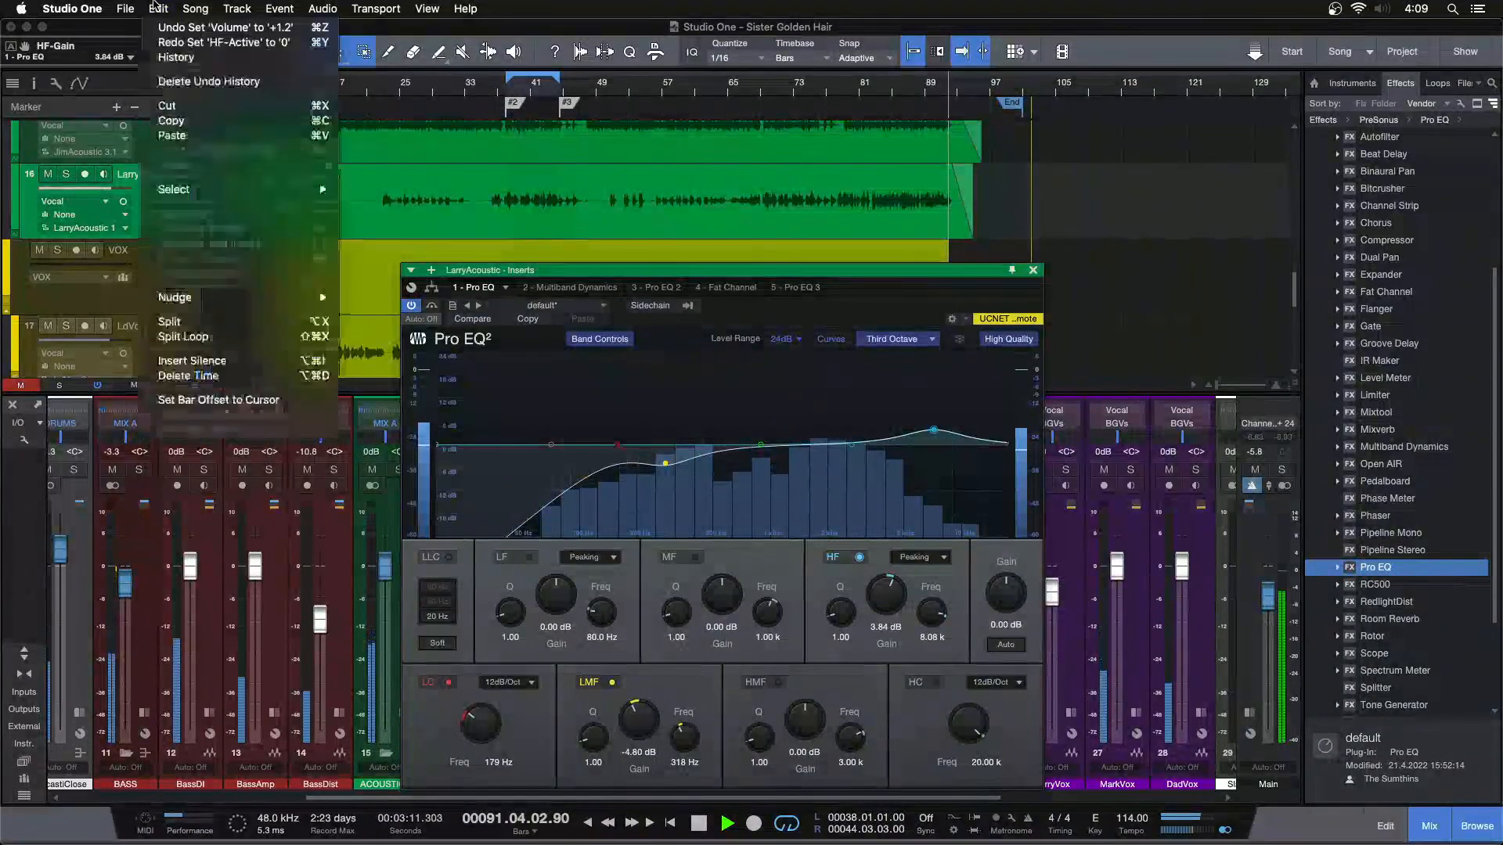
{"action": "left_click", "coordinate": [174, 43]}
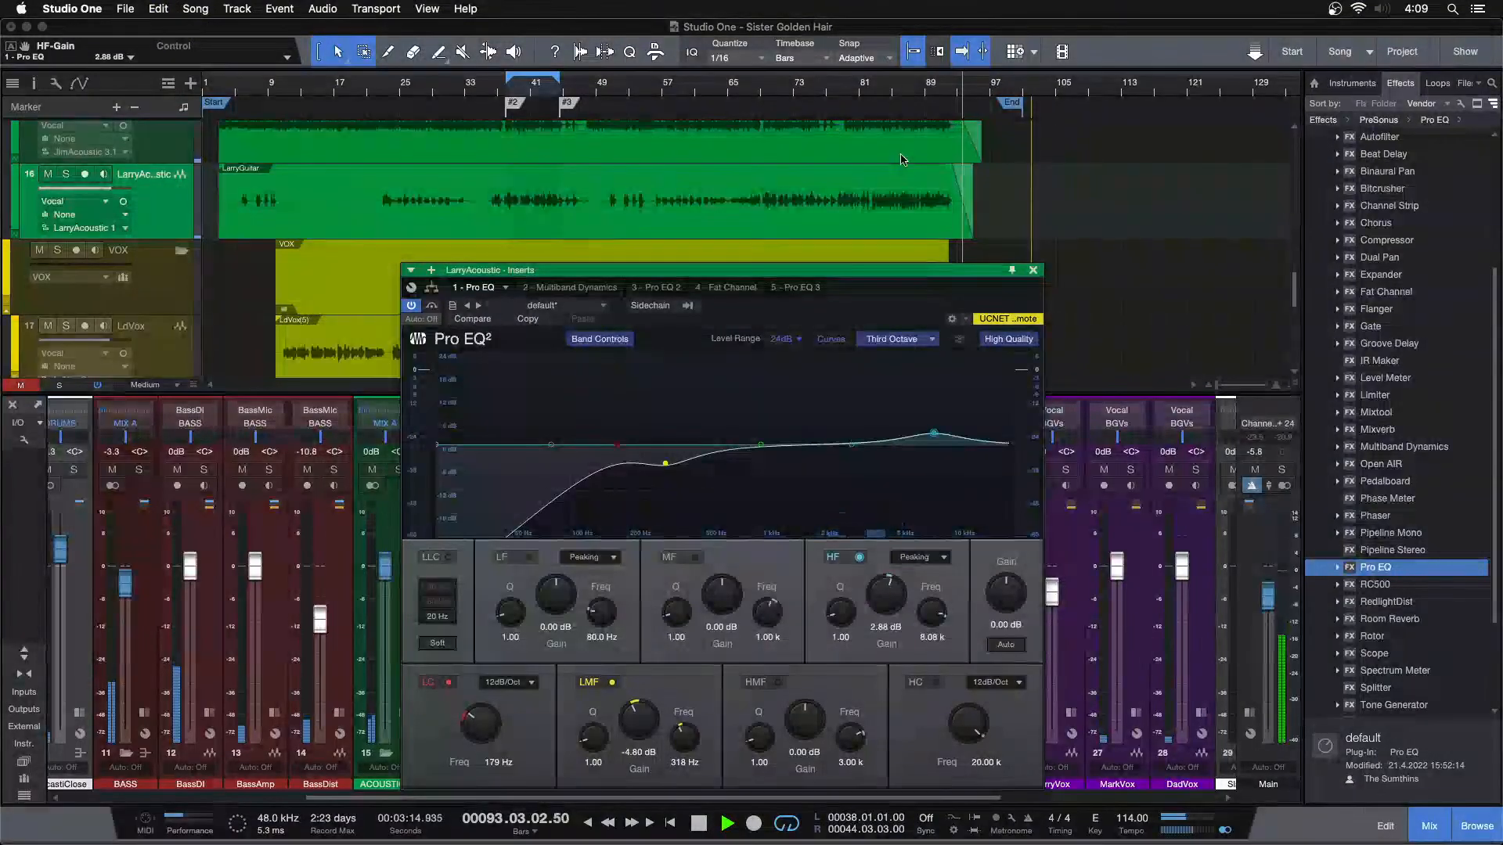
{"action": "left_click", "coordinate": [882, 87]}
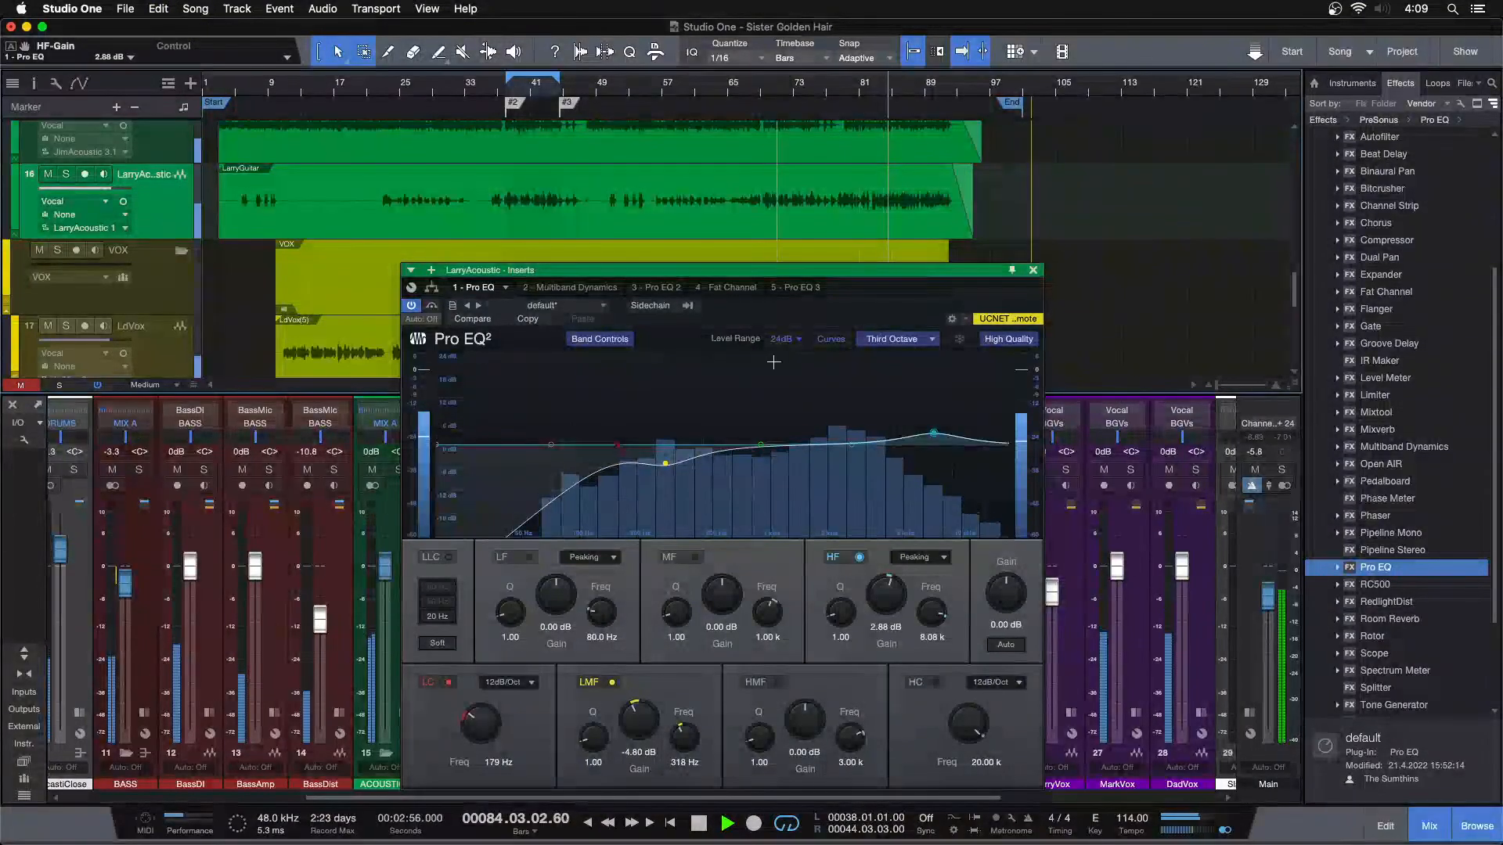
{"action": "left_click", "coordinate": [1033, 270]}
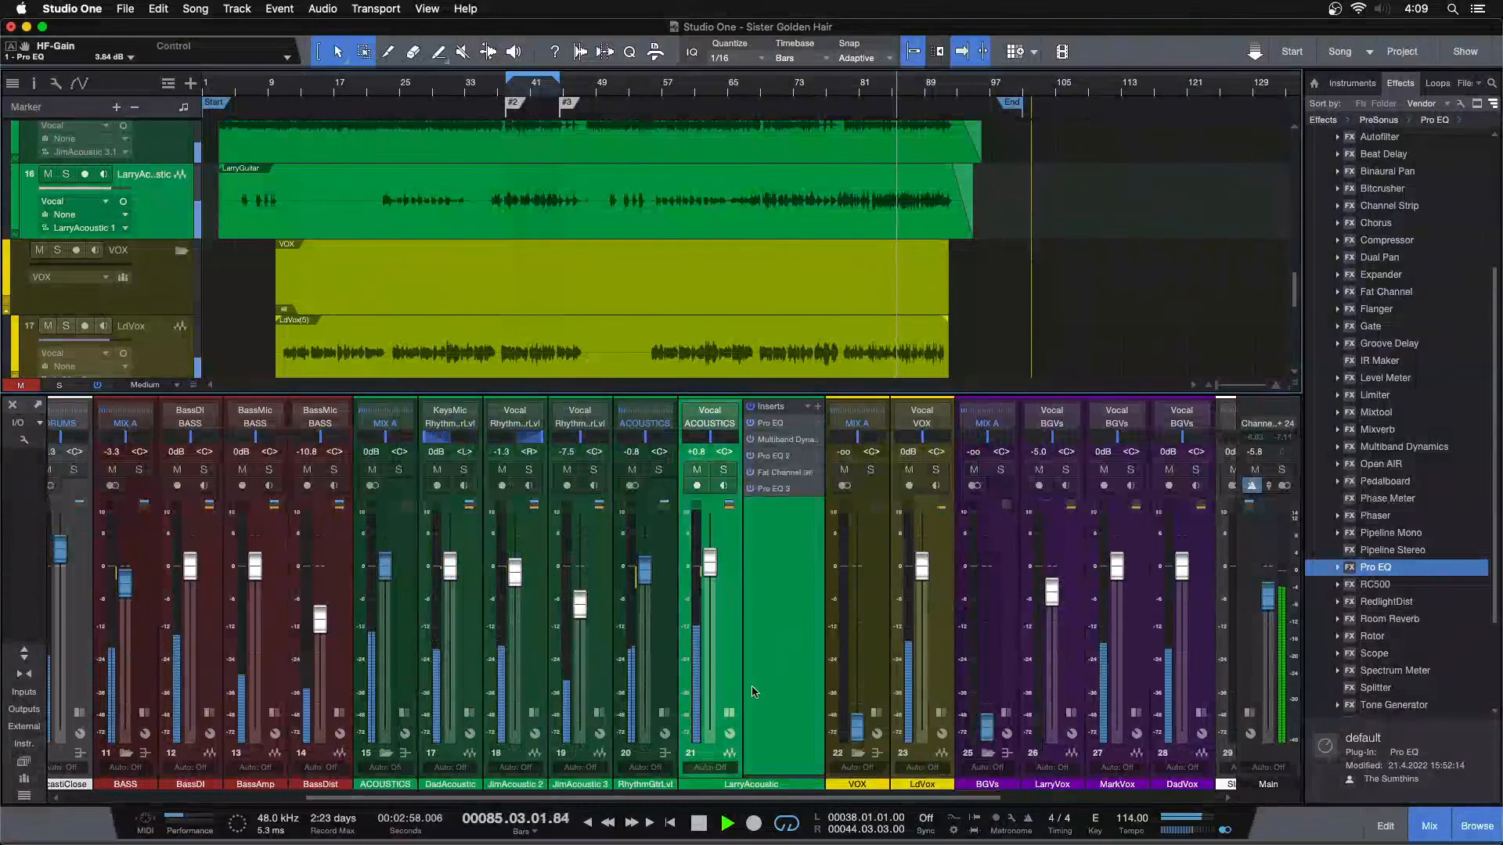
Stop playback, lower the Main output fader to -10.0 dB and place the playback cursor at bar 83
{"action": "key", "text": "space"}
{"action": "scroll", "coordinate": [1261, 600], "scroll_direction": "down", "scroll_amount": 3}
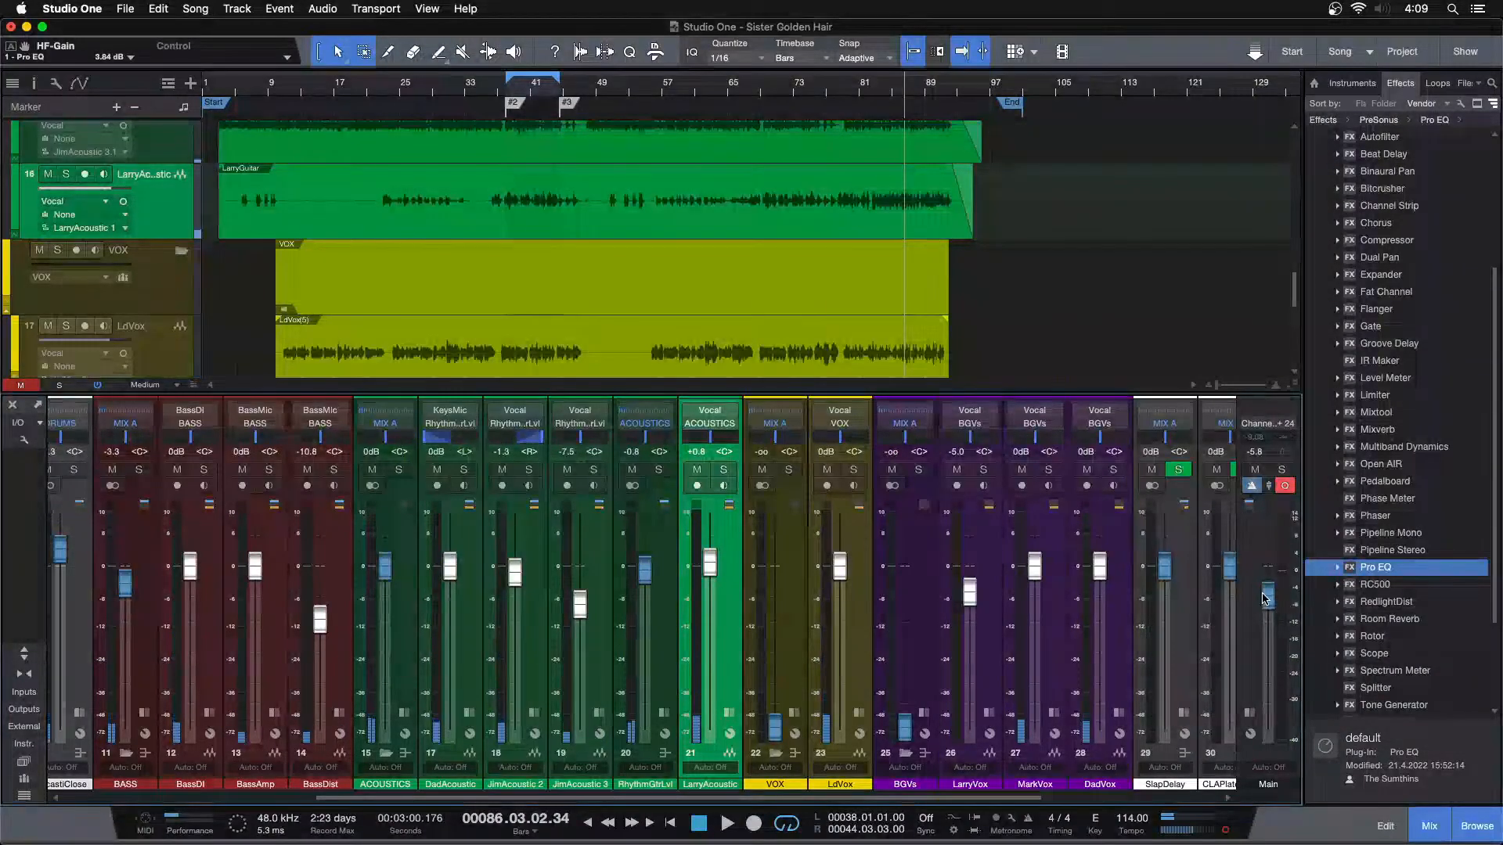
{"action": "scroll", "coordinate": [1261, 599], "scroll_direction": "down", "scroll_amount": 1}
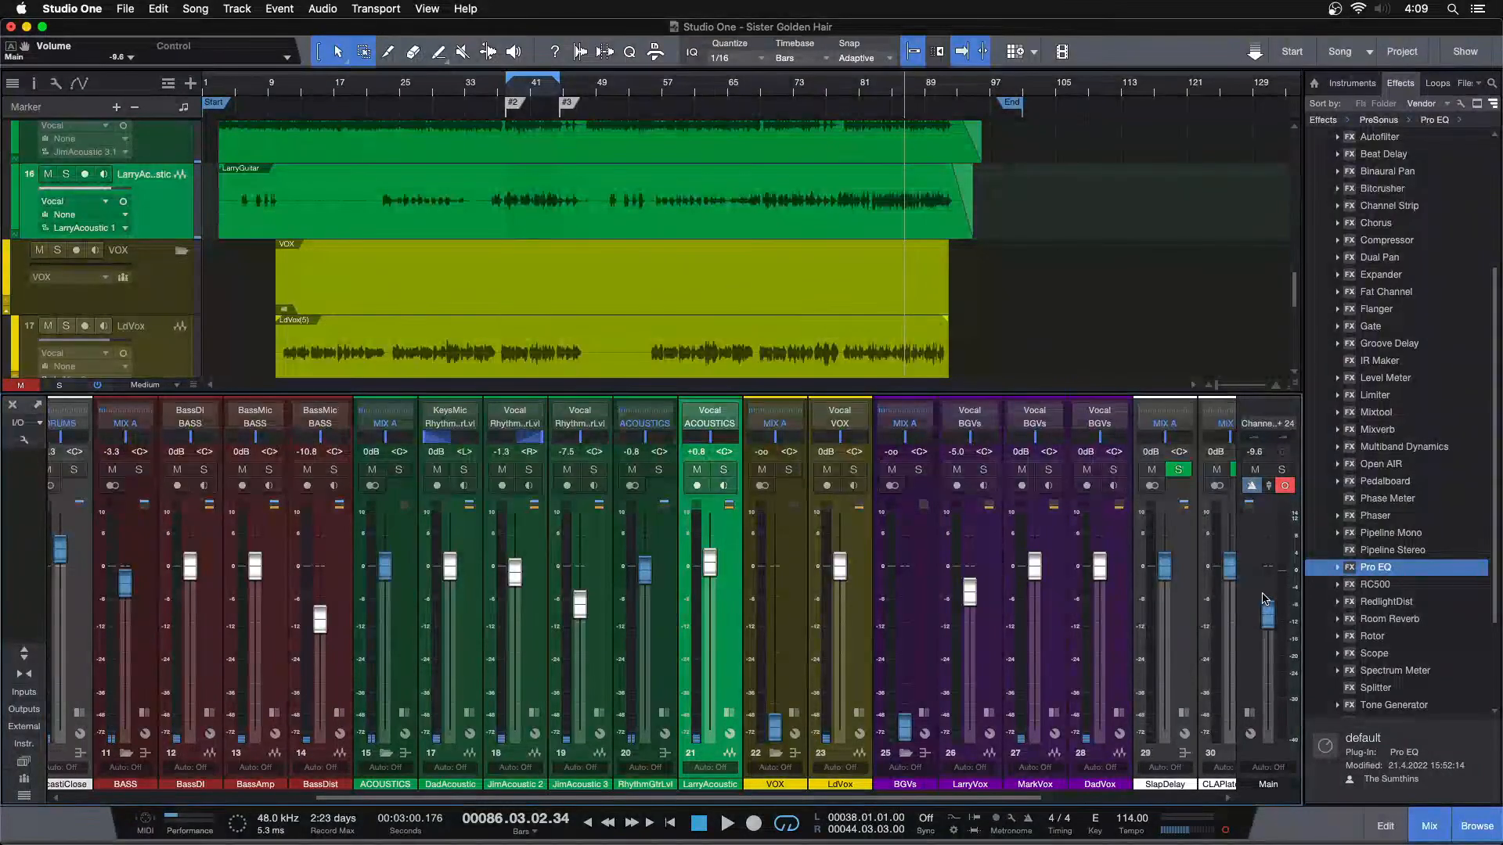
{"action": "left_click", "coordinate": [874, 97]}
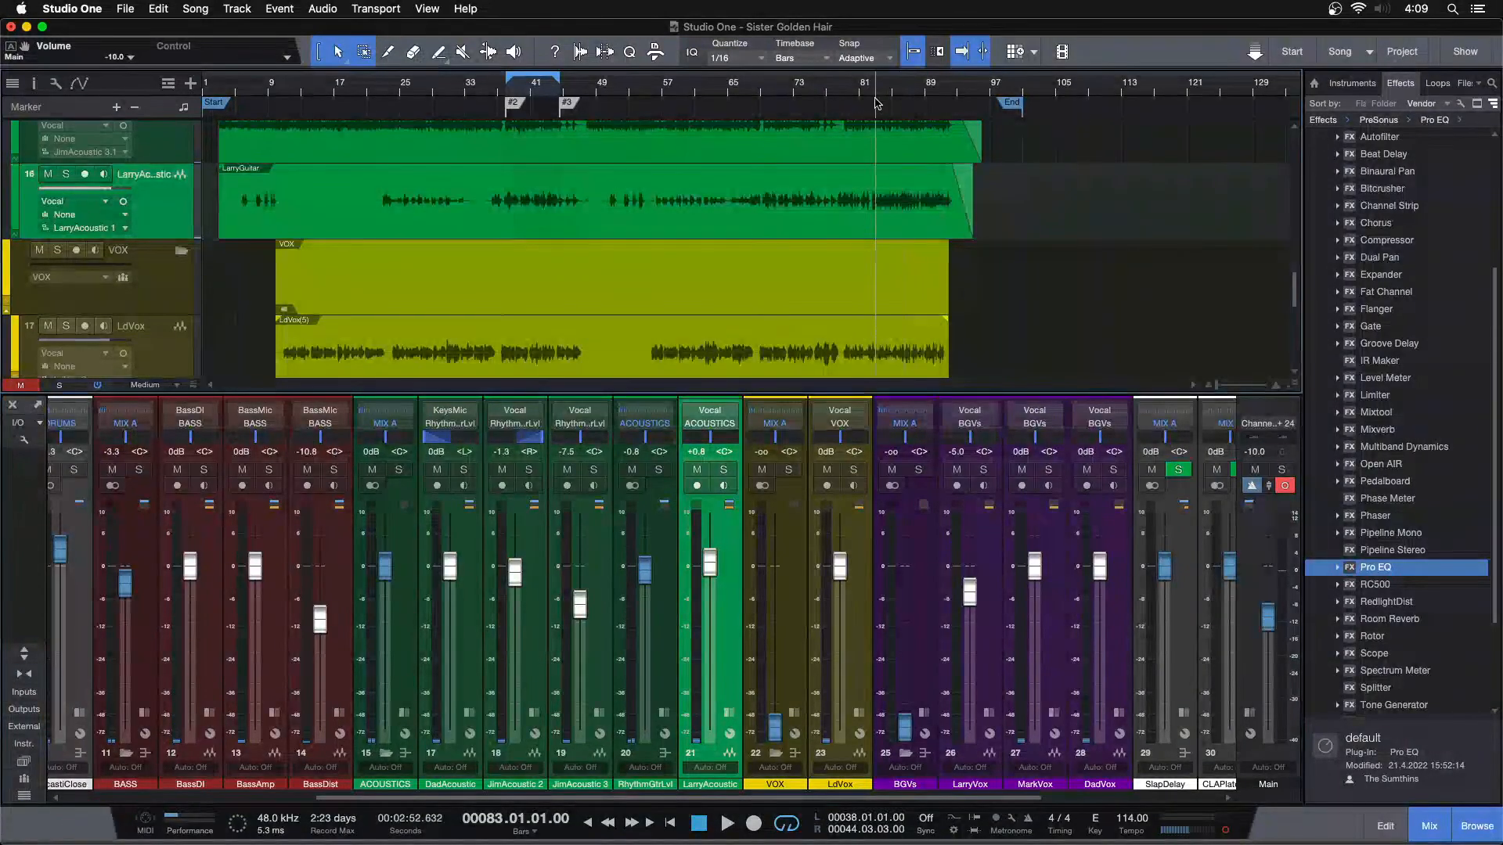
Pull LarryAcoustic's fader down, rebalance it to -2.1 dB against the soloed acoustic guitars, and return to the full mix
{"action": "key", "text": "space"}
{"action": "left_click_drag", "start_coordinate": [715, 560], "coordinate": [710, 607]}
{"action": "key", "text": "s"}
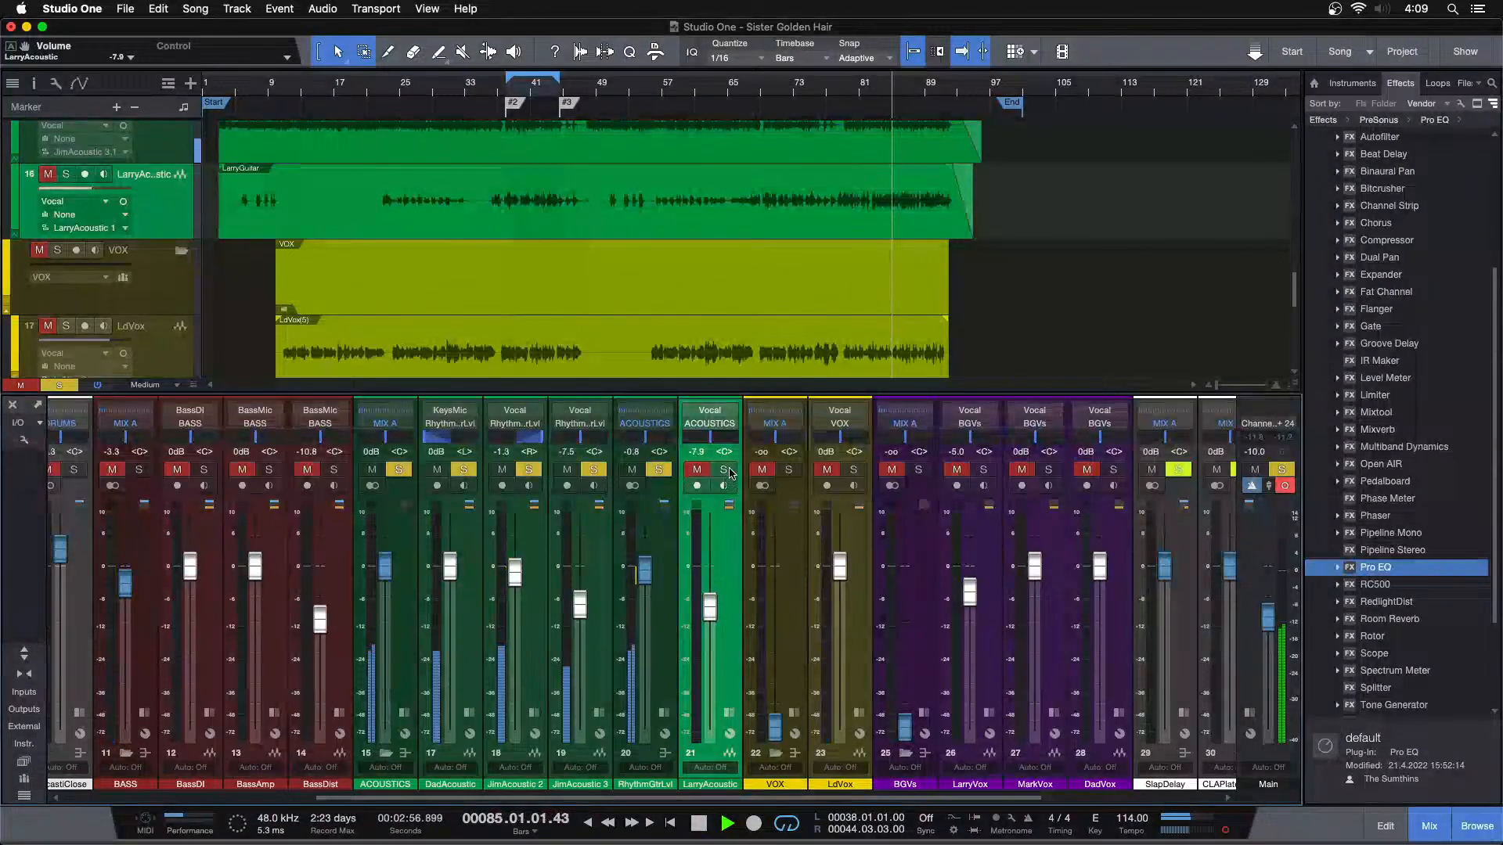
{"action": "scroll", "coordinate": [714, 617], "scroll_direction": "up", "scroll_amount": 3}
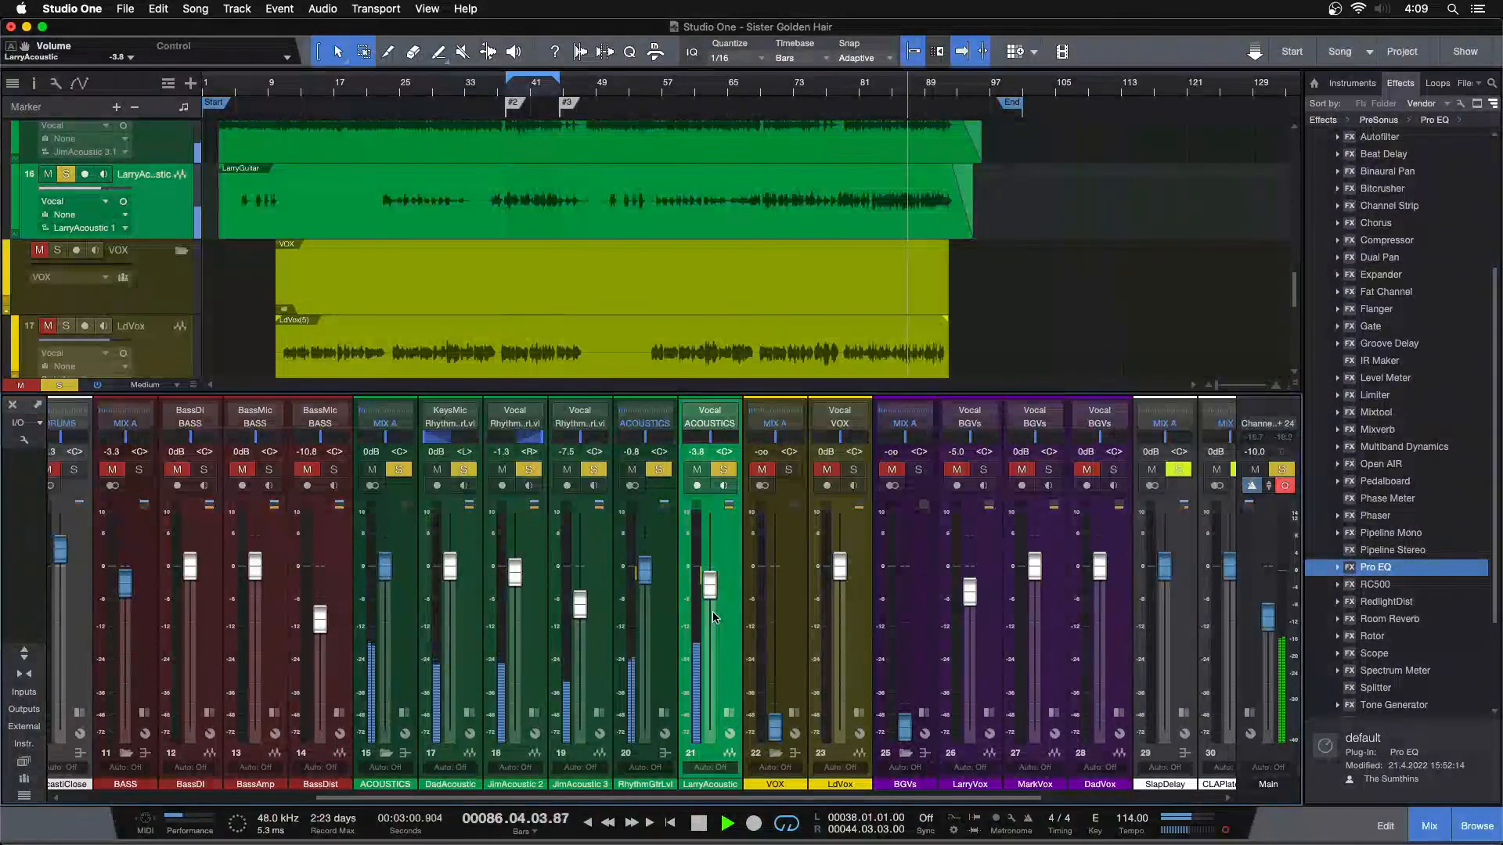
{"action": "scroll", "coordinate": [713, 617], "scroll_direction": "up", "scroll_amount": 1}
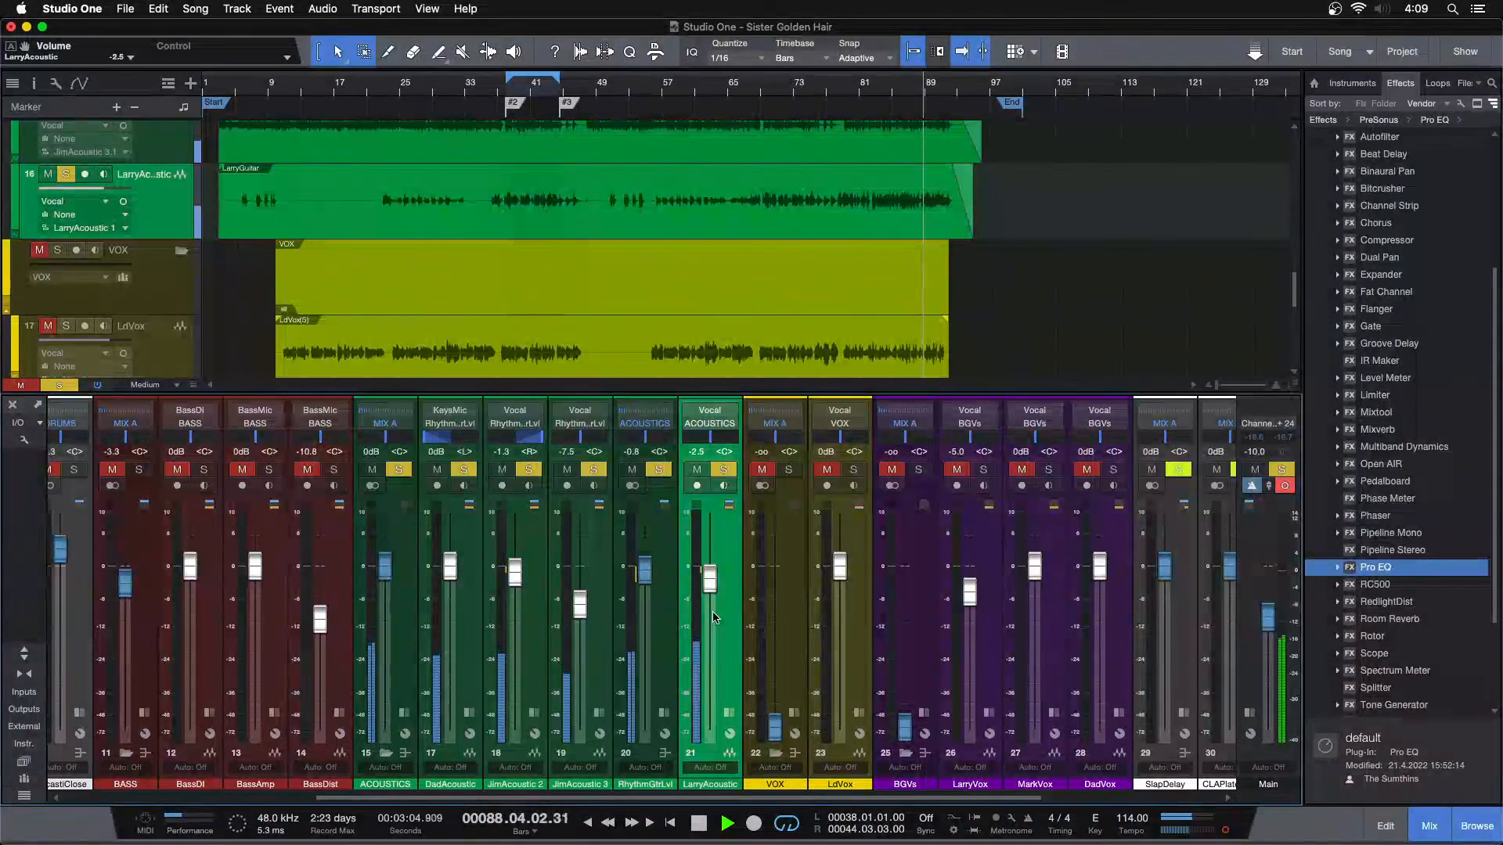
{"action": "key", "text": "shift+s"}
Raise LarryAcoustic's fader to -1.3 dB while auditioning the full mix near bar 83 and in the song's intro
{"action": "left_click", "coordinate": [867, 97]}
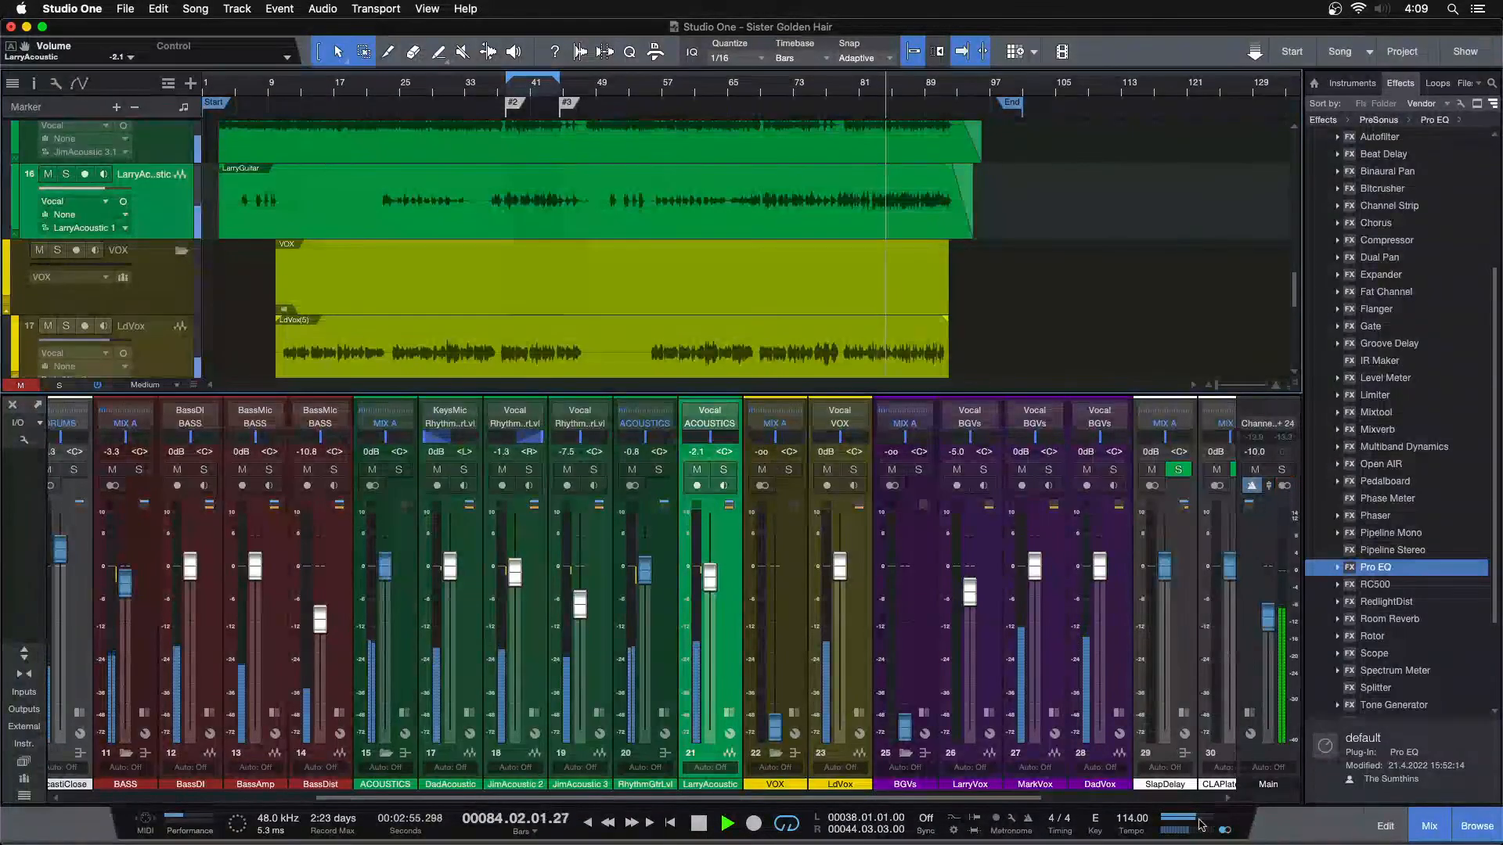
{"action": "left_click_drag", "start_coordinate": [709, 578], "coordinate": [709, 572]}
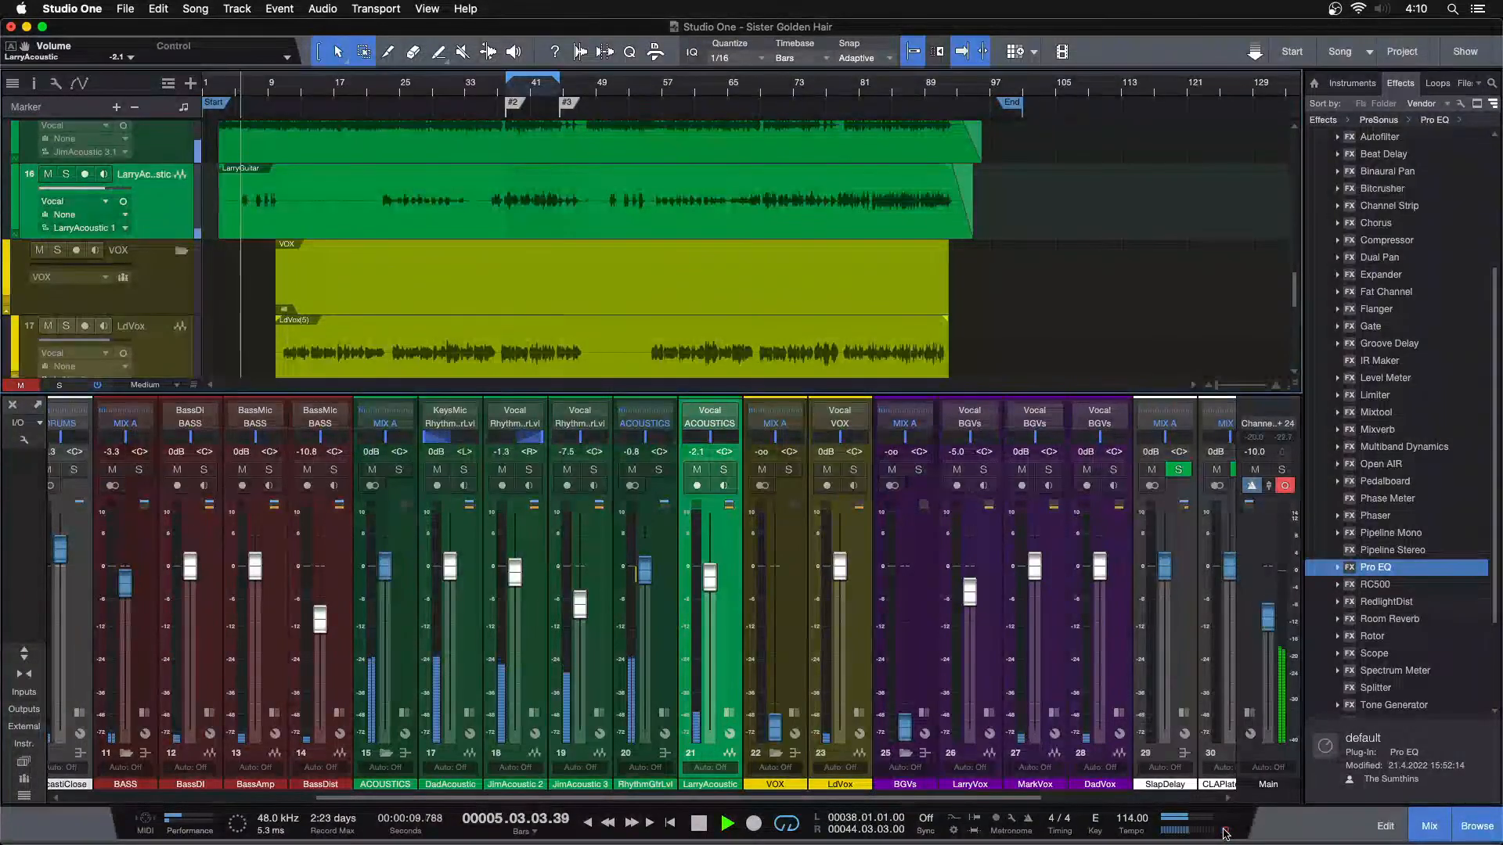
{"action": "left_click_drag", "start_coordinate": [709, 582], "coordinate": [712, 569]}
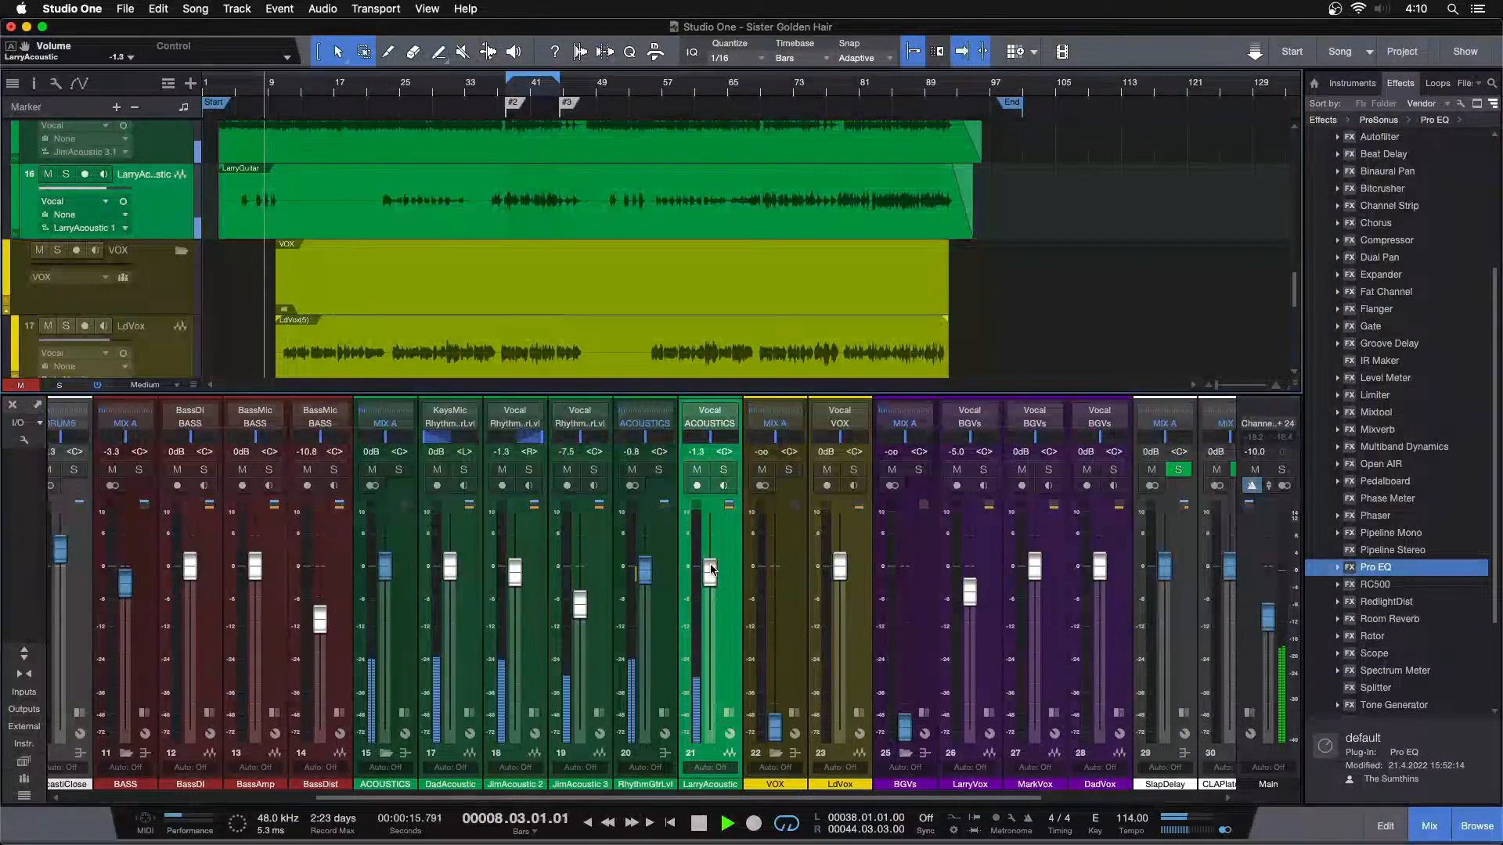
{"action": "left_click_drag", "start_coordinate": [710, 569], "coordinate": [711, 568]}
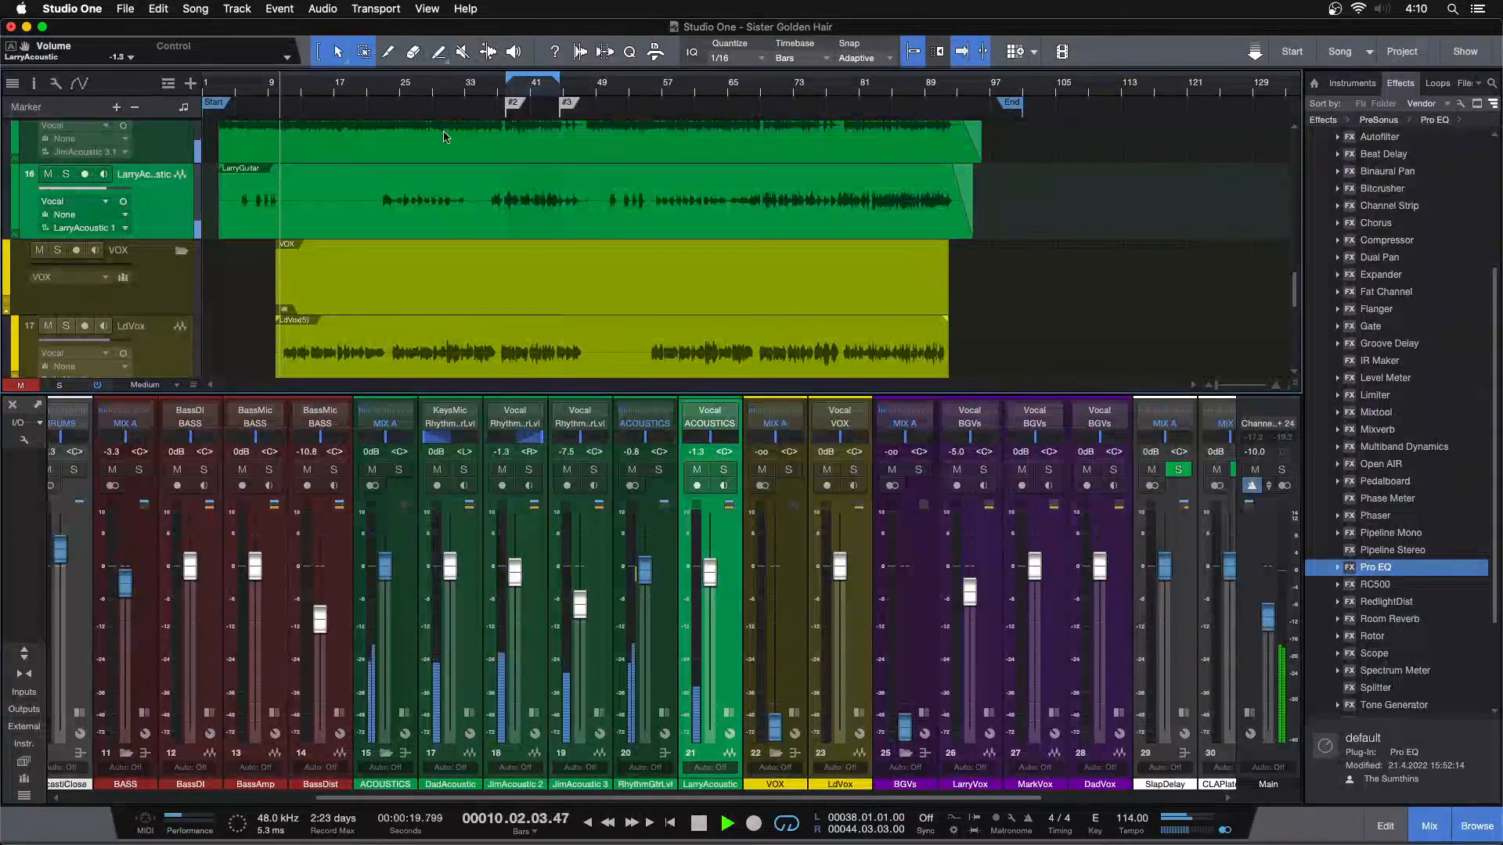
Play the full mix from about bar 22 and reset the Main output fader to 0 dB
{"action": "left_click", "coordinate": [376, 86]}
{"action": "key", "text": "e"}
{"action": "key", "text": "e"}
{"action": "key", "text": "e"}
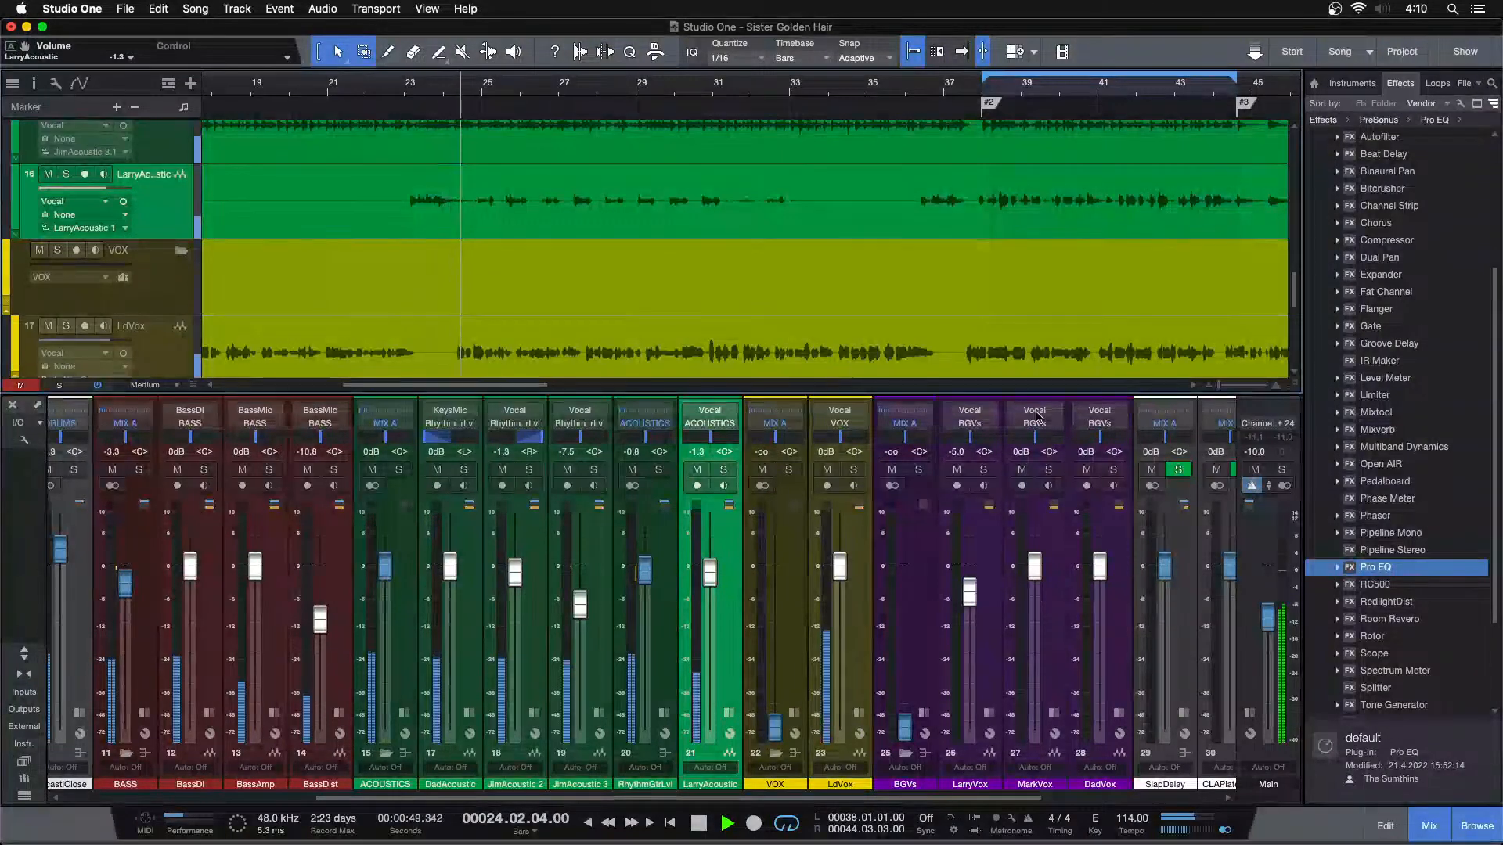
{"action": "left_click", "coordinate": [1267, 620], "text": "super"}
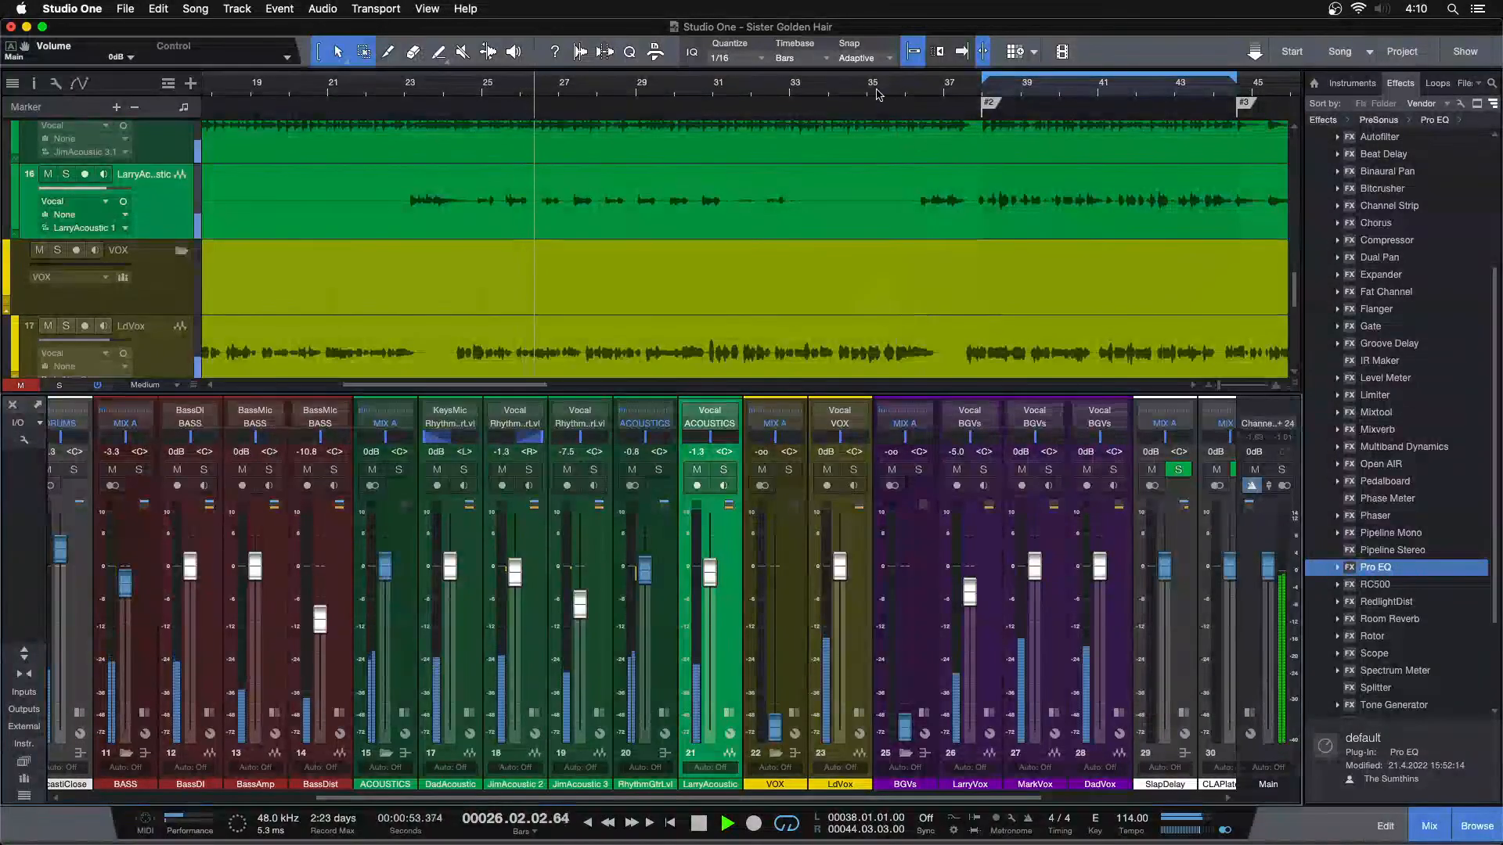
Play the mix from about bar 68, try LarryAcoustic's fader at -1.7 dB and return it to -1.3 dB
{"action": "scroll", "coordinate": [871, 93], "scroll_direction": "down", "scroll_amount": 5}
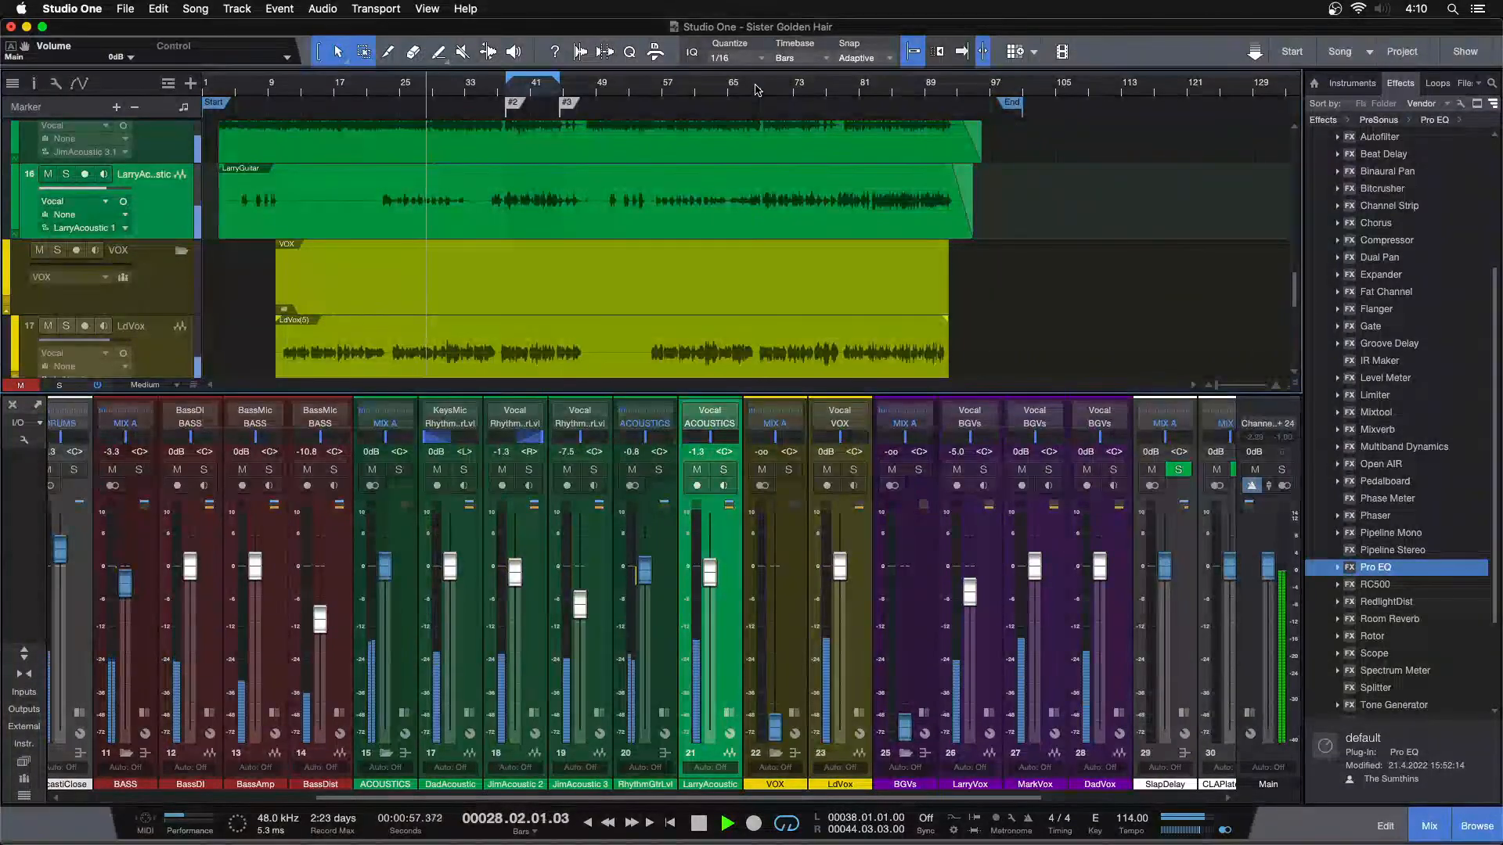
{"action": "left_click", "coordinate": [756, 89]}
{"action": "key", "text": "f"}
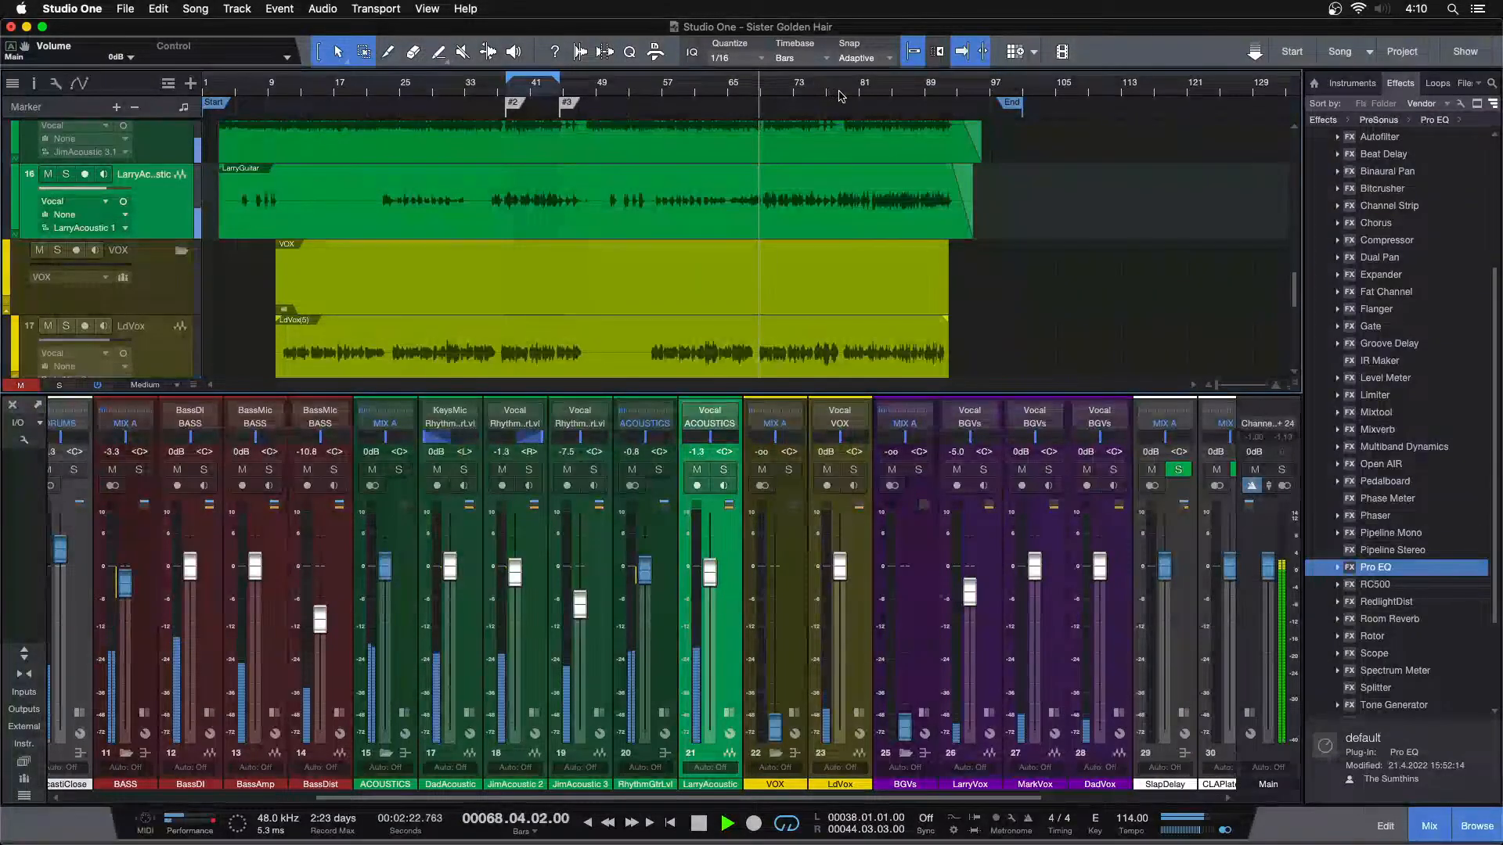
{"action": "scroll", "coordinate": [820, 93], "scroll_direction": "up", "scroll_amount": 5}
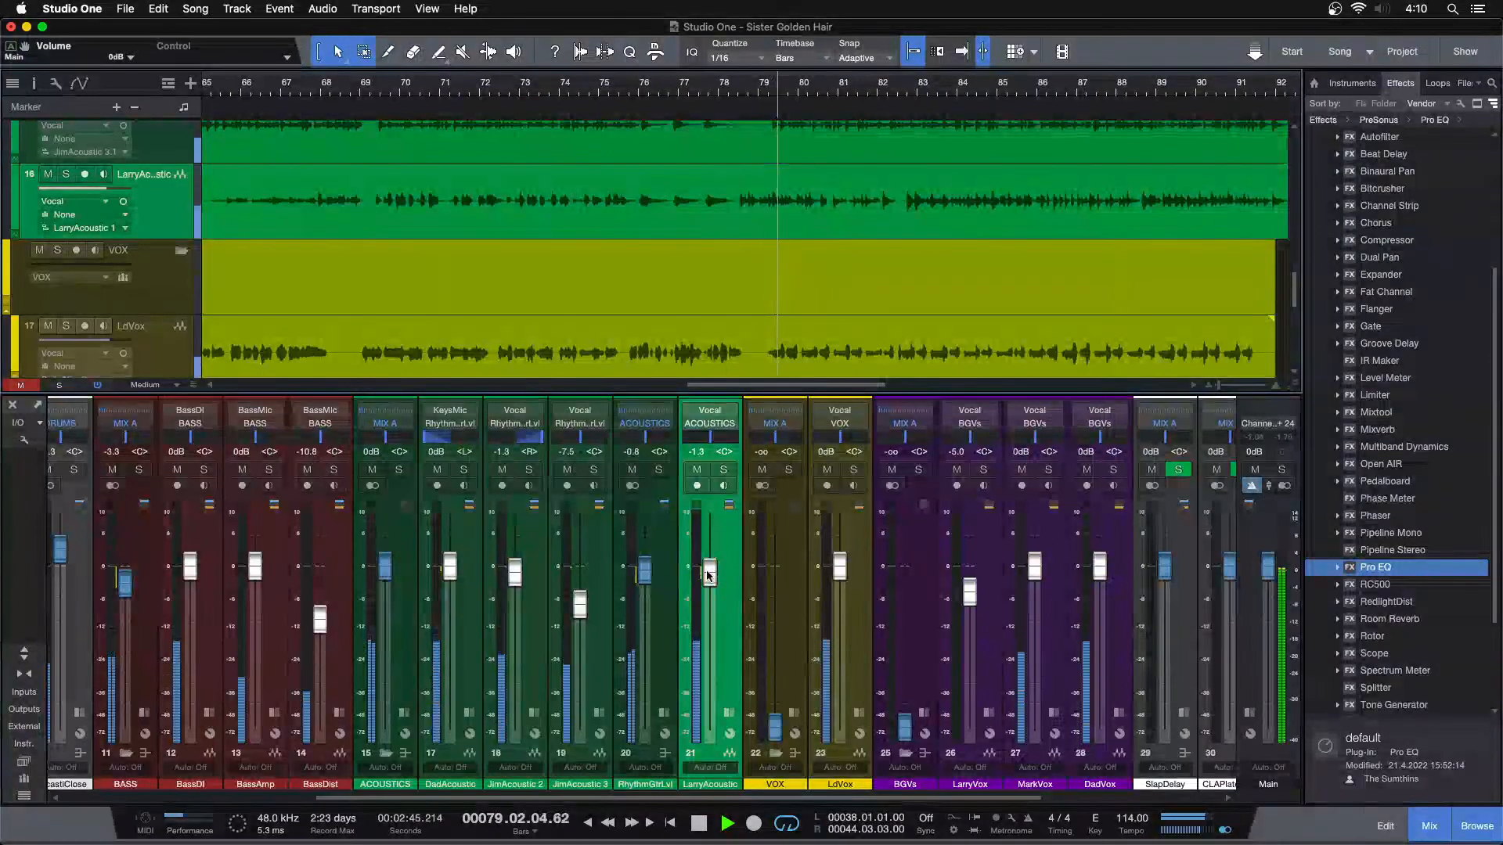
{"action": "scroll", "coordinate": [710, 580], "scroll_direction": "down", "scroll_amount": 2}
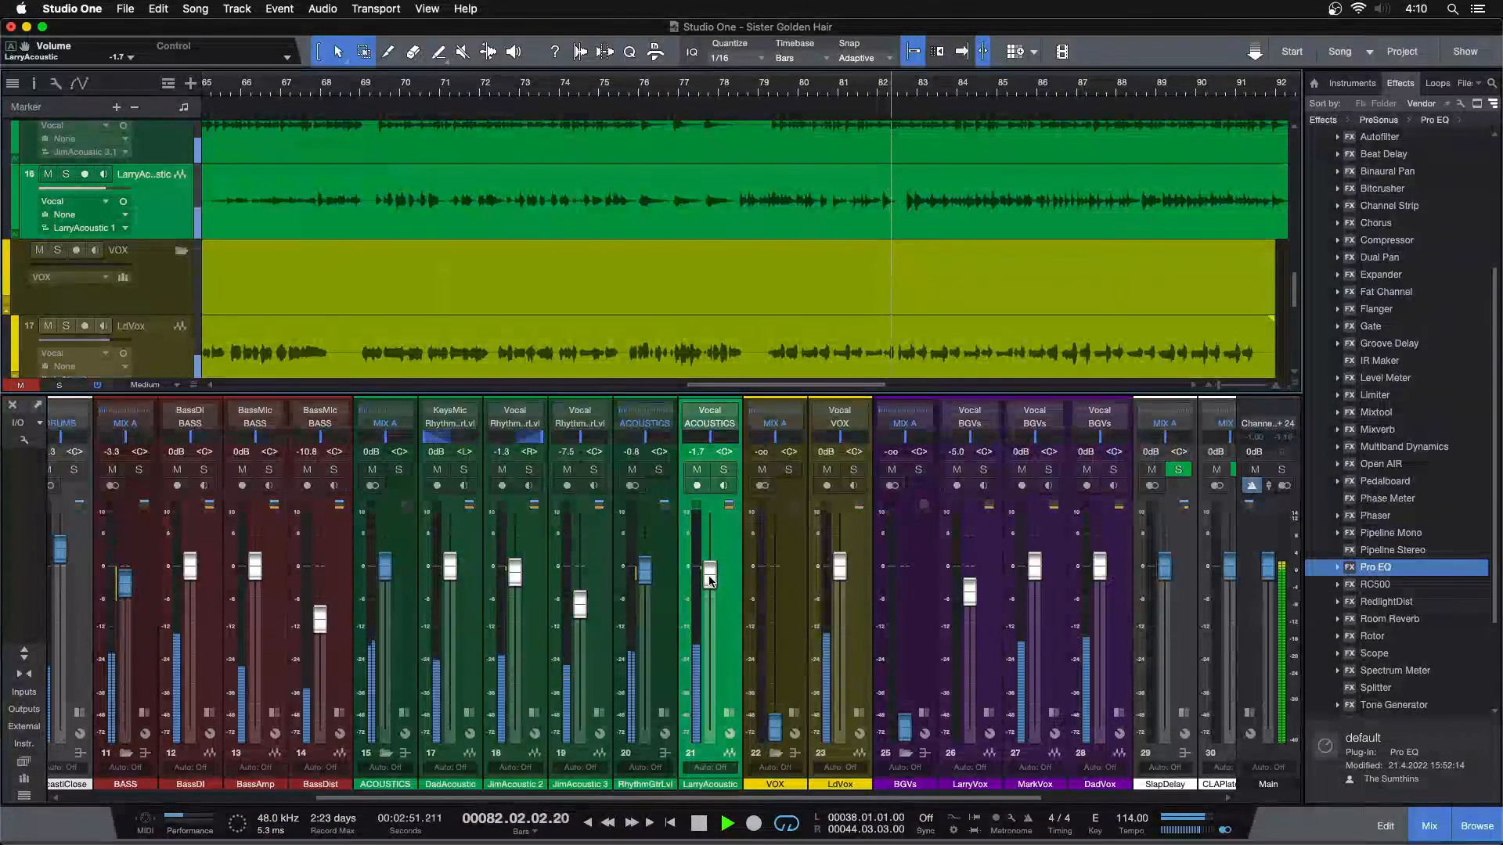
{"action": "scroll", "coordinate": [710, 580], "scroll_direction": "up", "scroll_amount": 2}
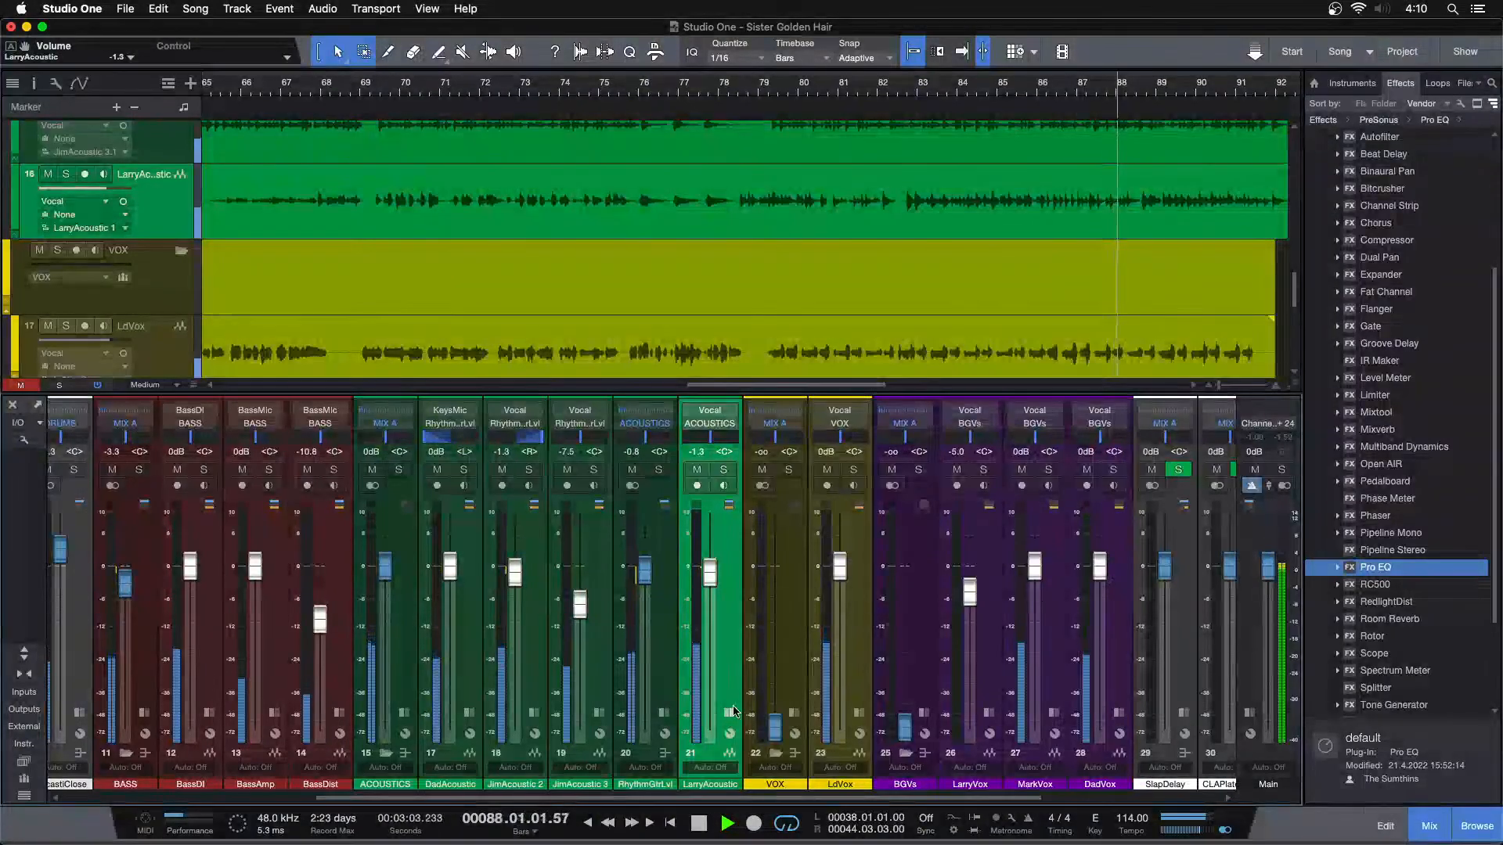
Review LarryAcoustic's second and first Pro EQ settings during playback, close the inserts window and stop playback
{"action": "left_click", "coordinate": [728, 712]}
{"action": "left_click", "coordinate": [779, 456]}
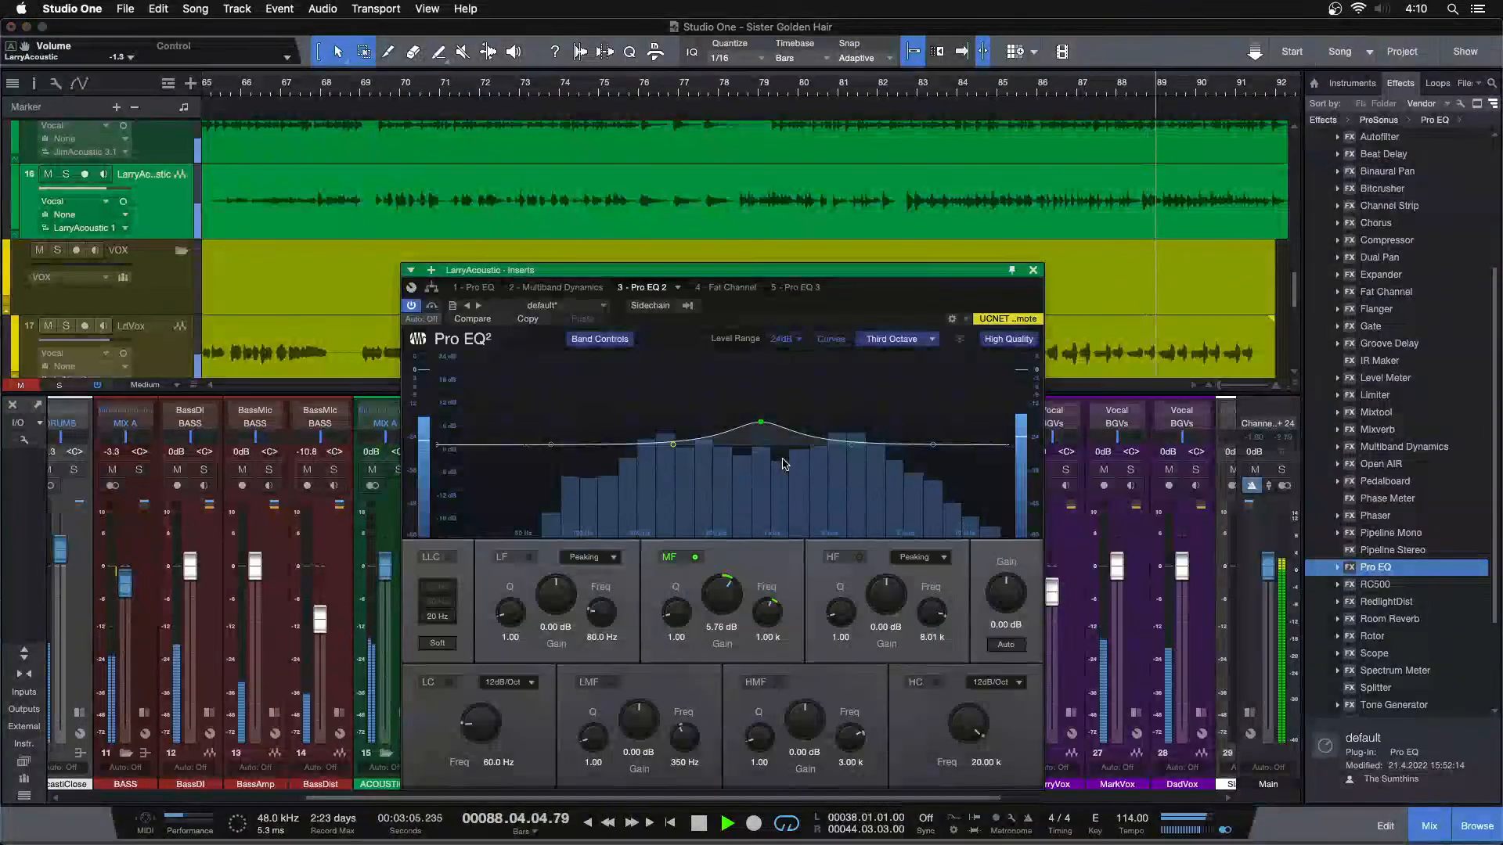
{"action": "left_click", "coordinate": [478, 288]}
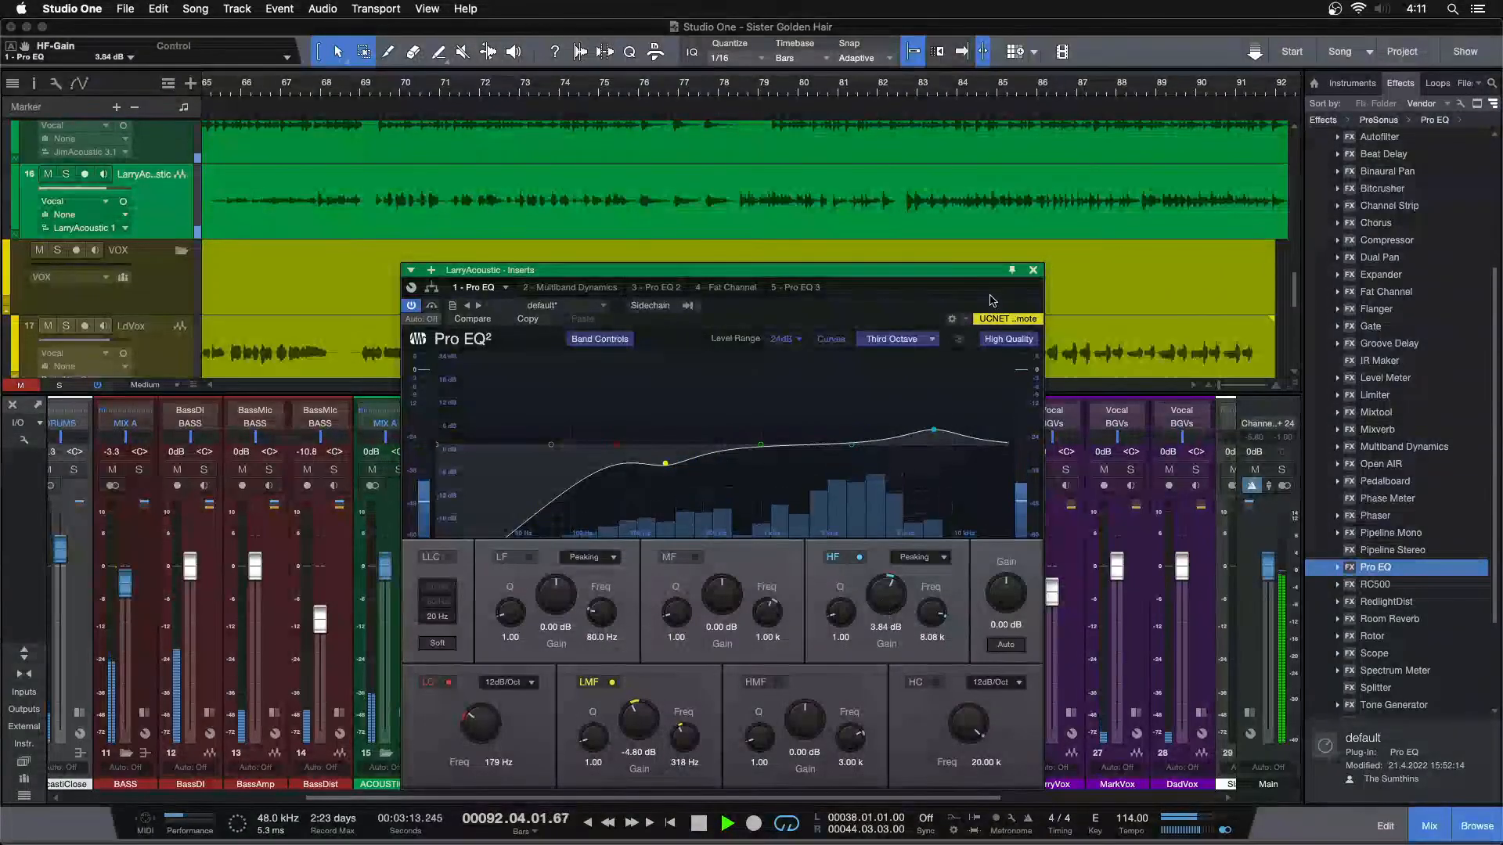
{"action": "left_click", "coordinate": [1033, 270]}
{"action": "key", "text": "space"}
{"action": "key", "text": "shift+z"}
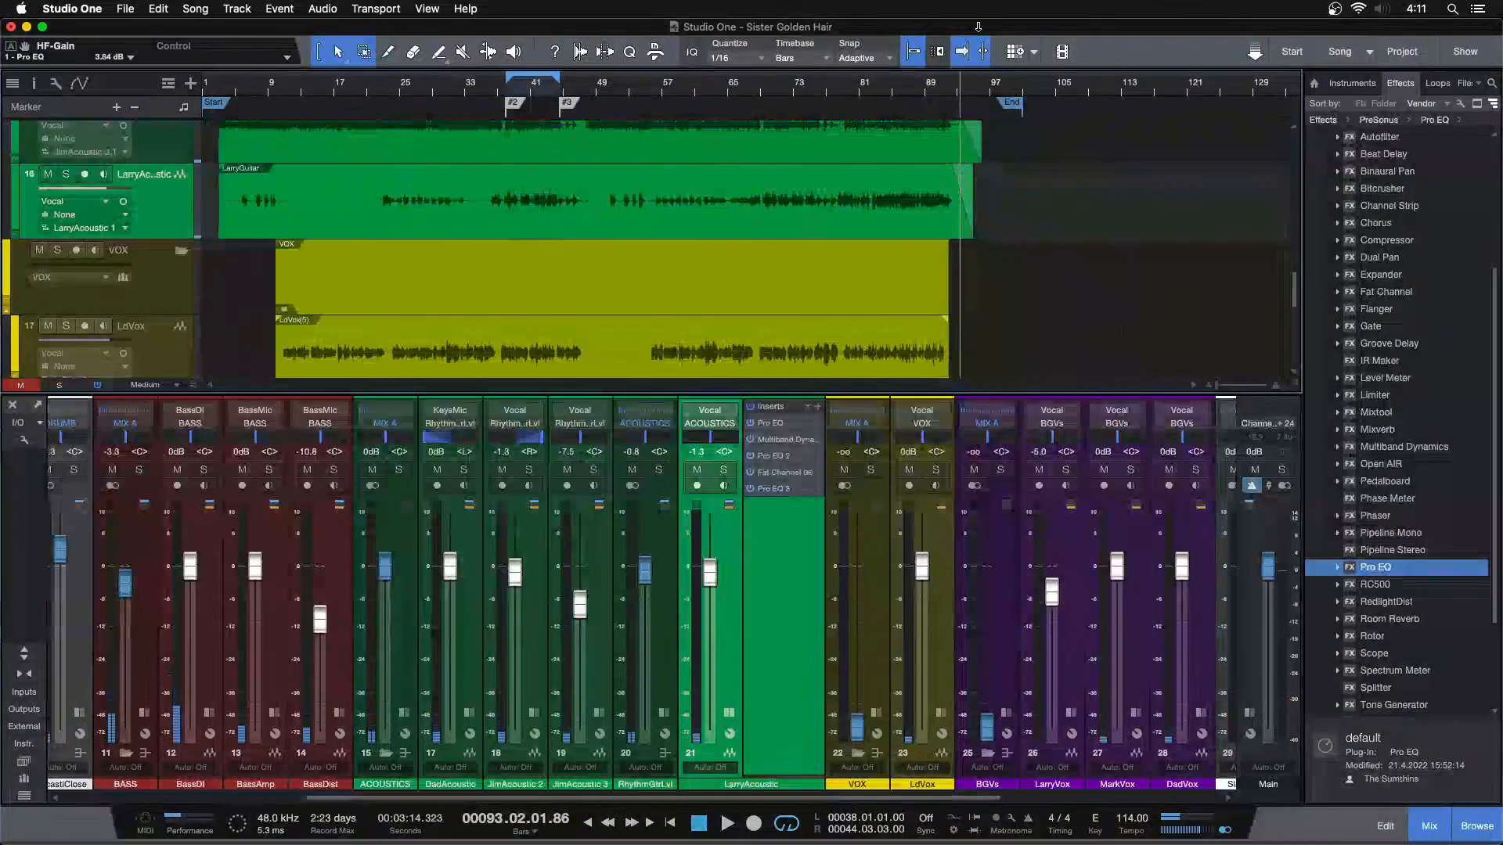
Move the playback cursor to bar 5, lower the Main output fader to -5.8 dB and bring the effects and bus channels into view
{"action": "left_click", "coordinate": [237, 88]}
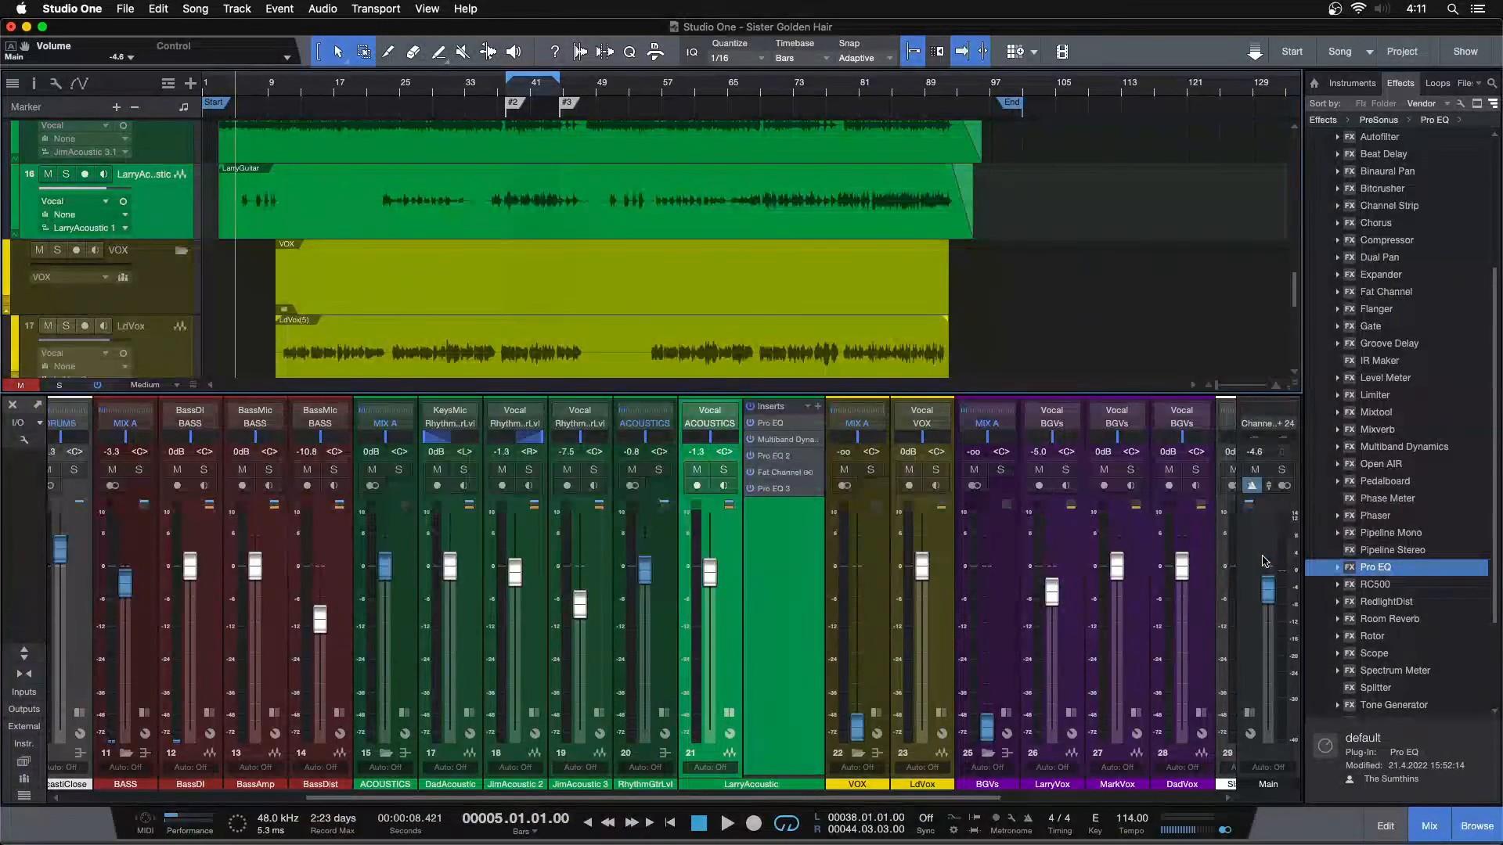
{"action": "scroll", "coordinate": [1277, 559], "scroll_direction": "down", "scroll_amount": 1}
{"action": "scroll", "coordinate": [1269, 575], "scroll_direction": "down", "scroll_amount": 1}
{"action": "left_click_drag", "start_coordinate": [801, 799], "coordinate": [1399, 808]}
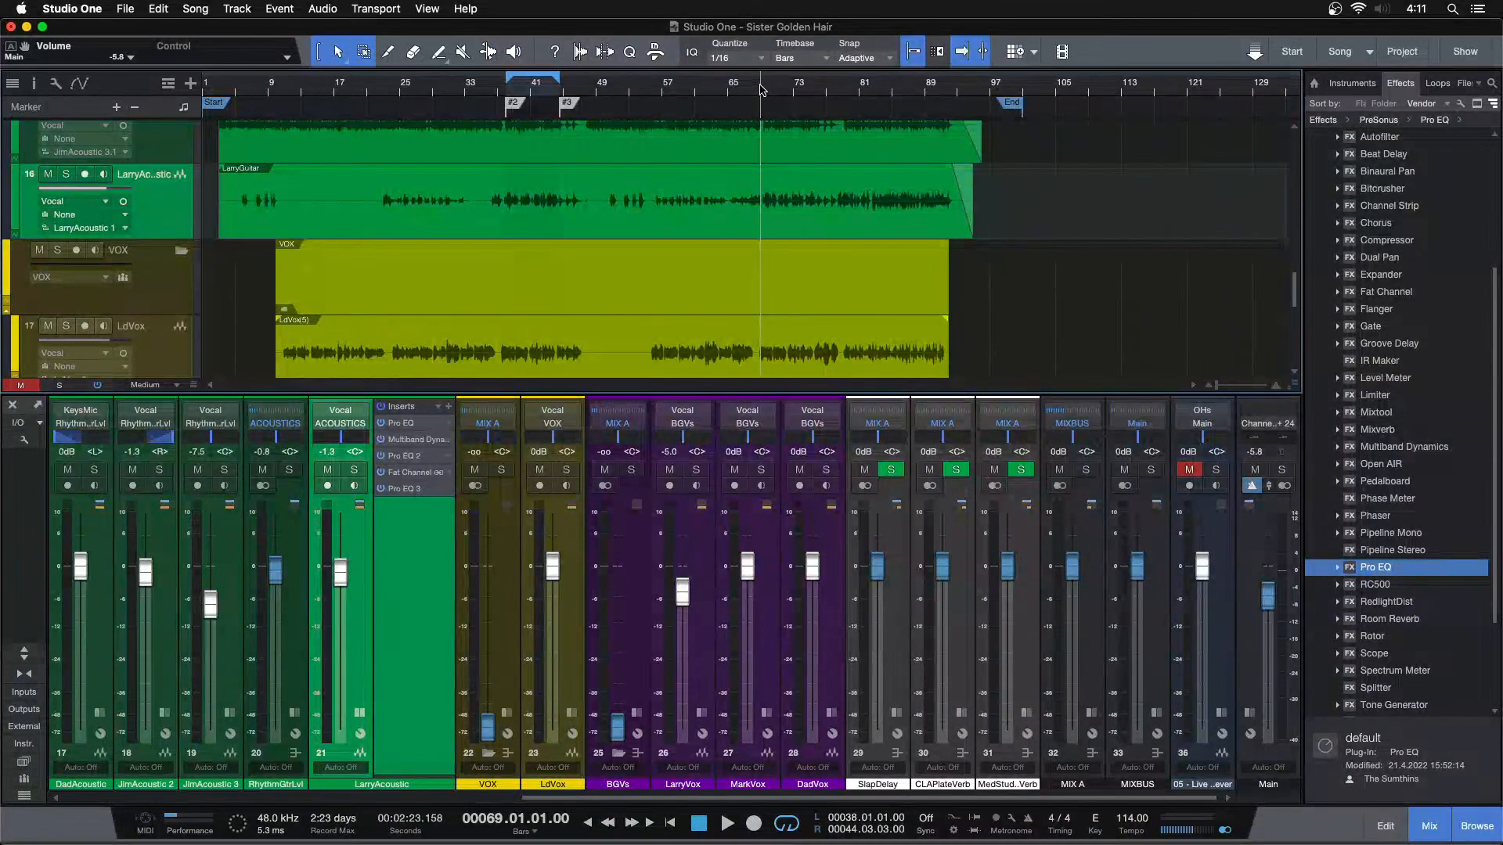
Play the full mix from bar 69, reset the Main output fader to 0 dB and collapse LarryAcoustic's inserts
{"action": "key", "text": "space"}
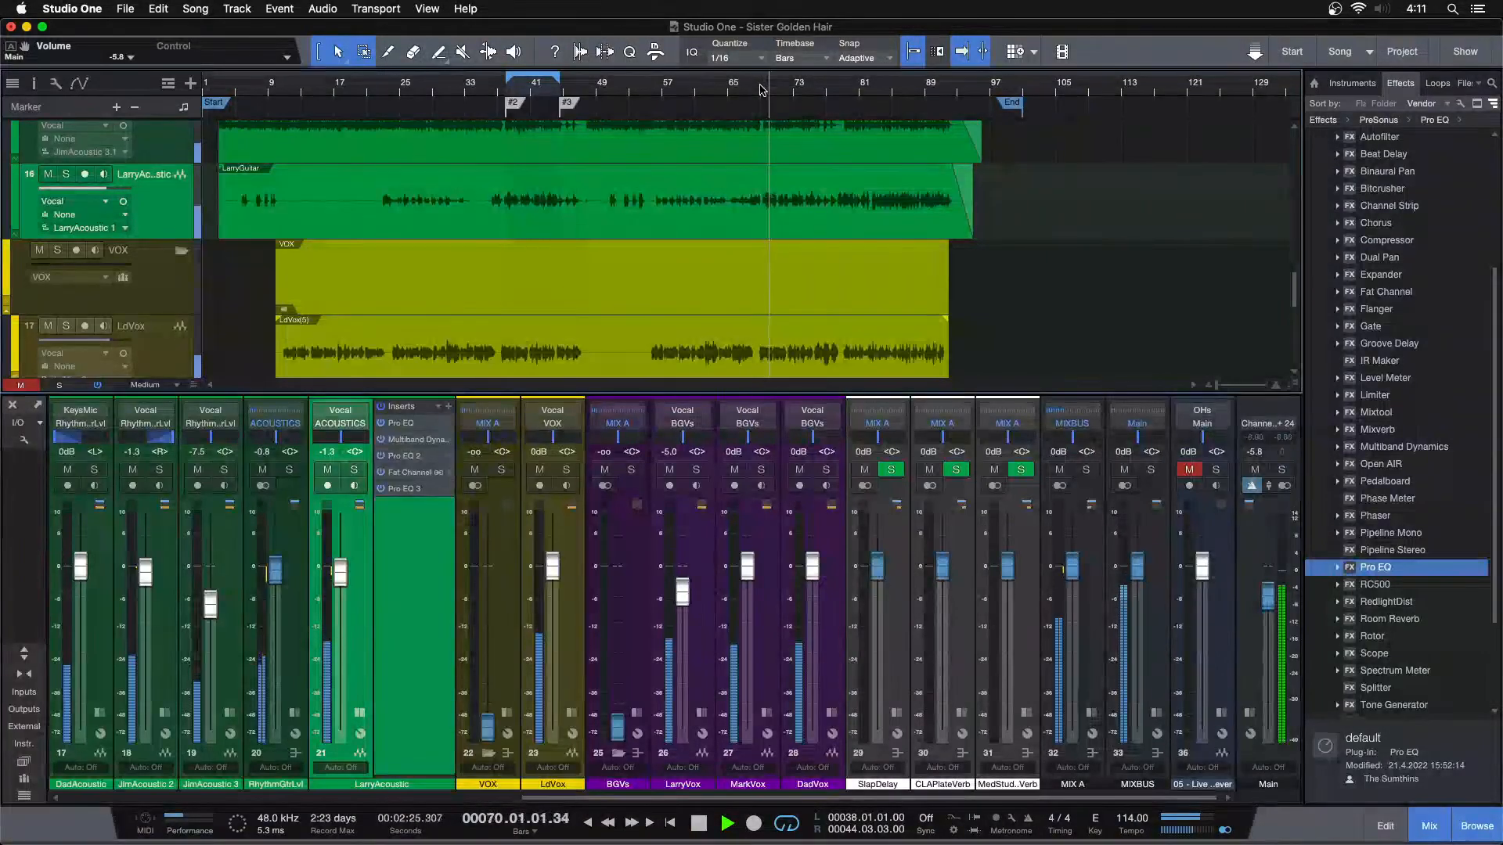
{"action": "left_click", "coordinate": [1268, 595], "text": "super"}
{"action": "left_click", "coordinate": [360, 712]}
{"action": "left_click_drag", "start_coordinate": [638, 798], "coordinate": [546, 798]}
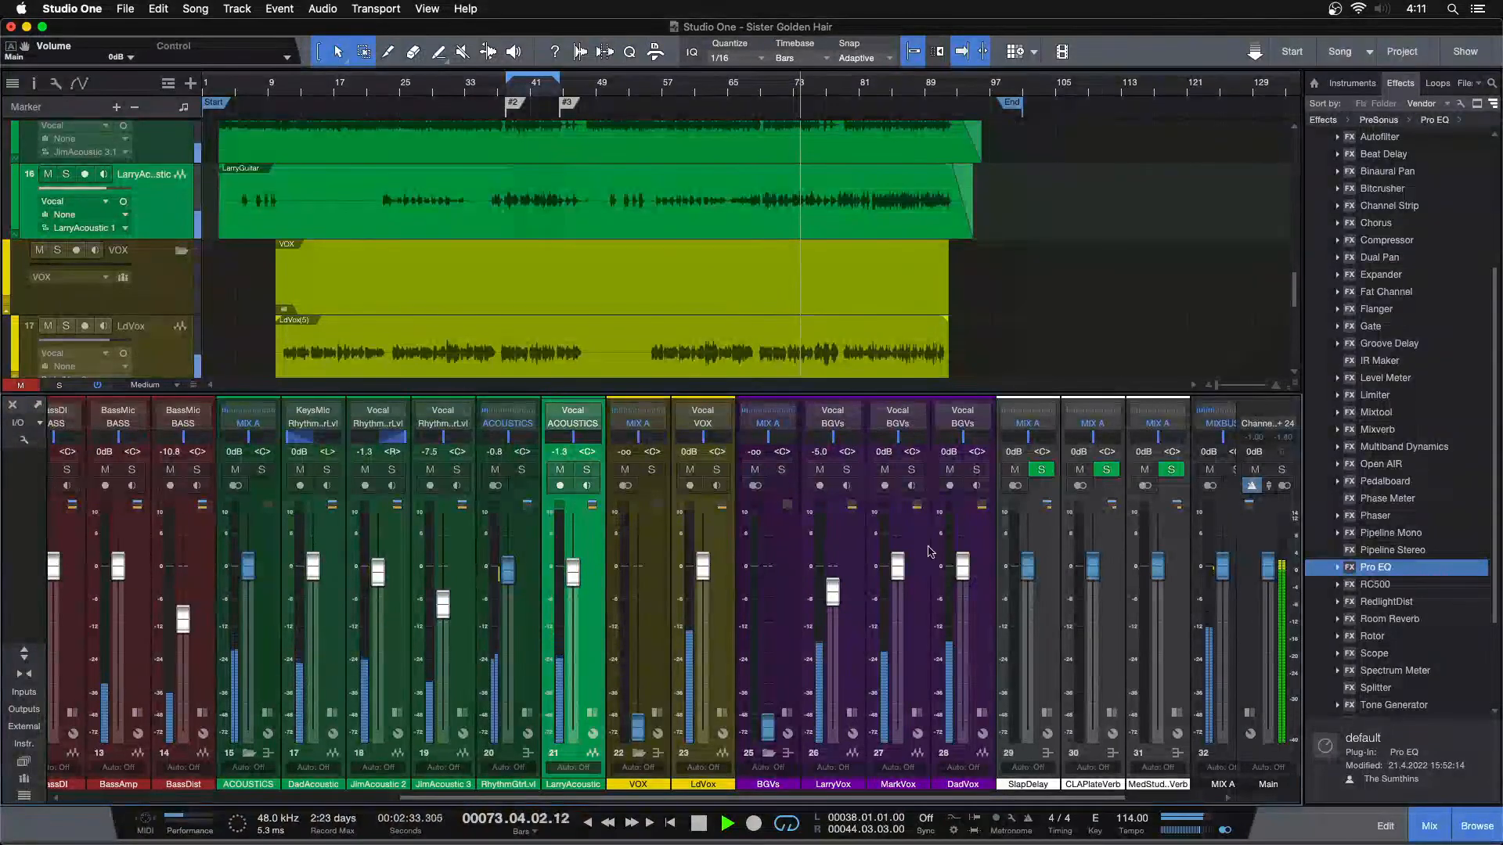
{"action": "left_click_drag", "start_coordinate": [862, 799], "coordinate": [943, 798]}
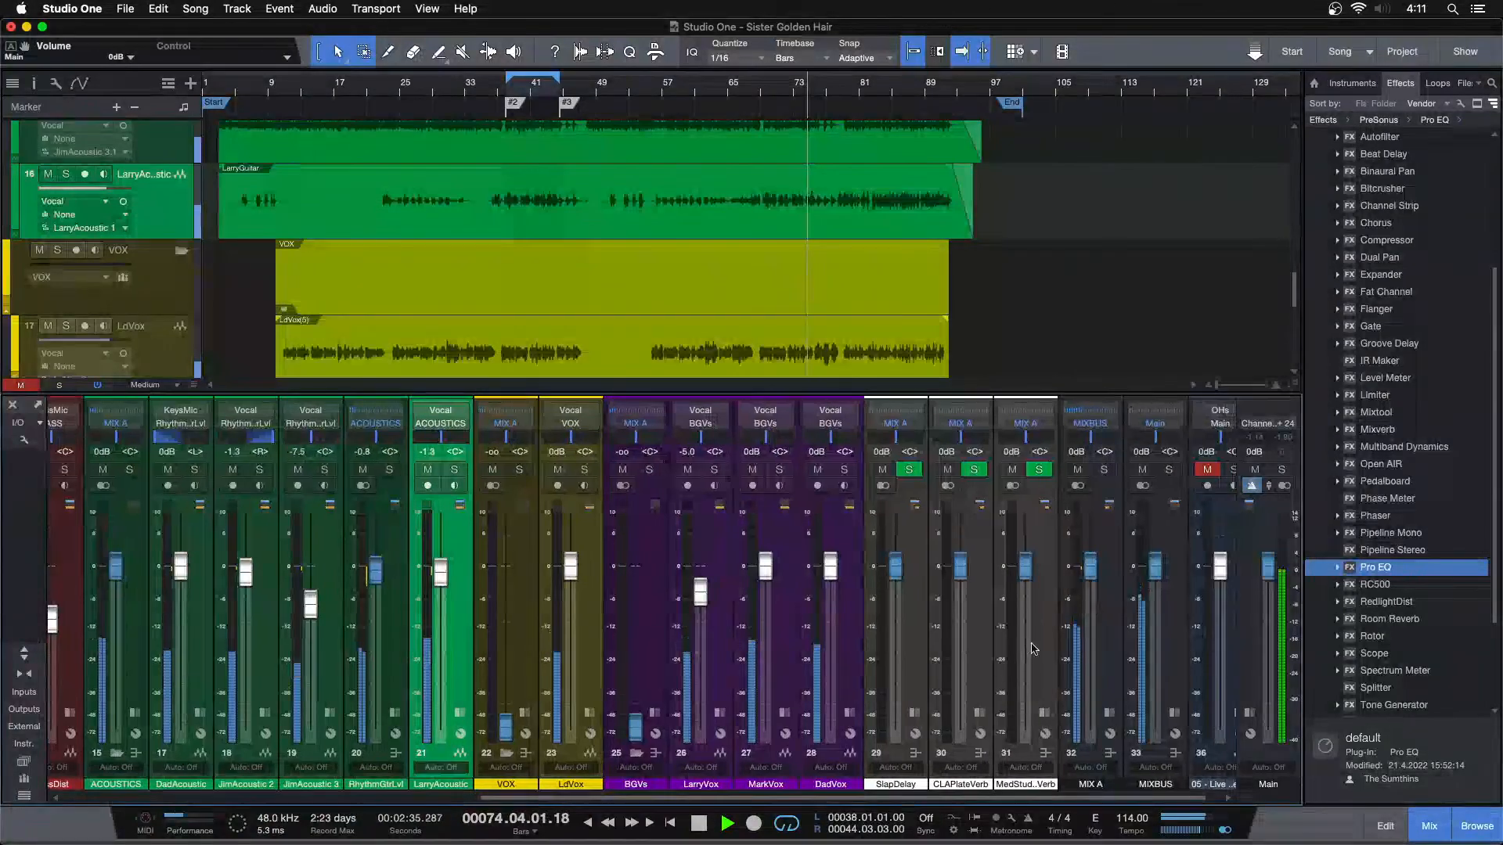
Select the MedStudioVerb channel, open its Room Reverb insert and check the preset list, keeping Recital Hall
{"action": "left_click", "coordinate": [1039, 644]}
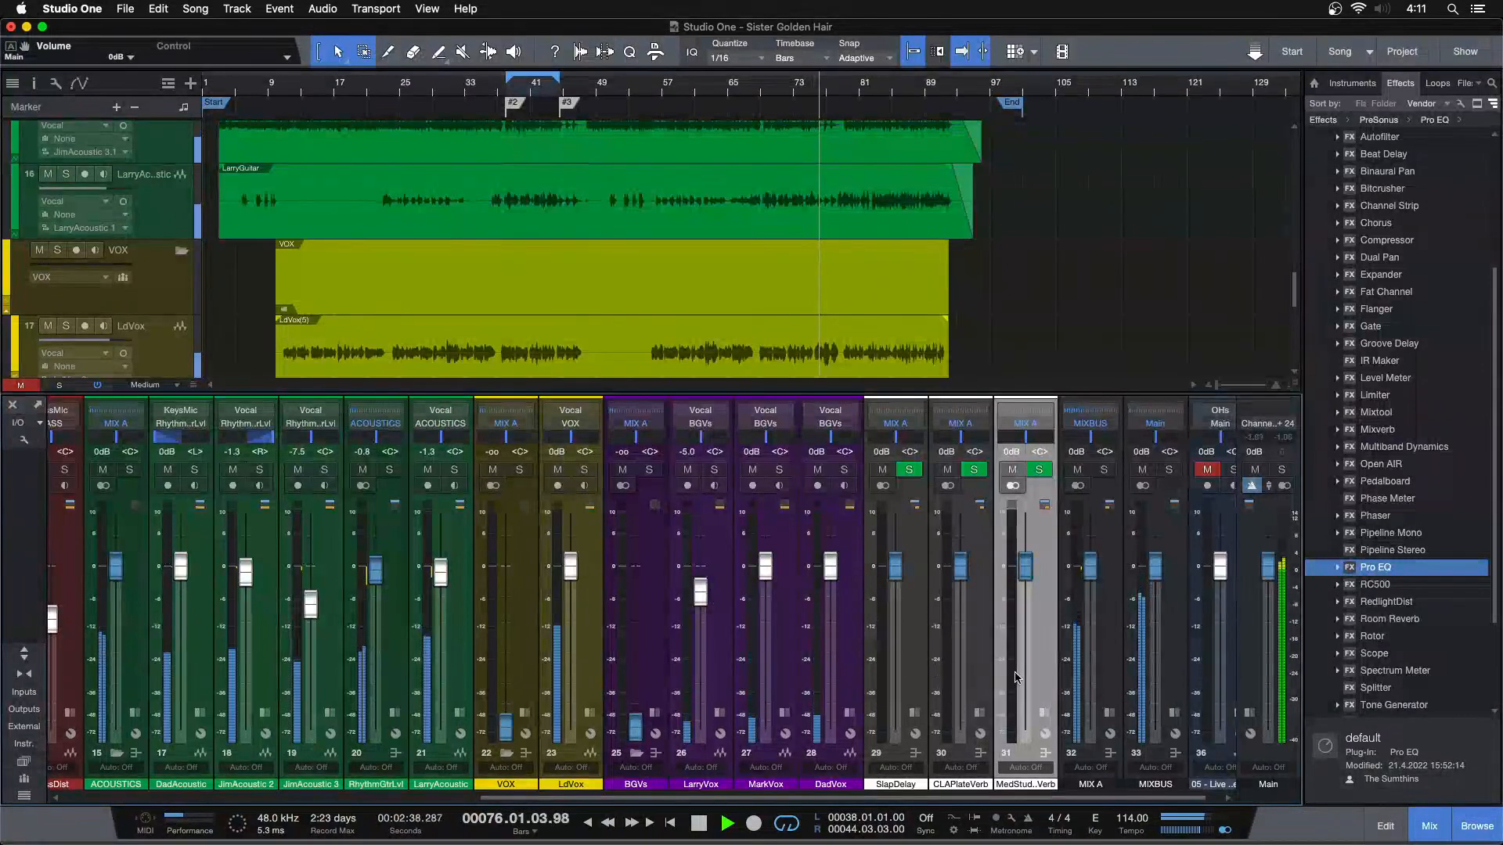
{"action": "right_click", "coordinate": [1043, 640]}
{"action": "left_click", "coordinate": [1030, 678]}
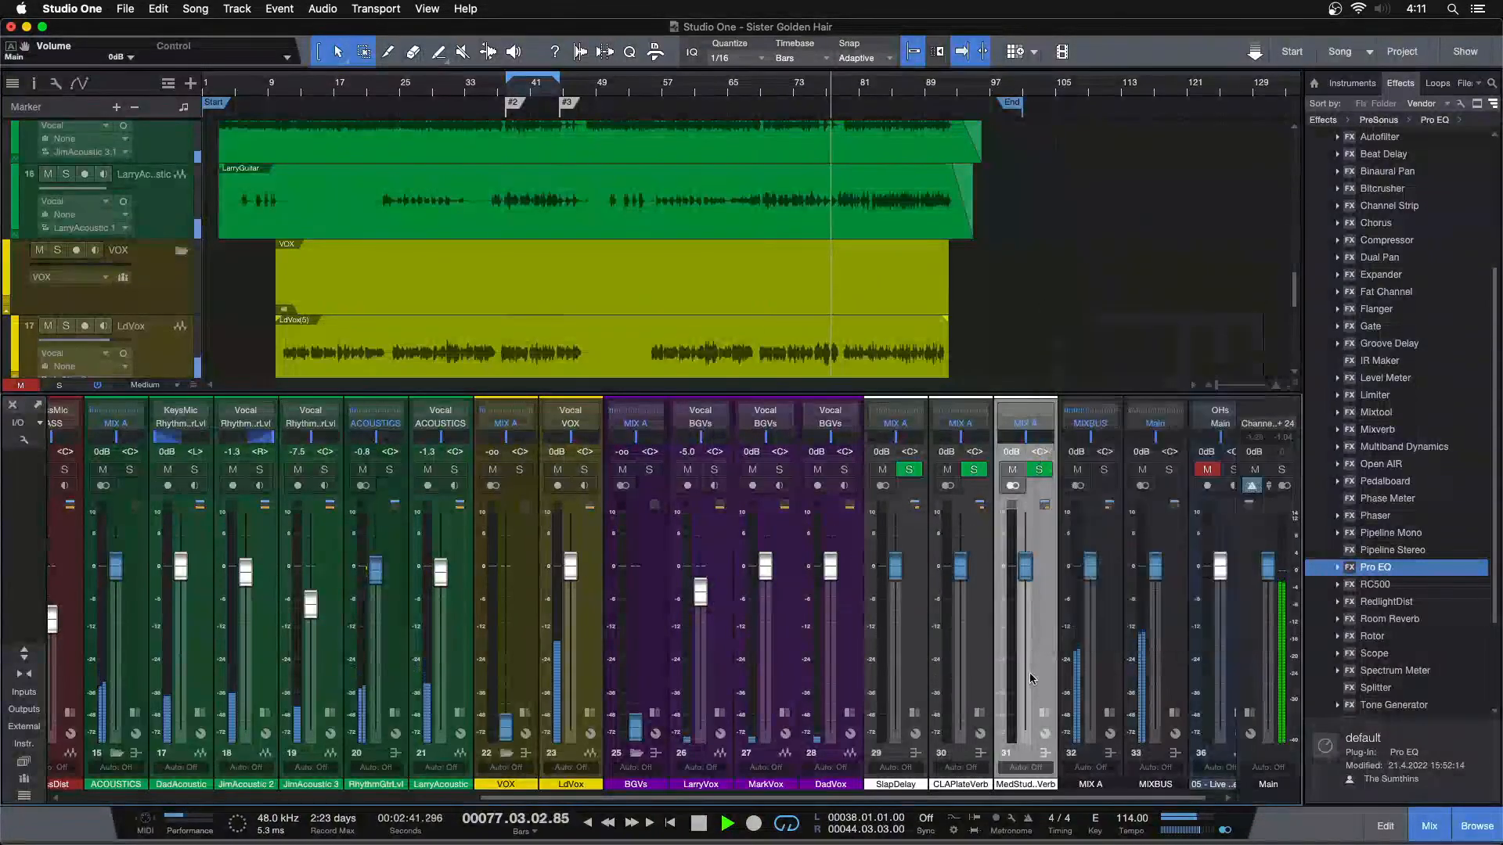
{"action": "left_click", "coordinate": [1044, 714]}
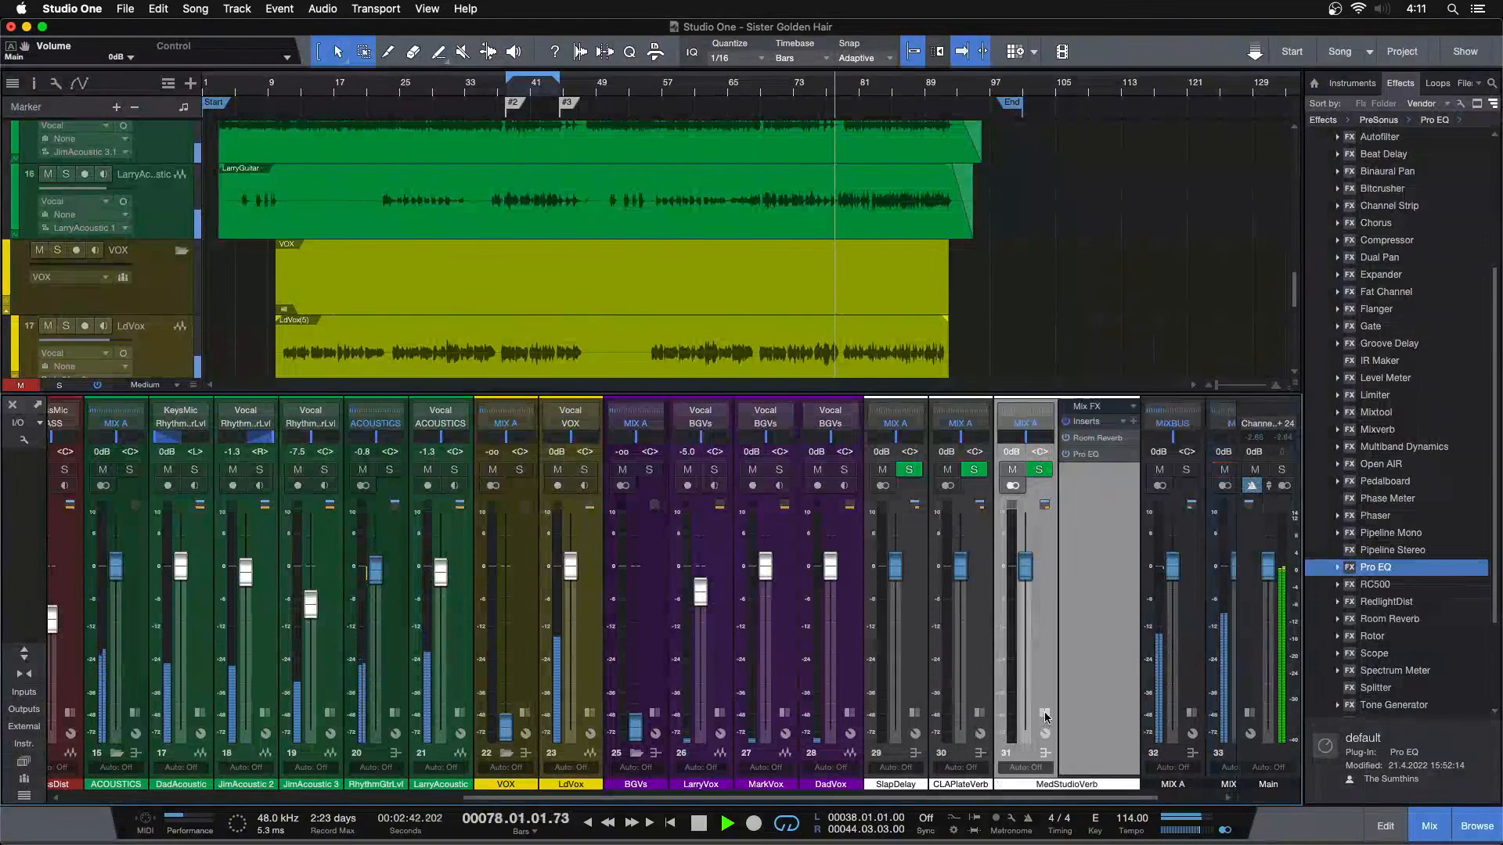
{"action": "double_click", "coordinate": [1087, 438]}
{"action": "left_click", "coordinate": [637, 265]}
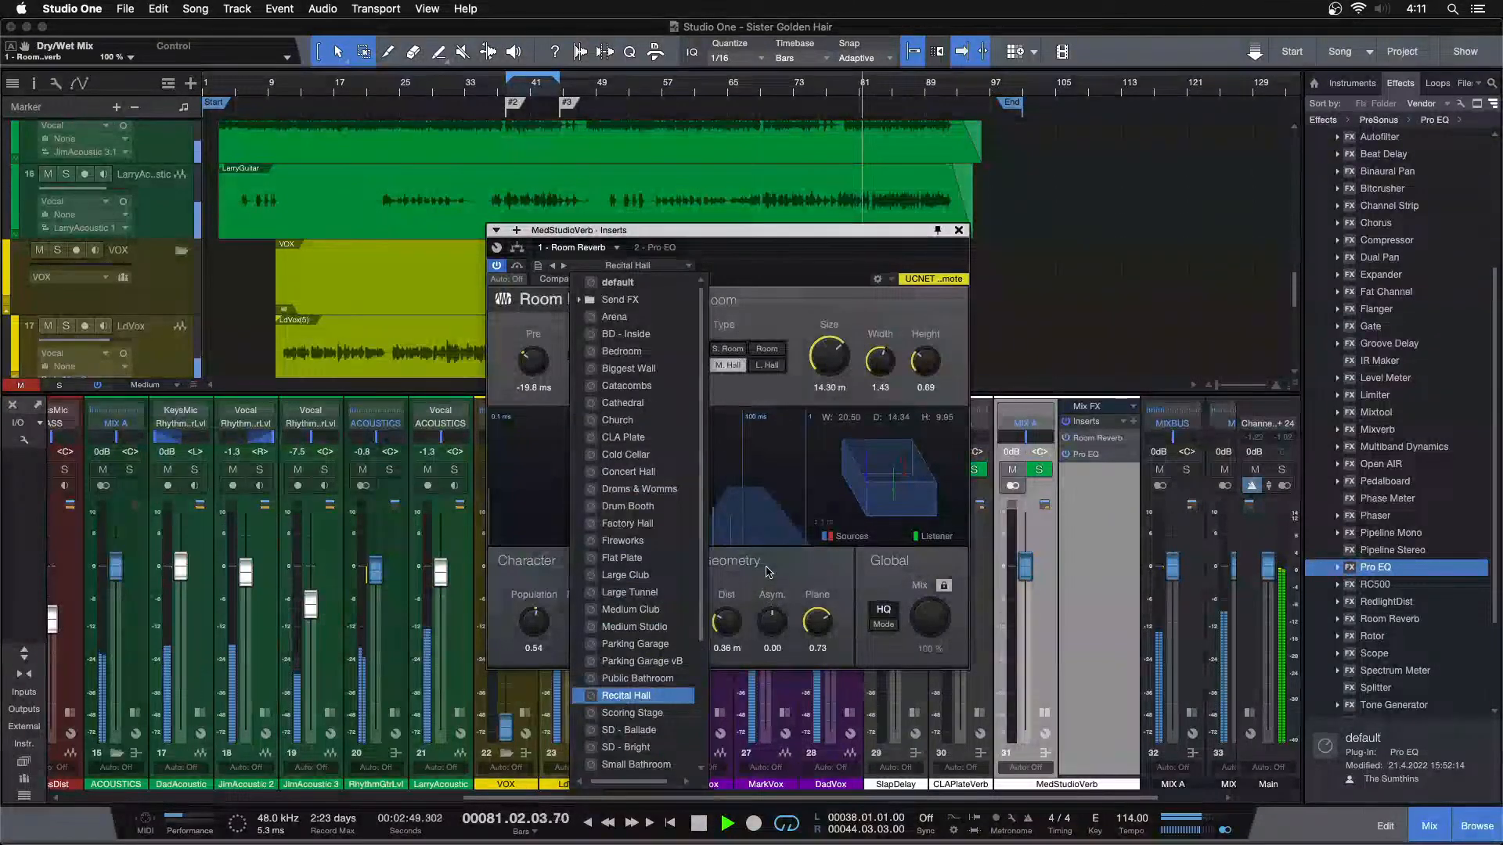
{"action": "left_click", "coordinate": [630, 695]}
Lower LarryAcoustic's fader to -2.1 dB, check MedStudioVerb's Pro EQ, then close the inserts window and collapse the channel
{"action": "scroll", "coordinate": [443, 582], "scroll_direction": "down", "scroll_amount": 2}
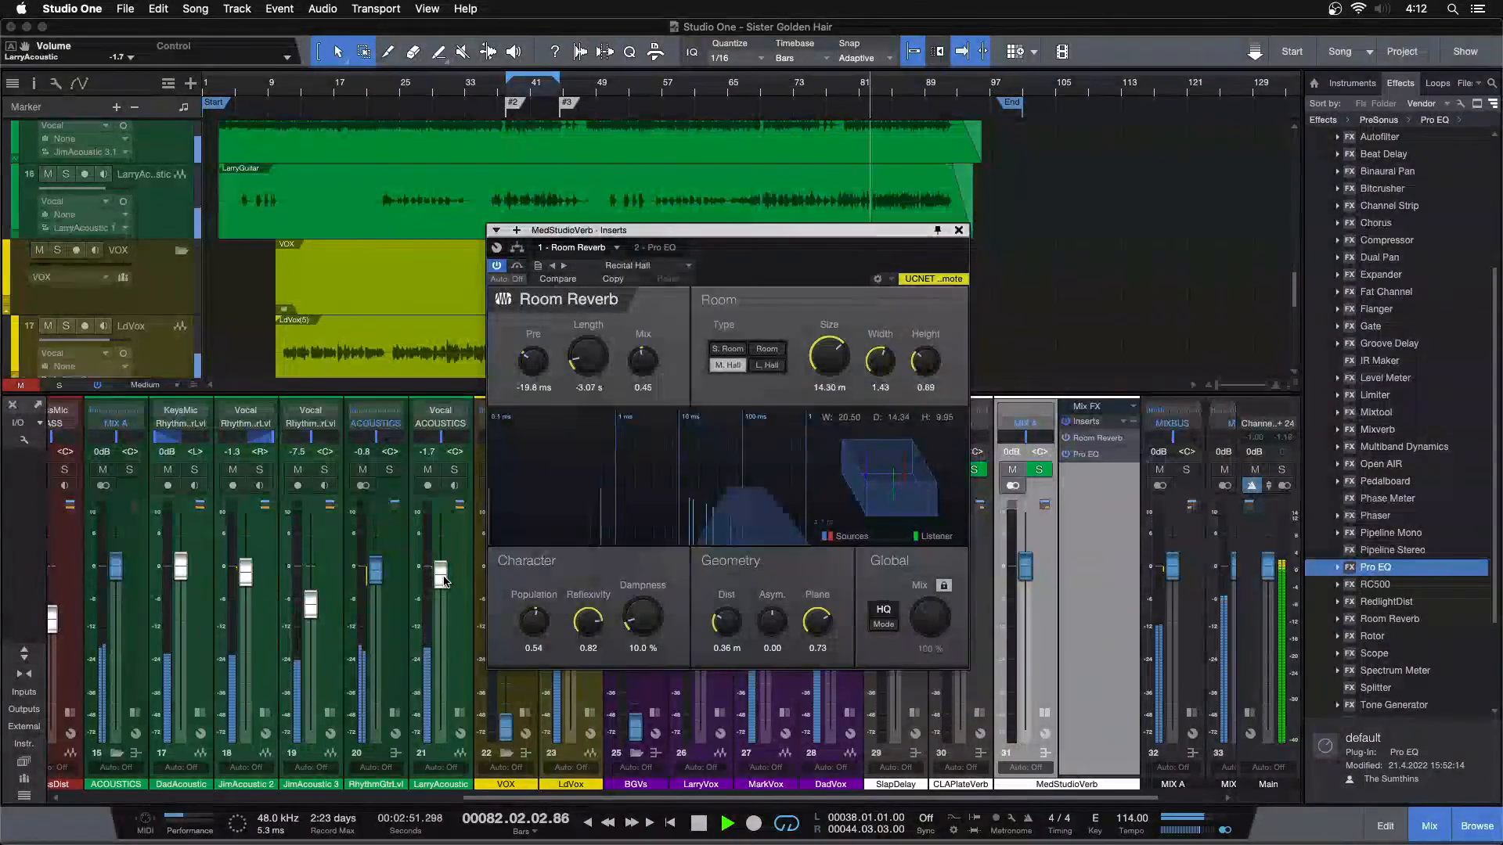
{"action": "scroll", "coordinate": [443, 581], "scroll_direction": "down", "scroll_amount": 2}
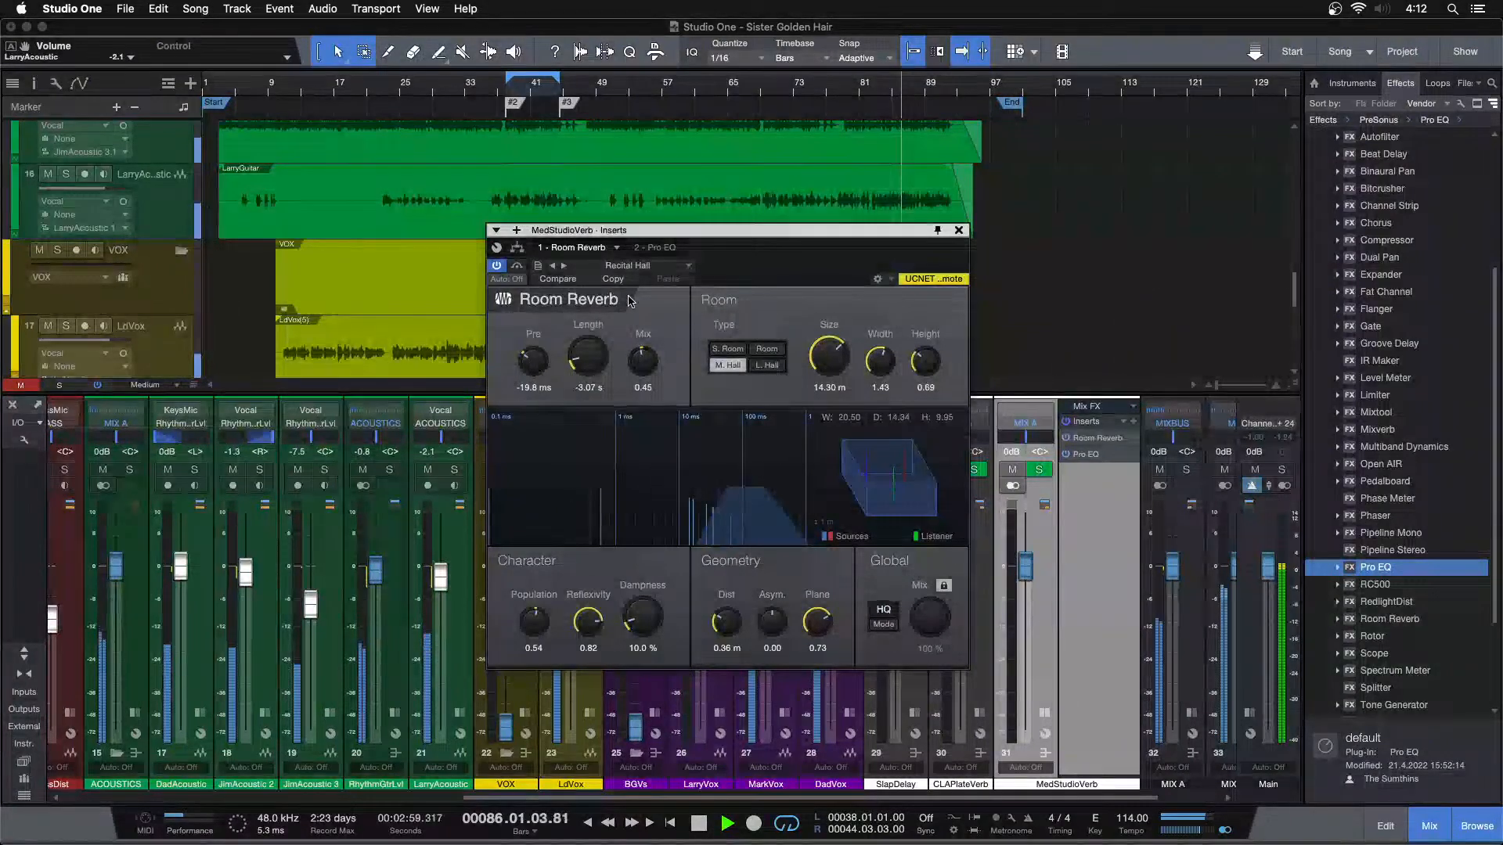
{"action": "left_click", "coordinate": [648, 248]}
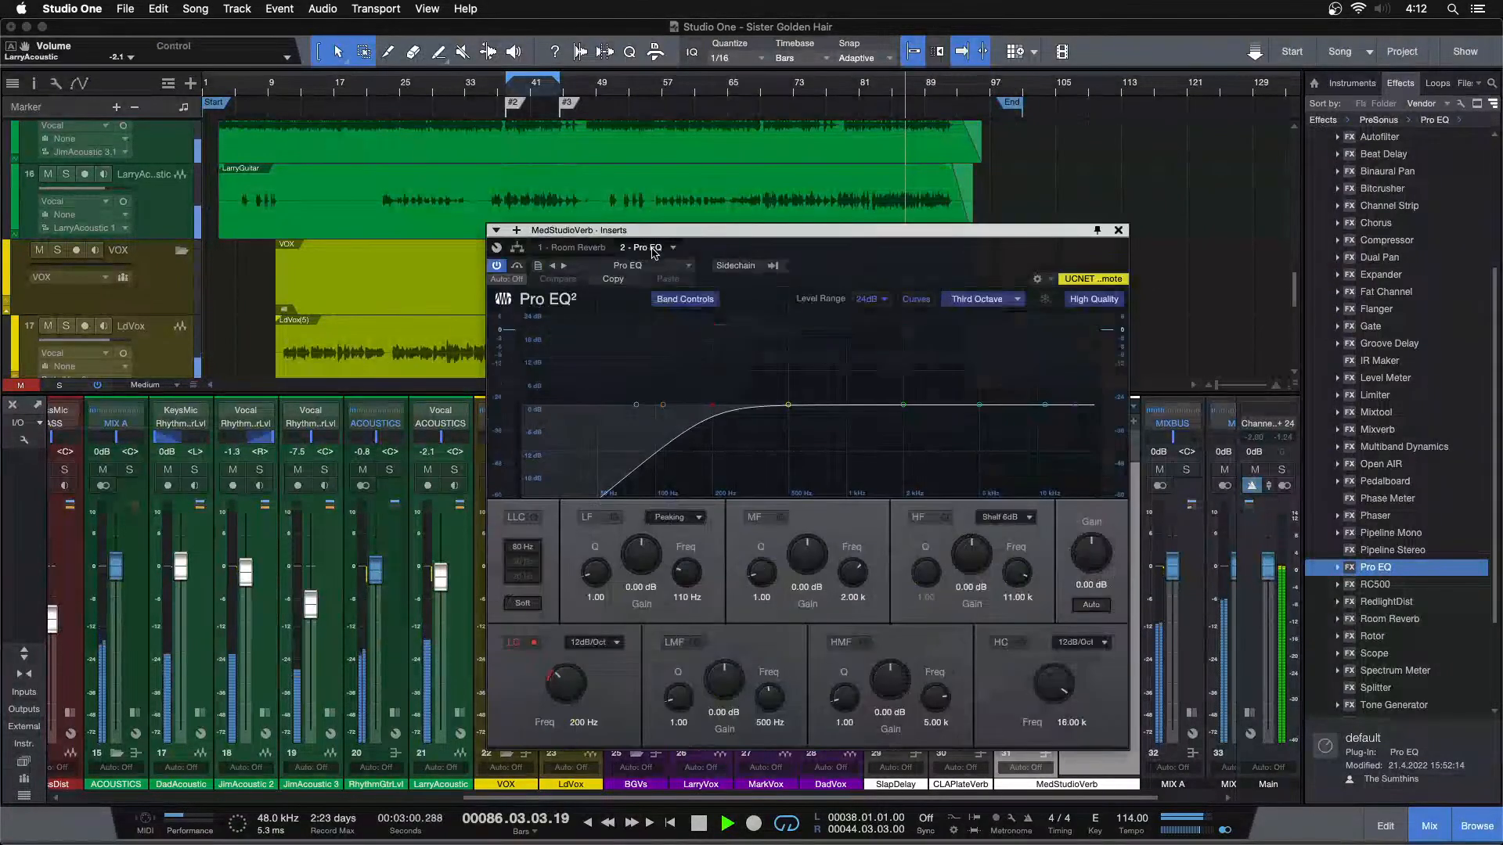
{"action": "left_click", "coordinate": [1120, 230]}
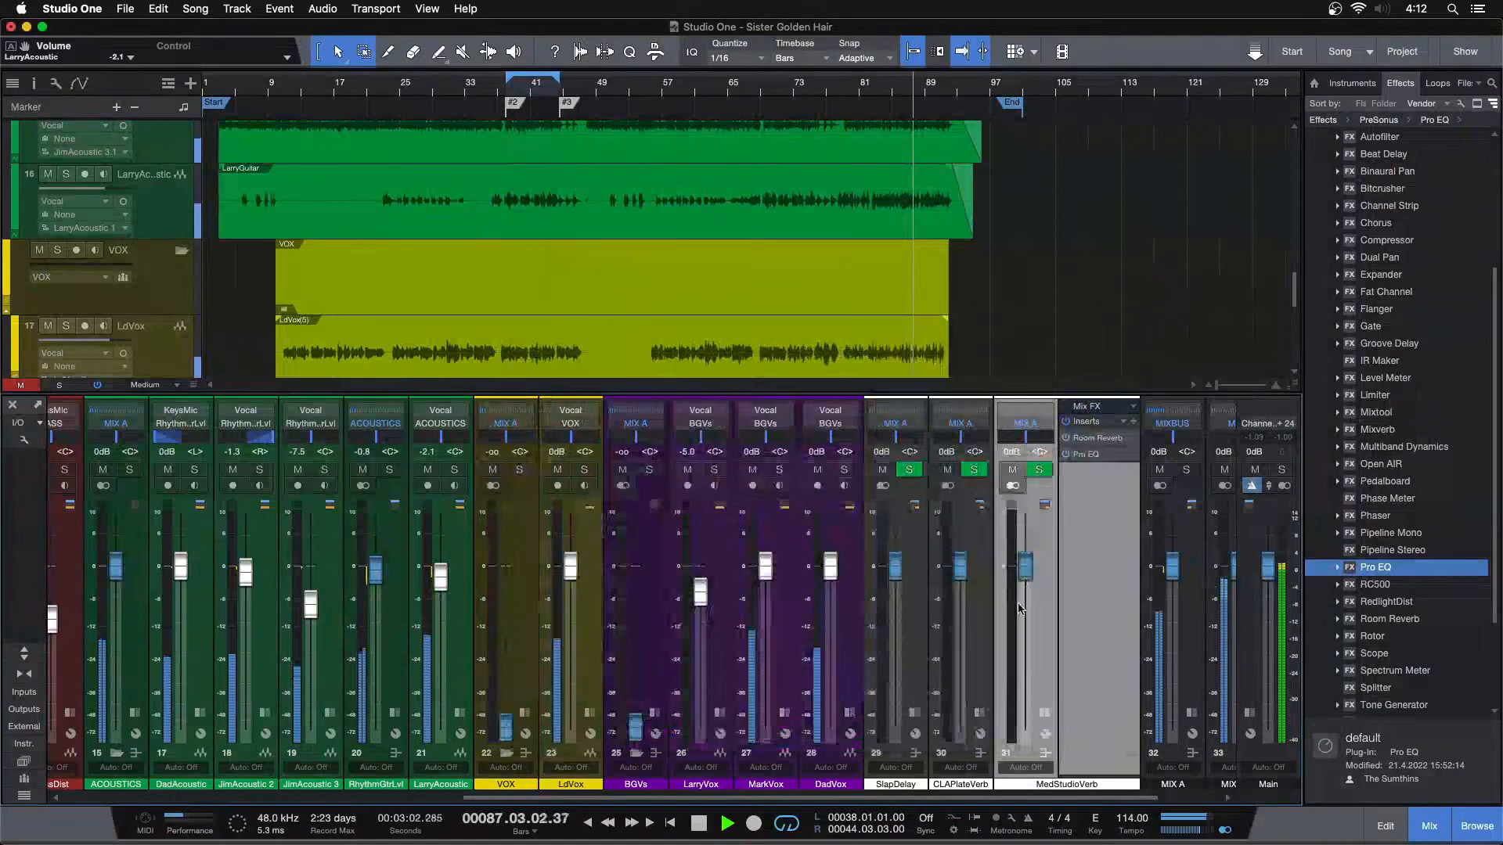
{"action": "left_click", "coordinate": [1044, 713]}
Rename the MedStudioVerb channel to HallVerb
{"action": "double_click", "coordinate": [1030, 785]}
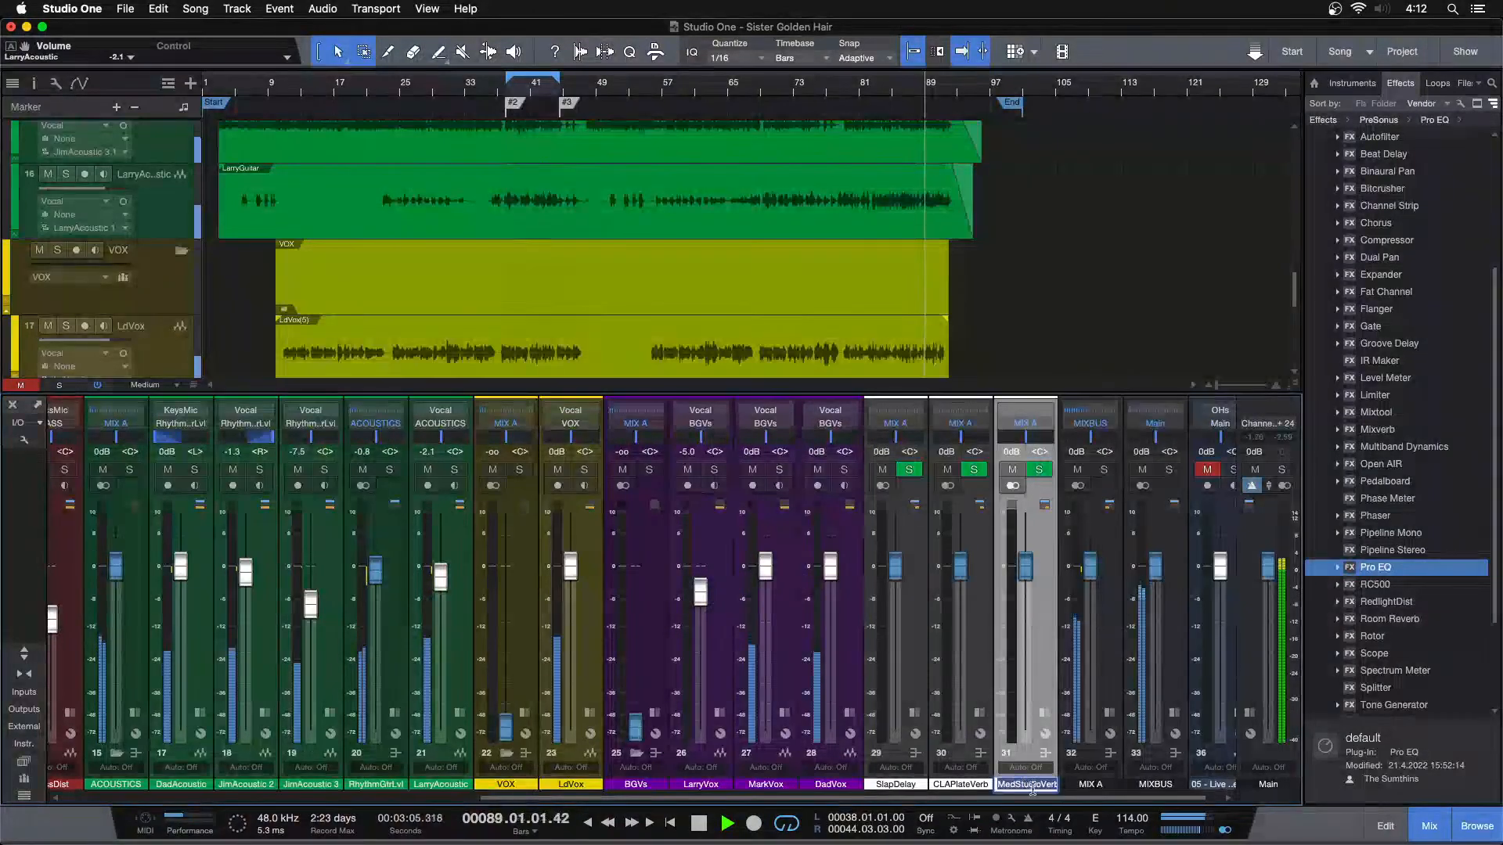
{"action": "left_click", "coordinate": [1038, 786]}
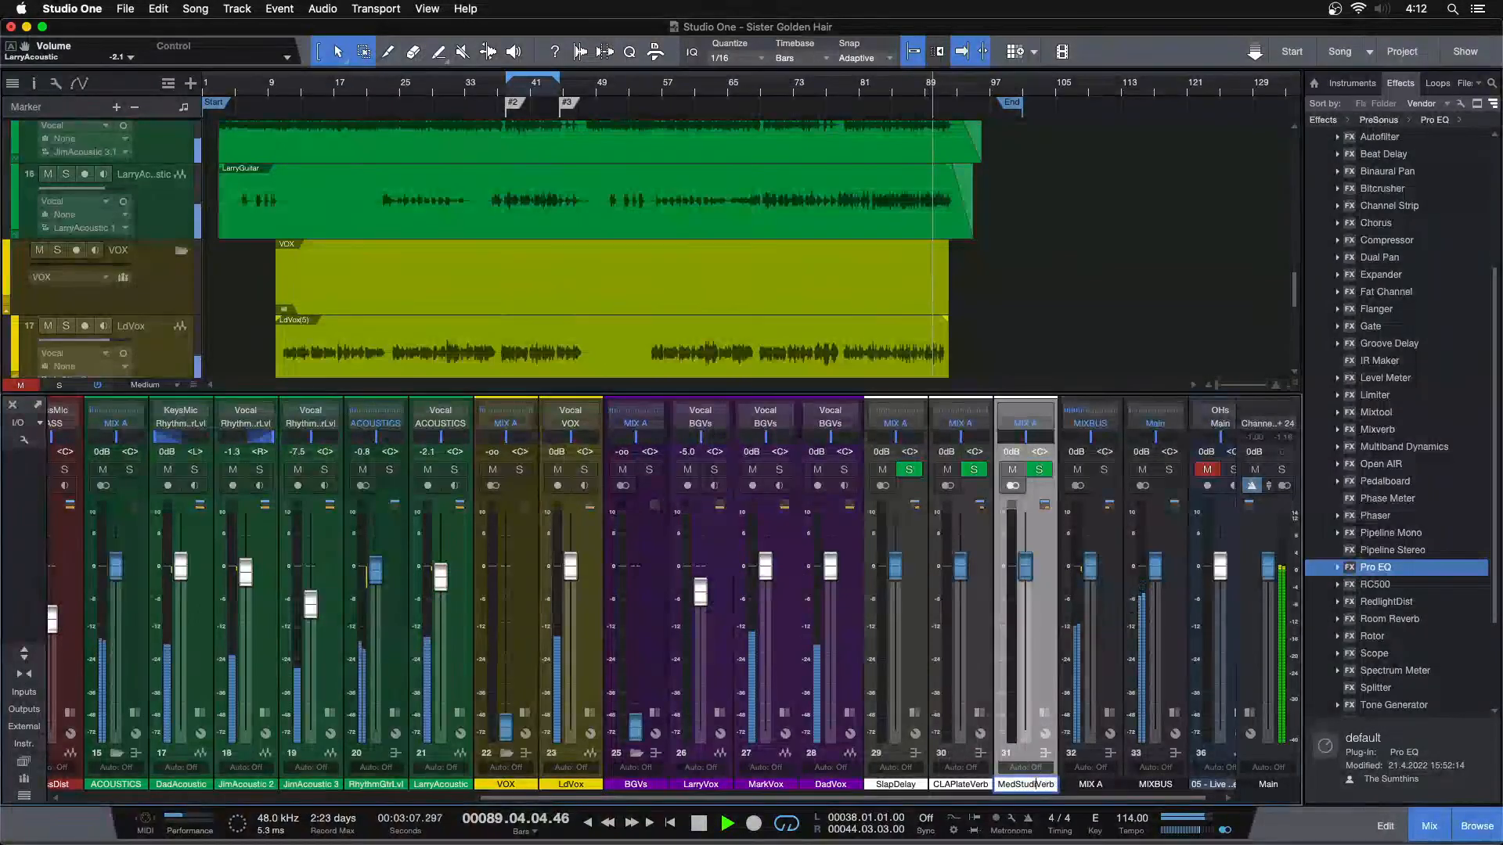
{"action": "key", "text": "BackSpace"}
{"action": "key", "text": "BackSpace"}
{"action": "key", "text": "BackSpace"}
{"action": "key", "text": "BackSpace"}
{"action": "key", "text": "BackSpace"}
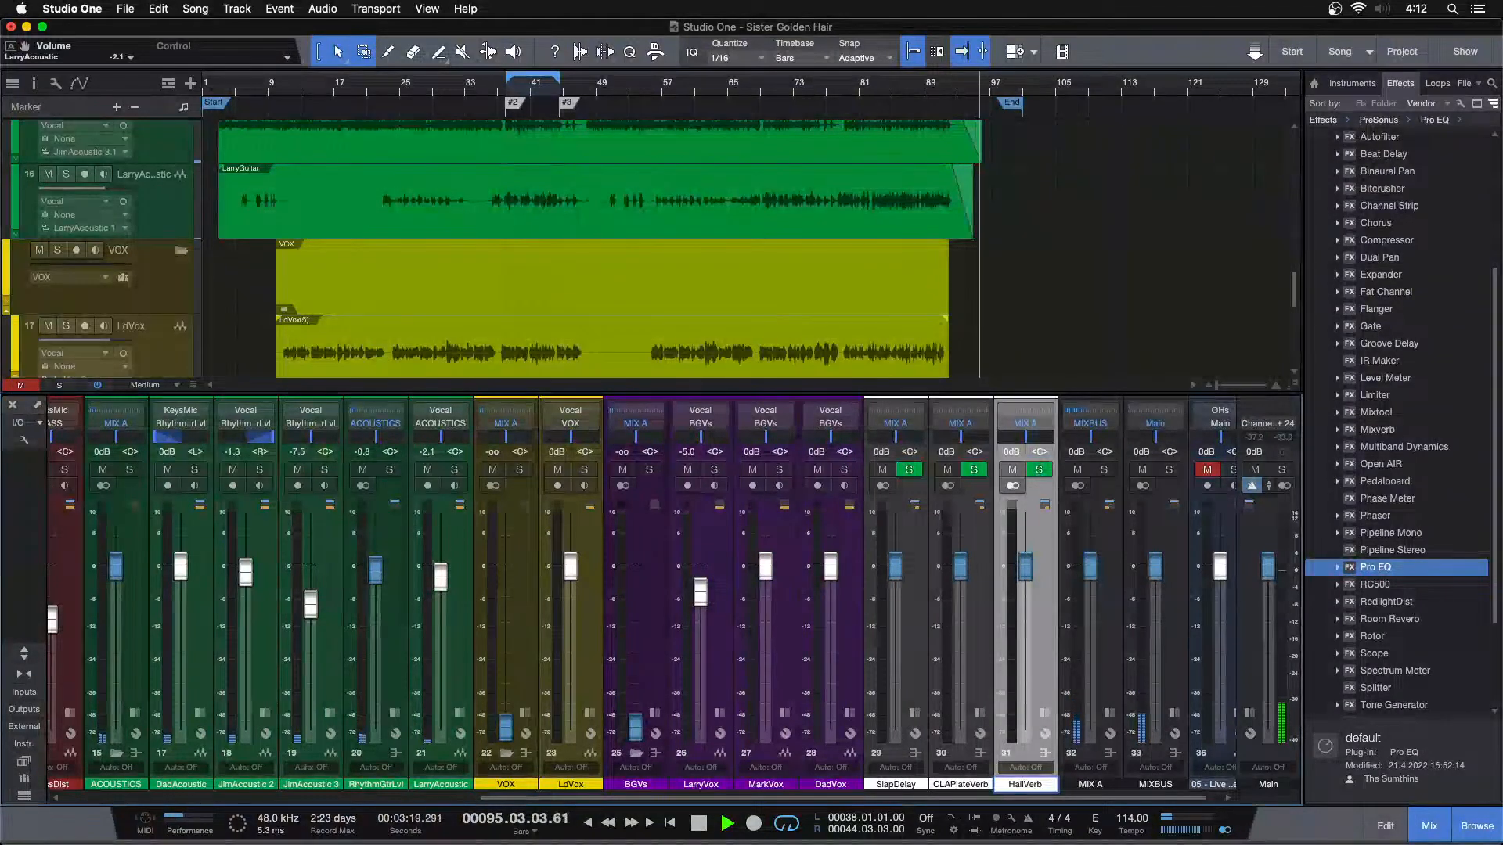
Stop playback, review HallVerb's Room Reverb presets and settings, then close the plug-in and collapse the channel
{"action": "key", "text": "space"}
{"action": "left_click", "coordinate": [1045, 713]}
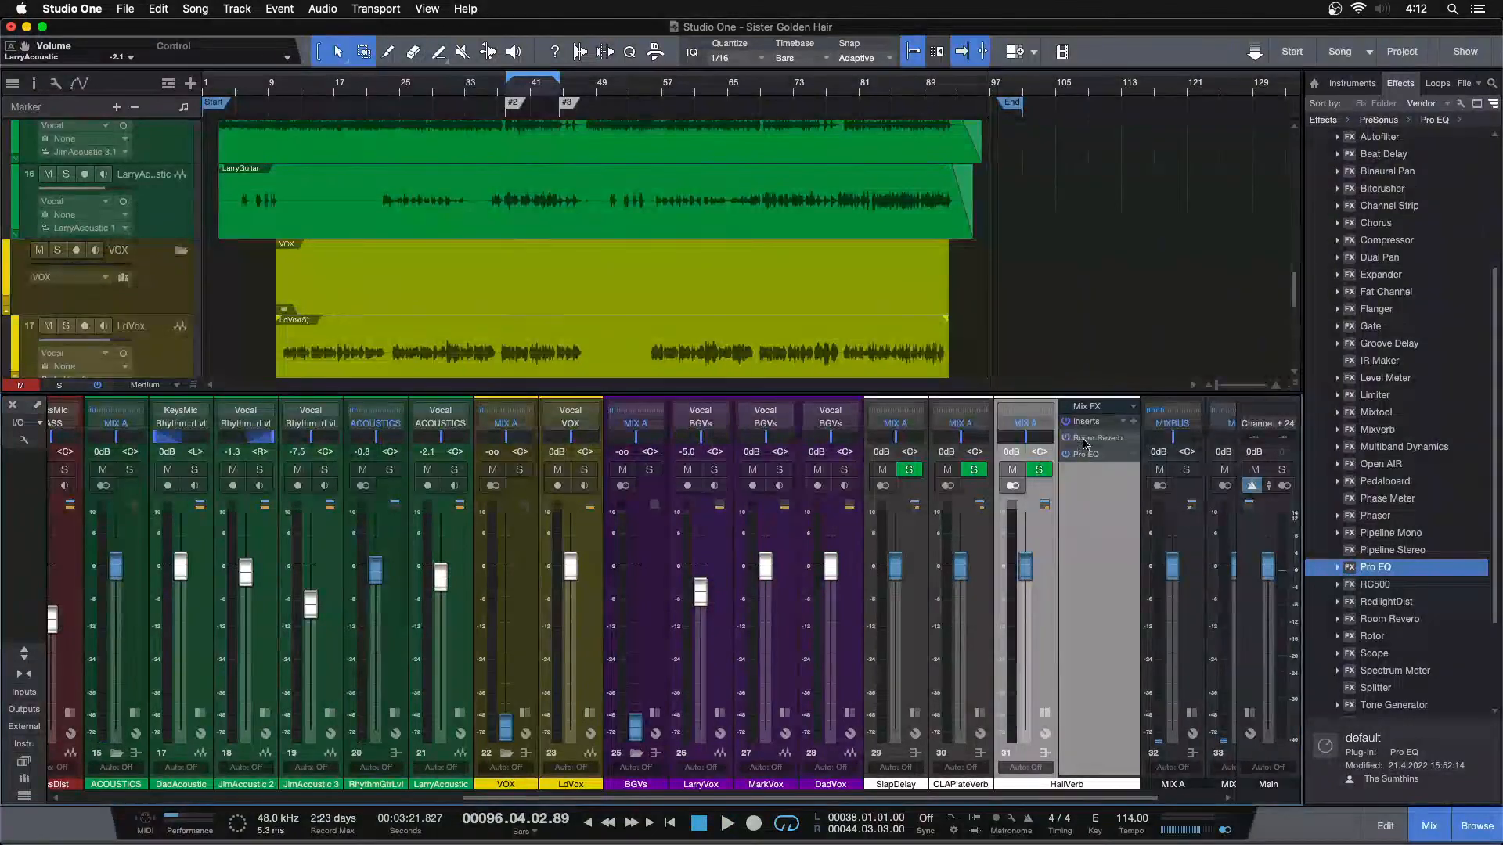
{"action": "left_click", "coordinate": [1083, 444]}
{"action": "left_click", "coordinate": [626, 265]}
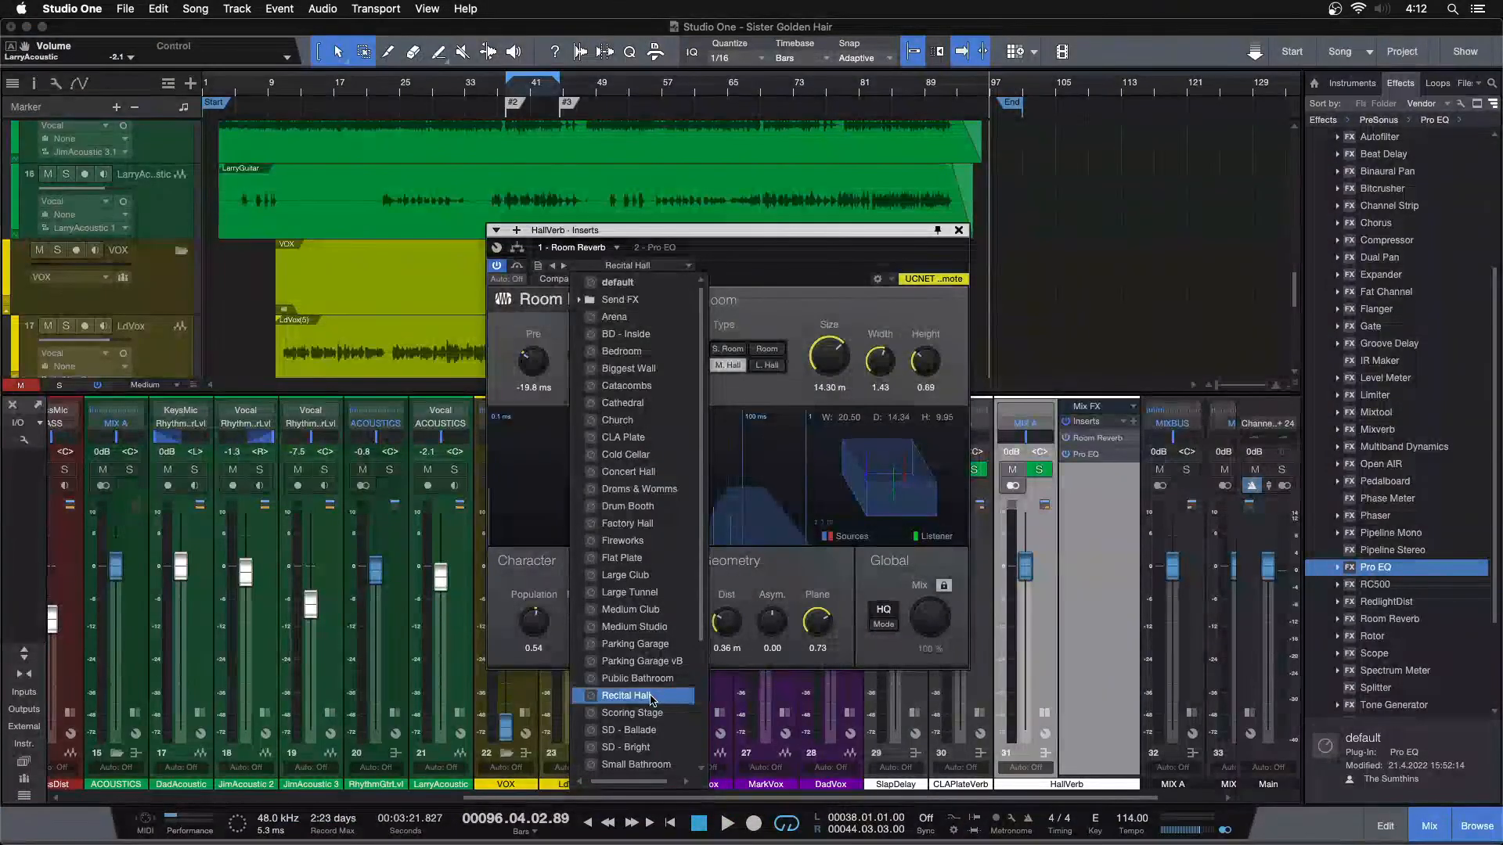
{"action": "left_click", "coordinate": [743, 303]}
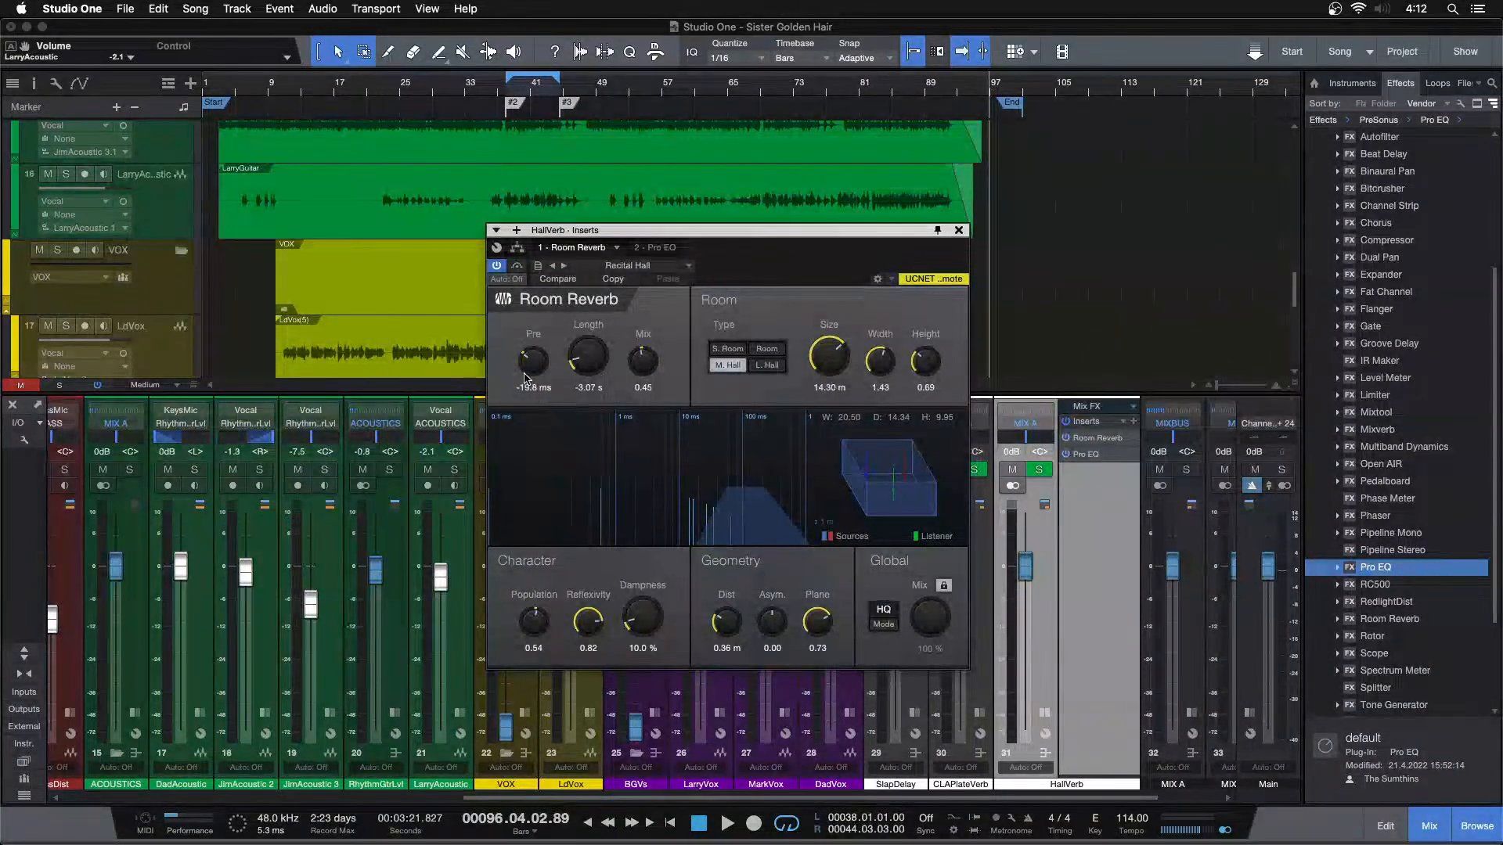
{"action": "left_click", "coordinate": [959, 230]}
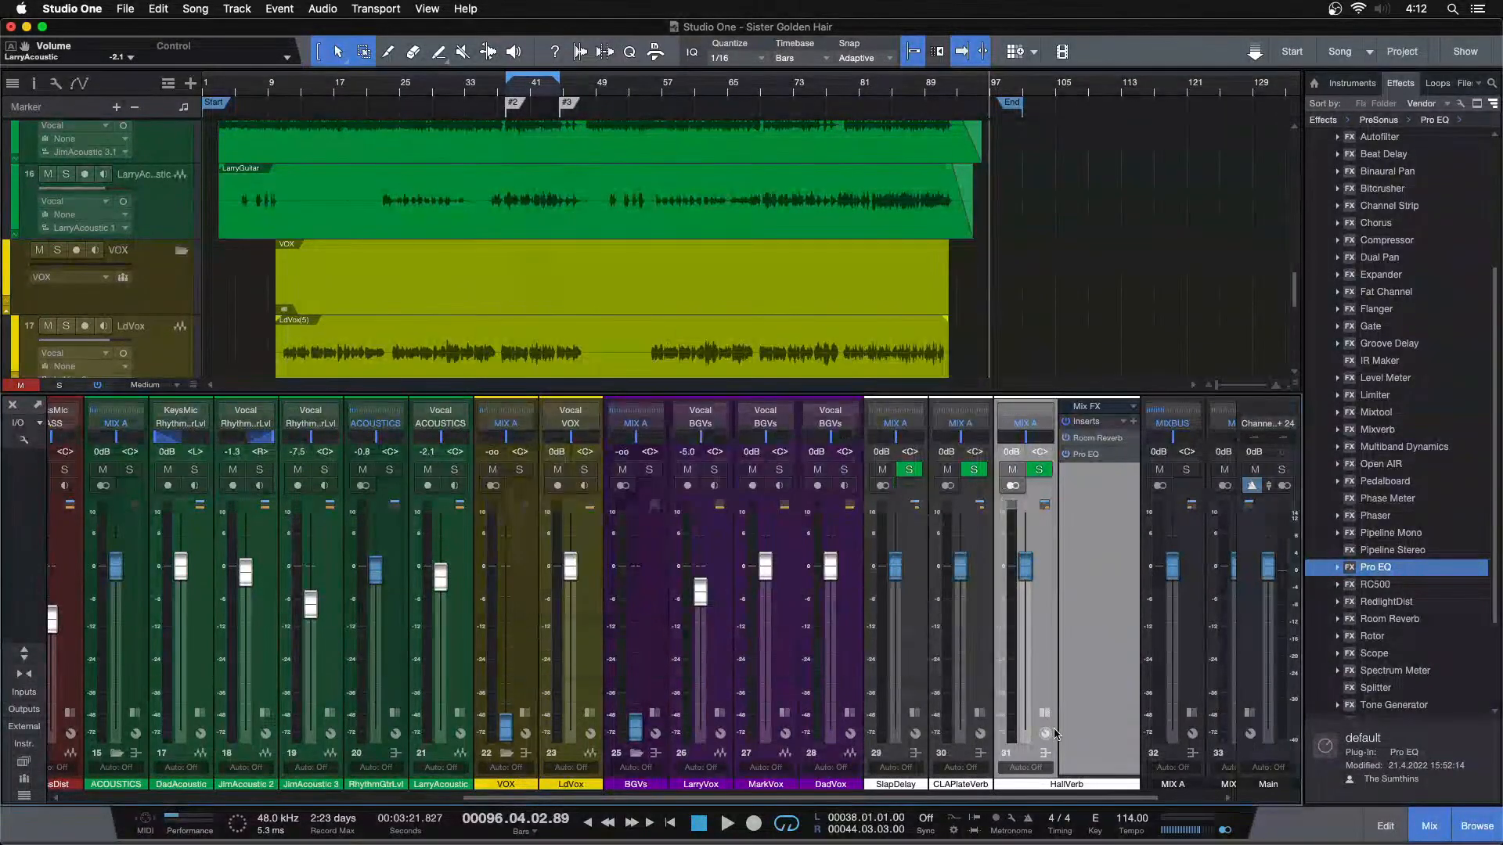
{"action": "left_click", "coordinate": [1043, 715]}
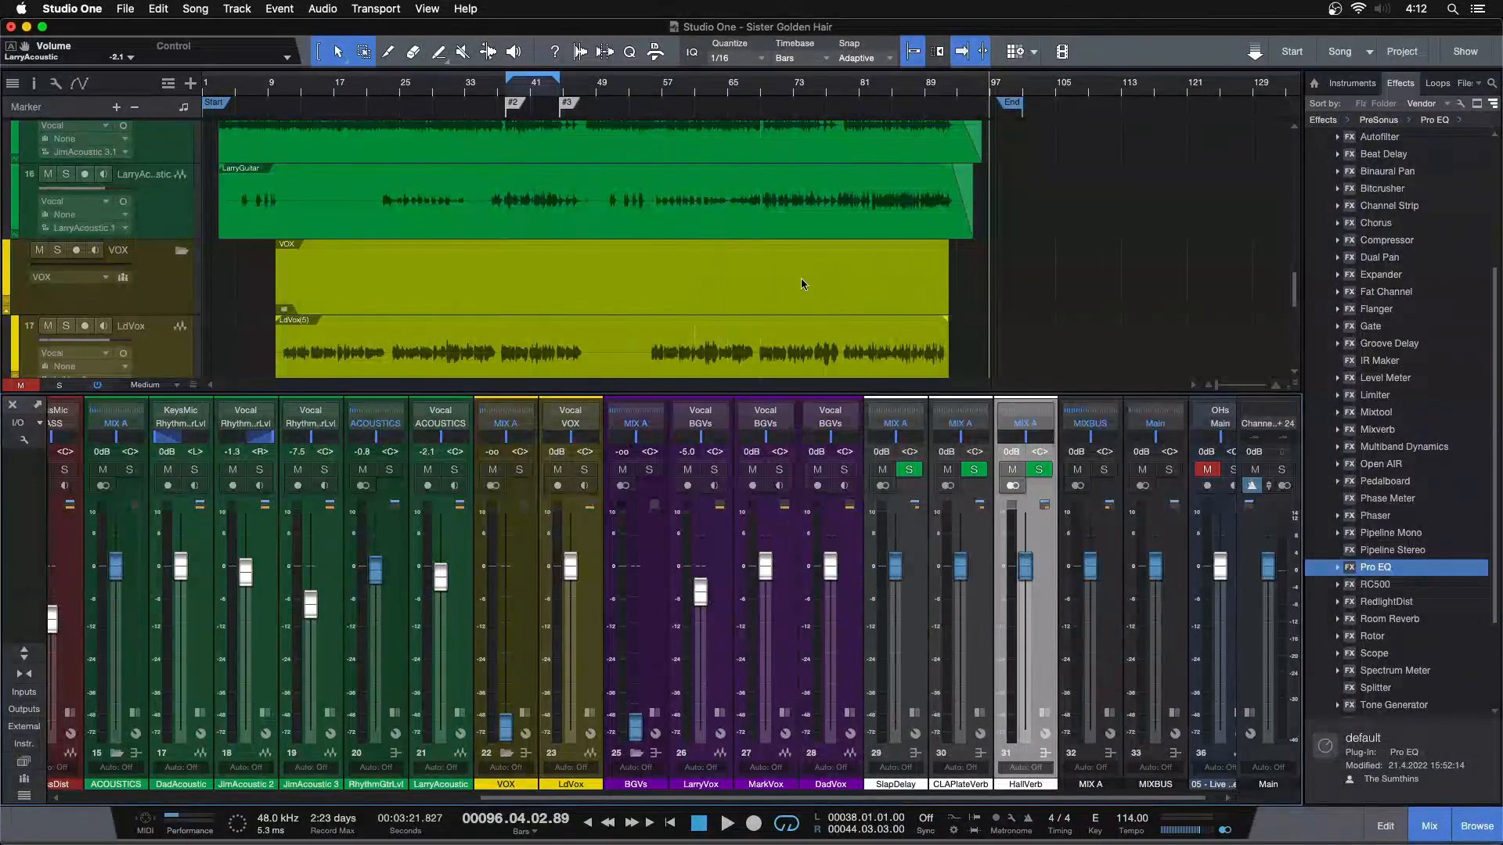
Place the playback cursor in bar 78 and add a send from LarryAcoustic to HallVerb
{"action": "left_click_drag", "start_coordinate": [869, 88], "coordinate": [676, 129]}
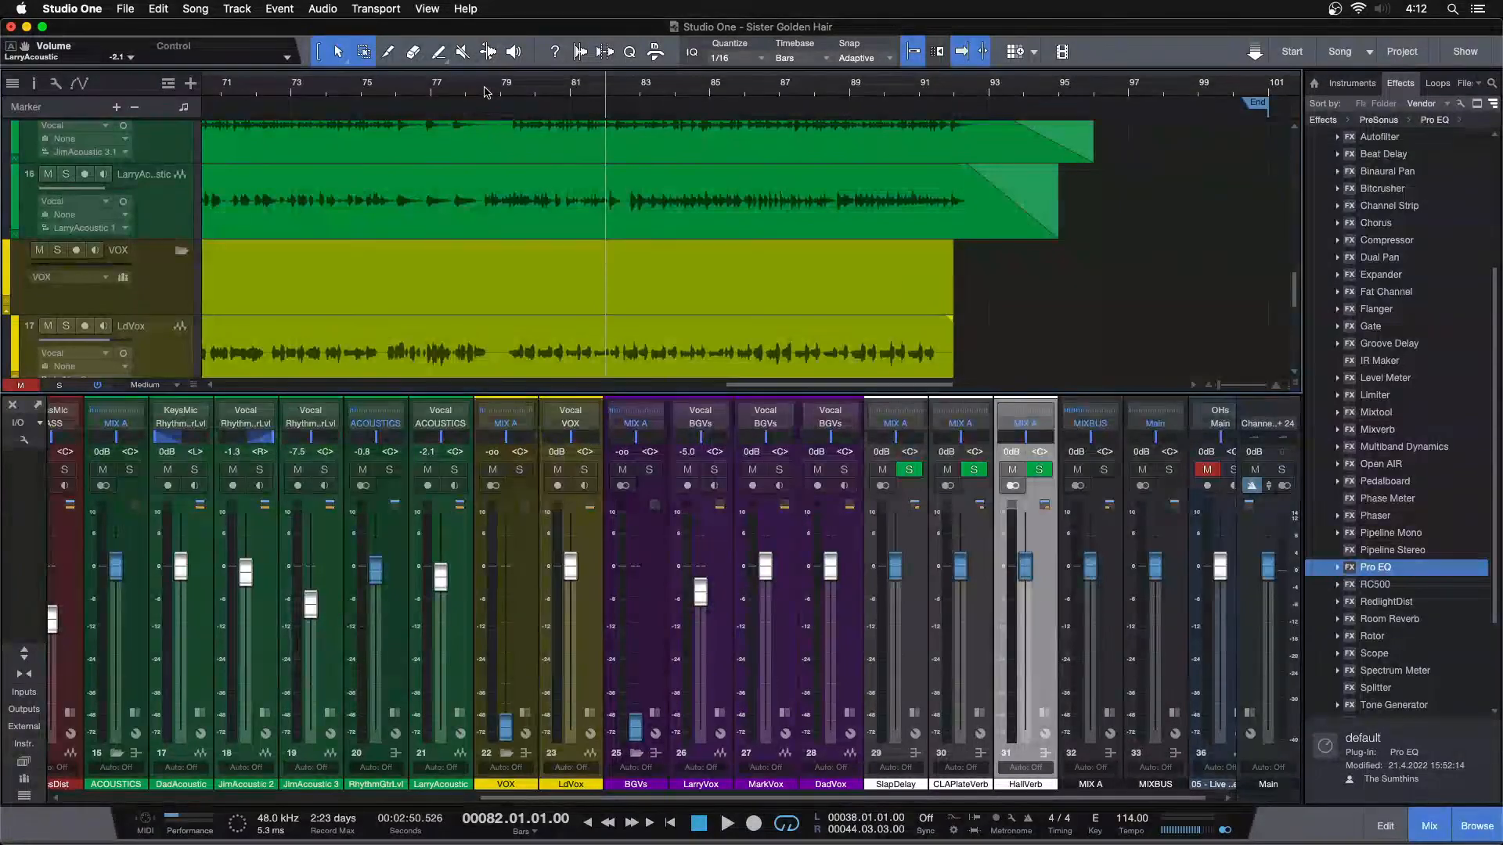
{"action": "left_click", "coordinate": [462, 714]}
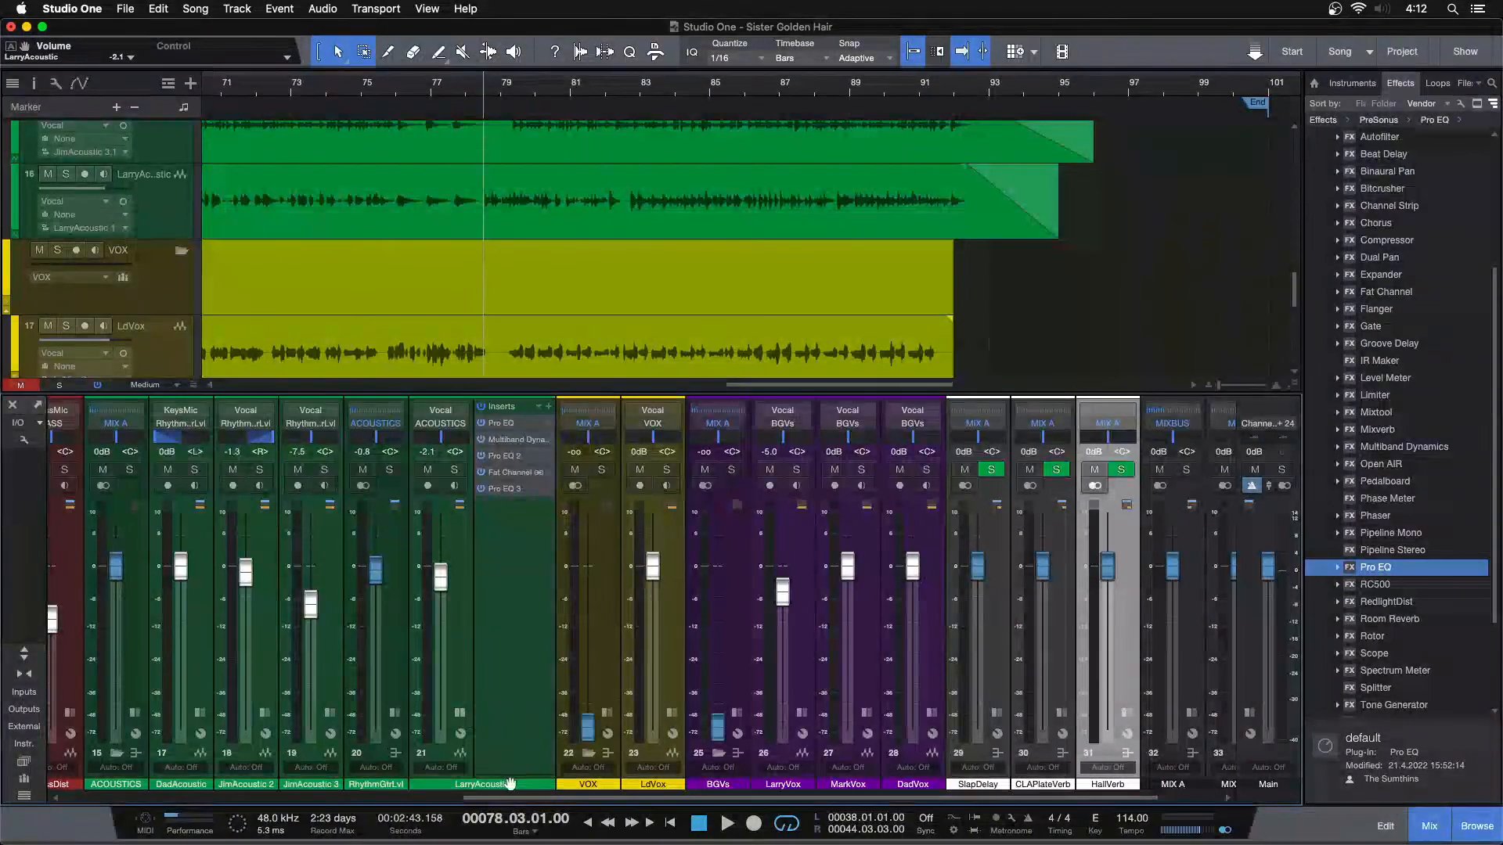
{"action": "left_click", "coordinate": [548, 600]}
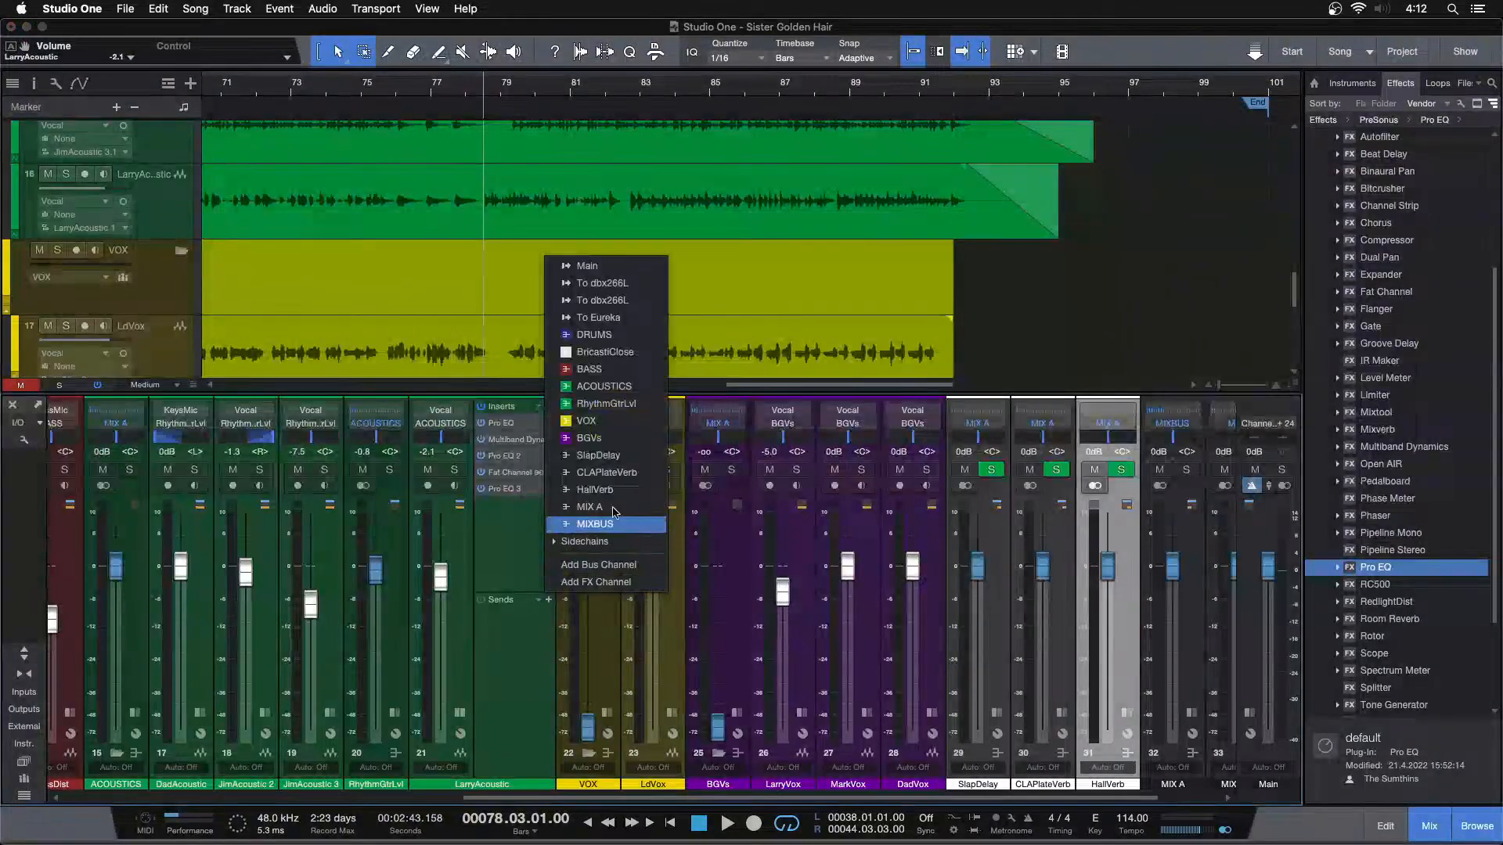
{"action": "left_click", "coordinate": [608, 491]}
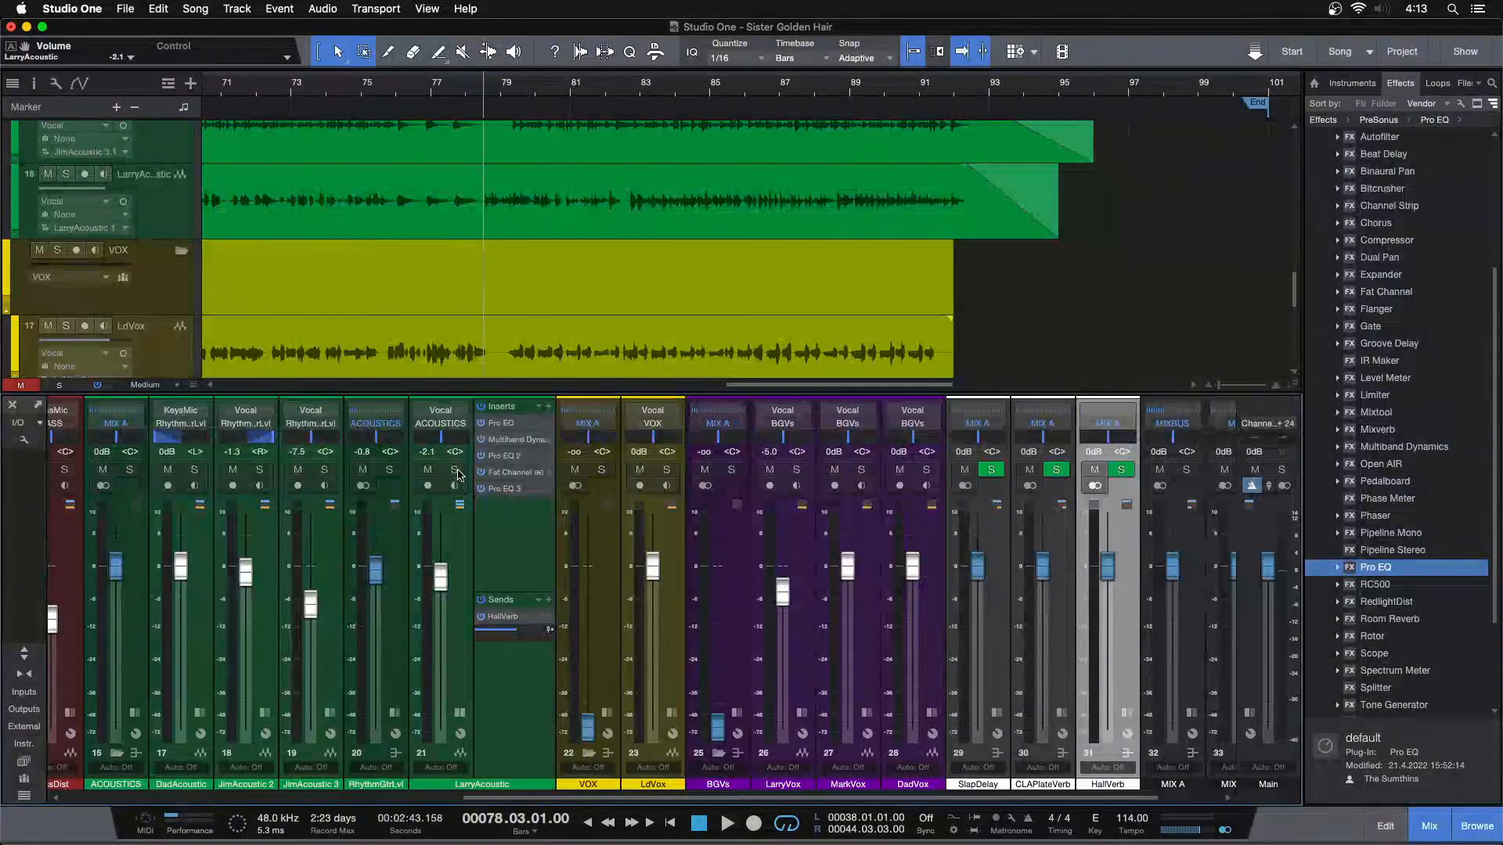
Play the mix from bar 78 and from about bar 5, lowering HallVerb's fader to -oo and LarryAcoustic's to -2.5 dB
{"action": "key", "text": "space"}
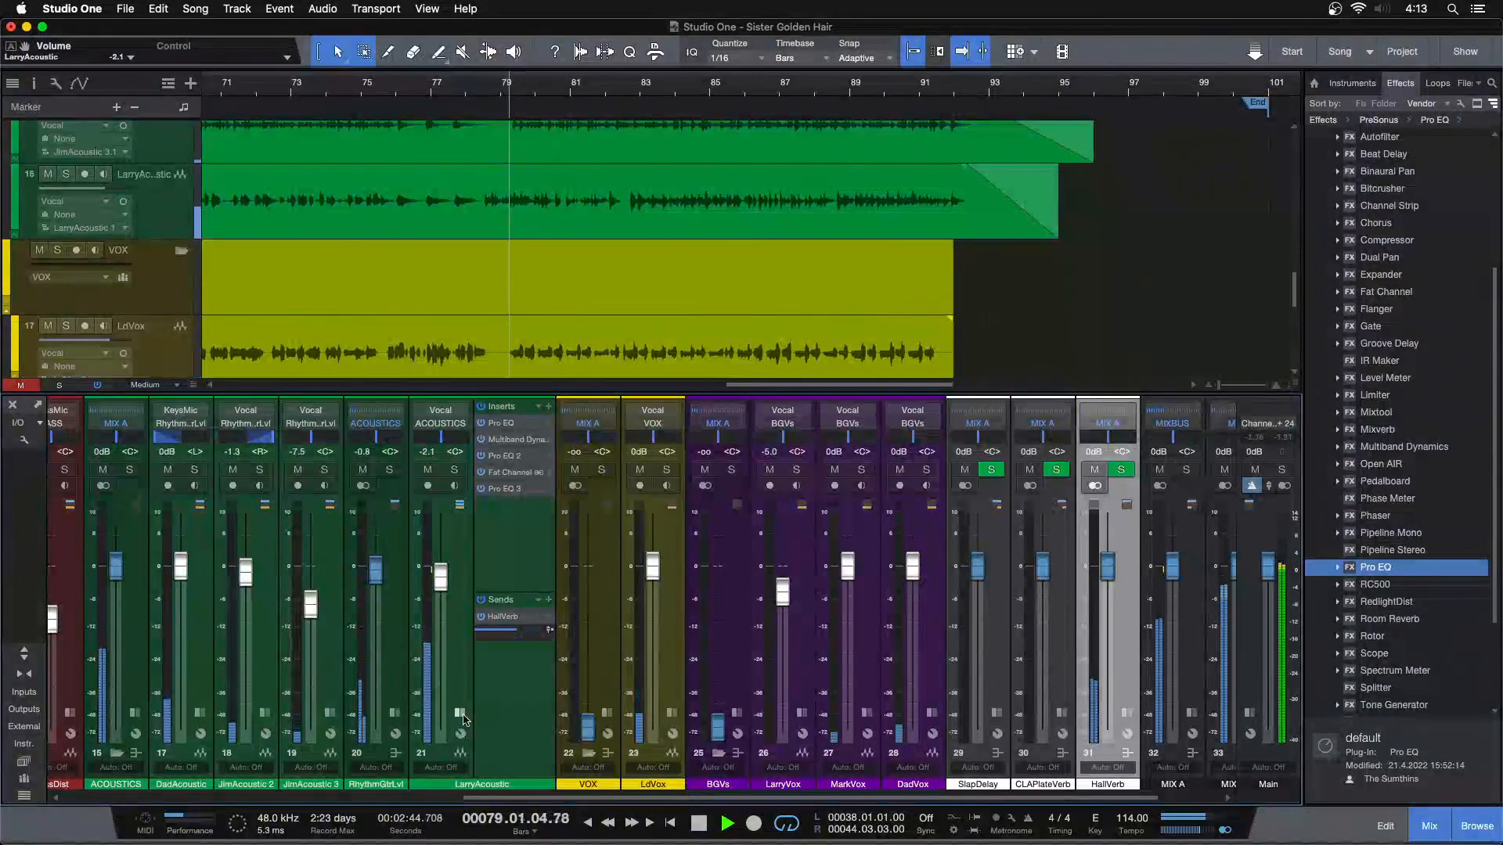
{"action": "left_click", "coordinate": [1124, 565]}
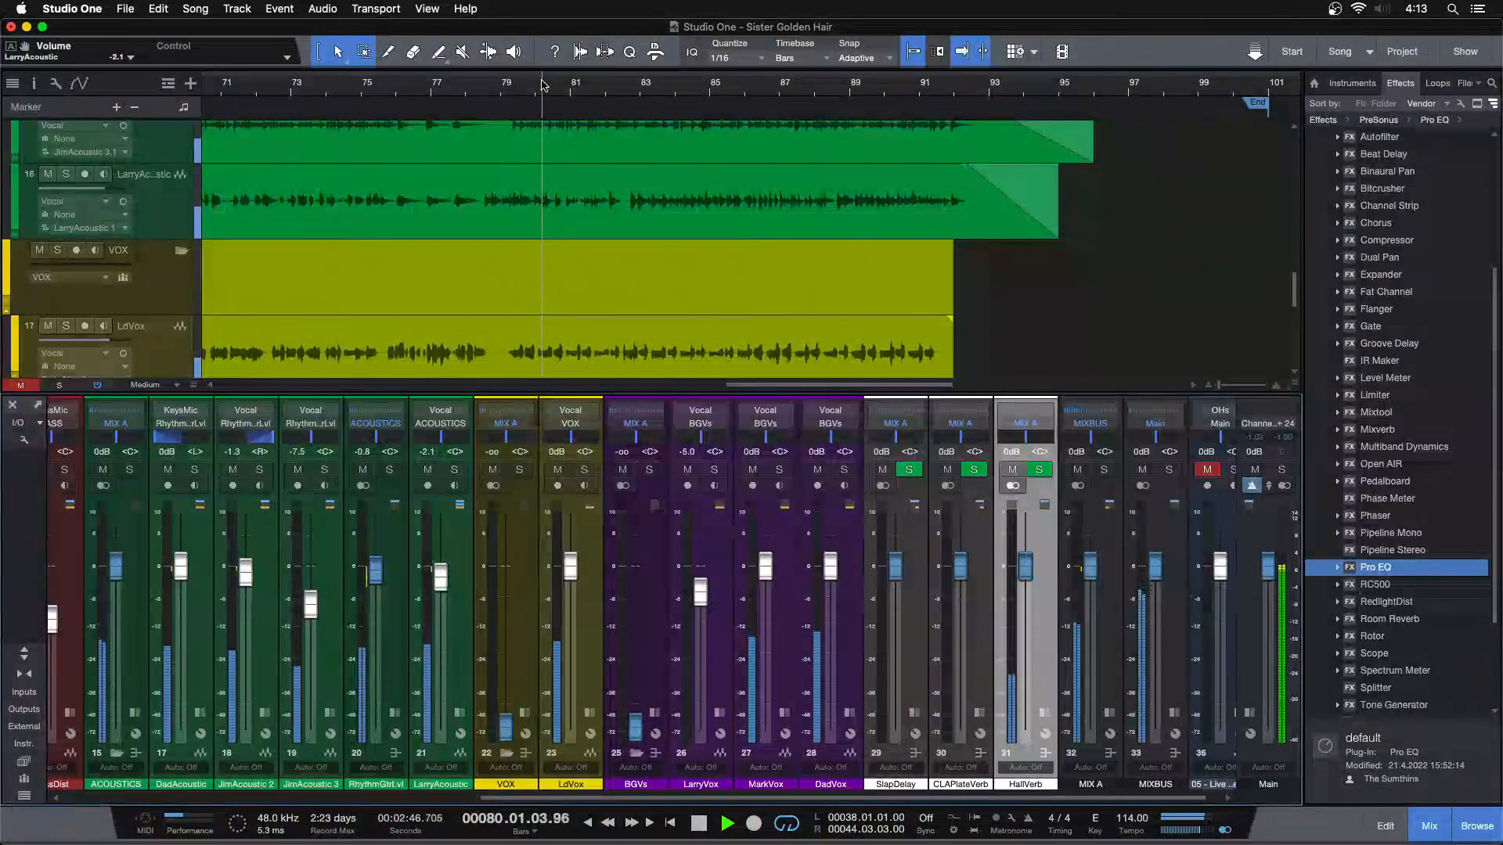
{"action": "double_click", "coordinate": [783, 385]}
{"action": "left_click", "coordinate": [237, 91]}
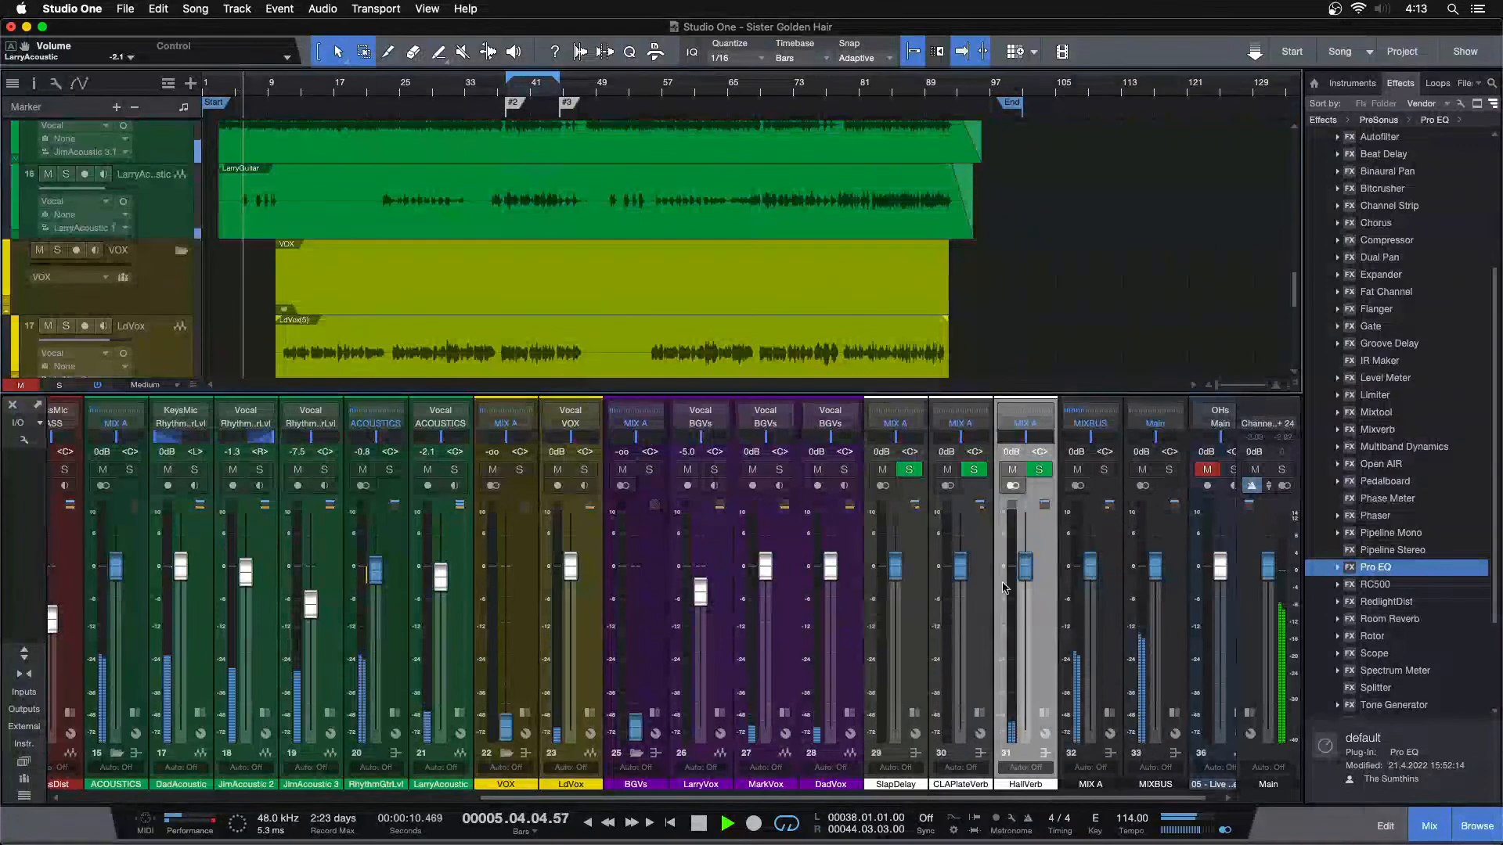
{"action": "scroll", "coordinate": [1032, 573], "scroll_direction": "left", "scroll_amount": 1}
{"action": "left_click_drag", "start_coordinate": [1032, 573], "coordinate": [1035, 728]}
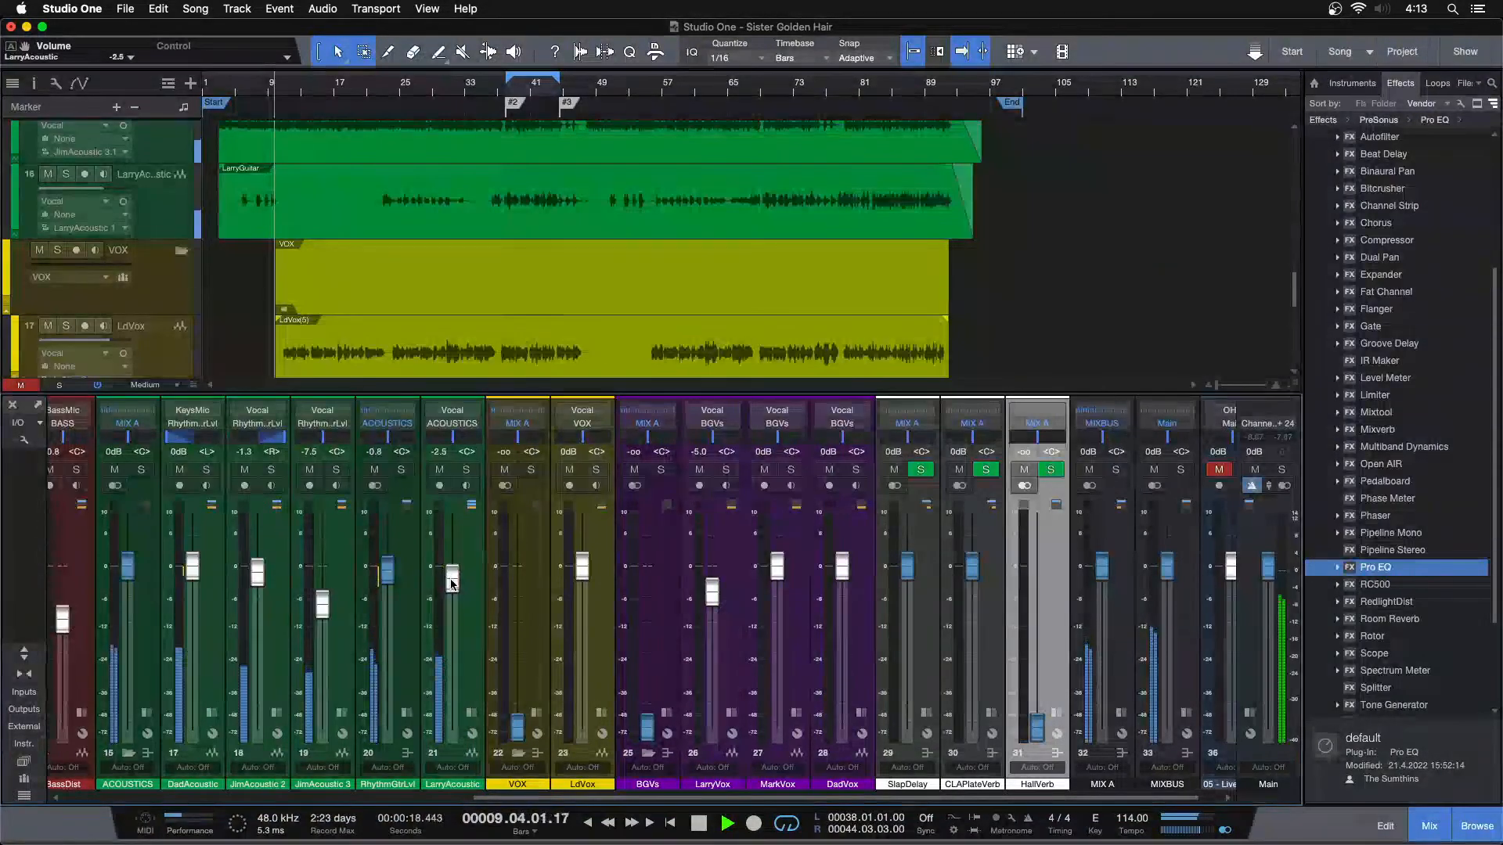
Play from about bar 48, review the low-frequency gain in LarryAcoustic's Pro EQ 3, close its window and stop playback
{"action": "left_click", "coordinate": [596, 87]}
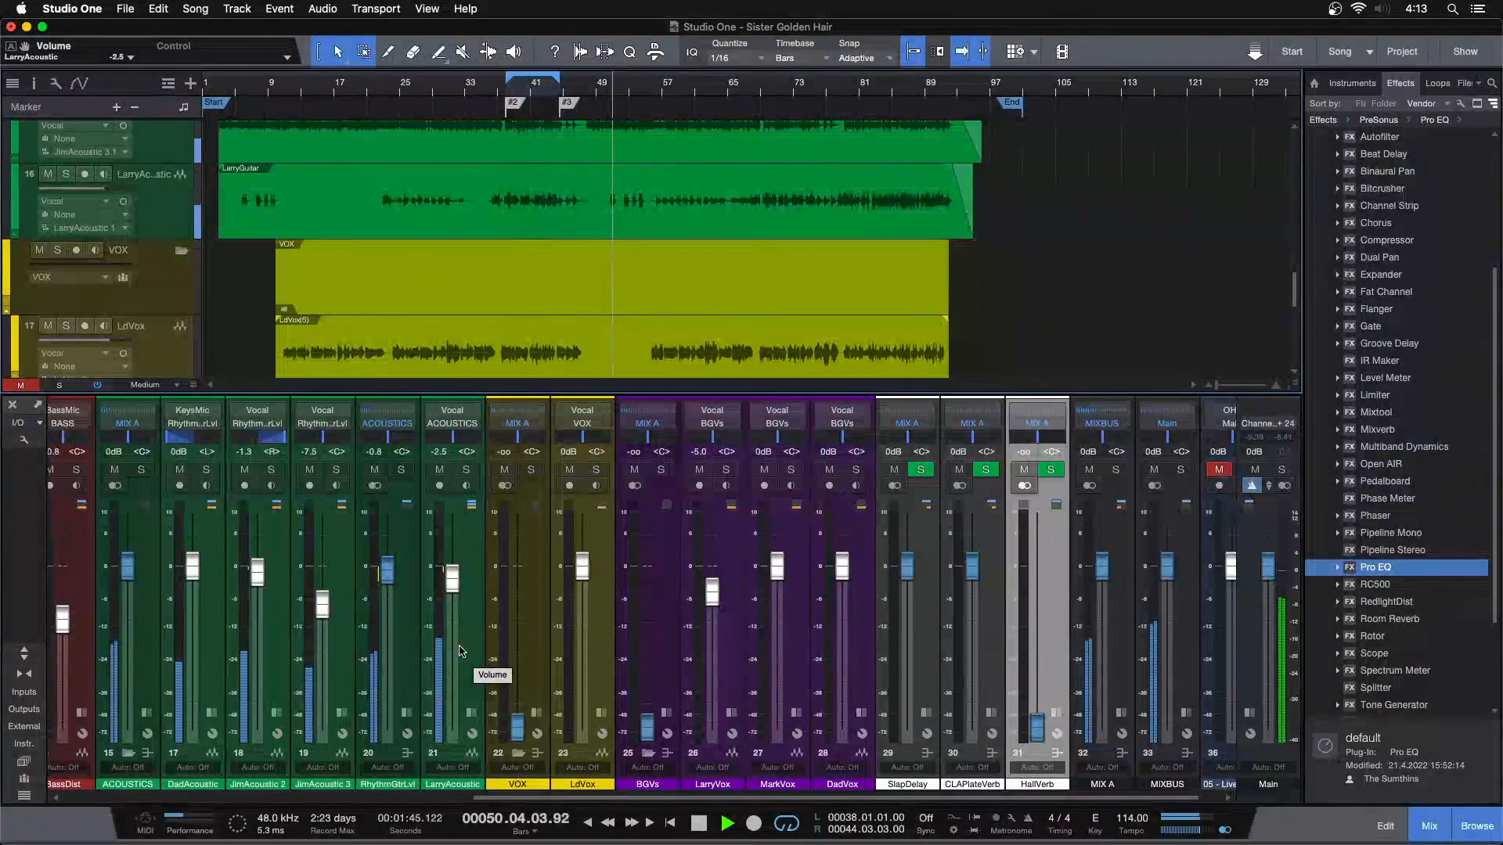
{"action": "left_click", "coordinate": [471, 713]}
{"action": "double_click", "coordinate": [527, 490]}
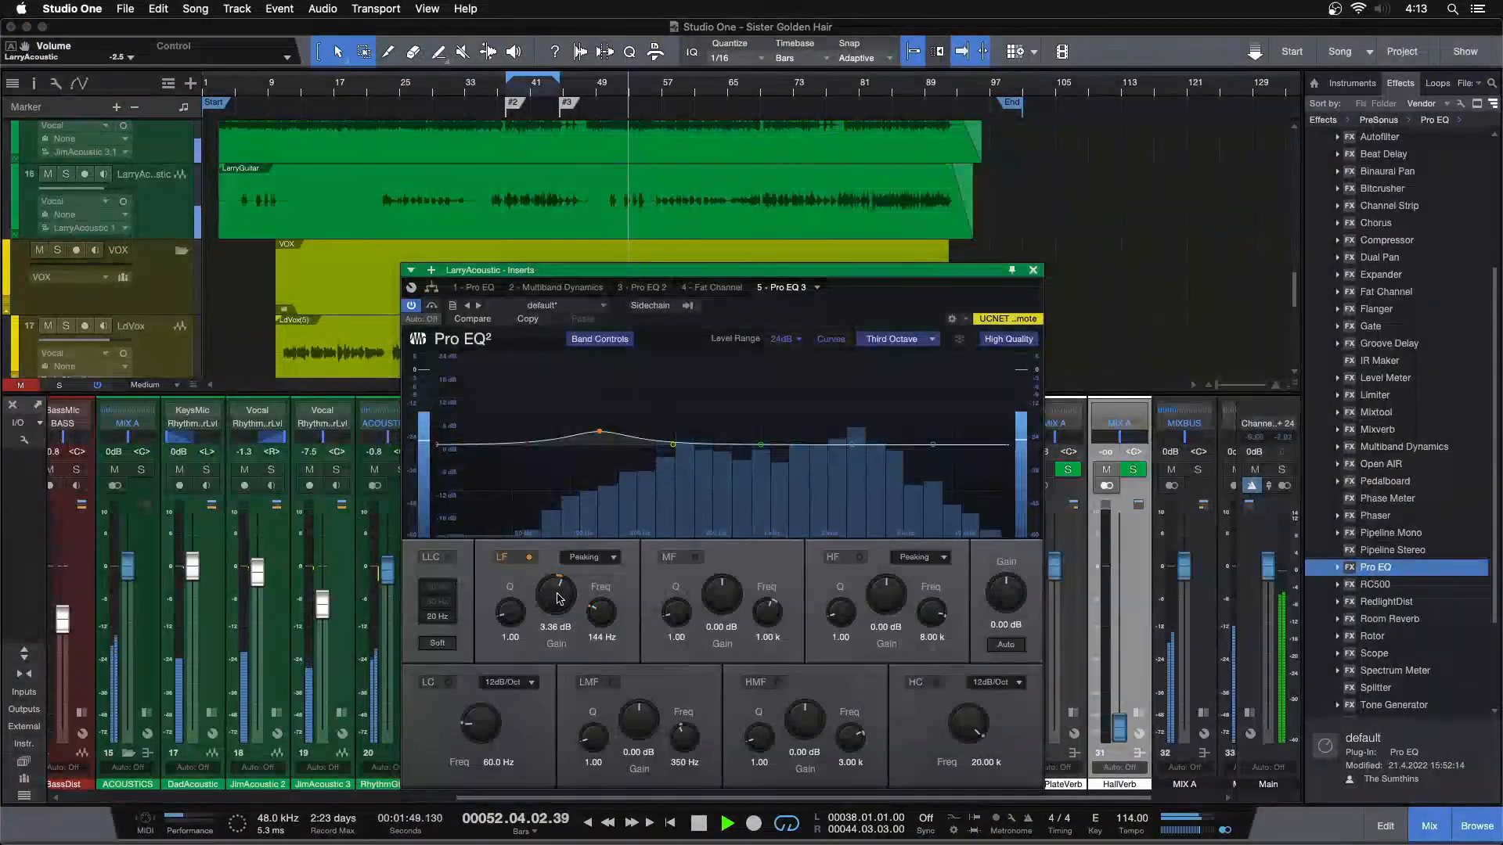
{"action": "scroll", "coordinate": [555, 597], "scroll_direction": "down", "scroll_amount": 1}
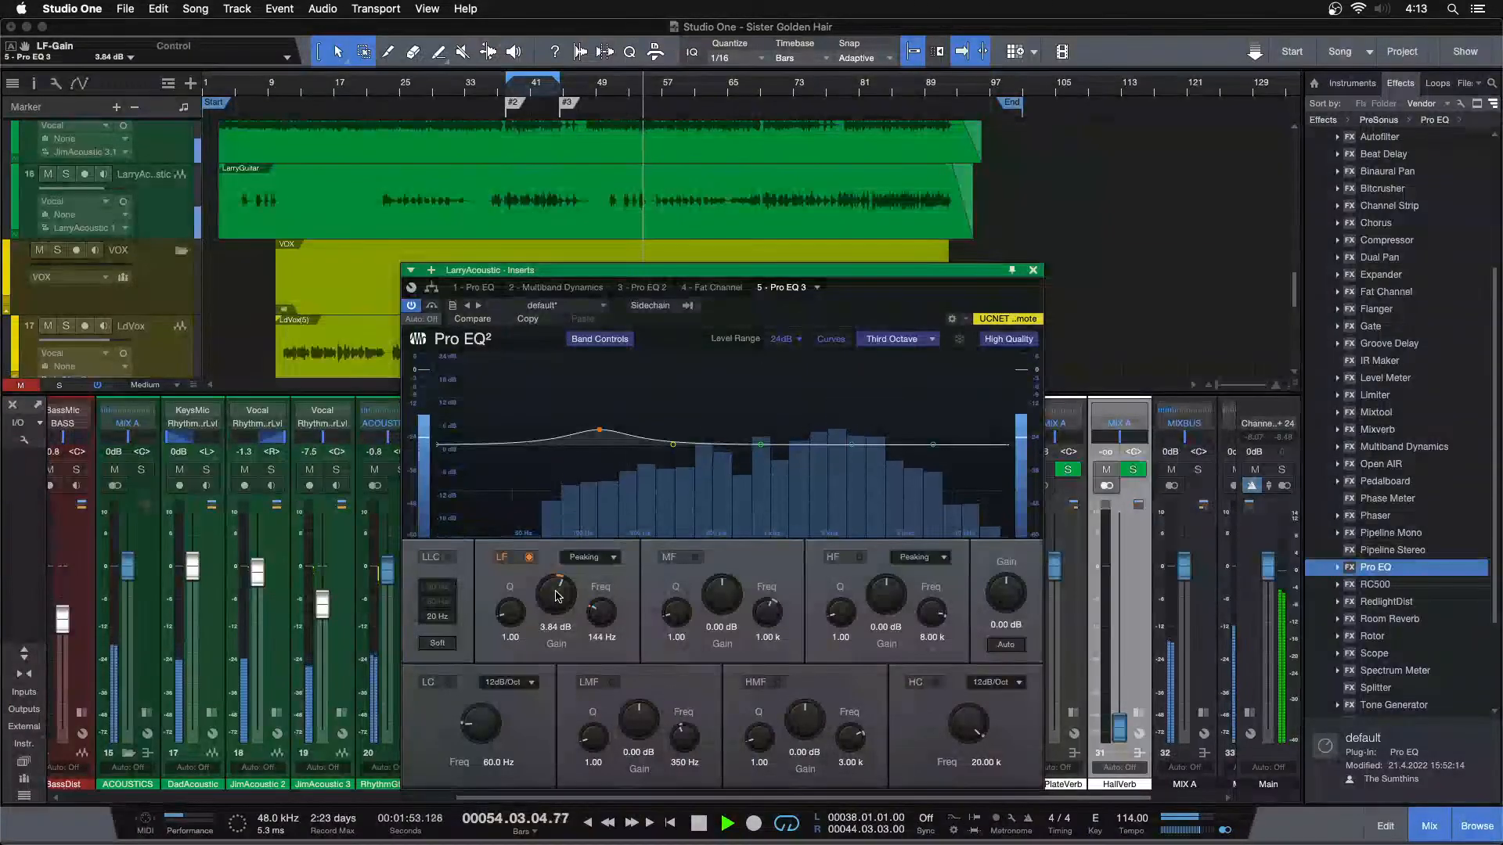
{"action": "left_click", "coordinate": [1033, 270]}
{"action": "key", "text": "space"}
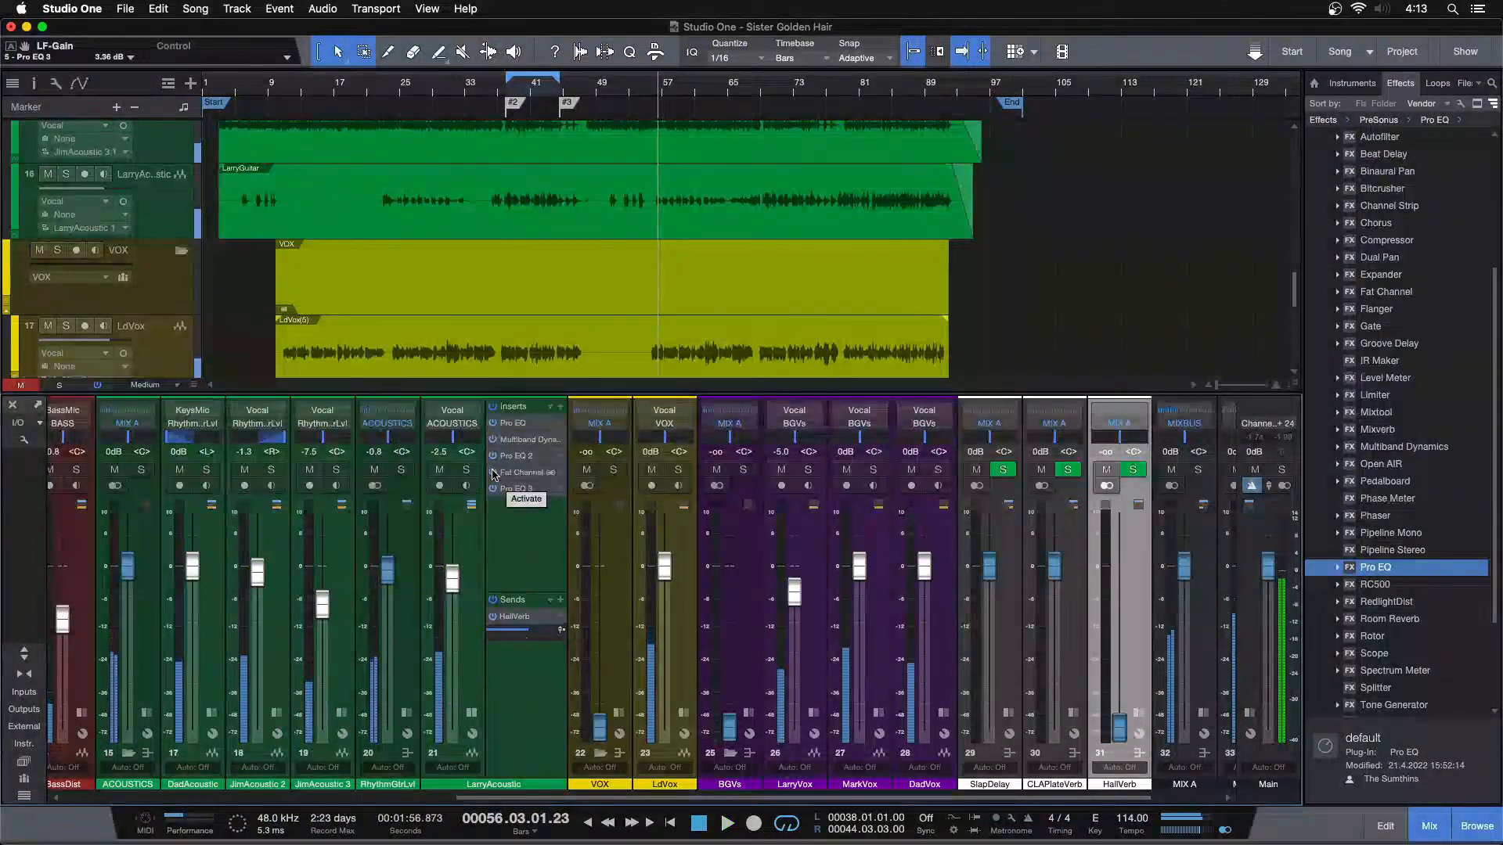
Solo LarryAcoustic, place the playback cursor at bar 52 and switch Pro EQ 3's spectrum display to FFT Curve
{"action": "left_click", "coordinate": [464, 470]}
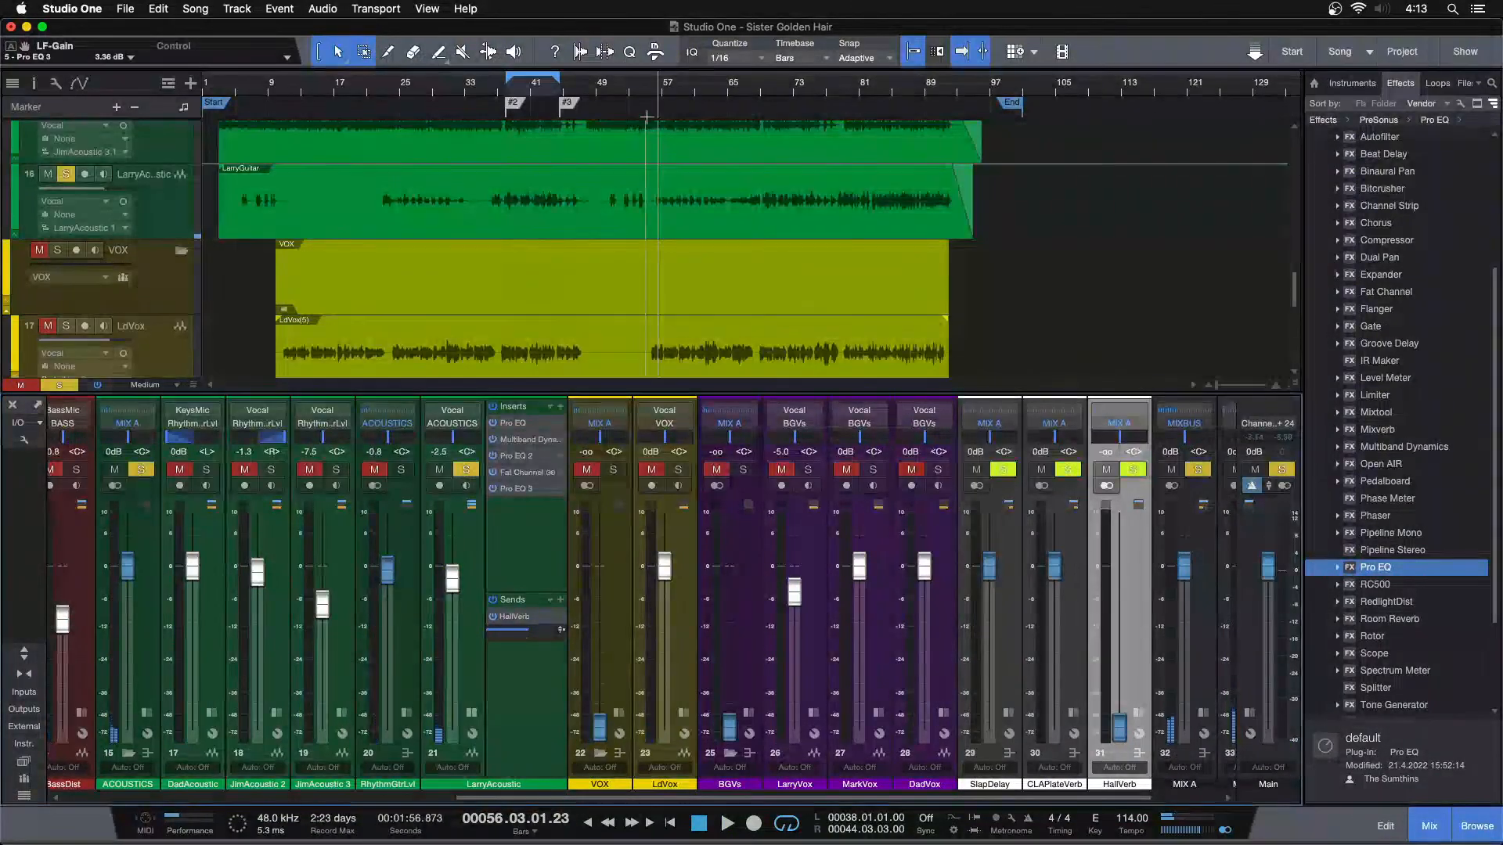
{"action": "left_click_drag", "start_coordinate": [640, 94], "coordinate": [694, 151]}
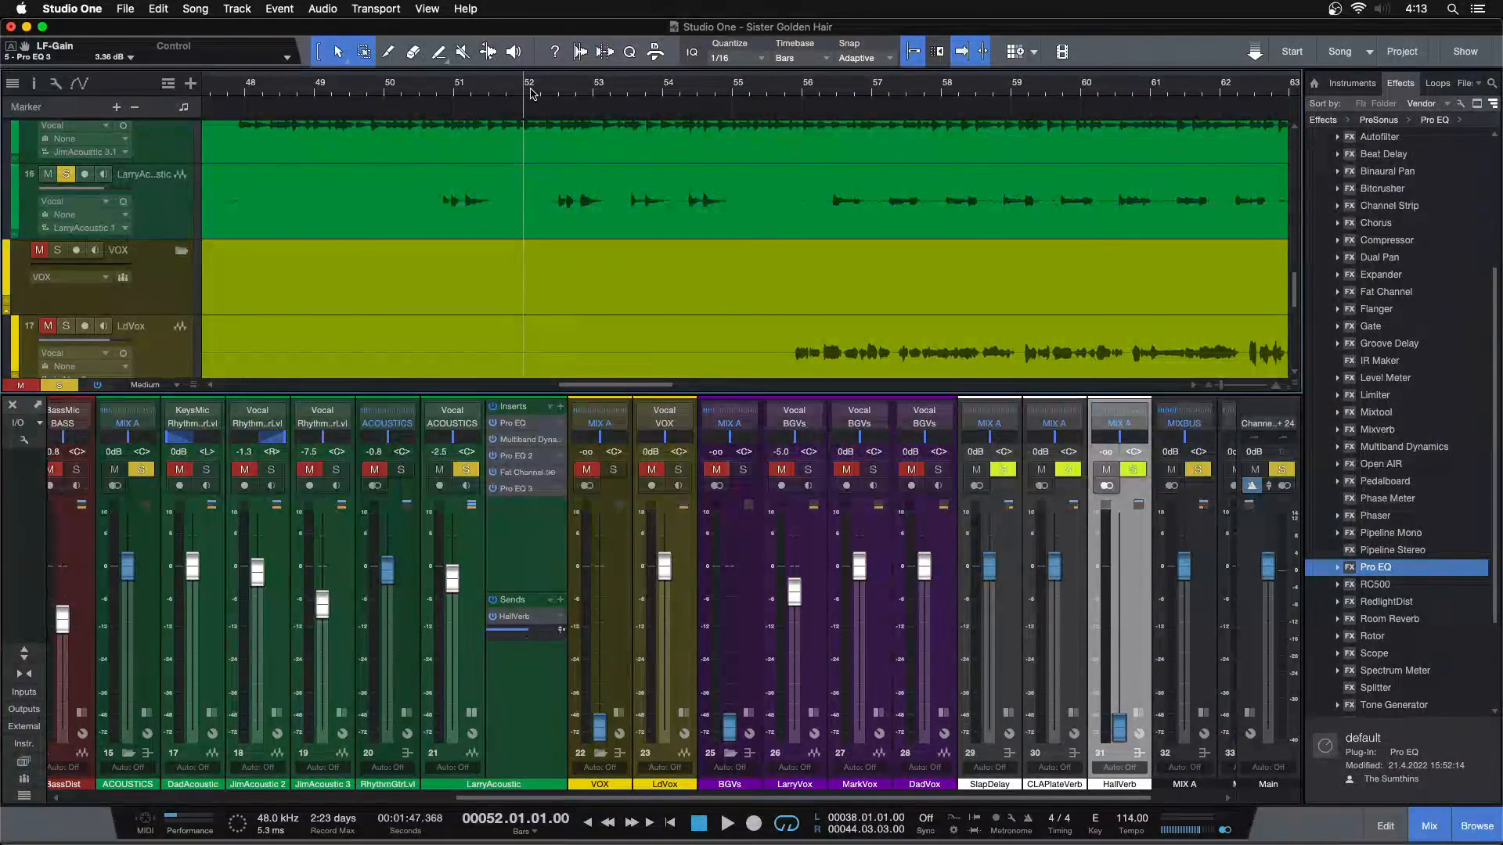
{"action": "left_click", "coordinate": [527, 487]}
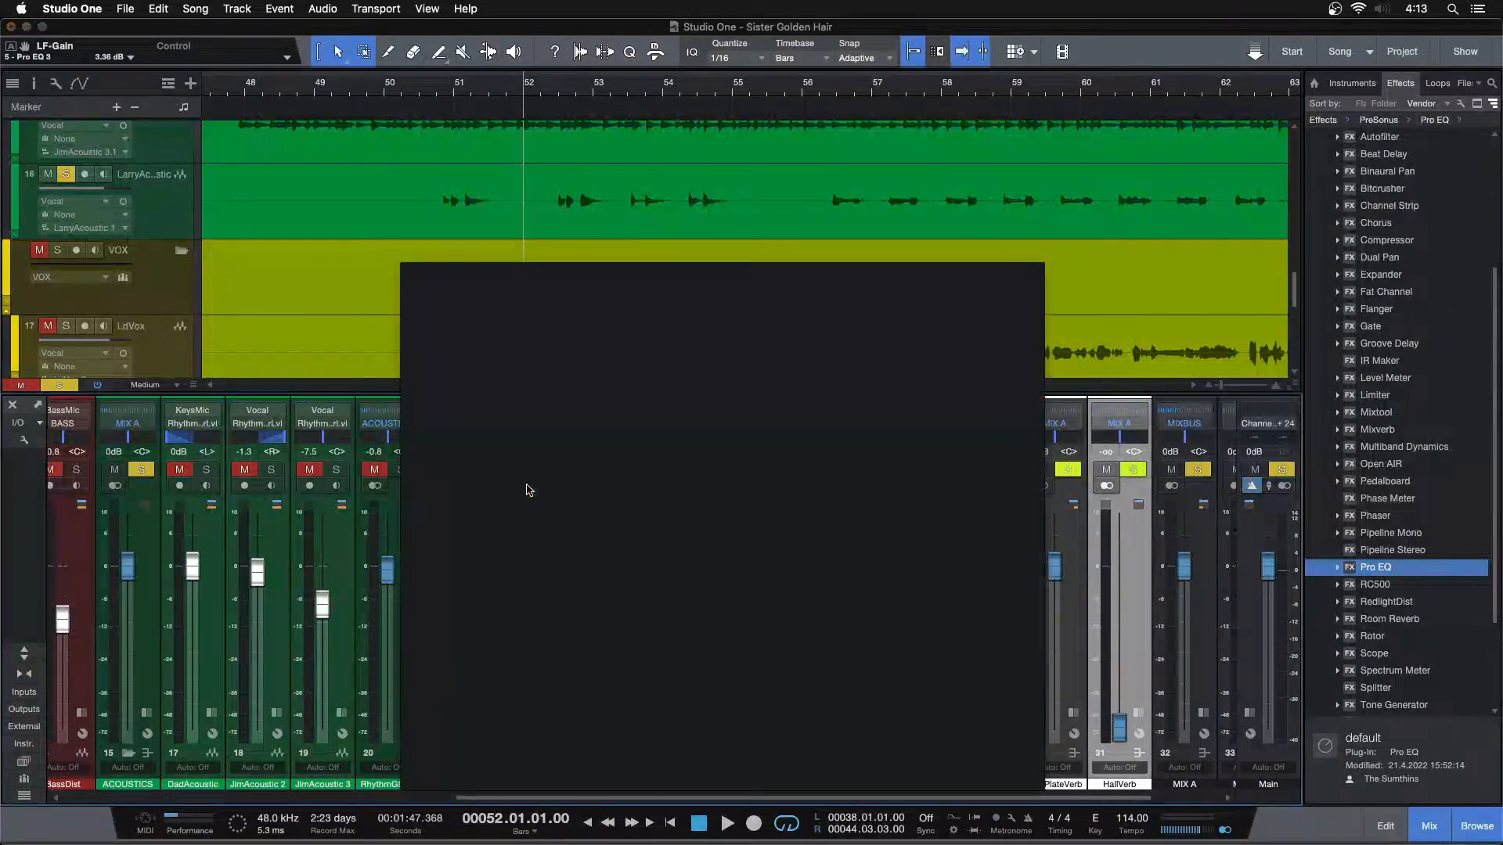
{"action": "left_click", "coordinate": [875, 344]}
{"action": "left_click", "coordinate": [908, 408]}
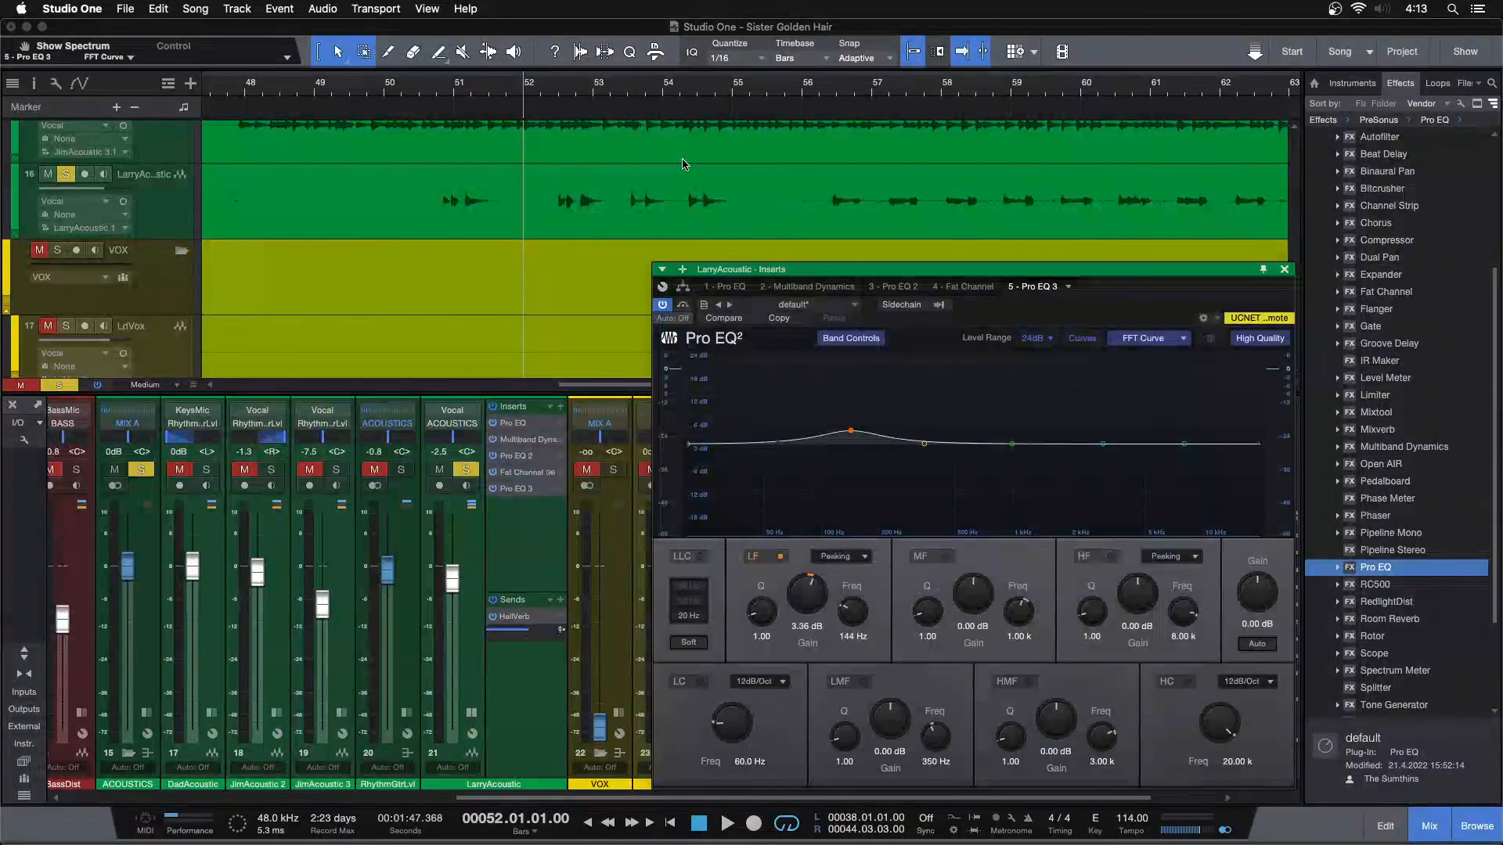
Play the soloed LarryAcoustic from bar 52 and examine its frequency spectrum in Pro EQ 3
{"action": "key", "text": "space"}
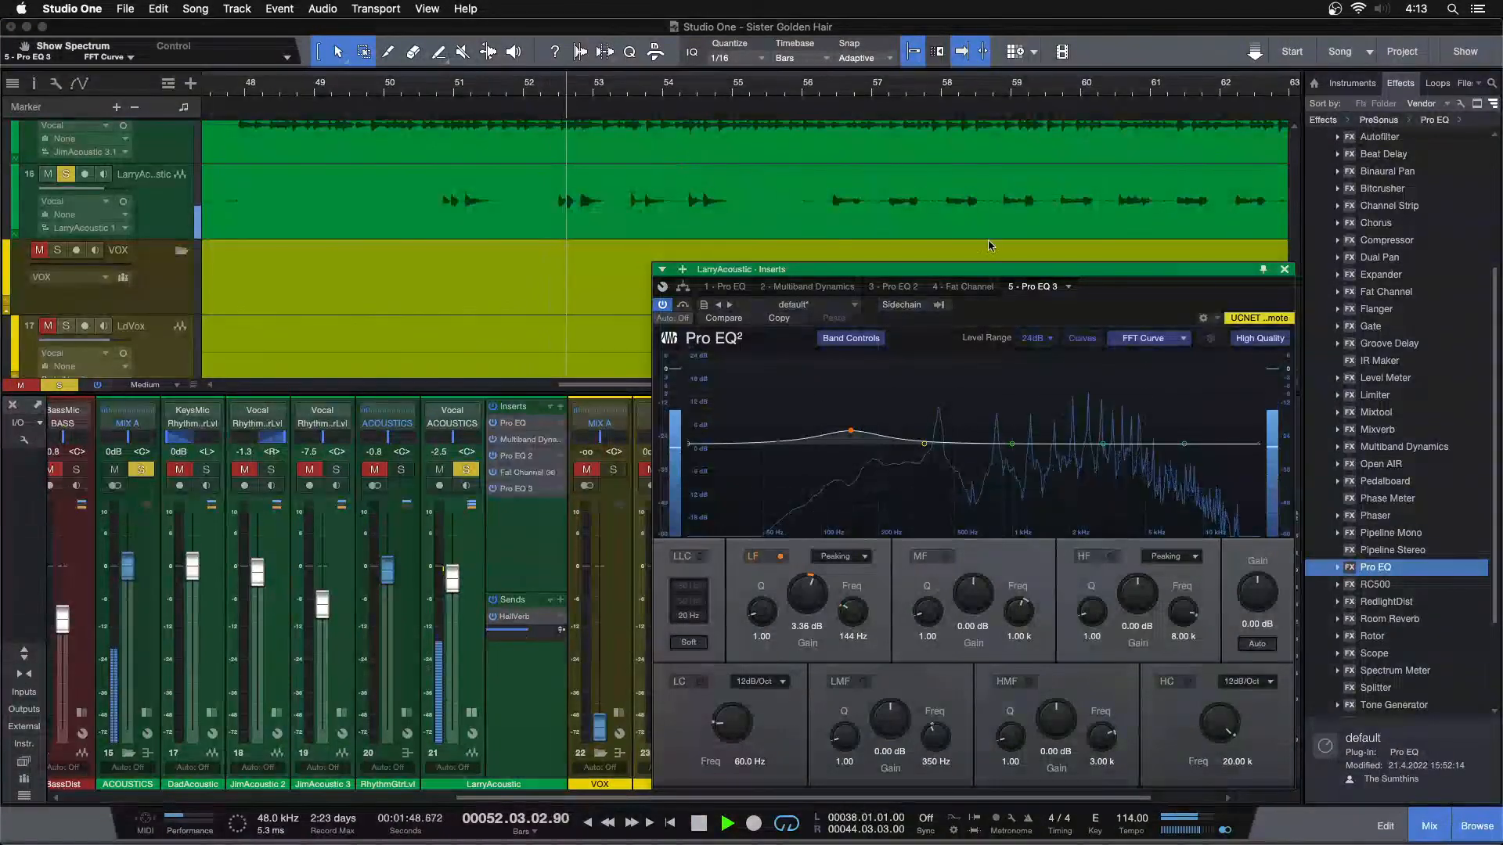
{"action": "left_click_drag", "start_coordinate": [1118, 309], "coordinate": [1032, 310]}
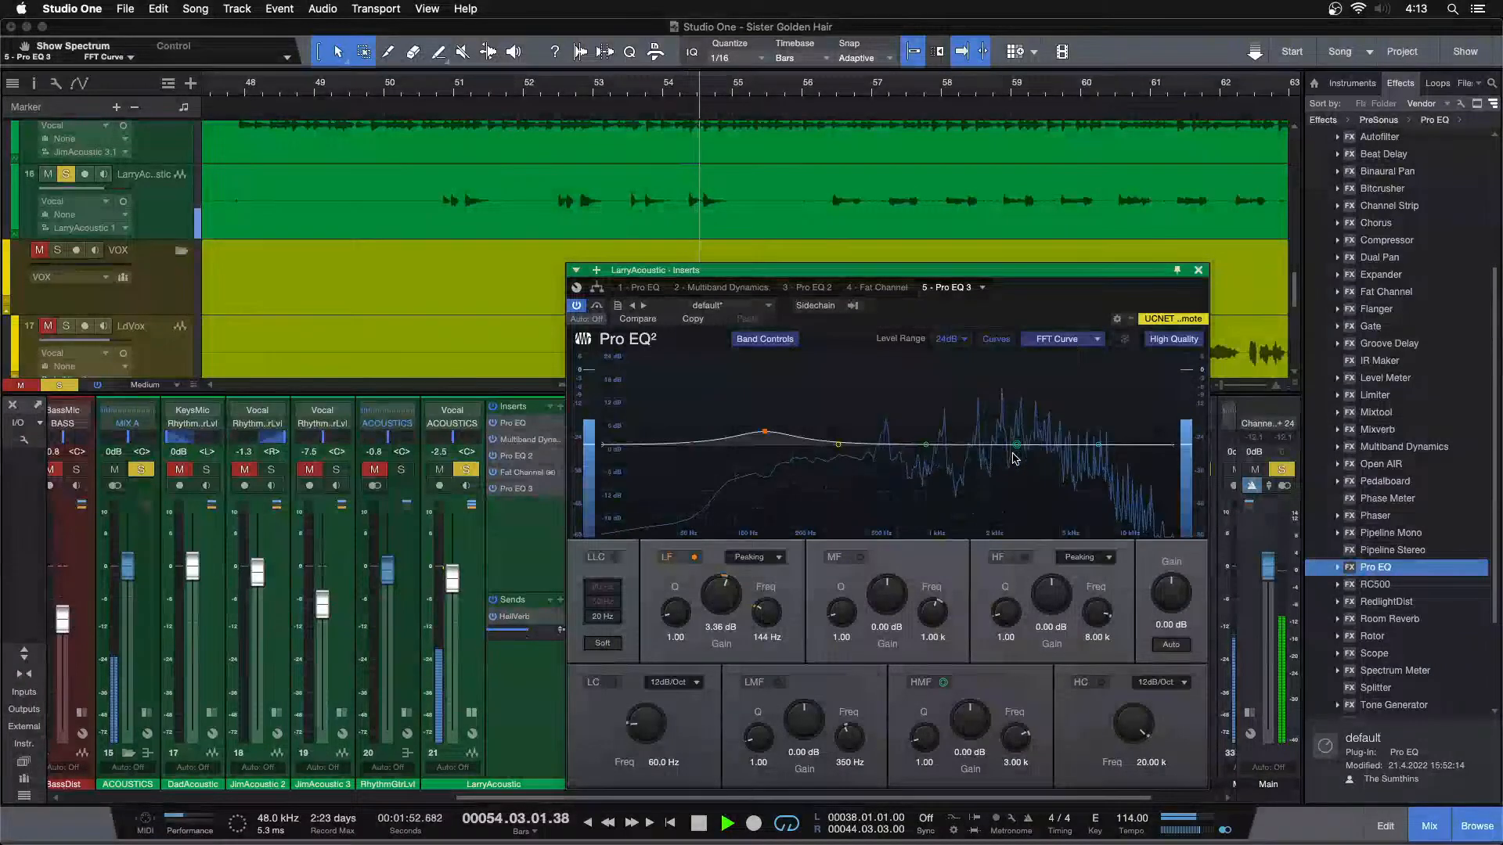
{"action": "left_click", "coordinate": [435, 97]}
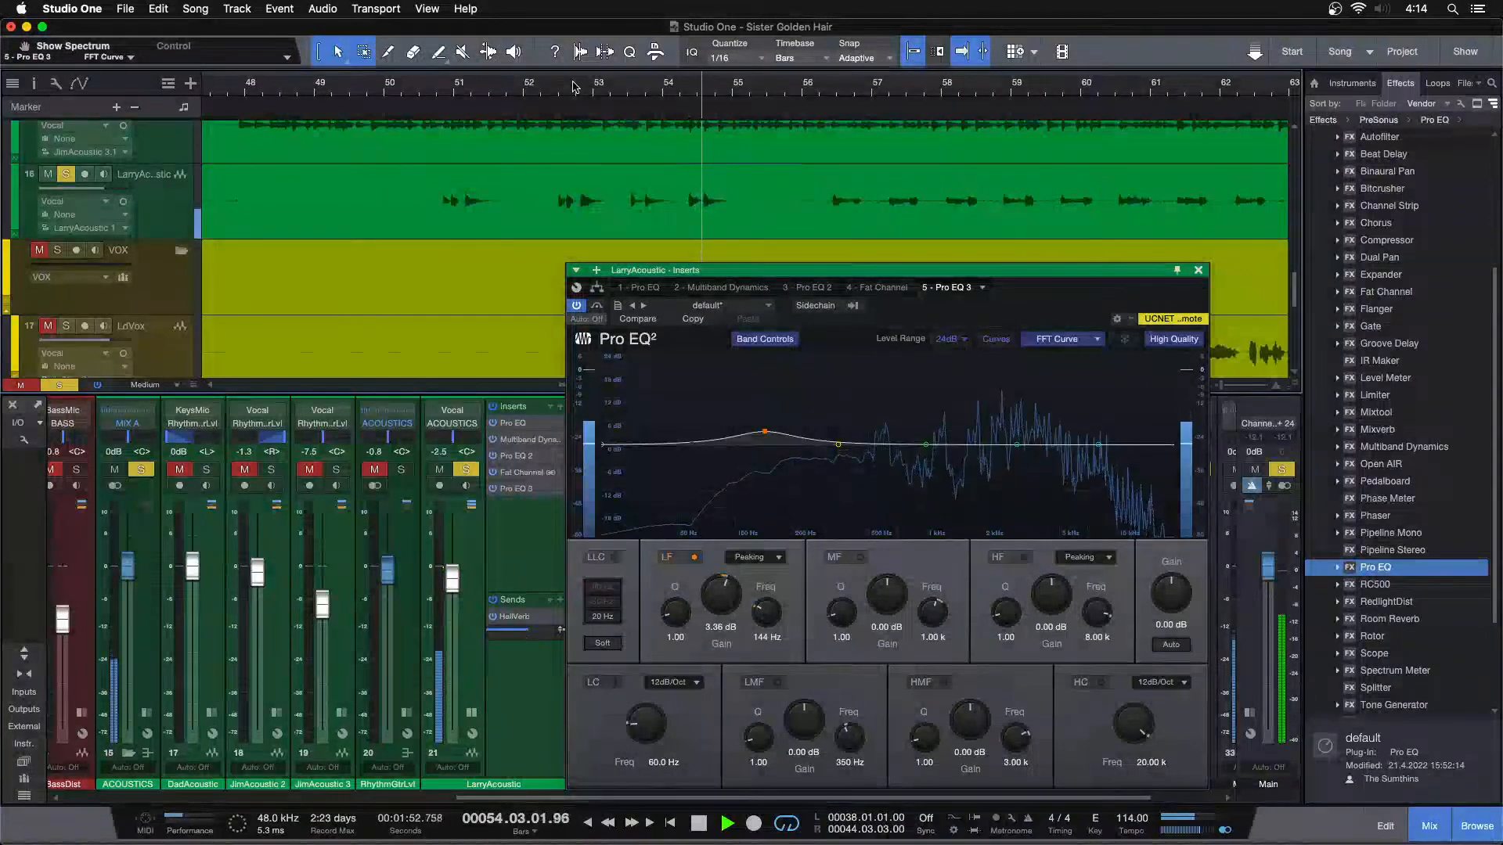
Replay the soloed LarryAcoustic around bar 53 and boost a narrow HMF band in Pro EQ 3 to 11.90 dB at 3.95 kHz, Q 24
{"action": "left_click_drag", "start_coordinate": [589, 110], "coordinate": [567, 134]}
{"action": "left_click", "coordinate": [558, 103]}
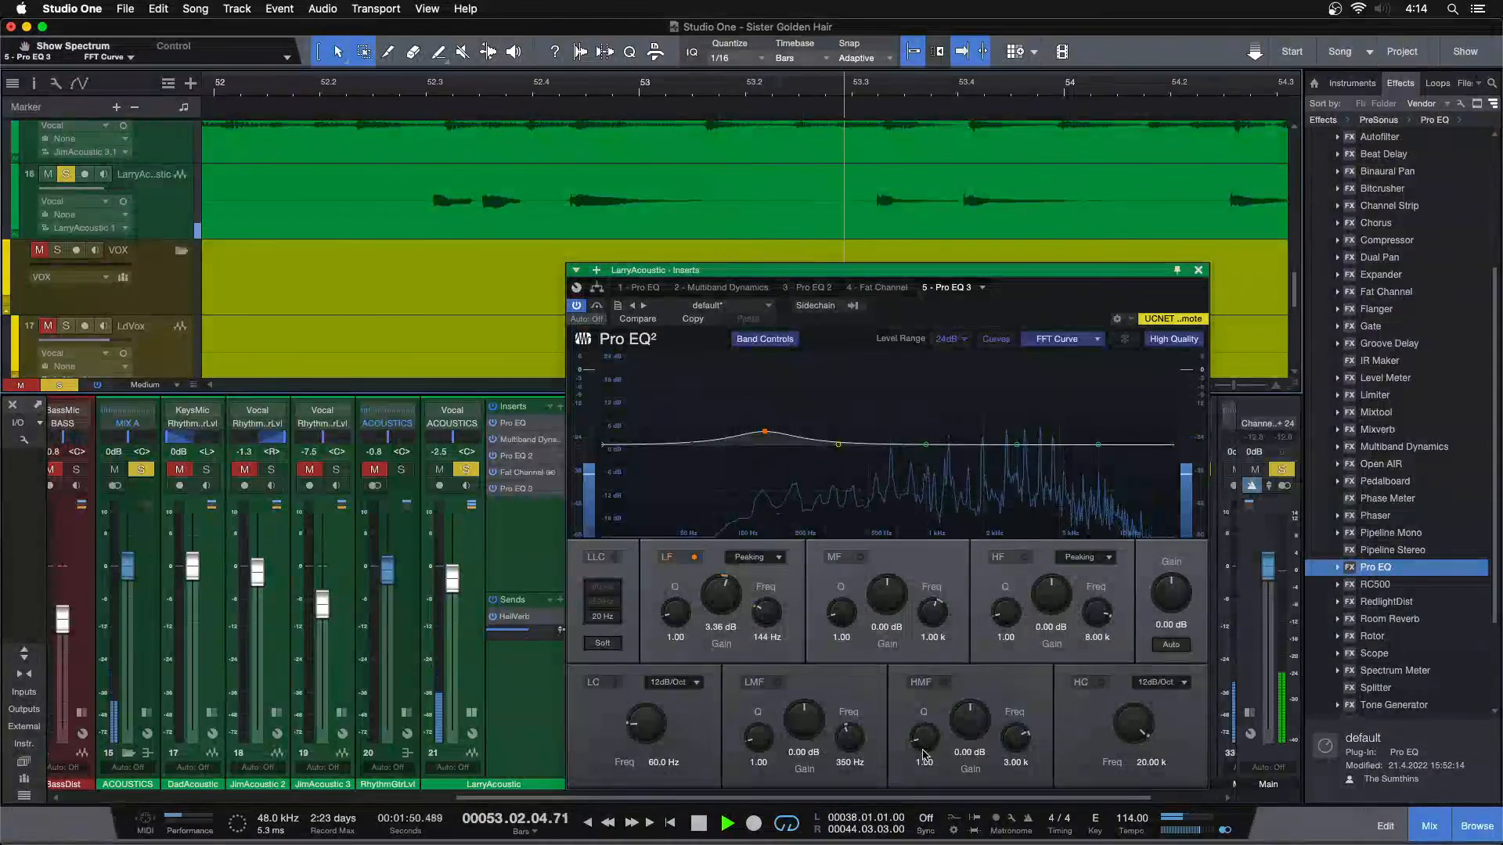
{"action": "scroll", "coordinate": [1015, 452], "scroll_direction": "up", "scroll_amount": 5}
{"action": "mouse_move", "coordinate": [1015, 448]}
{"action": "left_mouse_down"}
{"action": "mouse_move", "coordinate": [994, 430]}
{"action": "mouse_move", "coordinate": [1012, 424]}
{"action": "left_mouse_up"}
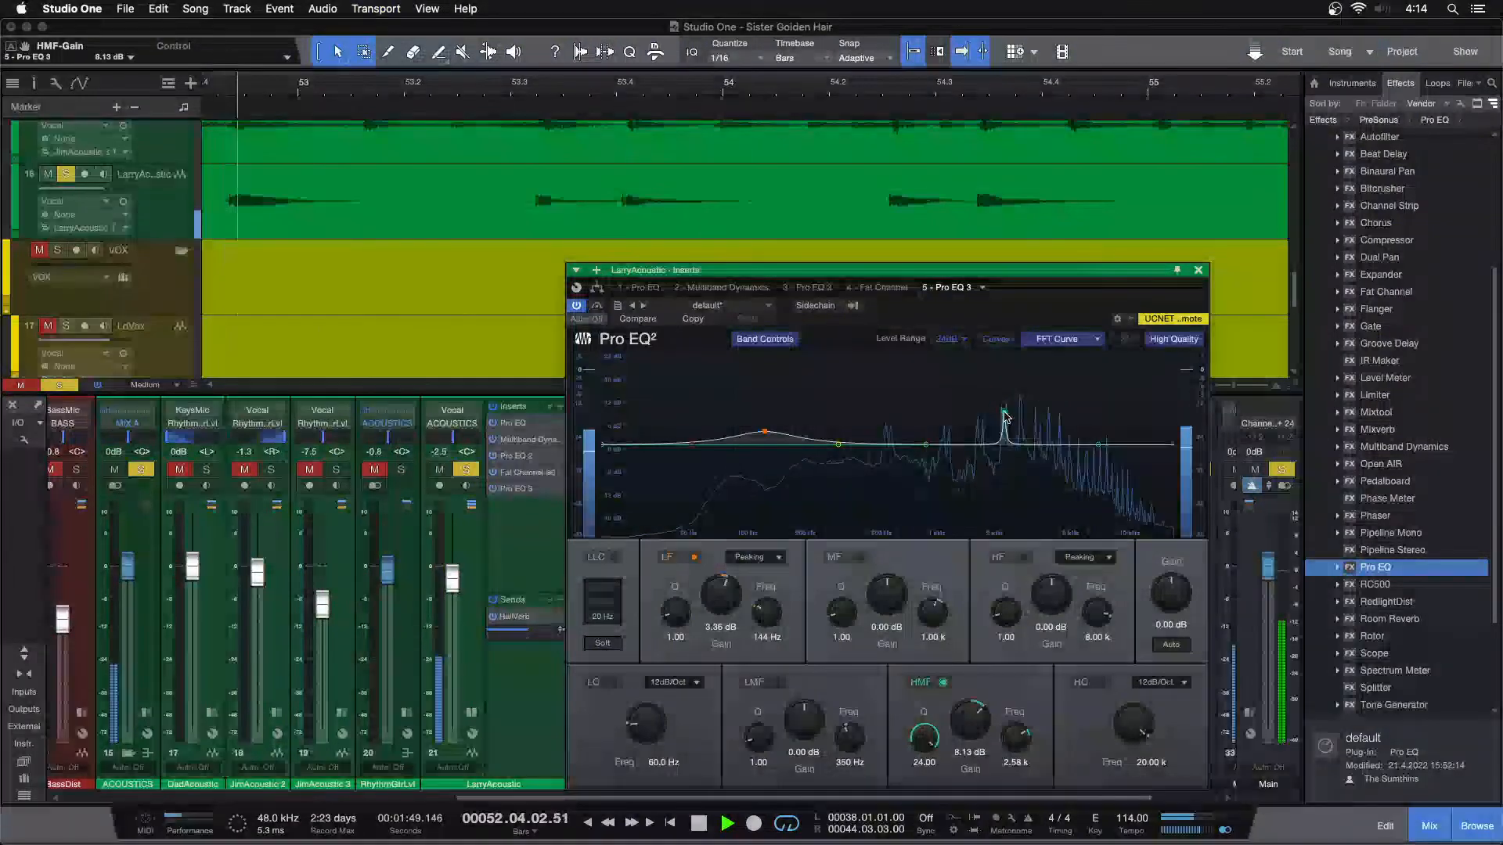
{"action": "left_click_drag", "start_coordinate": [1005, 417], "coordinate": [1040, 403]}
{"action": "key", "text": "KP_Subtract"}
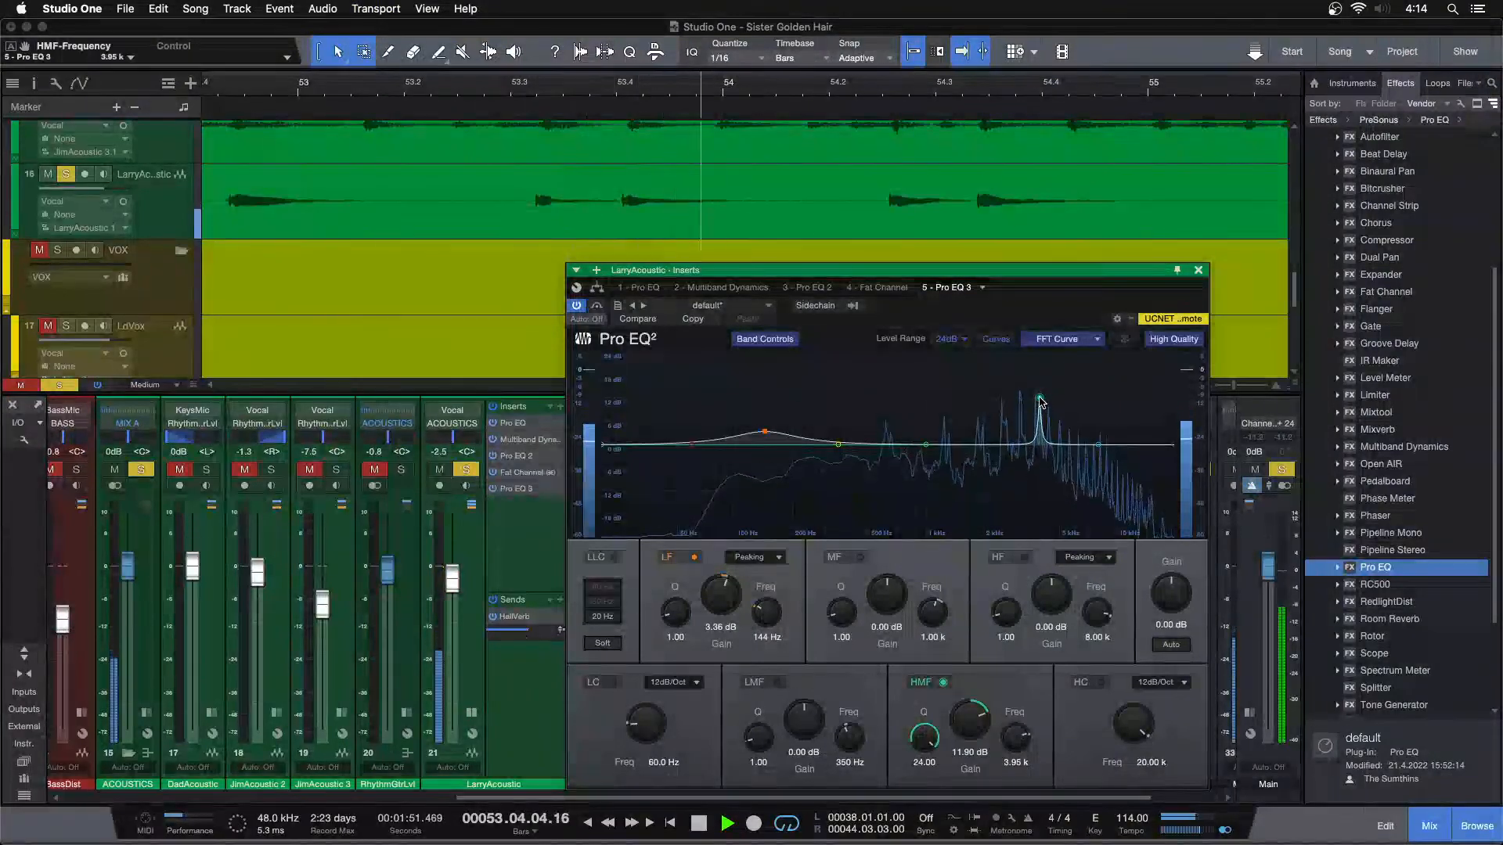
{"action": "key", "text": "KP_Subtract"}
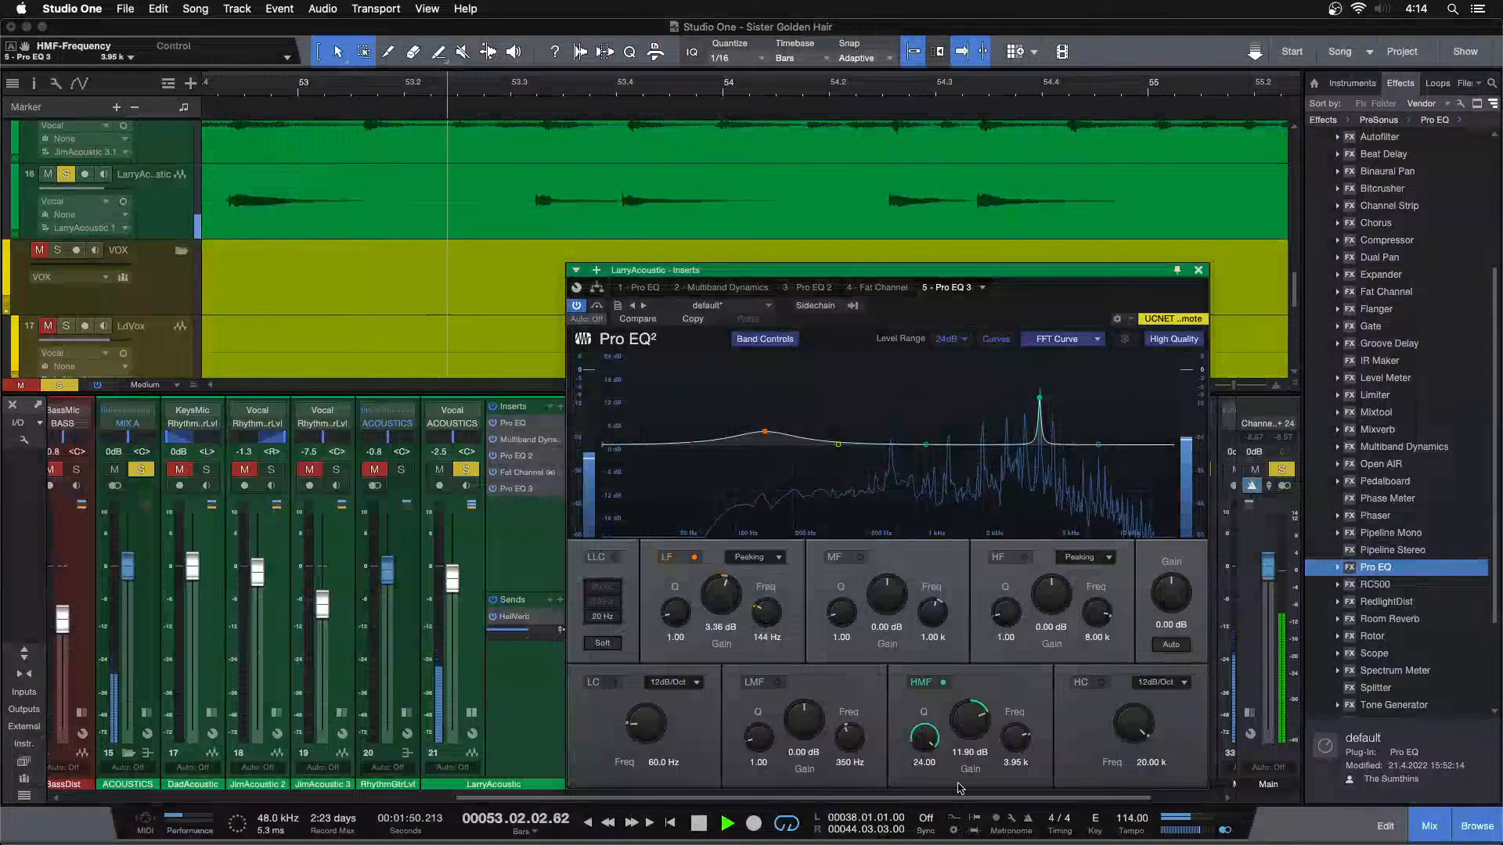
Stop playback and cut the HMF band's gain in LarryAcoustic's Pro EQ 3 to -6.72 dB
{"action": "scroll", "coordinate": [968, 718], "scroll_direction": "down", "scroll_amount": 5}
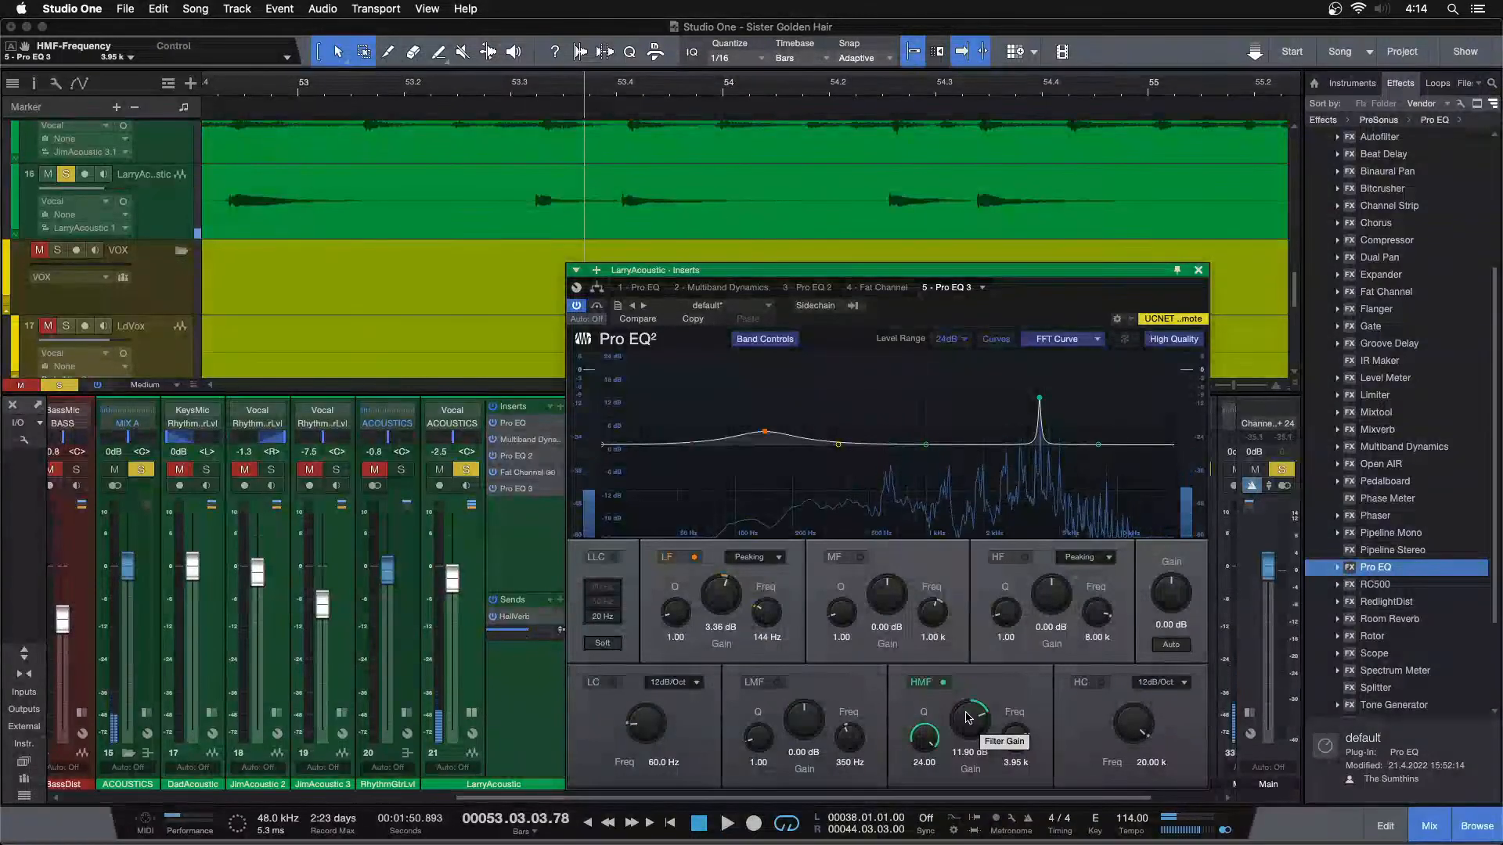
{"action": "scroll", "coordinate": [968, 717], "scroll_direction": "down", "scroll_amount": 10}
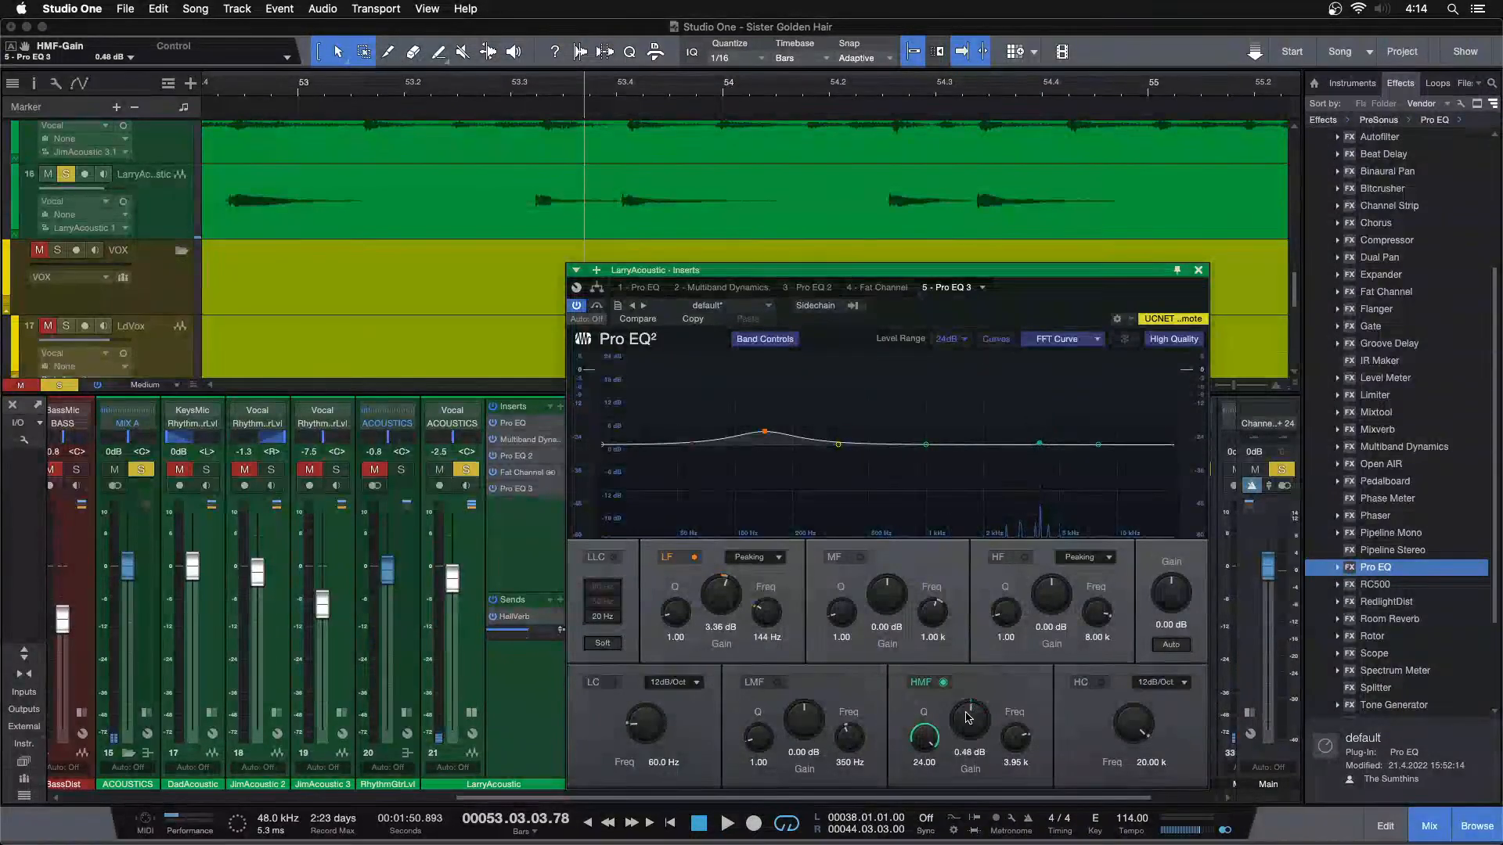
{"action": "scroll", "coordinate": [968, 718], "scroll_direction": "down", "scroll_amount": 2}
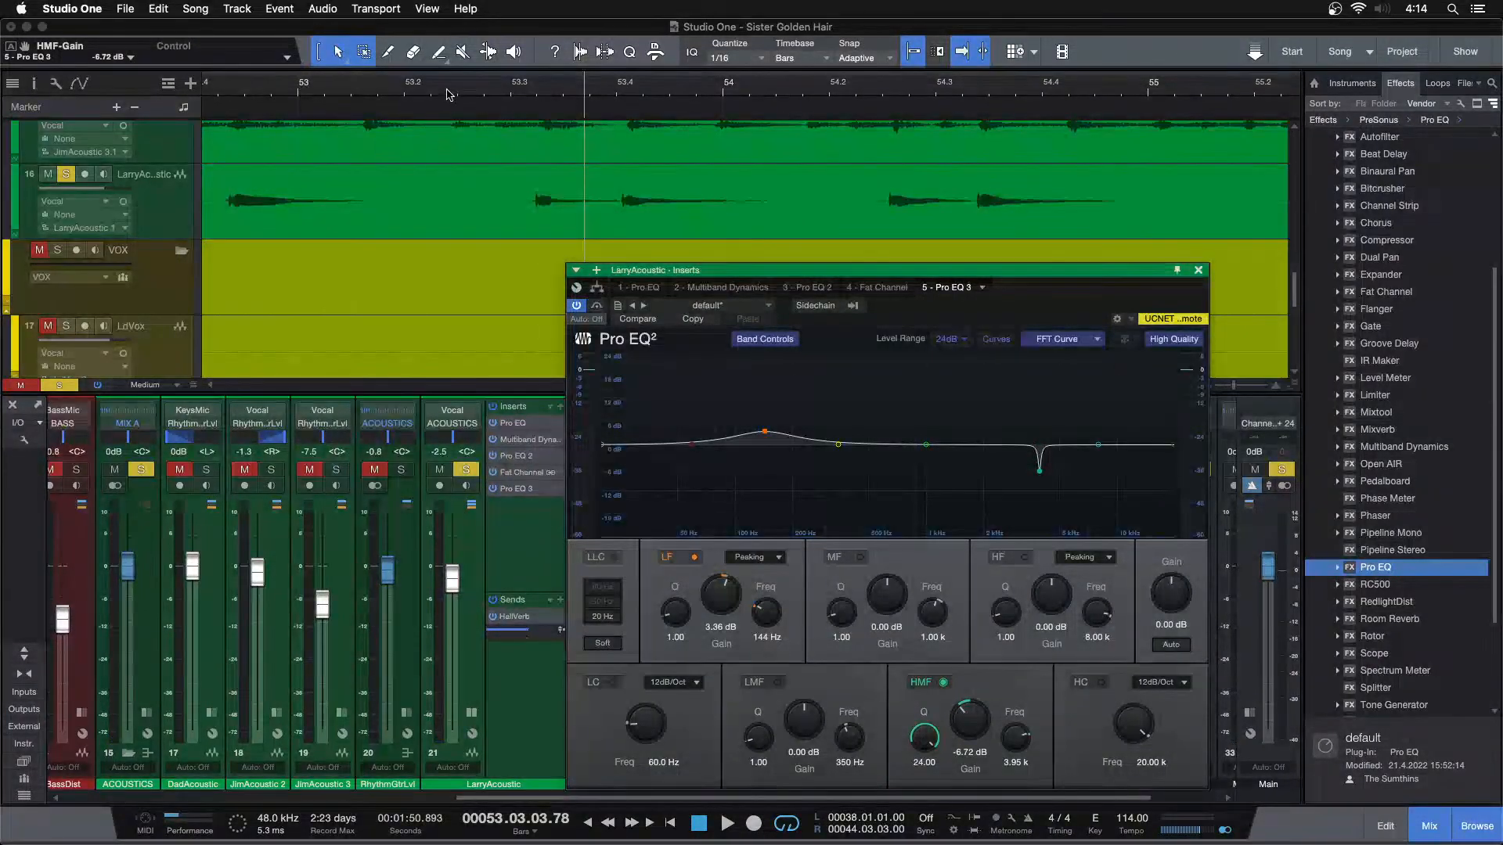
Unsolo LarryAcoustic, play the full mix from about bar 49 and deepen the HMF cut to -11.52 dB
{"action": "left_click_drag", "start_coordinate": [453, 93], "coordinate": [542, 43]}
{"action": "left_click", "coordinate": [378, 88]}
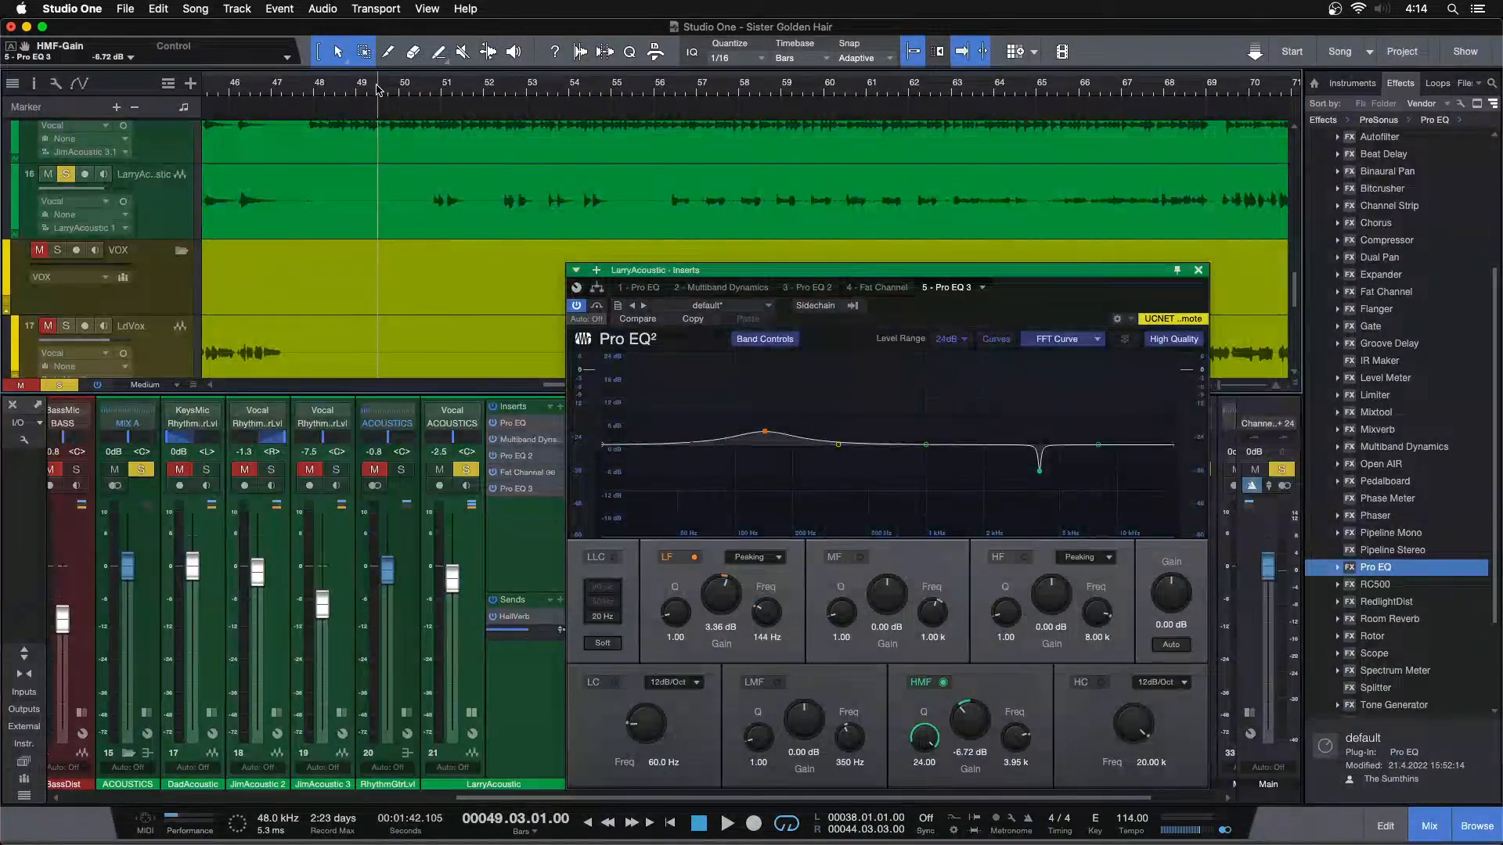
{"action": "key", "text": "s"}
{"action": "key", "text": "space"}
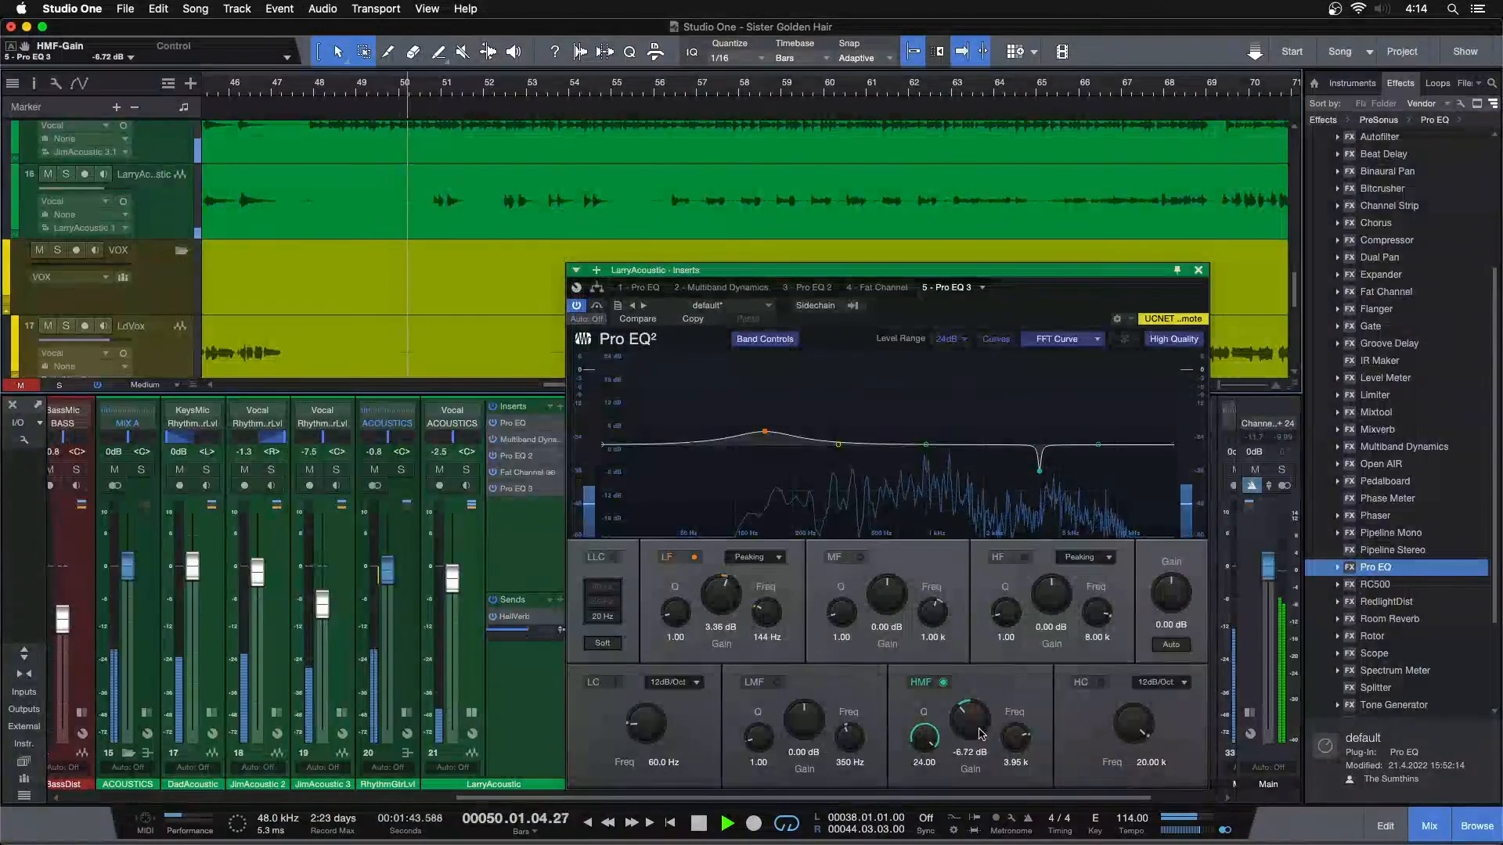
{"action": "scroll", "coordinate": [975, 721], "scroll_direction": "down", "scroll_amount": 3}
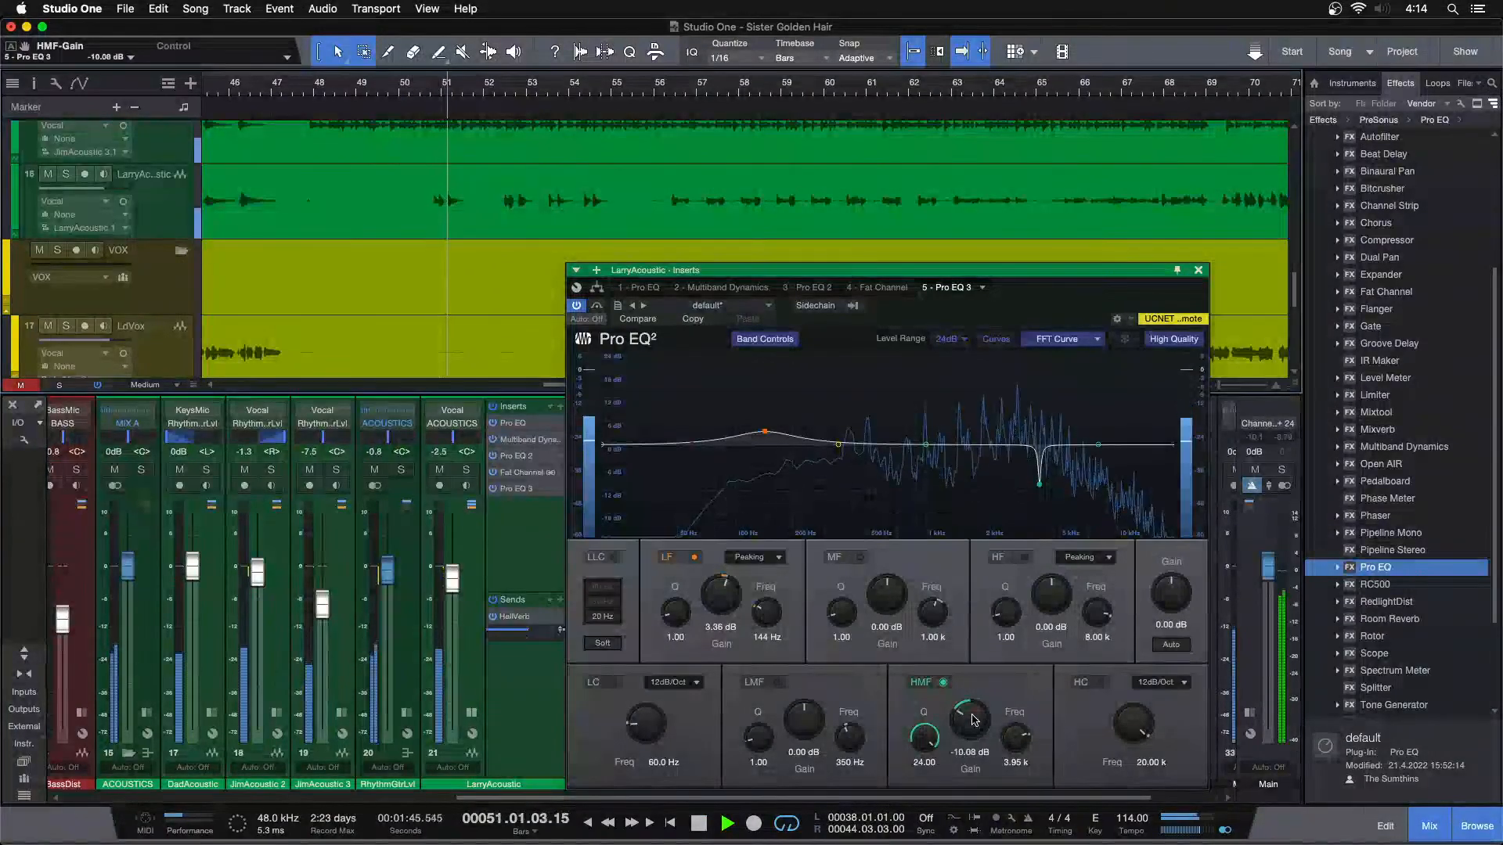
{"action": "scroll", "coordinate": [974, 720], "scroll_direction": "down", "scroll_amount": 1}
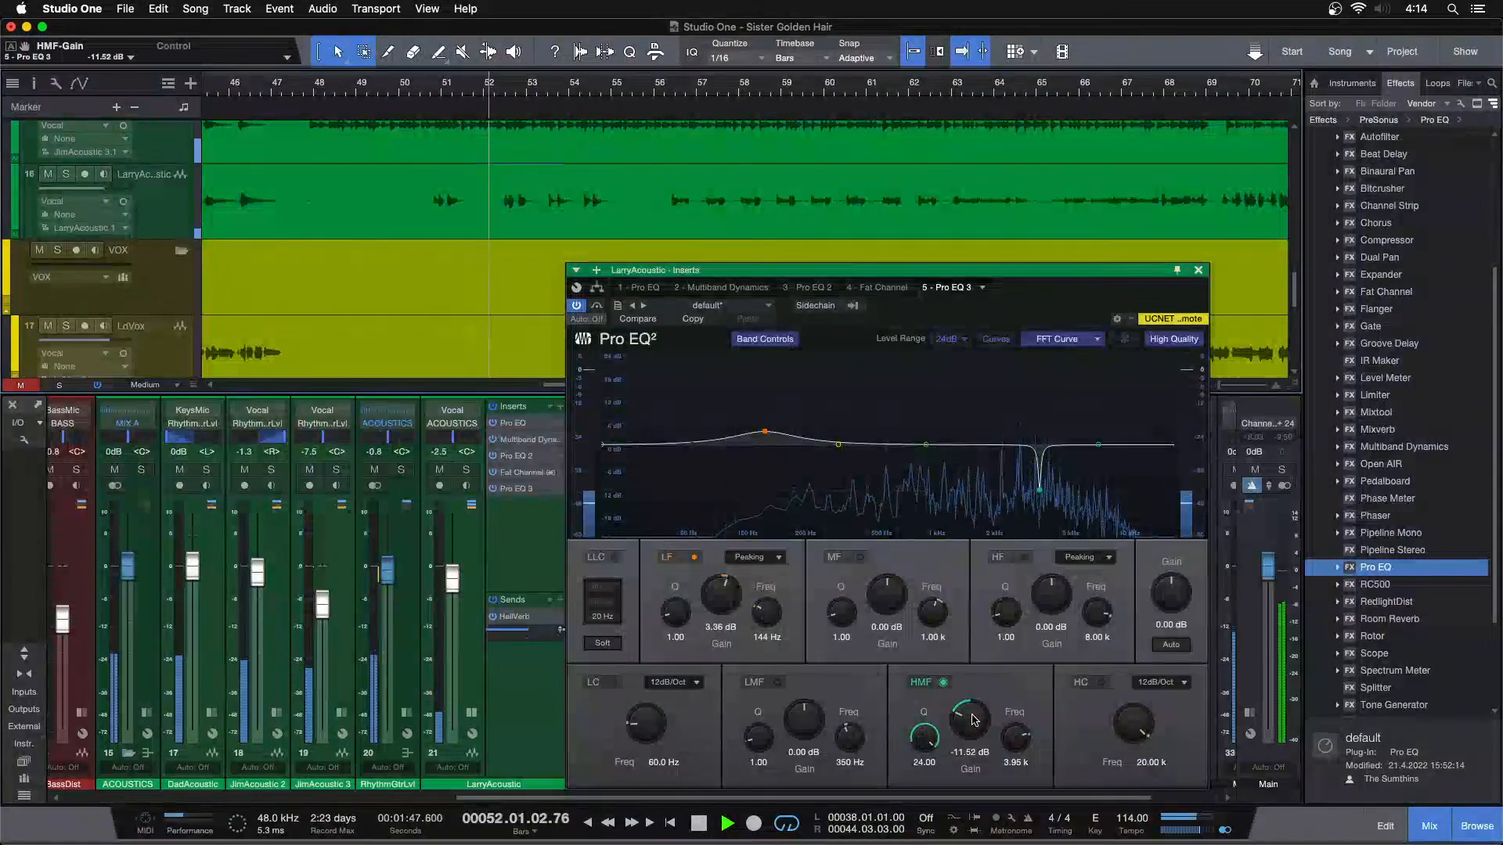
Raise LarryAcoustic's fader to -0.8 dB while the mix plays and close its Pro EQ 3 window
{"action": "scroll", "coordinate": [451, 577], "scroll_direction": "up", "scroll_amount": 2}
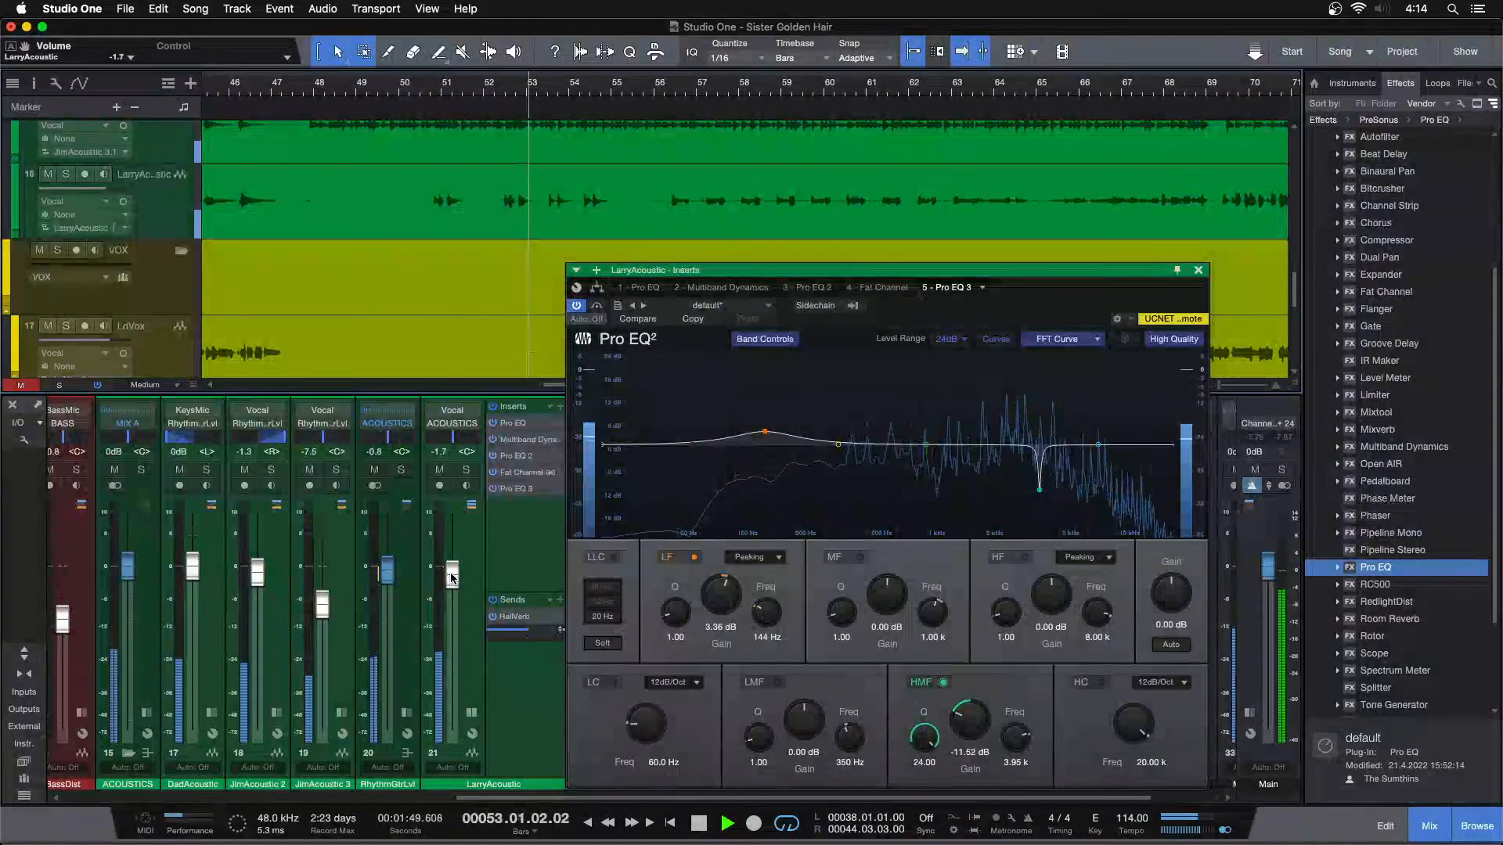
{"action": "scroll", "coordinate": [452, 578], "scroll_direction": "up", "scroll_amount": 2}
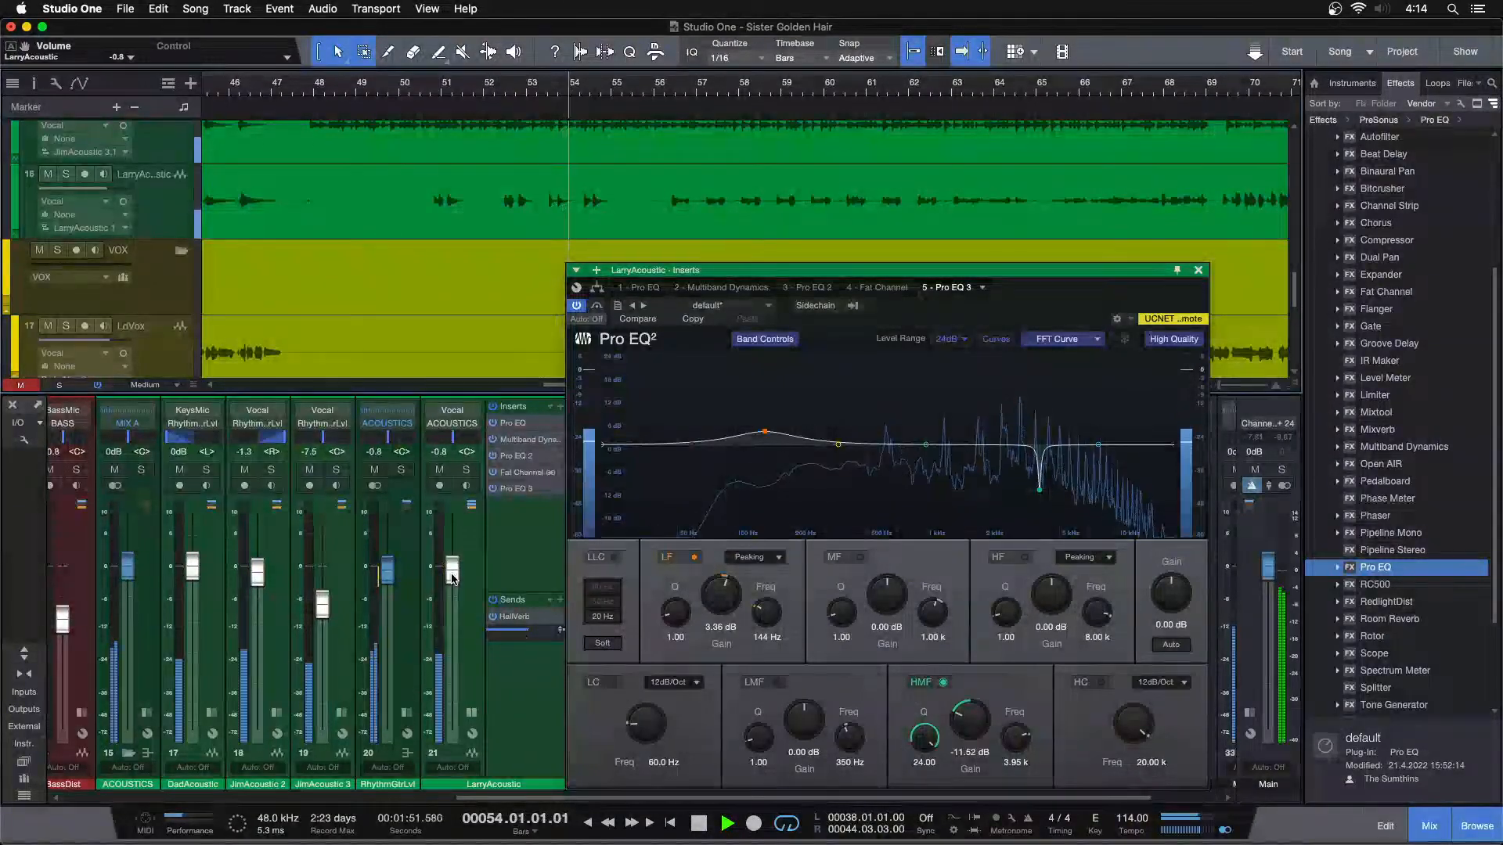
{"action": "scroll", "coordinate": [451, 578], "scroll_direction": "down", "scroll_amount": 1}
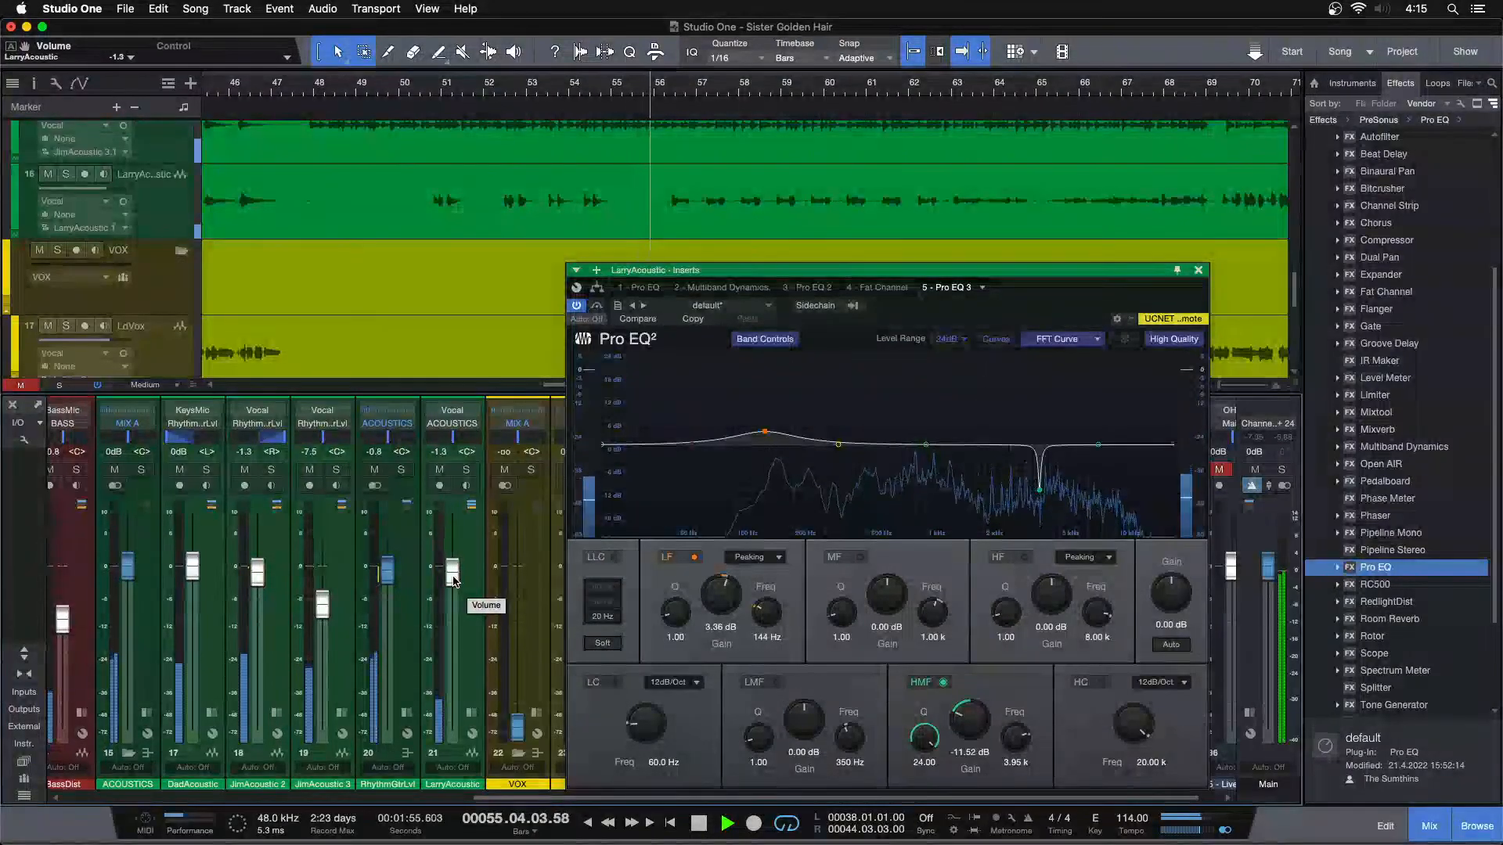
{"action": "scroll", "coordinate": [454, 580], "scroll_direction": "up", "scroll_amount": 1}
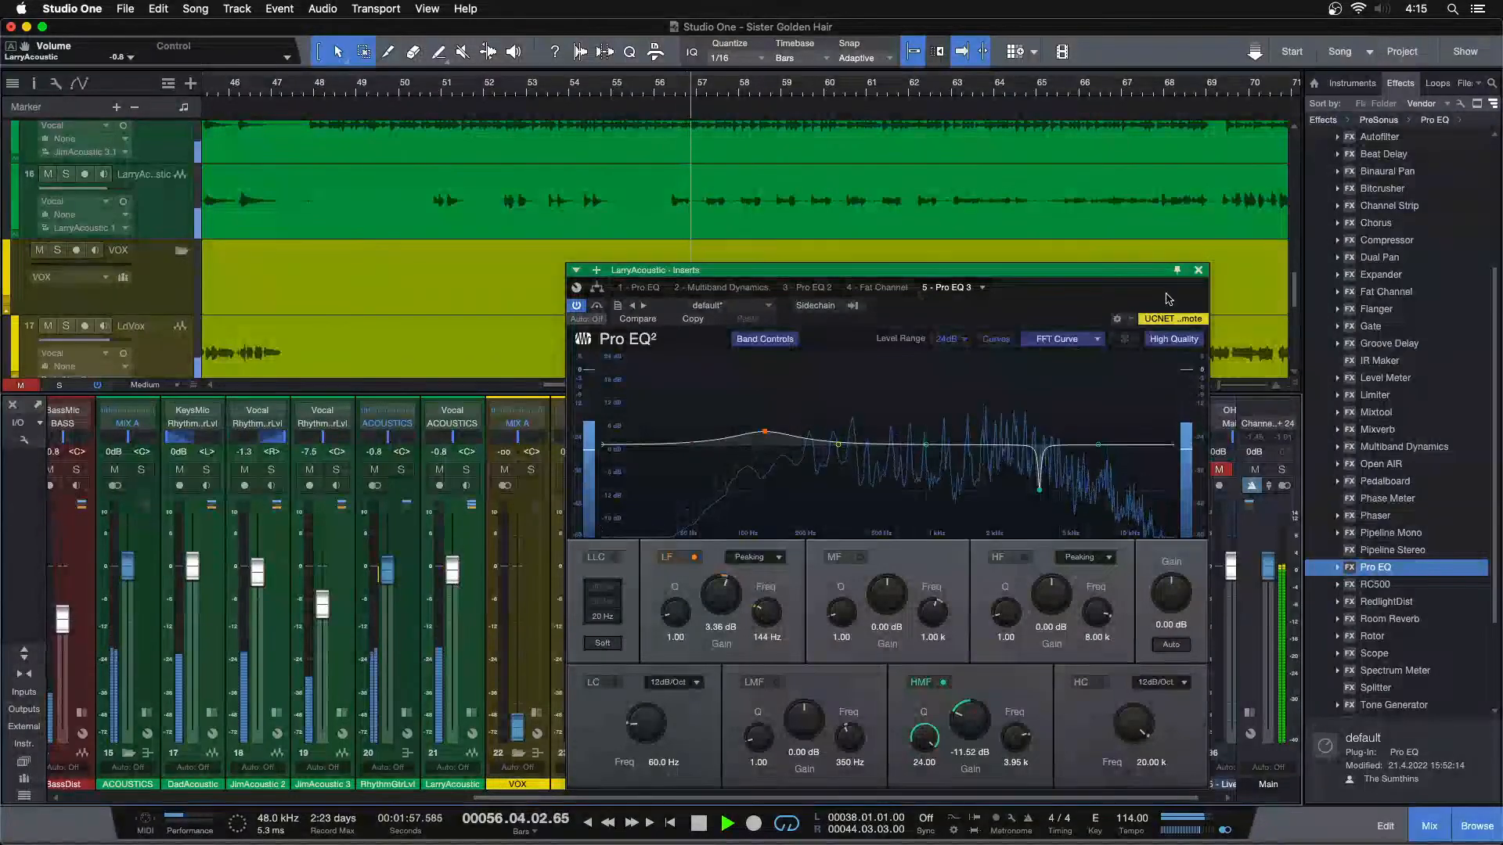
{"action": "left_click", "coordinate": [1199, 271]}
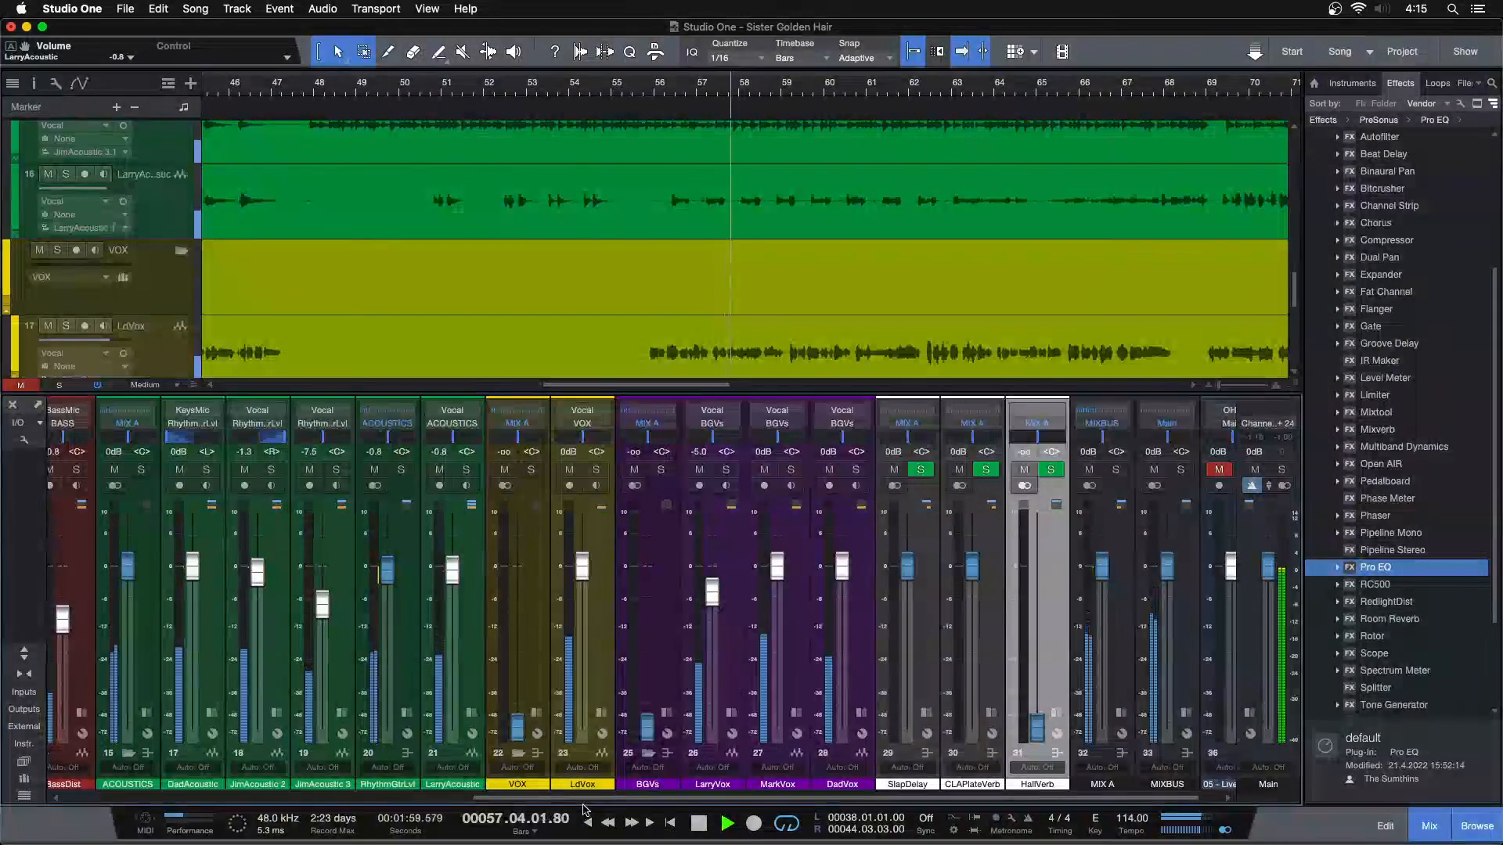
Raise the RackToms fader to -0.4 dB together with FloorTom to -2.9 dB and replay the mix from about bar 54
{"action": "left_click_drag", "start_coordinate": [585, 798], "coordinate": [33, 796]}
{"action": "left_click", "coordinate": [276, 576]}
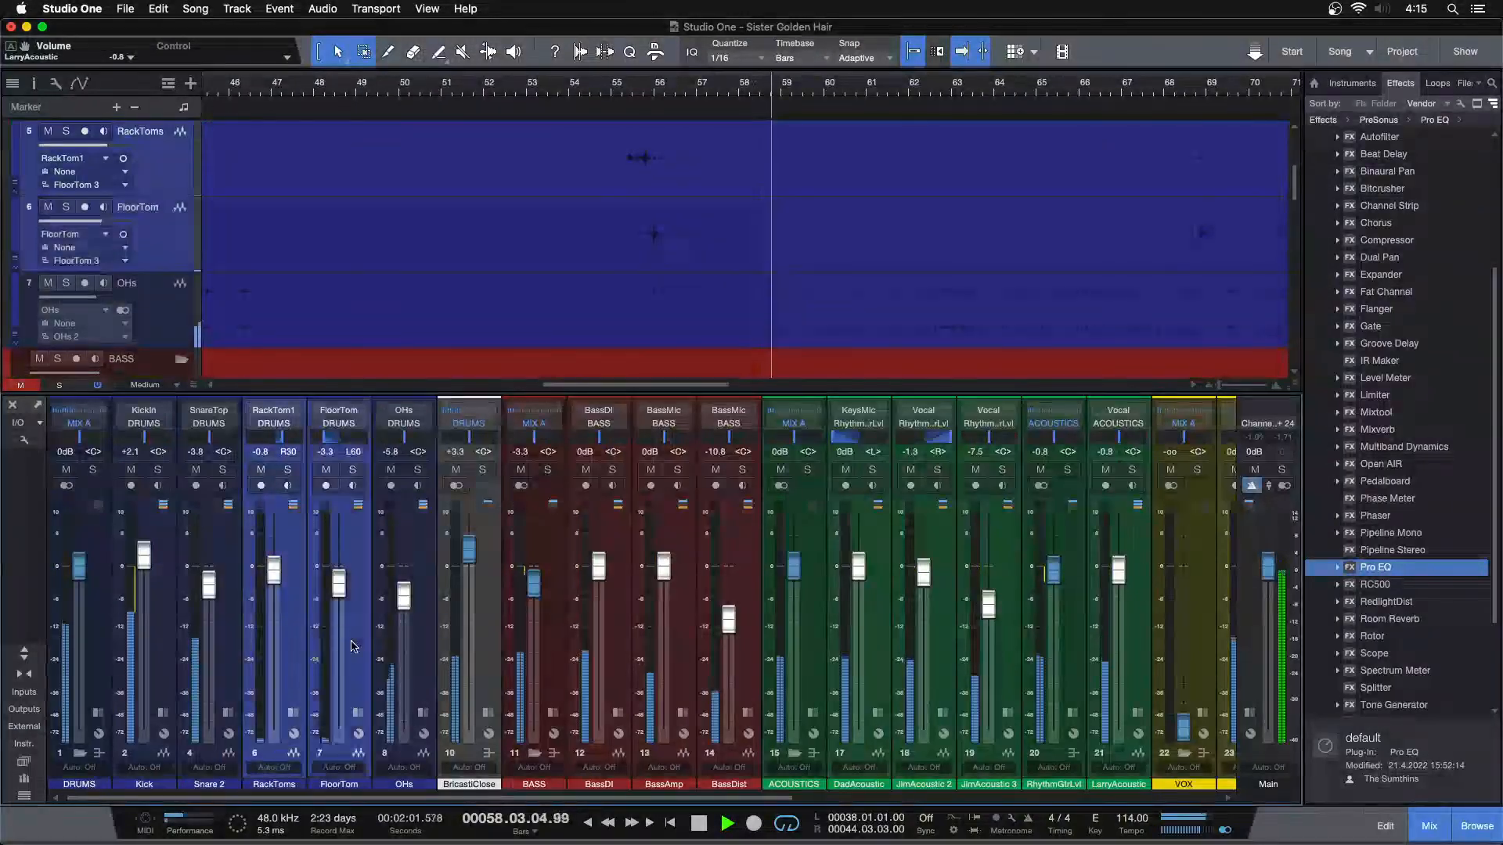
{"action": "scroll", "coordinate": [278, 578], "scroll_direction": "up", "scroll_amount": 1}
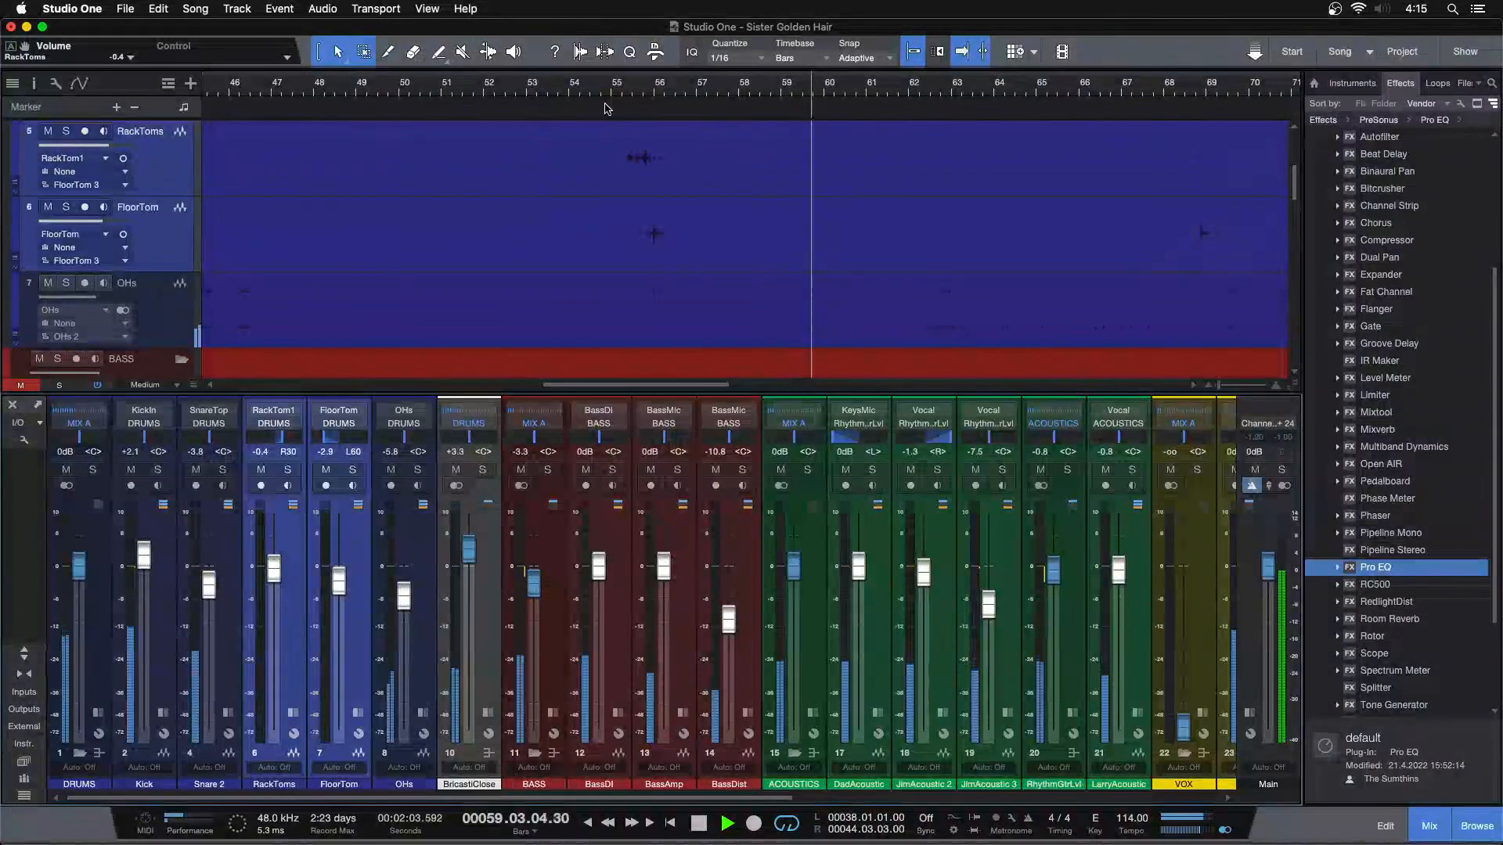
{"action": "left_click", "coordinate": [577, 88]}
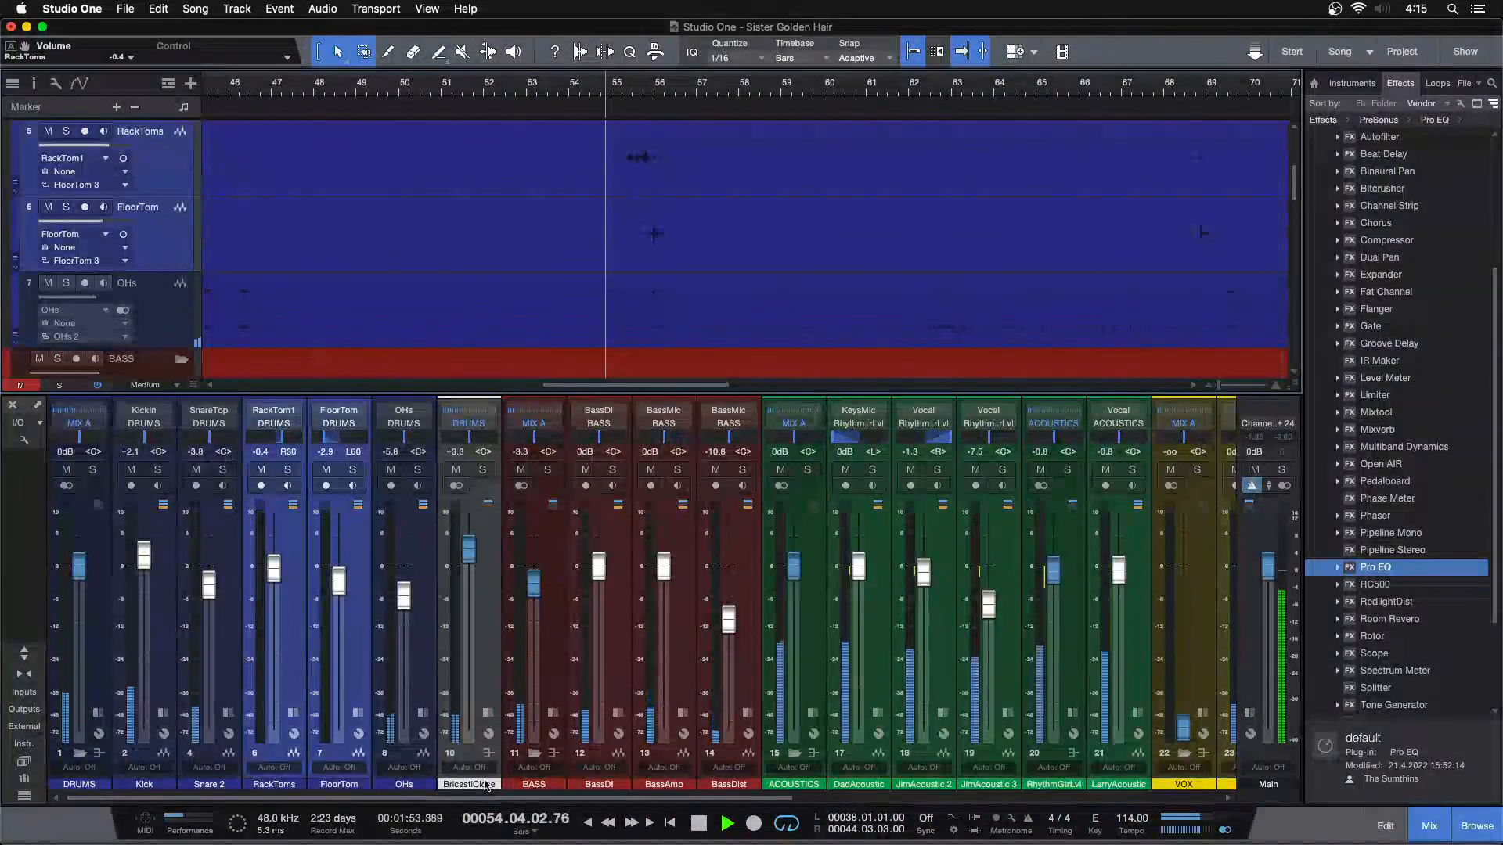
Check that HallVerb's fader is fully down and expand LarryAcoustic's channel to show its inserts and sends
{"action": "left_click_drag", "start_coordinate": [491, 798], "coordinate": [874, 791]}
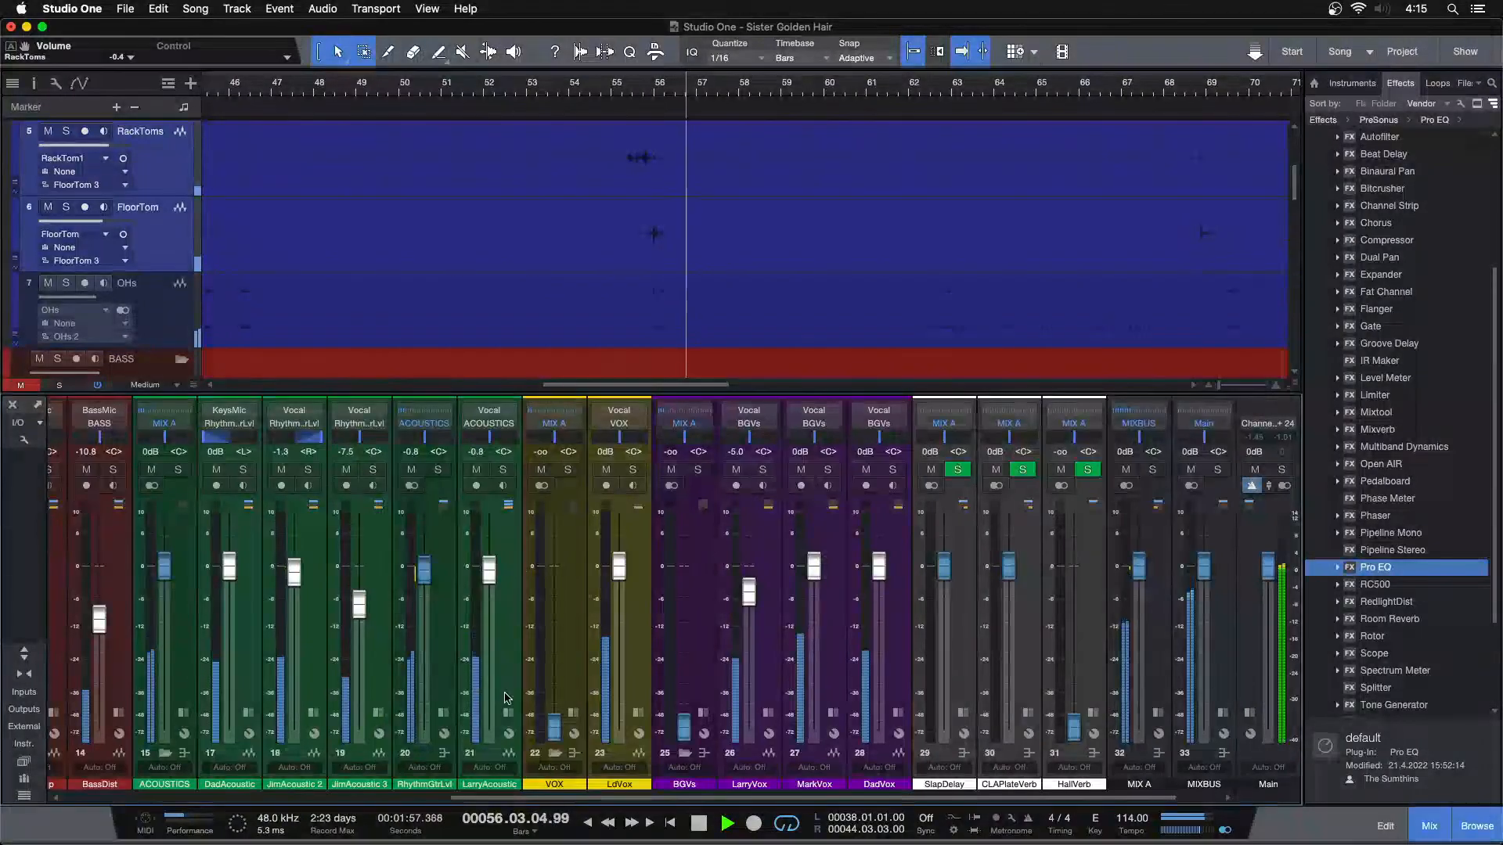
{"action": "mouse_move", "coordinate": [1073, 734]}
{"action": "left_mouse_down"}
{"action": "mouse_move", "coordinate": [1073, 677]}
{"action": "mouse_move", "coordinate": [1073, 737]}
{"action": "left_mouse_up"}
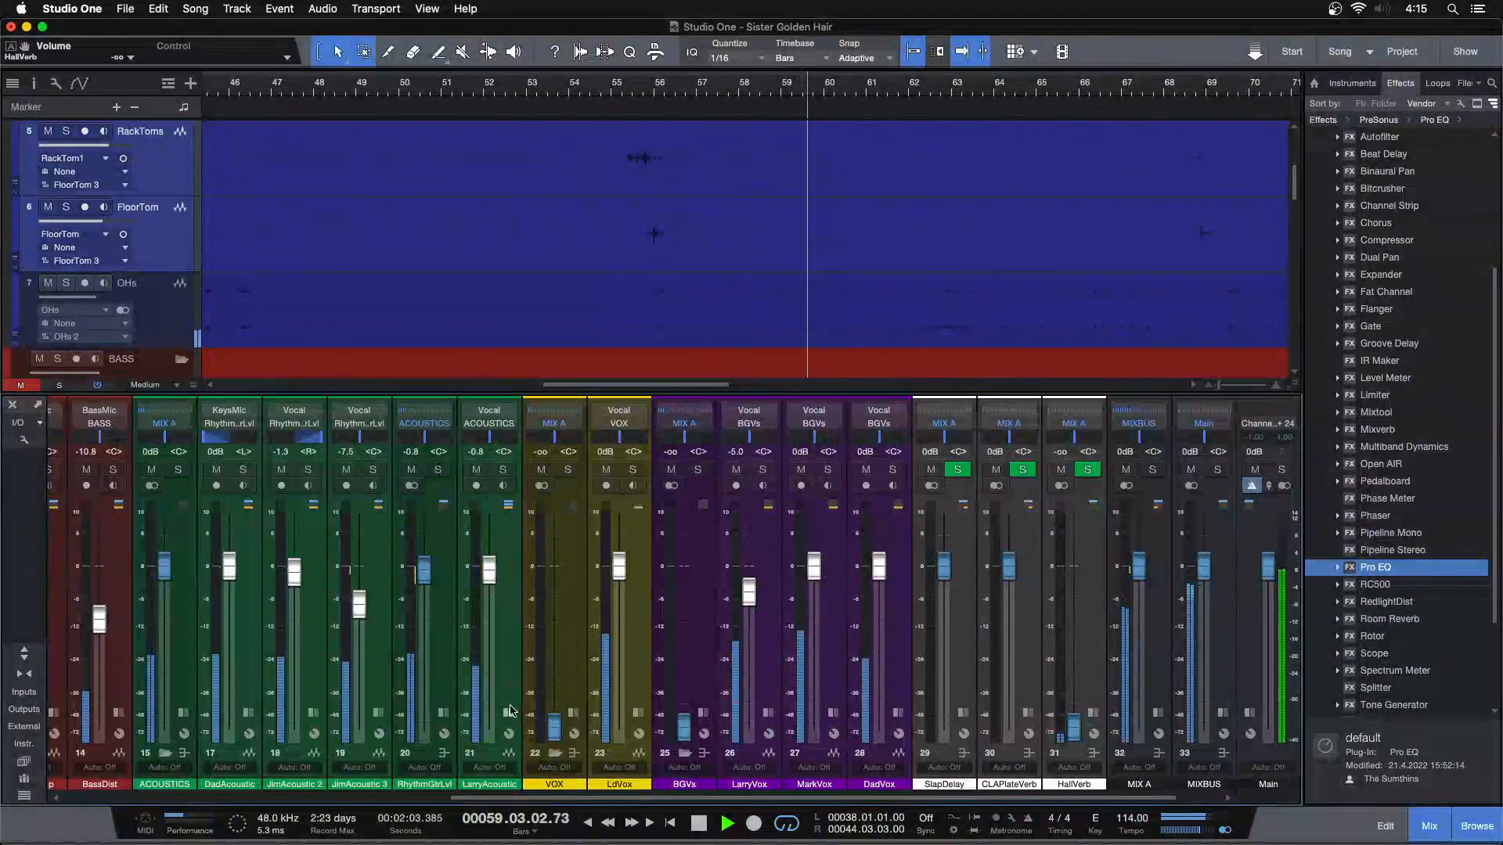
{"action": "left_click", "coordinate": [509, 713]}
{"action": "left_click", "coordinate": [579, 550]}
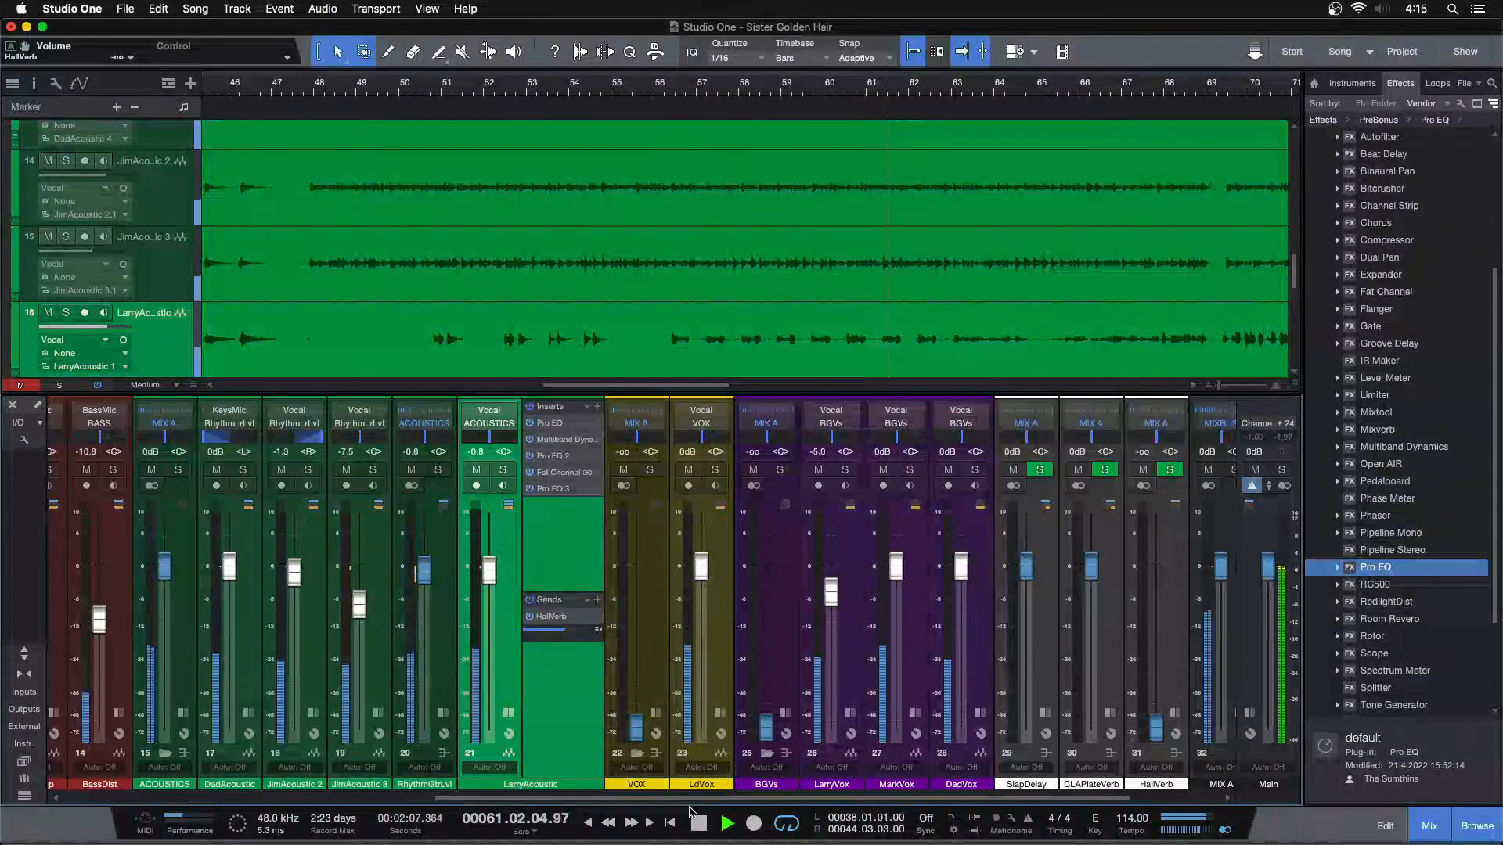
Fit the whole song in the timeline, play from about bar 82 and raise LarryAcoustic's fader to 0 dB
{"action": "key", "text": "alt+z"}
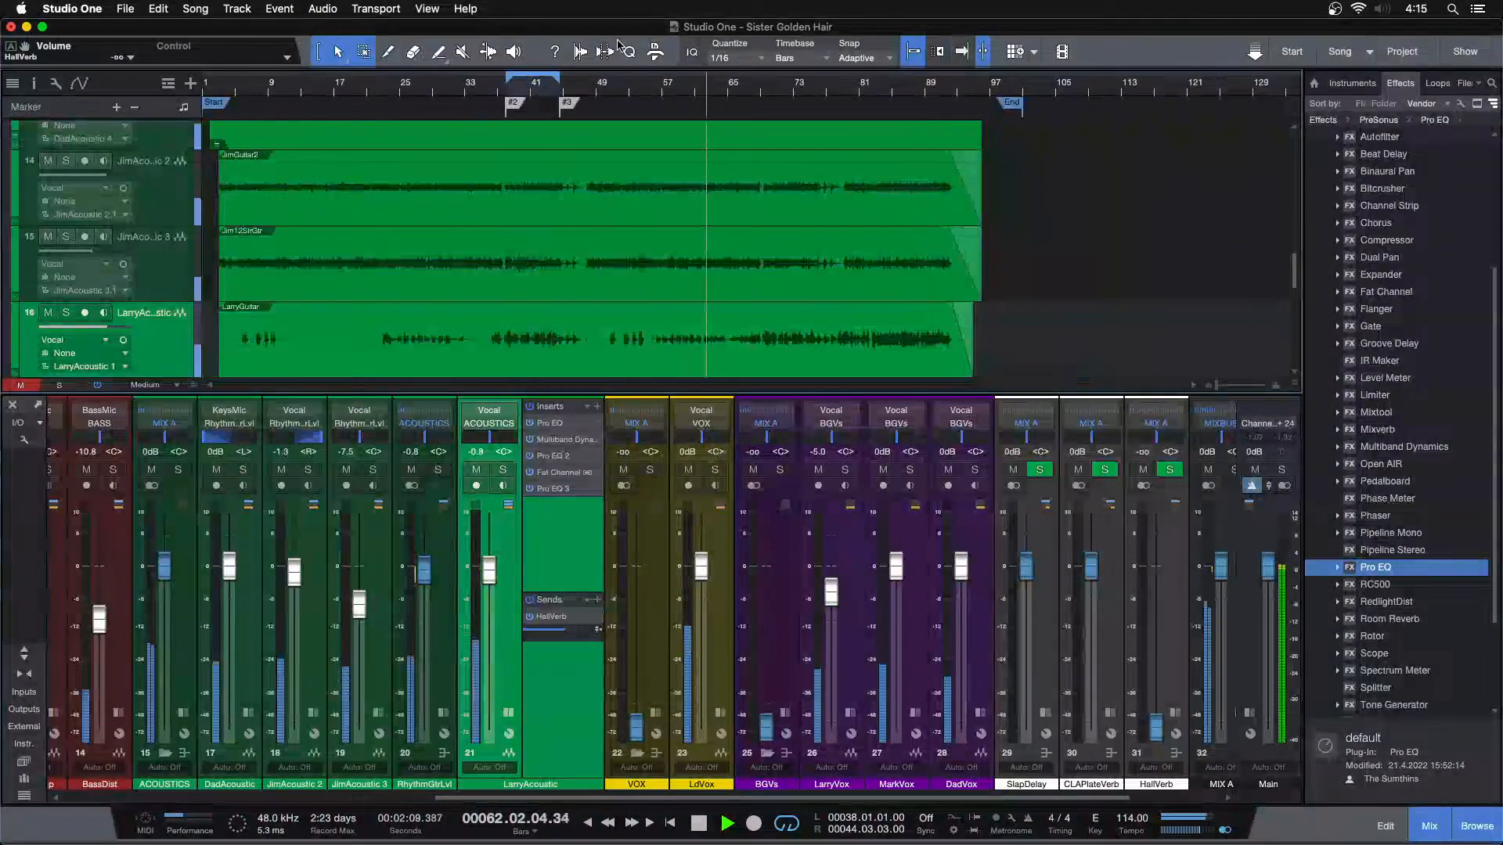
{"action": "left_click", "coordinate": [875, 95]}
{"action": "key", "text": "f"}
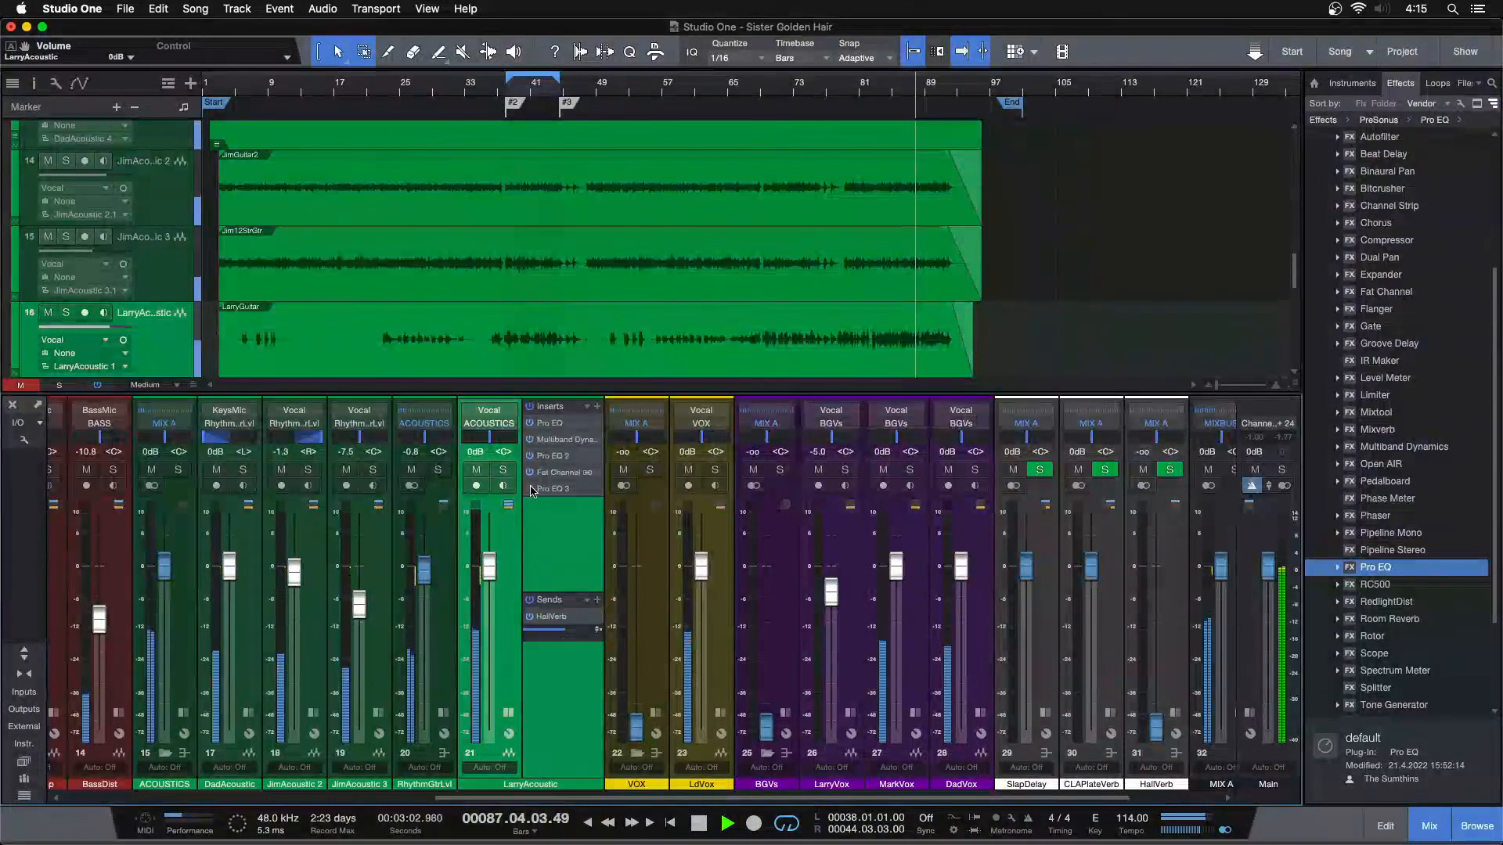
Replay the song from about bar 84 and listen to LarryAcoustic briefly soloed before returning to the full mix
{"action": "left_click", "coordinate": [886, 93]}
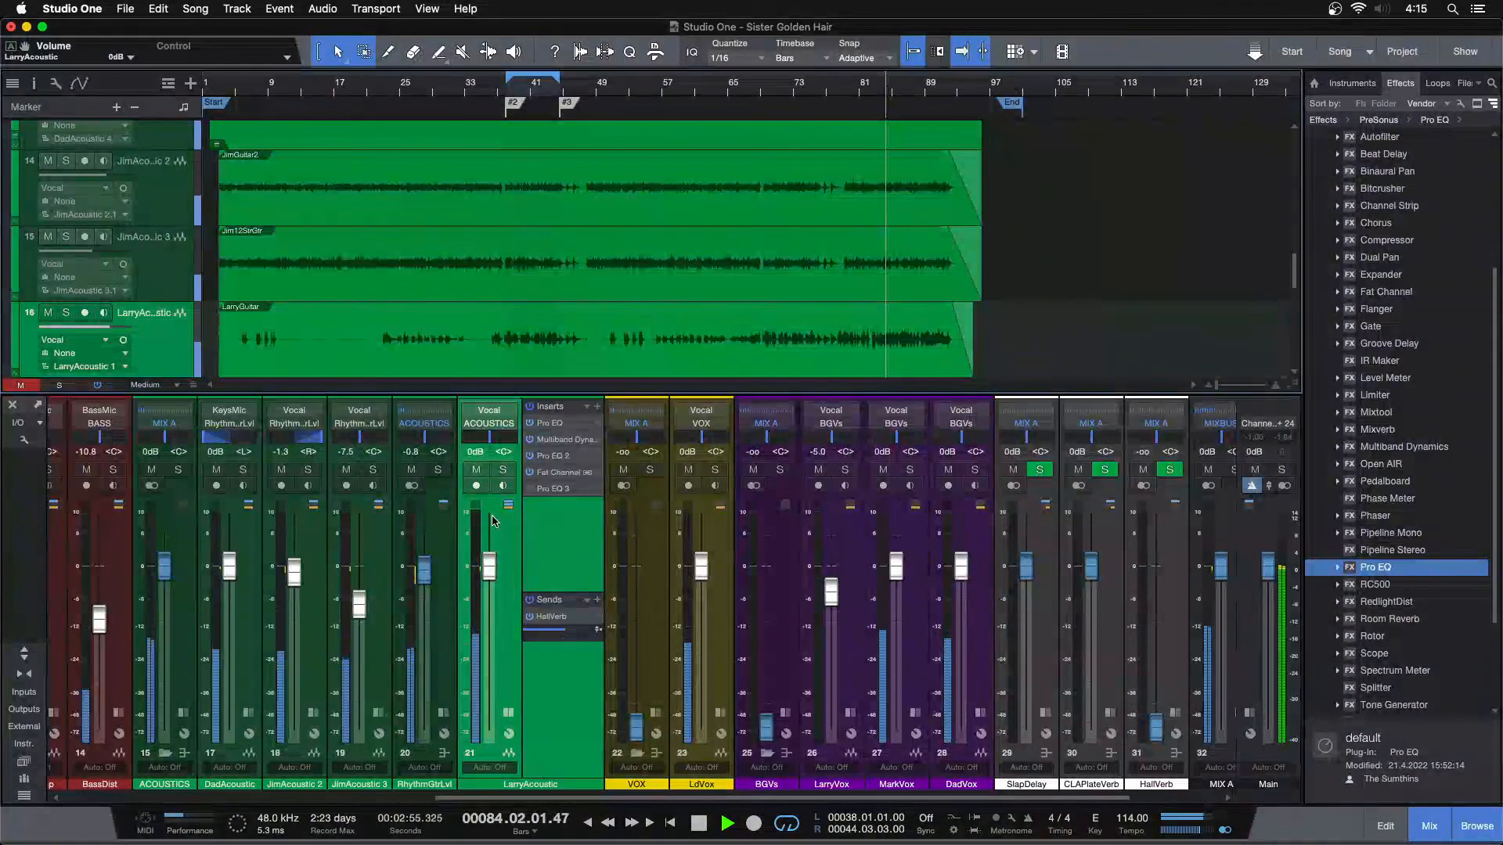
{"action": "left_click", "coordinate": [502, 472]}
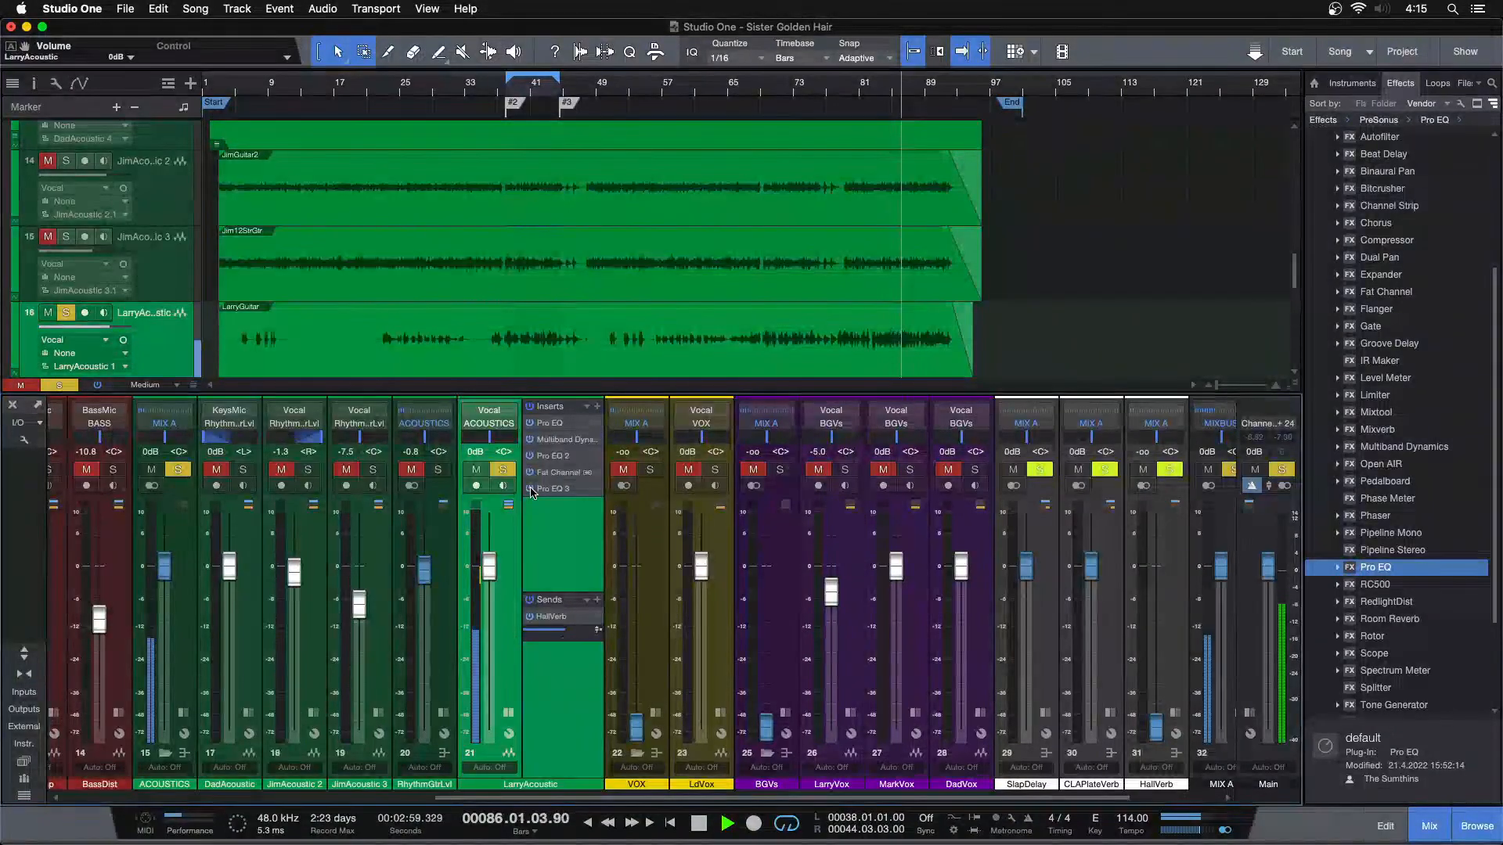
{"action": "left_click", "coordinate": [501, 469]}
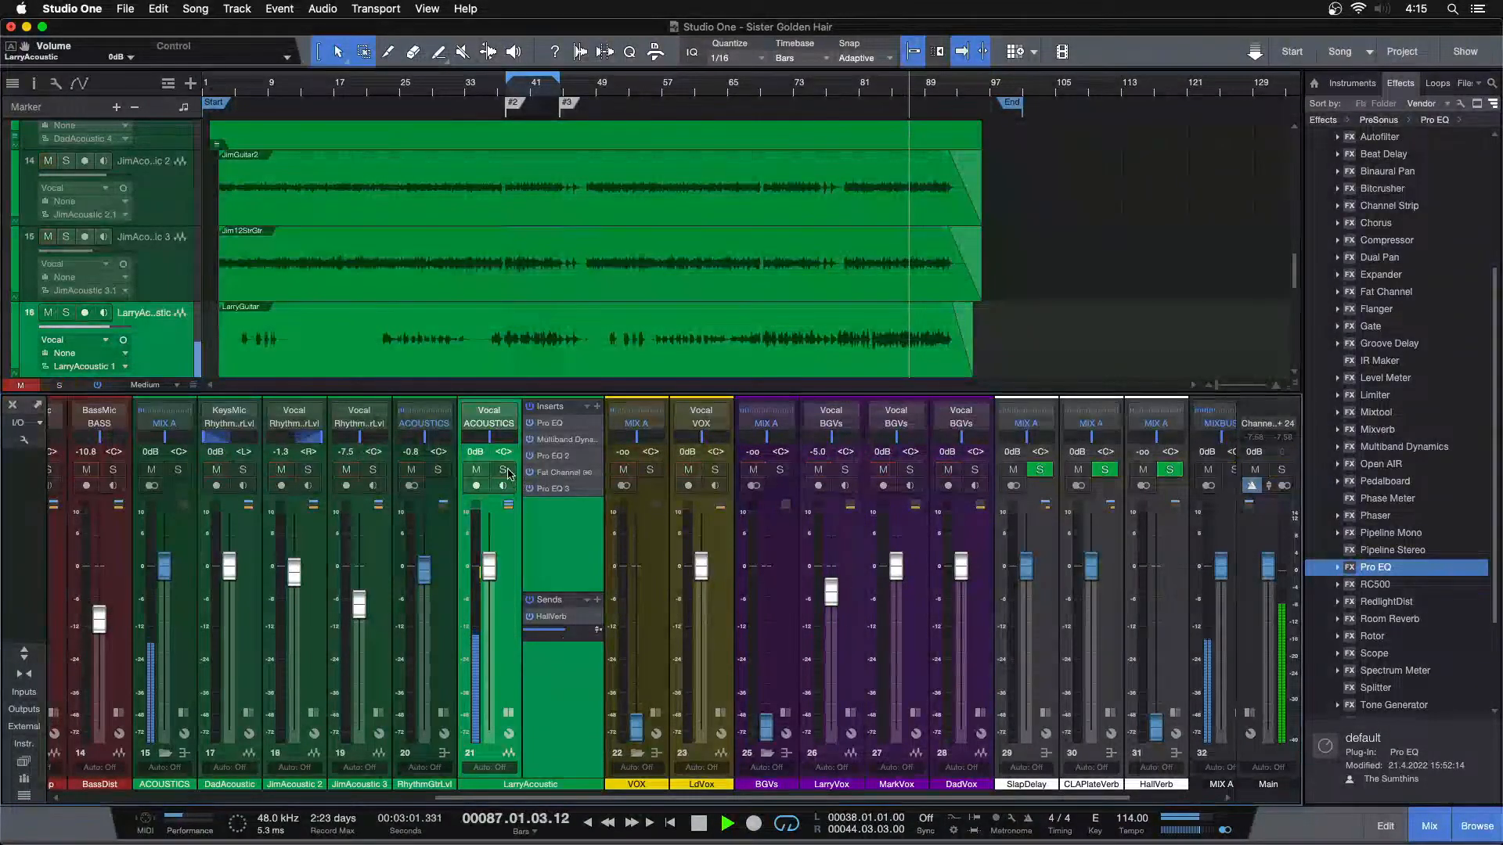
Reduce the HMF cut in LarryAcoustic's Pro EQ 3 to -6.24 dB and close the plug-in window
{"action": "left_click", "coordinate": [554, 489]}
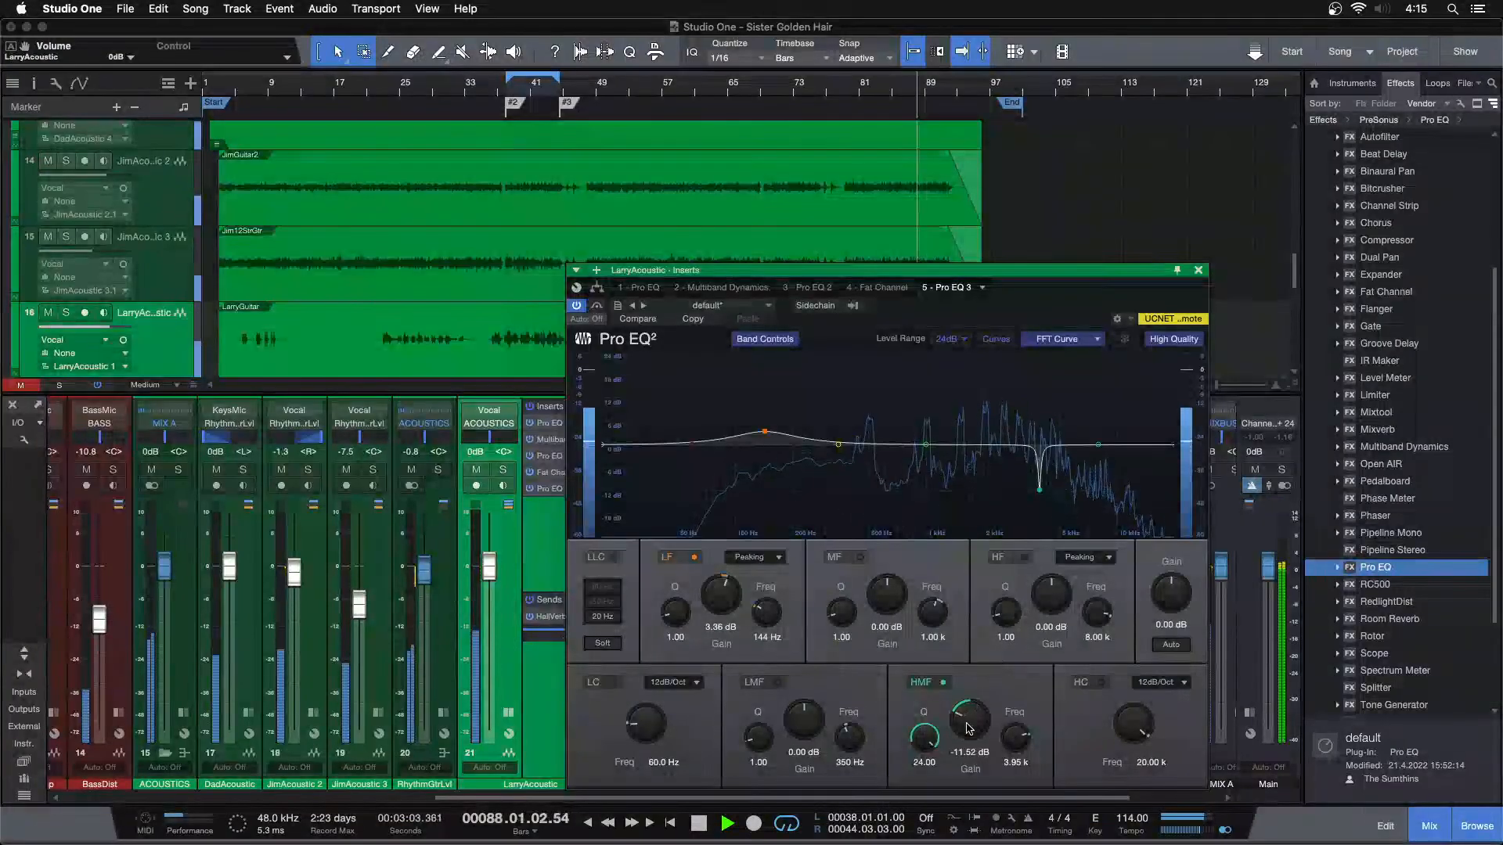
{"action": "scroll", "coordinate": [969, 729], "scroll_direction": "up", "scroll_amount": 3}
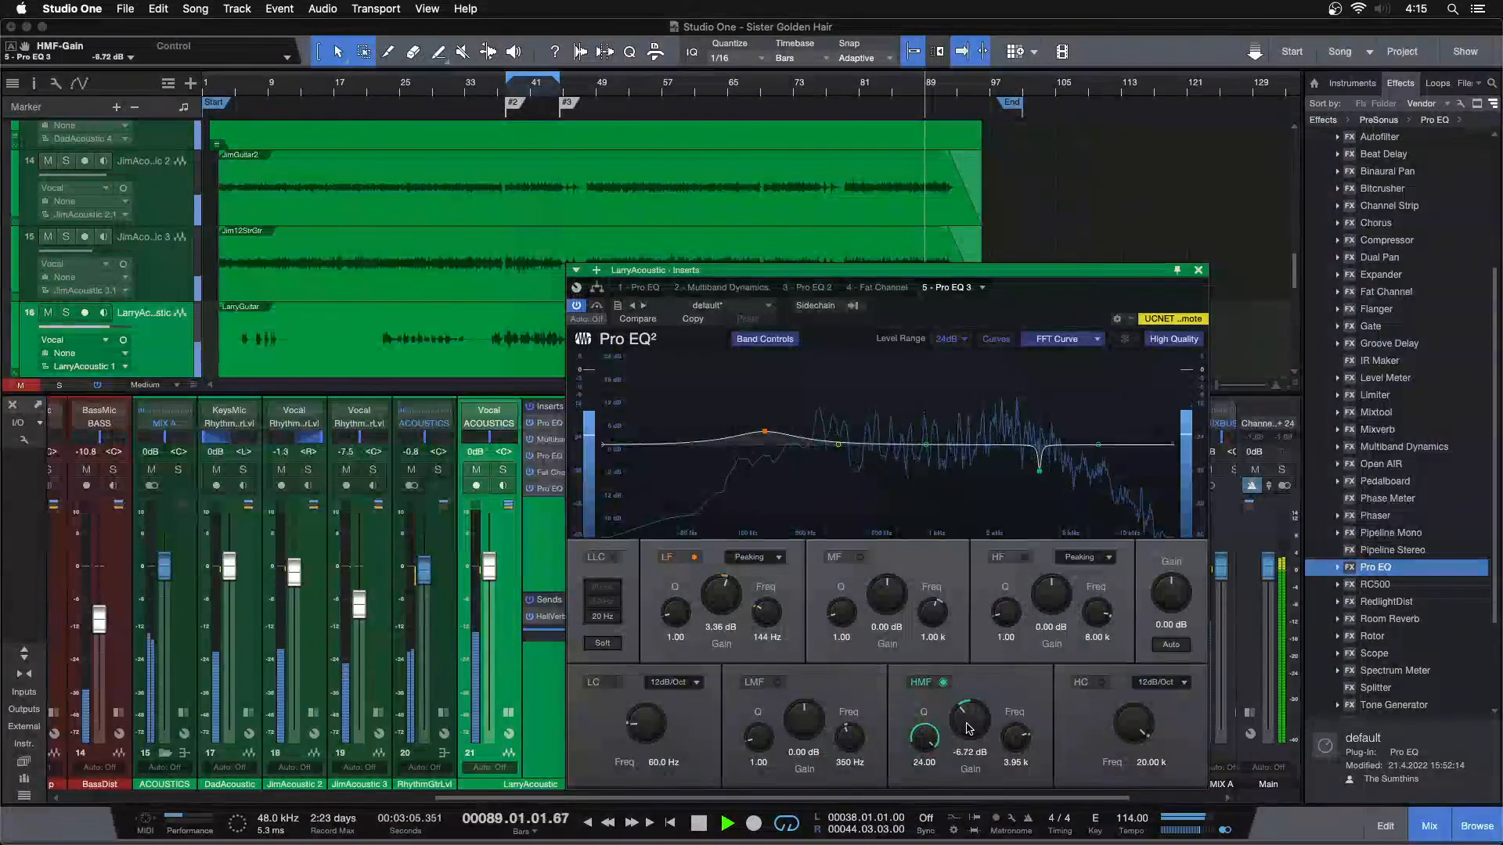
{"action": "scroll", "coordinate": [969, 729], "scroll_direction": "up", "scroll_amount": 1}
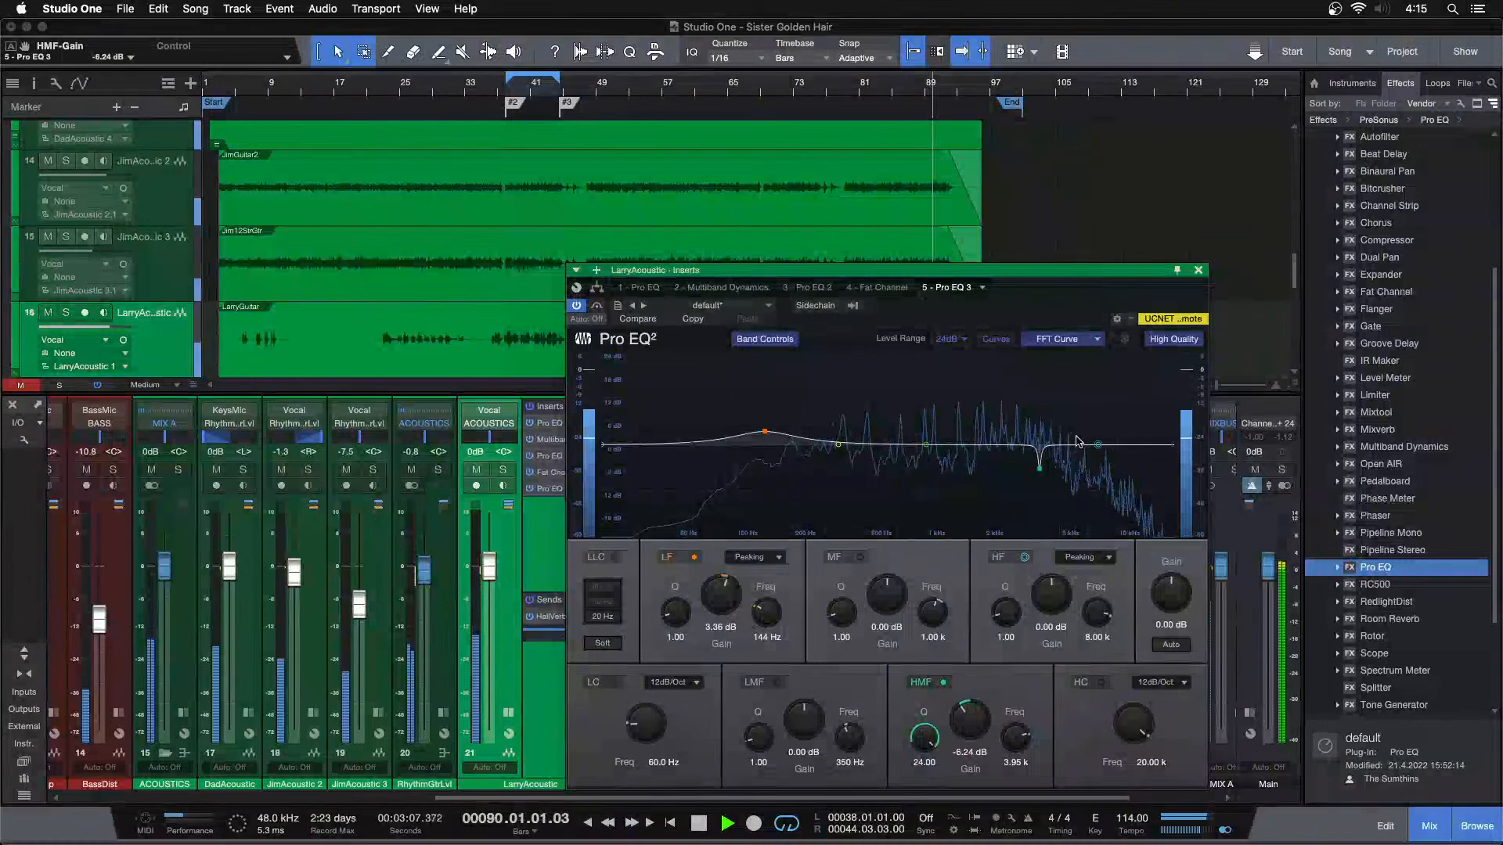
{"action": "left_click", "coordinate": [1199, 269]}
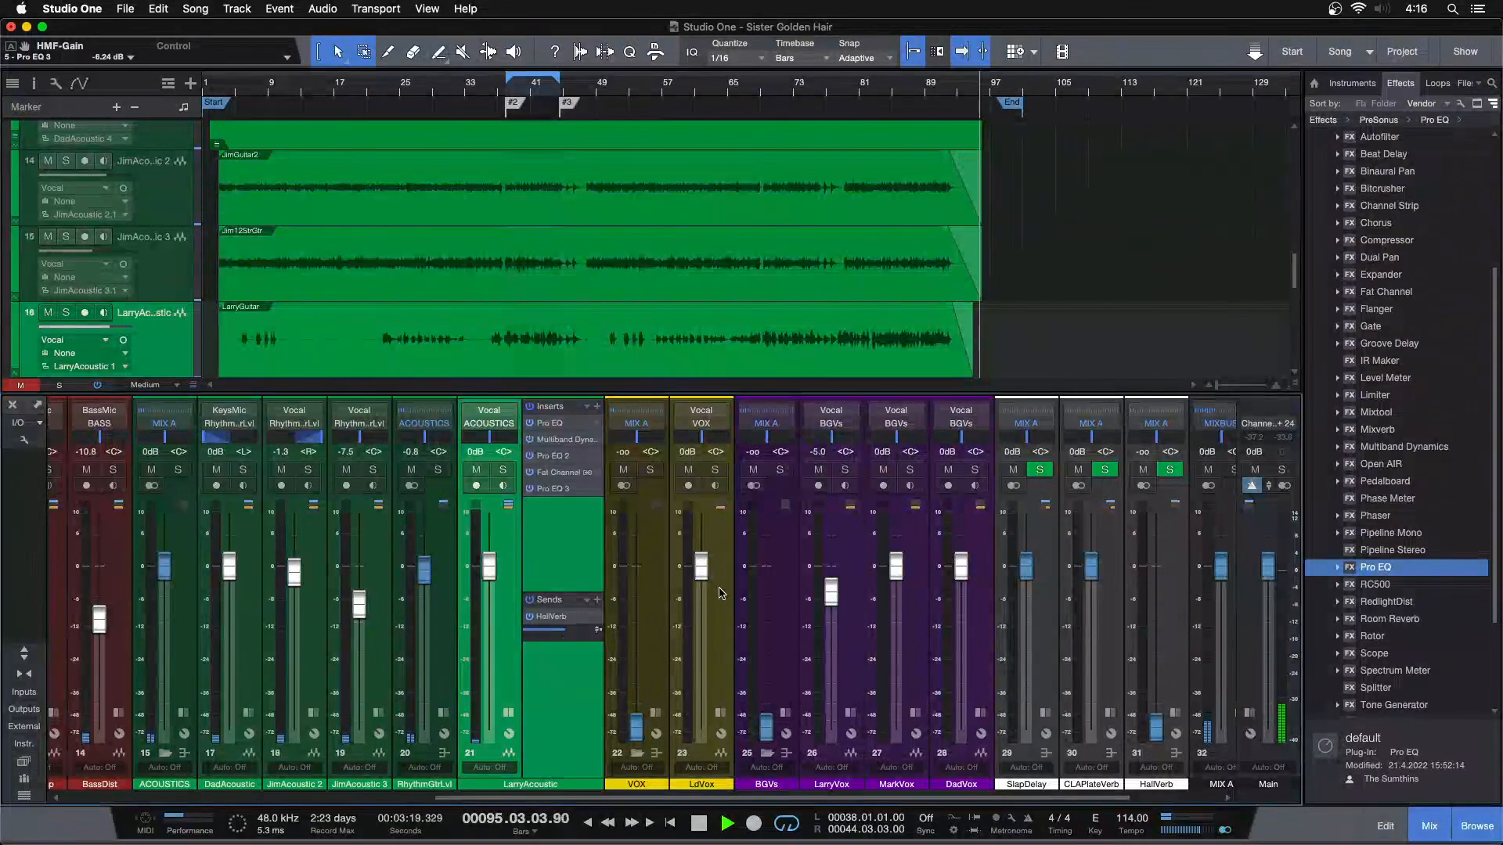
Lower the Main fader to -5.8 dB, zoom the timeline in around bar 53 and stop playback
{"action": "left_click_drag", "start_coordinate": [1273, 556], "coordinate": [1274, 573]}
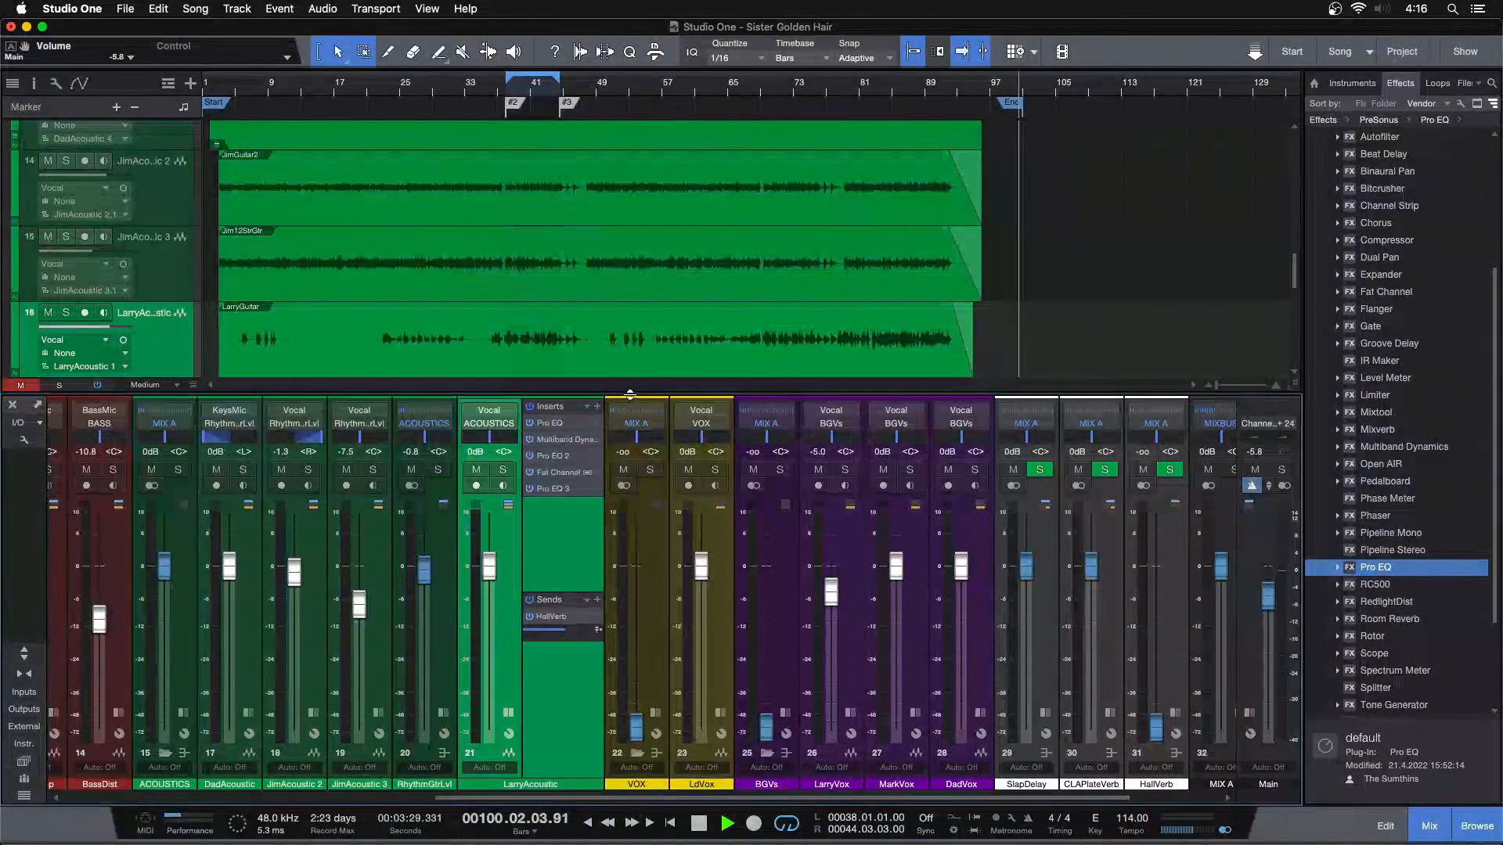
{"action": "mouse_move", "coordinate": [897, 82]}
{"action": "left_mouse_down"}
{"action": "mouse_move", "coordinate": [731, 146]}
{"action": "mouse_move", "coordinate": [893, 84]}
{"action": "left_mouse_up"}
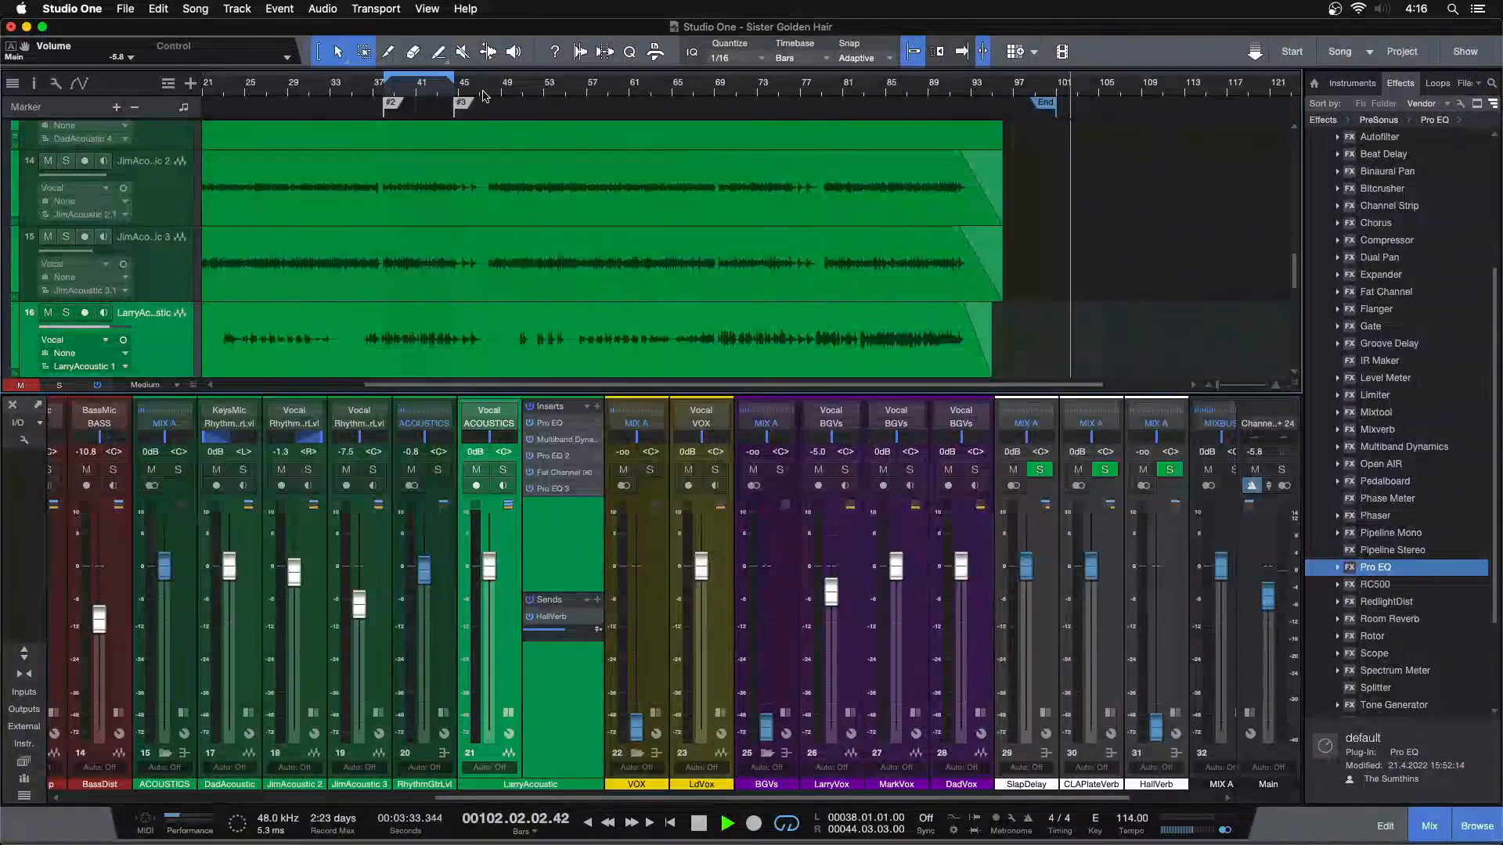
{"action": "left_click_drag", "start_coordinate": [540, 105], "coordinate": [575, 117]}
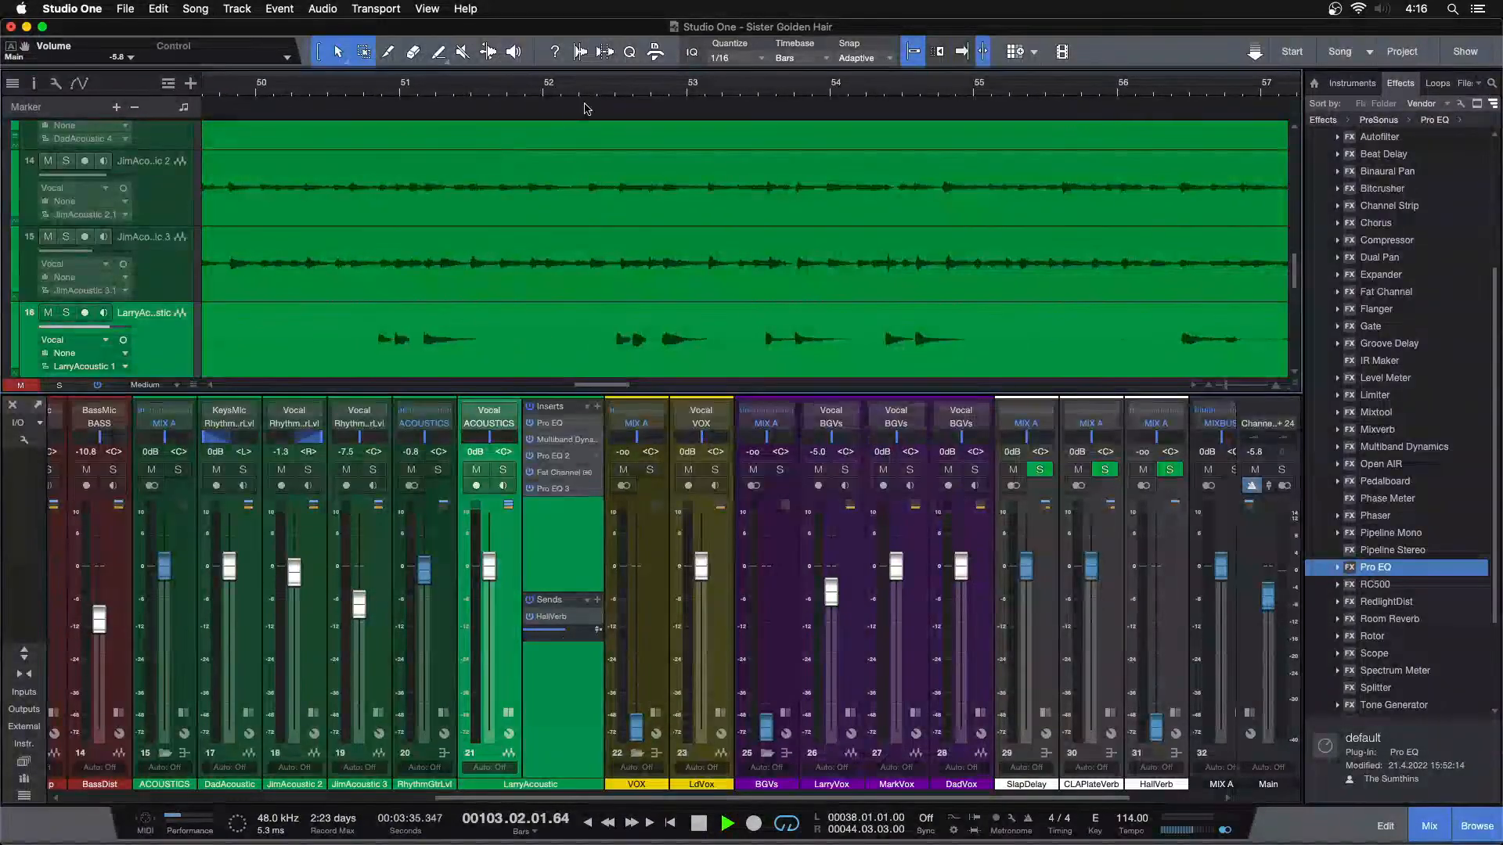
{"action": "key", "text": "space"}
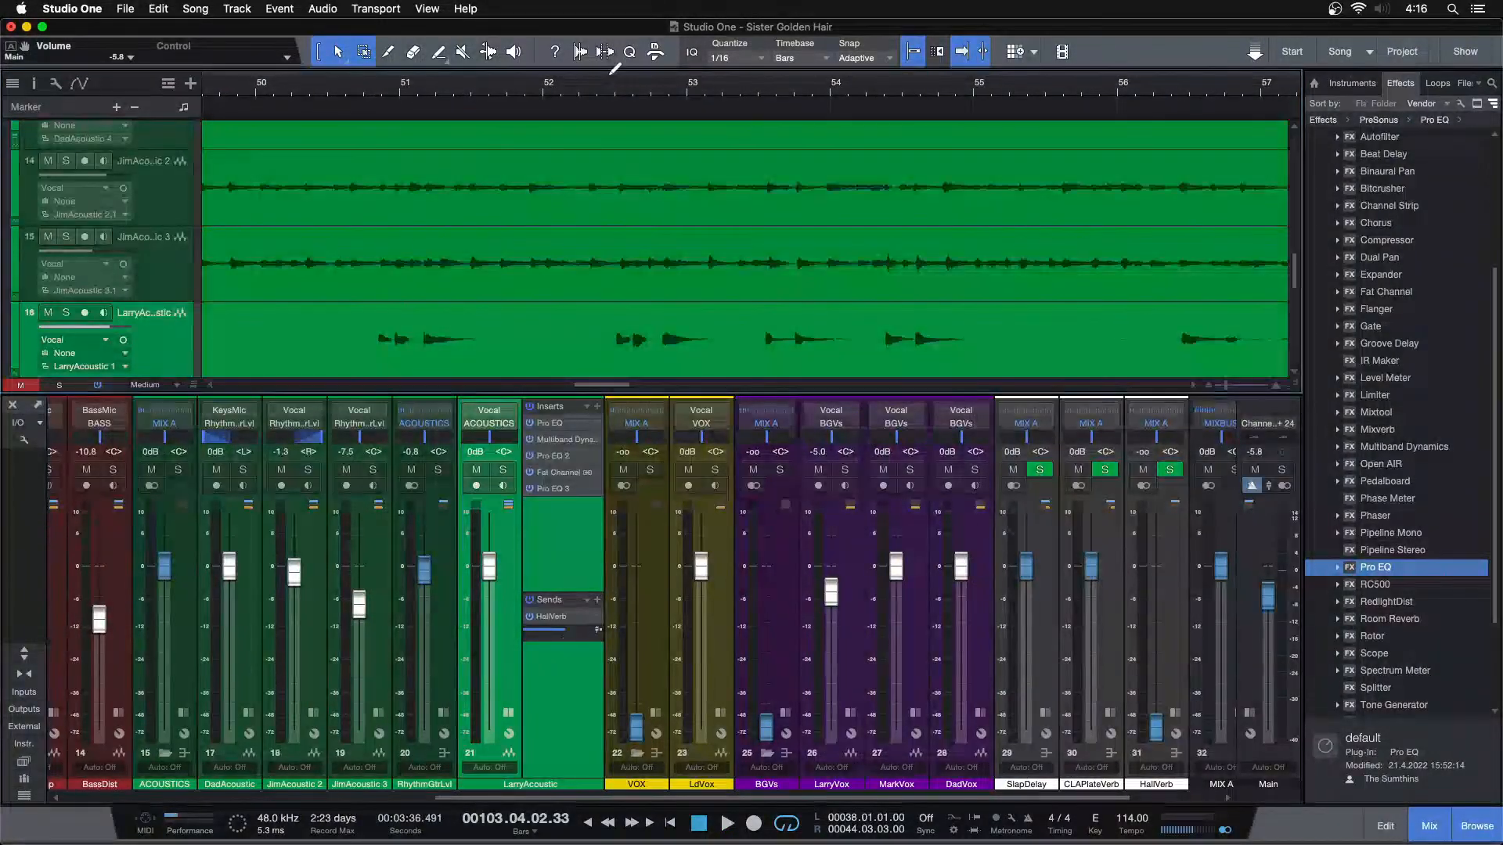
Set the loop range from 52.02.04 to 55.01.01 and bypass LarryAcoustic's inserts below the first Pro EQ
{"action": "left_click_drag", "start_coordinate": [631, 76], "coordinate": [972, 102]}
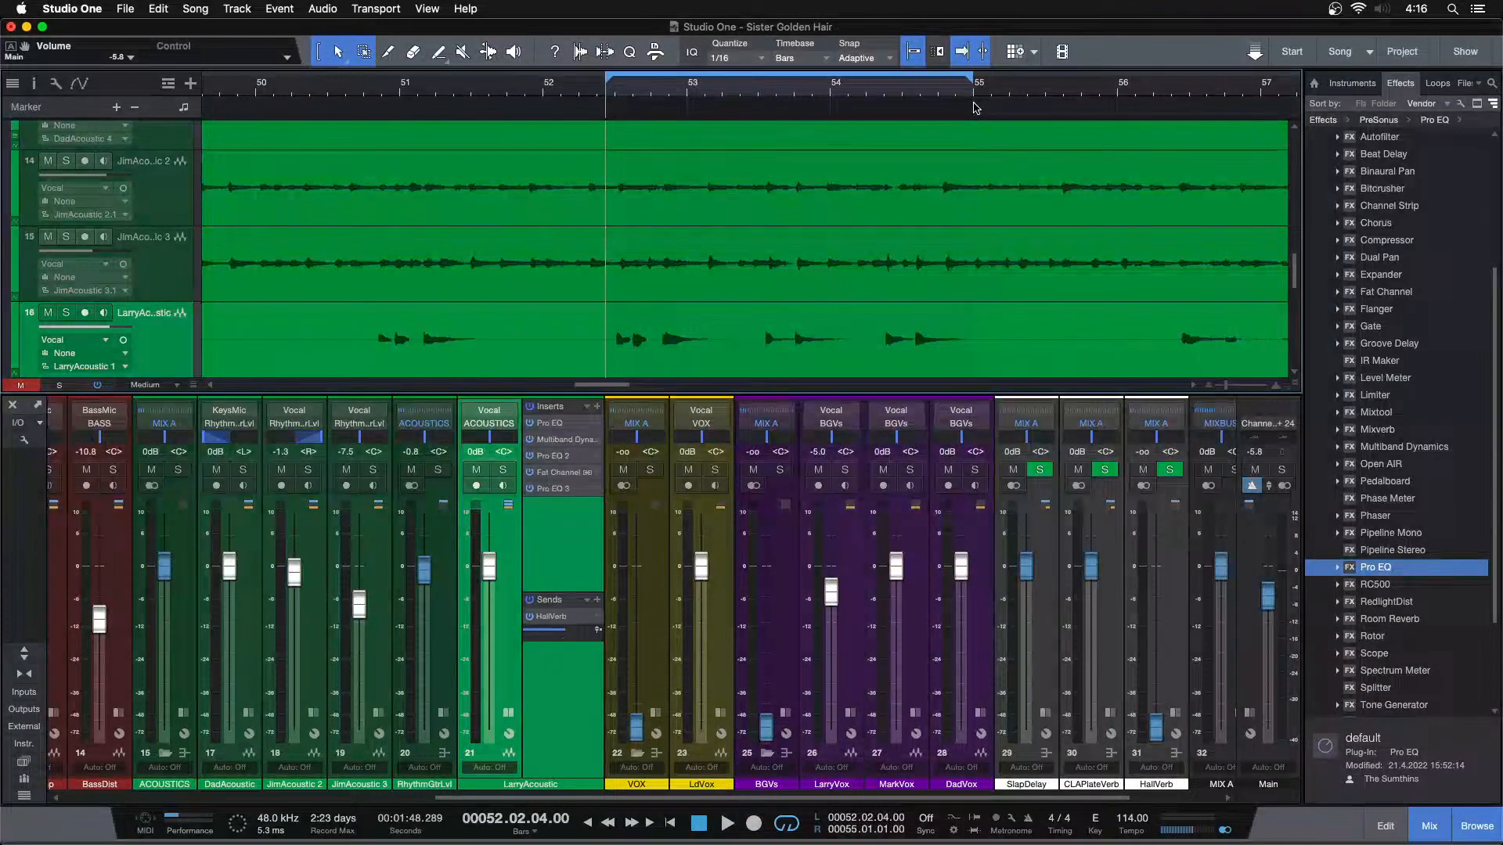
{"action": "left_click", "coordinate": [529, 489]}
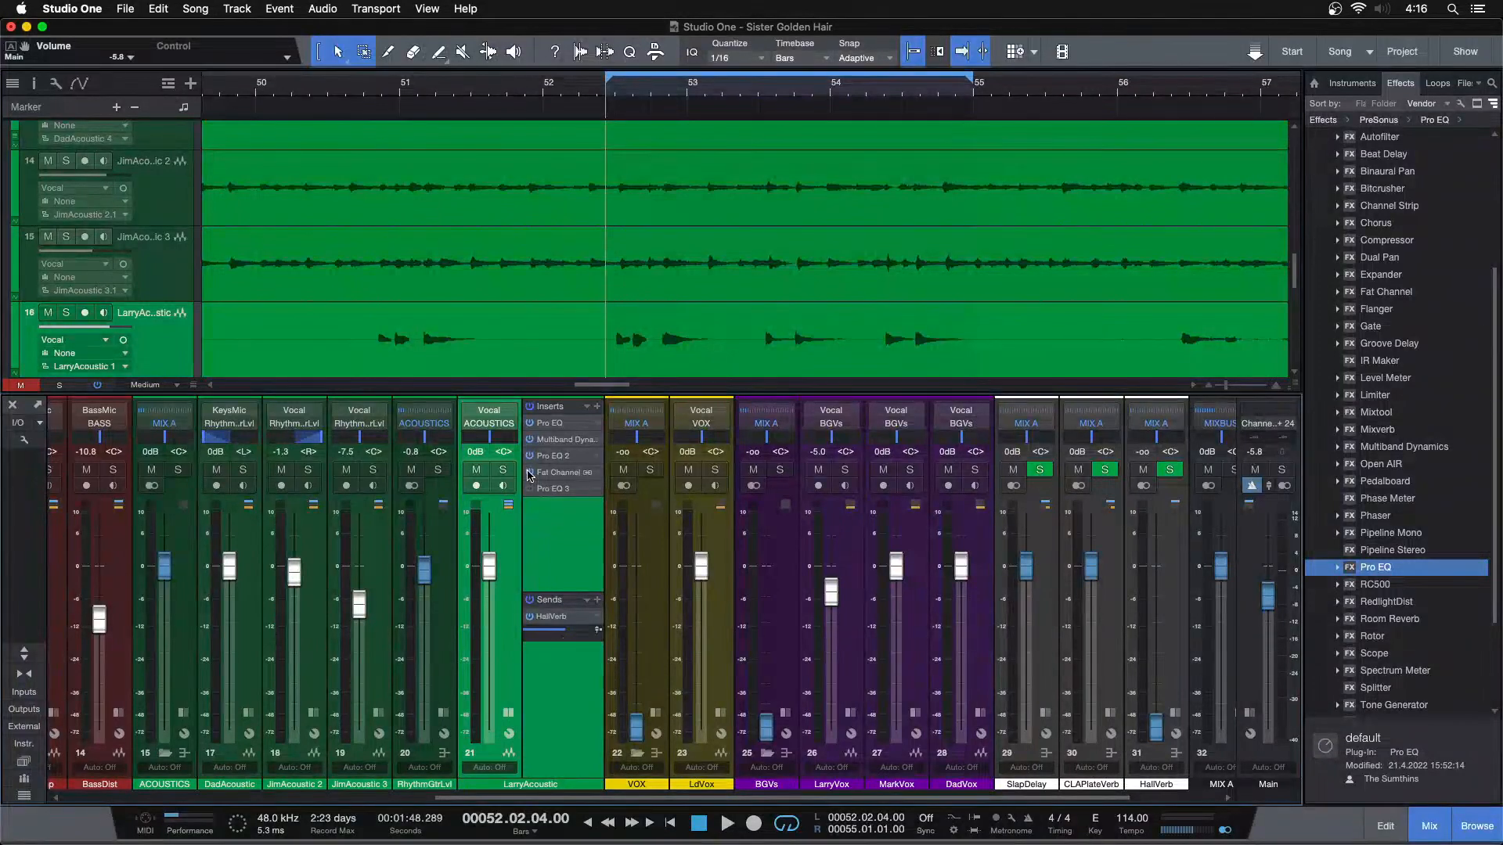
Disable the HF band in LarryAcoustic's first Pro EQ and raise the track's fader to +2.1 dB during looped playback
{"action": "left_click", "coordinate": [543, 423]}
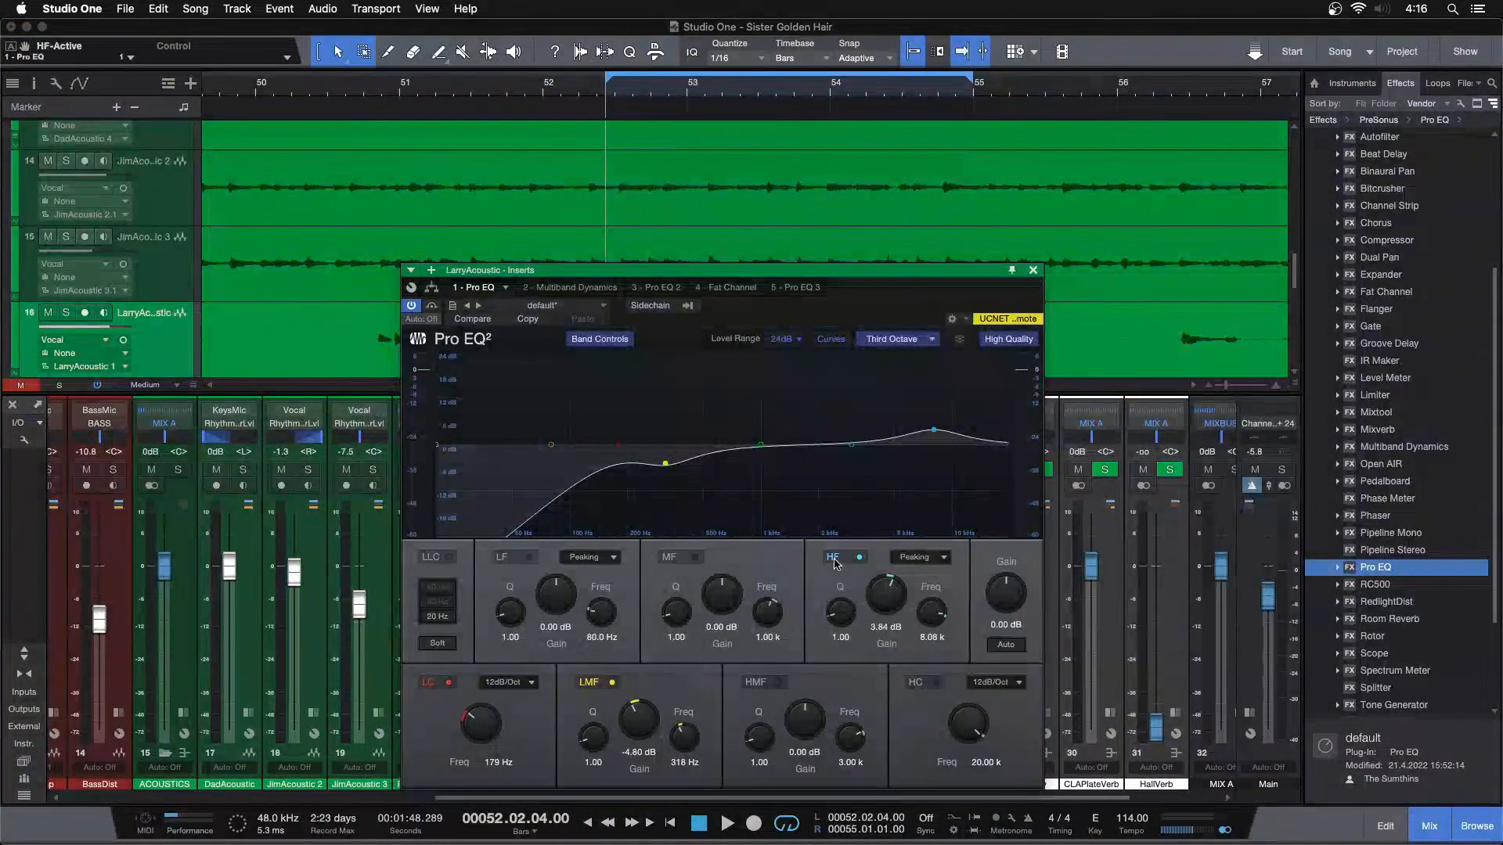
{"action": "left_click", "coordinate": [836, 560]}
{"action": "key", "text": "space"}
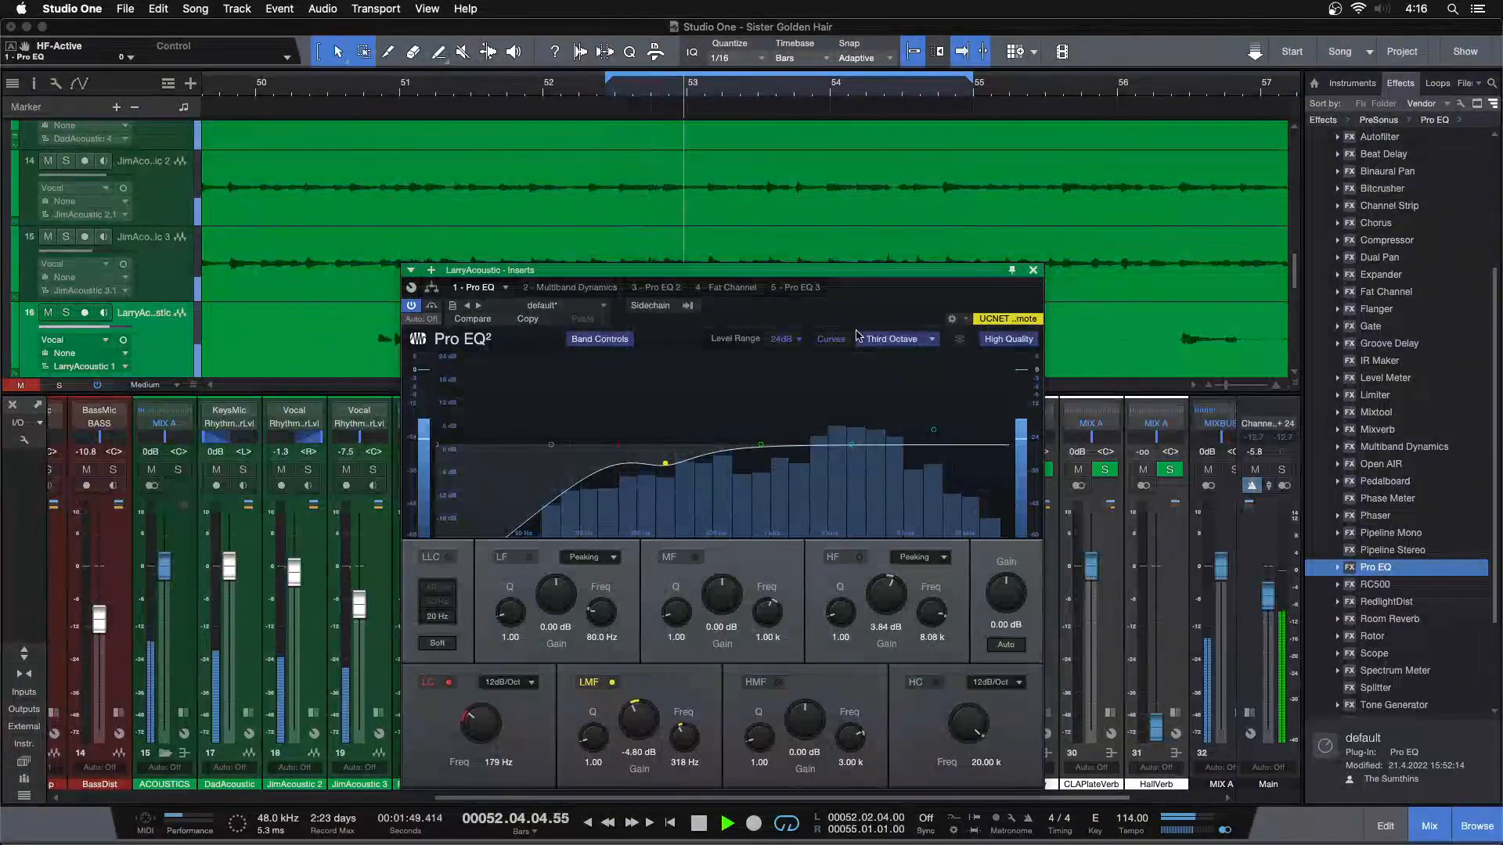
{"action": "left_click_drag", "start_coordinate": [861, 270], "coordinate": [1223, 227]}
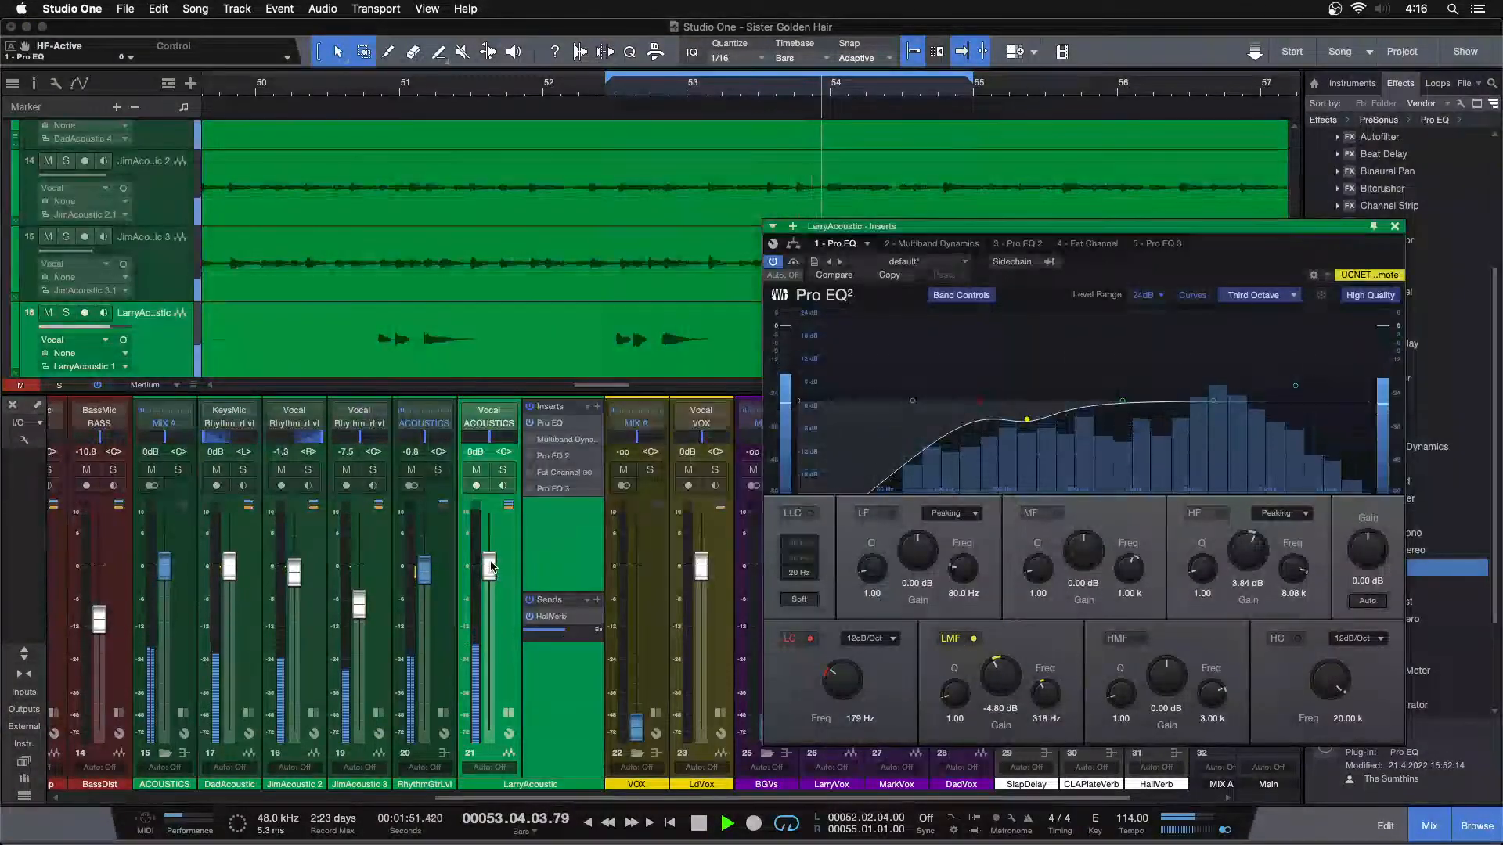
{"action": "left_click_drag", "start_coordinate": [1208, 248], "coordinate": [1195, 296]}
{"action": "left_click_drag", "start_coordinate": [488, 578], "coordinate": [490, 571]}
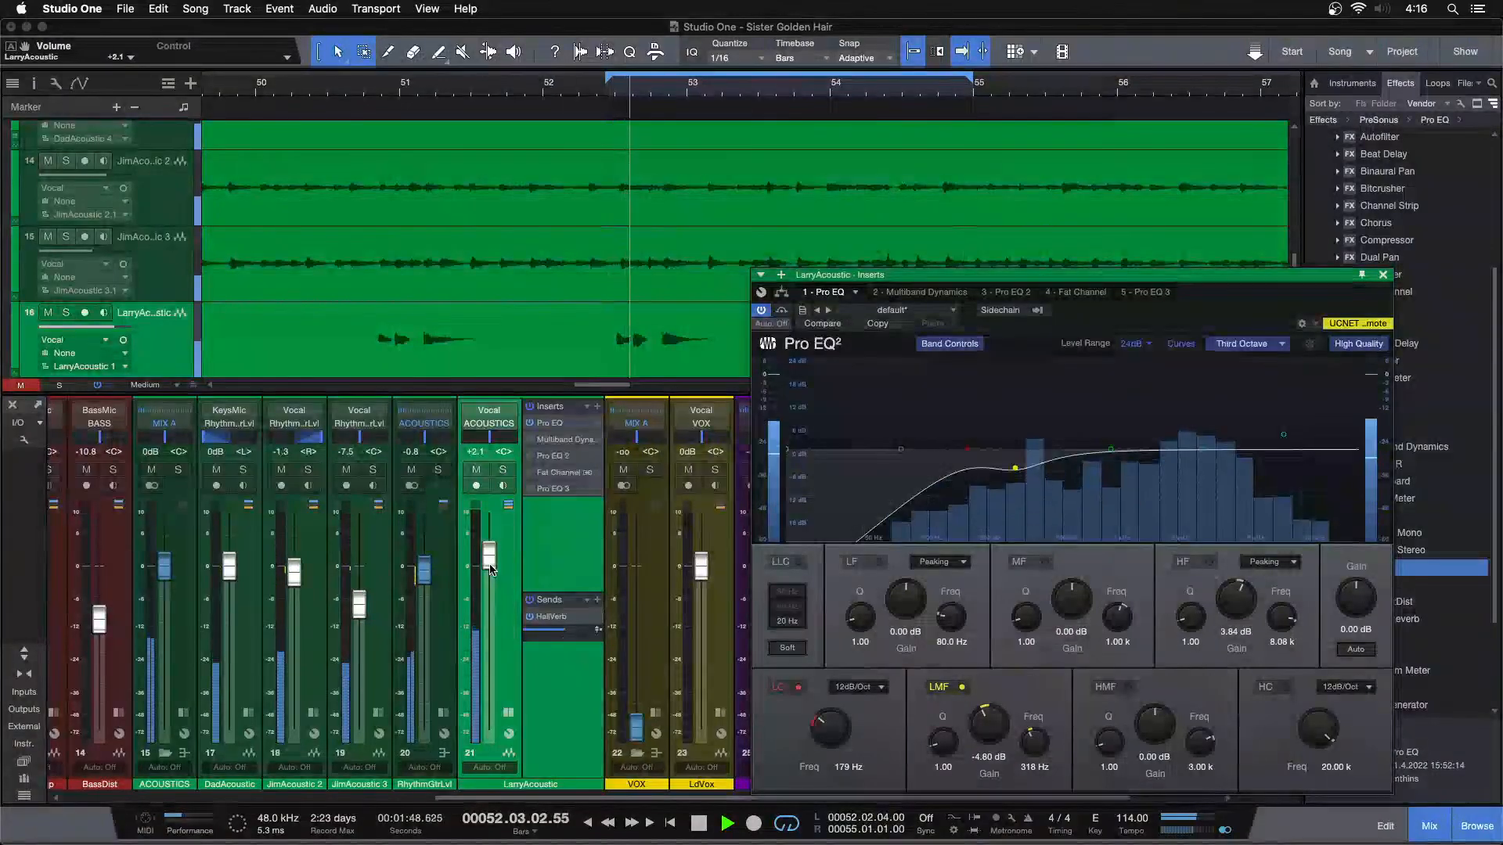
Compare LarryAcoustic with the LMF band off and on while soloed, leaving the band enabled and returning to the full mix
{"action": "left_click", "coordinate": [940, 692]}
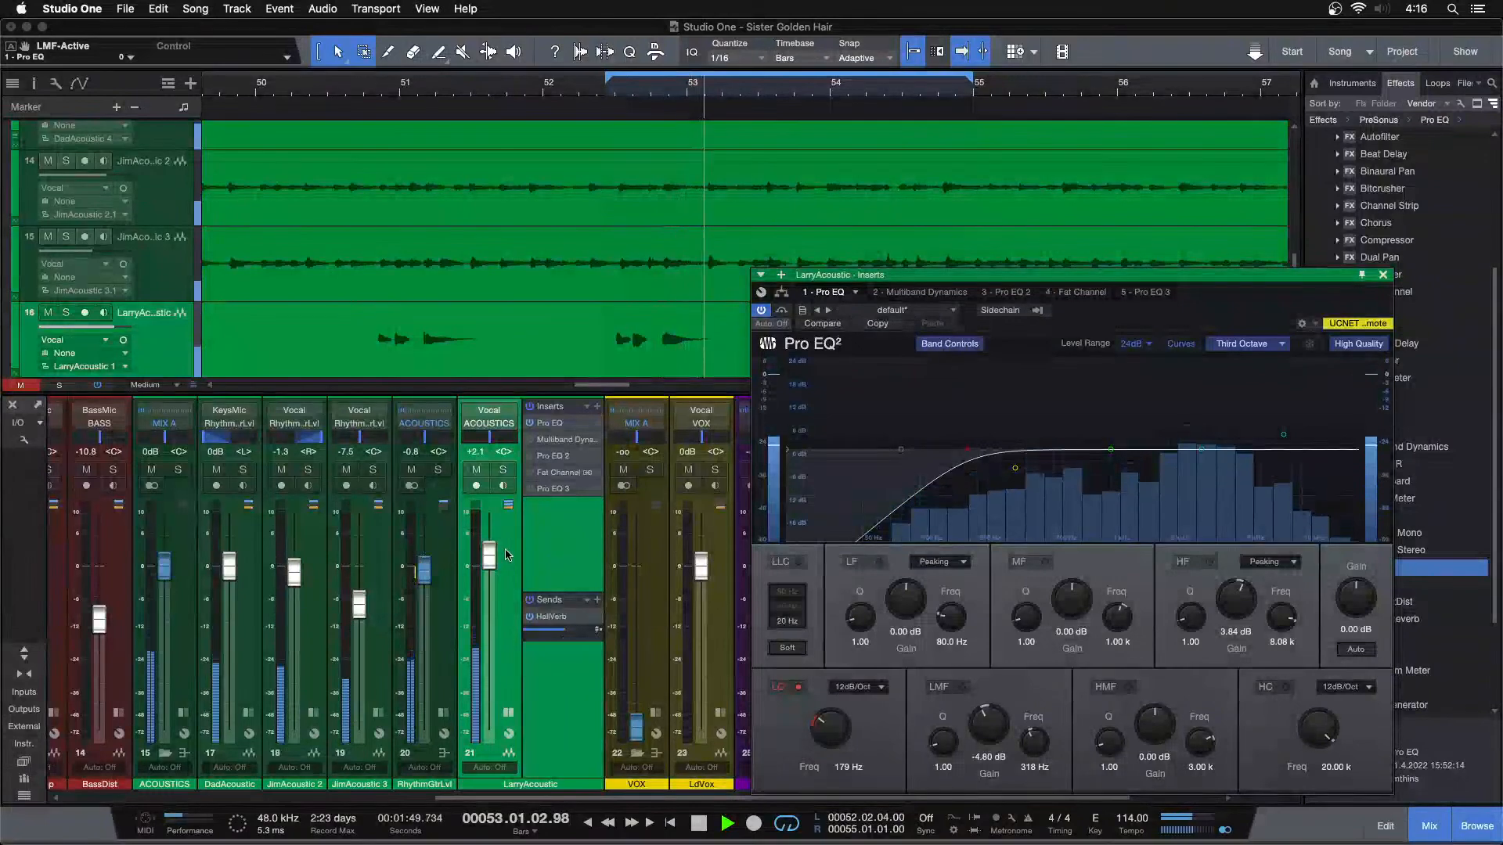
{"action": "left_click", "coordinate": [502, 469]}
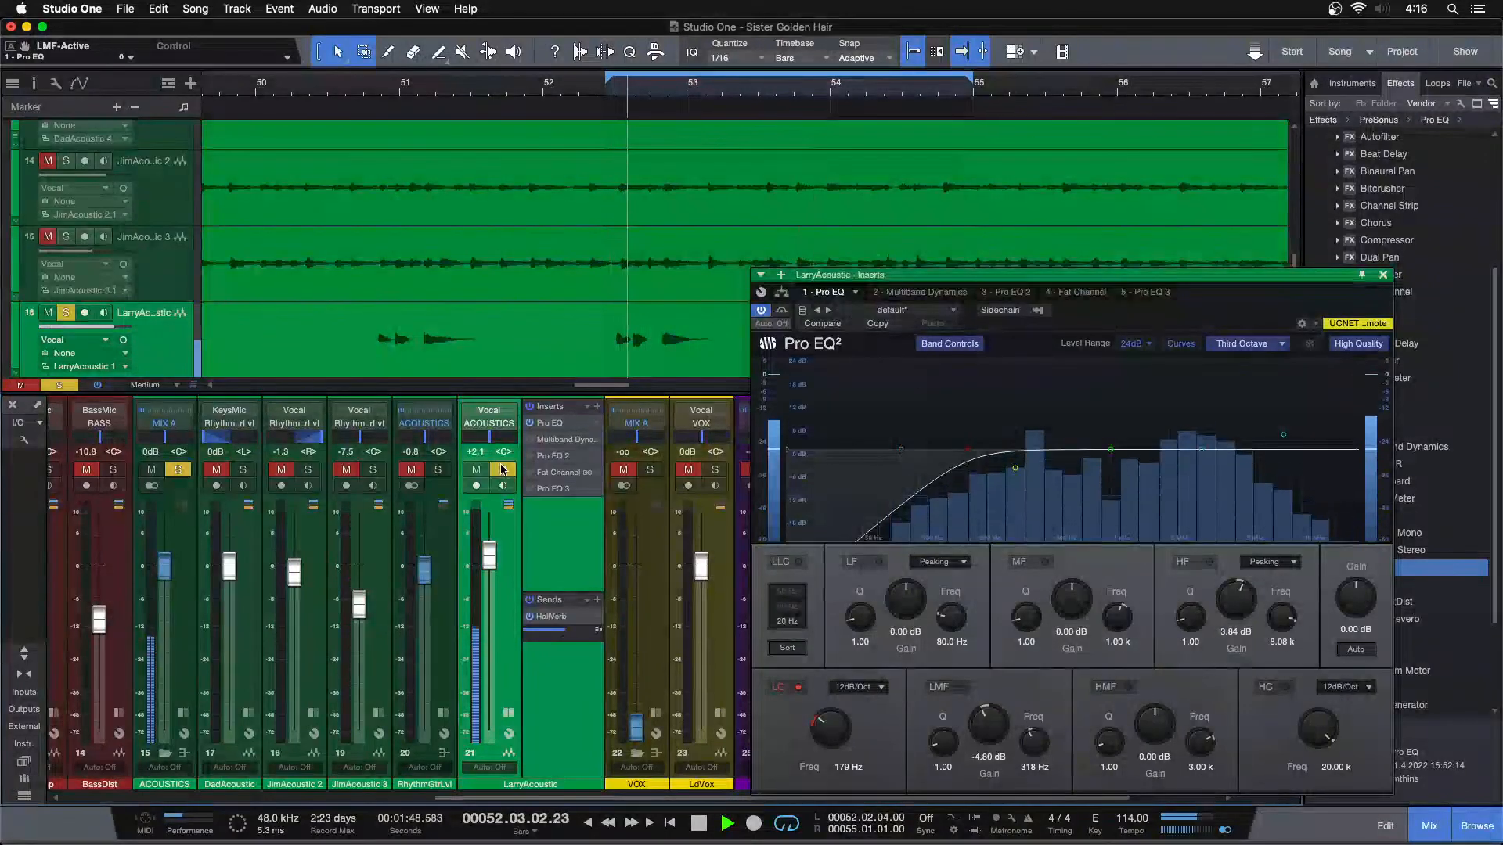
{"action": "left_click_drag", "start_coordinate": [987, 745], "coordinate": [991, 732]}
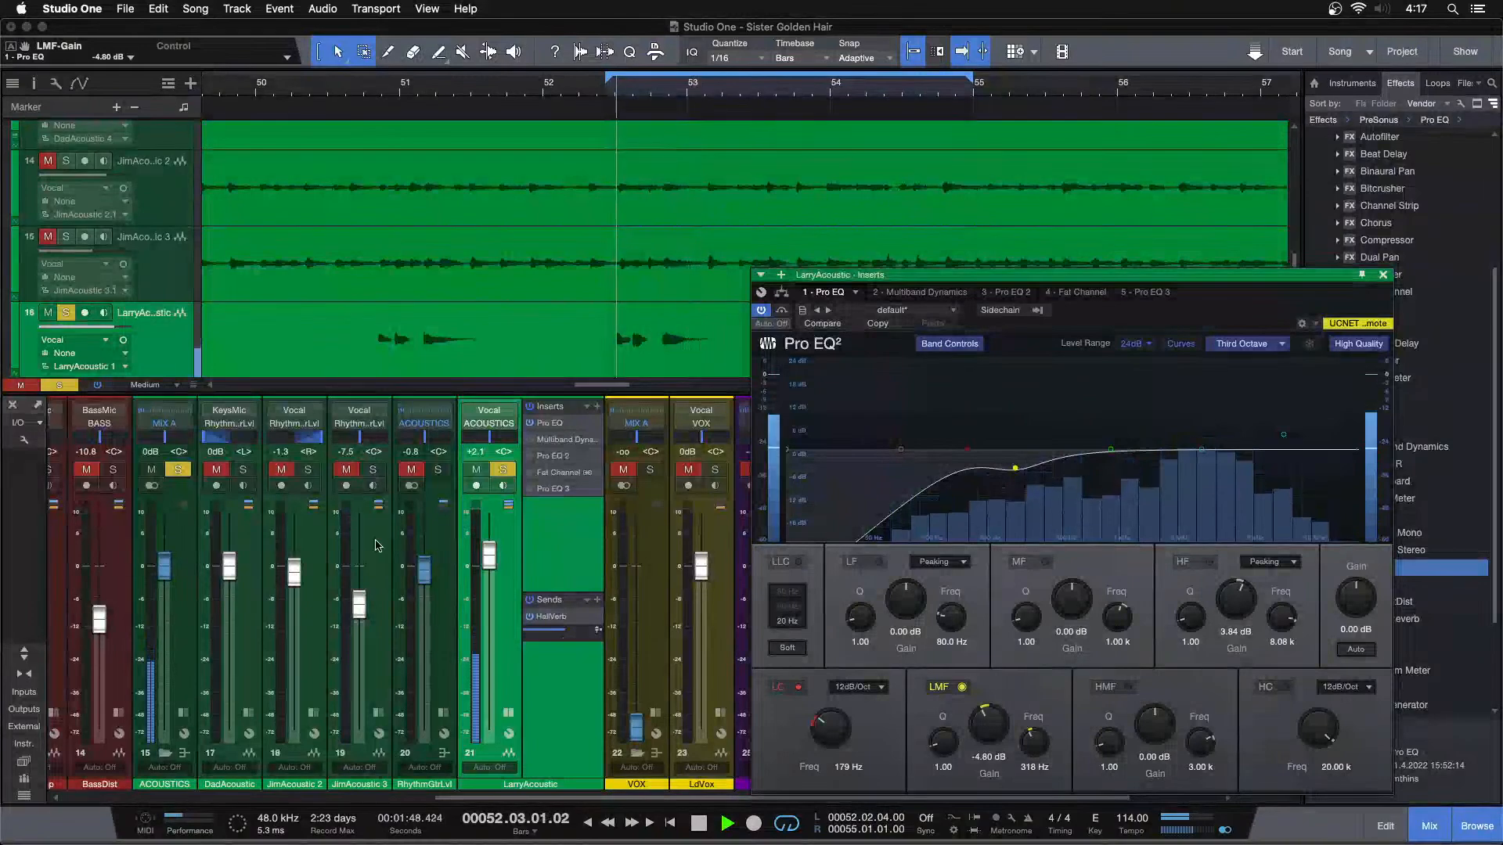
{"action": "left_click", "coordinate": [502, 470]}
Raise LarryAcoustic's fader to +2.9 dB and listen to the loop in the full mix
{"action": "left_click_drag", "start_coordinate": [489, 558], "coordinate": [489, 564]}
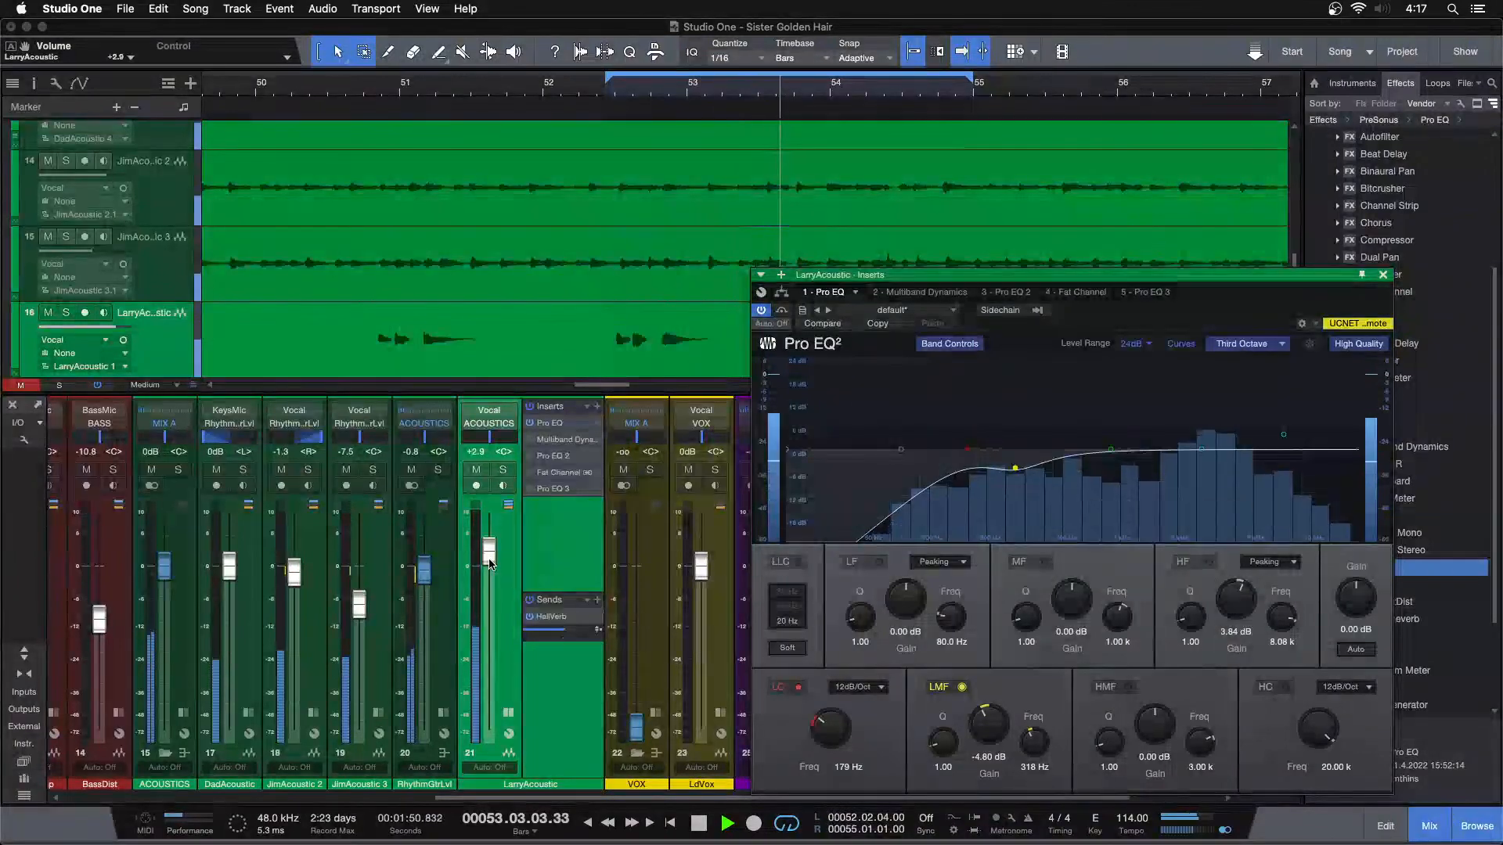
{"action": "left_click_drag", "start_coordinate": [1241, 312], "coordinate": [1063, 314]}
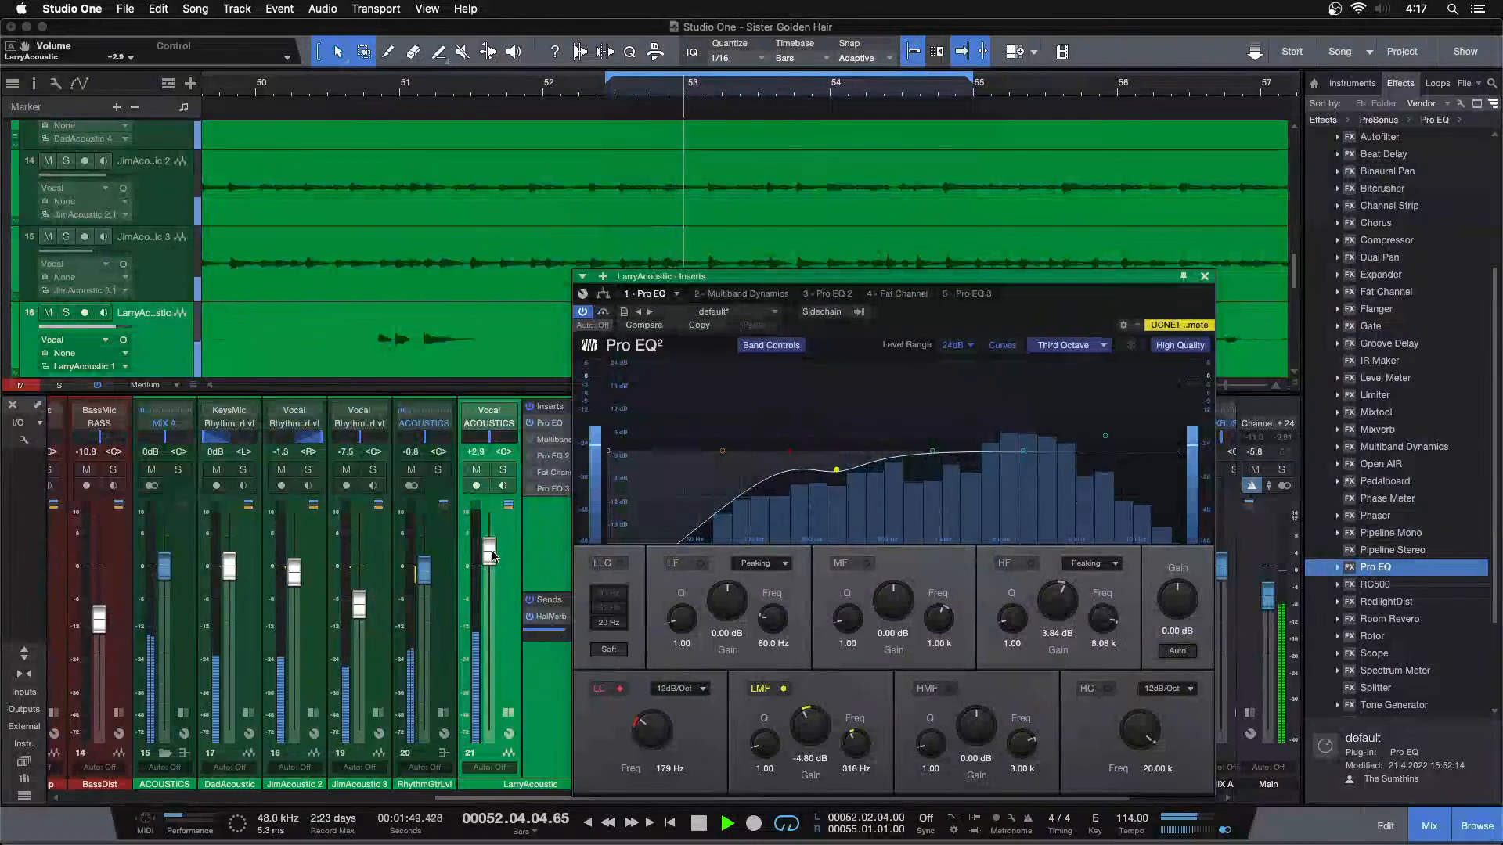
{"action": "scroll", "coordinate": [491, 554], "scroll_direction": "up", "scroll_amount": 1}
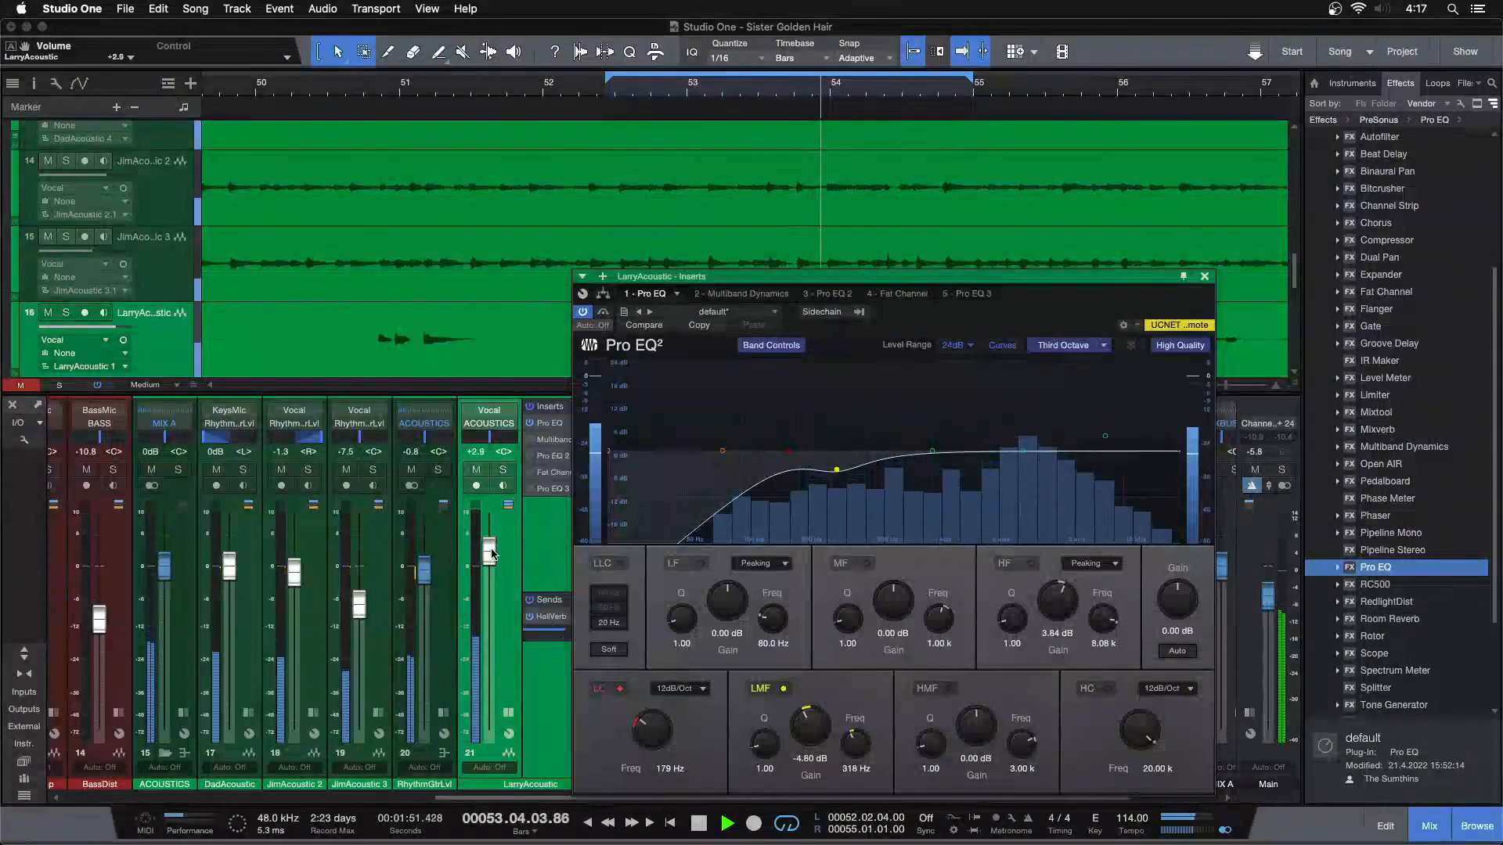
Set the H band's low threshold in LarryAcoustic's Multiband Dynamics to -18.24 dB
{"action": "left_click", "coordinate": [744, 295]}
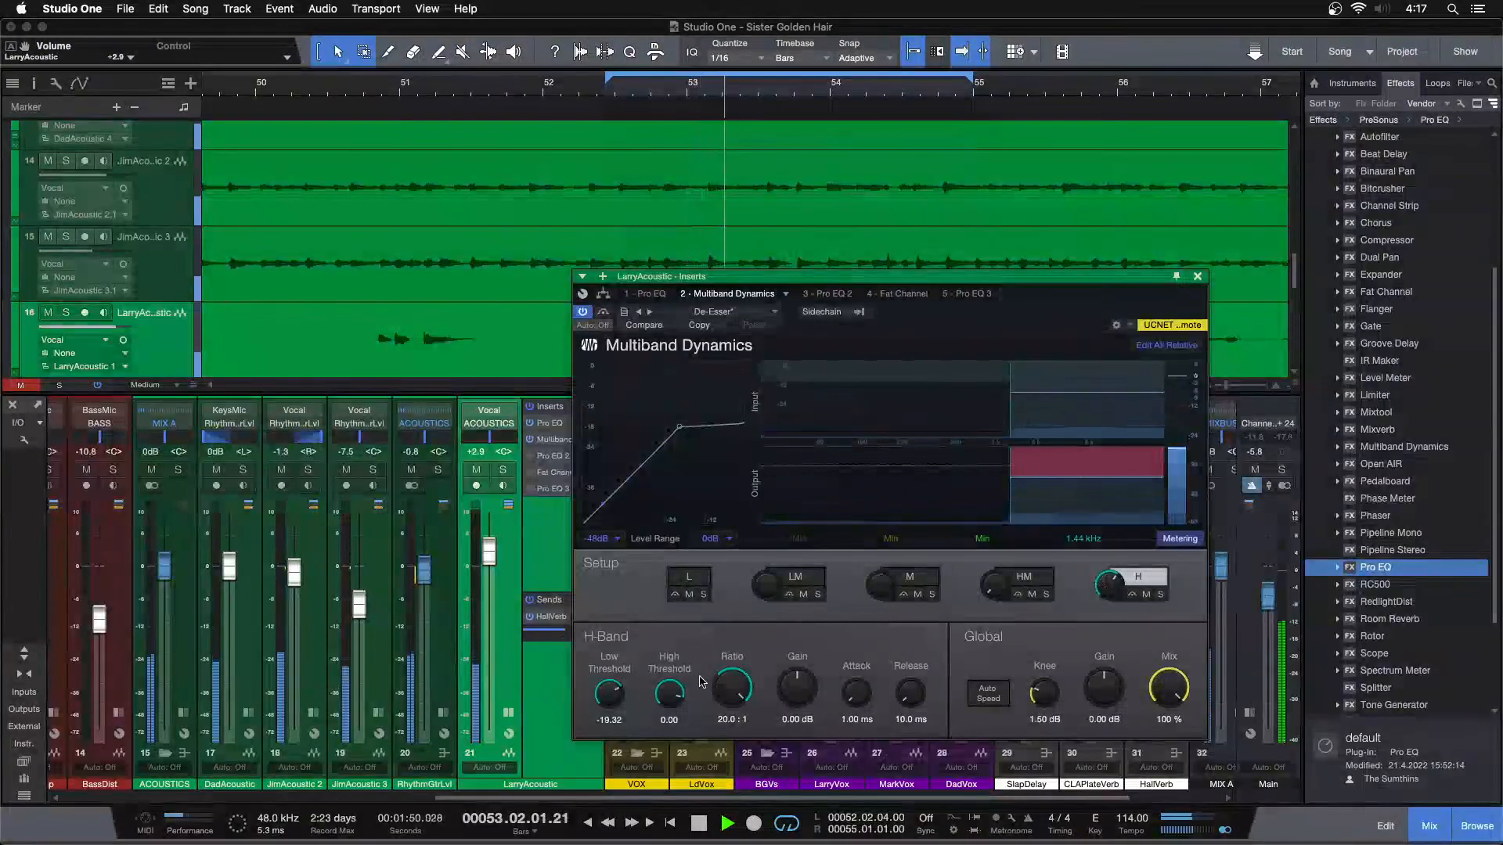
{"action": "left_click_drag", "start_coordinate": [610, 690], "coordinate": [610, 692]}
{"action": "scroll", "coordinate": [612, 693], "scroll_direction": "up", "scroll_amount": 5}
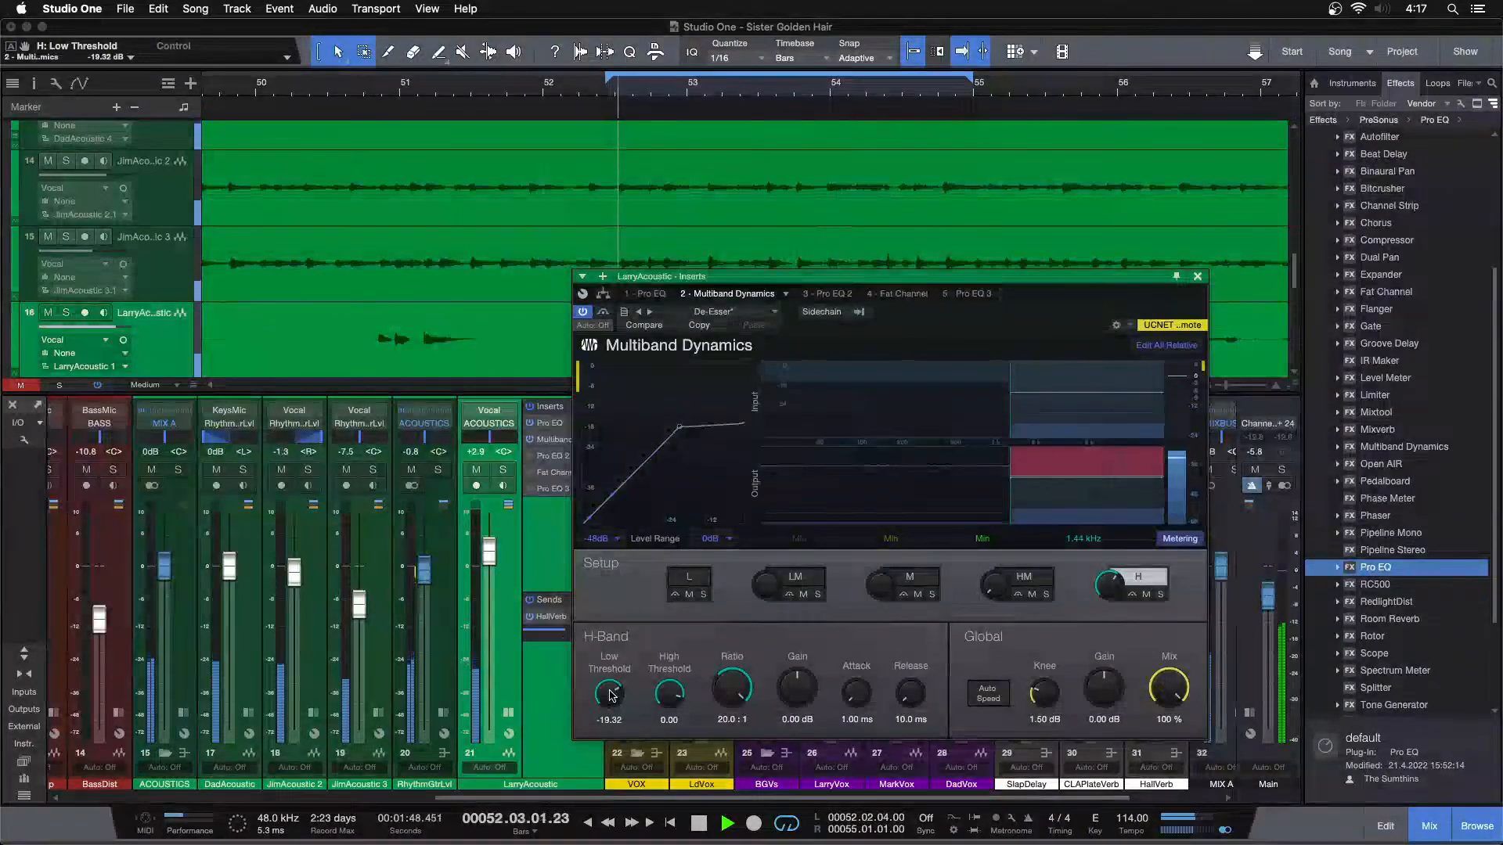
{"action": "scroll", "coordinate": [612, 694], "scroll_direction": "down", "scroll_amount": 1}
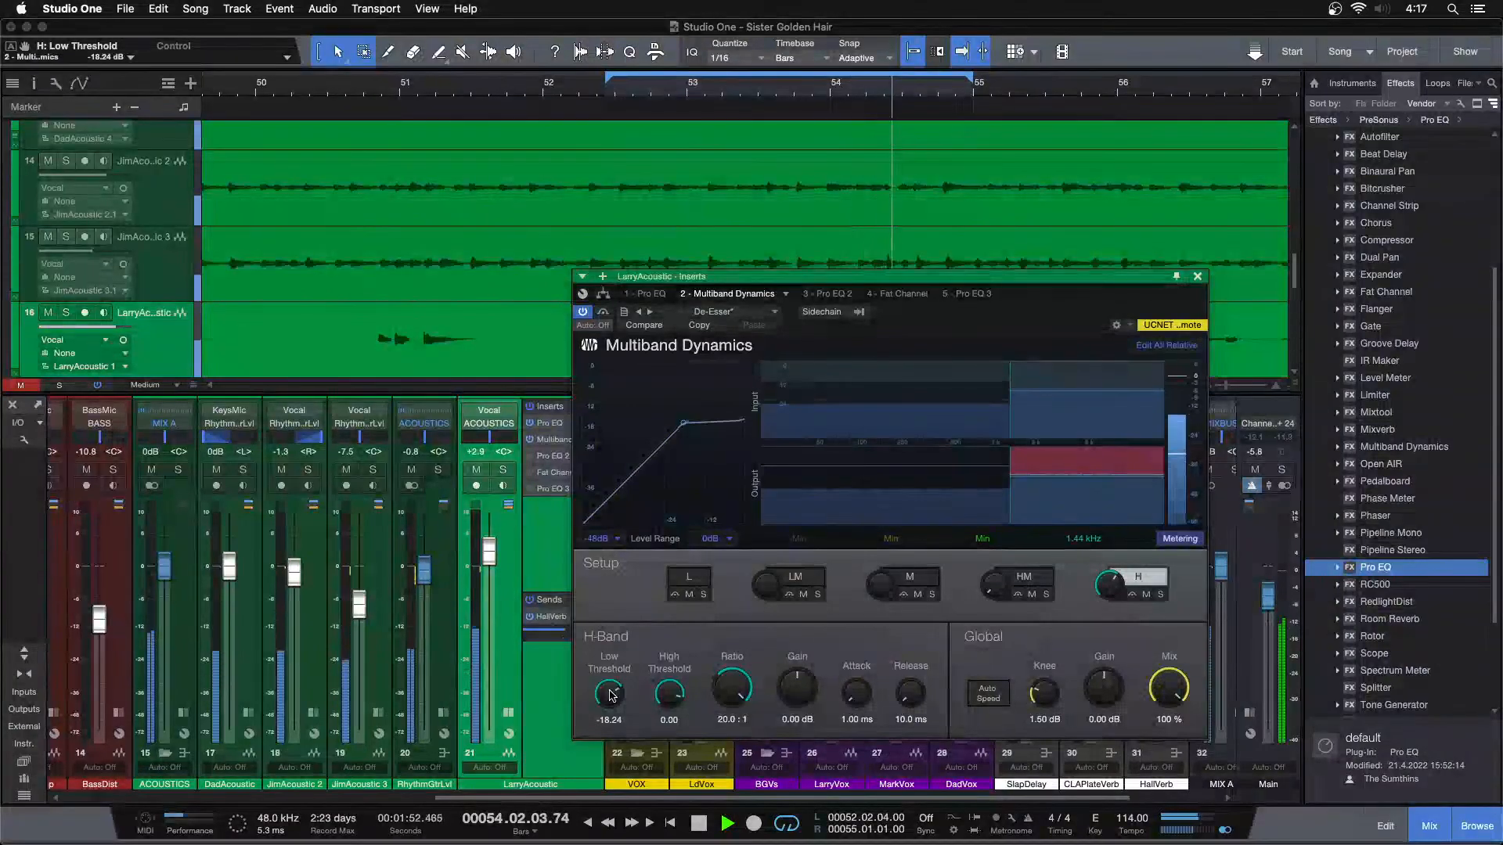
Check LarryAcoustic's Pro EQ 2, then boost the MF band at 1 kHz by 6.24 dB in the first Pro EQ
{"action": "left_click", "coordinate": [810, 297]}
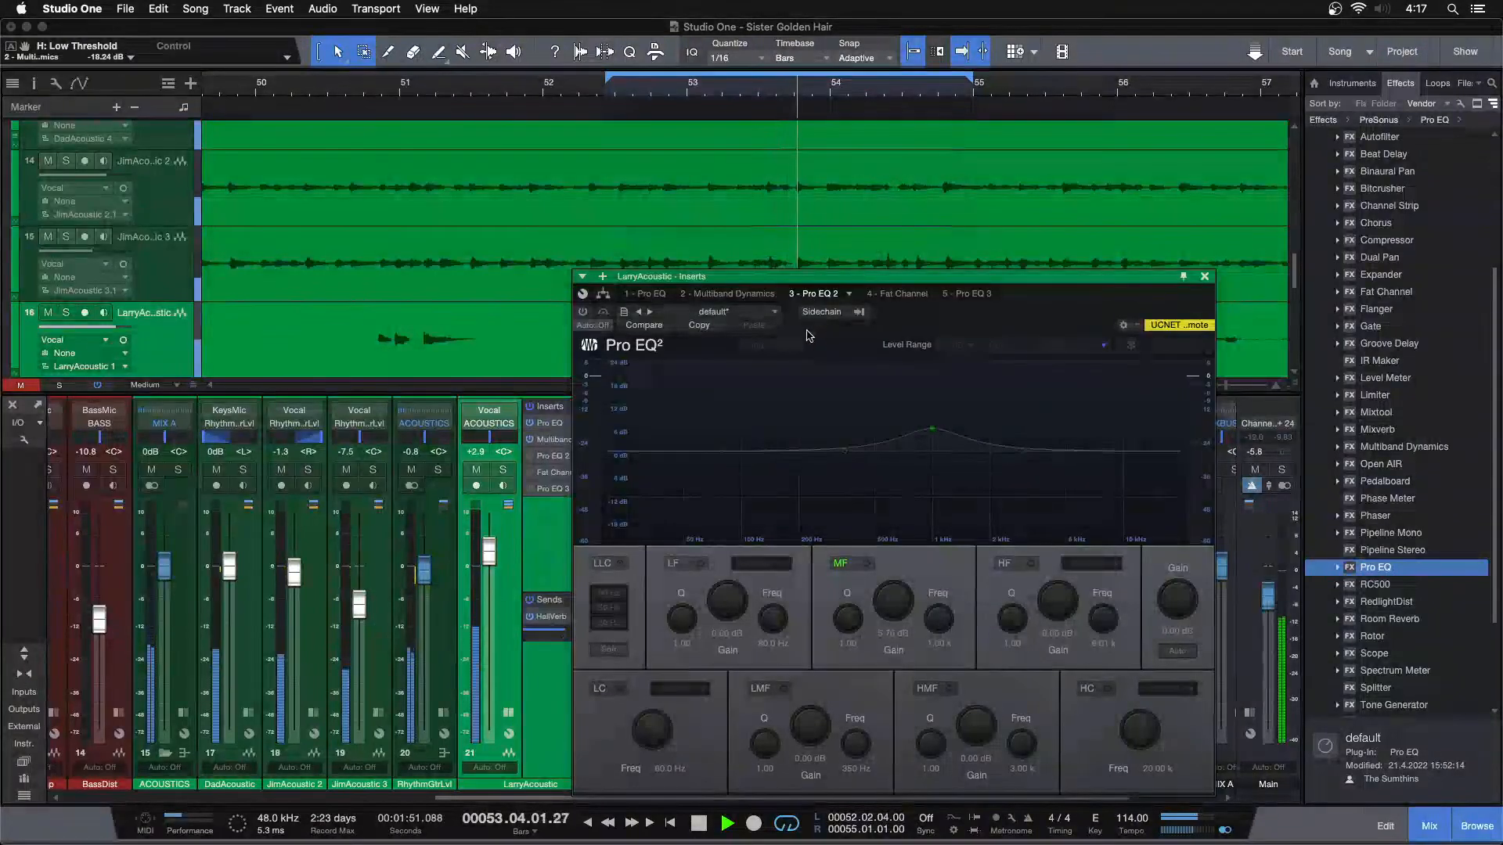
{"action": "left_click", "coordinate": [653, 294]}
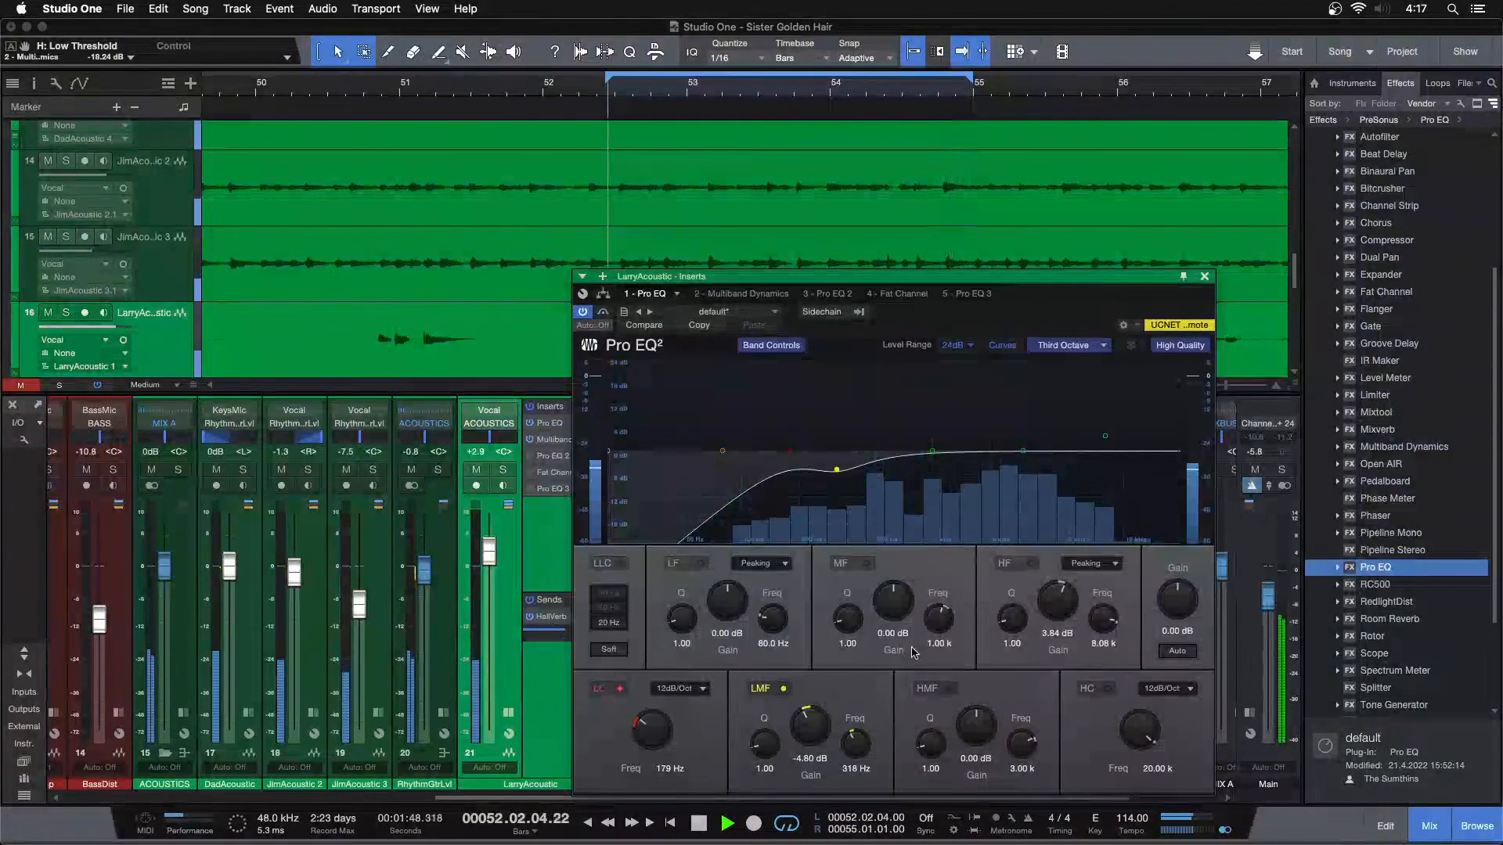
{"action": "scroll", "coordinate": [899, 617], "scroll_direction": "up", "scroll_amount": 3}
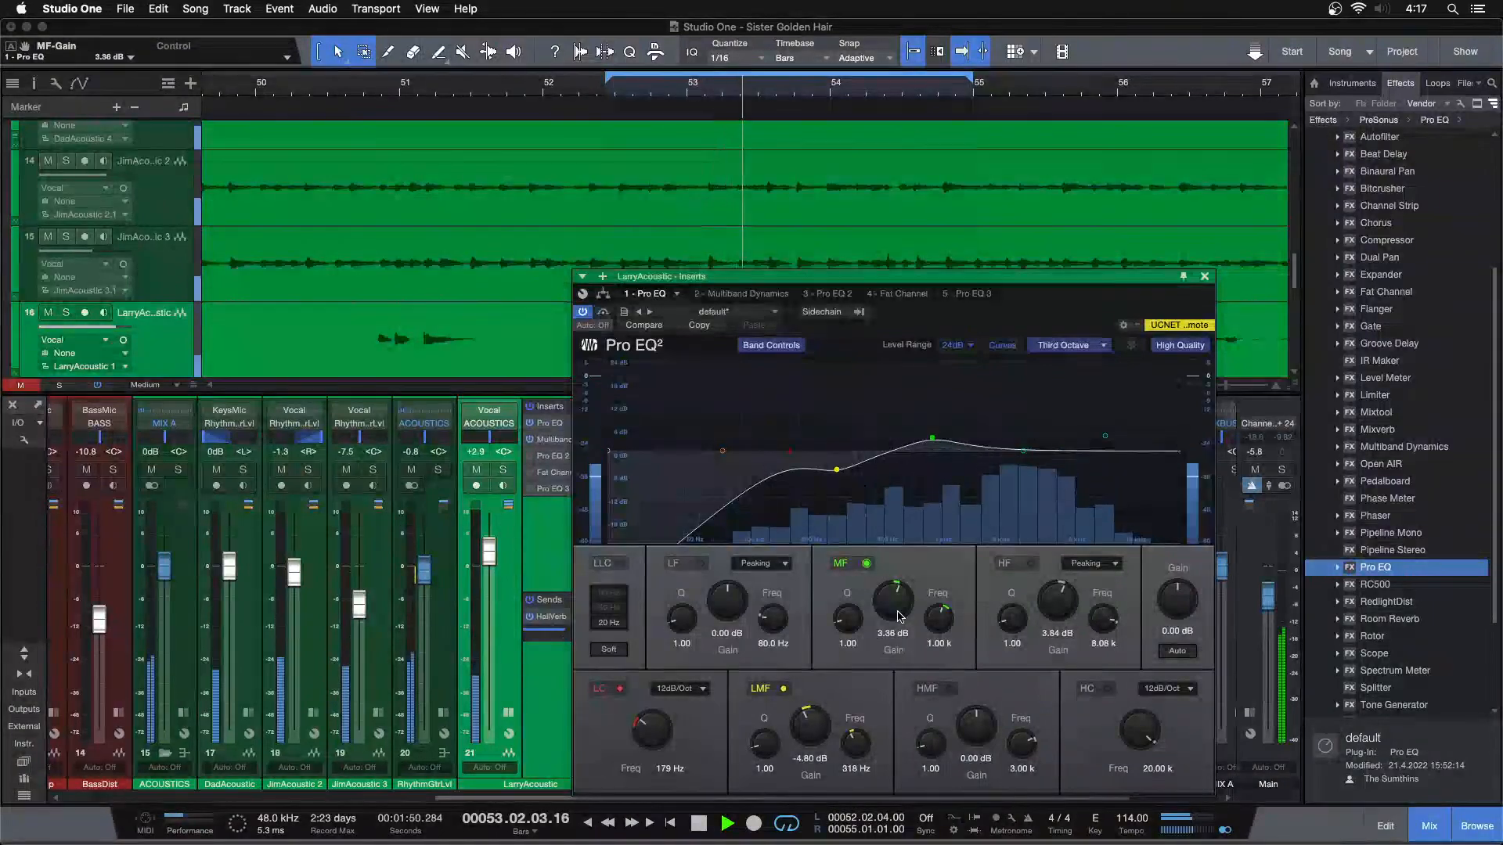
{"action": "scroll", "coordinate": [899, 616], "scroll_direction": "up", "scroll_amount": 2}
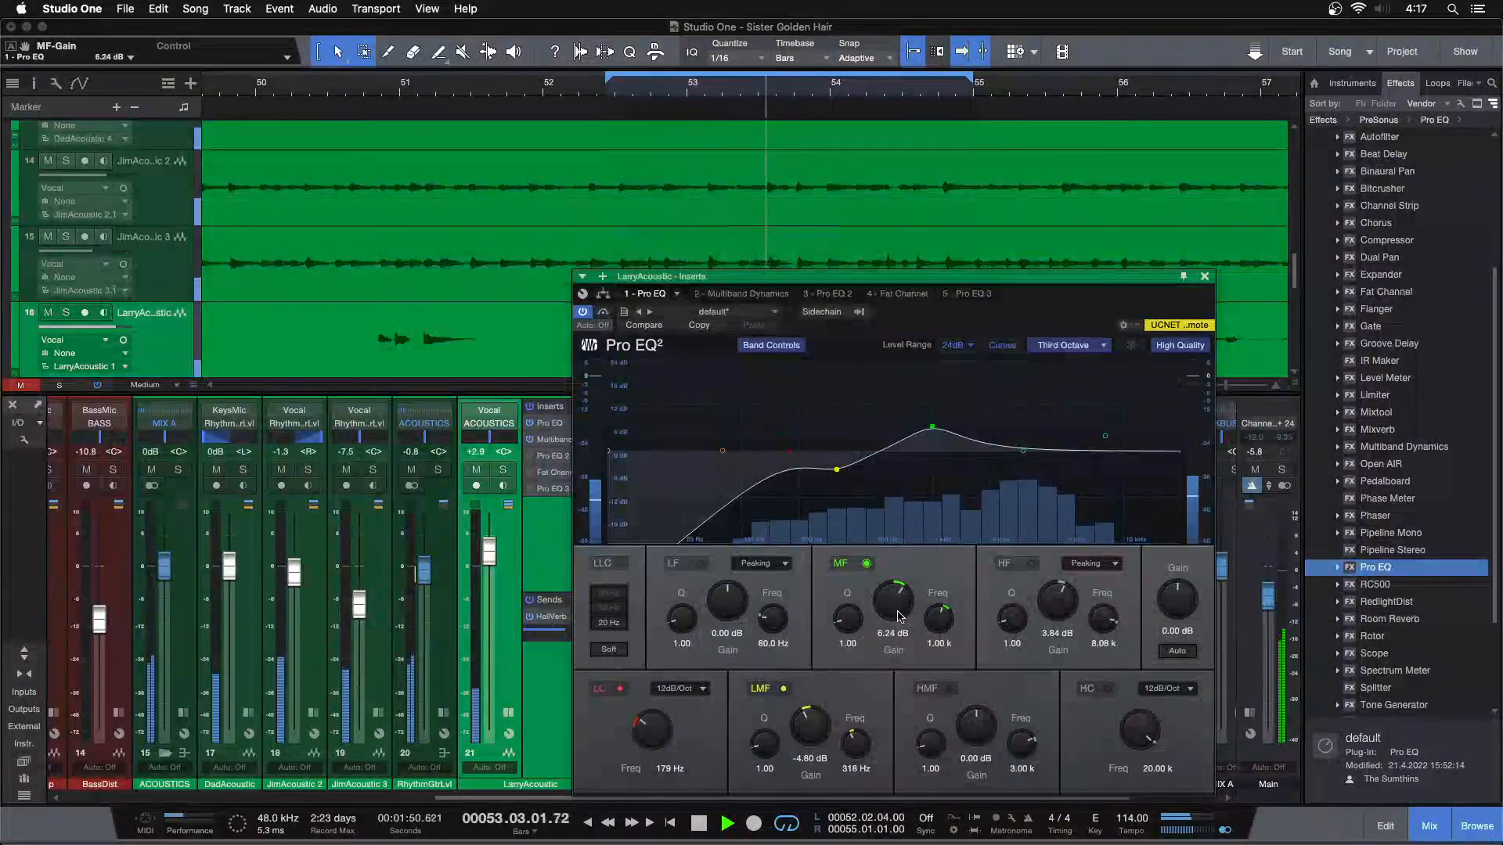
{"action": "scroll", "coordinate": [899, 617], "scroll_direction": "up", "scroll_amount": 1}
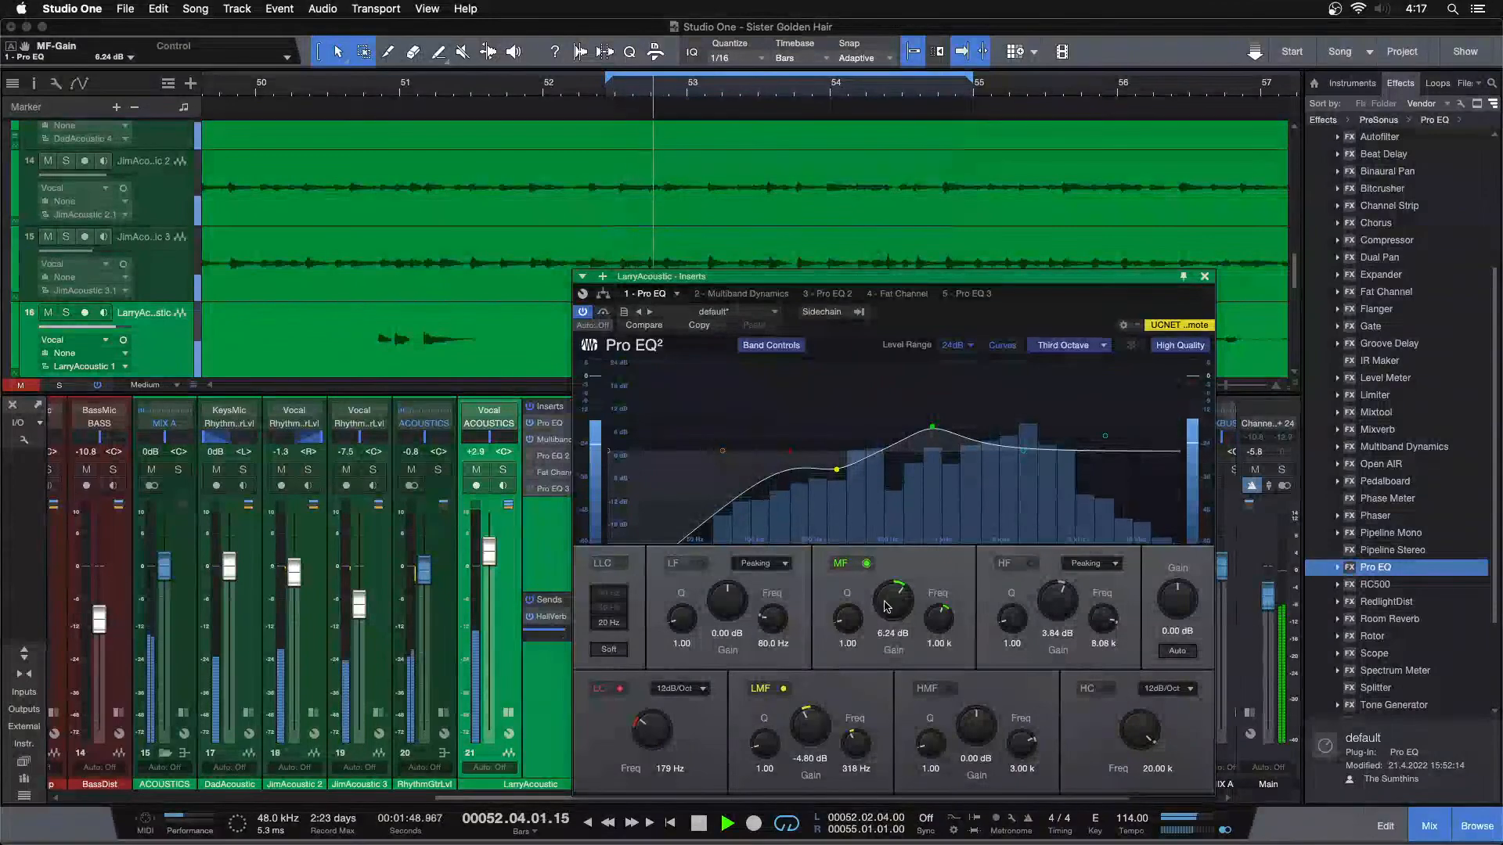
Lower LarryAcoustic's fader to +0.4 dB while the loop plays and stop playback
{"action": "scroll", "coordinate": [482, 557], "scroll_direction": "down", "scroll_amount": 1}
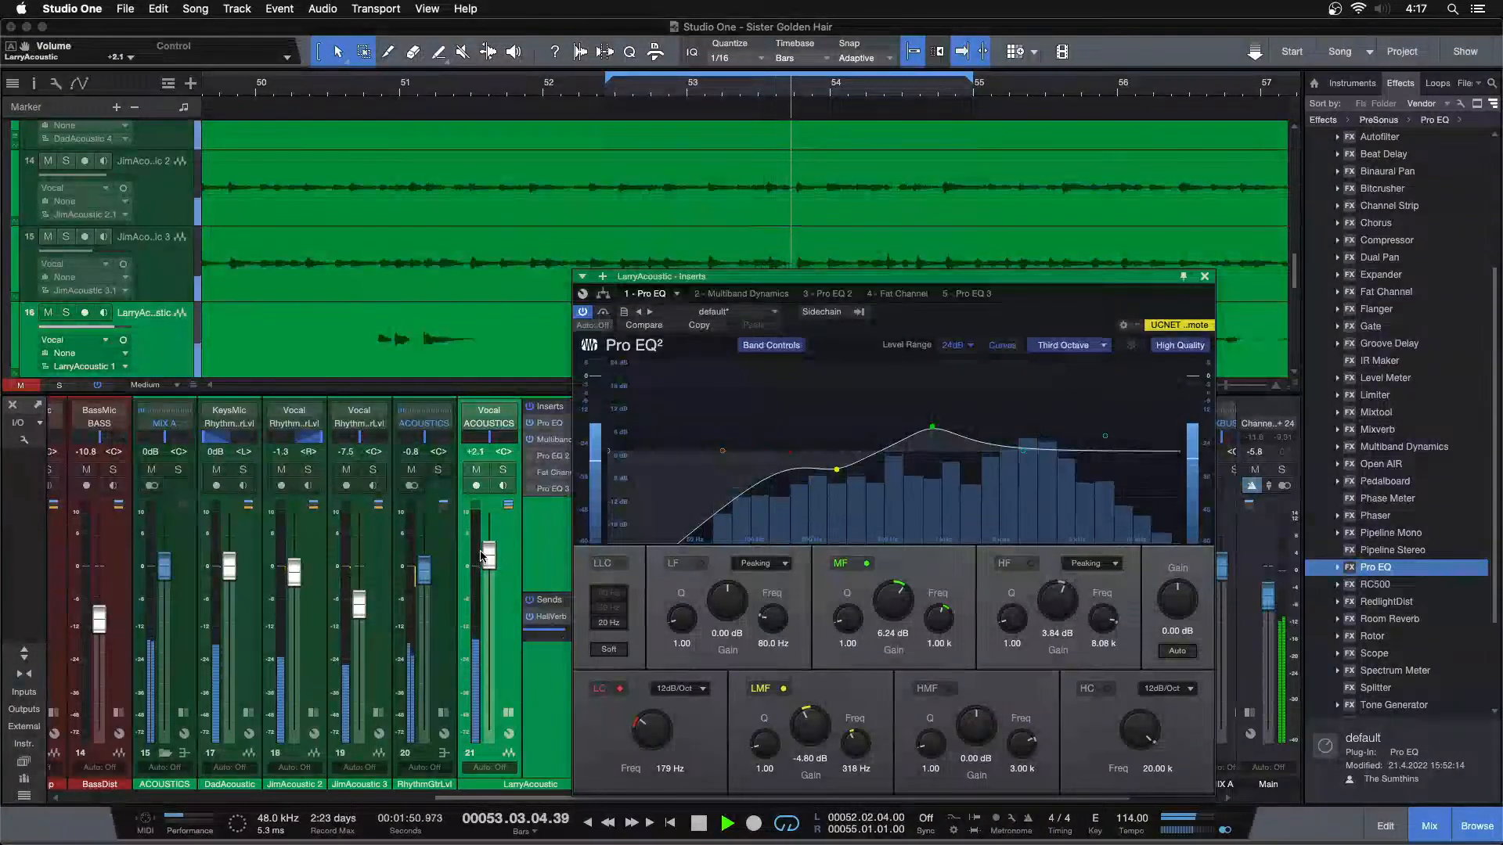
{"action": "scroll", "coordinate": [482, 556], "scroll_direction": "down", "scroll_amount": 1}
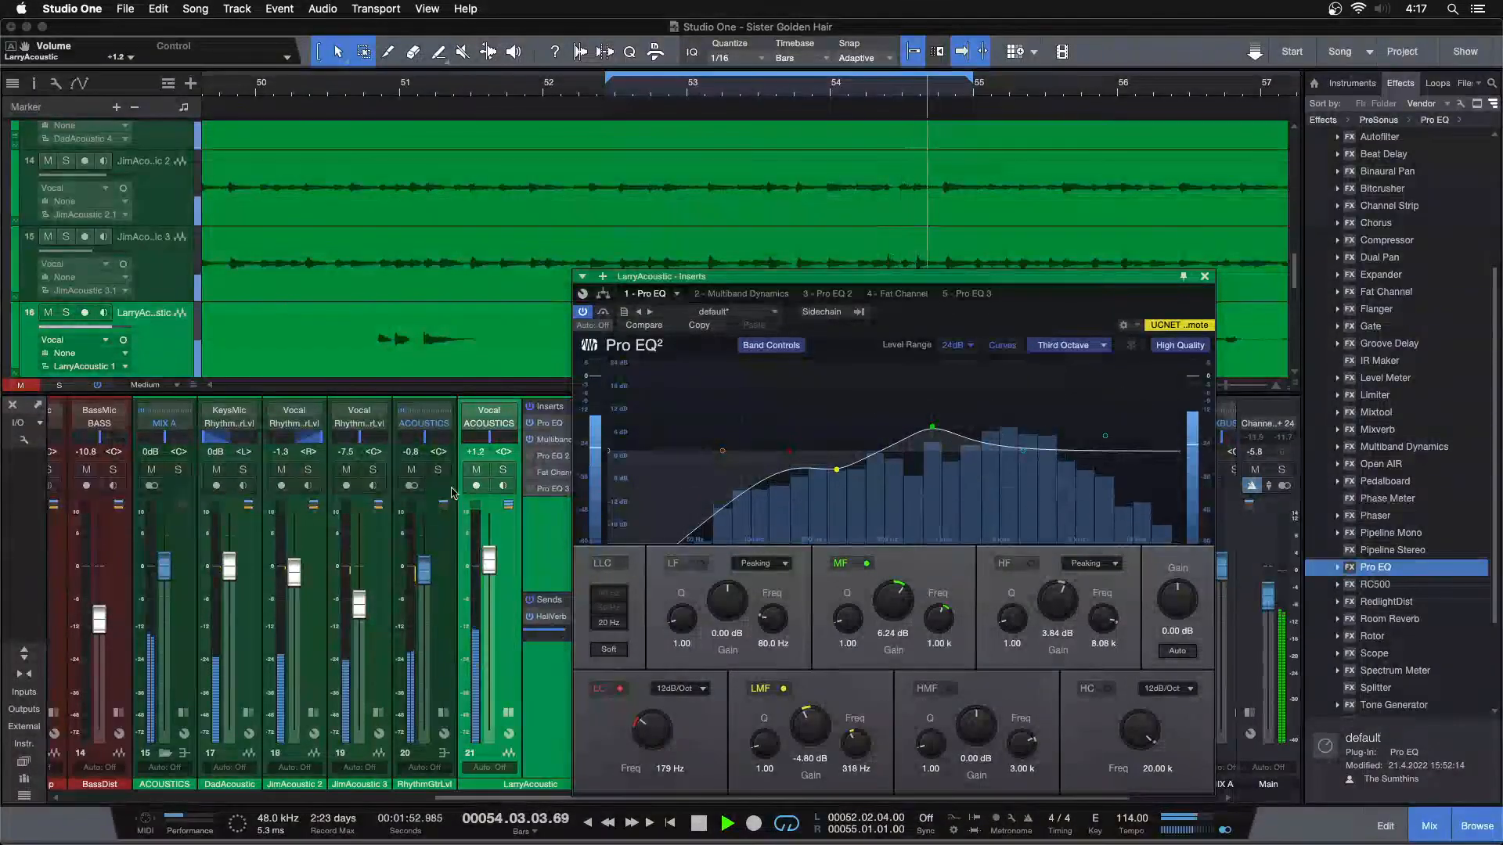
{"action": "scroll", "coordinate": [488, 567], "scroll_direction": "down", "scroll_amount": 1}
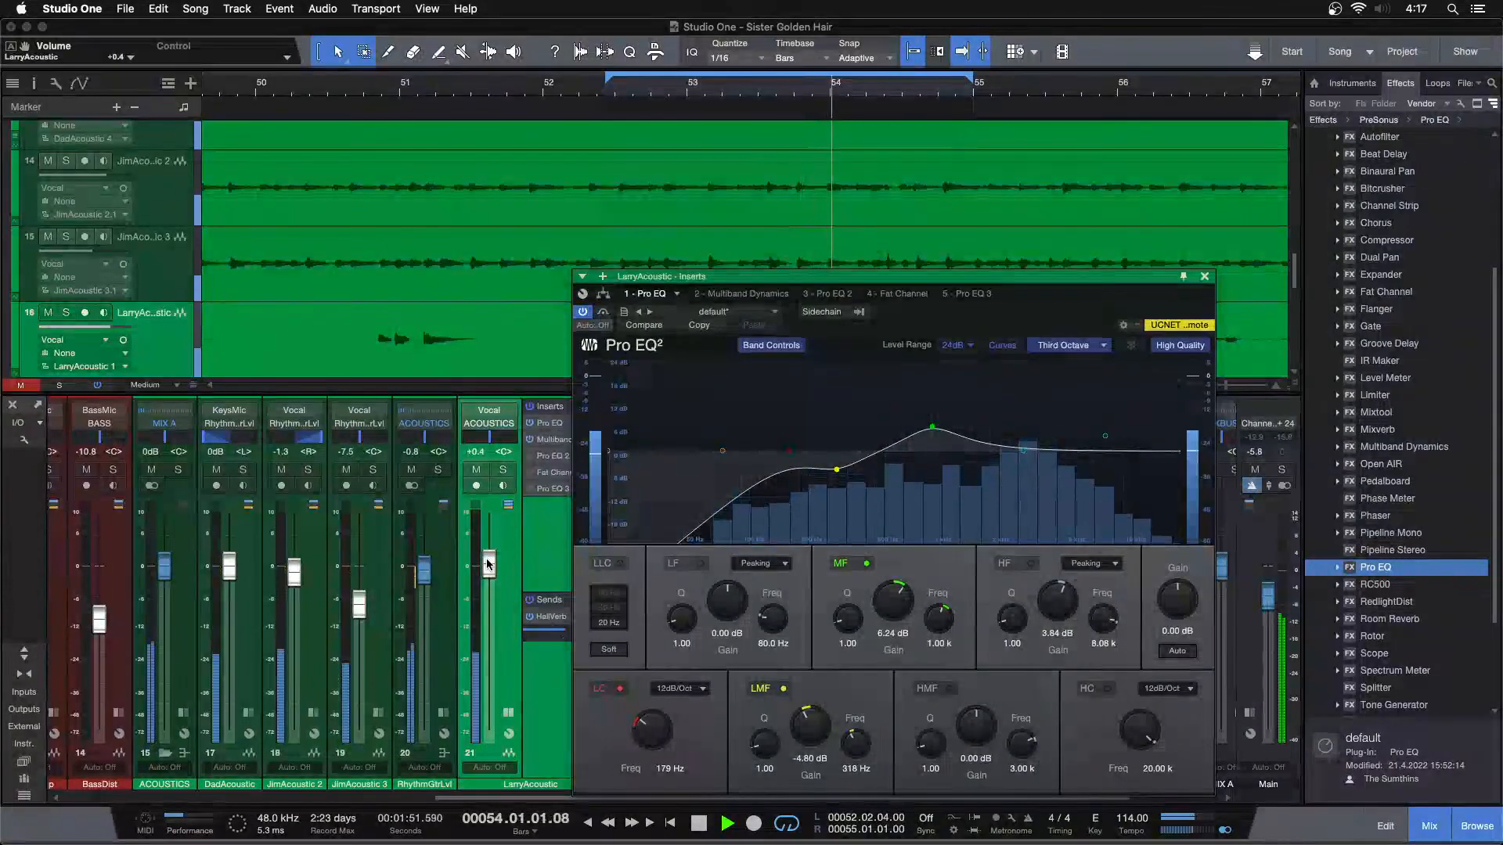
{"action": "scroll", "coordinate": [486, 564], "scroll_direction": "up", "scroll_amount": 1}
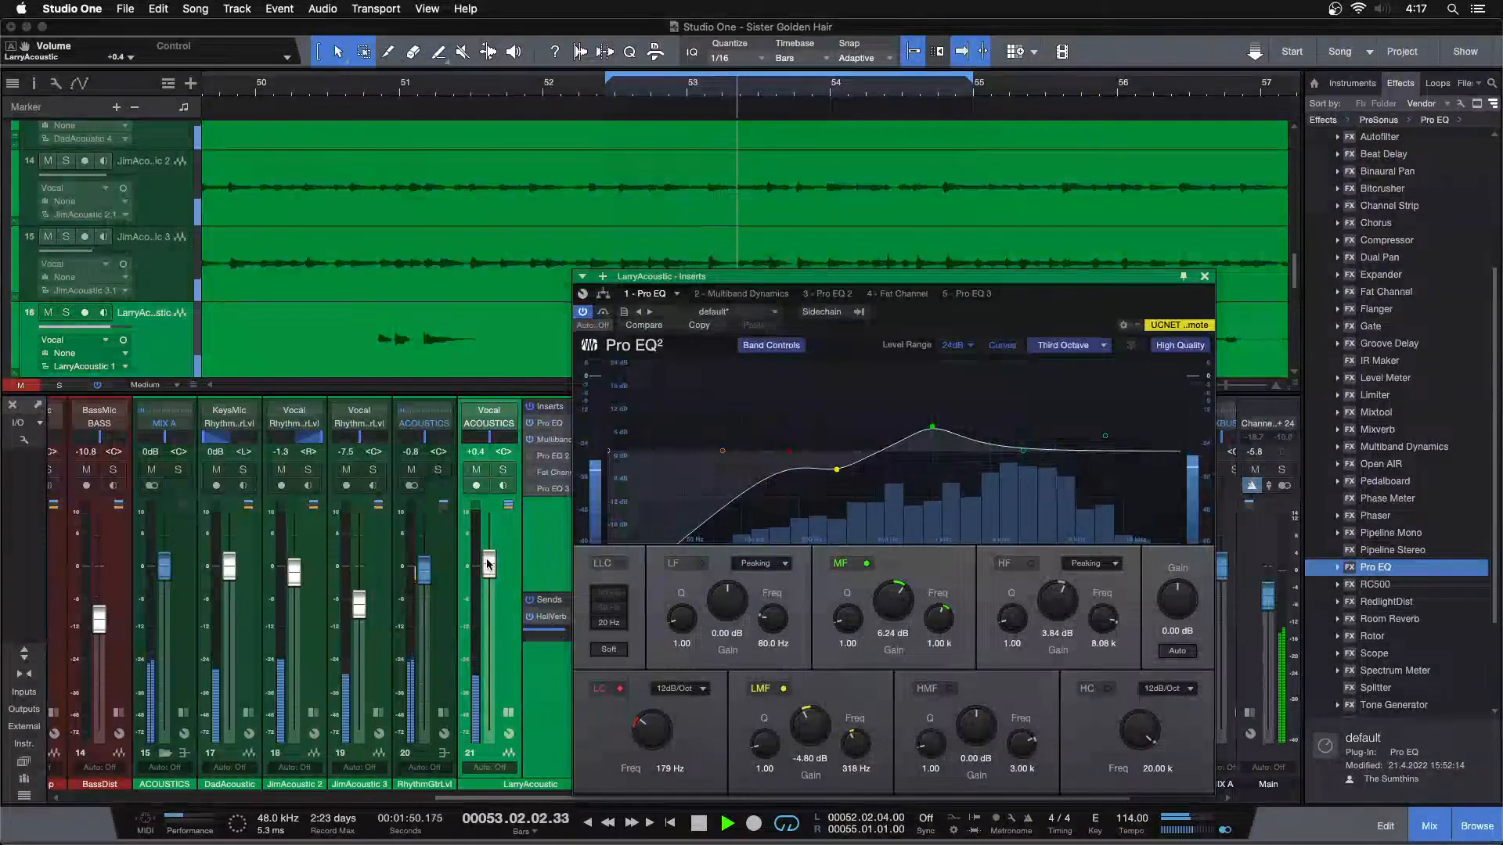
{"action": "key", "text": "space"}
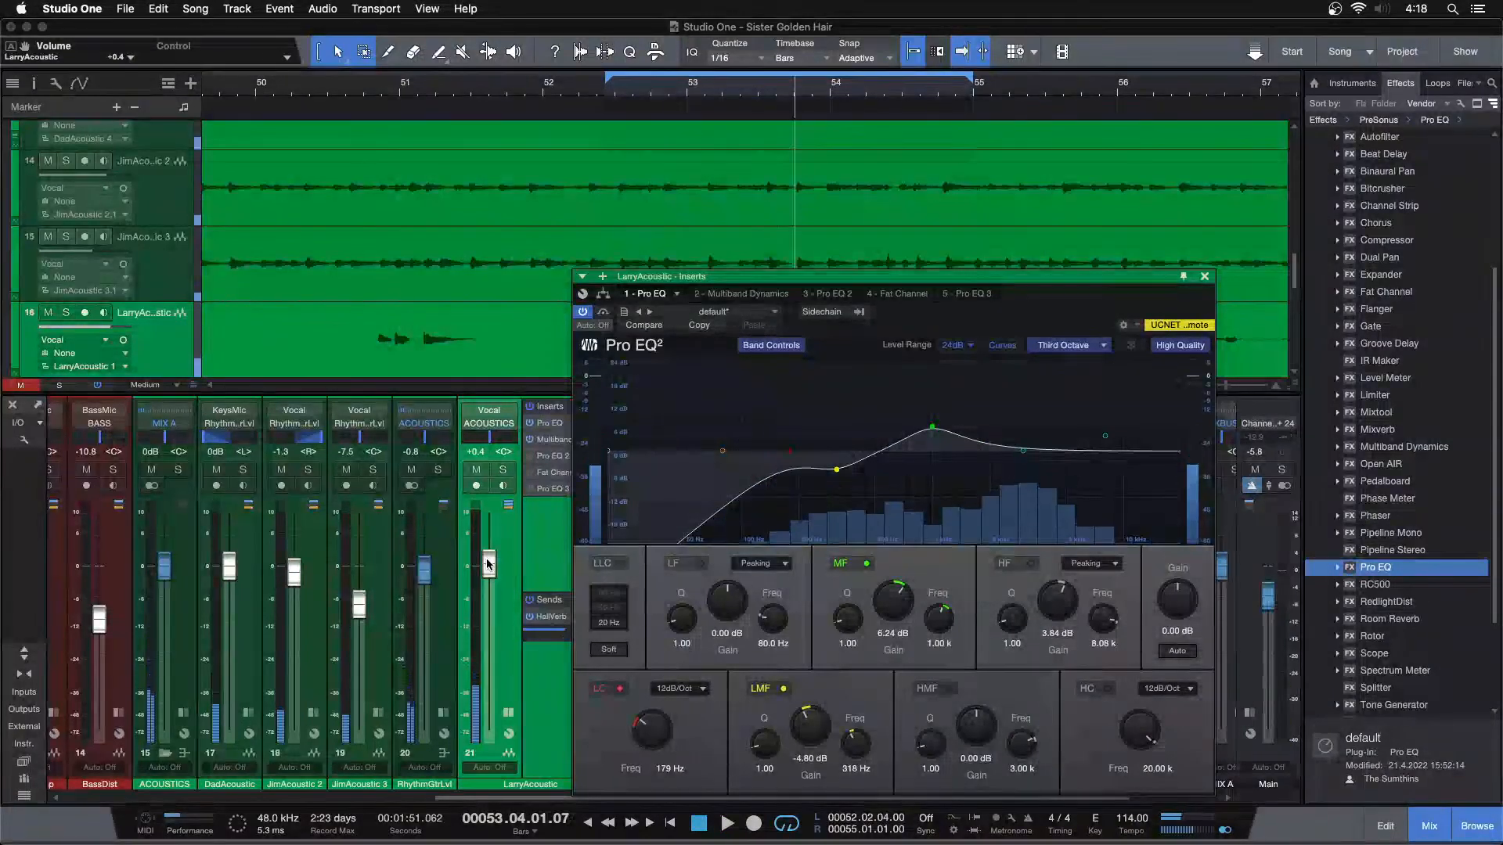
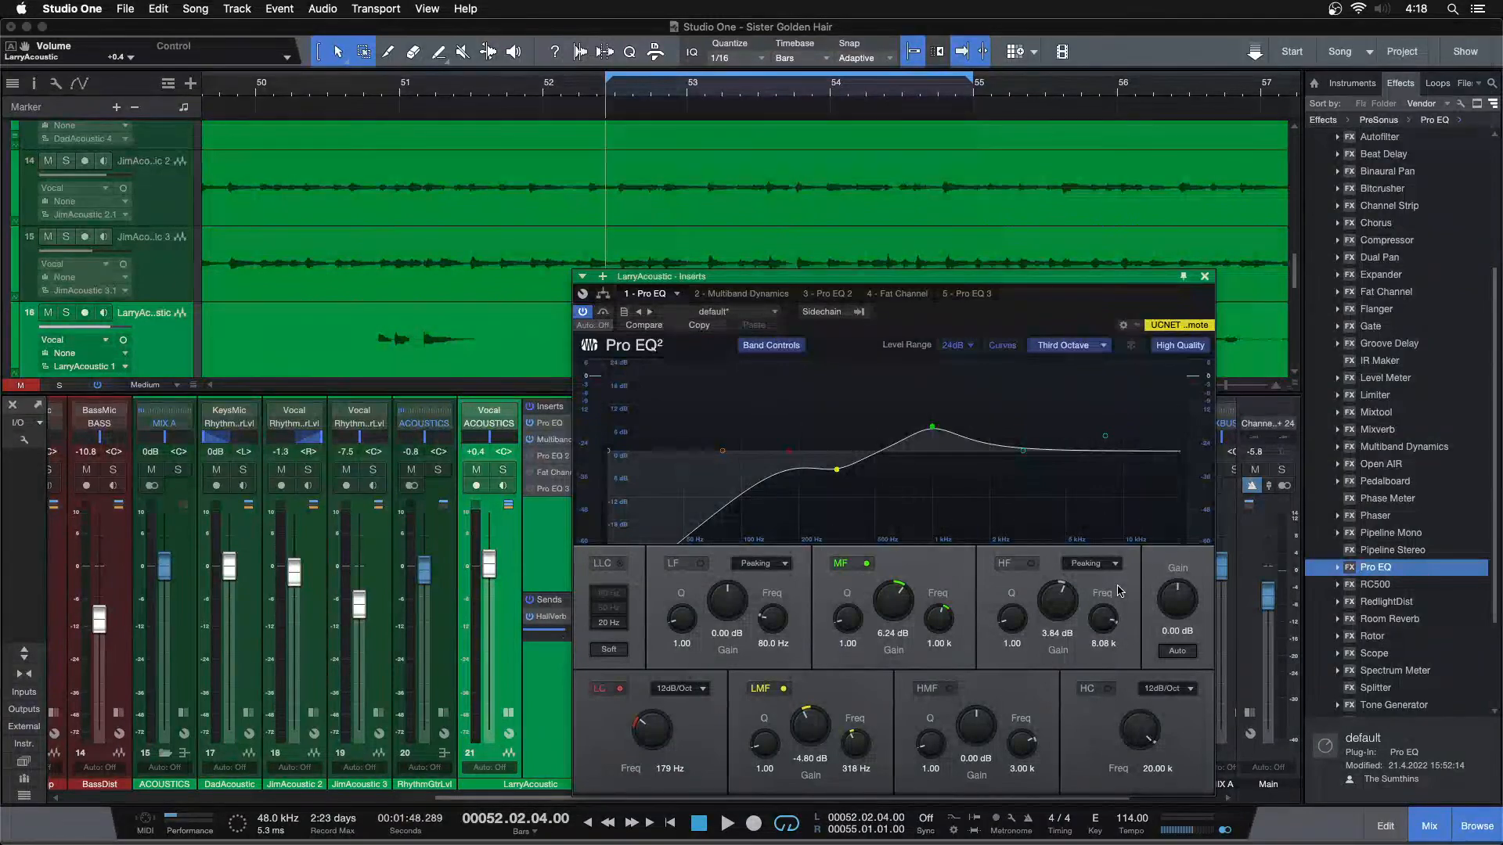
Play the loop and check LarryAcoustic's fader level against the full mix
{"action": "key", "text": "space"}
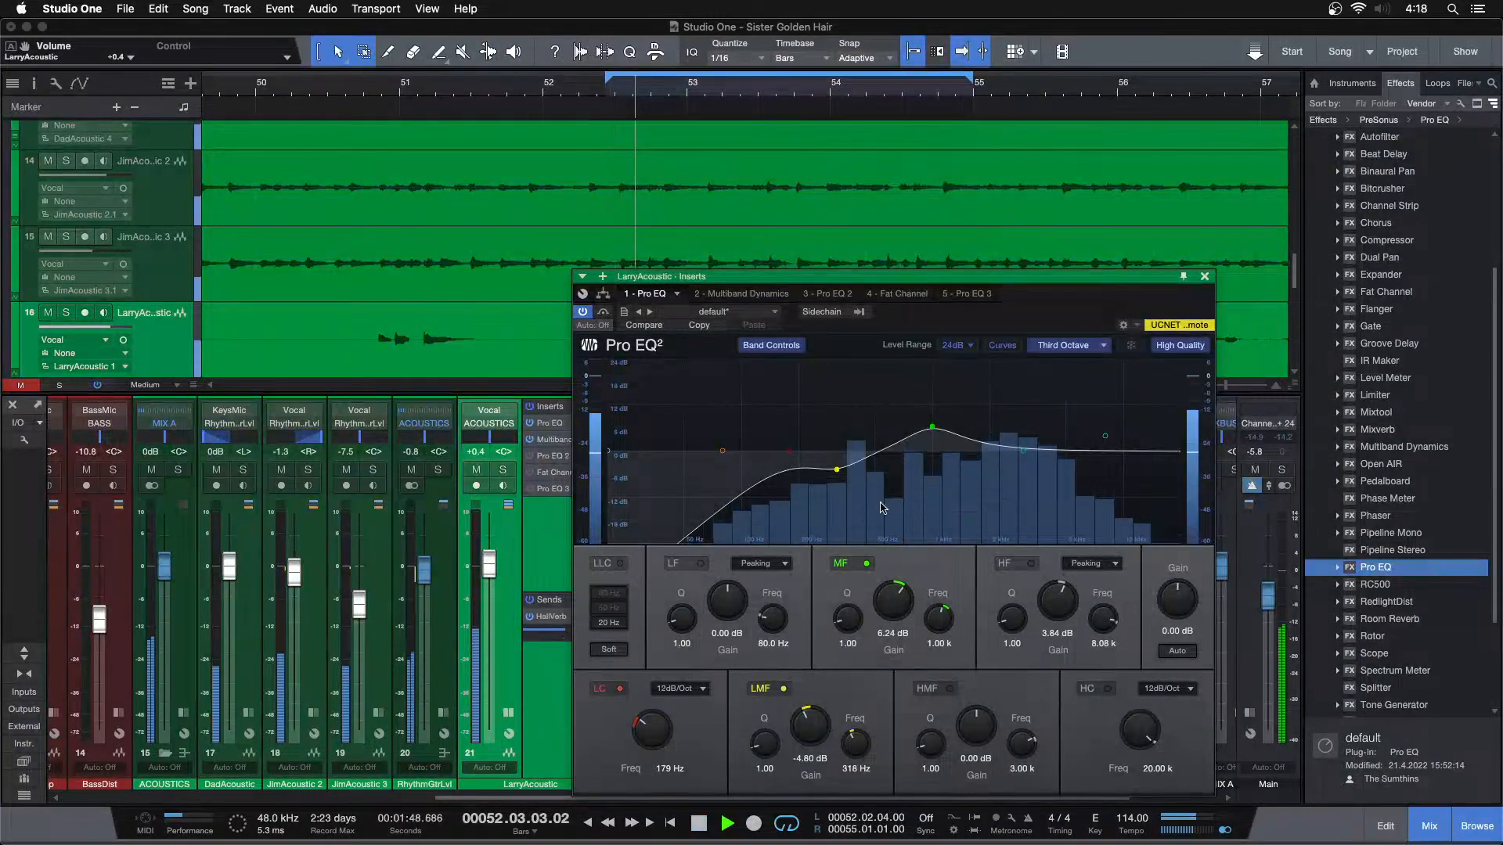
{"action": "left_click", "coordinate": [488, 571], "text": "alt"}
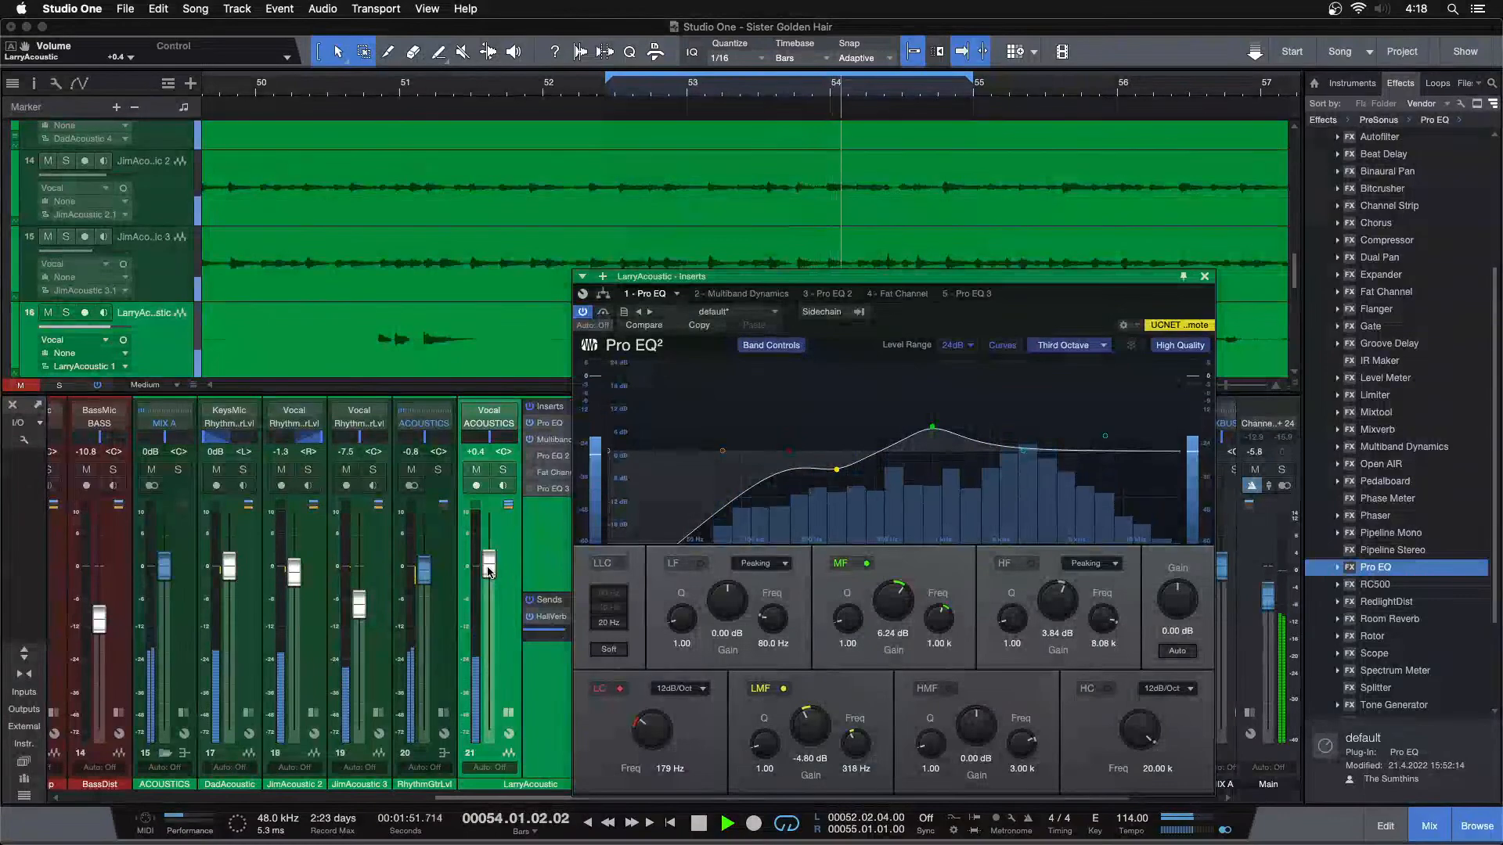
{"action": "left_click_drag", "start_coordinate": [488, 572], "coordinate": [489, 569]}
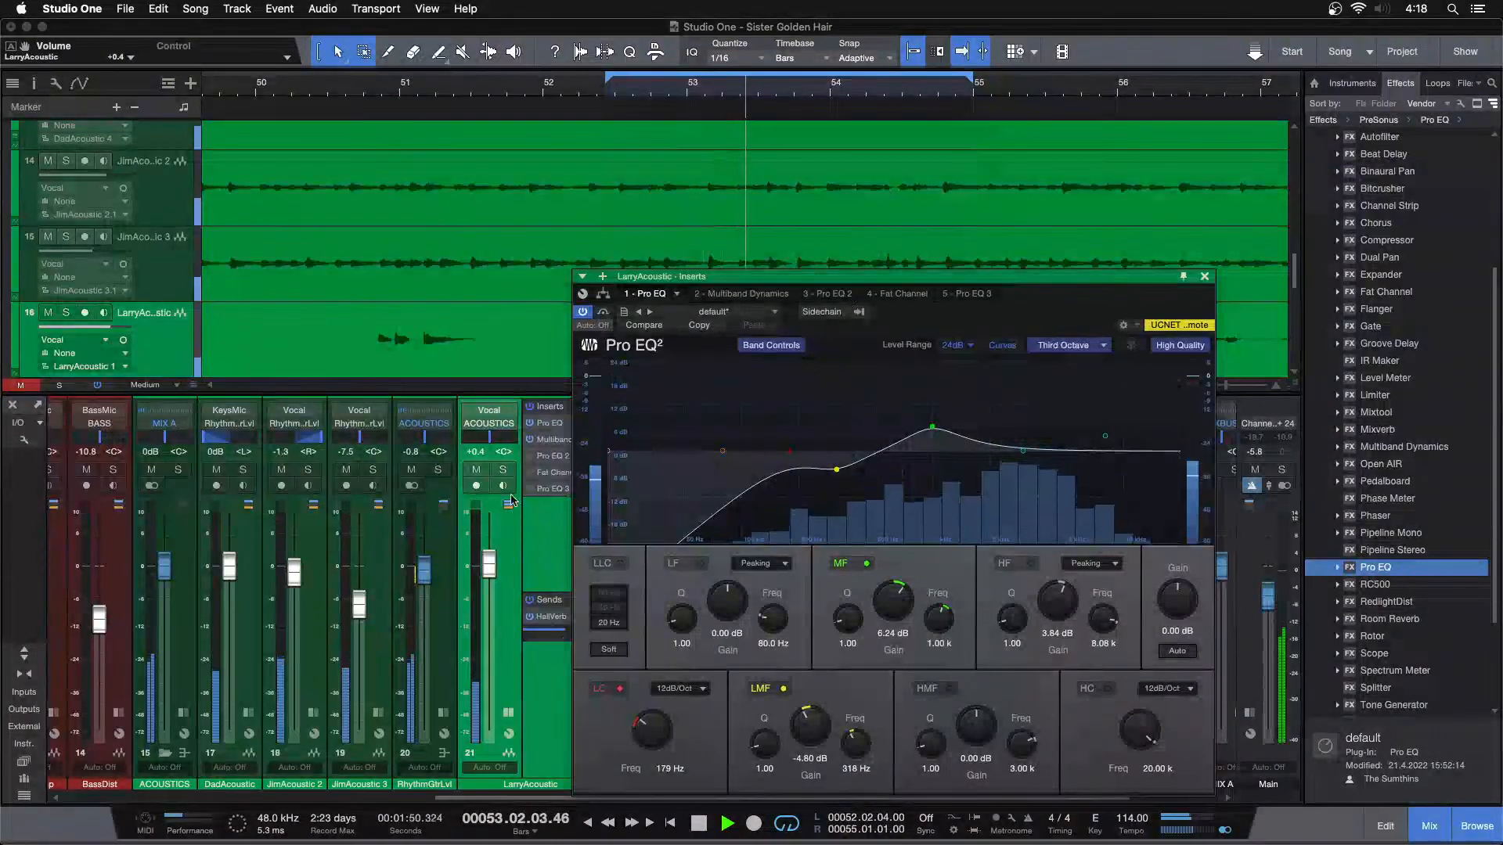
Remove the unneeded Pro EQ 2 from LarryAcoustic's inserts while the loop plays
{"action": "left_click", "coordinate": [543, 459]}
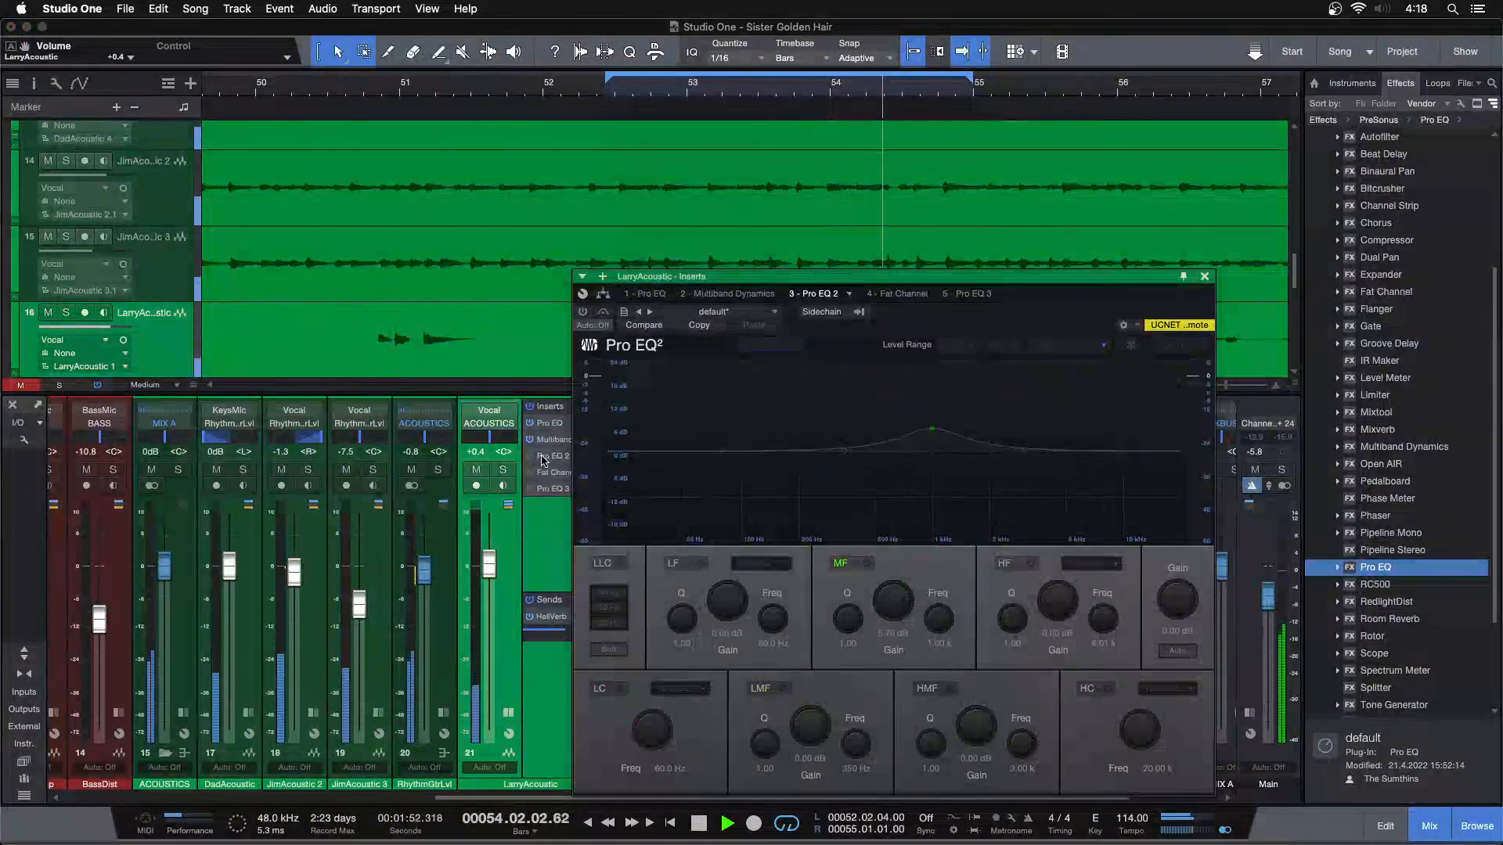
{"action": "right_click", "coordinate": [543, 458]}
{"action": "left_click", "coordinate": [555, 603]}
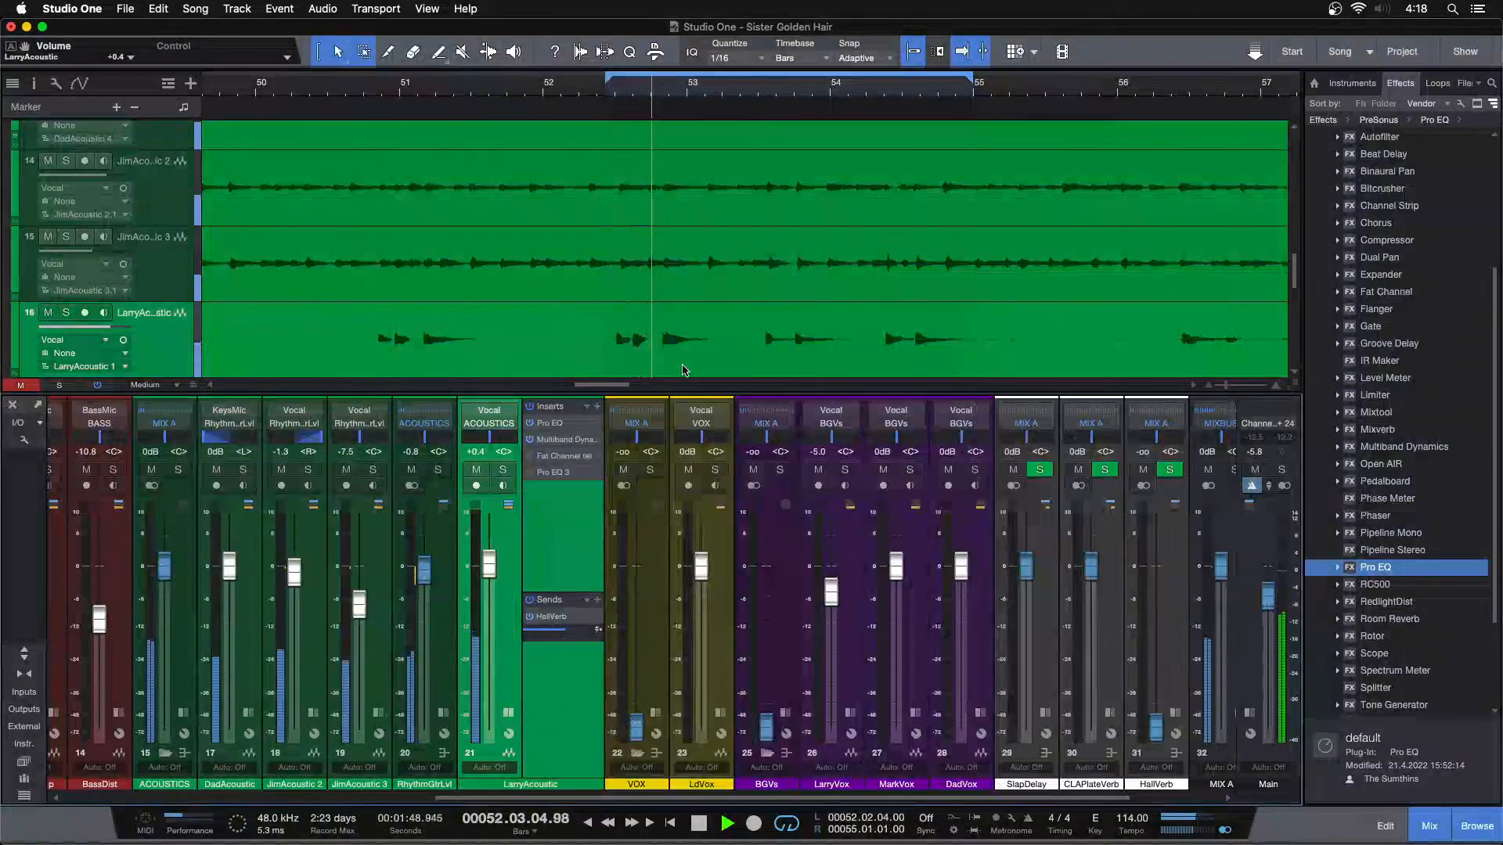
Turn on LarryAcoustic's Fat Channel XT and swap its processing order so the compressor comes before the equalizer
{"action": "left_click", "coordinate": [572, 462]}
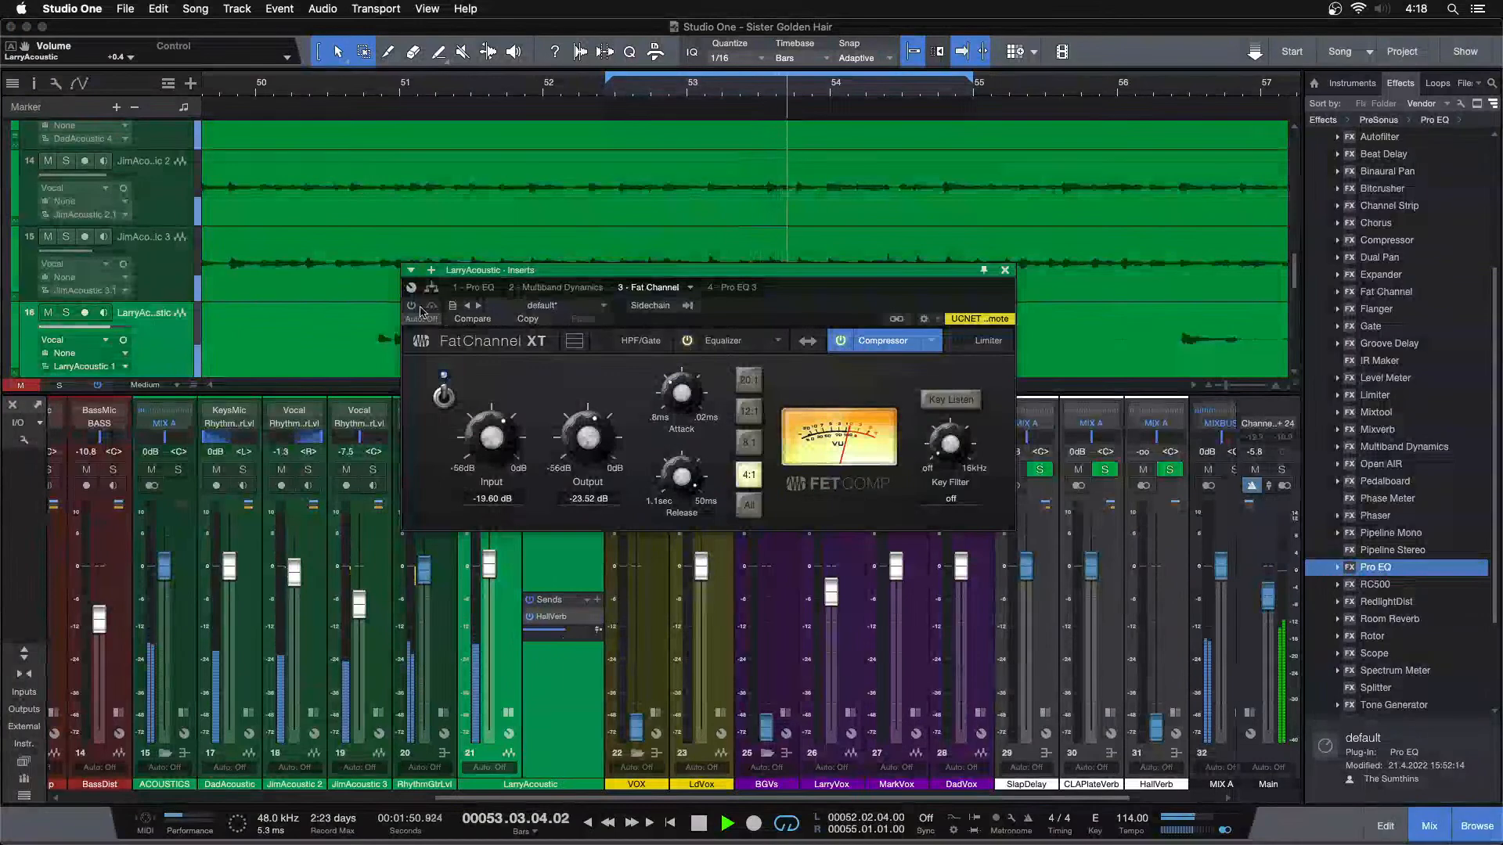
{"action": "left_click", "coordinate": [723, 341]}
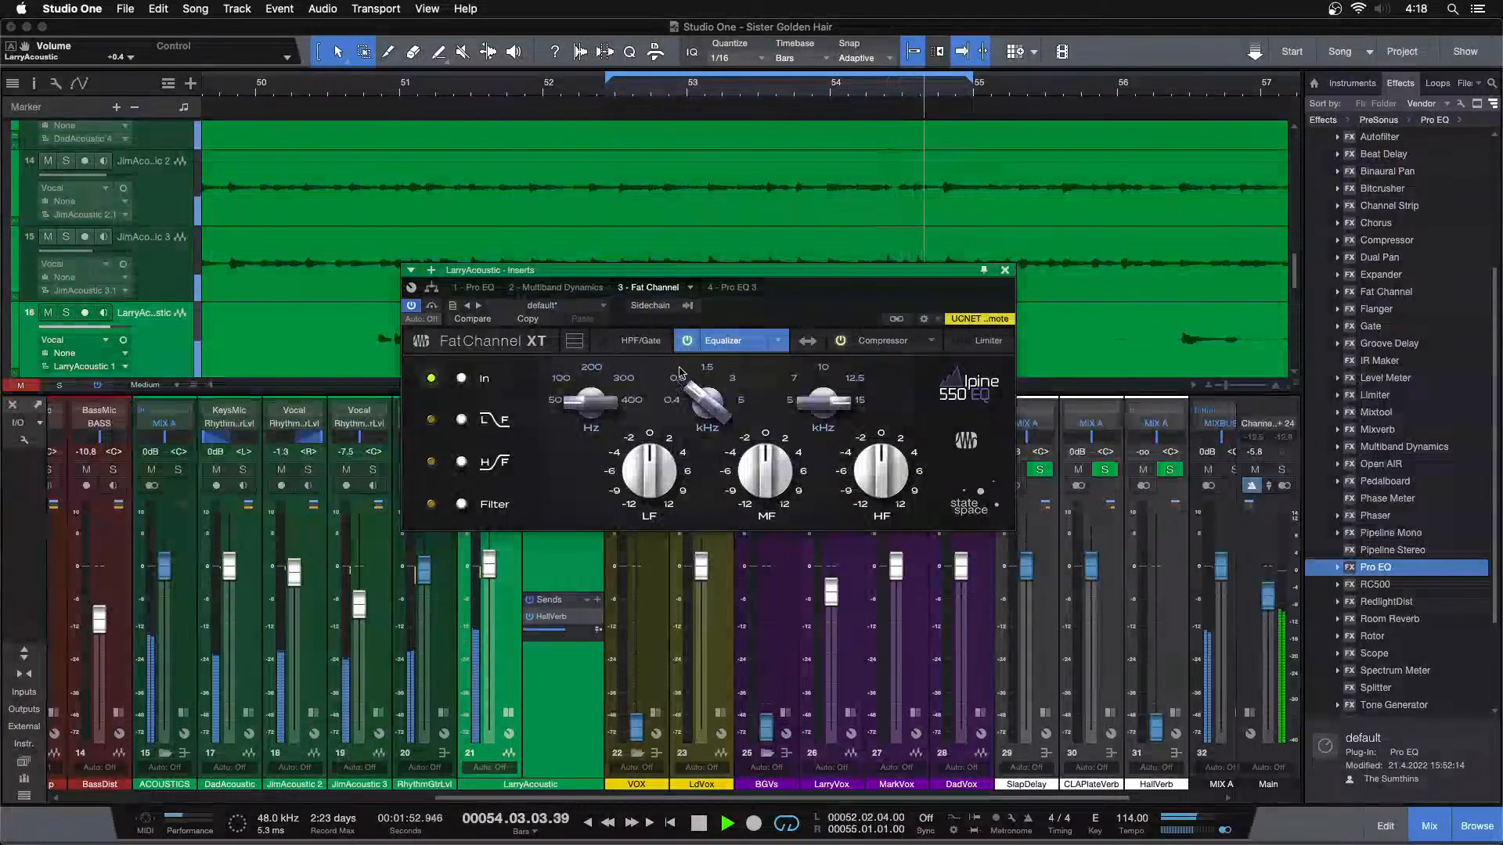
{"action": "left_click", "coordinate": [807, 341]}
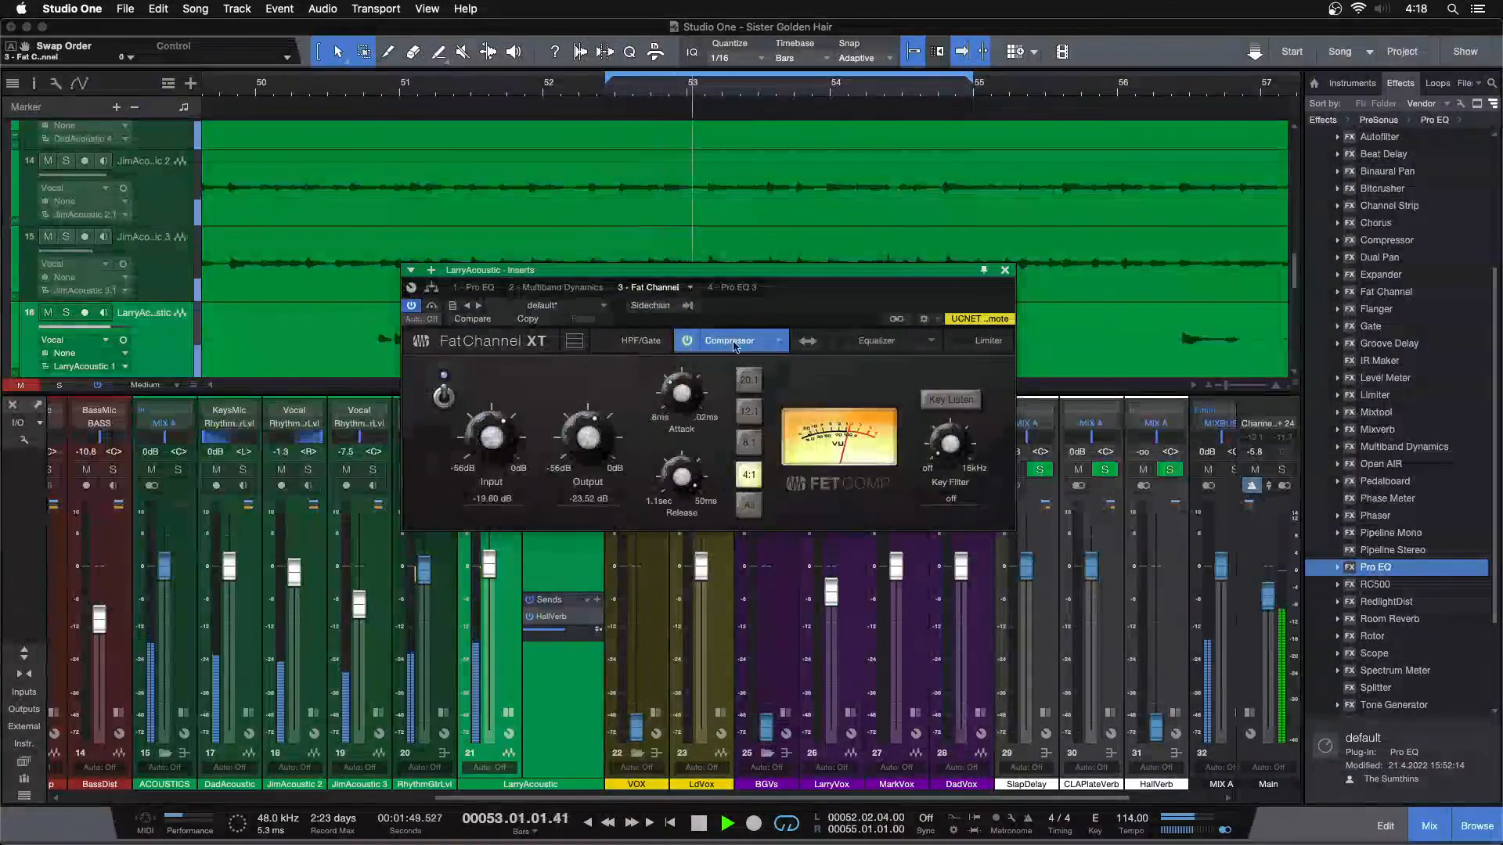
{"action": "left_click_drag", "start_coordinate": [805, 316], "coordinate": [906, 476]}
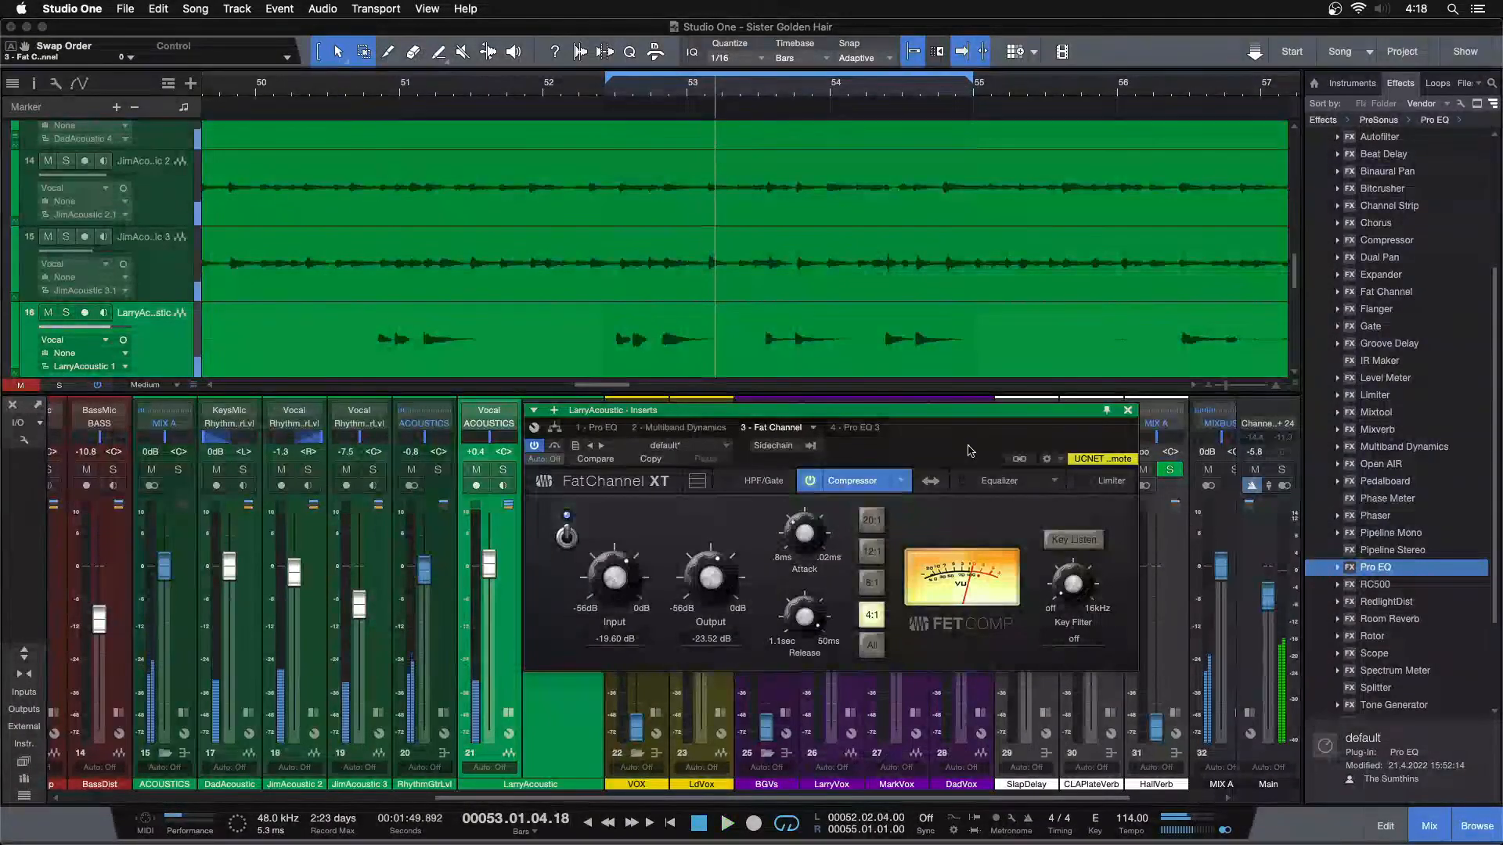
{"action": "left_click_drag", "start_coordinate": [976, 451], "coordinate": [1156, 487]}
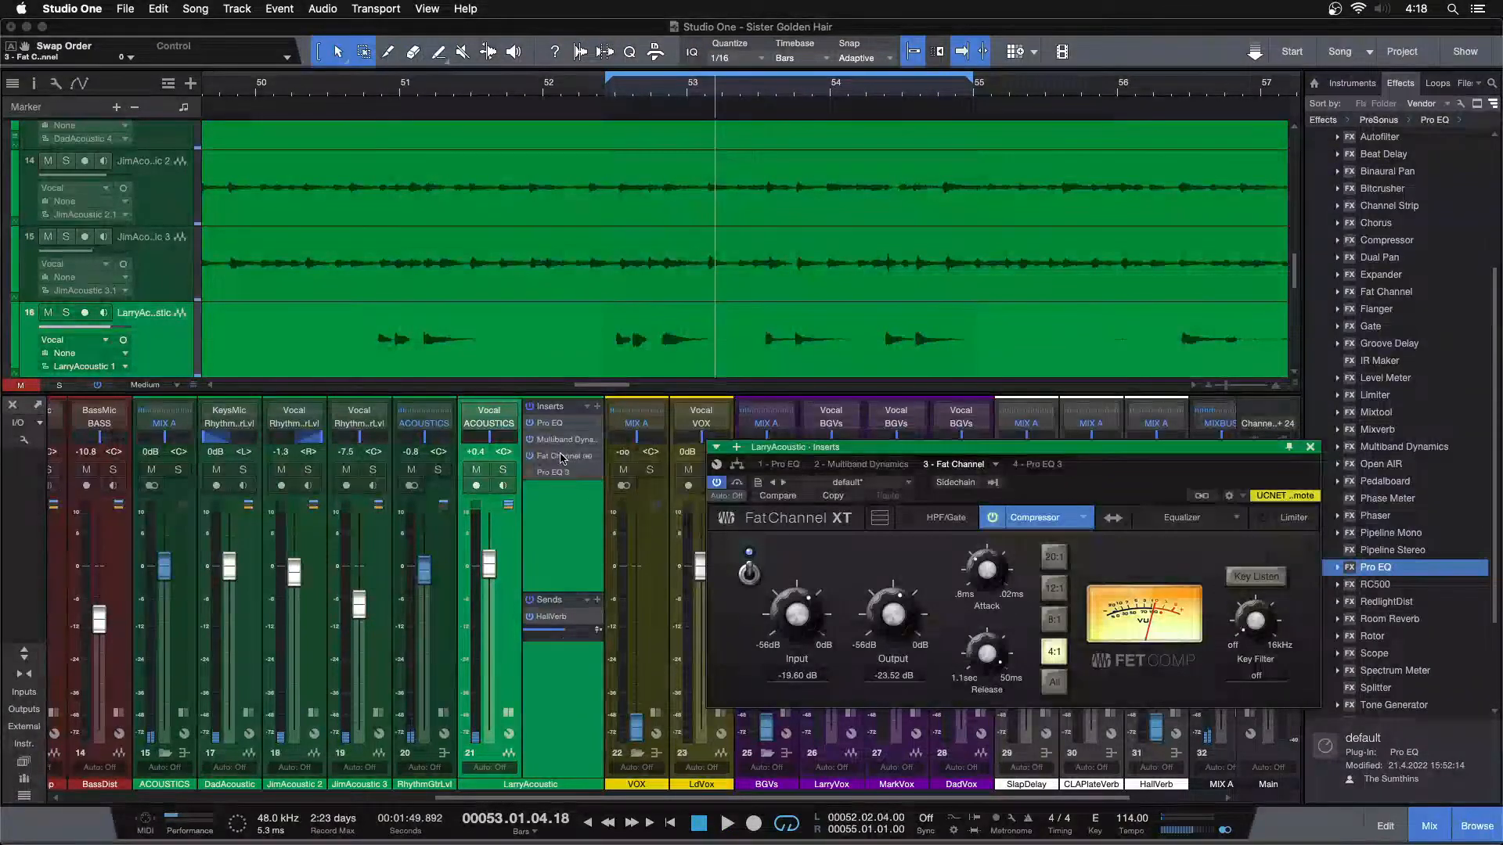
Switch the Fat Channel XT's compressor model to Everest C100A
{"action": "left_click", "coordinate": [1085, 517]}
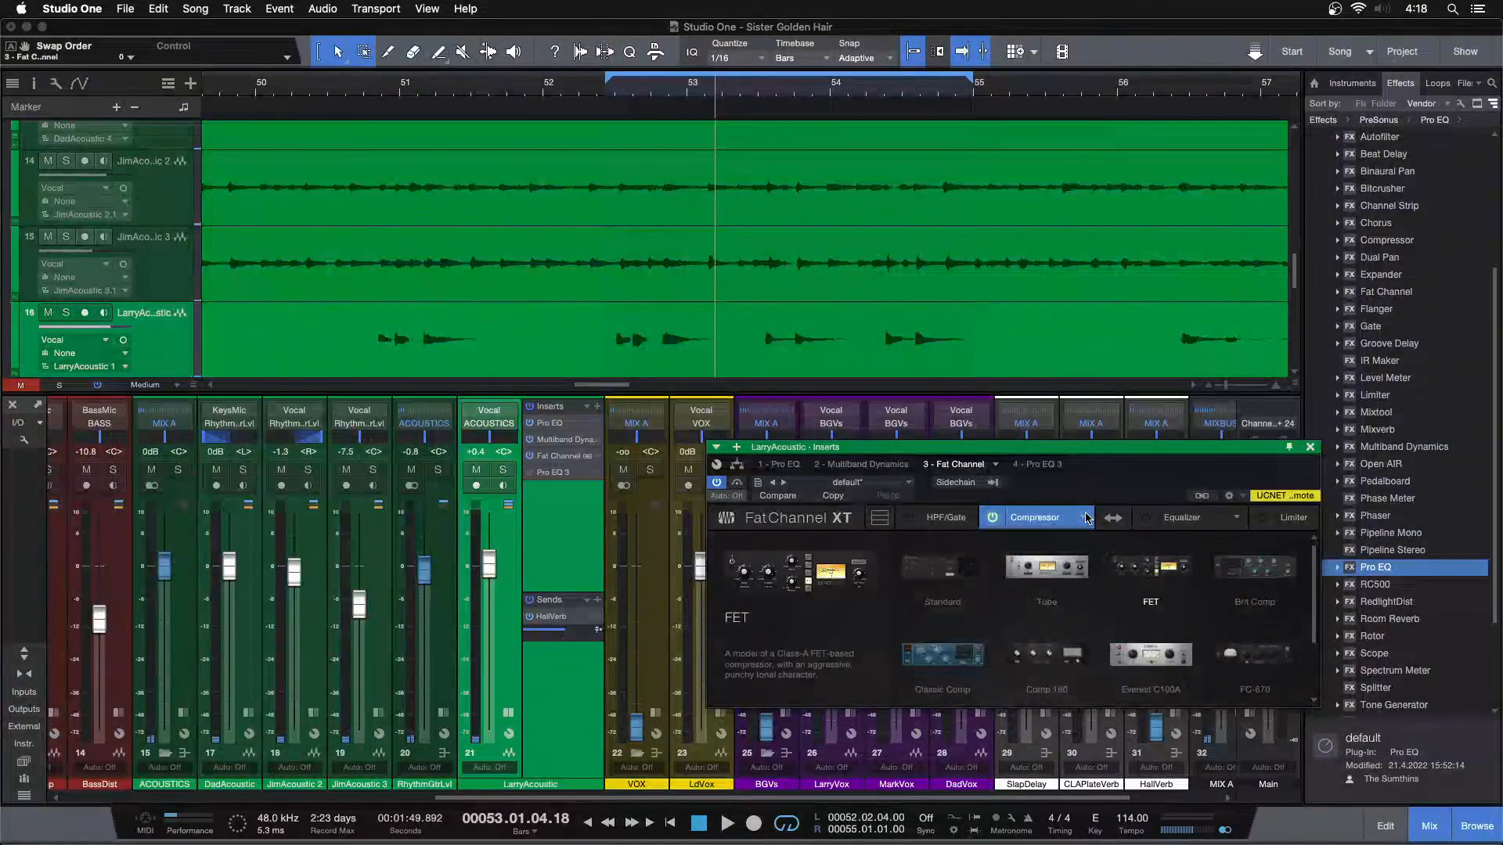
{"action": "scroll", "coordinate": [1150, 626], "scroll_direction": "down", "scroll_amount": 2}
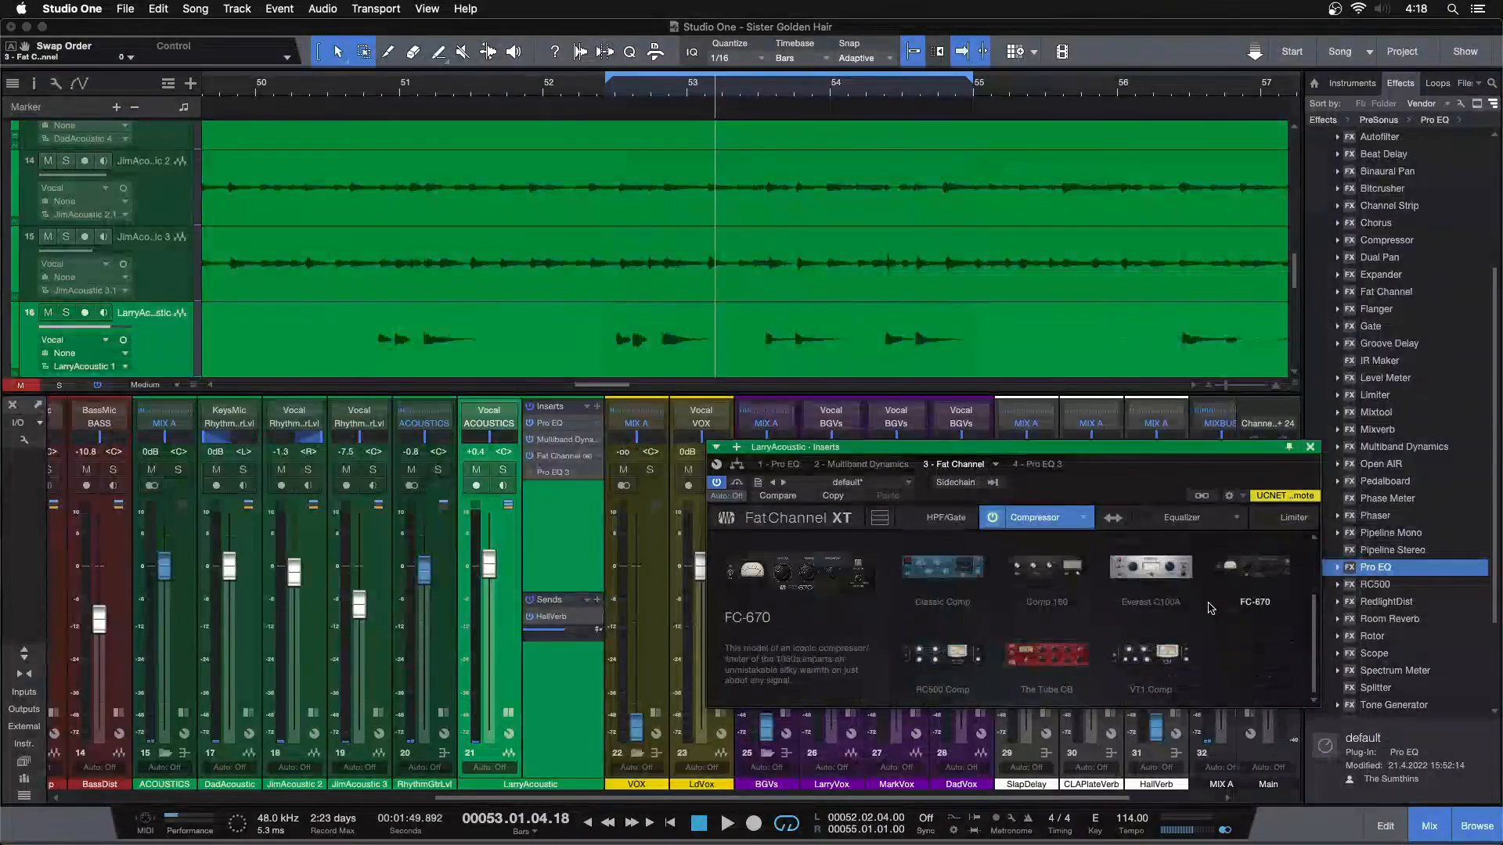
{"action": "left_click", "coordinate": [1164, 580]}
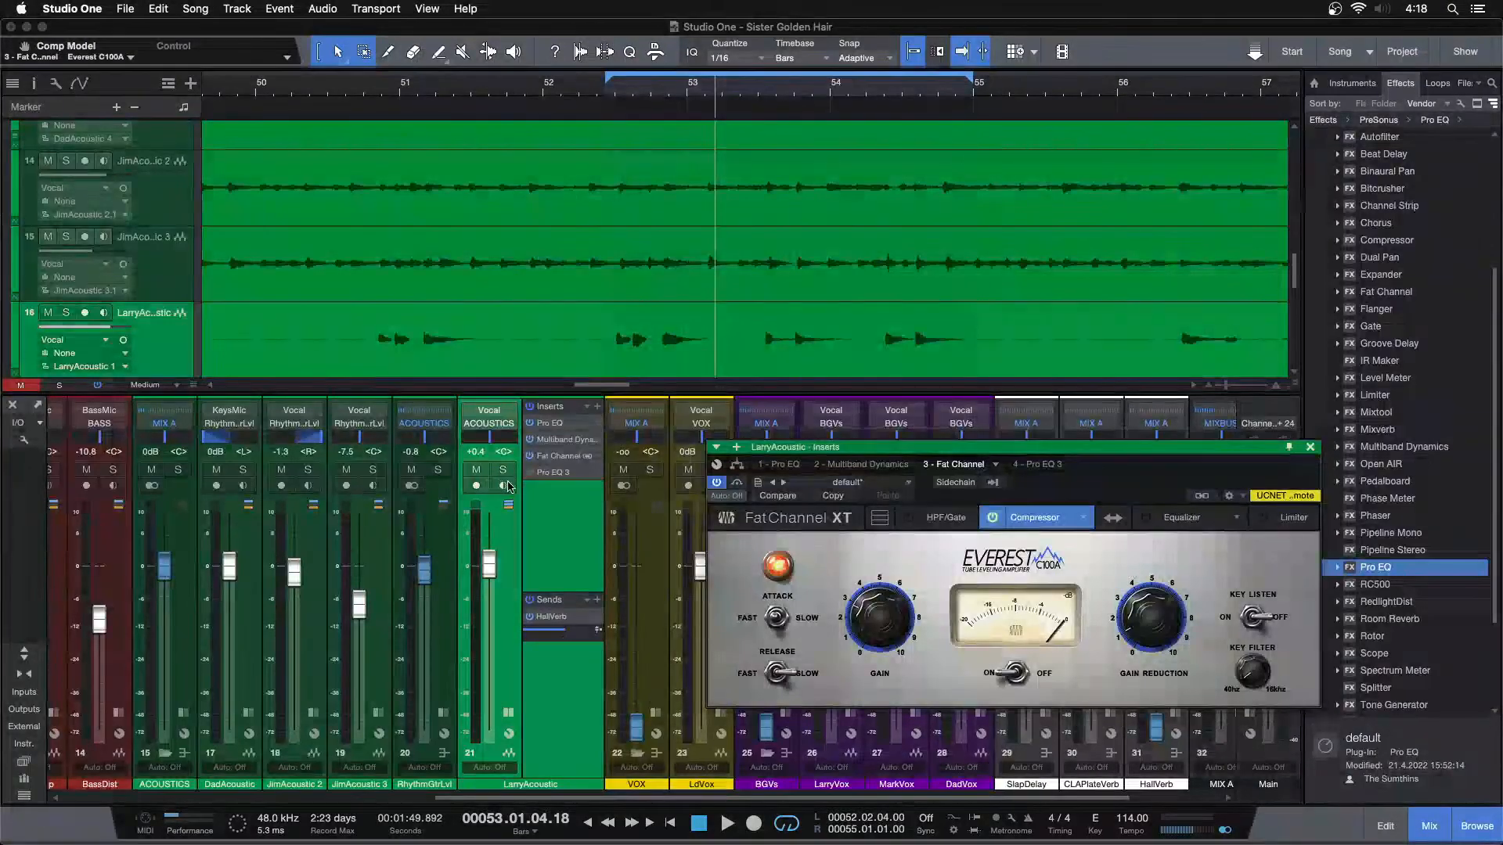
Solo LarryAcoustic and set the Everest C100A's gain reduction to 5.00 while the loop plays
{"action": "left_click", "coordinate": [504, 471]}
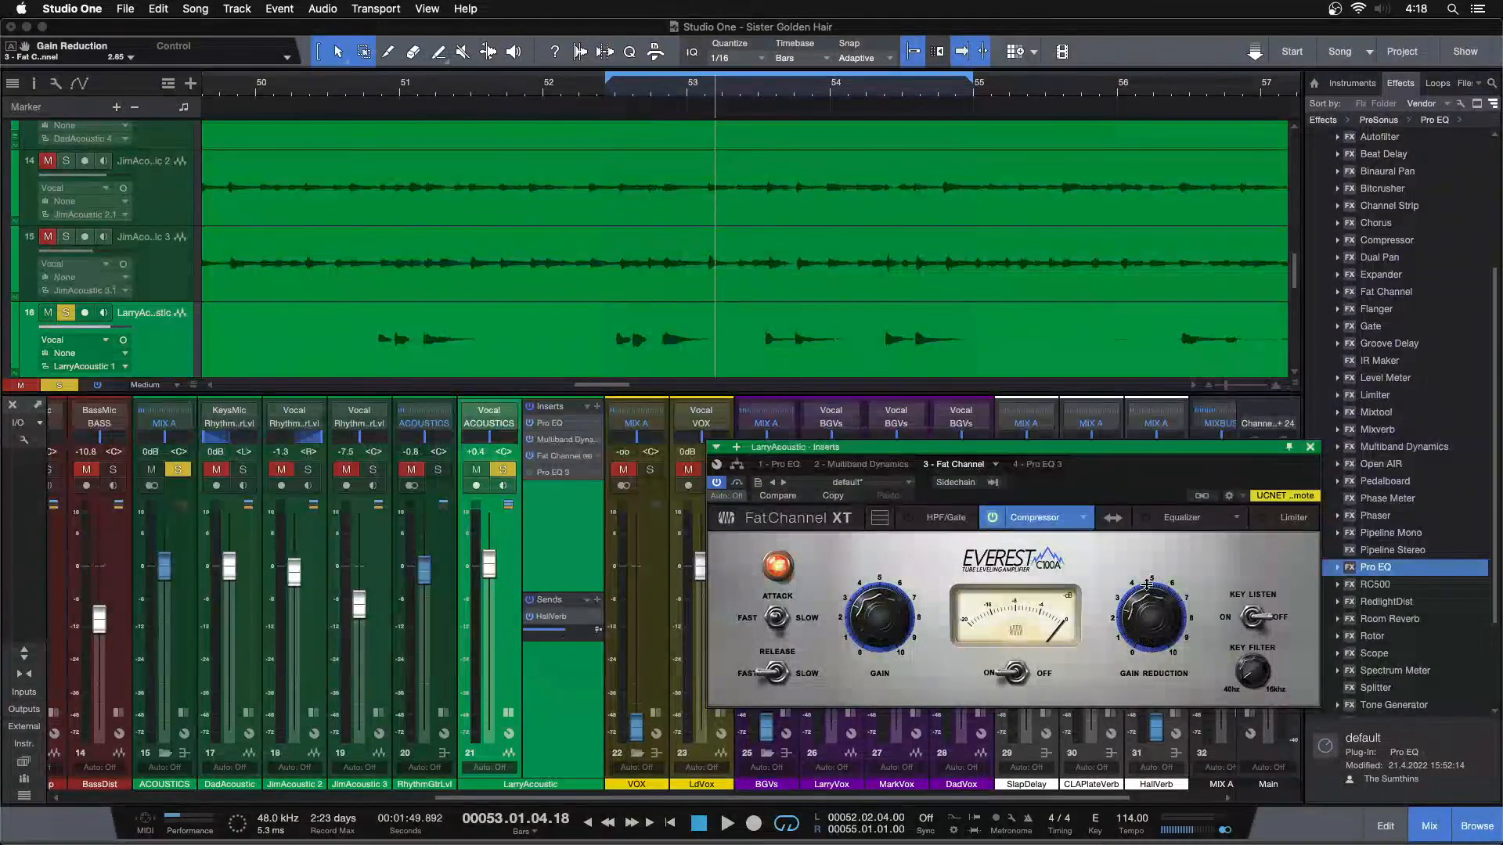
{"action": "key", "text": "space"}
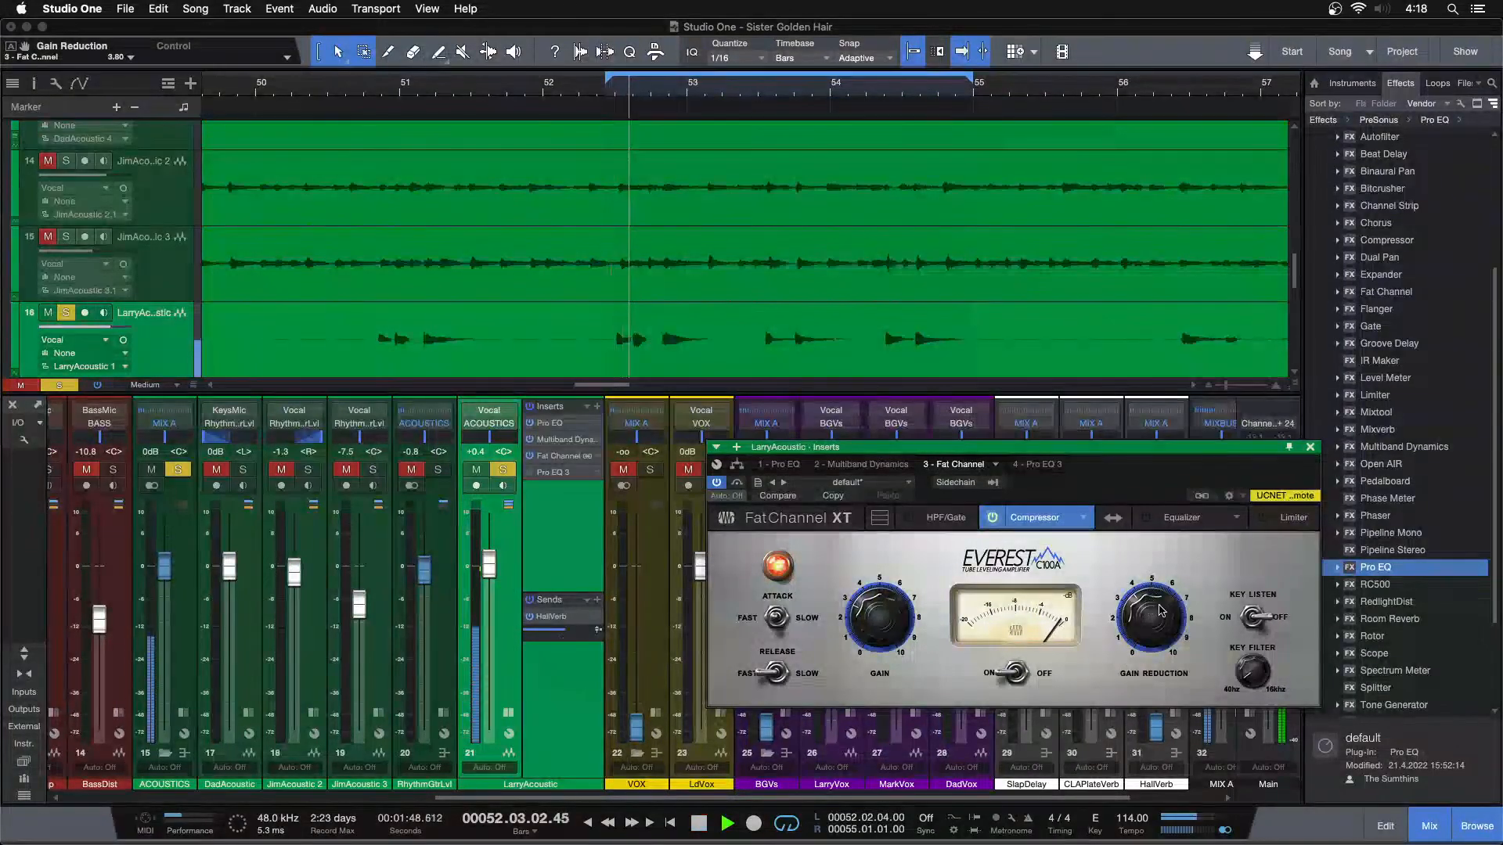
{"action": "scroll", "coordinate": [1162, 612], "scroll_direction": "up", "scroll_amount": 3}
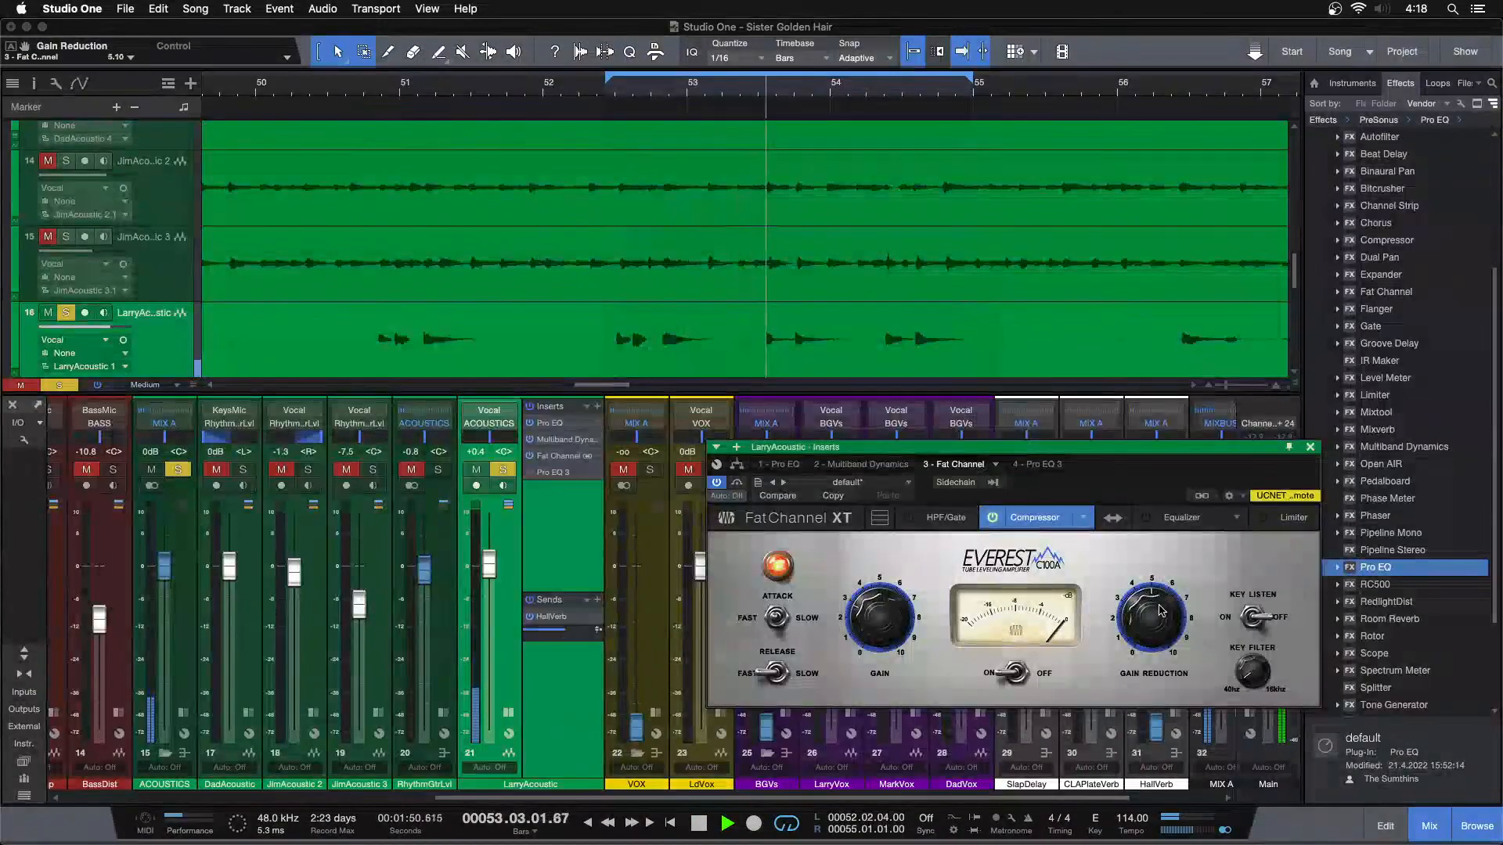
{"action": "scroll", "coordinate": [1162, 611], "scroll_direction": "down", "scroll_amount": 1}
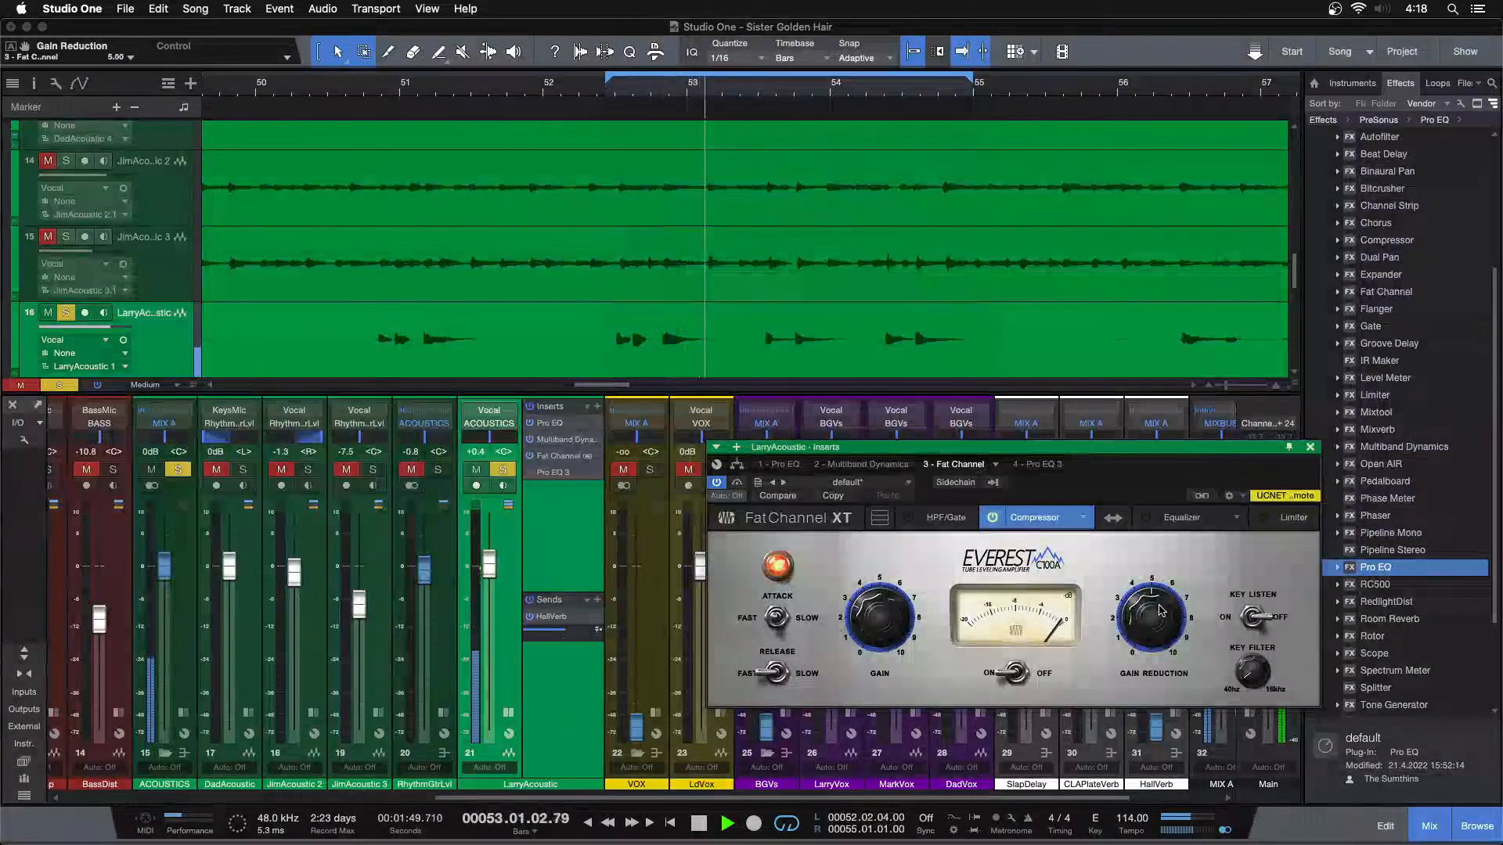
Compare LarryAcoustic with the Everest C100A compressor off and on, and check the available compressor models
{"action": "left_click", "coordinate": [994, 518]}
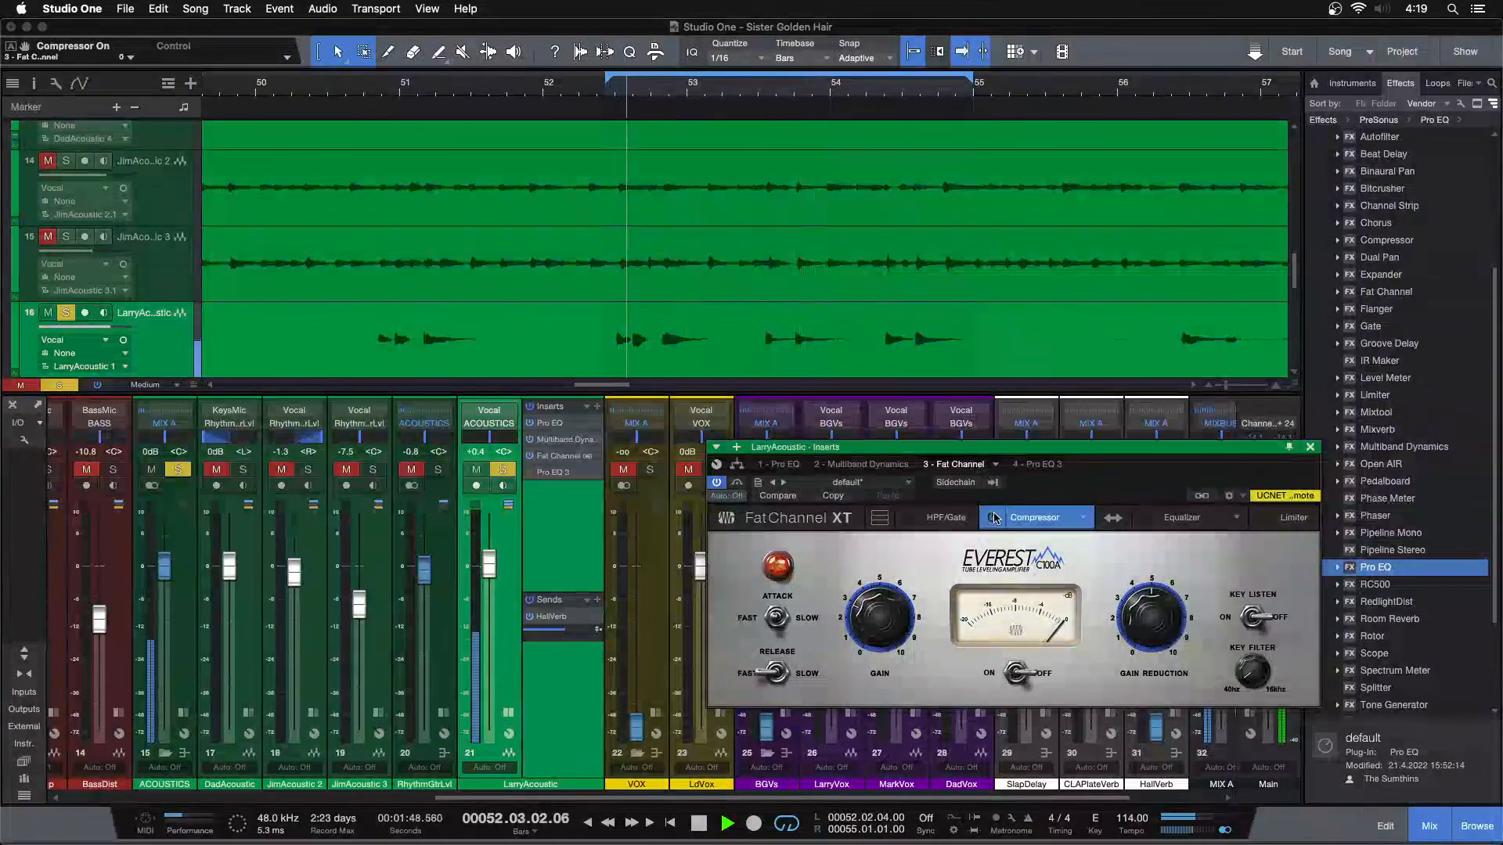
{"action": "left_click", "coordinate": [994, 518]}
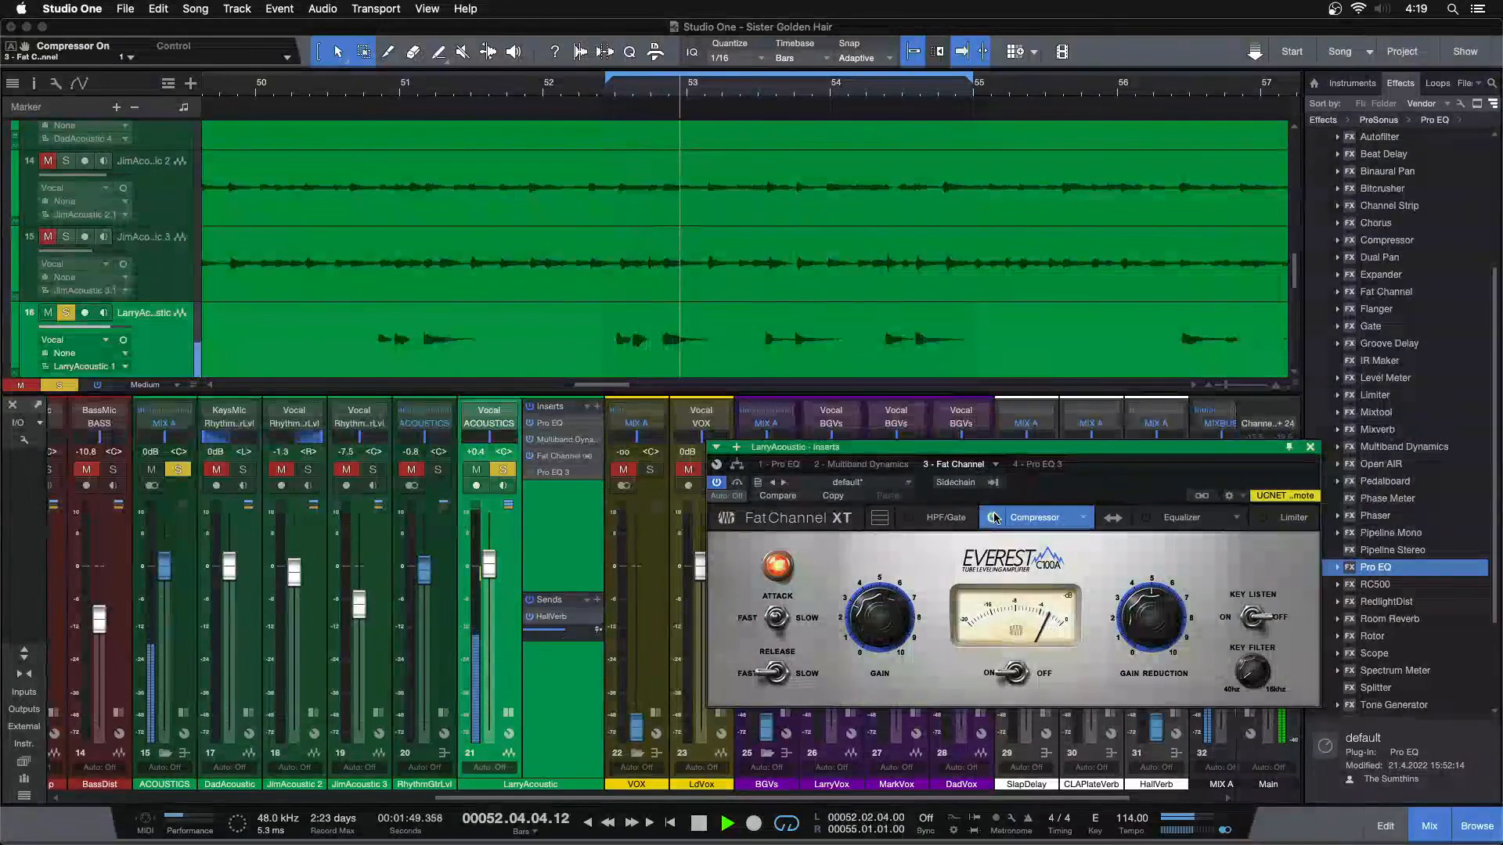
{"action": "left_click", "coordinate": [1081, 517]}
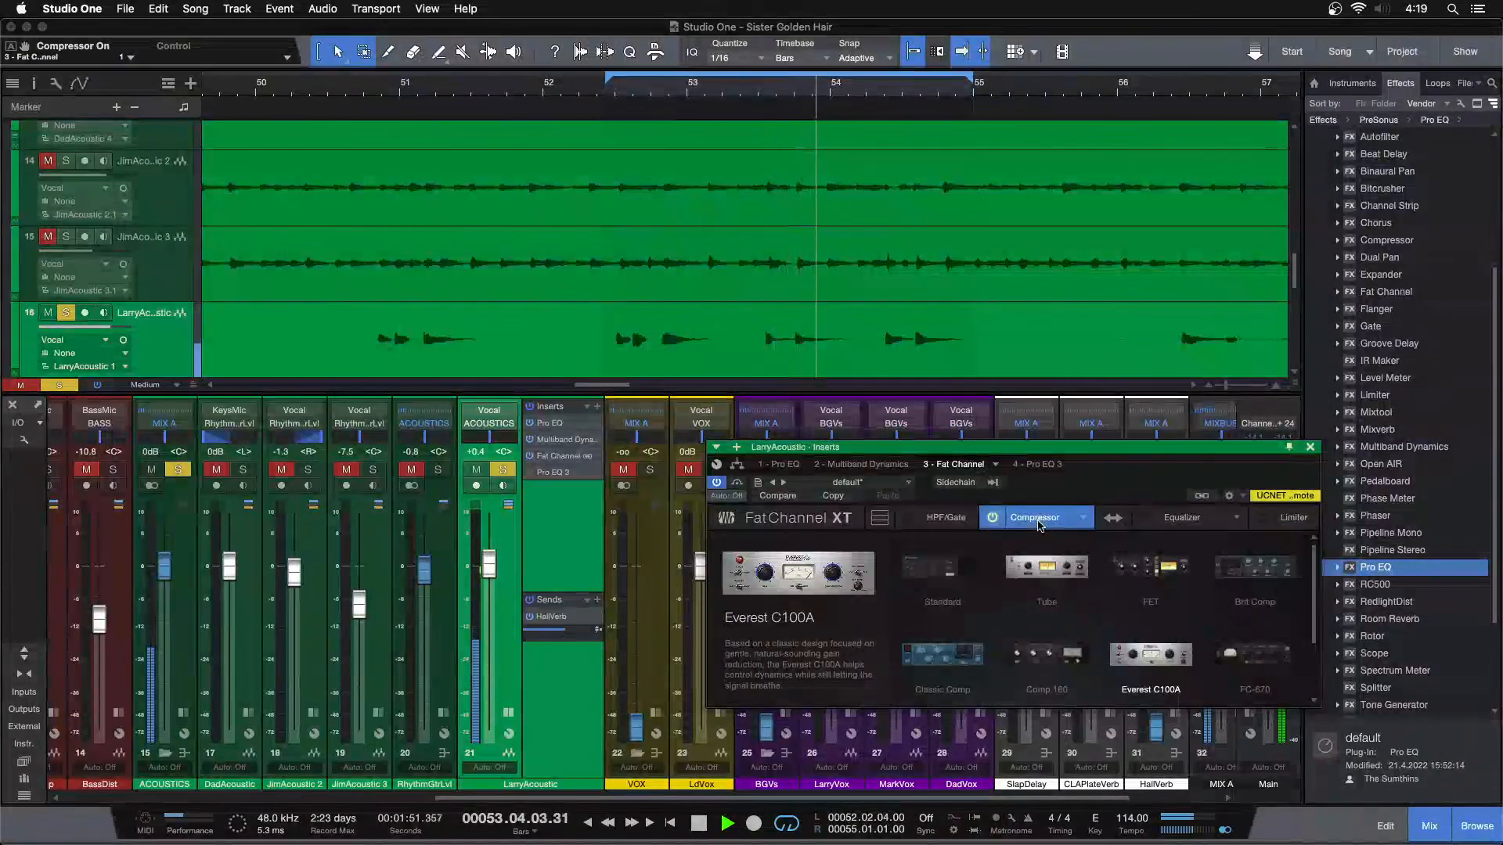
{"action": "left_click", "coordinate": [1072, 493]}
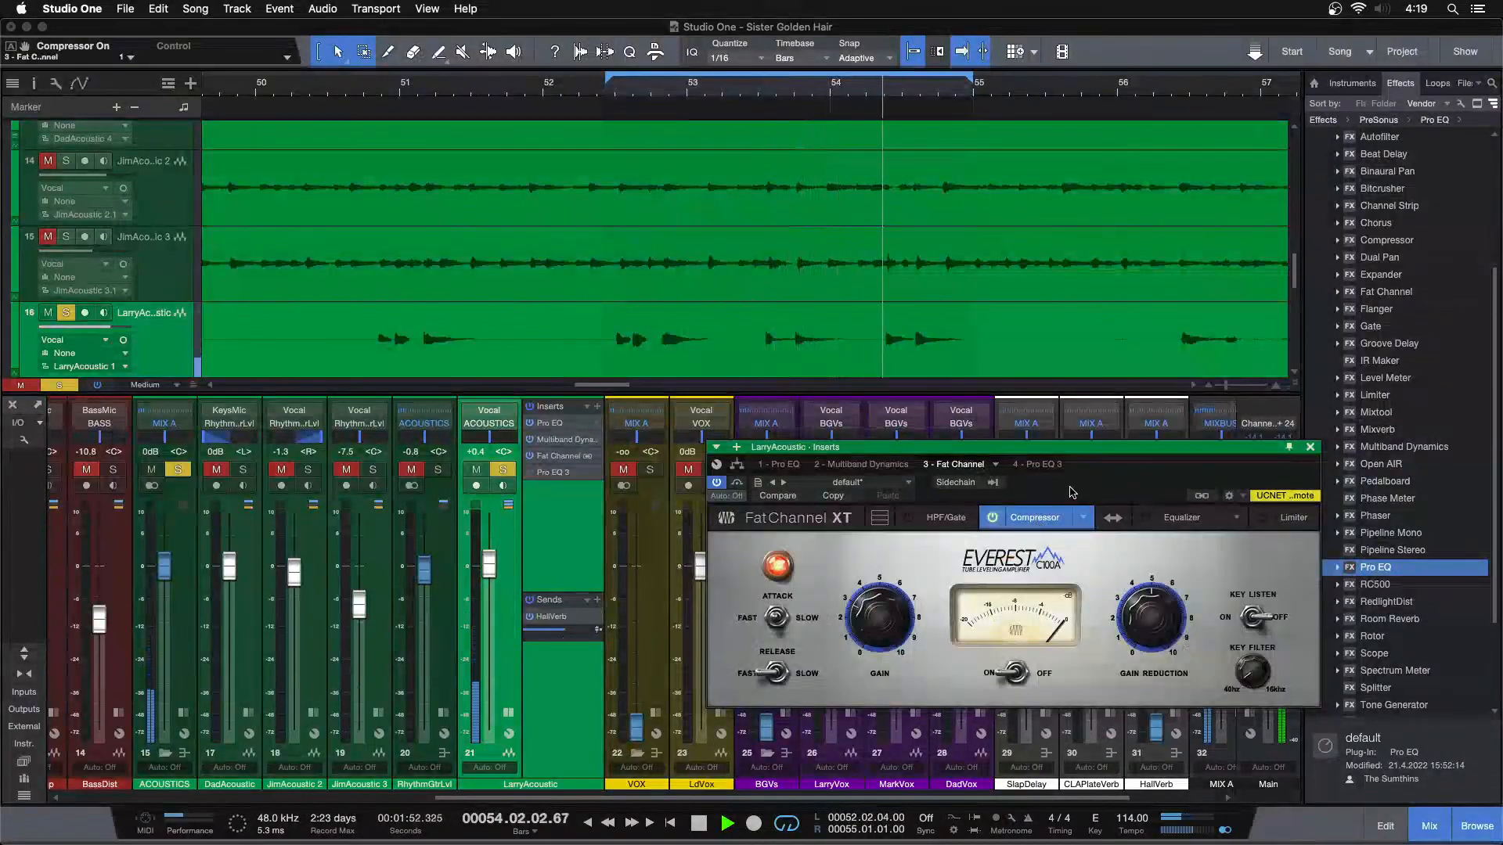
Set the Everest C100A's attack to Fast and gain reduction to 4.10, comparing the sound with the compressor bypassed
{"action": "left_click", "coordinate": [778, 617]}
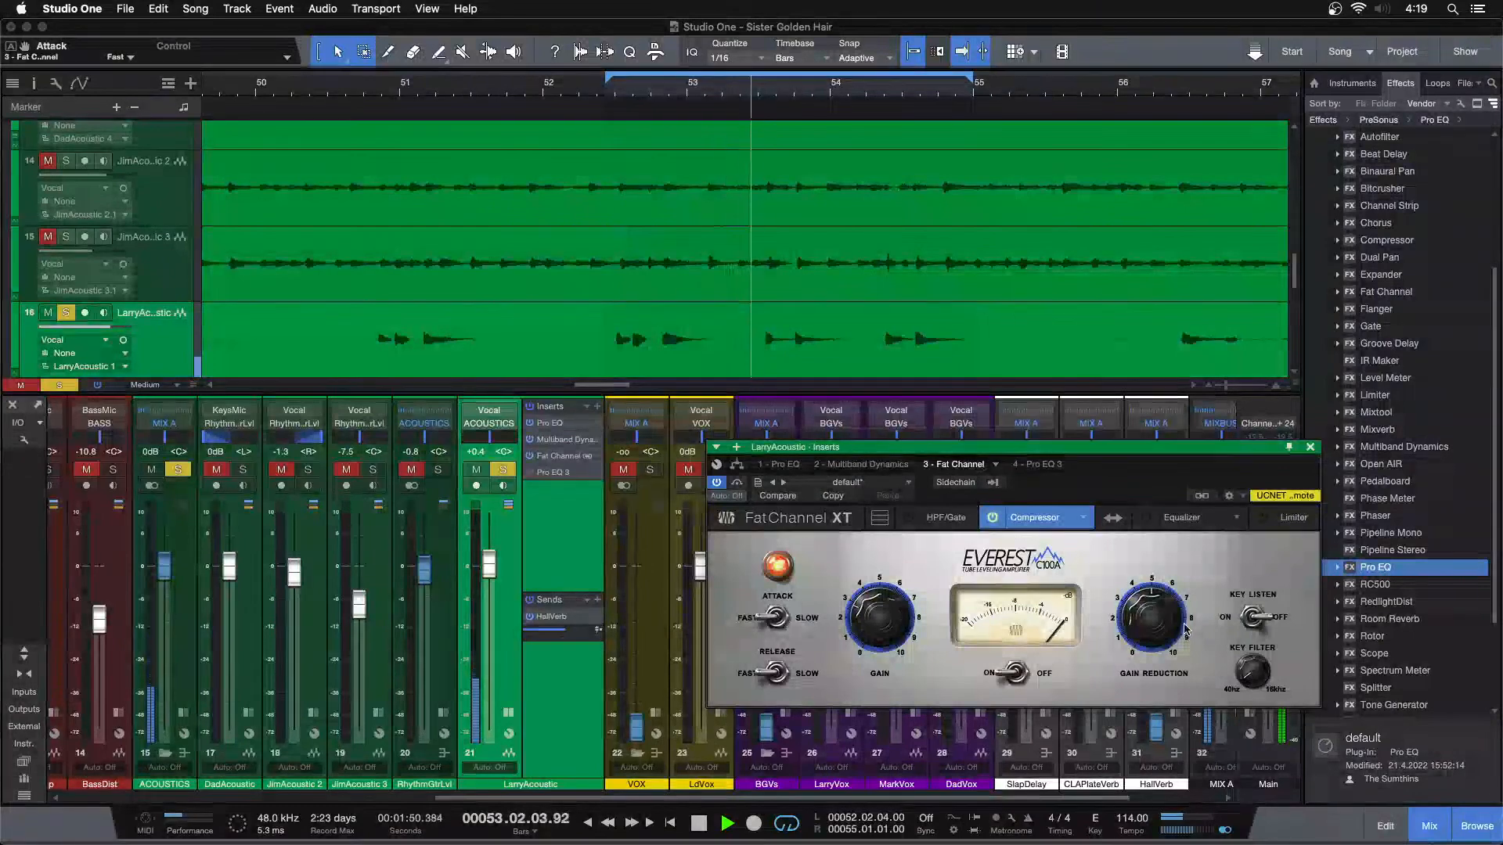
{"action": "scroll", "coordinate": [1170, 627], "scroll_direction": "down", "scroll_amount": 4}
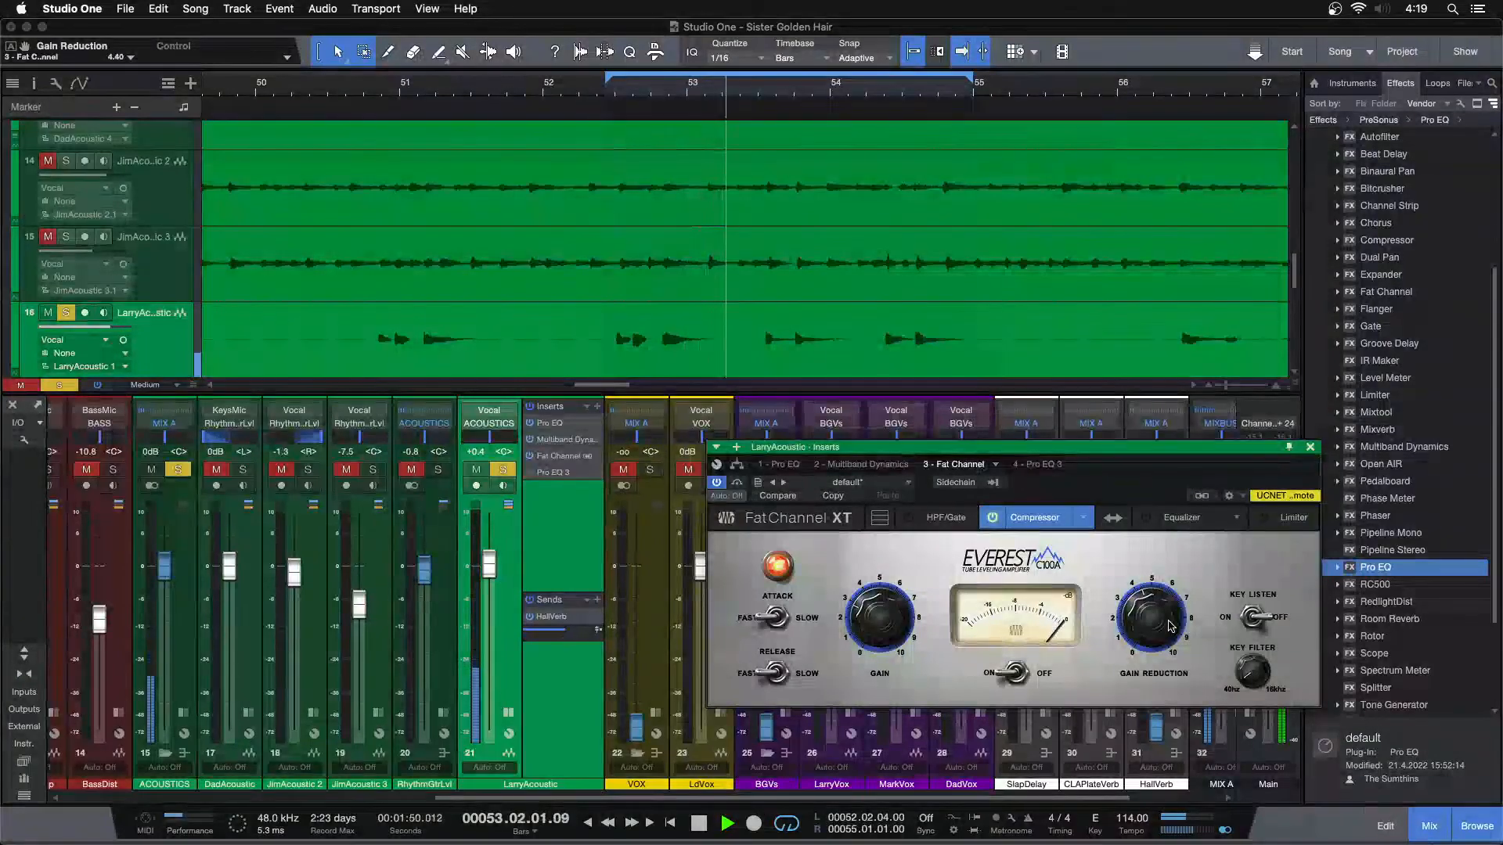
{"action": "scroll", "coordinate": [1170, 626], "scroll_direction": "down", "scroll_amount": 1}
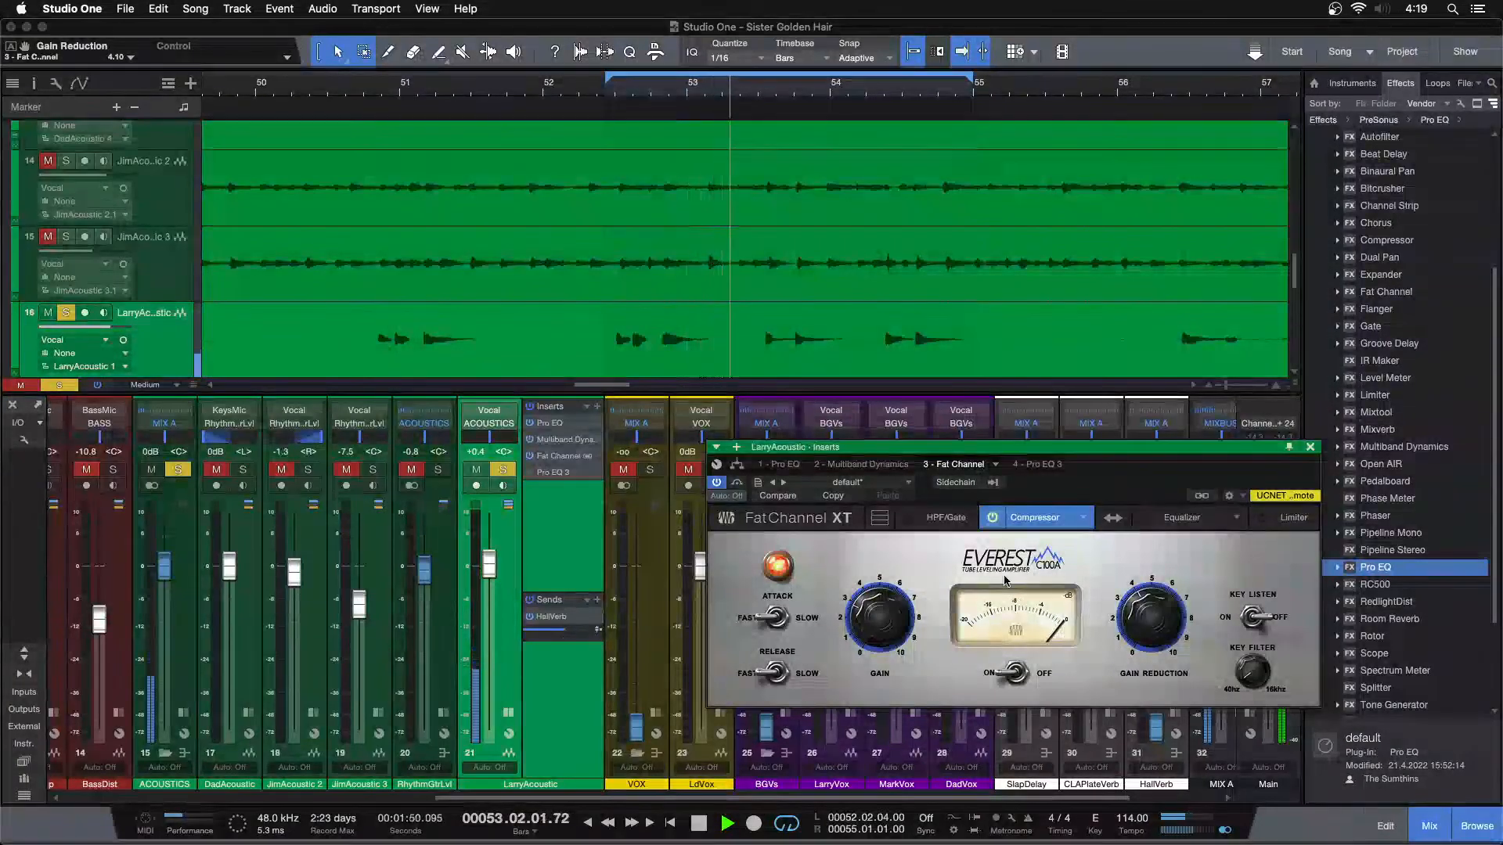
{"action": "left_click", "coordinate": [994, 519]}
{"action": "left_click", "coordinate": [994, 519]}
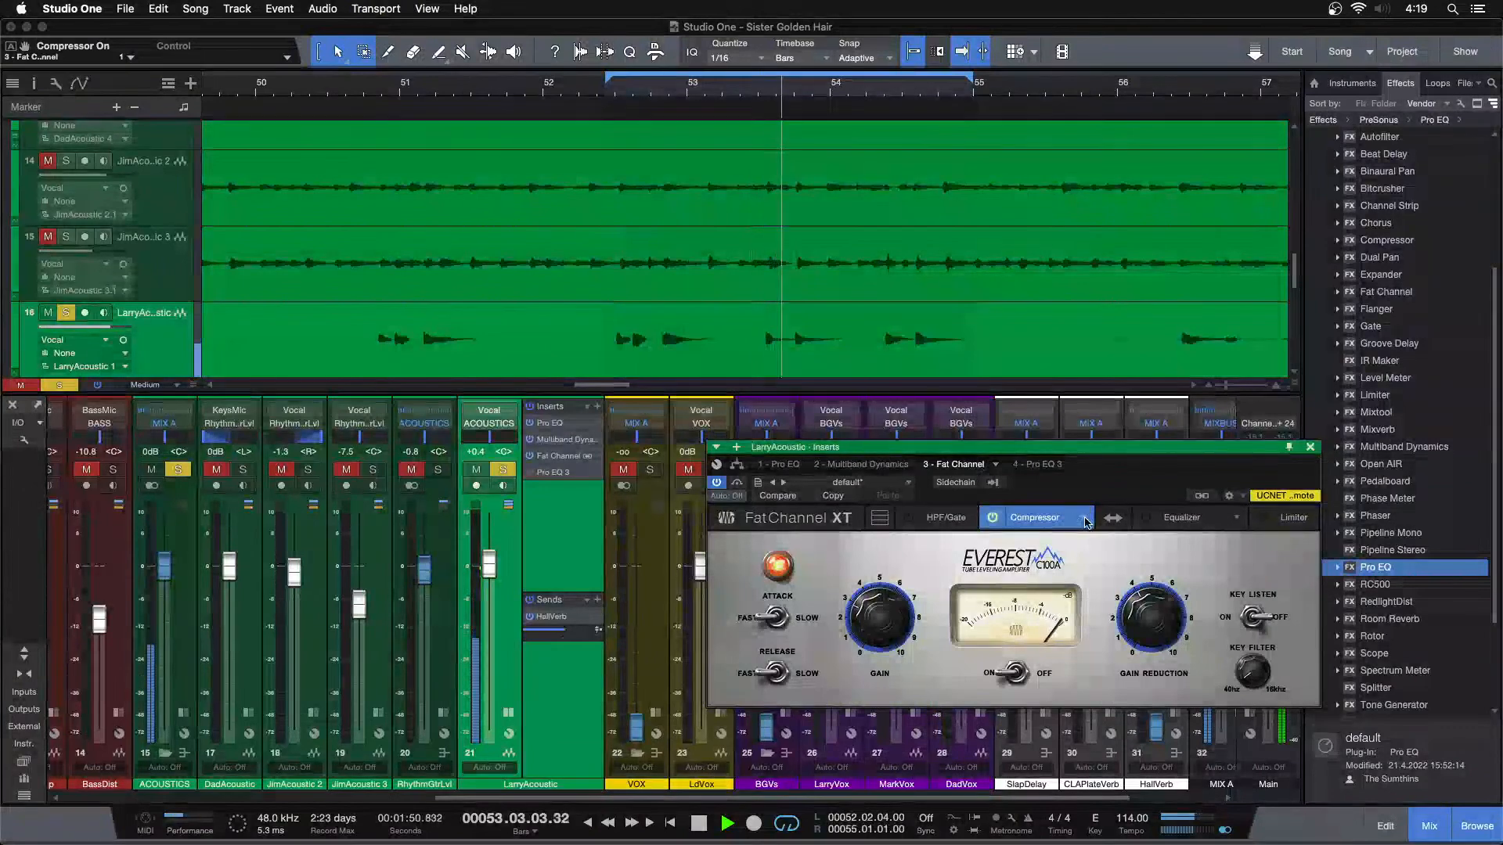
{"action": "left_click", "coordinate": [743, 91]}
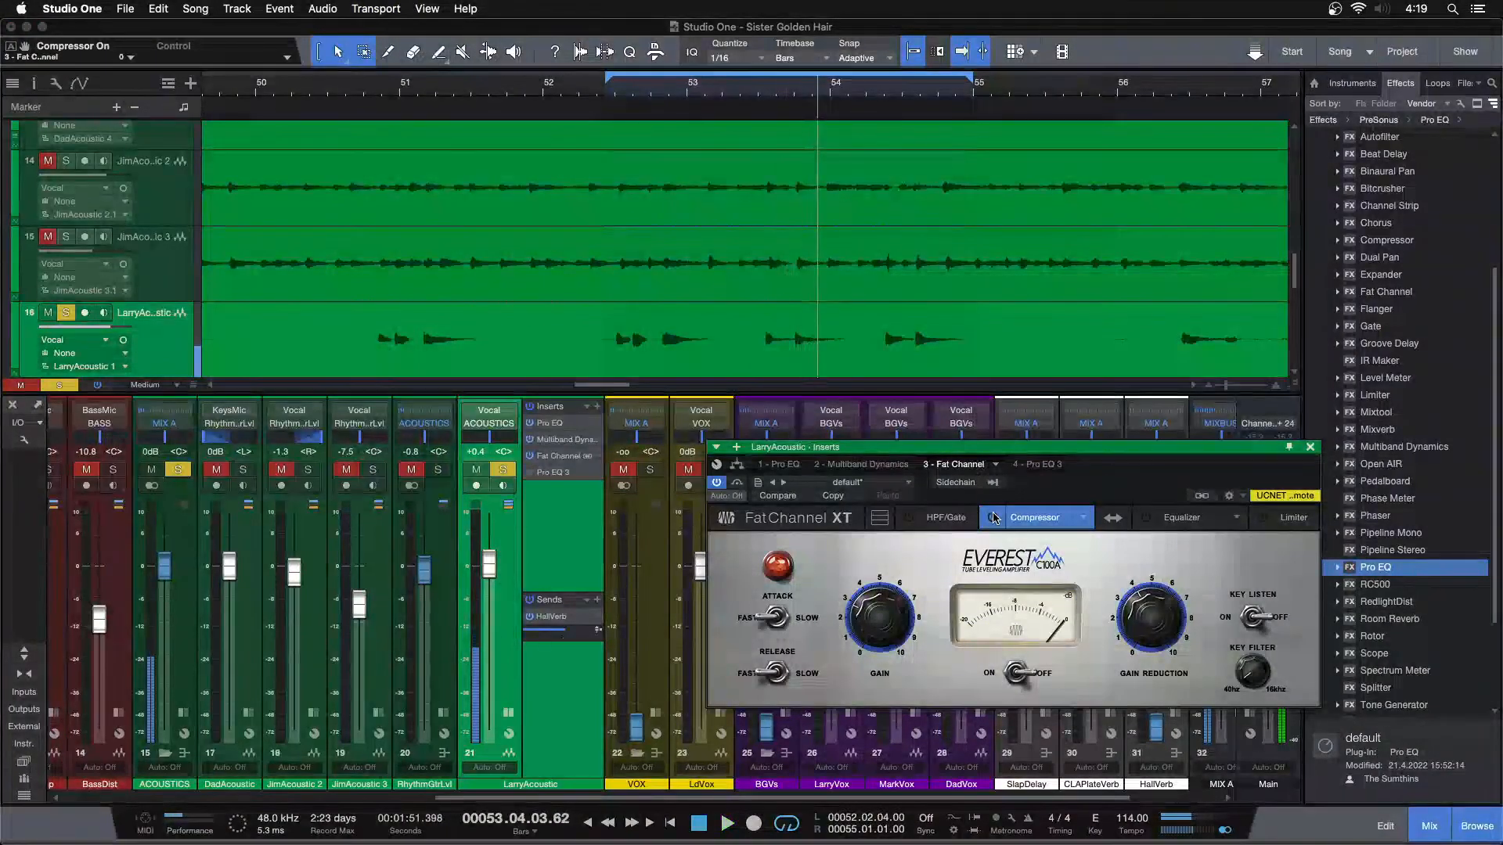
Switch the compressor model to Comp 160 with compression at 3.0:1 and threshold at 0.10
{"action": "left_click", "coordinate": [1082, 519]}
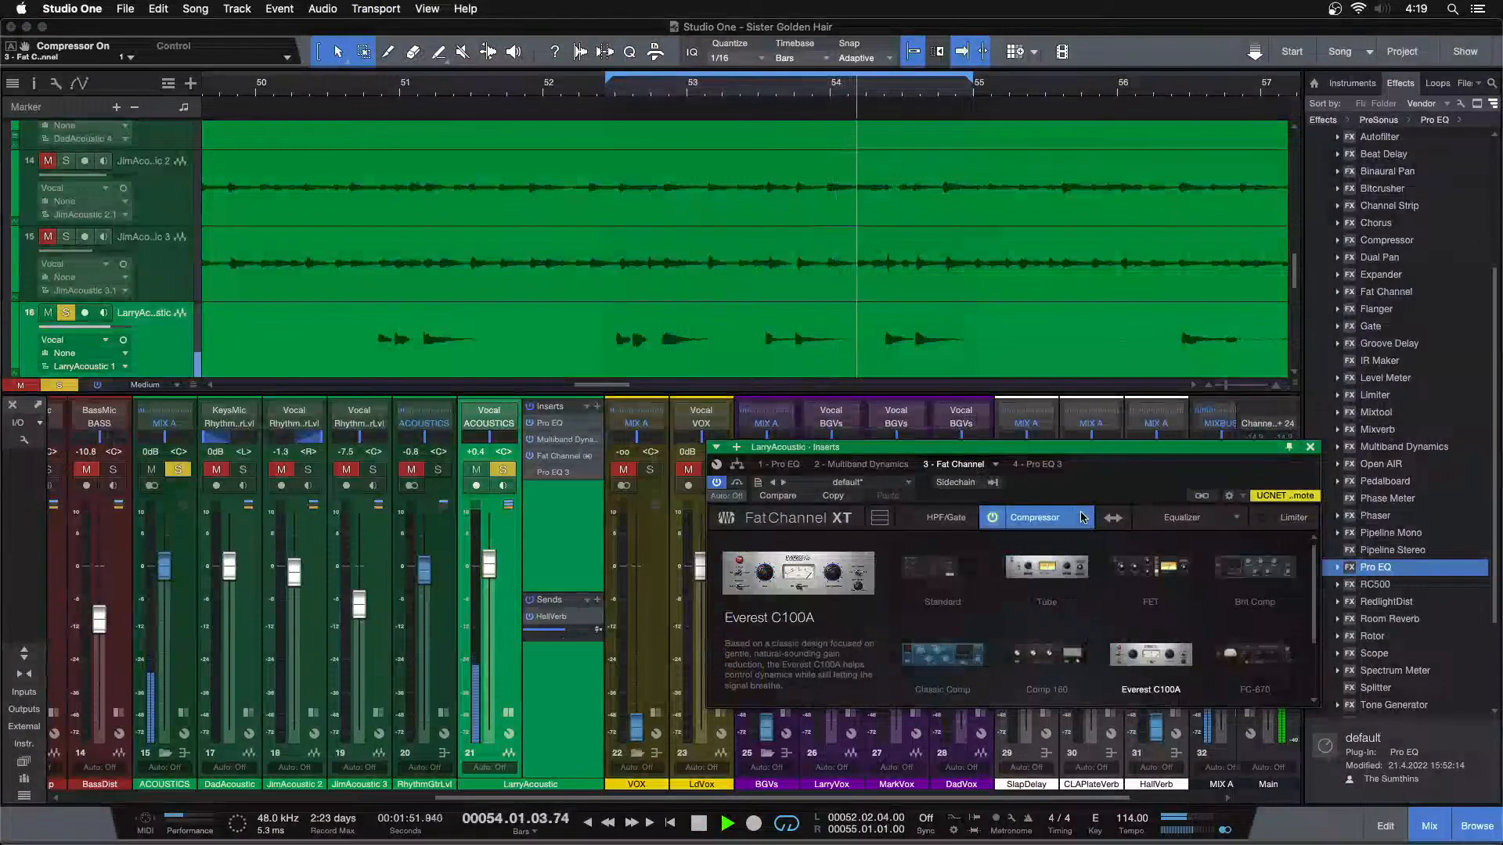
{"action": "left_click", "coordinate": [1148, 575]}
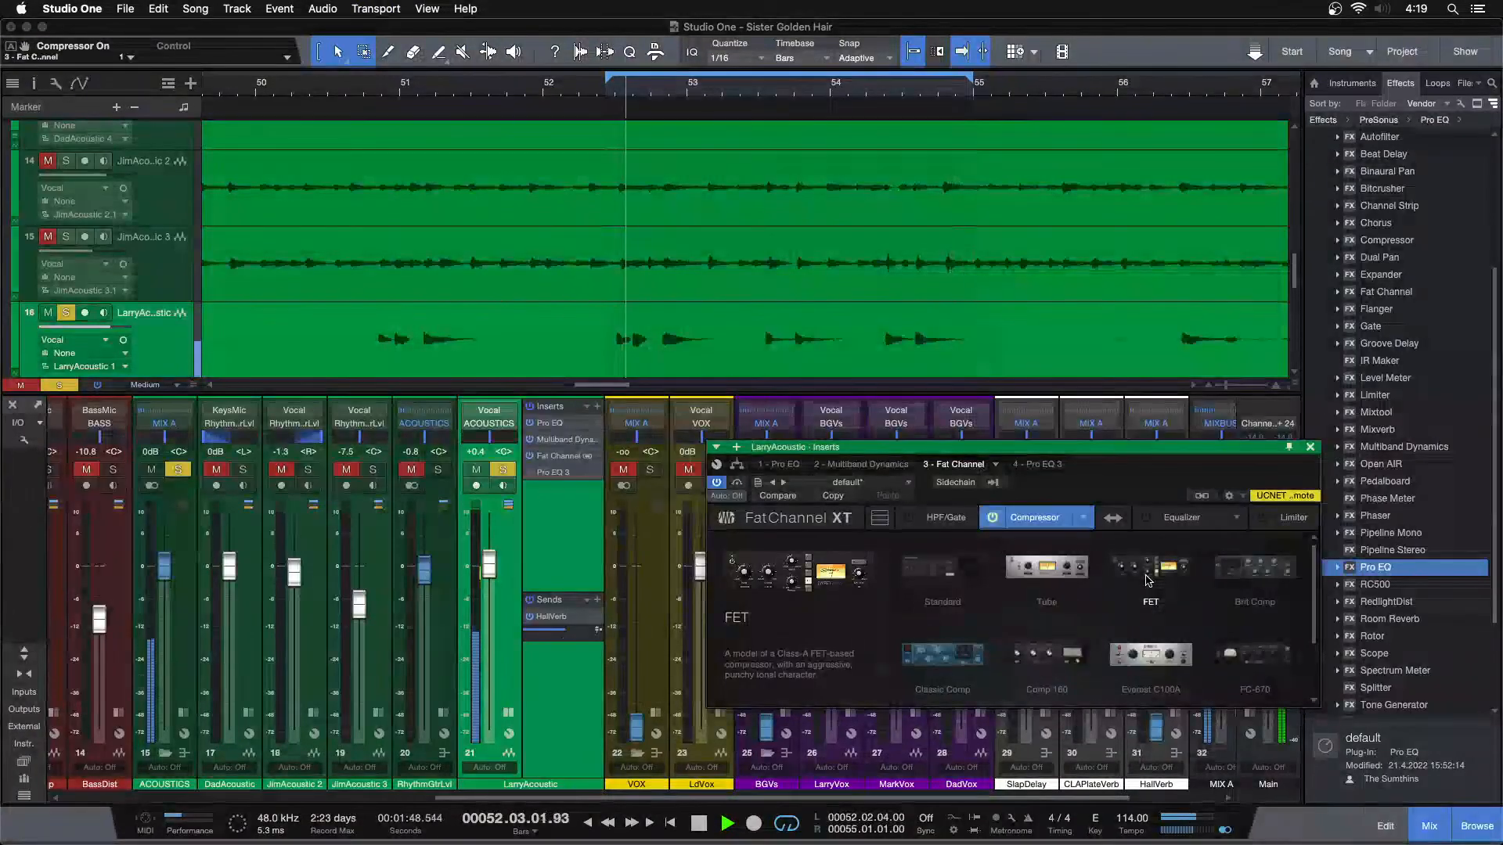
{"action": "double_click", "coordinate": [1041, 660]}
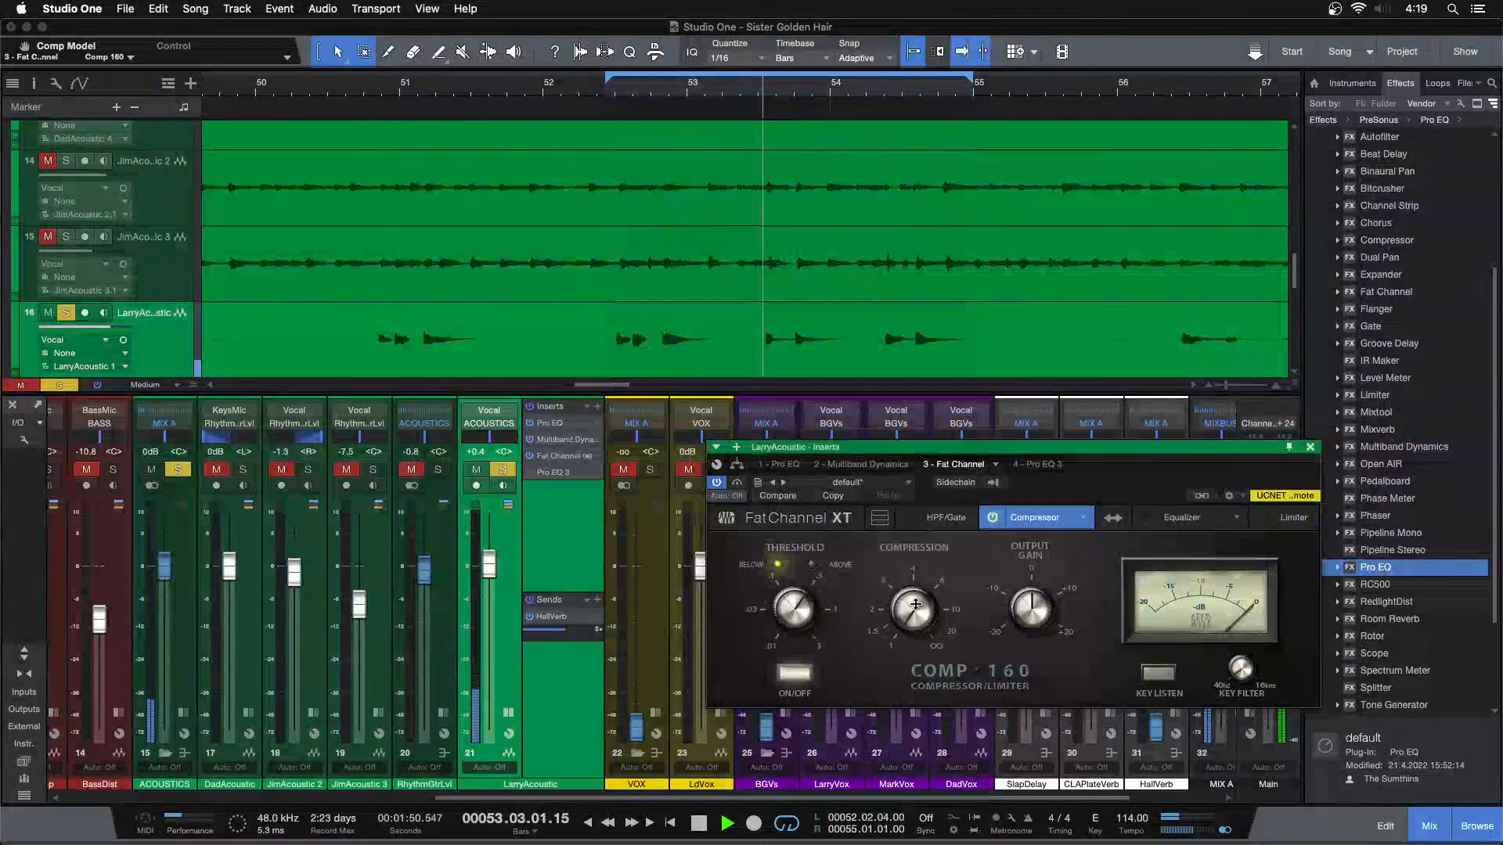
{"action": "left_click_drag", "start_coordinate": [913, 604], "coordinate": [918, 616]}
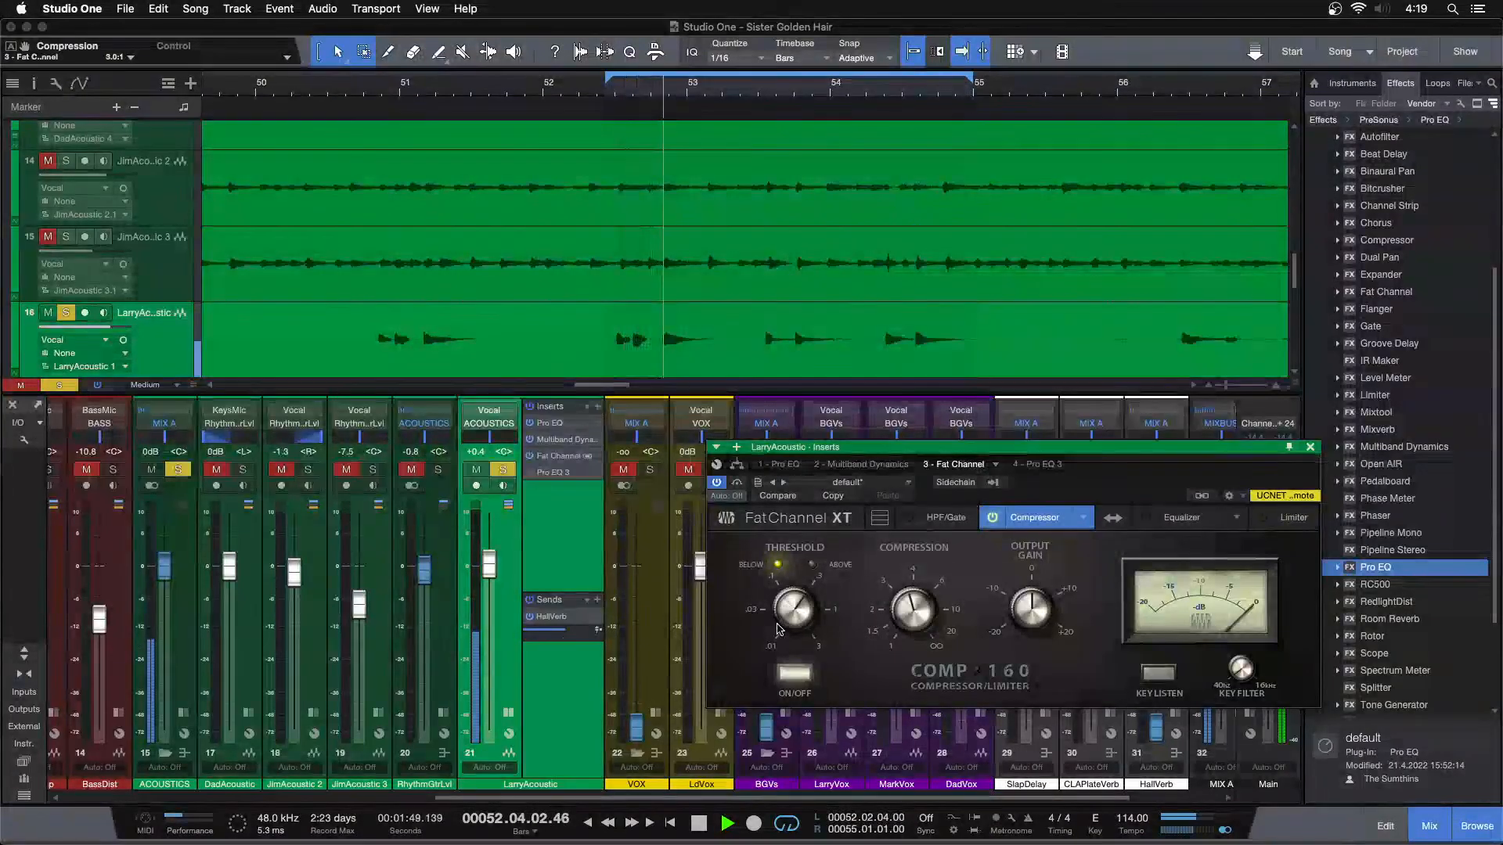
{"action": "left_click_drag", "start_coordinate": [793, 615], "coordinate": [797, 621]}
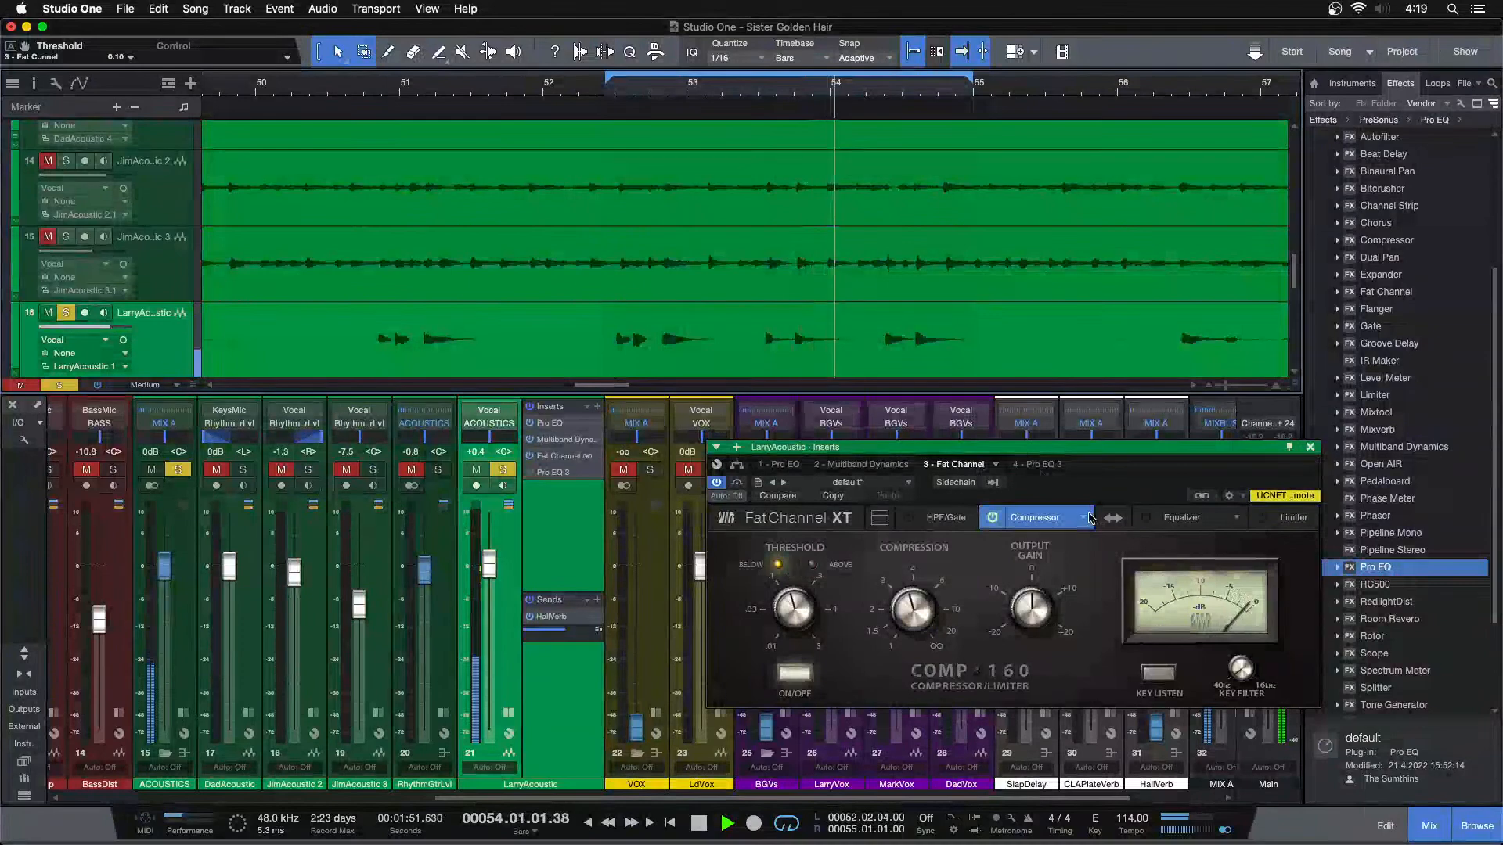
Switch the compressor model to Classic Comp with a 3:1 ratio and lower its threshold to -8 while the loop plays
{"action": "left_click", "coordinate": [1084, 516]}
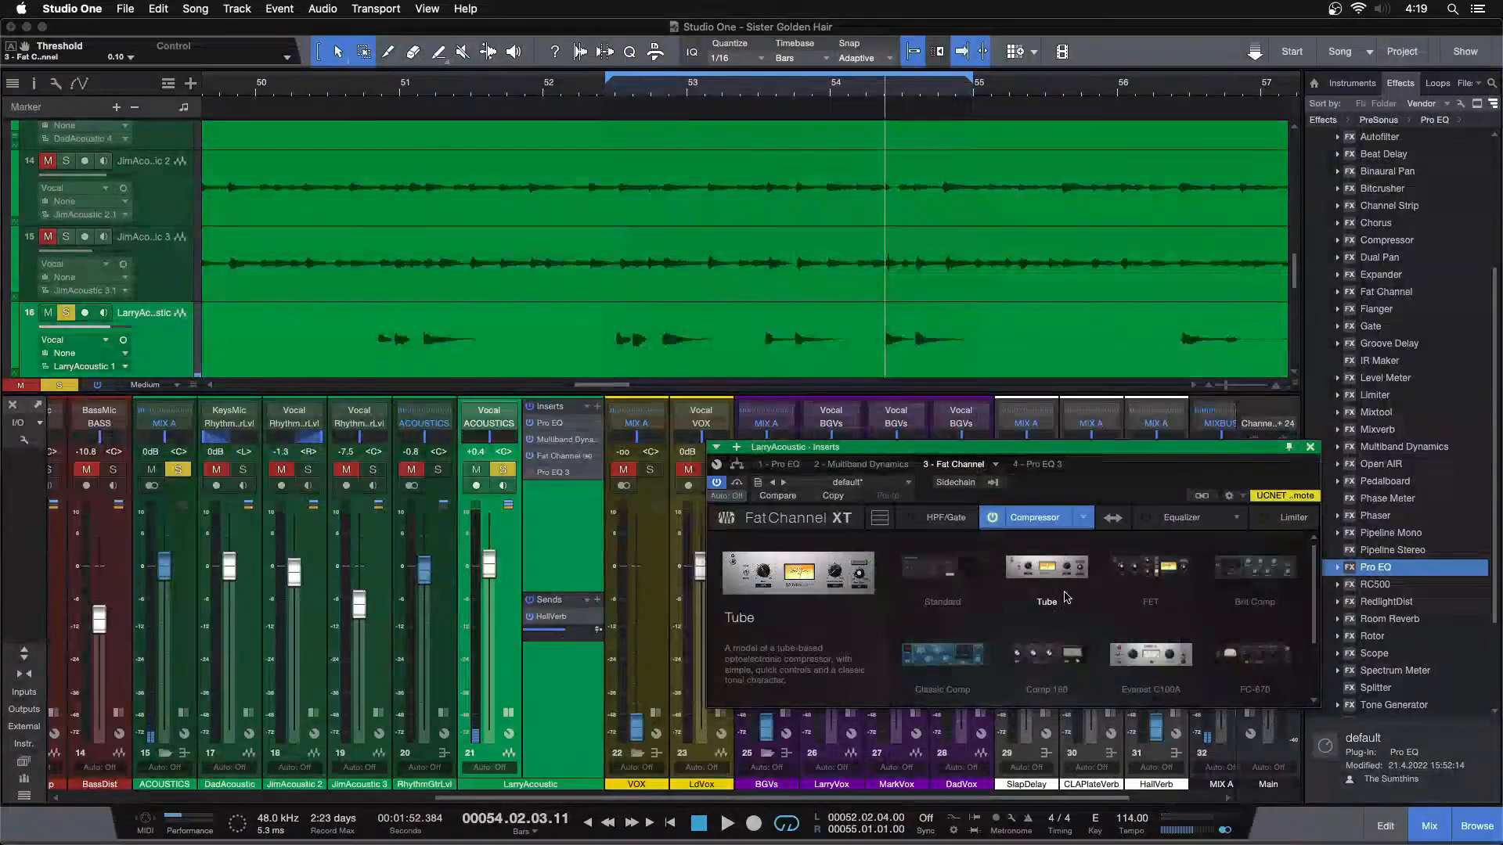
{"action": "left_click", "coordinate": [943, 654]}
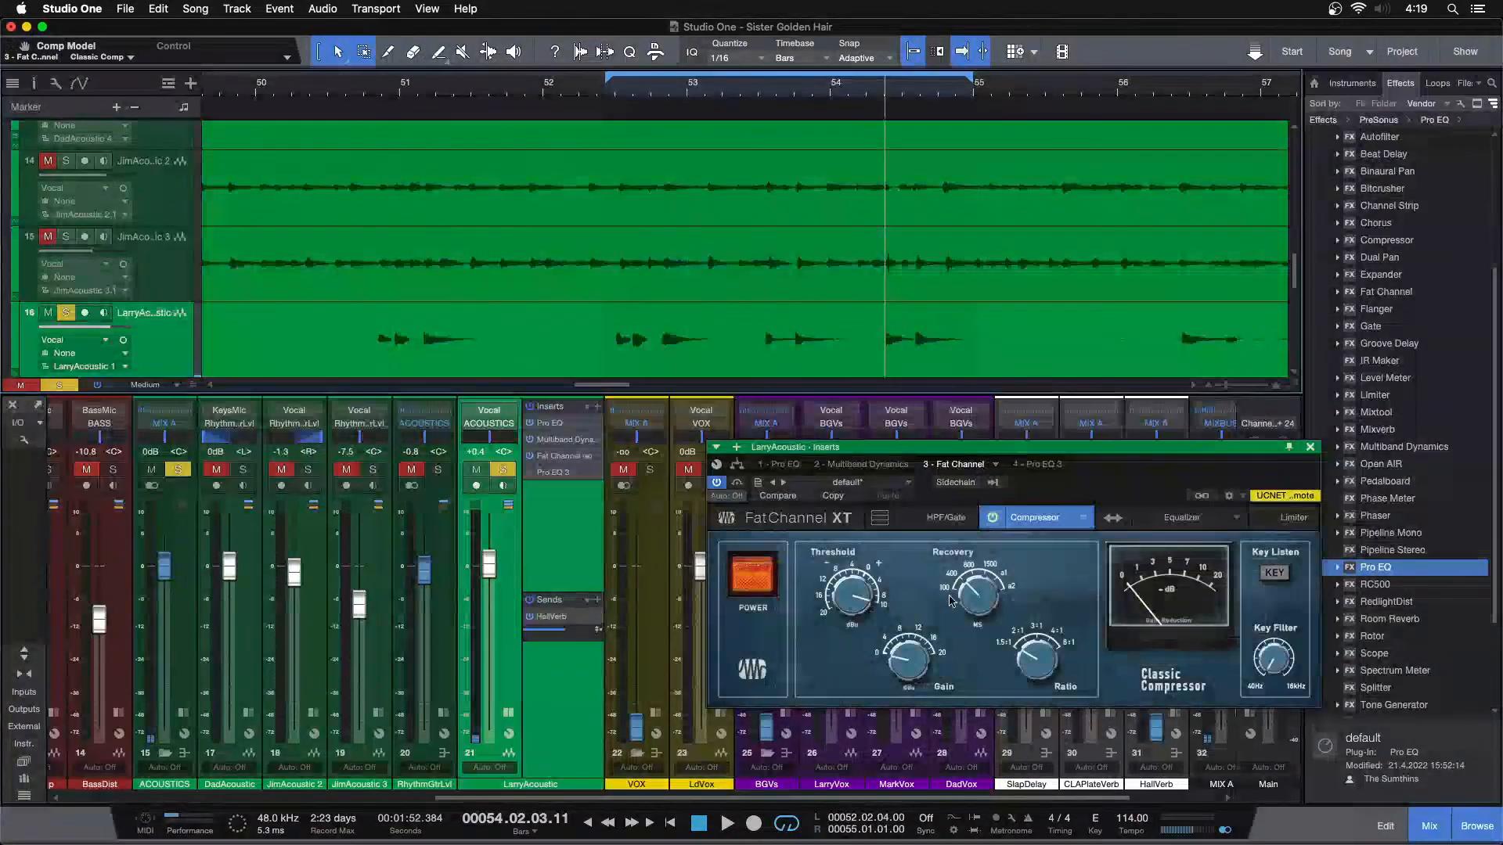
{"action": "left_click_drag", "start_coordinate": [1023, 656], "coordinate": [1036, 659]}
{"action": "left_click", "coordinate": [756, 95]}
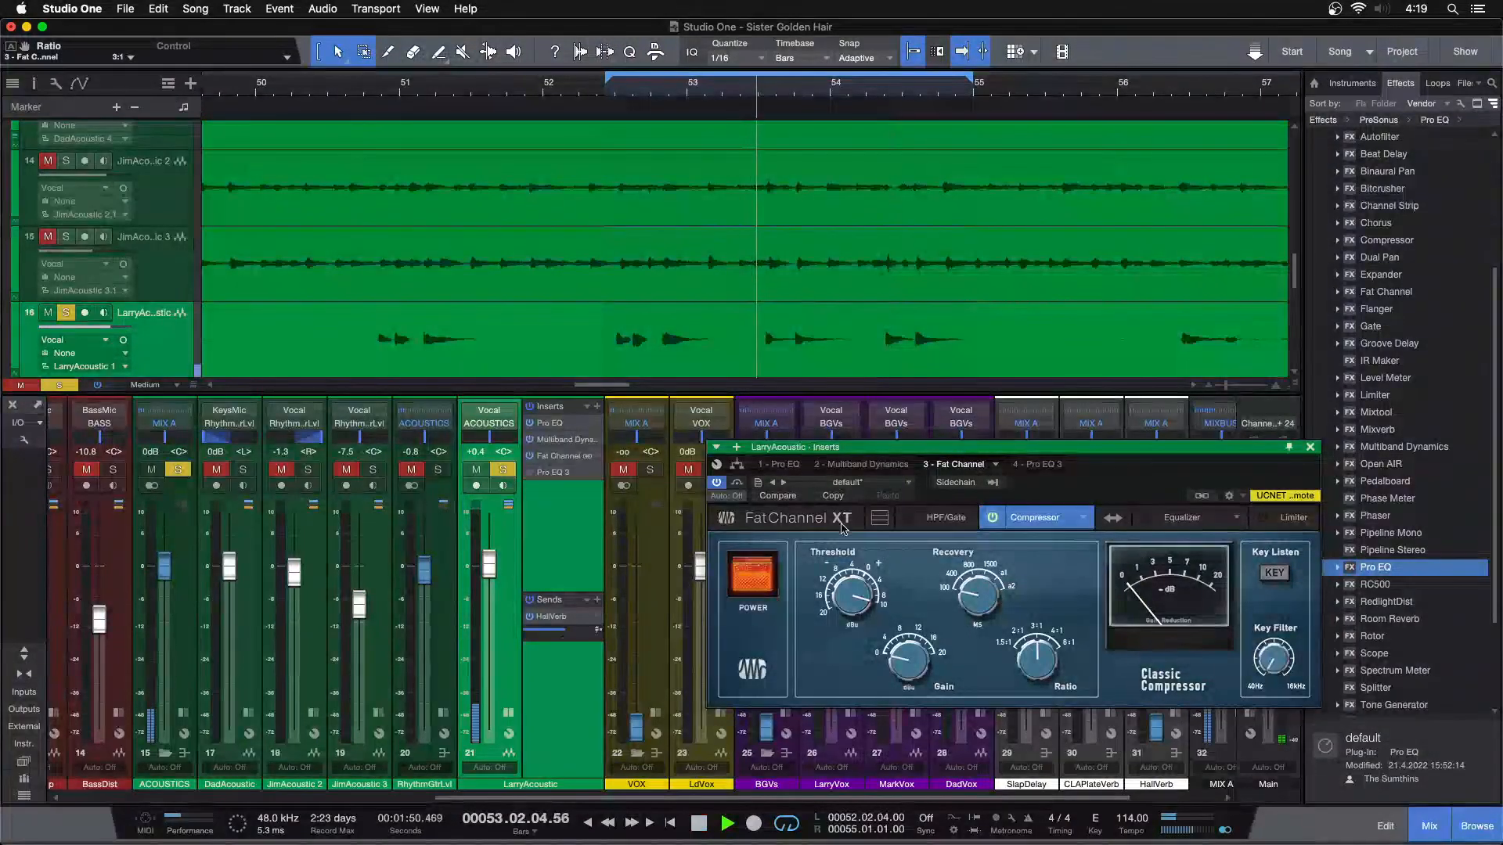
{"action": "scroll", "coordinate": [861, 593], "scroll_direction": "down", "scroll_amount": 4}
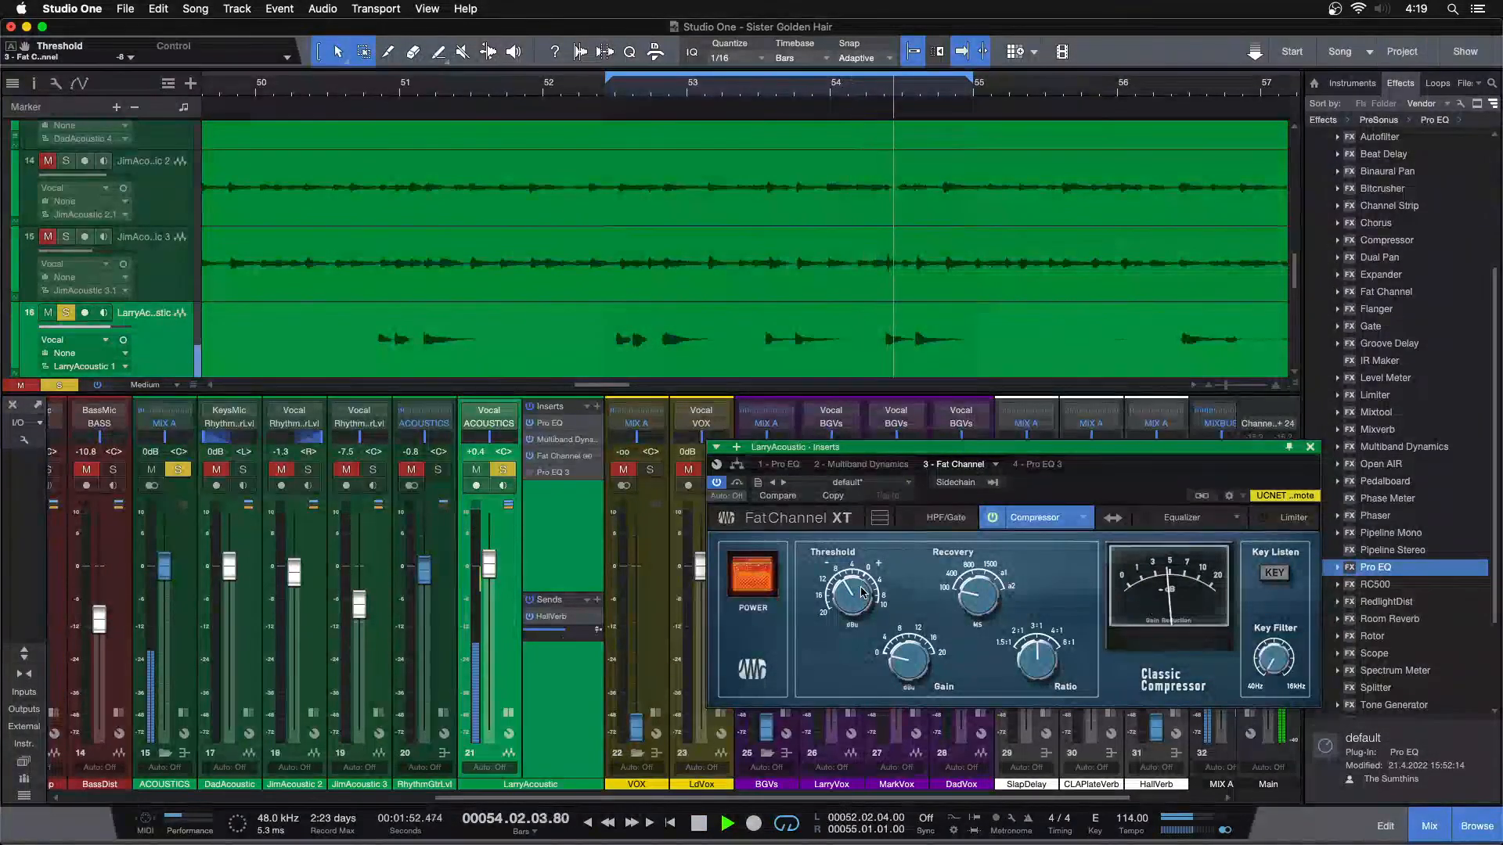
Raise the Classic Comp's threshold to -4 while the loop plays and compare the sound with the compressor off and on
{"action": "scroll", "coordinate": [861, 592], "scroll_direction": "up", "scroll_amount": 2}
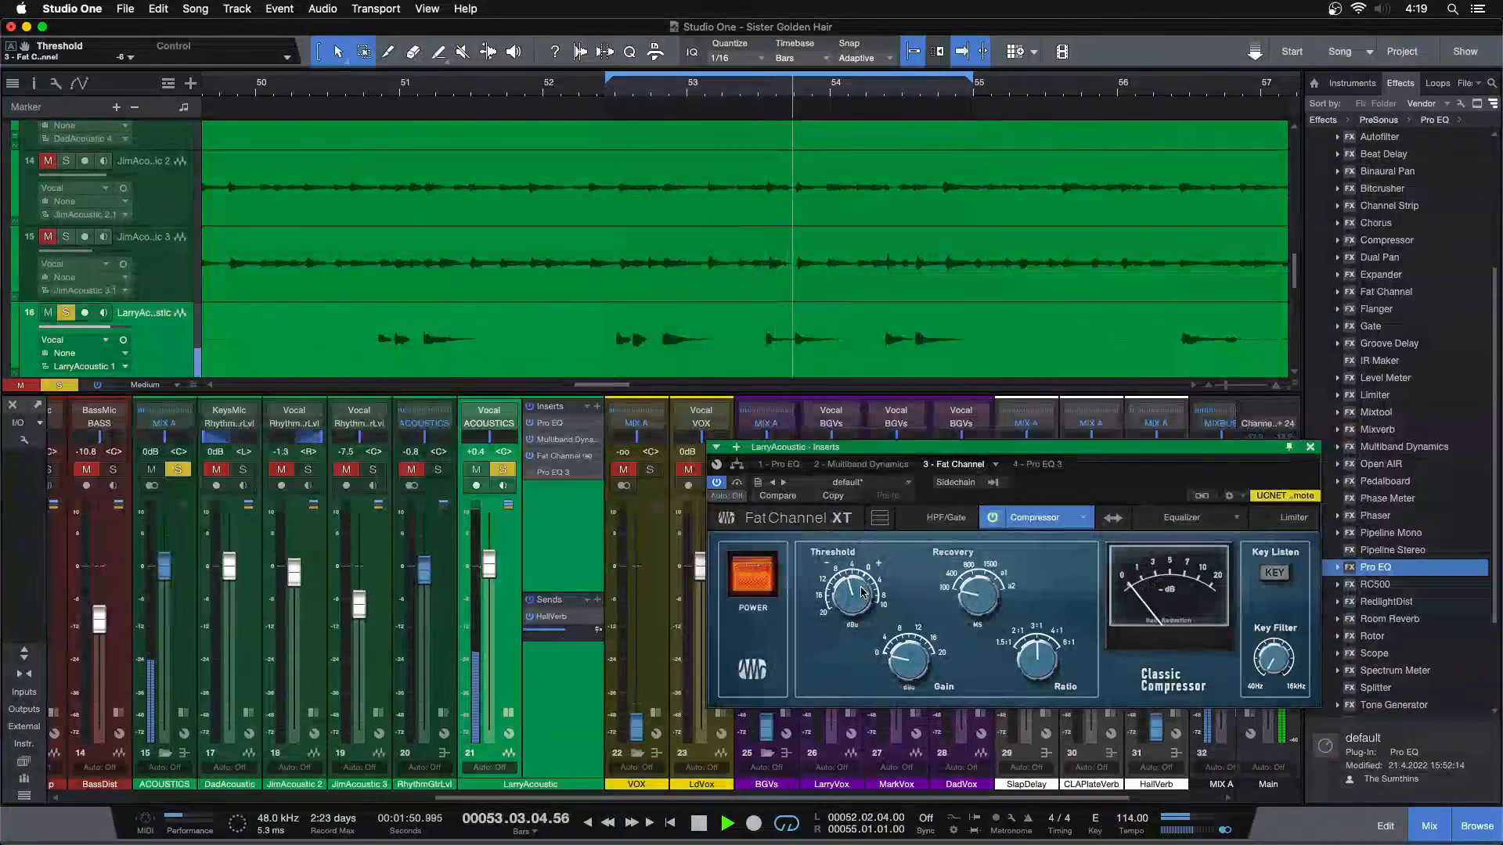
{"action": "scroll", "coordinate": [848, 603], "scroll_direction": "up", "scroll_amount": 2}
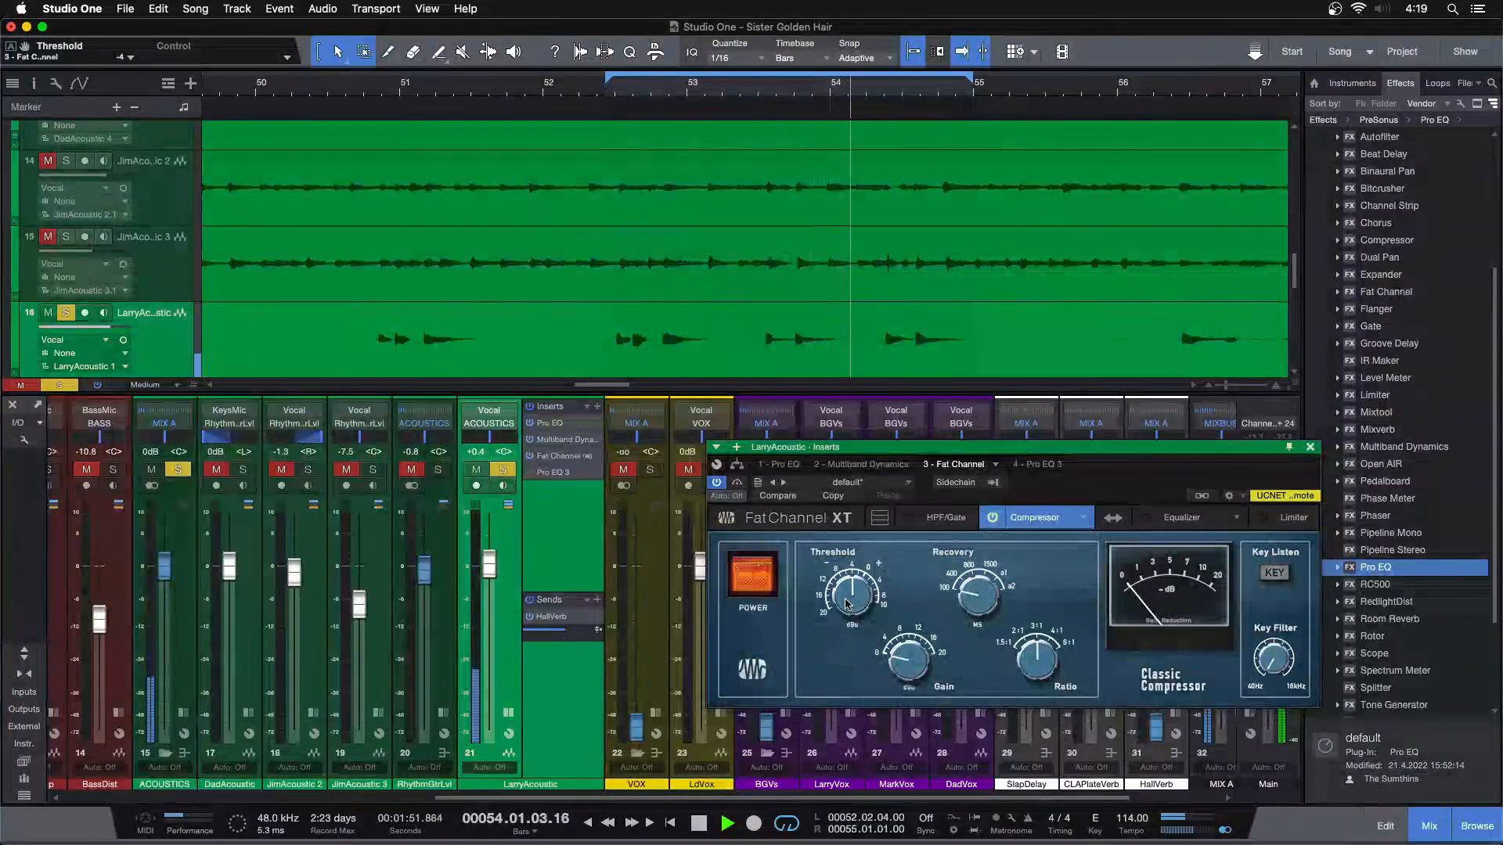
{"action": "left_click", "coordinate": [763, 575]}
{"action": "left_click", "coordinate": [763, 575]}
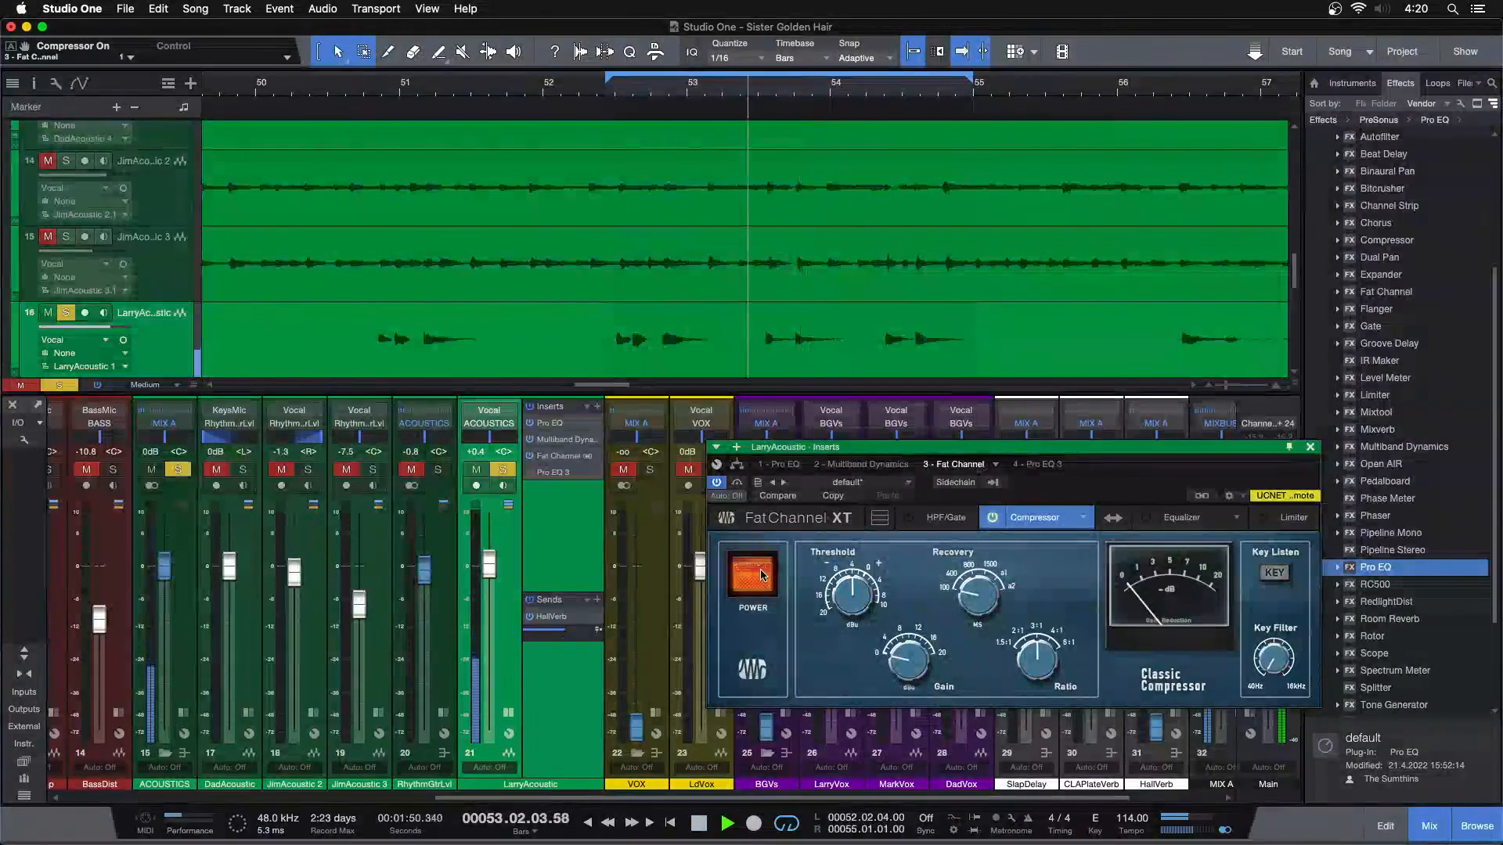
{"action": "key", "text": "space"}
Switch LarryAcoustic's compressor model to FET and briefly audition it on the looped guitar part
{"action": "left_click", "coordinate": [1083, 518]}
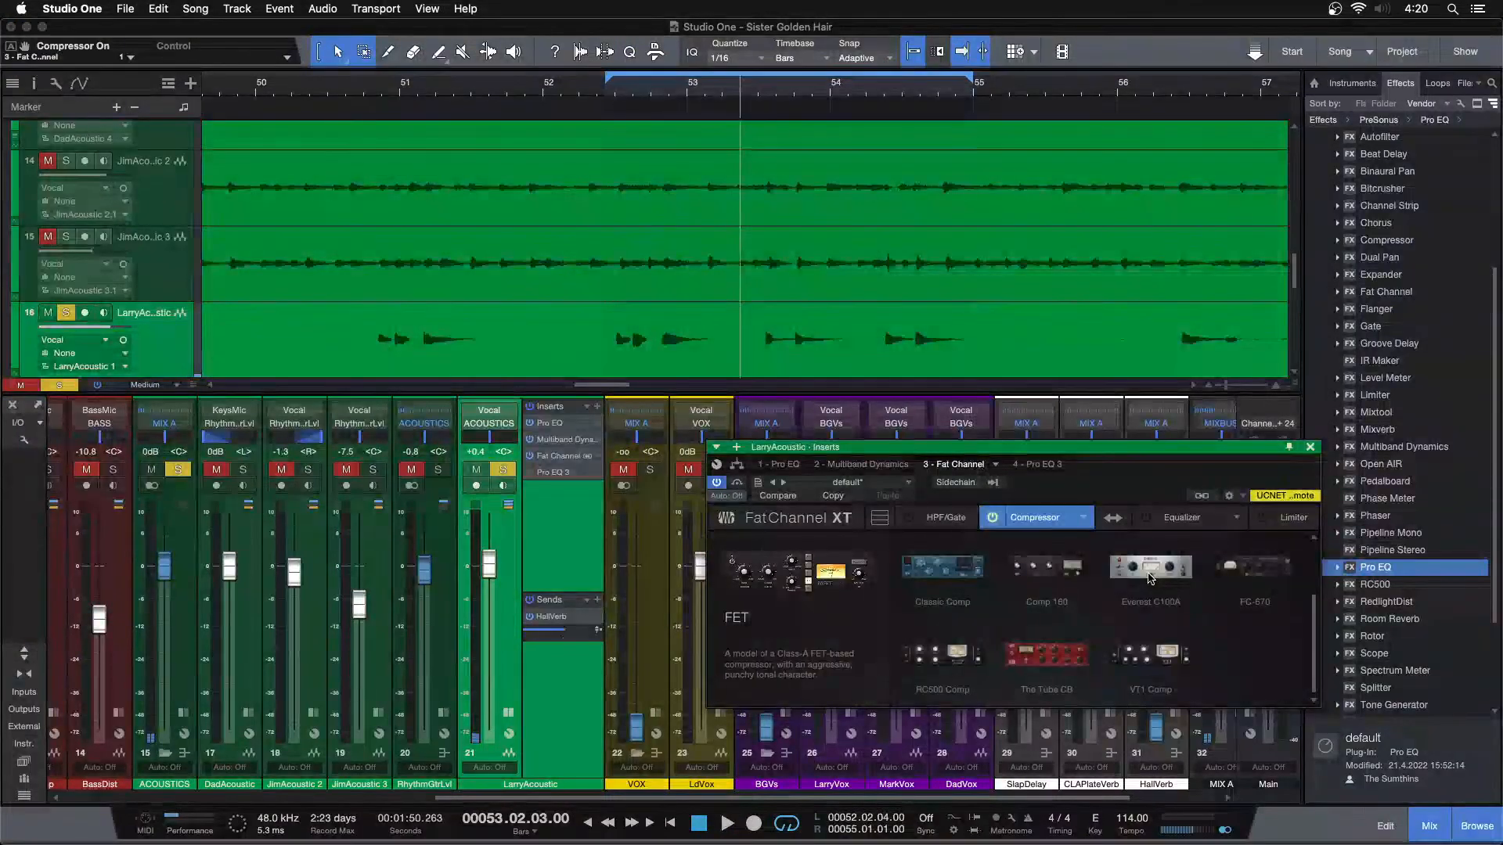
{"action": "left_click", "coordinate": [1149, 573]}
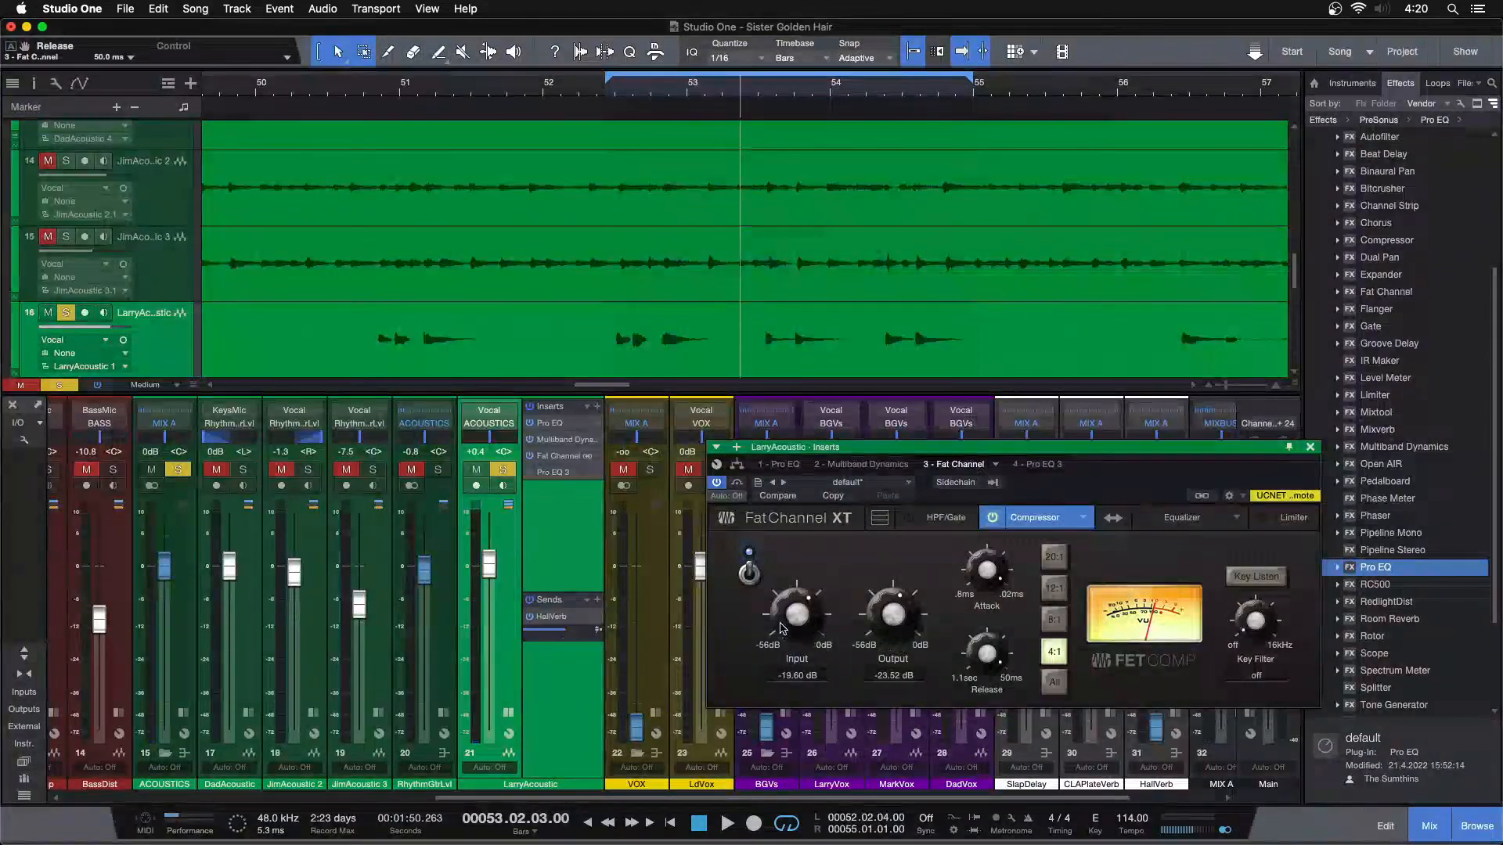
{"action": "key", "text": "space"}
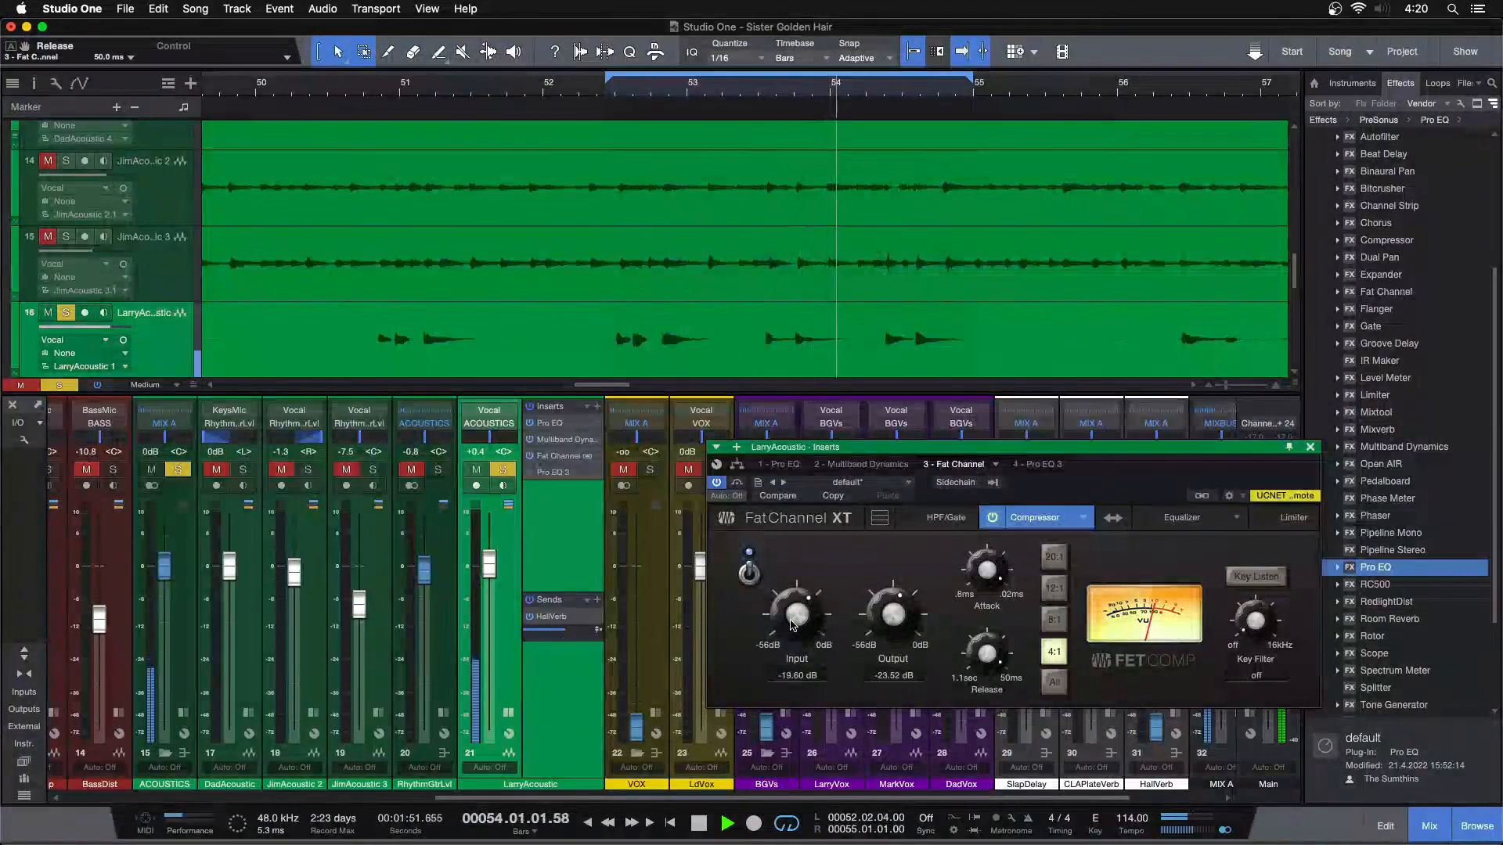
{"action": "key", "text": "space"}
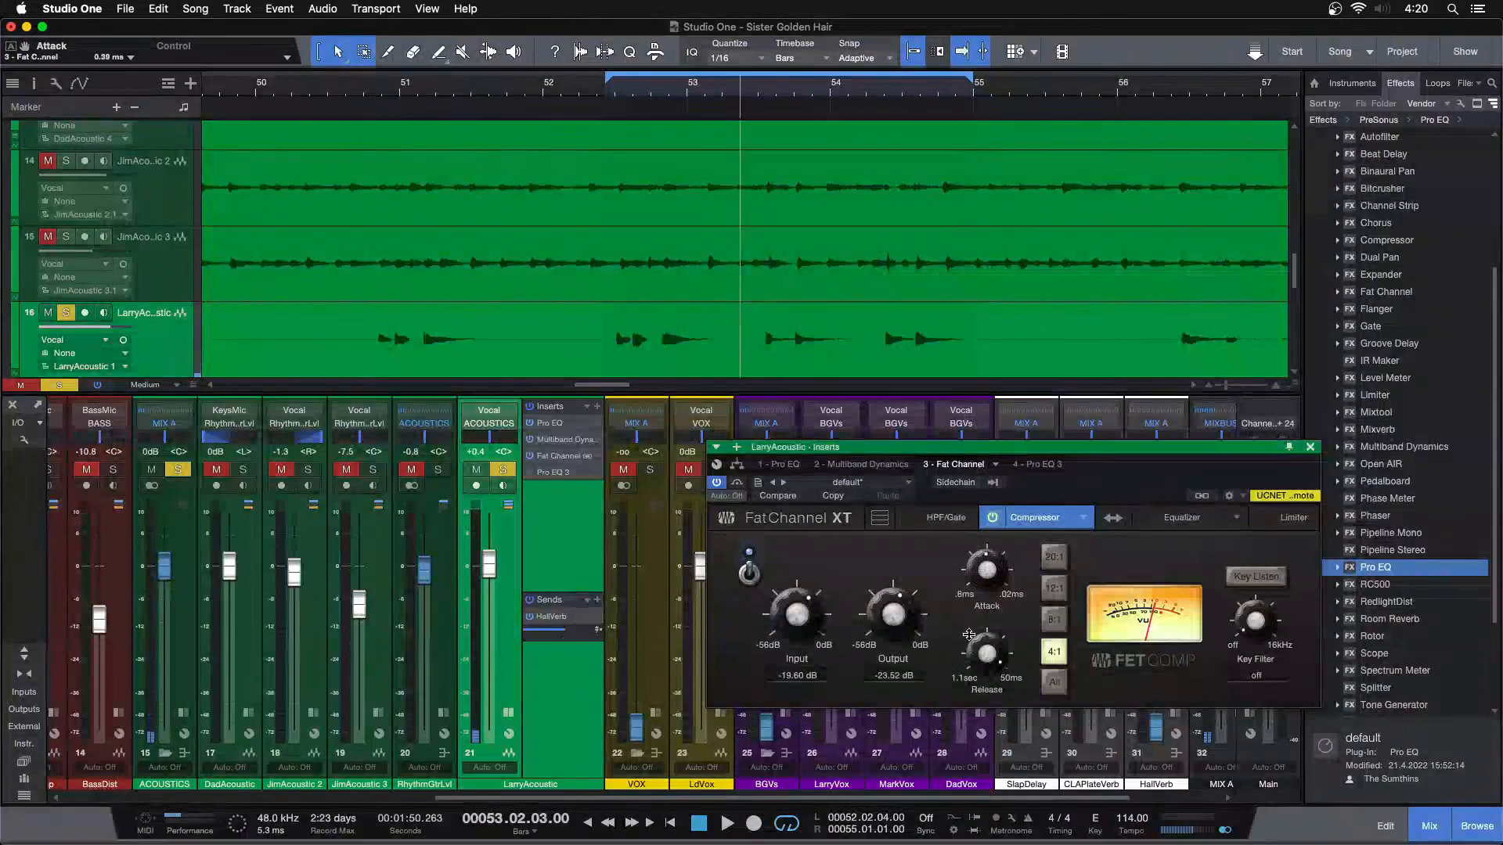
Switch the Fat Channel compressor model to The Tube CB and adjust its ratio
{"action": "left_click", "coordinate": [1083, 518]}
{"action": "scroll", "coordinate": [1086, 618], "scroll_direction": "down", "scroll_amount": 3}
{"action": "left_click", "coordinate": [1061, 638]}
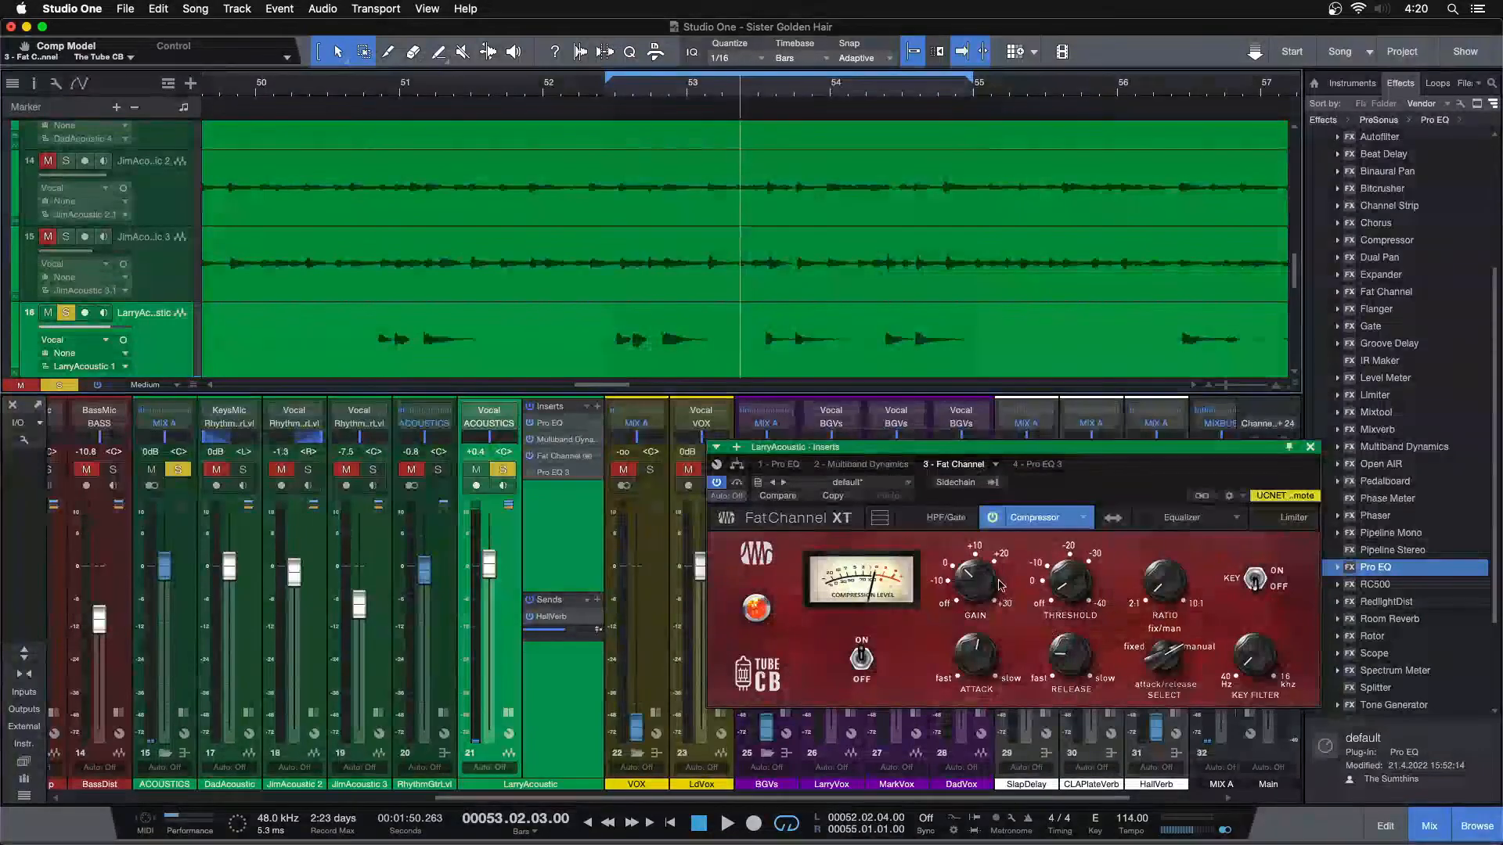
{"action": "left_click_drag", "start_coordinate": [1166, 591], "coordinate": [1163, 577]}
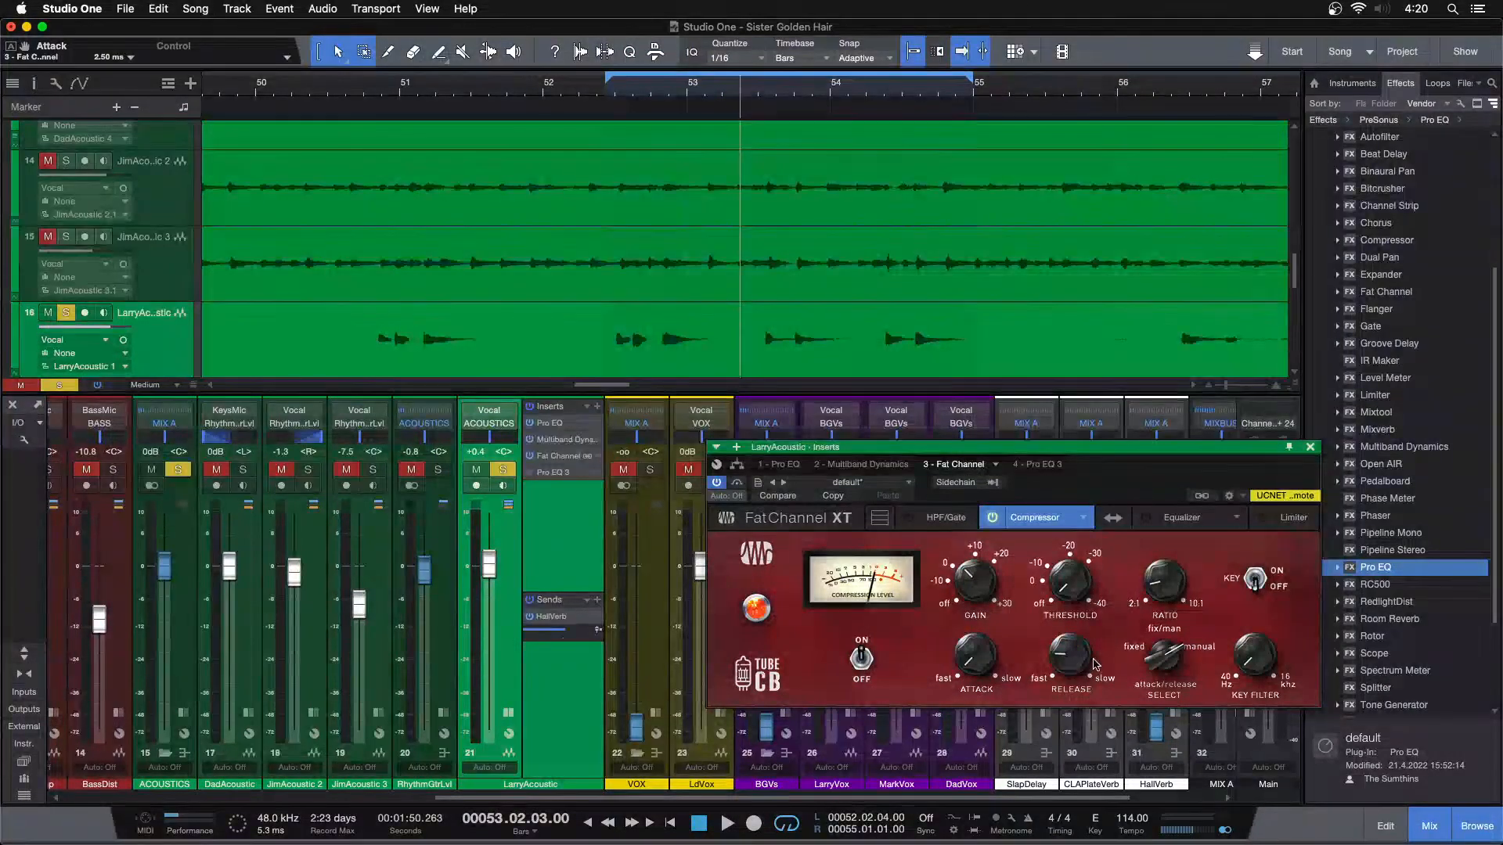
Set The Tube CB's attack to 2.50 ms, its release to the fastest setting and its threshold to -11.44 dB
{"action": "left_click_drag", "start_coordinate": [986, 652], "coordinate": [984, 624]}
{"action": "left_click_drag", "start_coordinate": [1064, 659], "coordinate": [1053, 843]}
{"action": "mouse_move", "coordinate": [1060, 586]}
{"action": "left_mouse_down"}
{"action": "mouse_move", "coordinate": [1059, 558]}
{"action": "mouse_move", "coordinate": [1062, 587]}
{"action": "left_mouse_up"}
Play the loop and compare the soloed LarryAcoustic with The Tube CB compressor off and on several times
{"action": "key", "text": "space"}
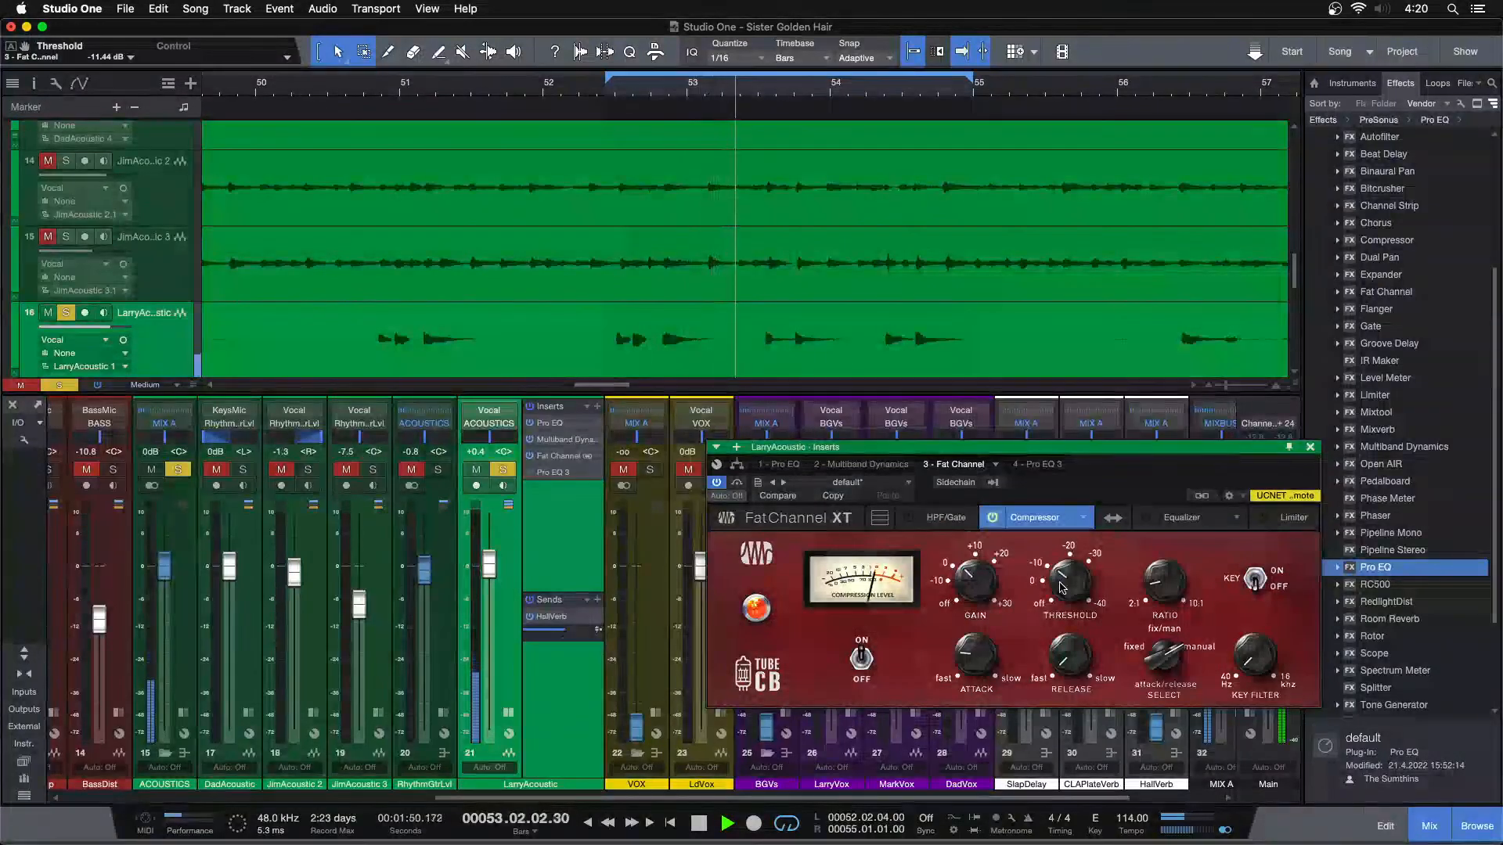
{"action": "left_click", "coordinate": [968, 517]}
{"action": "left_click", "coordinate": [1015, 518]}
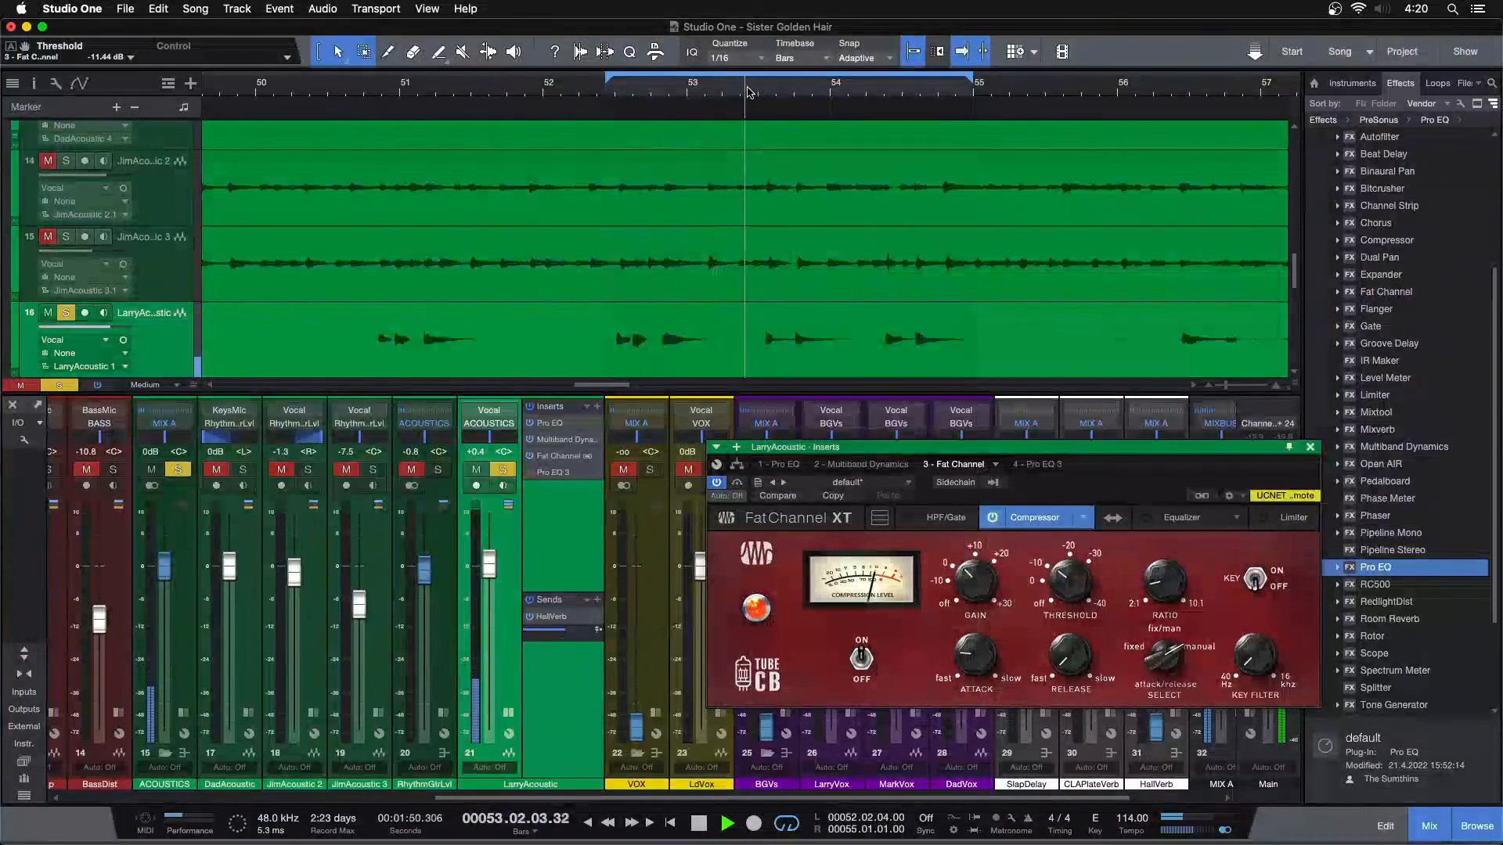
{"action": "left_click", "coordinate": [993, 518]}
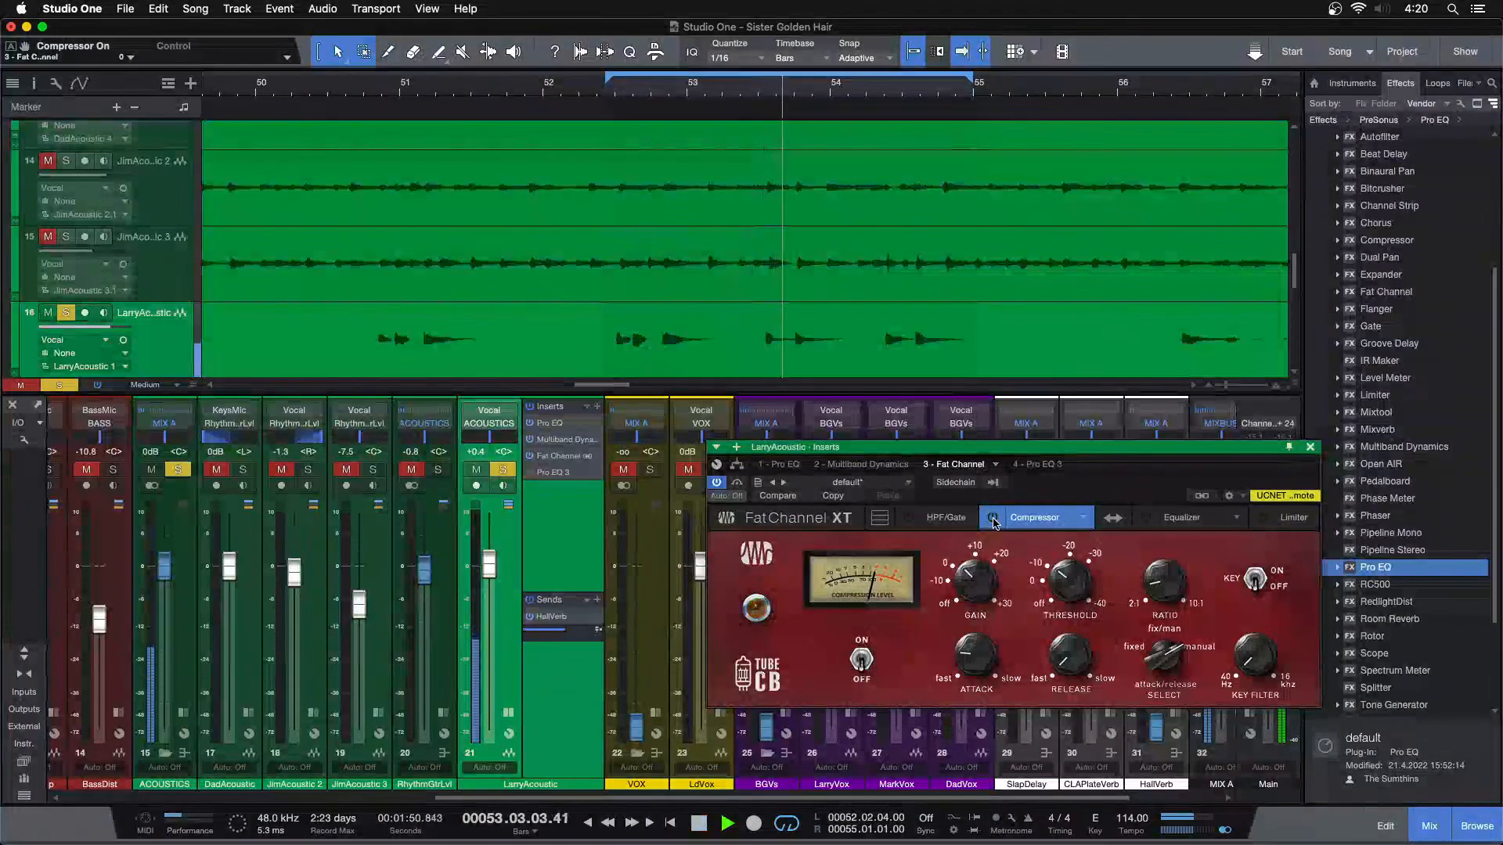
{"action": "left_click", "coordinate": [993, 519]}
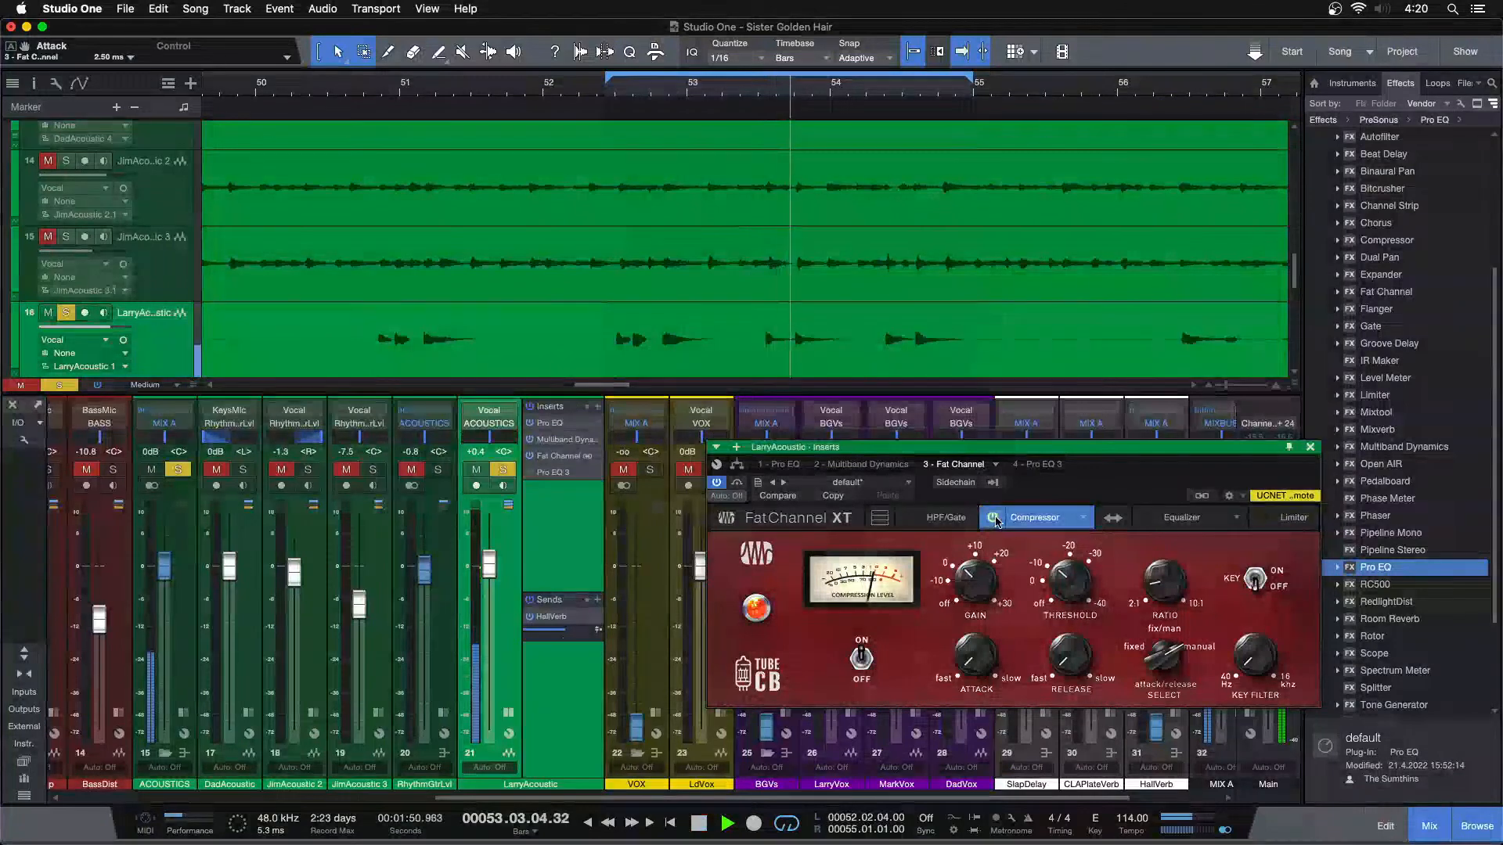
{"action": "left_click", "coordinate": [992, 518]}
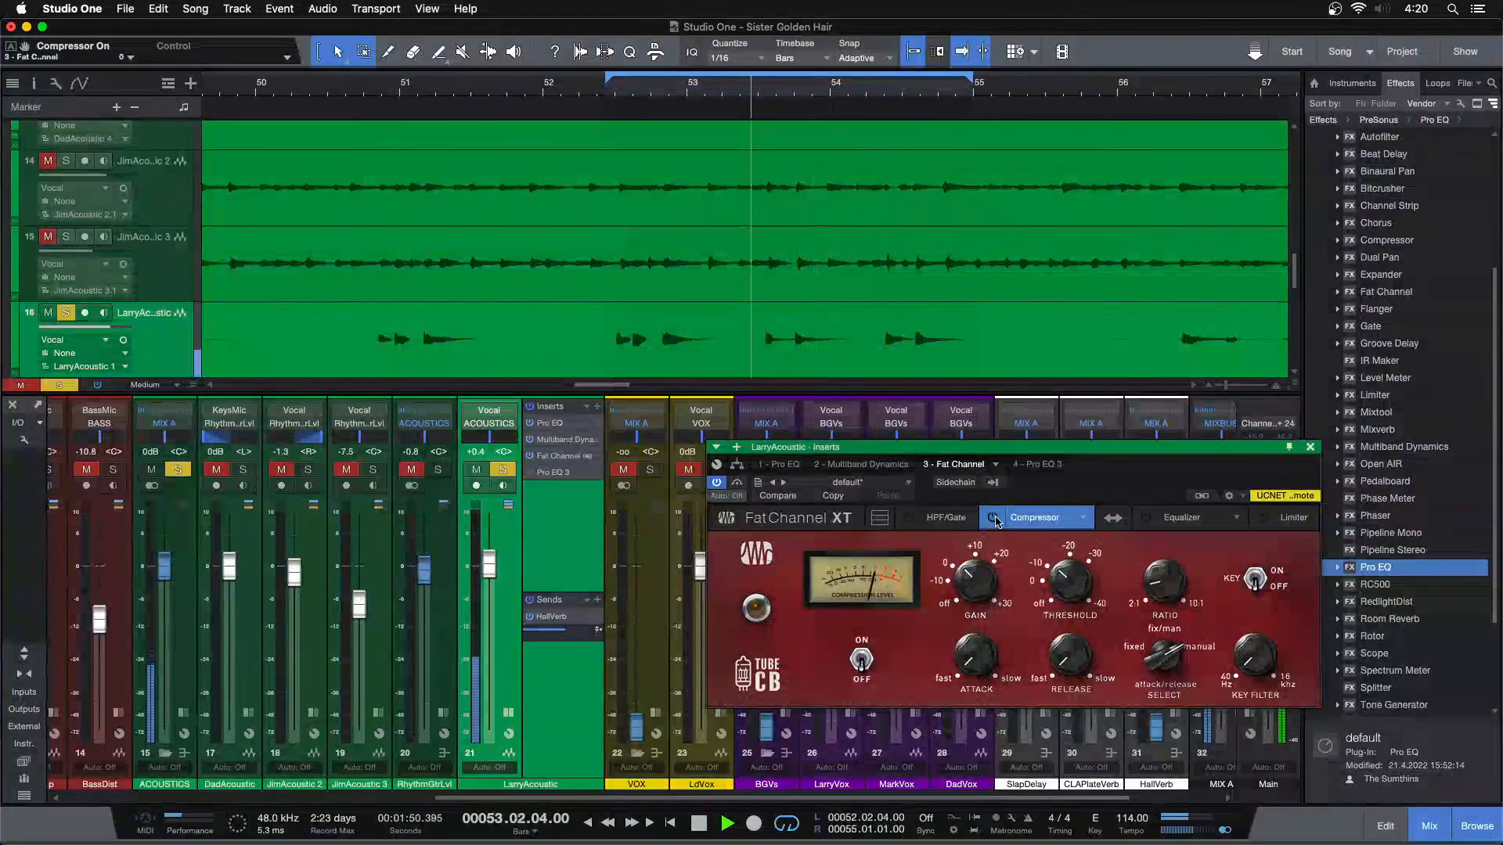
{"action": "left_click", "coordinate": [992, 519]}
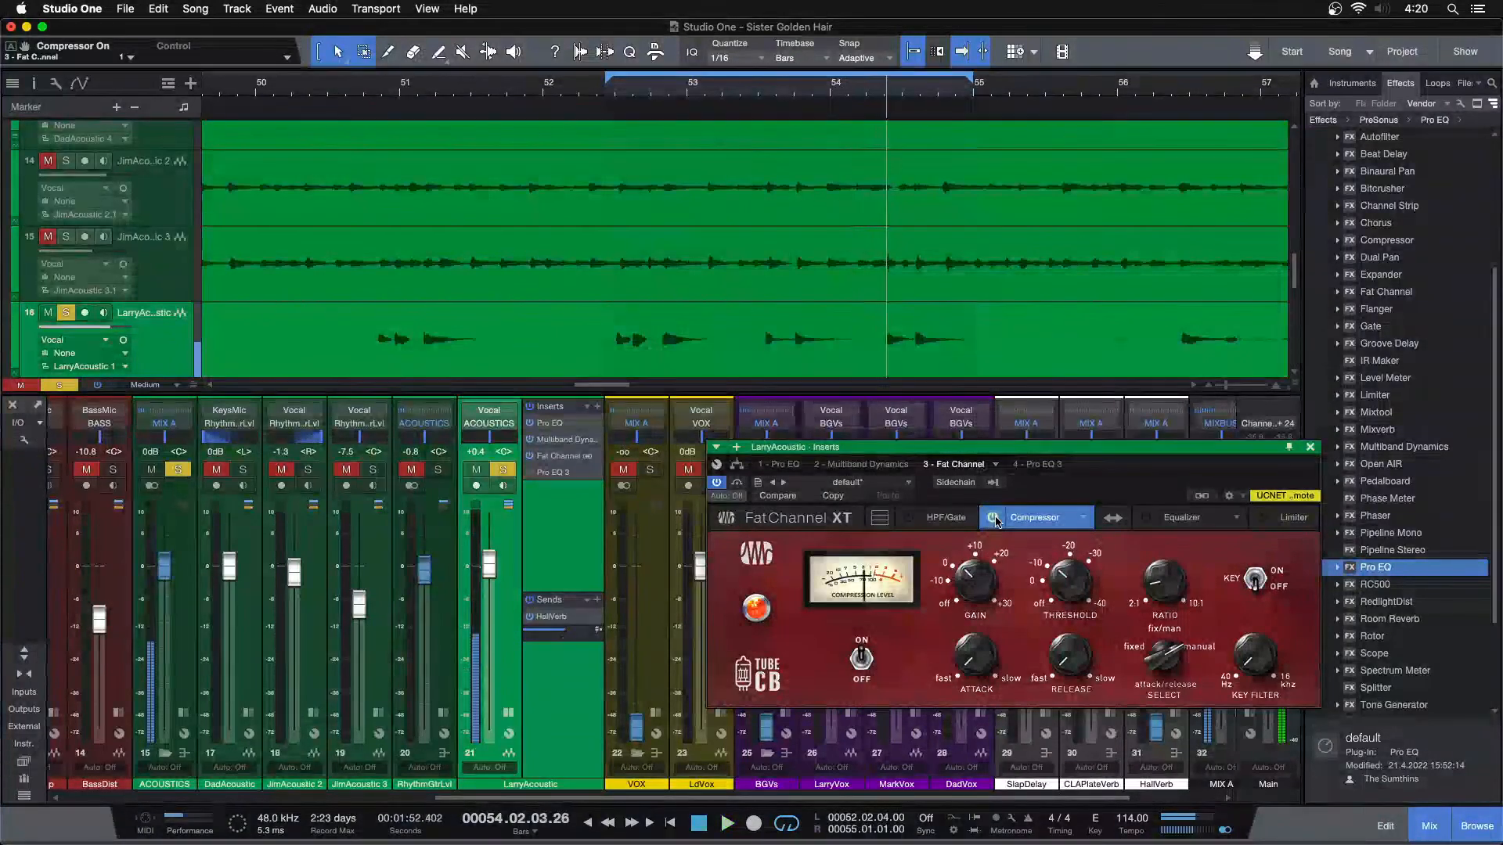
{"action": "left_click", "coordinate": [992, 517]}
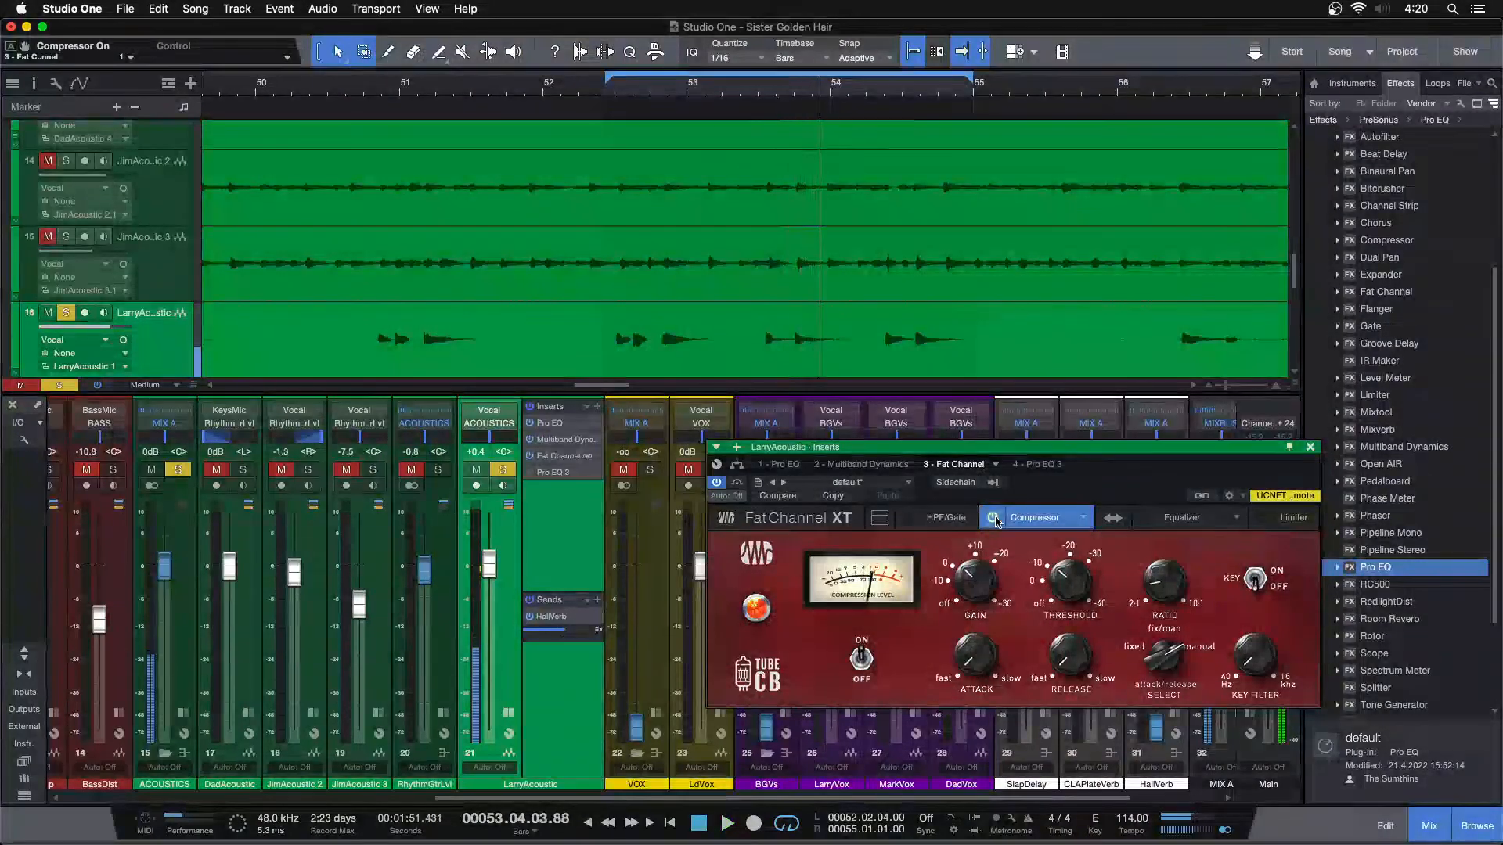
{"action": "left_click", "coordinate": [992, 518]}
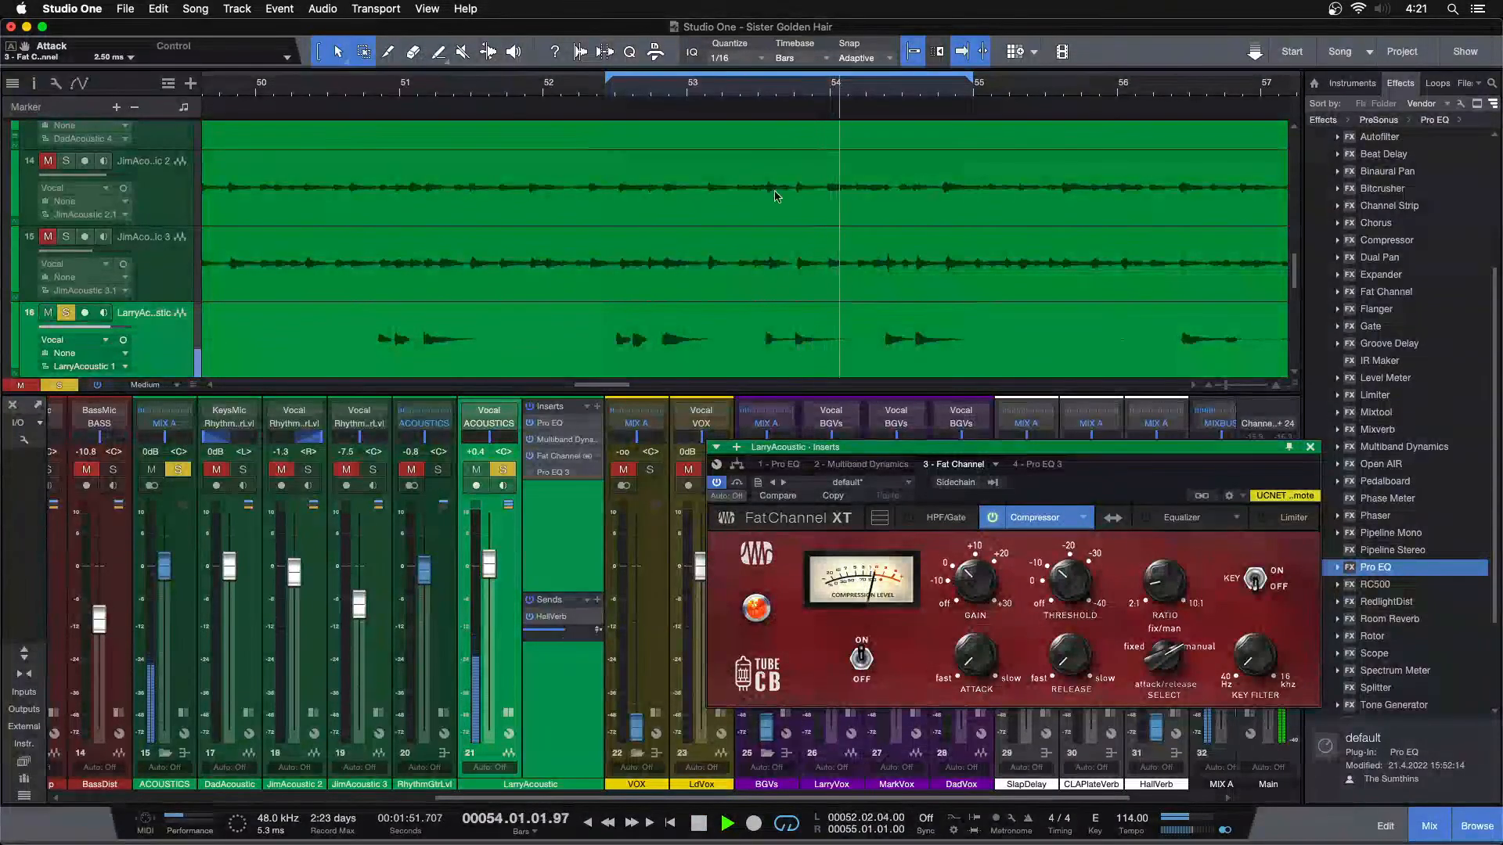
Raise The Tube CB's gain to 2.07 dB, replaying the notes after bar 54 and switching the compressor off and on
{"action": "left_click", "coordinate": [877, 92]}
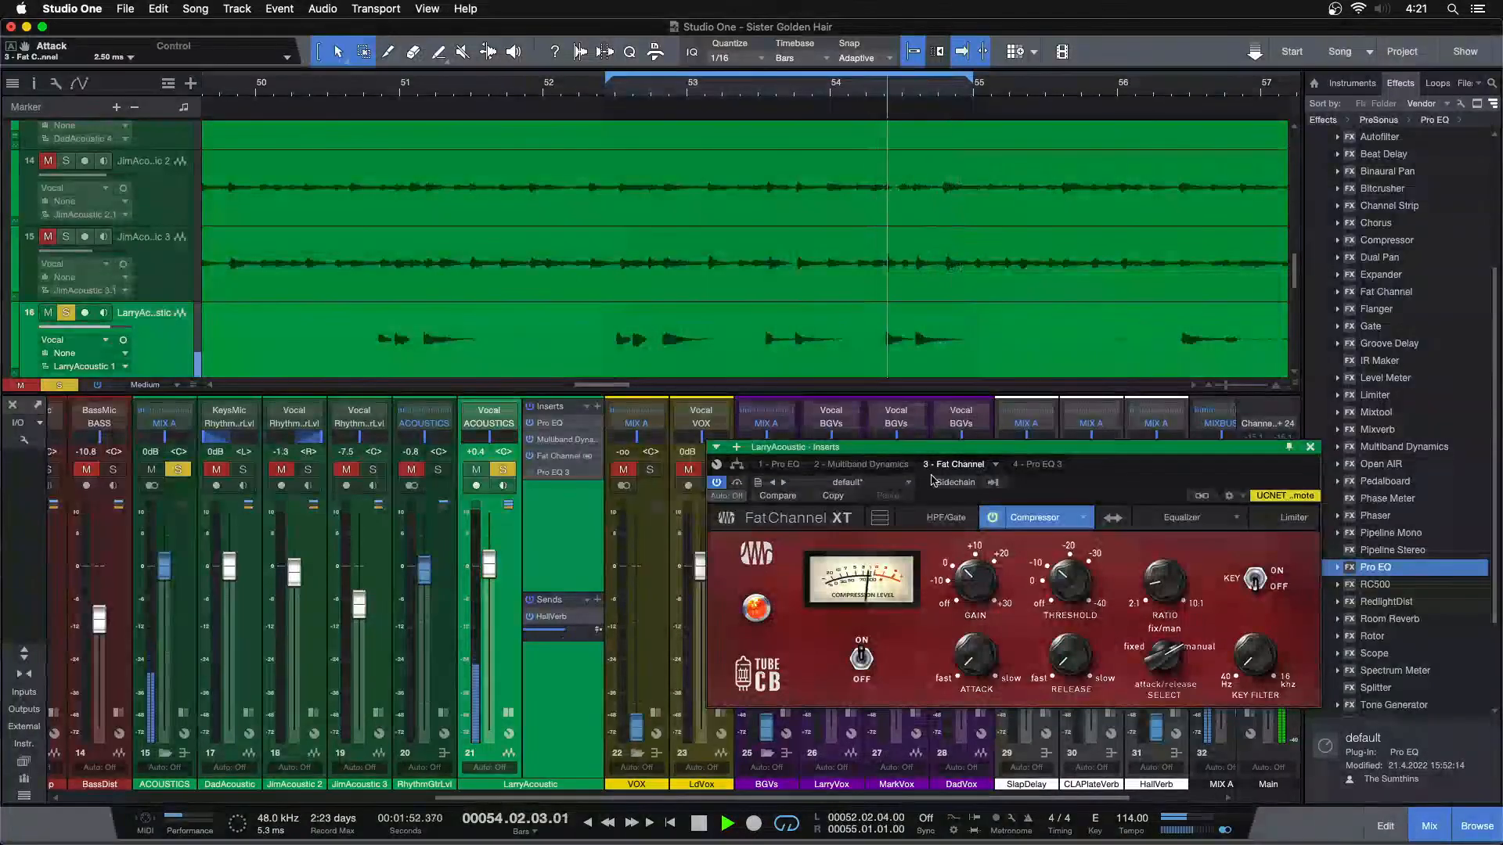
{"action": "left_click", "coordinate": [991, 518]}
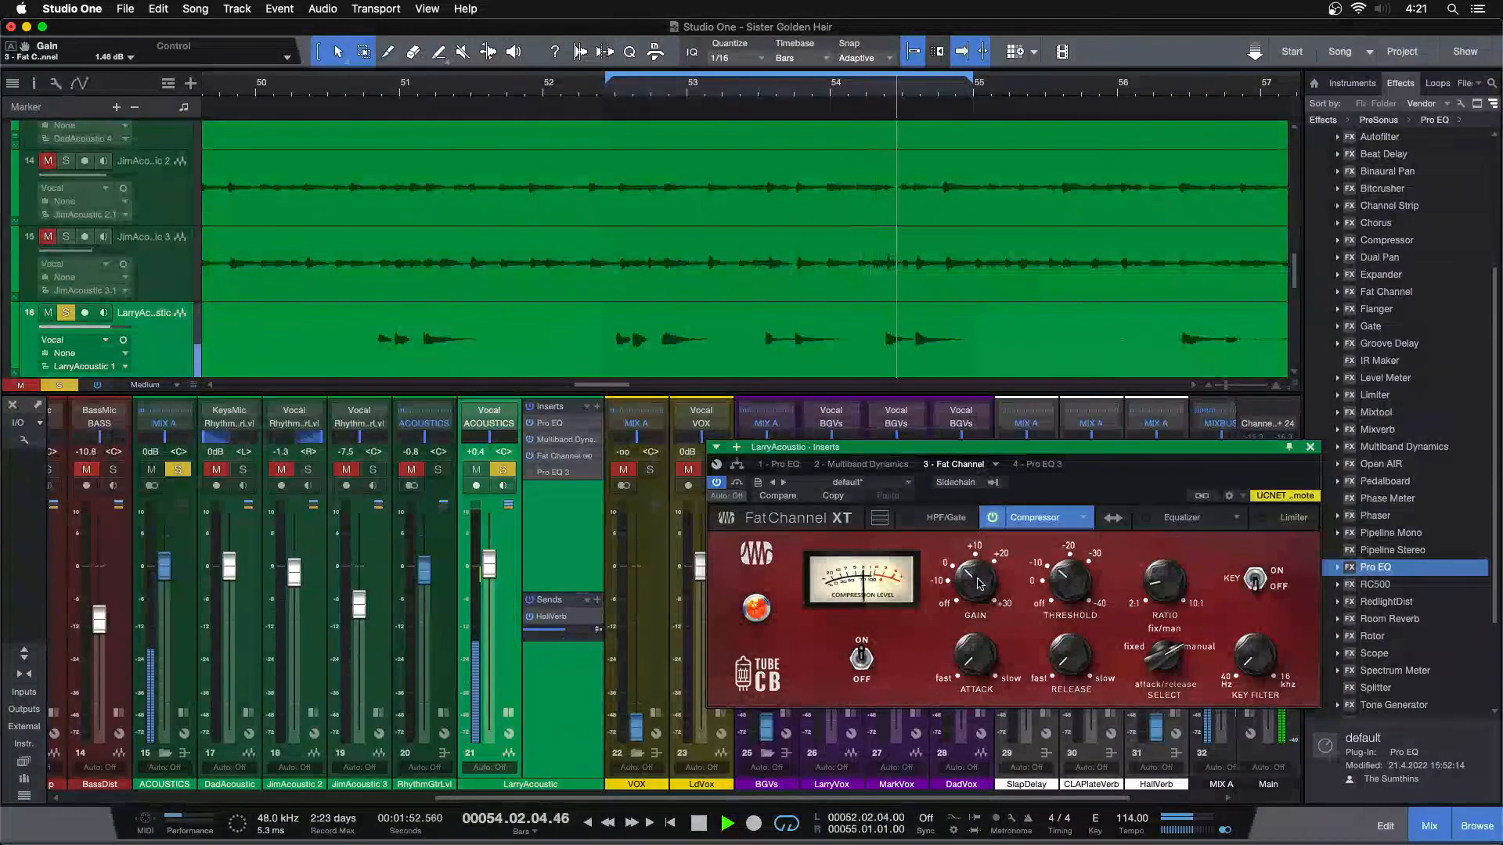
{"action": "left_click", "coordinate": [875, 92]}
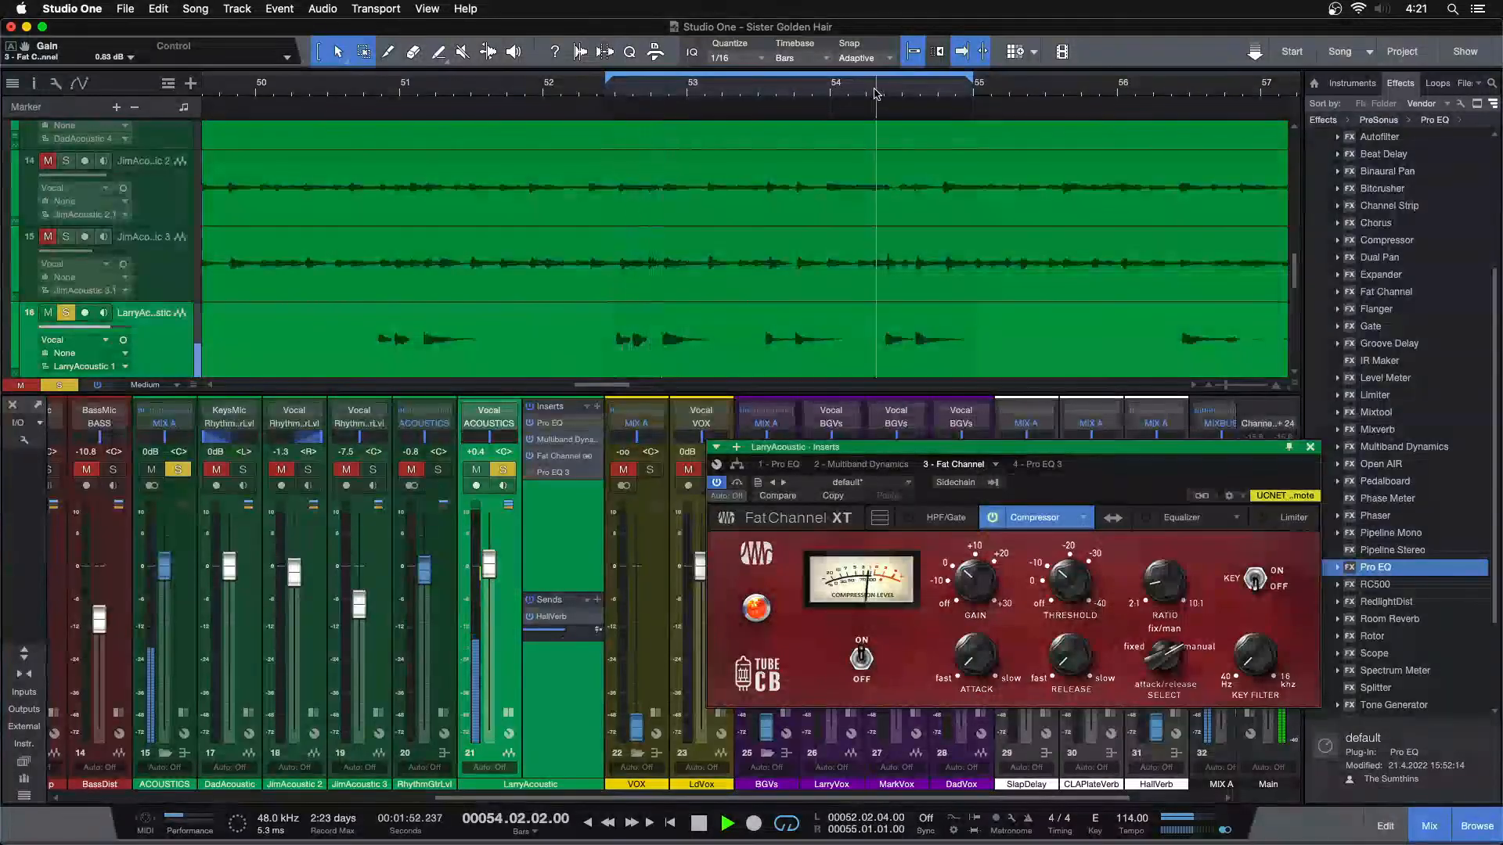
{"action": "left_click", "coordinate": [991, 520]}
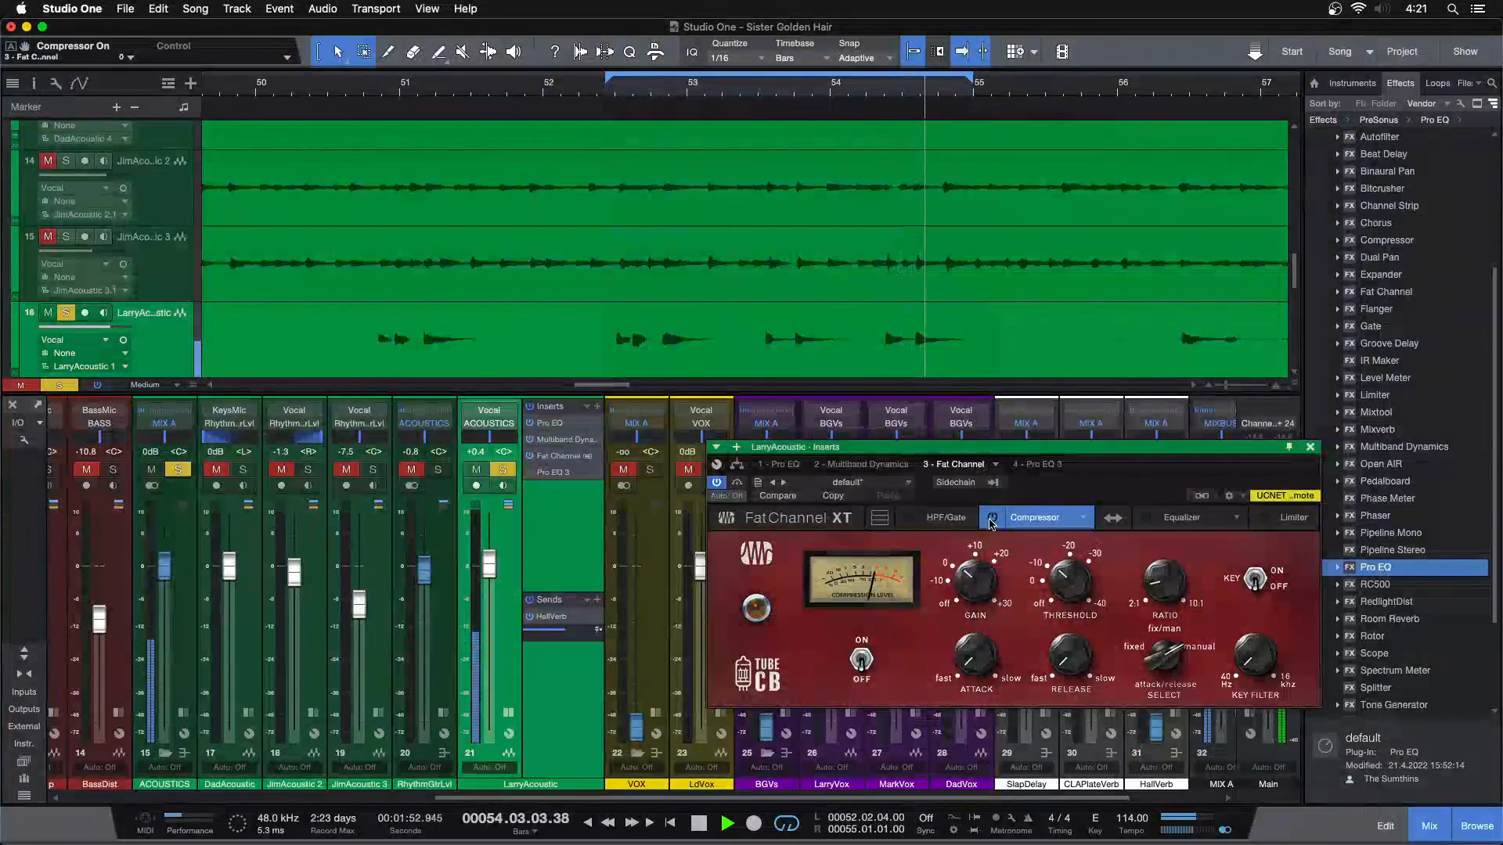
{"action": "key", "text": "space"}
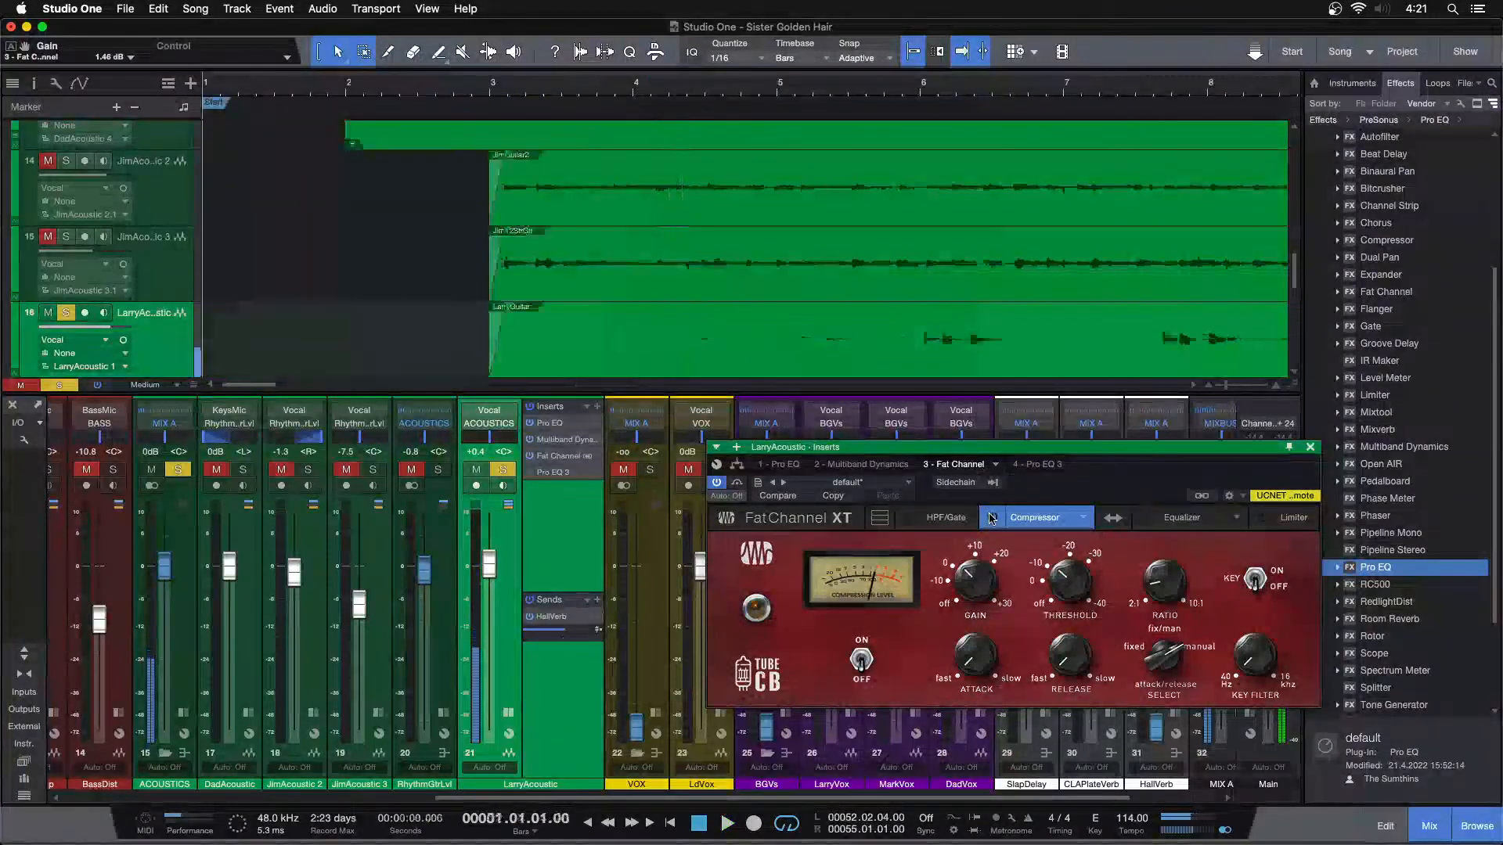
{"action": "left_click", "coordinate": [991, 519]}
{"action": "key", "text": "space"}
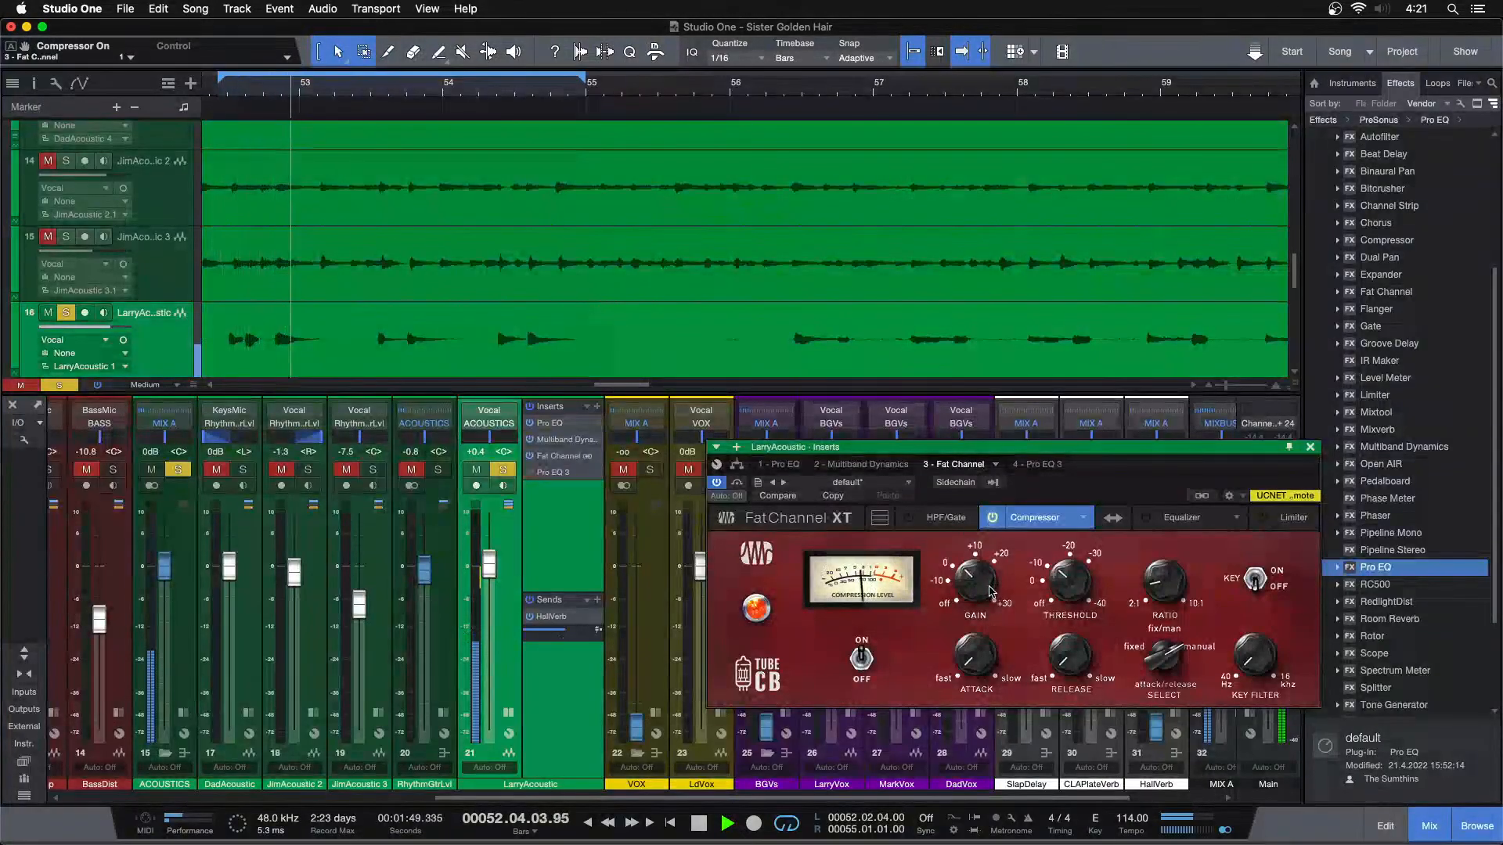
Recheck LarryAcoustic with the compressor off and on, set the attack to 2.50 ms and close the insert window
{"action": "left_click", "coordinate": [993, 519]}
{"action": "left_click", "coordinate": [993, 519]}
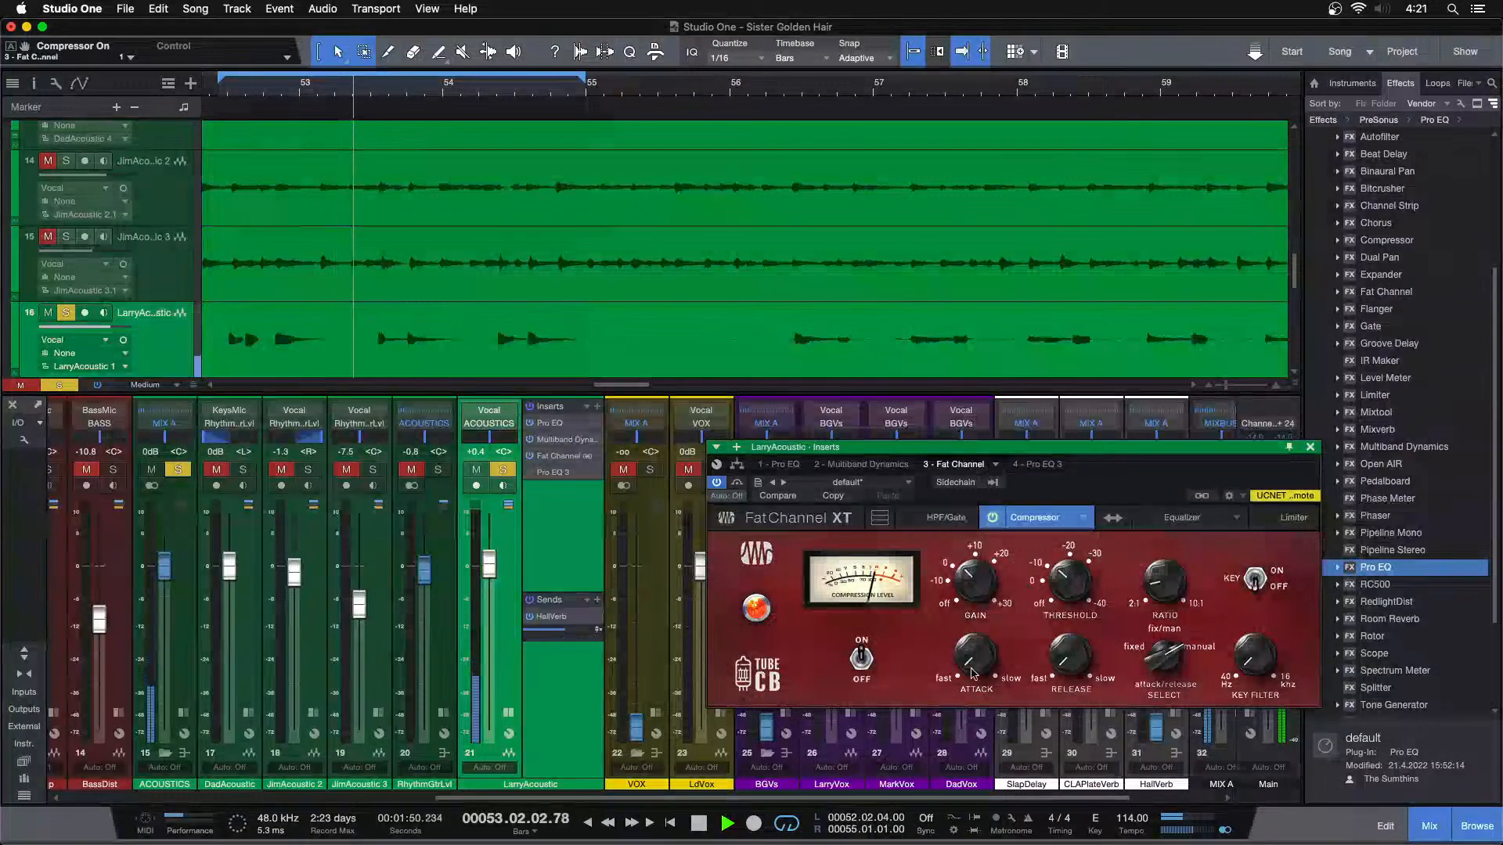
{"action": "mouse_move", "coordinate": [966, 662]}
{"action": "left_mouse_down"}
{"action": "mouse_move", "coordinate": [975, 648]}
{"action": "mouse_move", "coordinate": [974, 662]}
{"action": "left_mouse_up"}
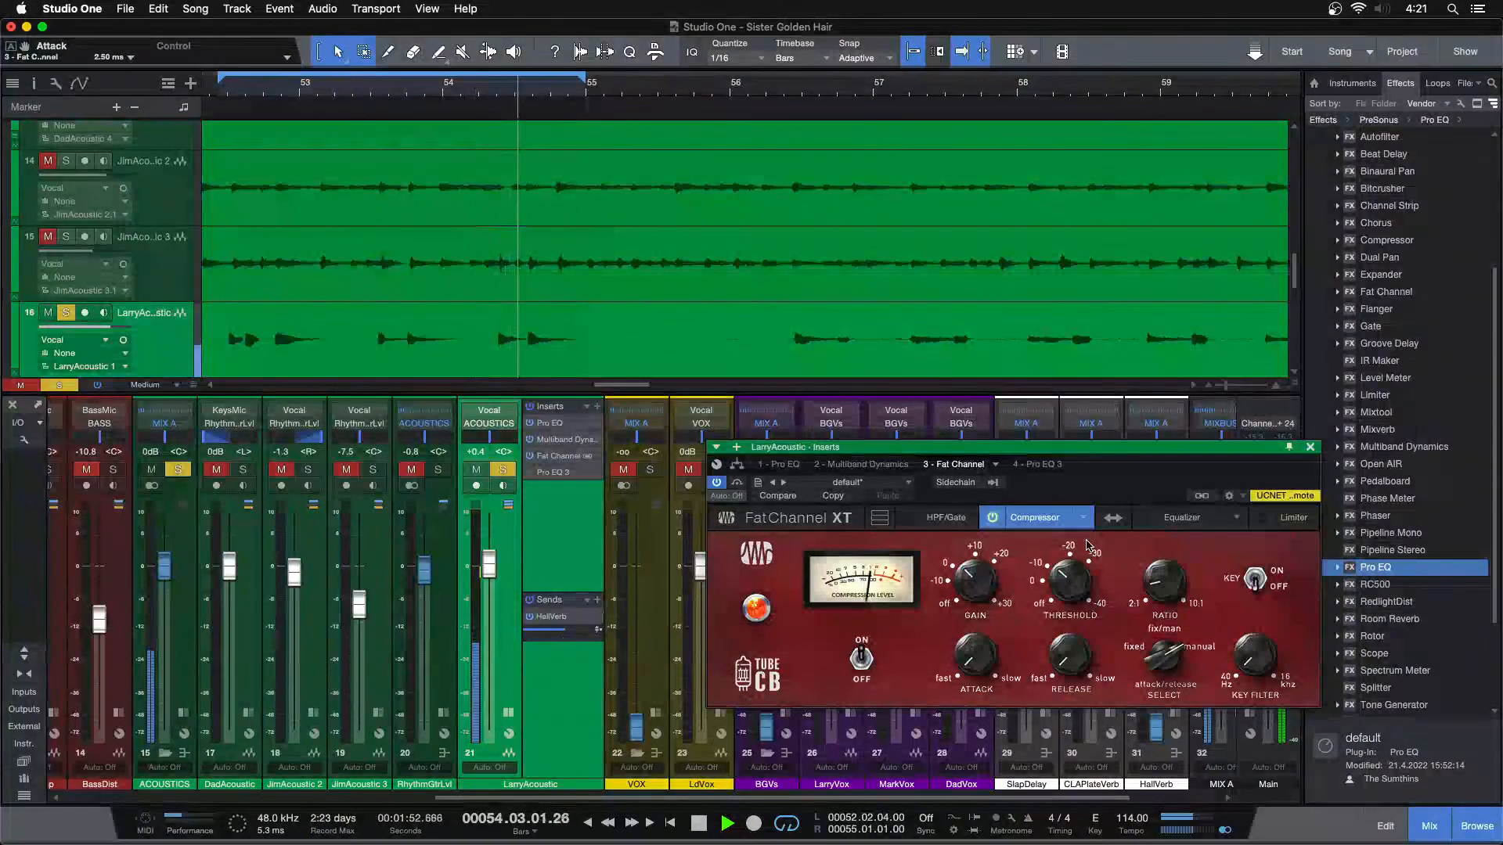
{"action": "left_click", "coordinate": [1310, 447]}
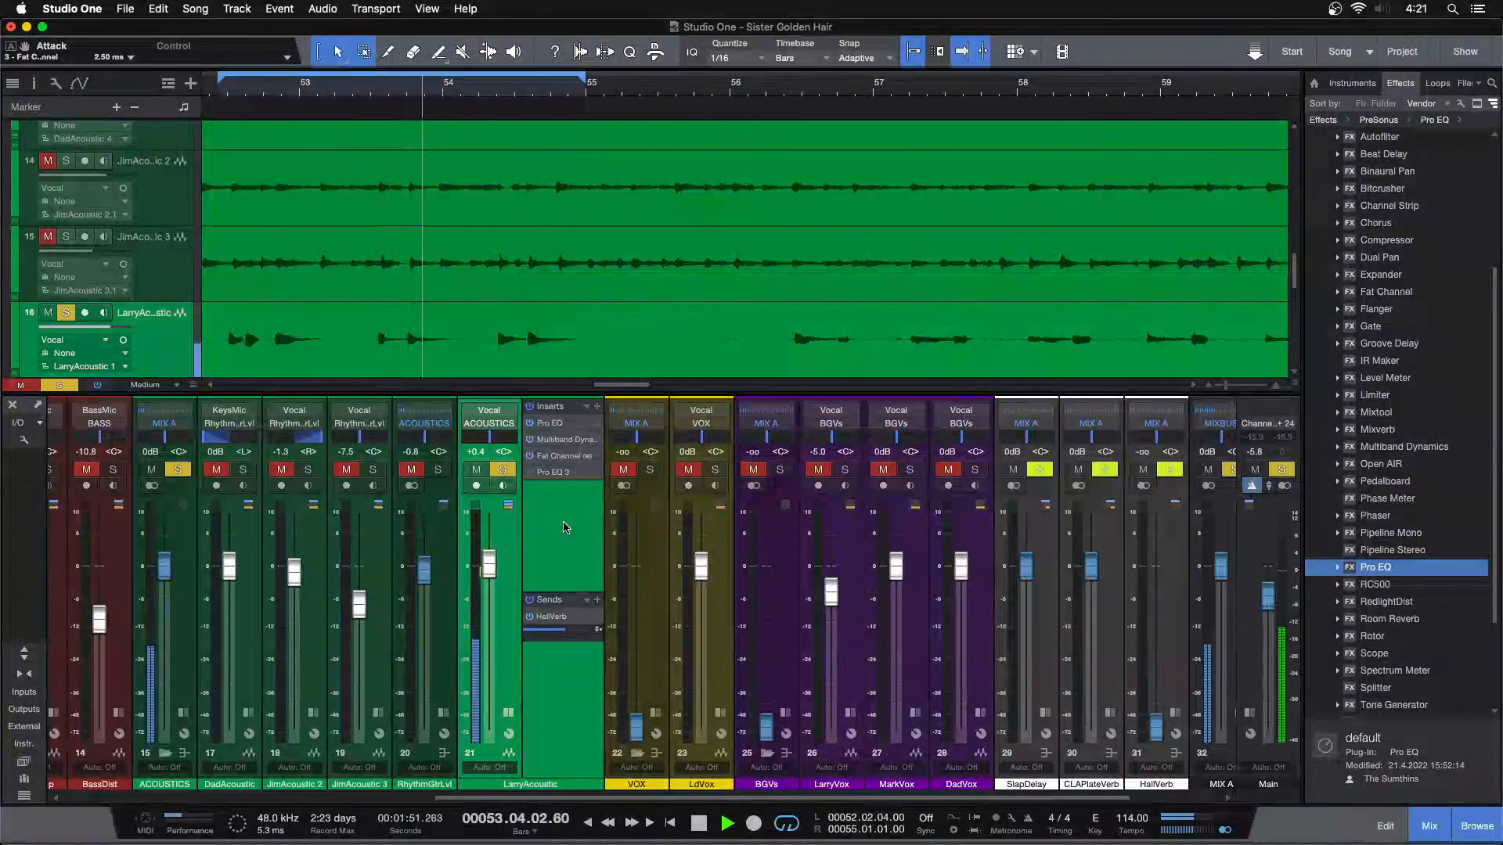
Unsolo LarryAcoustic and raise its channel volume to +0.8 dB while the loop plays with the other tracks
{"action": "key", "text": "s"}
{"action": "key", "text": "space"}
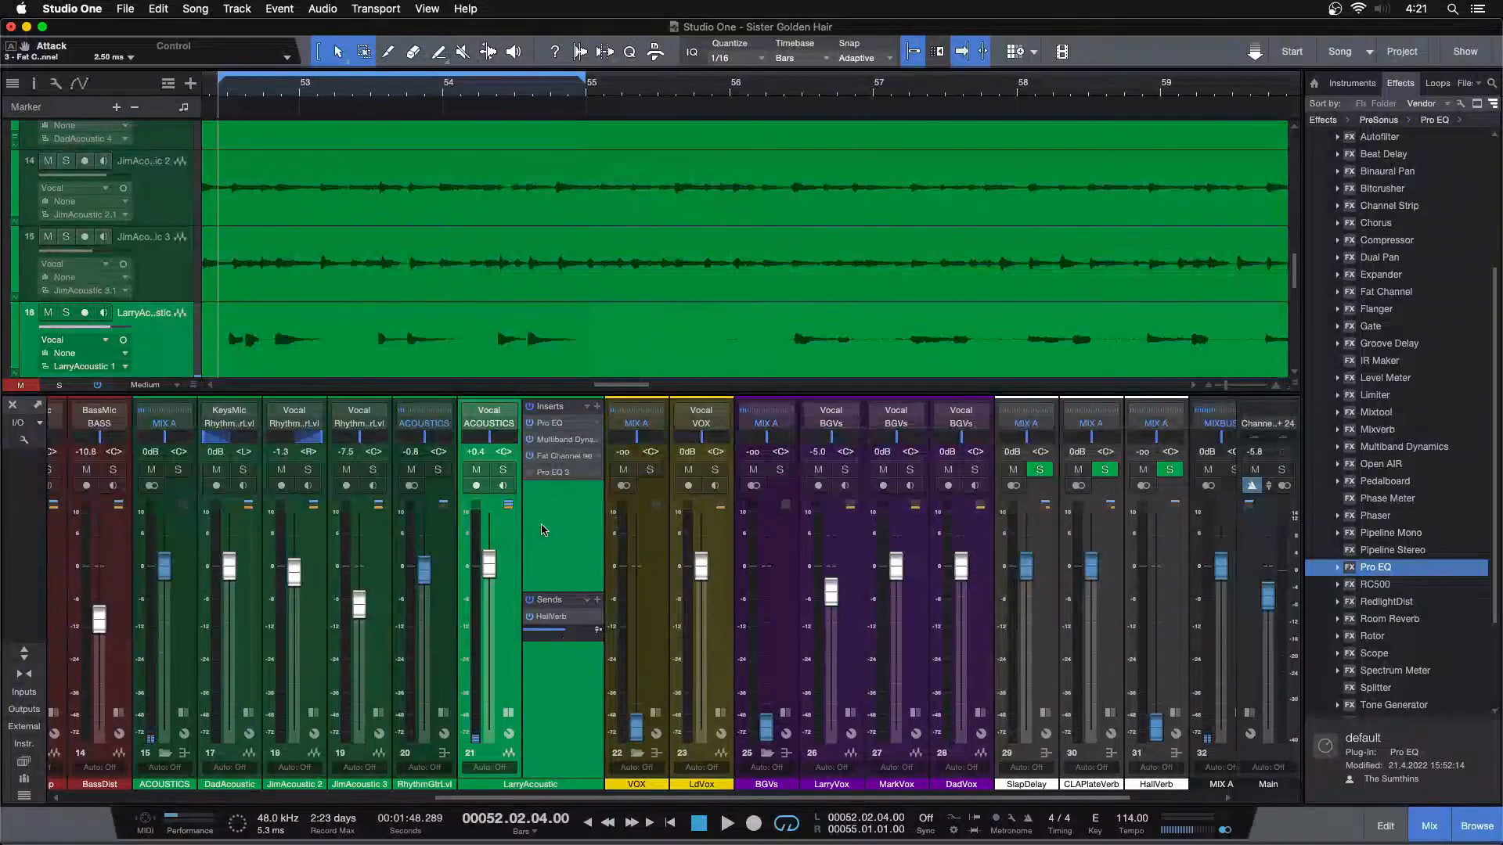
{"action": "key", "text": "space"}
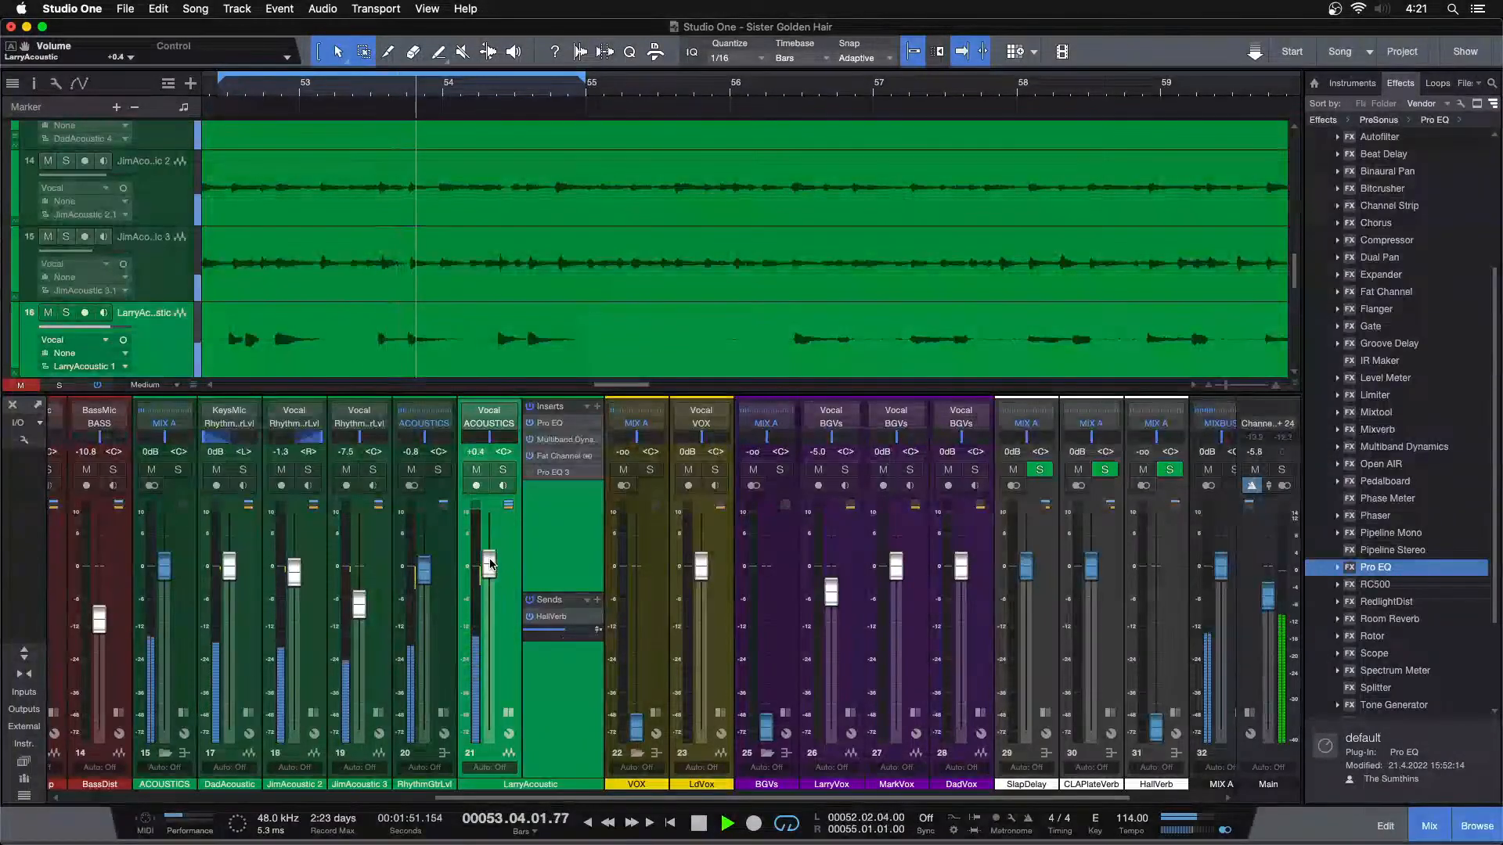
{"action": "scroll", "coordinate": [490, 562], "scroll_direction": "up", "scroll_amount": 2}
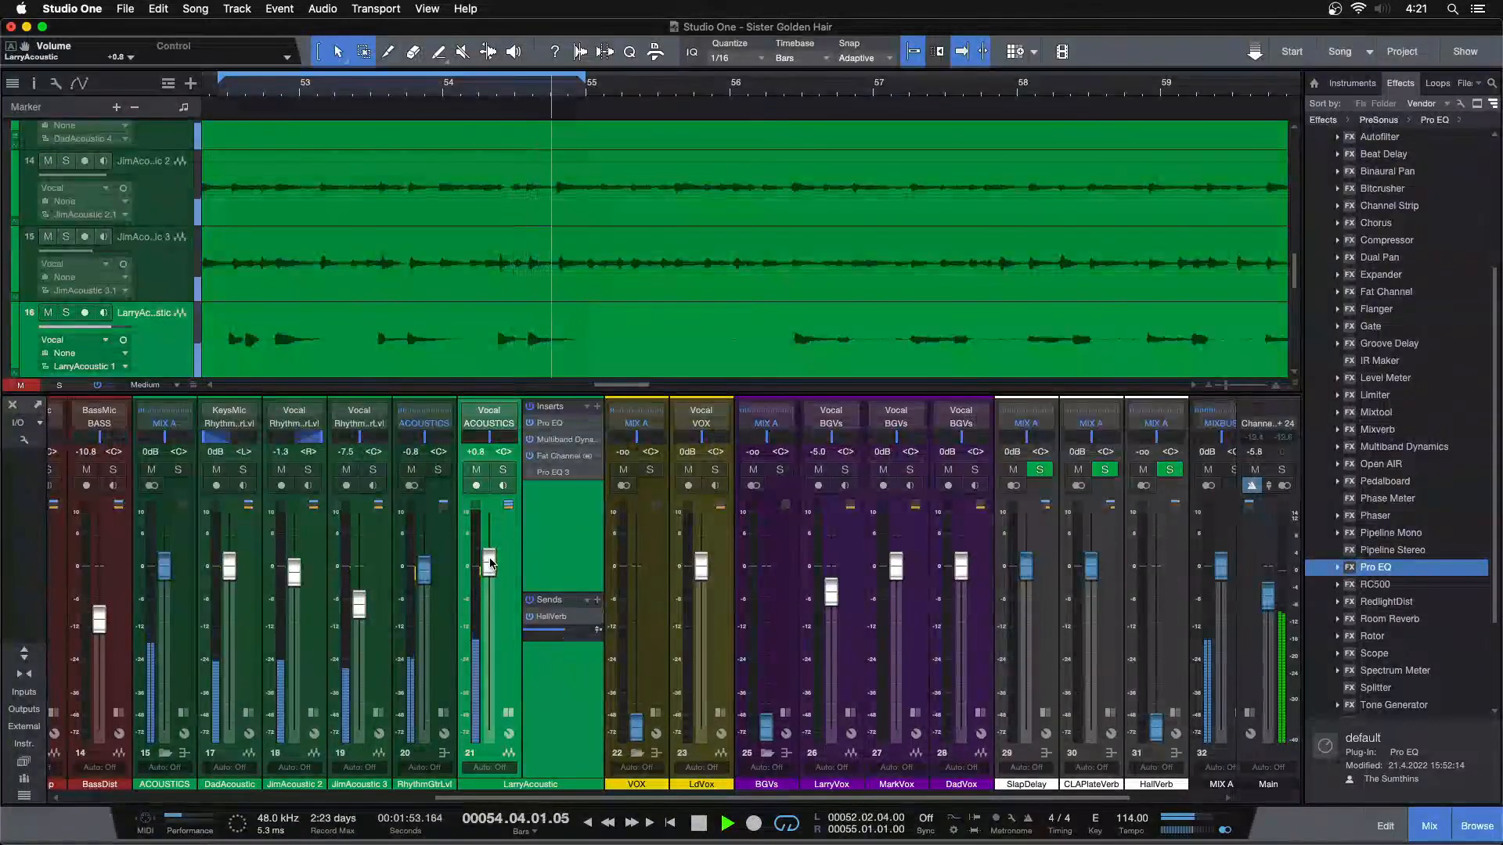
Open LarryAcoustic's Fat Channel and compare its compressor off and on within the full mix
{"action": "left_click_drag", "start_coordinate": [520, 88], "coordinate": [775, 105]}
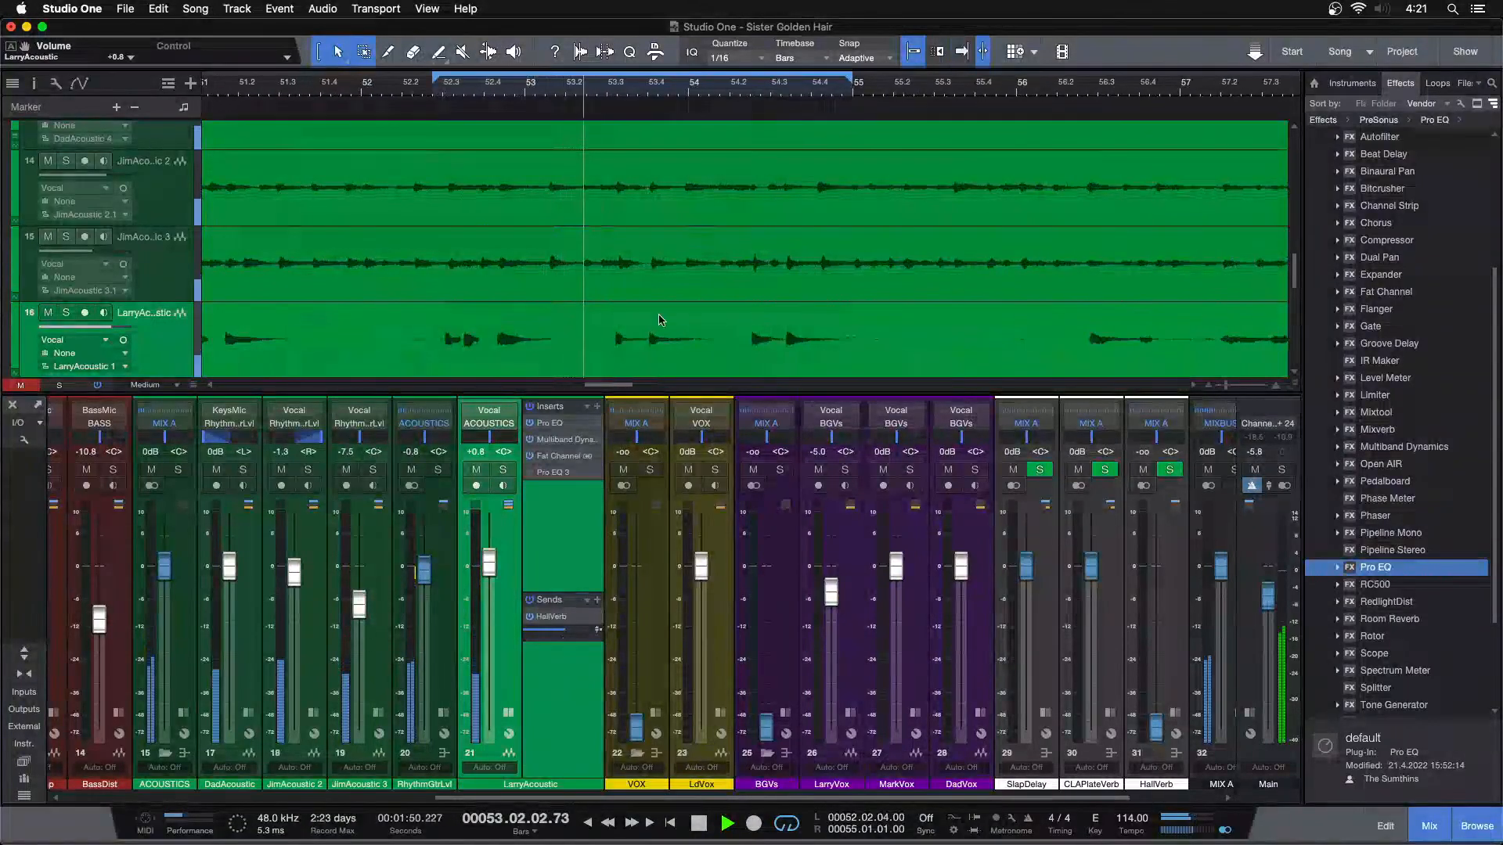
{"action": "left_click", "coordinate": [560, 457]}
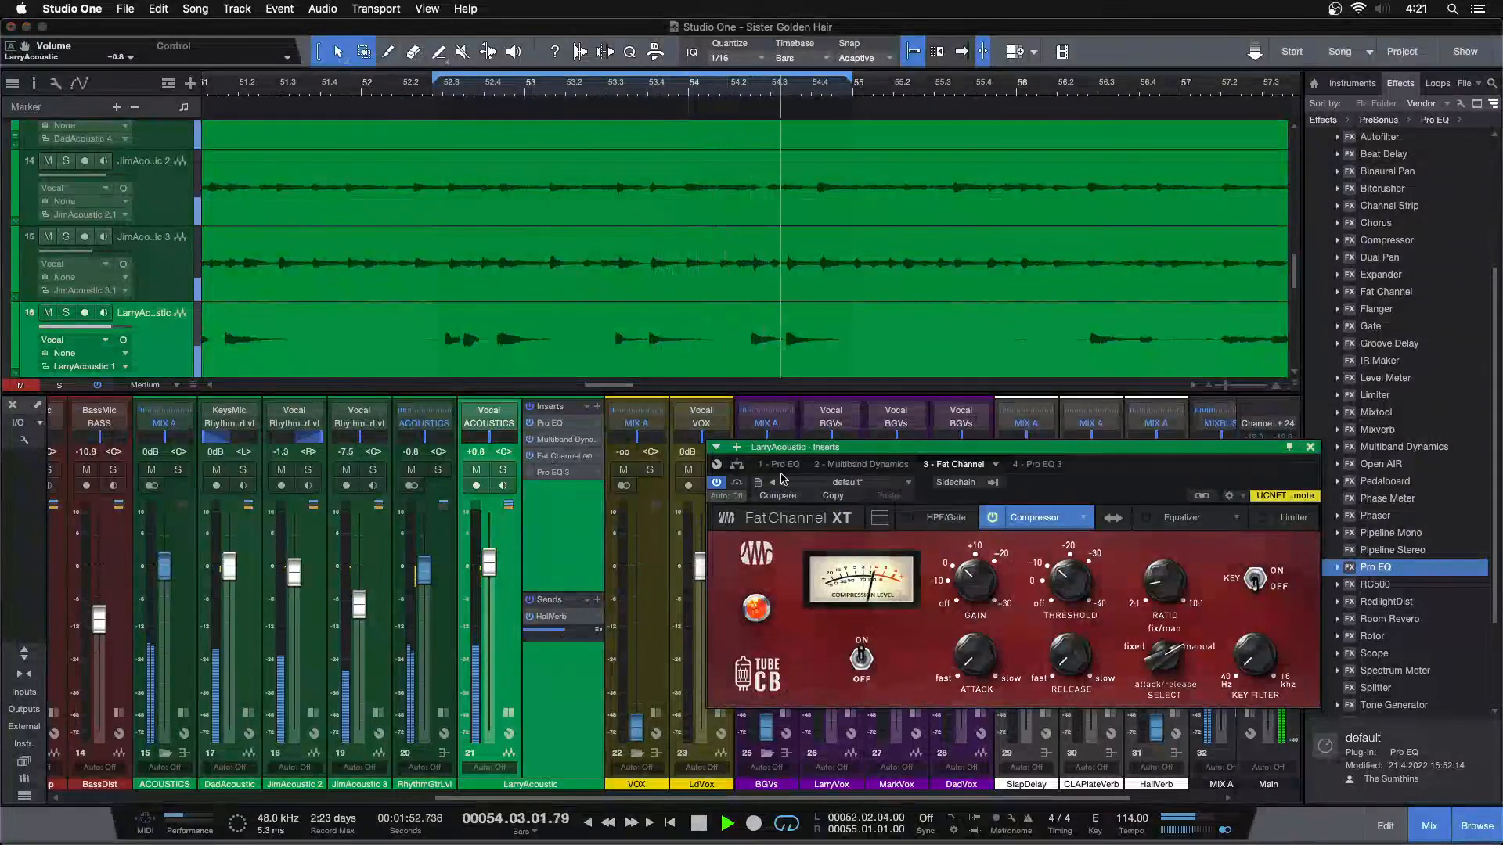
{"action": "left_click", "coordinate": [991, 517]}
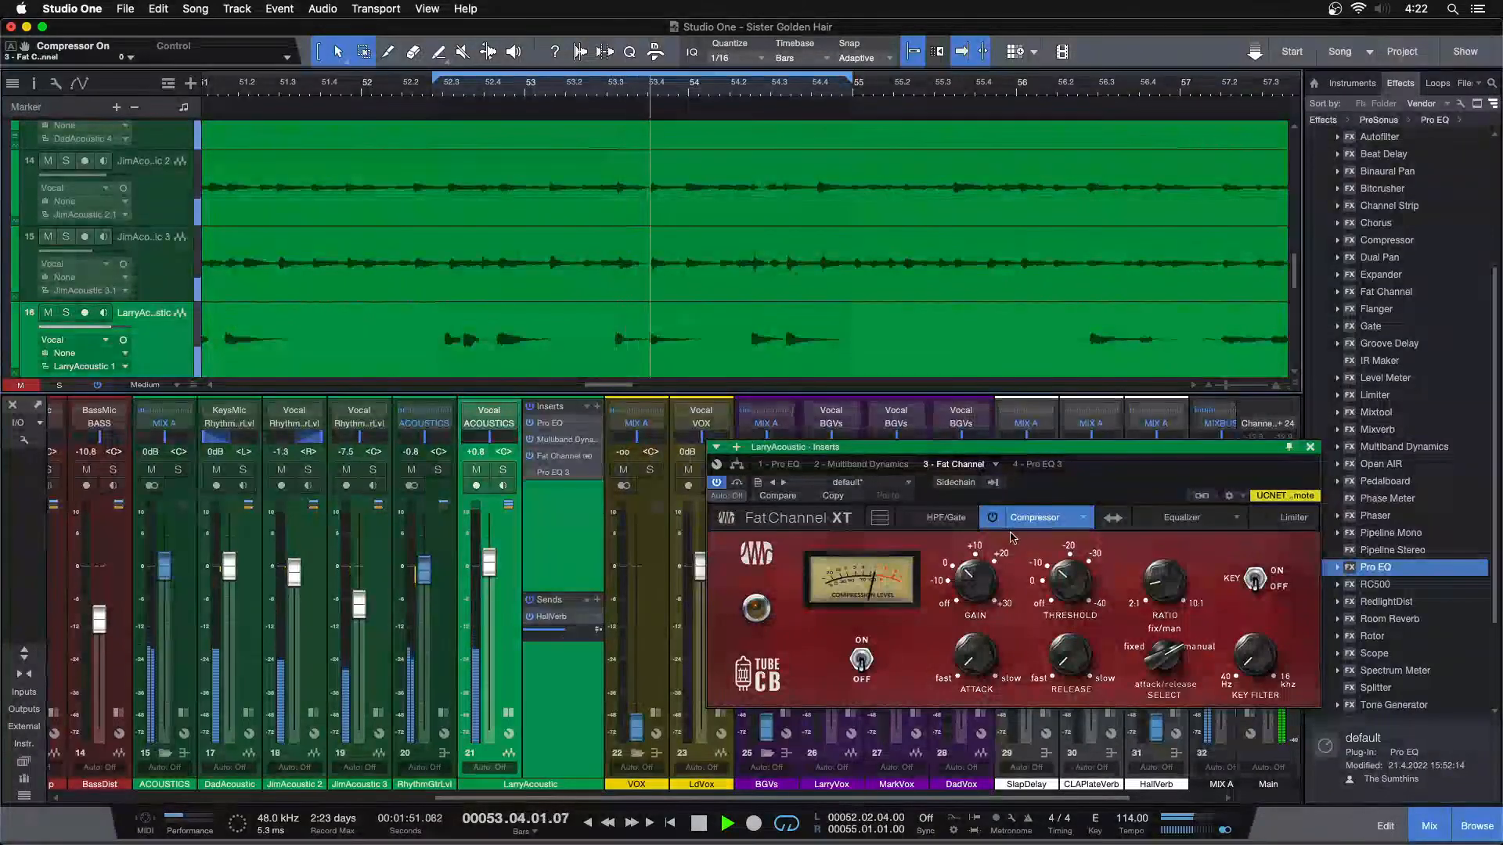
{"action": "left_click", "coordinate": [990, 520]}
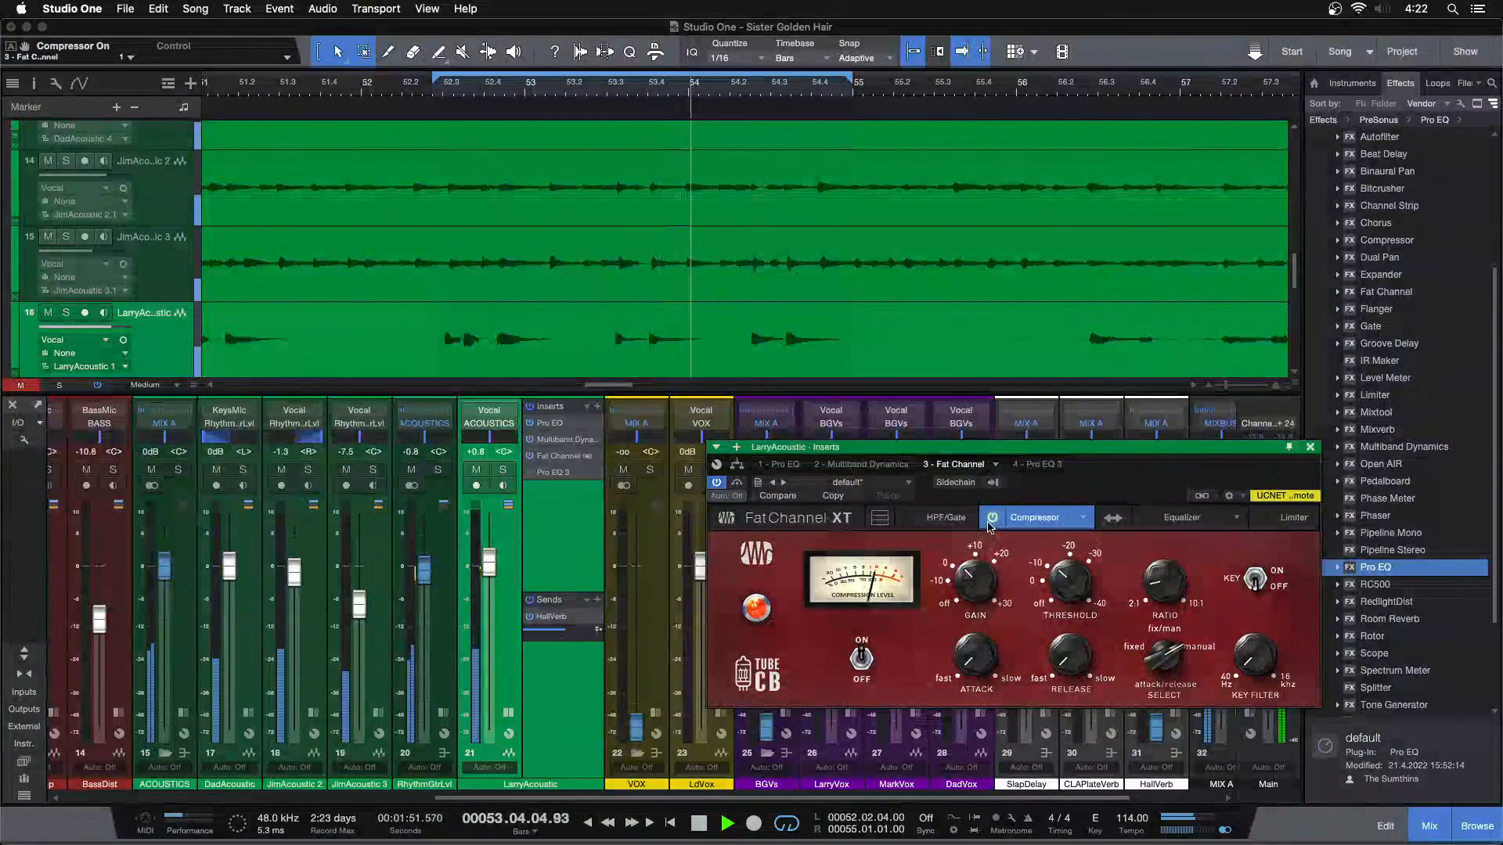
Stop playback, review the Fat Channel's alternative compressor models and choose The Tube CB again
{"action": "key", "text": "space"}
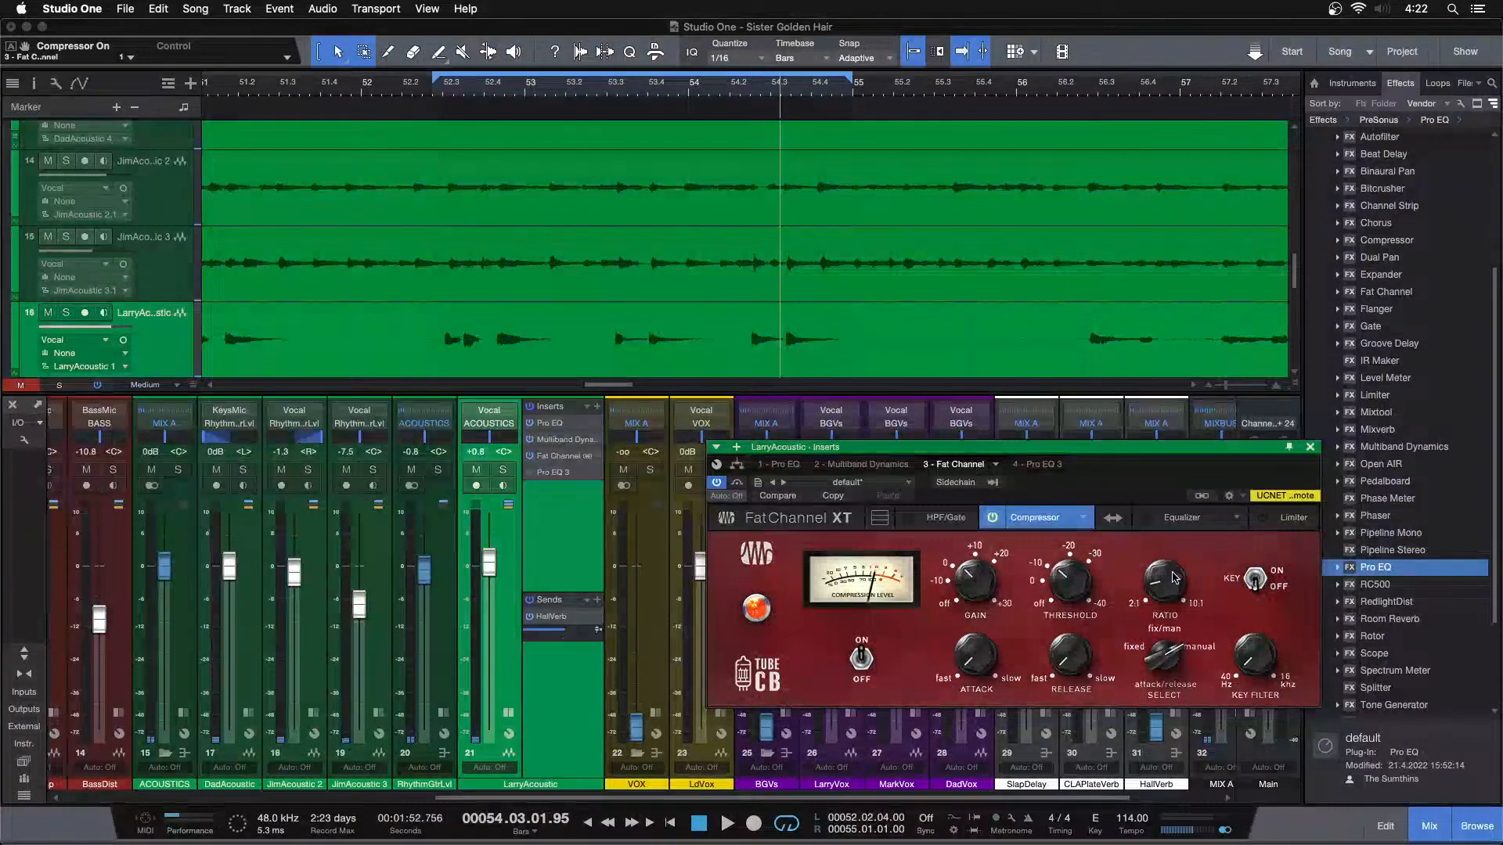
{"action": "left_click", "coordinate": [1080, 519]}
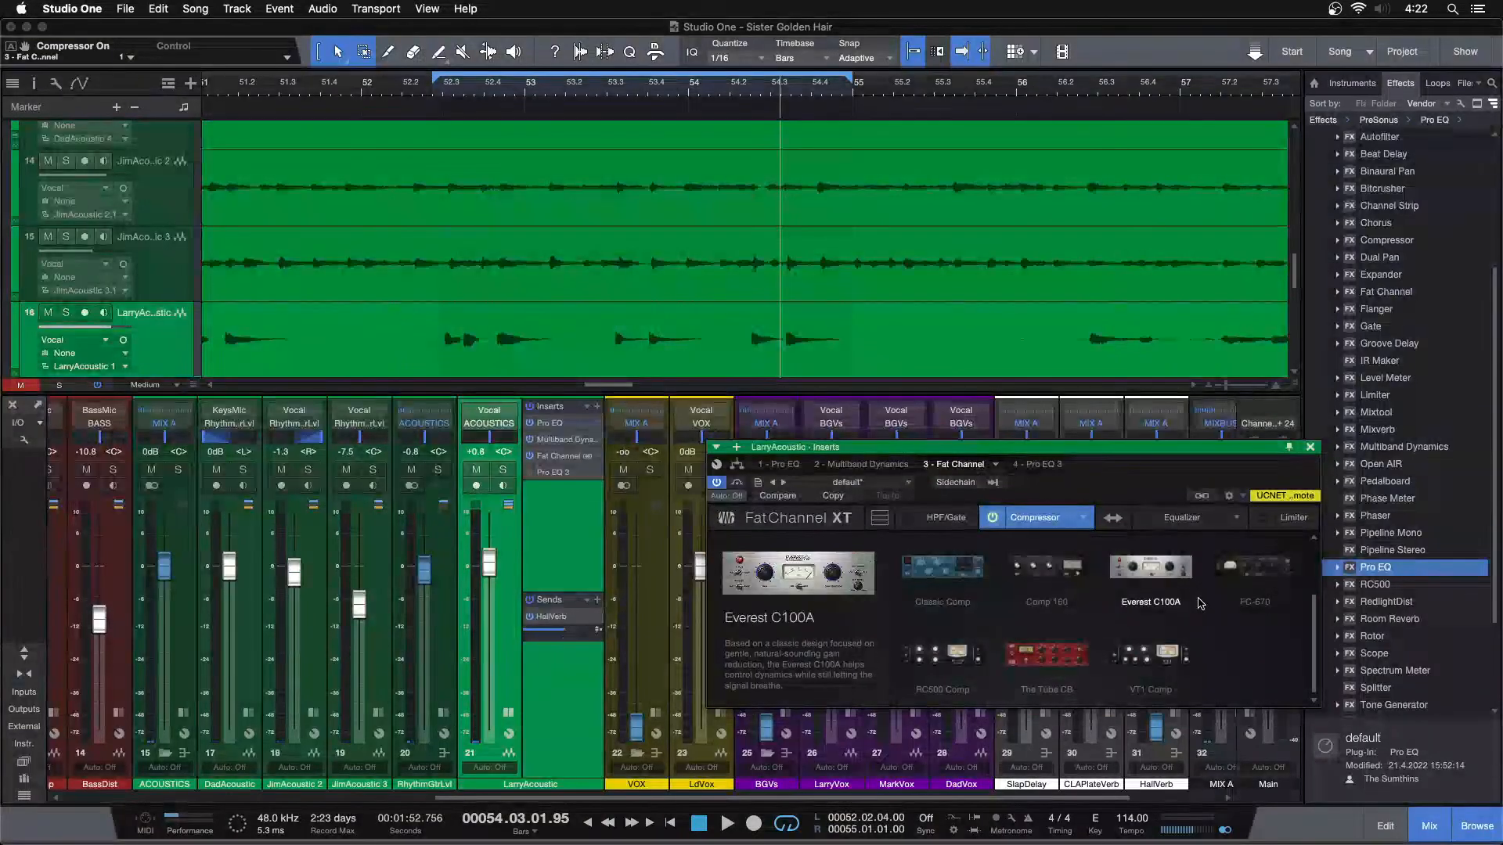
{"action": "left_click", "coordinate": [1046, 654]}
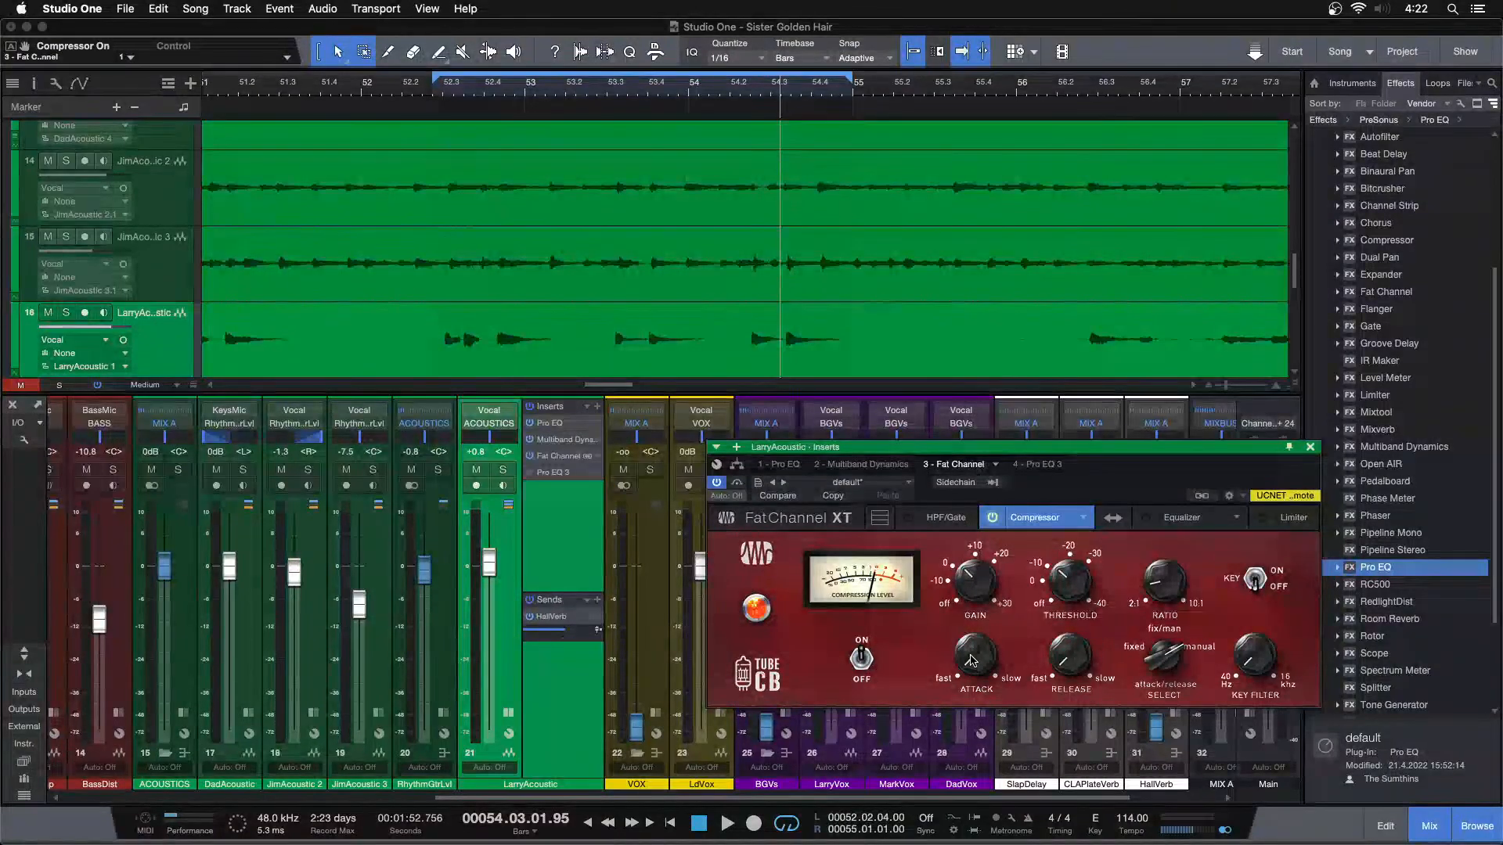
Try raising The Tube CB's attack to 31.1 ms
{"action": "left_click_drag", "start_coordinate": [970, 650], "coordinate": [971, 635]}
{"action": "scroll", "coordinate": [976, 659], "scroll_direction": "up", "scroll_amount": 2}
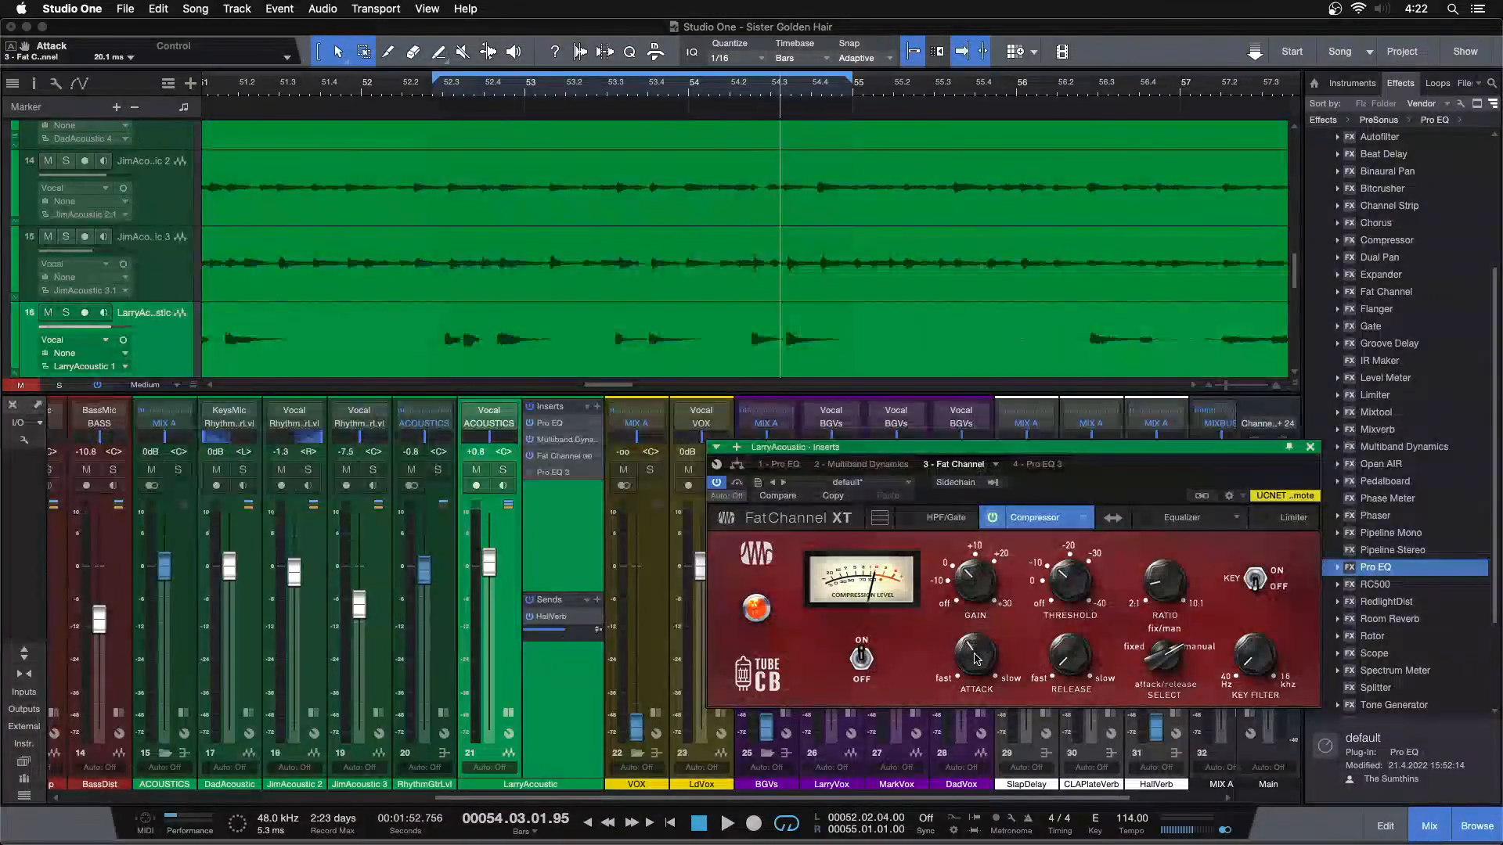
{"action": "scroll", "coordinate": [976, 658], "scroll_direction": "up", "scroll_amount": 1}
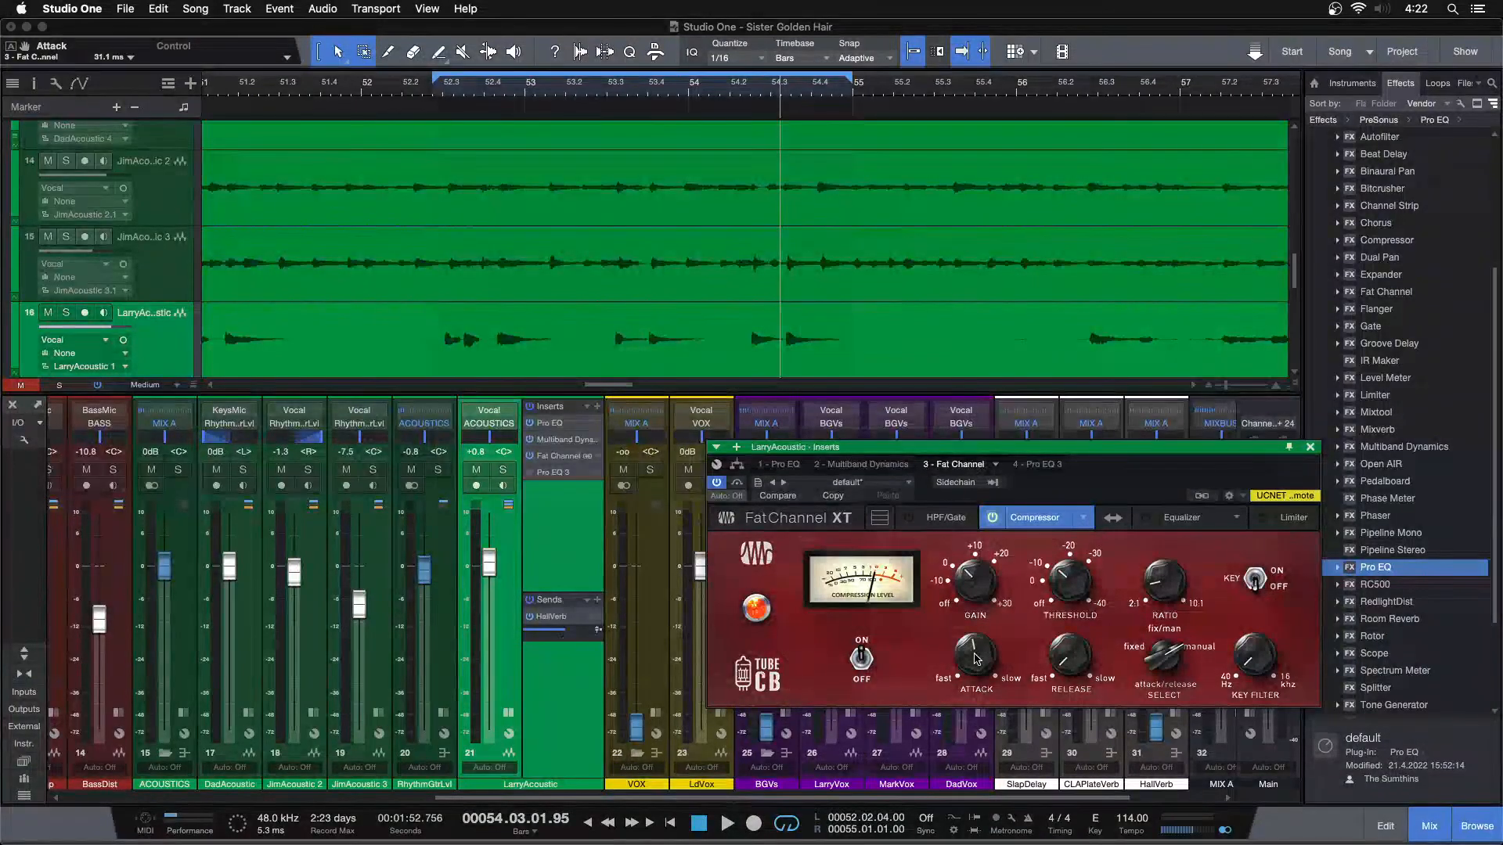
Solo LarryAcoustic, replay from about the middle of bar 53 with the compressor off and on, and set the attack to 2.50 ms
{"action": "left_click", "coordinate": [501, 471]}
{"action": "key", "text": "space"}
{"action": "left_click", "coordinate": [602, 92]}
{"action": "key", "text": "space"}
{"action": "left_click", "coordinate": [994, 518]}
{"action": "key", "text": "space"}
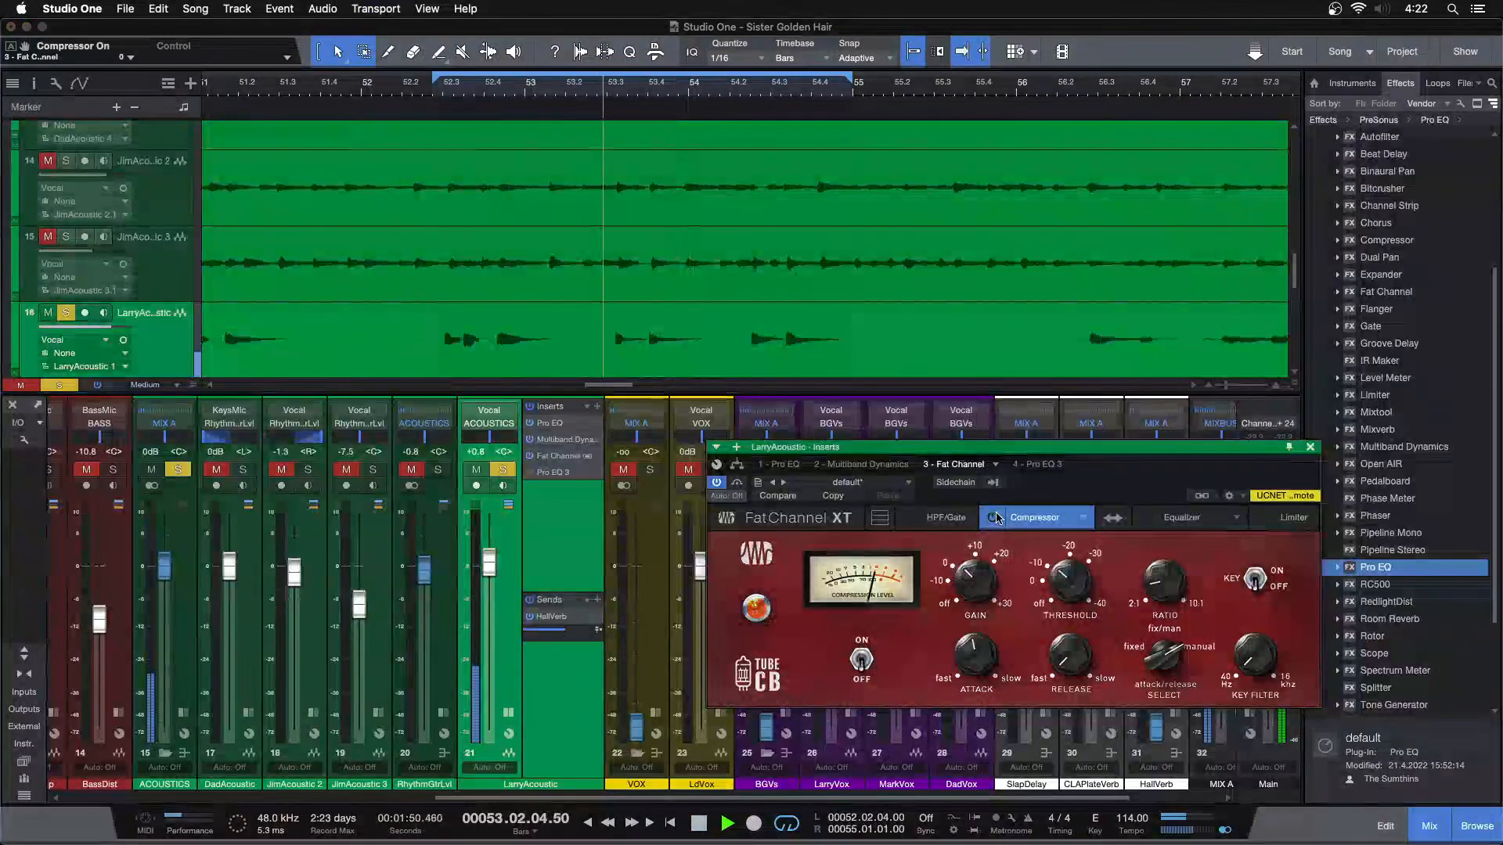
{"action": "left_click", "coordinate": [994, 517]}
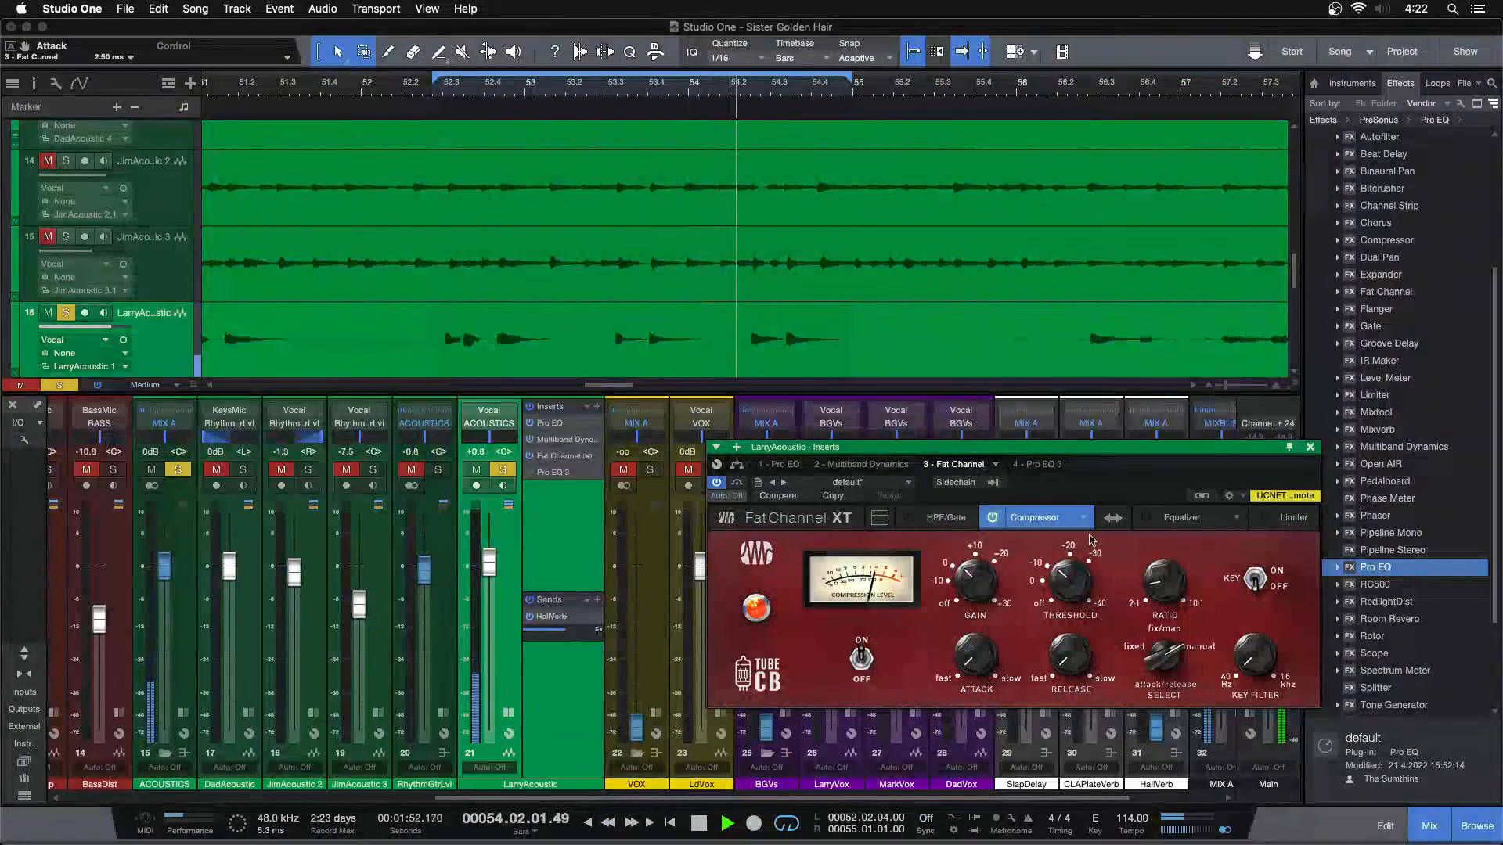
Close the insert window, unsolo LarryAcoustic and raise its channel volume to +1.2 dB
{"action": "left_click", "coordinate": [1310, 448]}
{"action": "left_click", "coordinate": [503, 469]}
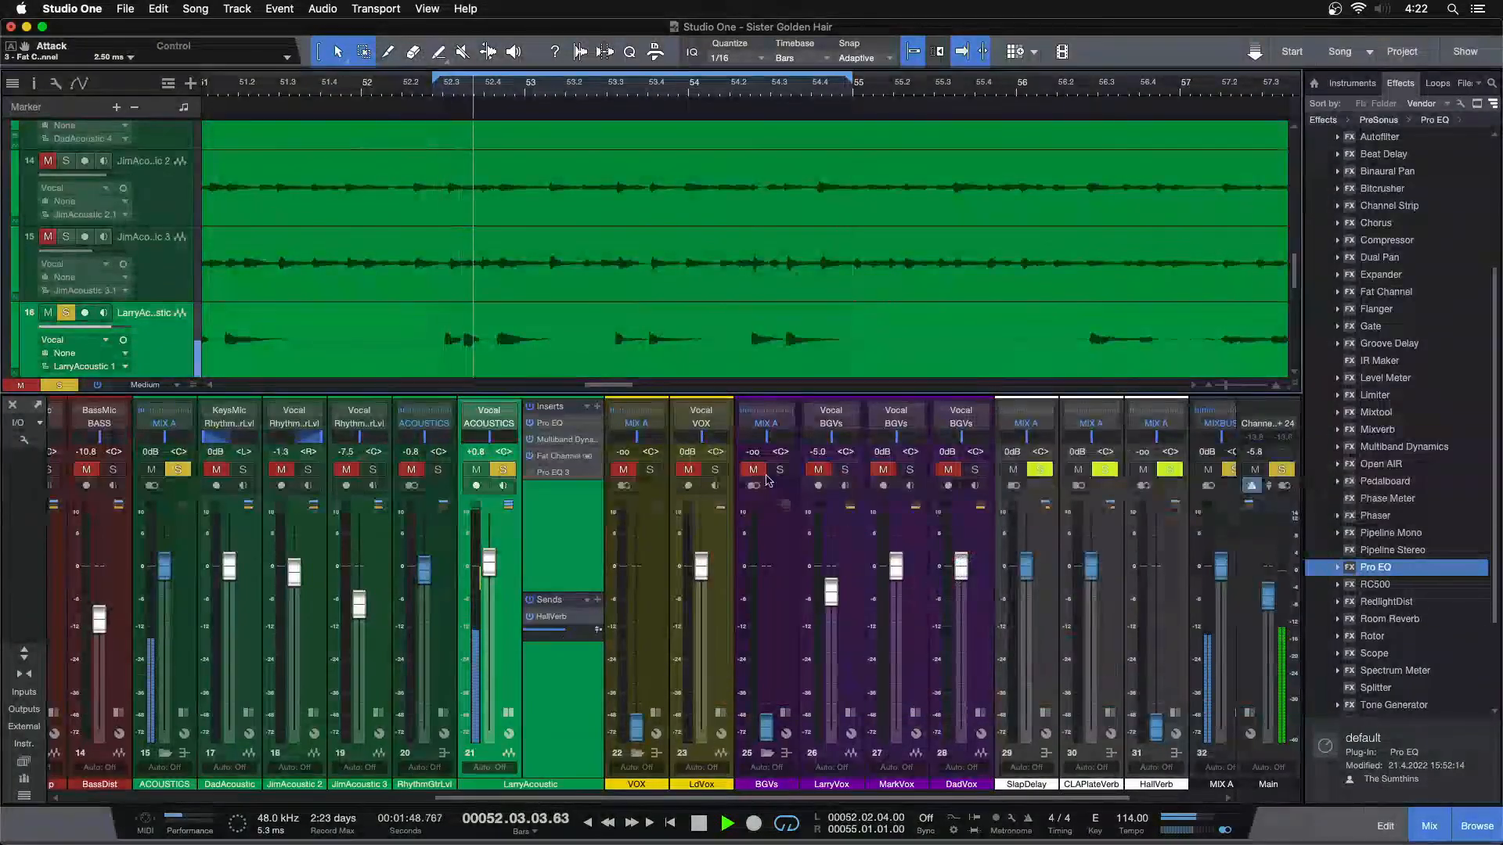
{"action": "left_click_drag", "start_coordinate": [489, 563], "coordinate": [489, 565]}
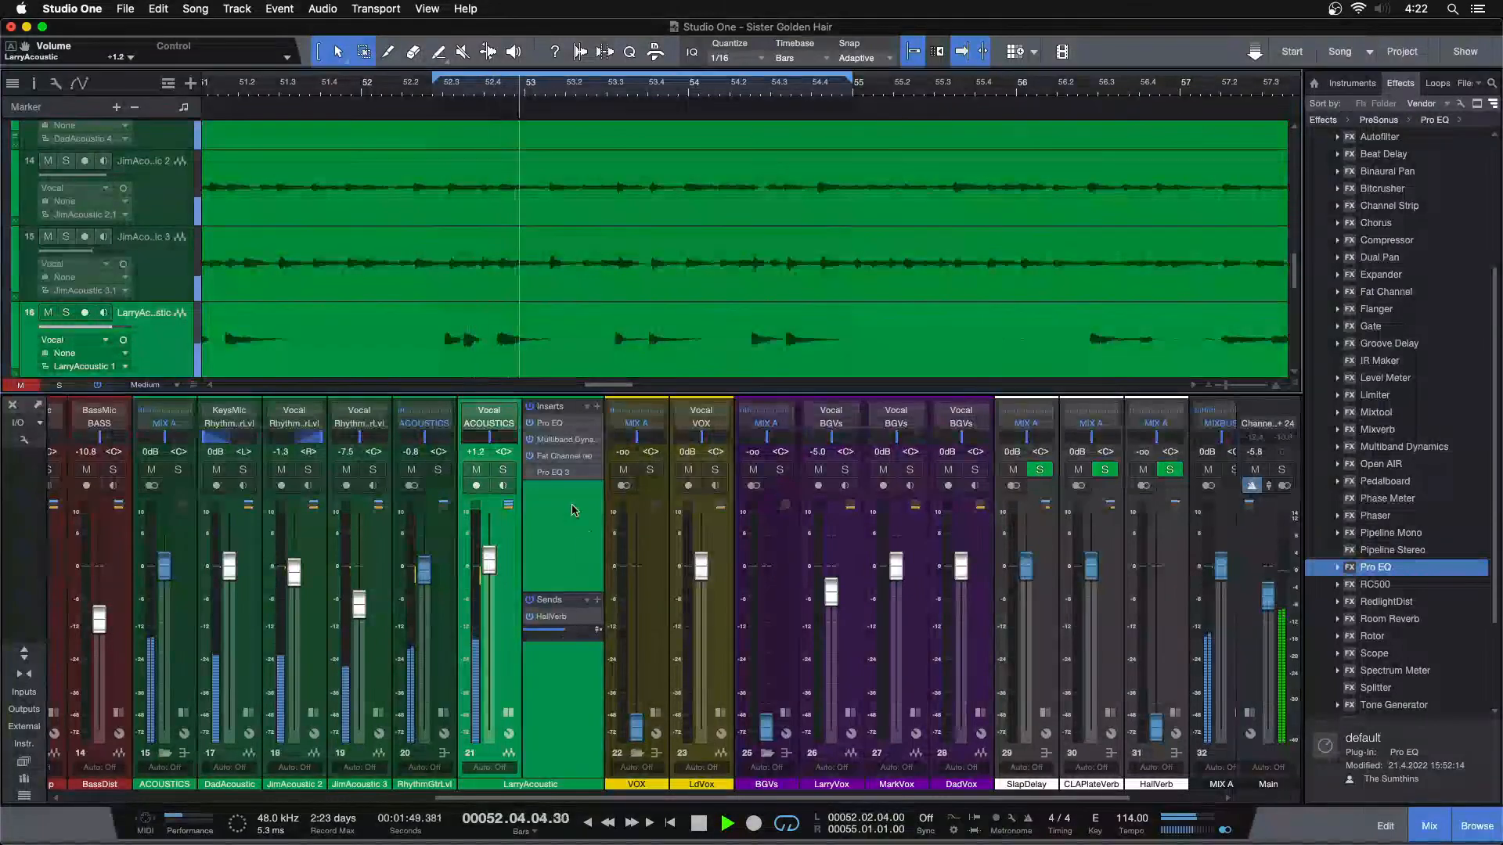
Audition LarryAcoustic's Pro EQ 3 with LF gain at 0.00 dB, soloed and in the mix, set it to 2.40 dB and close the window
{"action": "left_click", "coordinate": [553, 472]}
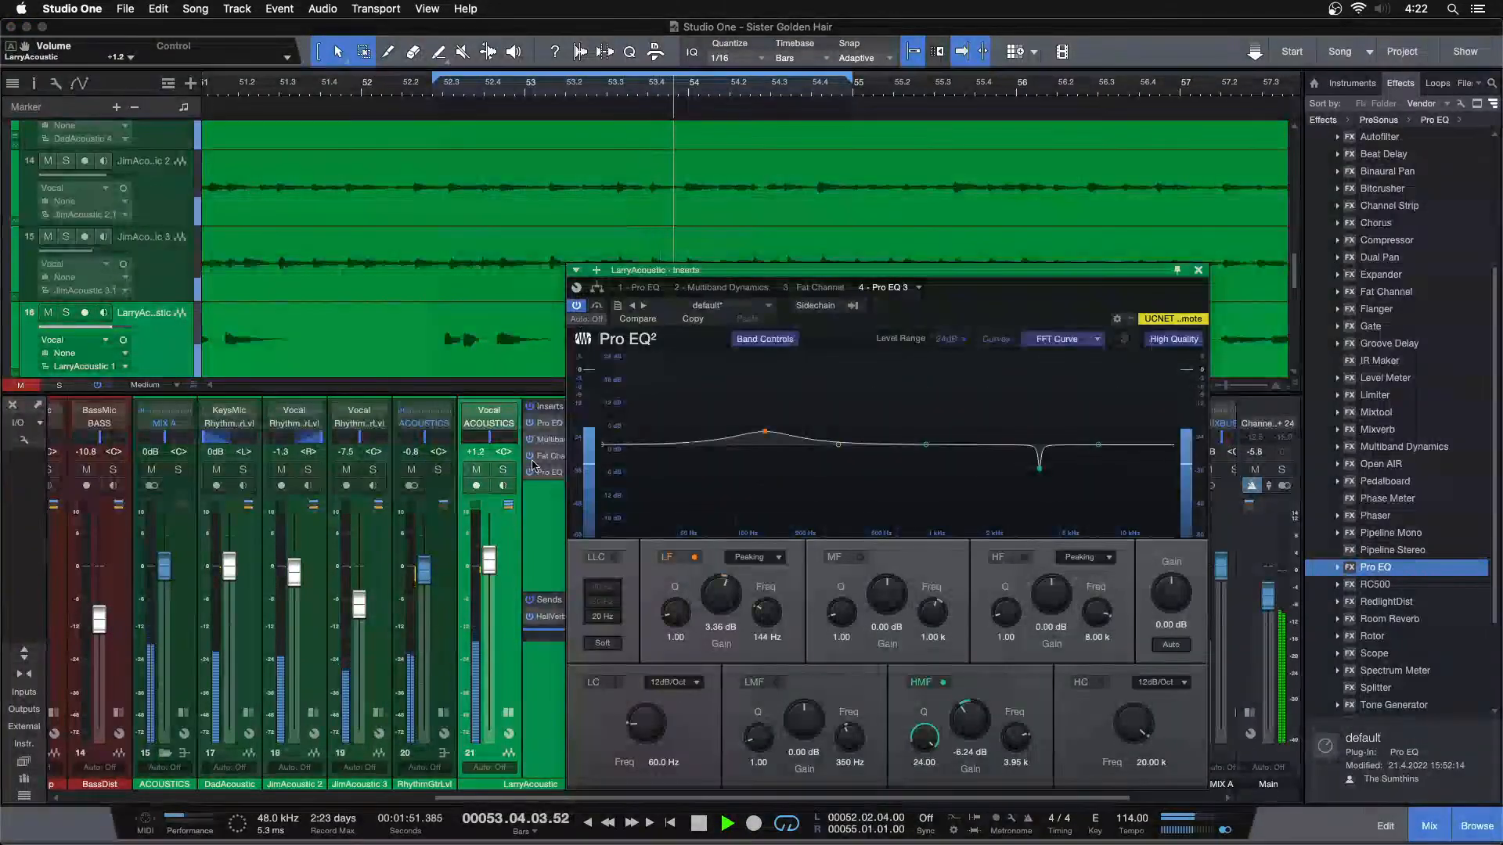
{"action": "left_click", "coordinate": [503, 471]}
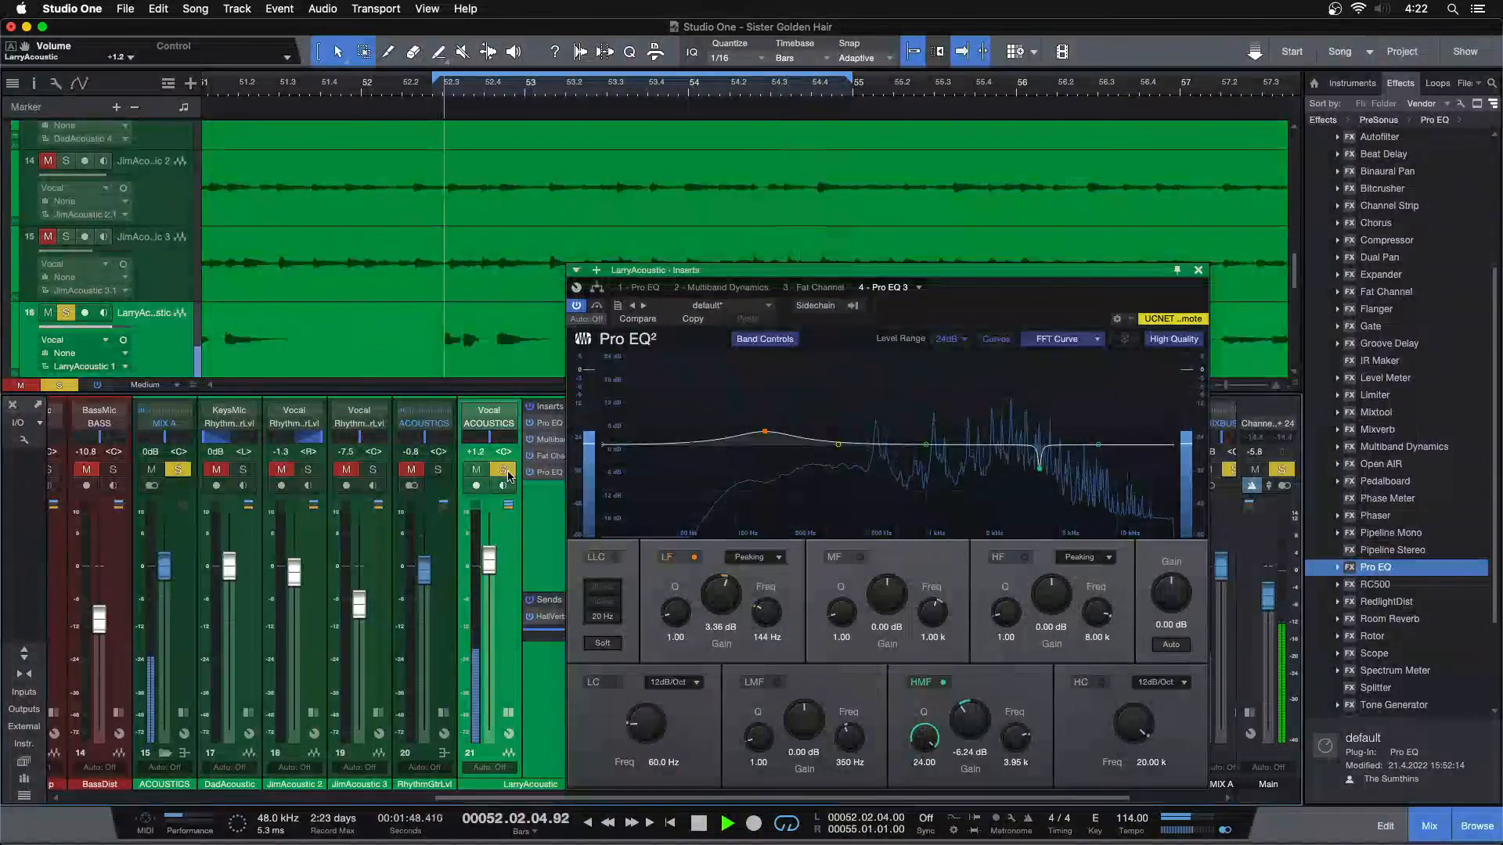
{"action": "scroll", "coordinate": [727, 595], "scroll_direction": "down", "scroll_amount": 4}
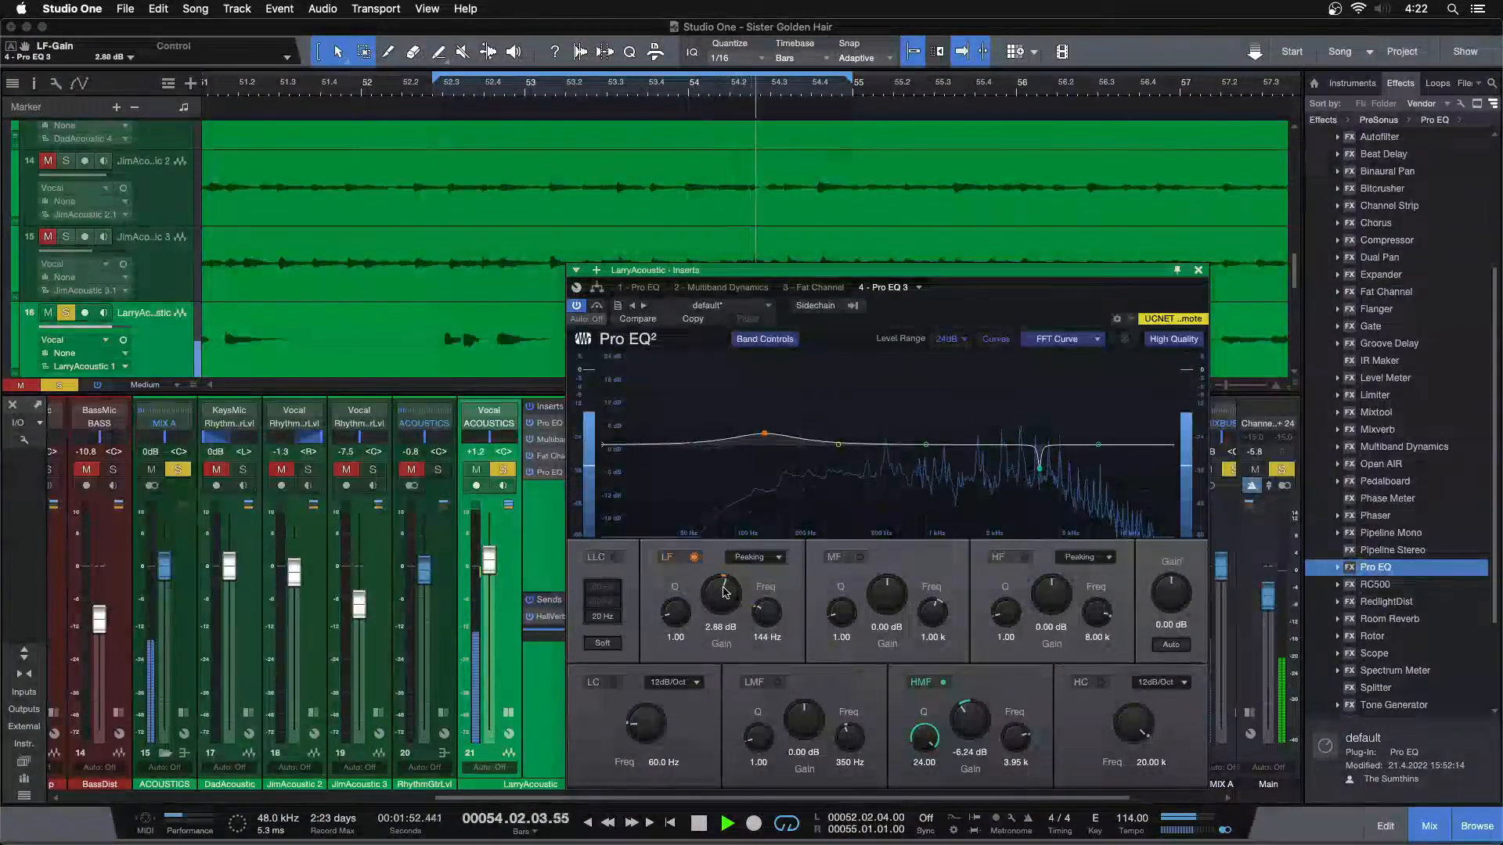
{"action": "scroll", "coordinate": [725, 592], "scroll_direction": "down", "scroll_amount": 7}
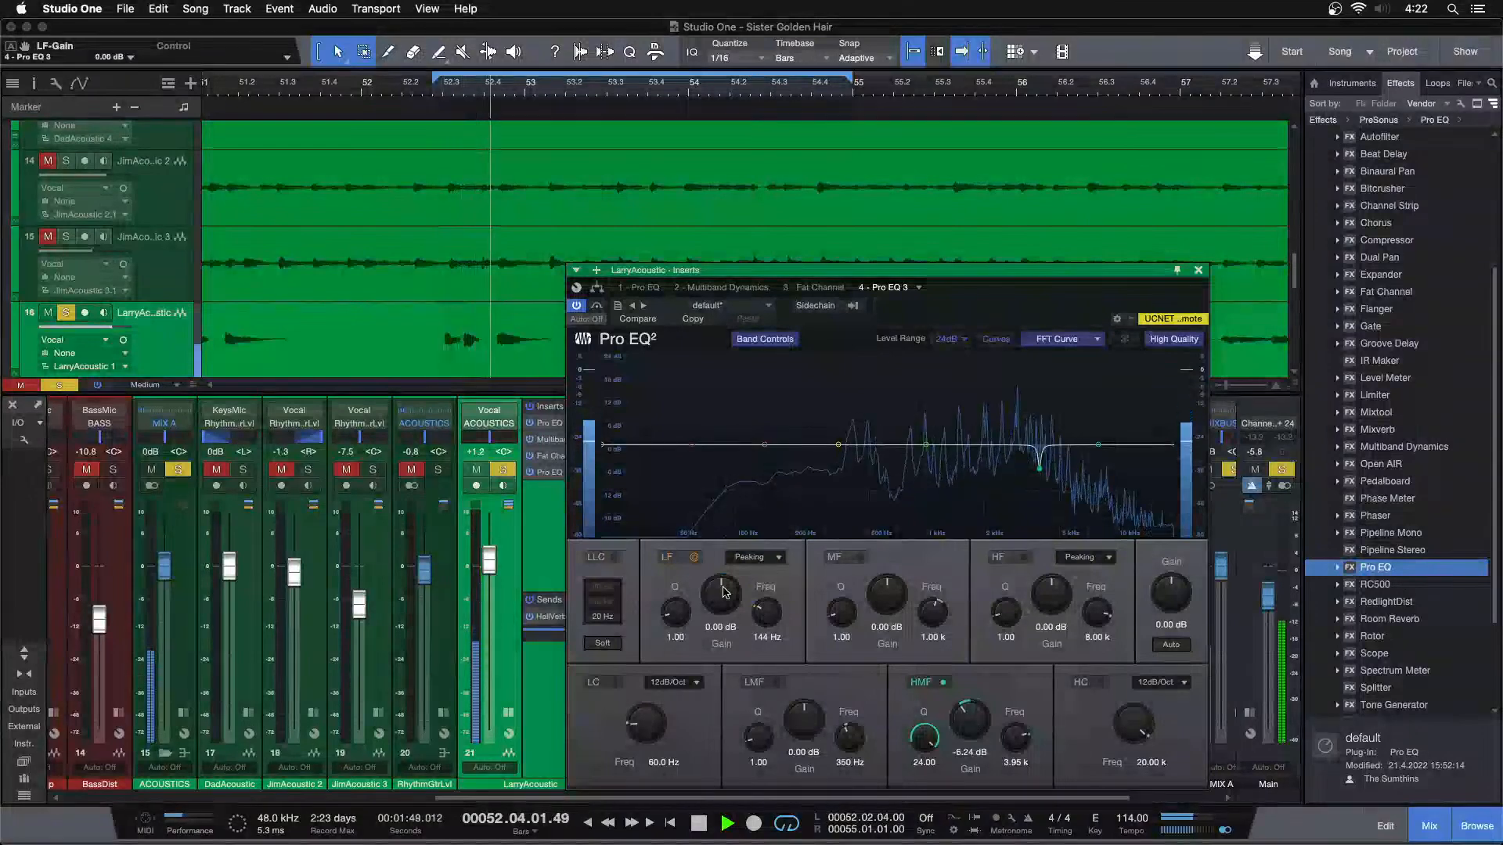
{"action": "key", "text": "s"}
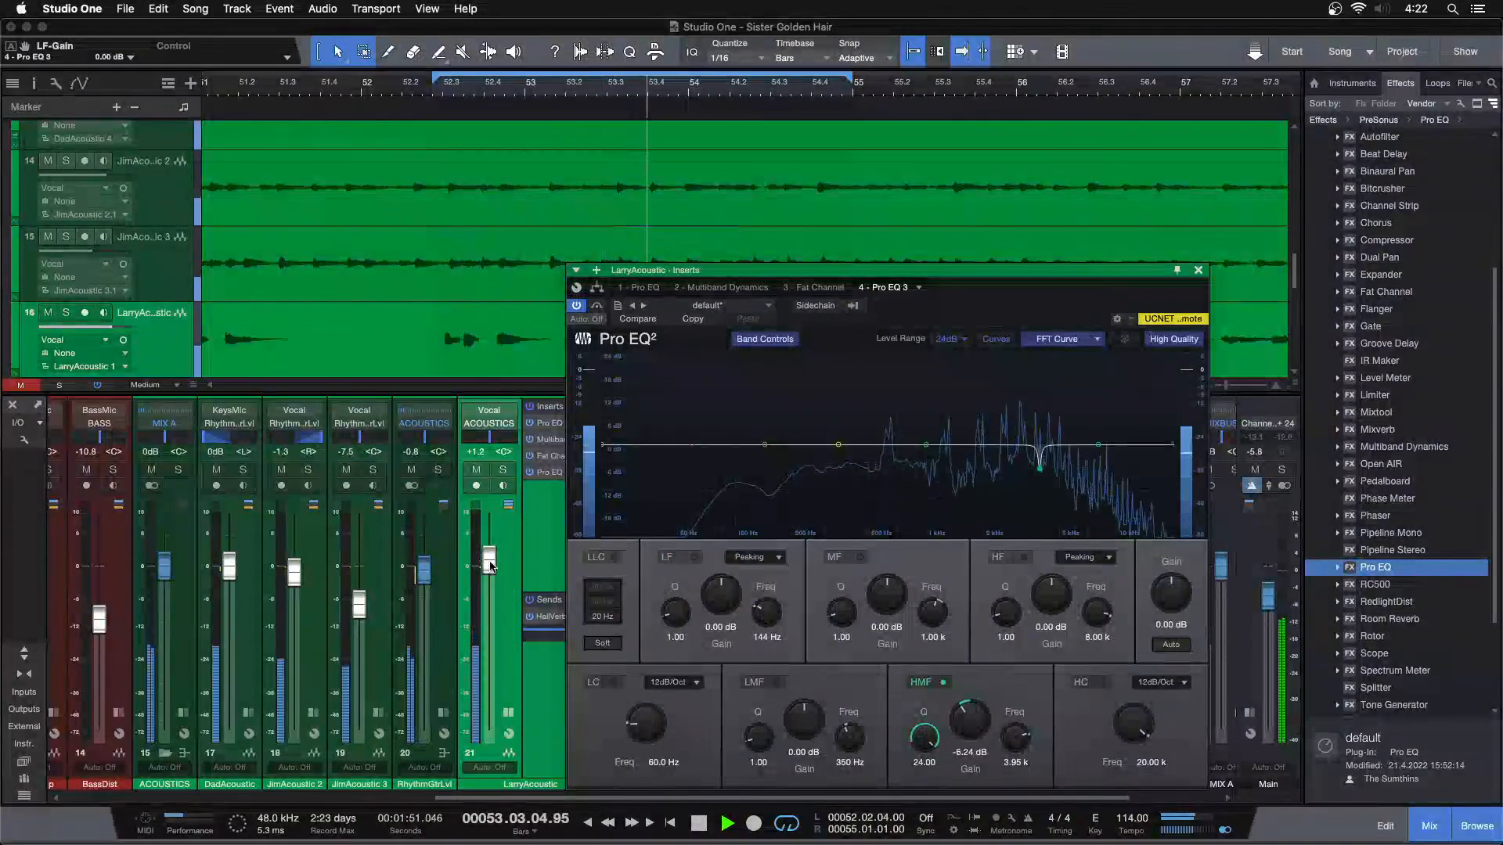
{"action": "scroll", "coordinate": [724, 598], "scroll_direction": "up", "scroll_amount": 4}
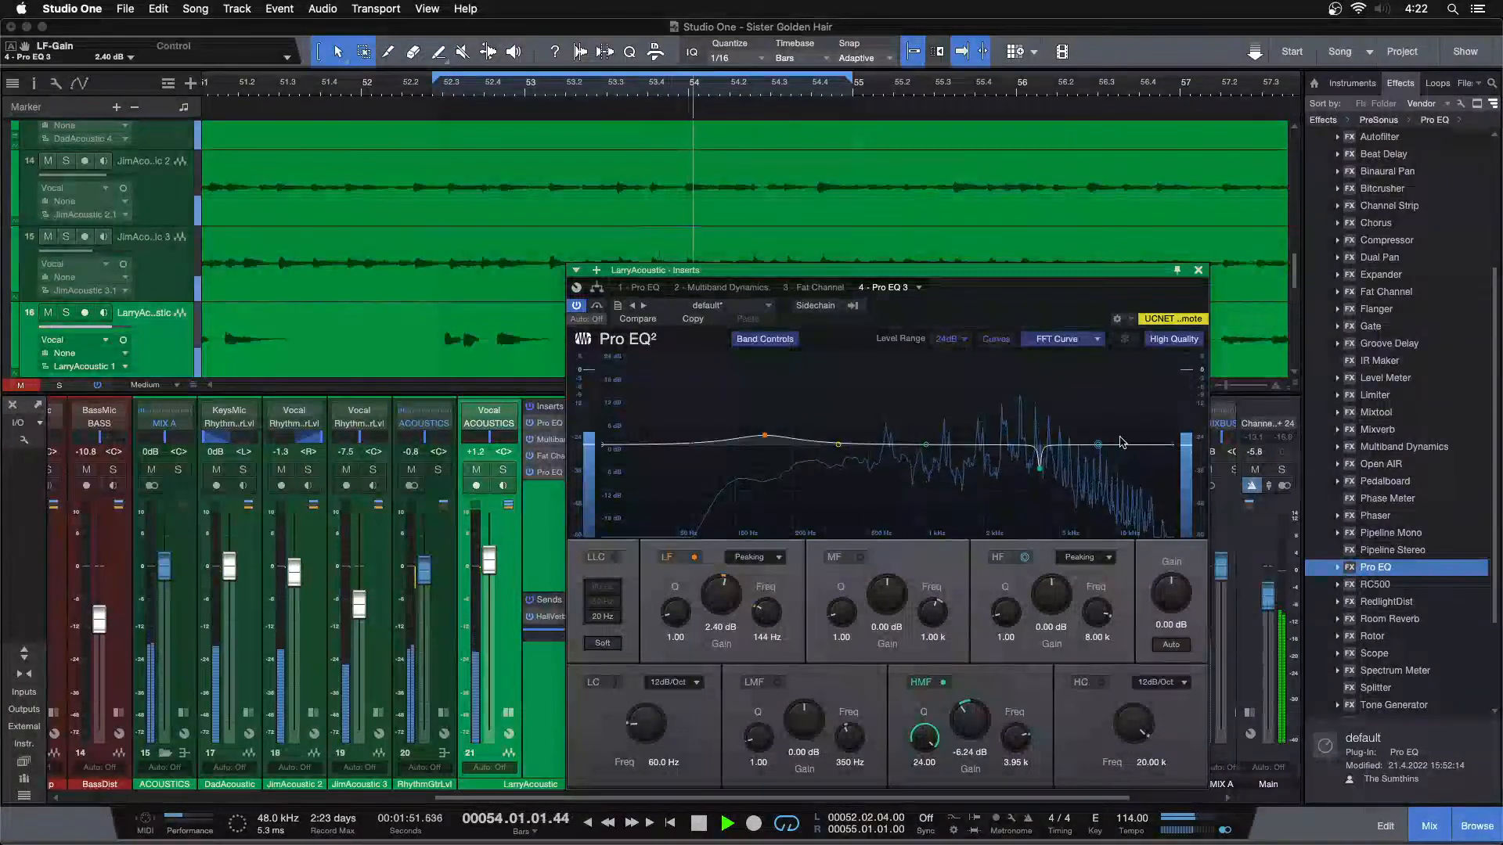
{"action": "left_click", "coordinate": [1197, 270]}
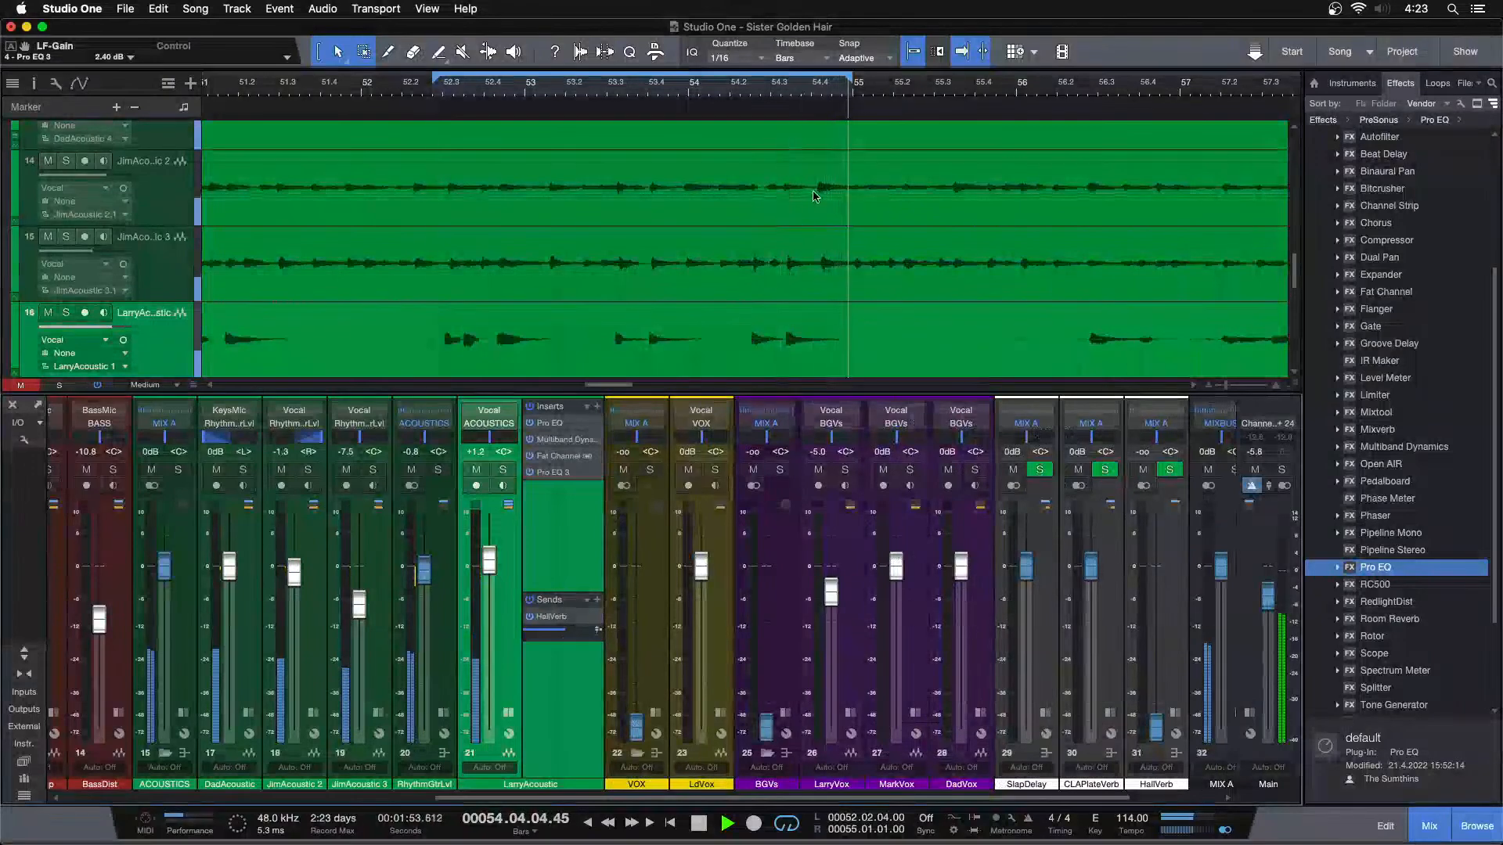
Turn looping off, set the HMF gain in LarryAcoustic's Pro EQ 3 to -3.36 dB and close the insert window
{"action": "key", "text": "slash"}
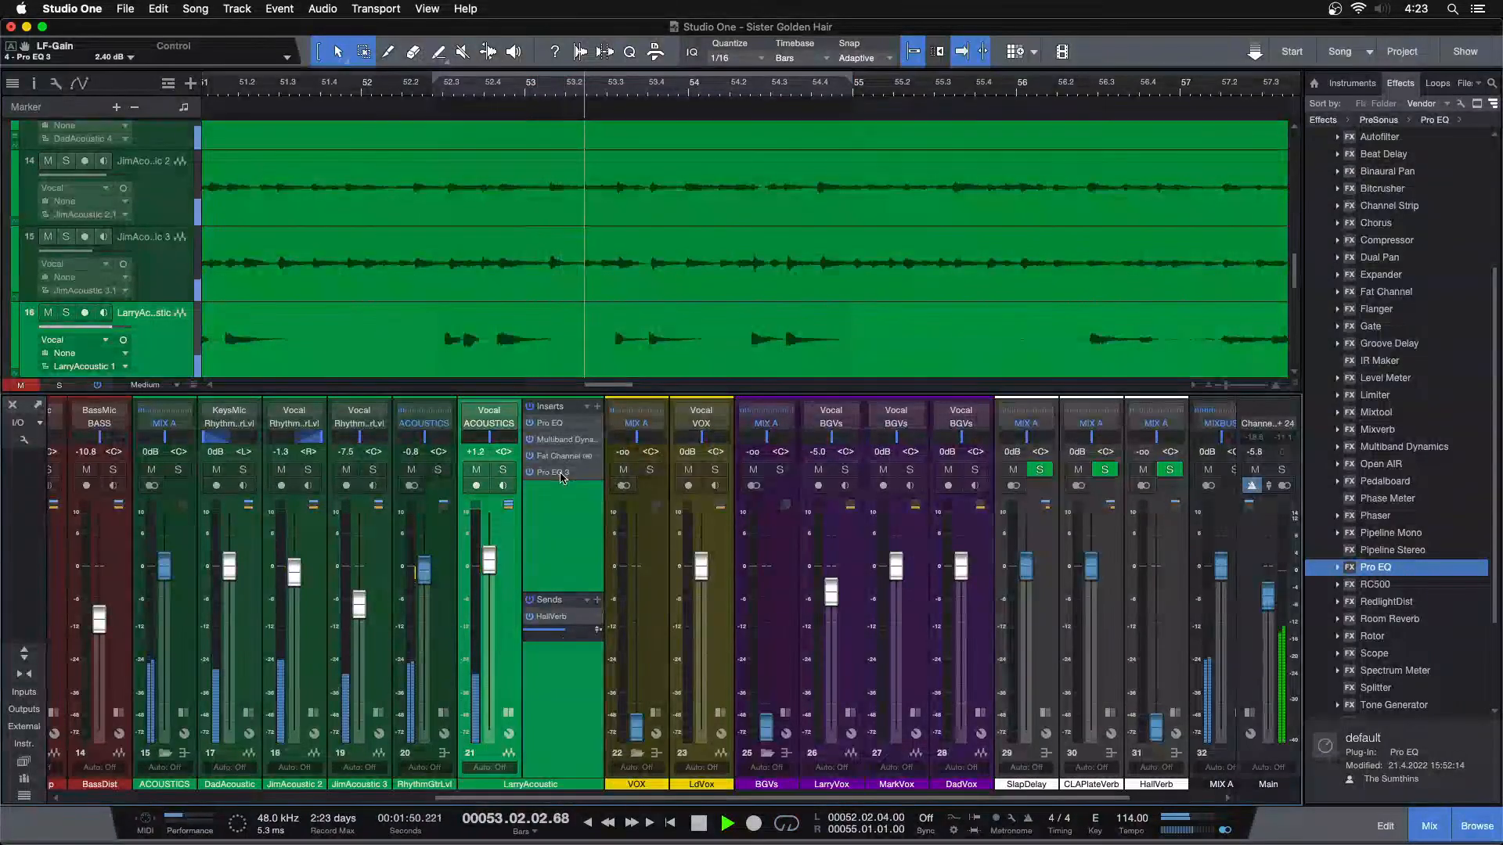
{"action": "double_click", "coordinate": [559, 474]}
{"action": "left_click", "coordinate": [978, 713], "text": "super"}
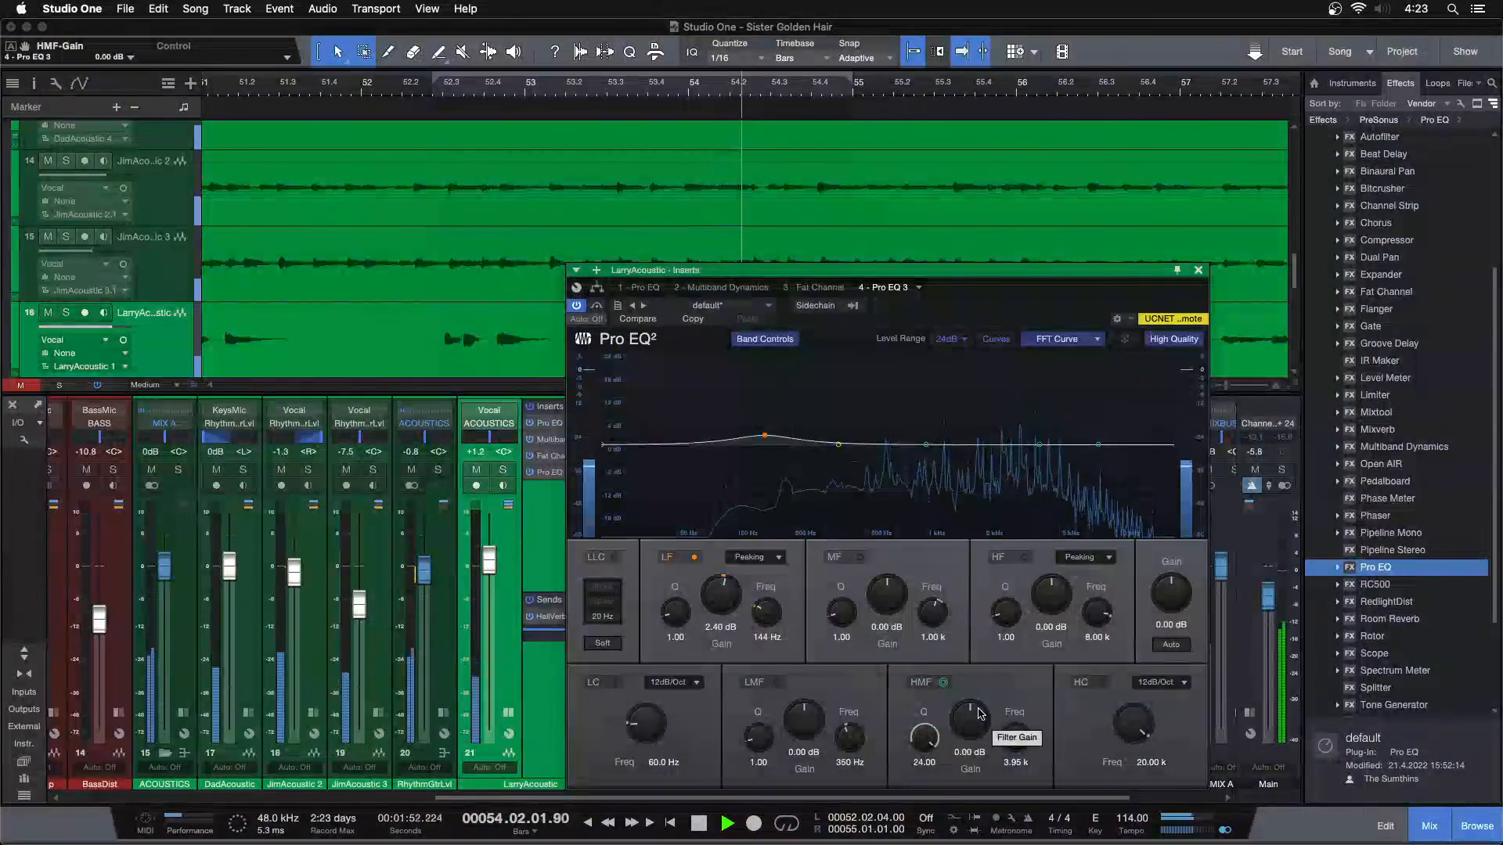
{"action": "scroll", "coordinate": [979, 714], "scroll_direction": "down", "scroll_amount": 4}
{"action": "key", "text": "KP_1"}
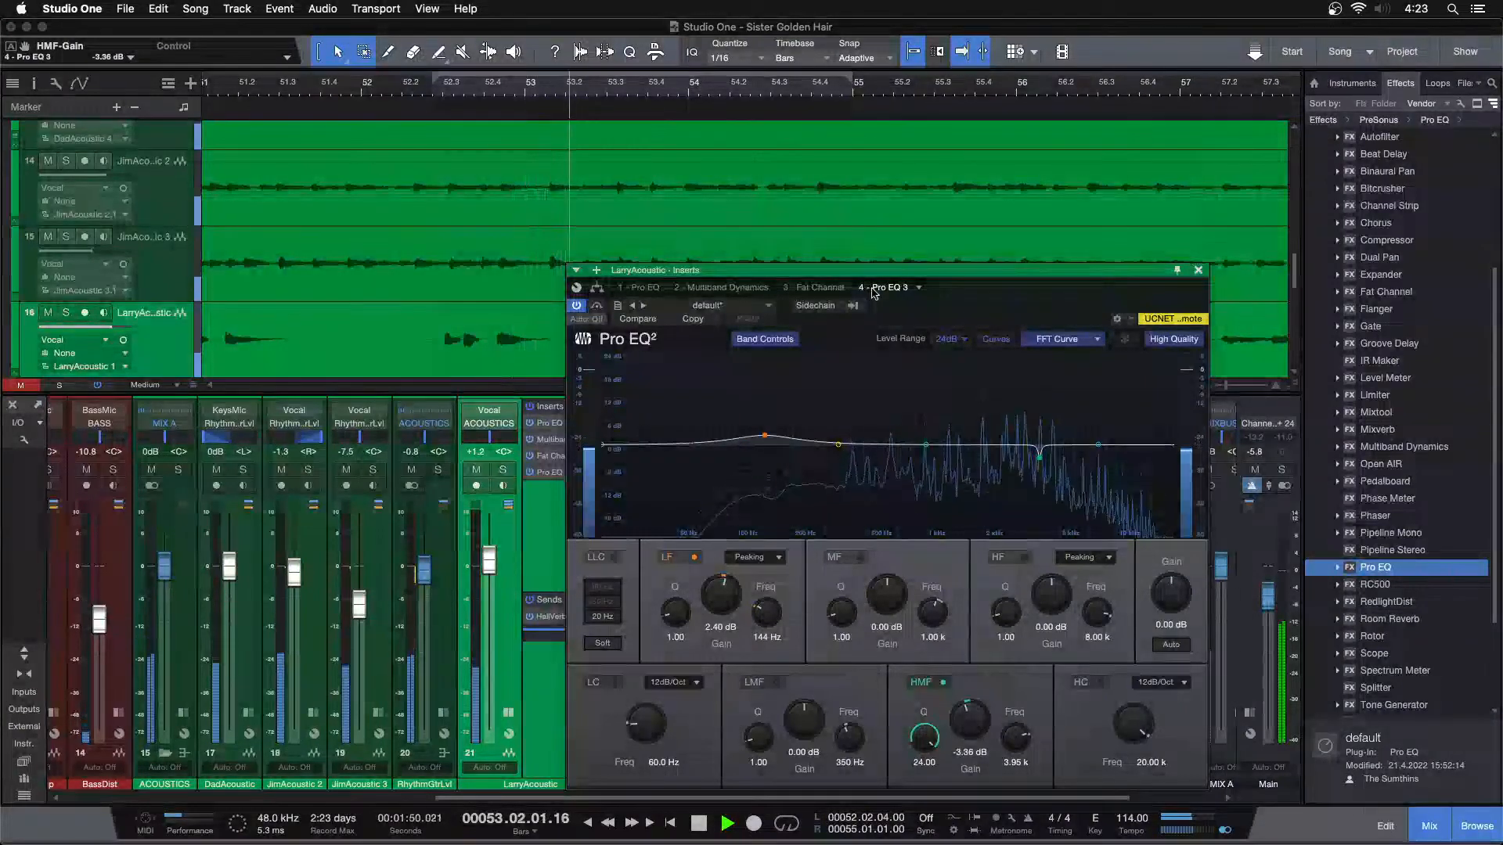
{"action": "left_click_drag", "start_coordinate": [581, 78], "coordinate": [785, 7]}
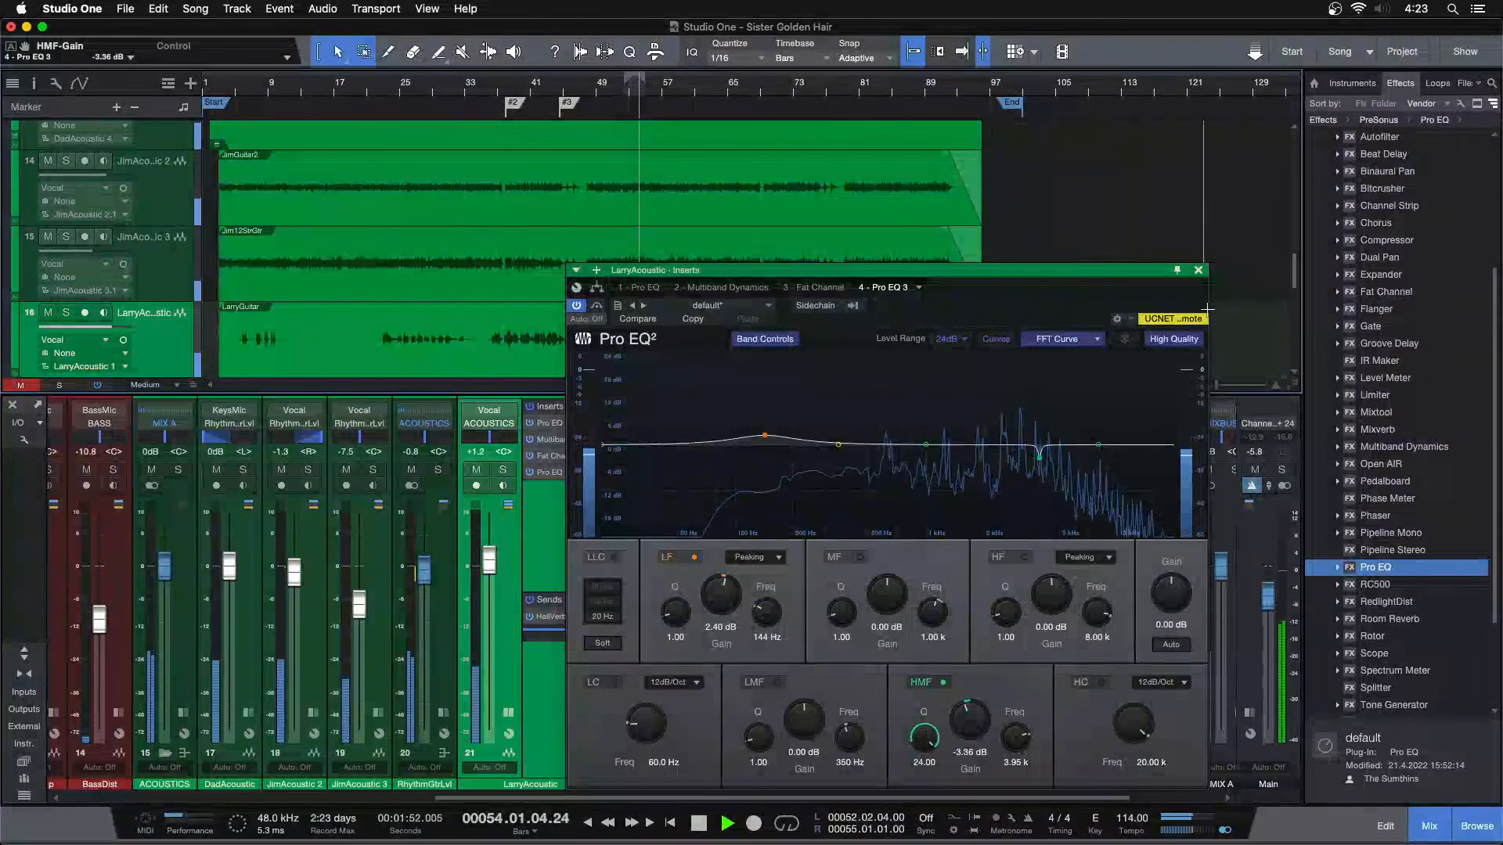
{"action": "left_click", "coordinate": [1198, 271]}
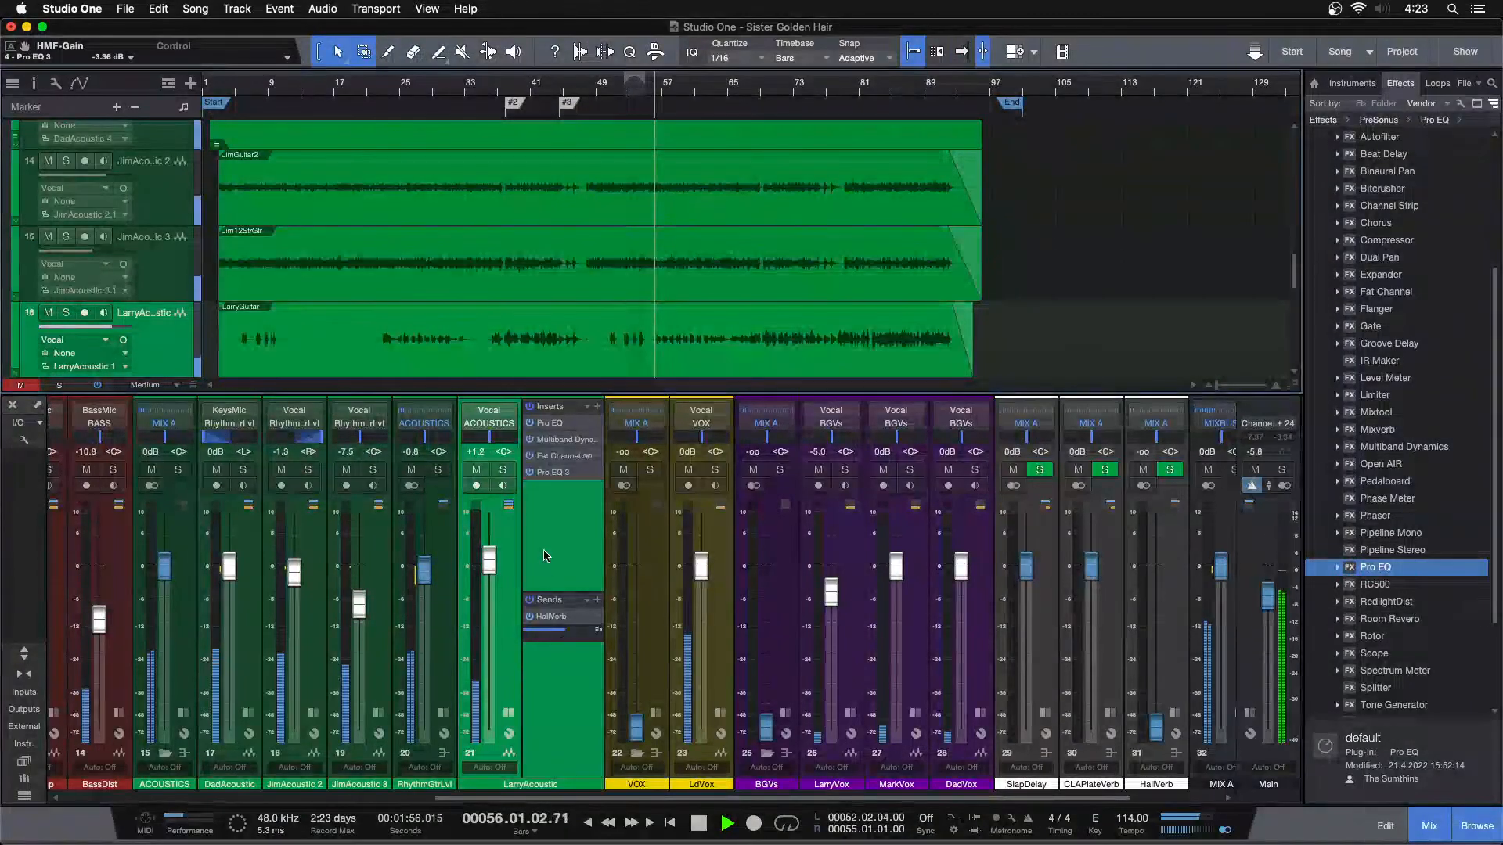
Collapse LarryAcoustic's insert and send view and audition the full mix from about bar 76, replaying from bar 79
{"action": "left_click", "coordinate": [509, 713]}
{"action": "scroll", "coordinate": [626, 548], "scroll_direction": "left", "scroll_amount": 10}
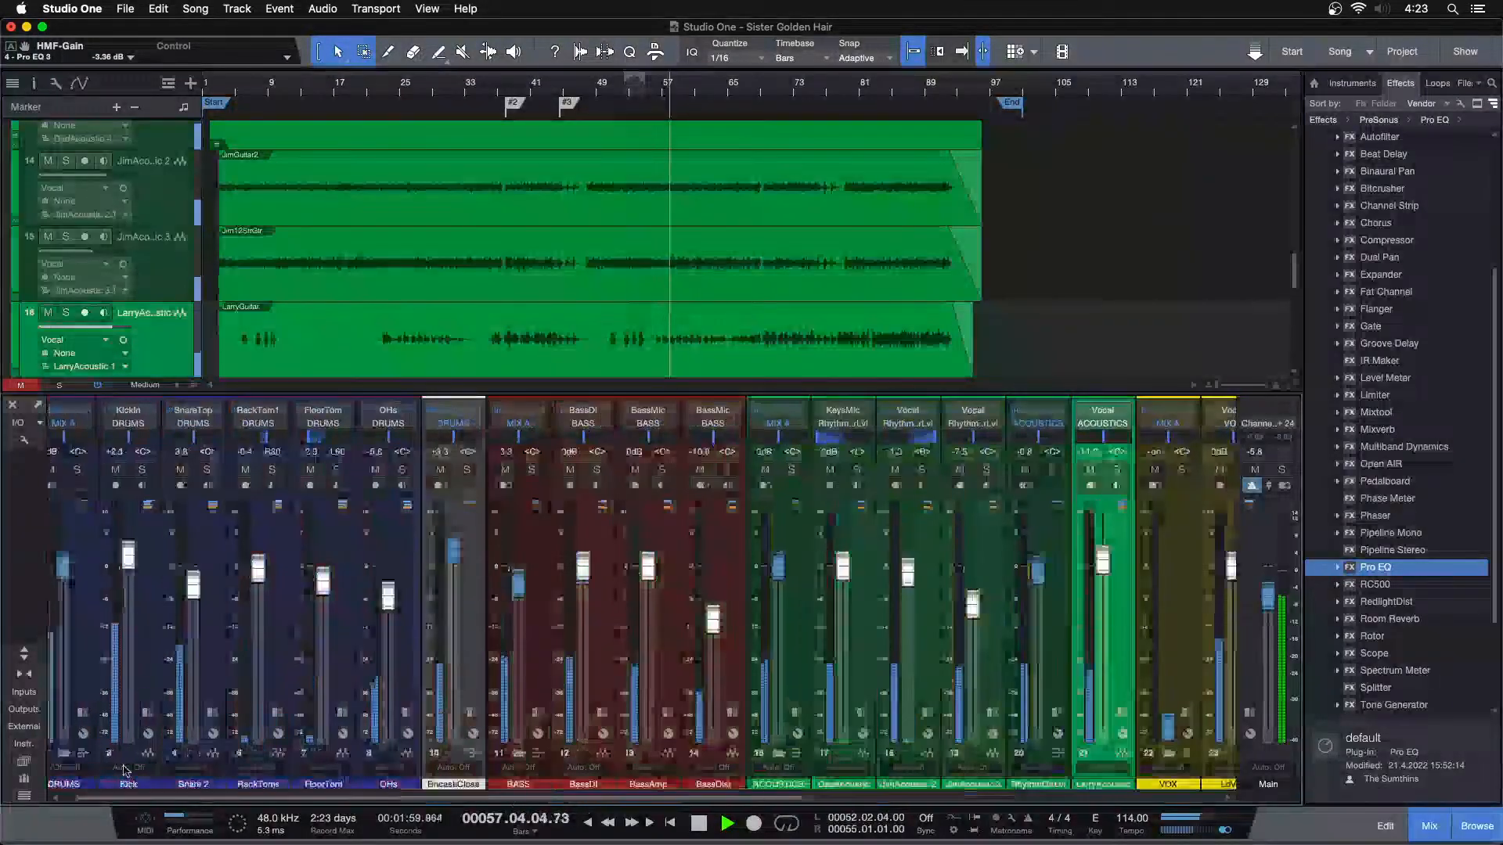
{"action": "key", "text": "F3"}
{"action": "scroll", "coordinate": [818, 430], "scroll_direction": "up", "scroll_amount": 10}
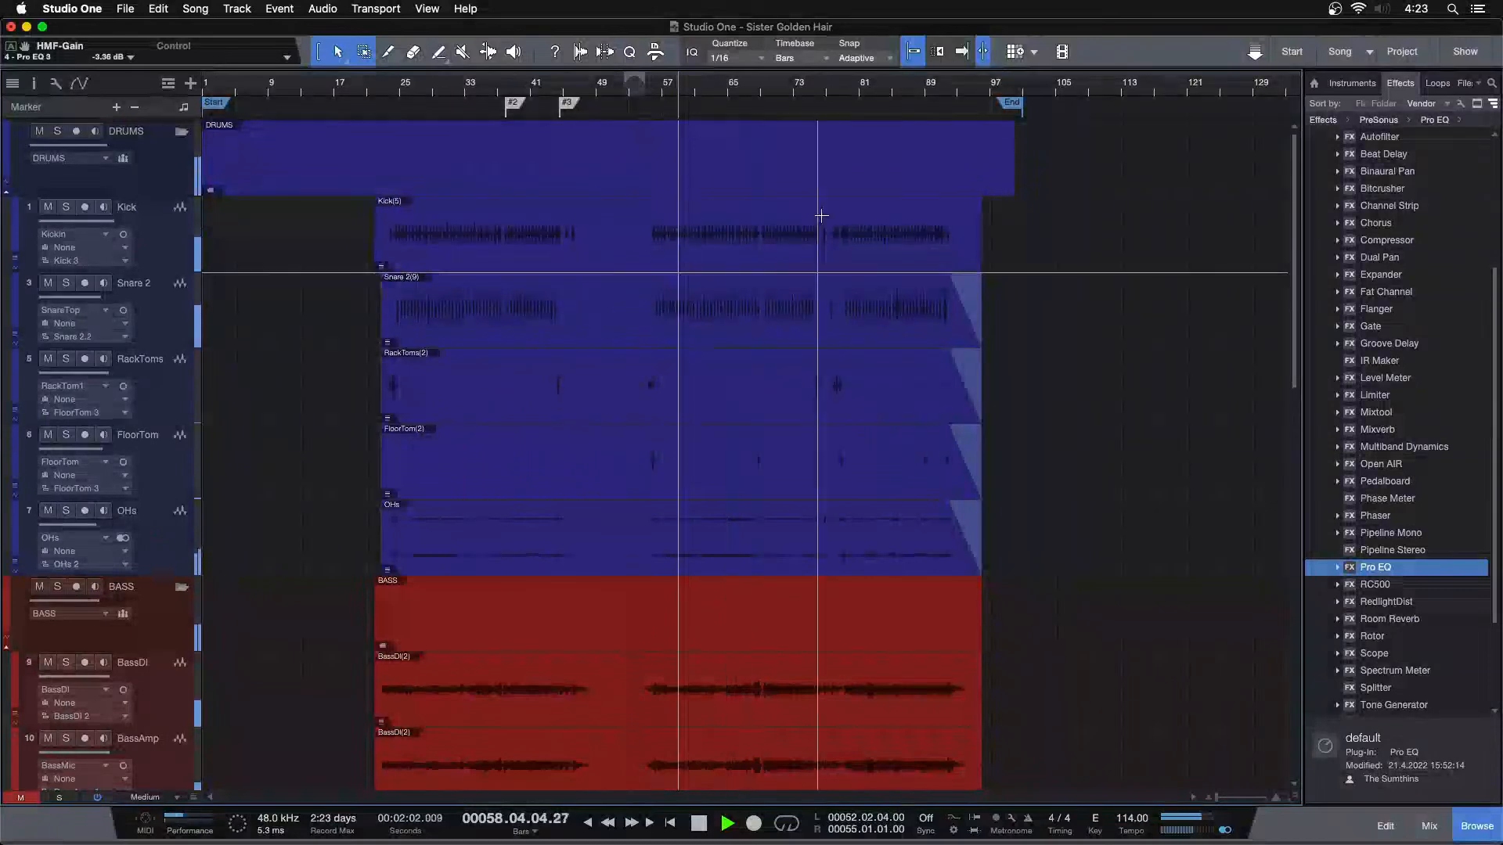
{"action": "left_click", "coordinate": [828, 90]}
{"action": "left_click_drag", "start_coordinate": [838, 100], "coordinate": [646, 162]}
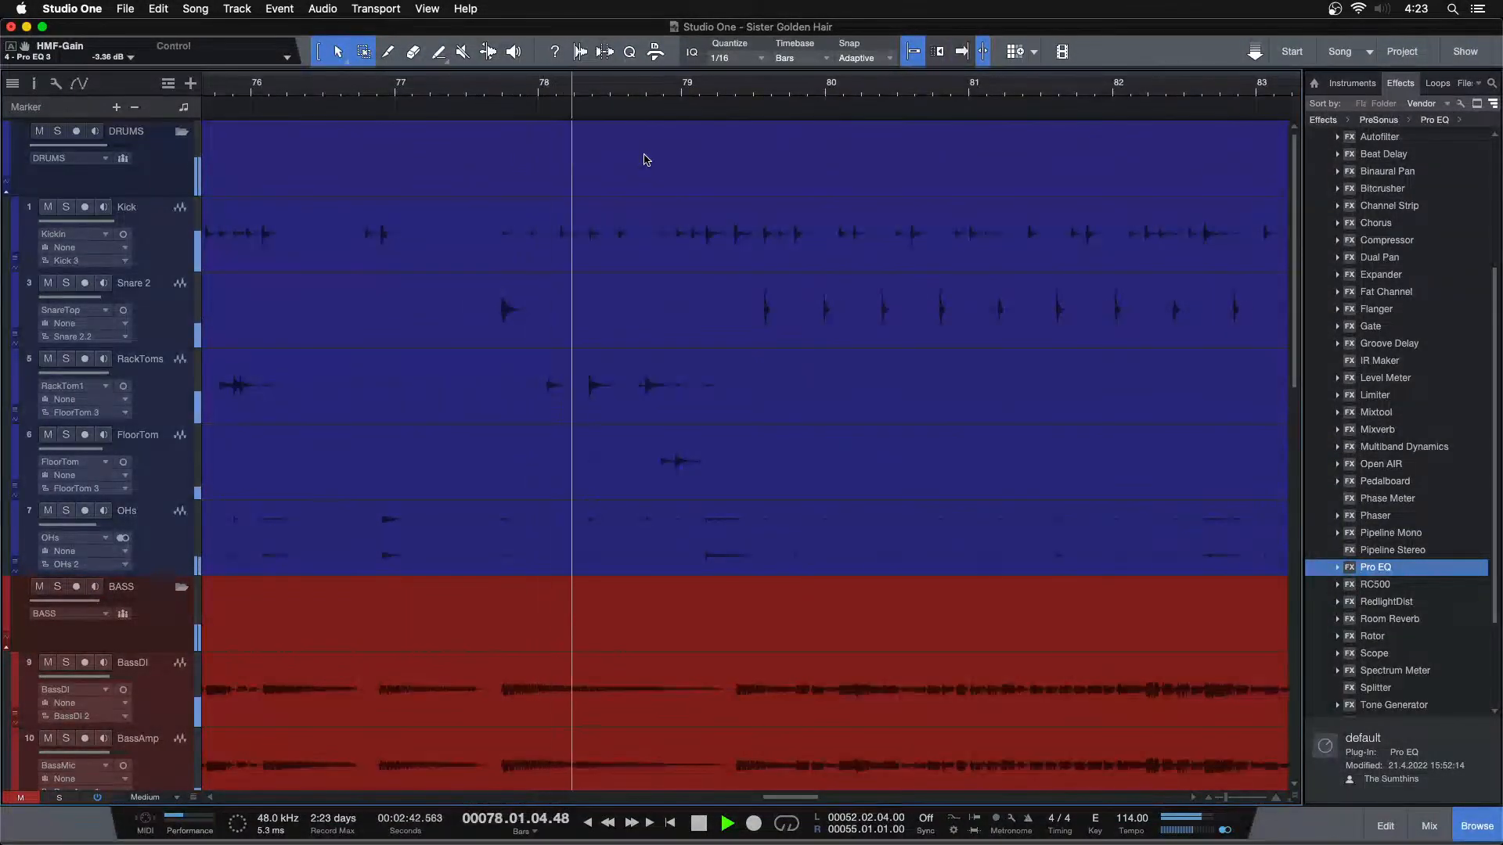
{"action": "key", "text": "F3"}
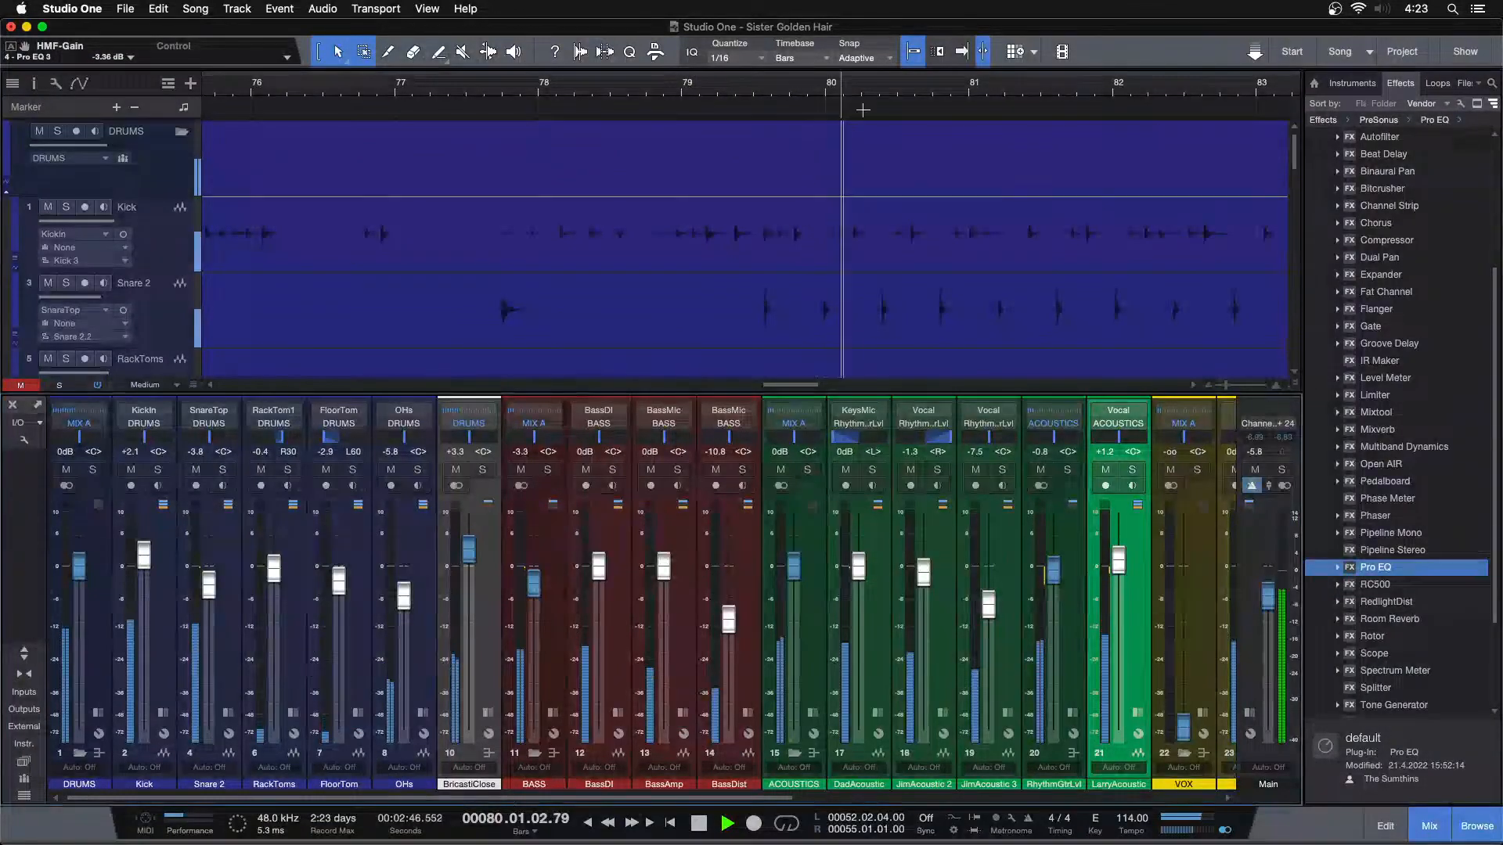
{"action": "left_click", "coordinate": [691, 92]}
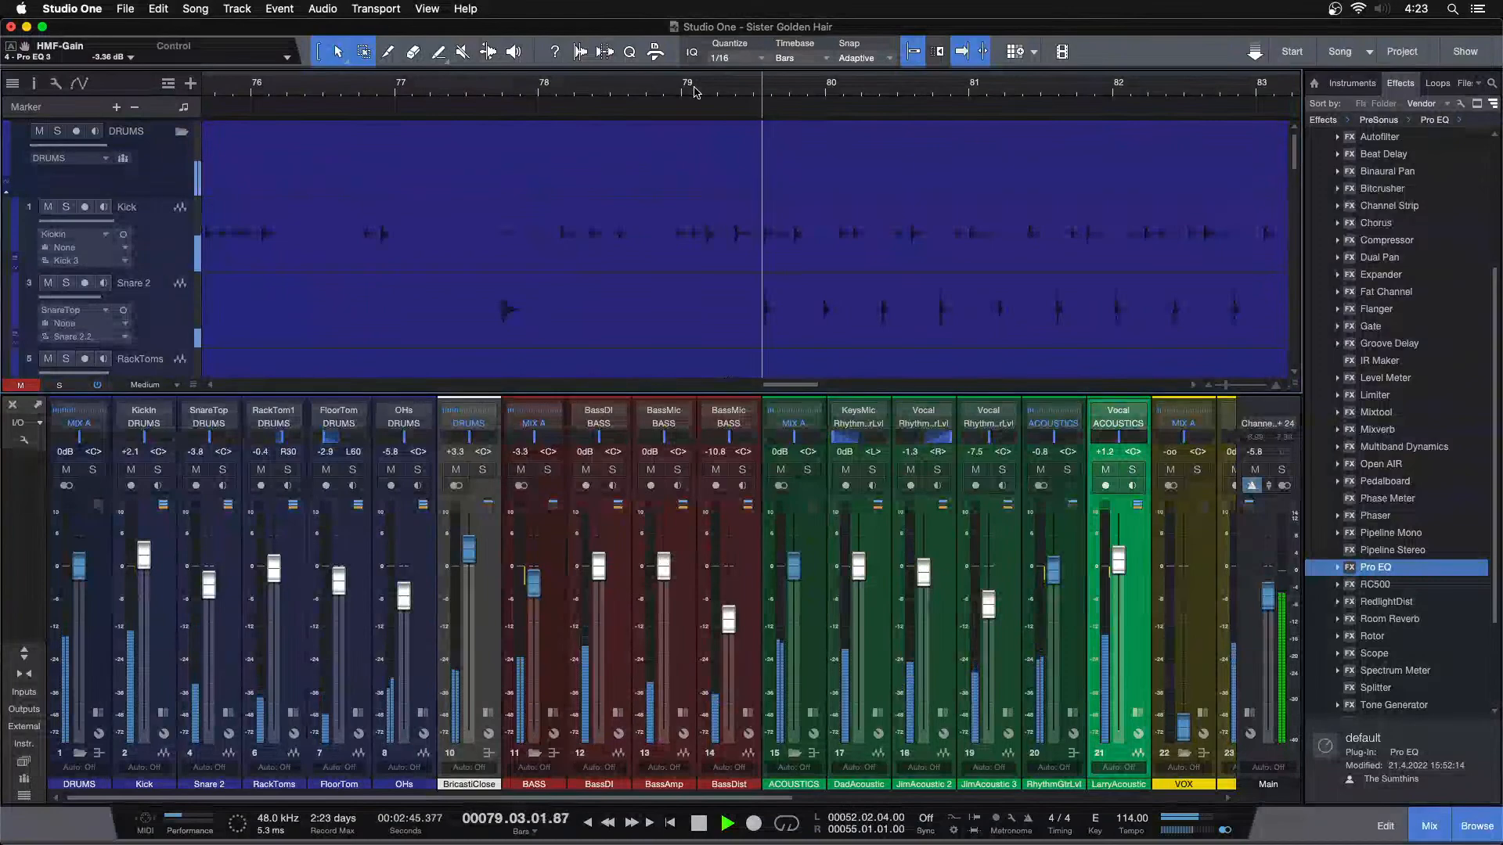
Show the whole song in the arrangement and set the Main output volume to 0 dB
{"action": "key", "text": "shift+z"}
{"action": "key", "text": "F3"}
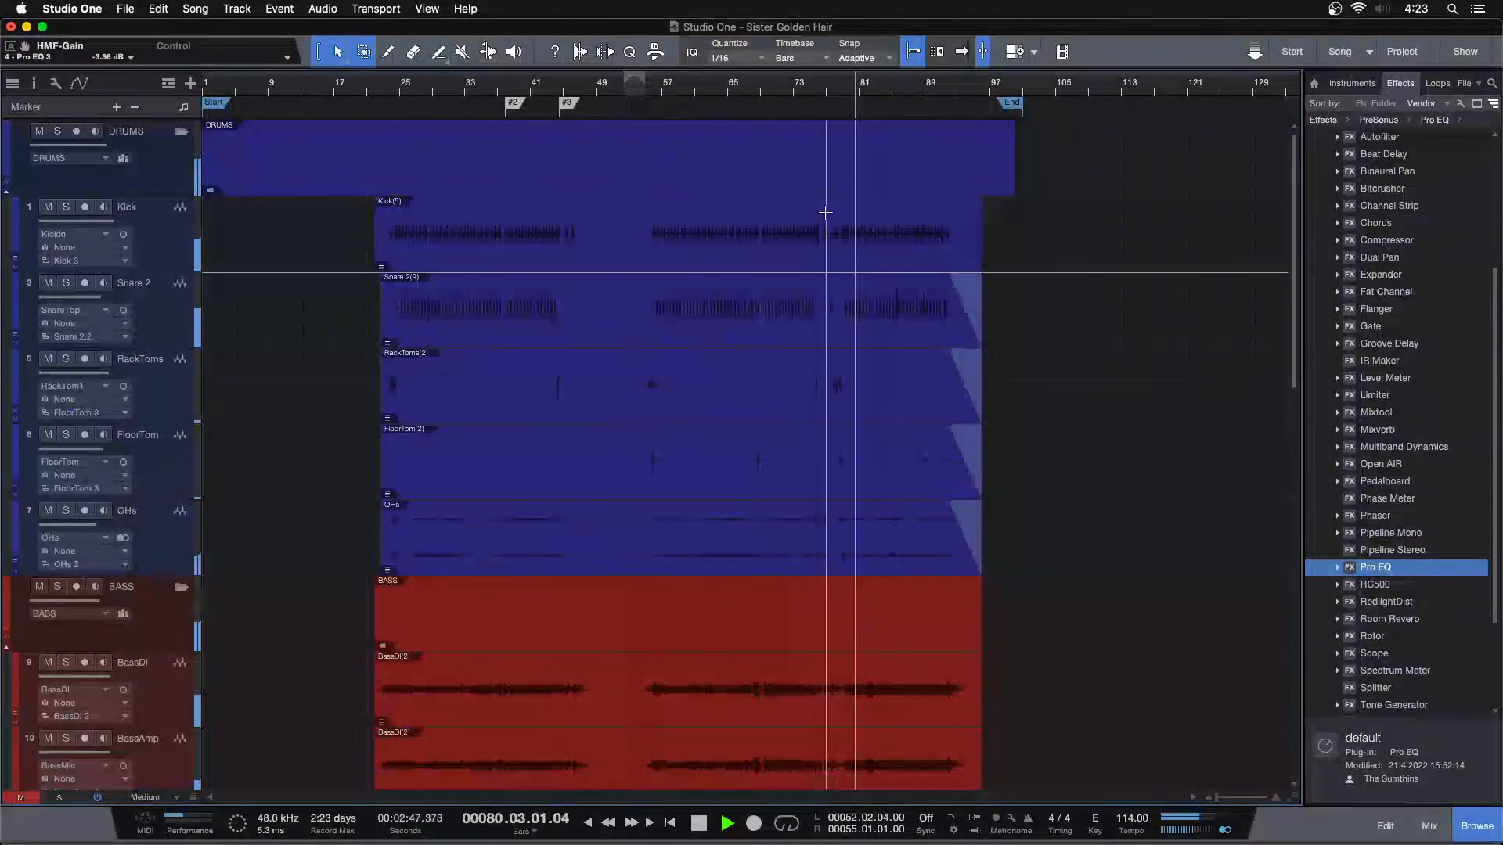
{"action": "key", "text": "F3"}
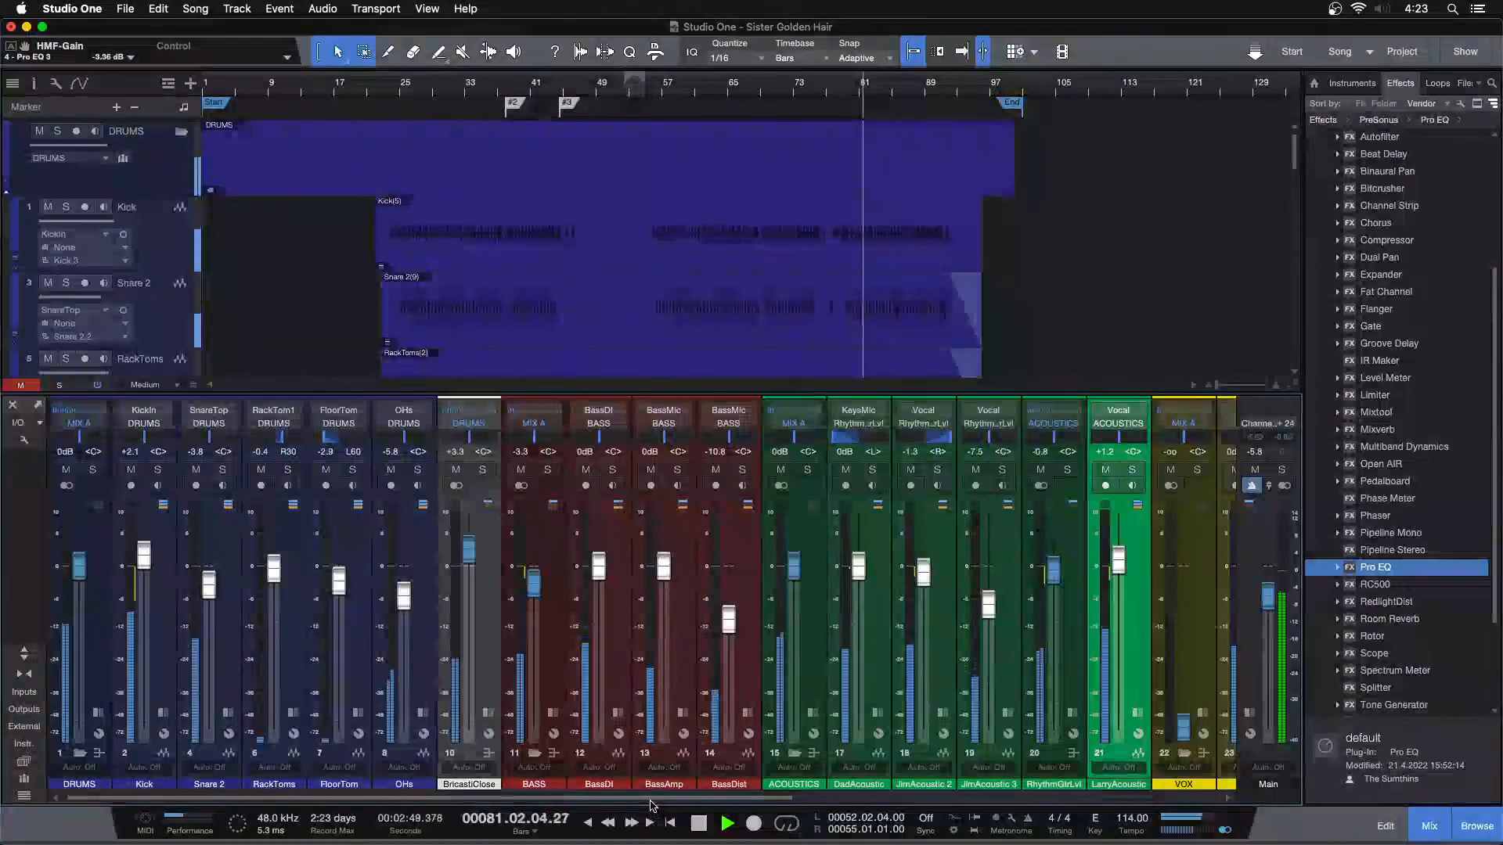
{"action": "scroll", "coordinate": [771, 274], "scroll_direction": "down", "scroll_amount": 10}
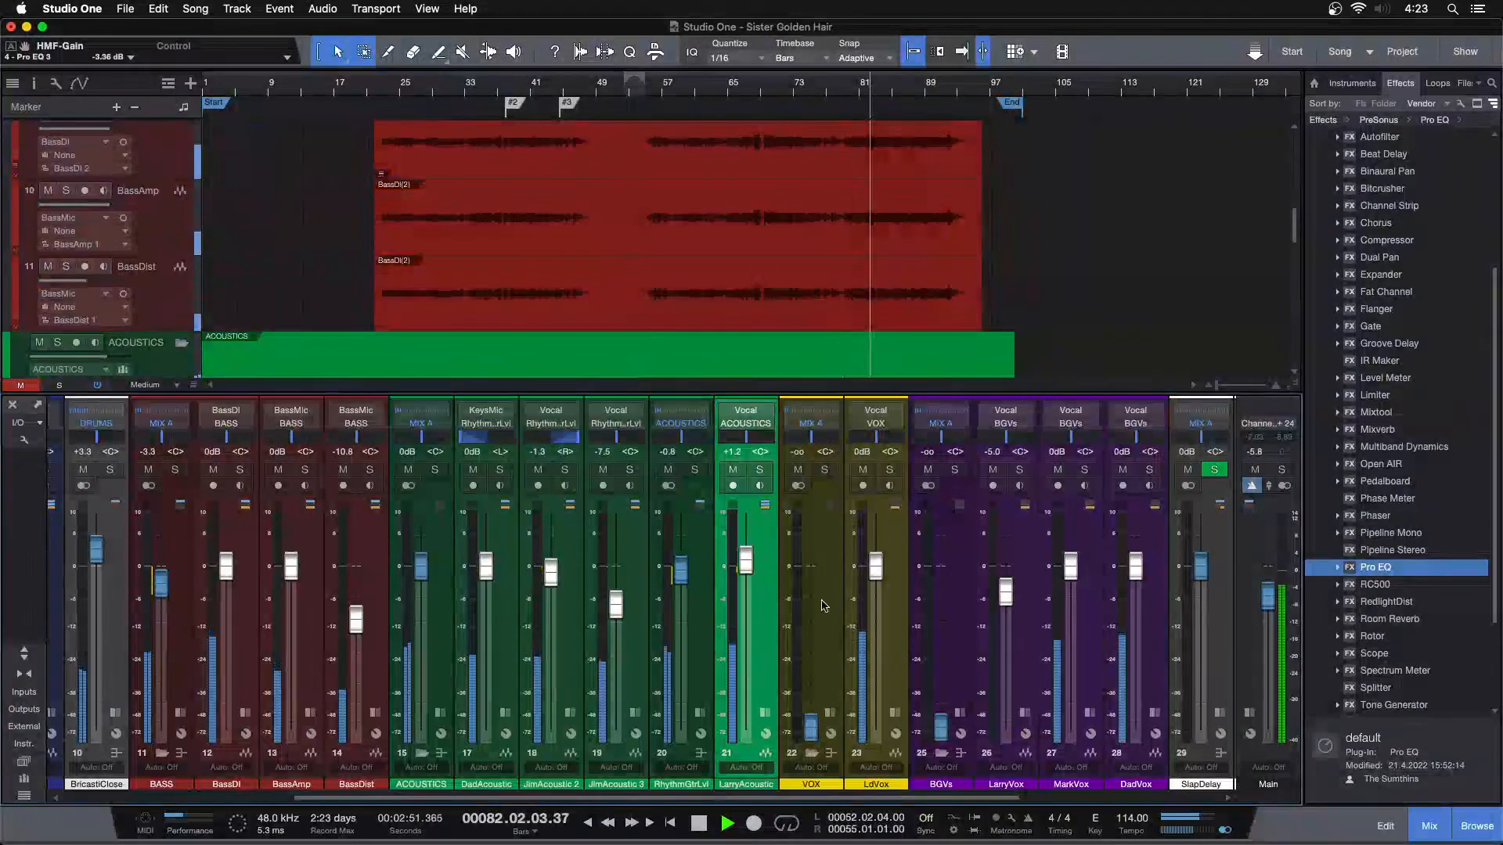
{"action": "left_click", "coordinate": [1267, 593], "text": "alt"}
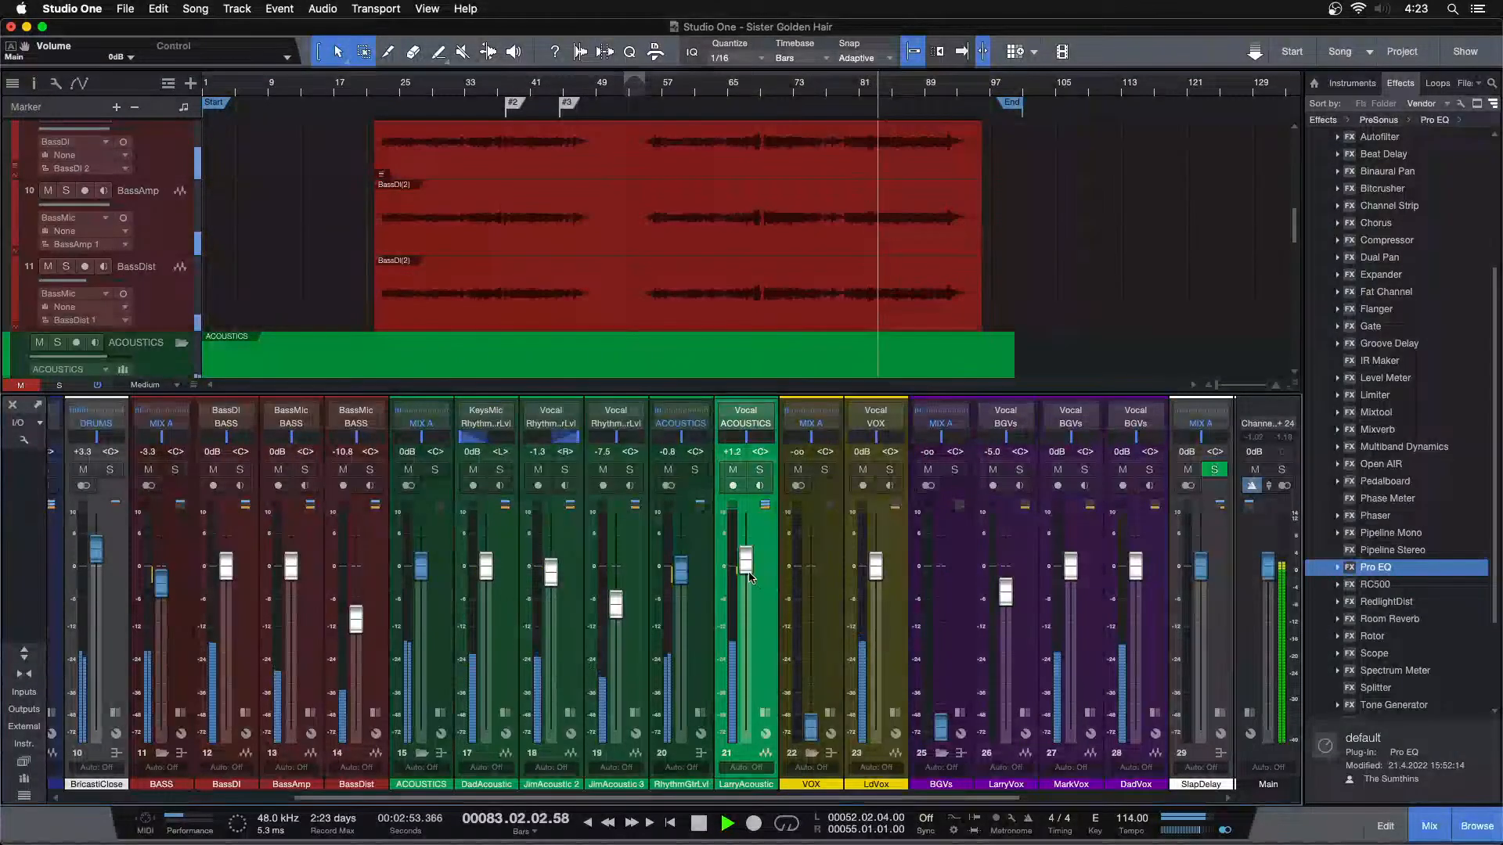
Lower LarryAcoustic's channel volume to +0.4 dB while the full mix plays
{"action": "left_click_drag", "start_coordinate": [745, 572], "coordinate": [745, 574]}
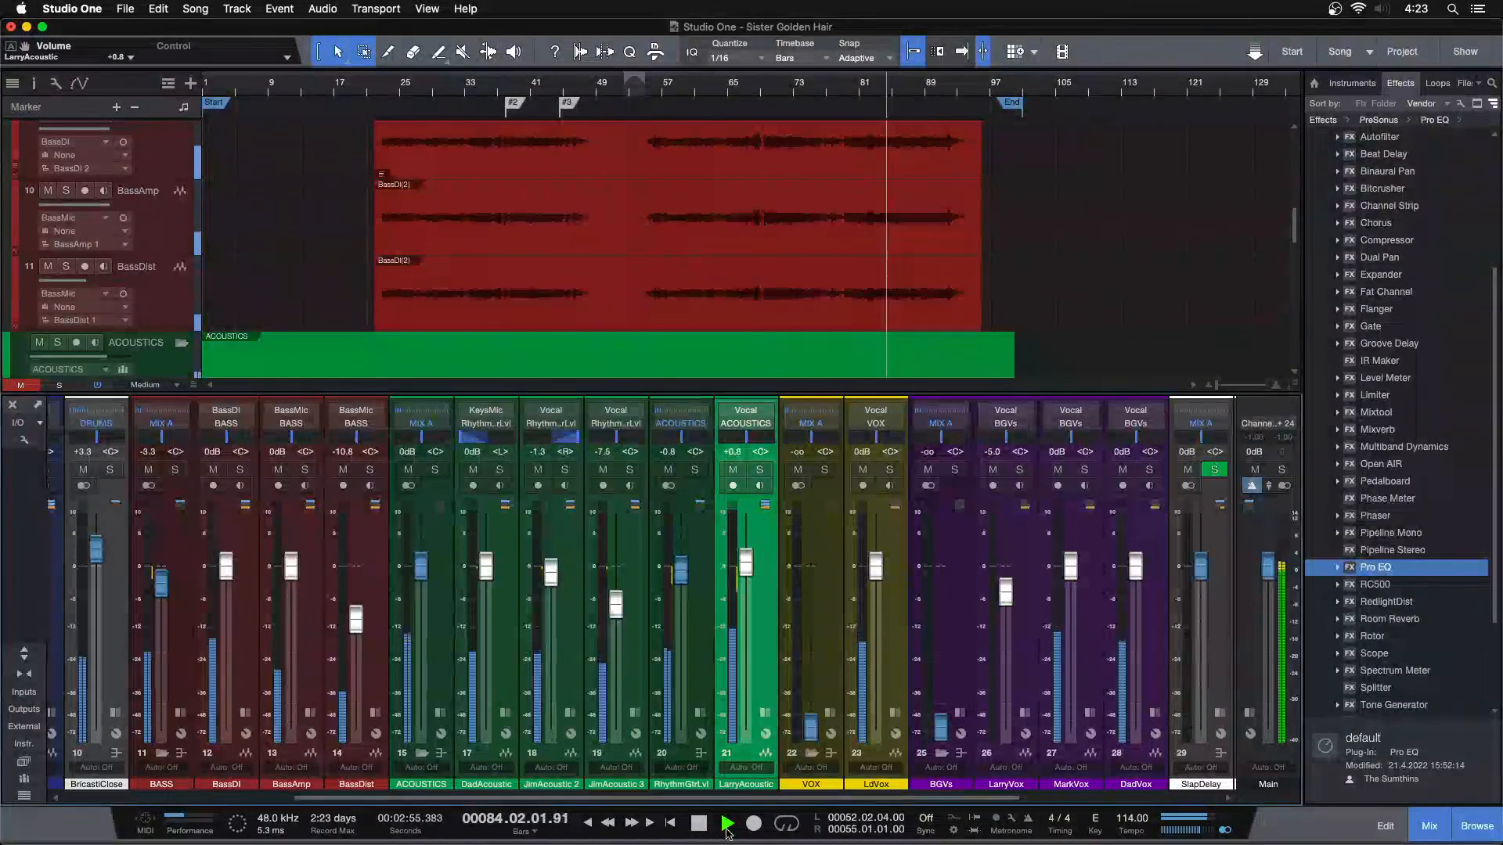
{"action": "left_click_drag", "start_coordinate": [728, 801], "coordinate": [925, 801]}
{"action": "left_click_drag", "start_coordinate": [423, 561], "coordinate": [423, 563]}
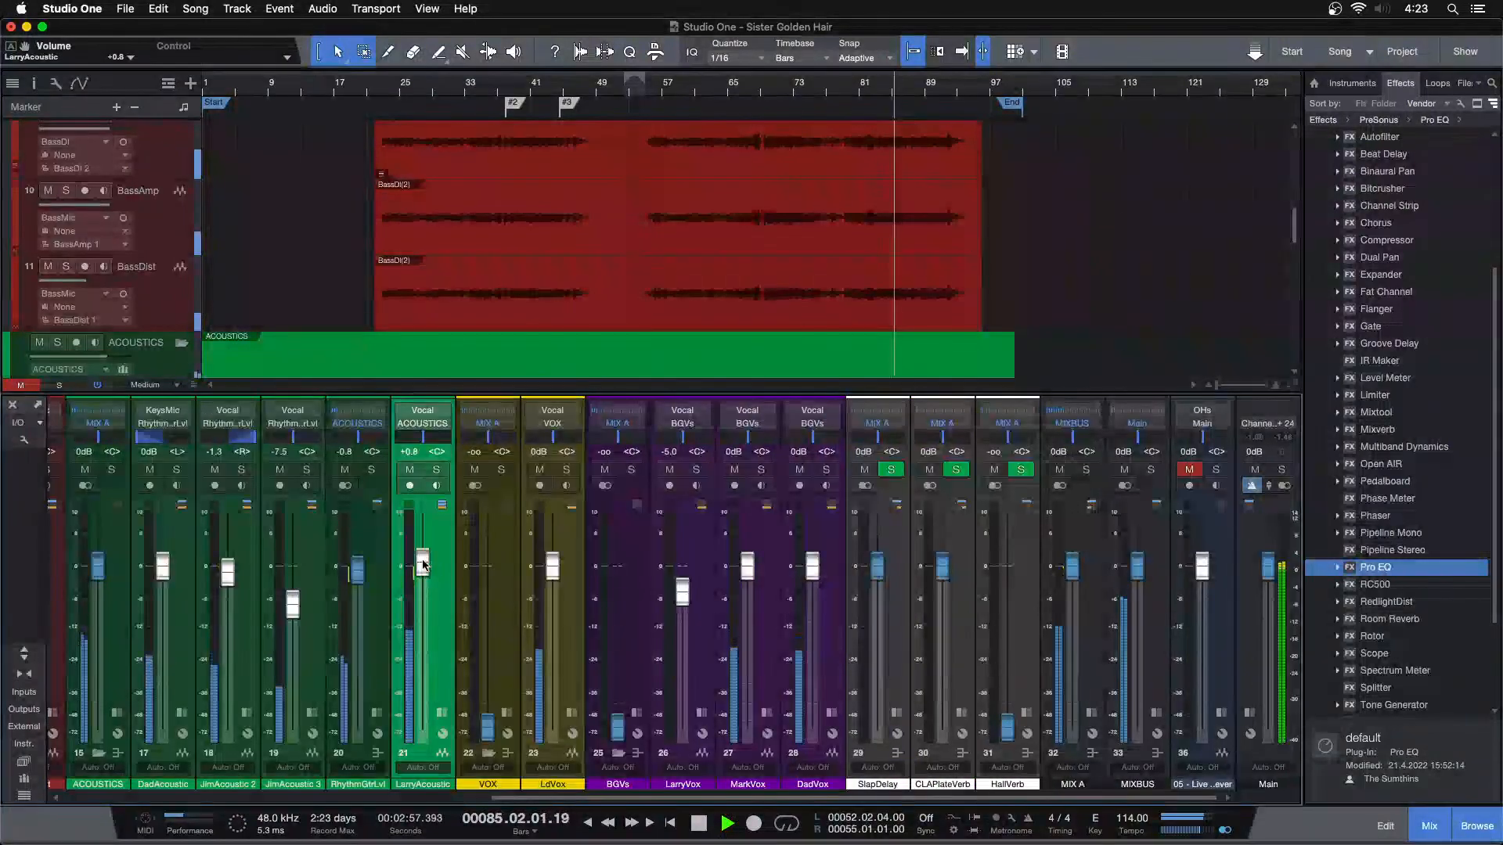
Look through the vocal tracks in the arrangement and replay the full mix from about bar 50
{"action": "scroll", "coordinate": [792, 249], "scroll_direction": "down", "scroll_amount": 10}
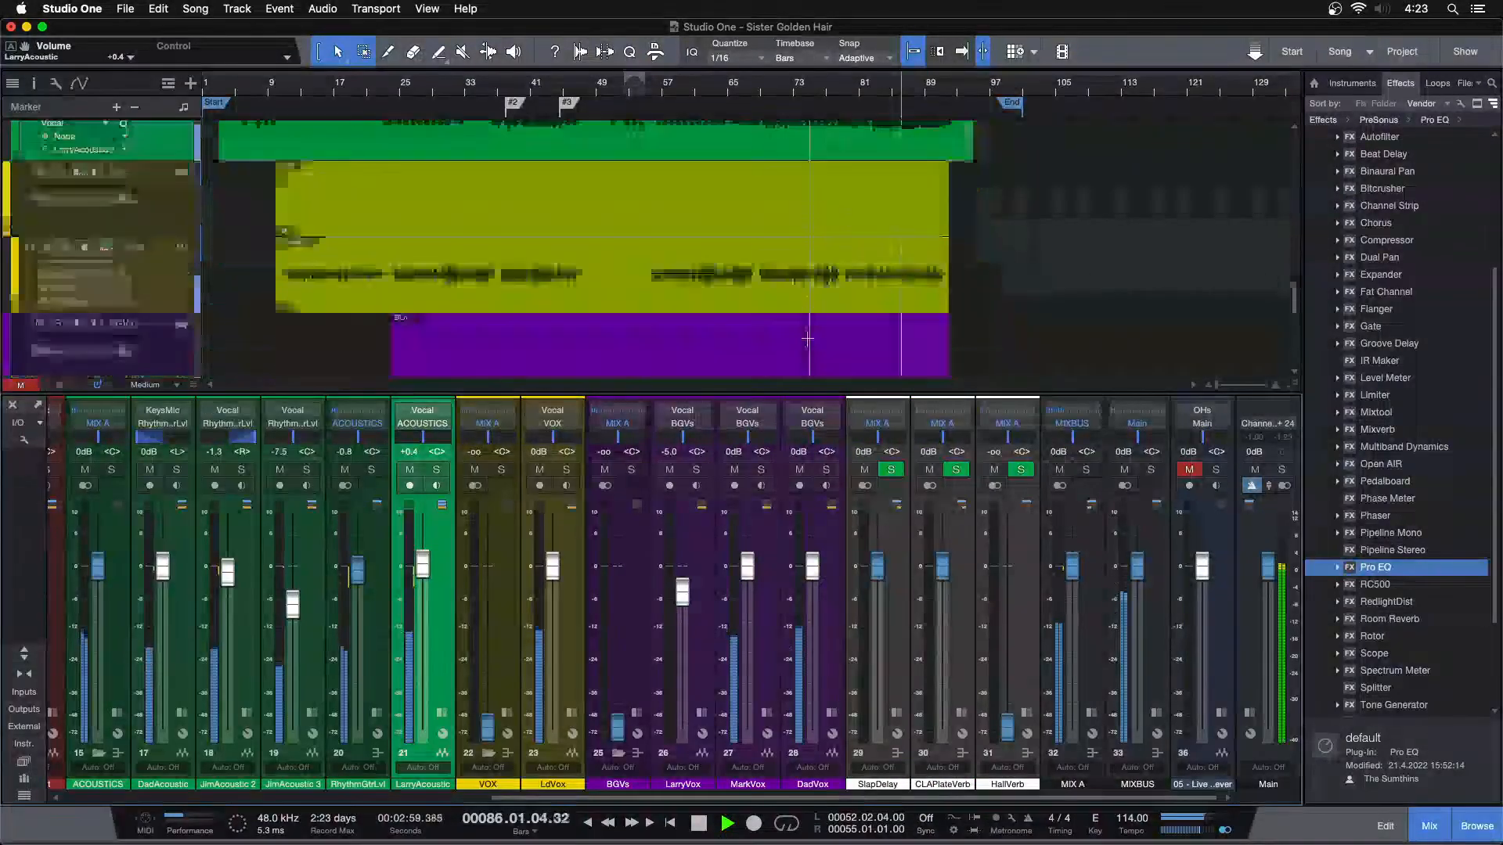
{"action": "scroll", "coordinate": [792, 249], "scroll_direction": "down", "scroll_amount": 2}
{"action": "scroll", "coordinate": [697, 266], "scroll_direction": "up", "scroll_amount": 6}
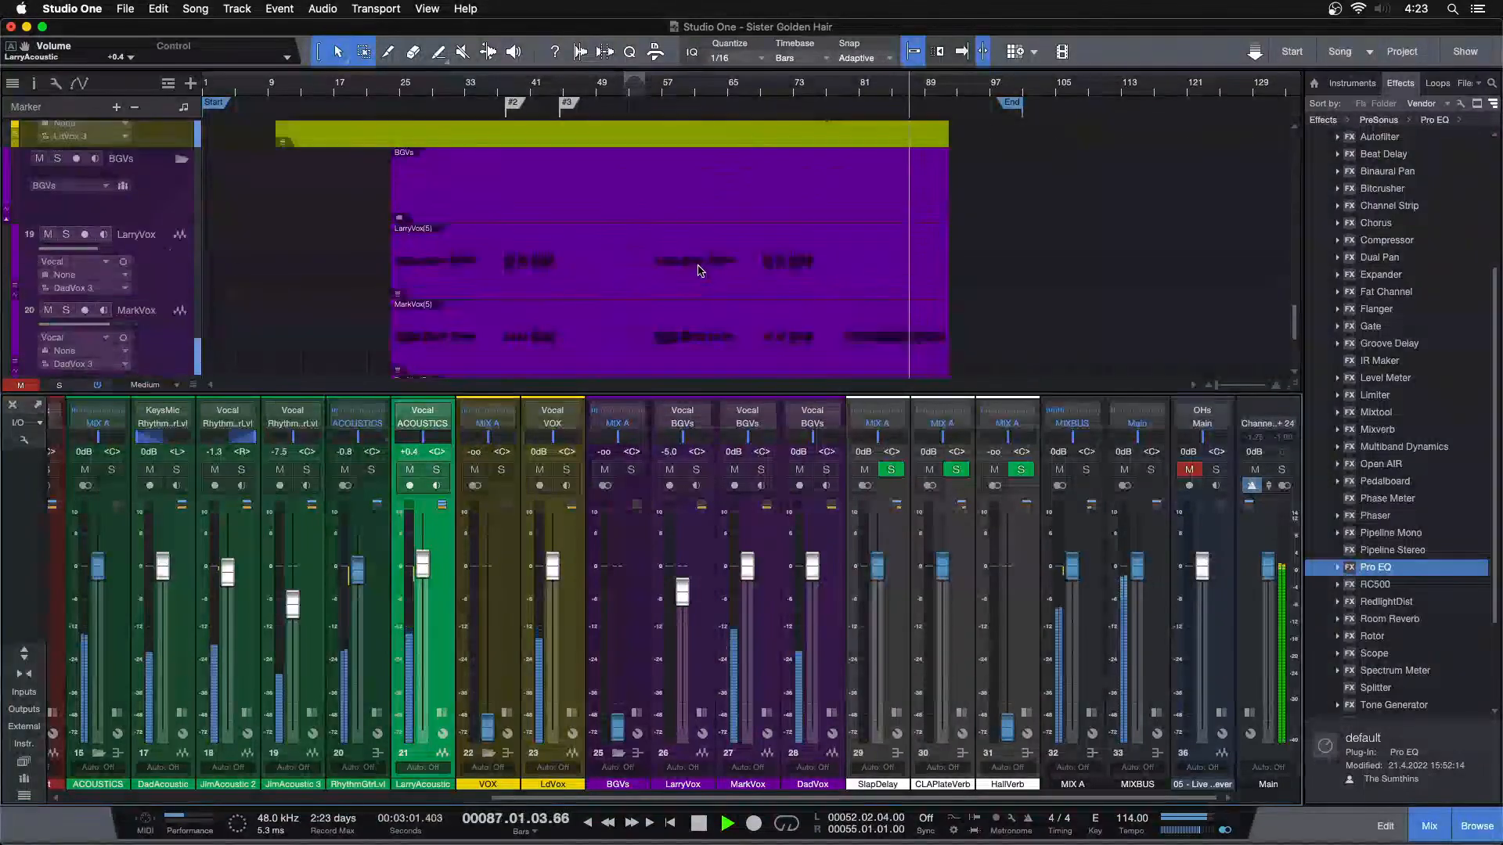
{"action": "left_click", "coordinate": [606, 92]}
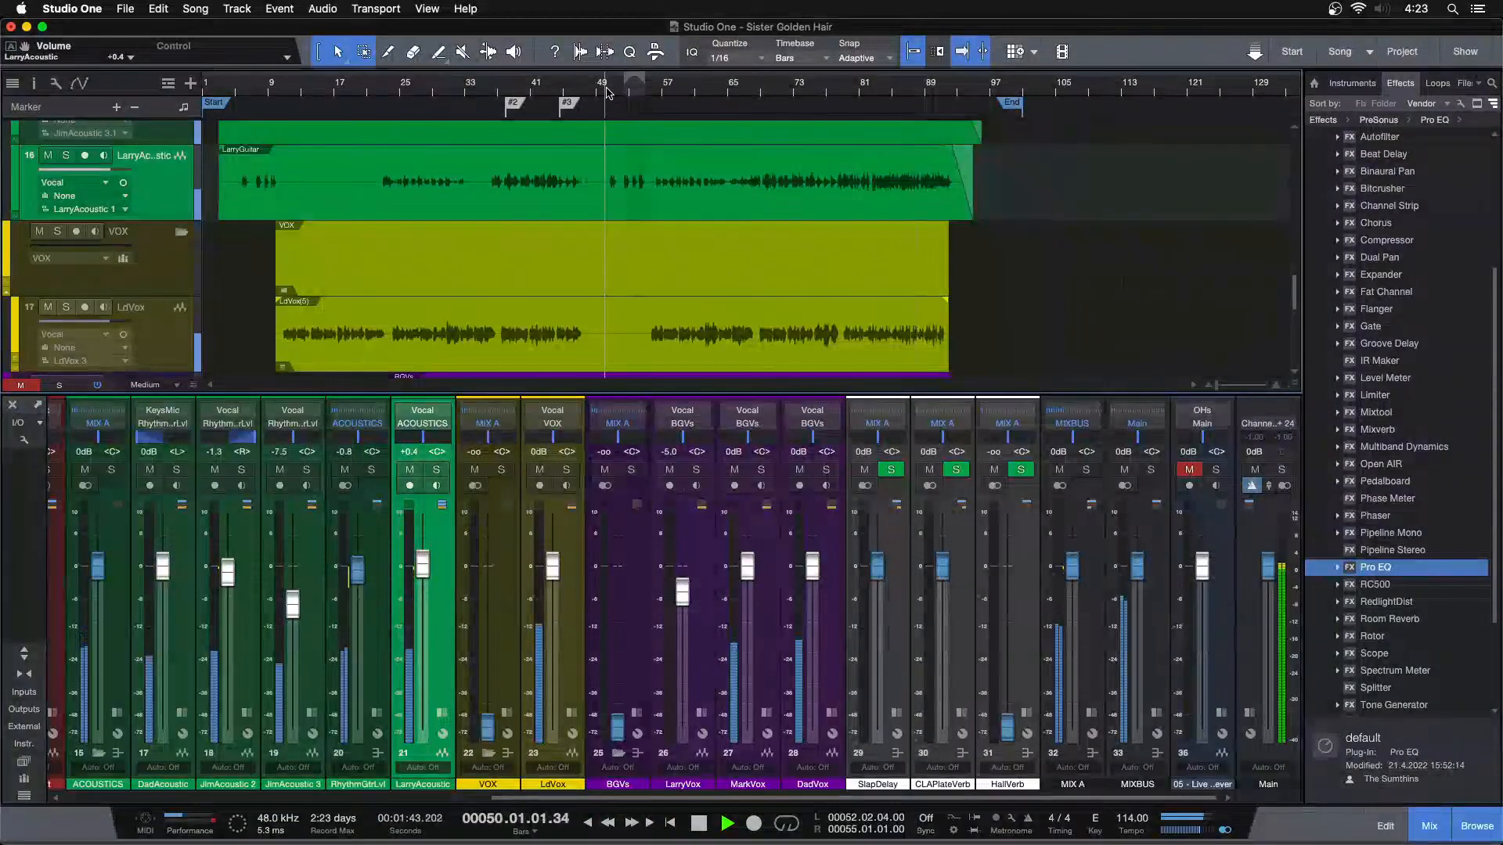
Show LarryAcoustic's inserts and sends and raise the HallVerb volume to -14.2 dB, comparing LarryAcoustic soloed and in the full mix
{"action": "left_click", "coordinate": [442, 712]}
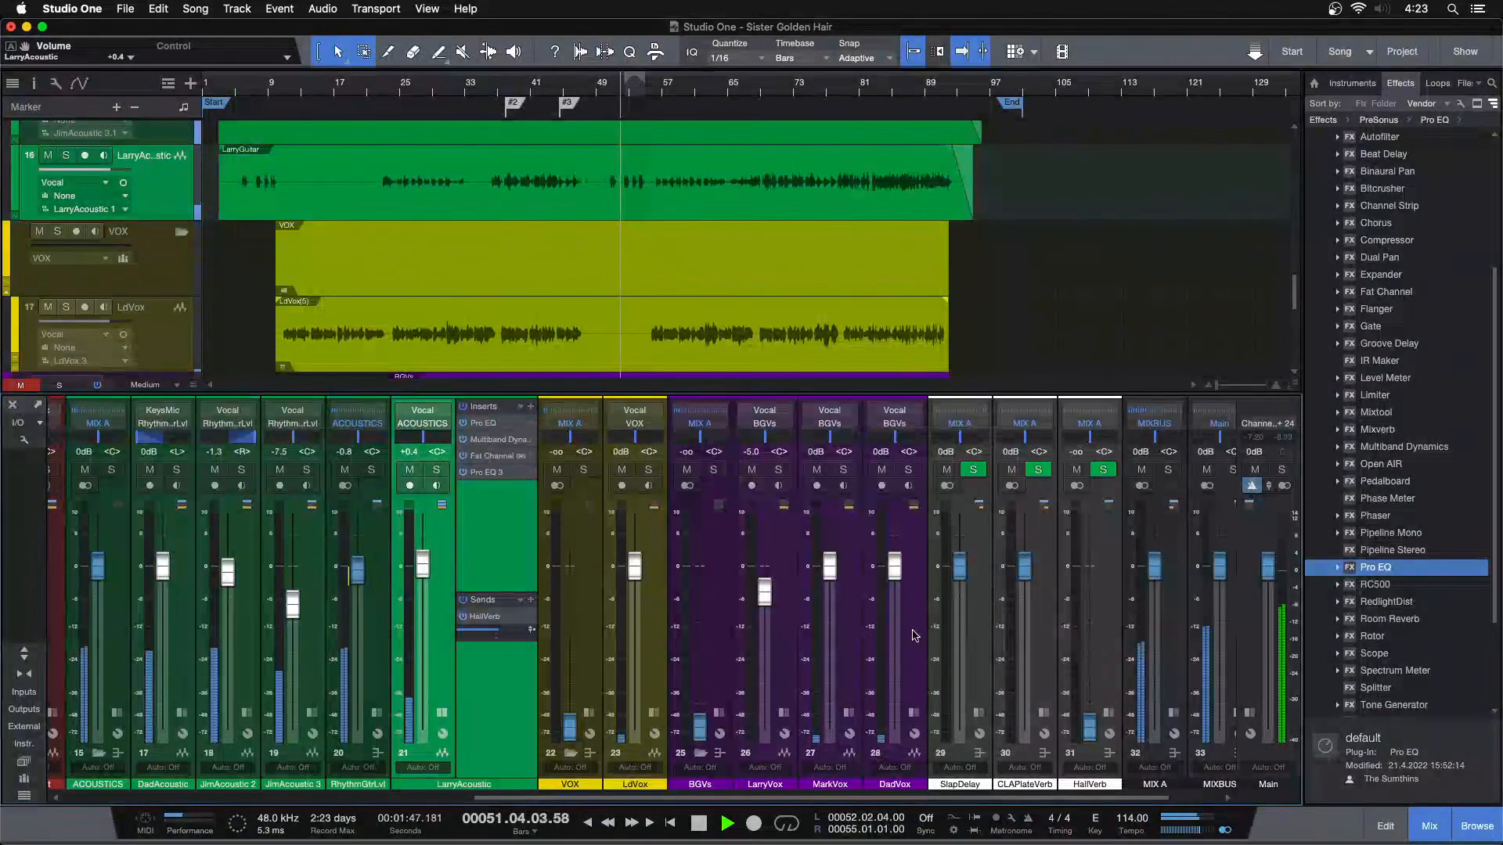
{"action": "left_click_drag", "start_coordinate": [1093, 720], "coordinate": [1079, 642]}
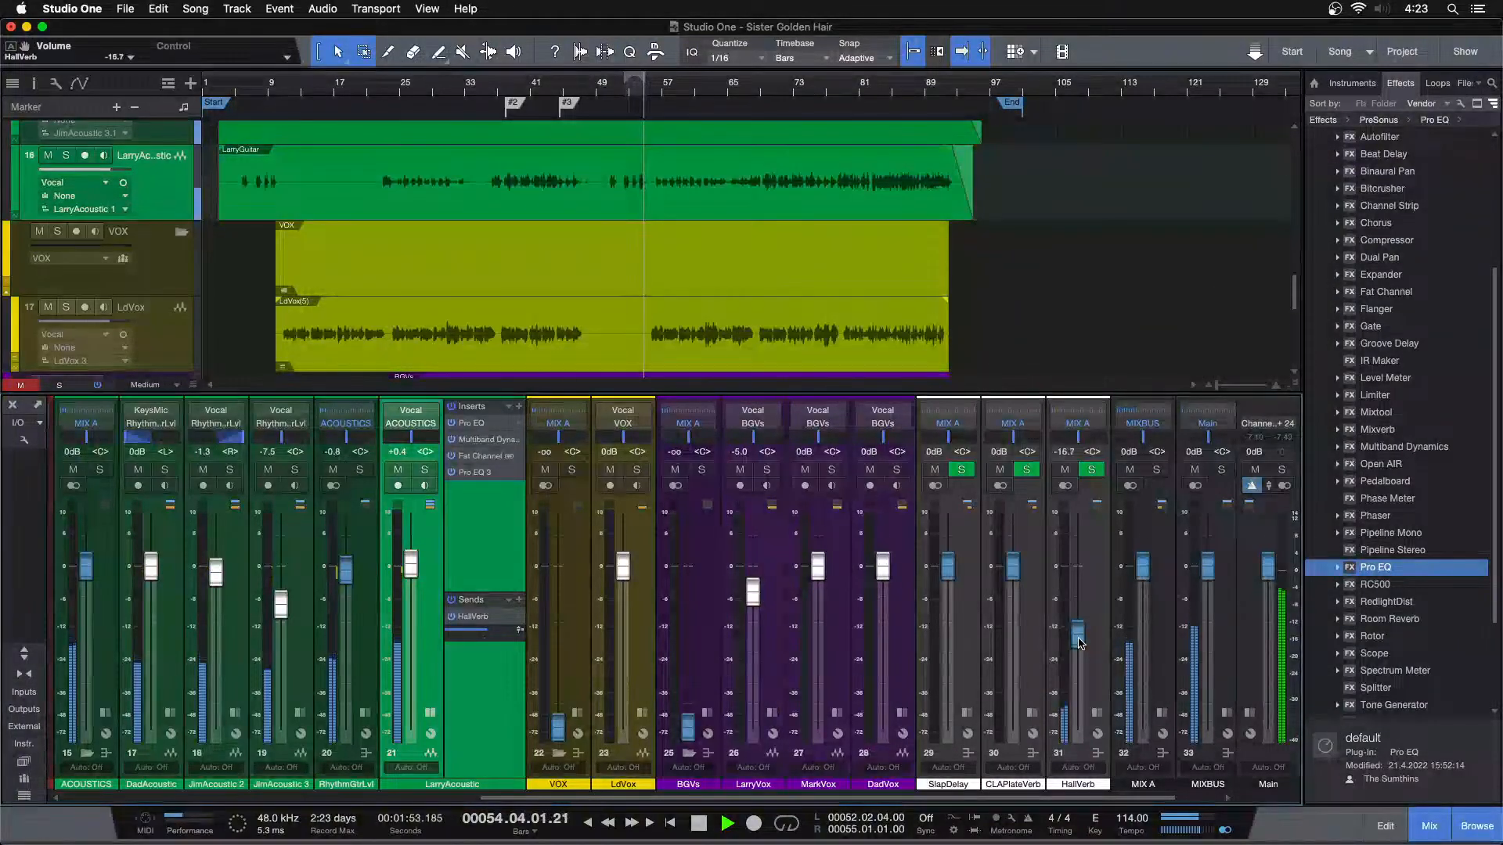
{"action": "left_click", "coordinate": [425, 470]}
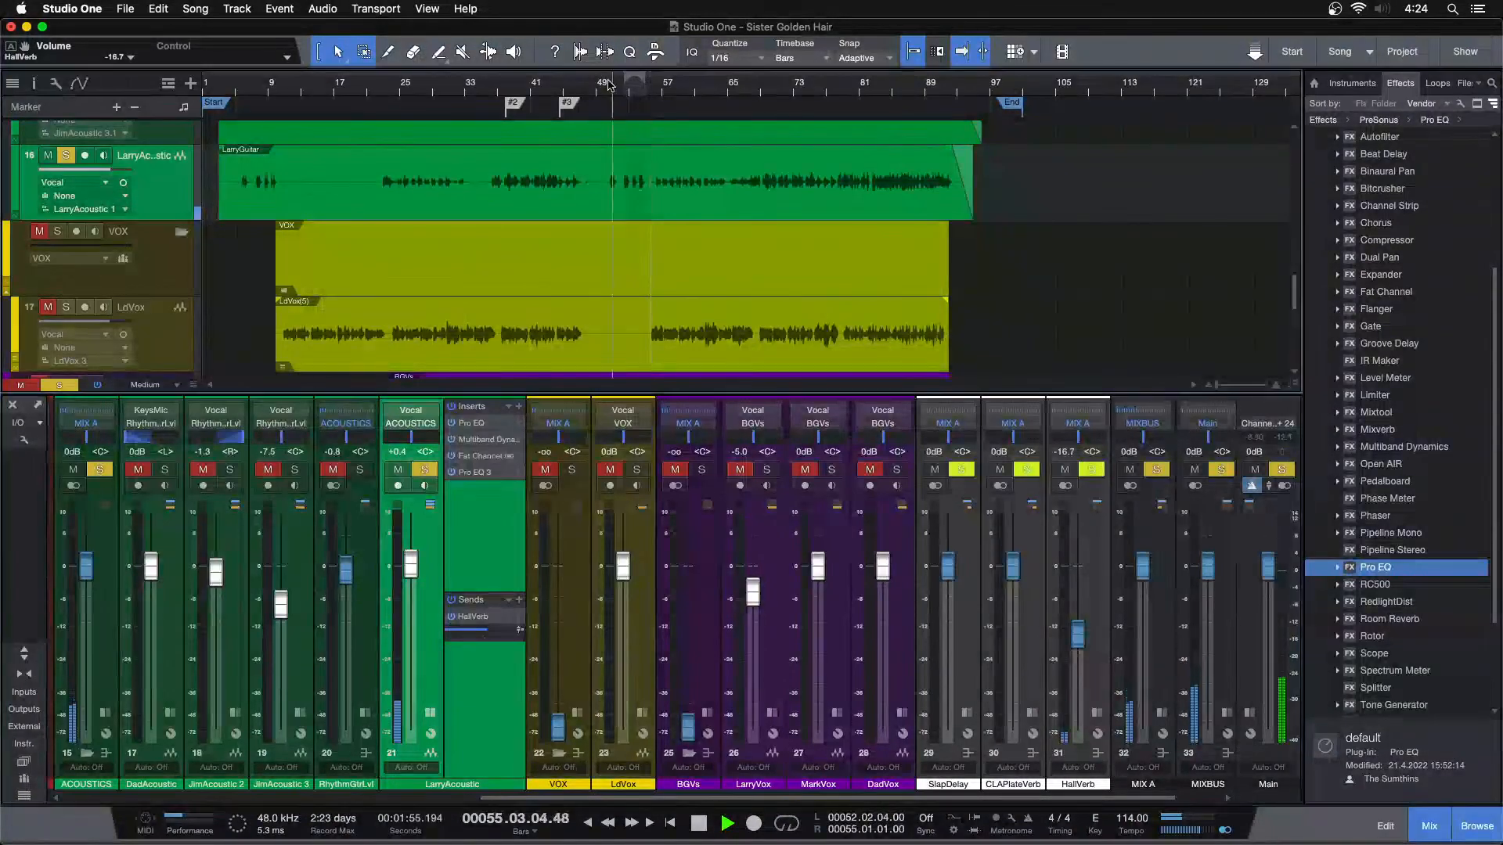
{"action": "scroll", "coordinate": [1074, 644], "scroll_direction": "up", "scroll_amount": 1}
{"action": "key", "text": "s"}
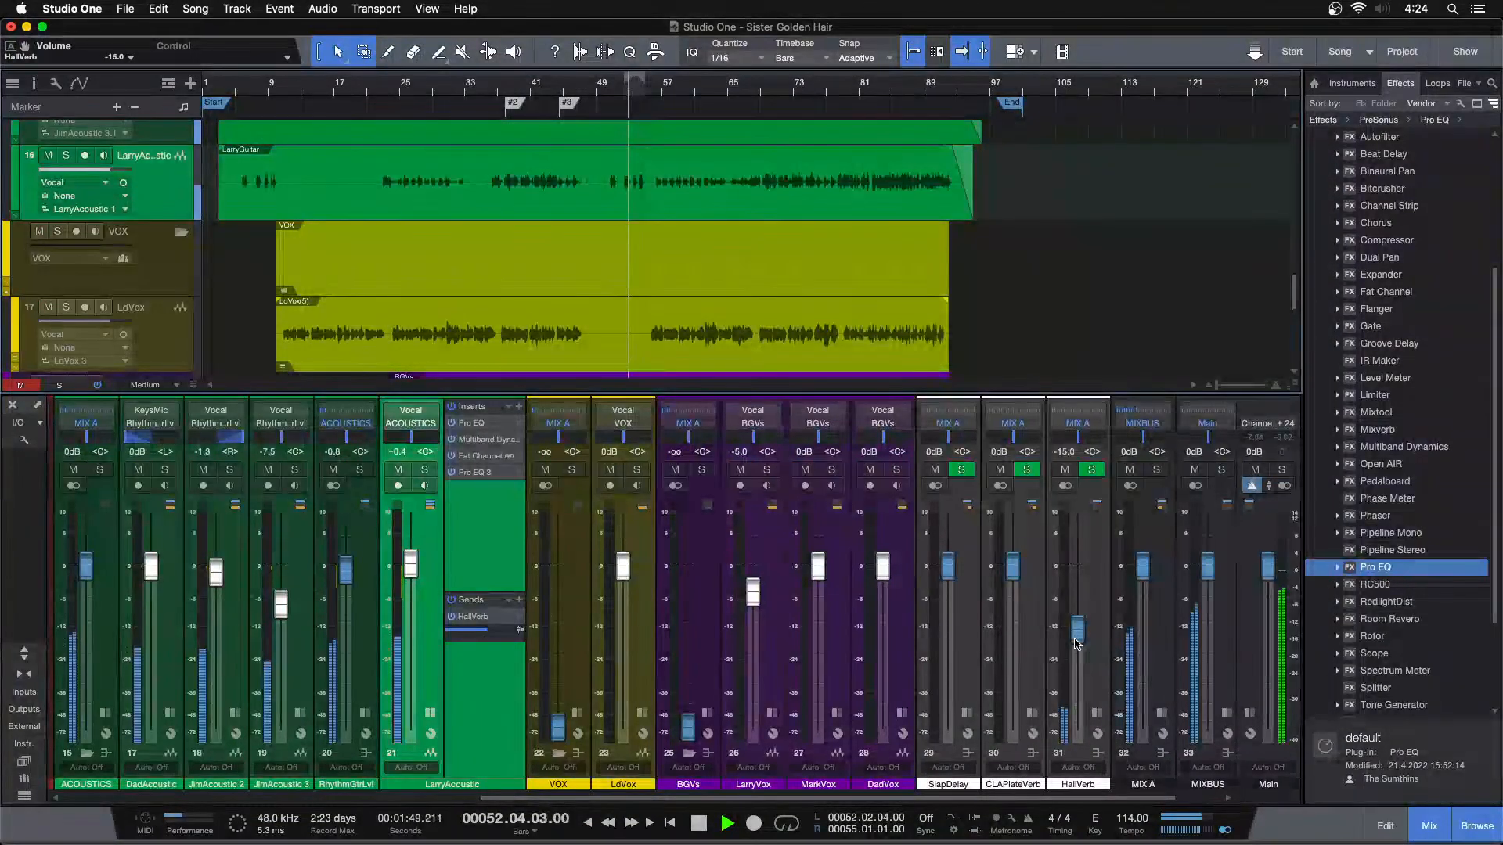
{"action": "key", "text": "s"}
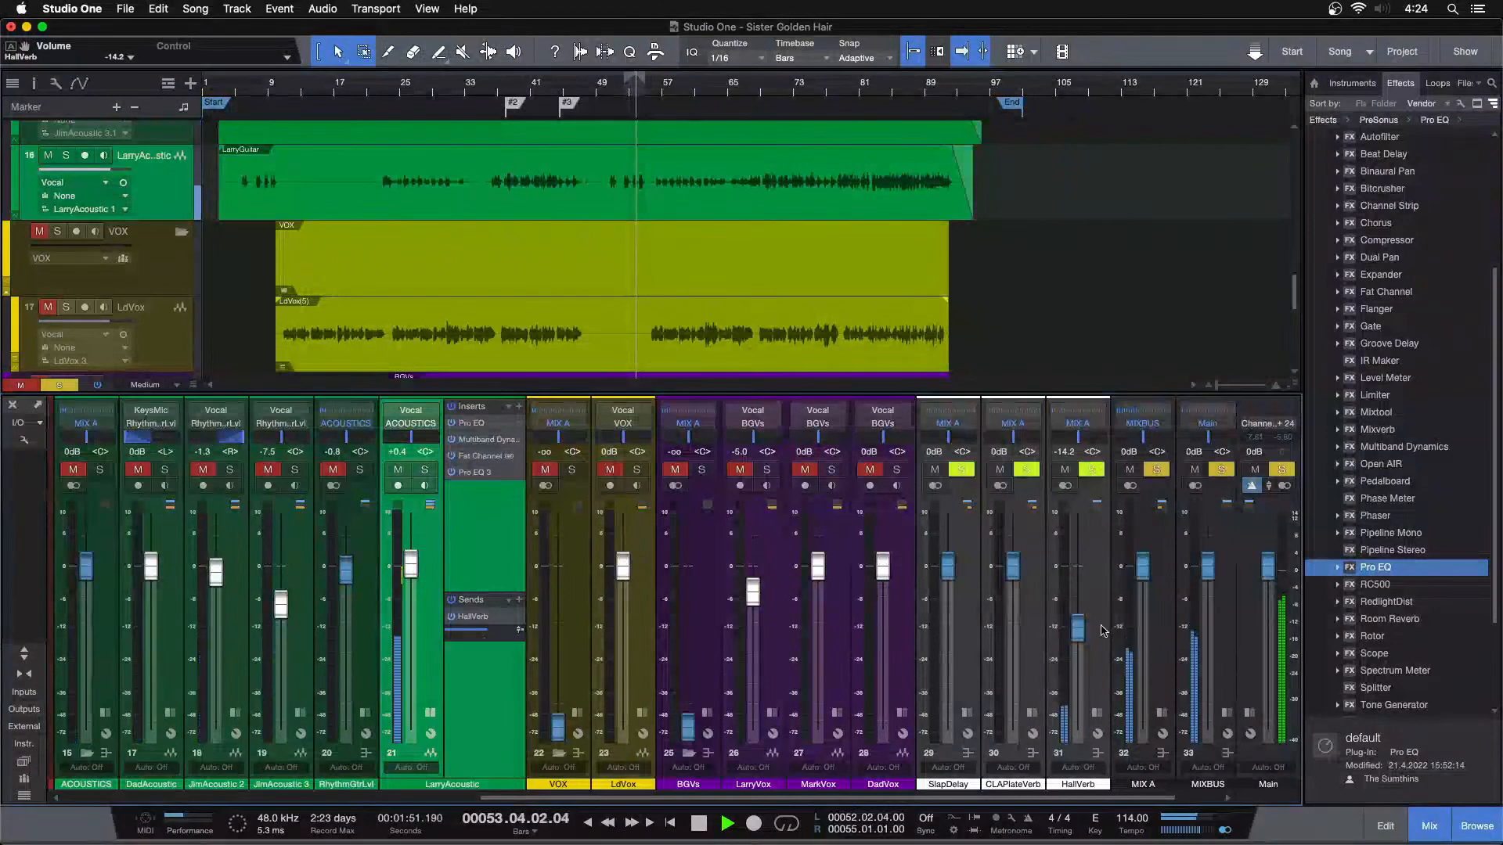
Try a high cut in HallVerb's Pro EQ, sweeping it down to 1.82 kHz, and switch it off
{"action": "left_click", "coordinate": [1097, 712]}
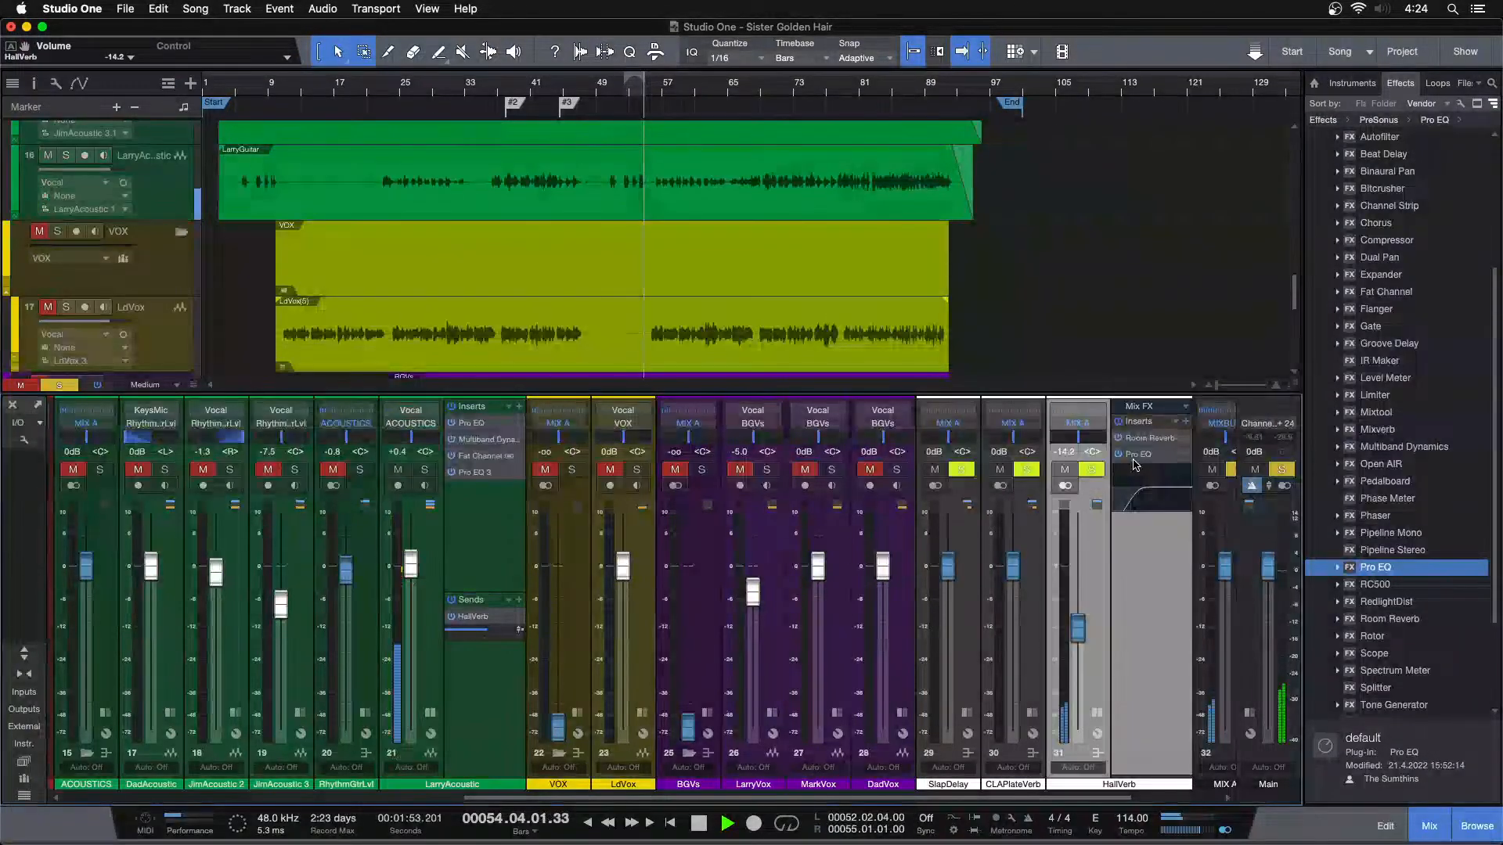
{"action": "left_click", "coordinate": [1133, 458]}
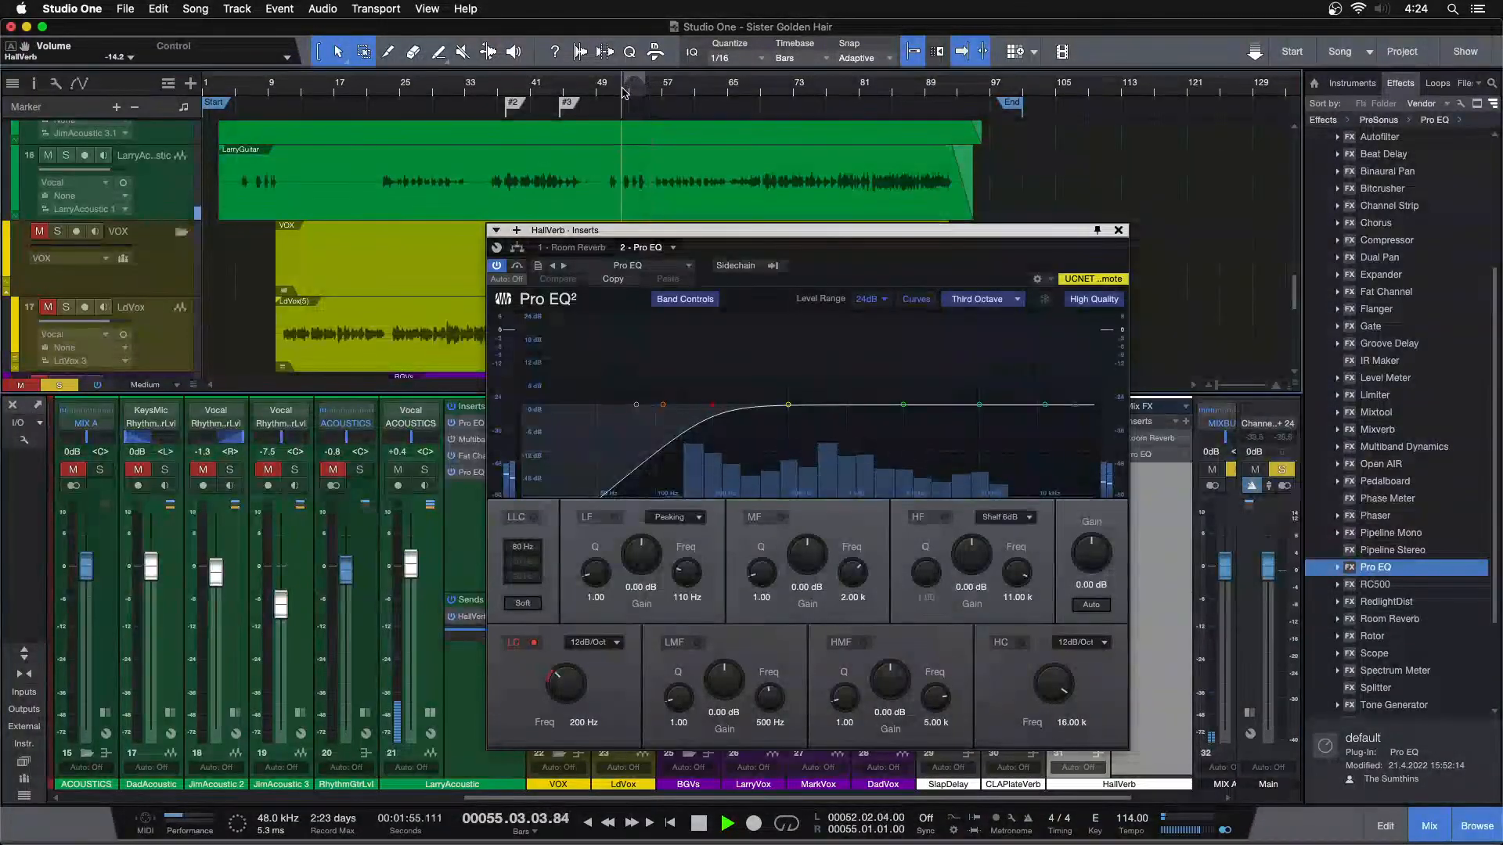
{"action": "left_click_drag", "start_coordinate": [638, 94], "coordinate": [662, 135]}
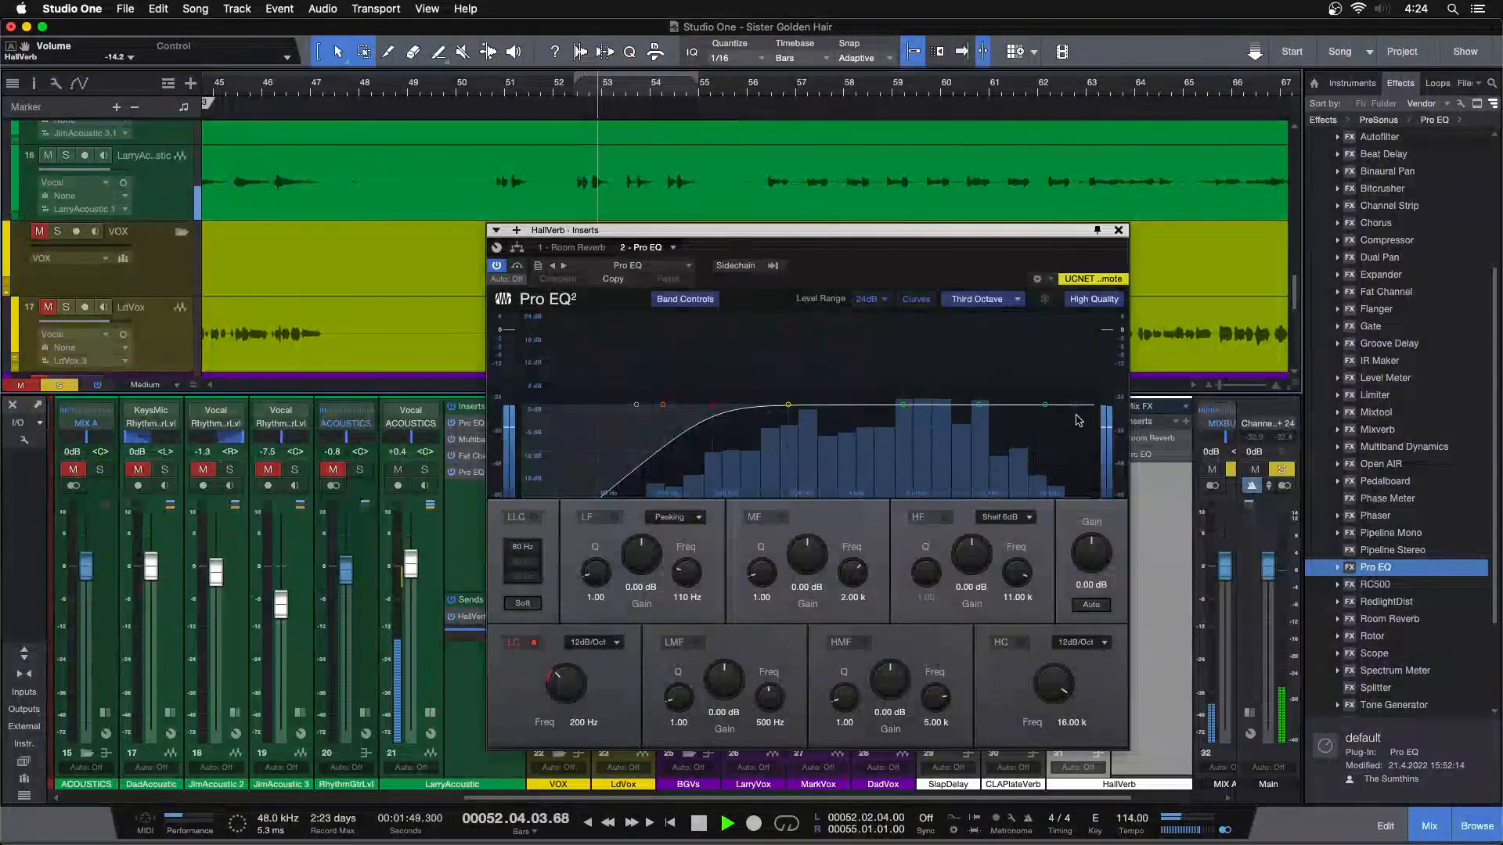
{"action": "left_click_drag", "start_coordinate": [1080, 410], "coordinate": [897, 415]}
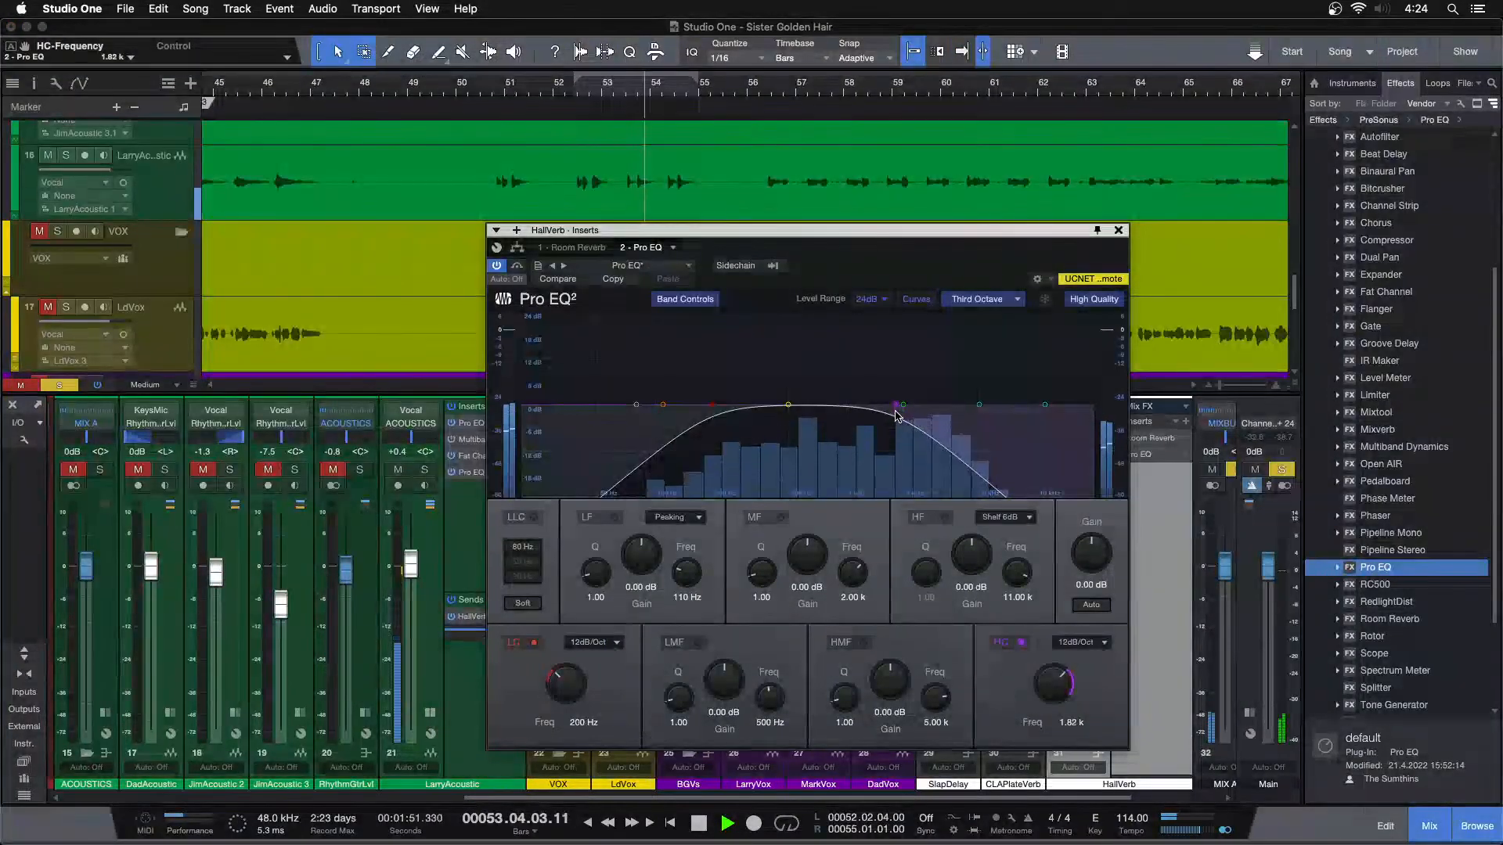
{"action": "double_click", "coordinate": [1015, 407]}
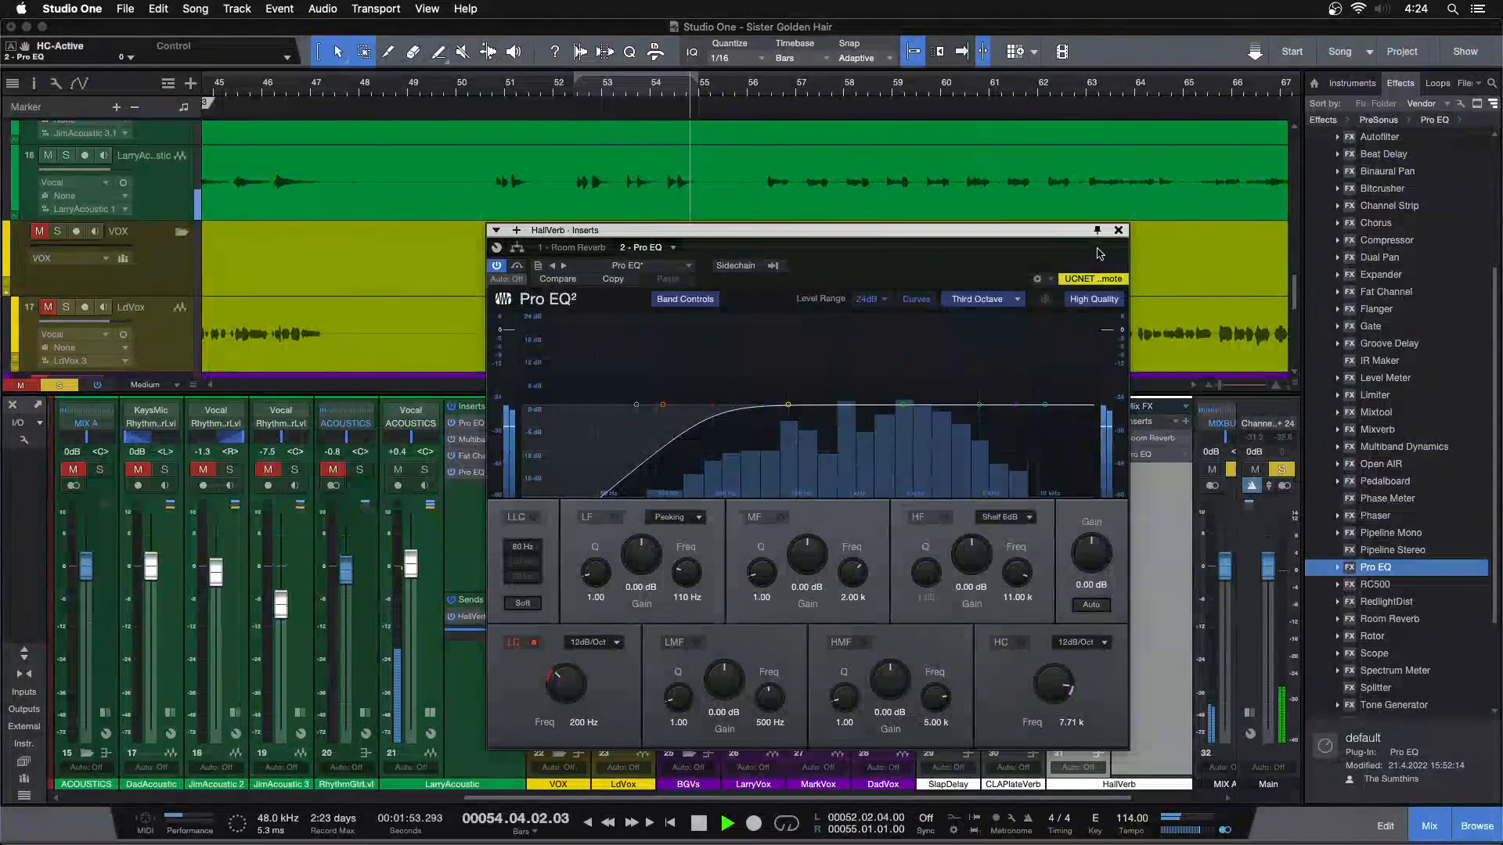
{"action": "left_click", "coordinate": [1118, 230]}
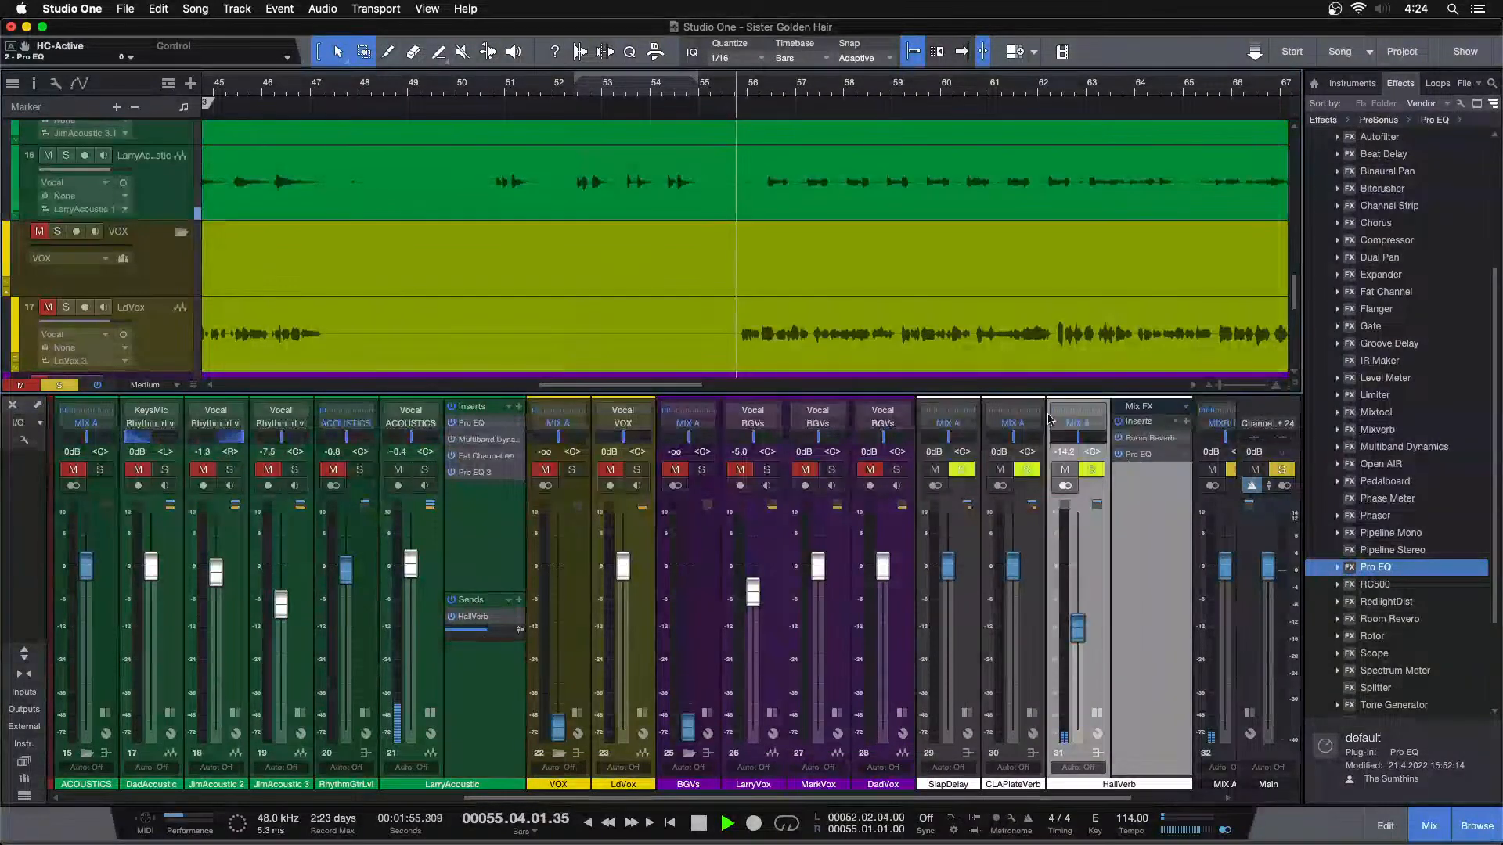
Set HallVerb's Pro EQ high cut to 11.35 kHz and its low cut to 880 Hz while replaying LarryAcoustic around bar 53
{"action": "left_click", "coordinate": [572, 83]}
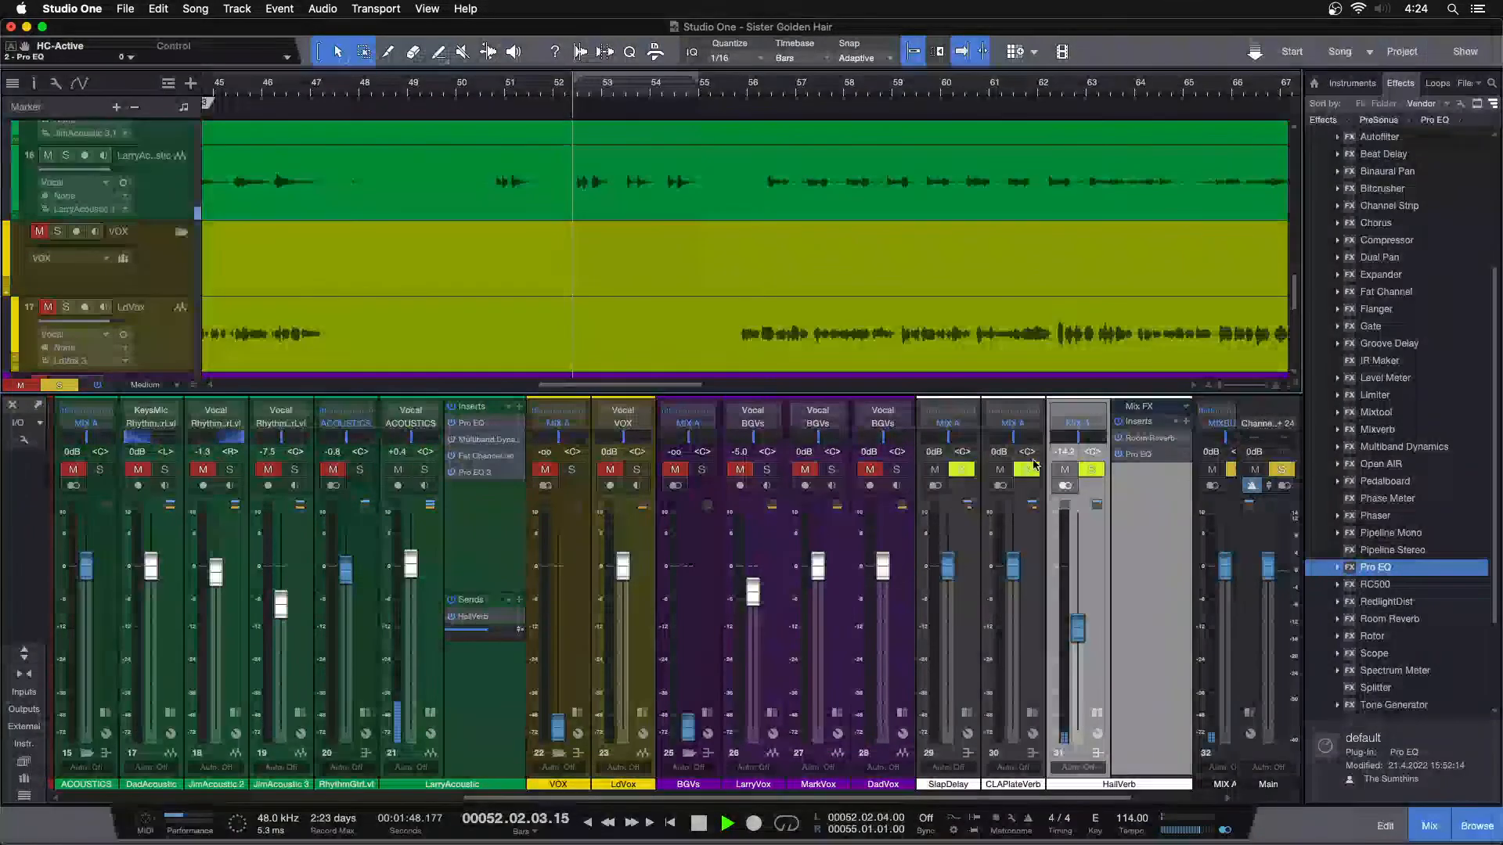
{"action": "double_click", "coordinate": [1138, 454]}
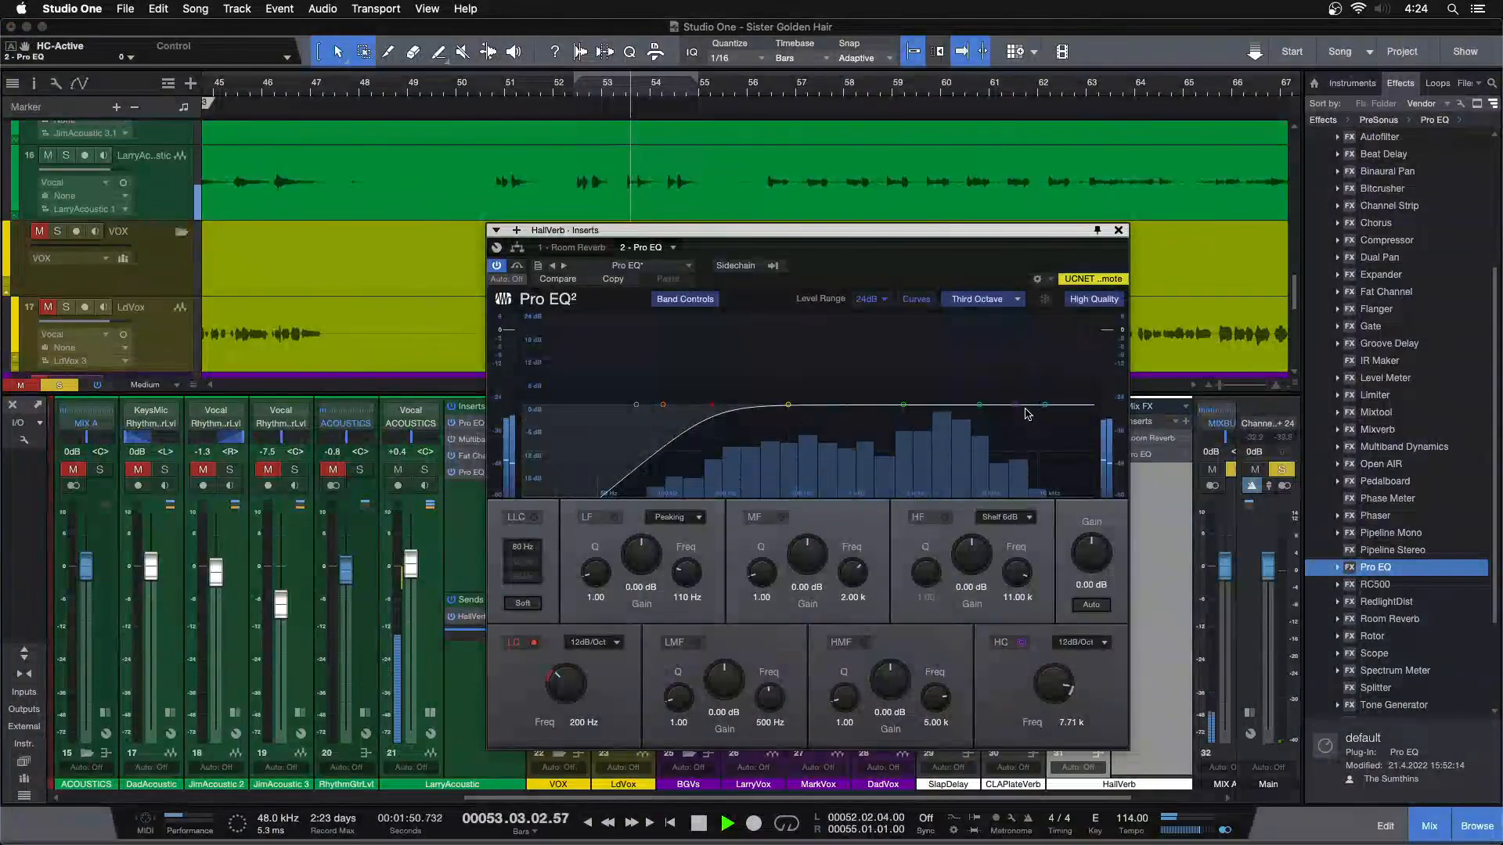
{"action": "left_click_drag", "start_coordinate": [1033, 413], "coordinate": [1049, 413]}
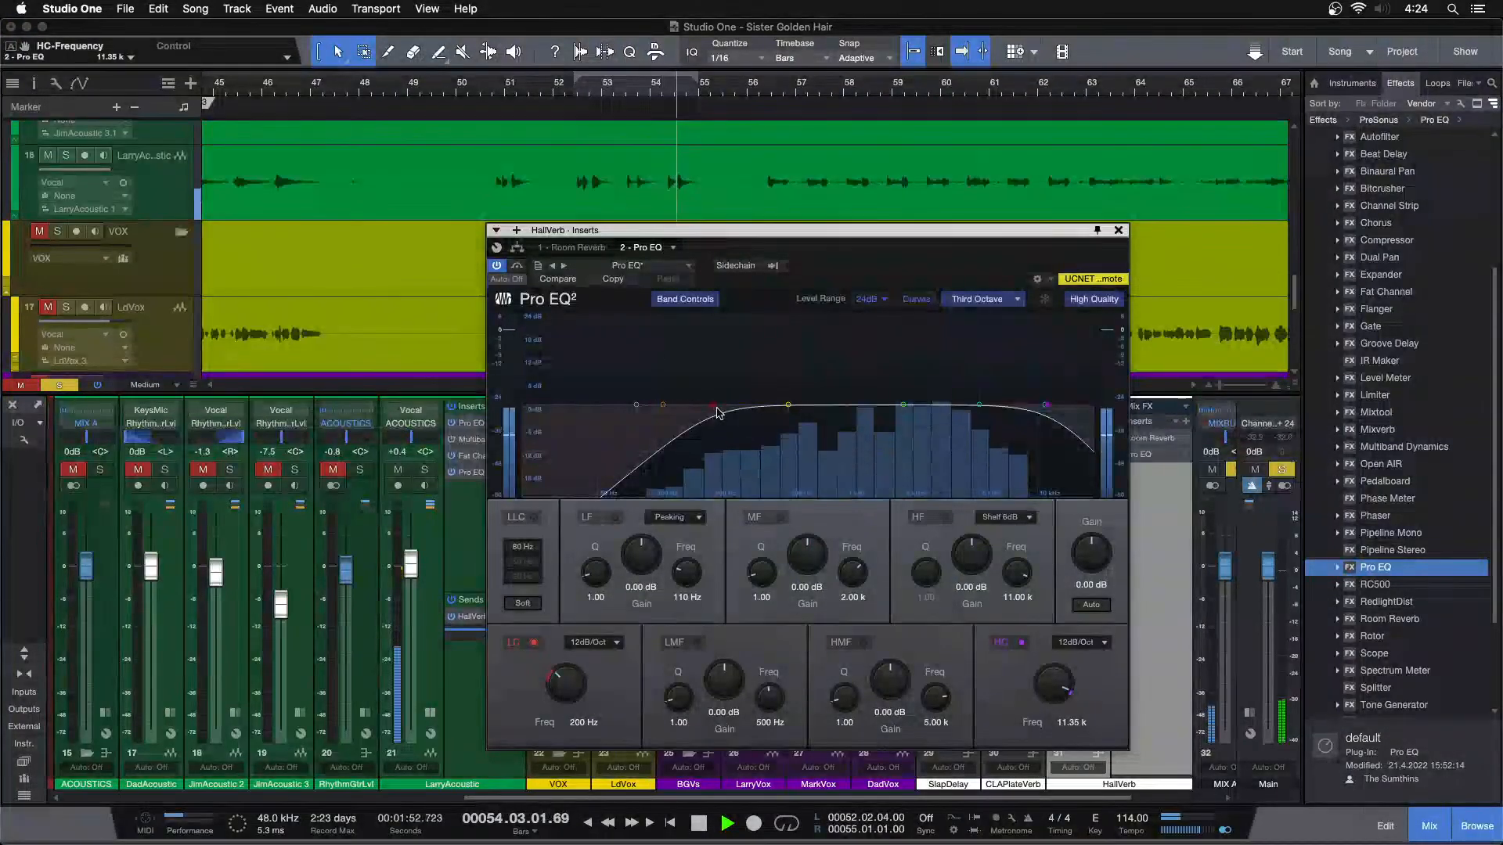
{"action": "left_click_drag", "start_coordinate": [713, 408], "coordinate": [845, 420]}
{"action": "left_click", "coordinate": [617, 93]}
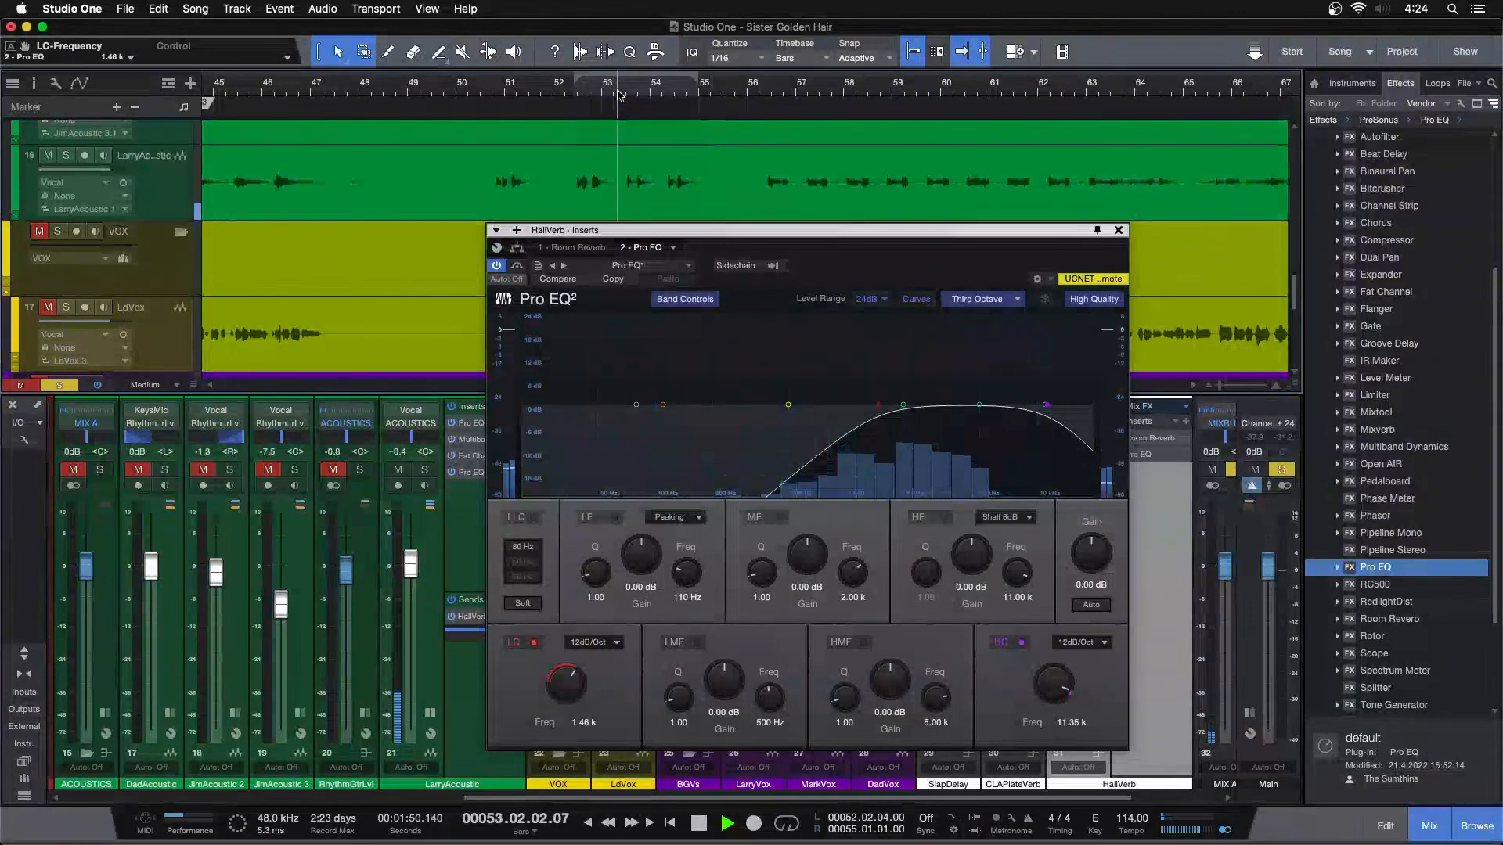
{"action": "left_click_drag", "start_coordinate": [866, 440], "coordinate": [838, 415]}
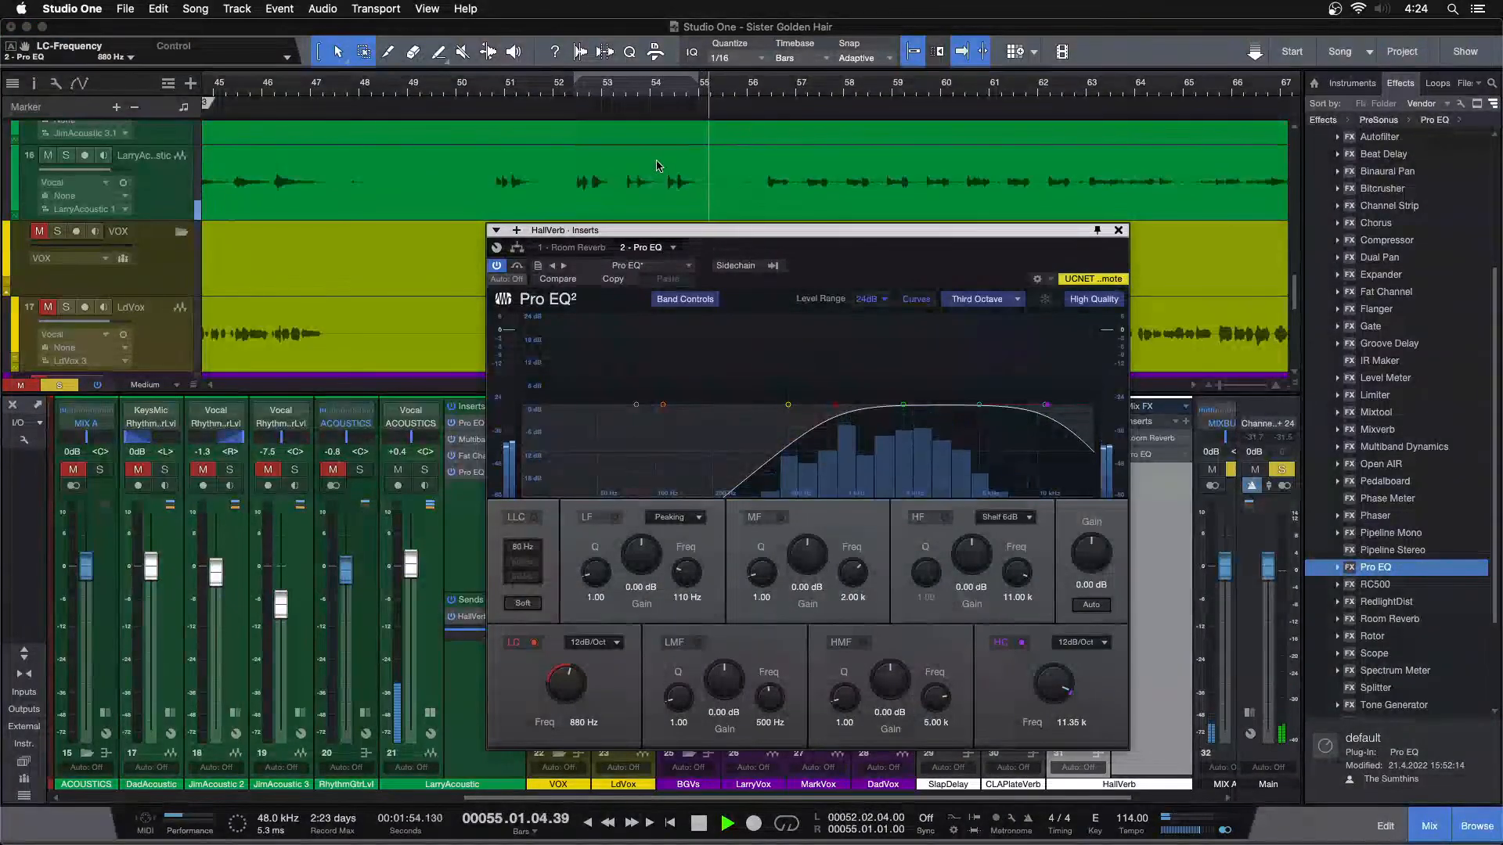
Refine HallVerb's Pro EQ to a 9.95 kHz high cut and a 957 Hz low cut, and close the equalizer
{"action": "left_click", "coordinate": [575, 97]}
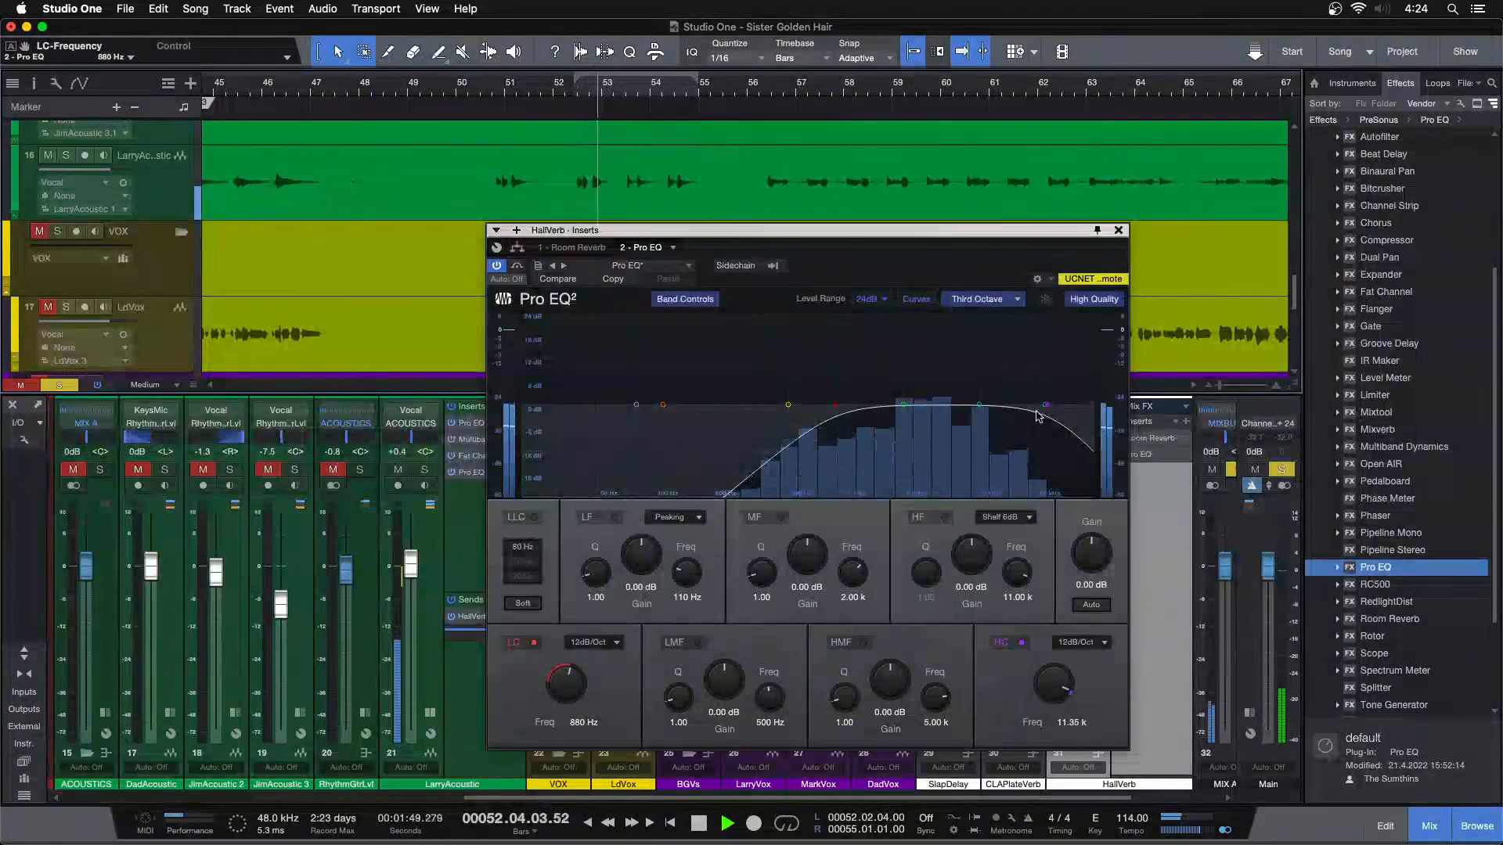
{"action": "mouse_move", "coordinate": [1046, 408]}
{"action": "left_mouse_down"}
{"action": "mouse_move", "coordinate": [1010, 410]}
{"action": "mouse_move", "coordinate": [1047, 421]}
{"action": "left_mouse_up"}
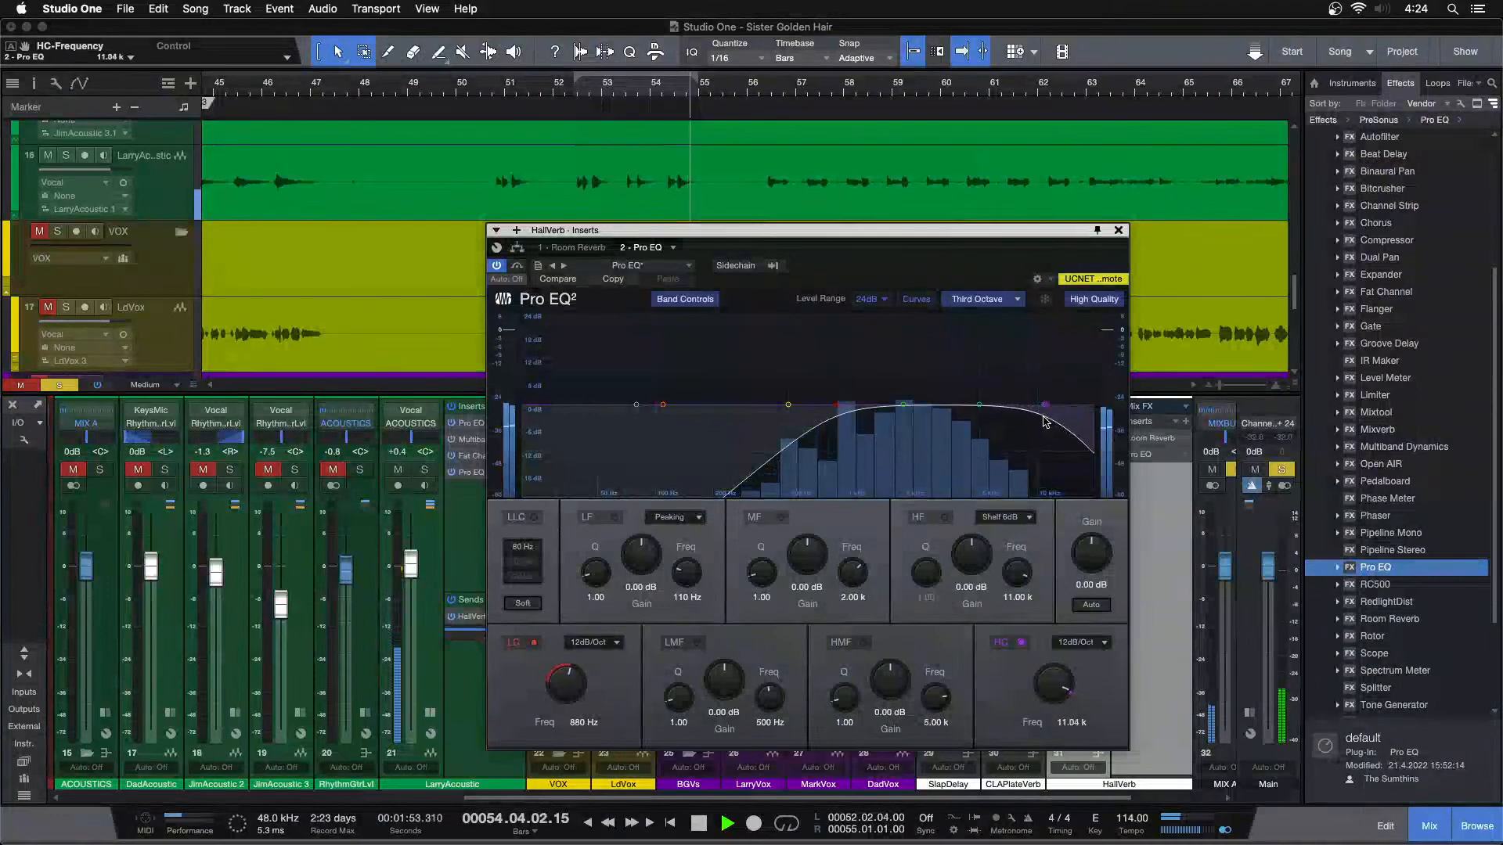
{"action": "left_click", "coordinate": [572, 94]}
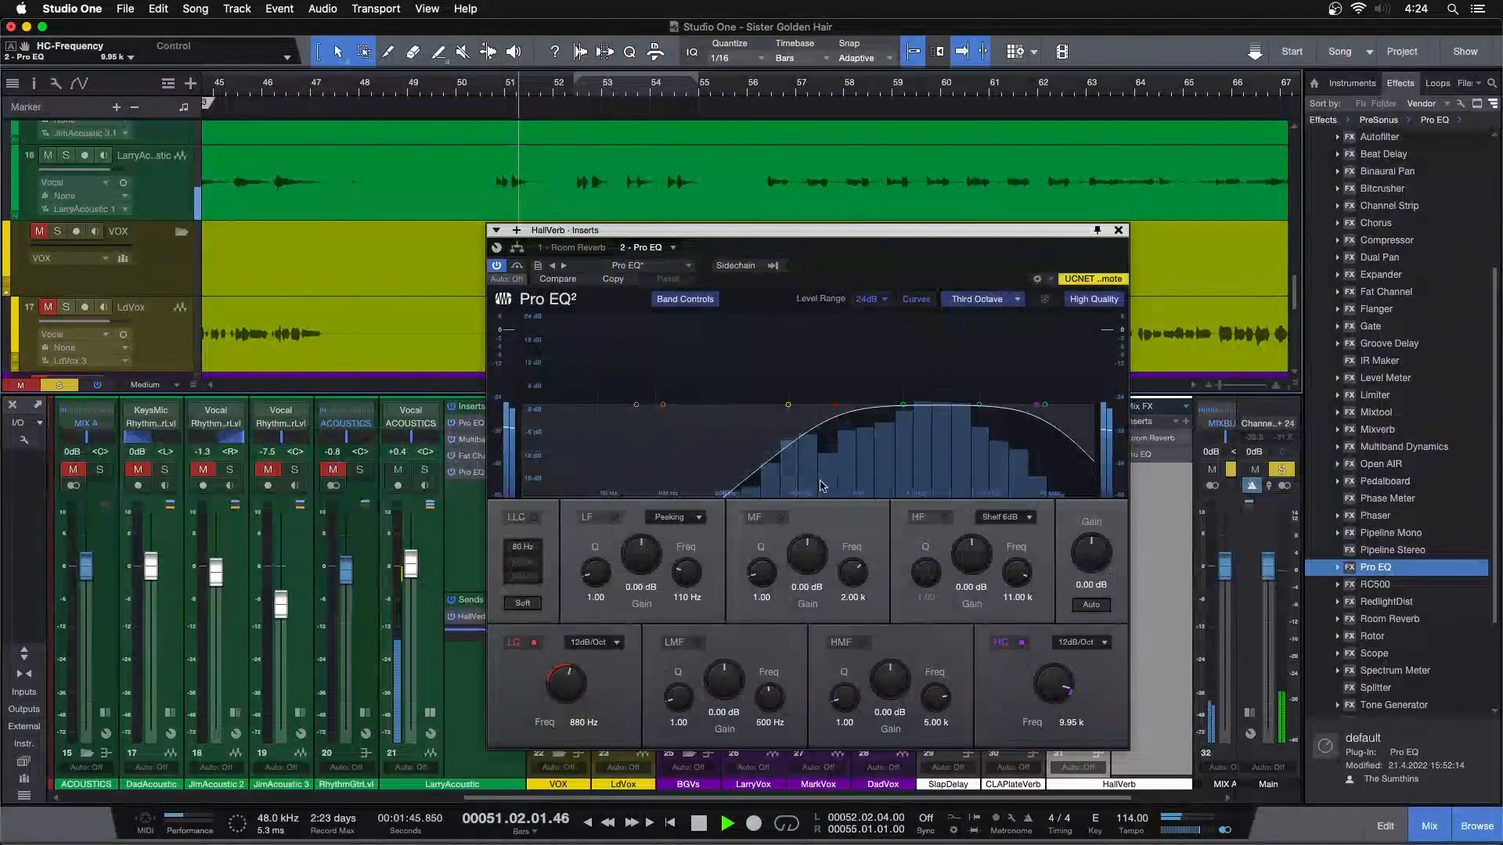
{"action": "left_click_drag", "start_coordinate": [560, 687], "coordinate": [560, 683]}
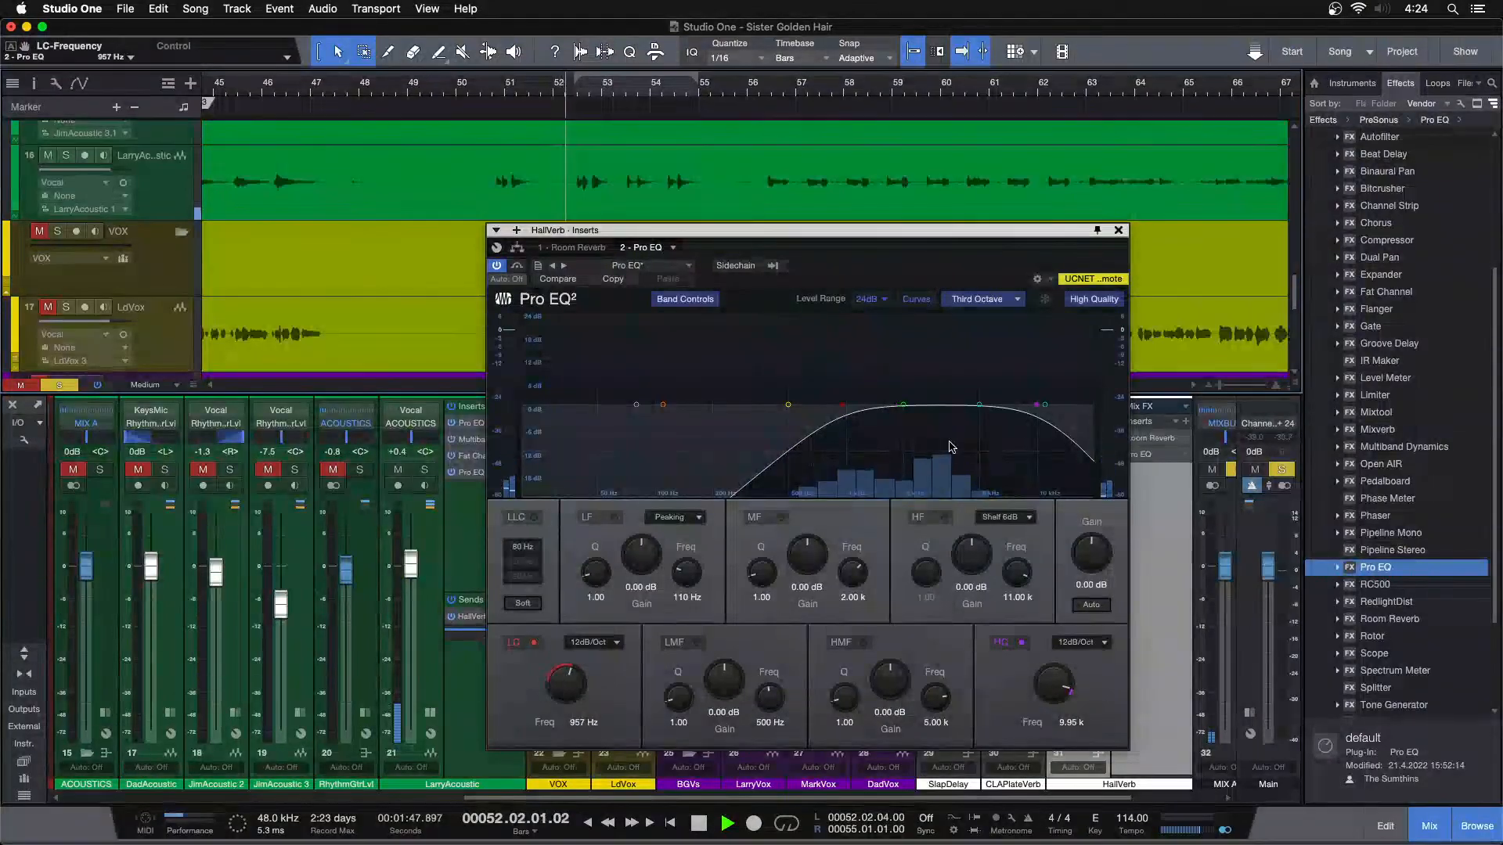
{"action": "left_click", "coordinate": [1118, 230]}
Unsolo LarryAcoustic and set the HallVerb volume to -3.3 dB while the full mix plays from about bar 50
{"action": "key", "text": "s"}
{"action": "left_click_drag", "start_coordinate": [1076, 633], "coordinate": [1077, 628]}
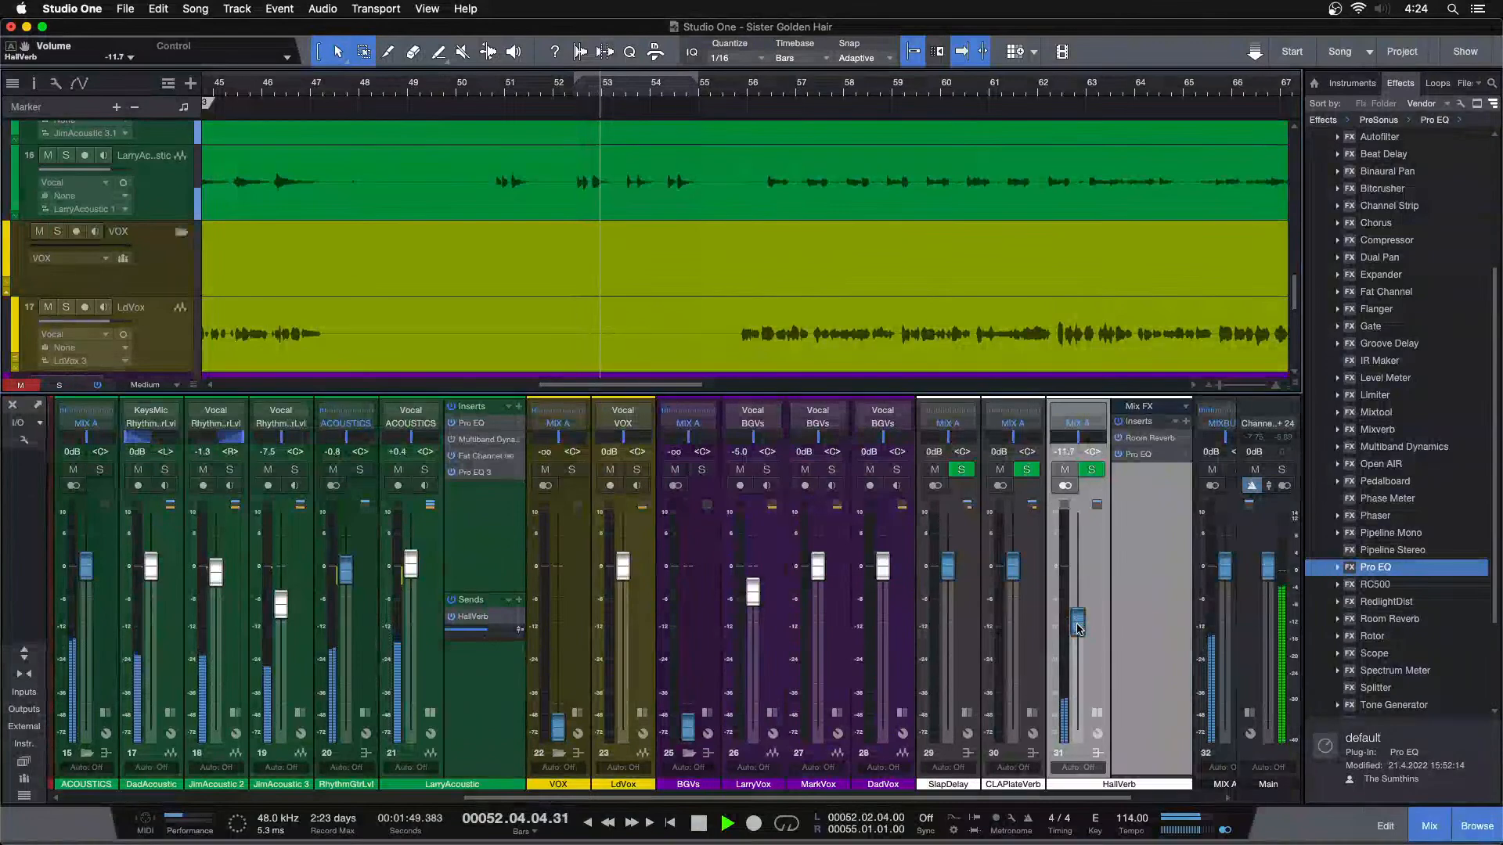
{"action": "left_click", "coordinate": [1077, 622], "text": "alt"}
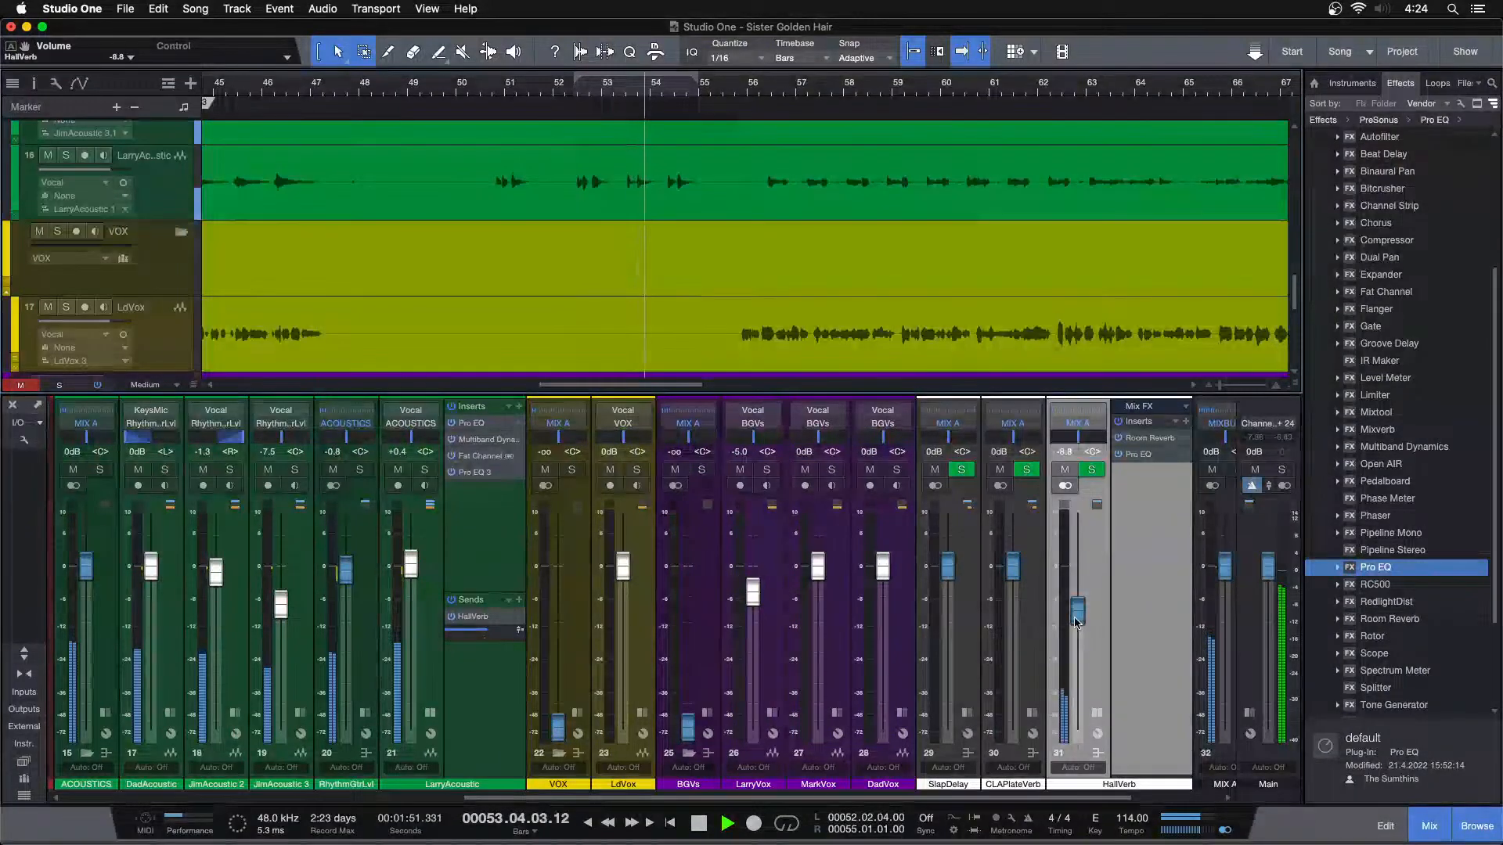
{"action": "left_click", "coordinate": [480, 89]}
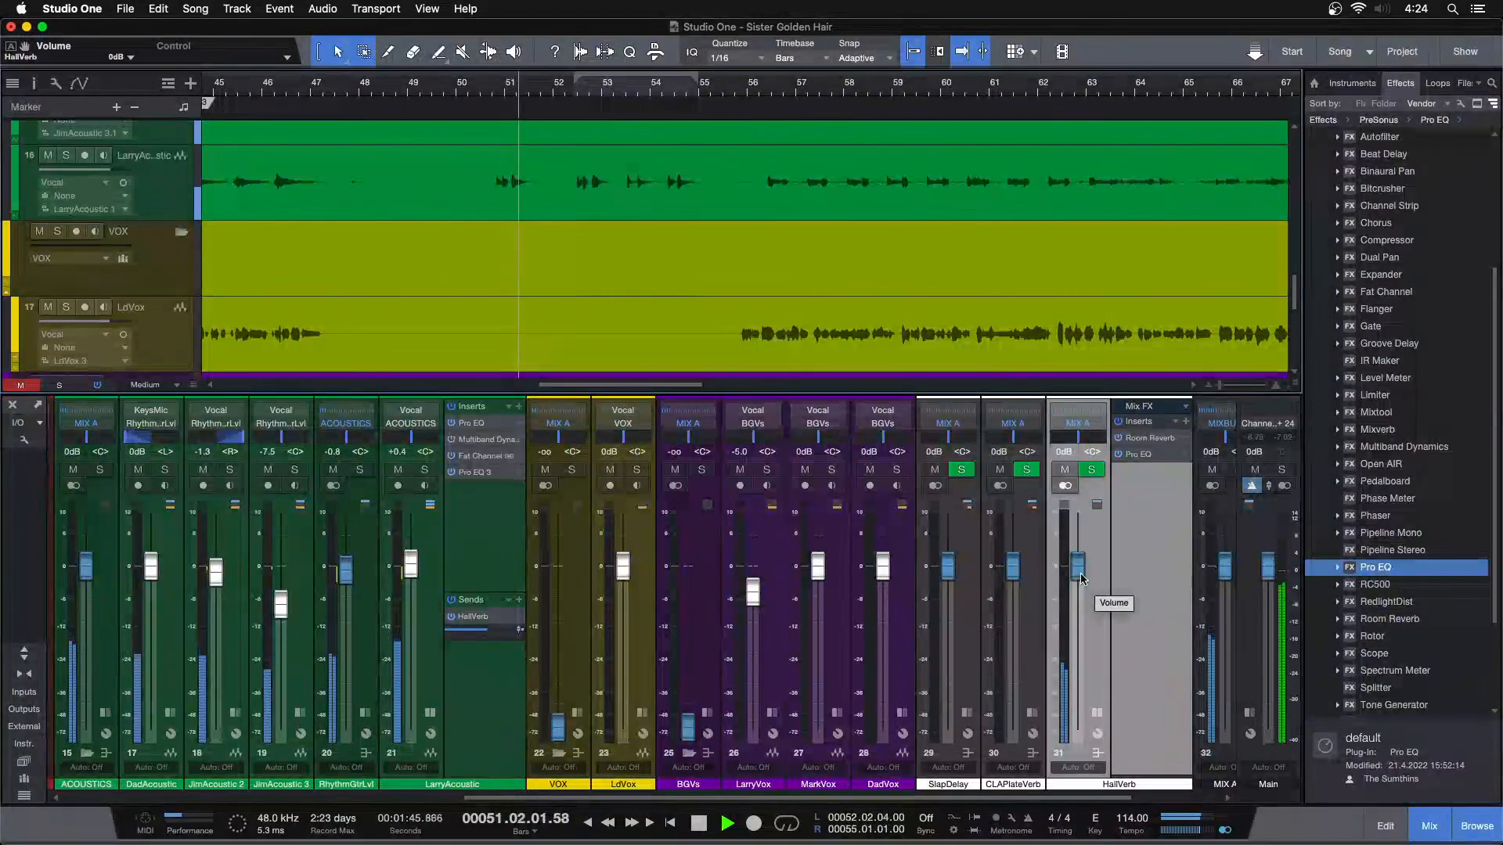
{"action": "scroll", "coordinate": [1081, 577], "scroll_direction": "down", "scroll_amount": 3}
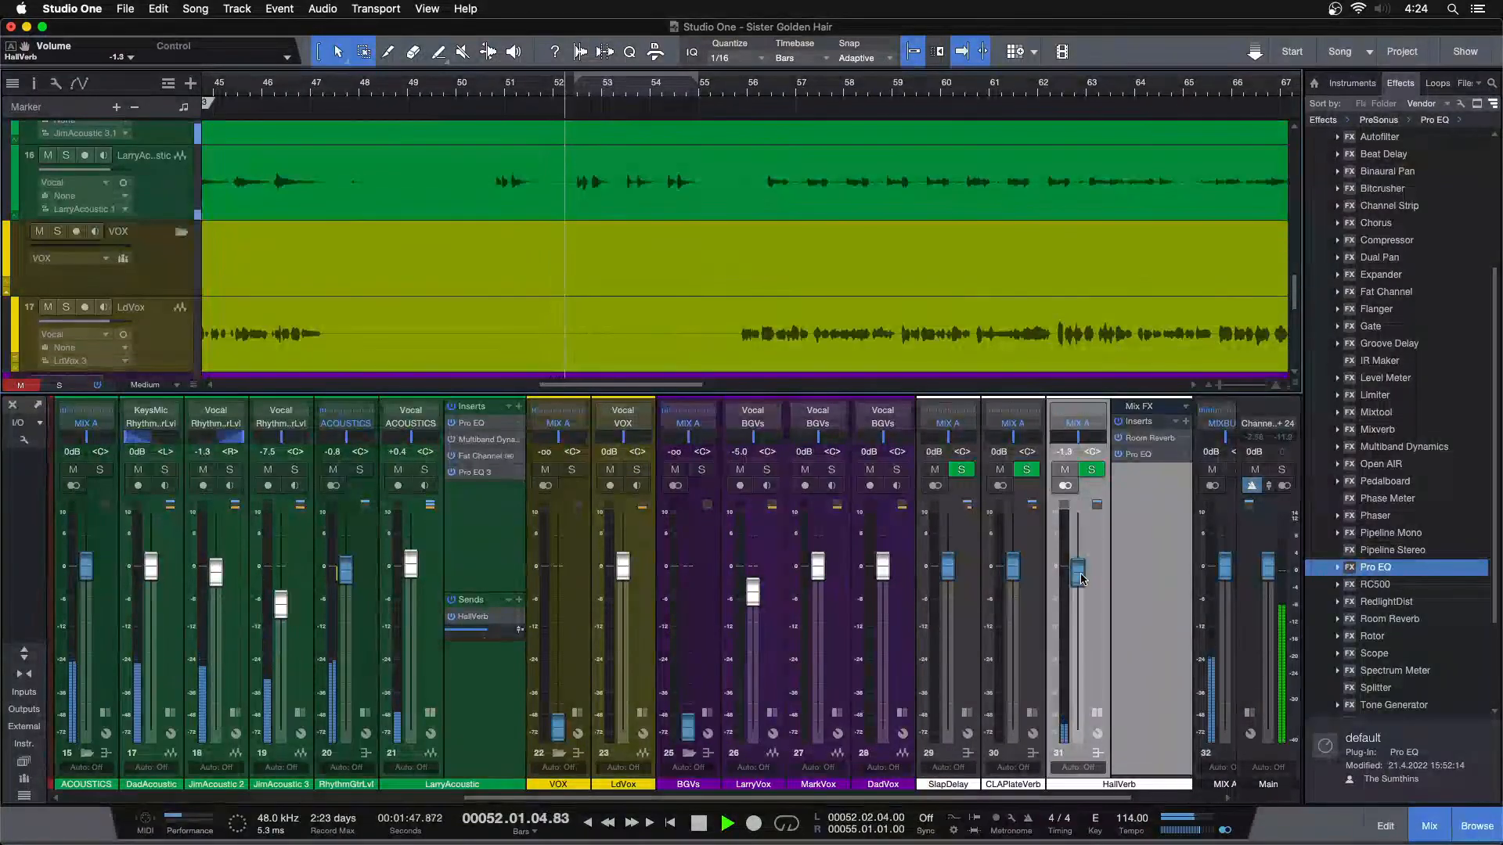
{"action": "scroll", "coordinate": [1081, 578], "scroll_direction": "down", "scroll_amount": 1}
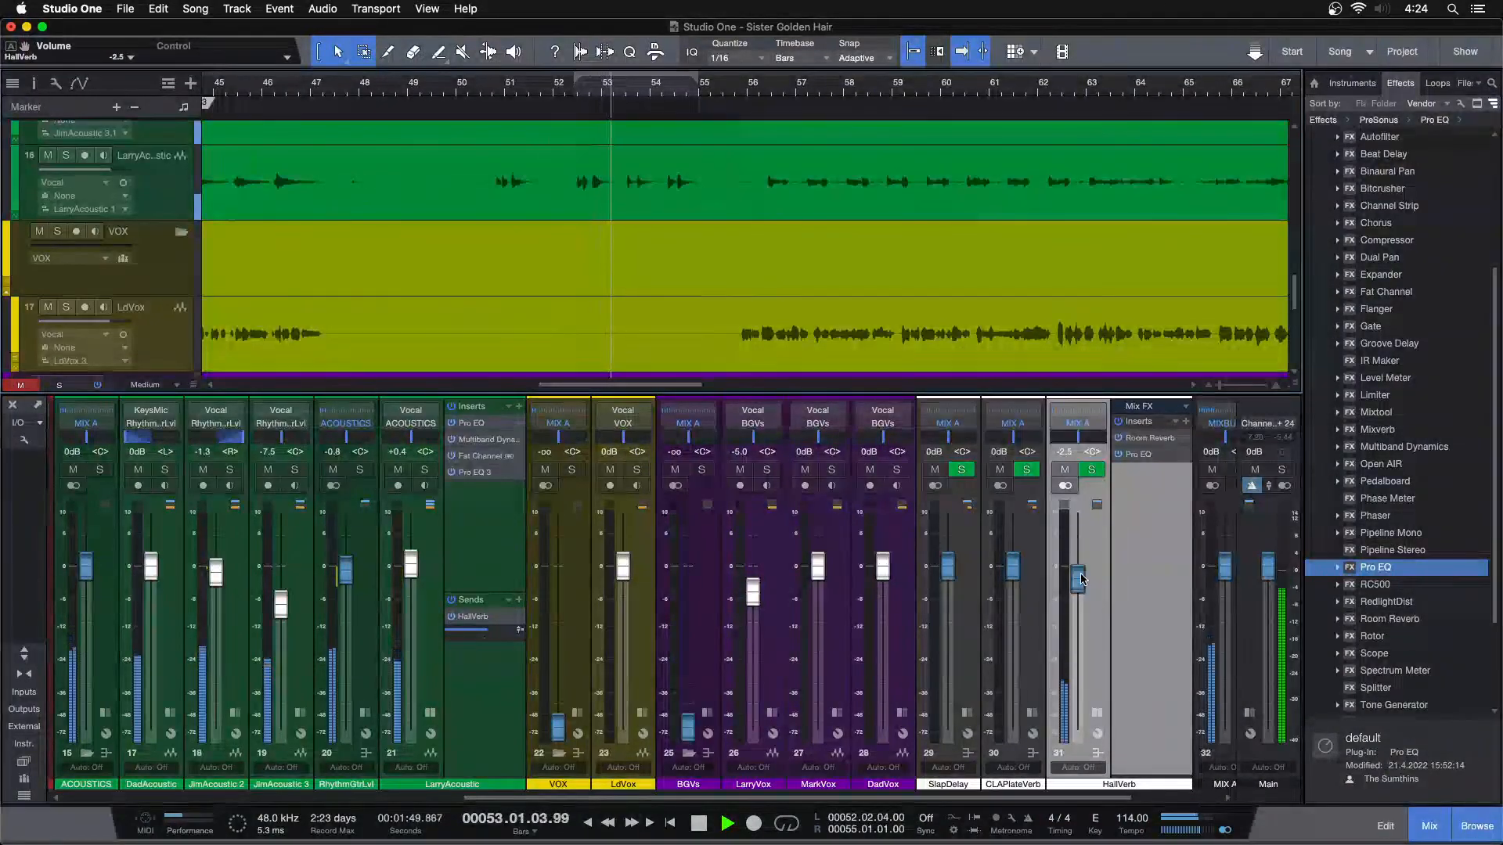
{"action": "scroll", "coordinate": [1081, 578], "scroll_direction": "down", "scroll_amount": 1}
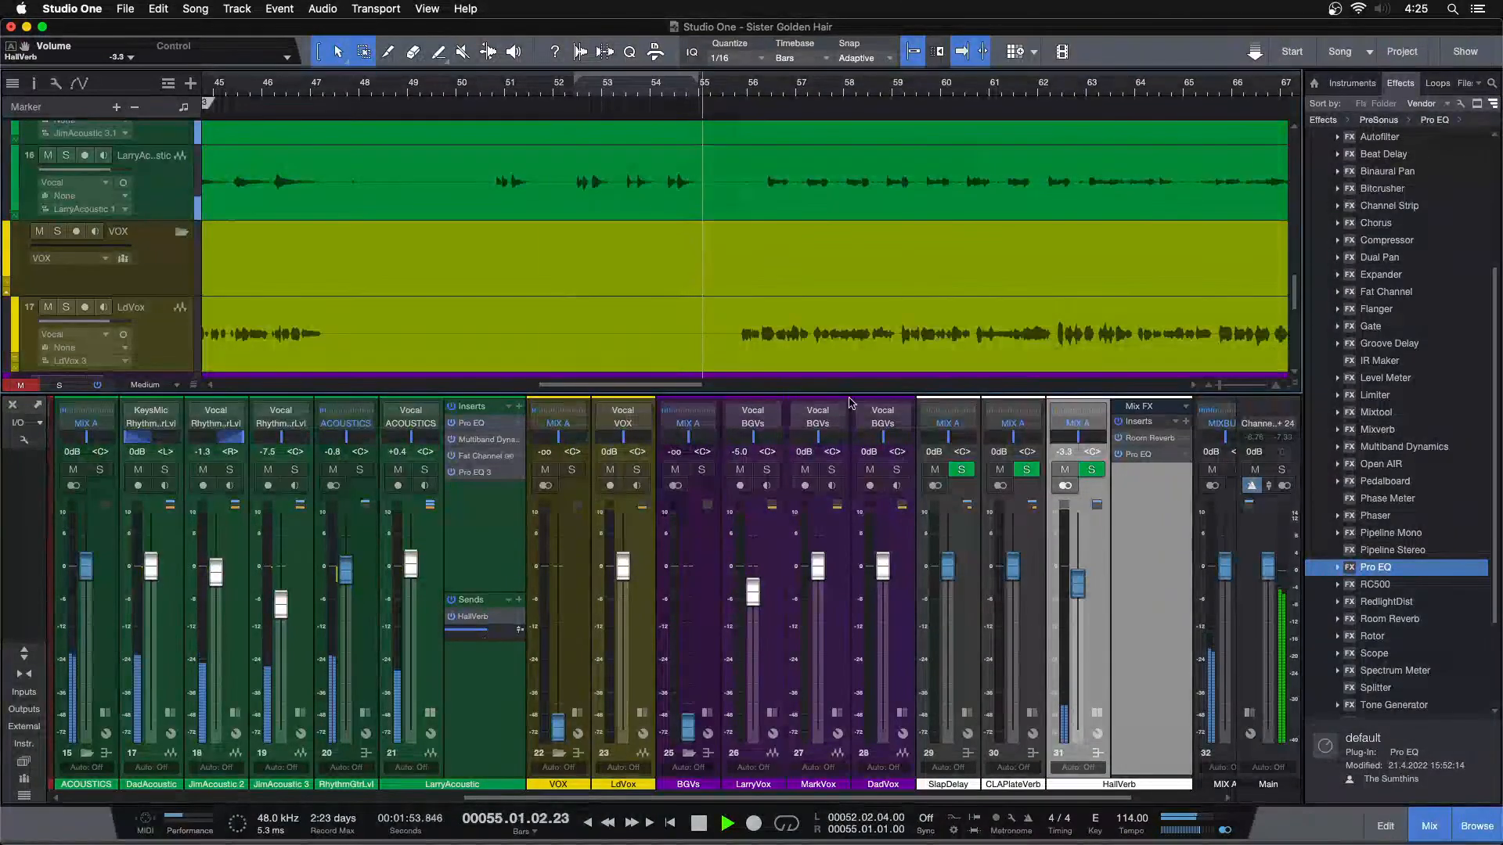
Show the whole song and, playing near its start, lower the Main output to -5.8 dB and HallVerb to -3.8 dB
{"action": "left_click_drag", "start_coordinate": [548, 86], "coordinate": [827, 30]}
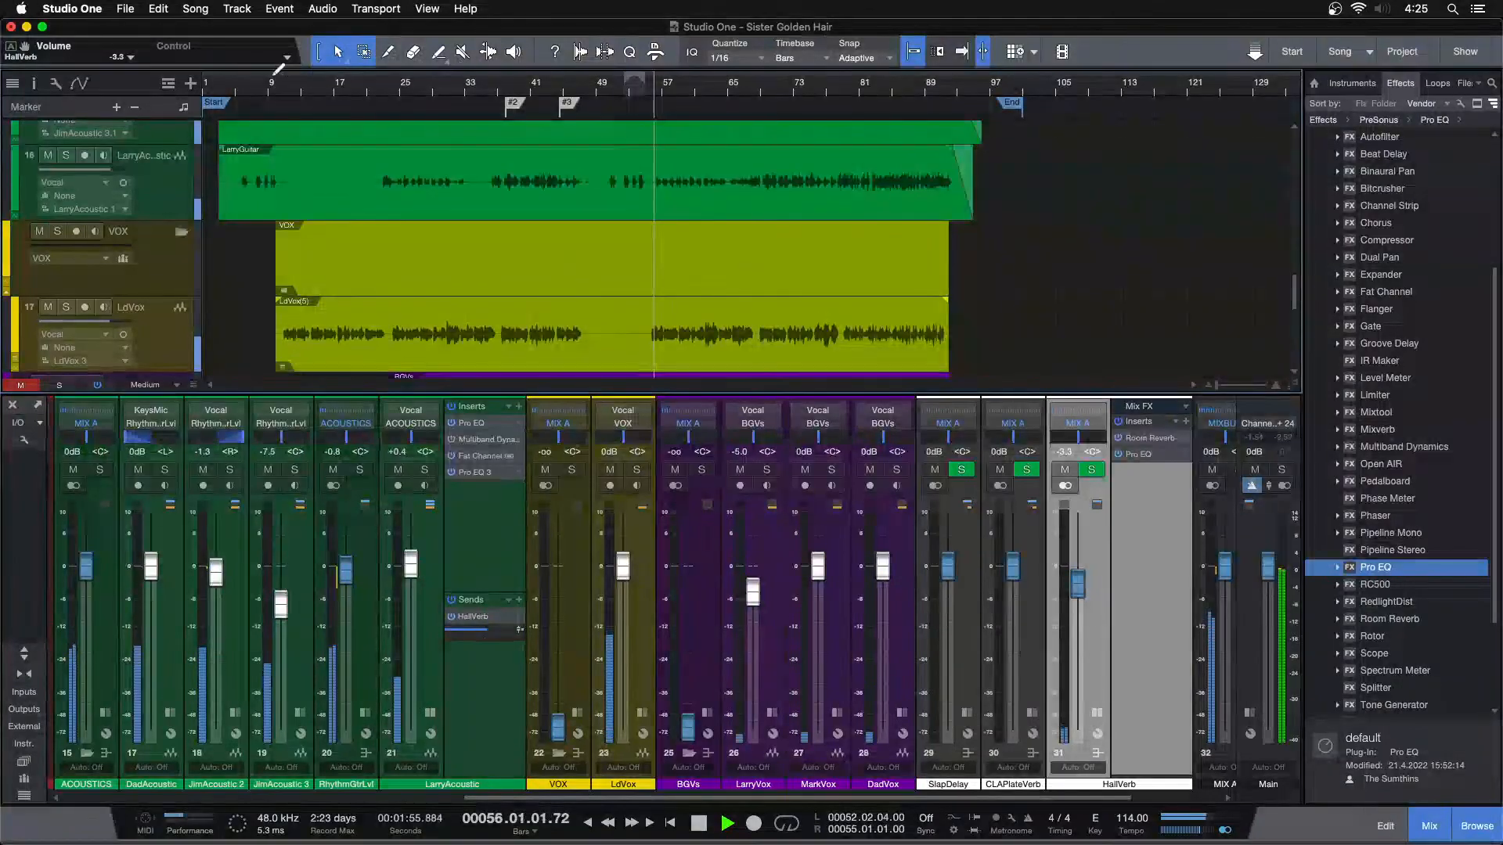
{"action": "scroll", "coordinate": [1262, 574], "scroll_direction": "down", "scroll_amount": 5}
{"action": "scroll", "coordinate": [1263, 573], "scroll_direction": "down", "scroll_amount": 3}
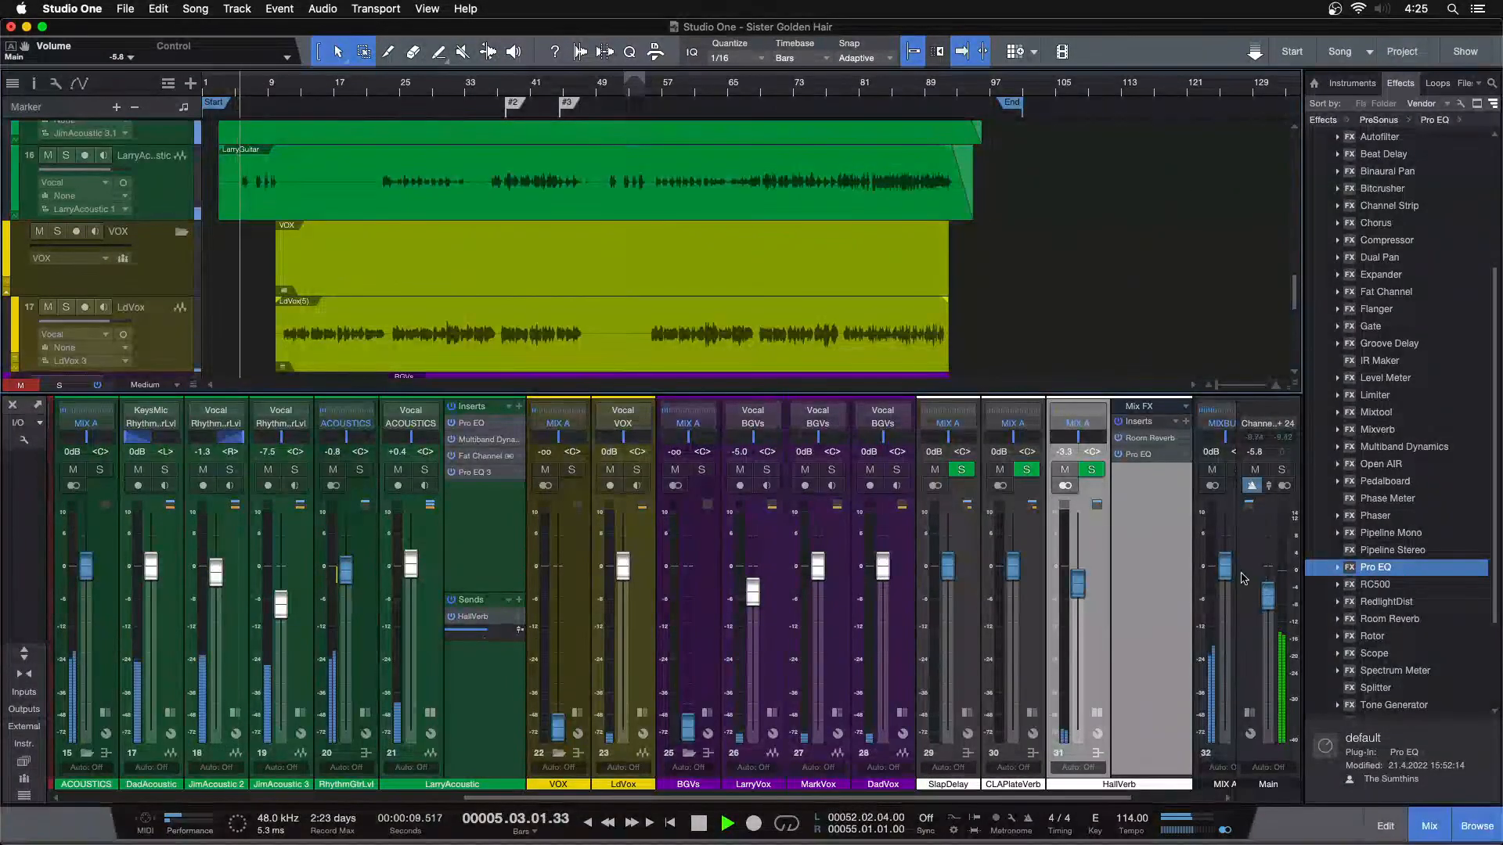
{"action": "left_click", "coordinate": [1098, 716]}
{"action": "scroll", "coordinate": [1080, 586], "scroll_direction": "down", "scroll_amount": 1}
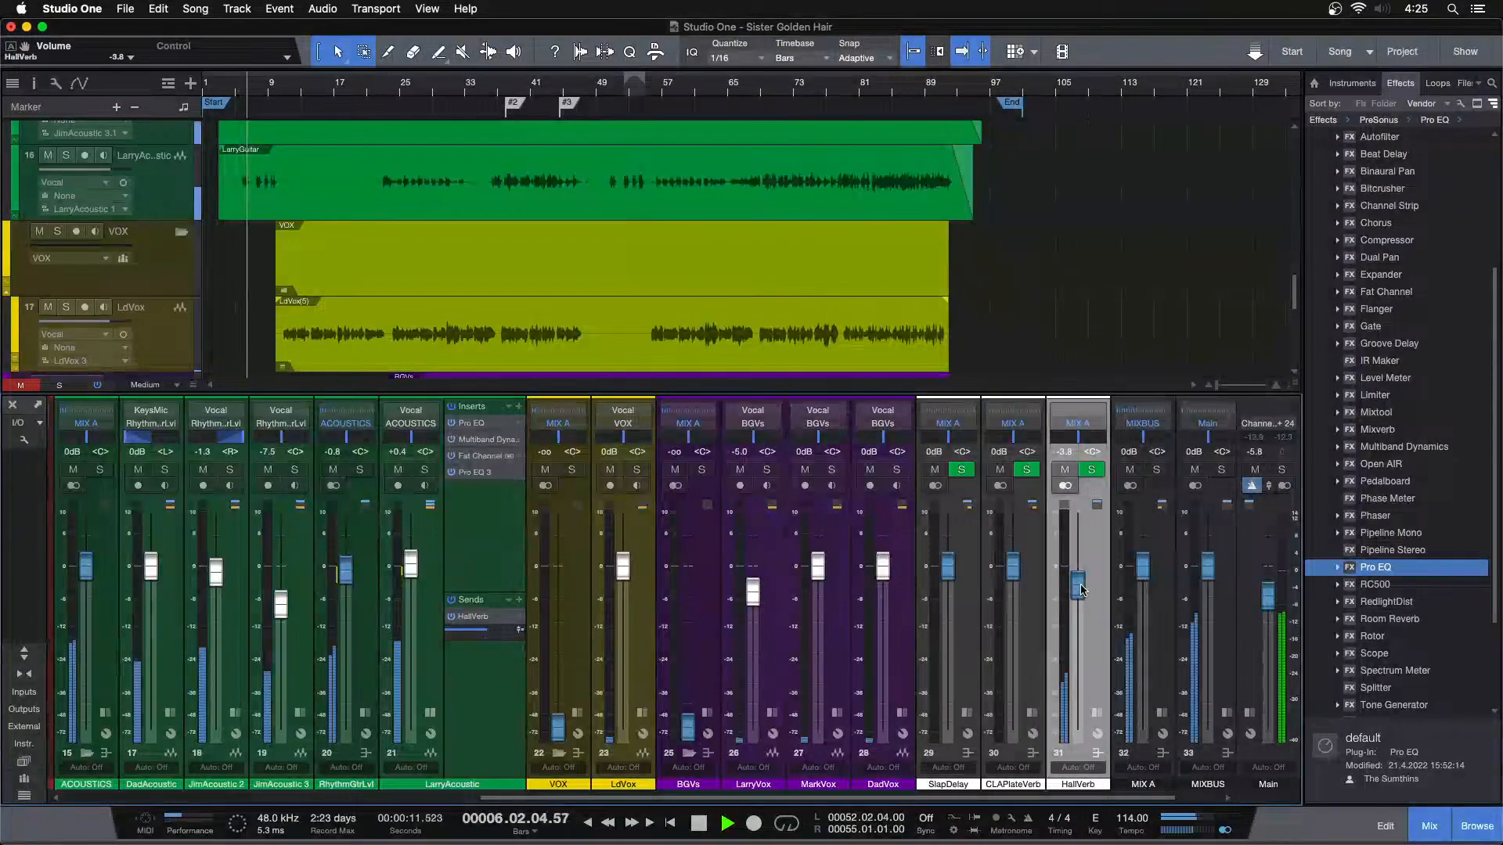
Switch off the high cut in HallVerb's Pro EQ and set its low cut to 1.03 kHz with LarryAcoustic soloed, then return to the full mix
{"action": "left_click", "coordinate": [1091, 470]}
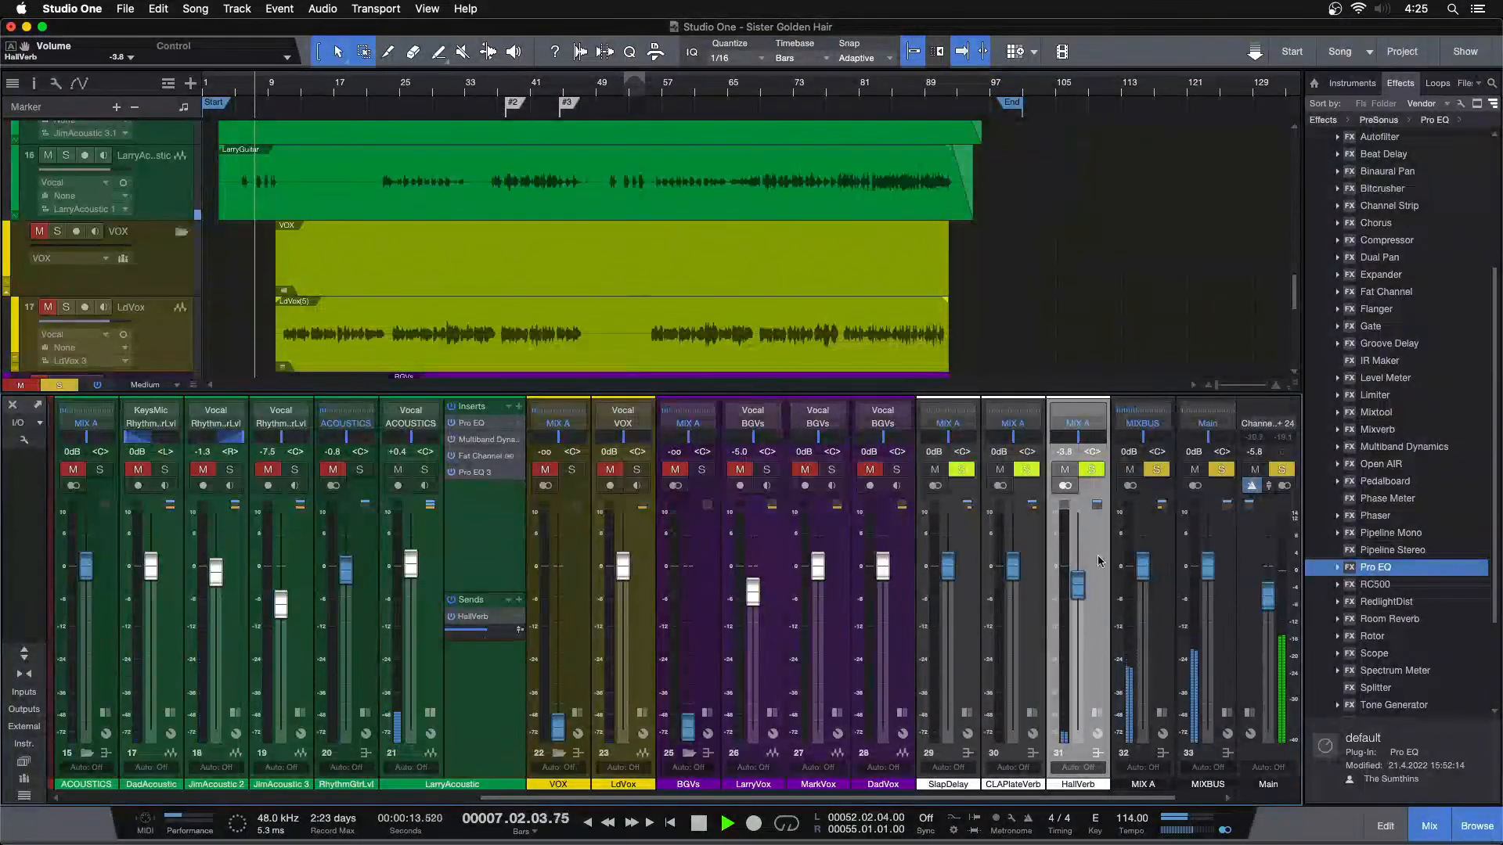
{"action": "left_click", "coordinate": [1098, 716]}
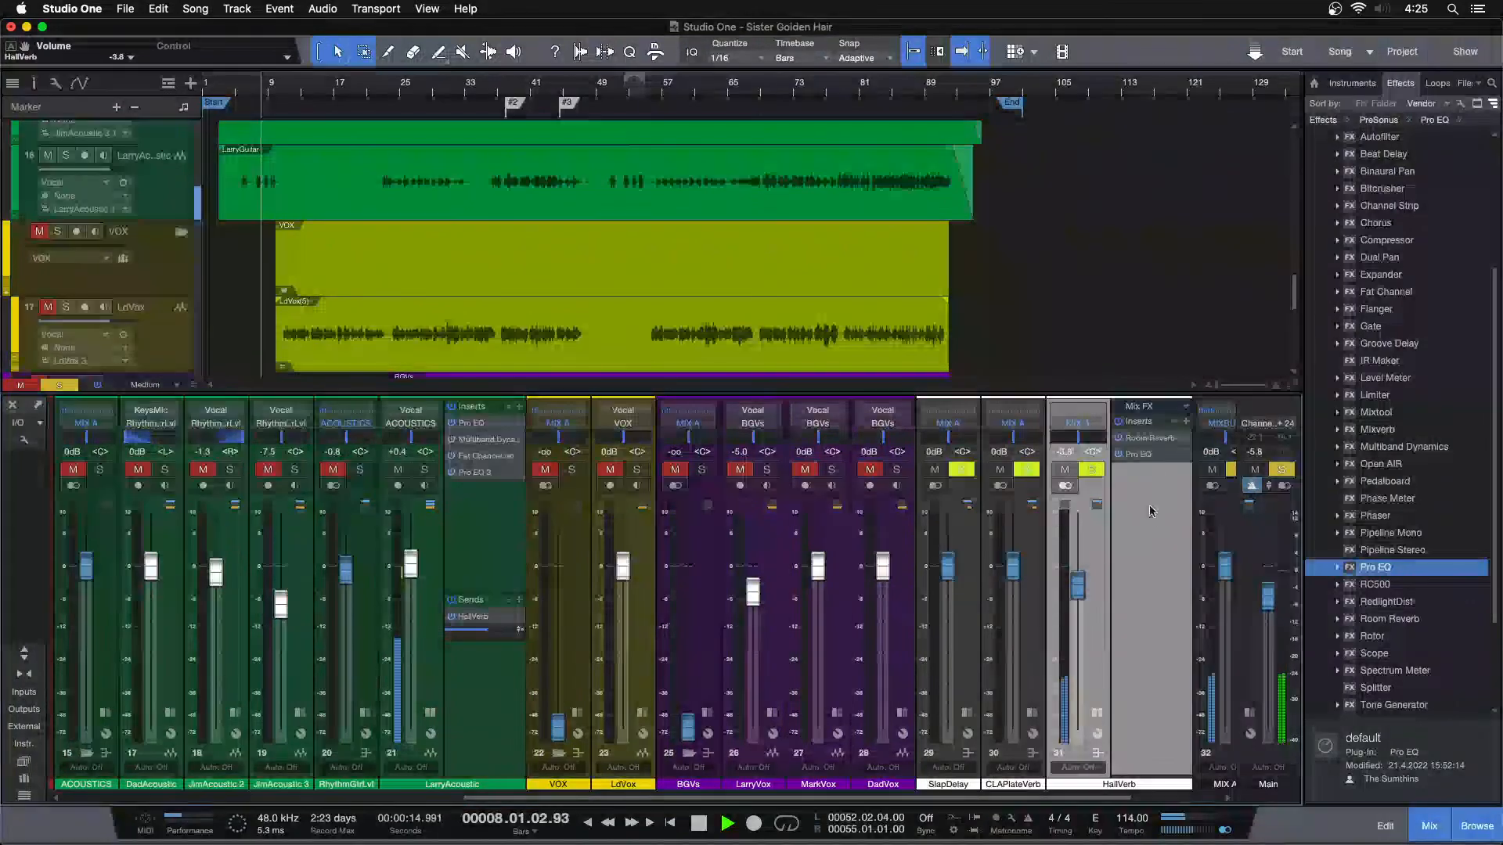
{"action": "left_click", "coordinate": [1150, 454]}
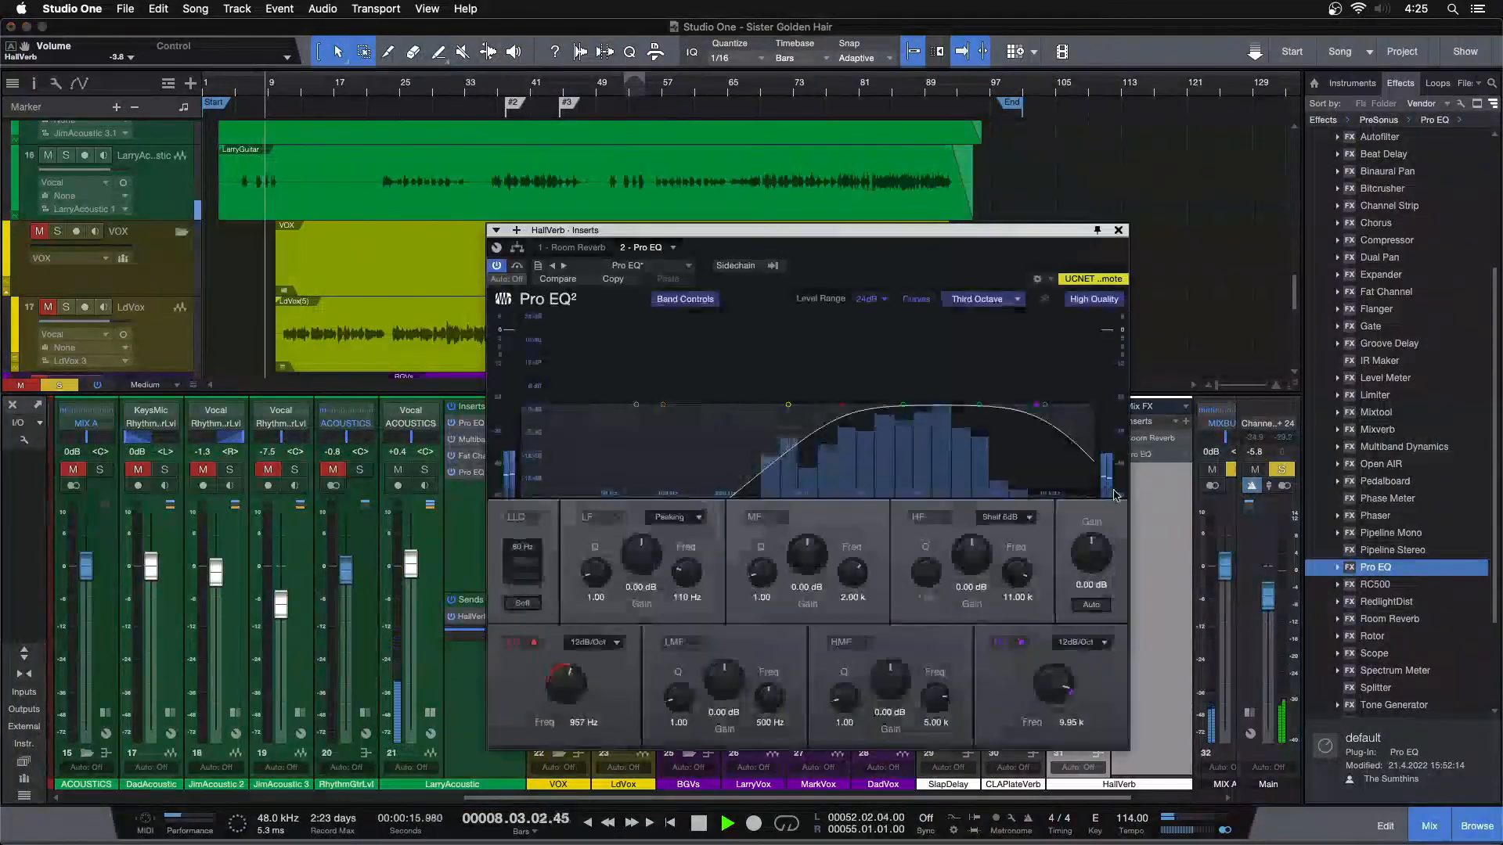
{"action": "left_click", "coordinate": [1020, 641]}
{"action": "left_click", "coordinate": [252, 86]}
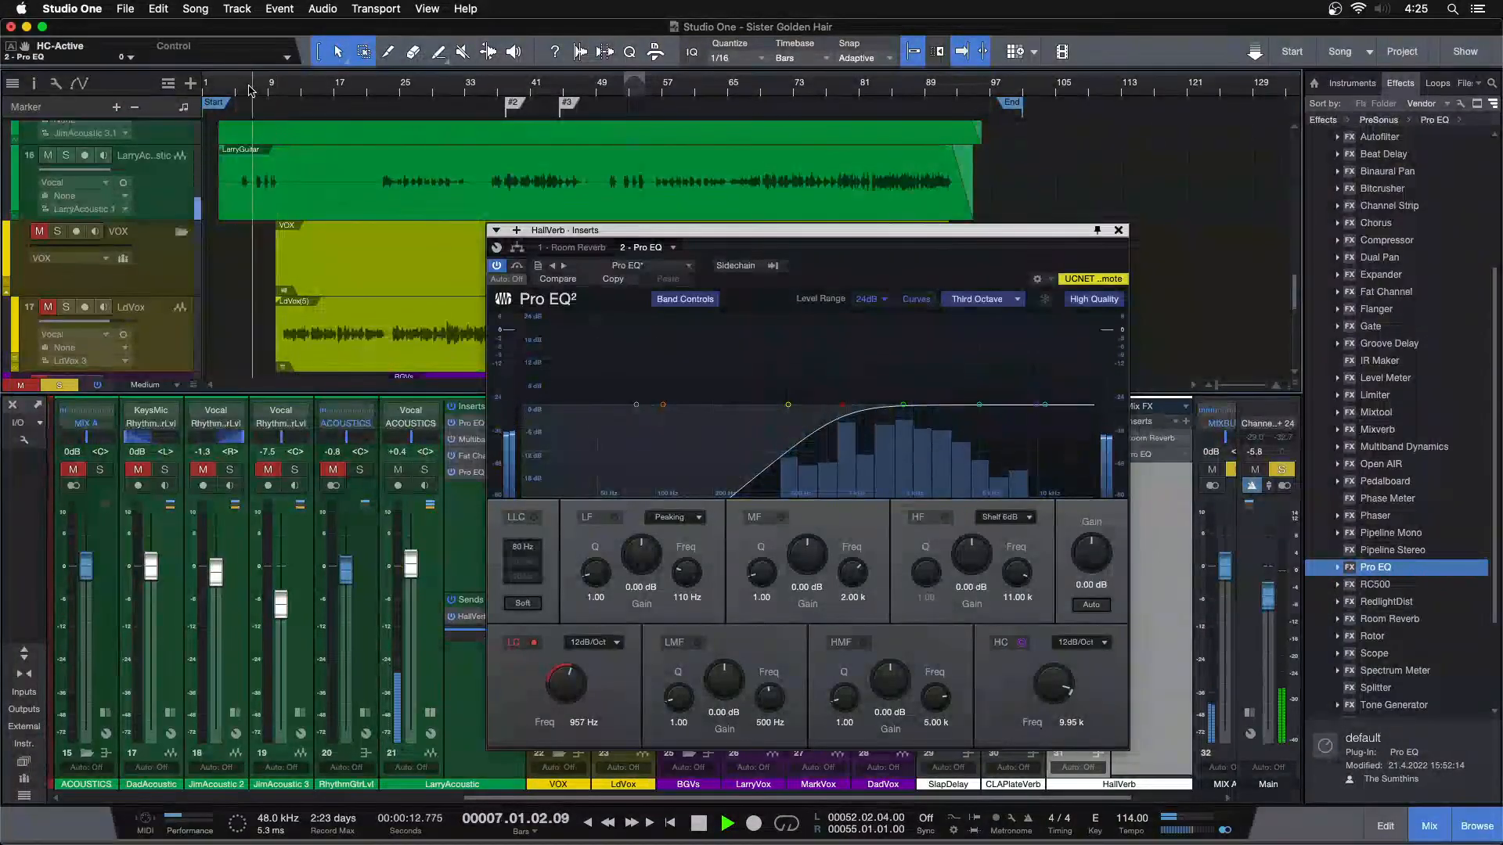
{"action": "left_click_drag", "start_coordinate": [567, 684], "coordinate": [567, 681]}
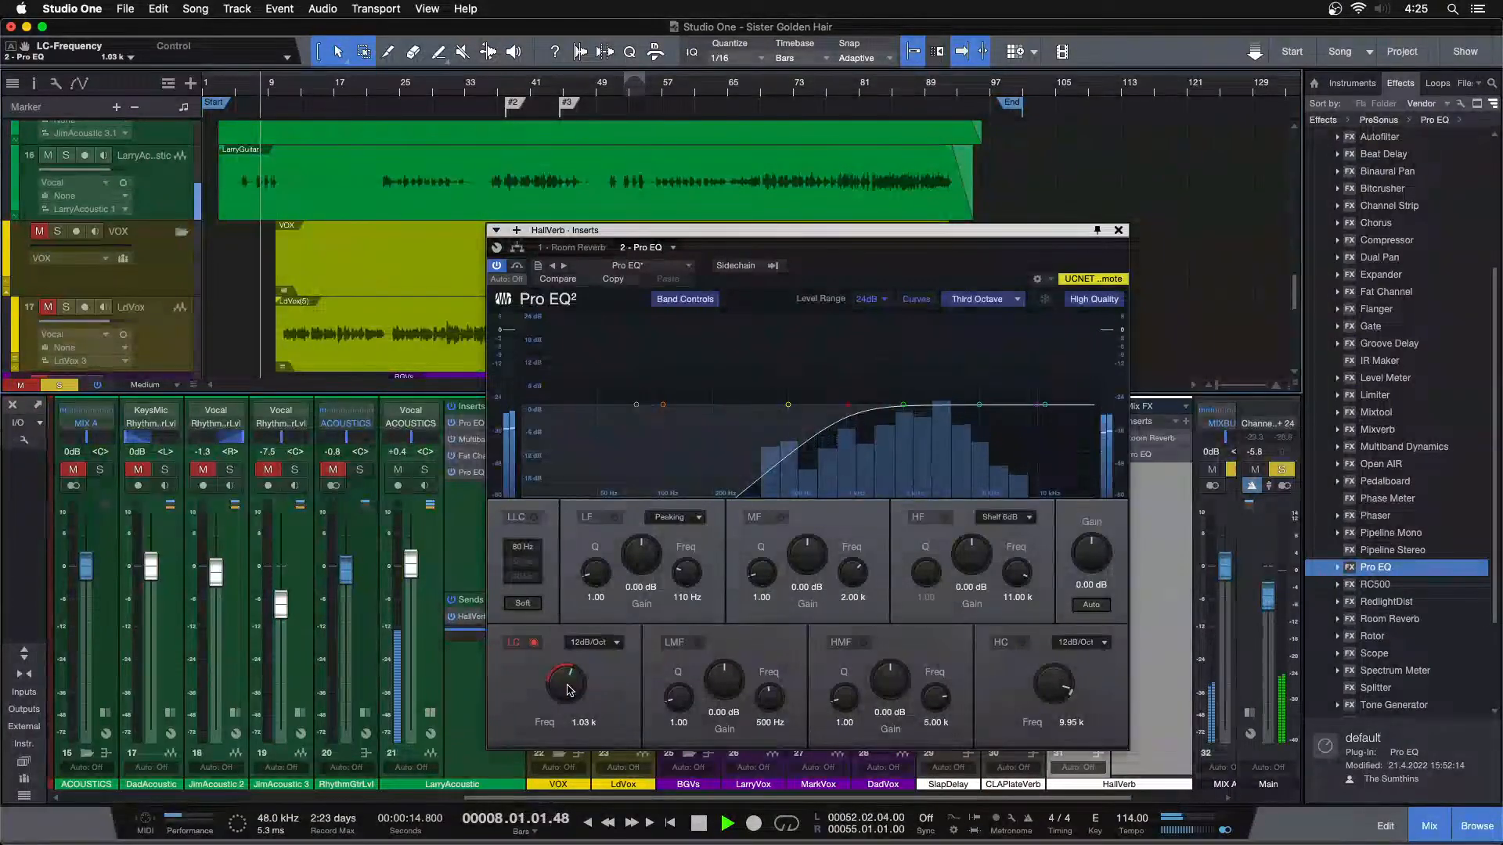
{"action": "left_click", "coordinate": [1117, 229]}
{"action": "key", "text": "s"}
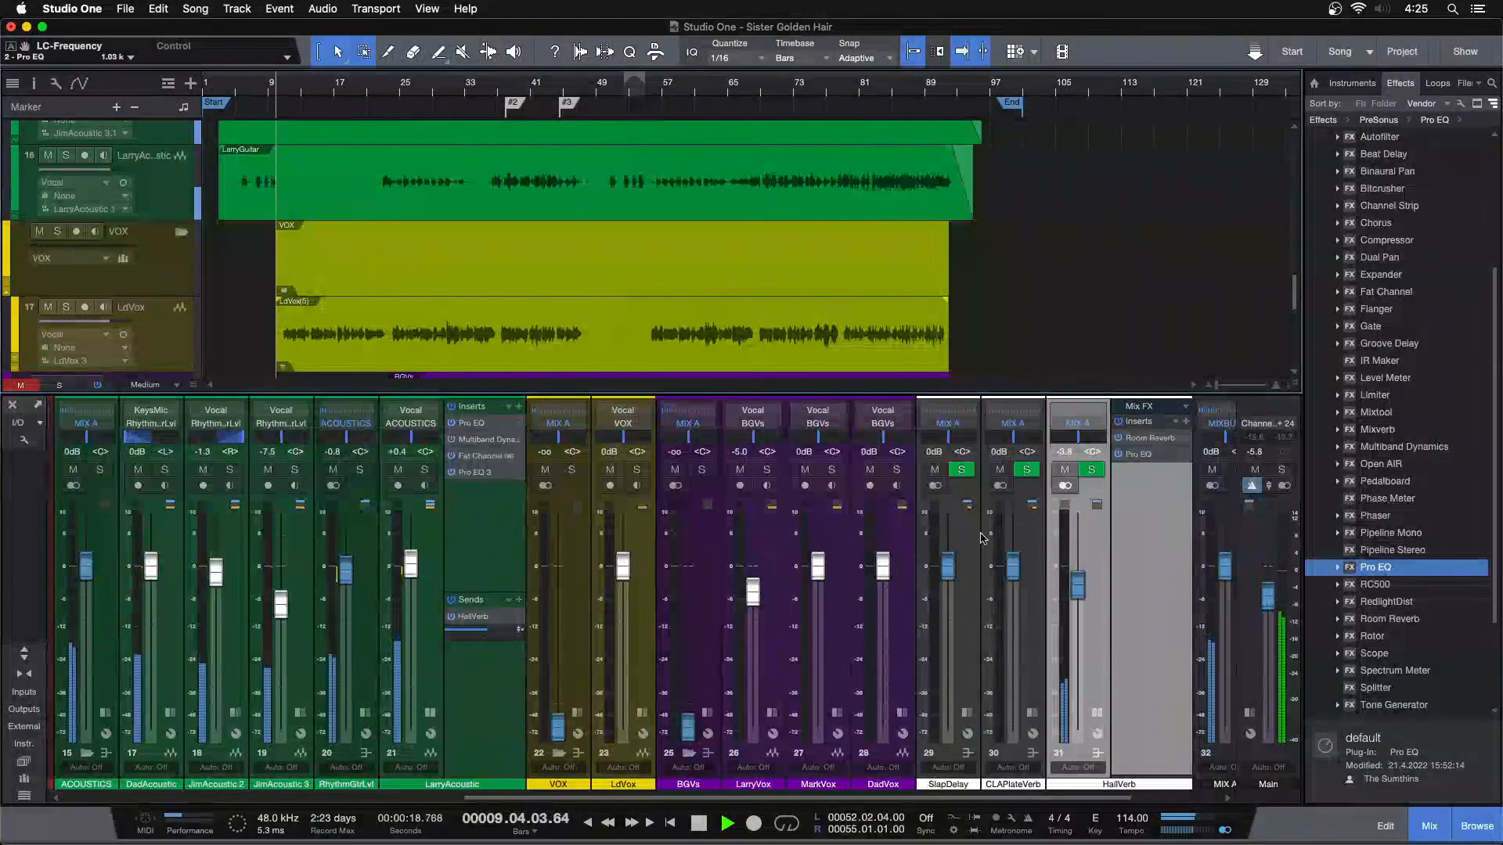
Play near the song's start, set HallVerb to -3.3 dB and LarryAcoustic to +0.8 dB, and collapse both channels' insert sections
{"action": "left_click", "coordinate": [239, 83]}
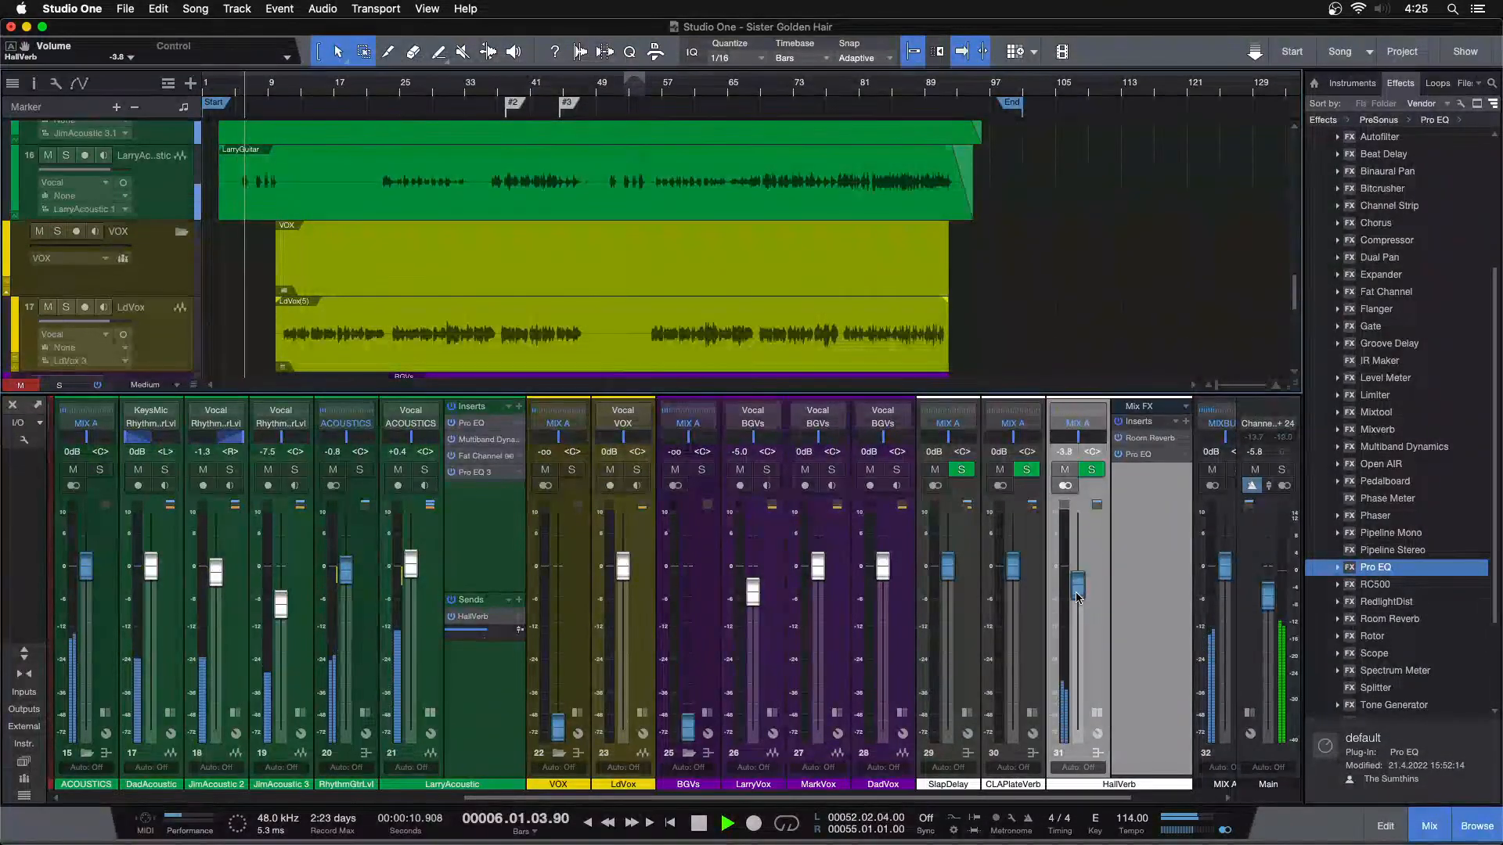
{"action": "left_click", "coordinate": [1096, 753]}
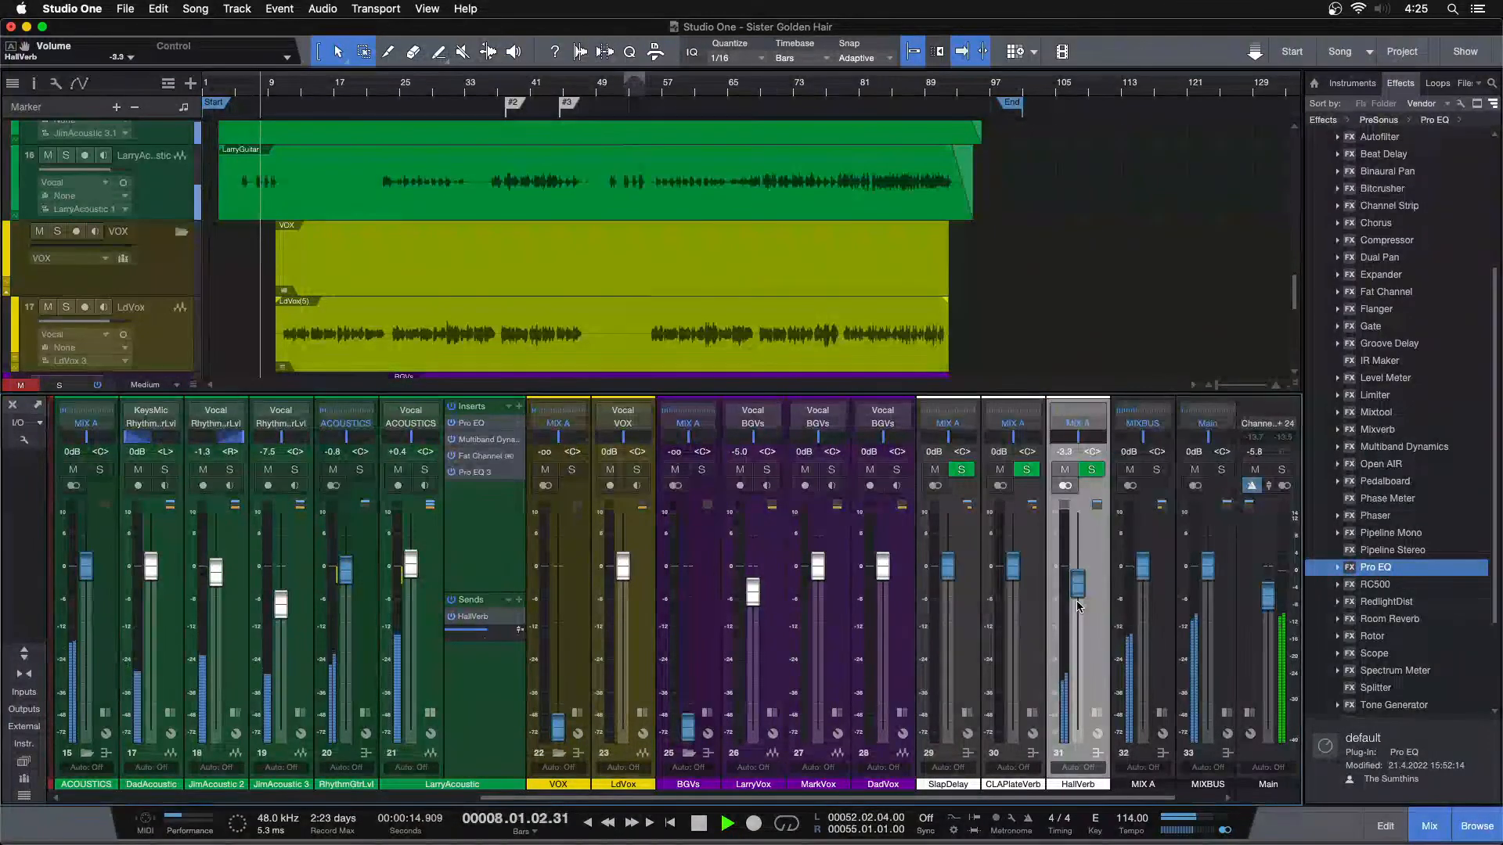
{"action": "left_click", "coordinate": [430, 713]}
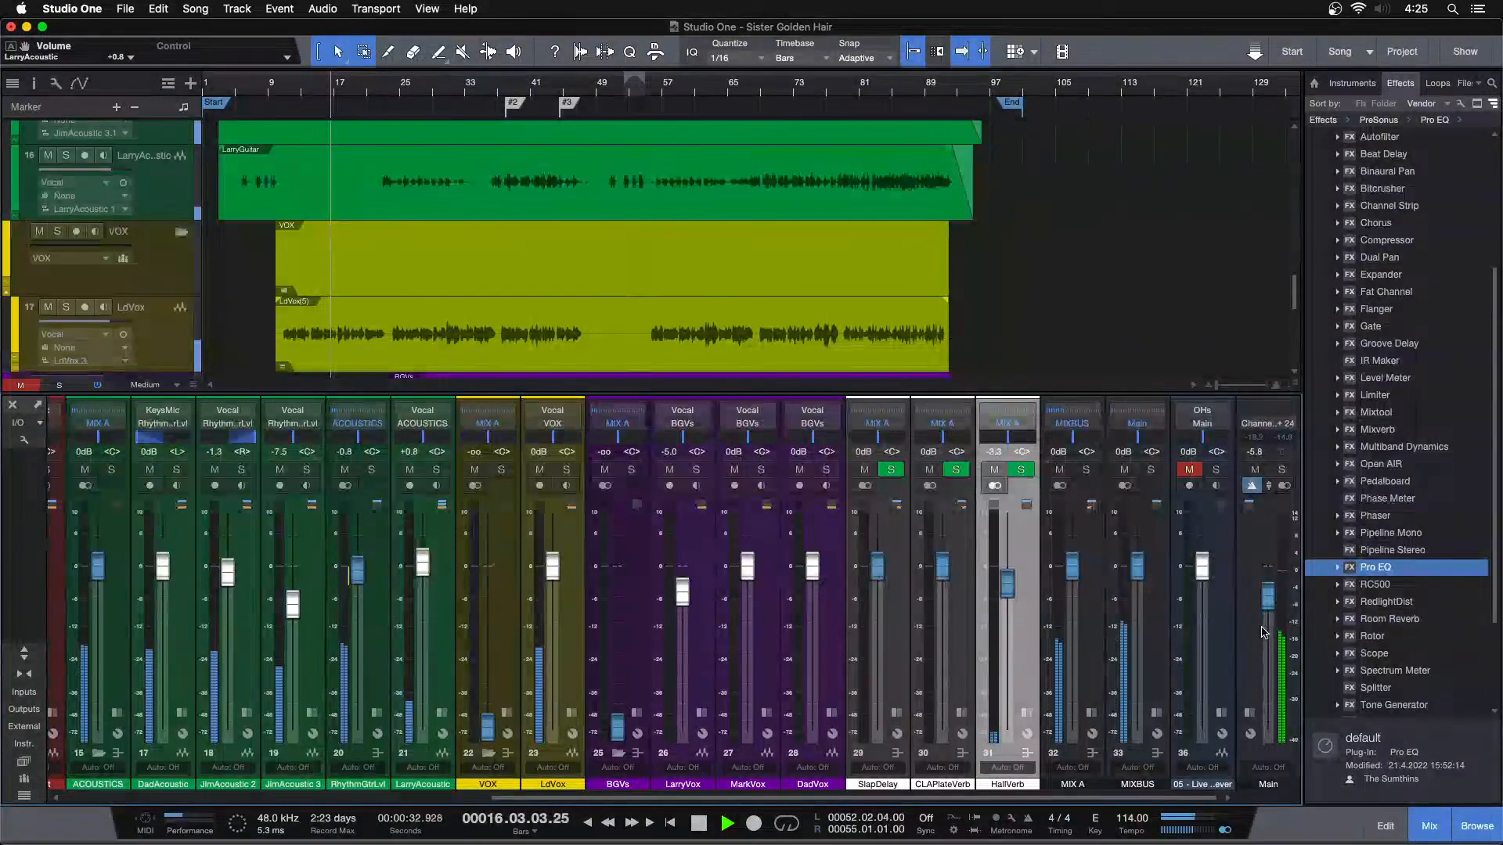
Reset the Main output and VOX faders to 0 dB and play the song from around bar 79
{"action": "left_click", "coordinate": [1269, 597], "text": "alt"}
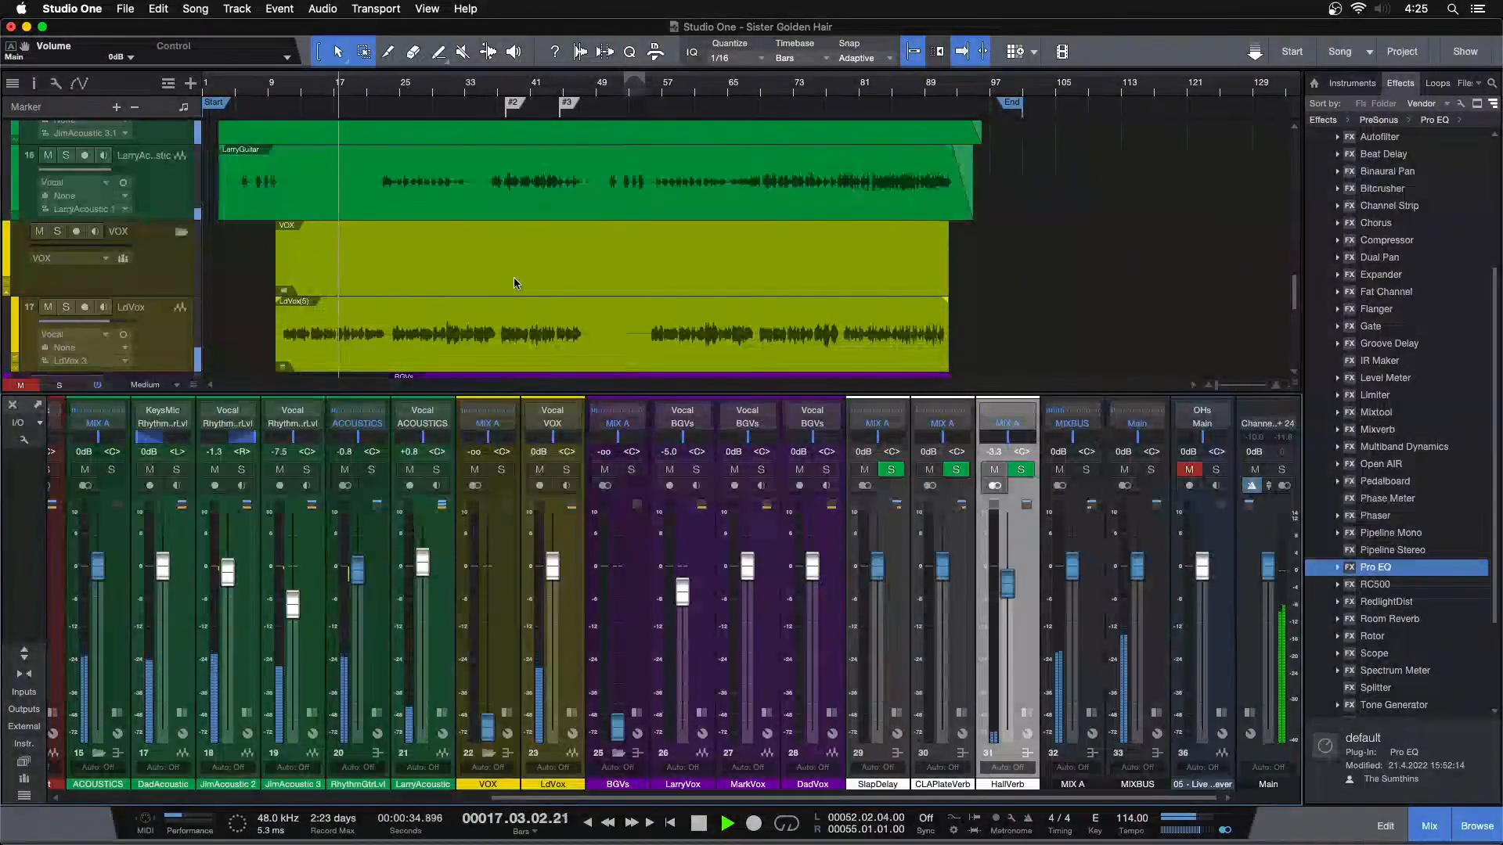
{"action": "left_click", "coordinate": [489, 724], "text": "alt"}
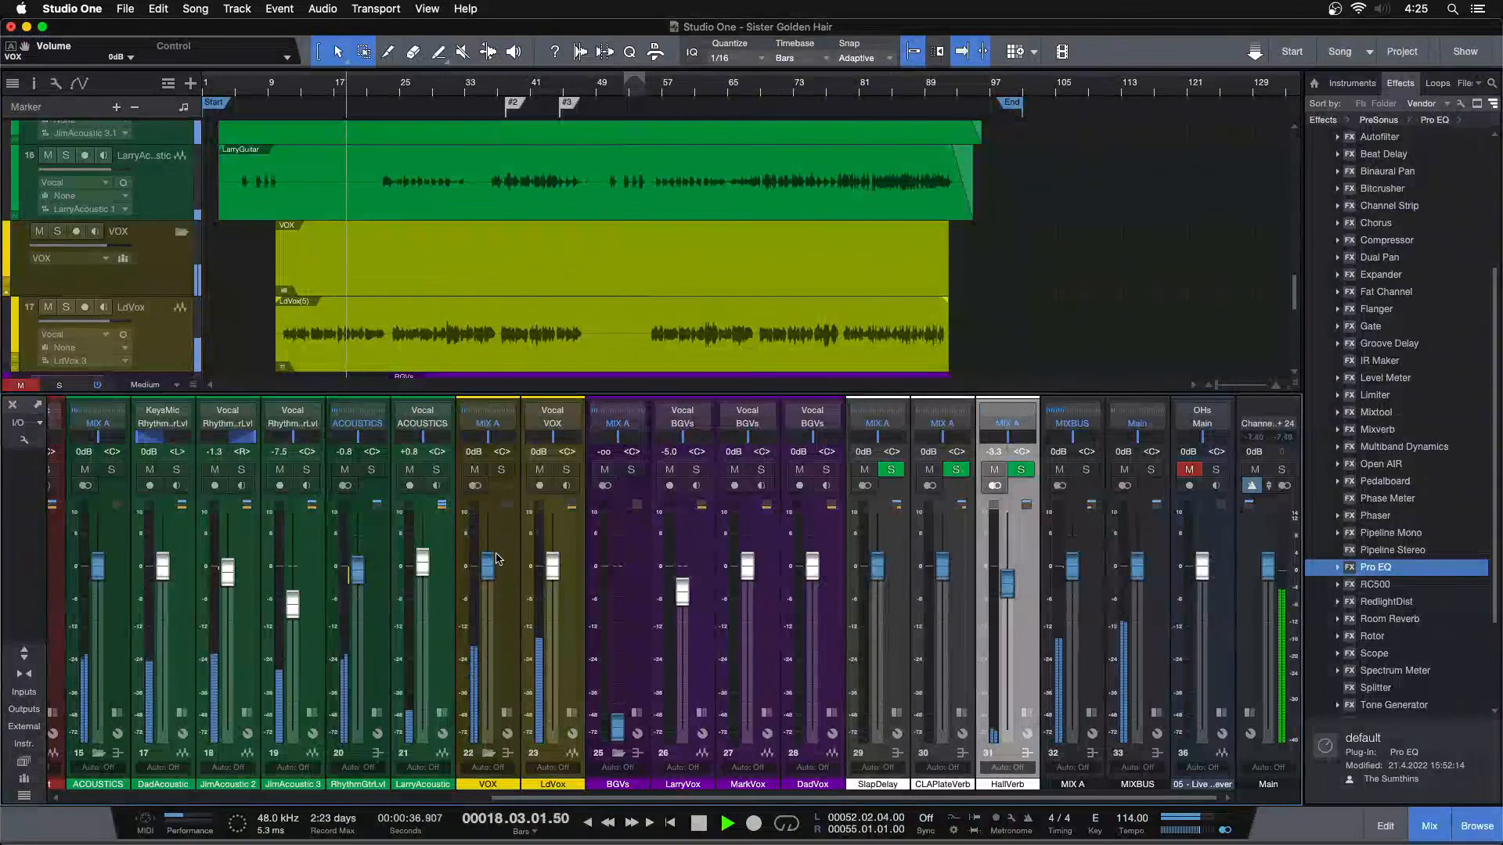
{"action": "scroll", "coordinate": [460, 270], "scroll_direction": "down", "scroll_amount": 1}
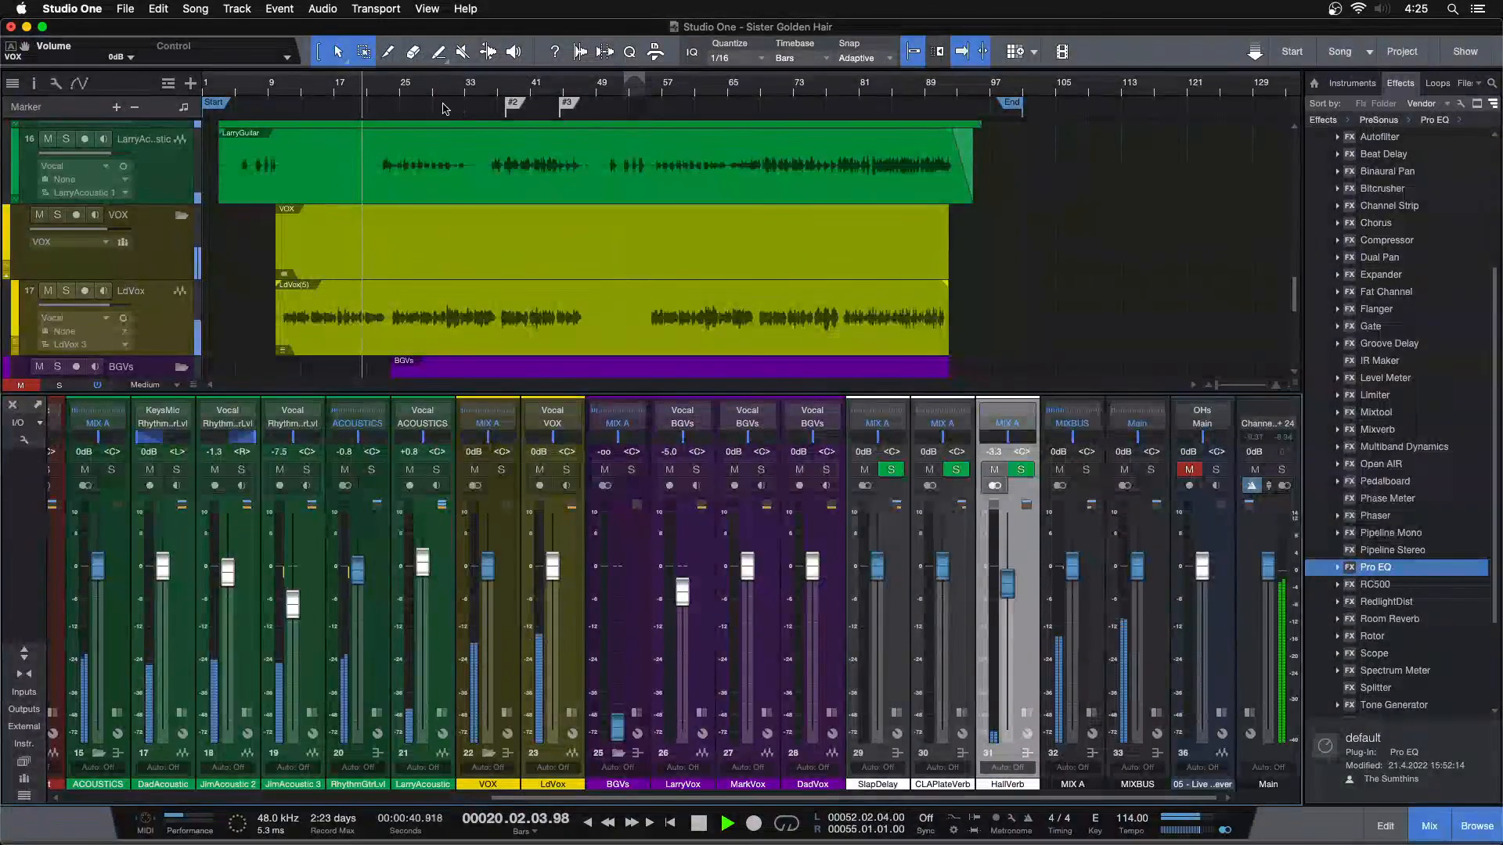
{"action": "left_click", "coordinate": [602, 93]}
{"action": "left_click", "coordinate": [840, 88]}
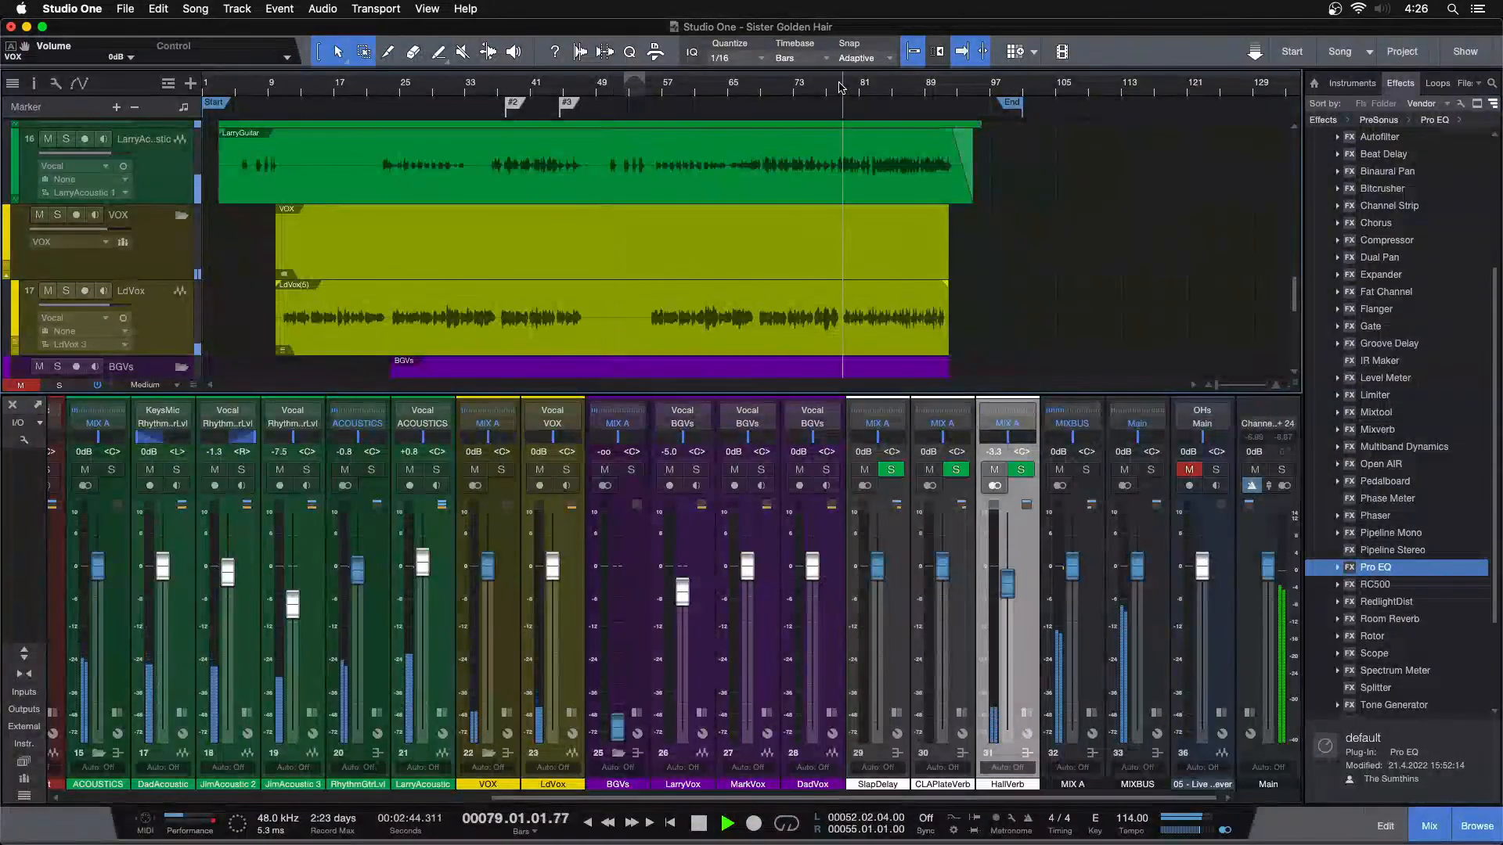
Lower both the VOX and HallVerb channel volumes to -∞ while the song plays
{"action": "left_click_drag", "start_coordinate": [487, 564], "coordinate": [492, 728]}
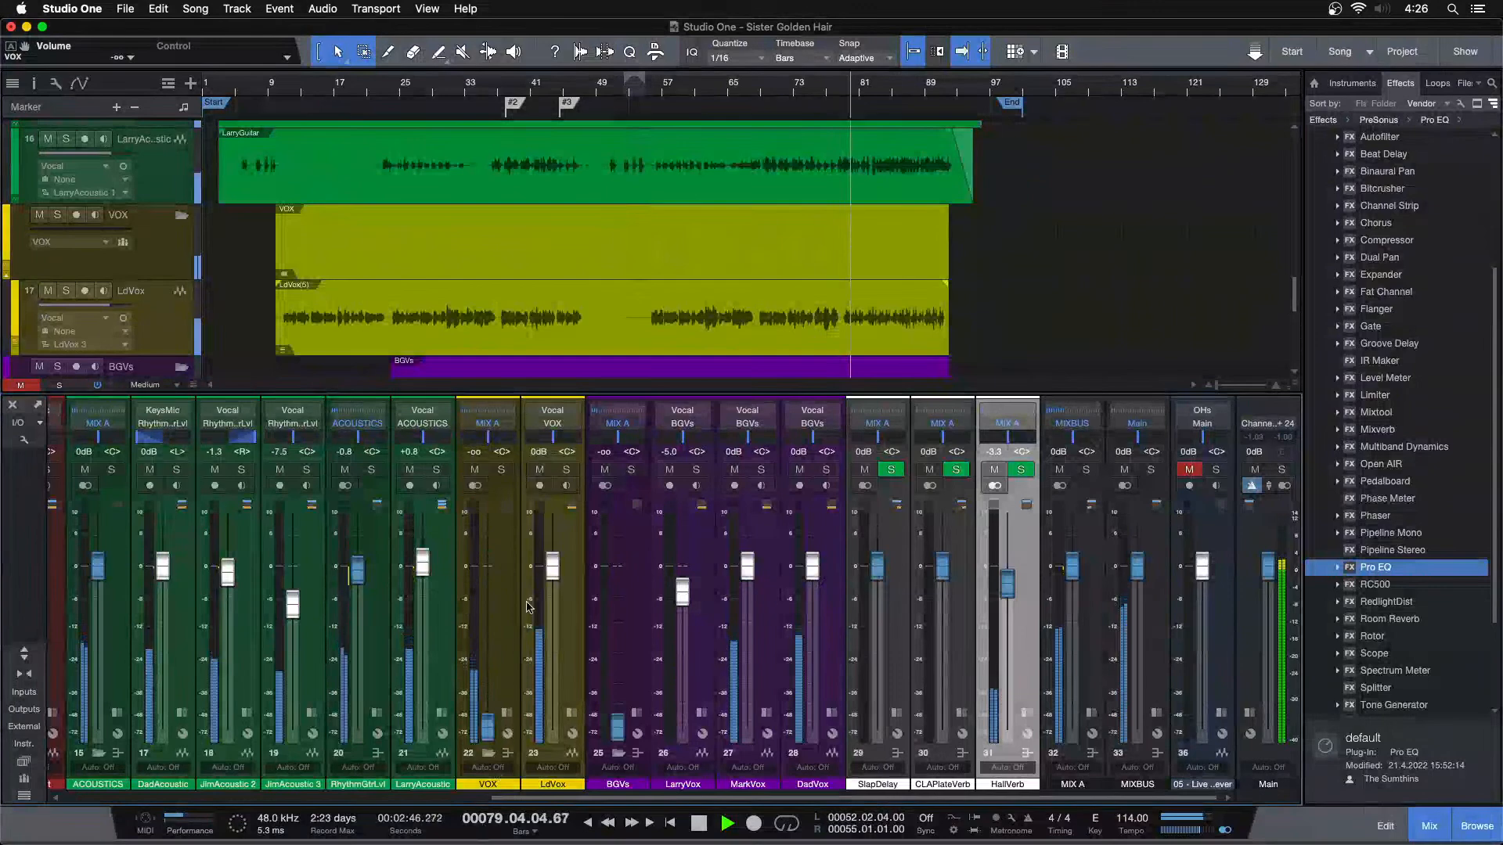
{"action": "mouse_move", "coordinate": [717, 797]}
{"action": "left_mouse_down"}
{"action": "mouse_move", "coordinate": [282, 799]}
{"action": "mouse_move", "coordinate": [712, 803]}
{"action": "left_mouse_up"}
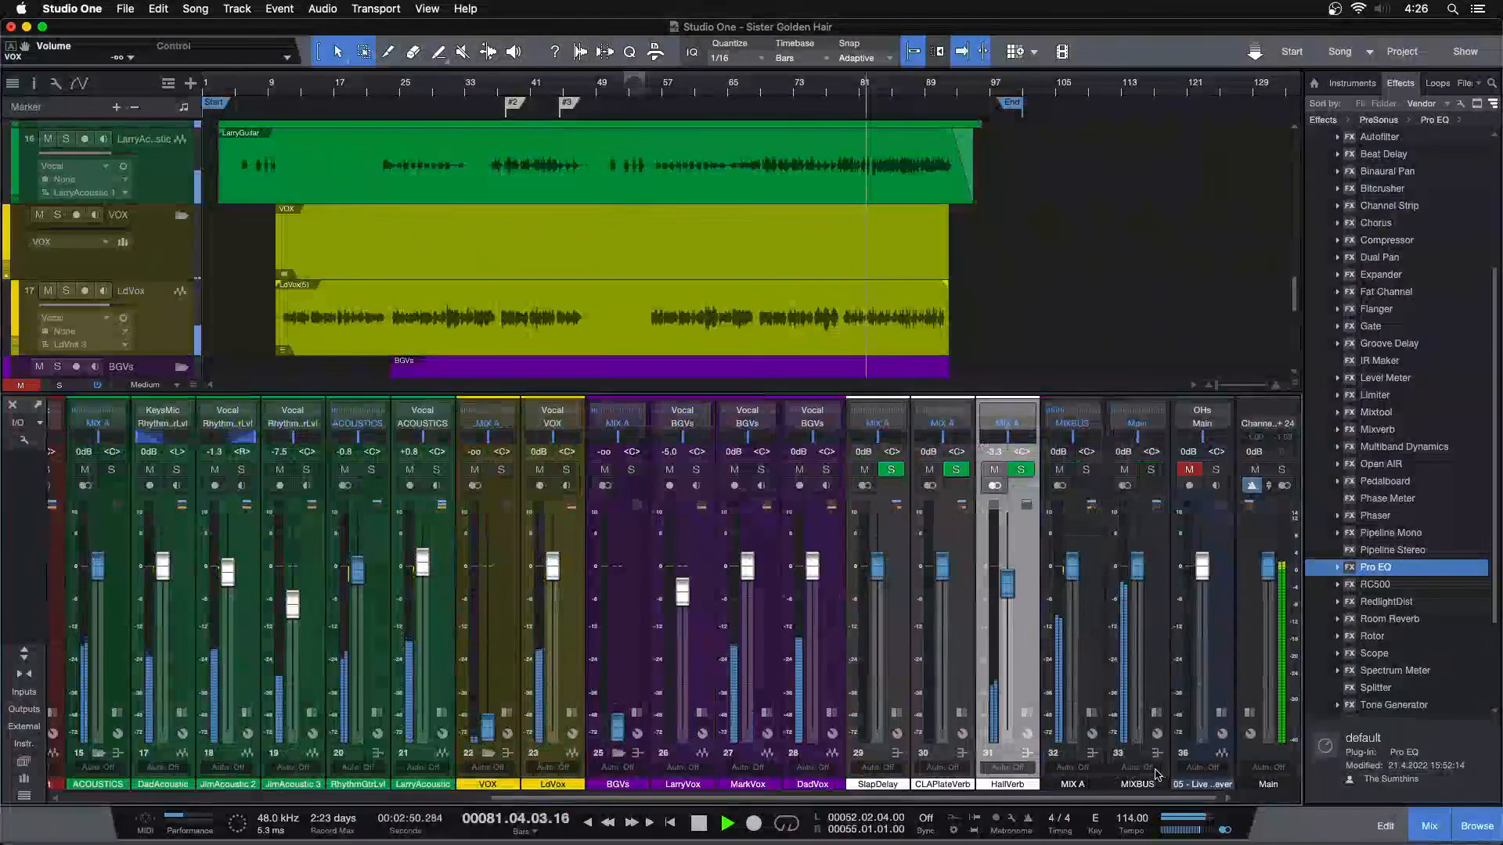
{"action": "left_click_drag", "start_coordinate": [998, 572], "coordinate": [990, 745]}
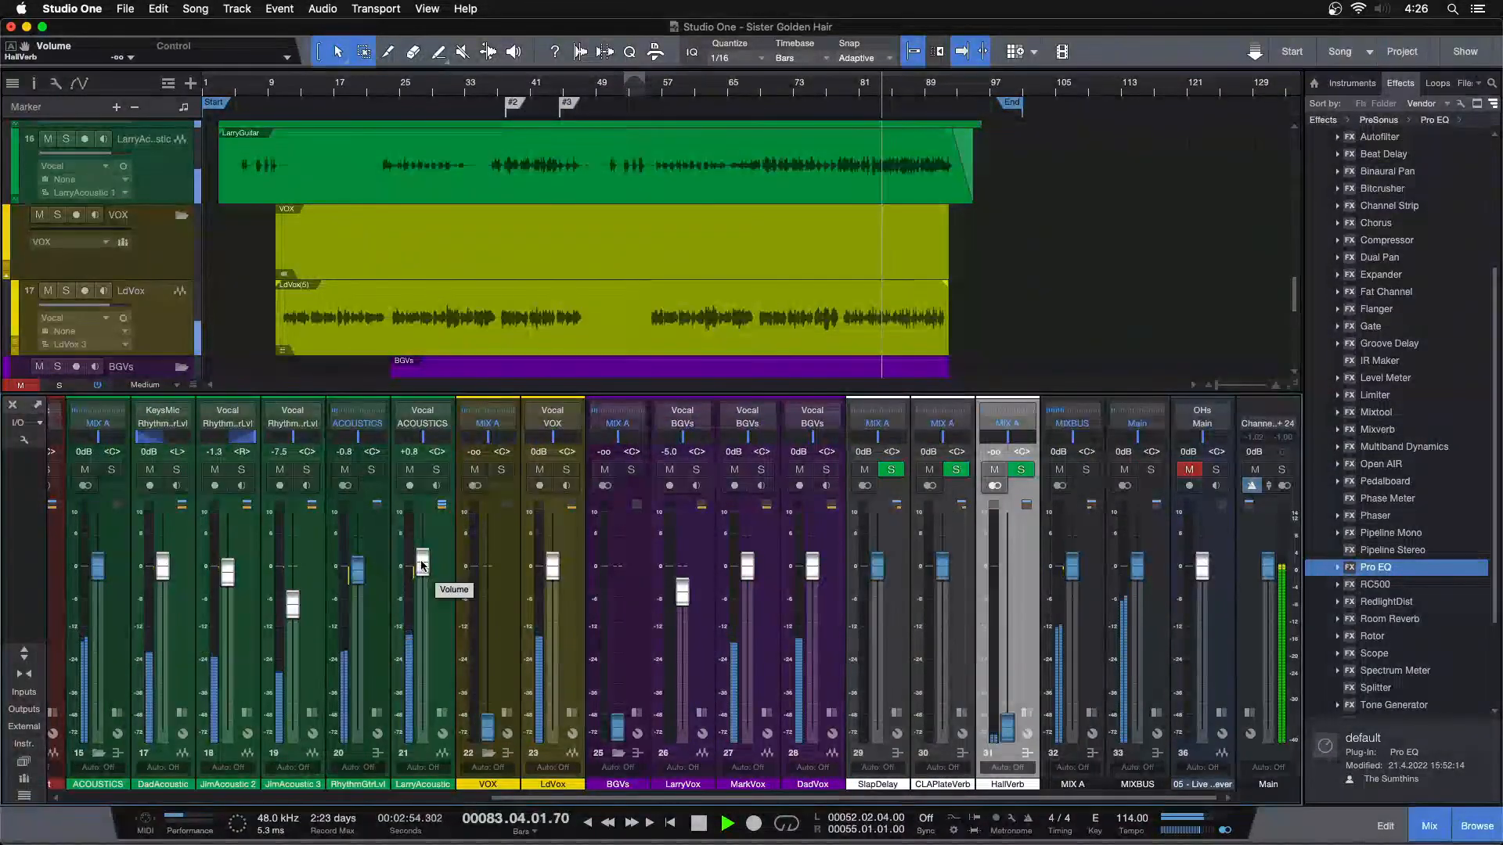
Playing from about bar 50, remove the HallVerb channel and set LarryAcoustic to +0.4 dB, then check the mix near the song's start
{"action": "left_click", "coordinate": [604, 93]}
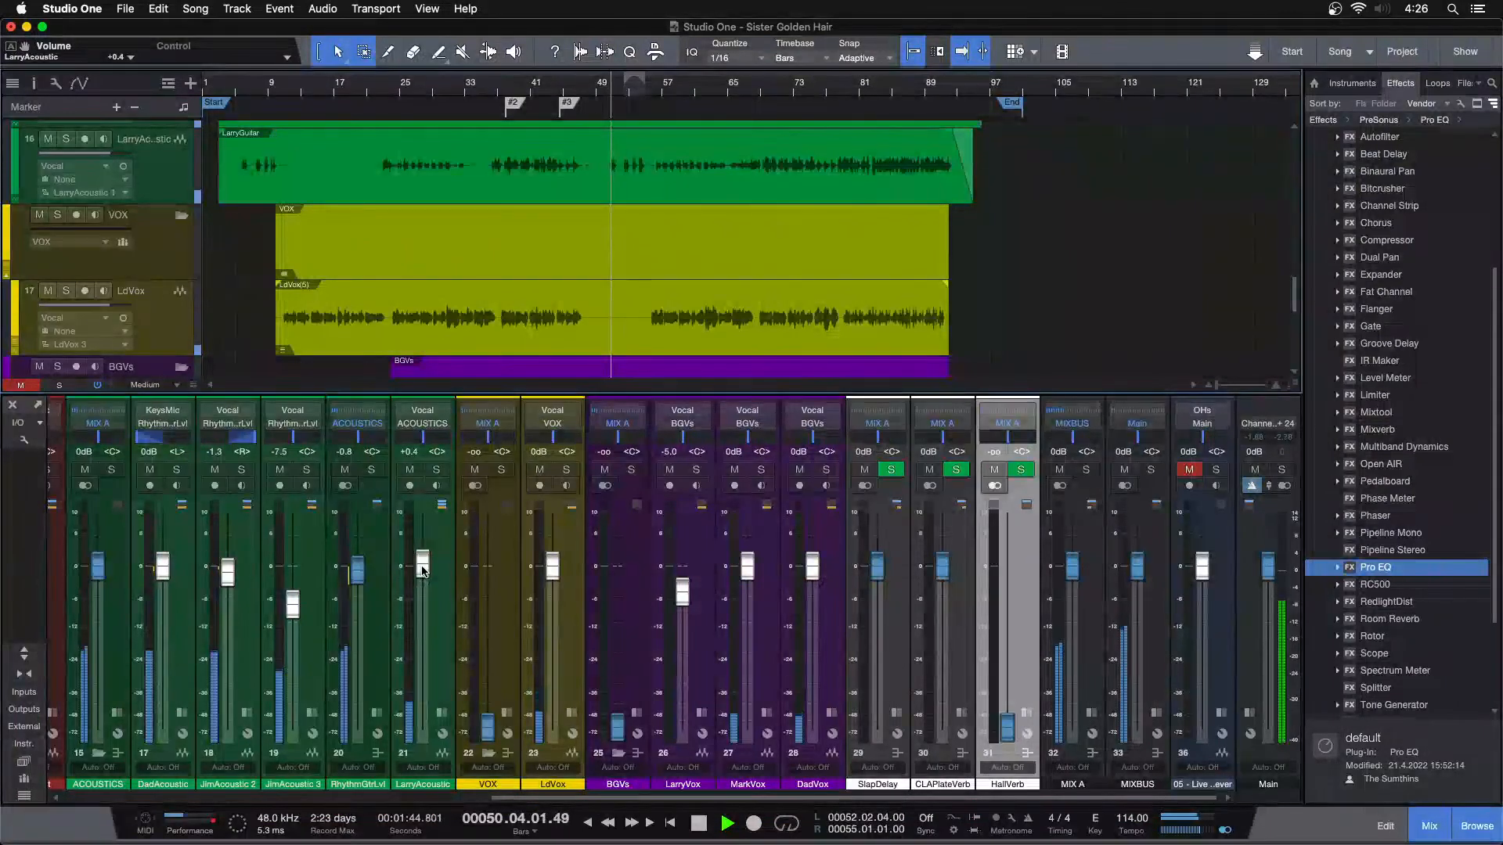
{"action": "right_click", "coordinate": [1017, 656]}
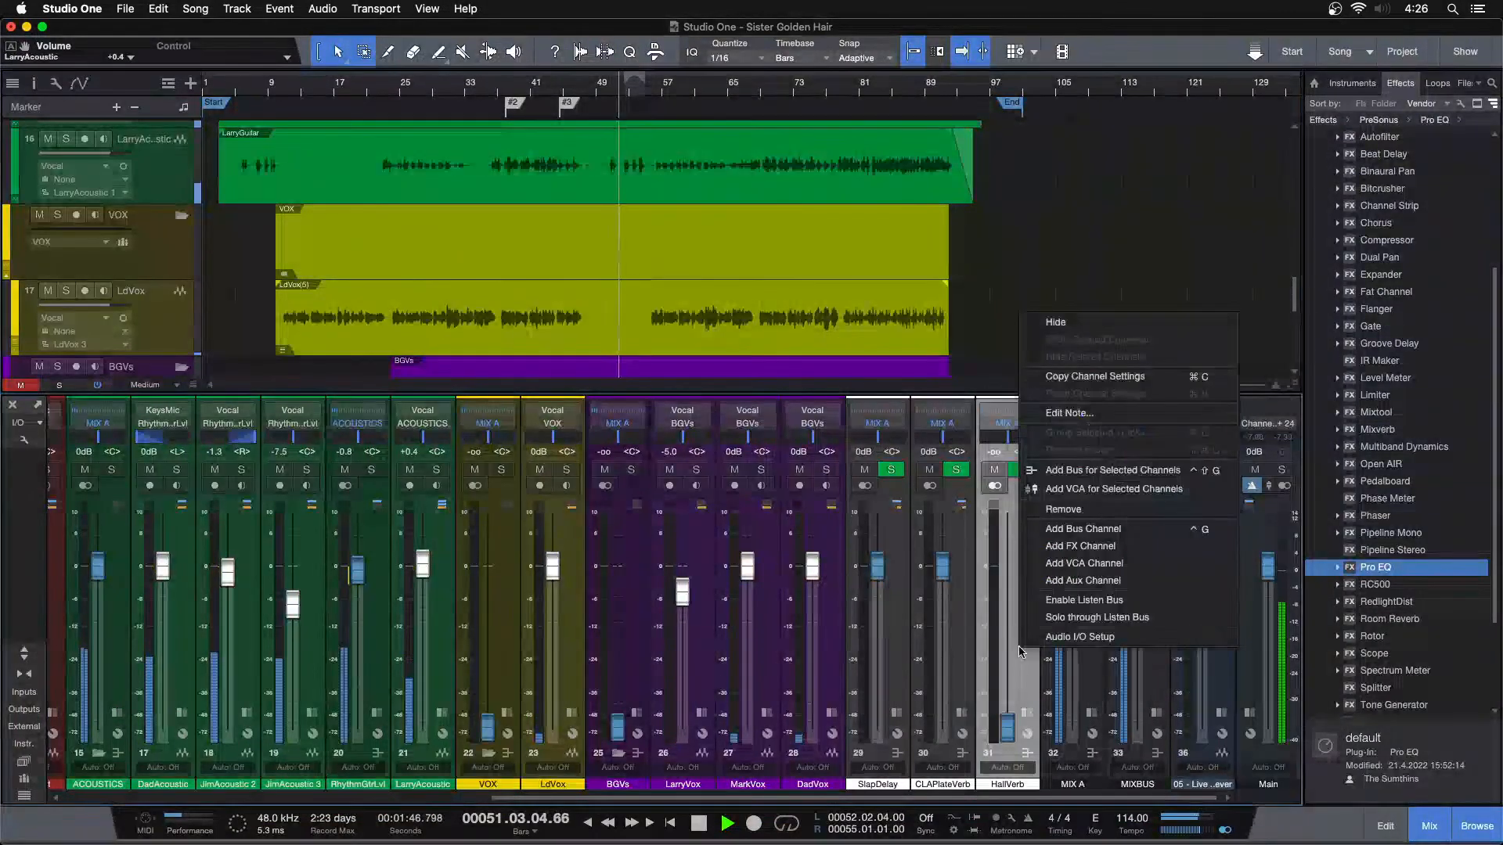
{"action": "left_click", "coordinate": [1068, 511]}
{"action": "left_click", "coordinate": [485, 566], "text": "super"}
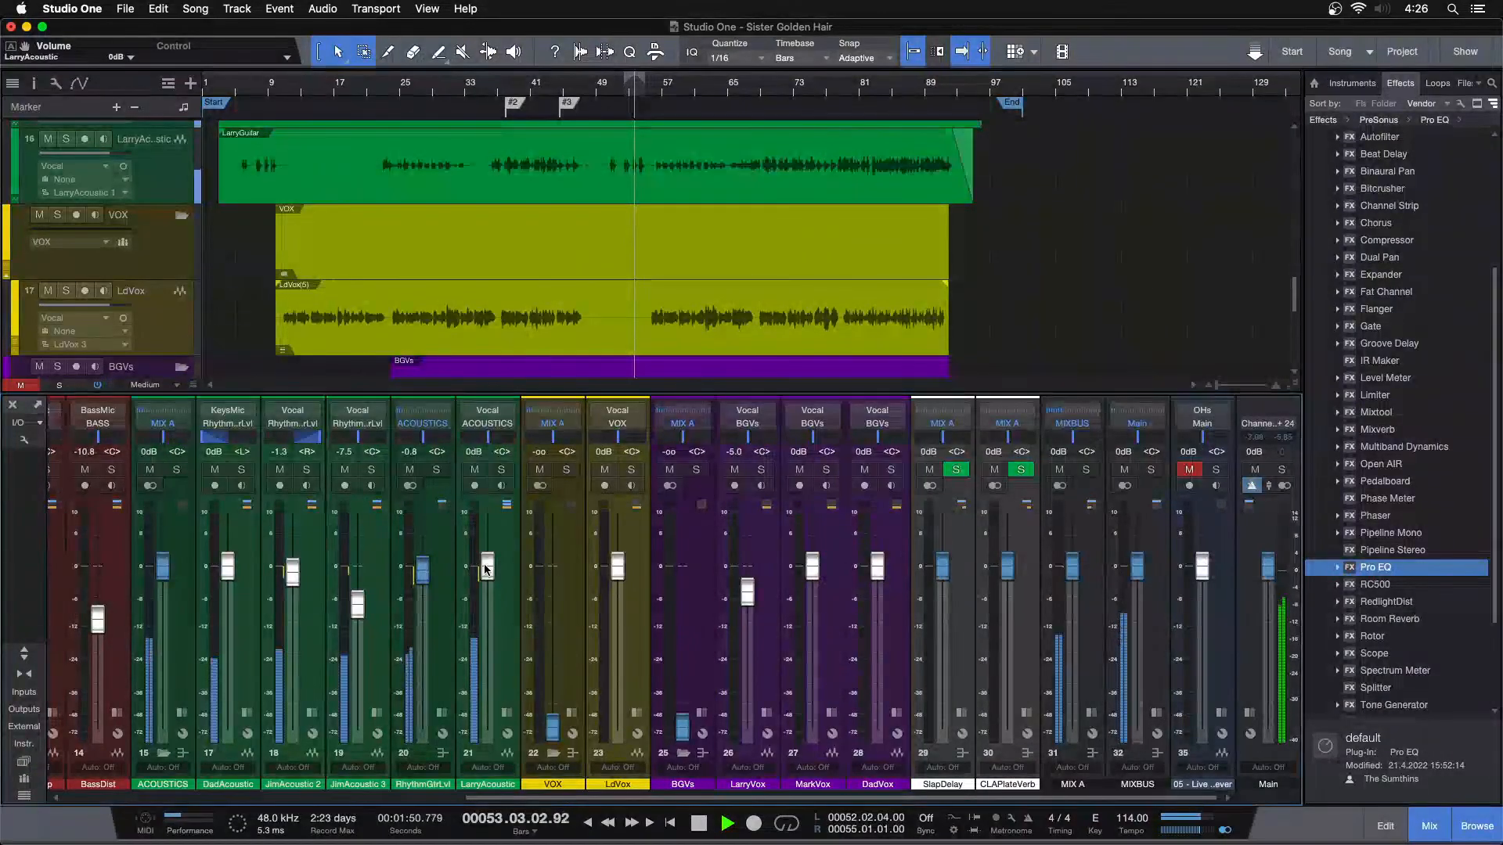
{"action": "left_click", "coordinate": [233, 88]}
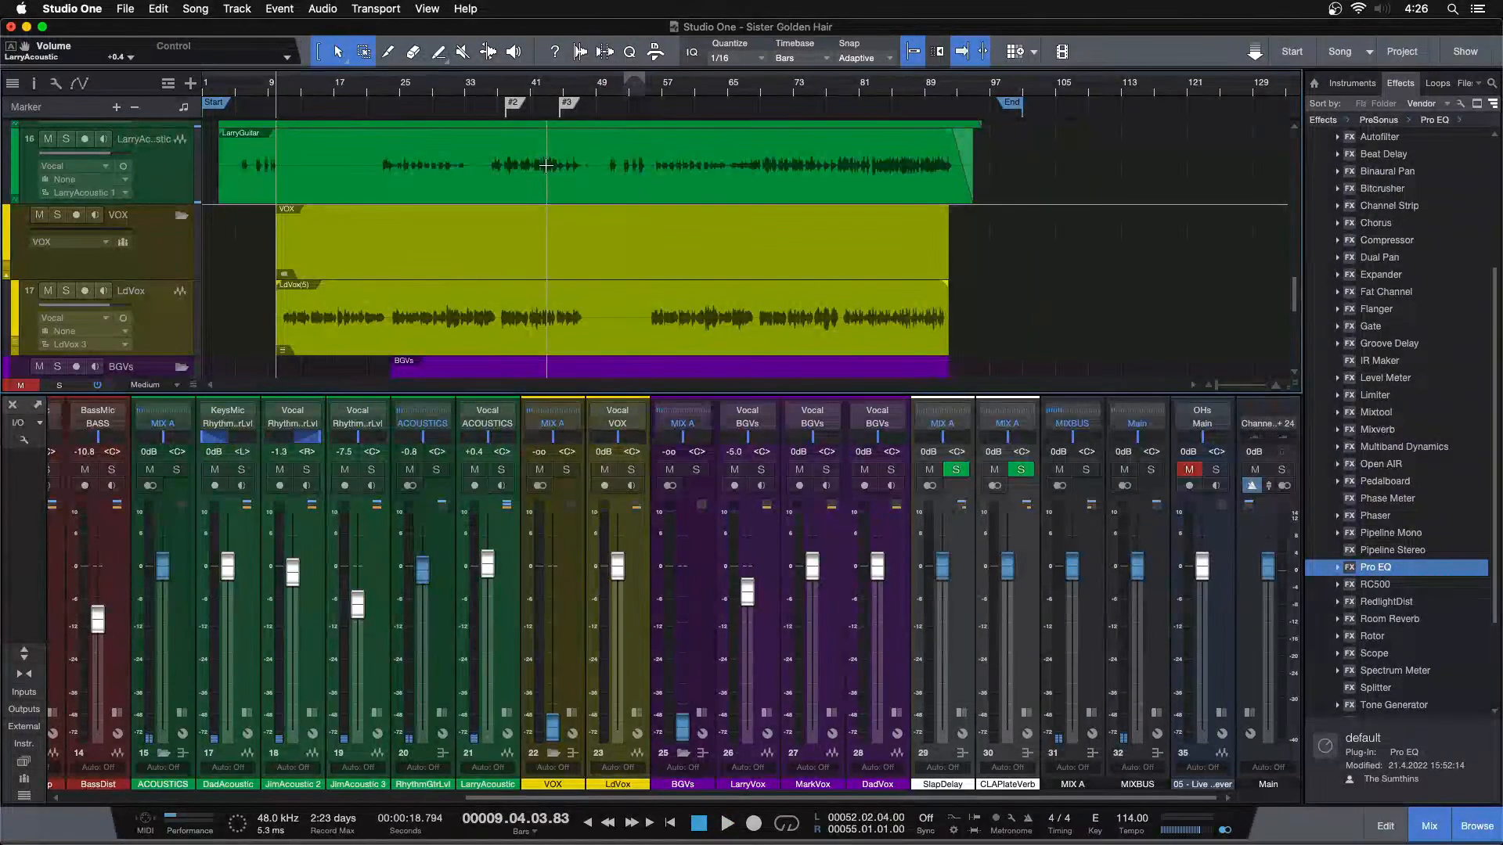
Loop the section between markers #2 and #3, starting at bar 38, and raise the BGVs and VOX buses to 0 dB
{"action": "double_click", "coordinate": [541, 99]}
{"action": "left_click_drag", "start_coordinate": [541, 86], "coordinate": [727, 140]}
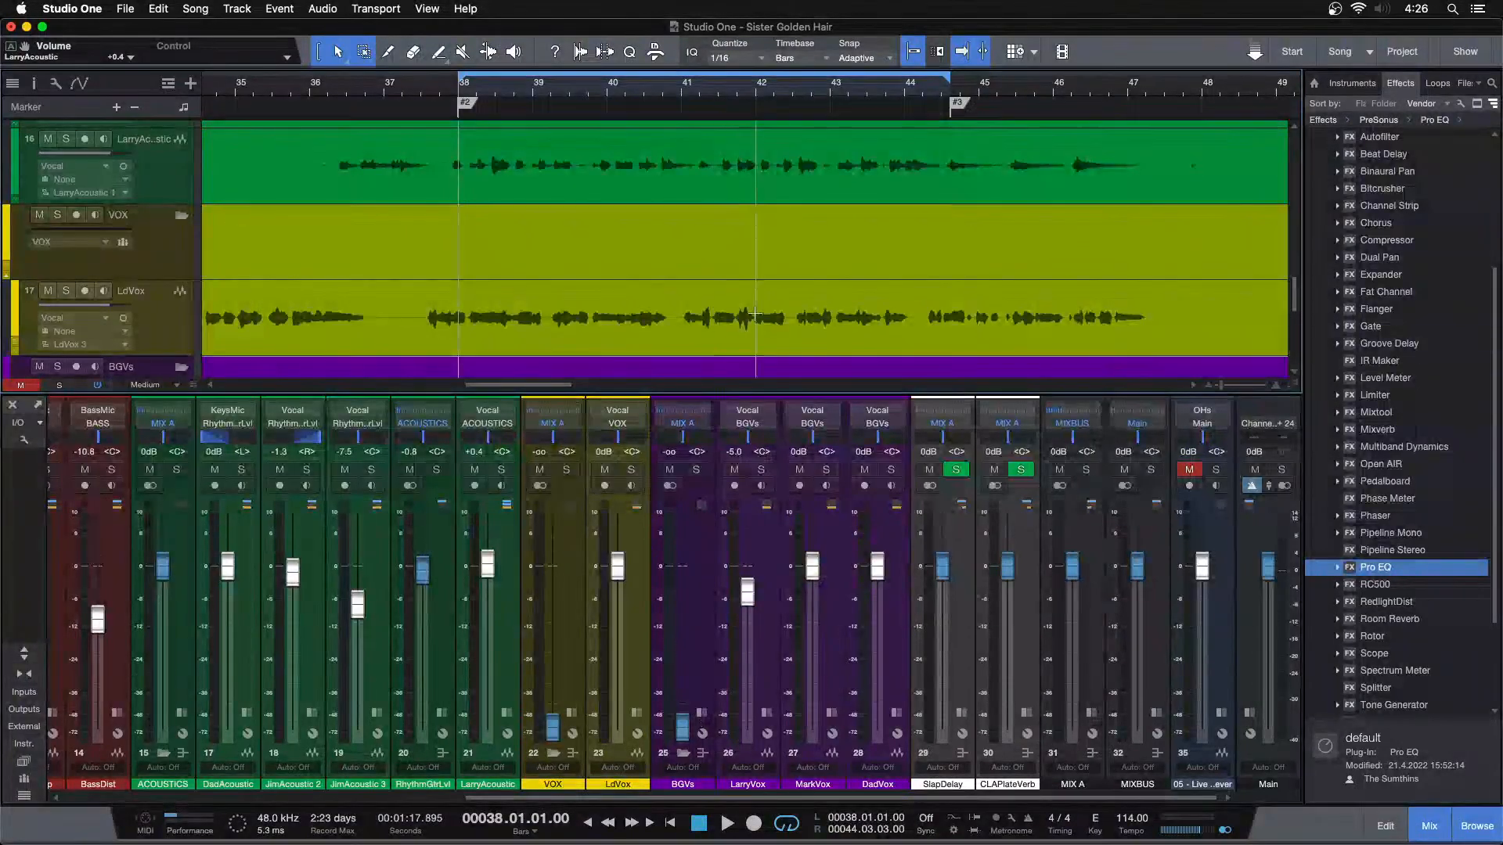
{"action": "scroll", "coordinate": [833, 316], "scroll_direction": "down", "scroll_amount": 5}
{"action": "left_click", "coordinate": [682, 725], "text": "super"}
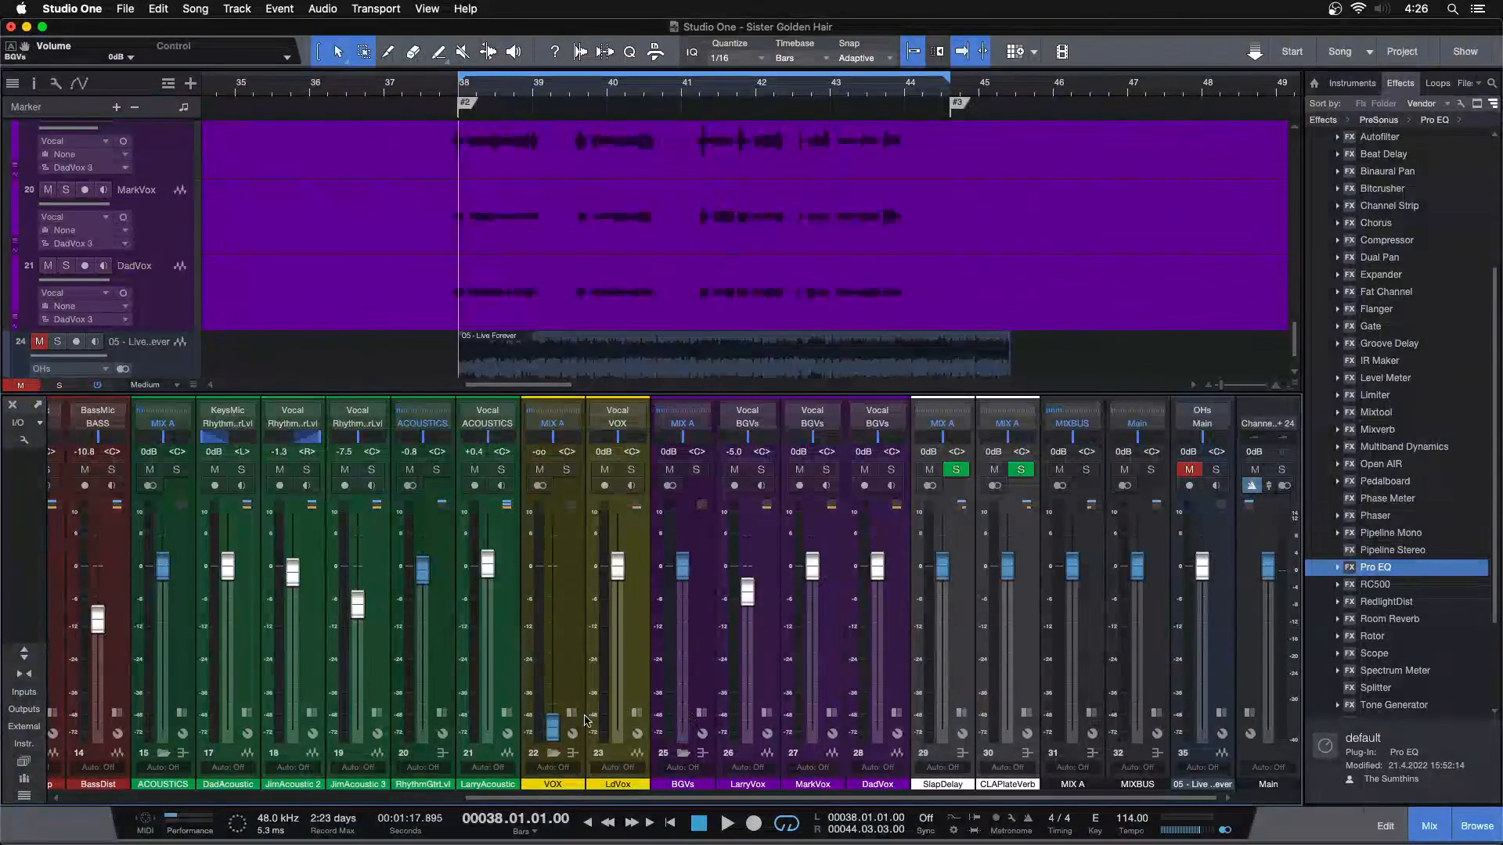
{"action": "left_click", "coordinate": [559, 722], "text": "super"}
Solo VOX and BGVs together in the looped section, then unsolo VOX and replay the background vocals from the loop start
{"action": "left_click", "coordinate": [566, 471]}
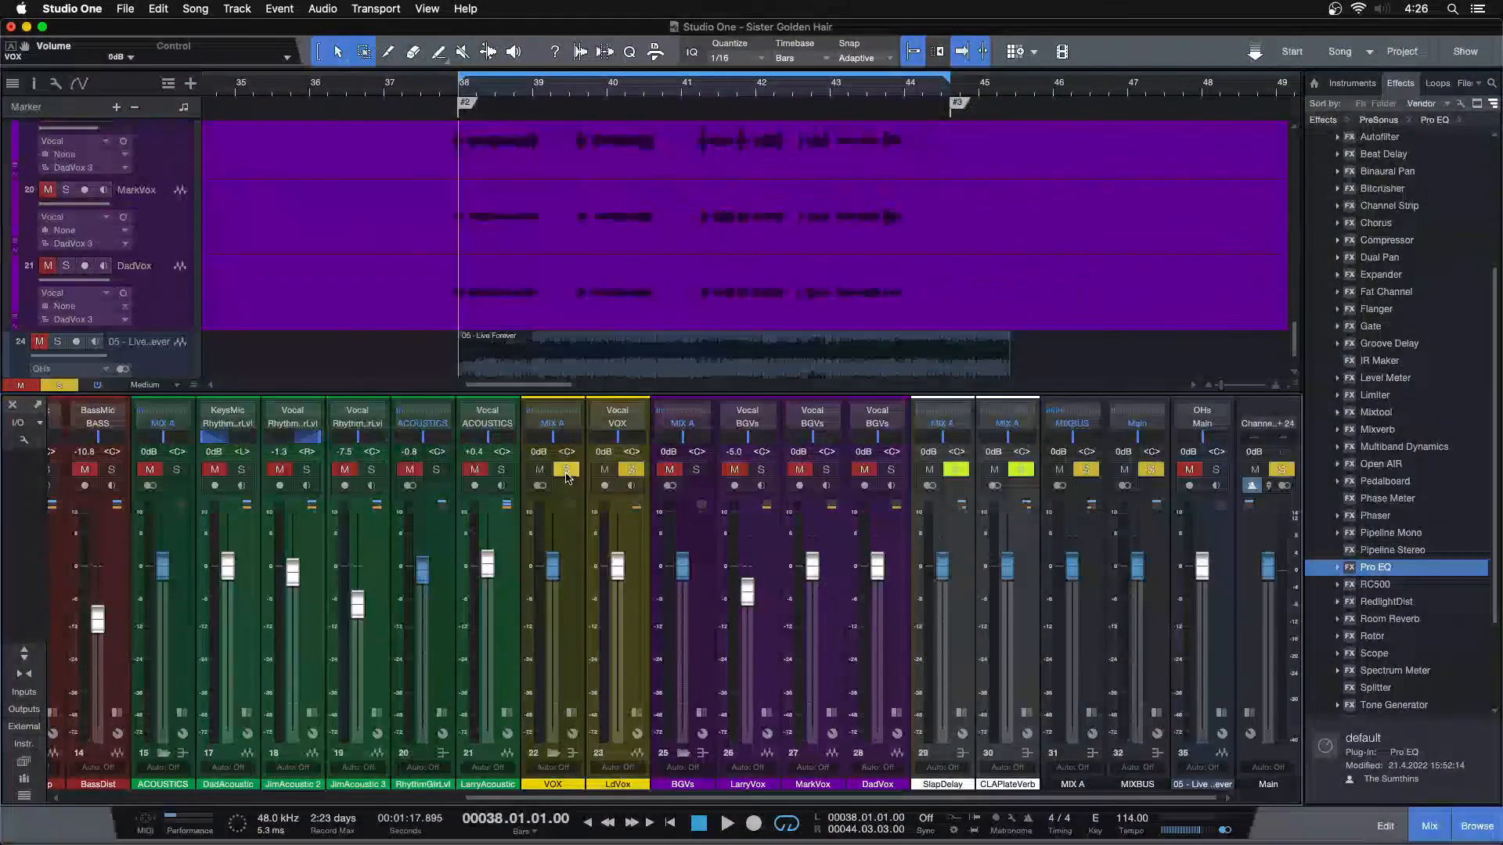
{"action": "left_click", "coordinate": [696, 469]}
{"action": "key", "text": "space"}
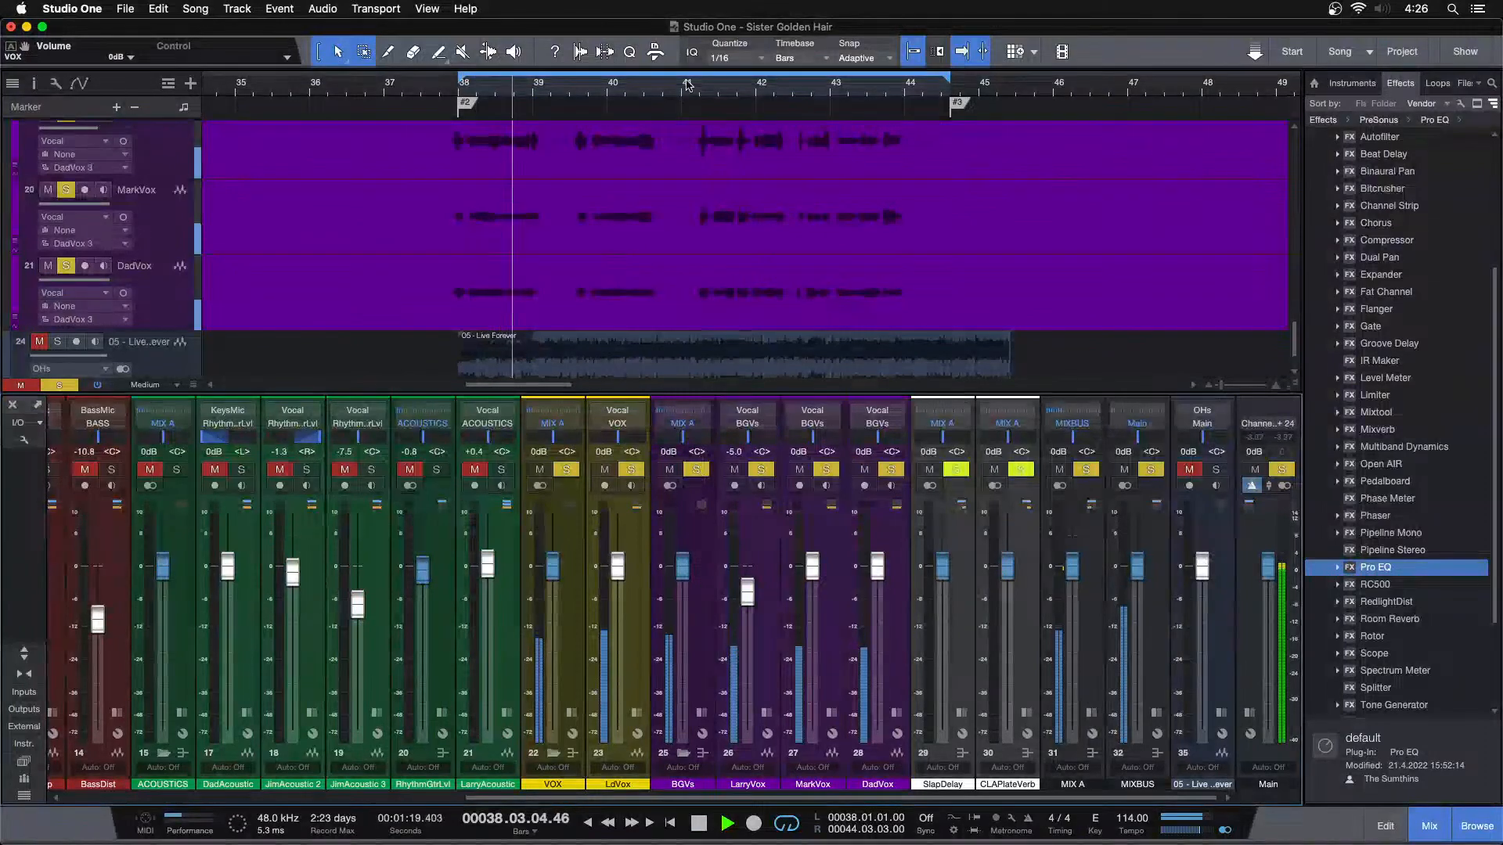
{"action": "left_click_drag", "start_coordinate": [686, 85], "coordinate": [594, 78]}
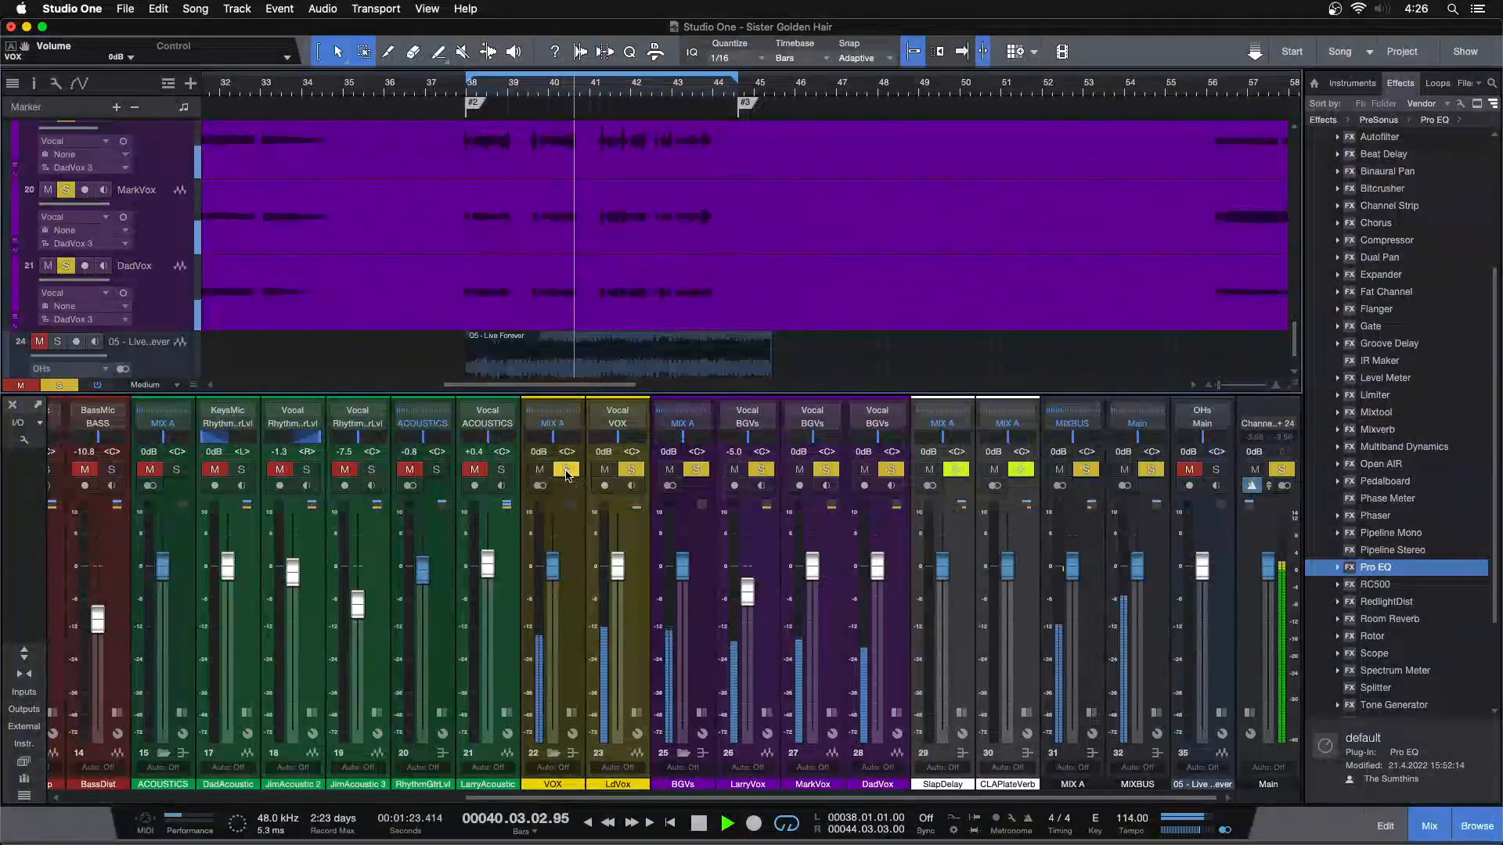
{"action": "left_click", "coordinate": [567, 471]}
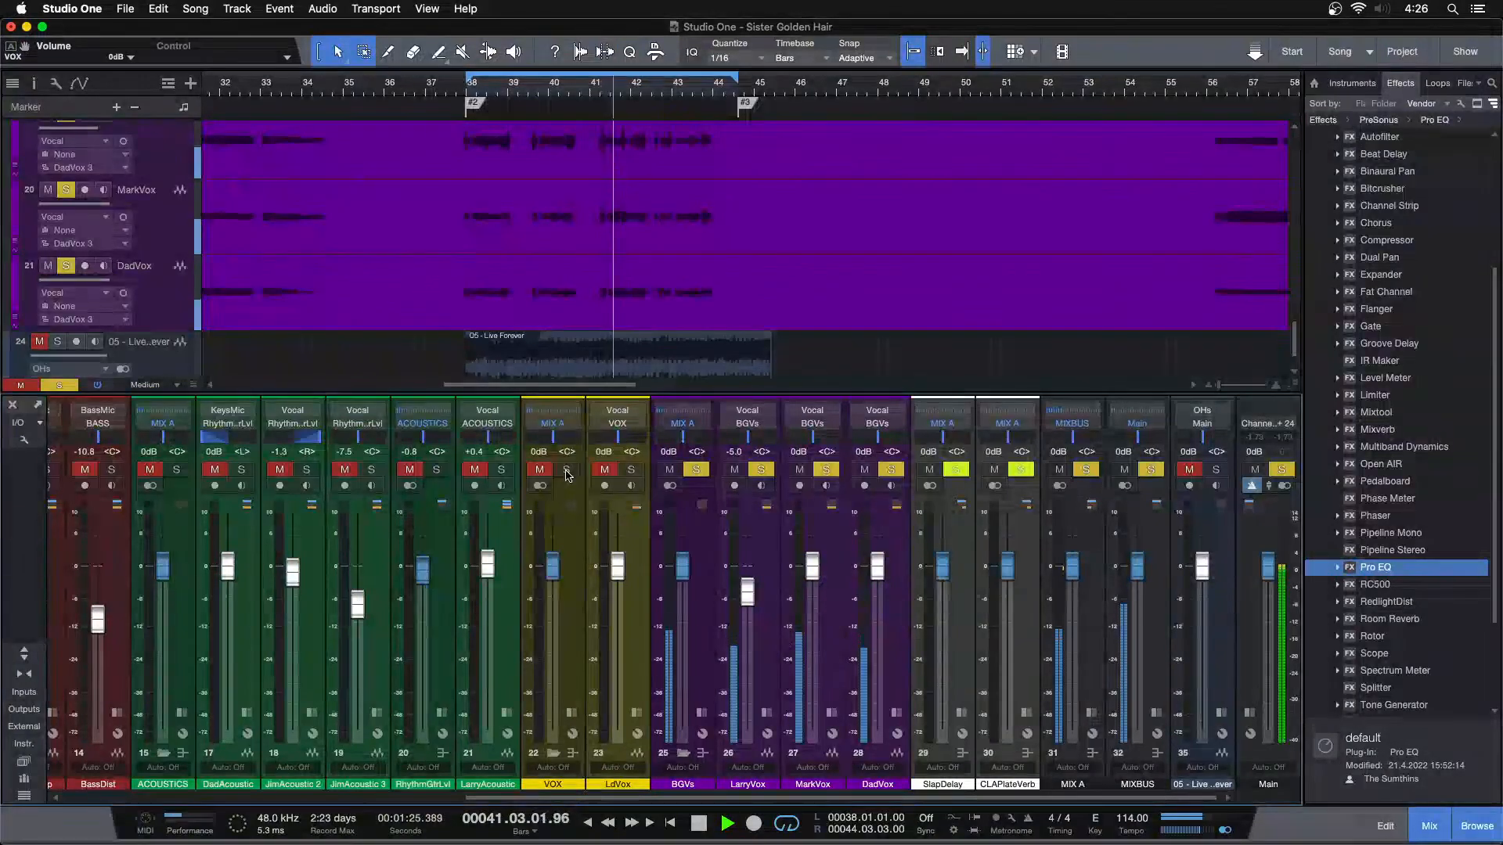
{"action": "key", "text": "KP_1"}
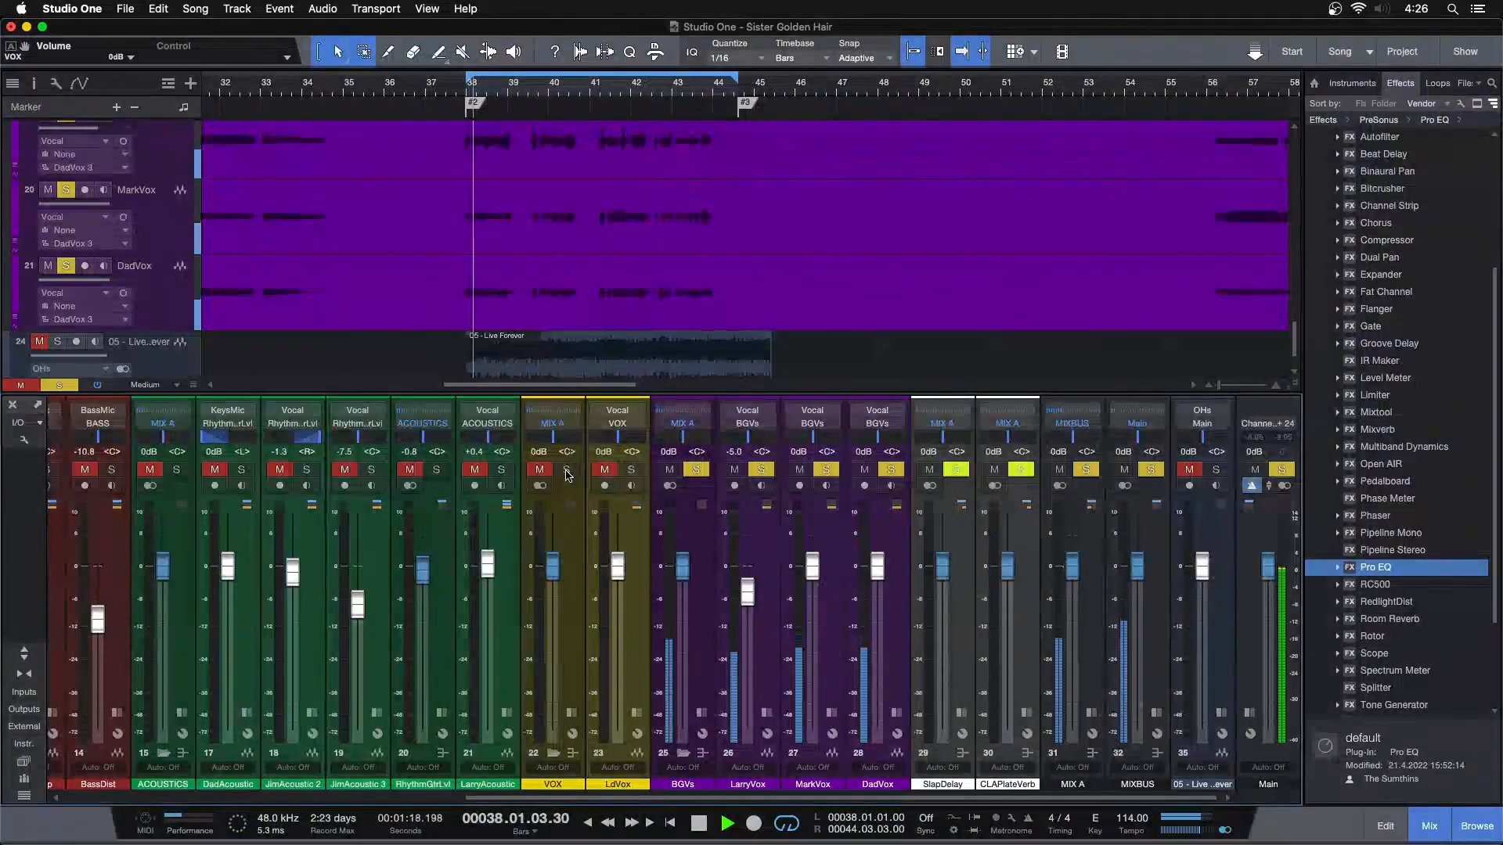
Audition the soloed BGVs from around bars 25 and 80, and add VOX to the solo
{"action": "left_click_drag", "start_coordinate": [302, 90], "coordinate": [518, 90]}
{"action": "left_click_drag", "start_coordinate": [384, 90], "coordinate": [493, 74]}
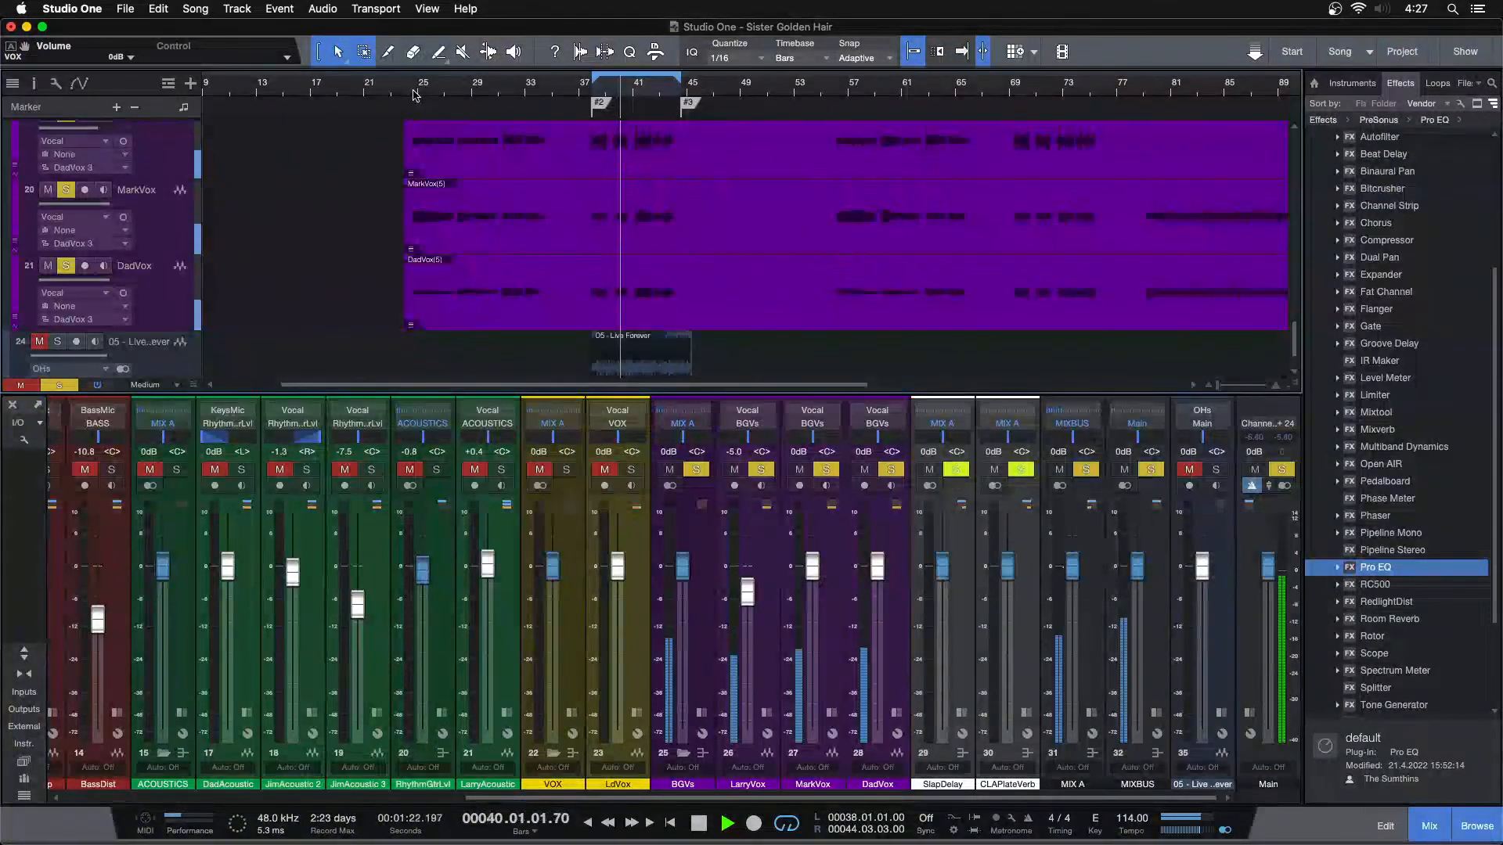
{"action": "key", "text": "f"}
{"action": "left_click", "coordinate": [415, 94]}
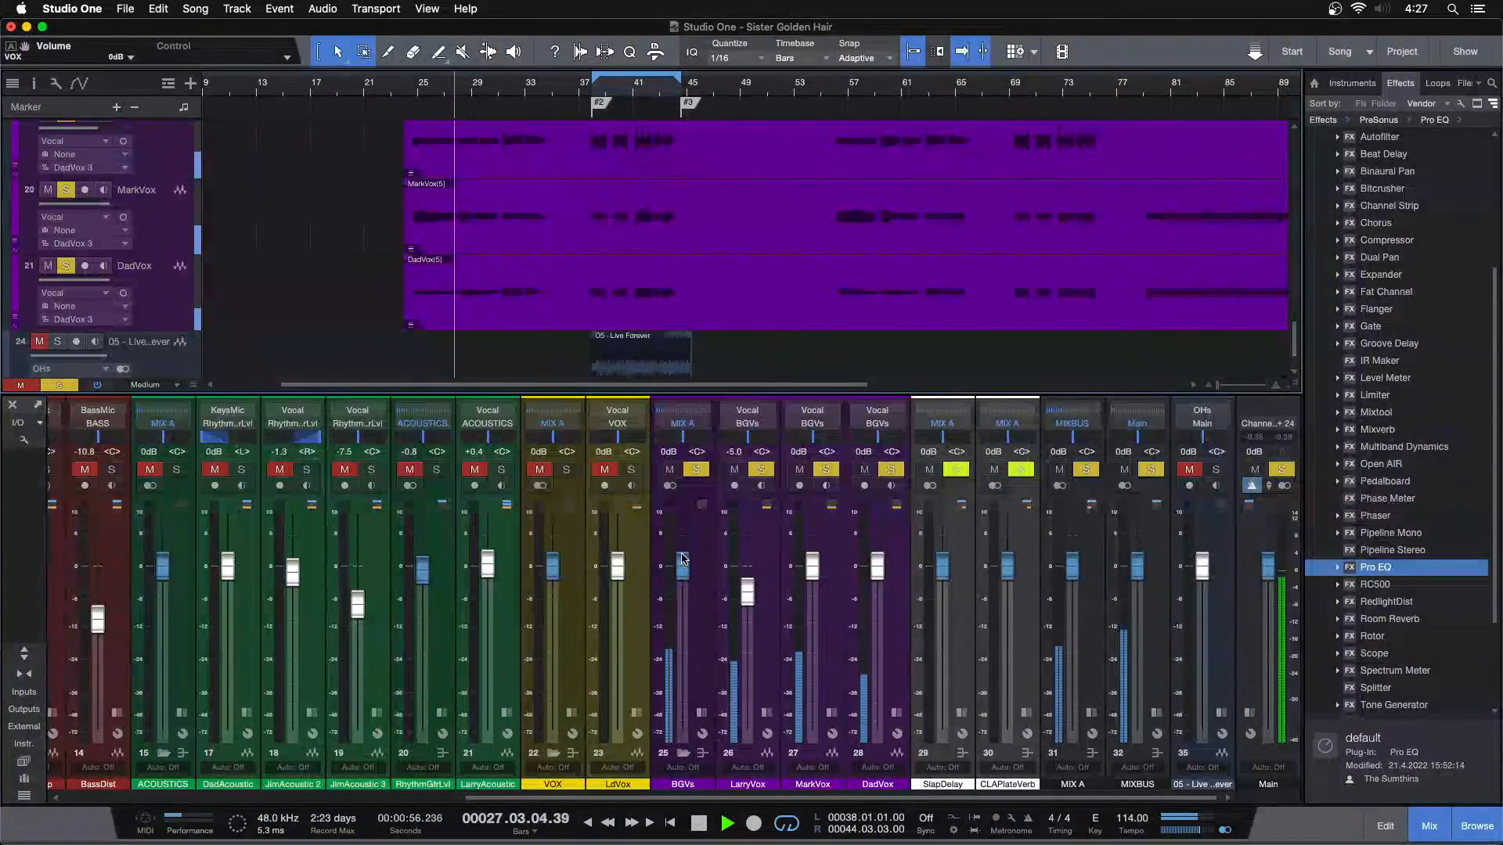
{"action": "left_click", "coordinate": [1156, 84]}
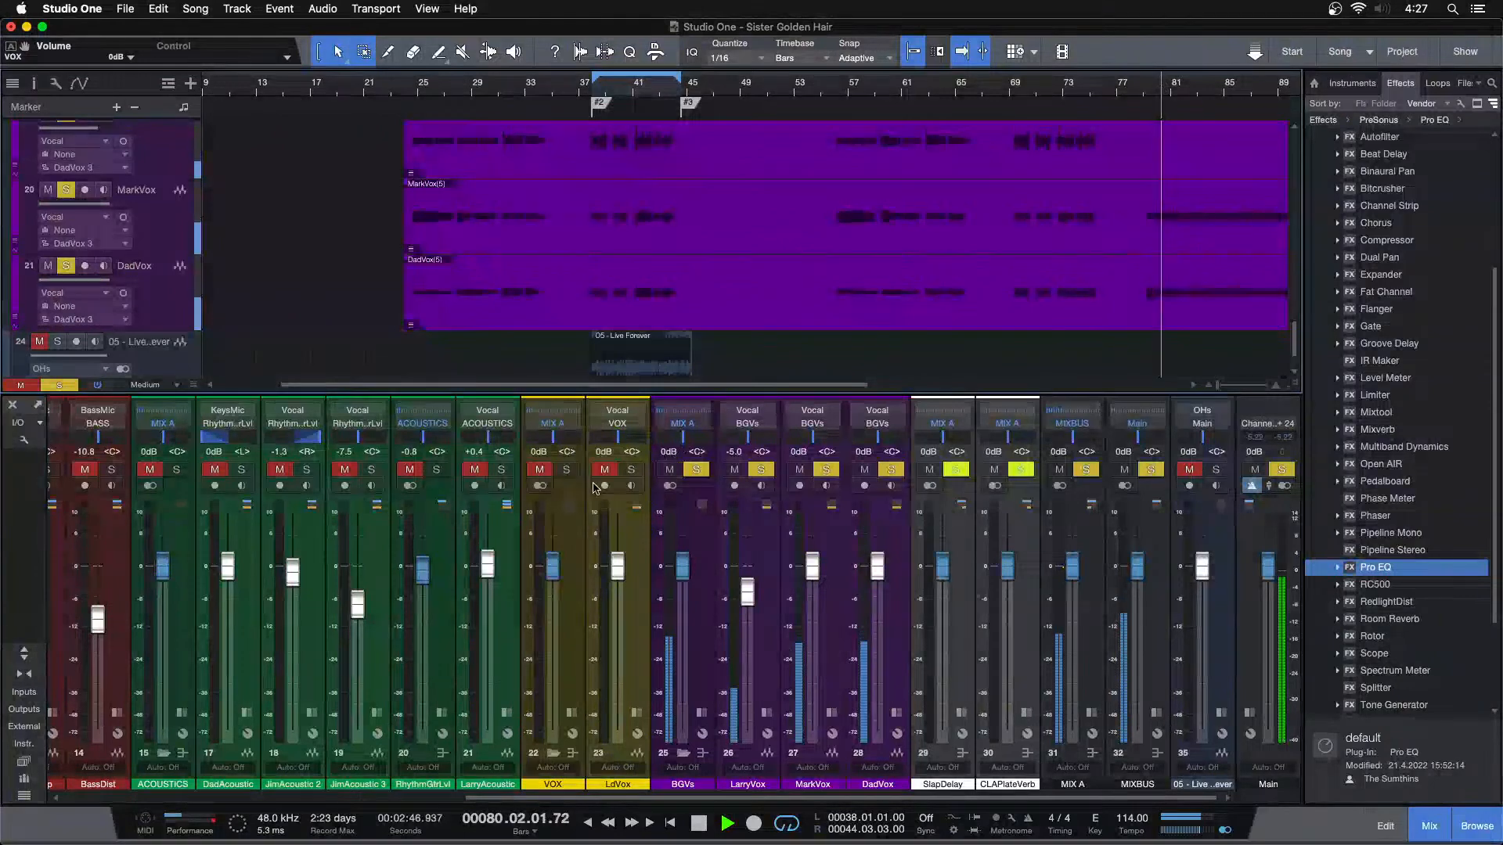
{"action": "left_click", "coordinate": [565, 469]}
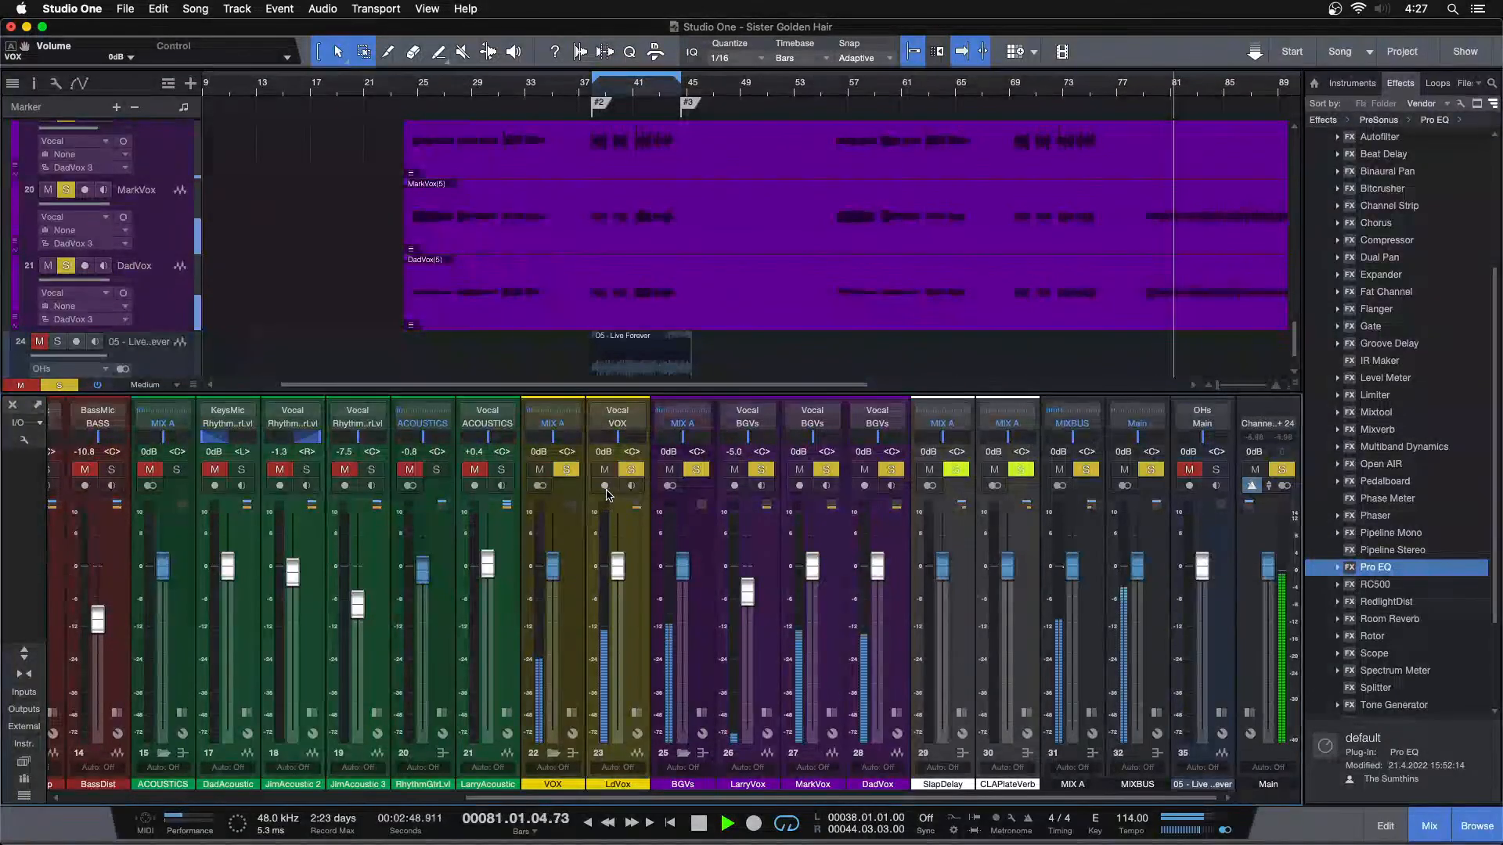
Stop playback, clear the VOX and BGVs solos, and lower the BGVs bus to -∞
{"action": "key", "text": "space"}
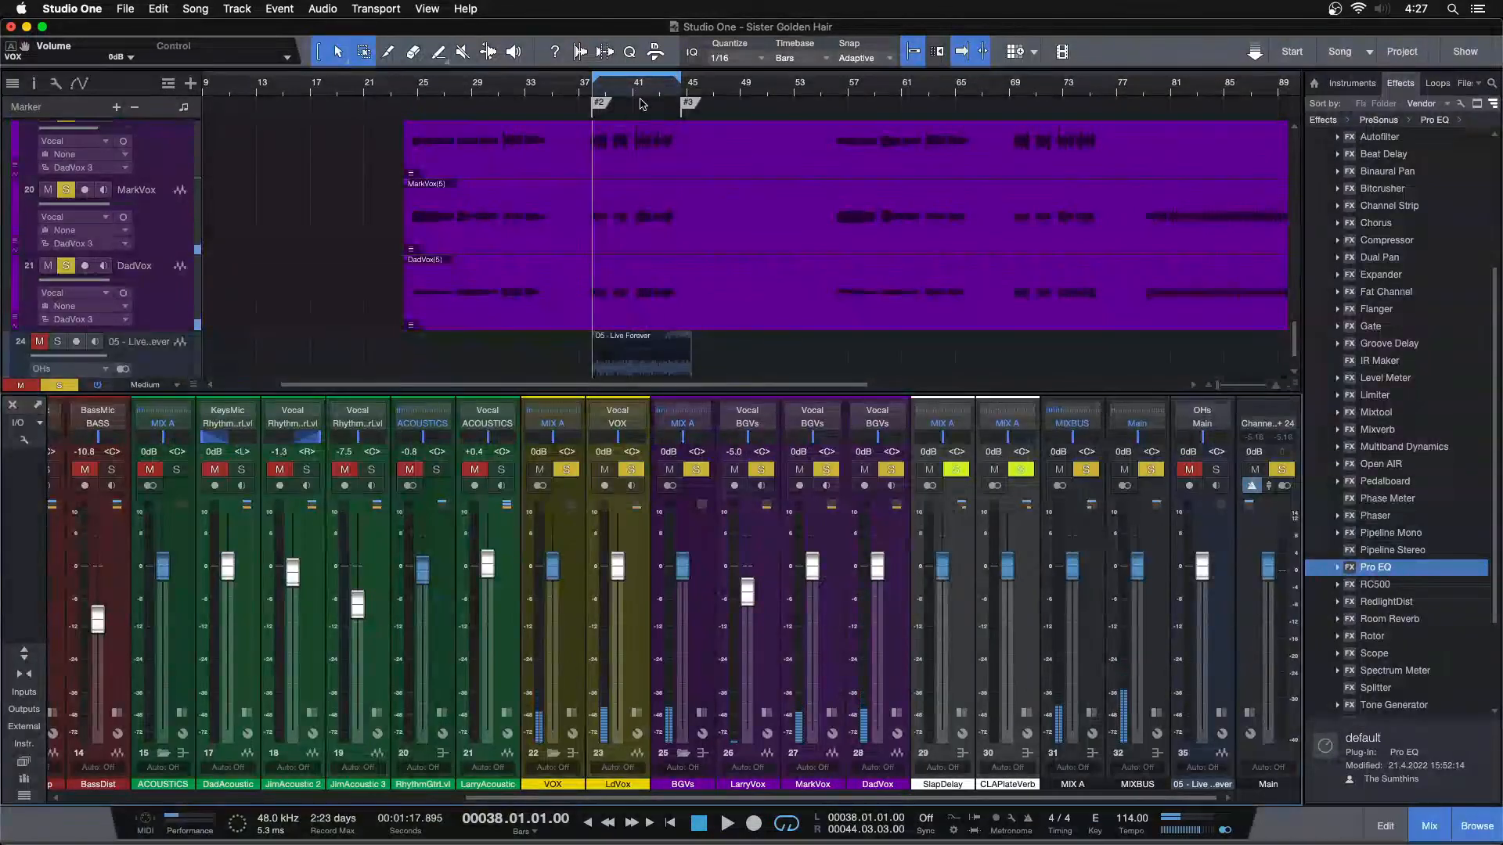
{"action": "key", "text": "s"}
{"action": "left_click_drag", "start_coordinate": [627, 89], "coordinate": [603, 134]}
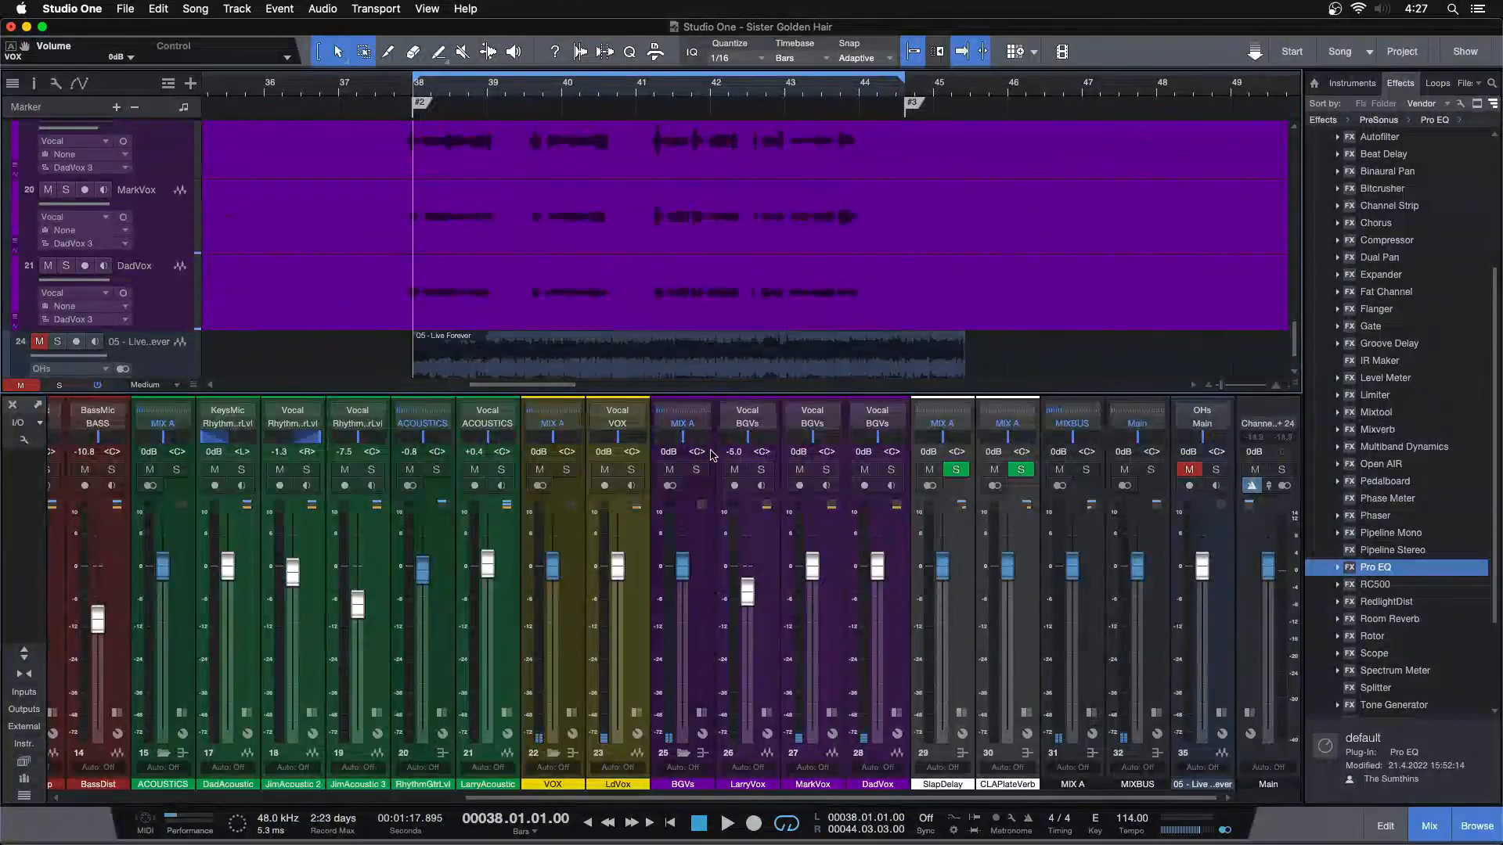
{"action": "left_click_drag", "start_coordinate": [684, 578], "coordinate": [683, 728]}
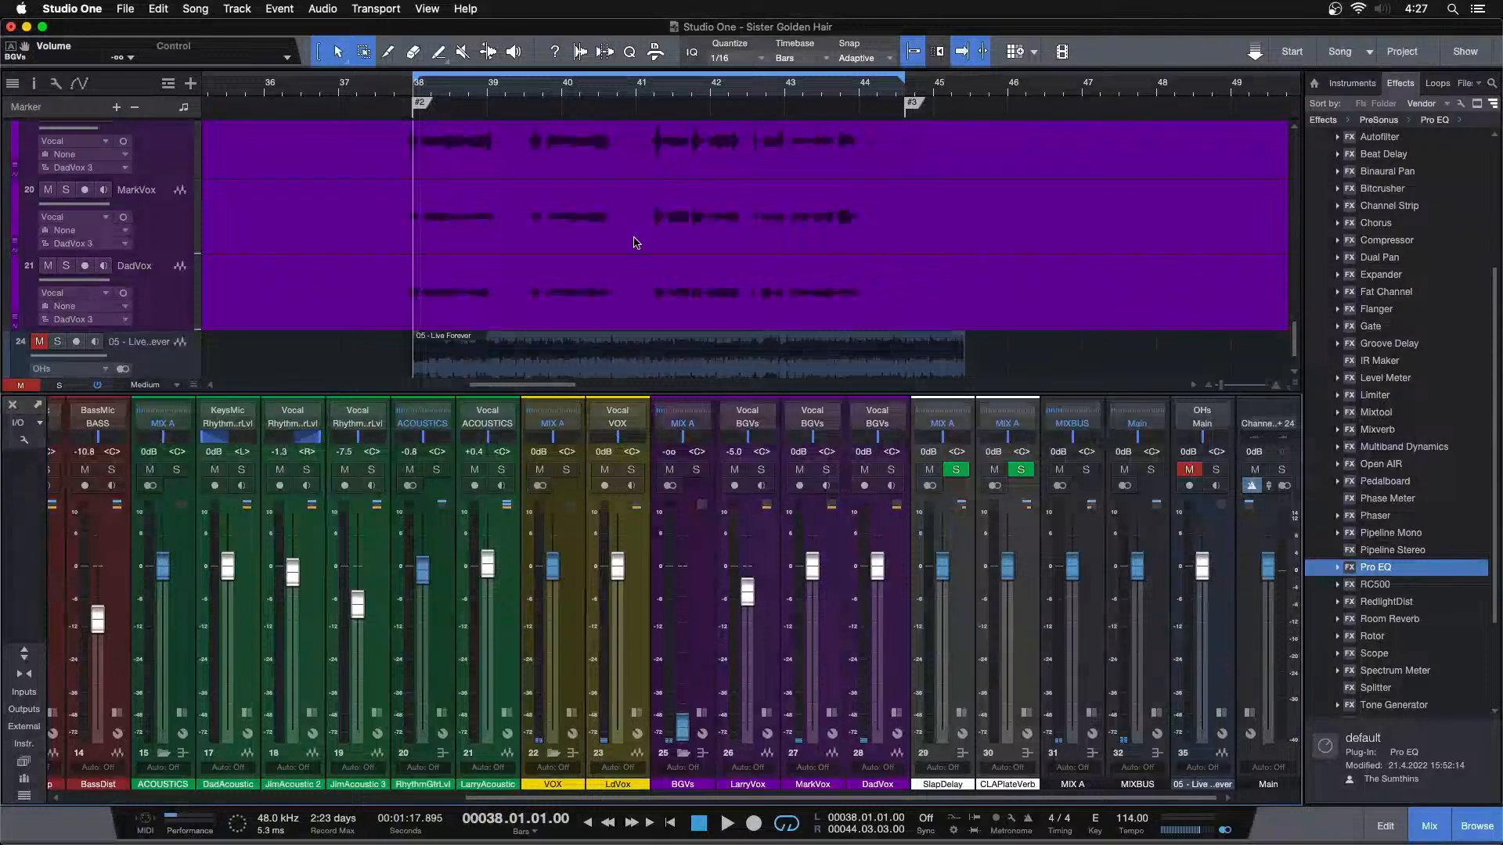
Play the looped section with the full band and lower the Main output to -5.8 dB
{"action": "scroll", "coordinate": [636, 242], "scroll_direction": "up", "scroll_amount": 5}
{"action": "key", "text": "space"}
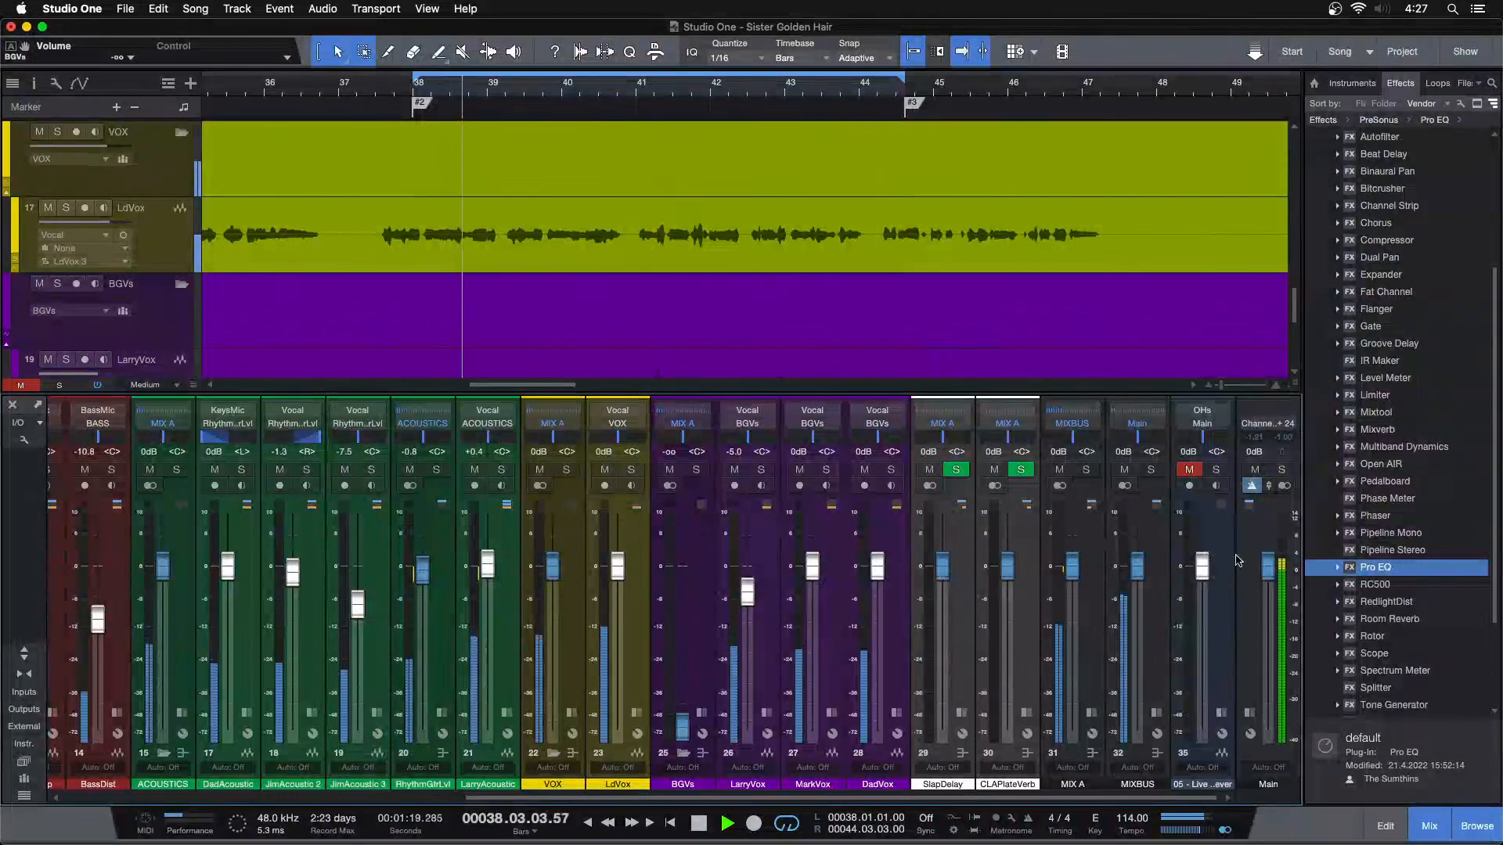
{"action": "scroll", "coordinate": [1271, 567], "scroll_direction": "down", "scroll_amount": 3}
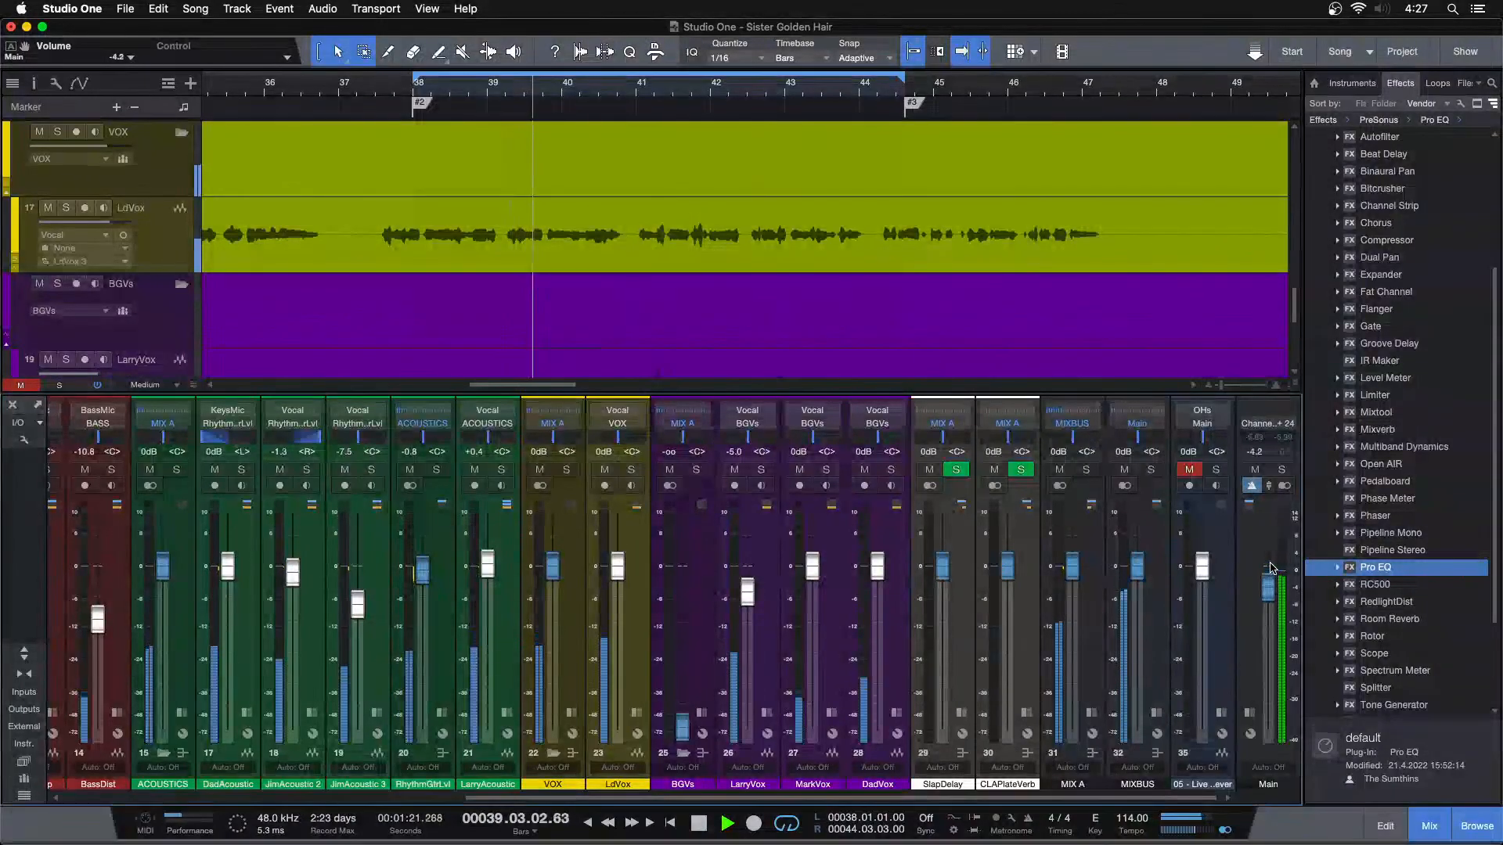
{"action": "scroll", "coordinate": [1269, 580], "scroll_direction": "down", "scroll_amount": 2}
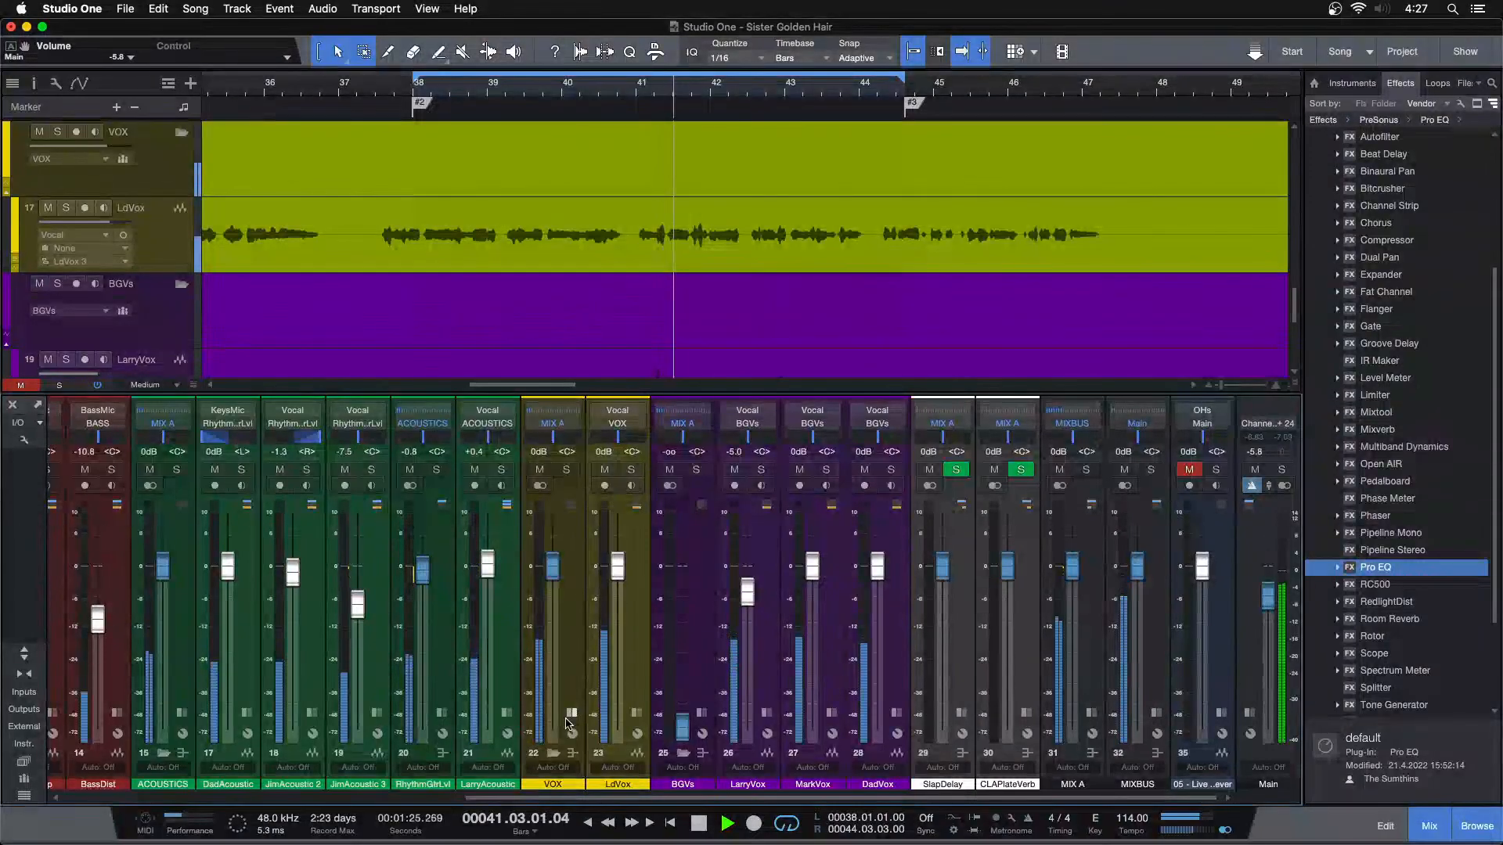
Insert a Pro EQ on the VOX bus and enable its low cut at 140 Hz
{"action": "left_click_drag", "start_coordinate": [579, 643], "coordinate": [607, 464]}
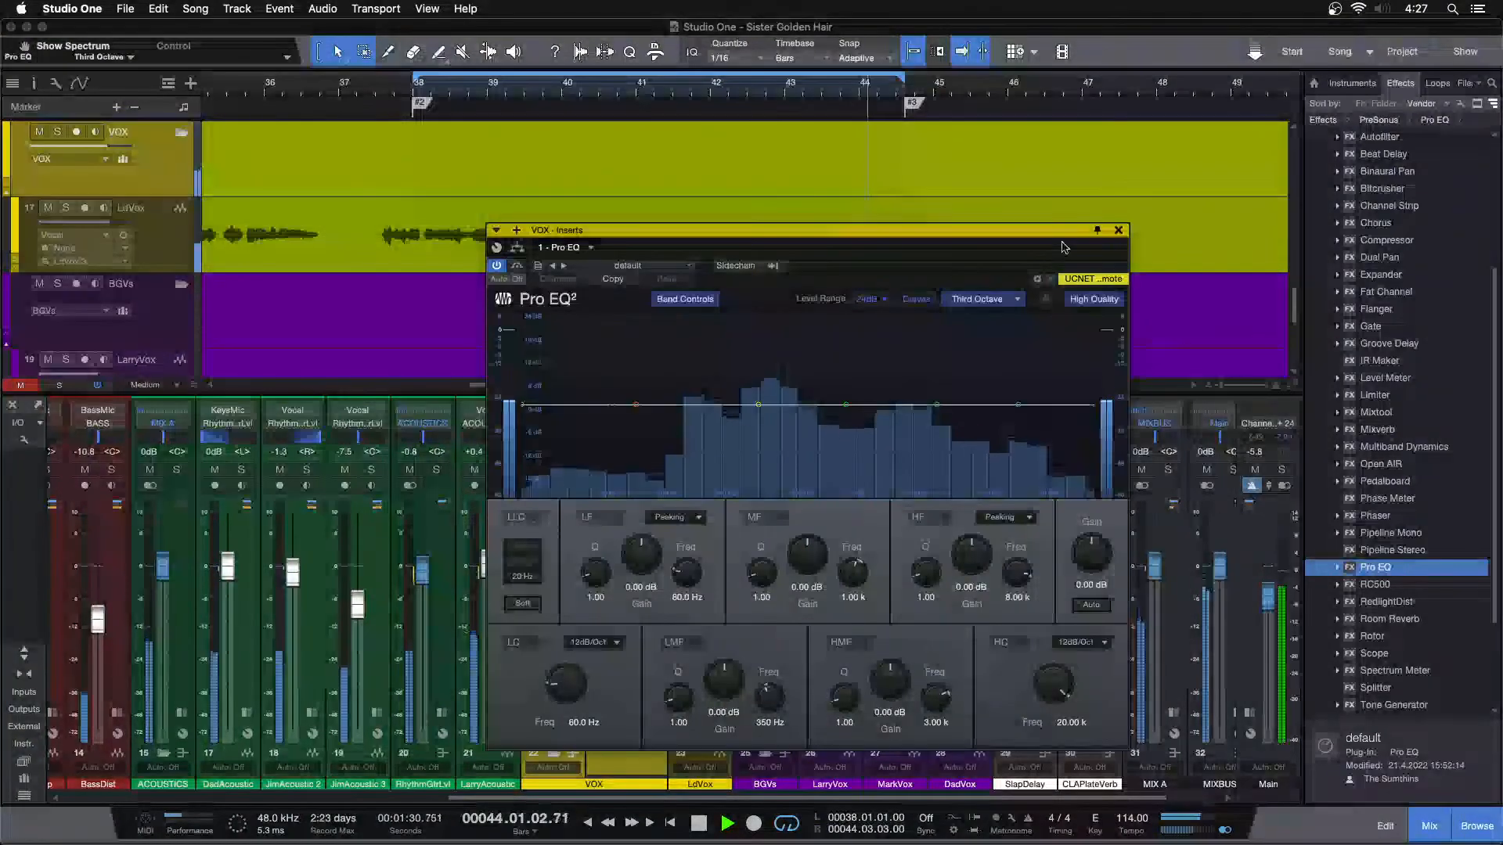
{"action": "left_click", "coordinate": [1116, 229]}
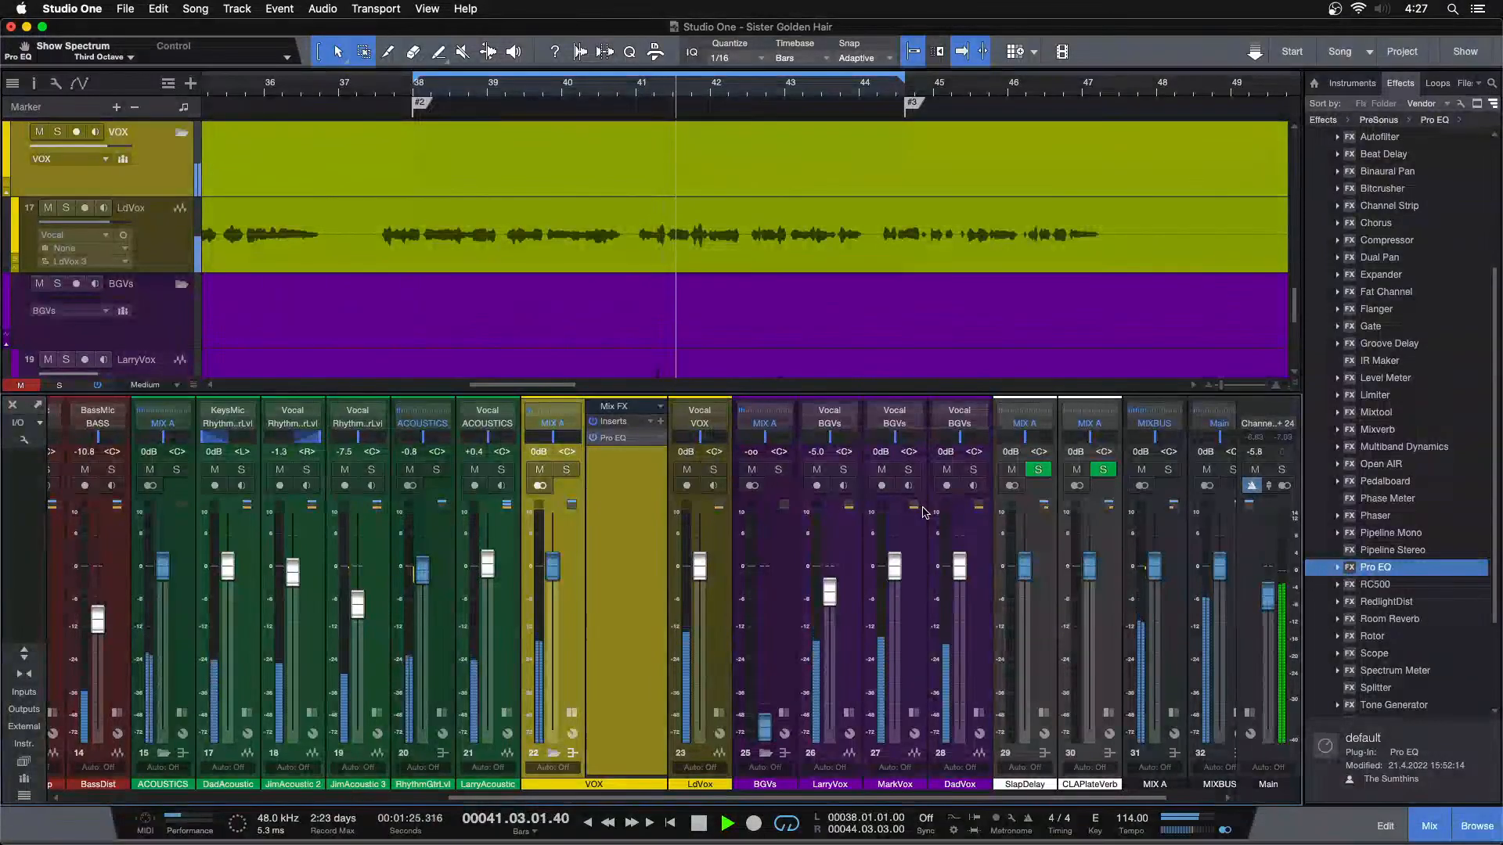
{"action": "left_click", "coordinate": [629, 437]}
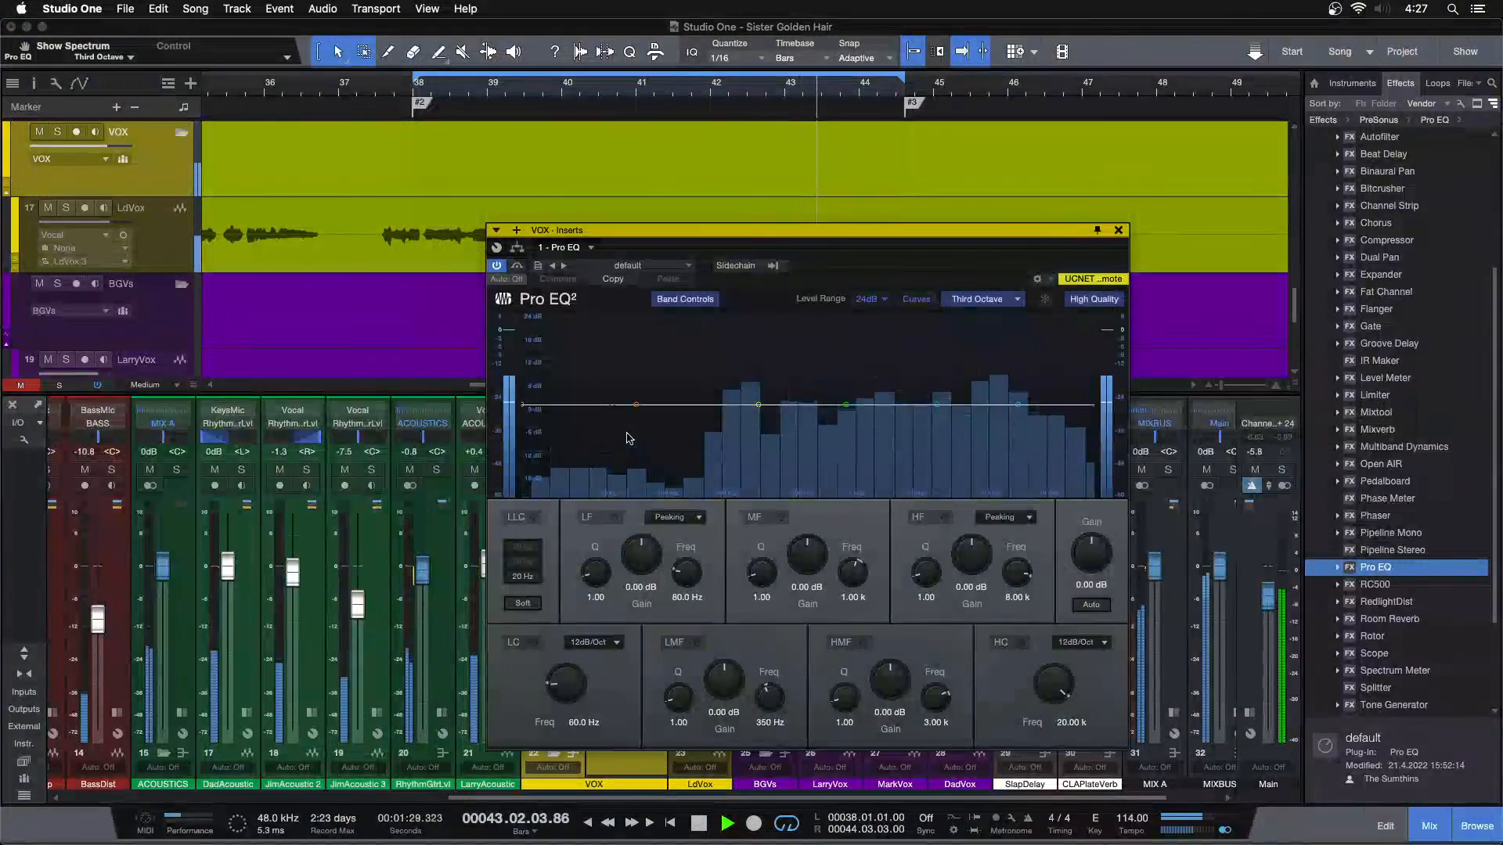
{"action": "left_click_drag", "start_coordinate": [626, 406], "coordinate": [685, 409]}
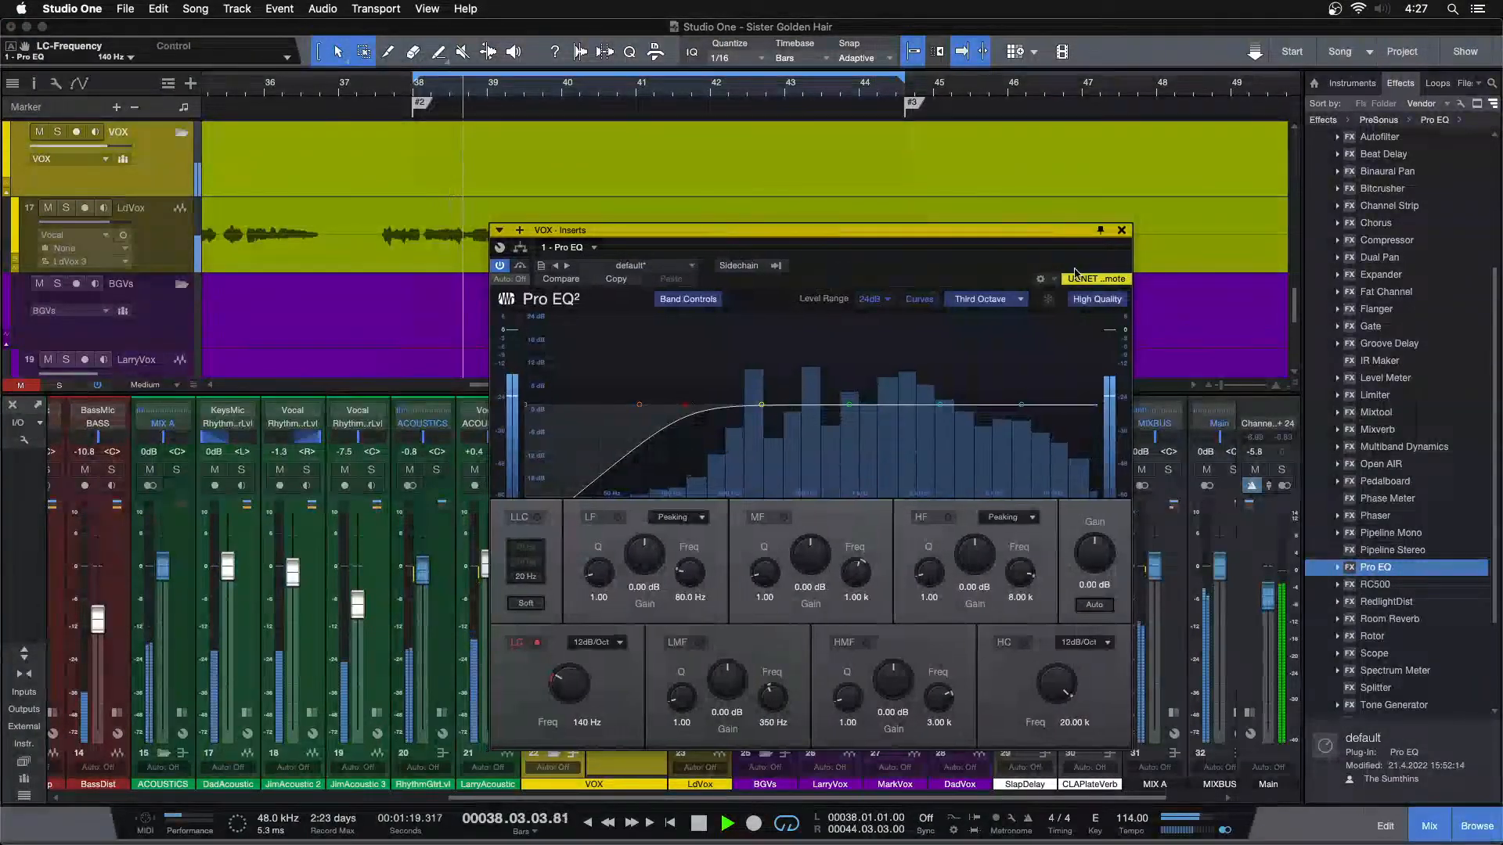
Set the VOX bus level to +0.4 dB and solo the bus
{"action": "left_click_drag", "start_coordinate": [704, 230], "coordinate": [961, 232]}
{"action": "left_click_drag", "start_coordinate": [553, 564], "coordinate": [553, 563]}
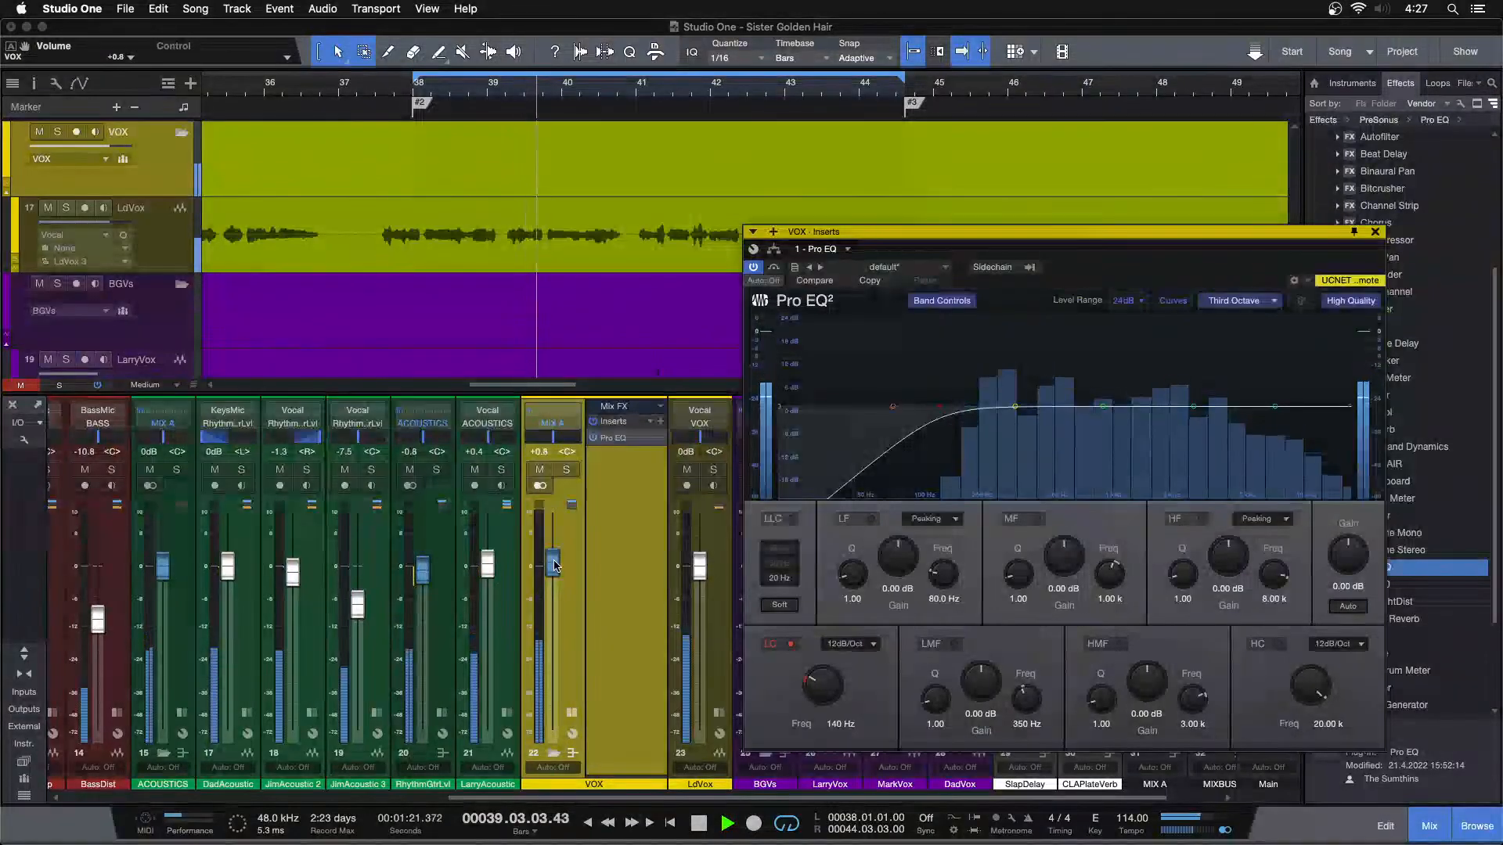
{"action": "left_click", "coordinate": [568, 469]}
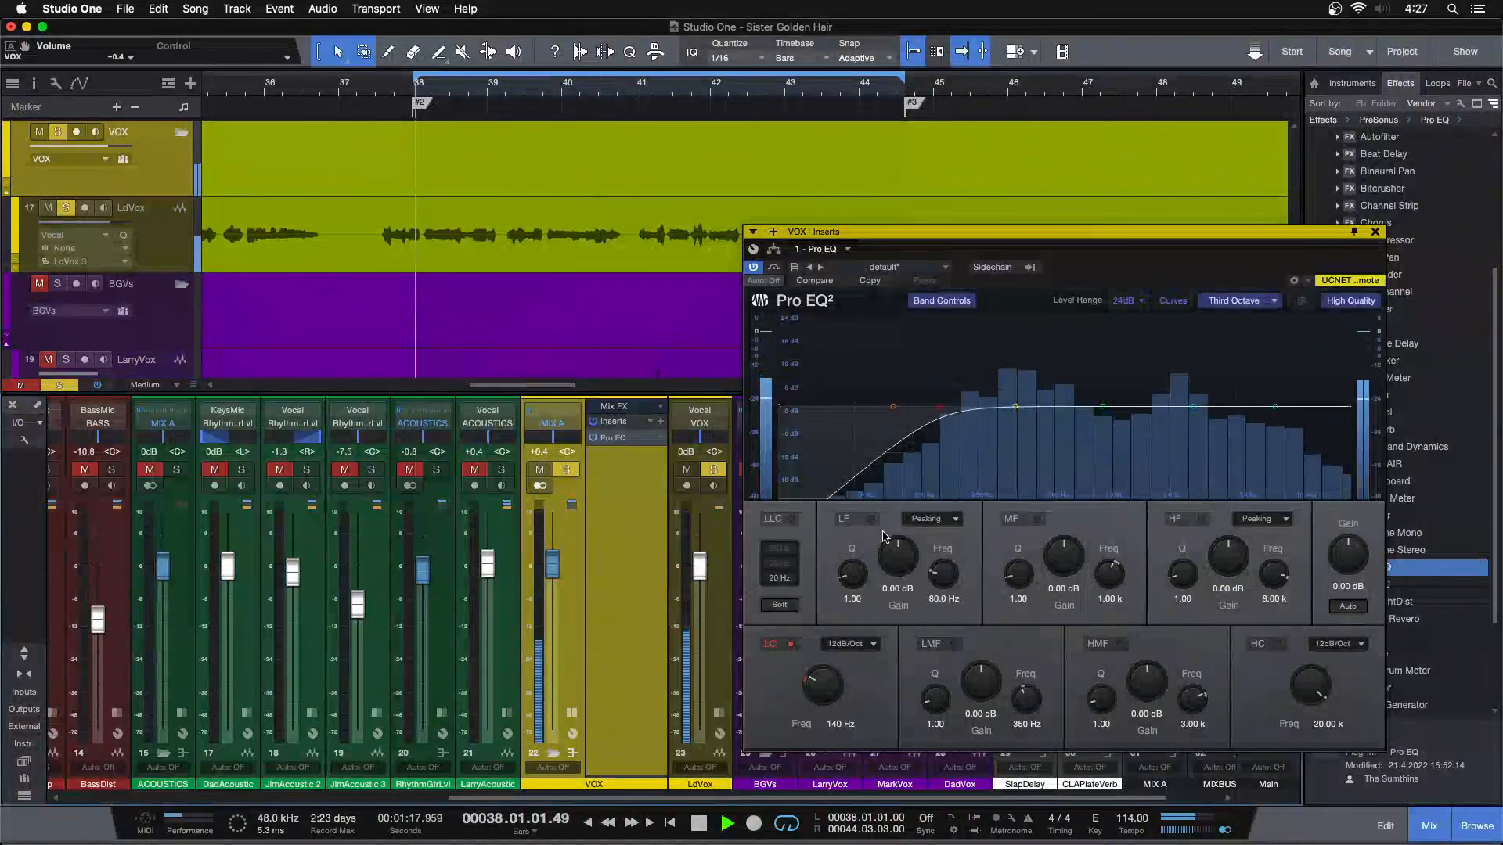
Raise the low cut frequency of the VOX bus Pro EQ to 170 Hz
{"action": "scroll", "coordinate": [819, 682], "scroll_direction": "down", "scroll_amount": 1}
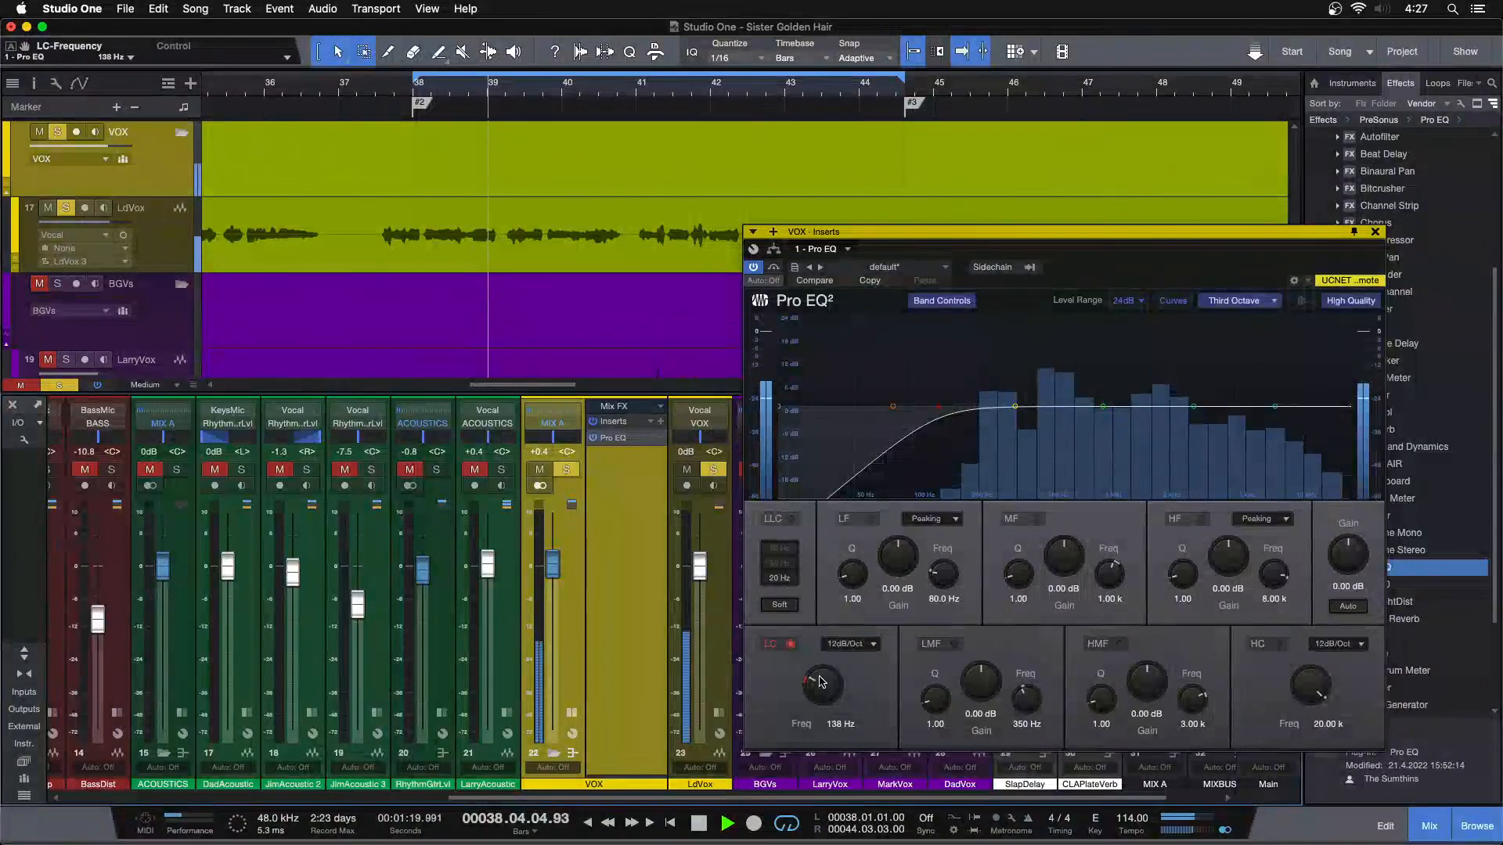
{"action": "scroll", "coordinate": [819, 681], "scroll_direction": "up", "scroll_amount": 8}
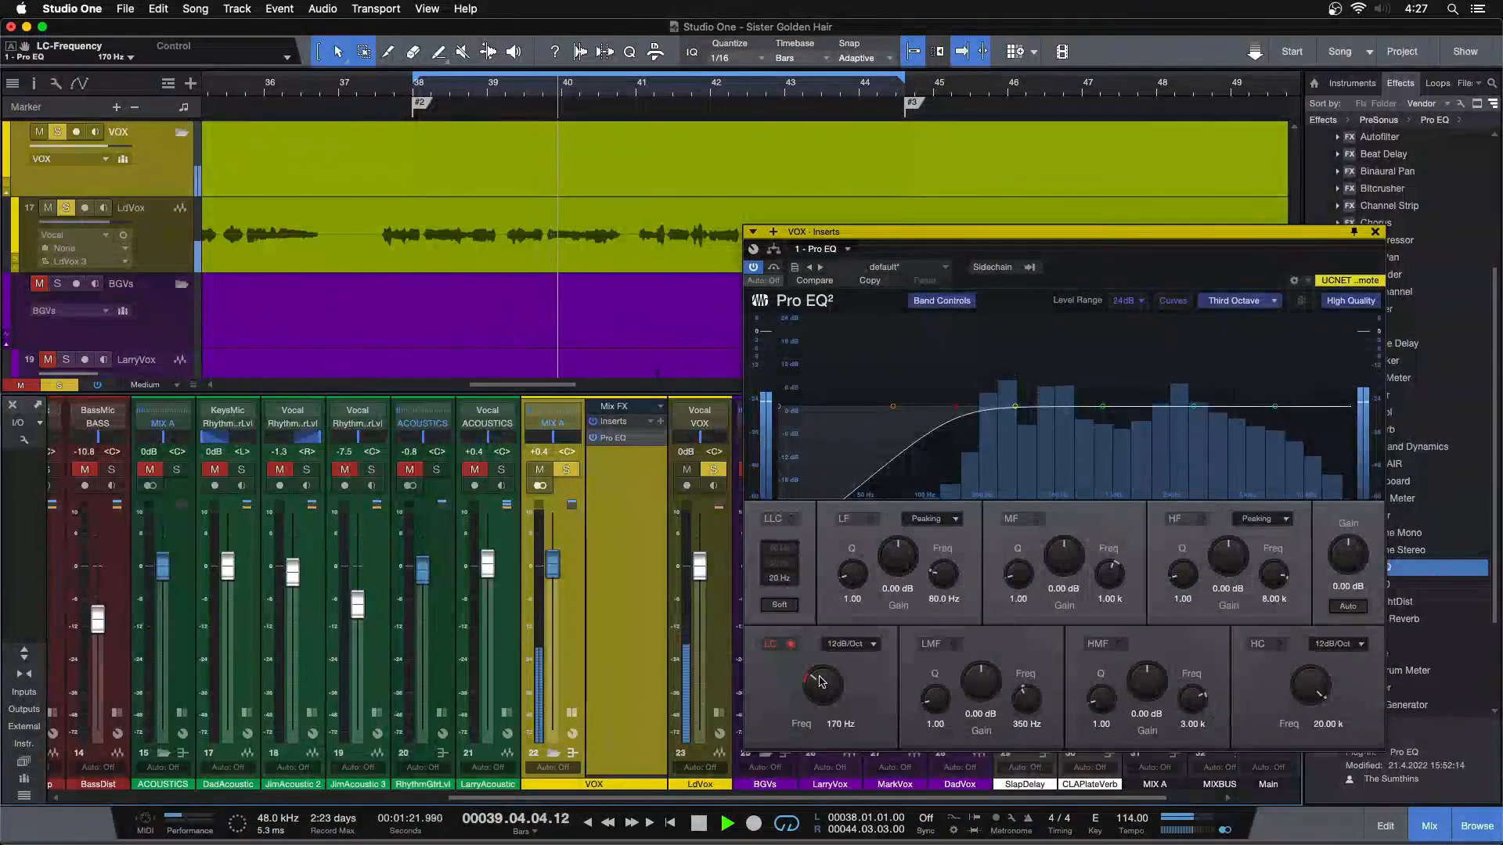
{"action": "left_click_drag", "start_coordinate": [1110, 270], "coordinate": [875, 278]}
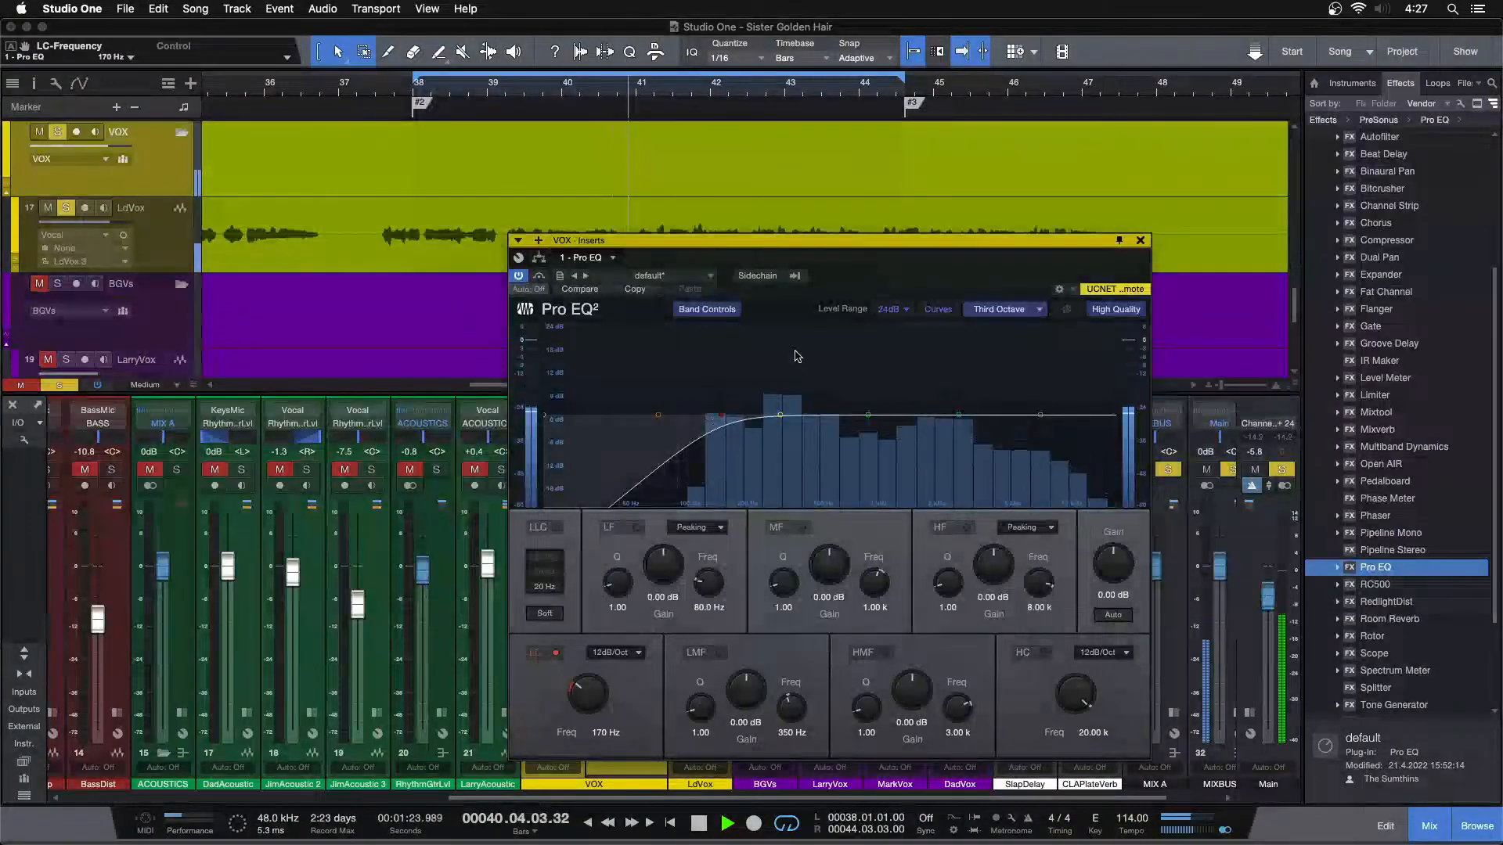
Enable the Pro EQ's LMF band at 318 Hz, cut it by 3.36 dB, and close the plug-in window
{"action": "left_click_drag", "start_coordinate": [1043, 257], "coordinate": [1253, 264]}
{"action": "left_click_drag", "start_coordinate": [990, 423], "coordinate": [982, 356]}
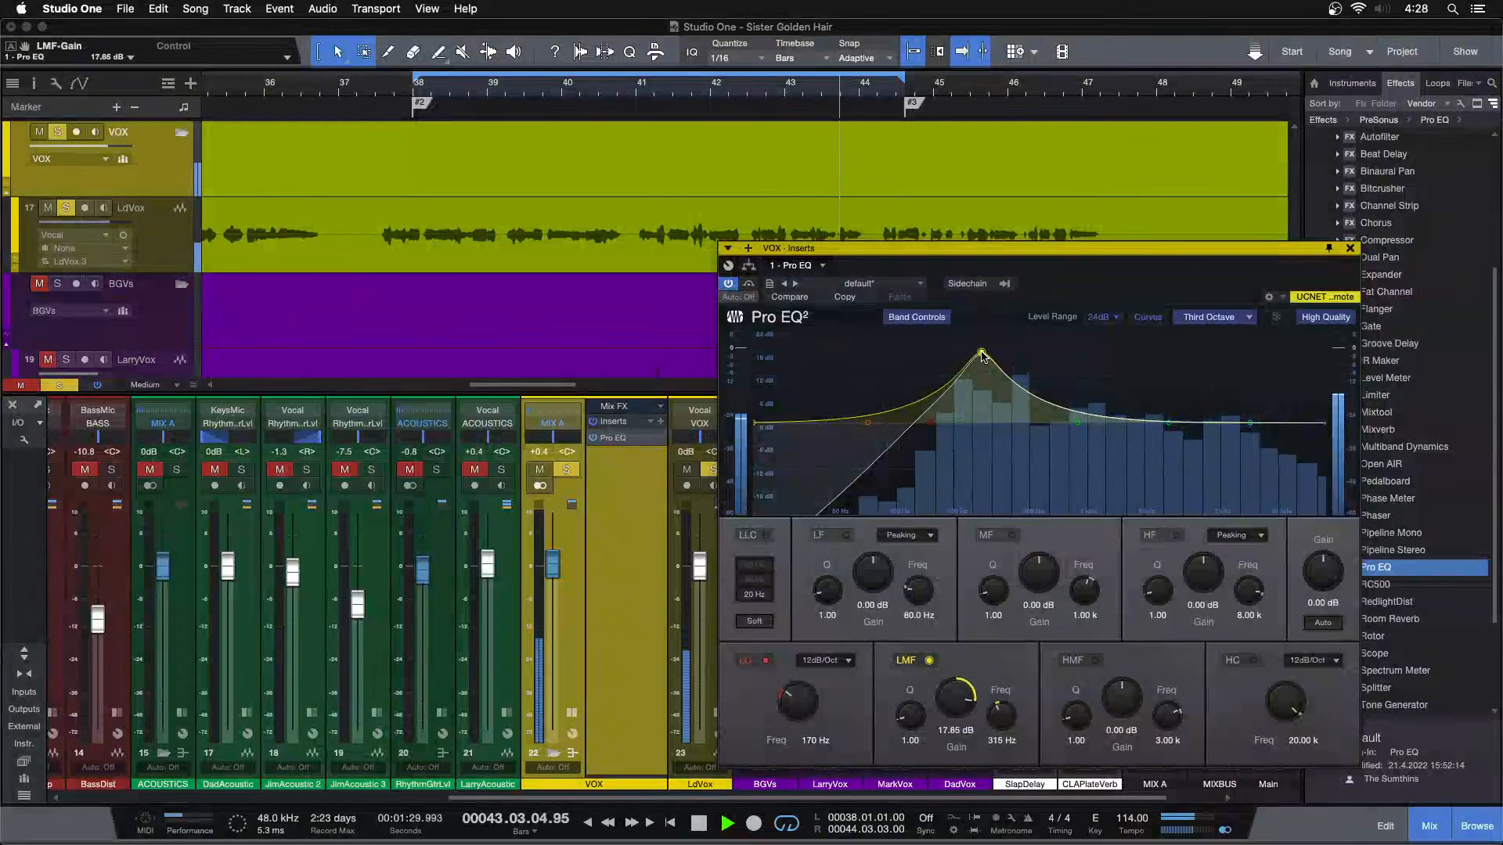
{"action": "left_click", "coordinate": [956, 700], "text": "super"}
{"action": "left_click_drag", "start_coordinate": [955, 700], "coordinate": [956, 704]}
{"action": "scroll", "coordinate": [958, 708], "scroll_direction": "down", "scroll_amount": 1}
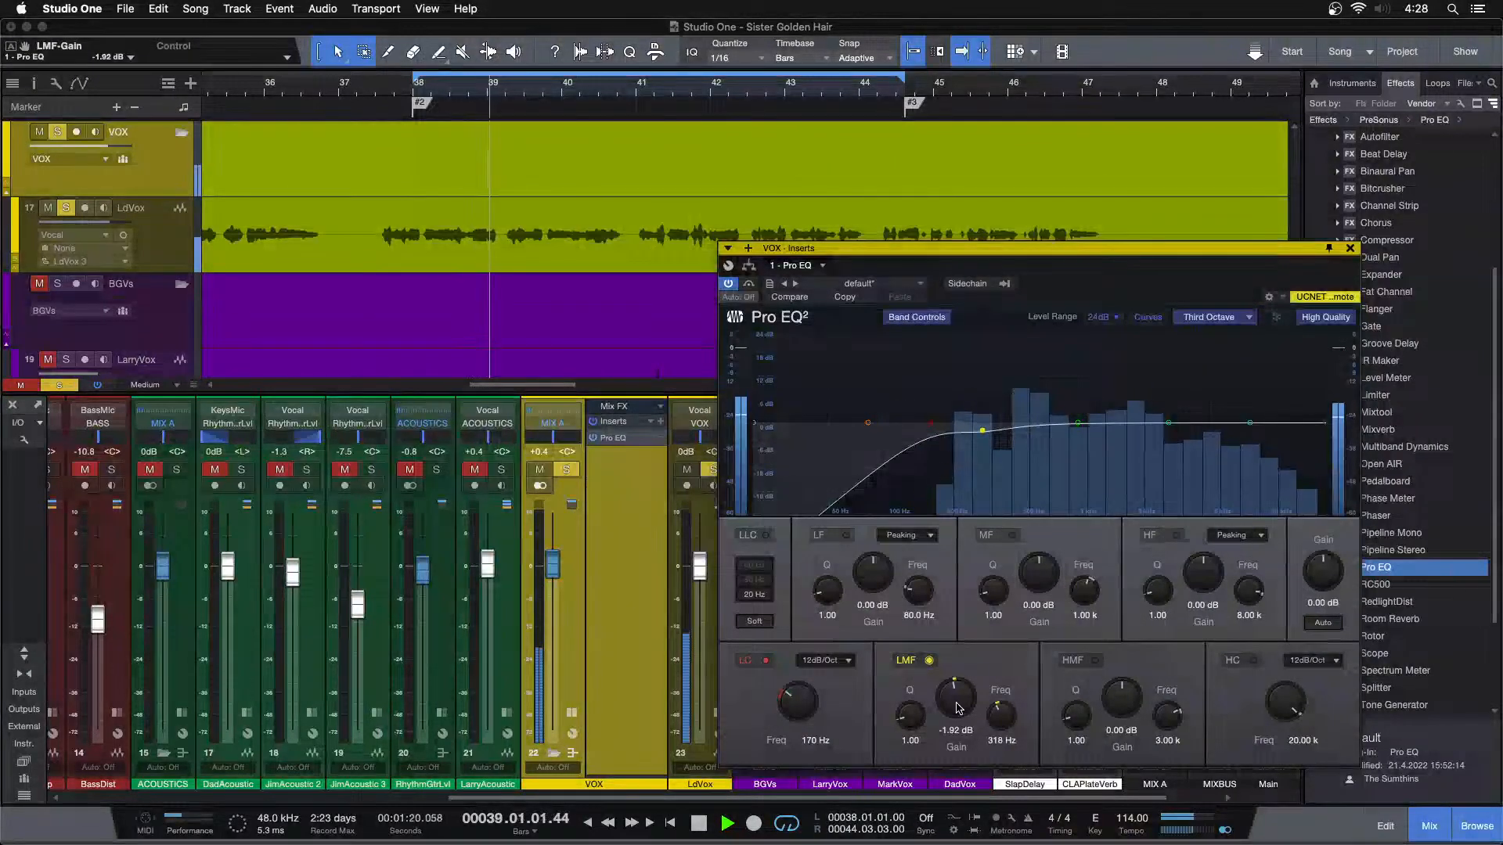
{"action": "scroll", "coordinate": [958, 708], "scroll_direction": "down", "scroll_amount": 1}
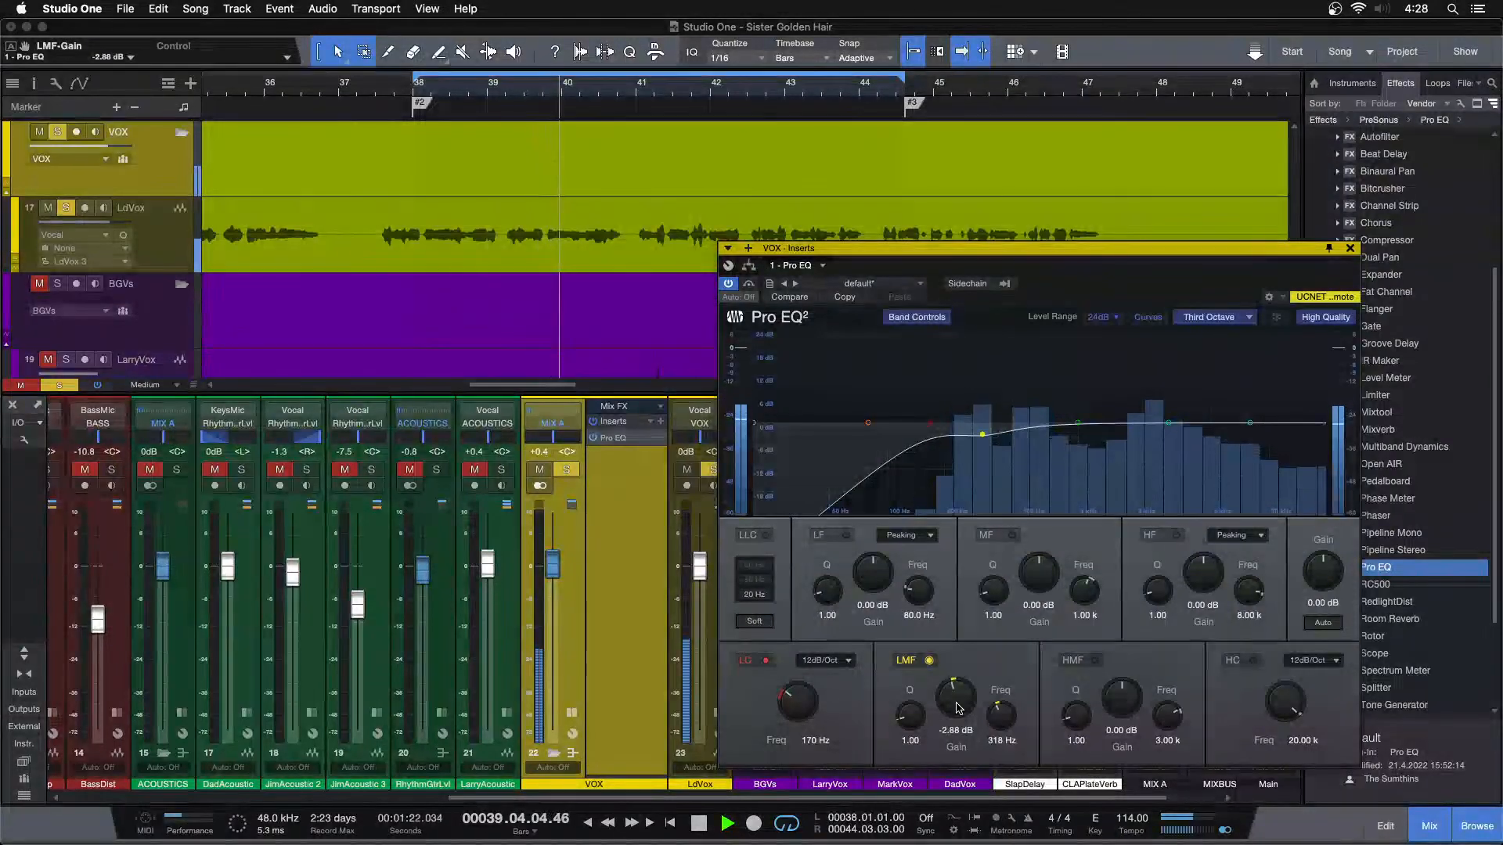
{"action": "scroll", "coordinate": [958, 708], "scroll_direction": "down", "scroll_amount": 1}
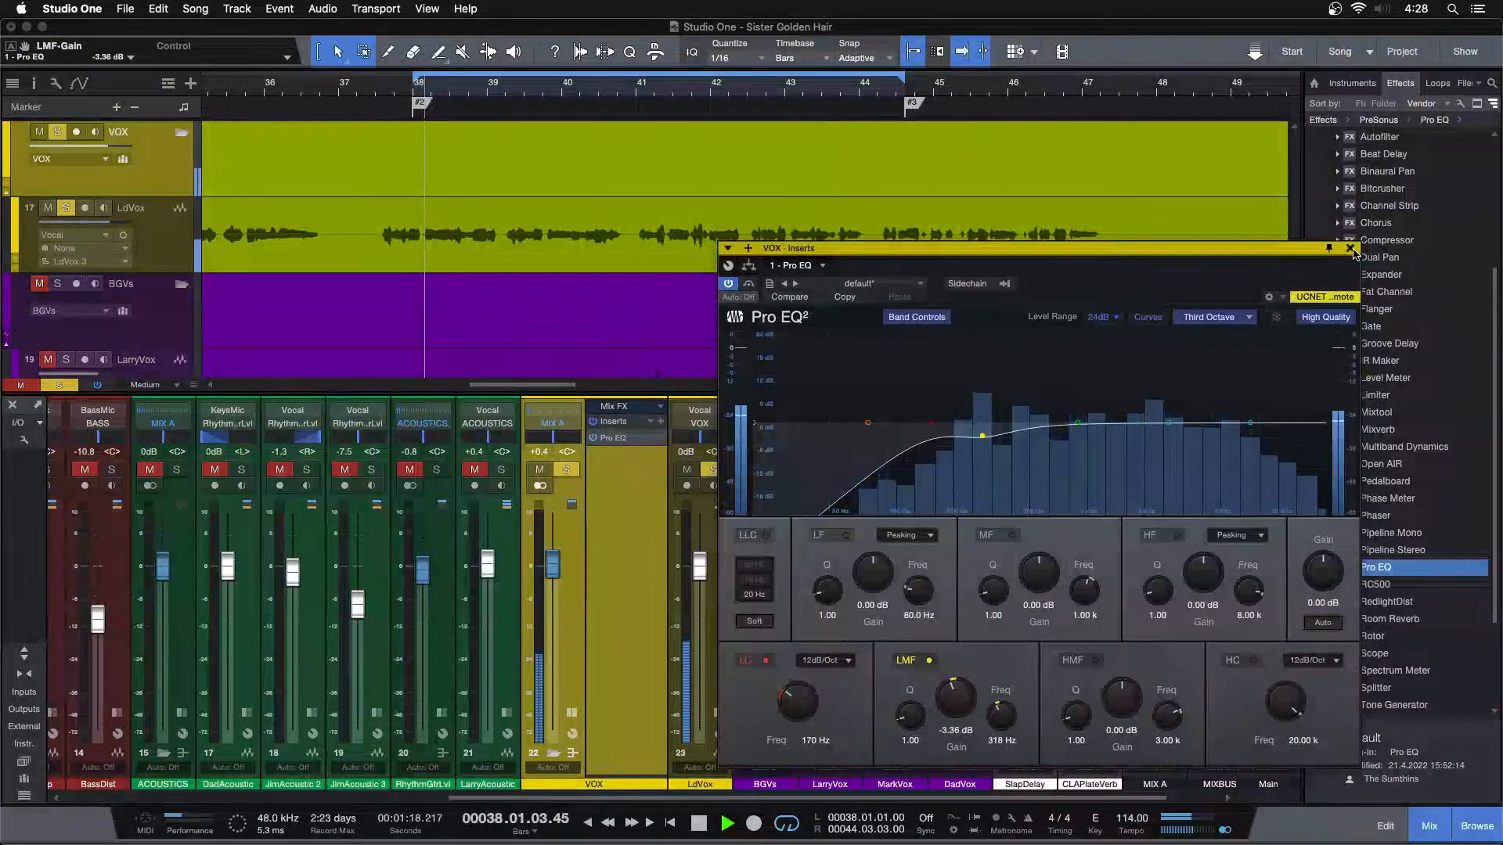
{"action": "left_click", "coordinate": [1350, 248]}
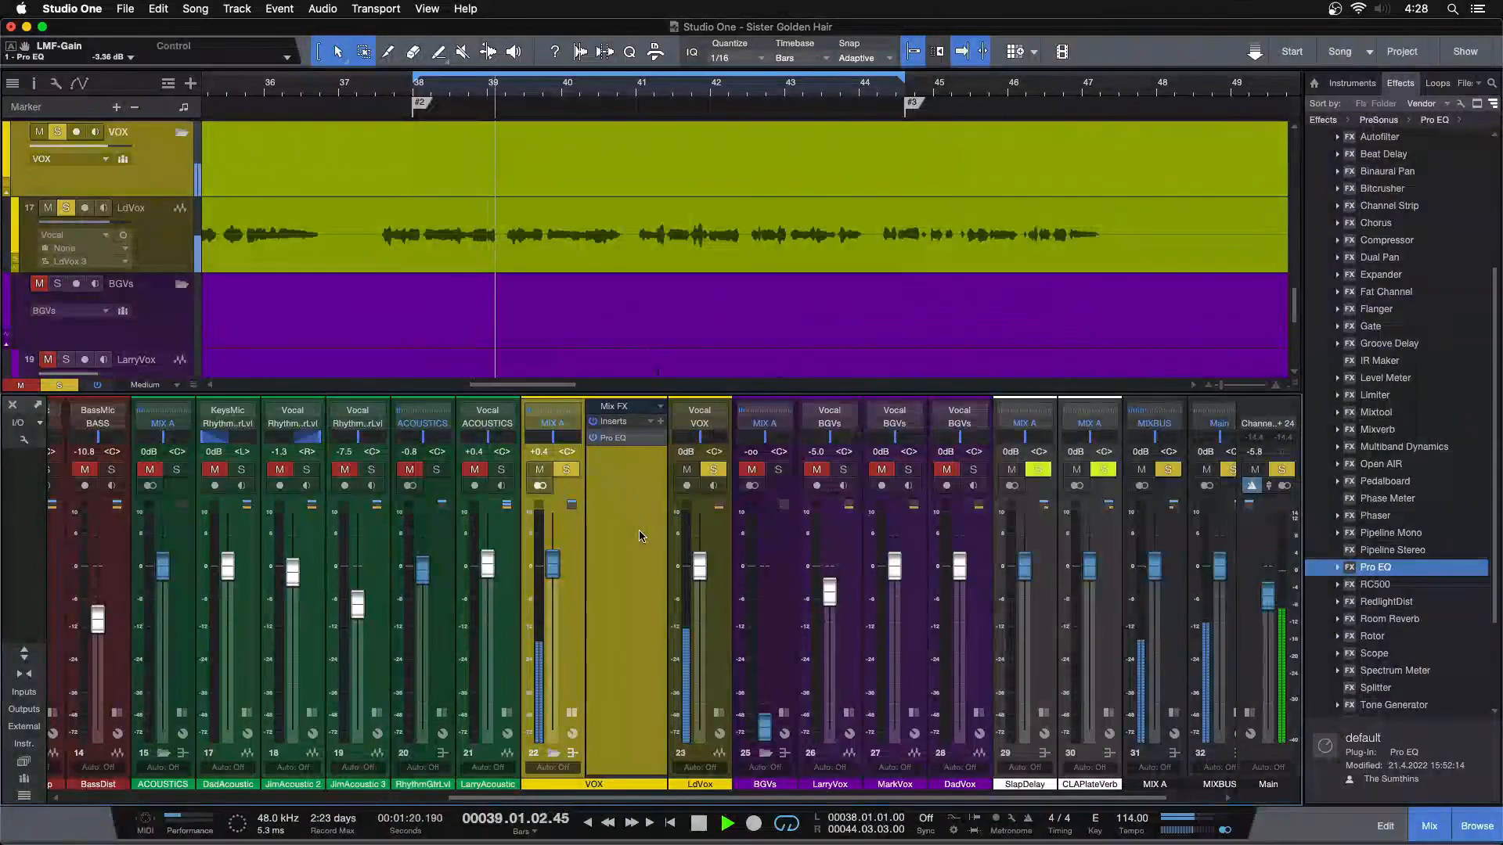
Review the VOX Pro EQ curve and insert a Fat Channel after it on the VOX bus
{"action": "left_click", "coordinate": [613, 438]}
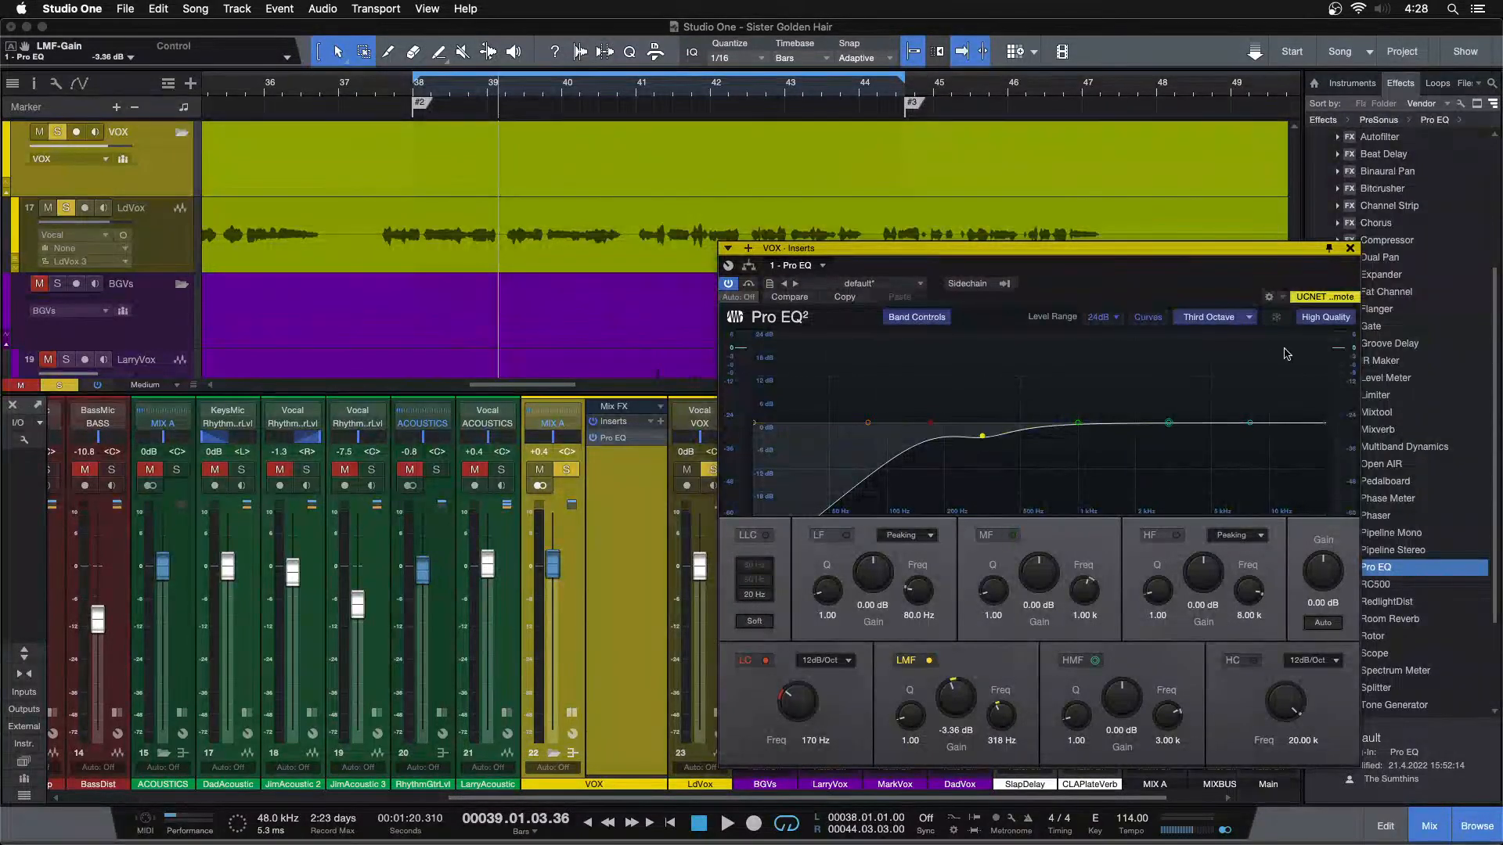
{"action": "left_click", "coordinate": [1350, 249]}
{"action": "left_click_drag", "start_coordinate": [1385, 291], "coordinate": [596, 471]}
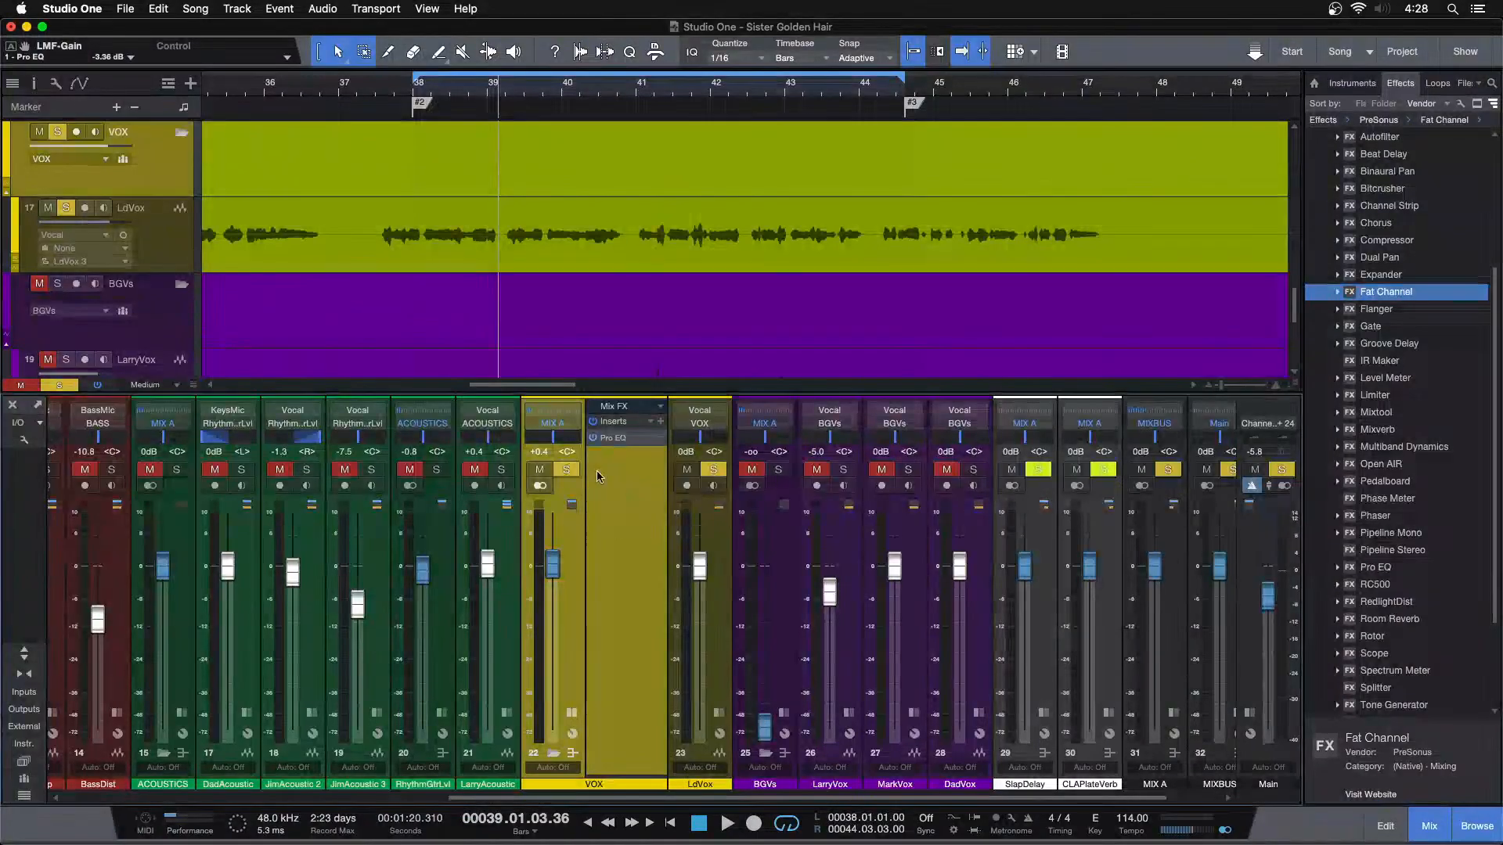
Locate the louder vocal passage at bar 62 and play the soloed VOX bus from there
{"action": "key", "text": "alt+z"}
{"action": "left_click_drag", "start_coordinate": [1069, 252], "coordinate": [919, 451]}
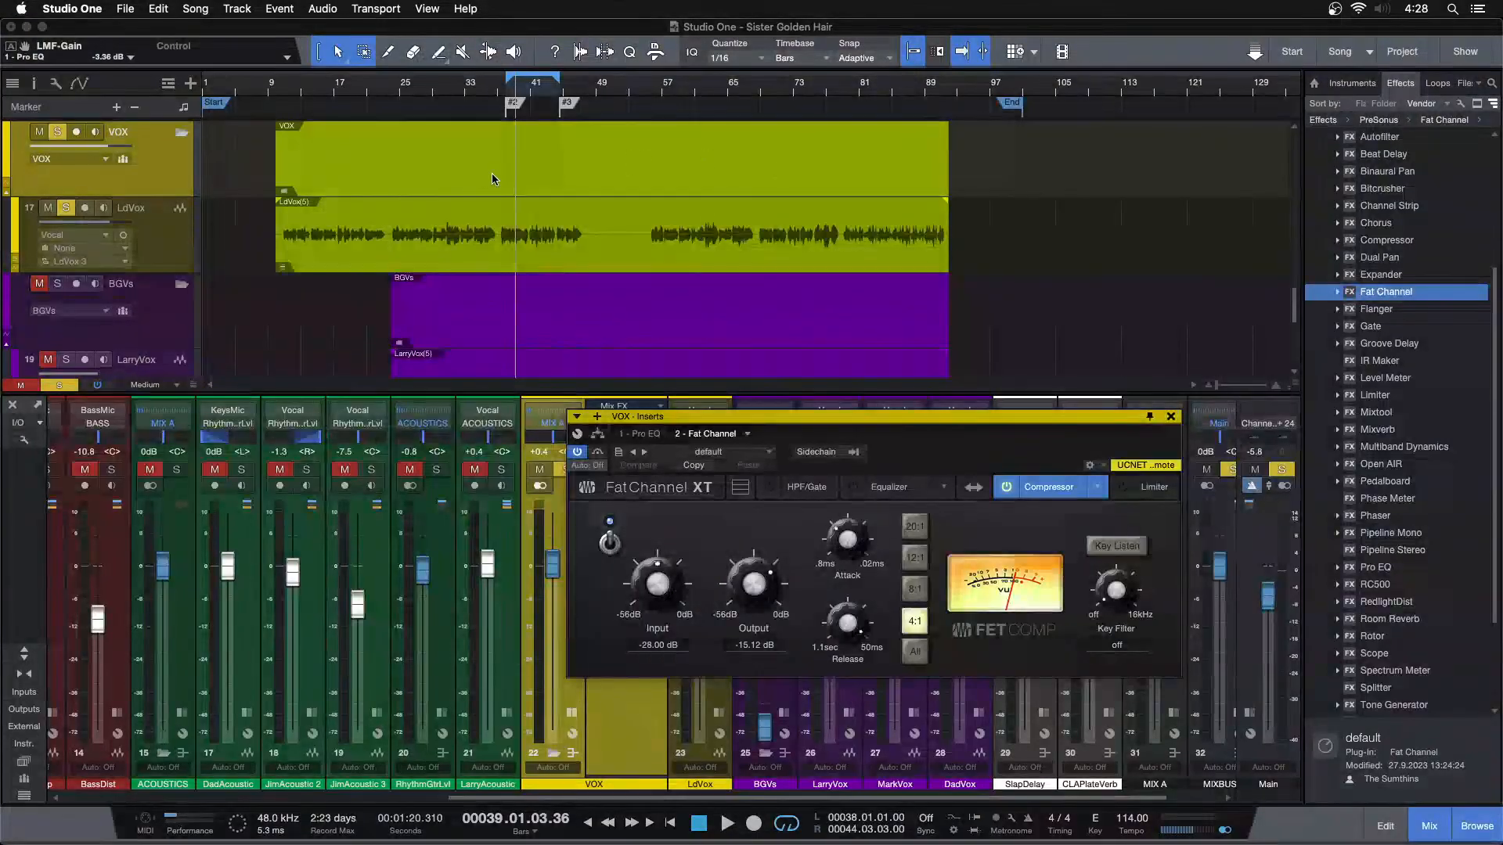
{"action": "left_click_drag", "start_coordinate": [454, 91], "coordinate": [411, 106]}
{"action": "left_click_drag", "start_coordinate": [854, 90], "coordinate": [769, 151]}
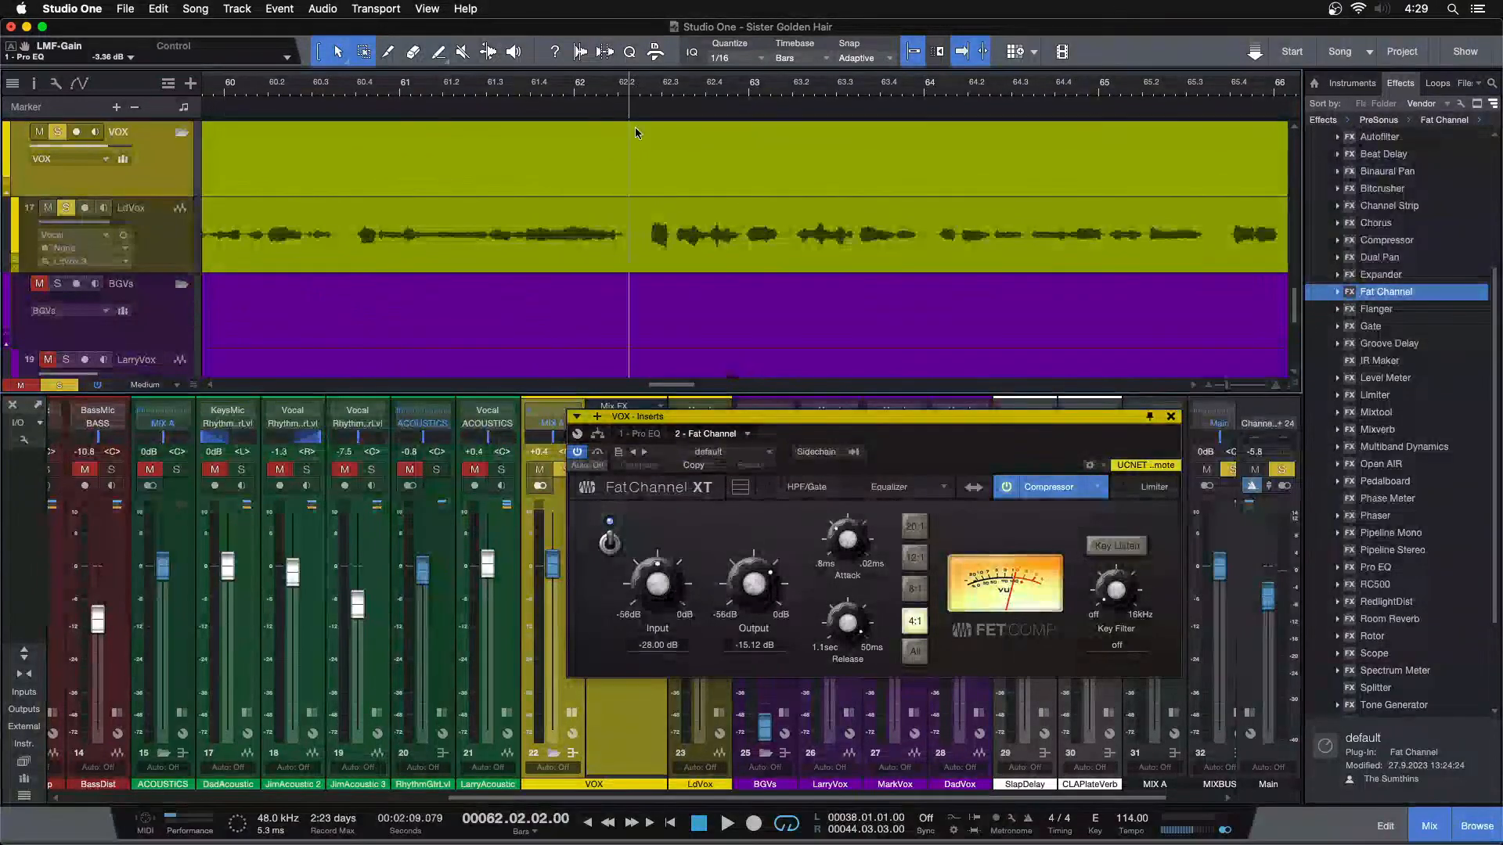
{"action": "left_click_drag", "start_coordinate": [962, 439], "coordinate": [1199, 444]}
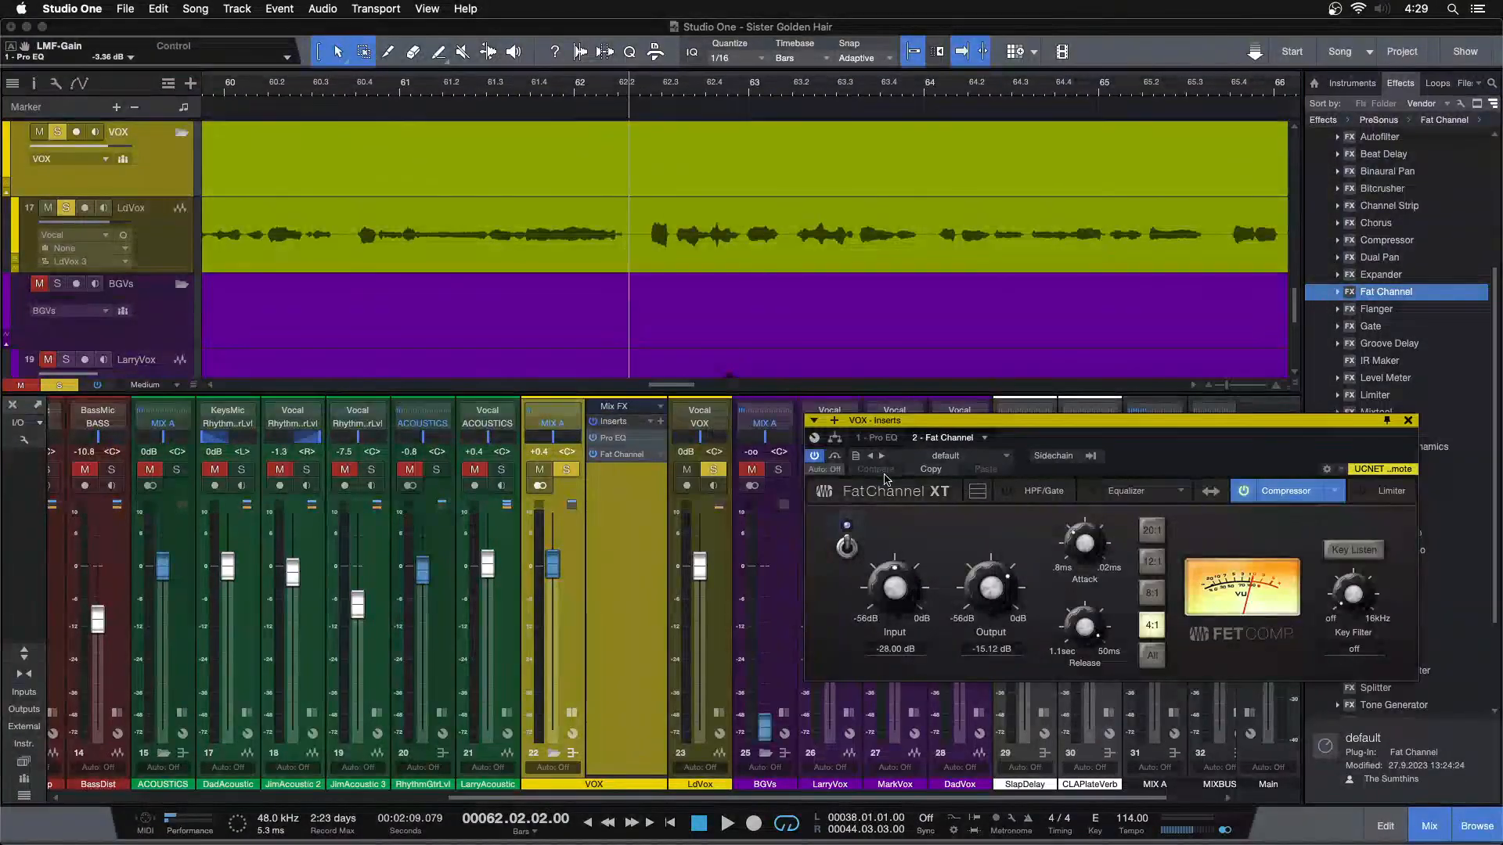
{"action": "key", "text": "space"}
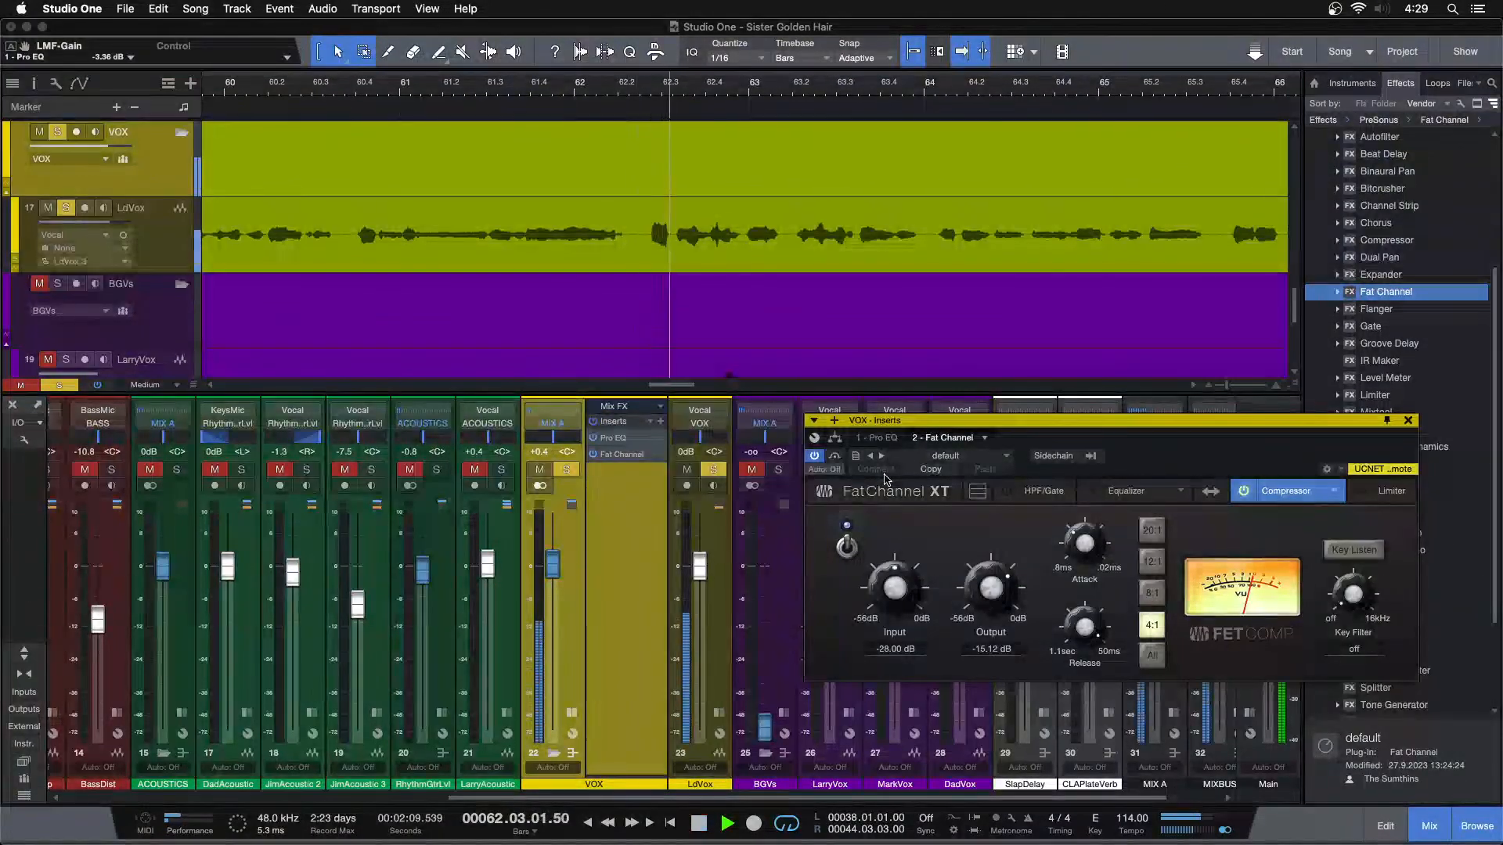
Set the Fat Channel compressor's input to -22.40 dB and its output to -20.72 dB while the vocal plays
{"action": "scroll", "coordinate": [894, 589], "scroll_direction": "up", "scroll_amount": 2}
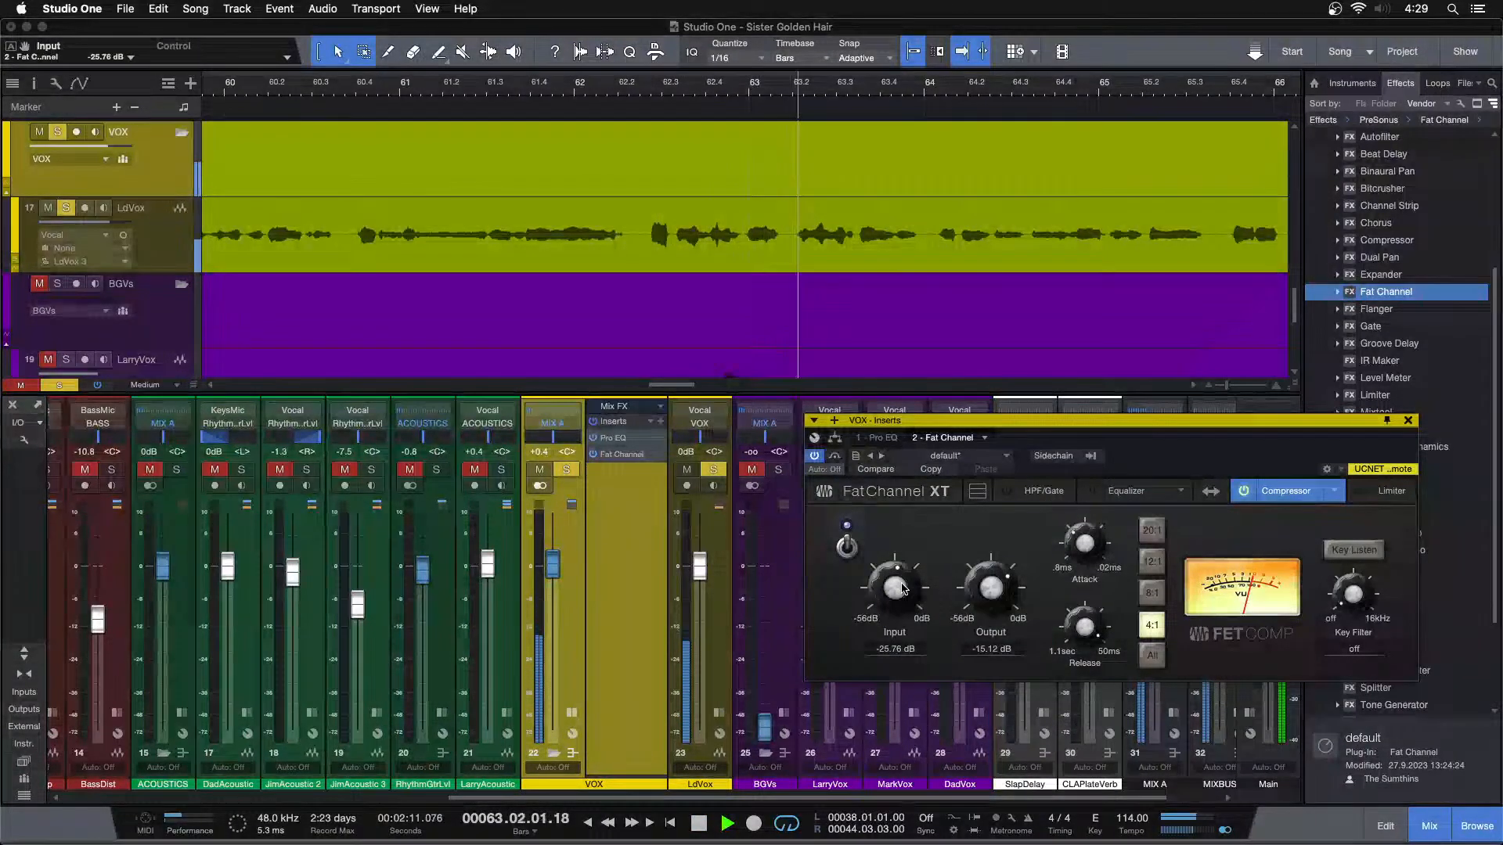
{"action": "scroll", "coordinate": [902, 588], "scroll_direction": "up", "scroll_amount": 2}
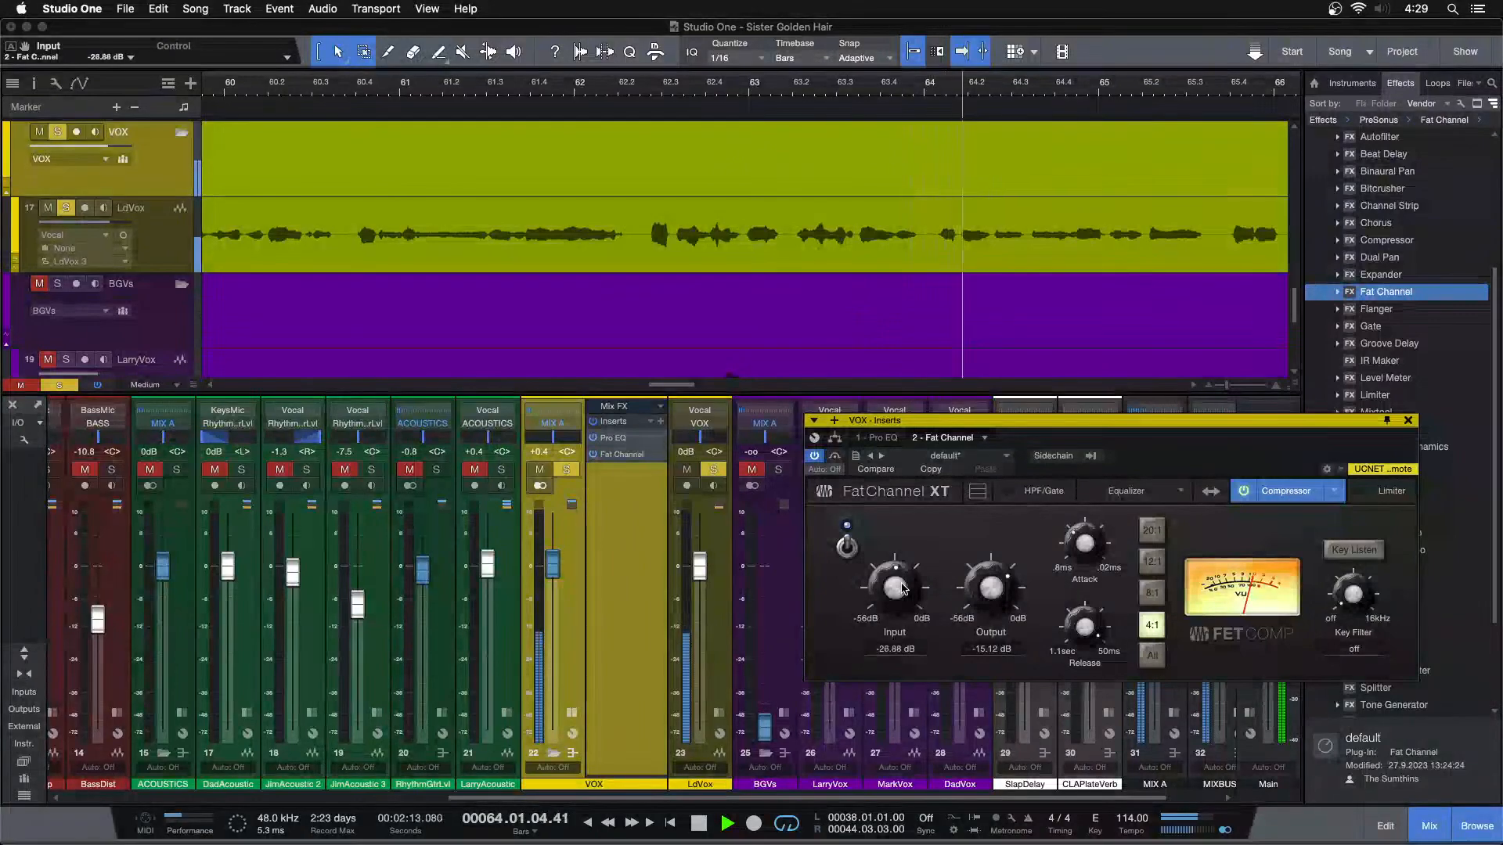
{"action": "scroll", "coordinate": [902, 588], "scroll_direction": "up", "scroll_amount": 2}
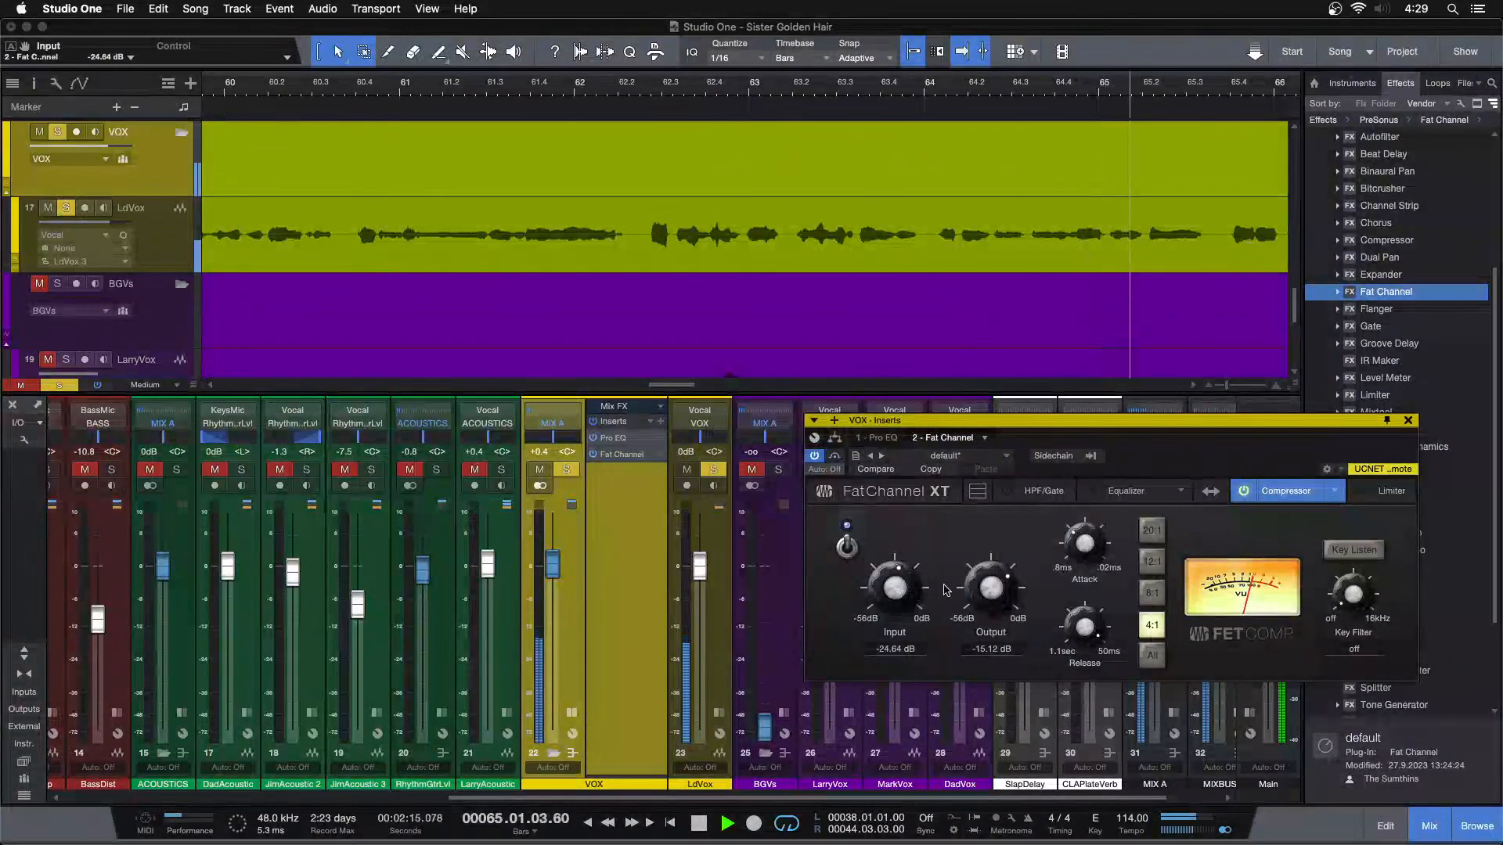
{"action": "scroll", "coordinate": [975, 588], "scroll_direction": "down", "scroll_amount": 4}
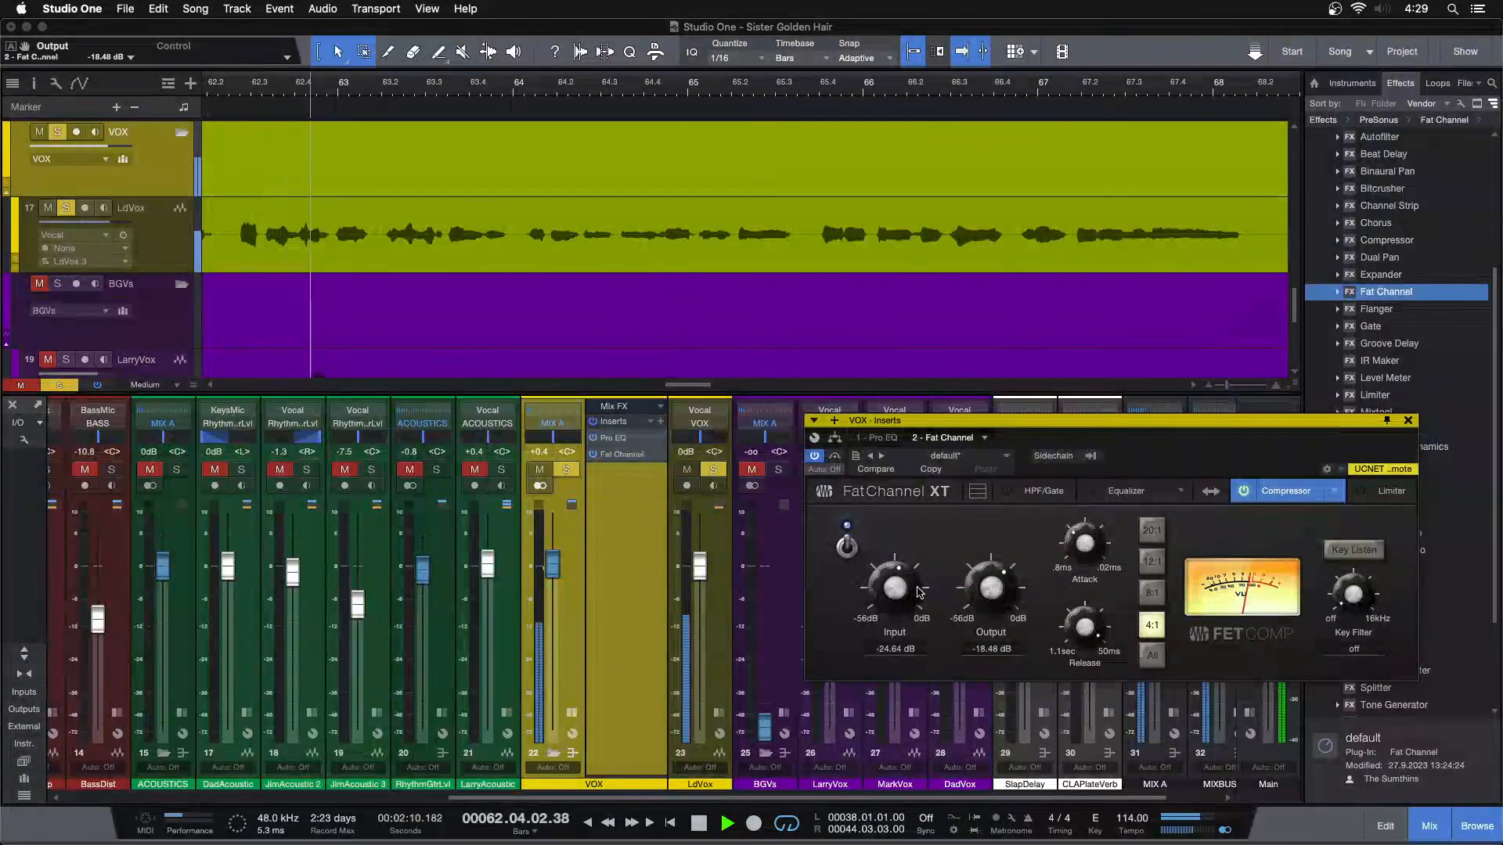
{"action": "scroll", "coordinate": [909, 589], "scroll_direction": "up", "scroll_amount": 1}
{"action": "scroll", "coordinate": [909, 588], "scroll_direction": "up", "scroll_amount": 2}
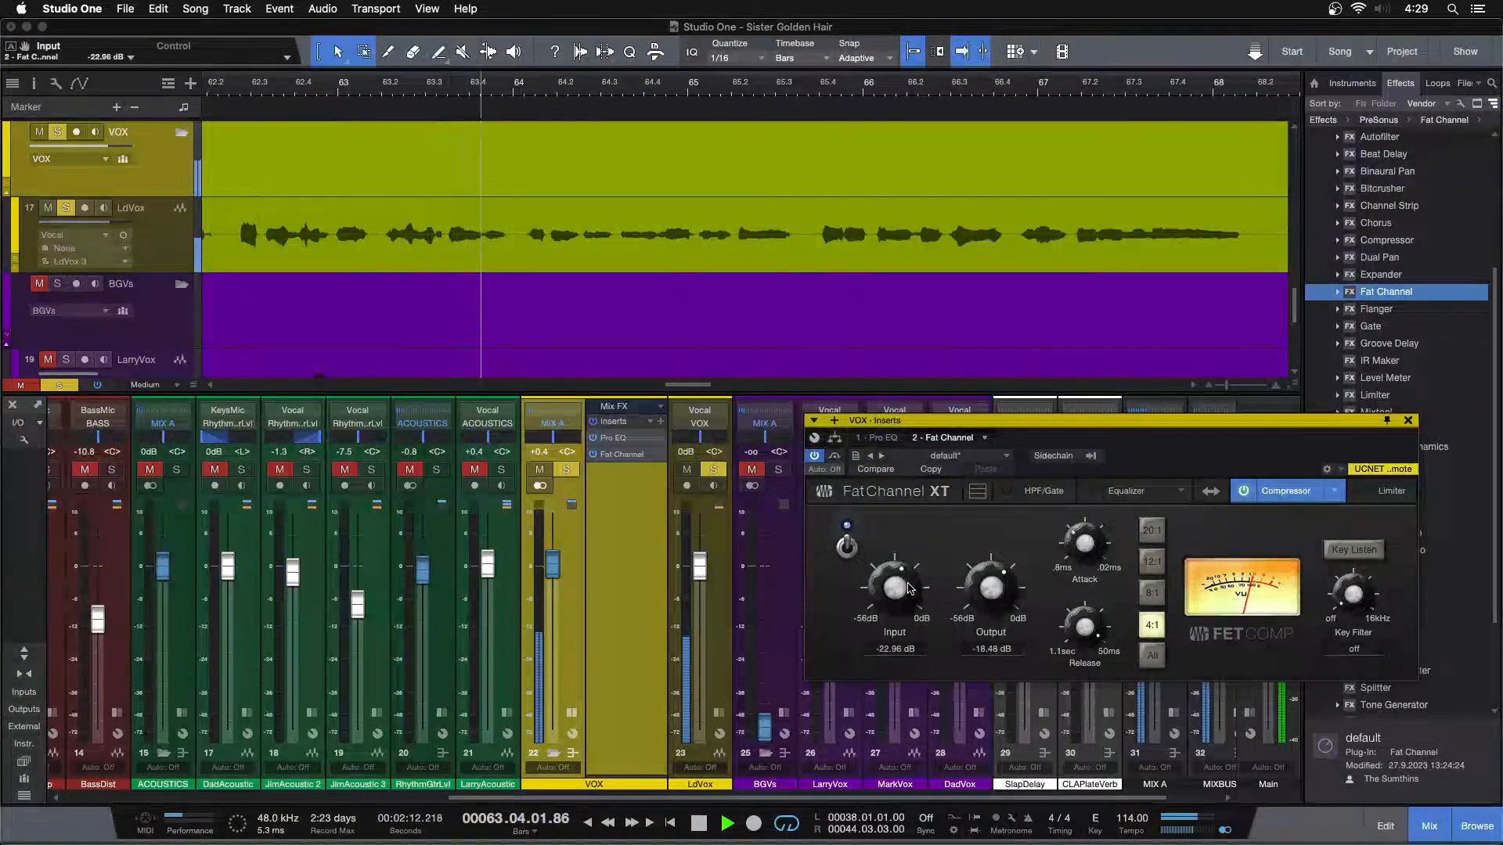
{"action": "scroll", "coordinate": [992, 590], "scroll_direction": "down", "scroll_amount": 2}
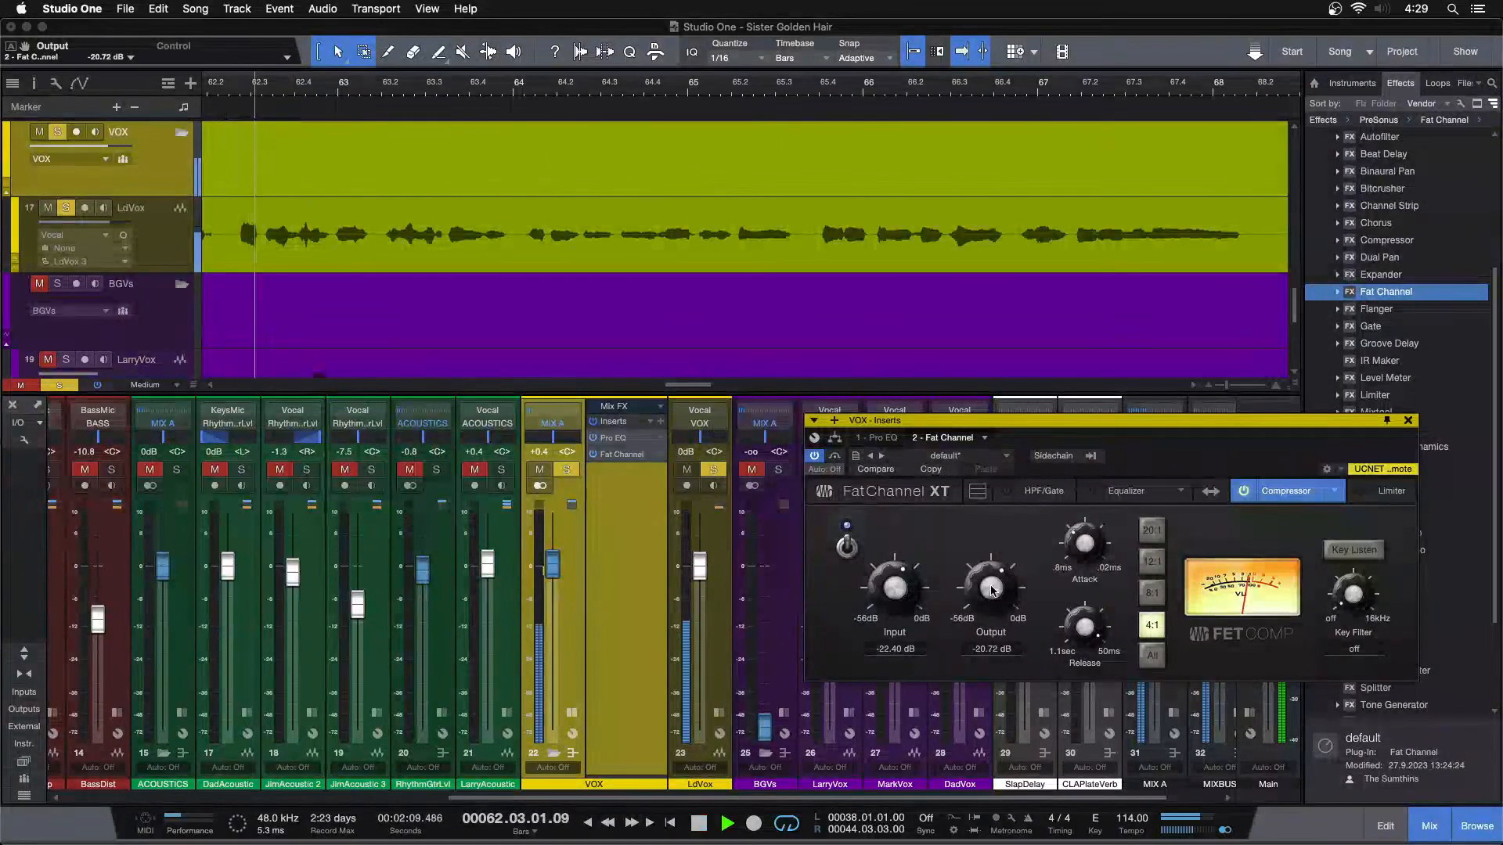
Set the compressor's input to -19.04 dB and output to -24.08 dB, and replay the bar 62 passage
{"action": "scroll", "coordinate": [903, 590], "scroll_direction": "up", "scroll_amount": 2}
{"action": "scroll", "coordinate": [1001, 593], "scroll_direction": "down", "scroll_amount": 1}
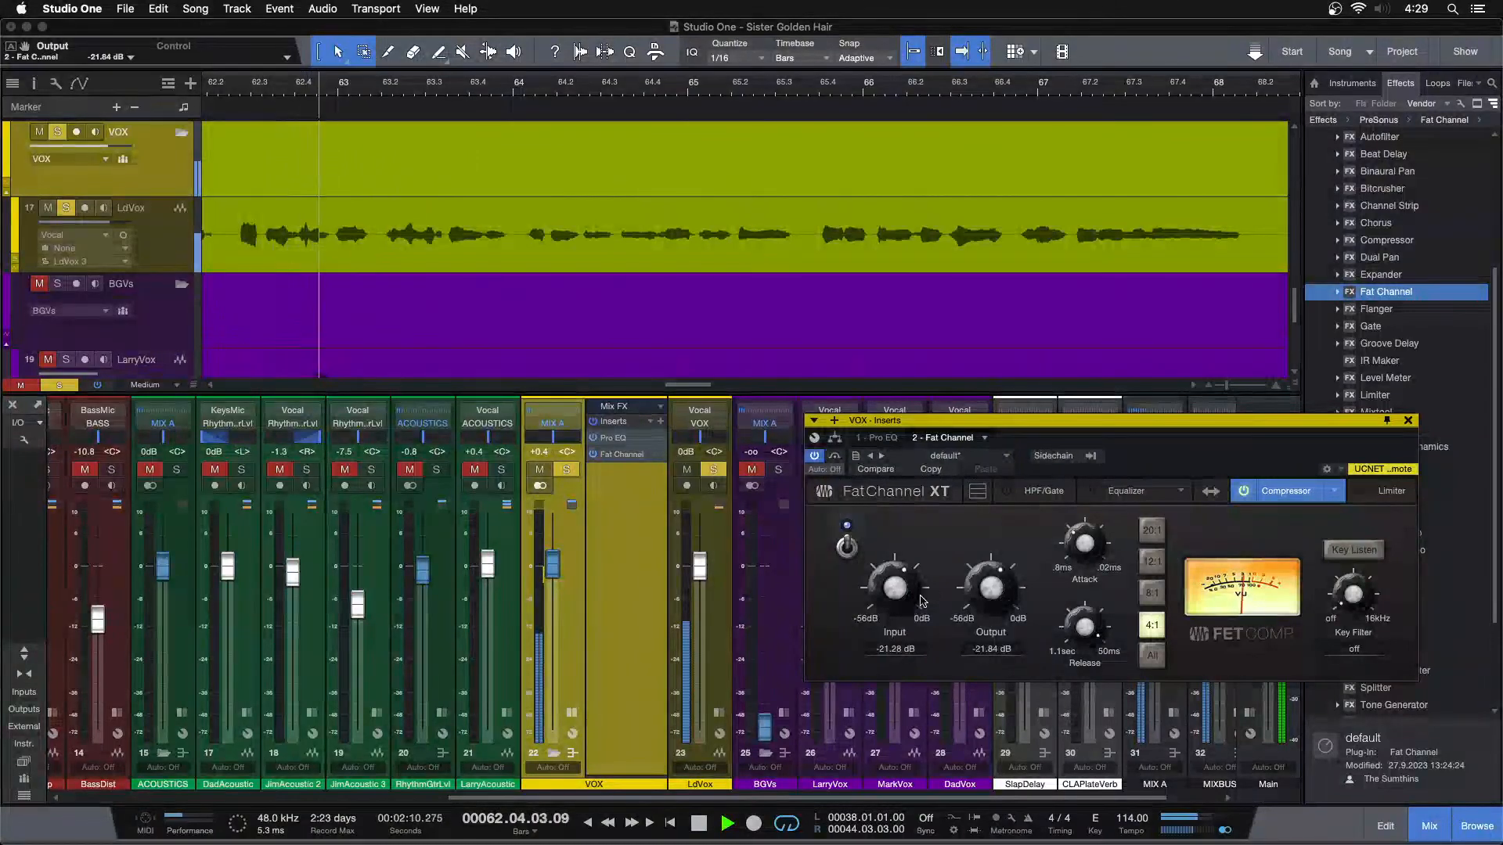
{"action": "scroll", "coordinate": [908, 587], "scroll_direction": "up", "scroll_amount": 1}
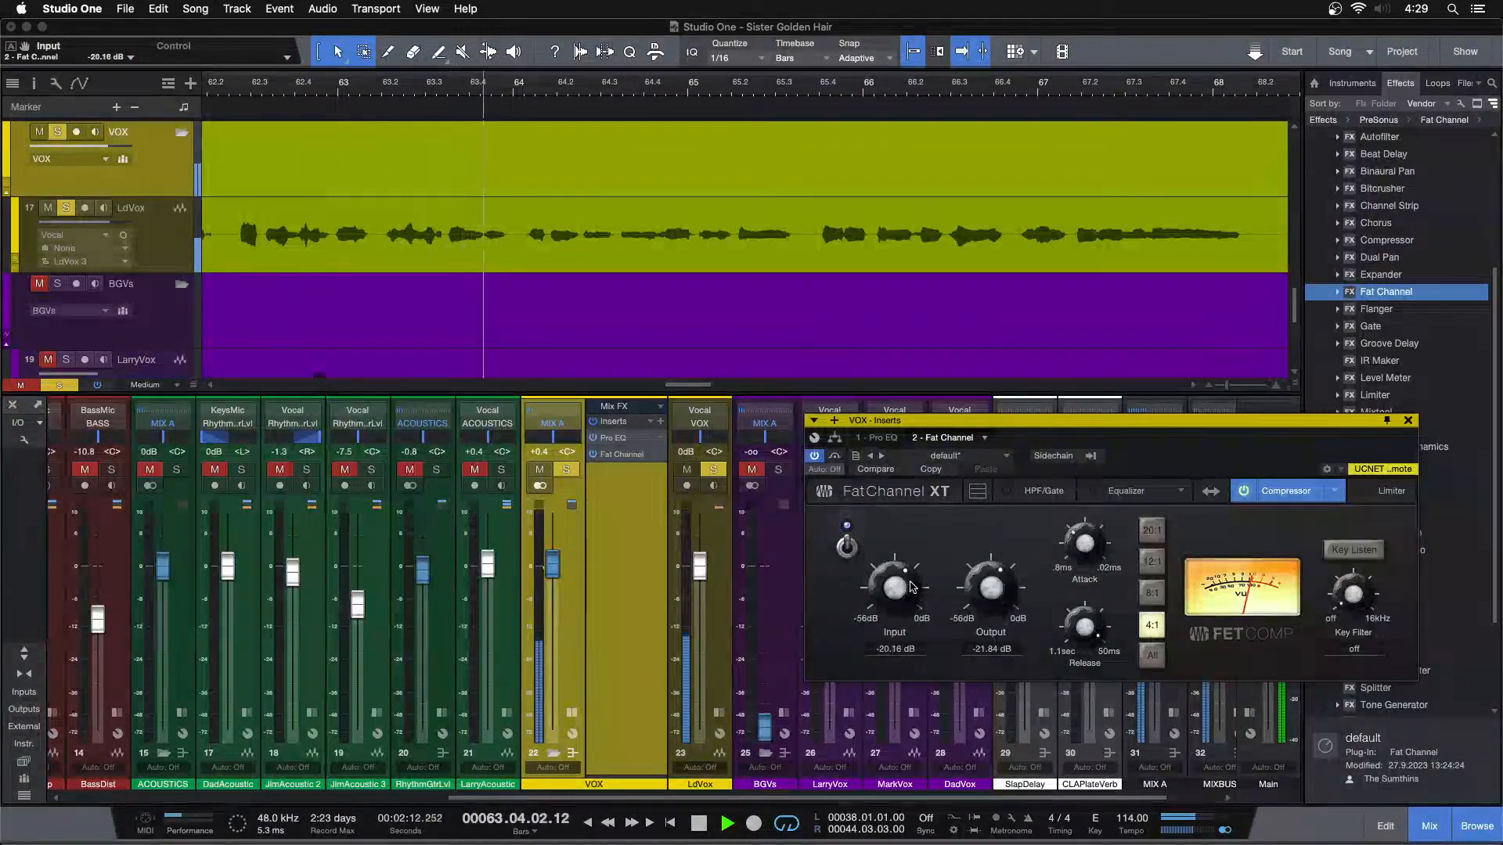
{"action": "scroll", "coordinate": [1001, 579], "scroll_direction": "down", "scroll_amount": 2}
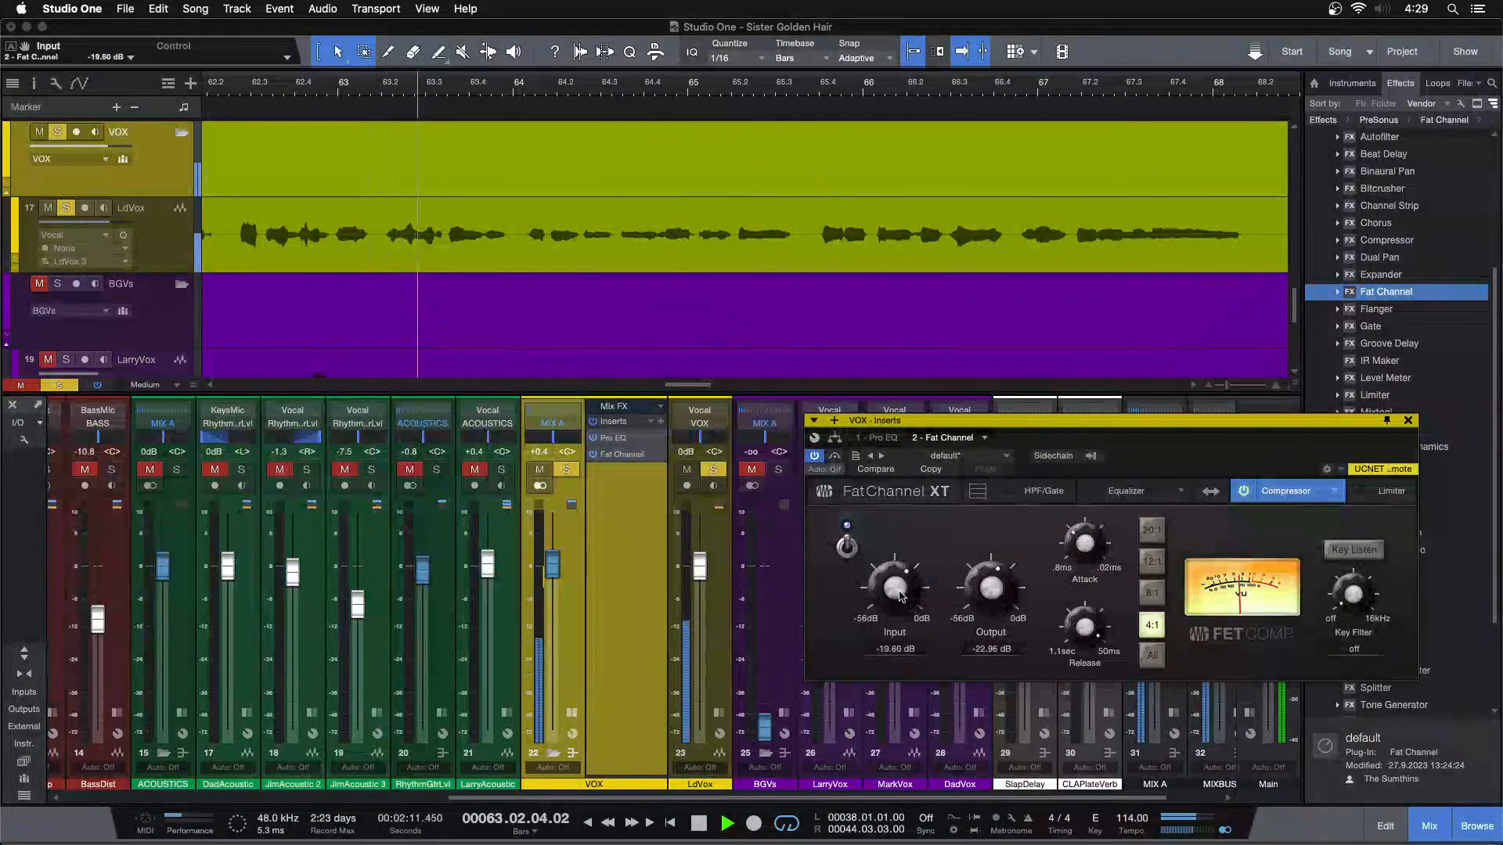
{"action": "scroll", "coordinate": [980, 593], "scroll_direction": "down", "scroll_amount": 2}
{"action": "key", "text": "space"}
{"action": "key", "text": "space"}
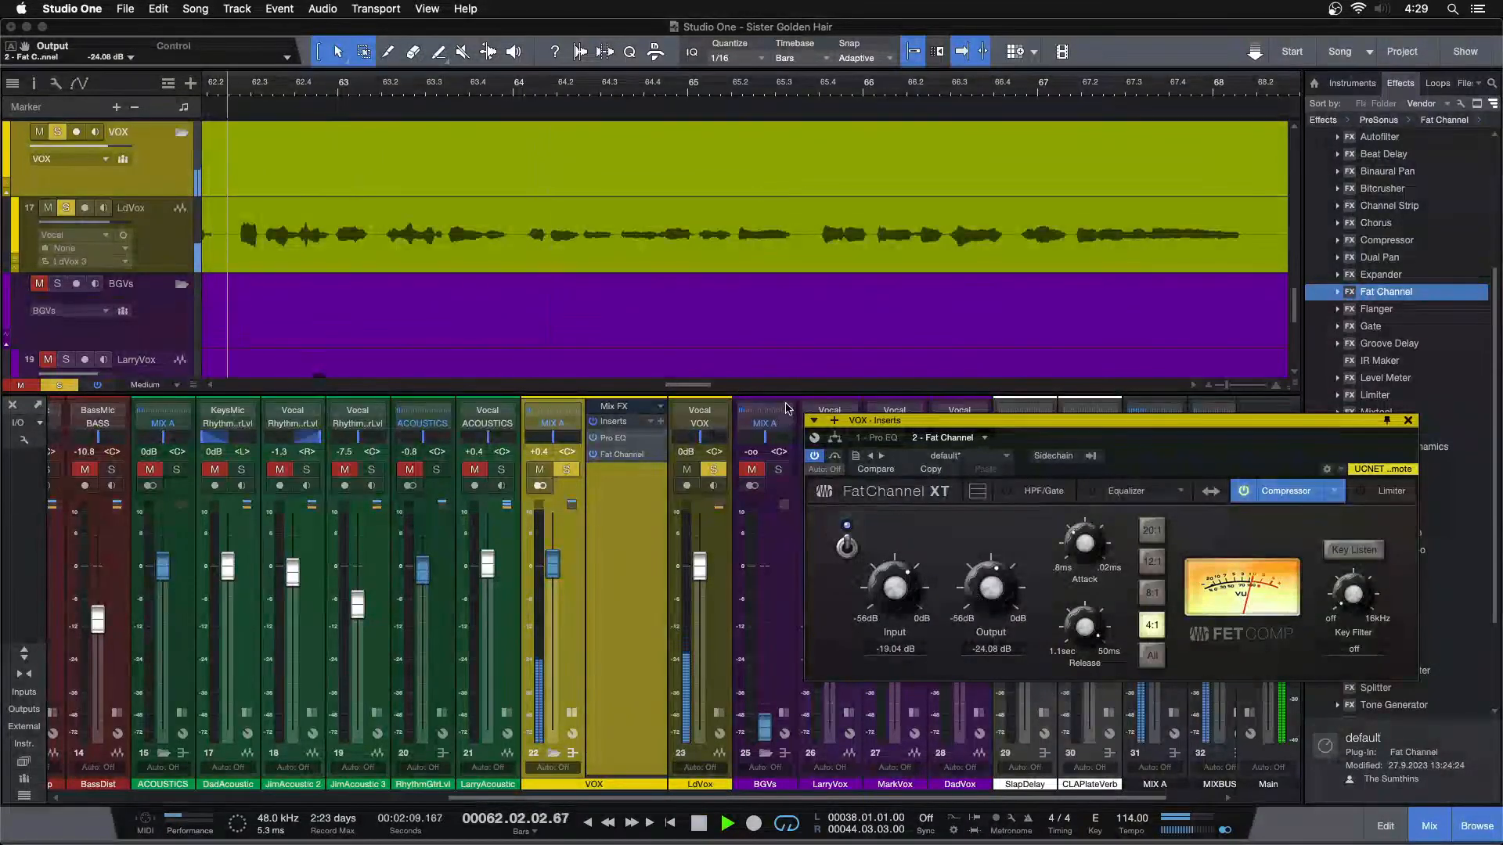
Play the vocal from around bar 30 and set the compressor's input to -17.92 dB and output to -25.20 dB
{"action": "key", "text": "shift+z"}
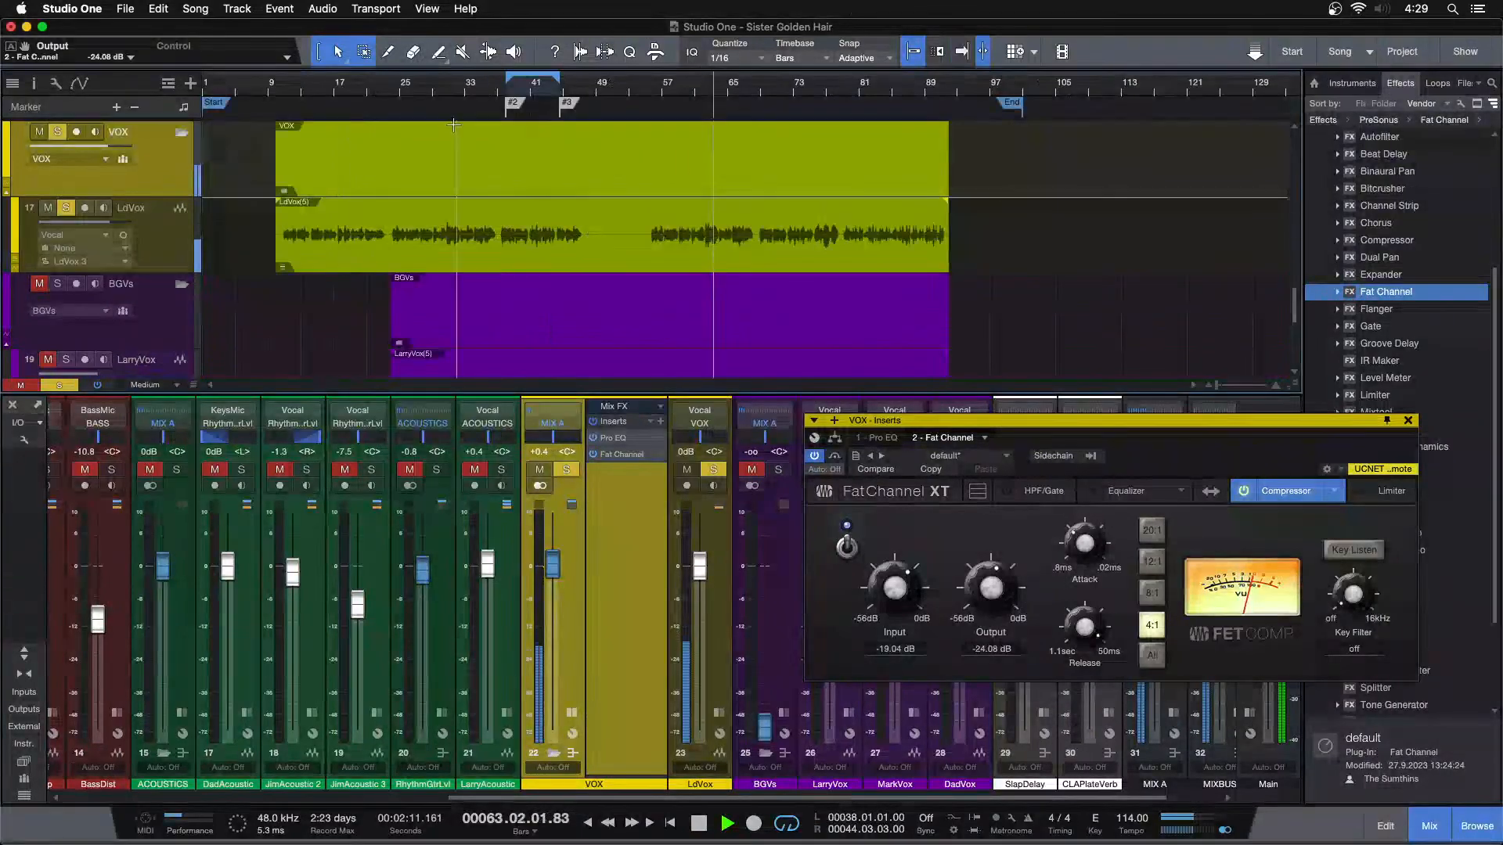
{"action": "left_click_drag", "start_coordinate": [425, 82], "coordinate": [496, 164]}
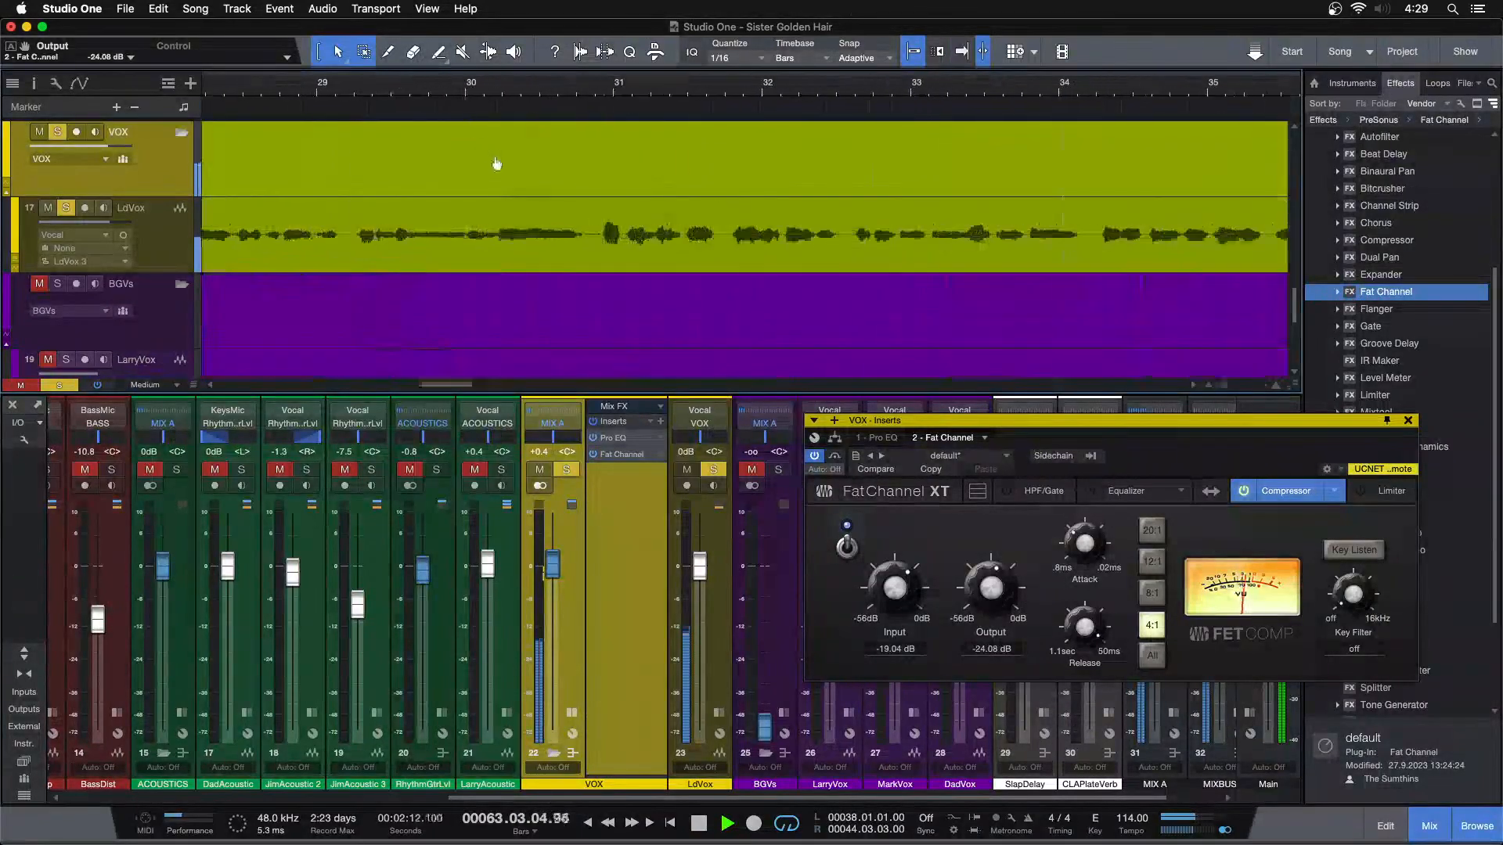
{"action": "left_click", "coordinate": [475, 86]}
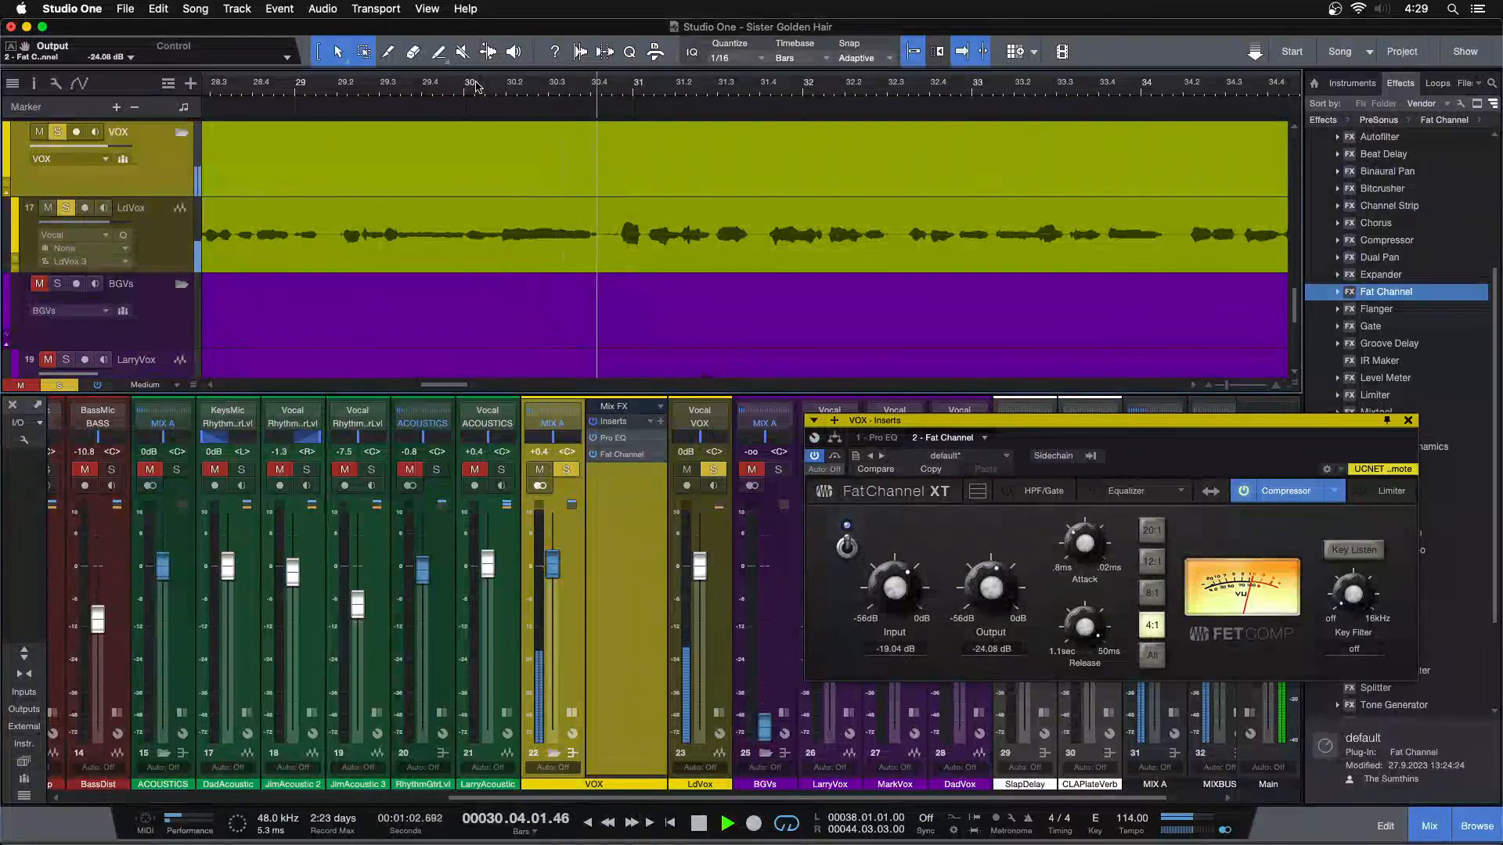
{"action": "left_click_drag", "start_coordinate": [897, 590], "coordinate": [897, 586]}
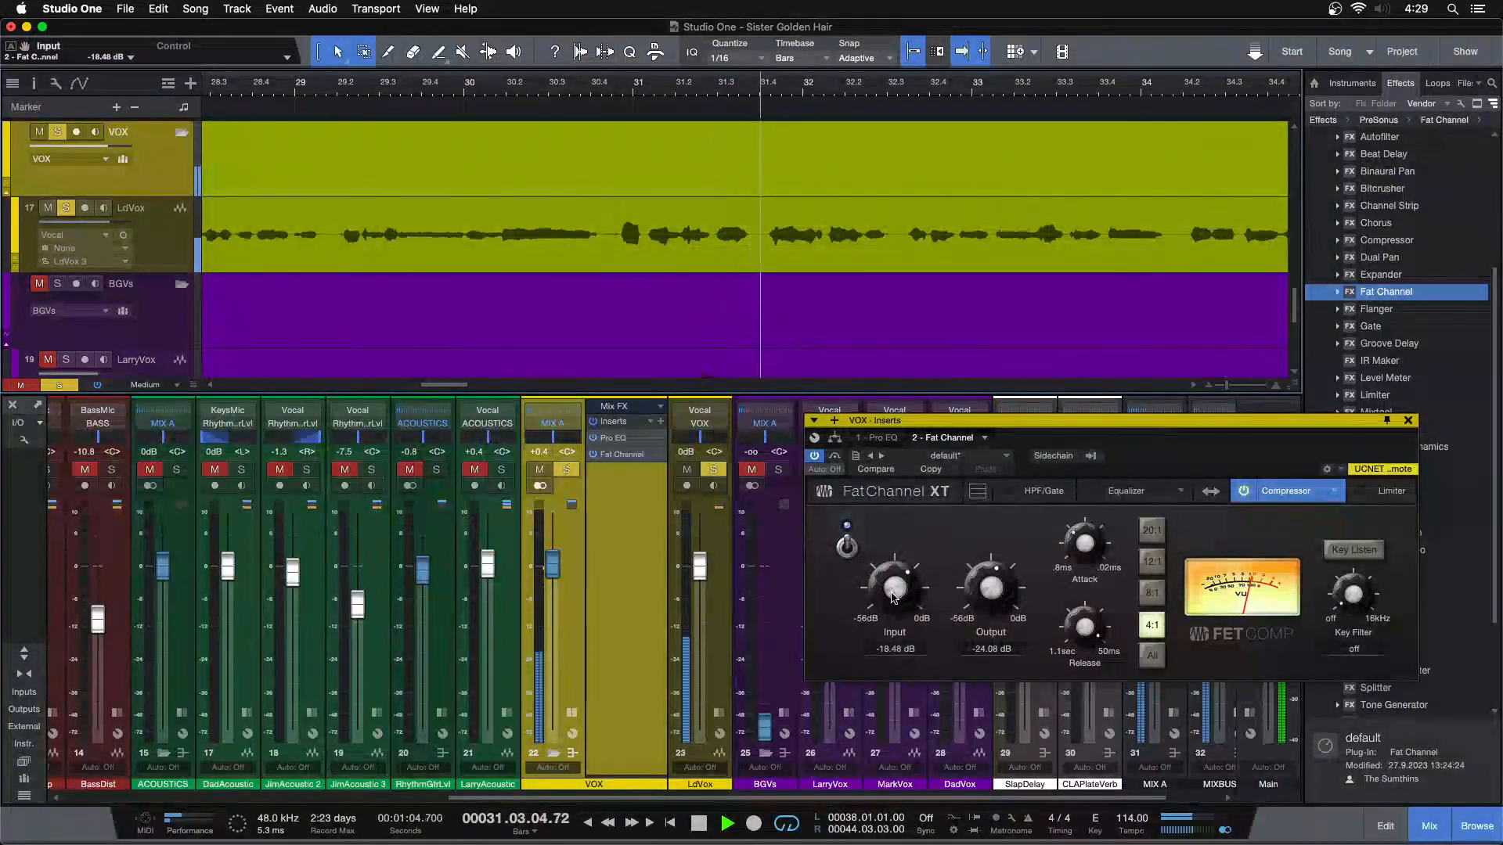
{"action": "left_click_drag", "start_coordinate": [1007, 590], "coordinate": [1007, 592]}
{"action": "left_click", "coordinate": [474, 86]}
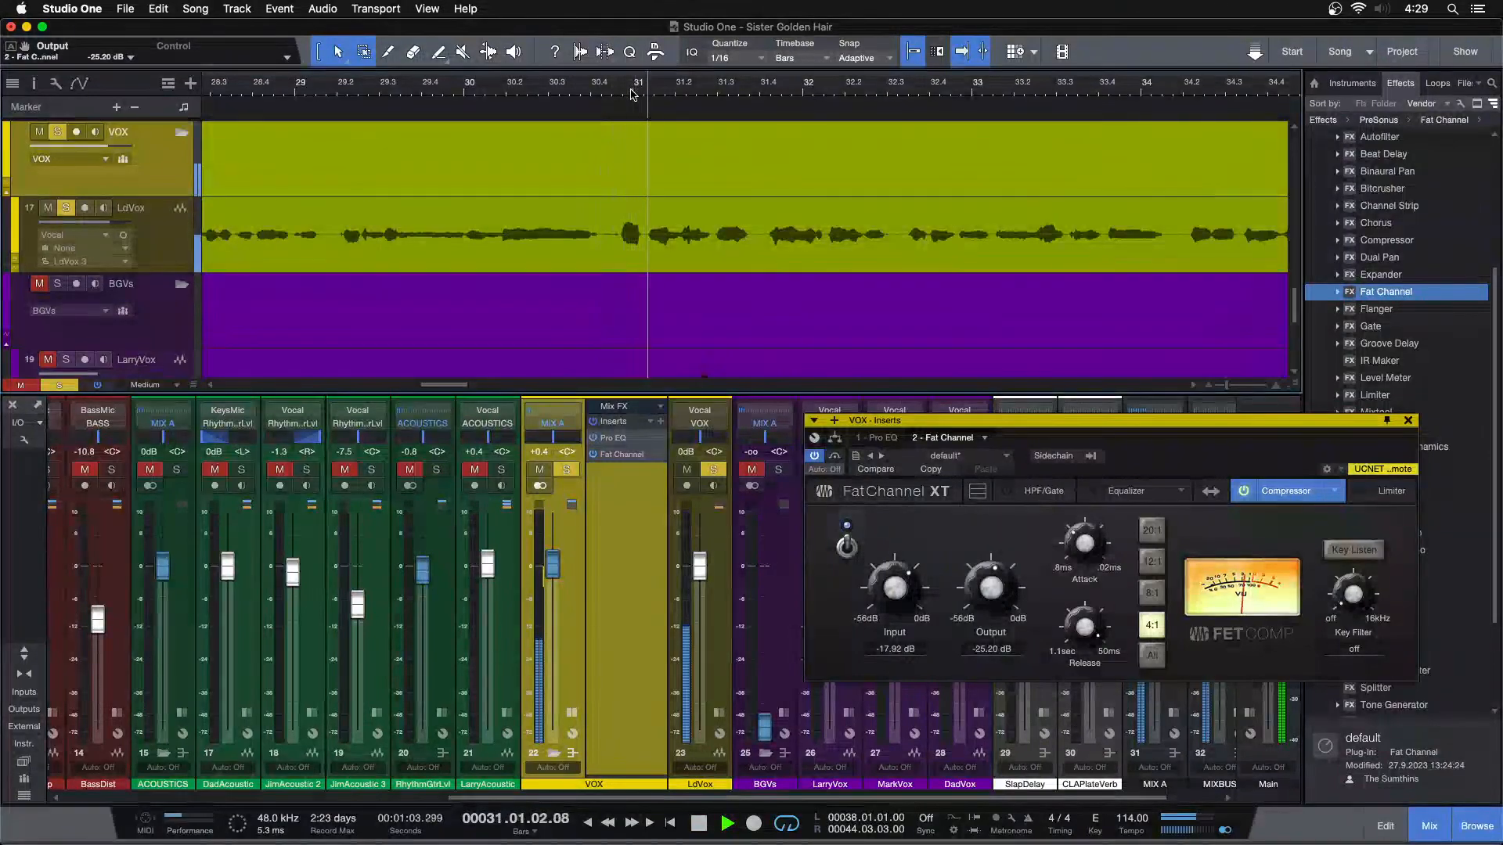
Play the vocal around bar 42 and set the compressor's input to -16.80 dB and output to -26.32 dB
{"action": "left_click_drag", "start_coordinate": [632, 89], "coordinate": [393, 43]}
{"action": "left_click", "coordinate": [562, 92]}
{"action": "left_click_drag", "start_coordinate": [898, 609], "coordinate": [899, 608]}
{"action": "left_click_drag", "start_coordinate": [995, 601], "coordinate": [995, 605]}
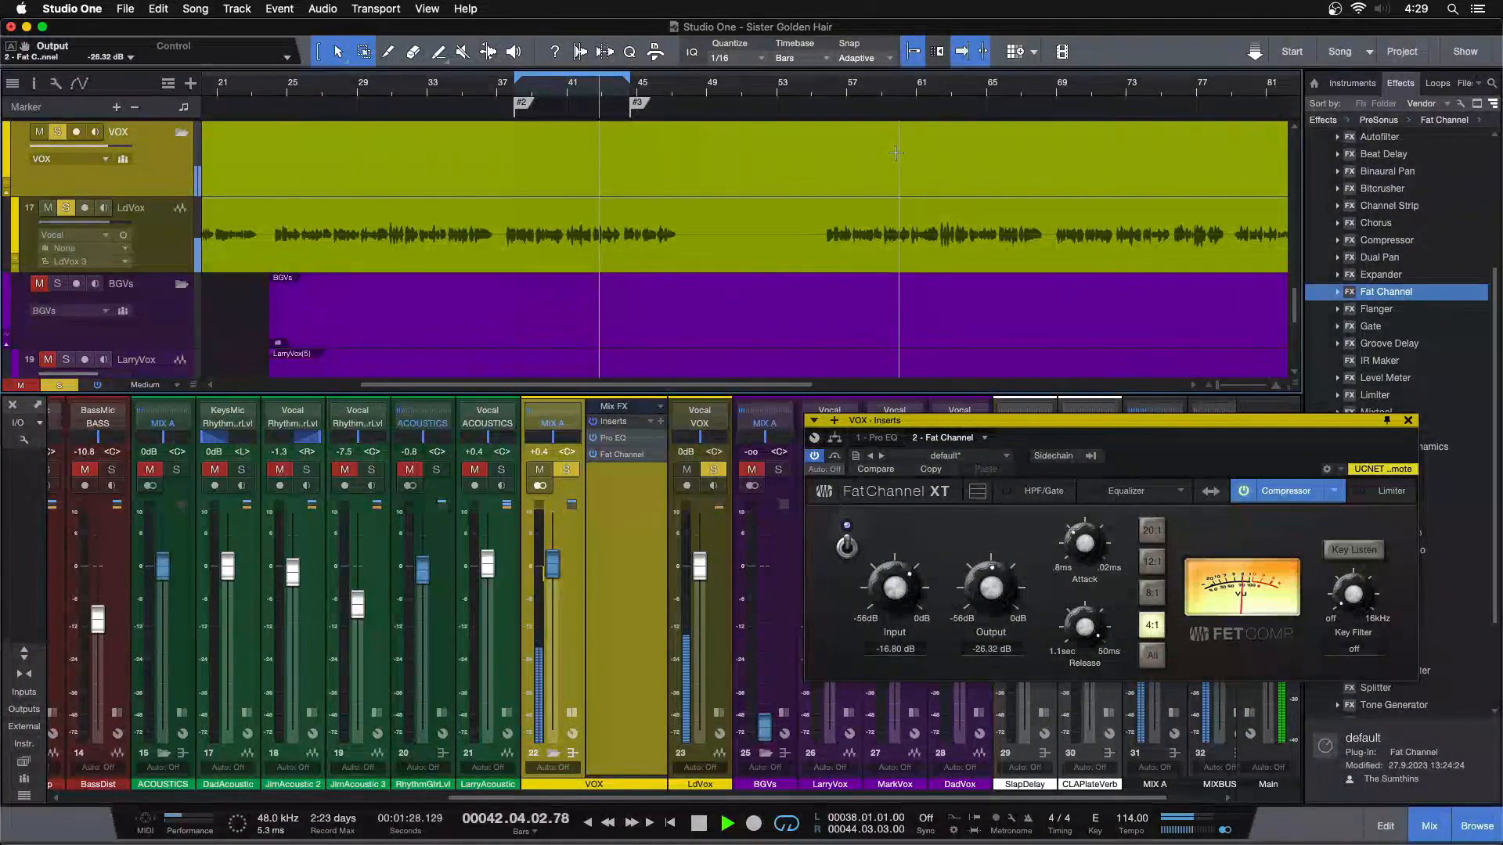
Audition the vocal around bar 75 and from the loop start, setting the compressor's input to -16.24 dB and output to -26.88 dB
{"action": "left_click_drag", "start_coordinate": [1136, 96], "coordinate": [708, 128]}
{"action": "left_click", "coordinate": [853, 88]}
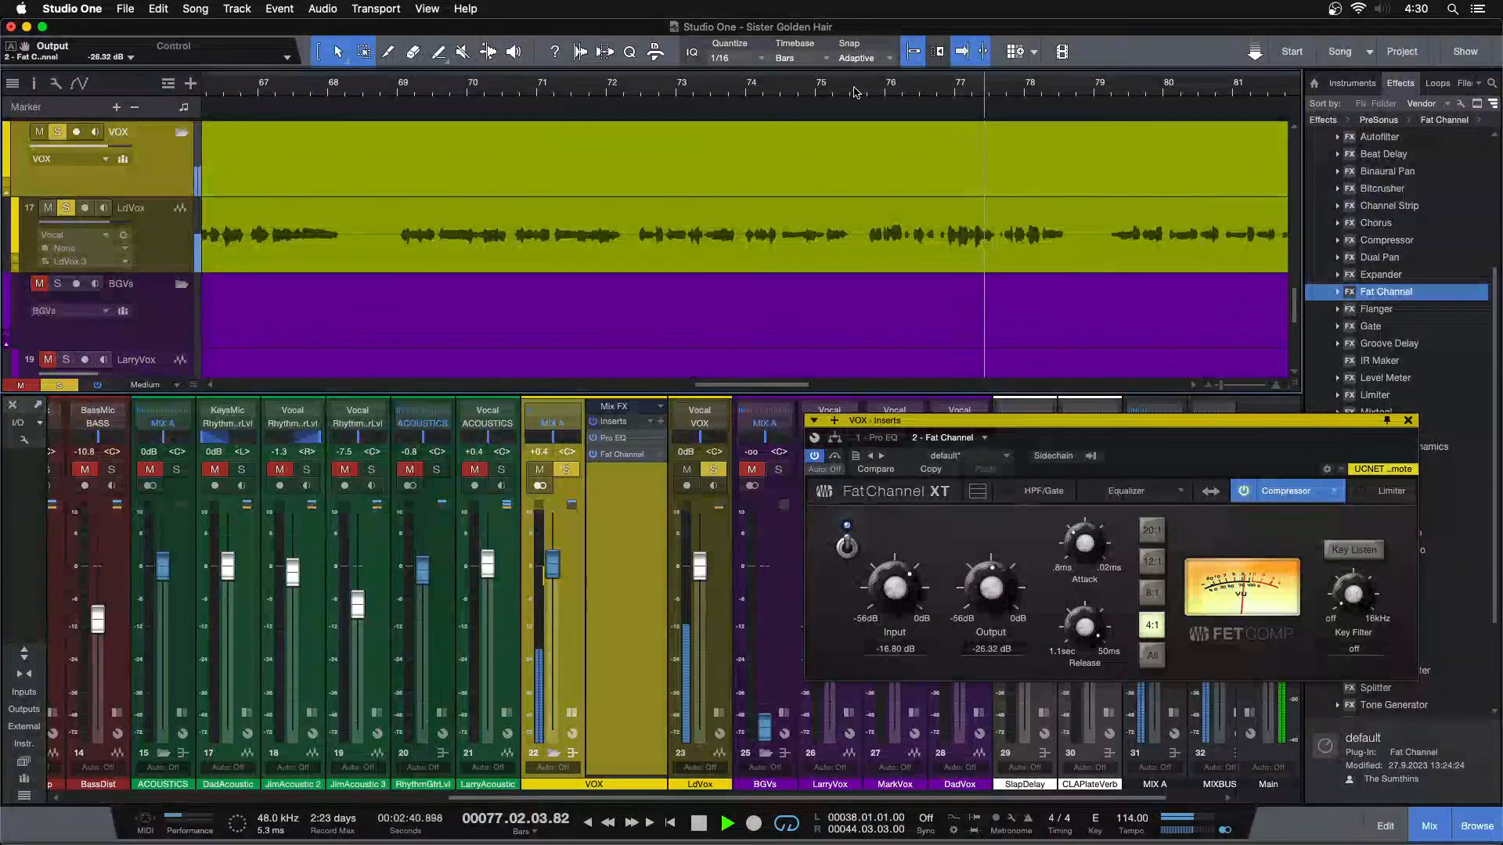
{"action": "key", "text": "KP_1"}
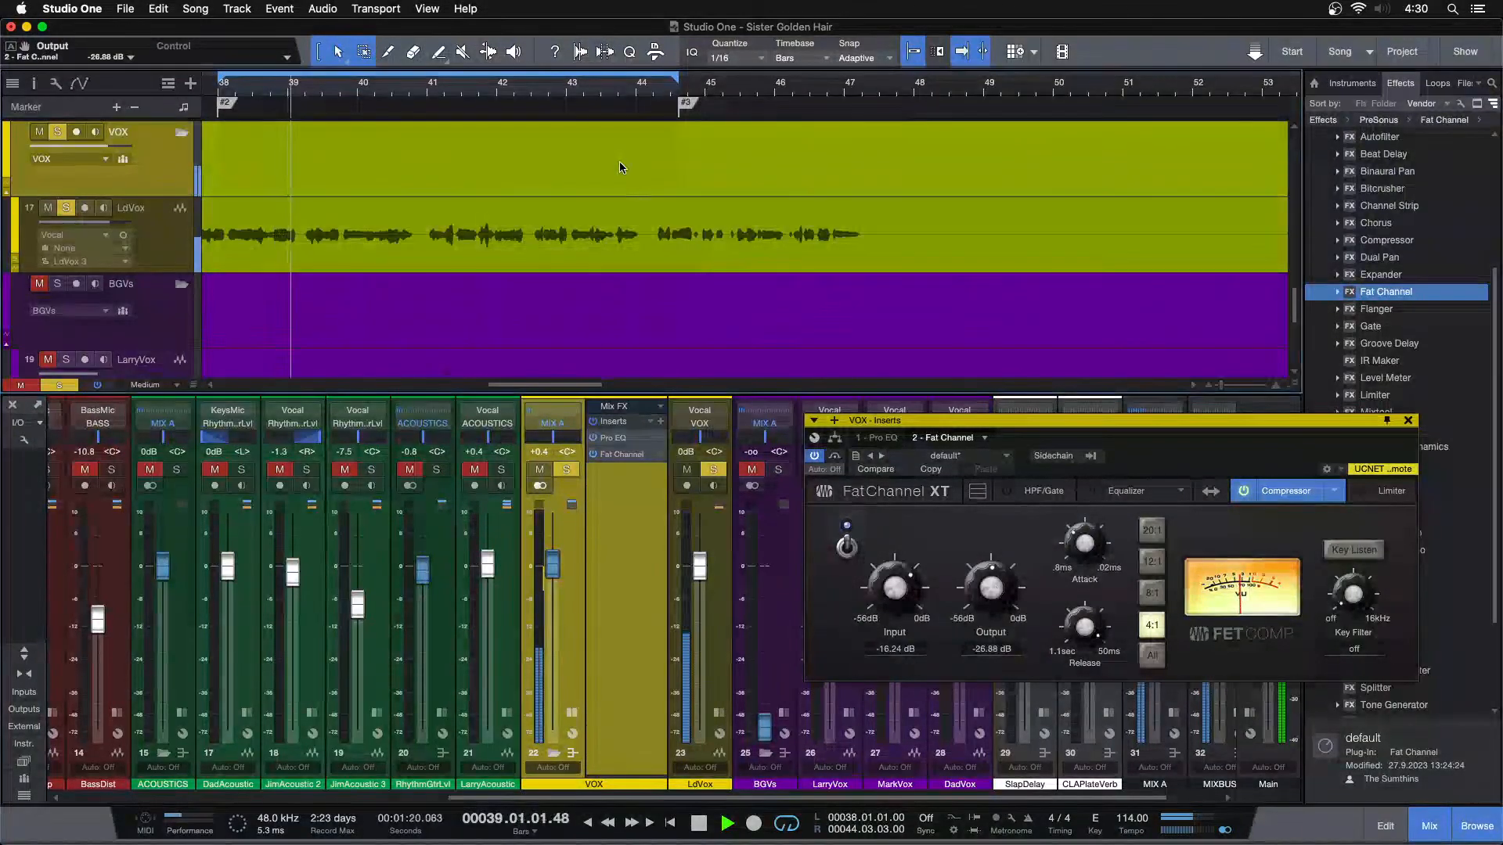
Audition the compressed vocal again from around bar 30
{"action": "left_click_drag", "start_coordinate": [603, 93], "coordinate": [604, 47]}
{"action": "left_click", "coordinate": [539, 89]}
{"action": "left_click_drag", "start_coordinate": [555, 101], "coordinate": [558, 132]}
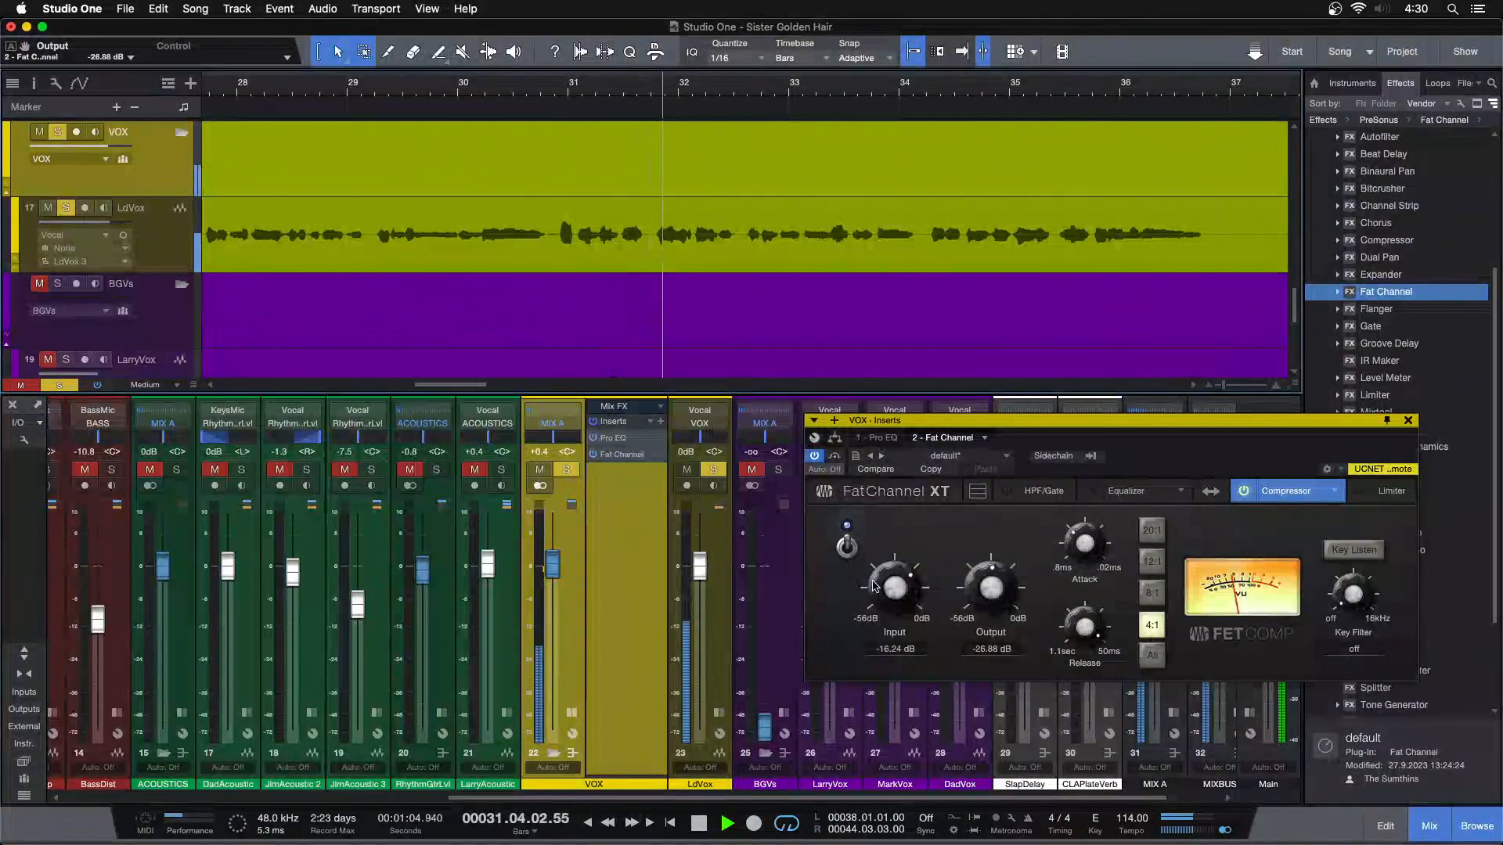
Set the FET compressor's input to -15.68 dB and output to -27.44 dB, and audition the vocal from bar 38
{"action": "scroll", "coordinate": [966, 587], "scroll_direction": "down", "scroll_amount": 1}
{"action": "key", "text": "n"}
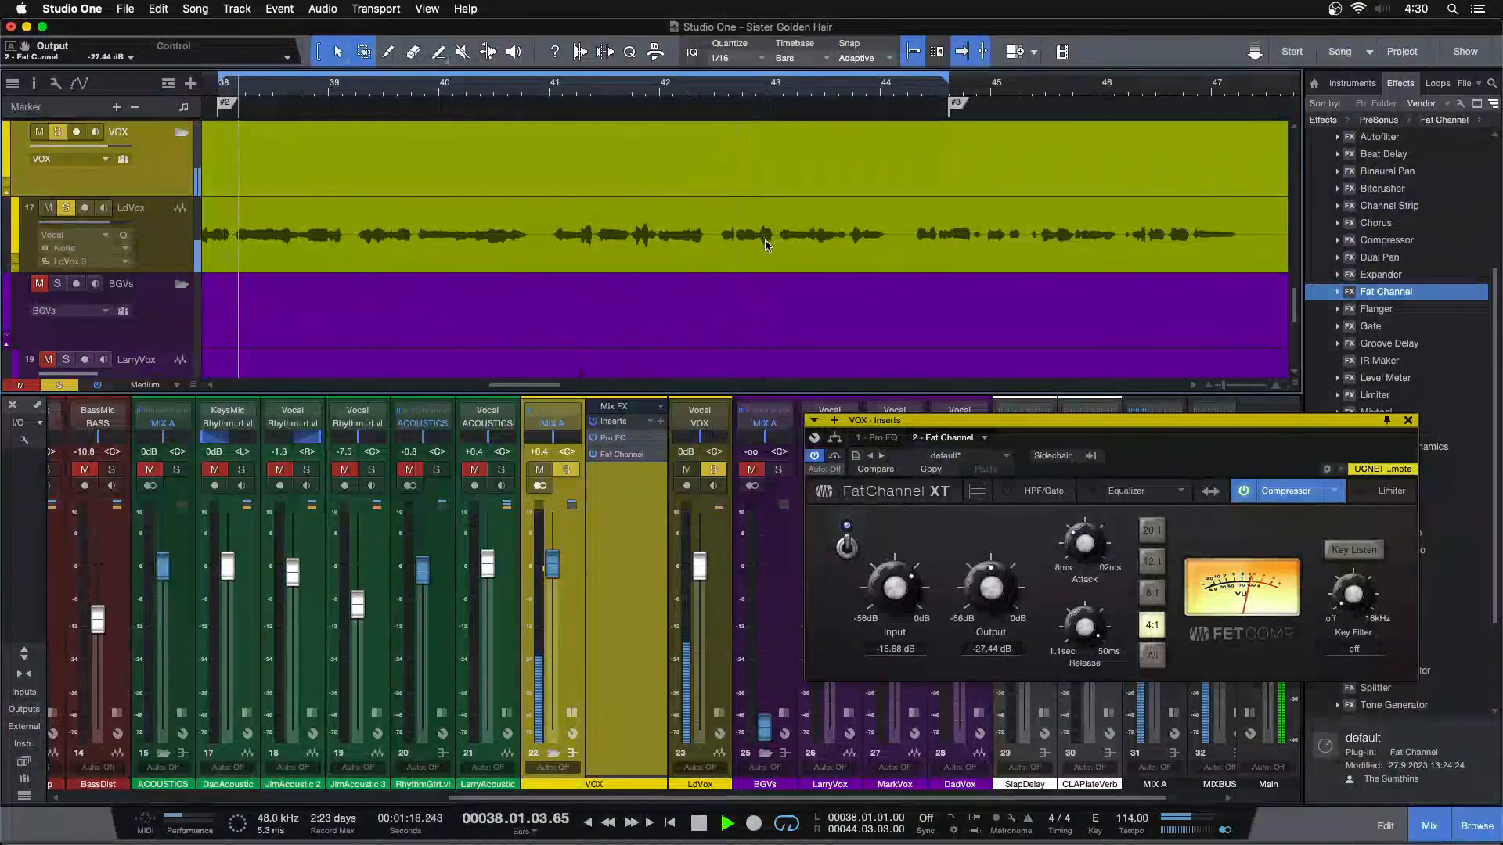
{"action": "left_click_drag", "start_coordinate": [593, 83], "coordinate": [679, 69]}
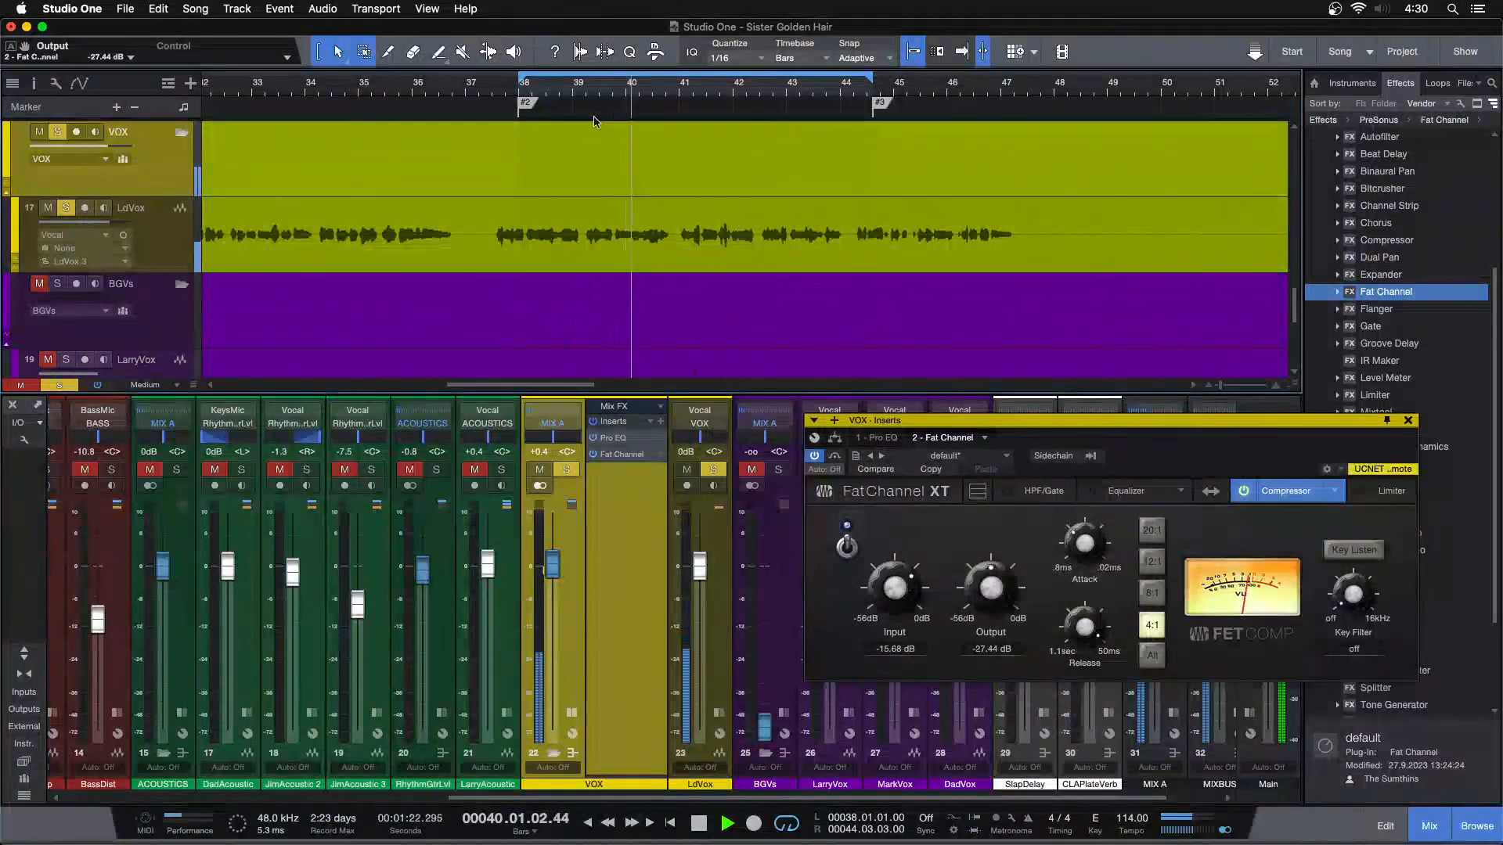
Stop playback and place the playback cursor in the gap before the vocal phrase at bar 31
{"action": "left_click_drag", "start_coordinate": [486, 89], "coordinate": [707, 72]}
{"action": "left_click_drag", "start_coordinate": [552, 91], "coordinate": [526, 142]}
{"action": "left_click", "coordinate": [463, 93]}
{"action": "key", "text": "space"}
{"action": "key", "text": "f"}
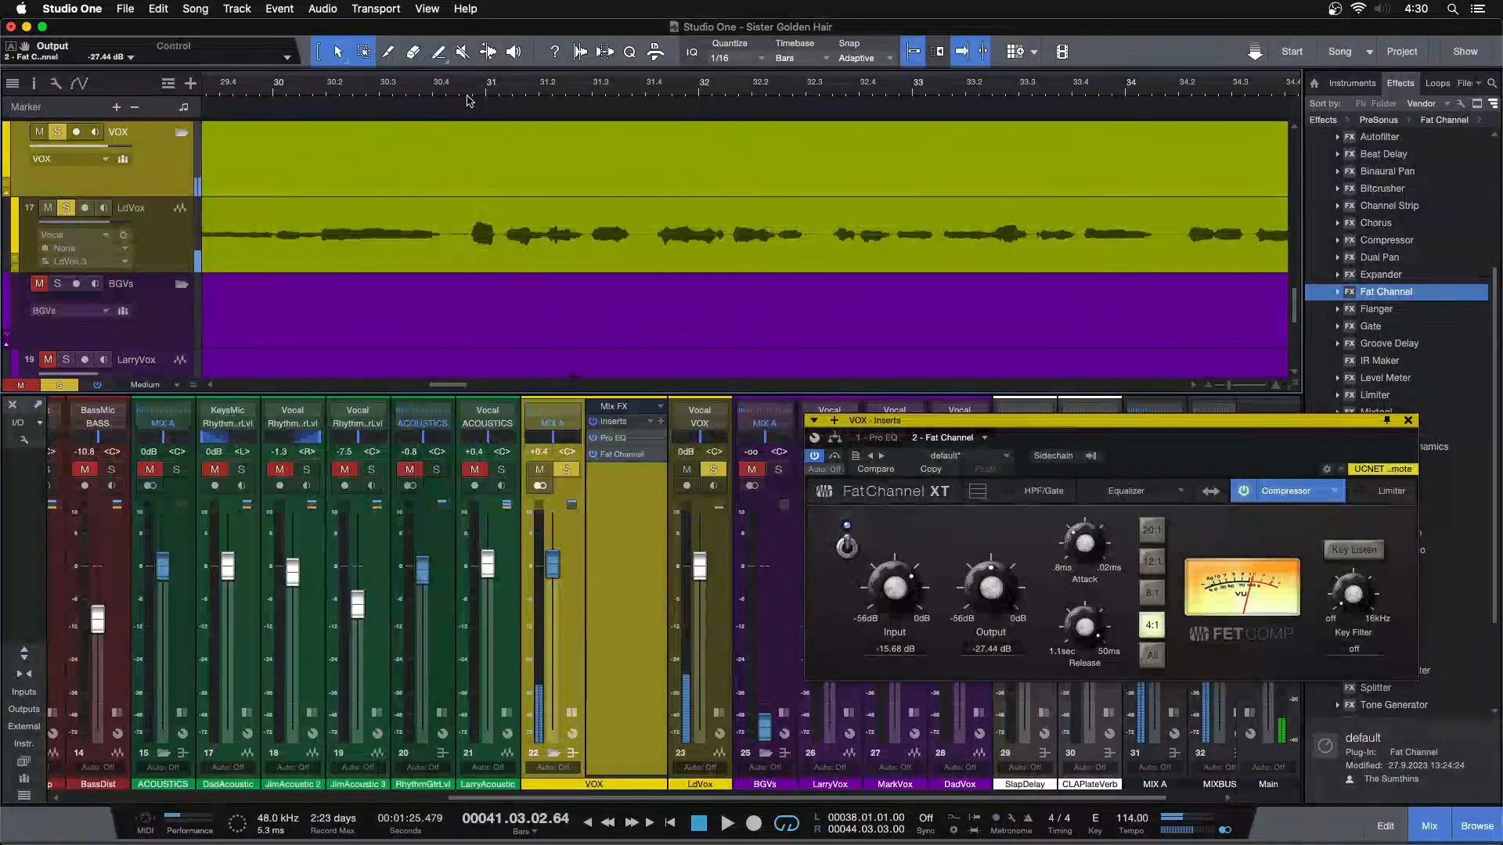
{"action": "left_click", "coordinate": [449, 86]}
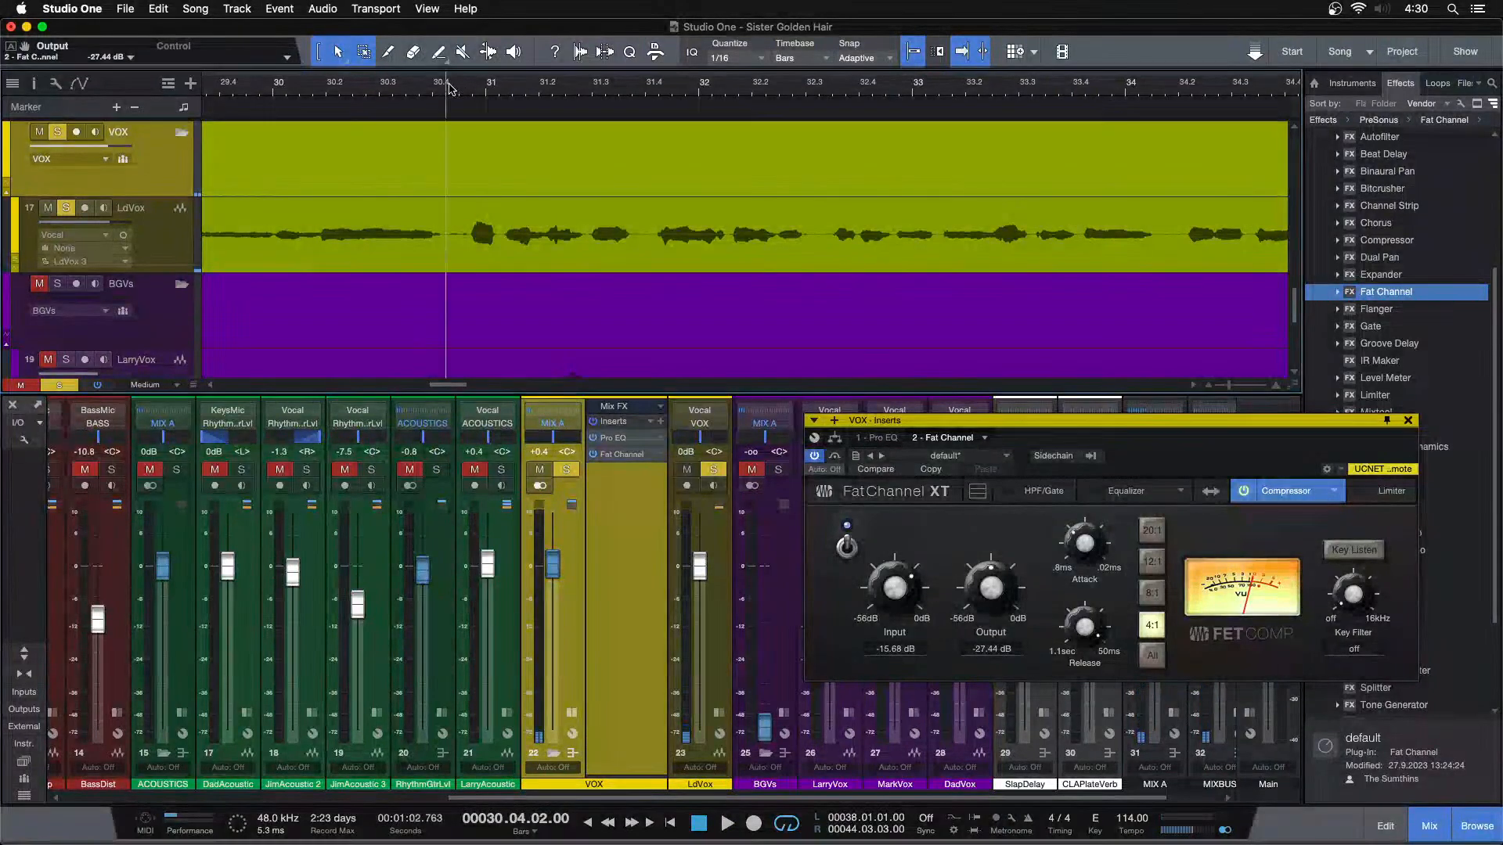
{"action": "left_click_drag", "start_coordinate": [460, 86], "coordinate": [458, 108]}
Swap the Fat Channel processing order so the compressor comes before the equalizer
{"action": "left_click", "coordinate": [1211, 491]}
{"action": "left_click_drag", "start_coordinate": [1184, 461], "coordinate": [1166, 470]}
{"action": "left_click", "coordinate": [1132, 497]}
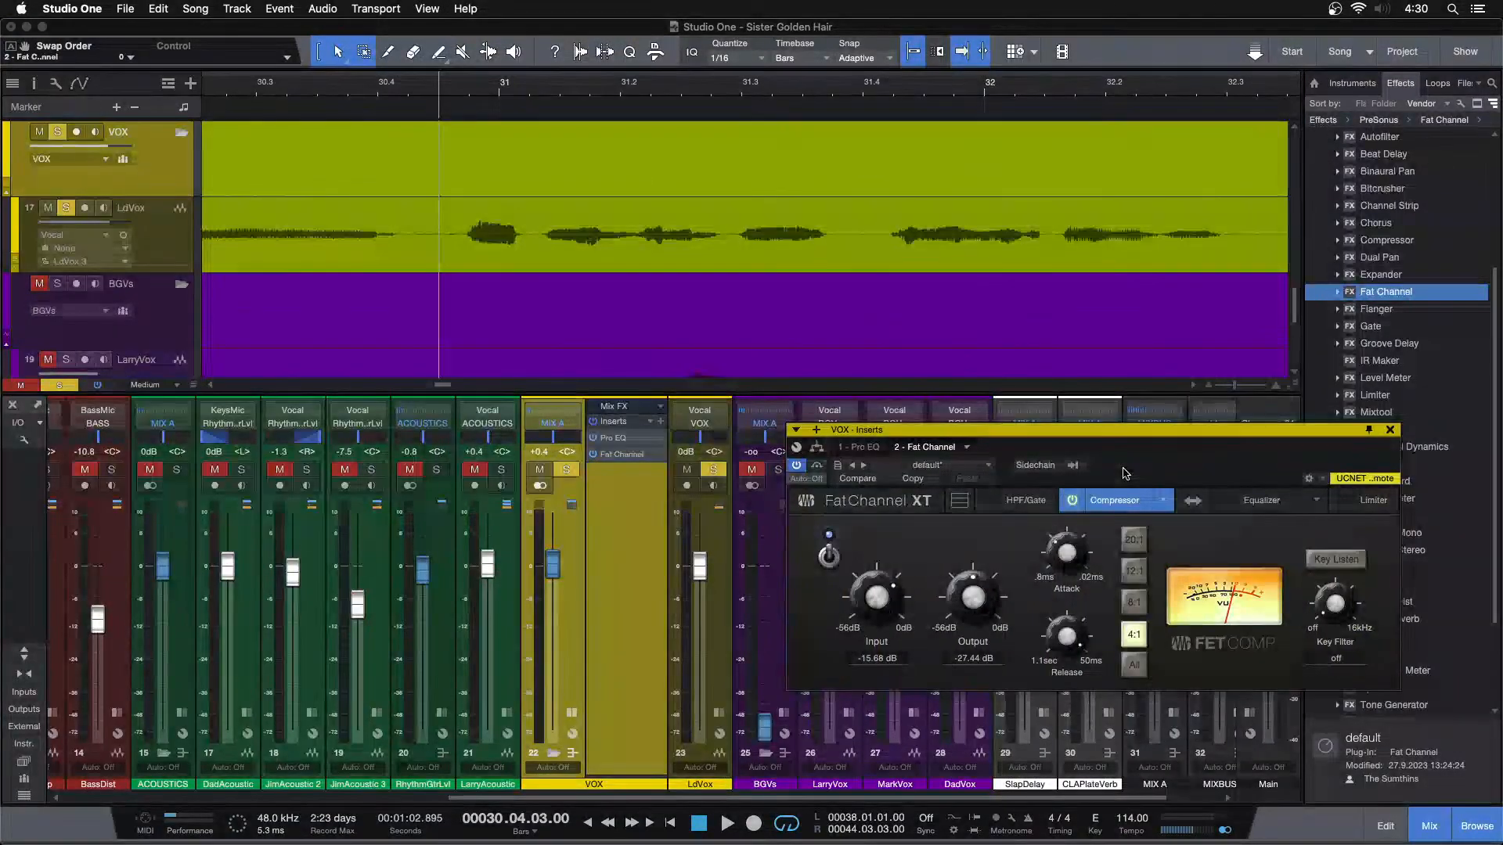
Compare the bar 31 phrase with the compressor on and off, and set the compressor's output to -25.20 dB
{"action": "key", "text": "space"}
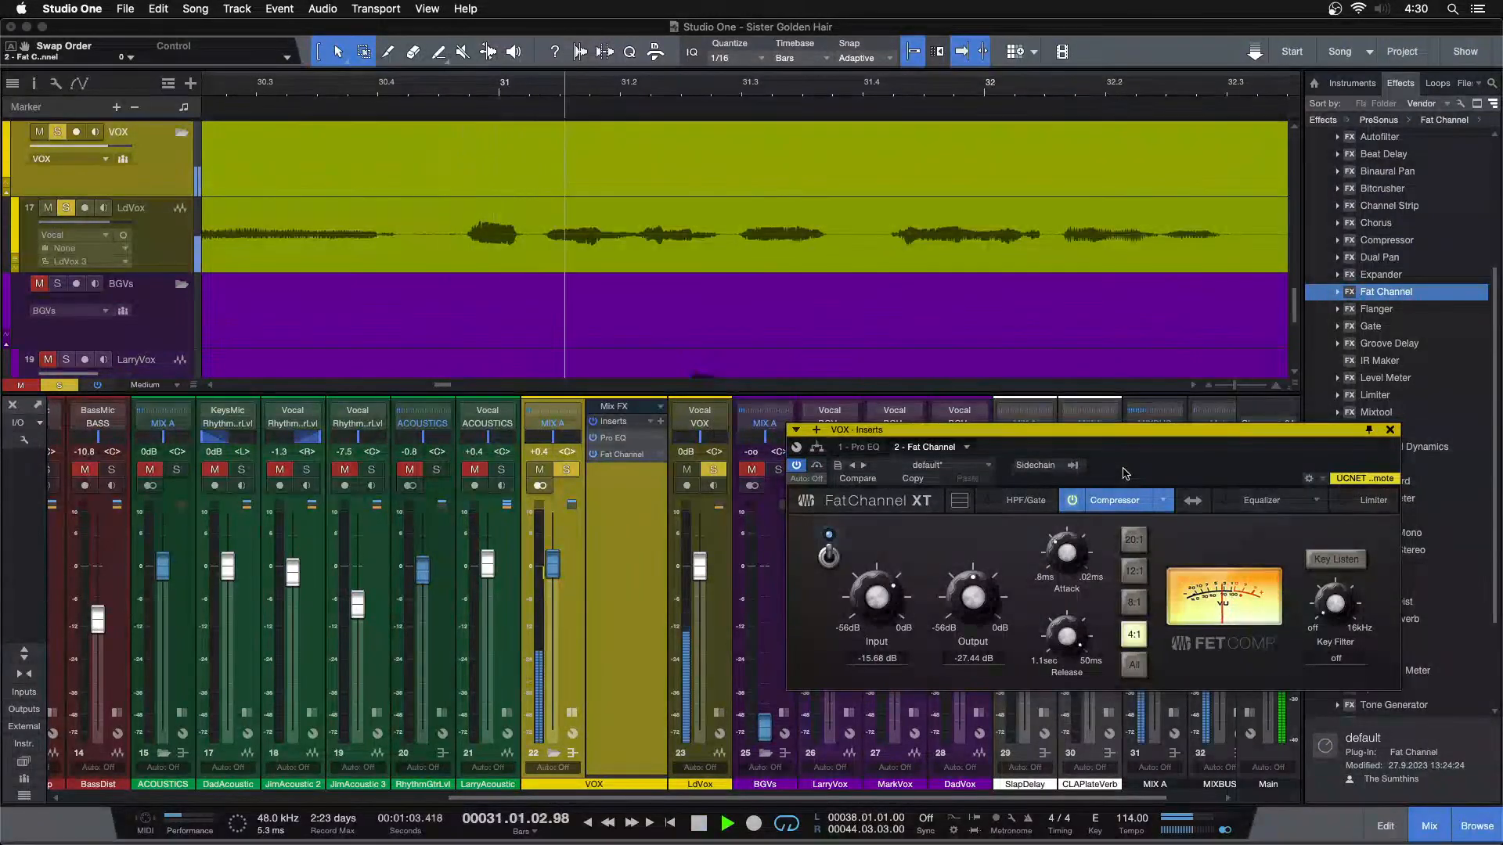
{"action": "left_click", "coordinate": [828, 556]}
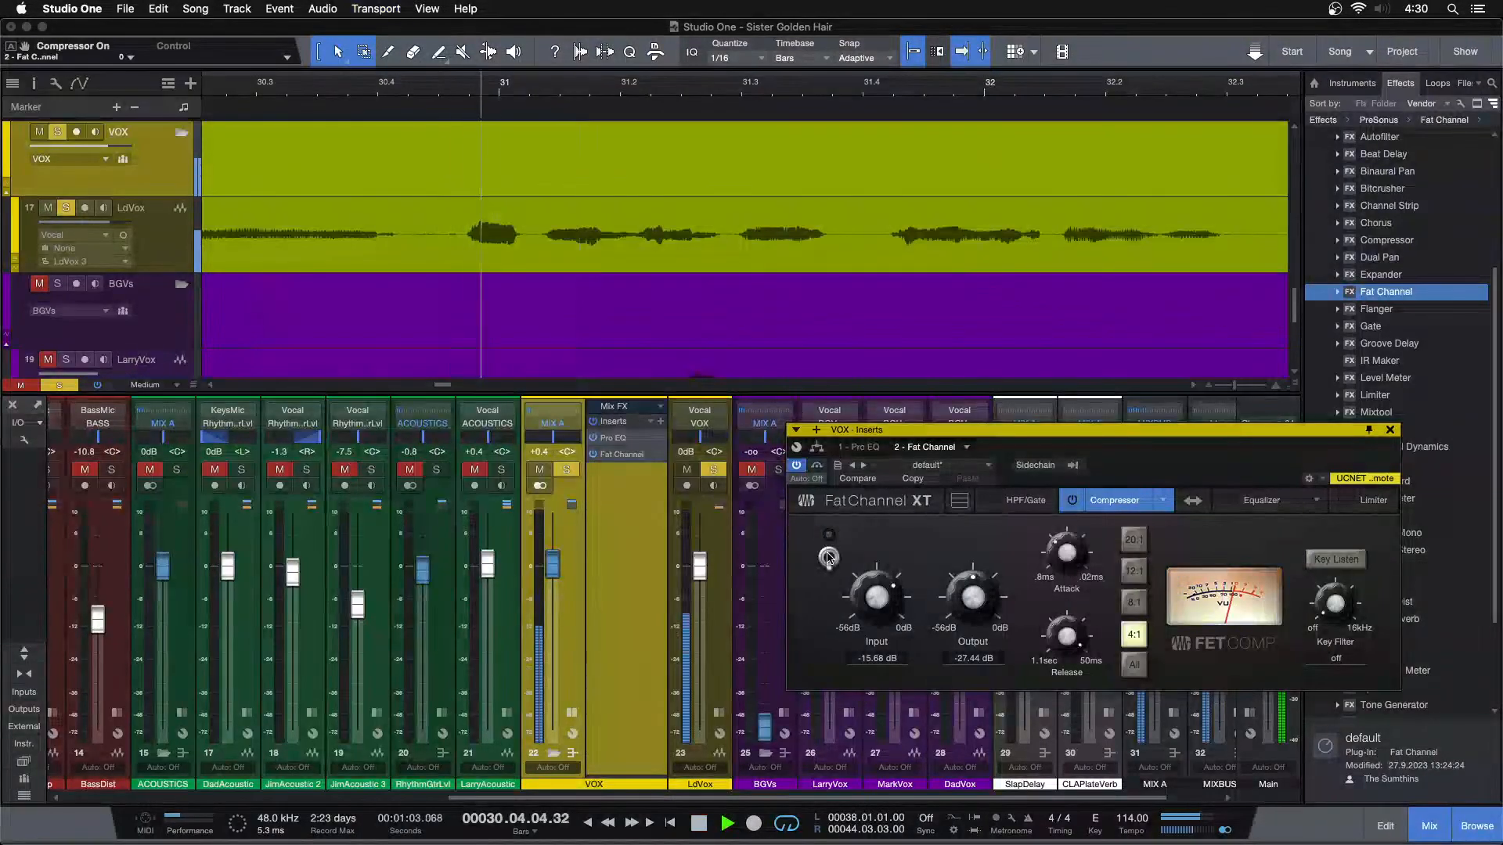
{"action": "left_click", "coordinate": [828, 557]}
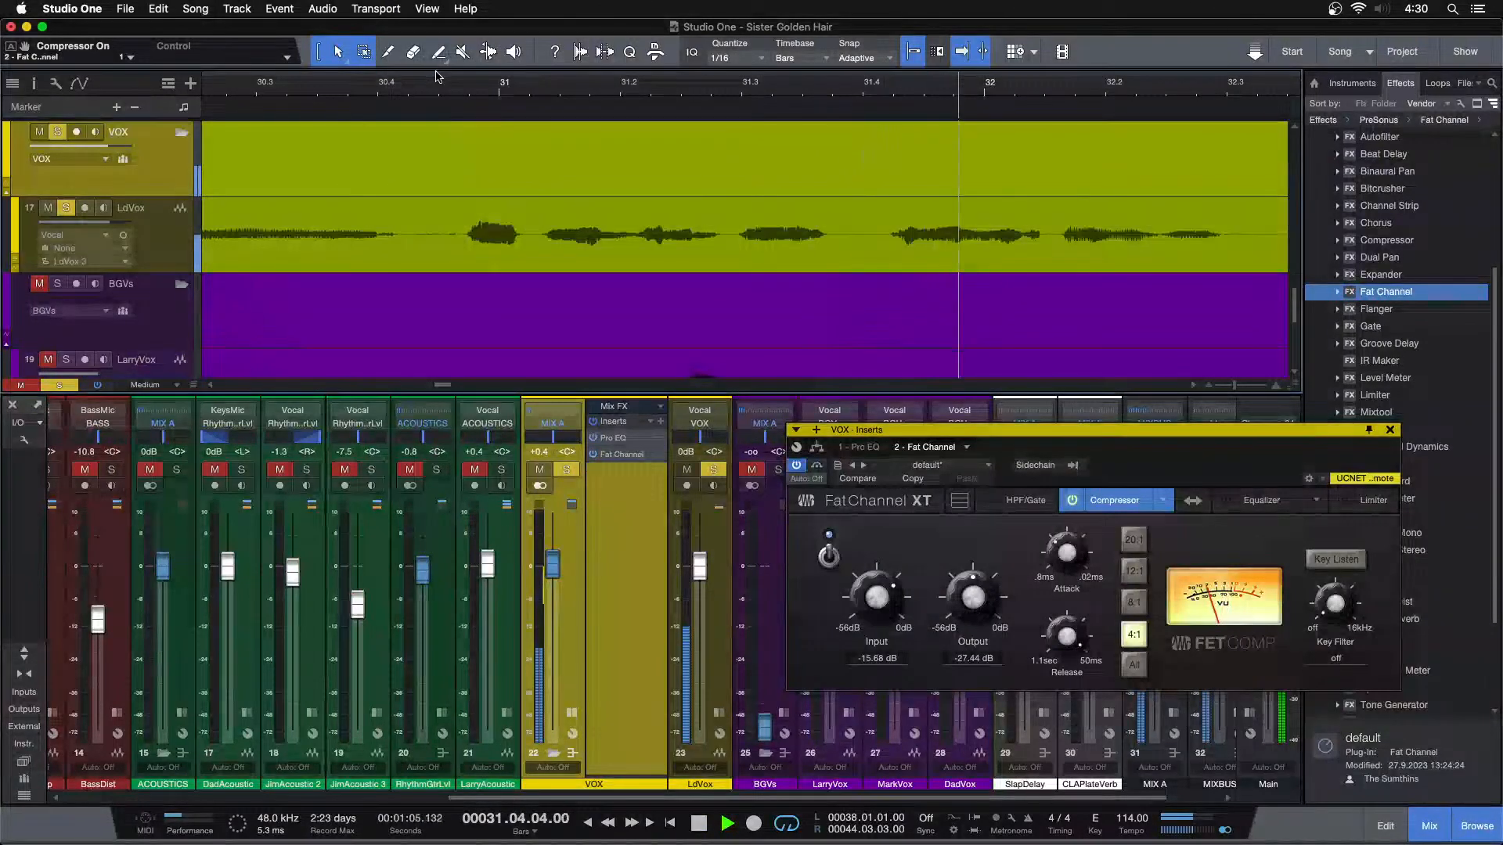
{"action": "left_click", "coordinate": [828, 557]}
{"action": "left_click_drag", "start_coordinate": [973, 597], "coordinate": [978, 612]}
{"action": "key", "text": "KP_Subtract"}
Compare the bar 31 vocal phrase again with the compressor bypassed and engaged at the new output level
{"action": "left_click", "coordinate": [828, 557]}
{"action": "left_click", "coordinate": [830, 558]}
{"action": "key", "text": "space"}
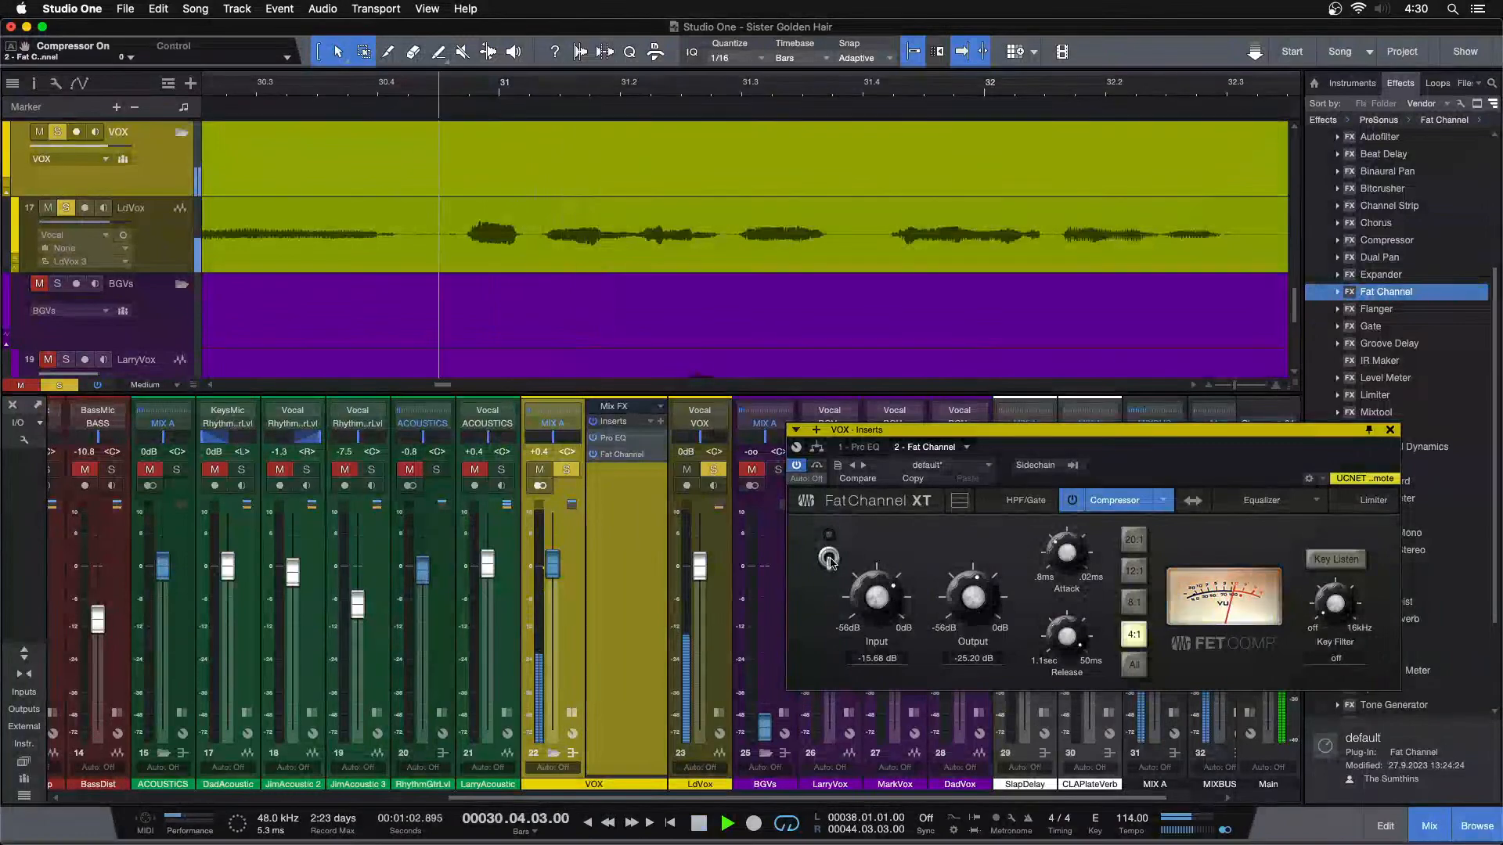
{"action": "left_click", "coordinate": [830, 558]}
{"action": "key", "text": "space"}
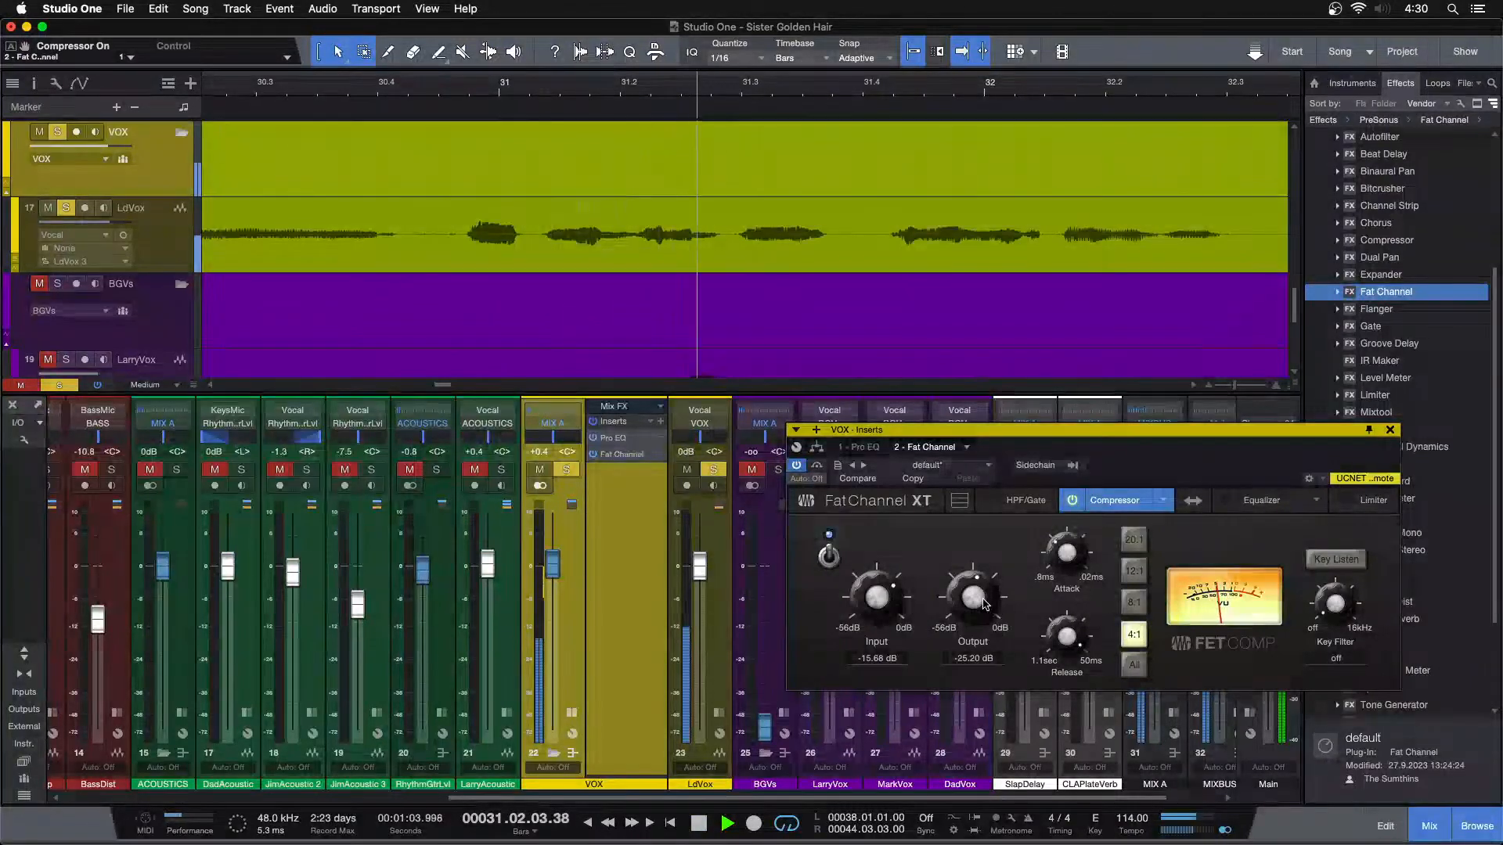
{"action": "key", "text": "space"}
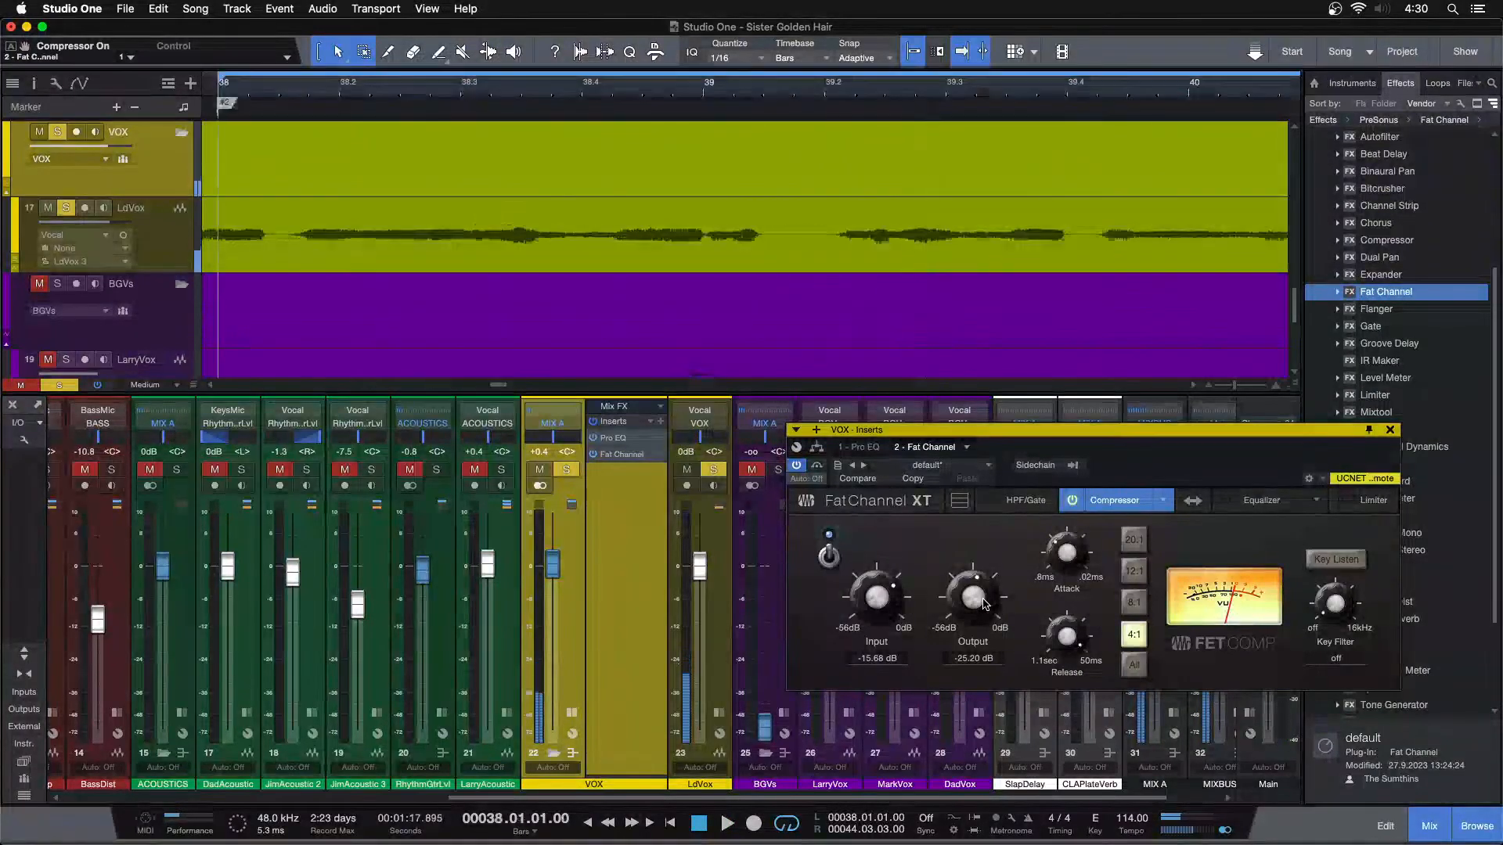
Play the soloed vocal from bar 38 with Pro EQ open, and set the VOX bus fader to +0.8 dB
{"action": "left_click_drag", "start_coordinate": [756, 84], "coordinate": [515, 49]}
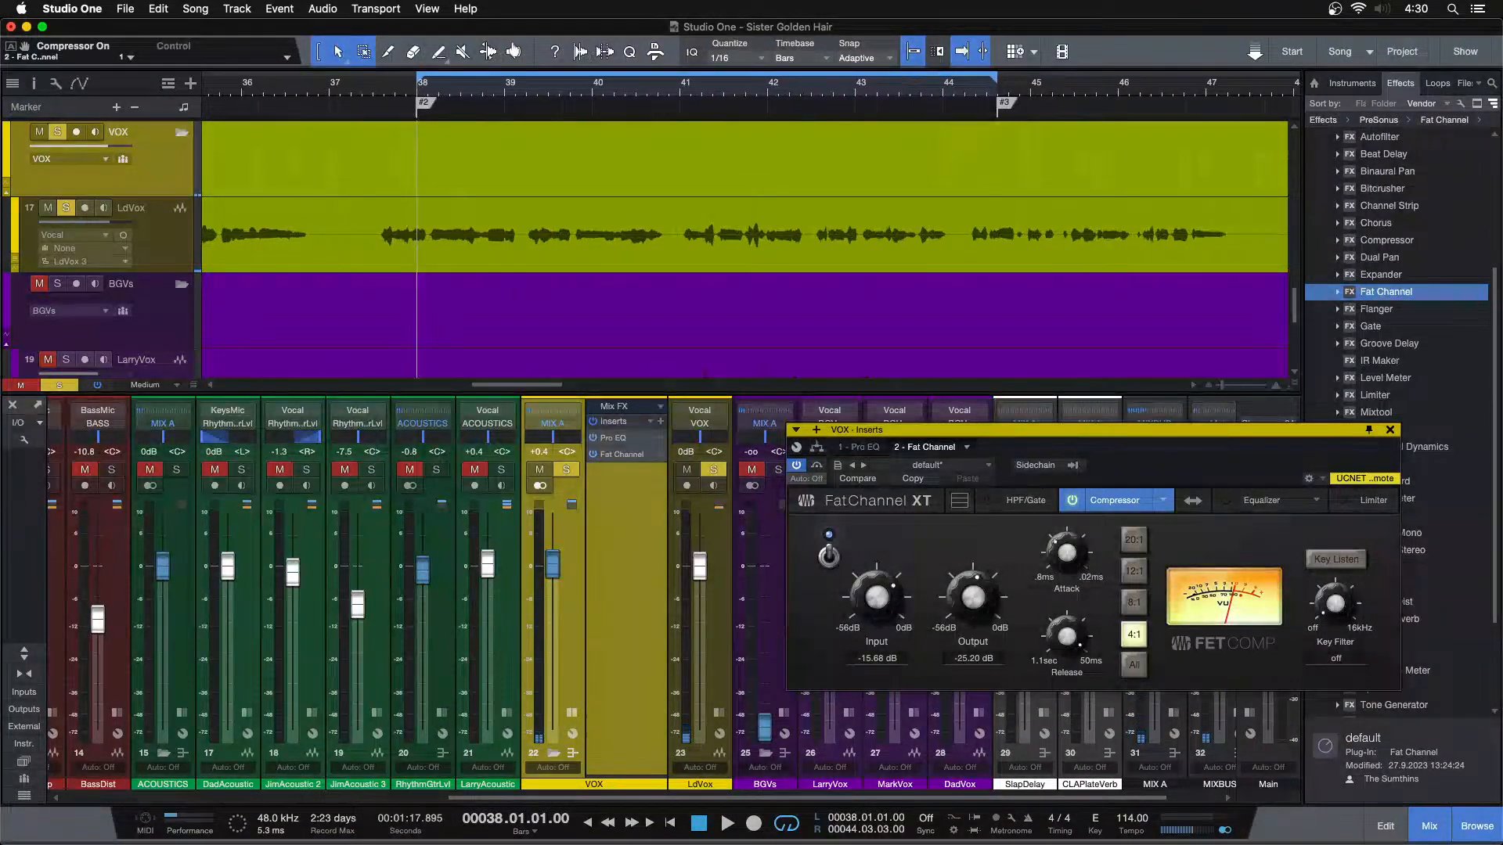
{"action": "left_click", "coordinate": [864, 449]}
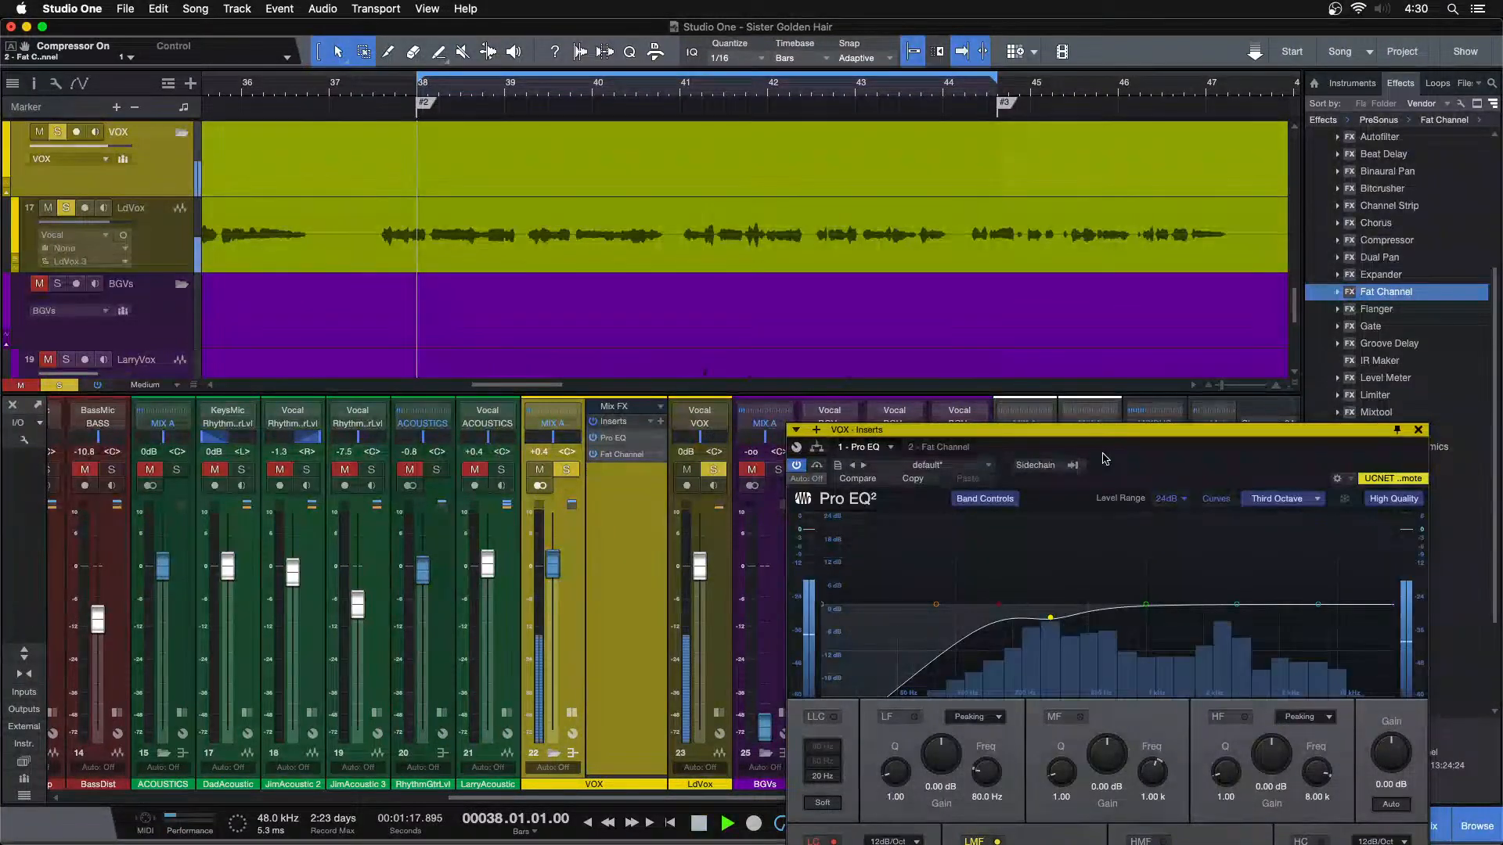
{"action": "left_click_drag", "start_coordinate": [1104, 458], "coordinate": [956, 333]}
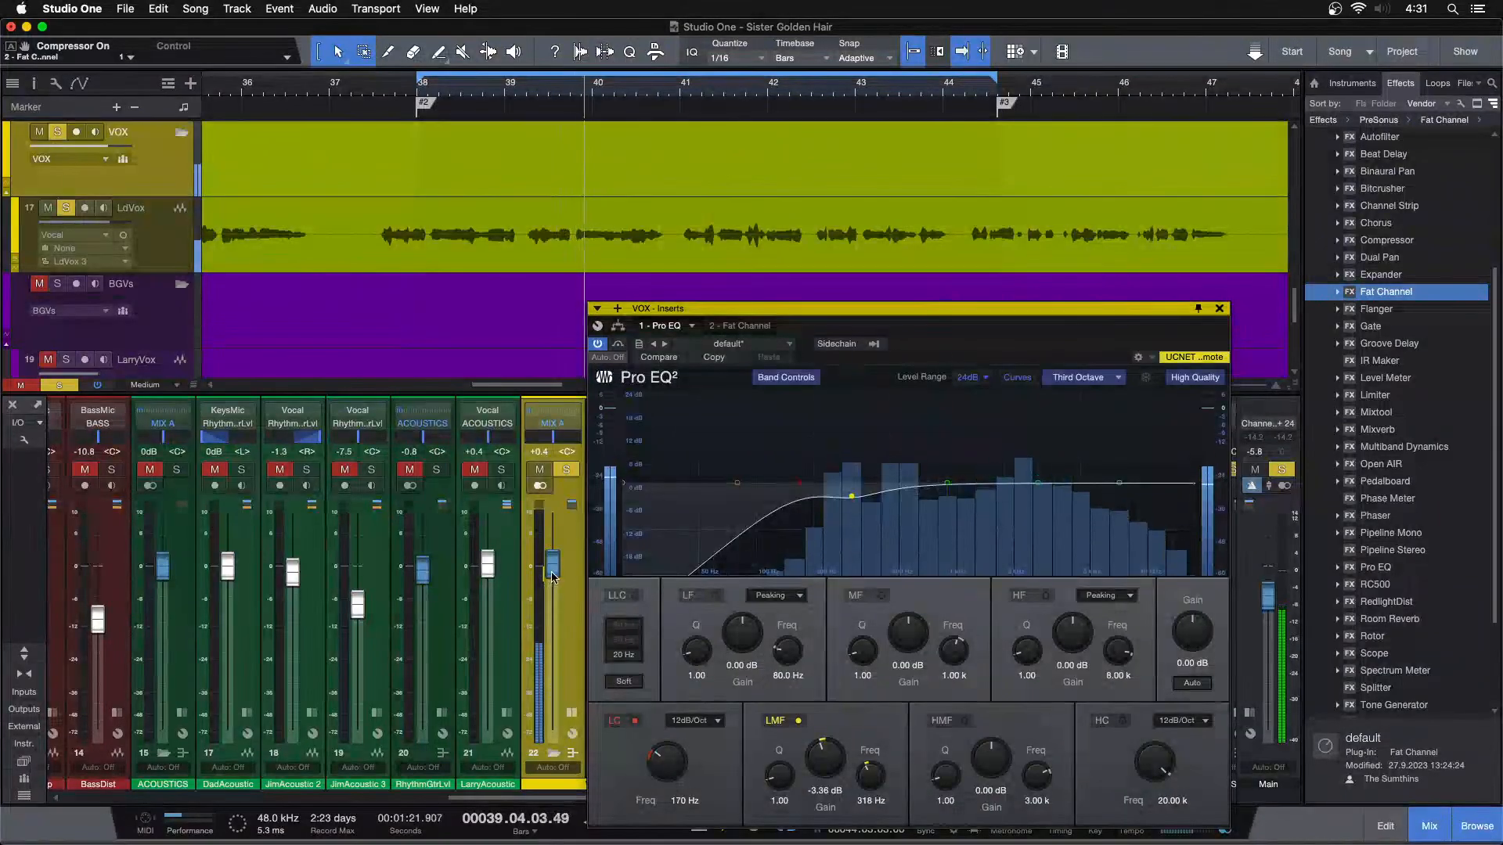
{"action": "scroll", "coordinate": [556, 572], "scroll_direction": "up", "scroll_amount": 2}
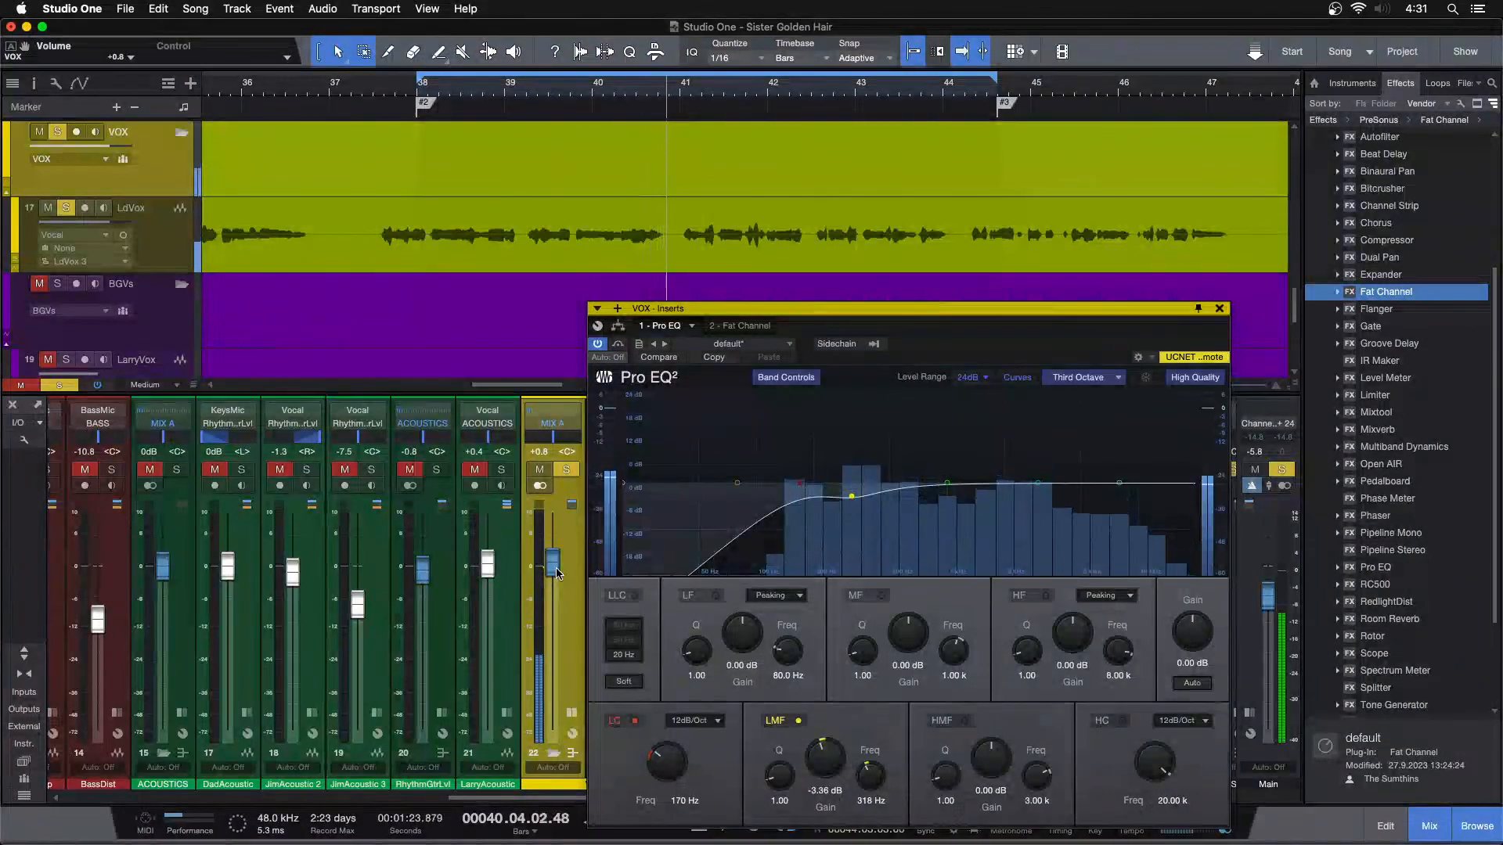
Unsolo the vocal to audition it with the full band from around bar 41, and solo it again
{"action": "key", "text": "s"}
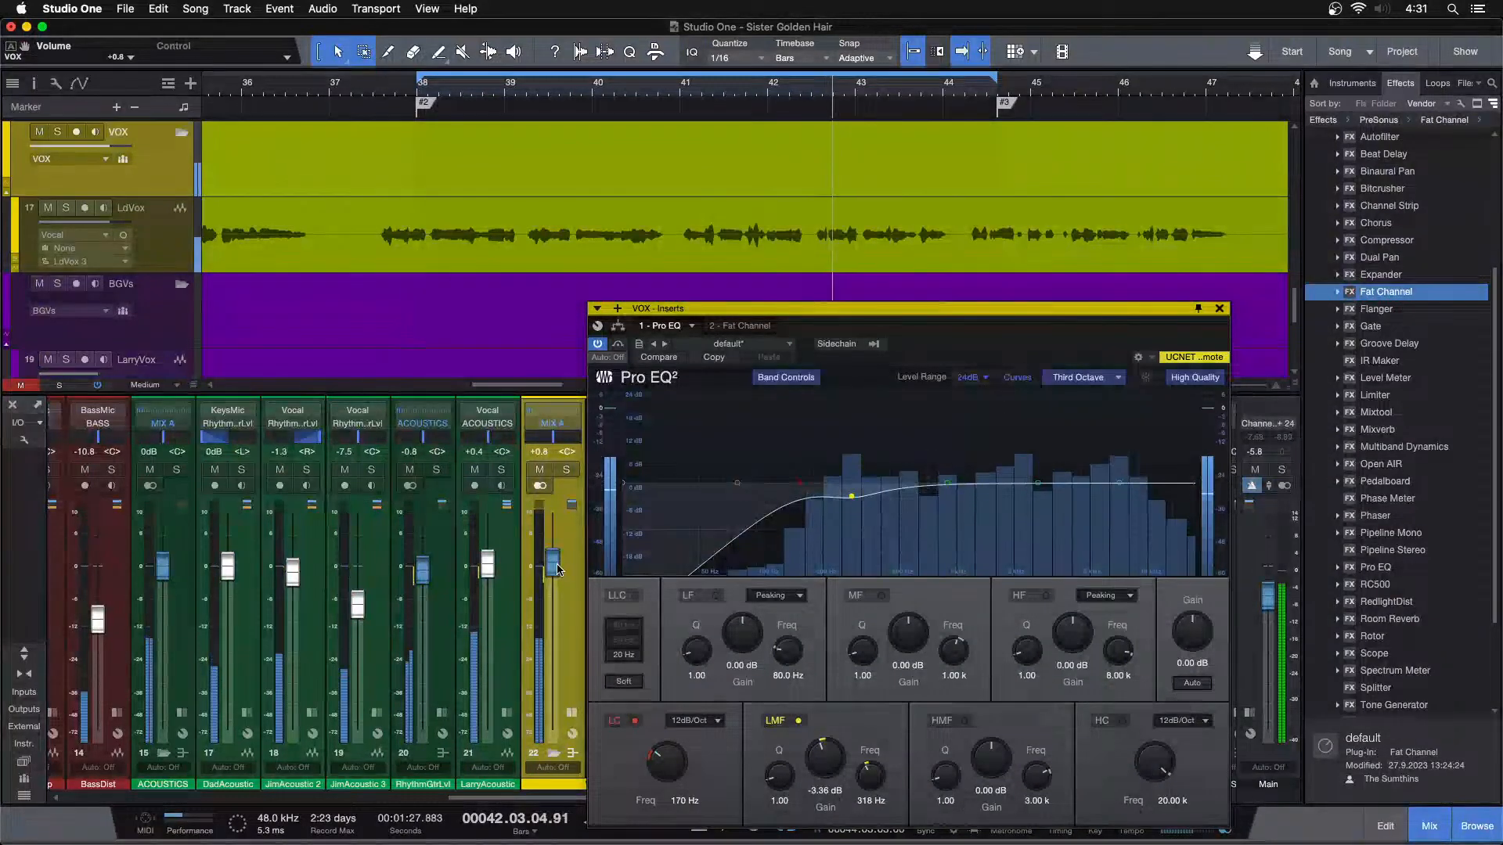
{"action": "left_click", "coordinate": [689, 91]}
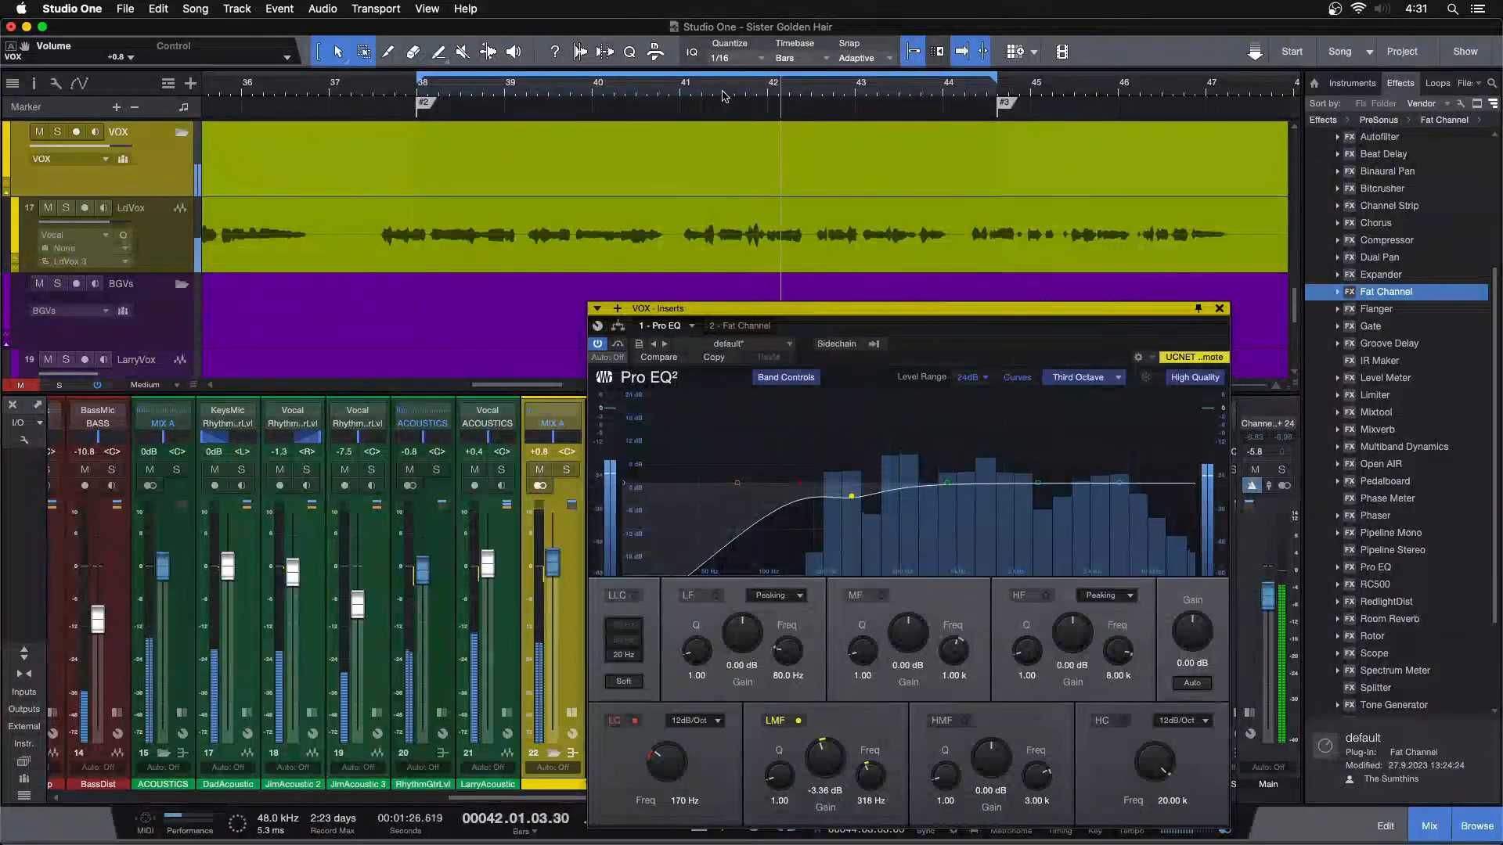
{"action": "key", "text": "s"}
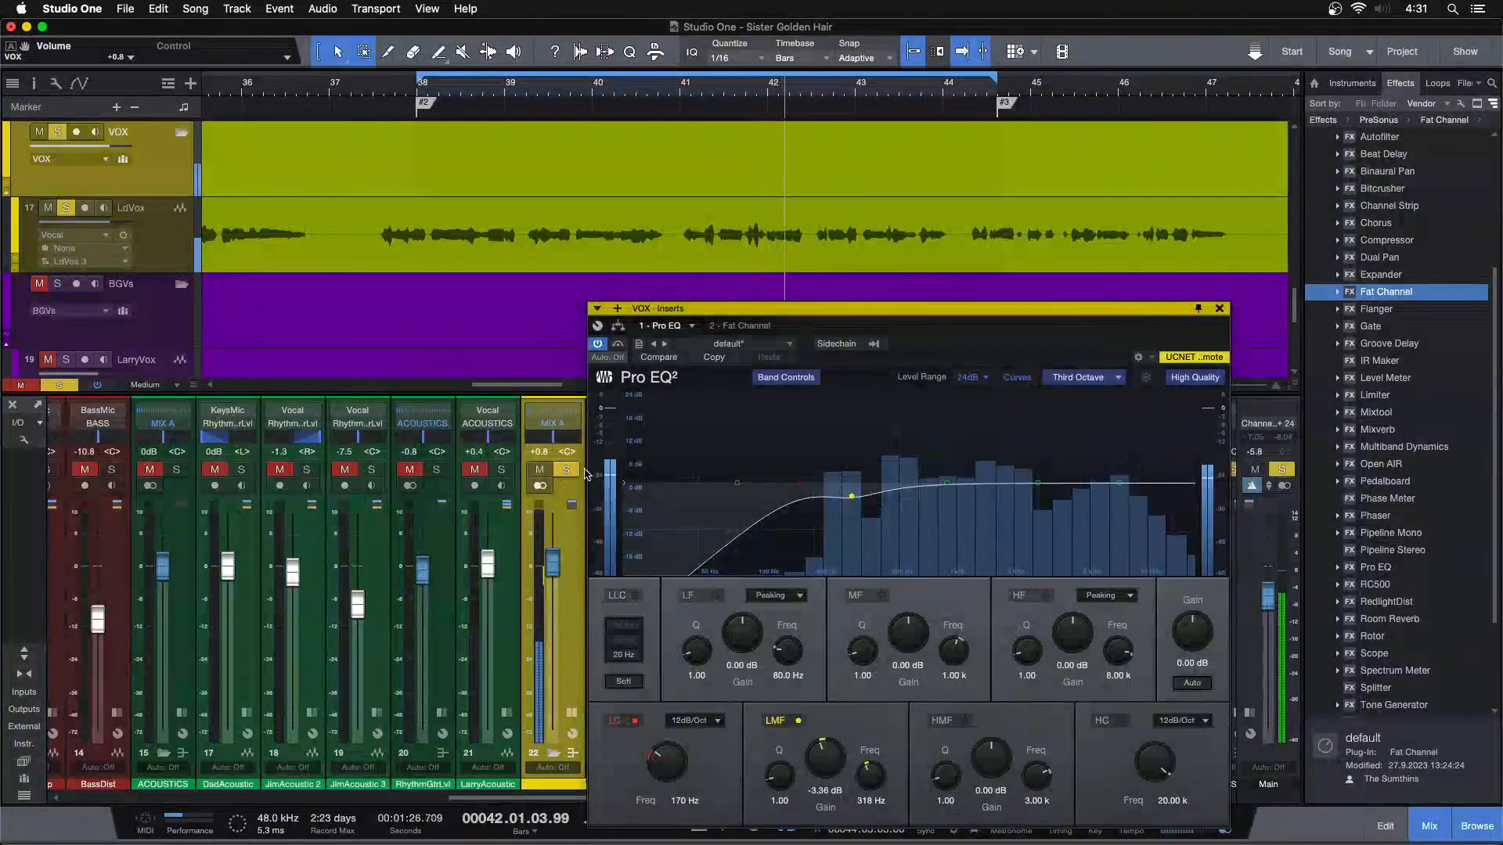
Switch Pro EQ's spectrum display to FFT Curve and sweep a narrow HMF boost with Q 24.00 to 3.76 kHz
{"action": "left_click", "coordinate": [1084, 377]}
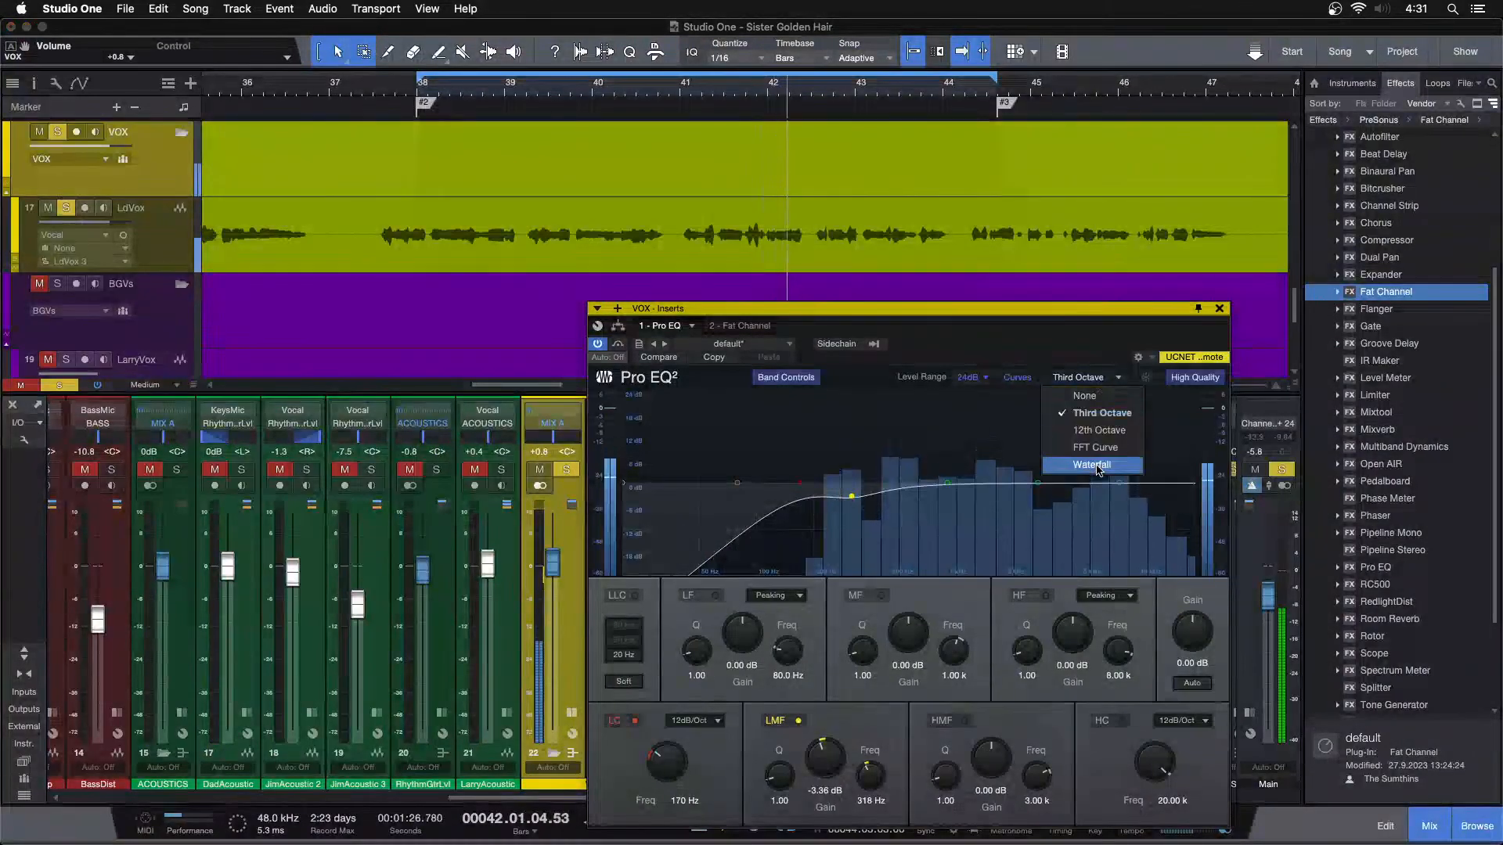
{"action": "left_click", "coordinate": [1094, 449]}
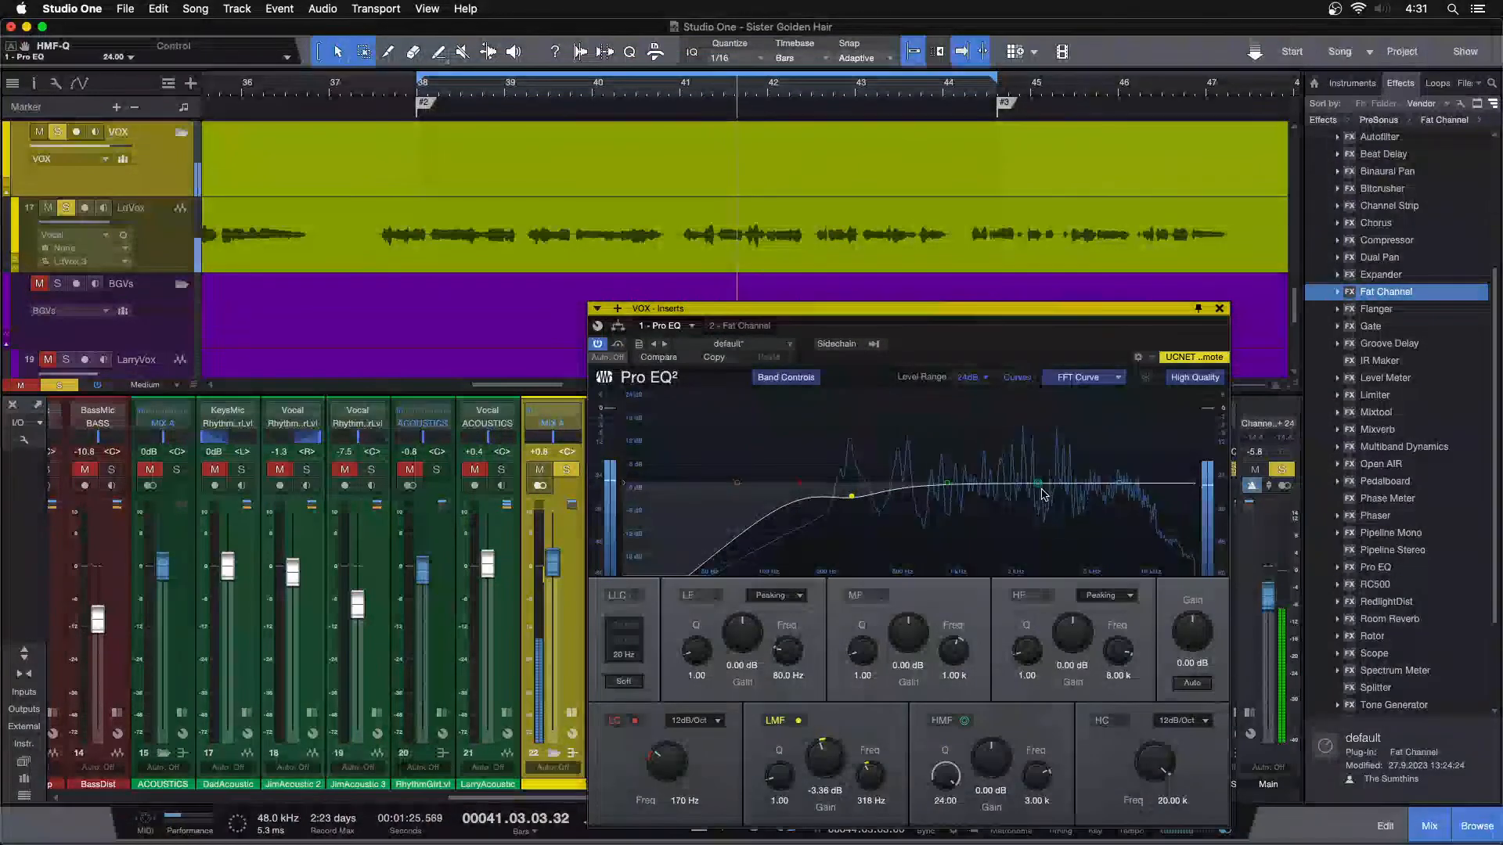
{"action": "left_click_drag", "start_coordinate": [1038, 483], "coordinate": [1057, 420]}
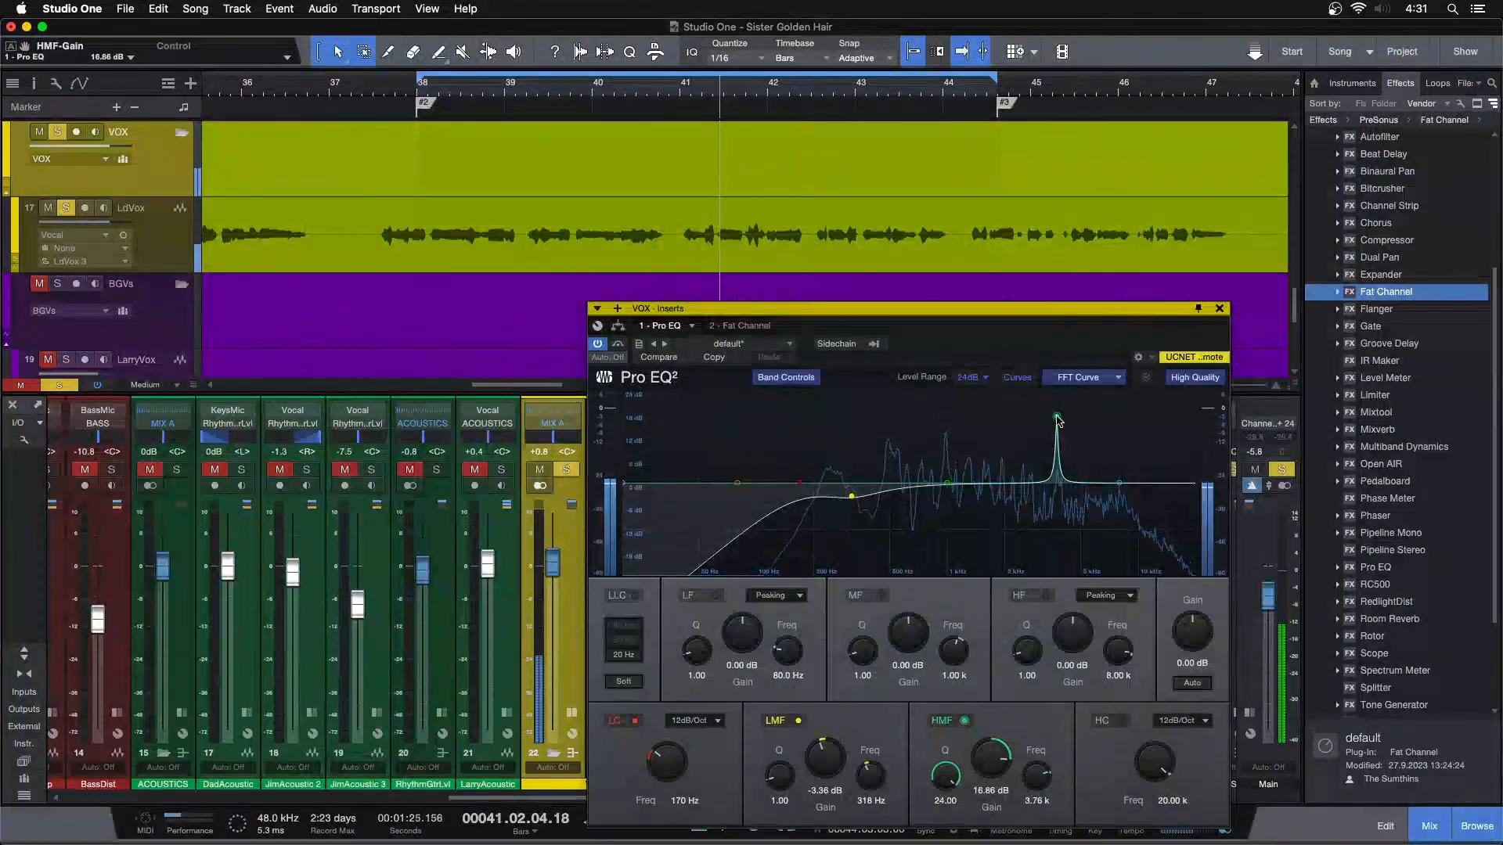
Turn the HMF band into a narrow cut by setting its gain to -5.76 dB
{"action": "double_click", "coordinate": [986, 772]}
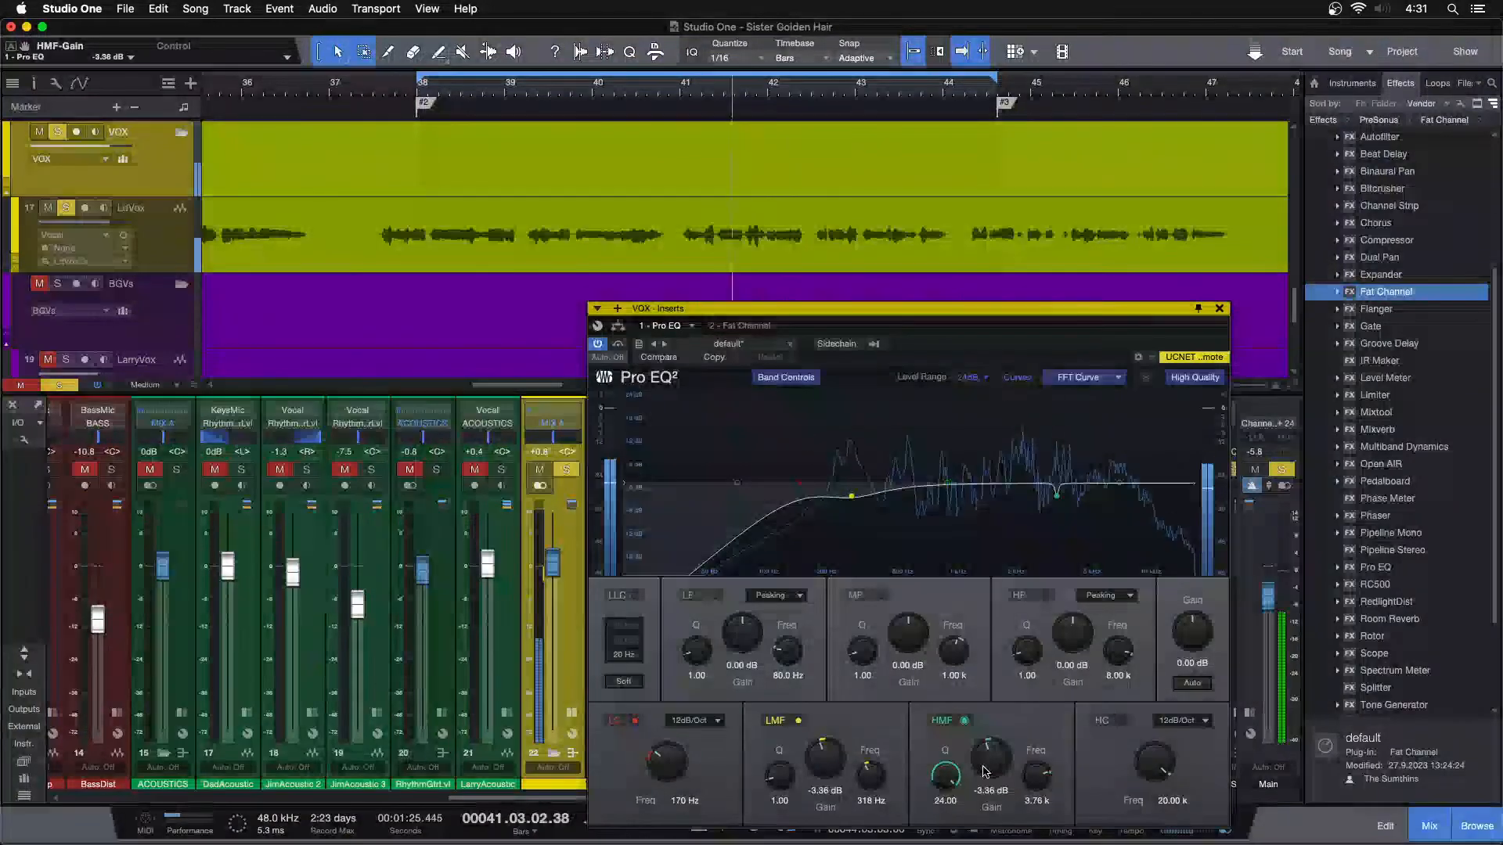
{"action": "scroll", "coordinate": [985, 773], "scroll_direction": "down", "scroll_amount": 3}
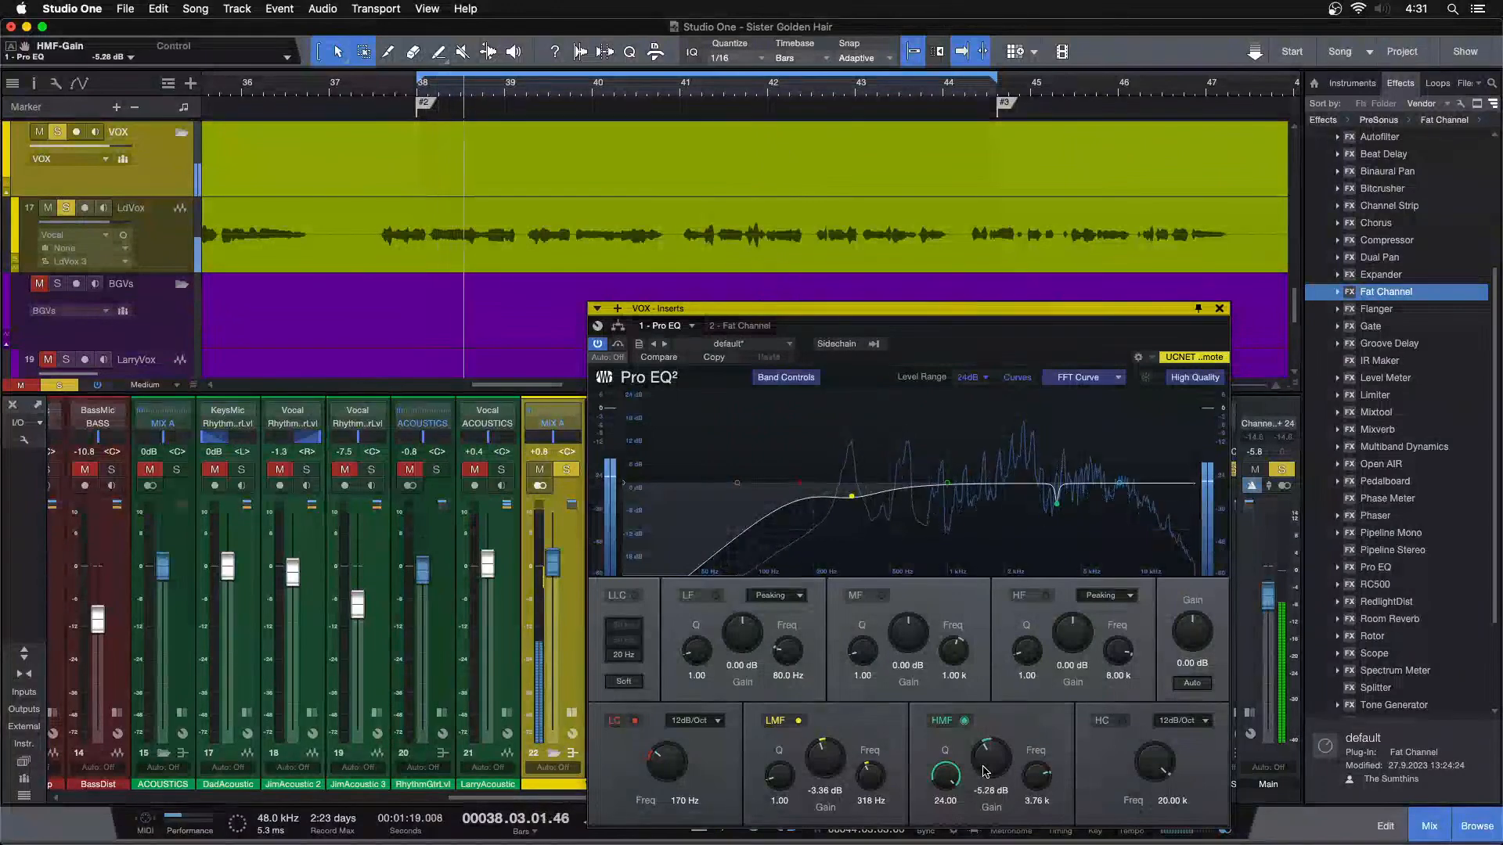
{"action": "scroll", "coordinate": [985, 772], "scroll_direction": "down", "scroll_amount": 1}
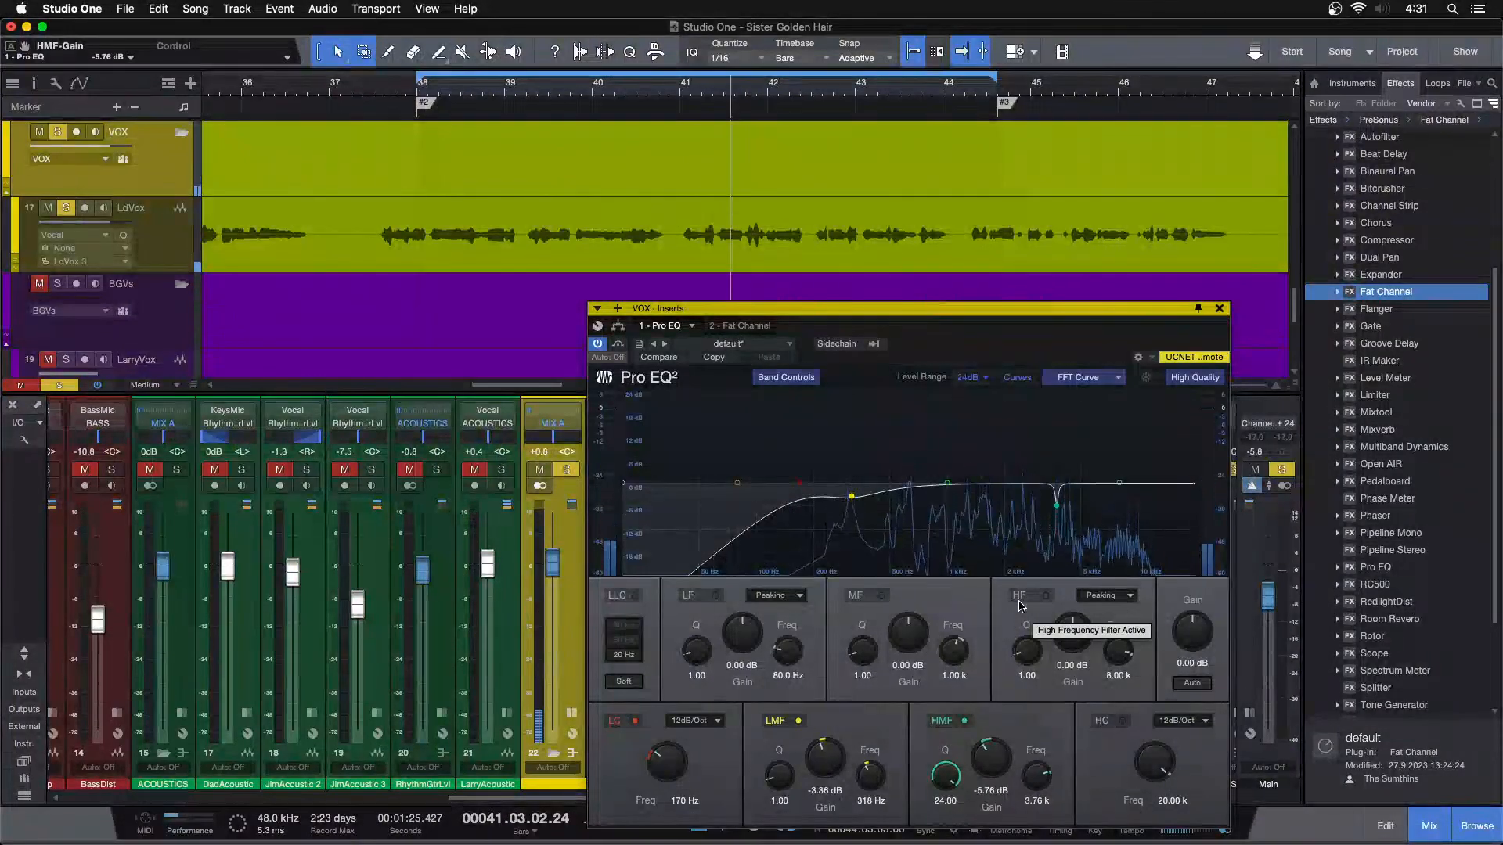
Compare the vocal phrase at bar 41 with the HMF cut enabled and disabled, leaving the band enabled
{"action": "left_click", "coordinate": [678, 95]}
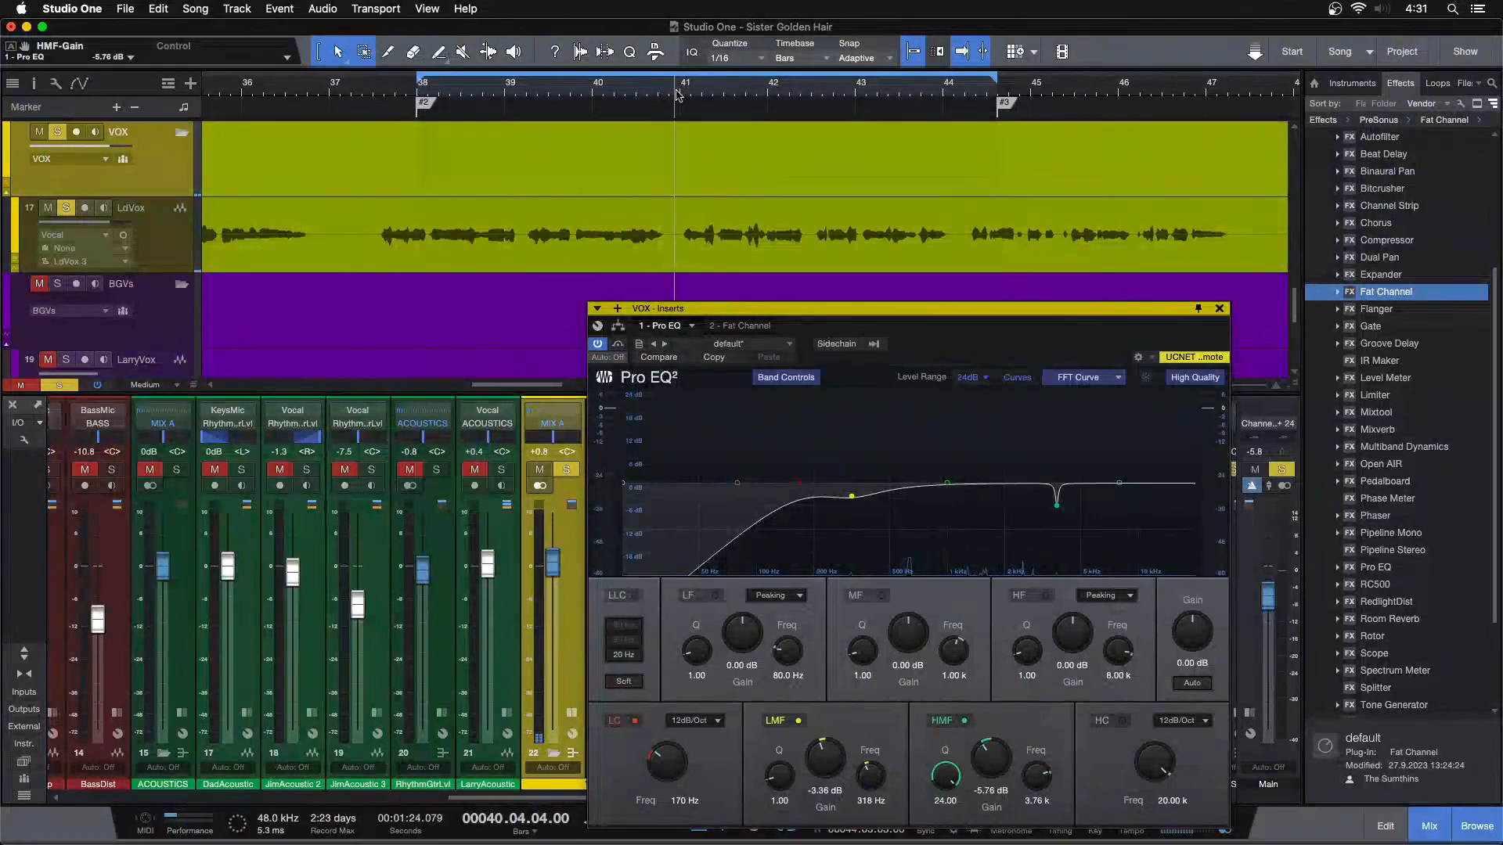
{"action": "key", "text": "space"}
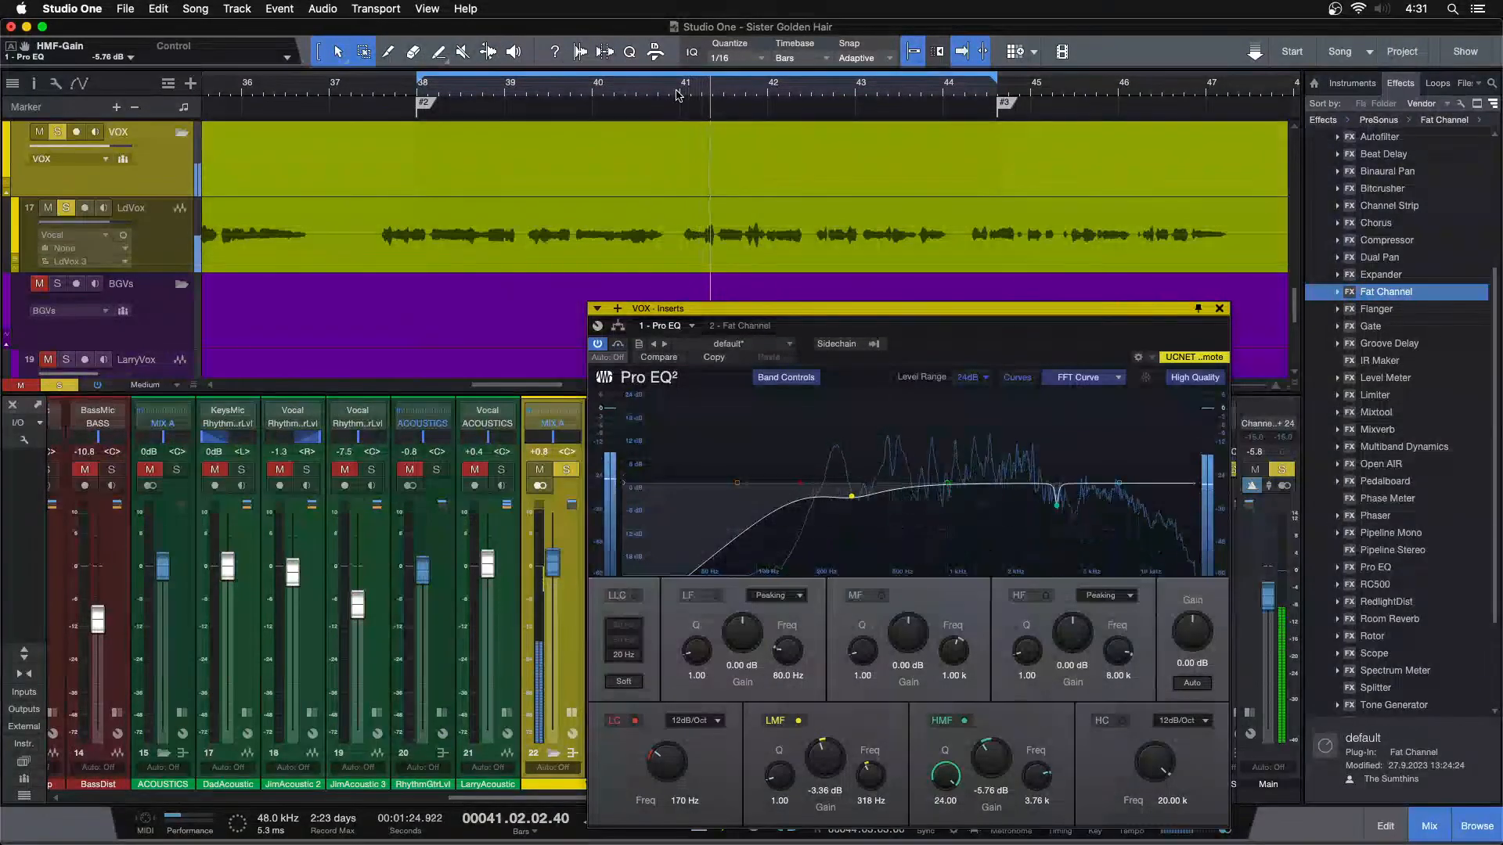
{"action": "left_click", "coordinate": [967, 720]}
{"action": "key", "text": "space"}
{"action": "key", "text": "space"}
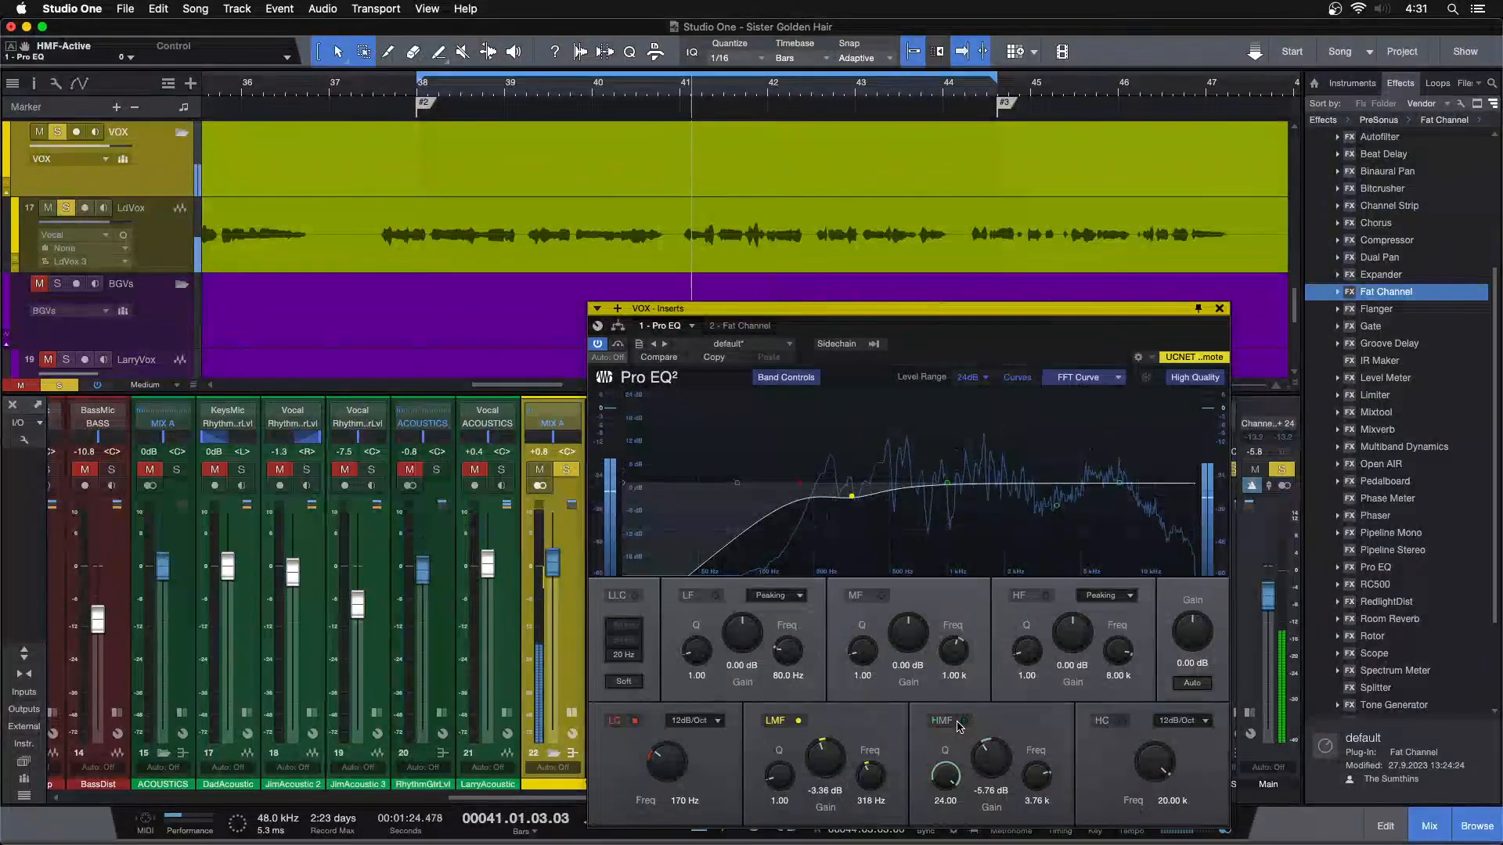
{"action": "left_click", "coordinate": [962, 721]}
{"action": "key", "text": "space"}
{"action": "key", "text": "space"}
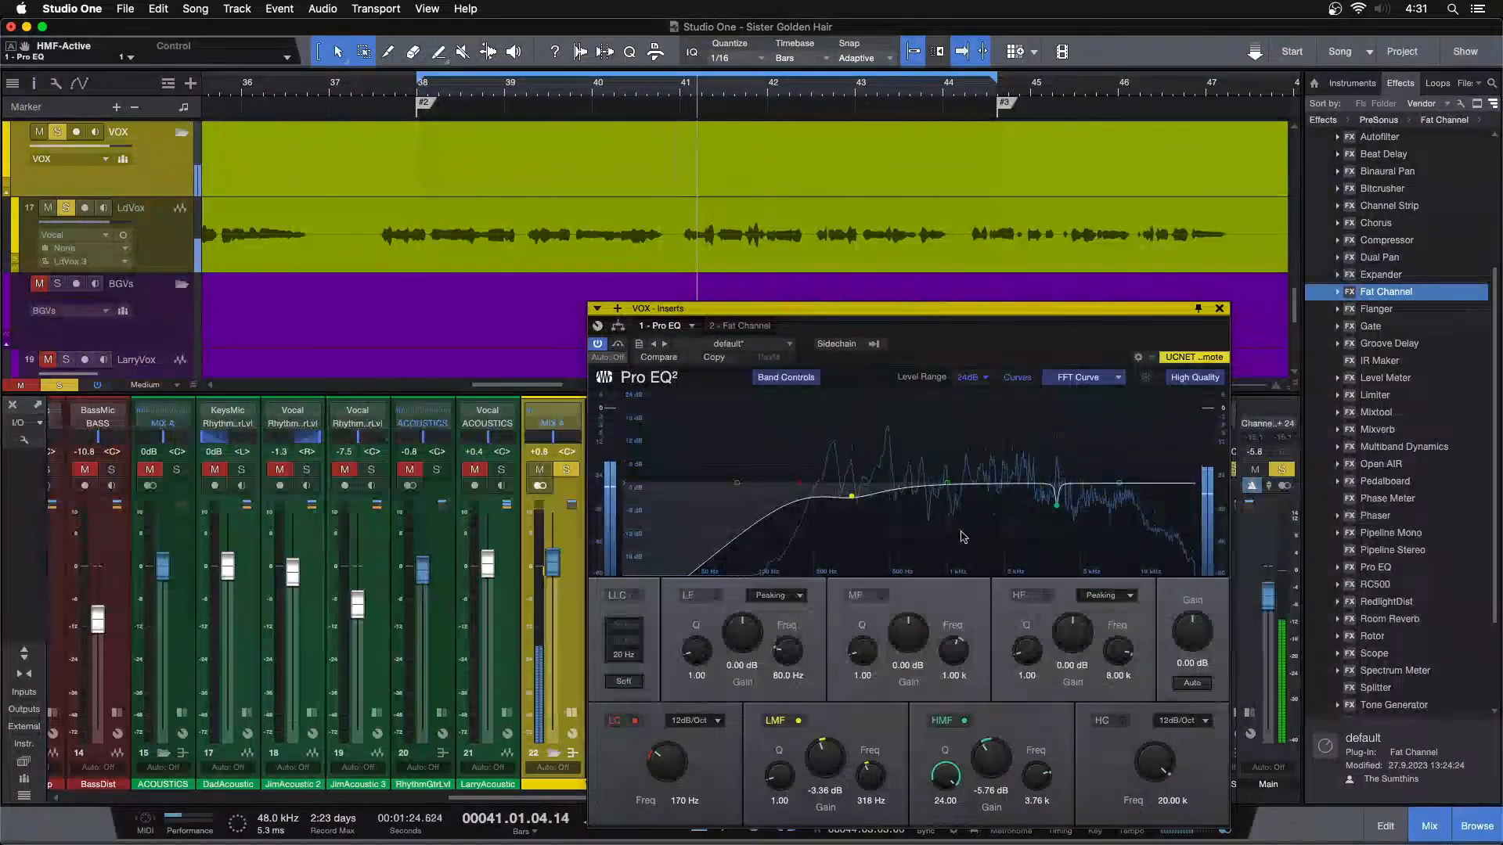
Bring the full band back in by unsoloing the vocal, and reopen Pro EQ clear of the VOX channel
{"action": "left_click", "coordinate": [1218, 308]}
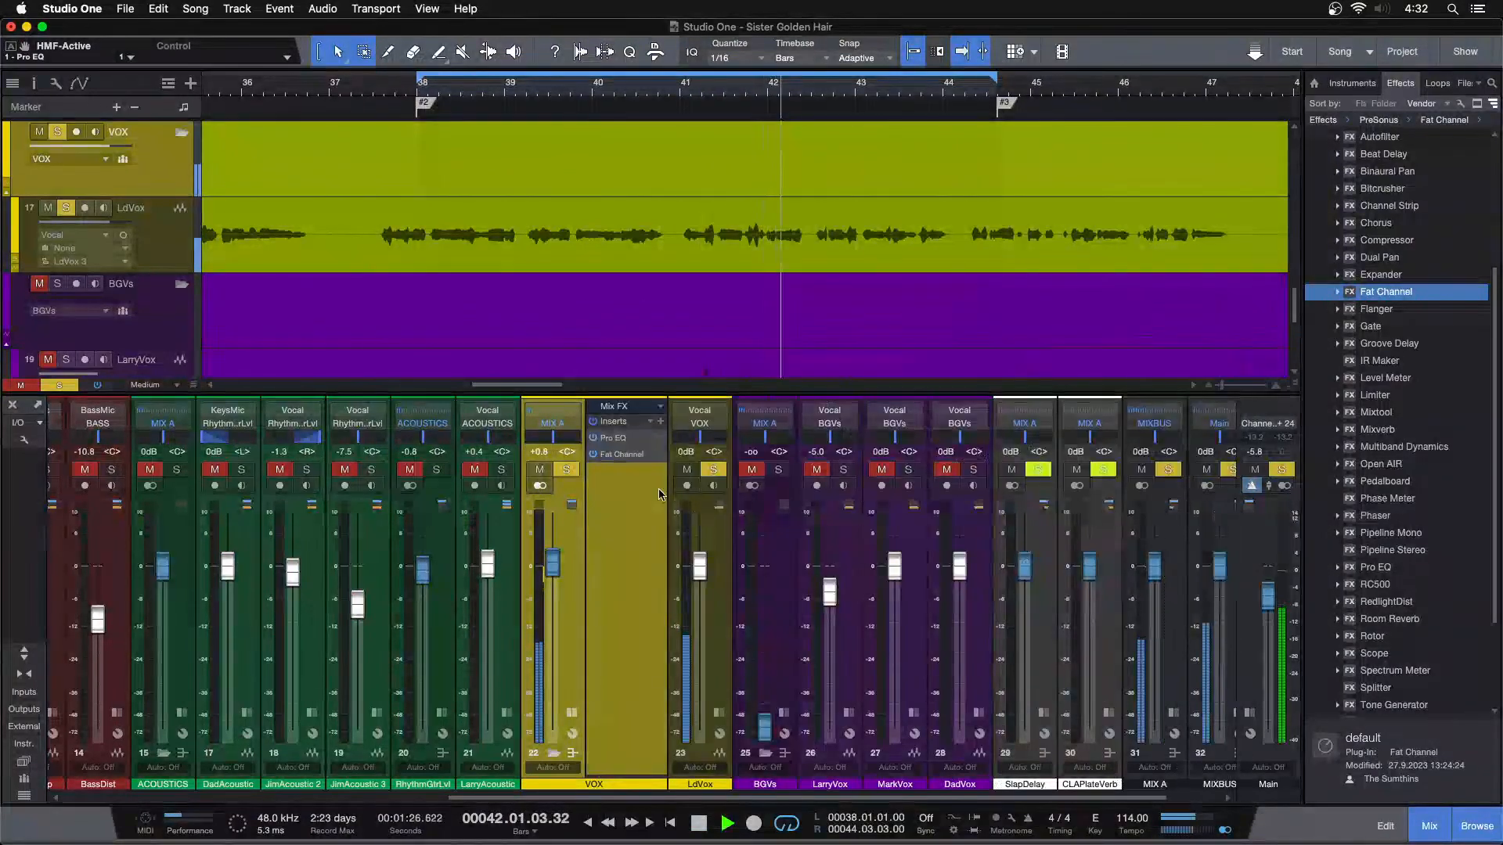
{"action": "left_click", "coordinate": [632, 457]}
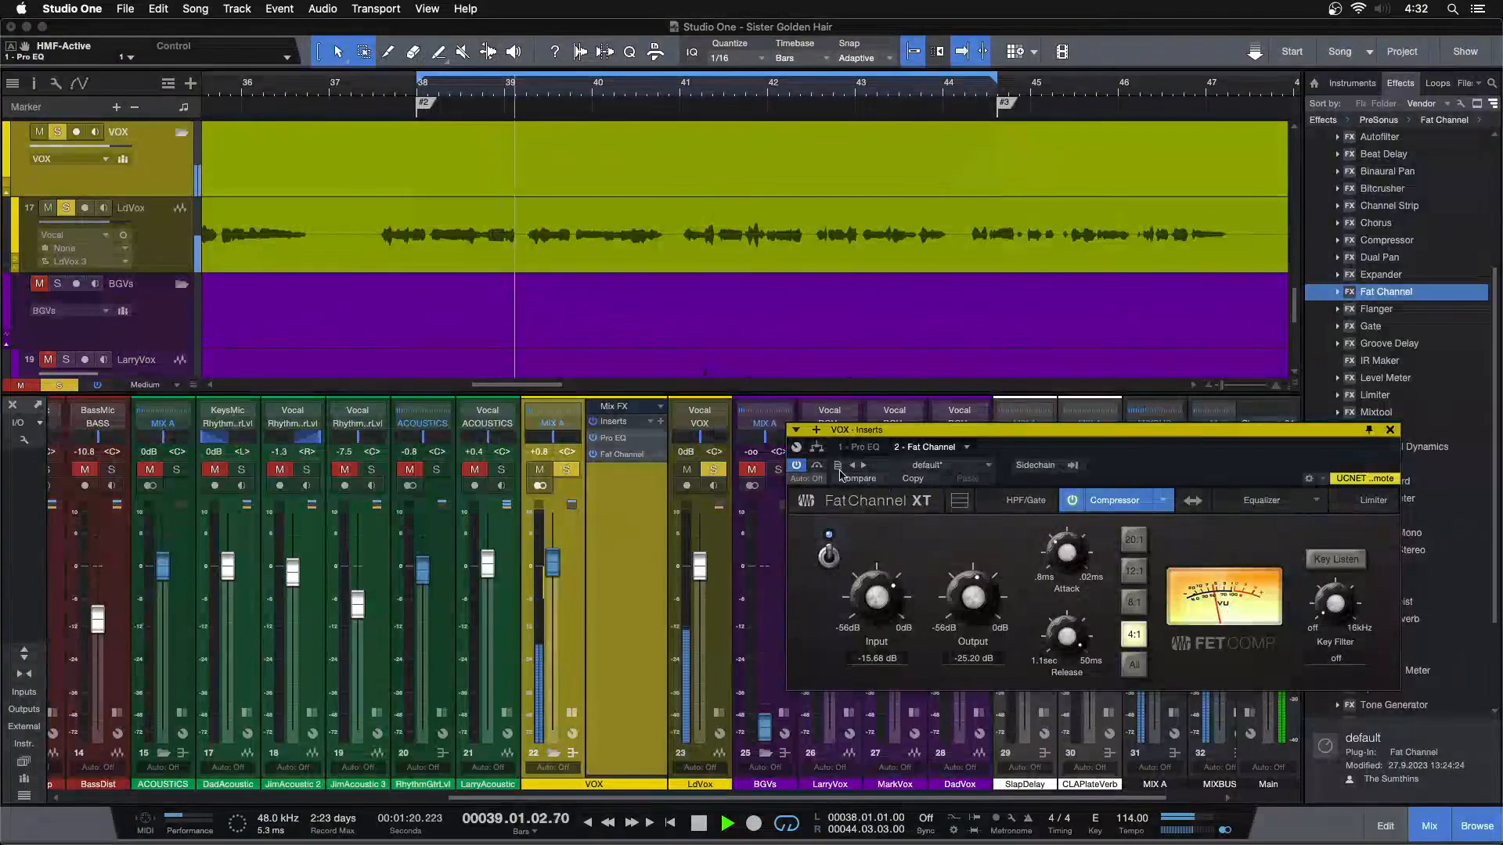
{"action": "left_click", "coordinate": [857, 448]}
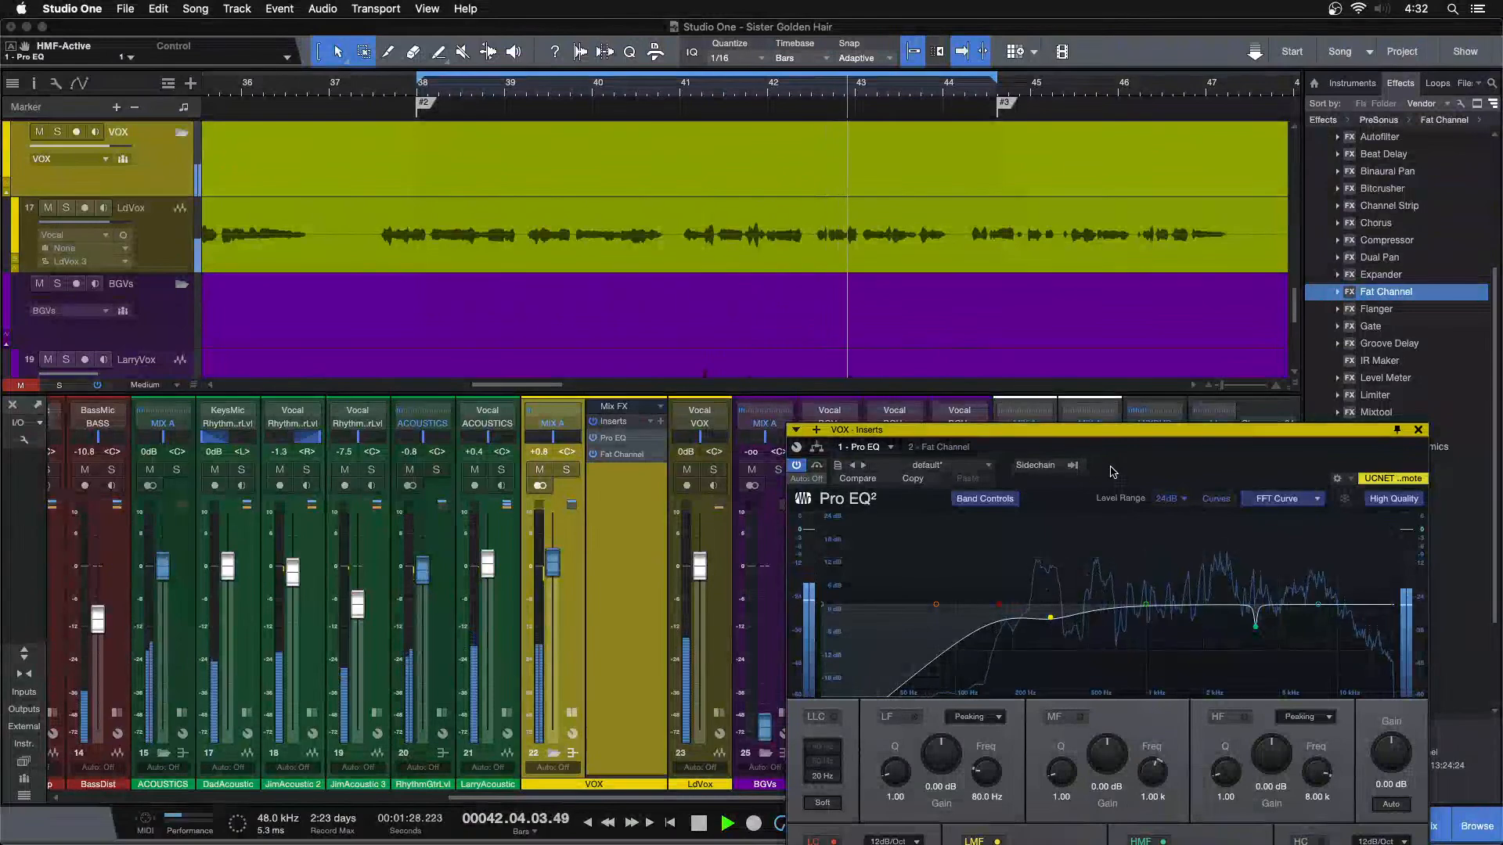
{"action": "left_click_drag", "start_coordinate": [1113, 472], "coordinate": [984, 324]}
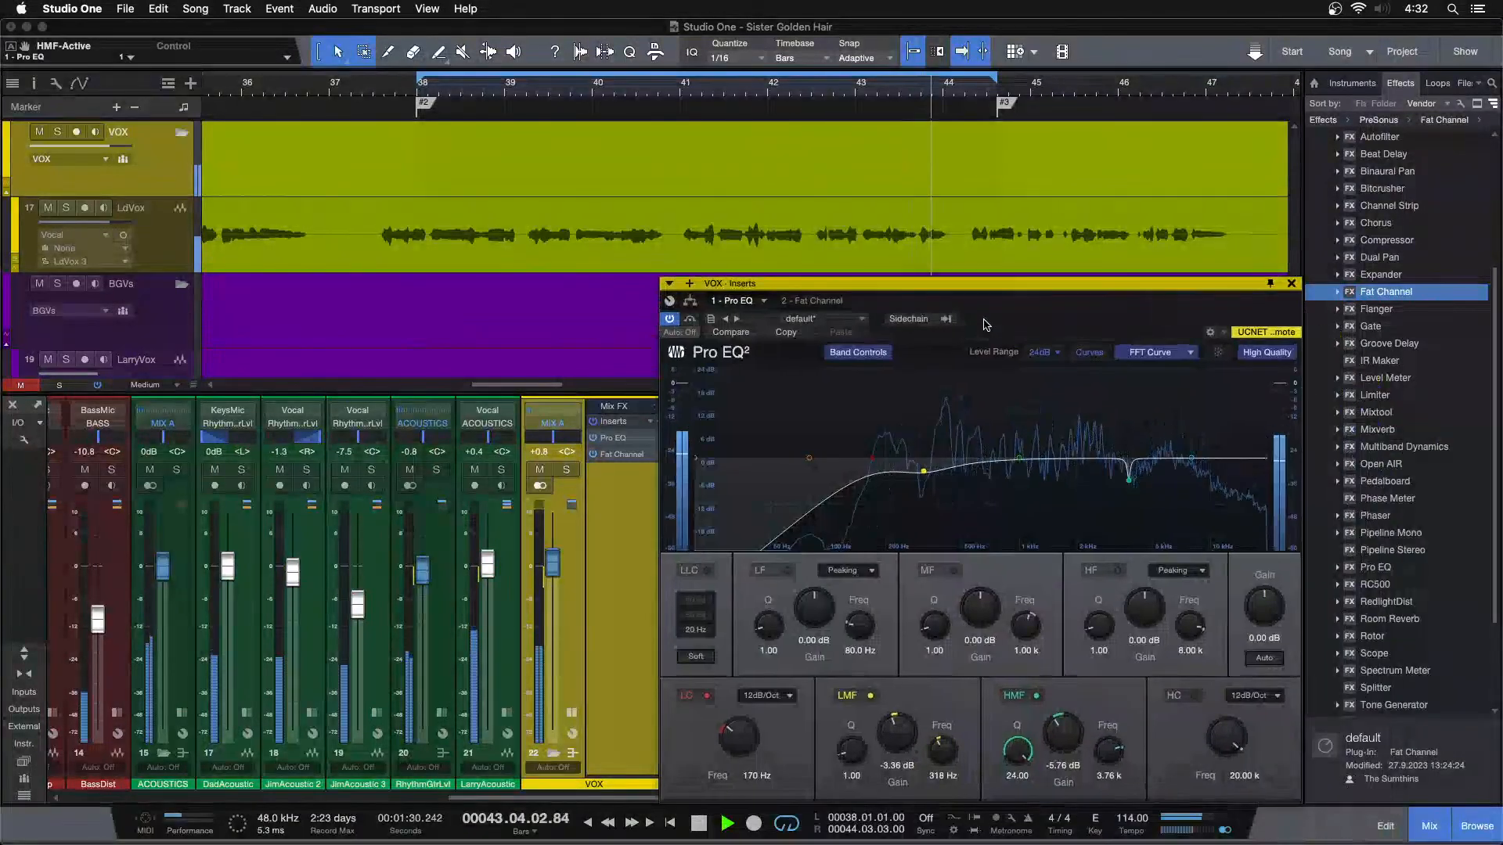
Mute acoustic channels 20 and 21 while raising the VOX bus fader to +1.7 dB, and unmute both channels
{"action": "left_click", "coordinate": [409, 470]}
{"action": "left_click", "coordinate": [474, 470]}
{"action": "left_click_drag", "start_coordinate": [552, 571], "coordinate": [553, 566]}
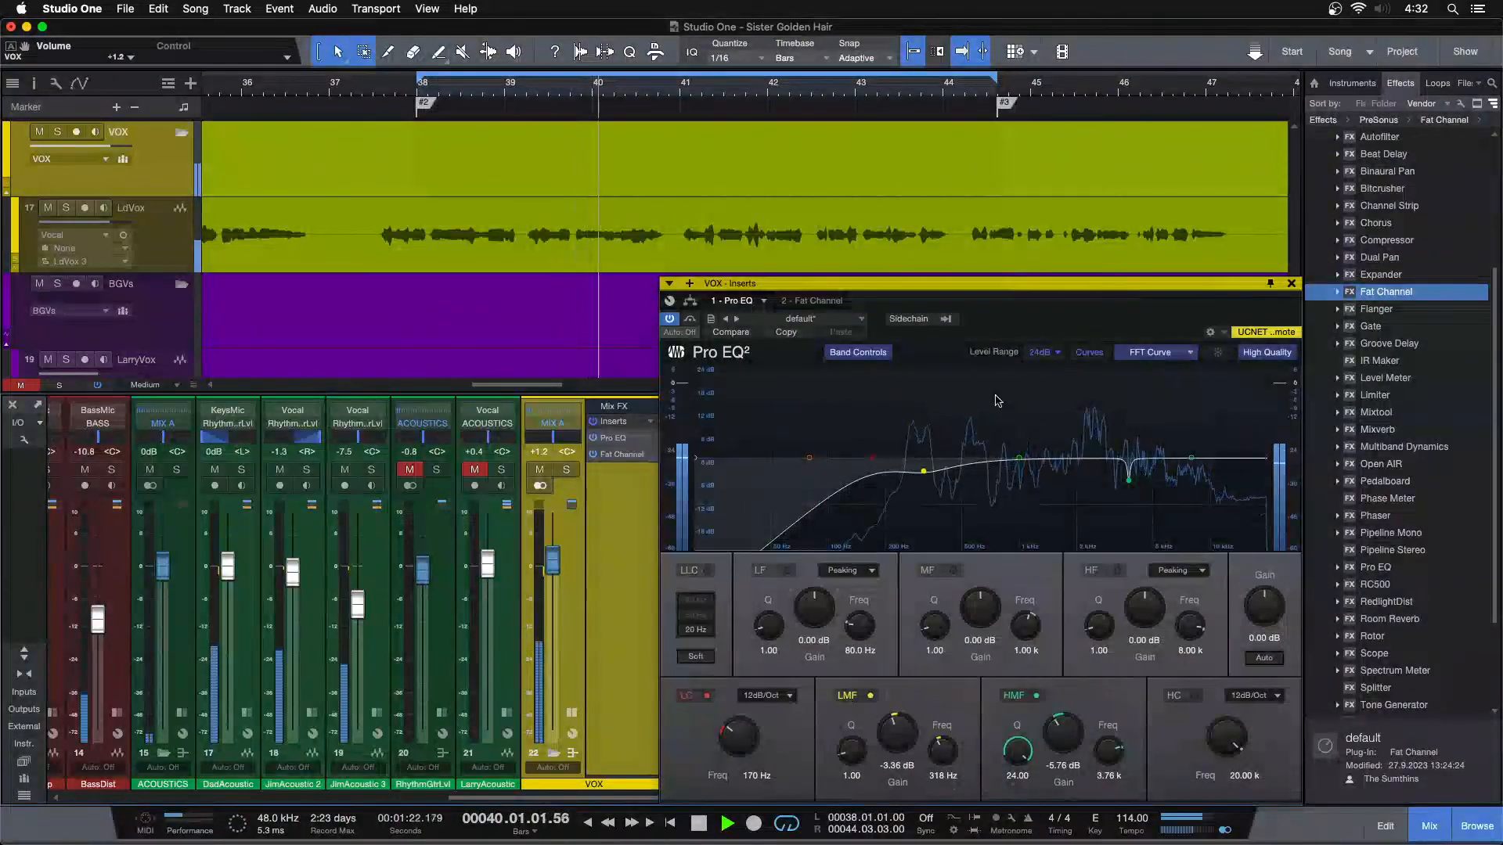
{"action": "left_click_drag", "start_coordinate": [1139, 287], "coordinate": [1155, 277]}
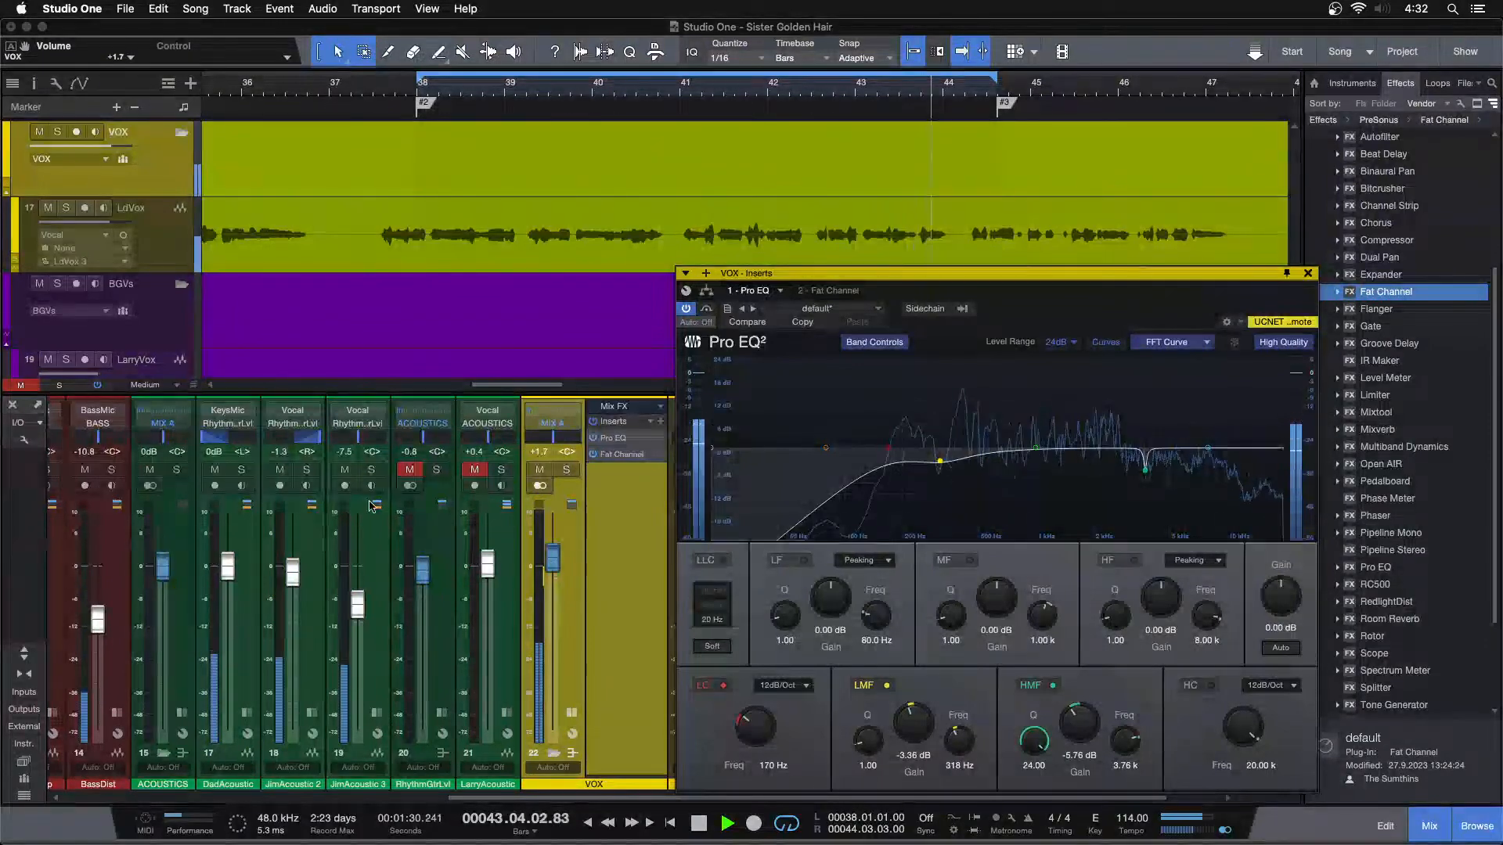
{"action": "left_click_drag", "start_coordinate": [408, 471], "coordinate": [475, 469]}
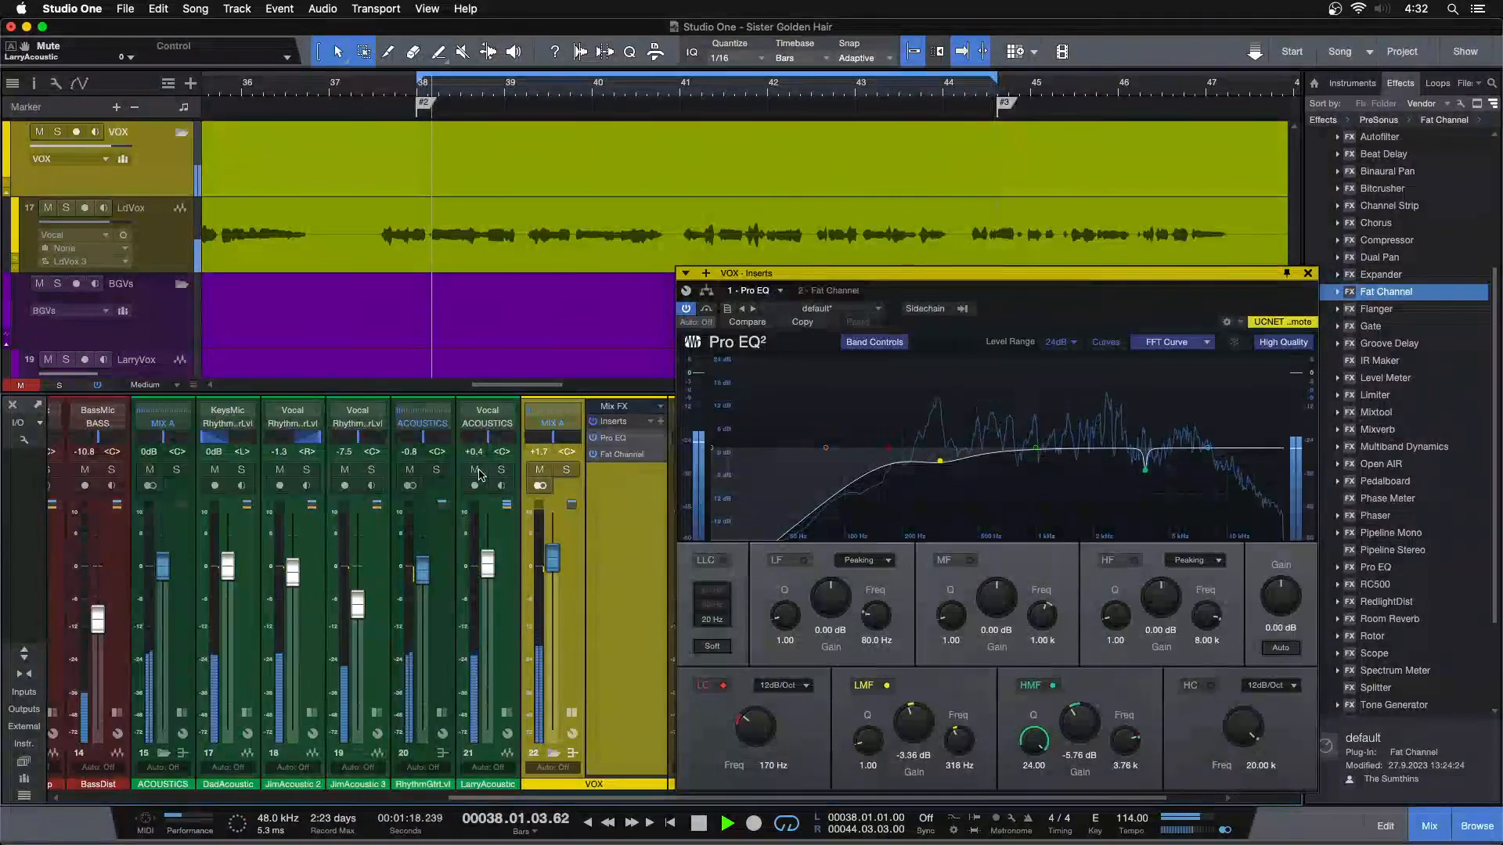
Solo the VOX bus, move Pro EQ clear of the mixer channels, and boost its HF band at 8.00 kHz to 4.80 dB
{"action": "key", "text": "s"}
{"action": "left_click_drag", "start_coordinate": [1046, 305], "coordinate": [690, 324]}
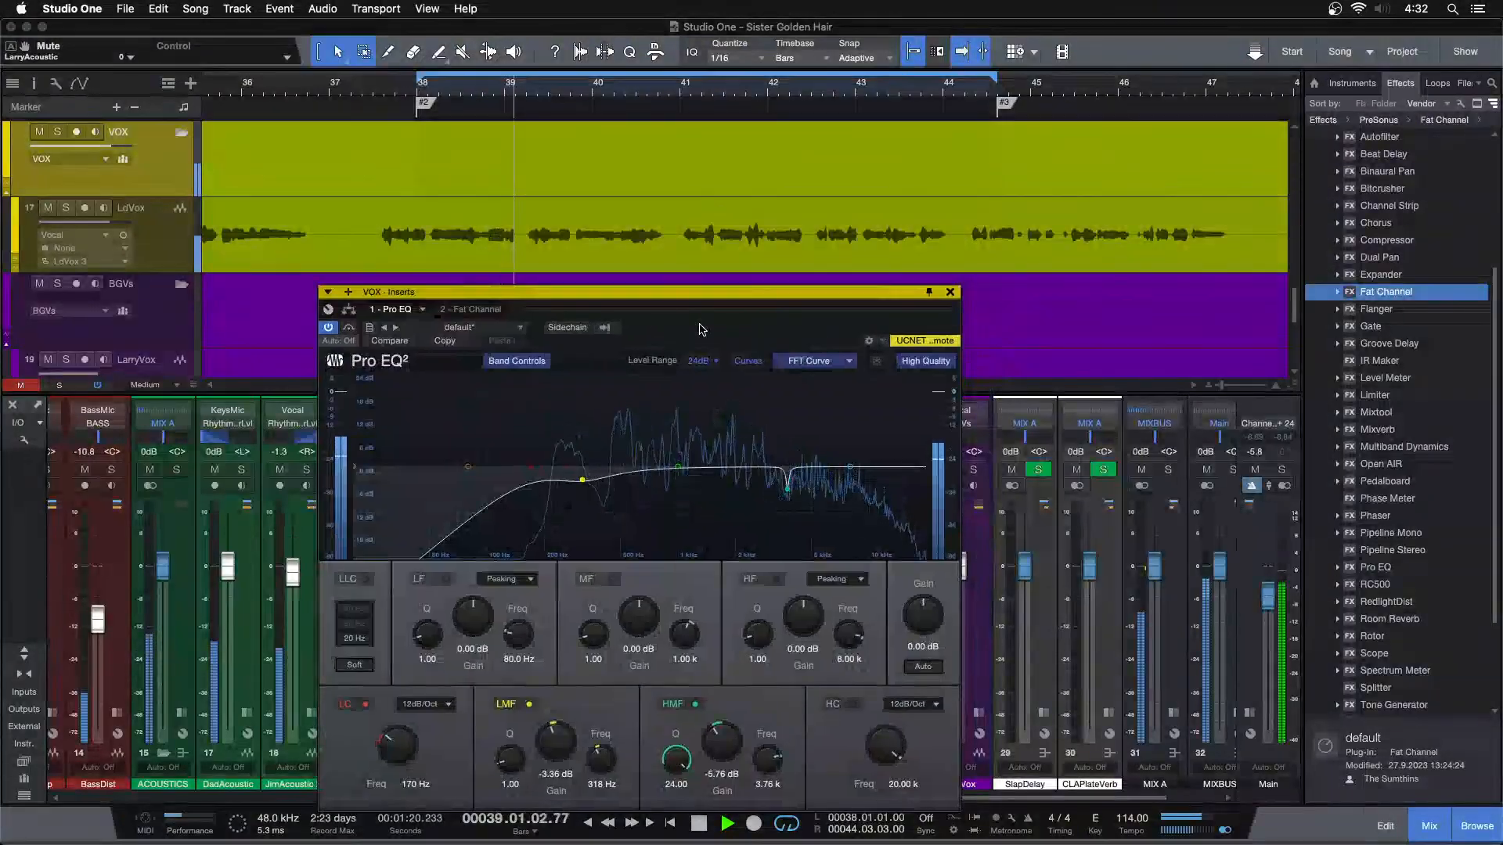
{"action": "left_click_drag", "start_coordinate": [803, 631], "coordinate": [803, 627]}
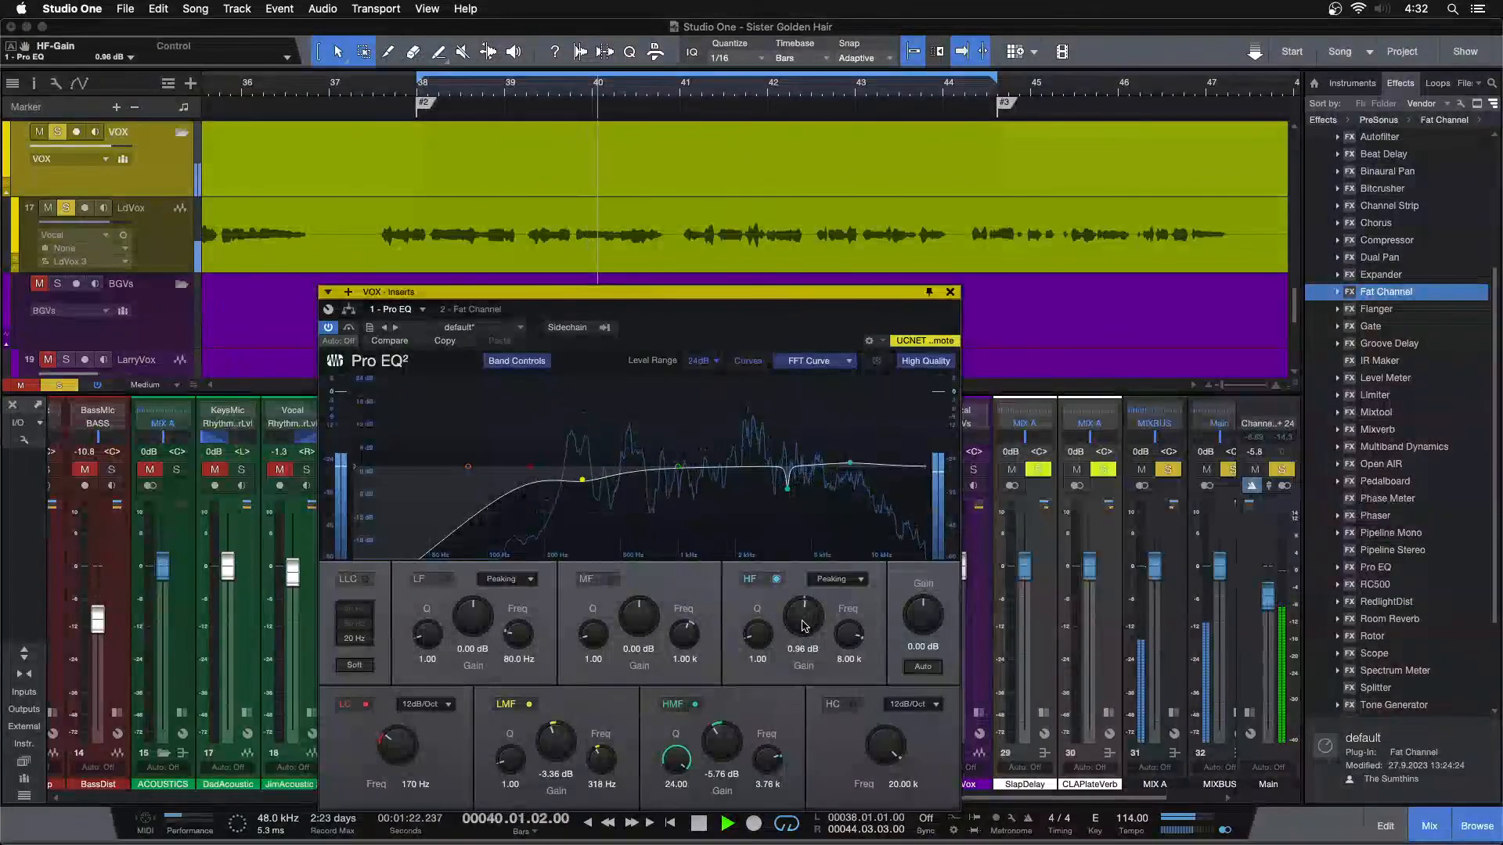
{"action": "scroll", "coordinate": [802, 626], "scroll_direction": "up", "scroll_amount": 1}
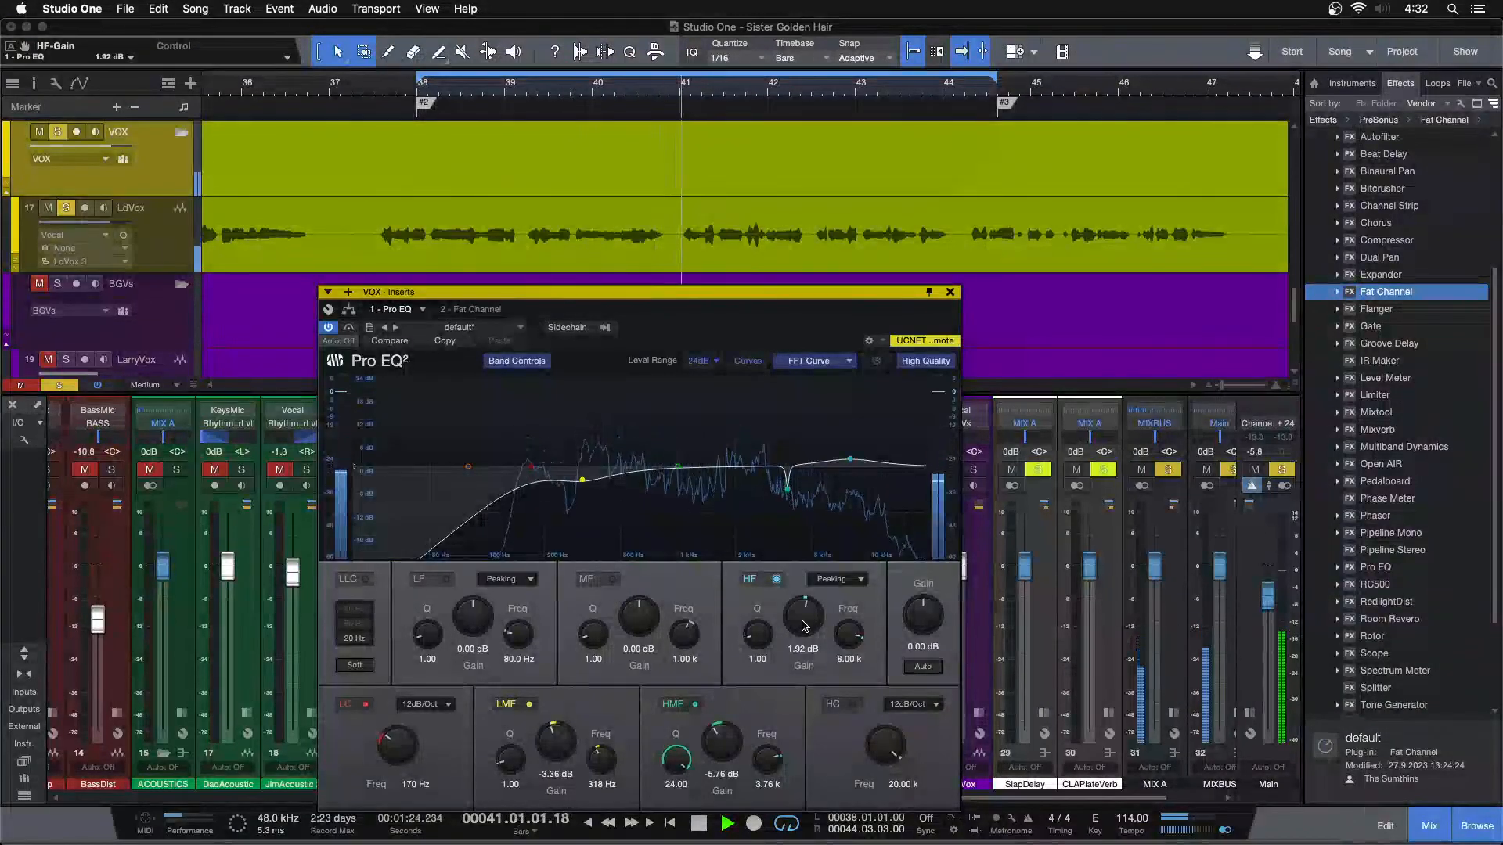
{"action": "scroll", "coordinate": [803, 626], "scroll_direction": "up", "scroll_amount": 5}
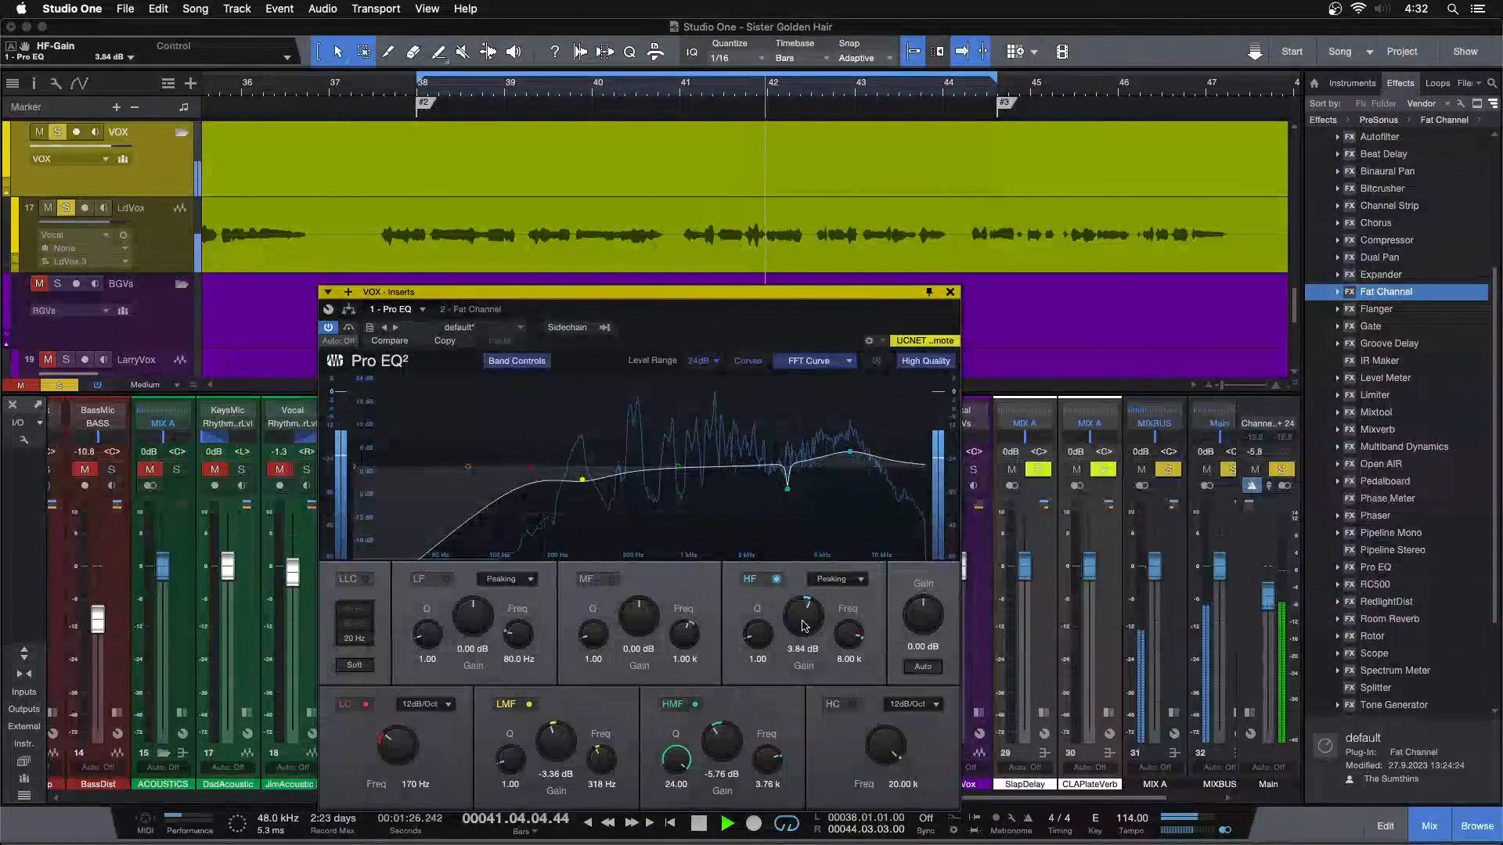
{"action": "scroll", "coordinate": [803, 626], "scroll_direction": "up", "scroll_amount": 1}
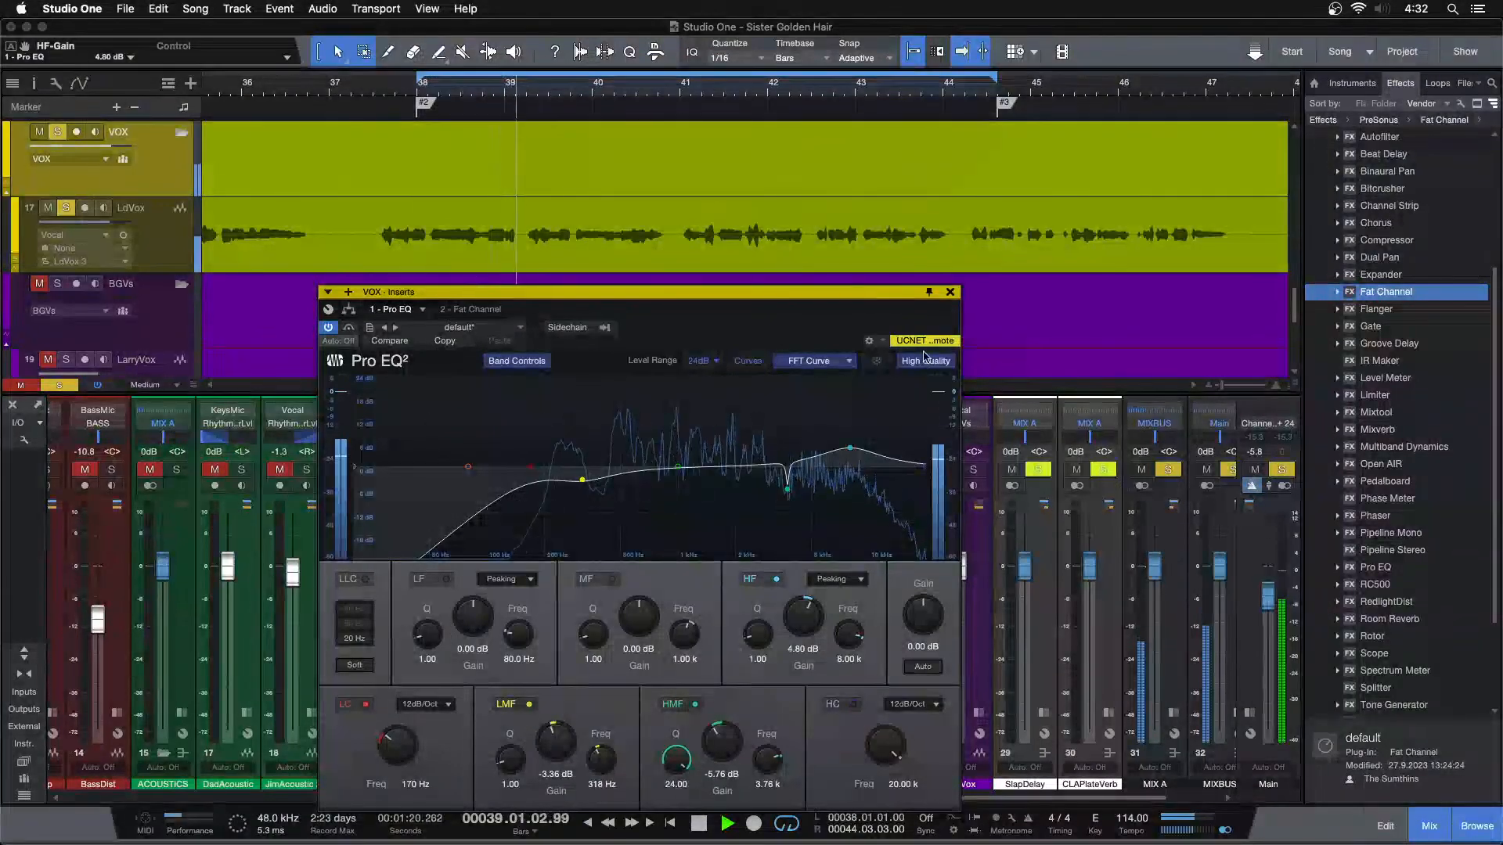
Close Pro EQ, insert Multiband Dynamics after Fat Channel on the VOX bus, and load its De-Esser preset
{"action": "left_click", "coordinate": [950, 292]}
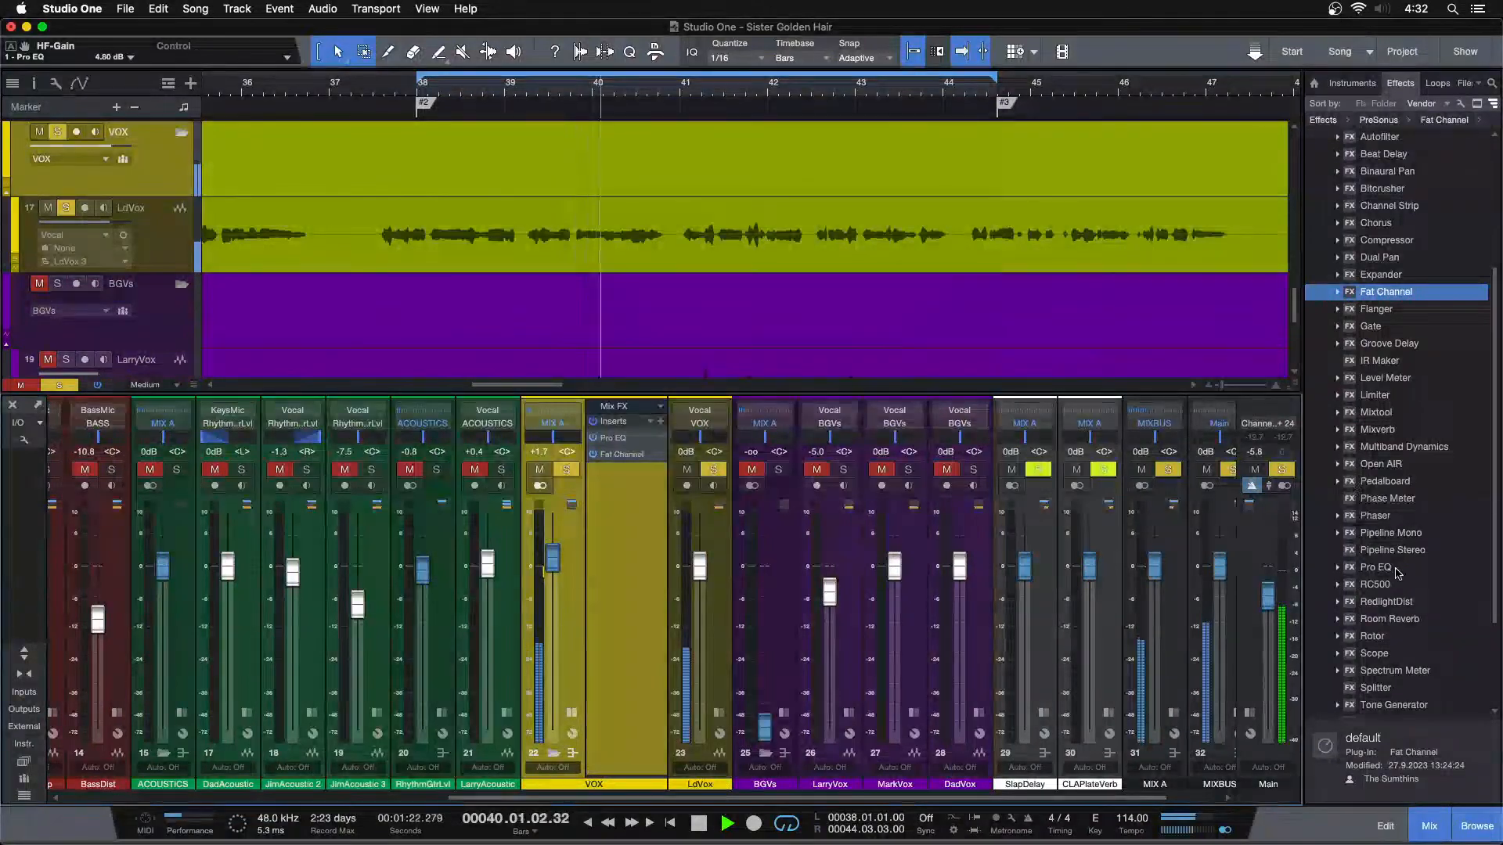
{"action": "left_click_drag", "start_coordinate": [1390, 448], "coordinate": [618, 514]}
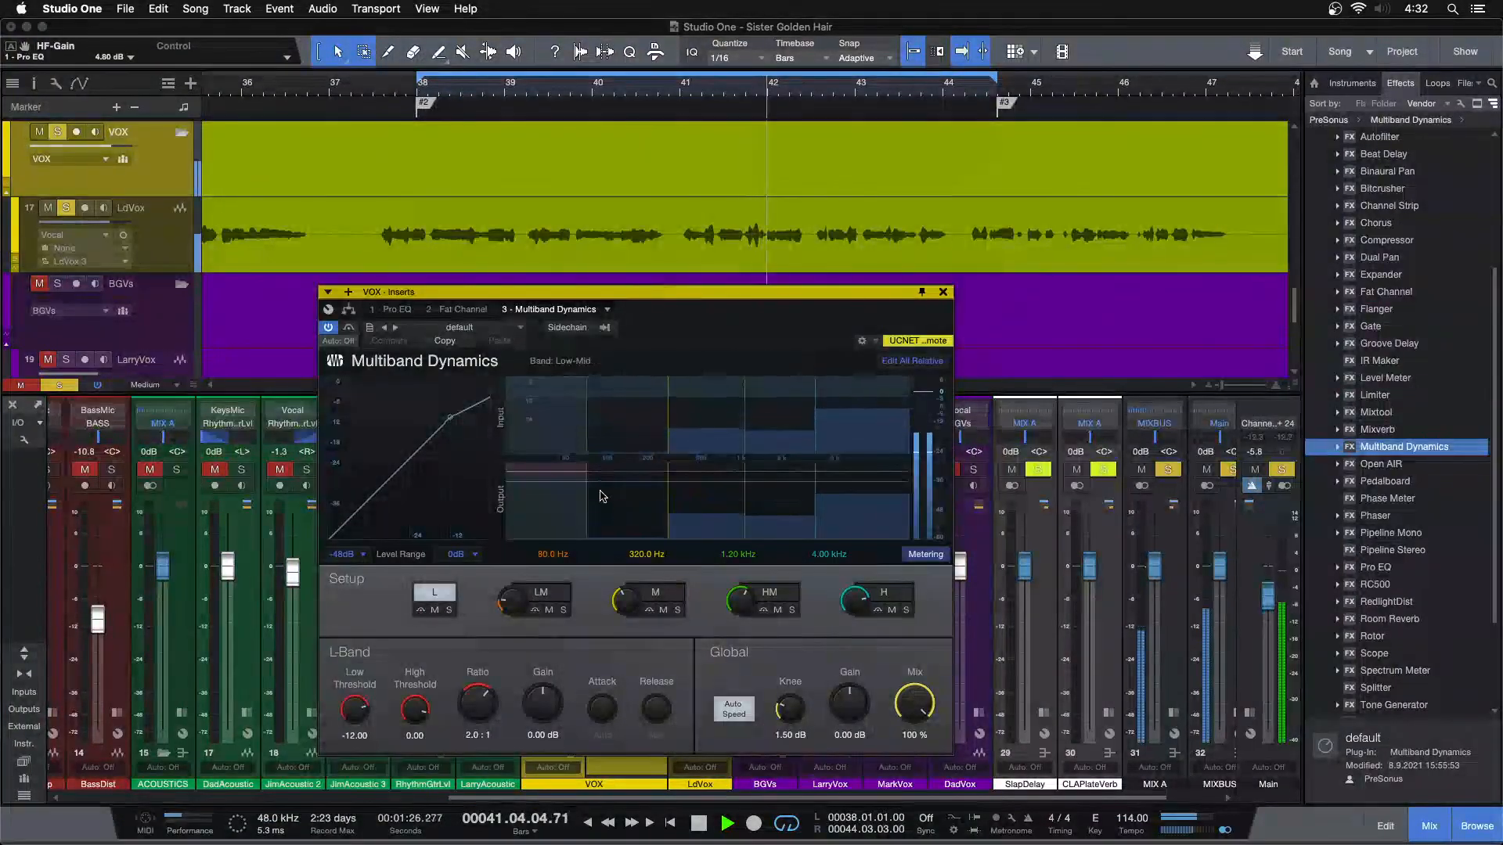
{"action": "left_click", "coordinate": [464, 327]}
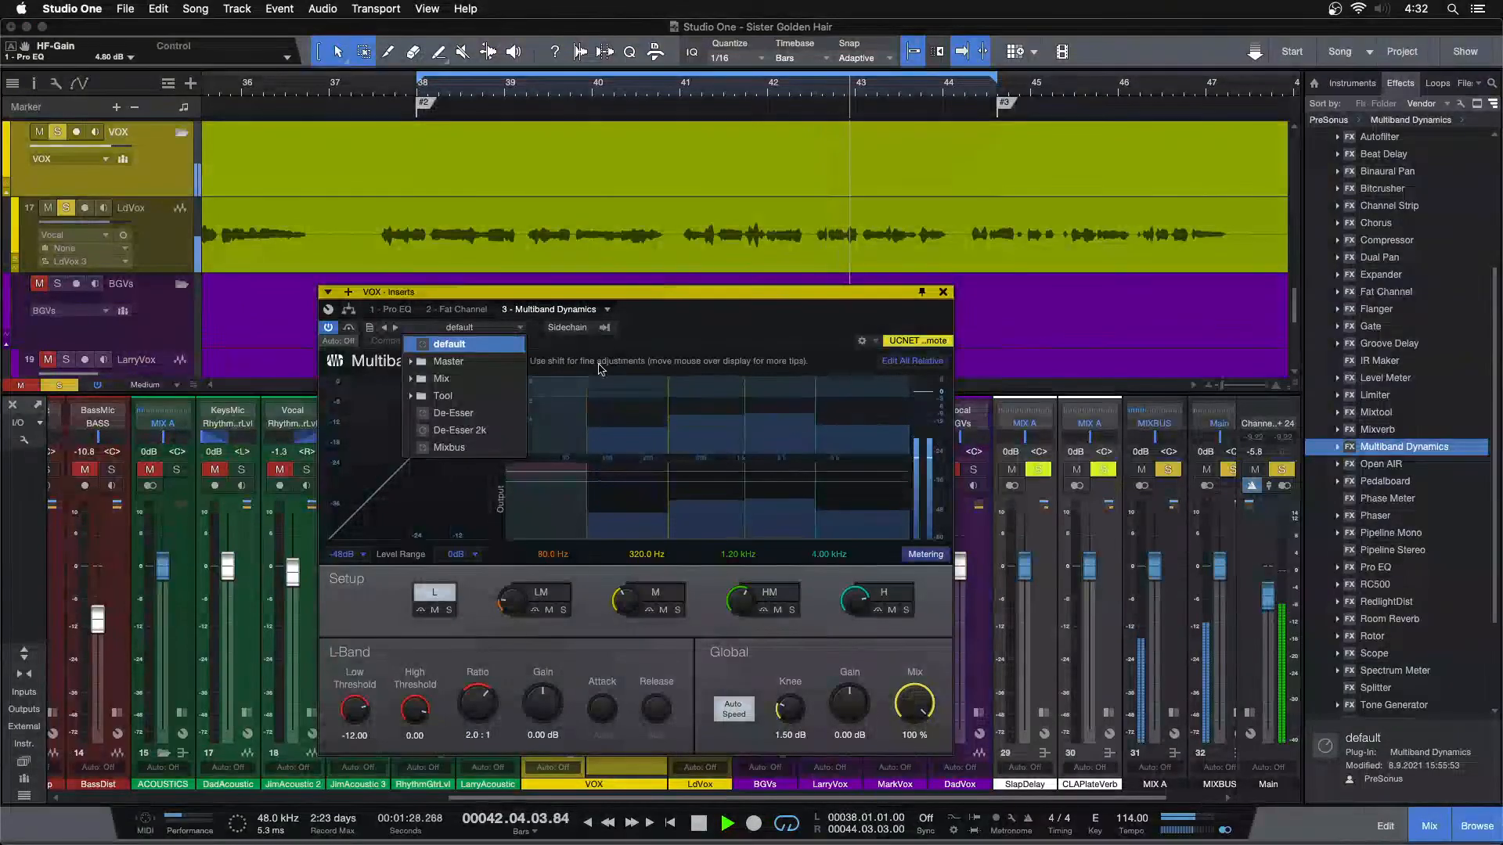
{"action": "left_click", "coordinate": [453, 412]}
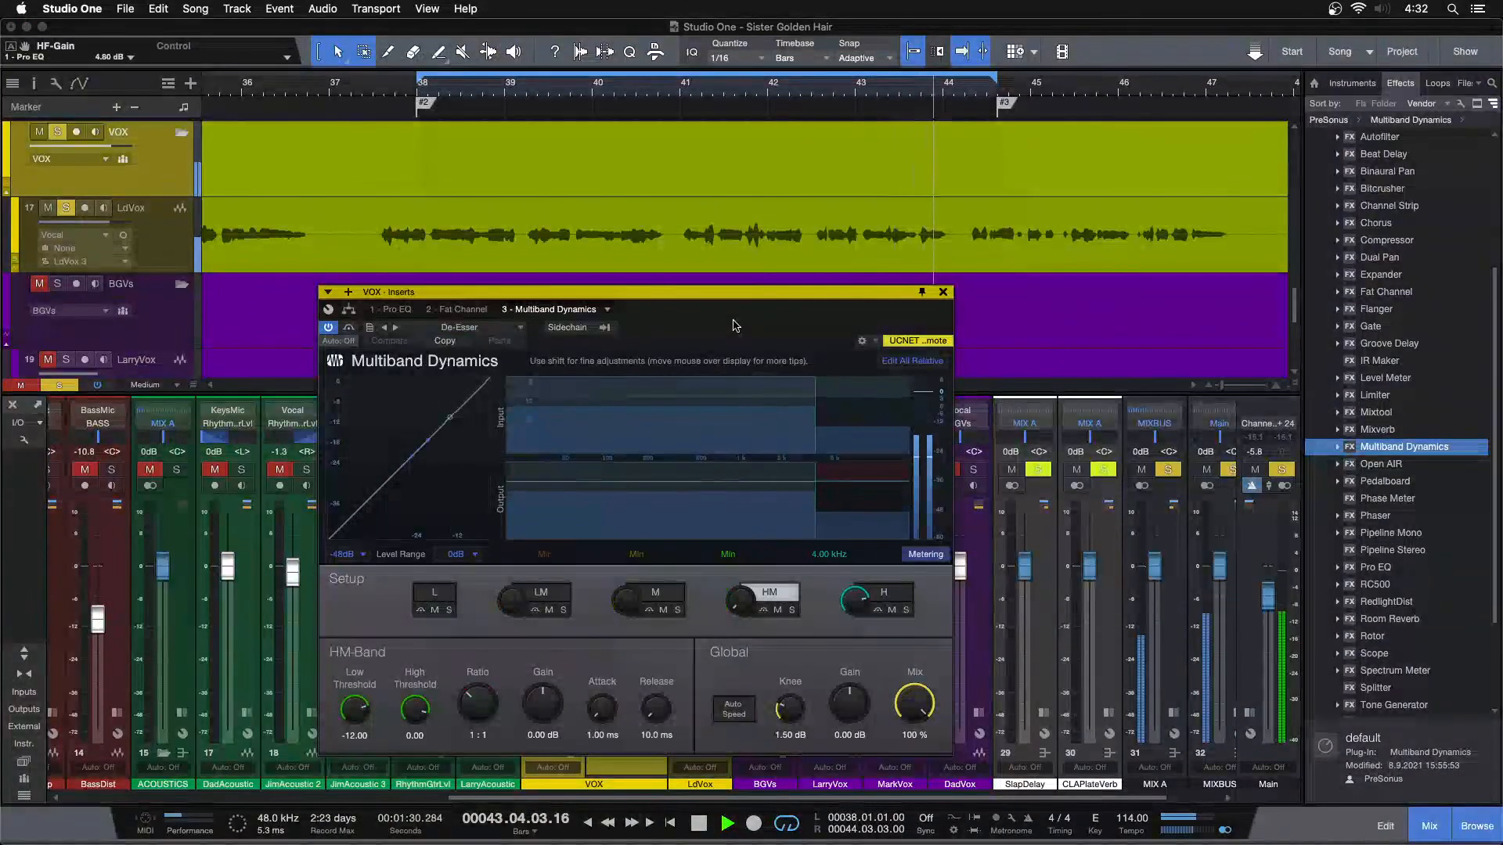
Set the de-esser's H-band low threshold to -18.24 dB while playing the soloed vocal
{"action": "key", "text": "space"}
{"action": "left_click", "coordinate": [394, 310]}
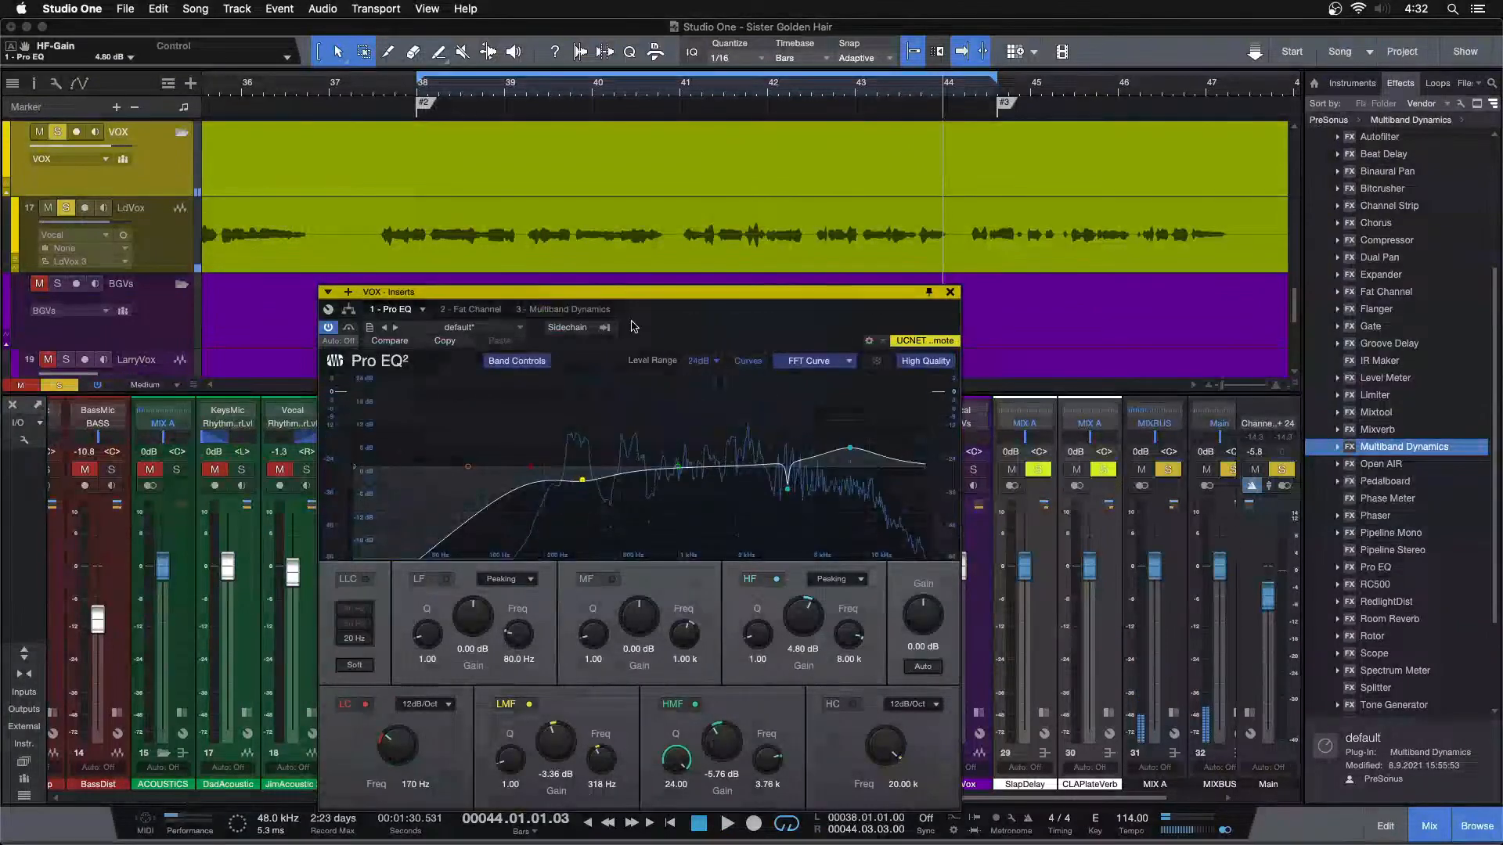
{"action": "left_click", "coordinate": [571, 310]}
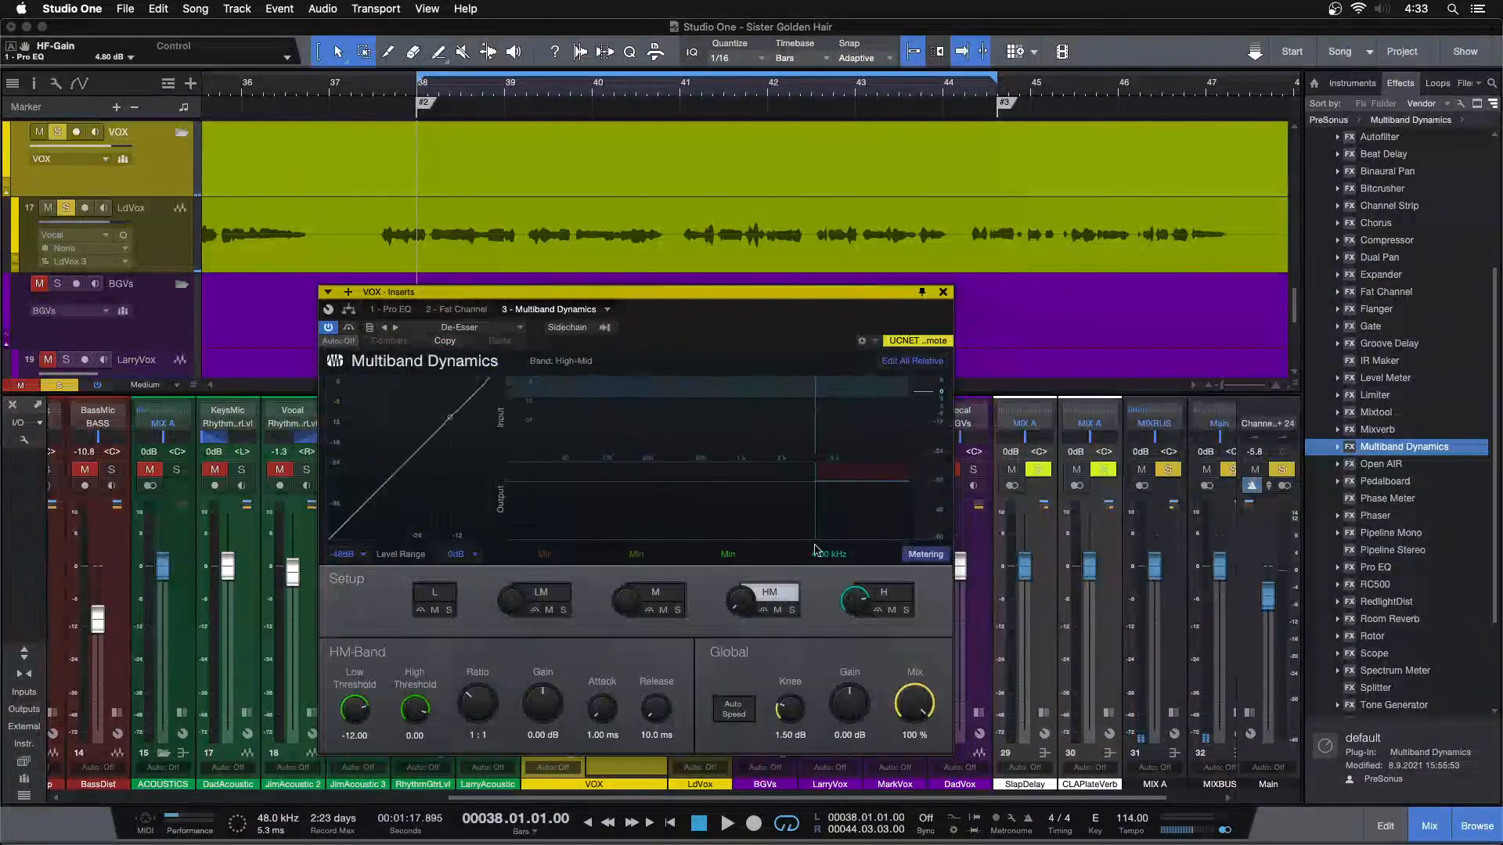
{"action": "left_click", "coordinate": [874, 587]}
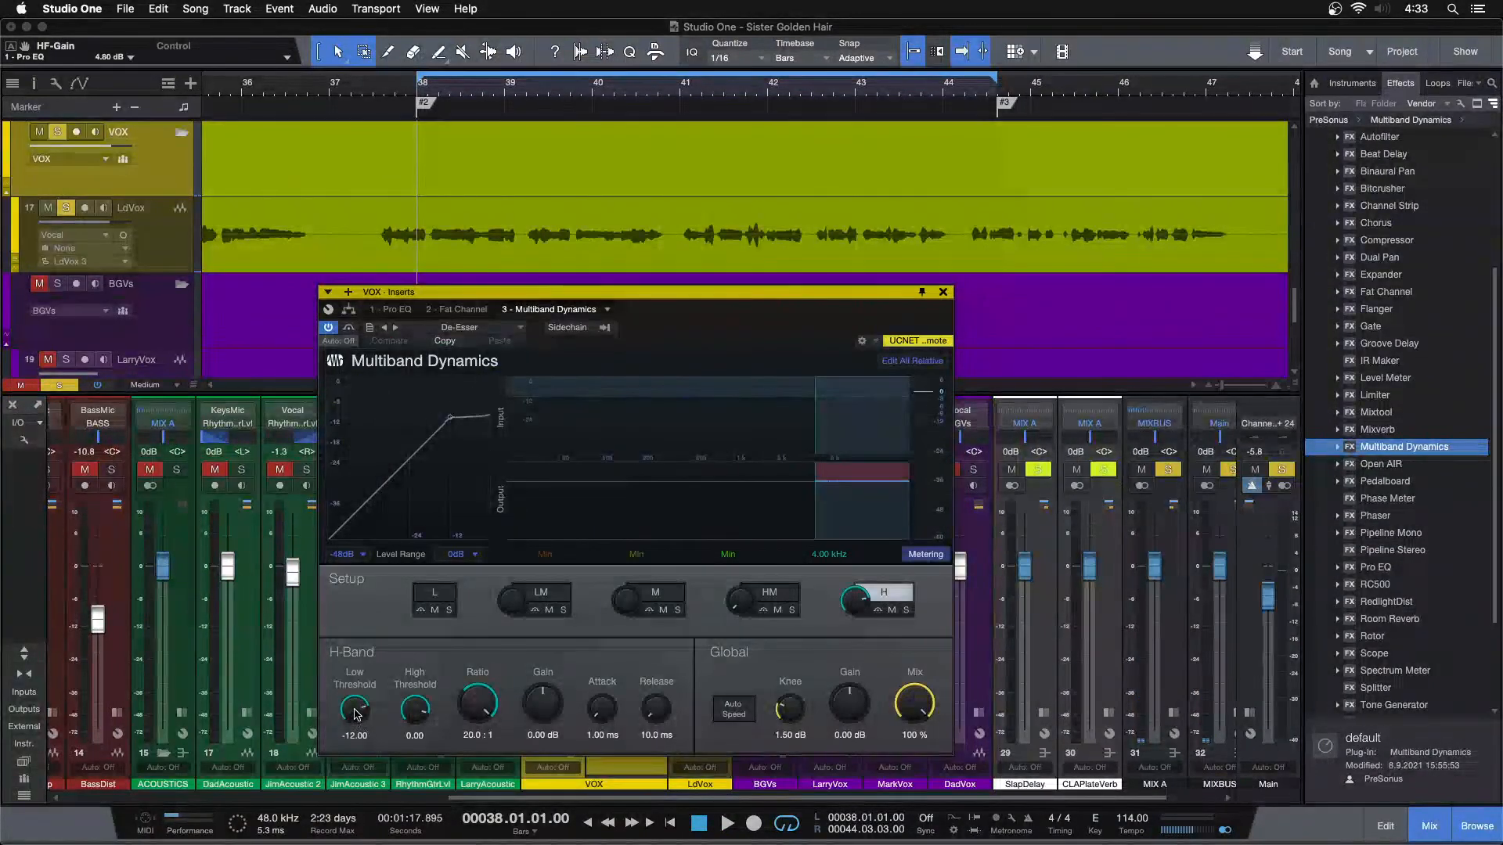
{"action": "key", "text": "space"}
{"action": "scroll", "coordinate": [355, 711], "scroll_direction": "down", "scroll_amount": 4}
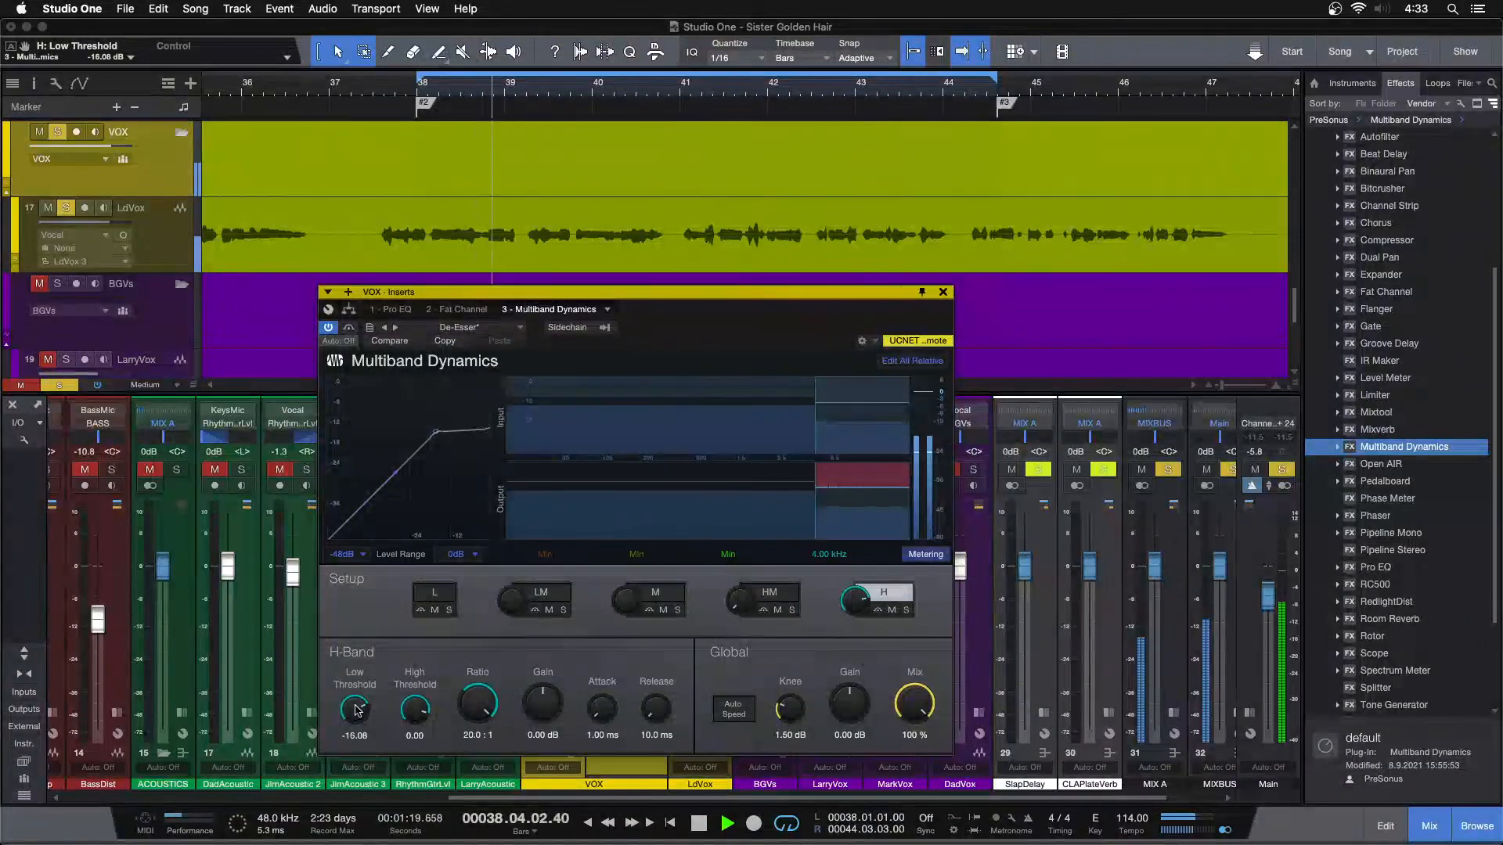
{"action": "scroll", "coordinate": [355, 710], "scroll_direction": "down", "scroll_amount": 2}
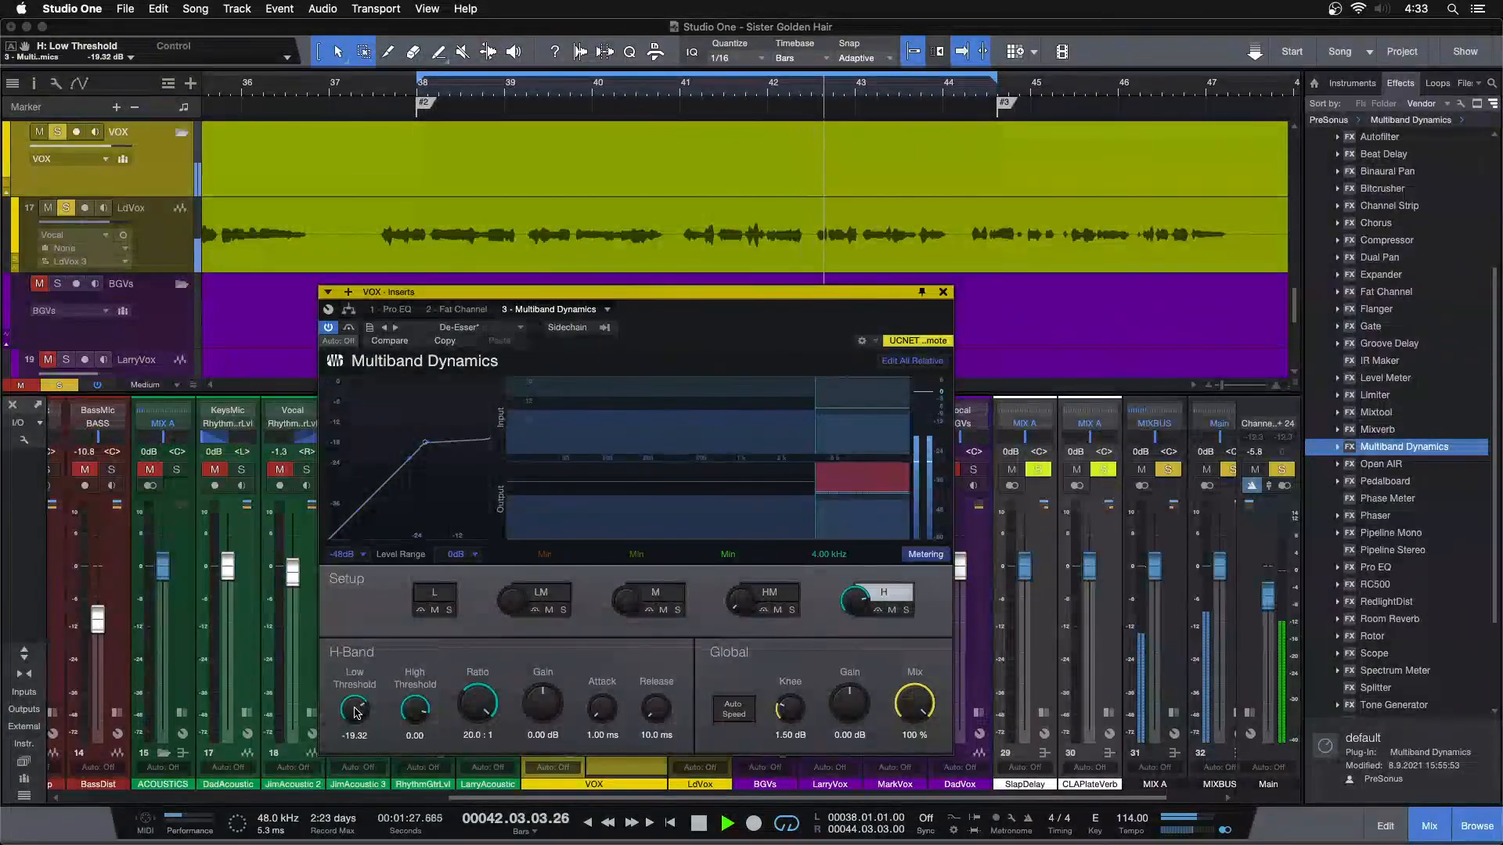
{"action": "scroll", "coordinate": [355, 709], "scroll_direction": "up", "scroll_amount": 1}
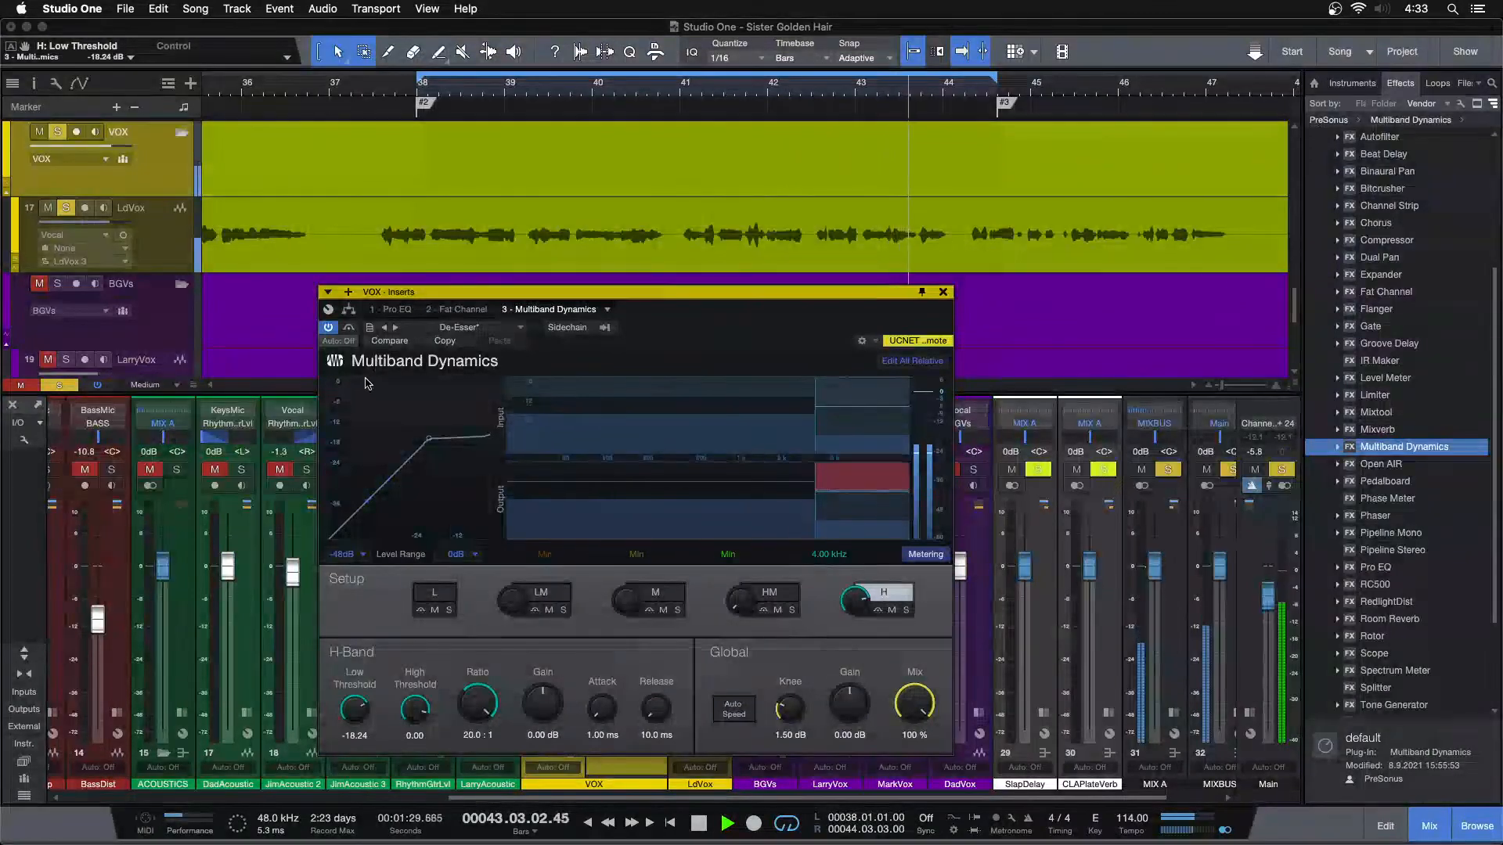
Return to Pro EQ, switch its spectrum to Third Octave, and audition HF gain at 5.28 dB before restoring 4.80 dB
{"action": "left_click", "coordinate": [399, 310]}
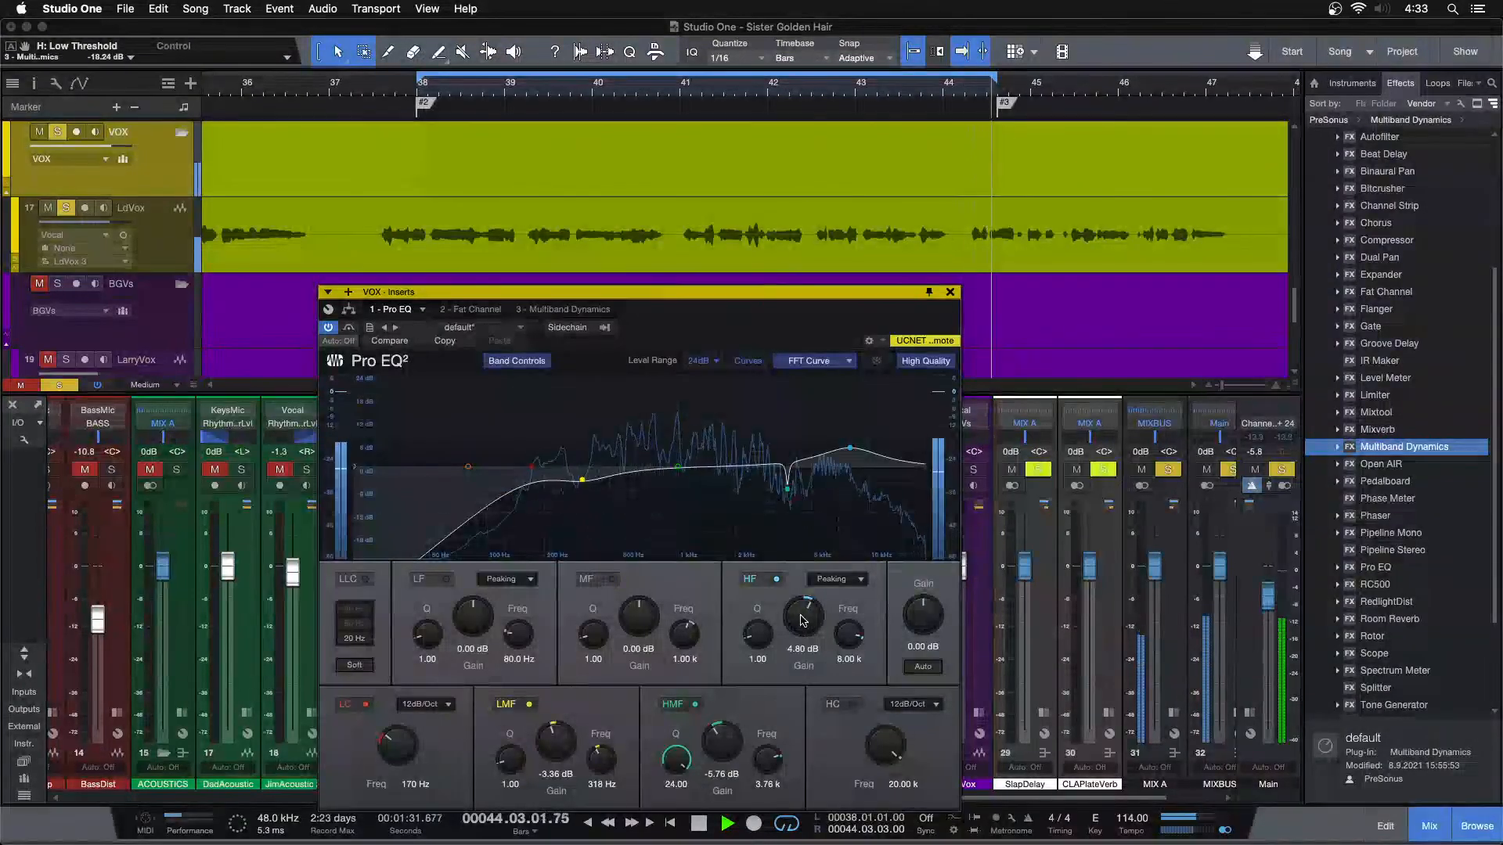
{"action": "scroll", "coordinate": [801, 620], "scroll_direction": "down", "scroll_amount": 2}
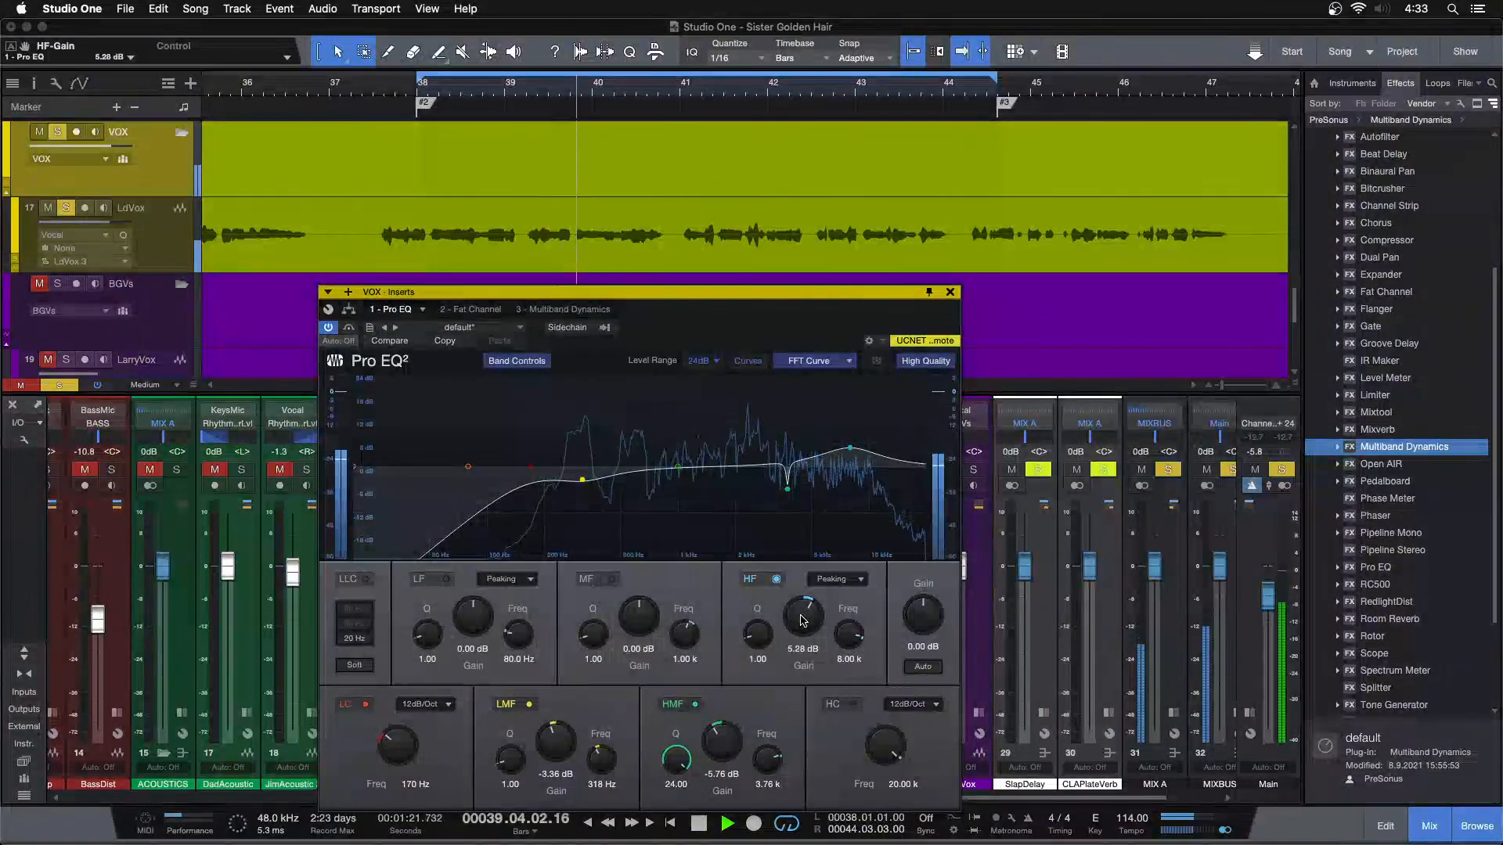
{"action": "left_click", "coordinate": [810, 360]}
{"action": "left_click", "coordinate": [818, 405]}
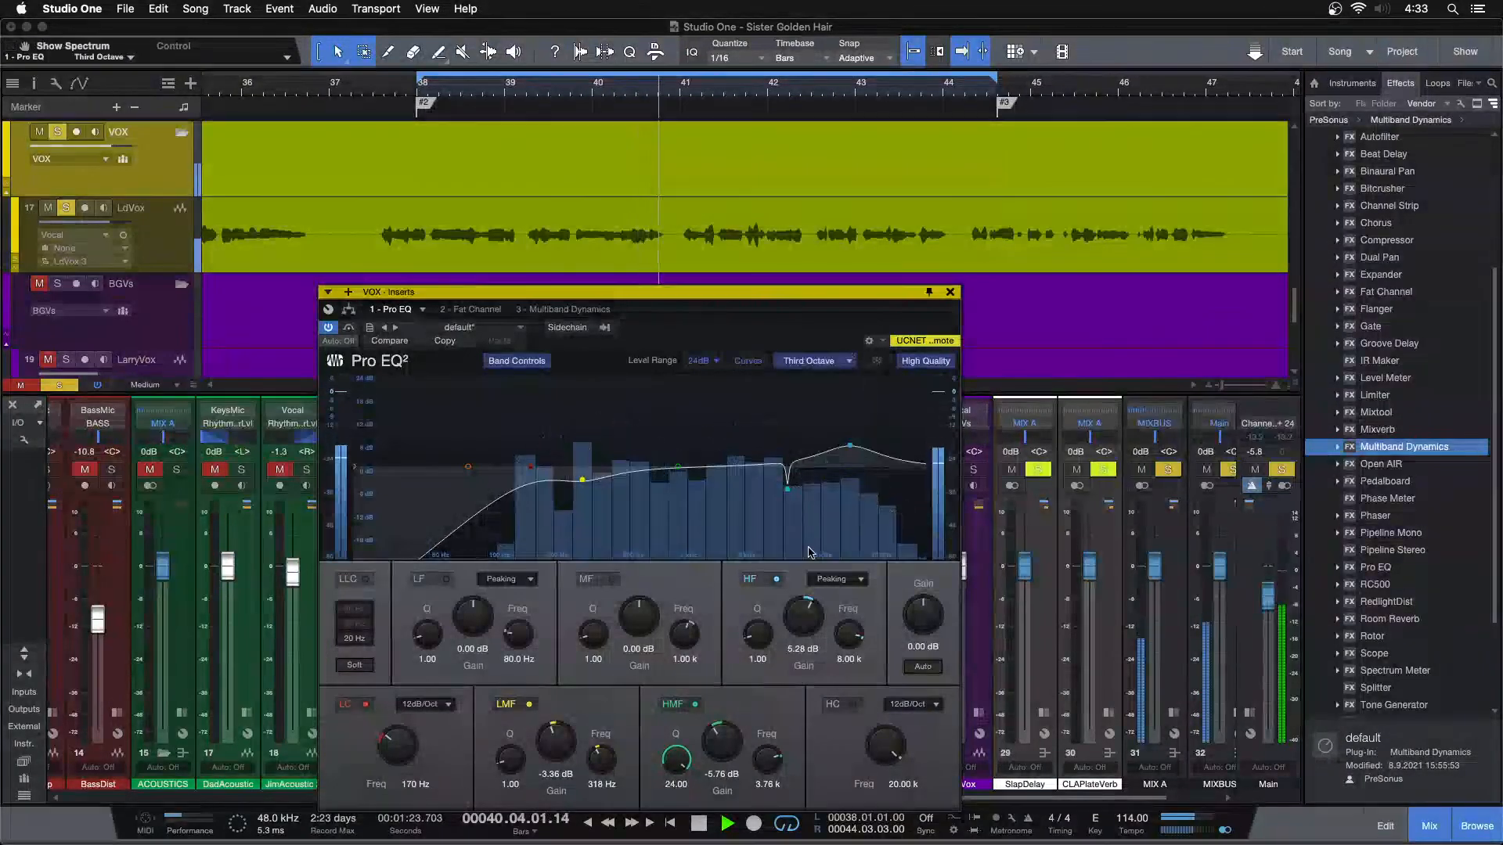
{"action": "scroll", "coordinate": [800, 624], "scroll_direction": "down", "scroll_amount": 2}
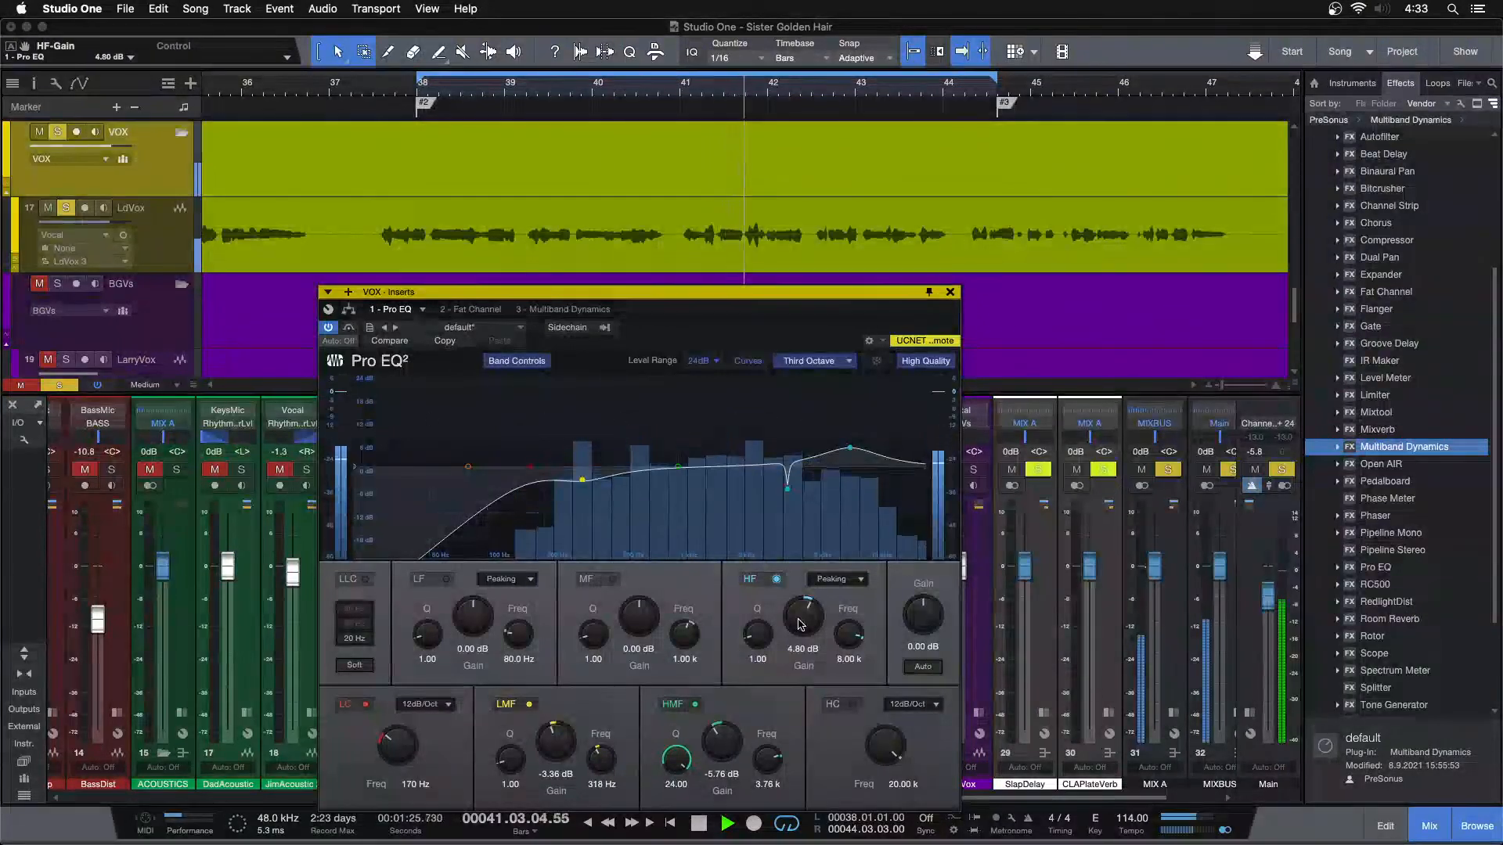
{"action": "scroll", "coordinate": [801, 624], "scroll_direction": "up", "scroll_amount": 2}
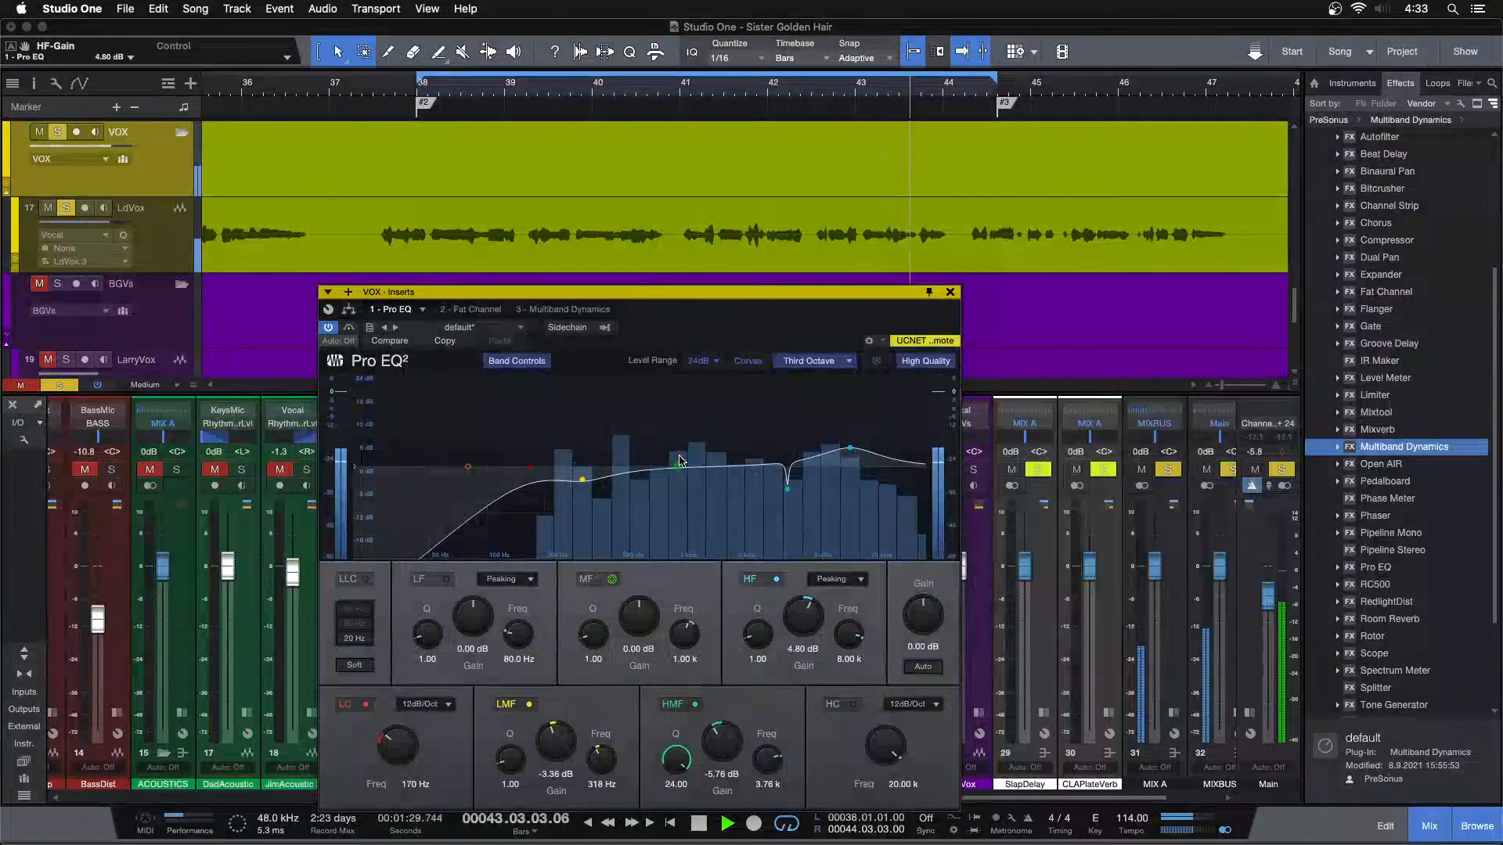
Enable Pro EQ's MF band at 3.03 kHz and set its gain to 0.48 dB
{"action": "left_click_drag", "start_coordinate": [716, 421], "coordinate": [772, 448]}
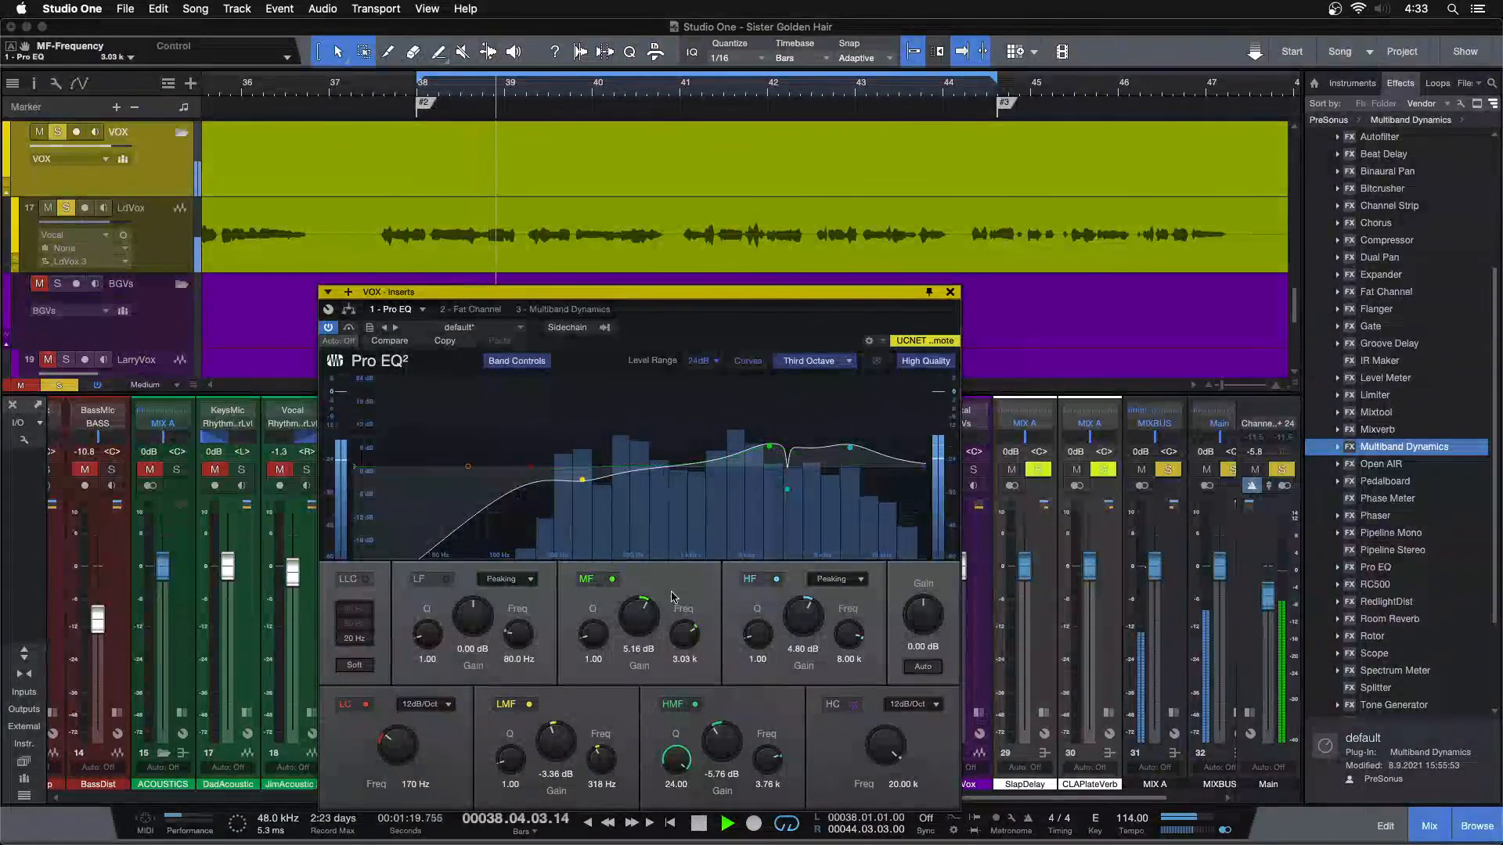
{"action": "scroll", "coordinate": [642, 621], "scroll_direction": "up", "scroll_amount": 2}
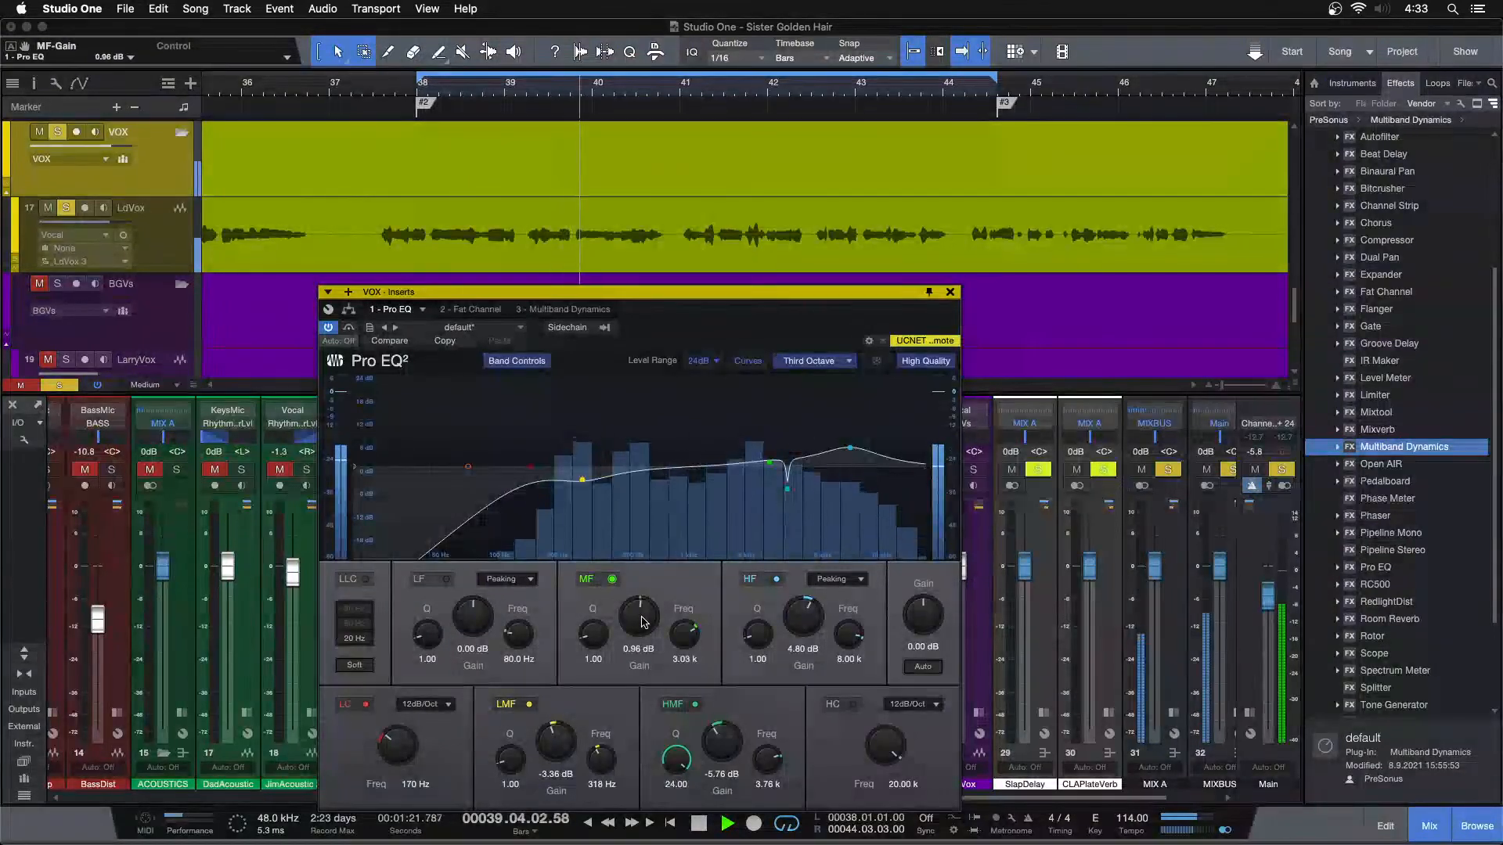
{"action": "scroll", "coordinate": [642, 621], "scroll_direction": "down", "scroll_amount": 1}
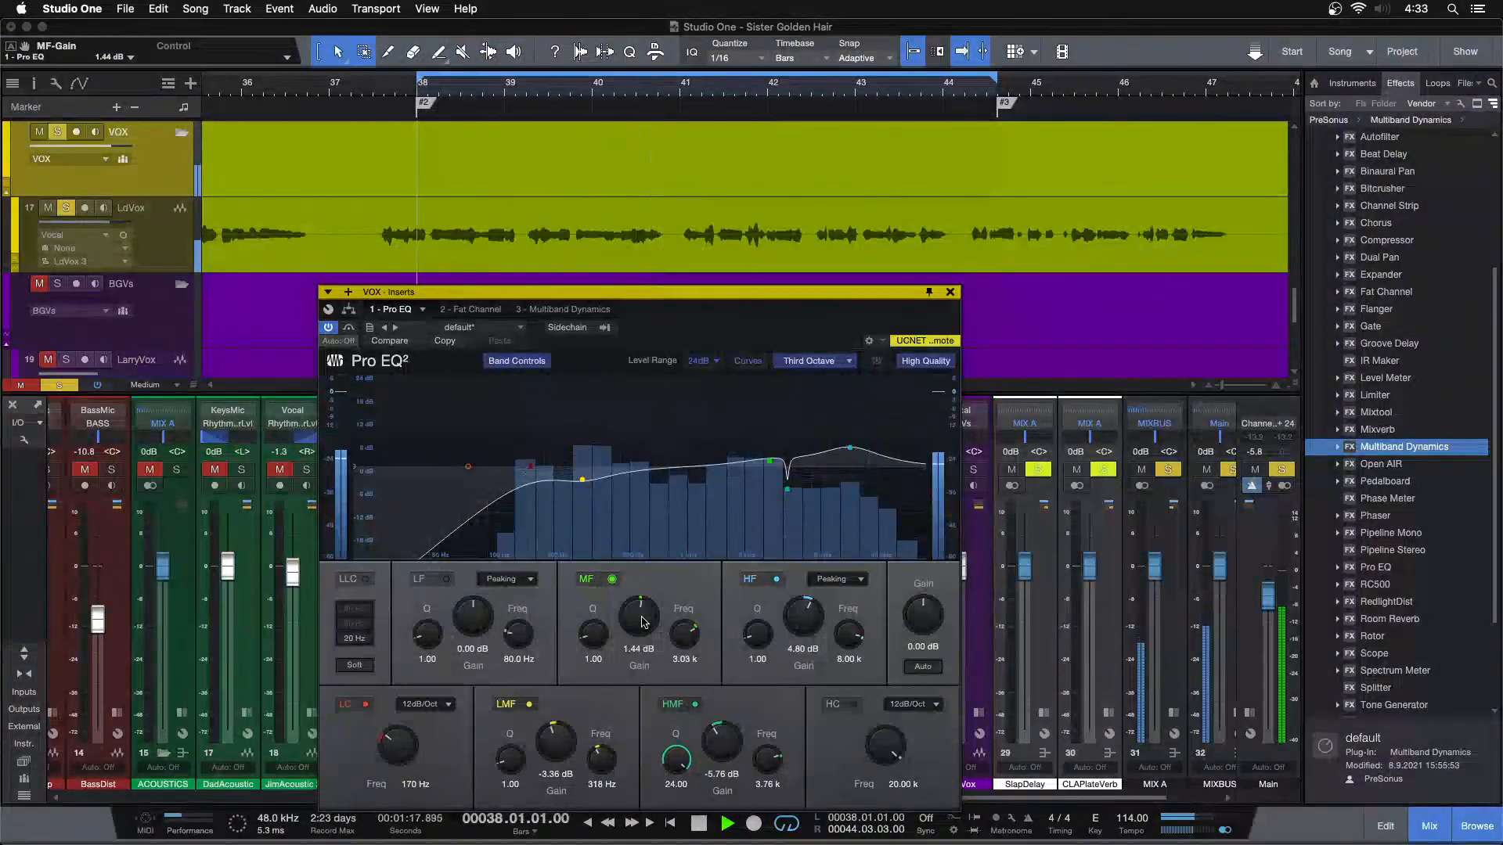
{"action": "scroll", "coordinate": [641, 620], "scroll_direction": "up", "scroll_amount": 1}
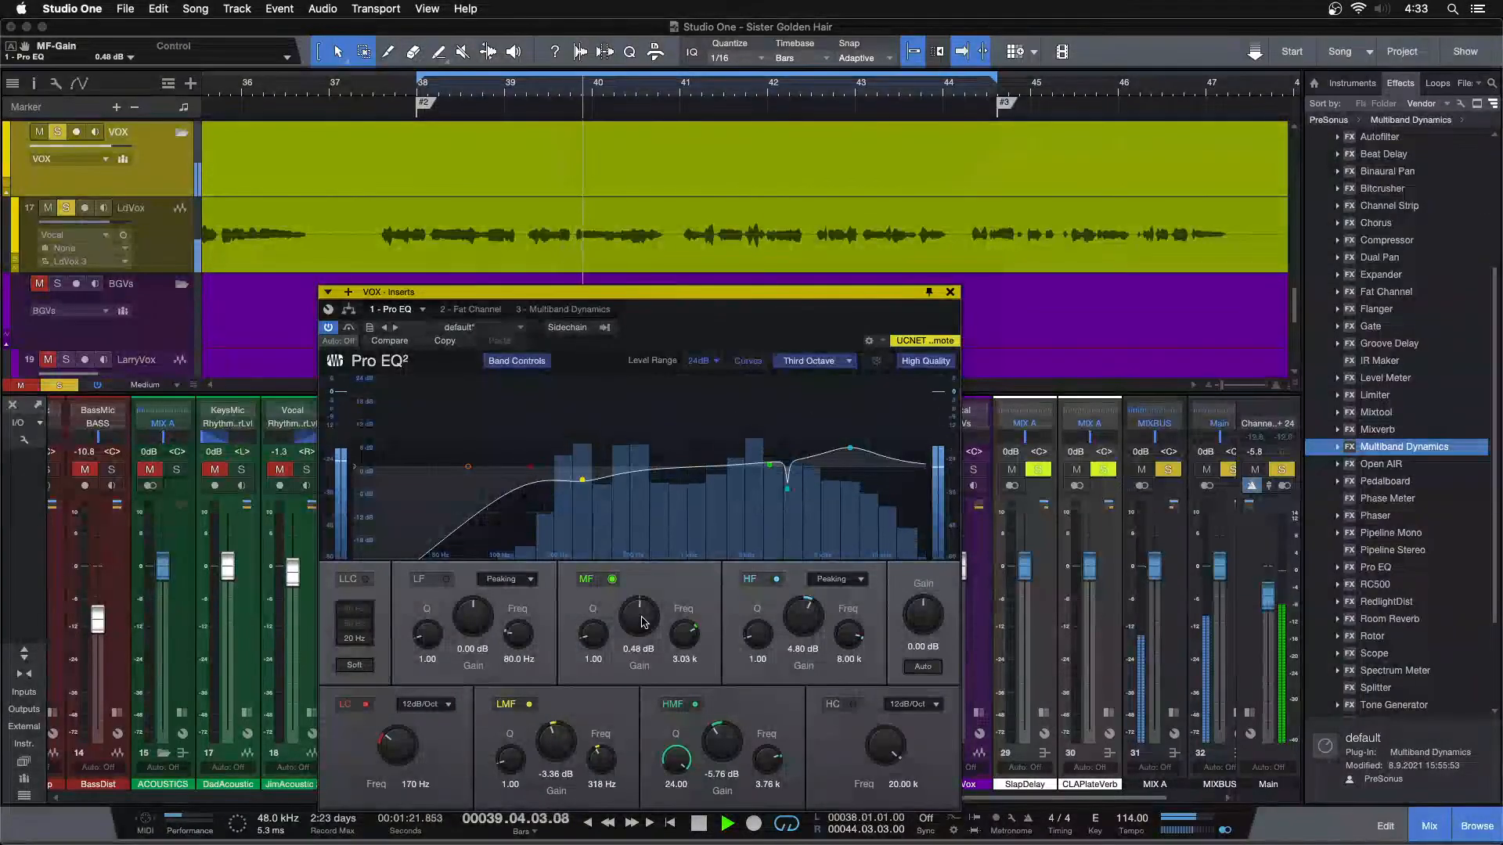
Compare the HMF band off and on, and raise its gain to 11.04 dB to audition the 3.76 kHz resonance
{"action": "scroll", "coordinate": [732, 746], "scroll_direction": "down", "scroll_amount": 1}
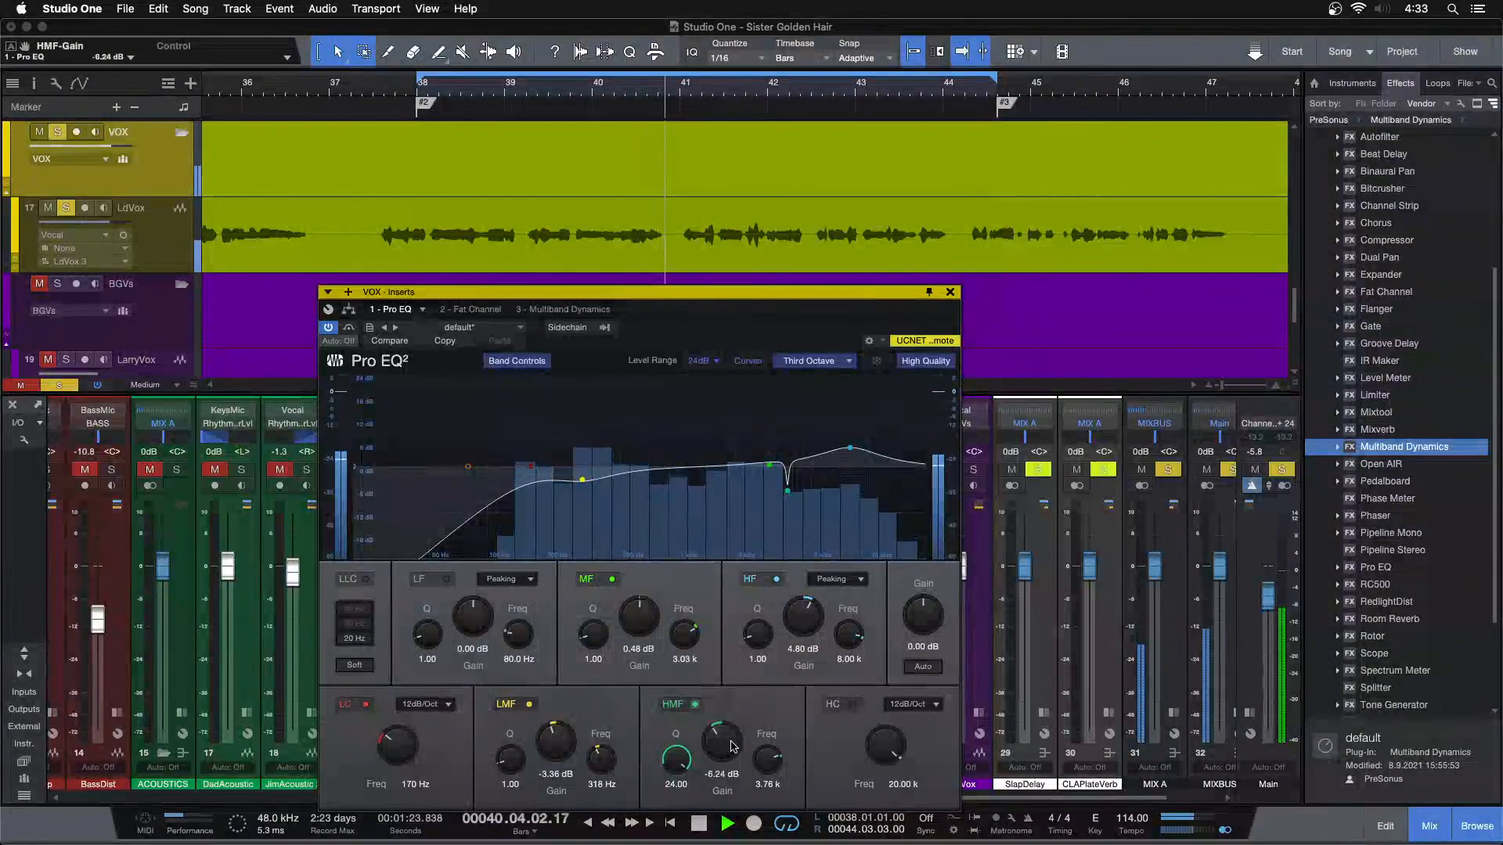
{"action": "left_click", "coordinate": [689, 707]}
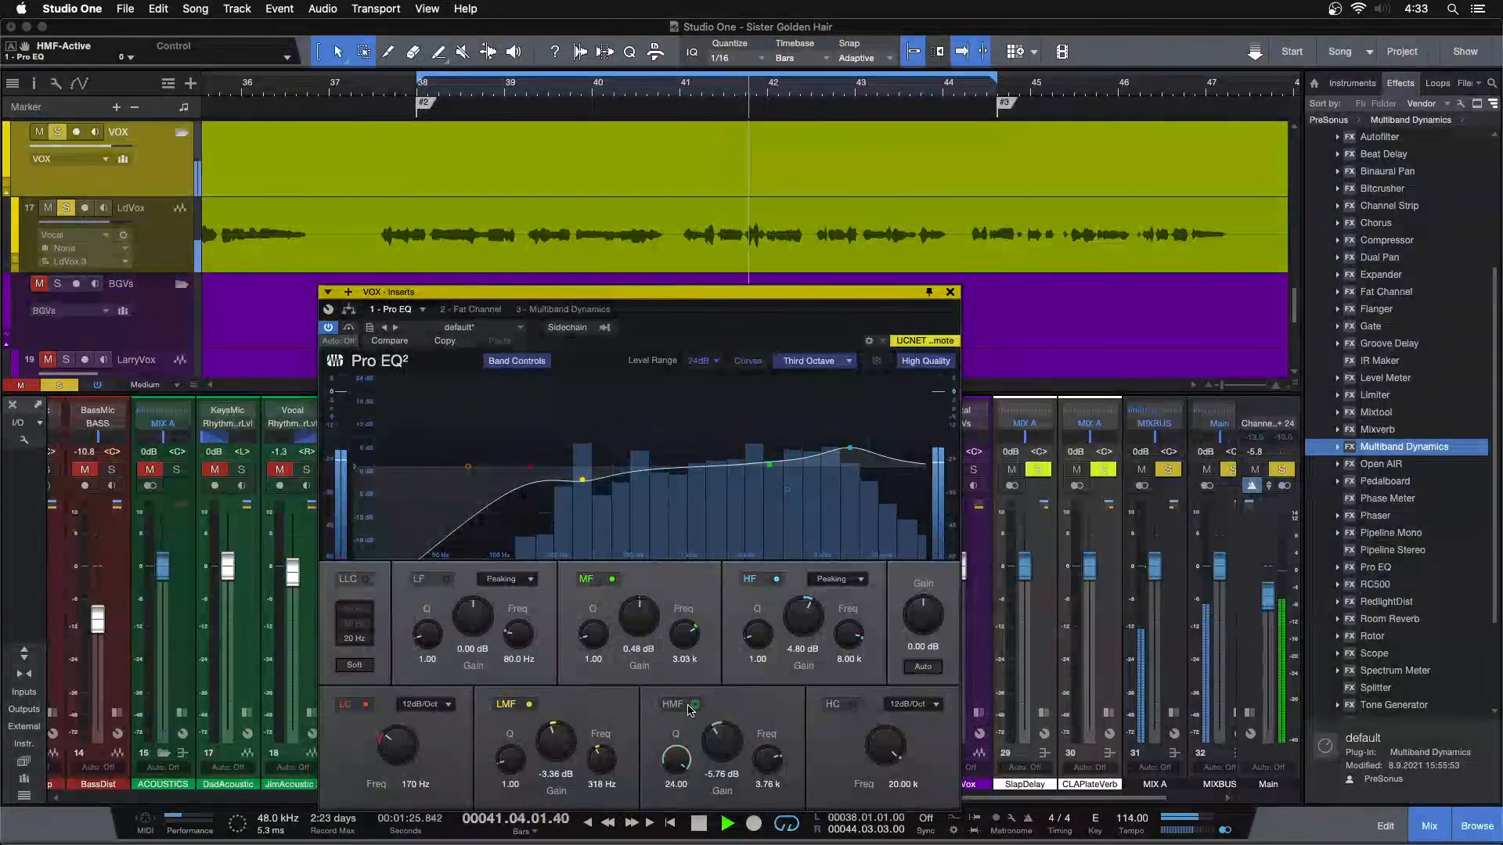
{"action": "left_click", "coordinate": [693, 705]}
{"action": "scroll", "coordinate": [733, 720], "scroll_direction": "up", "scroll_amount": 9}
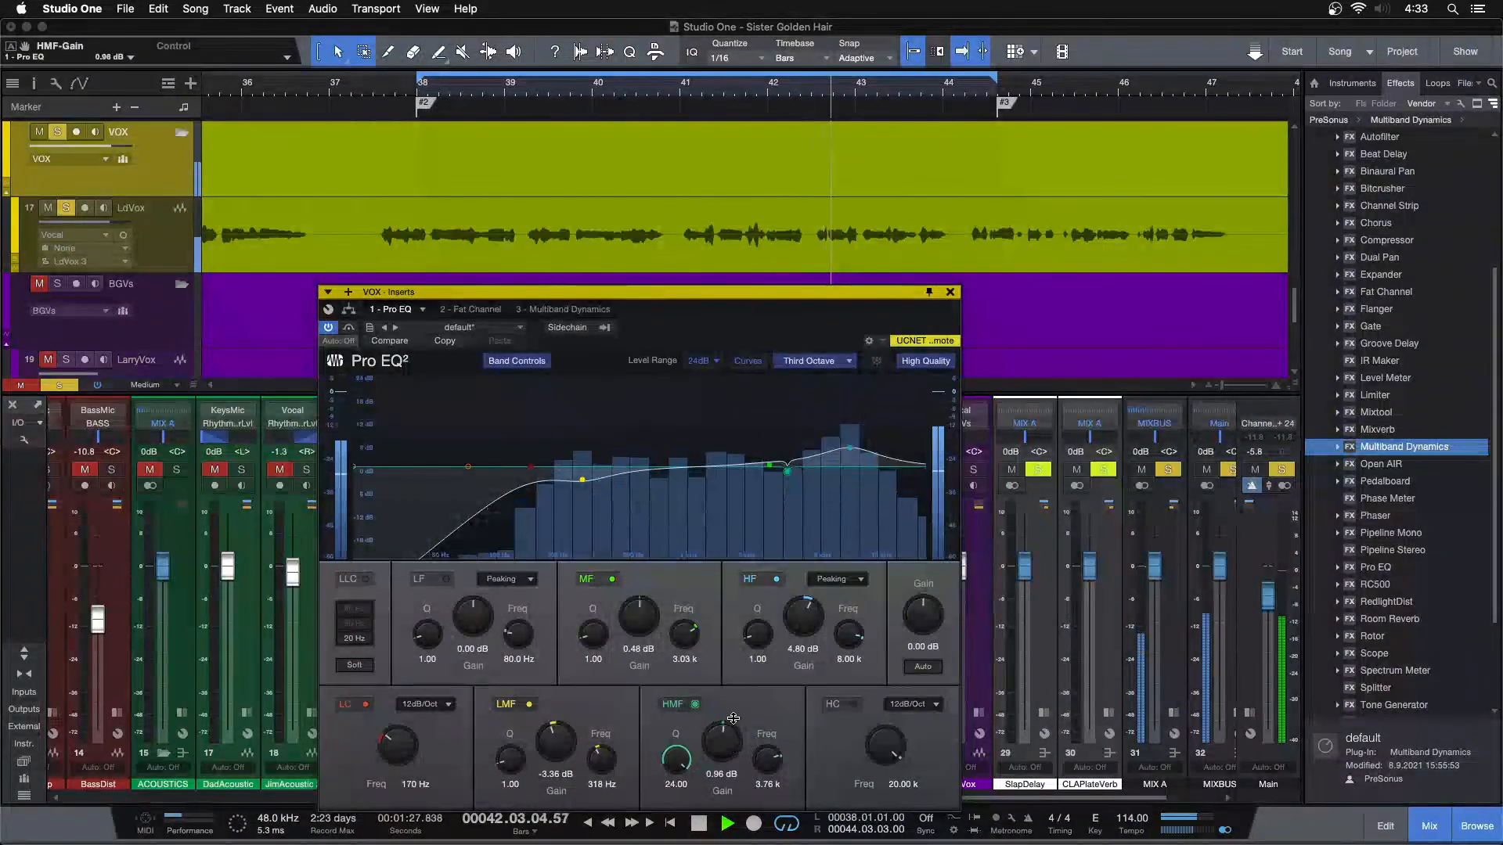
{"action": "scroll", "coordinate": [730, 687], "scroll_direction": "up", "scroll_amount": 3}
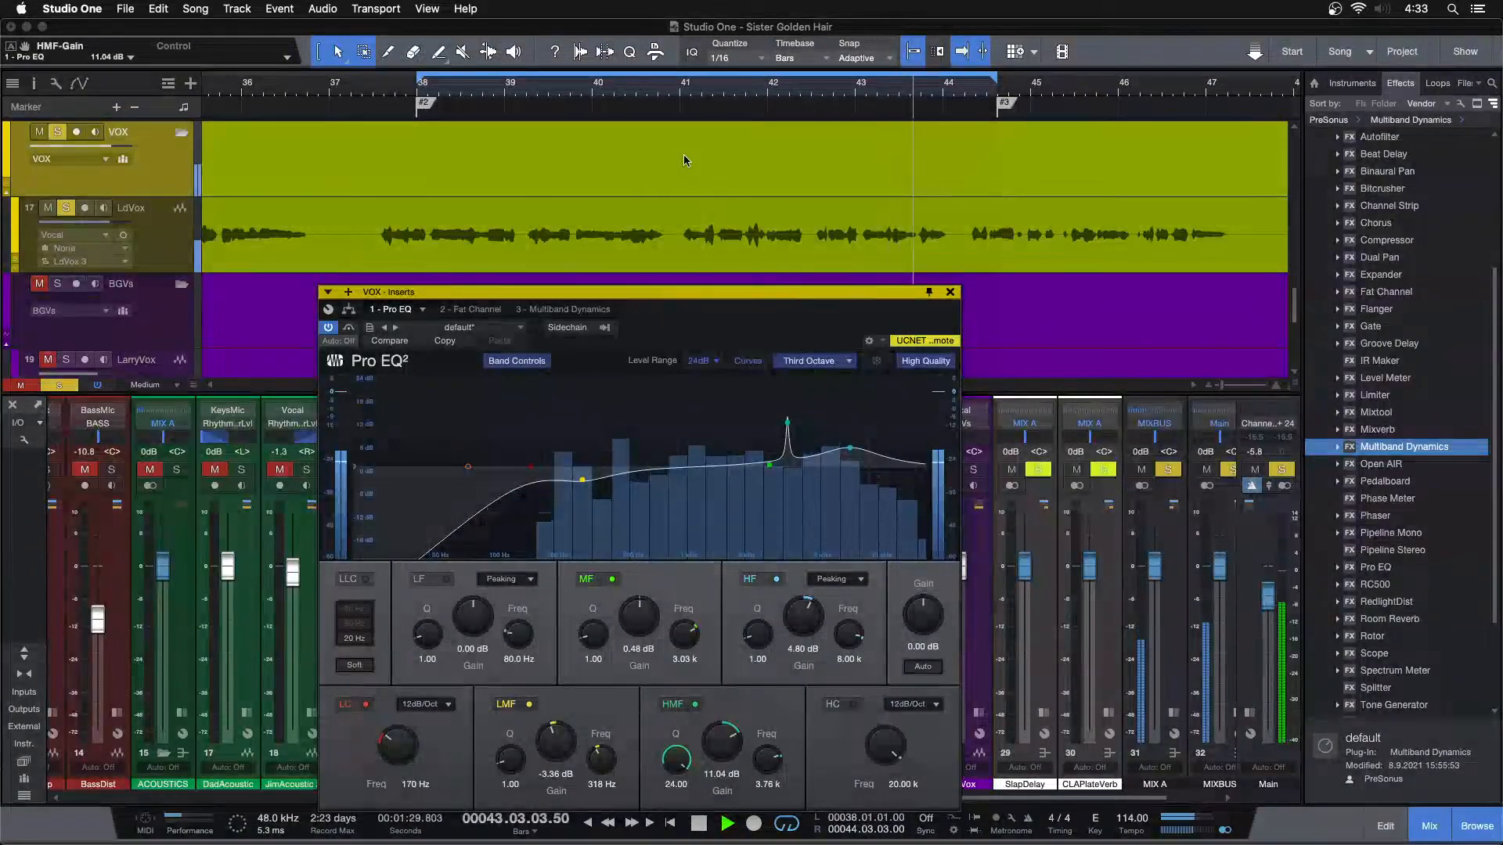
Switch the Pro EQ spectrum to FFT Curve and loop the vocal note from 41.02.04.00 to 41.04.01.00
{"action": "left_click", "coordinate": [812, 361]}
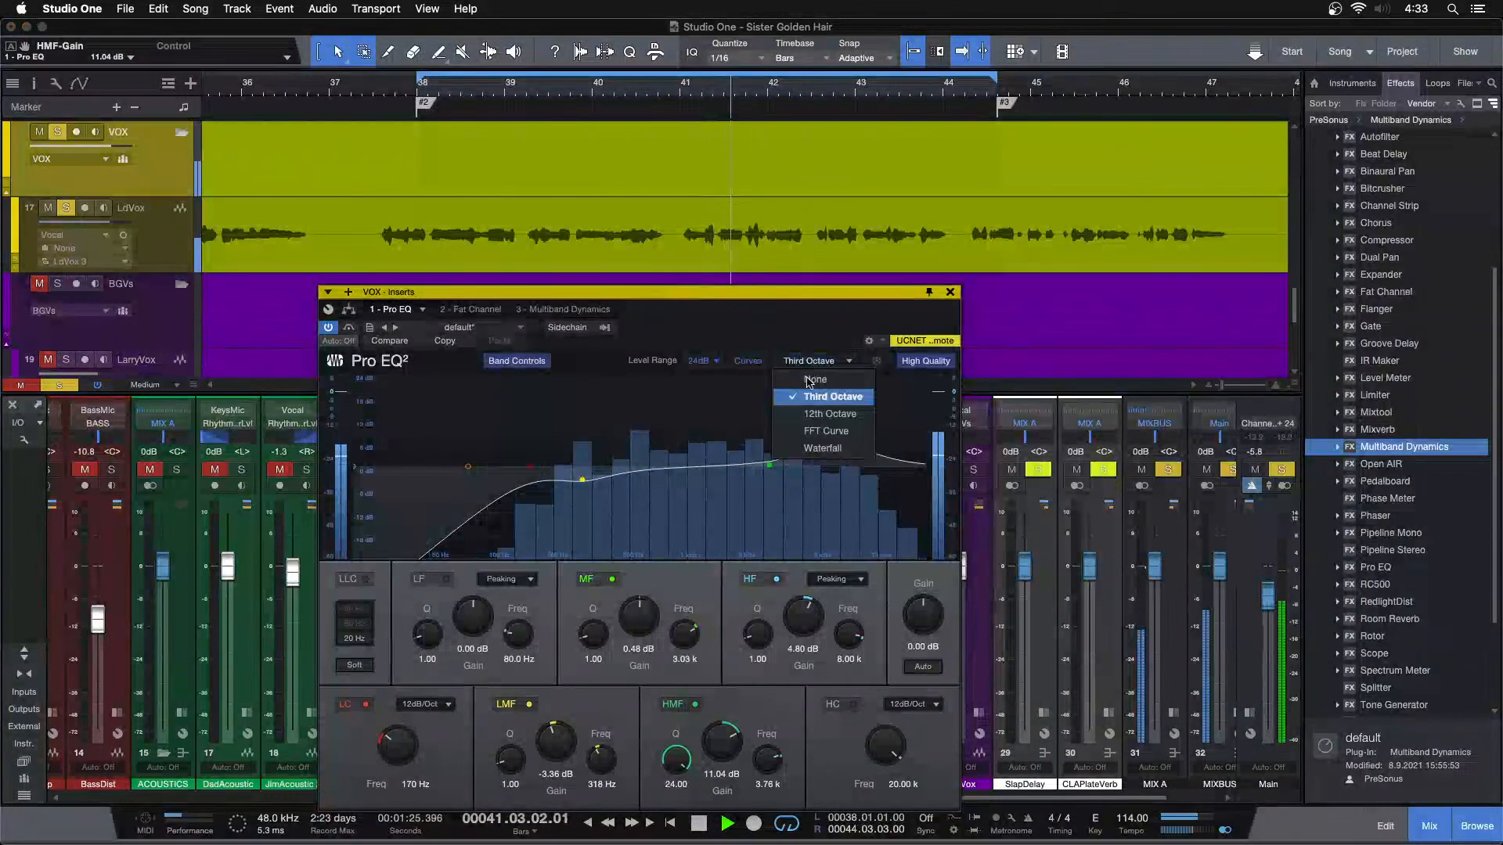
{"action": "left_click", "coordinate": [815, 432]}
{"action": "left_click_drag", "start_coordinate": [727, 93], "coordinate": [628, 130]}
{"action": "key", "text": "space"}
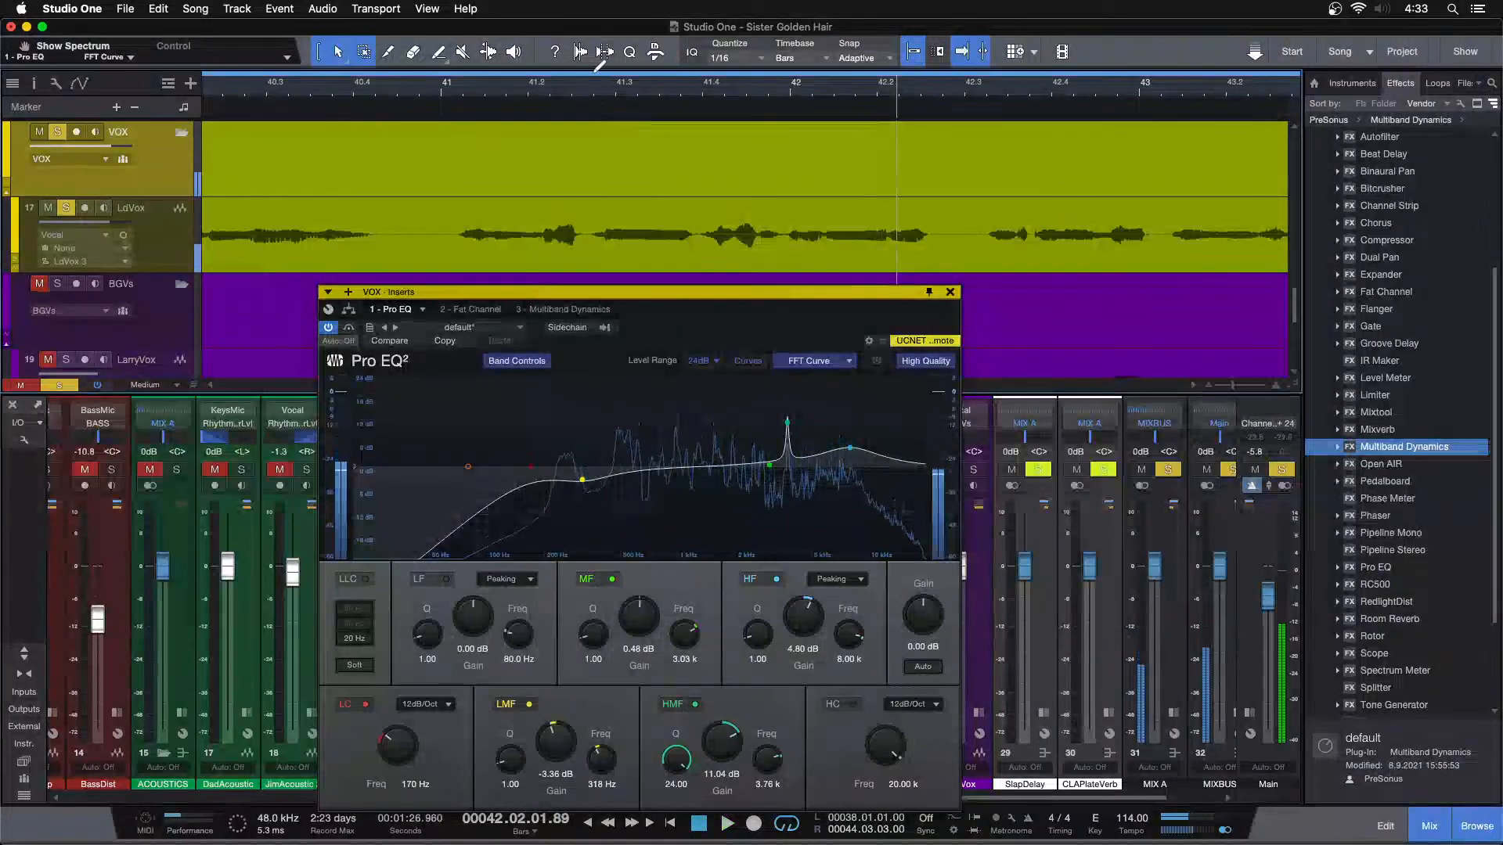
{"action": "left_click_drag", "start_coordinate": [601, 75], "coordinate": [702, 76]}
{"action": "key", "text": "space"}
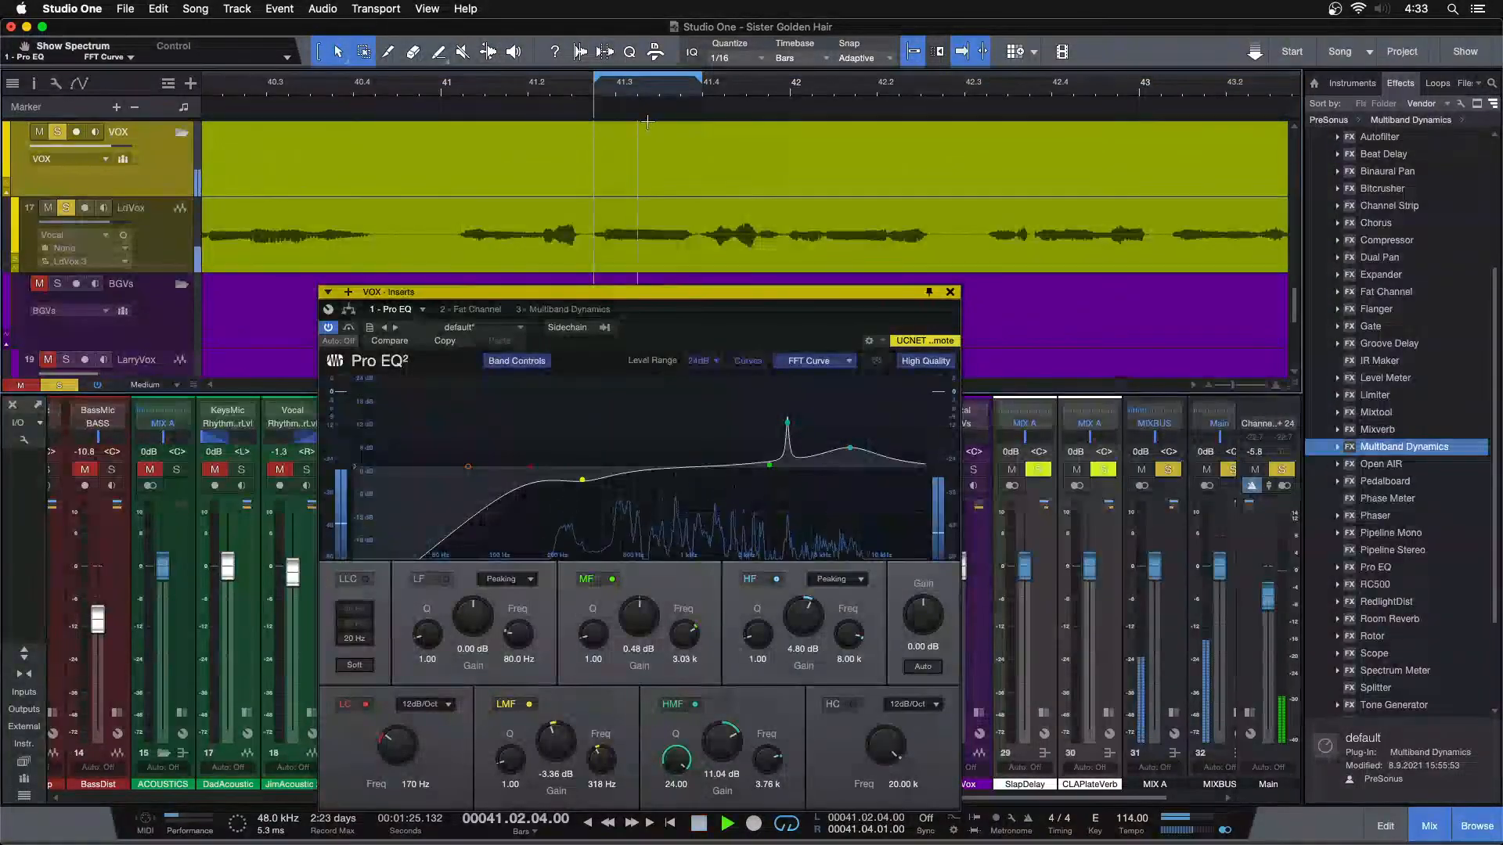
Audition the HMF band at 21.62 dB over the looped note, return its gain to a -5.76 dB cut, and stop playback
{"action": "left_click_drag", "start_coordinate": [787, 429], "coordinate": [788, 384]}
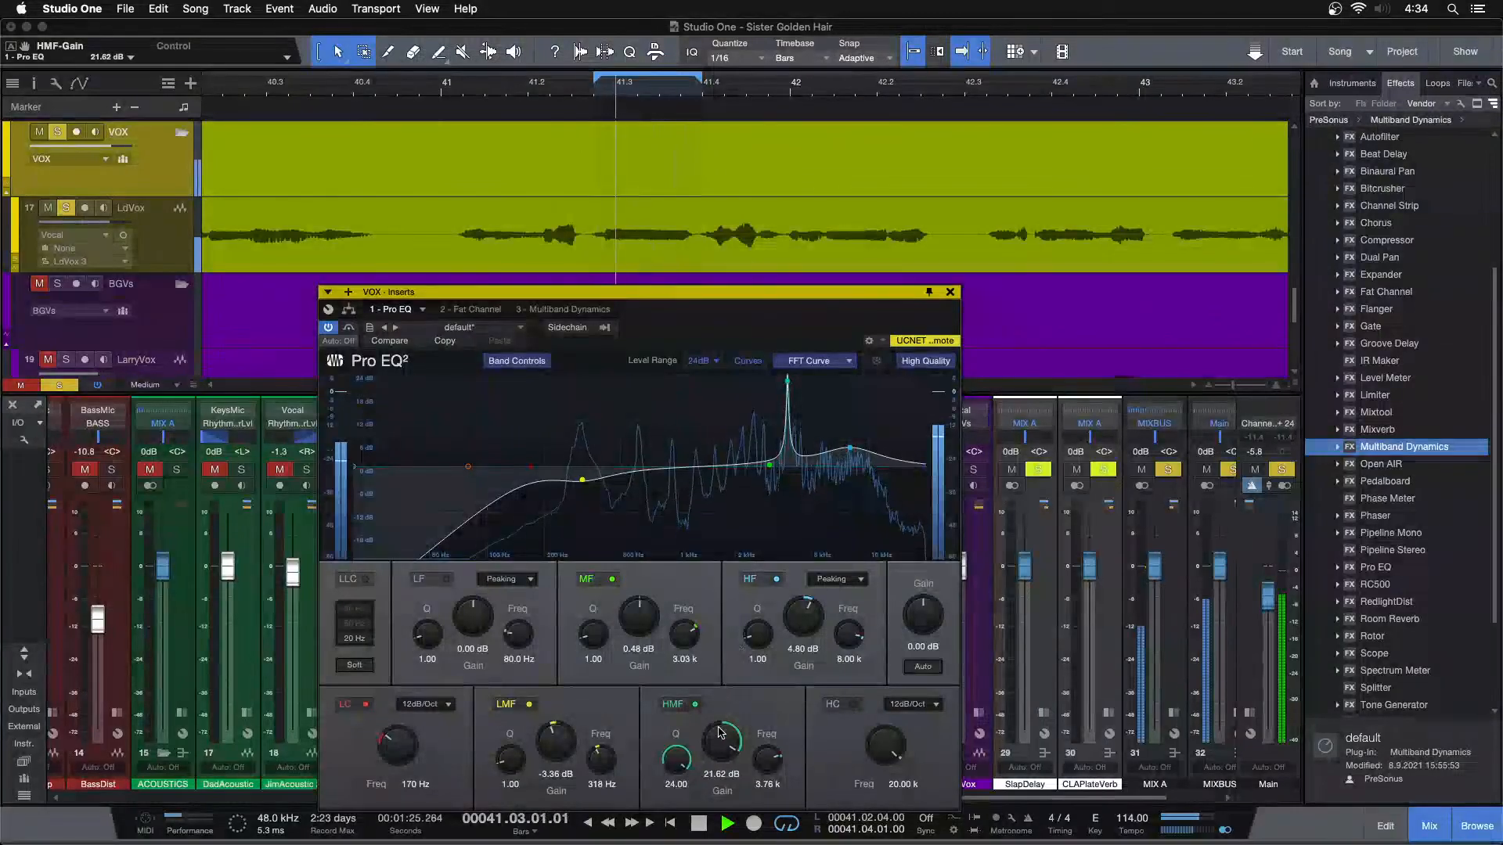
{"action": "scroll", "coordinate": [720, 738], "scroll_direction": "down", "scroll_amount": 4}
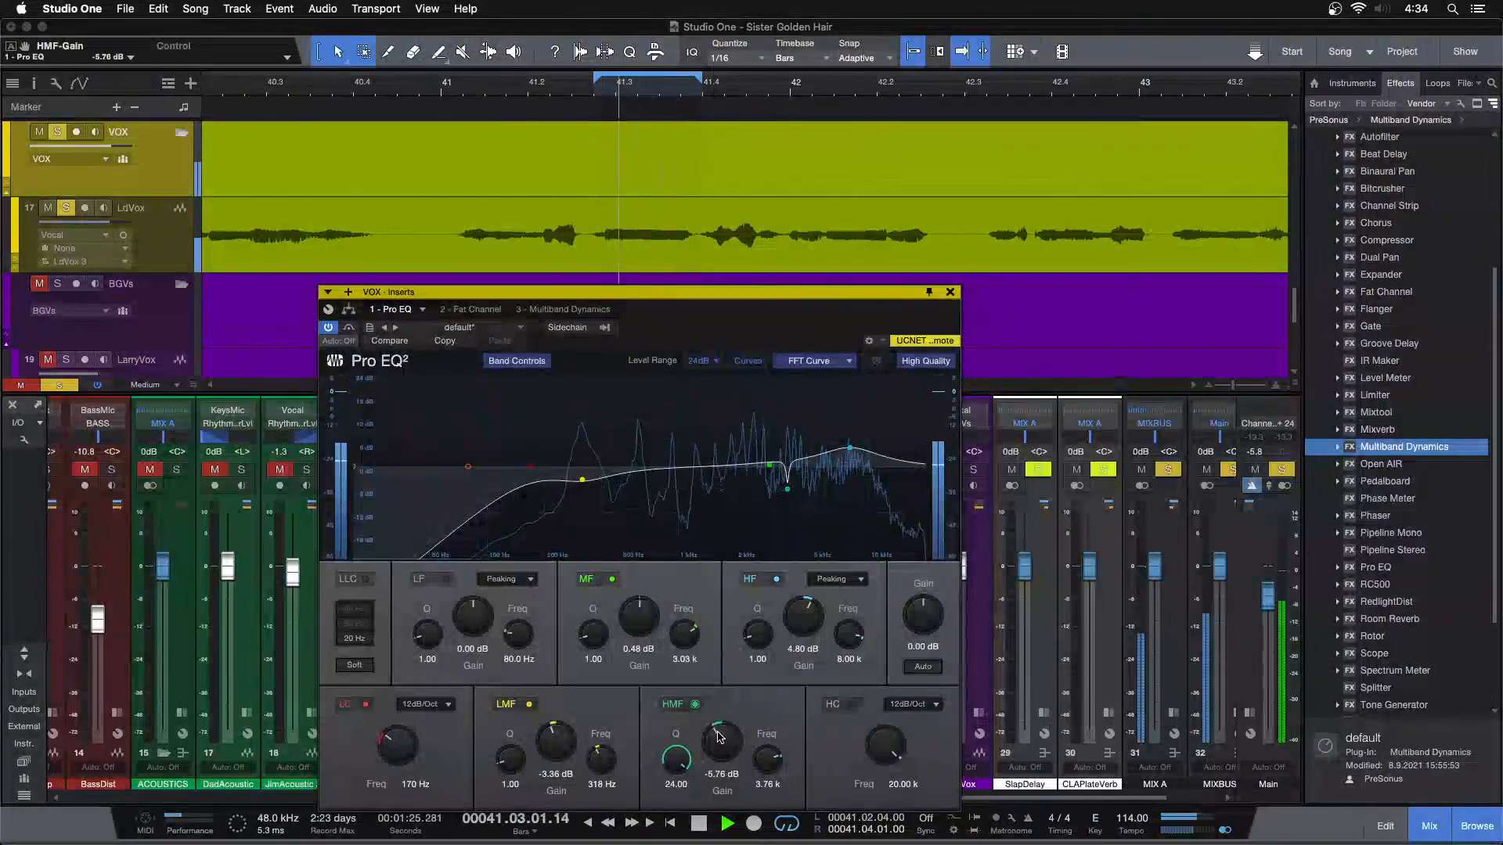
{"action": "scroll", "coordinate": [720, 738], "scroll_direction": "up", "scroll_amount": 2}
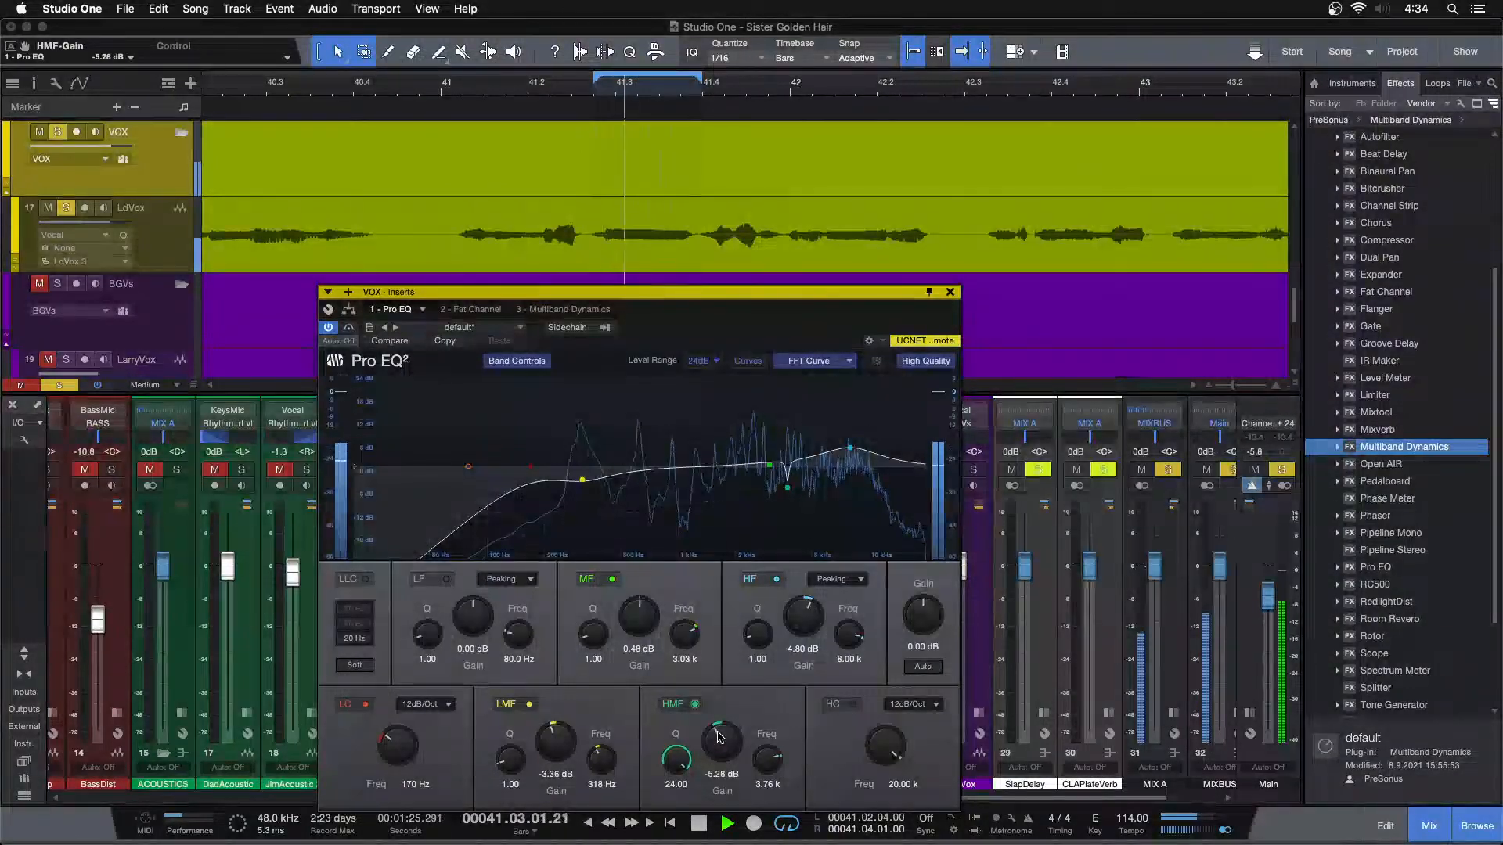
{"action": "key", "text": "space"}
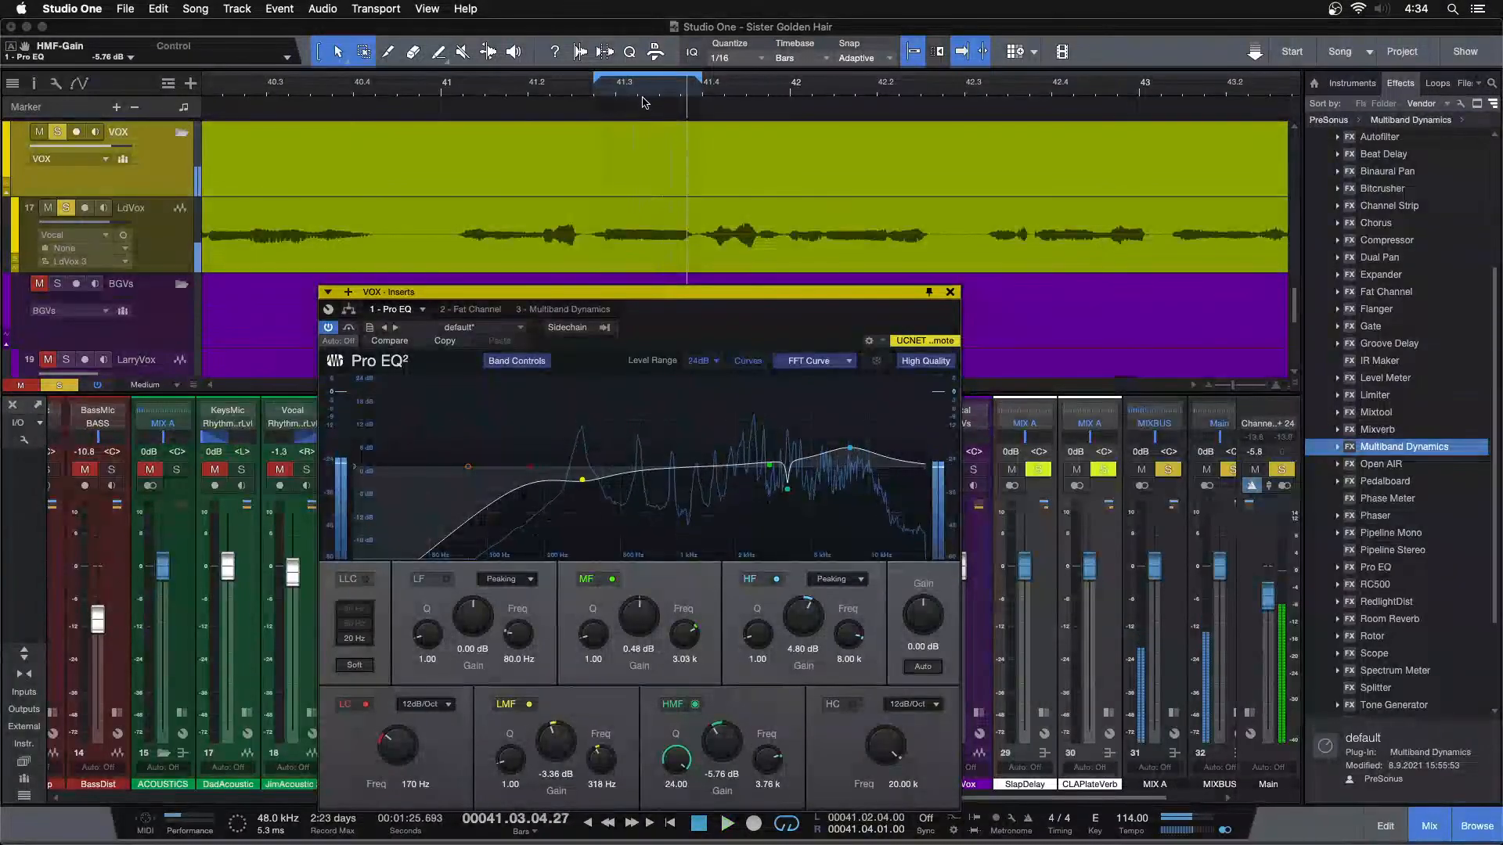
Loop the song section from 38.01.01.00 to 44.03.03.00, start playback, and close the Pro EQ window
{"action": "left_click_drag", "start_coordinate": [644, 91], "coordinate": [651, 62]}
{"action": "key", "text": "space"}
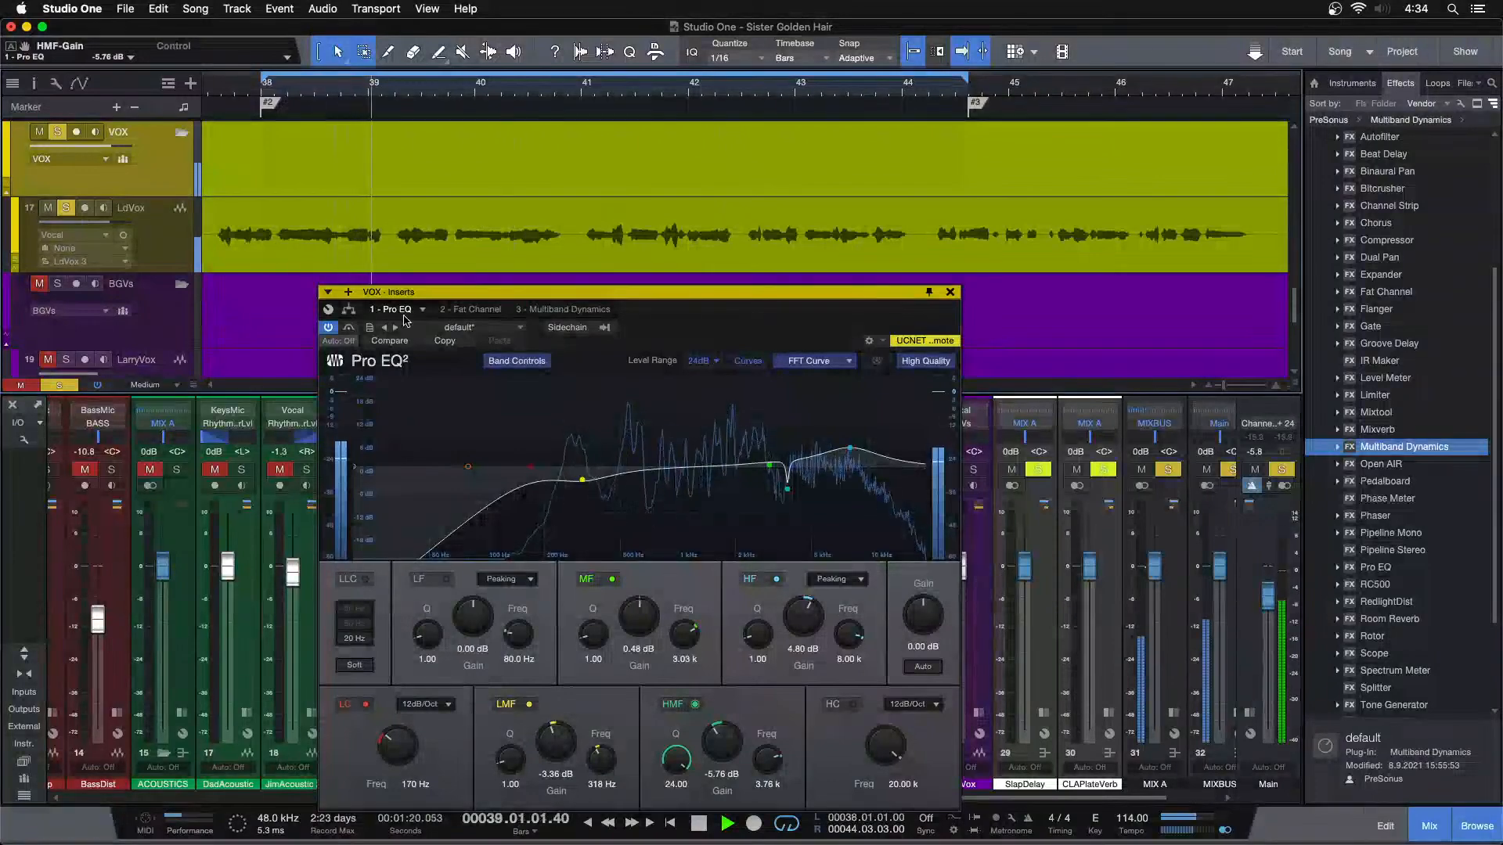
{"action": "left_click", "coordinate": [950, 292]}
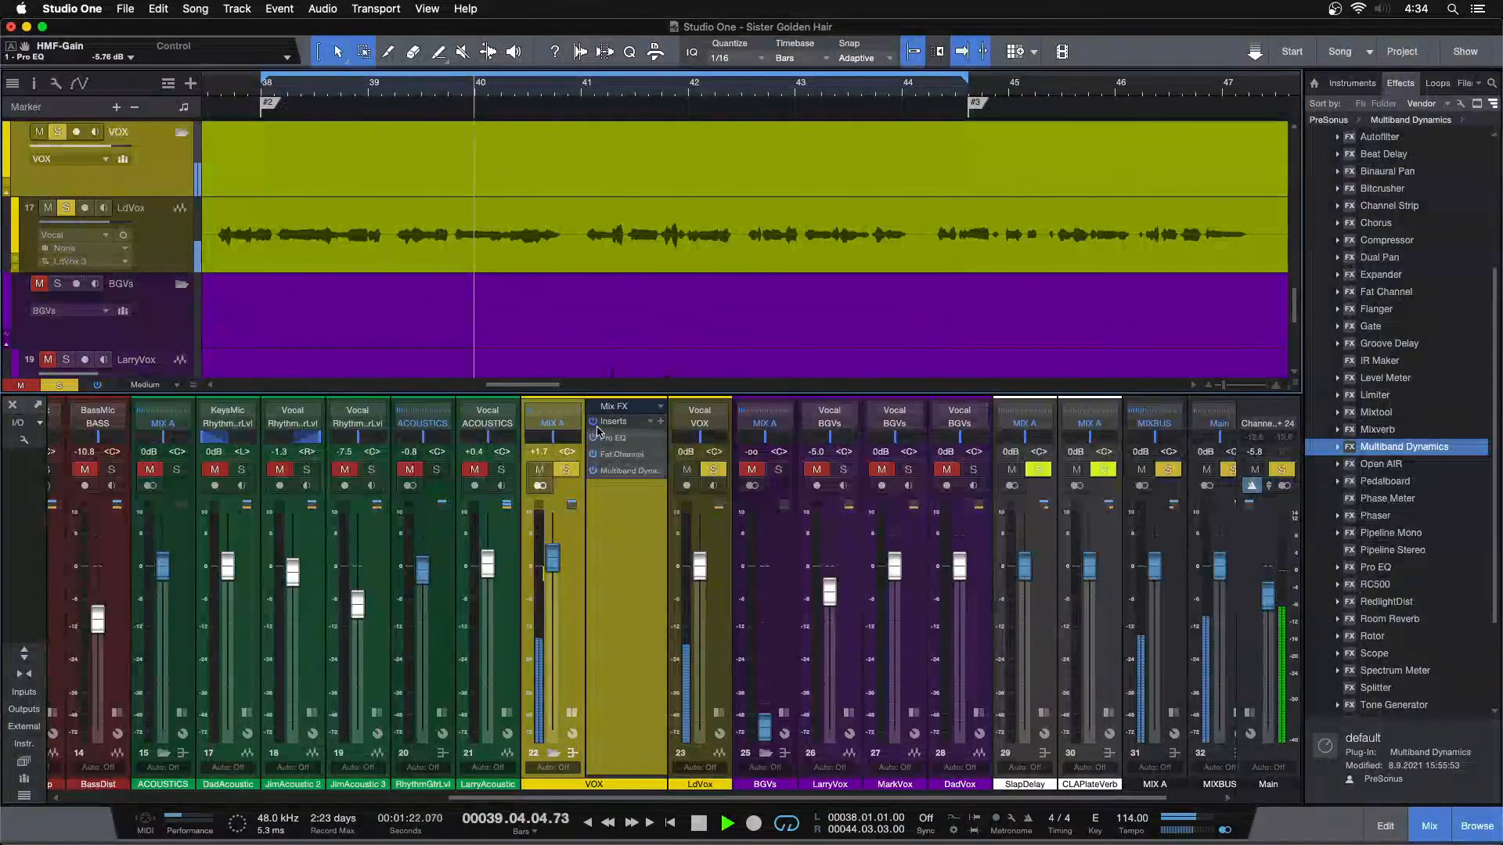
Unsolo the VOX bus to hear it in the full mix and raise its level to +2.1 dB
{"action": "left_click", "coordinate": [566, 469]}
{"action": "left_click_drag", "start_coordinate": [558, 567], "coordinate": [555, 566]}
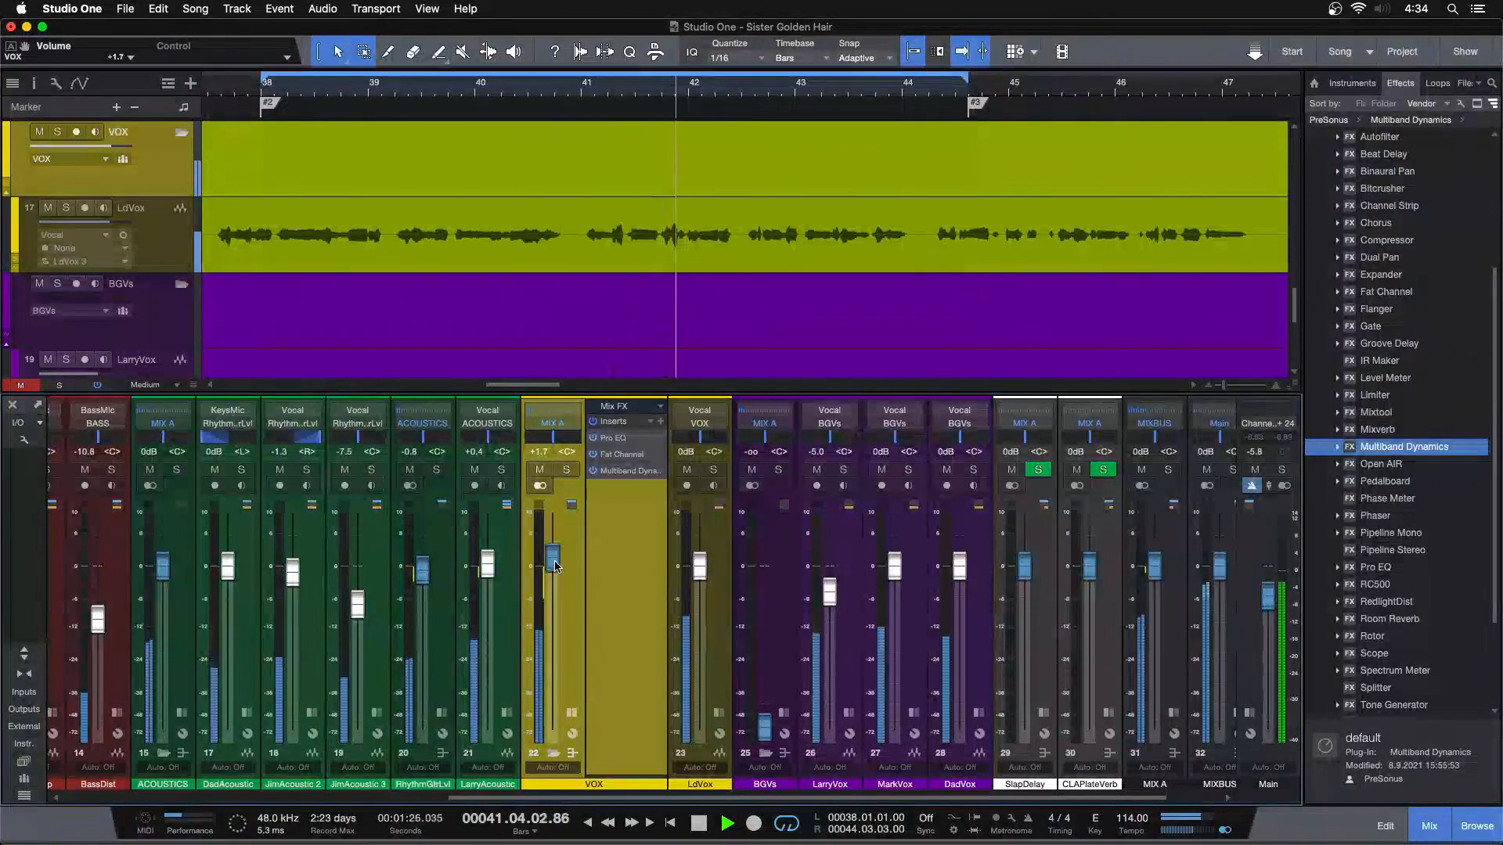
{"action": "left_click", "coordinate": [574, 713]}
{"action": "left_click", "coordinate": [573, 713]}
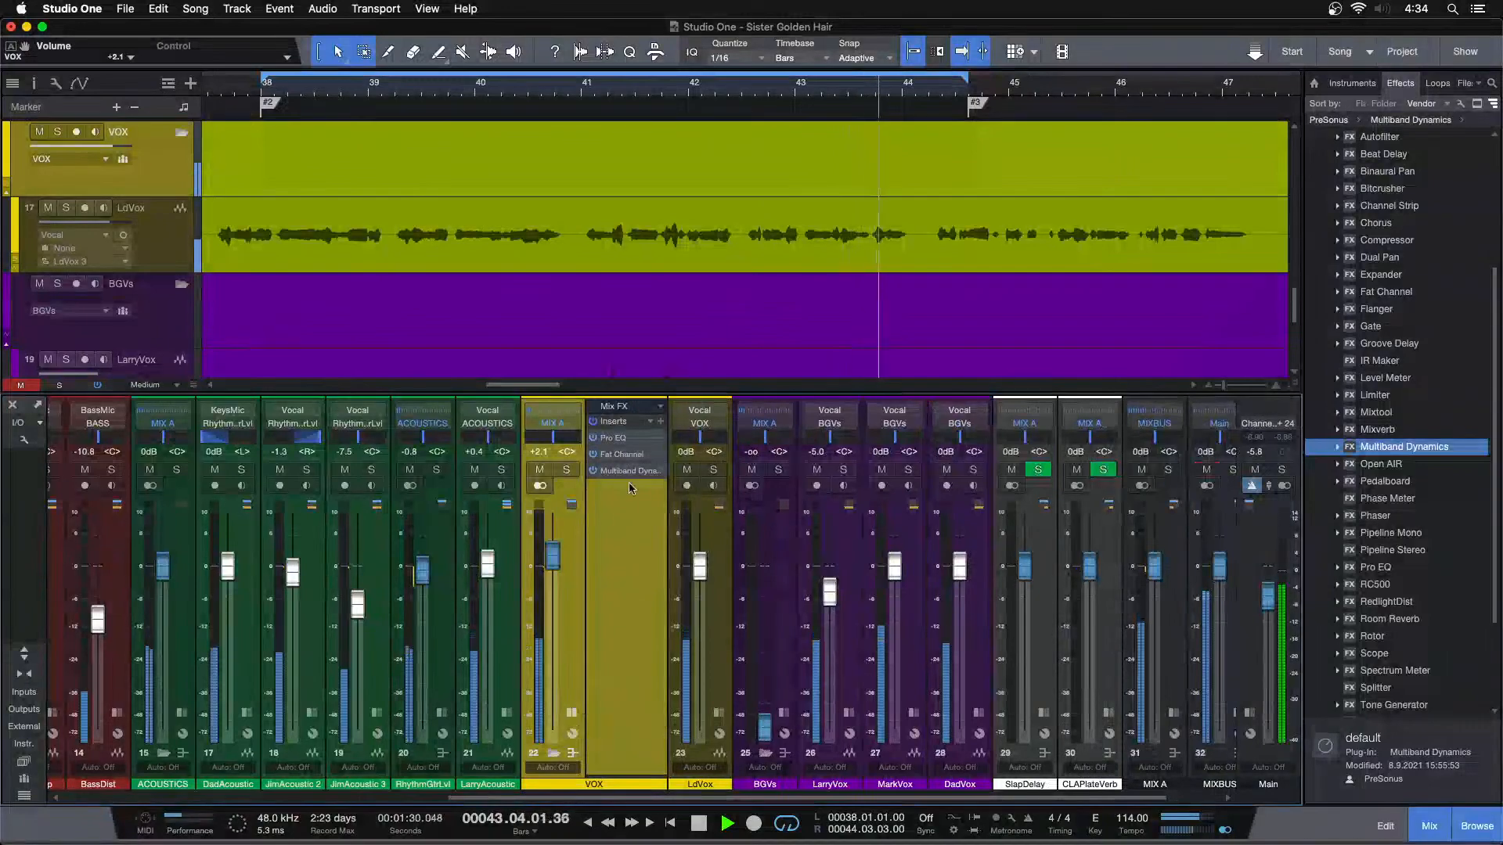
Audition the VOX Pro EQ's LMF gain at -3.84 dB, return it to -3.36 dB, and close the plug-in
{"action": "double_click", "coordinate": [613, 438]}
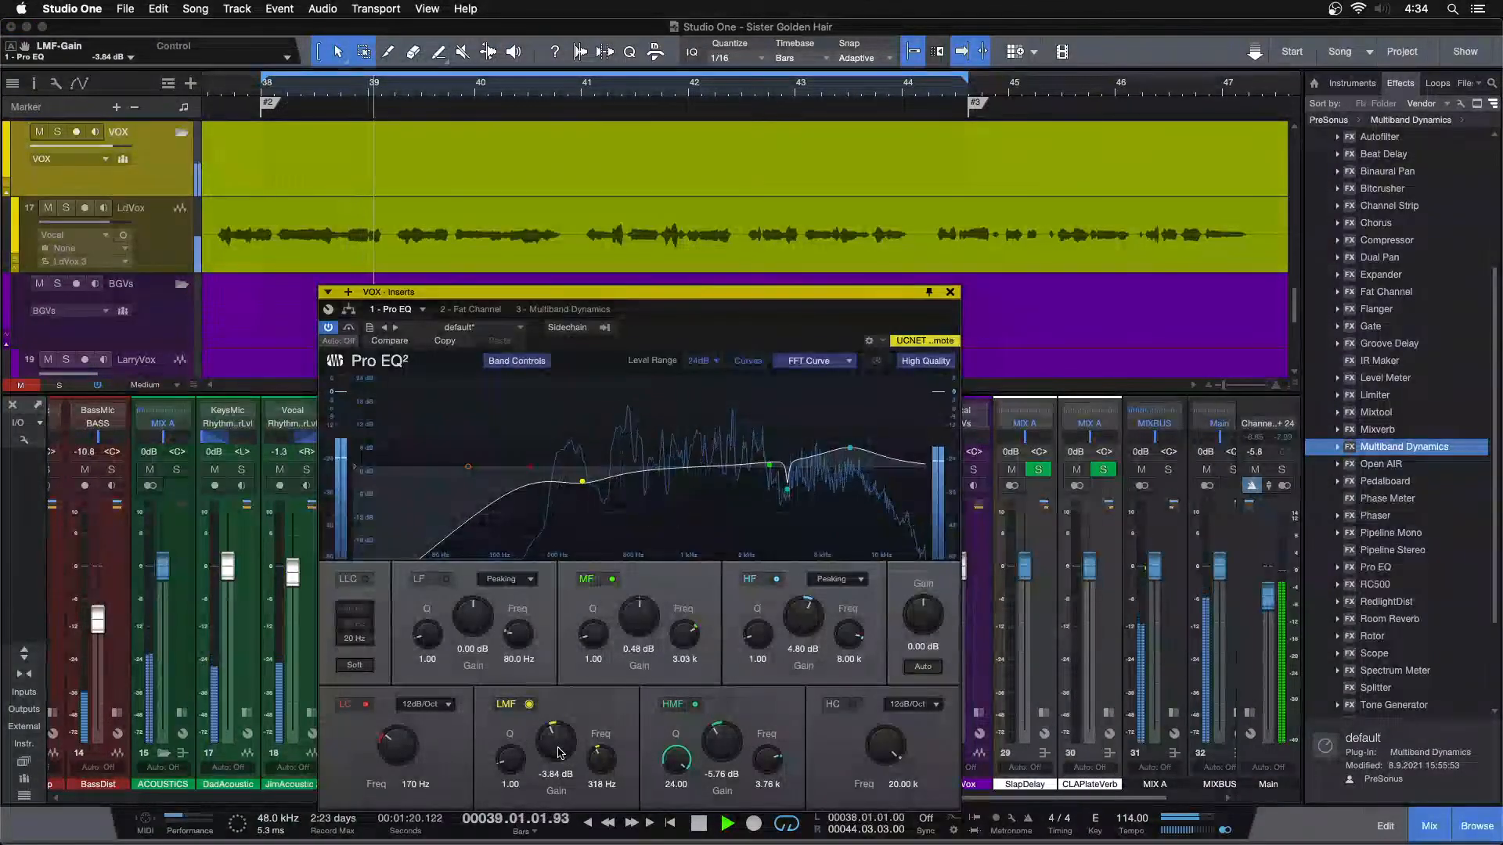
{"action": "left_click", "coordinate": [950, 292]}
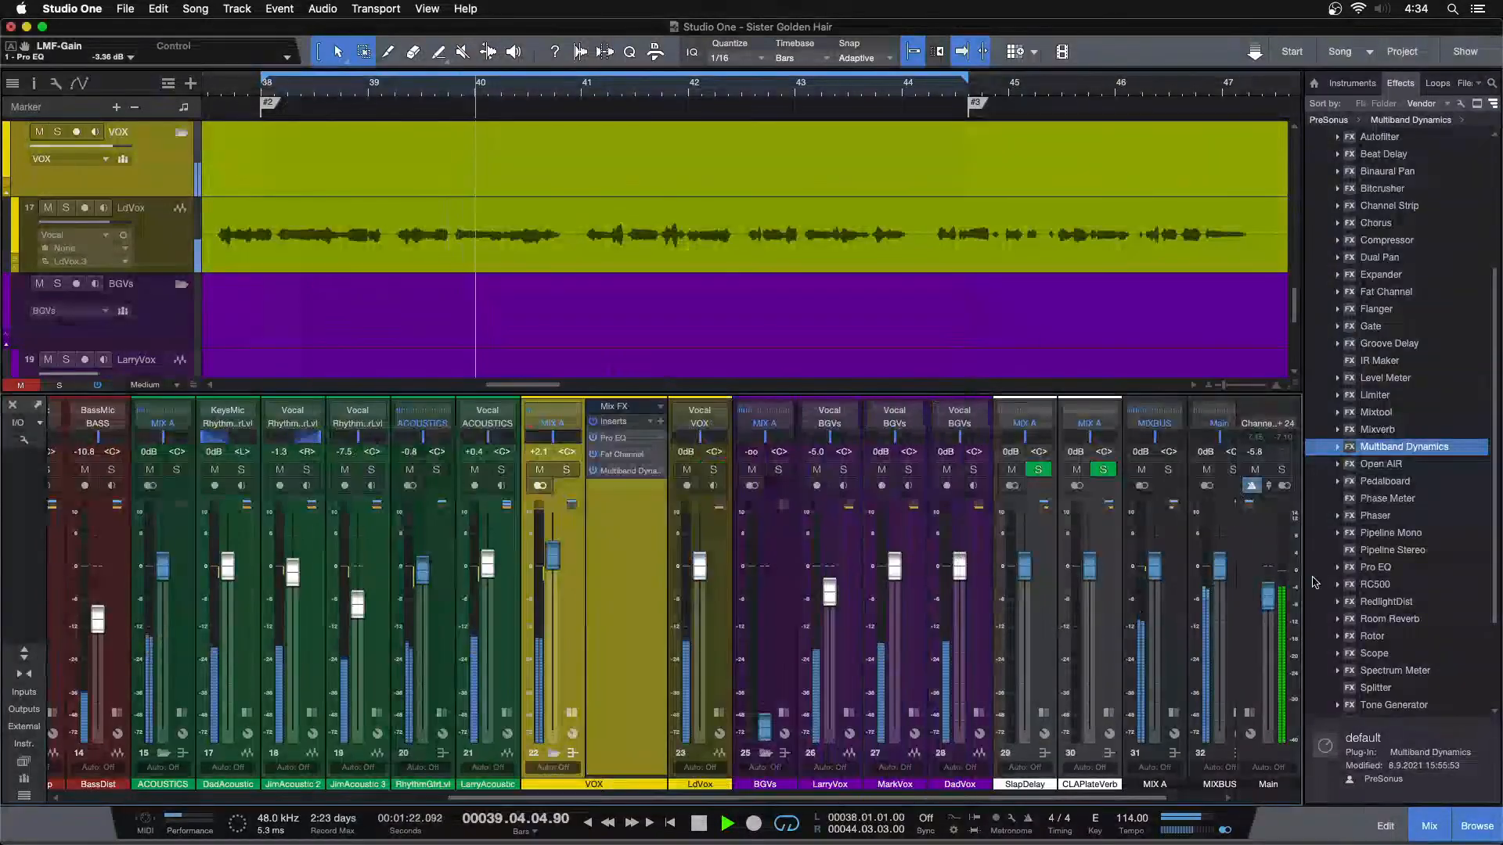
Add a second Pro EQ at the end of the VOX inserts and, with VOX soloed, cut its LMF band by 0.96 dB at 309 Hz
{"action": "left_click_drag", "start_coordinate": [1361, 571], "coordinate": [593, 505]}
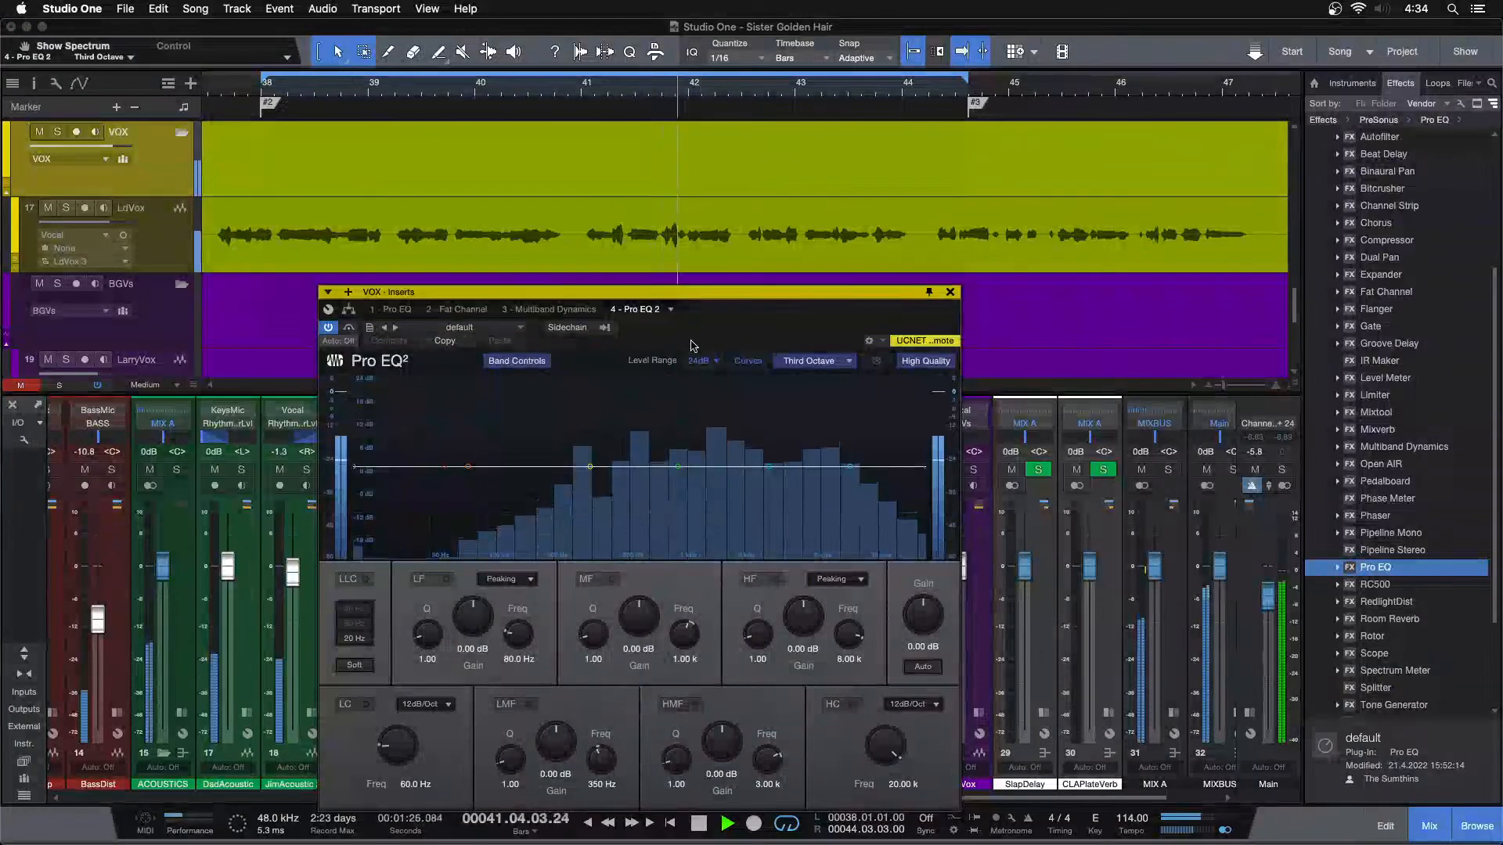
{"action": "left_click", "coordinate": [566, 469]}
{"action": "left_click_drag", "start_coordinate": [1003, 419], "coordinate": [994, 349]}
{"action": "left_click_drag", "start_coordinate": [968, 694], "coordinate": [962, 712]}
{"action": "scroll", "coordinate": [967, 707], "scroll_direction": "down", "scroll_amount": 1}
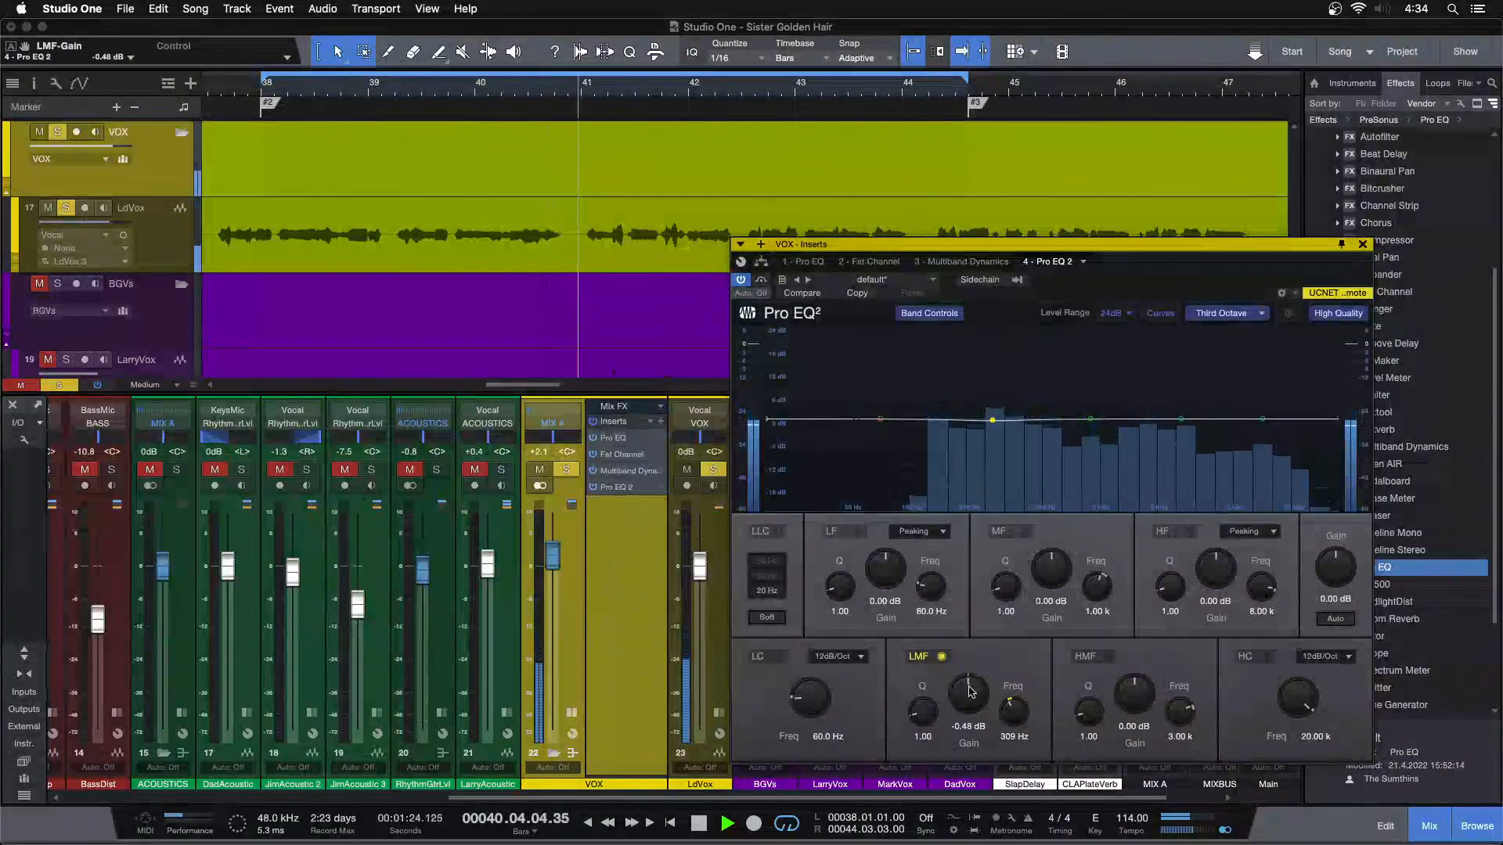
Unsolo VOX, set the second Pro EQ's LMF gain to -0.48 dB against the full mix, and close the plug-in
{"action": "key", "text": "s"}
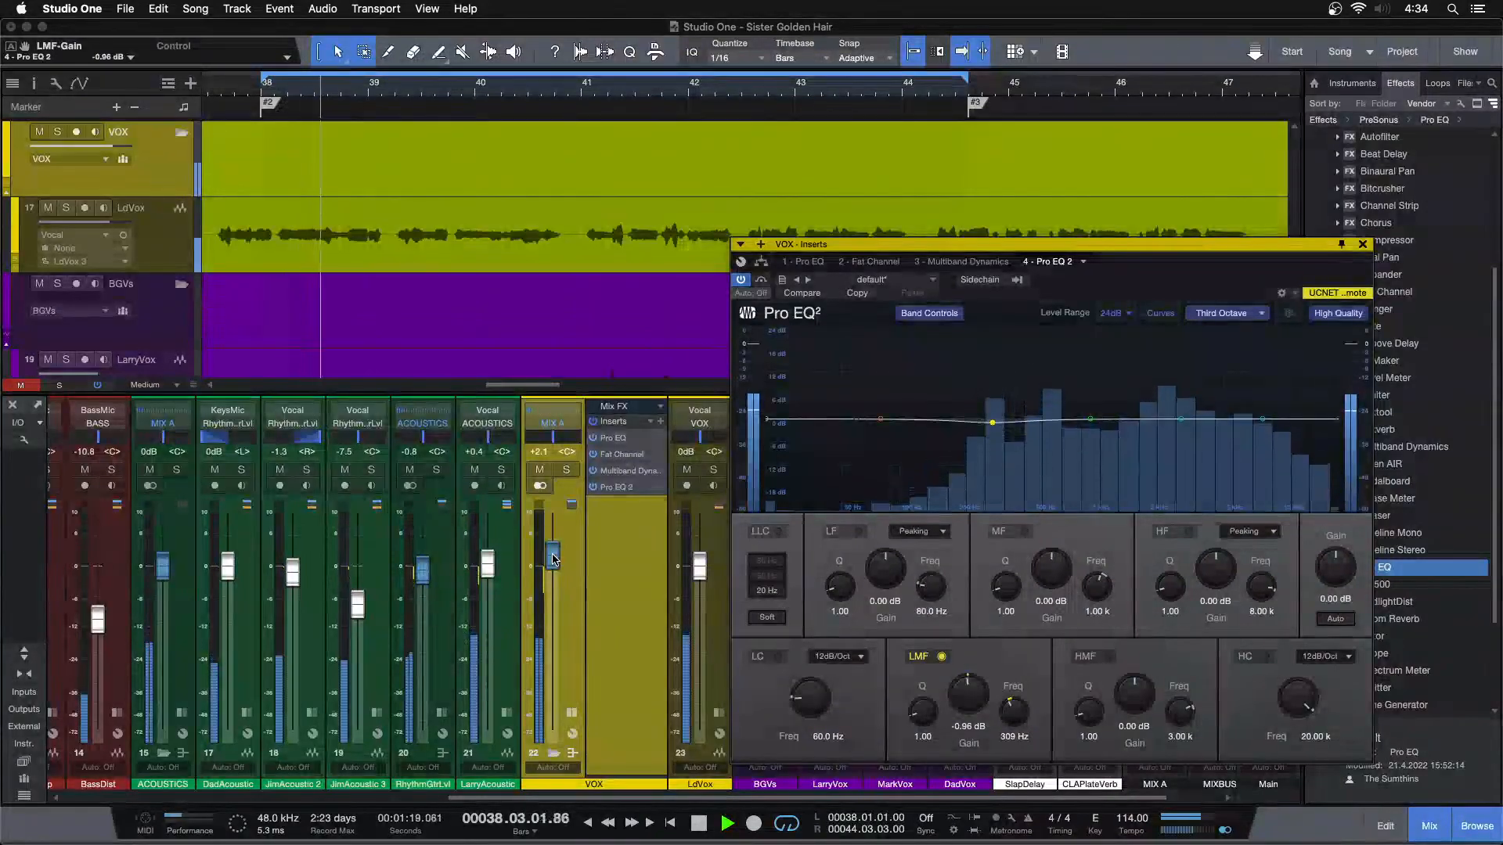
{"action": "scroll", "coordinate": [975, 703], "scroll_direction": "up", "scroll_amount": 1}
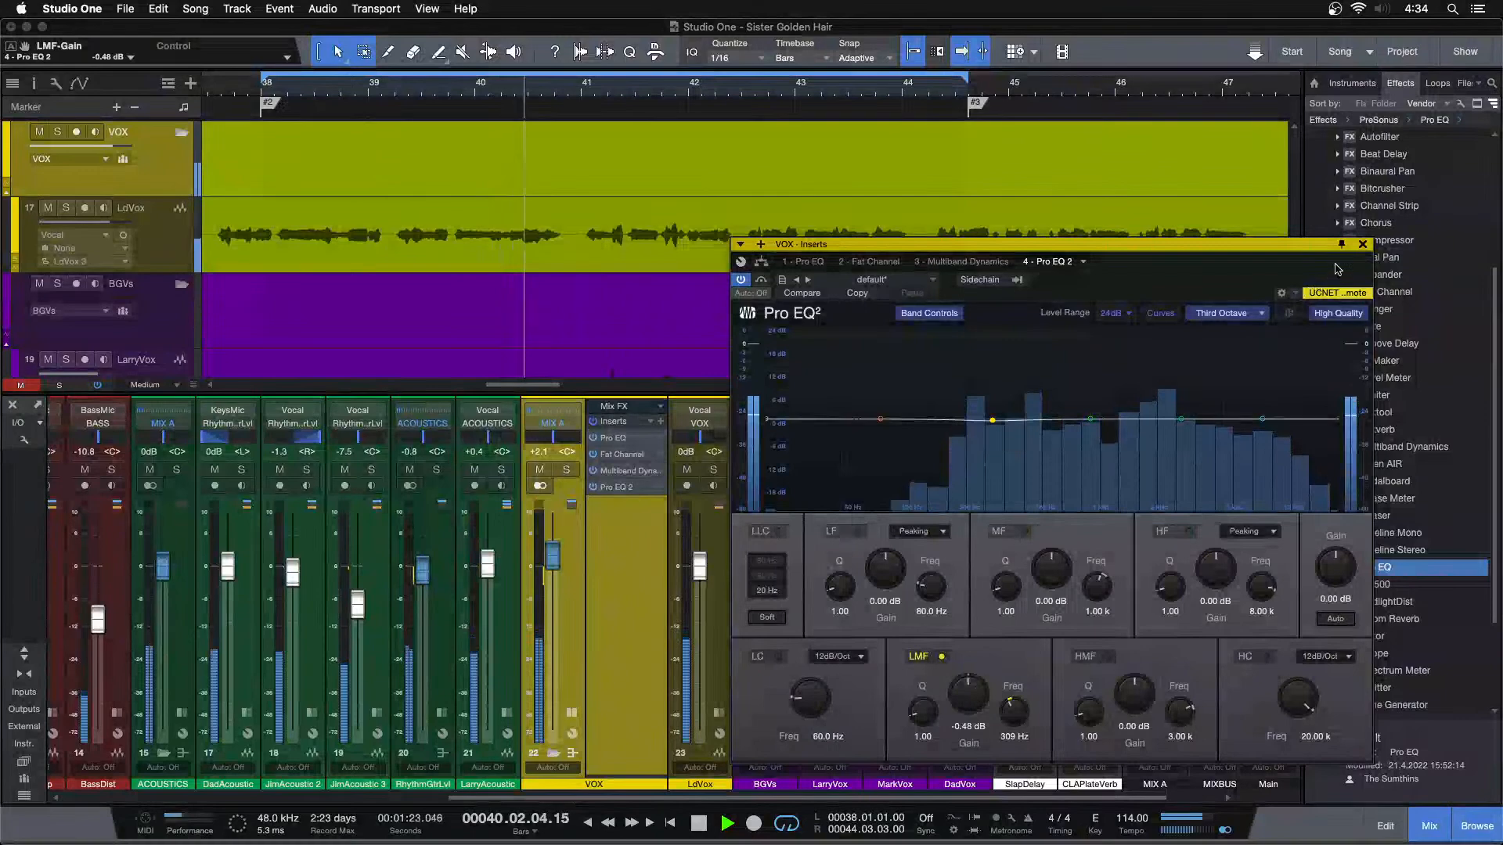
{"action": "left_click", "coordinate": [1362, 244]}
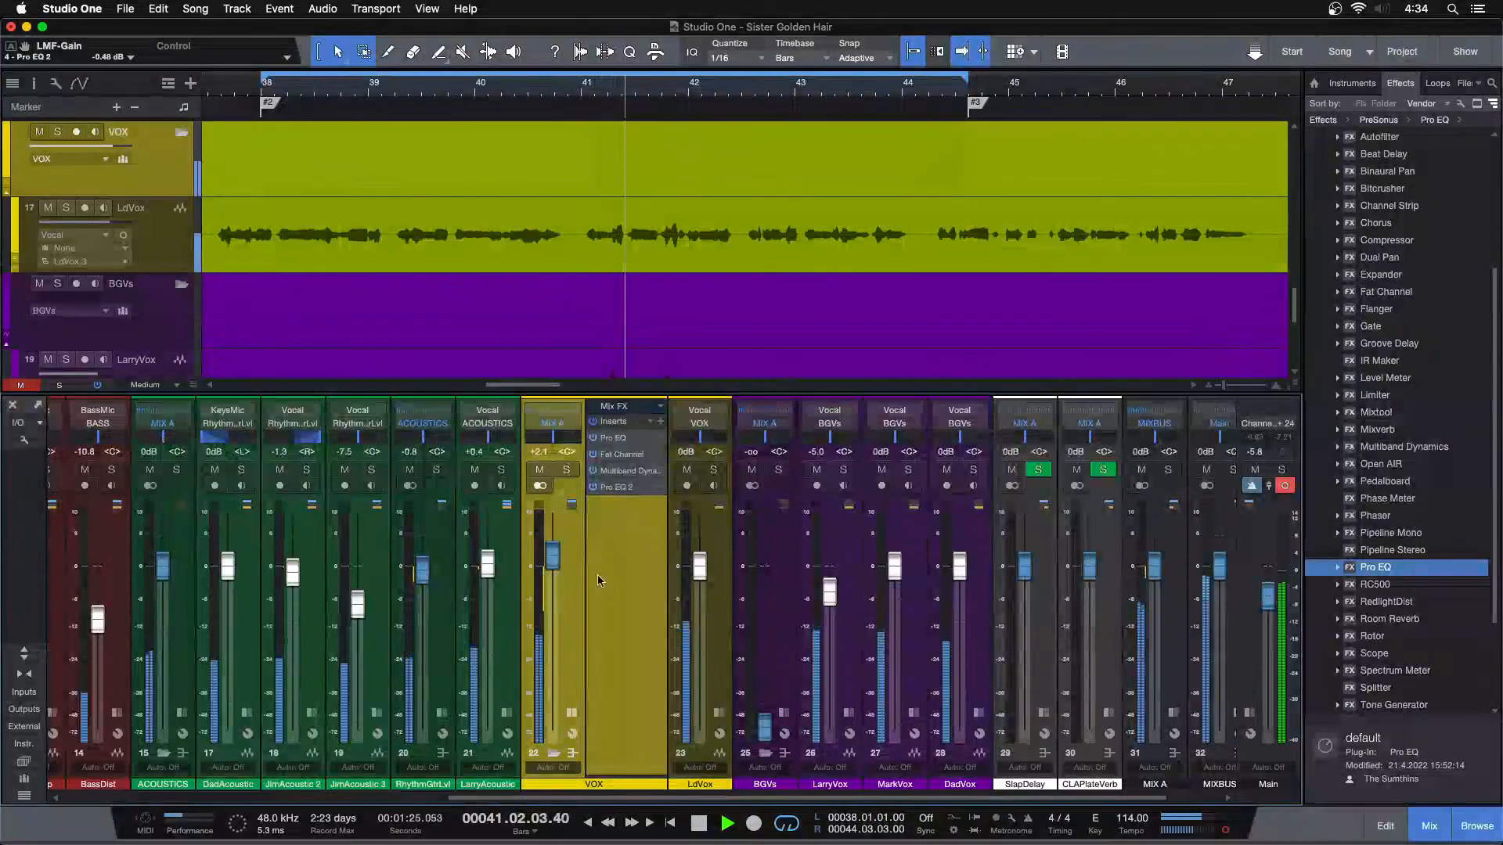
Compare the VOX level at +1.7 and +2.1 dB, continue playback from about bar 54, and set it to +1.7 dB
{"action": "scroll", "coordinate": [553, 565], "scroll_direction": "down", "scroll_amount": 2}
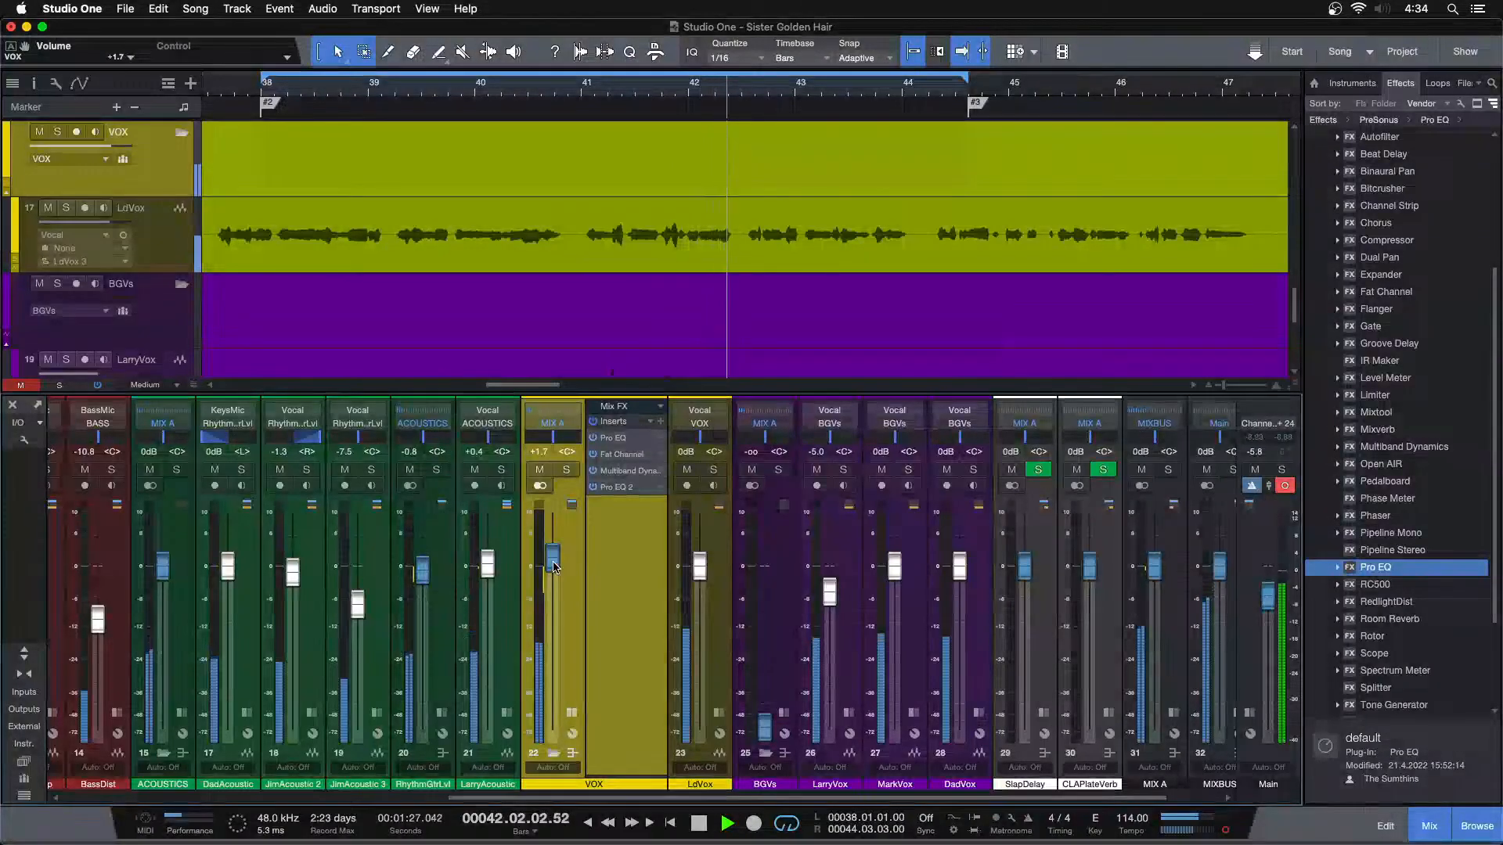
{"action": "scroll", "coordinate": [553, 565], "scroll_direction": "up", "scroll_amount": 2}
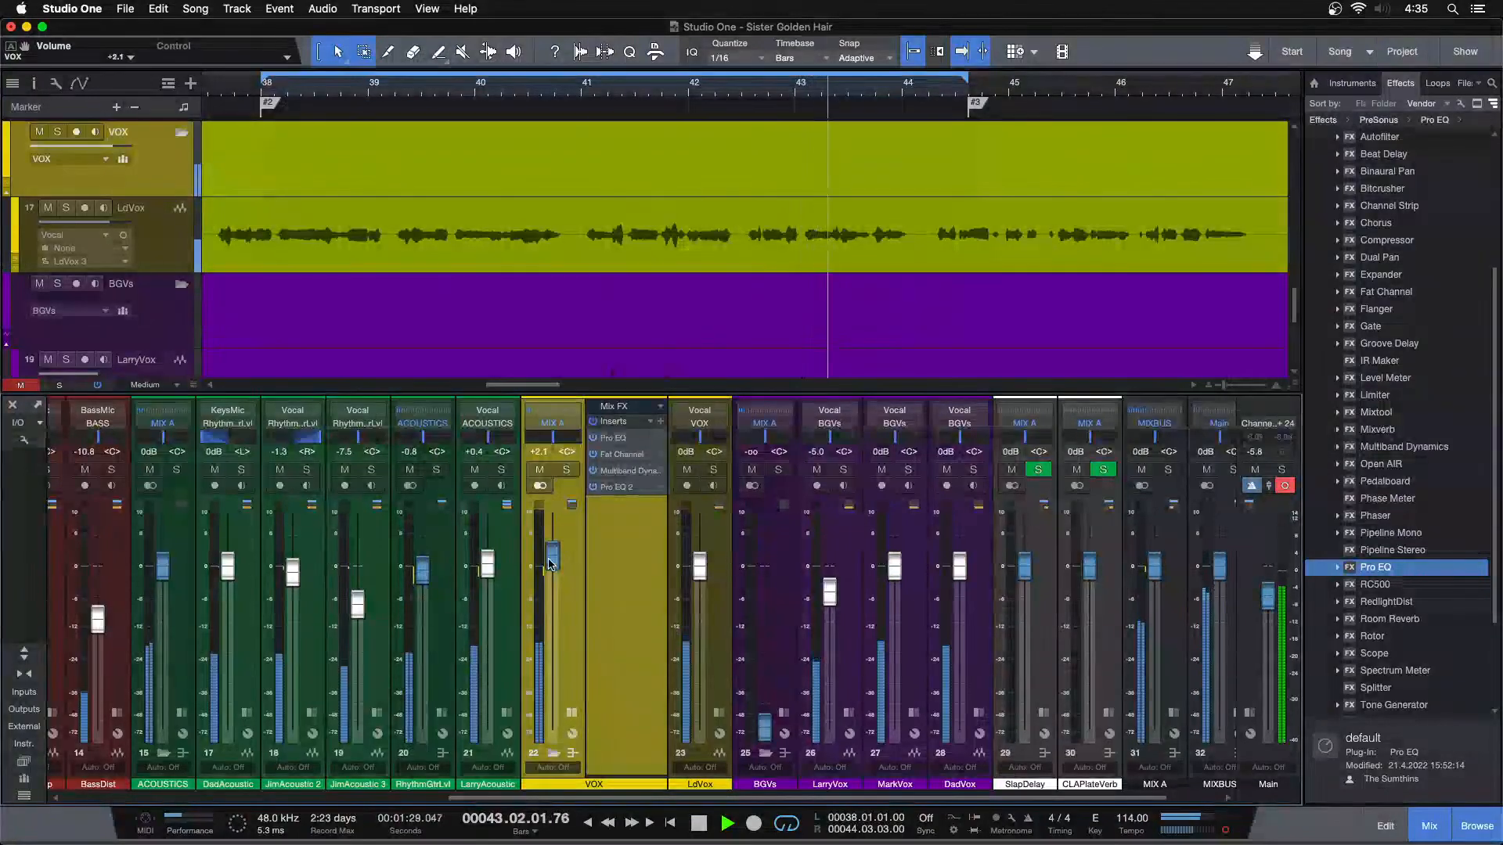
{"action": "key", "text": "z"}
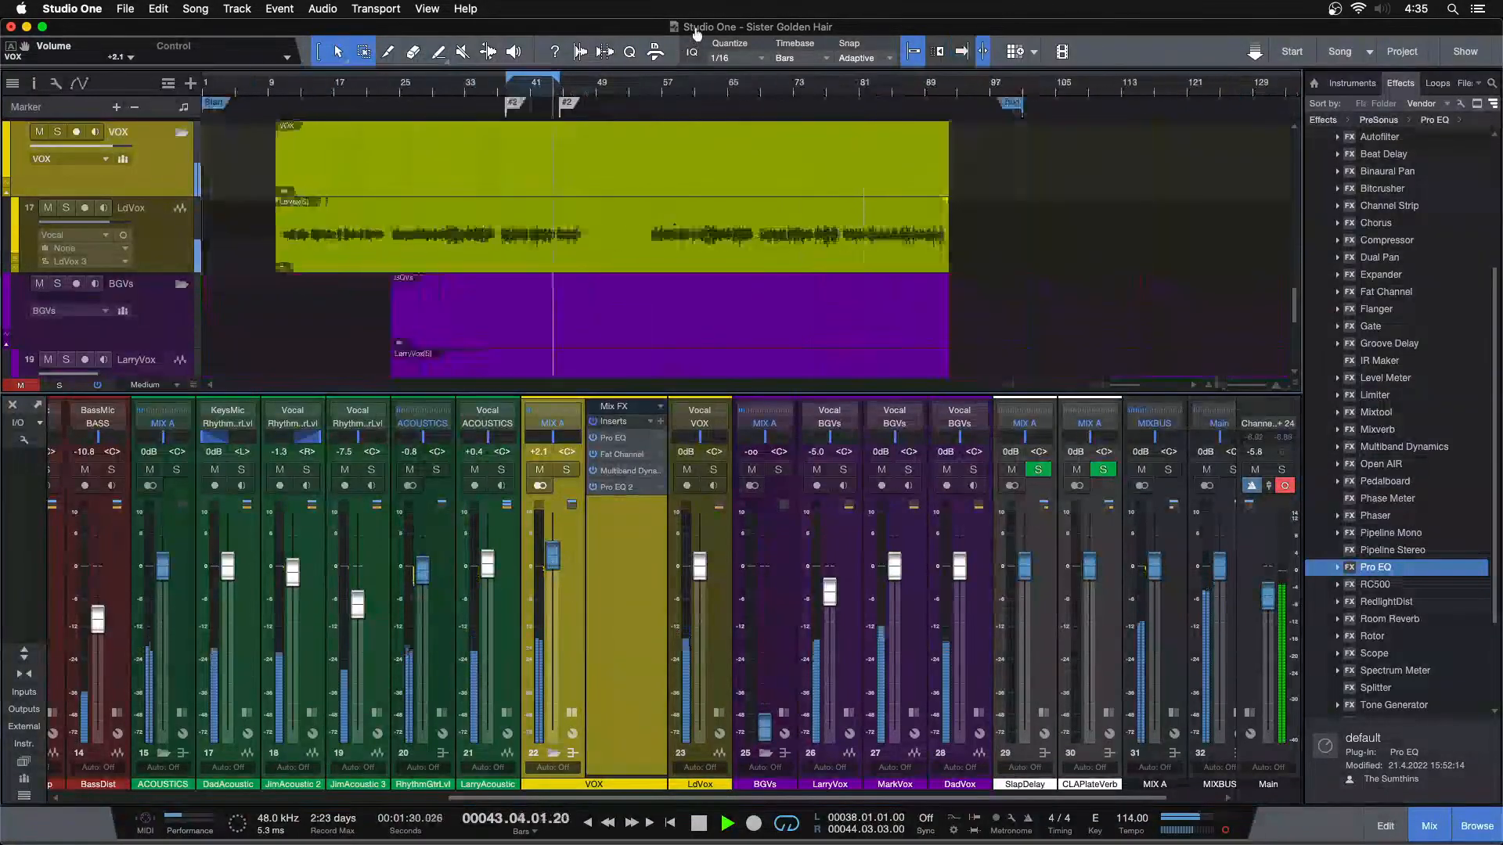
{"action": "left_click", "coordinate": [644, 91]}
{"action": "key", "text": "f"}
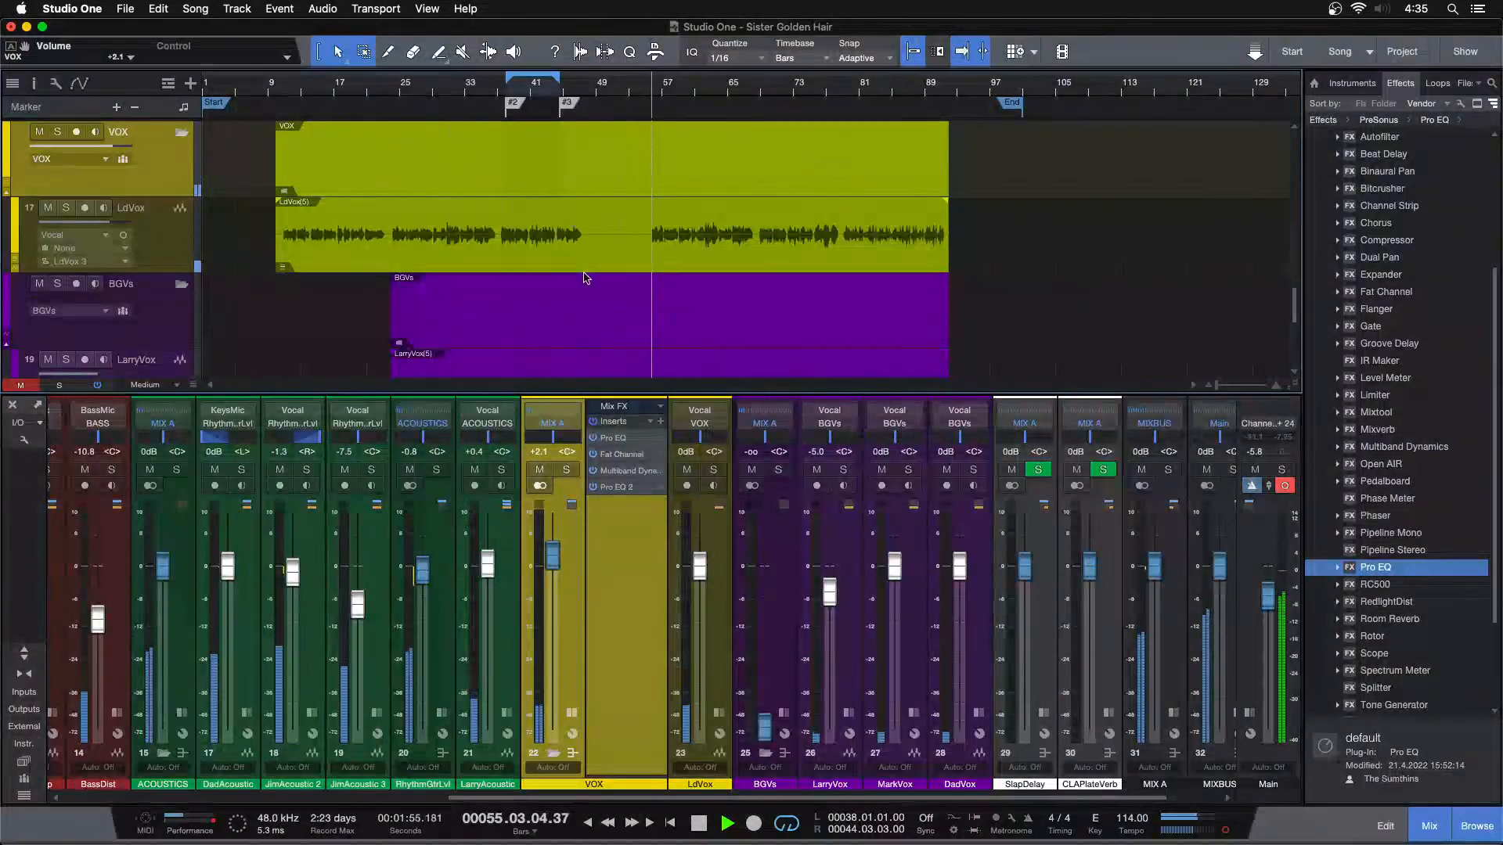
{"action": "scroll", "coordinate": [551, 565], "scroll_direction": "down", "scroll_amount": 2}
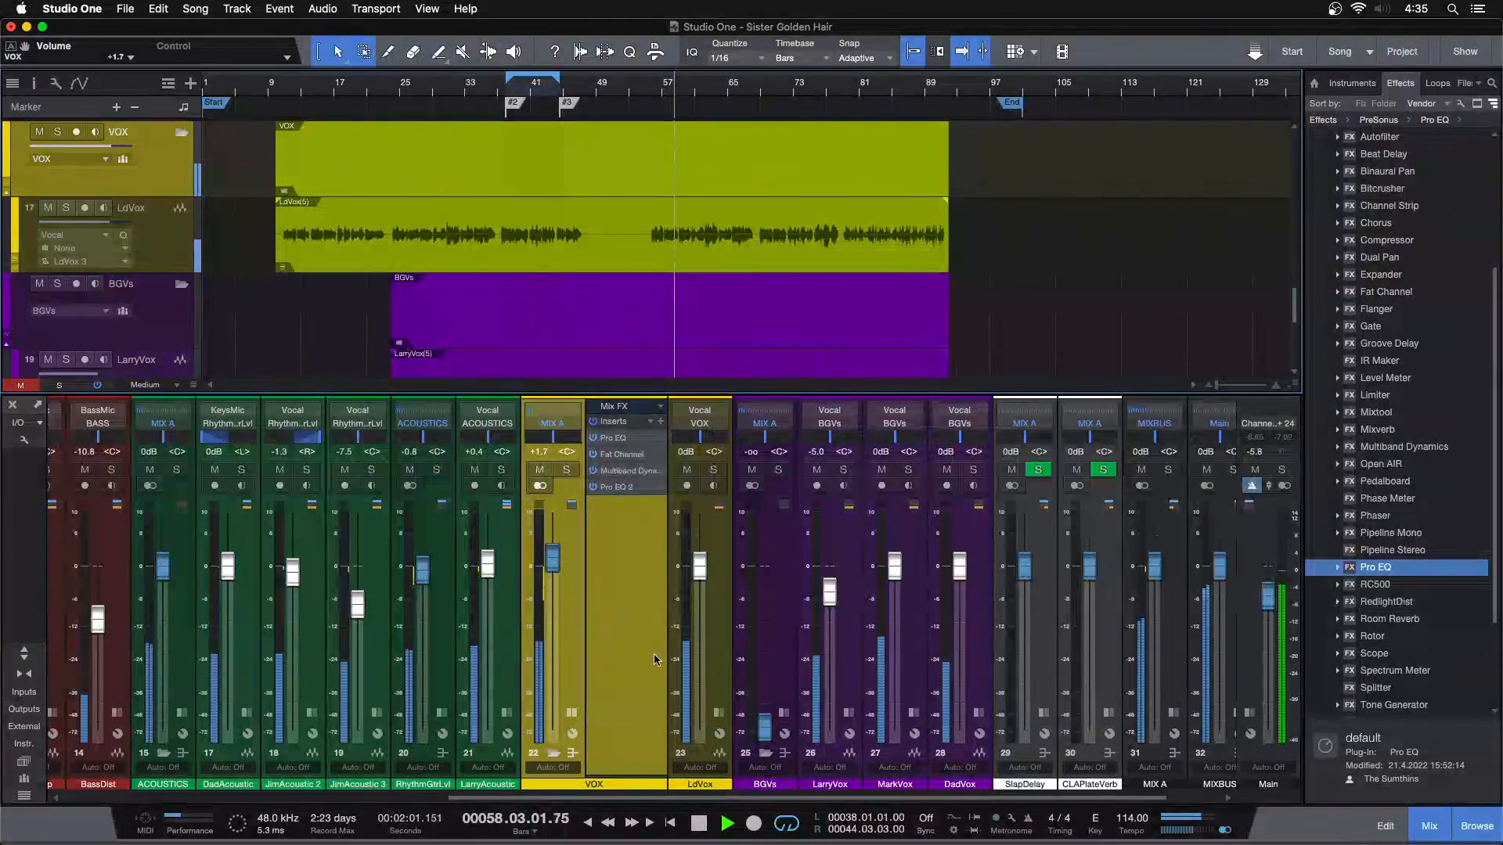
Show the Sends section on the VOX bus channel and add a send to CLAPlateVerb
{"action": "left_click_drag", "start_coordinate": [628, 776], "coordinate": [638, 618]}
{"action": "left_click", "coordinate": [659, 624]}
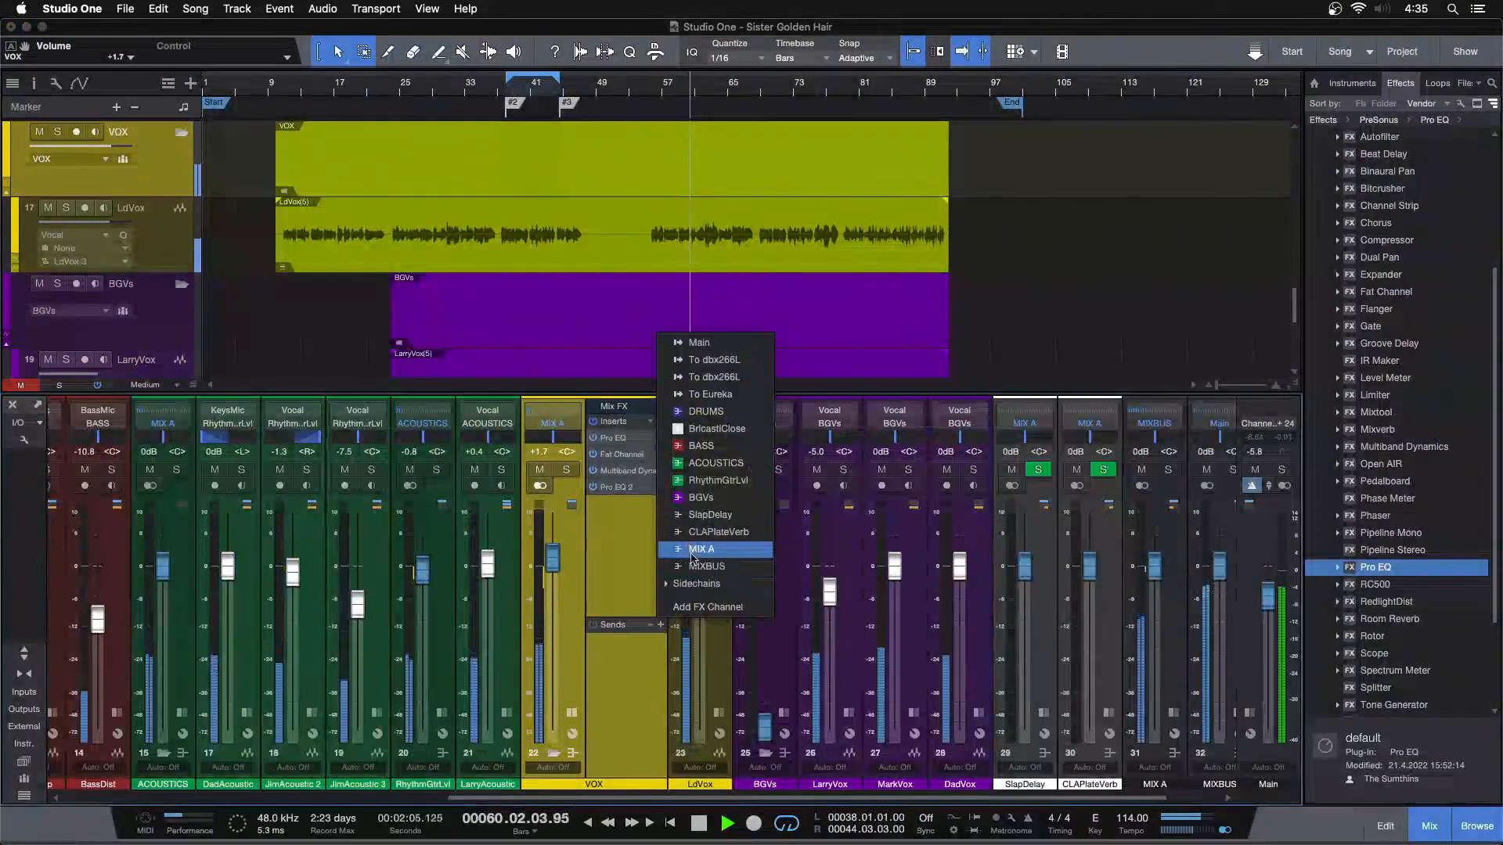
{"action": "left_click", "coordinate": [697, 527]}
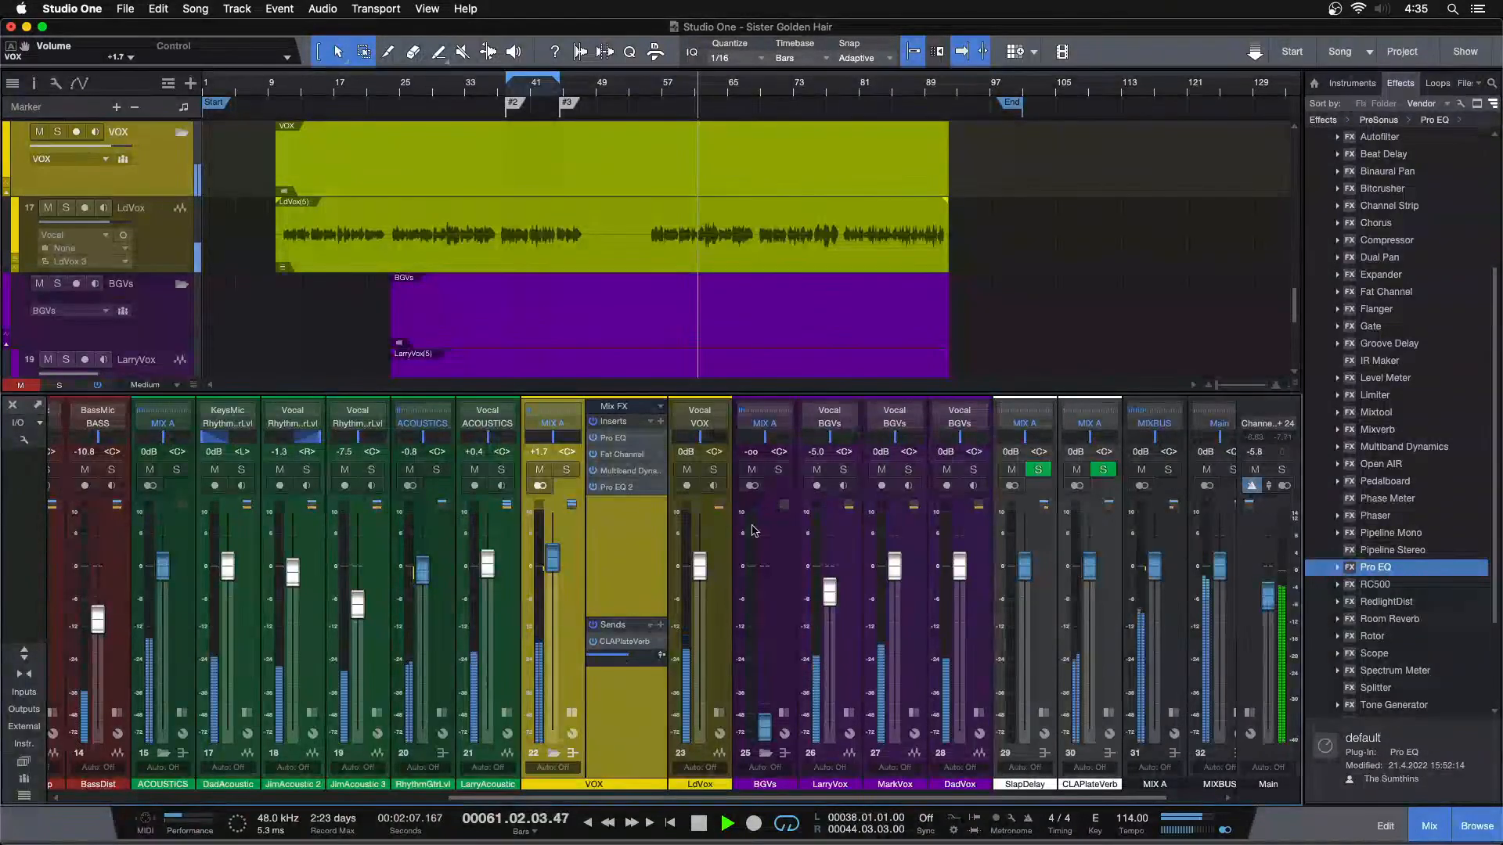
Stop playback and open the second Pro EQ on the VOX bus
{"action": "left_click", "coordinate": [617, 487]}
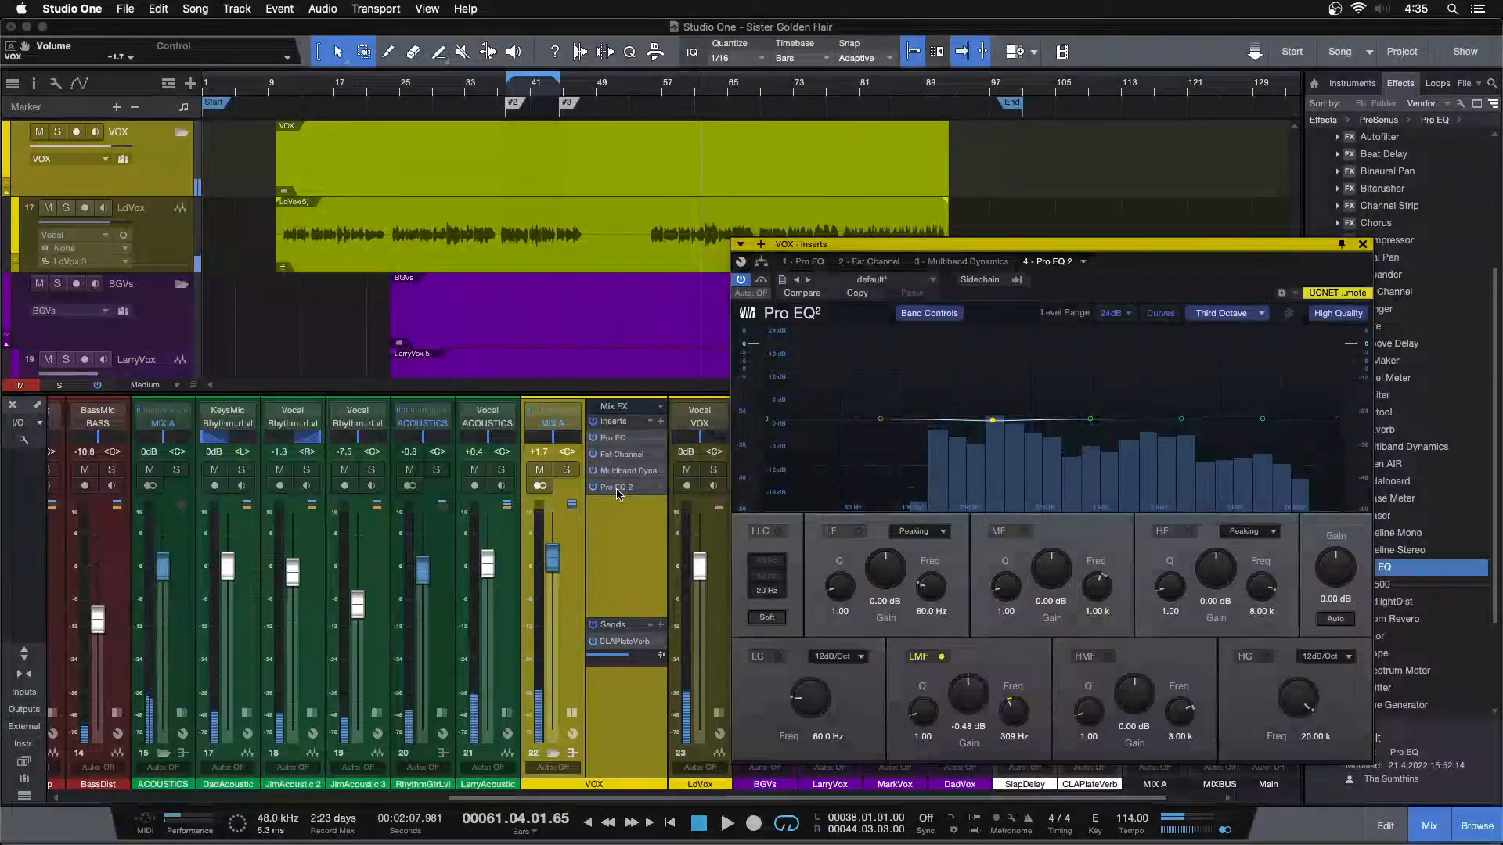
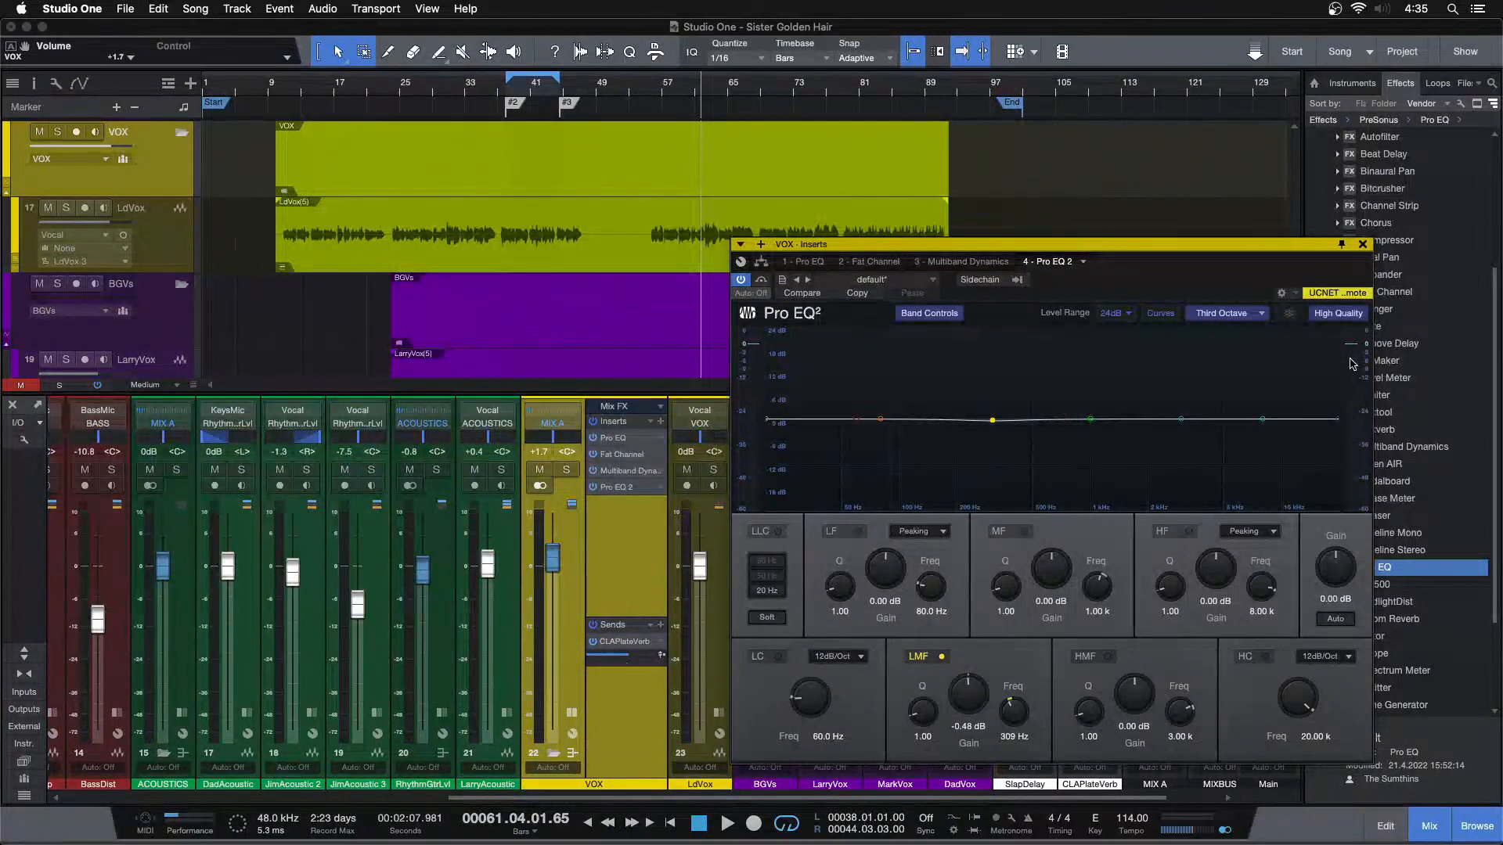
Close the second Pro EQ, play from bar 10, and lower the CLAPlateVerb channel to -12.5 dB
{"action": "left_click", "coordinate": [1362, 245]}
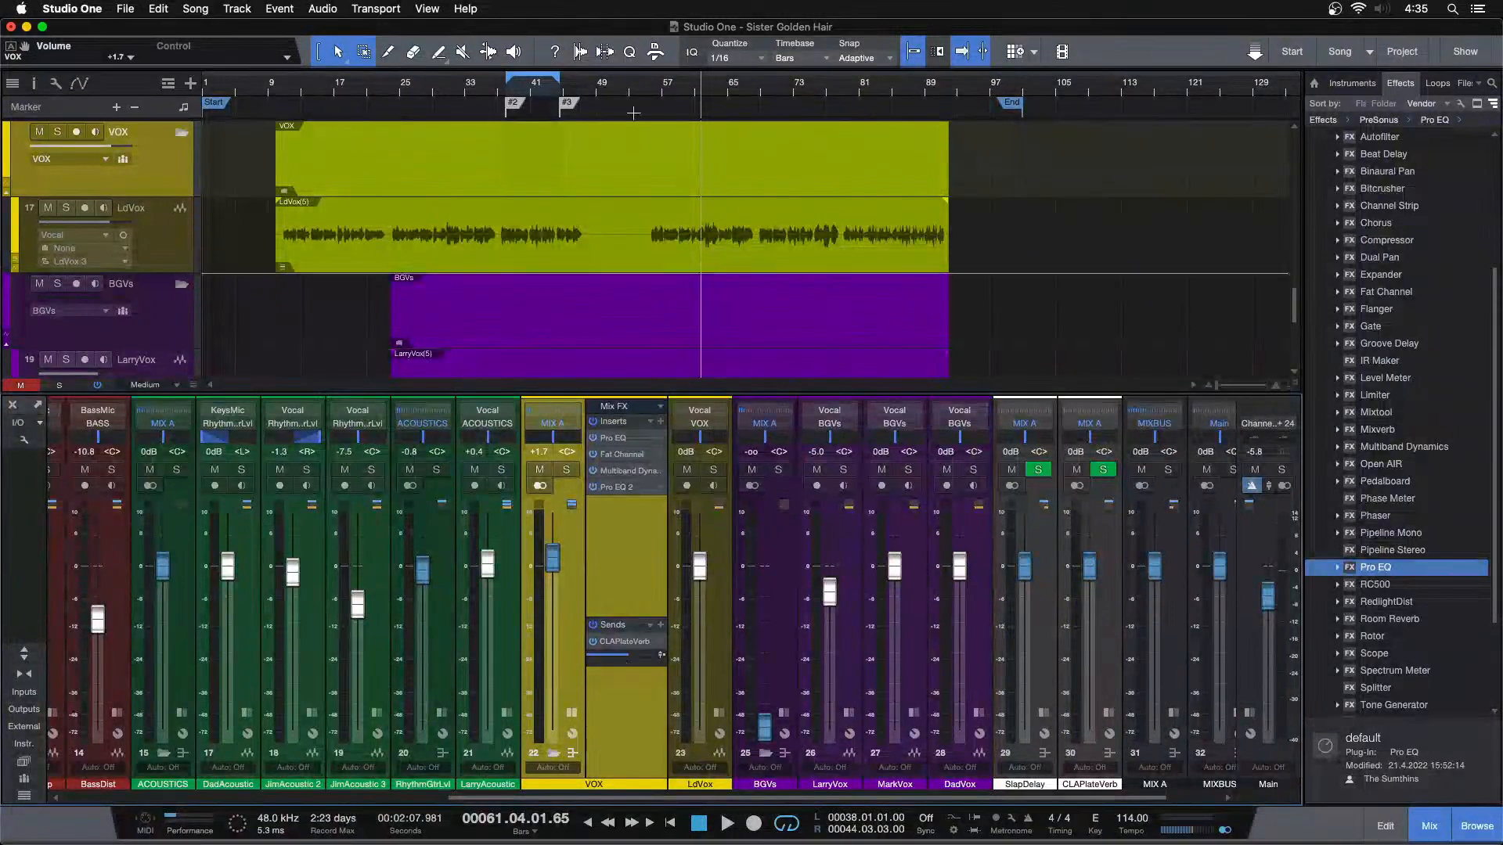
{"action": "left_click", "coordinate": [282, 87]}
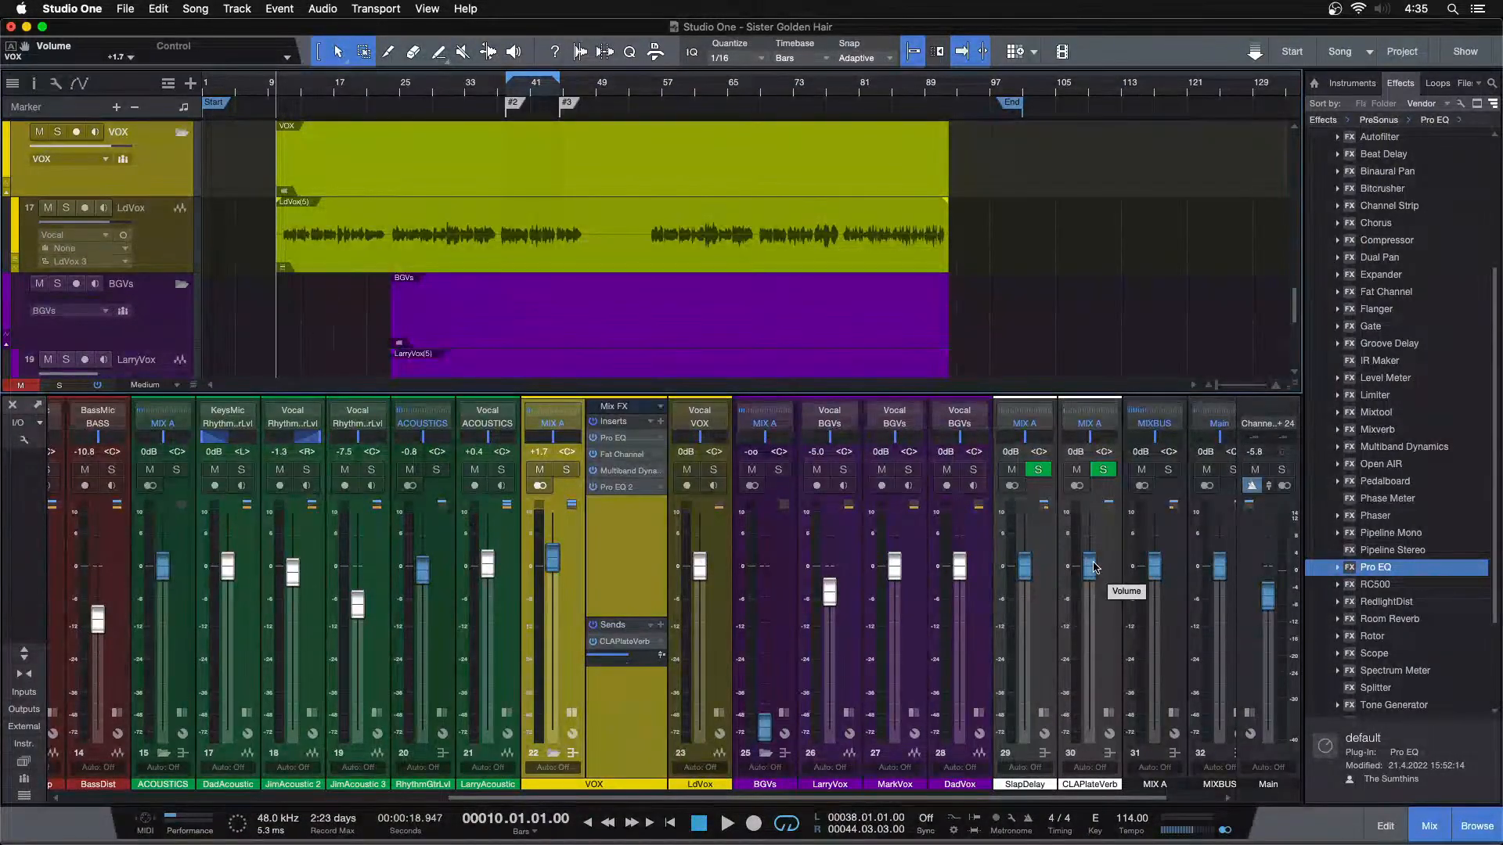
{"action": "key", "text": "space"}
{"action": "scroll", "coordinate": [1094, 567], "scroll_direction": "down", "scroll_amount": 3}
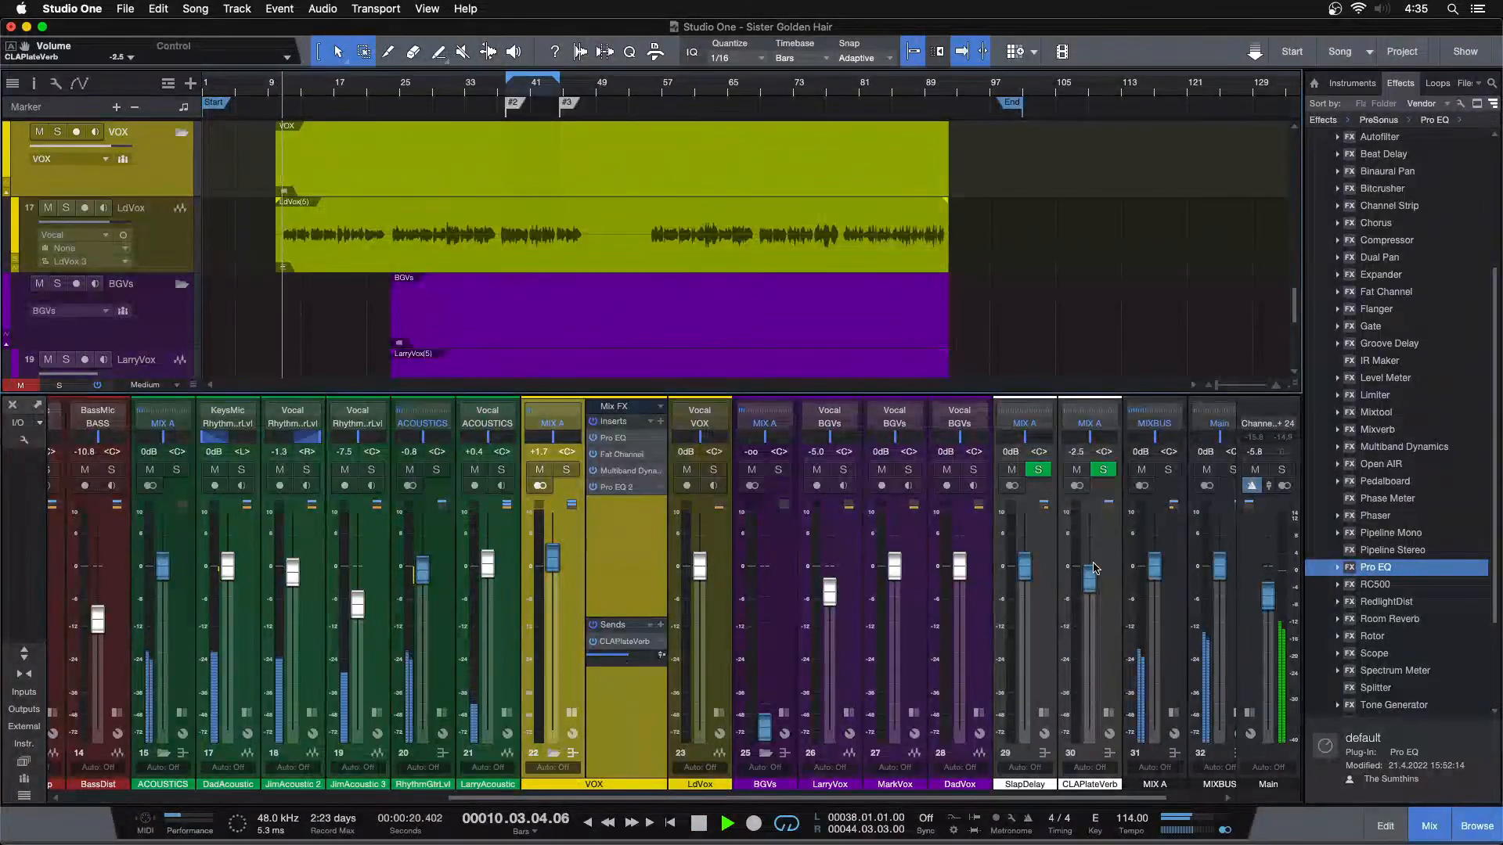
{"action": "scroll", "coordinate": [1094, 567], "scroll_direction": "down", "scroll_amount": 4}
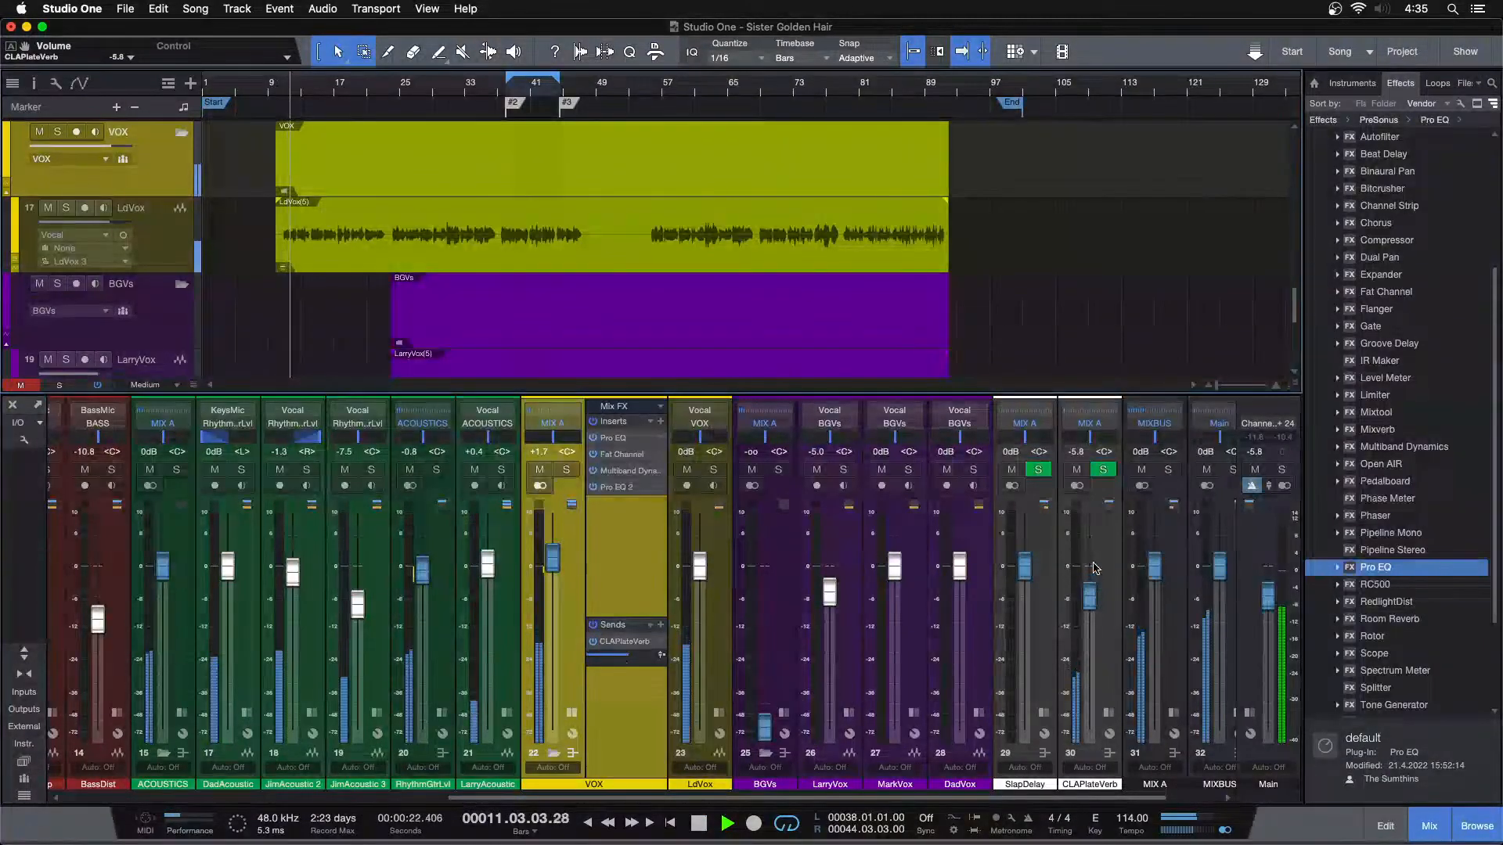
{"action": "scroll", "coordinate": [1094, 567], "scroll_direction": "down", "scroll_amount": 2}
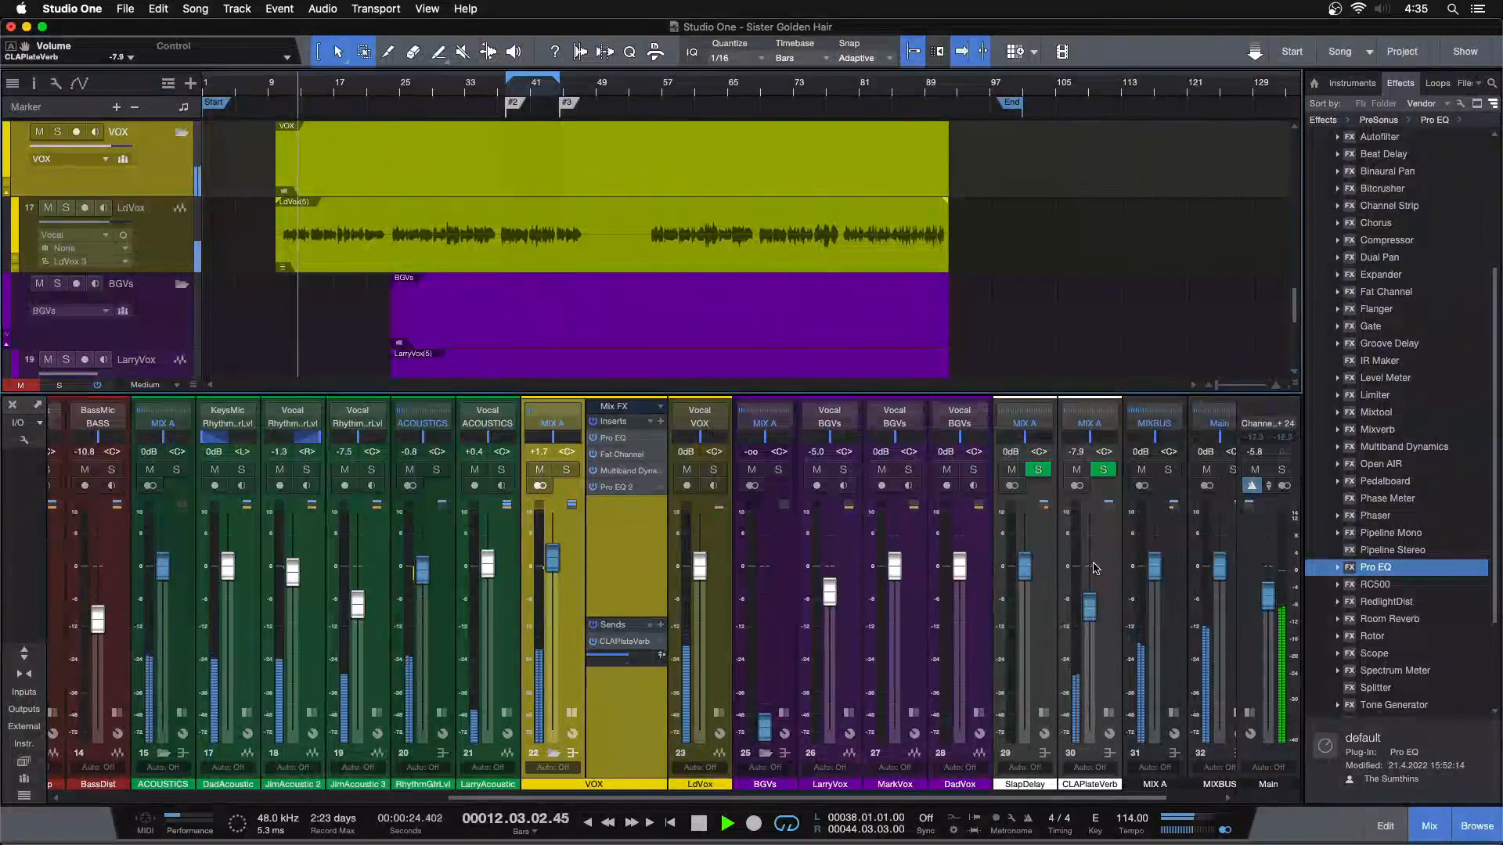
{"action": "scroll", "coordinate": [1094, 568], "scroll_direction": "down", "scroll_amount": 1}
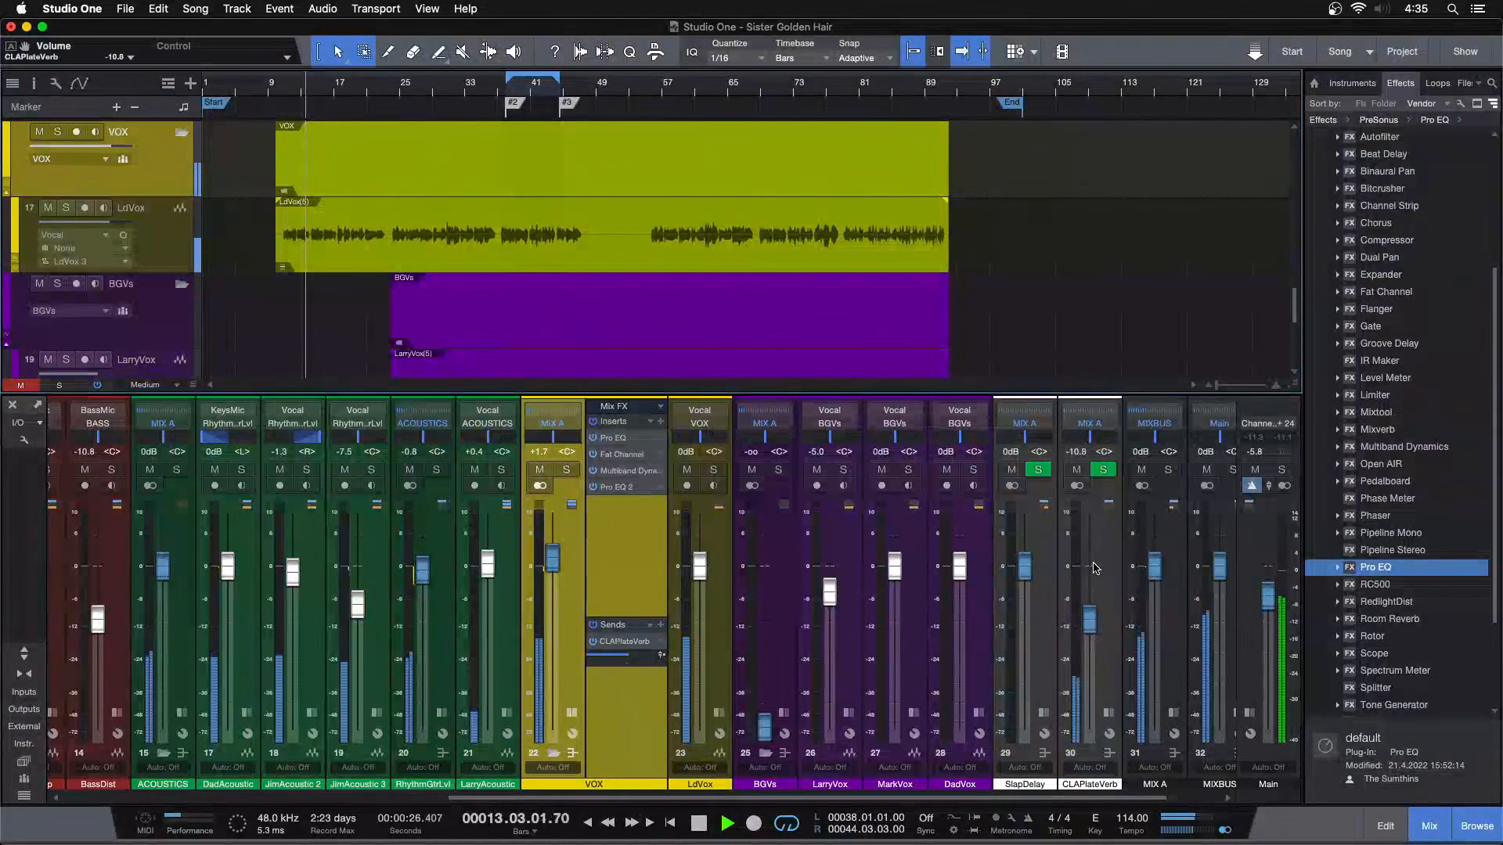
{"action": "scroll", "coordinate": [1094, 569], "scroll_direction": "down", "scroll_amount": 1}
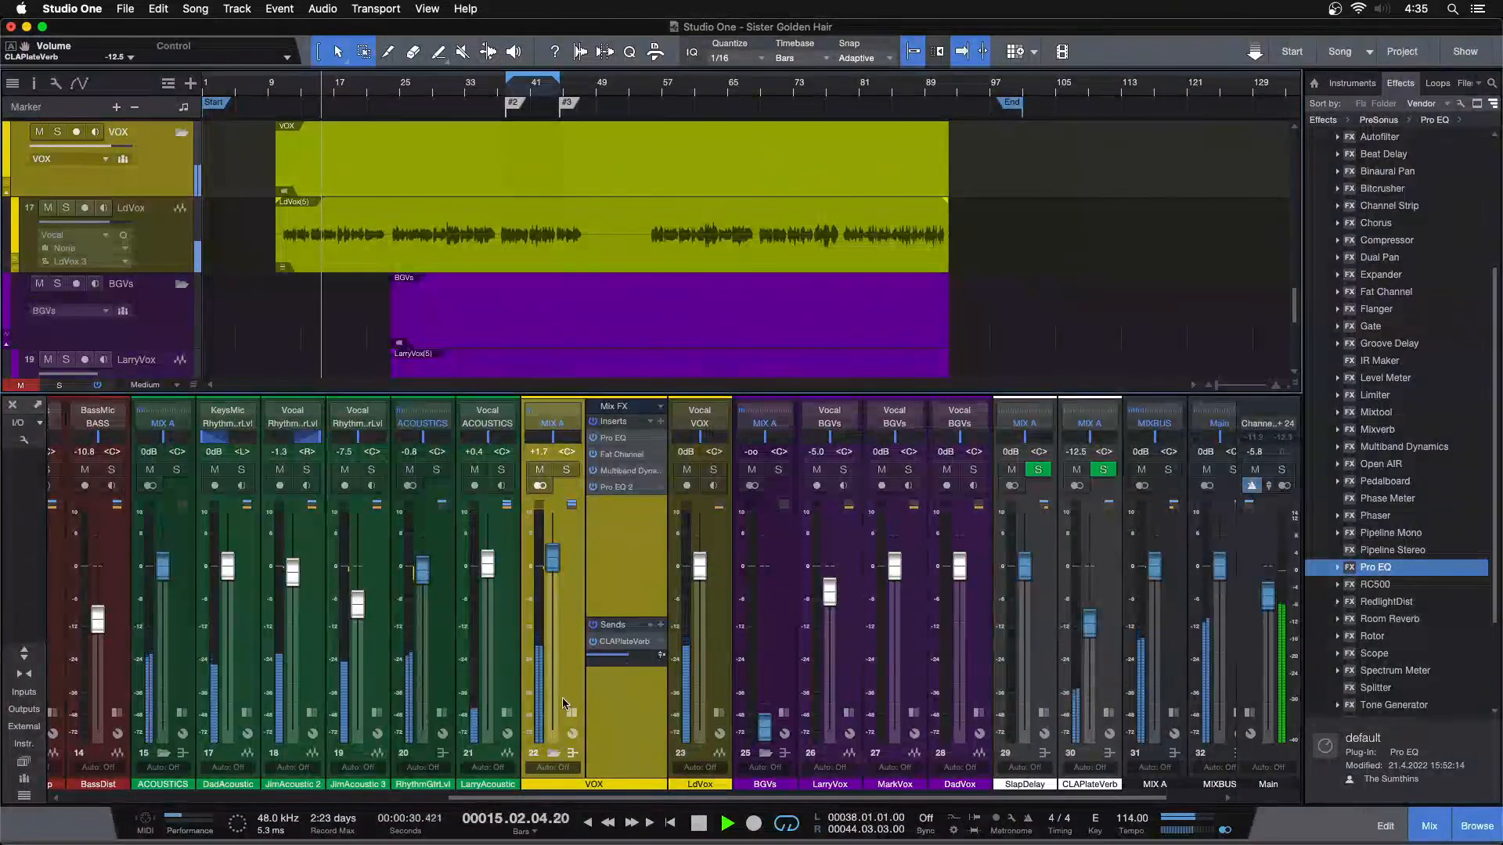
Set the VOX bus Fat Channel compressor output to -25.76 dB, close it, and raise the VOX level to +2.1 dB
{"action": "left_click", "coordinate": [631, 453]}
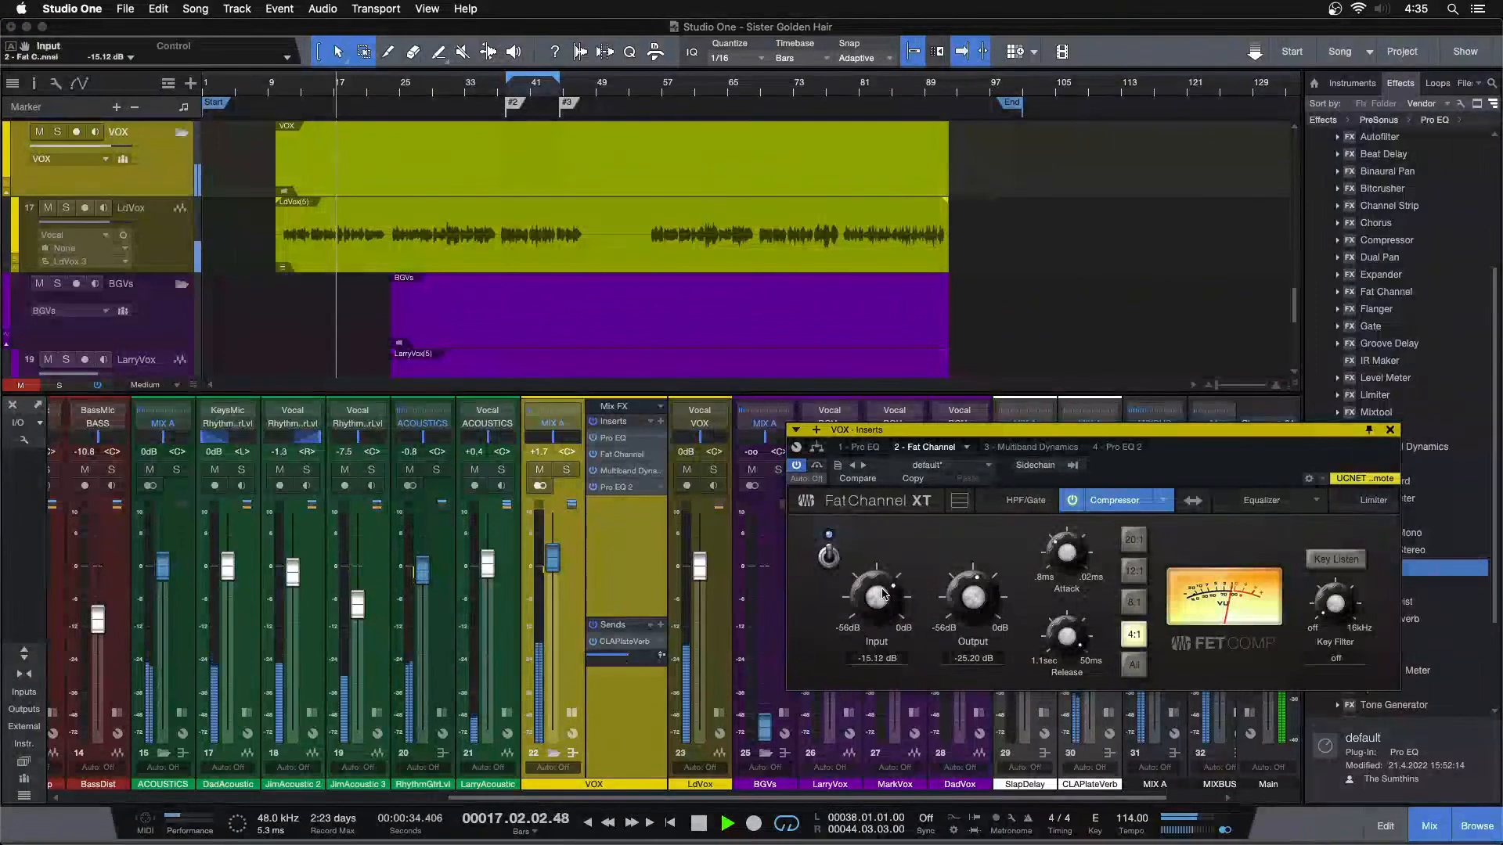
{"action": "left_click_drag", "start_coordinate": [974, 598], "coordinate": [975, 599]}
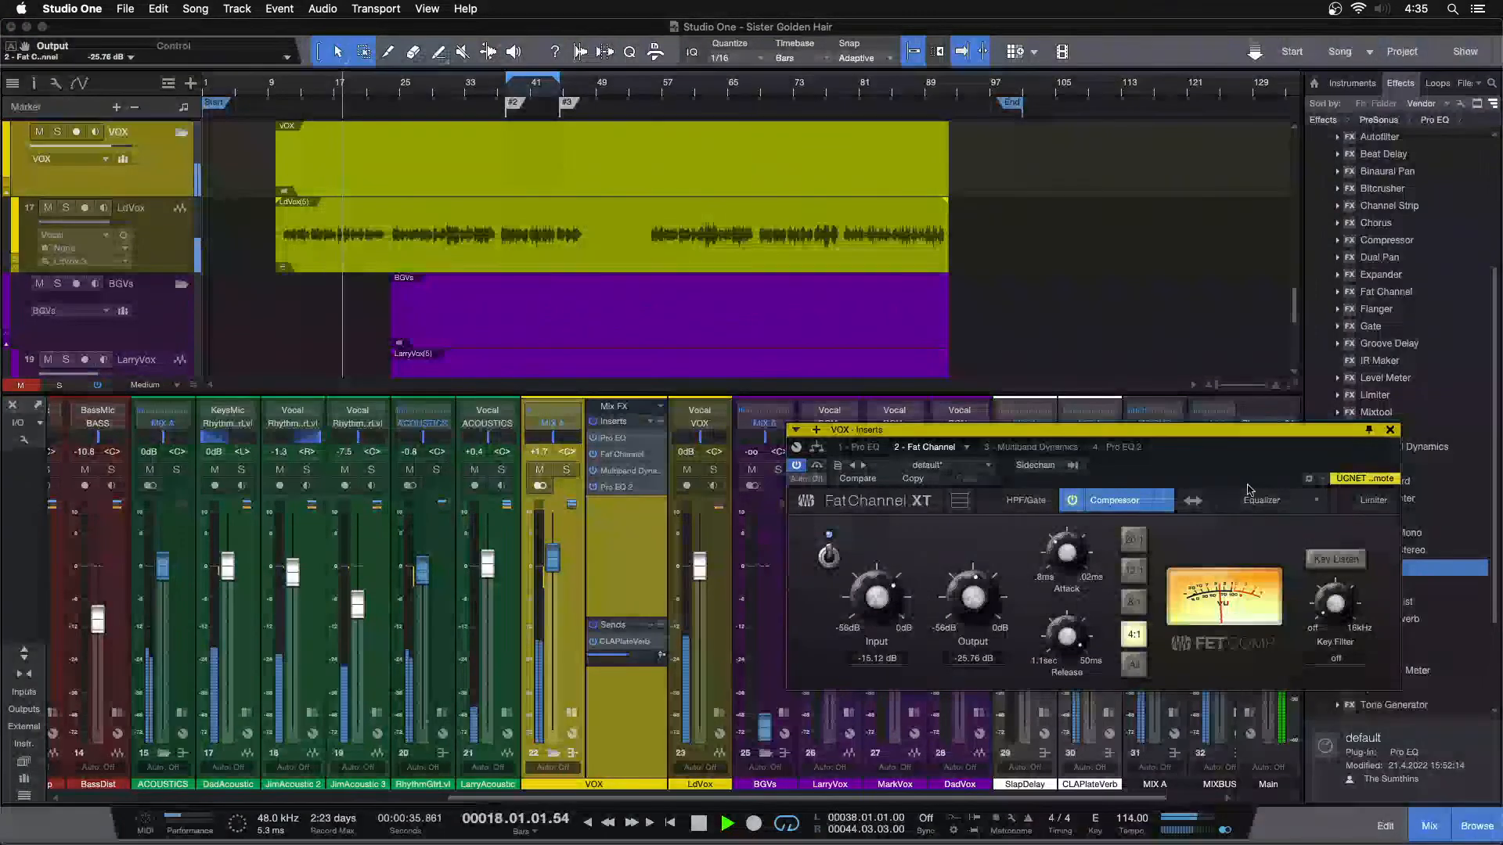
{"action": "left_click", "coordinate": [1390, 430]}
{"action": "left_click_drag", "start_coordinate": [551, 565], "coordinate": [551, 563]}
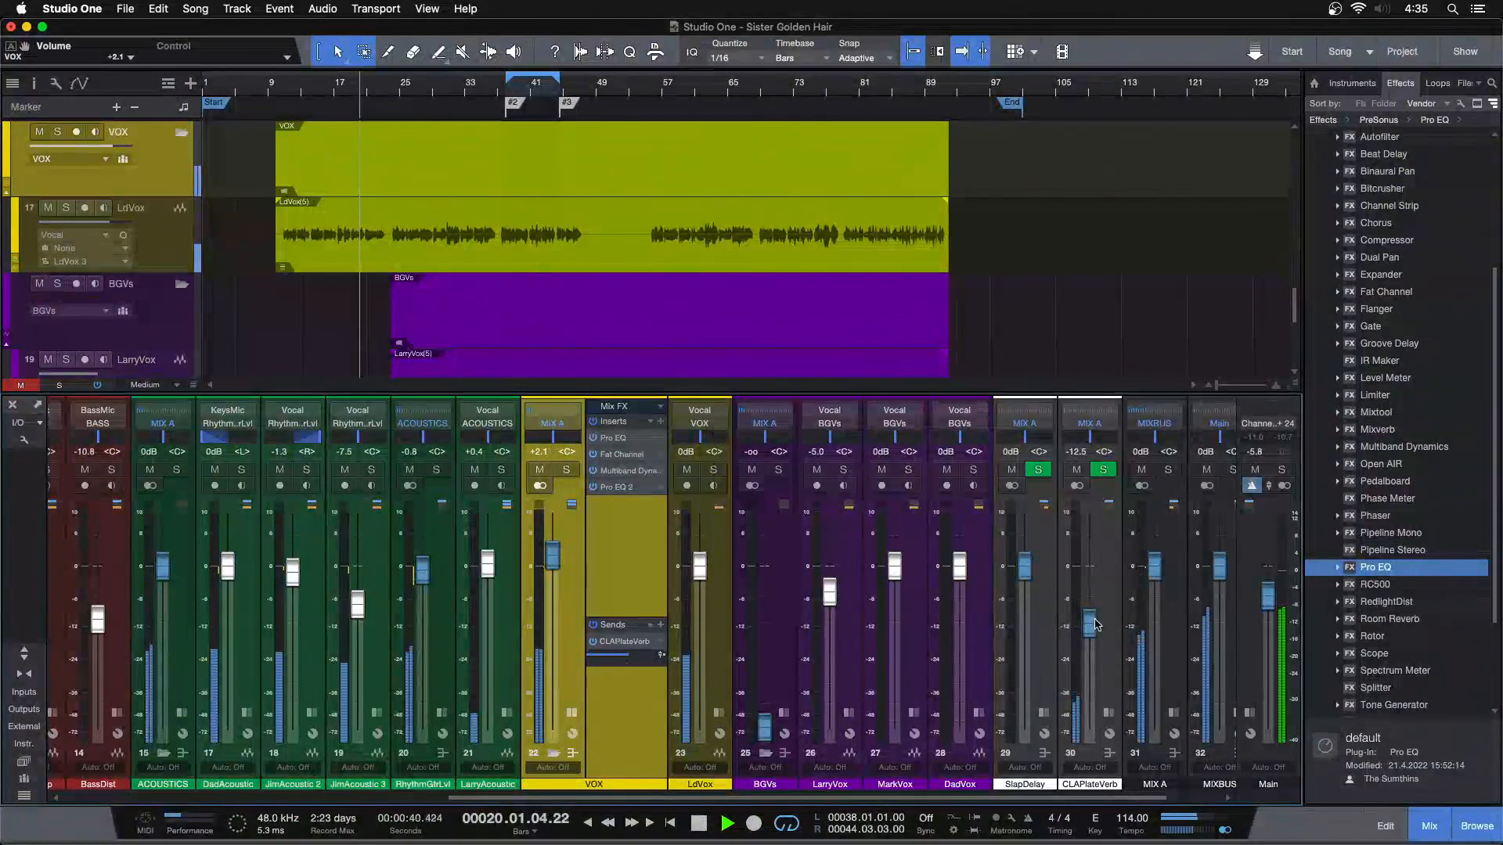
Replay from about bar 10 while lowering the CLAPlateVerb channel to -13.3 dB and on to -14.2 dB
{"action": "left_click_drag", "start_coordinate": [1094, 625], "coordinate": [1095, 627]}
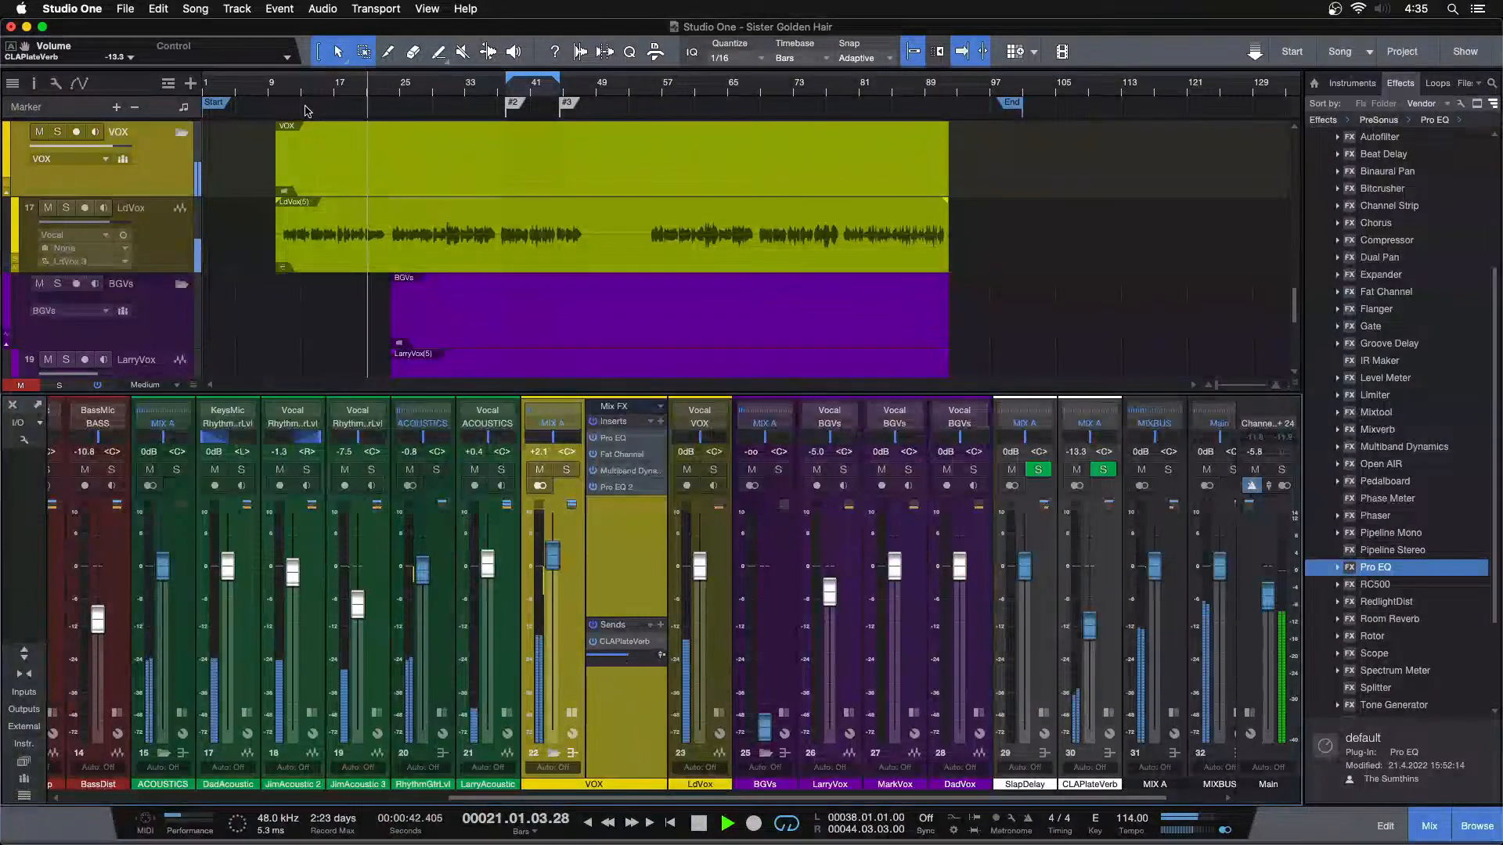
{"action": "left_click", "coordinate": [283, 92]}
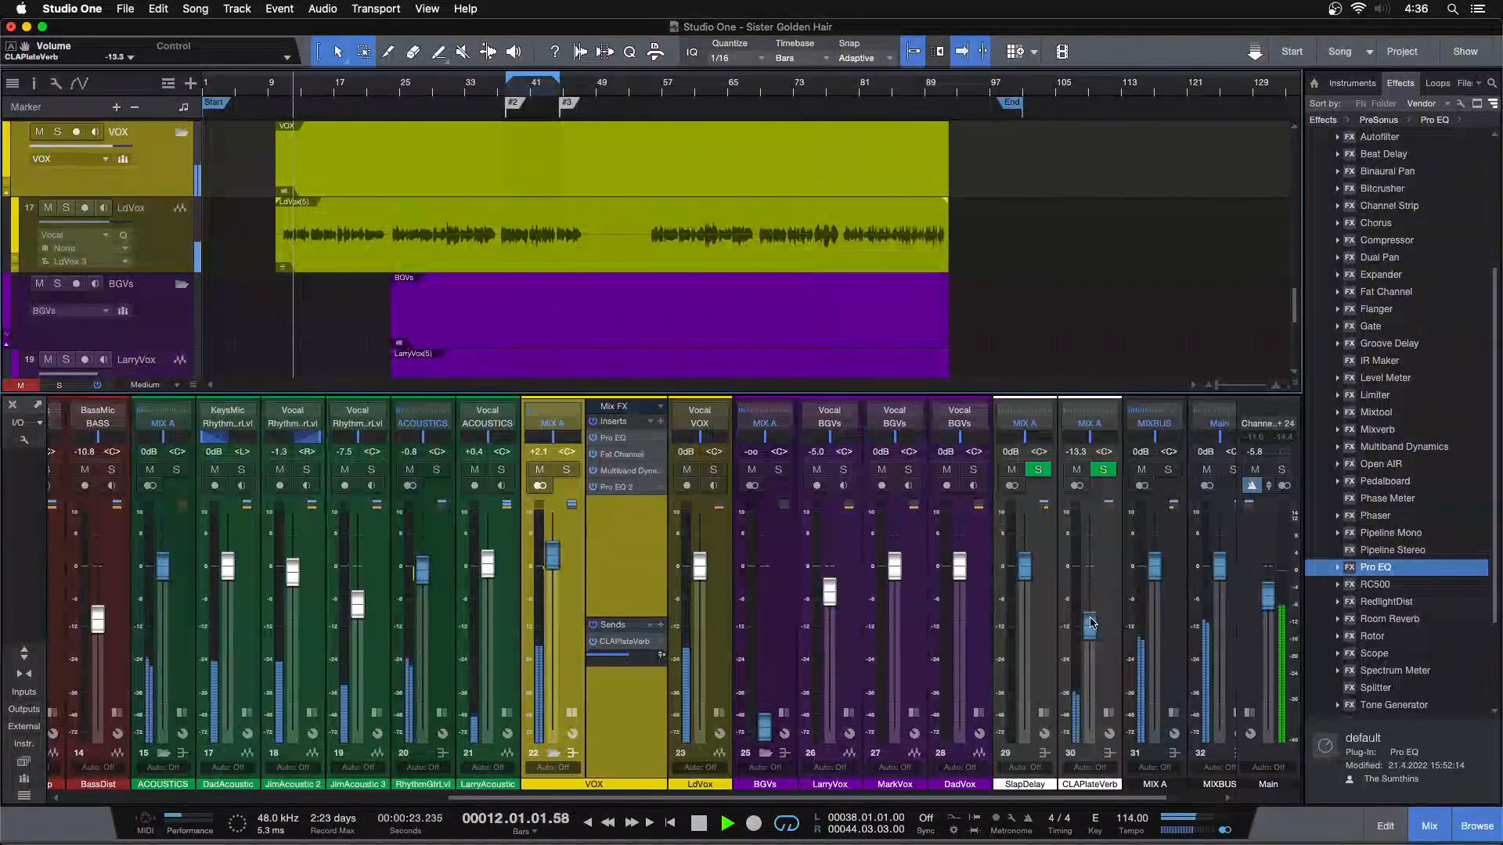
{"action": "left_click_drag", "start_coordinate": [1090, 622], "coordinate": [1092, 625]}
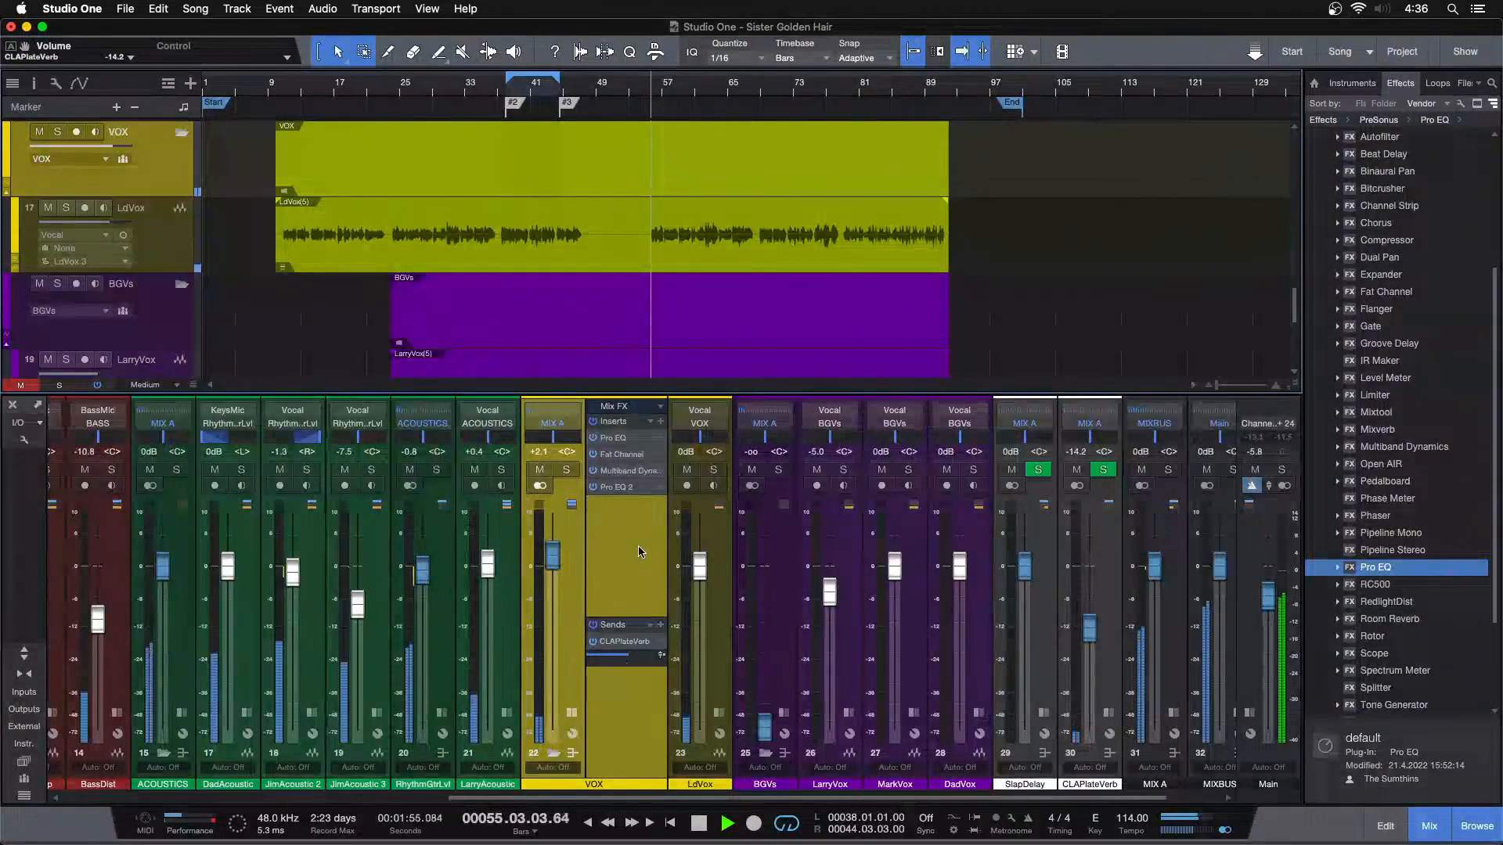
Collapse the VOX bus channel's inserts and sends and set the Main fader to 0 dB
{"action": "left_click", "coordinate": [572, 713]}
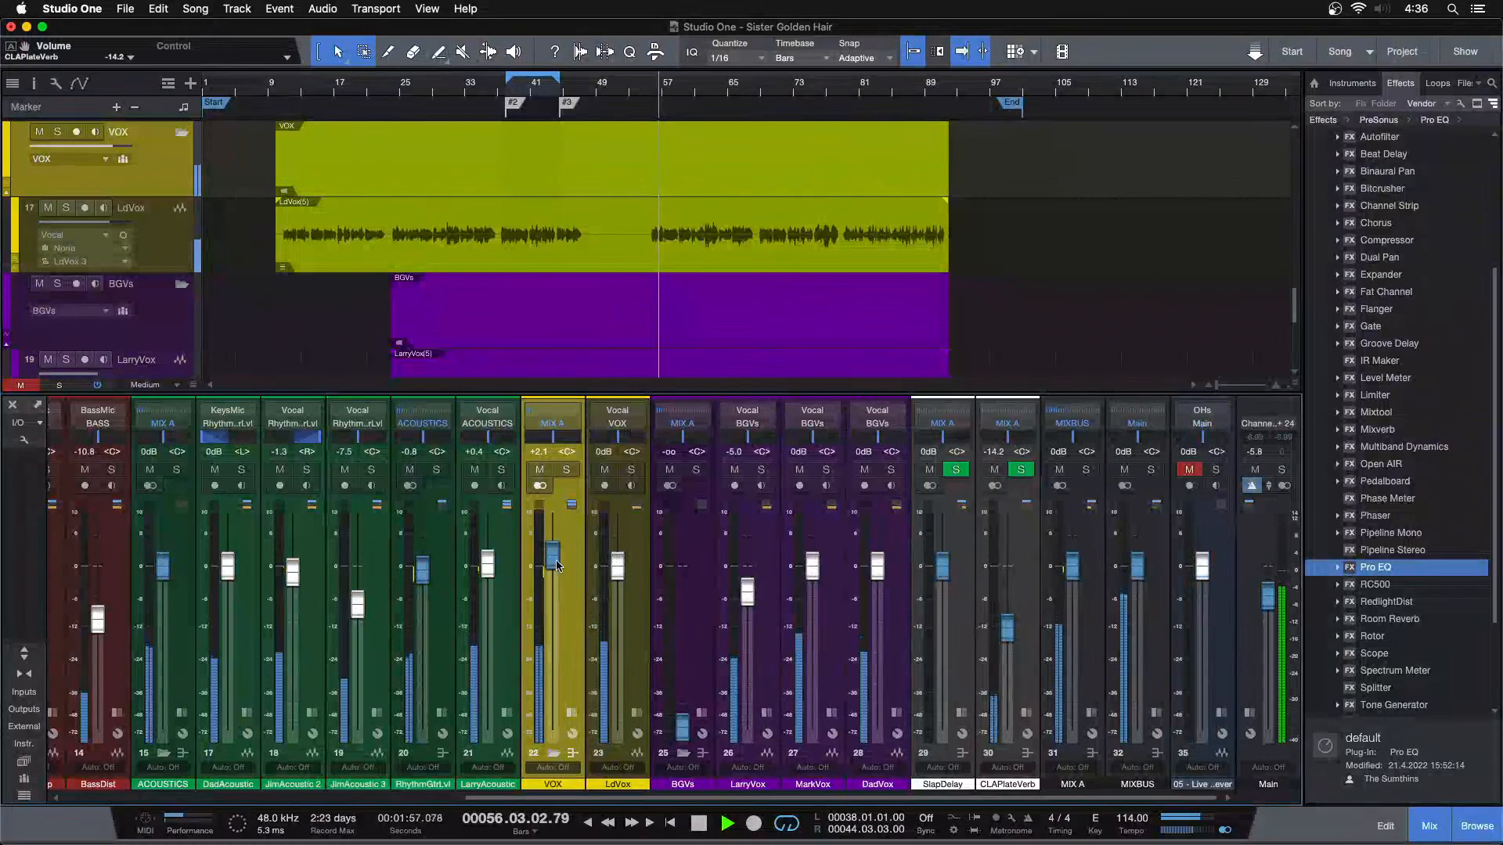
{"action": "left_click", "coordinate": [1274, 591], "text": "alt"}
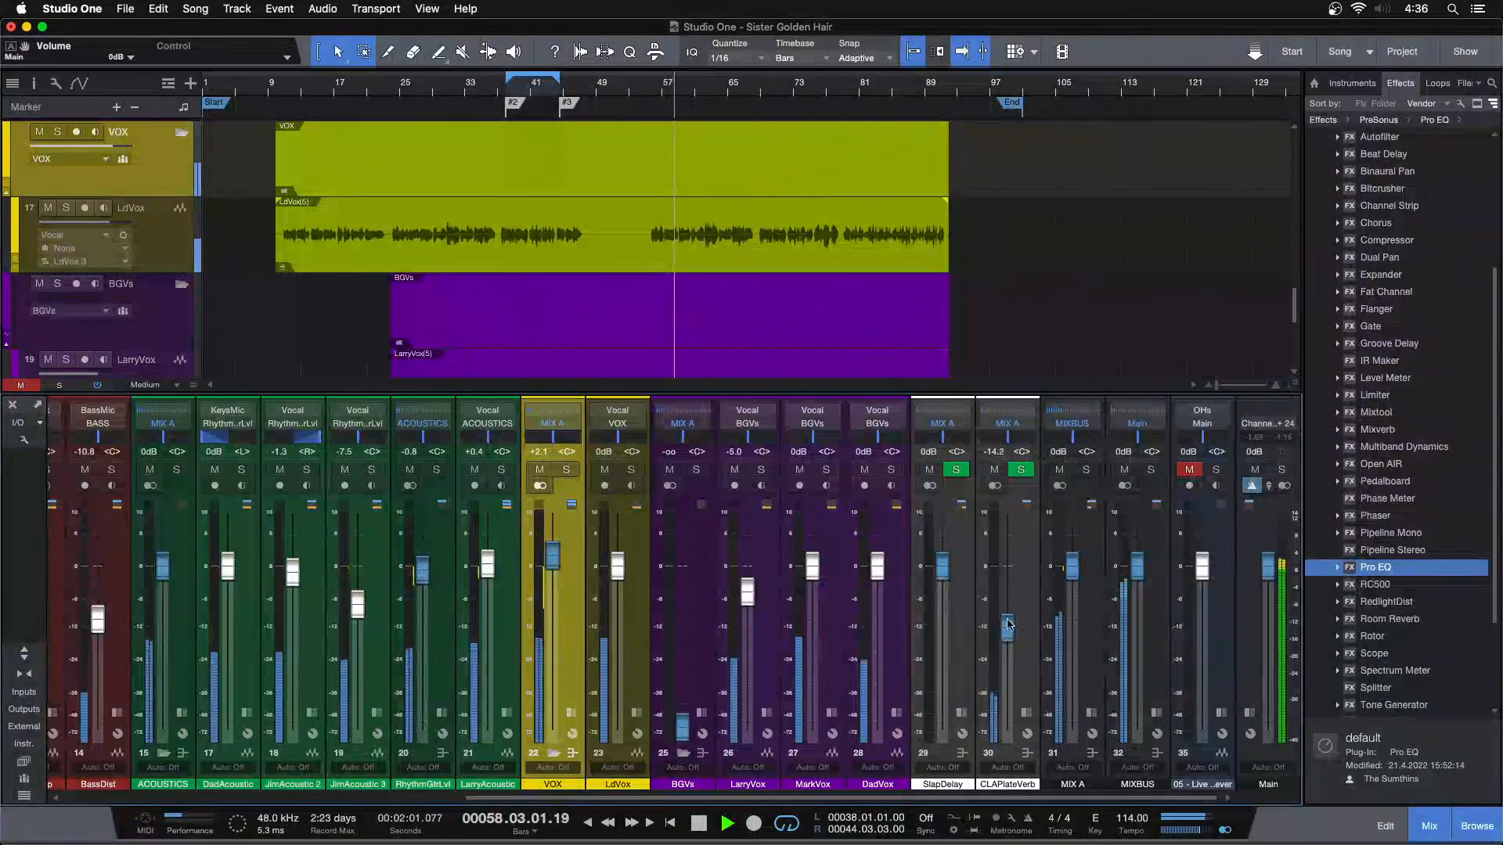
Replay from about bar 10 and raise the CLAPlateVerb channel through -13.3 dB to -12.5 dB
{"action": "left_click", "coordinate": [278, 85]}
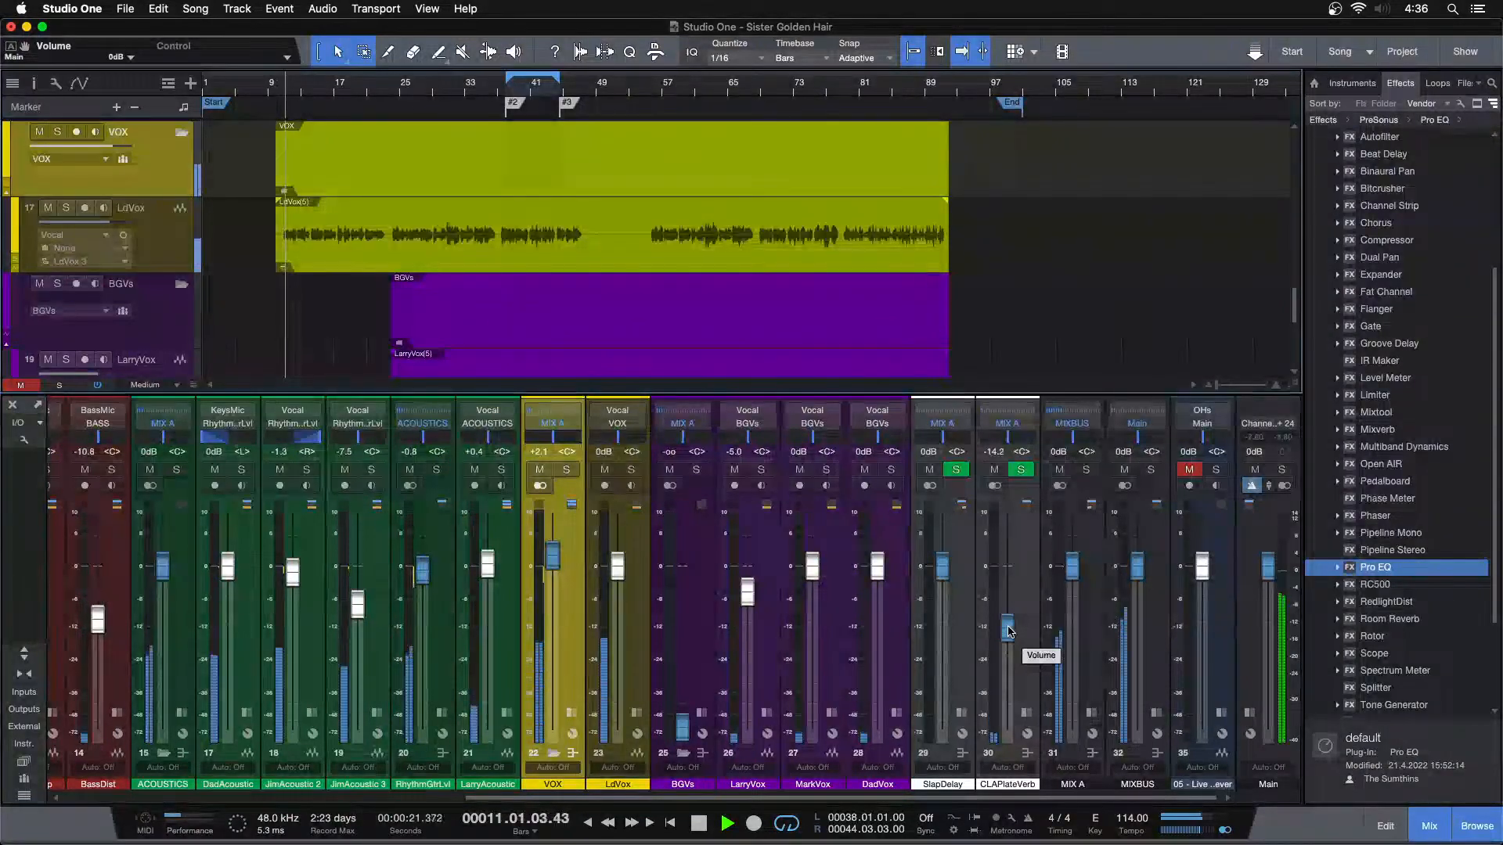
{"action": "left_click_drag", "start_coordinate": [1009, 631], "coordinate": [1008, 629]}
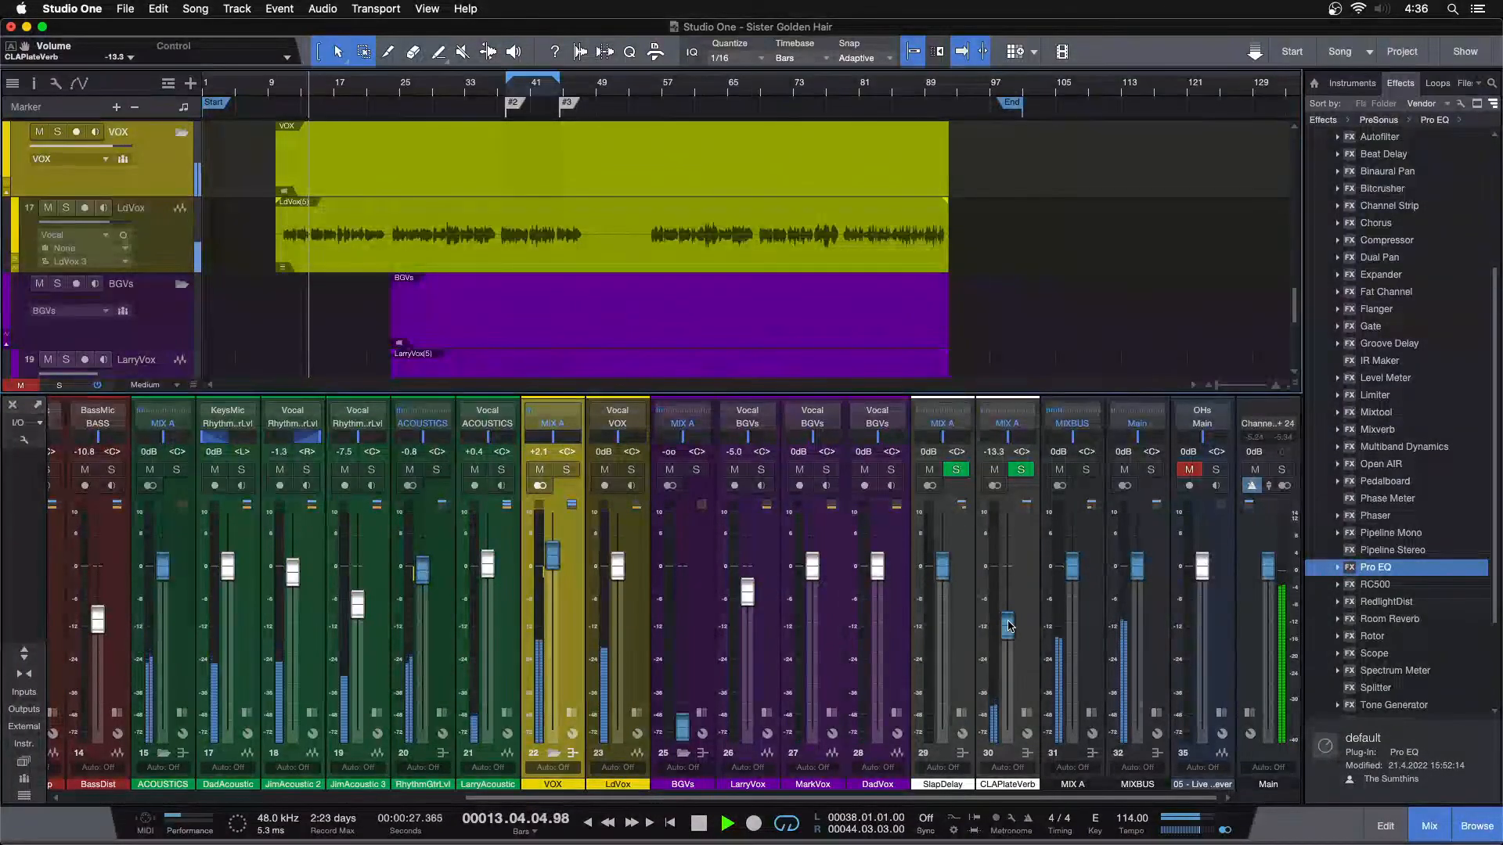
{"action": "left_click_drag", "start_coordinate": [1009, 625], "coordinate": [1009, 624]}
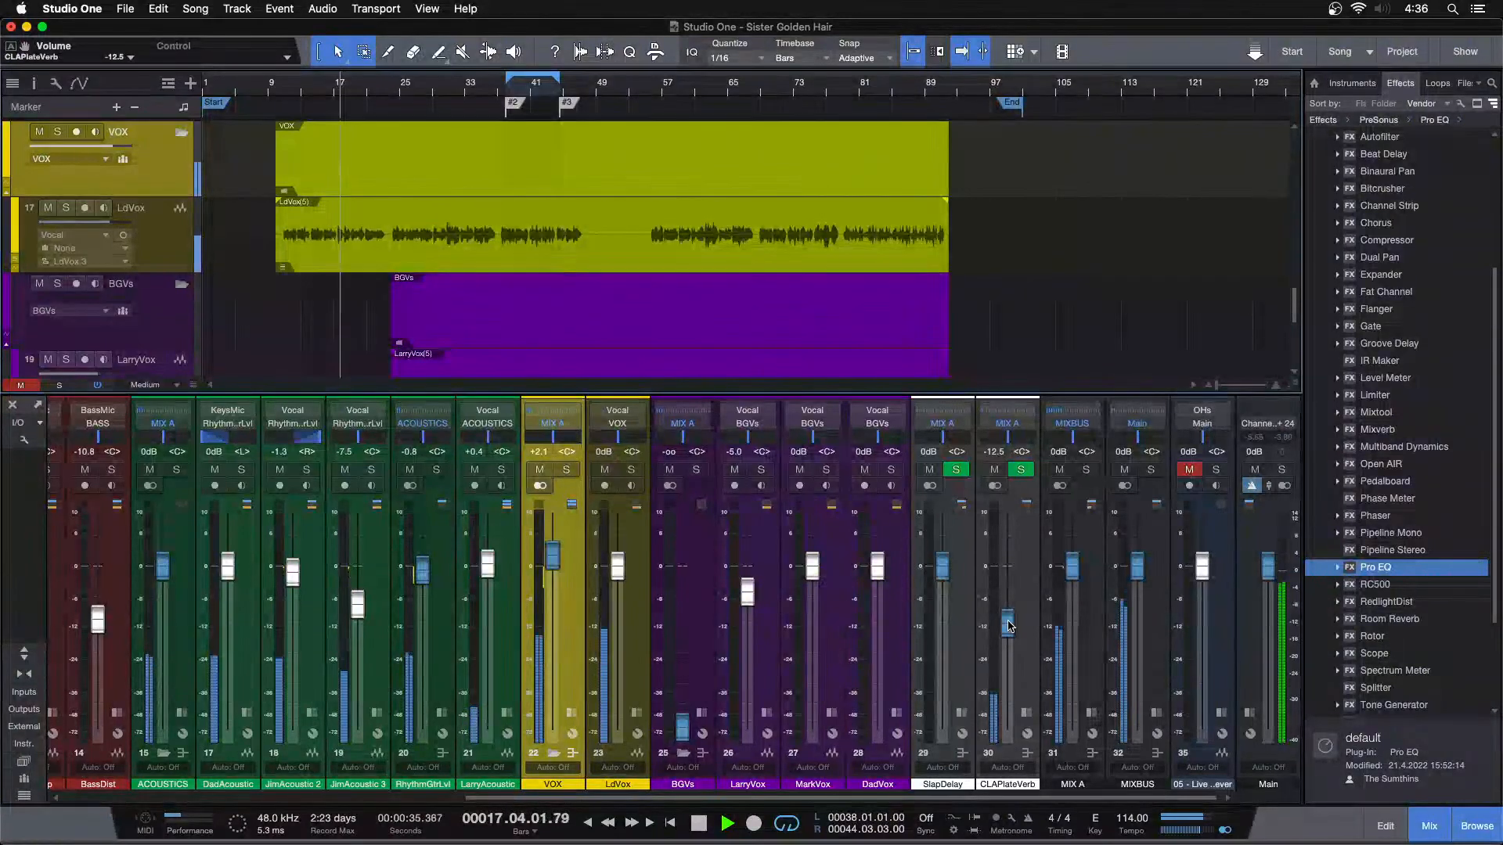
{"action": "scroll", "coordinate": [1008, 626], "scroll_direction": "up", "scroll_amount": 1}
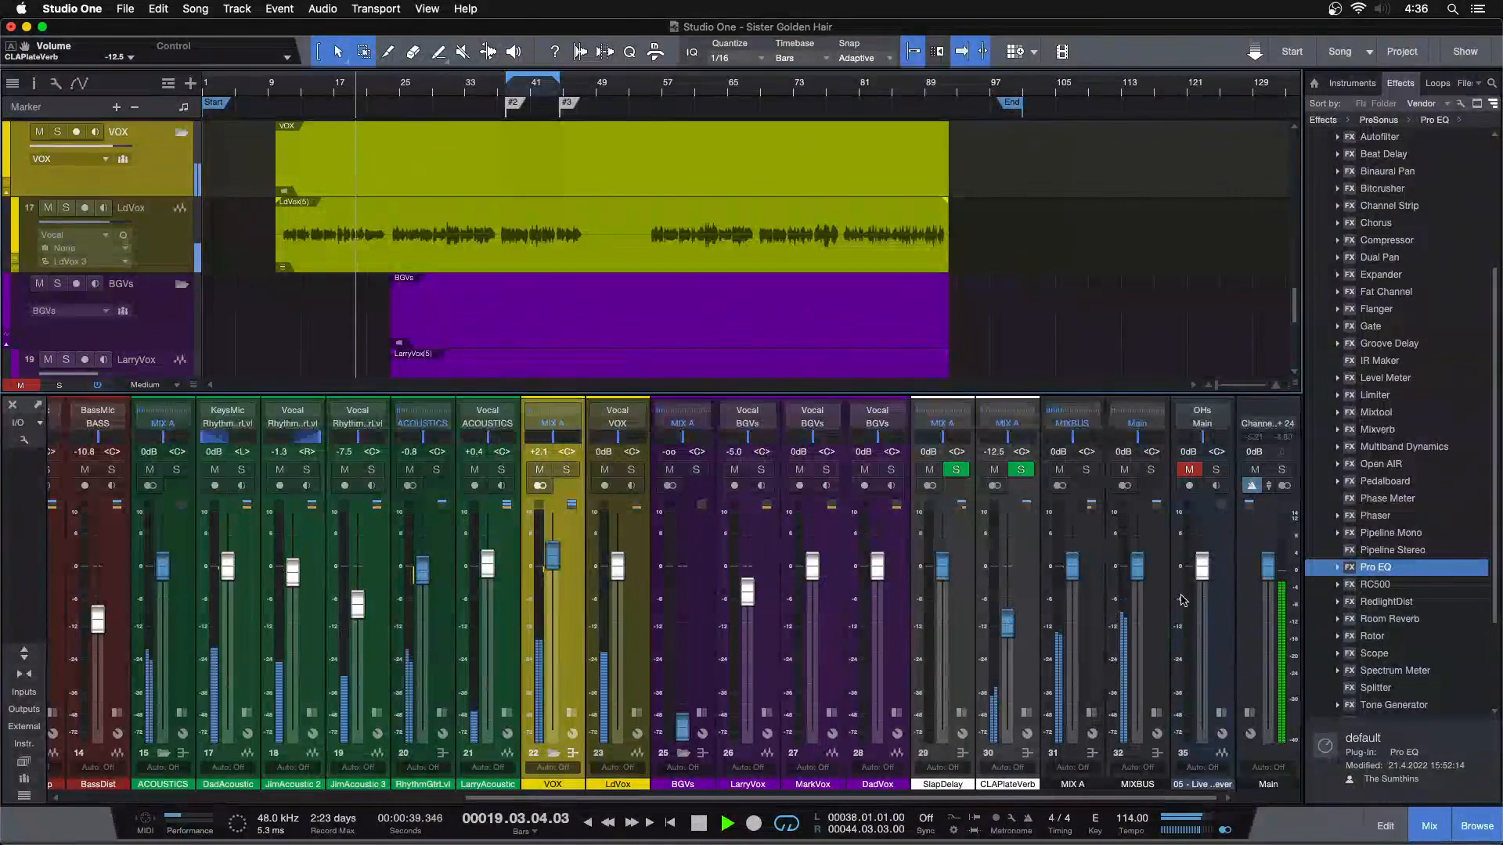
Lower the Main fader to -5.8 dB and compare CLAPlateVerb at -12.5 and -11.7 dB, settling on -11.7 dB
{"action": "left_click_drag", "start_coordinate": [1270, 578], "coordinate": [1269, 601]}
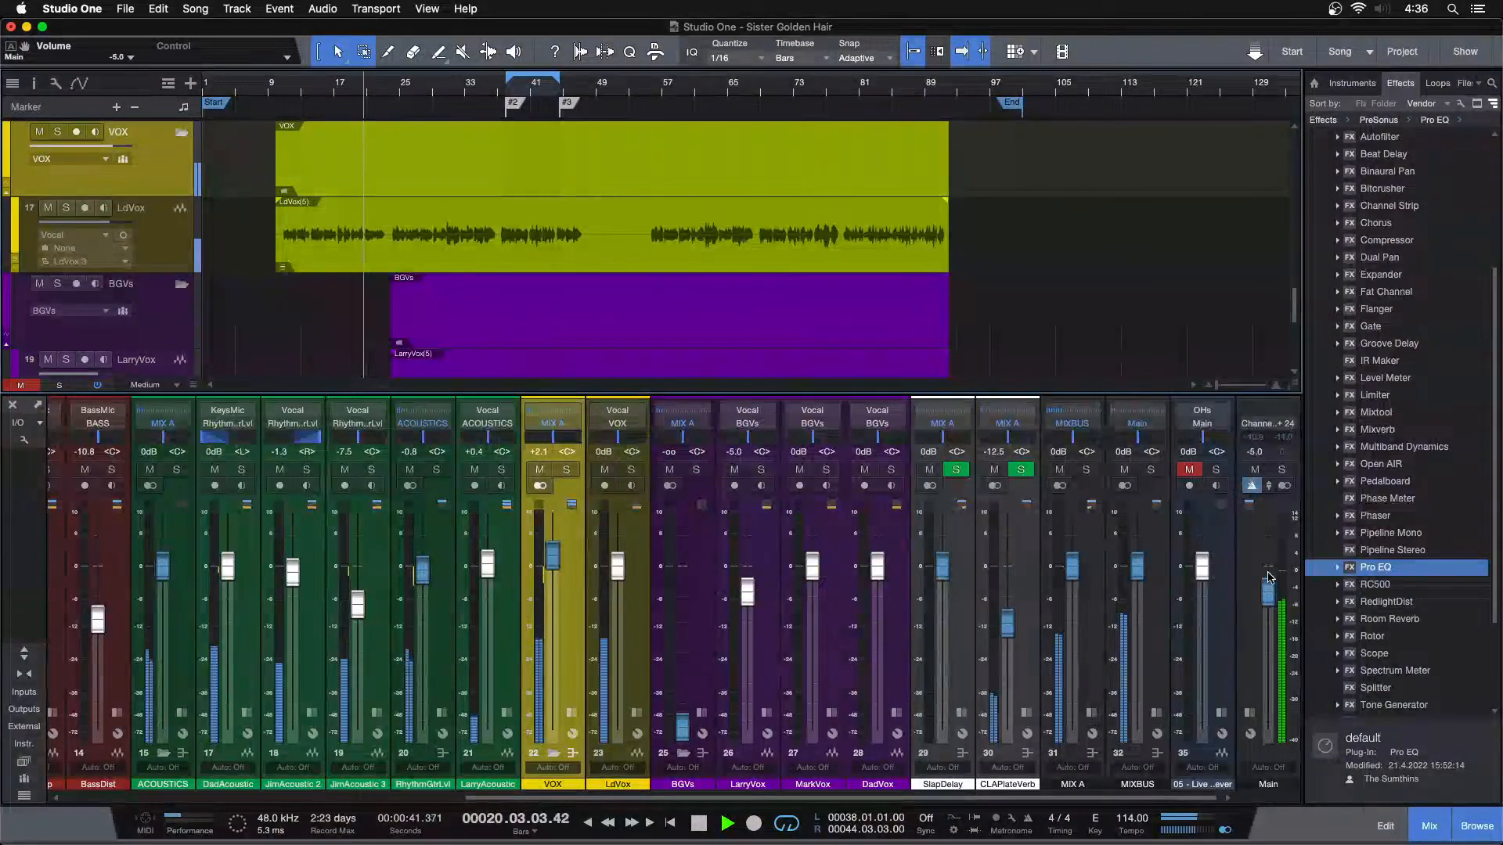
{"action": "scroll", "coordinate": [1007, 626], "scroll_direction": "up", "scroll_amount": 1}
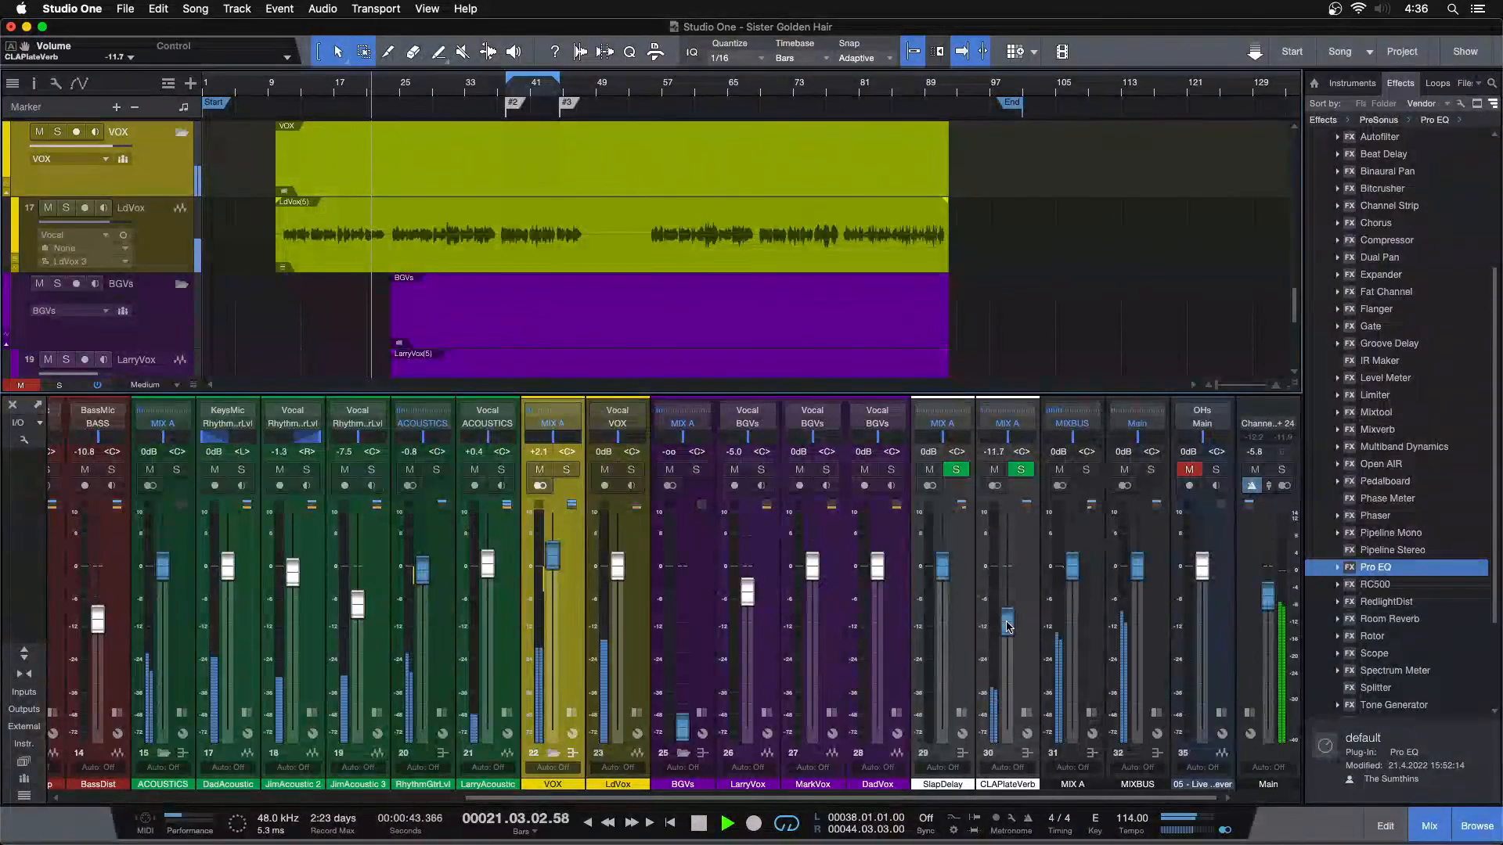
{"action": "scroll", "coordinate": [1008, 626], "scroll_direction": "down", "scroll_amount": 1}
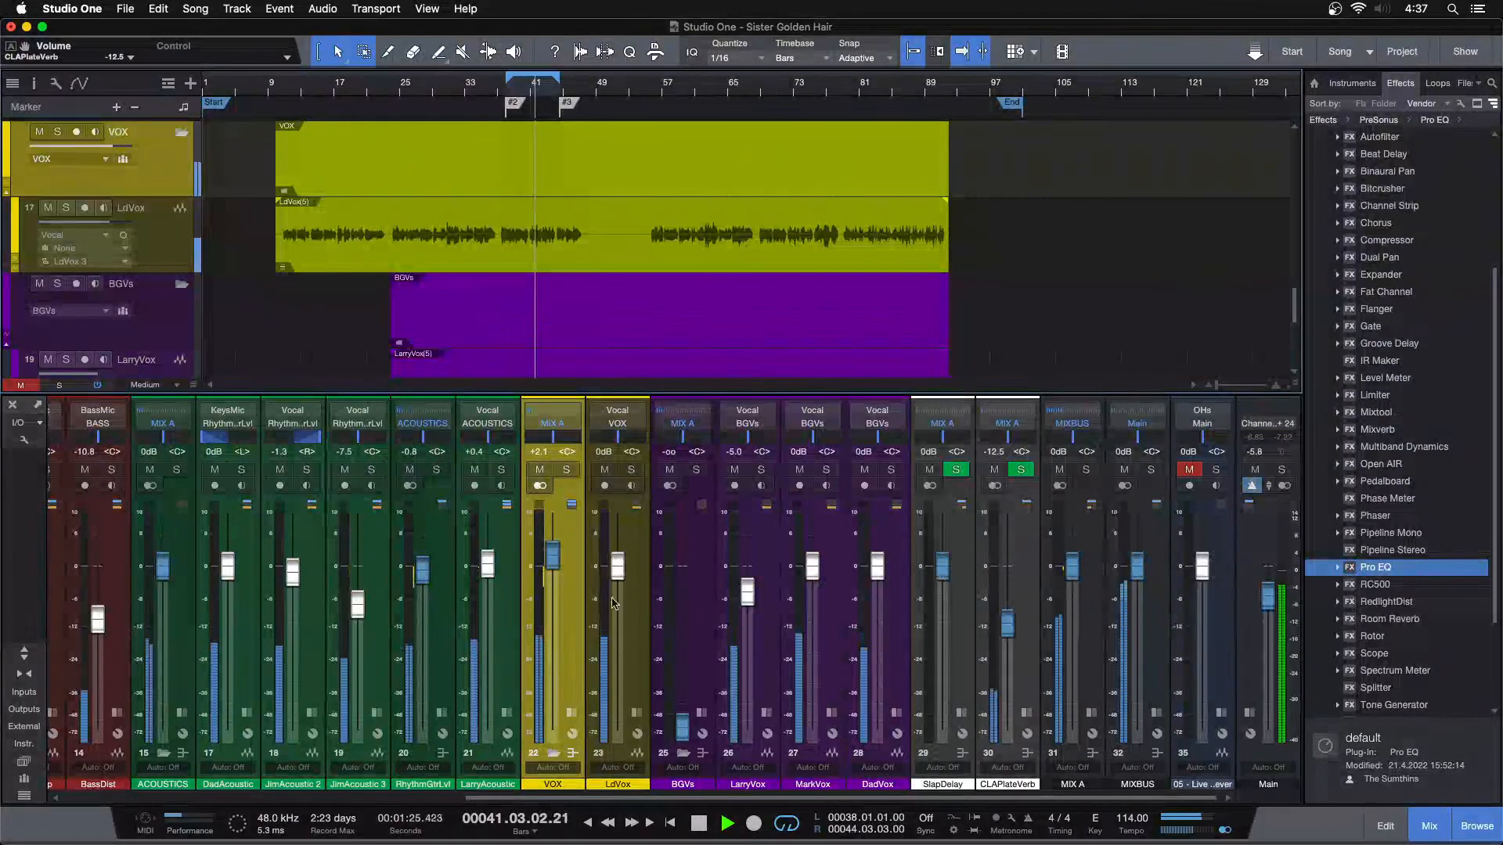
{"action": "left_click_drag", "start_coordinate": [1008, 637], "coordinate": [1008, 633]}
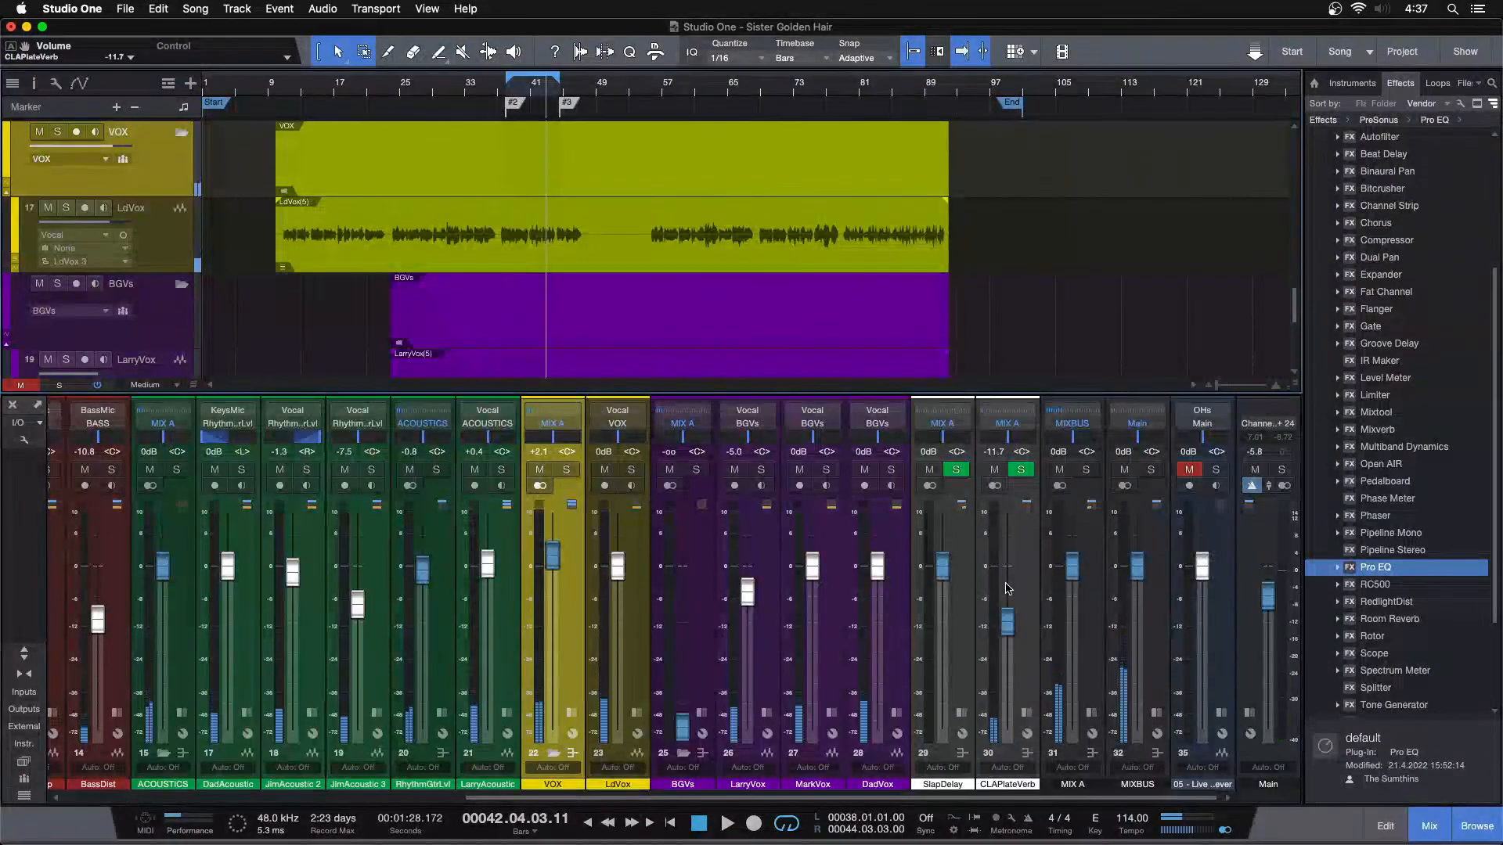
Stop playback, raise the BGVs bus to 0 dB, and solo it for playback from bar 38
{"action": "key", "text": "F3"}
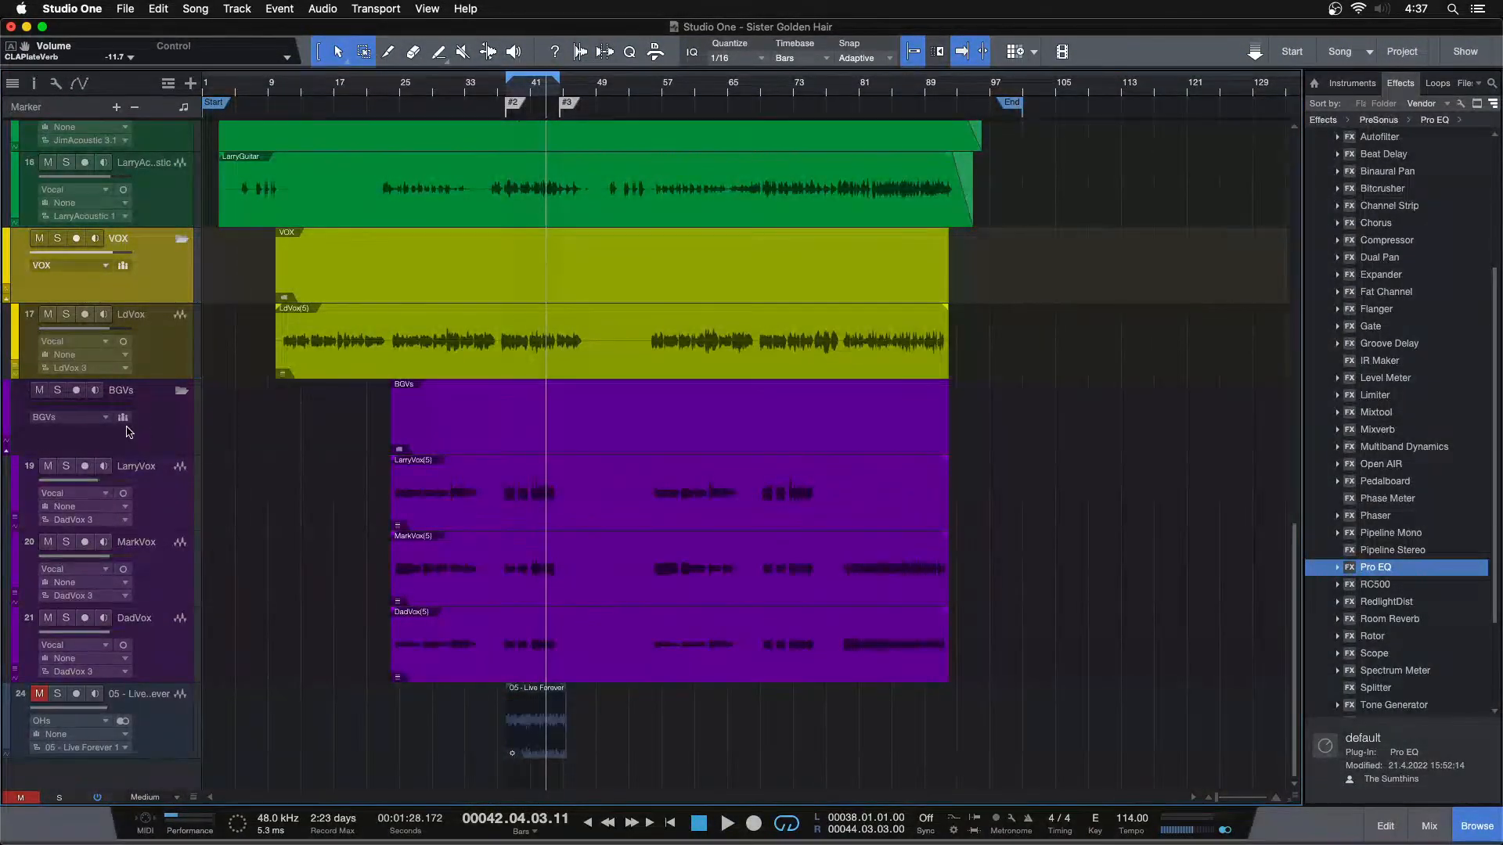
{"action": "key", "text": "F3"}
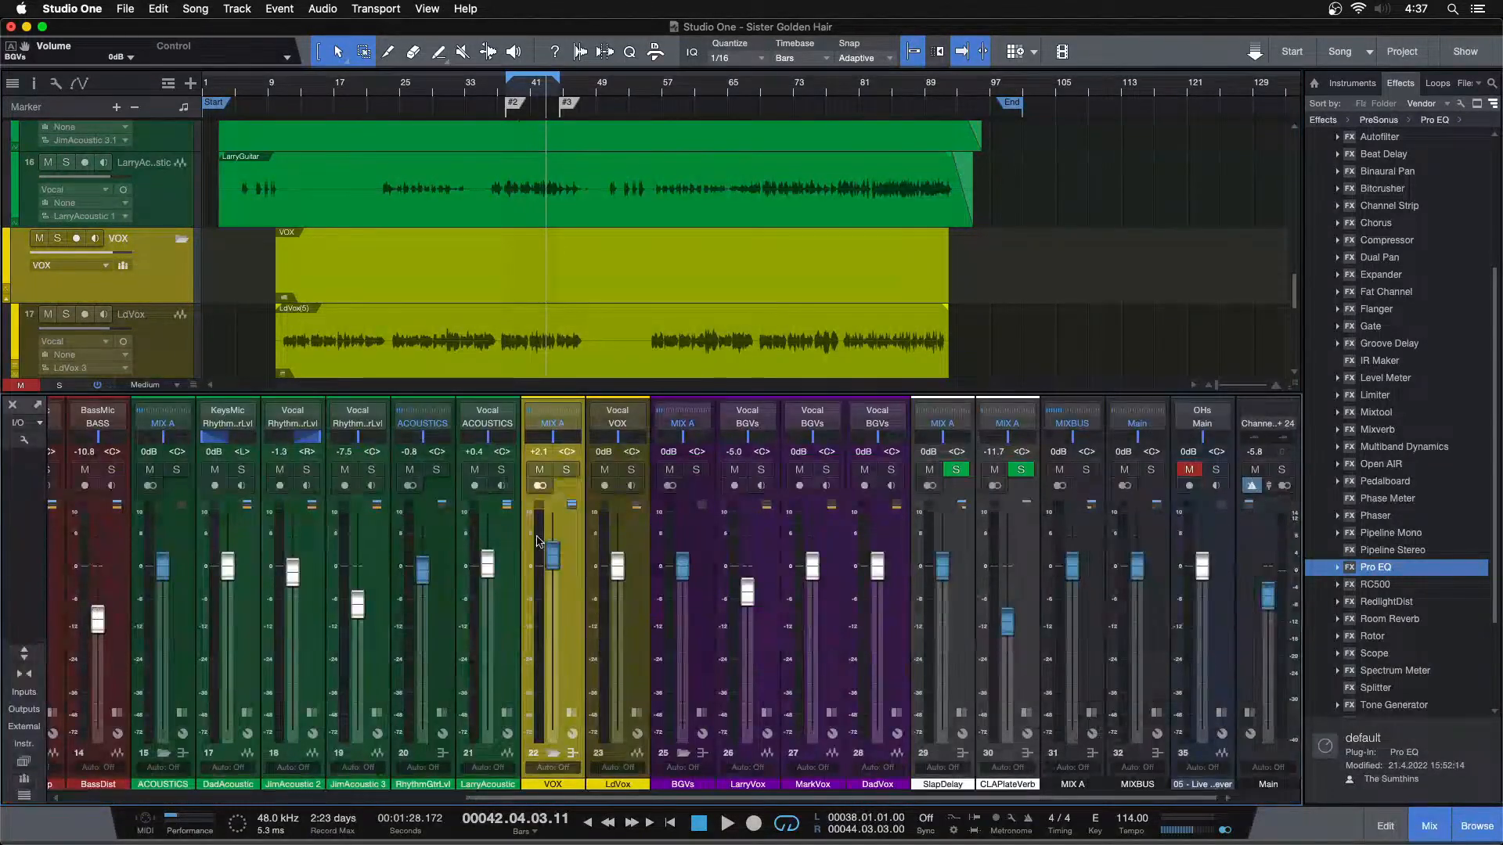
{"action": "left_click", "coordinate": [695, 469]}
{"action": "scroll", "coordinate": [655, 311], "scroll_direction": "down", "scroll_amount": 5}
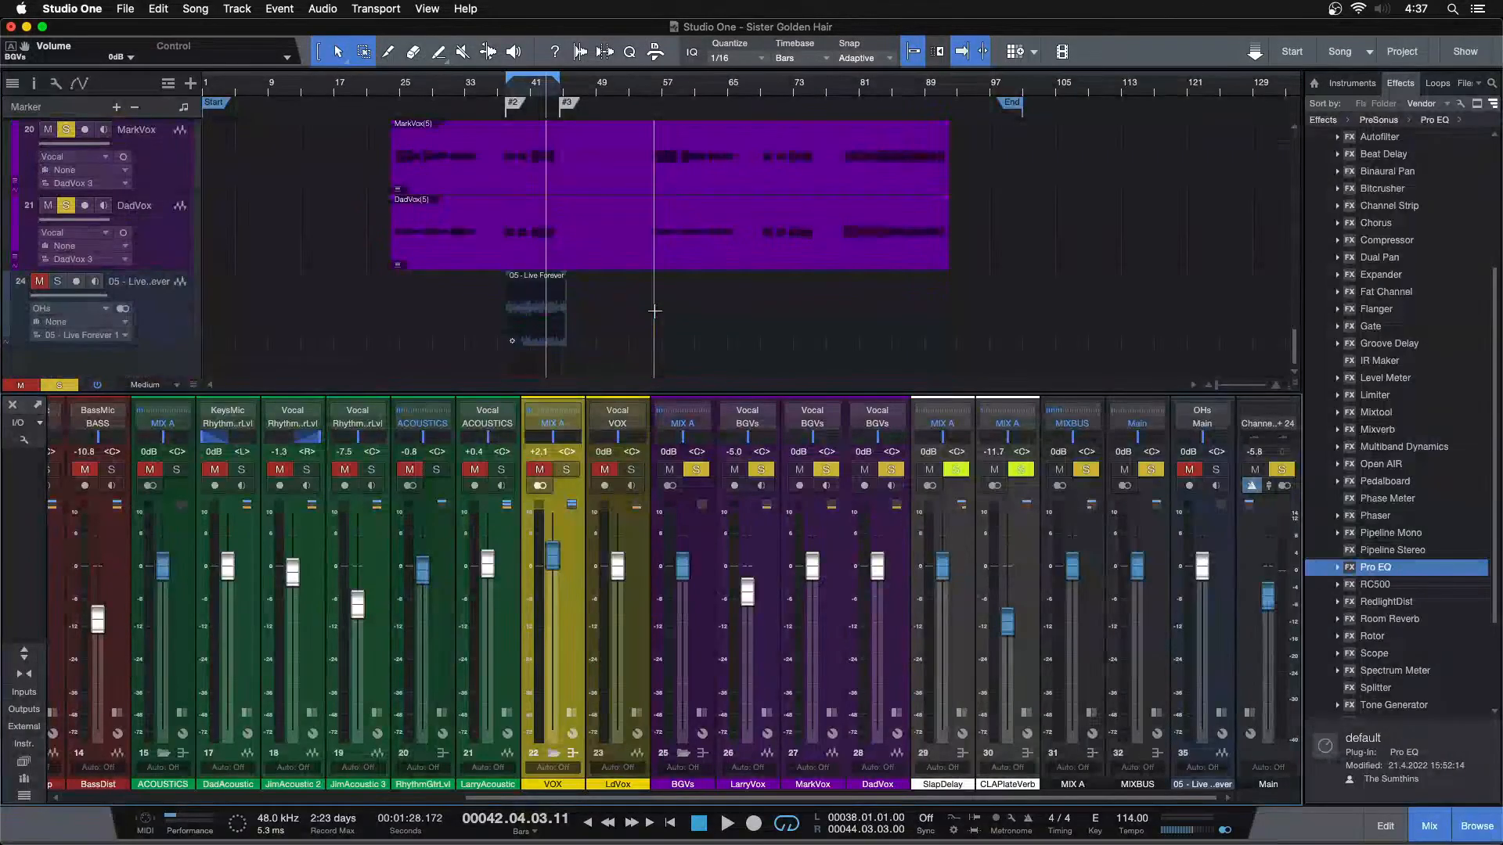
{"action": "key", "text": "space"}
{"action": "scroll", "coordinate": [597, 326], "scroll_direction": "up", "scroll_amount": 3}
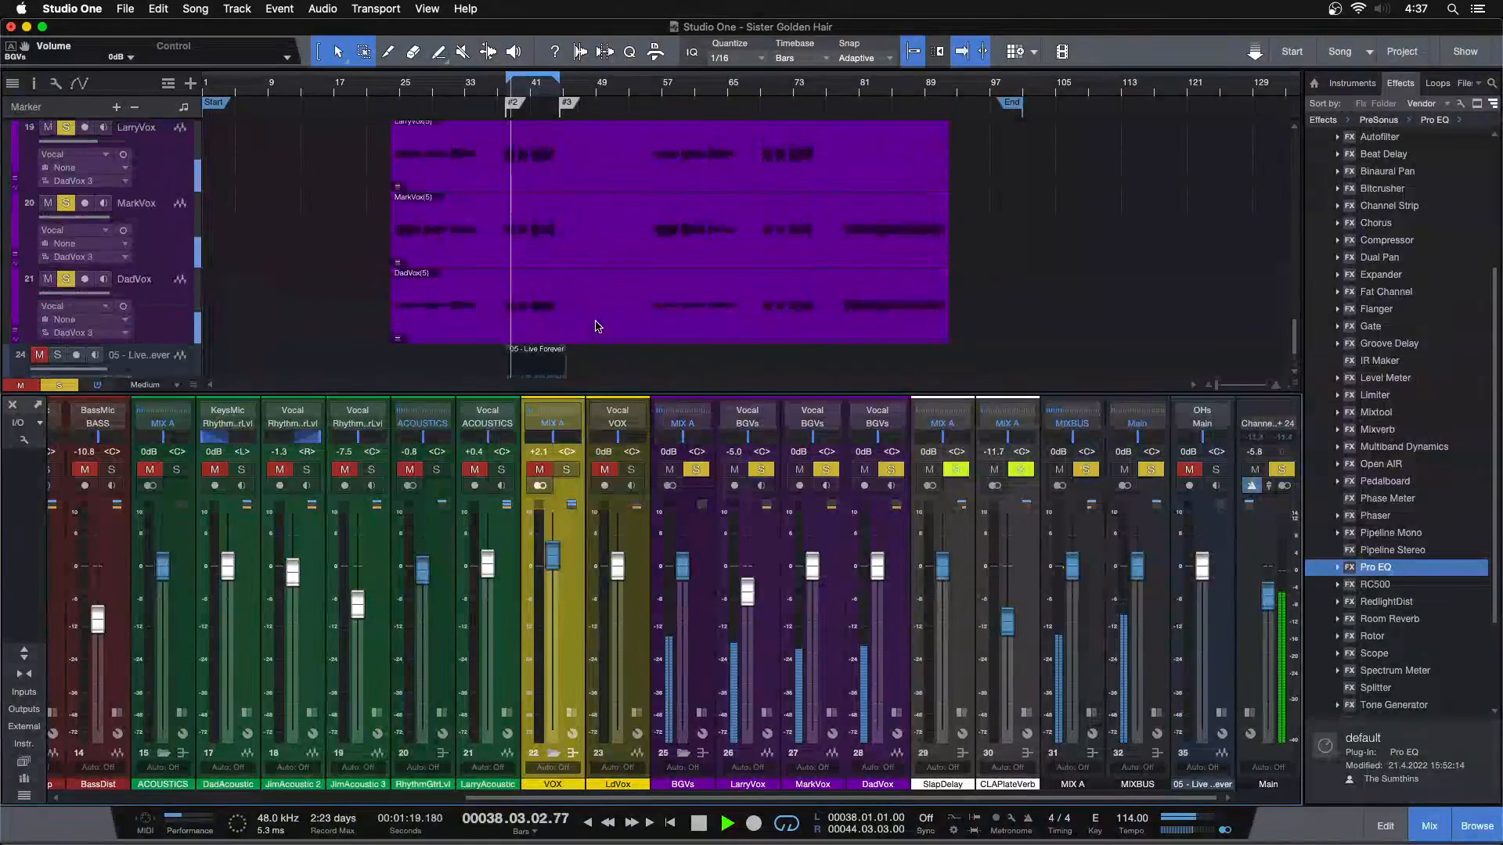
Listen to the soloed BGVs from bar 24 and from about bar 79, and stop playback
{"action": "left_click_drag", "start_coordinate": [396, 86], "coordinate": [326, 103]}
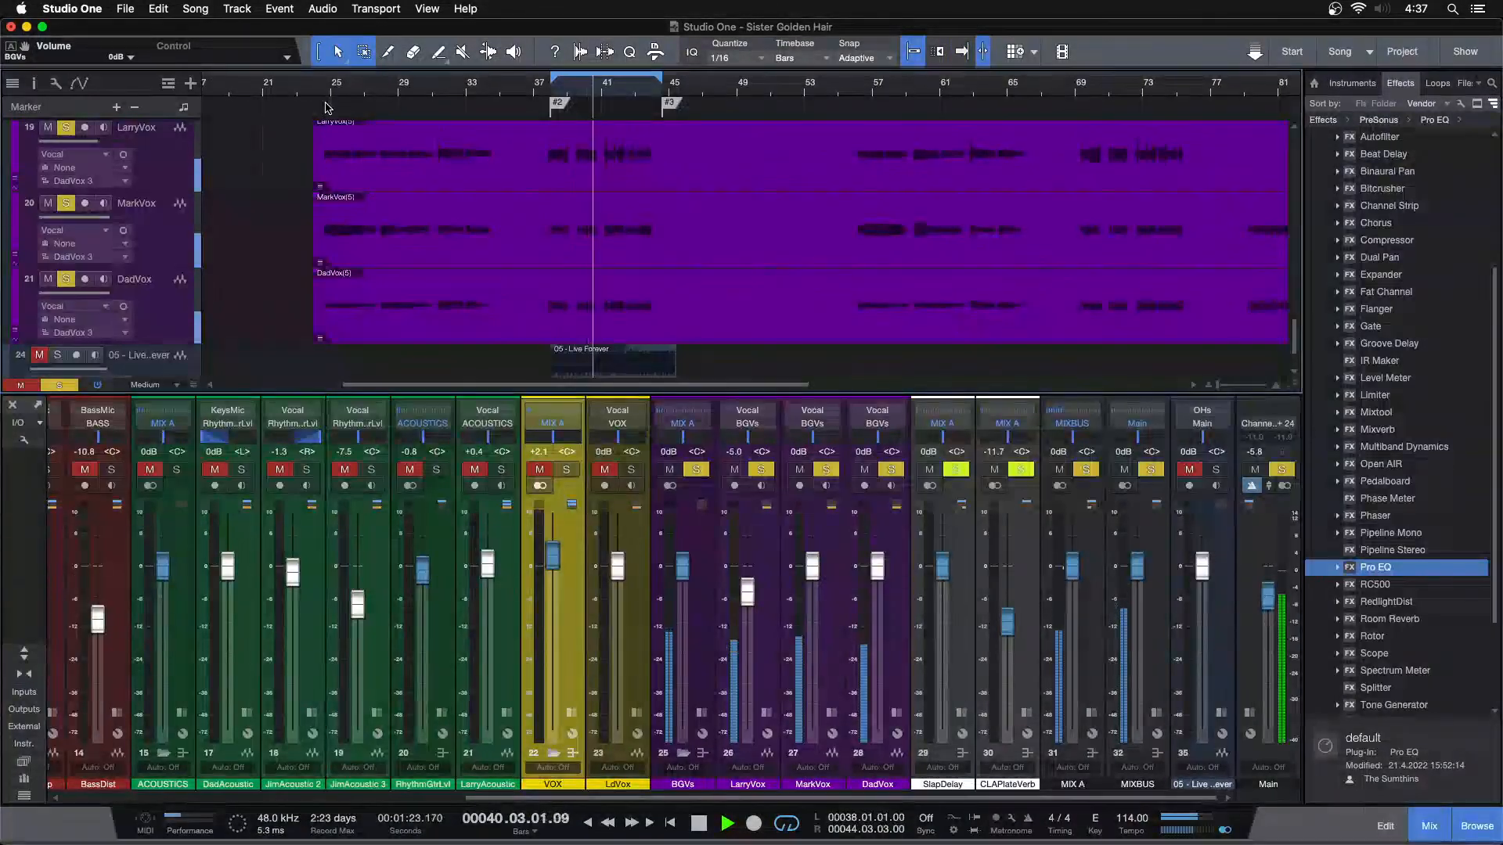
{"action": "key", "text": "f"}
{"action": "left_click", "coordinate": [324, 93]}
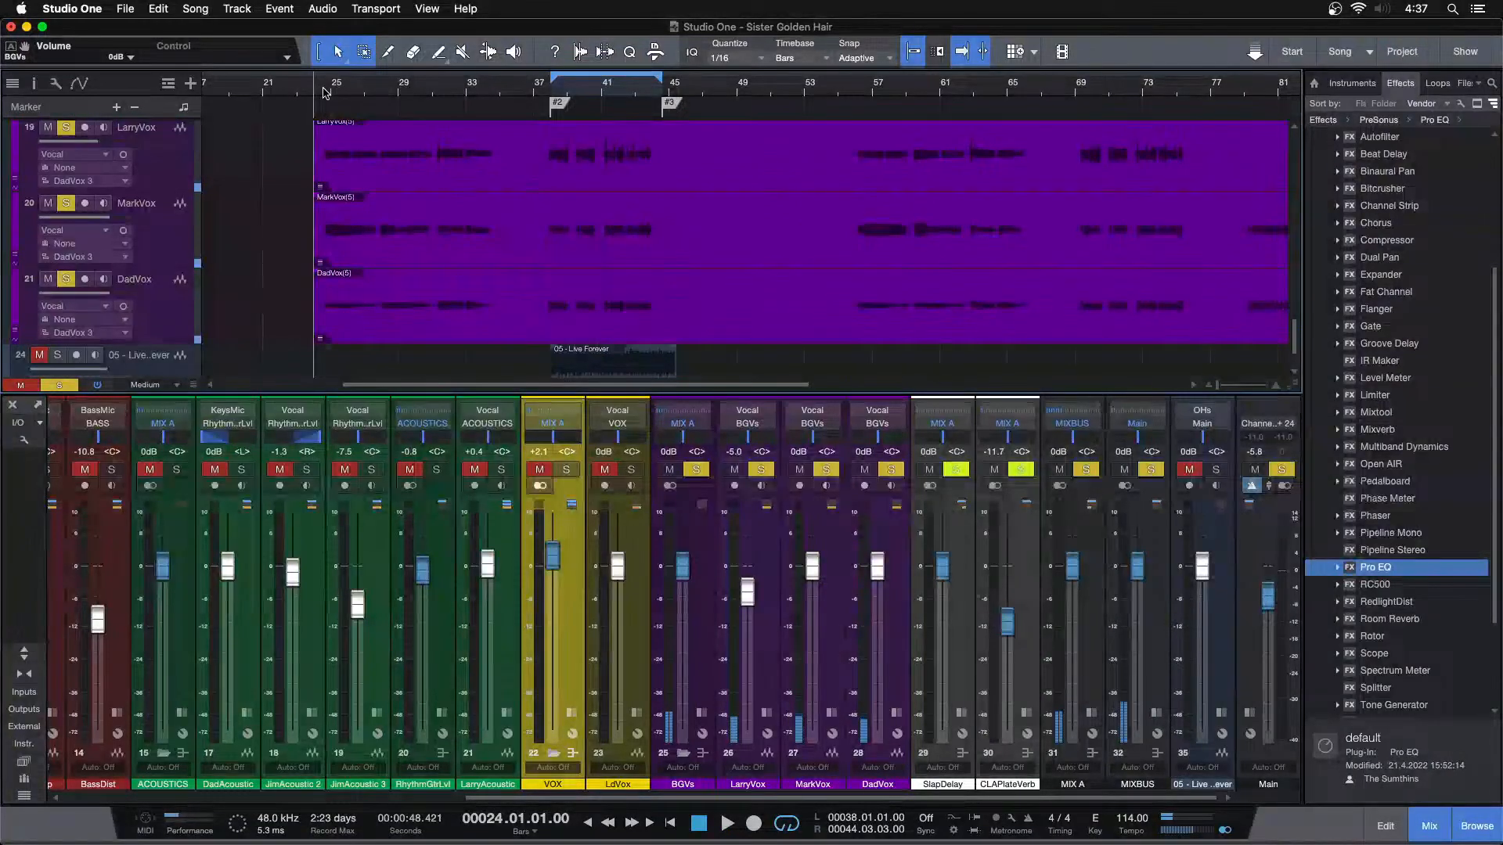
{"action": "left_click_drag", "start_coordinate": [870, 90], "coordinate": [729, 61]}
{"action": "left_click", "coordinate": [850, 90]}
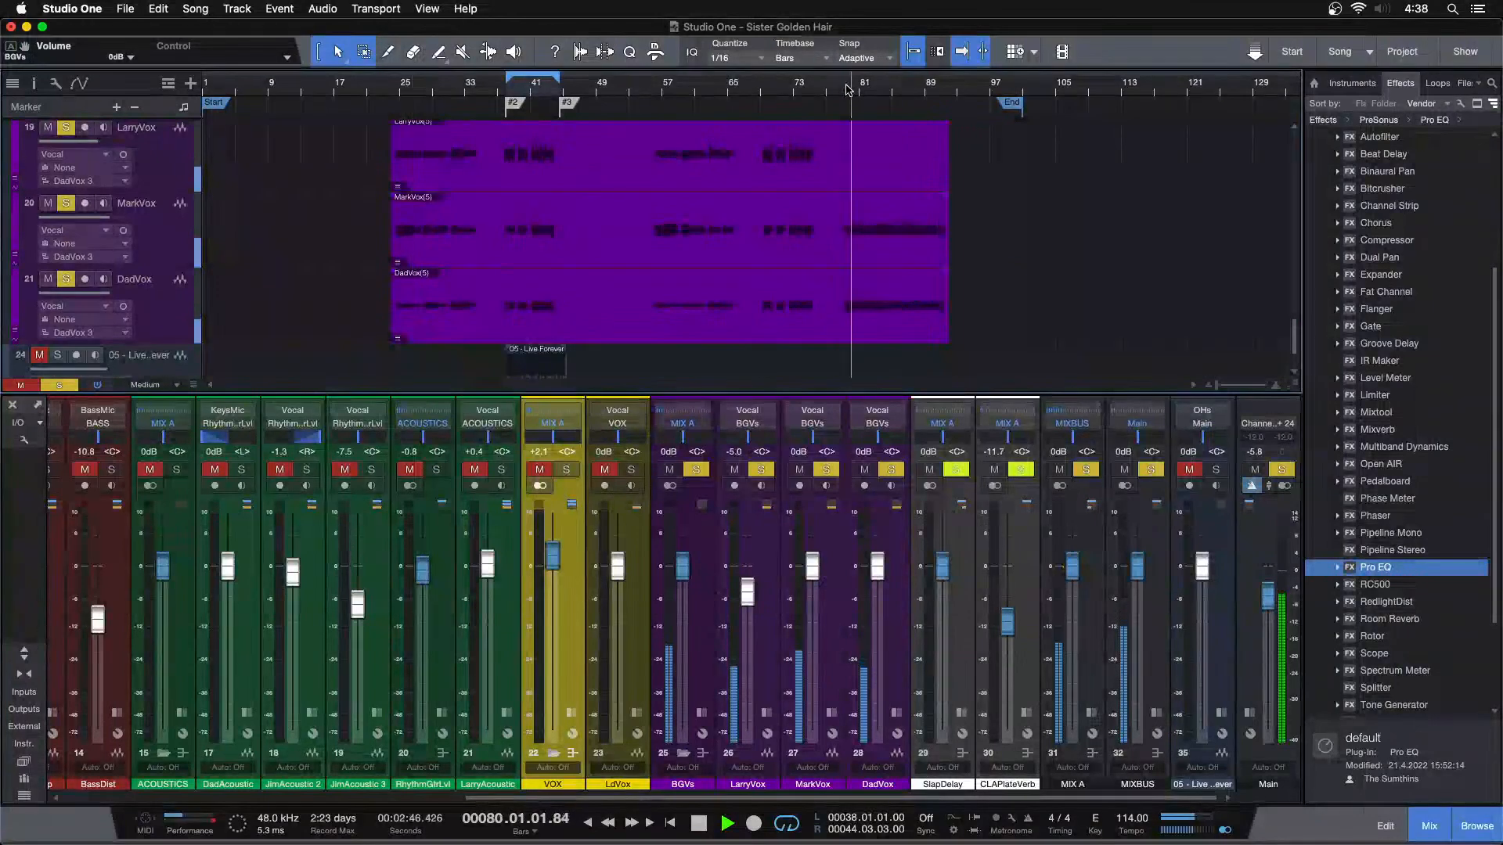
{"action": "key", "text": "space"}
Expand the LarryVox channel to show its inserts and solo LarryVox alone in place of the BGVs bus
{"action": "left_click", "coordinate": [674, 656]}
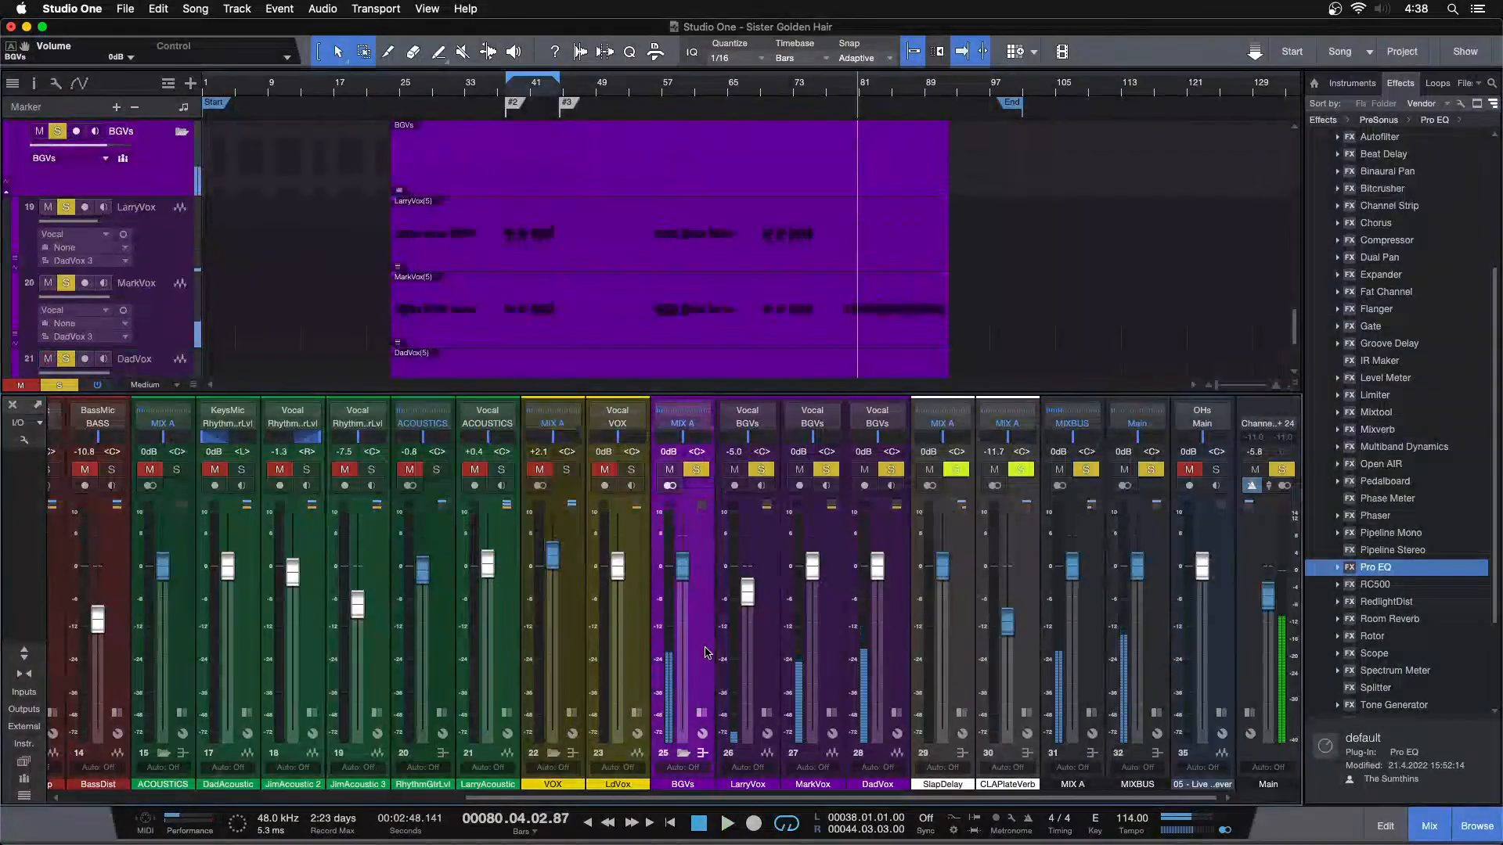
{"action": "left_click", "coordinate": [765, 710]}
{"action": "left_click", "coordinate": [761, 470]}
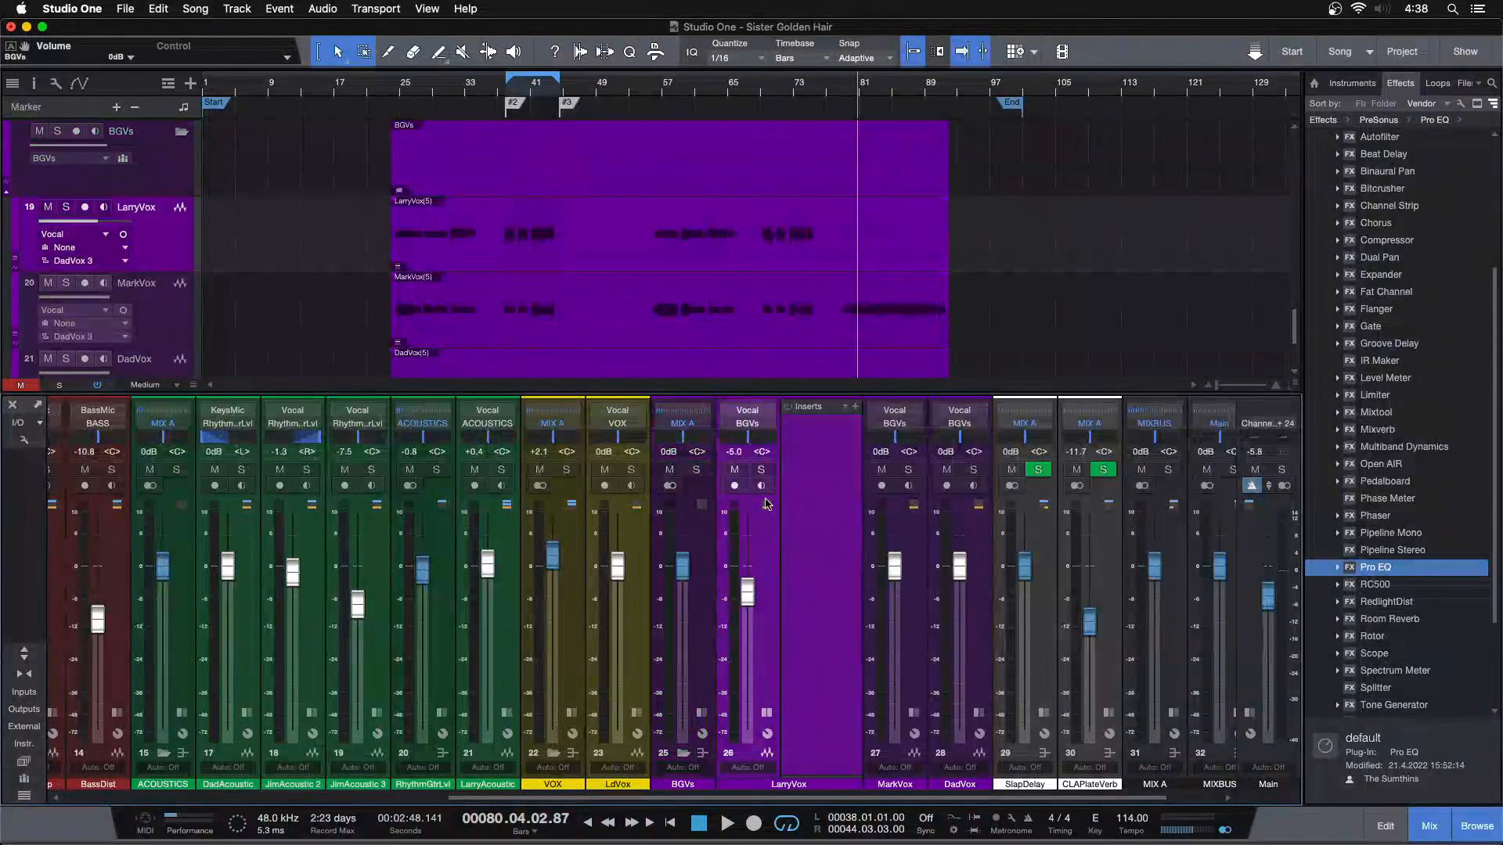
{"action": "left_click", "coordinate": [760, 470]}
Place the playback cursor at bar 69 just before the LarryVox phrases and insert a Pro EQ on LarryVox
{"action": "left_click_drag", "start_coordinate": [798, 86], "coordinate": [765, 140]}
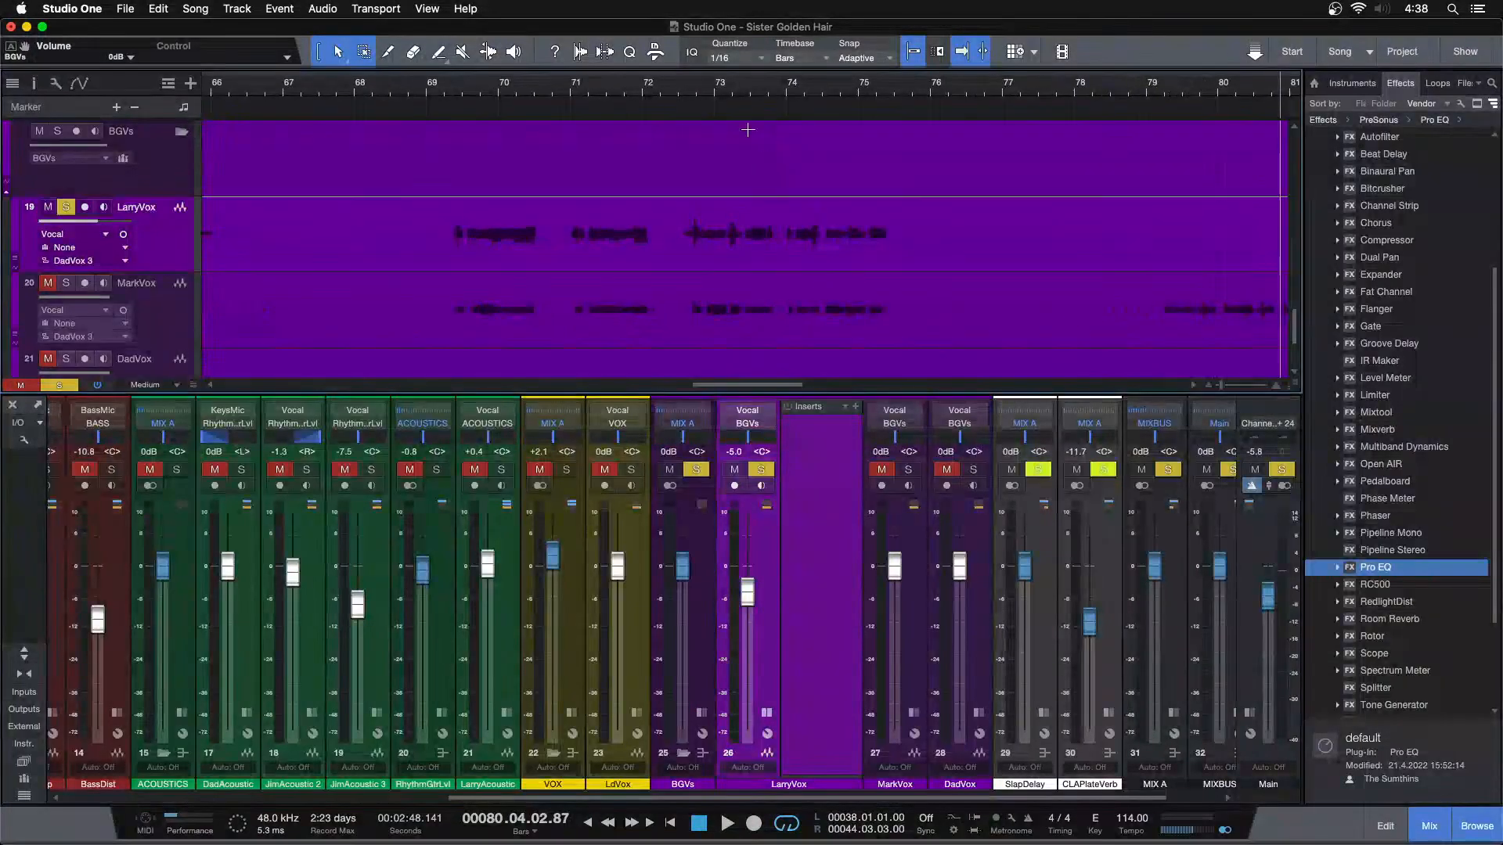
{"action": "left_click", "coordinate": [446, 88]}
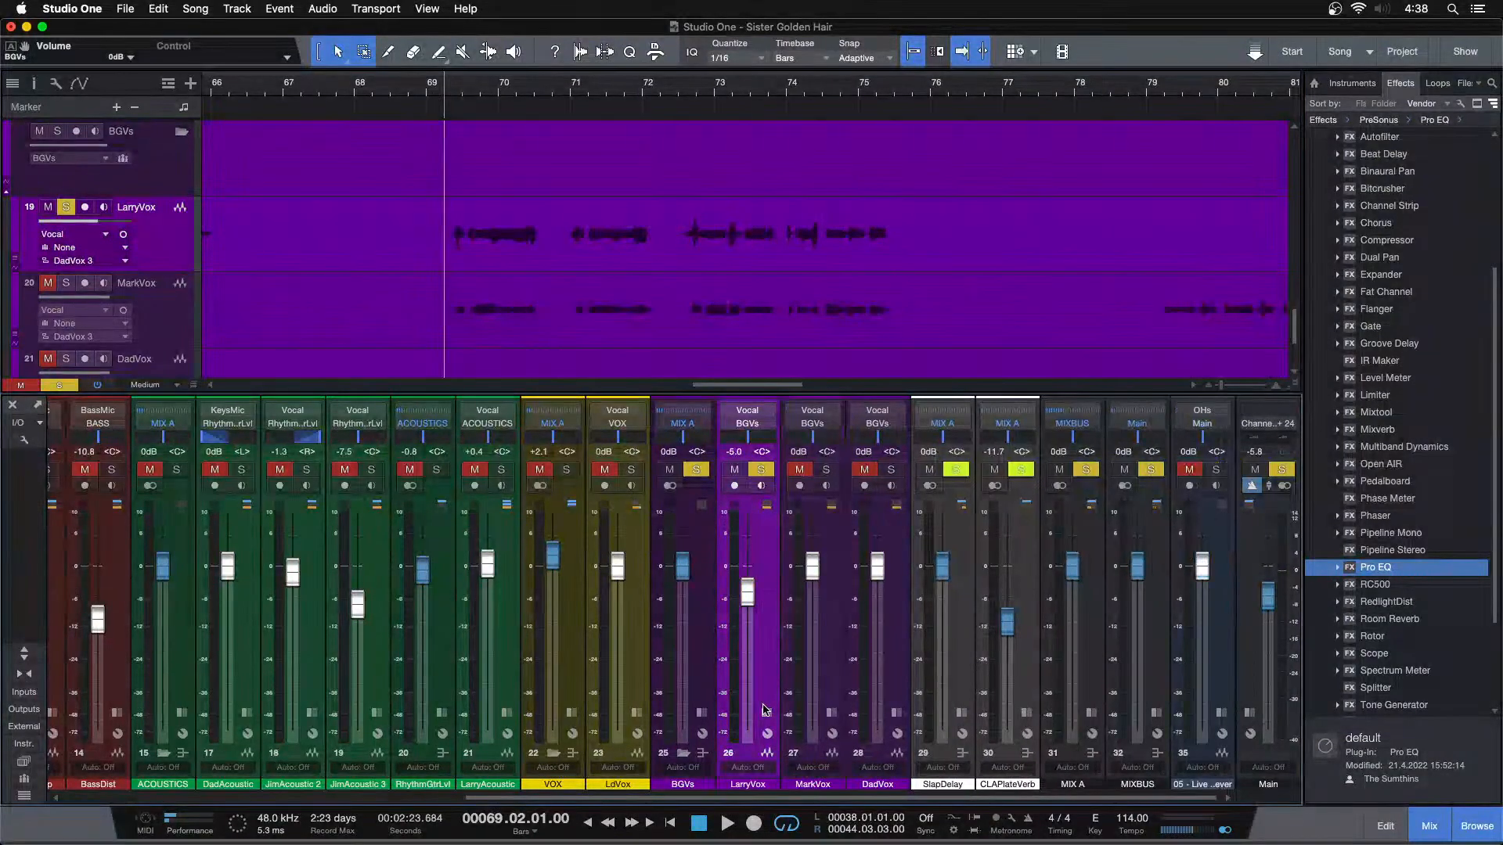
{"action": "left_click_drag", "start_coordinate": [1405, 569], "coordinate": [814, 463]}
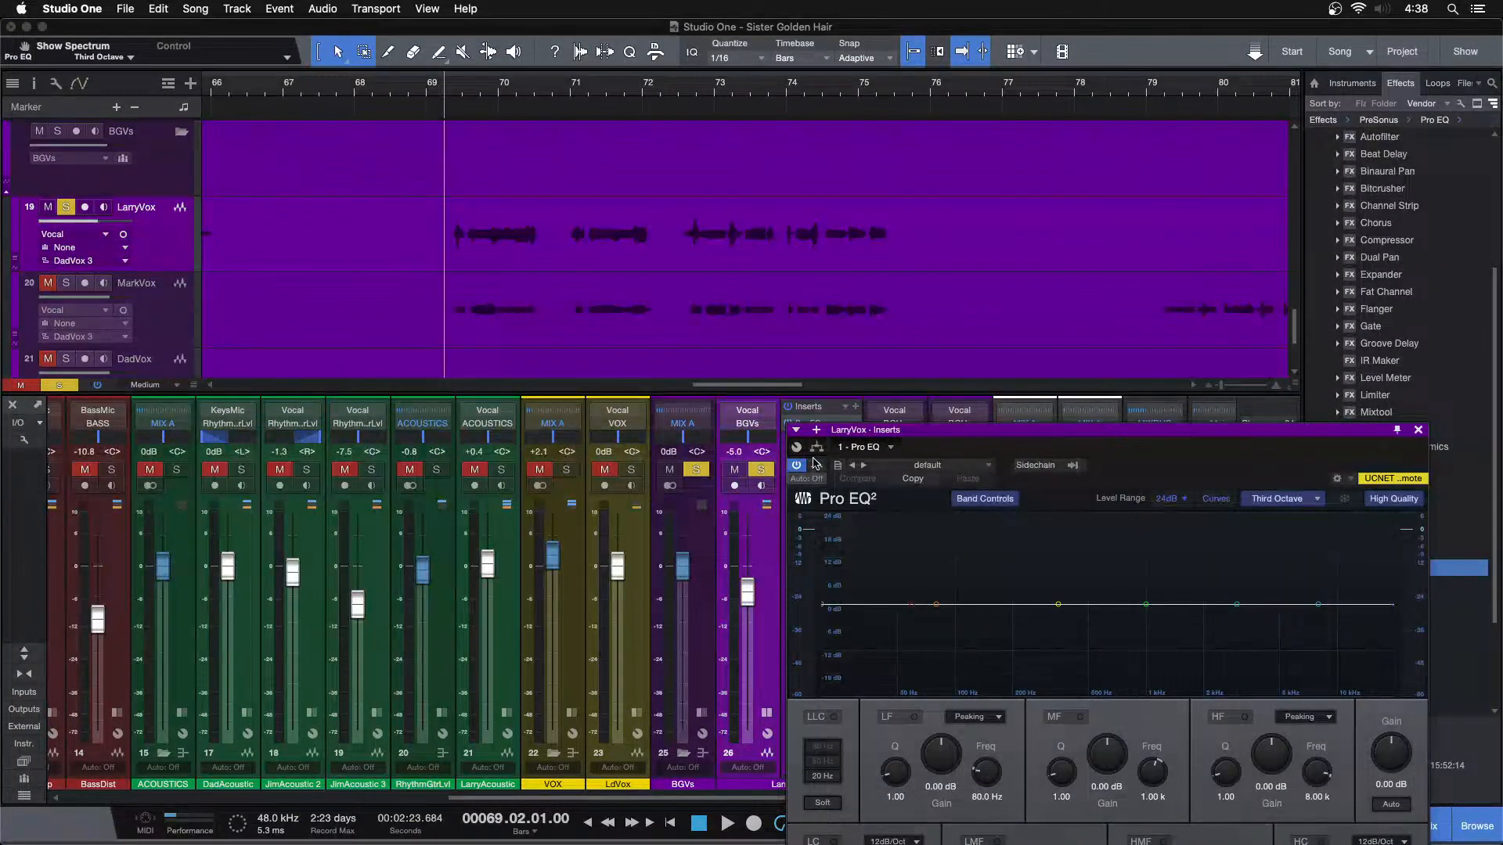
Set LarryVox's Pro EQ low cut to 177 Hz while playing its phrases from bar 69
{"action": "left_click_drag", "start_coordinate": [1119, 455], "coordinate": [1057, 313]}
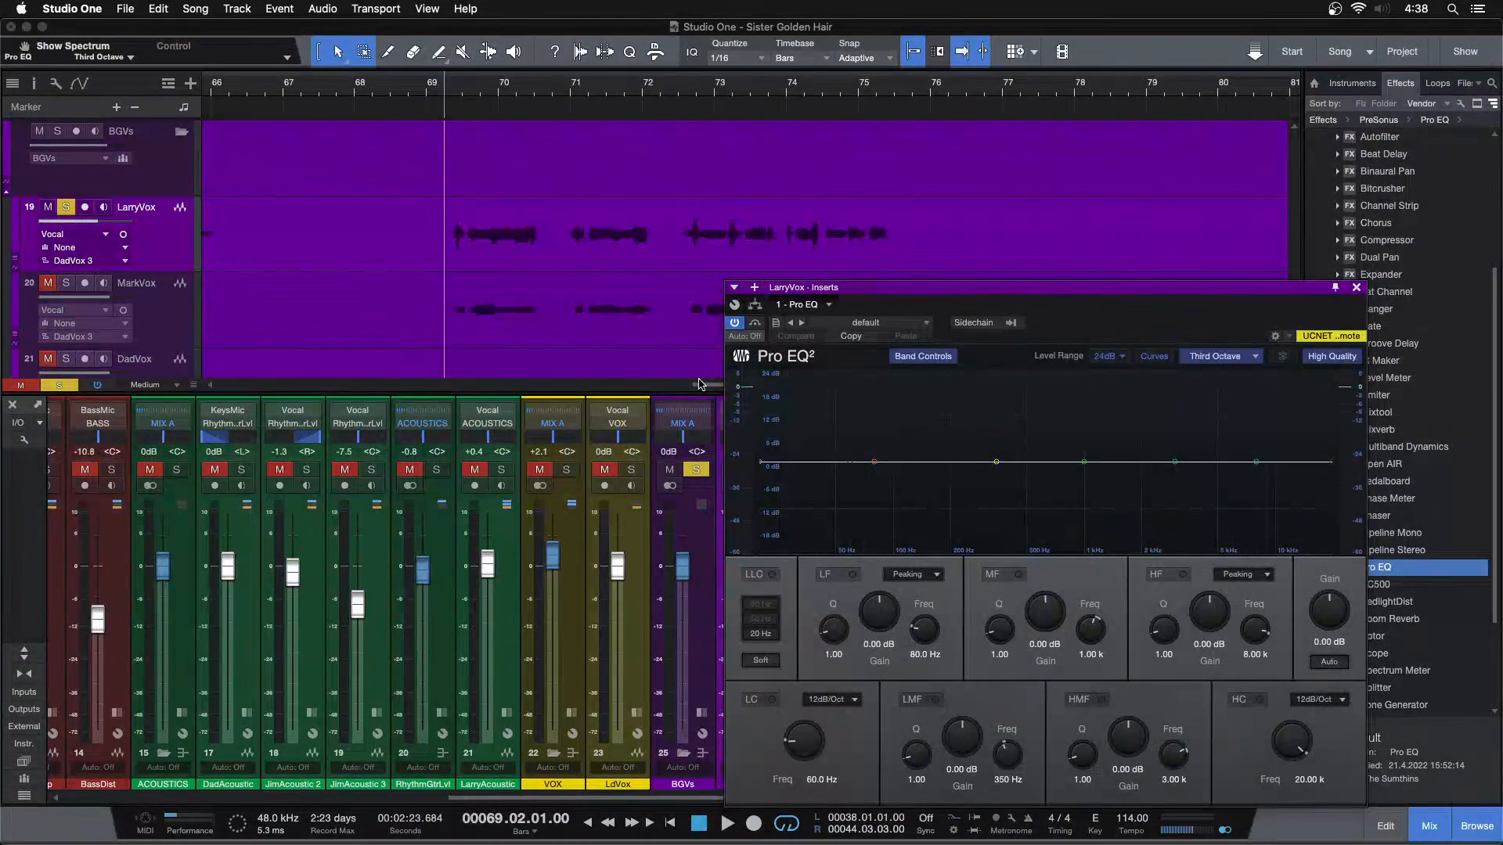
{"action": "key", "text": "space"}
{"action": "mouse_move", "coordinate": [853, 463]}
{"action": "left_mouse_down"}
{"action": "mouse_move", "coordinate": [961, 474]}
{"action": "mouse_move", "coordinate": [940, 473]}
{"action": "left_mouse_up"}
{"action": "key", "text": "space"}
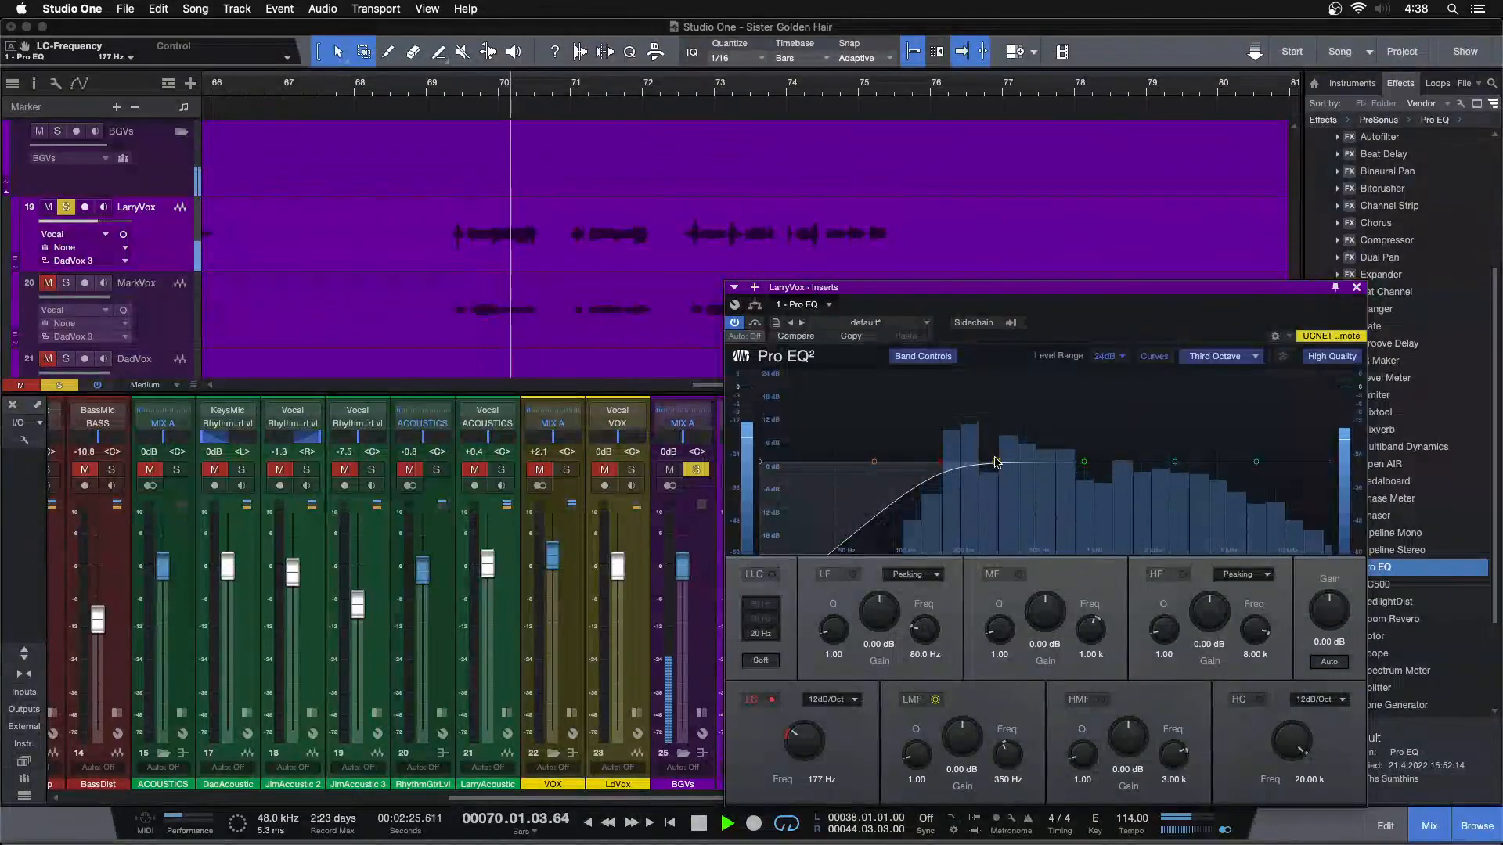
Cut LarryVox's low-mid band by 4.80 dB at 297 Hz in the Pro EQ and close the plug-in window
{"action": "left_click_drag", "start_coordinate": [996, 463], "coordinate": [985, 390]}
{"action": "double_click", "coordinate": [955, 739]}
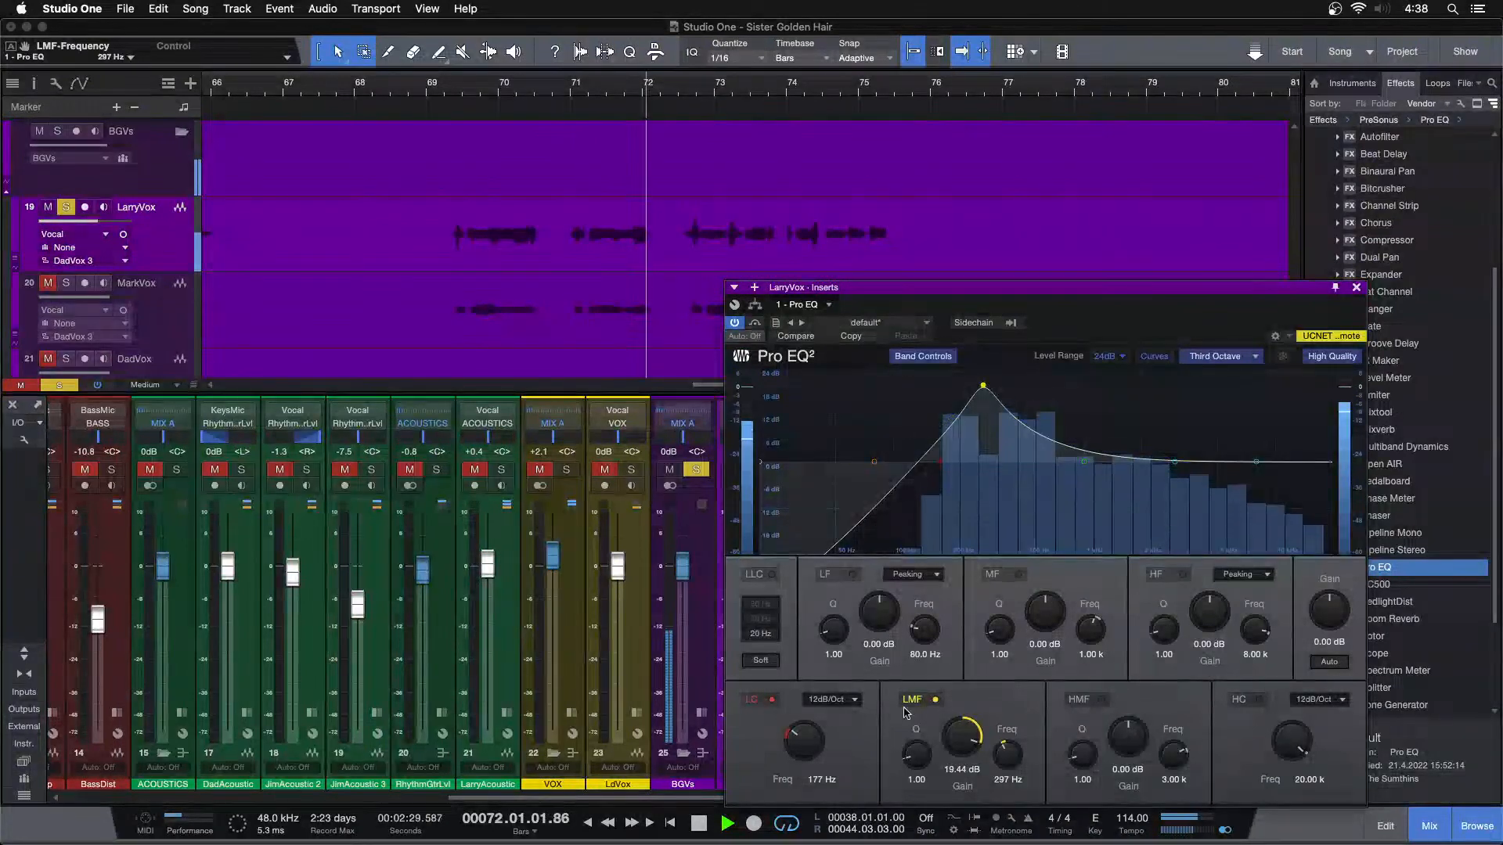
{"action": "scroll", "coordinate": [955, 739], "scroll_direction": "down", "scroll_amount": 3}
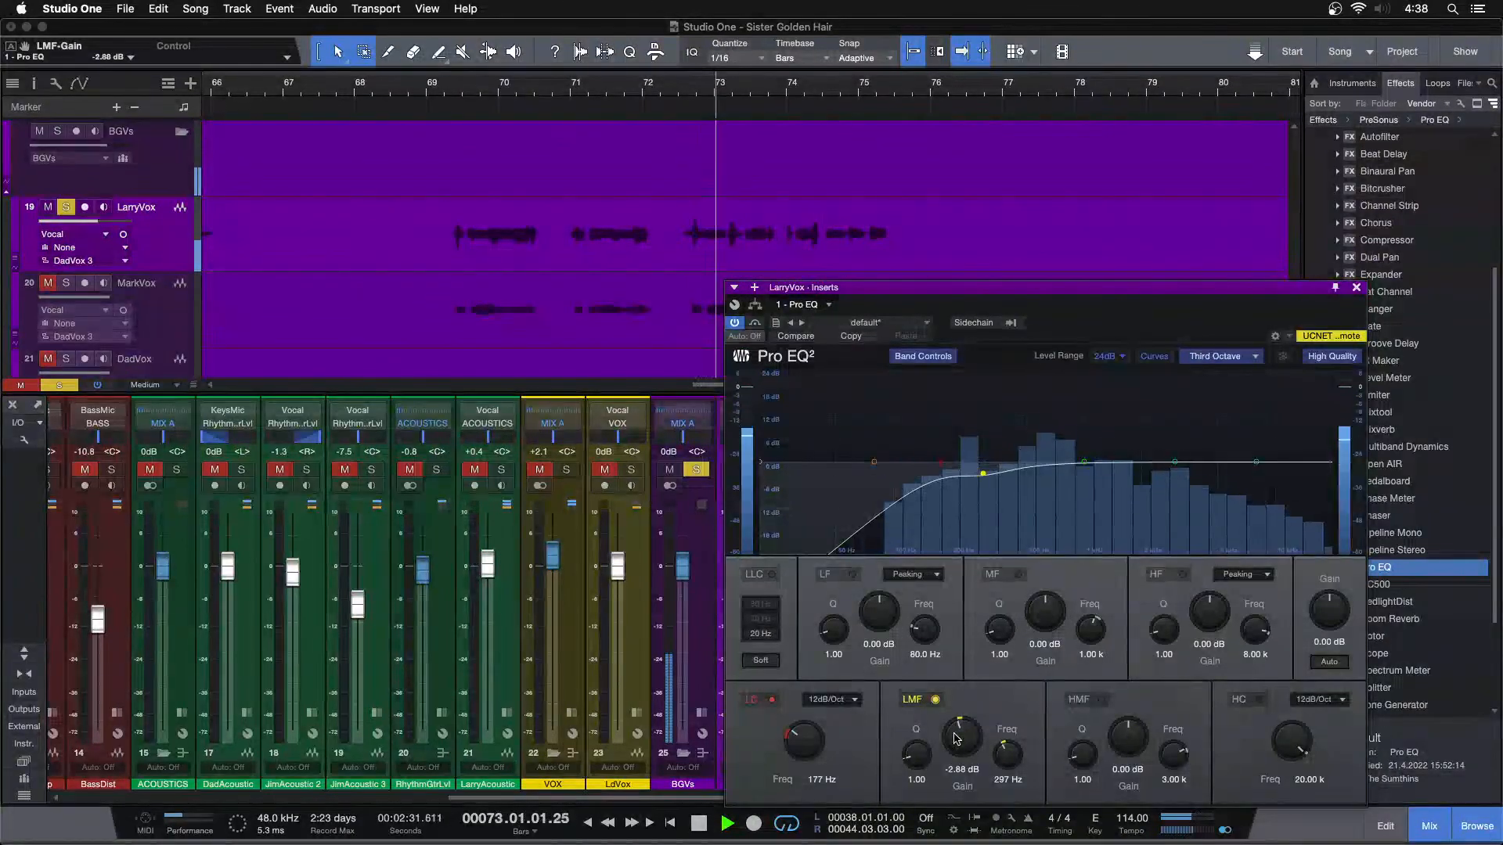
{"action": "scroll", "coordinate": [956, 739], "scroll_direction": "down", "scroll_amount": 1}
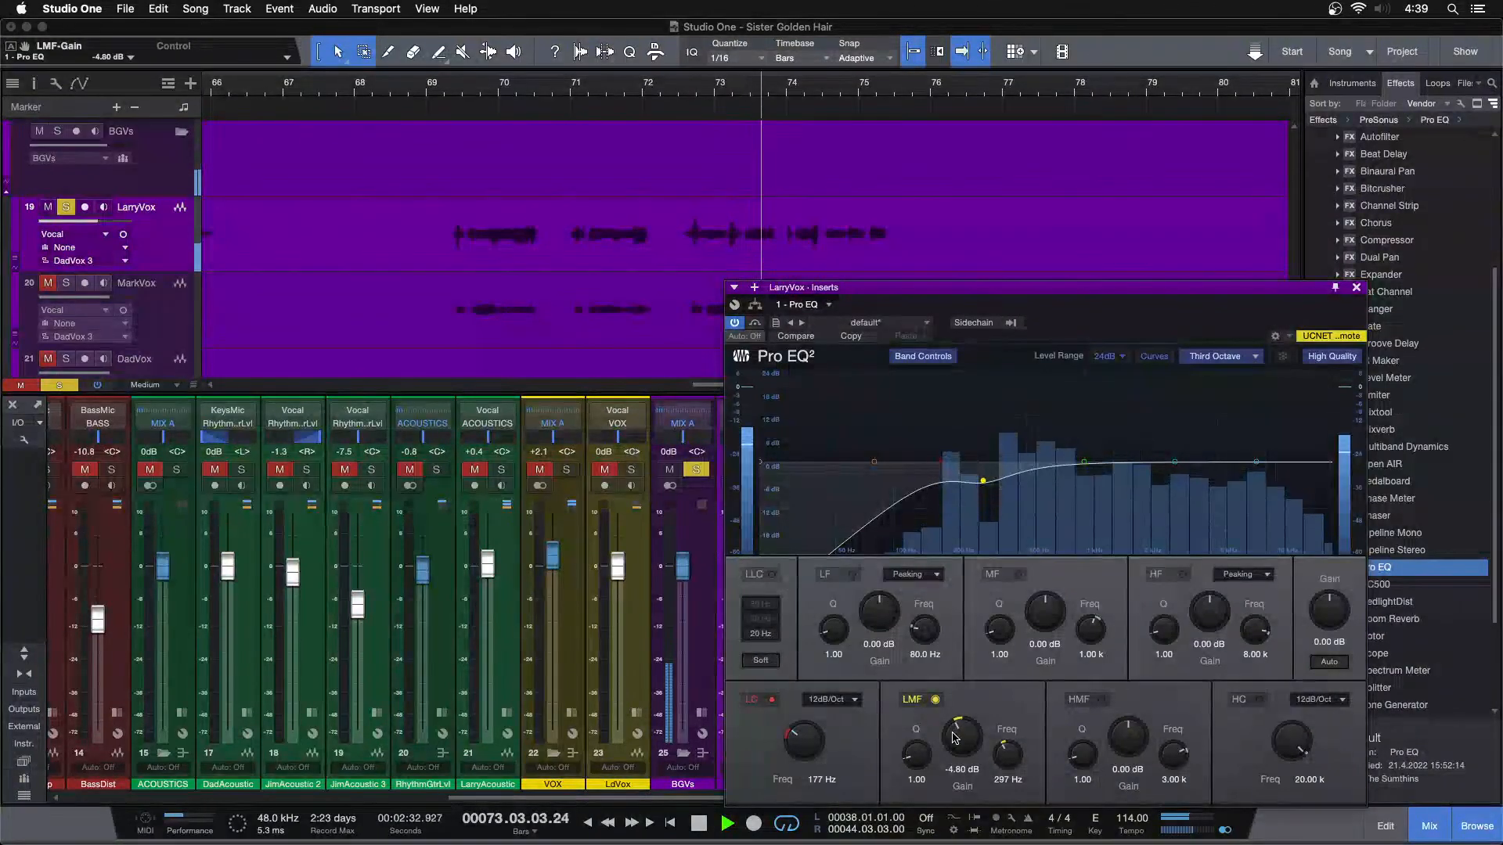
{"action": "left_click", "coordinate": [1356, 288]}
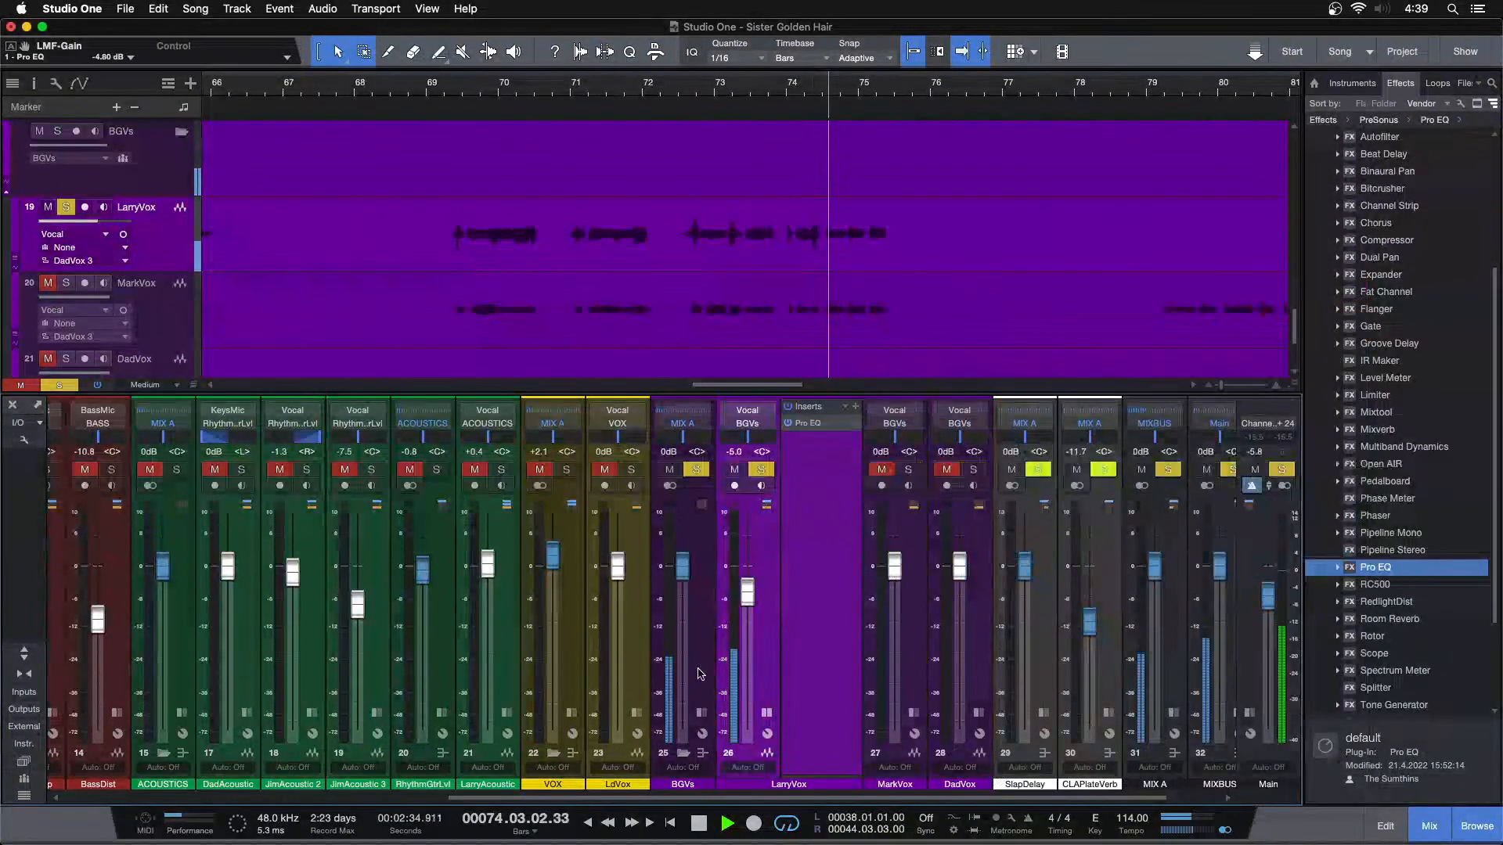
Expand the VOX bus inserts and copy its Fat Channel onto LarryVox after the Pro EQ
{"action": "left_click_drag", "start_coordinate": [625, 455], "coordinate": [910, 471]}
{"action": "left_click_drag", "start_coordinate": [826, 501], "coordinate": [814, 497]}
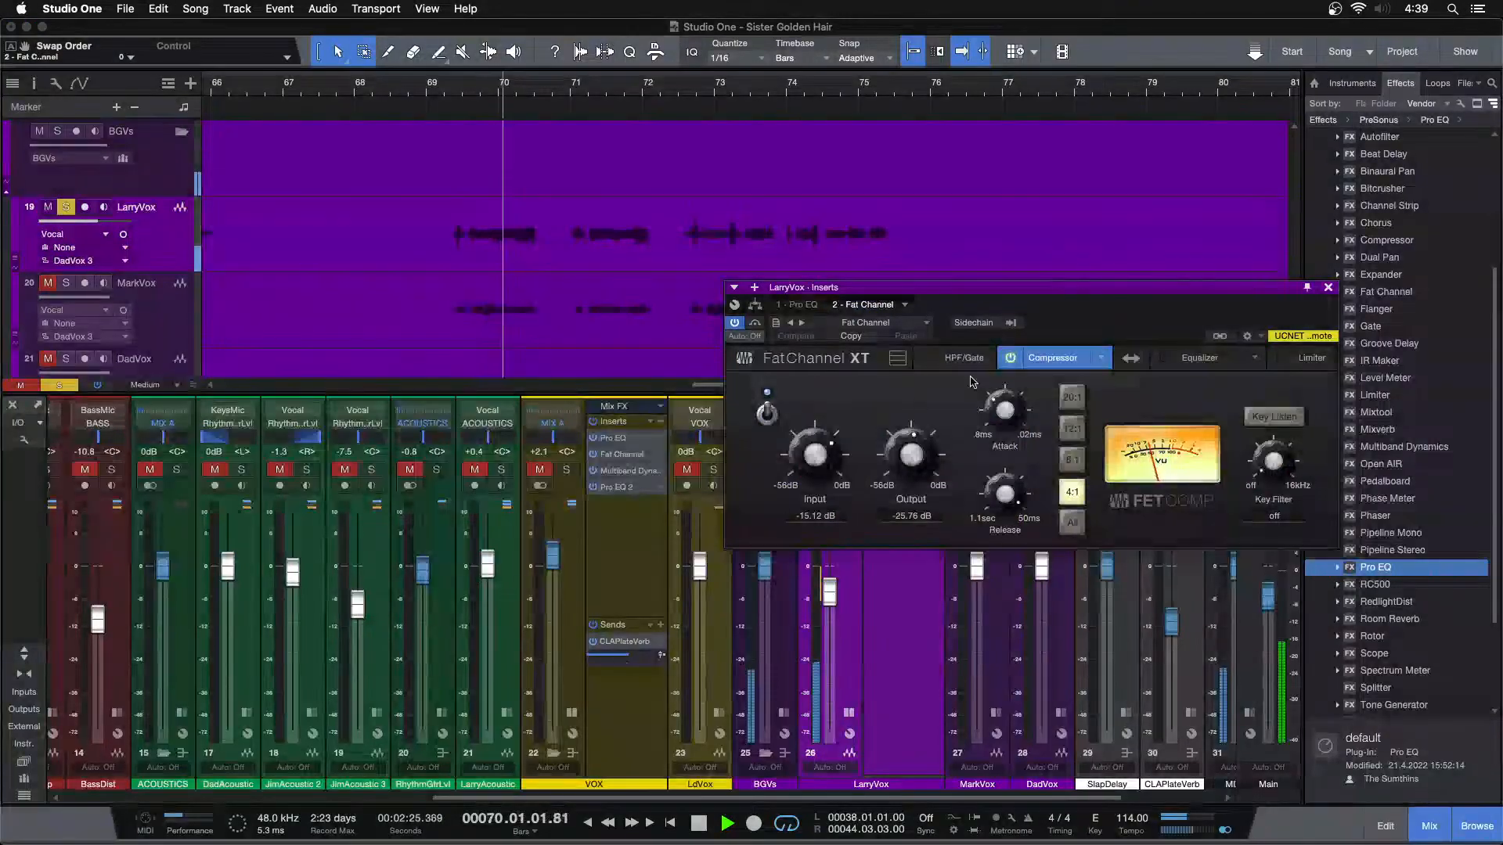
{"action": "left_click_drag", "start_coordinate": [1066, 326], "coordinate": [802, 433]}
Set LarryVox's Fat Channel compressor input to -19.60 dB and output to -21.28 dB while replaying the phrases
{"action": "left_click_drag", "start_coordinate": [557, 559], "coordinate": [557, 565]}
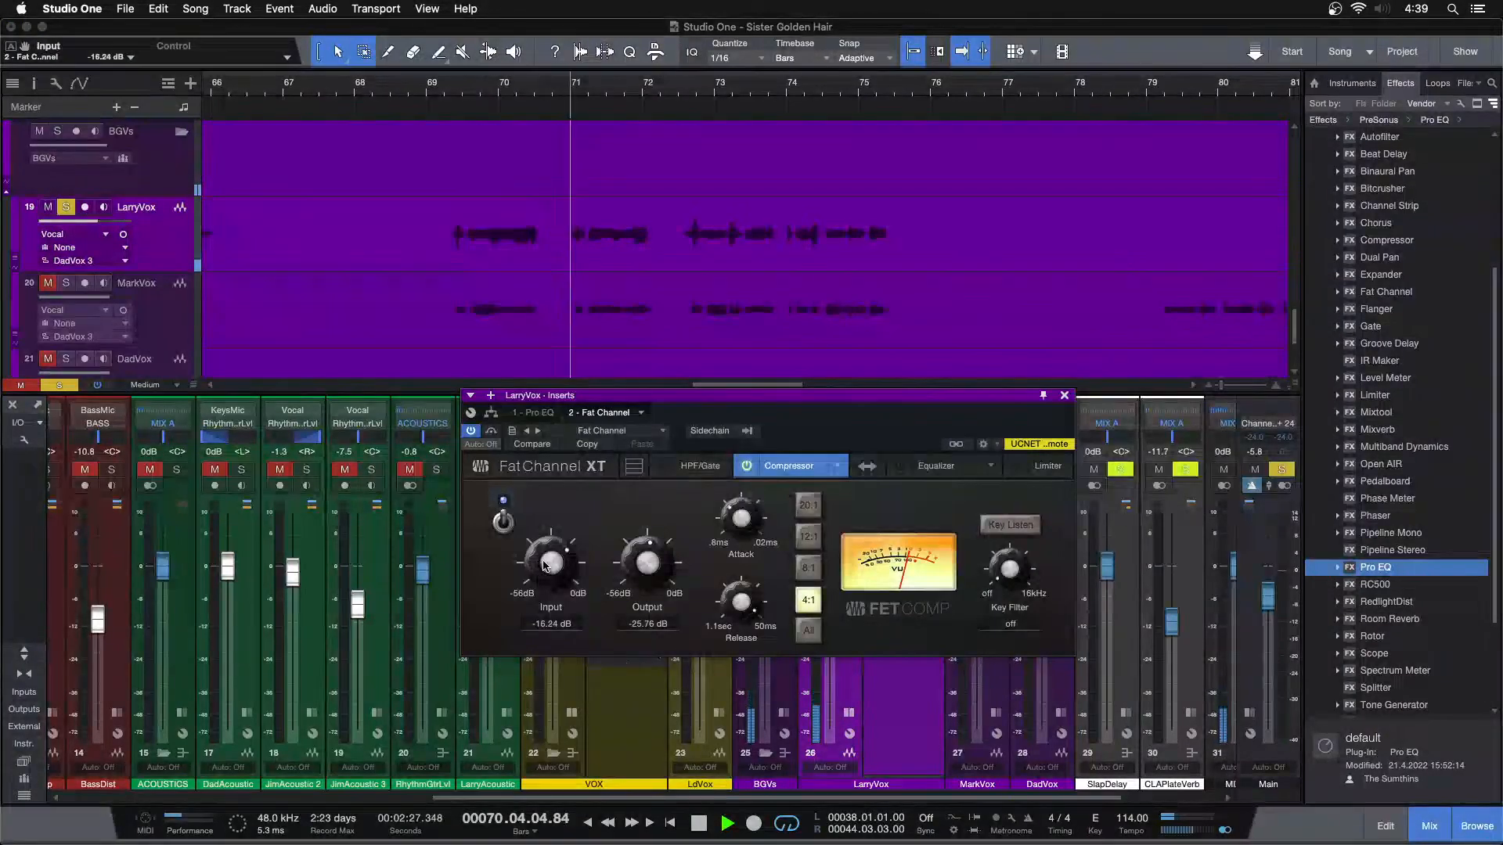
{"action": "mouse_move", "coordinate": [653, 560]}
{"action": "left_mouse_down"}
{"action": "mouse_move", "coordinate": [571, 563]}
{"action": "mouse_move", "coordinate": [646, 566]}
{"action": "left_mouse_up"}
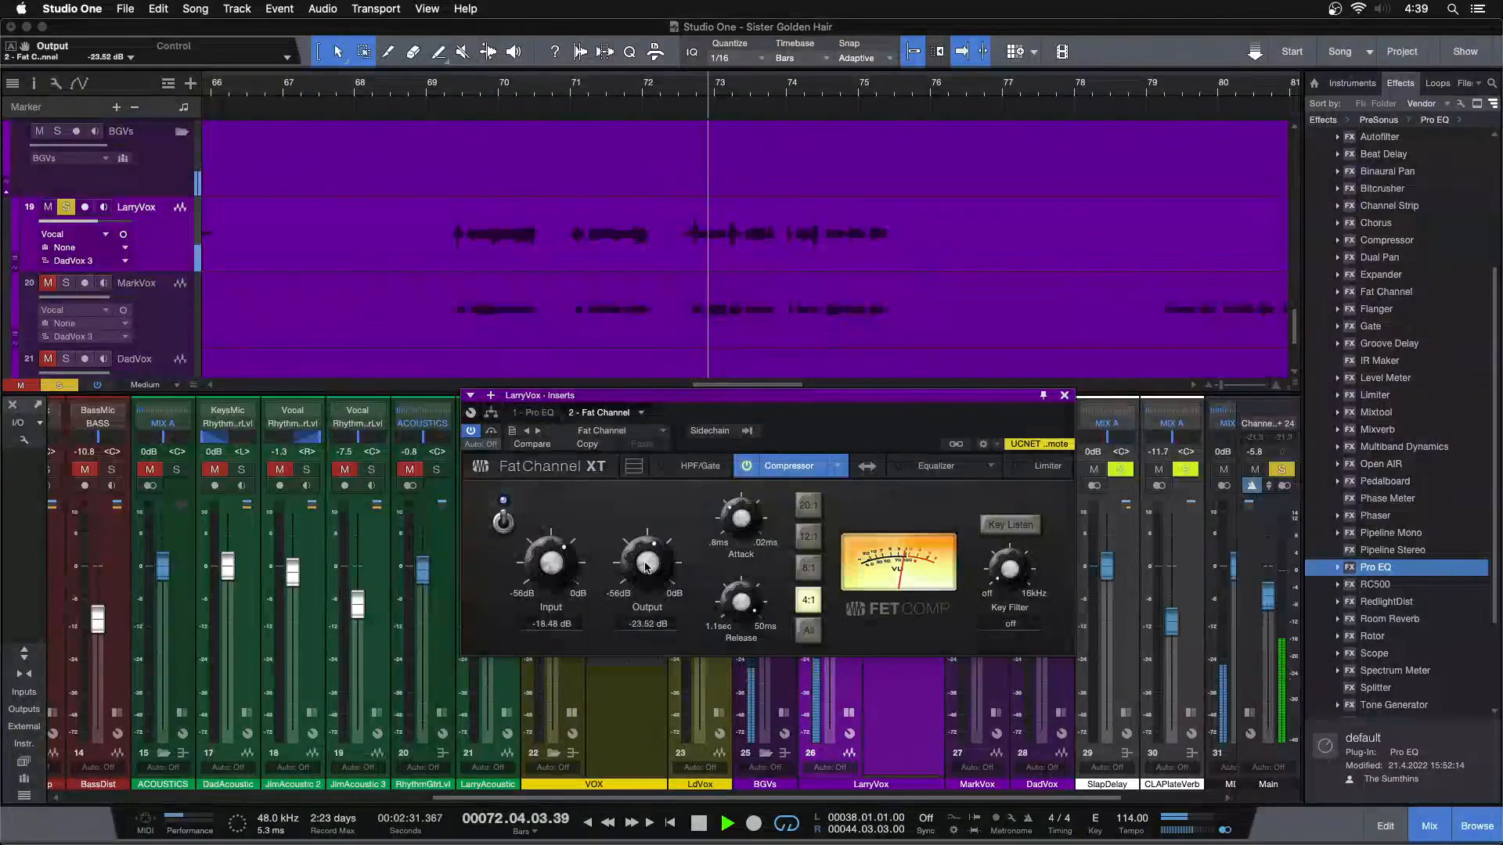
{"action": "key", "text": "space"}
{"action": "key", "text": "space"}
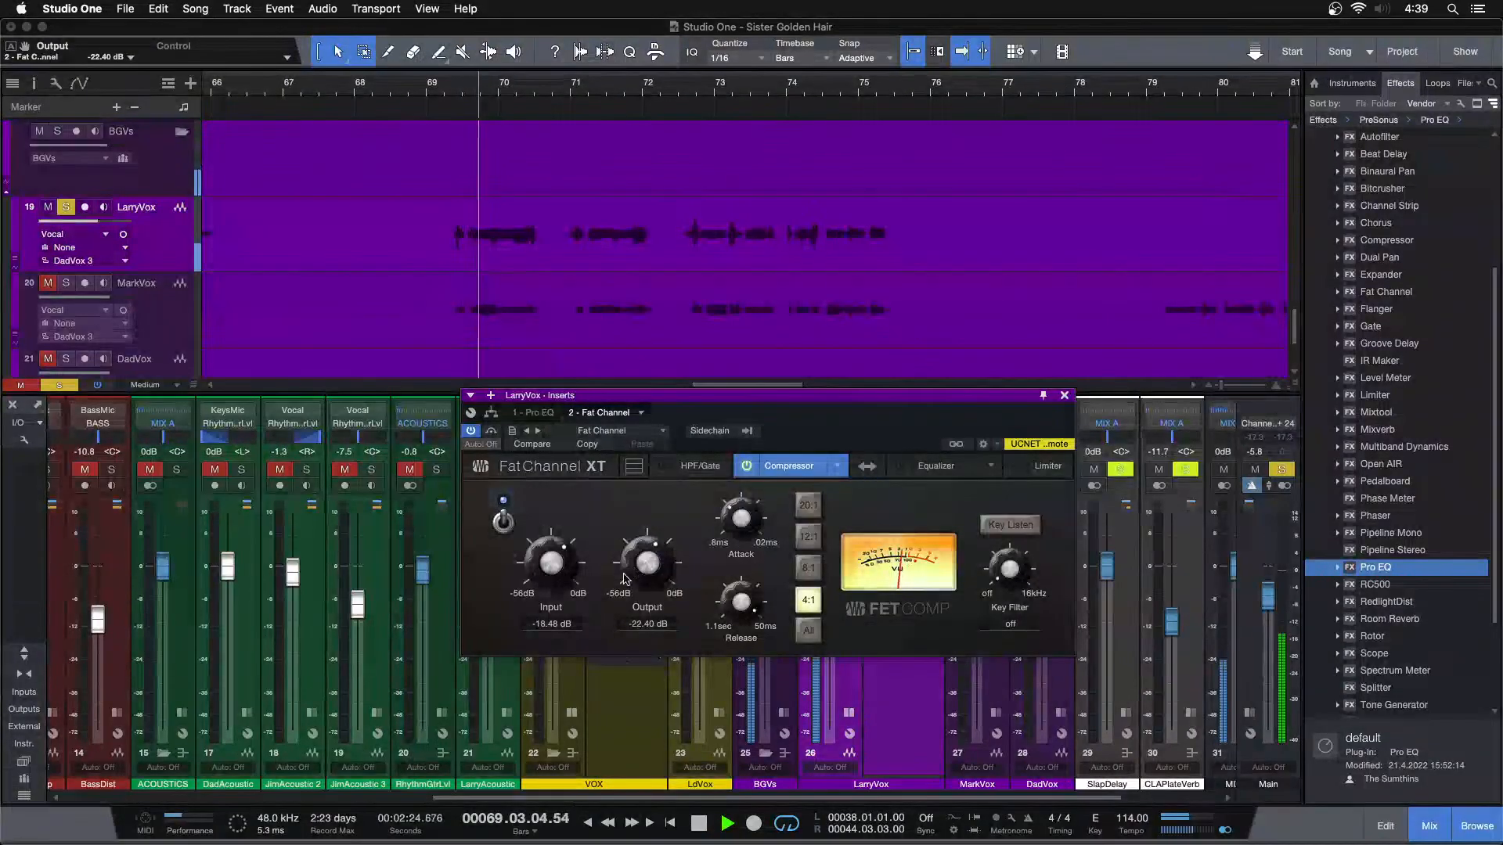
{"action": "left_click_drag", "start_coordinate": [563, 563], "coordinate": [564, 572]}
{"action": "left_click_drag", "start_coordinate": [655, 580], "coordinate": [655, 572]}
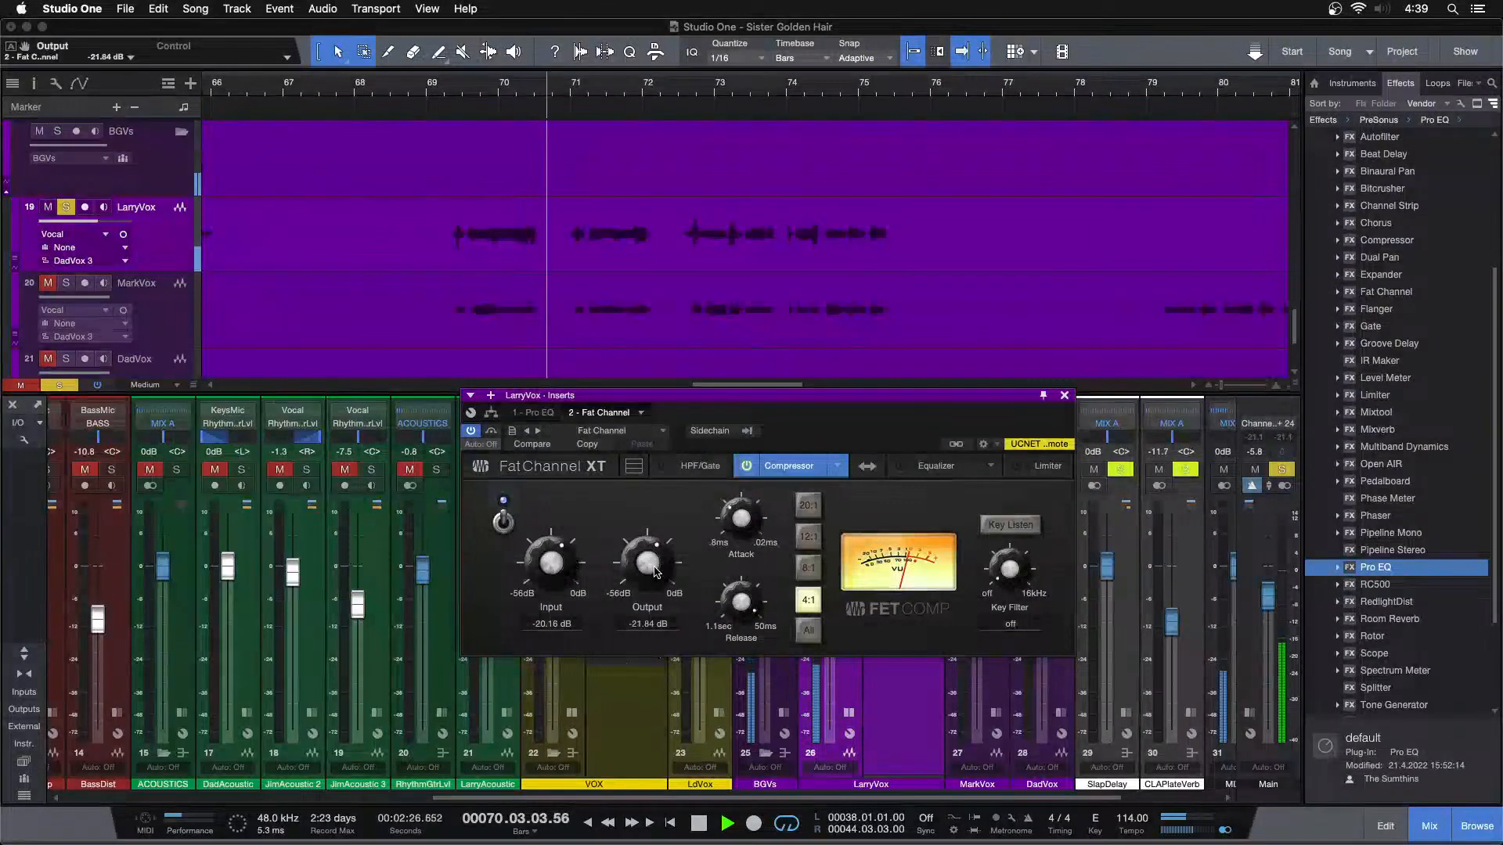
{"action": "key", "text": "space"}
{"action": "key", "text": "space"}
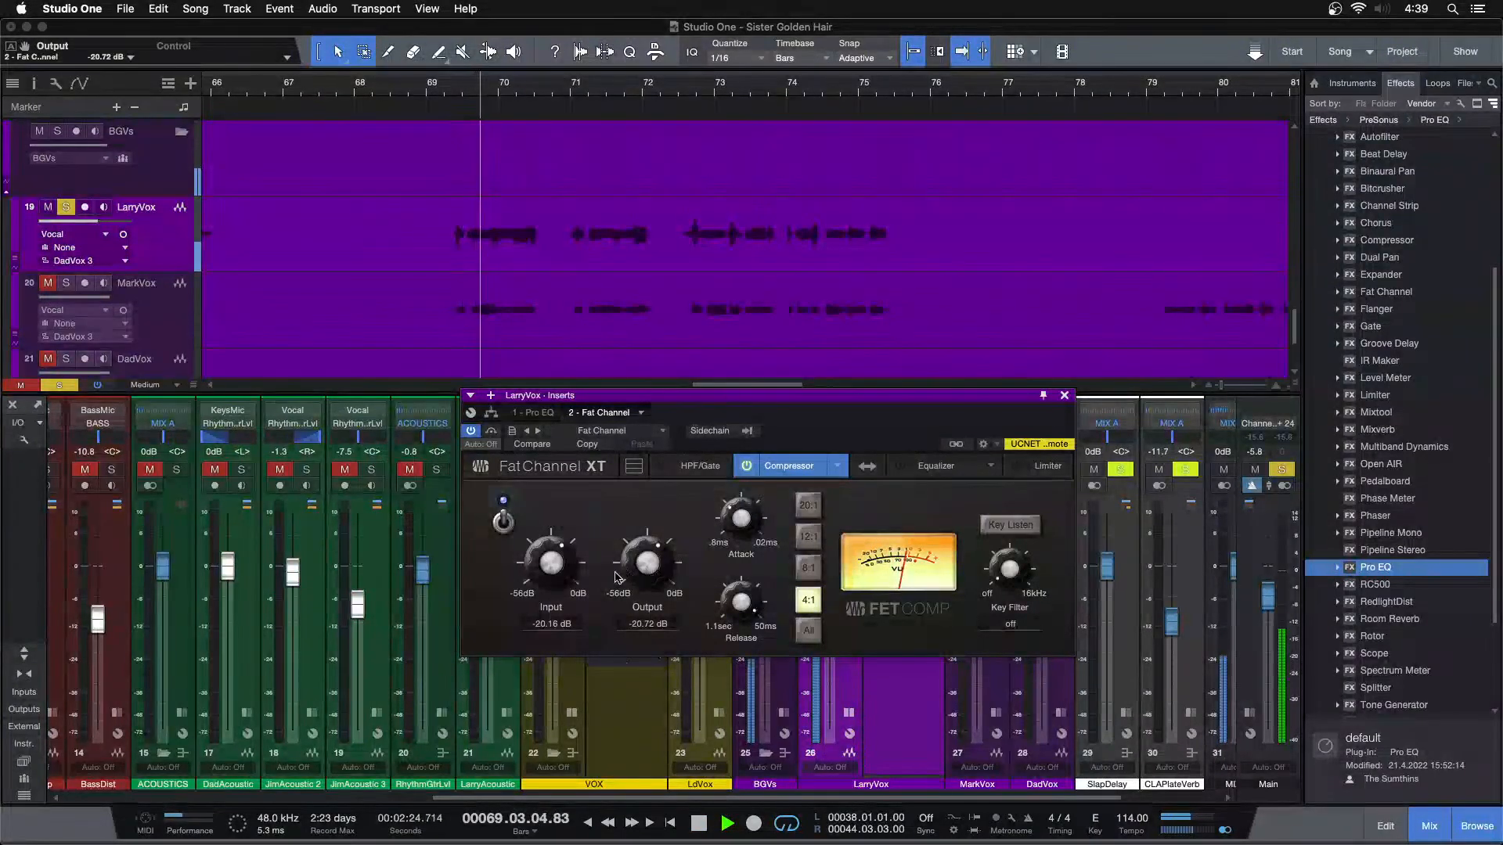
{"action": "scroll", "coordinate": [570, 569], "scroll_direction": "up", "scroll_amount": 1}
{"action": "scroll", "coordinate": [665, 564], "scroll_direction": "down", "scroll_amount": 1}
{"action": "key", "text": "space"}
{"action": "key", "text": "space"}
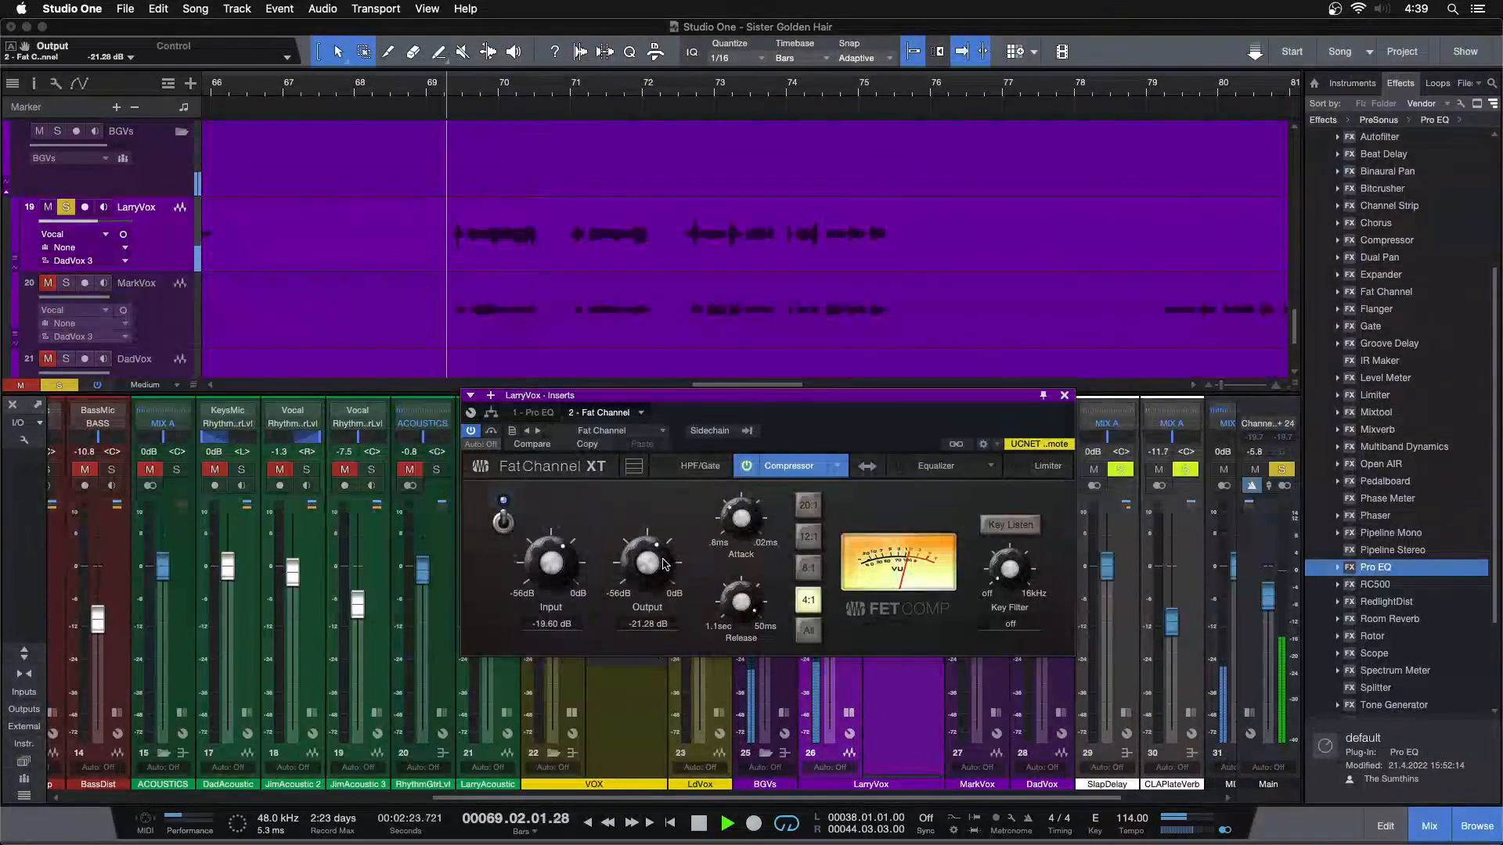
Boost the high band of LarryVox's Pro EQ by 5.28 dB at 8 kHz while replaying the phrases
{"action": "left_click", "coordinate": [532, 414]}
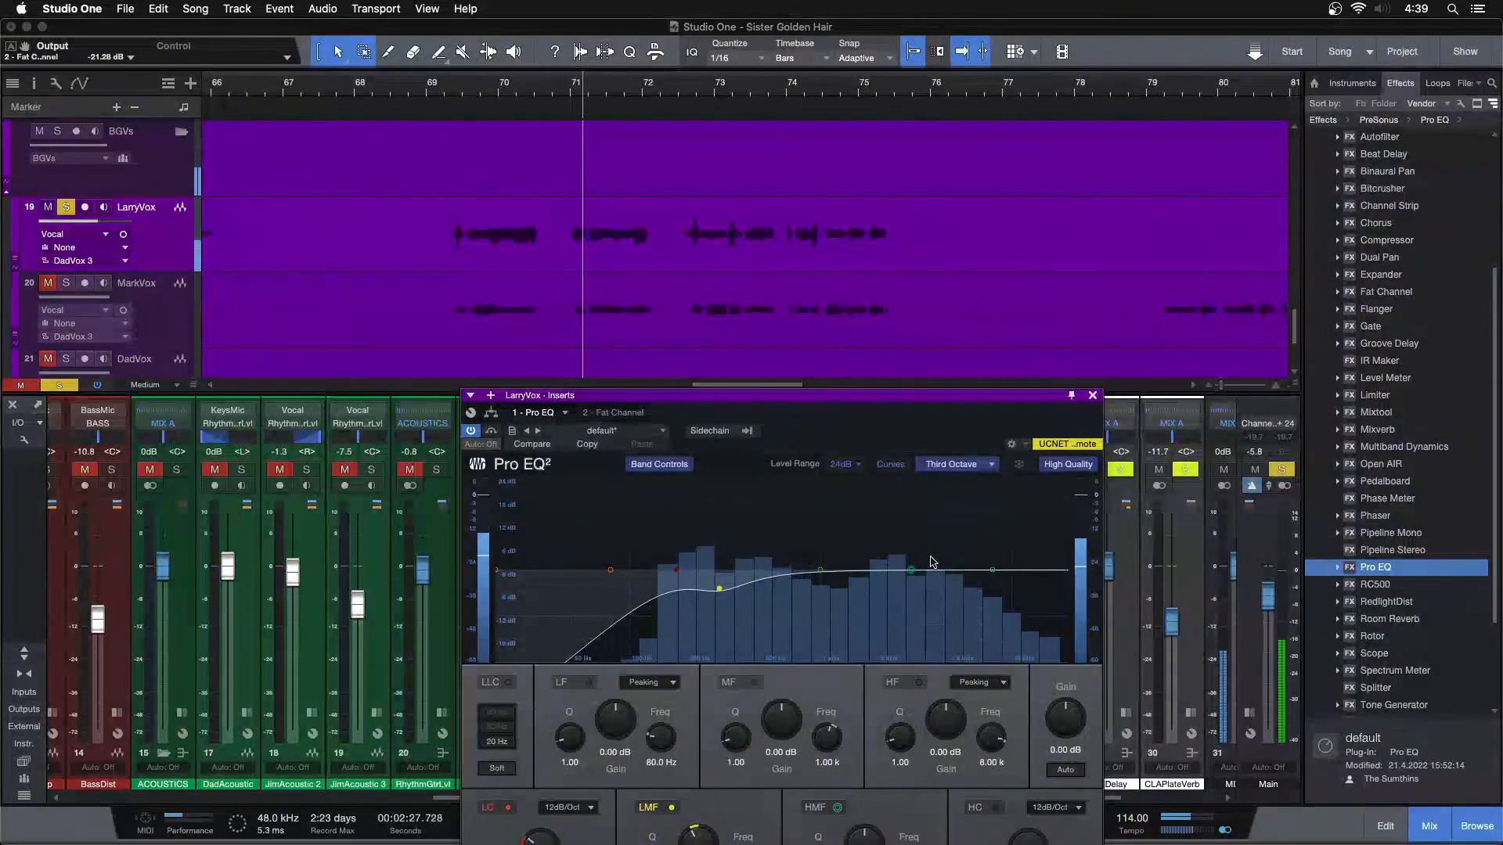
{"action": "left_click", "coordinate": [821, 569]}
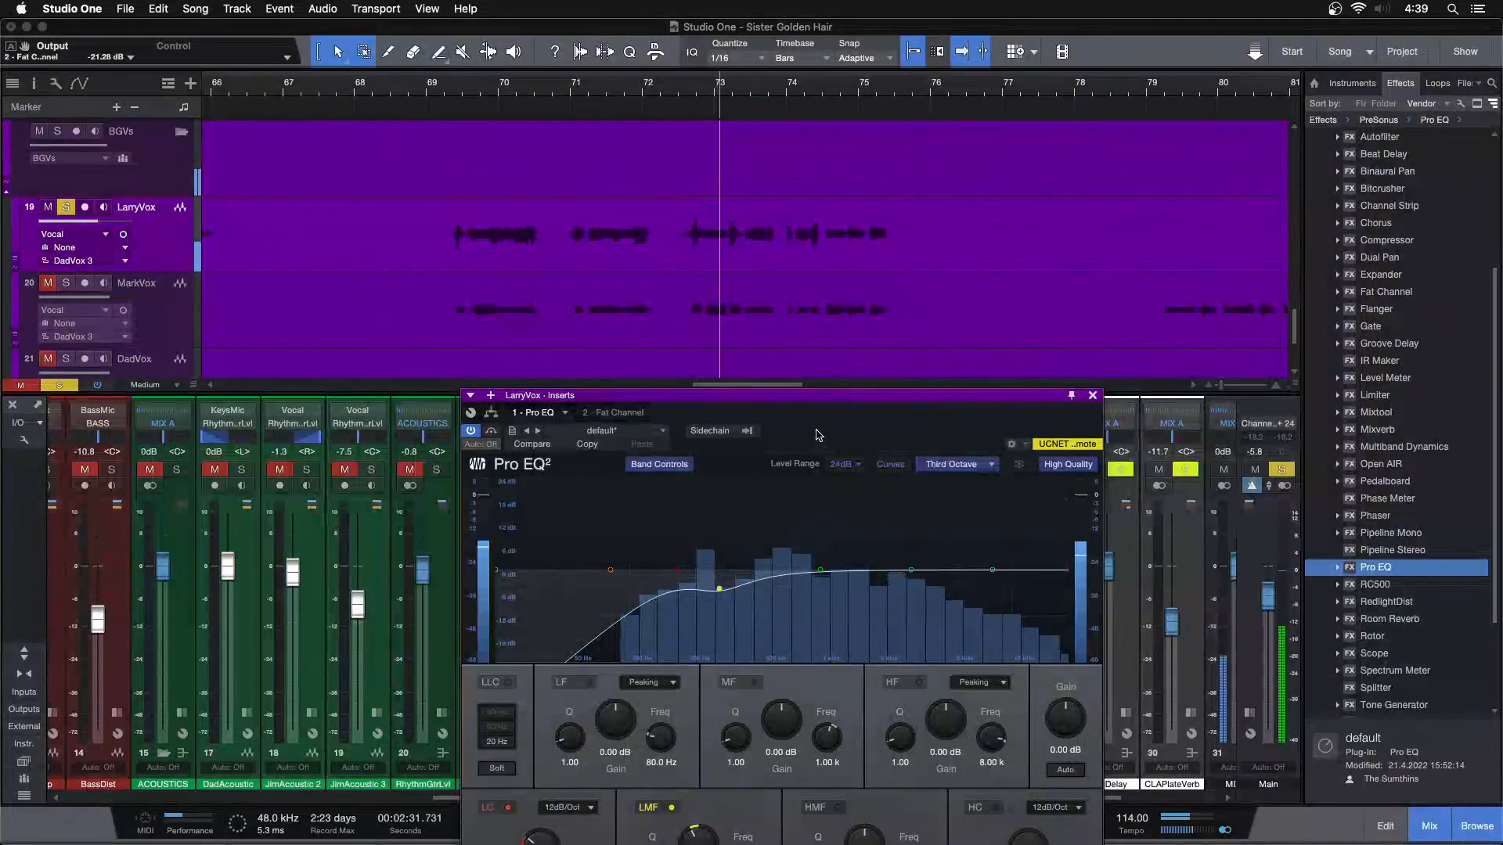
{"action": "left_click_drag", "start_coordinate": [812, 396], "coordinate": [893, 251]}
{"action": "left_click_drag", "start_coordinate": [1026, 584], "coordinate": [1029, 579]}
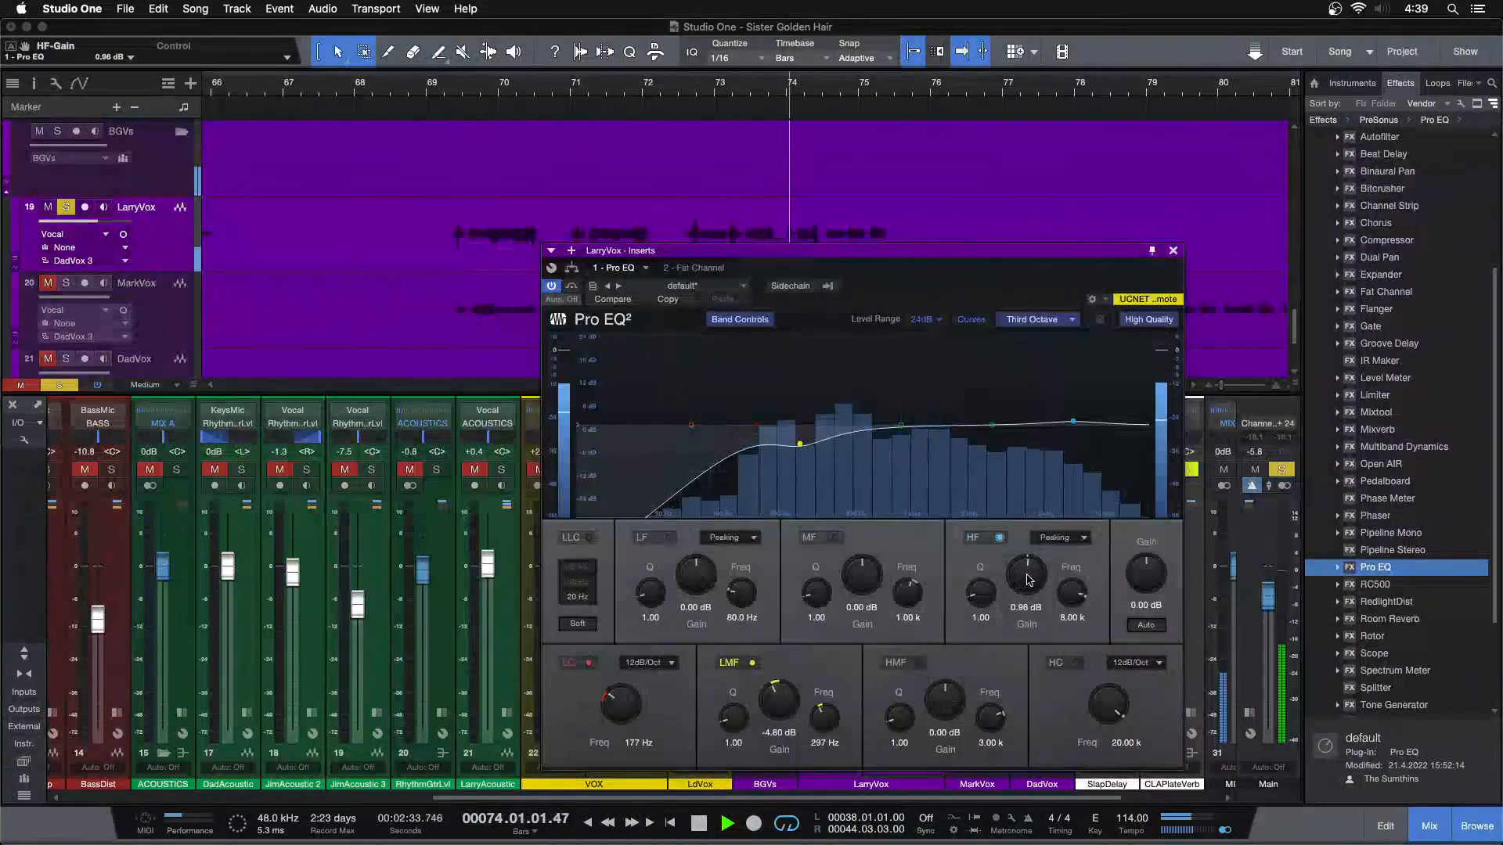
{"action": "scroll", "coordinate": [1029, 579], "scroll_direction": "up", "scroll_amount": 2}
{"action": "key", "text": "space"}
{"action": "key", "text": "space"}
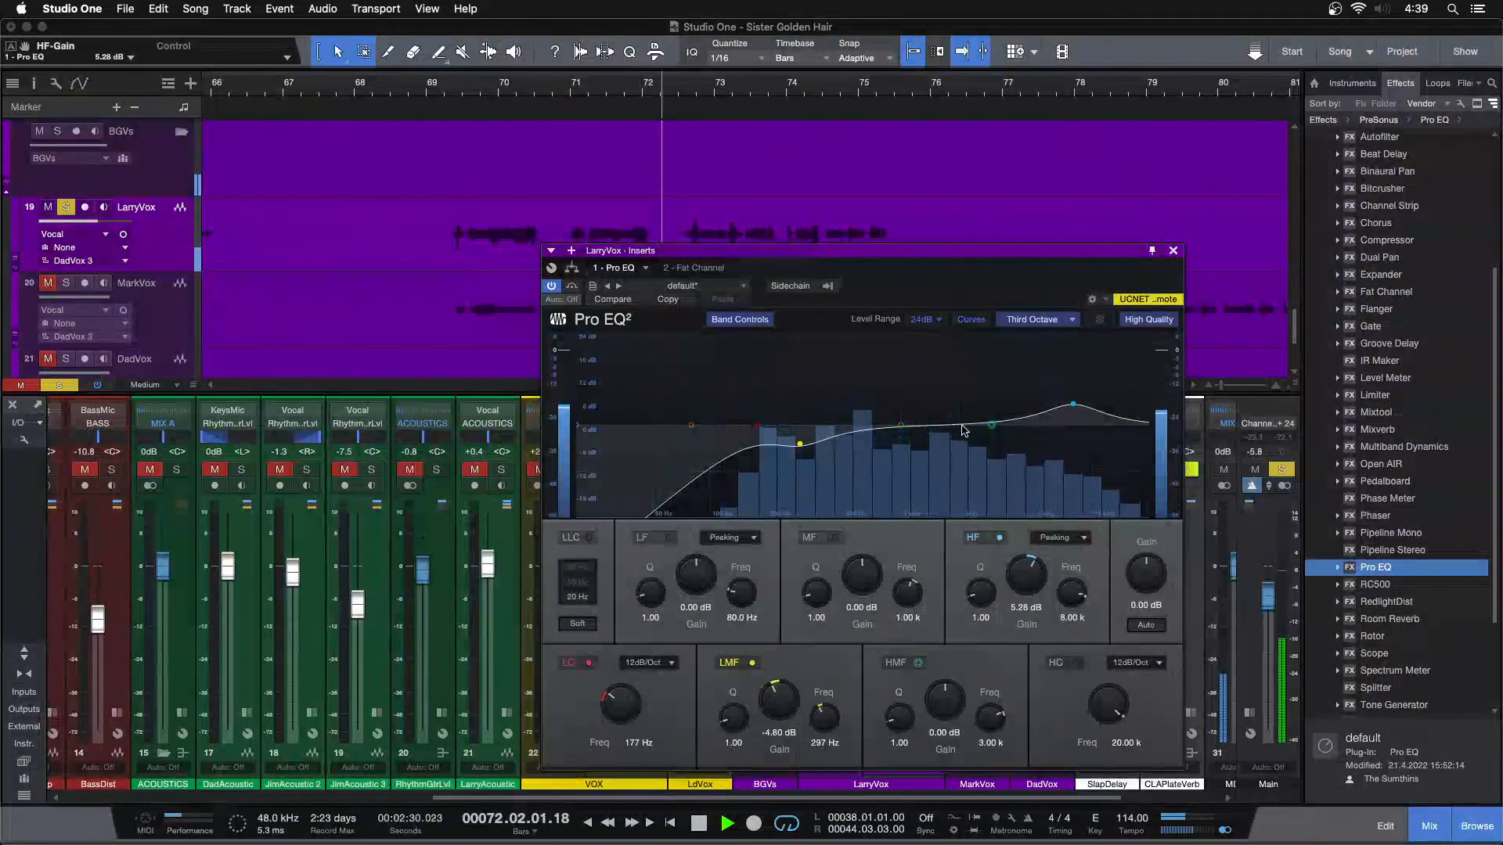
Boost the high-mid band of LarryVox's Pro EQ by 2.40 dB at 3.03 kHz
{"action": "left_click_drag", "start_coordinate": [993, 428], "coordinate": [967, 400]}
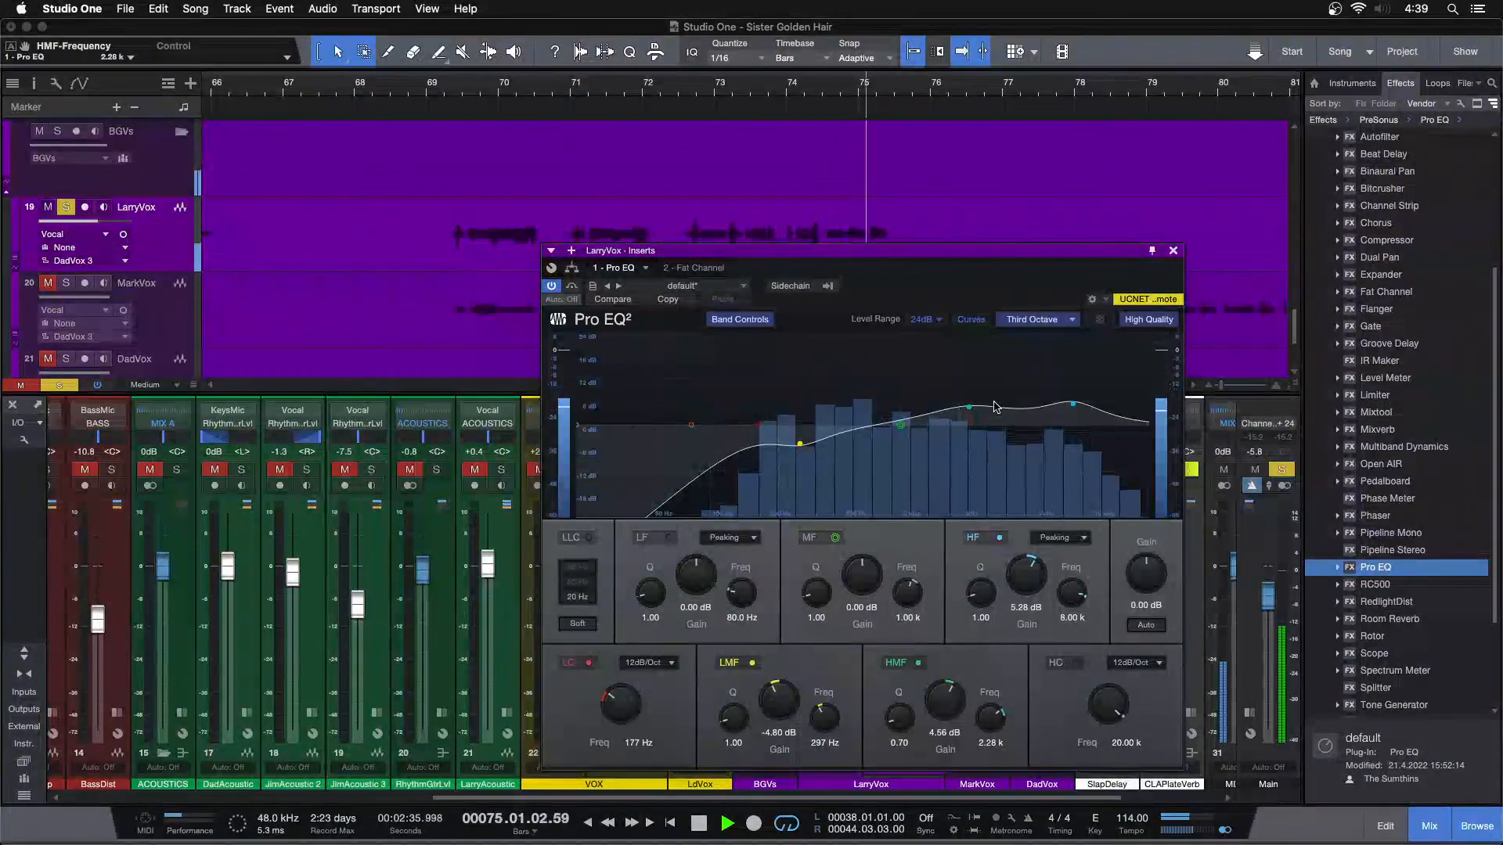
{"action": "left_click_drag", "start_coordinate": [971, 412], "coordinate": [994, 407]}
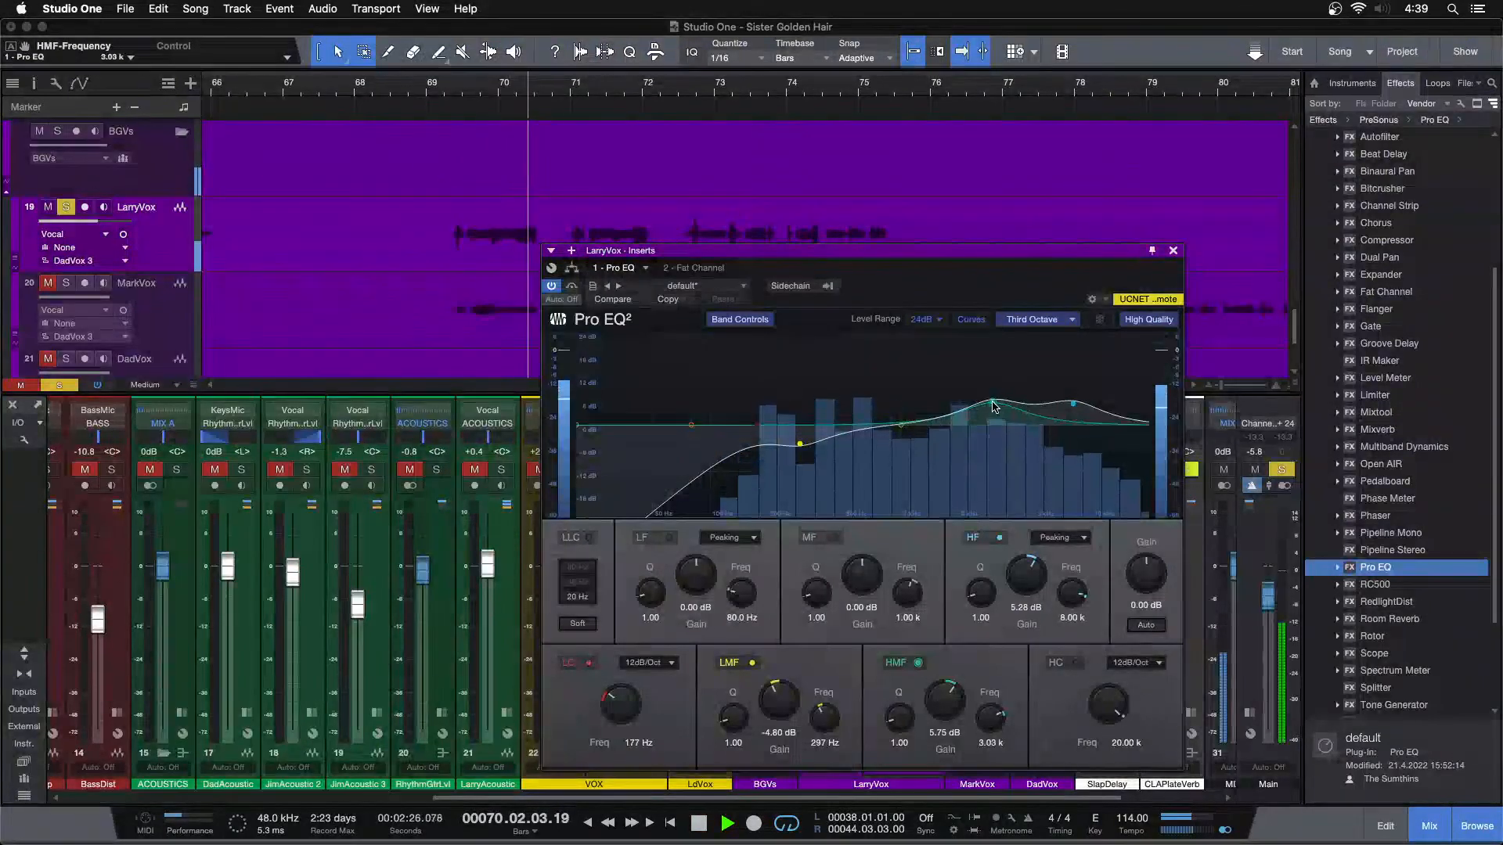
{"action": "left_click_drag", "start_coordinate": [945, 697], "coordinate": [943, 701]}
{"action": "key", "text": "space"}
{"action": "key", "text": "space"}
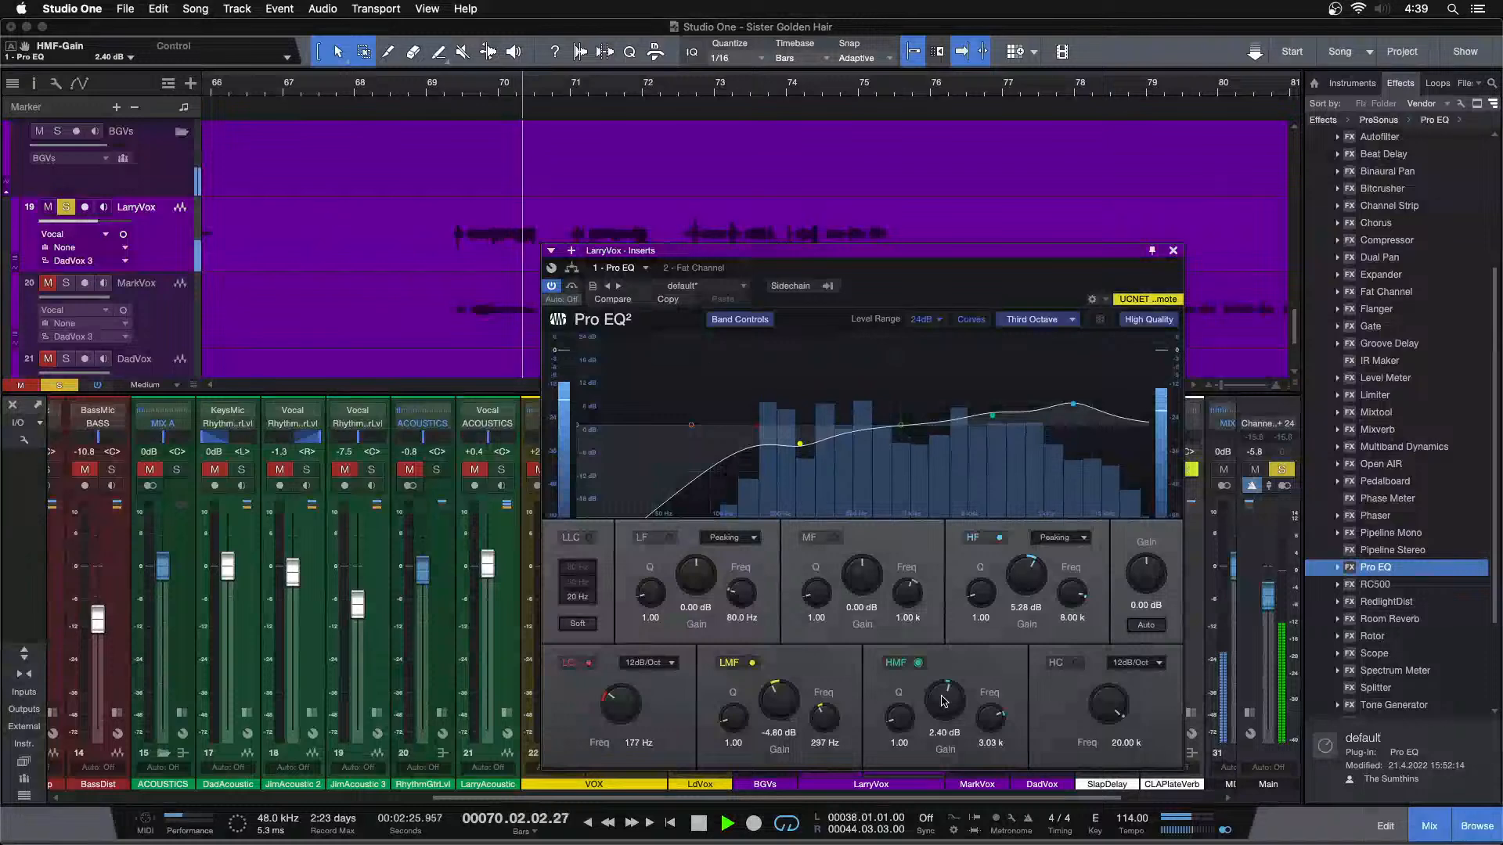
Listen to the processed LarryVox phrases again from bar 69 with the channel's insert rack uncovered
{"action": "left_click_drag", "start_coordinate": [980, 277], "coordinate": [1376, 308]}
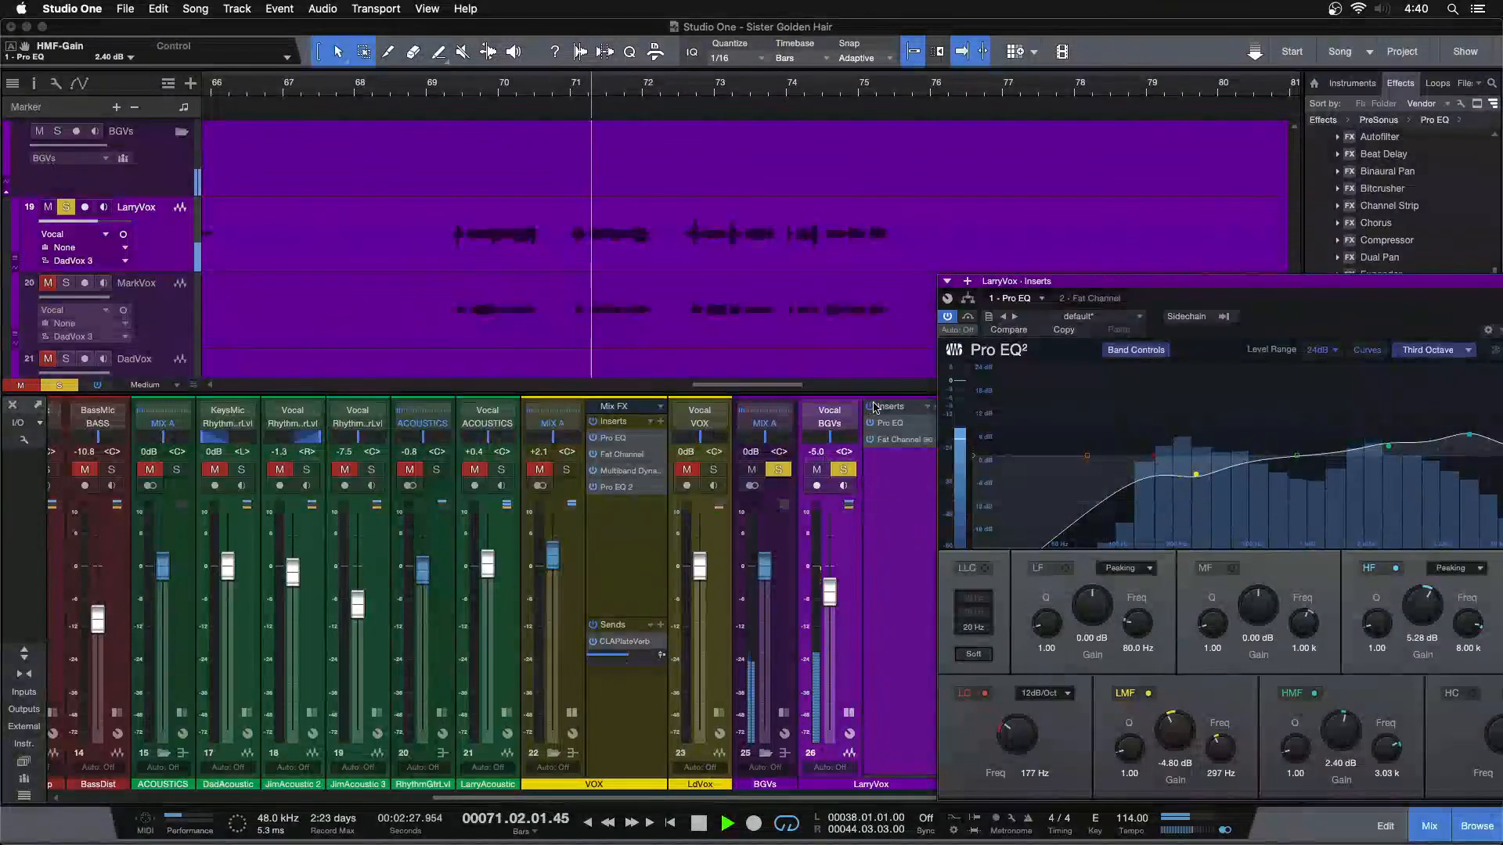
{"action": "key", "text": "space"}
{"action": "key", "text": "space"}
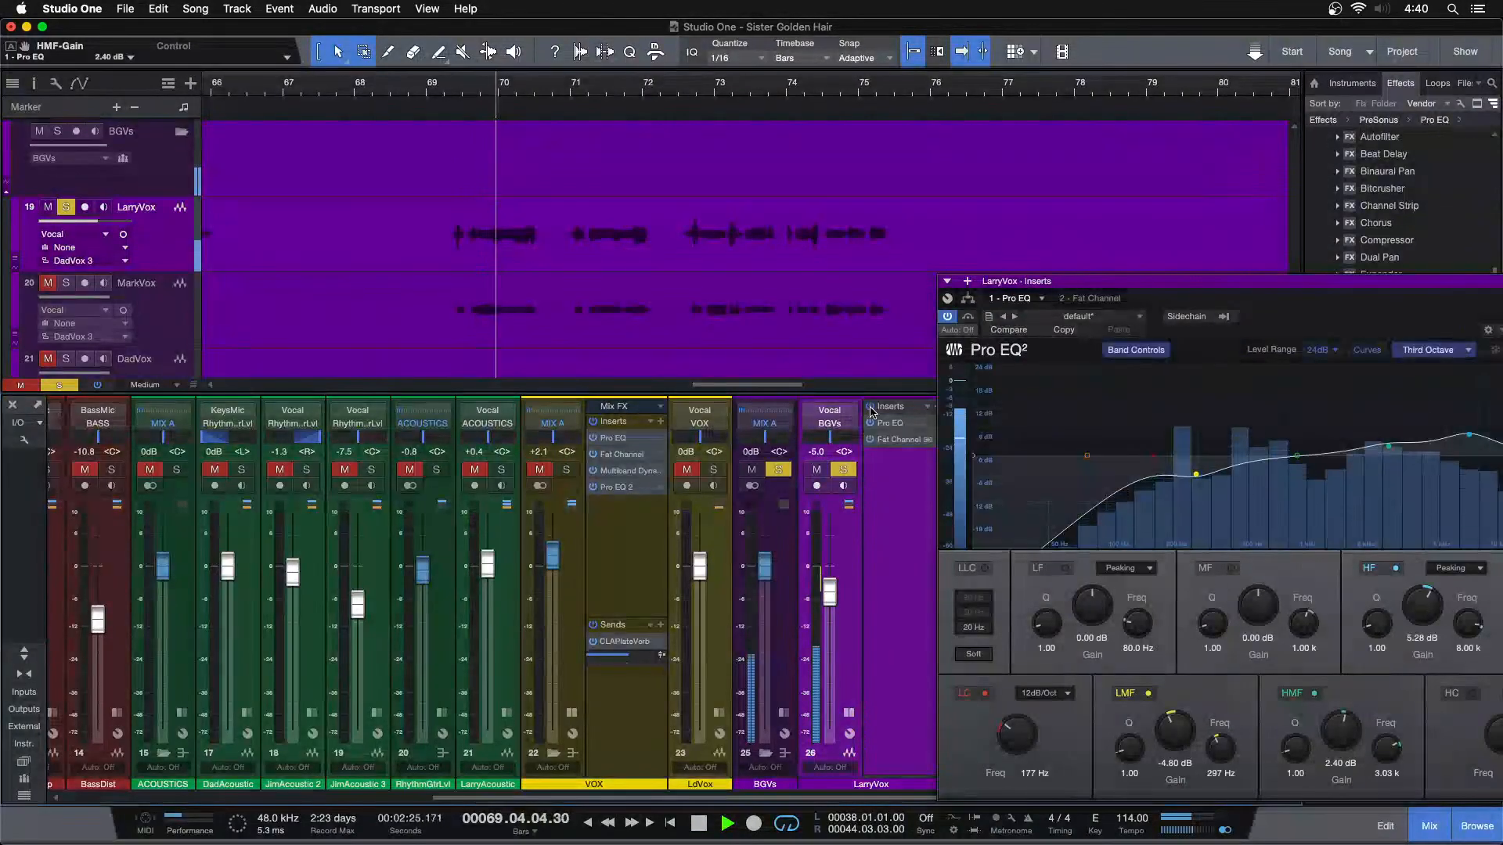
{"action": "left_click_drag", "start_coordinate": [1305, 306], "coordinate": [953, 294]}
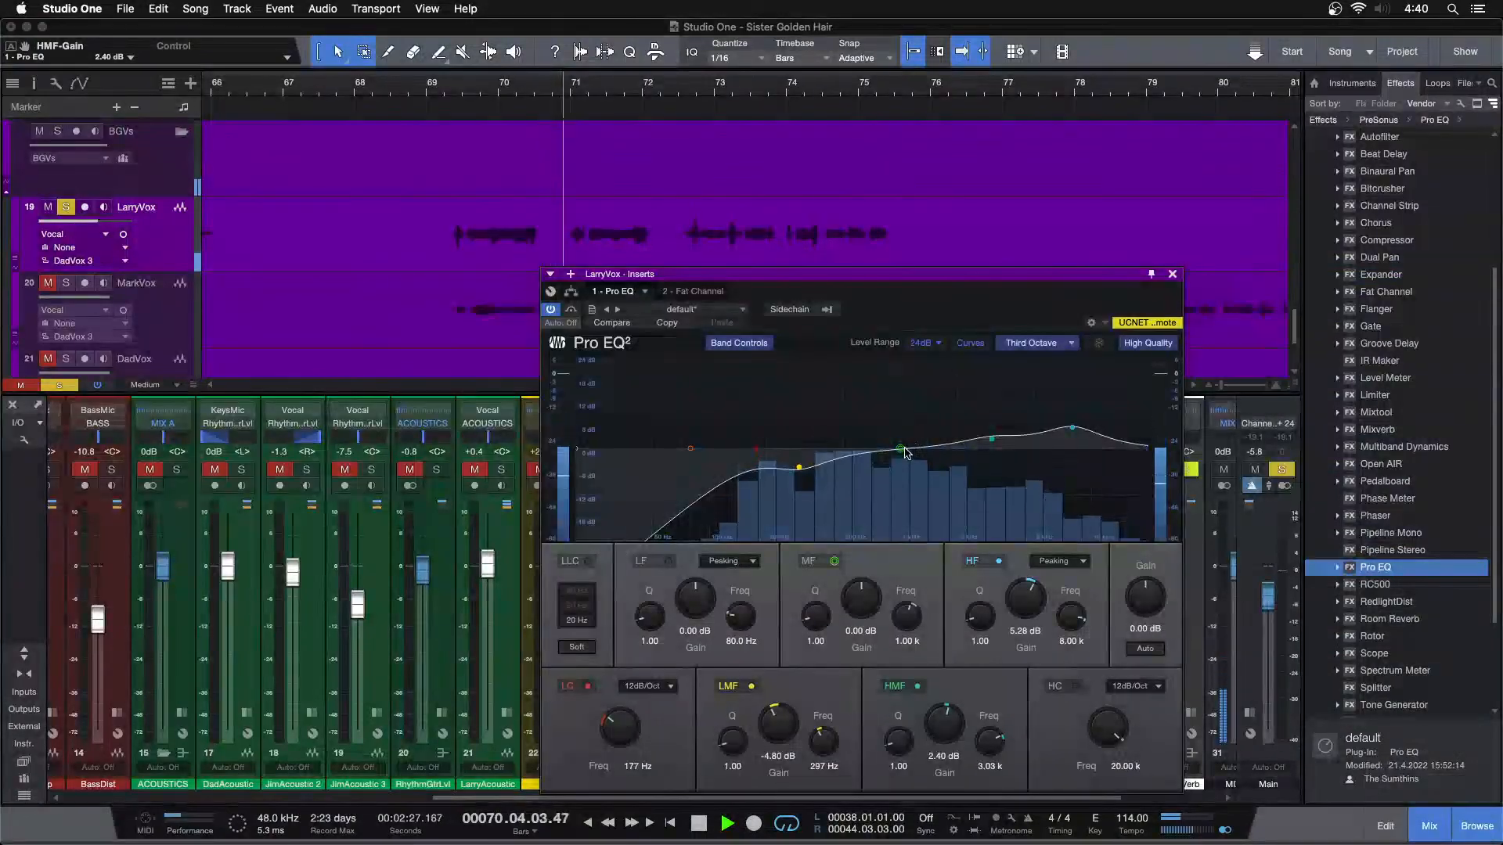
Try boosting the mid band of LarryVox's Pro EQ by 3.97 dB at 1.42 kHz
{"action": "left_click_drag", "start_coordinate": [901, 450], "coordinate": [930, 437]}
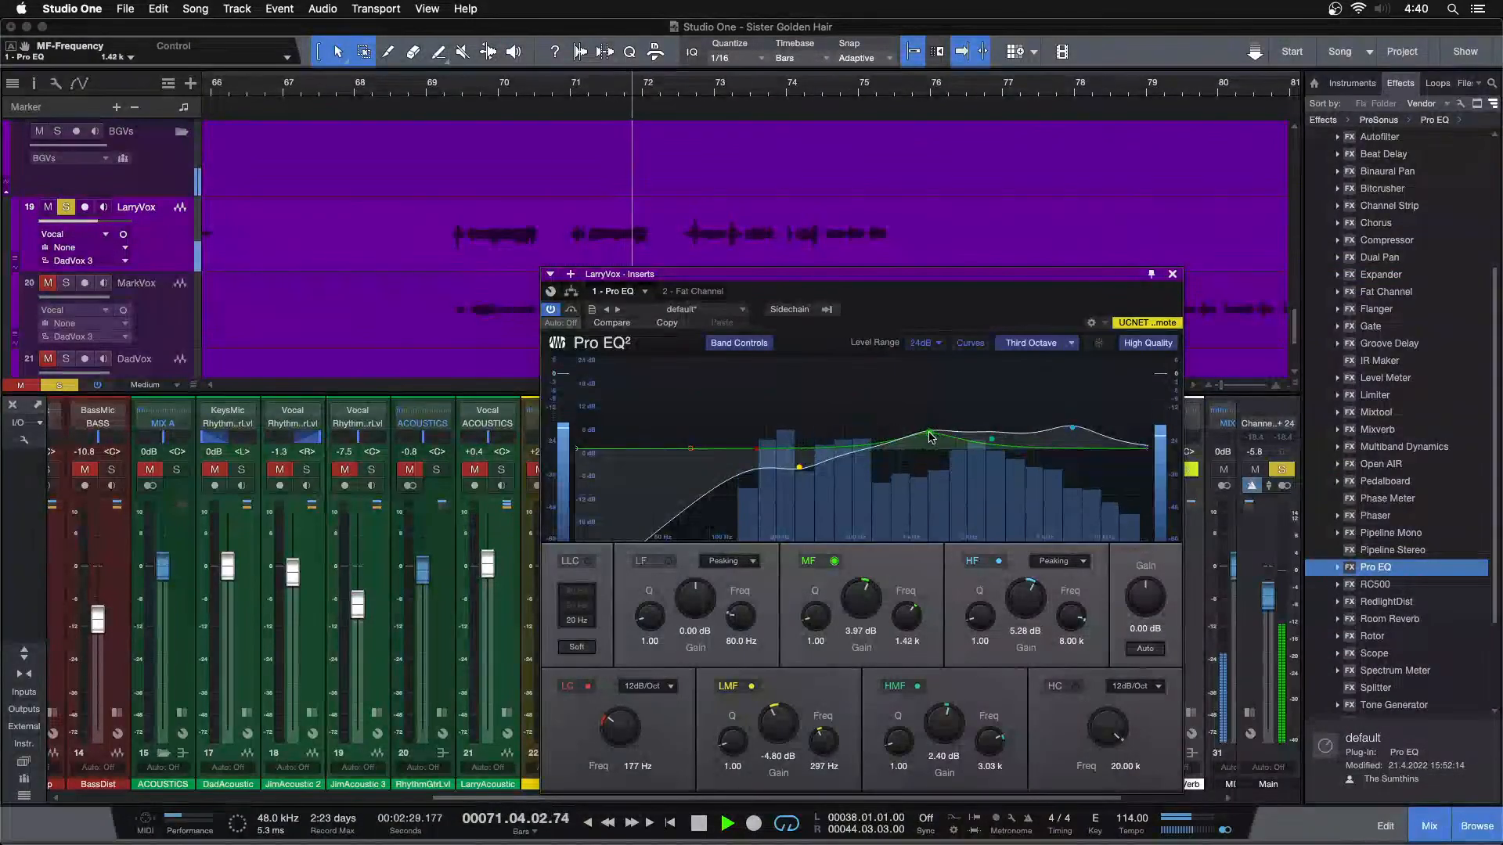
{"action": "double_click", "coordinate": [929, 435]}
{"action": "left_click", "coordinate": [1171, 274]}
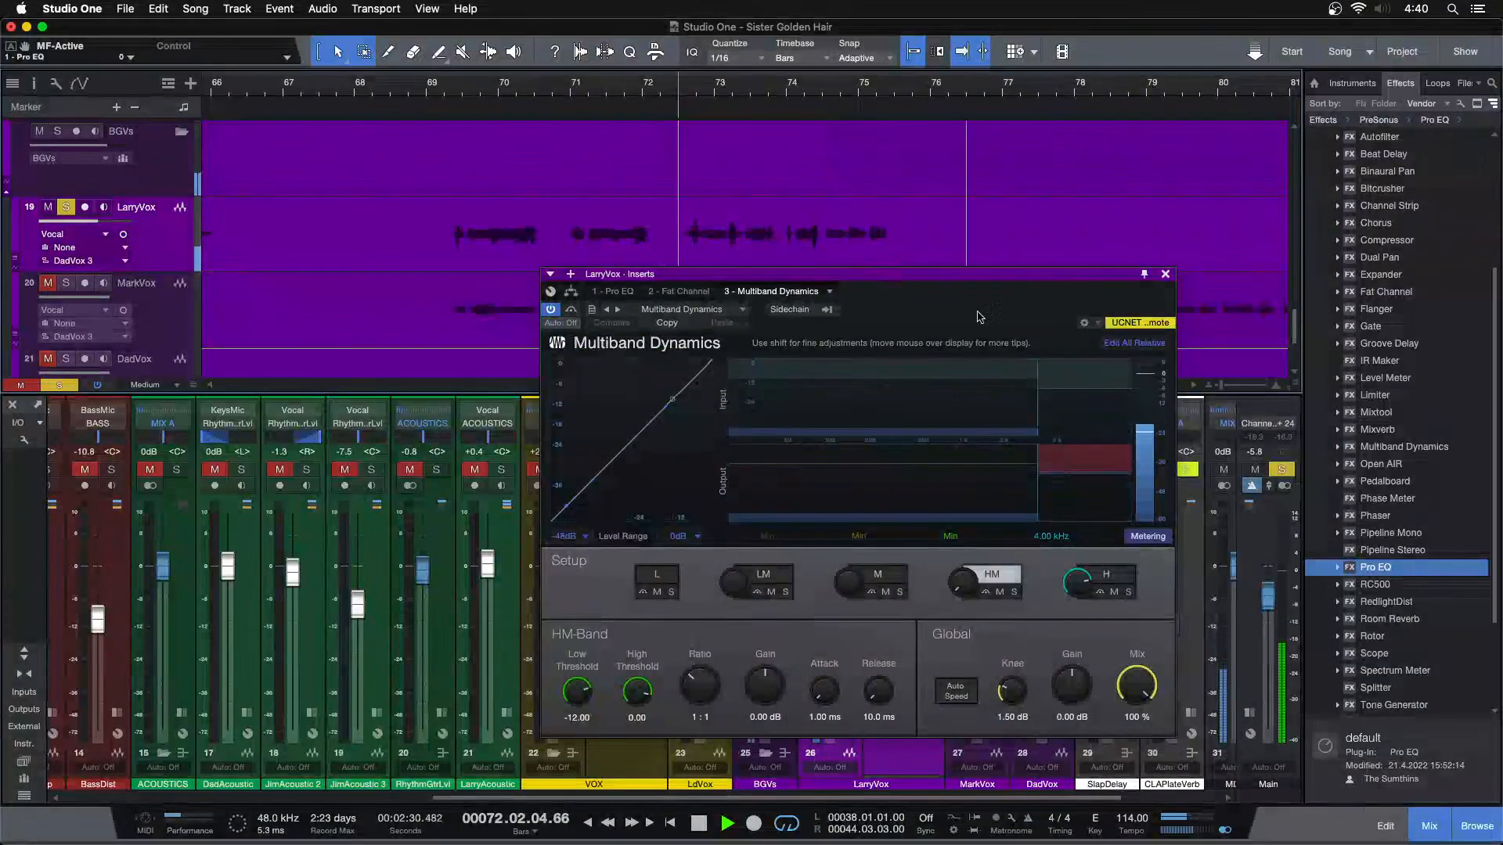
Copy the VOX bus's Multiband Dynamics onto LarryVox and set its high-band low threshold to -18.24 dB by ear
{"action": "left_click", "coordinate": [1097, 546]}
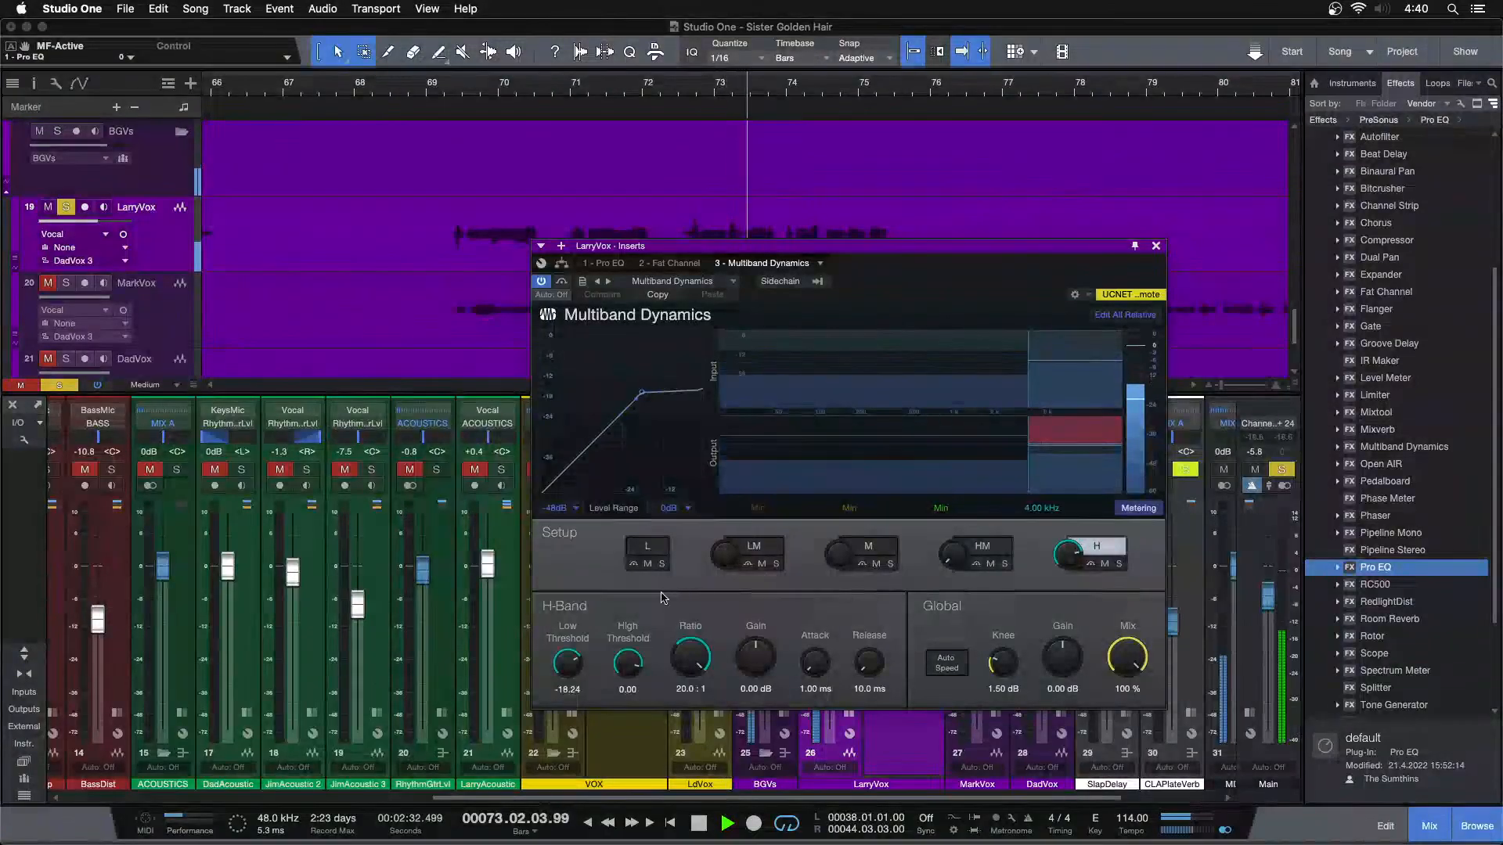
{"action": "double_click", "coordinate": [568, 663]}
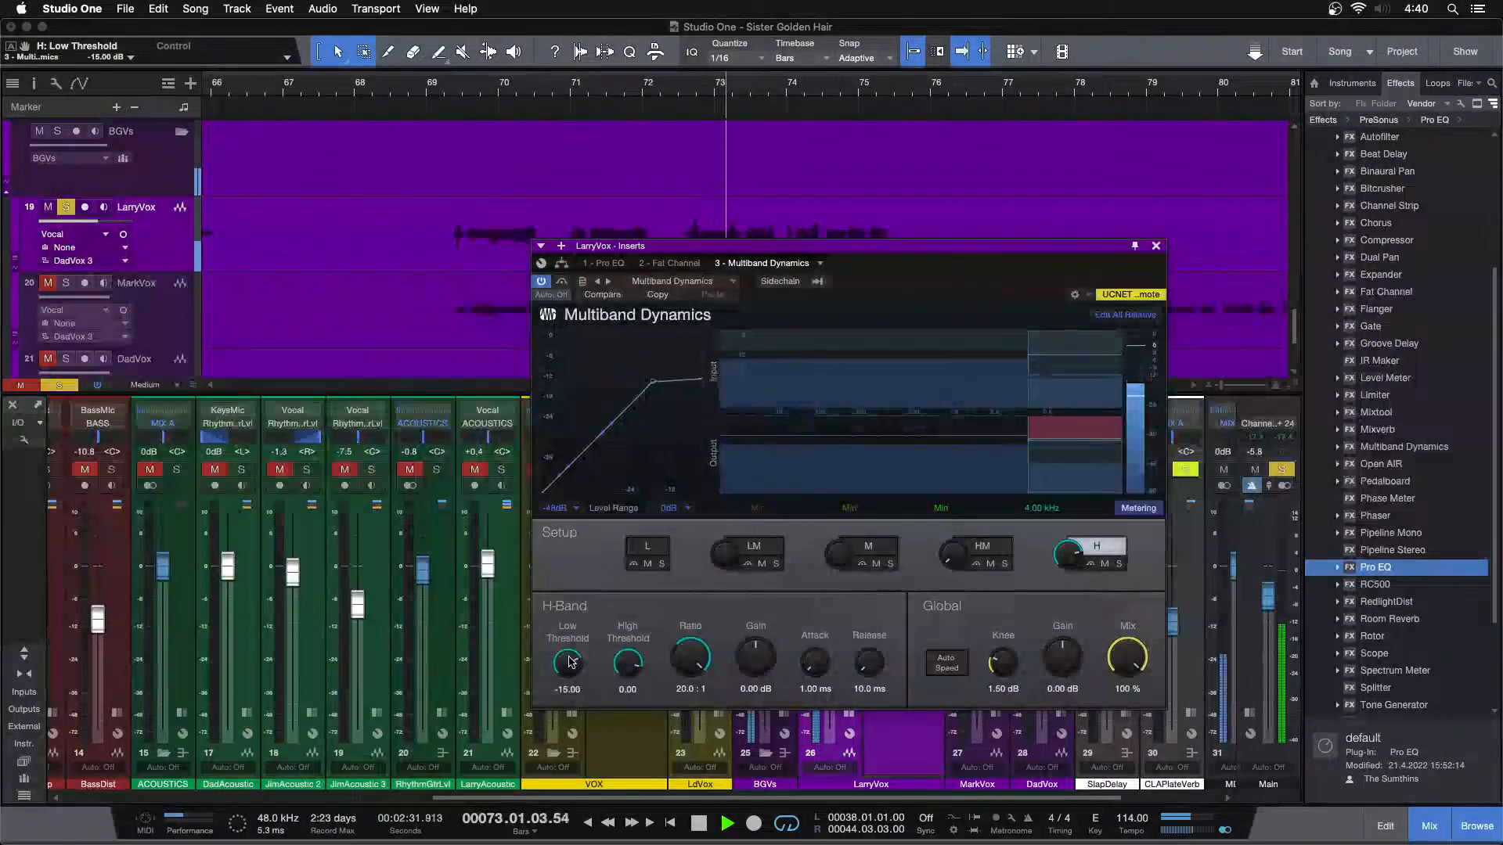
{"action": "scroll", "coordinate": [568, 663], "scroll_direction": "down", "scroll_amount": 2}
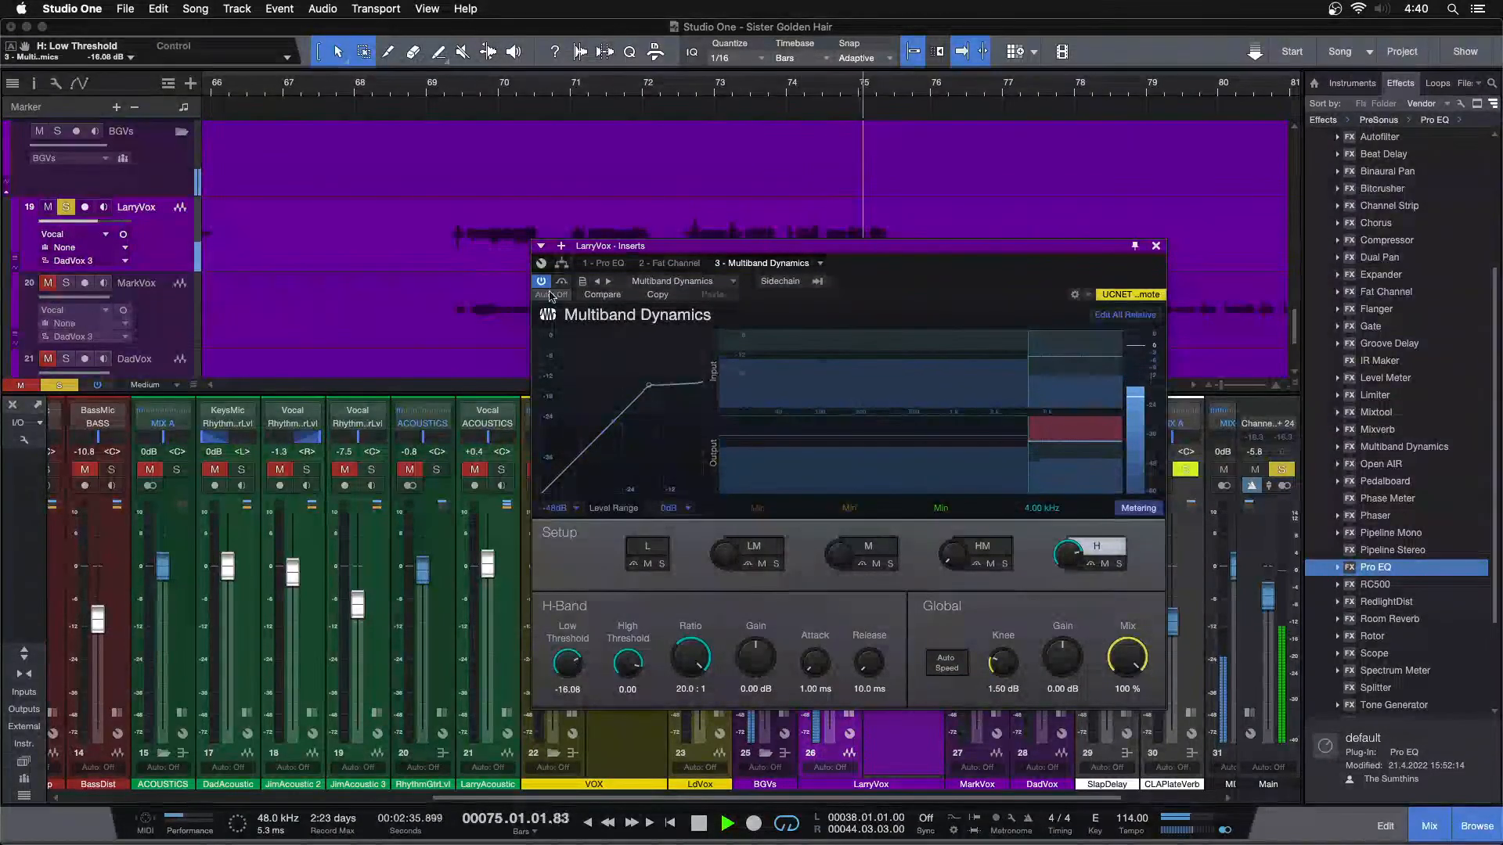
{"action": "left_click", "coordinate": [428, 79]}
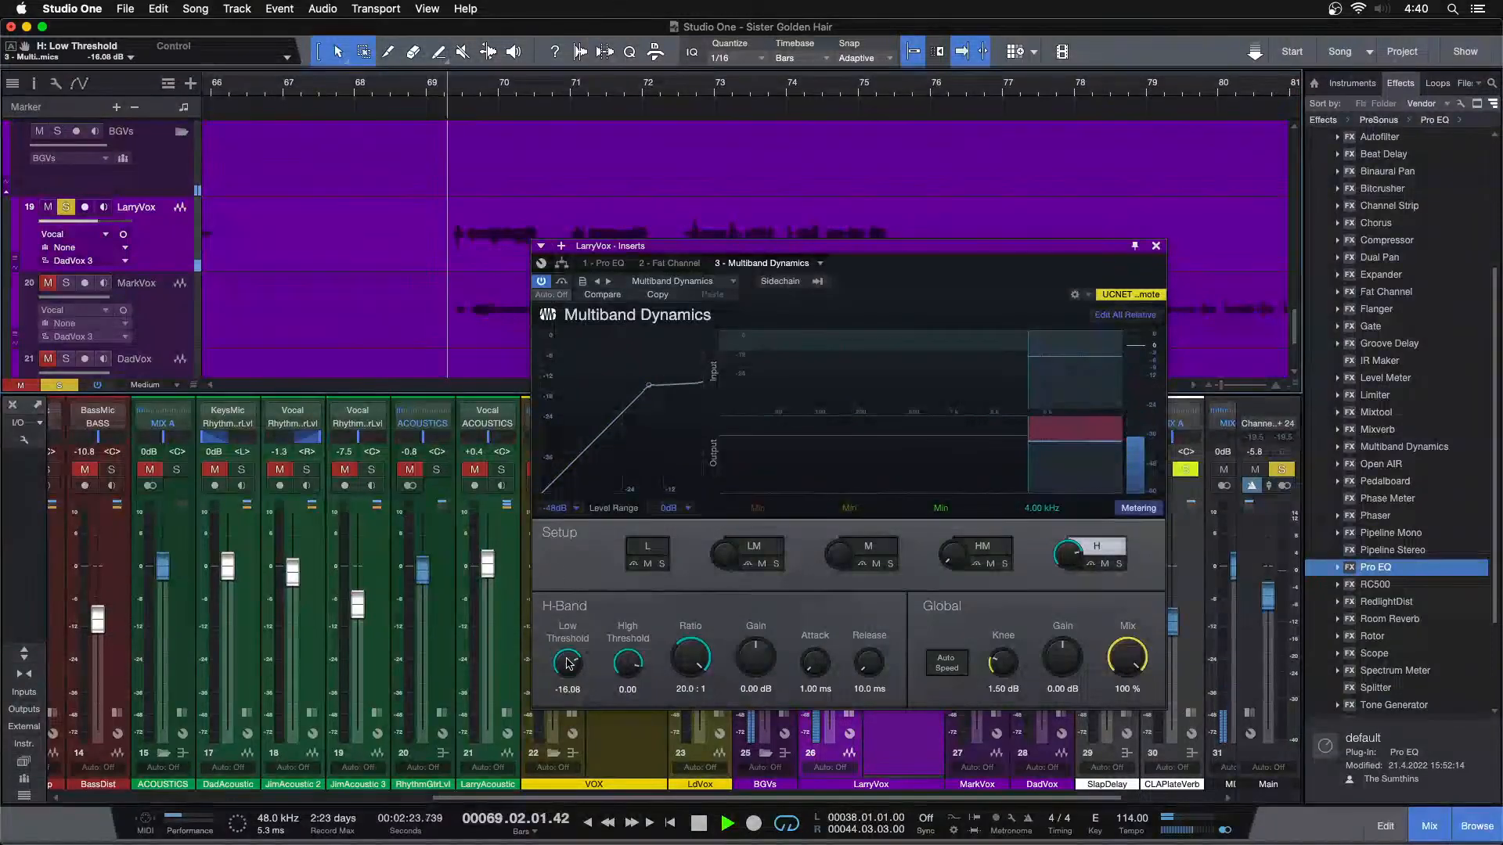
{"action": "scroll", "coordinate": [569, 664], "scroll_direction": "down", "scroll_amount": 2}
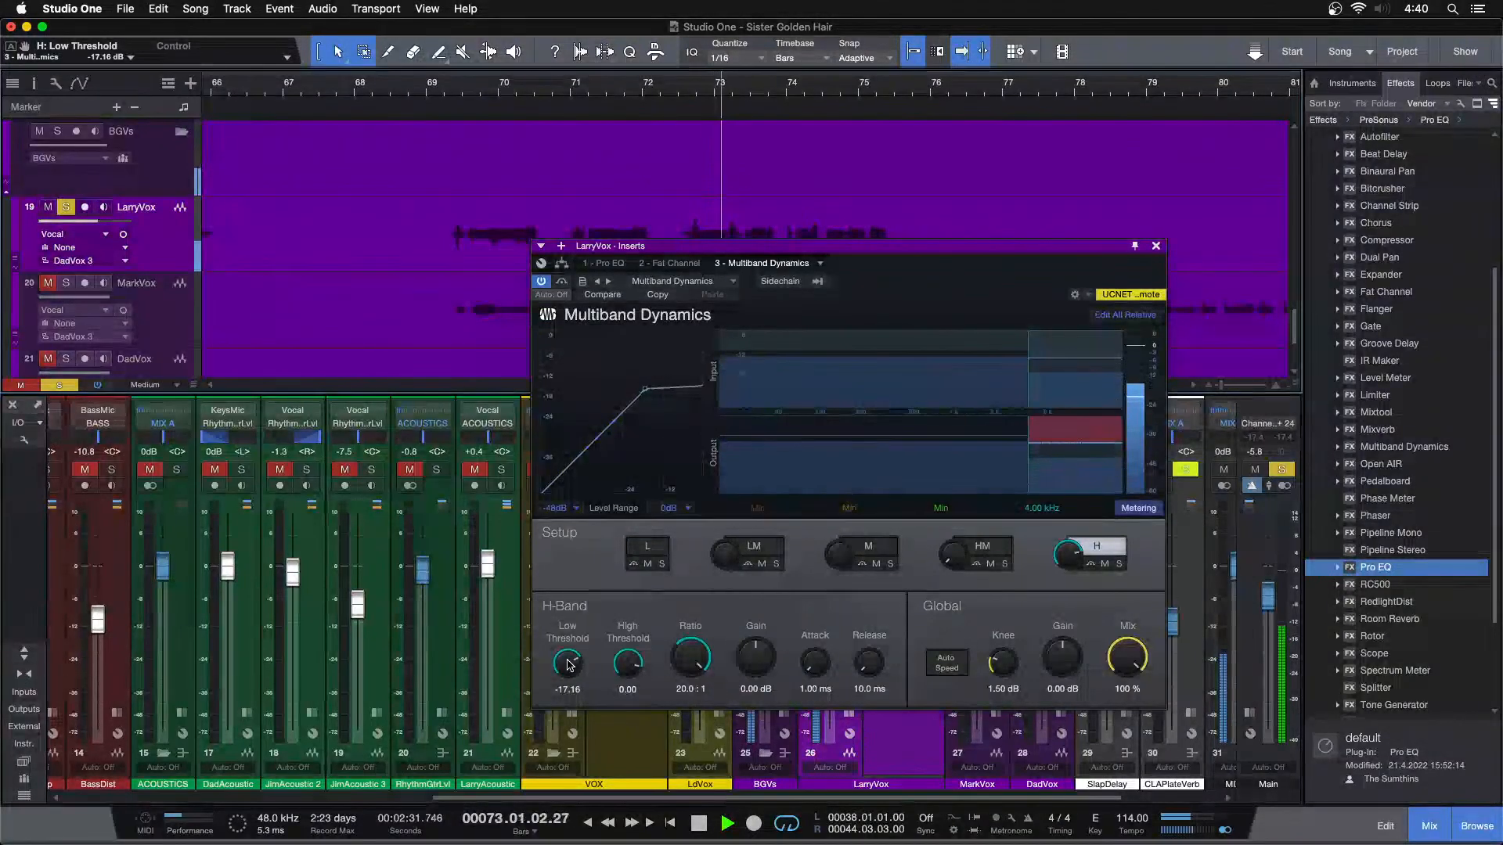
{"action": "left_click_drag", "start_coordinate": [569, 665], "coordinate": [569, 671]}
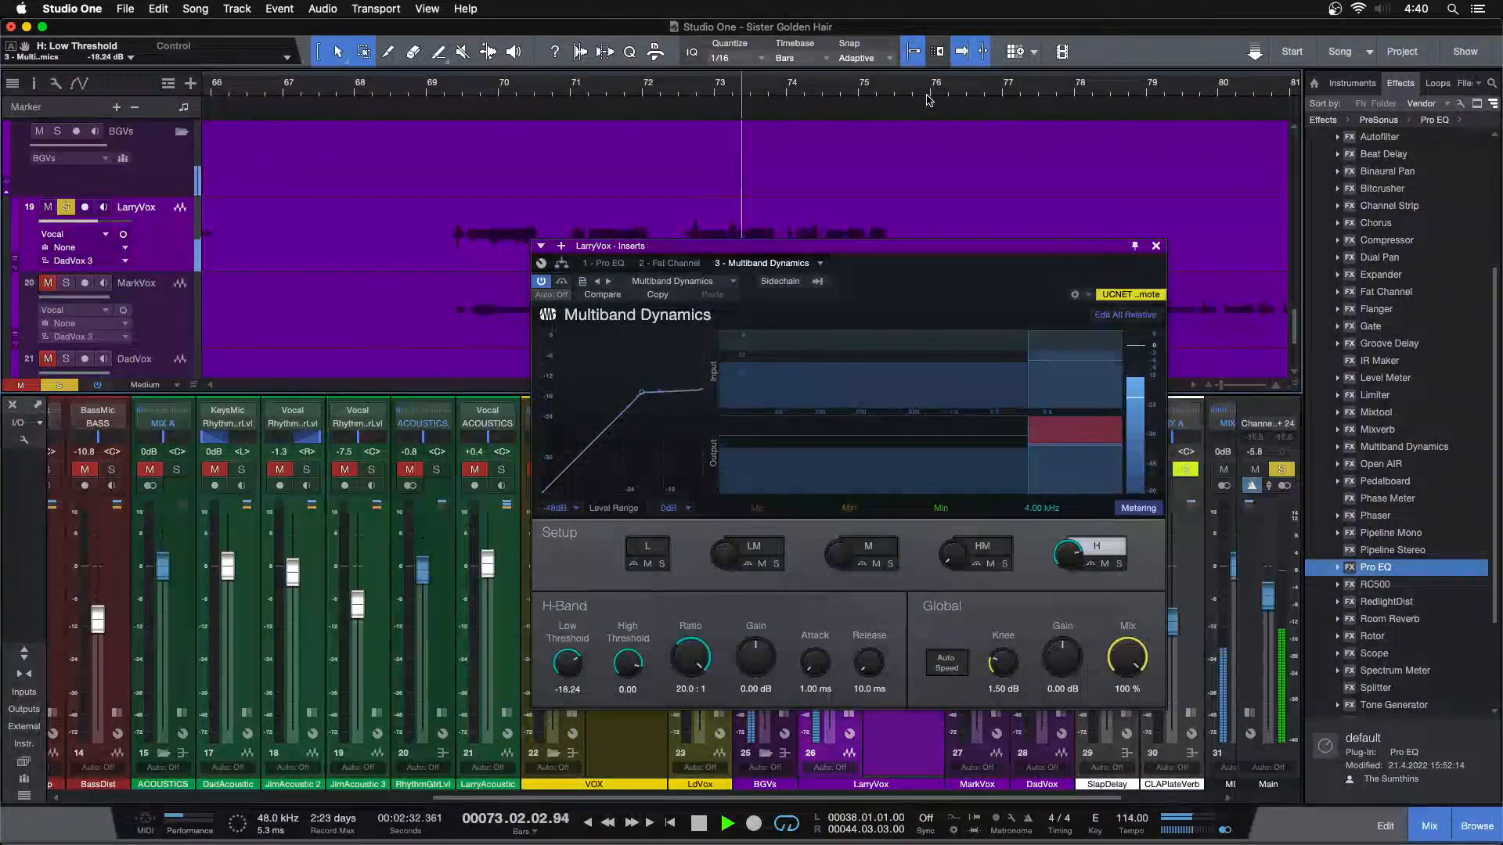
{"action": "left_click", "coordinate": [1156, 246]}
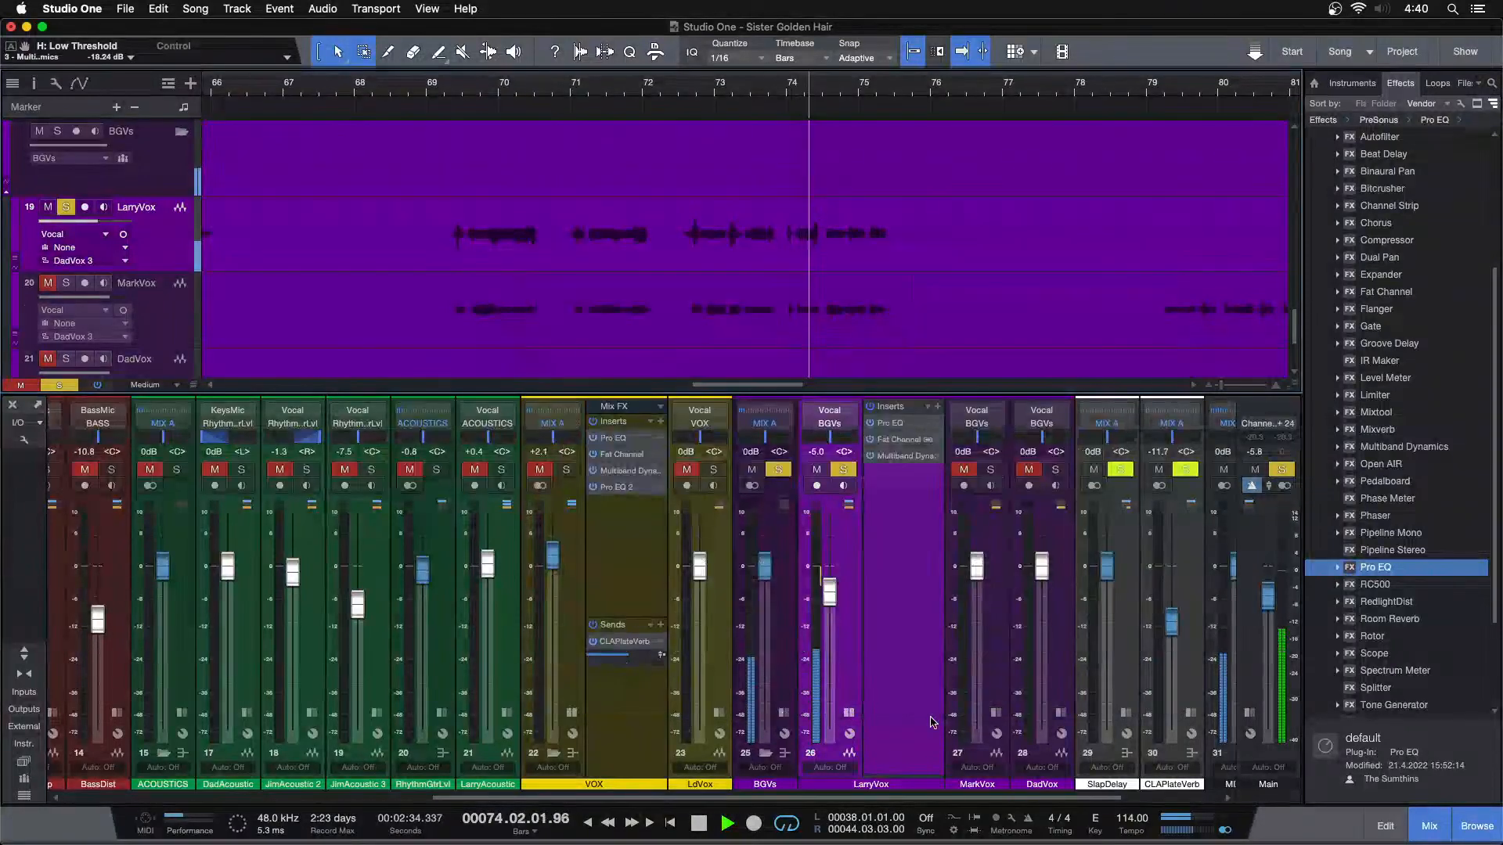
Copy LarryVox's whole insert chain onto MarkVox and solo MarkVox instead of LarryVox
{"action": "left_click", "coordinate": [996, 505]}
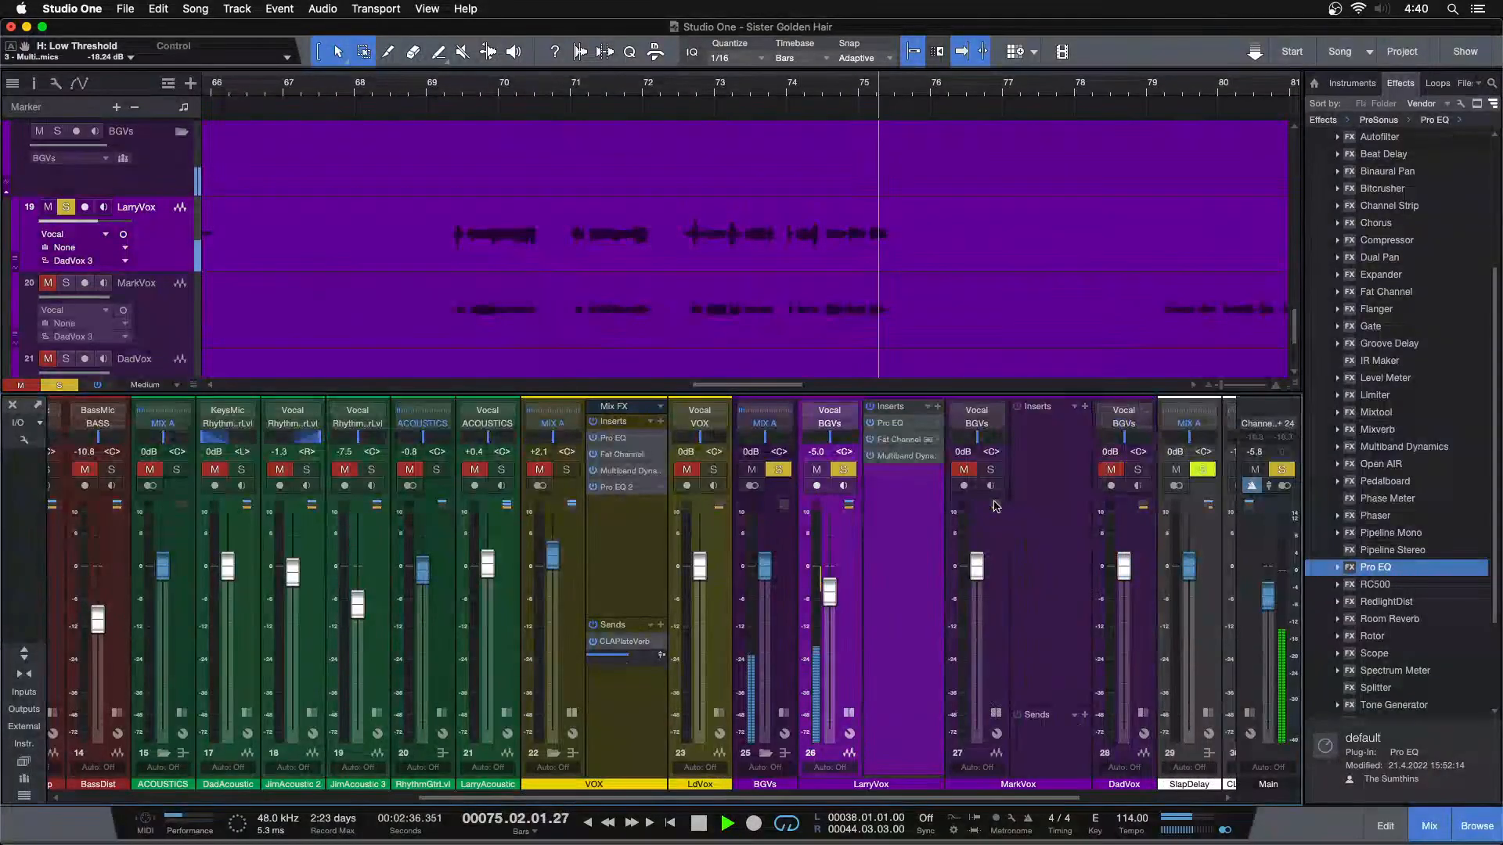
{"action": "key", "text": "space"}
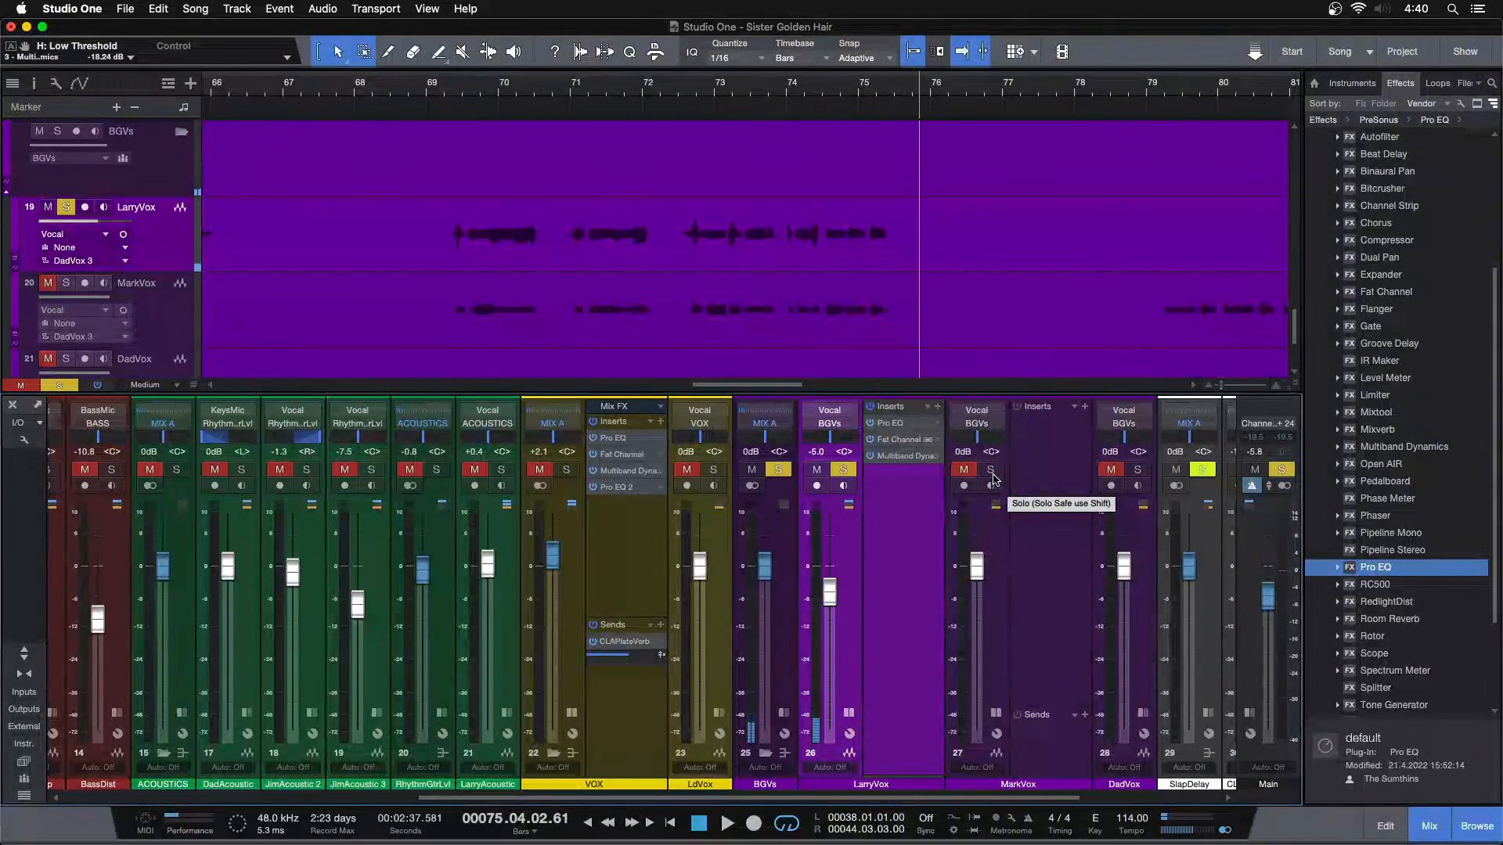
{"action": "left_click", "coordinate": [889, 422]}
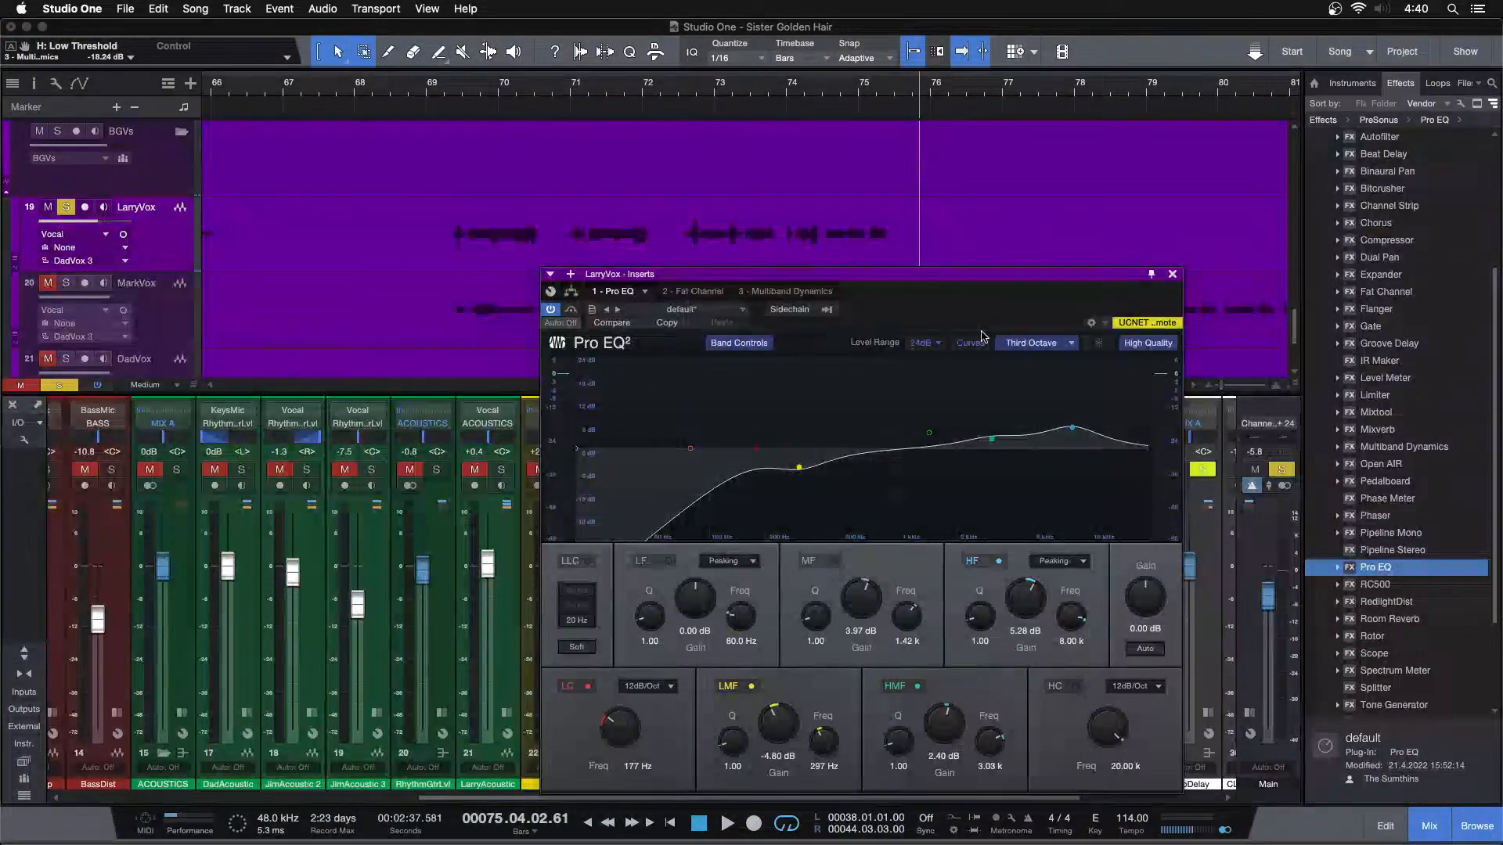
{"action": "left_click_drag", "start_coordinate": [984, 314], "coordinate": [627, 296]}
{"action": "left_click", "coordinate": [896, 409]}
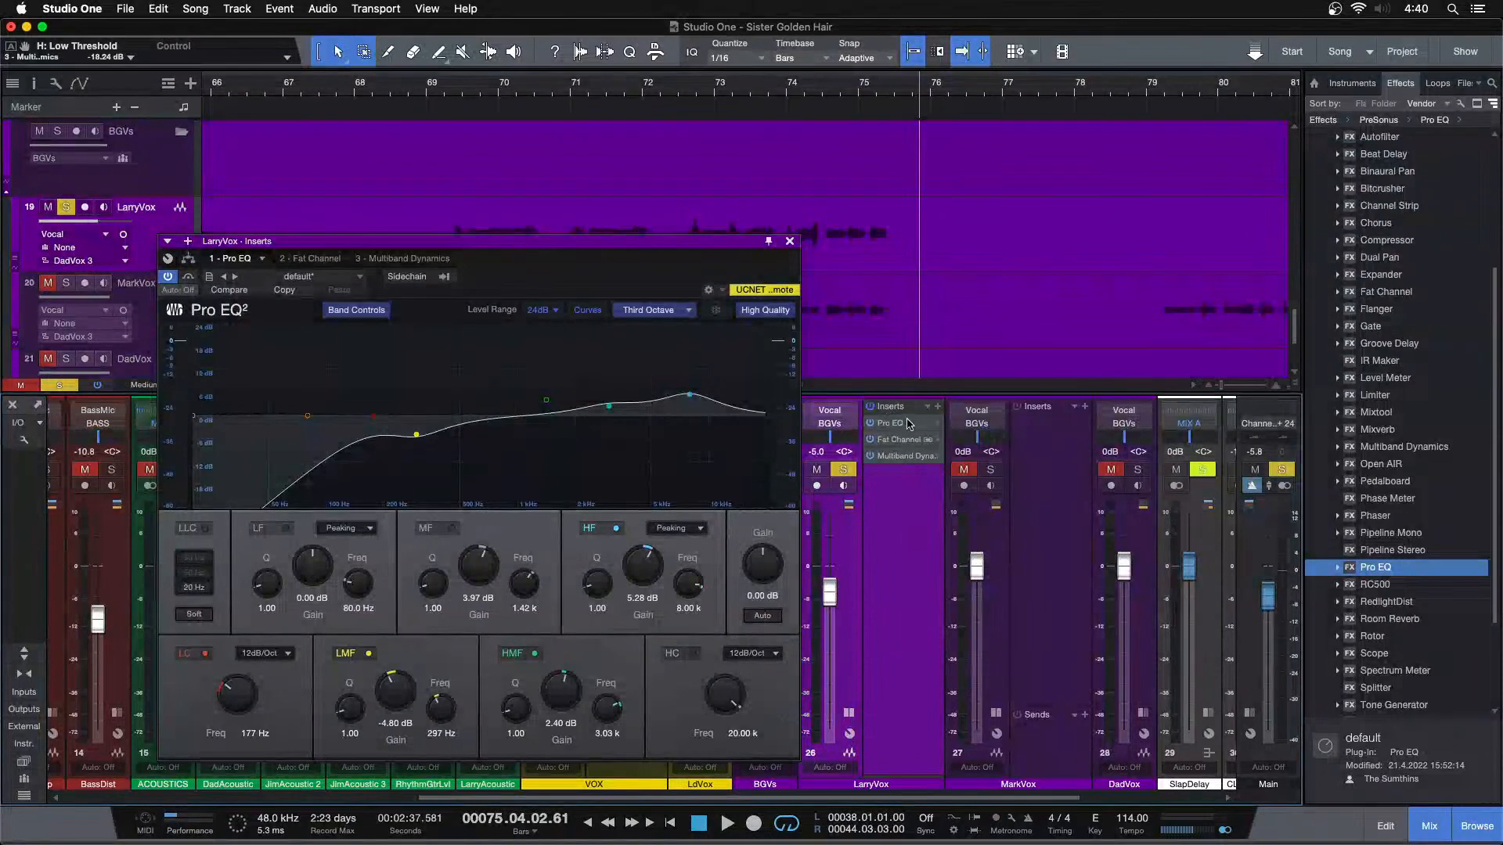
{"action": "left_click_drag", "start_coordinate": [899, 409], "coordinate": [1053, 446]}
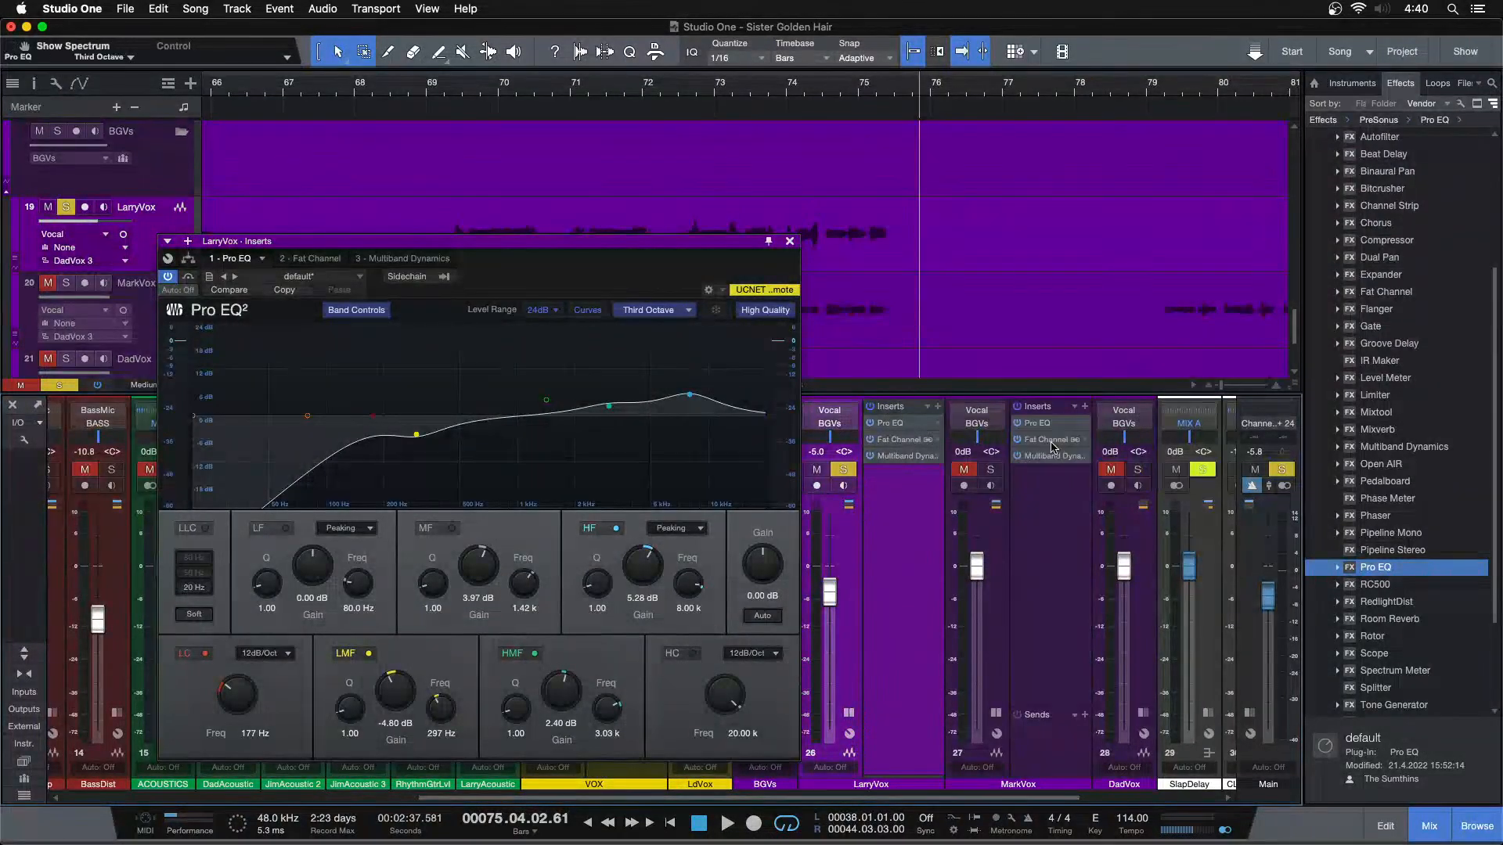
{"action": "left_click", "coordinate": [992, 470]}
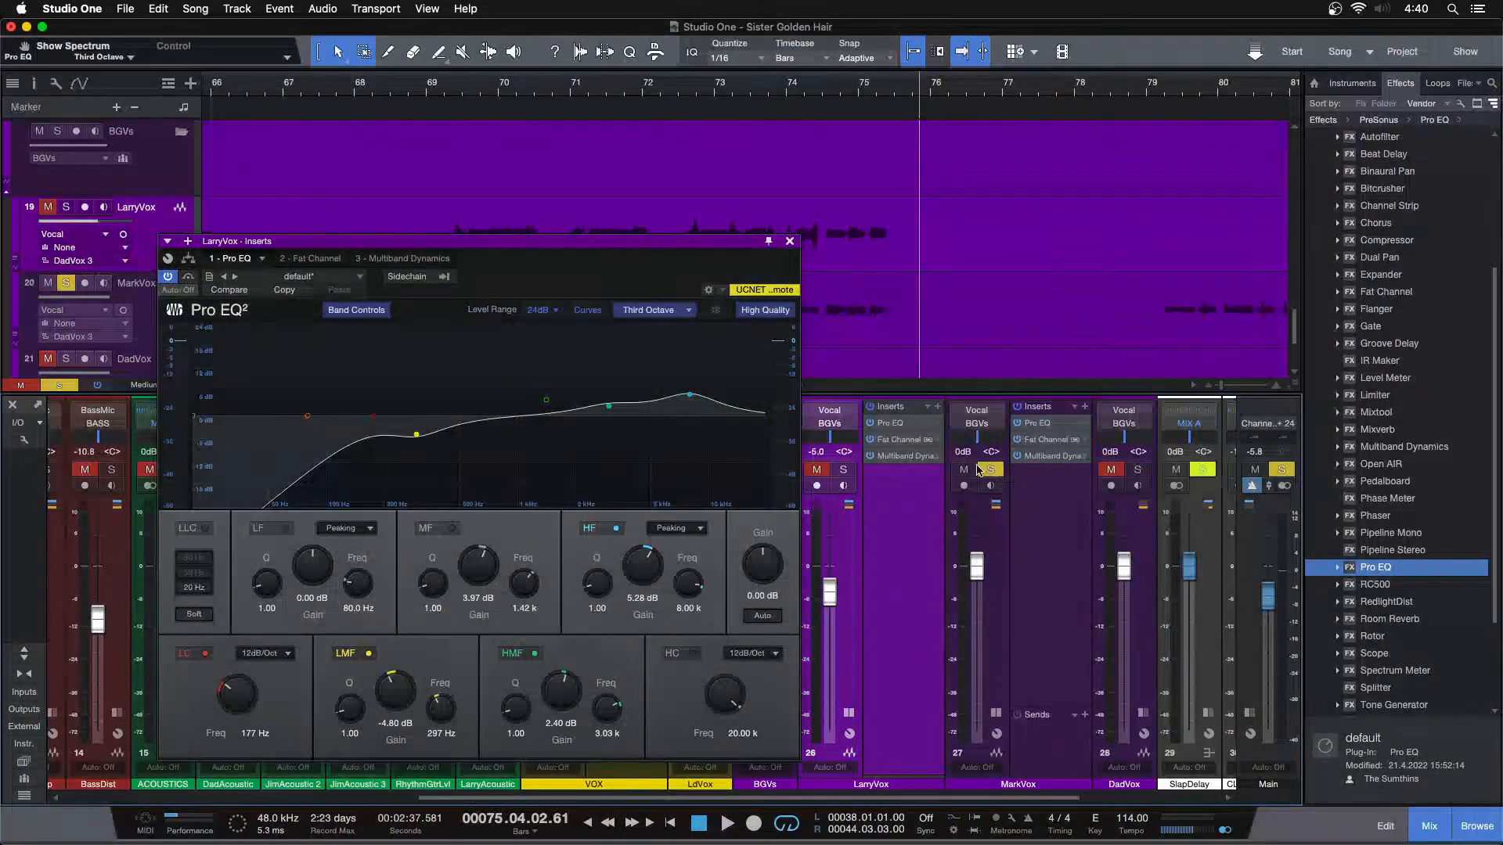
Turn off the high, high-mid and low-mid bands in MarkVox's copied Pro EQ, leaving only the low cut
{"action": "left_click", "coordinate": [1032, 427]}
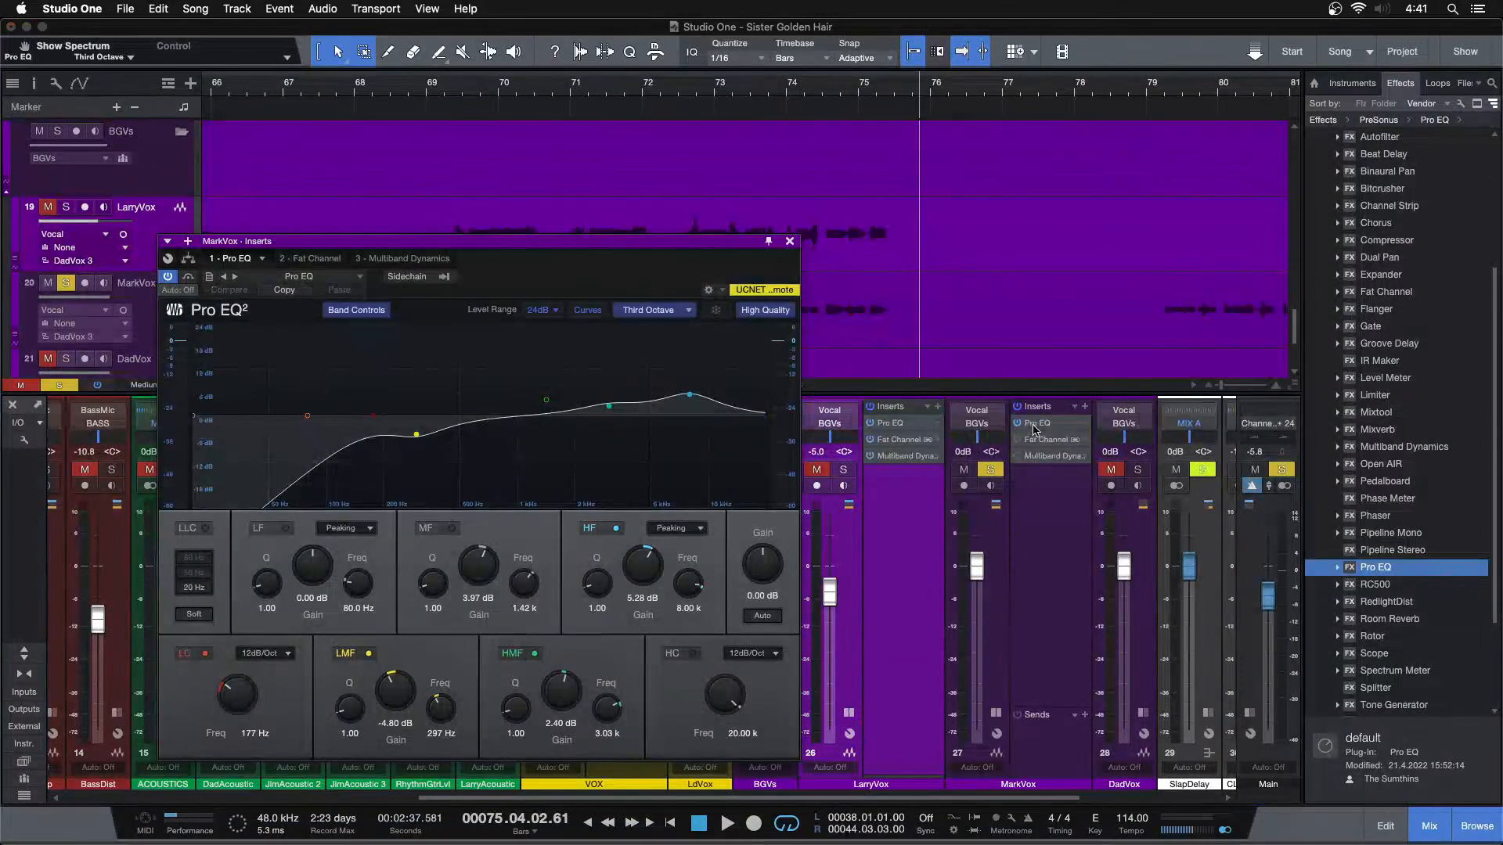
{"action": "left_click", "coordinate": [594, 532]}
{"action": "left_click", "coordinate": [519, 653]}
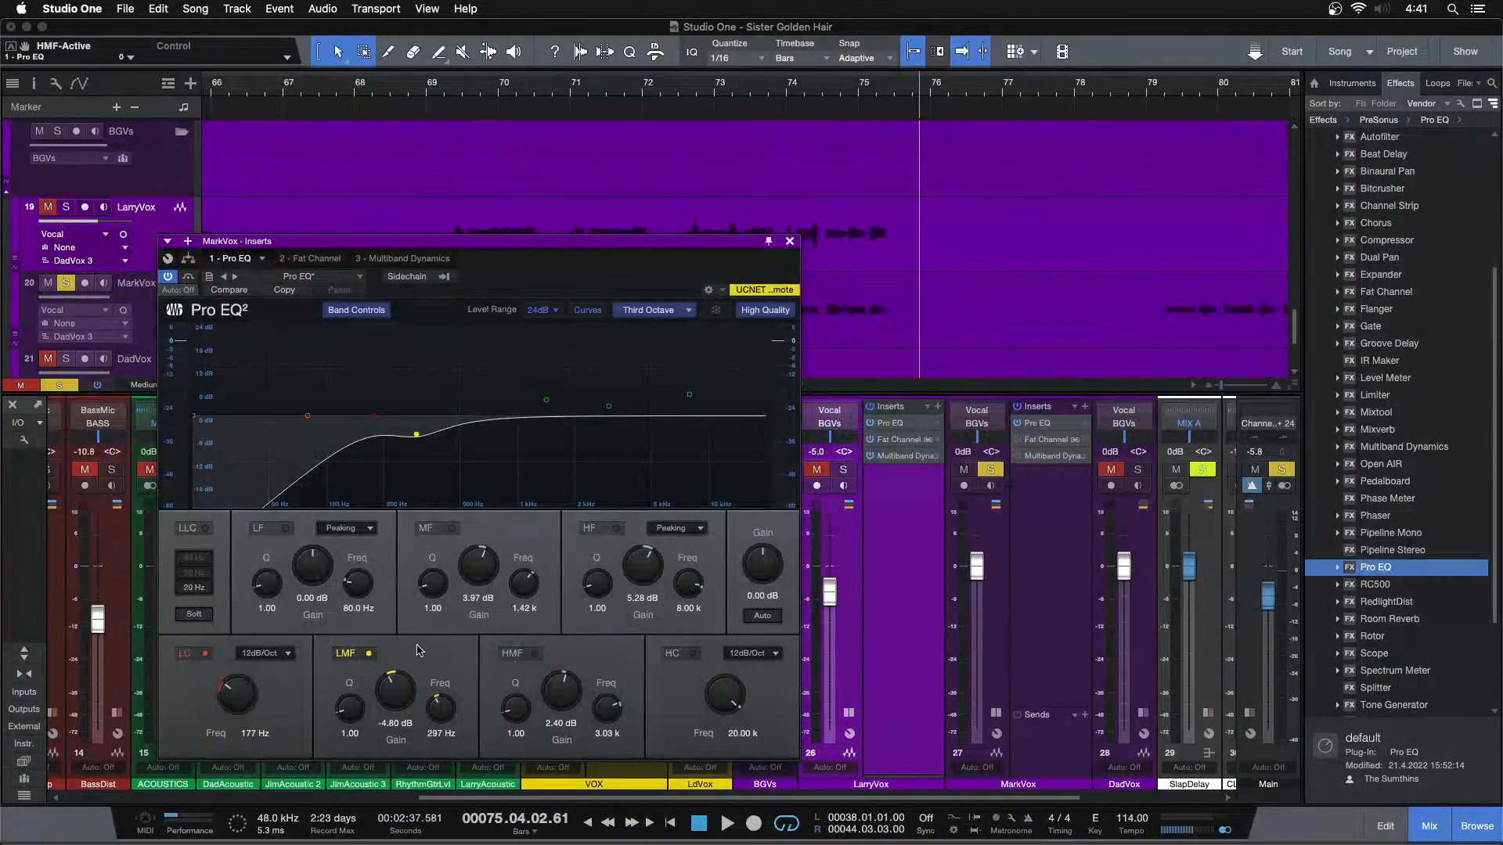
{"action": "left_click", "coordinate": [357, 652]}
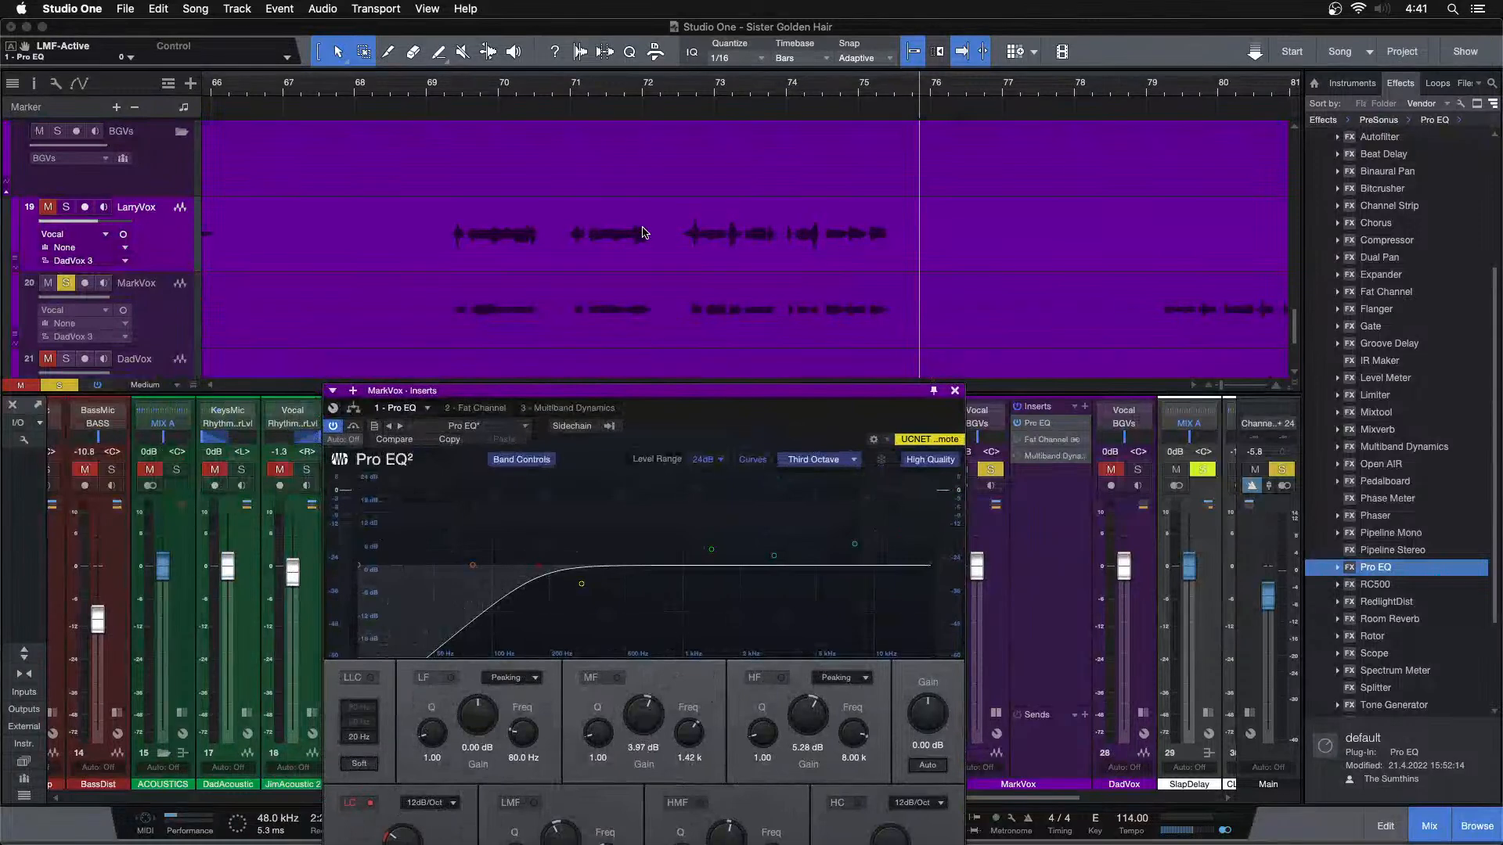
Play MarkVox from bar 41 and set its Pro EQ low-cut frequency to 276 Hz
{"action": "left_click_drag", "start_coordinate": [625, 93], "coordinate": [626, 31]}
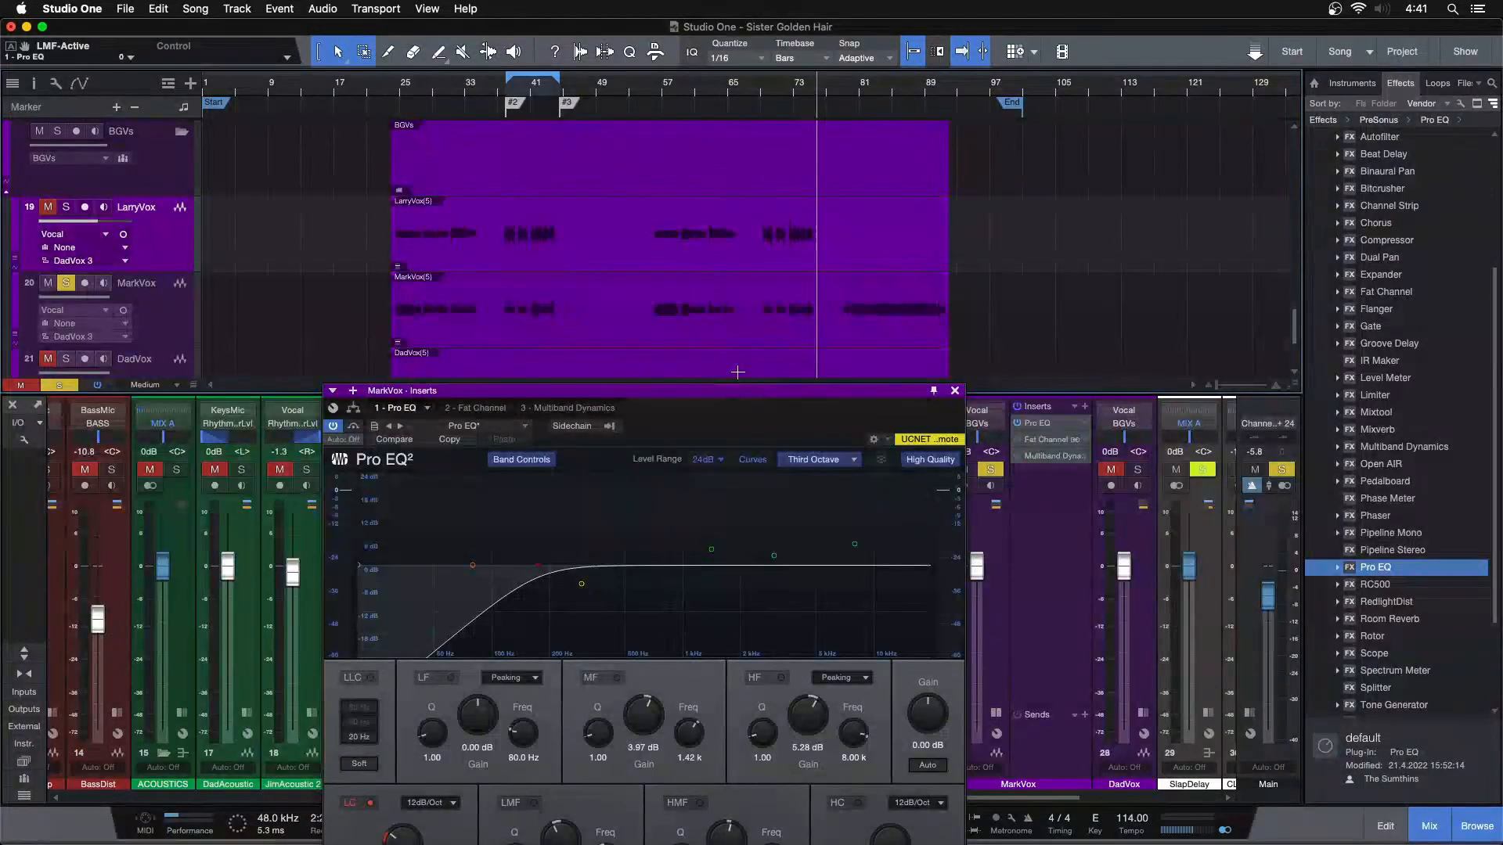
{"action": "left_click_drag", "start_coordinate": [540, 99], "coordinate": [556, 158]}
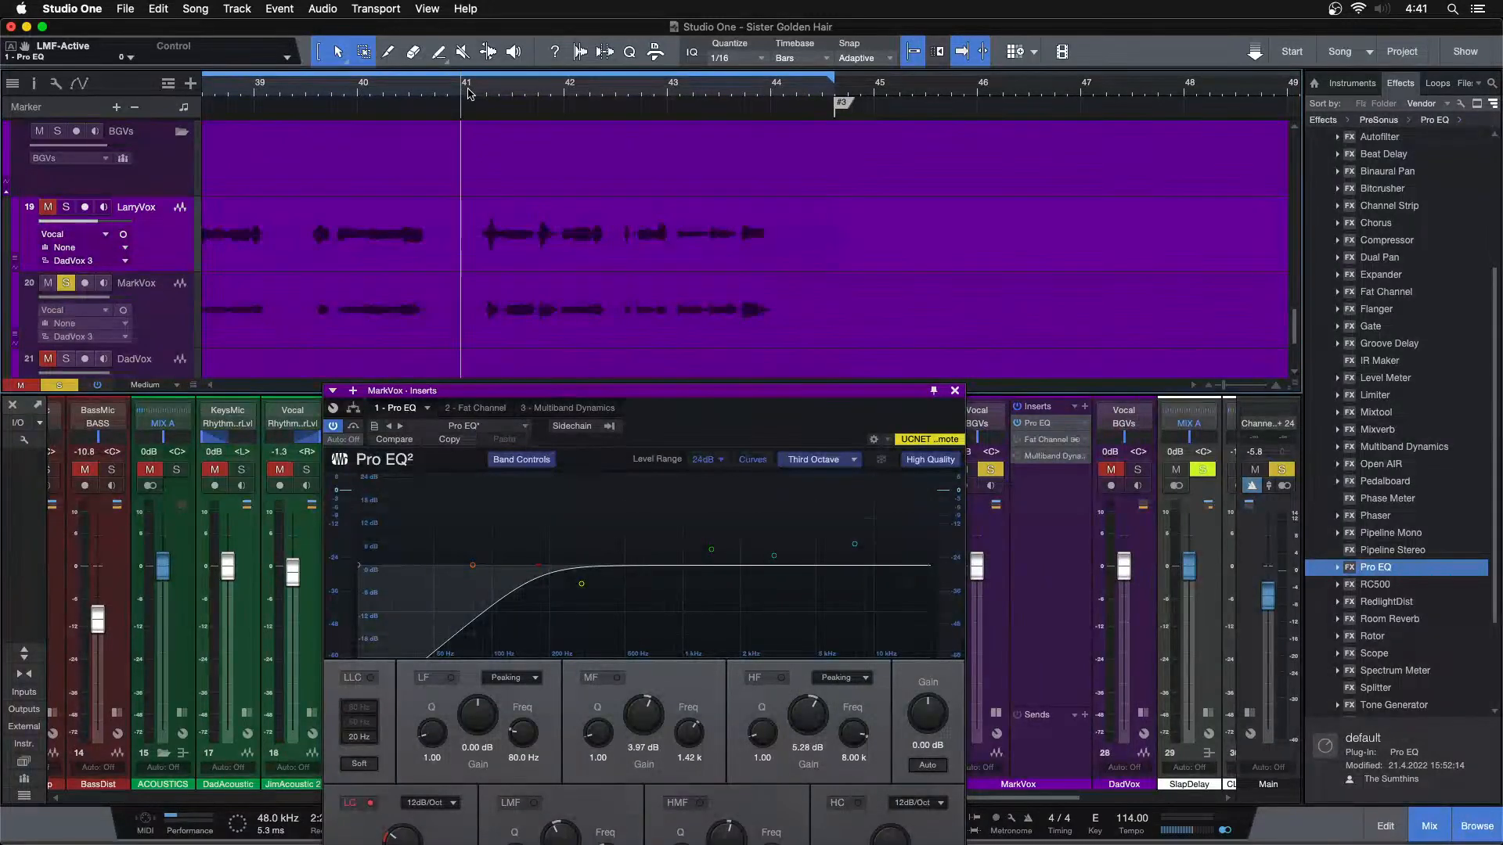
{"action": "key", "text": "space"}
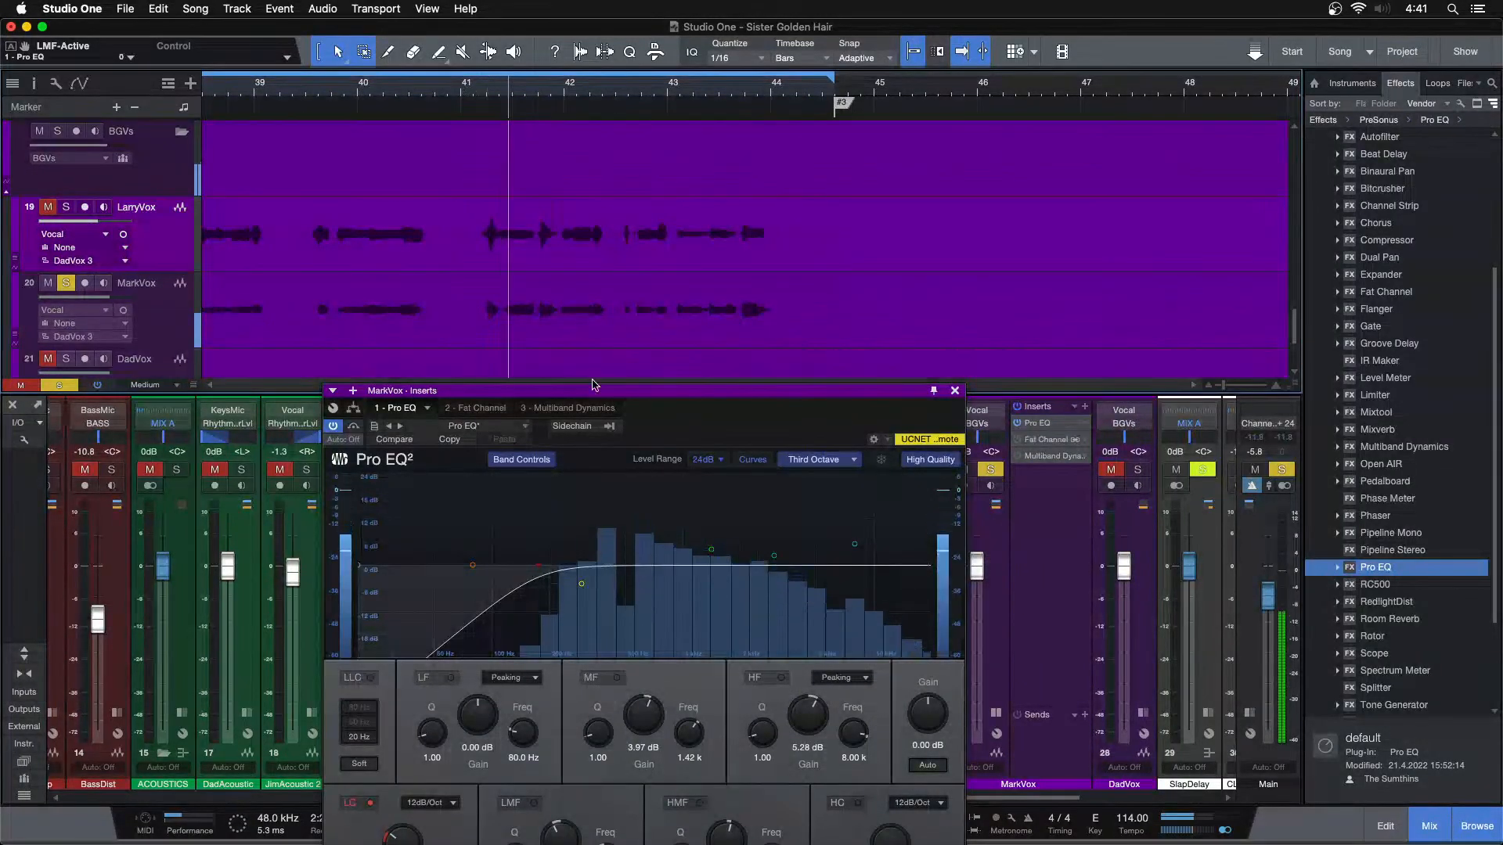
{"action": "left_click_drag", "start_coordinate": [749, 429], "coordinate": [831, 364]}
{"action": "left_click_drag", "start_coordinate": [483, 782], "coordinate": [483, 773]}
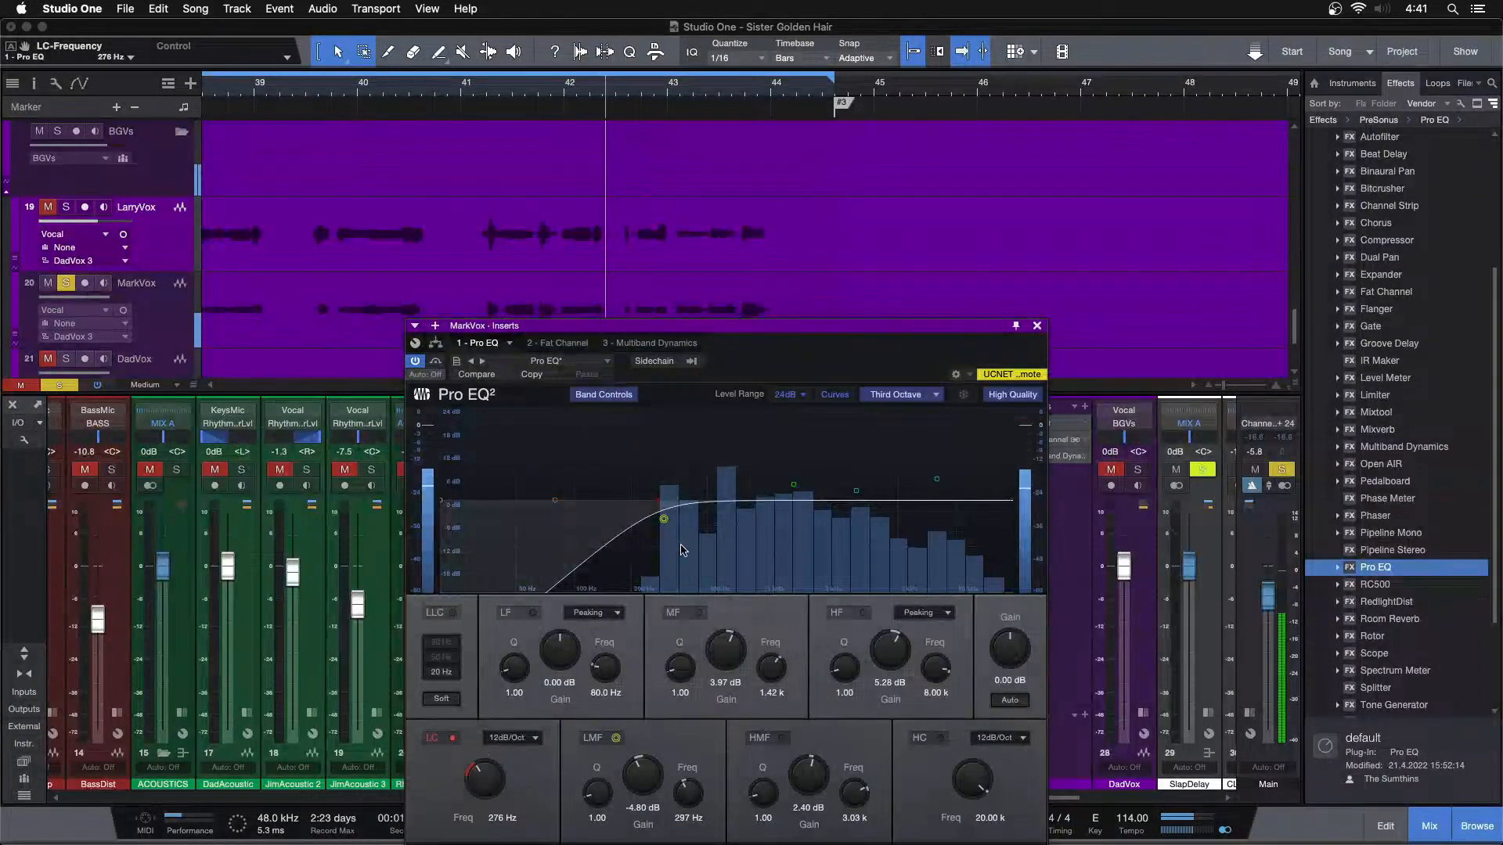
Sweep the low-mid band of MarkVox's Pro EQ with a strong boost, and settle on a -3.36 dB cut at 398 Hz
{"action": "left_click_drag", "start_coordinate": [665, 523], "coordinate": [688, 424]}
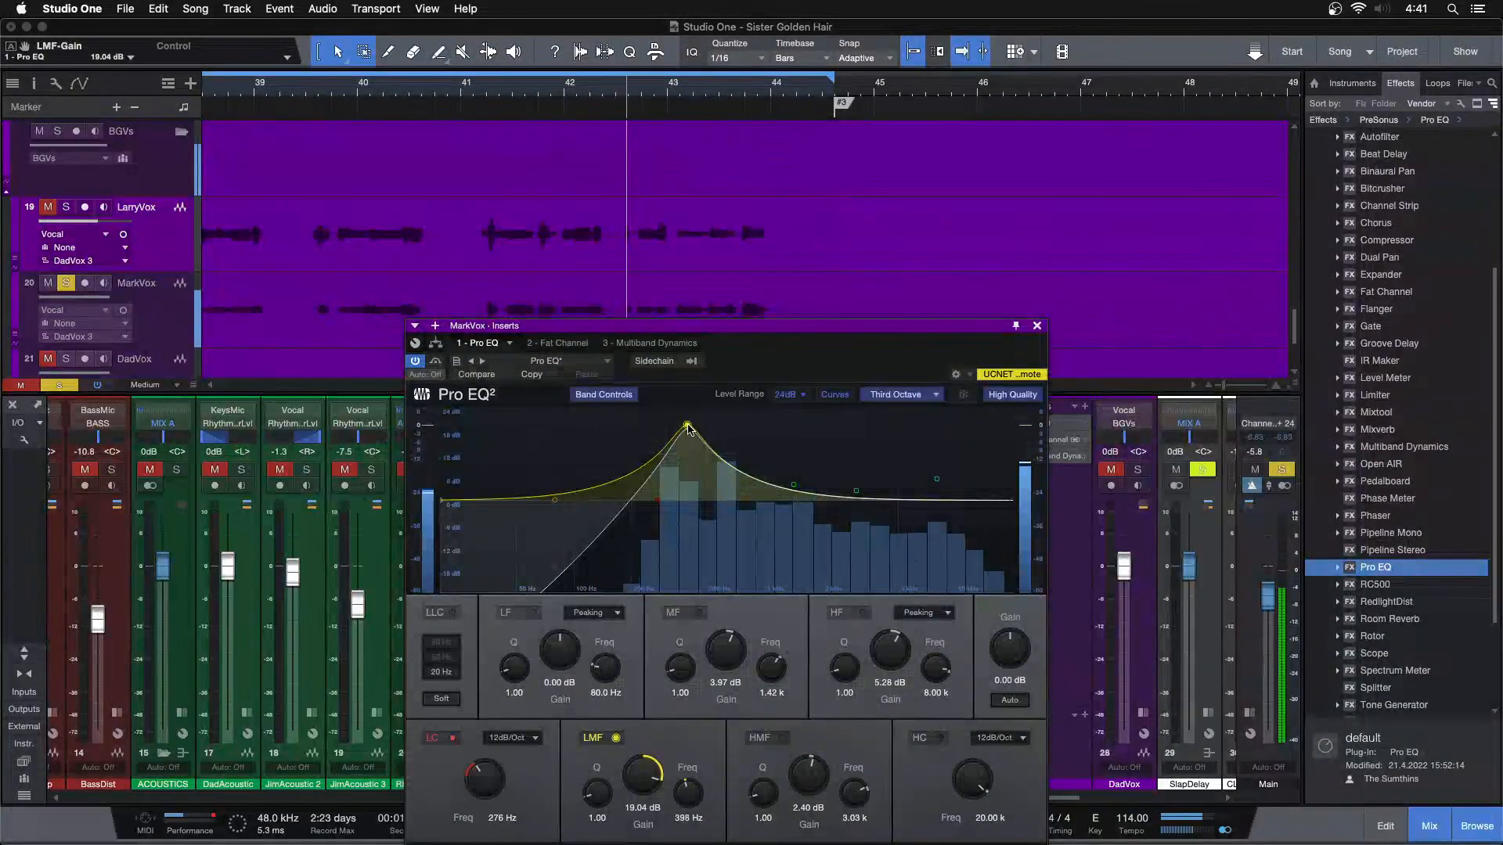
{"action": "left_click", "coordinate": [637, 754], "text": "super"}
{"action": "left_click_drag", "start_coordinate": [637, 754], "coordinate": [639, 768]}
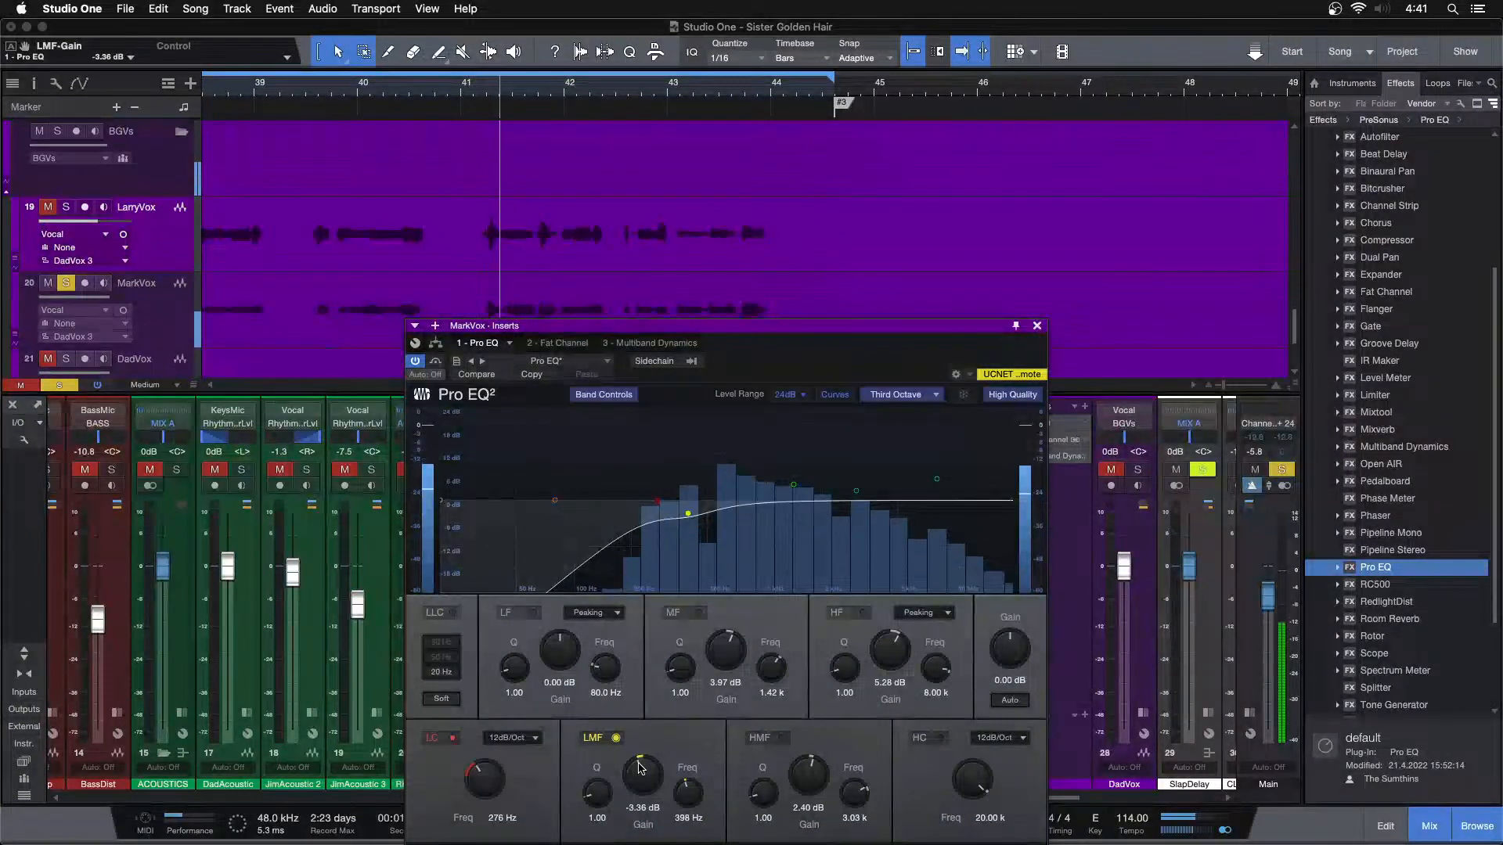
Set MarkVox's Fat Channel compressor input to -17.92 dB and output to -22.96 dB during playback
{"action": "left_click", "coordinate": [555, 345]}
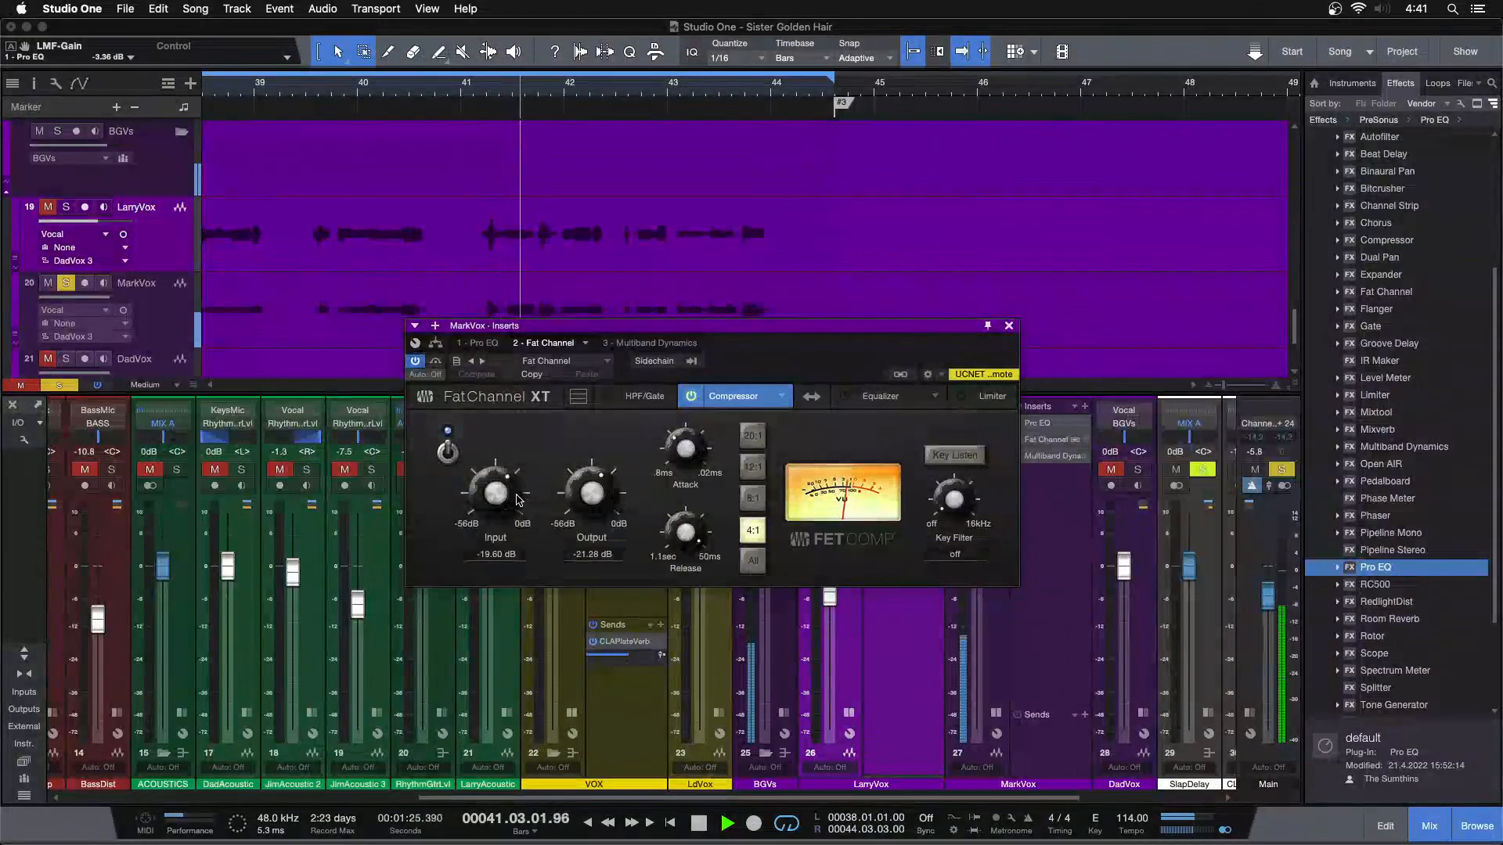
{"action": "scroll", "coordinate": [511, 495], "scroll_direction": "up", "scroll_amount": 1}
{"action": "scroll", "coordinate": [593, 493], "scroll_direction": "down", "scroll_amount": 1}
{"action": "scroll", "coordinate": [477, 494], "scroll_direction": "up", "scroll_amount": 1}
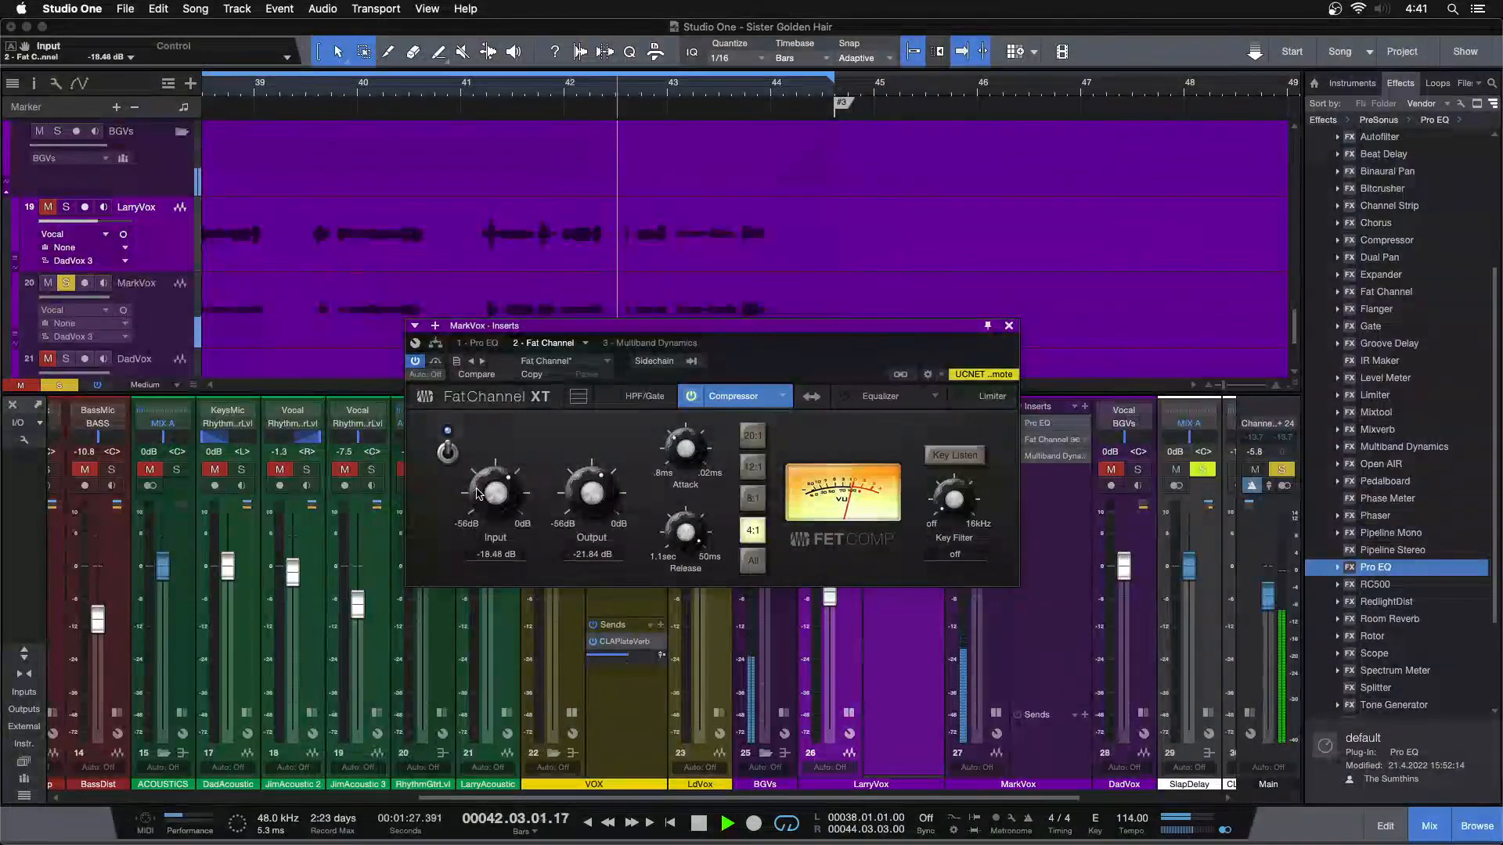
{"action": "key", "text": "space"}
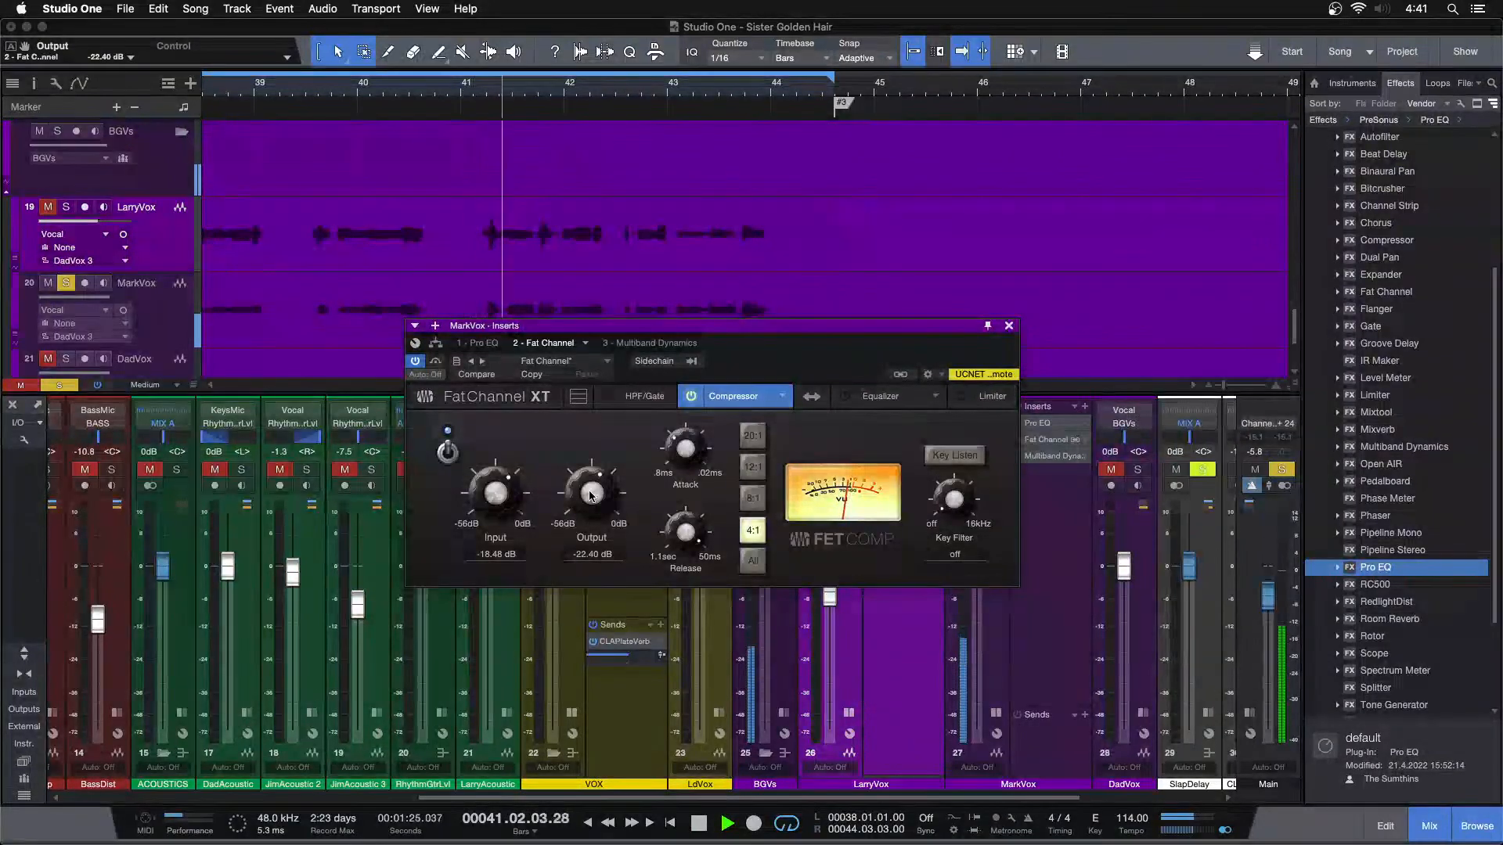
{"action": "scroll", "coordinate": [595, 492], "scroll_direction": "down", "scroll_amount": 1}
{"action": "key", "text": "space"}
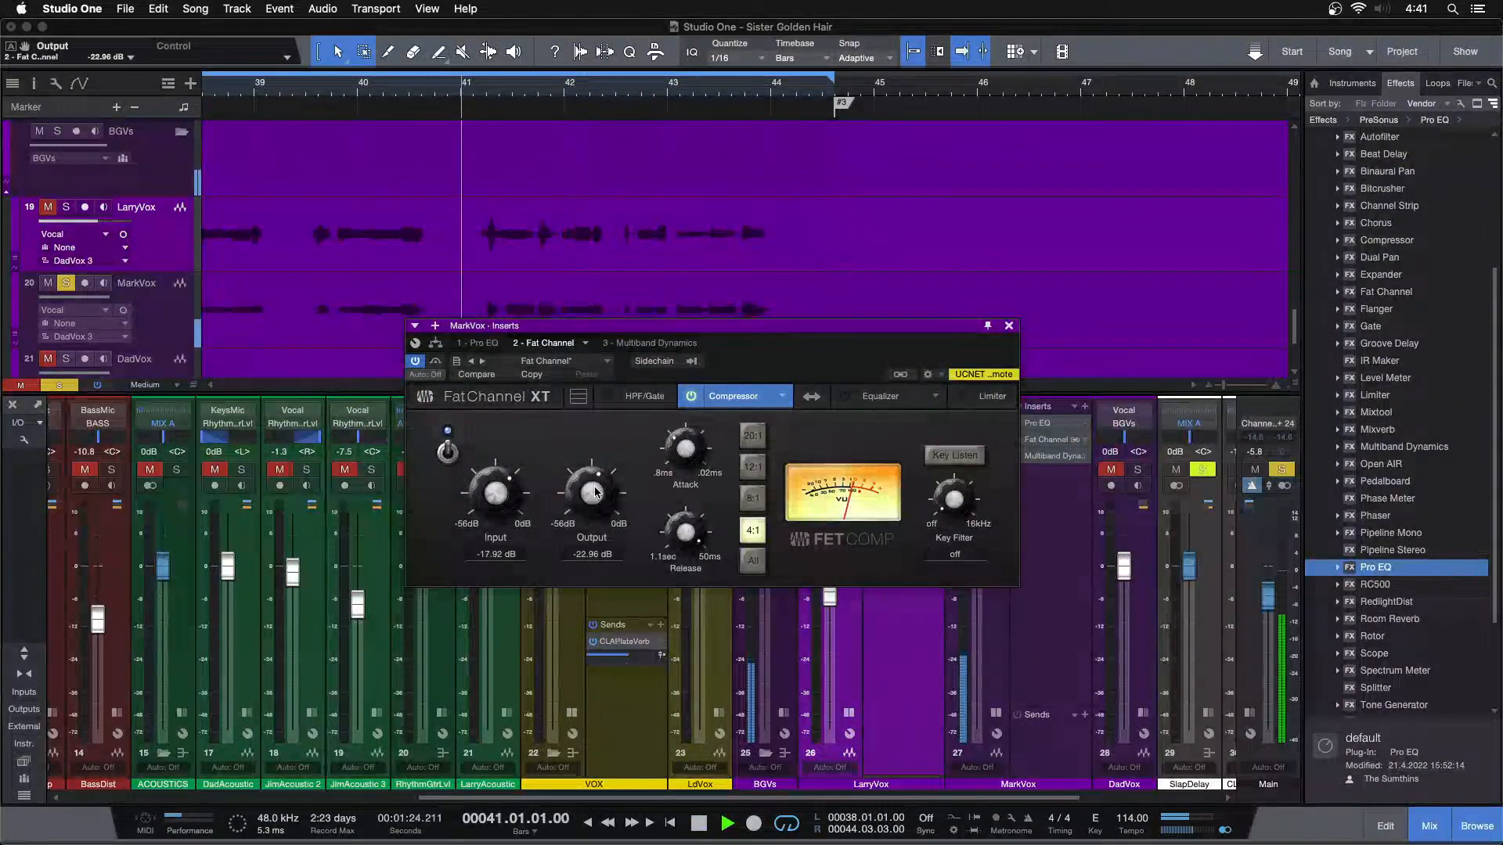
Set the high-band low threshold of MarkVox's Multiband Dynamics to -22.56 dB by ear
{"action": "left_click", "coordinate": [642, 342]}
{"action": "left_click", "coordinate": [415, 361]}
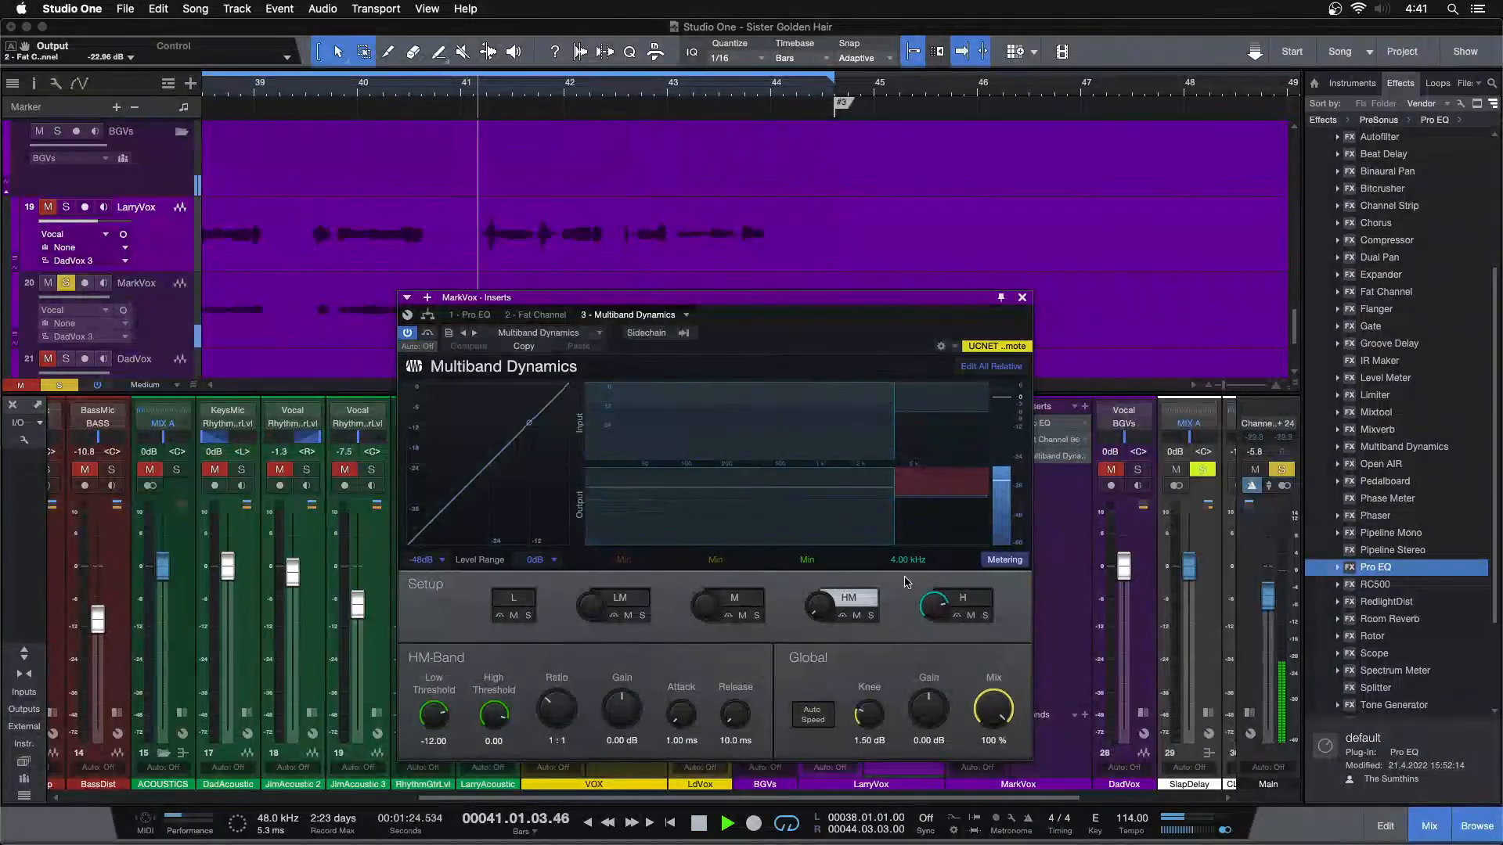
{"action": "left_click", "coordinate": [969, 599]}
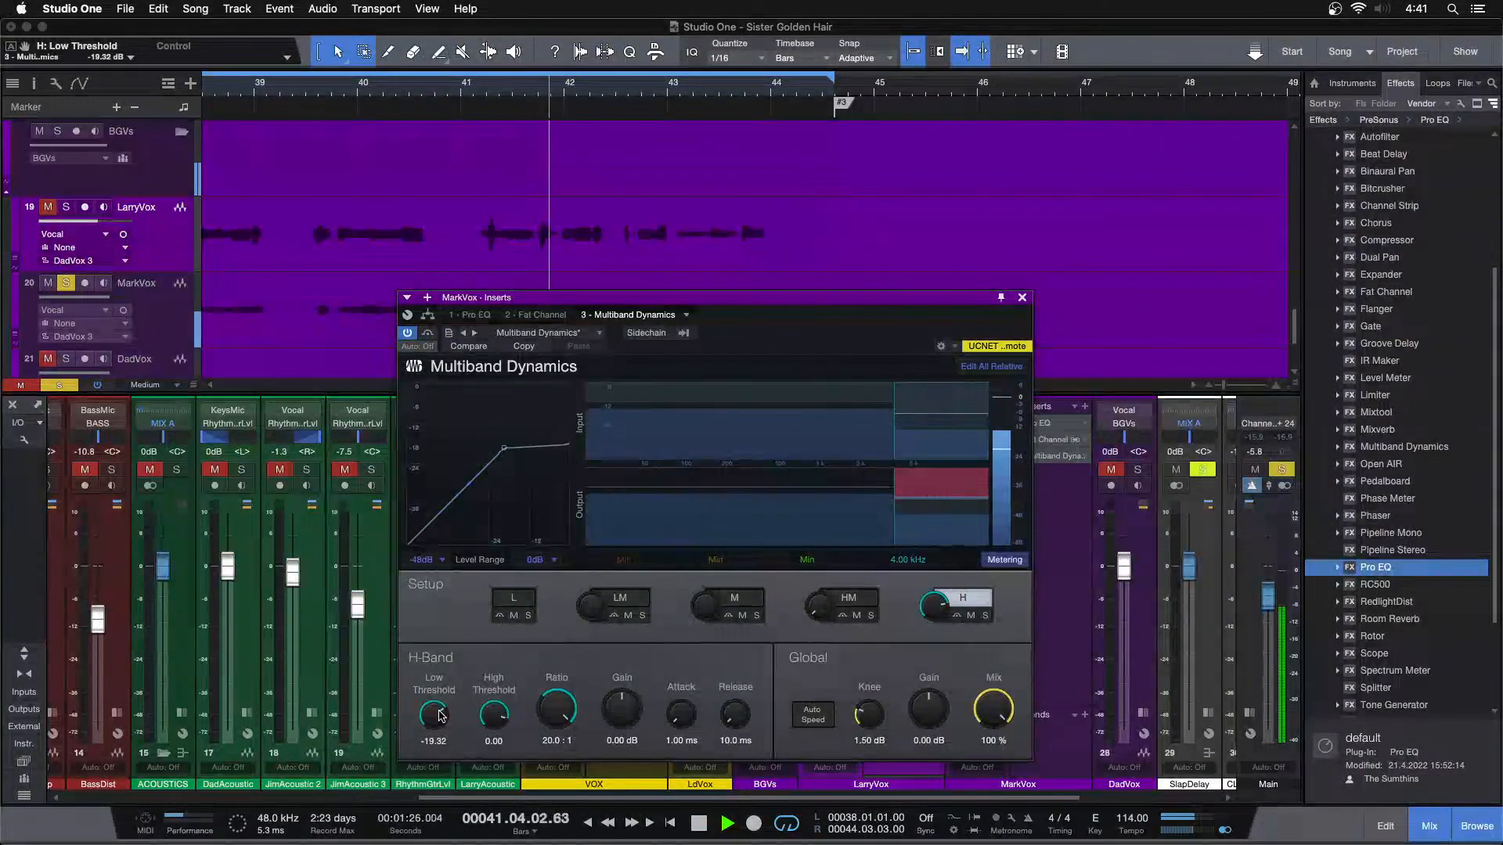
{"action": "left_click", "coordinate": [297, 93]}
{"action": "left_click_drag", "start_coordinate": [434, 714], "coordinate": [435, 727]}
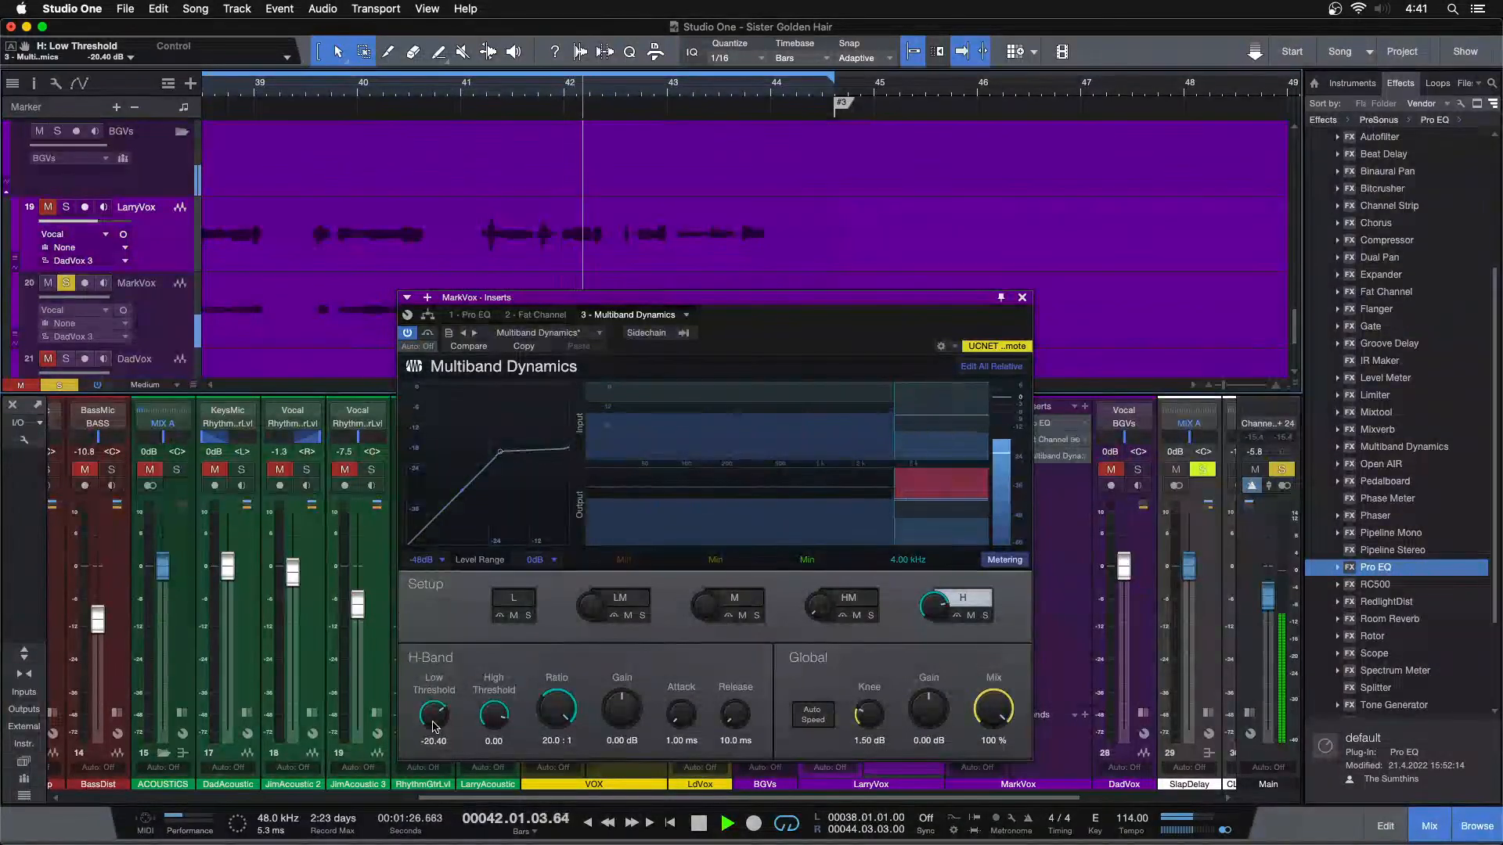
{"action": "scroll", "coordinate": [435, 727], "scroll_direction": "down", "scroll_amount": 1}
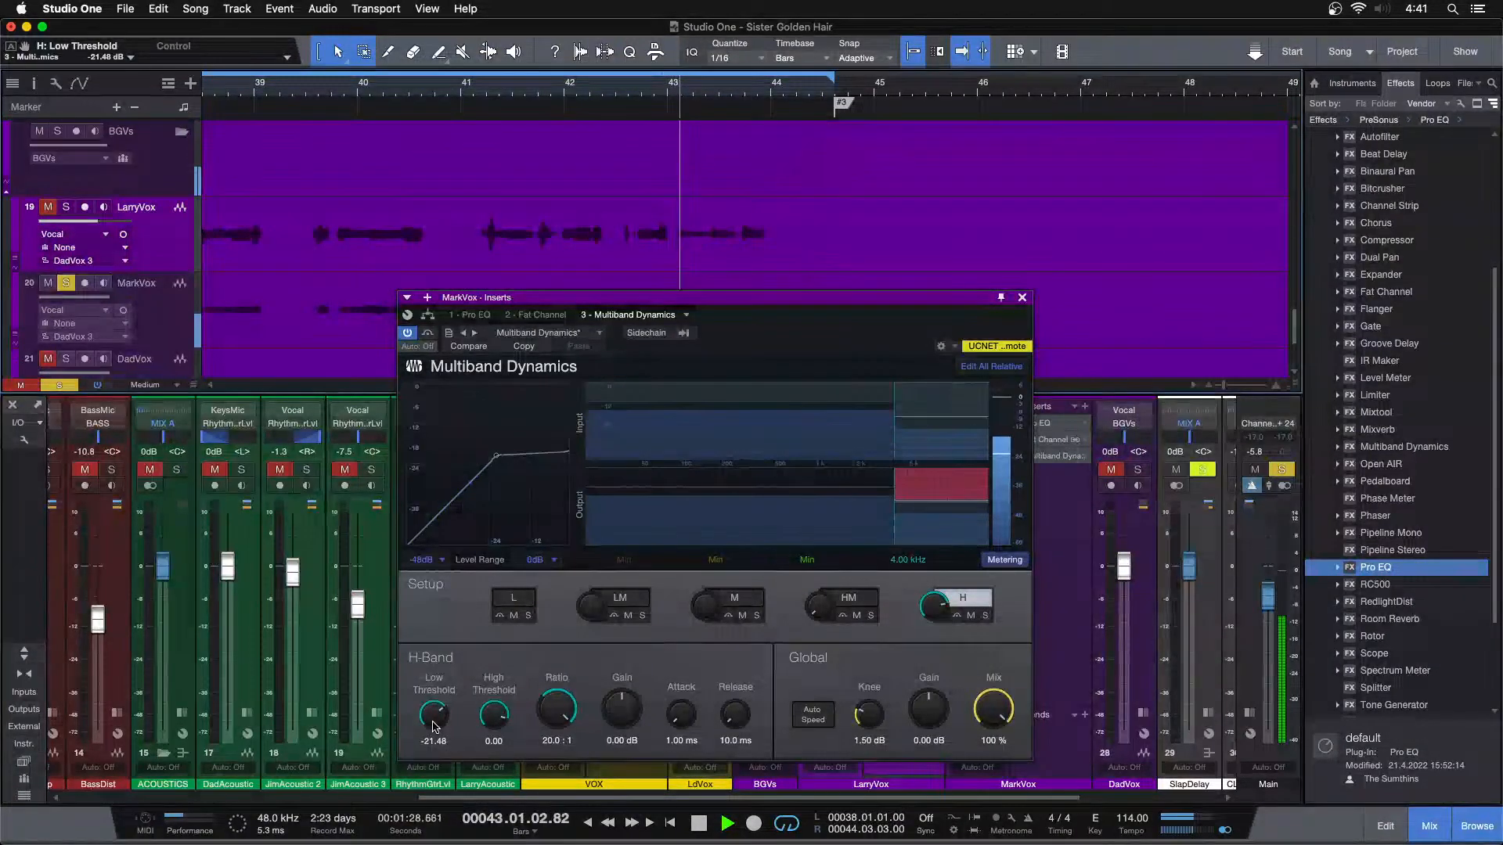
Close the plug-in window, solo LarryVox alongside MarkVox and lower MarkVox's level to -0.8 dB
{"action": "left_click", "coordinate": [1021, 297]}
{"action": "left_click", "coordinate": [816, 469]}
{"action": "left_click", "coordinate": [843, 468]}
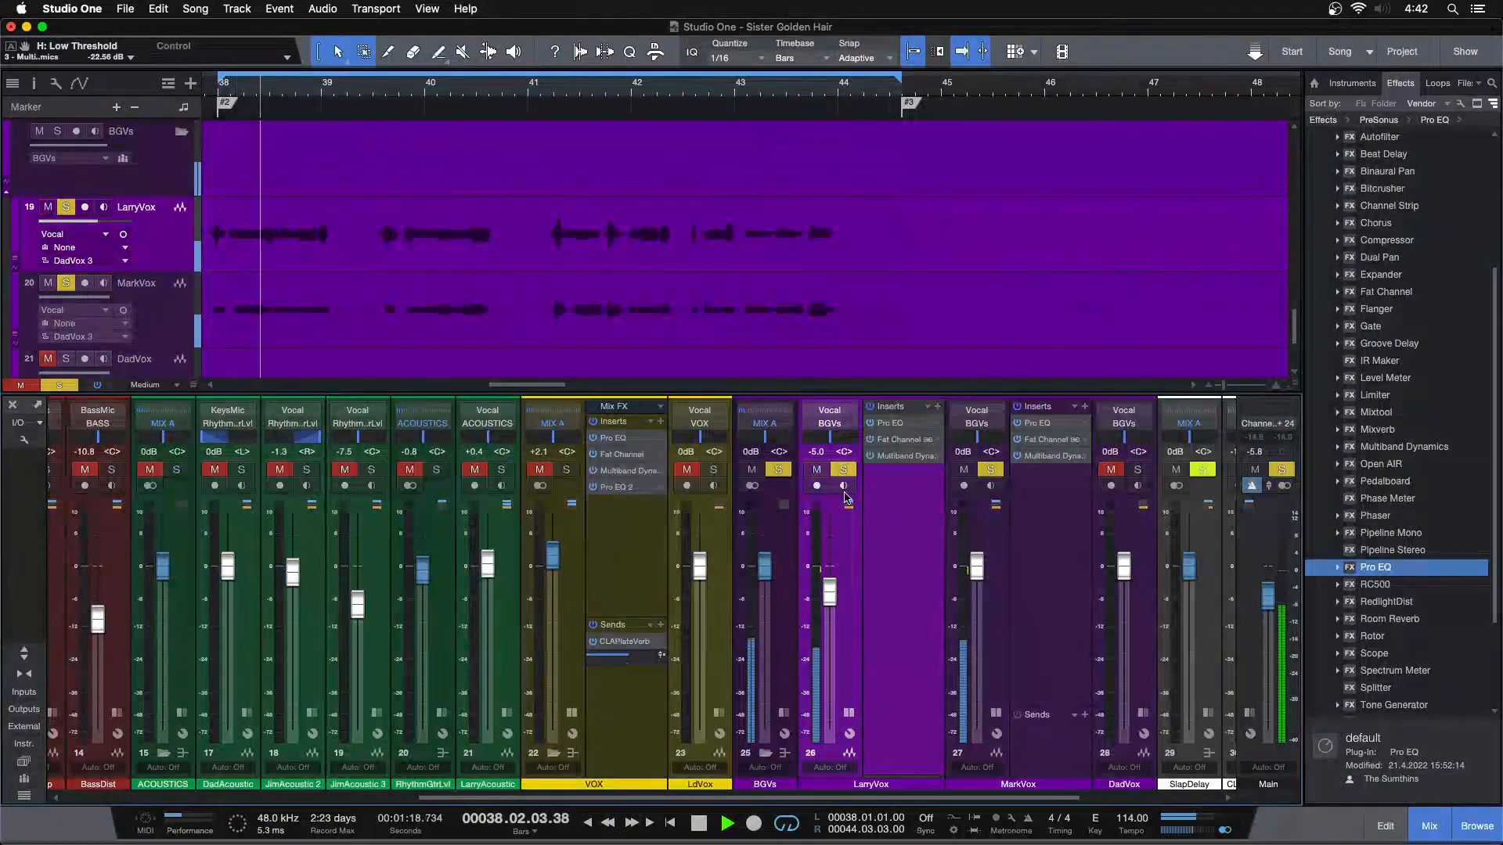
{"action": "scroll", "coordinate": [978, 574], "scroll_direction": "down", "scroll_amount": 1}
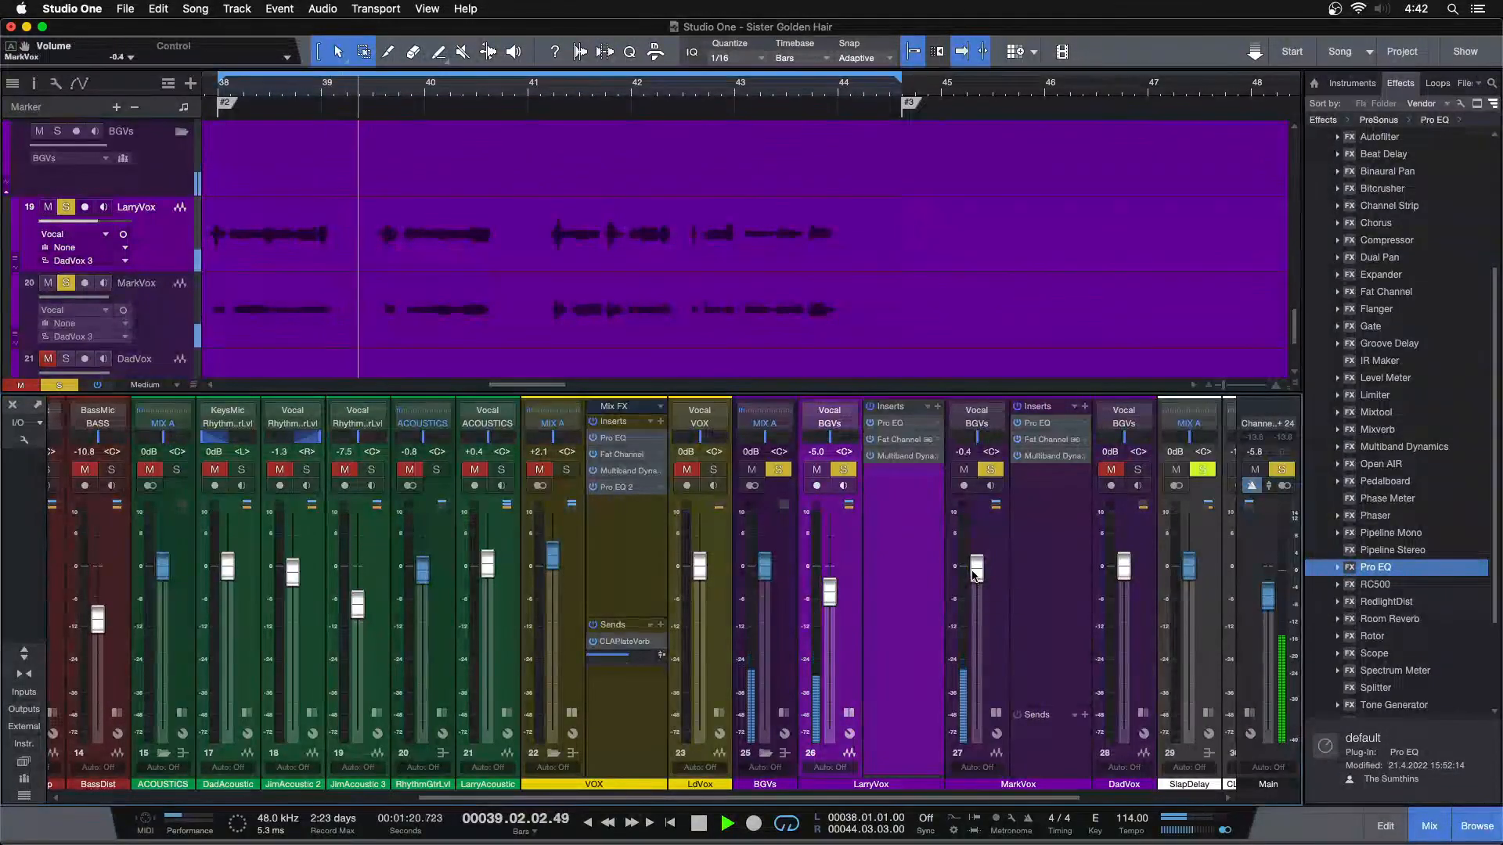
{"action": "scroll", "coordinate": [973, 575], "scroll_direction": "down", "scroll_amount": 1}
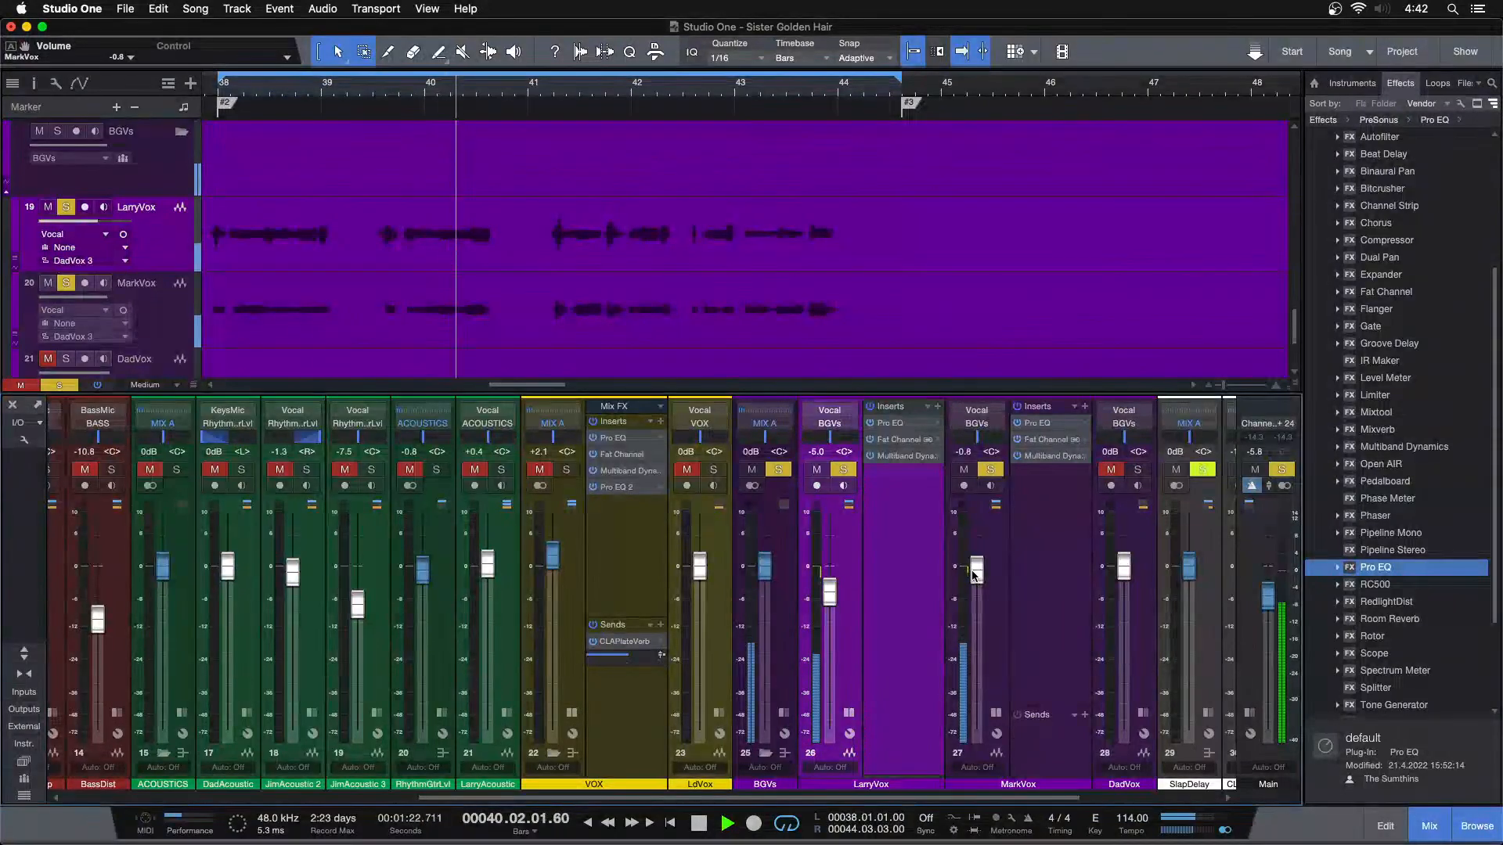
Collapse the MarkVox and LarryVox insert racks and lower MarkVox's level to -1.3 dB while playing from bar 24
{"action": "left_click", "coordinate": [995, 712]}
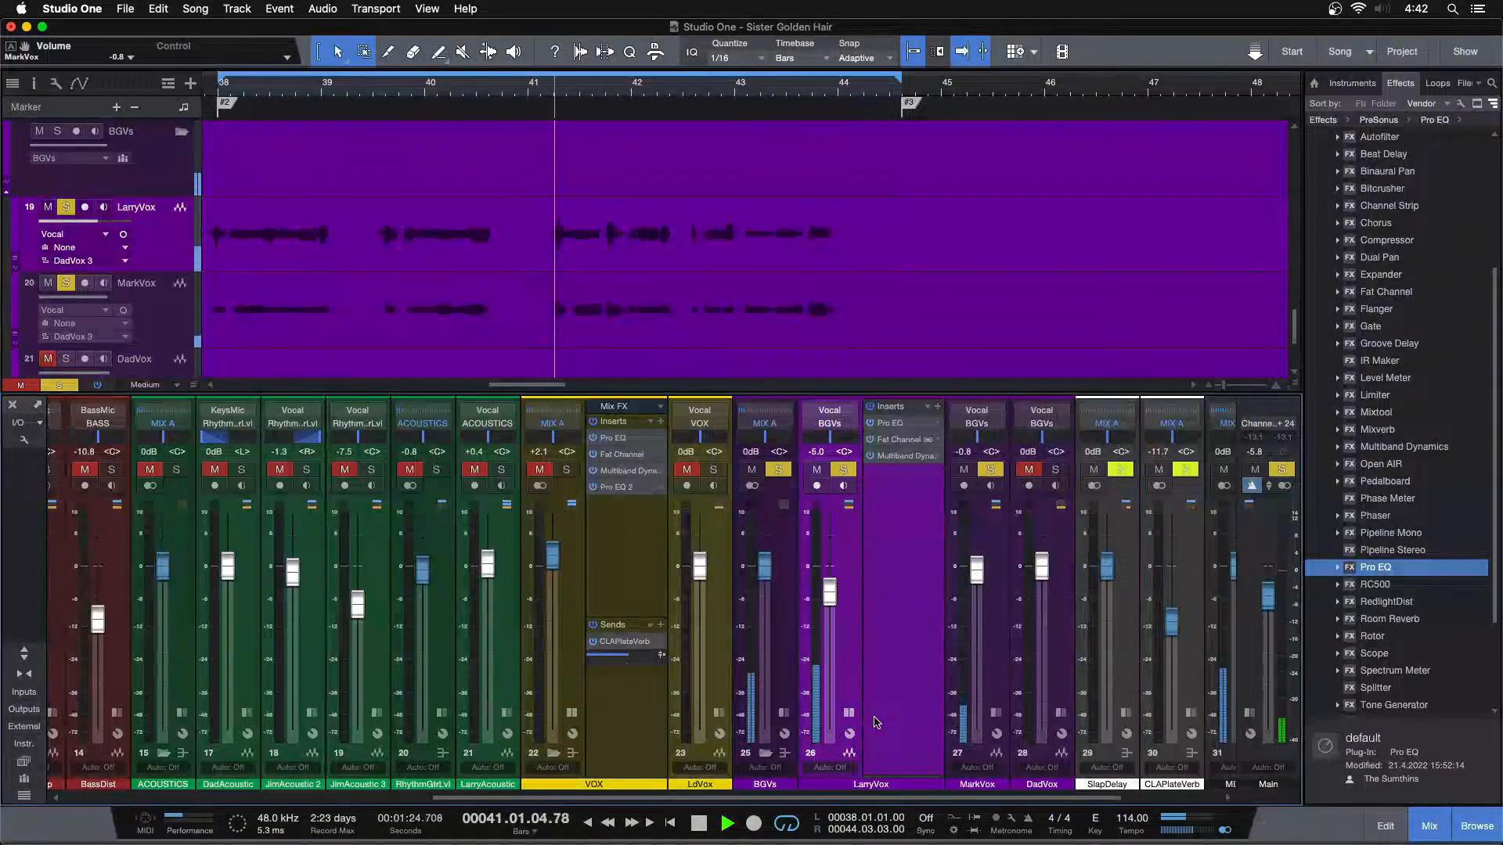
{"action": "left_click", "coordinate": [848, 712]}
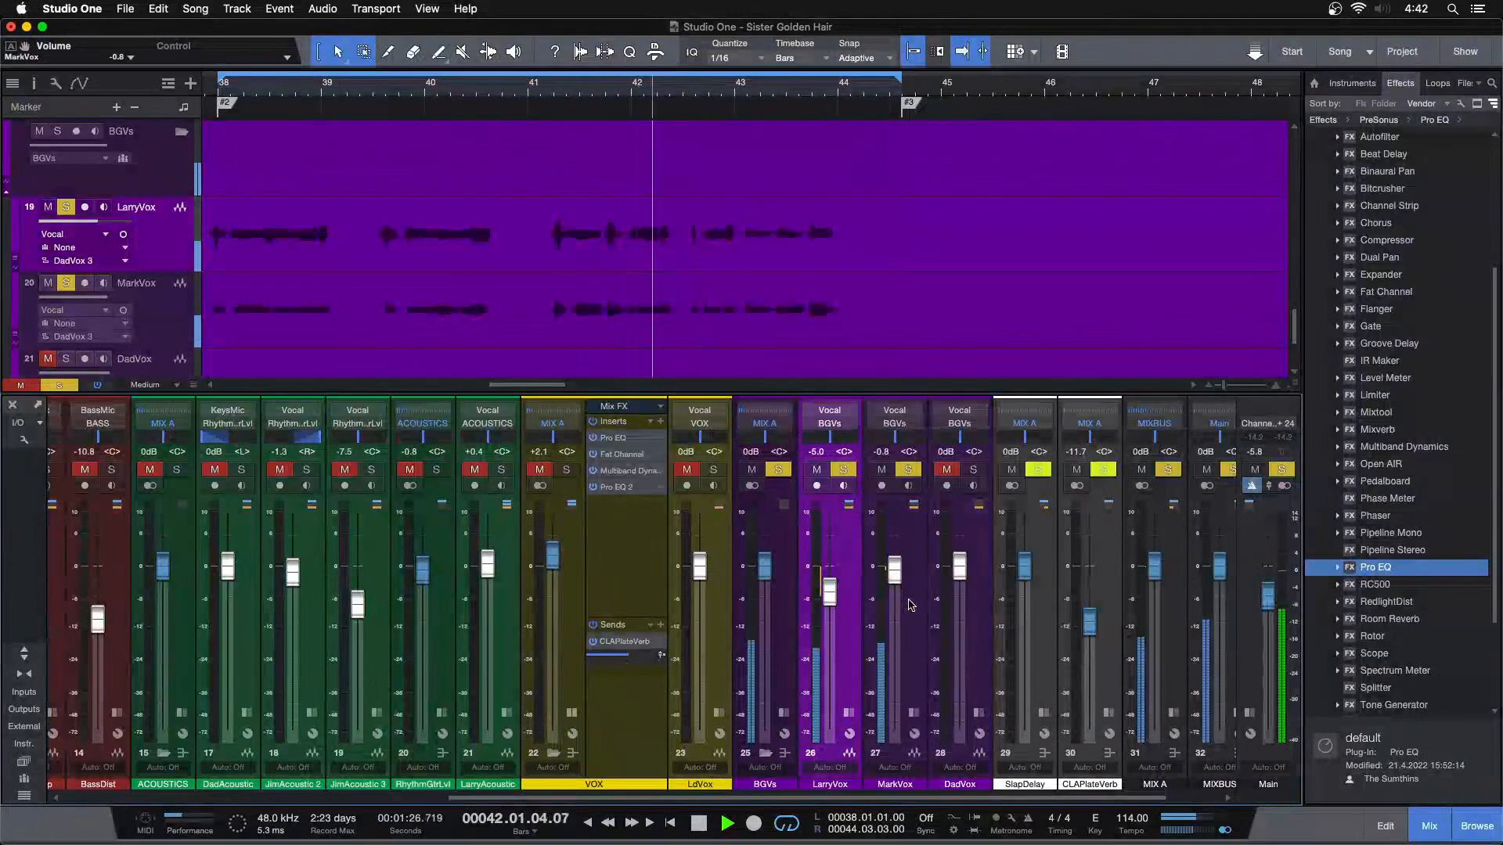
{"action": "left_click_drag", "start_coordinate": [666, 99], "coordinate": [788, 68]}
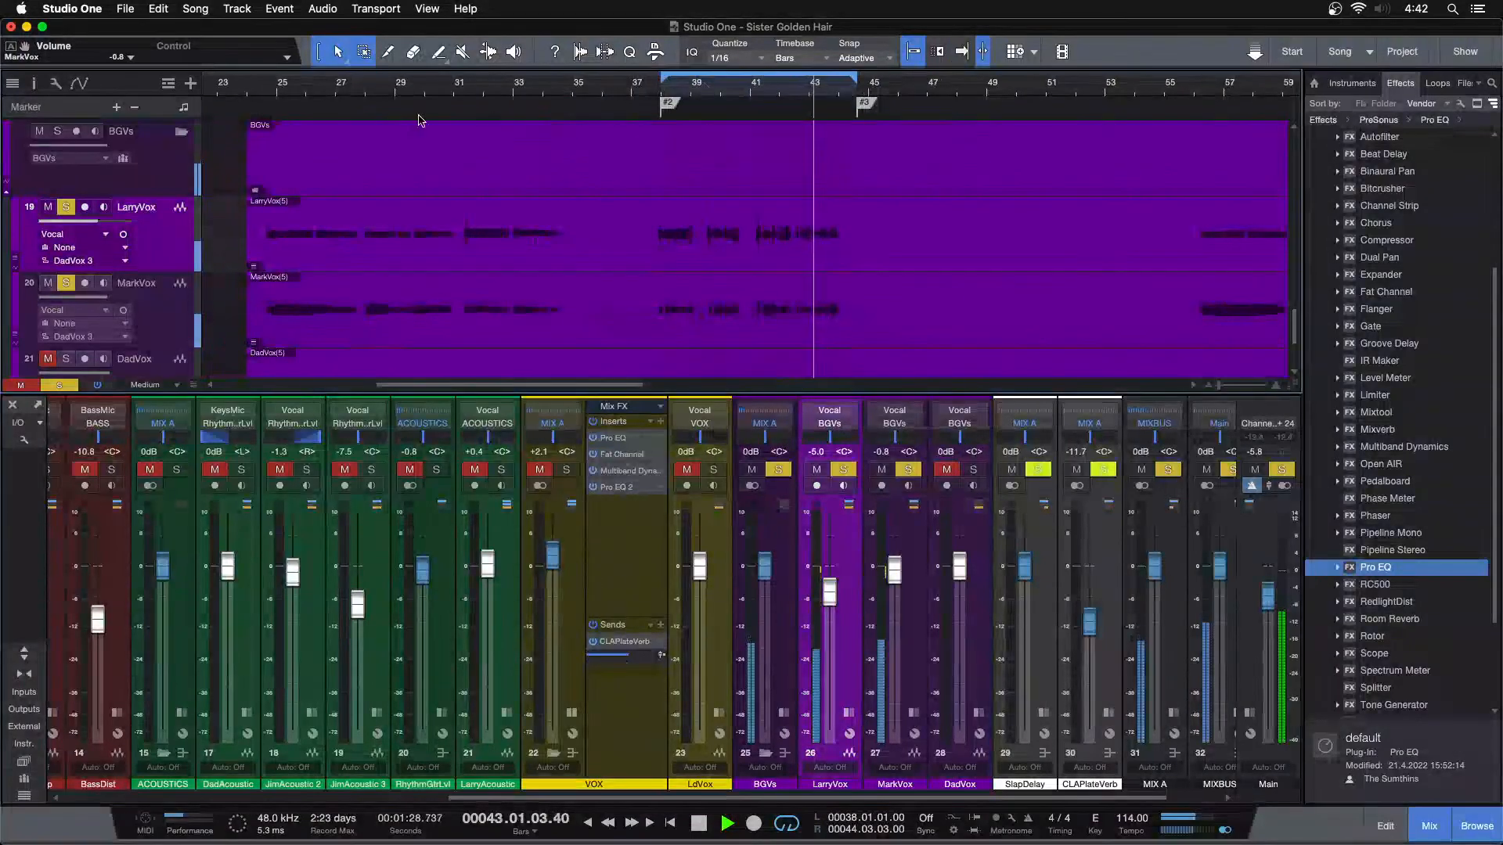
{"action": "key", "text": "f"}
{"action": "left_click", "coordinate": [458, 92]}
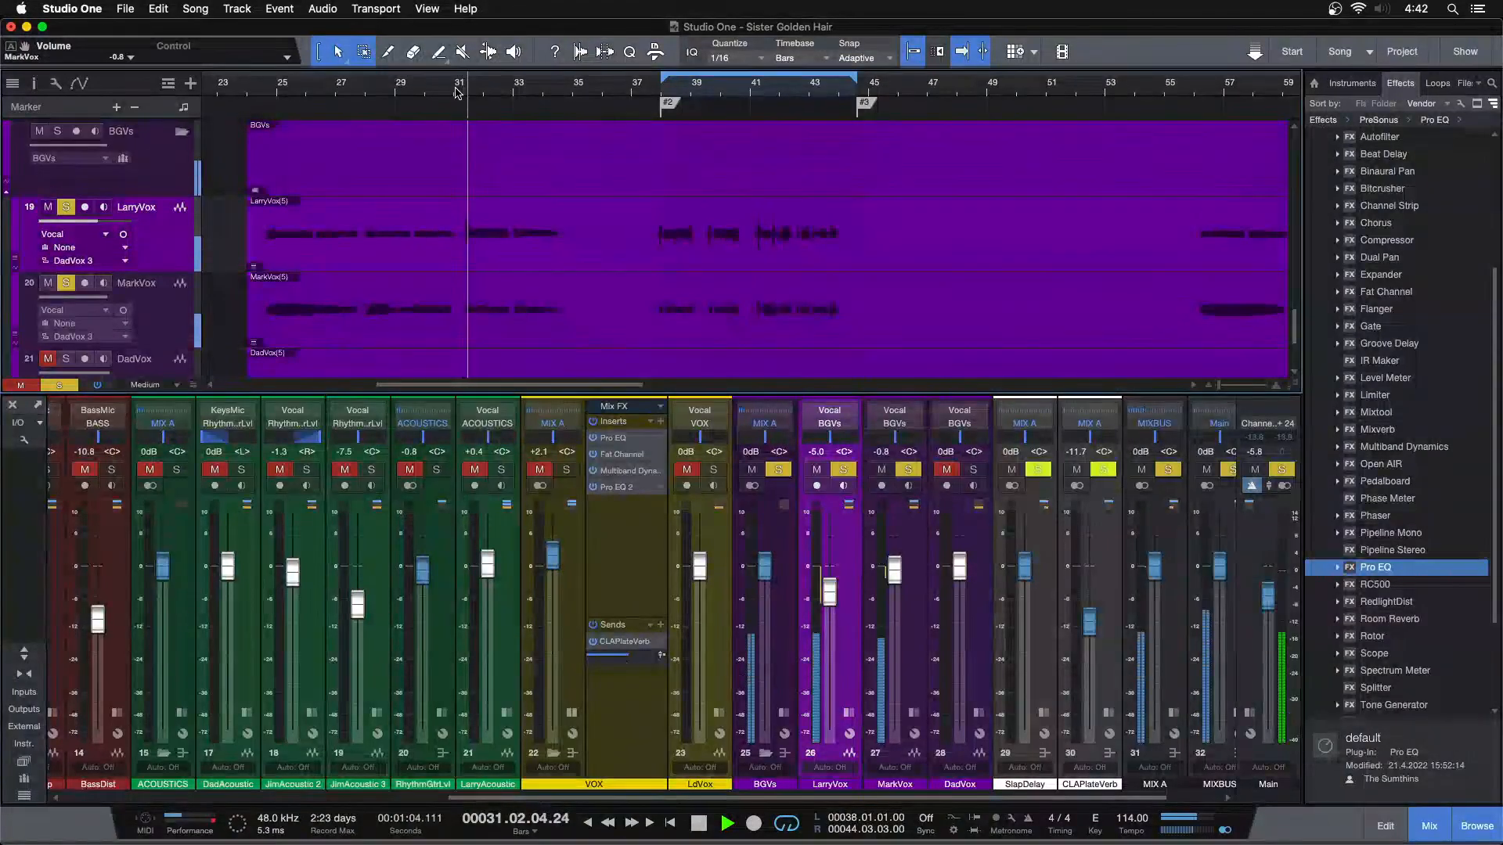
{"action": "left_click", "coordinate": [263, 90]}
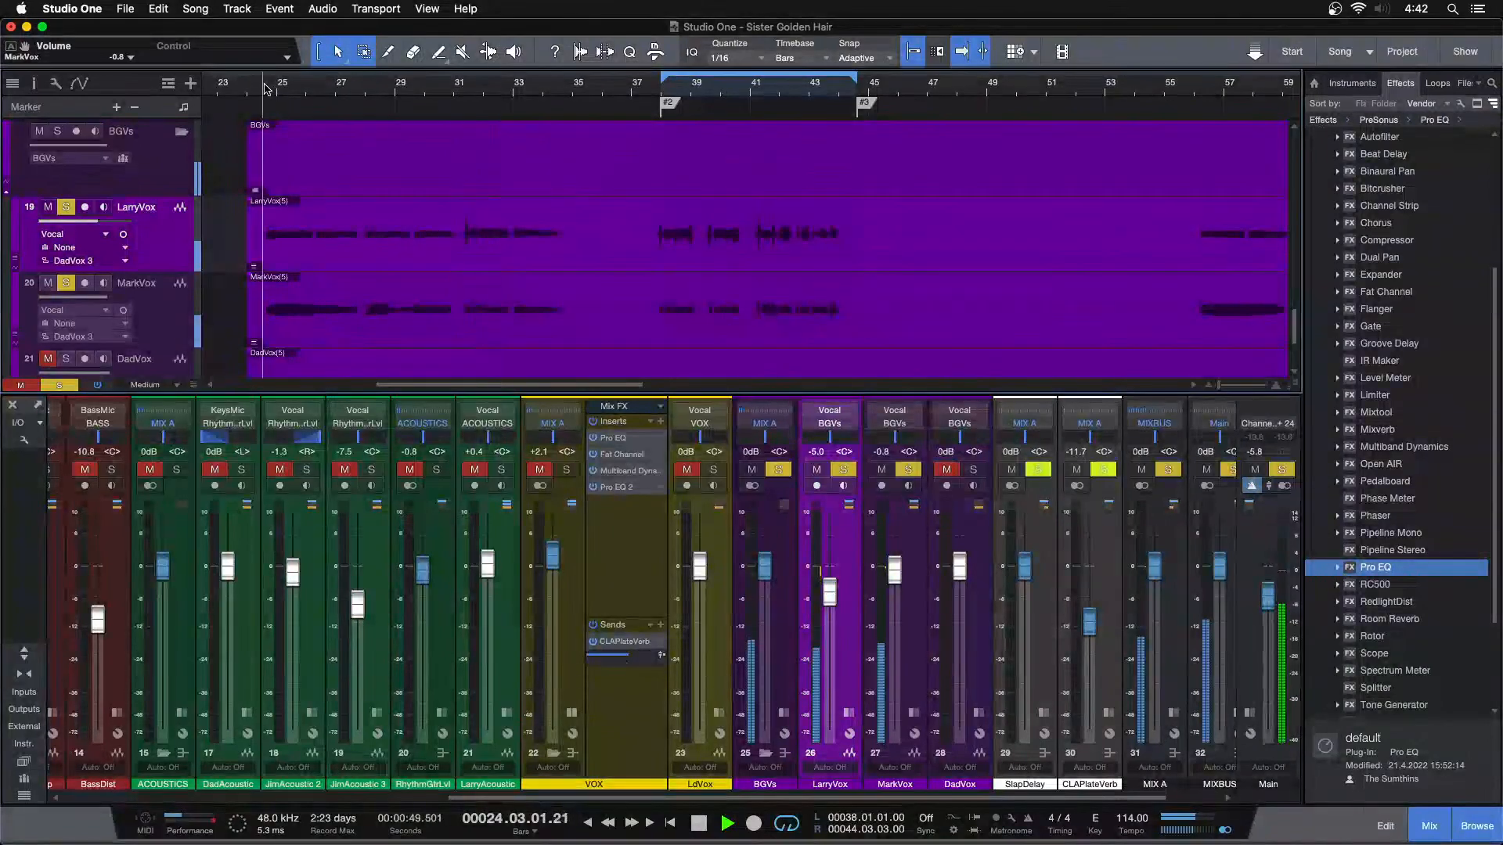
{"action": "left_click_drag", "start_coordinate": [894, 580], "coordinate": [895, 586]}
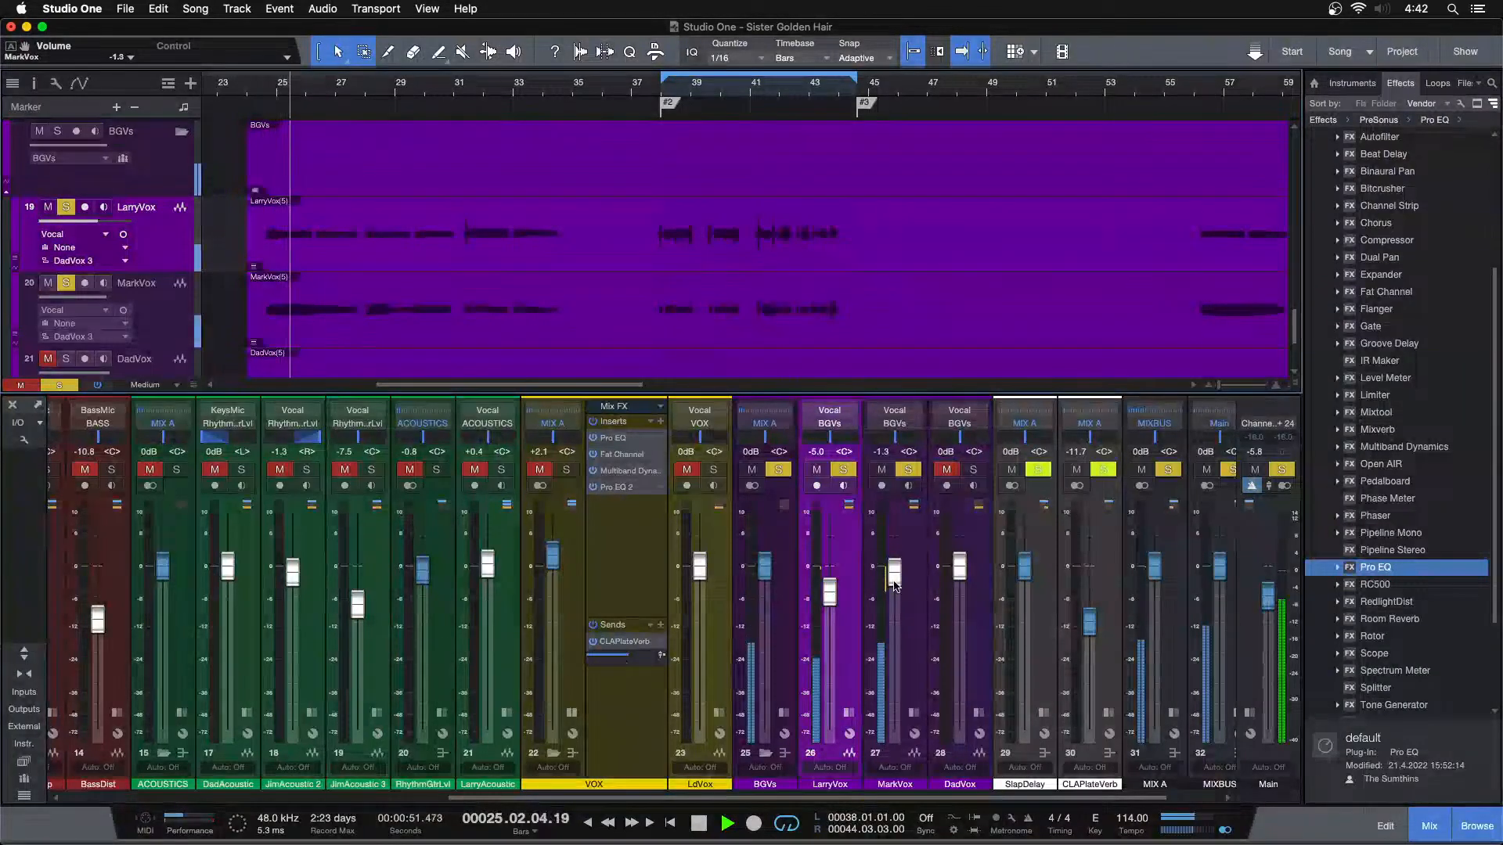
Listen to the balance of LarryVox and MarkVox together again from bar 24
{"action": "key", "text": "n"}
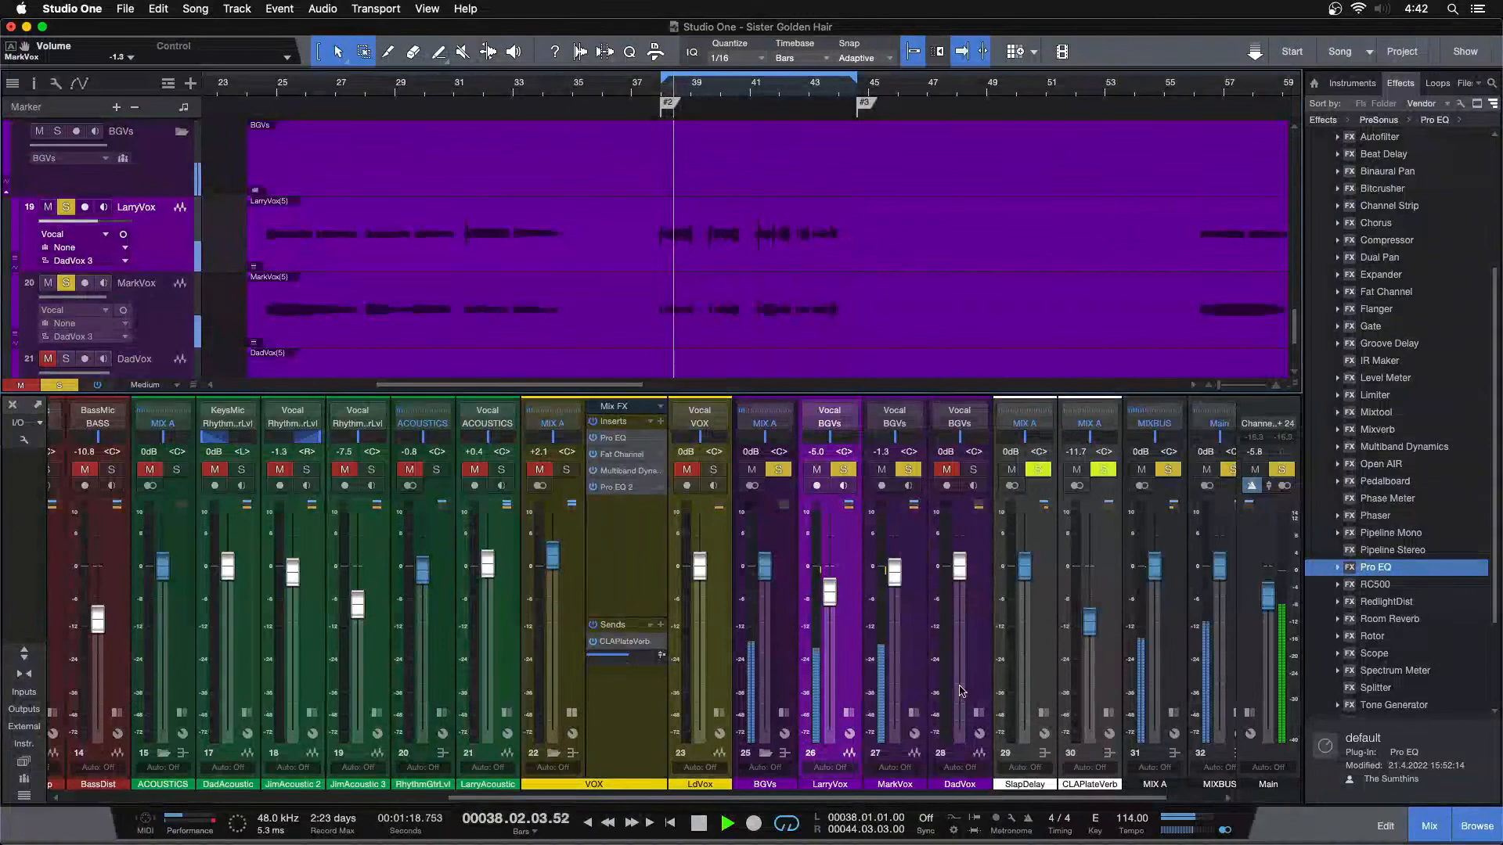
{"action": "left_click", "coordinate": [265, 90]}
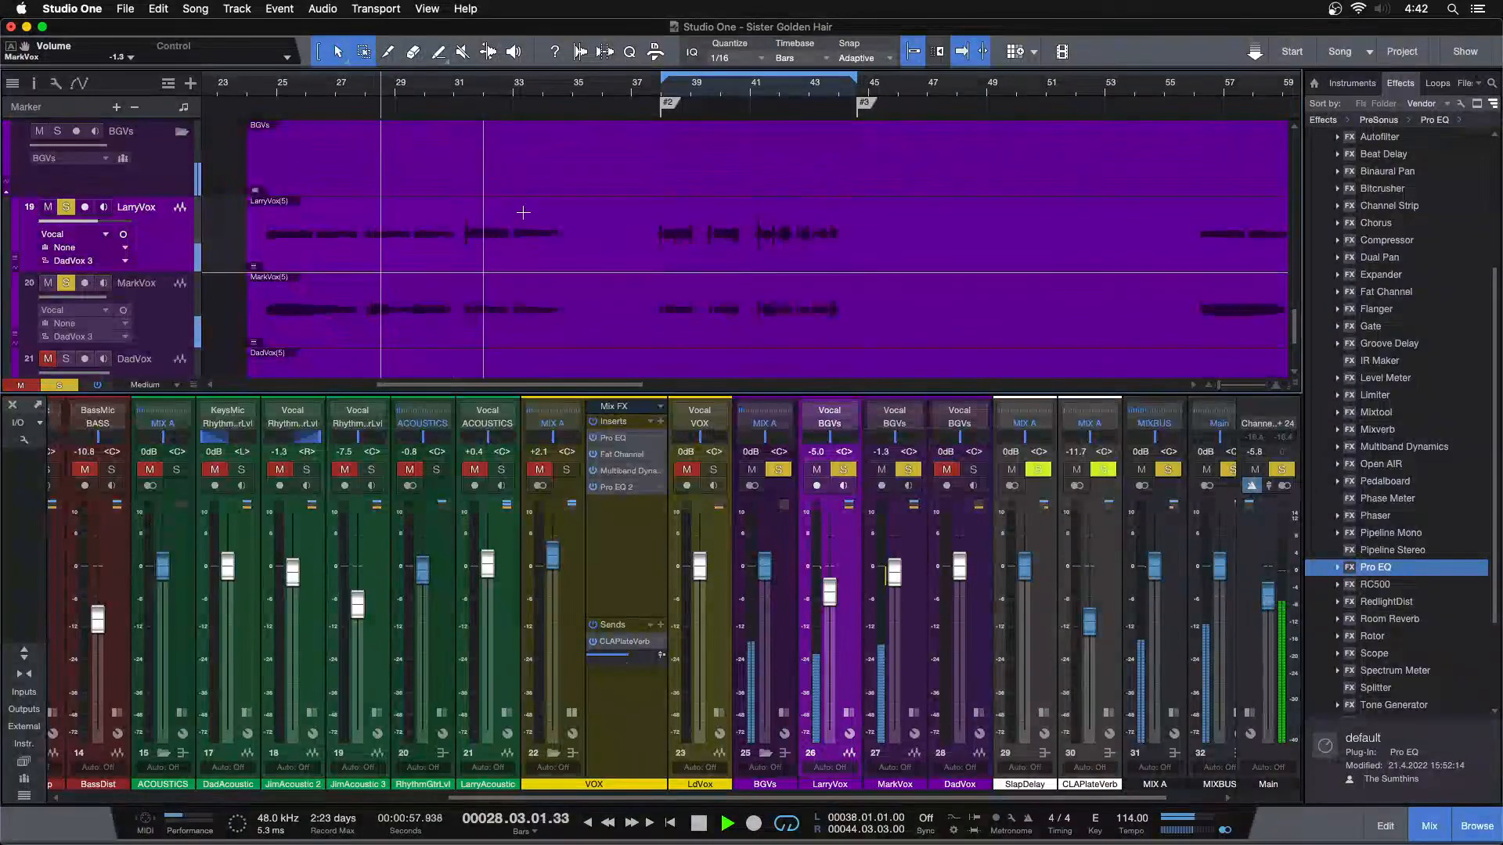
{"action": "key", "text": "KP_1"}
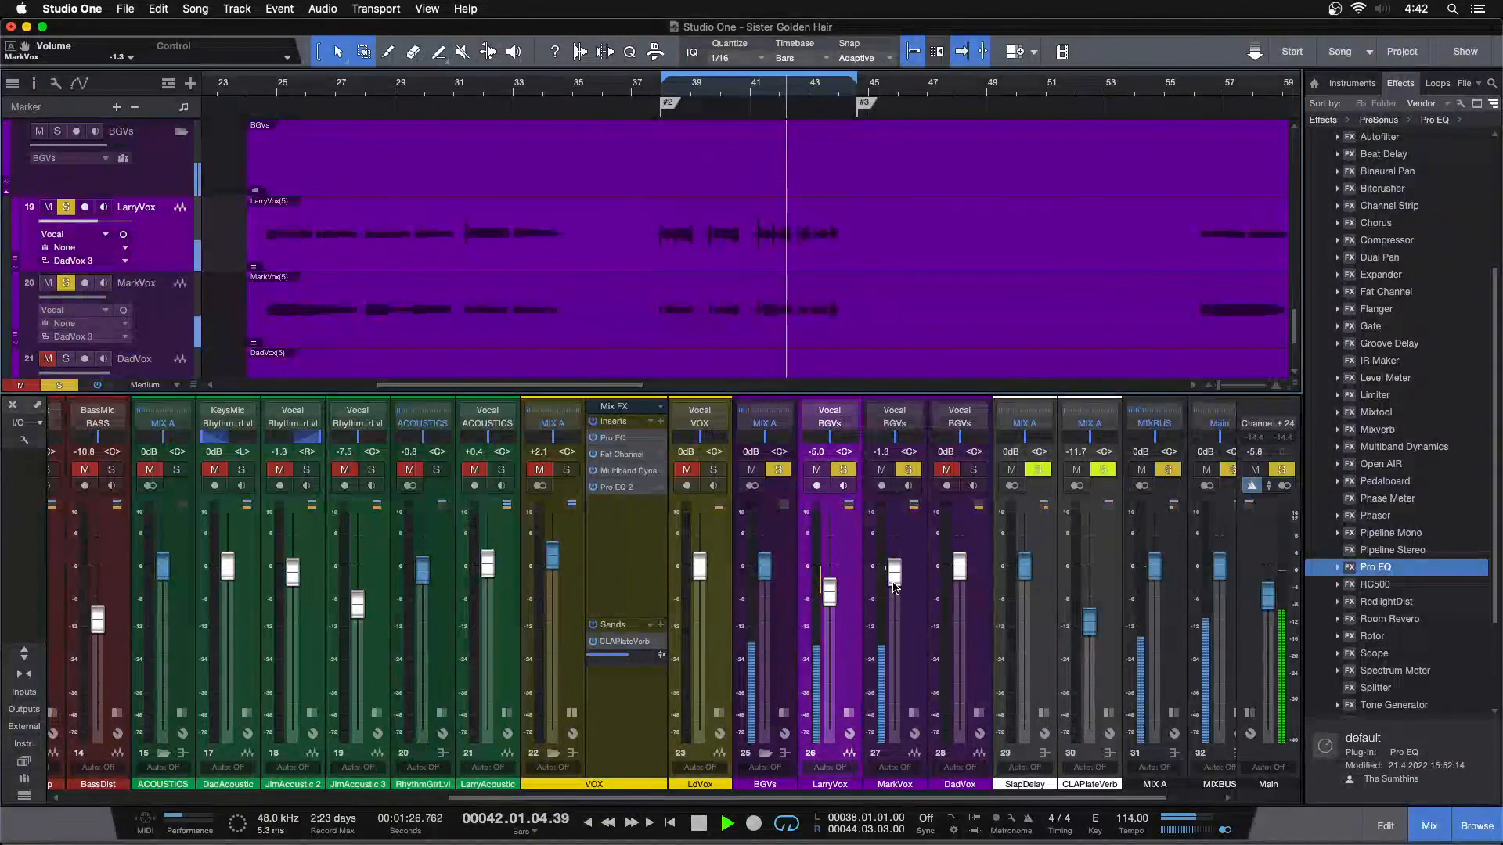
Listen to the LarryVox and MarkVox balance from the loop start at bar 38
{"action": "key", "text": "space"}
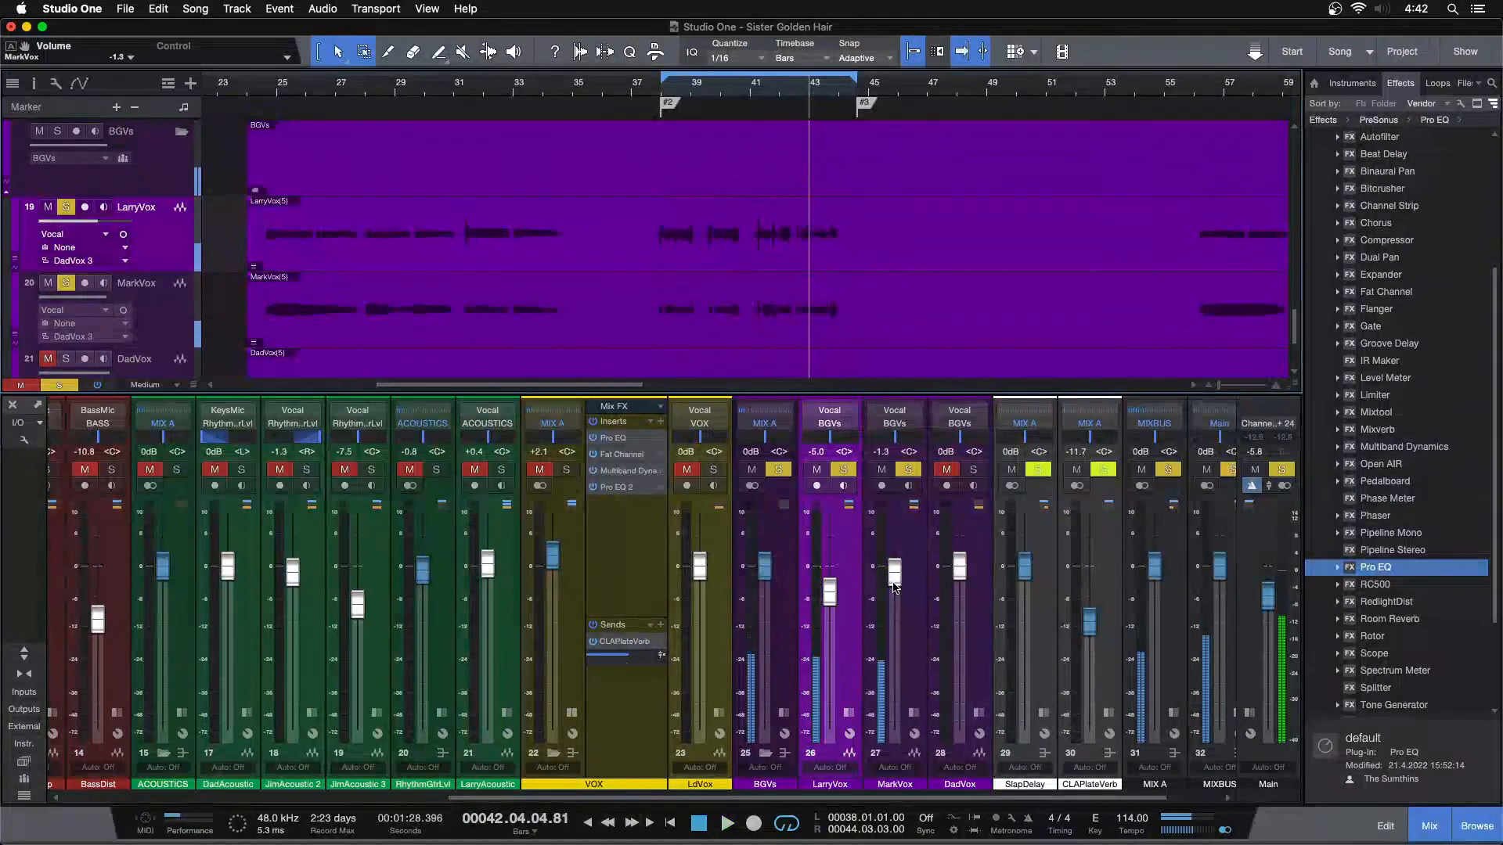
{"action": "key", "text": "KP_1"}
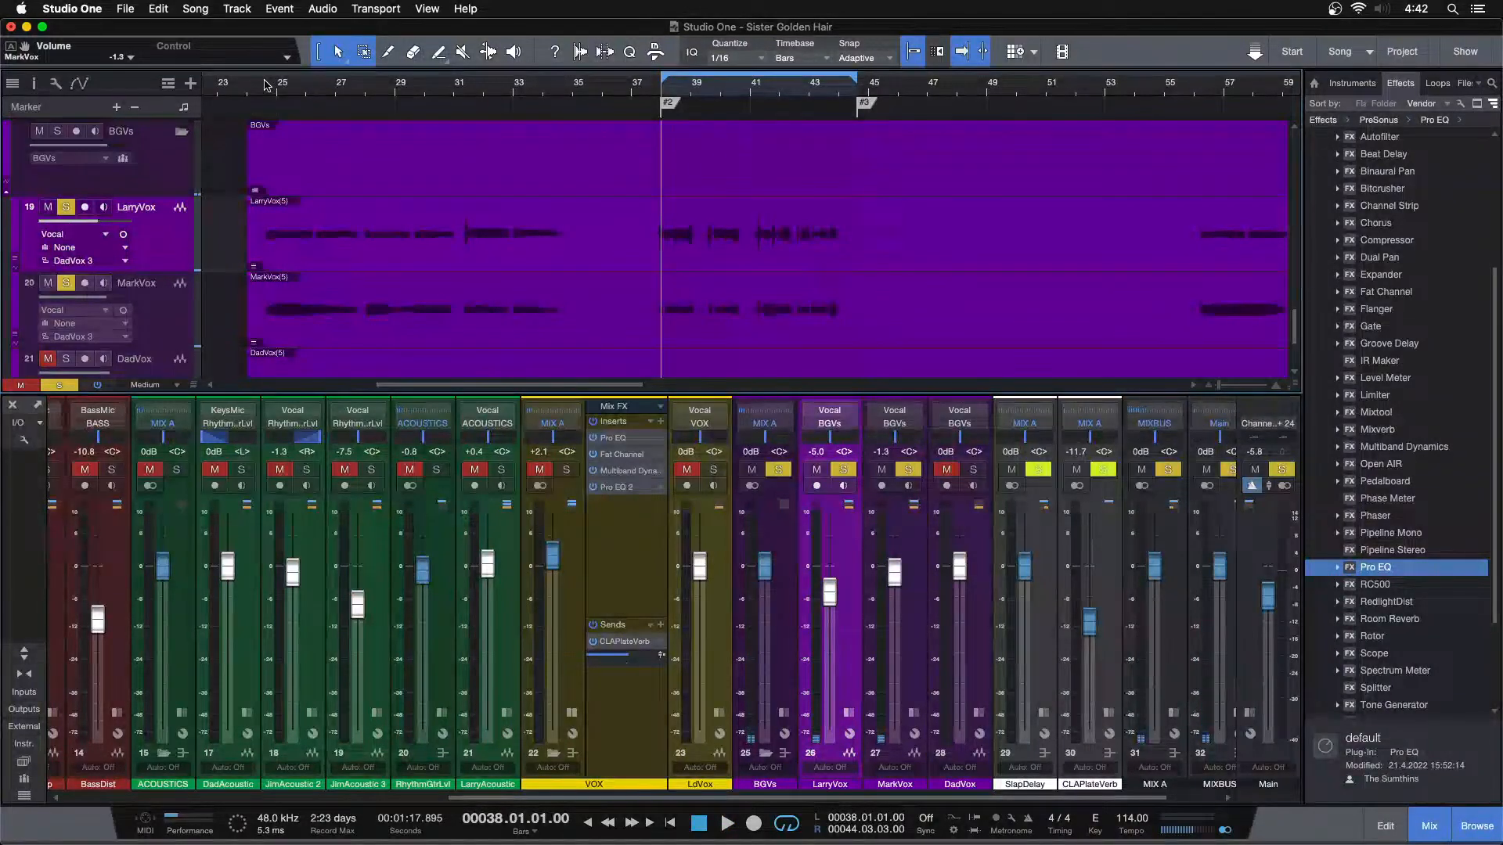
{"action": "key", "text": "space"}
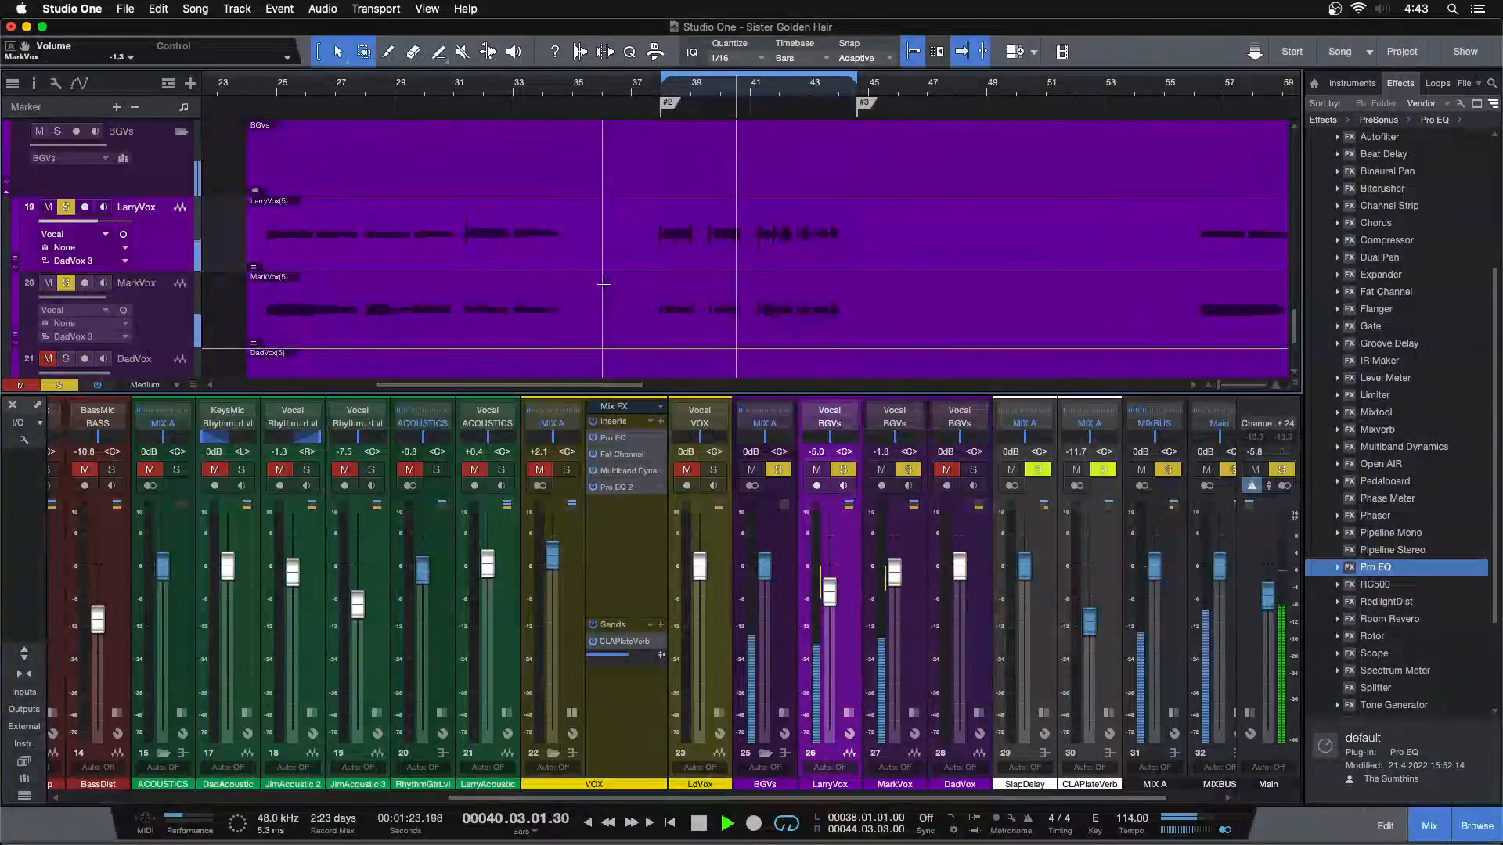
Solo DadVox instead of LarryVox and MarkVox and listen to it from bar 38
{"action": "mouse_move", "coordinate": [568, 86]}
{"action": "left_mouse_down"}
{"action": "mouse_move", "coordinate": [625, 81]}
{"action": "mouse_move", "coordinate": [569, 93]}
{"action": "left_mouse_up"}
{"action": "left_click", "coordinate": [971, 471]}
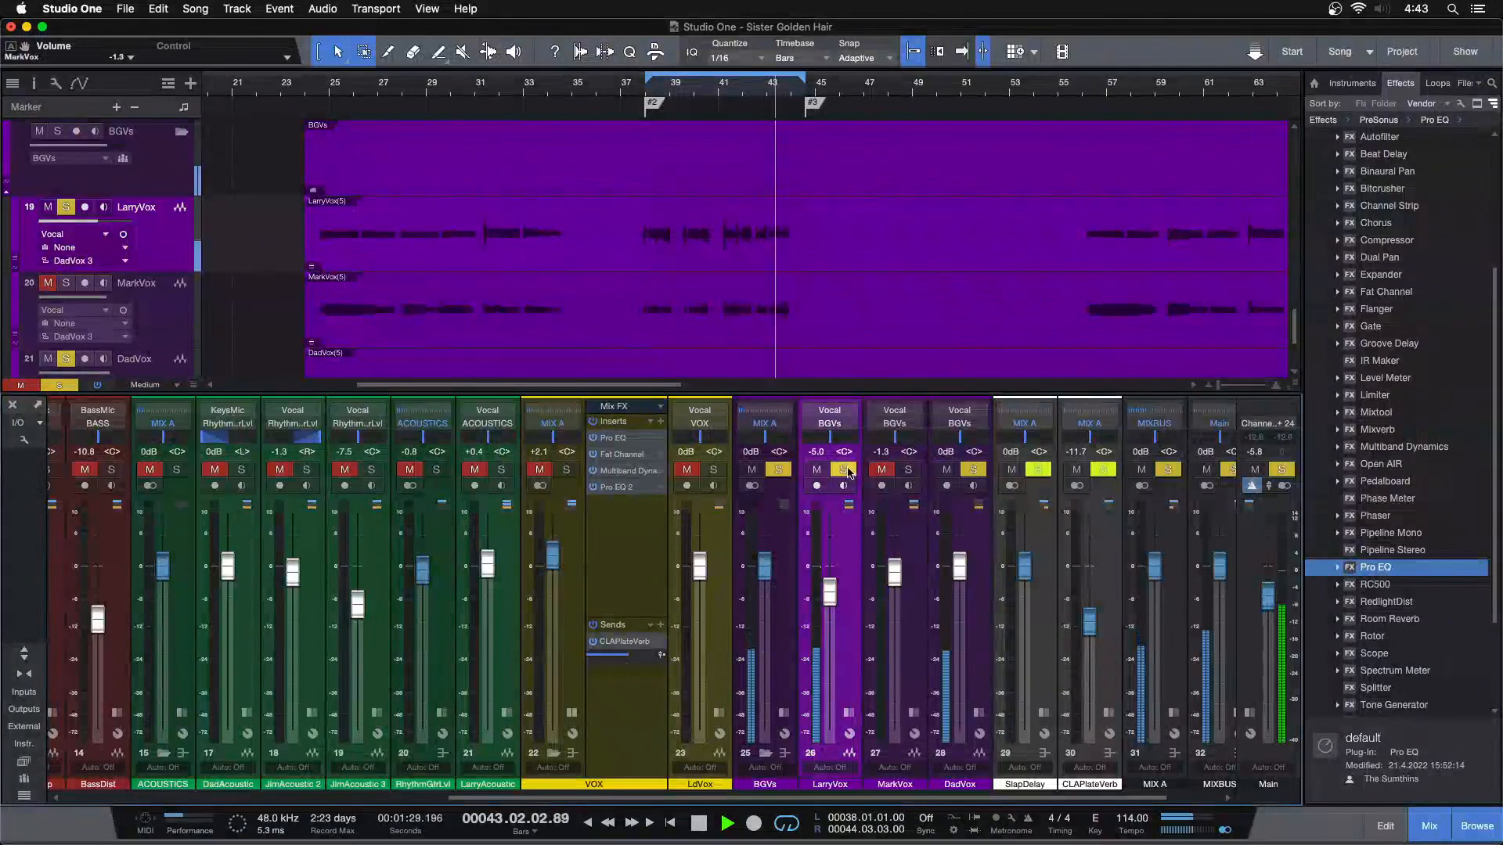
{"action": "scroll", "coordinate": [736, 277], "scroll_direction": "down", "scroll_amount": 3}
{"action": "left_click_drag", "start_coordinate": [756, 89], "coordinate": [699, 117]}
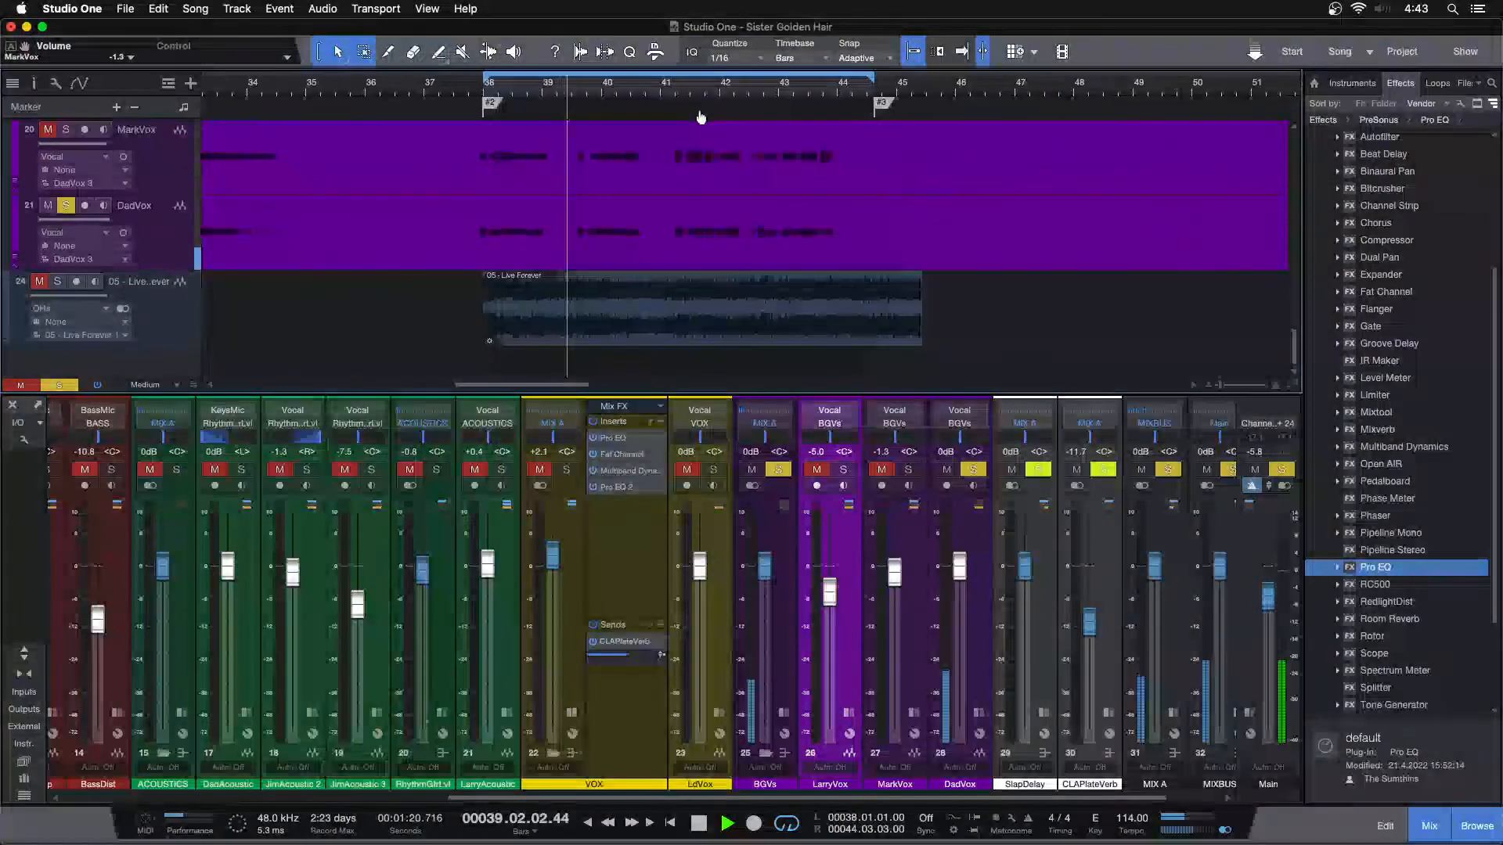
{"action": "key", "text": "space"}
Expand the MarkVox and DadVox insert racks and copy MarkVox's Pro EQ, Fat Channel and Multiband Dynamics to DadVox
{"action": "left_click", "coordinate": [979, 714]}
{"action": "left_click", "coordinate": [912, 714]}
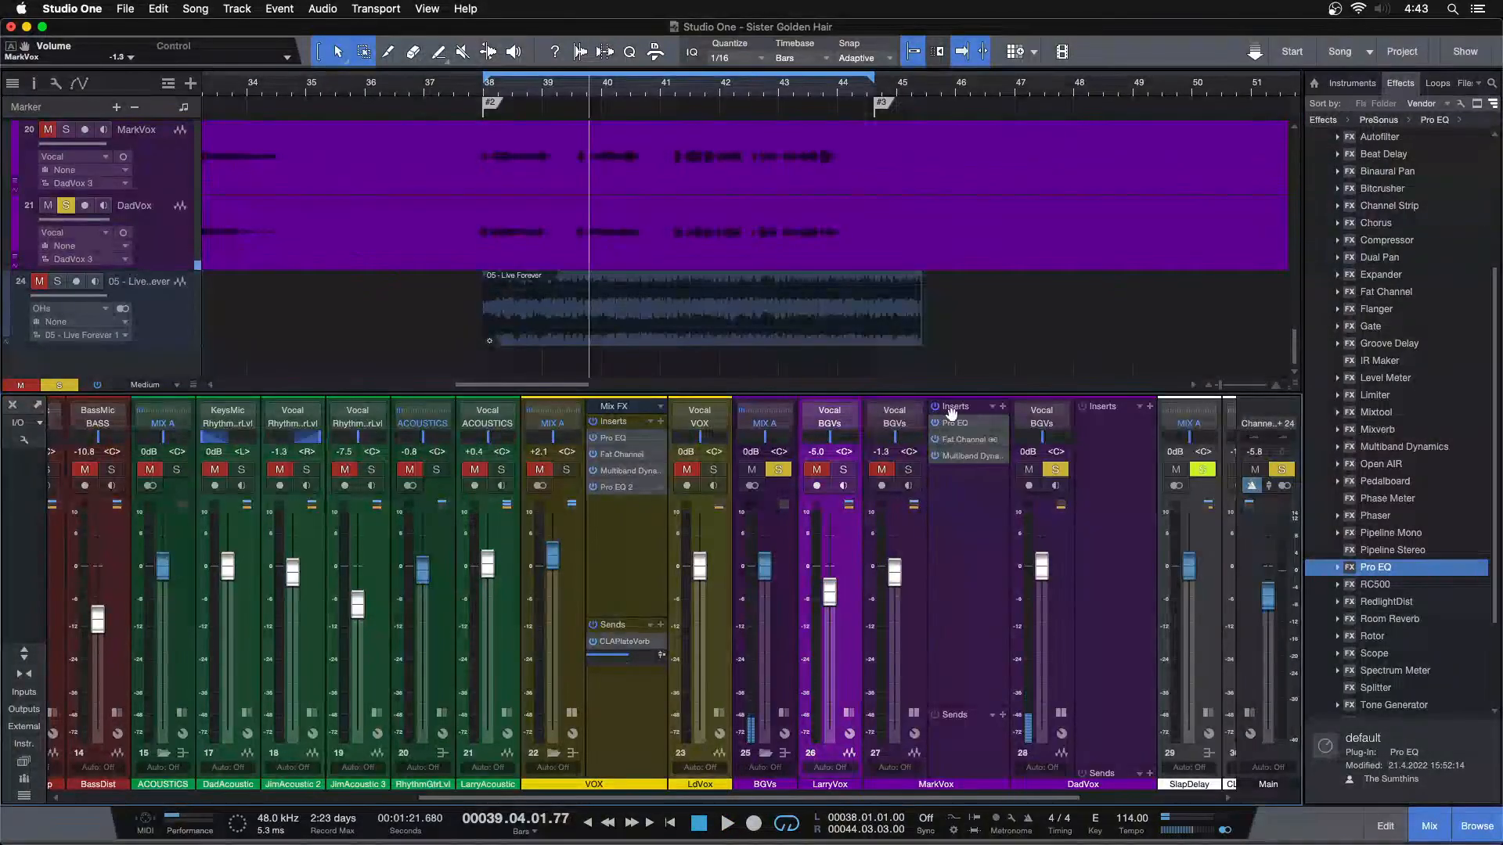
{"action": "left_click_drag", "start_coordinate": [954, 406], "coordinate": [1104, 475]}
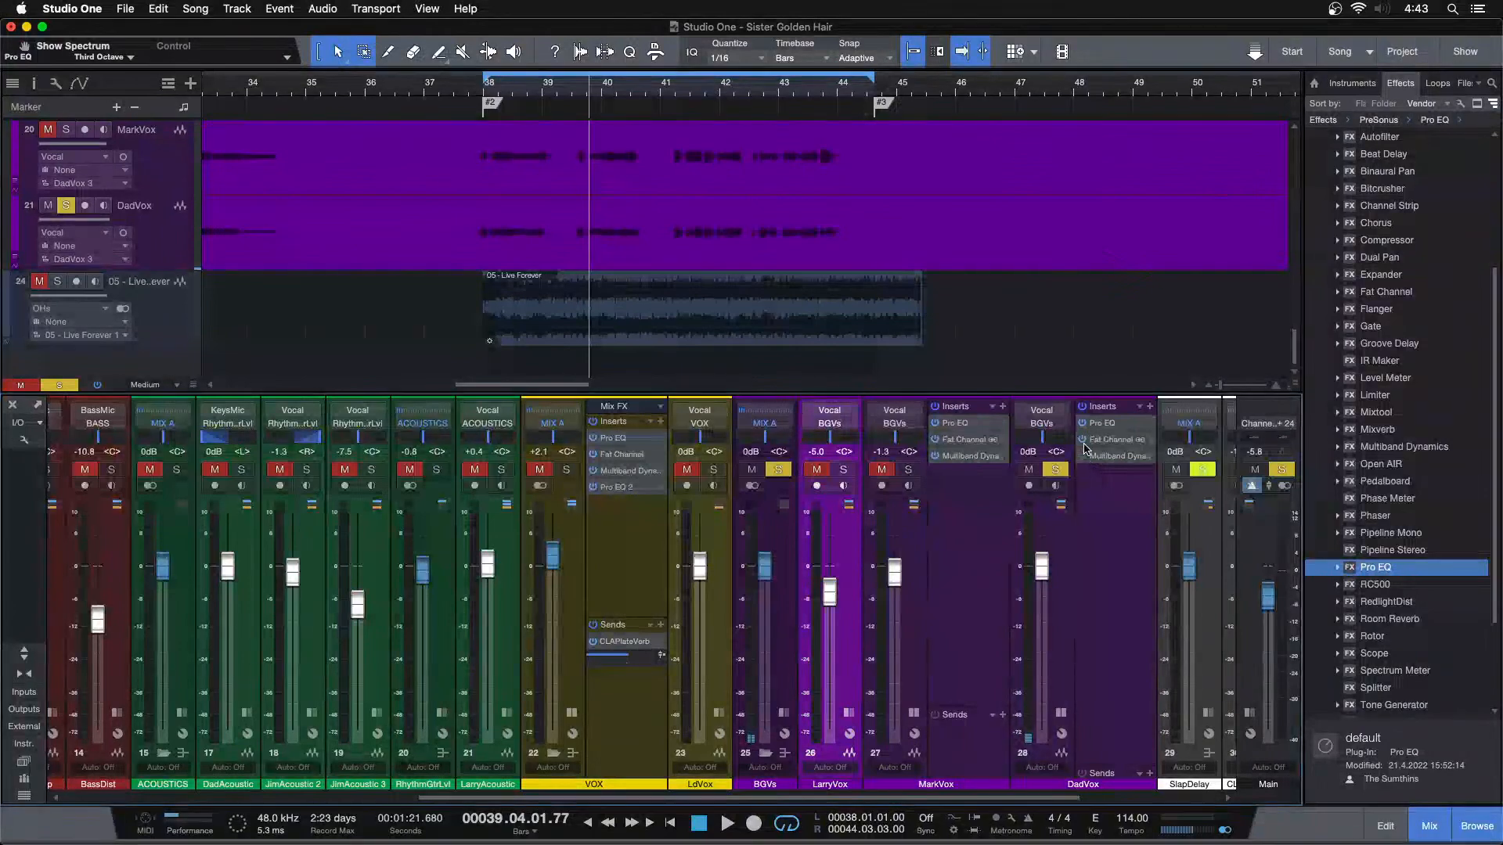
Open DadVox's Pro EQ, turn off its LMF band and move the plug-in window clear of the MarkVox channel
{"action": "left_click", "coordinate": [1098, 425]}
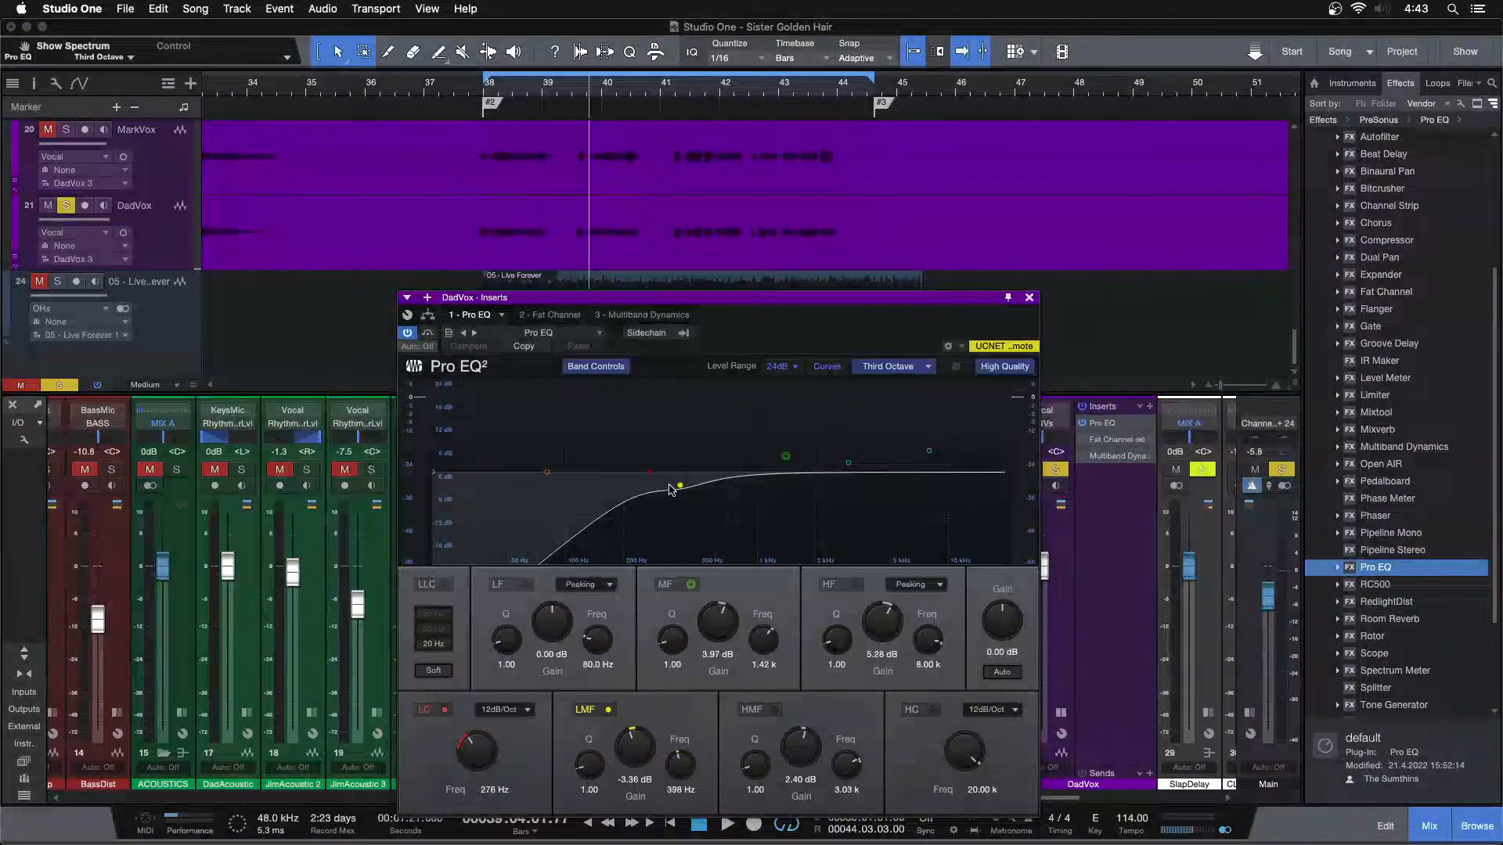
{"action": "key", "text": "space"}
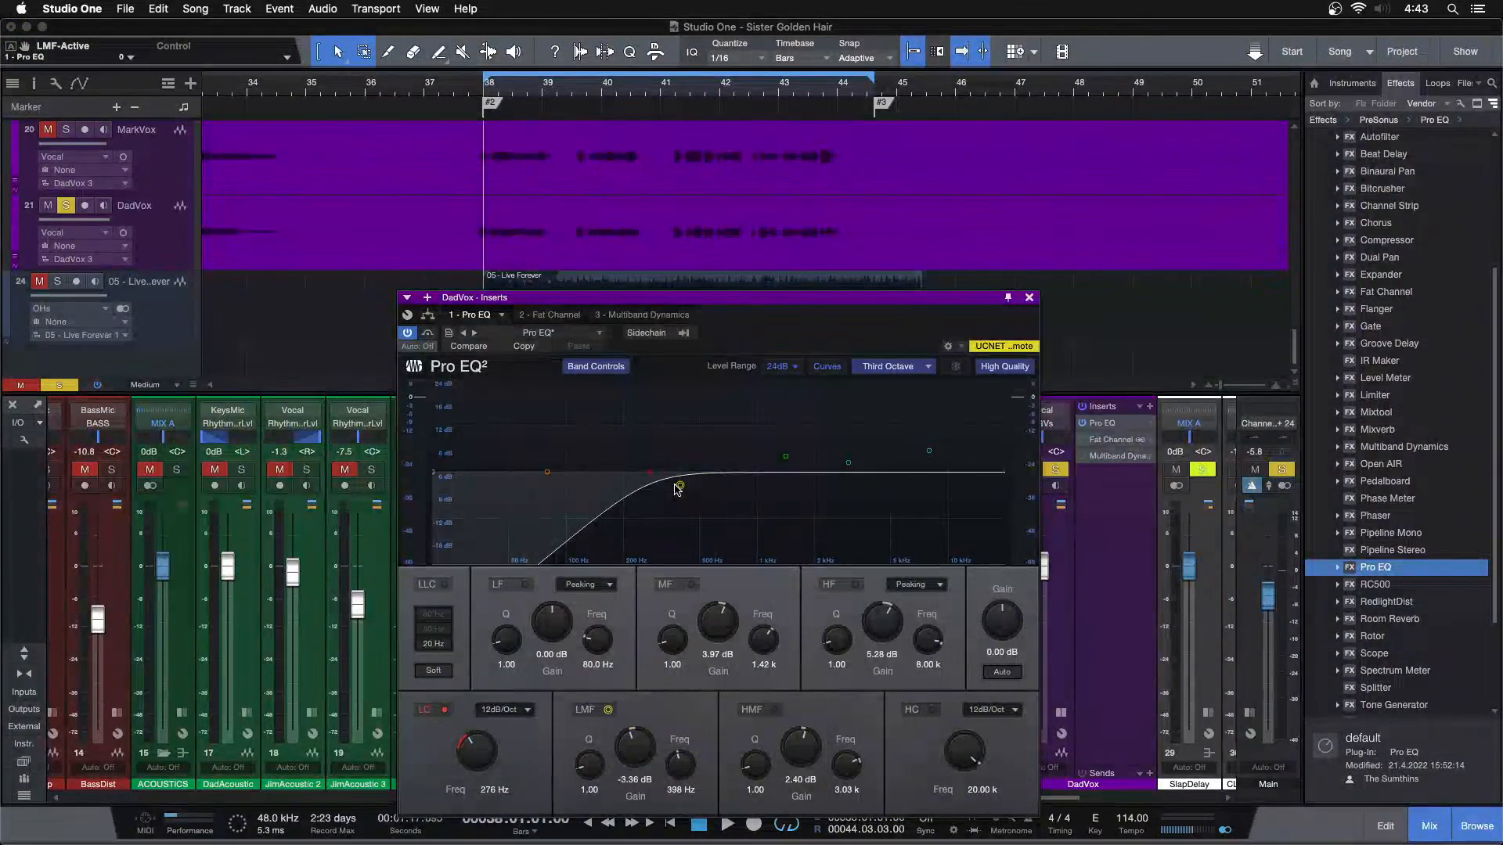
{"action": "left_click_drag", "start_coordinate": [893, 357], "coordinate": [608, 360]}
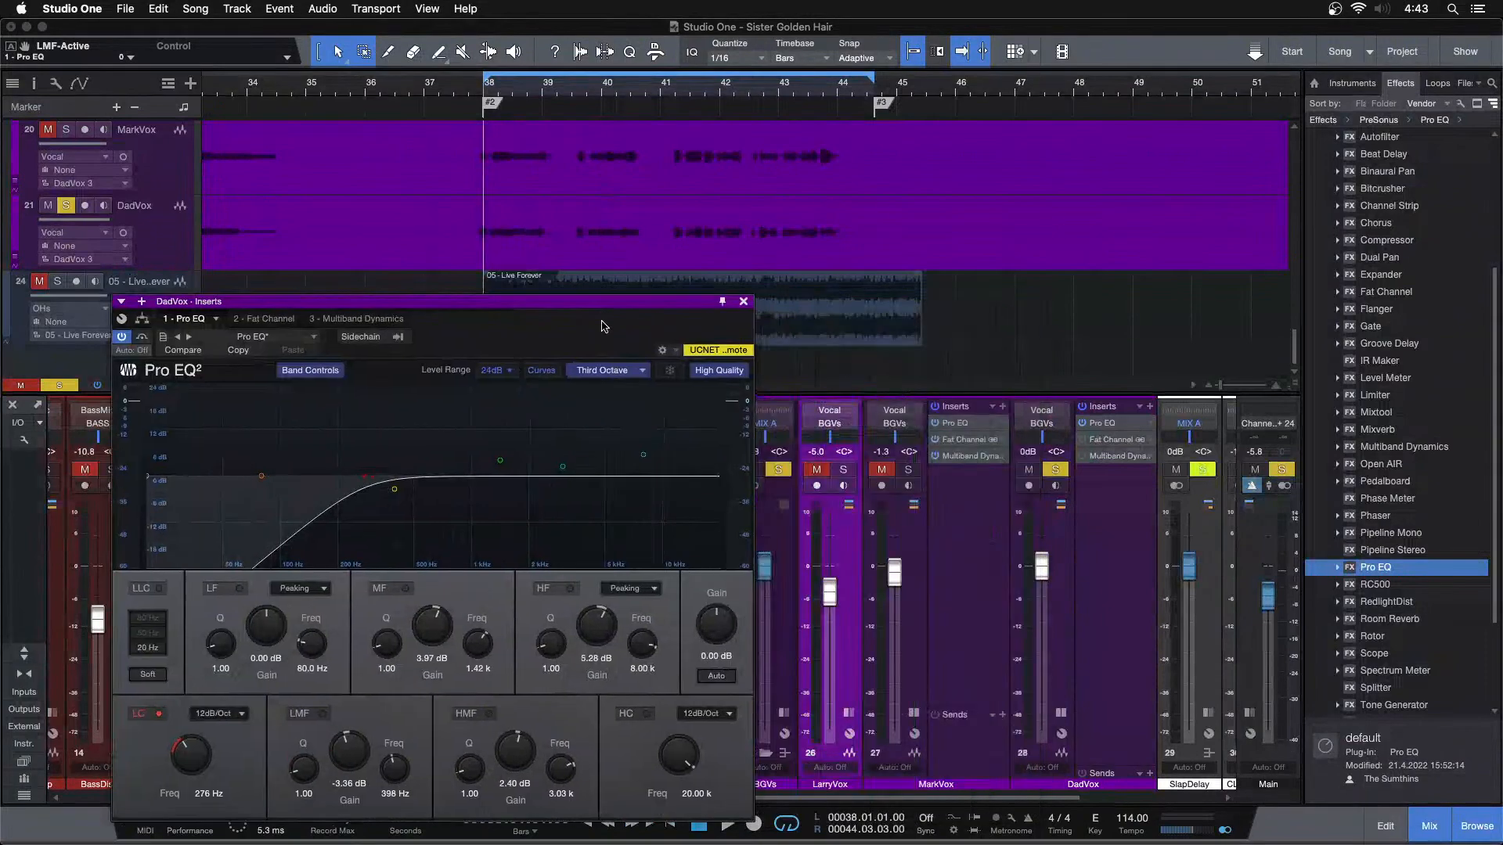
Solo MarkVox instead of DadVox, play from bar 38 with MarkVox's Pro EQ open and compare it with LarryVox
{"action": "left_click", "coordinate": [908, 470]}
{"action": "key", "text": "space"}
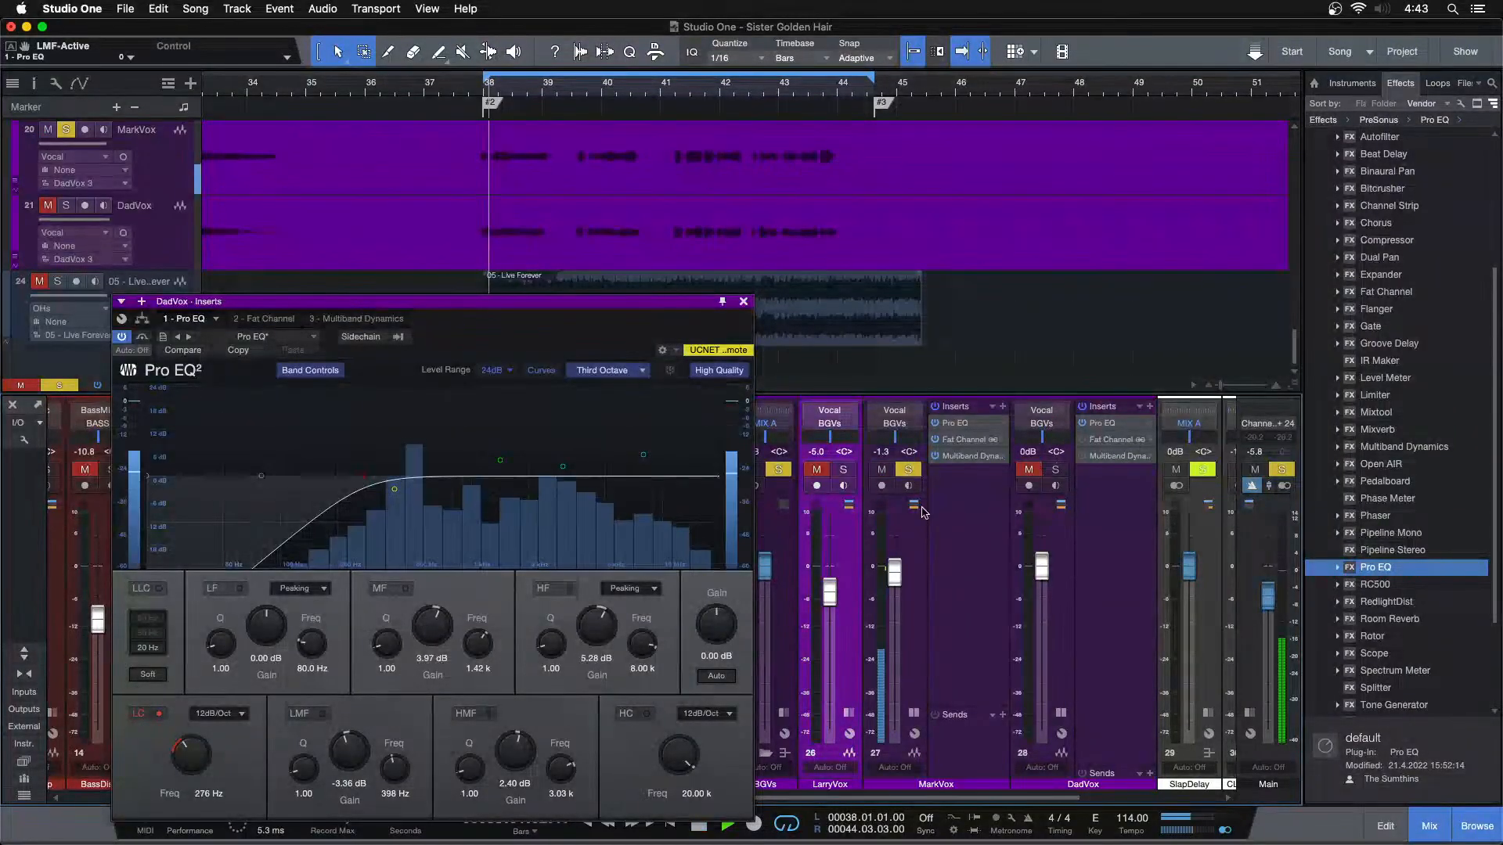
{"action": "left_click", "coordinate": [962, 422]}
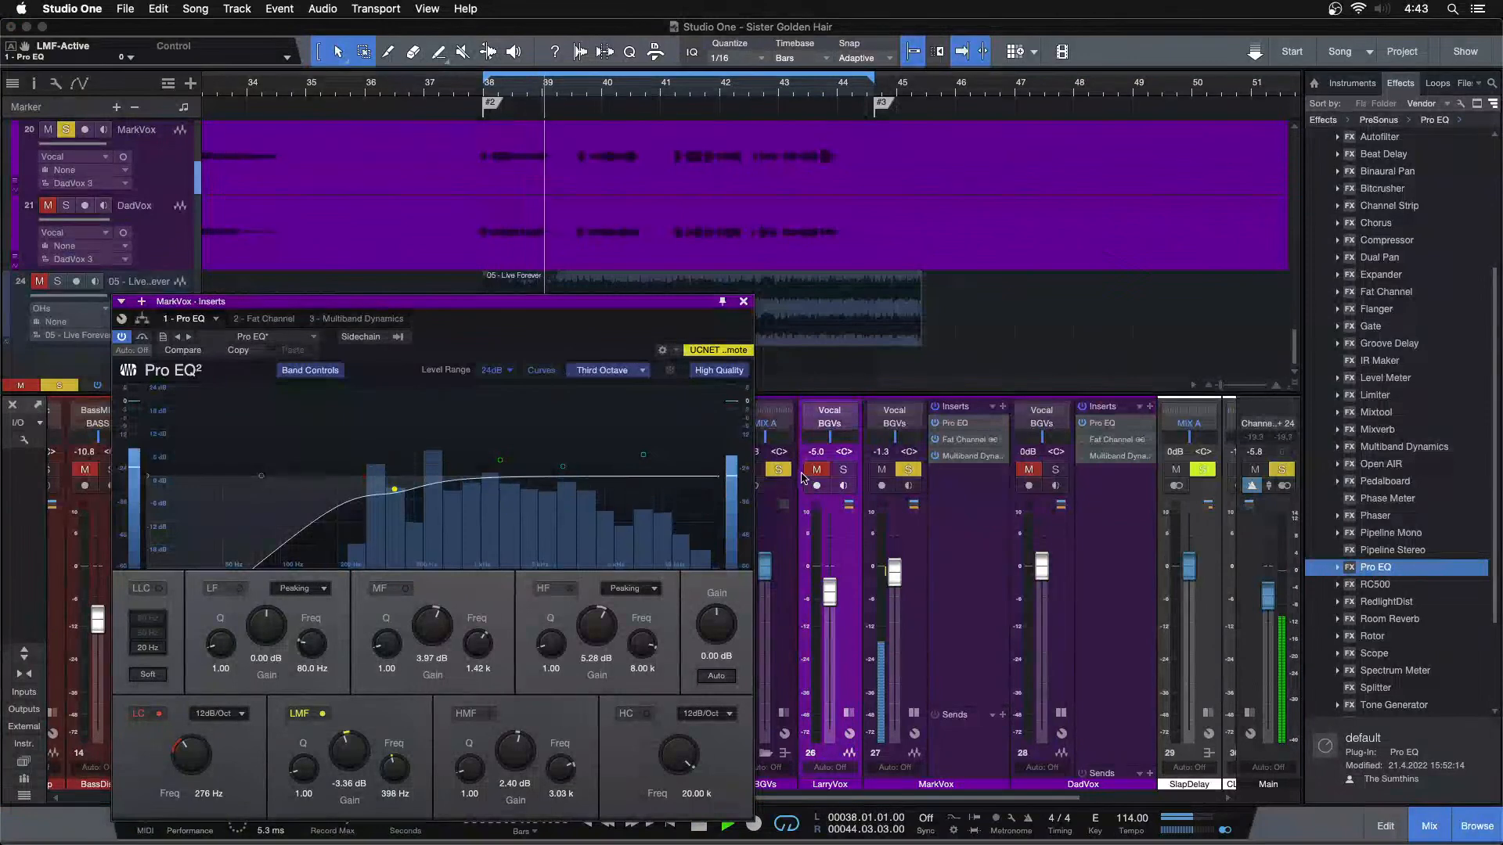
{"action": "left_click", "coordinate": [841, 471]}
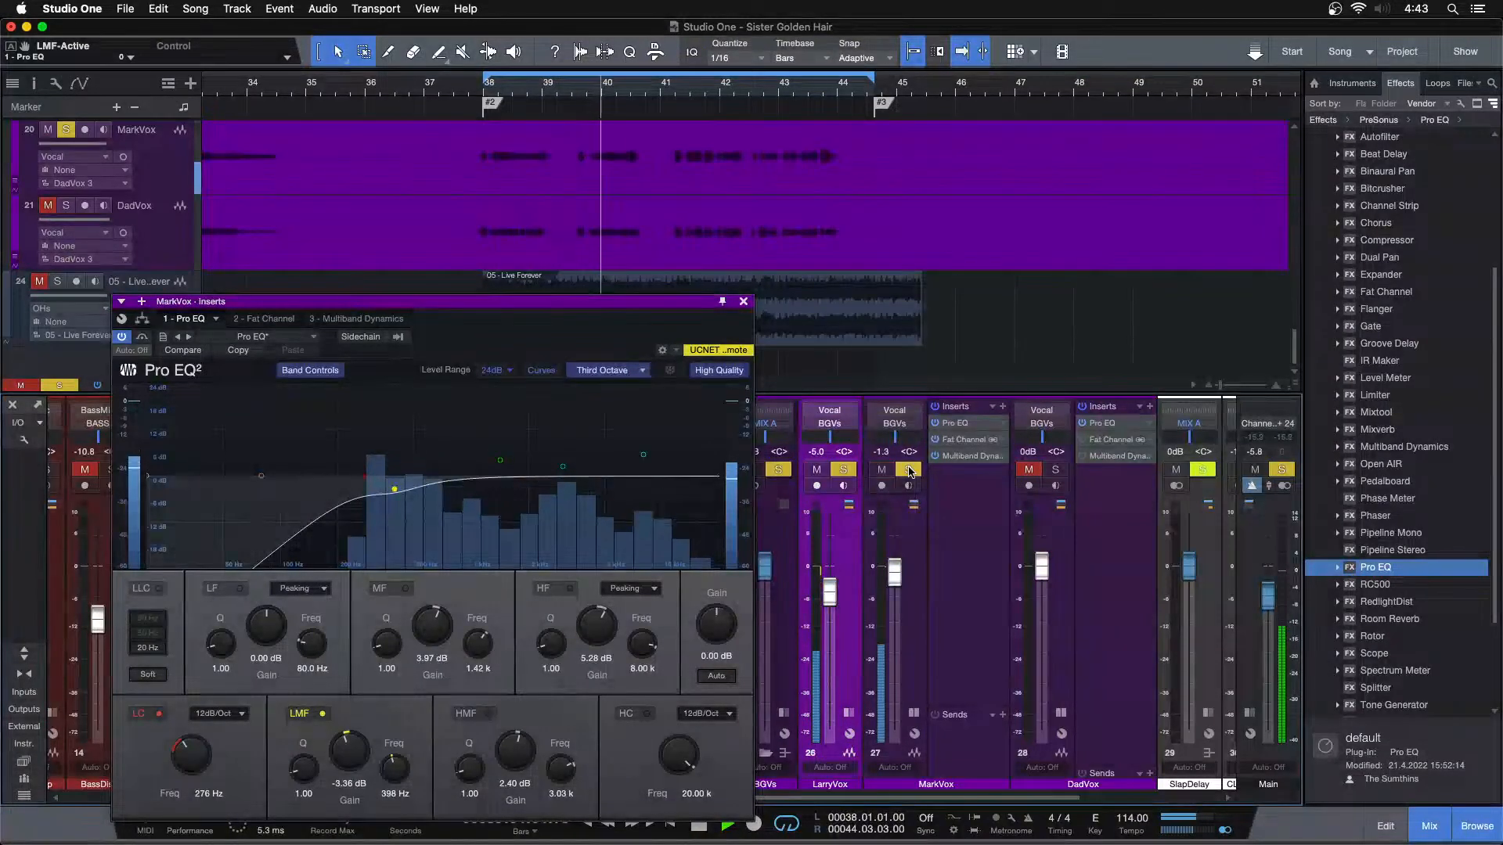
Boost MarkVox's Pro EQ with an HF gain of 4.32 dB and an HMF gain of 1.92 dB
{"action": "double_click", "coordinate": [596, 636]}
{"action": "scroll", "coordinate": [597, 636], "scroll_direction": "up", "scroll_amount": 3}
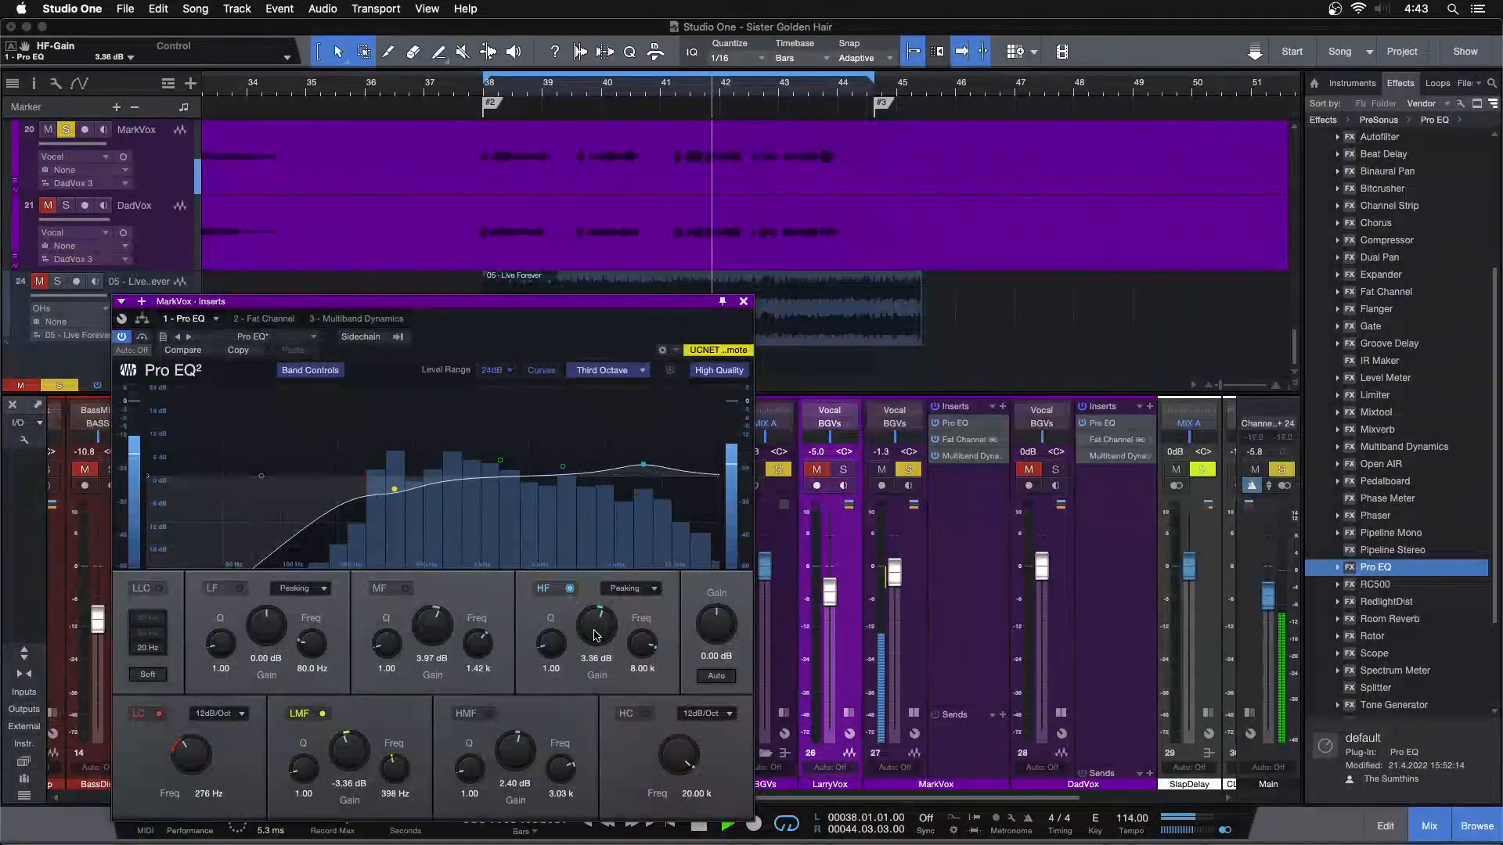
{"action": "scroll", "coordinate": [597, 635], "scroll_direction": "up", "scroll_amount": 1}
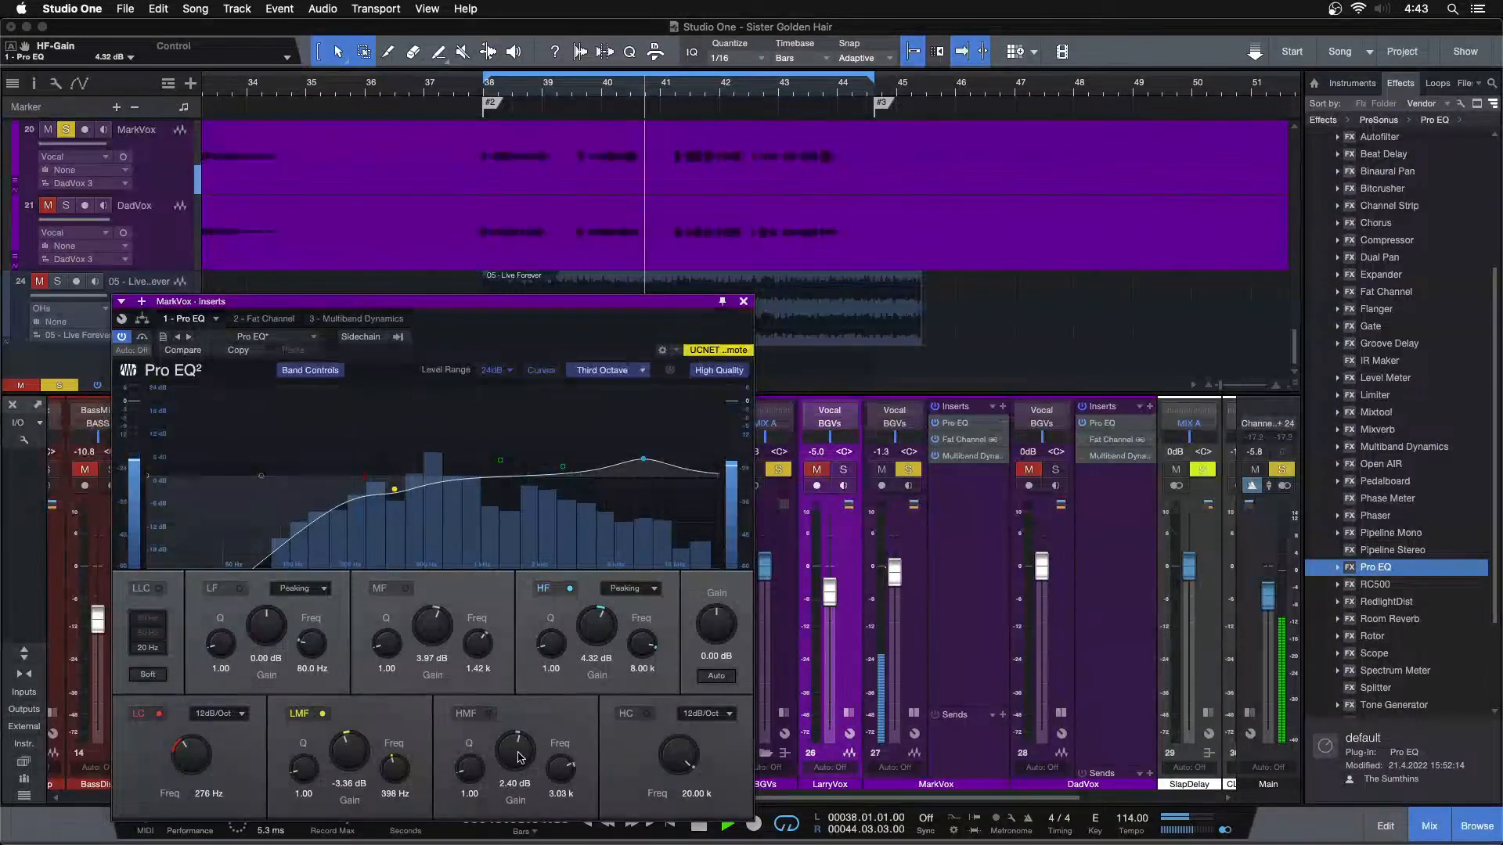
{"action": "scroll", "coordinate": [518, 753], "scroll_direction": "up", "scroll_amount": 3}
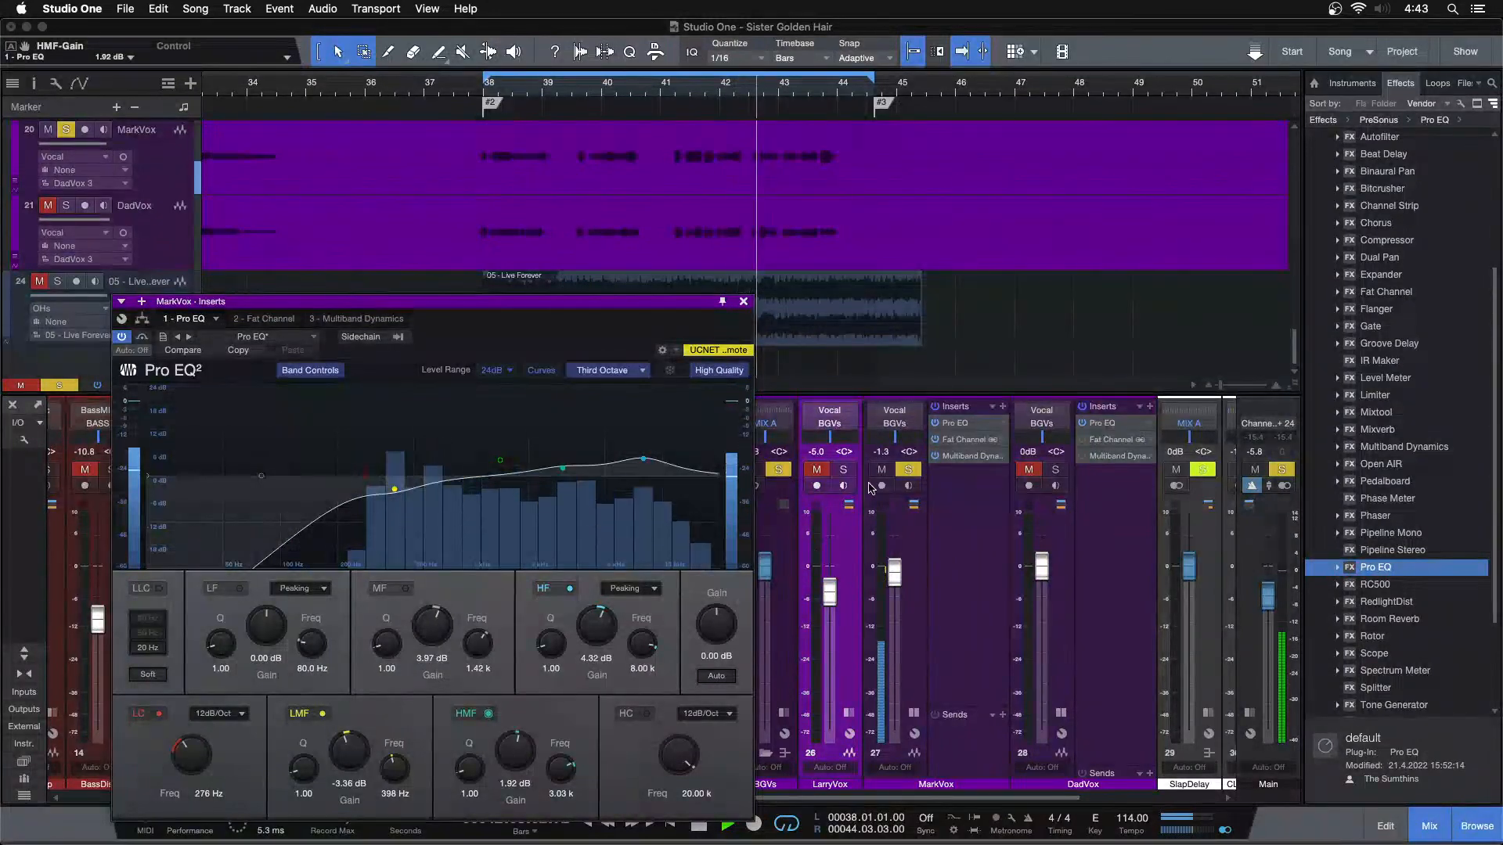
Solo LarryVox alongside MarkVox and set the levels to -2.1 dB for MarkVox and -4.6 dB for LarryVox
{"action": "left_click", "coordinate": [845, 469]}
{"action": "left_click_drag", "start_coordinate": [895, 574], "coordinate": [895, 590]}
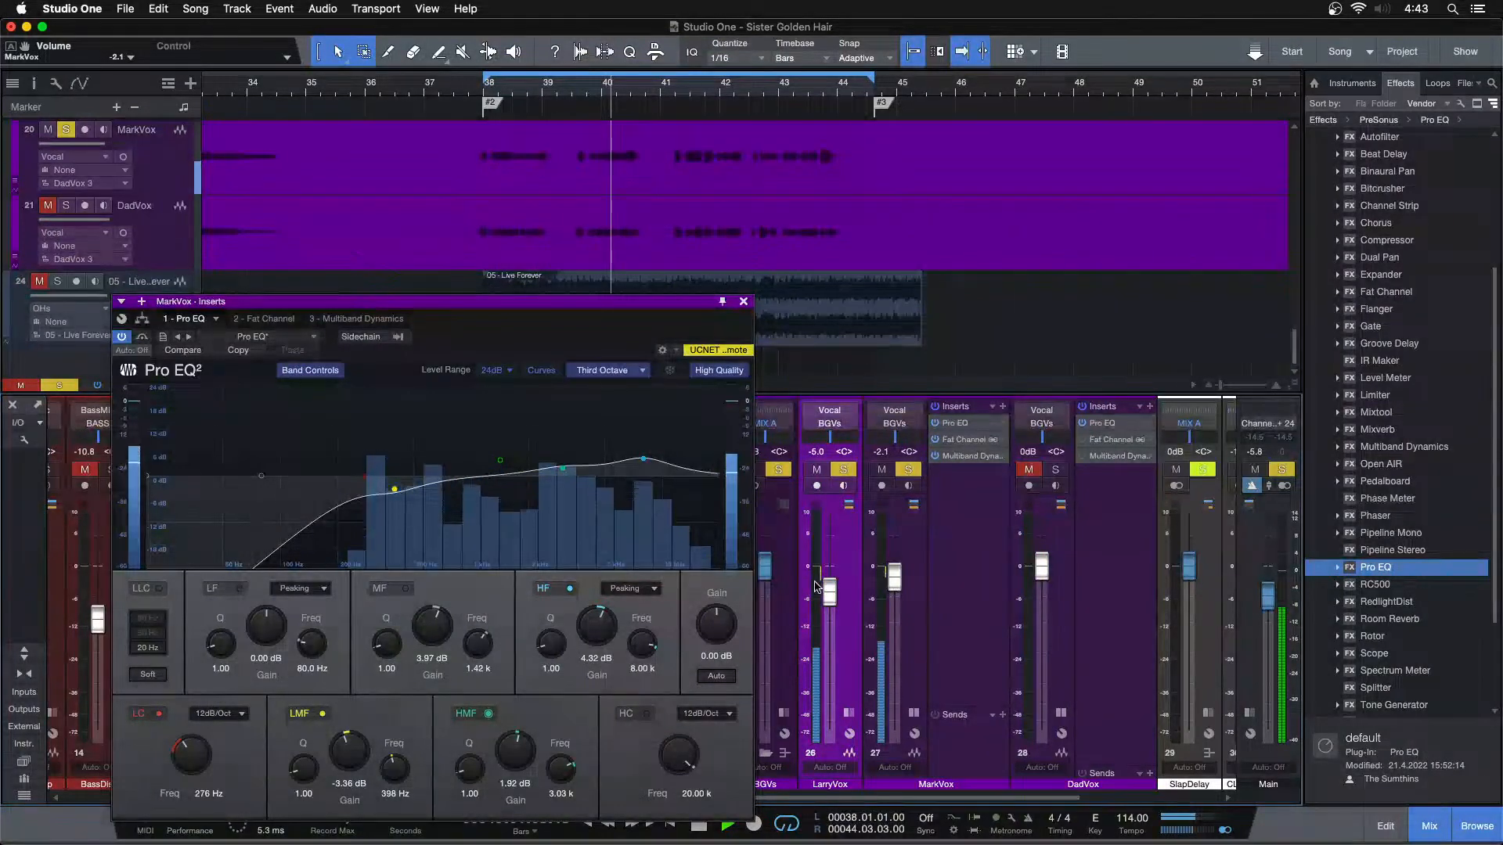
{"action": "key", "text": "space"}
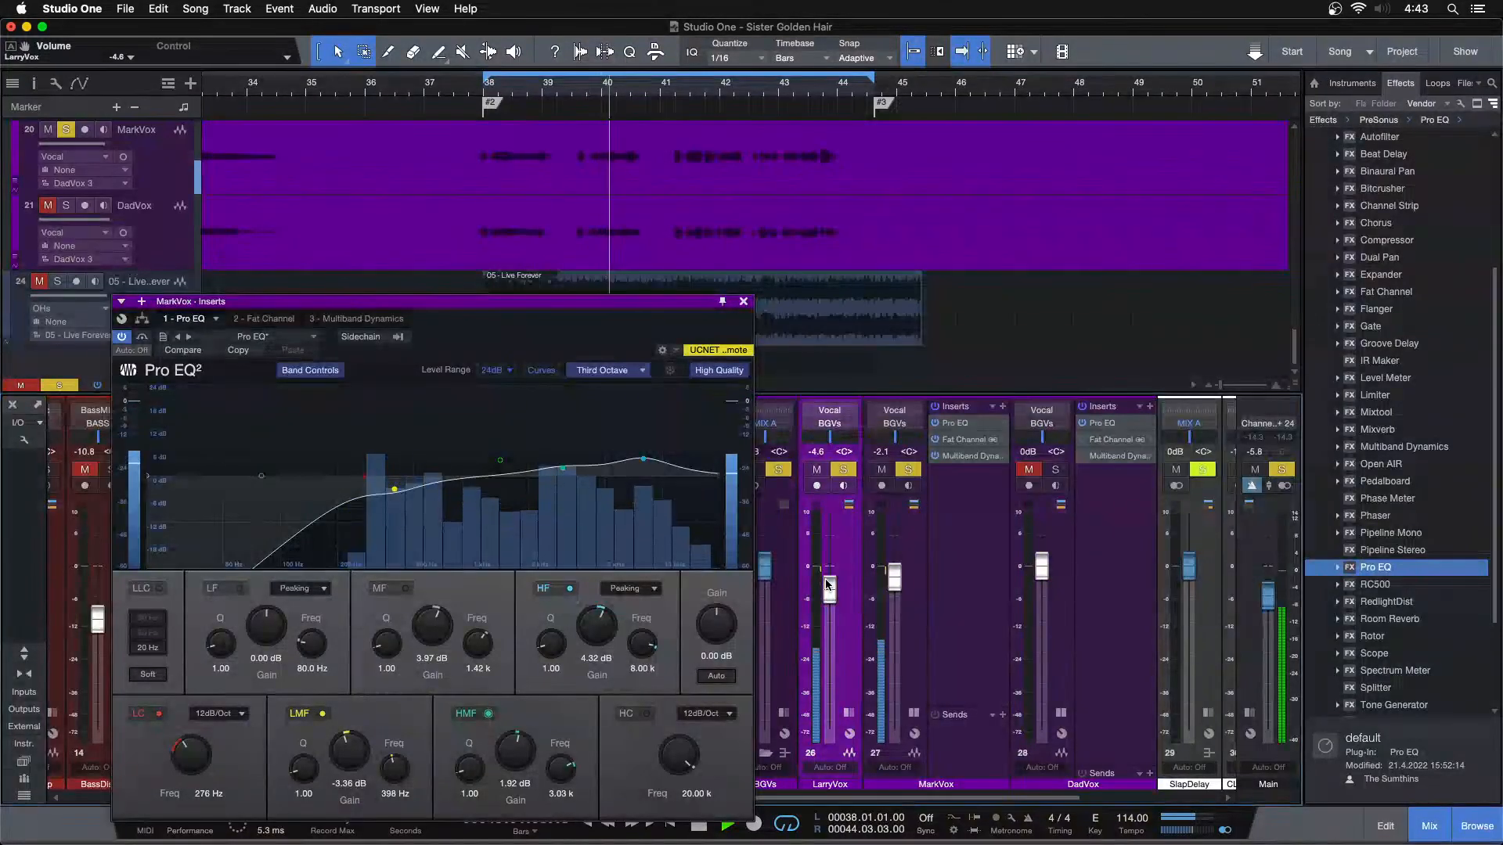
{"action": "key", "text": "space"}
{"action": "key", "text": "space"}
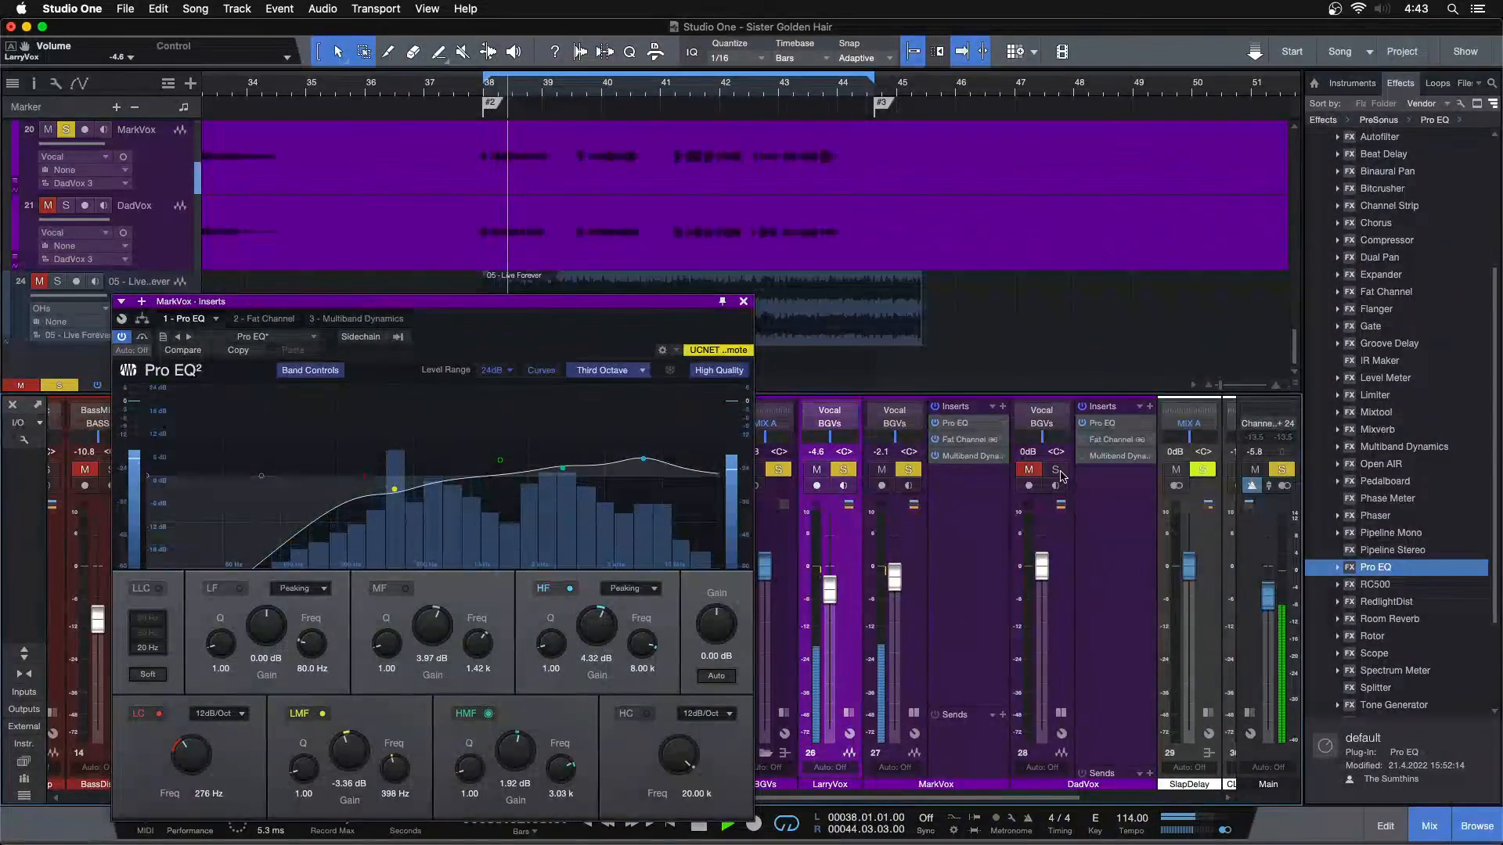
Solo DadVox instead of LarryVox and MarkVox and bring up DadVox's Pro EQ in the plug-in window
{"action": "left_click_drag", "start_coordinate": [689, 338], "coordinate": [493, 325]}
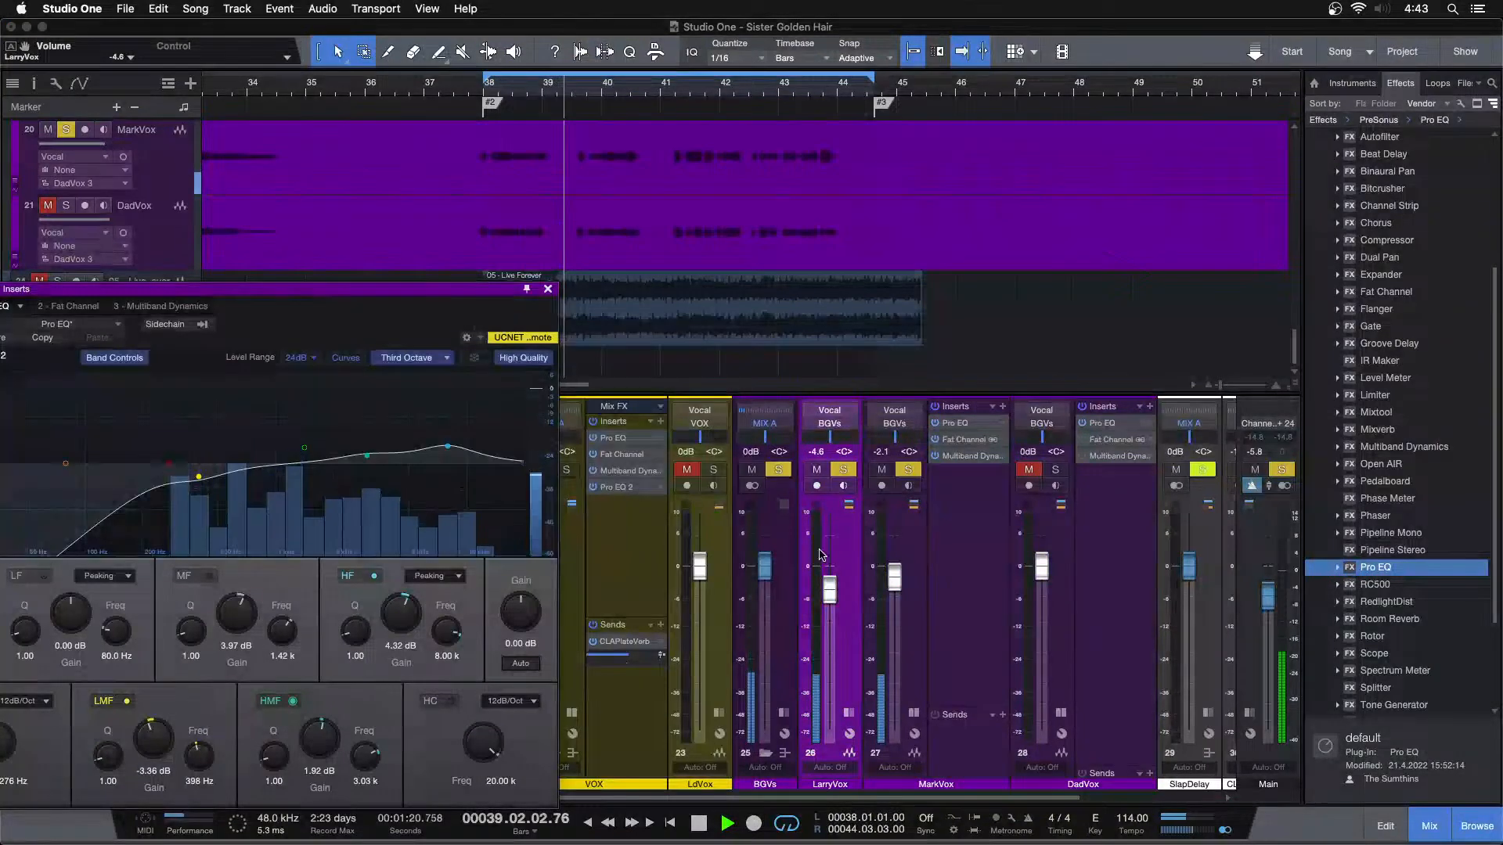
{"action": "left_click", "coordinate": [897, 581]}
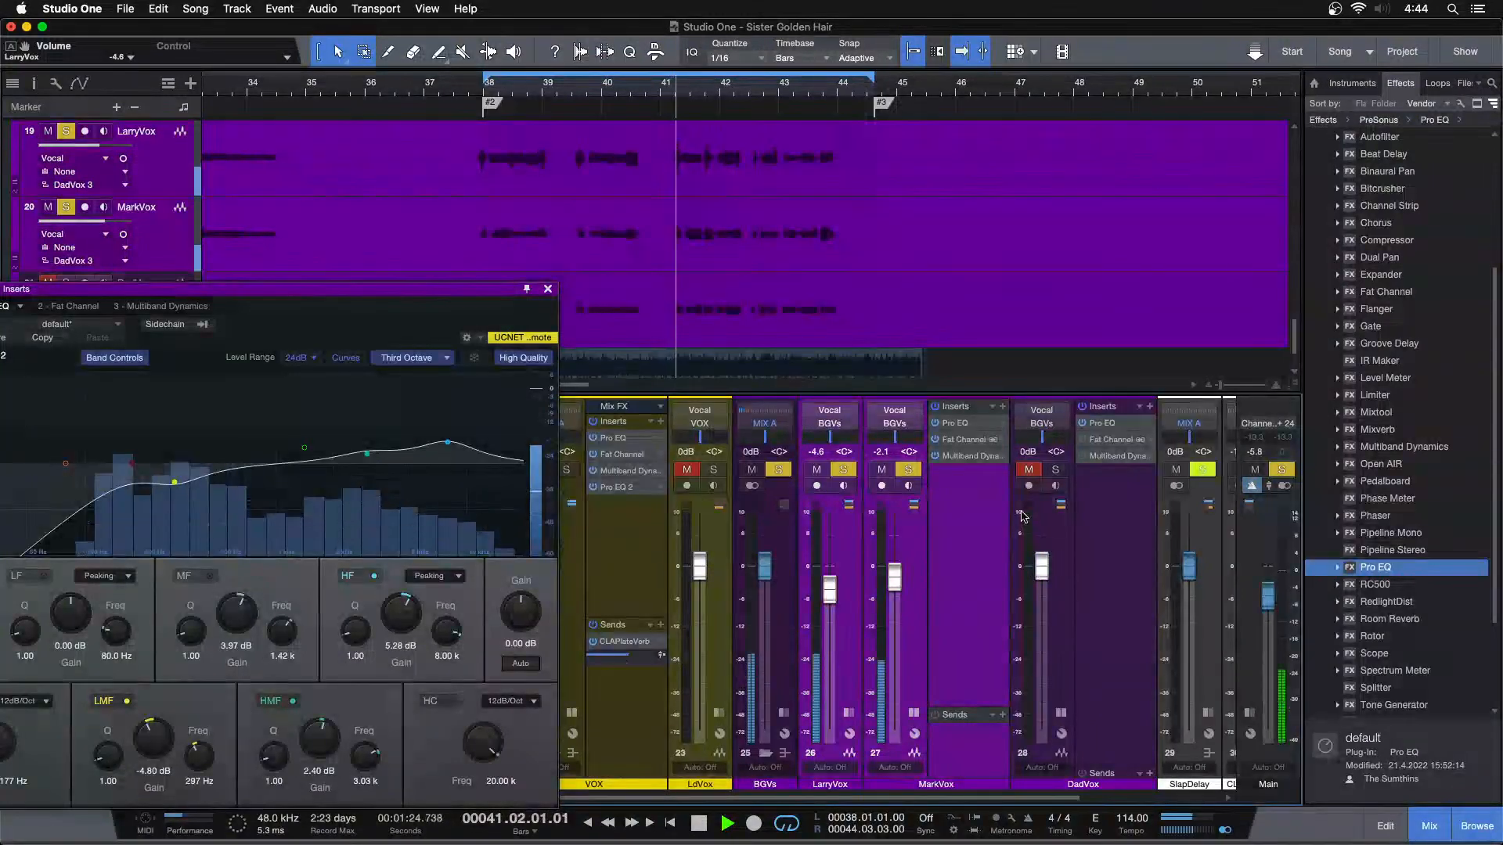
{"action": "left_click", "coordinate": [1054, 470]}
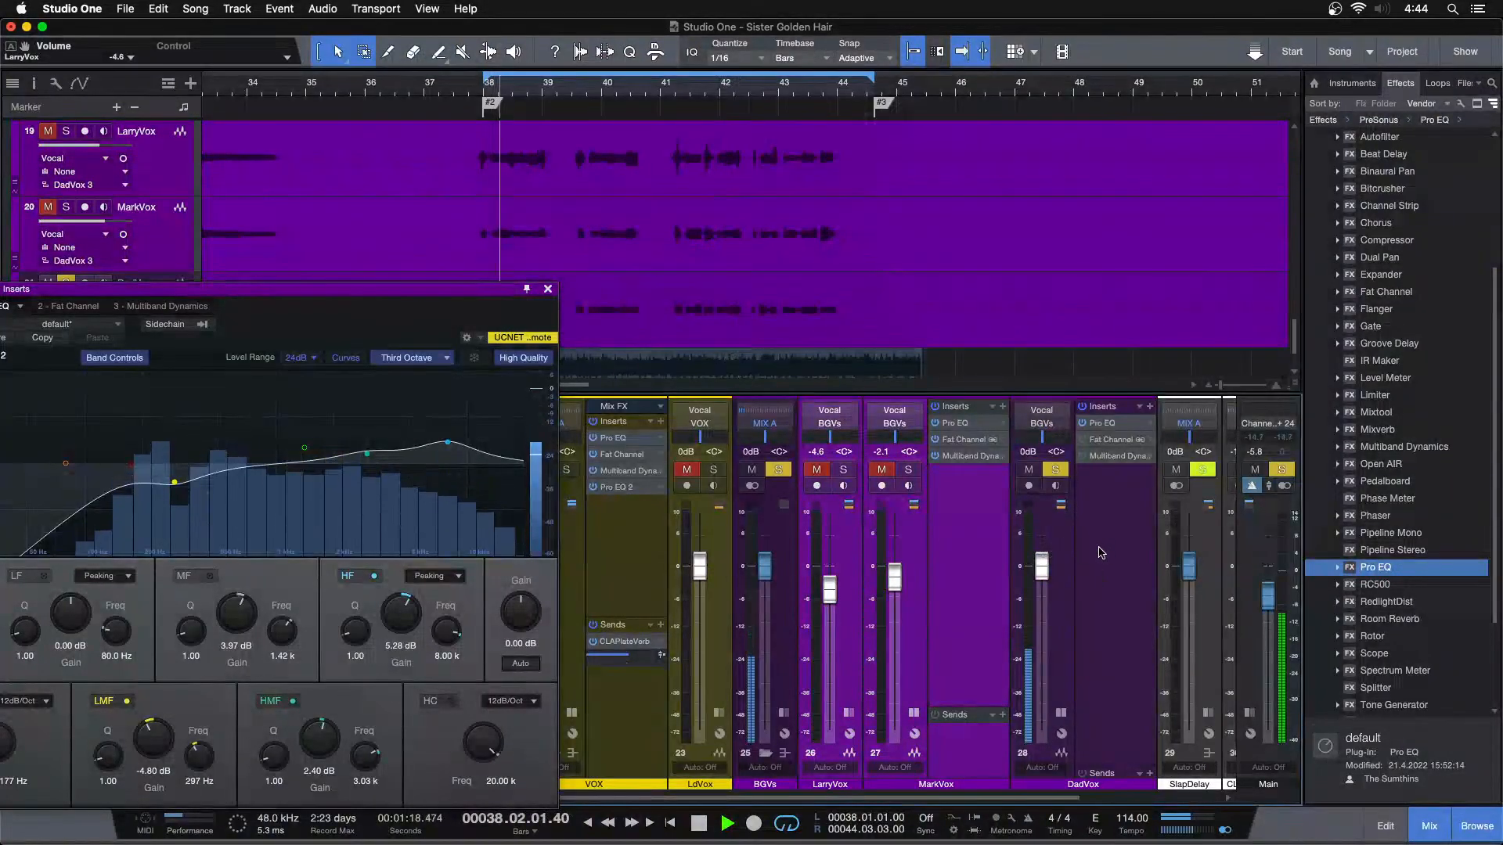
{"action": "left_click", "coordinate": [1104, 546]}
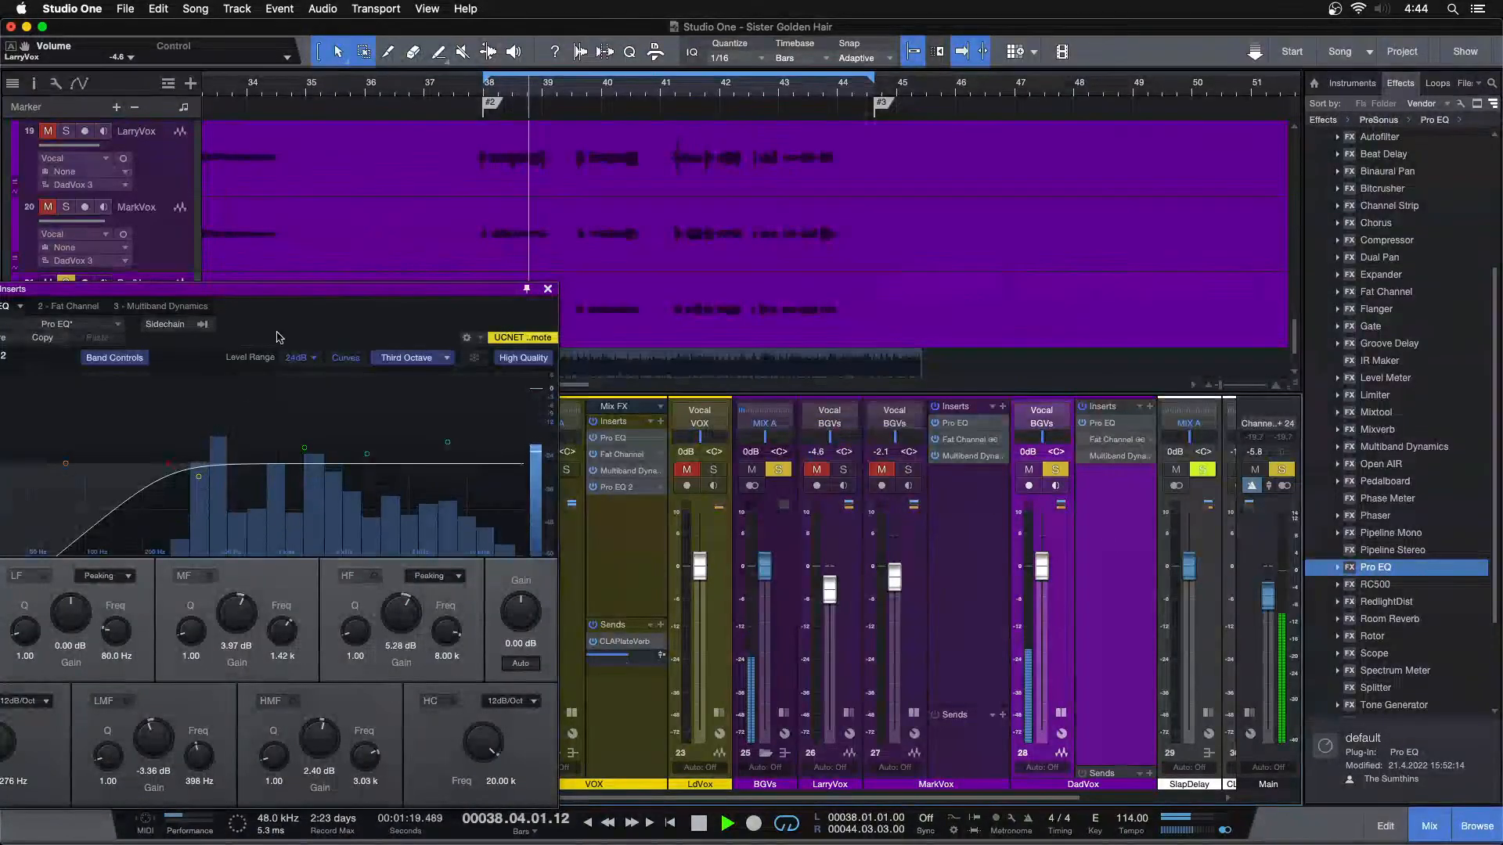
{"action": "left_click_drag", "start_coordinate": [277, 333], "coordinate": [630, 312]}
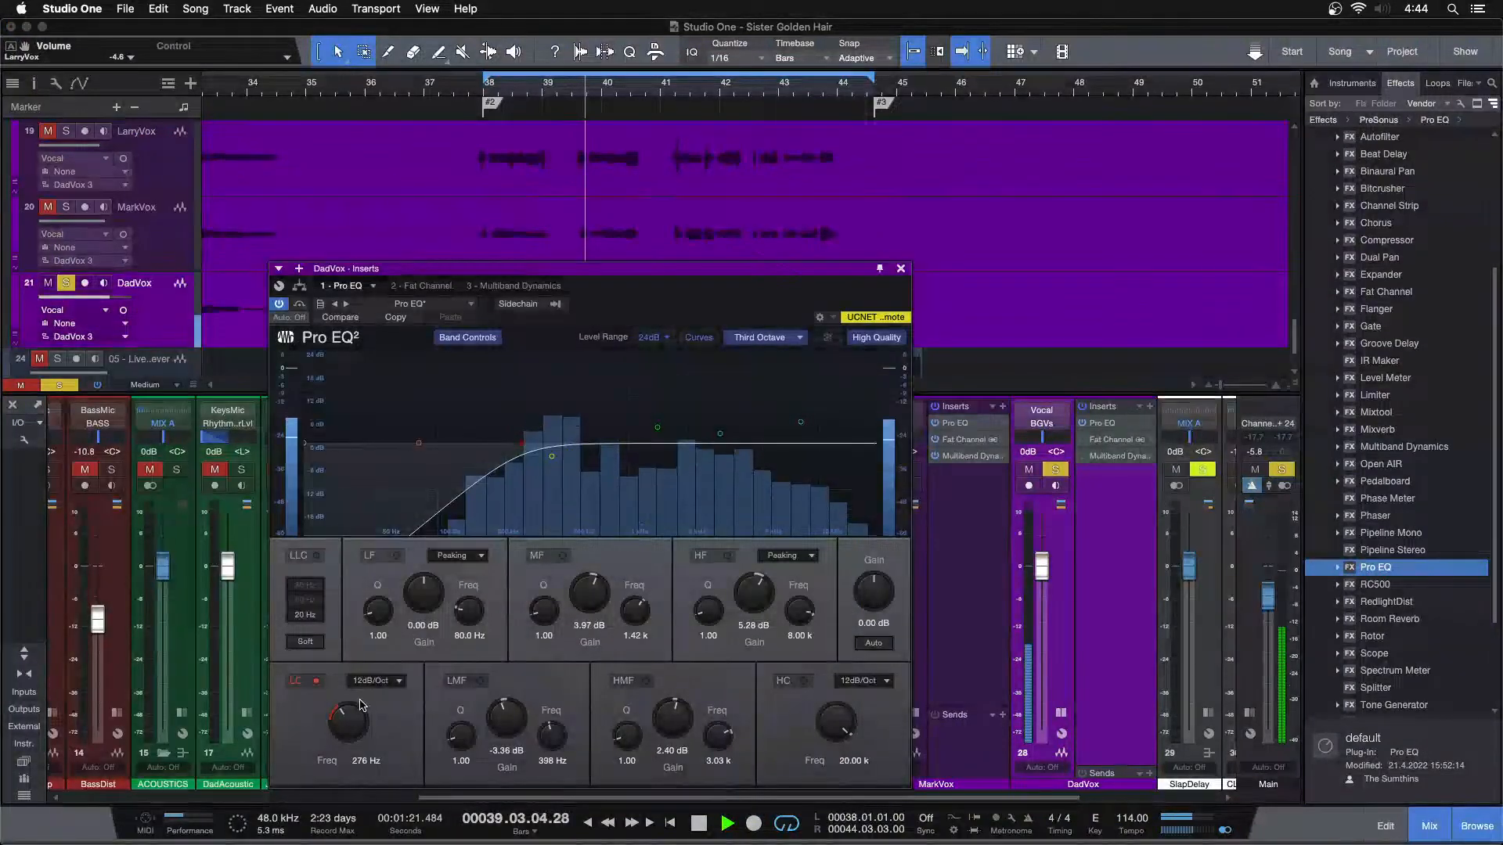
Lower DadVox's low-cut frequency to 174 Hz while listening near bar 83, and return playback to the bar 38 section
{"action": "left_click_drag", "start_coordinate": [727, 92], "coordinate": [551, 16]}
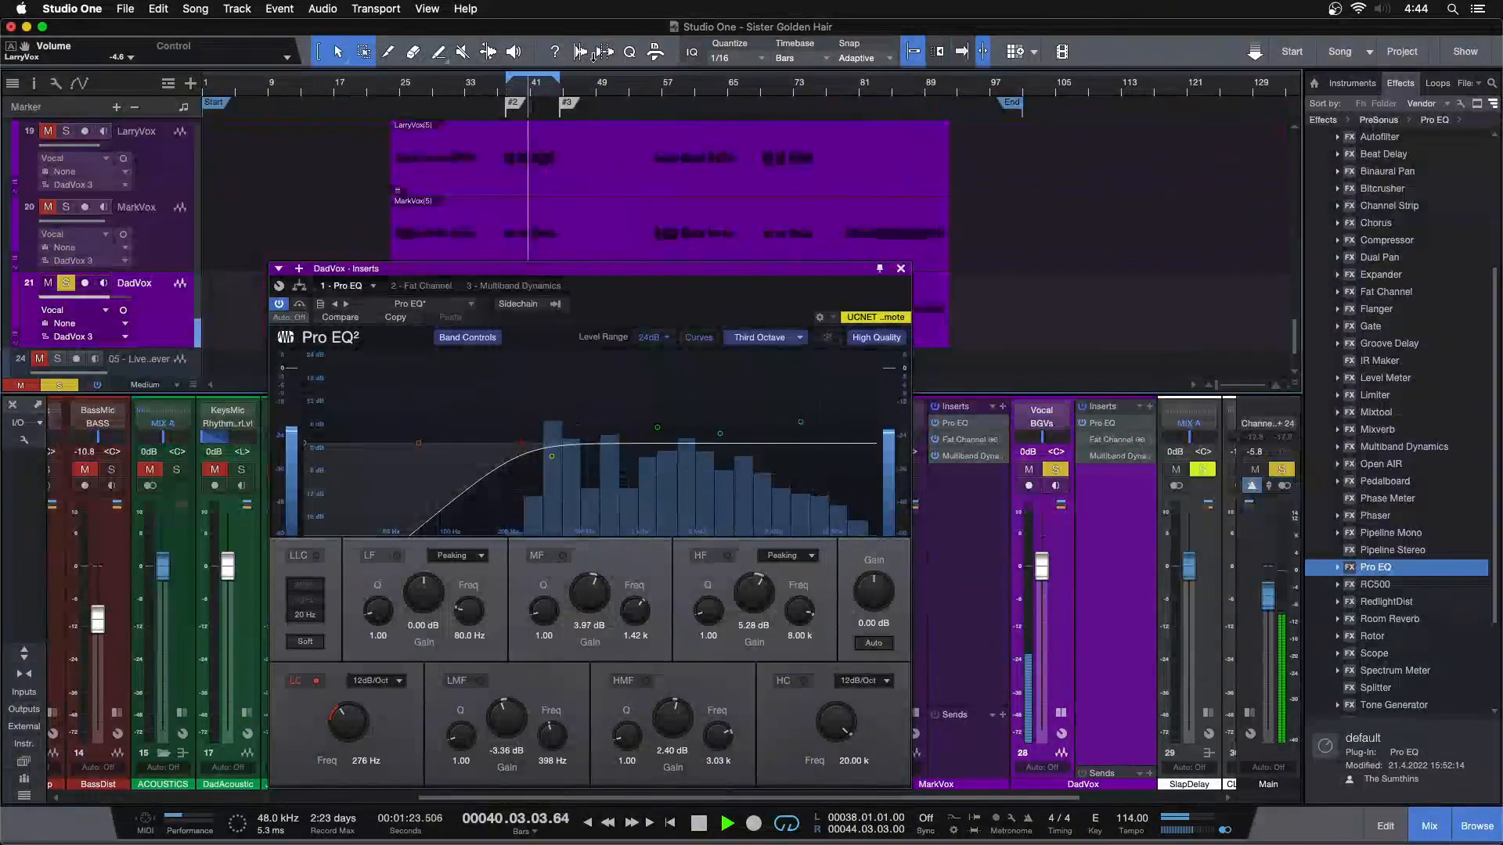
{"action": "left_click_drag", "start_coordinate": [557, 445], "coordinate": [479, 448]}
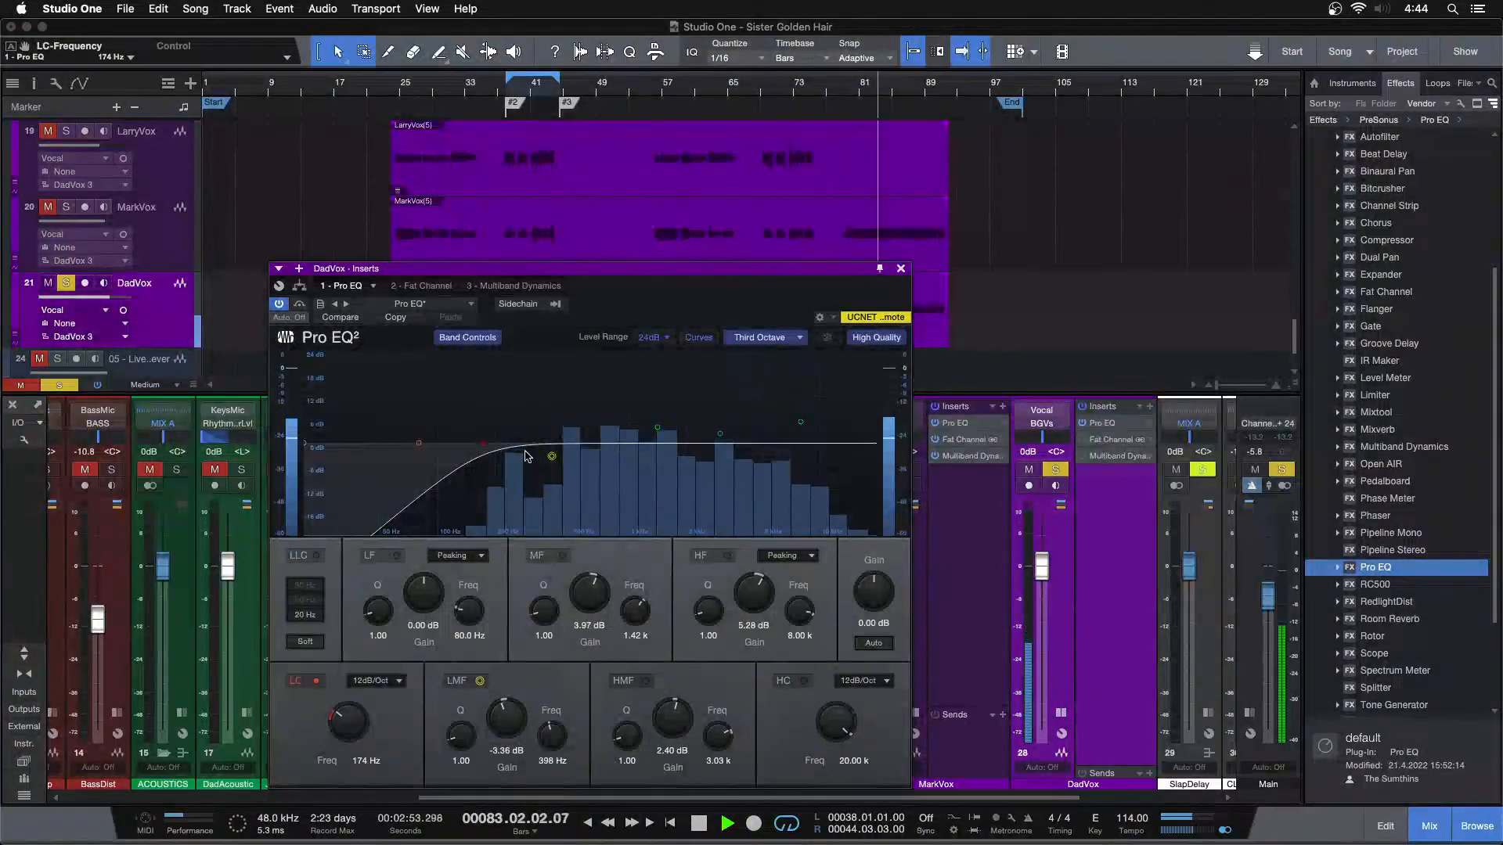
{"action": "left_click", "coordinate": [526, 82]}
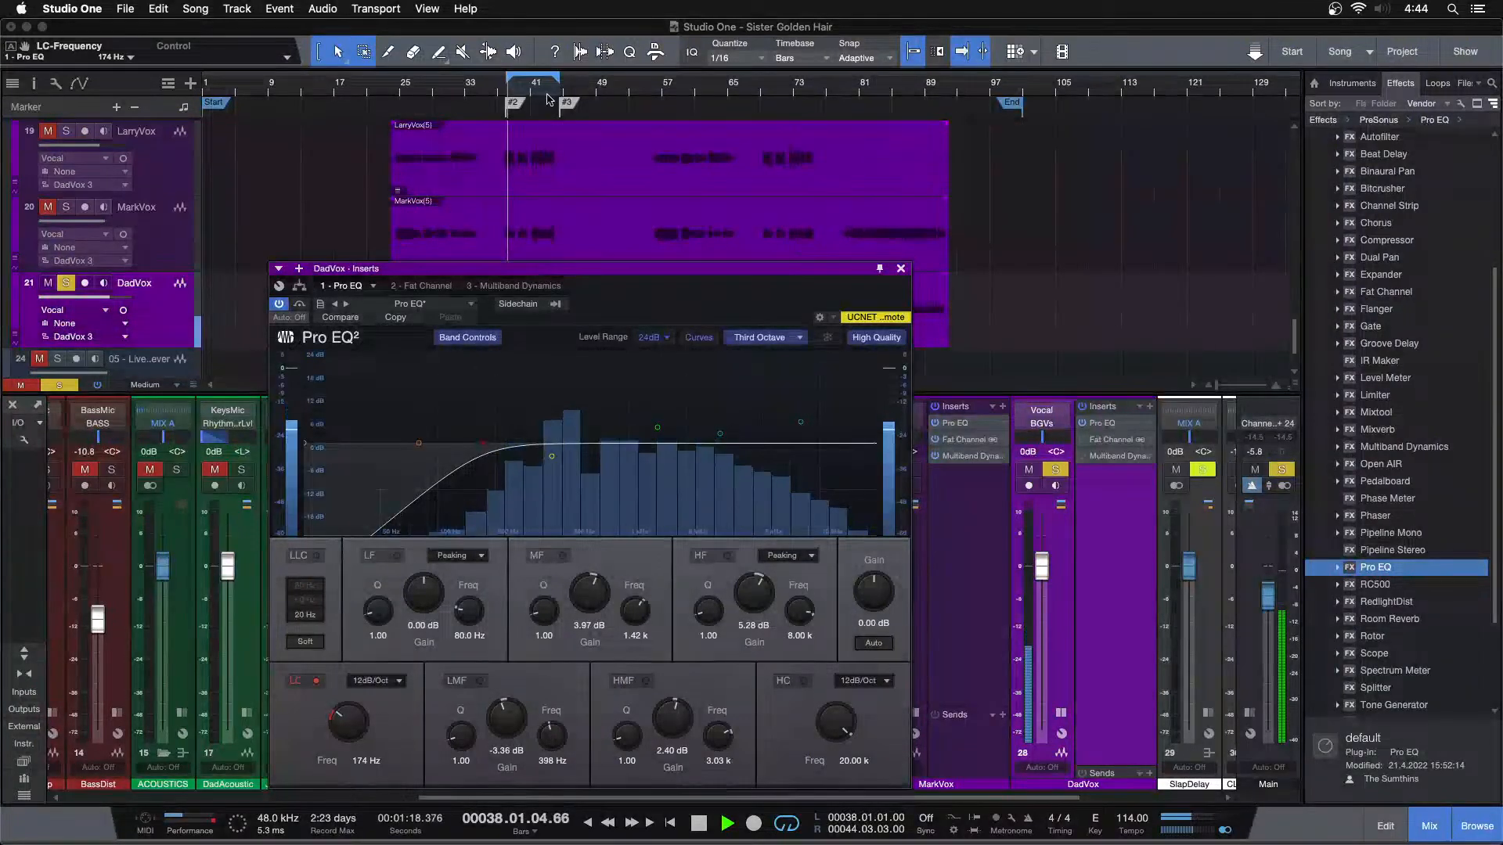
Close the plug-in window, hide the mixer, stop playback and duplicate the DadVox track without its events
{"action": "left_click_drag", "start_coordinate": [524, 91], "coordinate": [528, 115]}
{"action": "key", "text": "F3"}
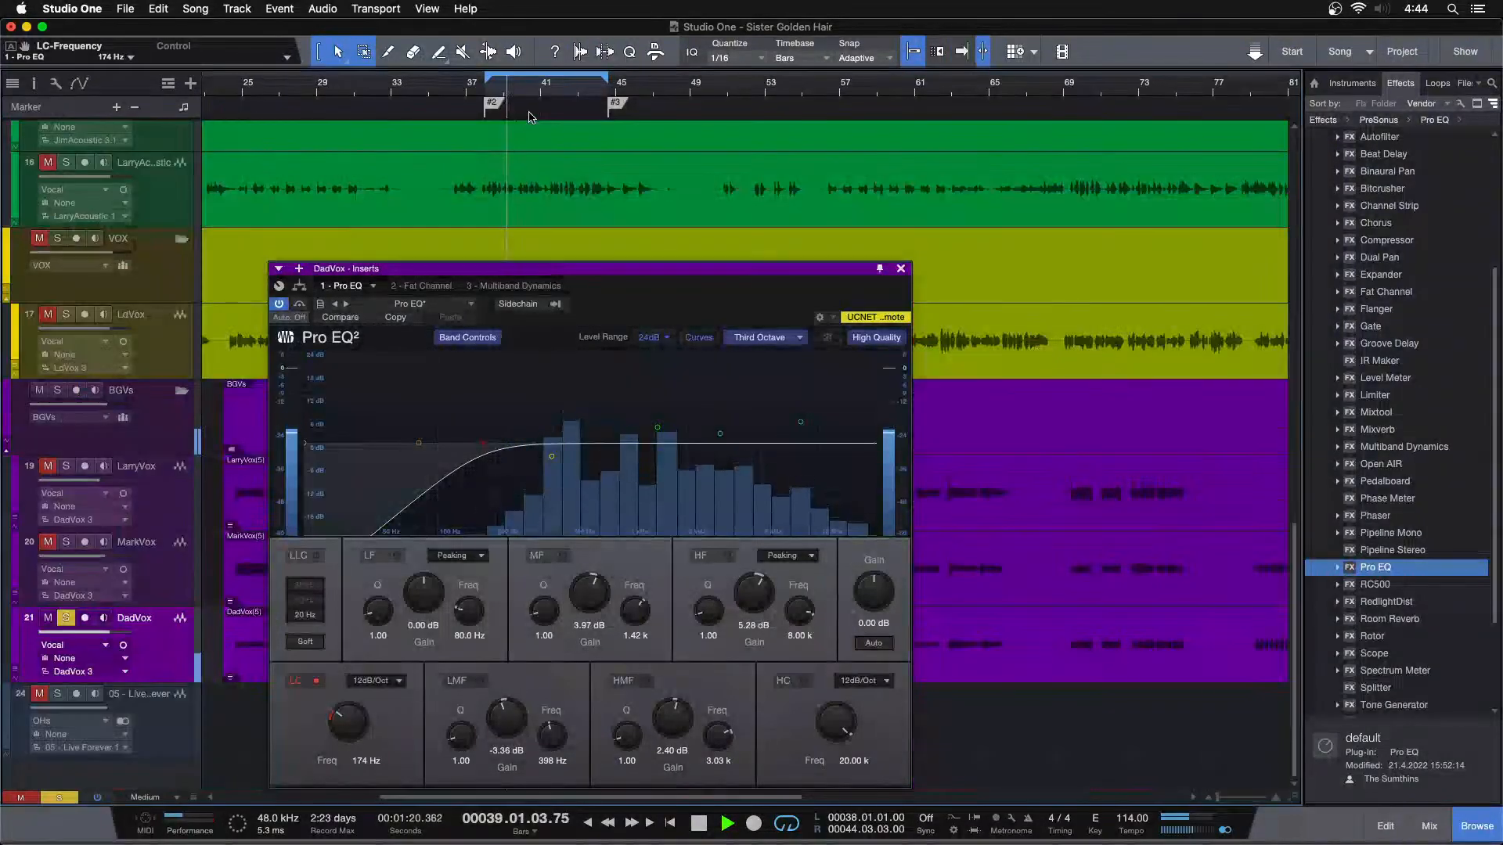
{"action": "left_click", "coordinate": [900, 268]}
{"action": "key", "text": "space"}
{"action": "right_click", "coordinate": [180, 653]}
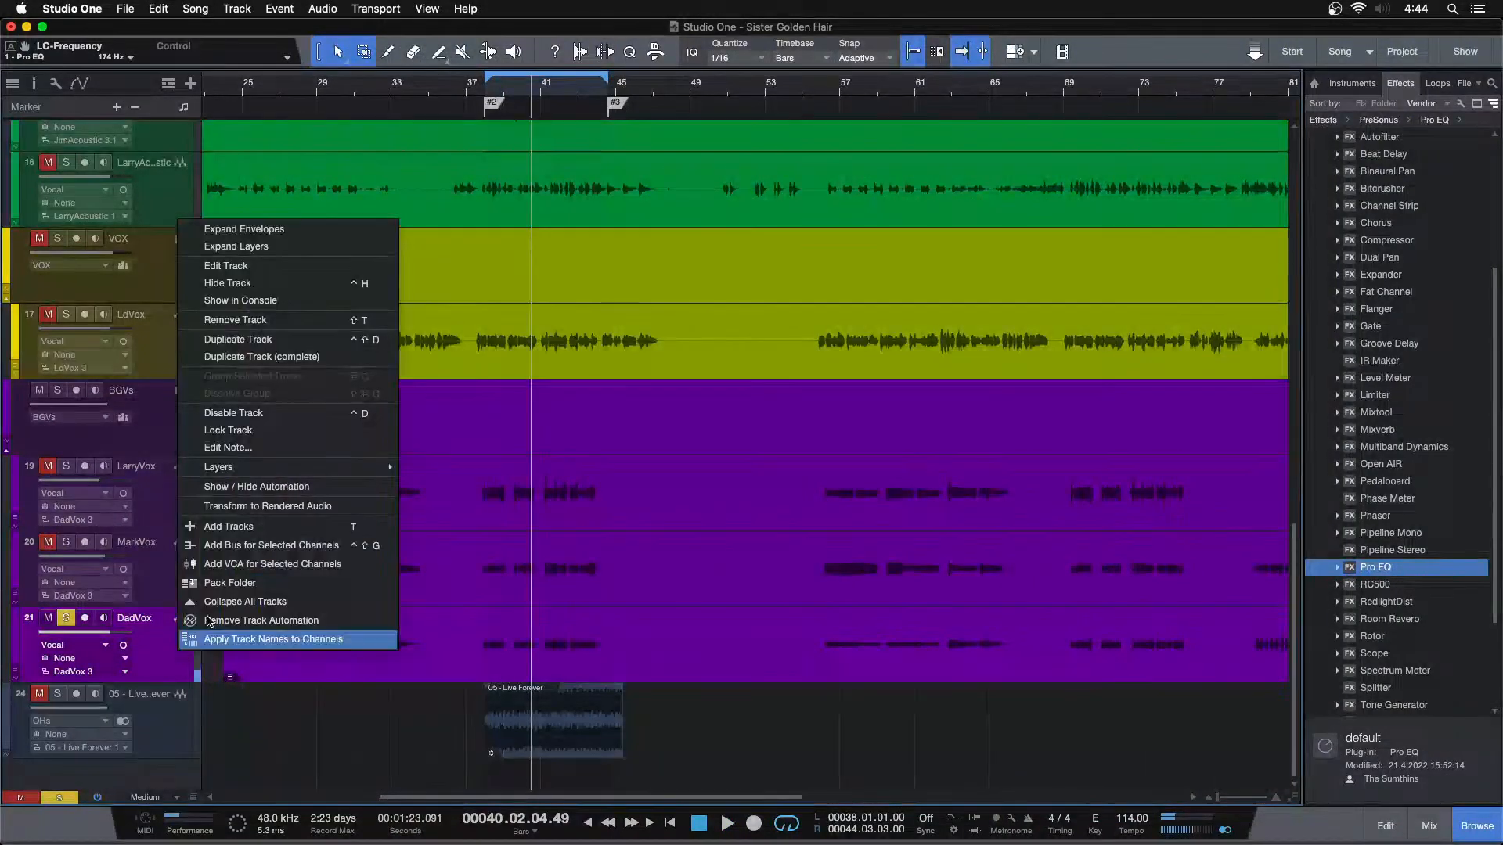
{"action": "left_click", "coordinate": [266, 339]}
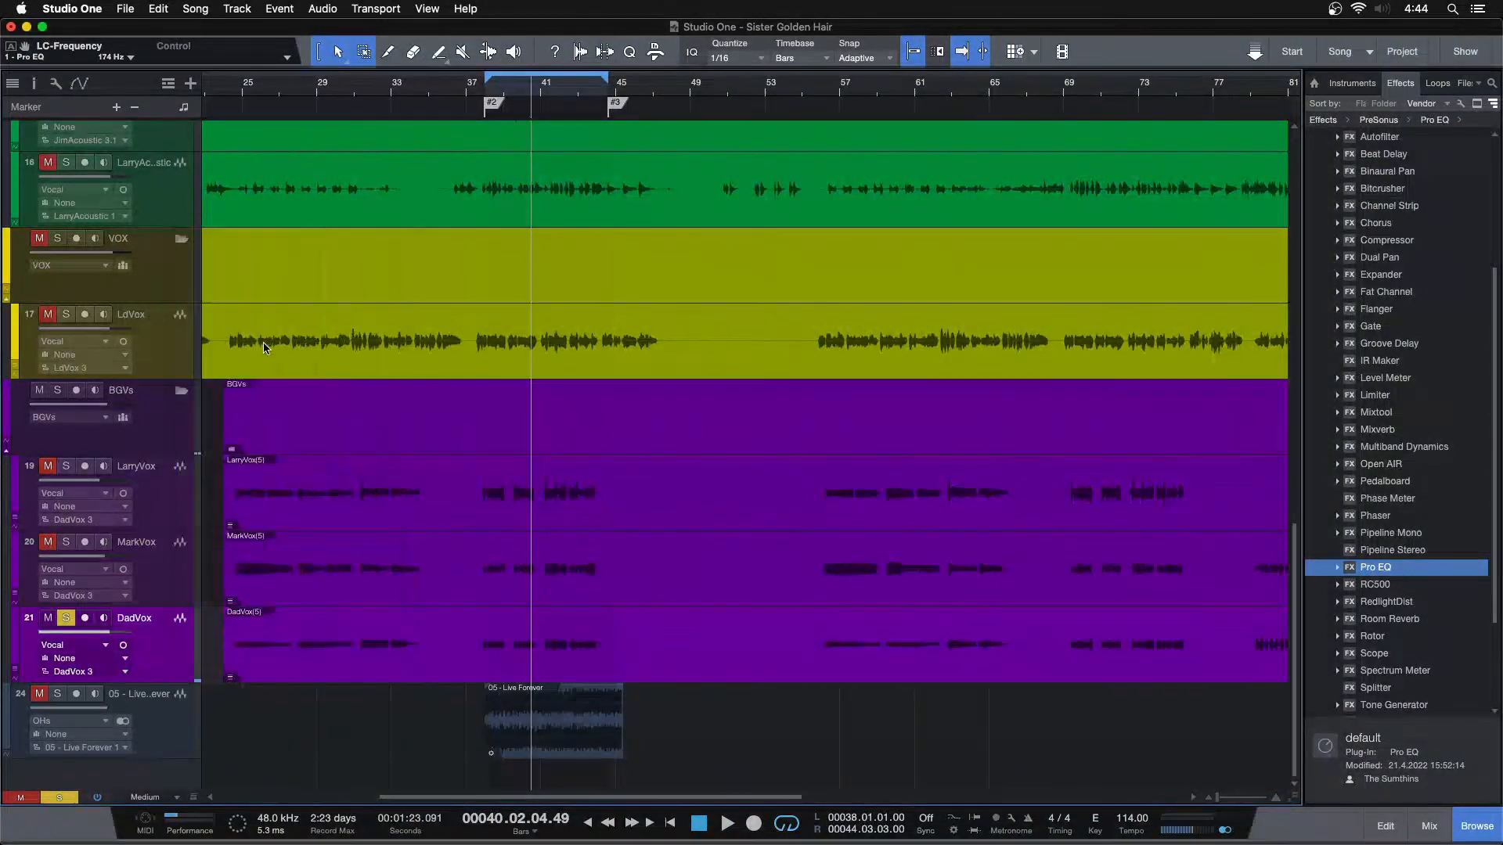
Split the DadVox event at bar 77 and move its ending section onto the DadVox 2 track
{"action": "left_click_drag", "start_coordinate": [1206, 87], "coordinate": [745, 60]}
{"action": "left_click", "coordinate": [826, 554]}
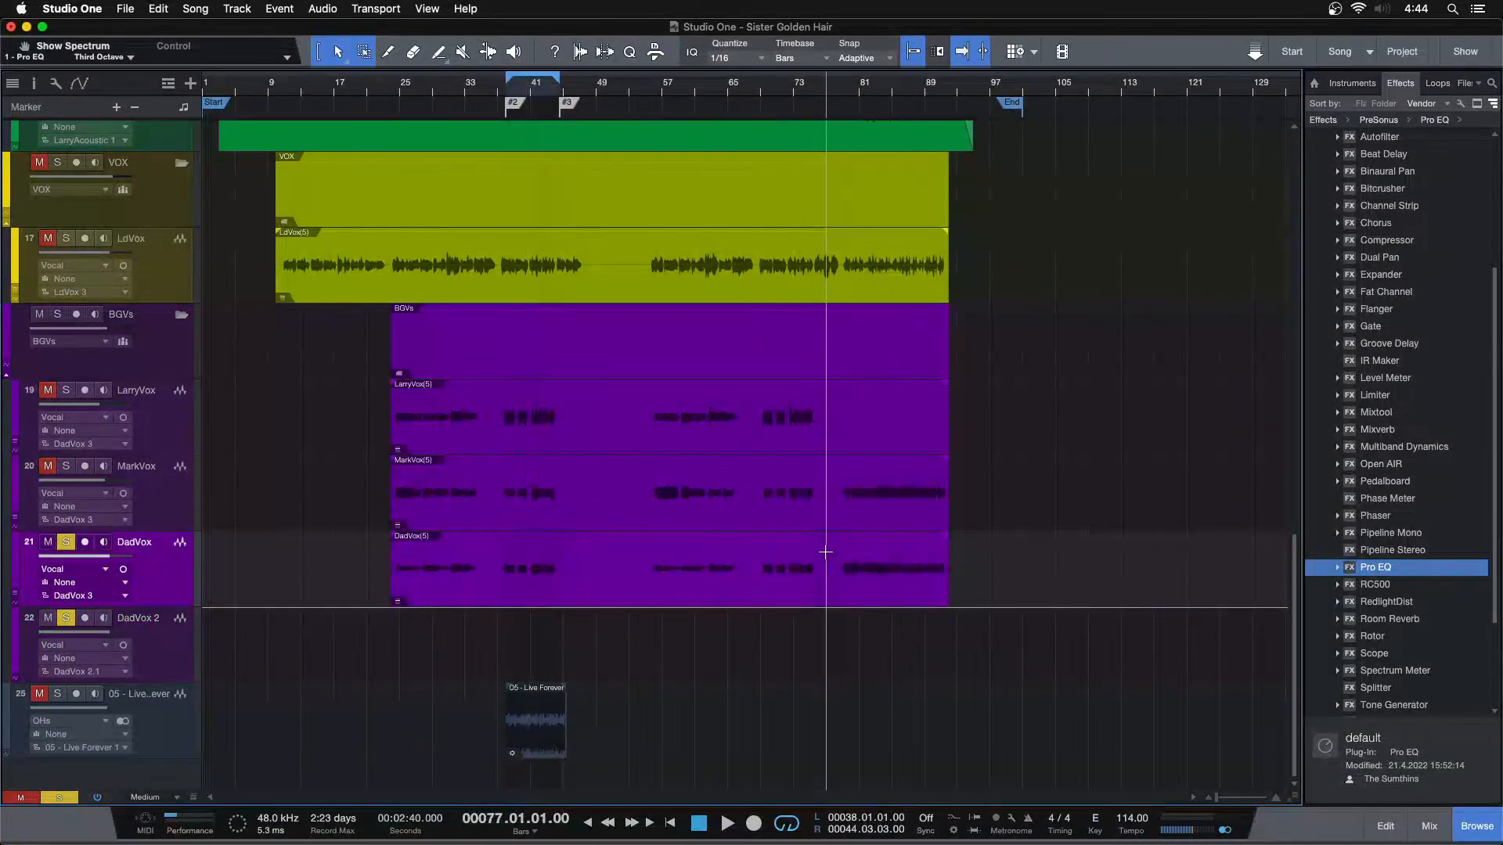
{"action": "left_click_drag", "start_coordinate": [852, 585], "coordinate": [855, 623]}
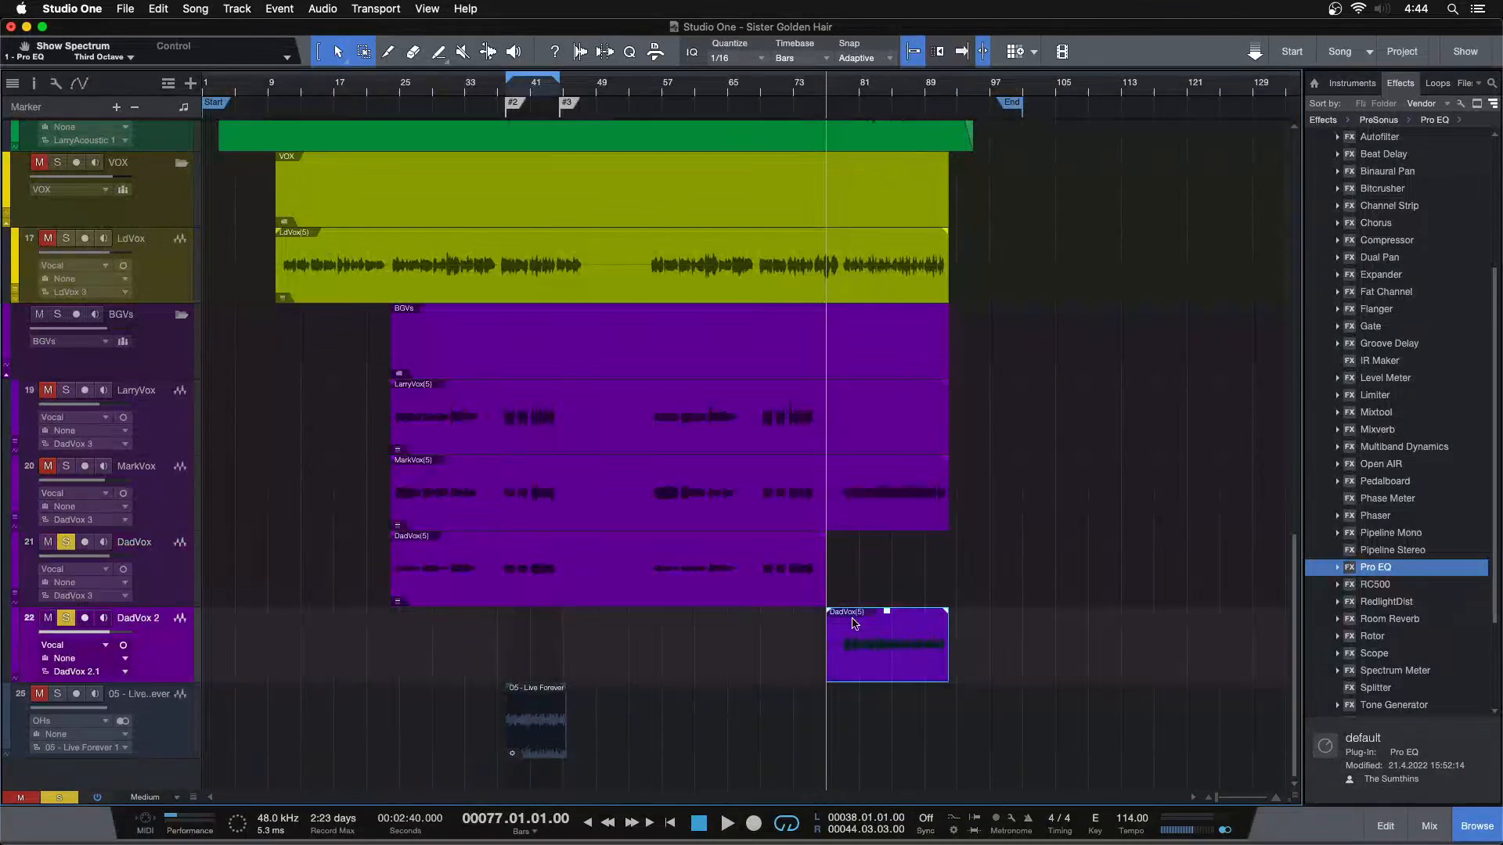
Play from bar 38, reopen DadVox's Pro EQ in the mixer and raise its low-cut frequency to 209 Hz
{"action": "key", "text": "KP_1"}
{"action": "key", "text": "space"}
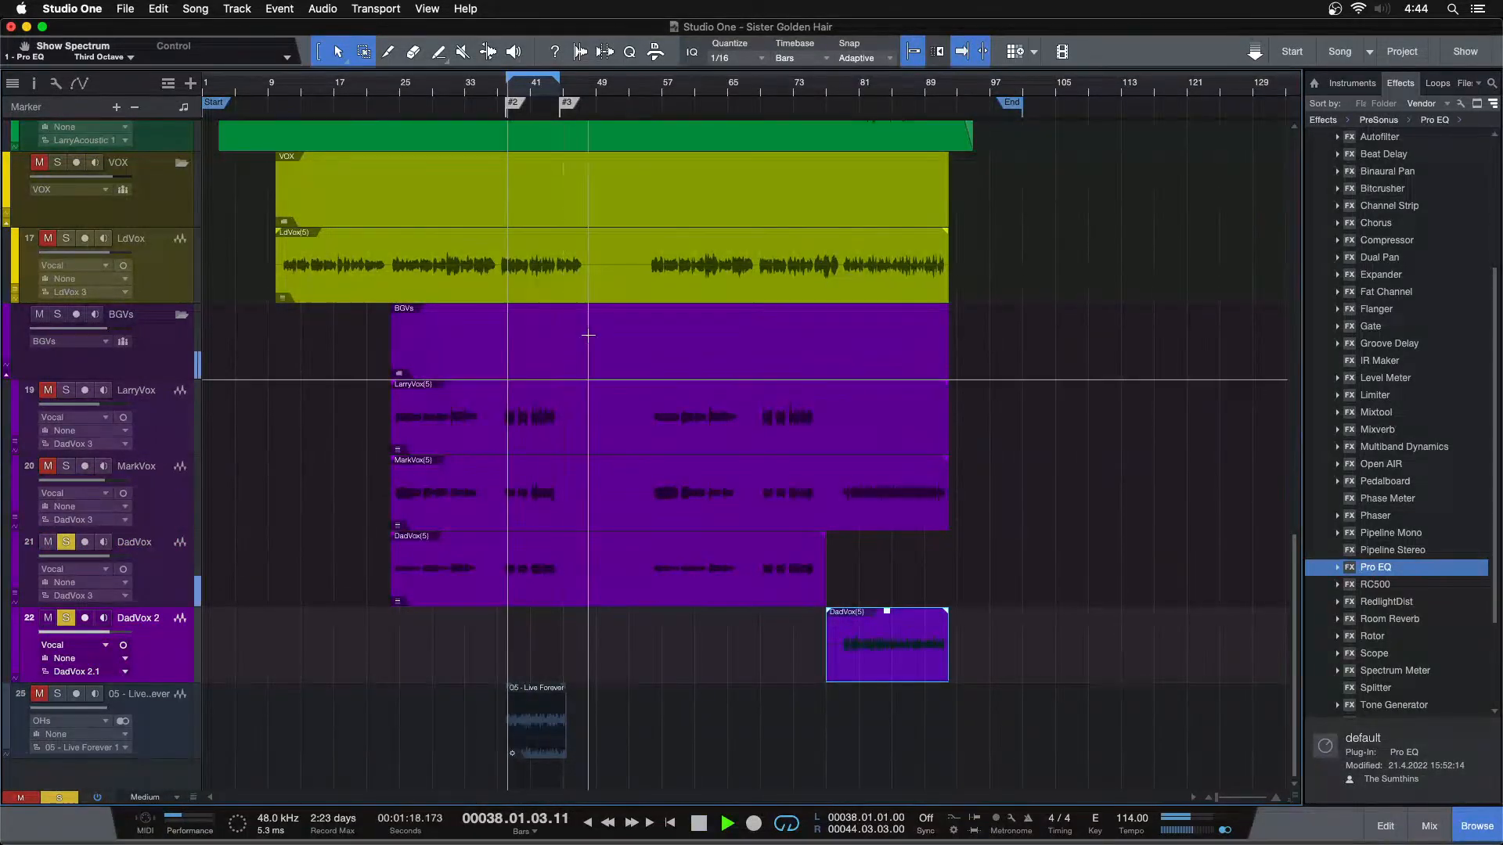
{"action": "key", "text": "F3"}
{"action": "double_click", "coordinate": [1129, 425]}
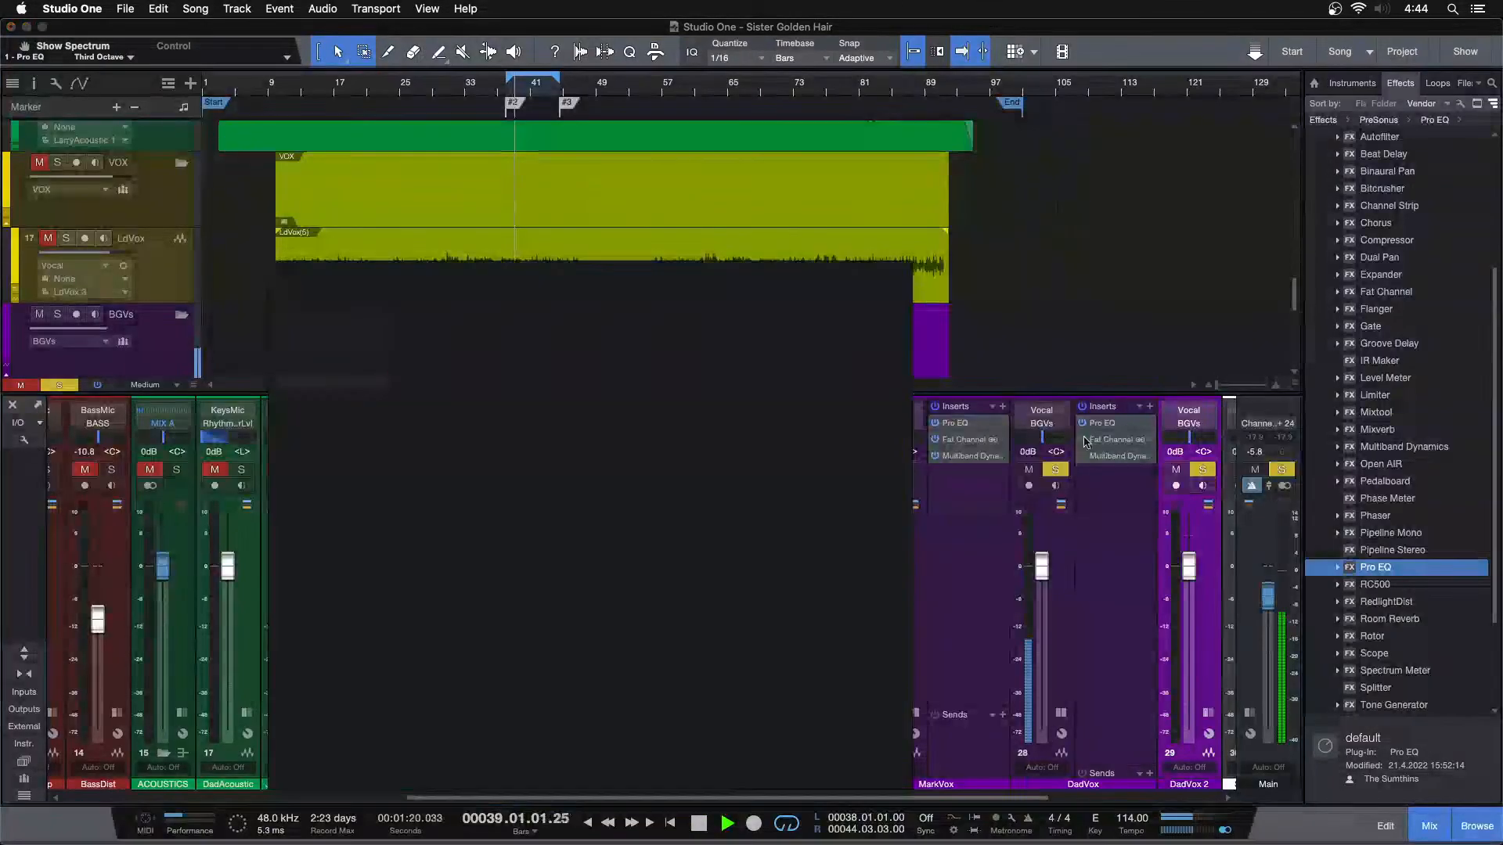
{"action": "key", "text": "space"}
{"action": "scroll", "coordinate": [350, 716], "scroll_direction": "up", "scroll_amount": 3}
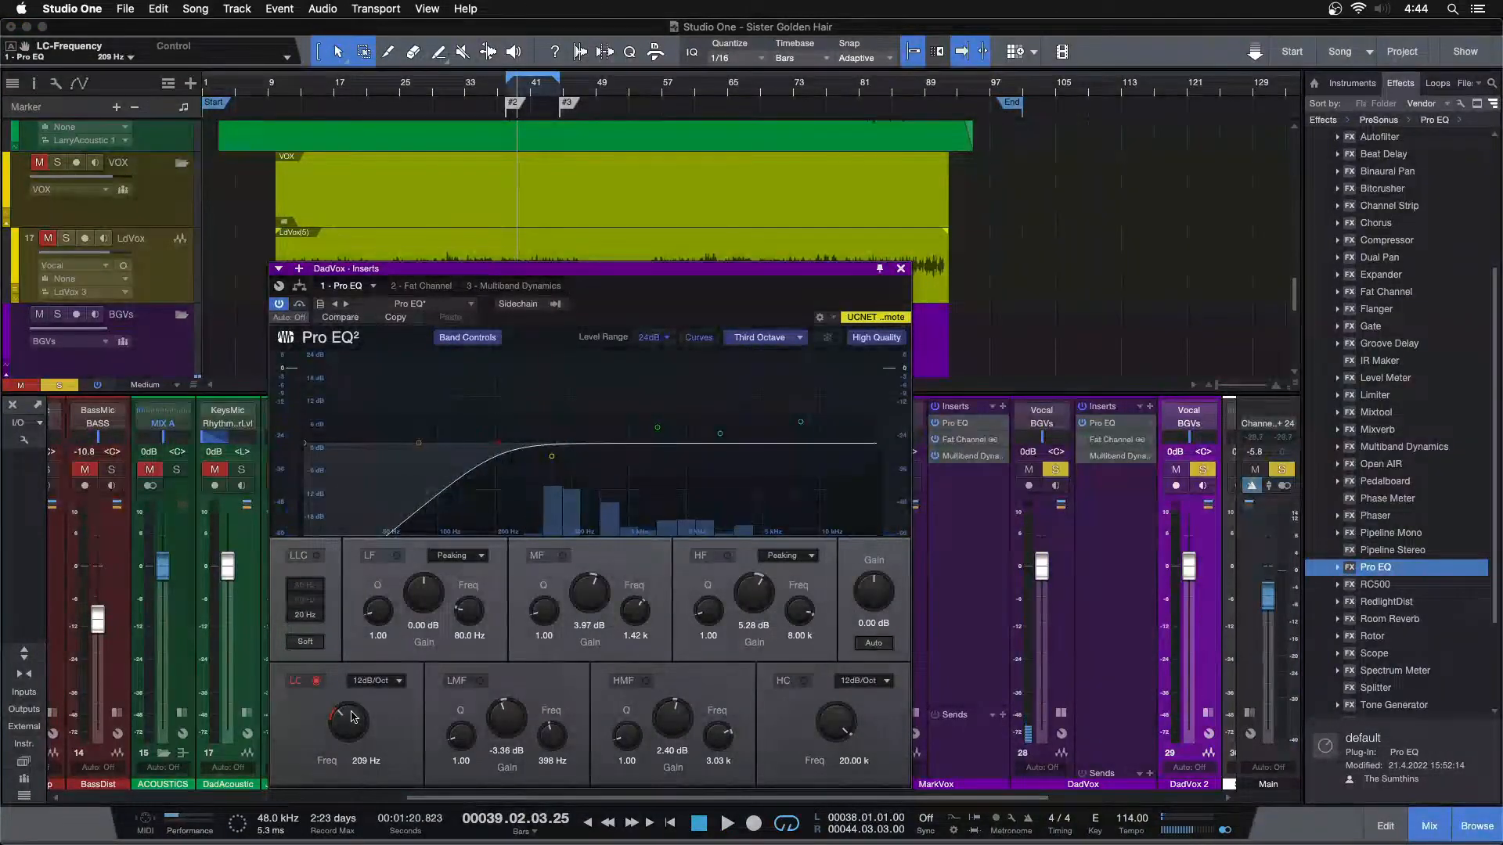
Play the bar 38 section and raise the low-cut frequency in DadVox's Pro EQ to 340 Hz
{"action": "key", "text": "space"}
{"action": "scroll", "coordinate": [351, 716], "scroll_direction": "up", "scroll_amount": 2}
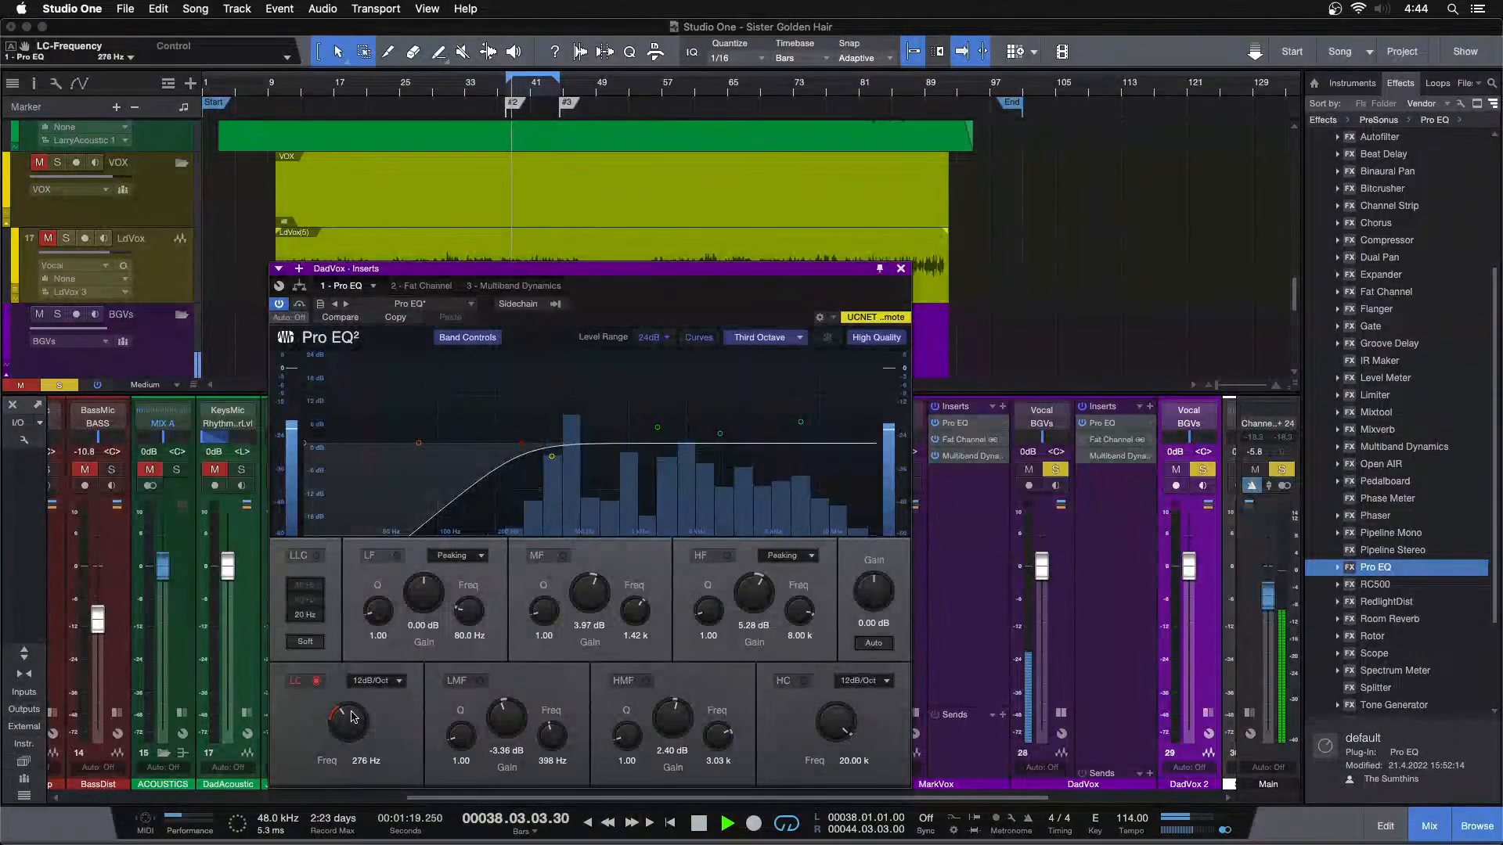
{"action": "scroll", "coordinate": [351, 716], "scroll_direction": "up", "scroll_amount": 2}
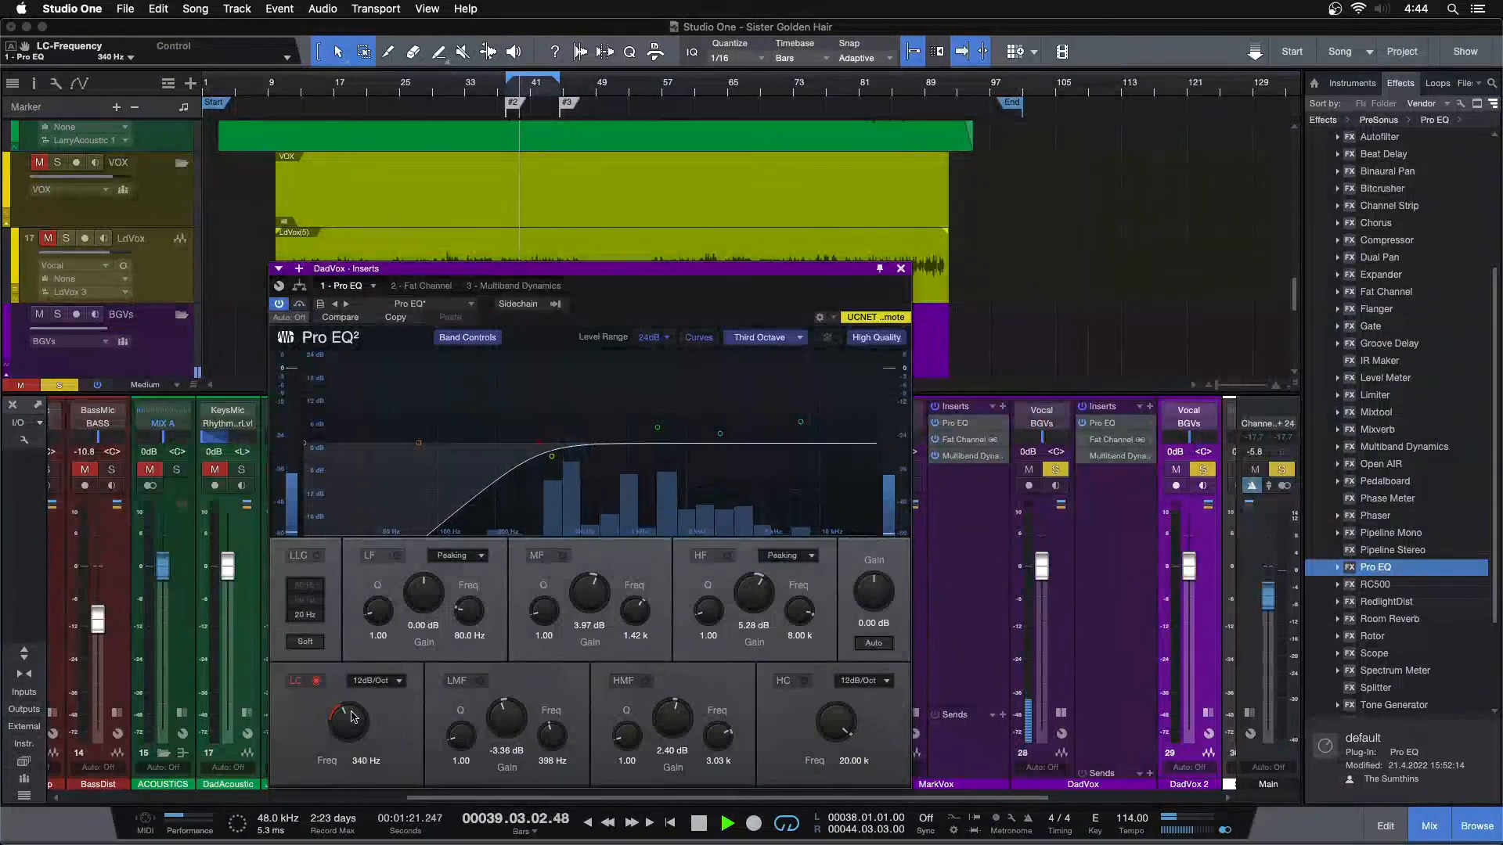
Sweep DadVox's boosted LMF band to 504 Hz, reset its gain and cut the band to -4.32 dB
{"action": "left_click_drag", "start_coordinate": [542, 87], "coordinate": [697, 149]}
{"action": "left_click_drag", "start_coordinate": [552, 456], "coordinate": [573, 366]}
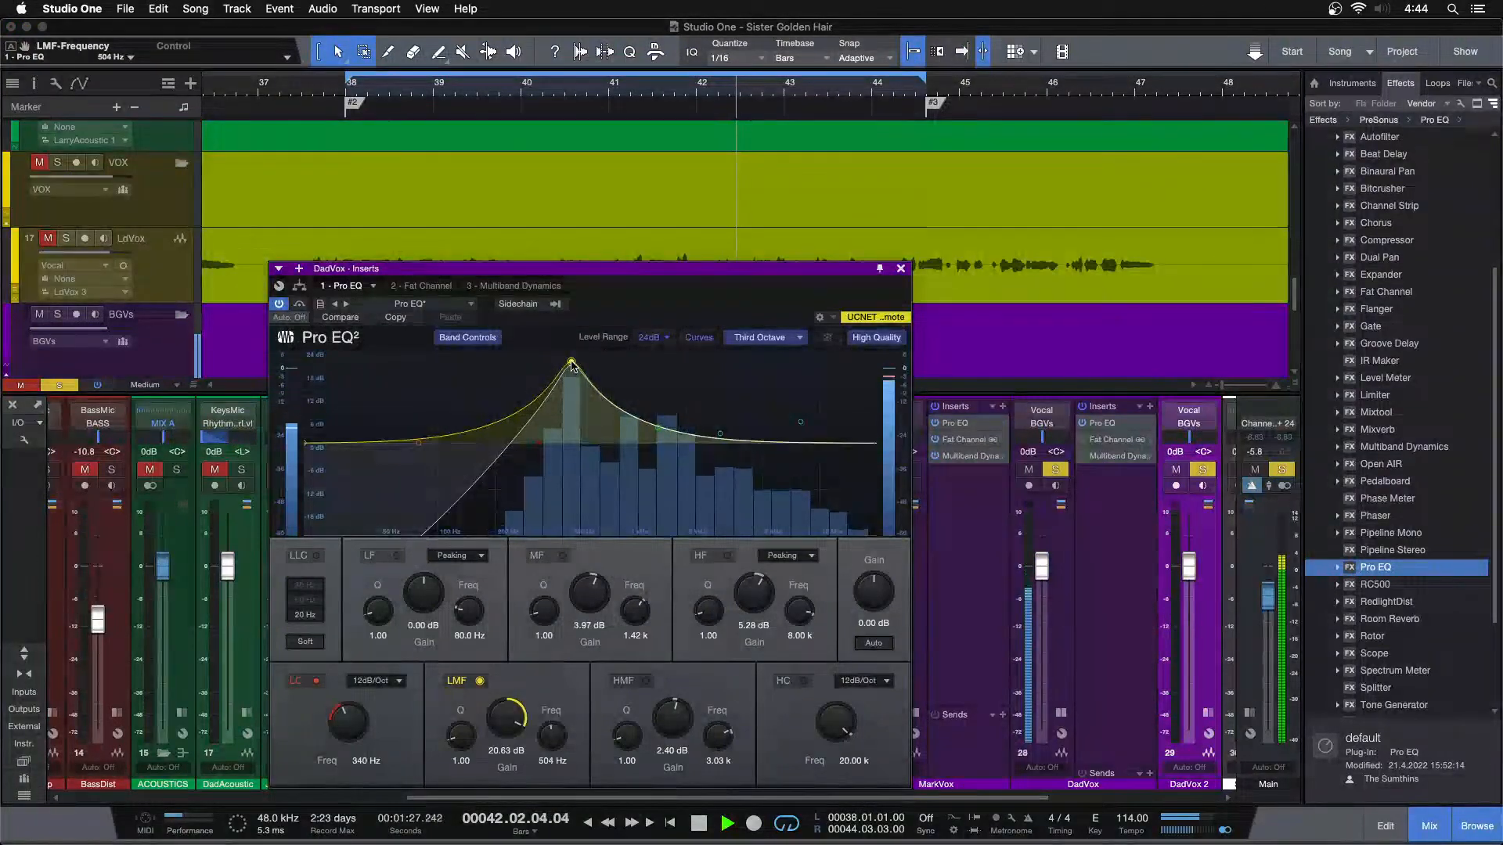
{"action": "double_click", "coordinate": [509, 718]}
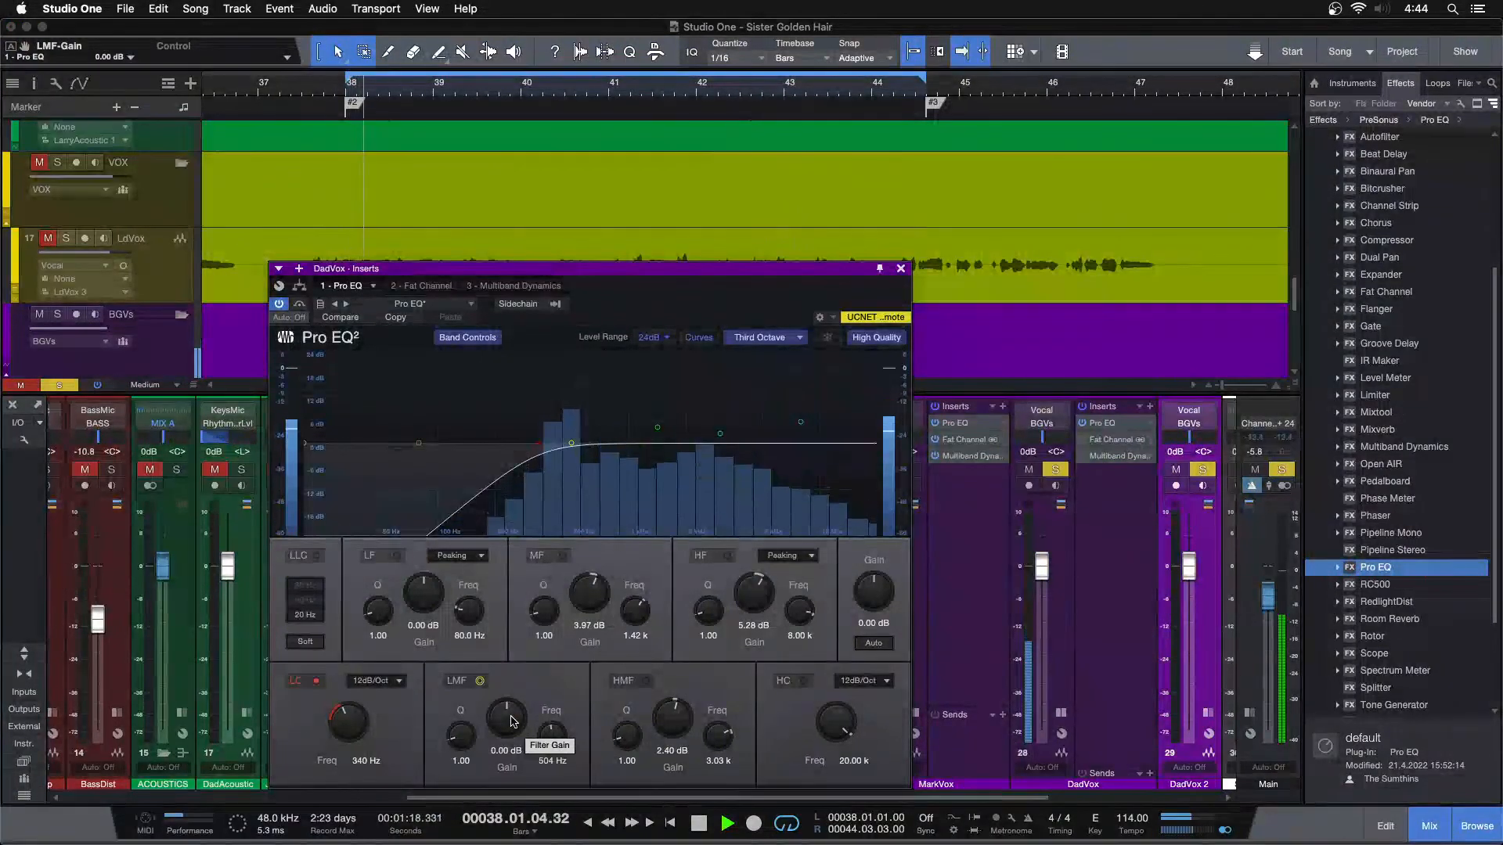
{"action": "scroll", "coordinate": [513, 720], "scroll_direction": "down", "scroll_amount": 2}
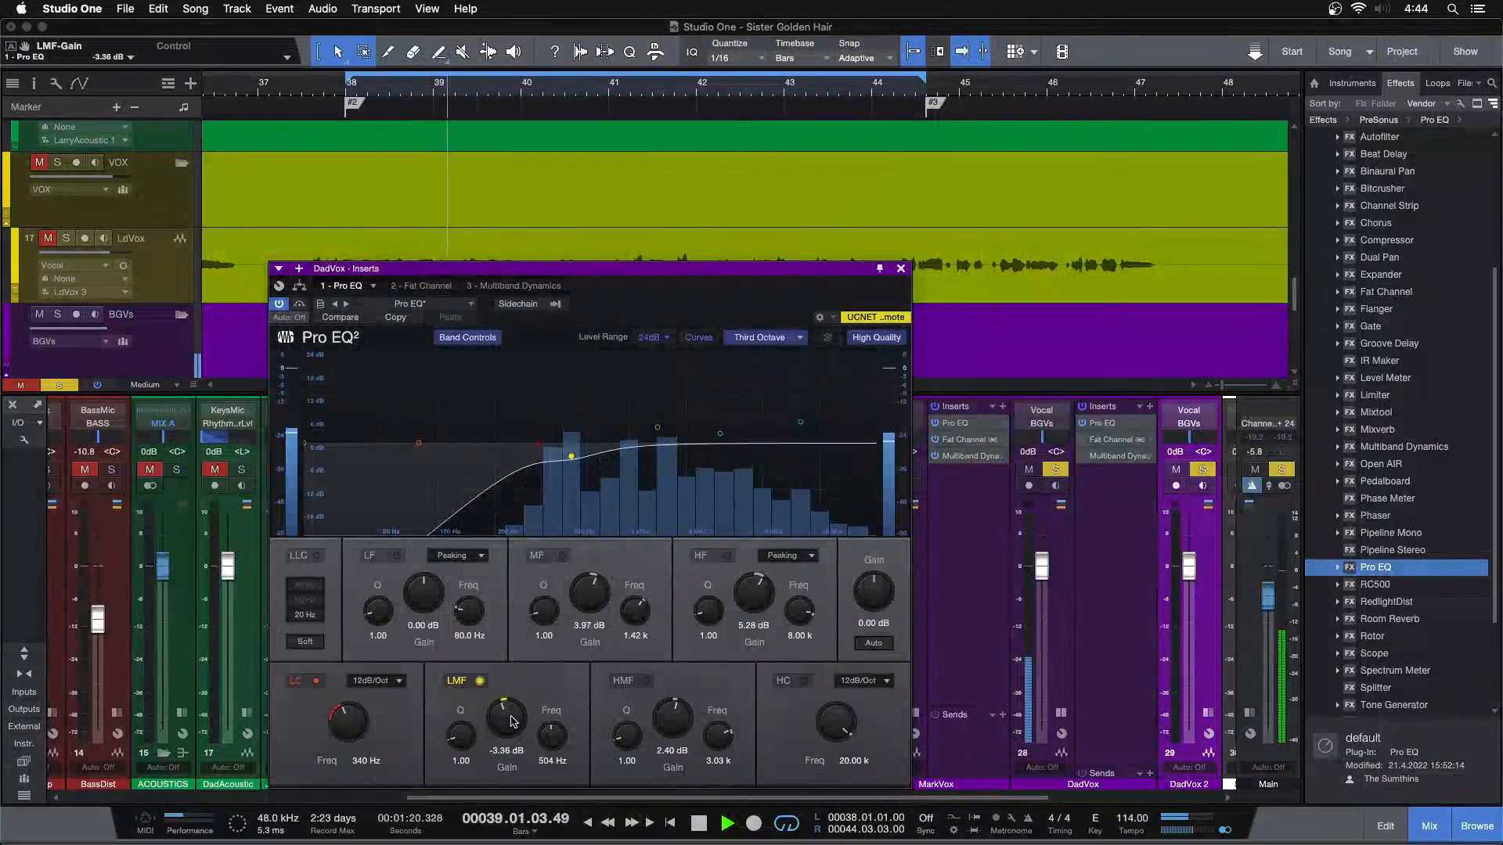
{"action": "scroll", "coordinate": [512, 721], "scroll_direction": "down", "scroll_amount": 1}
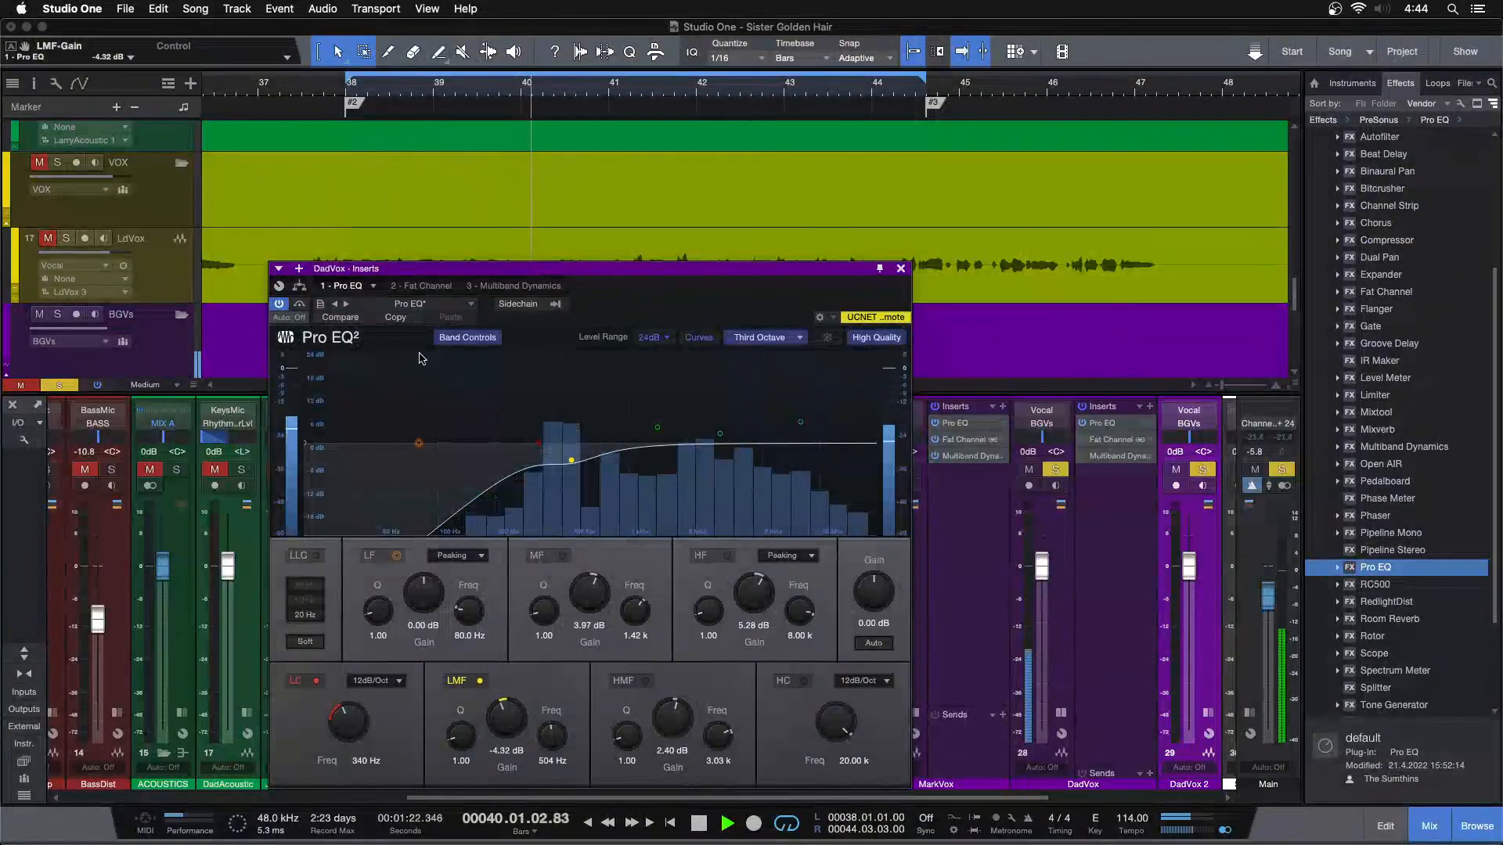
In DadVox's Fat Channel compressor, raise the input to -16.24 dB and lower the output to -24.64 dB
{"action": "left_click", "coordinate": [418, 287]}
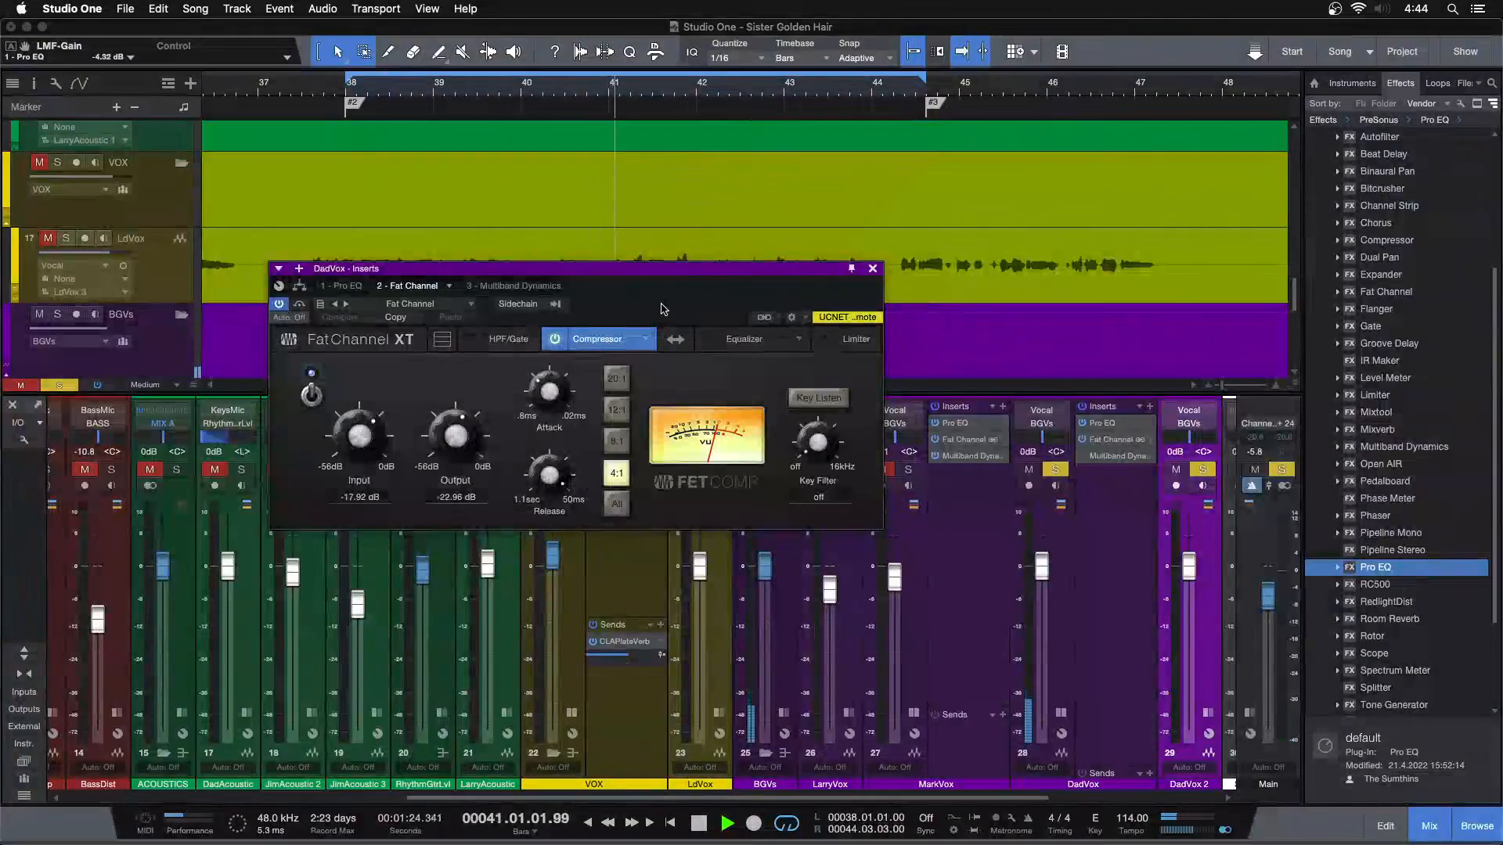
{"action": "scroll", "coordinate": [647, 251], "scroll_direction": "down", "scroll_amount": 8}
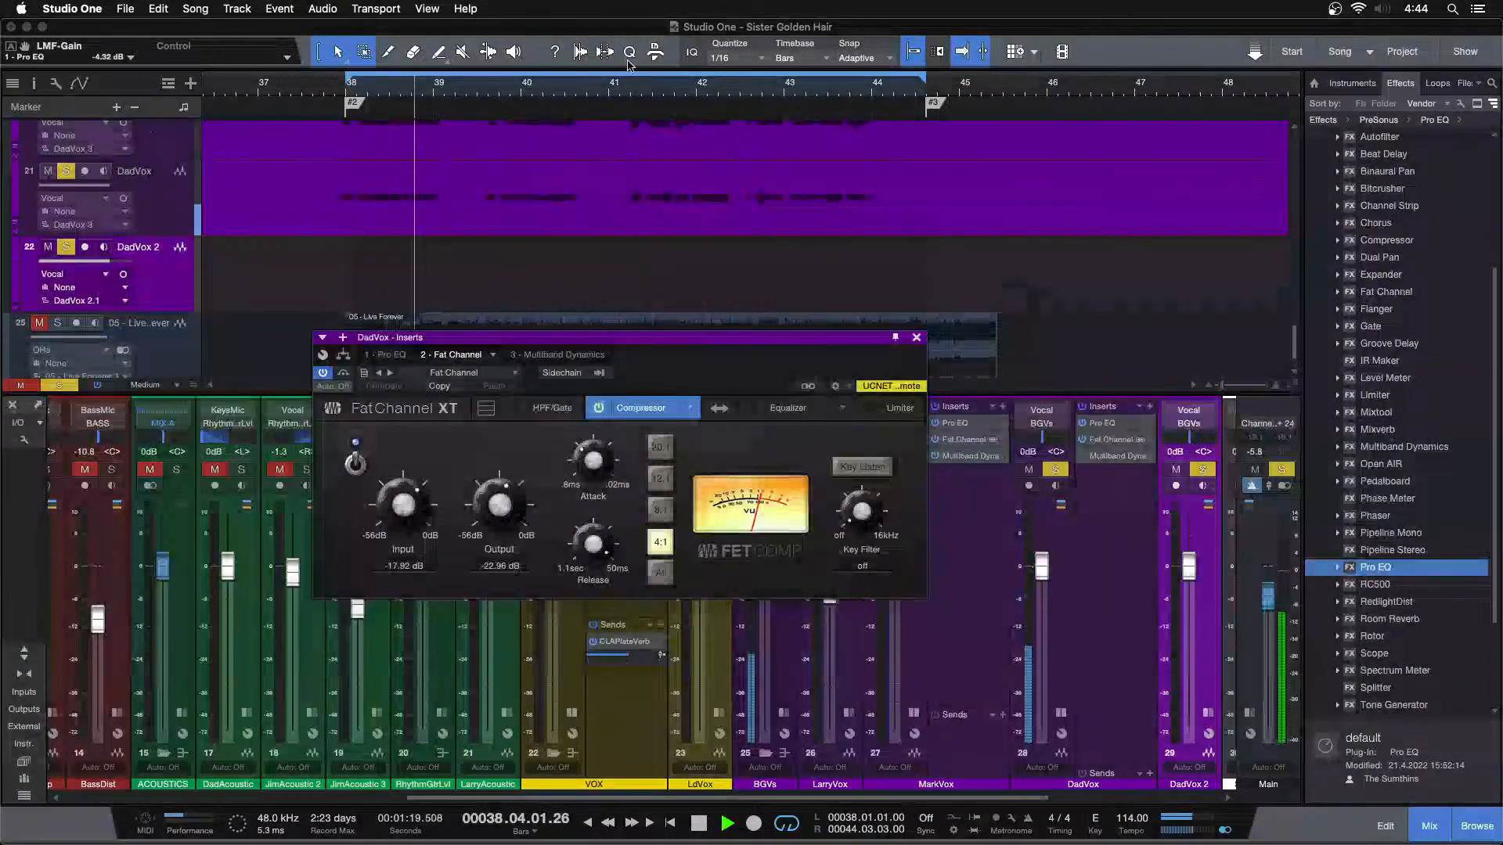
{"action": "scroll", "coordinate": [632, 83], "scroll_direction": "down", "scroll_amount": 10}
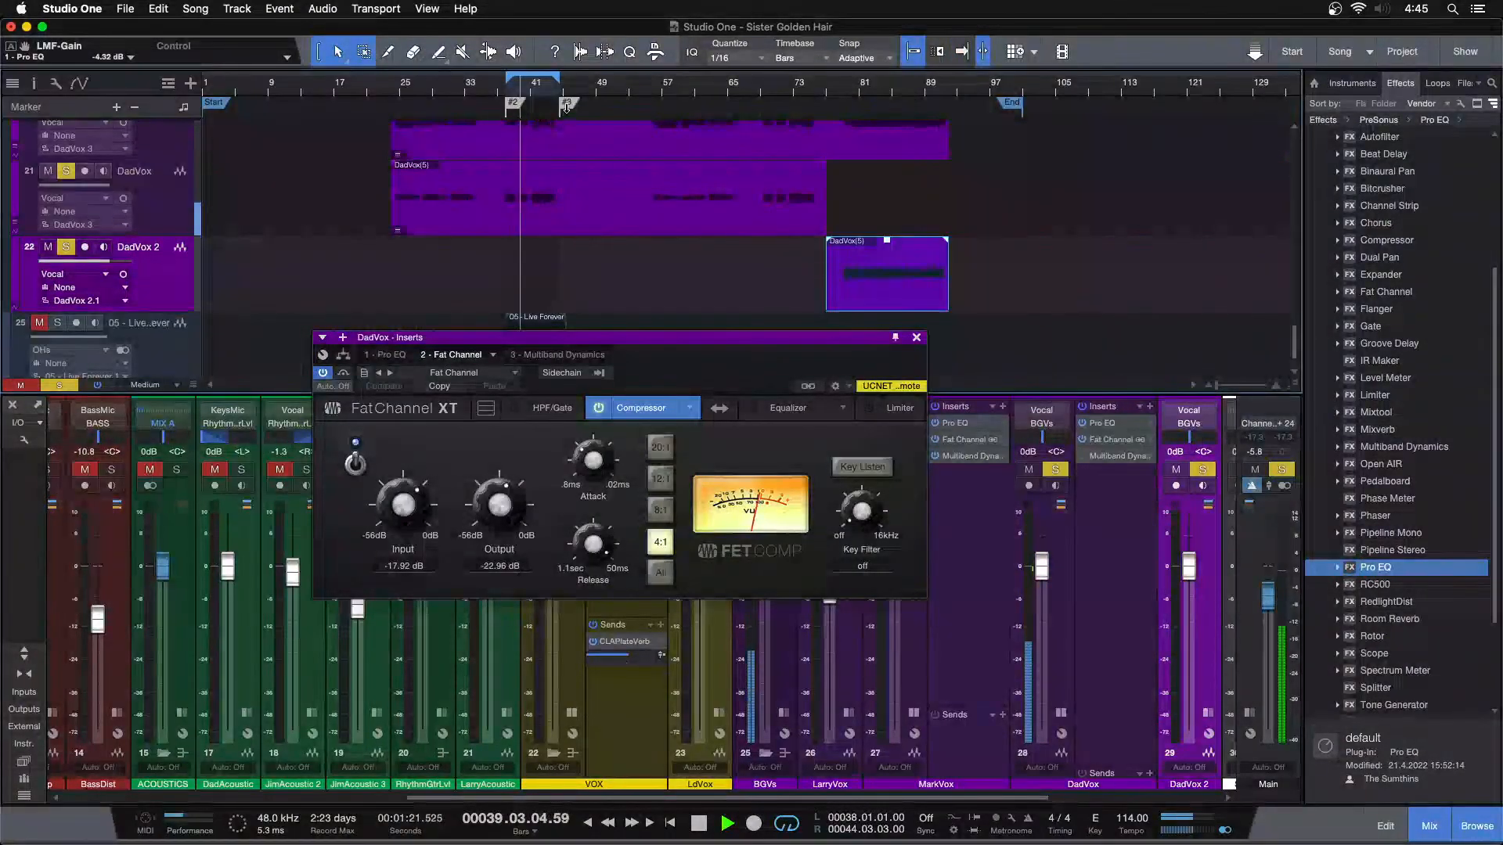
{"action": "scroll", "coordinate": [540, 88], "scroll_direction": "up", "scroll_amount": 10}
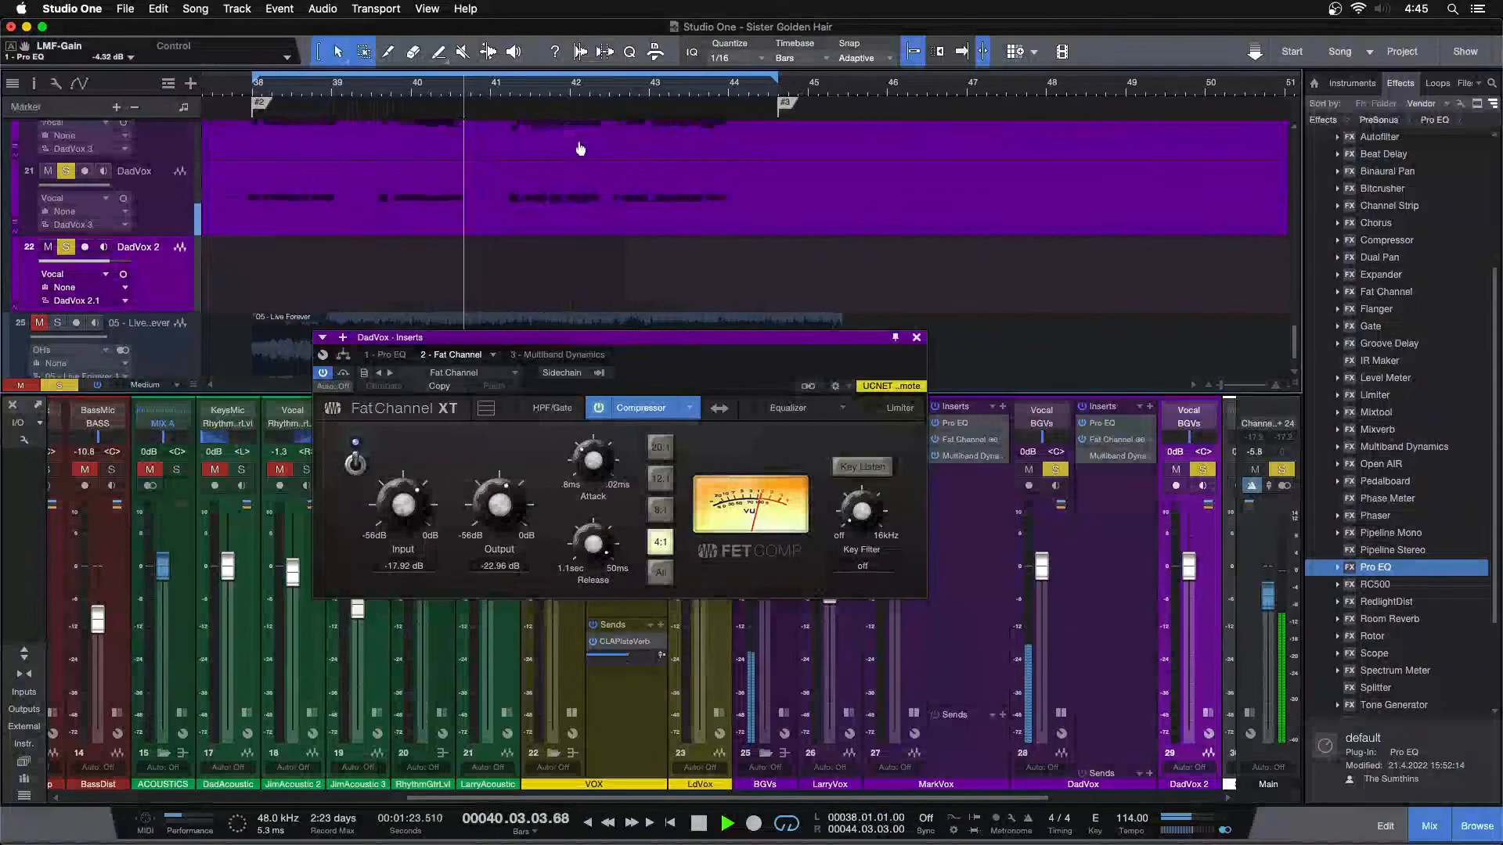
{"action": "scroll", "coordinate": [412, 505], "scroll_direction": "up", "scroll_amount": 3}
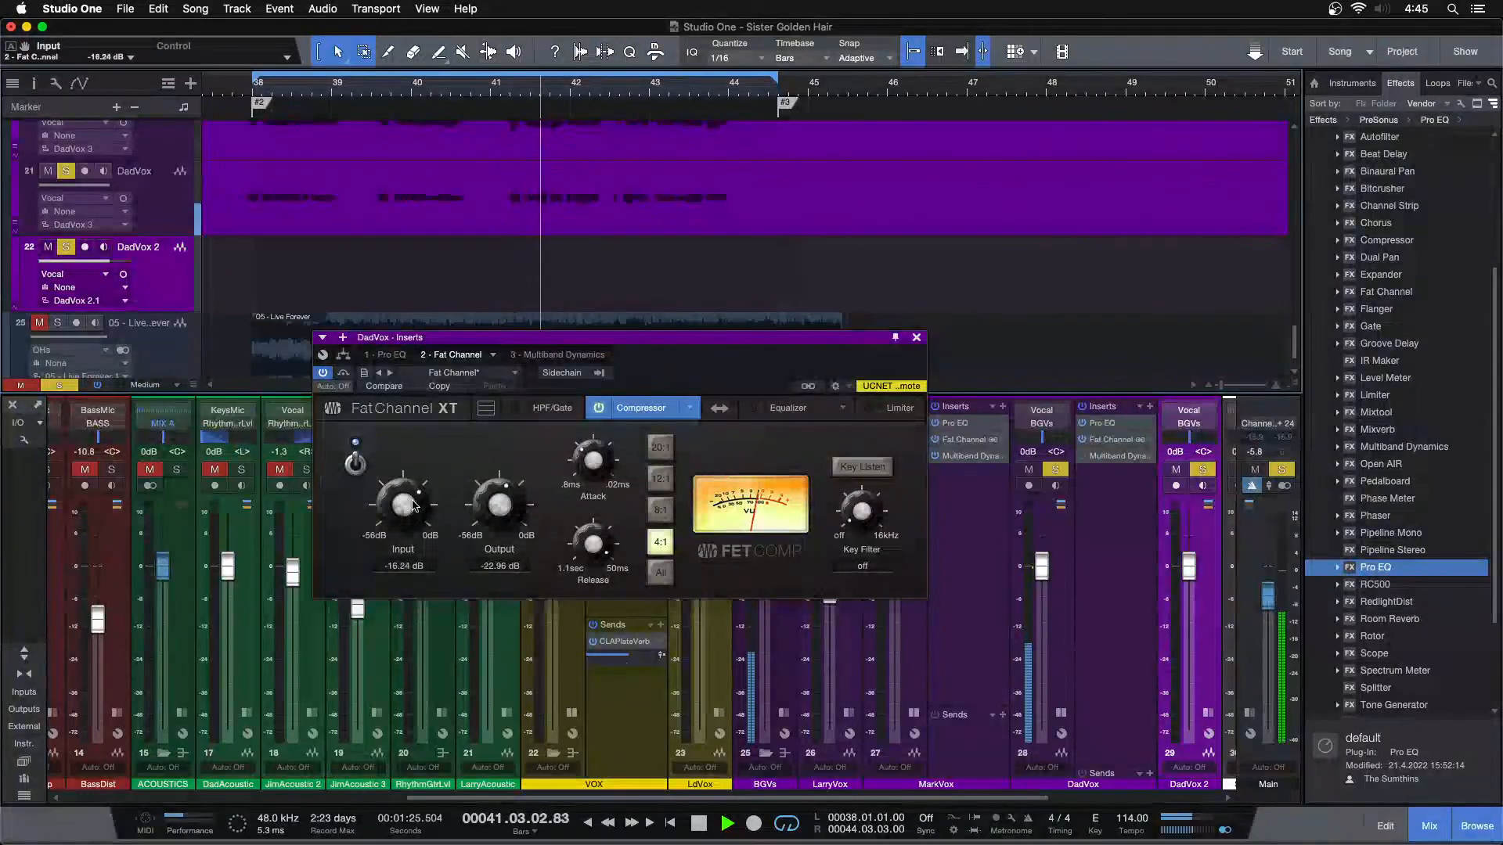
{"action": "scroll", "coordinate": [480, 508], "scroll_direction": "down", "scroll_amount": 2}
Replay from around bar 41 and set the DadVox compressor's input to -14.56 dB and output to -26.32 dB
{"action": "key", "text": "space"}
{"action": "key", "text": "space"}
{"action": "left_click", "coordinate": [495, 88]}
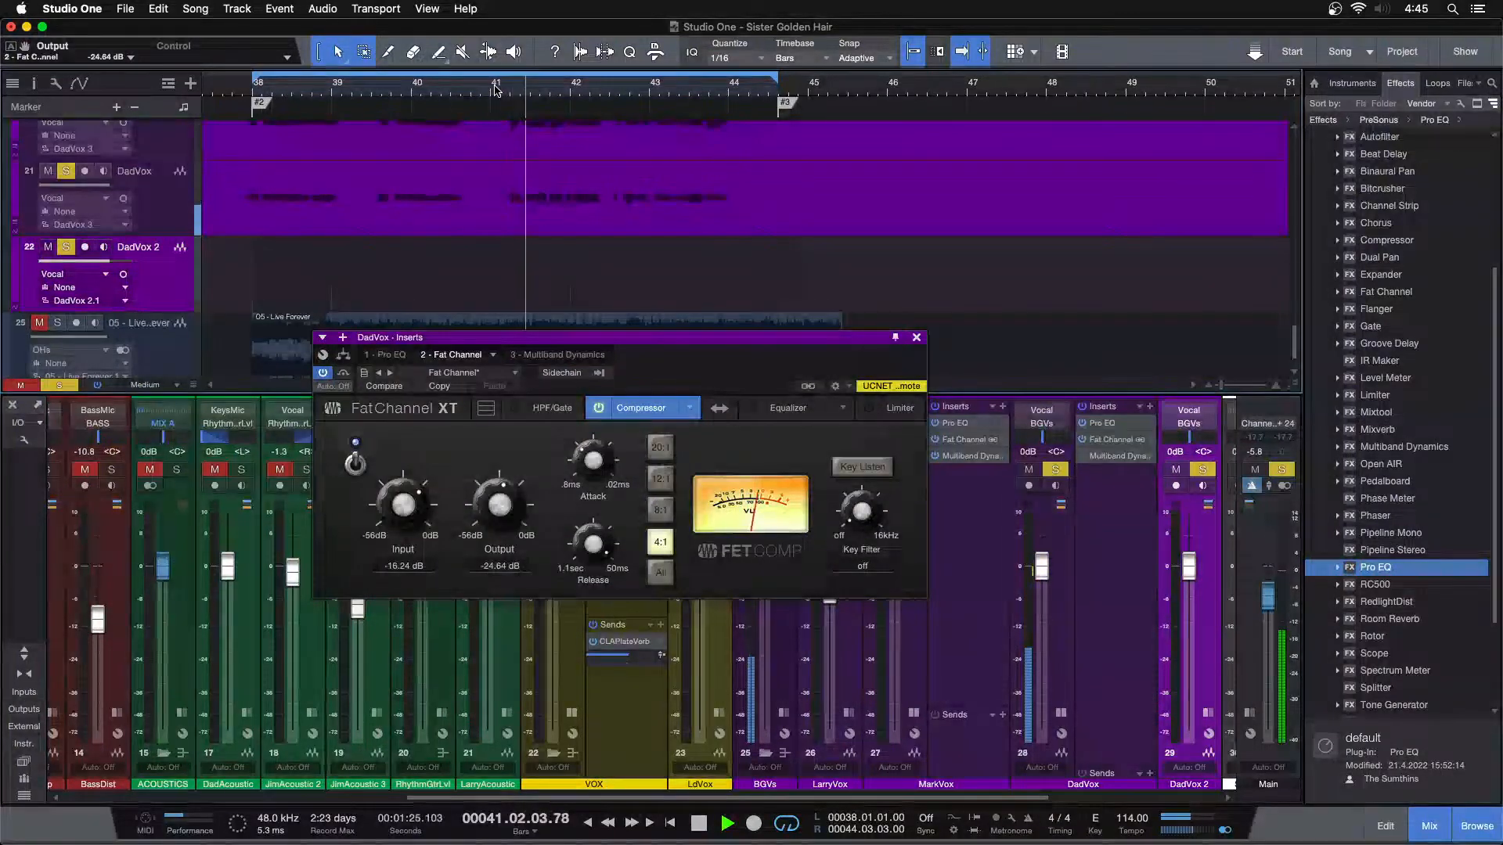
{"action": "scroll", "coordinate": [417, 505], "scroll_direction": "up", "scroll_amount": 1}
{"action": "scroll", "coordinate": [418, 505], "scroll_direction": "up", "scroll_amount": 1}
{"action": "scroll", "coordinate": [503, 503], "scroll_direction": "down", "scroll_amount": 1}
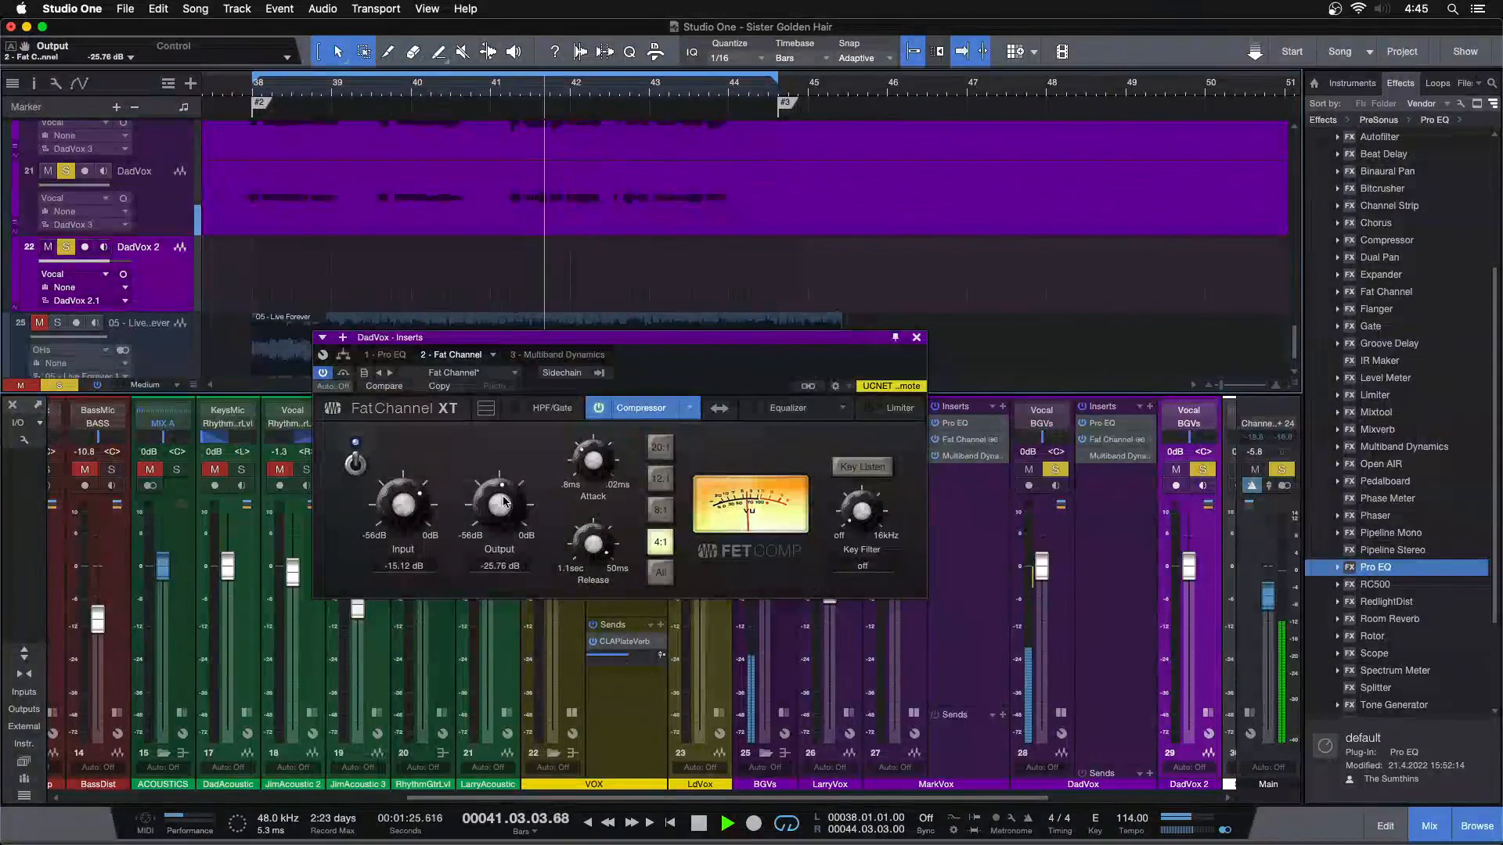
{"action": "scroll", "coordinate": [505, 507], "scroll_direction": "down", "scroll_amount": 1}
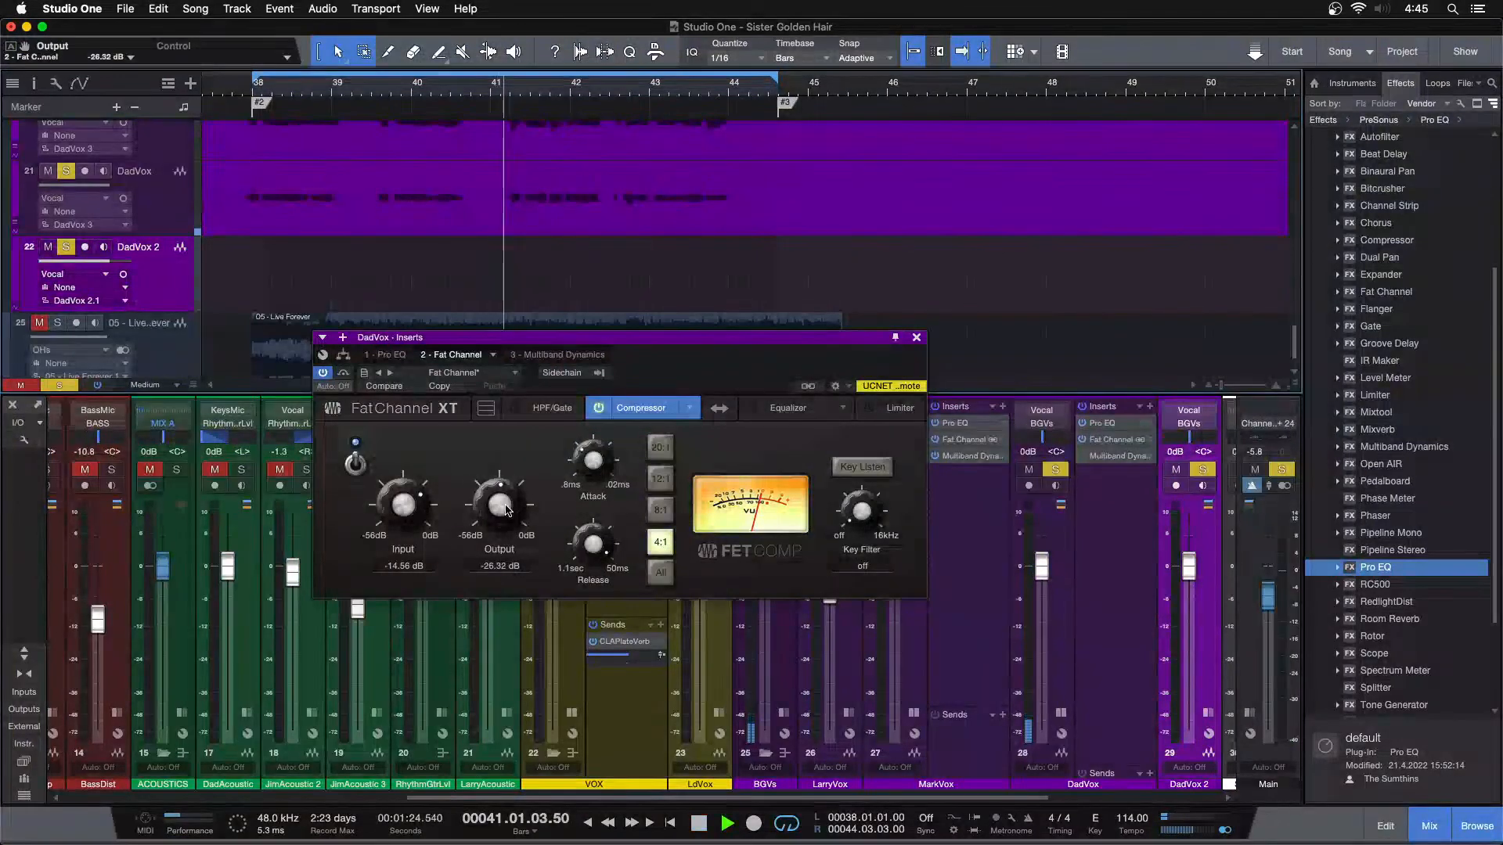
Enable Multiband Dynamics on DadVox and lower the high band's low threshold to -24.72 dB
{"action": "left_click", "coordinate": [532, 357]}
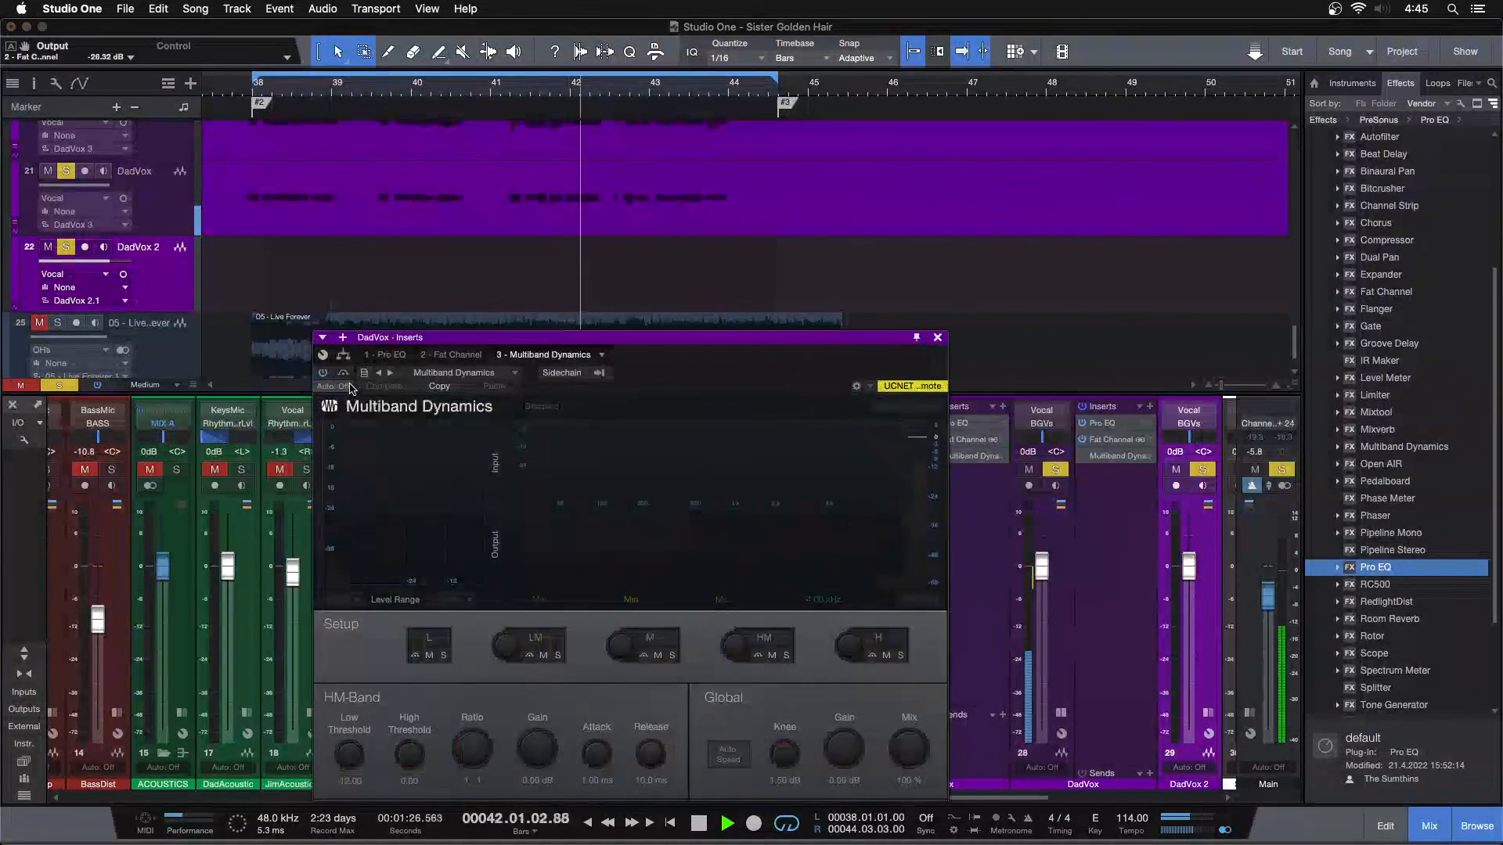
{"action": "left_click", "coordinate": [326, 375]}
{"action": "left_click_drag", "start_coordinate": [664, 378], "coordinate": [665, 339]}
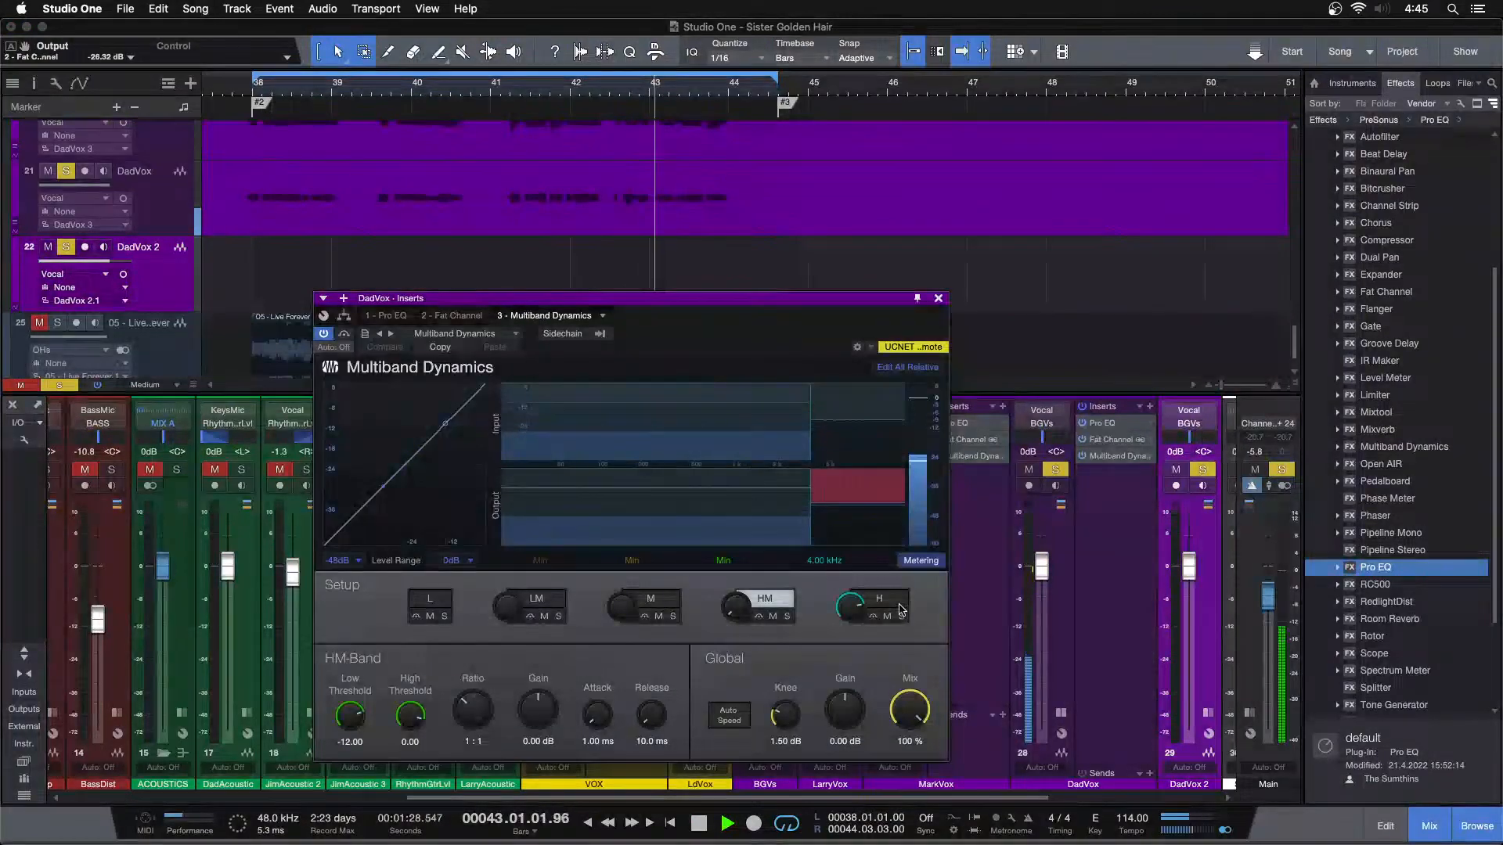
{"action": "left_click", "coordinate": [871, 597]}
{"action": "scroll", "coordinate": [350, 713], "scroll_direction": "down", "scroll_amount": 2}
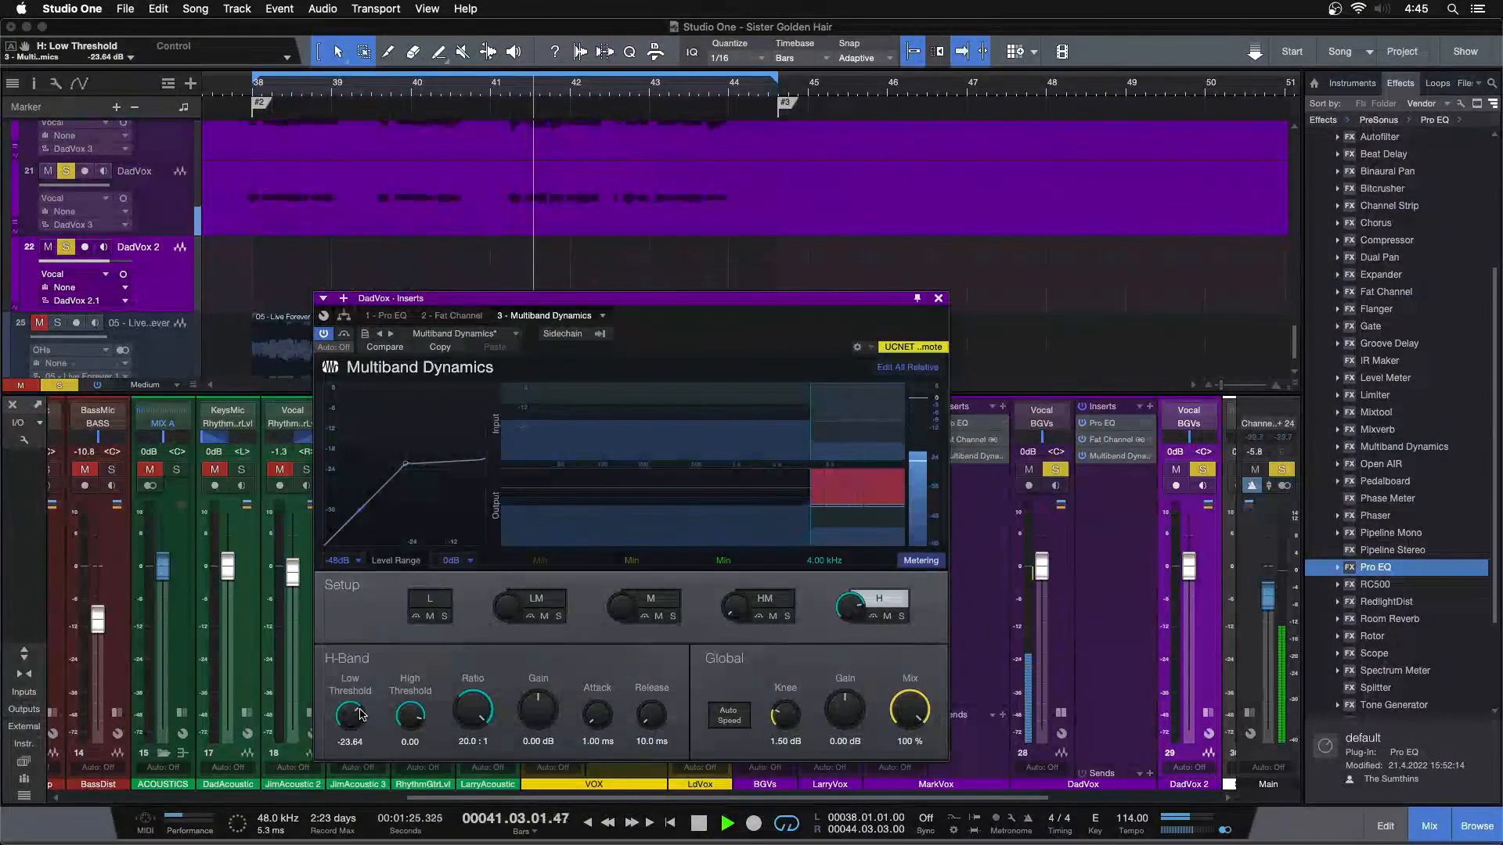
{"action": "left_click_drag", "start_coordinate": [360, 714], "coordinate": [360, 717]}
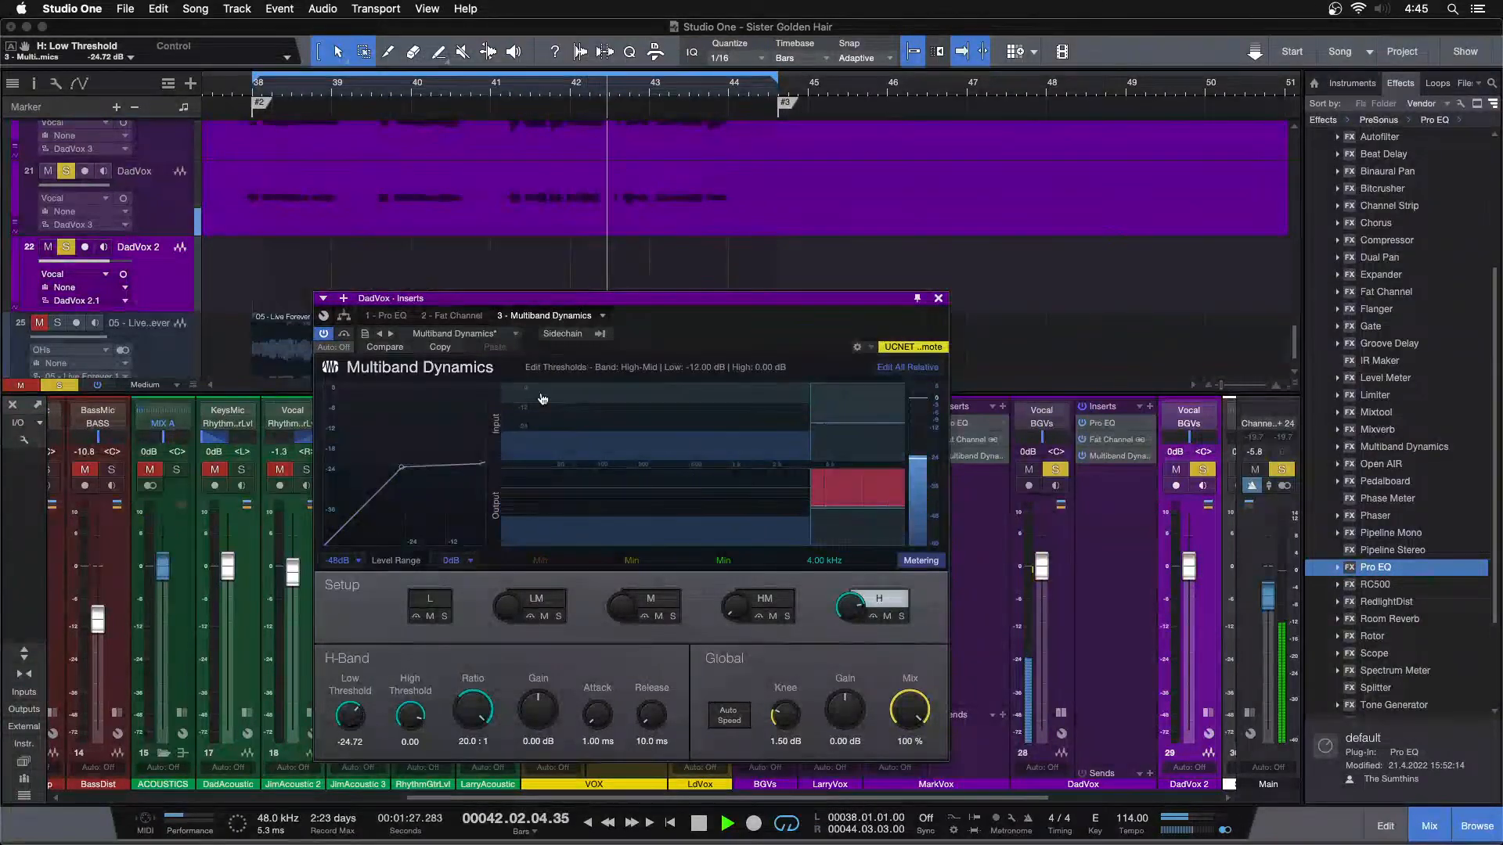
In DadVox's Pro EQ, set the HF gain to 3.36 dB and the HMF gain to 1.92 dB, and close the plug-in window
{"action": "left_click", "coordinate": [397, 317]}
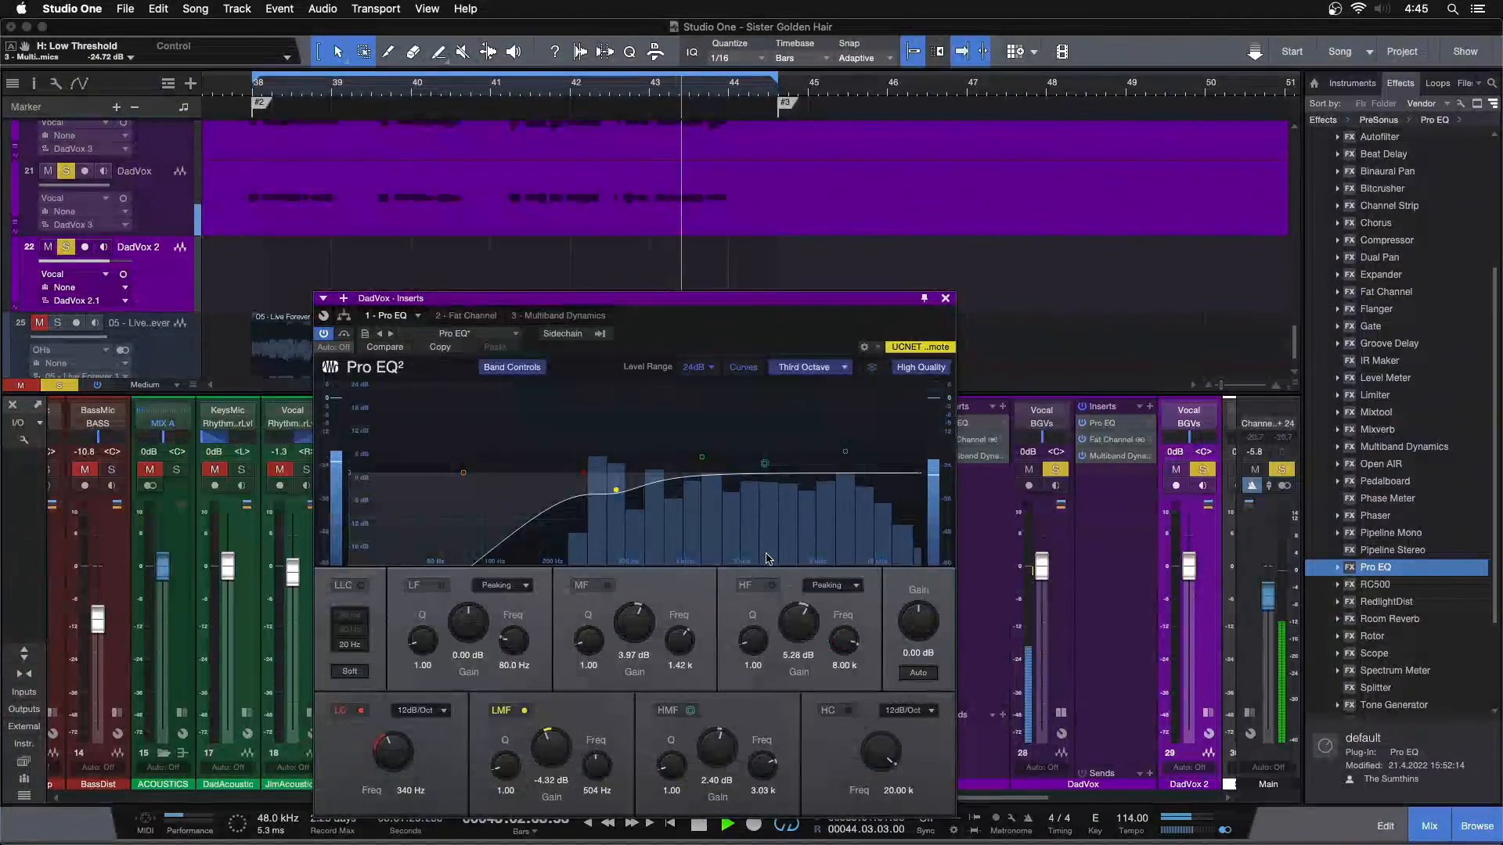
{"action": "double_click", "coordinate": [798, 624]}
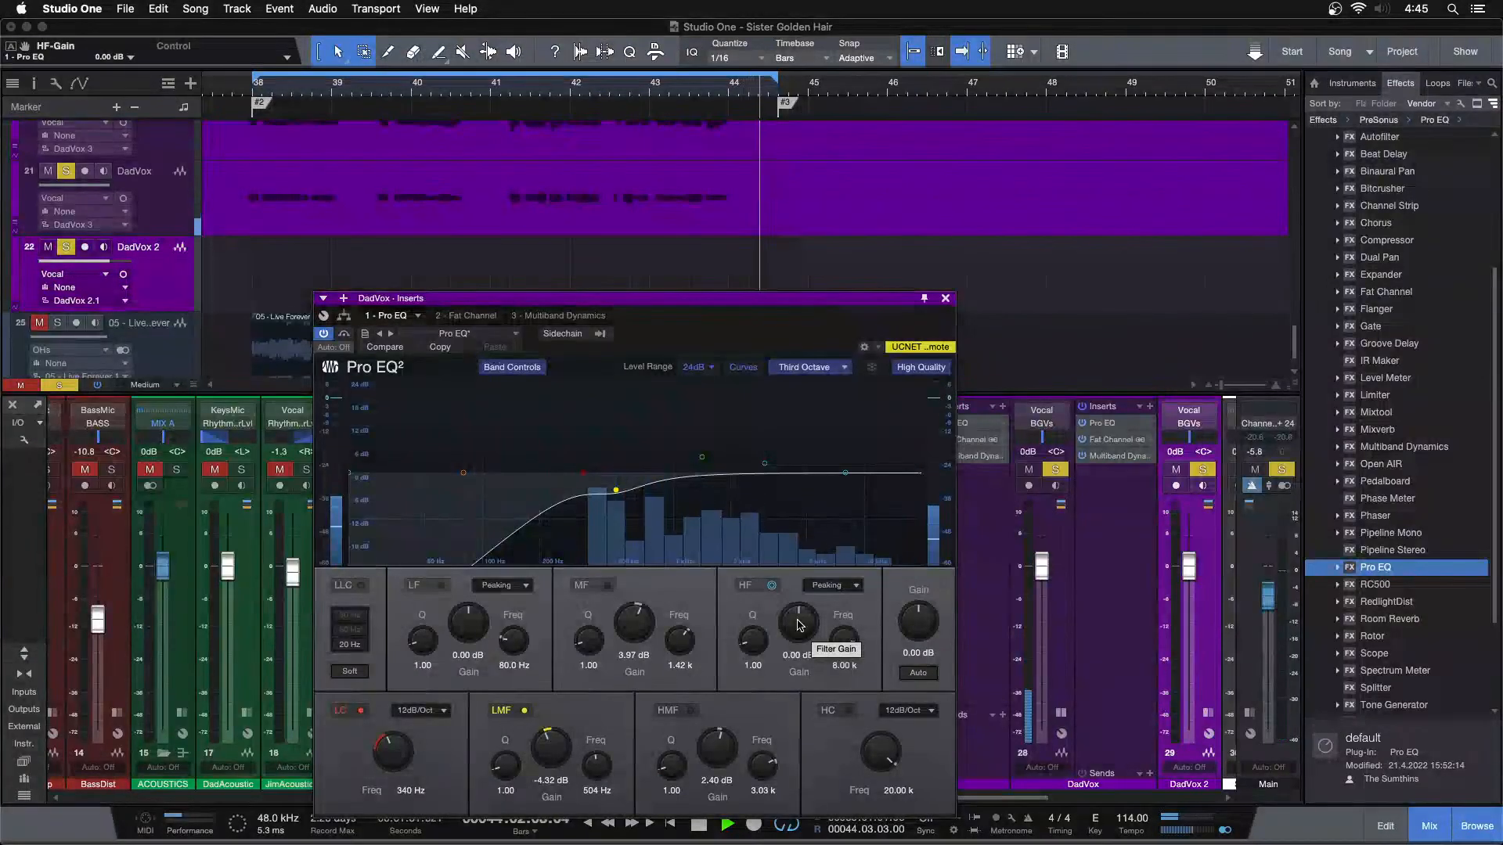
{"action": "left_click_drag", "start_coordinate": [798, 624], "coordinate": [798, 623]}
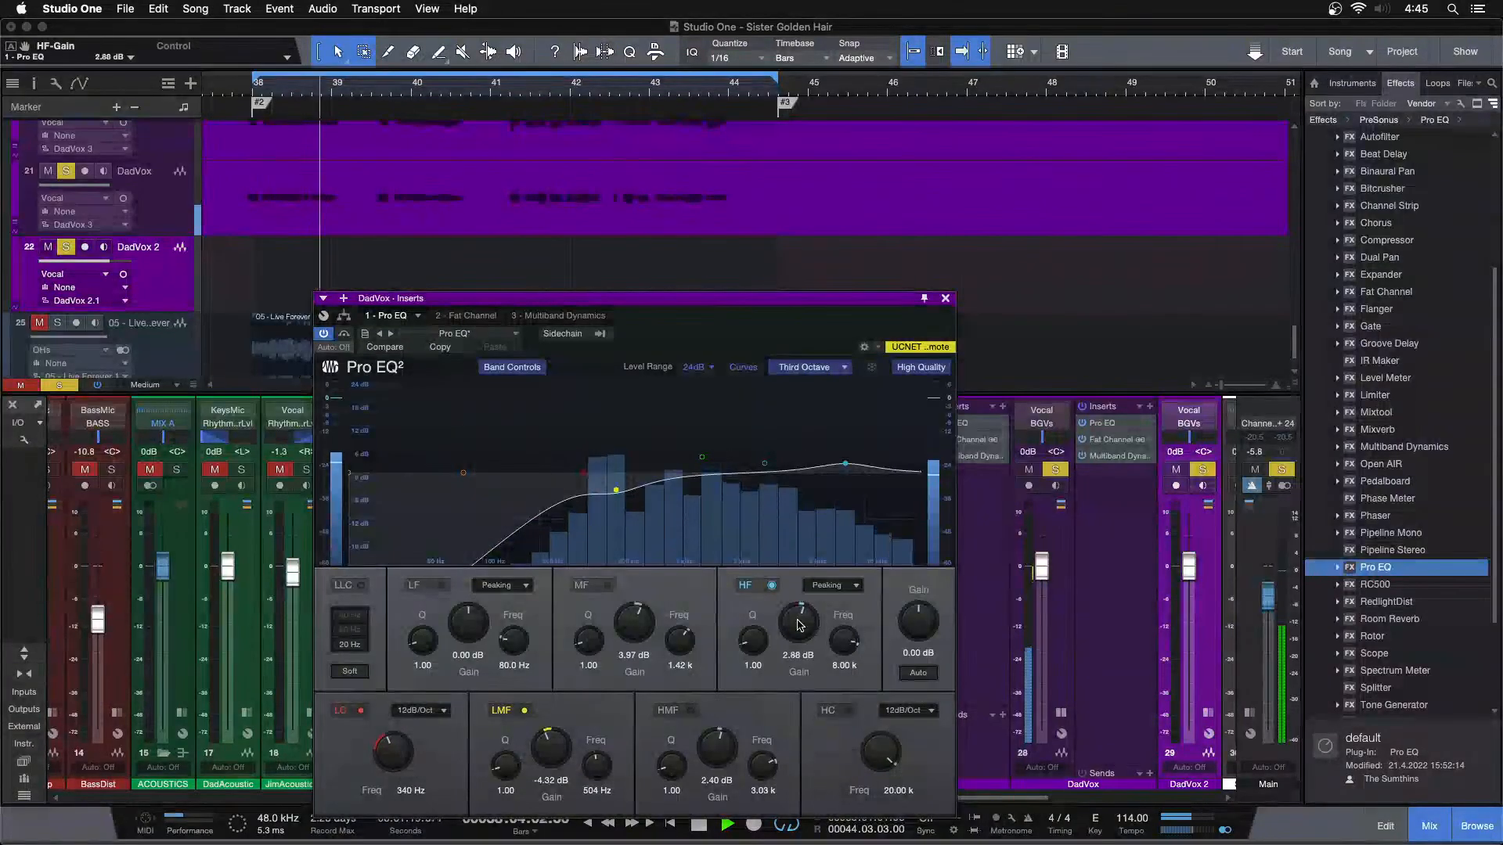
{"action": "scroll", "coordinate": [798, 625], "scroll_direction": "up", "scroll_amount": 1}
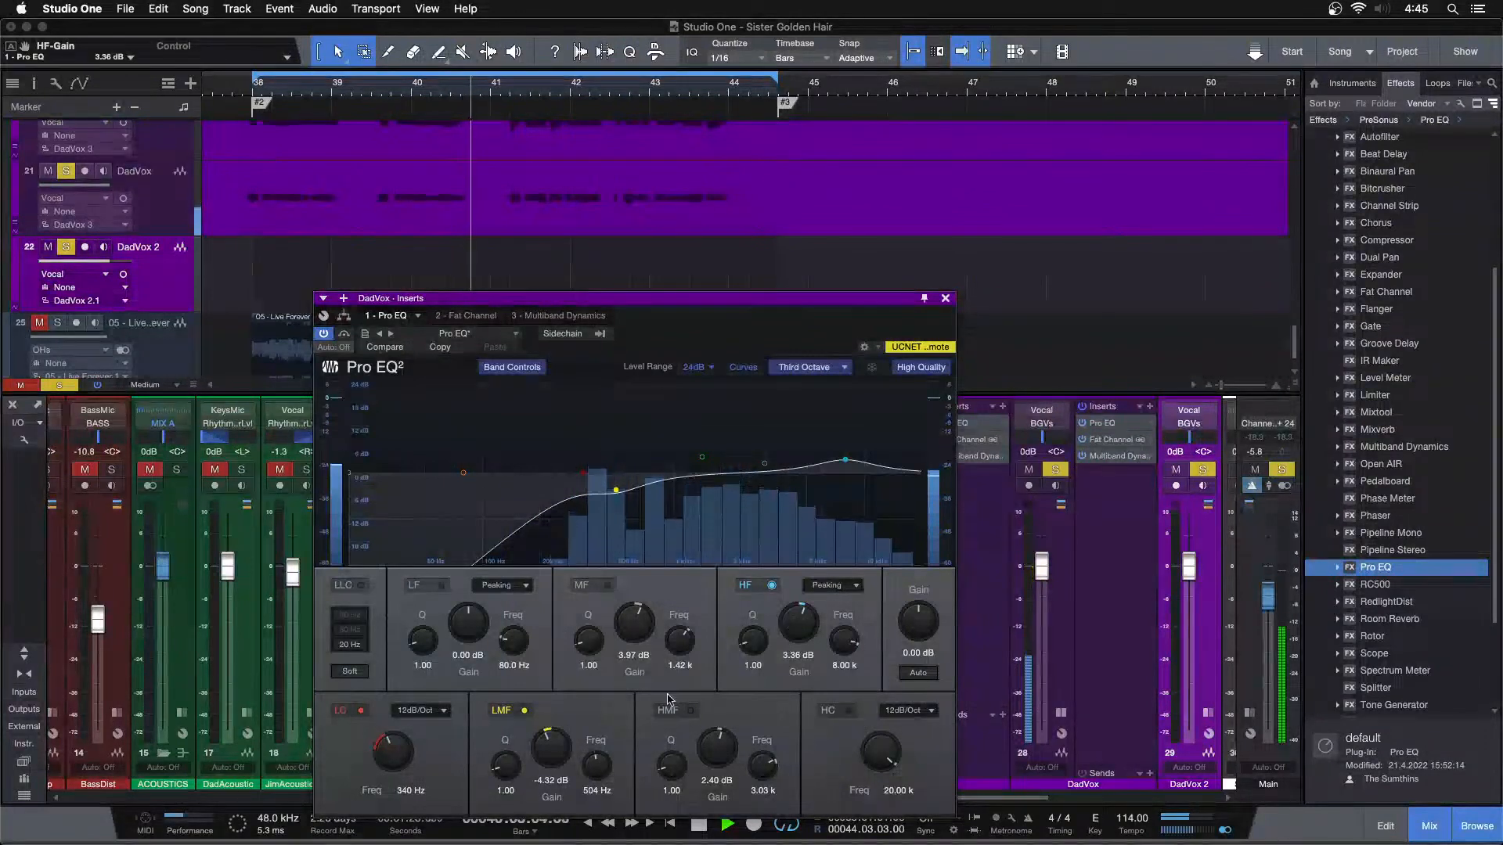
{"action": "scroll", "coordinate": [717, 753], "scroll_direction": "down", "scroll_amount": 1}
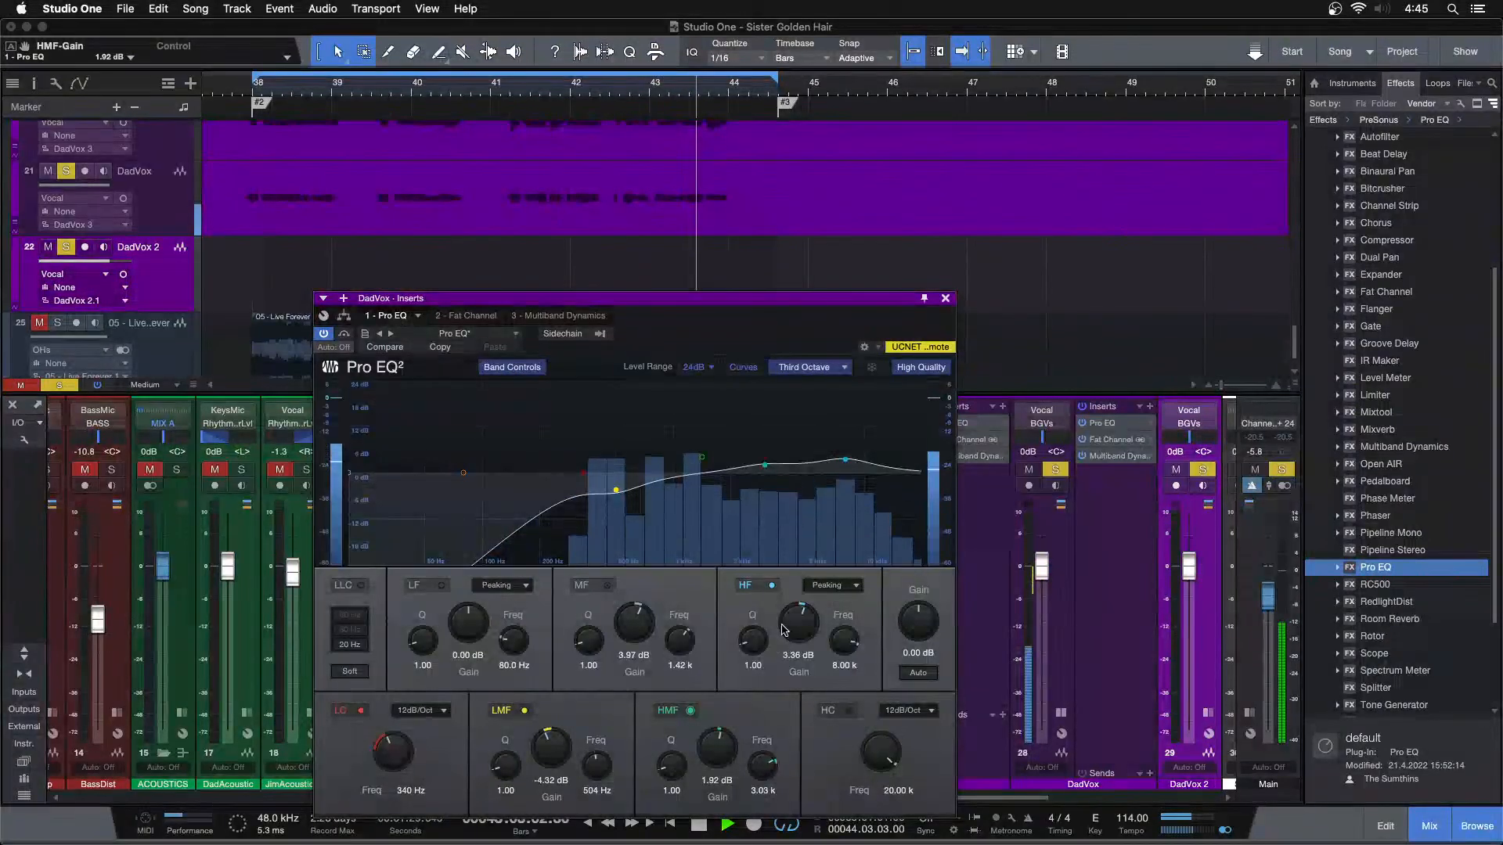
{"action": "scroll", "coordinate": [814, 616], "scroll_direction": "up", "scroll_amount": 1}
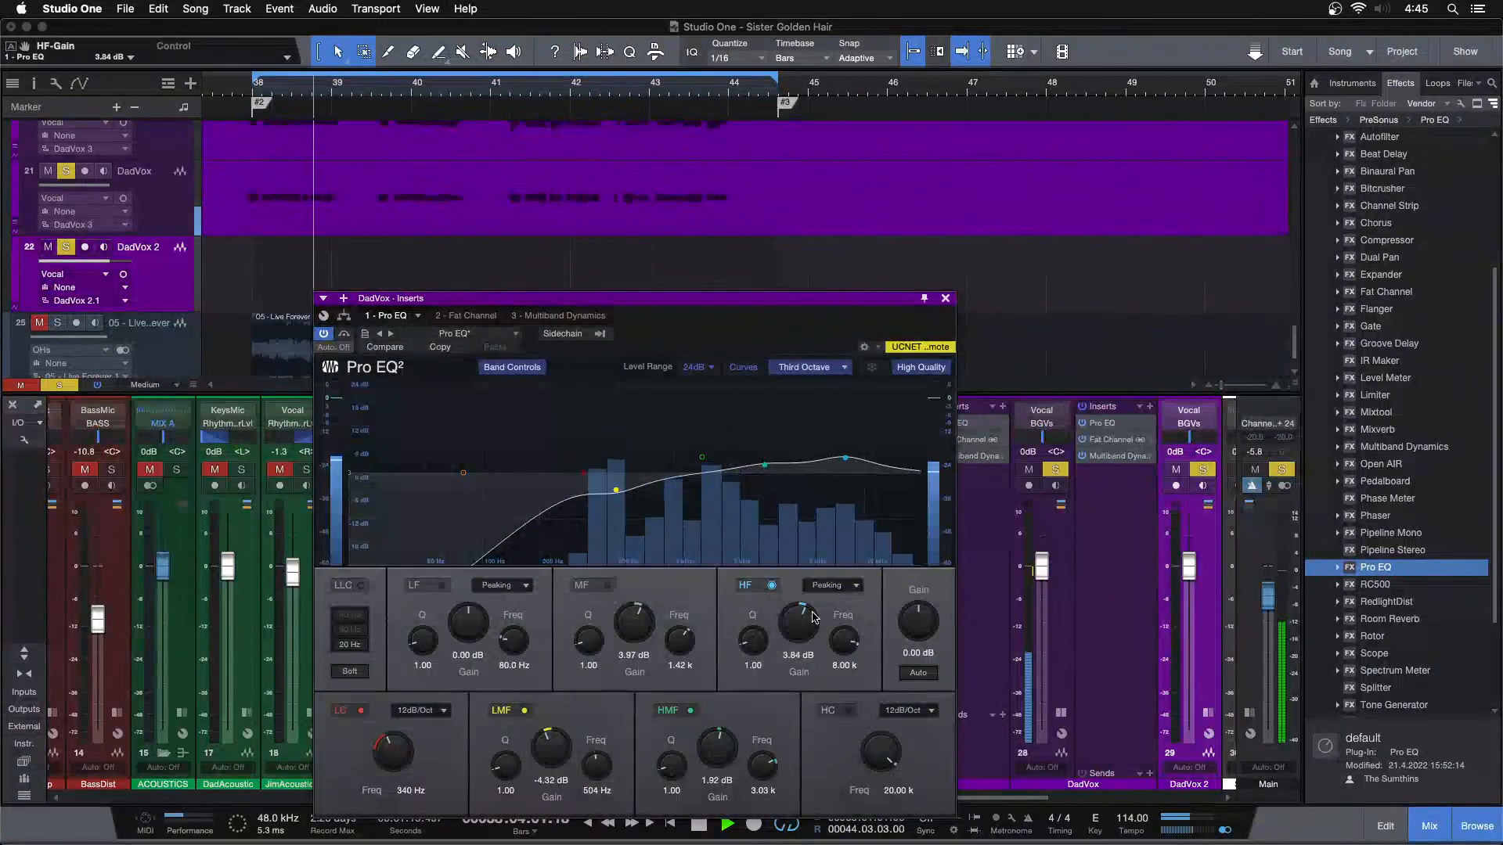
{"action": "left_click", "coordinate": [946, 298]}
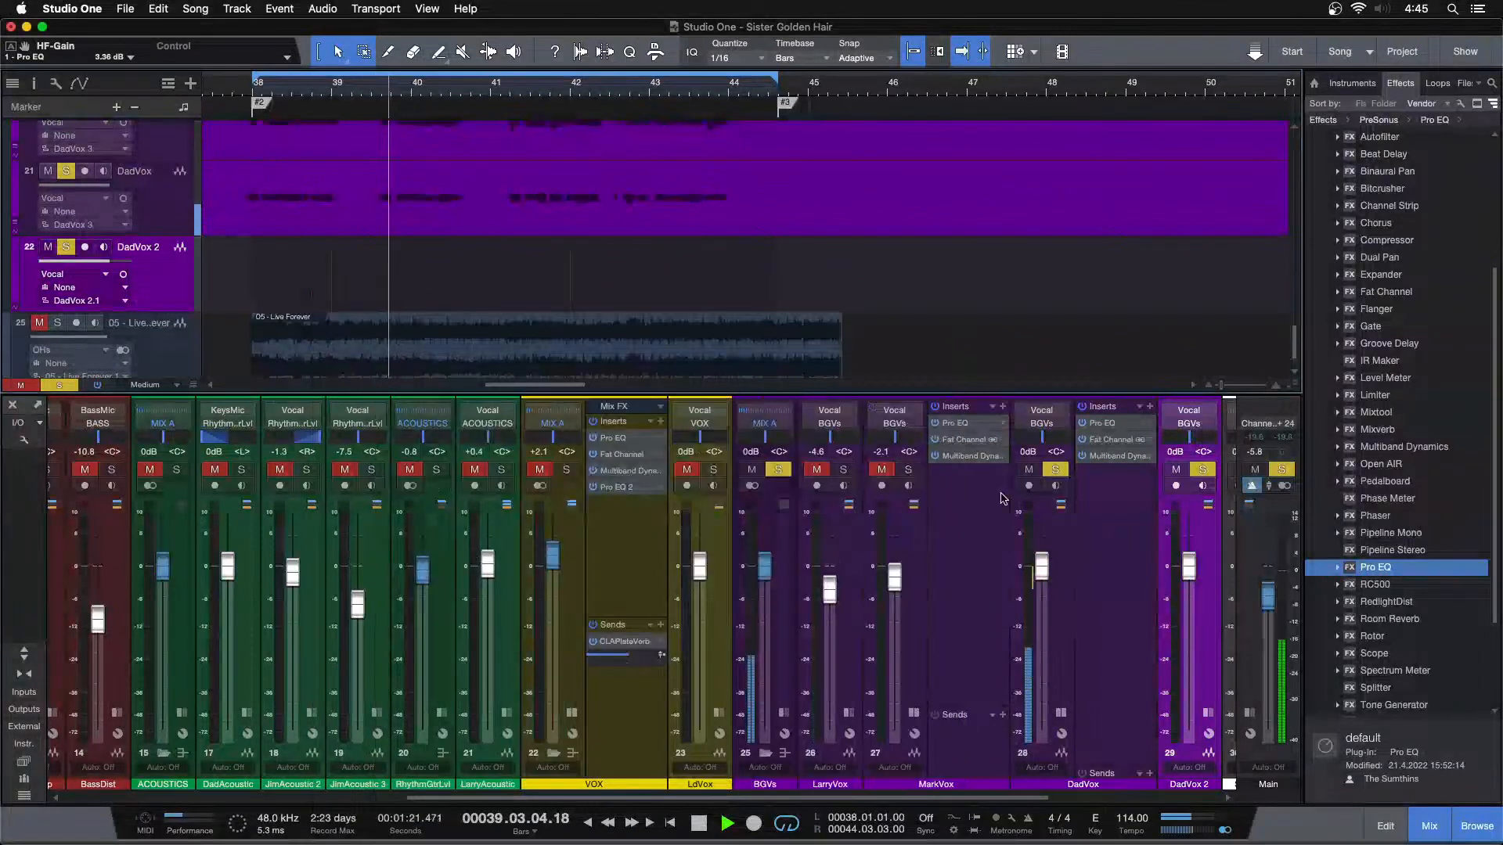
Raise DadVox to +0.4 dB with MarkVox and LarryVox soloed alongside, and collapse the expanded DadVox and MarkVox channels
{"action": "left_click", "coordinate": [907, 470]}
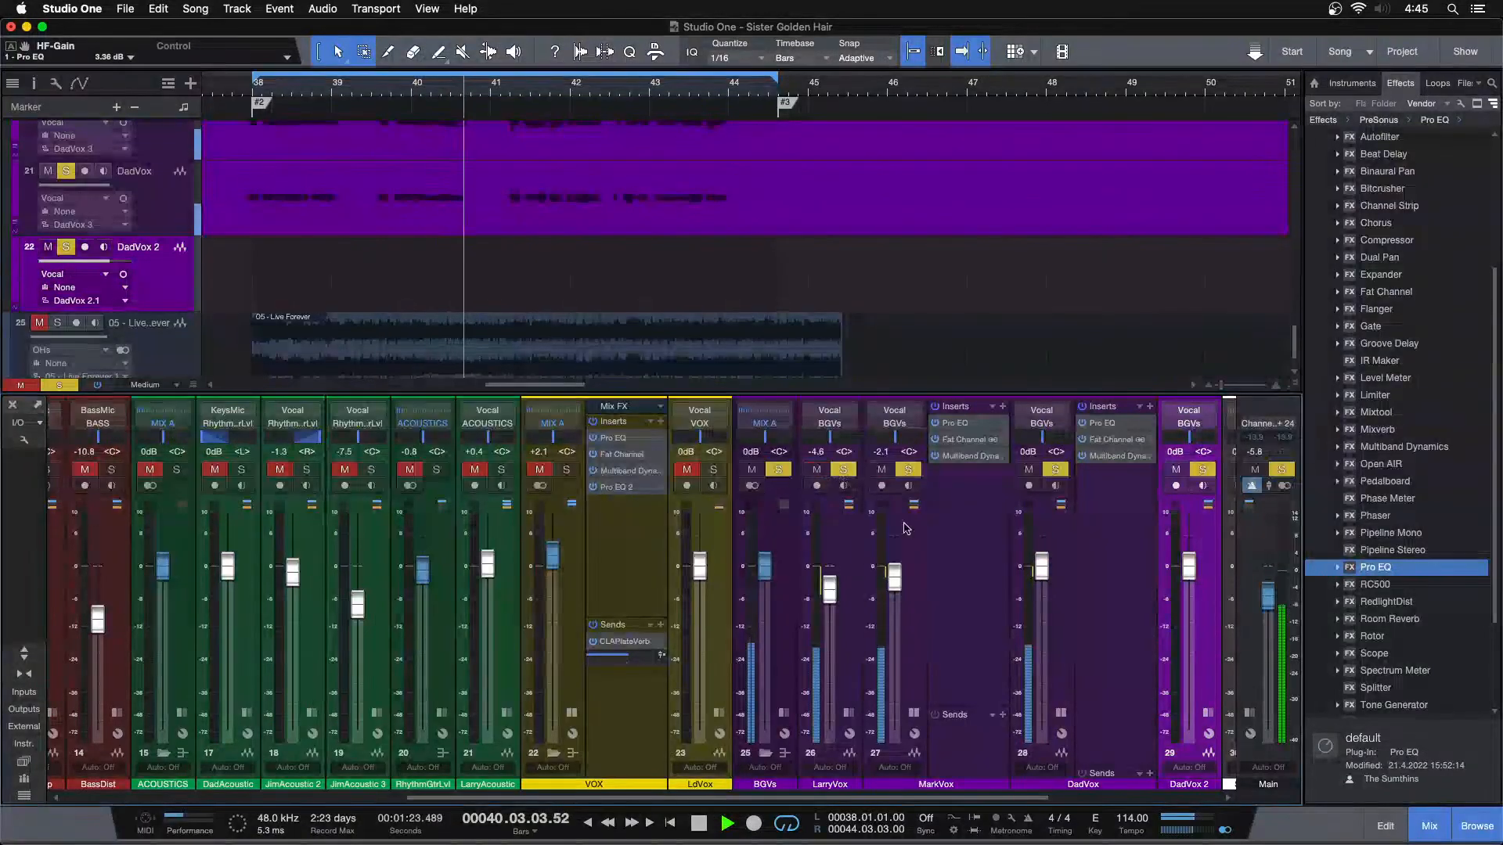
{"action": "scroll", "coordinate": [1045, 573], "scroll_direction": "up", "scroll_amount": 1}
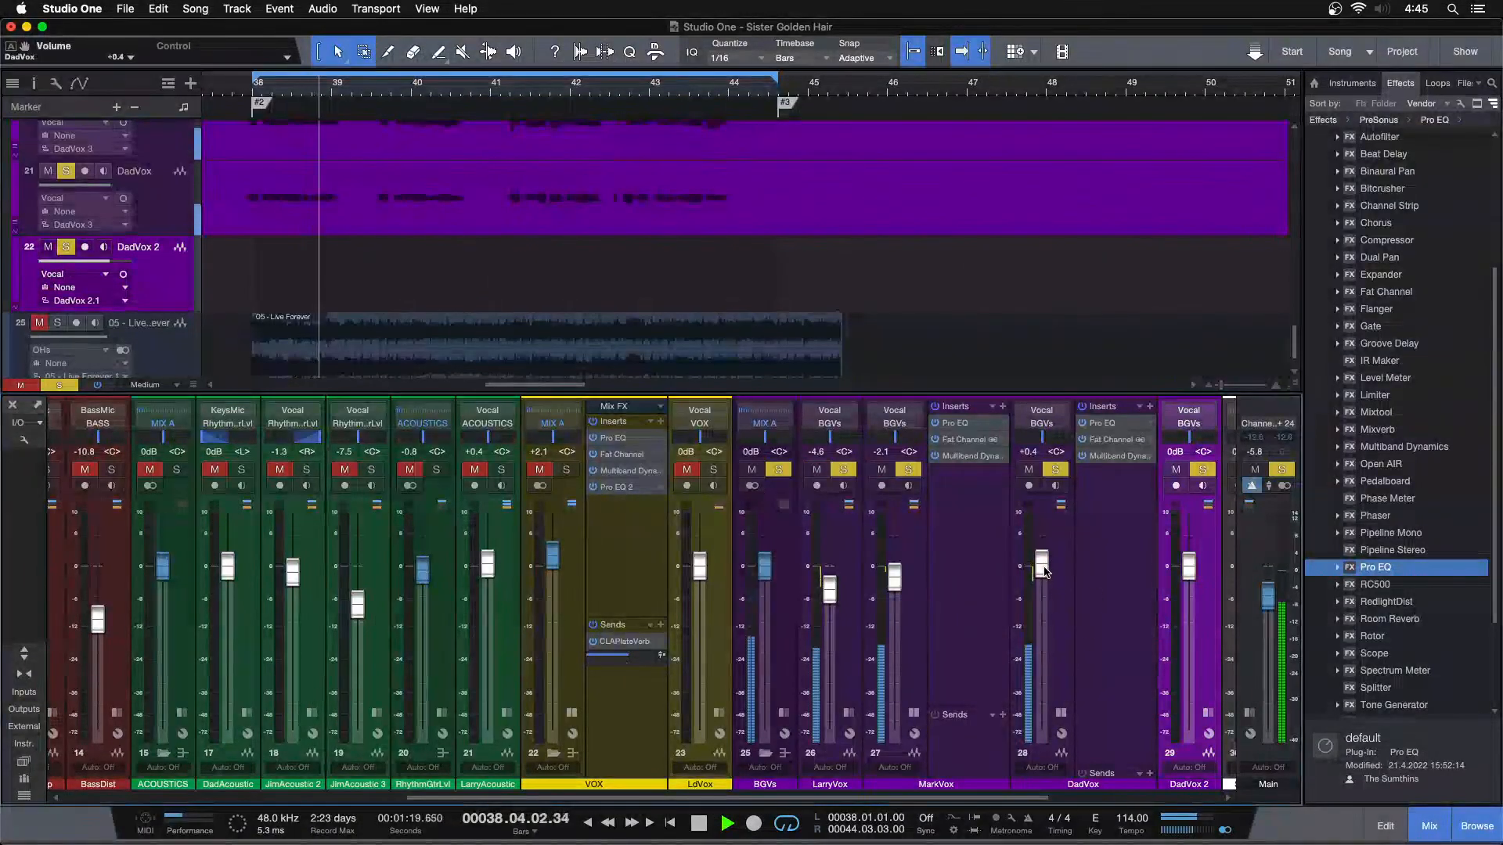
{"action": "left_click", "coordinate": [1061, 712]}
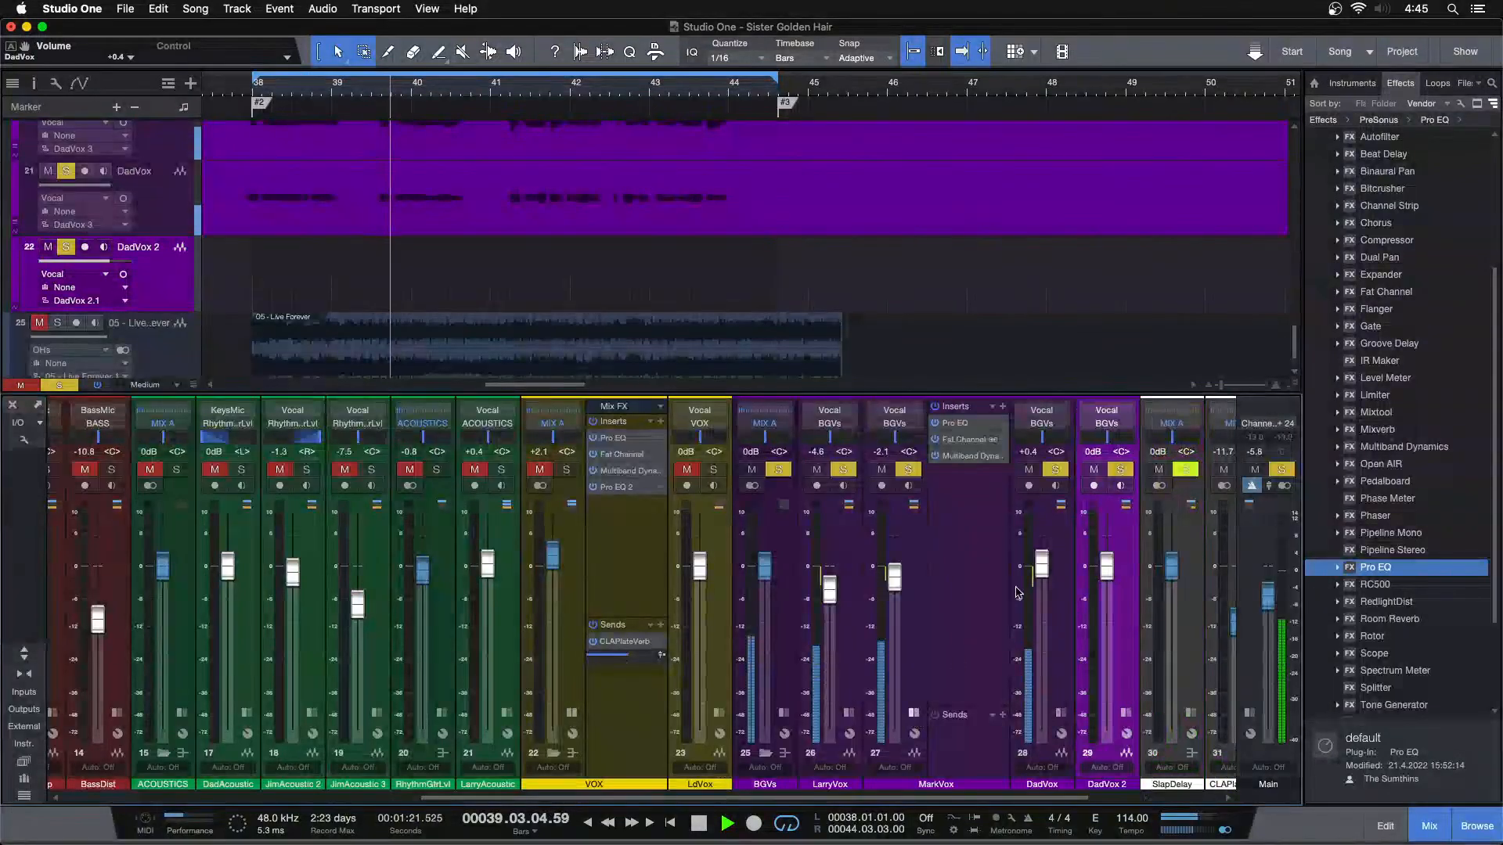
{"action": "left_click", "coordinate": [913, 712]}
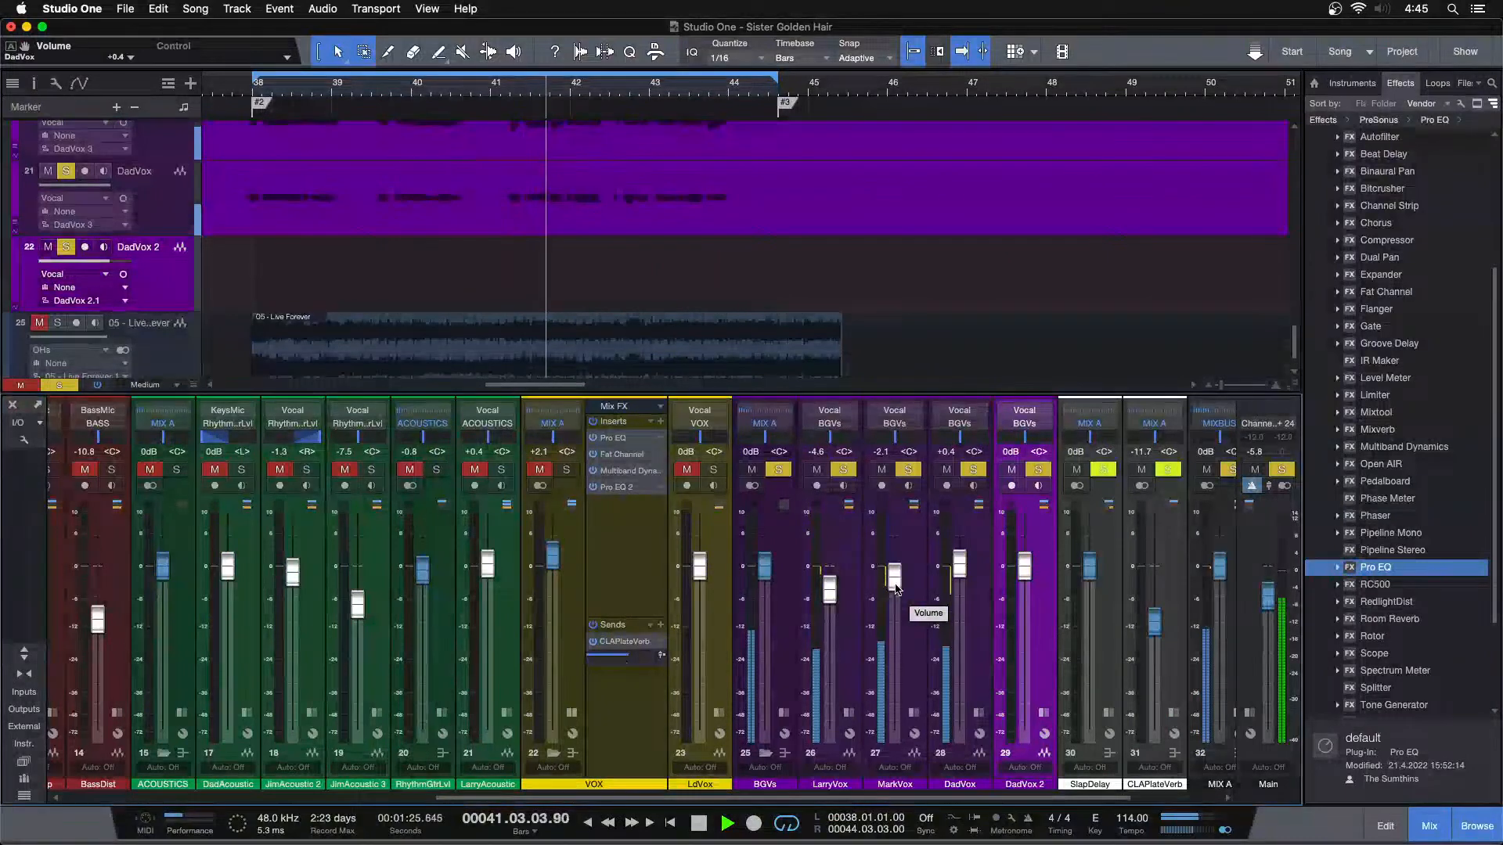
Compare the vocal balance from the loop start with MarkVox unsoloed and soloed again, and lower MarkVox to -2.5 dB
{"action": "left_click", "coordinate": [908, 470]}
{"action": "key", "text": "KP_1"}
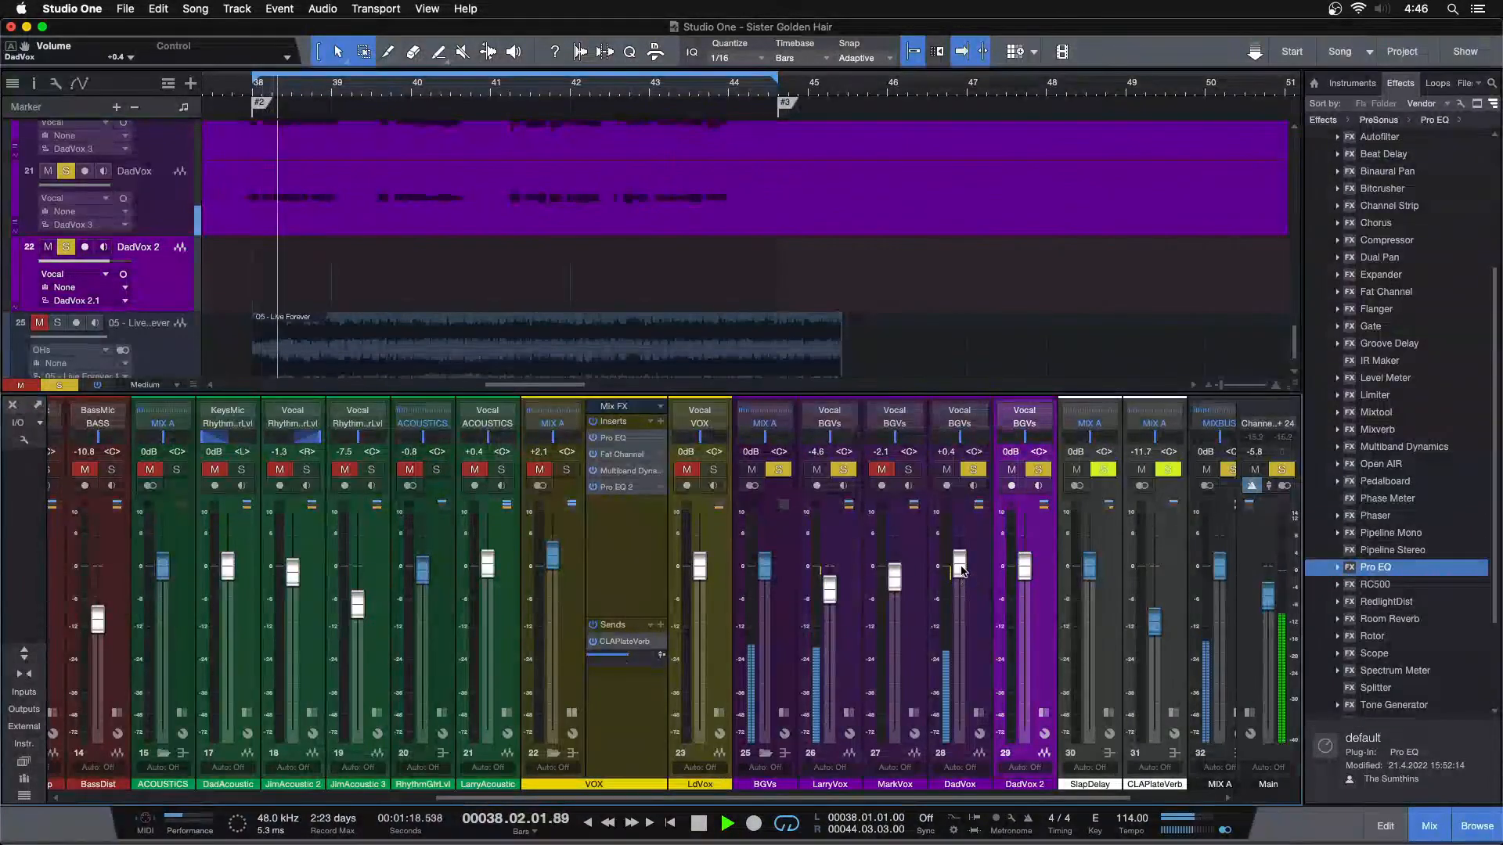
{"action": "left_click", "coordinate": [906, 471]}
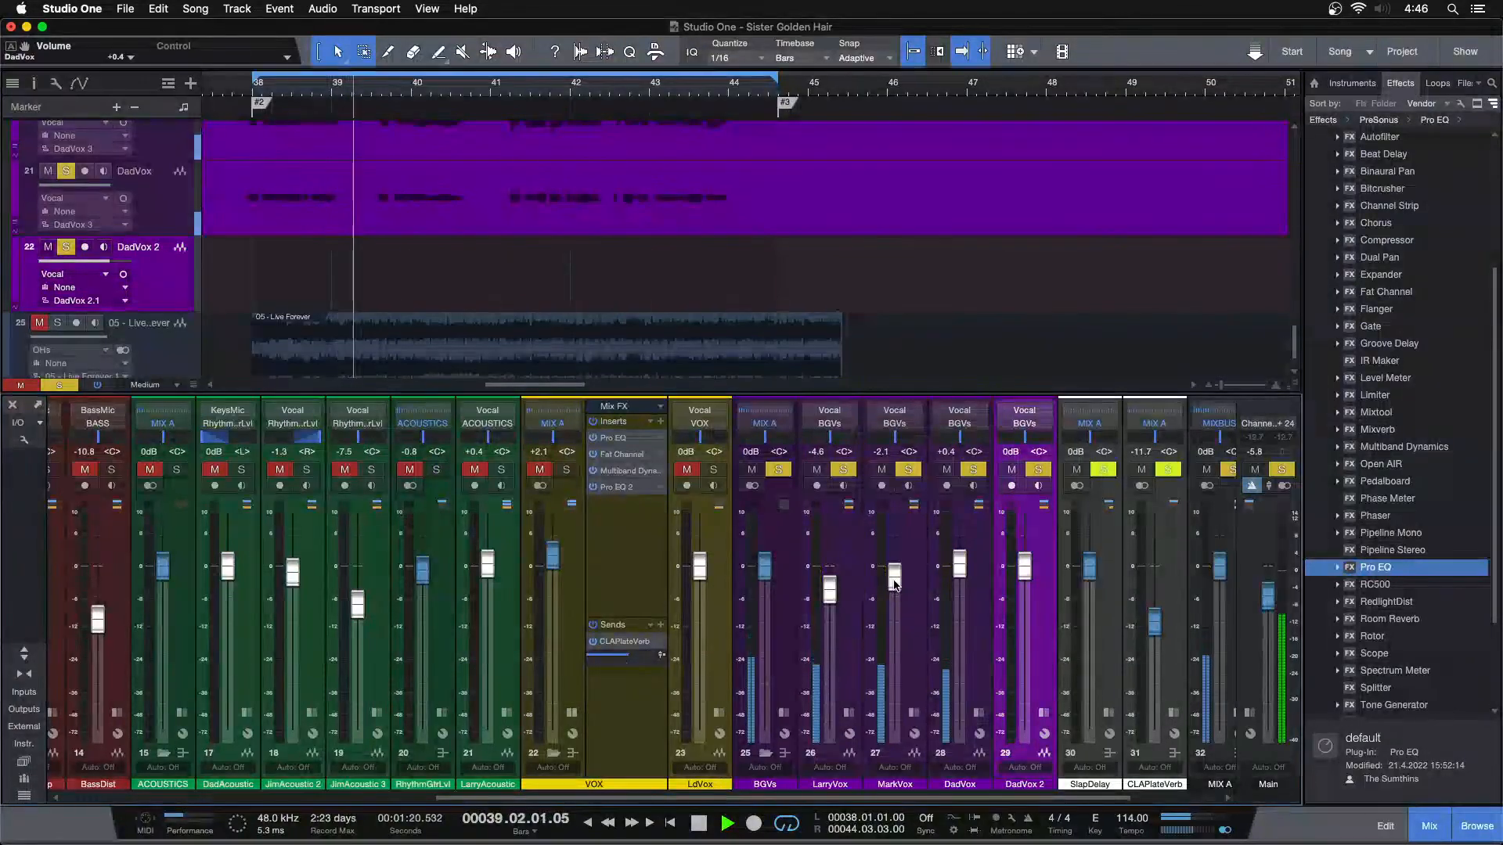
{"action": "left_click_drag", "start_coordinate": [894, 580], "coordinate": [894, 581]}
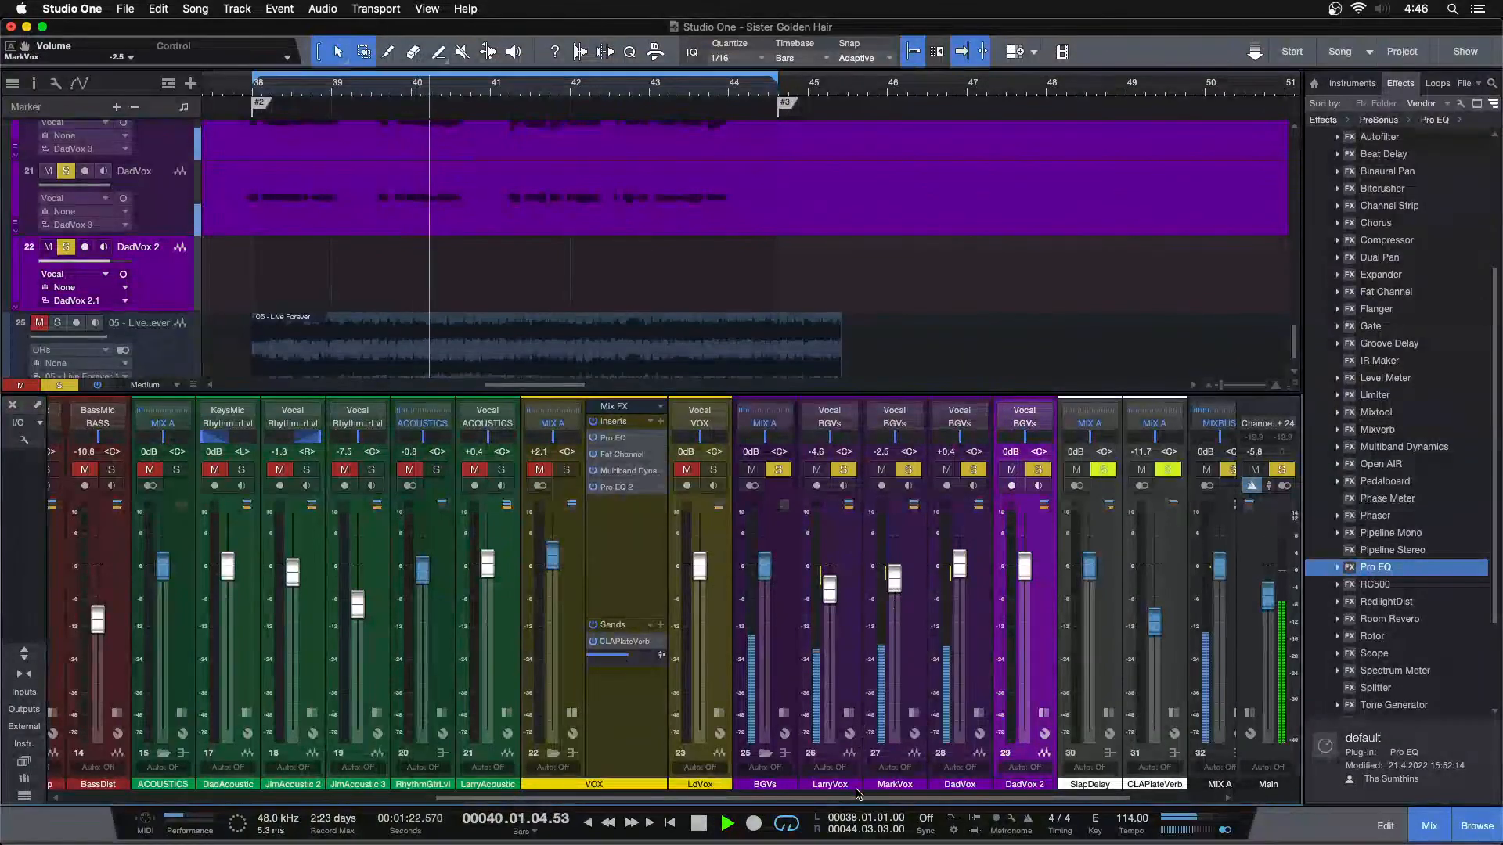
Stop playback and expand the DadVox 2 channel to show its inserts and sends
{"action": "left_click_drag", "start_coordinate": [856, 798], "coordinate": [938, 808]}
{"action": "scroll", "coordinate": [805, 251], "scroll_direction": "down", "scroll_amount": 2}
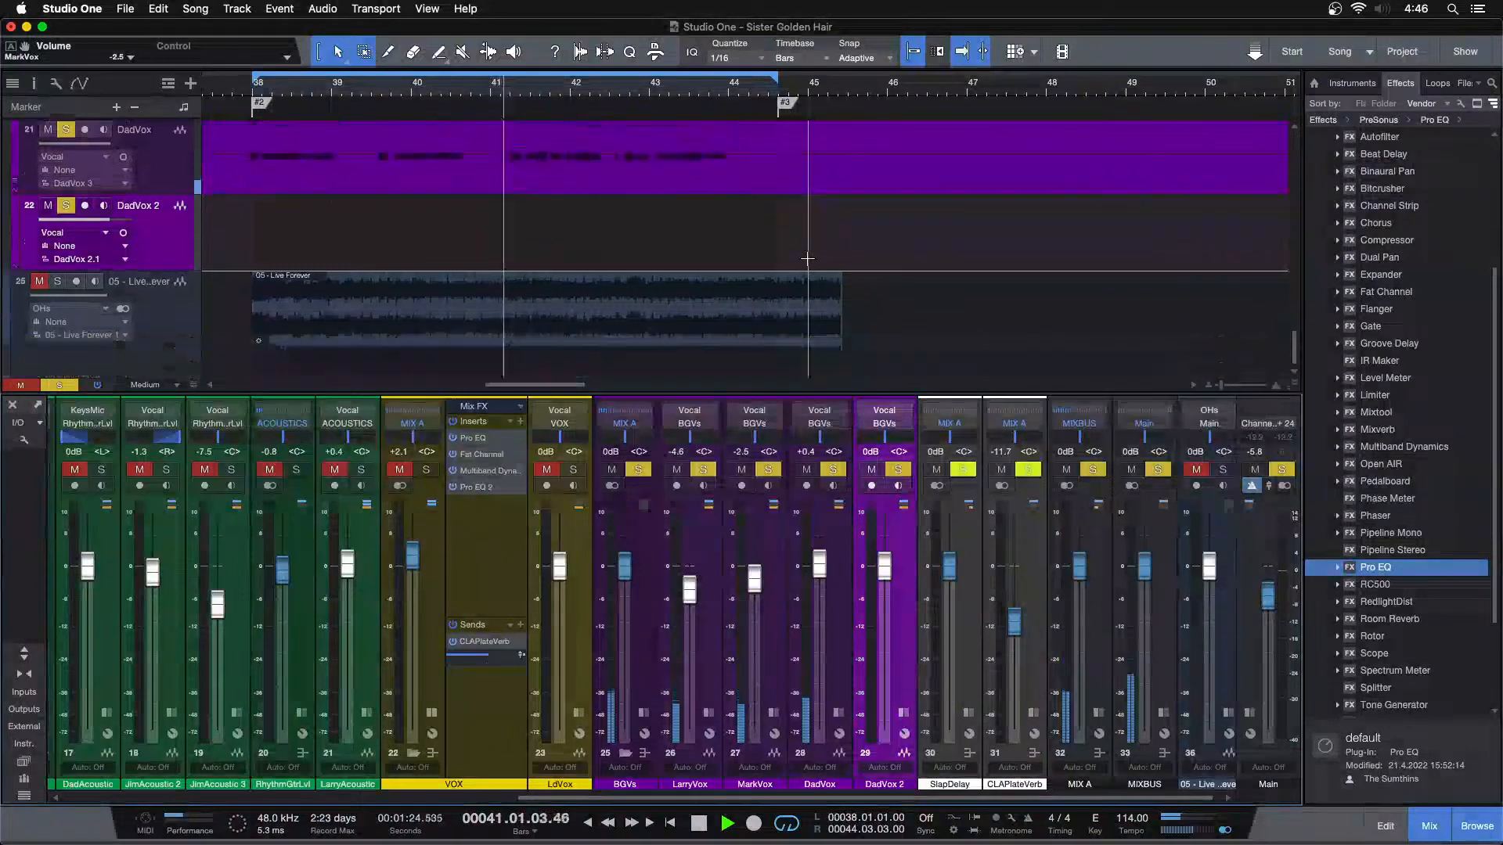
{"action": "left_click_drag", "start_coordinate": [789, 72], "coordinate": [783, 43]}
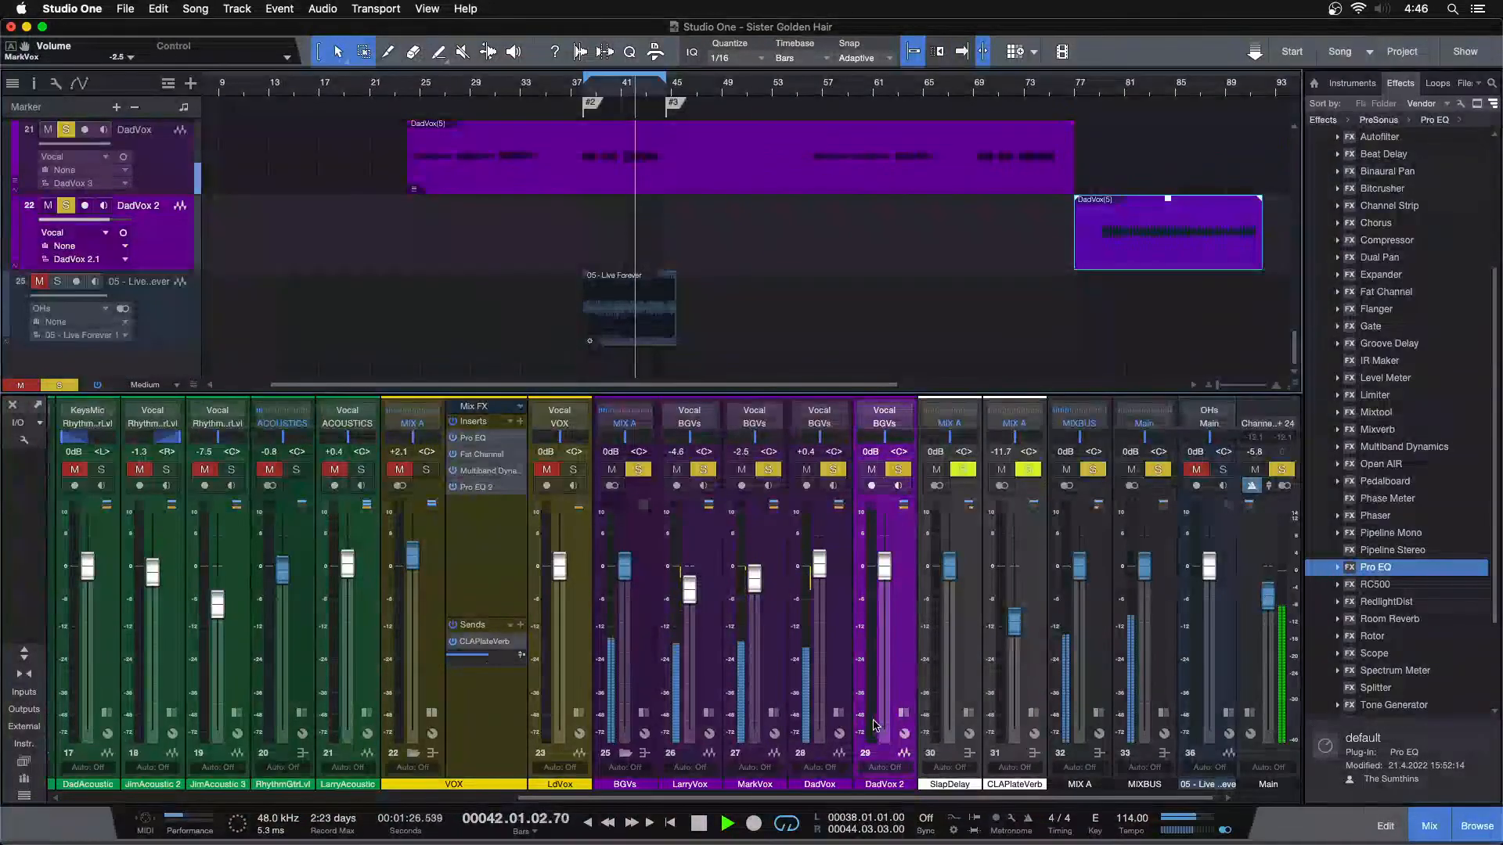
{"action": "key", "text": "space"}
{"action": "left_click", "coordinate": [903, 713]}
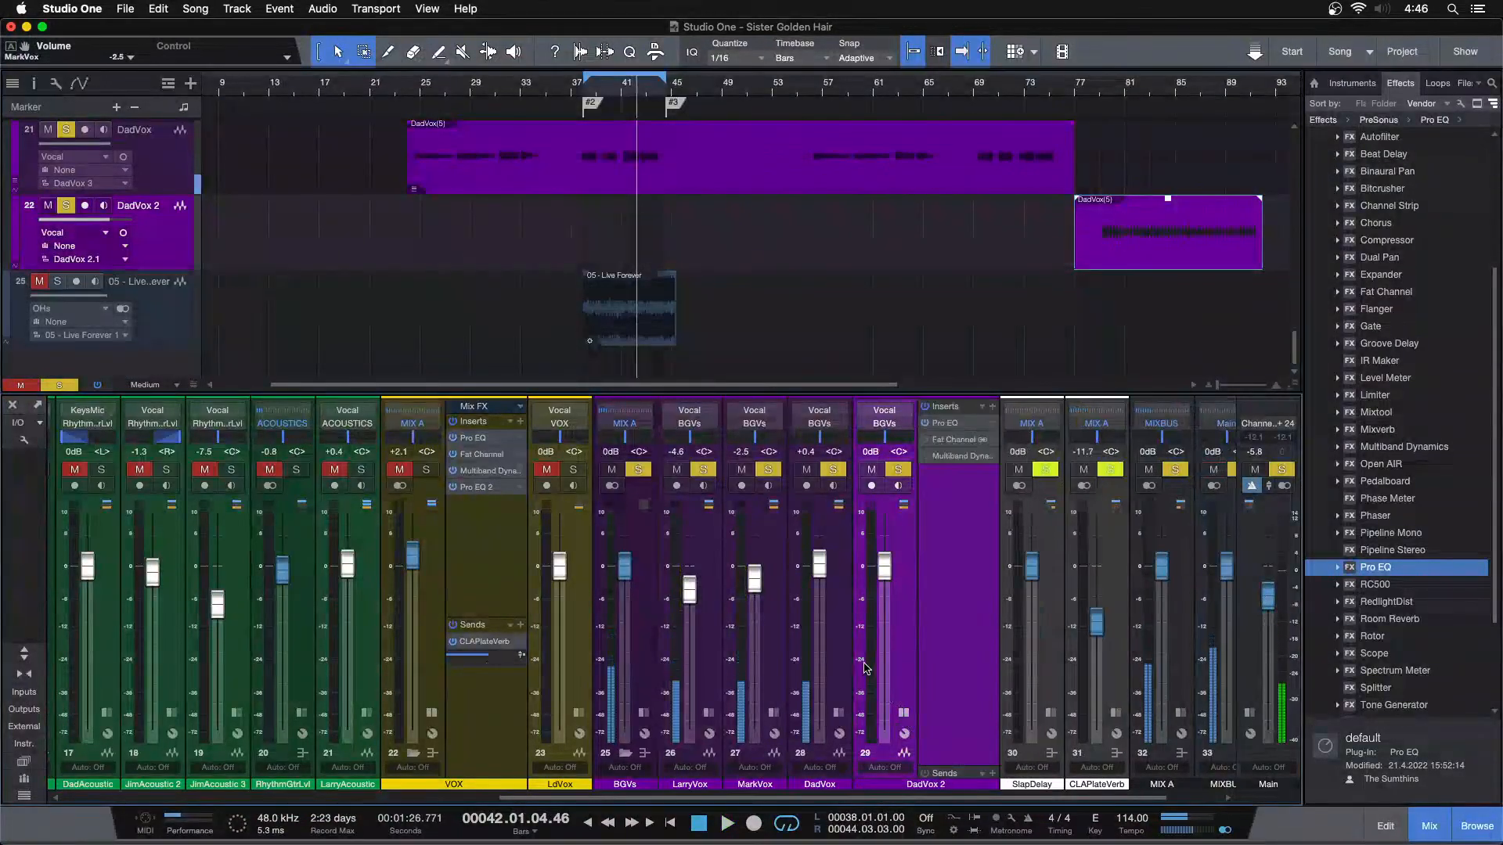
Expand the DadVox channel, remove all inserts from DadVox 2, and copy DadVox's insert chain onto DadVox 2
{"action": "left_click", "coordinate": [838, 712]}
{"action": "left_click", "coordinate": [1064, 406]}
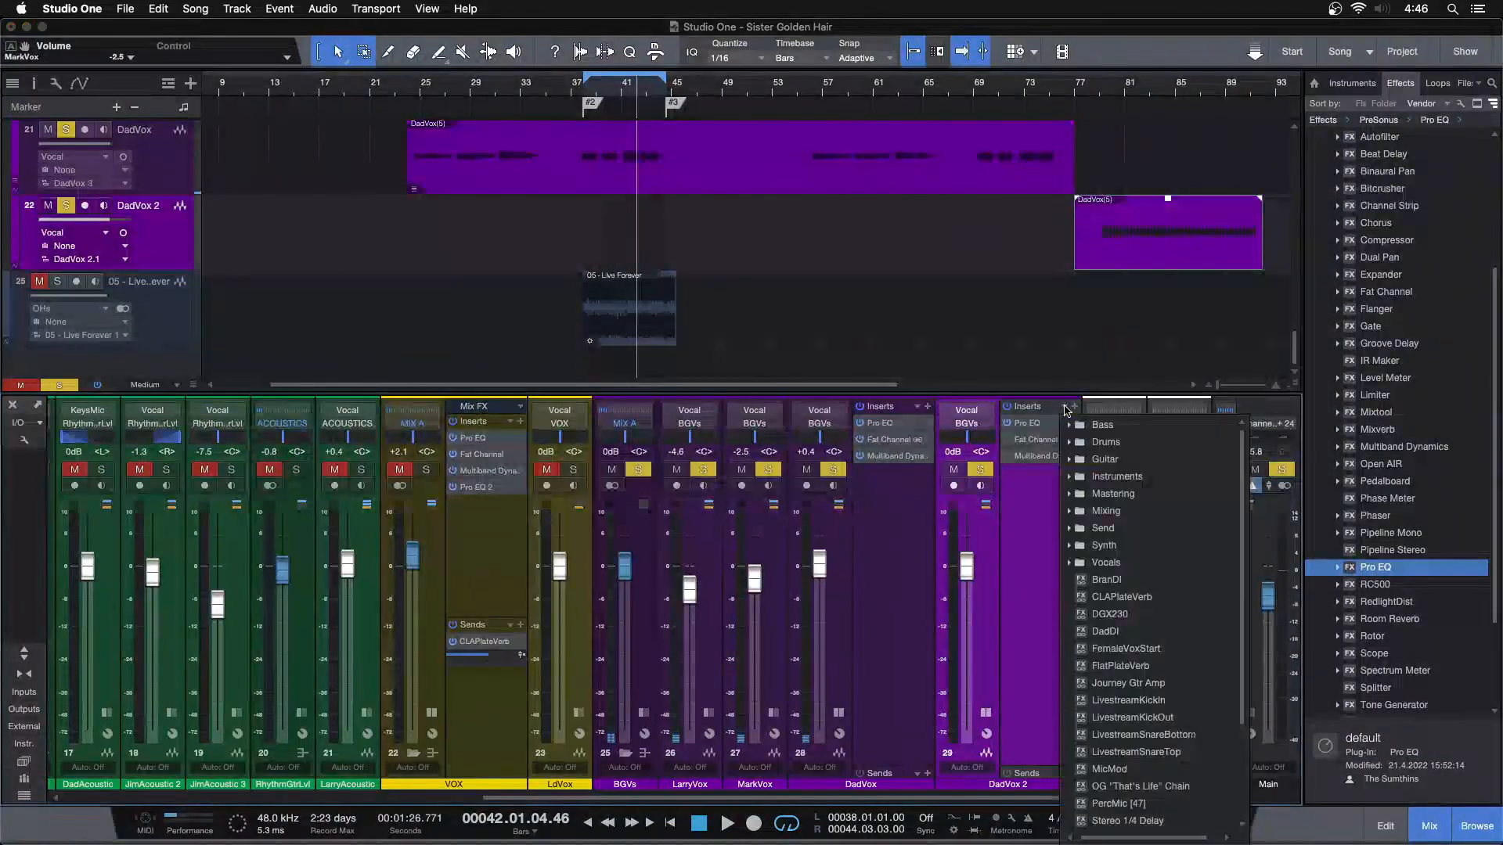
{"action": "left_click", "coordinate": [1109, 822]}
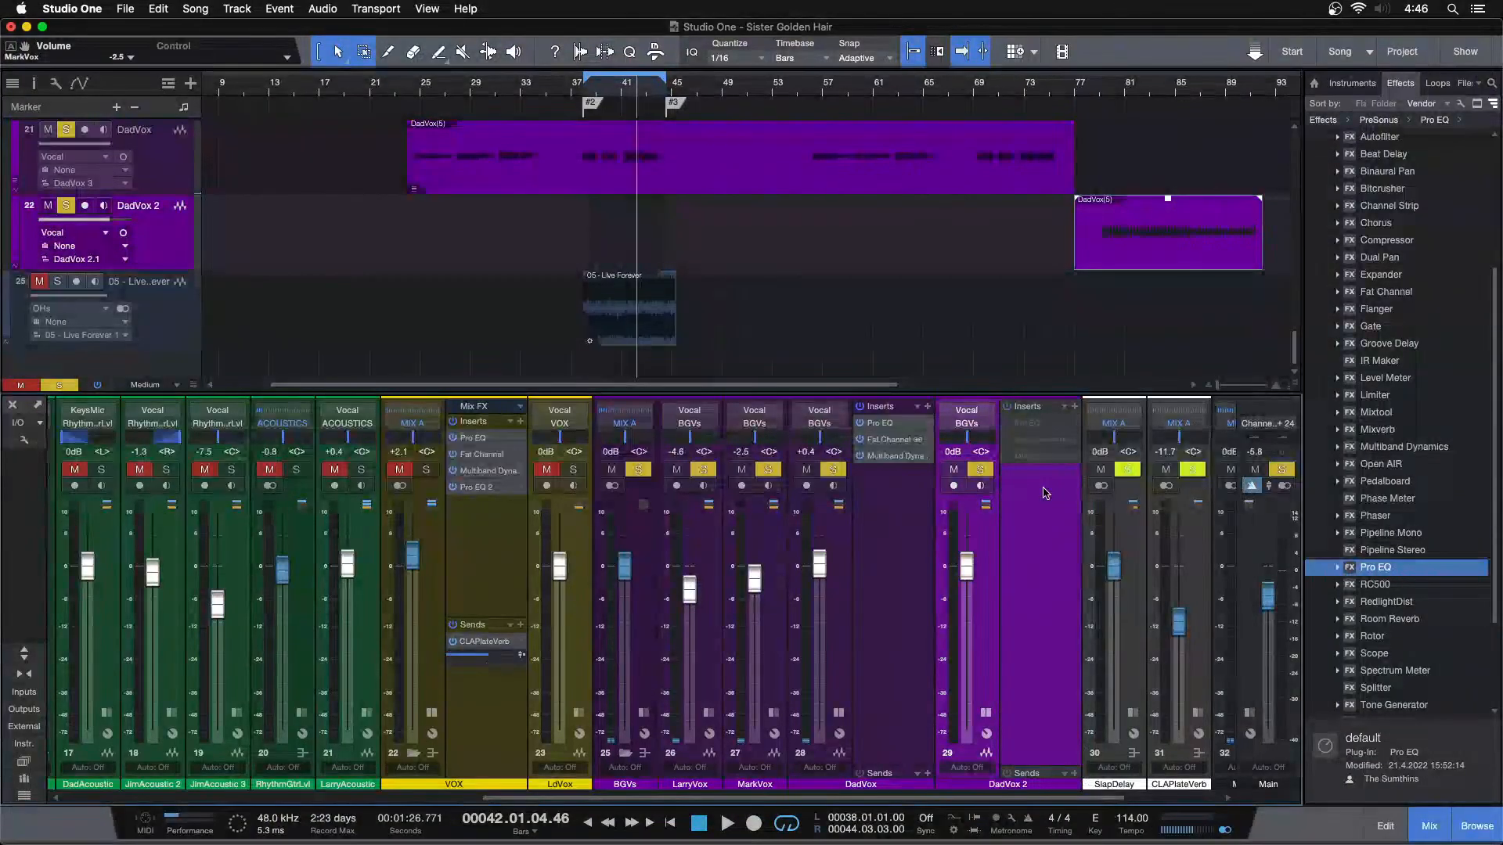
{"action": "left_click", "coordinate": [1064, 406]}
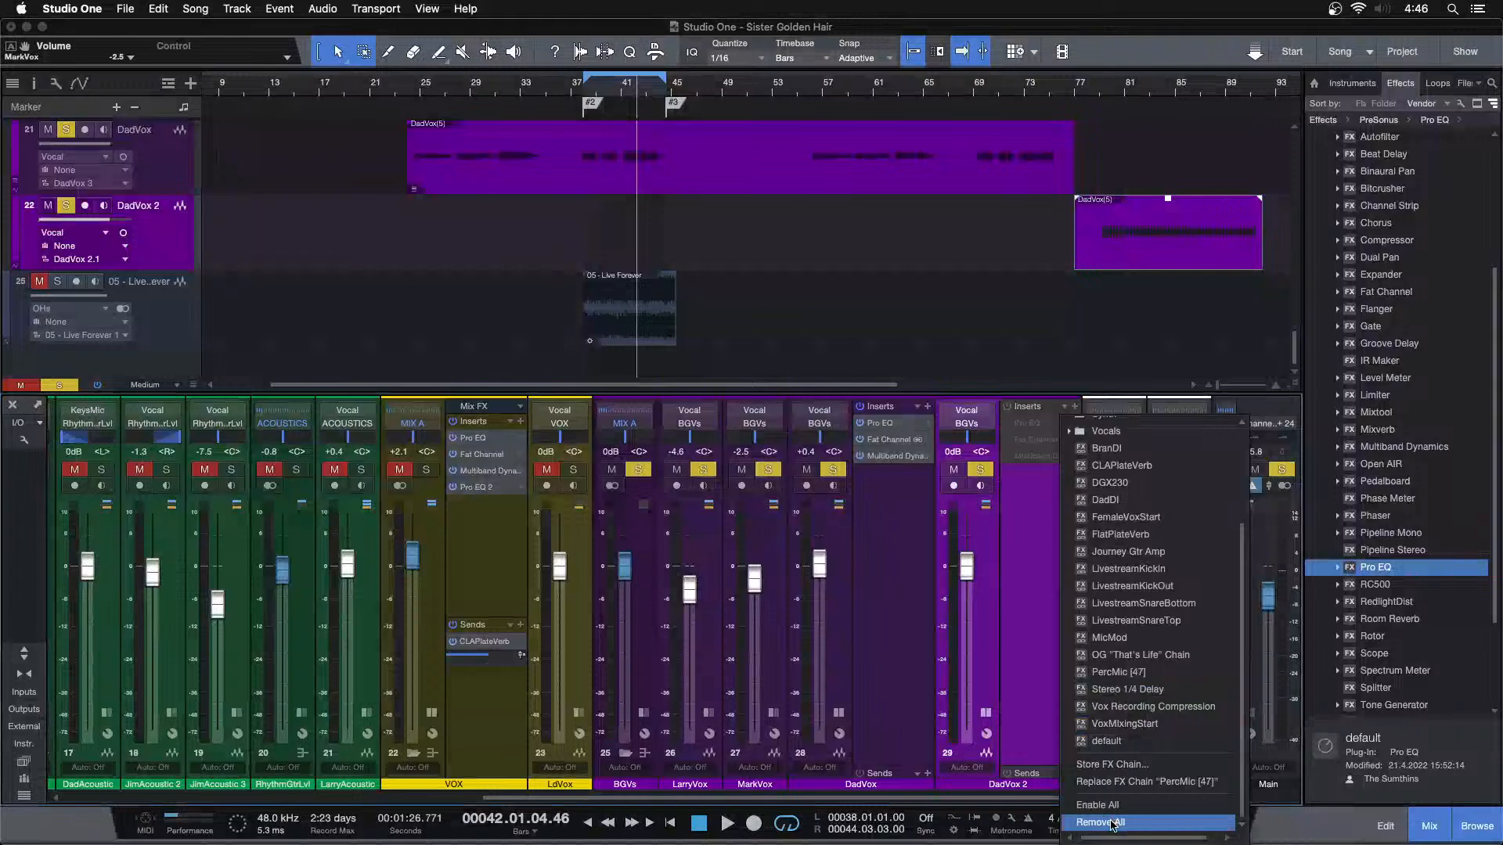
{"action": "left_click", "coordinate": [1109, 821]}
{"action": "left_click_drag", "start_coordinate": [897, 413], "coordinate": [1057, 468]}
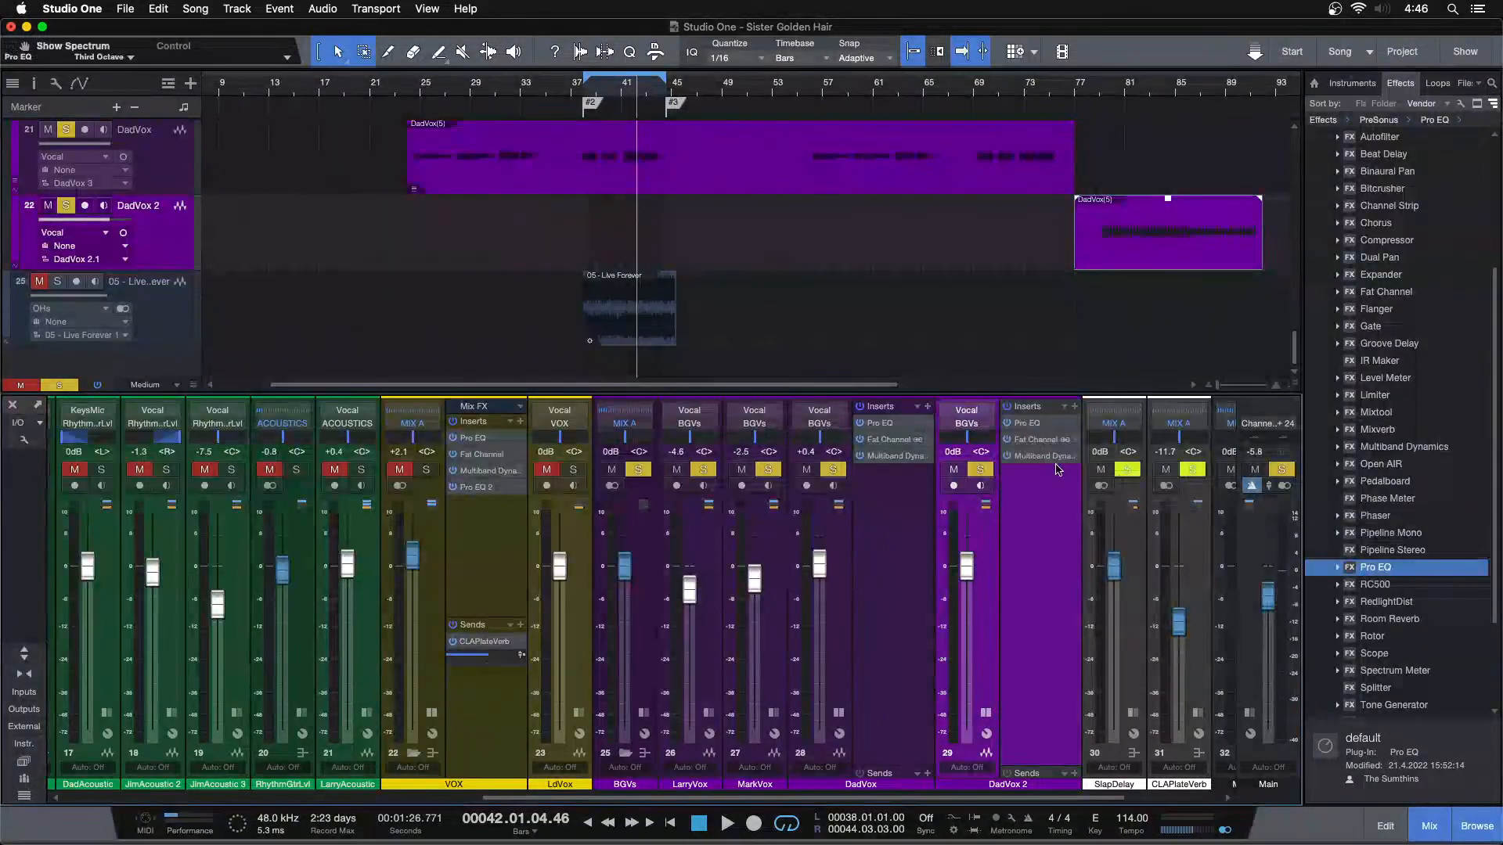
Bypass Fat Channel and Multiband Dynamics on DadVox 2, open its Pro EQ, and start playback from bar 81
{"action": "left_click_drag", "start_coordinate": [1145, 84], "coordinate": [724, 115]}
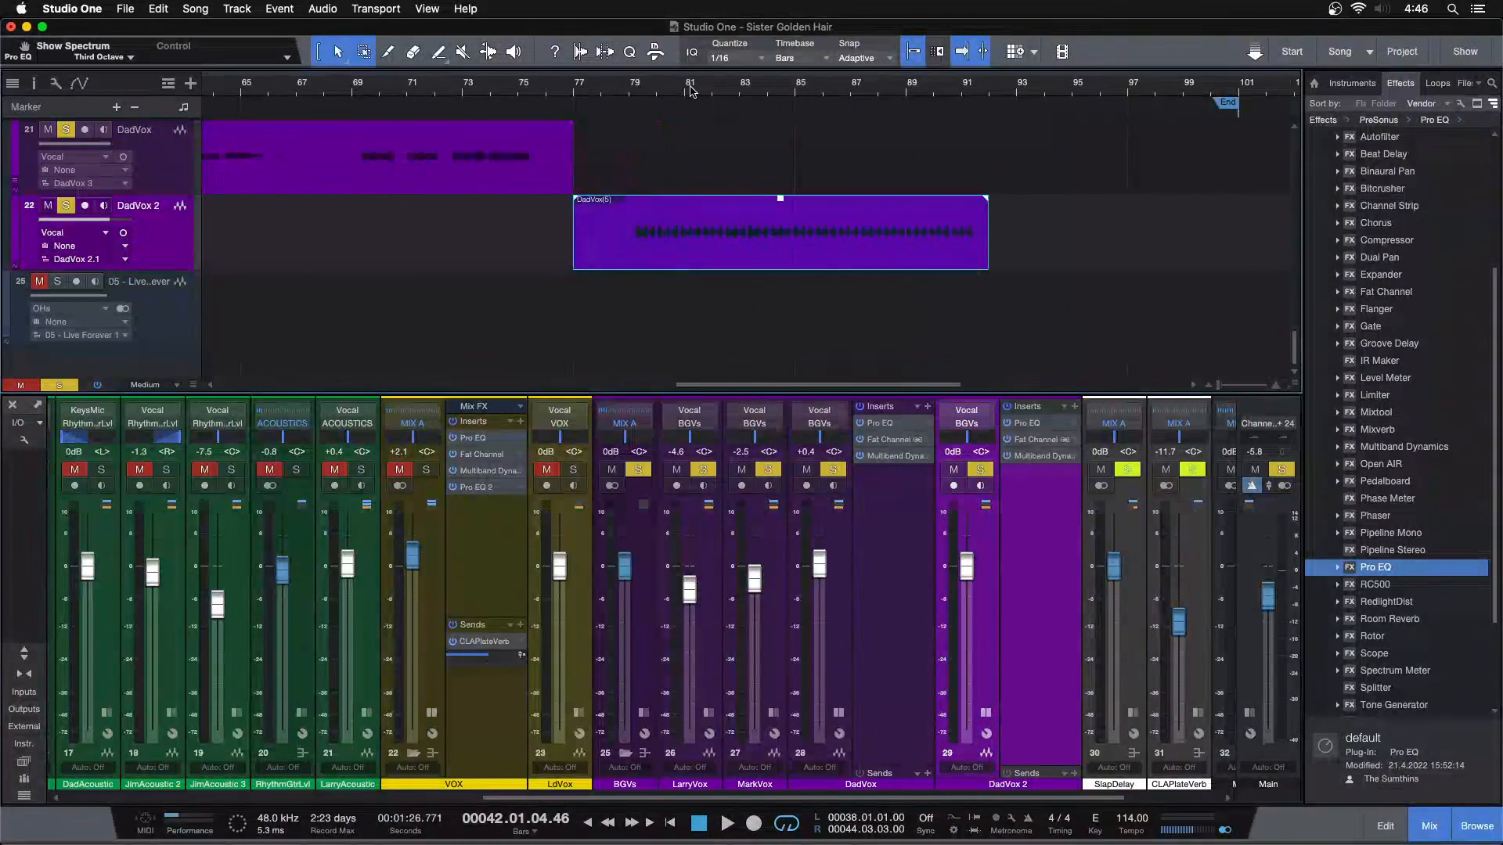
{"action": "left_click", "coordinate": [1006, 457]}
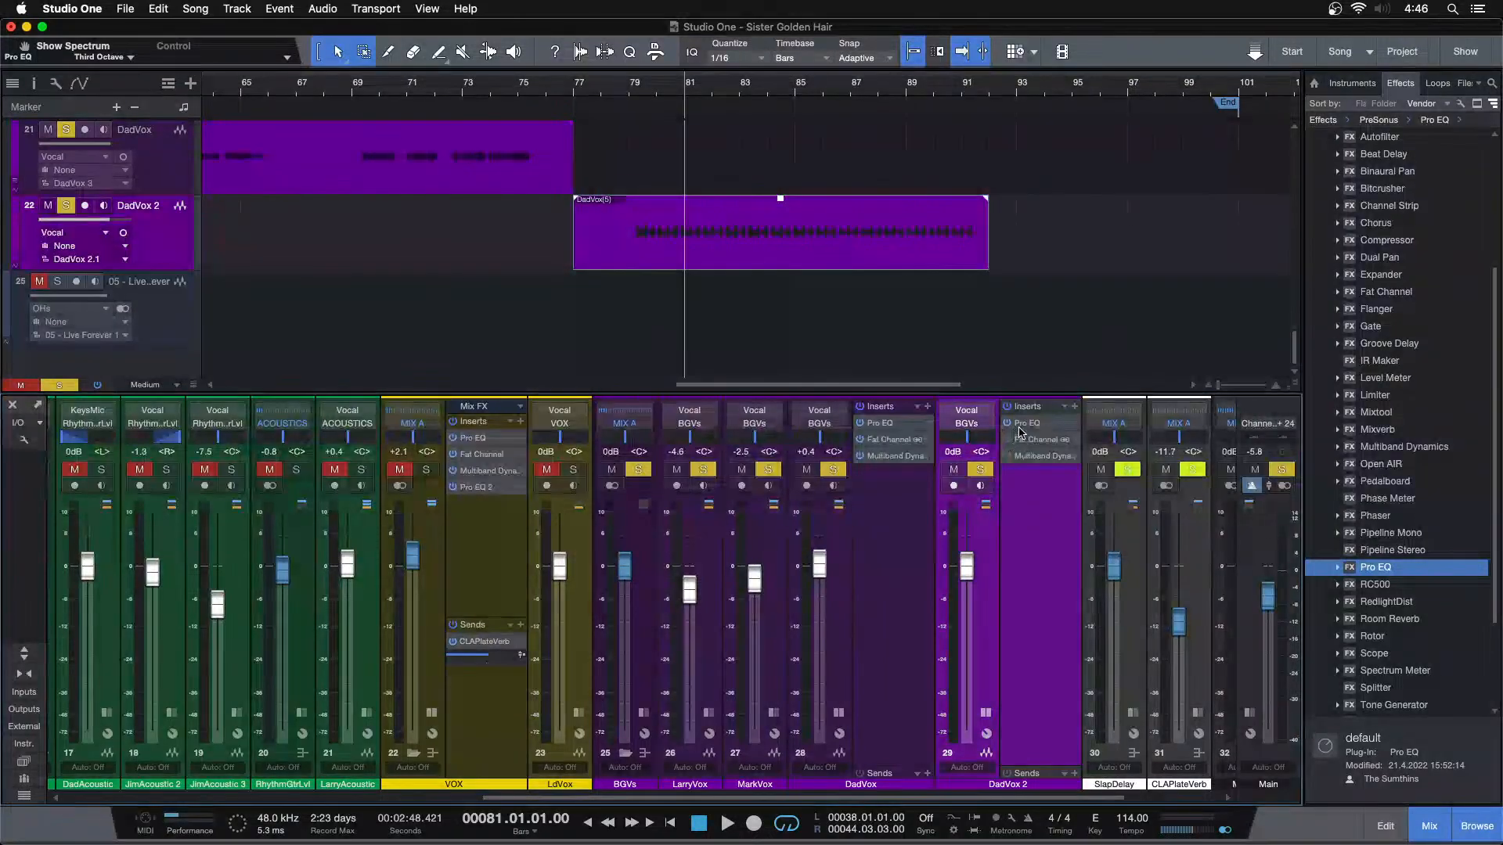
{"action": "left_click", "coordinate": [1023, 424]}
{"action": "key", "text": "space"}
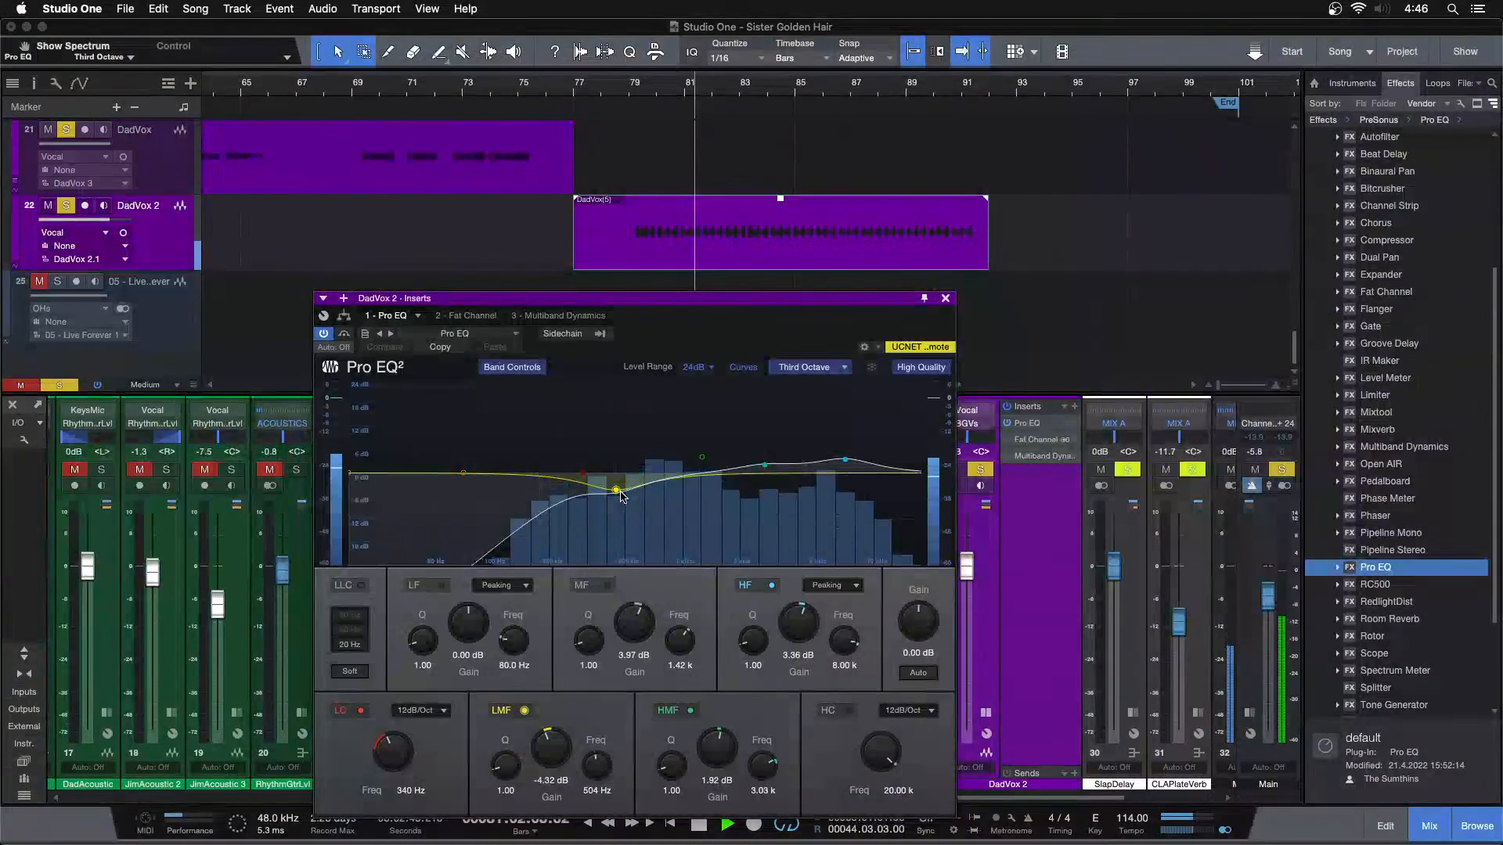
Unsolo DadVox, MarkVox and LarryVox so that DadVox 2 is the only background vocal soloed
{"action": "left_click_drag", "start_coordinate": [633, 343], "coordinate": [325, 313]}
{"action": "left_click", "coordinate": [832, 471]}
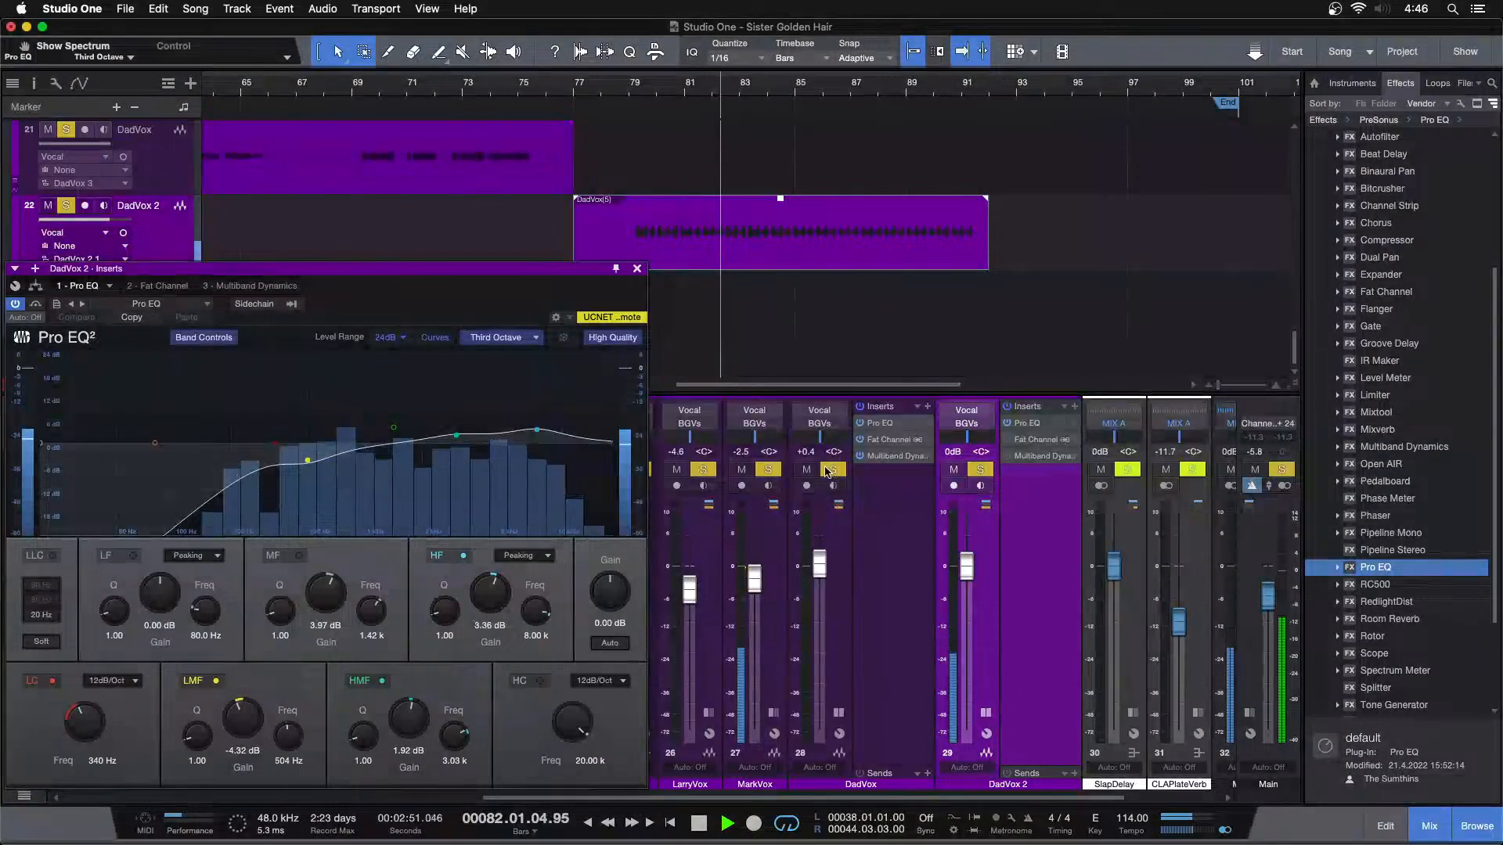
{"action": "left_click", "coordinate": [768, 472]}
Switch off the HF, HMF and LMF bands in DadVox 2's Pro EQ
{"action": "left_click_drag", "start_coordinate": [477, 268], "coordinate": [854, 294]}
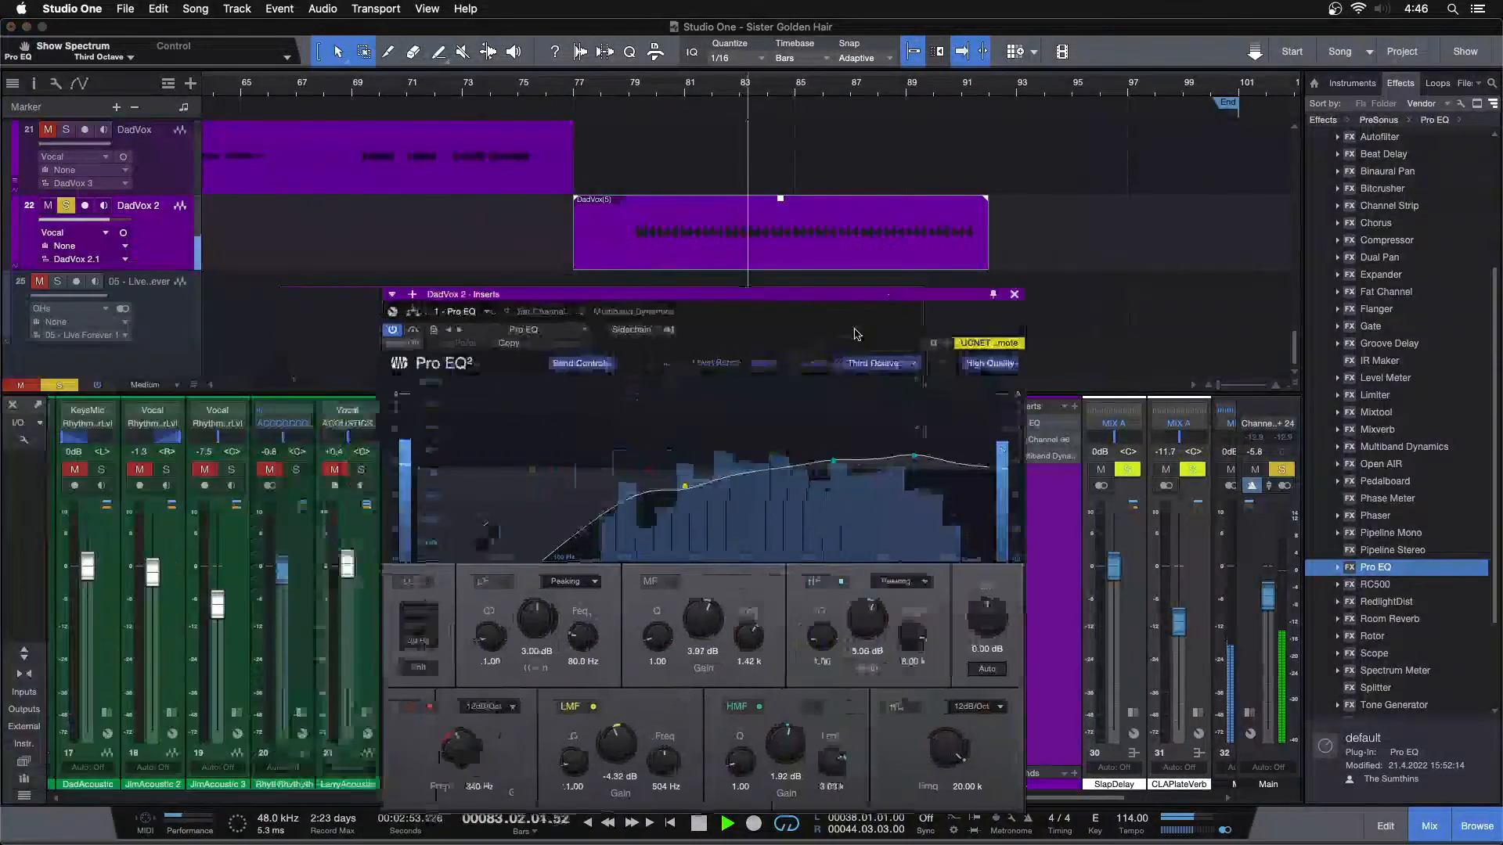
{"action": "left_click", "coordinate": [841, 580]}
{"action": "left_click", "coordinate": [758, 706]}
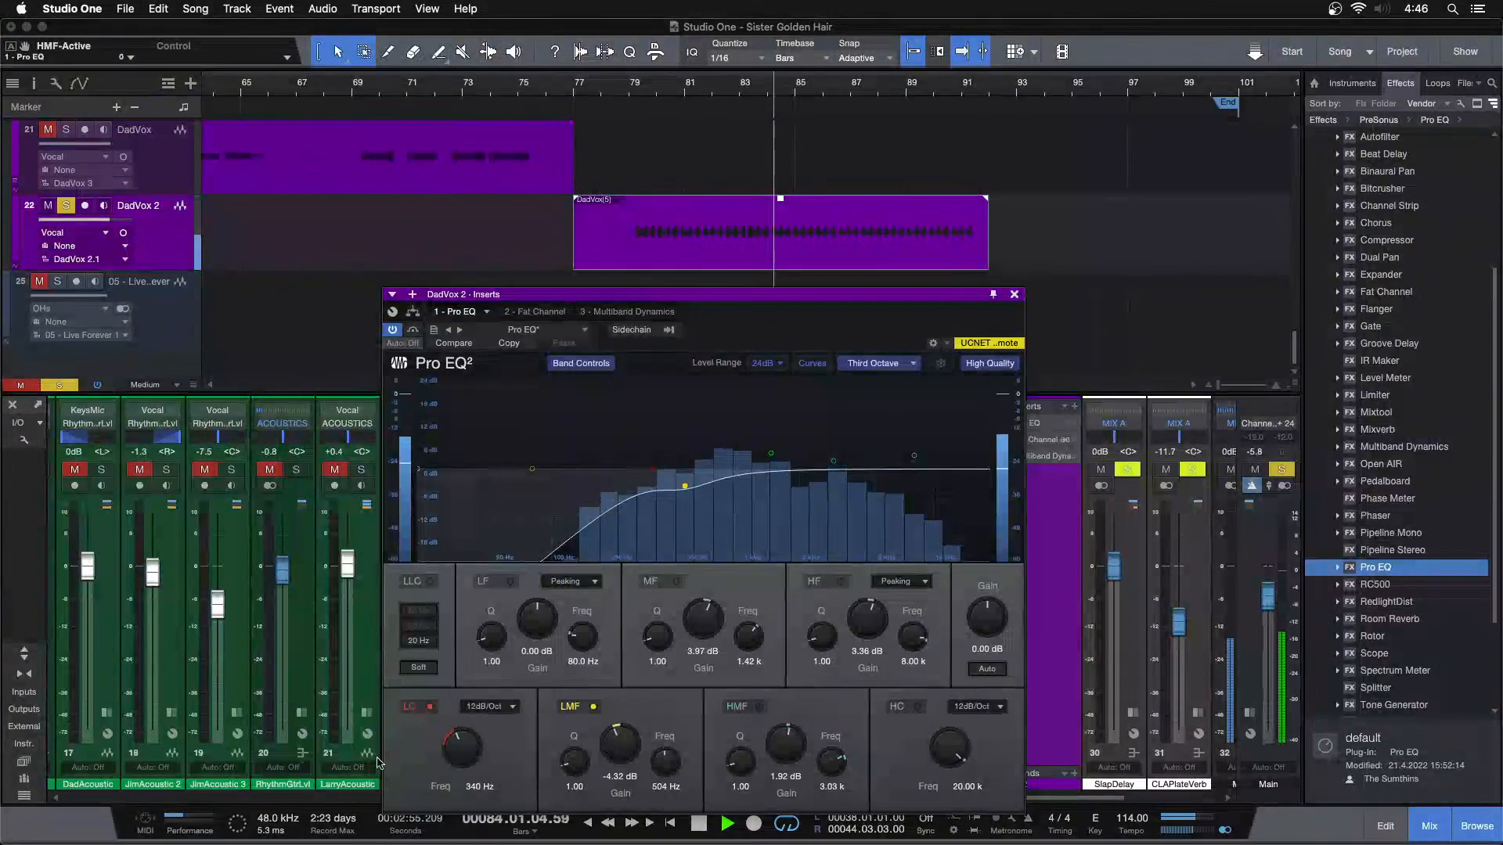
{"action": "left_click", "coordinate": [593, 706]}
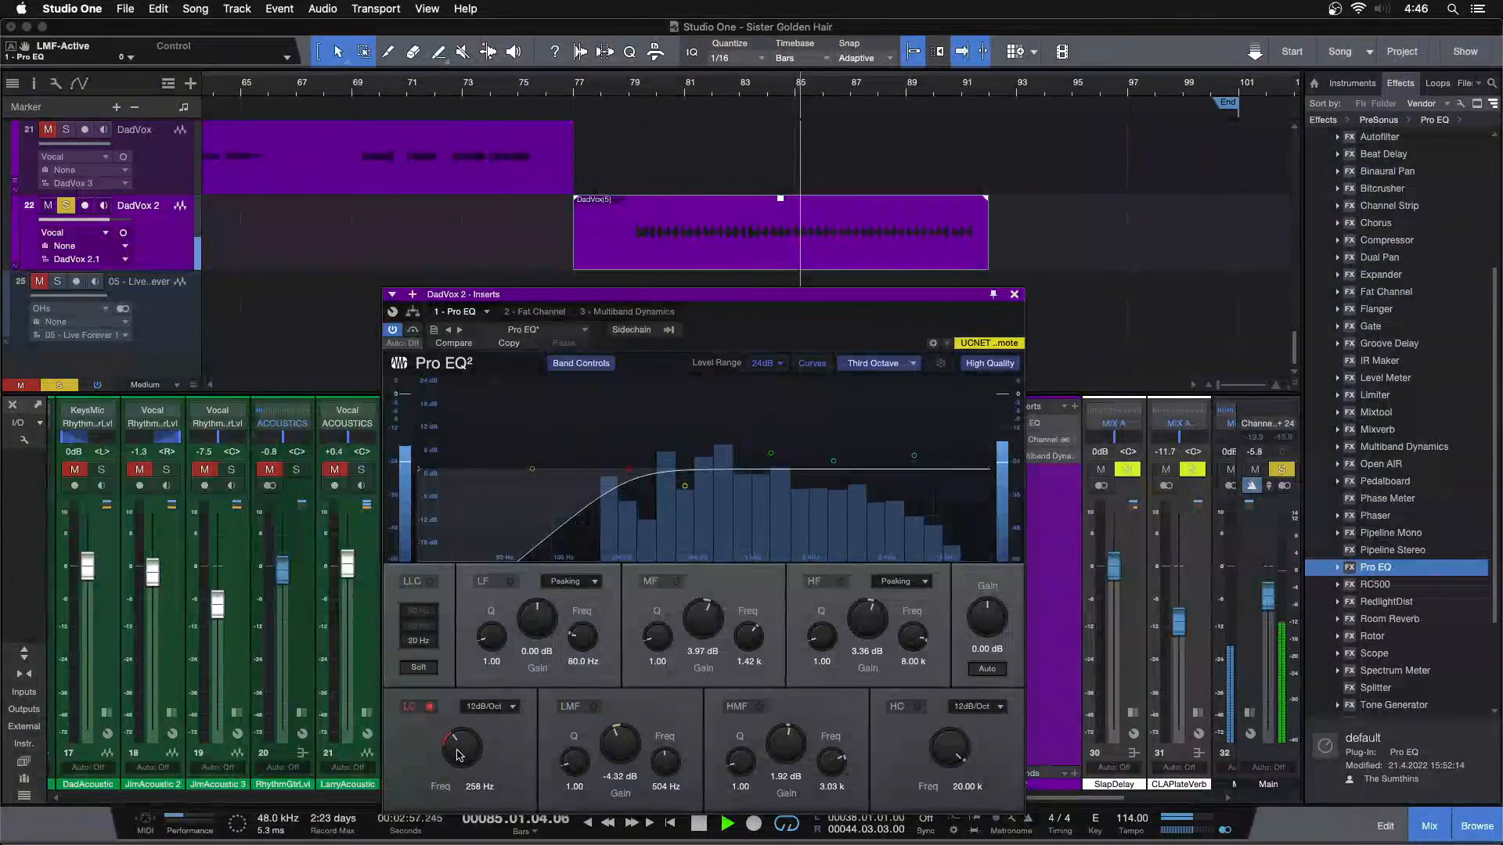
In DadVox 2's Pro EQ, set the low cut to 224 Hz and reactivate the LMF band at -4.32 dB and 459 Hz
{"action": "scroll", "coordinate": [457, 749], "scroll_direction": "up", "scroll_amount": 3}
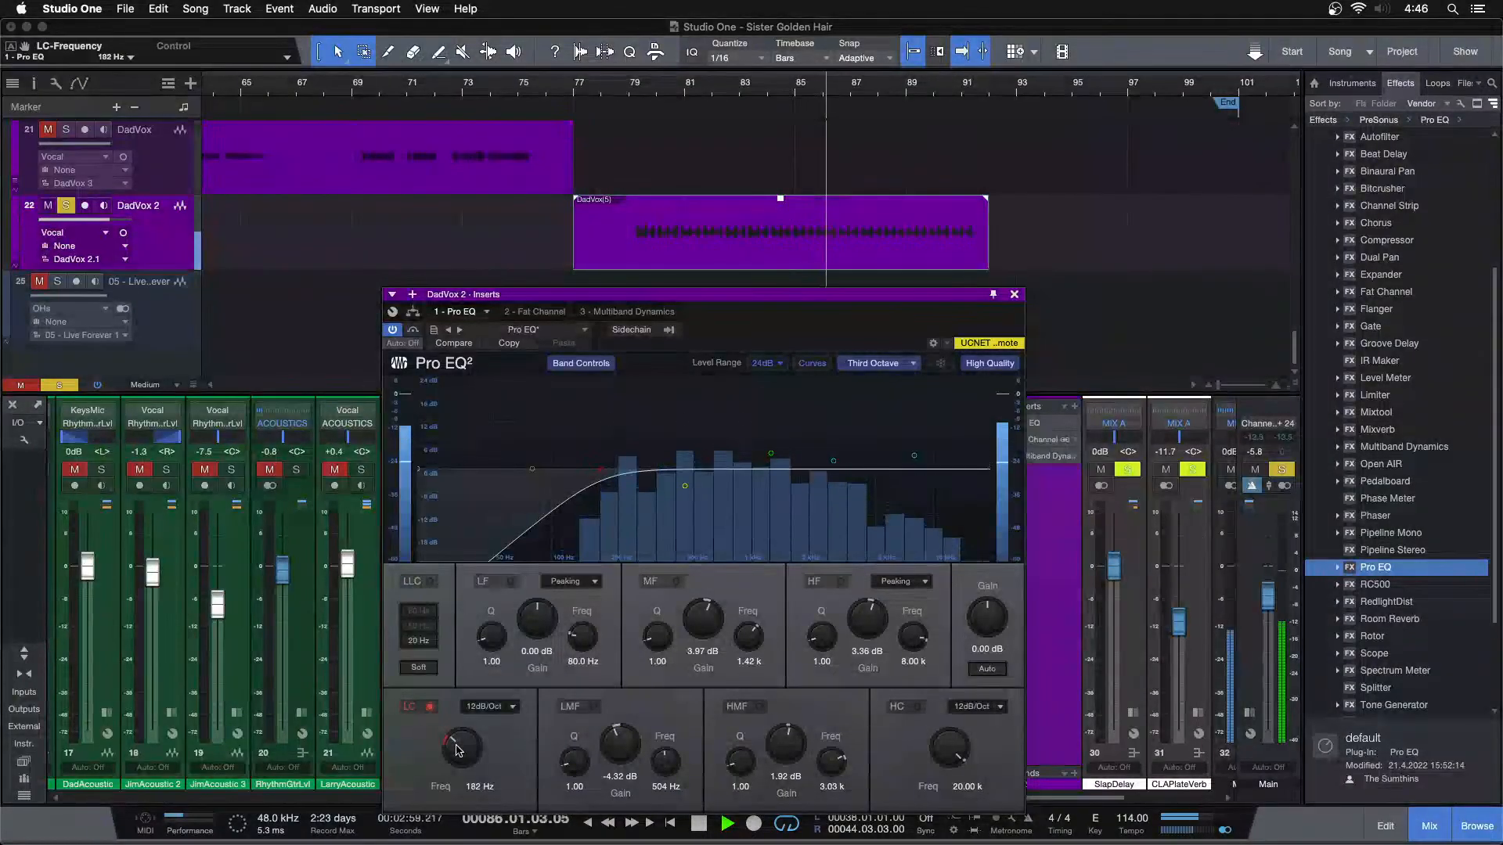
{"action": "key", "text": "space"}
{"action": "key", "text": "space"}
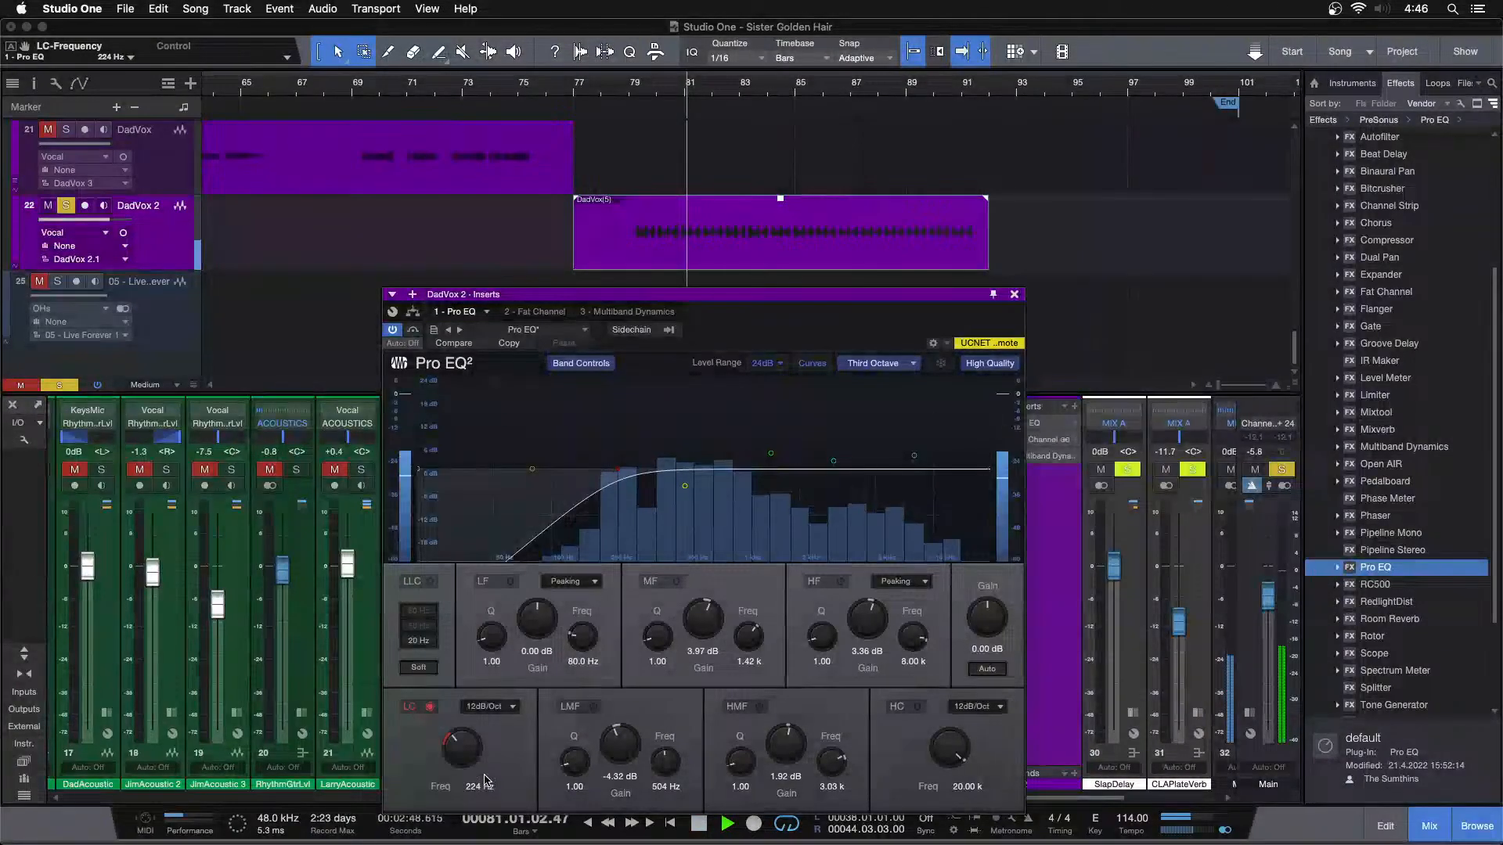
{"action": "left_click_drag", "start_coordinate": [680, 498], "coordinate": [678, 393]}
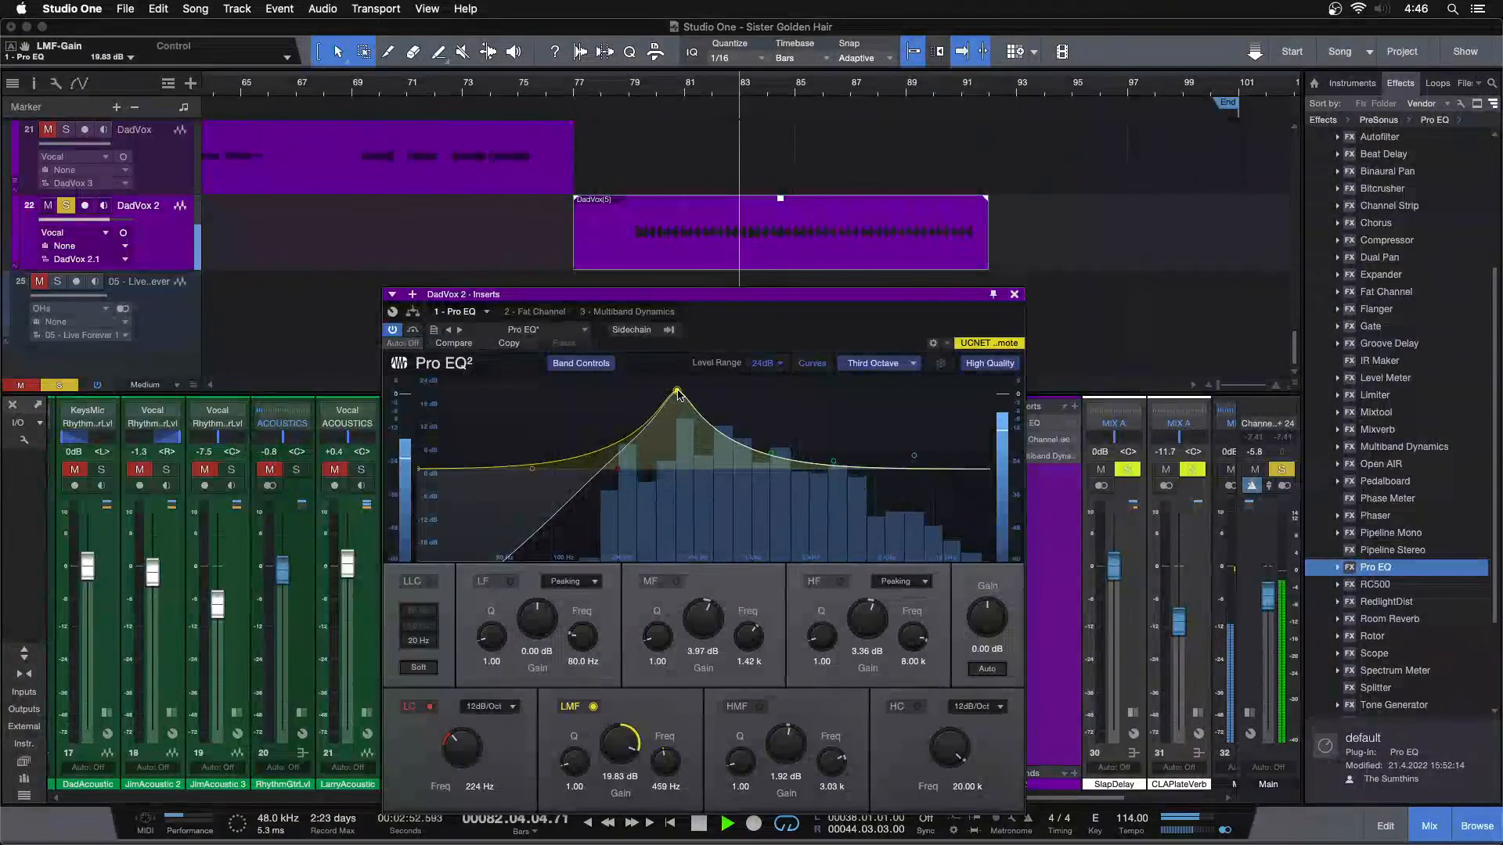
{"action": "left_click_drag", "start_coordinate": [620, 734], "coordinate": [615, 757]}
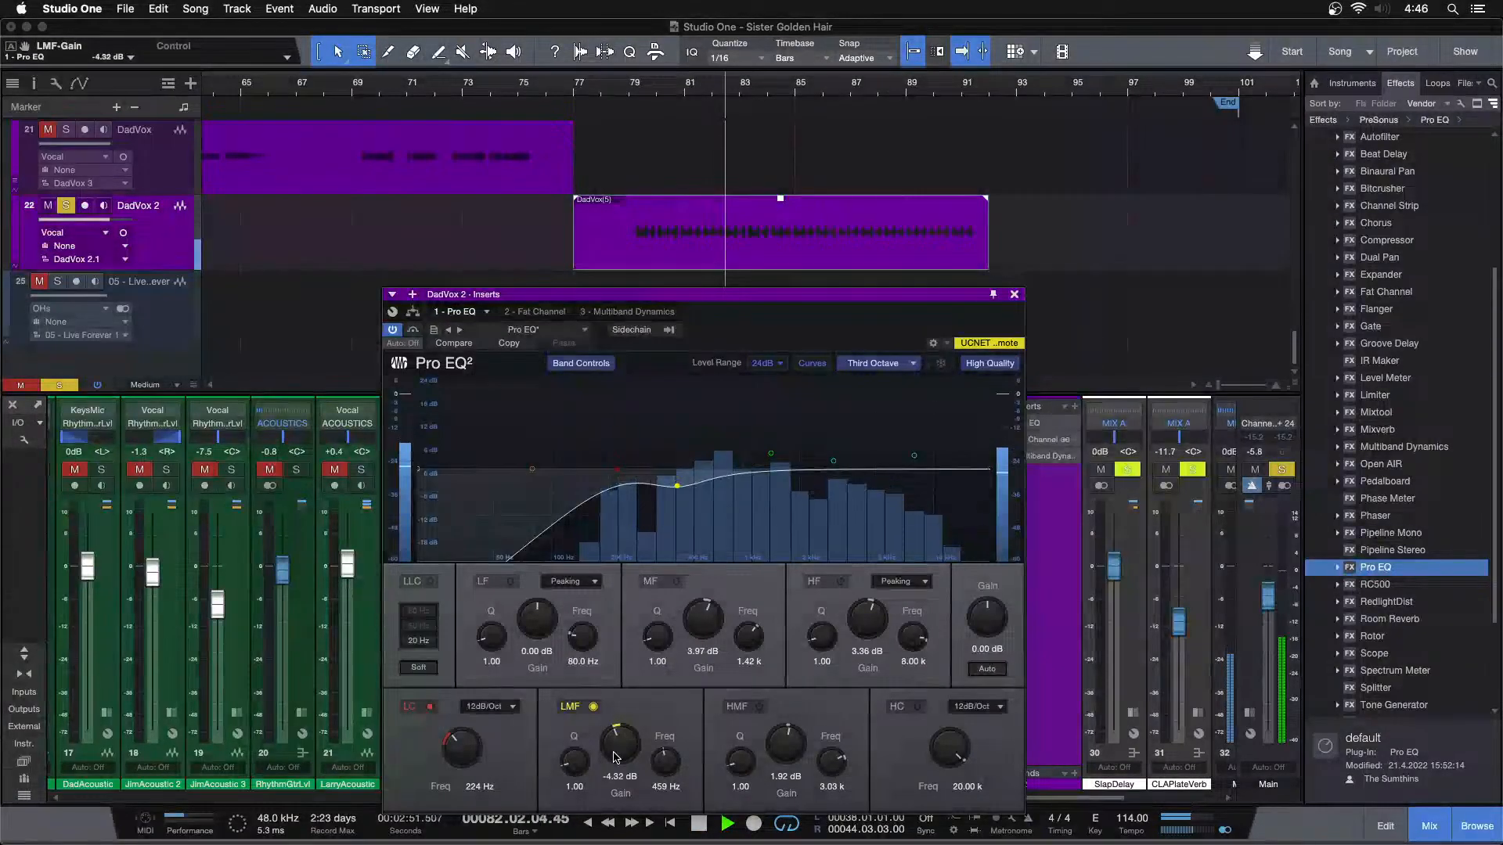
Switch on DadVox 2's Fat Channel and set its compressor input to -17.36 dB and output to -23.52 dB
{"action": "left_click", "coordinate": [535, 312]}
{"action": "left_click", "coordinate": [393, 330]}
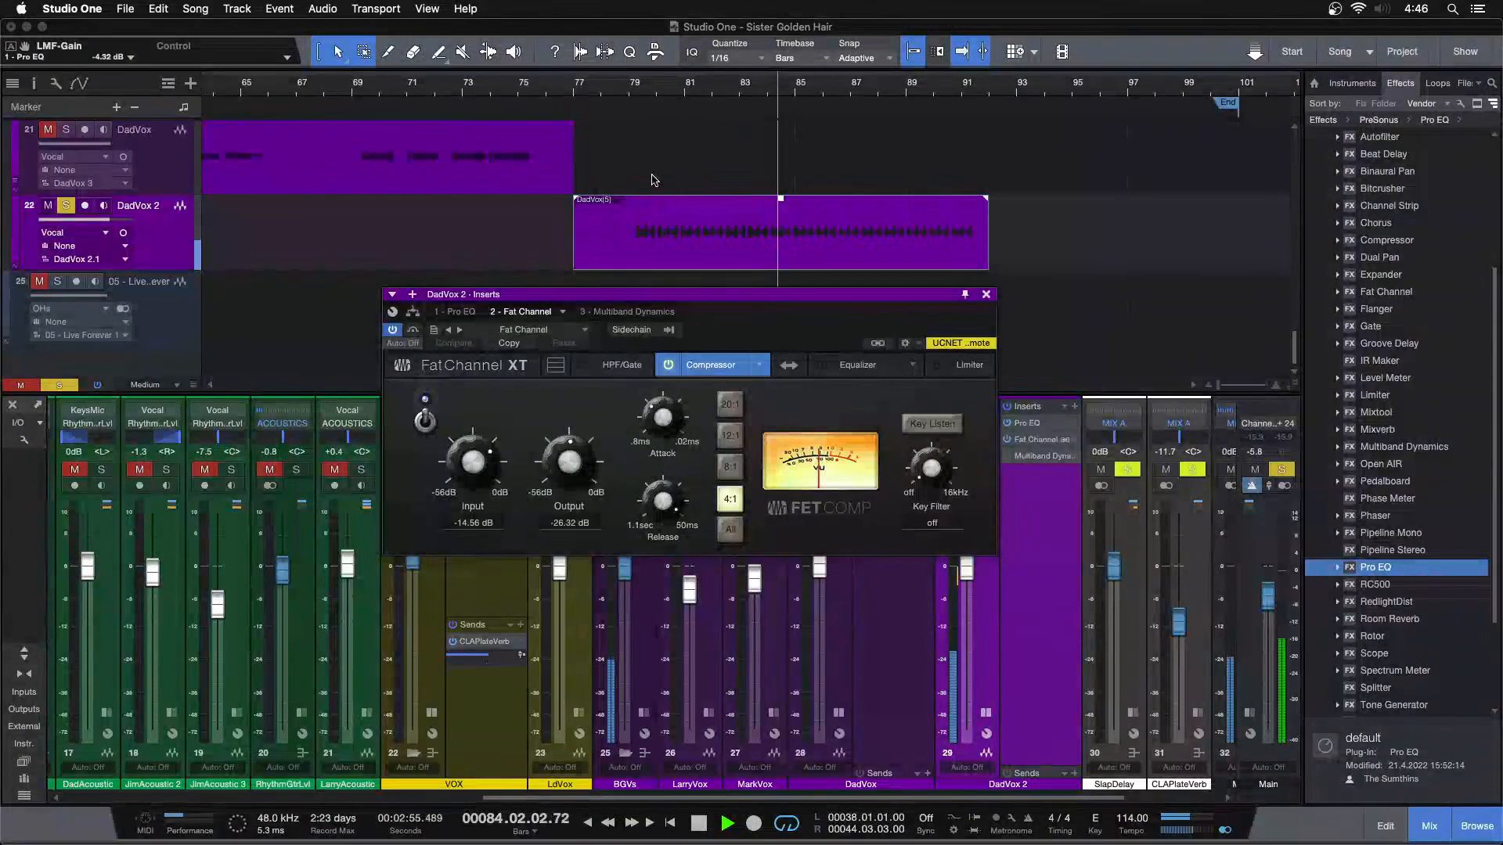
{"action": "scroll", "coordinate": [483, 467], "scroll_direction": "down", "scroll_amount": 3}
{"action": "scroll", "coordinate": [548, 462], "scroll_direction": "up", "scroll_amount": 1}
{"action": "scroll", "coordinate": [548, 462], "scroll_direction": "up", "scroll_amount": 1}
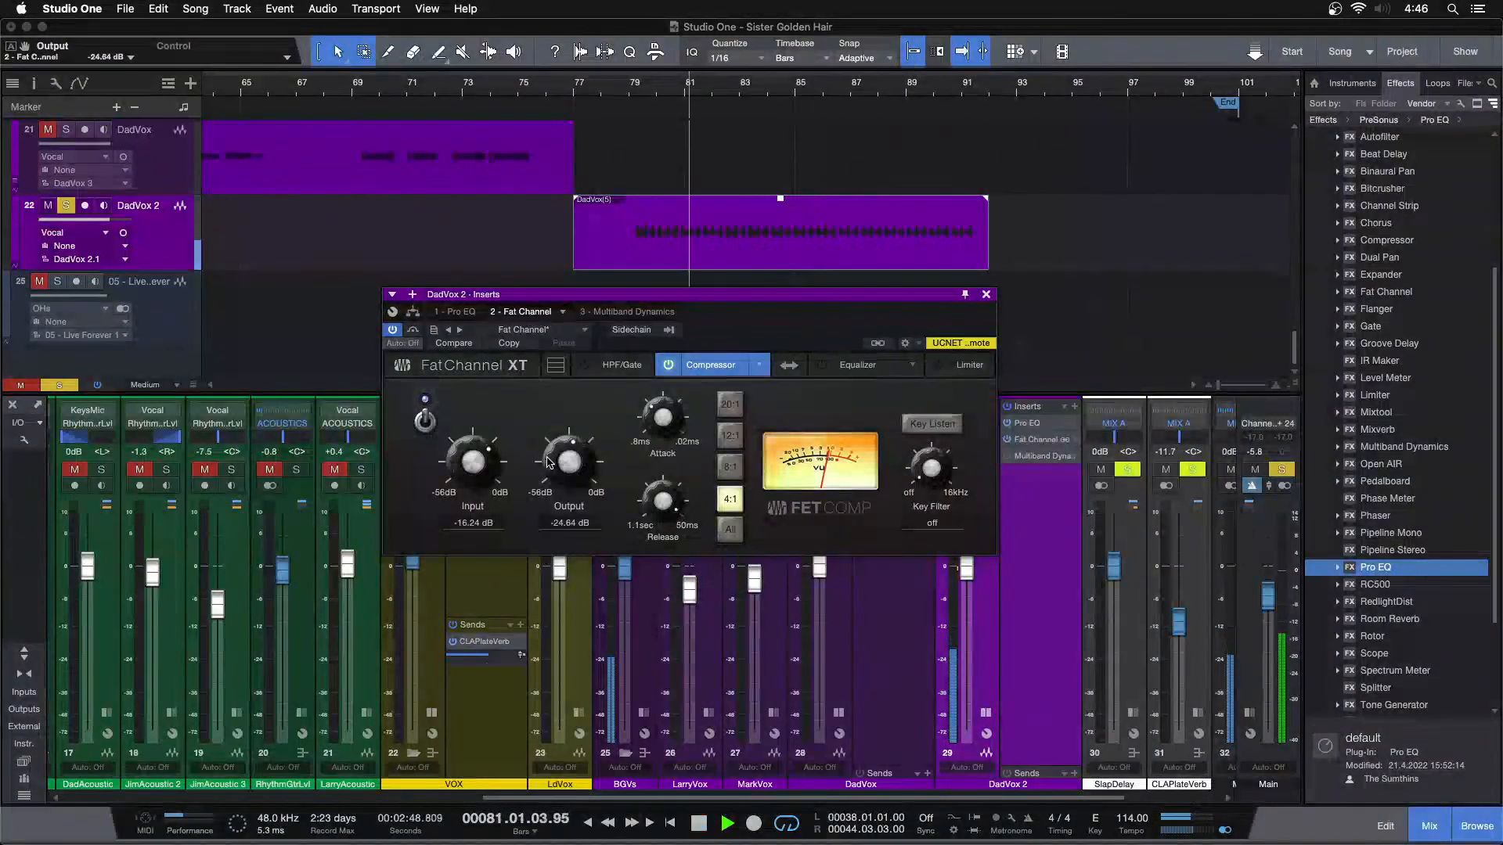
{"action": "left_click", "coordinate": [632, 88]}
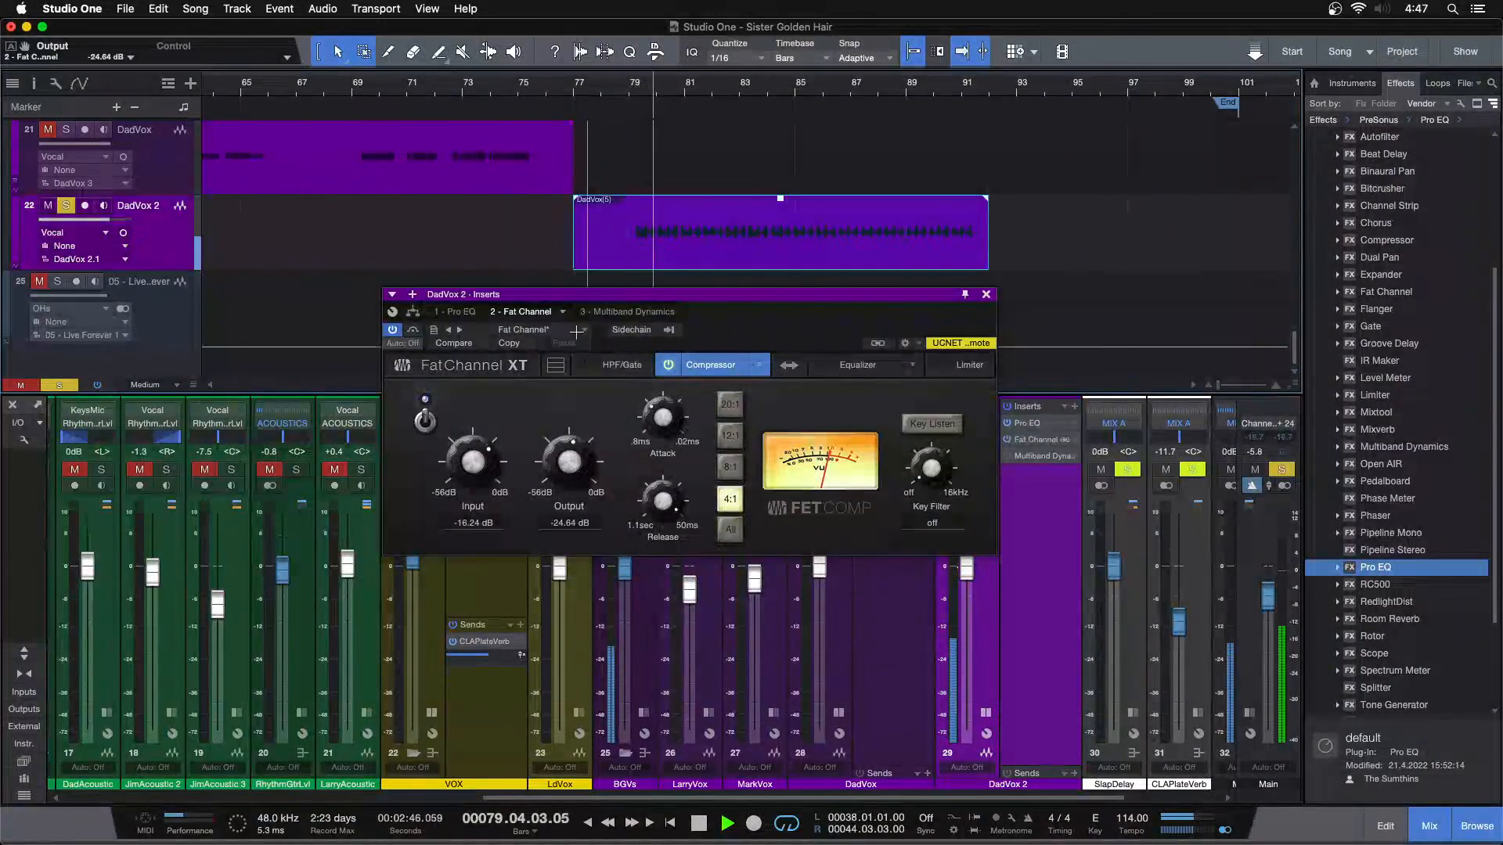
{"action": "scroll", "coordinate": [481, 467], "scroll_direction": "down", "scroll_amount": 1}
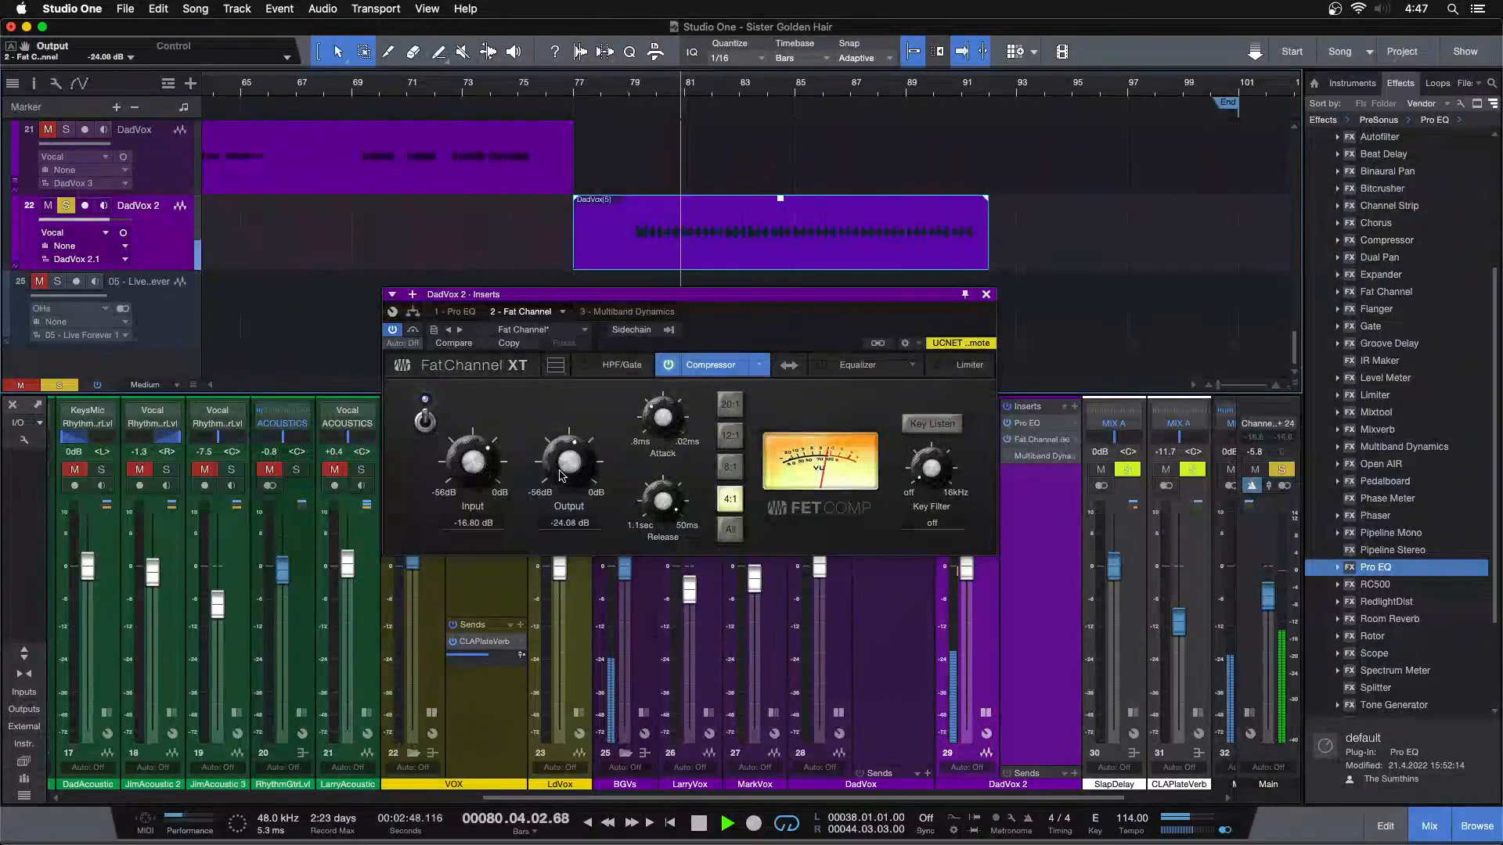
{"action": "scroll", "coordinate": [576, 460], "scroll_direction": "up", "scroll_amount": 1}
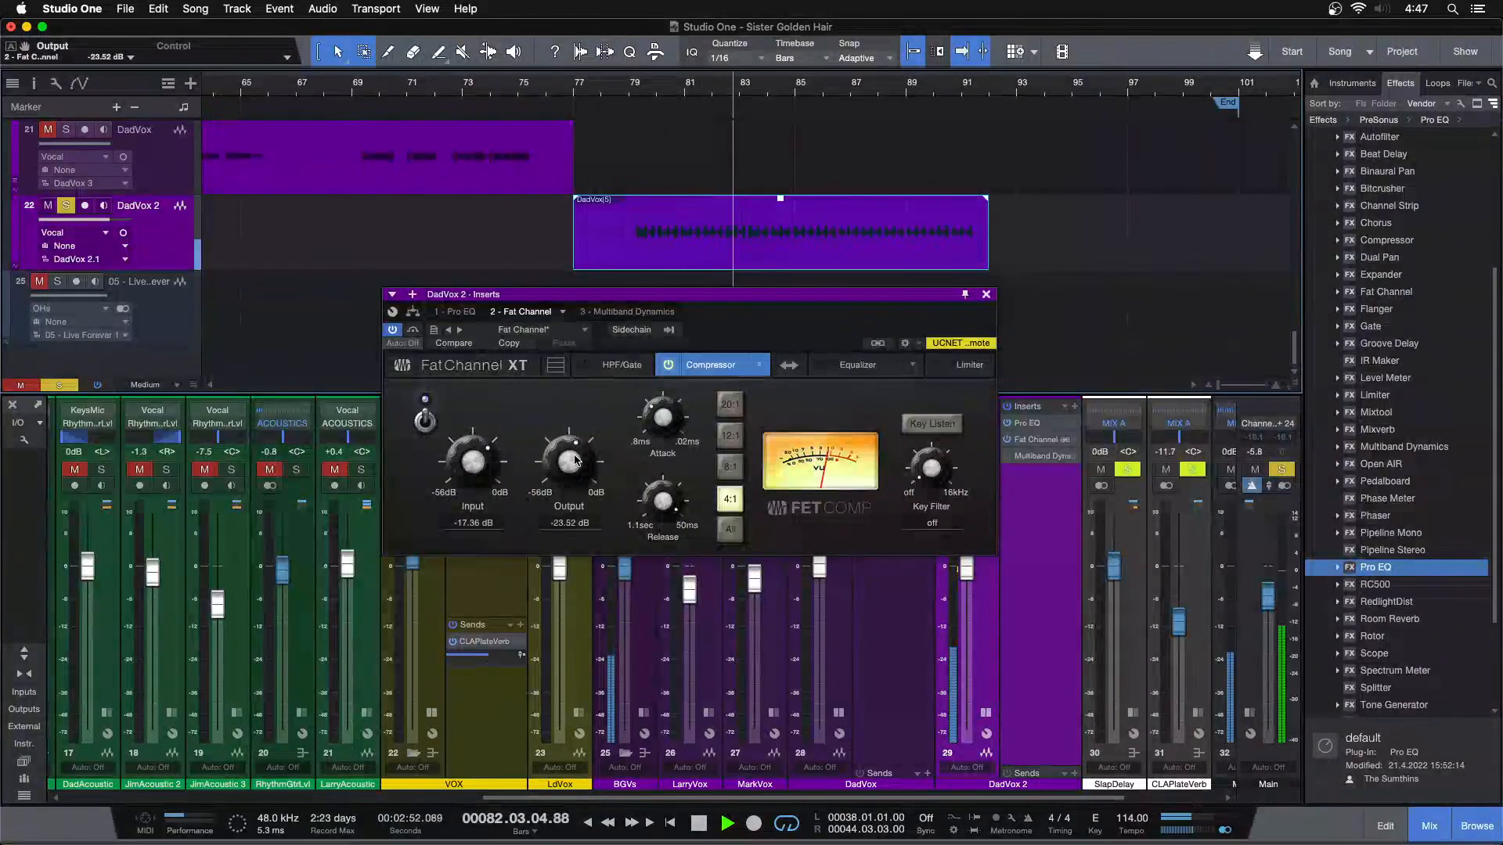
Switch on DadVox 2's Multiband Dynamics and audition the high band with its low threshold at -24.72 dB
{"action": "left_click", "coordinate": [607, 312]}
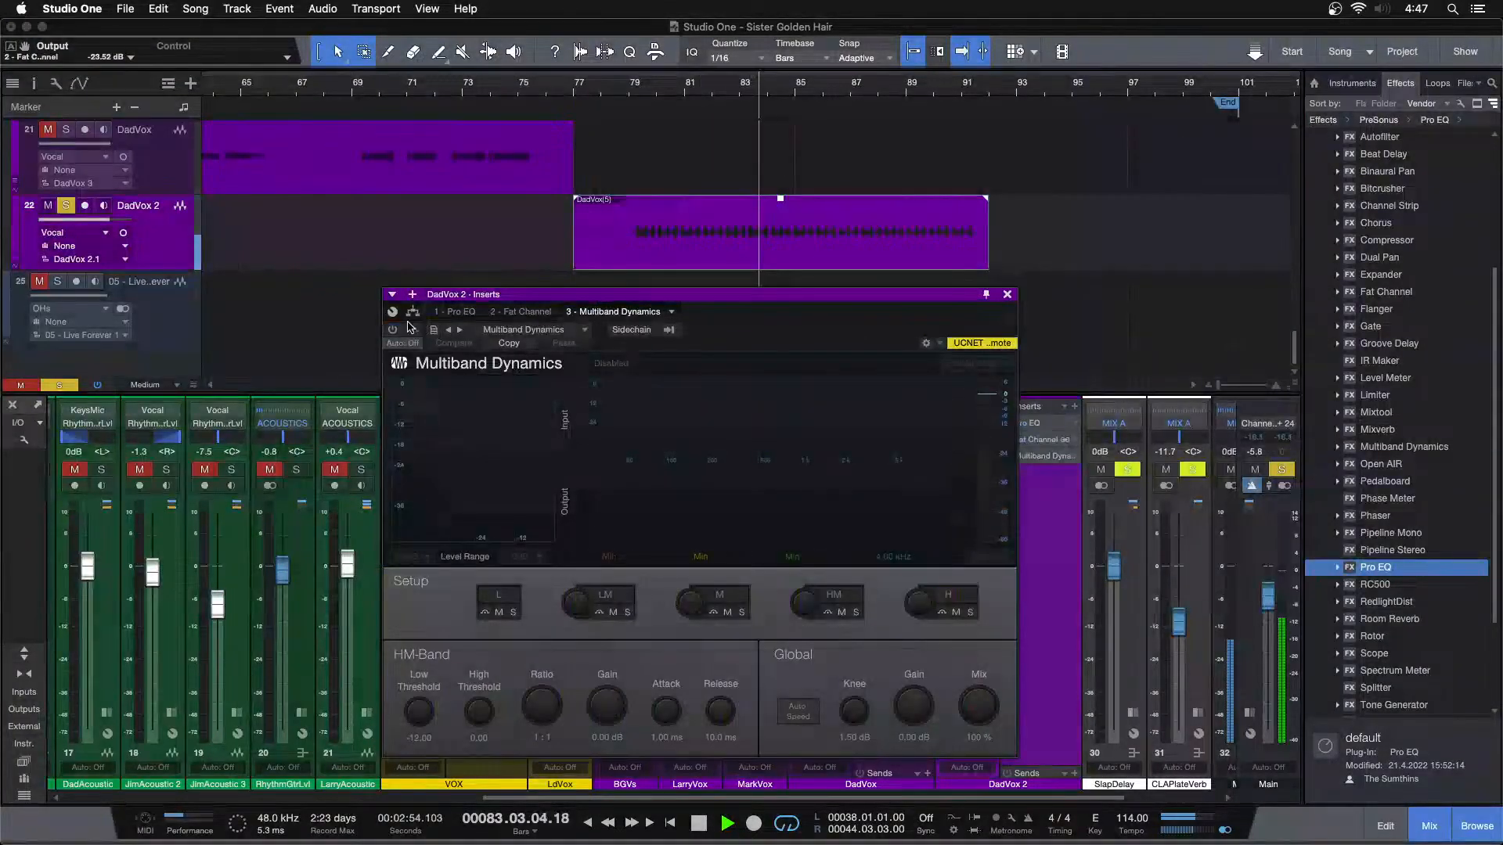
{"action": "left_click", "coordinate": [393, 331]}
{"action": "key", "text": "KP_Subtract"}
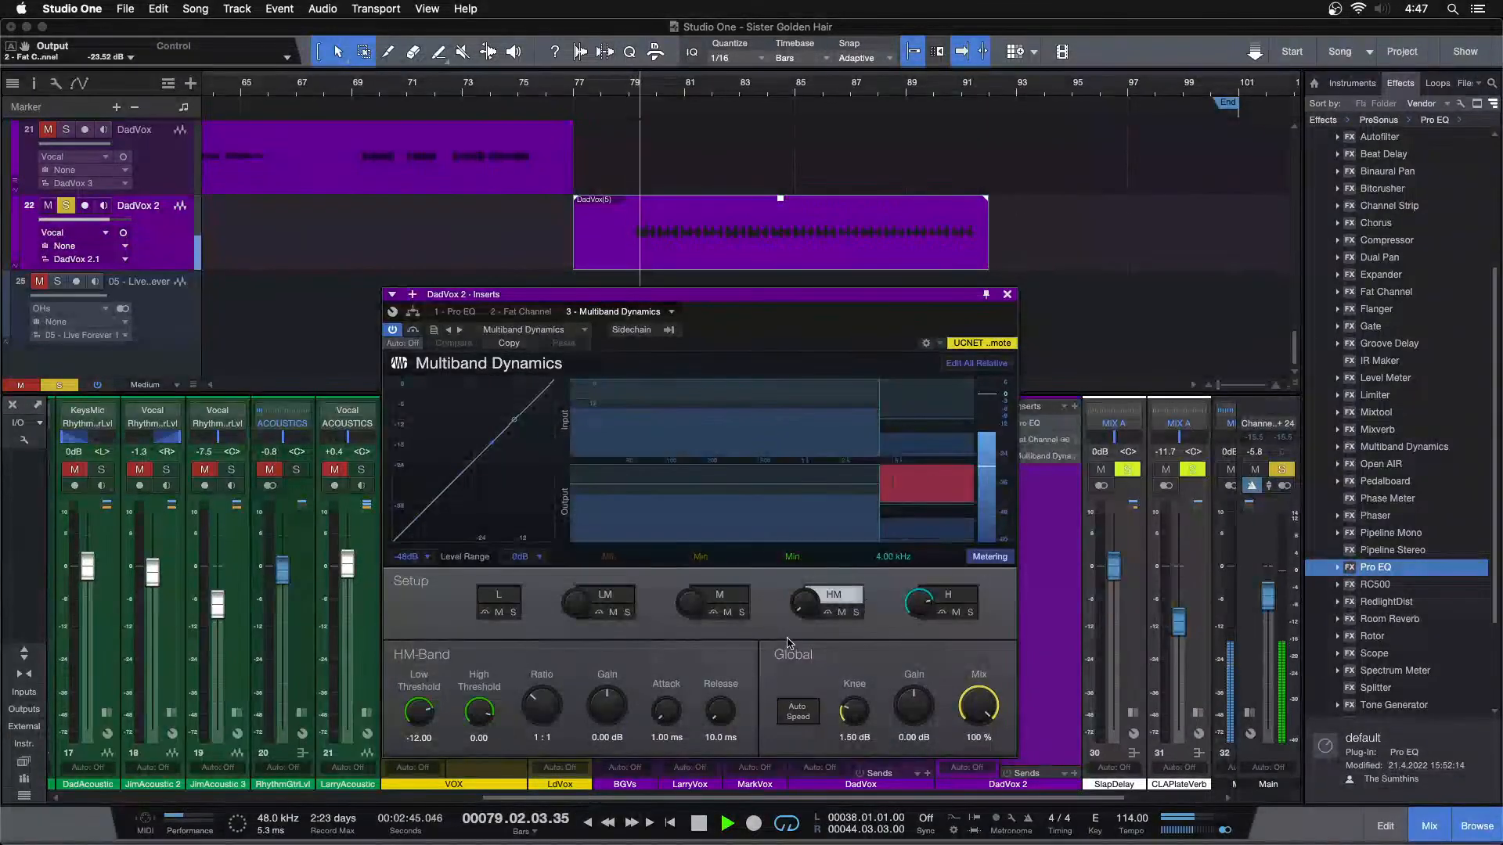
{"action": "left_click", "coordinate": [969, 588]}
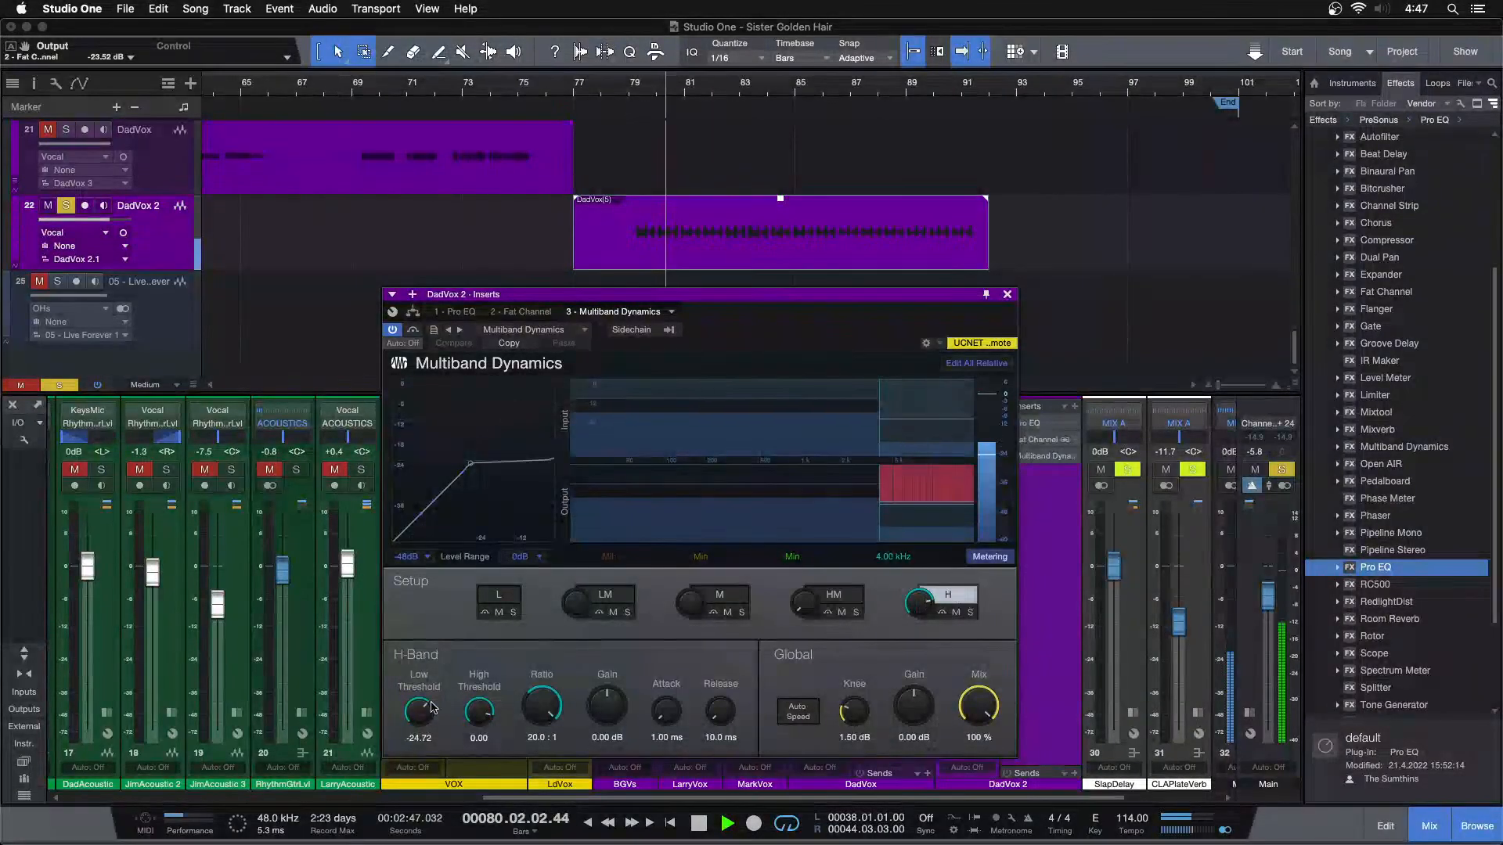
{"action": "left_click_drag", "start_coordinate": [421, 717], "coordinate": [421, 717]}
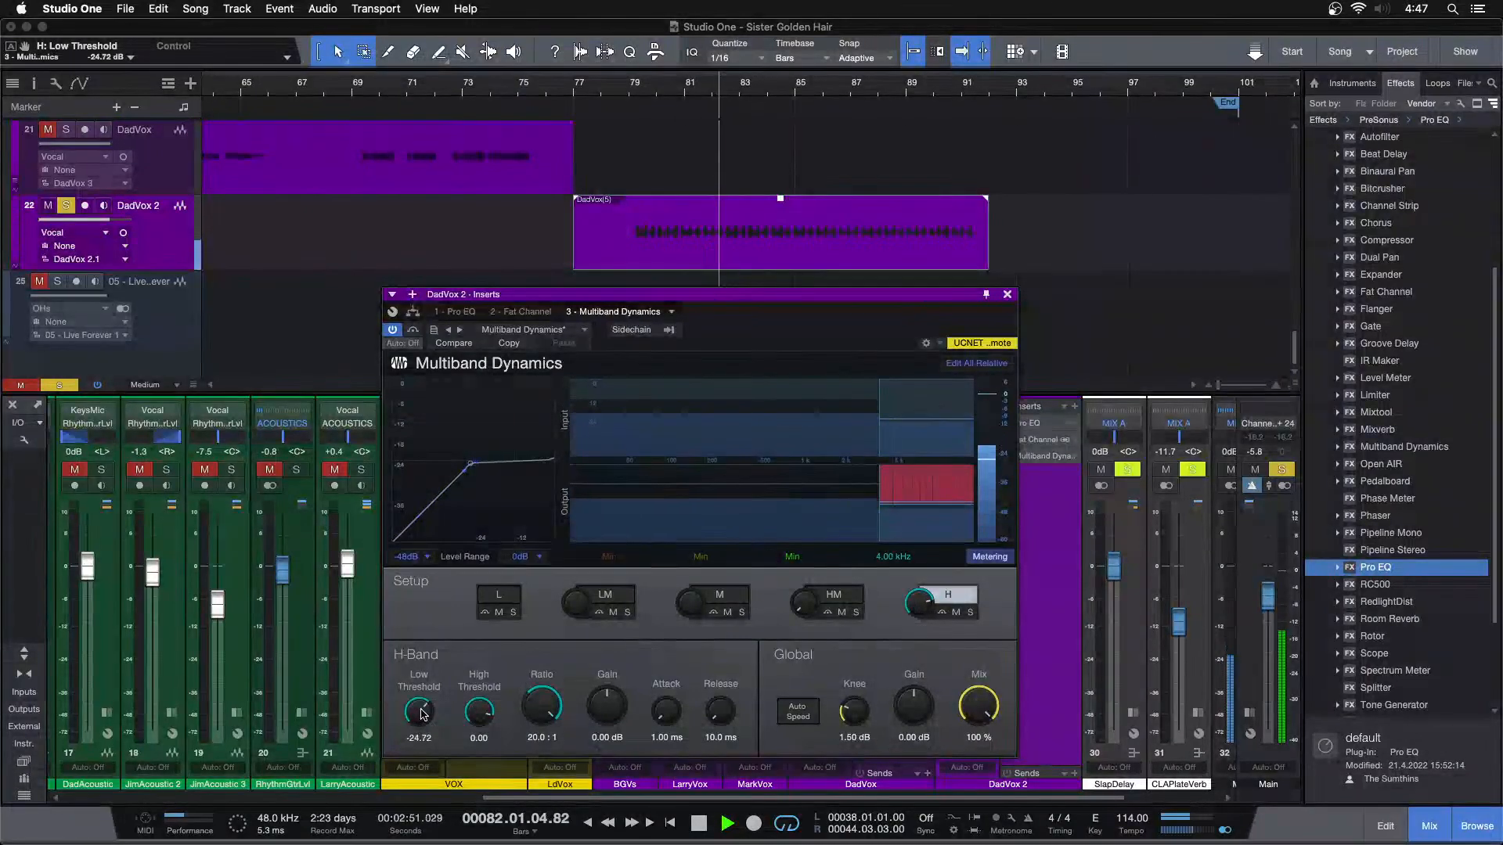
Reactivate DadVox 2's Pro EQ HF band at 4.32 dB and HMF band at 1.92 dB, and close the plug-in window
{"action": "left_click", "coordinate": [468, 313]}
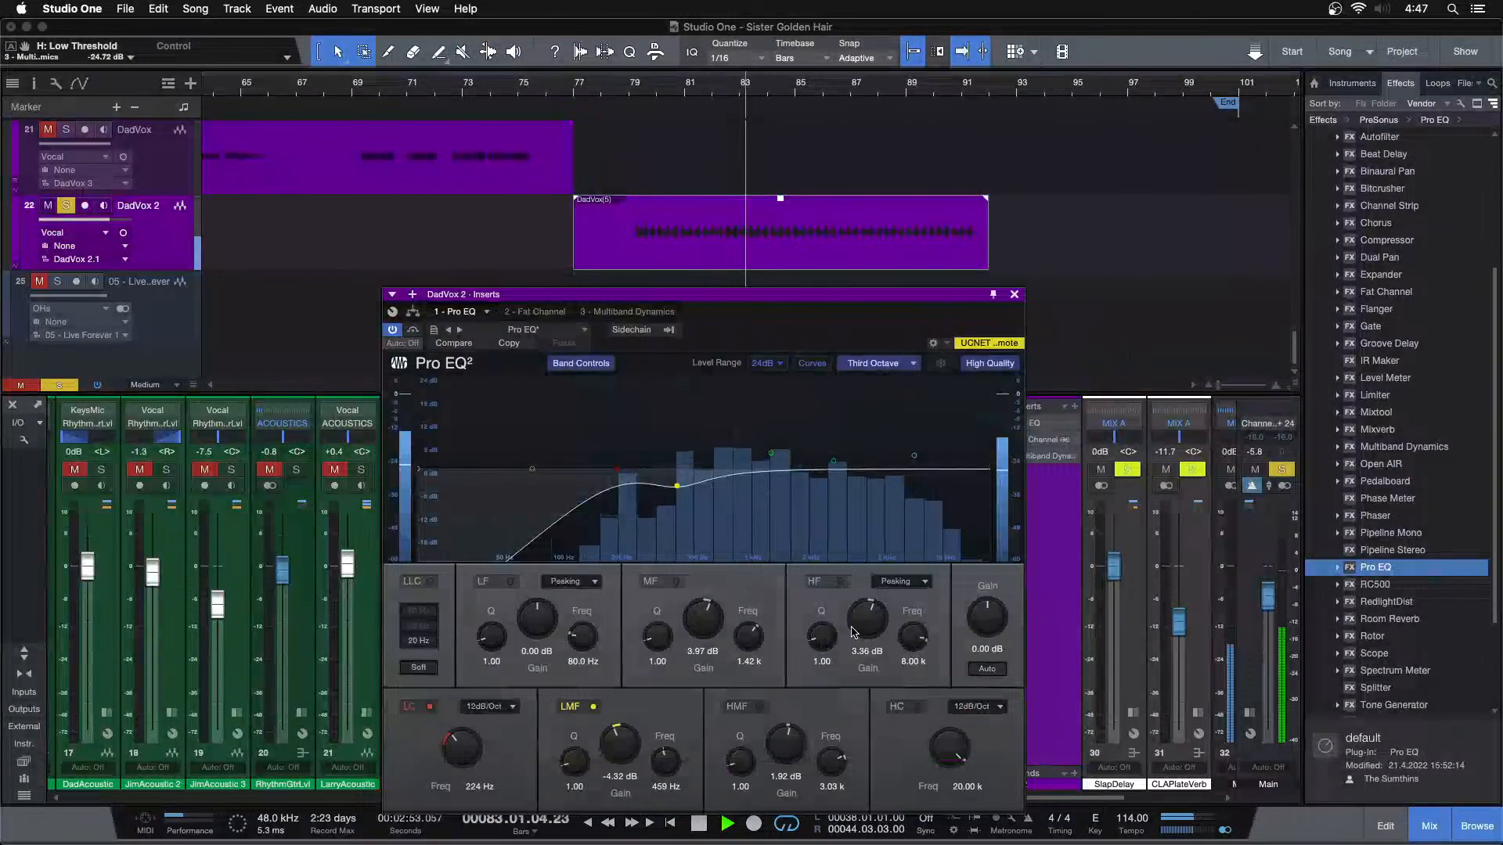
{"action": "scroll", "coordinate": [859, 630], "scroll_direction": "down", "scroll_amount": 4}
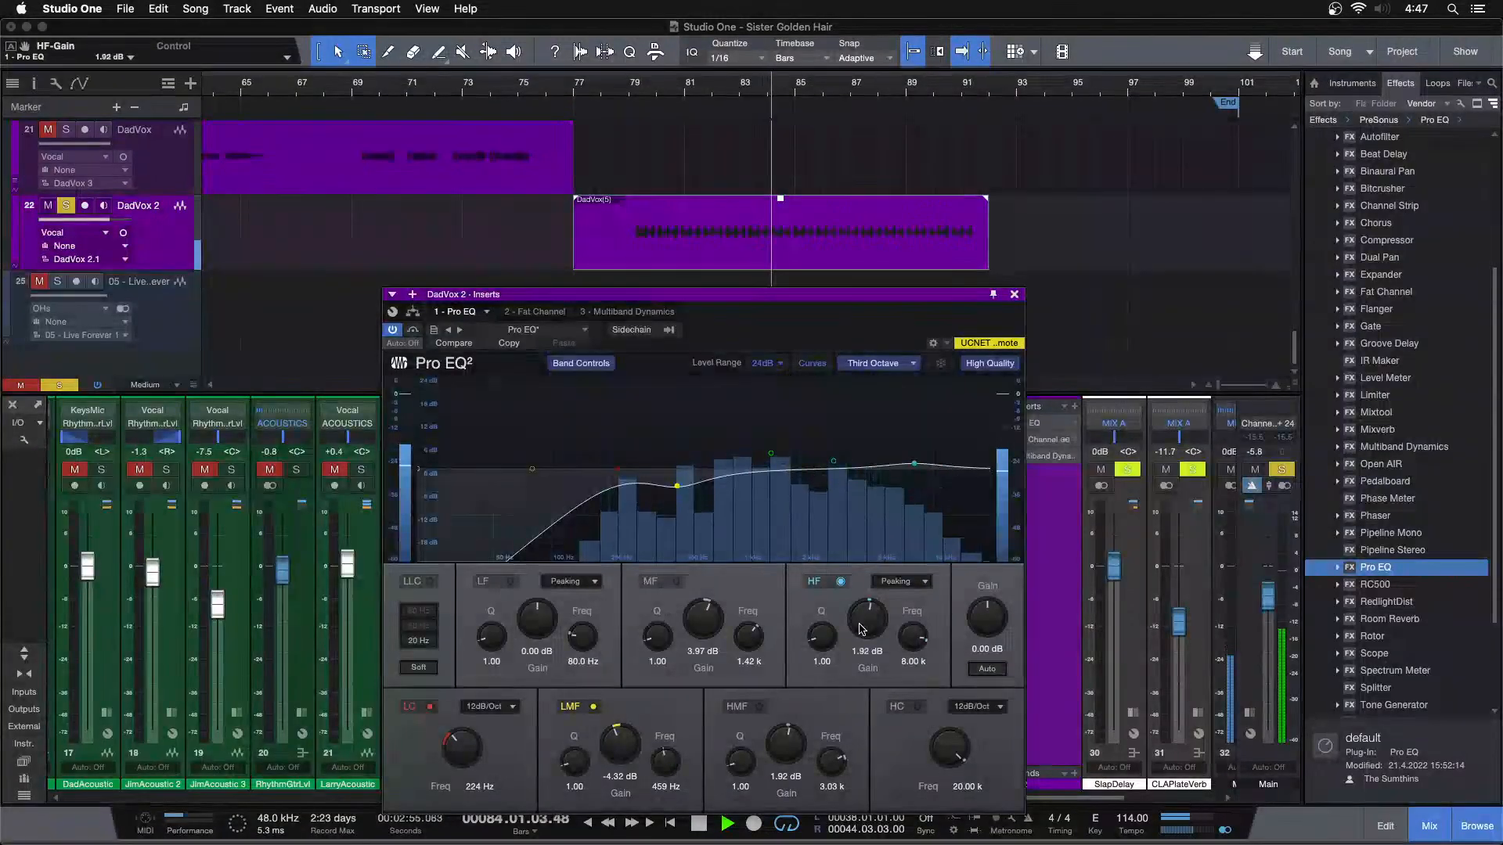
{"action": "scroll", "coordinate": [859, 629], "scroll_direction": "up", "scroll_amount": 1}
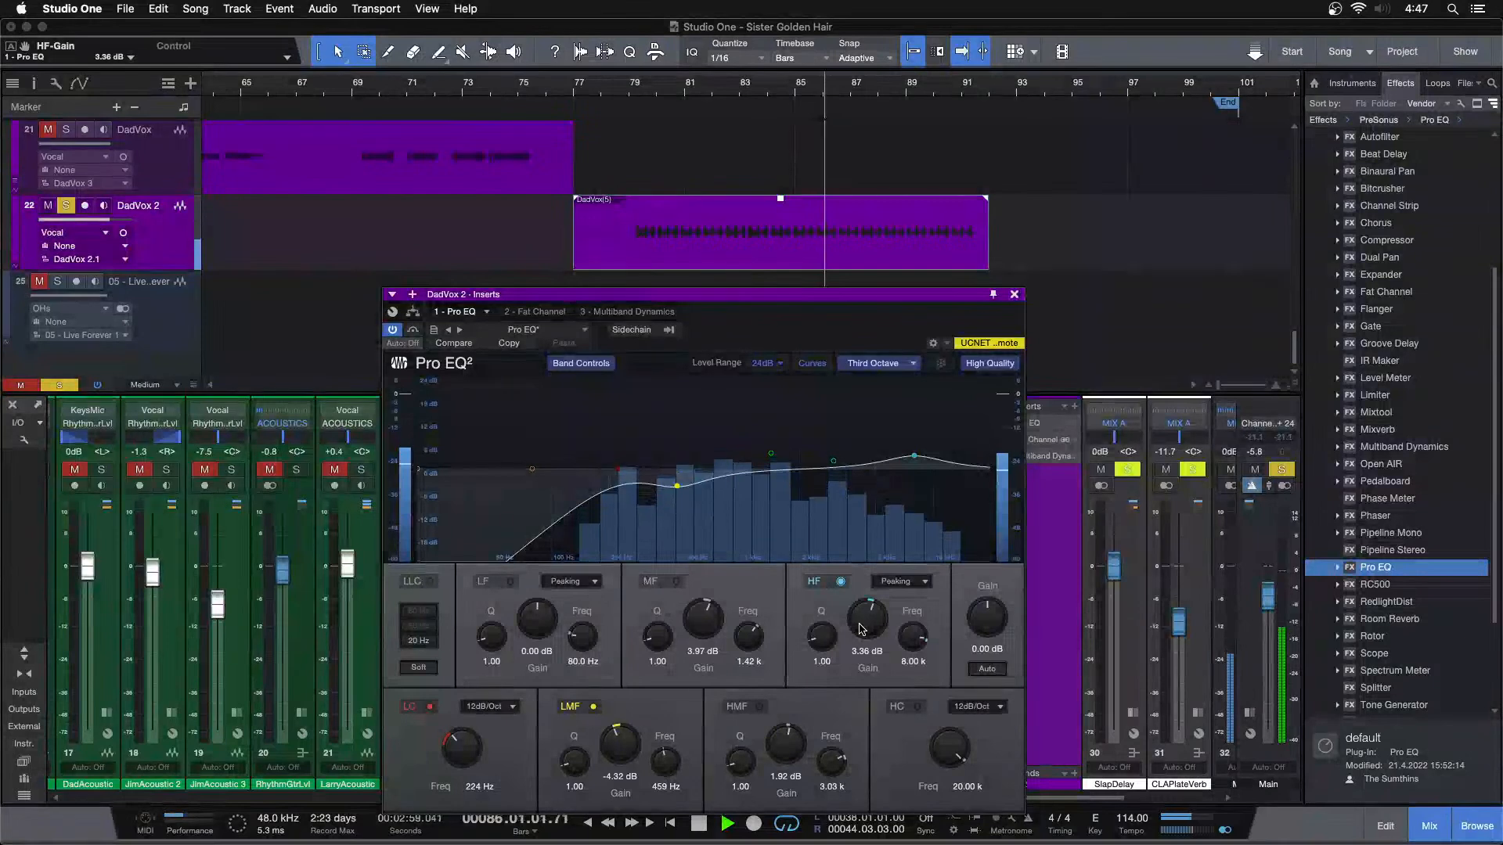
{"action": "scroll", "coordinate": [860, 629], "scroll_direction": "up", "scroll_amount": 2}
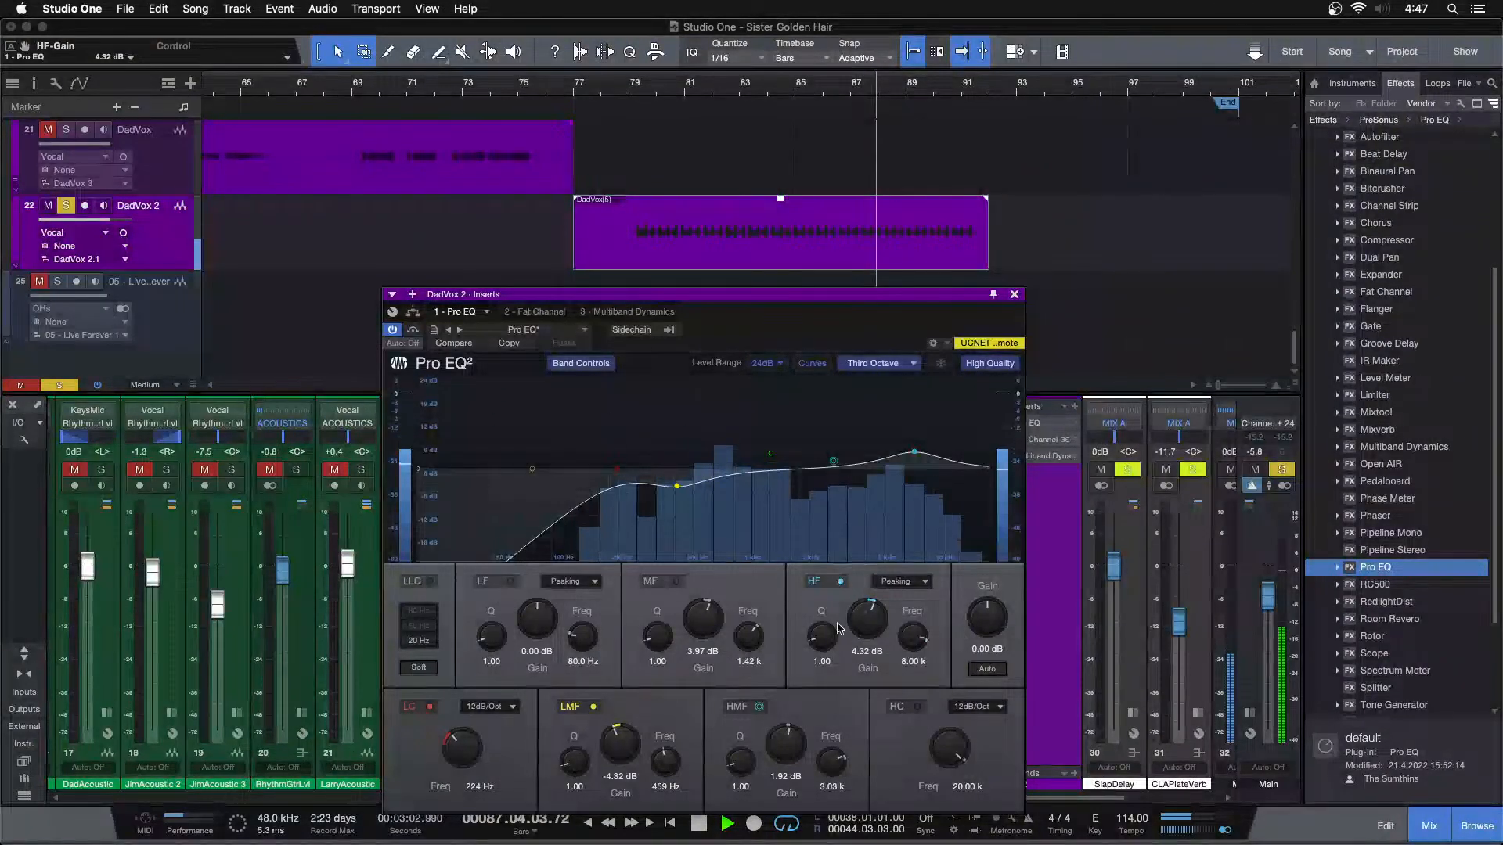
{"action": "scroll", "coordinate": [796, 738], "scroll_direction": "up", "scroll_amount": 3}
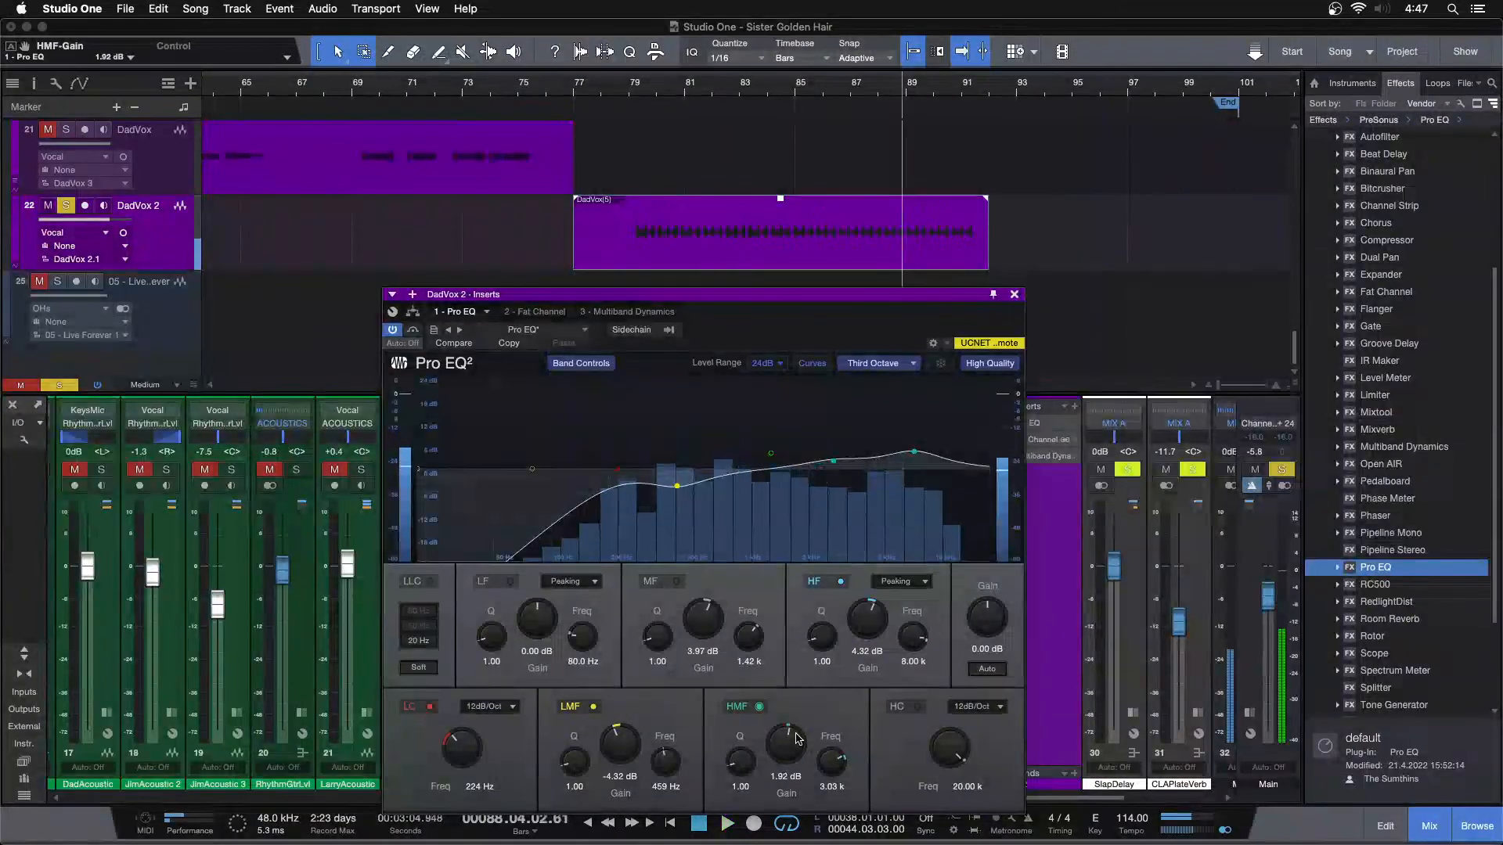
{"action": "scroll", "coordinate": [796, 739], "scroll_direction": "down", "scroll_amount": 1}
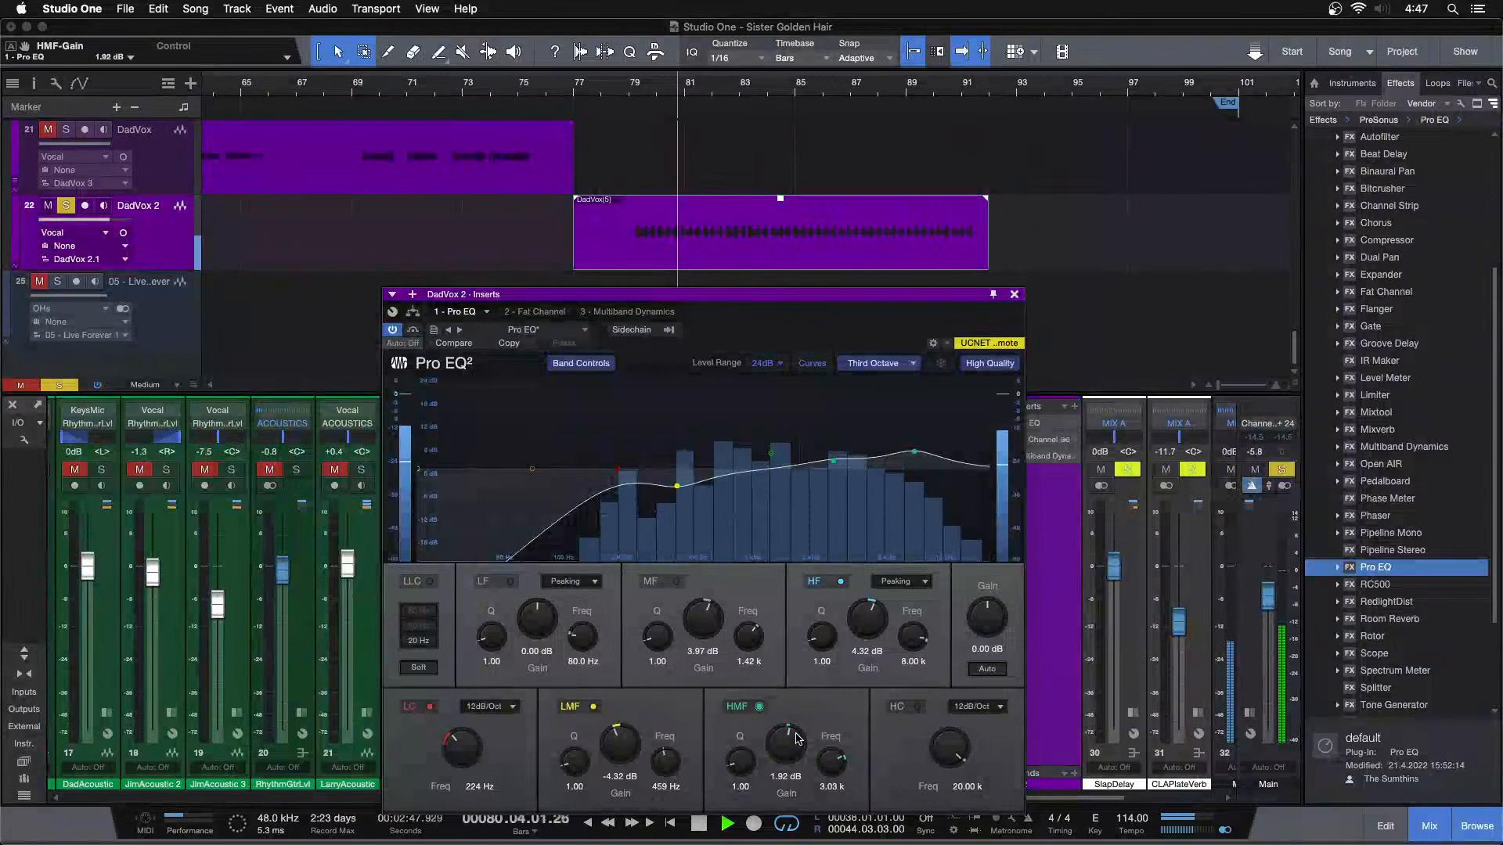
{"action": "left_click", "coordinate": [1015, 295]}
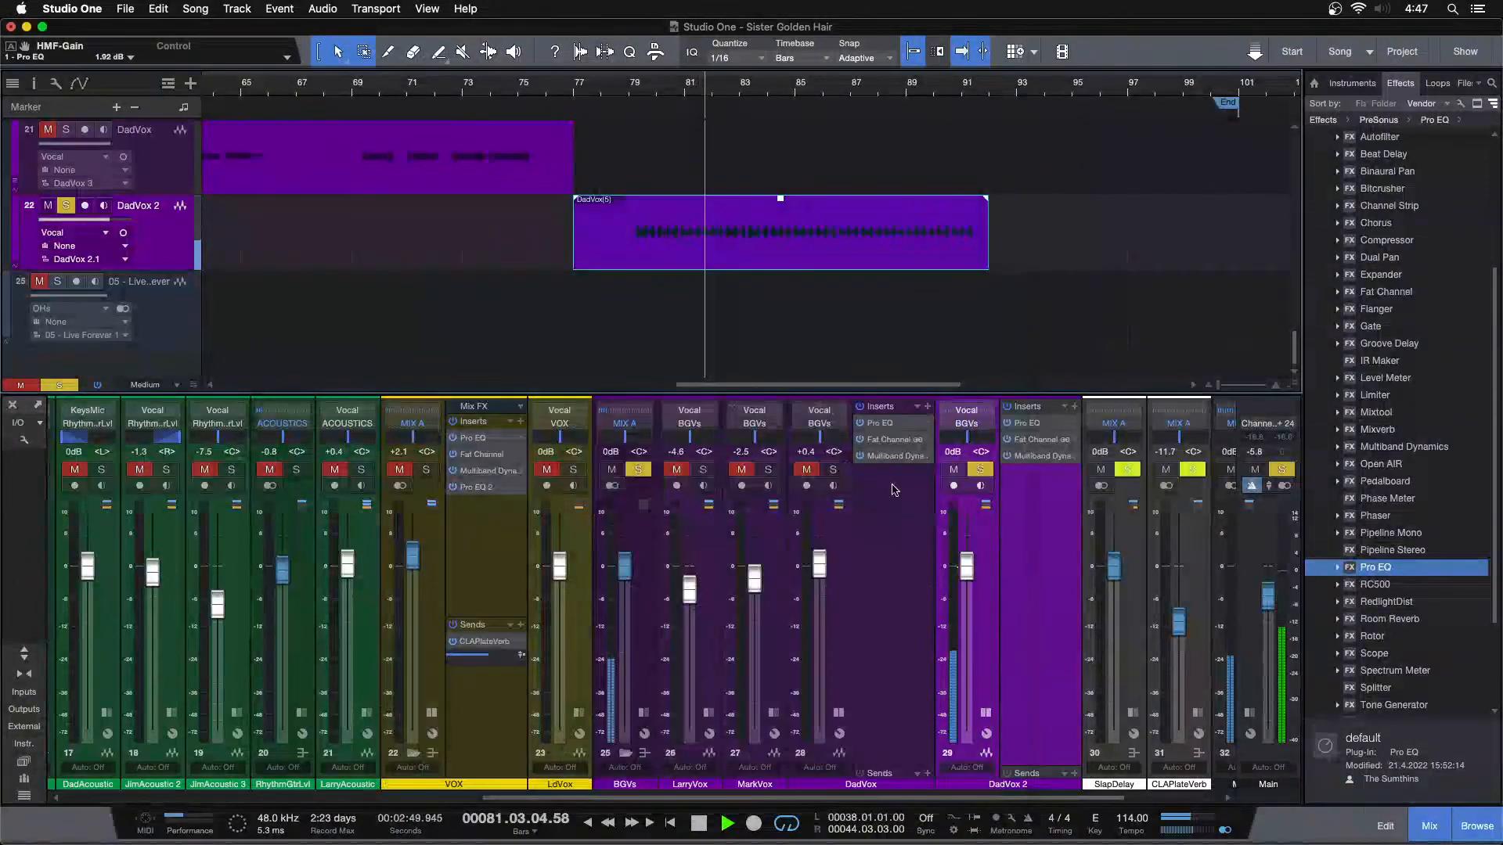
Solo LarryVox and MarkVox alongside DadVox 2, lower DadVox 2 to -0.4 dB, and collapse the expanded DadVox 2 and DadVox channels
{"action": "left_click", "coordinate": [711, 470]}
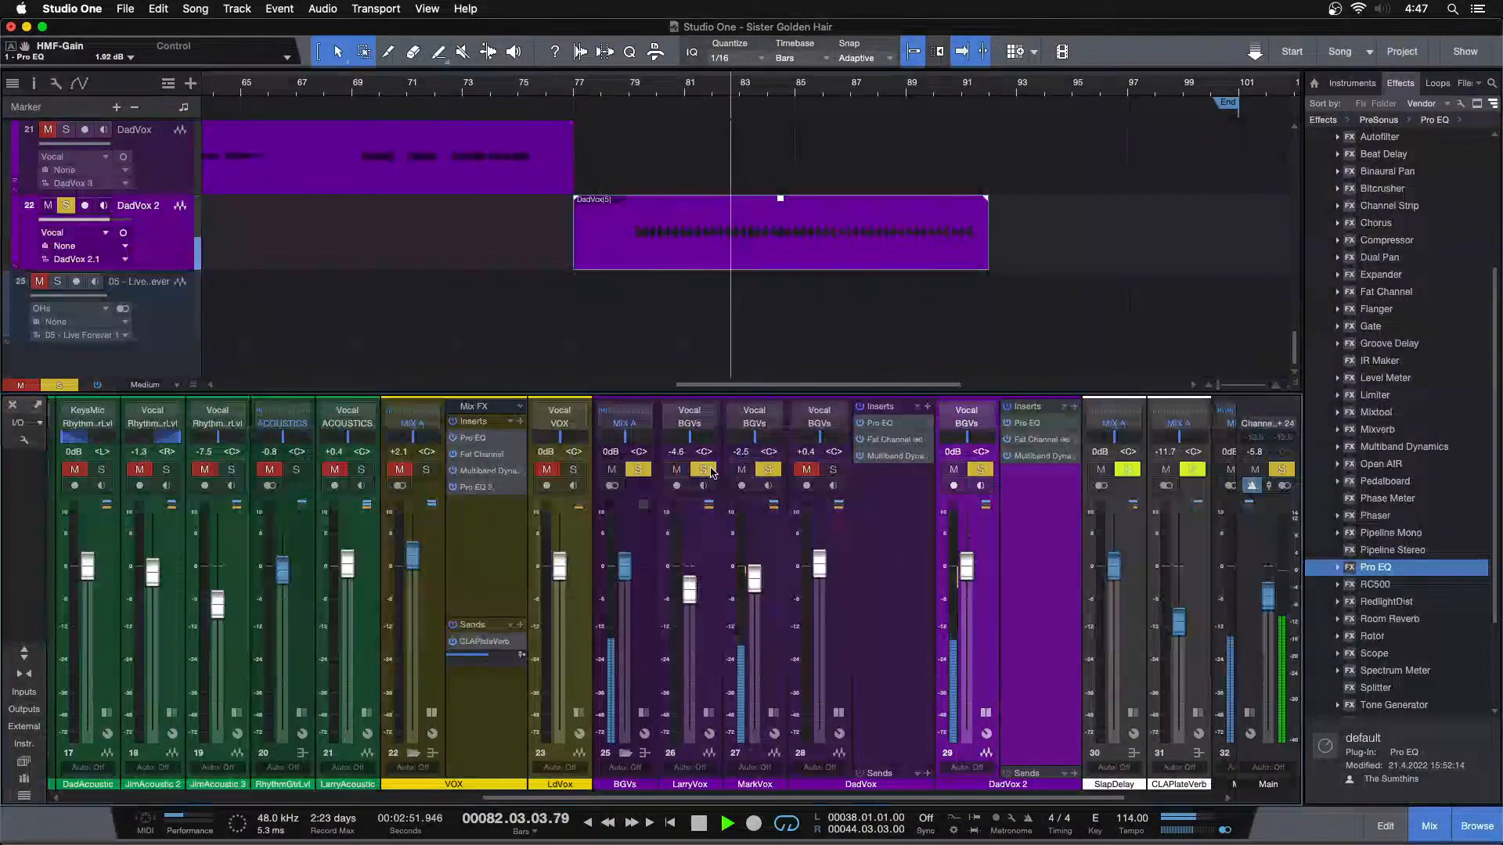
{"action": "left_click_drag", "start_coordinate": [971, 581], "coordinate": [971, 583]}
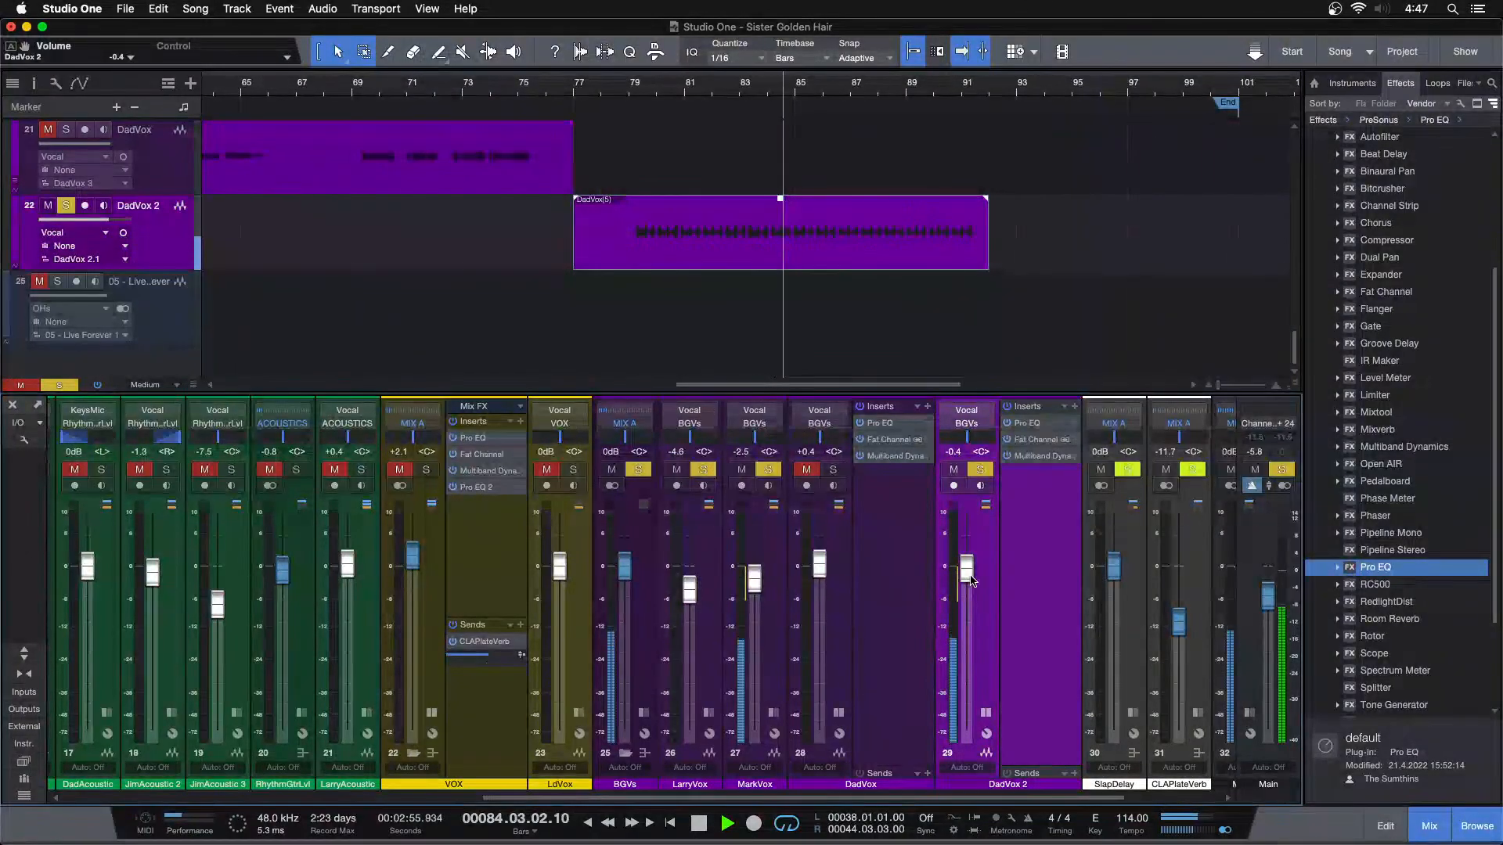
{"action": "left_click", "coordinate": [986, 713]}
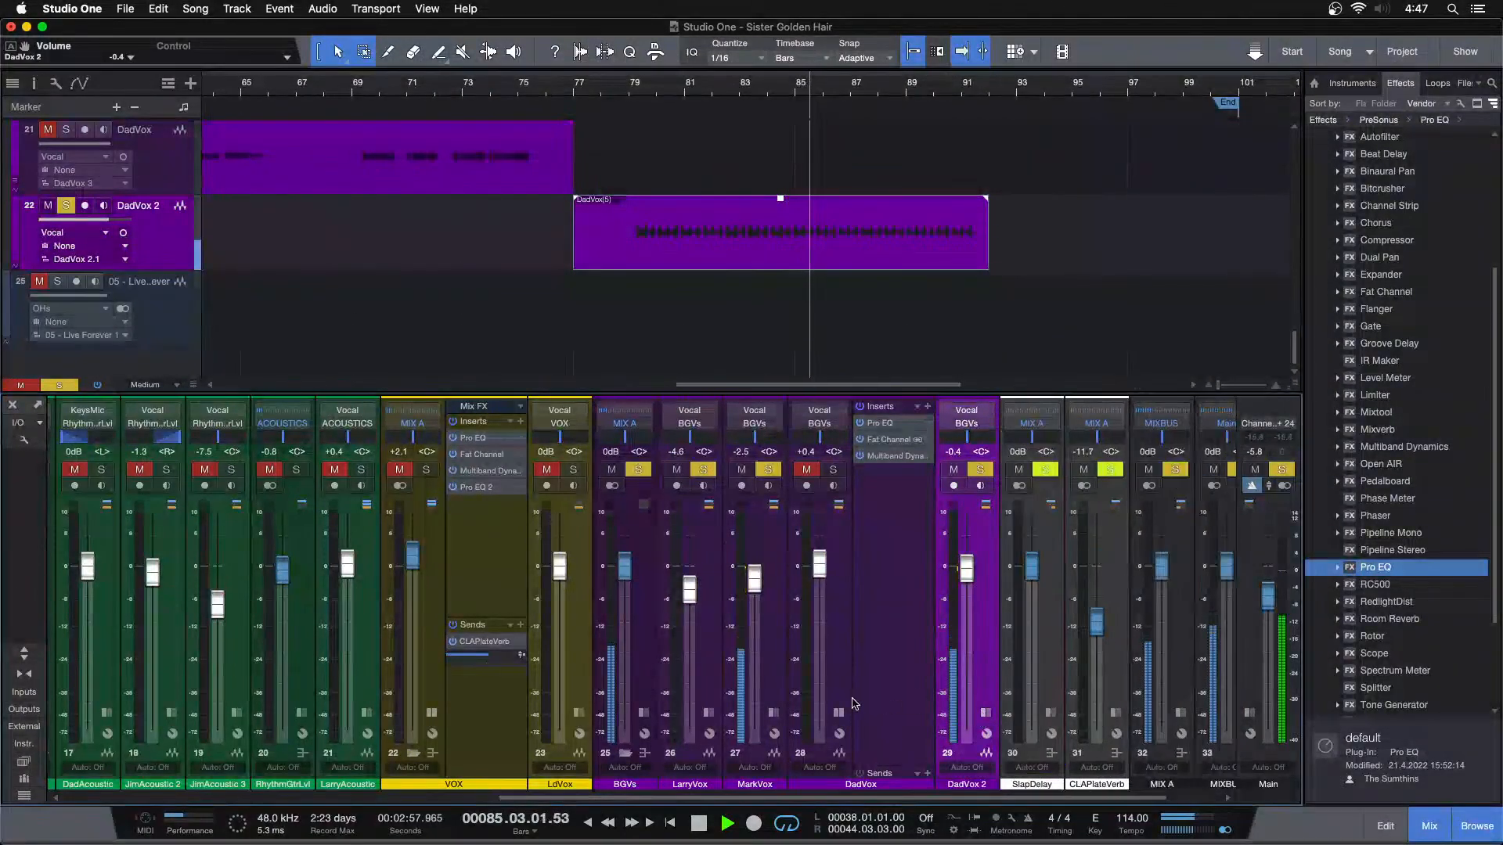
{"action": "left_click", "coordinate": [840, 713]}
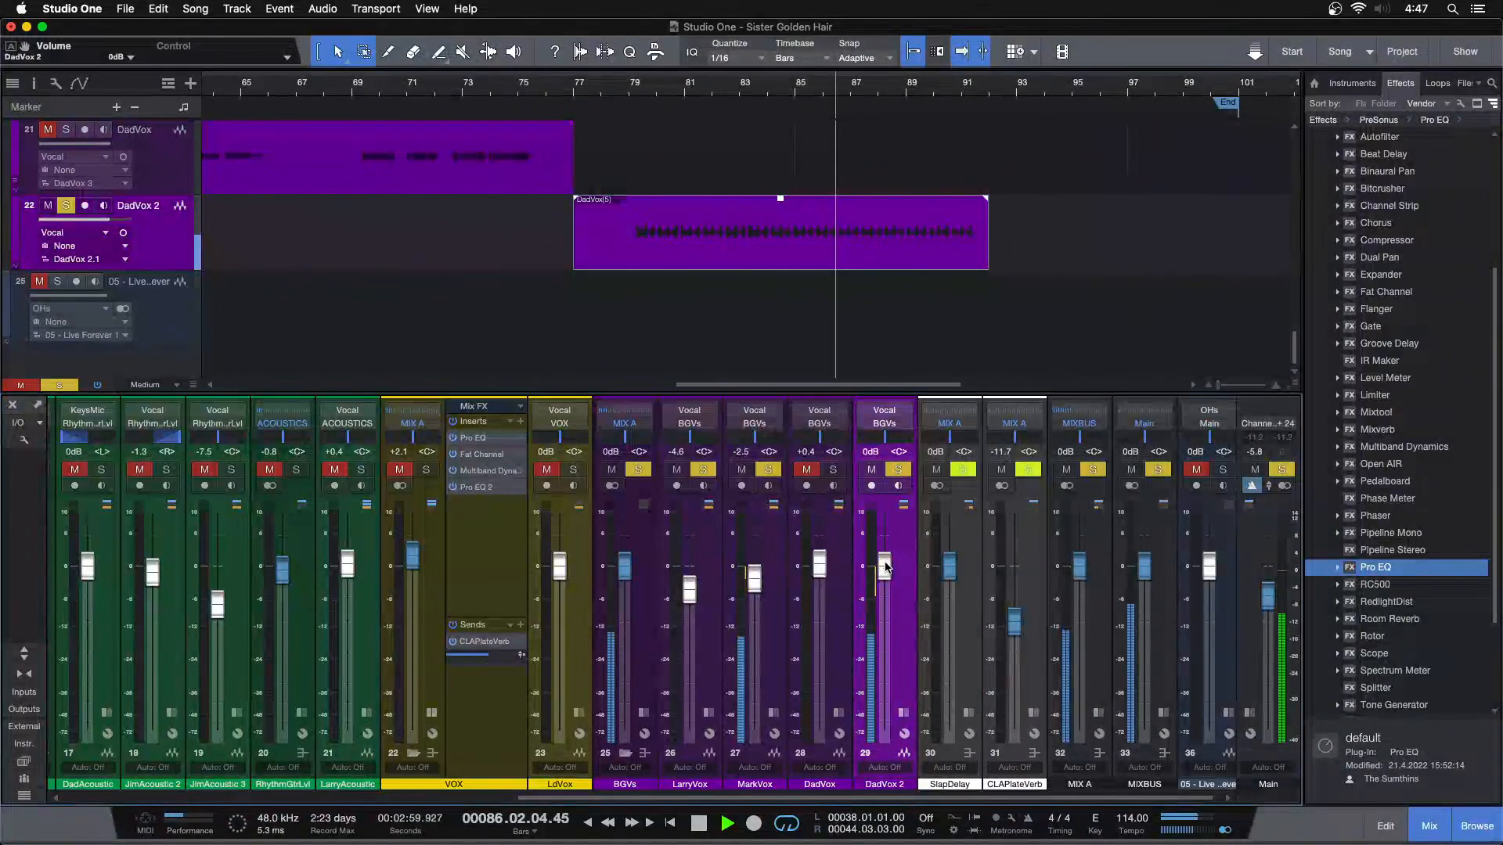
Set the DadVox 2 fader to 0 dB and unsolo the background vocals to hear the full mix
{"action": "left_click_drag", "start_coordinate": [885, 570], "coordinate": [886, 567]}
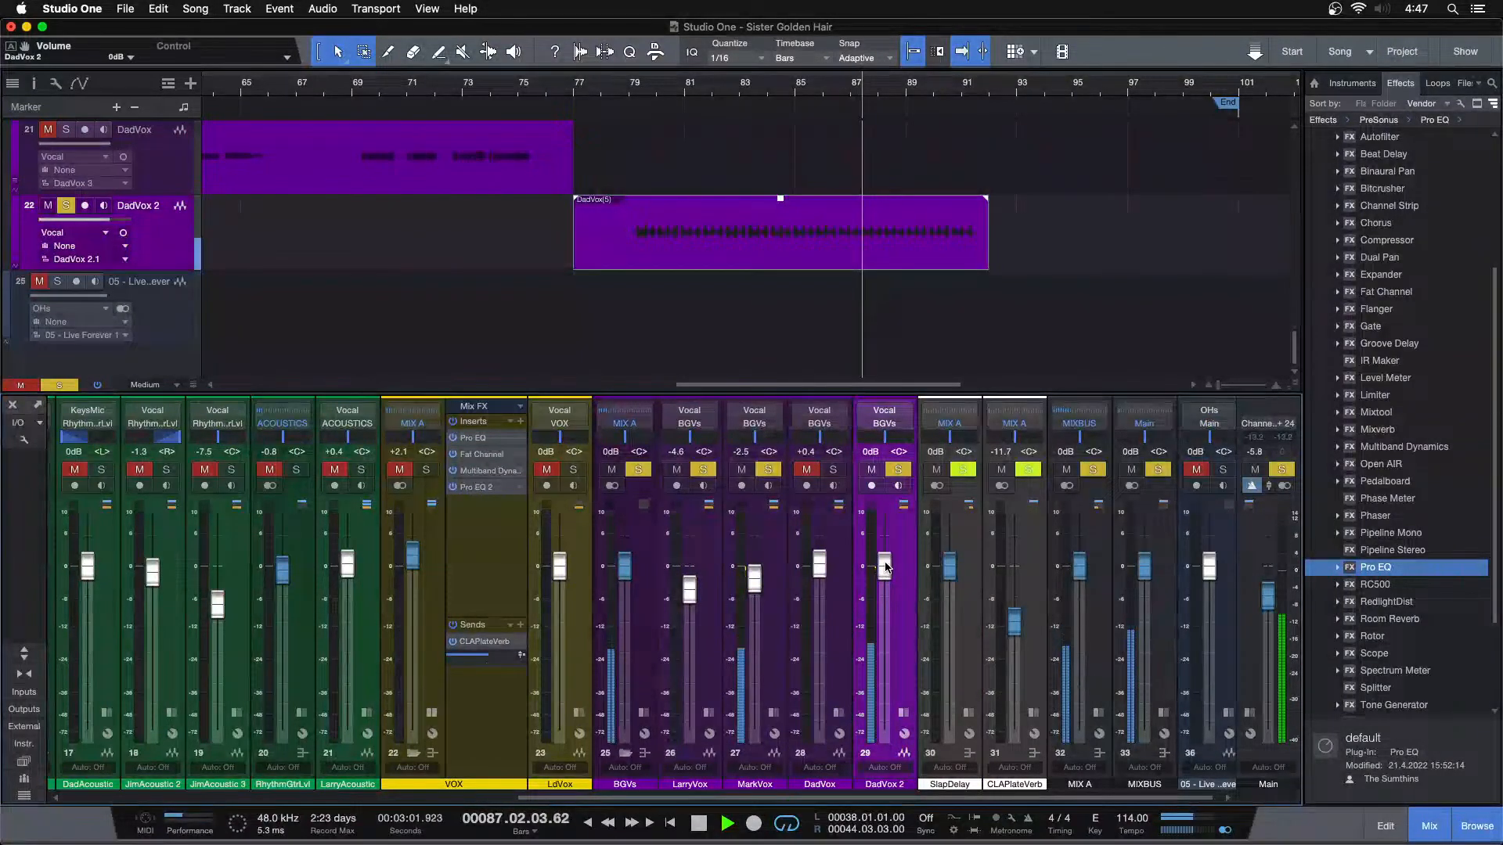
{"action": "scroll", "coordinate": [885, 568], "scroll_direction": "down", "scroll_amount": 1}
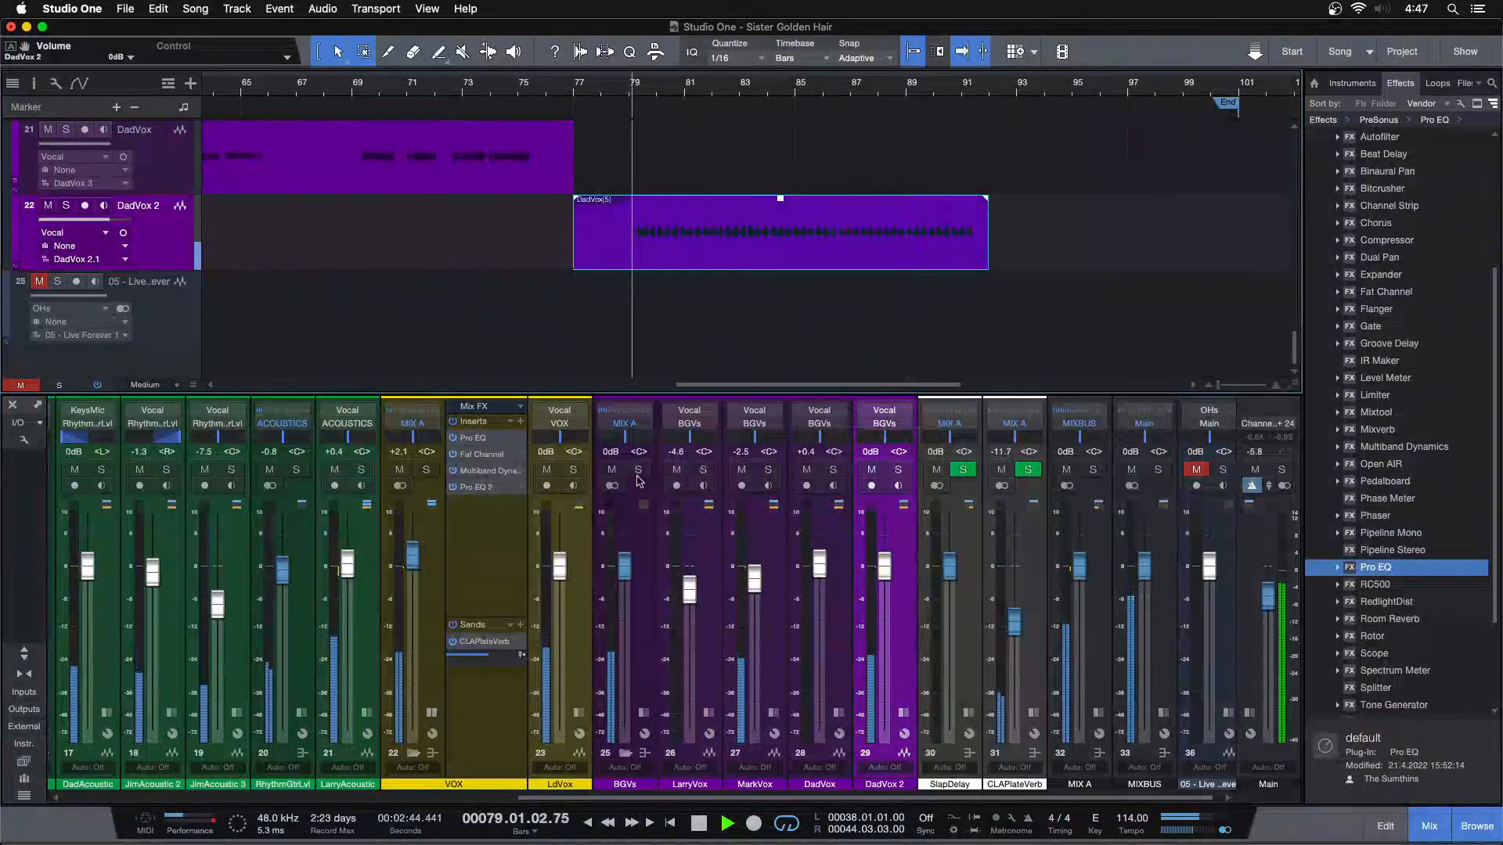
Collapse the VOX channel and expand the BGVs bus channel while replaying the mix from about bar 79
{"action": "left_click", "coordinate": [432, 712]}
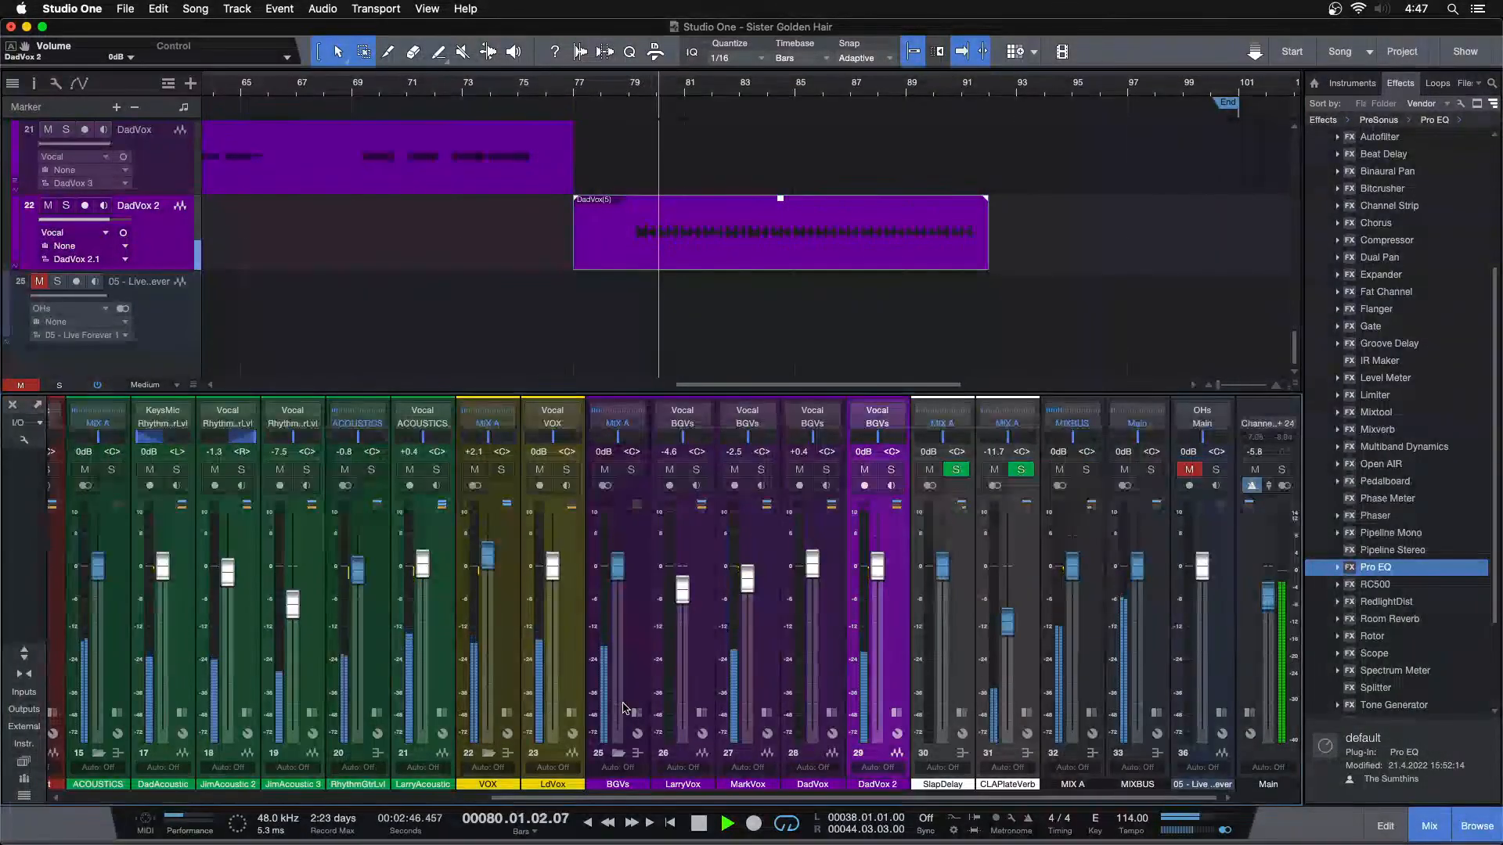
{"action": "left_click", "coordinate": [628, 90]}
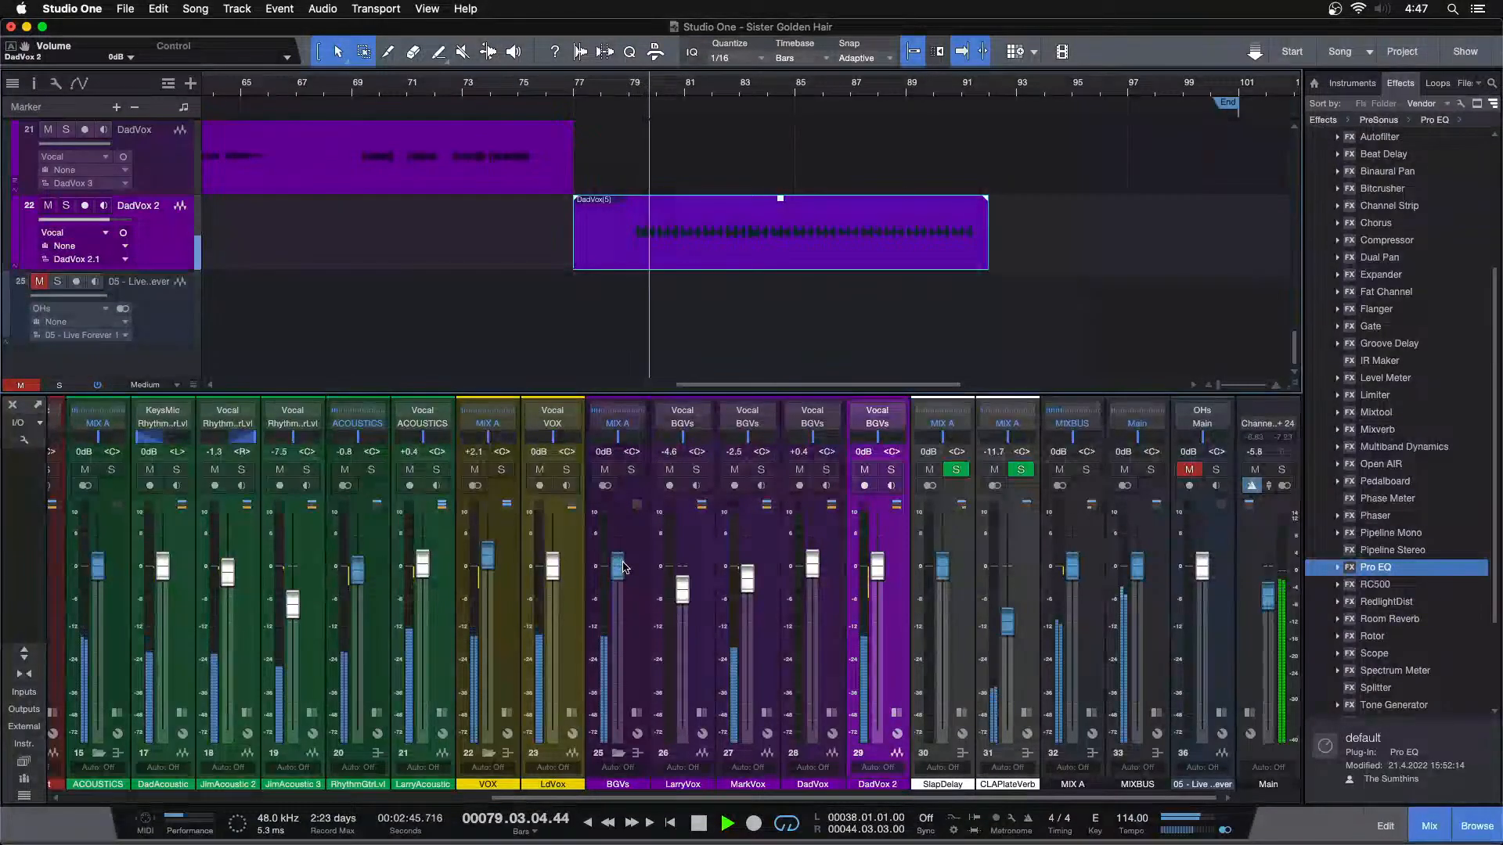
{"action": "left_click", "coordinate": [637, 713]}
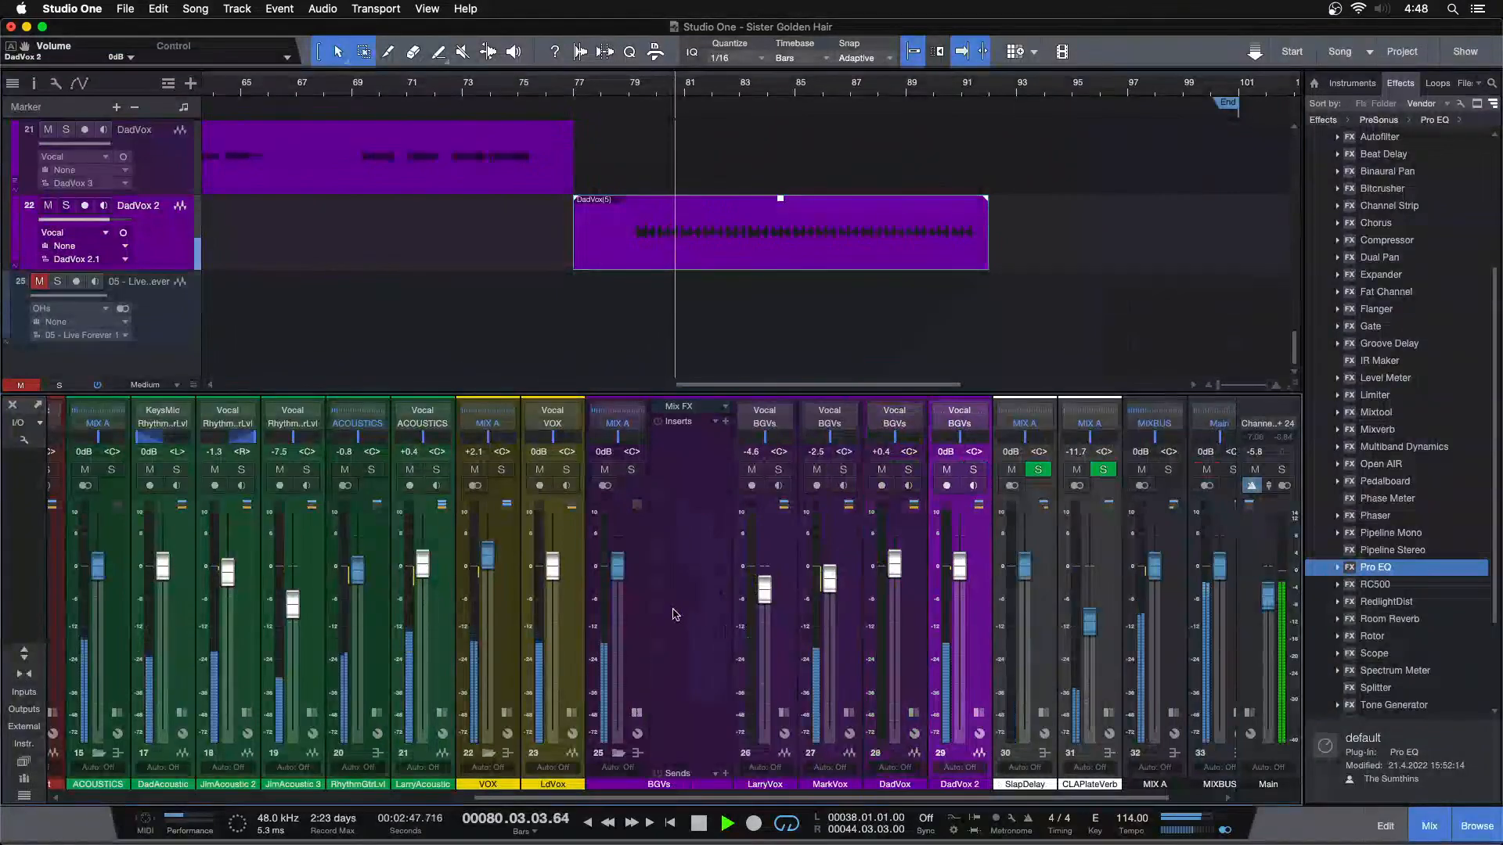
{"action": "left_click", "coordinate": [674, 615]}
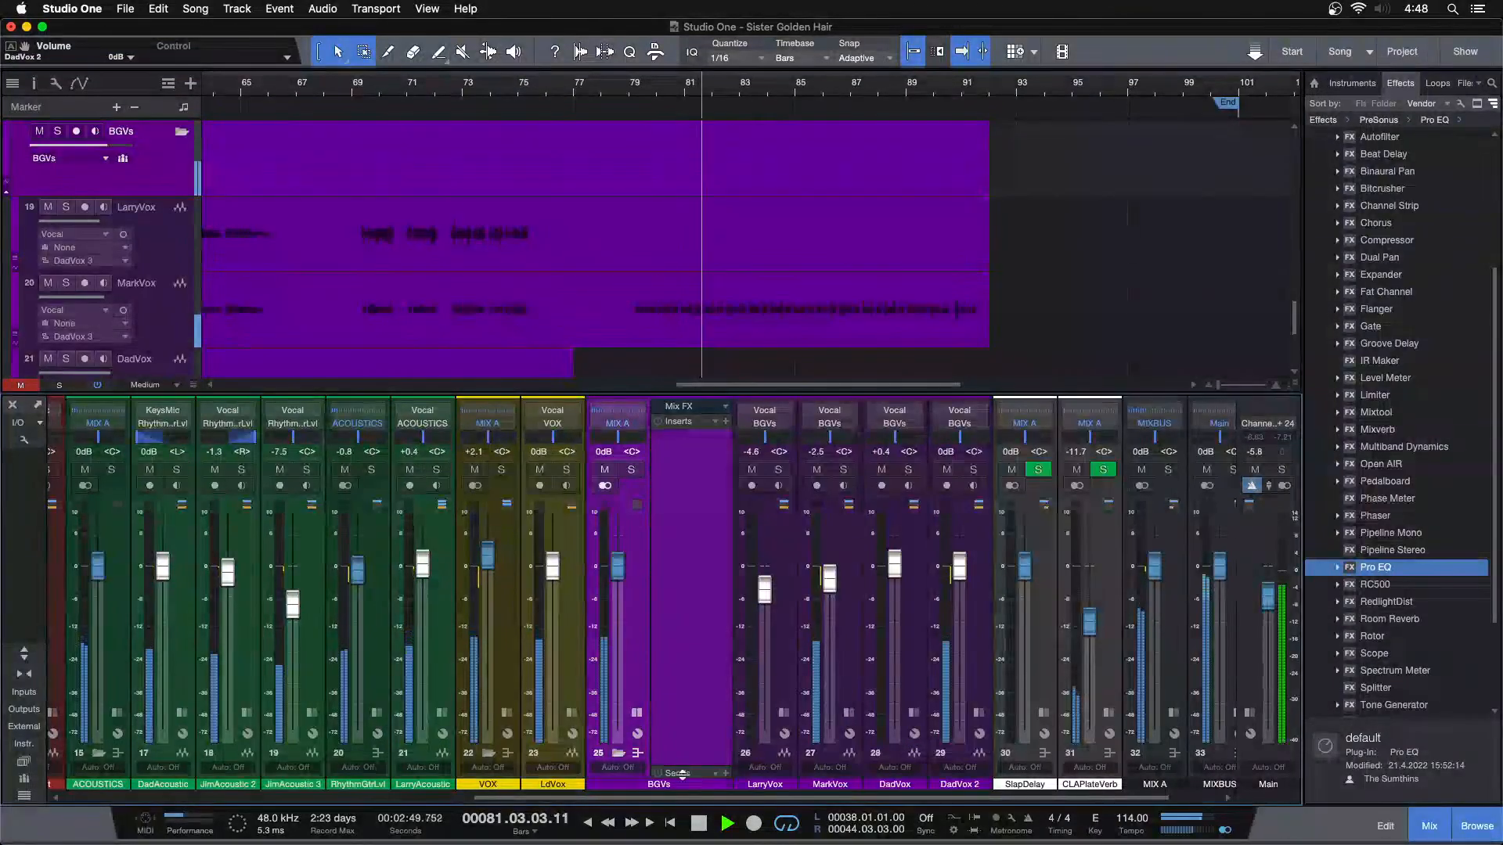
Play the full mix from bar 38 and lower the BGVs bus level to -0.8 dB
{"action": "scroll", "coordinate": [853, 305], "scroll_direction": "down", "scroll_amount": 5}
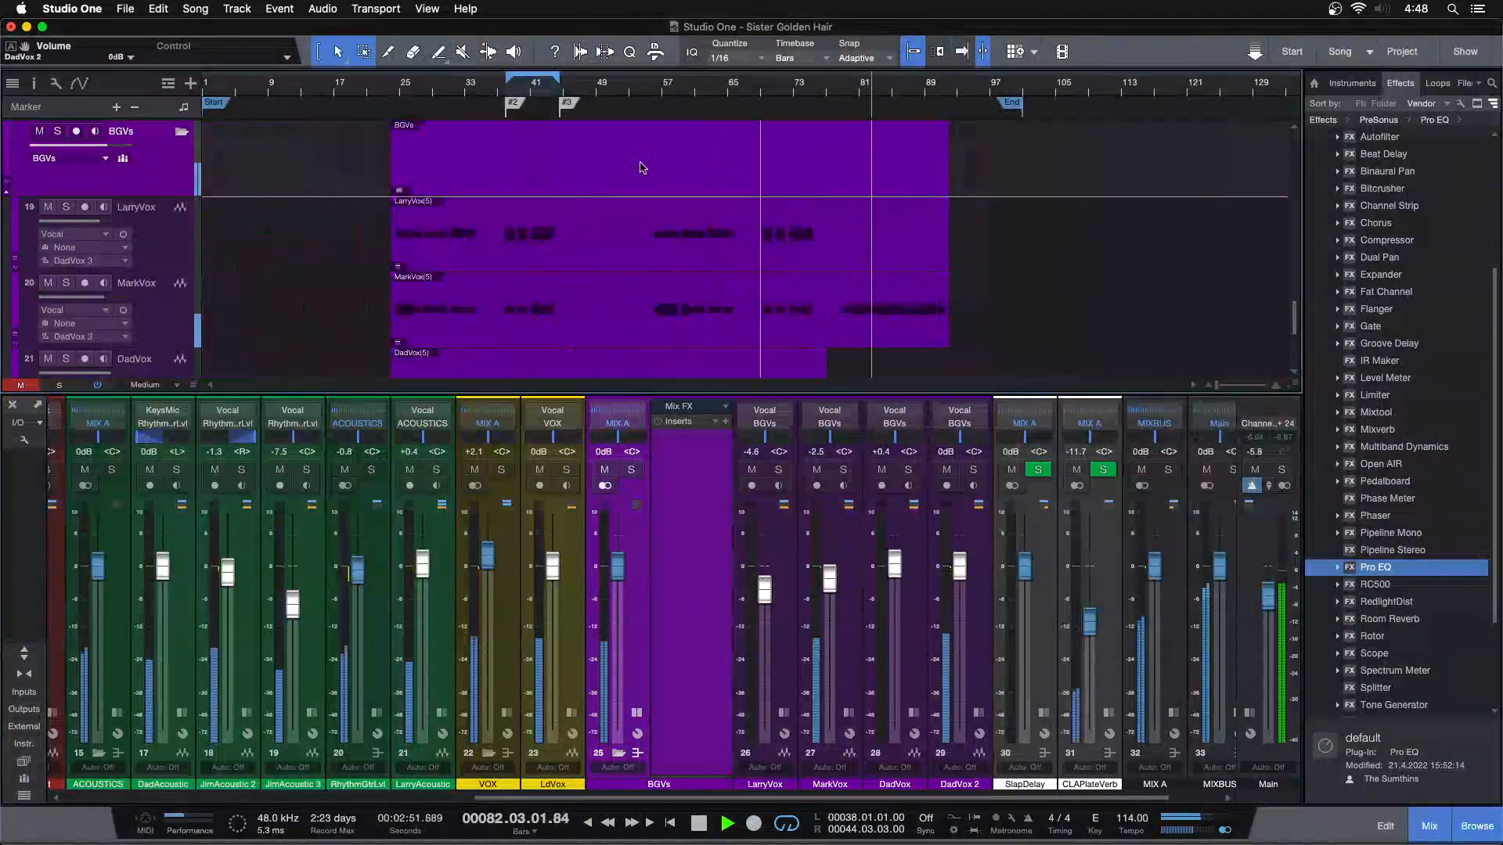
{"action": "left_click", "coordinate": [508, 89]}
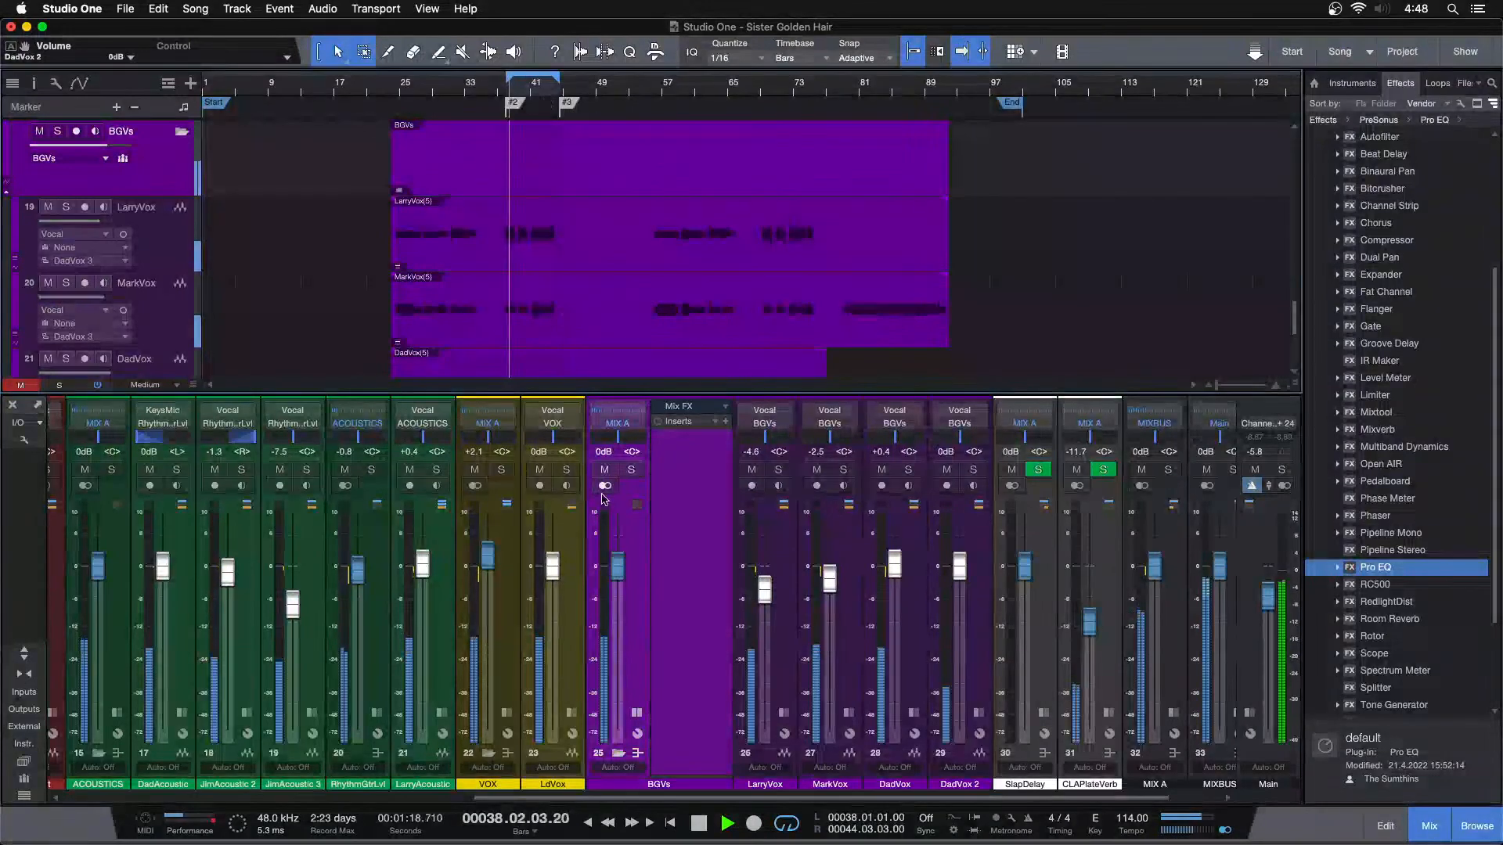
{"action": "left_click_drag", "start_coordinate": [617, 577], "coordinate": [617, 580]}
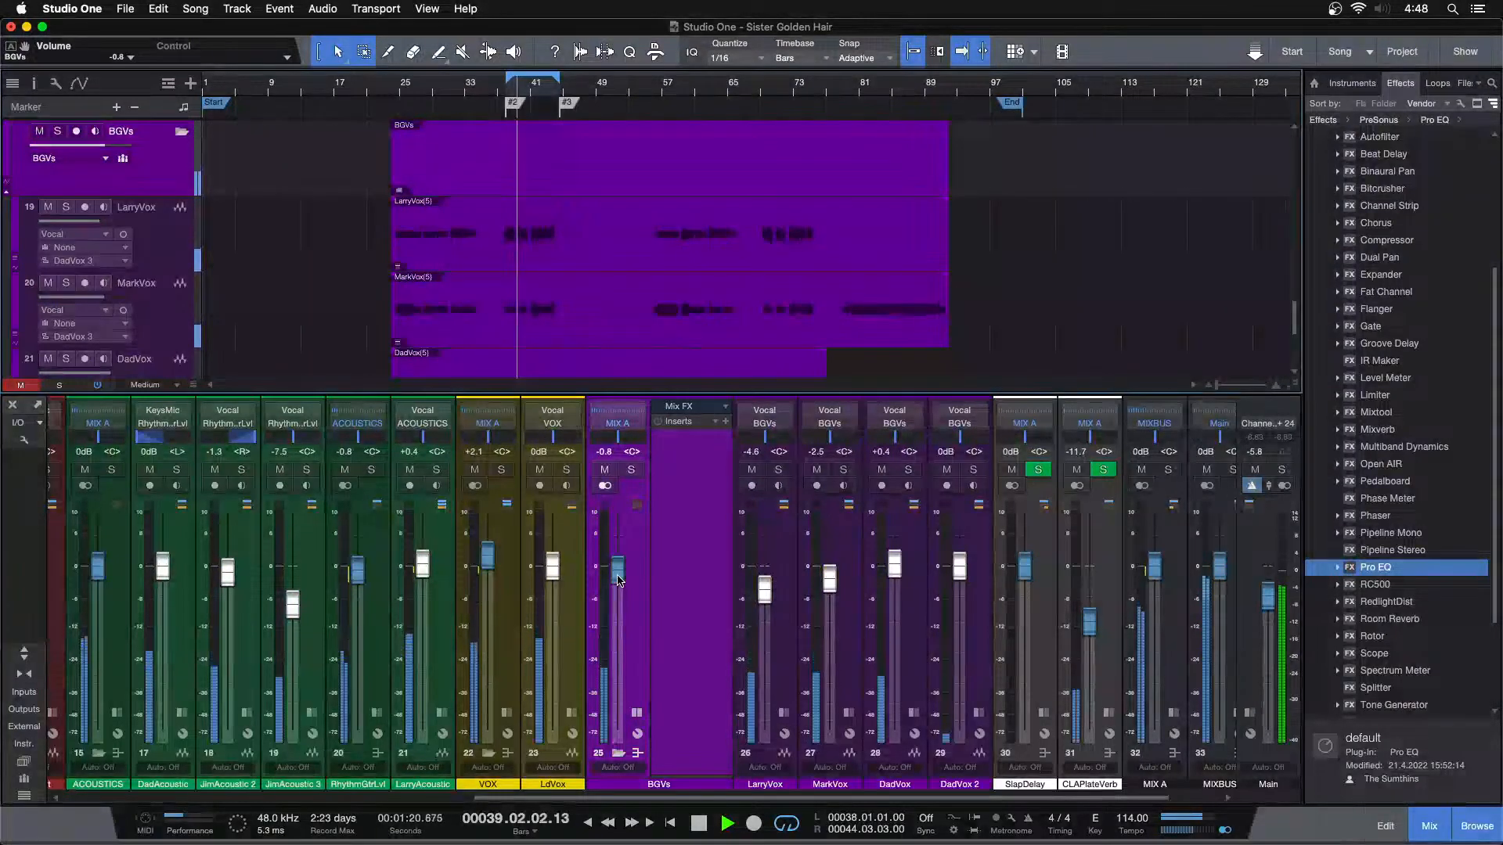
{"action": "scroll", "coordinate": [618, 581], "scroll_direction": "up", "scroll_amount": 2}
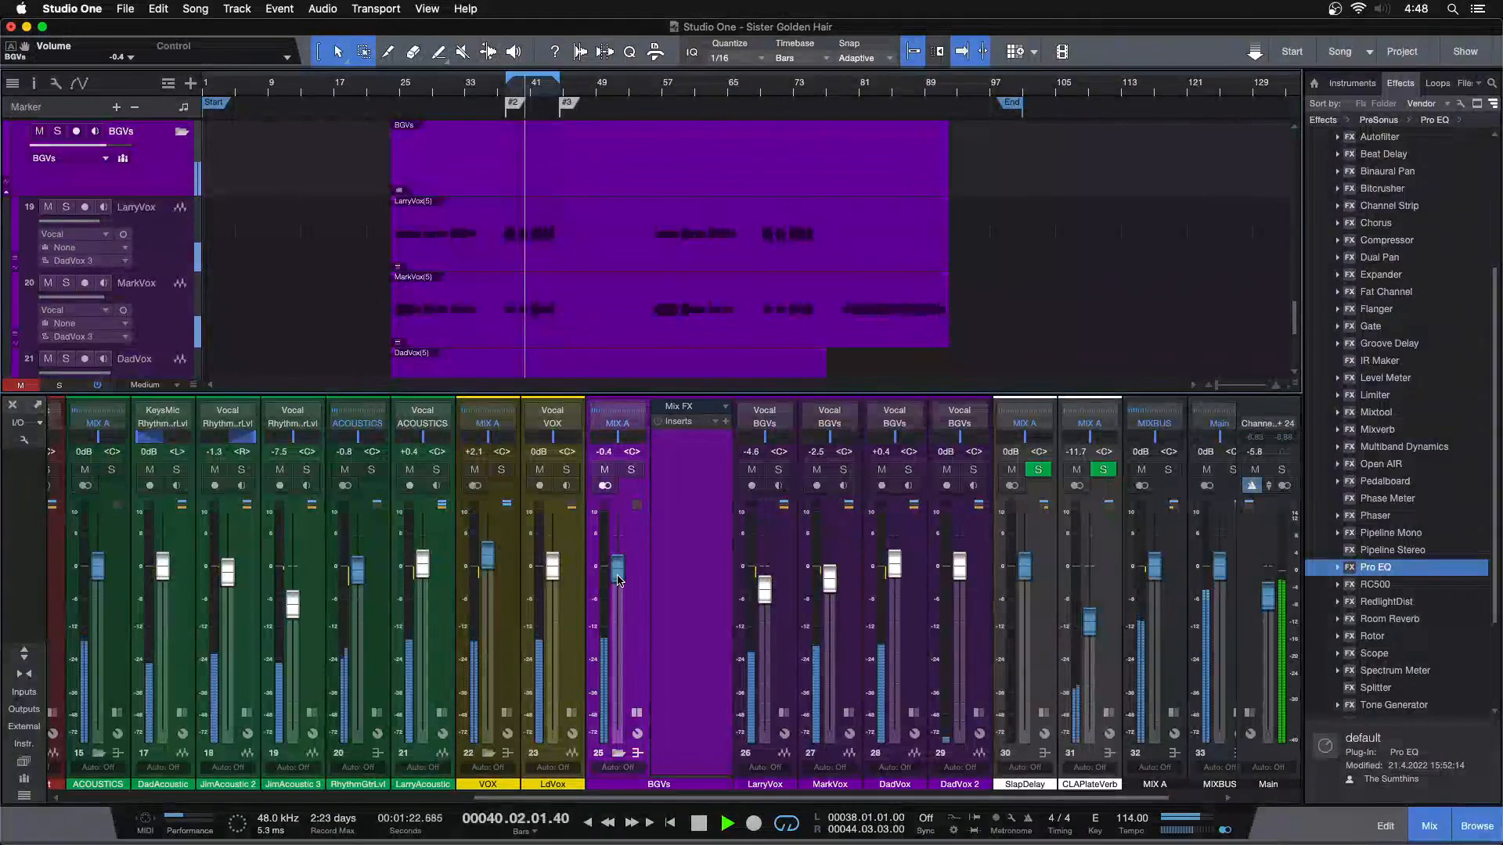
{"action": "left_click", "coordinate": [1223, 832]}
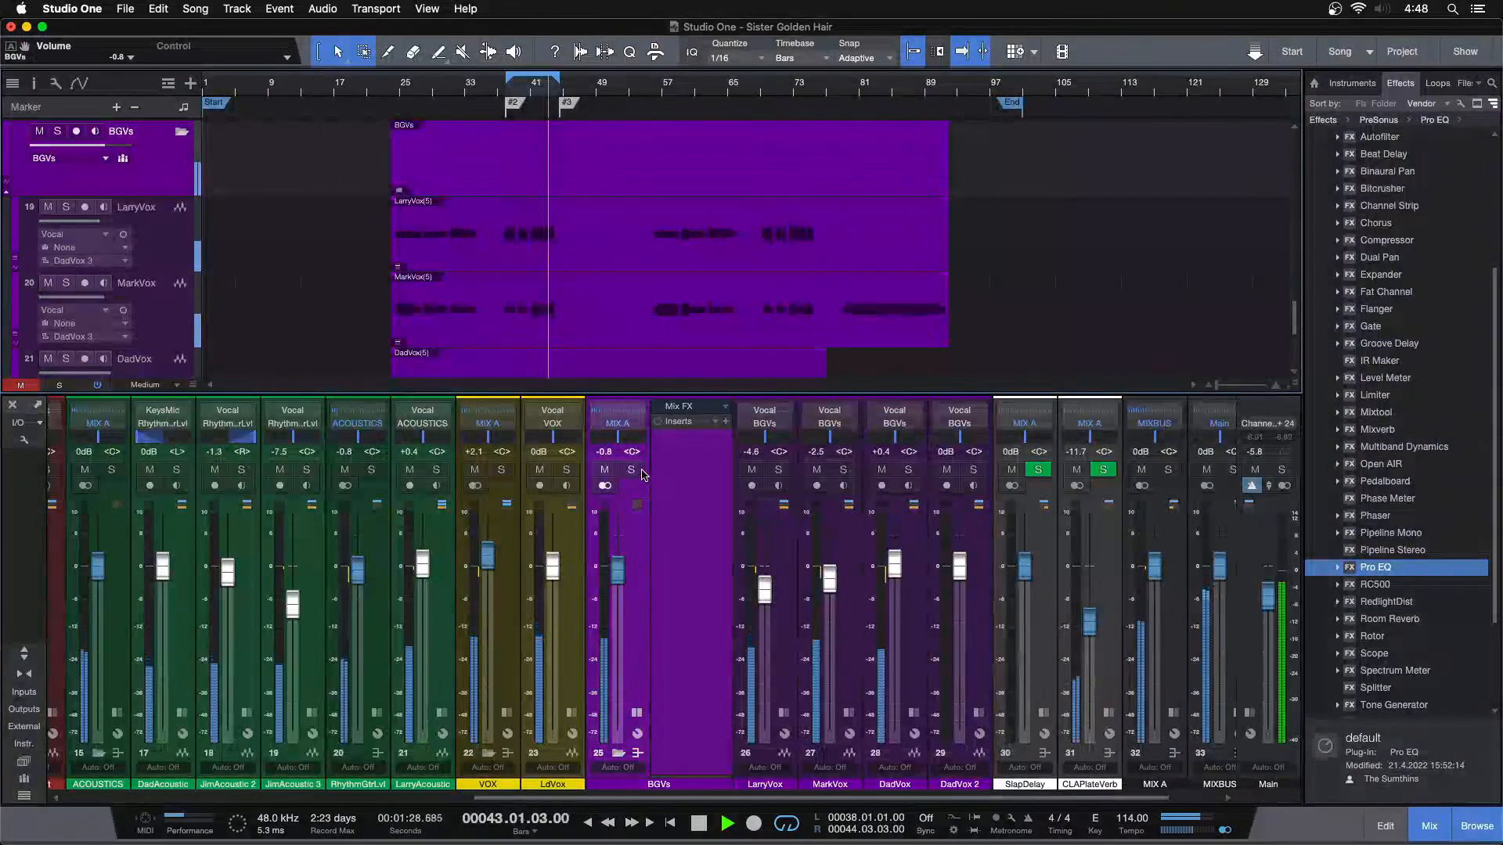
Solo the BGVs bus and insert Pro EQ with the low cut at 137 Hz and LMF at -2.40 dB, 384 Hz
{"action": "key", "text": "s"}
{"action": "left_click_drag", "start_coordinate": [1375, 567], "coordinate": [678, 474]}
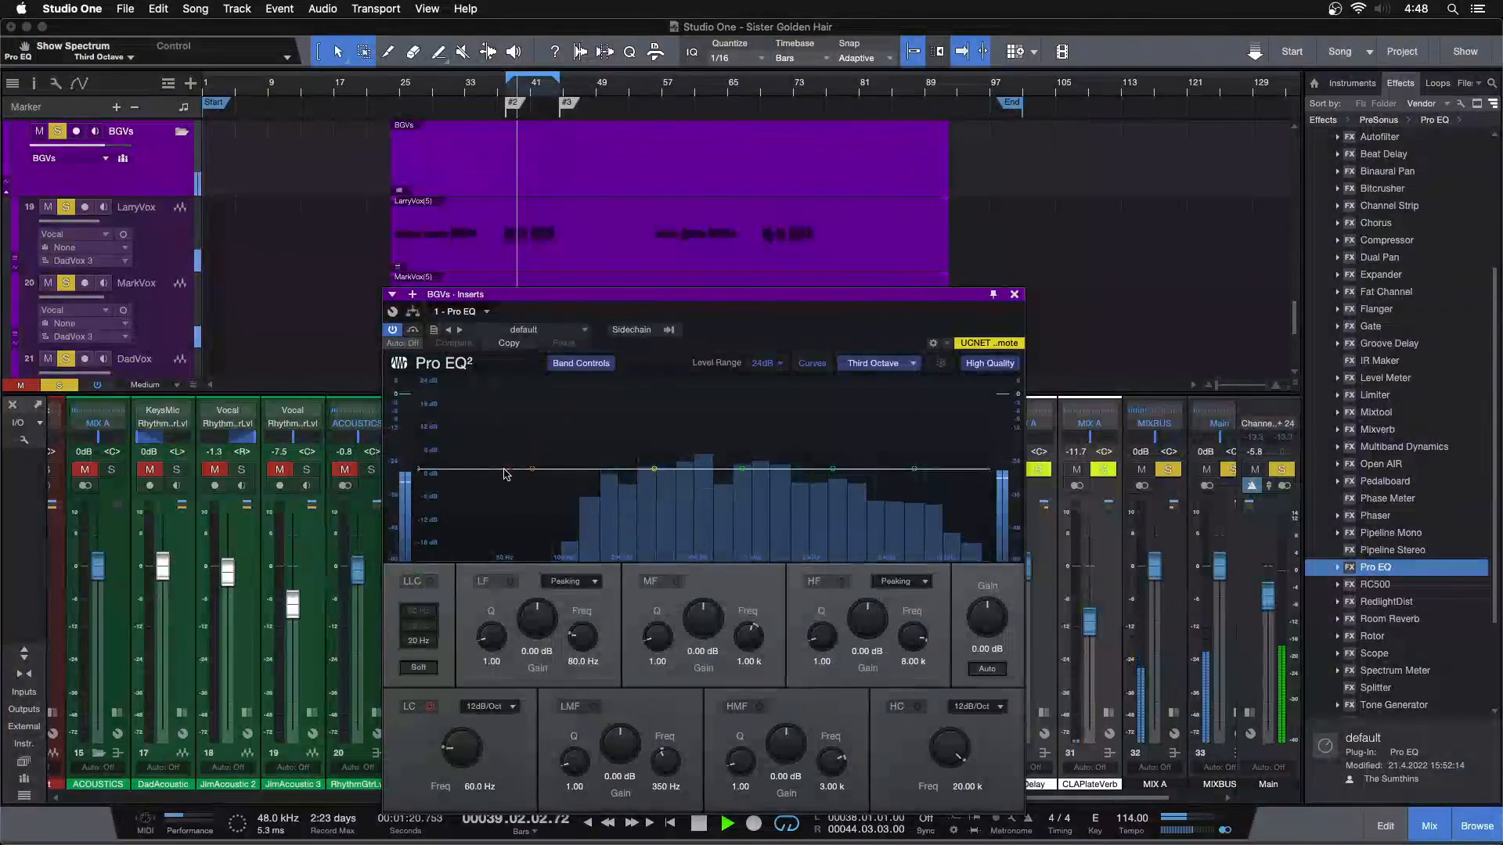
{"action": "left_click_drag", "start_coordinate": [418, 469], "coordinate": [662, 406]}
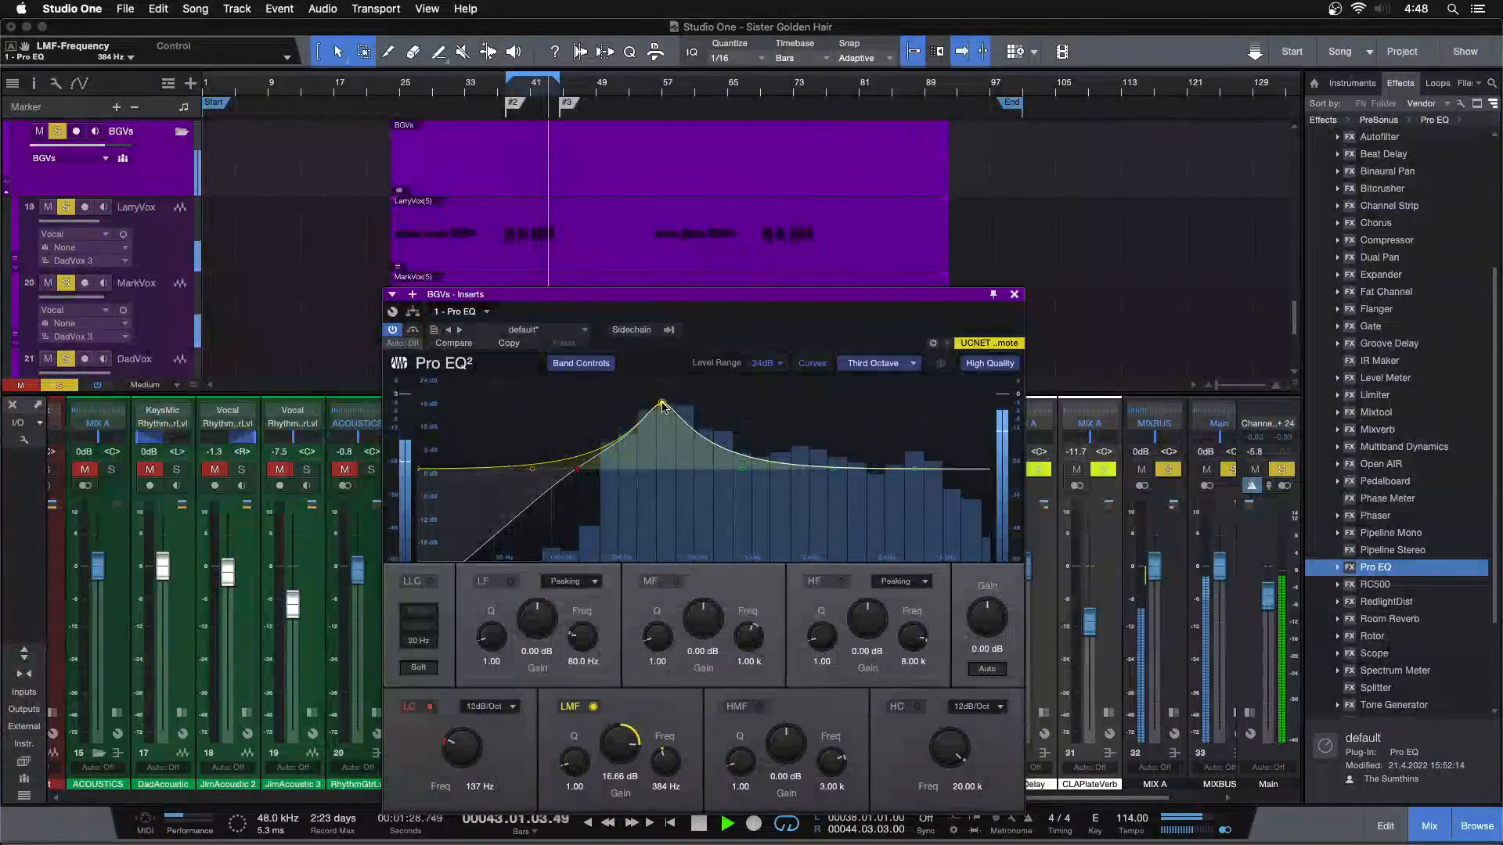
{"action": "left_click_drag", "start_coordinate": [622, 746], "coordinate": [622, 745]}
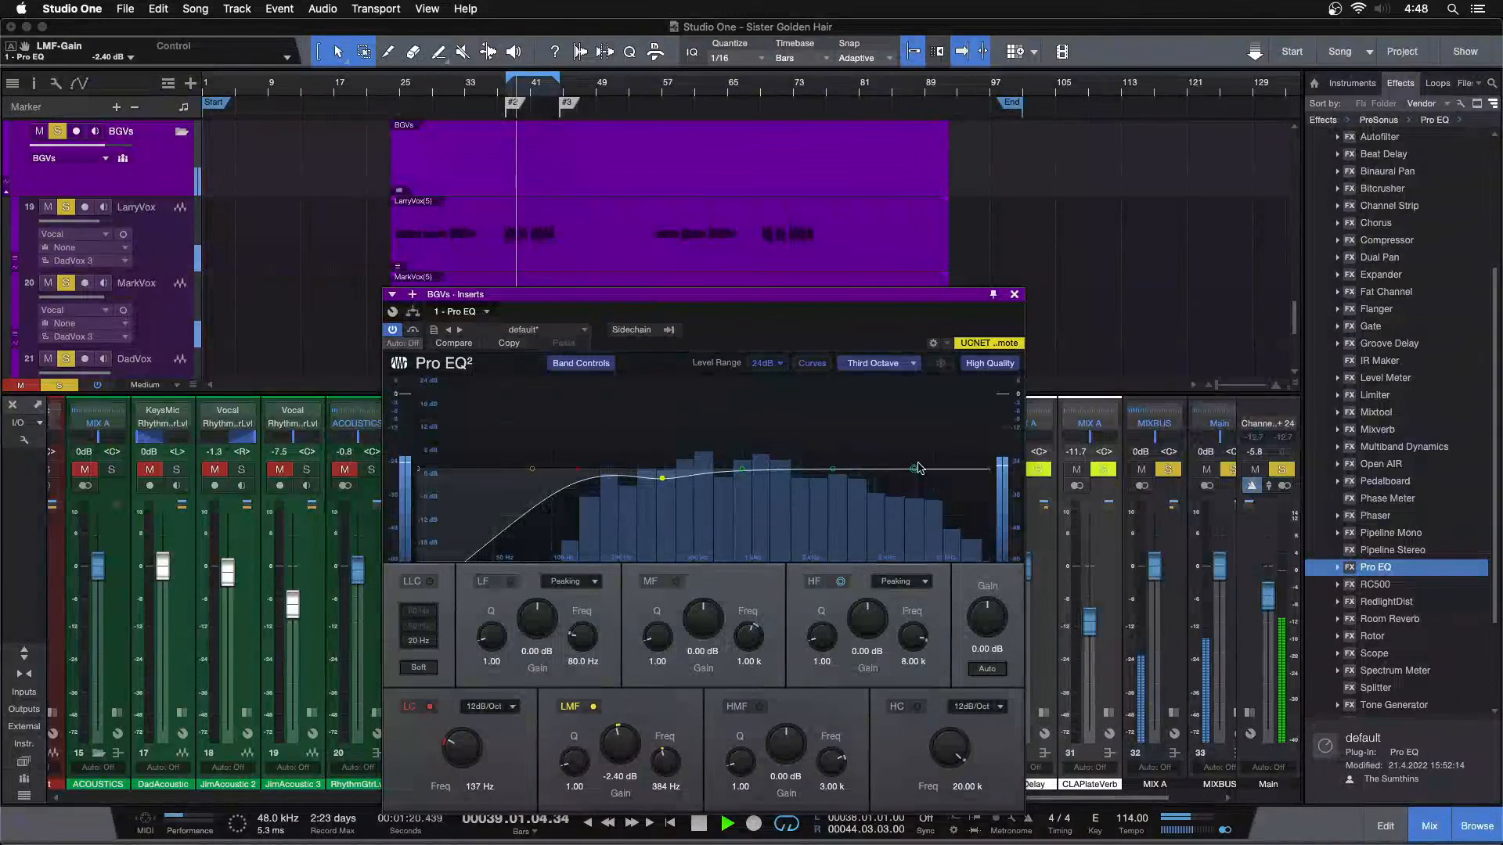
Set the BGVs Pro EQ's HF band to 3.36 dB at 11.79 kHz and its low cut to 170 Hz
{"action": "scroll", "coordinate": [855, 612], "scroll_direction": "up", "scroll_amount": 3}
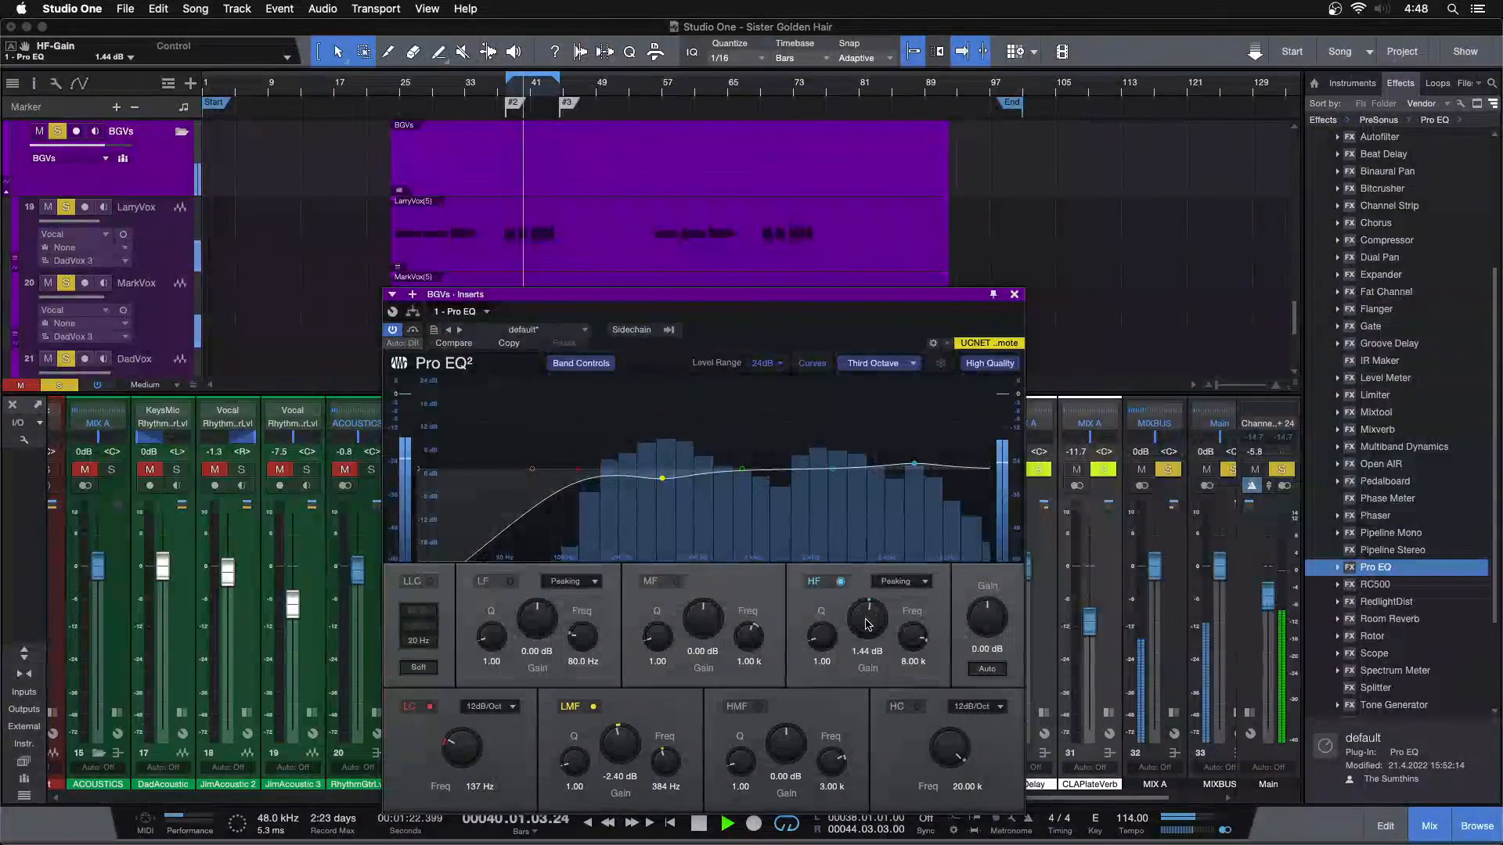
{"action": "scroll", "coordinate": [867, 624], "scroll_direction": "down", "scroll_amount": 1}
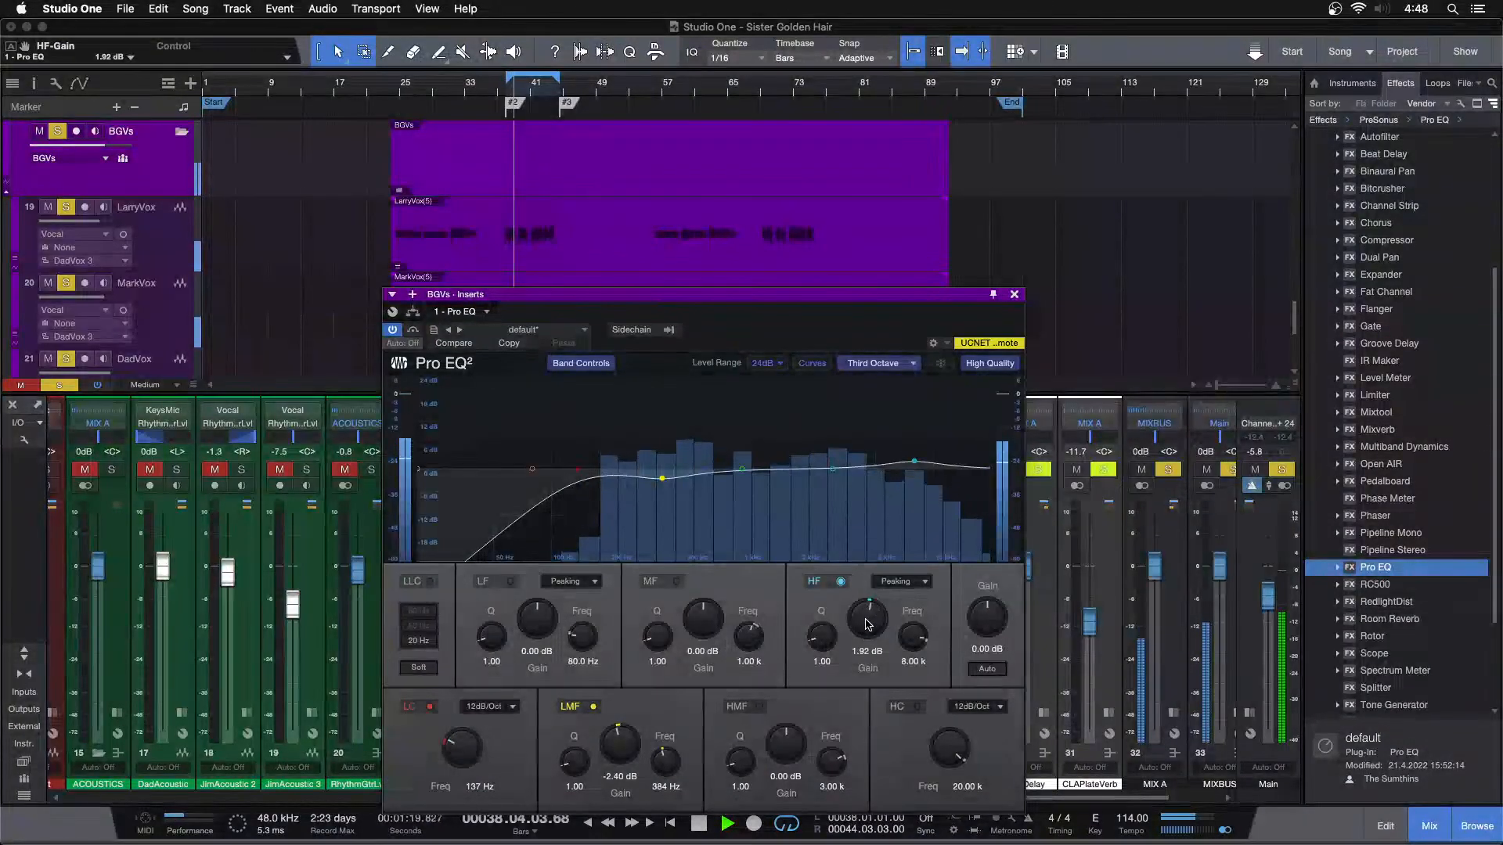
{"action": "left_click_drag", "start_coordinate": [910, 470], "coordinate": [946, 441]}
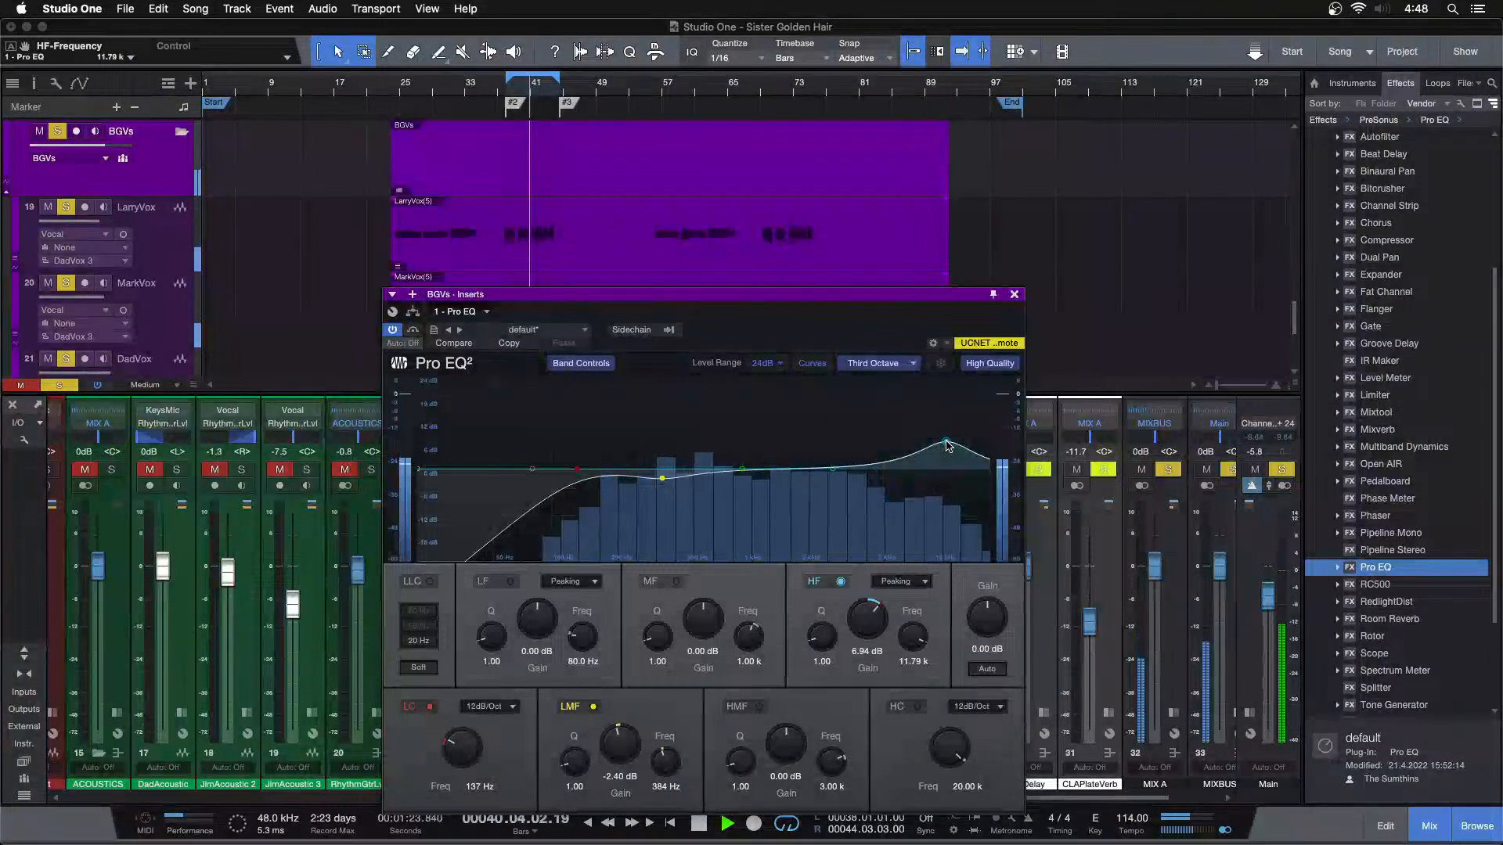
{"action": "scroll", "coordinate": [861, 623], "scroll_direction": "down", "scroll_amount": 12}
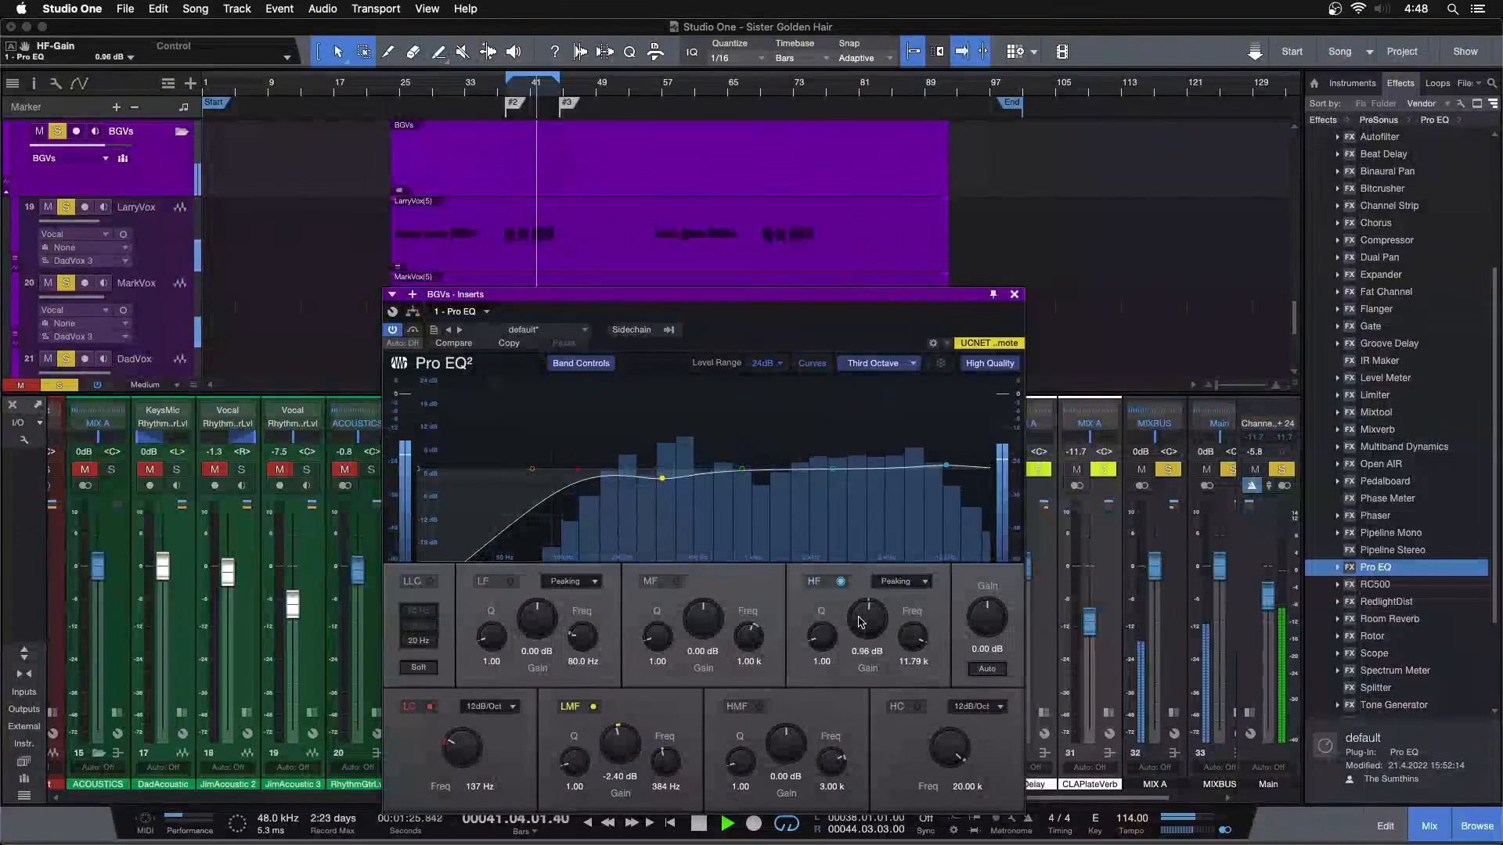
{"action": "scroll", "coordinate": [861, 622], "scroll_direction": "up", "scroll_amount": 3}
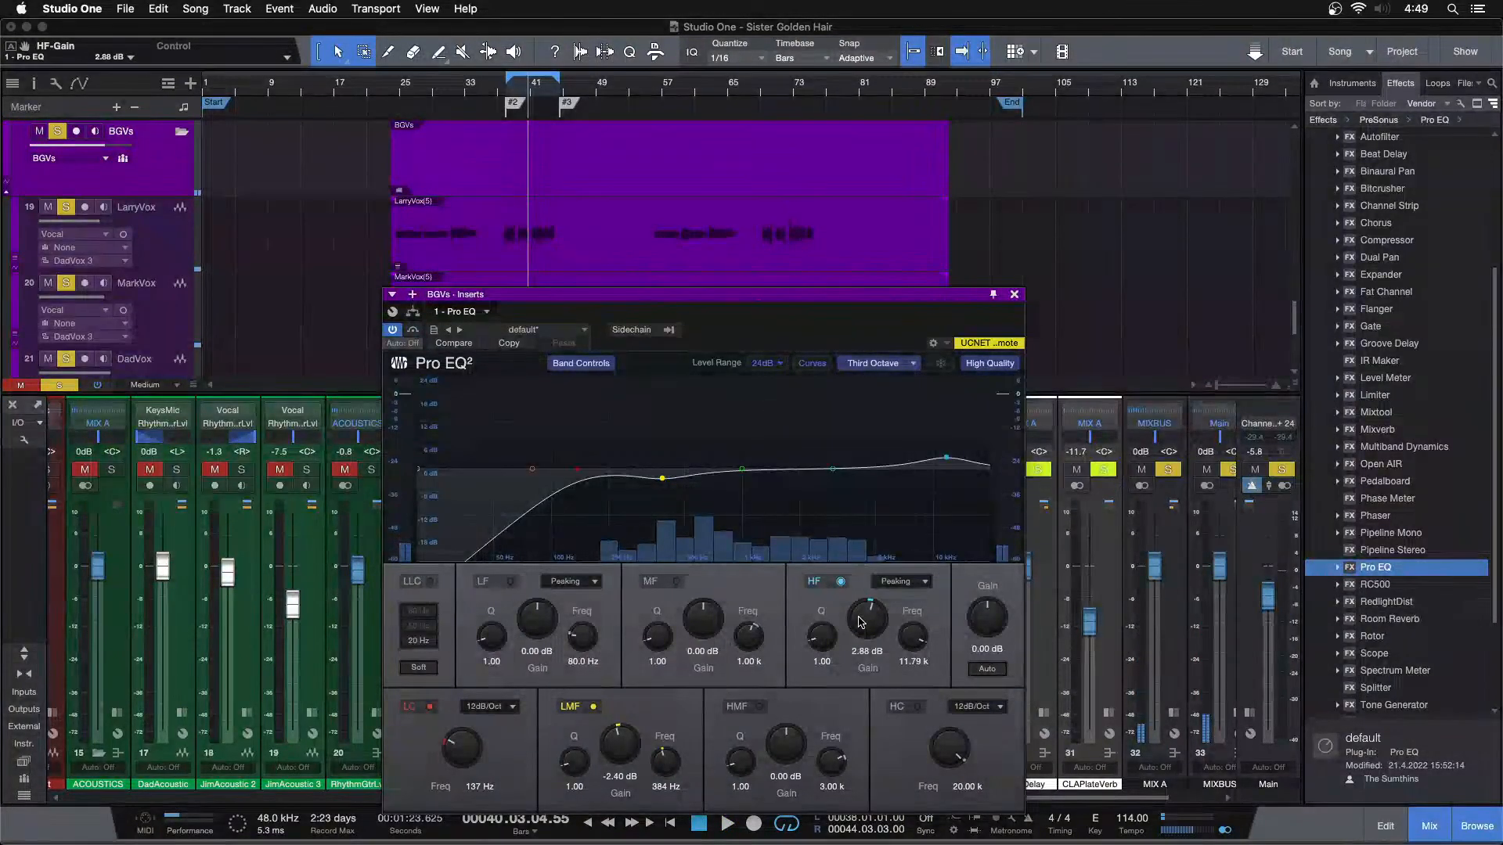
{"action": "key", "text": "space"}
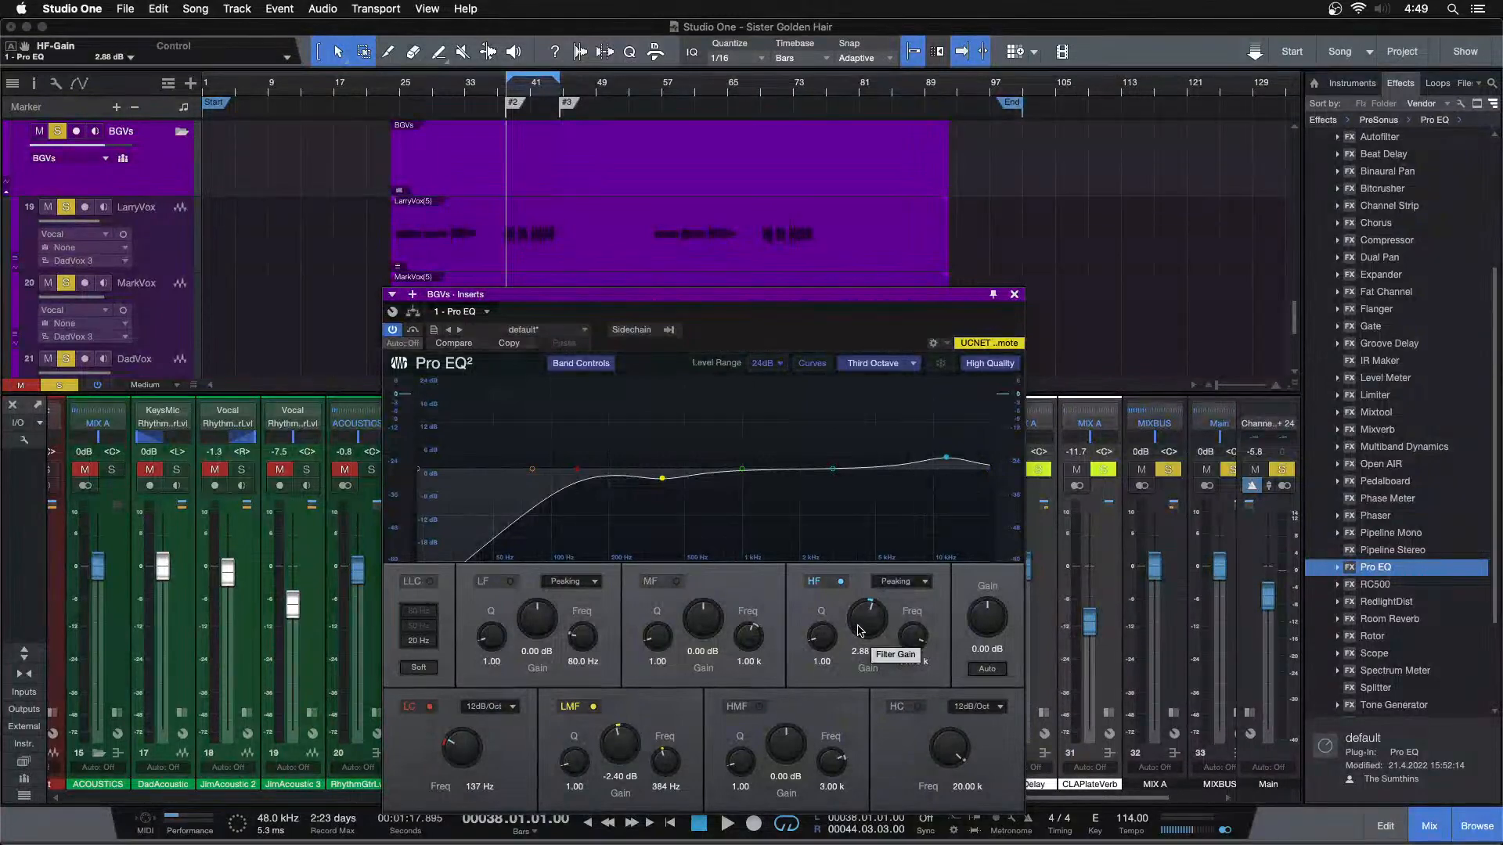
{"action": "key", "text": "space"}
{"action": "scroll", "coordinate": [860, 630], "scroll_direction": "up", "scroll_amount": 3}
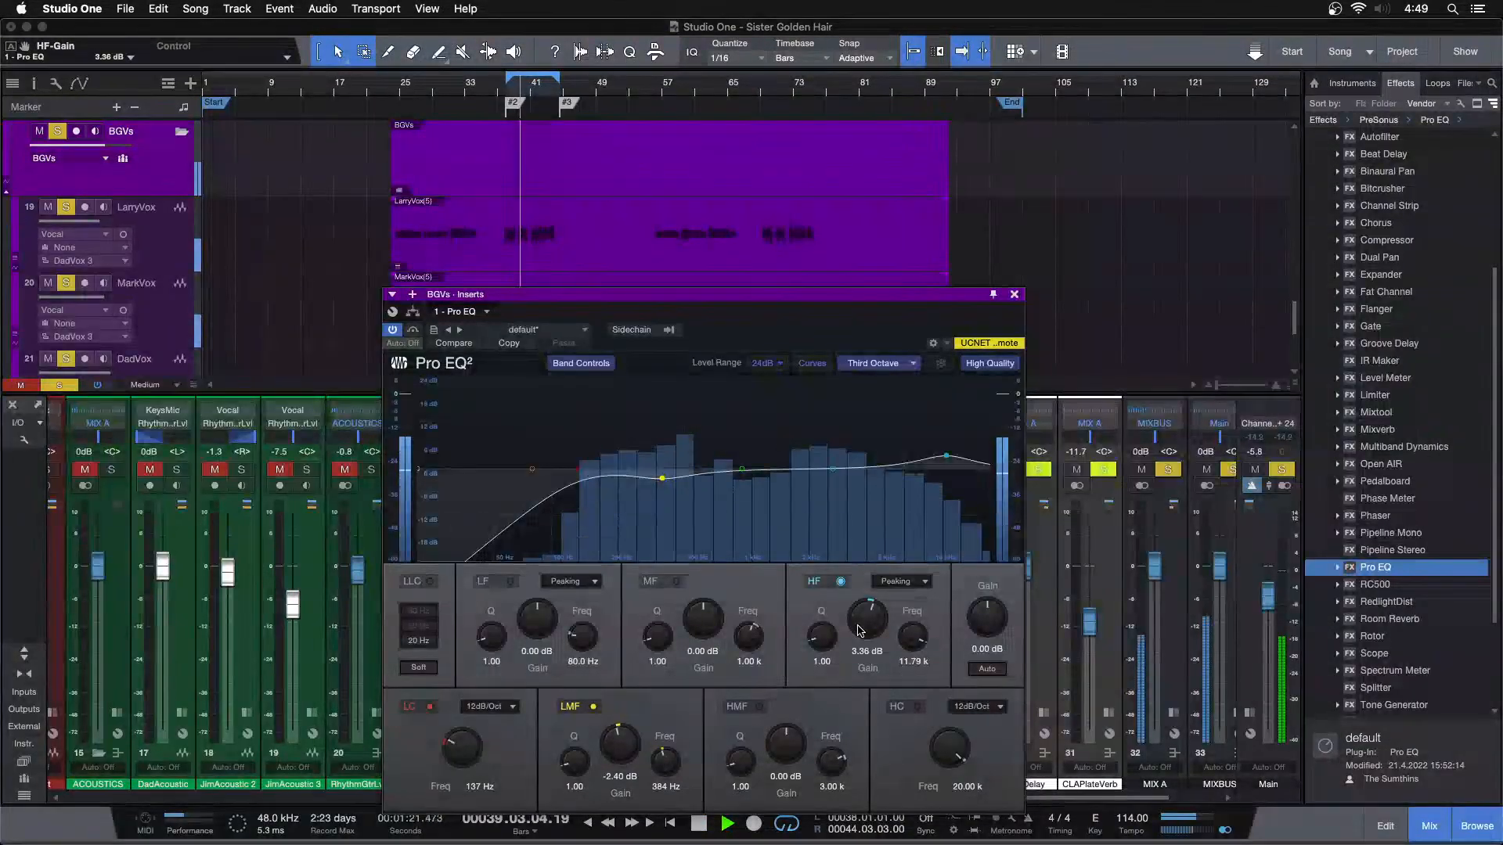
{"action": "scroll", "coordinate": [447, 747], "scroll_direction": "up", "scroll_amount": 3}
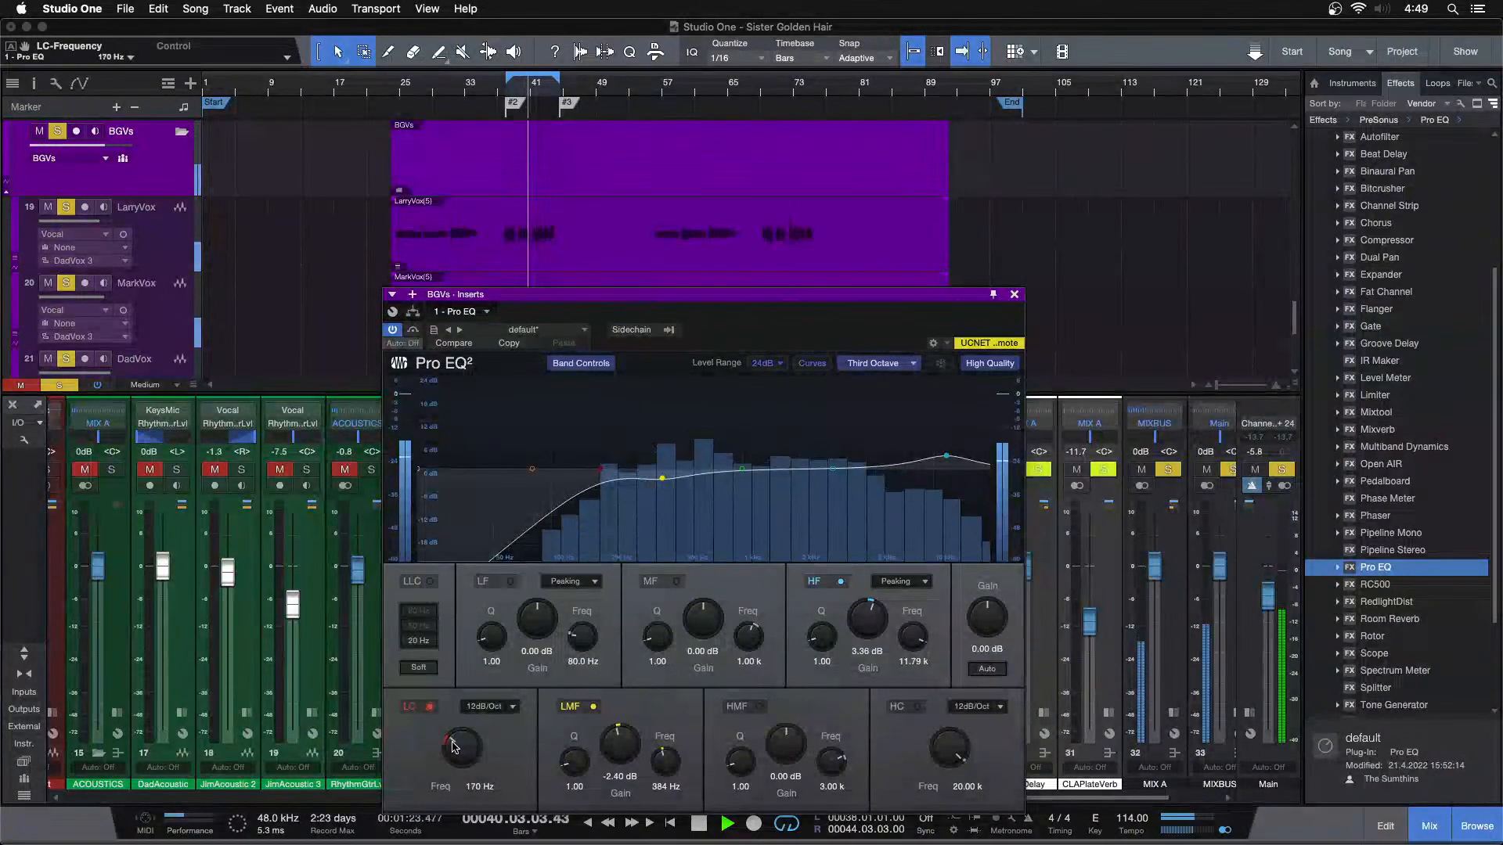
{"action": "scroll", "coordinate": [453, 746], "scroll_direction": "down", "scroll_amount": 1}
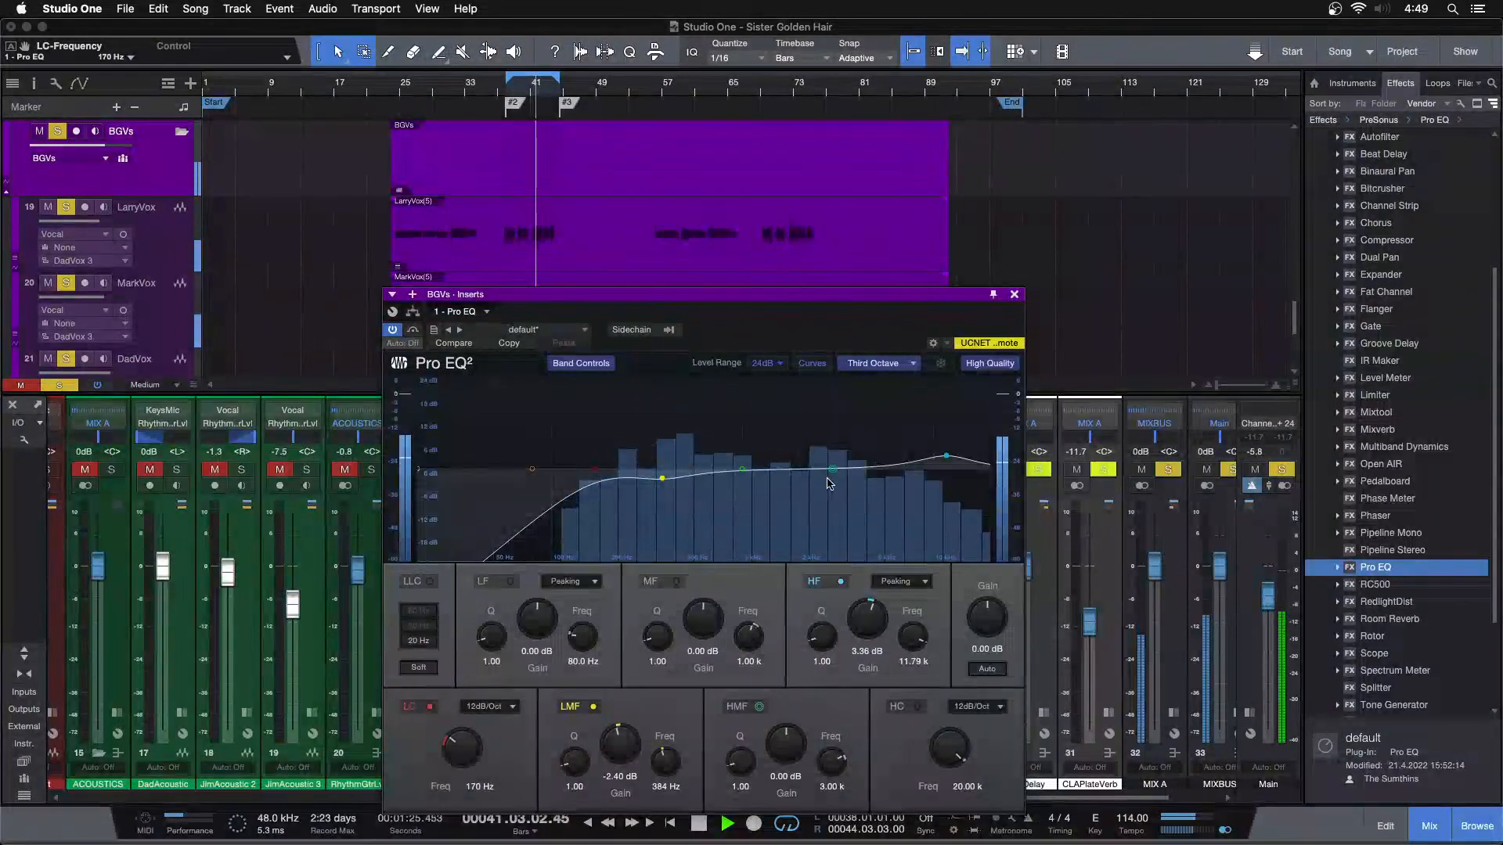
Enable the HMF band at 3.03 kHz and audition gentle boosts of 0.96 and 1.44 dB
{"action": "left_click_drag", "start_coordinate": [833, 477], "coordinate": [835, 456]}
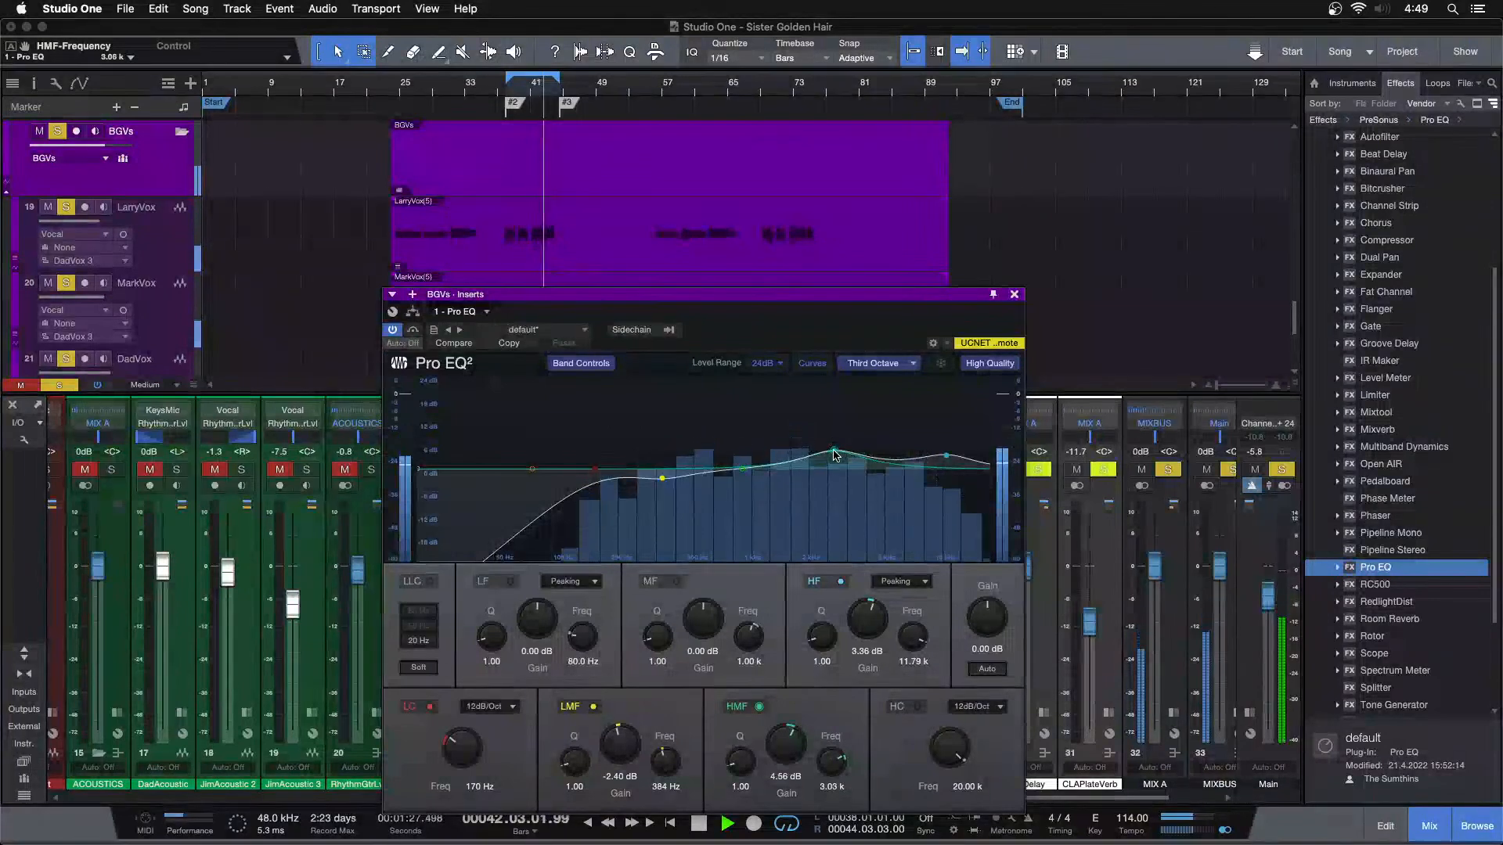
{"action": "double_click", "coordinate": [786, 739]}
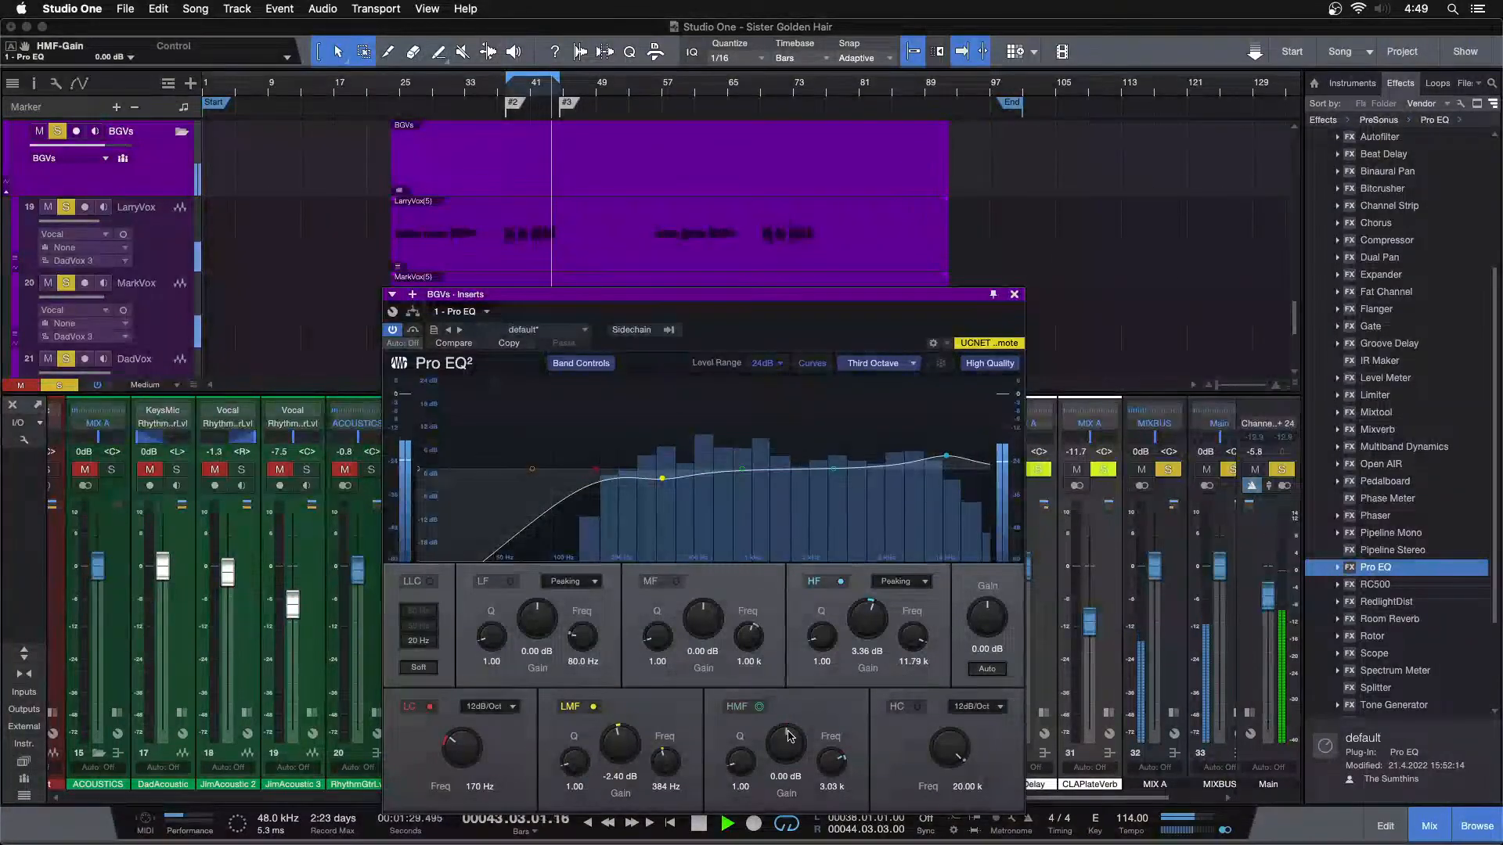
{"action": "scroll", "coordinate": [789, 736], "scroll_direction": "up", "scroll_amount": 2}
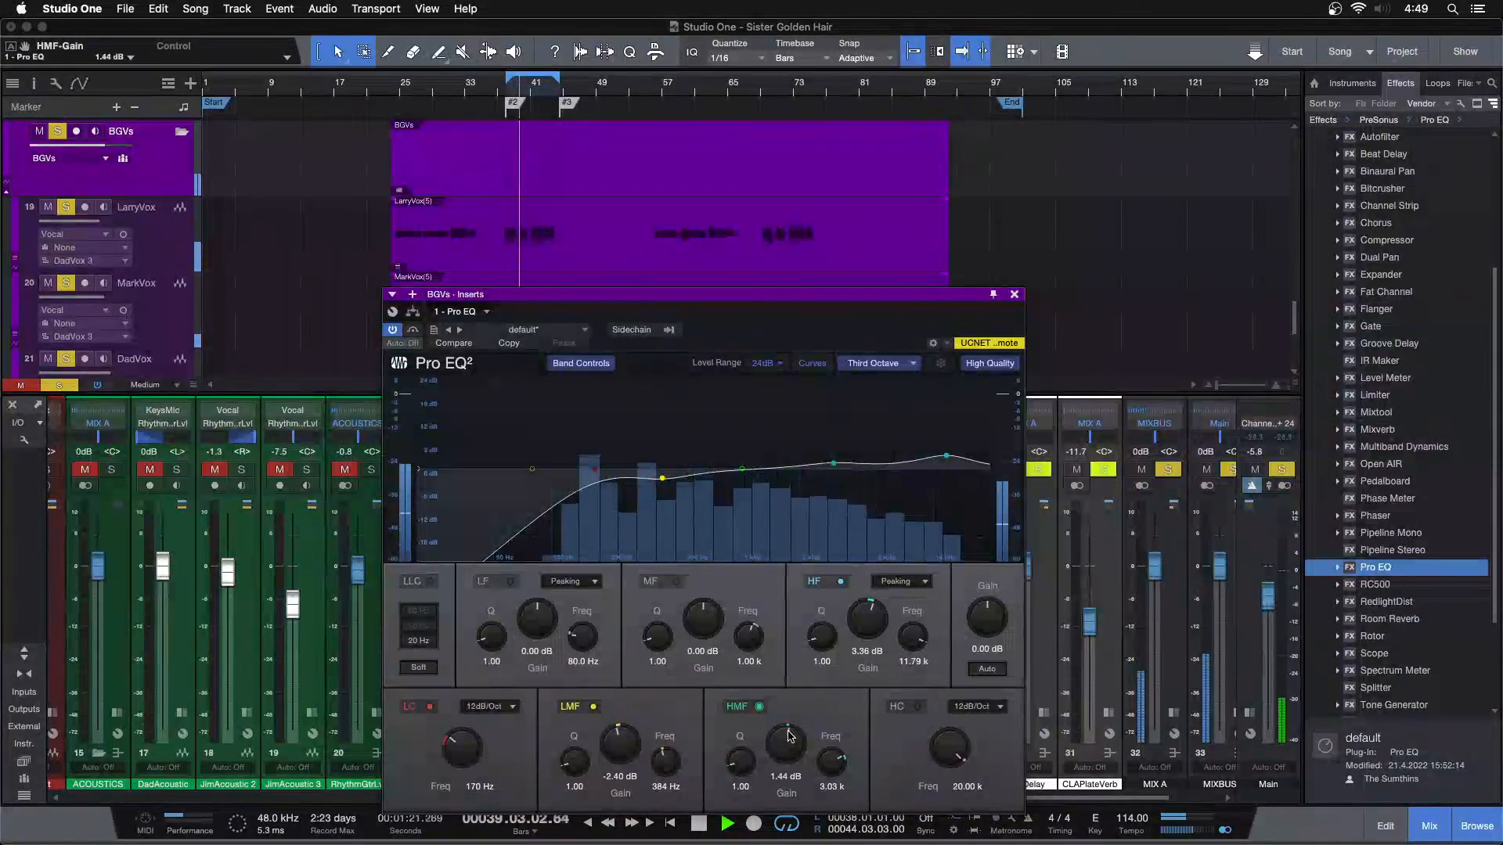
{"action": "scroll", "coordinate": [789, 736], "scroll_direction": "down", "scroll_amount": 1}
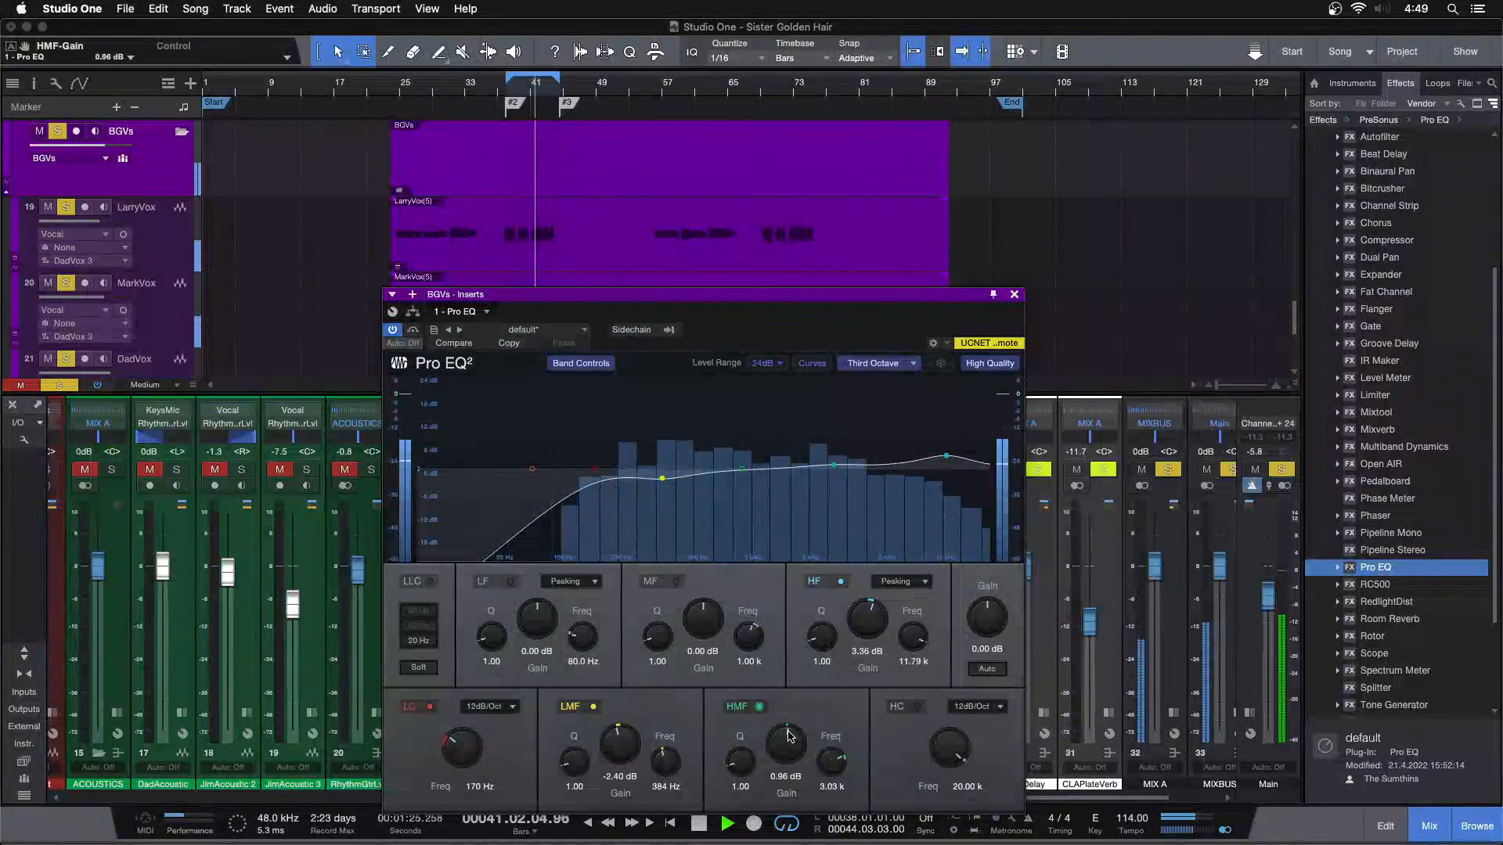
{"action": "scroll", "coordinate": [790, 736], "scroll_direction": "down", "scroll_amount": 1}
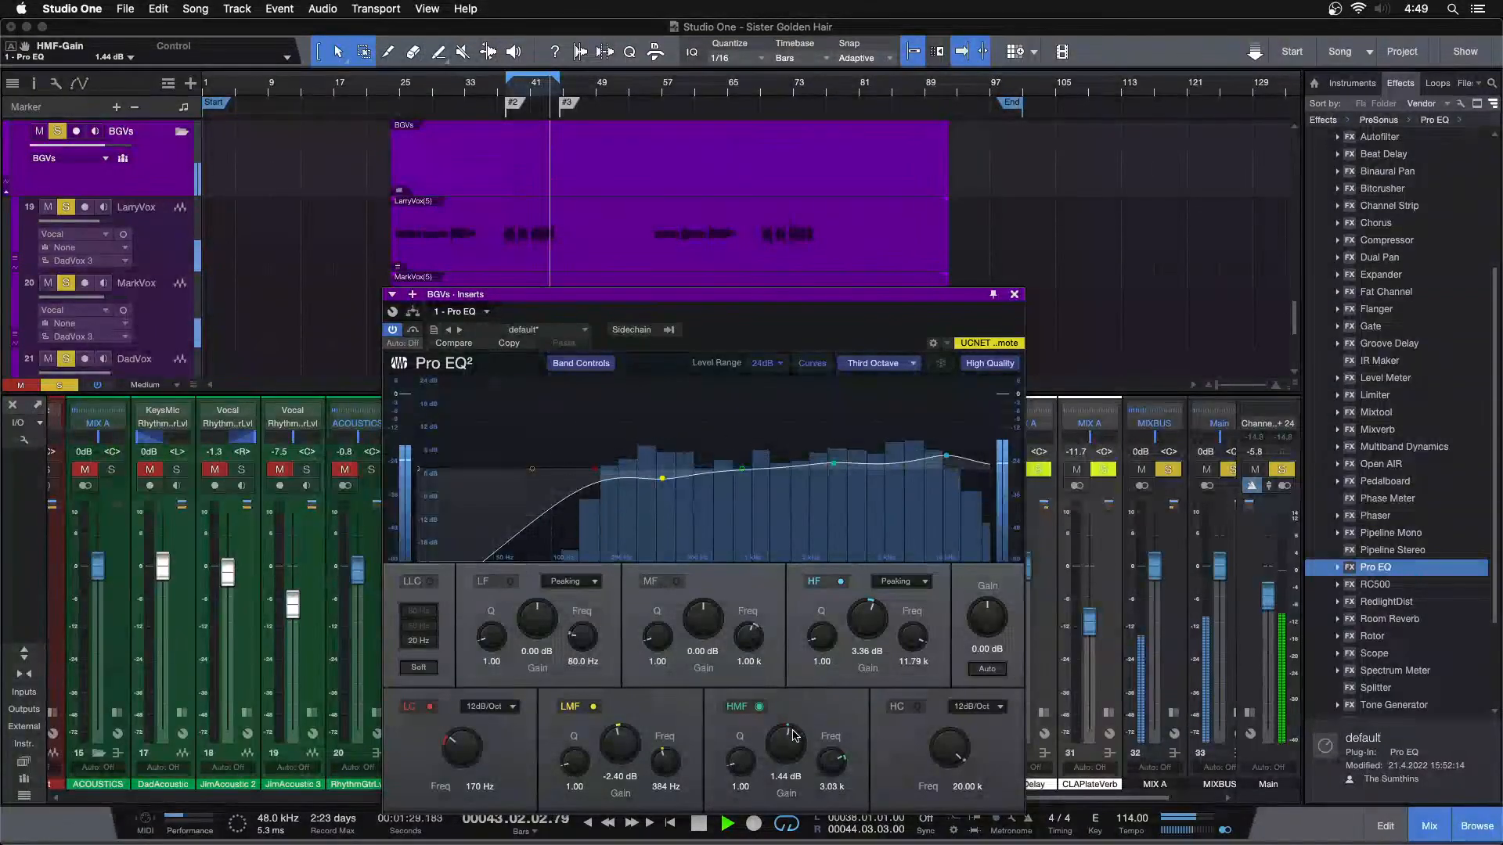
Flatten the HMF band, try an HF Q of 0.71 and reset the Q to 1.00
{"action": "scroll", "coordinate": [822, 638], "scroll_direction": "down", "scroll_amount": 2}
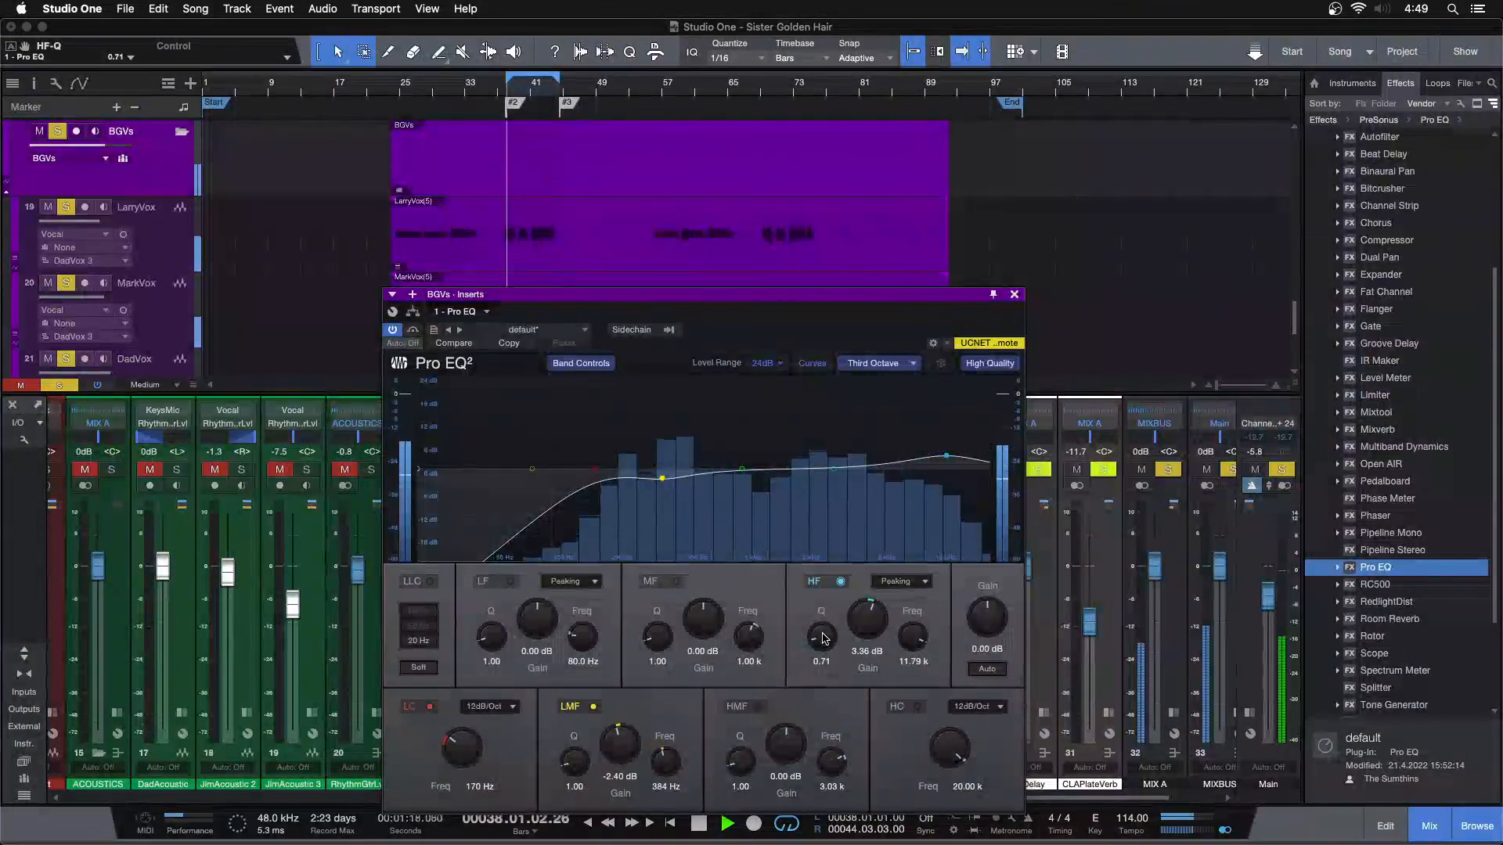
{"action": "scroll", "coordinate": [822, 638], "scroll_direction": "up", "scroll_amount": 1}
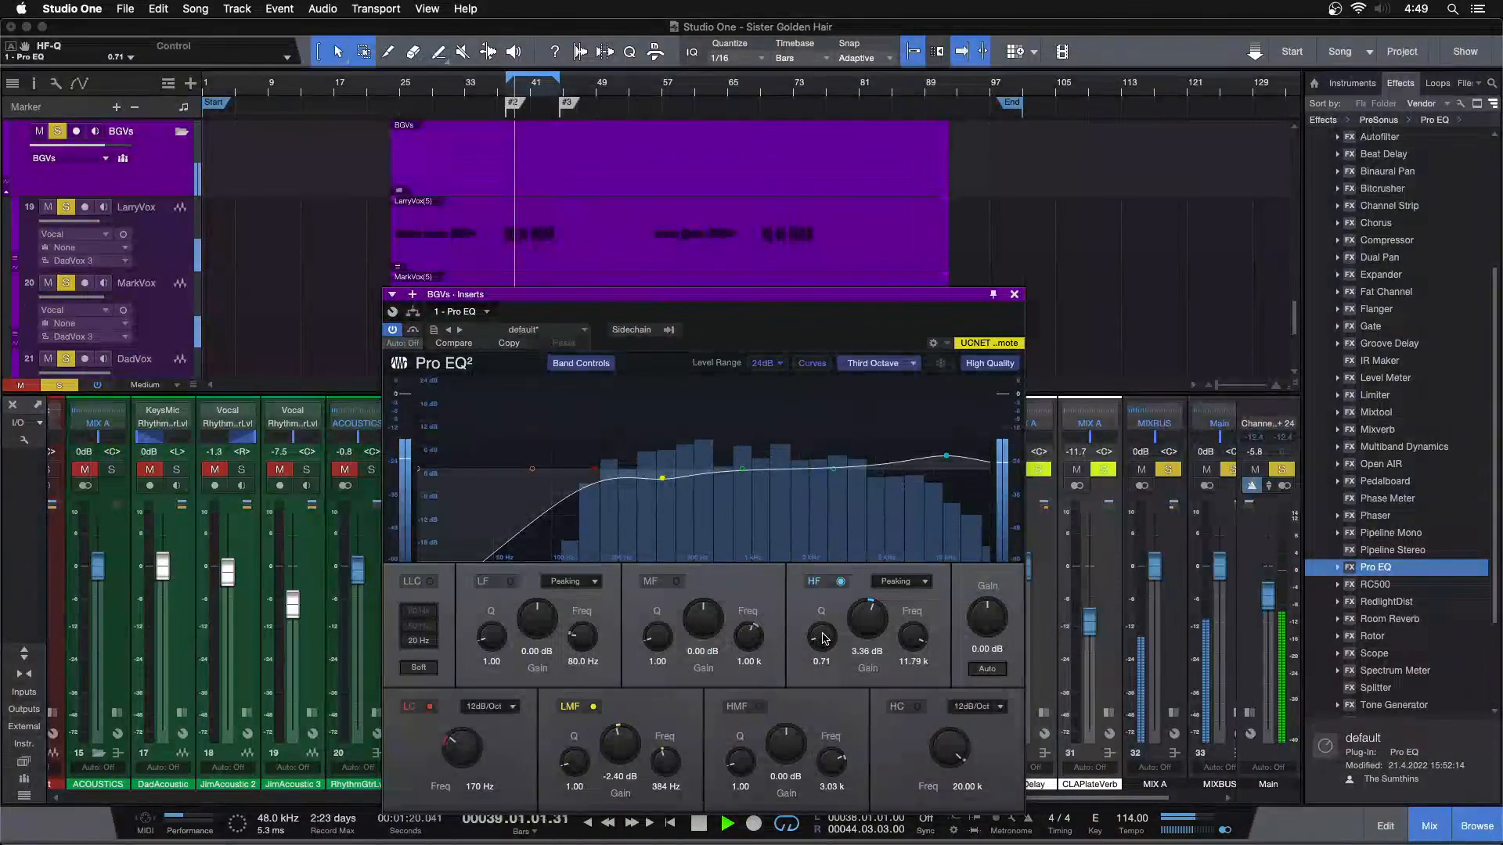
{"action": "left_click_drag", "start_coordinate": [822, 637], "coordinate": [822, 647]}
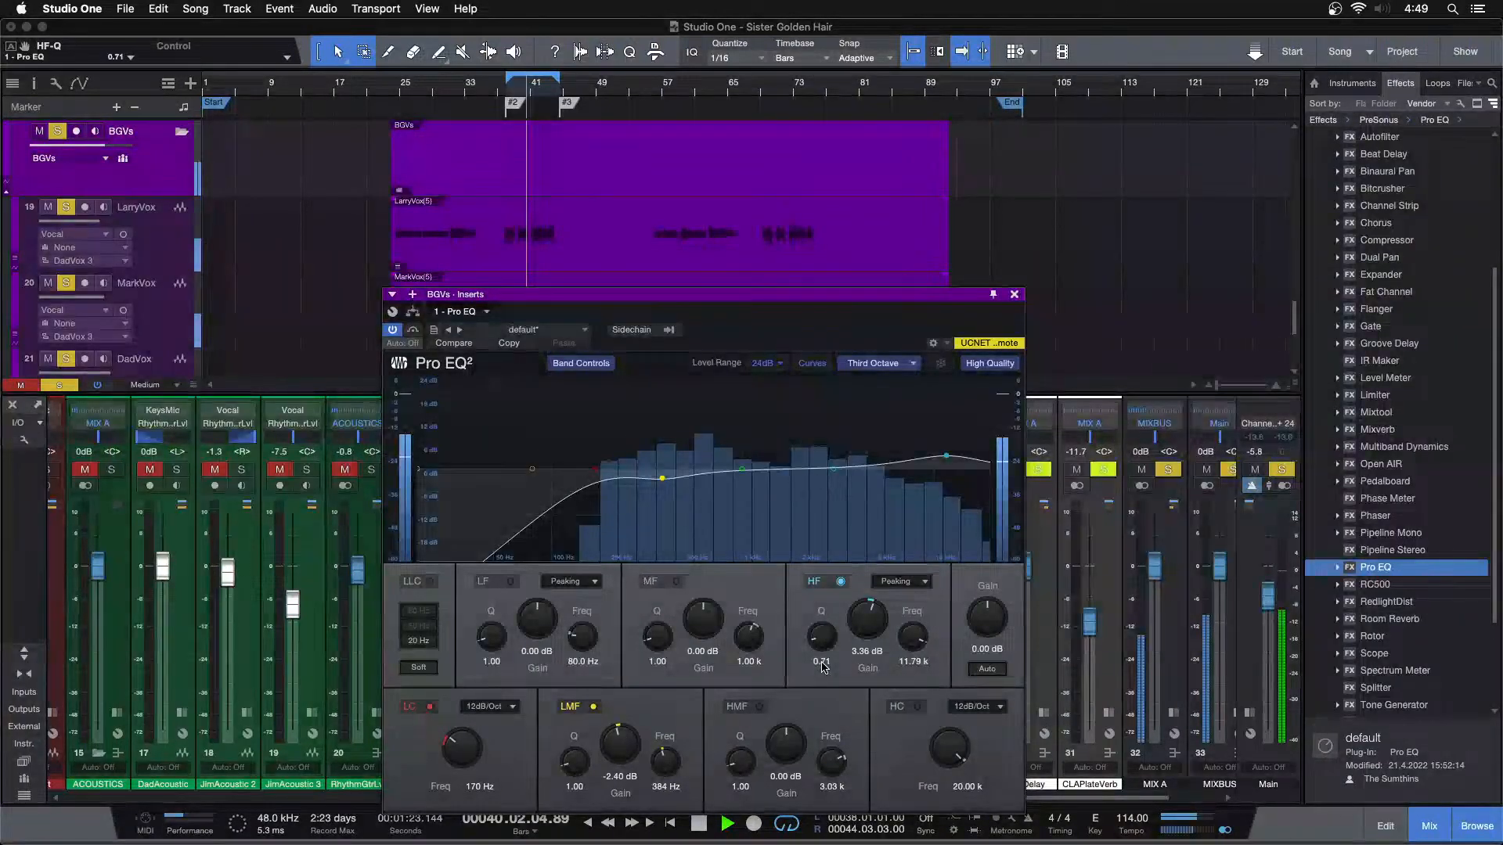
{"action": "double_click", "coordinate": [822, 638]}
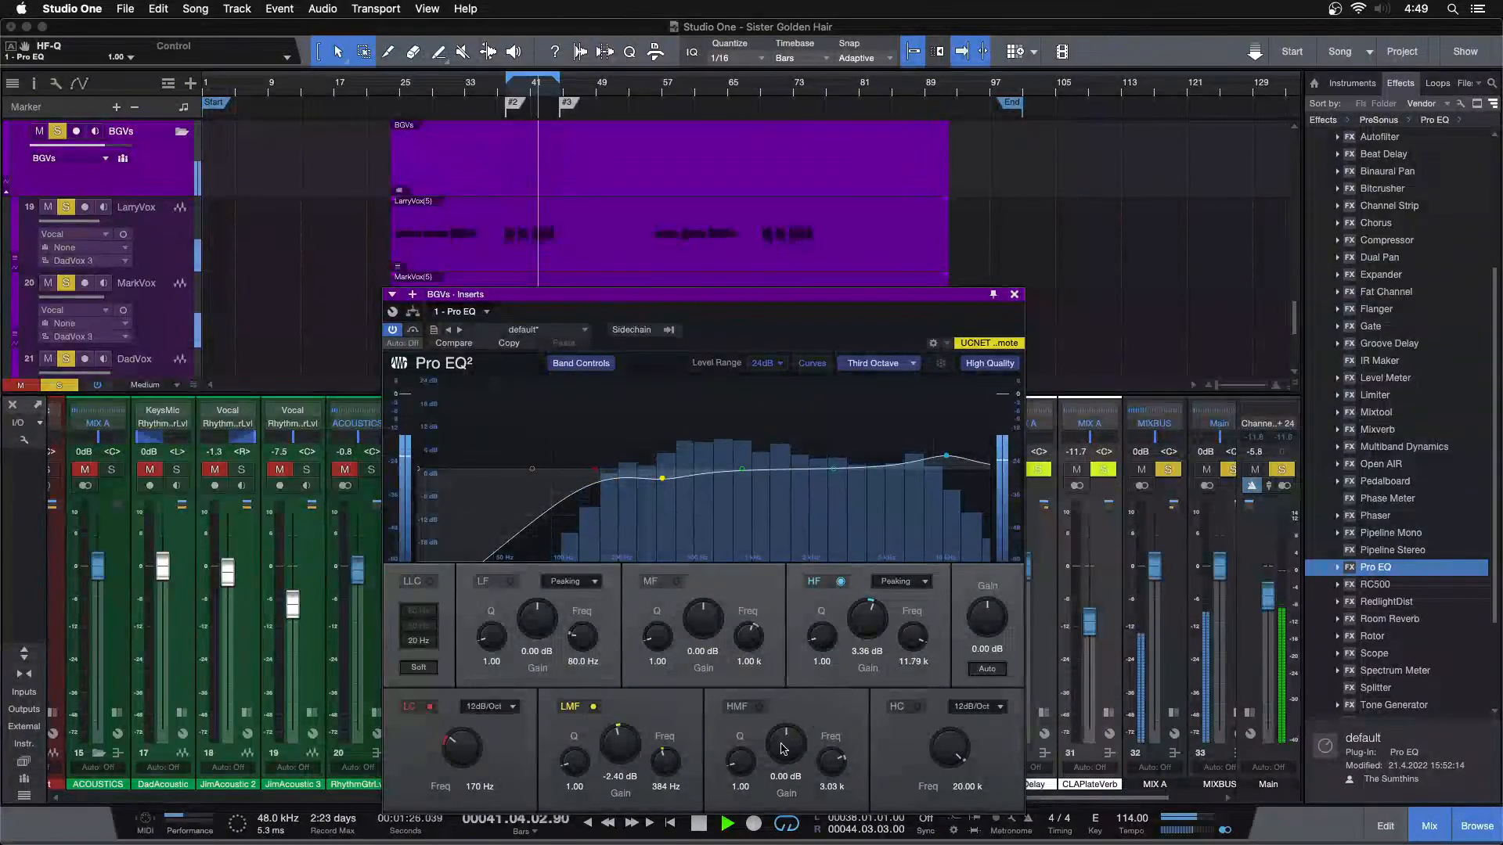
Set the HMF gain to 1.92 dB and close the BGVs Pro EQ window
{"action": "key", "text": "KP_1"}
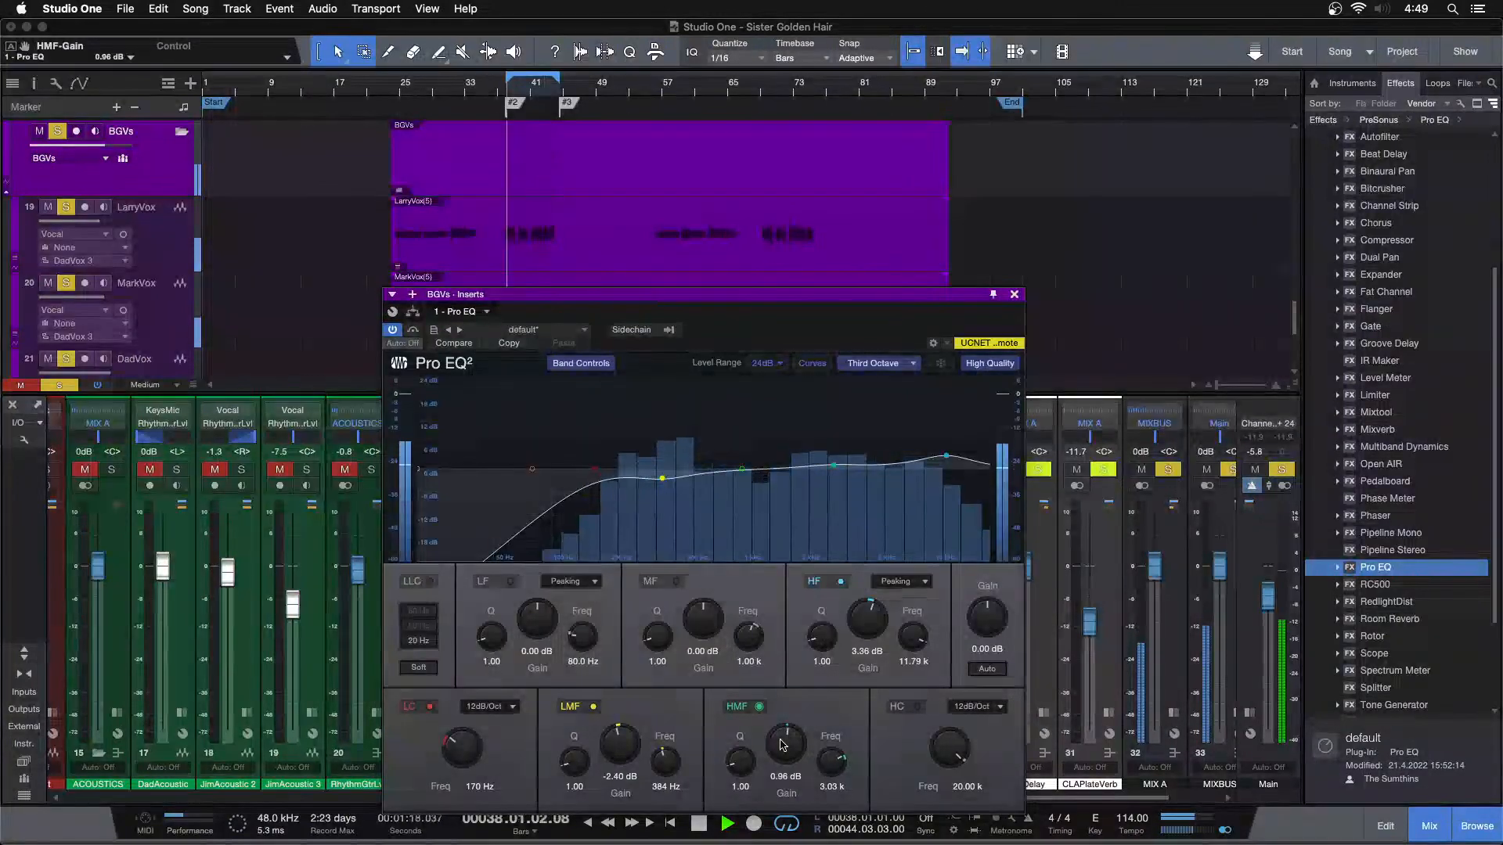
{"action": "scroll", "coordinate": [782, 743], "scroll_direction": "down", "scroll_amount": 1}
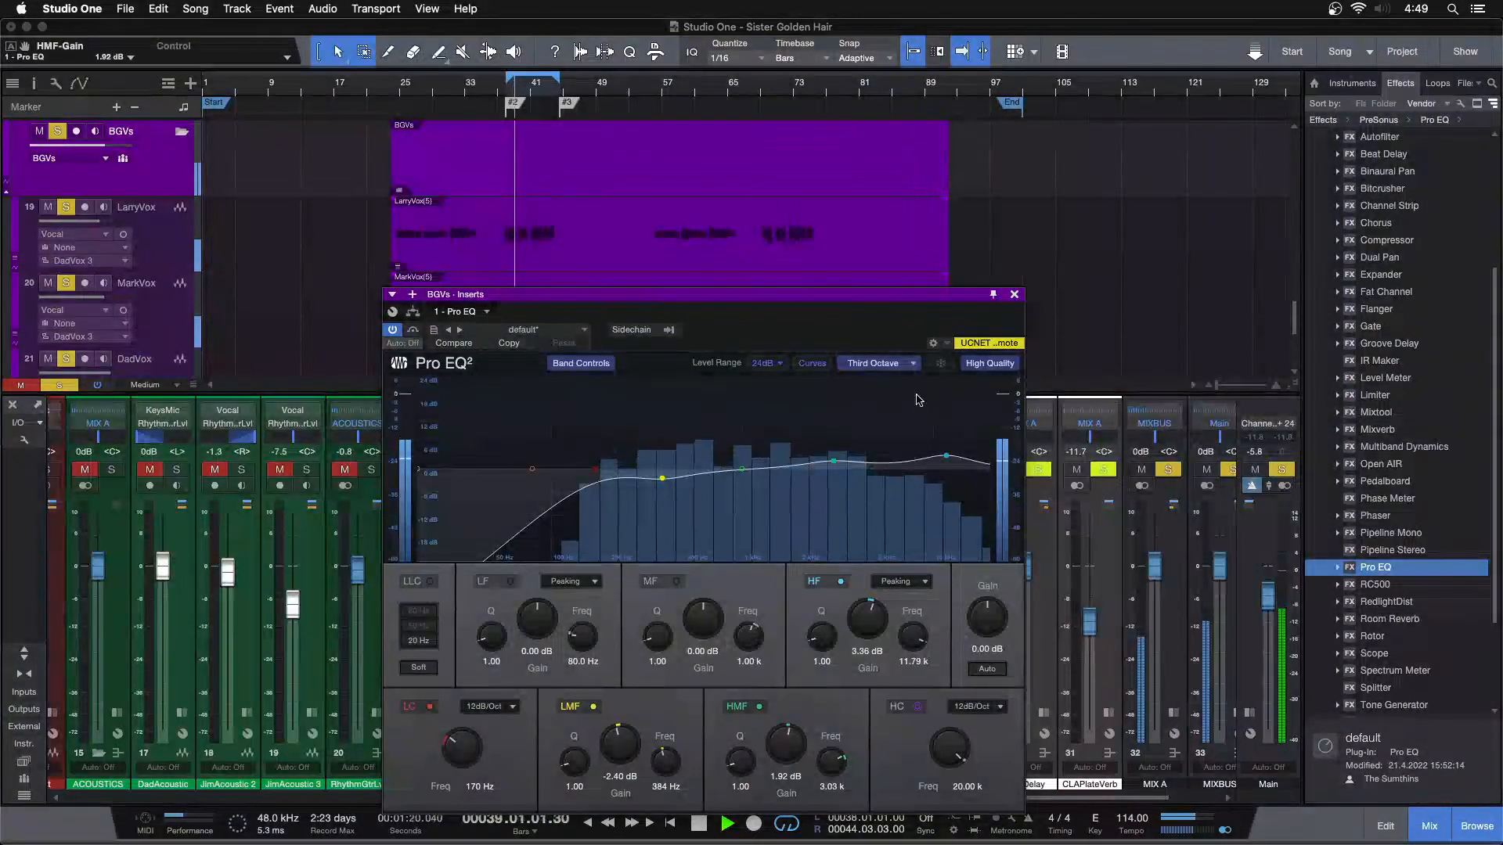
{"action": "left_click", "coordinate": [1013, 295]}
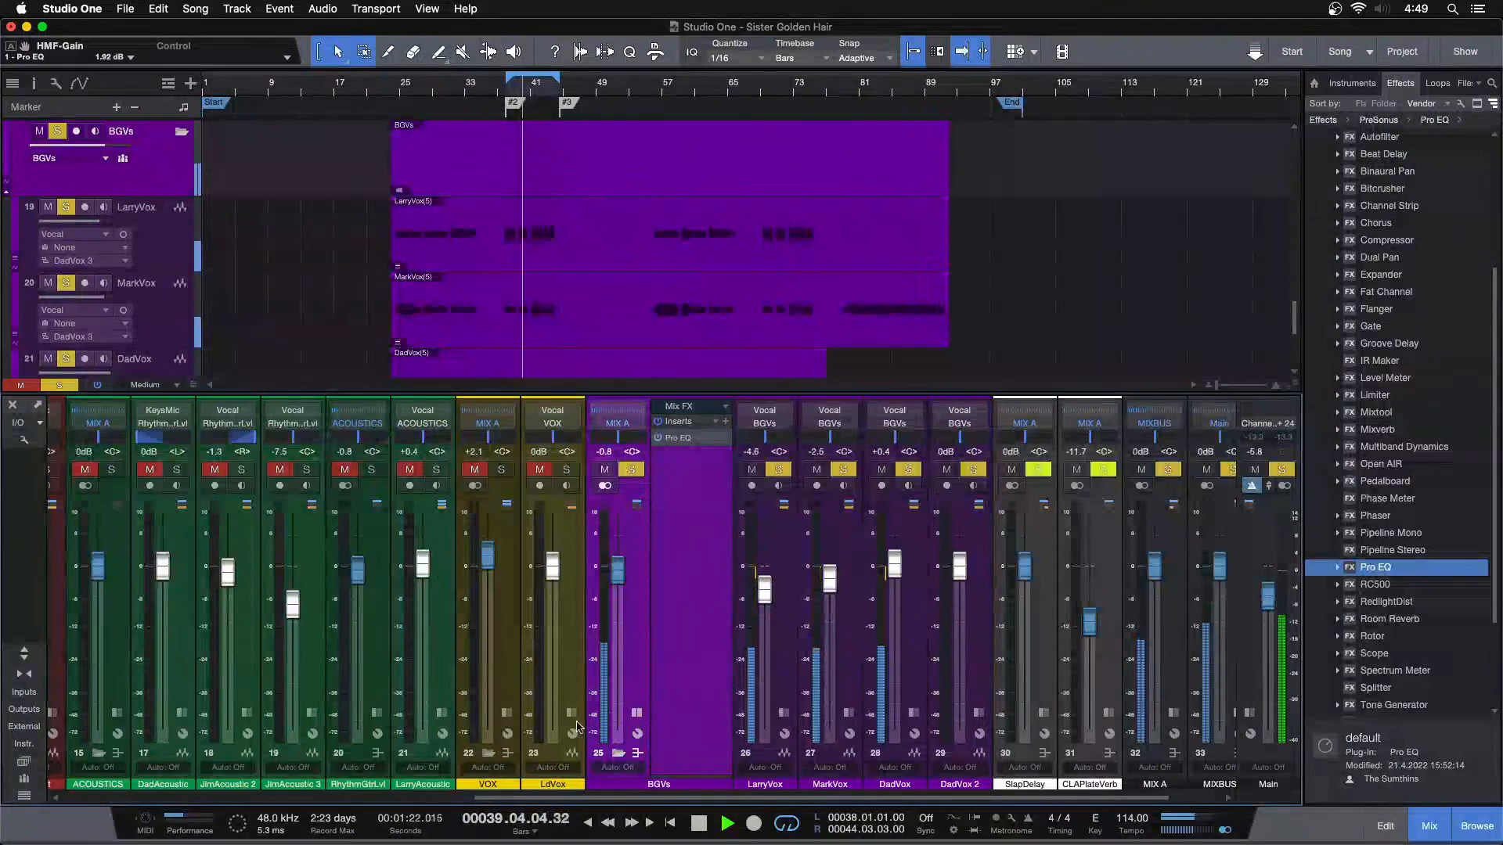
Solo the VOX bus alongside the BGVs and copy its CLAPlateVerb send to the BGVs bus
{"action": "left_click", "coordinate": [508, 471]}
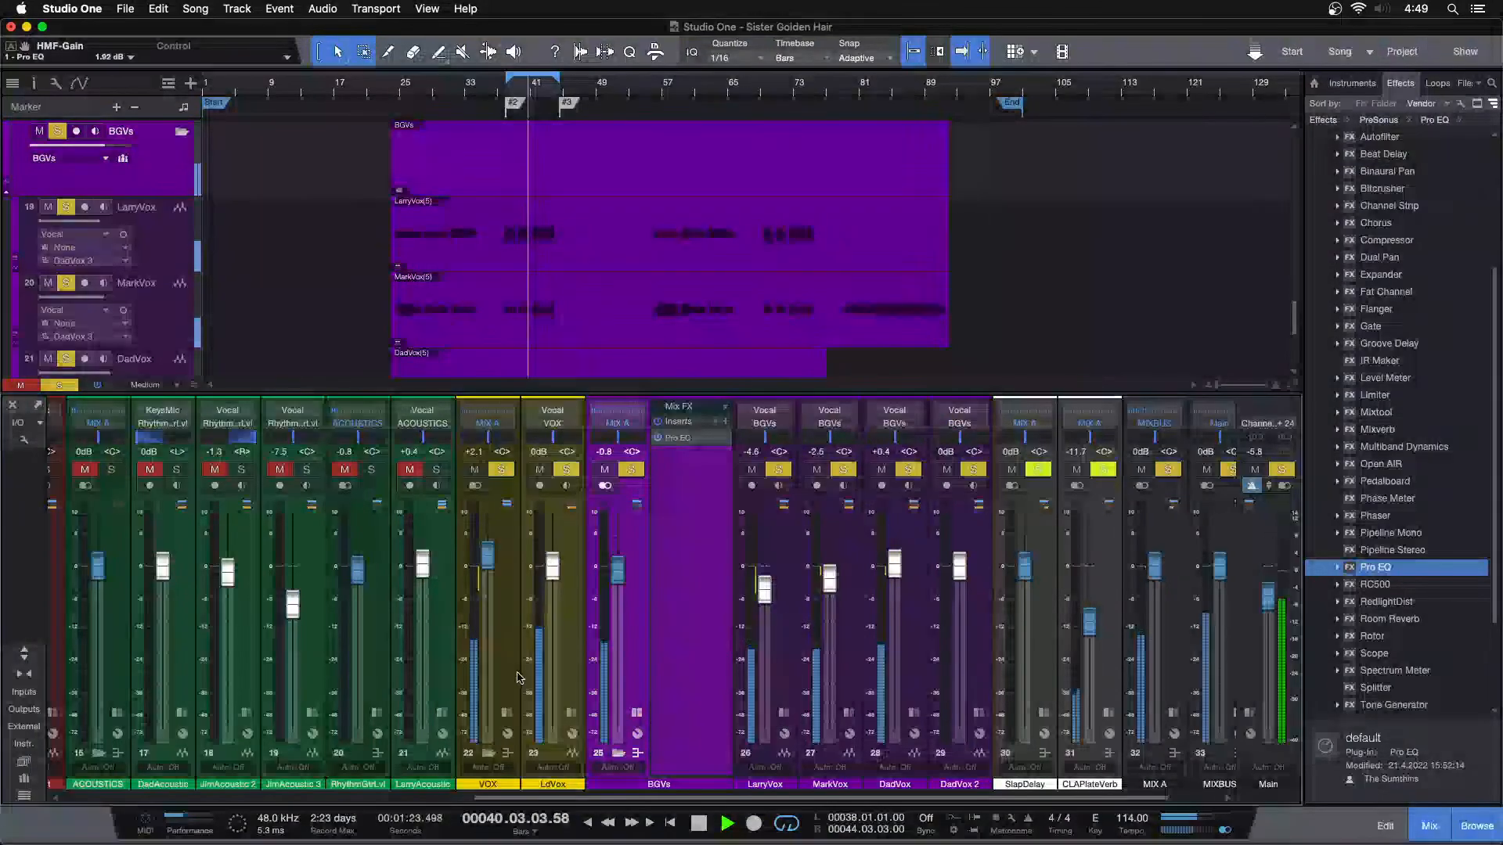
{"action": "left_click", "coordinate": [507, 713]}
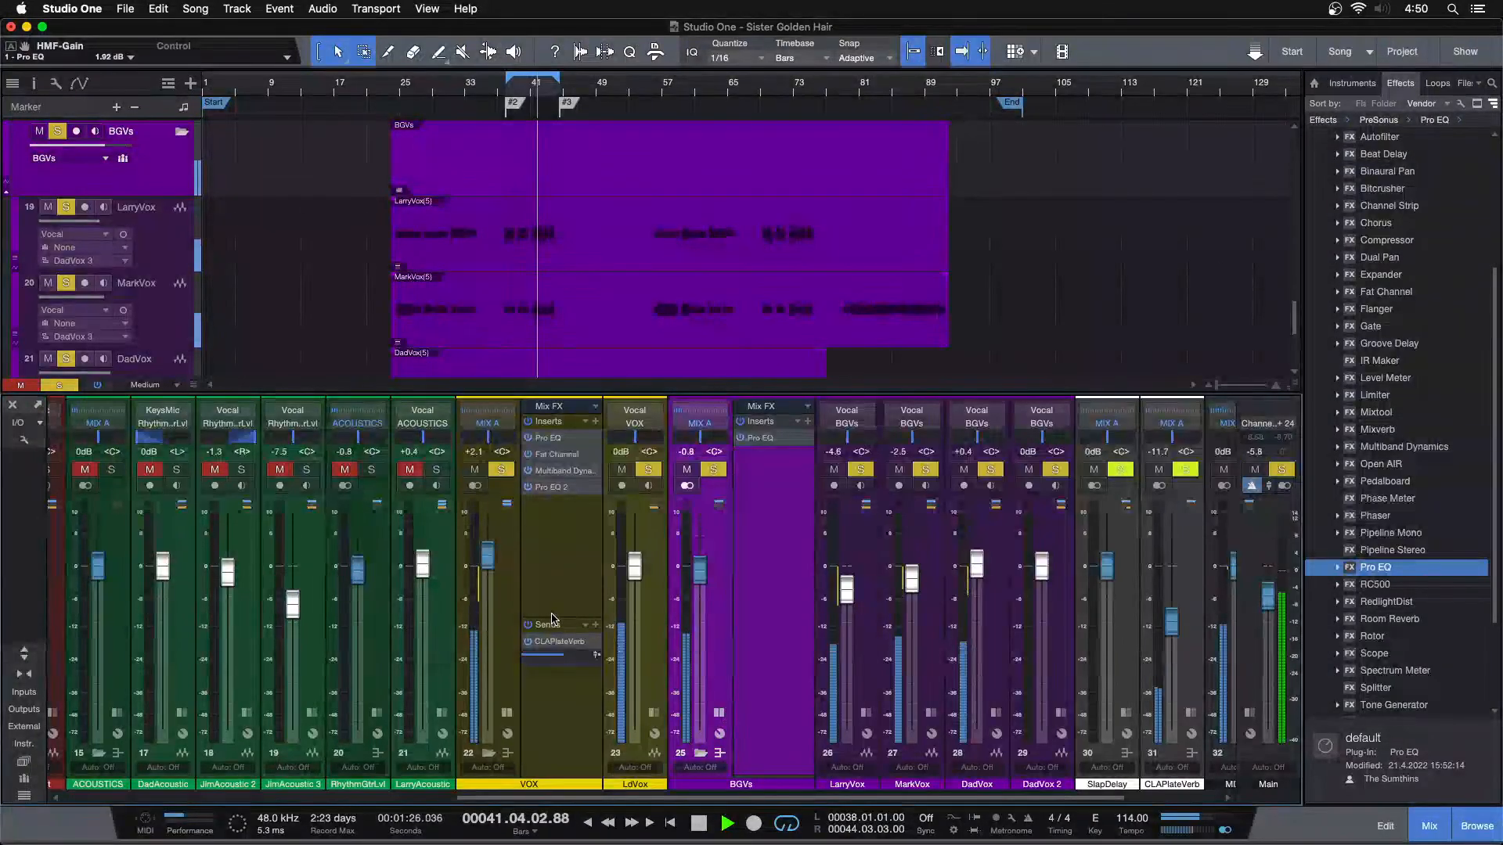
{"action": "left_click_drag", "start_coordinate": [550, 617], "coordinate": [749, 630]}
View the CLAPlateVerb channel's Room Reverb with playback paused, close its window and resume playback
{"action": "left_click", "coordinate": [560, 730]}
{"action": "key", "text": "space"}
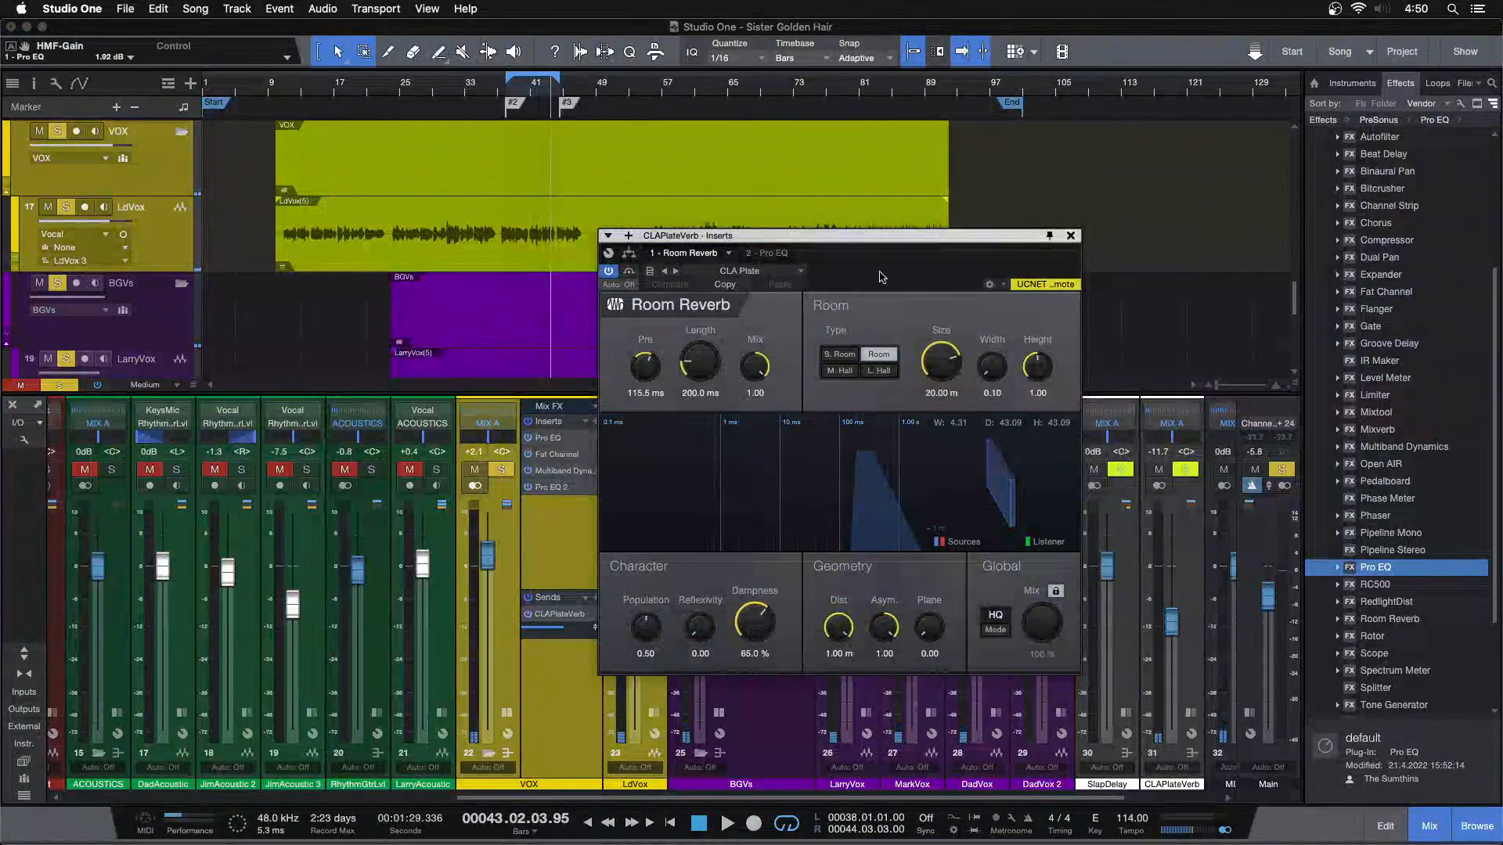
{"action": "left_click", "coordinate": [1070, 236]}
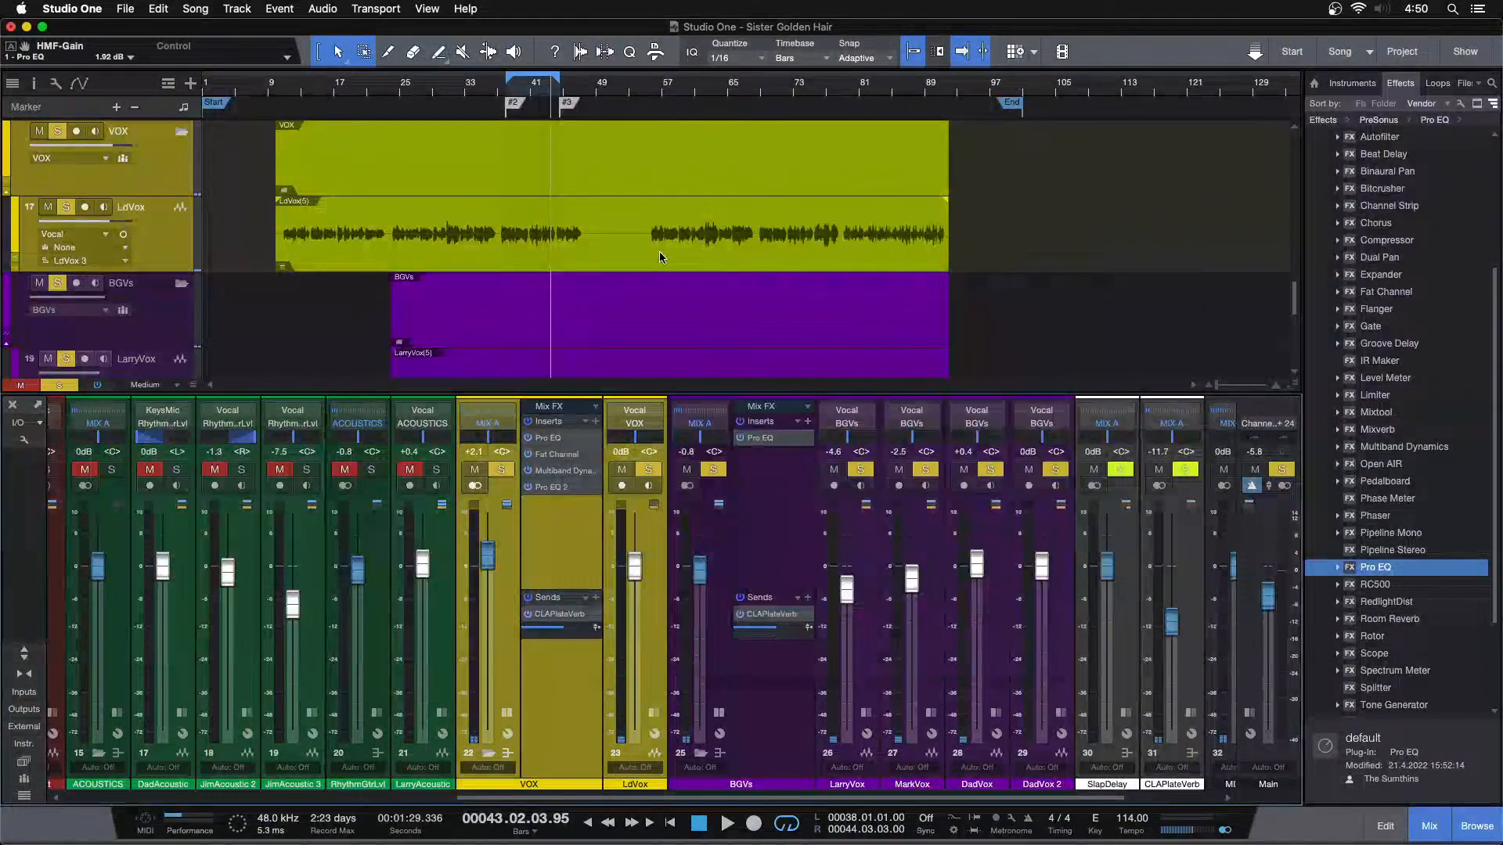
{"action": "key", "text": "space"}
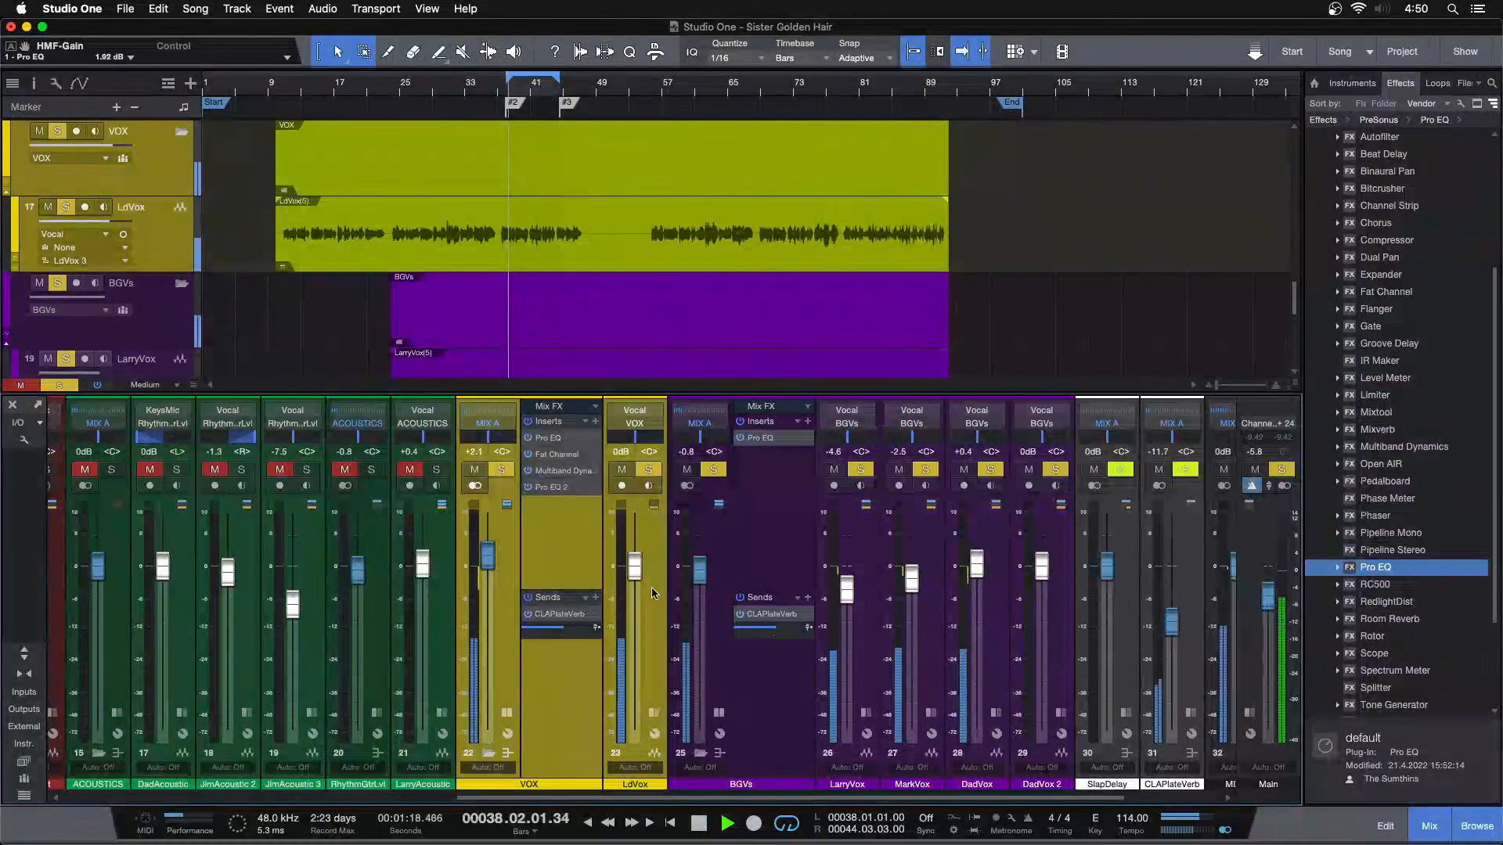
Collapse the expanded VOX and BGVs channels and clear the track solos to hear the full mix
{"action": "left_click", "coordinate": [507, 713]}
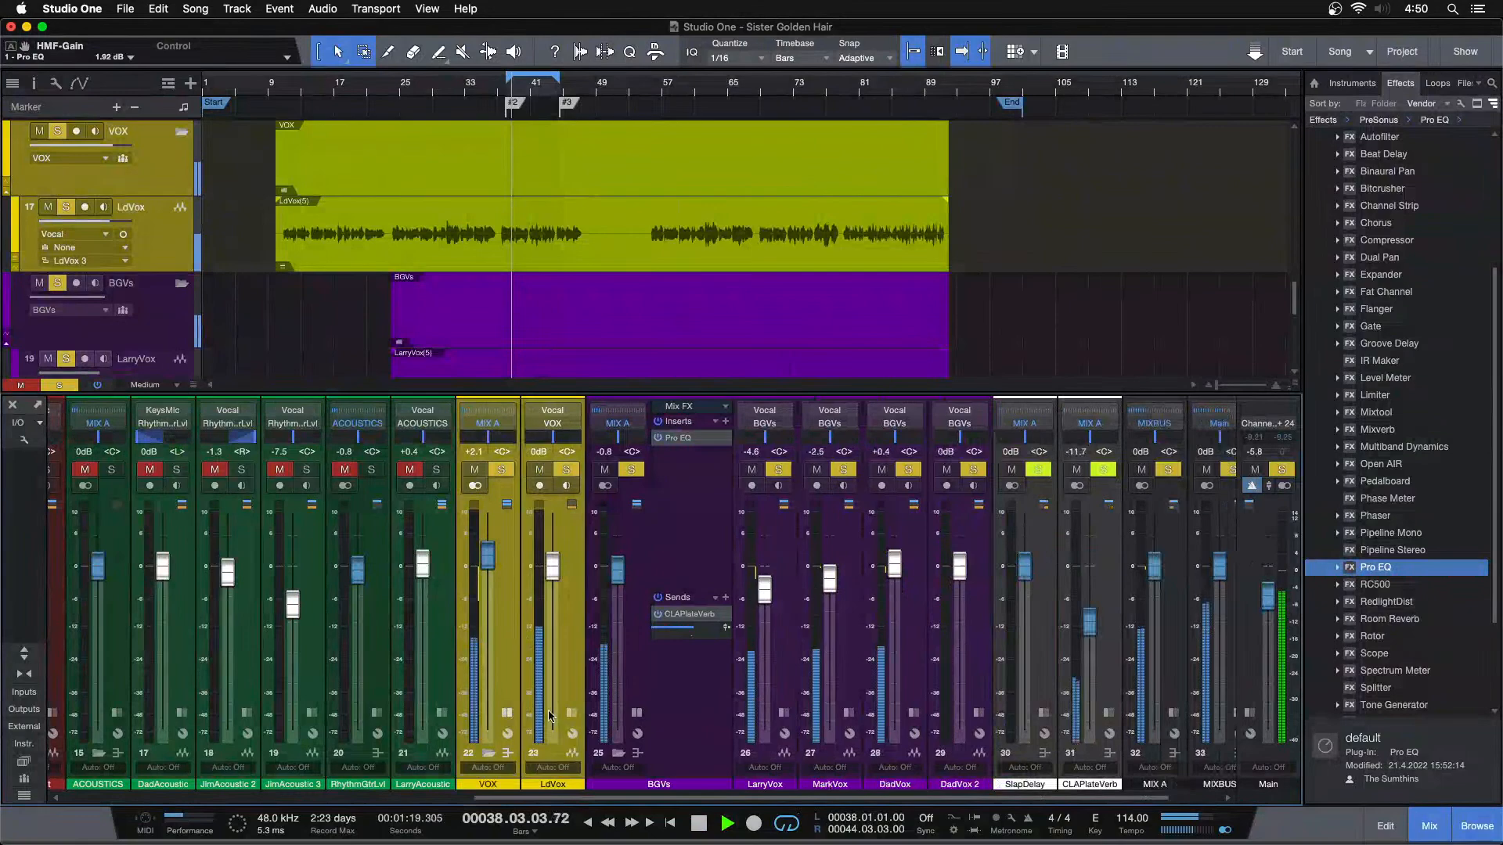
{"action": "left_click", "coordinate": [636, 712]}
{"action": "left_click_drag", "start_coordinate": [615, 578], "coordinate": [621, 573]}
{"action": "key", "text": "shift+s"}
{"action": "scroll", "coordinate": [620, 573], "scroll_direction": "down", "scroll_amount": 1}
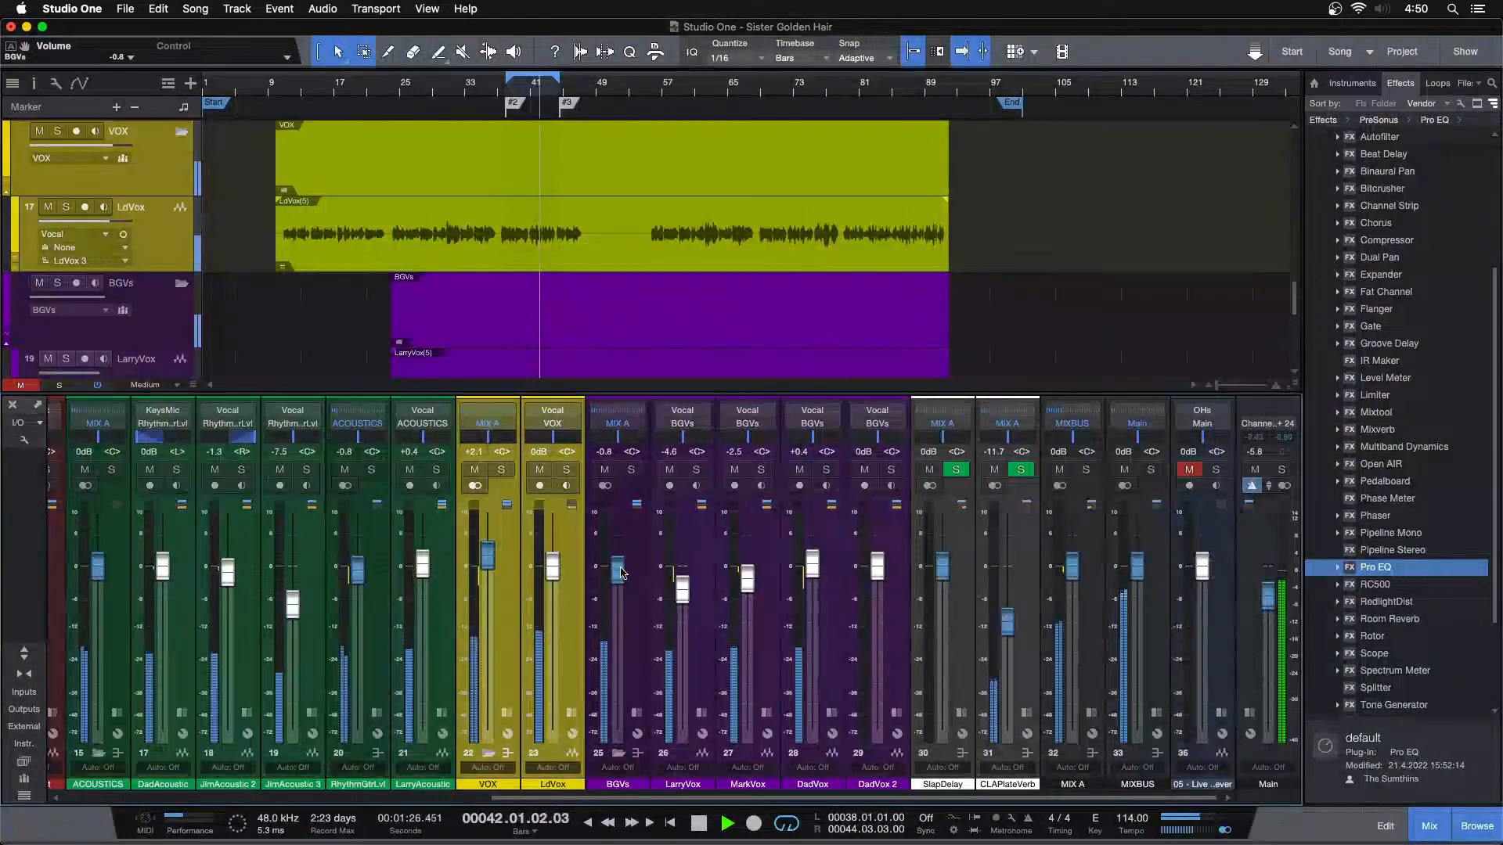
Try the BGVs bus at -0.4 dB and the CLAPlateVerb channel at -10.8 dB
{"action": "left_click_drag", "start_coordinate": [618, 562], "coordinate": [617, 564]}
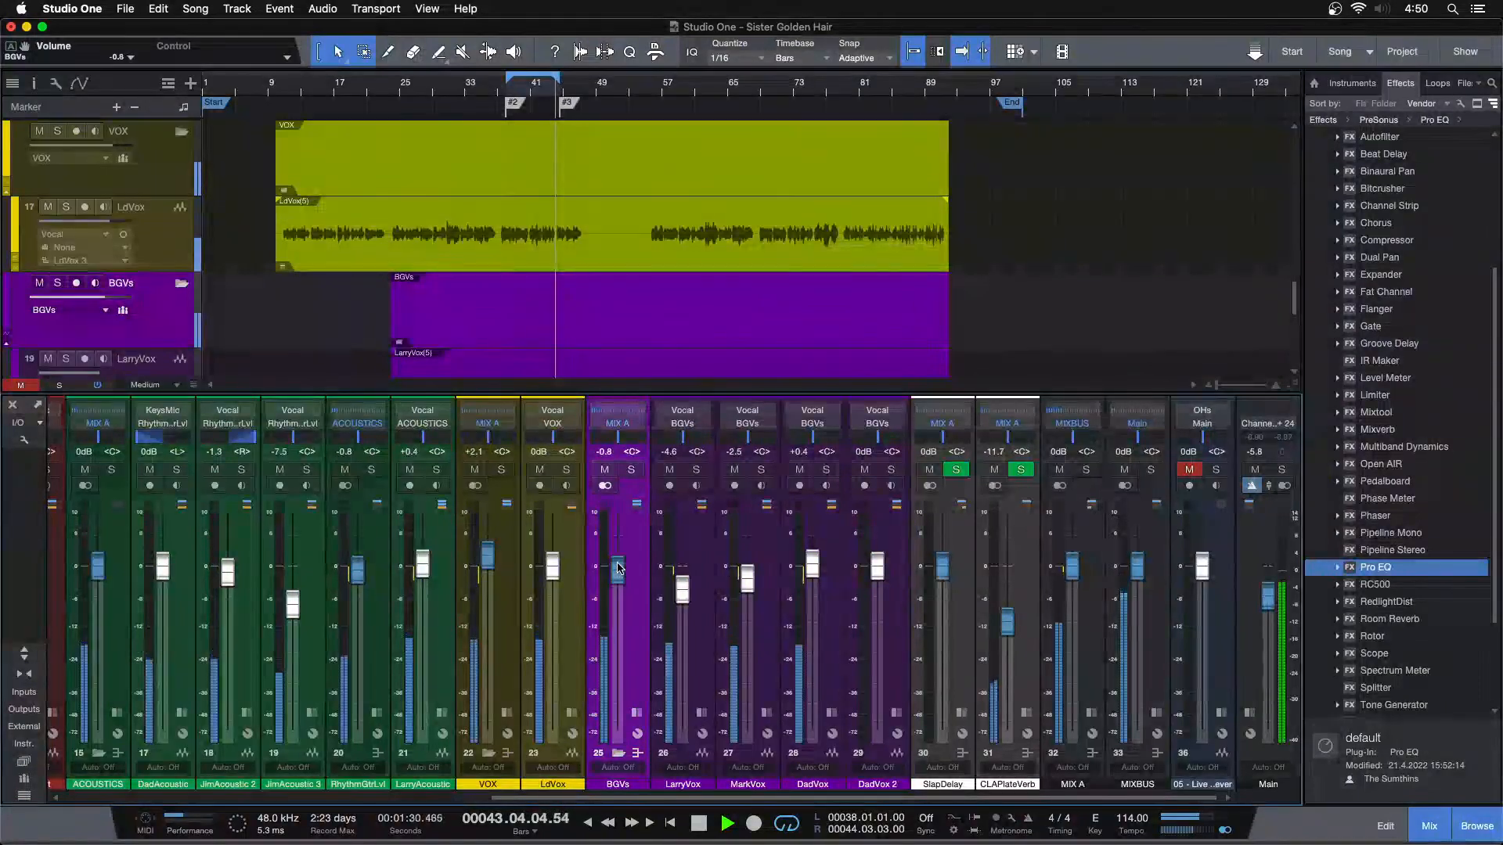
{"action": "scroll", "coordinate": [617, 568], "scroll_direction": "up", "scroll_amount": 1}
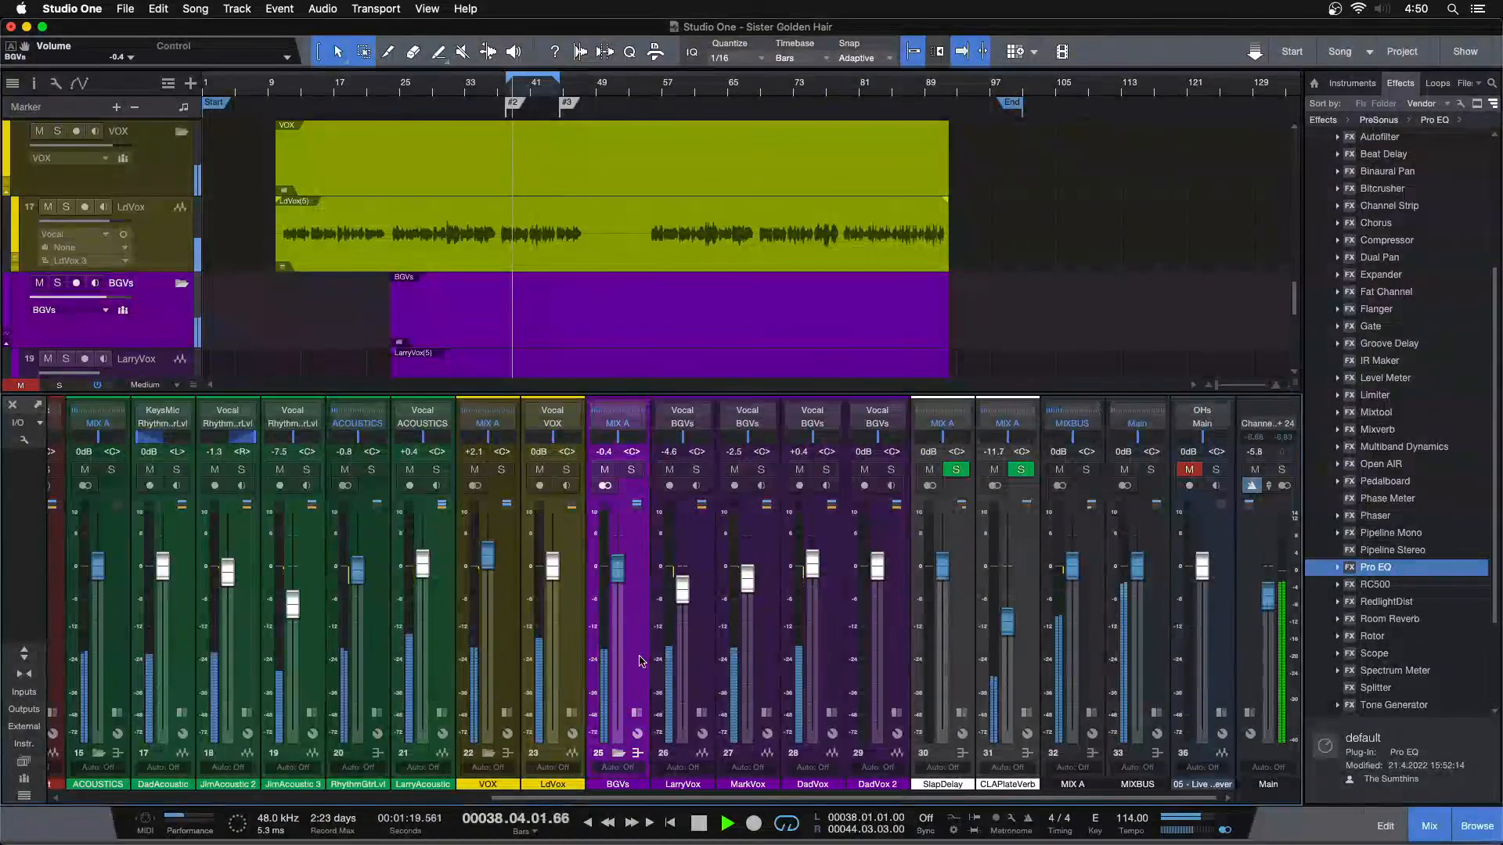
{"action": "left_click_drag", "start_coordinate": [1007, 630], "coordinate": [1008, 629]}
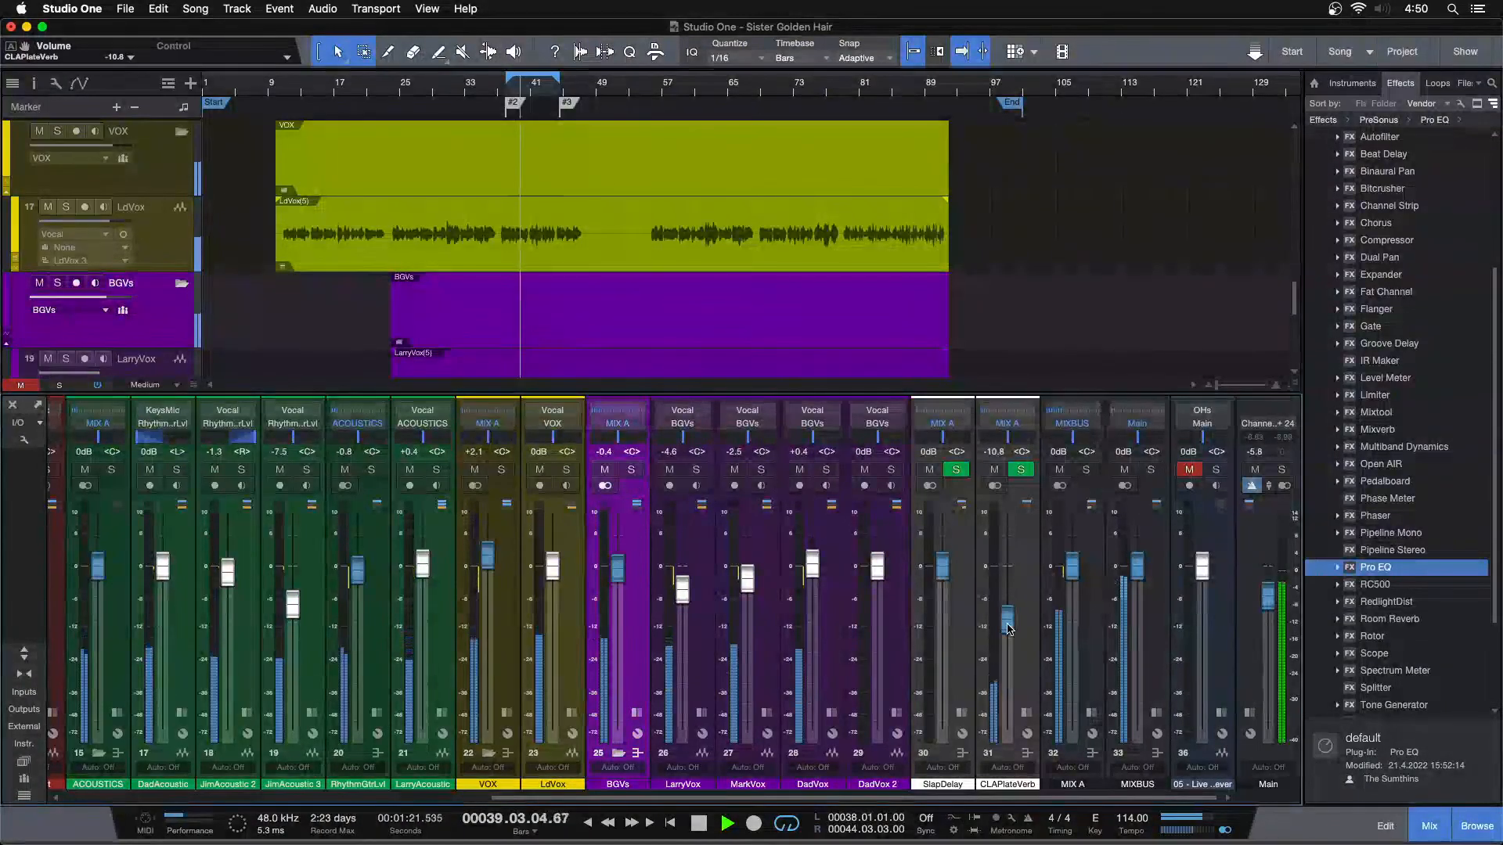
Reset the Main output level to 0 dB and set the BGVs bus to -0.8 dB
{"action": "left_click", "coordinate": [1268, 599], "text": "alt"}
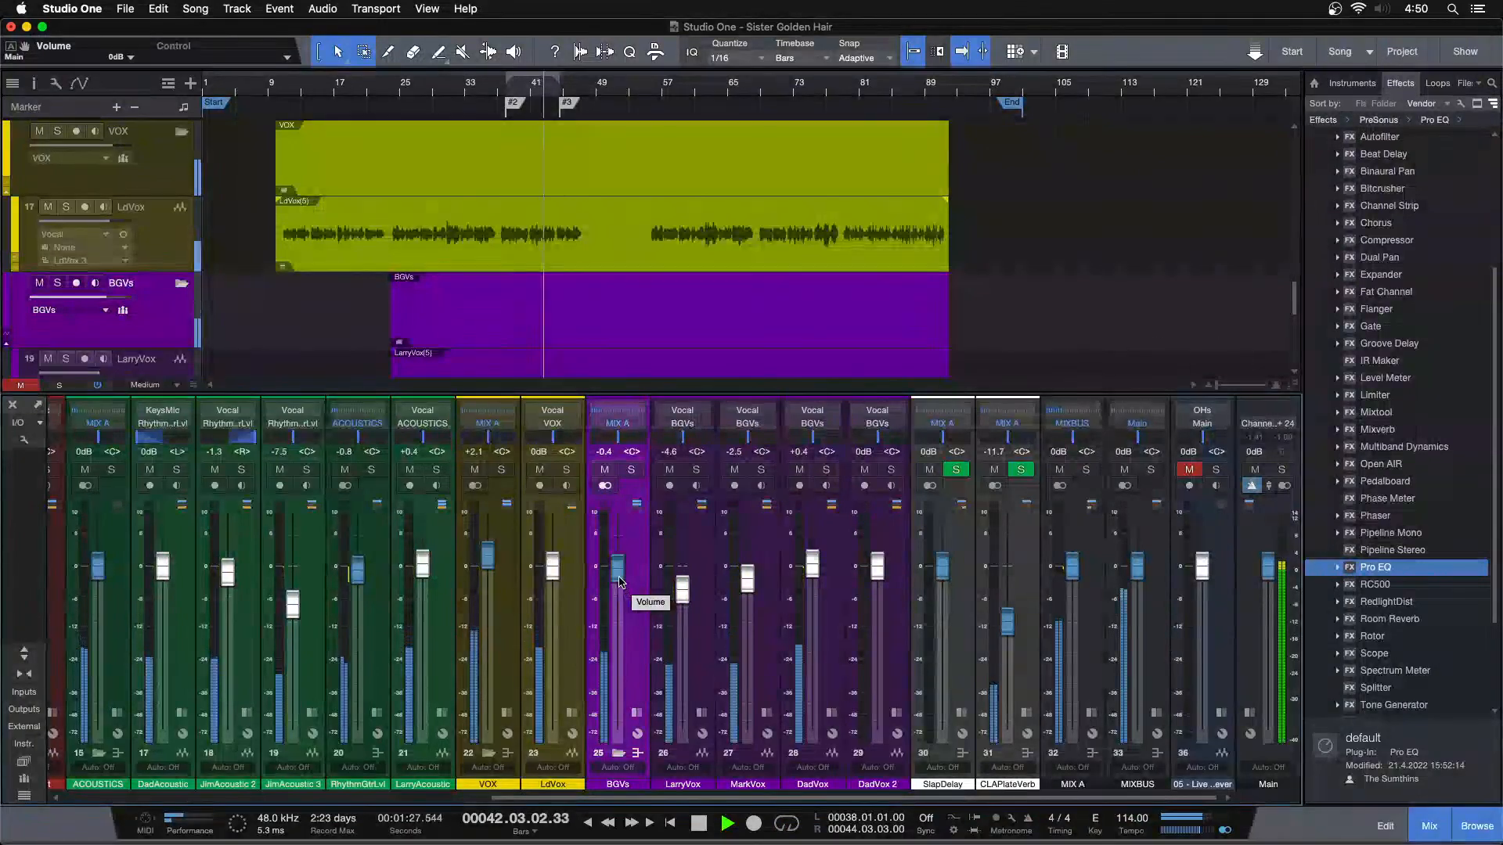
{"action": "left_click_drag", "start_coordinate": [618, 583], "coordinate": [619, 584]}
Audition the background vocals in the full mix from several points between about bars 23 and 37, with the whole arrangement in view
{"action": "left_click", "coordinate": [489, 87]}
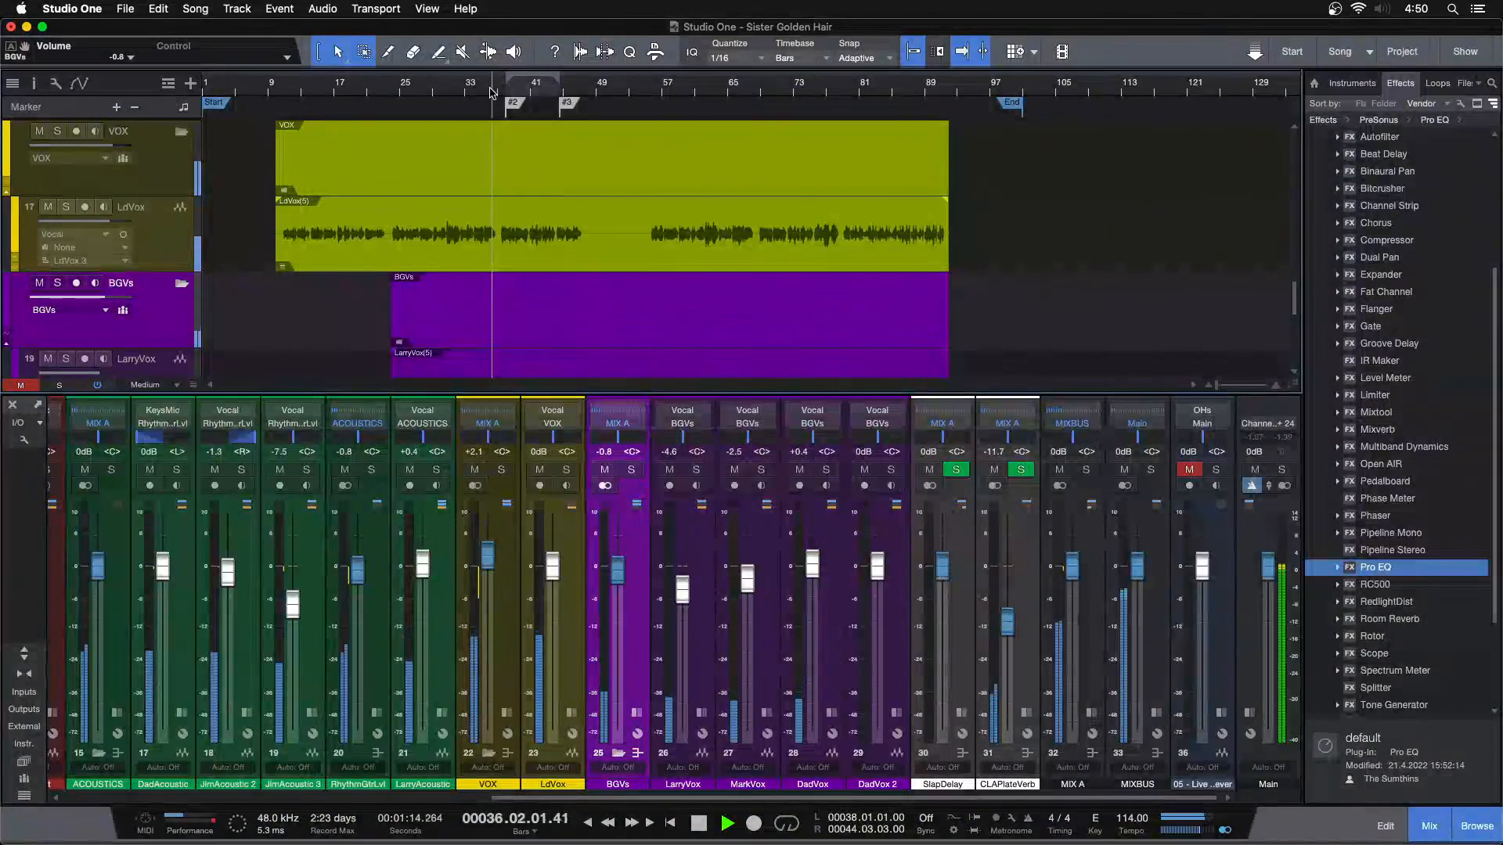
{"action": "left_click_drag", "start_coordinate": [490, 88], "coordinate": [506, 126]}
{"action": "key", "text": "F3"}
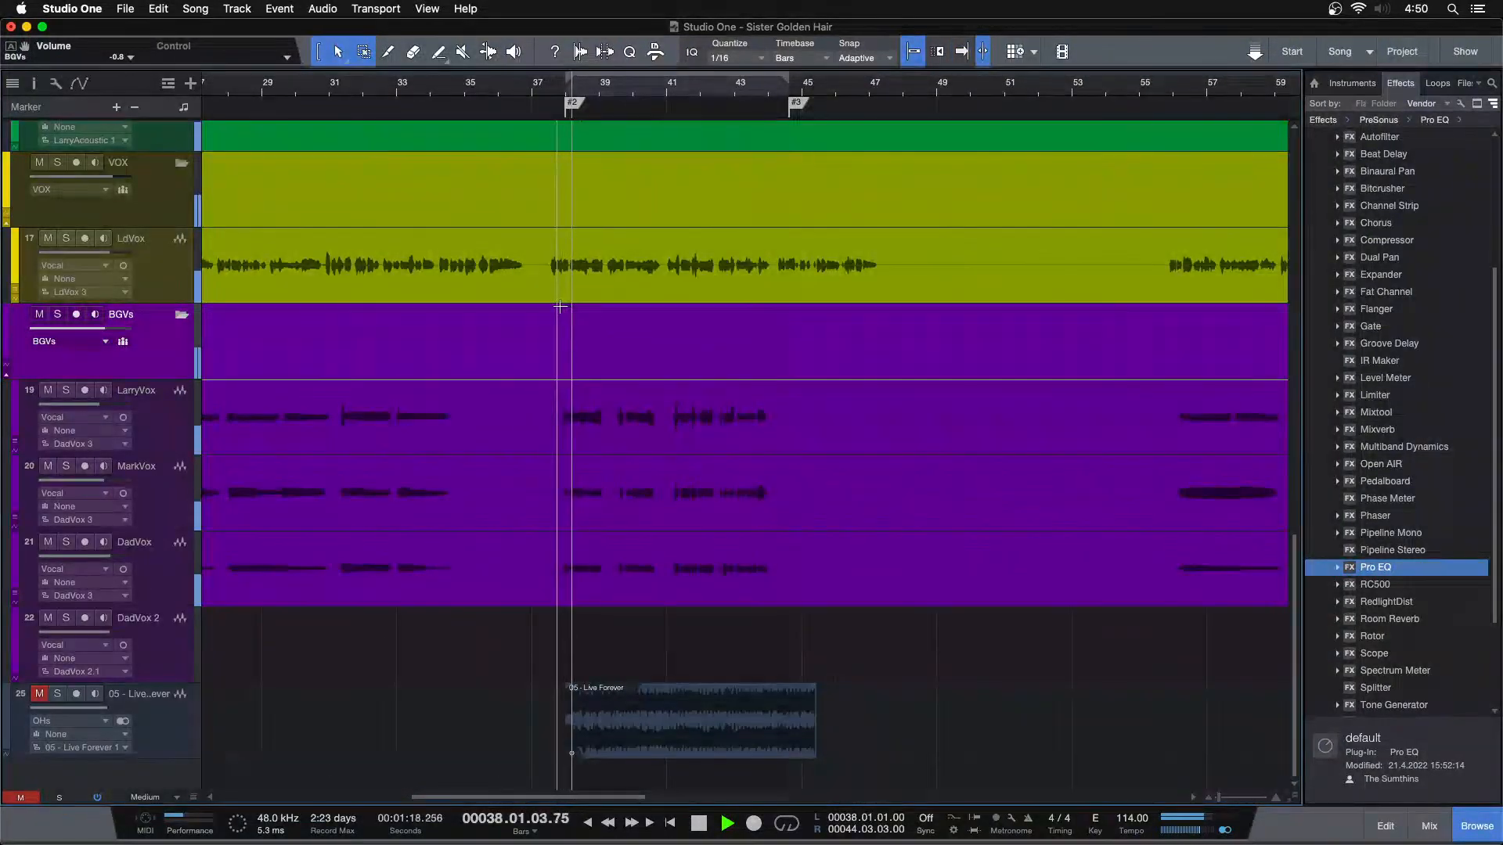
{"action": "key", "text": "z"}
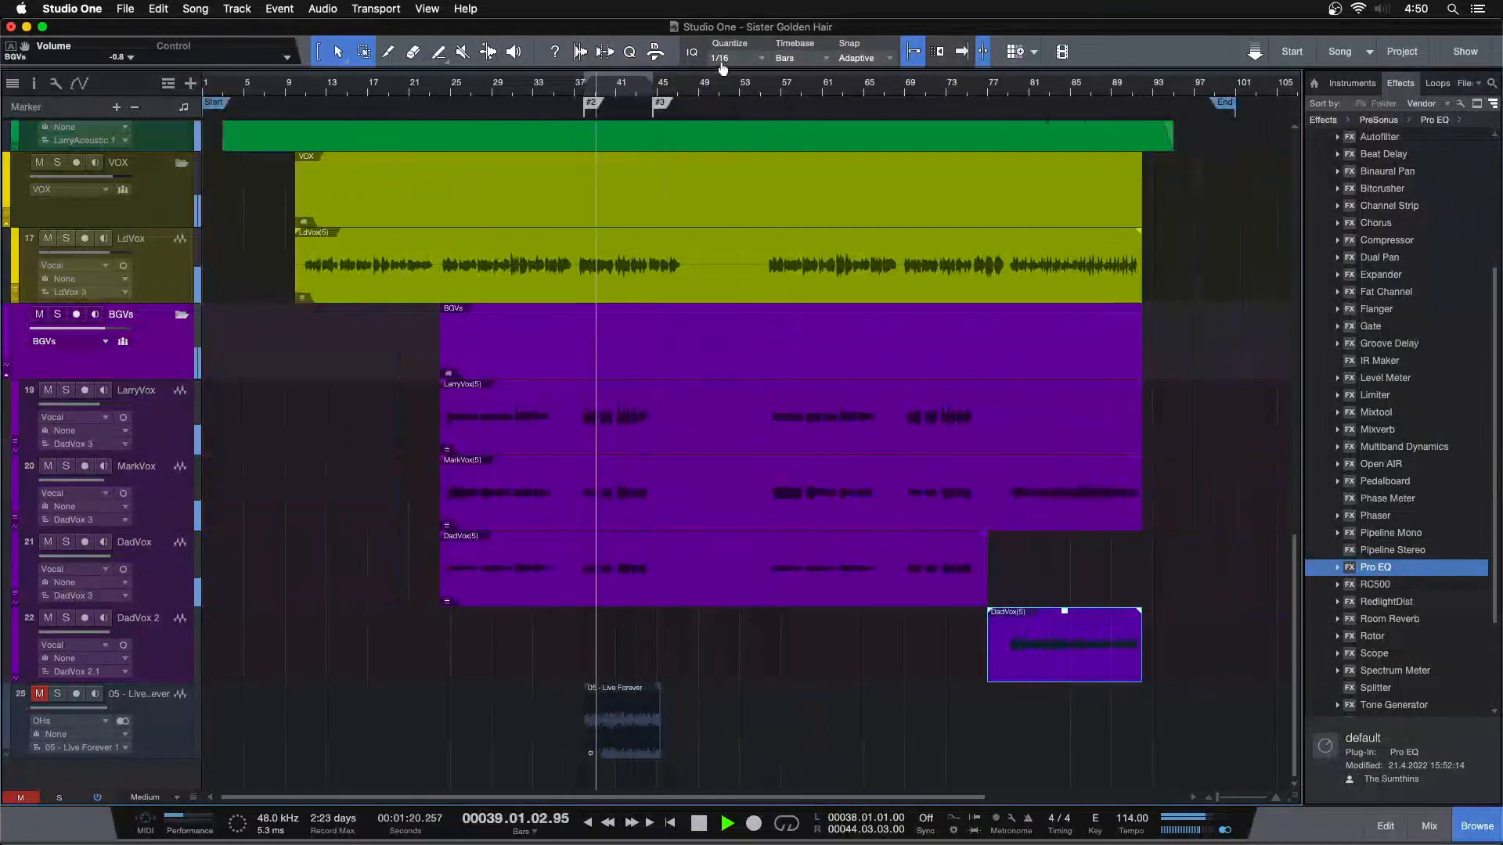
{"action": "left_click", "coordinate": [439, 92]}
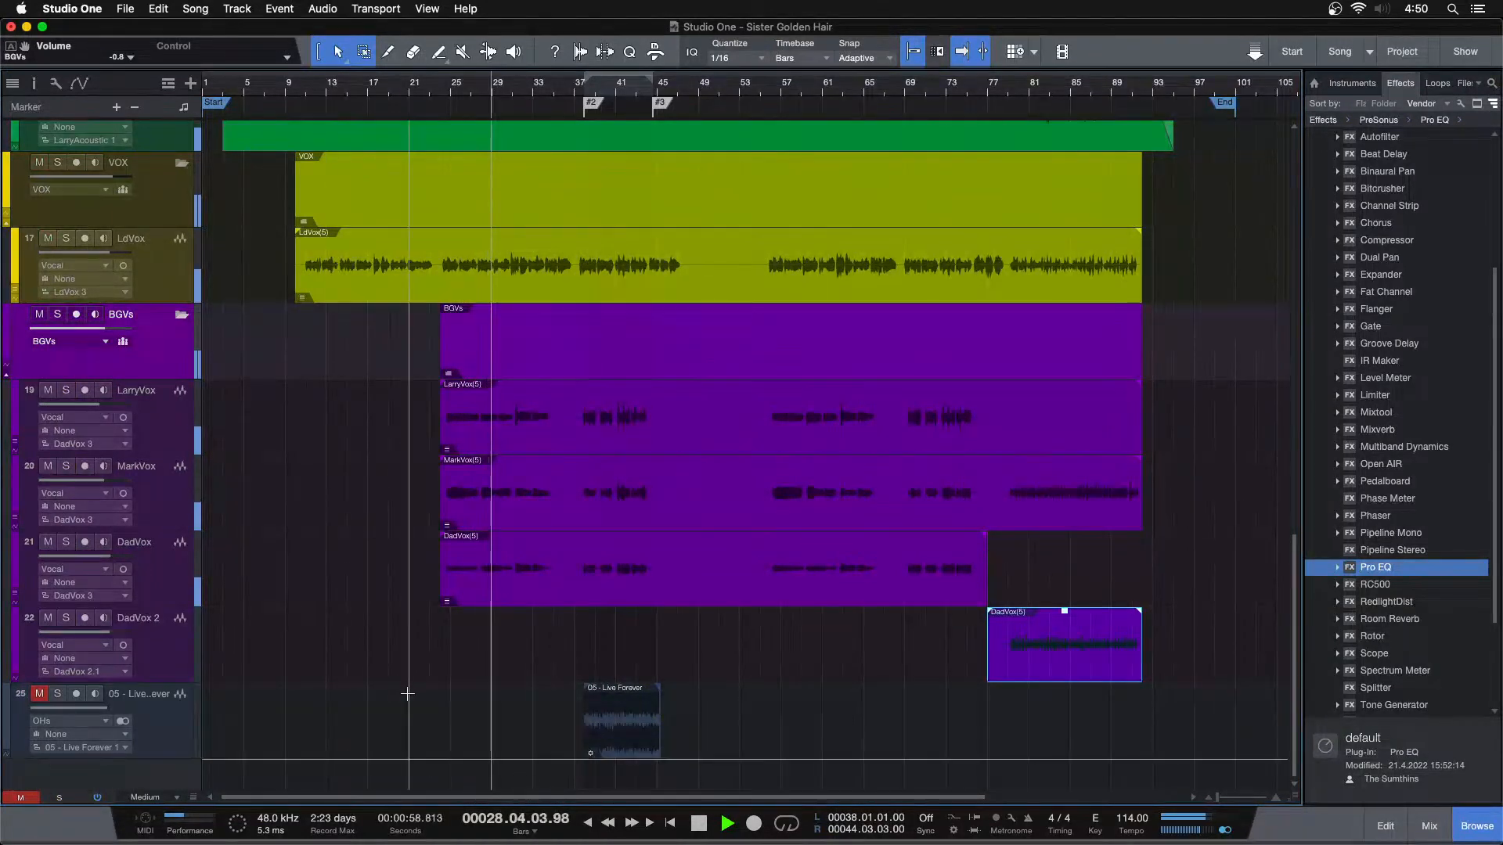
{"action": "left_click", "coordinate": [554, 90]}
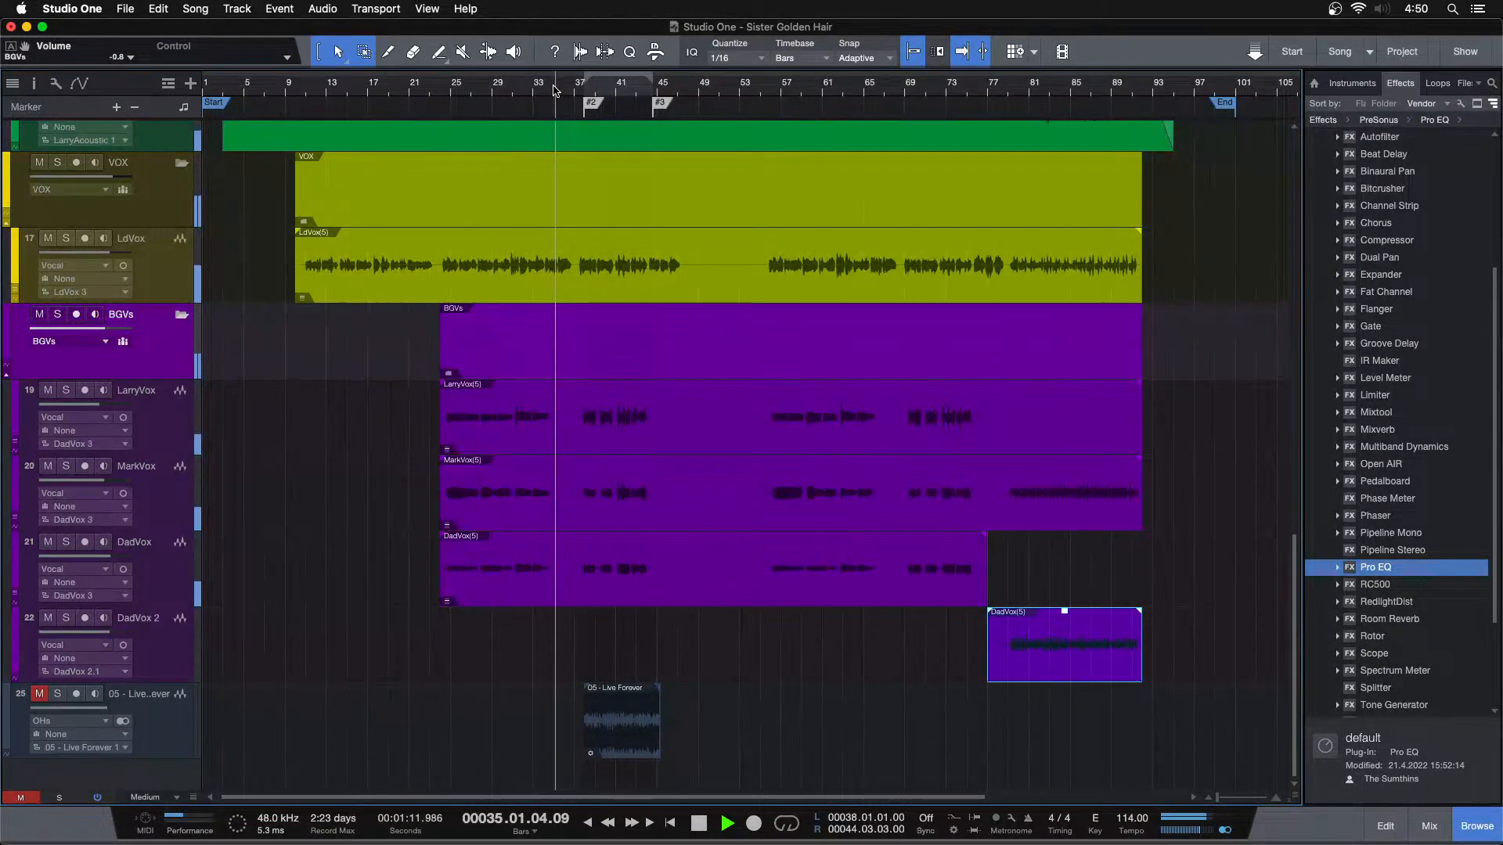
{"action": "left_click", "coordinate": [516, 97]}
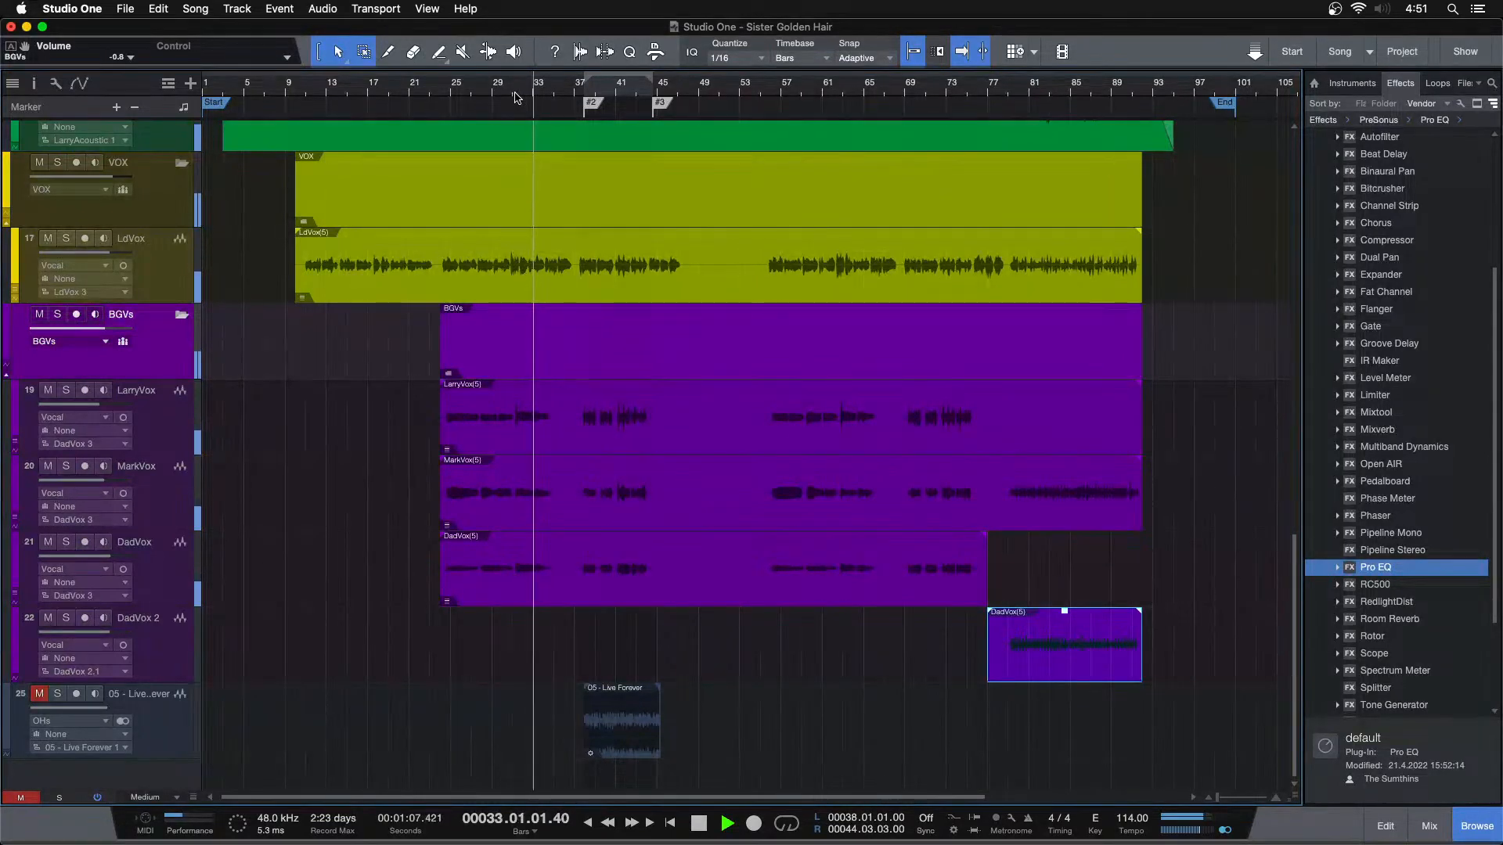
{"action": "left_click", "coordinate": [575, 88]}
Check the channel levels in the console during the section from about bar 37, and stop playback around bar 45
{"action": "key", "text": "F3"}
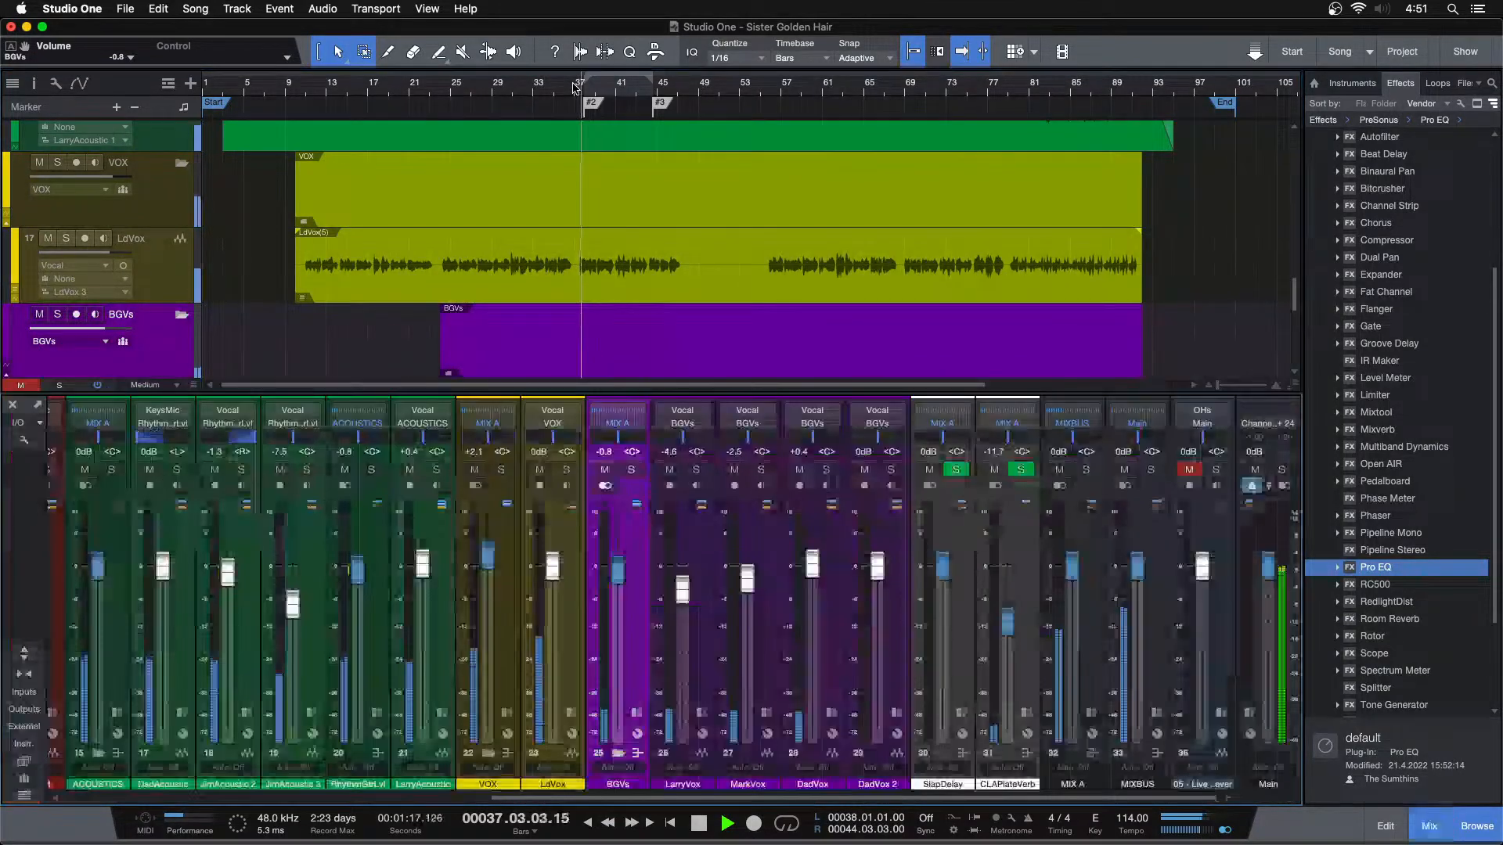
{"action": "scroll", "coordinate": [675, 307], "scroll_direction": "down", "scroll_amount": 3}
{"action": "key", "text": "F3"}
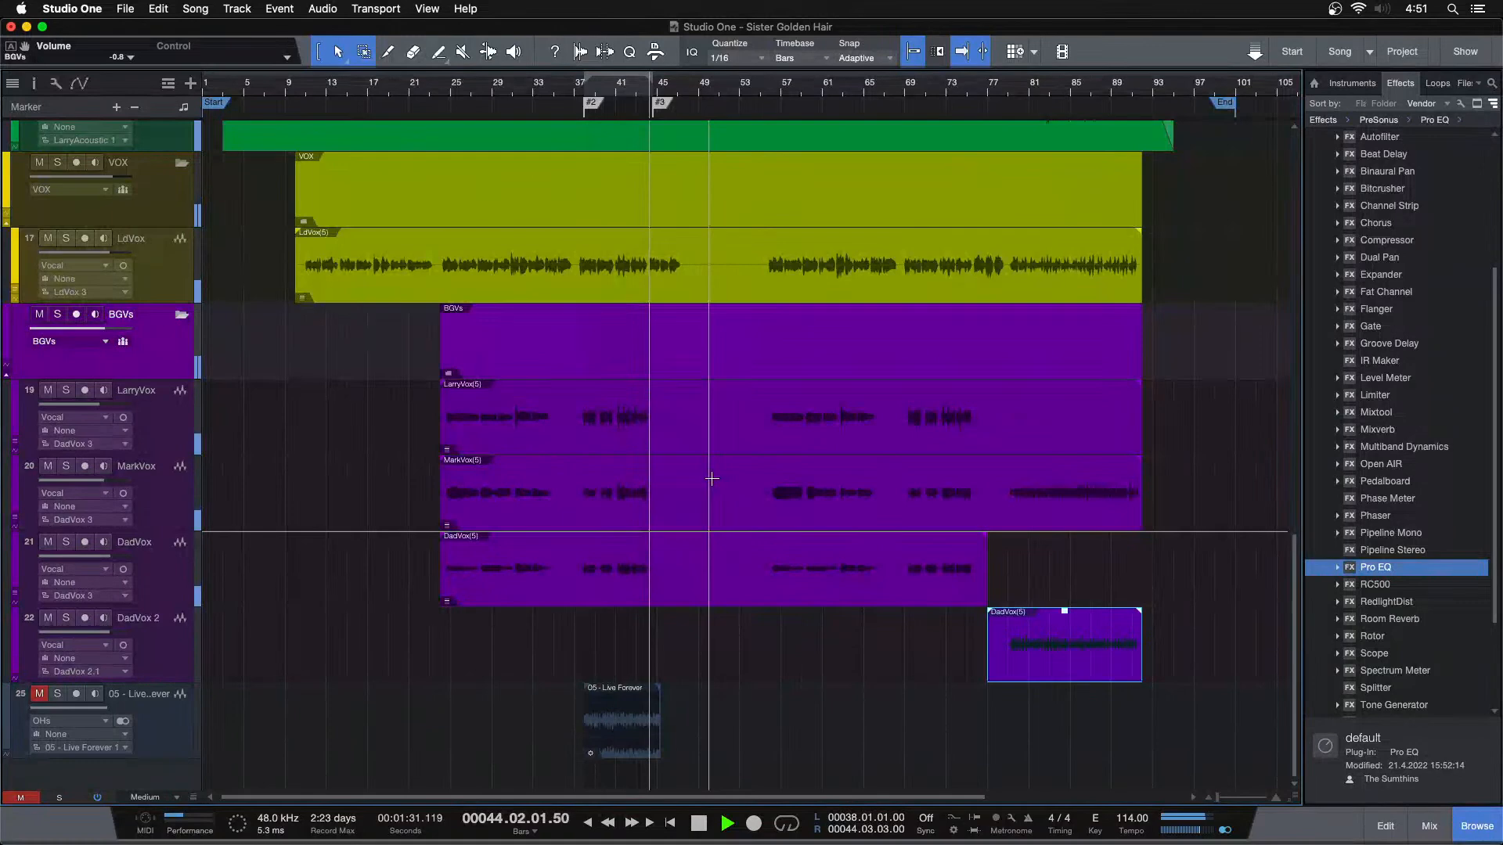
{"action": "key", "text": "space"}
Play the song's ending from around bar 78, check the outro vocals against the console levels, and stop after the vocals end
{"action": "scroll", "coordinate": [709, 602], "scroll_direction": "up", "scroll_amount": 1}
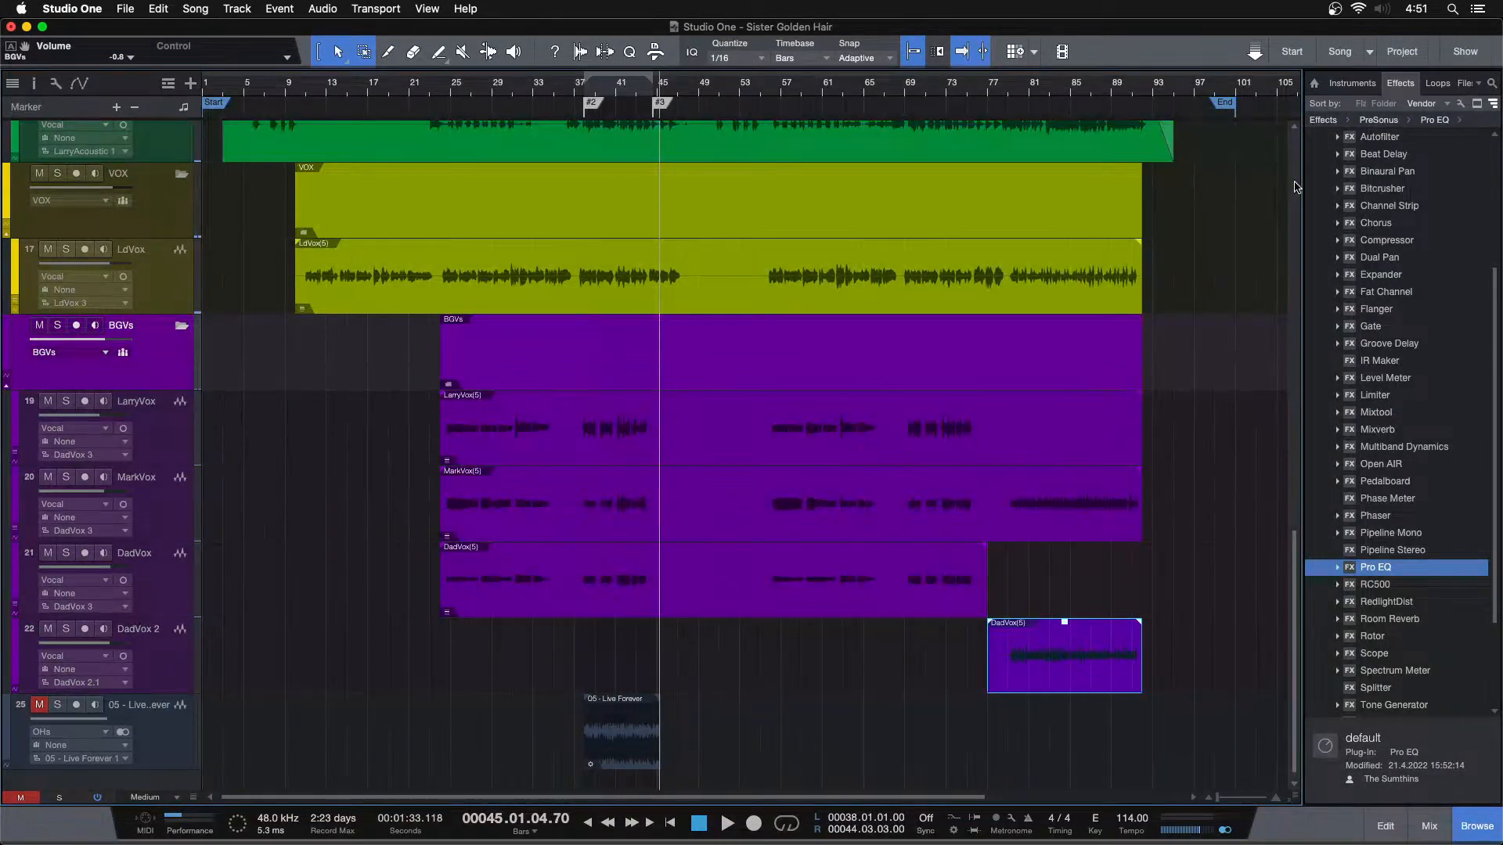
{"action": "left_click", "coordinate": [1010, 90]}
{"action": "key", "text": "space"}
{"action": "left_click_drag", "start_coordinate": [1009, 90], "coordinate": [832, 111]}
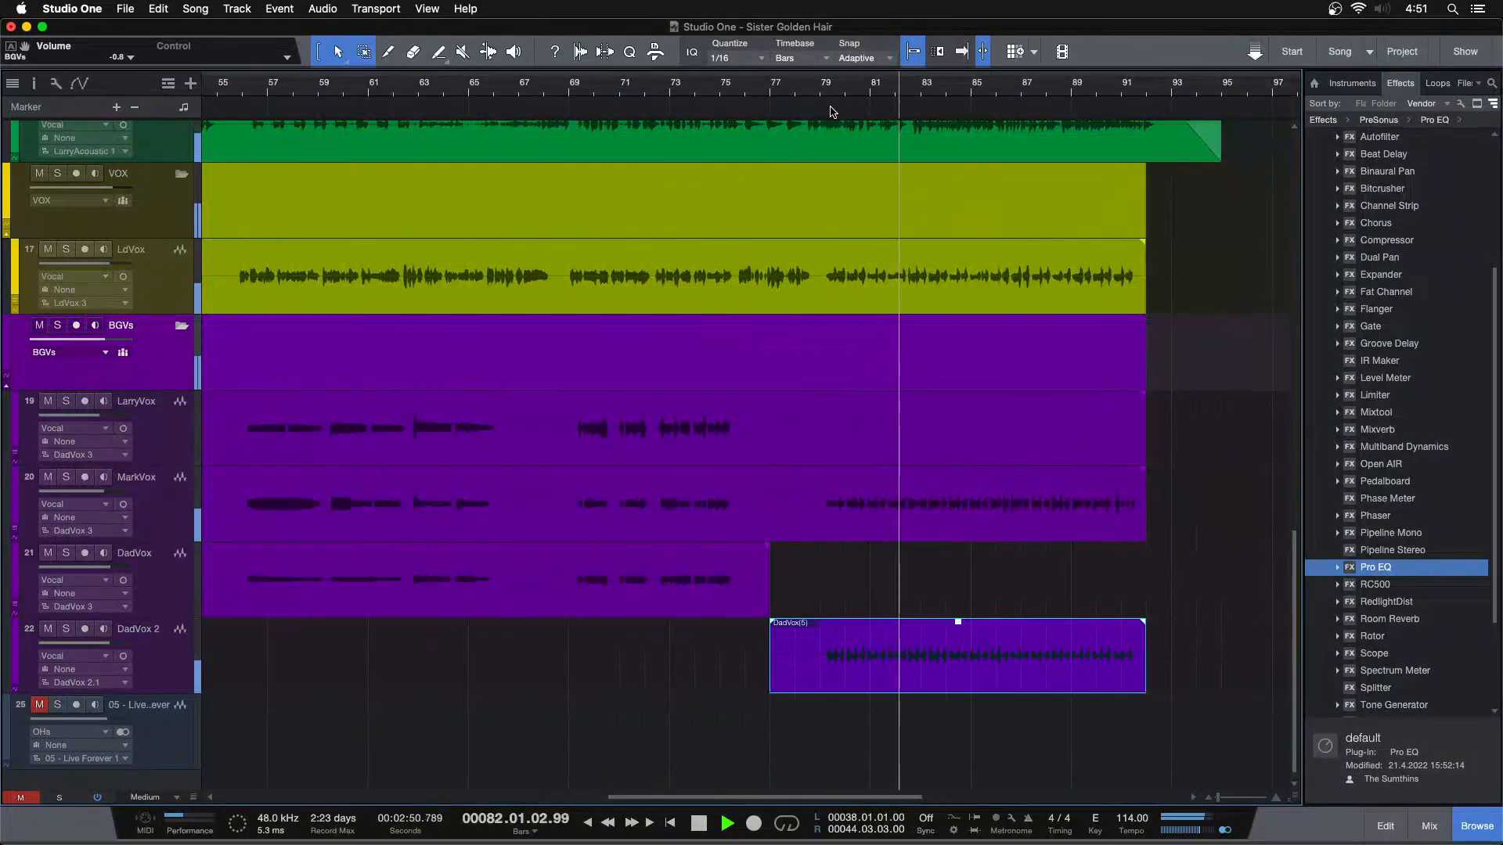
{"action": "key", "text": "F3"}
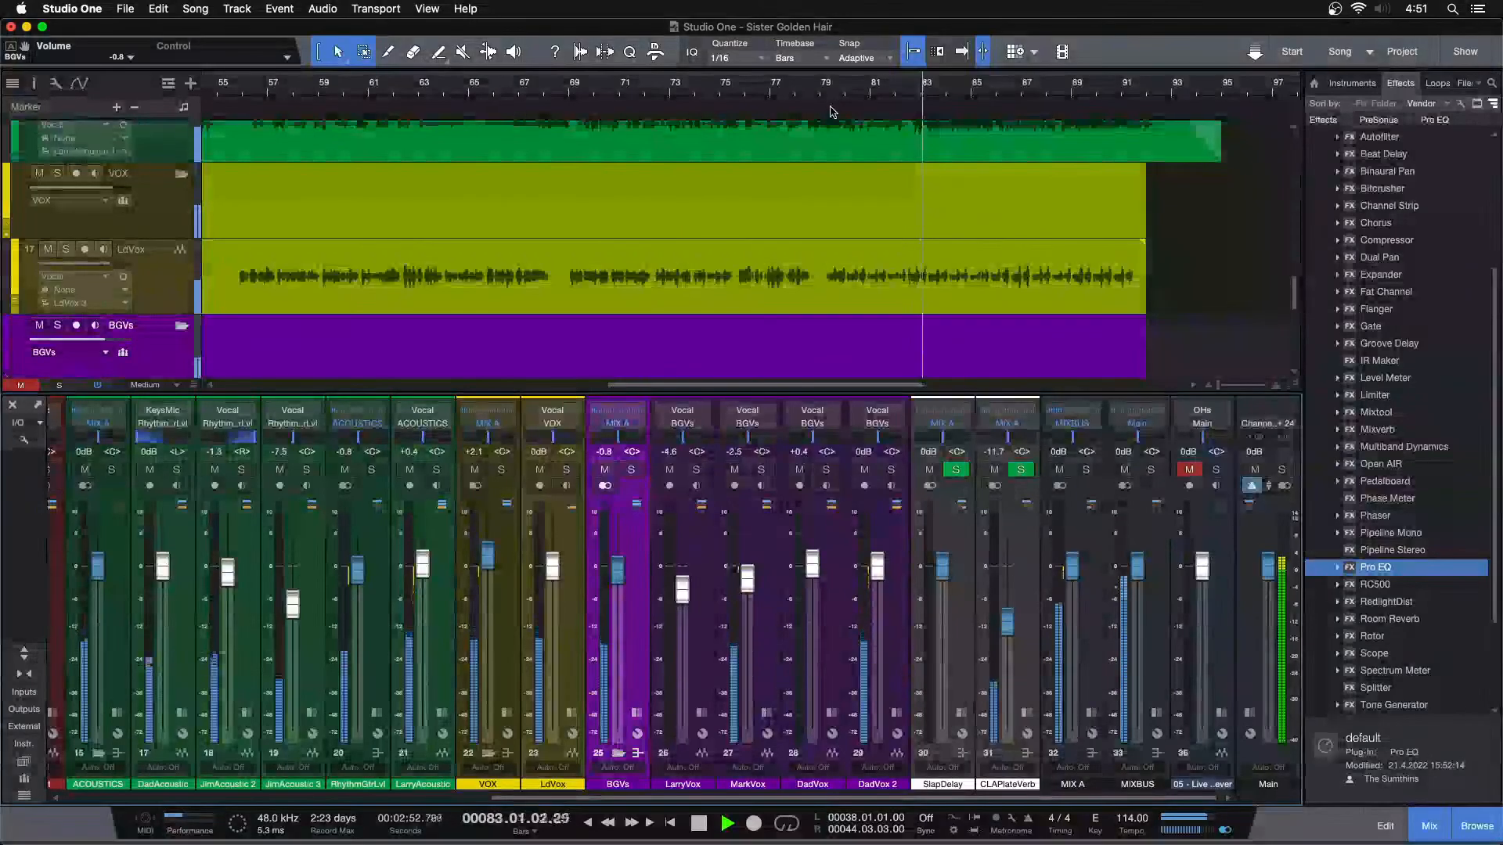
{"action": "key", "text": "F3"}
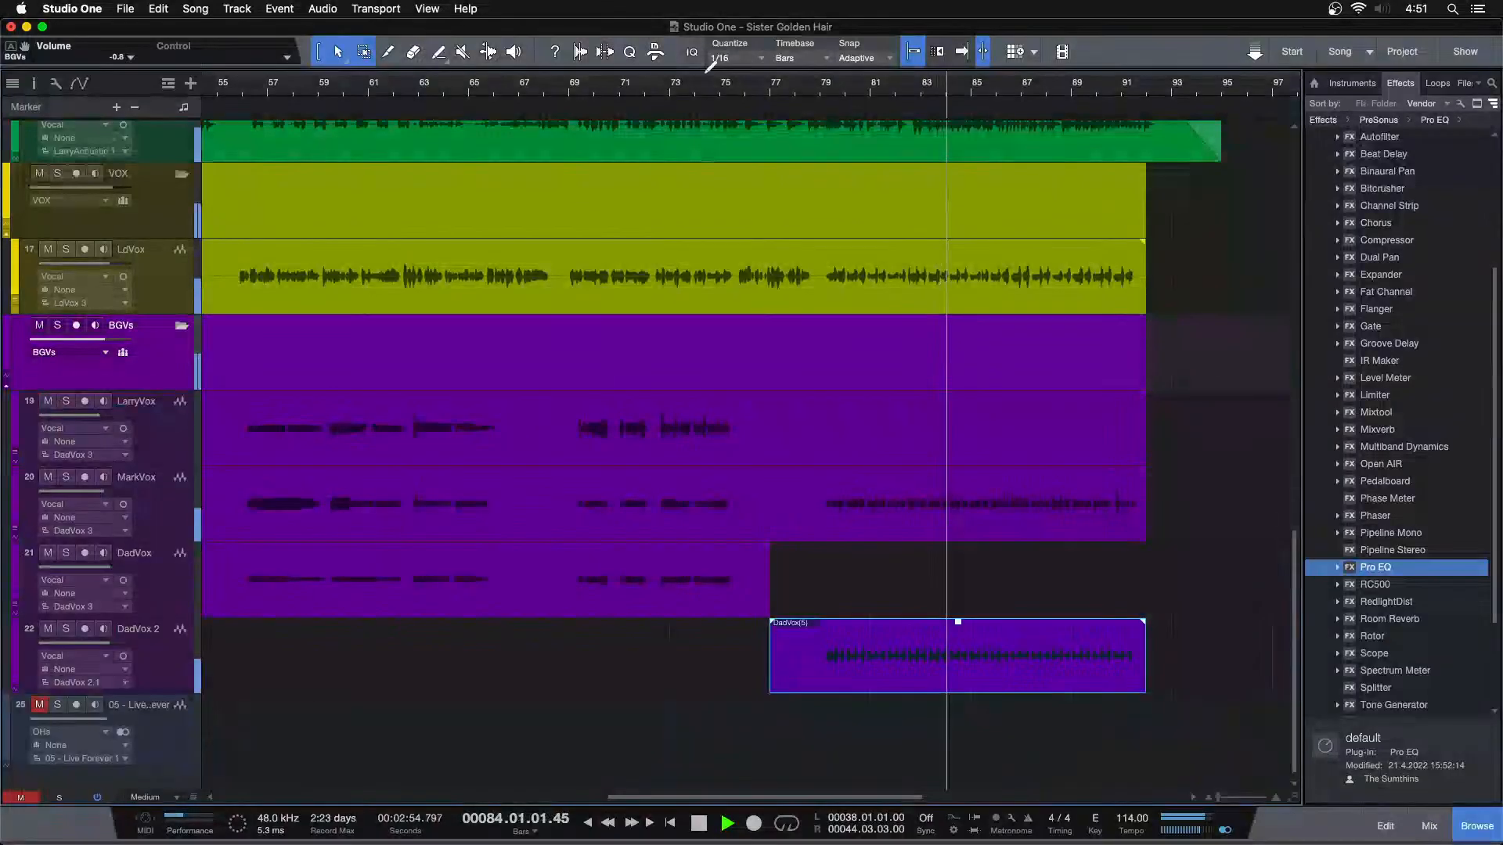
{"action": "key", "text": "z"}
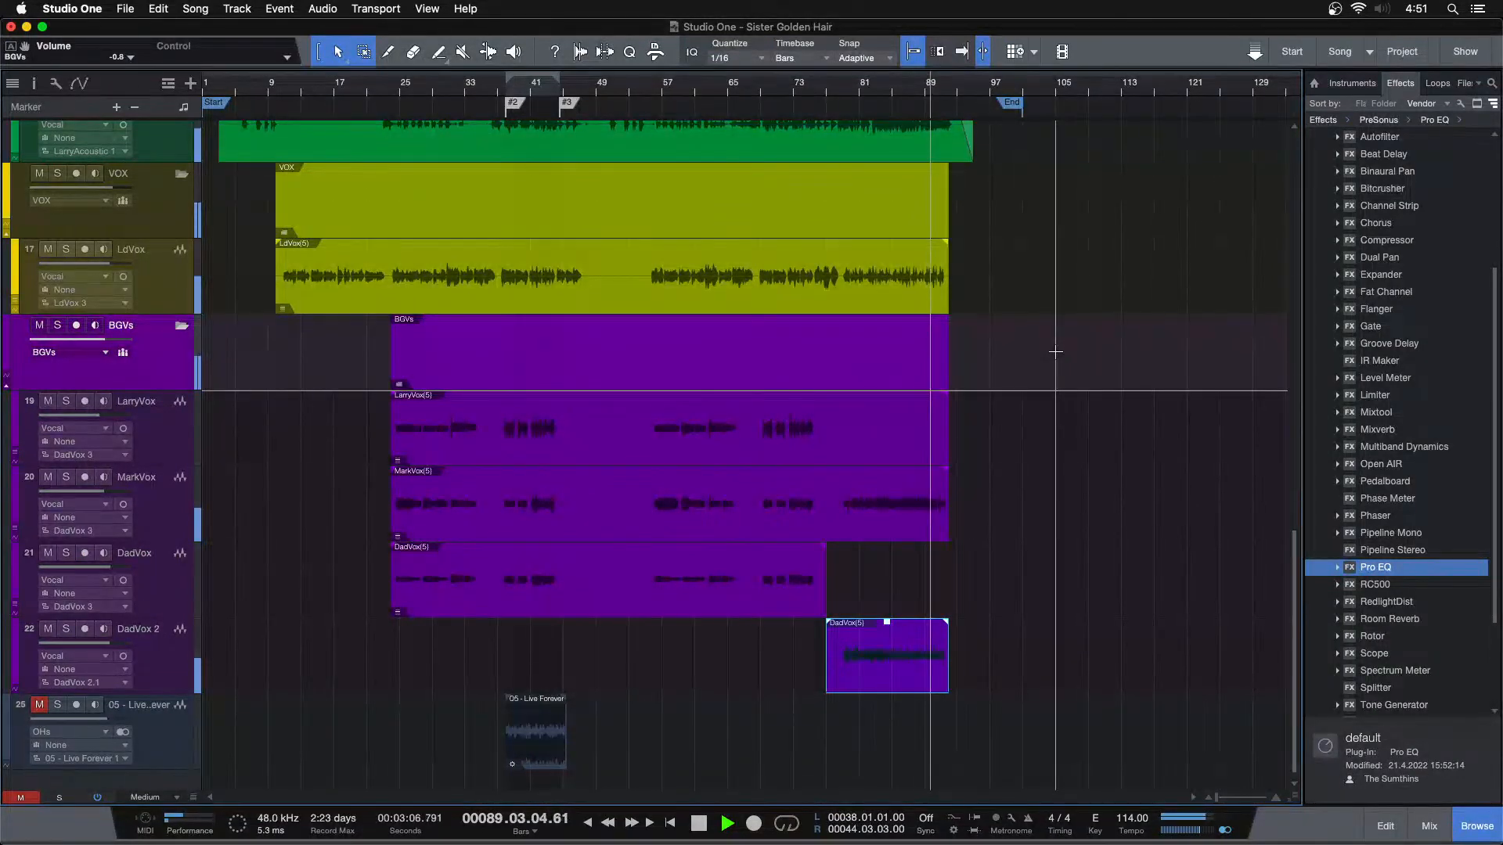
{"action": "left_click_drag", "start_coordinate": [944, 90], "coordinate": [850, 121]}
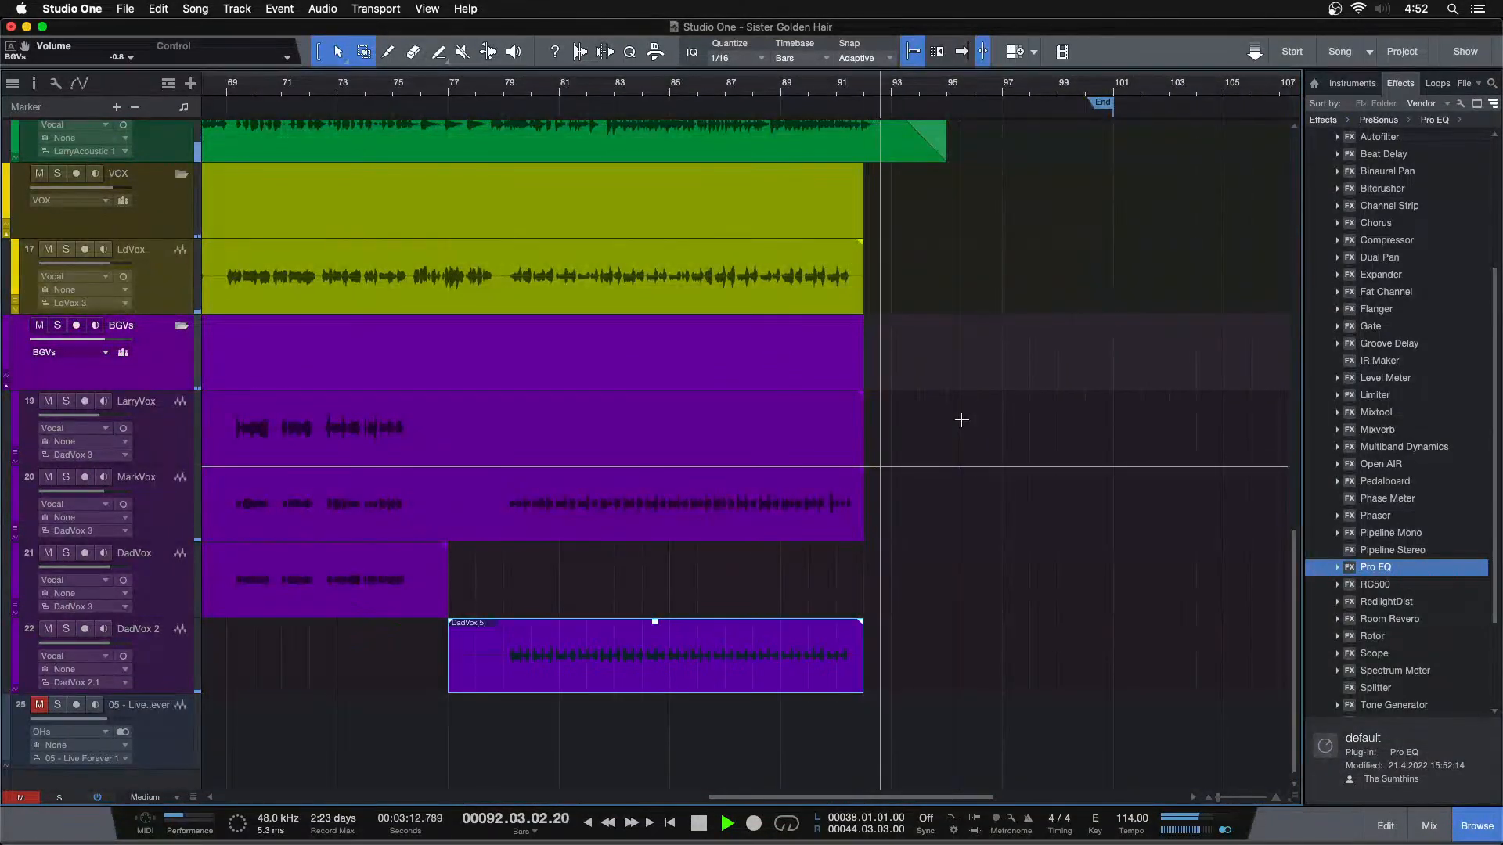
{"action": "key", "text": "f"}
{"action": "key", "text": "space"}
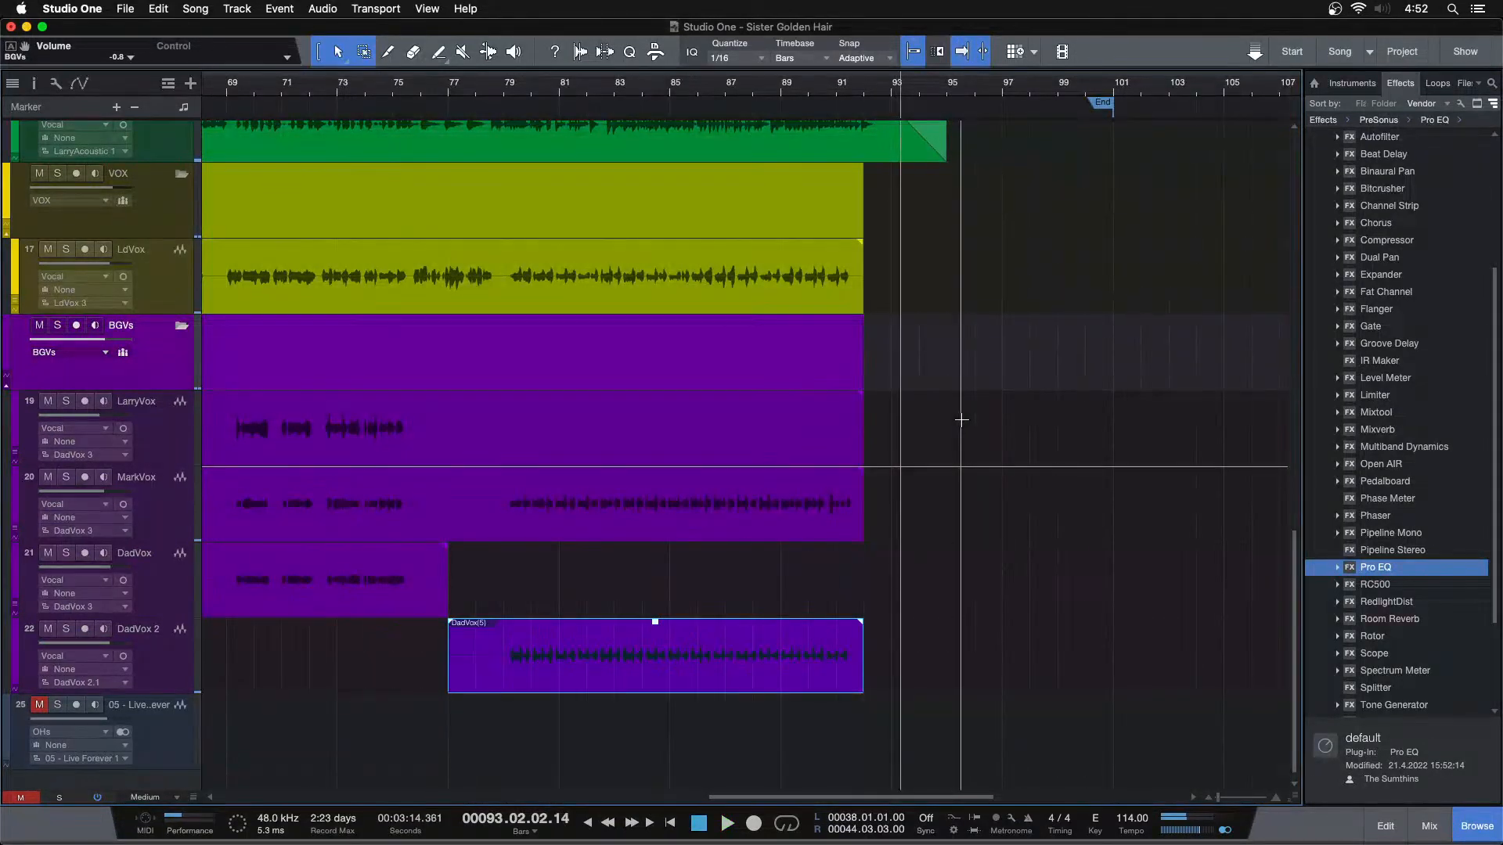
Return the playhead to the song start and fit the whole arrangement in view
{"action": "key", "text": "KP_0"}
{"action": "key", "text": "KP_0"}
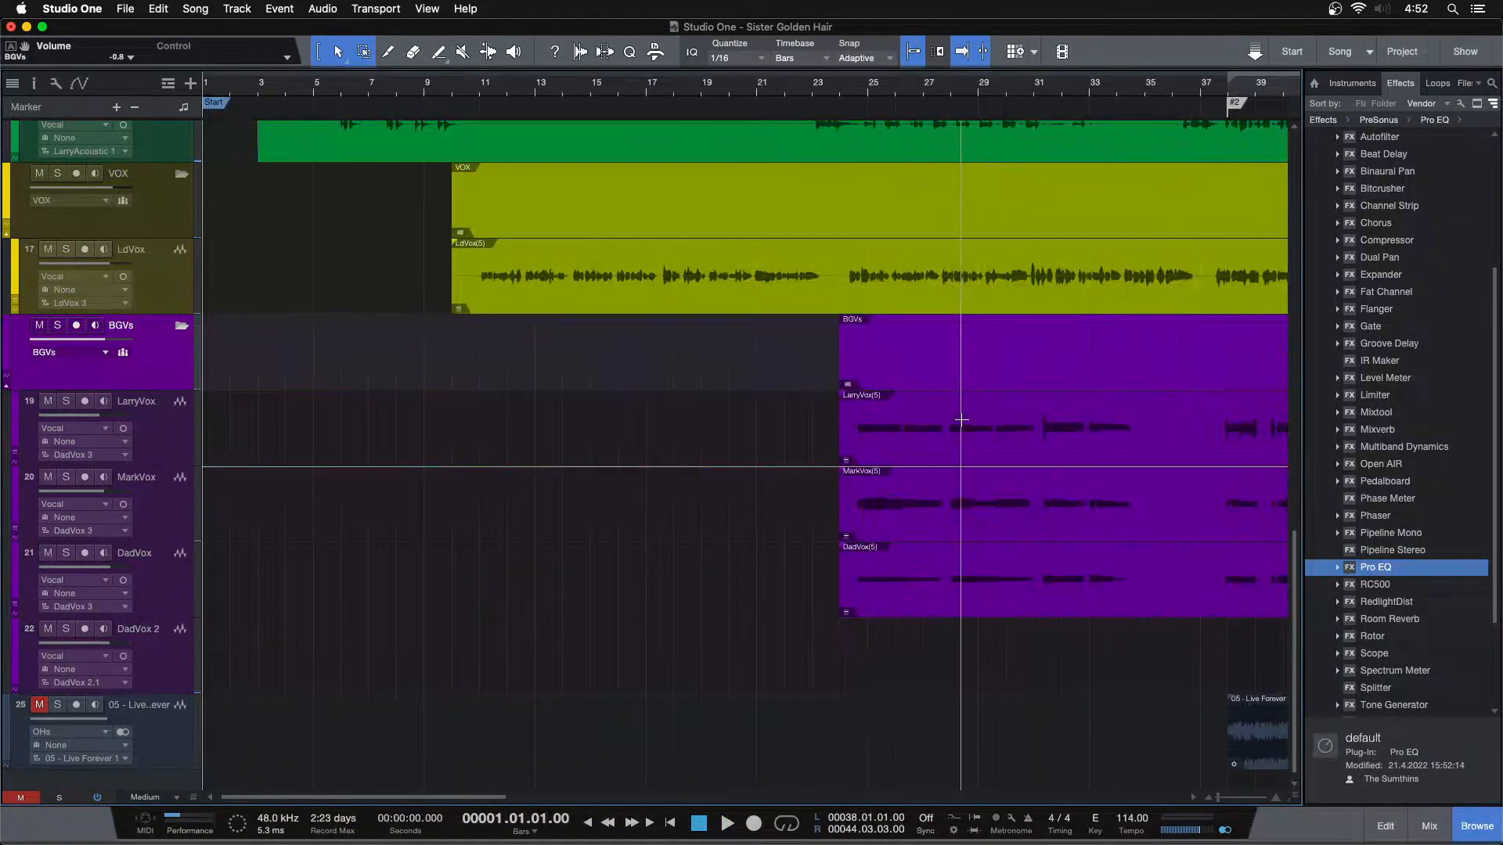
{"action": "left_click_drag", "start_coordinate": [853, 98], "coordinate": [789, 28]}
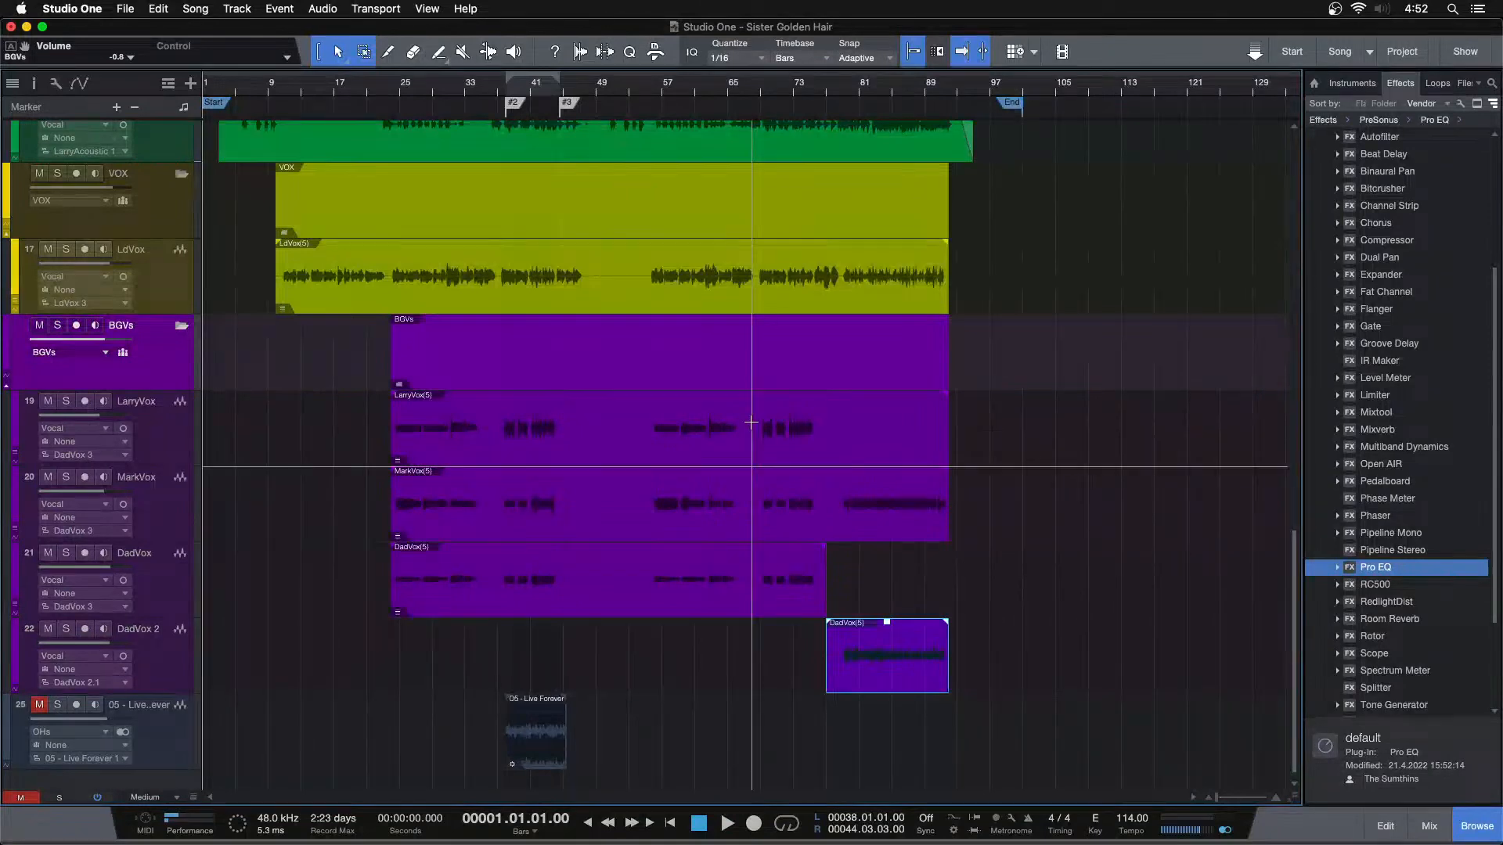
{"action": "scroll", "coordinate": [752, 423], "scroll_direction": "up", "scroll_amount": 1}
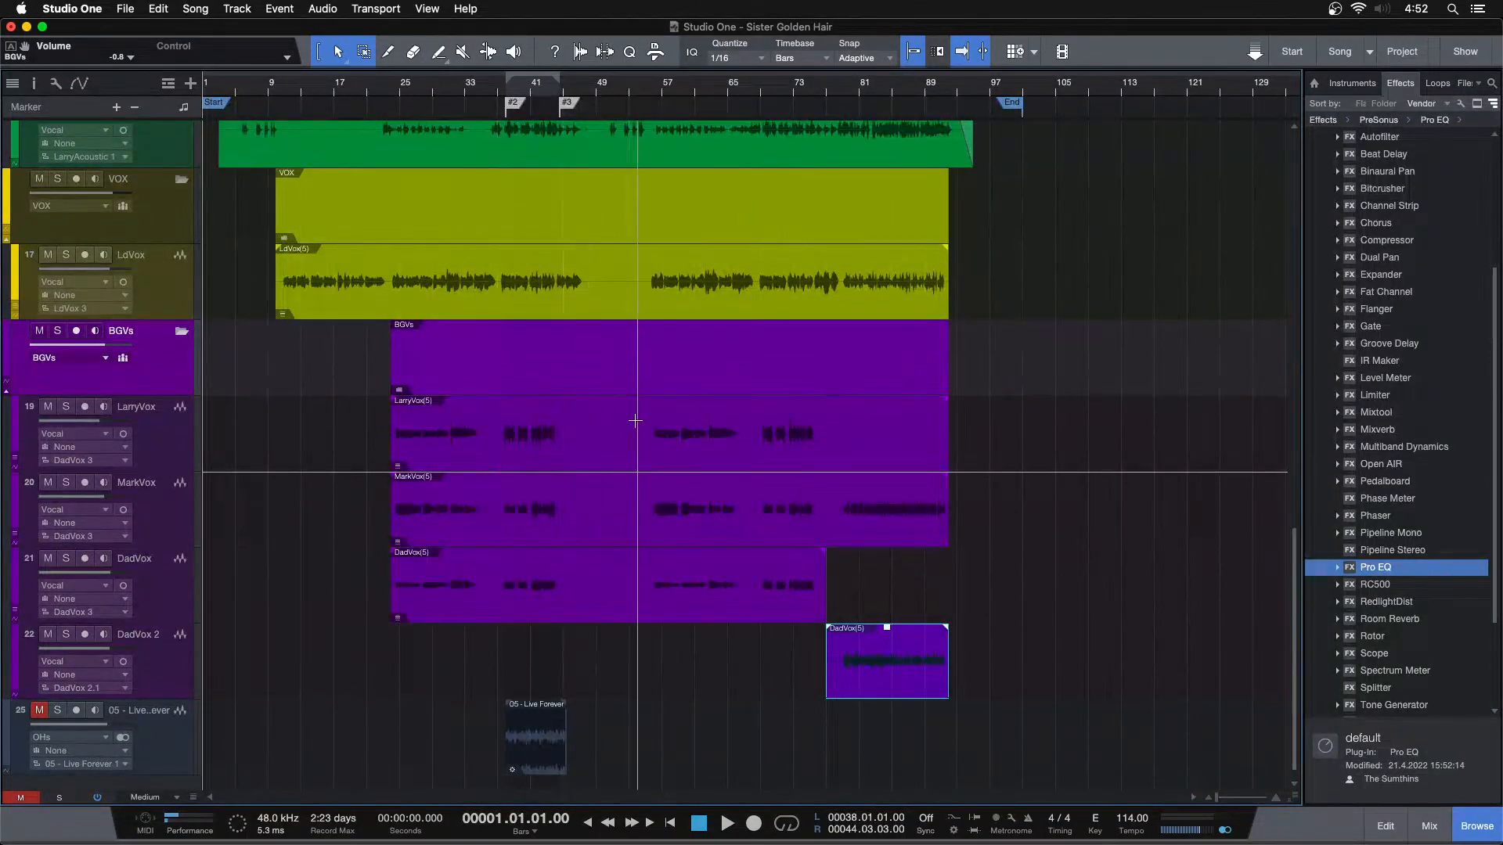